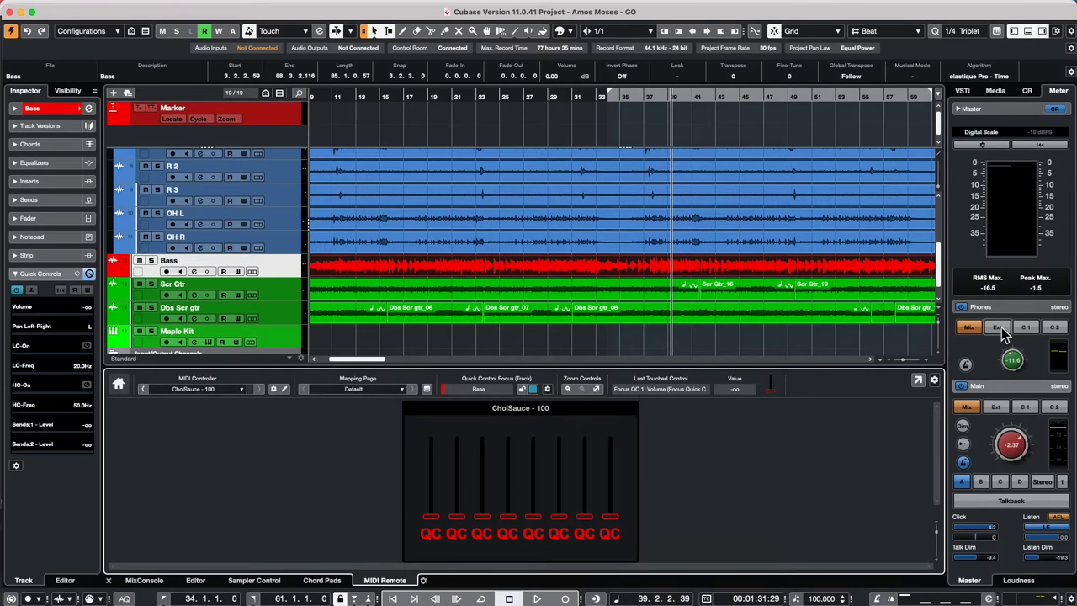
Open the Bass track's audio event in the Sample Editor and show its full waveform
{"action": "mouse_move", "coordinate": [335, 7]}
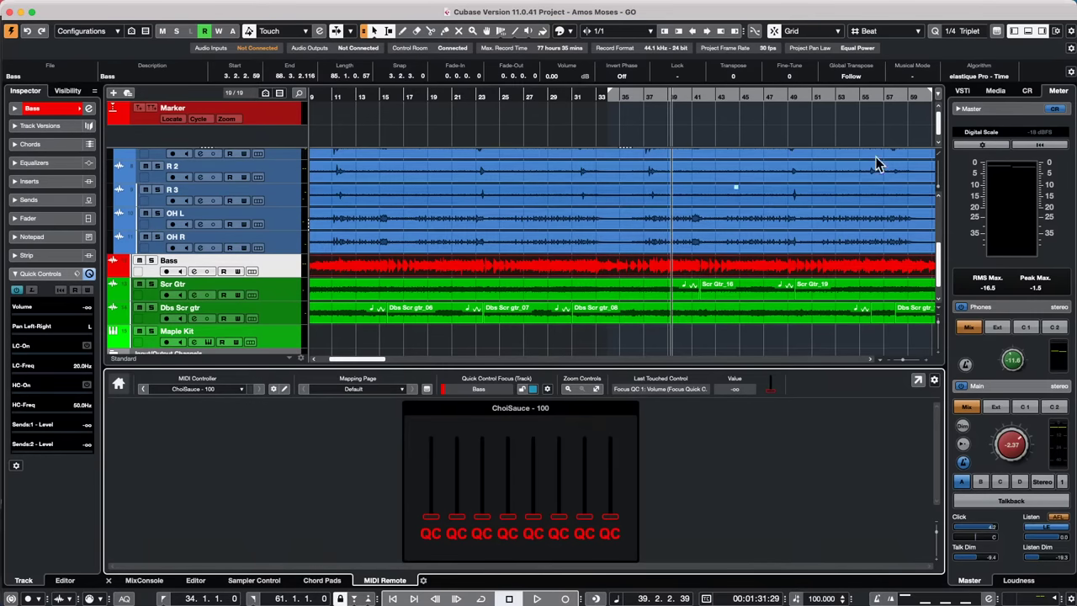
{"action": "double_click", "coordinate": [545, 276]}
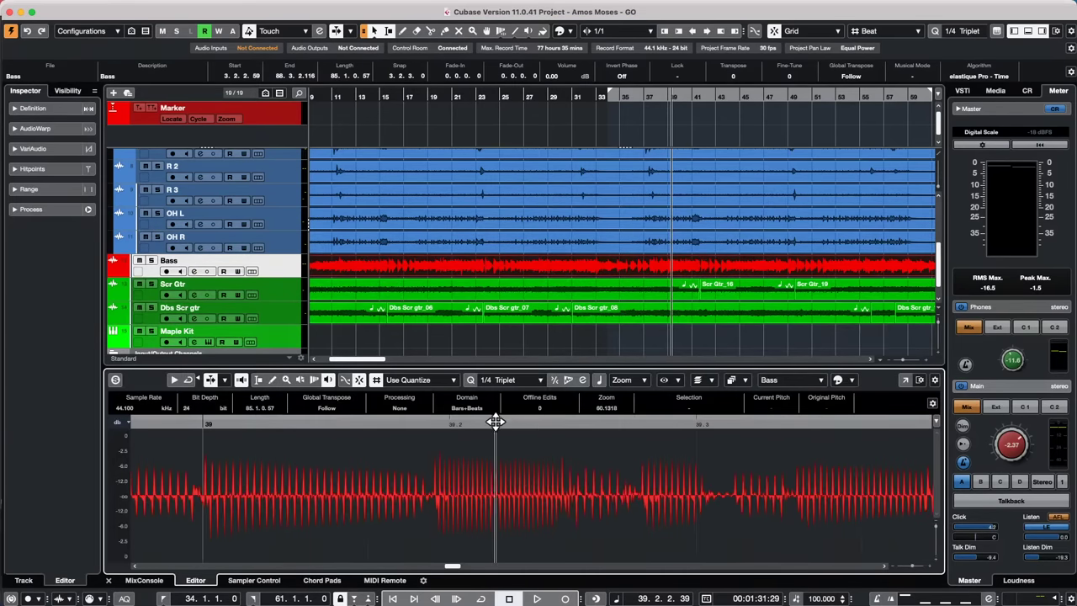
{"action": "left_click_drag", "start_coordinate": [495, 424], "coordinate": [510, 342]}
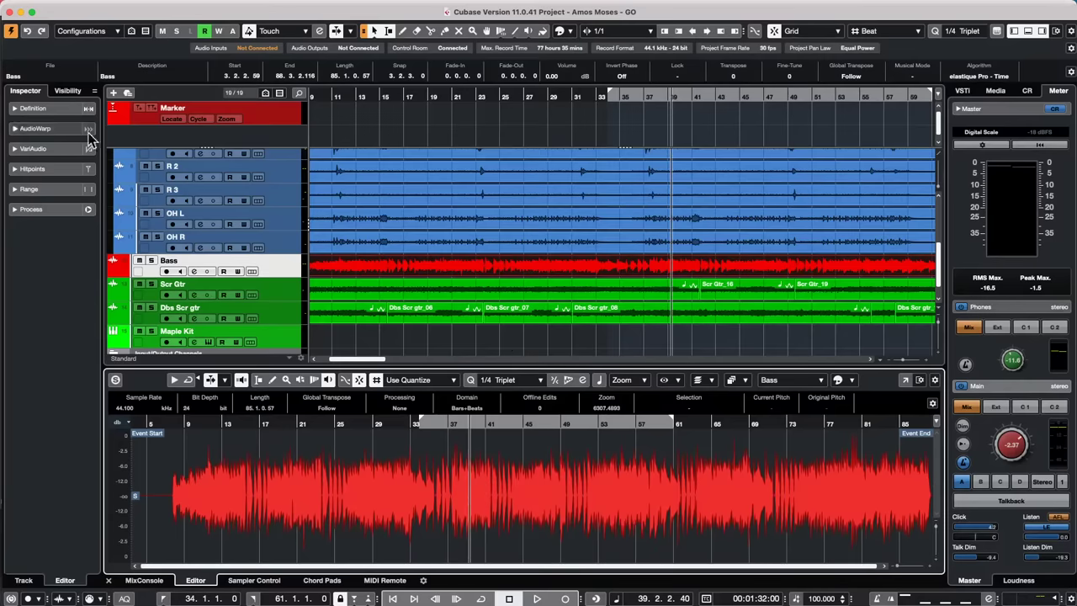
Show the VariAudio settings for the Bass event and turn on Edit VariAudio
{"action": "left_click", "coordinate": [44, 148]}
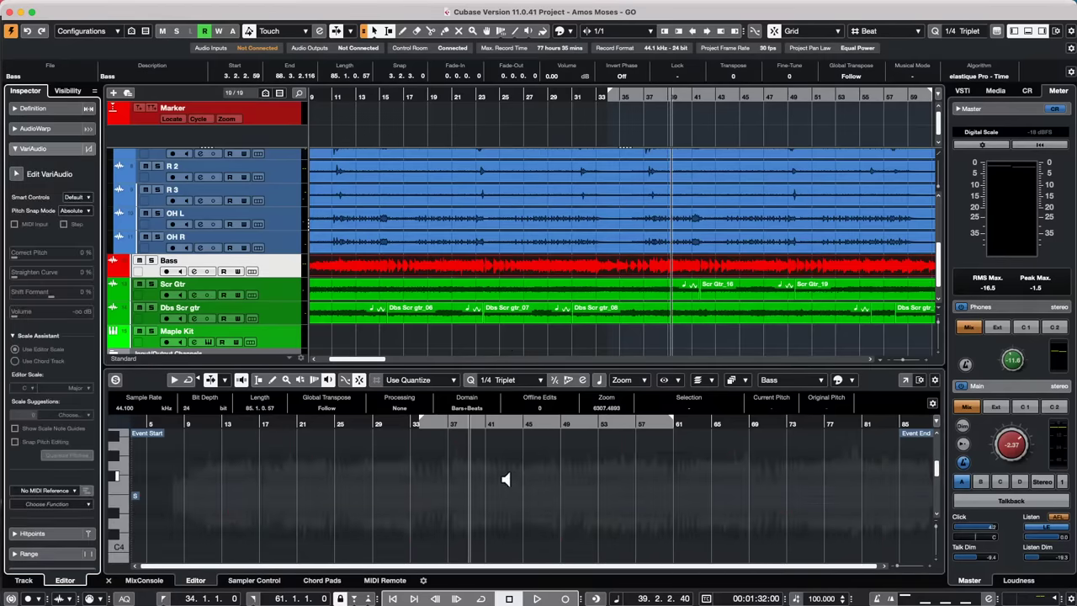
{"action": "scroll", "coordinate": [511, 478], "scroll_direction": "down", "scroll_amount": 3}
{"action": "scroll", "coordinate": [510, 475], "scroll_direction": "down", "scroll_amount": 3}
{"action": "scroll", "coordinate": [513, 455], "scroll_direction": "down", "scroll_amount": 3}
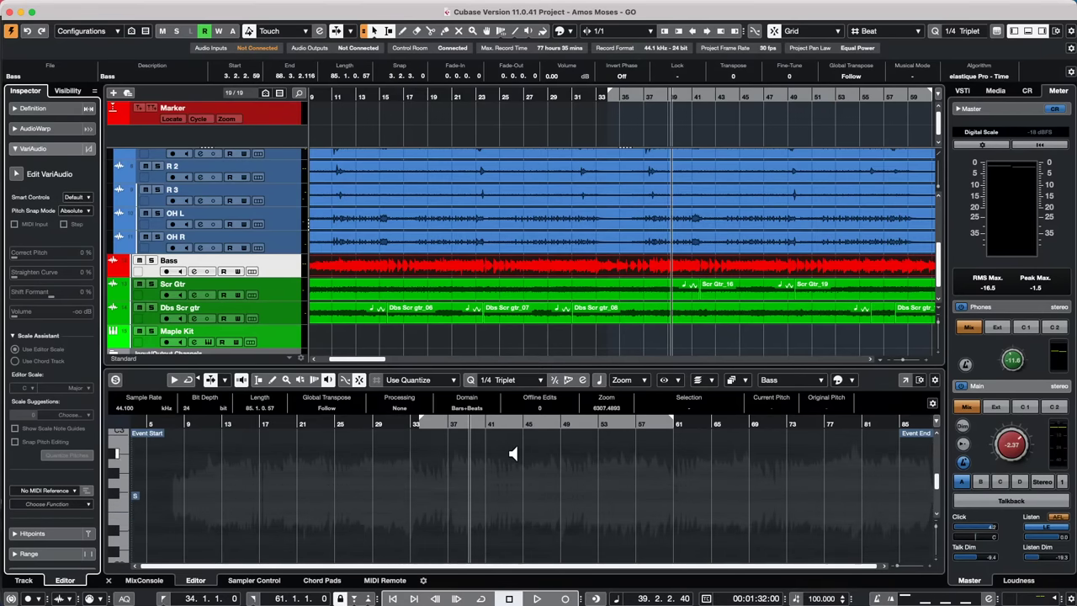
{"action": "left_click", "coordinate": [510, 423]}
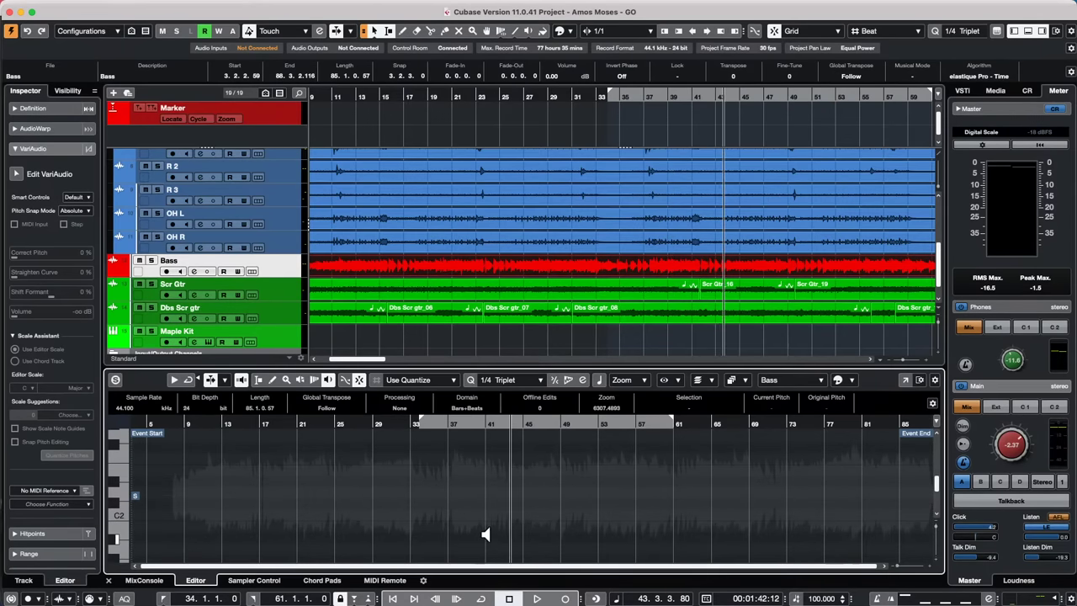
{"action": "scroll", "coordinate": [487, 522], "scroll_direction": "down", "scroll_amount": 5}
{"action": "left_click", "coordinate": [16, 173]}
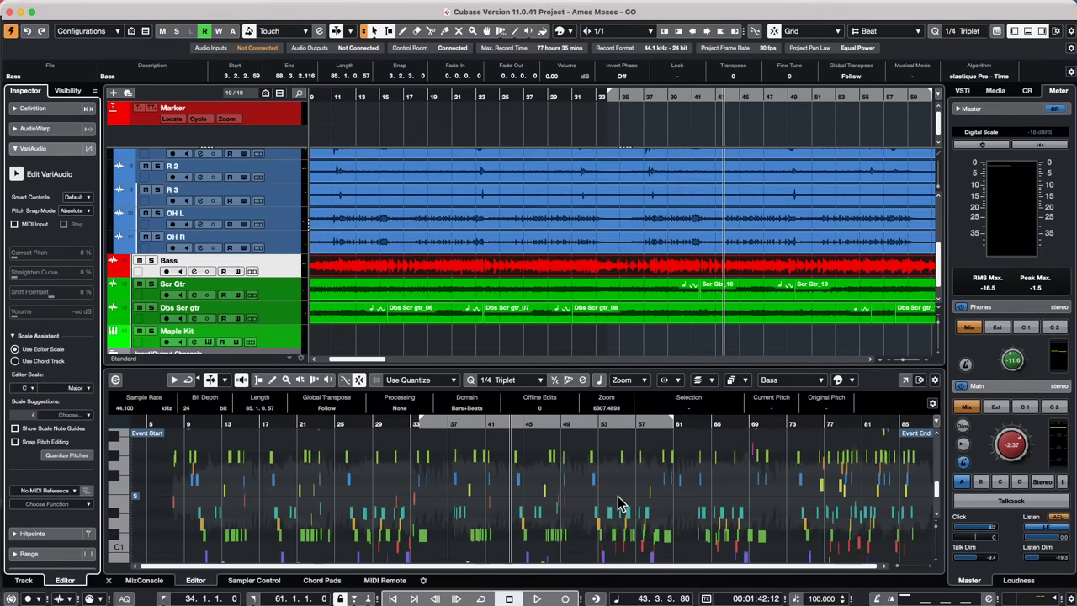
{"action": "left_click_drag", "start_coordinate": [474, 427], "coordinate": [474, 450]}
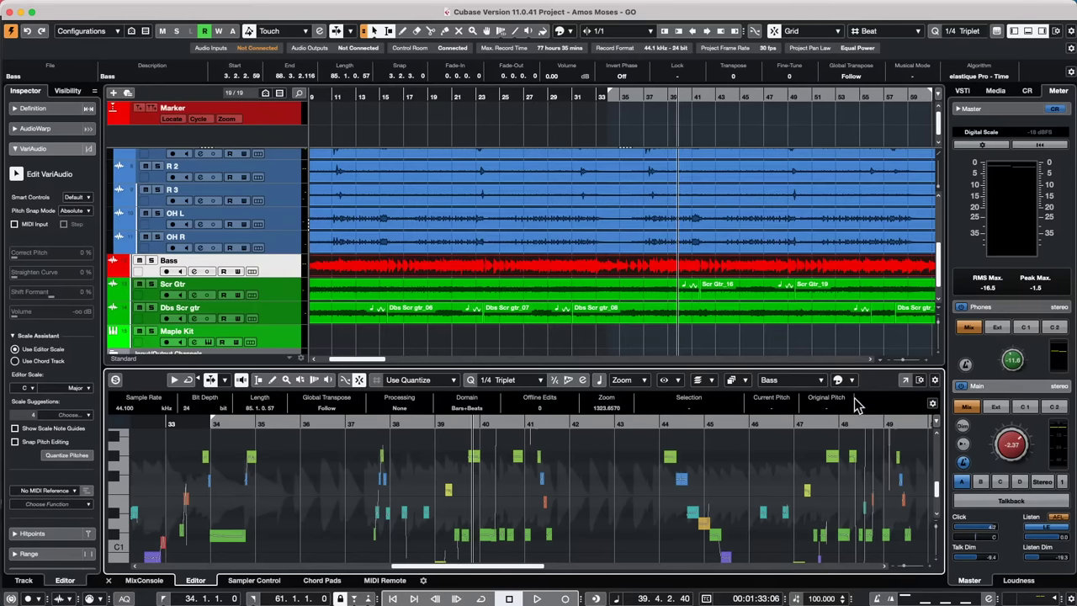
Move the Bass event's Sample Editor to a separate window and turn on Edit VariAudio there
{"action": "left_click", "coordinate": [906, 383]}
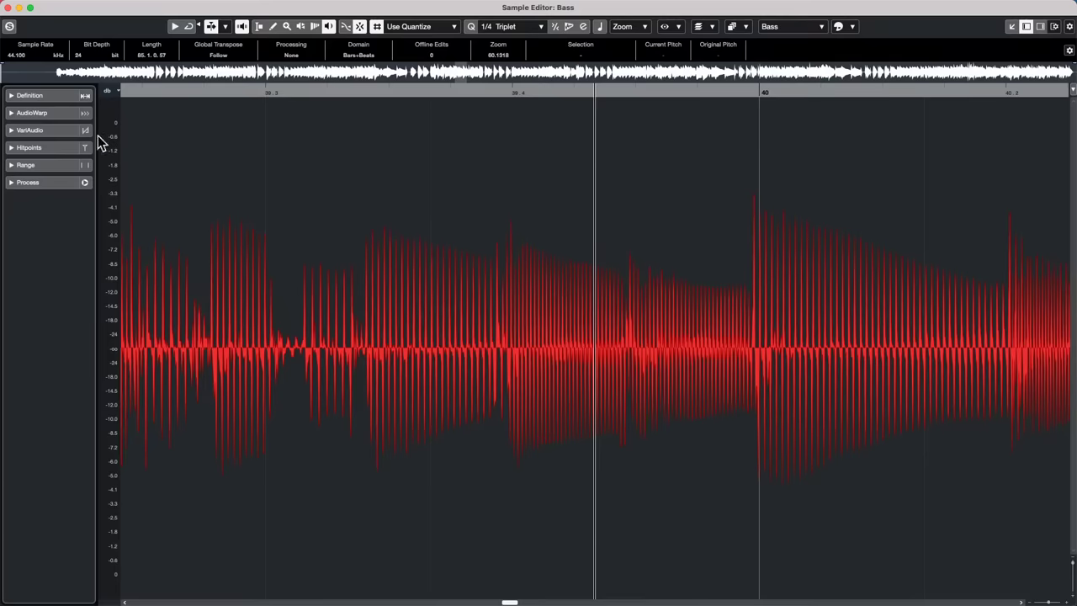
{"action": "left_click", "coordinate": [64, 113]}
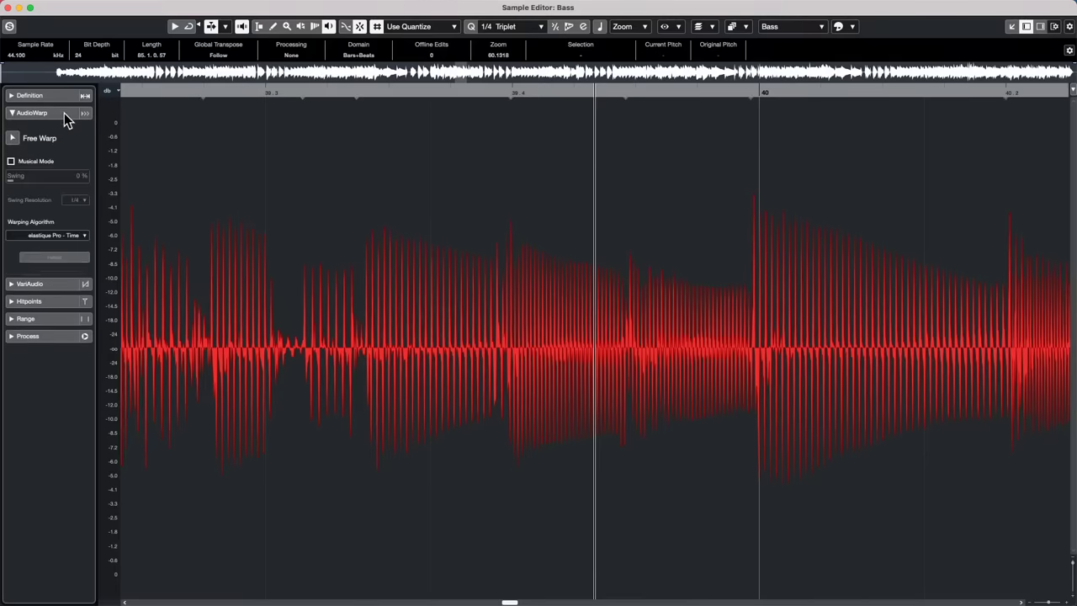
{"action": "left_click", "coordinate": [63, 113]}
{"action": "left_click", "coordinate": [63, 131]}
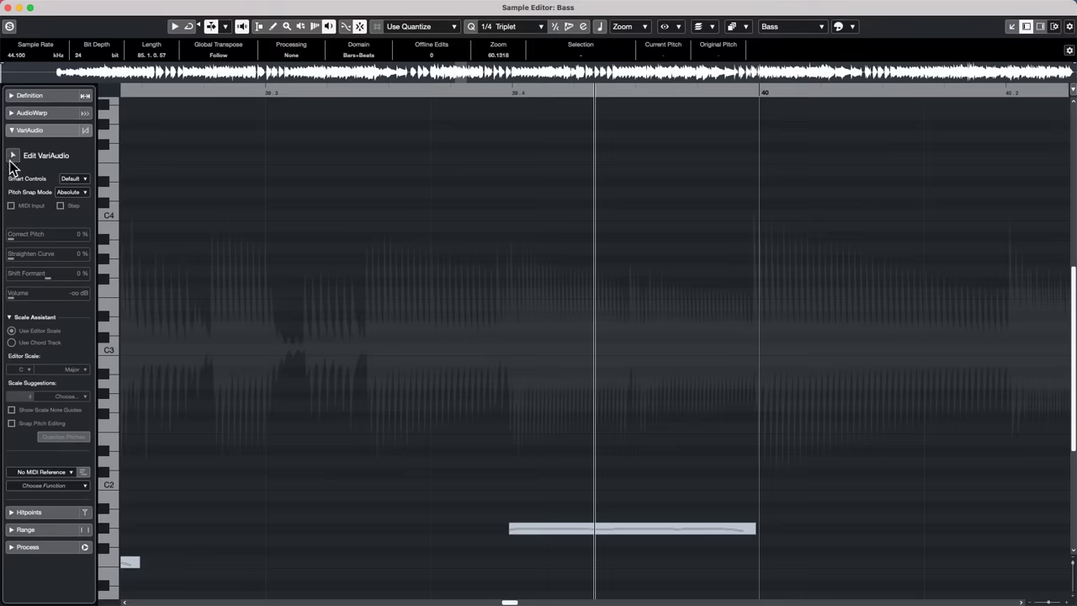
{"action": "left_click", "coordinate": [14, 156]}
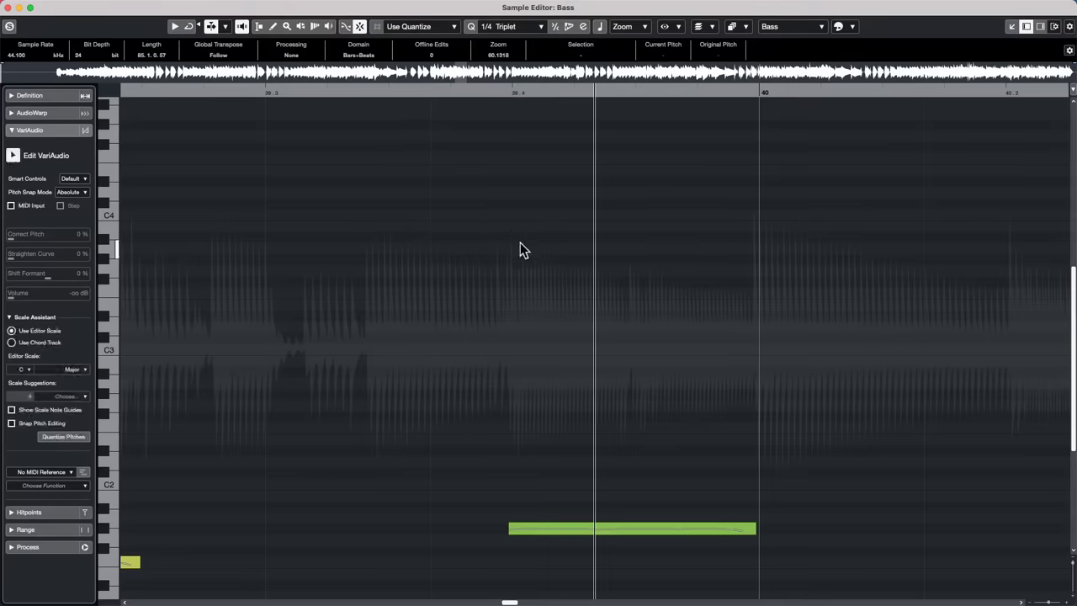
{"action": "scroll", "coordinate": [518, 241], "scroll_direction": "down", "scroll_amount": 3}
{"action": "scroll", "coordinate": [519, 245], "scroll_direction": "down", "scroll_amount": 1}
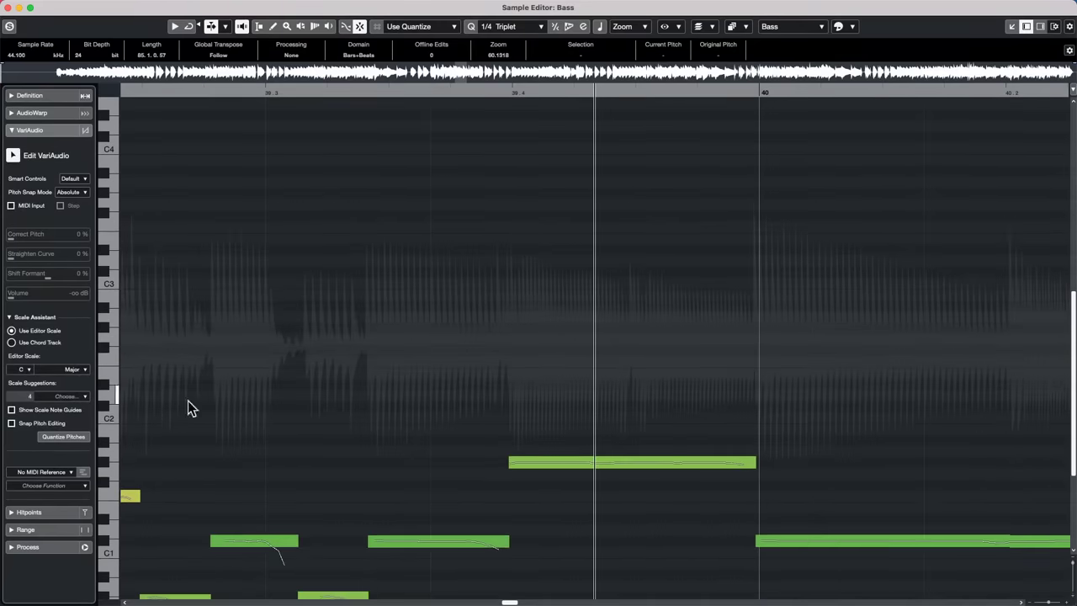
{"action": "scroll", "coordinate": [452, 224], "scroll_direction": "down", "scroll_amount": 1}
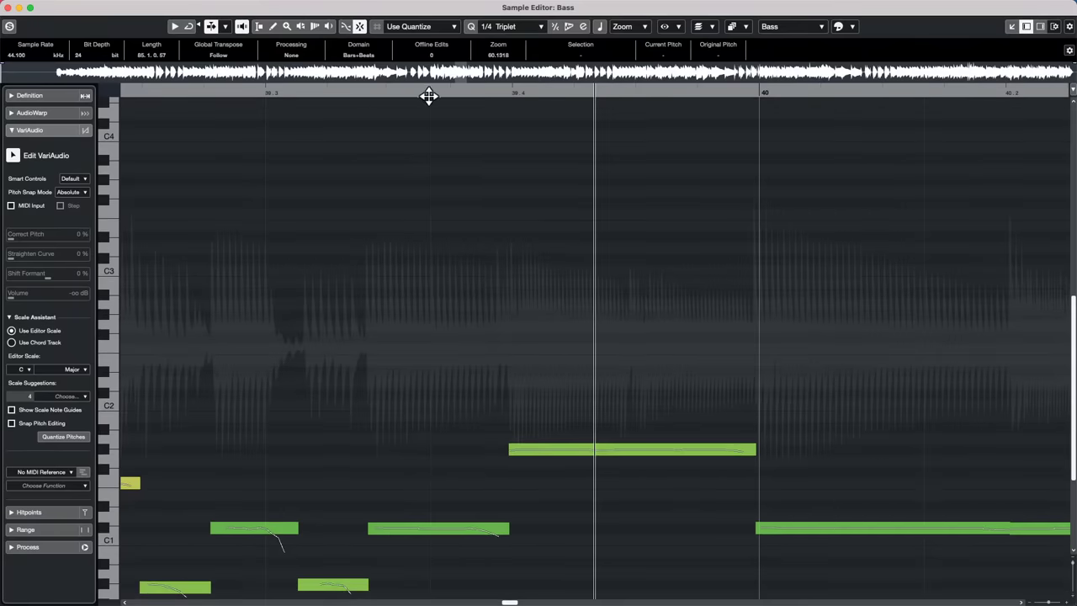
{"action": "left_click_drag", "start_coordinate": [433, 90], "coordinate": [440, 89]}
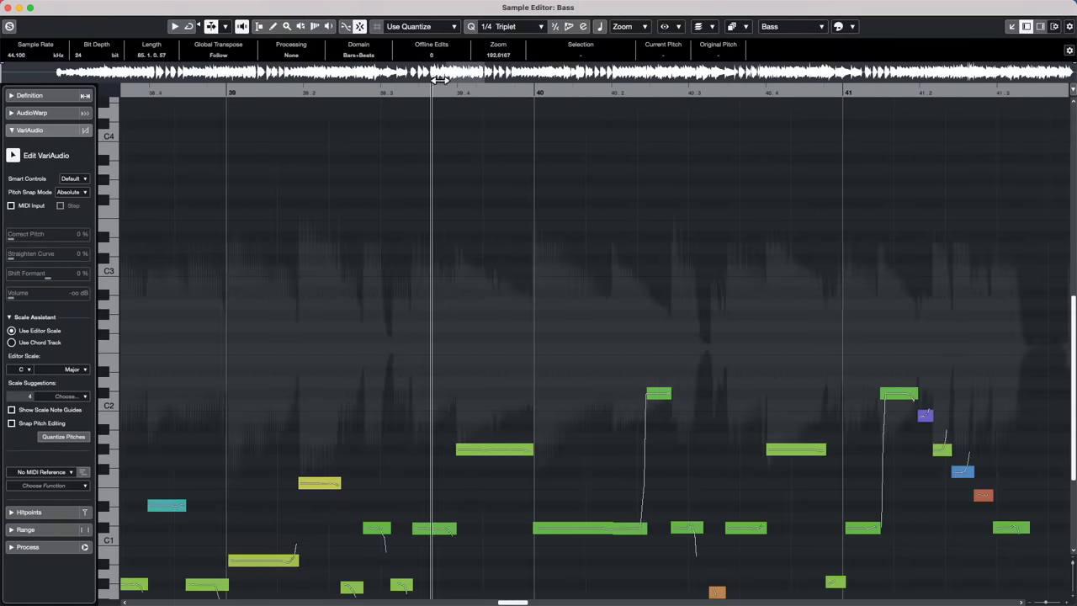
{"action": "scroll", "coordinate": [453, 236], "scroll_direction": "down", "scroll_amount": 5}
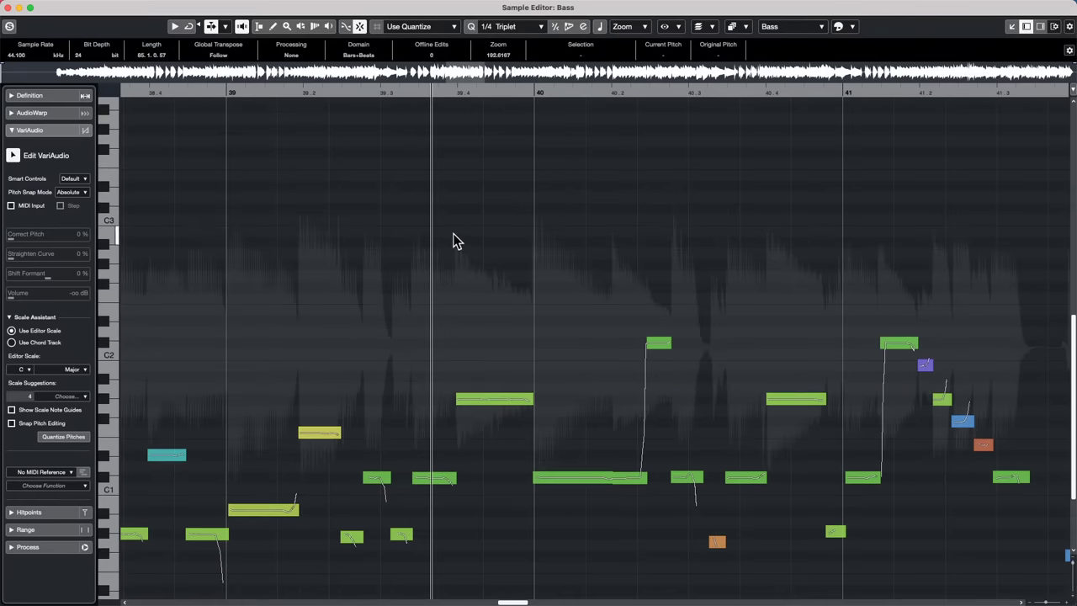
Collapse the VariAudio section, expand it again and re-enable Edit VariAudio in the separate editor window
{"action": "left_click", "coordinate": [40, 131]}
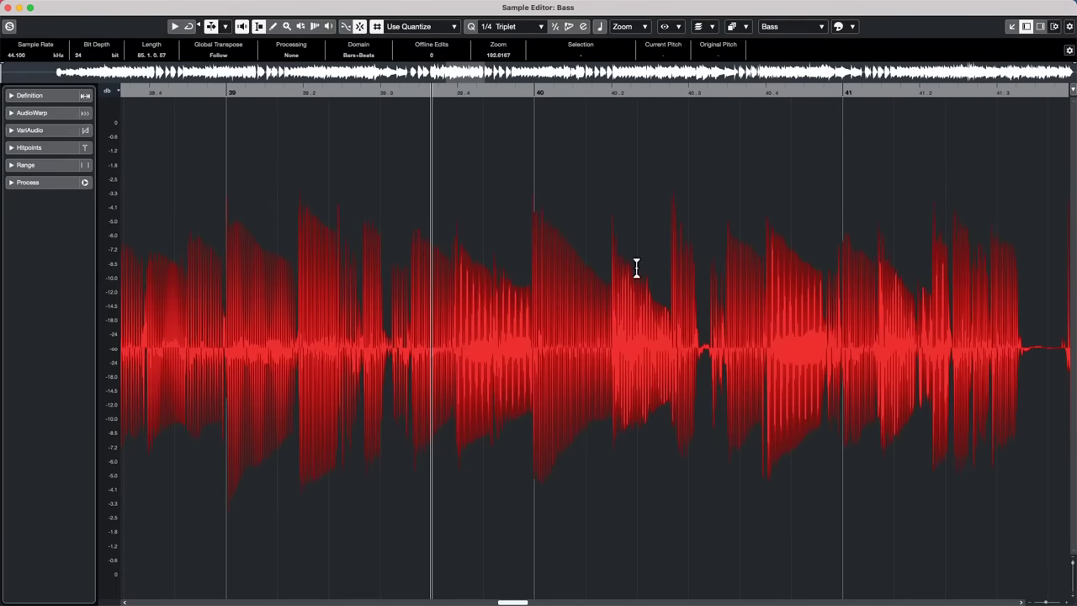
{"action": "left_click", "coordinate": [42, 130]}
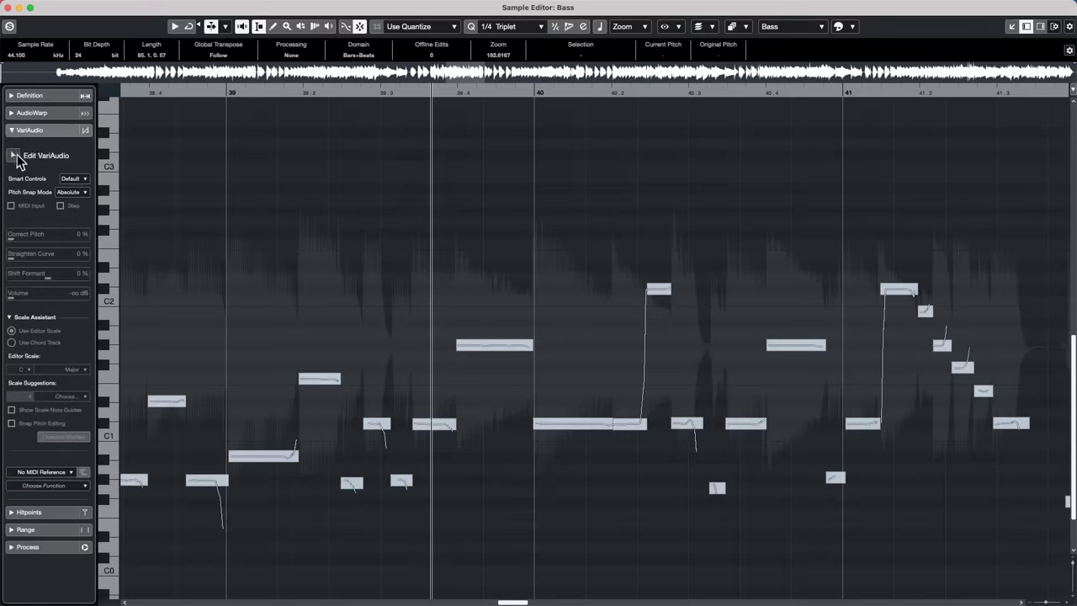
{"action": "left_click", "coordinate": [13, 157]}
{"action": "scroll", "coordinate": [538, 351], "scroll_direction": "down", "scroll_amount": 2}
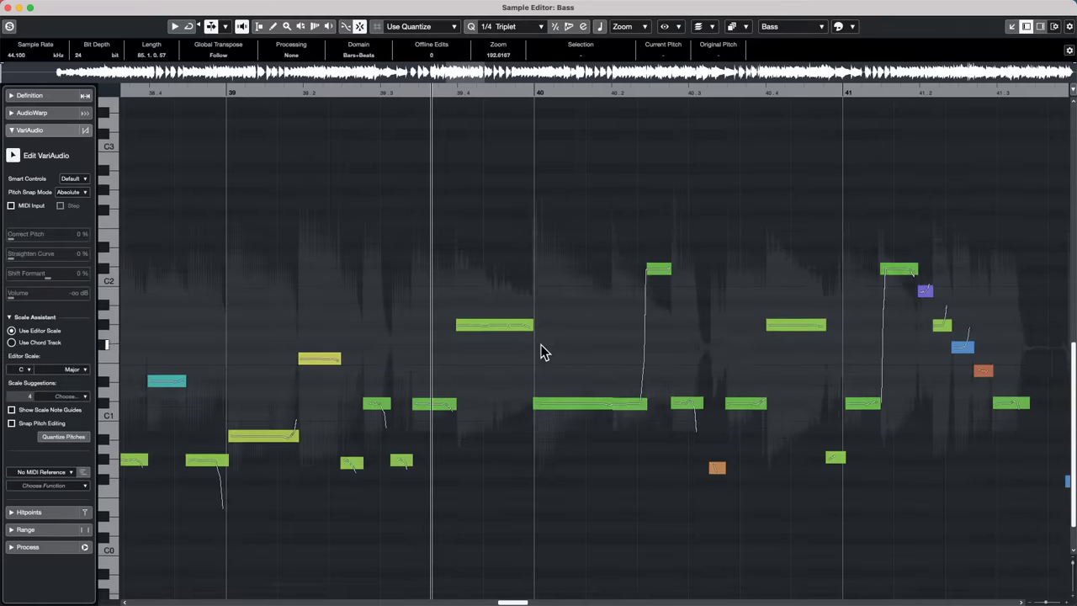
{"action": "left_click", "coordinate": [10, 317]}
{"action": "left_click", "coordinate": [10, 318]}
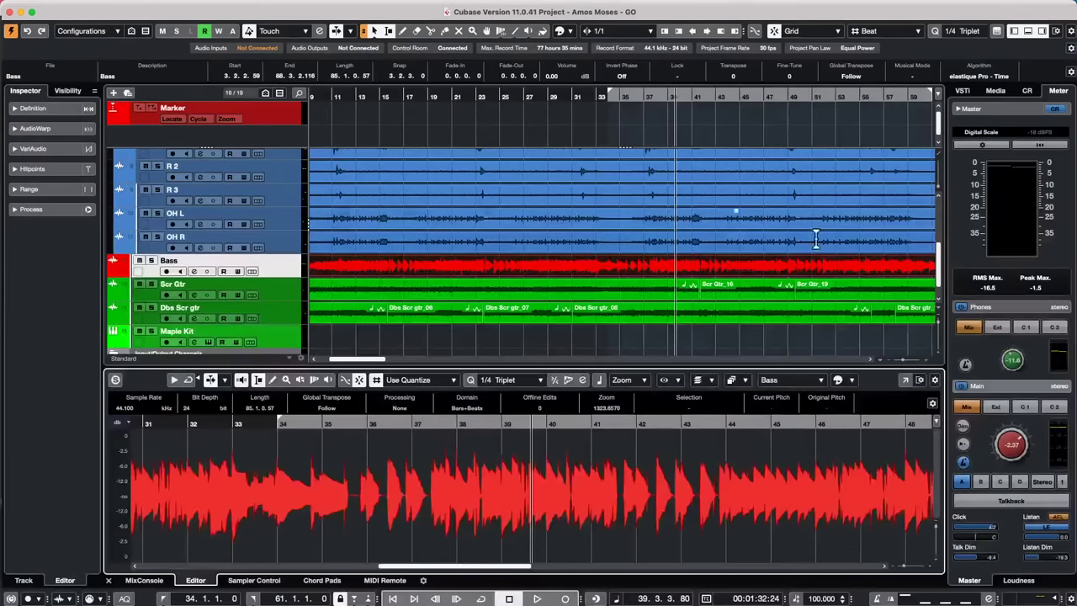
Return the Sample Editor to the project window's lower zone and turn on Edit VariAudio for the Bass event
{"action": "left_click", "coordinate": [1012, 26]}
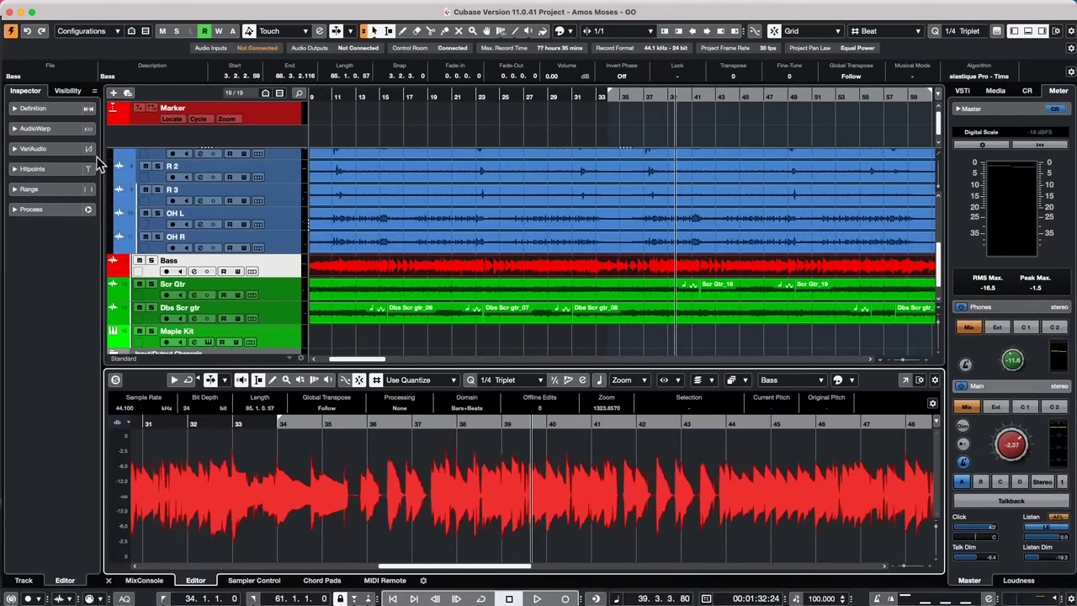
{"action": "left_click", "coordinate": [44, 148]}
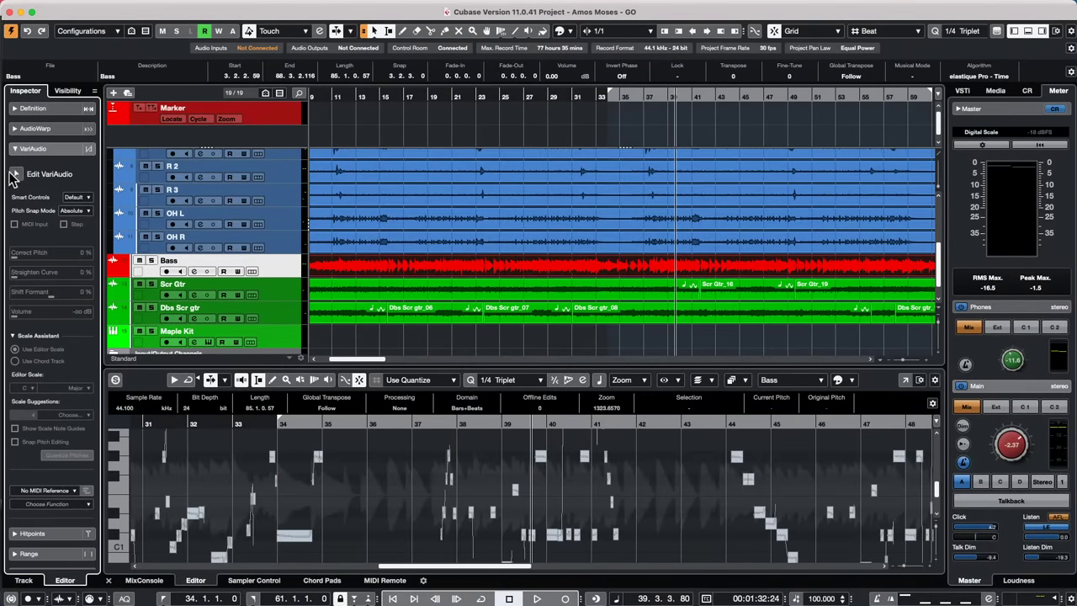
{"action": "left_click", "coordinate": [16, 174]}
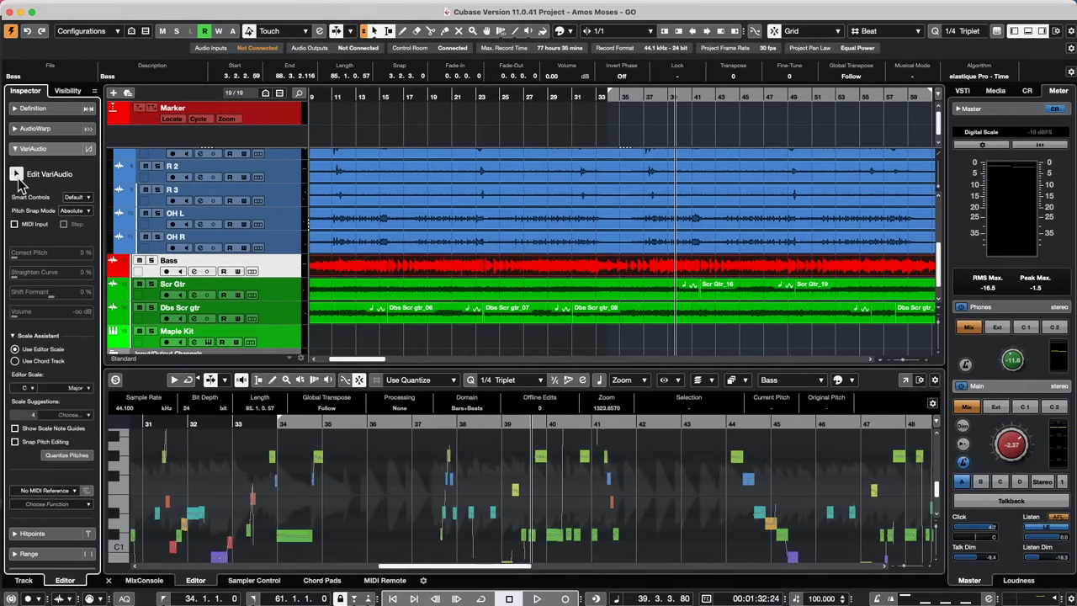
Open the Sample Editor in a separate window again, collapse and re-enable VariAudio there, and close the window
{"action": "left_click", "coordinate": [906, 381]}
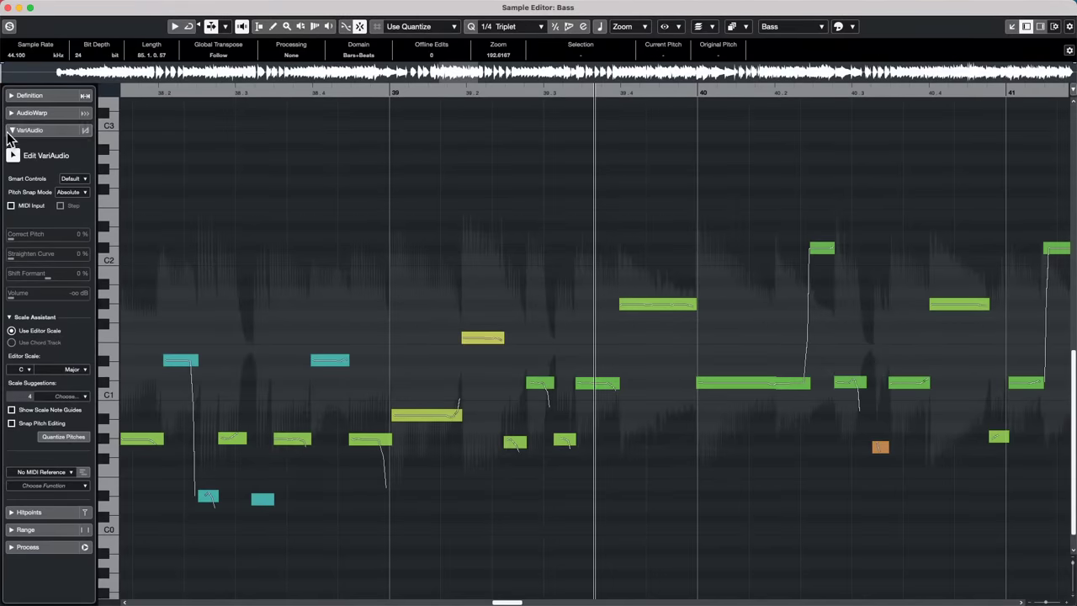
{"action": "left_click", "coordinate": [42, 132]}
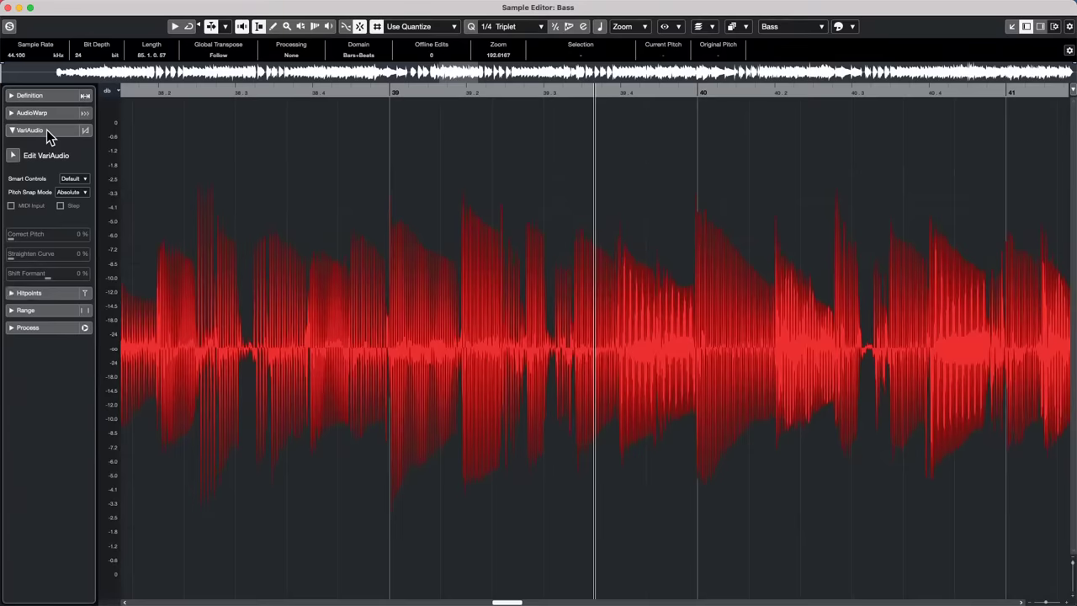
{"action": "left_click", "coordinate": [42, 132]}
{"action": "left_click", "coordinate": [13, 155]}
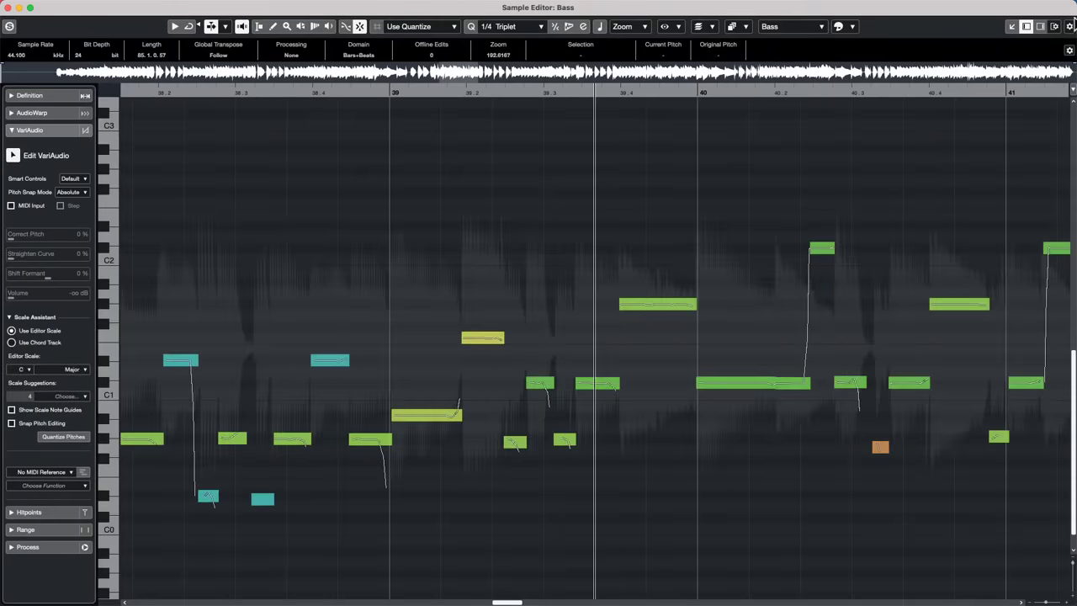
{"action": "left_click", "coordinate": [7, 9]}
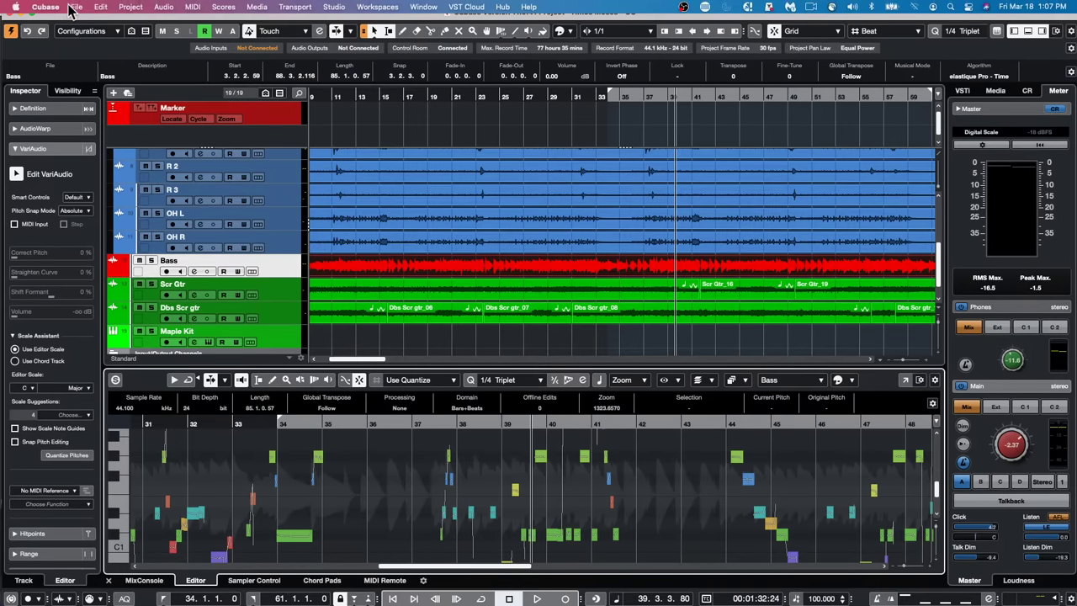
Open the recent project "be someone.cpr", activate it and accept the missing port mapping
{"action": "left_click", "coordinate": [74, 7]}
{"action": "mouse_move", "coordinate": [94, 248]}
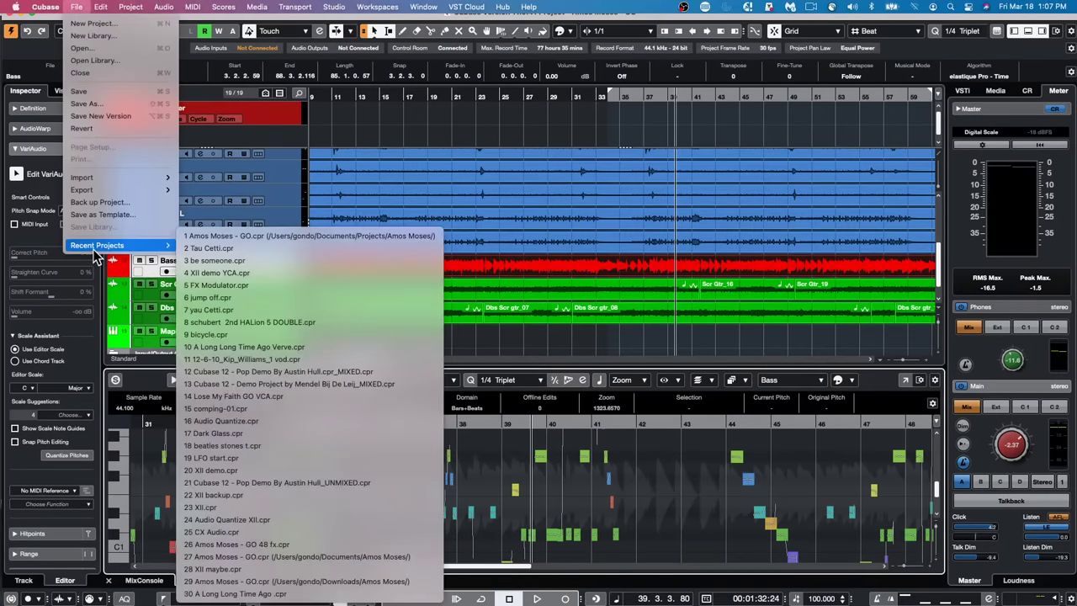
{"action": "left_click", "coordinate": [278, 259]}
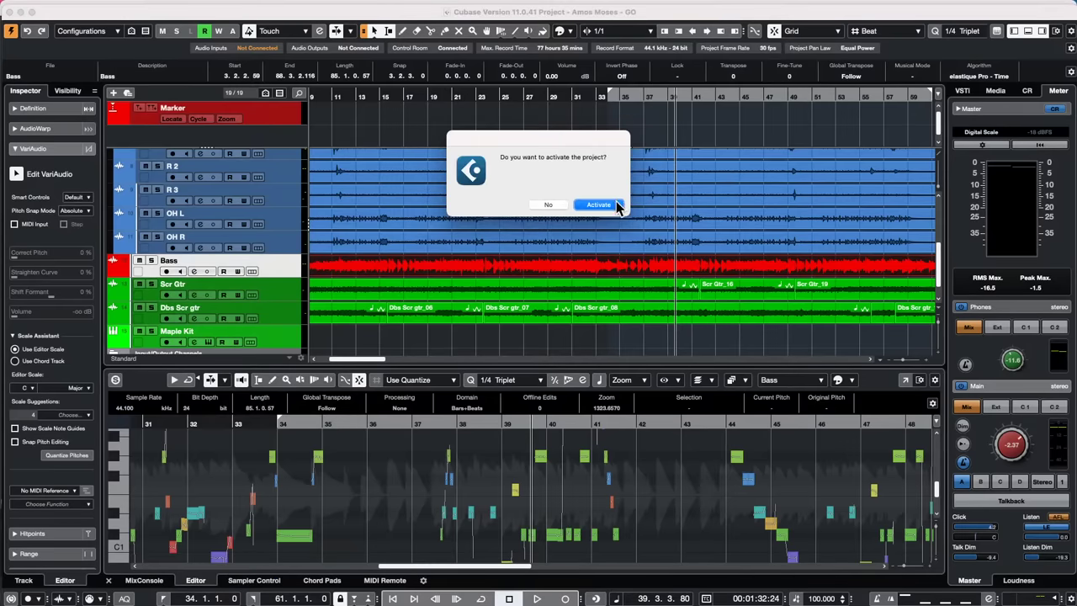
{"action": "left_click", "coordinate": [599, 204]}
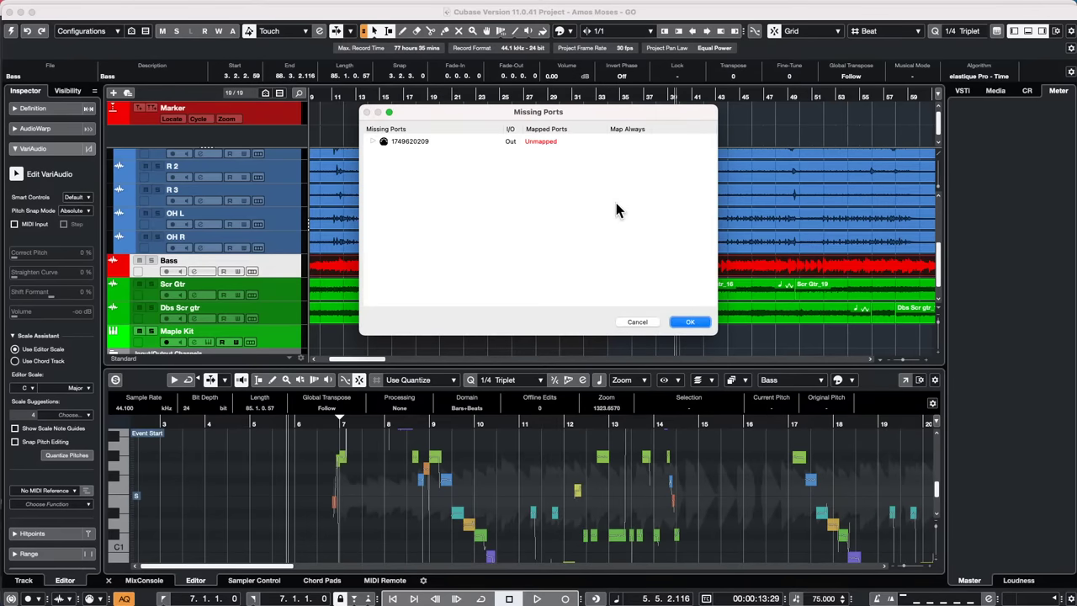
{"action": "left_click", "coordinate": [687, 321]}
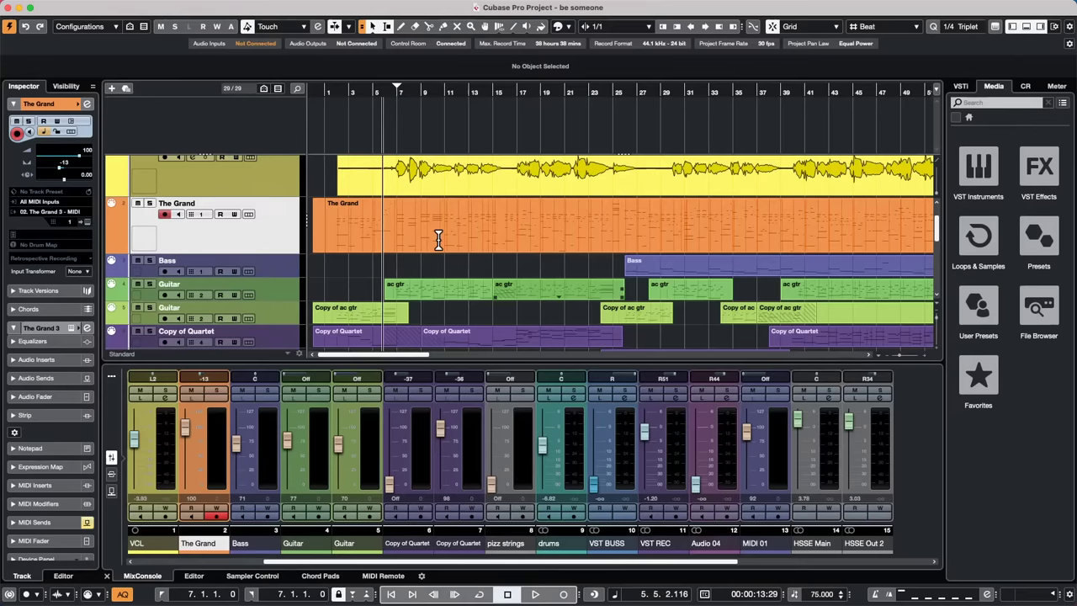
Duplicate the VCL vocal track together with its VCL_45 event
{"action": "left_click", "coordinate": [377, 91]}
{"action": "left_click_drag", "start_coordinate": [376, 91], "coordinate": [370, 65]}
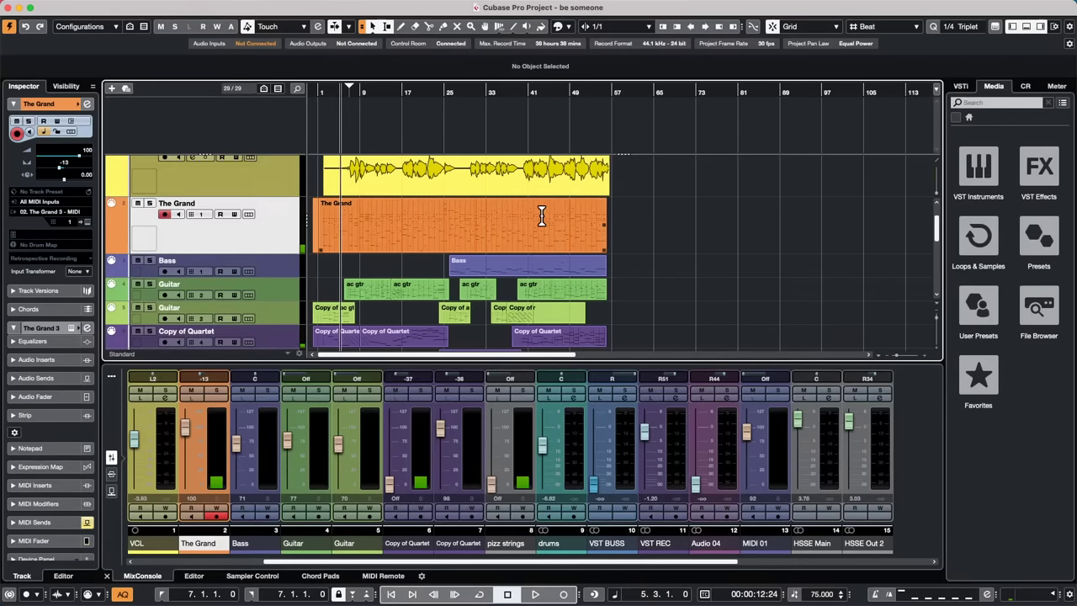
{"action": "left_click", "coordinate": [418, 183]}
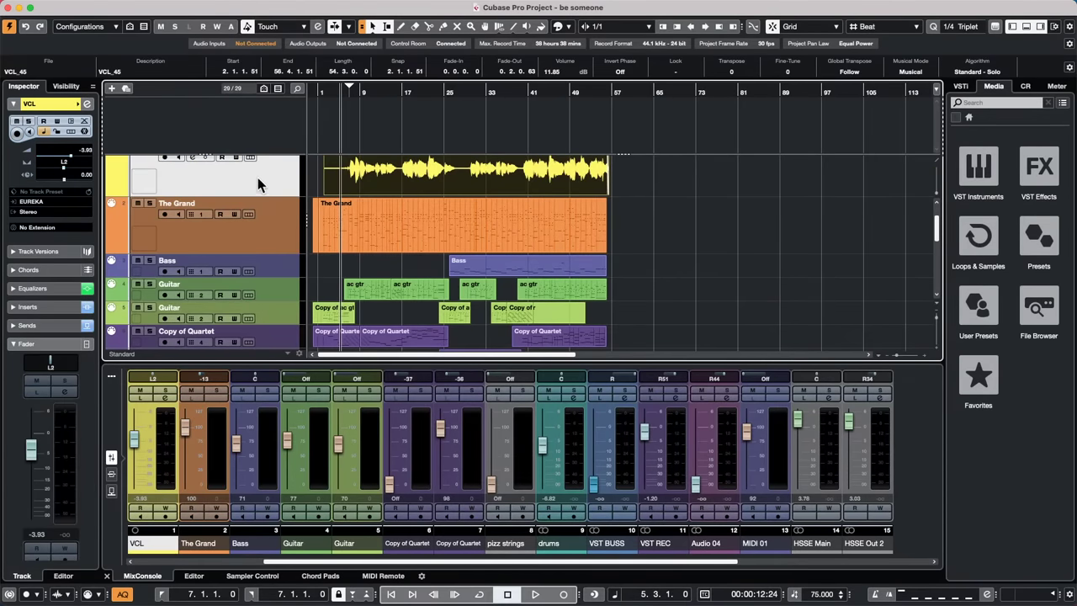
{"action": "scroll", "coordinate": [454, 220], "scroll_direction": "up", "scroll_amount": 1}
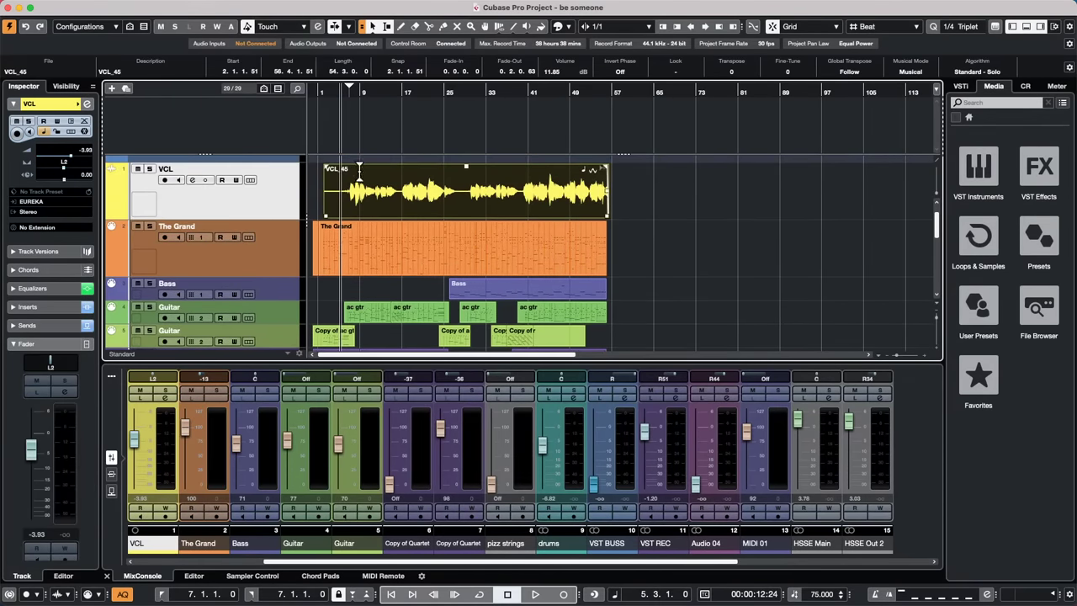
{"action": "right_click", "coordinate": [269, 192]}
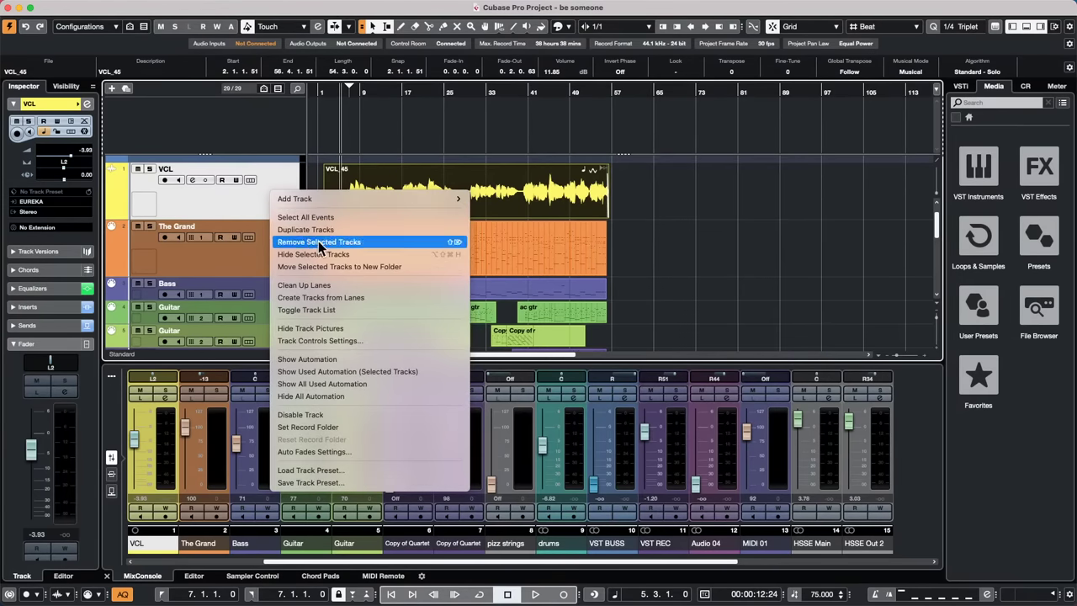
{"action": "left_click", "coordinate": [330, 230]}
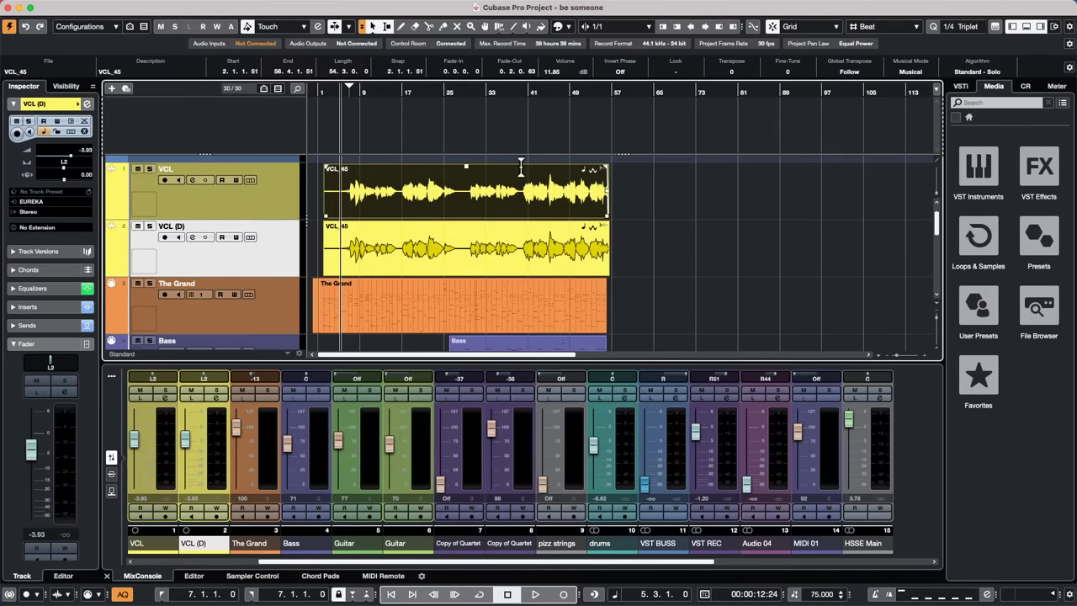
Bounce the selected event on the duplicated VCL (D) track and replace the original event with the bounced audio
{"action": "left_click", "coordinate": [447, 225]}
{"action": "left_click", "coordinate": [427, 257]}
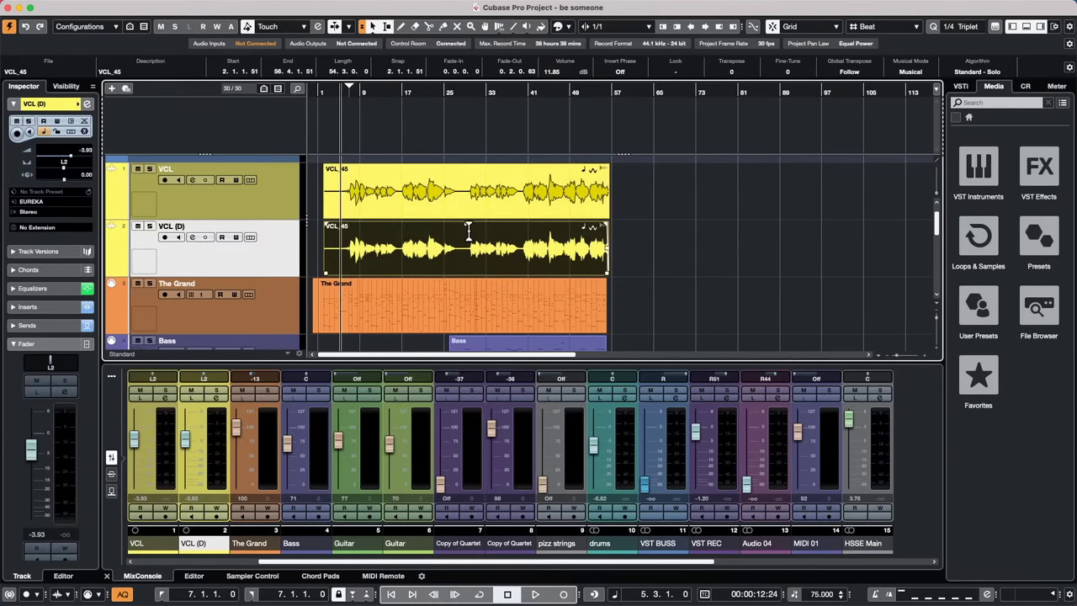
{"action": "left_click", "coordinate": [423, 196]}
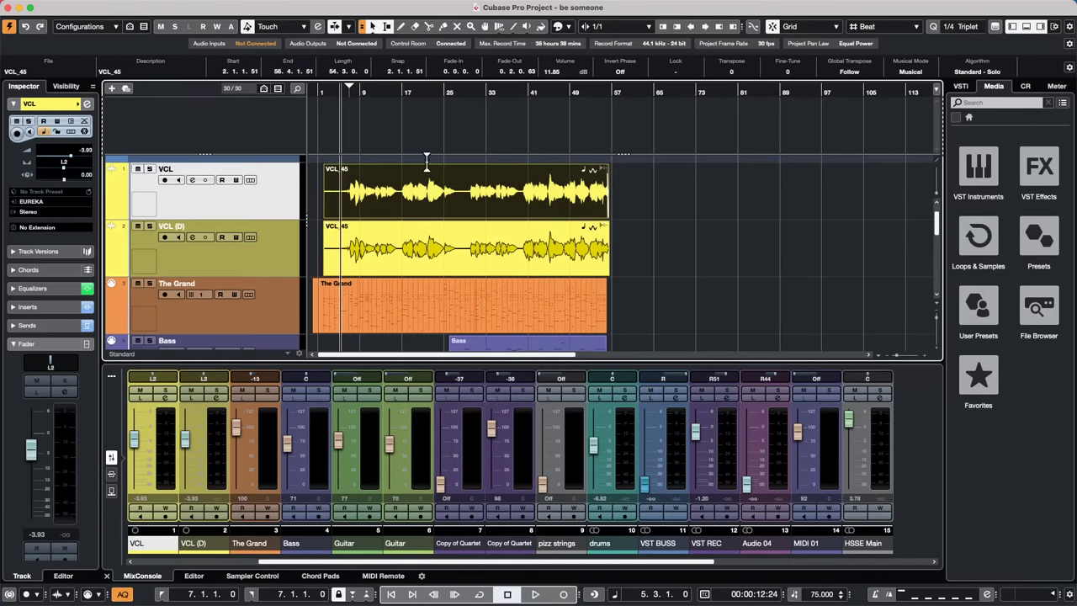
{"action": "left_click", "coordinate": [438, 258]}
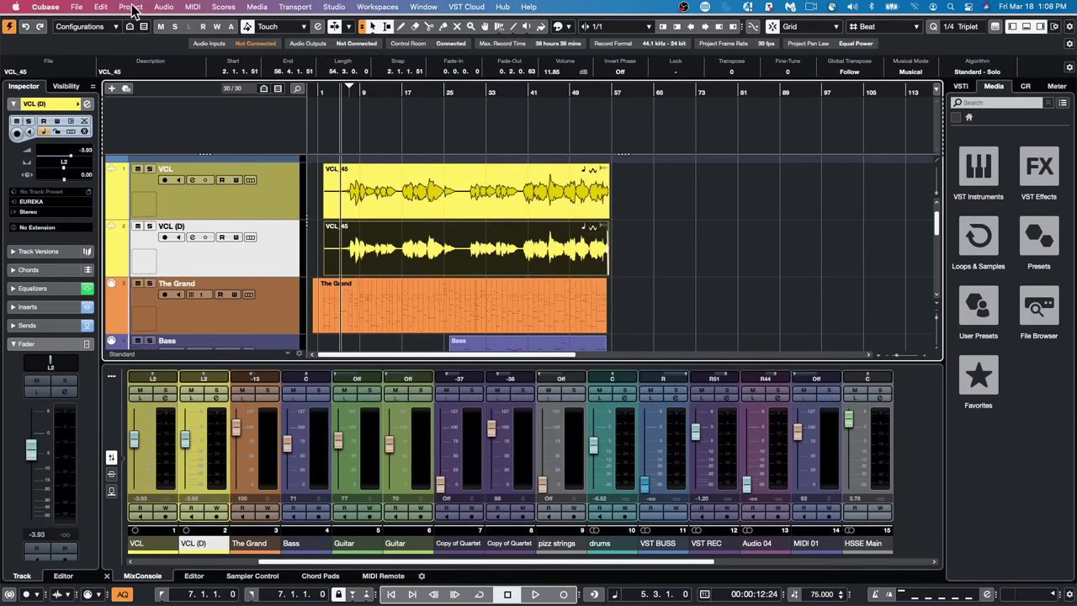
{"action": "left_click", "coordinate": [132, 8]}
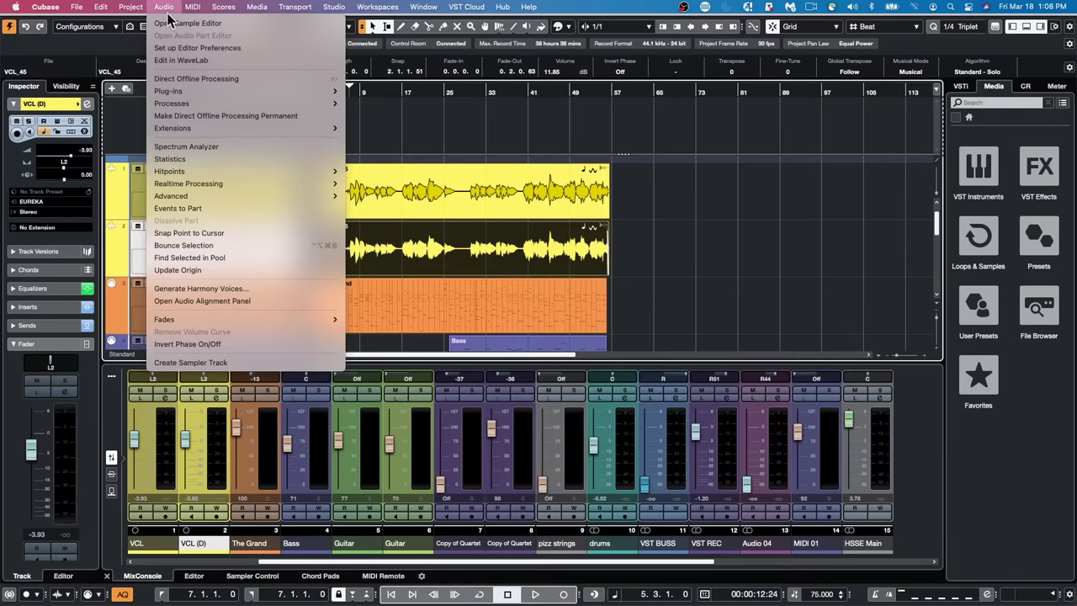
{"action": "mouse_move", "coordinate": [196, 195]}
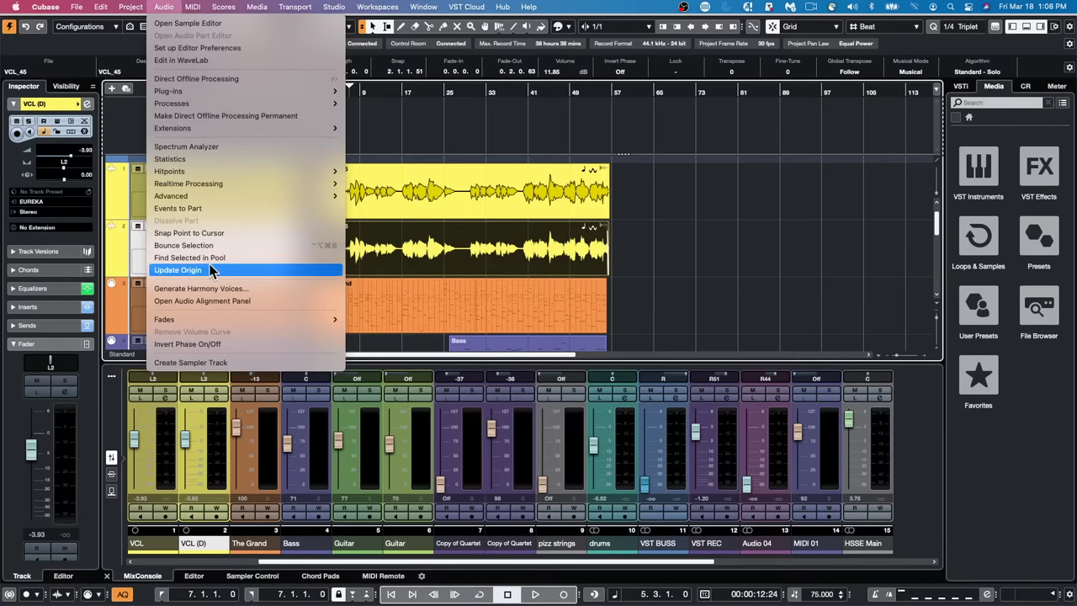
{"action": "left_click", "coordinate": [212, 248]}
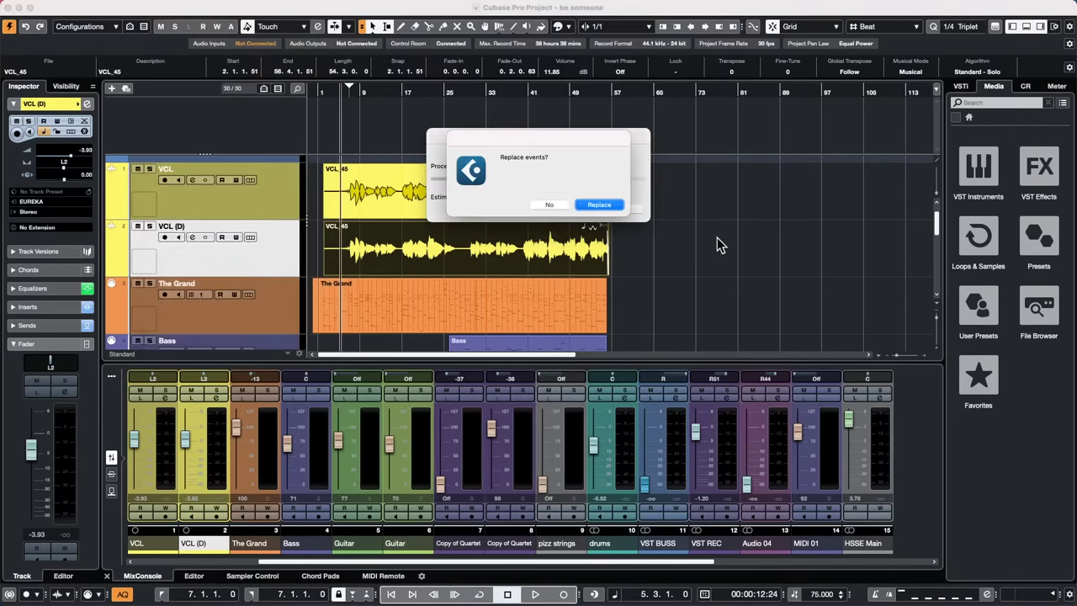
{"action": "left_click", "coordinate": [596, 203]}
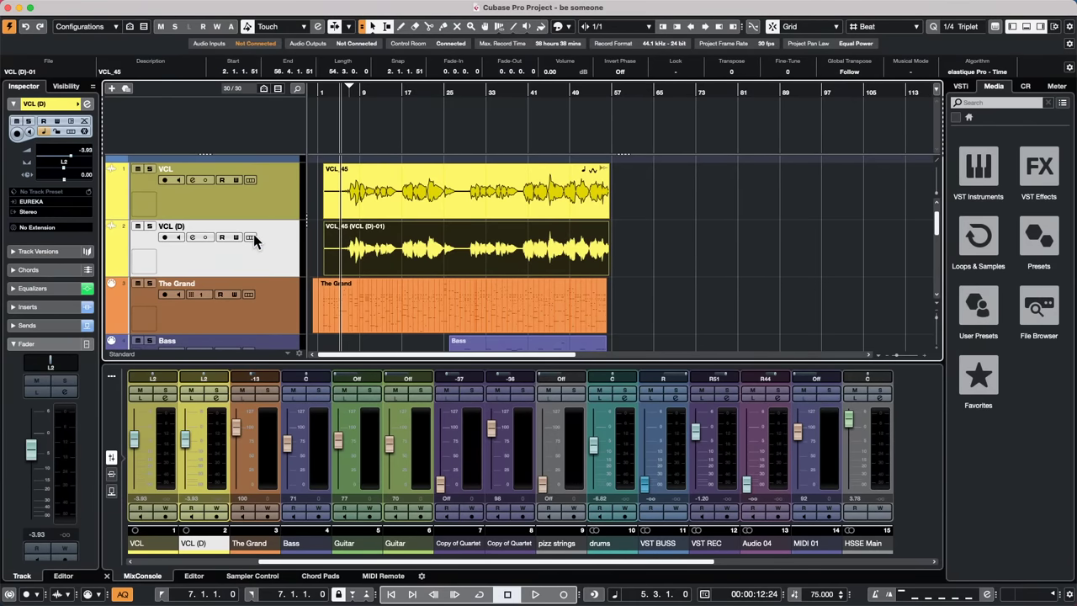
Open the events of both VCL and VCL (D) together in the Sample Editor, showing the vocal notes around bars 14 to 25
{"action": "left_click", "coordinate": [455, 206]}
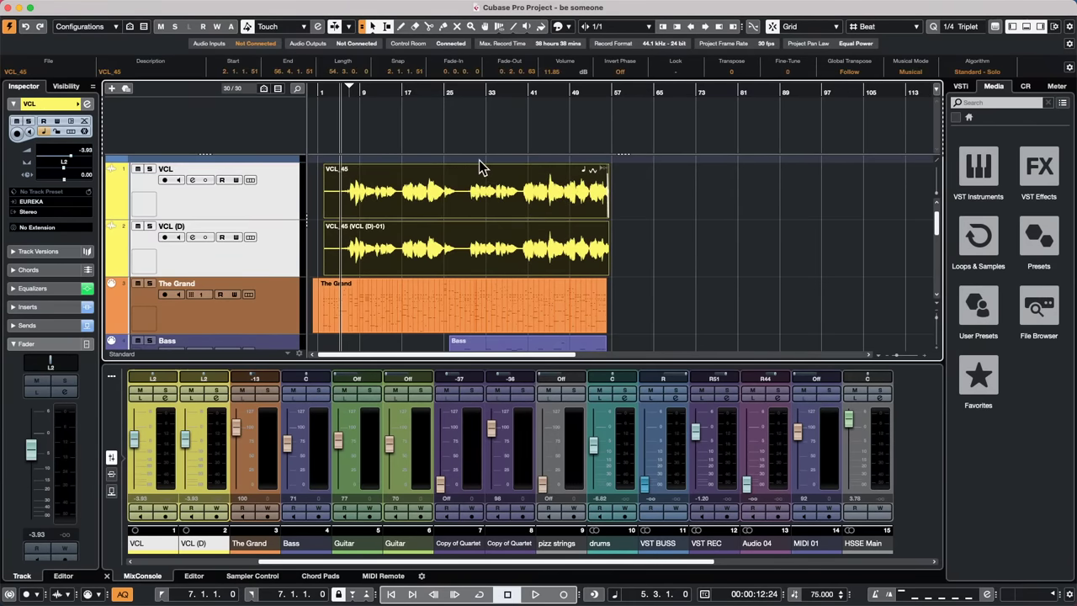
{"action": "double_click", "coordinate": [482, 167]}
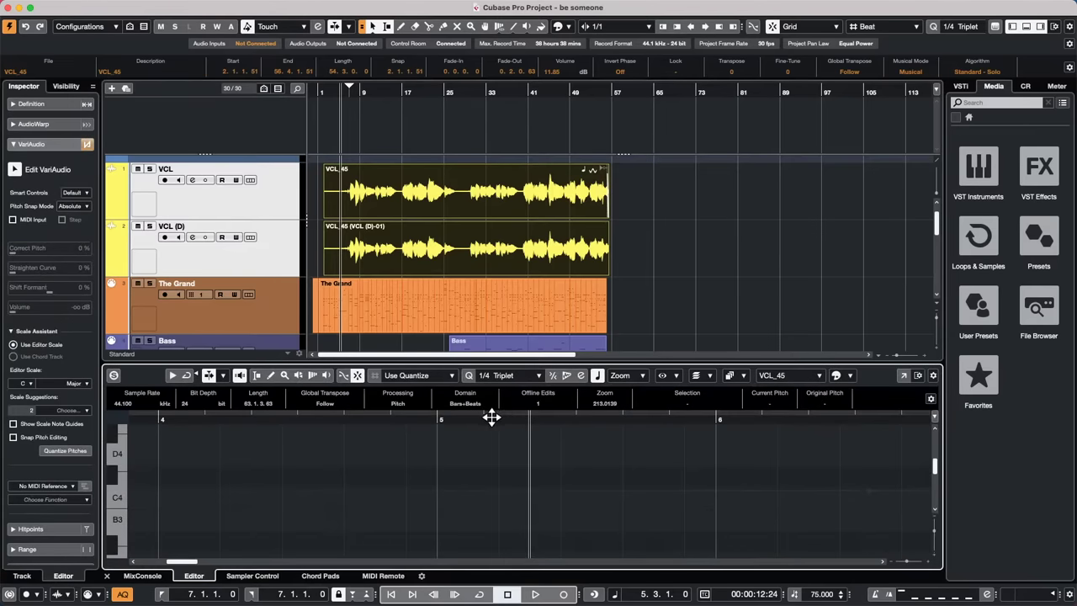
{"action": "left_click_drag", "start_coordinate": [451, 419], "coordinate": [457, 396]}
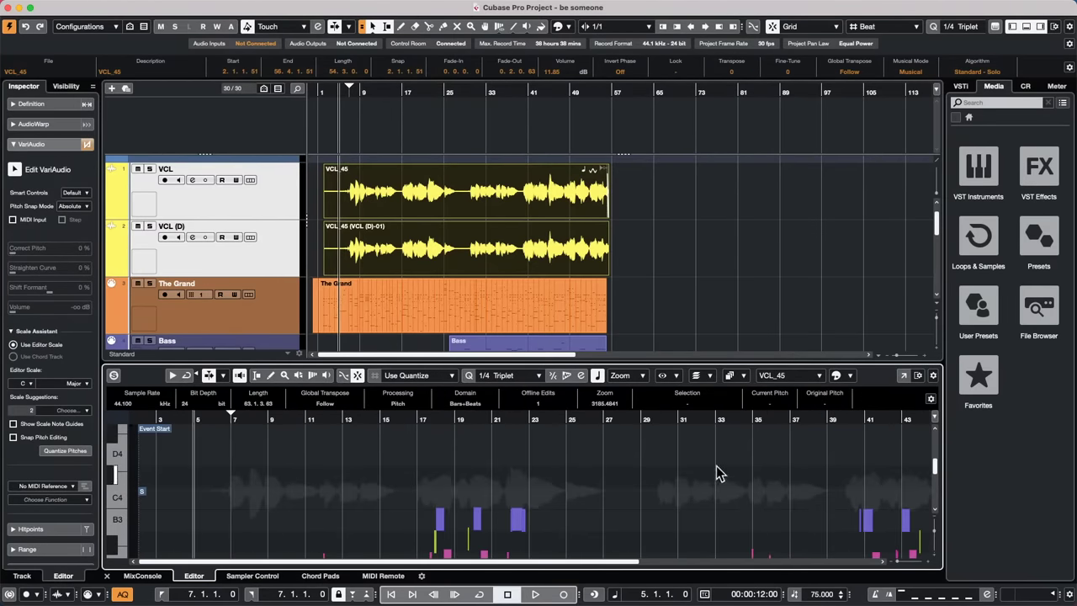
{"action": "scroll", "coordinate": [720, 477], "scroll_direction": "down", "scroll_amount": 4}
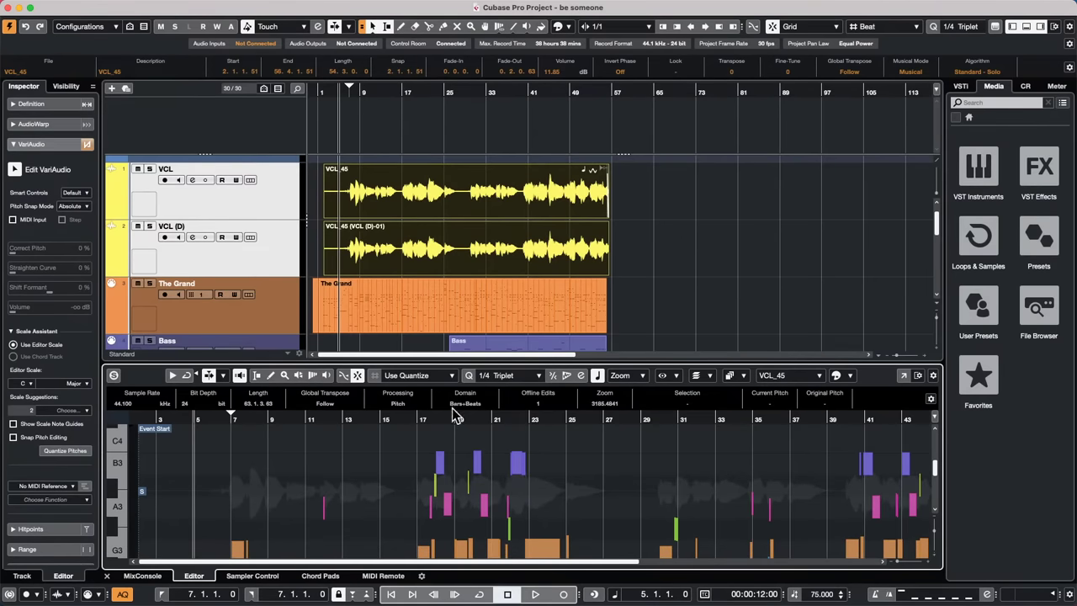
{"action": "left_click_drag", "start_coordinate": [445, 420], "coordinate": [448, 445]}
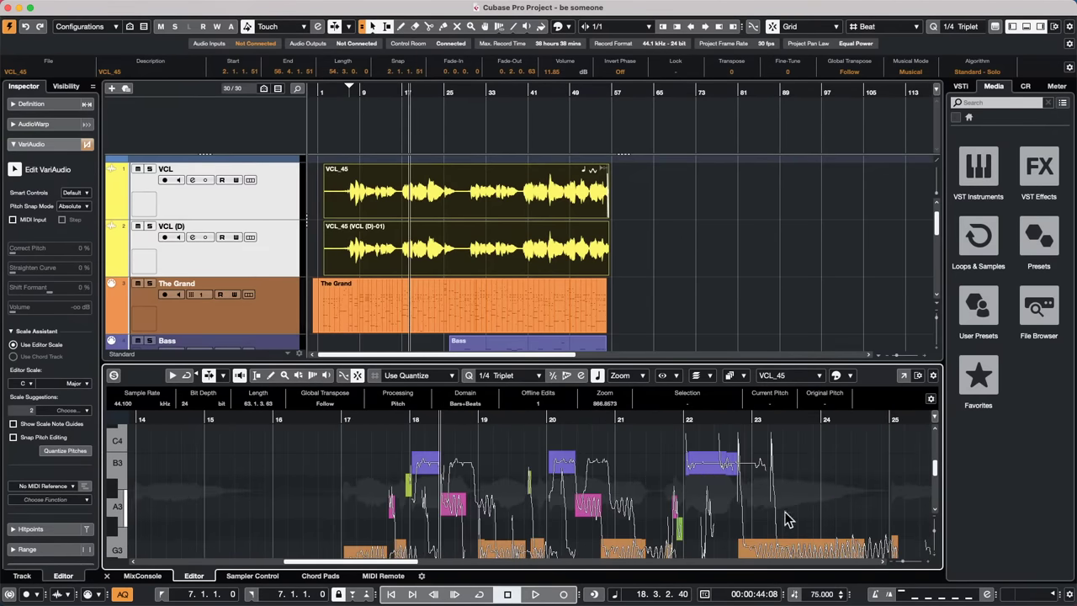
Switch the active clip back and forth between VCL_45 and VCL_45 (VCL (D)-01) to compare their pitch segments, ending on VCL_45
{"action": "left_click", "coordinate": [796, 377]}
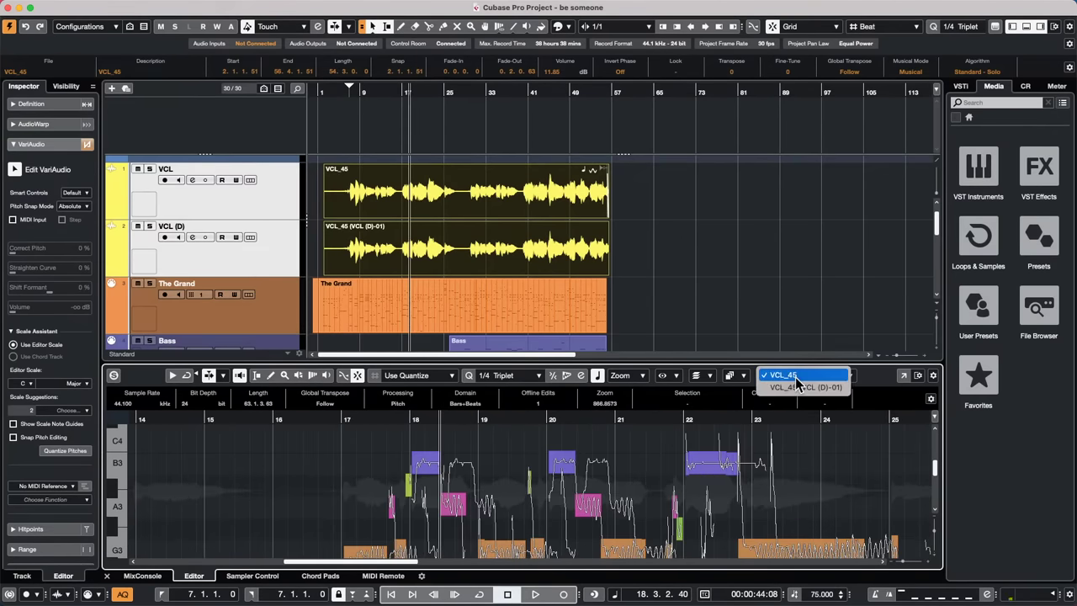
{"action": "left_click", "coordinate": [797, 390]}
{"action": "left_click", "coordinate": [794, 378]}
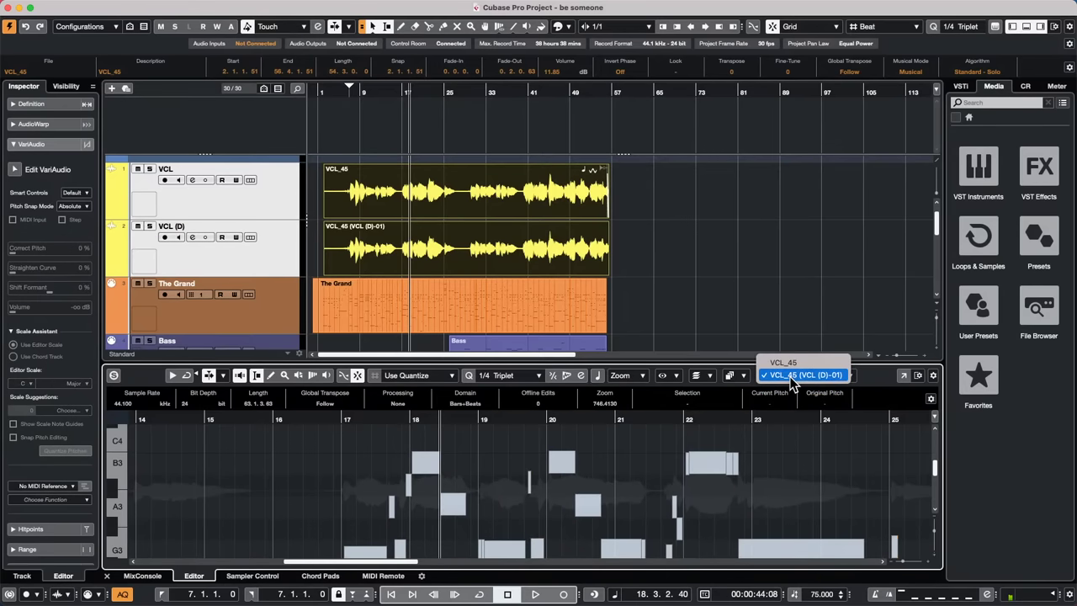
{"action": "left_click", "coordinate": [795, 365]}
{"action": "left_click", "coordinate": [793, 377]}
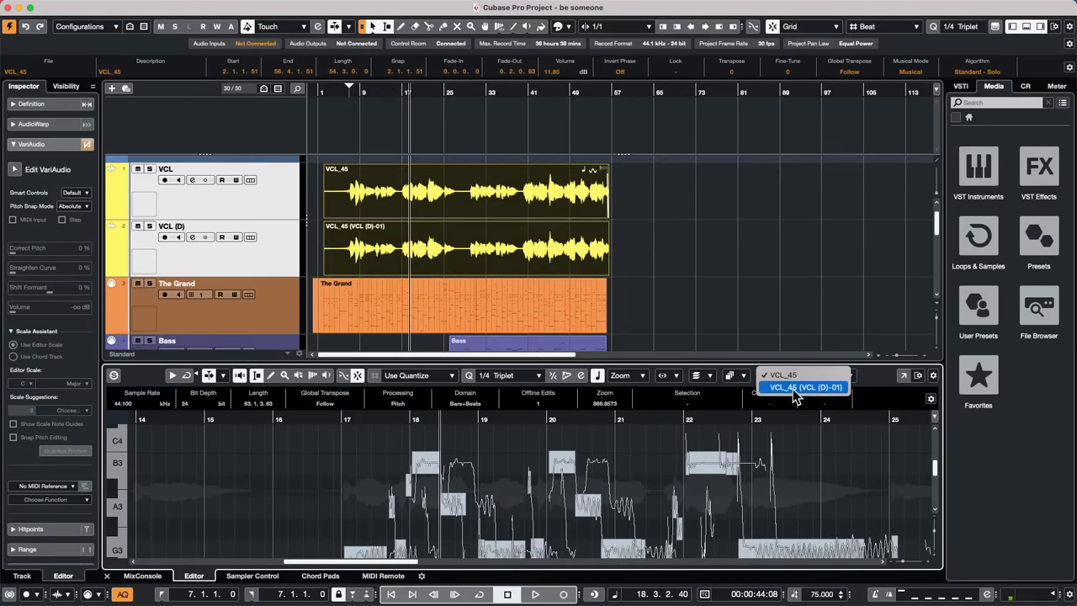
{"action": "left_click", "coordinate": [793, 389]}
{"action": "left_click", "coordinate": [788, 377]}
{"action": "left_click", "coordinate": [791, 366]}
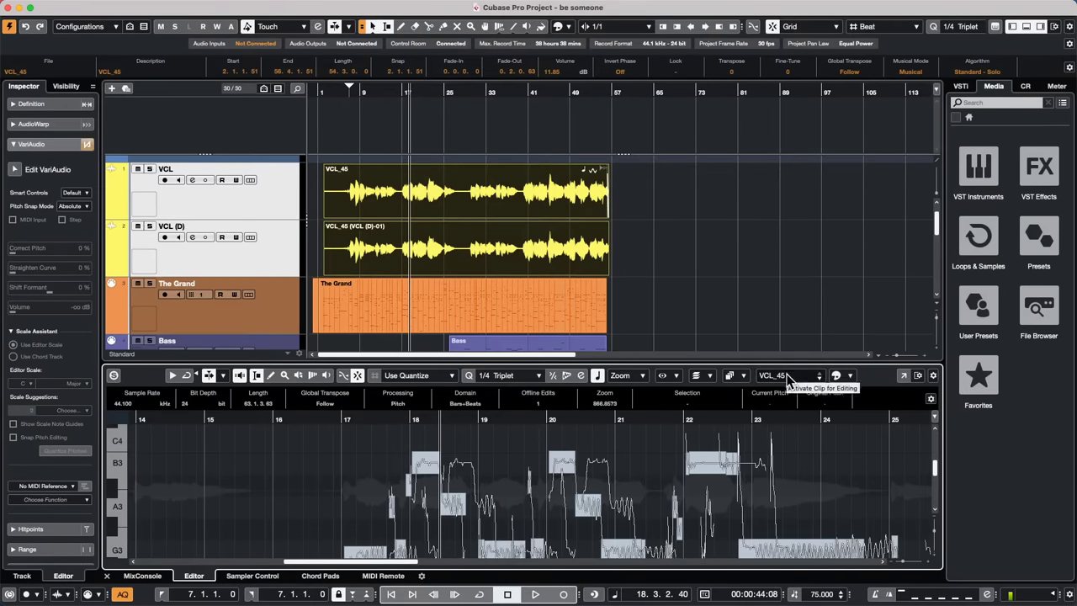
Change the VCL (D) track color to red and deselect the events
{"action": "left_click", "coordinate": [844, 376]}
{"action": "left_click", "coordinate": [244, 253]}
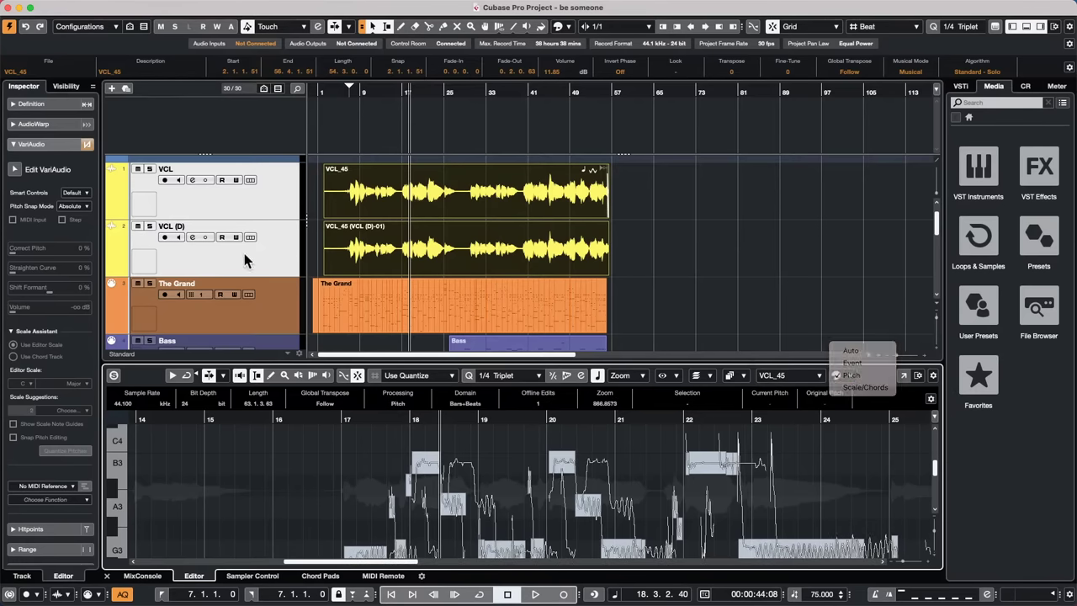
{"action": "left_click", "coordinate": [244, 253]}
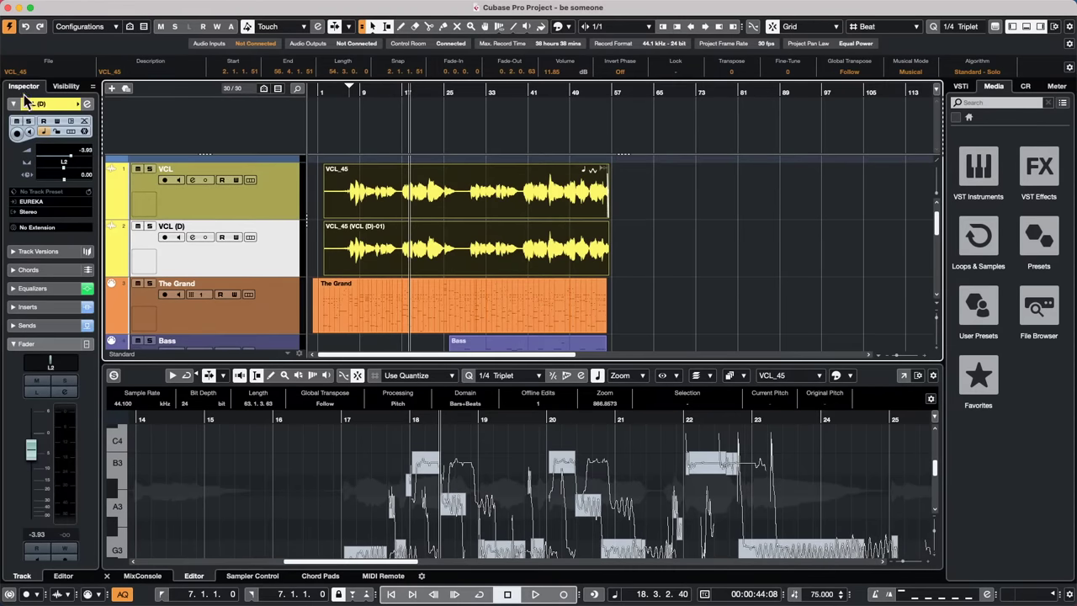
{"action": "left_click", "coordinate": [78, 103]}
{"action": "left_click", "coordinate": [87, 137]}
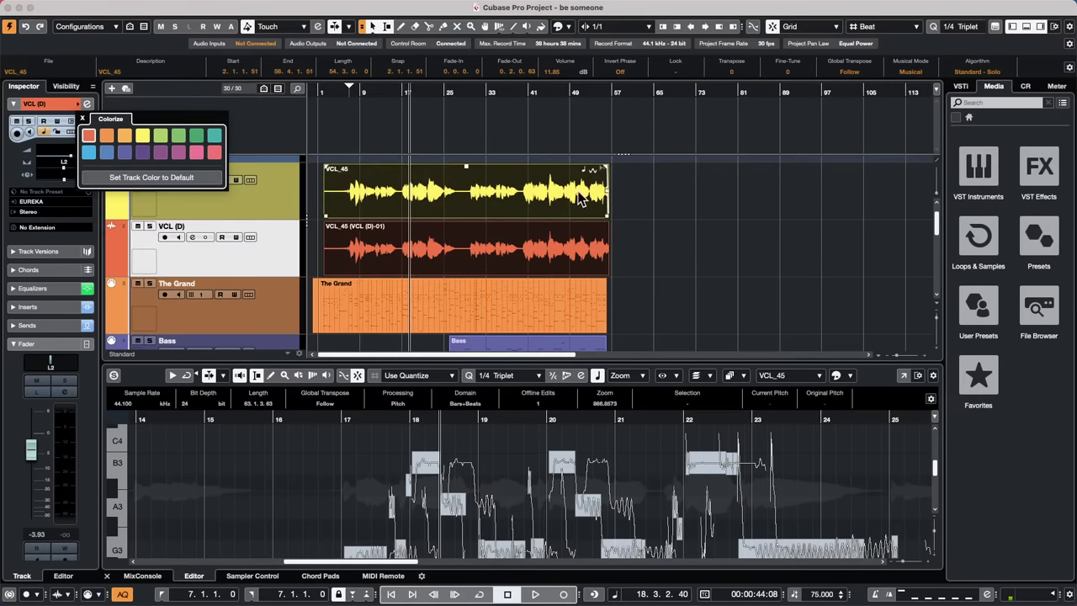
{"action": "left_click", "coordinate": [674, 242]}
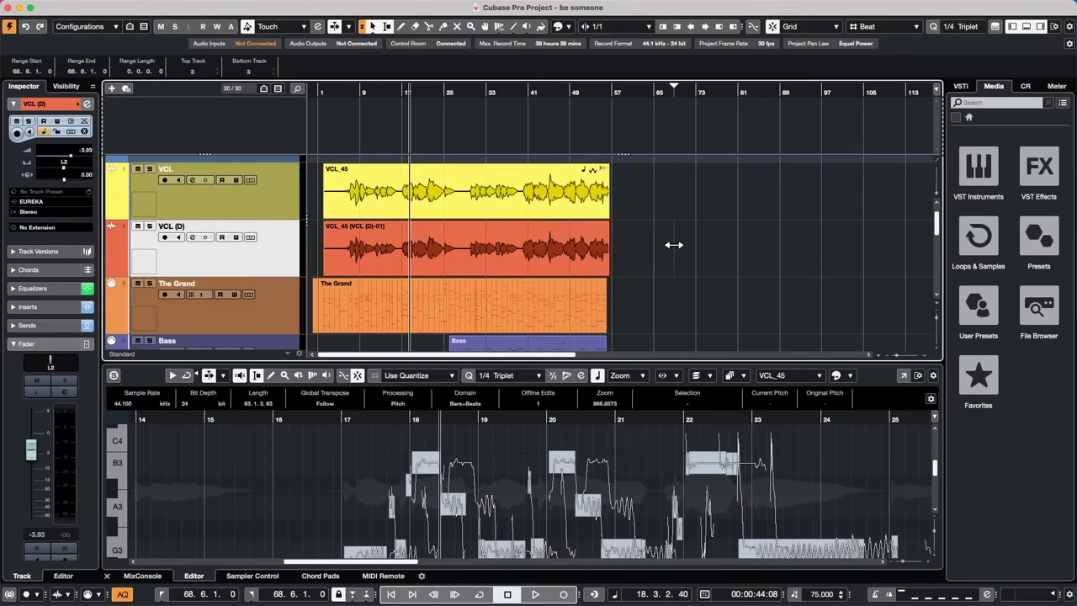
Color the Sample Editor's segments by Event and turn on Edit VariAudio for the VCL_45 clip
{"action": "left_click", "coordinate": [852, 377]}
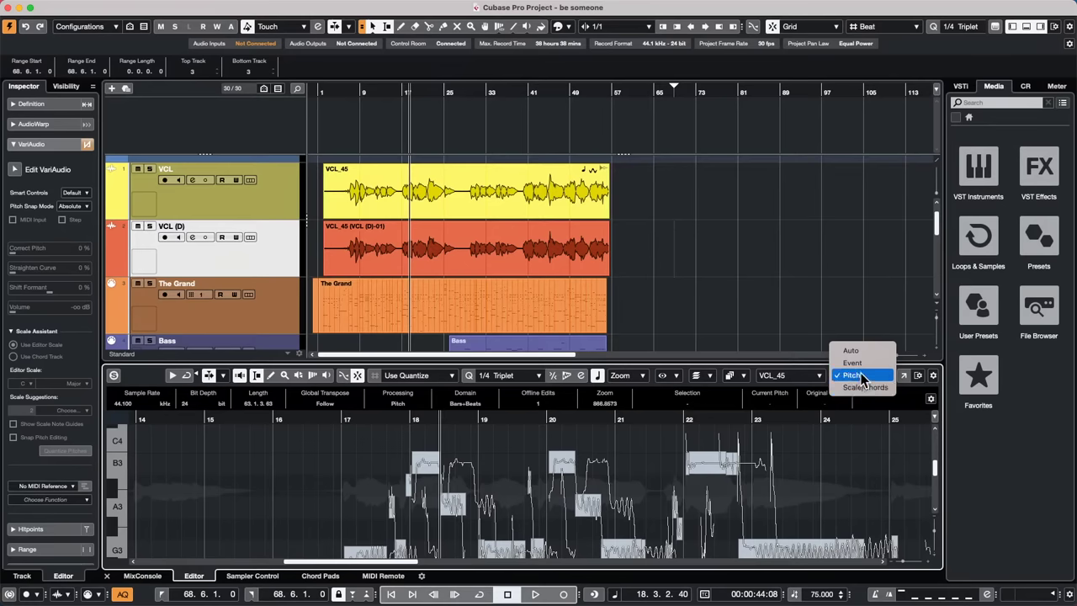
{"action": "left_click", "coordinate": [867, 373]}
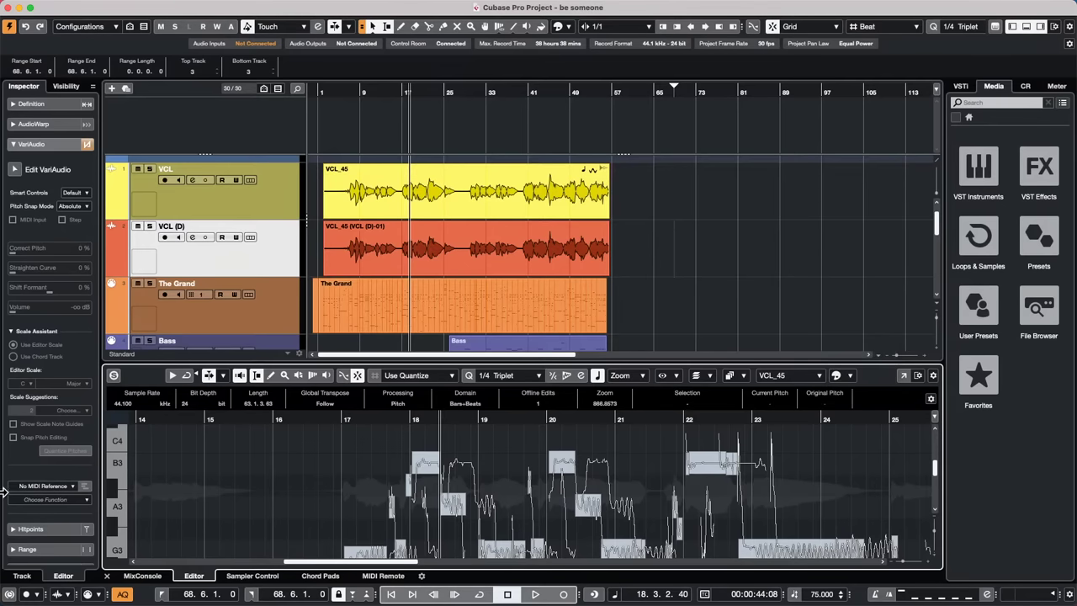
{"action": "left_click", "coordinate": [15, 170]}
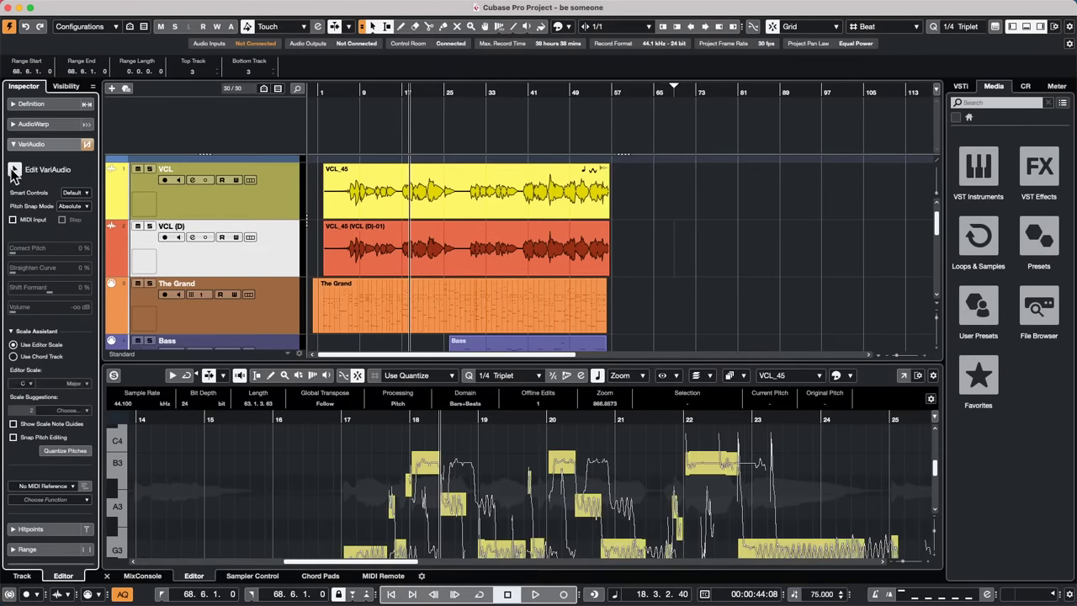
Activate the clip VCL_45 (VCL (D)-01) for editing and turn on Edit VariAudio for it
{"action": "left_click", "coordinate": [787, 376]}
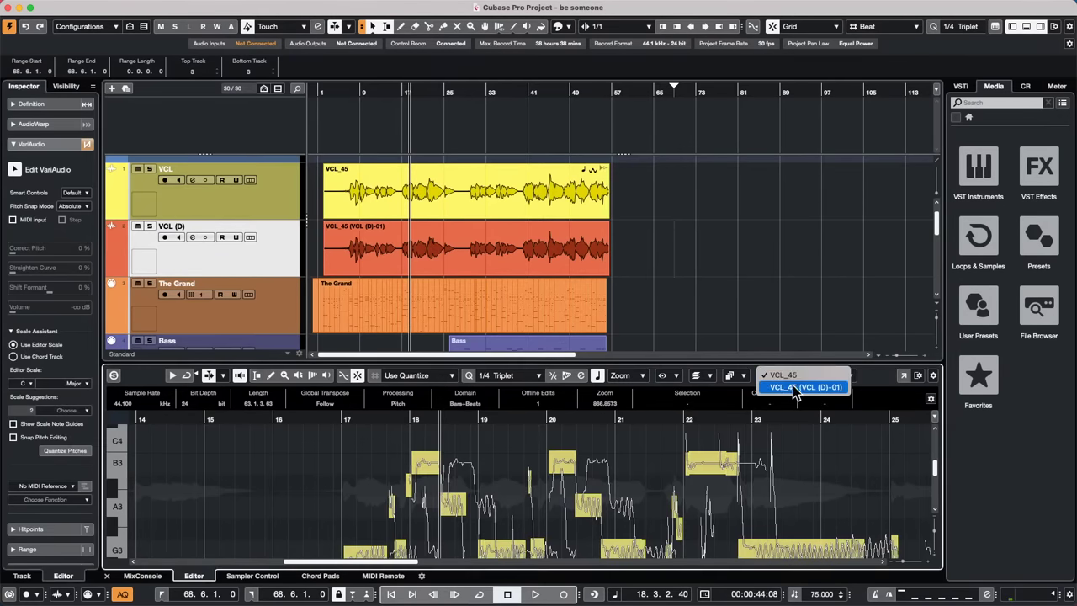
{"action": "left_click", "coordinate": [793, 388]}
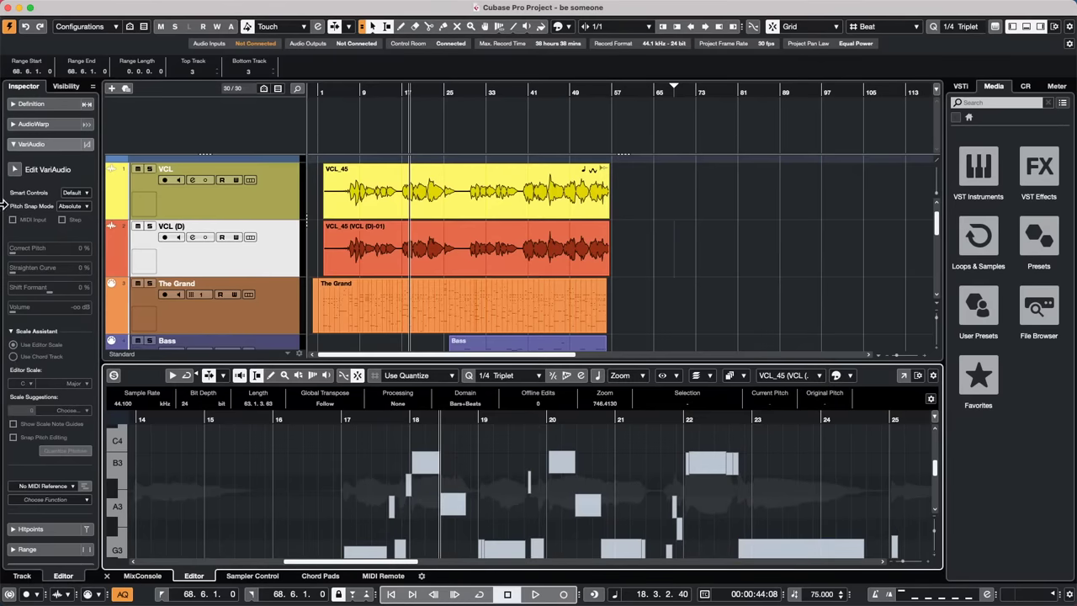
{"action": "left_click", "coordinate": [15, 170]}
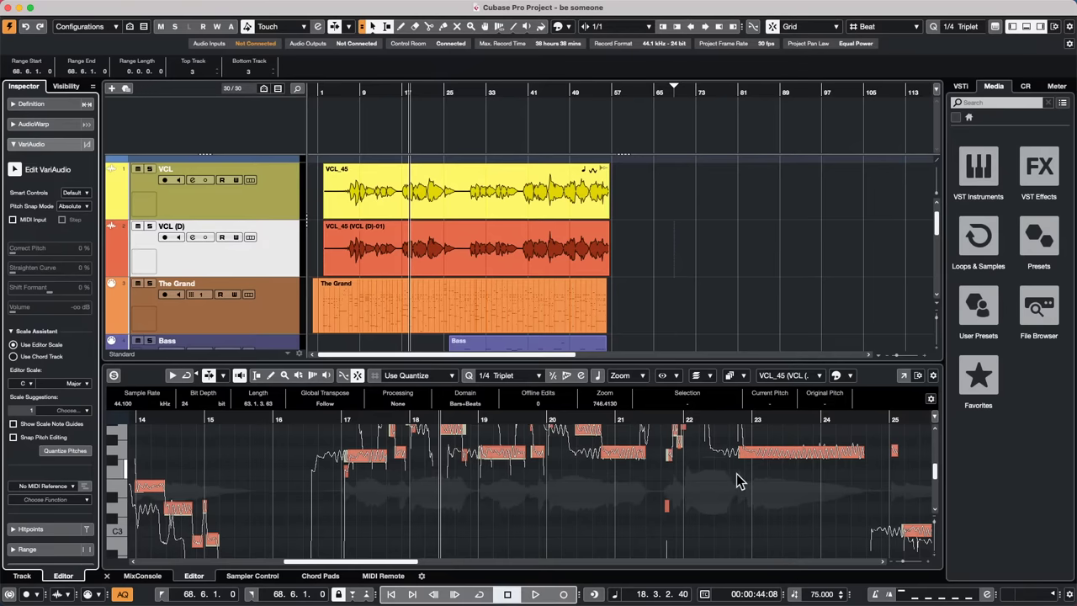
{"action": "scroll", "coordinate": [735, 474], "scroll_direction": "up", "scroll_amount": 4}
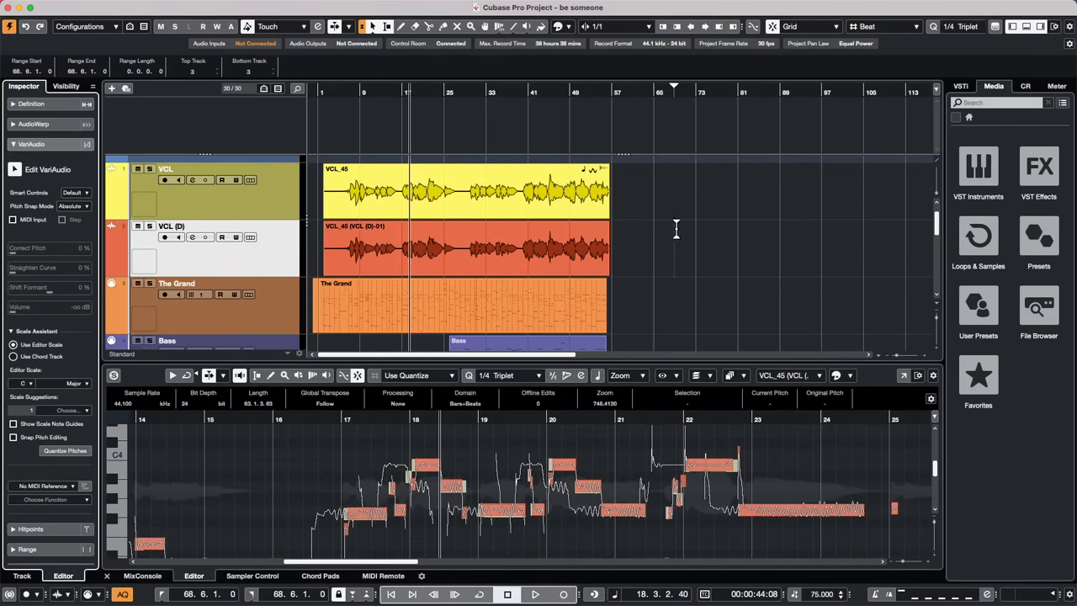
Make VCL_45 the active clip again and display both clips' overlaid segments closely around bars 18 to 20
{"action": "left_click", "coordinate": [820, 378]}
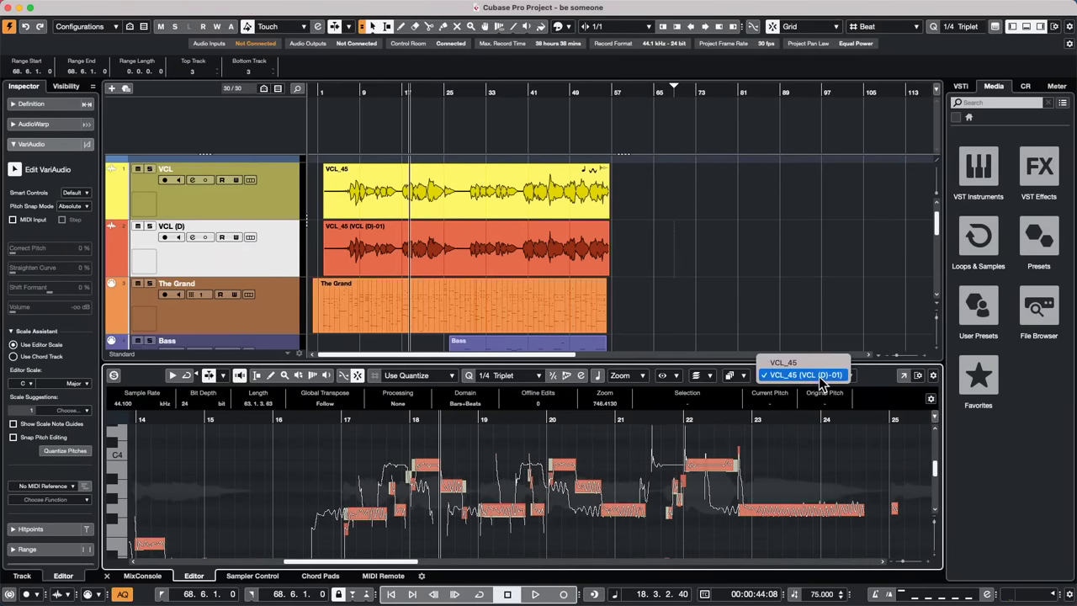
{"action": "left_click", "coordinate": [814, 364]}
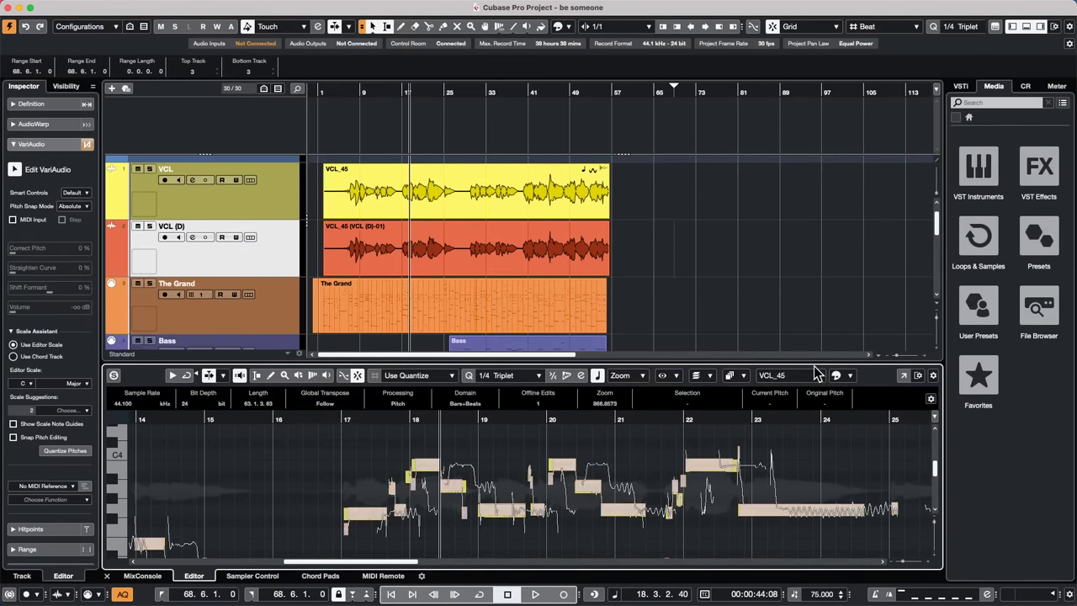
{"action": "left_click_drag", "start_coordinate": [457, 416], "coordinate": [460, 438]}
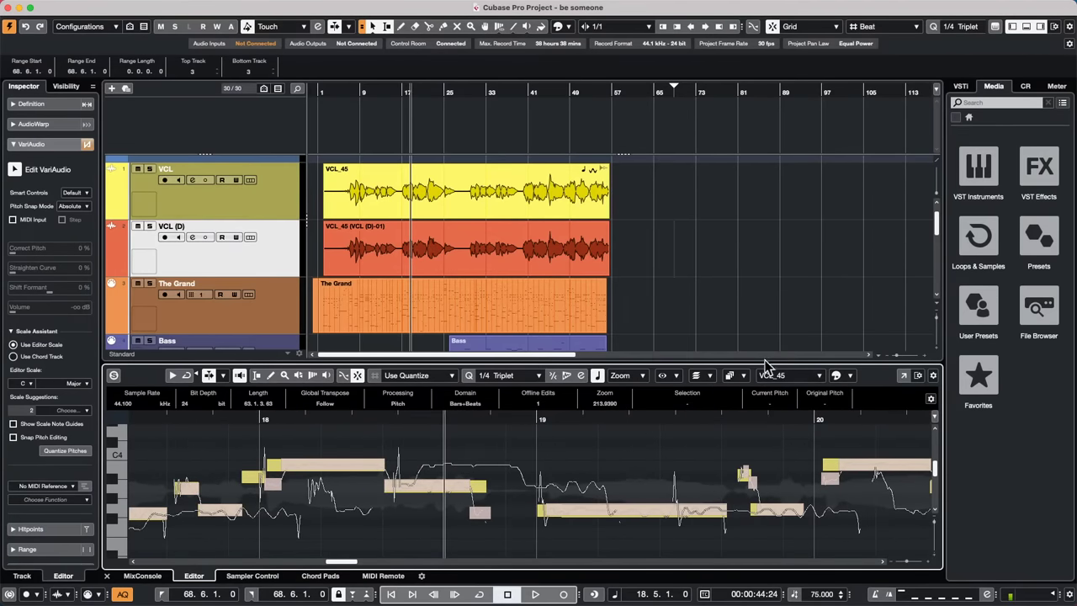
Switch the active clip between VCL_45 and VCL_45 (VCL (D)-01) to compare their segments, leaving VCL_45 (VCL (D)-01) active
{"action": "left_click", "coordinate": [790, 375]}
{"action": "left_click", "coordinate": [806, 387]}
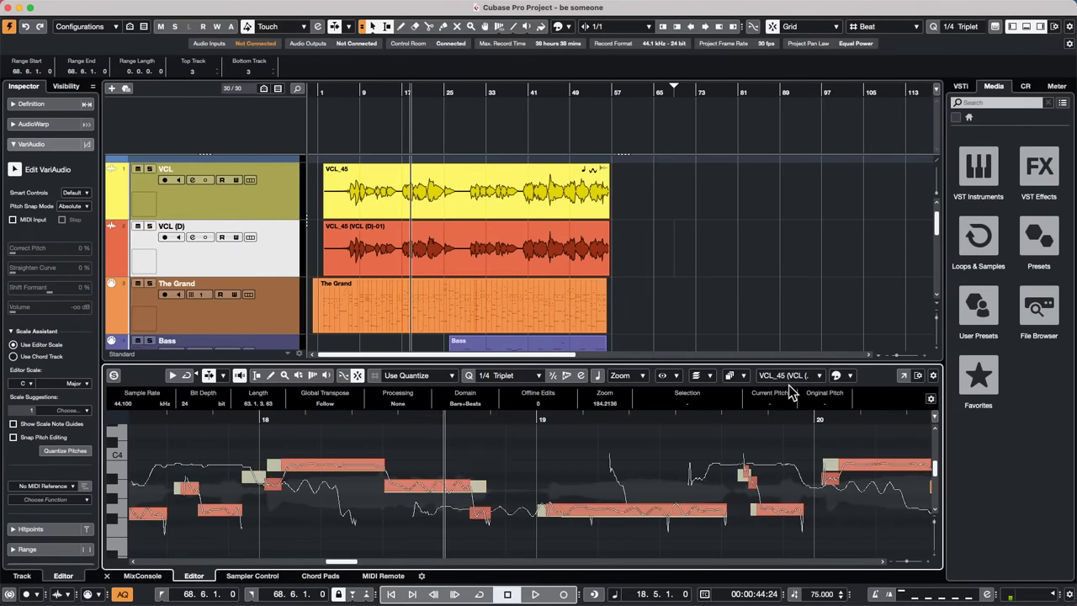
{"action": "left_click", "coordinate": [790, 379]}
{"action": "left_click", "coordinate": [796, 364]}
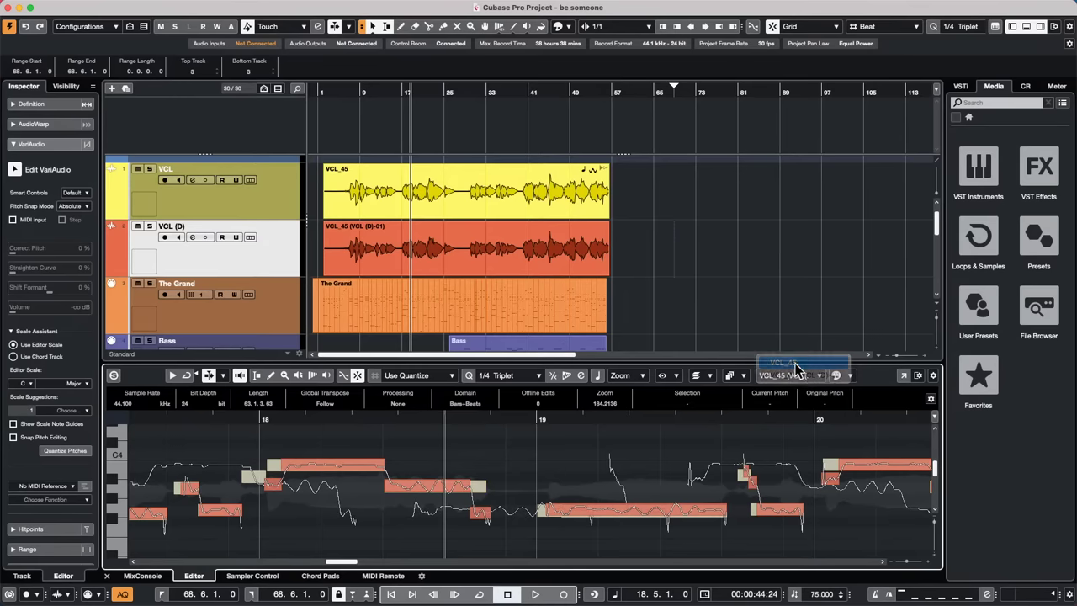
{"action": "left_click", "coordinate": [794, 374]}
{"action": "left_click", "coordinate": [792, 389]}
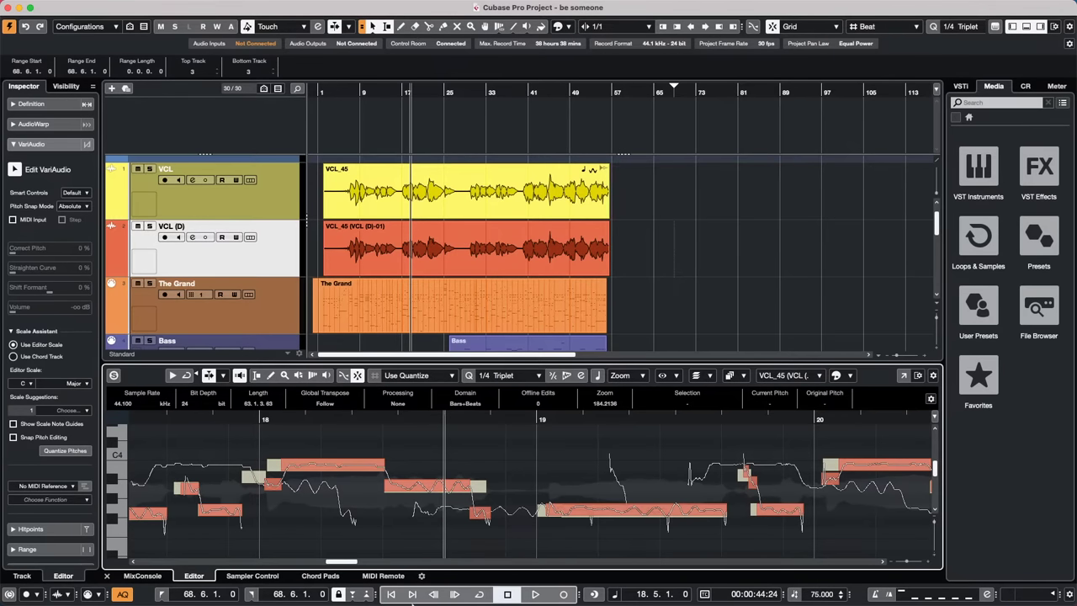
Open Steinberg Library Manager, view the Cubase/Nuendo libraries and the default library location option, and close the manager
{"action": "mouse_move", "coordinate": [395, 599]}
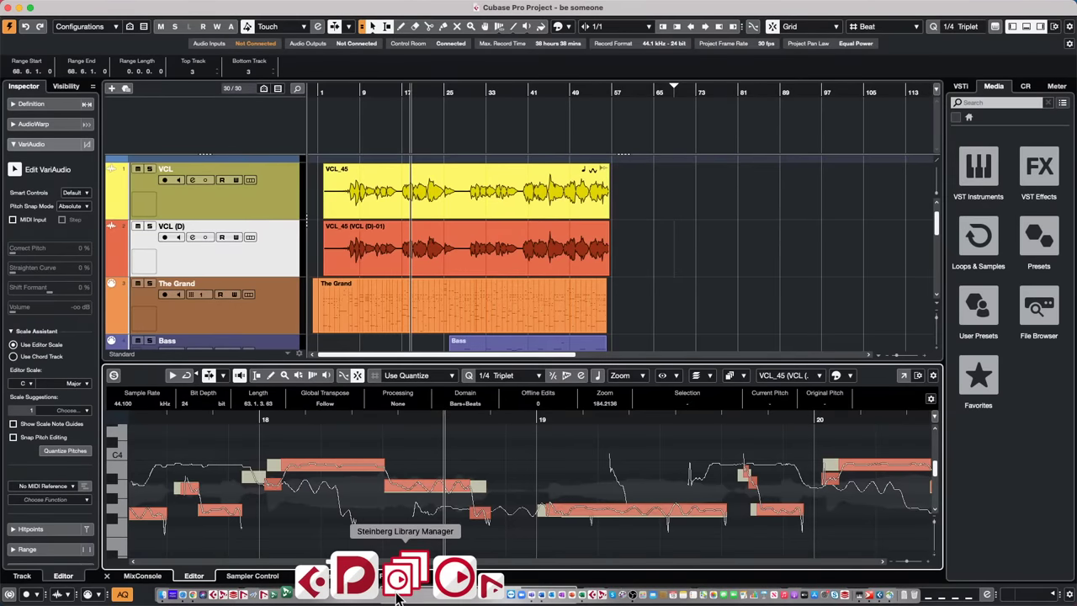
{"action": "left_click", "coordinate": [398, 595]}
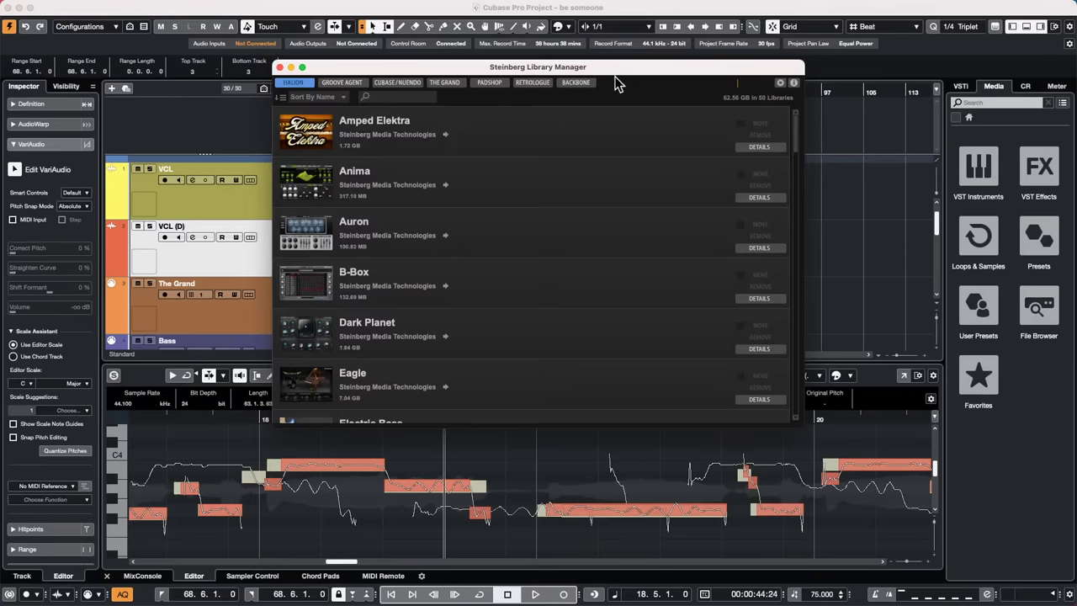
{"action": "left_click", "coordinate": [414, 83]}
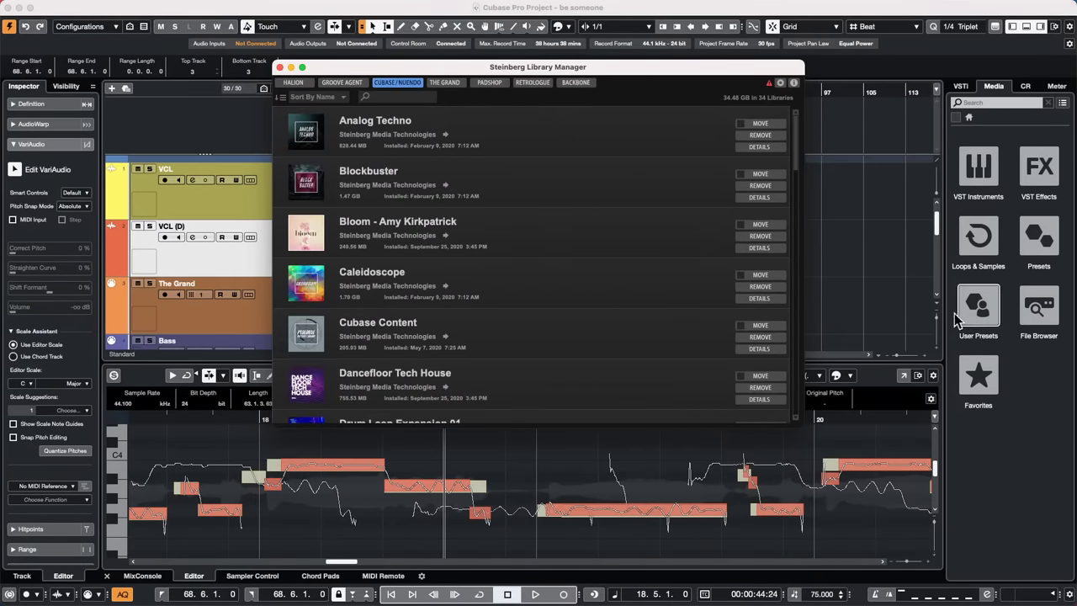
{"action": "left_click", "coordinate": [780, 83]}
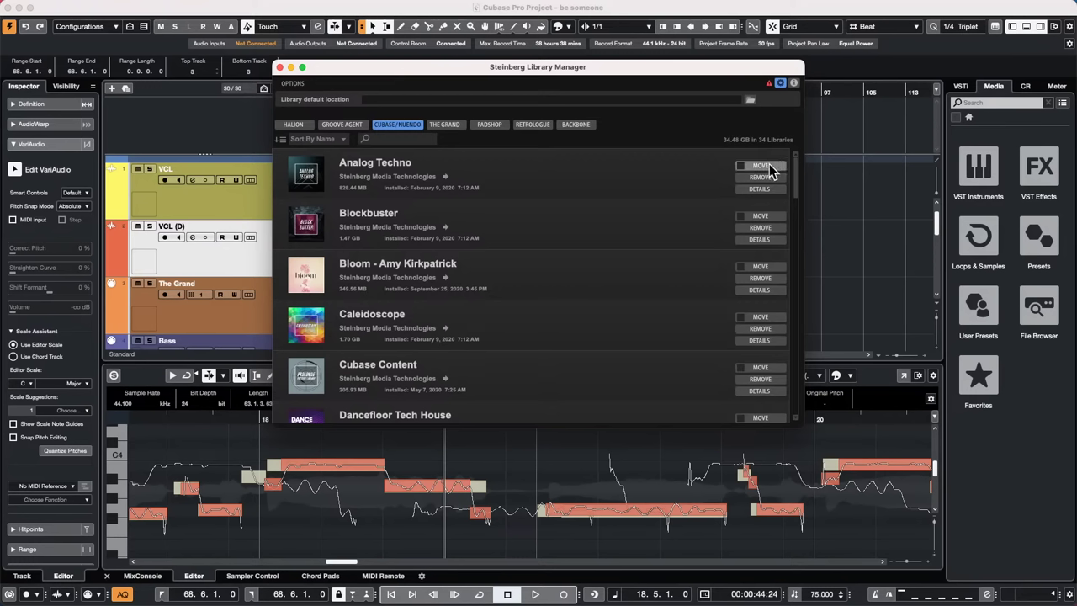
{"action": "left_click", "coordinate": [280, 67]}
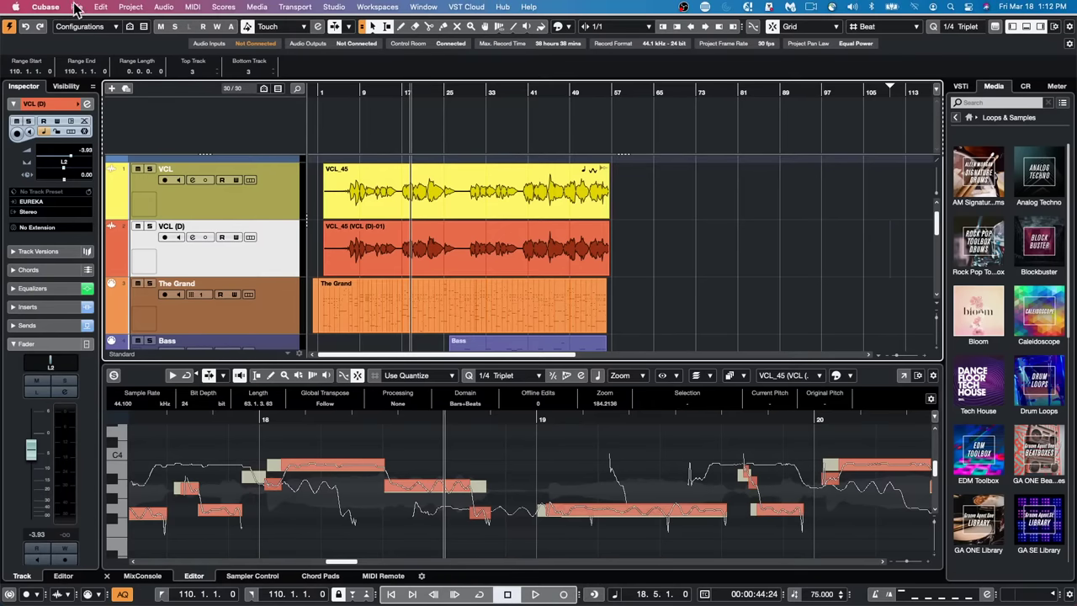
Create an empty project in the Tau Cetti folder and set its ruler to display Seconds
{"action": "left_click", "coordinate": [74, 7]}
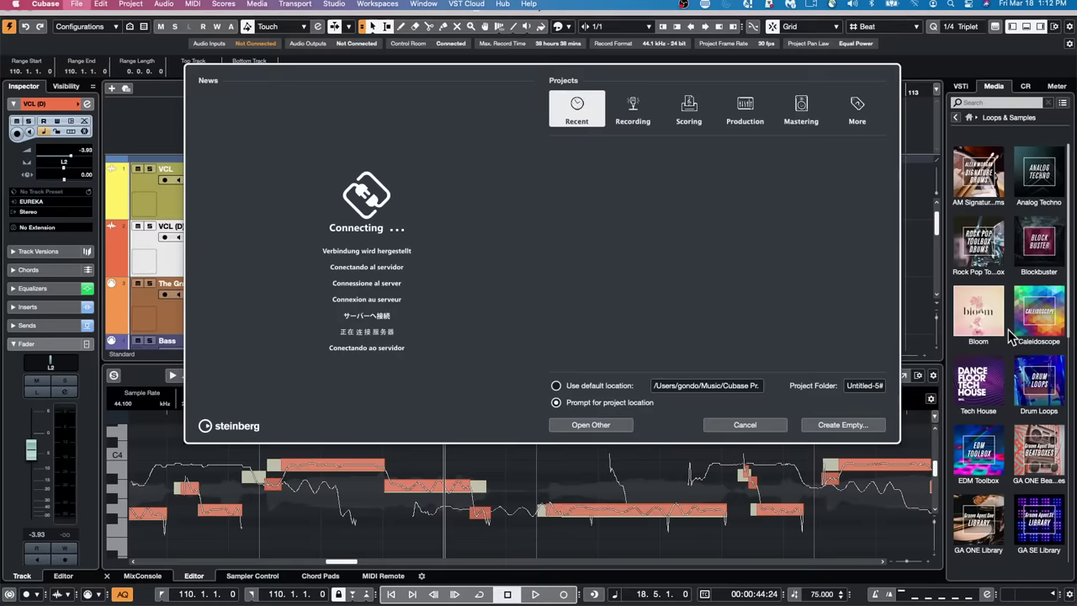
{"action": "left_click", "coordinate": [81, 22]}
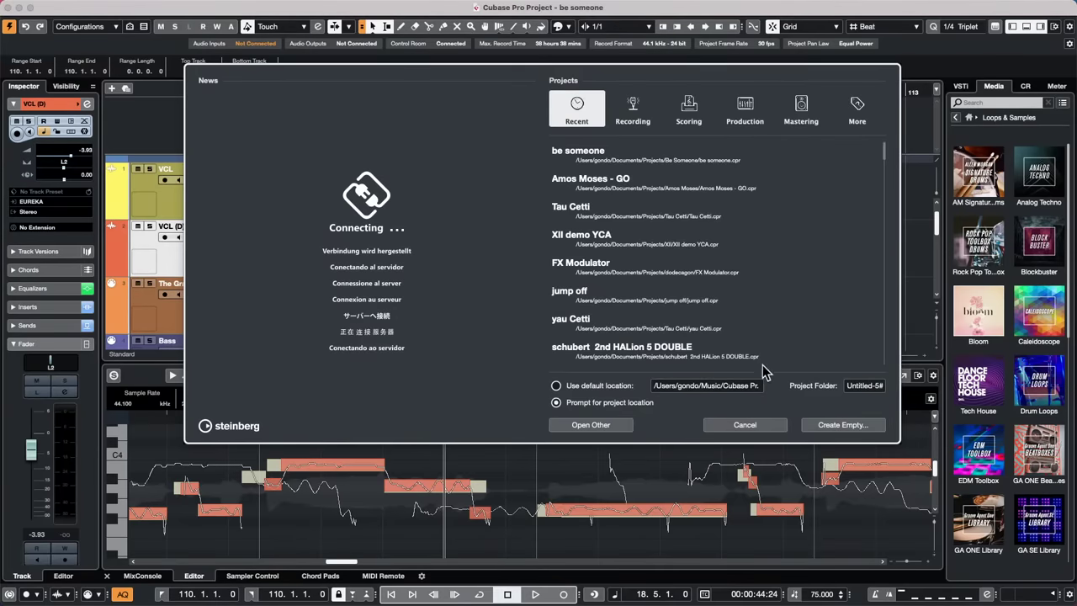
{"action": "left_click", "coordinate": [841, 425]}
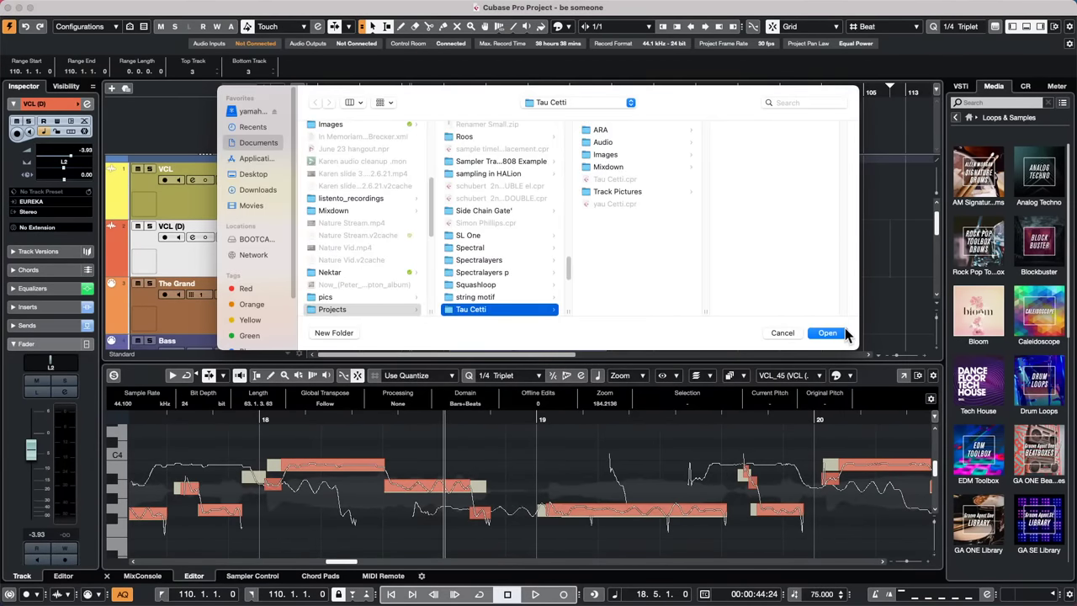
{"action": "left_click", "coordinate": [827, 333]}
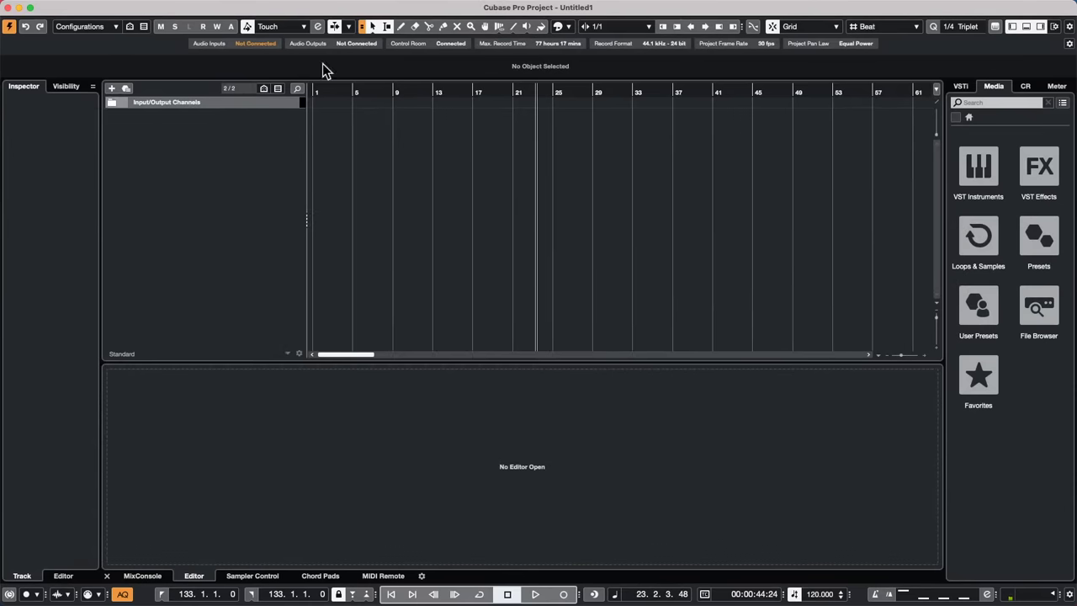
{"action": "right_click", "coordinate": [481, 90]}
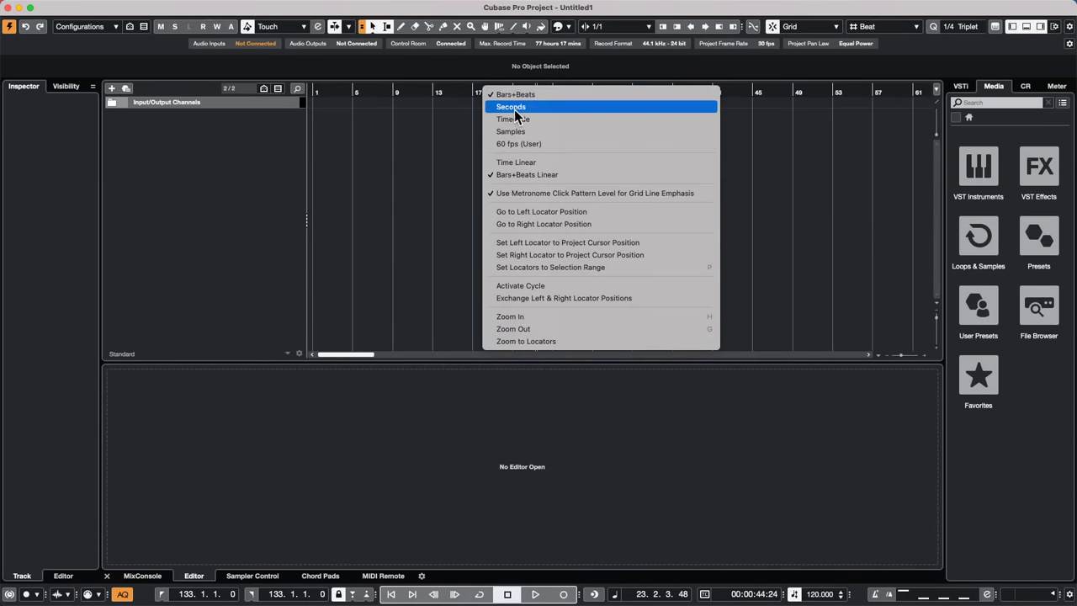
{"action": "left_click", "coordinate": [514, 110]}
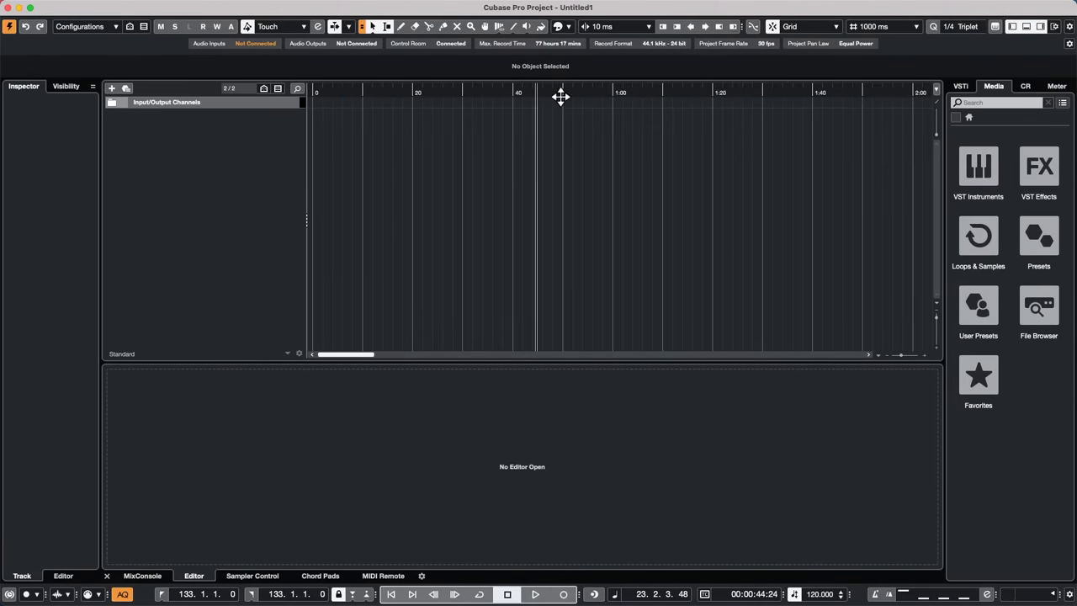
Create another empty project in the Tau Cetti folder to check which ruler format it uses
{"action": "left_click", "coordinate": [77, 7]}
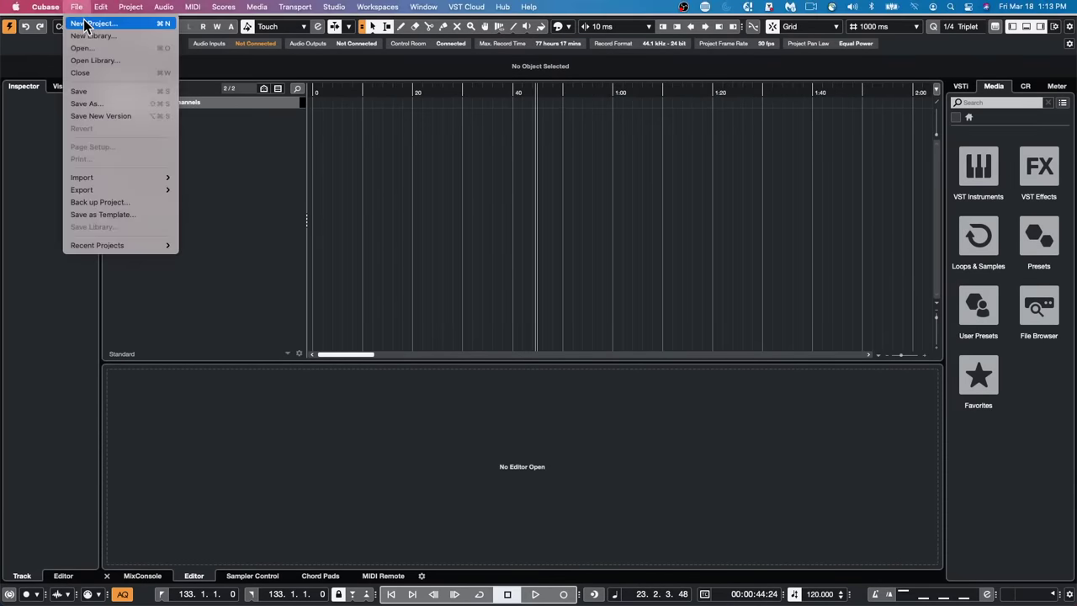
{"action": "left_click", "coordinate": [84, 23]}
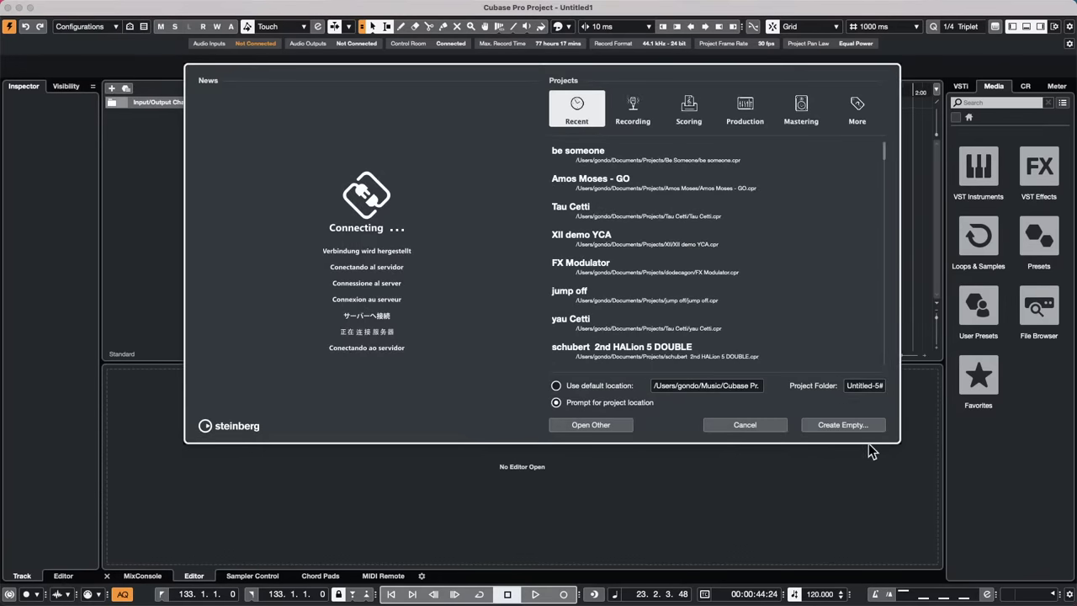
{"action": "left_click", "coordinate": [851, 425]}
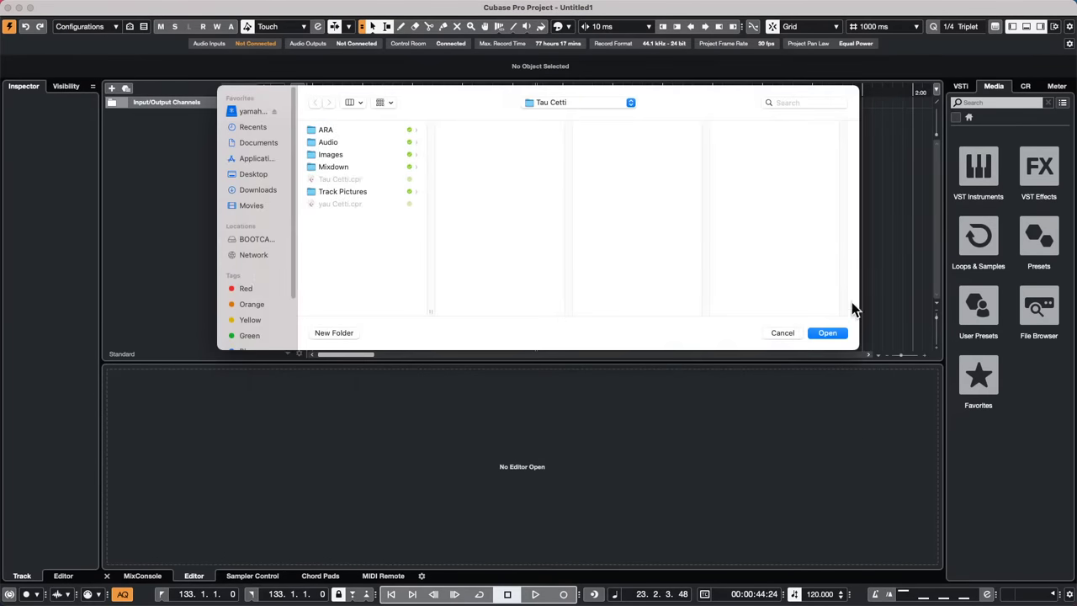
{"action": "left_click", "coordinate": [830, 333]}
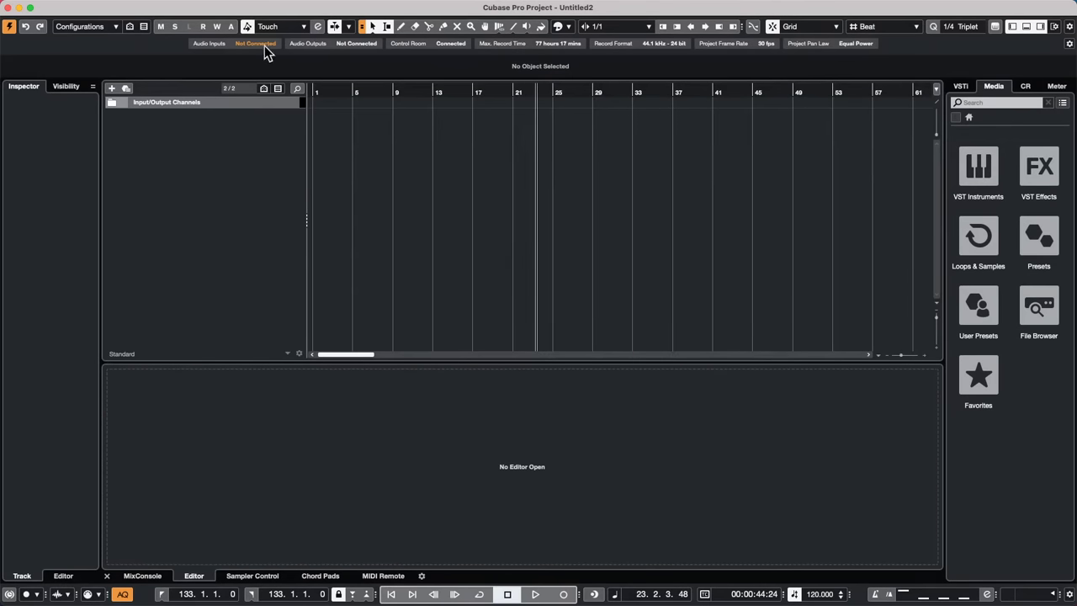
Open Preferences and check the Project & MixConsole, Editing, Transport and General pages for a default ruler format setting
{"action": "left_click", "coordinate": [46, 6]}
{"action": "left_click", "coordinate": [54, 41]}
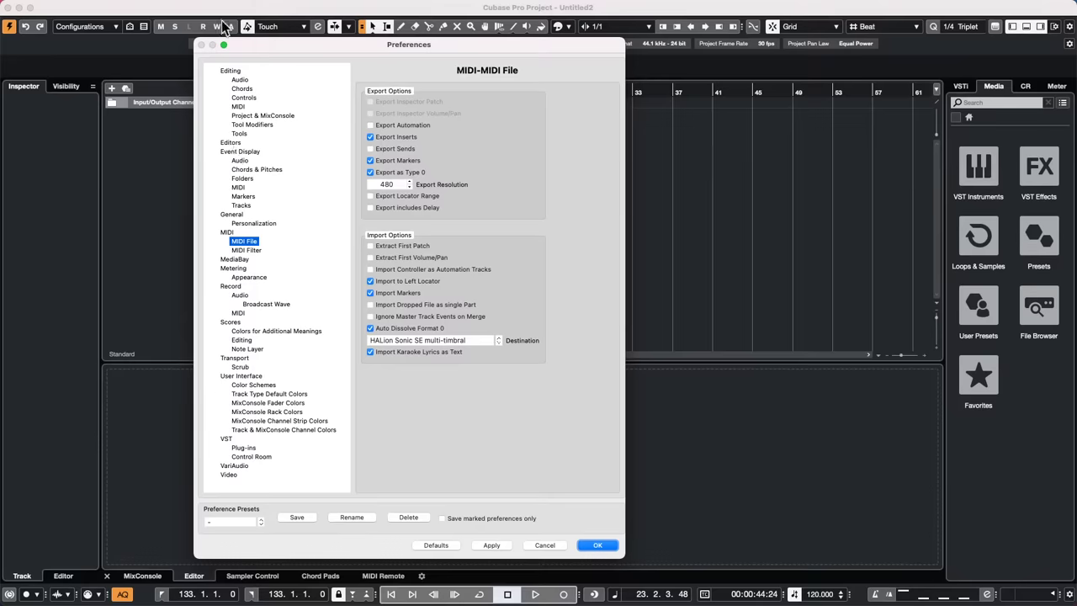
{"action": "left_click", "coordinate": [237, 116]}
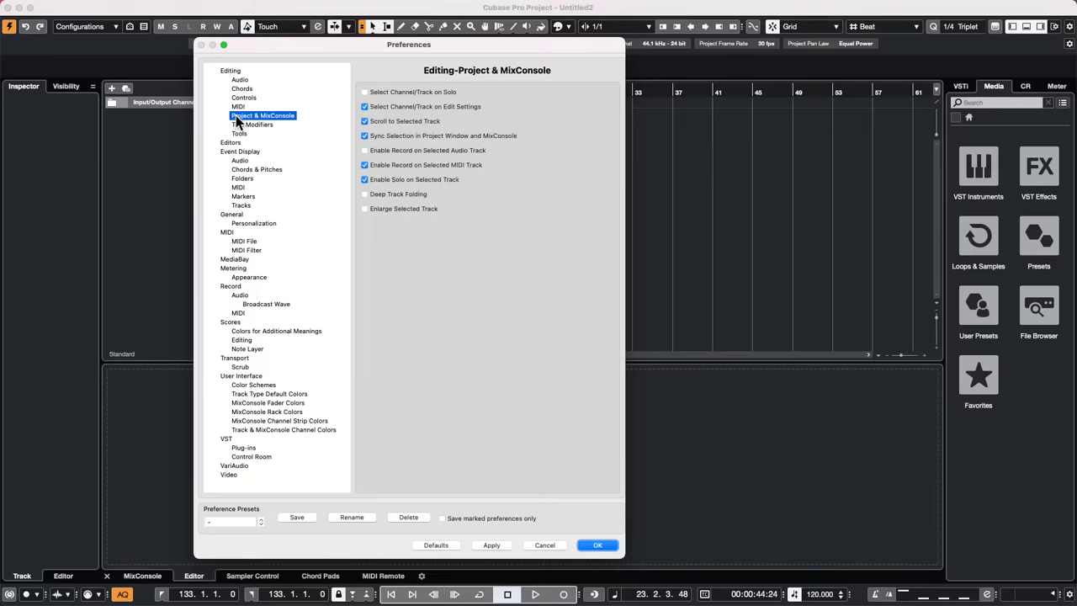
{"action": "left_click", "coordinate": [233, 72]}
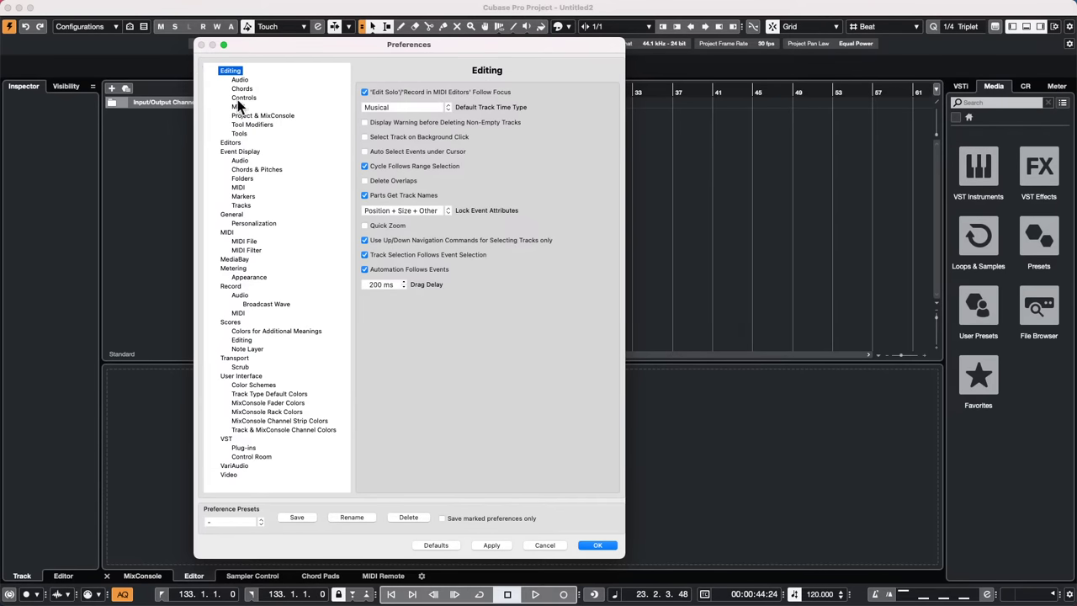
{"action": "left_click", "coordinate": [237, 359]}
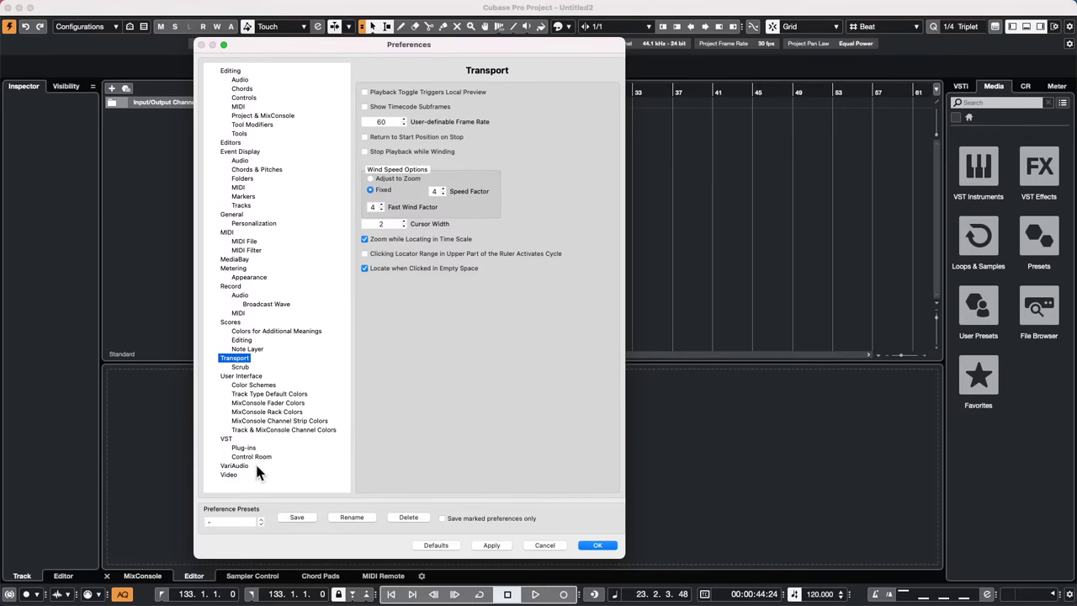
{"action": "left_click", "coordinate": [232, 215]}
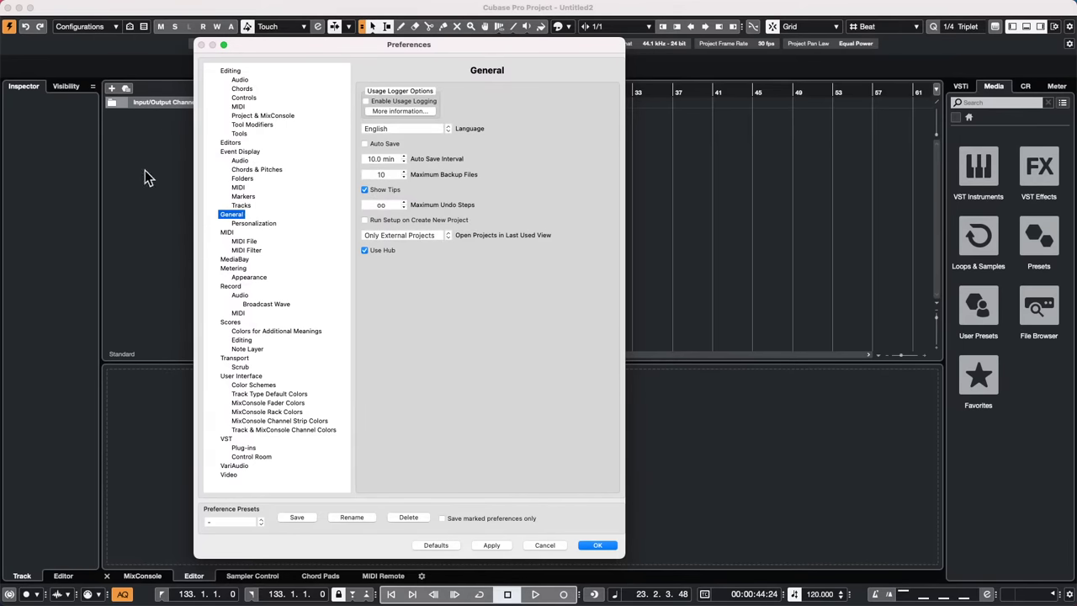
Go through the Editing preferences page by page, from the main Editing page to Tools
{"action": "left_click", "coordinate": [234, 71]}
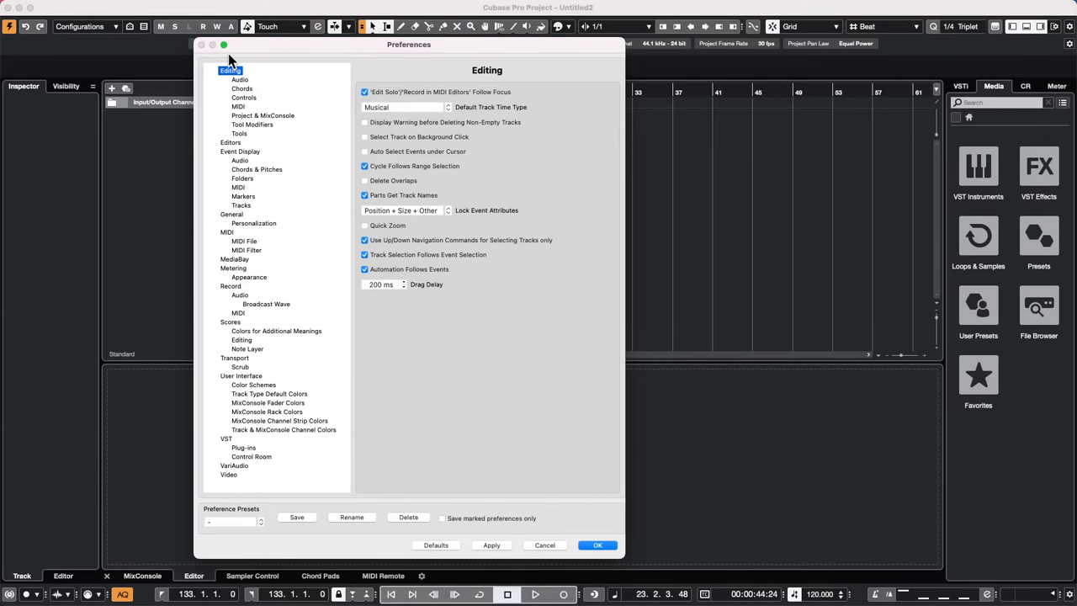
{"action": "key", "text": "Down"}
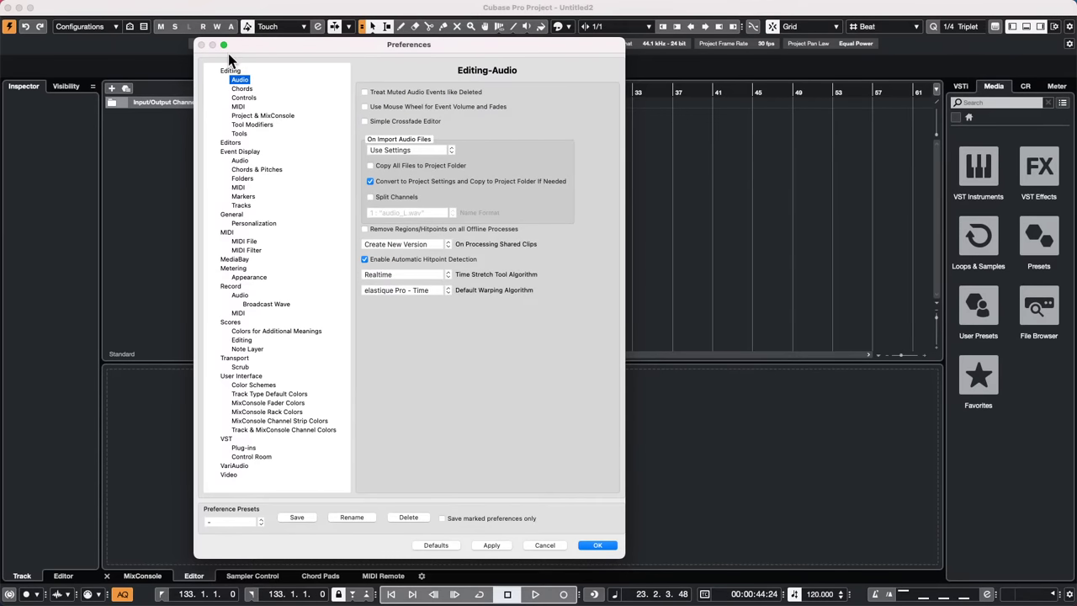
{"action": "key", "text": "Down"}
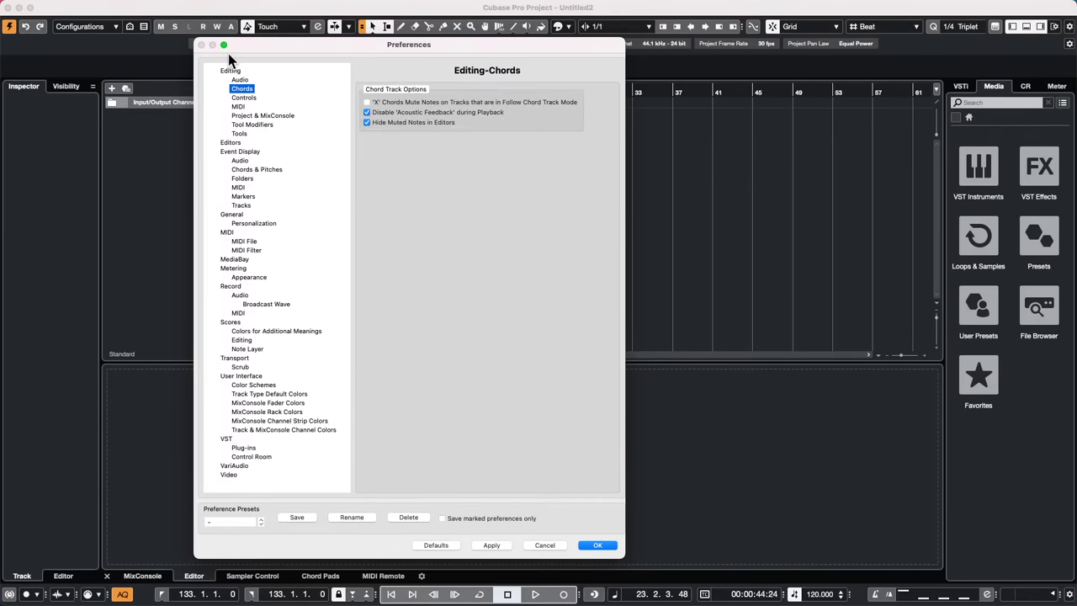
{"action": "key", "text": "Up"}
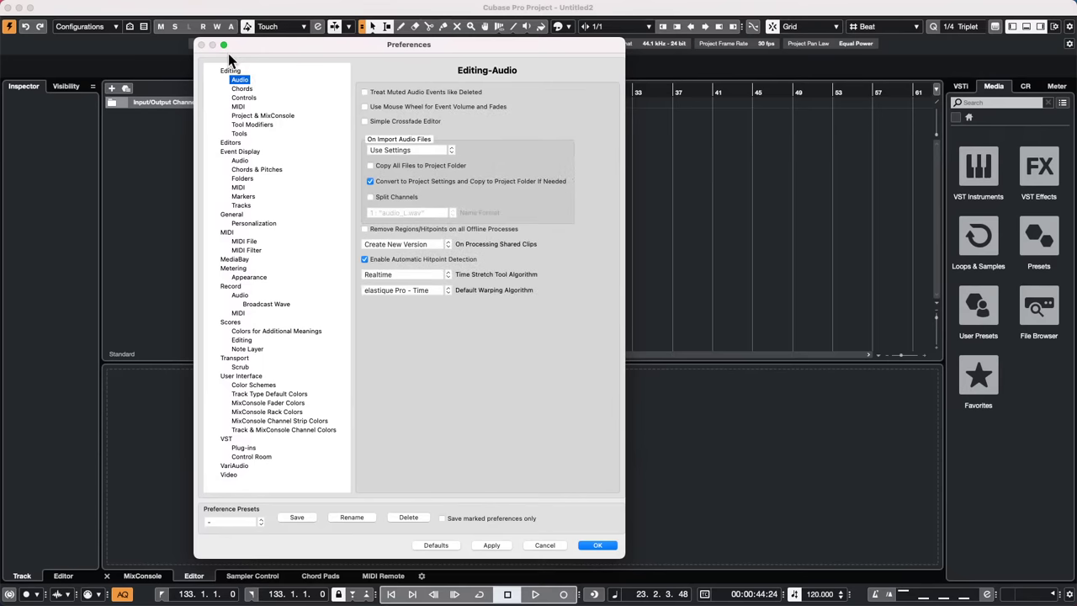
{"action": "key", "text": "Down"}
{"action": "key", "text": "Down"}
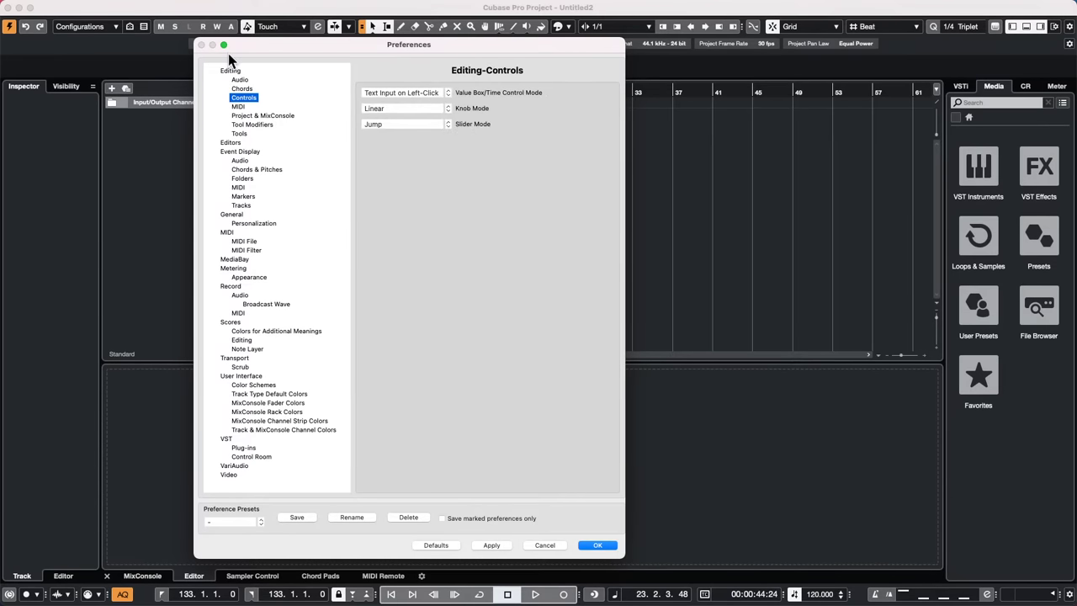
{"action": "key", "text": "Down"}
{"action": "key", "text": "Down"}
{"action": "key", "text": "Down"}
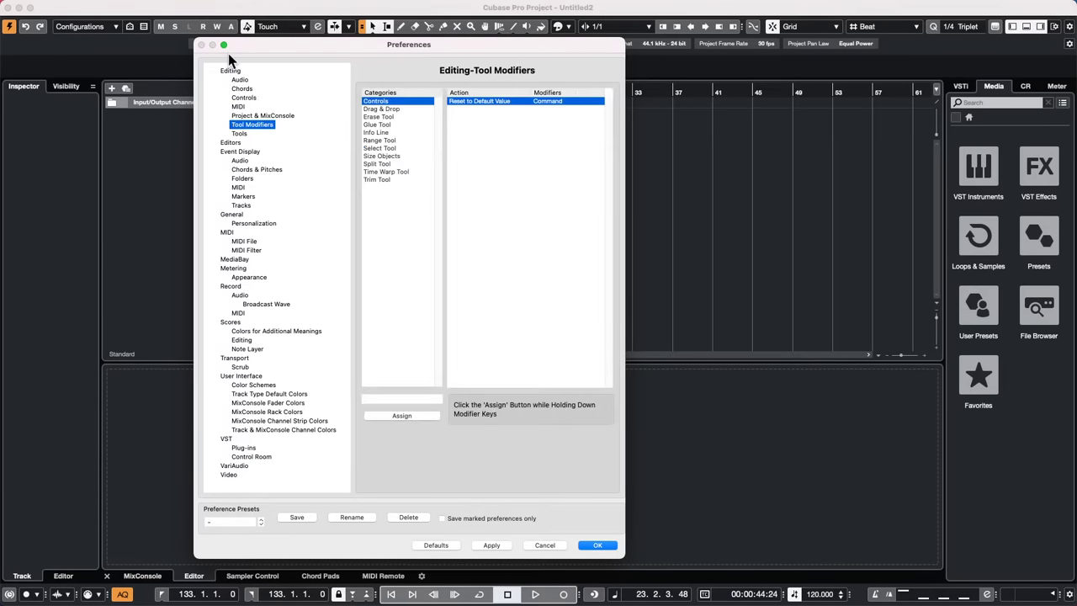
{"action": "key", "text": "Down"}
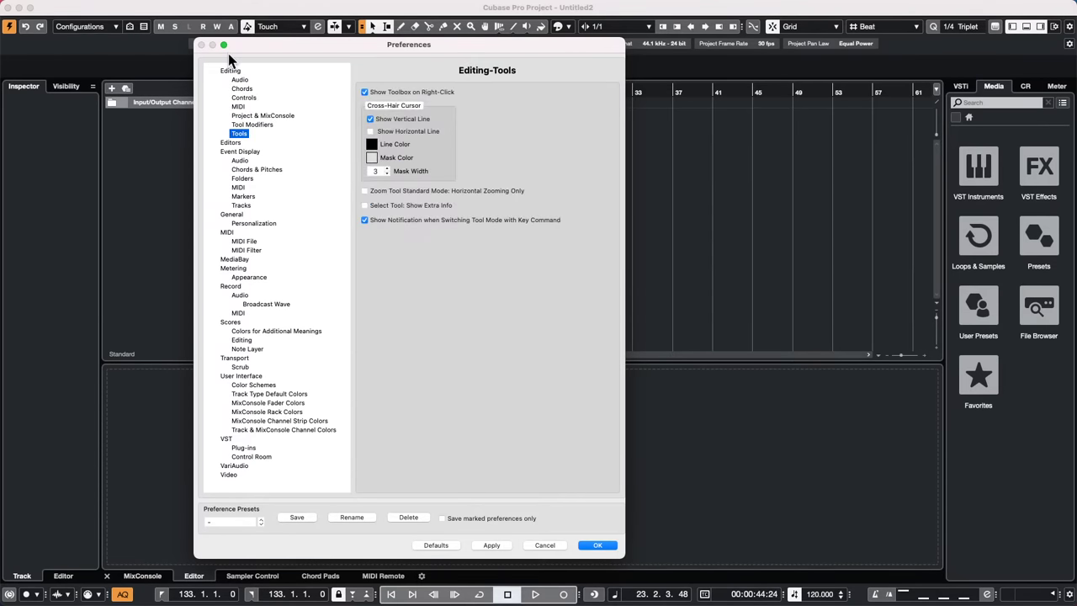
Continue through the Editors and Event Display preferences, examining each page up to Event Display-Tracks
{"action": "key", "text": "Down"}
{"action": "key", "text": "Down"}
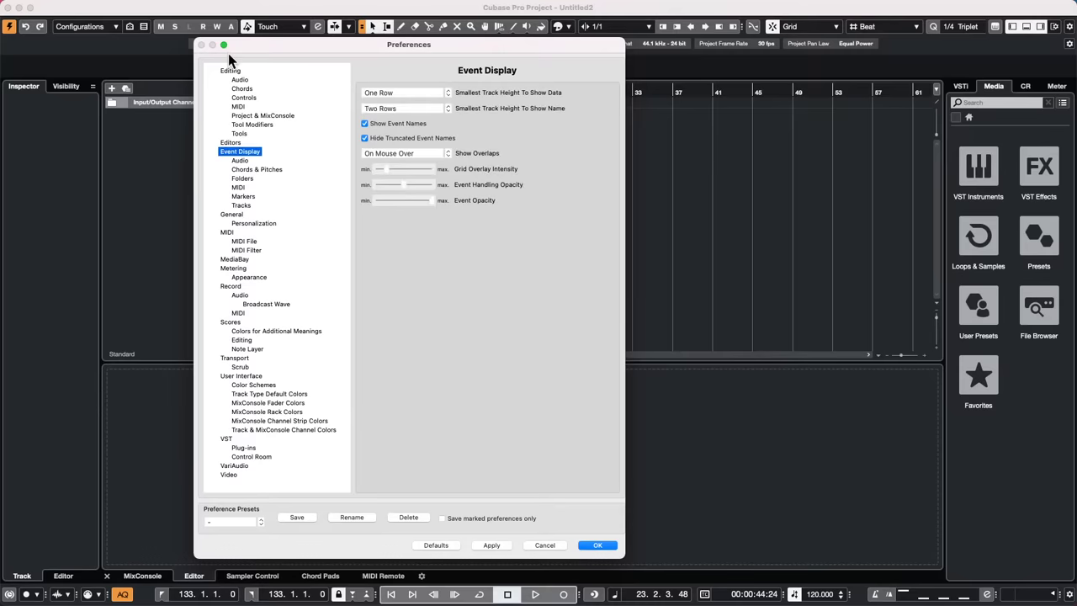
{"action": "key", "text": "Down"}
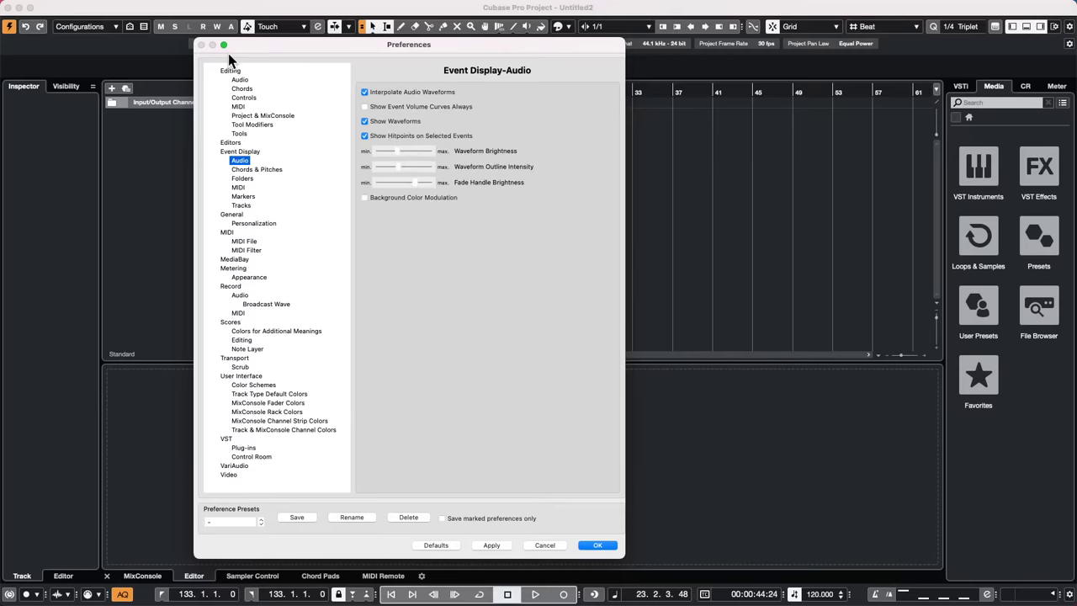
{"action": "key", "text": "Down"}
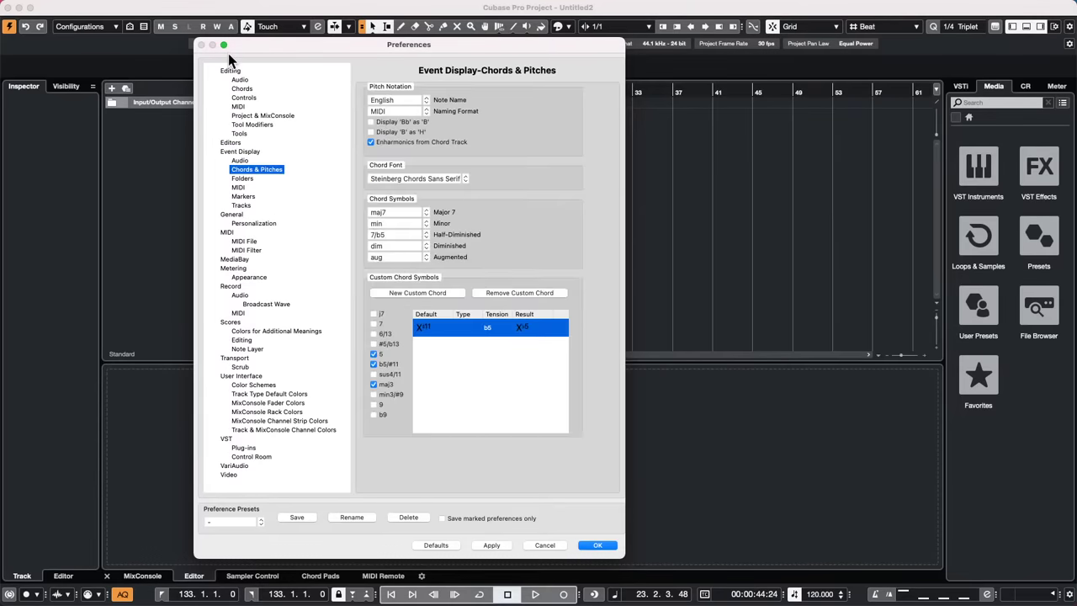
{"action": "key", "text": "Down"}
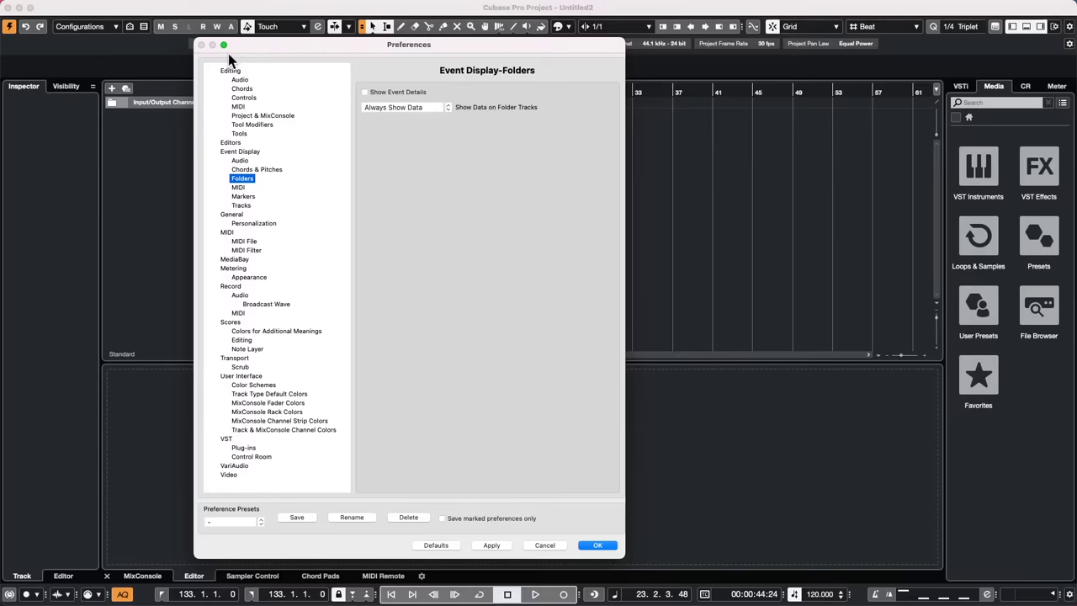
{"action": "key", "text": "Down"}
{"action": "key", "text": "Down"}
{"action": "key", "text": "Down"}
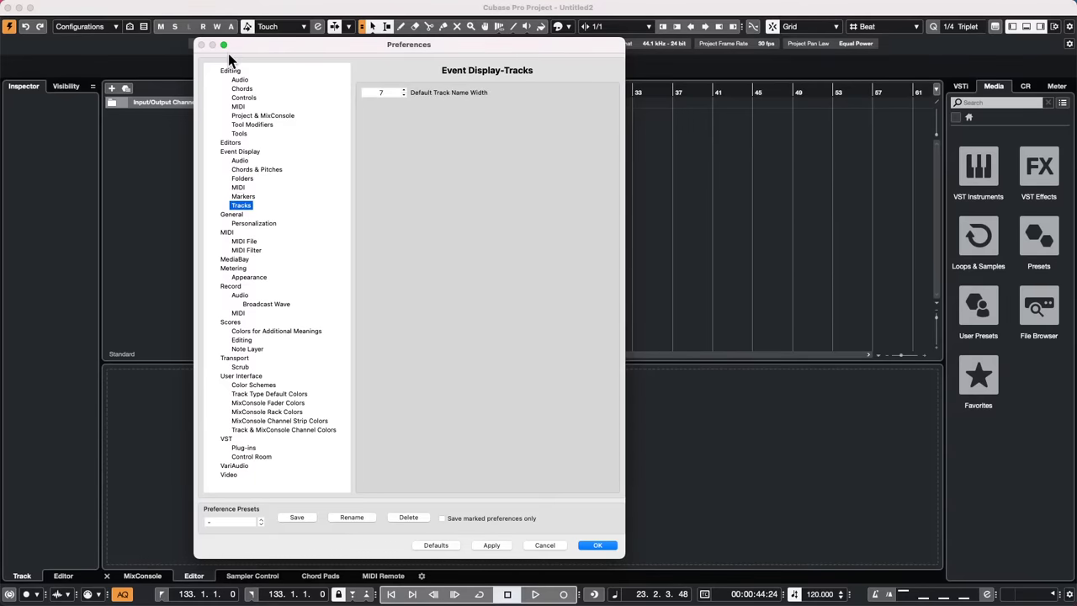
Recheck the Event Display preferences pages for MIDI, Markers and Tracks, up to the General page, for a ruler format setting
{"action": "key", "text": "Down"}
{"action": "key", "text": "Up"}
{"action": "key", "text": "Down"}
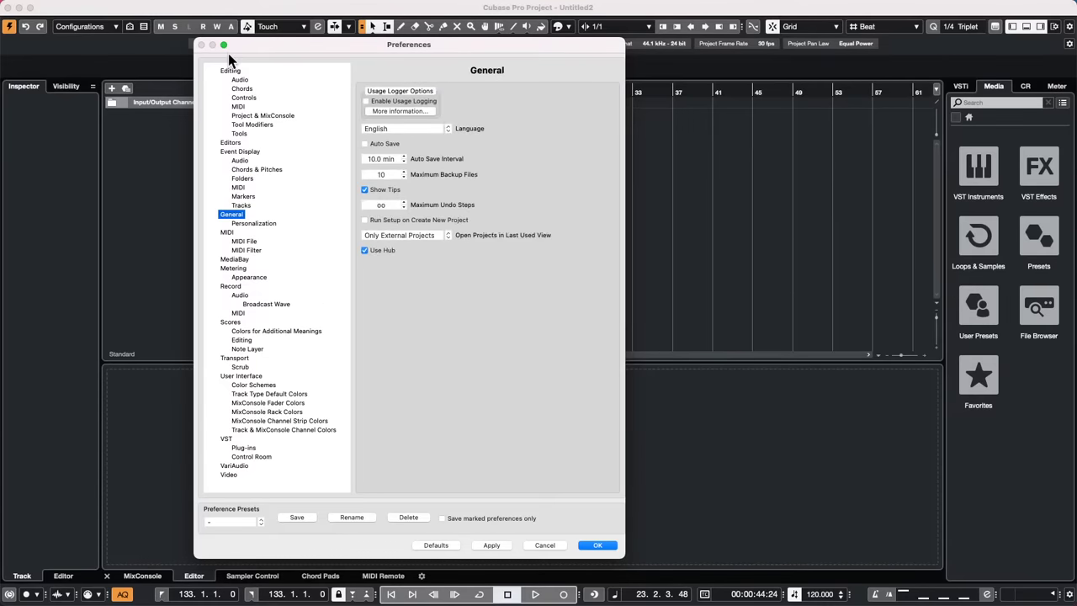
{"action": "key", "text": "Up"}
{"action": "key", "text": "Up"}
{"action": "key", "text": "Up"}
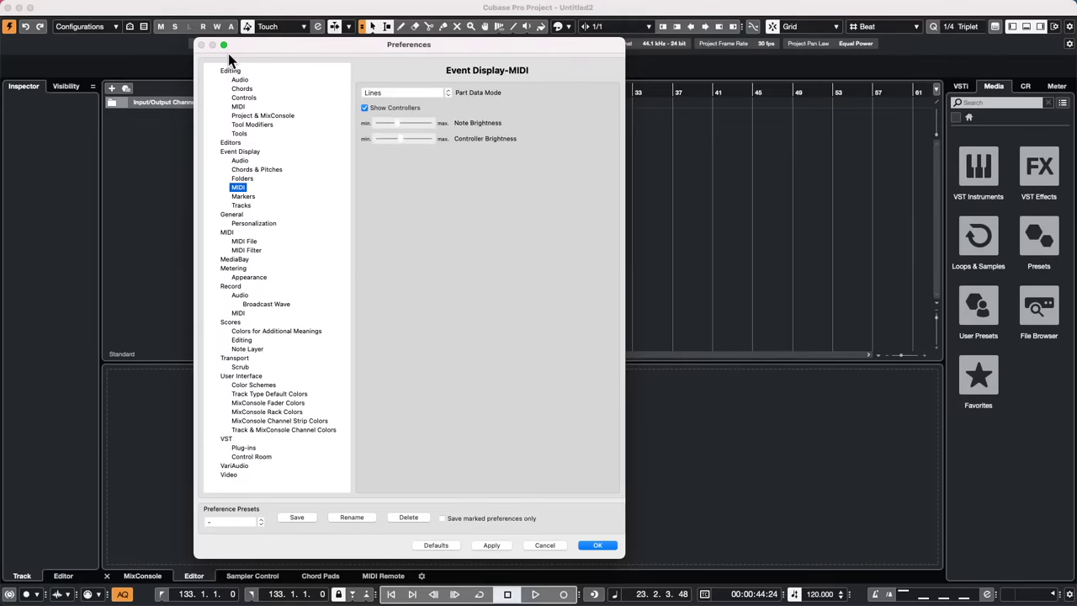
{"action": "key", "text": "Down"}
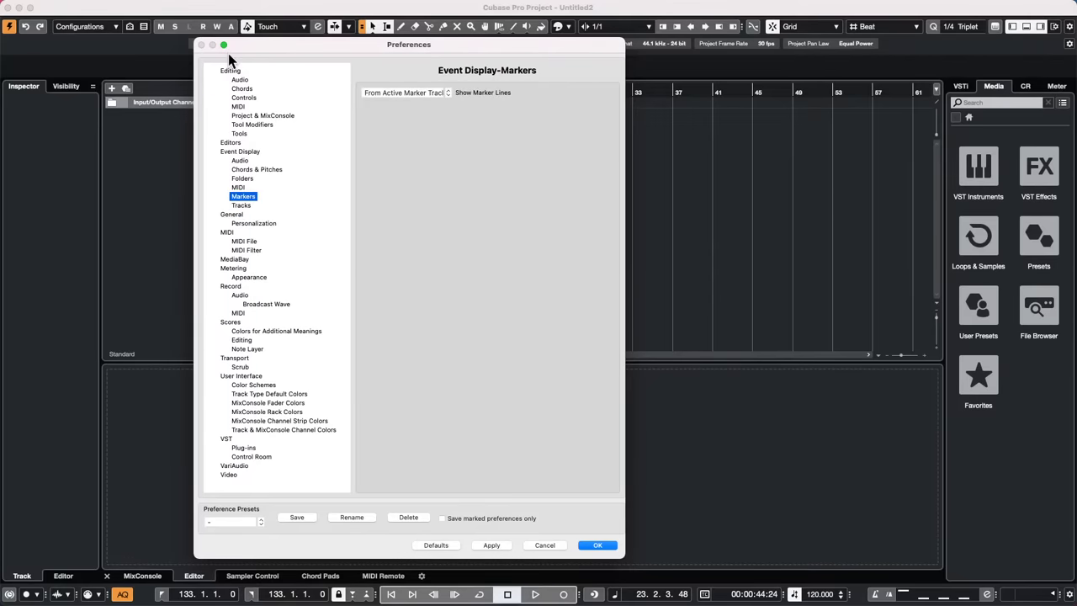
{"action": "key", "text": "Down"}
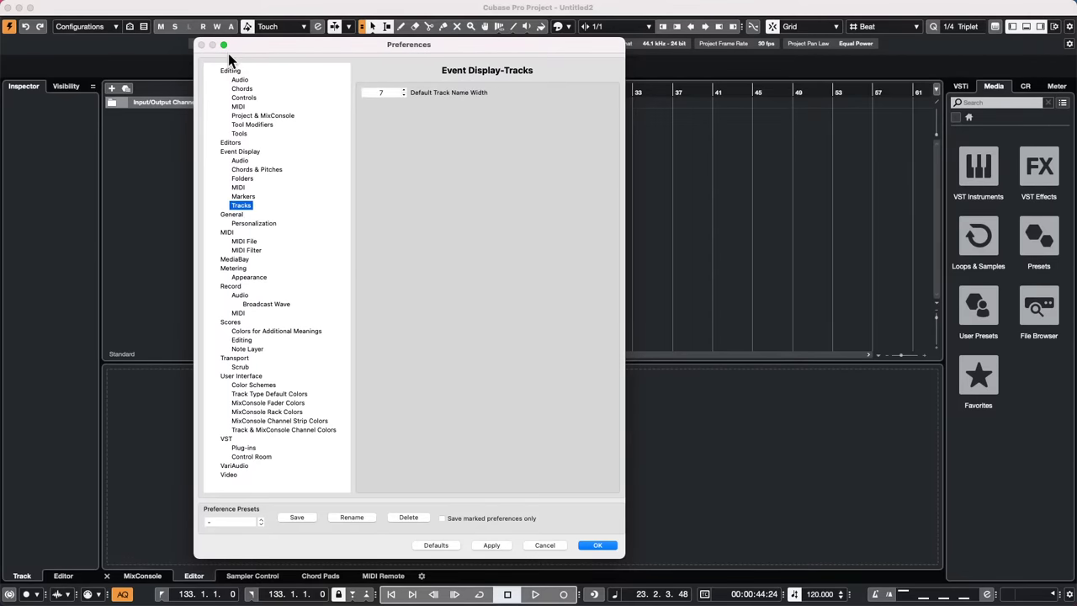
{"action": "key", "text": "Down"}
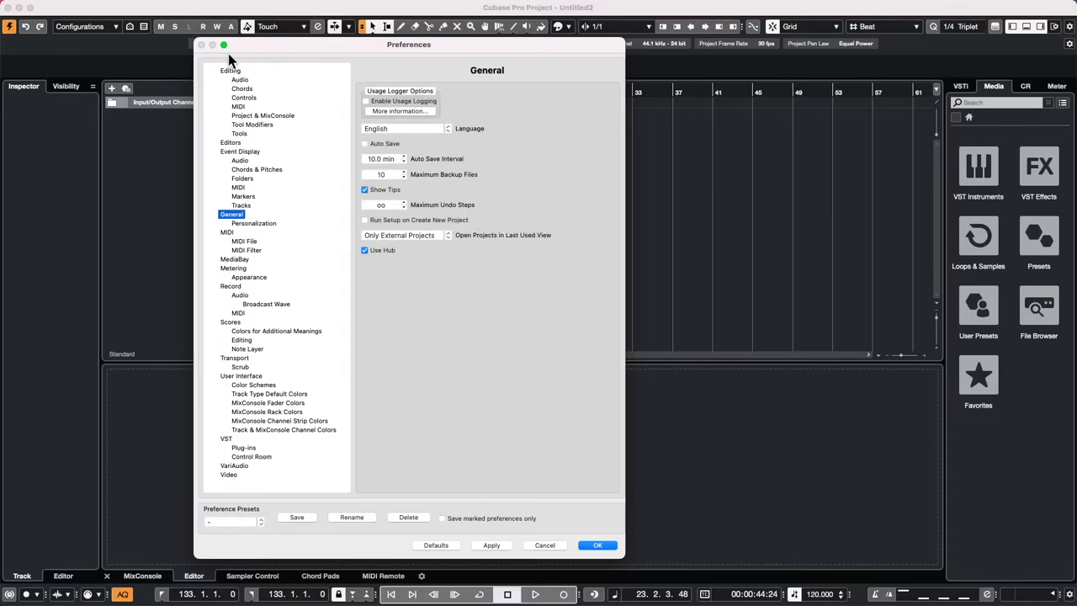
Examine the Personalization, MIDI, MediaBay, Metering and Record preferences pages, ending at Record-MIDI
{"action": "key", "text": "Down"}
{"action": "key", "text": "Down"}
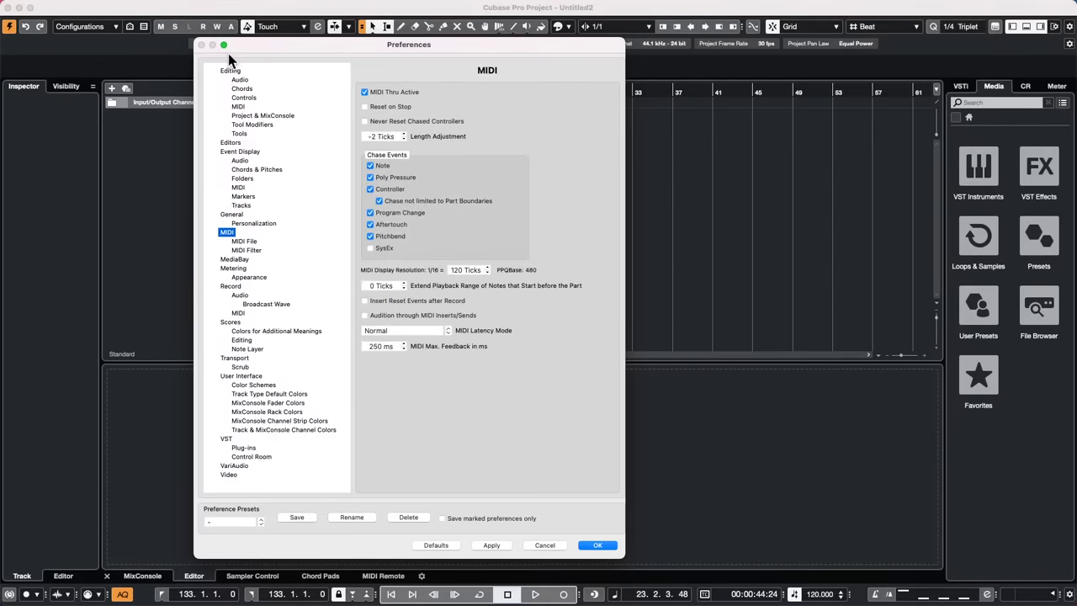
{"action": "key", "text": "Down"}
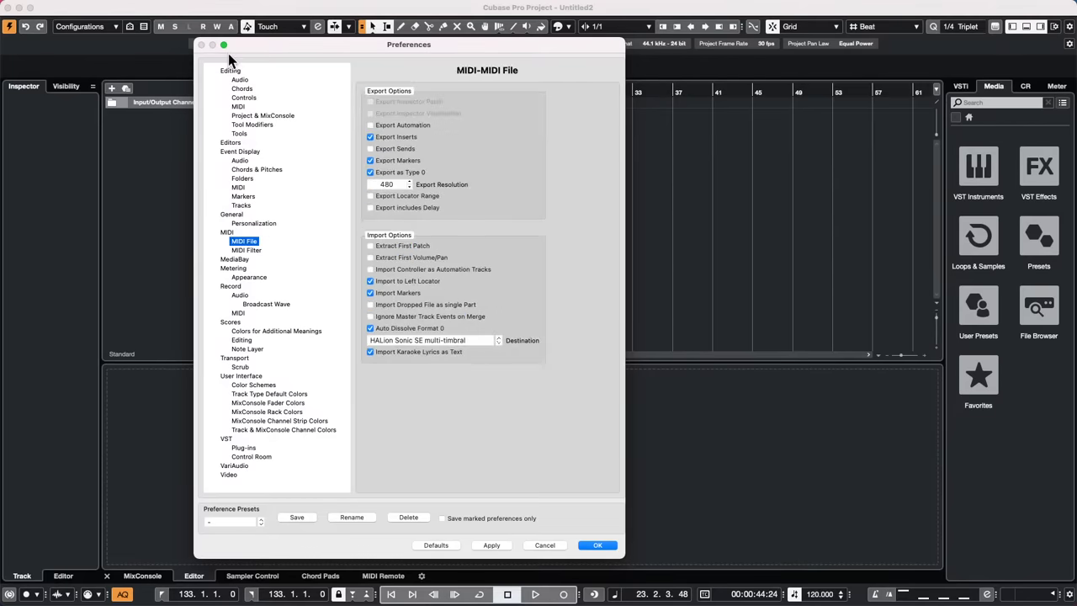
{"action": "key", "text": "Down"}
{"action": "key", "text": "Down"}
{"action": "key", "text": "Down"}
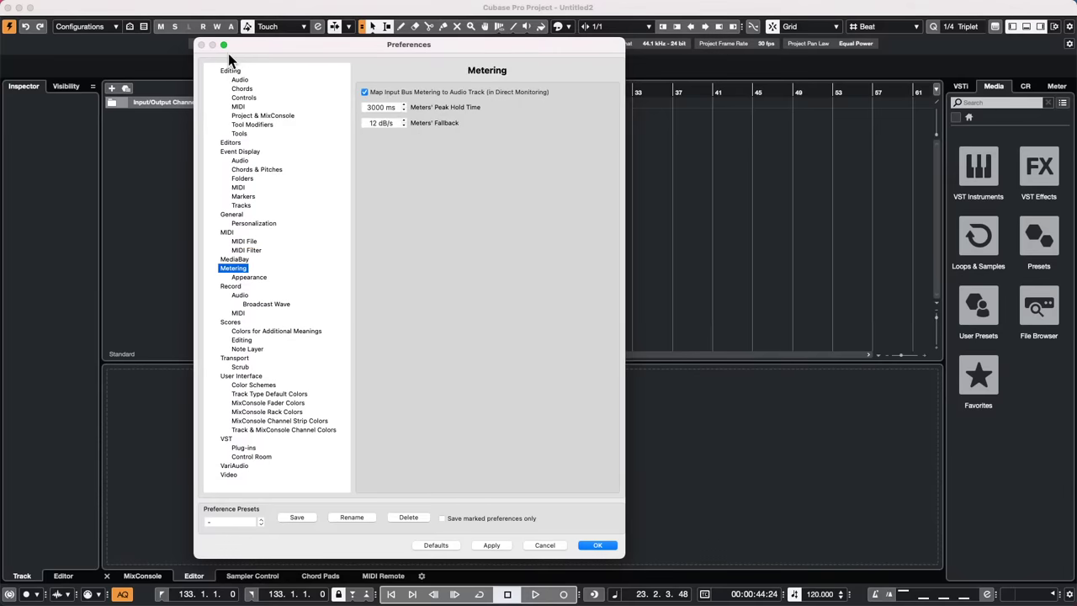
{"action": "key", "text": "Down"}
{"action": "key", "text": "Down"}
{"action": "key", "text": "Down"}
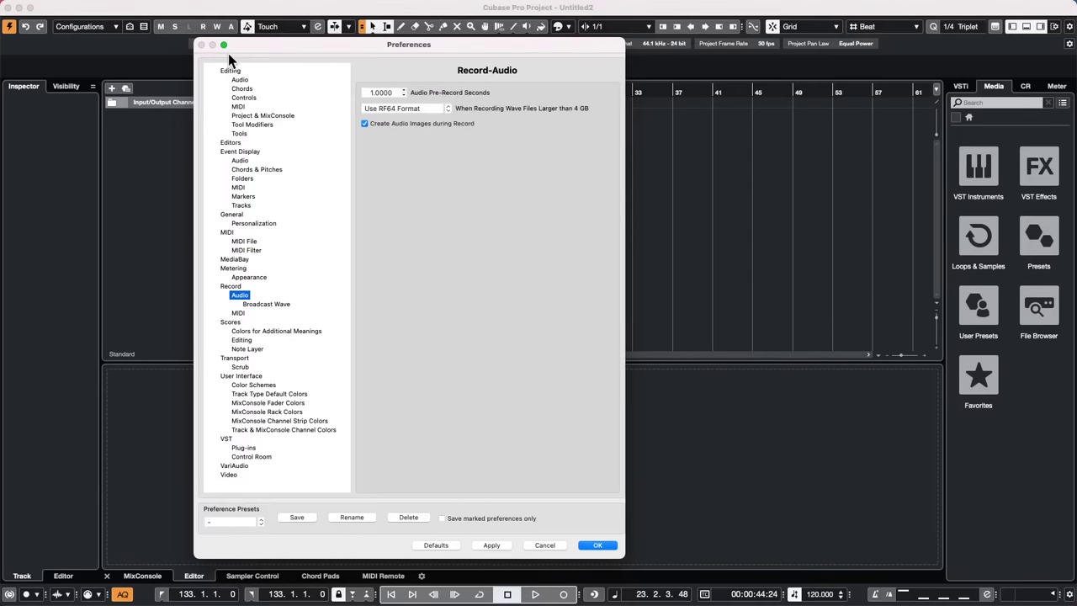
{"action": "key", "text": "Down"}
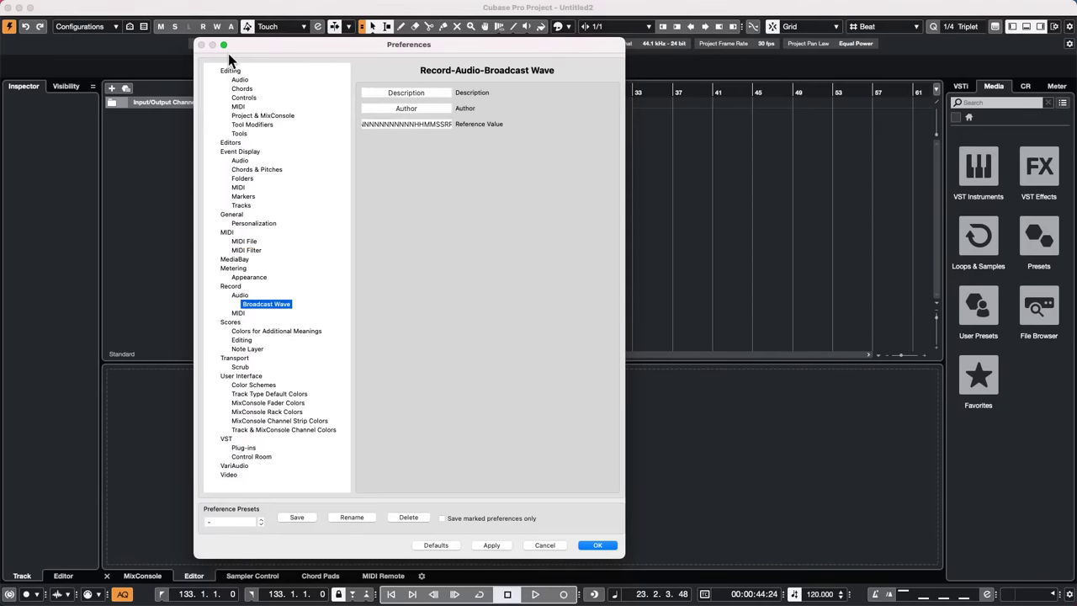
{"action": "key", "text": "Down"}
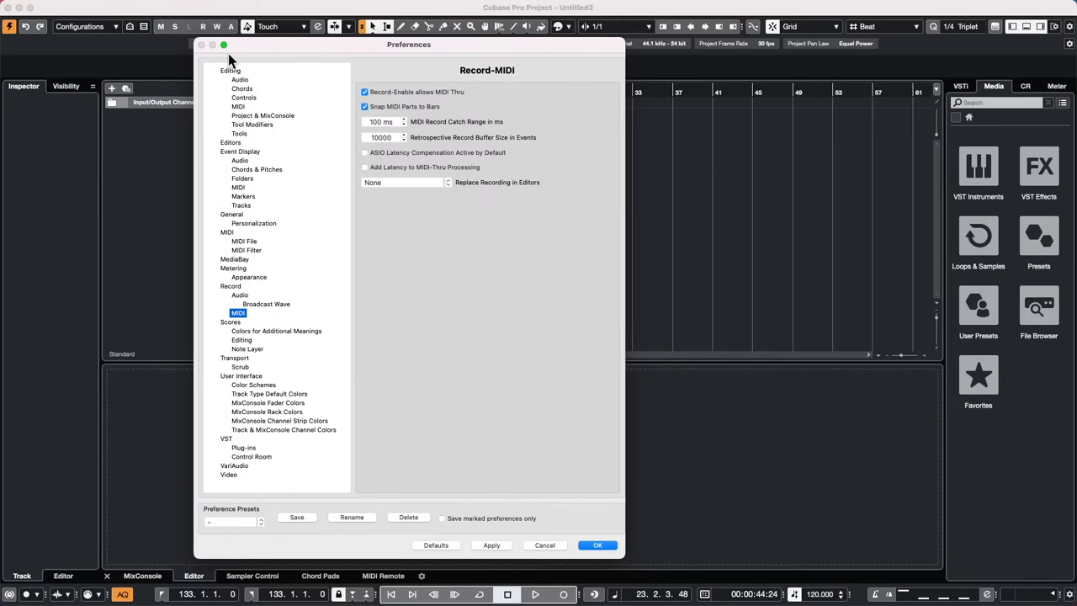
Examine the Scores and Transport preferences pages, up to Transport-Scrub, for a default time format option
{"action": "key", "text": "Down"}
{"action": "key", "text": "Down"}
{"action": "key", "text": "Down"}
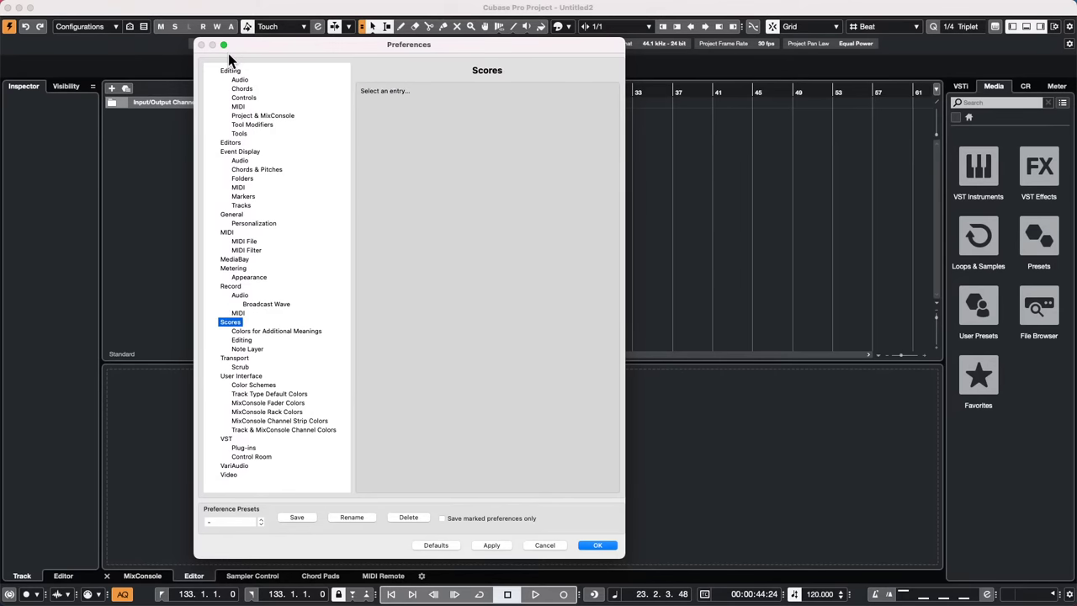
{"action": "key", "text": "Down"}
{"action": "key", "text": "Up"}
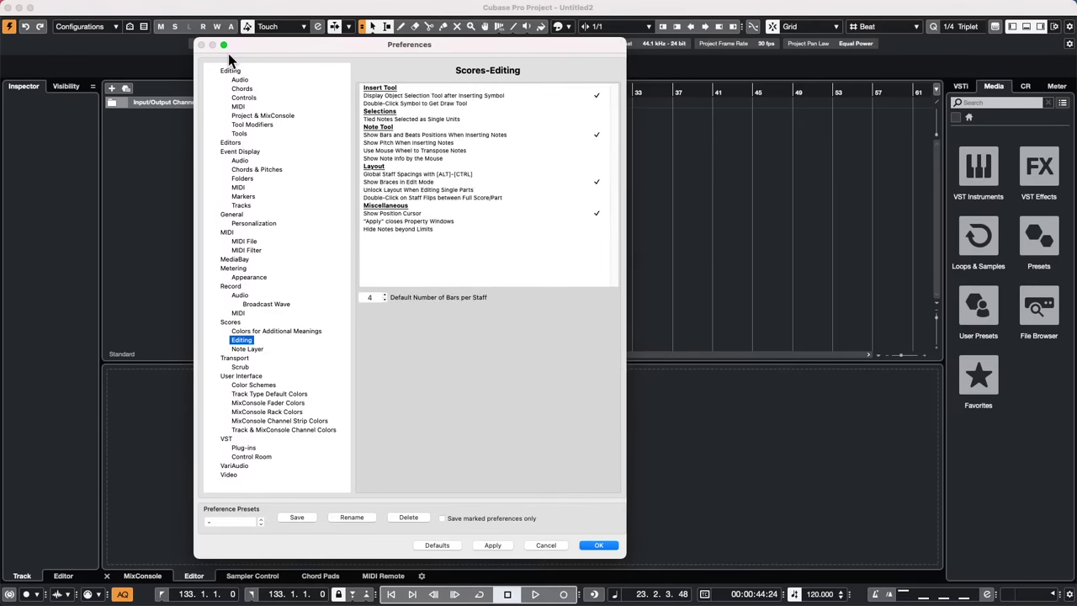
{"action": "key", "text": "Down"}
{"action": "key", "text": "Down"}
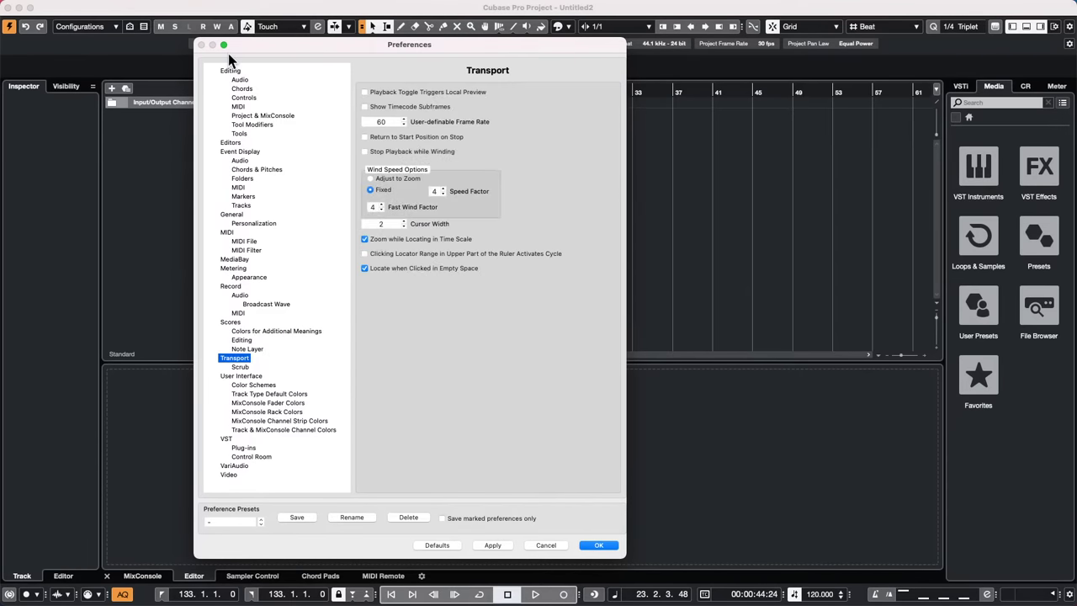
{"action": "key", "text": "Down"}
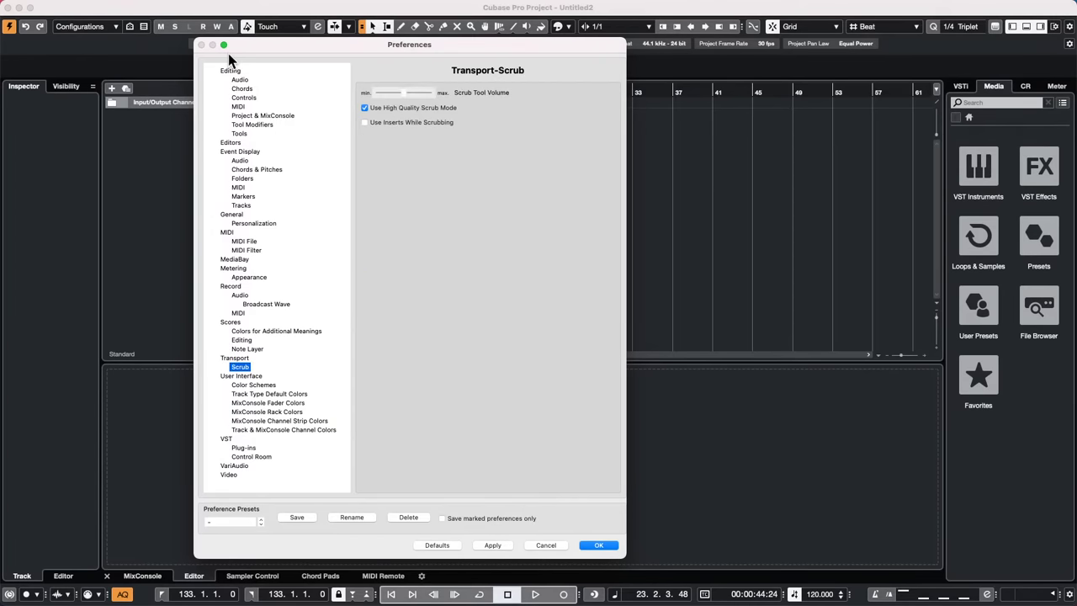
Go through the User Interface preferences, from its main page to Track & MixConsole Channel Colors
{"action": "key", "text": "Down"}
{"action": "key", "text": "Down"}
{"action": "key", "text": "Down"}
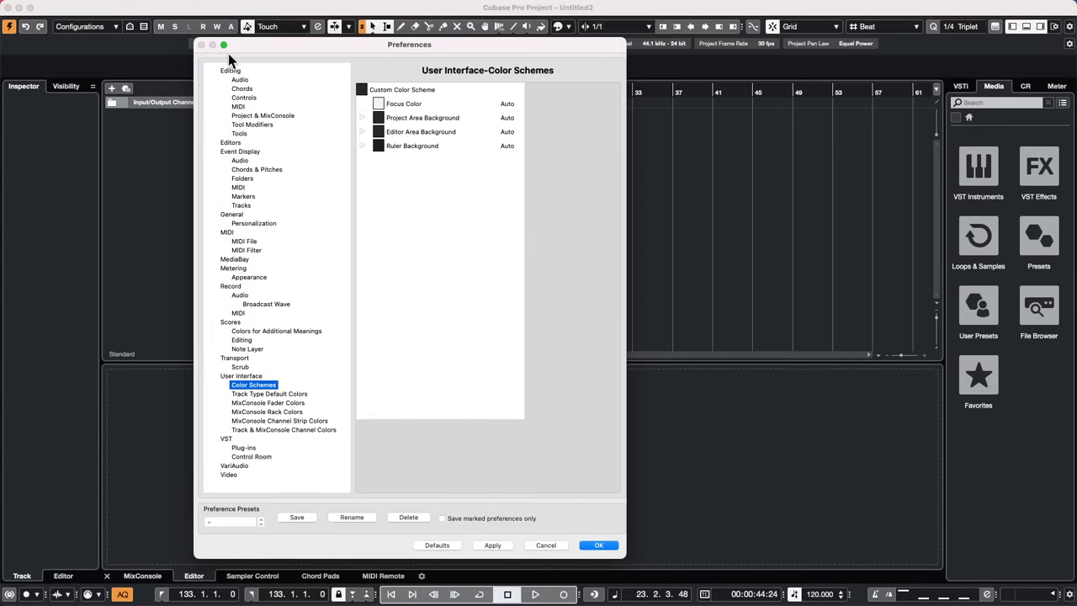
{"action": "key", "text": "Down"}
{"action": "key", "text": "Down"}
{"action": "key", "text": "Down"}
{"action": "key", "text": "Down"}
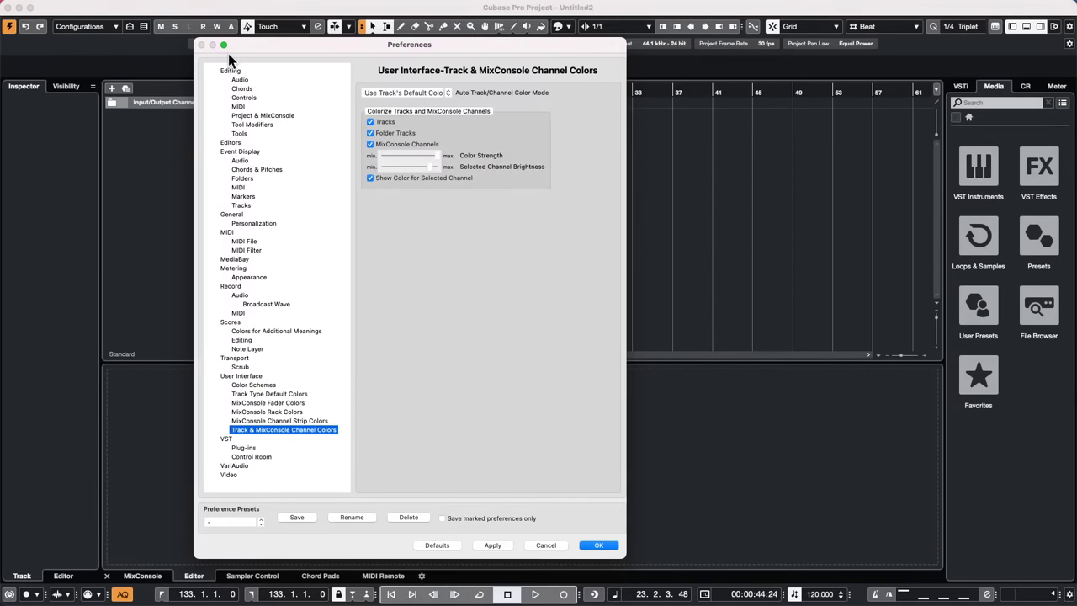
Check the VST, VariAudio and Video preferences pages for a ruler setting and close Preferences
{"action": "key", "text": "Down"}
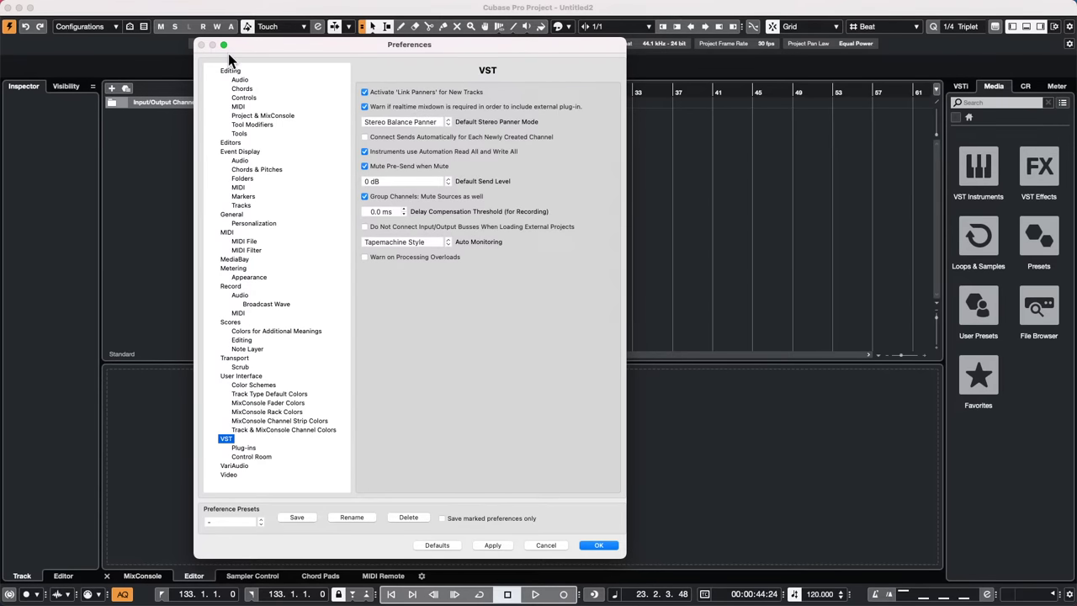
{"action": "key", "text": "Down"}
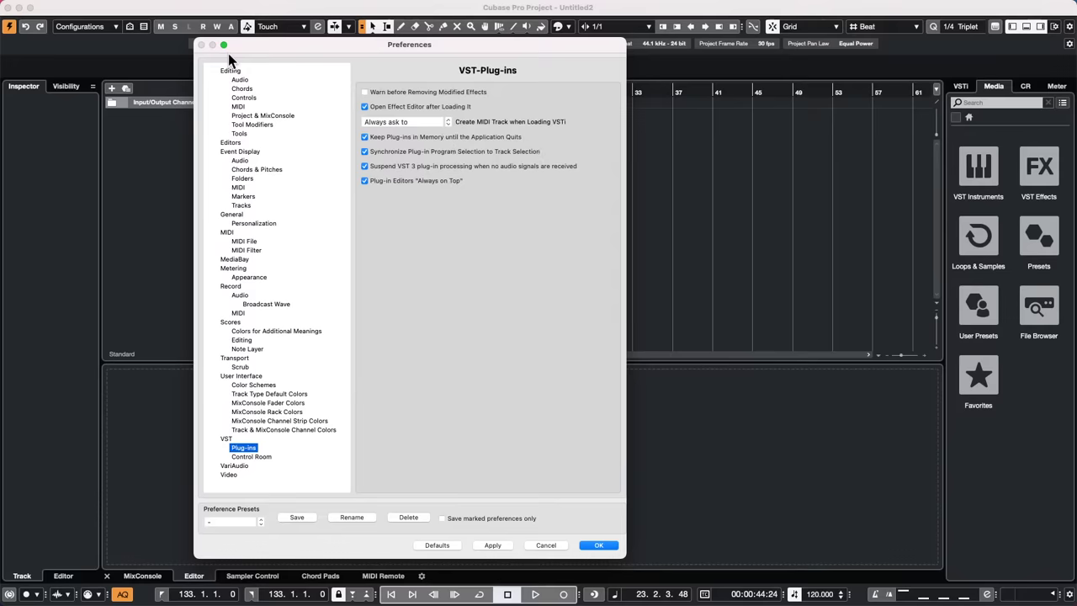
{"action": "key", "text": "Down"}
{"action": "key", "text": "Down"}
{"action": "key", "text": "Down"}
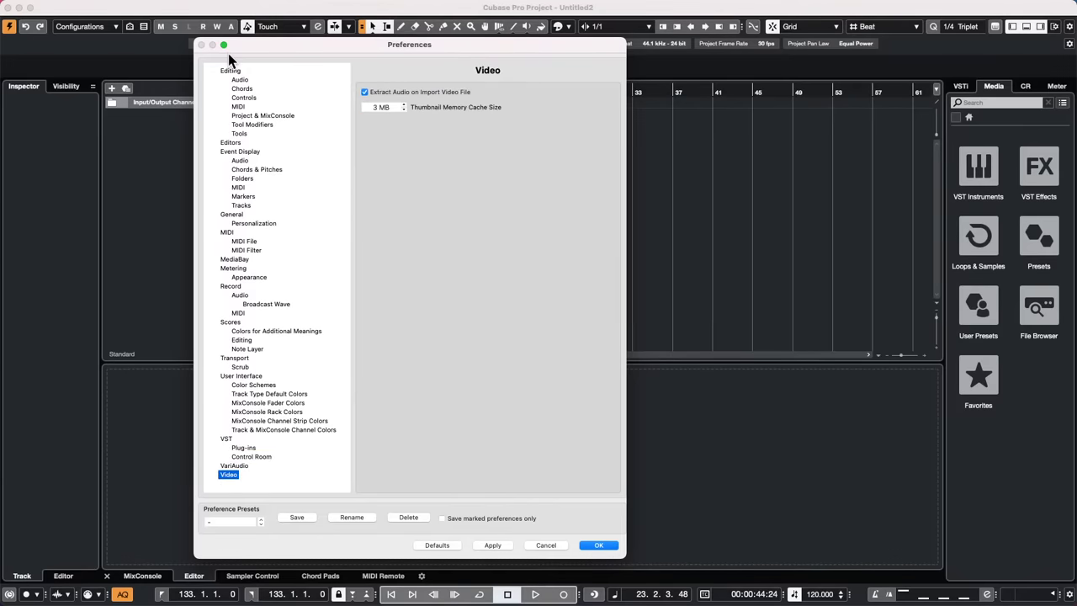
{"action": "key", "text": "Up"}
{"action": "key", "text": "Up"}
{"action": "key", "text": "Up"}
{"action": "key", "text": "Up"}
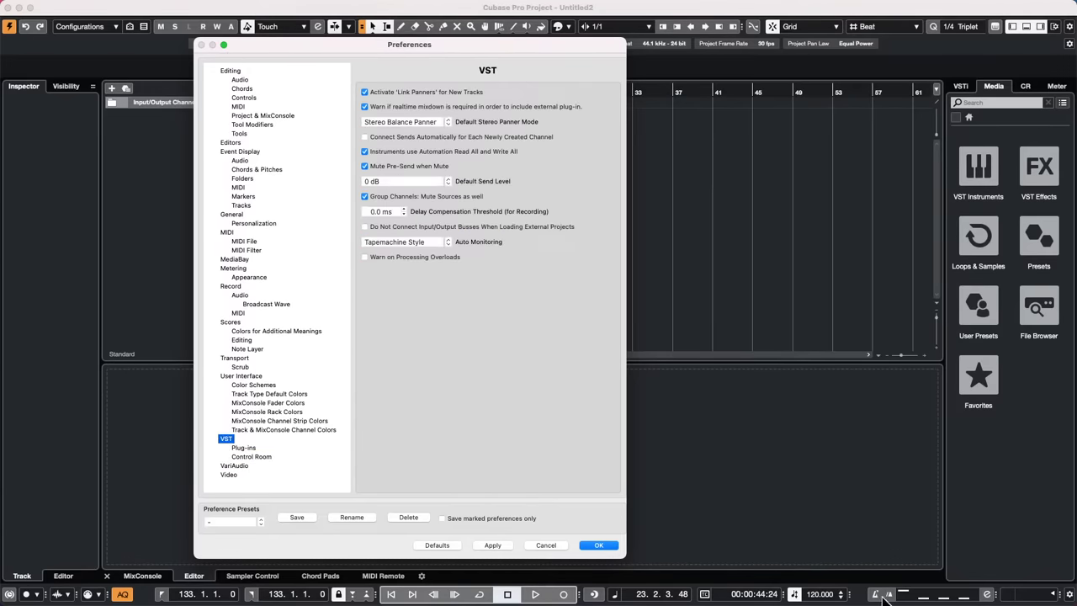
{"action": "left_click", "coordinate": [599, 545]}
Switch the project ruler's display format to Seconds and back to Bars+Beats
{"action": "right_click", "coordinate": [462, 92]}
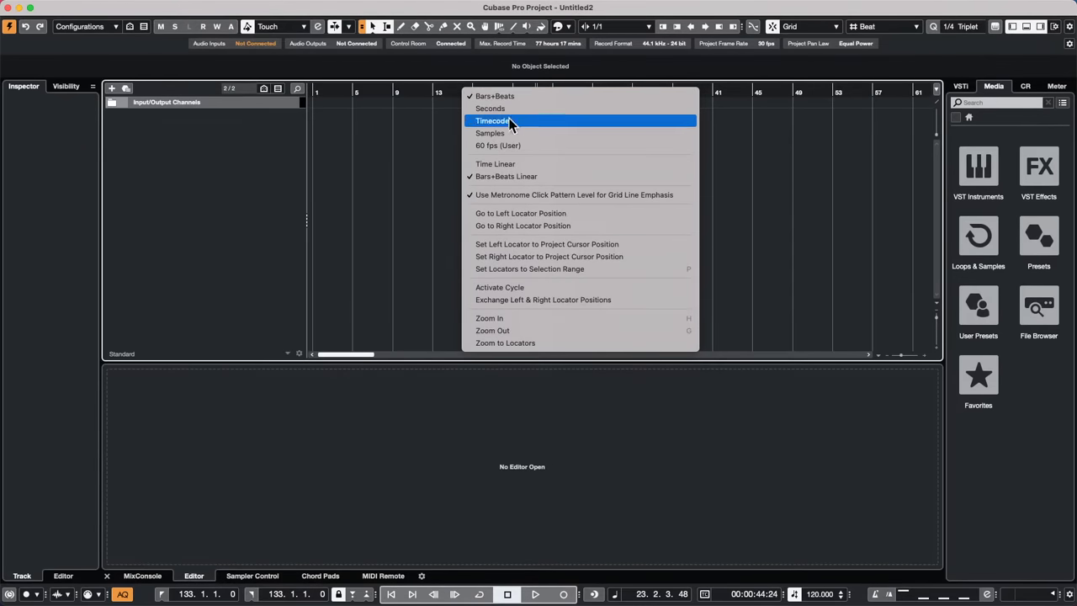
{"action": "left_click", "coordinate": [419, 174]}
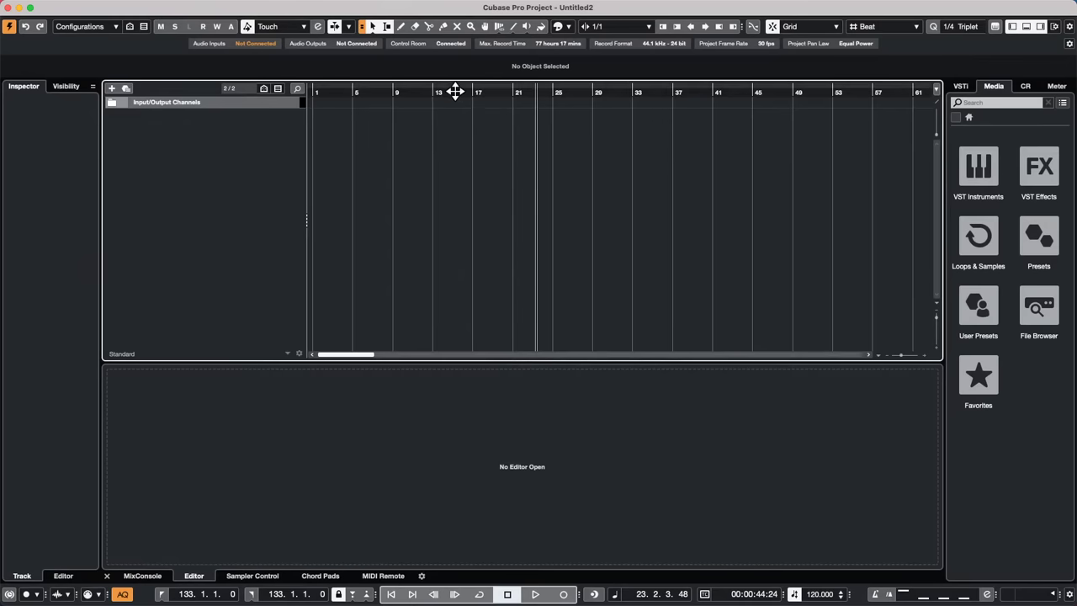
{"action": "right_click", "coordinate": [455, 90]}
{"action": "left_click", "coordinate": [493, 110]}
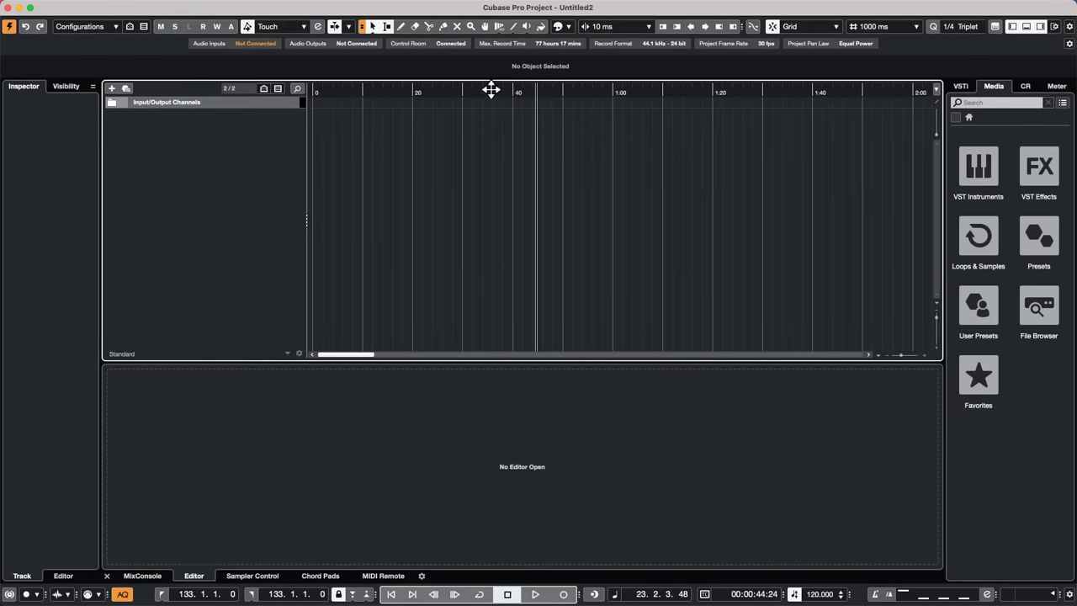
{"action": "right_click", "coordinate": [491, 89]}
{"action": "left_click", "coordinate": [515, 95]}
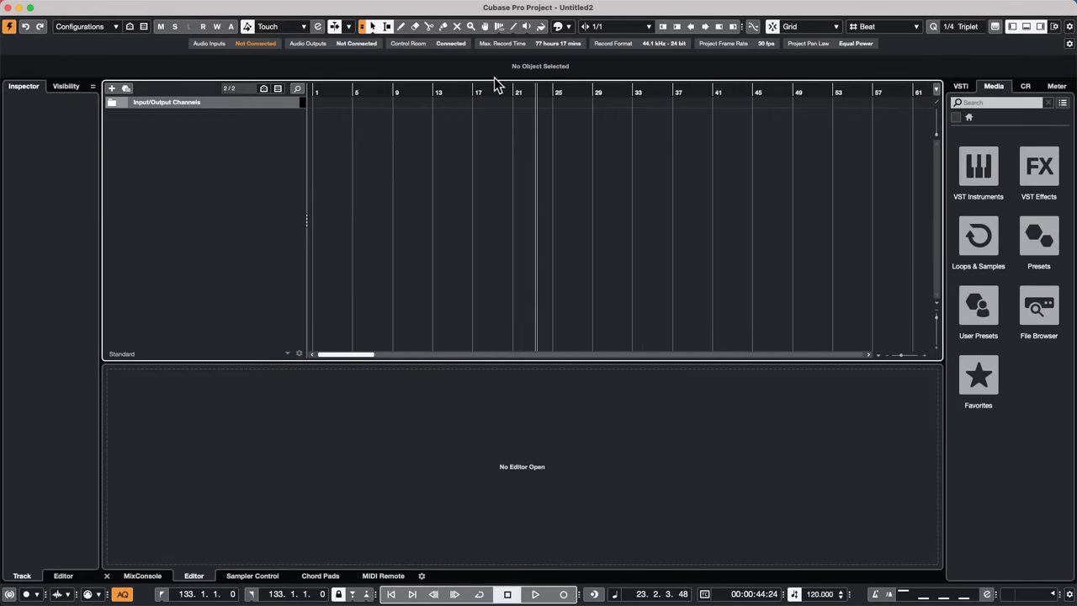
Cycle the primary time display through its available formats and return it to Bars+Beats
{"action": "key", "text": "period"}
{"action": "key", "text": "period"}
{"action": "key", "text": "period"}
{"action": "key", "text": "period"}
{"action": "key", "text": "period"}
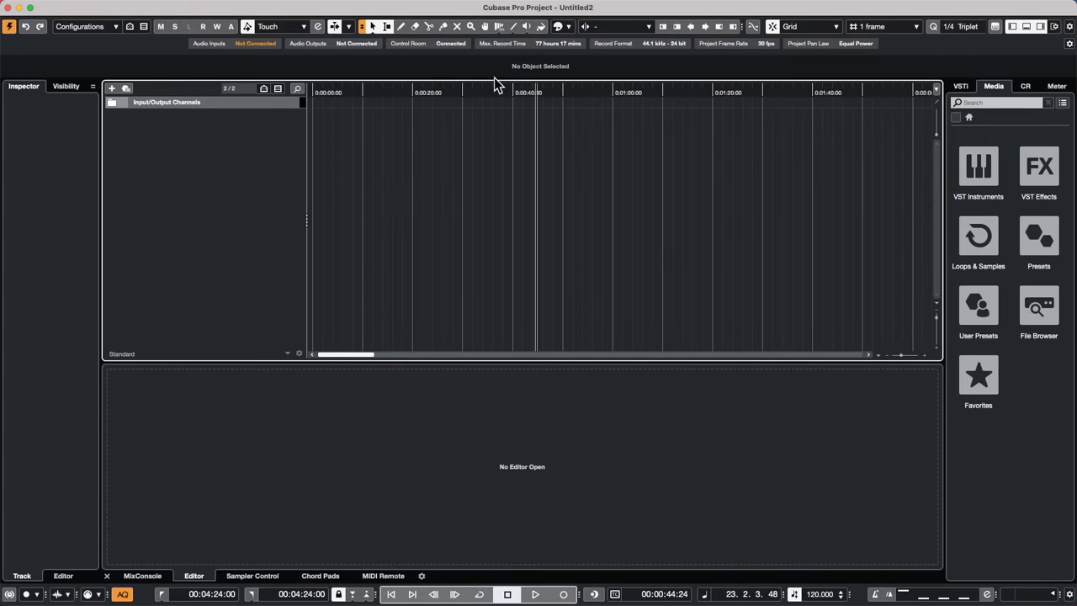
{"action": "key", "text": "period"}
{"action": "key", "text": "period"}
{"action": "key", "text": "period"}
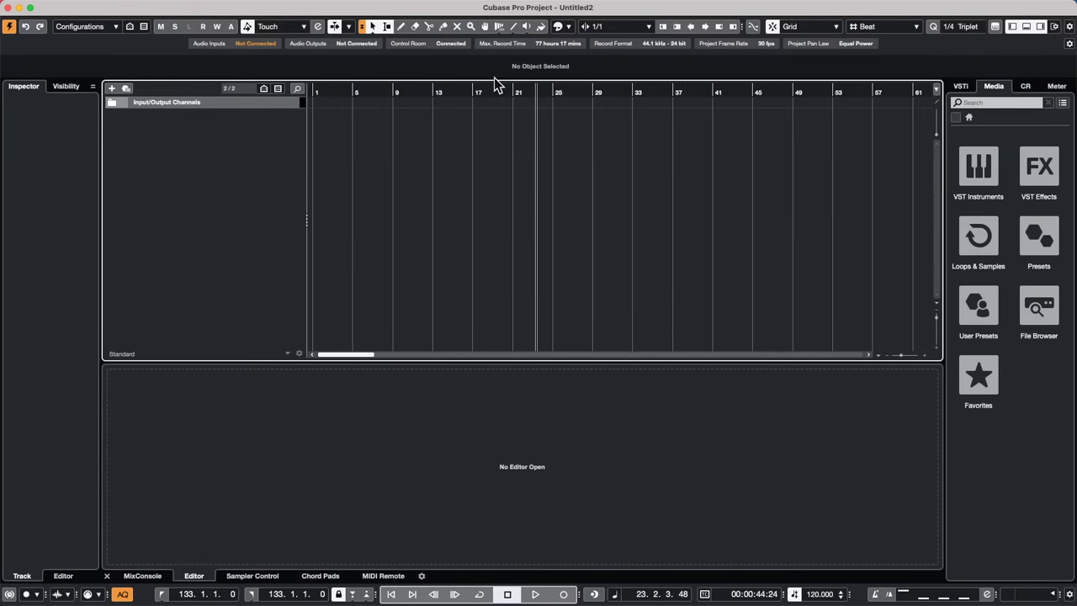
Set the transport's primary time format to Seconds and return only the project ruler to Bars+Beats
{"action": "left_click", "coordinate": [617, 595]}
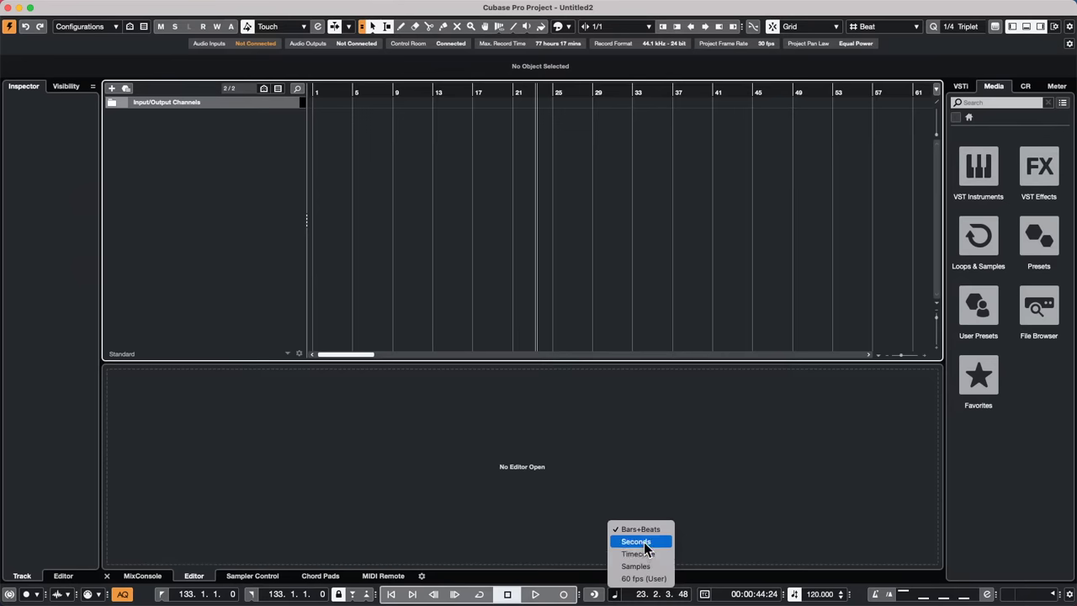
{"action": "left_click", "coordinate": [645, 543]}
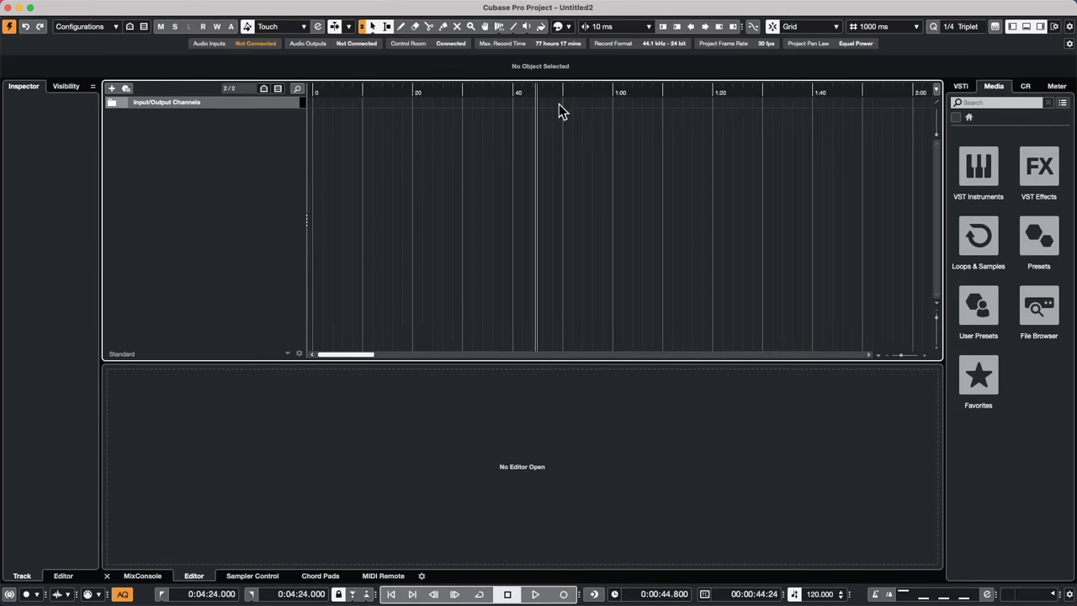
{"action": "right_click", "coordinate": [549, 98]}
{"action": "left_click", "coordinate": [617, 95]}
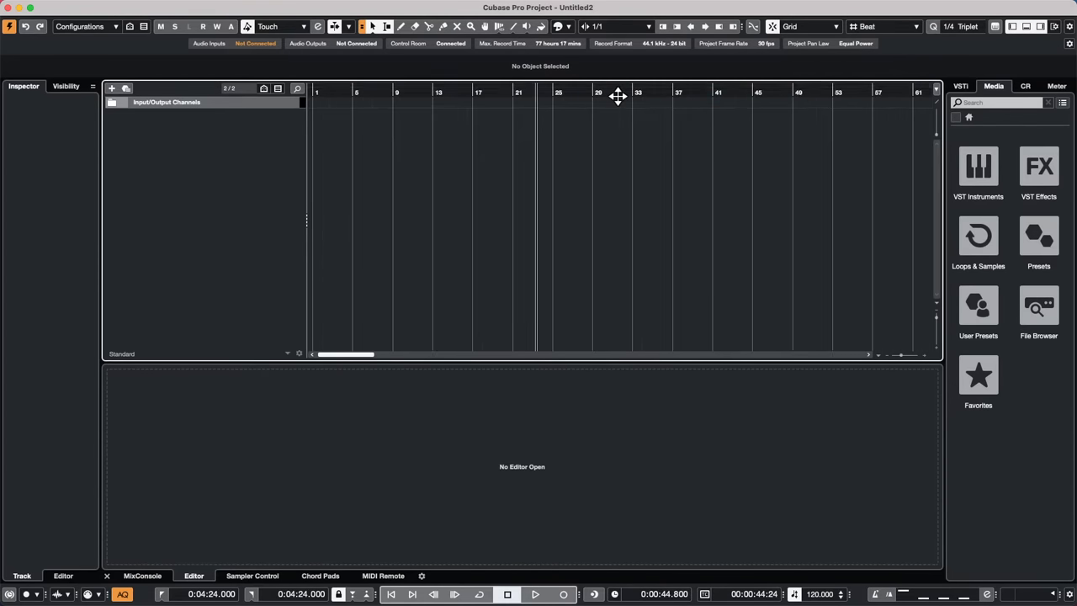
Set the transport's primary time format to Timecode
{"action": "left_click", "coordinate": [615, 594]}
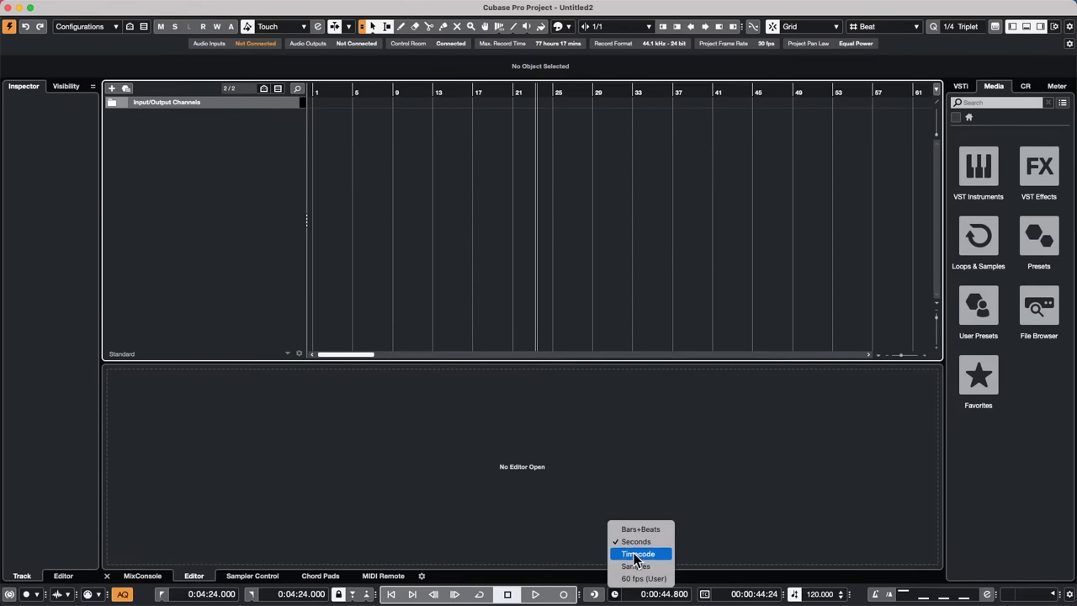
{"action": "left_click", "coordinate": [636, 554]}
Create another new empty project in the Tau Cetti folder
{"action": "mouse_move", "coordinate": [187, 6]}
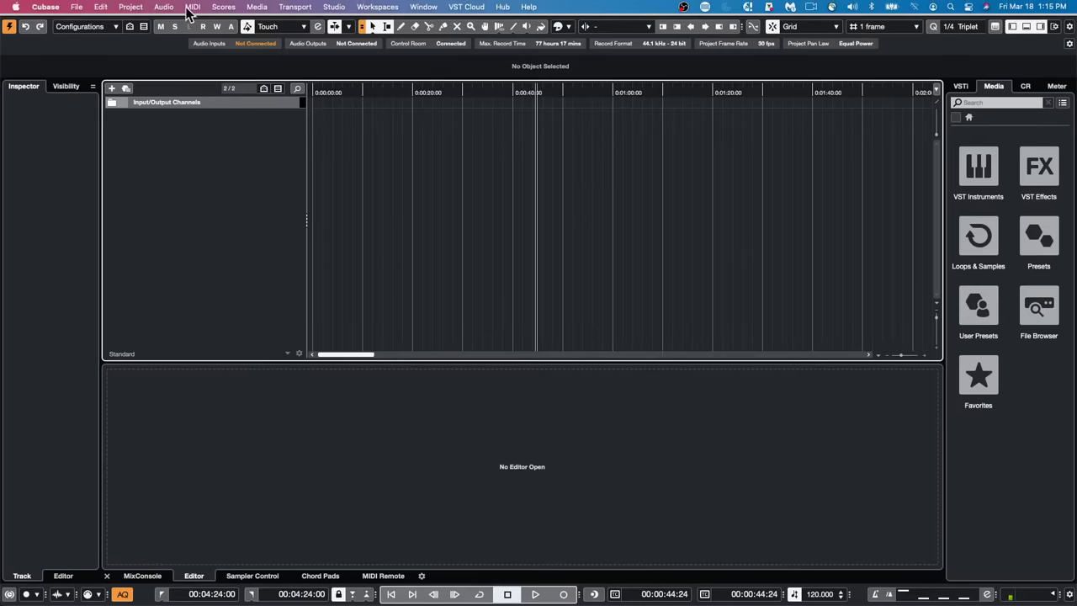
{"action": "left_click", "coordinate": [45, 7]}
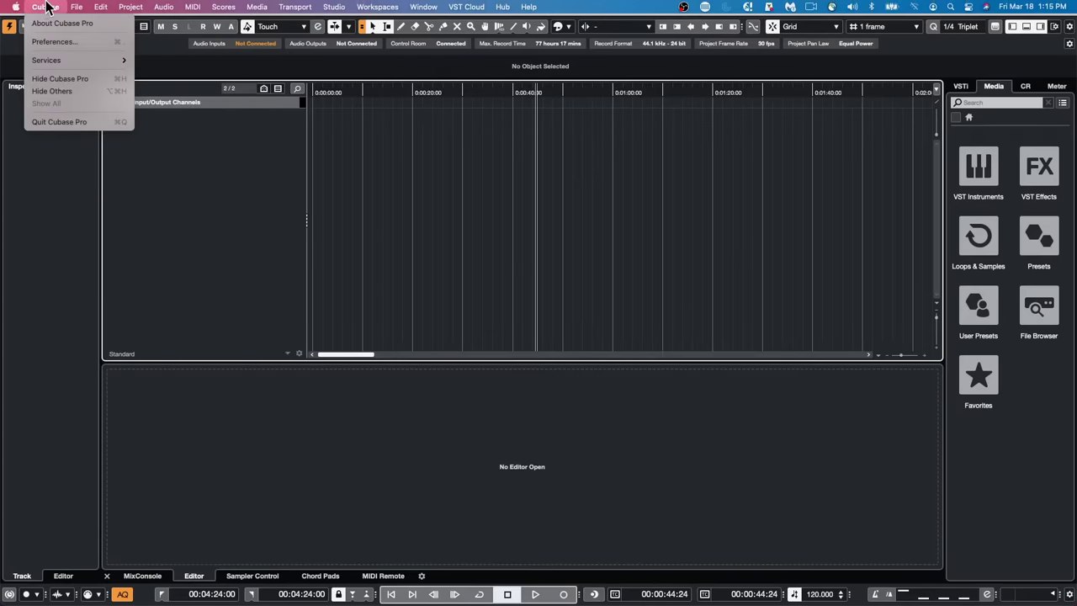
{"action": "left_click", "coordinate": [105, 23]}
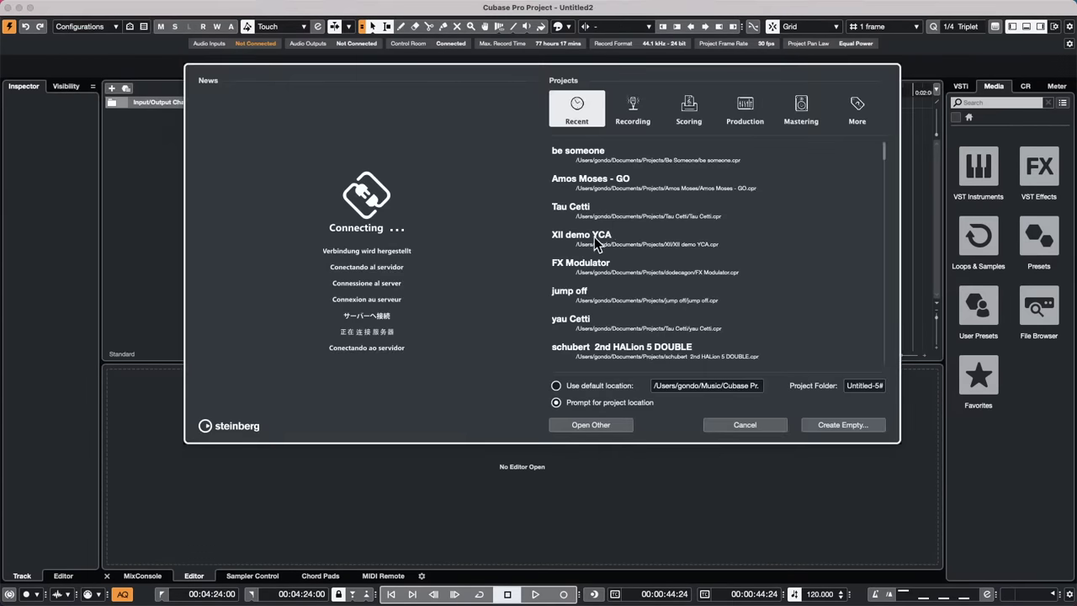
{"action": "left_click", "coordinate": [867, 425]}
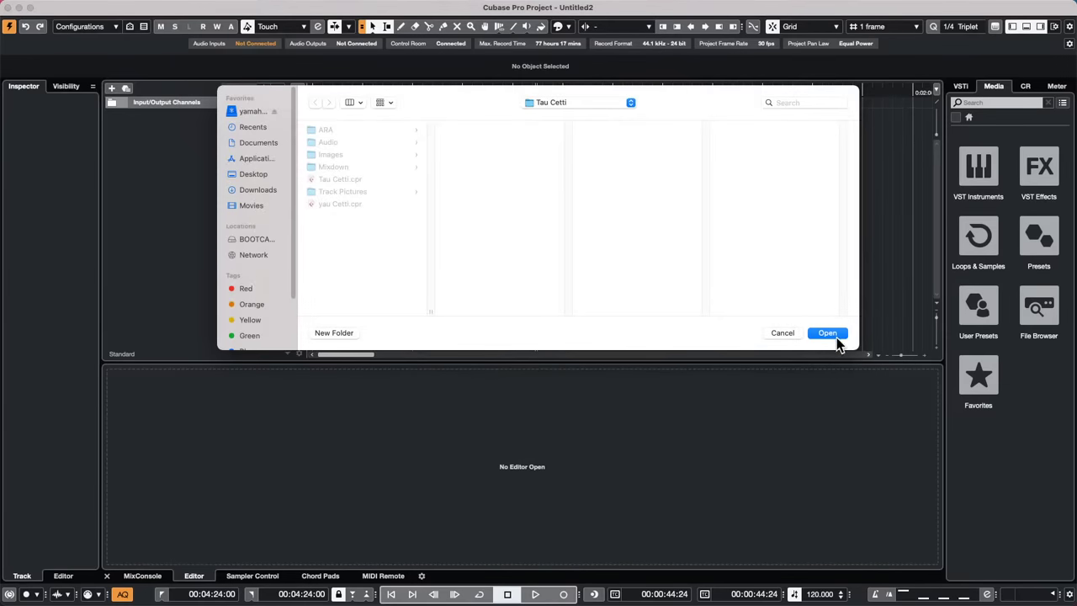
{"action": "left_click", "coordinate": [837, 336]}
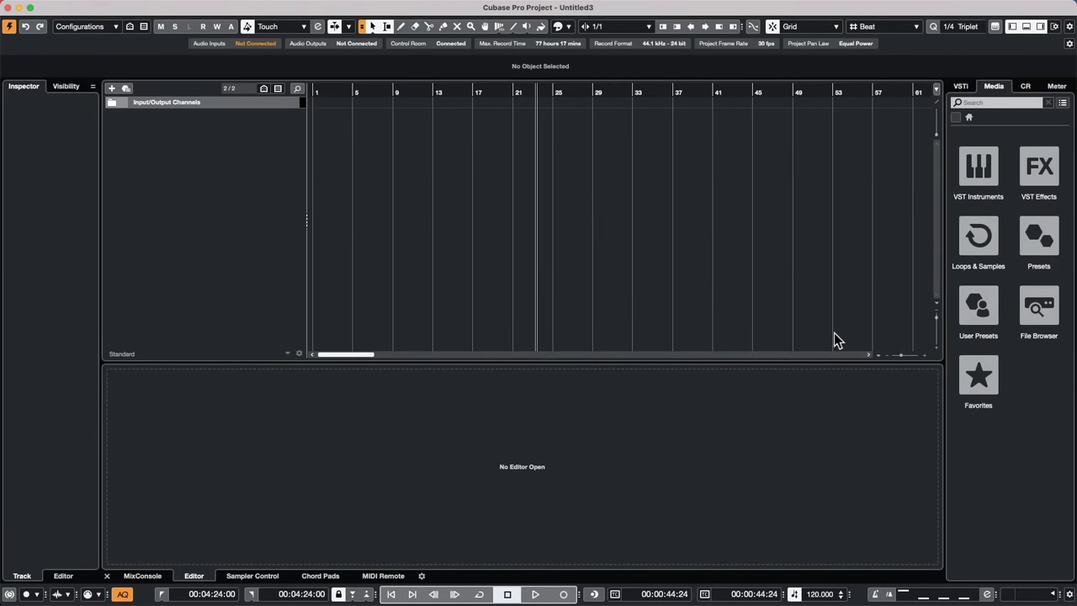
Set the new project's primary time format in the transport to Bars+Beats
{"action": "left_click", "coordinate": [615, 594]}
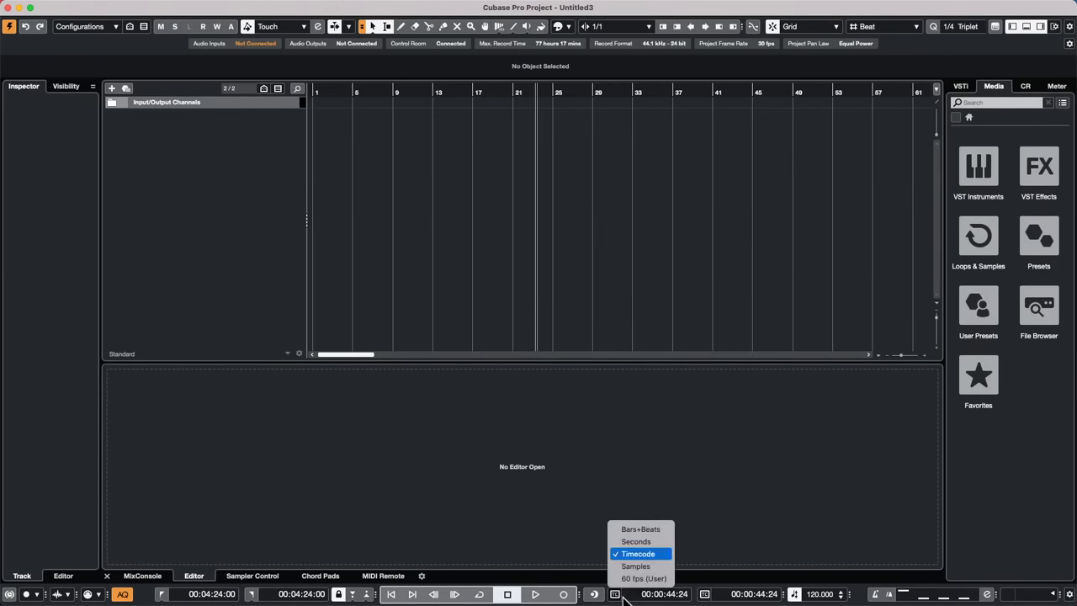
{"action": "left_click", "coordinate": [630, 530]}
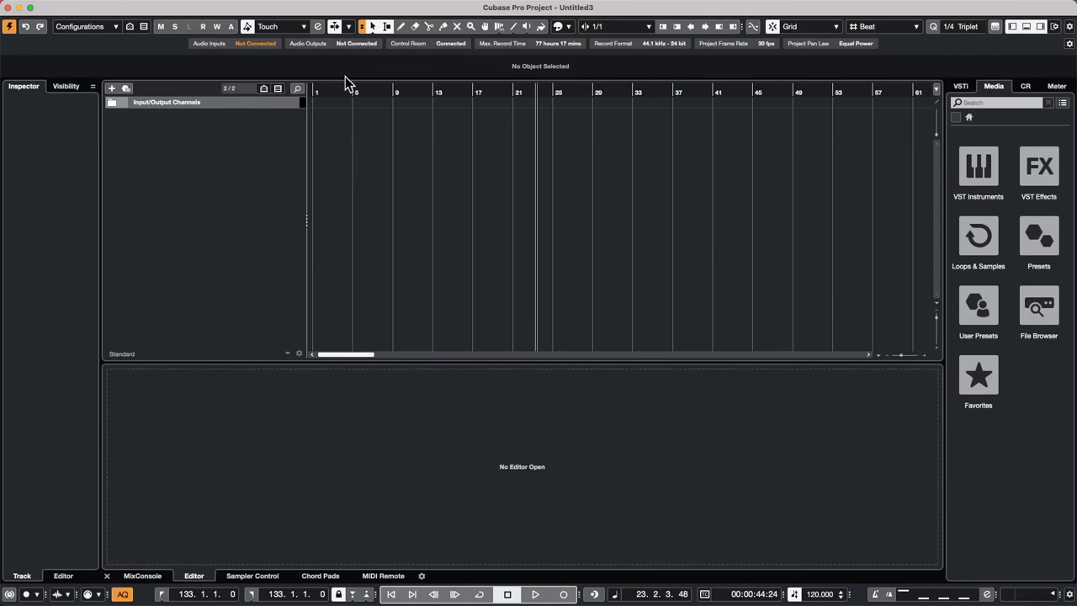
{"action": "mouse_move", "coordinate": [367, 3]}
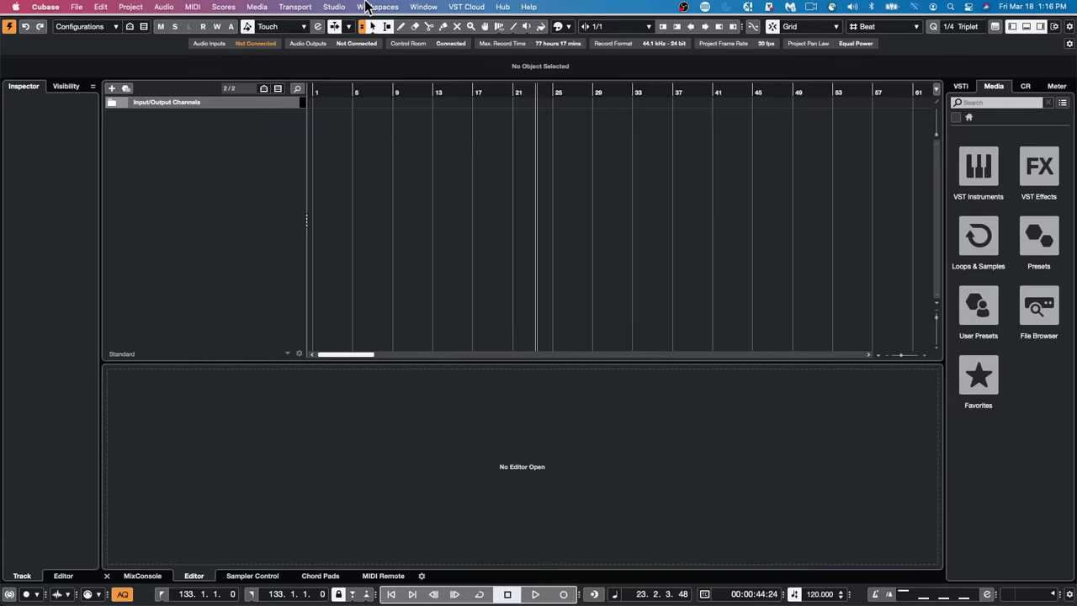
Insert the loop 01 95bpm from the Drum Loops library at bar 1 on a new audio track
{"action": "right_click", "coordinate": [269, 144]}
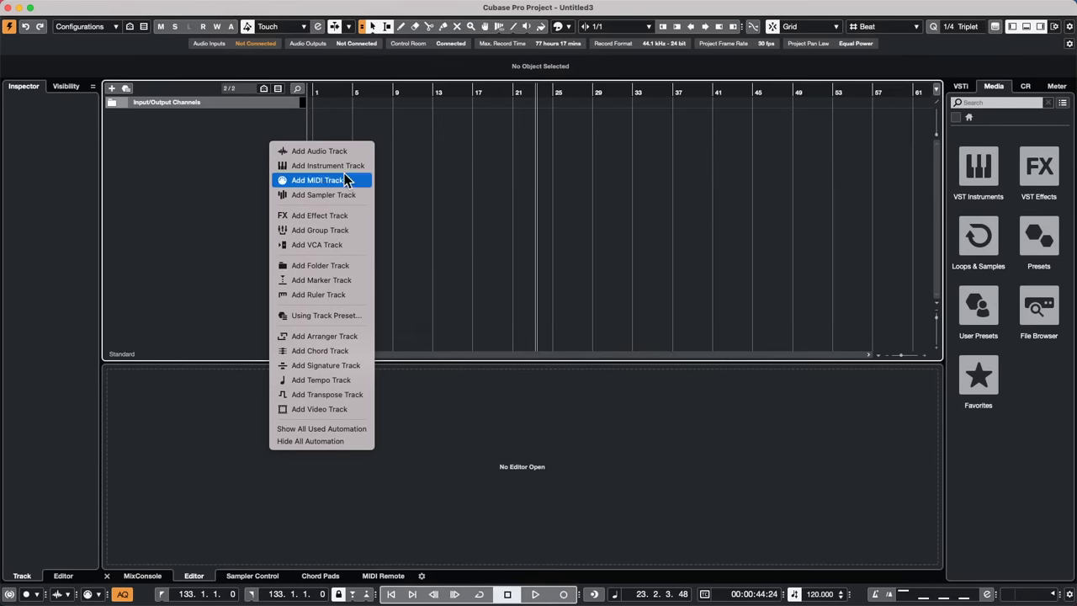
{"action": "left_click", "coordinate": [920, 213]}
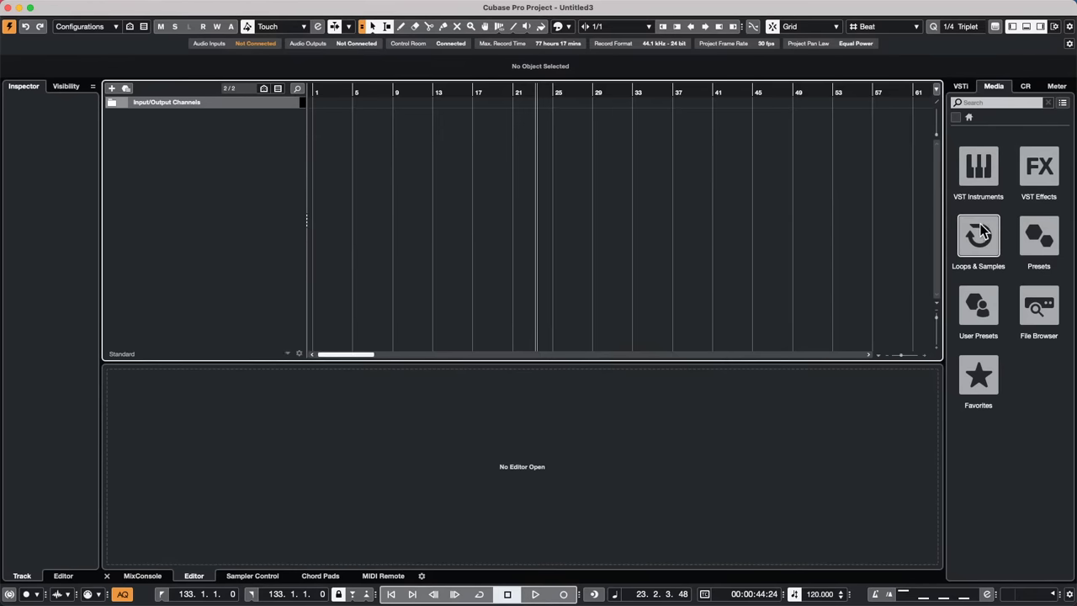
{"action": "left_click", "coordinate": [982, 225]}
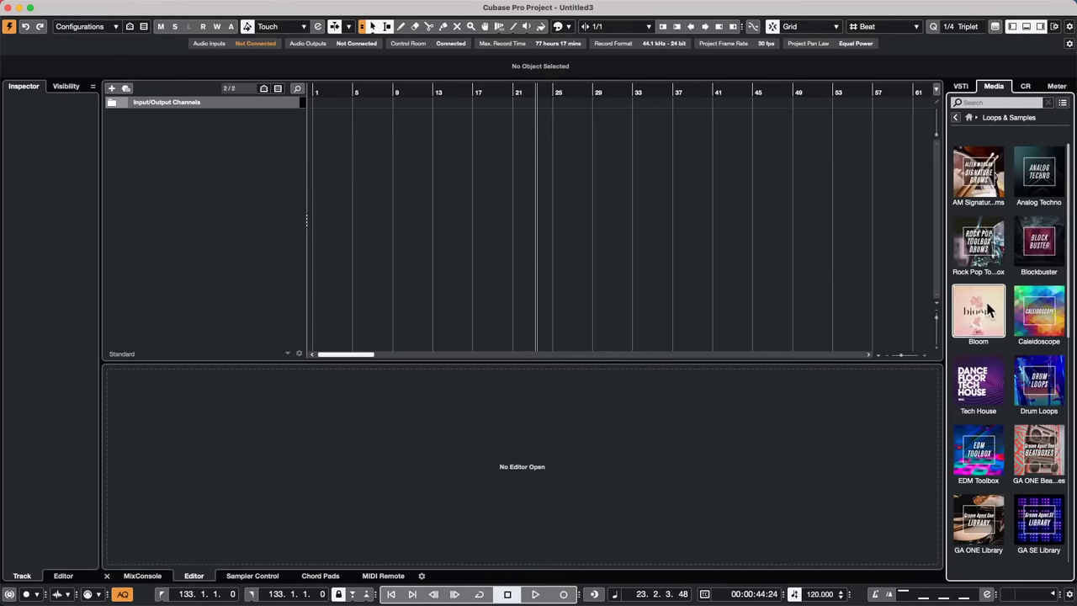
{"action": "left_click", "coordinate": [1040, 380]}
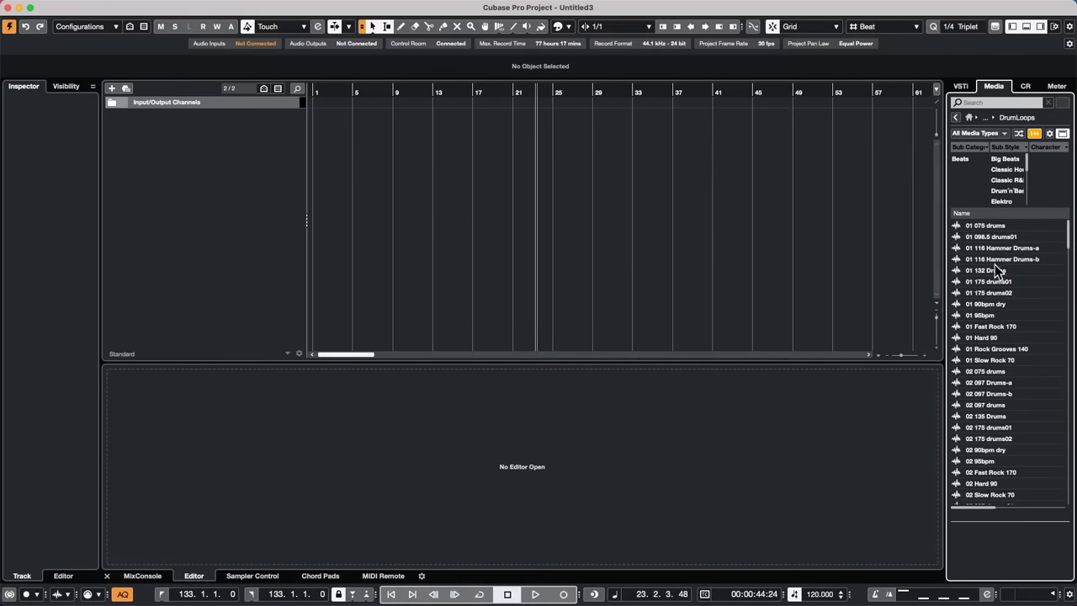
{"action": "double_click", "coordinate": [1003, 318]}
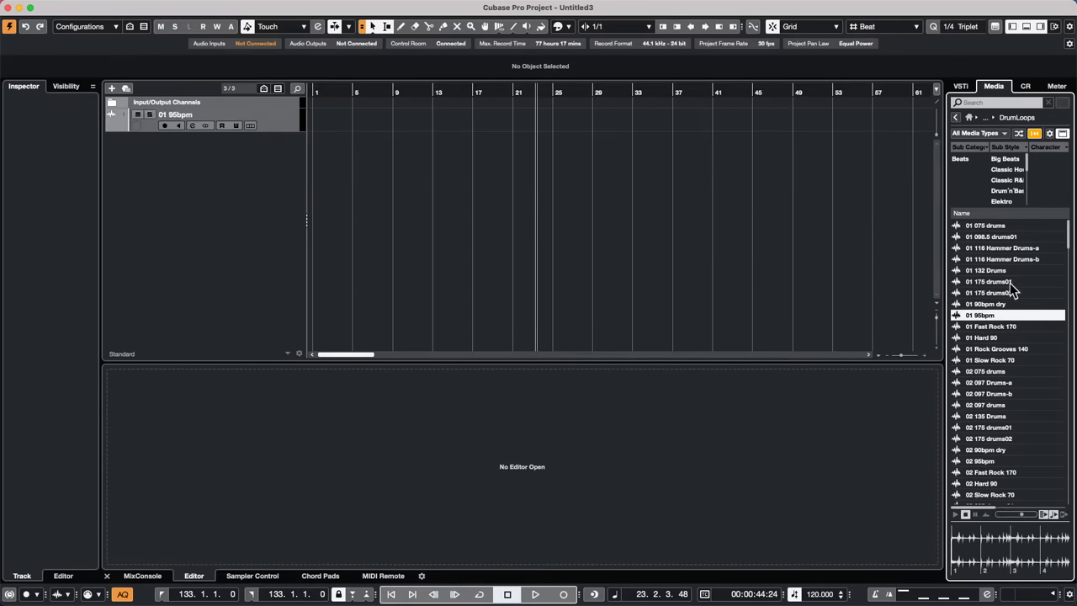
{"action": "left_click_drag", "start_coordinate": [644, 188], "coordinate": [358, 159]}
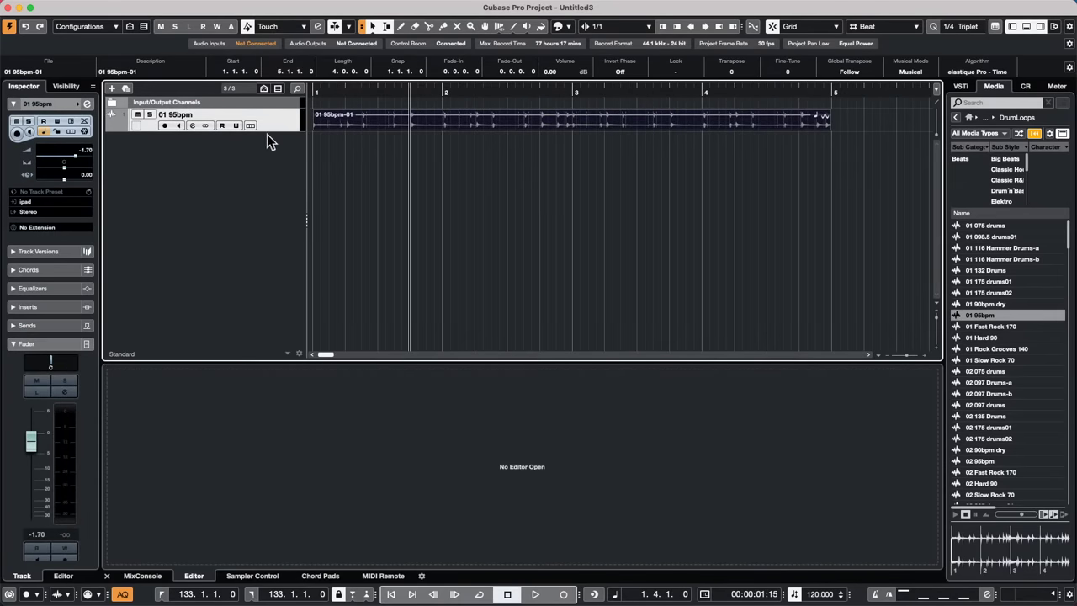
Enlarge the 01 95bpm track's height and repeat its loop event back to back up to bar 29
{"action": "left_click_drag", "start_coordinate": [269, 132], "coordinate": [228, 266]}
{"action": "left_click_drag", "start_coordinate": [367, 96], "coordinate": [362, 33]}
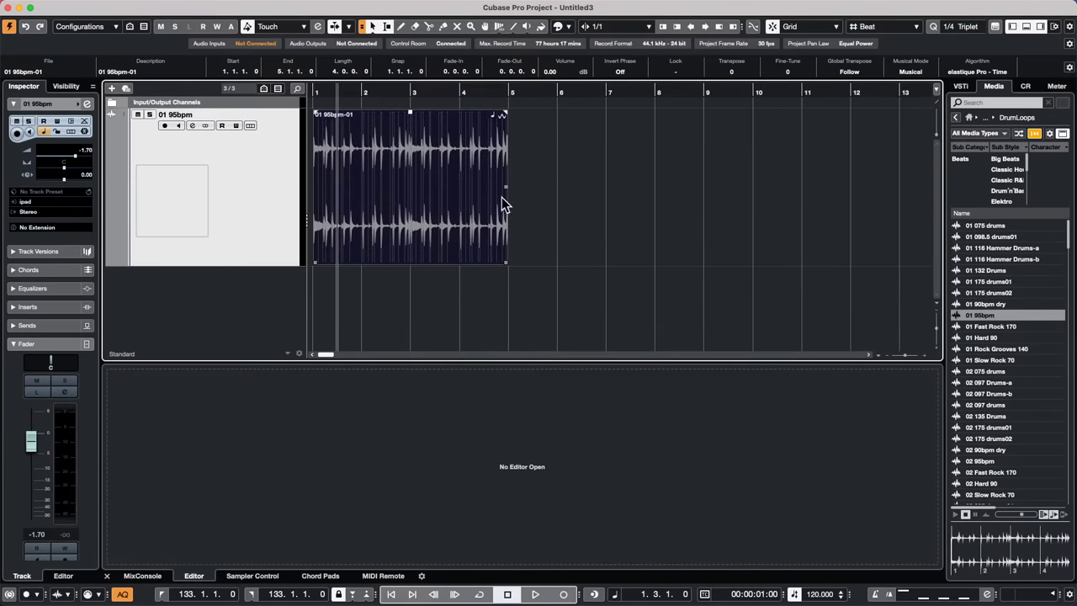
{"action": "left_click_drag", "start_coordinate": [508, 195], "coordinate": [963, 299]}
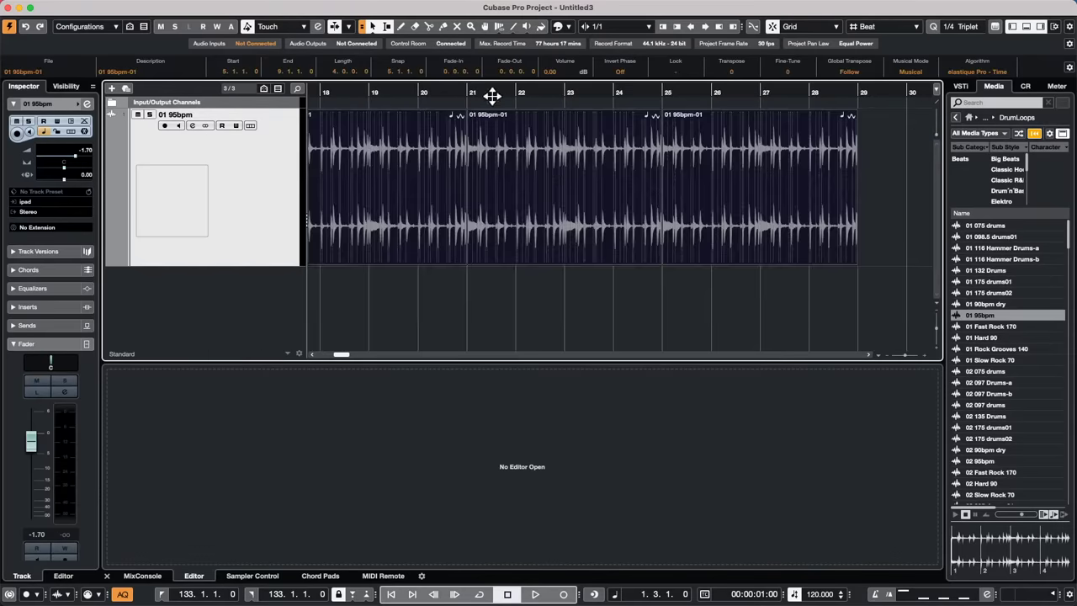
{"action": "left_click", "coordinate": [495, 94]}
{"action": "left_click_drag", "start_coordinate": [497, 72], "coordinate": [382, 12]}
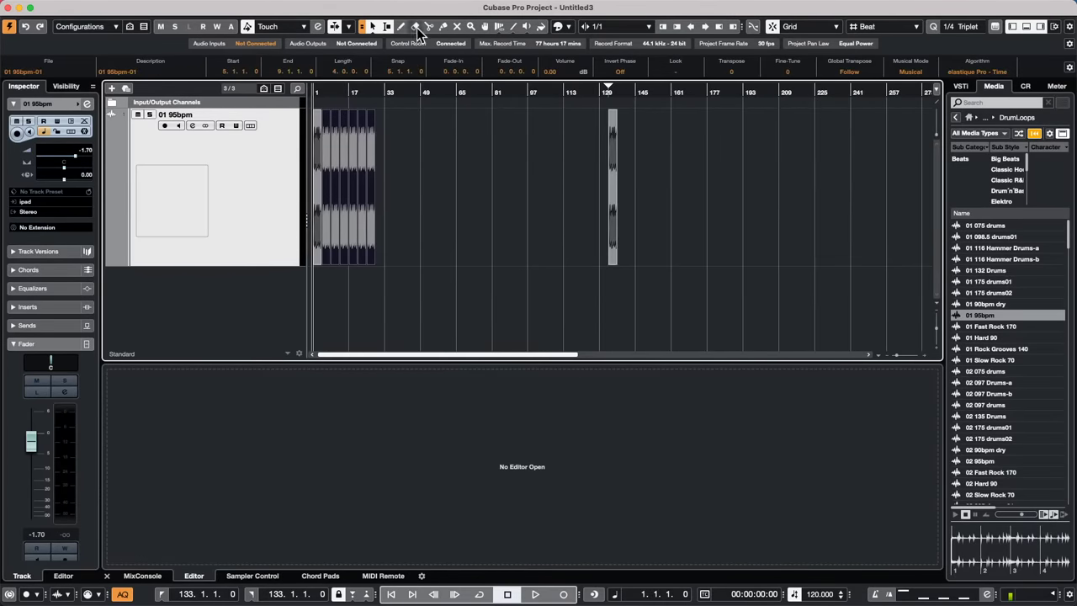
{"action": "left_click_drag", "start_coordinate": [320, 92], "coordinate": [224, 142]}
Glue the repeated 01 95bpm events together into a single audio part with the Glue tool
{"action": "right_click", "coordinate": [347, 243]}
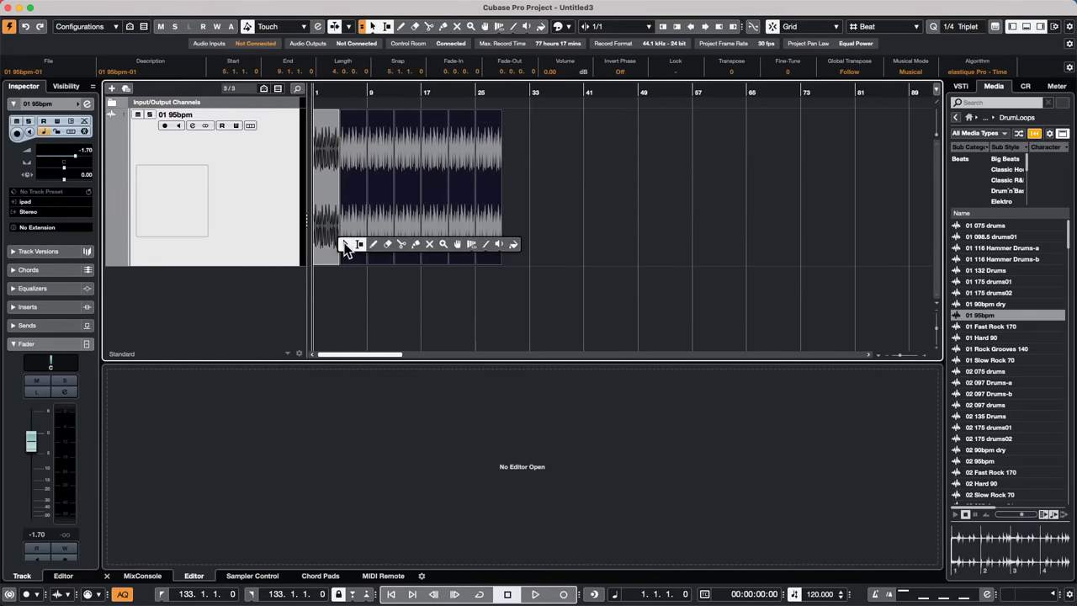
{"action": "left_click", "coordinate": [401, 244]}
{"action": "left_click", "coordinate": [414, 245]}
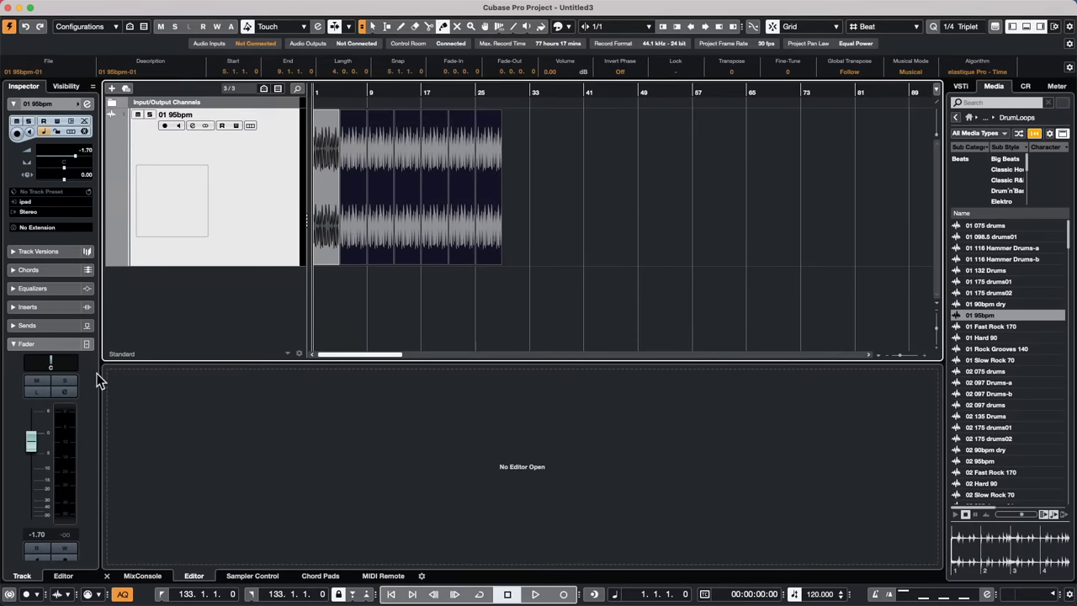
{"action": "left_click", "coordinate": [326, 205]}
{"action": "left_click", "coordinate": [327, 204]}
{"action": "left_click", "coordinate": [328, 202]}
{"action": "left_click", "coordinate": [328, 203]}
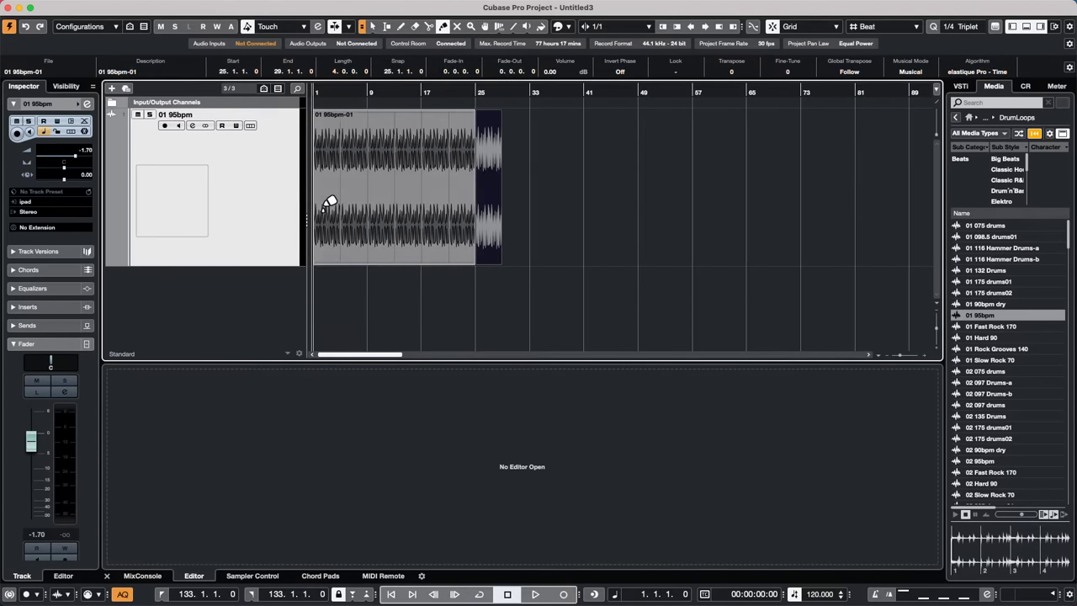
{"action": "left_click", "coordinate": [328, 202]}
Switch to the Object Selection tool and open the glued audio part for editing in the lower zone
{"action": "right_click", "coordinate": [436, 220]}
{"action": "left_click", "coordinate": [437, 220]}
{"action": "left_click", "coordinate": [432, 217]}
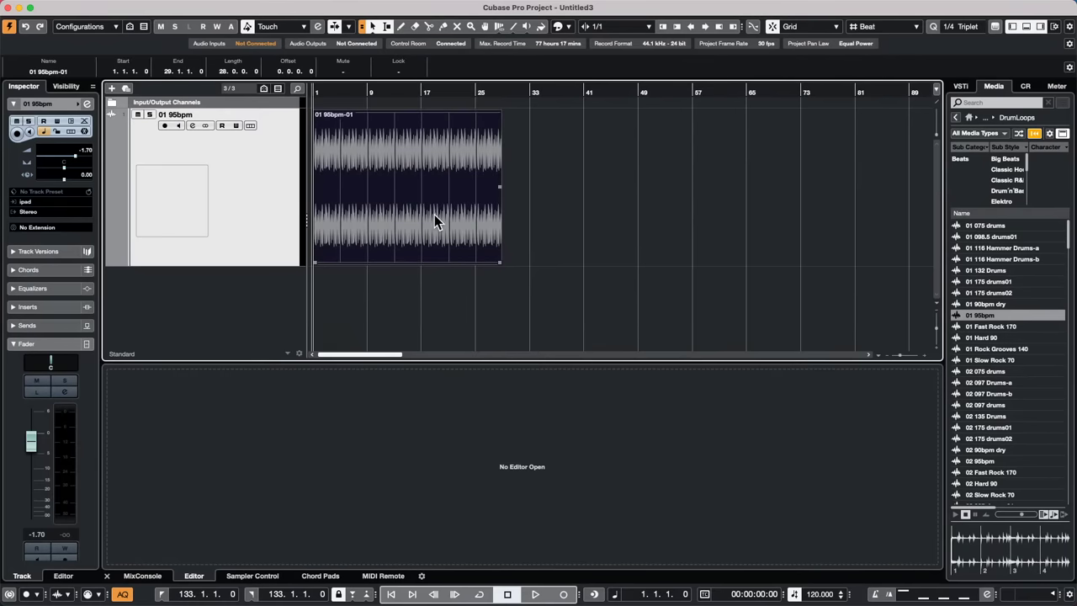
{"action": "double_click", "coordinate": [448, 215]}
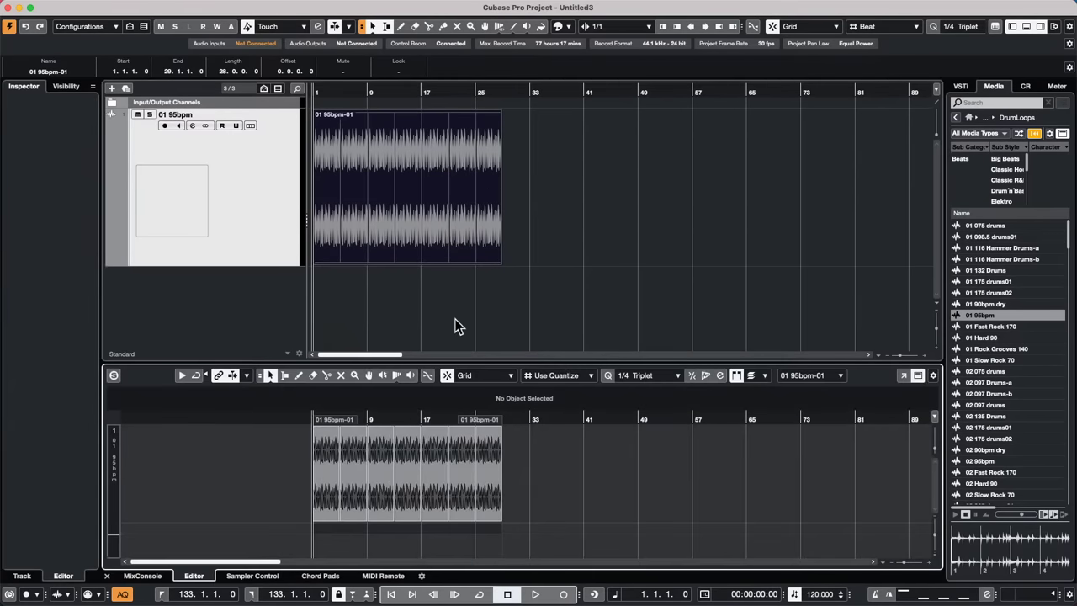
Examine the separate loop events inside the audio part, selecting those starting at bar 17 and bar 13
{"action": "left_click", "coordinate": [434, 484]}
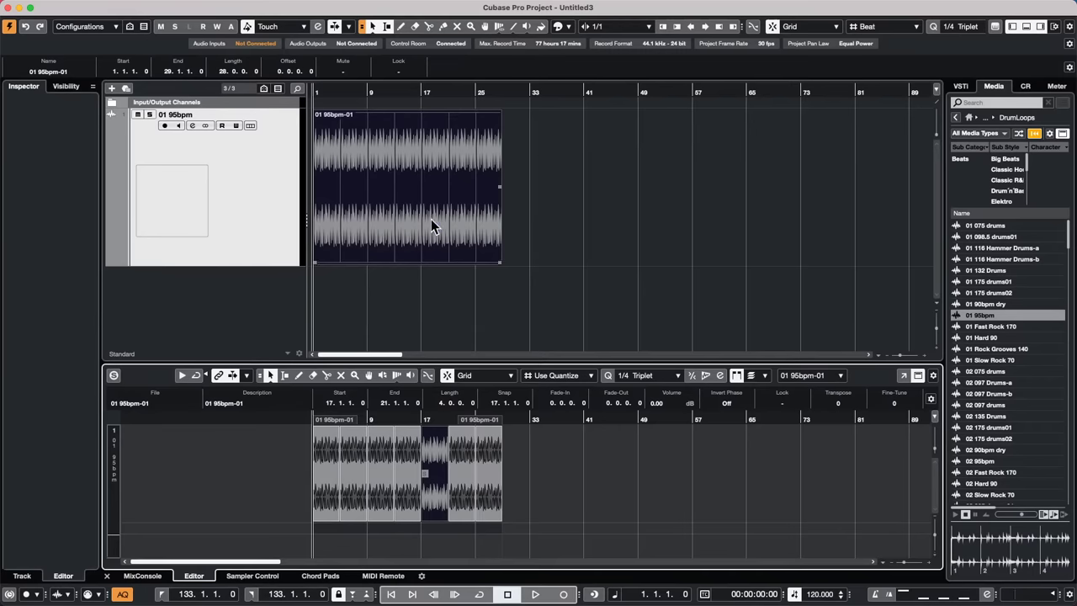
{"action": "mouse_move", "coordinate": [431, 219]}
{"action": "left_mouse_down"}
{"action": "mouse_move", "coordinate": [581, 209]}
{"action": "mouse_move", "coordinate": [429, 212]}
{"action": "left_mouse_up"}
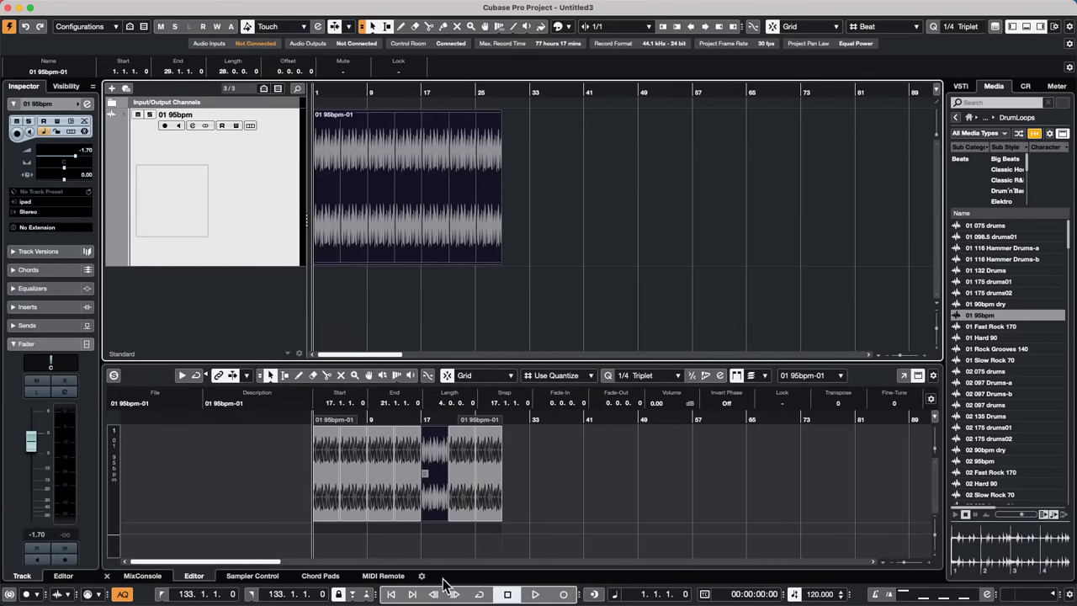
{"action": "left_click_drag", "start_coordinate": [402, 419], "coordinate": [398, 448]}
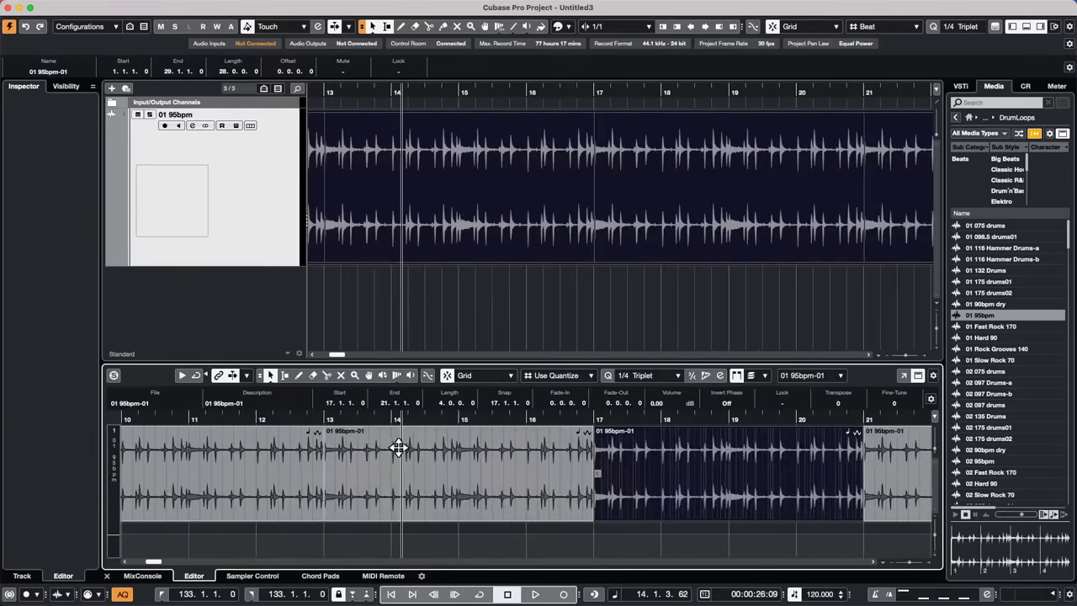
{"action": "left_click", "coordinate": [483, 511]}
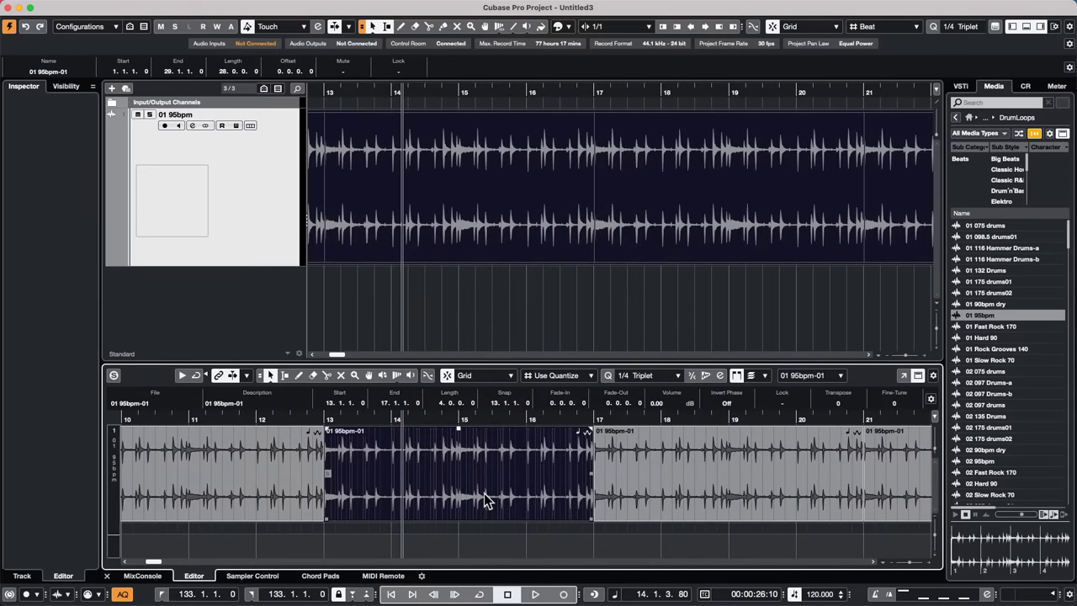
View the audio part in a separate Audio Part Editor window, select its last loop event, and close the window
{"action": "left_click", "coordinate": [904, 375]}
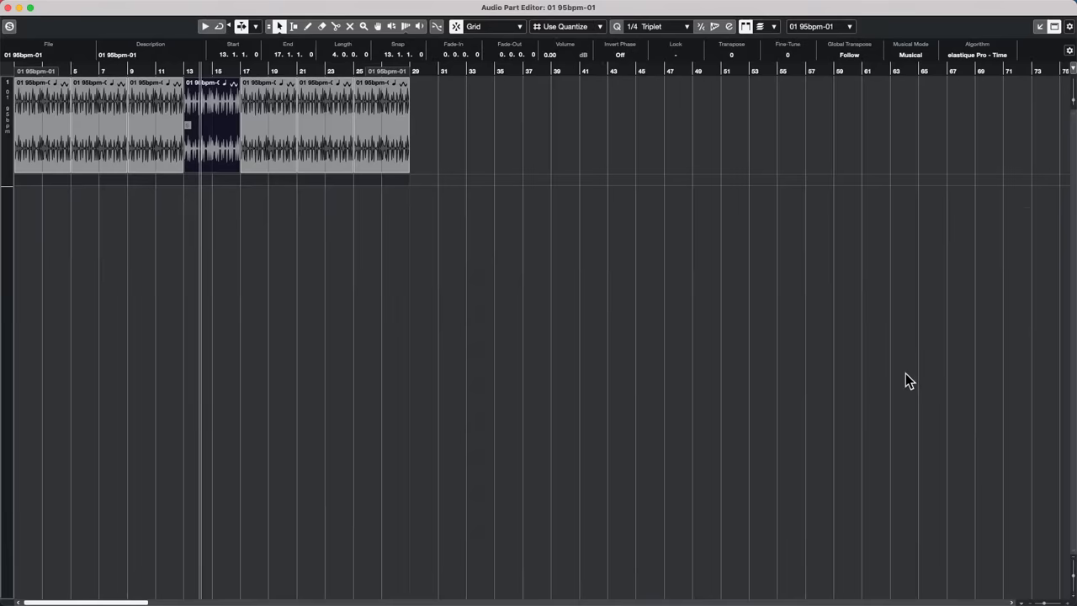
{"action": "left_click_drag", "start_coordinate": [119, 72], "coordinate": [5, 76]}
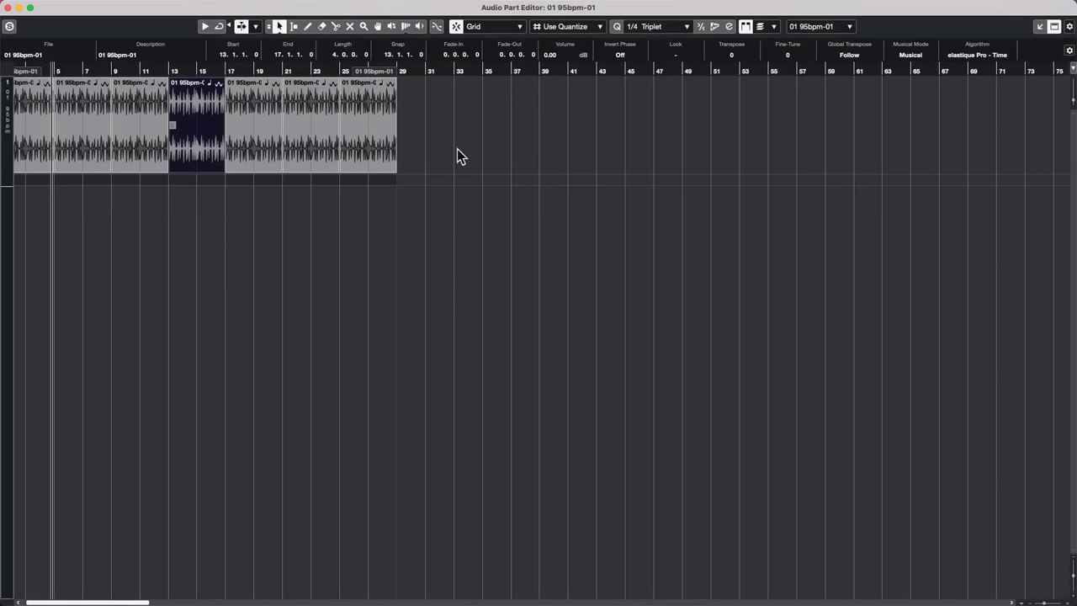
{"action": "left_click", "coordinate": [378, 138]}
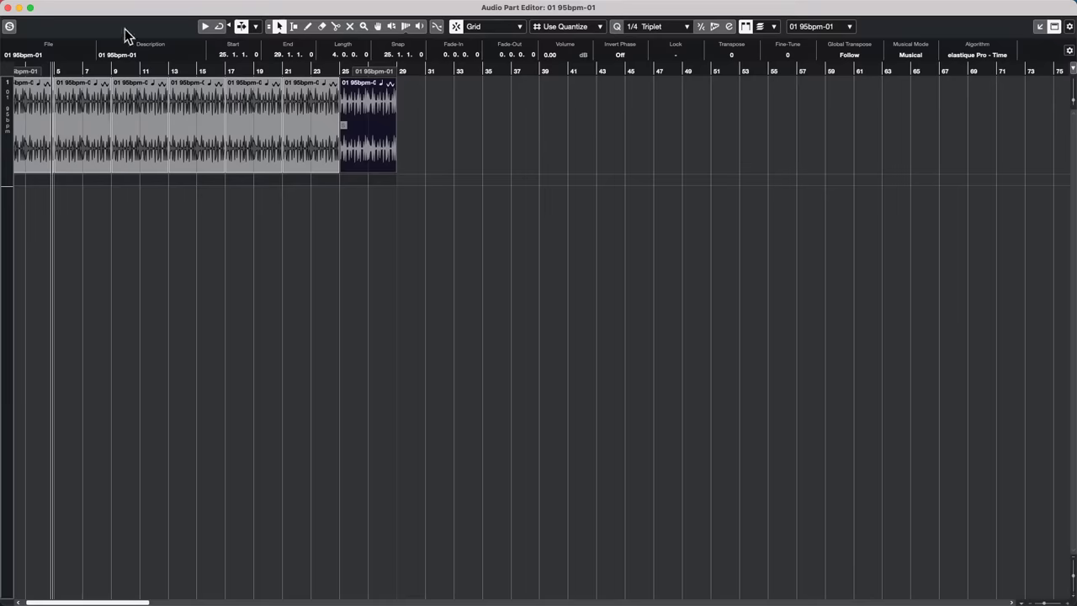
{"action": "left_click", "coordinate": [10, 28]}
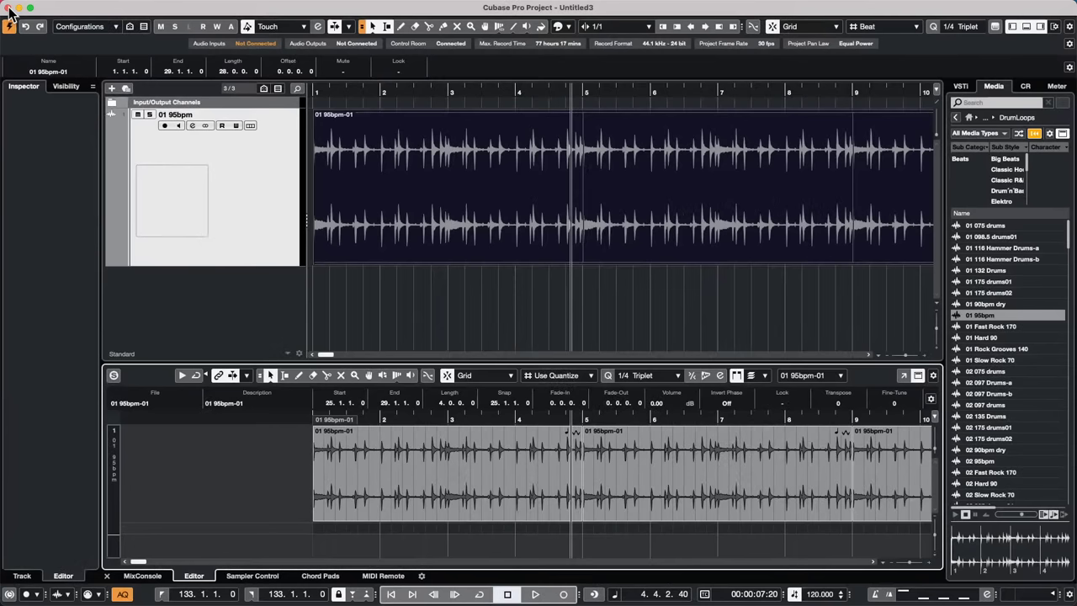
Select the first loop event in the editor and the whole part in the project, and briefly play it from near bar 3
{"action": "left_click", "coordinate": [521, 475]}
{"action": "left_click", "coordinate": [515, 207]}
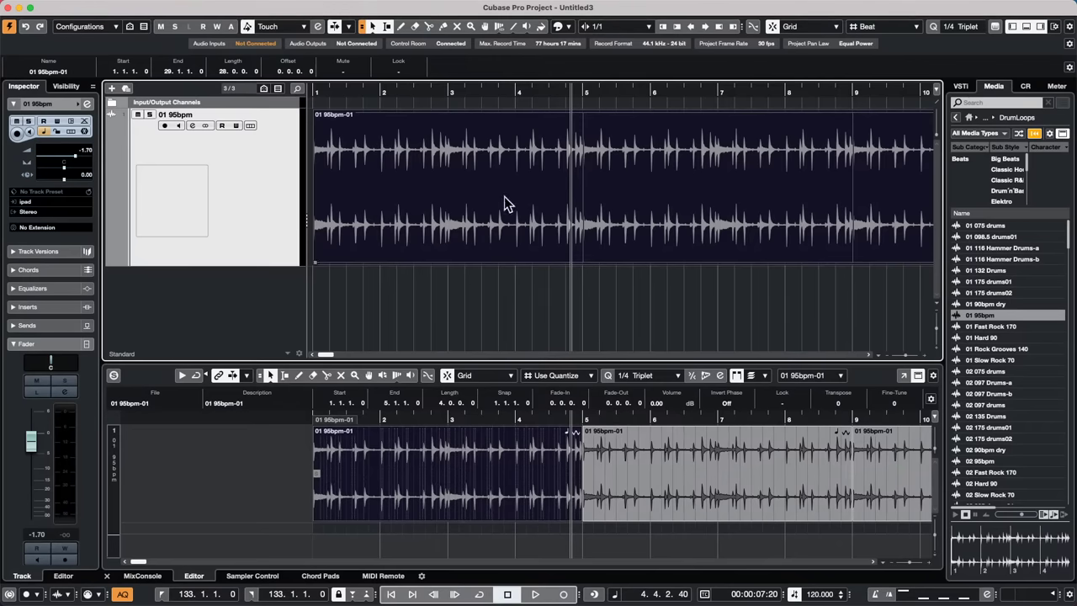
{"action": "left_click", "coordinate": [444, 316]}
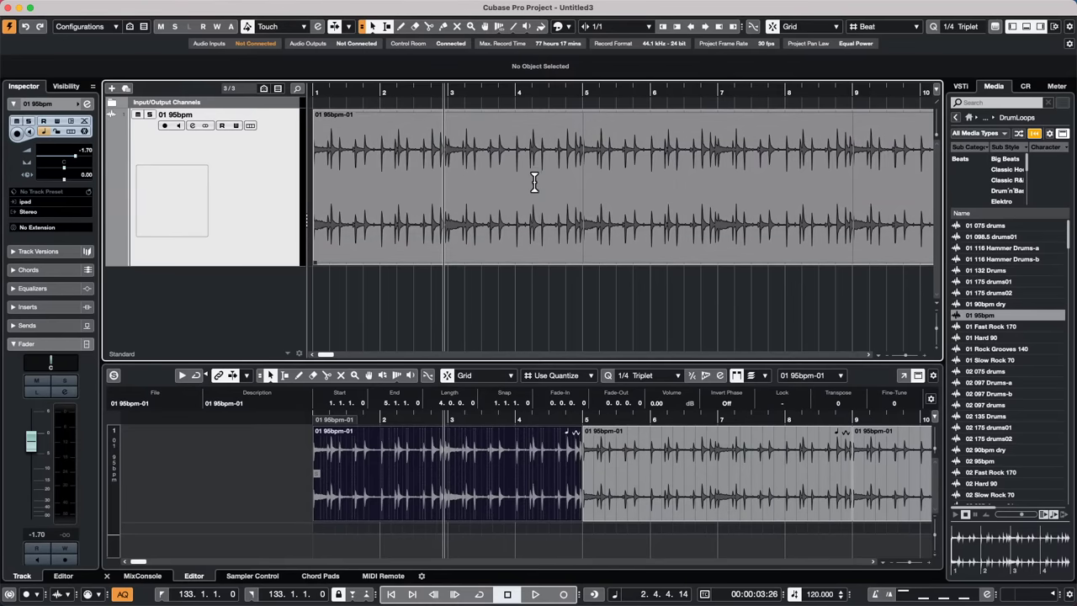
{"action": "left_click", "coordinate": [433, 210]}
{"action": "key", "text": "space"}
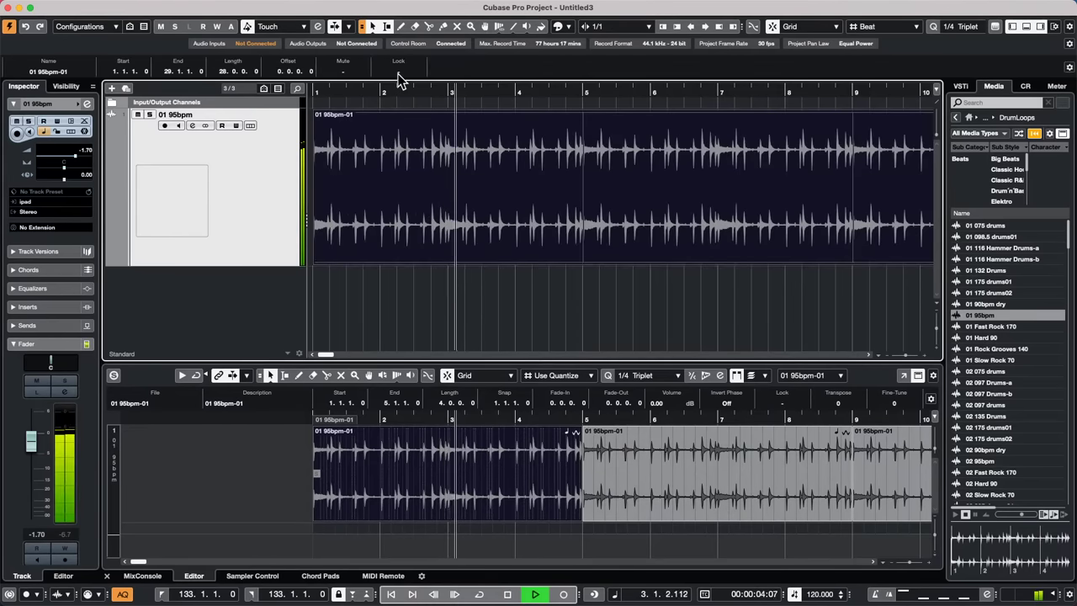
{"action": "key", "text": "space"}
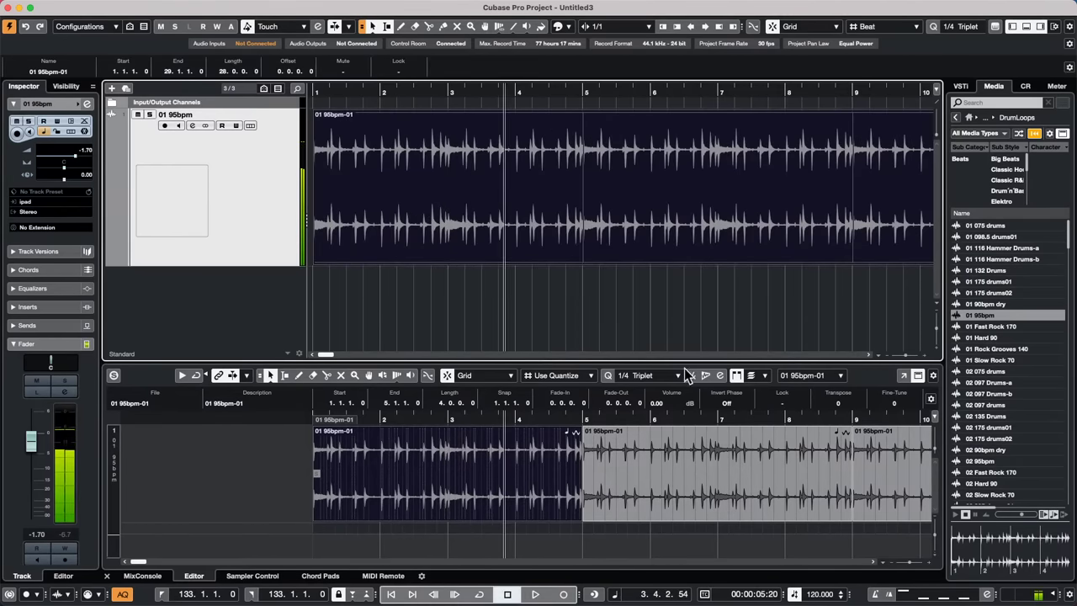
Set the project tempo to 88 BPM and briefly play the glued drum part at that tempo
{"action": "left_click", "coordinate": [819, 596]}
{"action": "scroll", "coordinate": [823, 594], "scroll_direction": "down", "scroll_amount": 20}
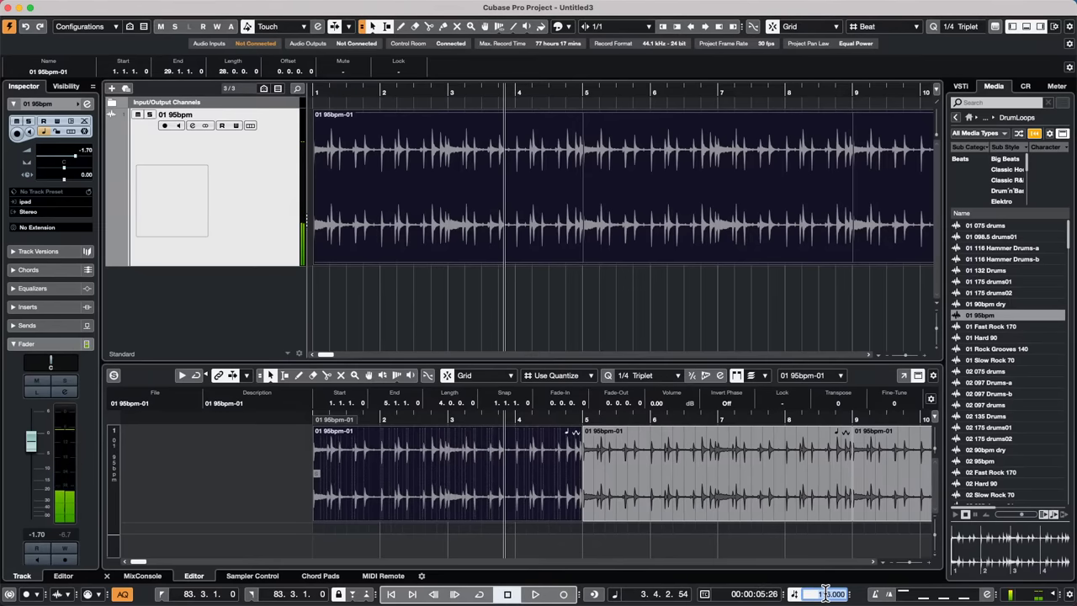
{"action": "scroll", "coordinate": [823, 594], "scroll_direction": "down", "scroll_amount": 16}
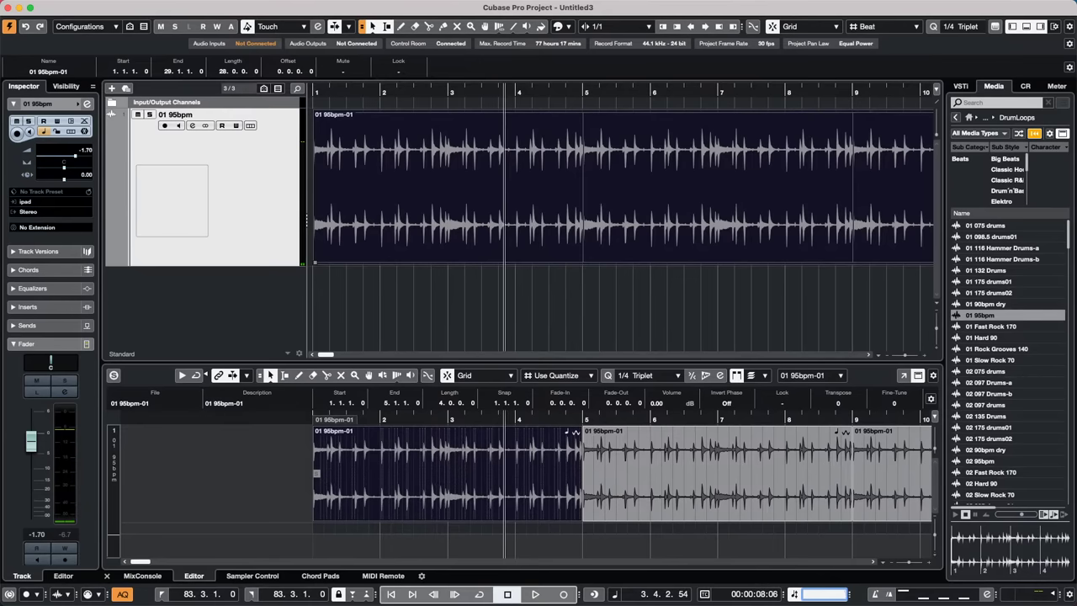
{"action": "key", "text": "Return"}
{"action": "key", "text": "space"}
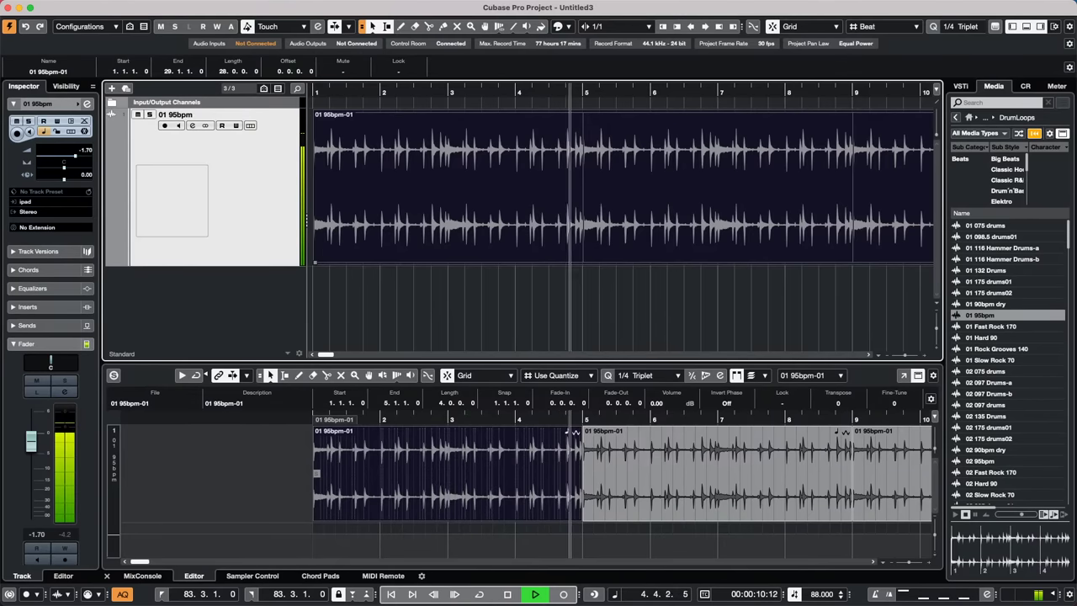
{"action": "key", "text": "space"}
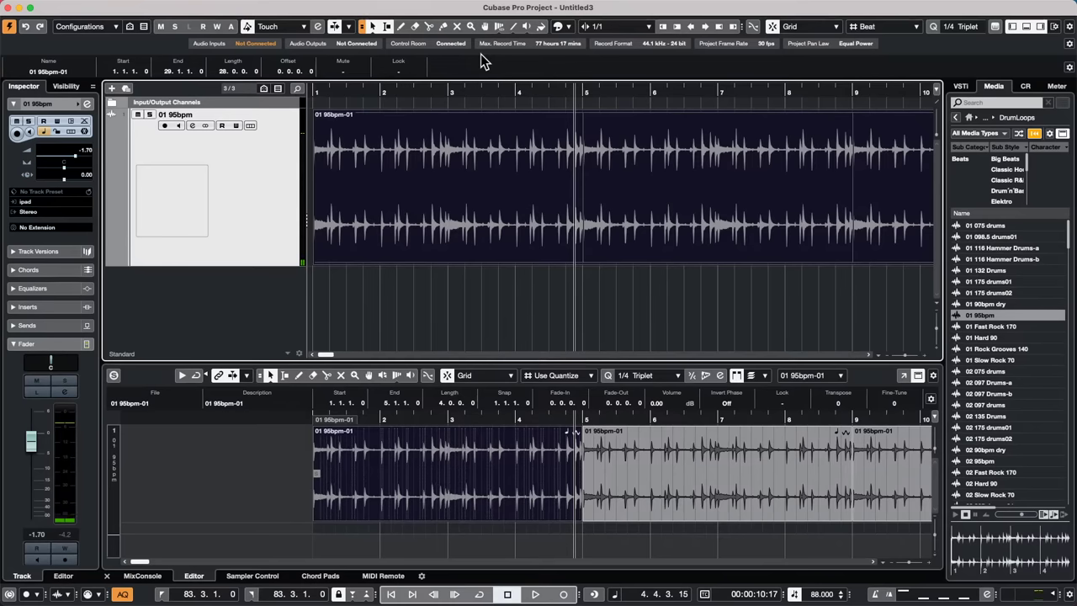
Examine the full glued part across all its bars, reselecting it and placing the playhead at bar 23
{"action": "left_click", "coordinate": [503, 91]}
{"action": "left_click_drag", "start_coordinate": [503, 57], "coordinate": [504, 20]}
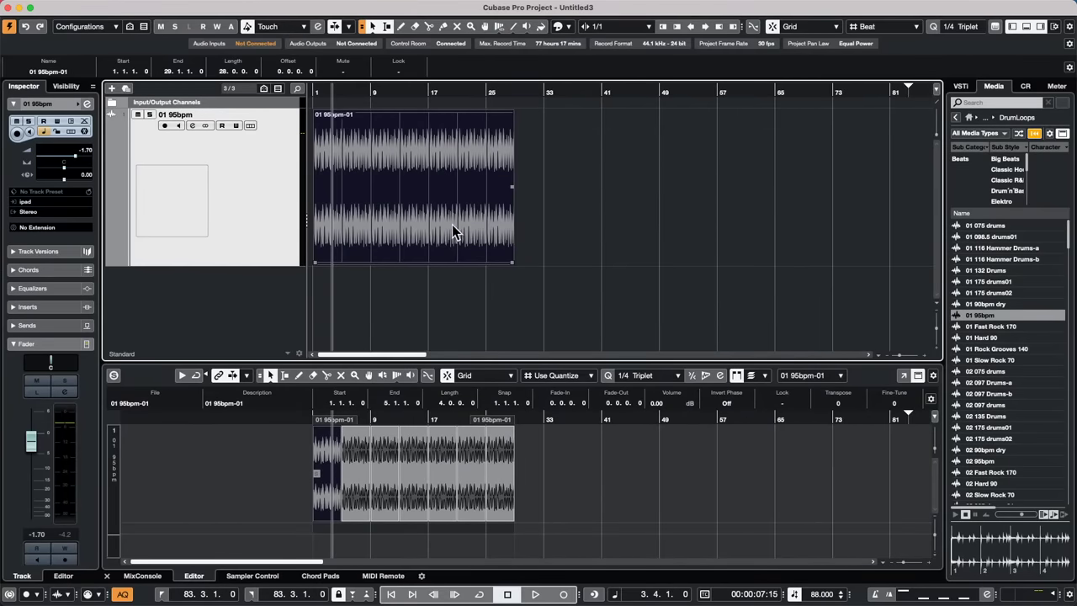
{"action": "left_click_drag", "start_coordinate": [452, 224], "coordinate": [429, 223]}
{"action": "left_click", "coordinate": [664, 250]}
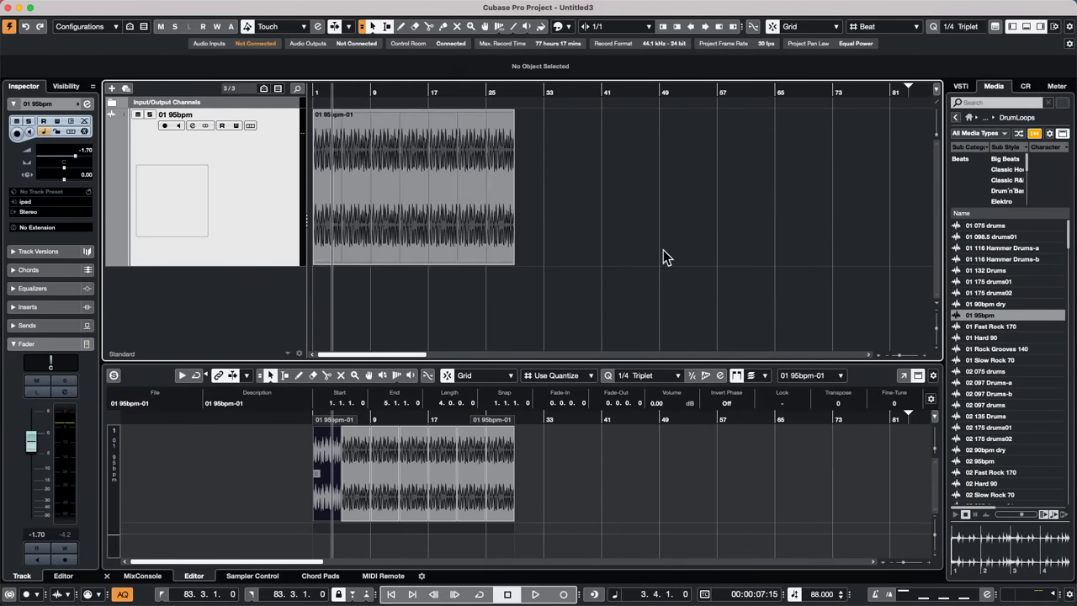
{"action": "left_click", "coordinate": [460, 245]}
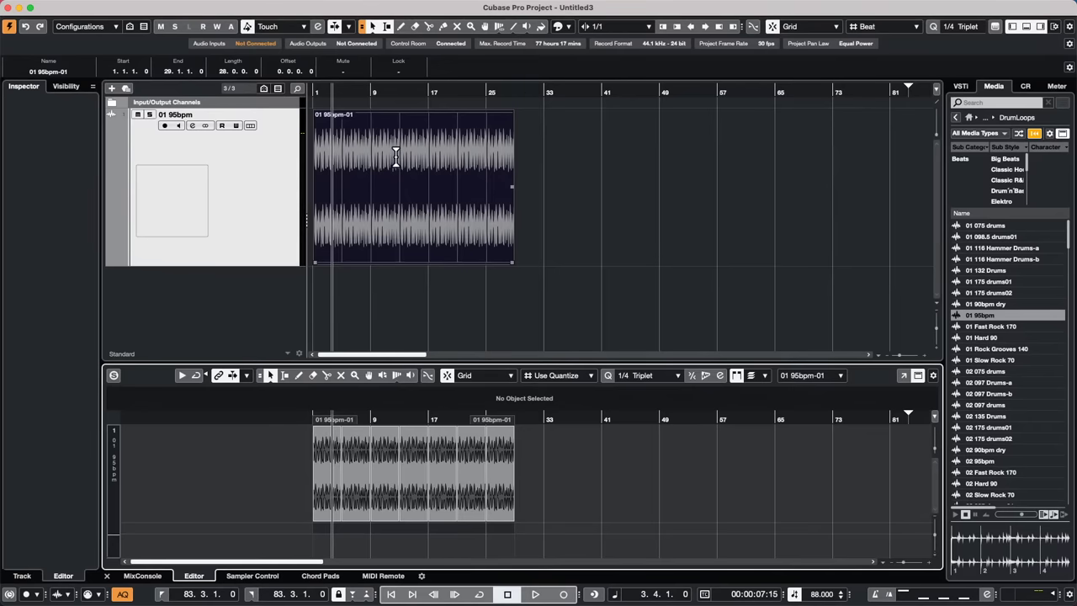
{"action": "mouse_move", "coordinate": [471, 92]}
{"action": "left_mouse_down"}
{"action": "mouse_move", "coordinate": [470, 145]}
{"action": "mouse_move", "coordinate": [473, 106]}
{"action": "left_mouse_up"}
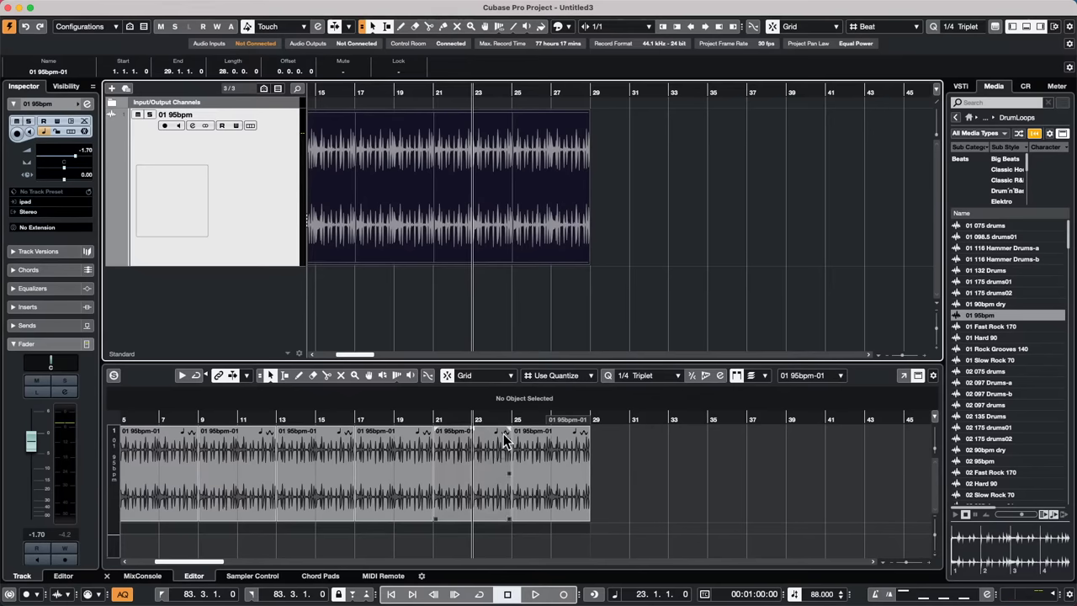
Play the part from bar 1, changing the tempo to 100 and then 144 BPM during playback, and stop
{"action": "right_click", "coordinate": [231, 234]}
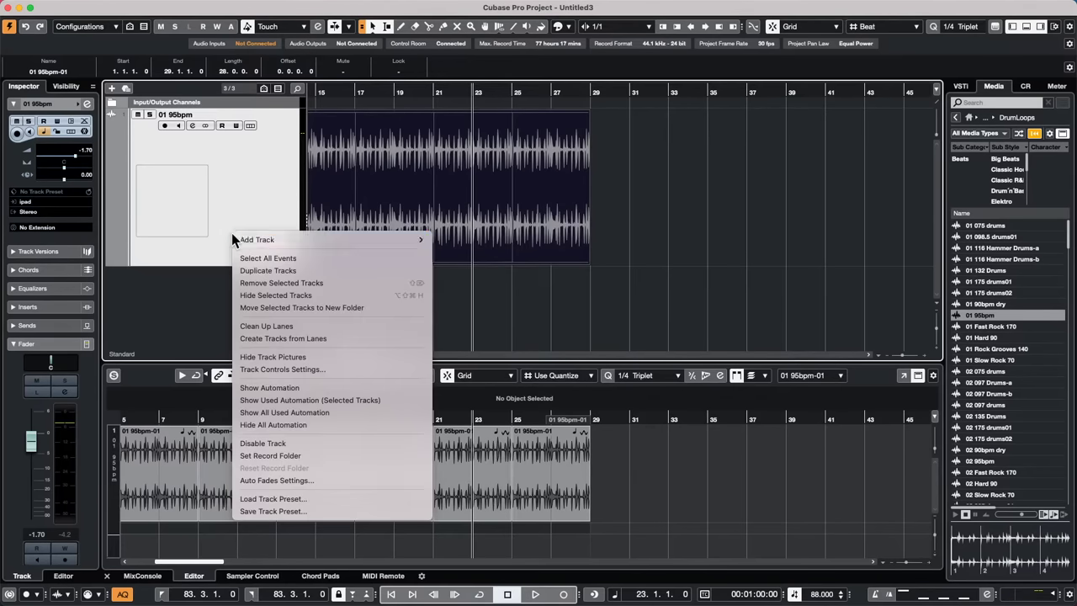
{"action": "left_click", "coordinate": [335, 95]}
{"action": "key", "text": "KP_Decimal"}
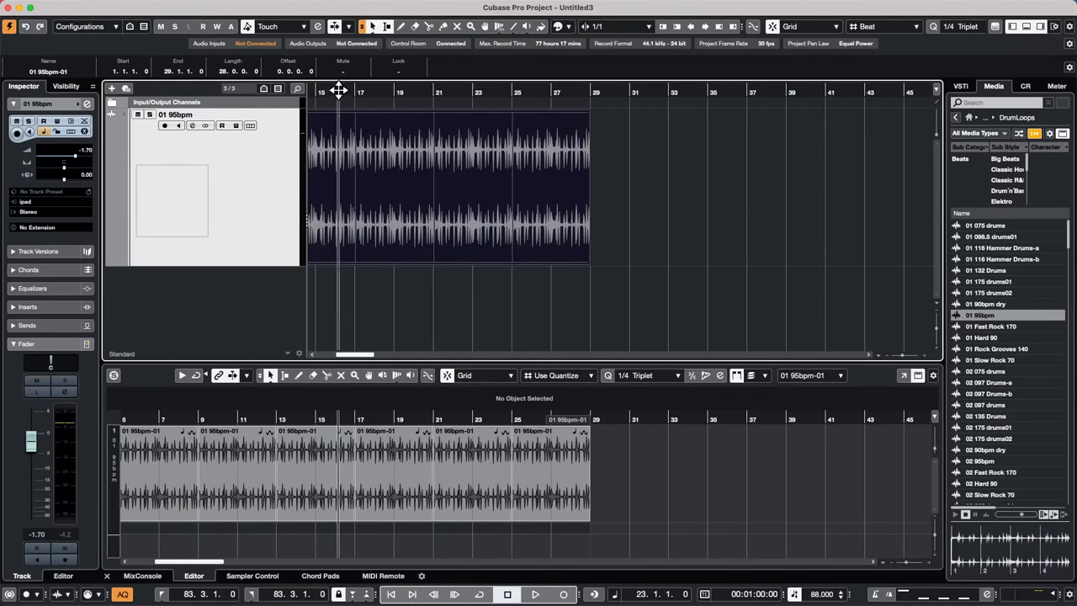
{"action": "key", "text": "space"}
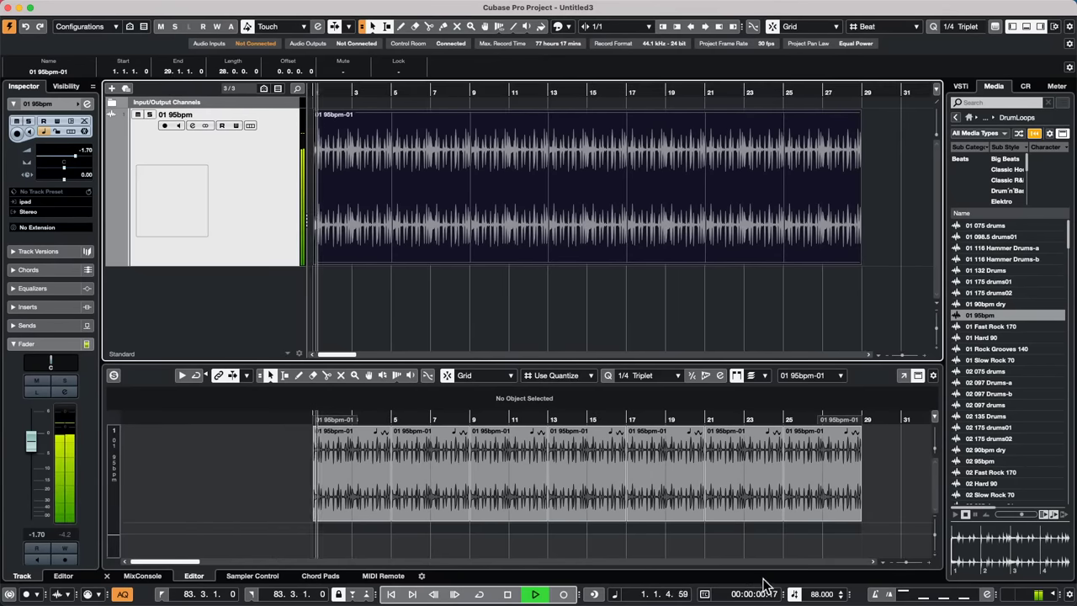
{"action": "type", "text": "100"}
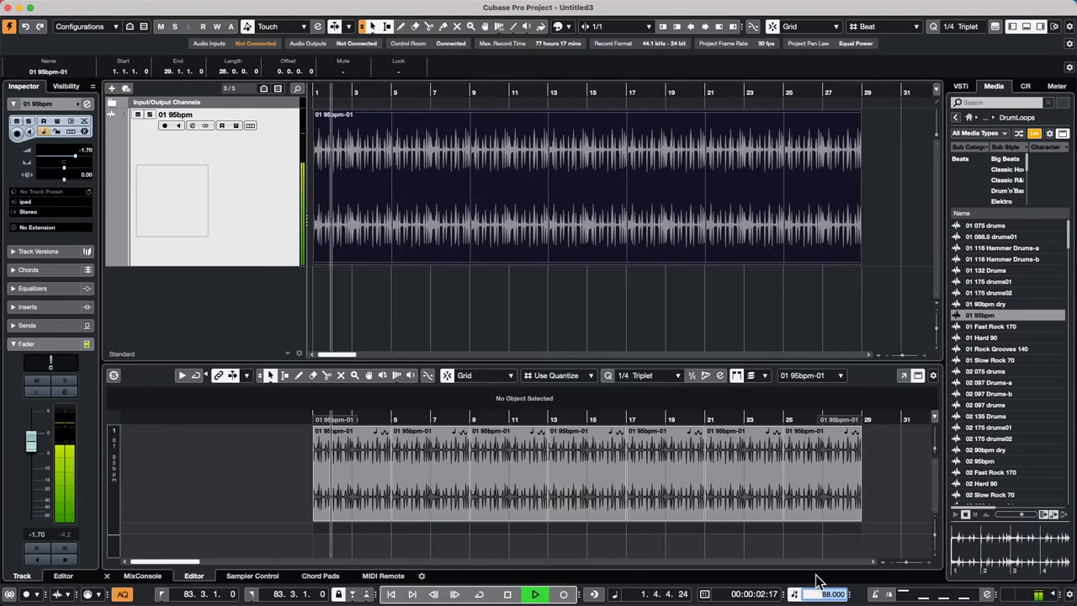
{"action": "key", "text": "Return"}
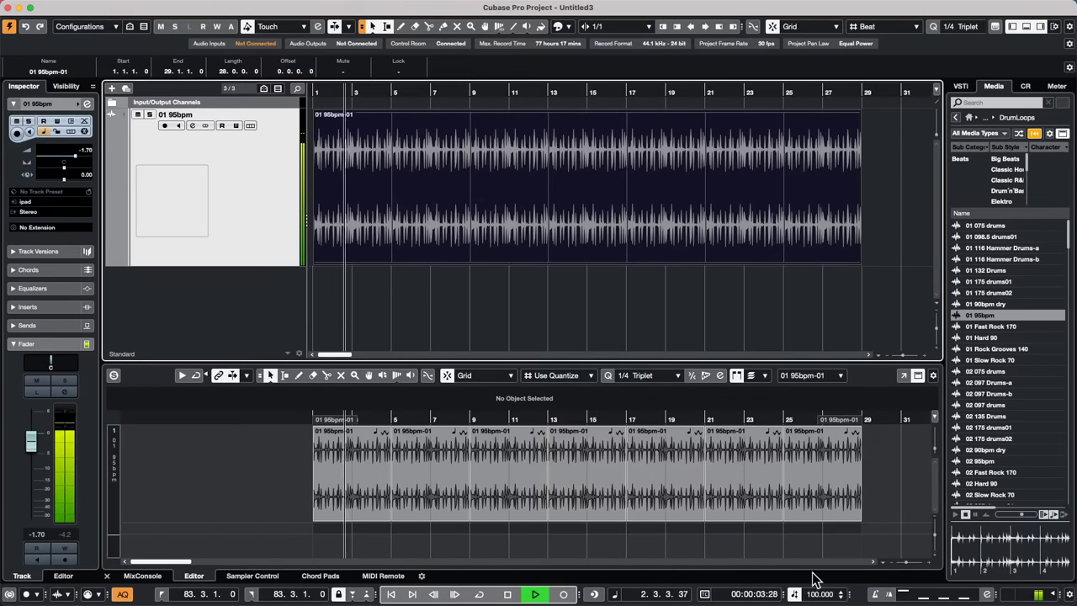
{"action": "double_click", "coordinate": [808, 597]}
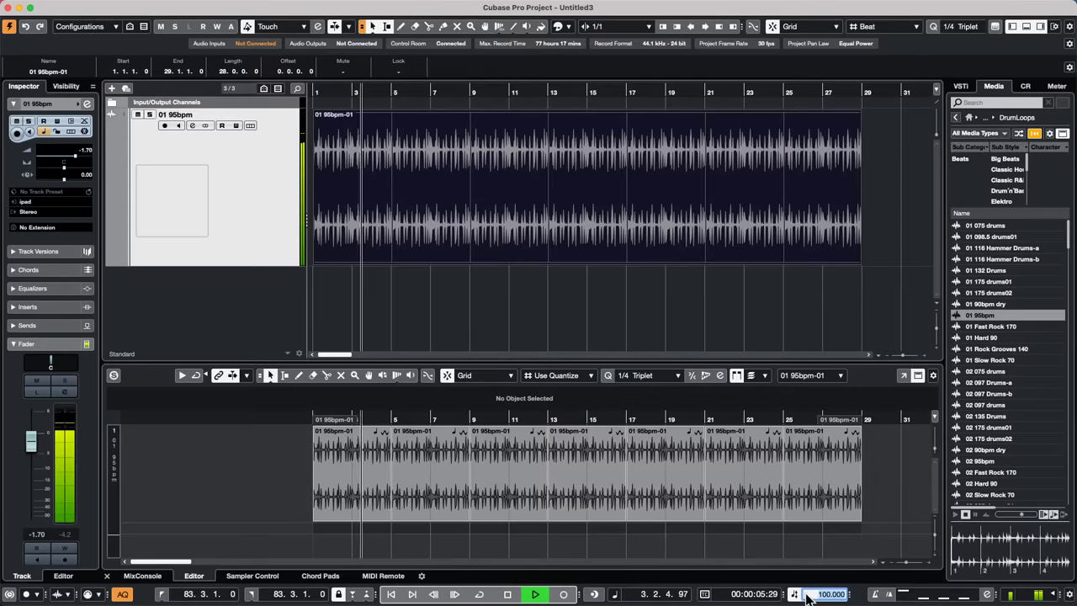
{"action": "type", "text": "144"}
{"action": "key", "text": "Return"}
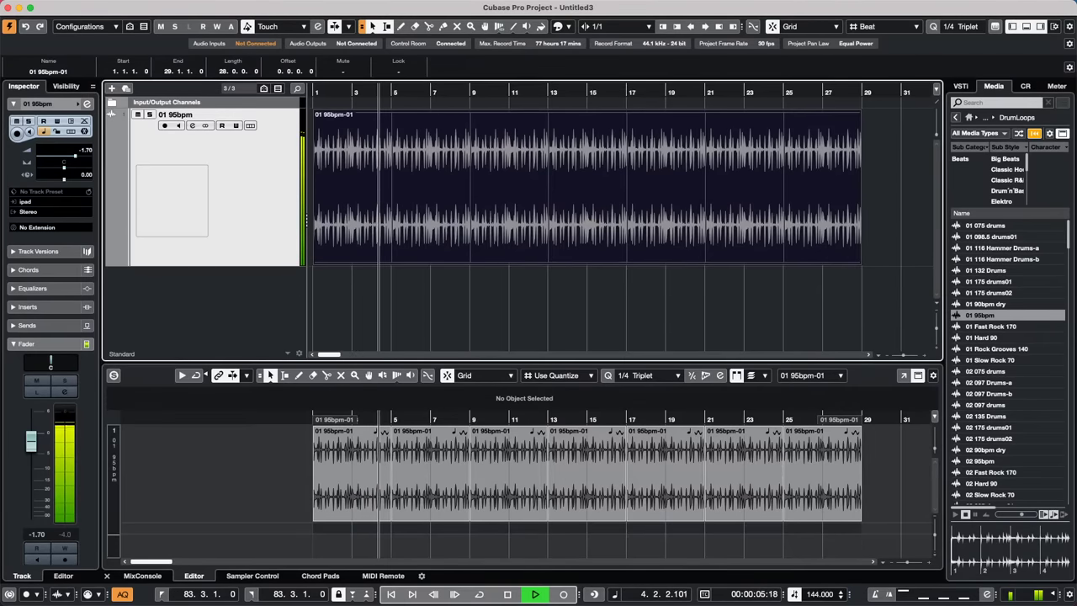
{"action": "key", "text": "space"}
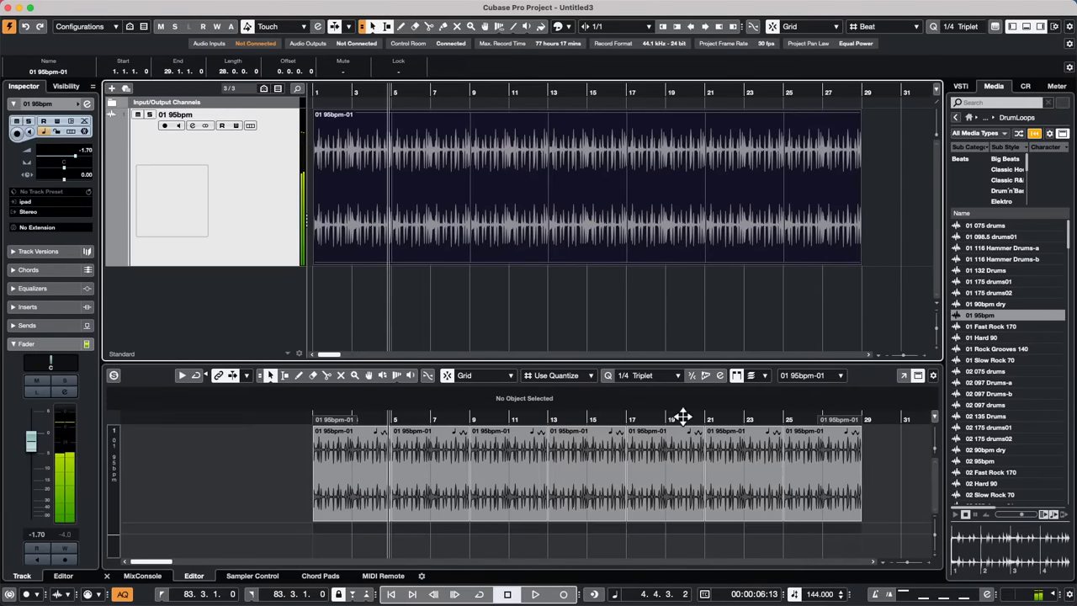
Delete the glued drum part and insert the 02 097 drums loop at bar 1 of the same track
{"action": "left_click", "coordinate": [630, 154]}
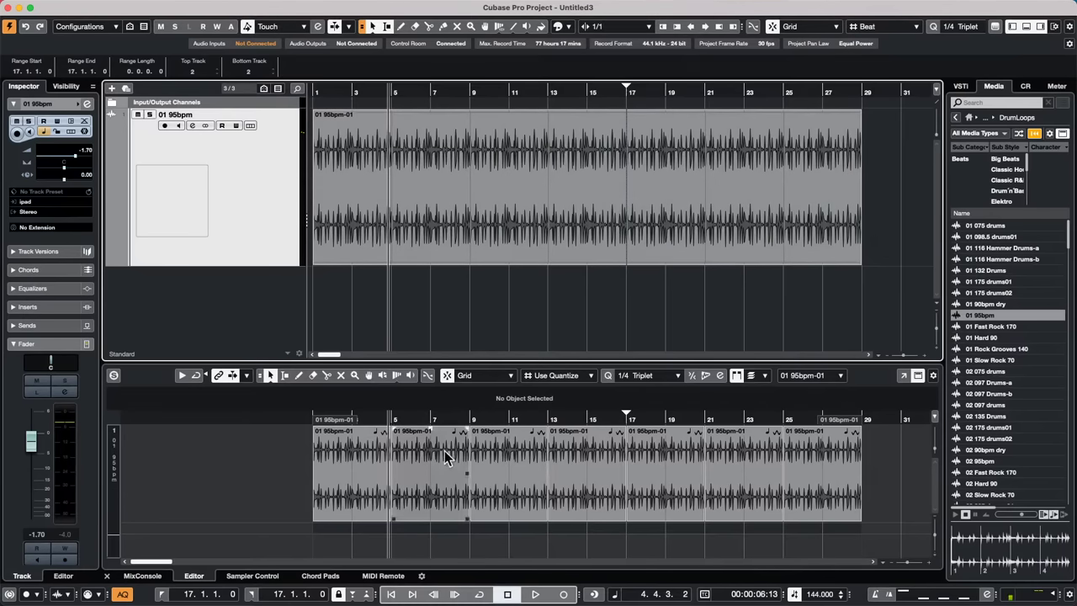
{"action": "left_click", "coordinate": [641, 214]}
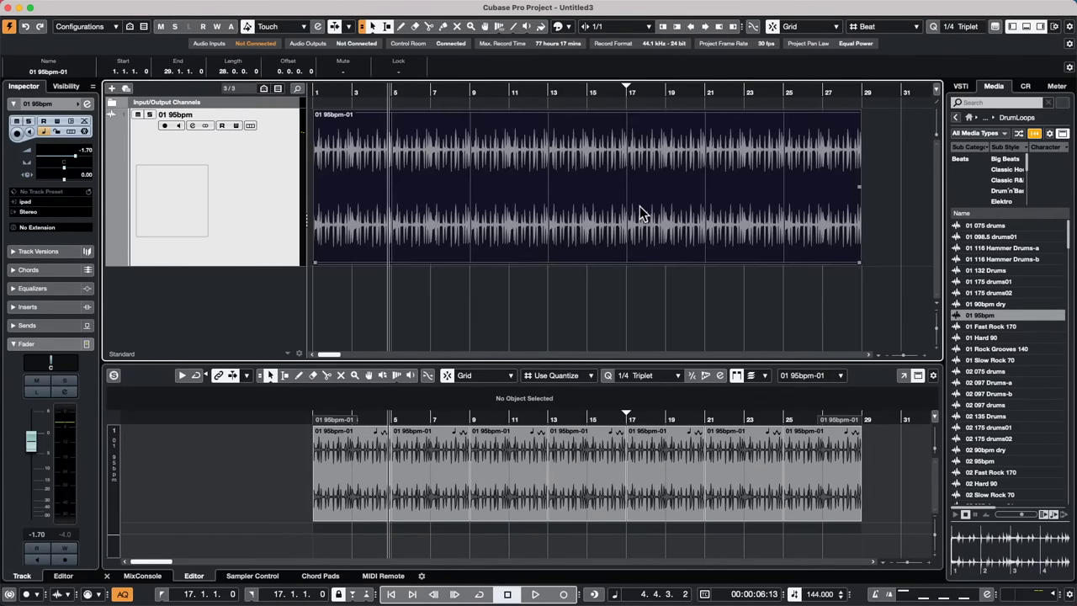
{"action": "key", "text": "Delete"}
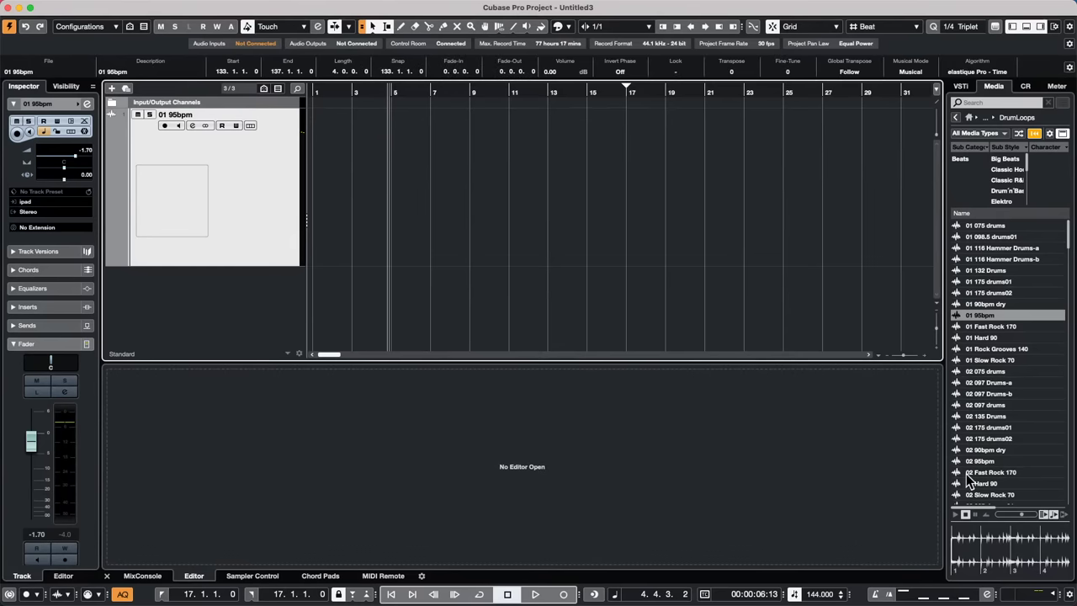
{"action": "left_click", "coordinate": [1006, 404]}
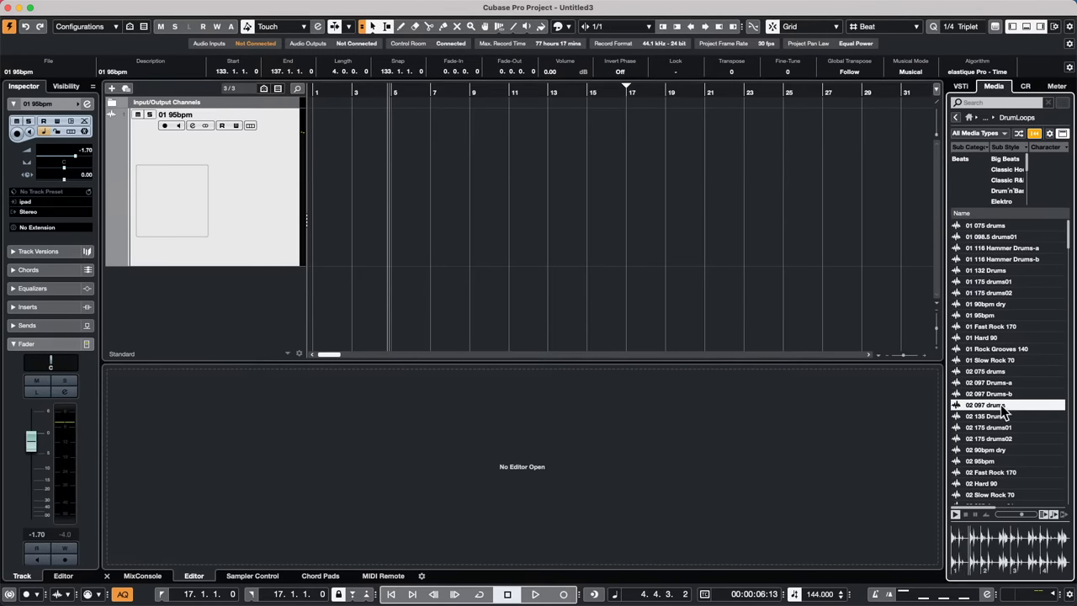
{"action": "left_click_drag", "start_coordinate": [1003, 412], "coordinate": [318, 221]}
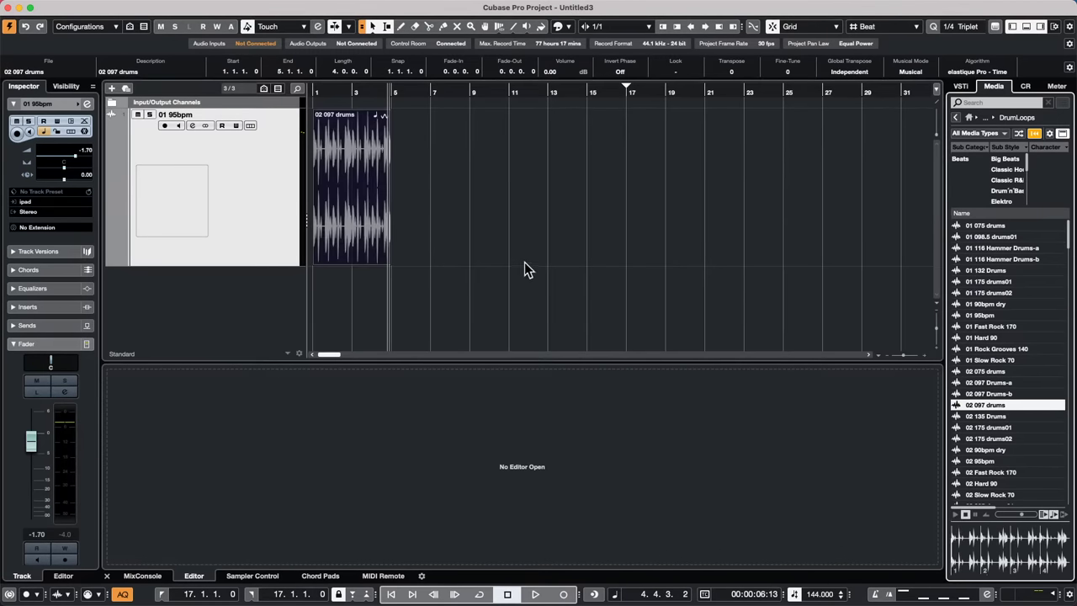
Turn off Musical Mode for the 02 097 drums event and briefly play it from bar 1
{"action": "left_click", "coordinate": [815, 594]}
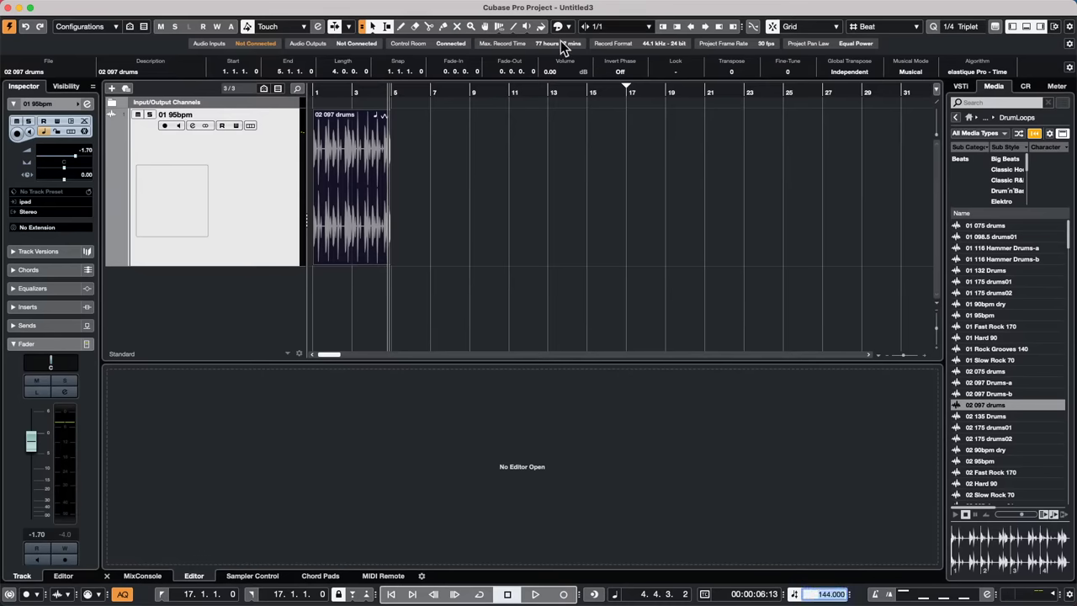
{"action": "left_click", "coordinate": [446, 217]}
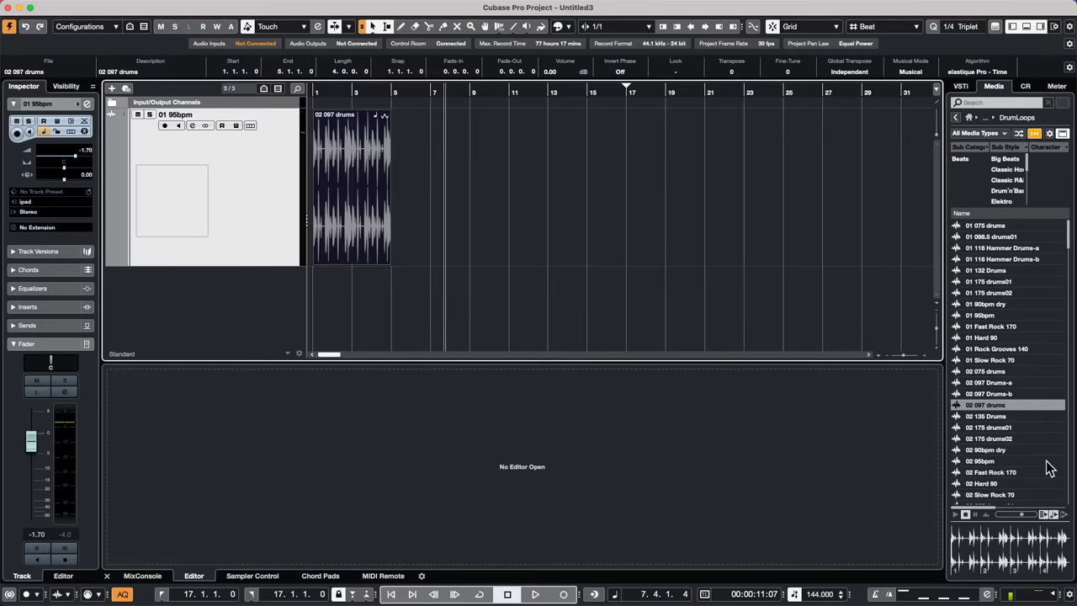
{"action": "left_click", "coordinate": [911, 72]}
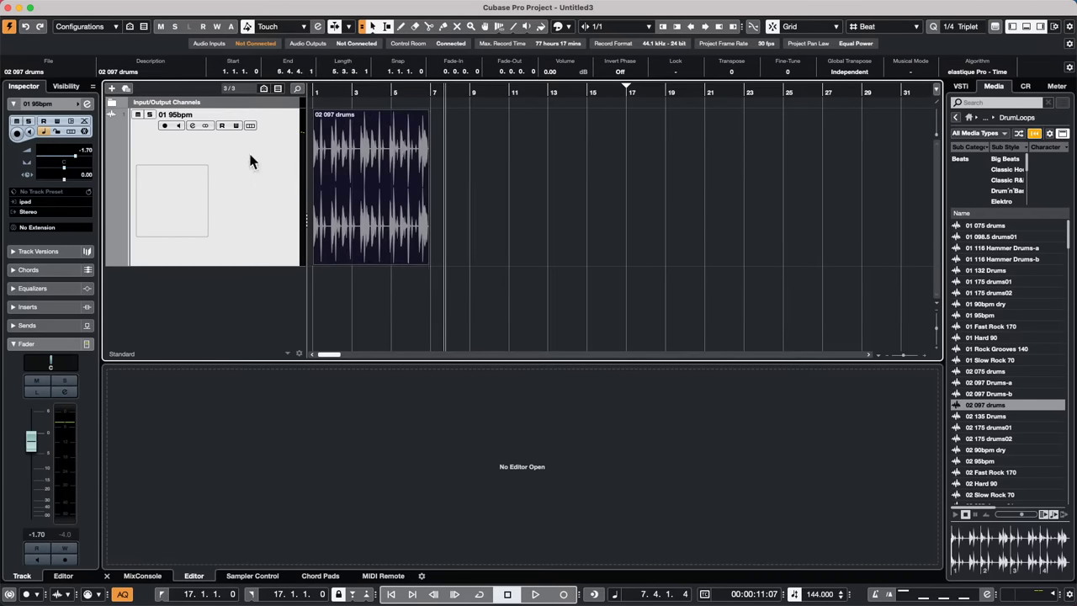
{"action": "left_click_drag", "start_coordinate": [371, 89], "coordinate": [27, 41]}
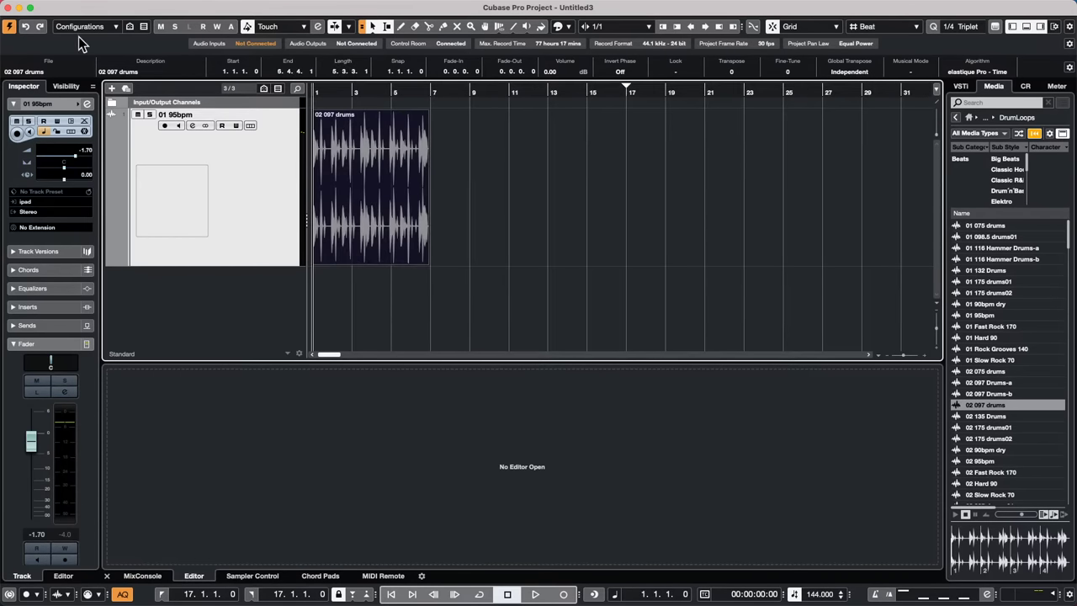
{"action": "key", "text": "space"}
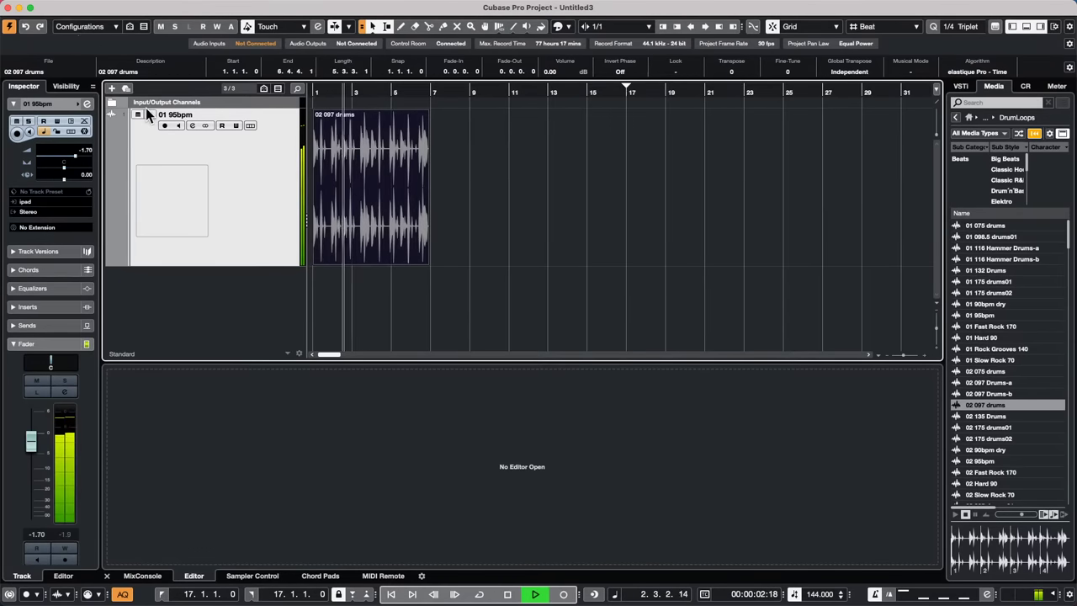
{"action": "key", "text": "space"}
Toggle Musical Mode on the 02 097 drums event to compare its lengths, leaving the mode enabled
{"action": "left_click", "coordinate": [354, 244]}
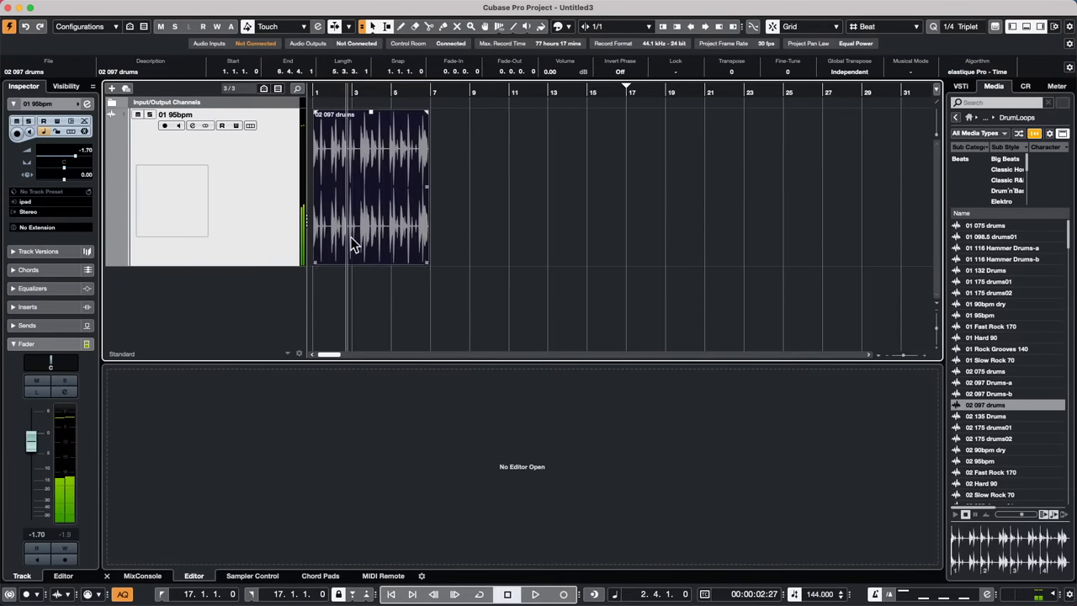
{"action": "left_click", "coordinate": [919, 72]}
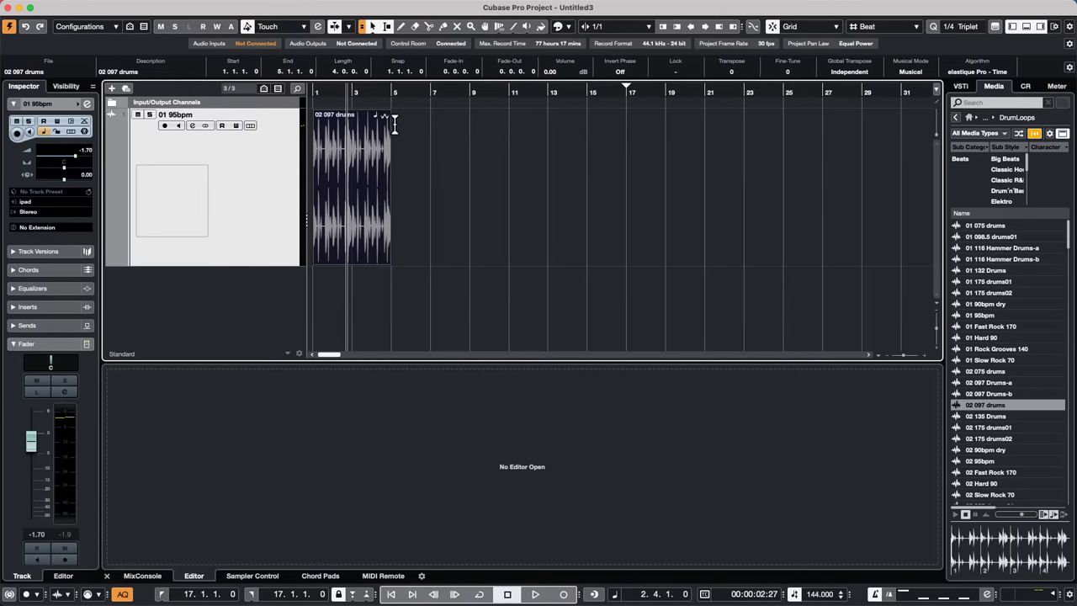
{"action": "left_click", "coordinate": [926, 72]}
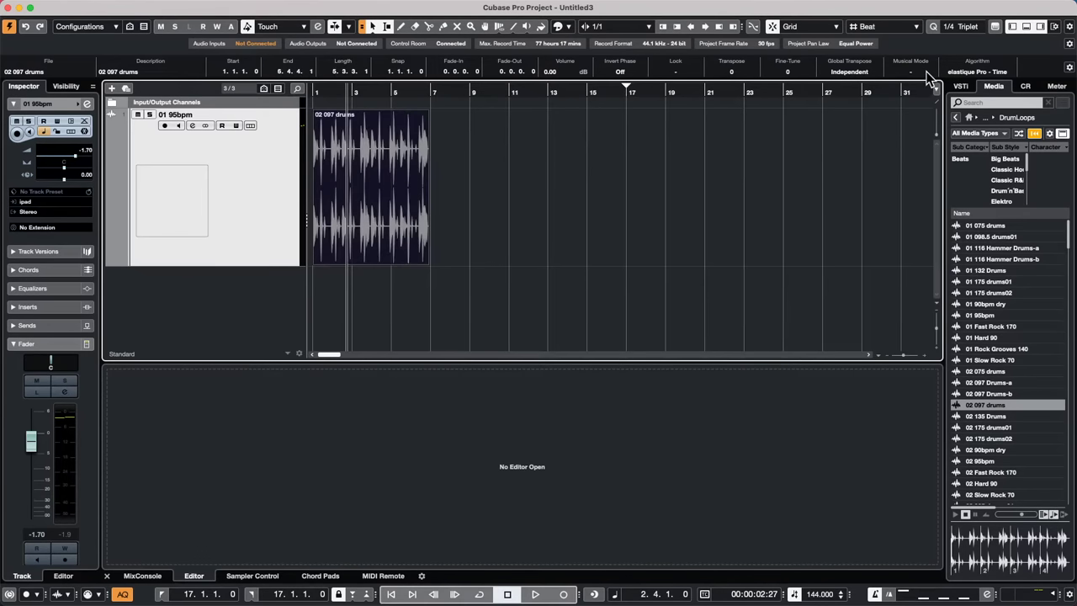
{"action": "left_click", "coordinate": [925, 72]}
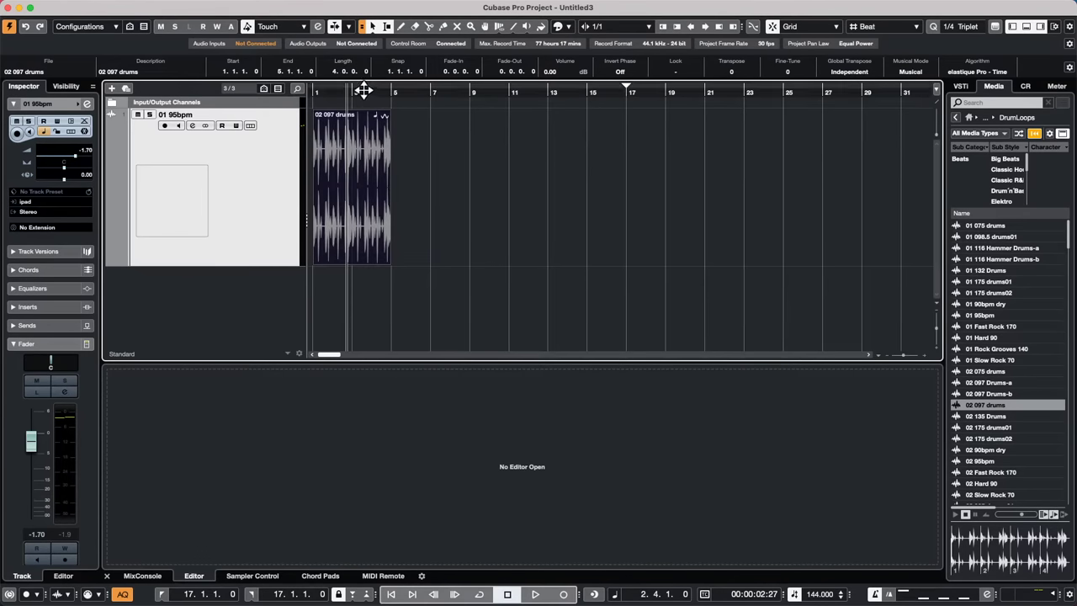
Play the drums event from bar 1, set the tempo to 100 BPM during playback, and stop
{"action": "left_click_drag", "start_coordinate": [363, 90], "coordinate": [96, 103]}
{"action": "key", "text": "space"}
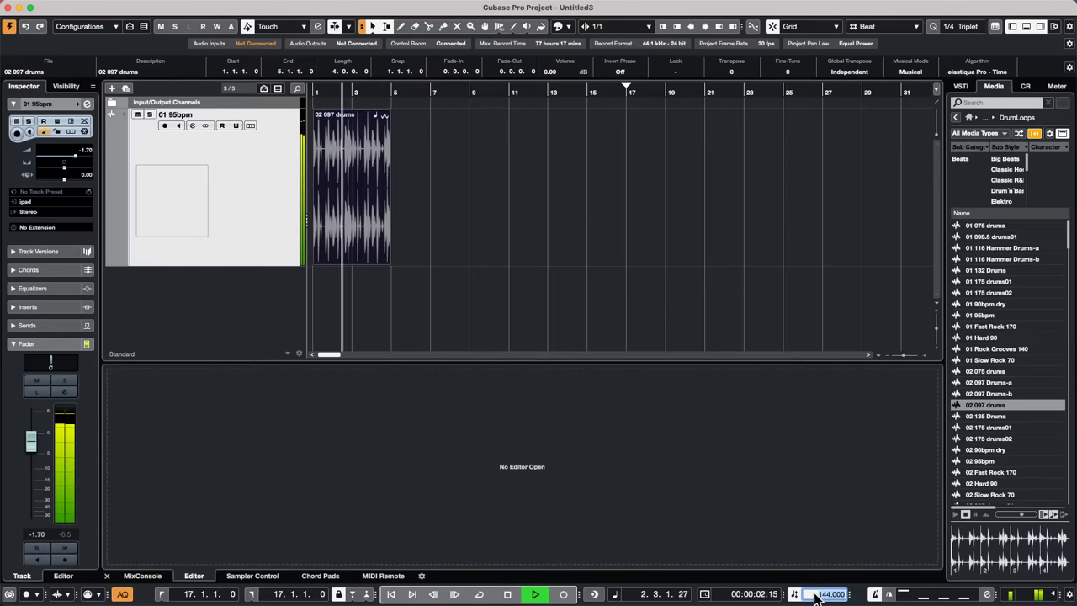
{"action": "type", "text": "100"}
{"action": "key", "text": "Return"}
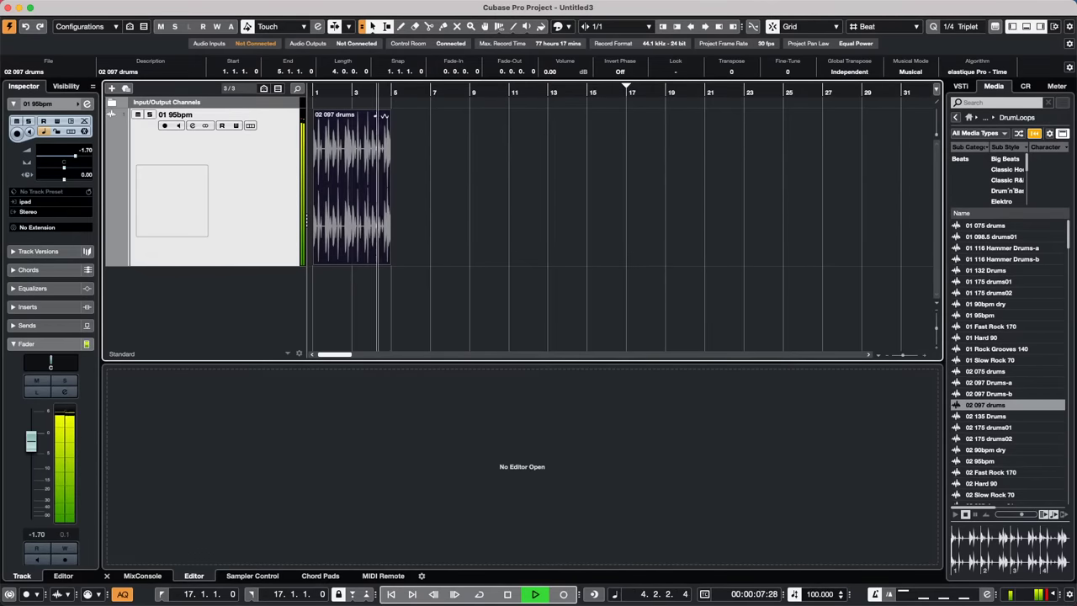
{"action": "key", "text": "space"}
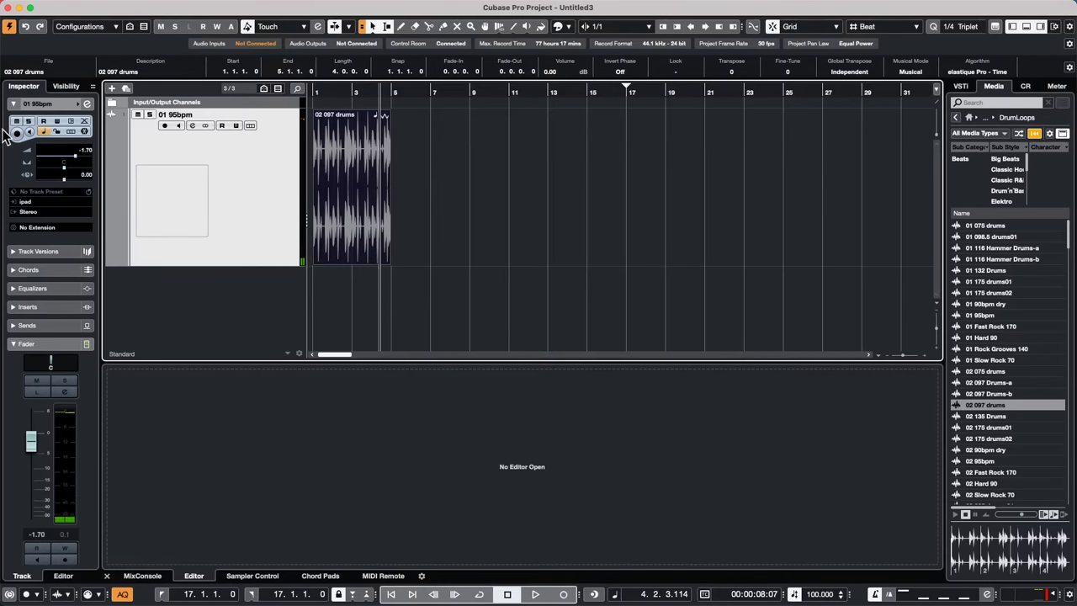
Select the drums event and toggle its track's time base between linear and musical, ending on musical
{"action": "left_click", "coordinate": [363, 179]}
{"action": "left_click", "coordinate": [46, 132]}
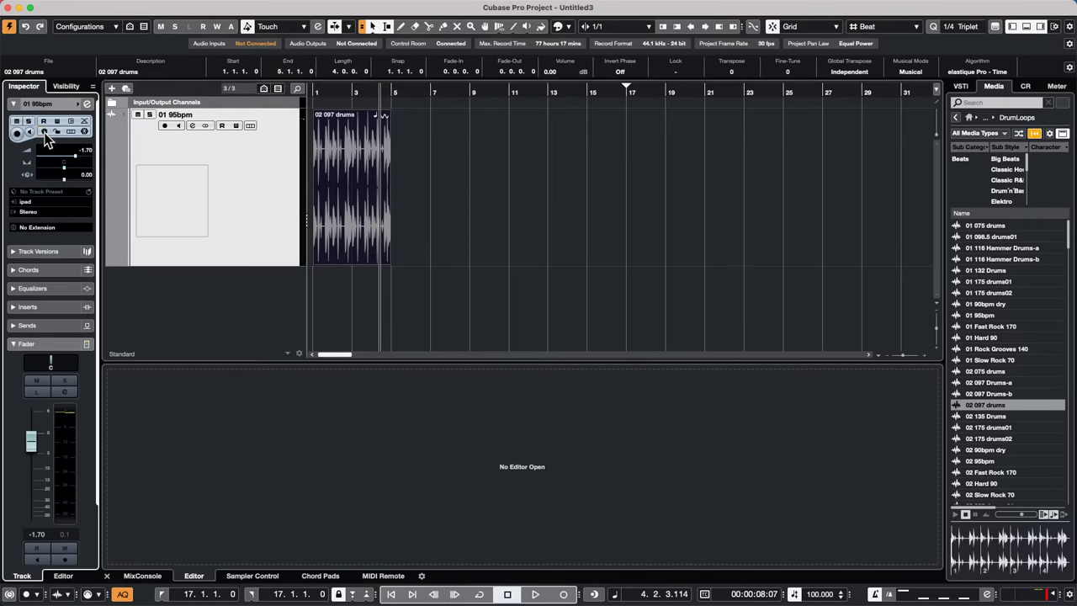
{"action": "left_click", "coordinate": [46, 133]}
{"action": "left_click", "coordinate": [45, 133]}
{"action": "left_click", "coordinate": [46, 133]}
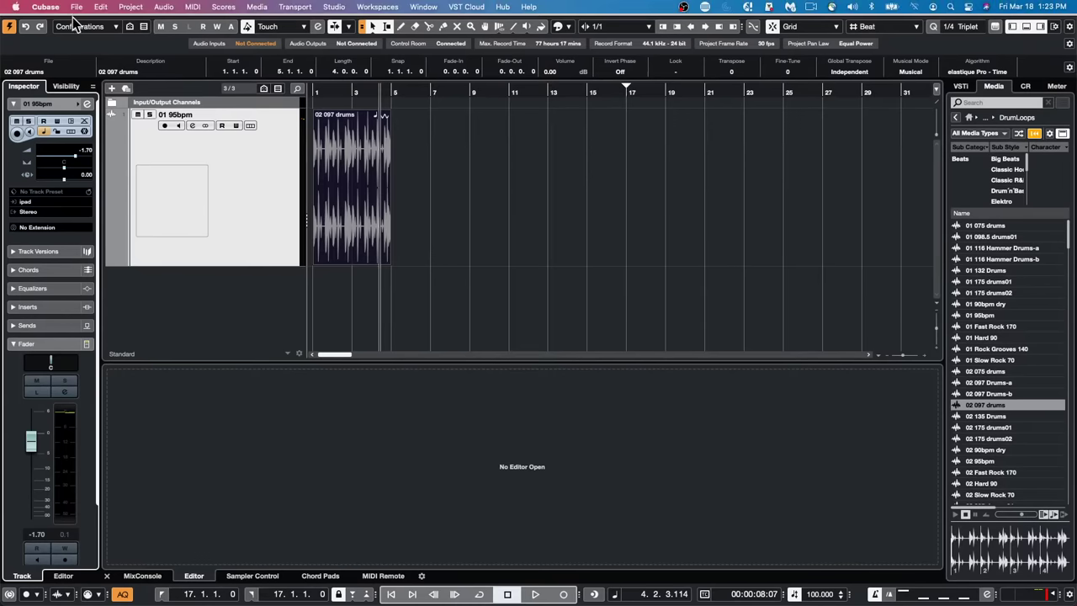
Open the recent project jump off.cpr, activate it and accept the missing ports mapping as is
{"action": "left_click", "coordinate": [76, 7]}
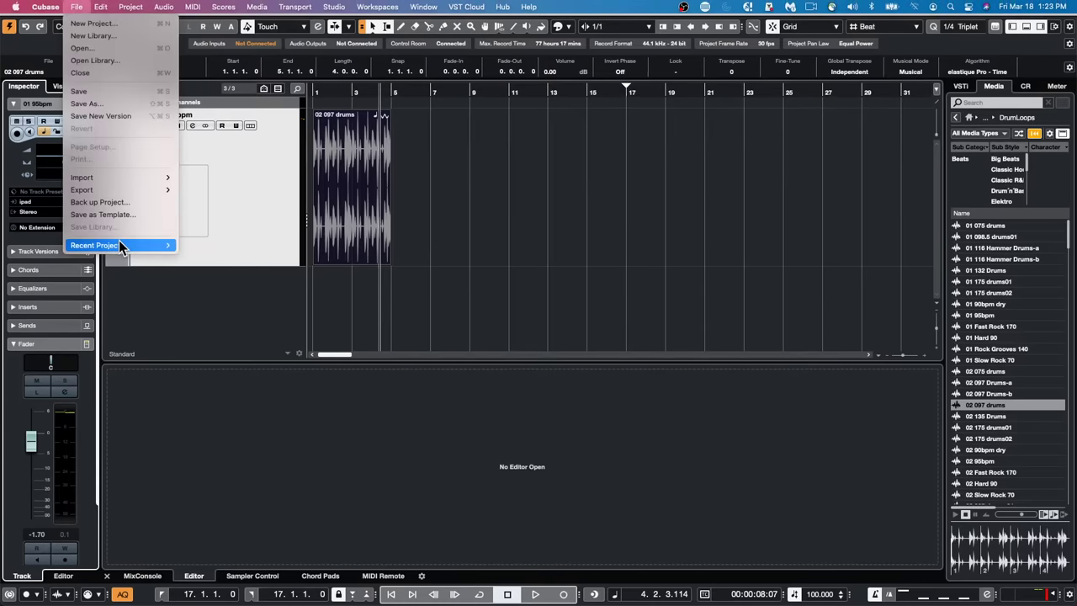
{"action": "mouse_move", "coordinate": [121, 245]}
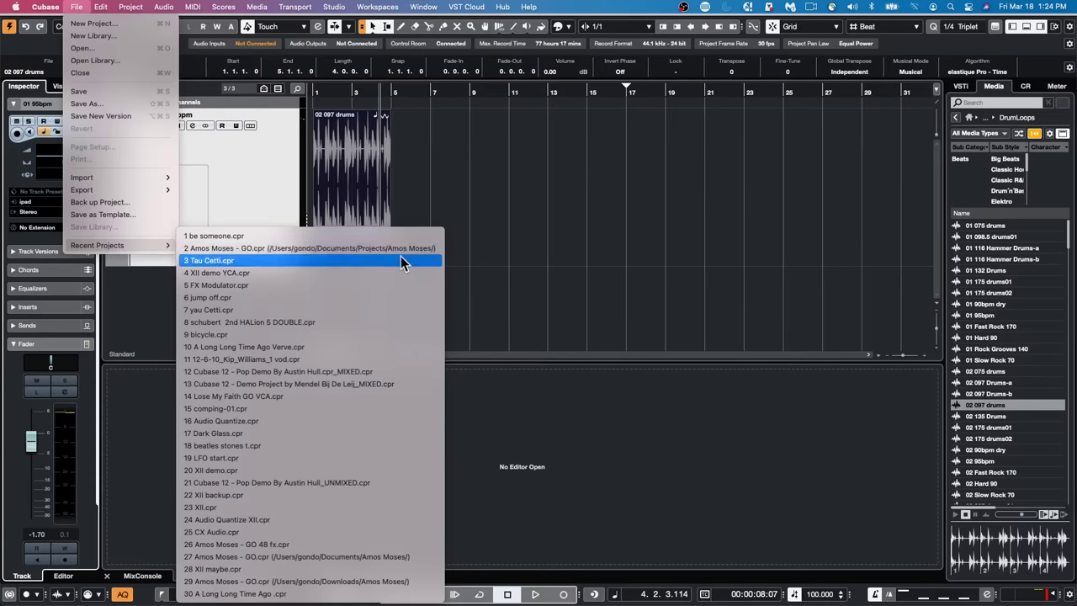
{"action": "left_click", "coordinate": [395, 298]}
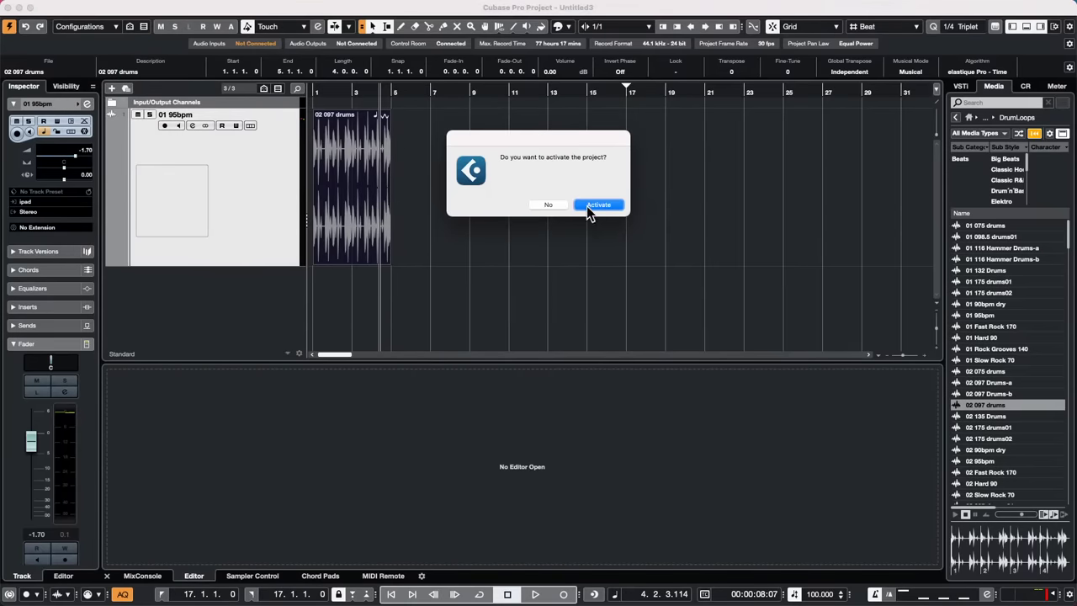
{"action": "left_click", "coordinate": [588, 206]}
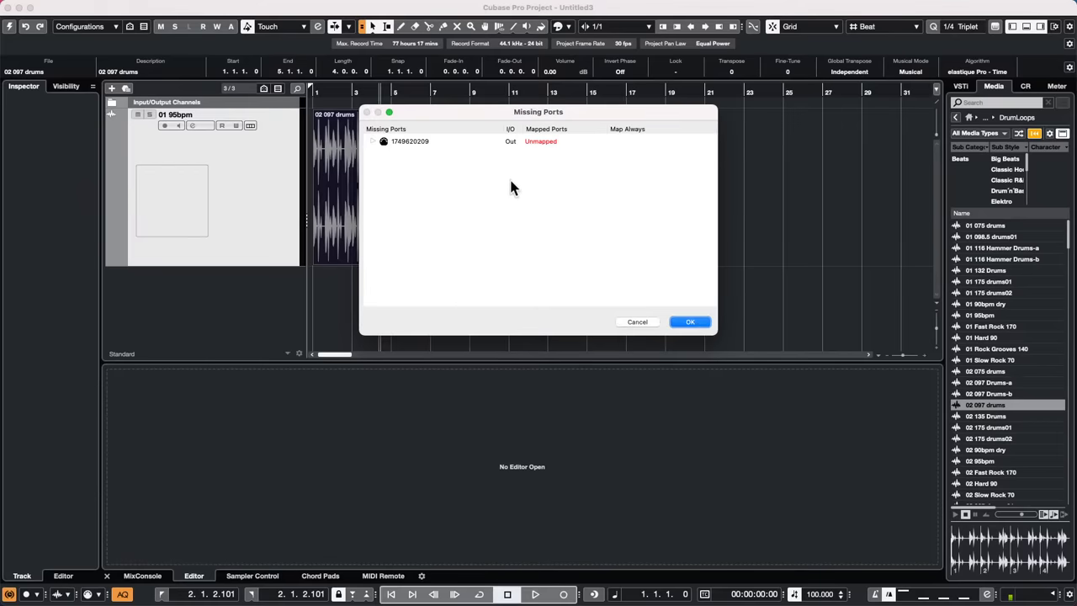
{"action": "left_click", "coordinate": [678, 323]}
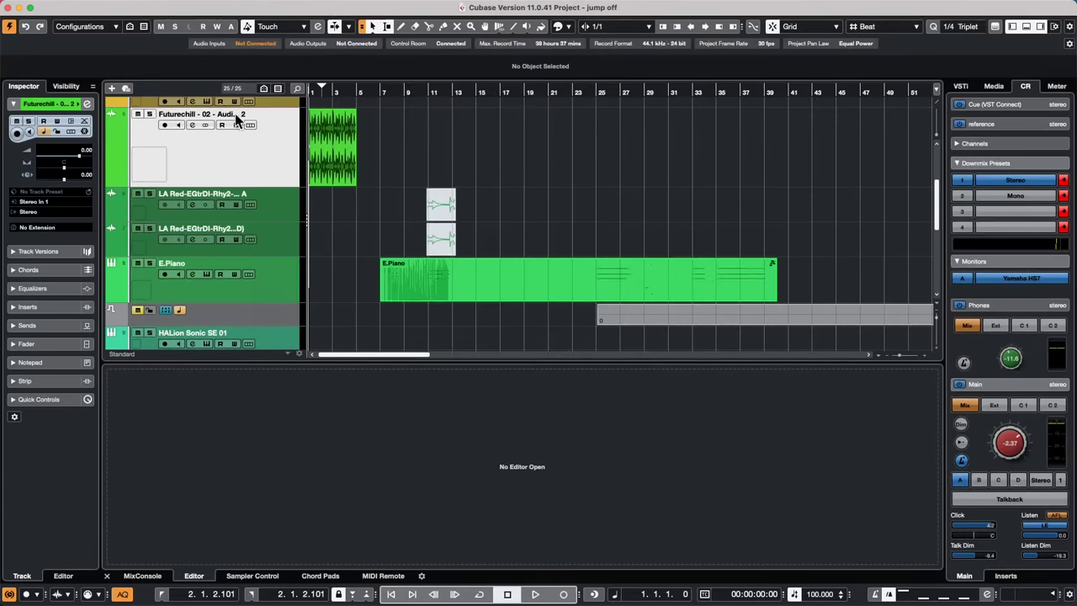
Draw a new chord event at bar 1 of the Chord Track with the Draw tool
{"action": "scroll", "coordinate": [380, 215], "scroll_direction": "up", "scroll_amount": 3}
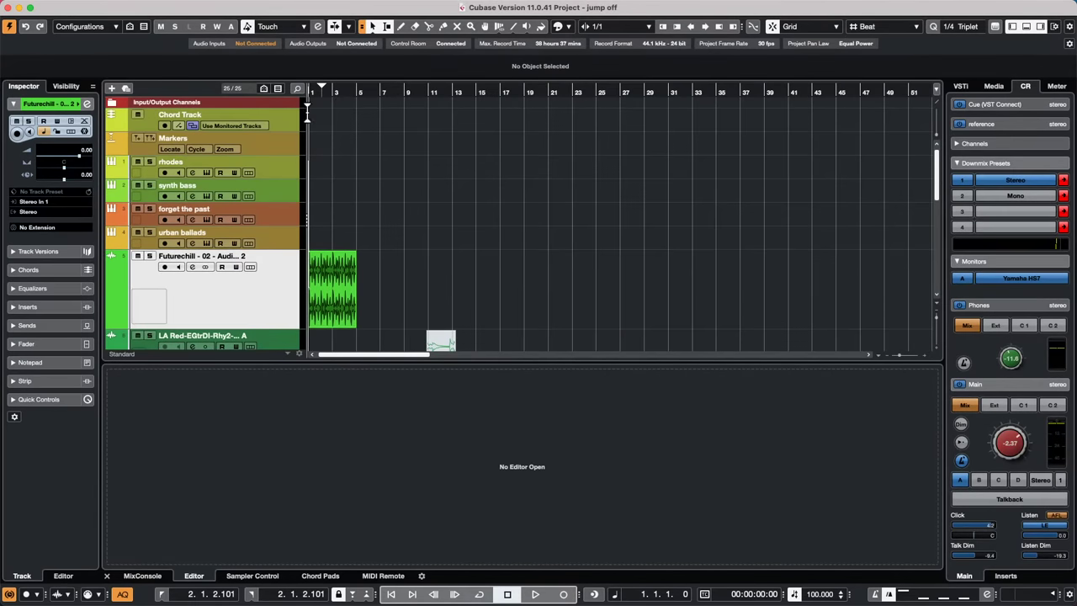
{"action": "left_click", "coordinate": [266, 182]}
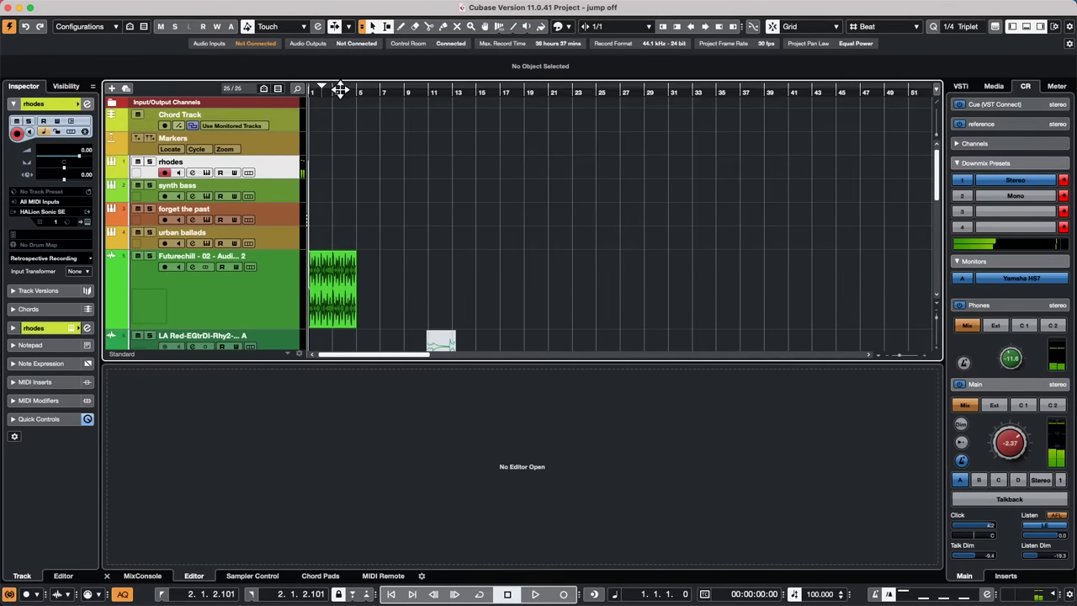
{"action": "left_click_drag", "start_coordinate": [339, 89], "coordinate": [106, 59]}
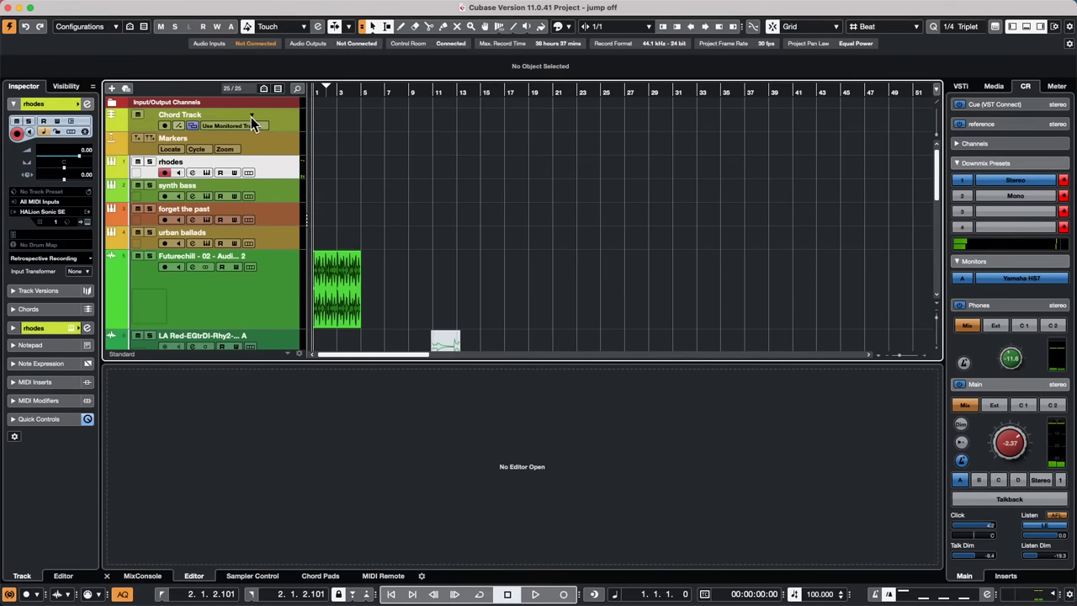
{"action": "right_click", "coordinate": [381, 135]}
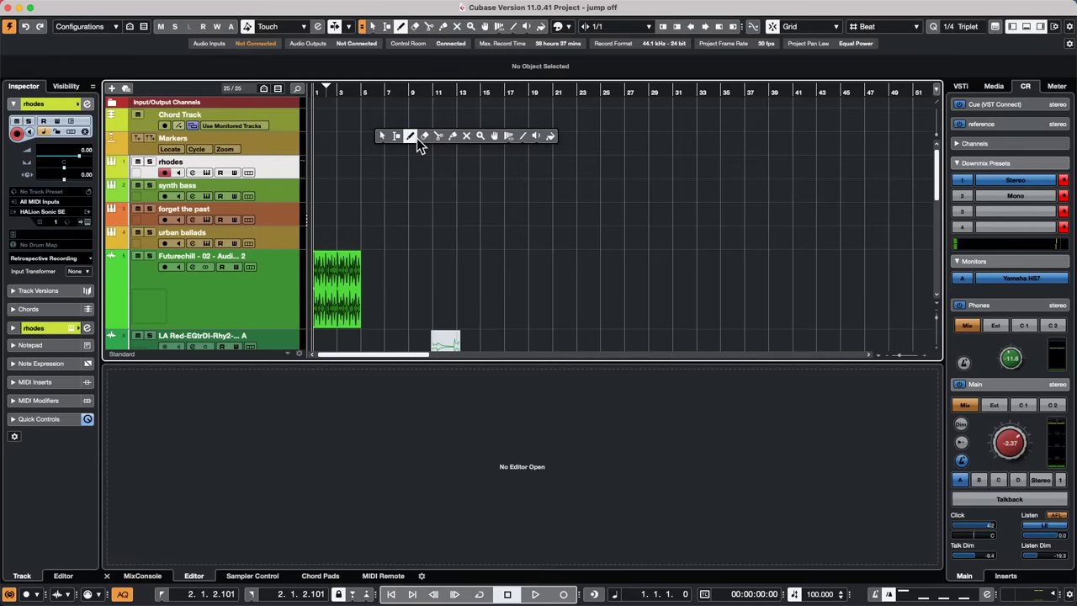
{"action": "left_click", "coordinate": [412, 138]}
{"action": "left_click", "coordinate": [319, 119]}
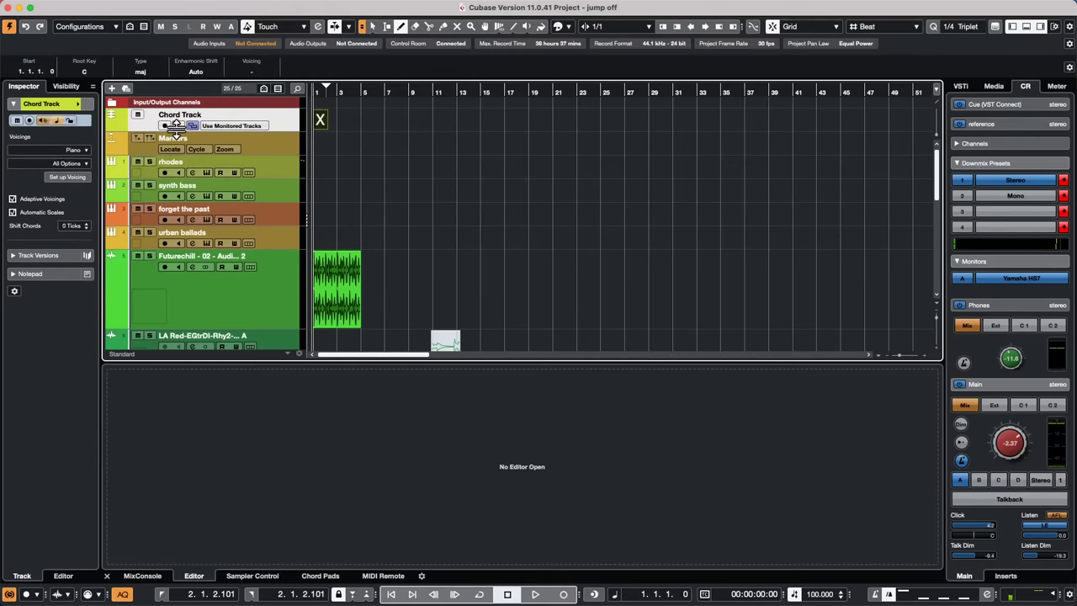
Route the Chord Track's audition to the rhodes track and define the bar 1 chord as F major
{"action": "left_click", "coordinate": [259, 126]}
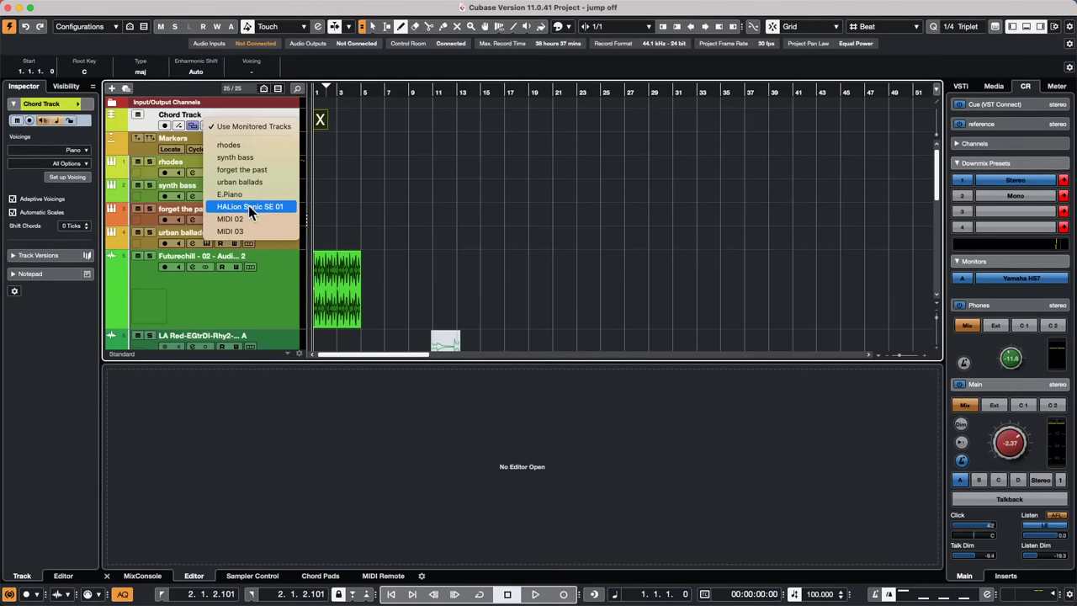
{"action": "left_click", "coordinate": [273, 145]}
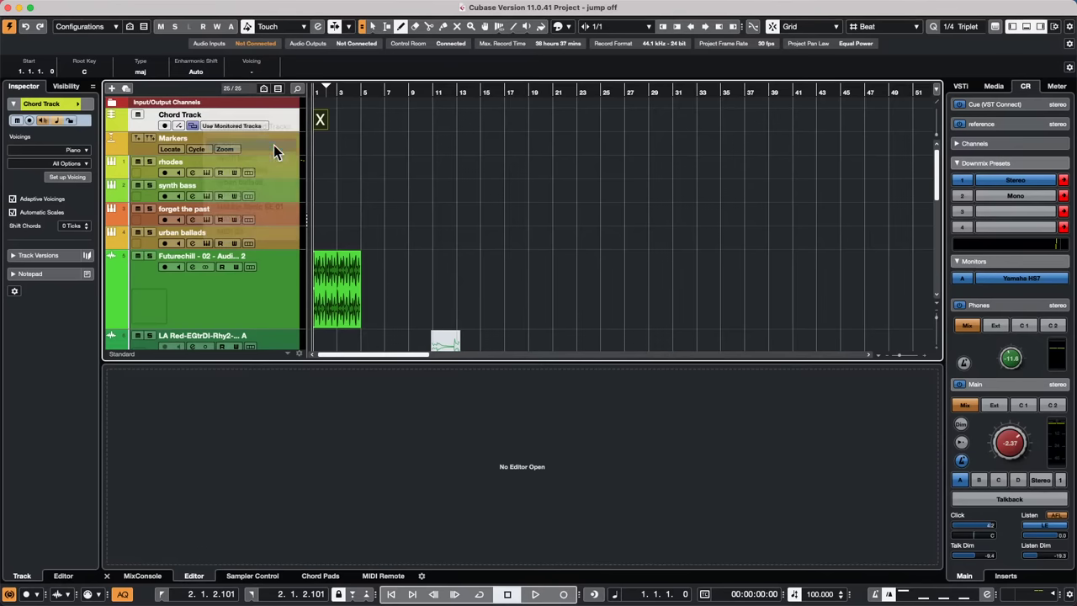
{"action": "double_click", "coordinate": [321, 124]}
{"action": "left_click", "coordinate": [256, 215]}
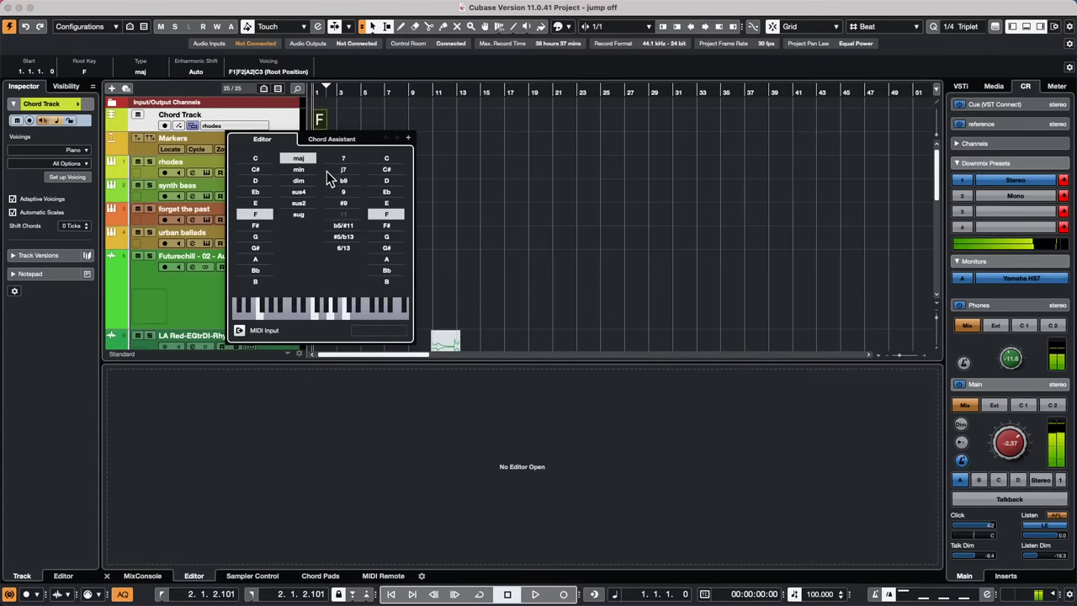
Add a Bb major chord at bar 2 and an Eb major chord at bar 3 of the Chord Track
{"action": "left_click", "coordinate": [409, 137]}
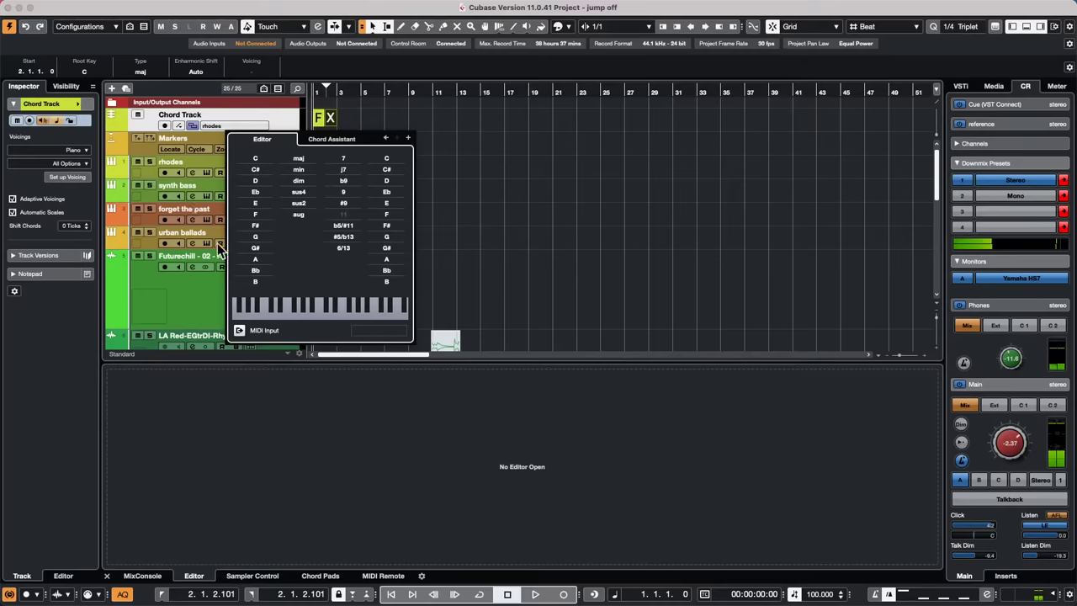
{"action": "left_click", "coordinate": [258, 271]}
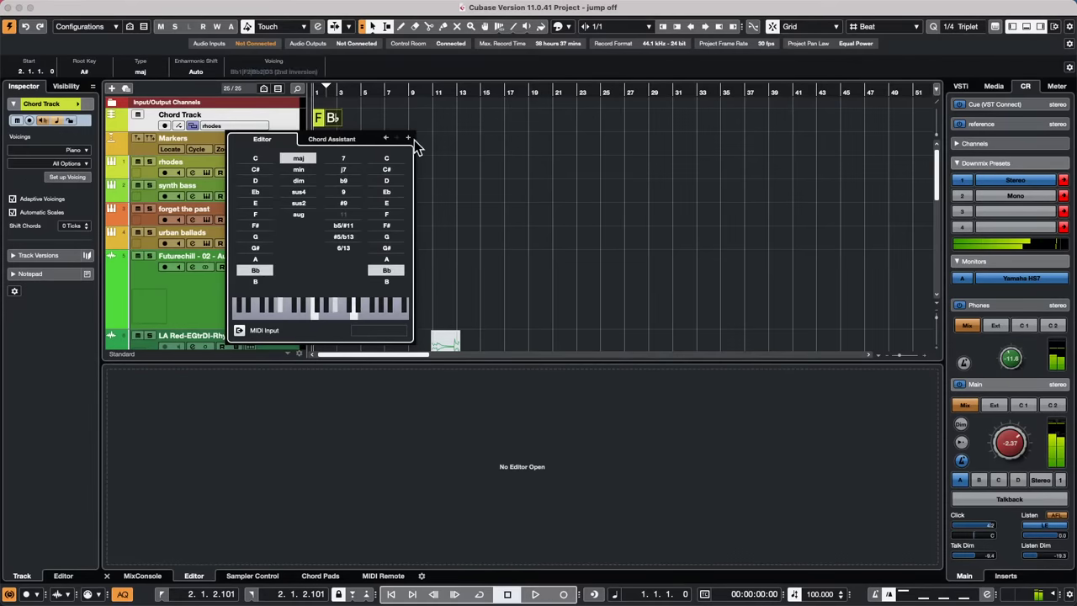
{"action": "left_click", "coordinate": [409, 138]}
{"action": "left_click", "coordinate": [257, 192]}
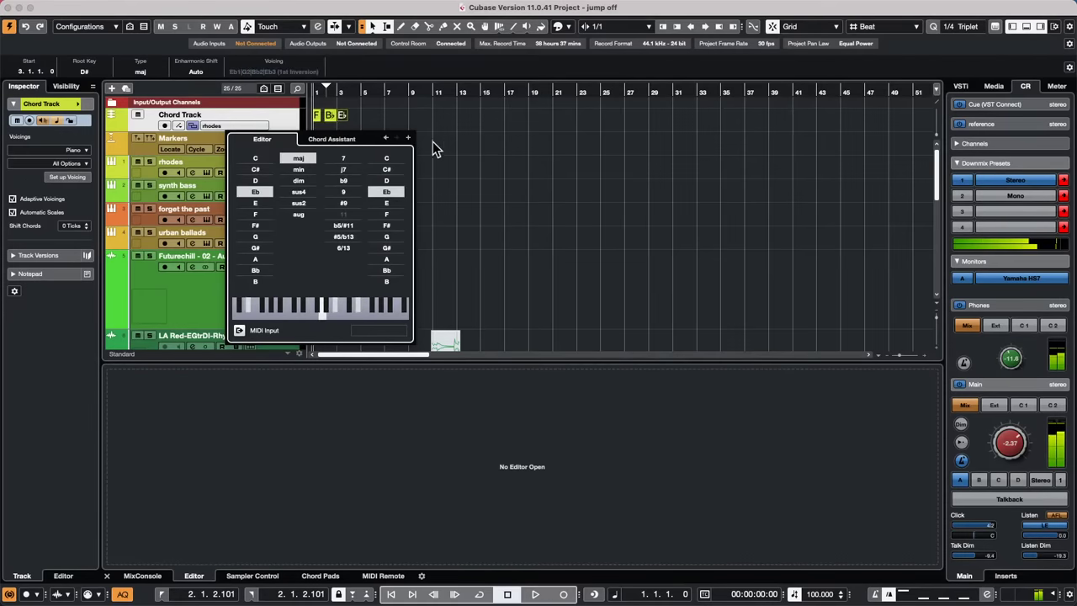
Add an E diminished chord at bar 4 and an F major chord at bar 5, closing the chord editor
{"action": "left_click", "coordinate": [408, 138]}
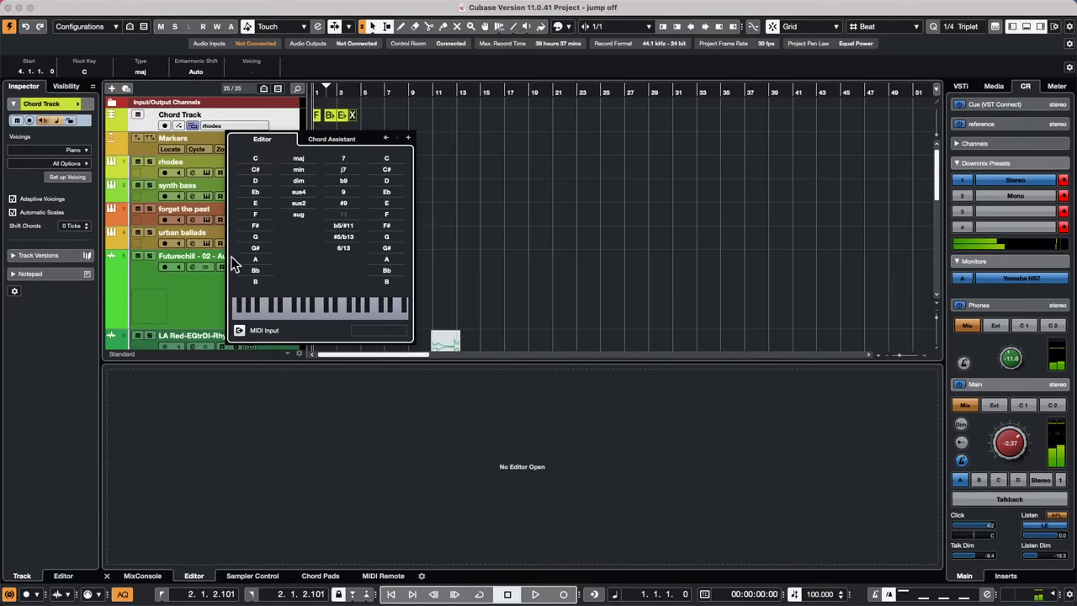
{"action": "left_click", "coordinate": [255, 202]}
{"action": "left_click", "coordinate": [310, 178]}
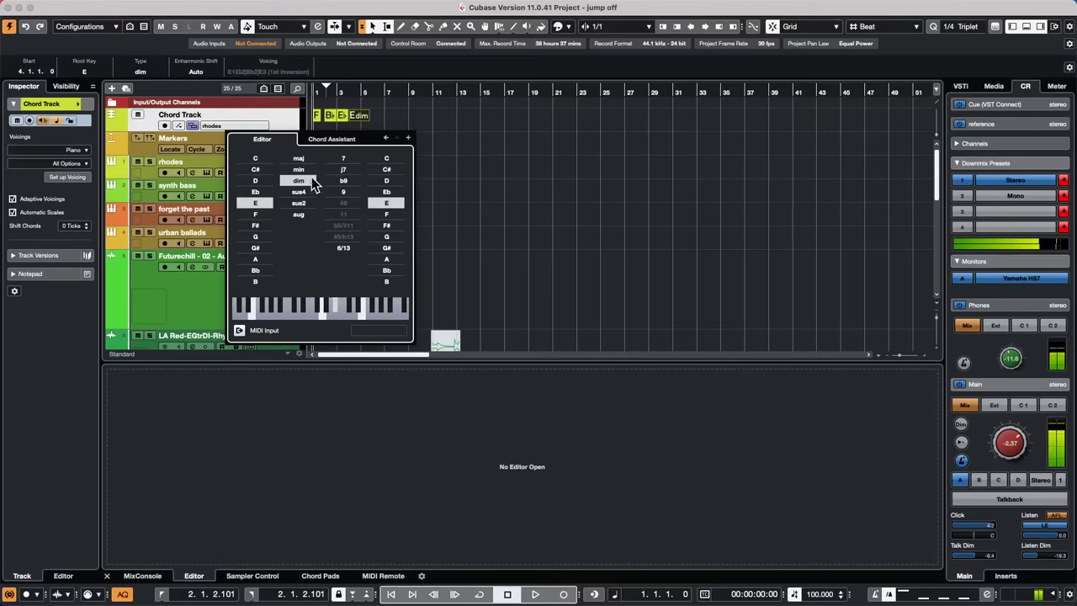
{"action": "left_click", "coordinate": [408, 138]}
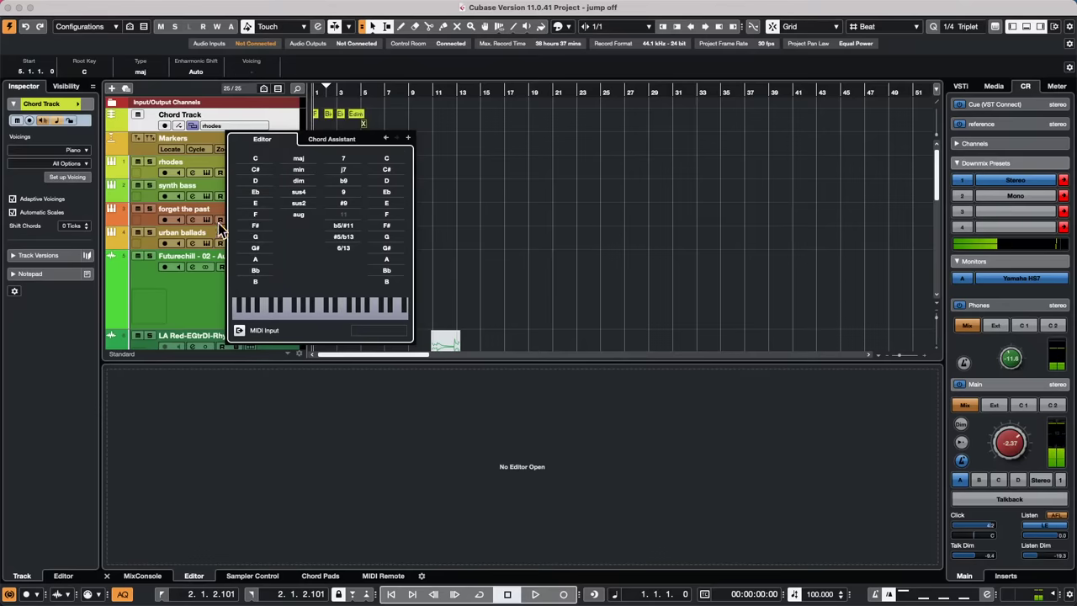
{"action": "left_click", "coordinate": [261, 215]}
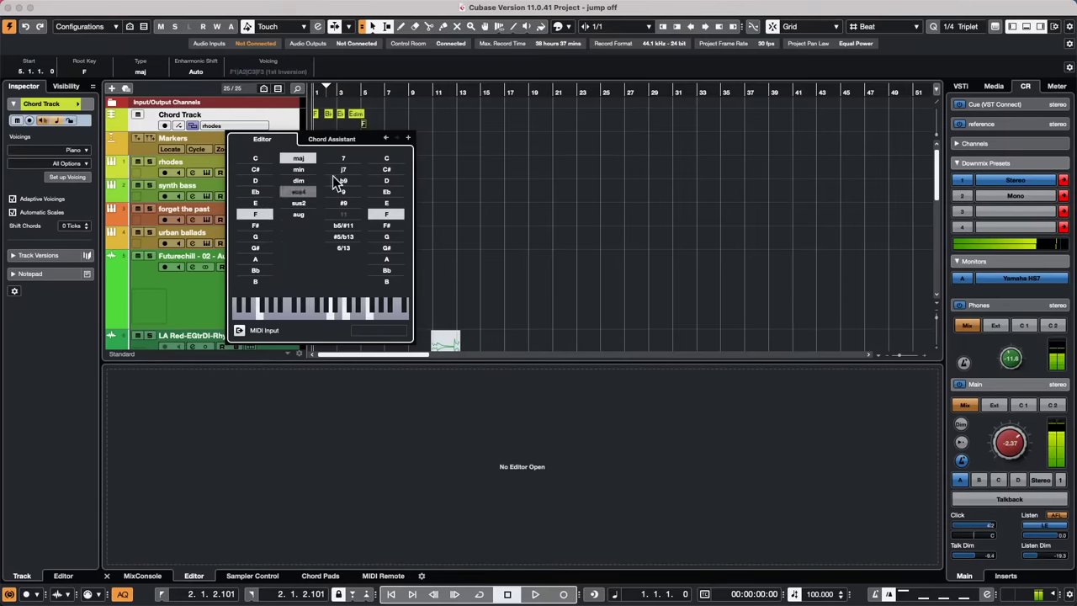
{"action": "left_click", "coordinate": [354, 88]}
{"action": "key", "text": "h"}
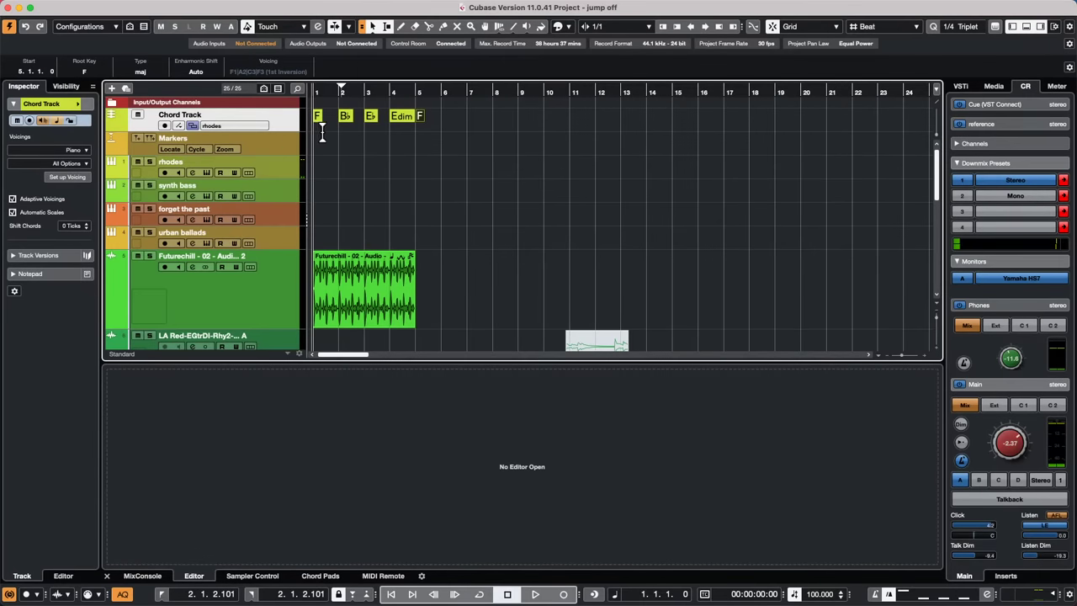
Select the rhodes track and set the Chord Track's audition back to Use Monitored Tracks
{"action": "left_click", "coordinate": [281, 164]}
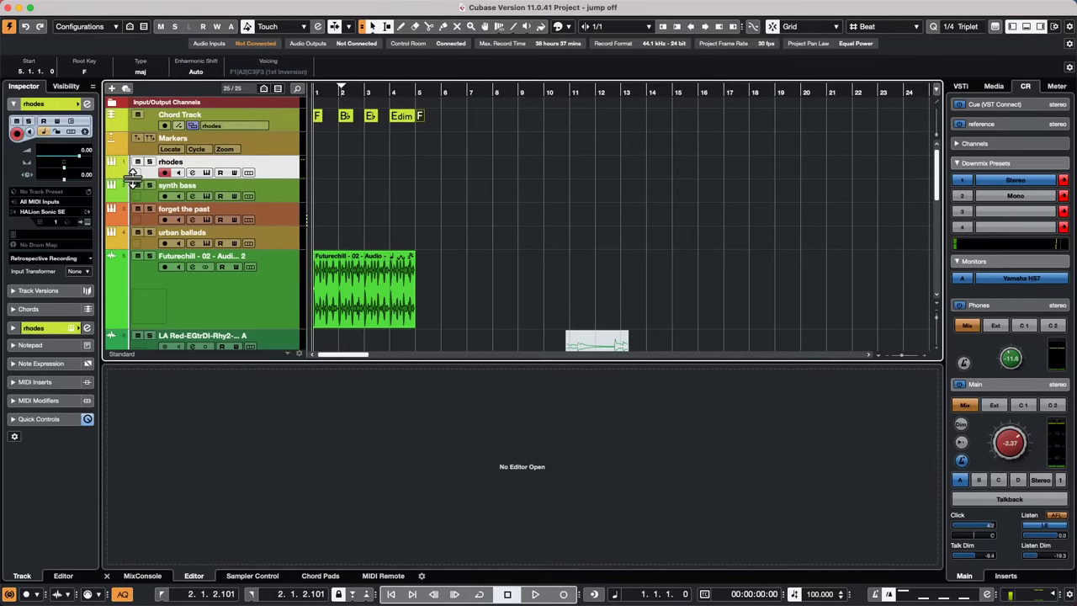
{"action": "left_click", "coordinate": [228, 127]}
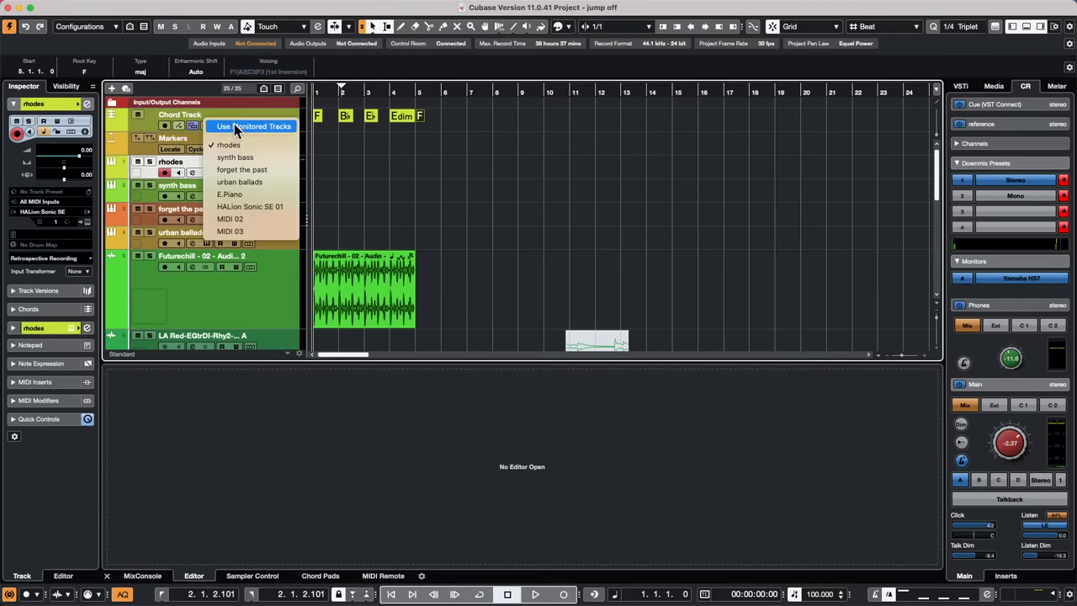
{"action": "left_click", "coordinate": [234, 125]}
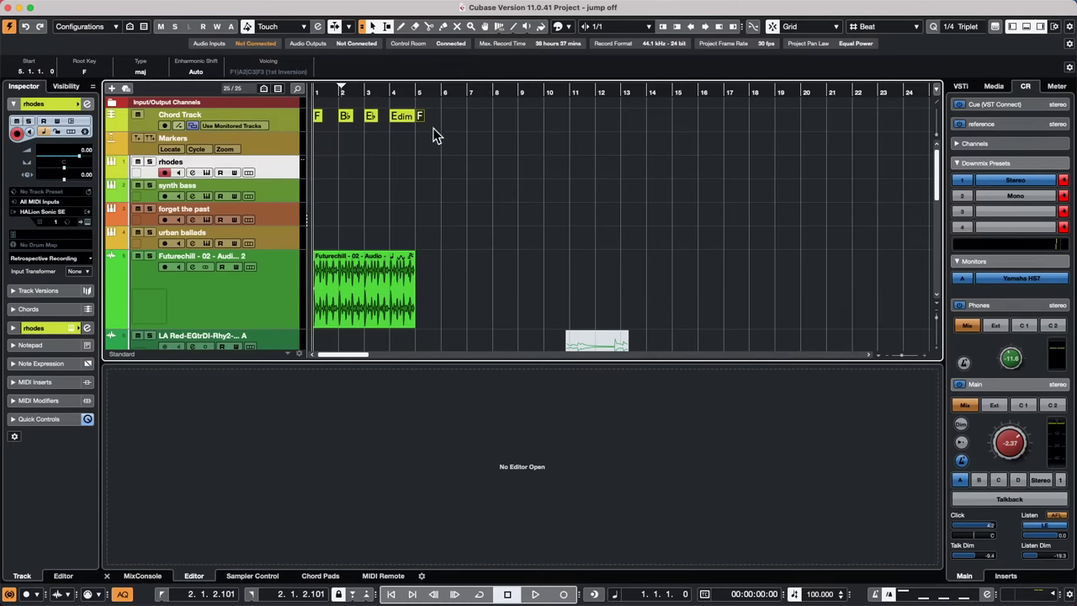
Look over the lower tracks around the E.Piano part and briefly play the project from bar 1
{"action": "scroll", "coordinate": [471, 157], "scroll_direction": "down", "scroll_amount": 5}
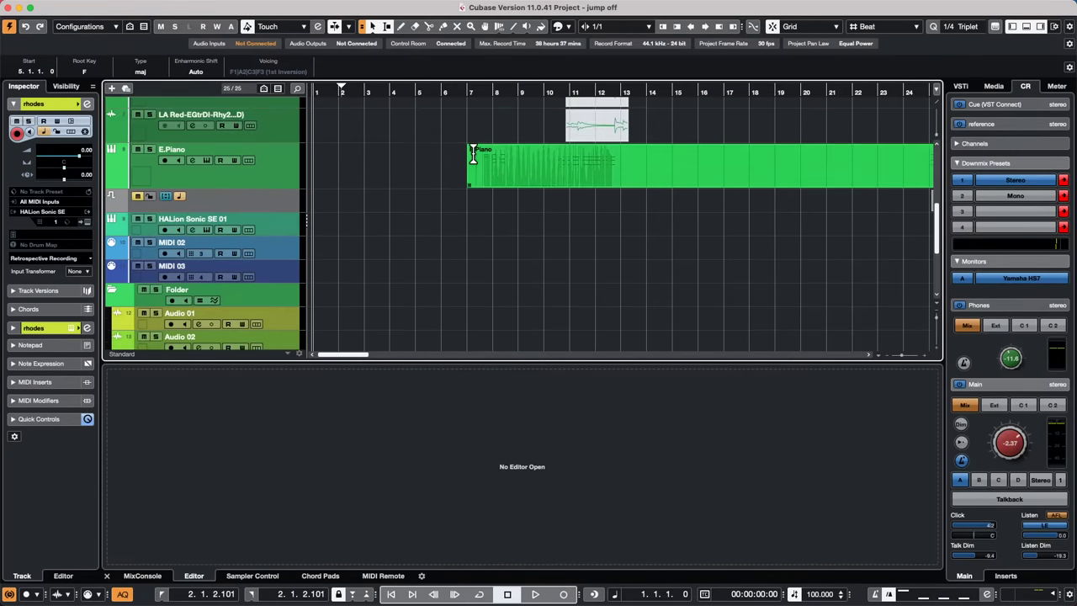
{"action": "scroll", "coordinate": [473, 155], "scroll_direction": "up", "scroll_amount": 1}
{"action": "key", "text": "space"}
{"action": "key", "text": "space"}
{"action": "scroll", "coordinate": [411, 195], "scroll_direction": "up", "scroll_amount": 5}
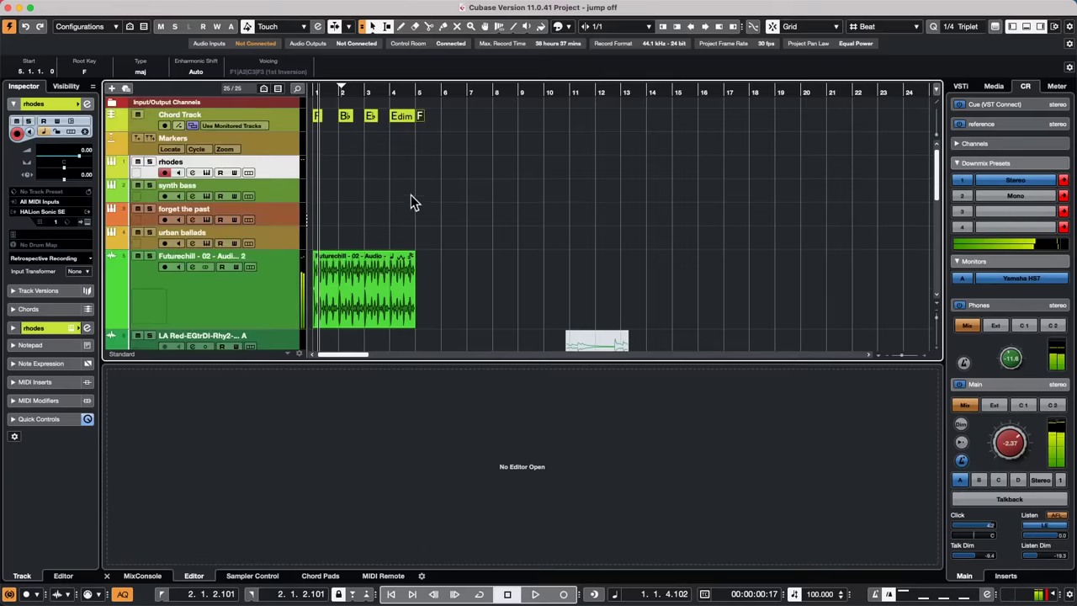
Move the Chord Track's chord events to start at bar 8 and select the E.Piano part
{"action": "left_click_drag", "start_coordinate": [483, 118], "coordinate": [346, 108]}
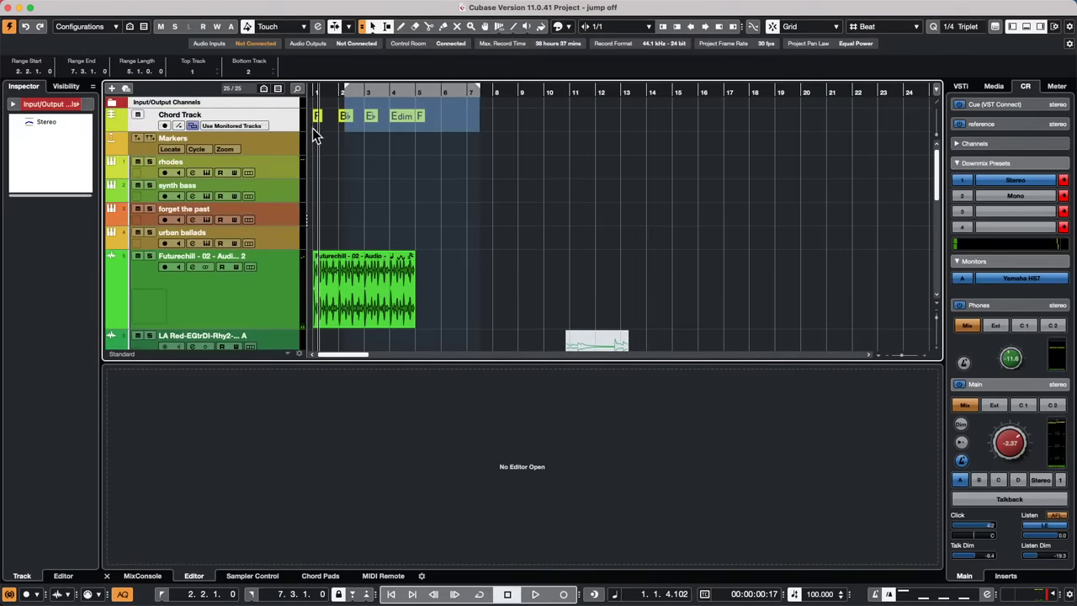
{"action": "left_click_drag", "start_coordinate": [313, 130], "coordinate": [584, 118]}
{"action": "scroll", "coordinate": [468, 230], "scroll_direction": "down", "scroll_amount": 3}
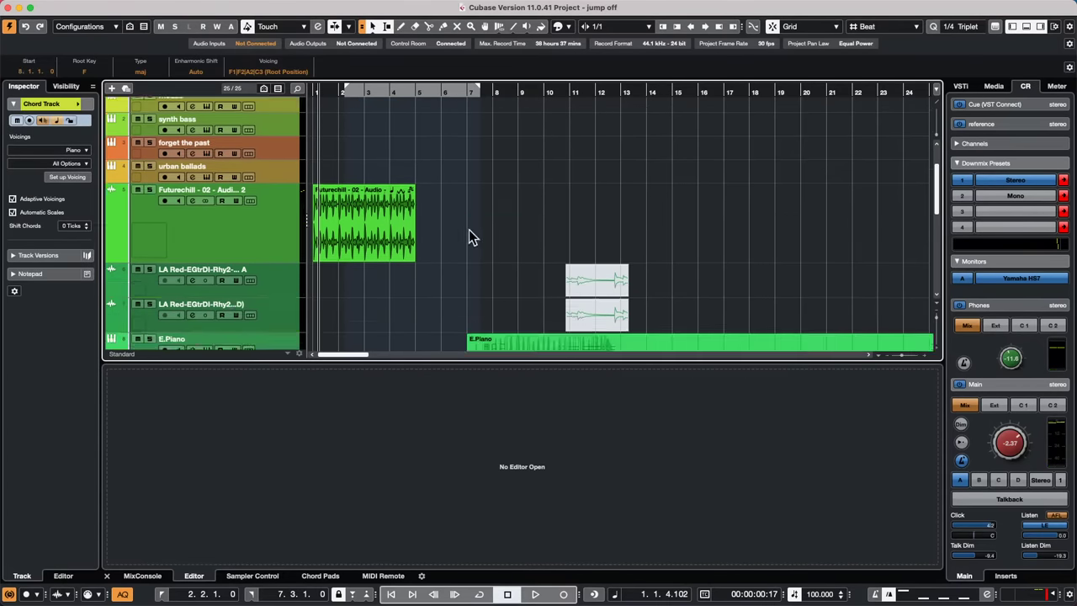
{"action": "scroll", "coordinate": [469, 230], "scroll_direction": "down", "scroll_amount": 5}
{"action": "left_click", "coordinate": [554, 218]}
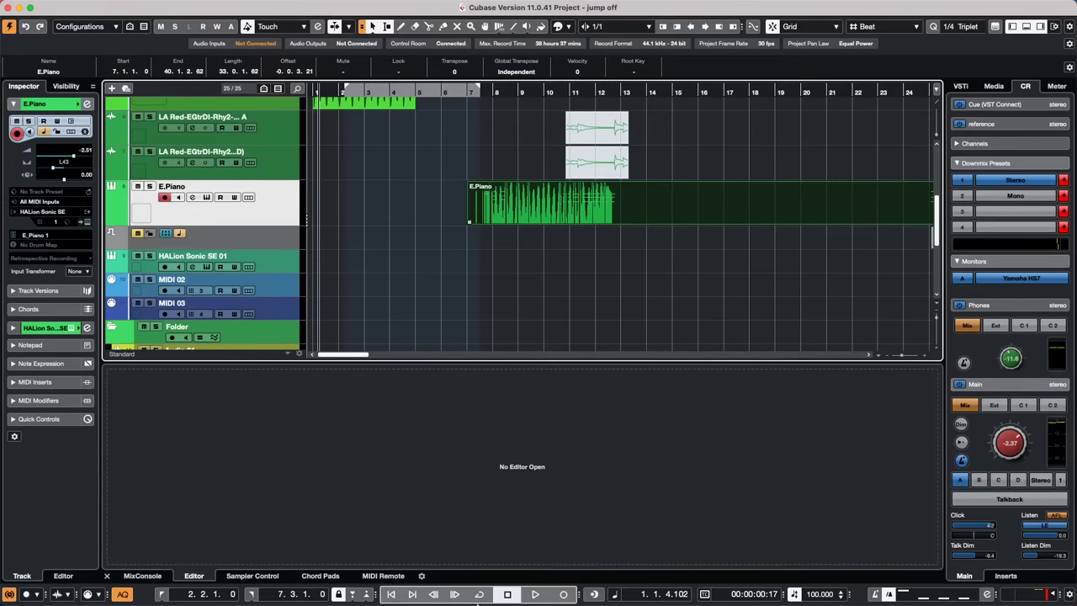
Force quit the unresponsive Cubase 12 application
{"action": "mouse_move", "coordinate": [478, 603]}
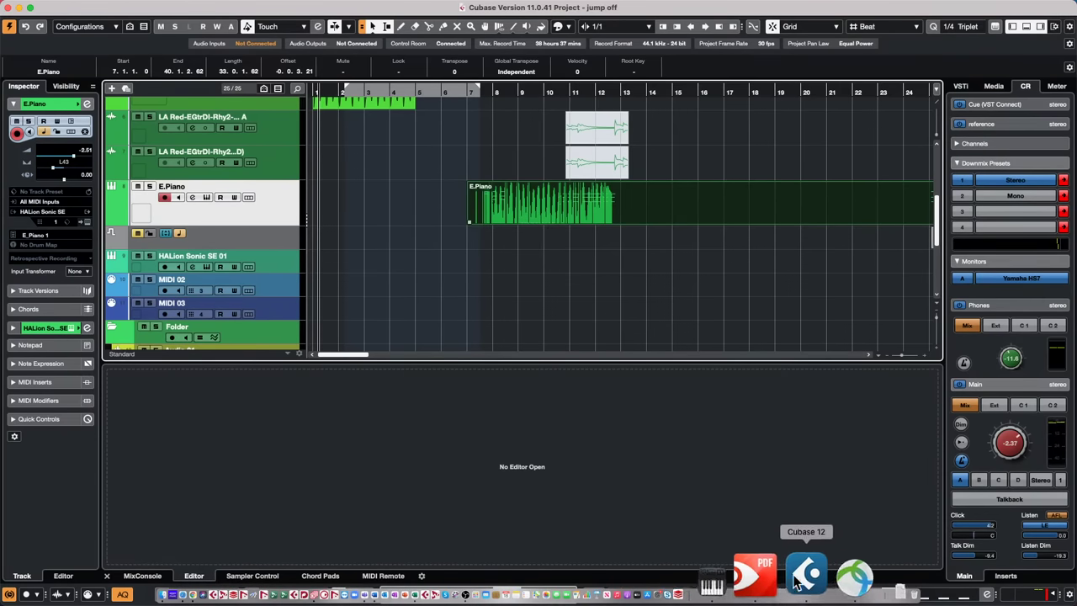
{"action": "right_click", "coordinate": [798, 577]}
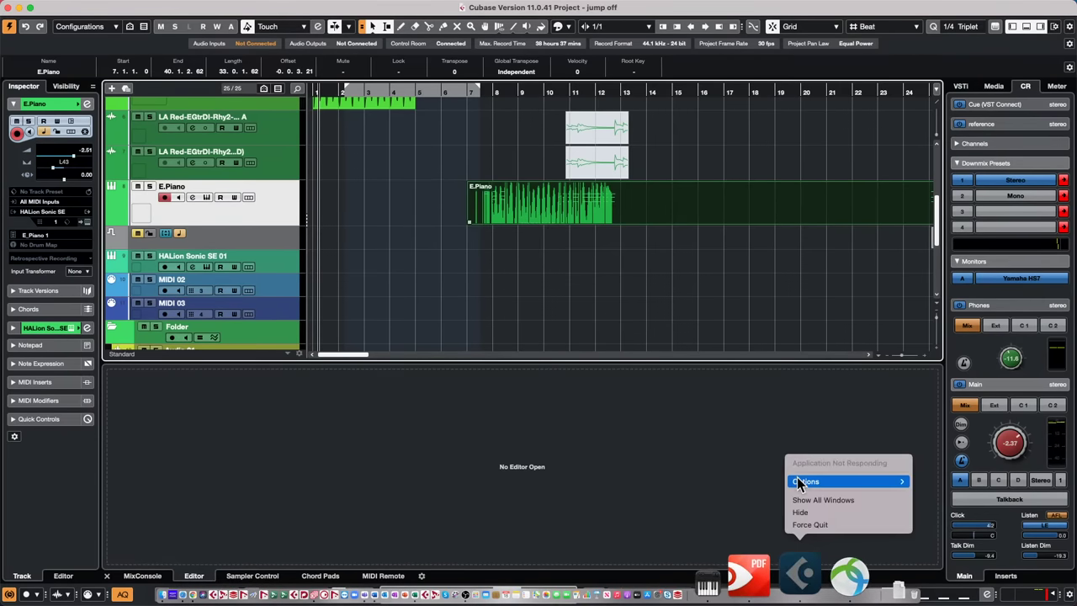
{"action": "left_click", "coordinate": [808, 531]}
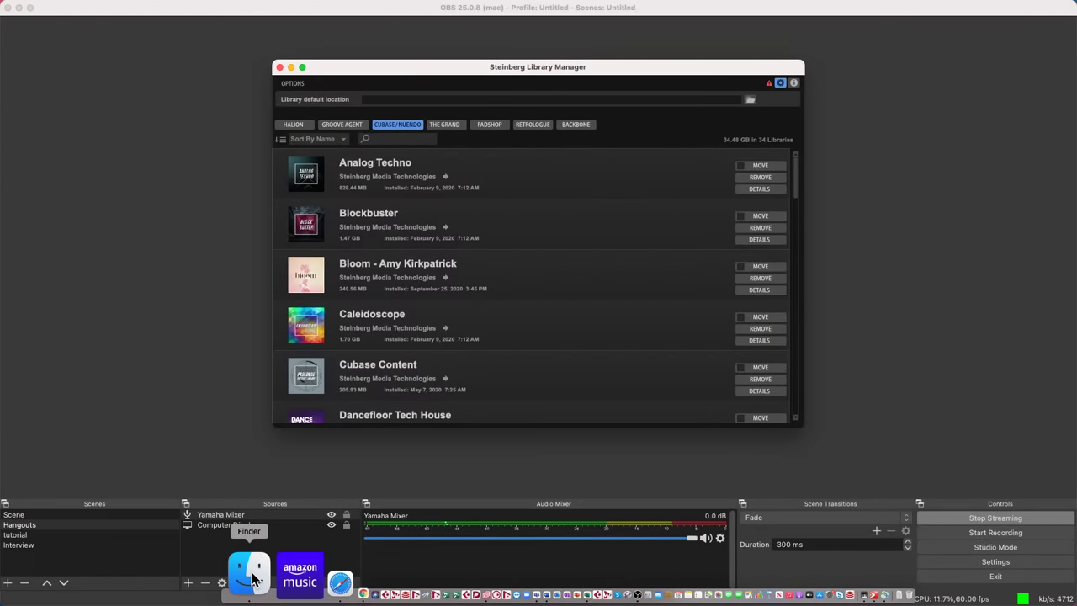
Launch Cubase 12 from the Applications folder, using the current program preferences and the Steinberg UR24C audio driver
{"action": "left_click", "coordinate": [242, 574]}
{"action": "scroll", "coordinate": [372, 268], "scroll_direction": "down", "scroll_amount": 5}
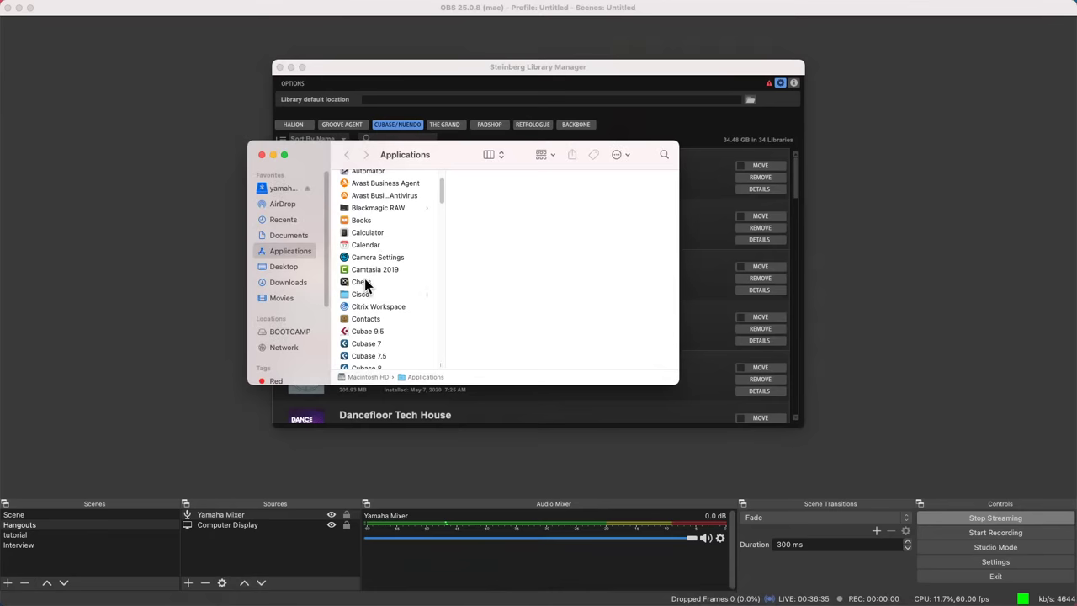
{"action": "scroll", "coordinate": [366, 283], "scroll_direction": "down", "scroll_amount": 4}
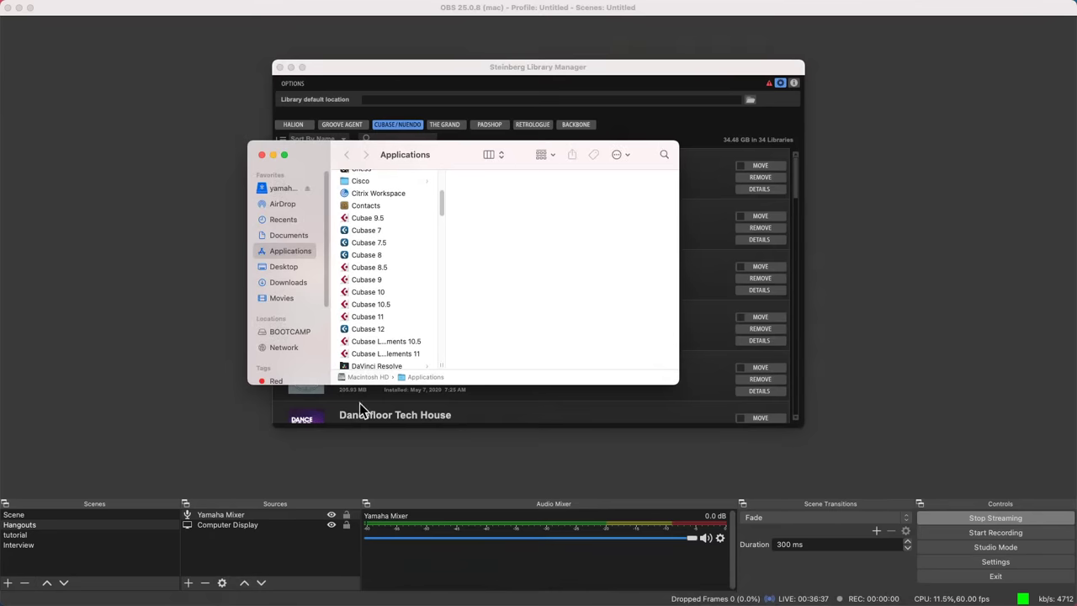
{"action": "double_click", "coordinate": [368, 331]}
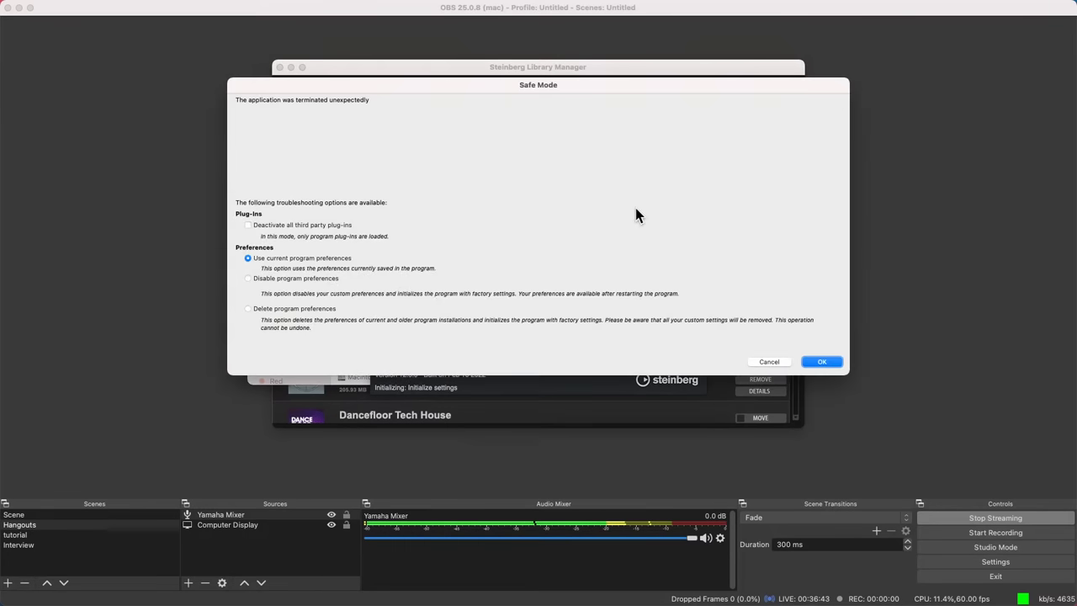
{"action": "left_click", "coordinate": [816, 361]}
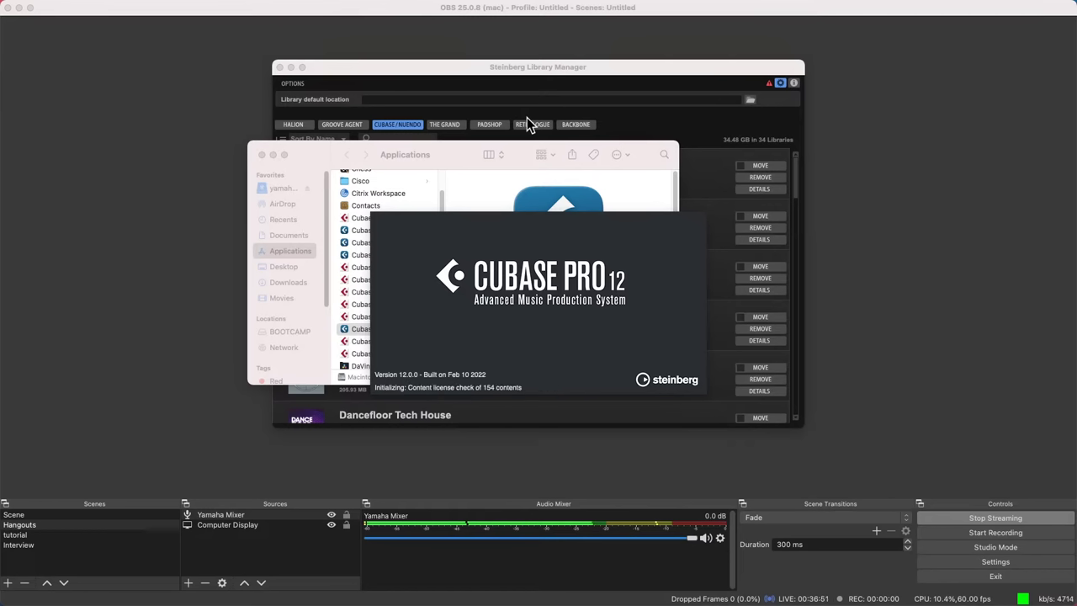
{"action": "key", "text": "Return"}
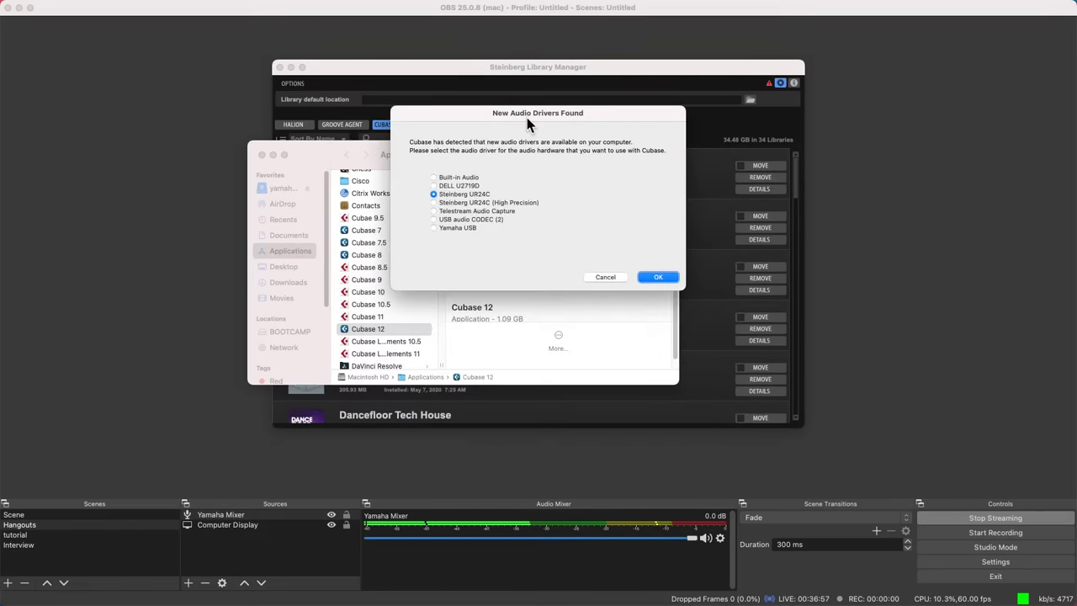
{"action": "key", "text": "Return"}
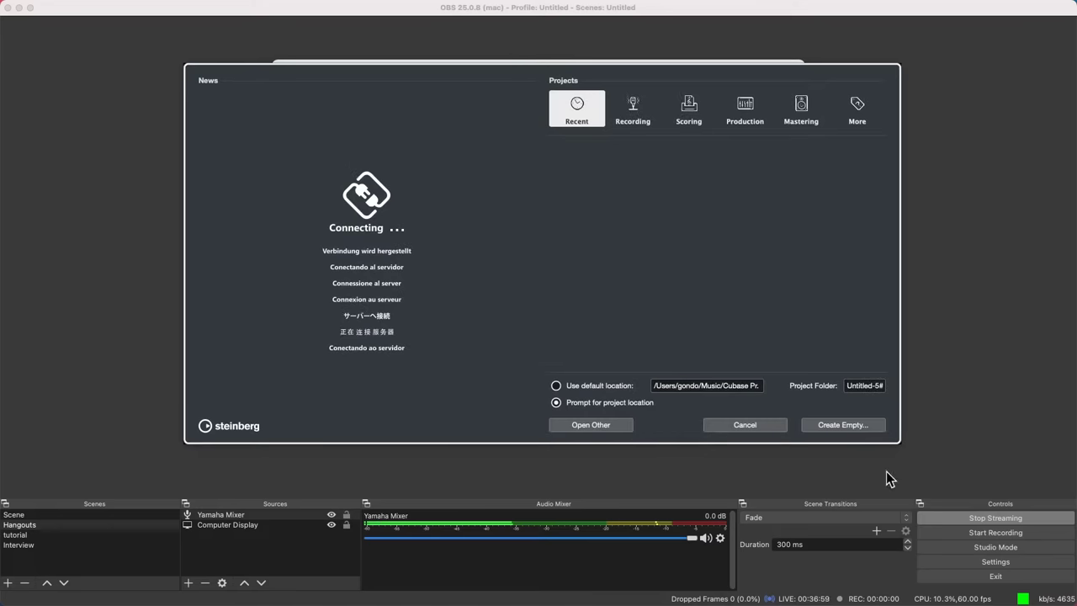
Create an empty project in the Tau Cetti folder, and open and activate the recent project jump off
{"action": "left_click", "coordinate": [844, 424]}
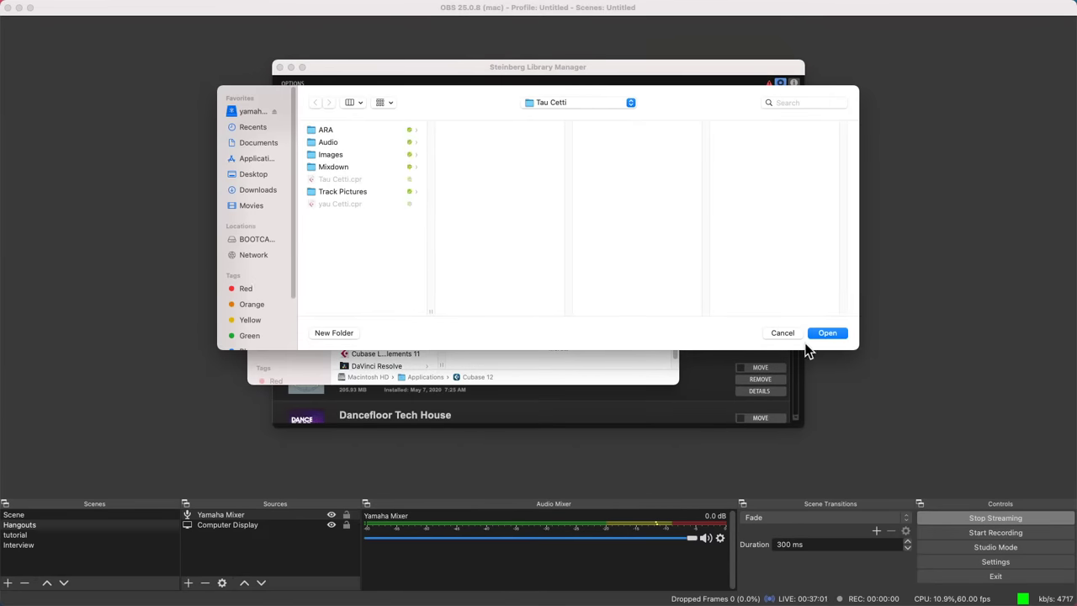
{"action": "left_click", "coordinate": [844, 338]}
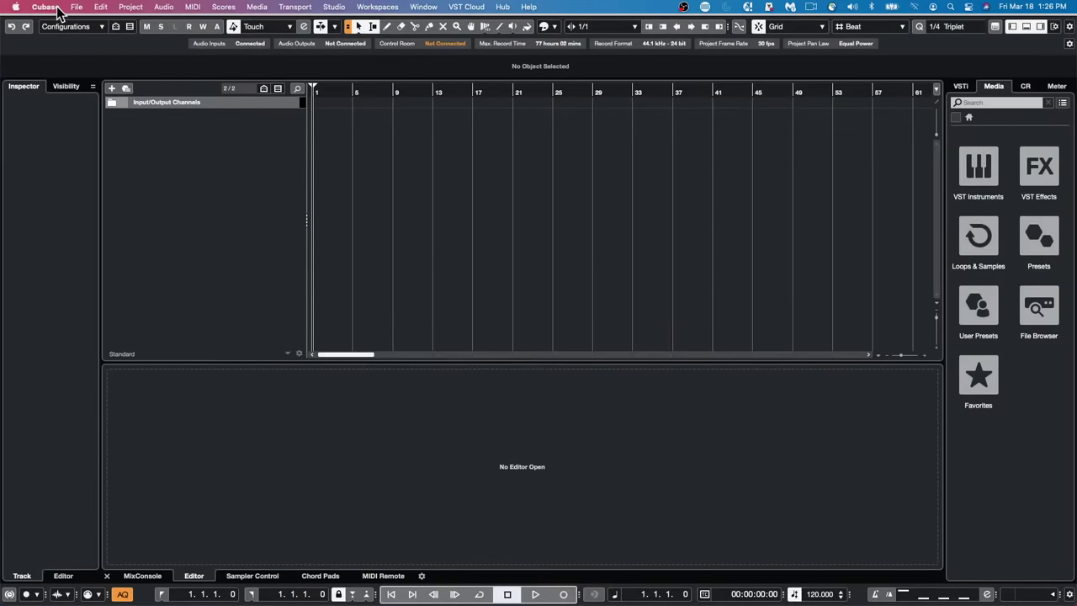
{"action": "left_click", "coordinate": [77, 7]}
{"action": "mouse_move", "coordinate": [130, 189]}
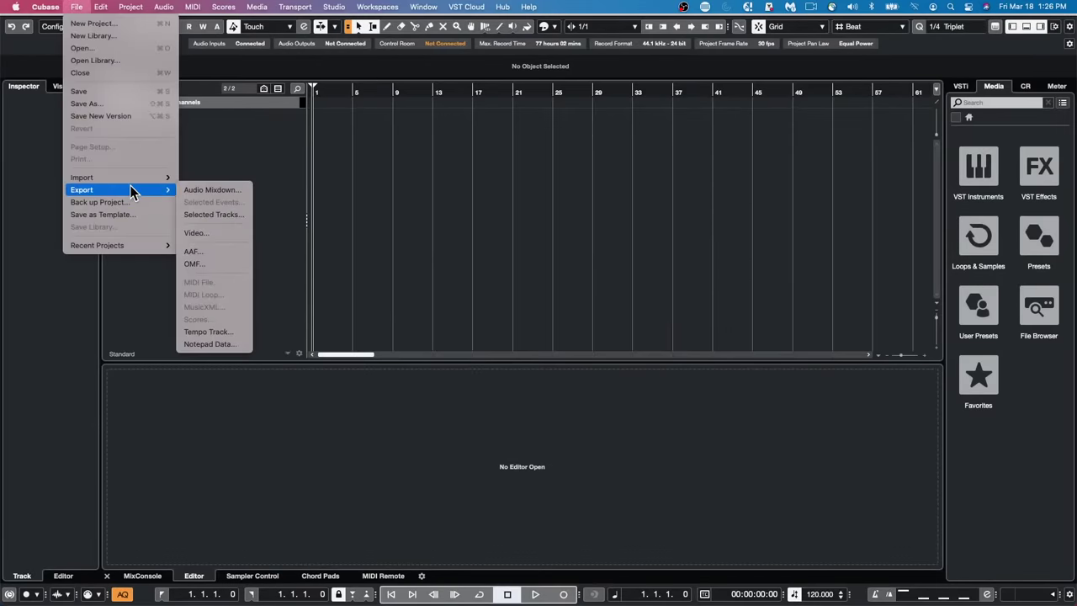
{"action": "mouse_move", "coordinate": [143, 243]}
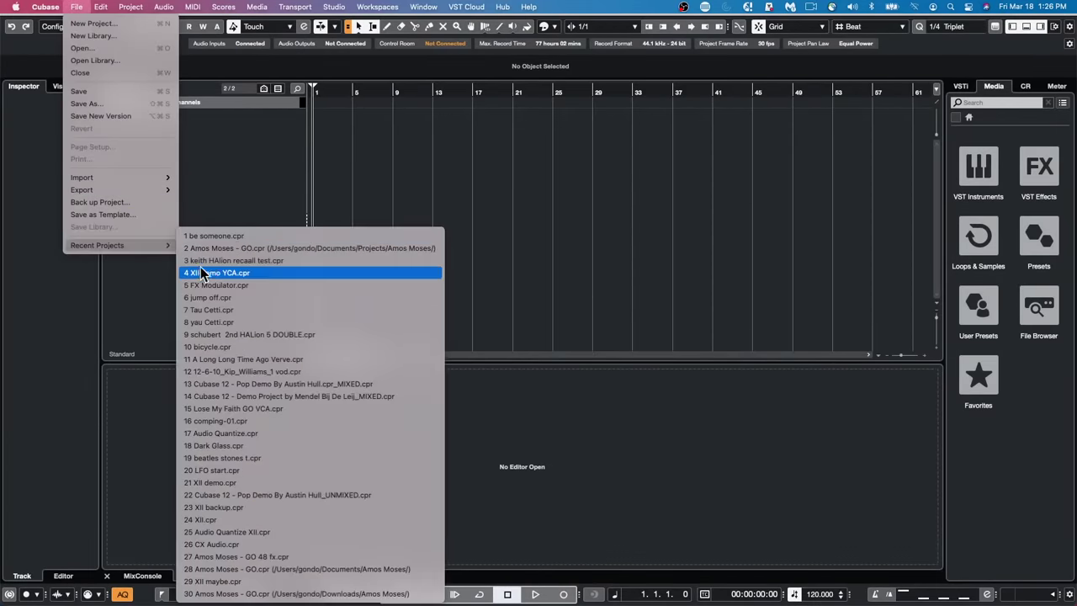
{"action": "left_click", "coordinate": [221, 298]}
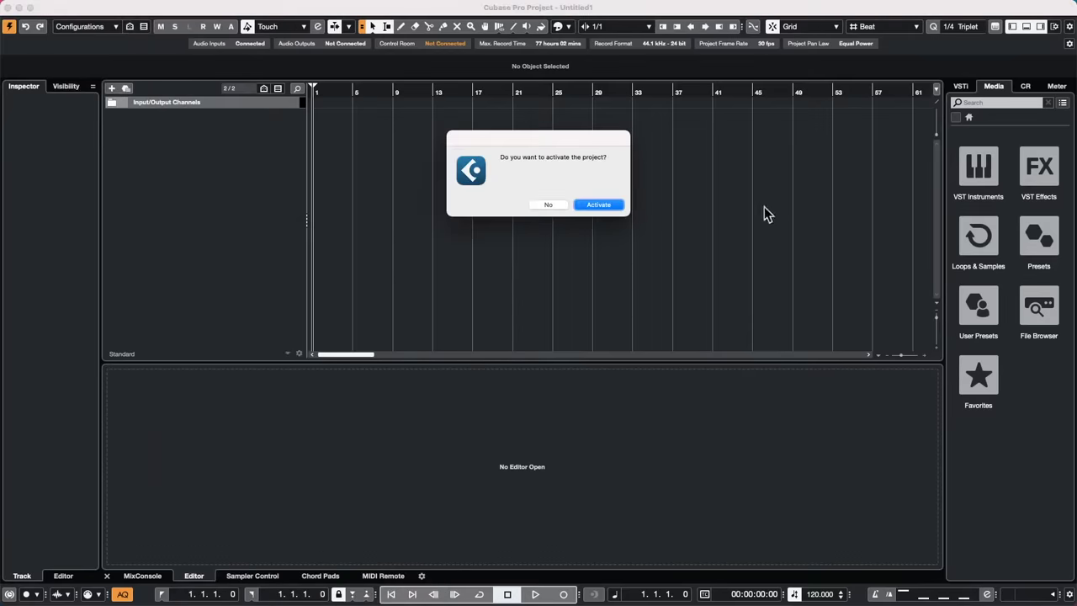
{"action": "left_click", "coordinate": [599, 205]}
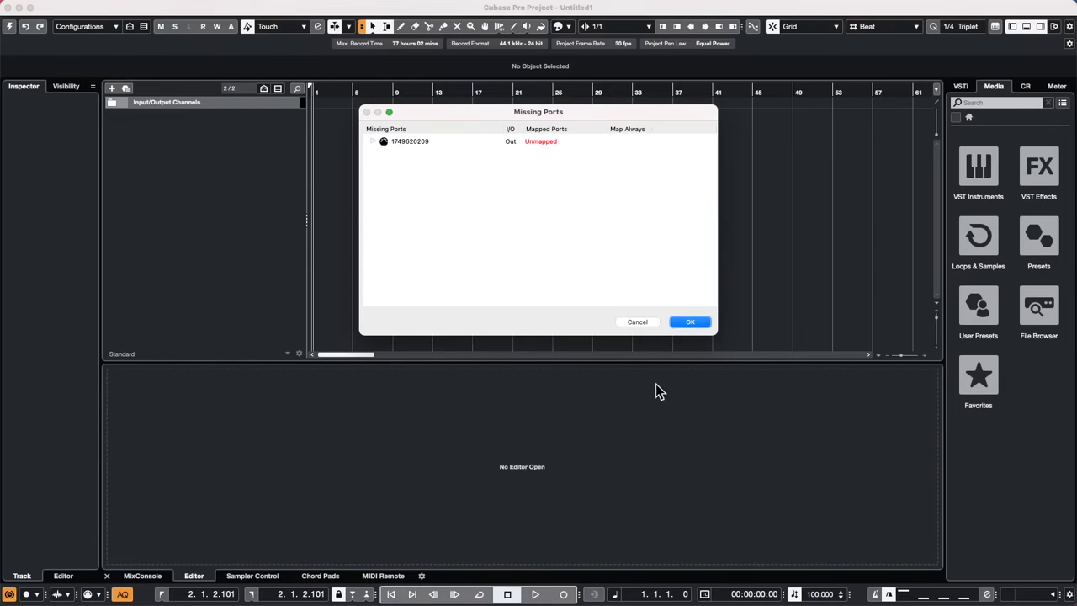
{"action": "key", "text": "Return"}
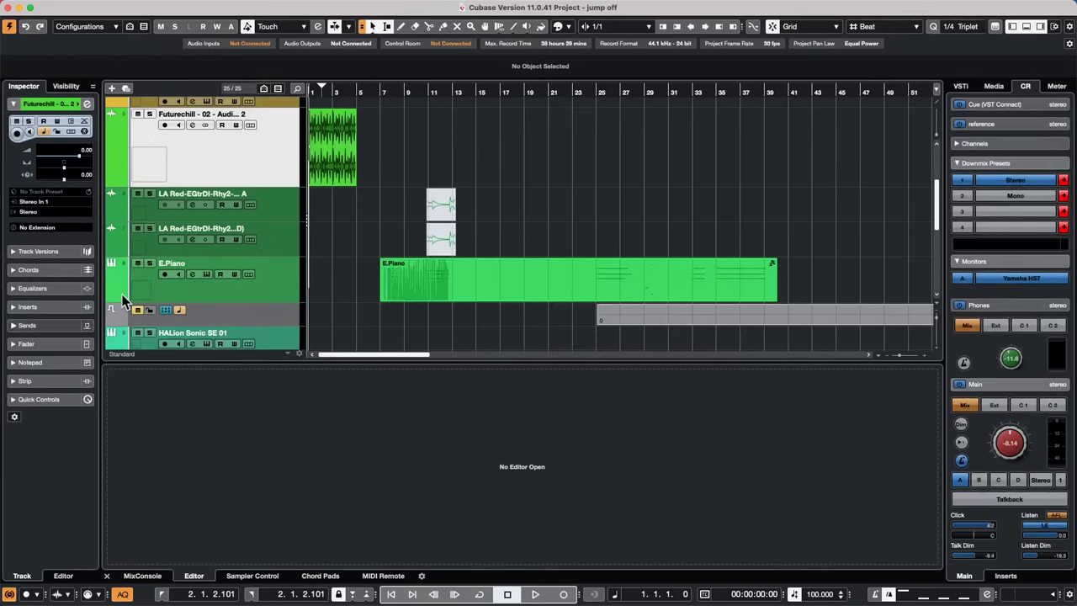
Select the E.Piano track and view its Follow Chord Track options without changing the setting
{"action": "left_click", "coordinate": [287, 229]}
{"action": "left_click", "coordinate": [278, 298]}
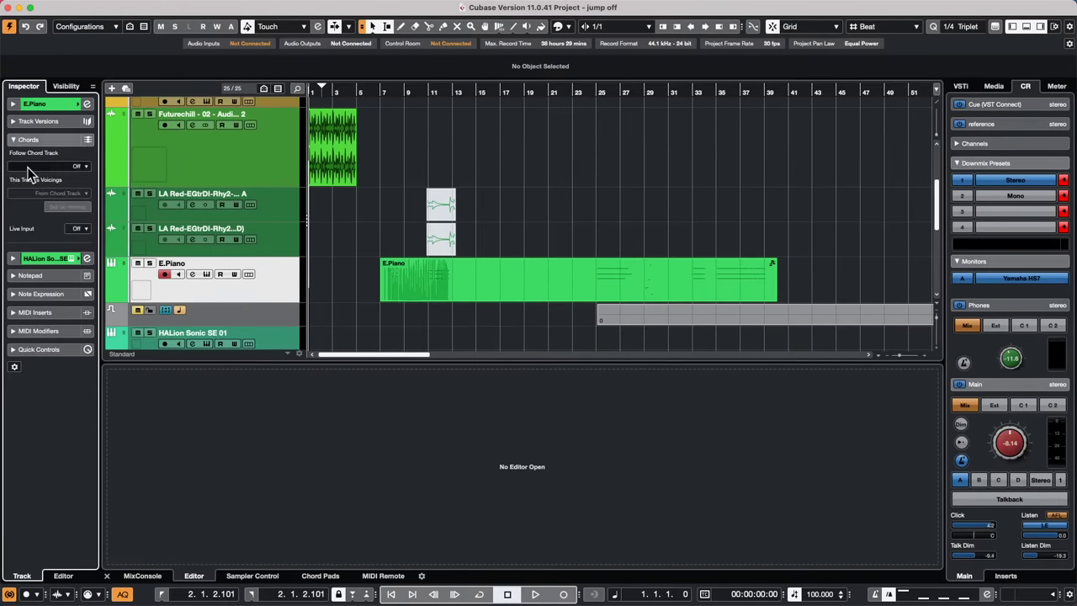
{"action": "left_click", "coordinate": [84, 166]}
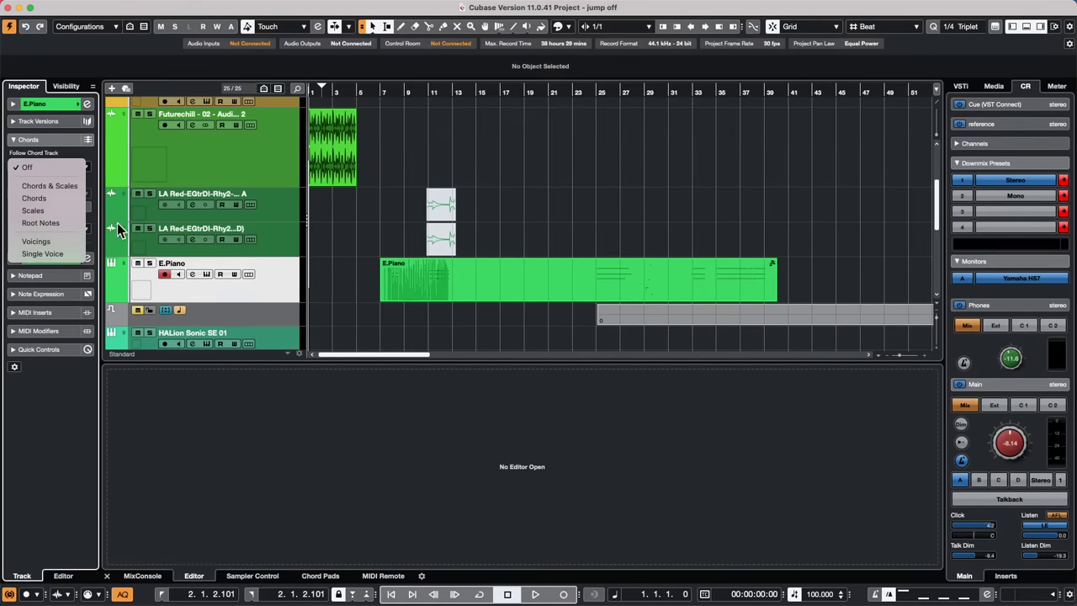
{"action": "left_click", "coordinate": [396, 233]}
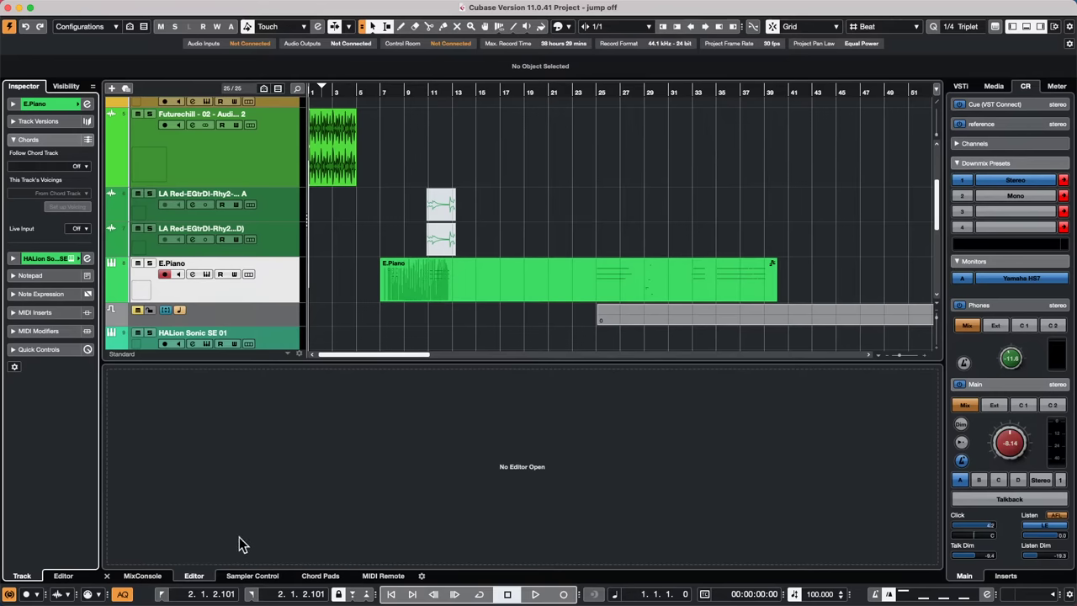
Look through the MixConsole, Editor and MIDI Remote views in the lower zone
{"action": "left_click", "coordinate": [135, 574]}
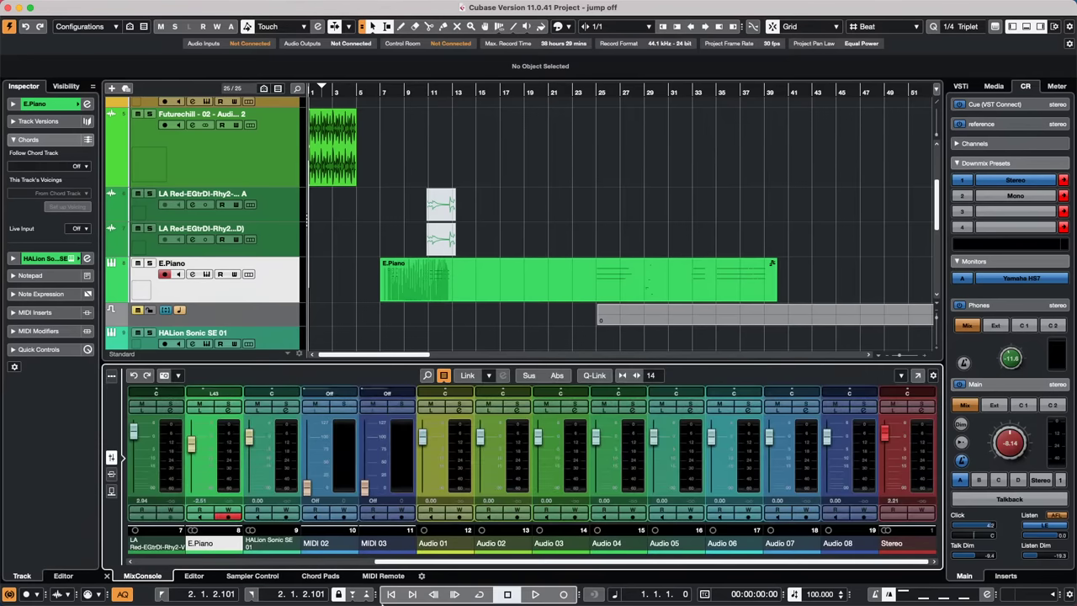
{"action": "left_click", "coordinate": [200, 576]}
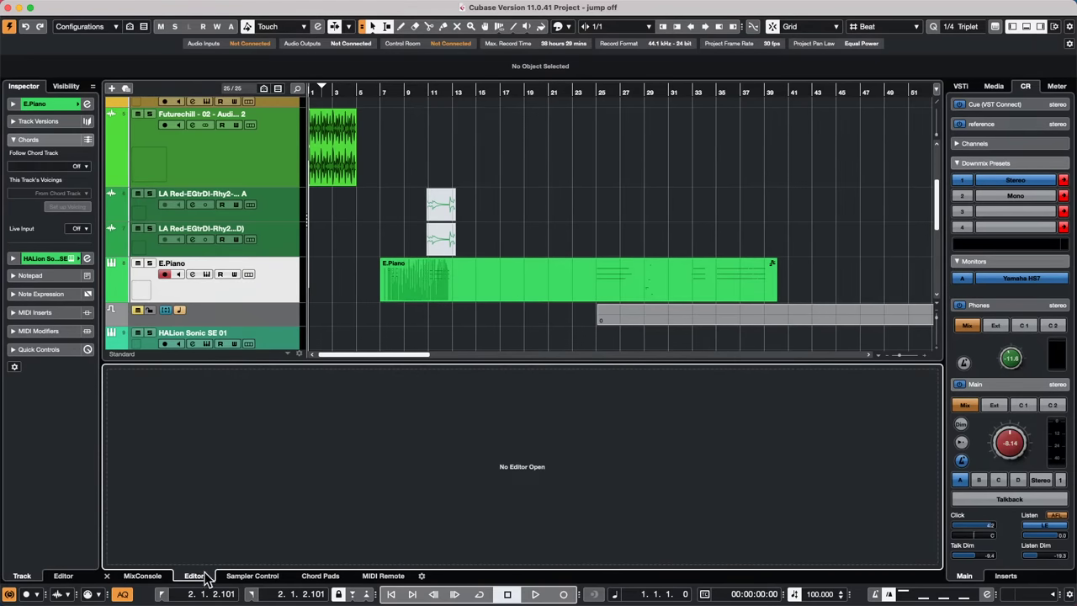
{"action": "left_click", "coordinate": [370, 577]}
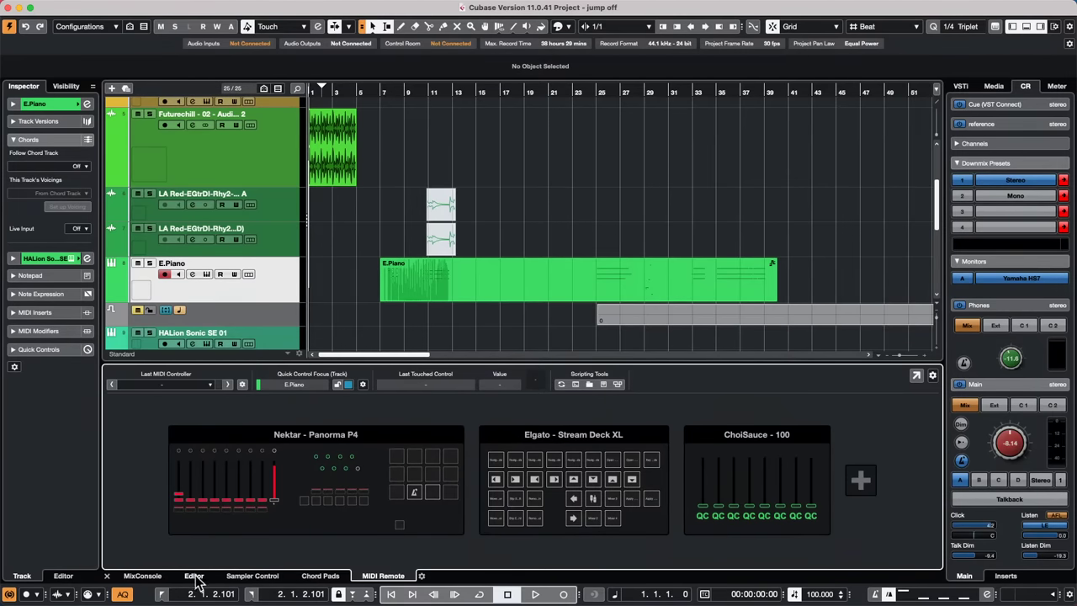
Show the MixConsole in the lower zone and open the channel settings of Audio 02
{"action": "left_click", "coordinate": [141, 576]}
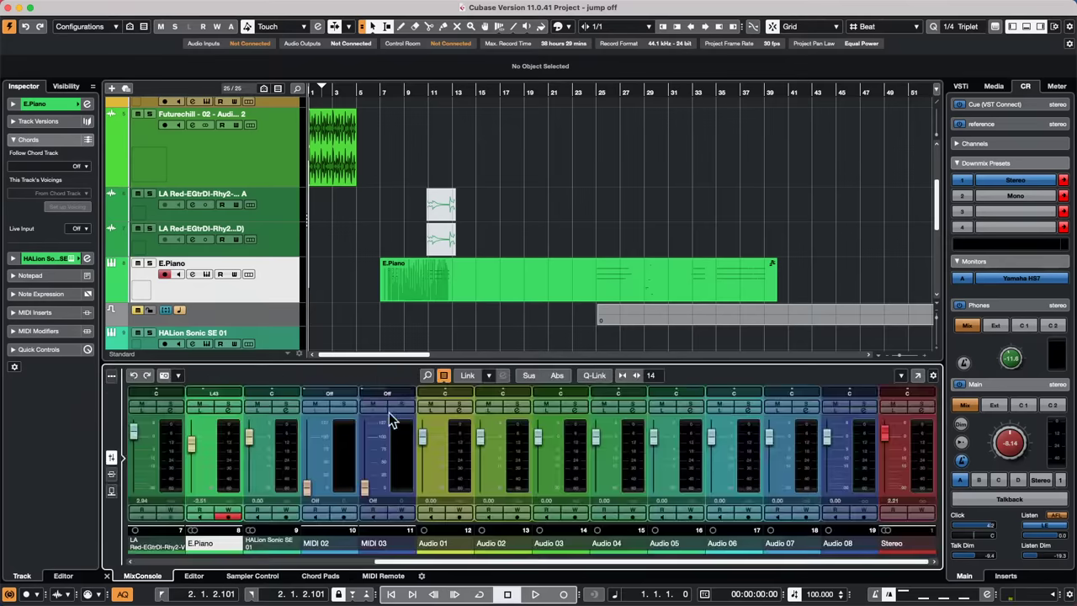
{"action": "left_click", "coordinate": [517, 414]}
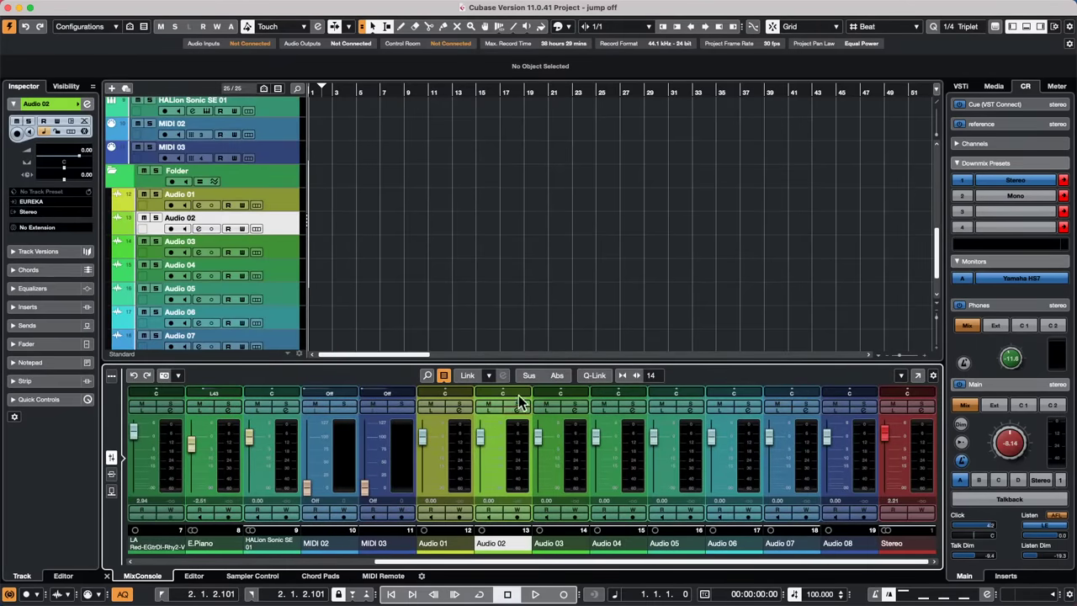
{"action": "left_click", "coordinate": [517, 412]}
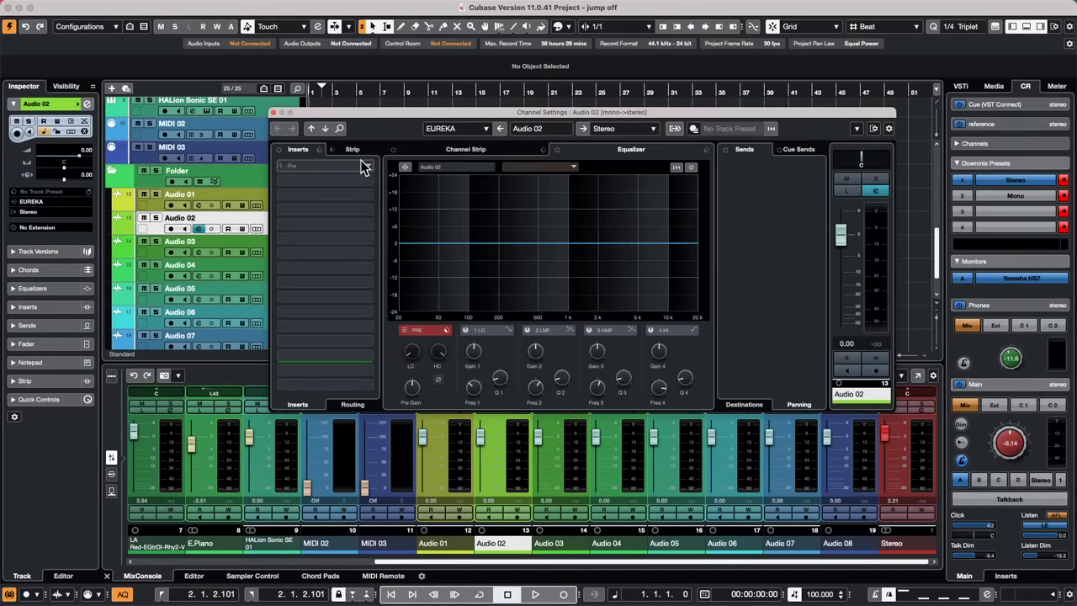
Insert the MonoDelay effect in the first insert slot of Audio 02
{"action": "left_click", "coordinate": [367, 169]}
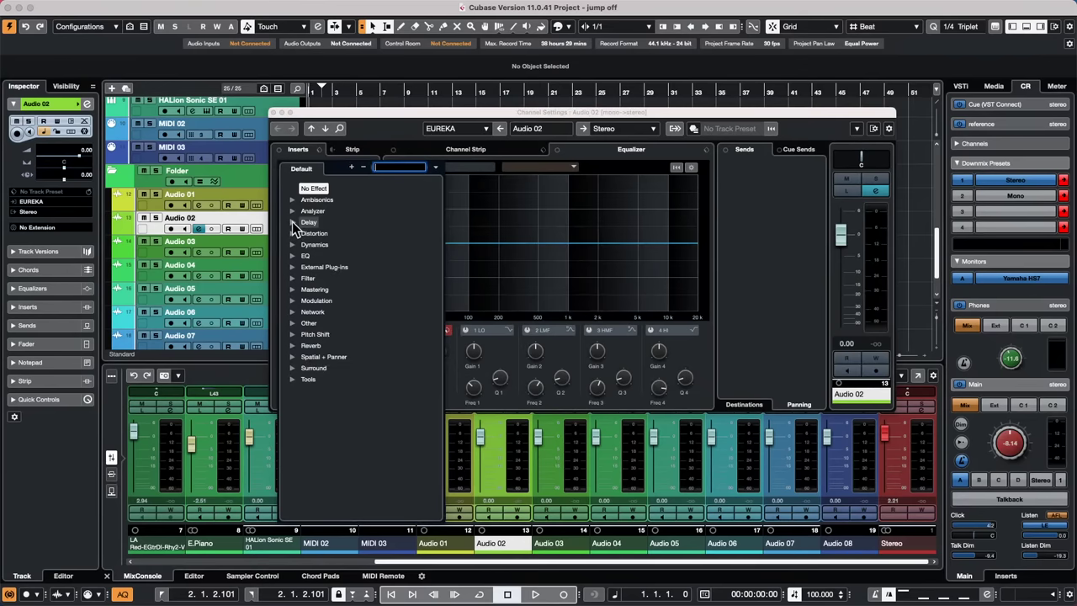
{"action": "left_click", "coordinate": [292, 221]}
{"action": "left_click", "coordinate": [329, 244]}
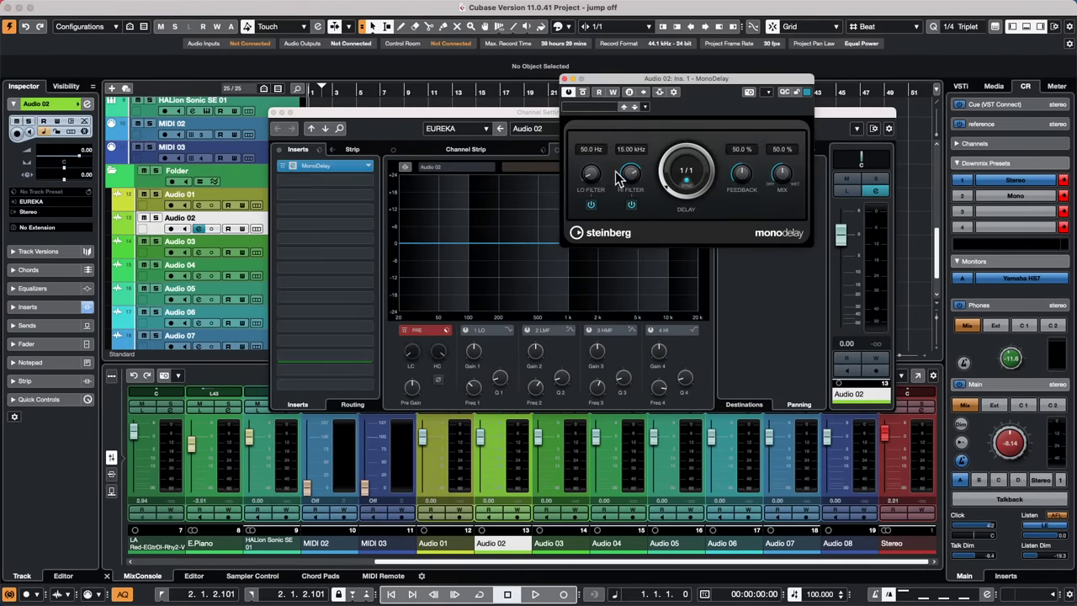
Set MonoDelay's low filter to 342.3 Hz, high filter to 8.70 kHz, delay to 1/16 T, feedback to 100% and mix to 32.5%
{"action": "left_click_drag", "start_coordinate": [629, 175], "coordinate": [601, 197]}
{"action": "left_click_drag", "start_coordinate": [737, 170], "coordinate": [801, 129]}
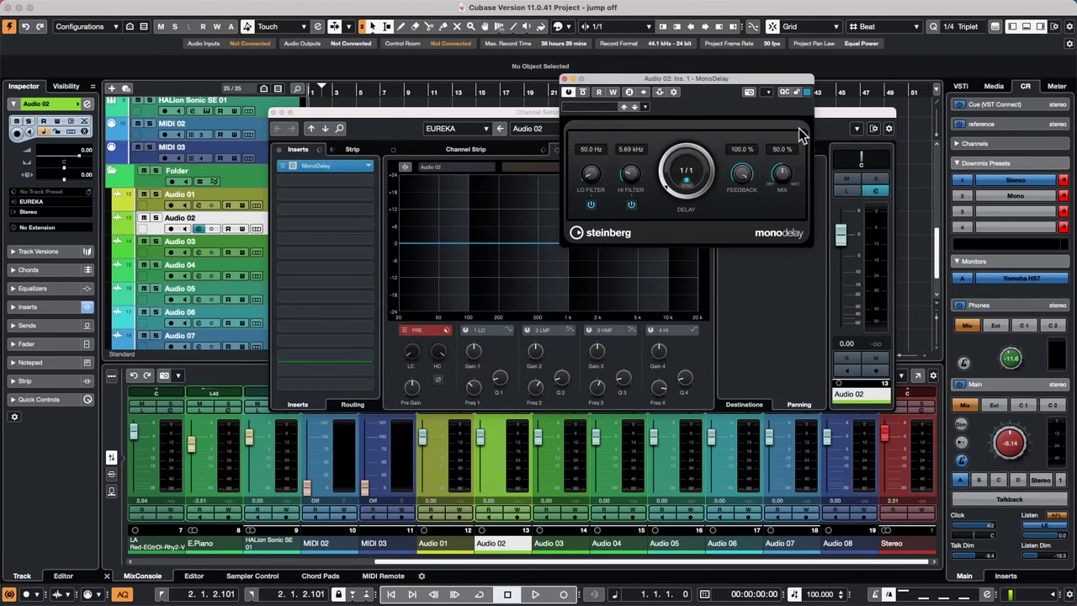
{"action": "left_click_drag", "start_coordinate": [778, 189], "coordinate": [778, 199]}
{"action": "left_click_drag", "start_coordinate": [598, 137], "coordinate": [688, 133]}
{"action": "key", "text": "Tab"}
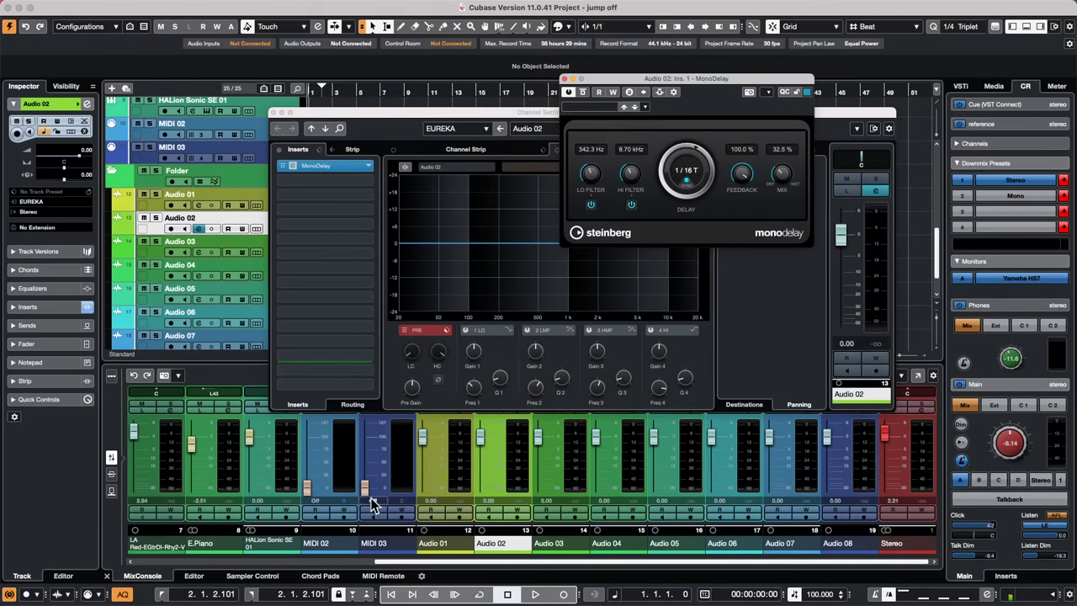
Undo the MonoDelay parameter changes and its insertion on Audio 02 with the MixConsole history
{"action": "left_click", "coordinate": [133, 377]}
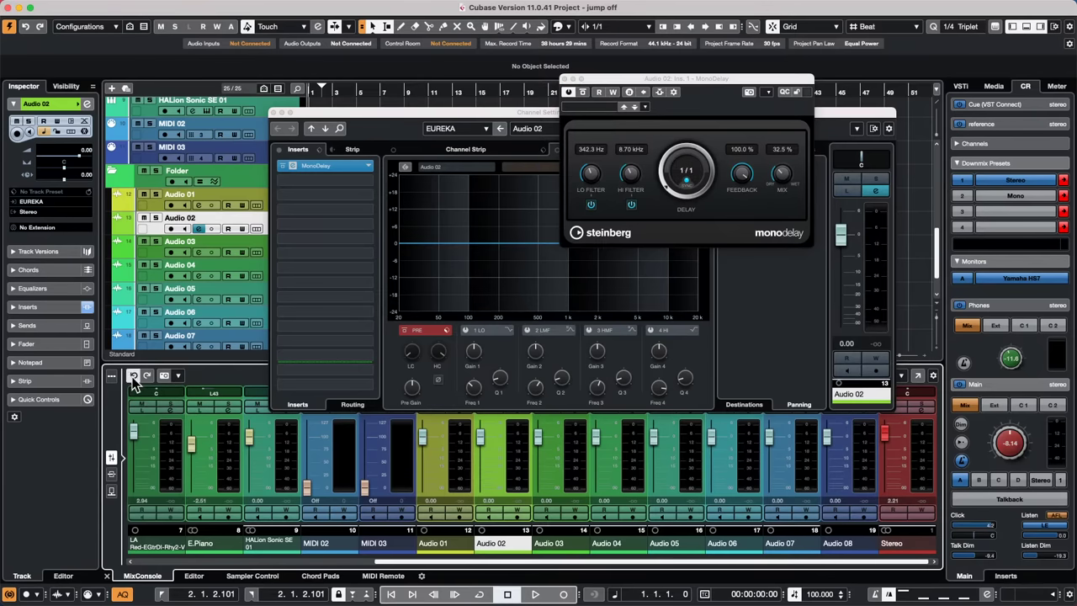
{"action": "left_click", "coordinate": [133, 377]}
{"action": "left_click", "coordinate": [133, 377]}
{"action": "left_click", "coordinate": [133, 377]}
{"action": "left_click", "coordinate": [133, 377]}
{"action": "left_click", "coordinate": [133, 377]}
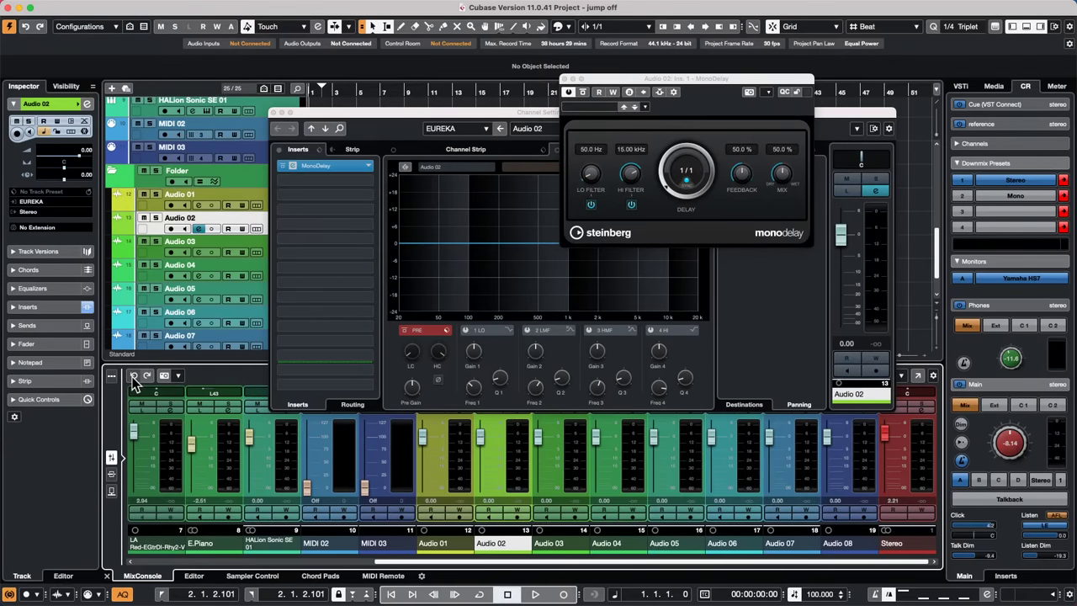
{"action": "left_click", "coordinate": [133, 377]}
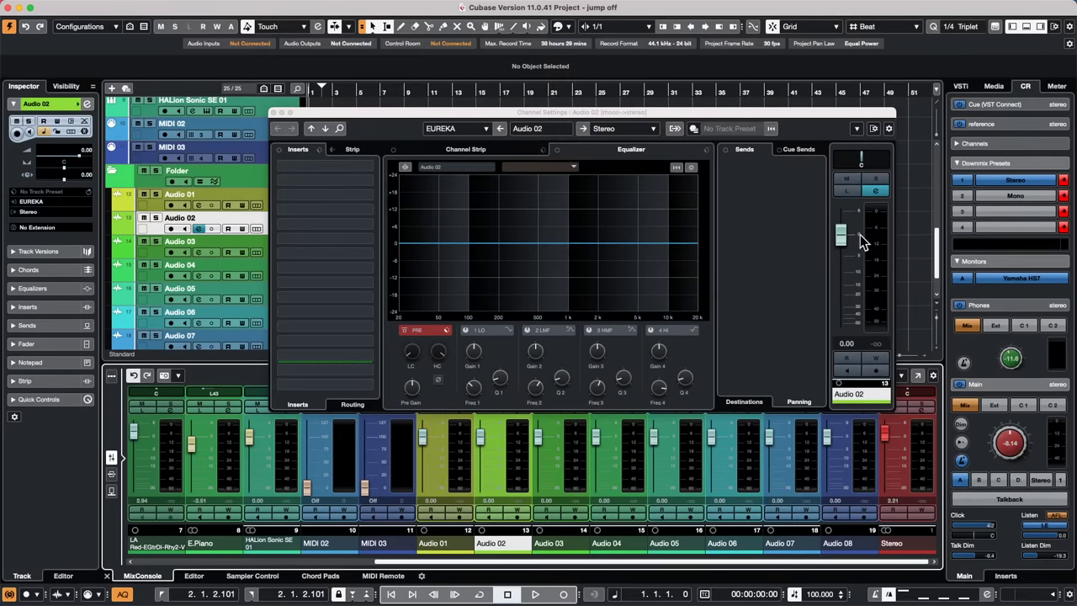
Lower the Audio 02 fader to -15.7 dB and insert ModMachine in its first insert slot
{"action": "left_click_drag", "start_coordinate": [844, 238], "coordinate": [838, 289]}
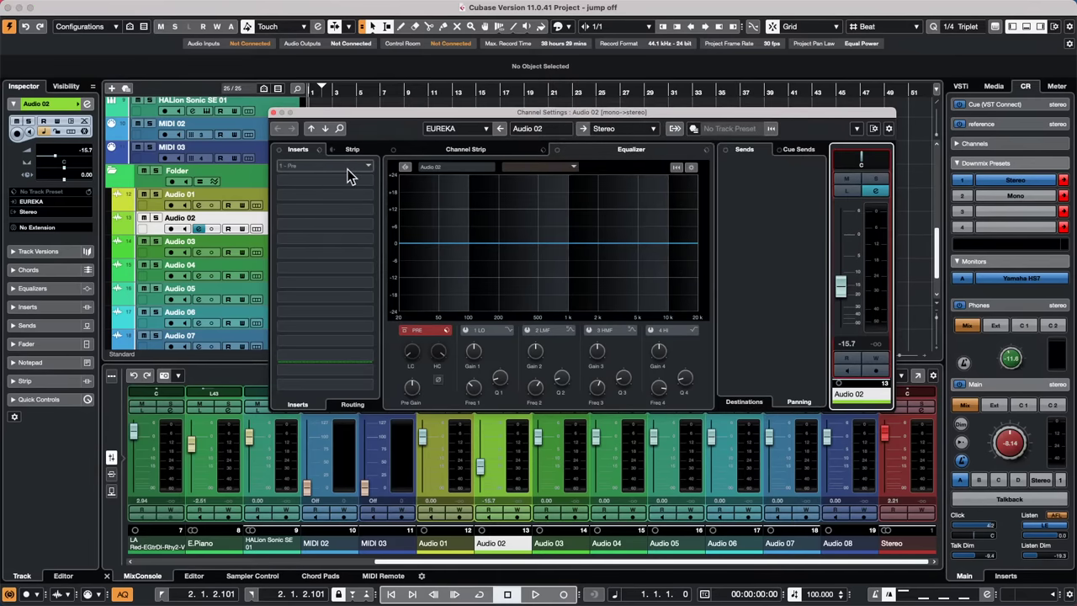
{"action": "left_click", "coordinate": [370, 166]}
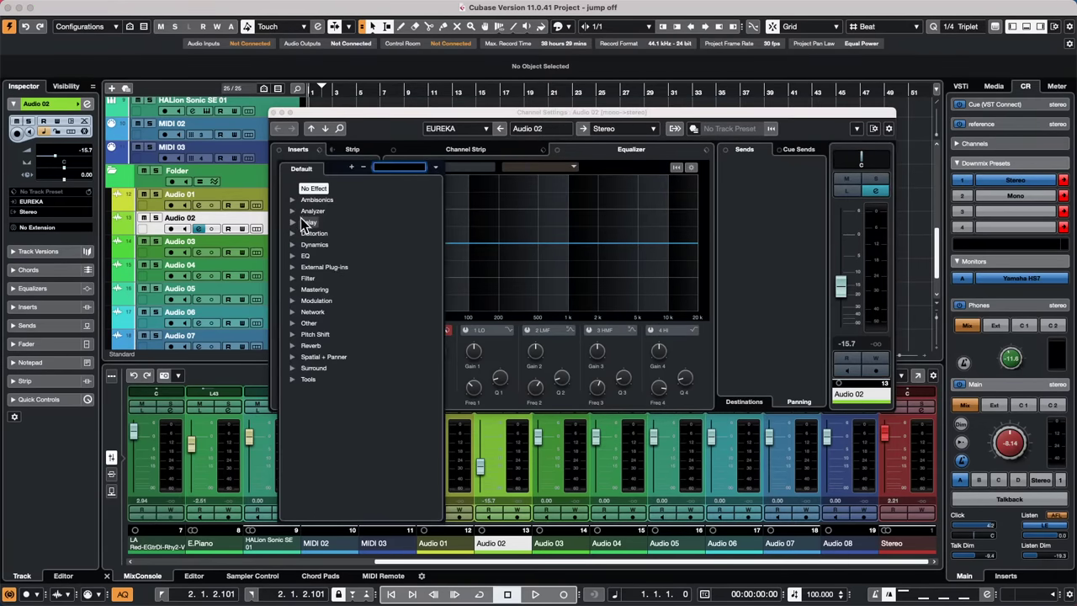
{"action": "left_click", "coordinate": [297, 222]}
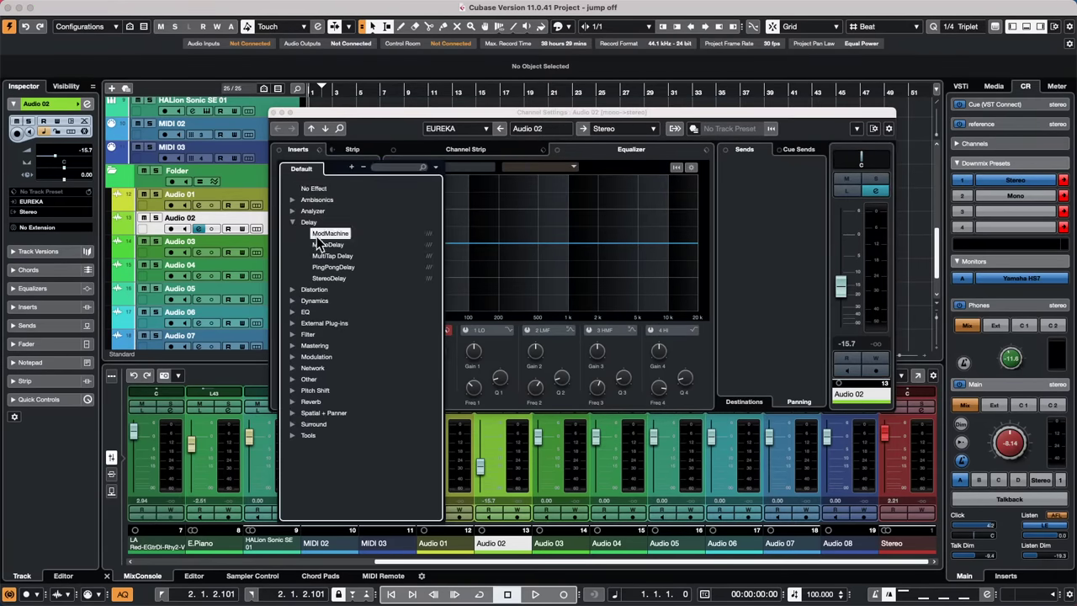
{"action": "left_click", "coordinate": [320, 234]}
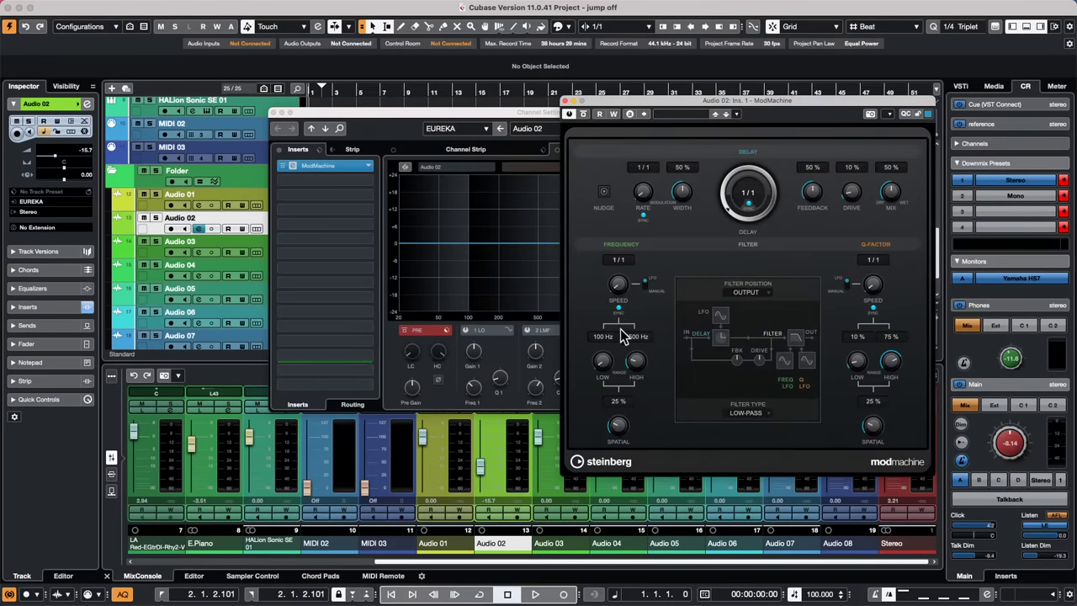
Set ModMachine's high frequency range to 9198 Hz, delay to 1/16 and modulation width to 35%
{"action": "left_click_drag", "start_coordinate": [636, 355], "coordinate": [640, 361]}
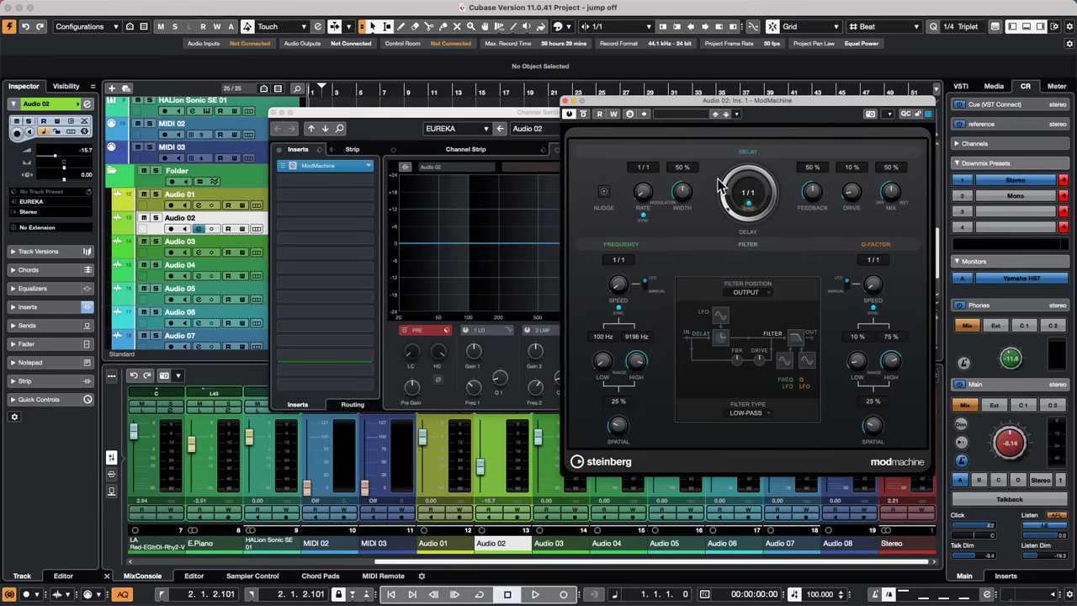
{"action": "left_click_drag", "start_coordinate": [730, 182], "coordinate": [740, 164]}
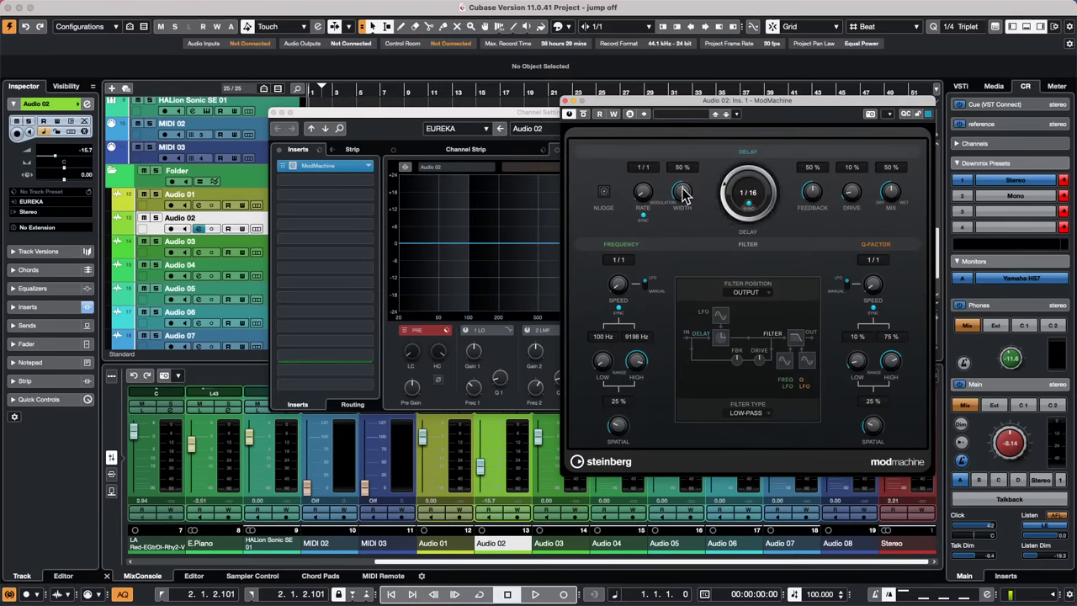
{"action": "left_click_drag", "start_coordinate": [677, 185], "coordinate": [672, 195]}
Shape the Audio 02 equalizer with a cut of about 15 dB near 100 Hz and a boost of about 14 dB near 5 kHz
{"action": "left_click_drag", "start_coordinate": [505, 242], "coordinate": [466, 287]}
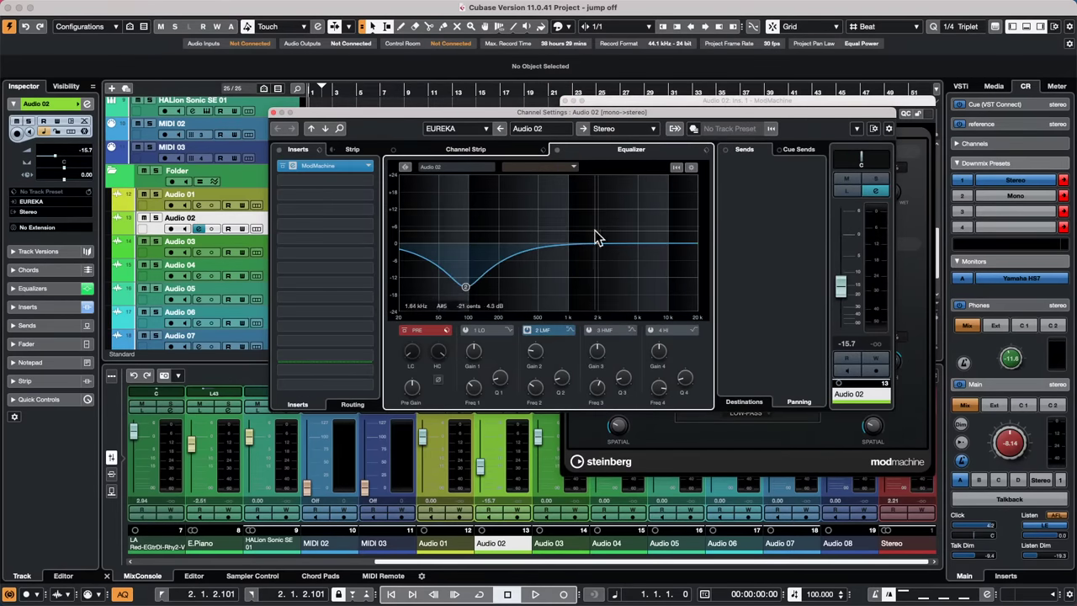
{"action": "left_click_drag", "start_coordinate": [607, 235], "coordinate": [640, 200]}
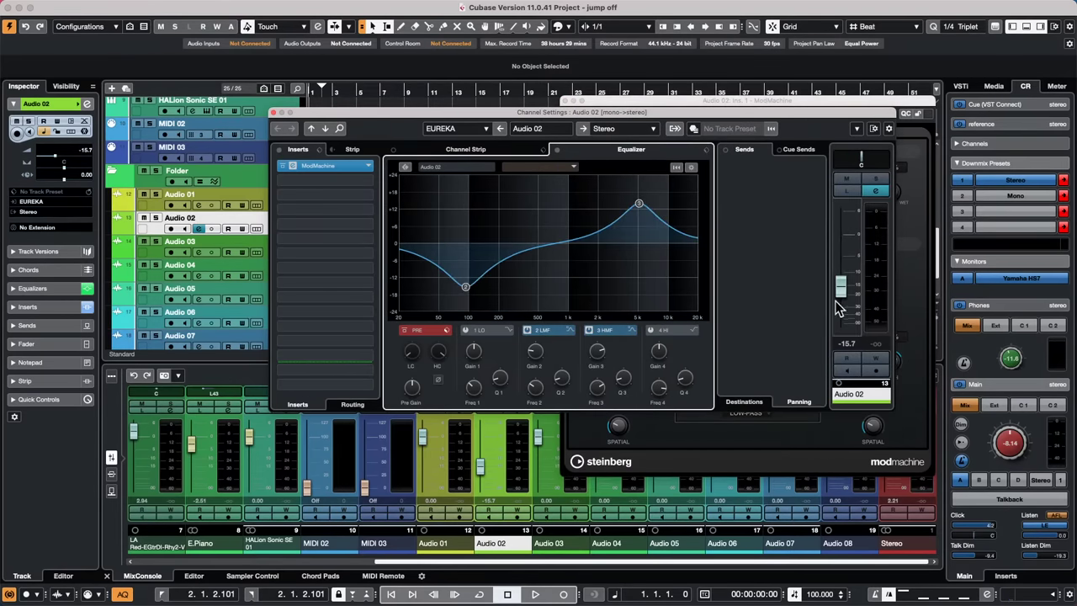
Raise the Audio 02 fader to -13.2 dB, pan the channel fully right and invert its phase
{"action": "left_click_drag", "start_coordinate": [840, 308], "coordinate": [837, 282]}
{"action": "left_click_drag", "start_coordinate": [875, 164], "coordinate": [890, 164]}
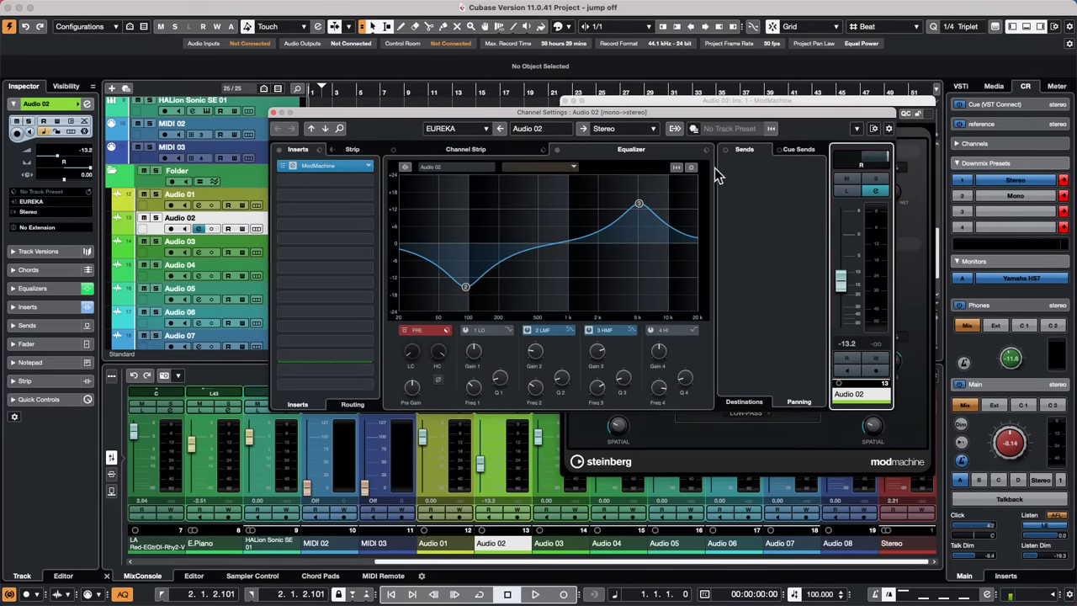
{"action": "left_click", "coordinate": [438, 380]}
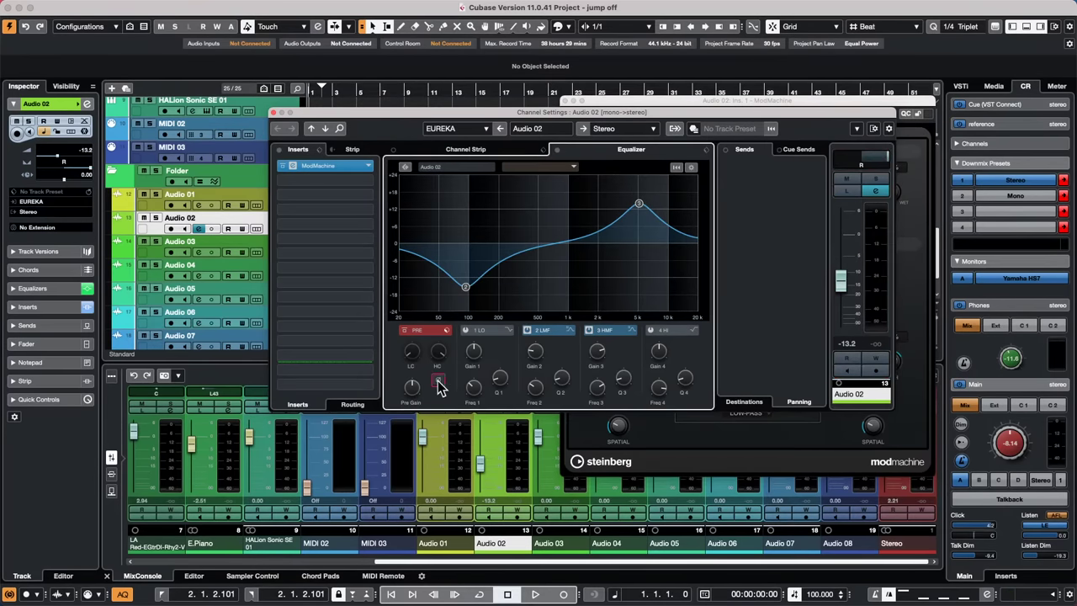
Undo the phase, pan, fader and equalizer changes on Audio 02 with the MixConsole undo
{"action": "left_click", "coordinate": [132, 375]}
{"action": "left_click", "coordinate": [133, 376]}
{"action": "left_click", "coordinate": [132, 375]}
{"action": "left_click", "coordinate": [132, 376]}
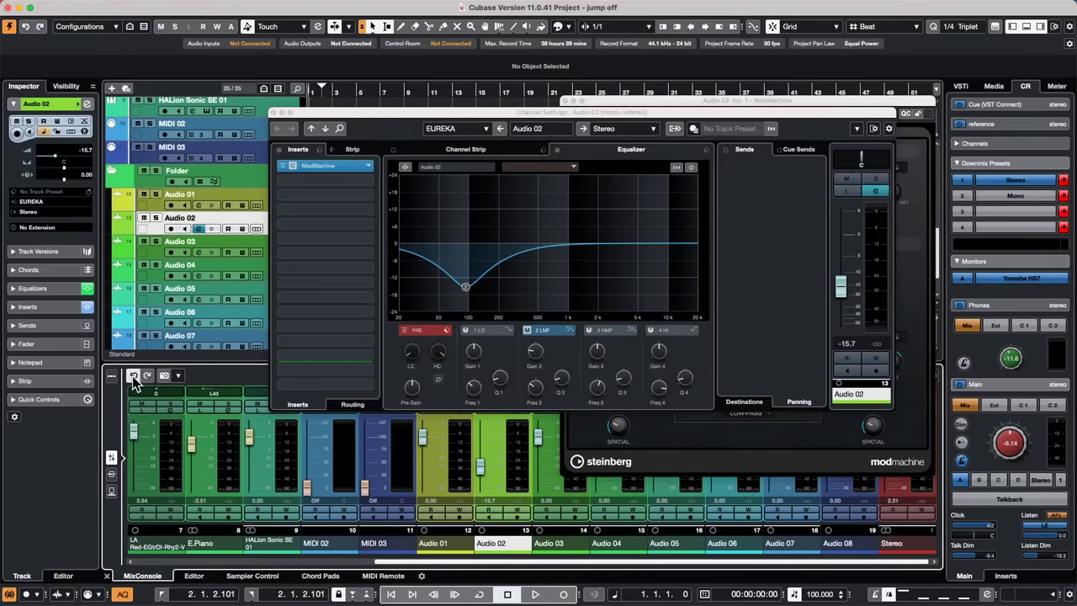
{"action": "left_click", "coordinate": [132, 375]}
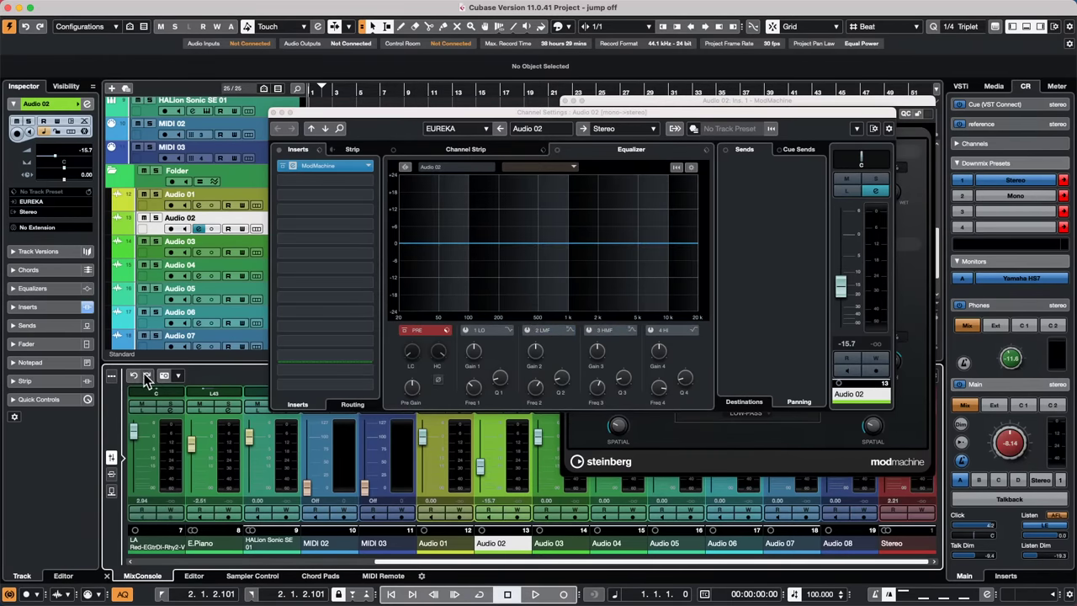
Remove ModMachine from the first insert slot of Audio 02 and restore it with the MixConsole undo
{"action": "left_click", "coordinate": [355, 178]}
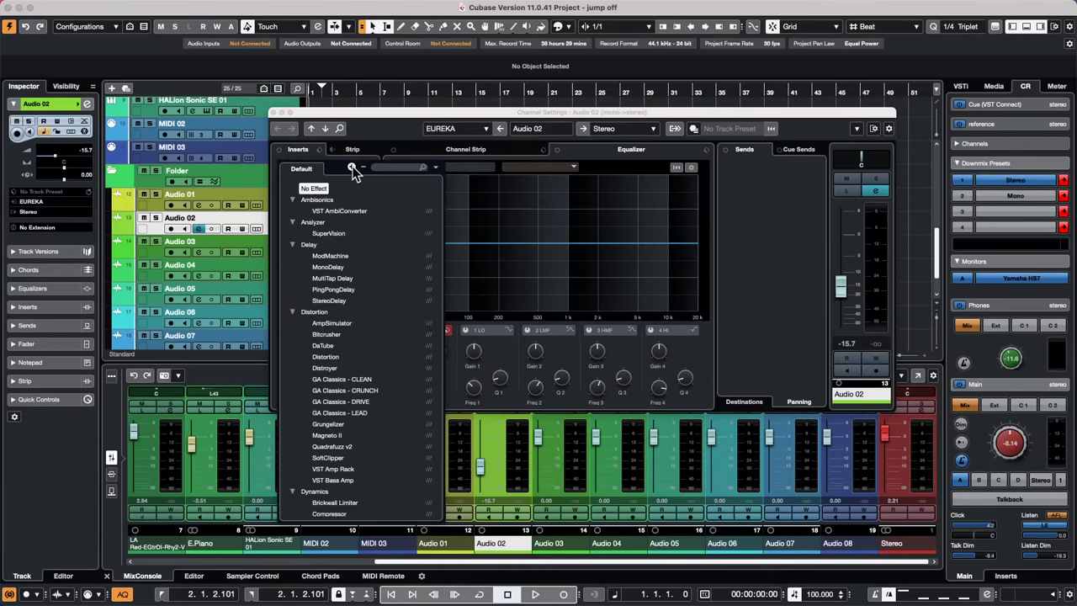
{"action": "left_click", "coordinate": [567, 205]}
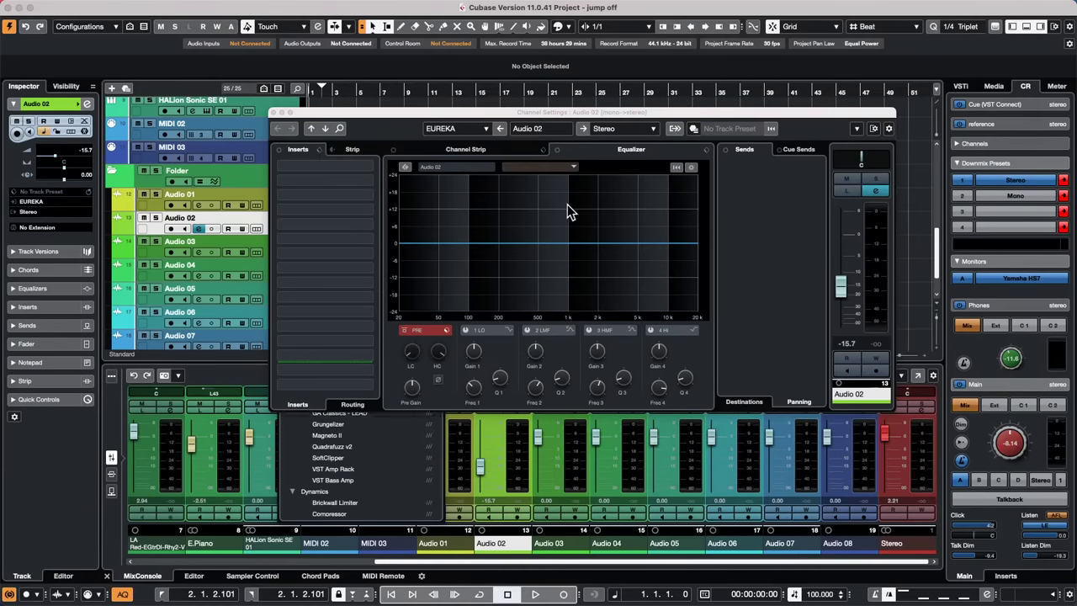
{"action": "left_click", "coordinate": [136, 377]}
{"action": "left_click", "coordinate": [146, 377]}
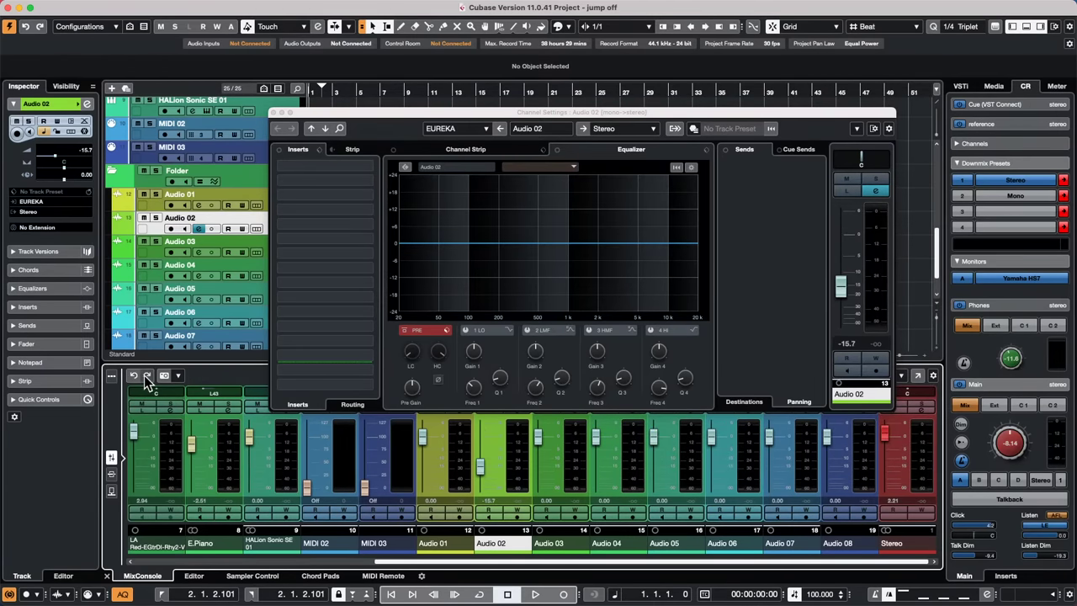
{"action": "left_click", "coordinate": [134, 377]}
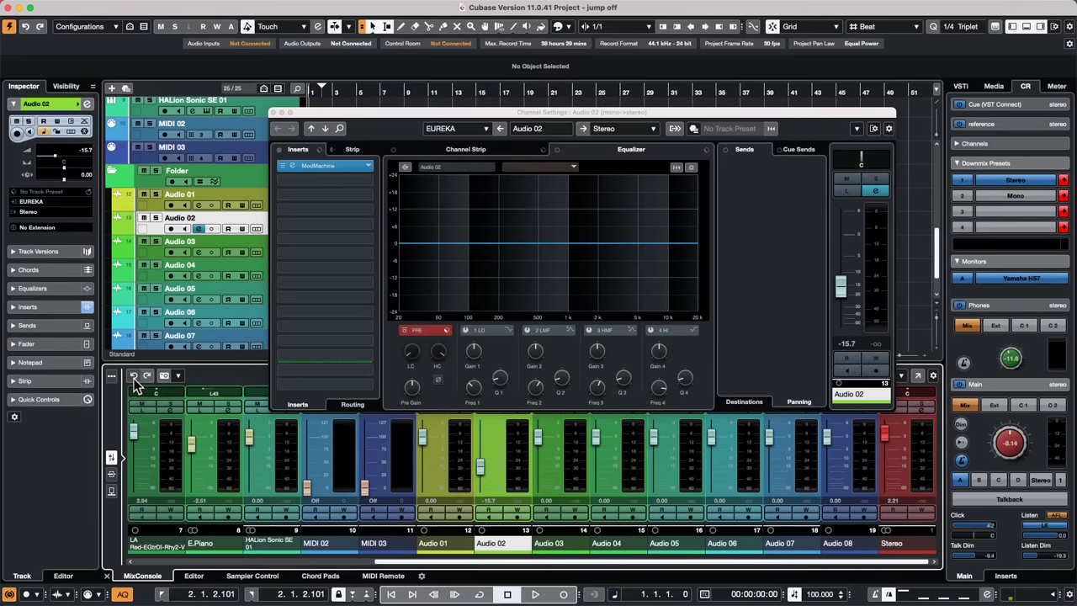
Reopen ModMachine and set delay to 1/4 D, width to 65%, rate to 1/4 T and frequency speed to 1/2 T
{"action": "left_click", "coordinate": [337, 166]}
{"action": "left_click_drag", "start_coordinate": [723, 172], "coordinate": [764, 187]}
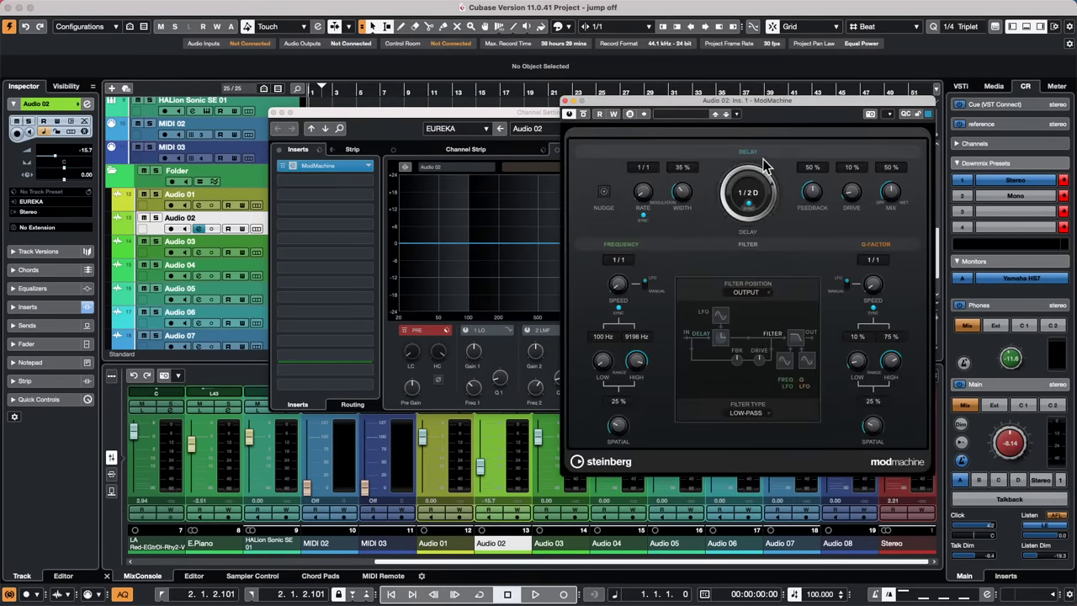
{"action": "left_click_drag", "start_coordinate": [680, 192], "coordinate": [688, 163]}
{"action": "left_click_drag", "start_coordinate": [631, 198], "coordinate": [644, 182]}
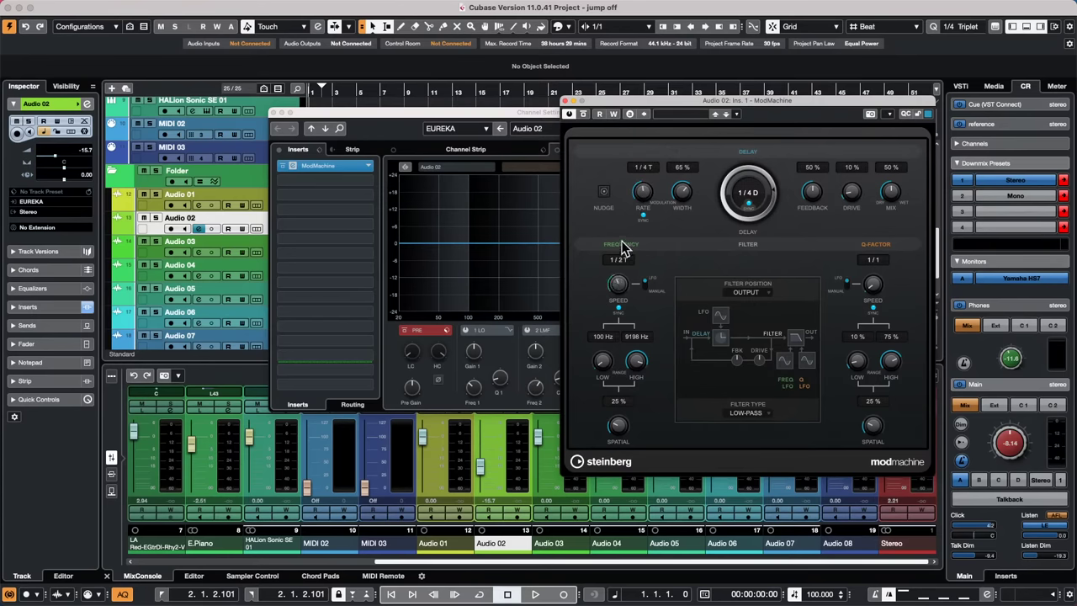
Undo the last ModMachine frequency speed, rate and width changes with the MixConsole undo
{"action": "left_click", "coordinate": [137, 380]}
{"action": "left_click", "coordinate": [136, 378]}
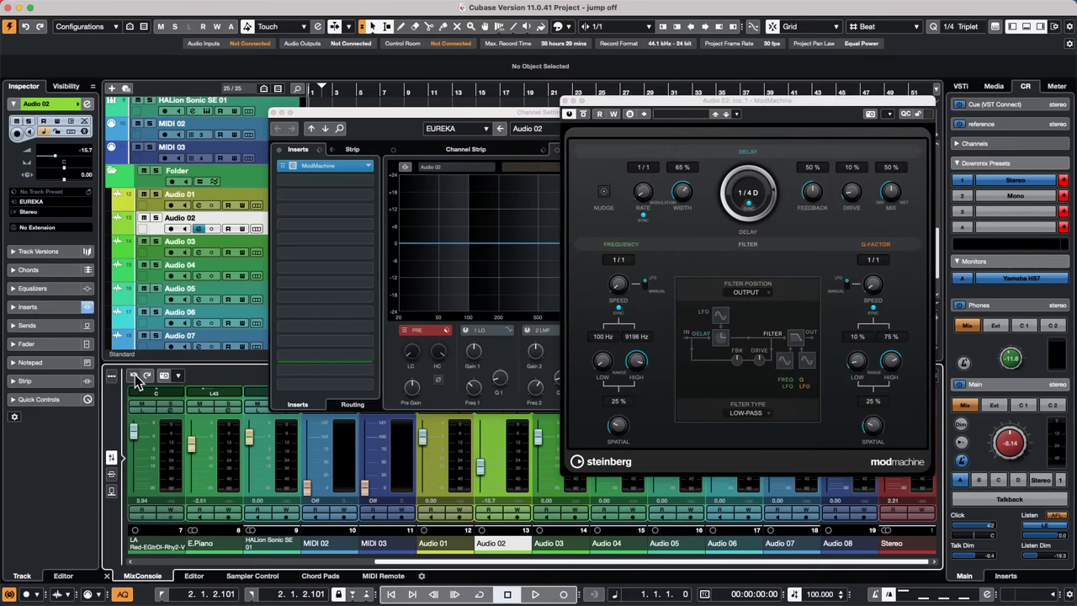
{"action": "left_click", "coordinate": [135, 378]}
Roll back every entry in the MixConsole history, and close the MixConsole and the Audio 02 channel settings
{"action": "key", "text": "F3"}
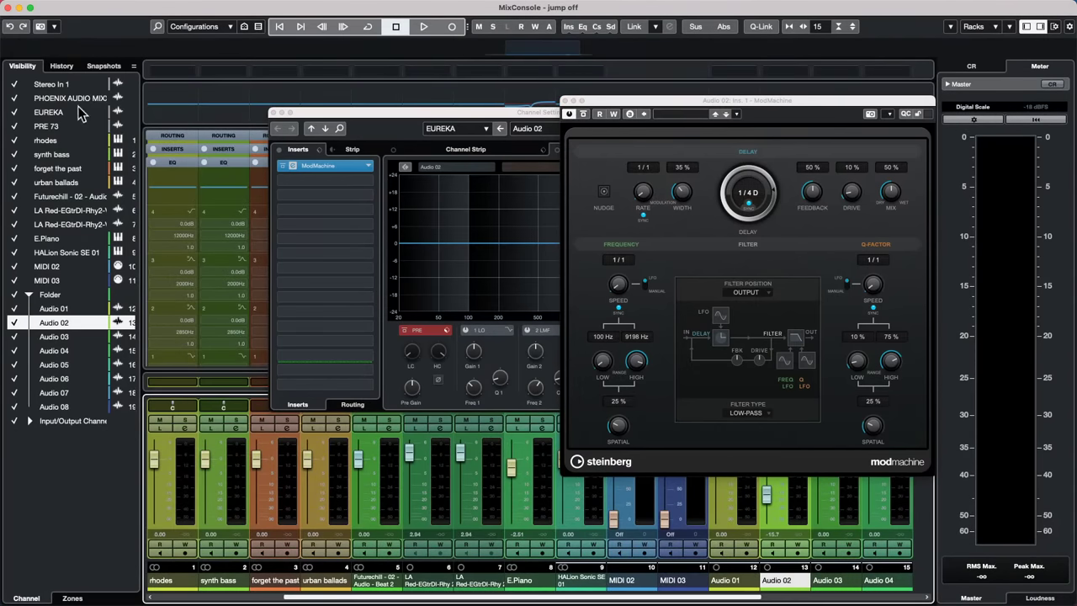
{"action": "left_click", "coordinate": [61, 66]}
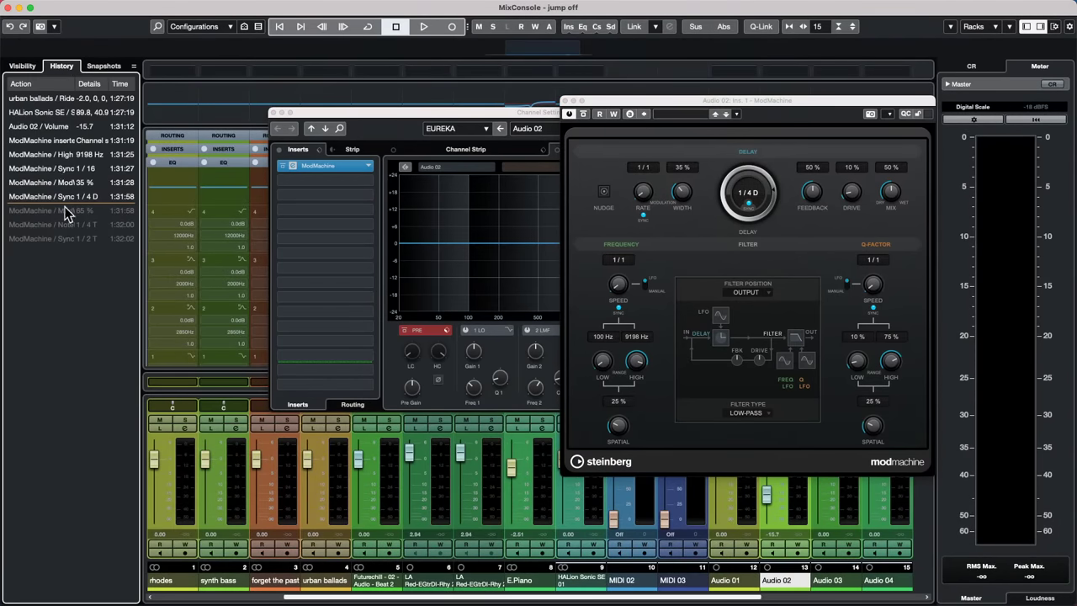
{"action": "mouse_move", "coordinate": [70, 207]}
{"action": "left_mouse_down"}
{"action": "mouse_move", "coordinate": [80, 164]}
{"action": "mouse_move", "coordinate": [87, 214]}
{"action": "mouse_move", "coordinate": [101, 88]}
{"action": "mouse_move", "coordinate": [84, 210]}
{"action": "mouse_move", "coordinate": [91, 114]}
{"action": "mouse_move", "coordinate": [84, 198]}
{"action": "left_mouse_up"}
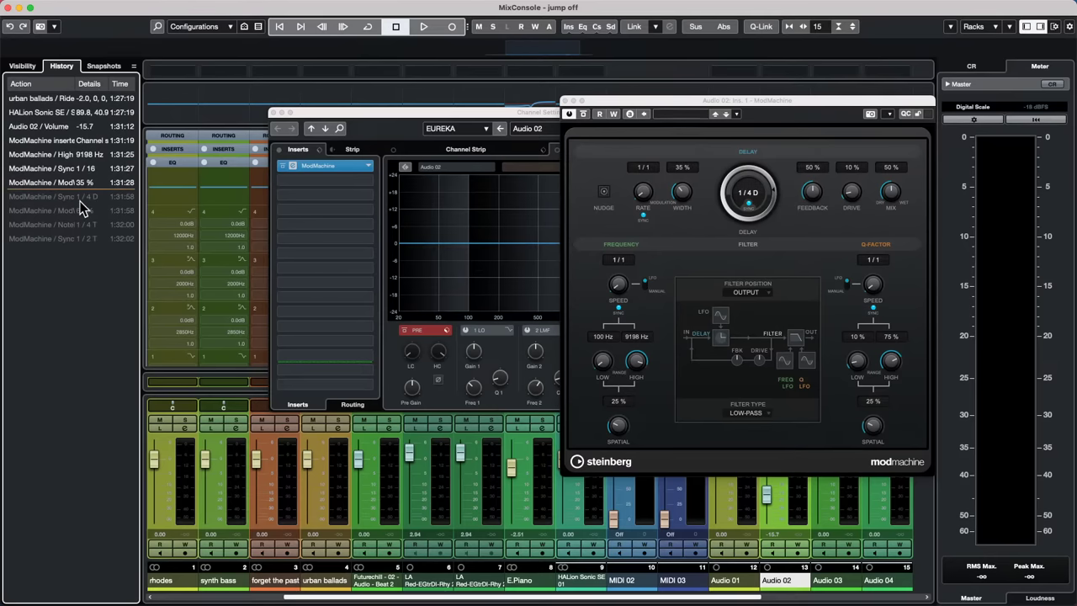
{"action": "left_click", "coordinate": [81, 131]}
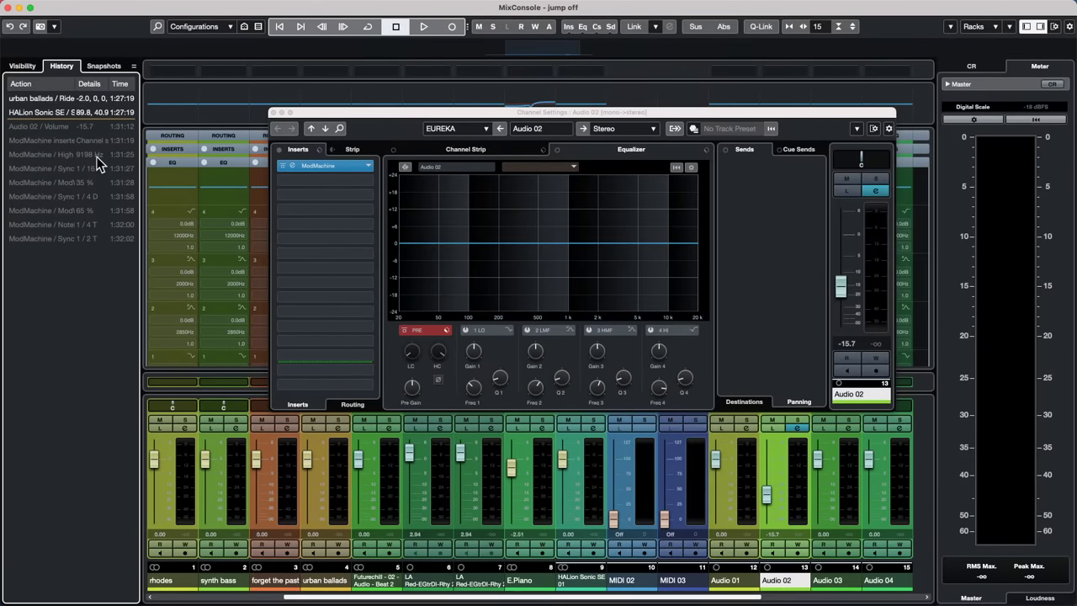
{"action": "left_click_drag", "start_coordinate": [19, 111], "coordinate": [53, 64]}
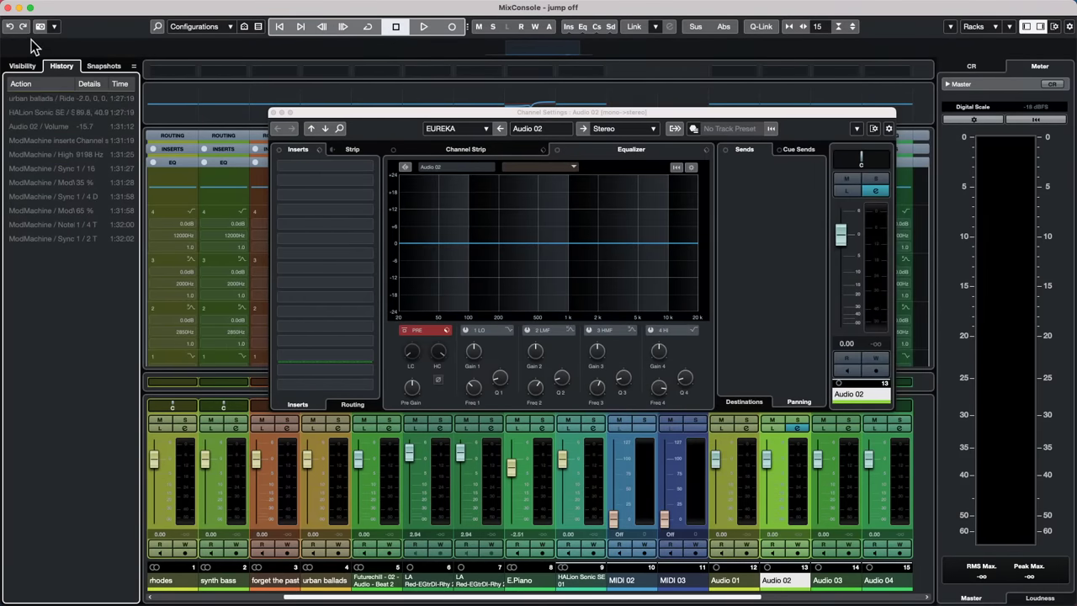
{"action": "left_click", "coordinate": [7, 9]}
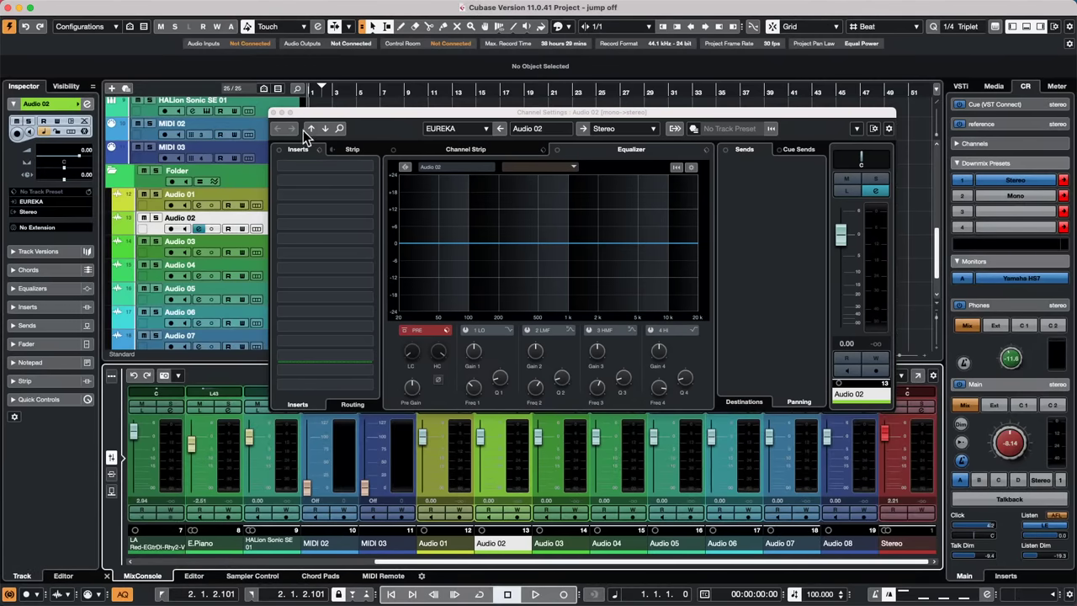
{"action": "left_click", "coordinate": [273, 113]}
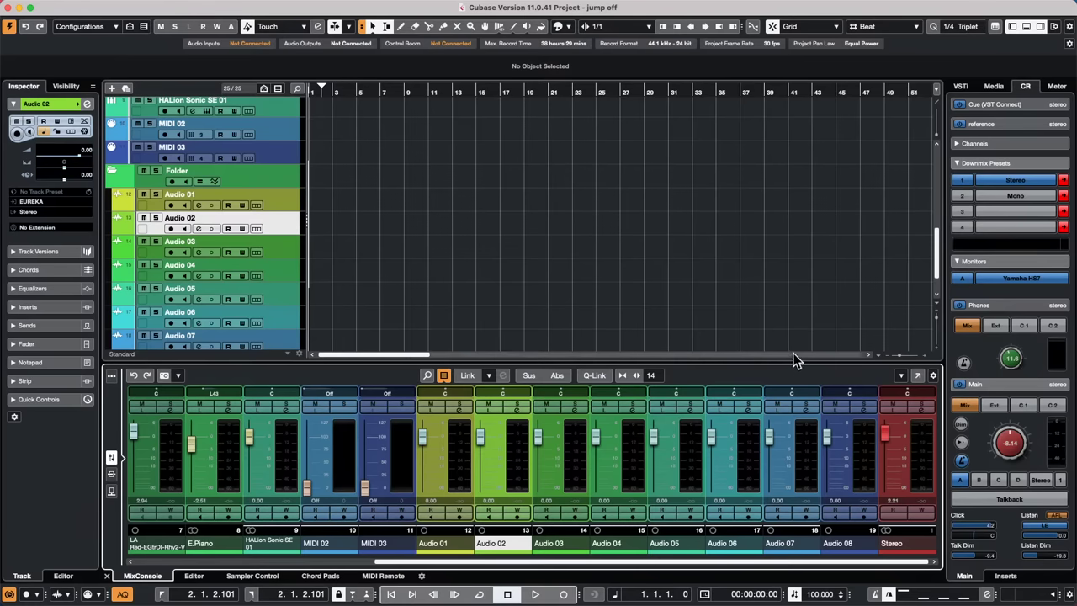
{"action": "mouse_move", "coordinate": [249, 7]}
{"action": "left_click", "coordinate": [76, 7]}
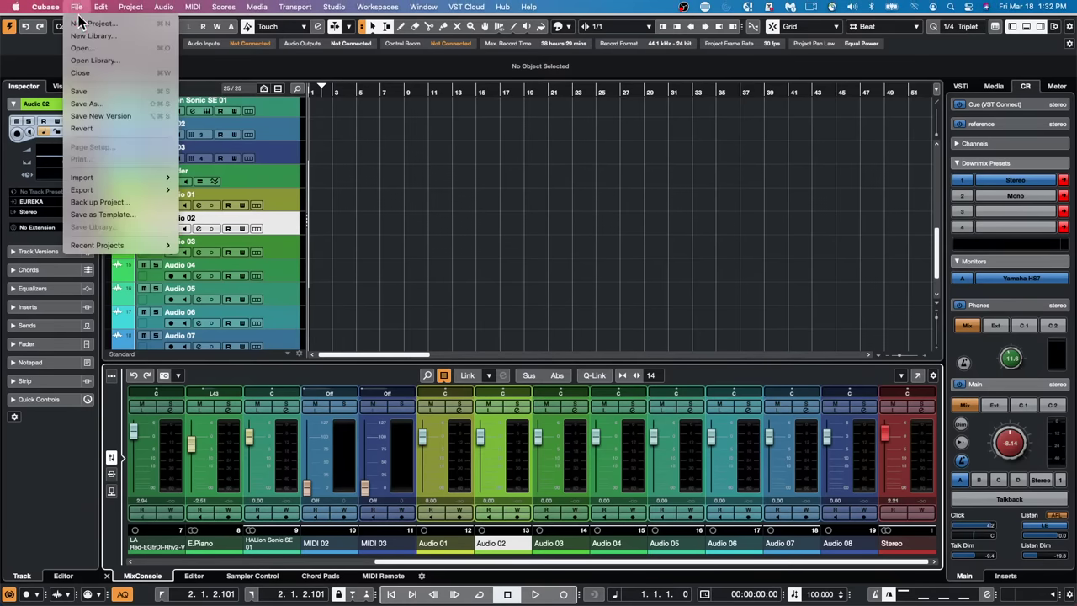
{"action": "mouse_move", "coordinate": [95, 6]}
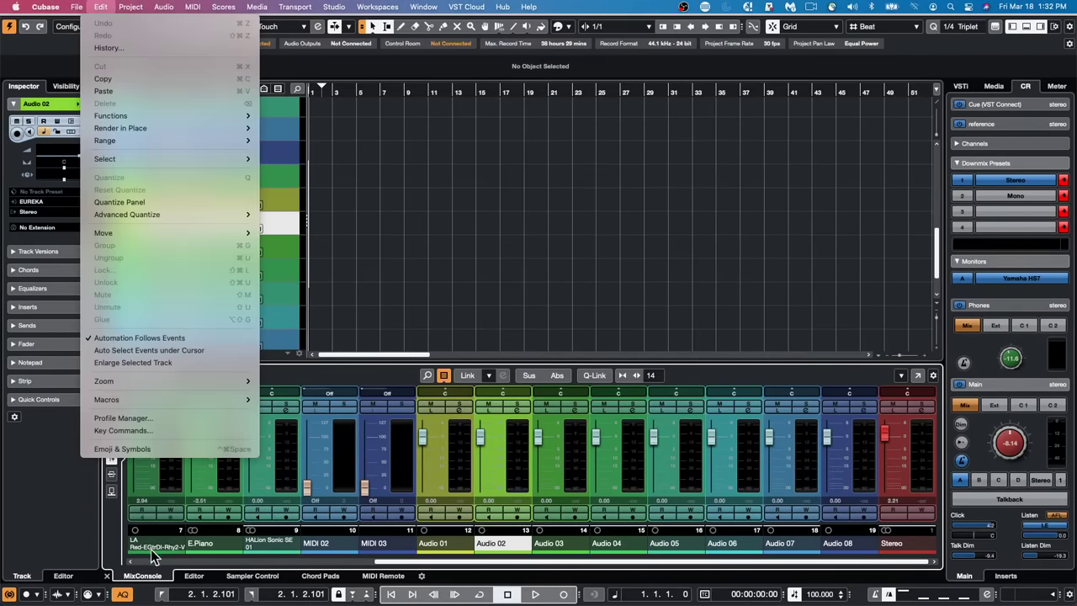
{"action": "mouse_move", "coordinate": [138, 401]}
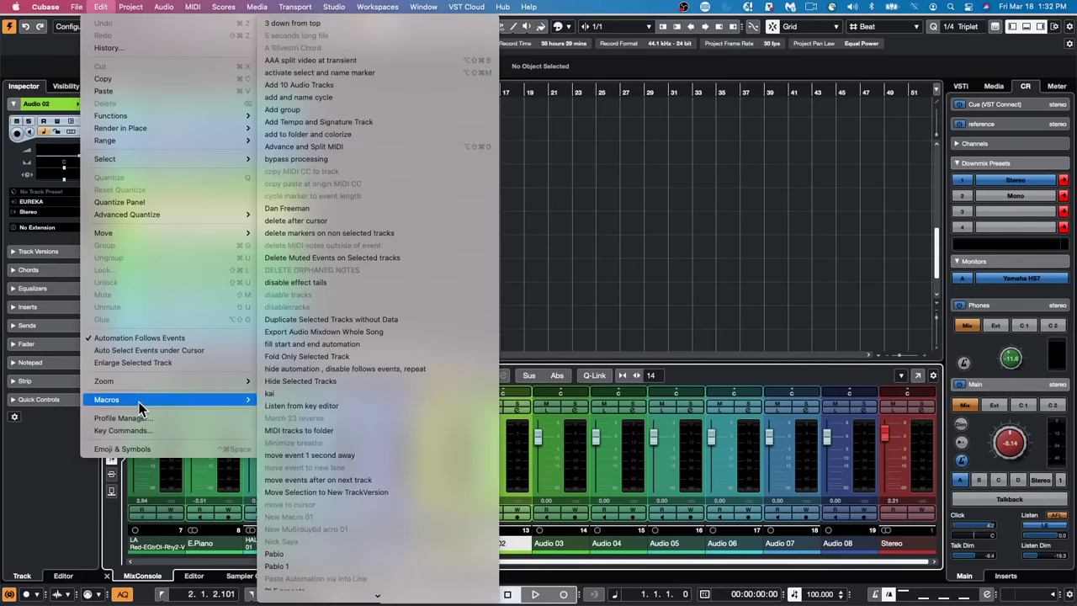
{"action": "left_click", "coordinate": [814, 176]}
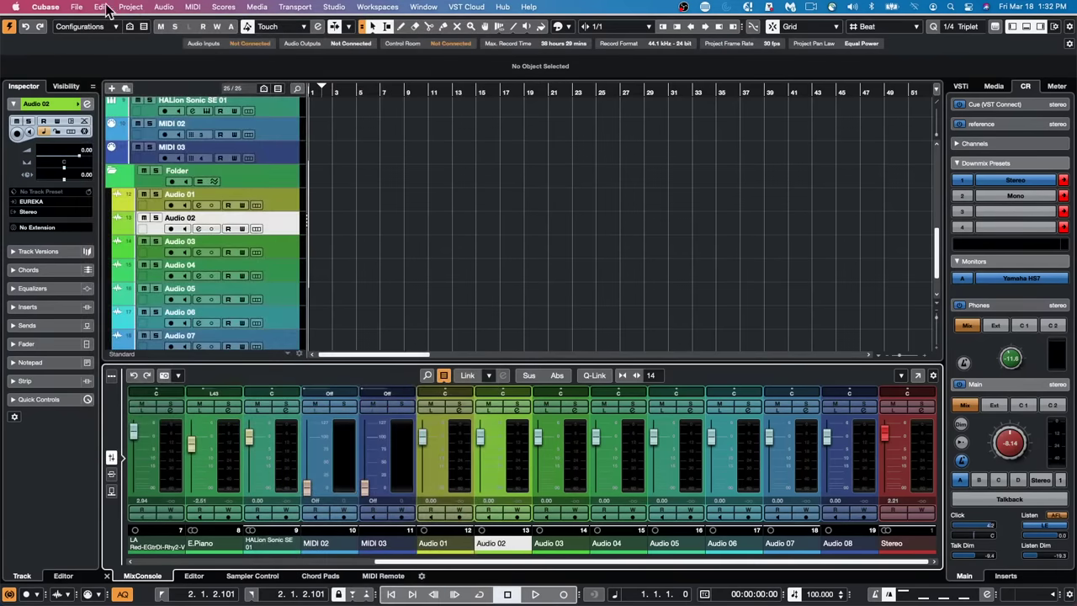
Open the project setup, examine the available display formats, and close the dialog with Bars+Beats kept
{"action": "left_click", "coordinate": [76, 8]}
{"action": "mouse_move", "coordinate": [126, 8]}
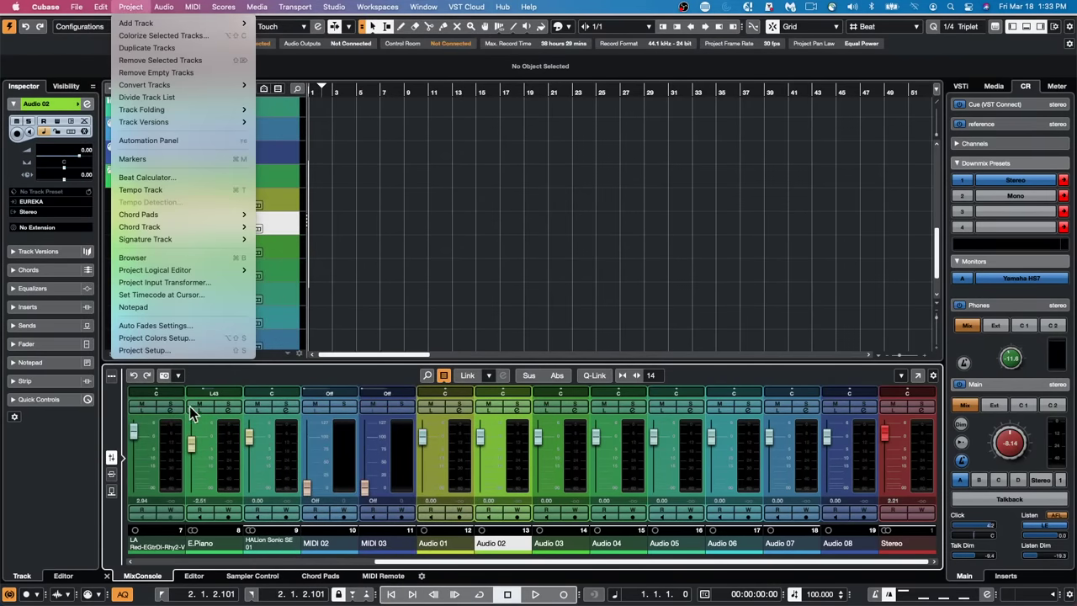
{"action": "left_click", "coordinate": [144, 350]}
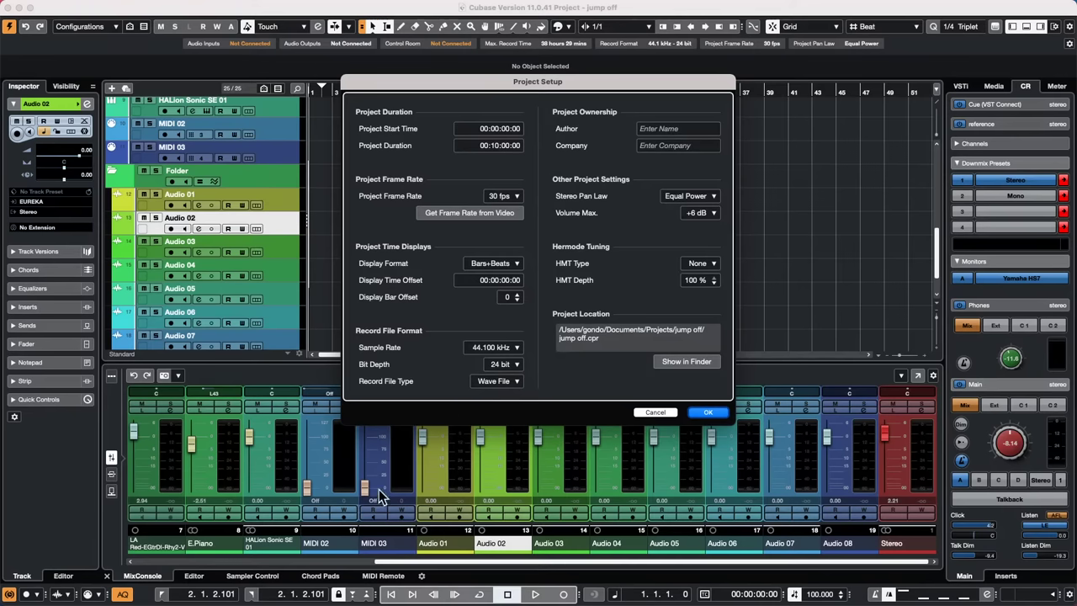
{"action": "left_click", "coordinate": [514, 266]}
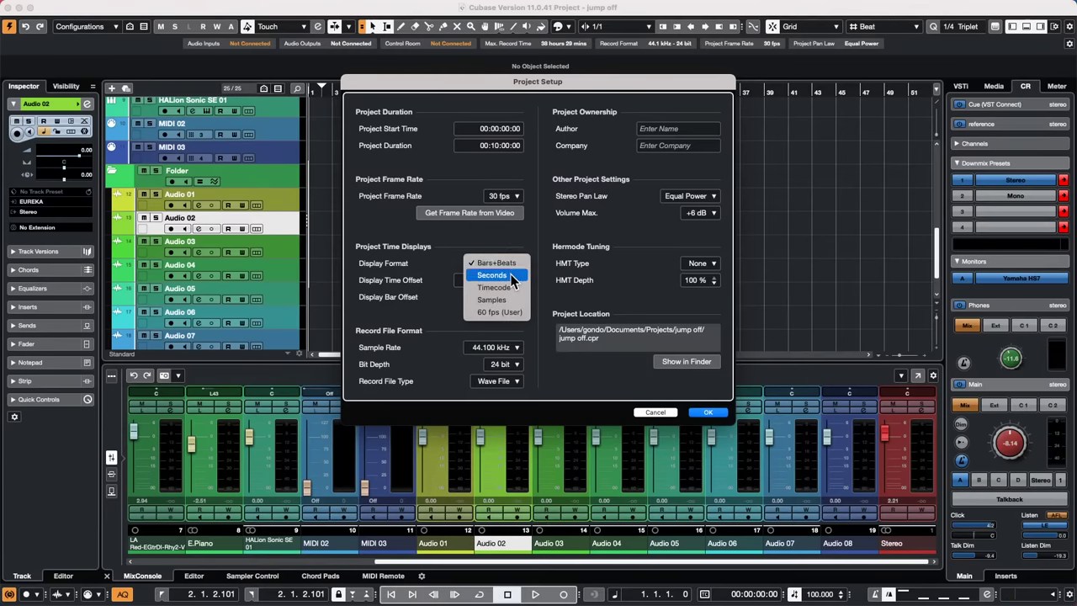
{"action": "left_click", "coordinate": [426, 286]}
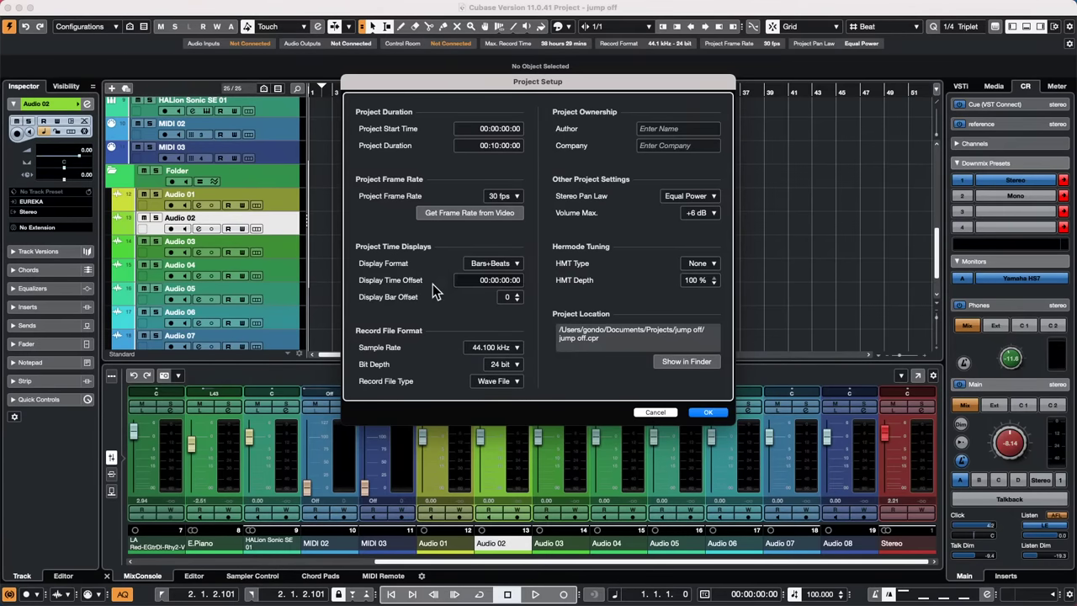
{"action": "left_click", "coordinate": [496, 264]}
{"action": "left_click", "coordinate": [711, 410]}
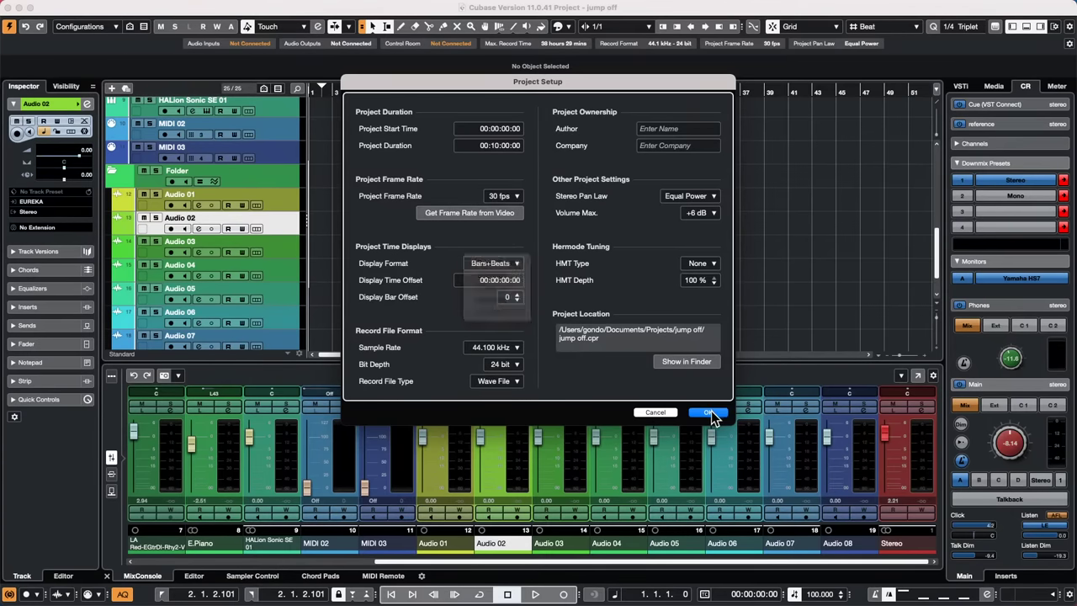
{"action": "left_click", "coordinate": [711, 411]}
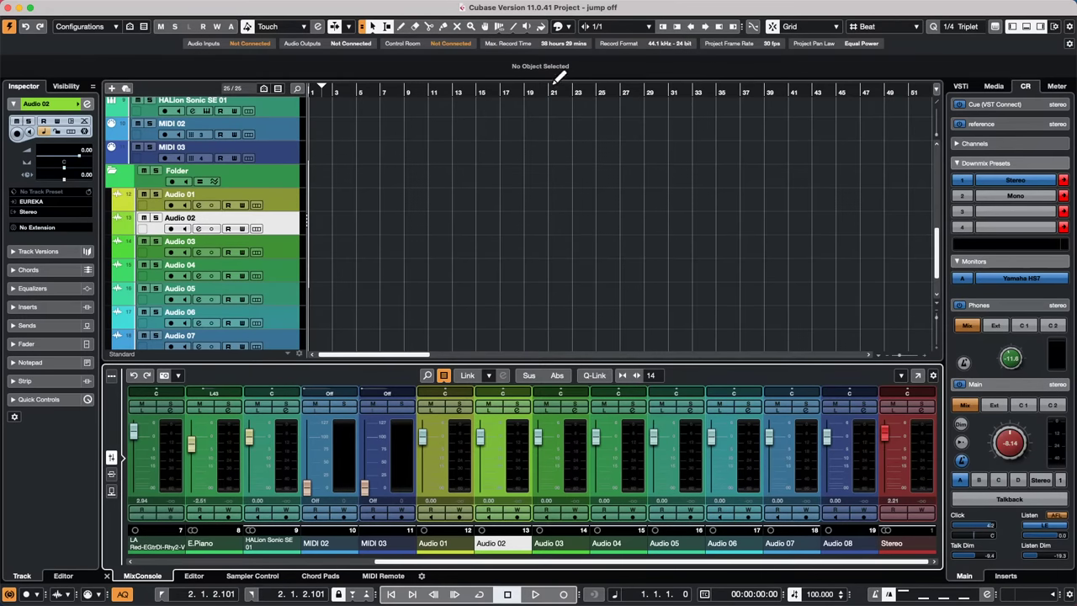
Duplicate the Futurechill audio event on its own track to start at 4.3.1.0, overlapping the end of the original
{"action": "left_click_drag", "start_coordinate": [332, 90], "coordinate": [135, 60]}
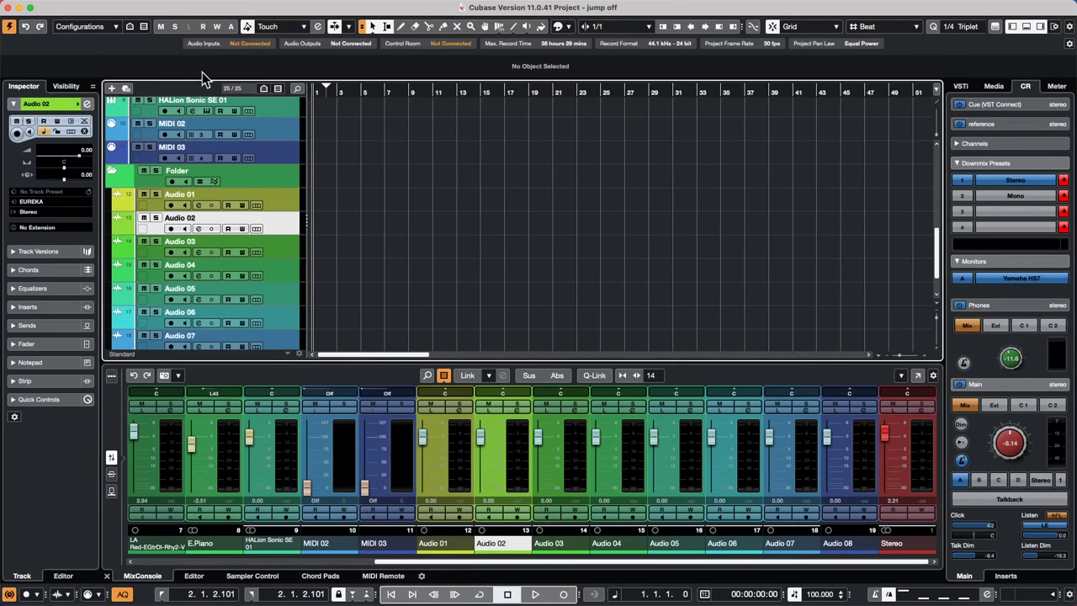
{"action": "scroll", "coordinate": [423, 160], "scroll_direction": "up", "scroll_amount": 10}
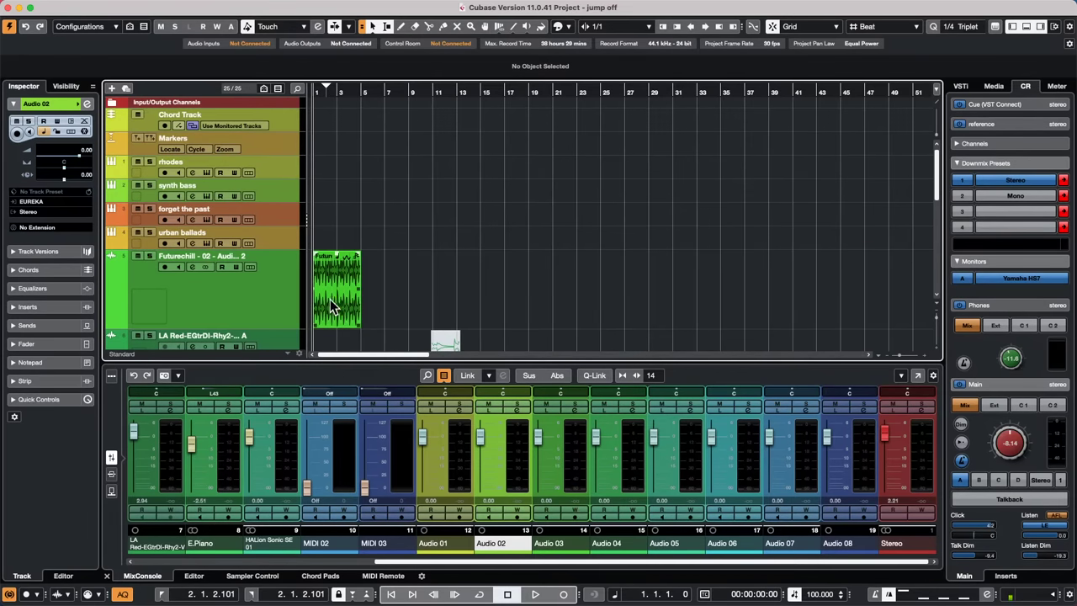
{"action": "left_click", "coordinate": [347, 313]}
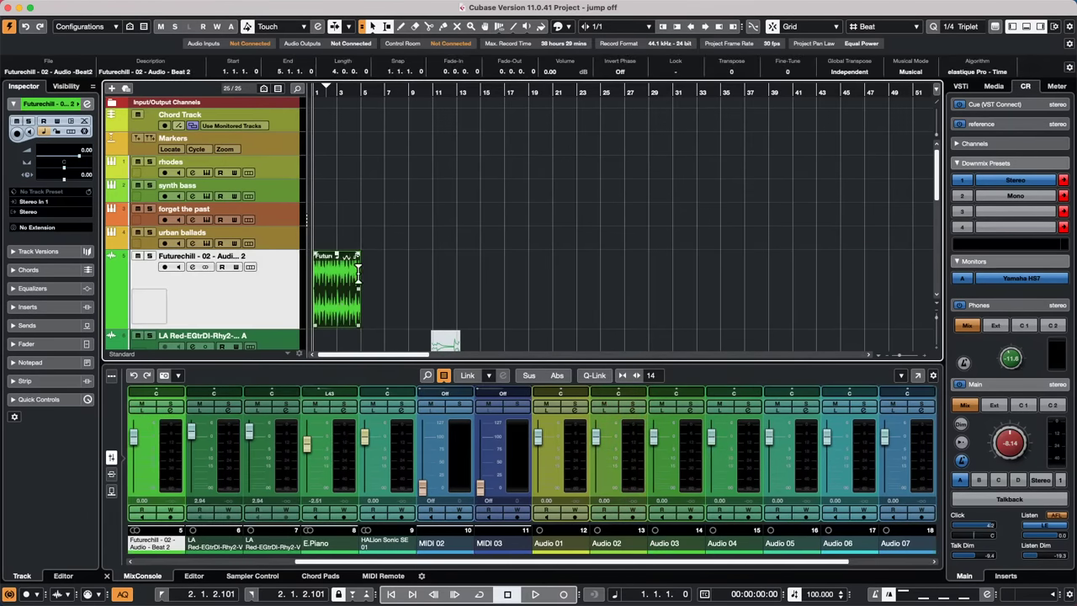
{"action": "left_click_drag", "start_coordinate": [328, 314], "coordinate": [373, 305]}
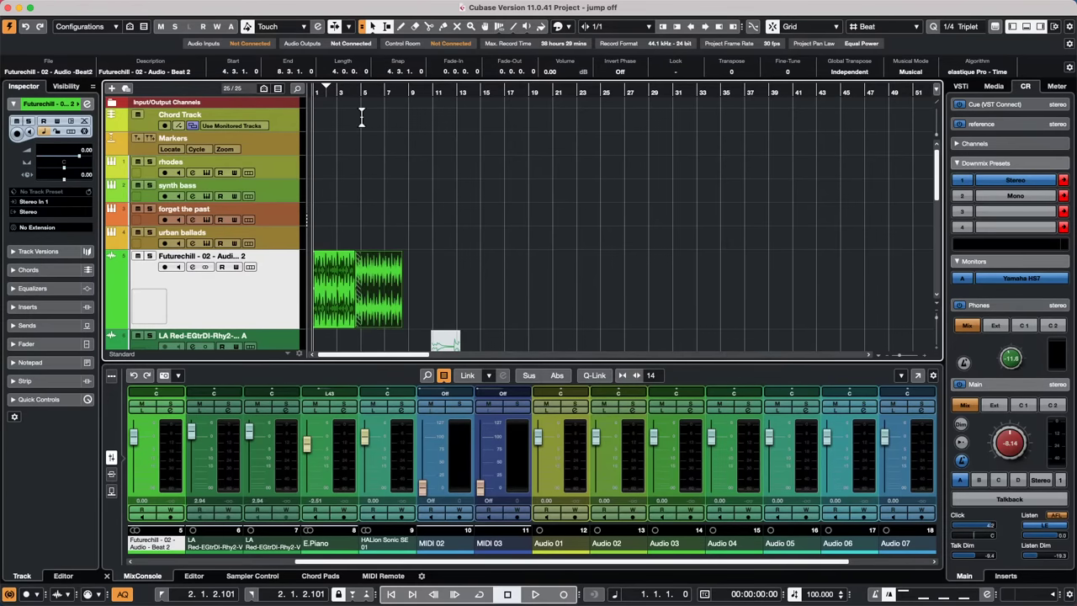
{"action": "left_click_drag", "start_coordinate": [352, 92], "coordinate": [337, 175]}
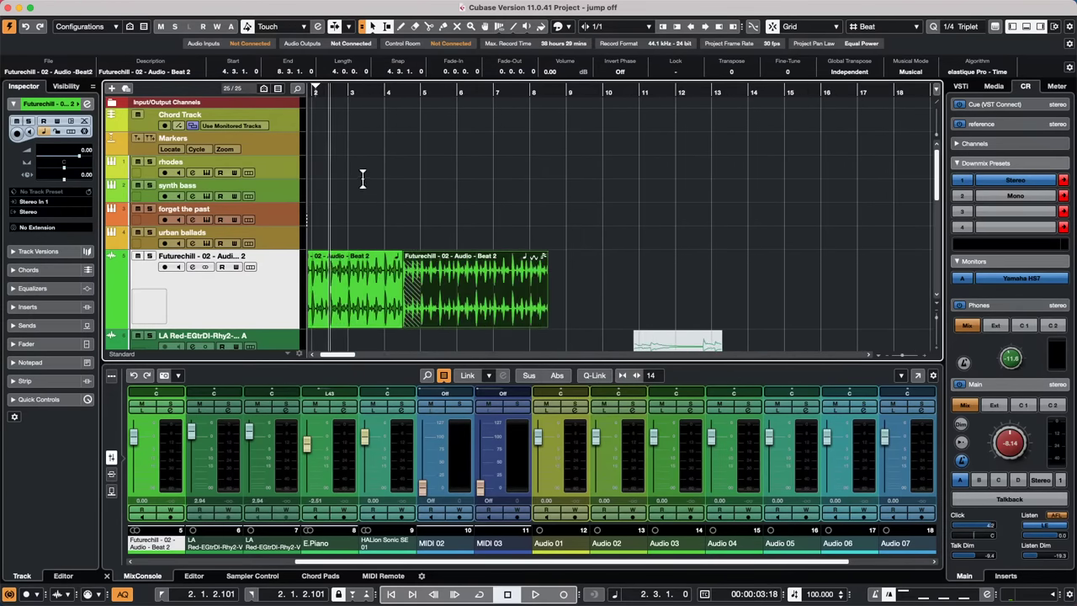
Crossfade the two overlapping Futurechill events, set the fade-out volume to -7 dB, and add two points to the fade-out curve
{"action": "key", "text": "x"}
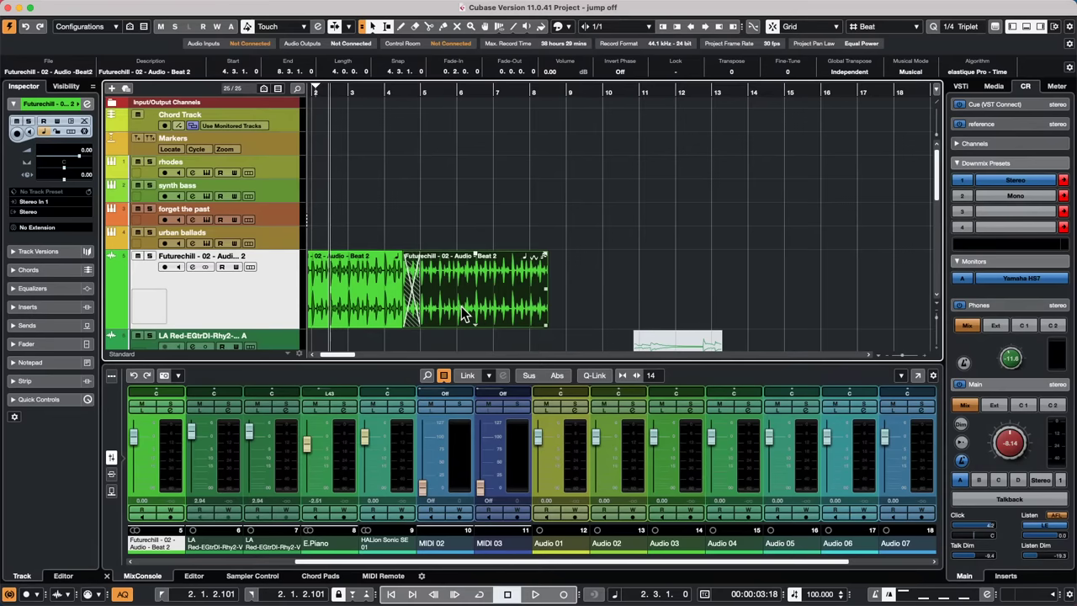
{"action": "double_click", "coordinate": [412, 319]}
{"action": "left_click_drag", "start_coordinate": [456, 156], "coordinate": [532, 79]}
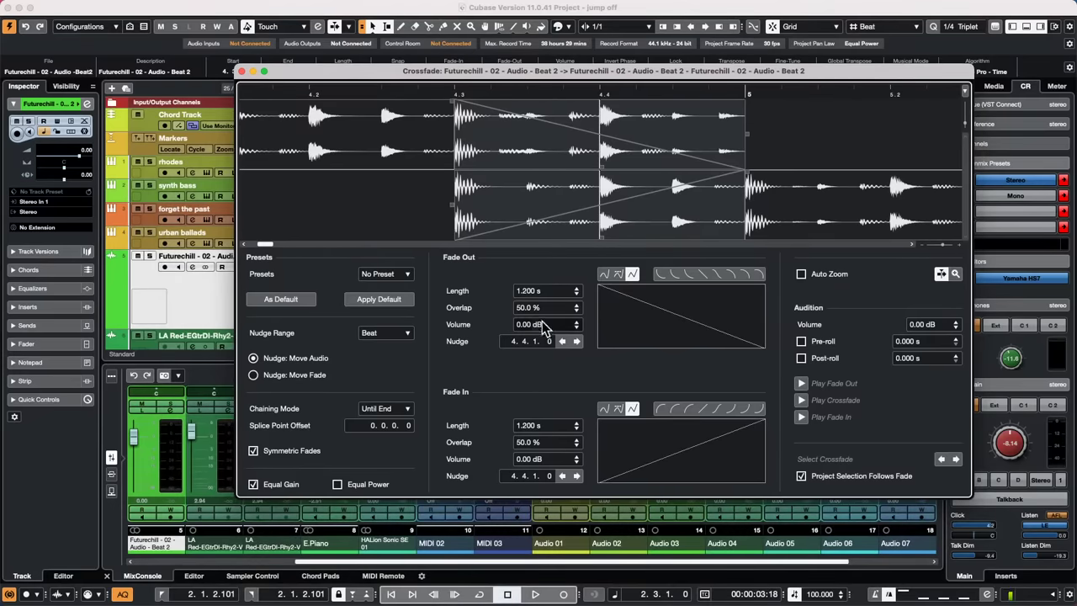
{"action": "scroll", "coordinate": [545, 327], "scroll_direction": "down", "scroll_amount": 5}
{"action": "scroll", "coordinate": [546, 326], "scroll_direction": "down", "scroll_amount": 4}
{"action": "scroll", "coordinate": [547, 324], "scroll_direction": "up", "scroll_amount": 4}
{"action": "left_click", "coordinate": [625, 320]}
{"action": "left_click", "coordinate": [673, 313]}
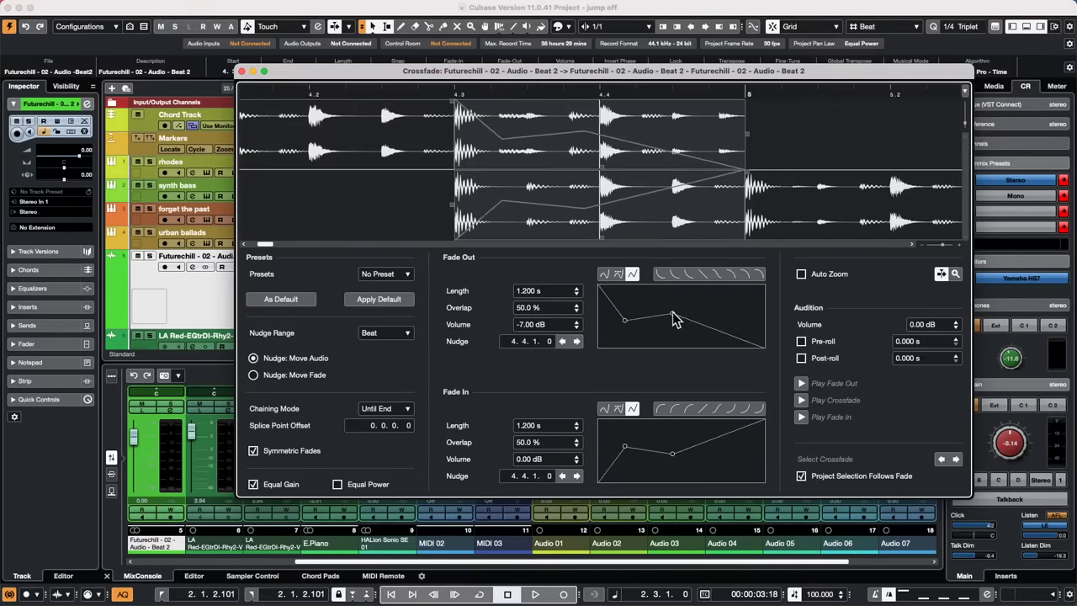
Turn off Equal Gain, add a fade-in curve point, and set the fade-in volume to -30 dB and the fade-out volume to 22 dB
{"action": "left_click", "coordinate": [254, 484]}
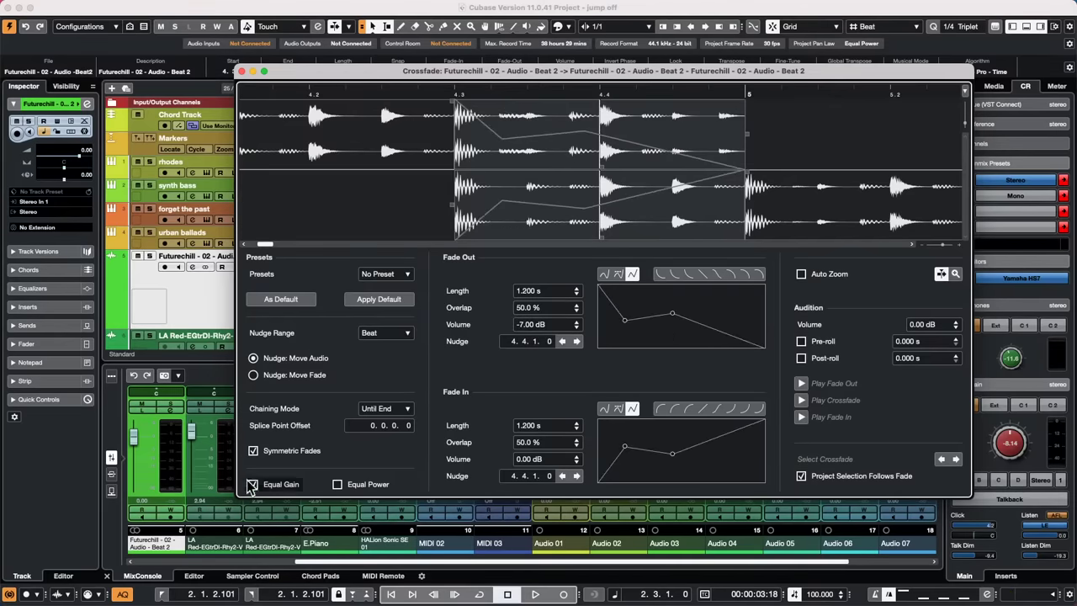
{"action": "left_click_drag", "start_coordinate": [737, 431], "coordinate": [720, 455]}
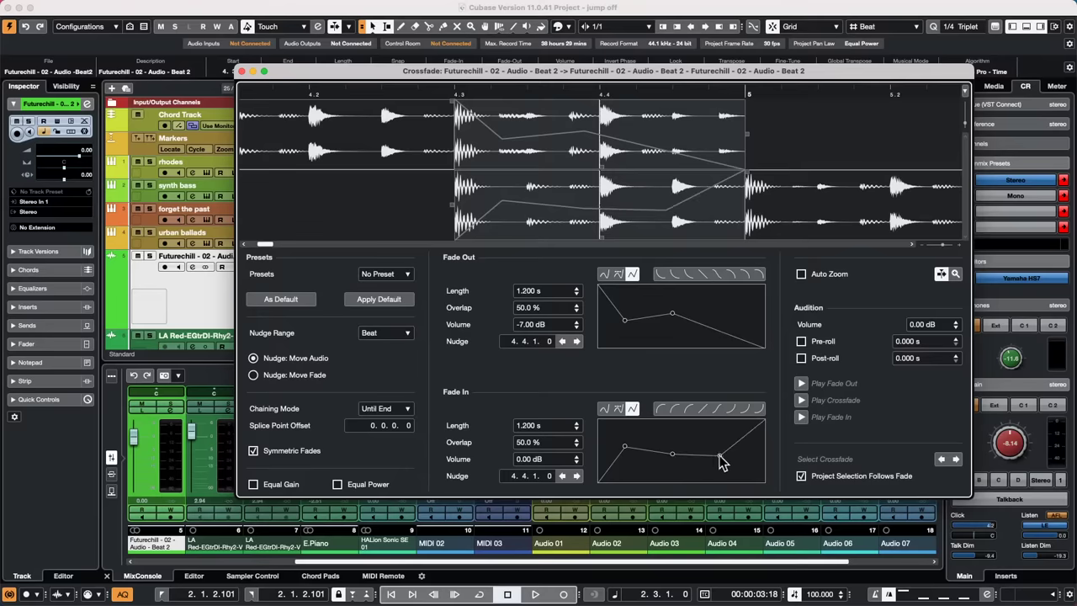
{"action": "scroll", "coordinate": [526, 461], "scroll_direction": "down", "scroll_amount": 11}
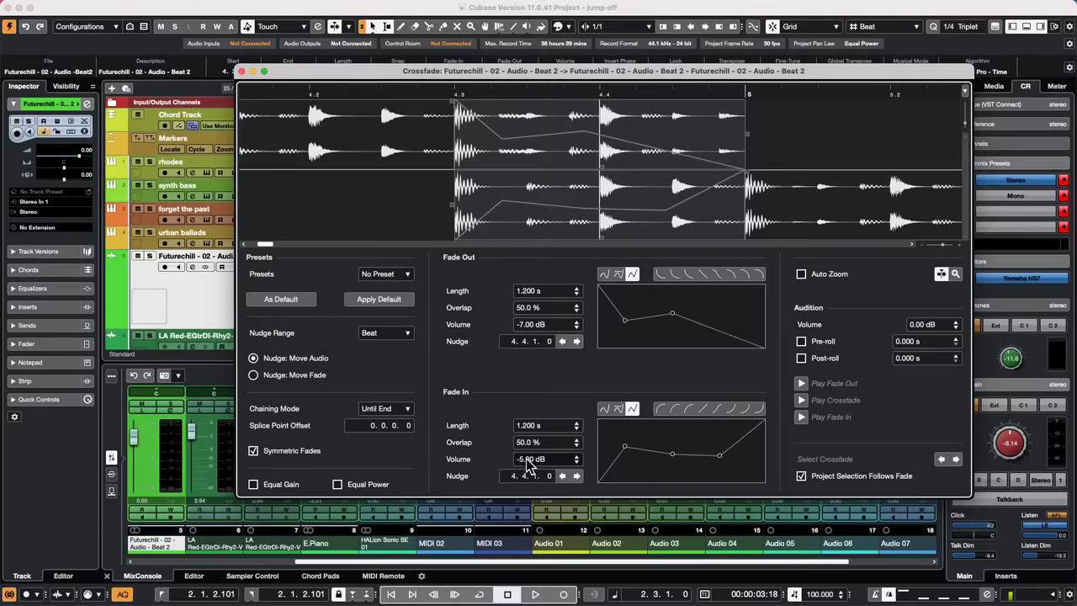
{"action": "scroll", "coordinate": [526, 461], "scroll_direction": "down", "scroll_amount": 4}
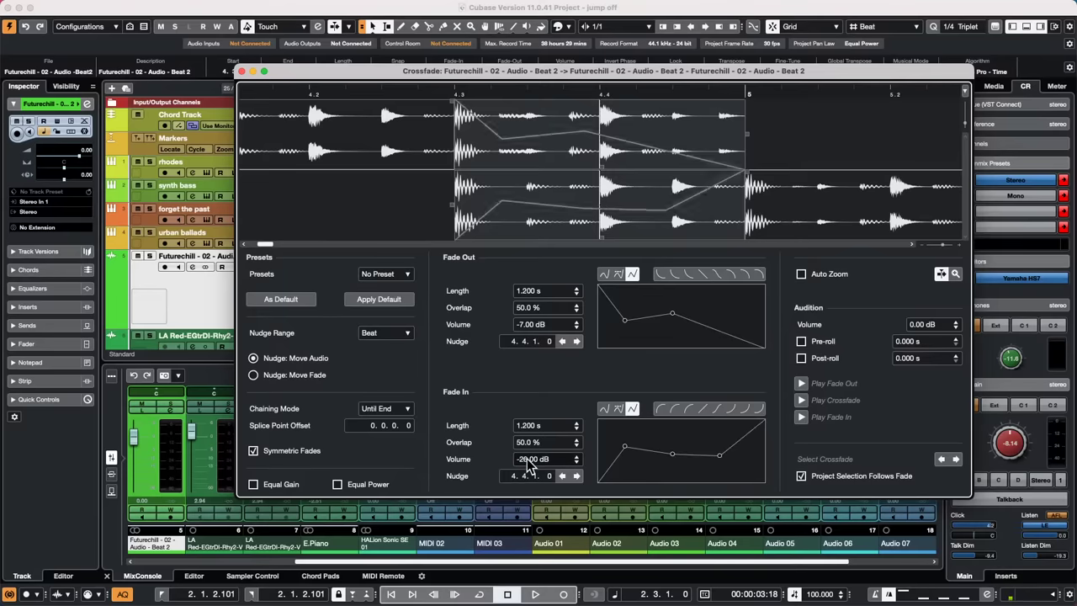
{"action": "scroll", "coordinate": [526, 327], "scroll_direction": "up", "scroll_amount": 7}
{"action": "scroll", "coordinate": [526, 330], "scroll_direction": "up", "scroll_amount": 8}
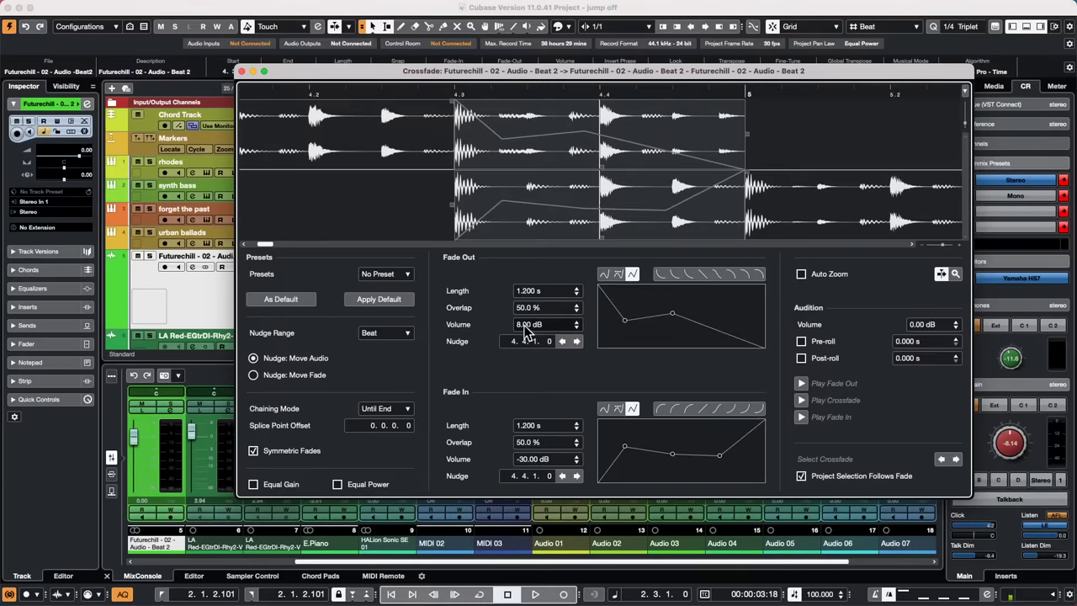
{"action": "scroll", "coordinate": [526, 330], "scroll_direction": "up", "scroll_amount": 7}
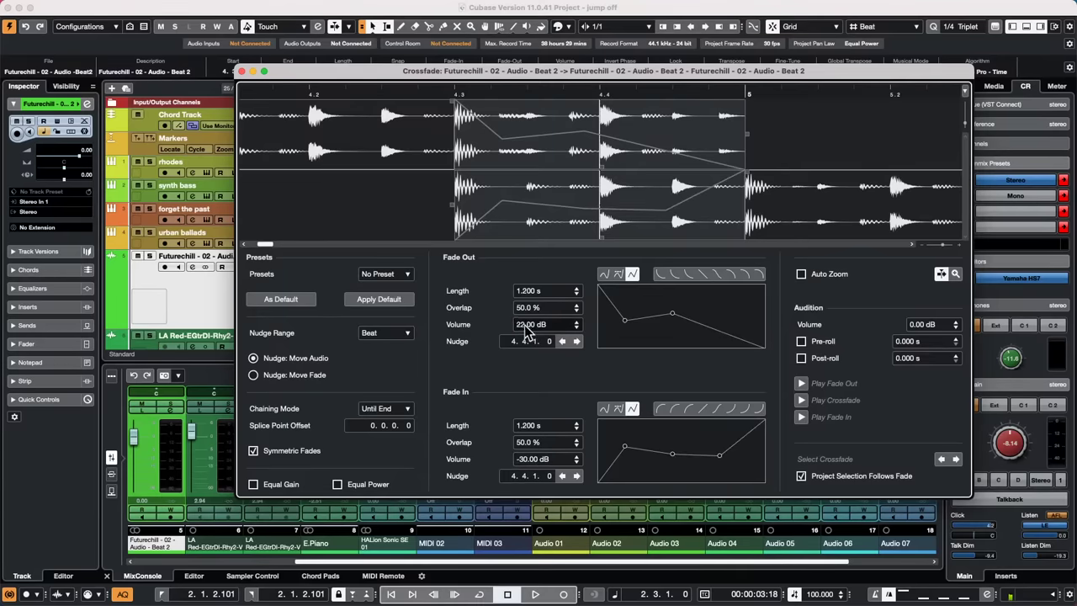
Turn off Symmetric Fades and reshape the fade-in curve with extra points, replacing it with the slowest-rising preset curve
{"action": "left_click", "coordinate": [254, 451]}
{"action": "left_click", "coordinate": [648, 455]}
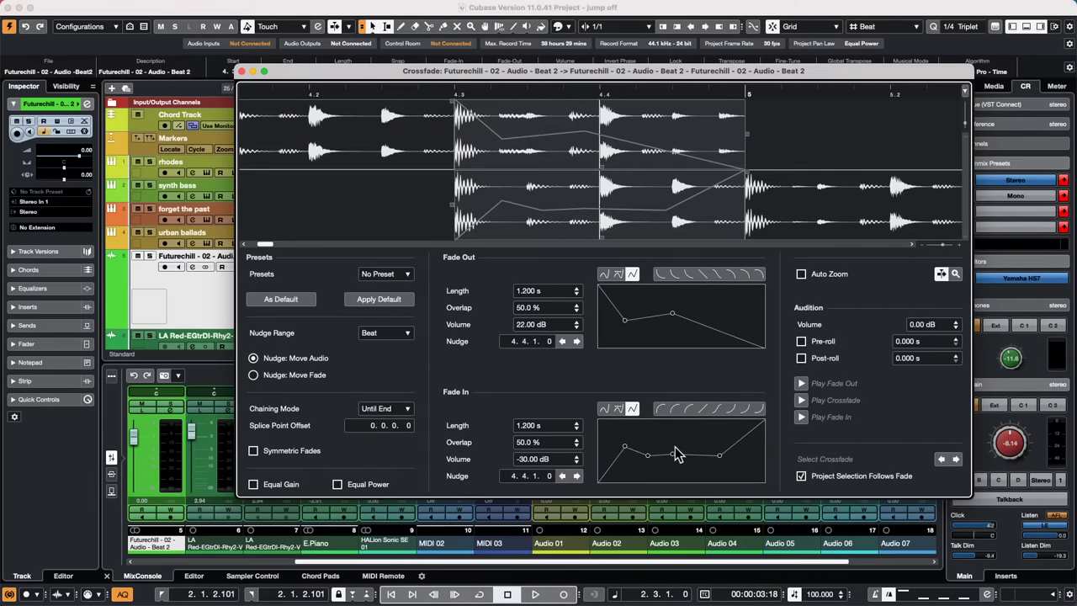
{"action": "left_click", "coordinate": [709, 455]}
{"action": "left_click_drag", "start_coordinate": [709, 454], "coordinate": [709, 434]}
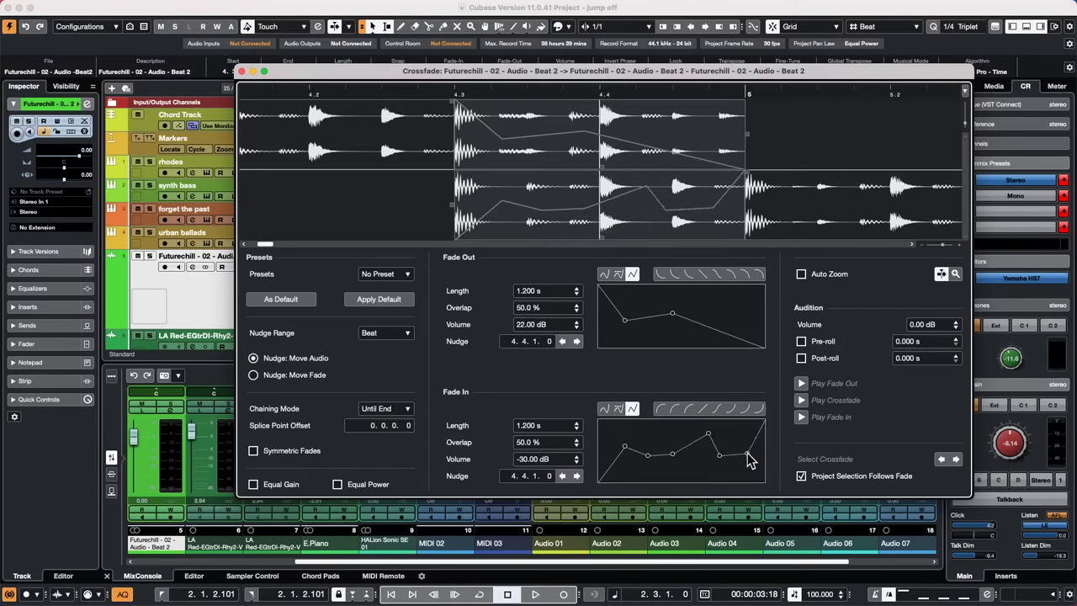
{"action": "left_click", "coordinate": [692, 410]}
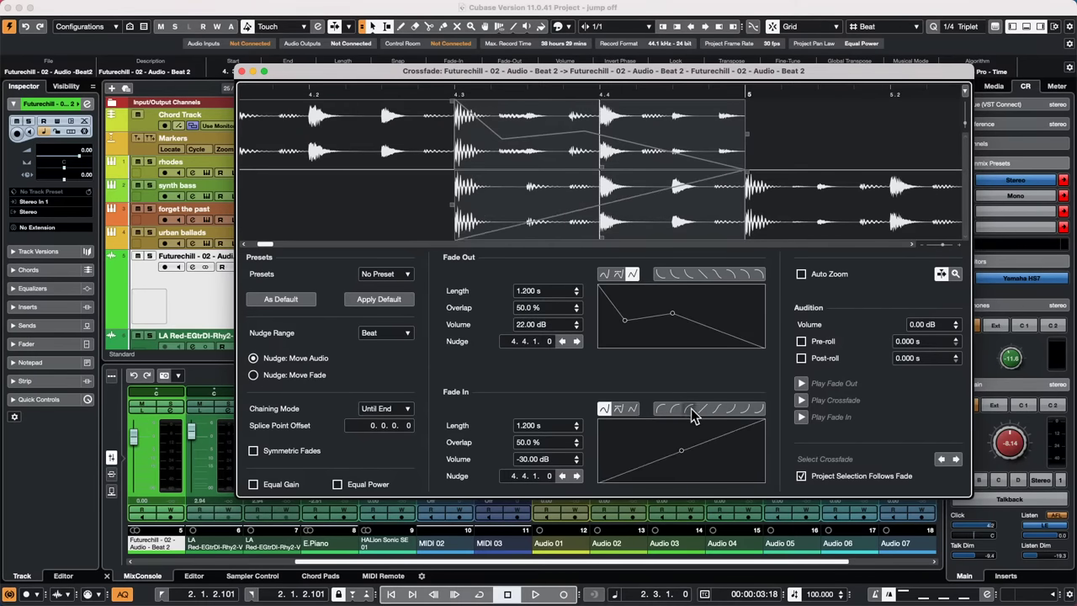
{"action": "left_click", "coordinate": [756, 409]}
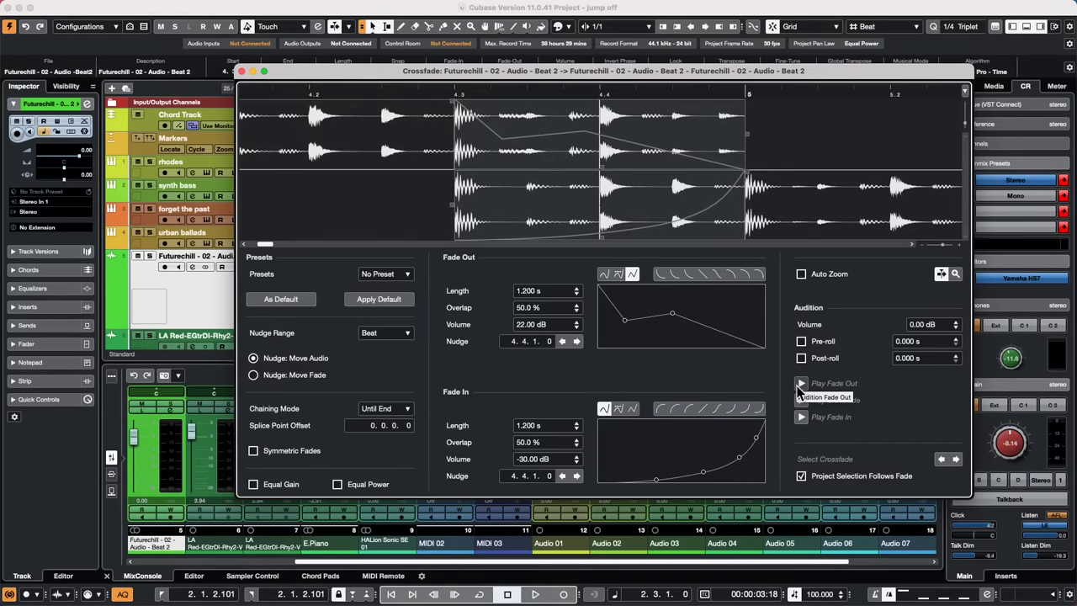
Connect the Yamaha HS7 monitor in the Control Room audio connections to the Steinberg UR24C so the fades can be auditioned
{"action": "left_click", "coordinate": [801, 384]}
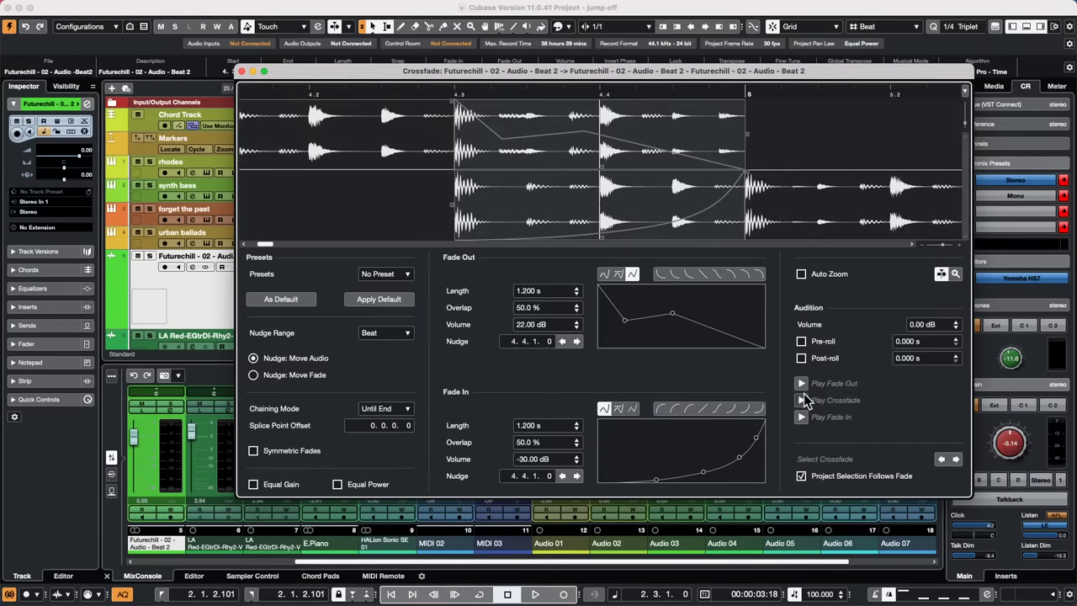
{"action": "left_click", "coordinate": [248, 9]}
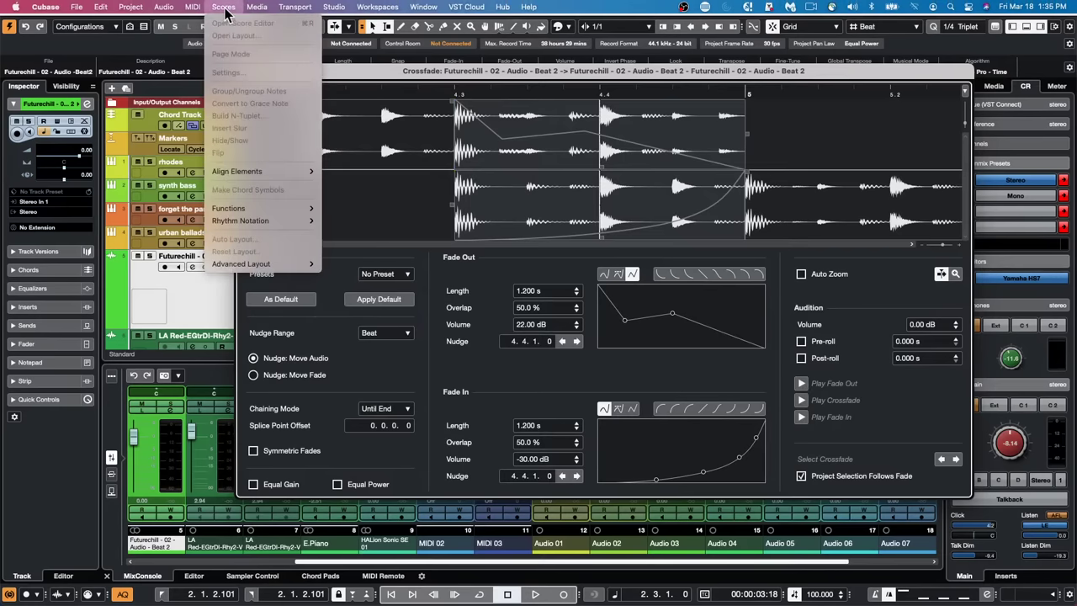
{"action": "mouse_move", "coordinate": [334, 8]}
{"action": "left_click", "coordinate": [358, 23]}
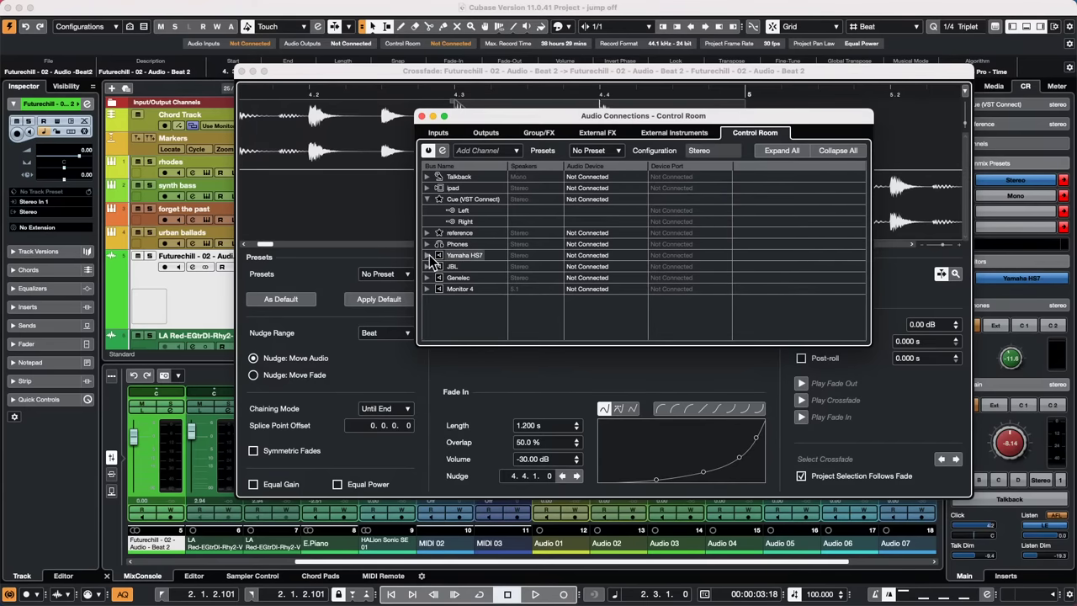
{"action": "left_click", "coordinate": [427, 255]}
{"action": "left_click", "coordinate": [593, 255]}
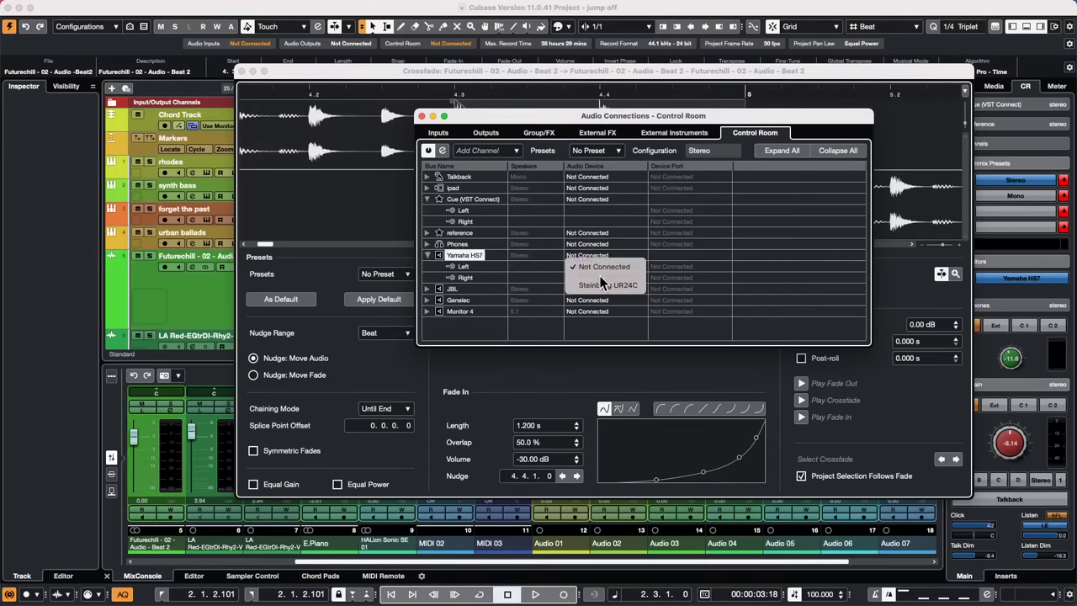
{"action": "left_click", "coordinate": [605, 285]}
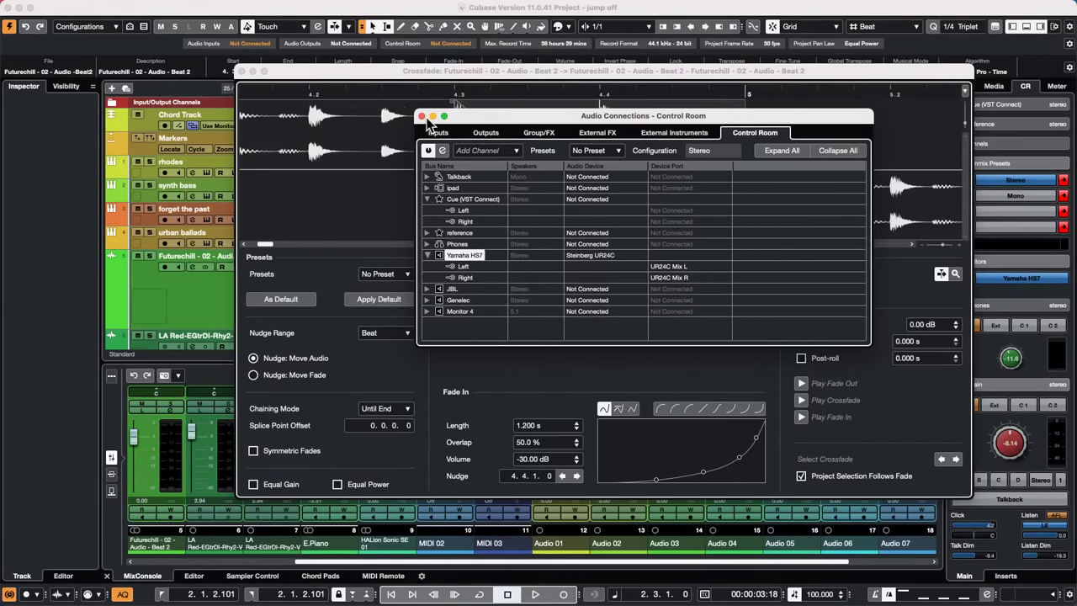
{"action": "left_click", "coordinate": [423, 116]}
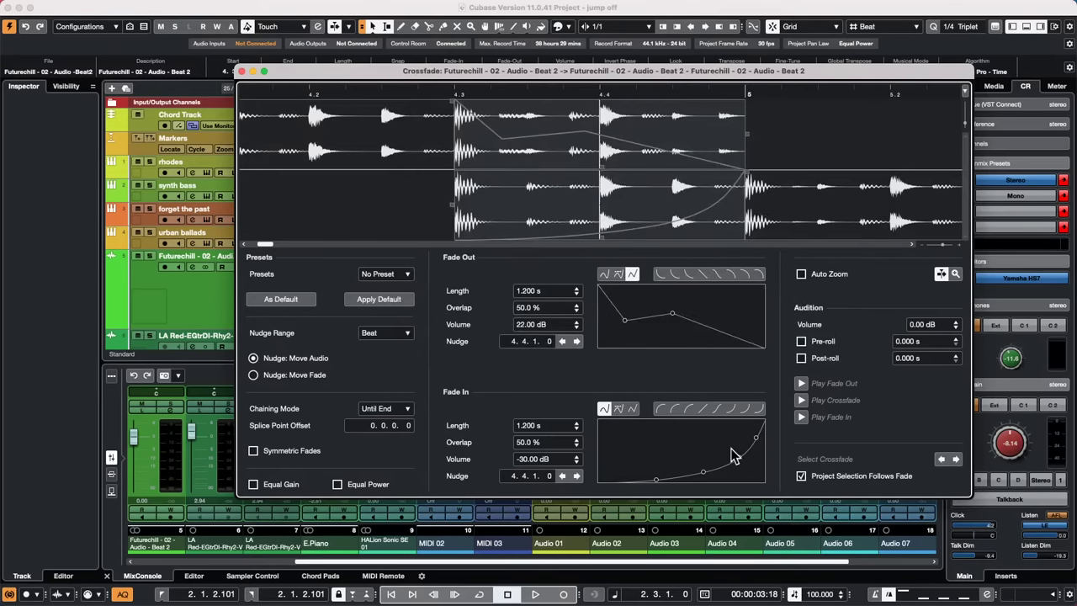
Audition the crossfade, lower the Control Room main level to -10.9, and close the crossfade editor
{"action": "left_click", "coordinate": [738, 454]}
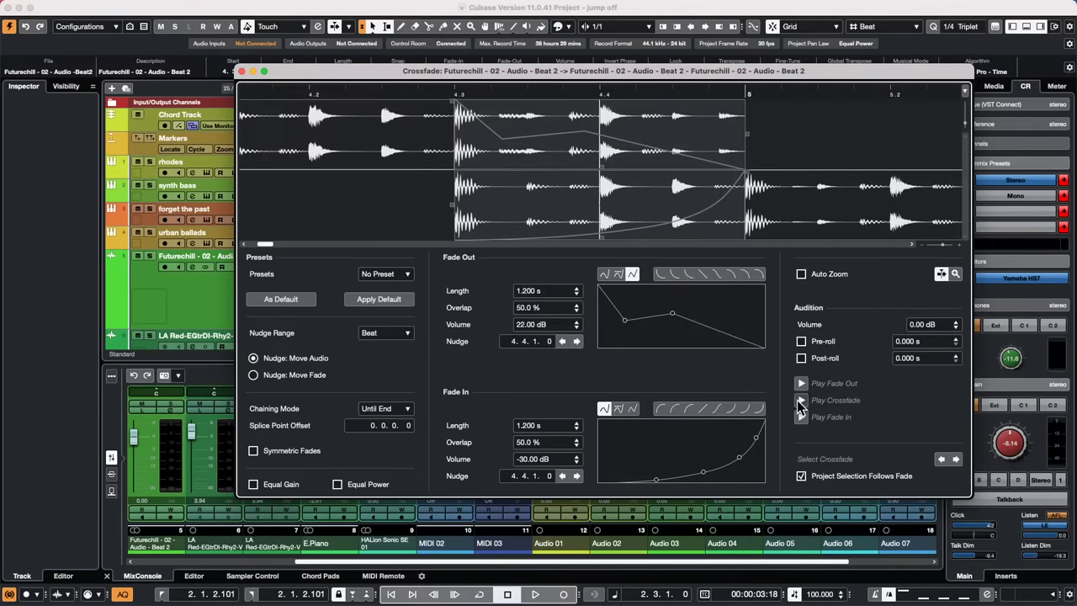
{"action": "left_click", "coordinate": [799, 401]}
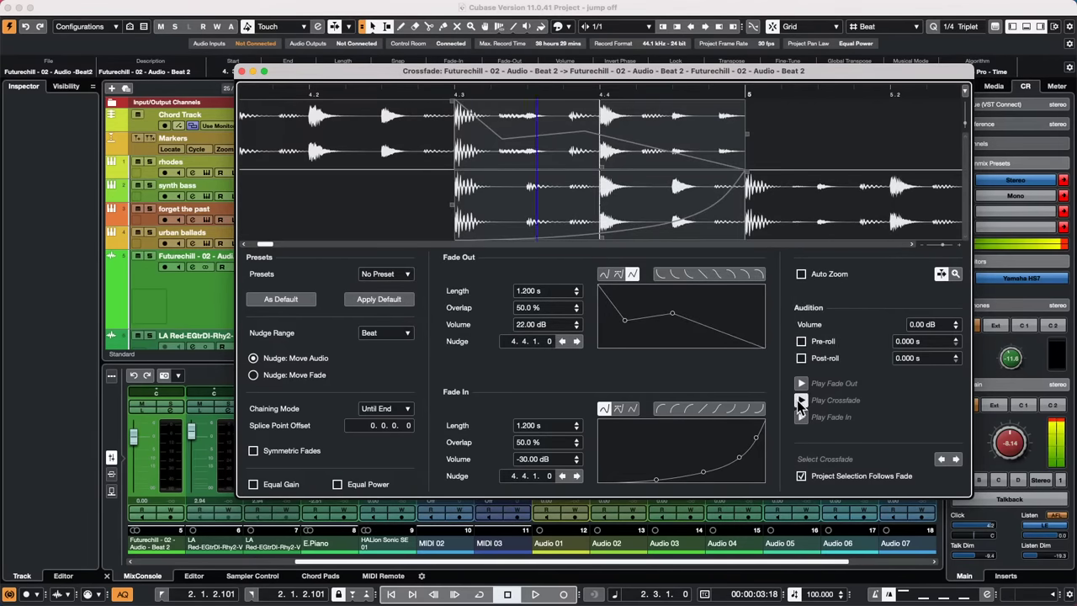
{"action": "left_click_drag", "start_coordinate": [1015, 435], "coordinate": [1015, 442]}
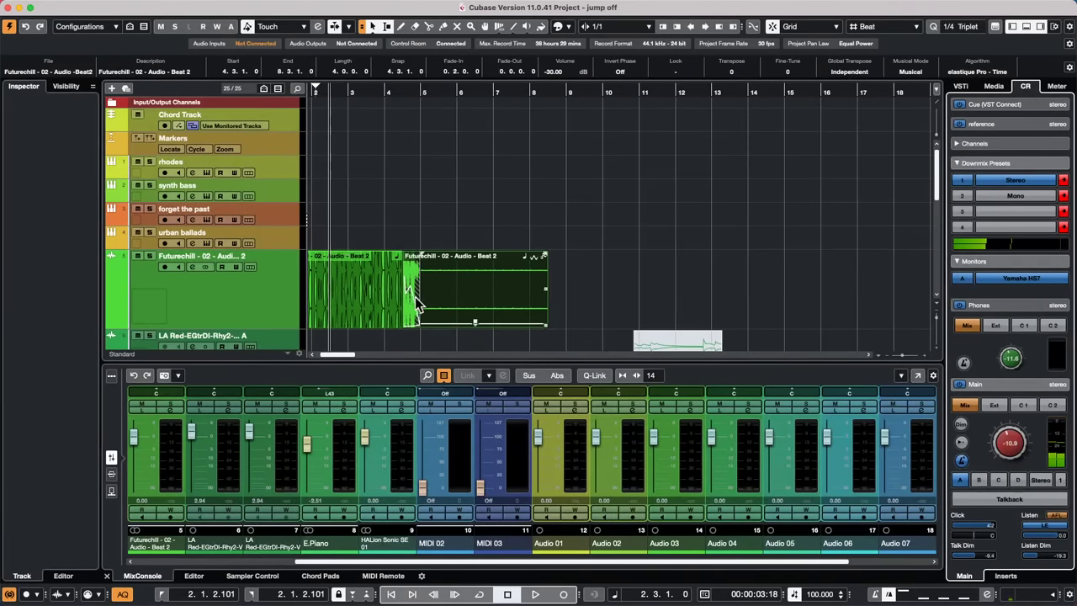
Undo all crossfade edits and the crossfade itself, keeping the two overlapping Futurechill events
{"action": "left_click", "coordinate": [465, 318]}
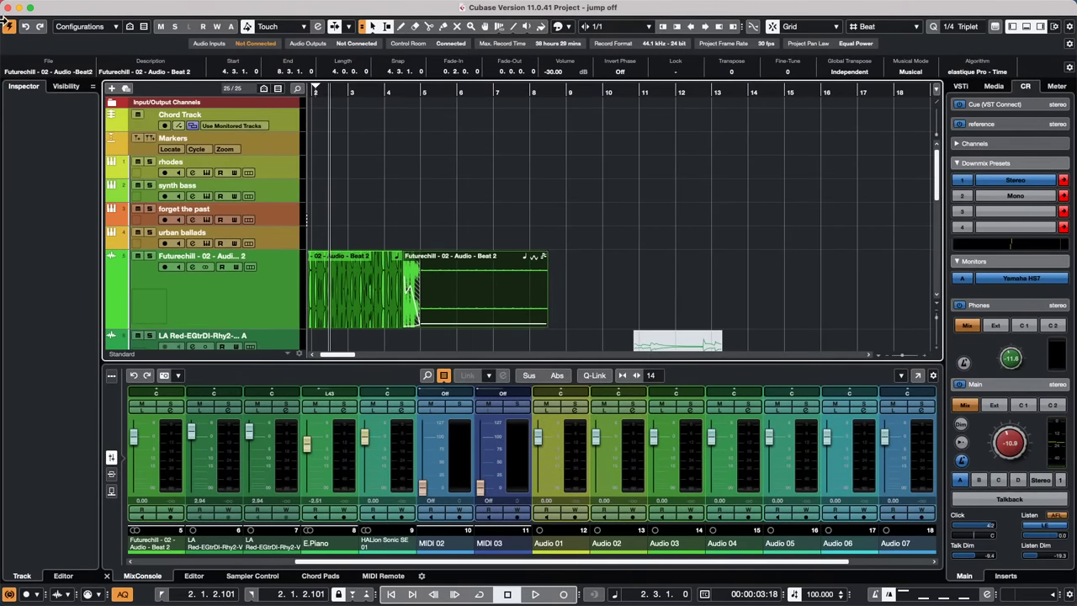
{"action": "key", "text": "super+z"}
{"action": "key", "text": "super+z"}
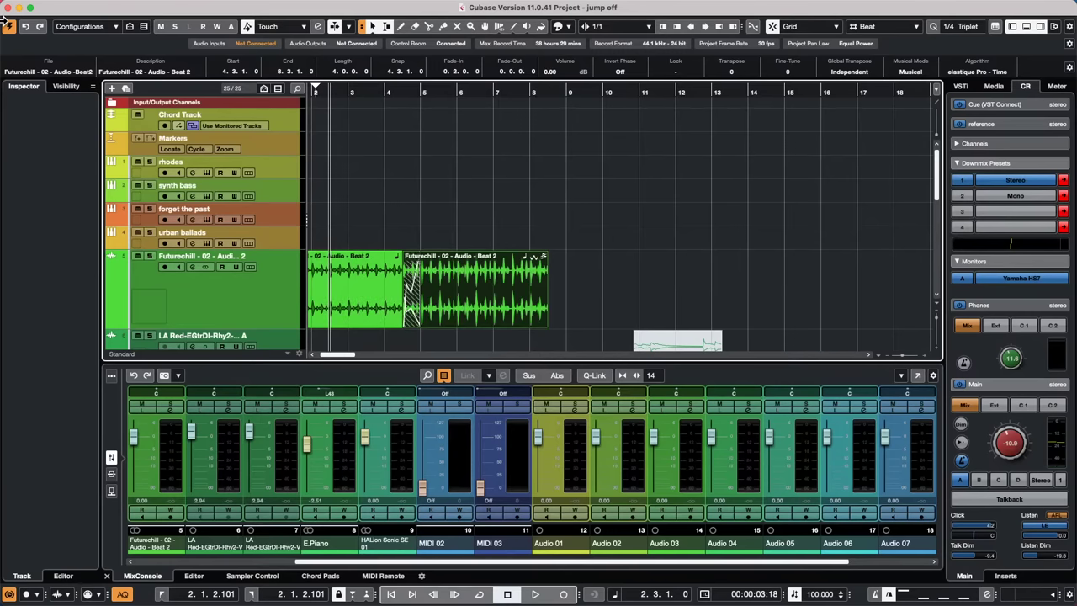
{"action": "key", "text": "super+z"}
{"action": "key", "text": "super+z"}
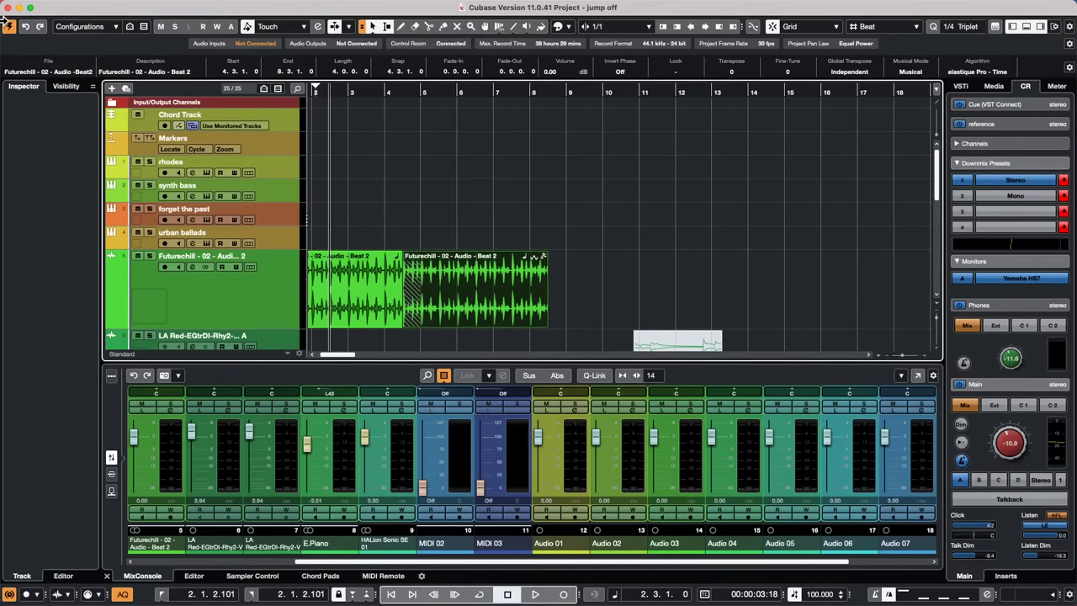
Crossfade the overlapping Futurechill events with default settings and copy the pair to start at 8.1.1.0, briefly viewing the copy's crossfade editor
{"action": "key", "text": "x"}
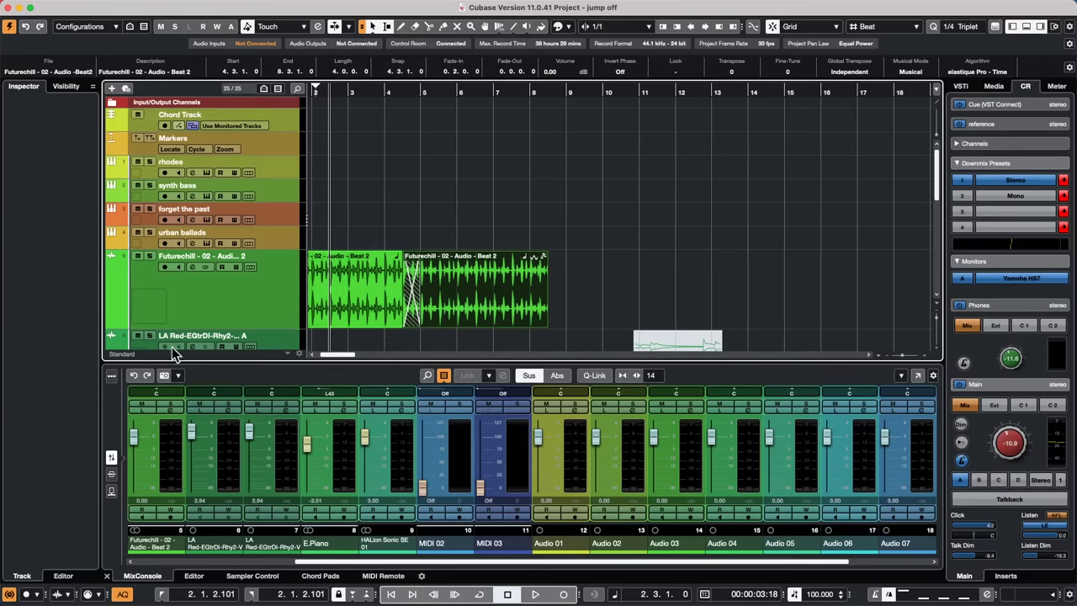
{"action": "left_click", "coordinate": [352, 312]}
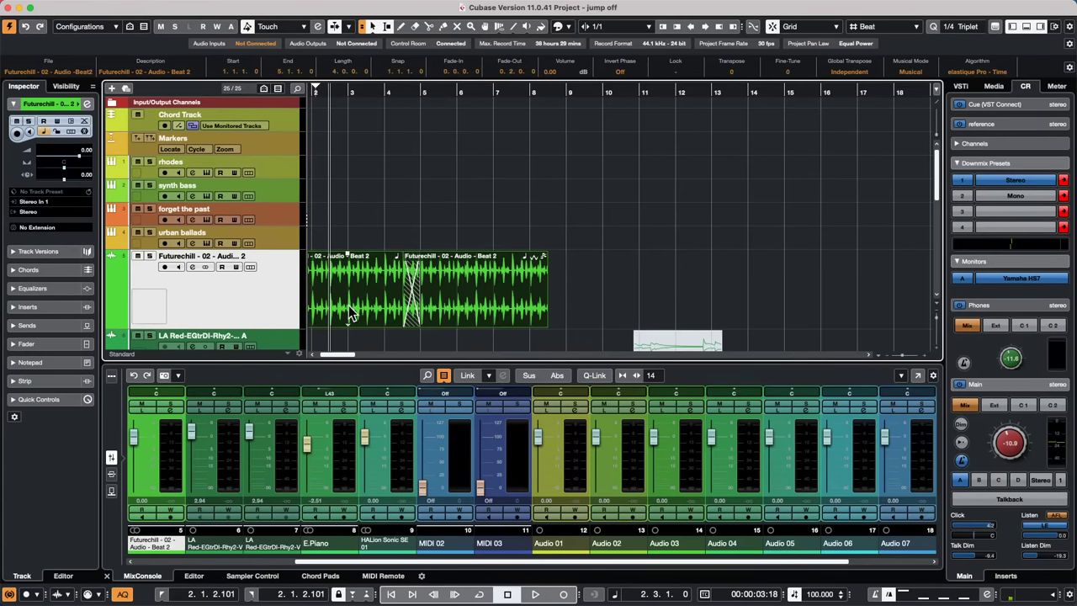
{"action": "left_click_drag", "start_coordinate": [352, 311], "coordinate": [599, 317]}
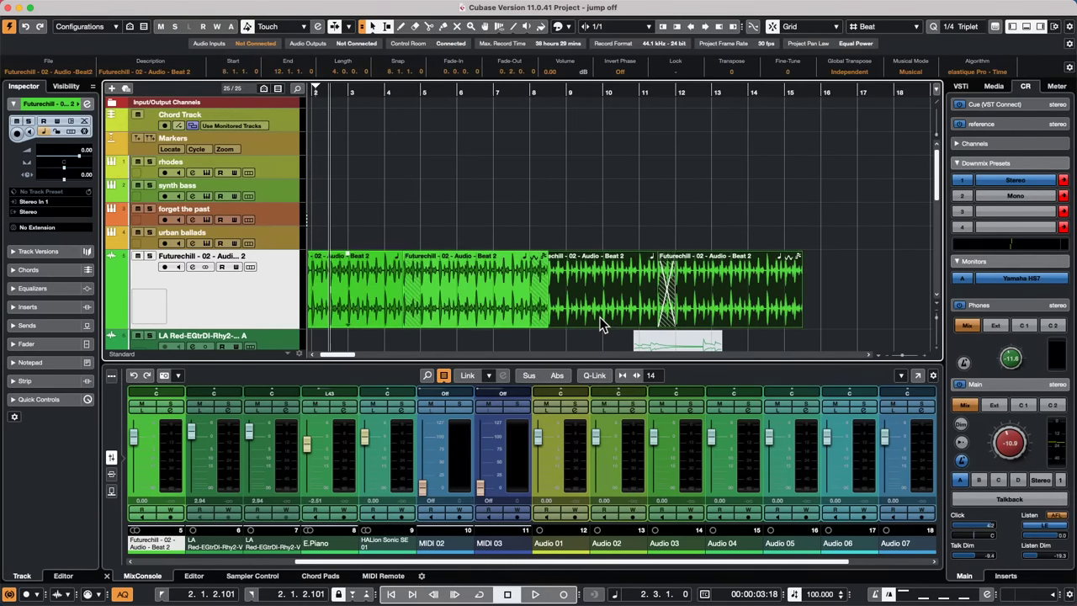
{"action": "key", "text": "x"}
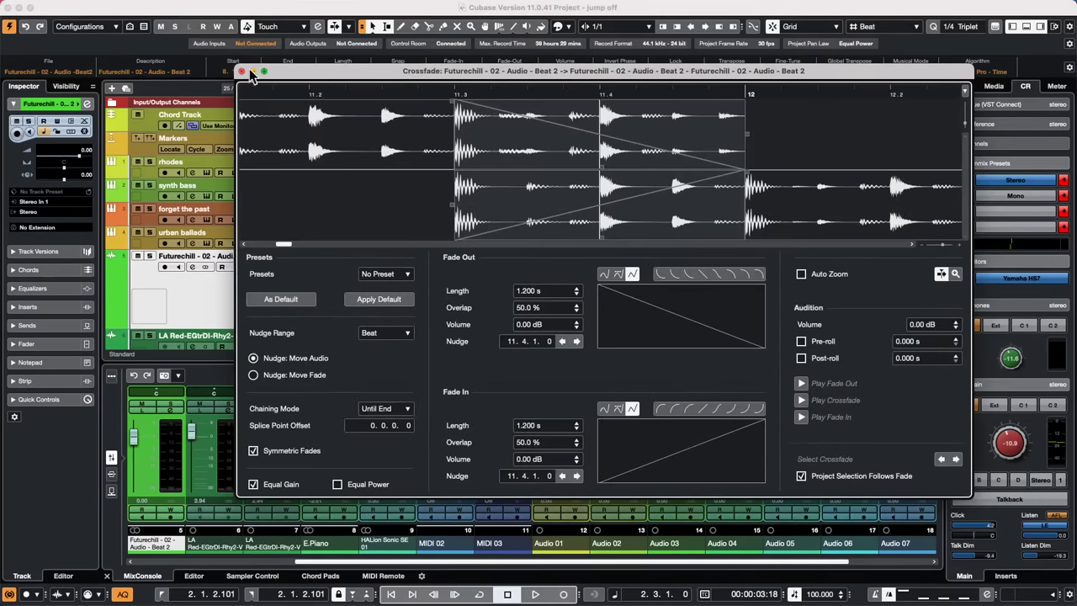
{"action": "left_click", "coordinate": [244, 70]}
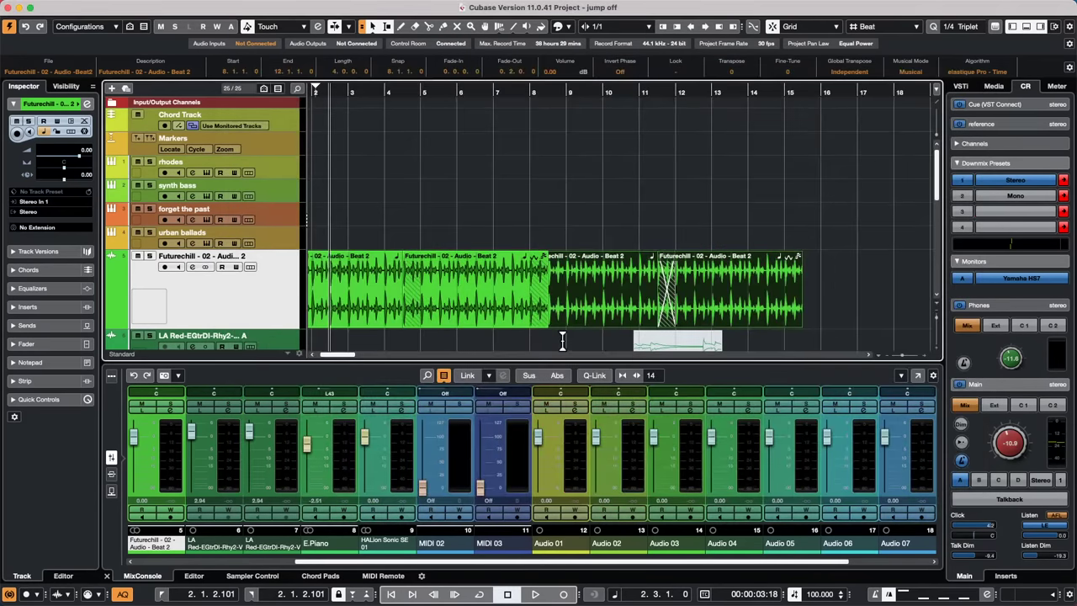
Crossfade the end of the original Futurechill pair with the start of its copy where they overlap around bar 8
{"action": "left_click_drag", "start_coordinate": [547, 340], "coordinate": [559, 261]}
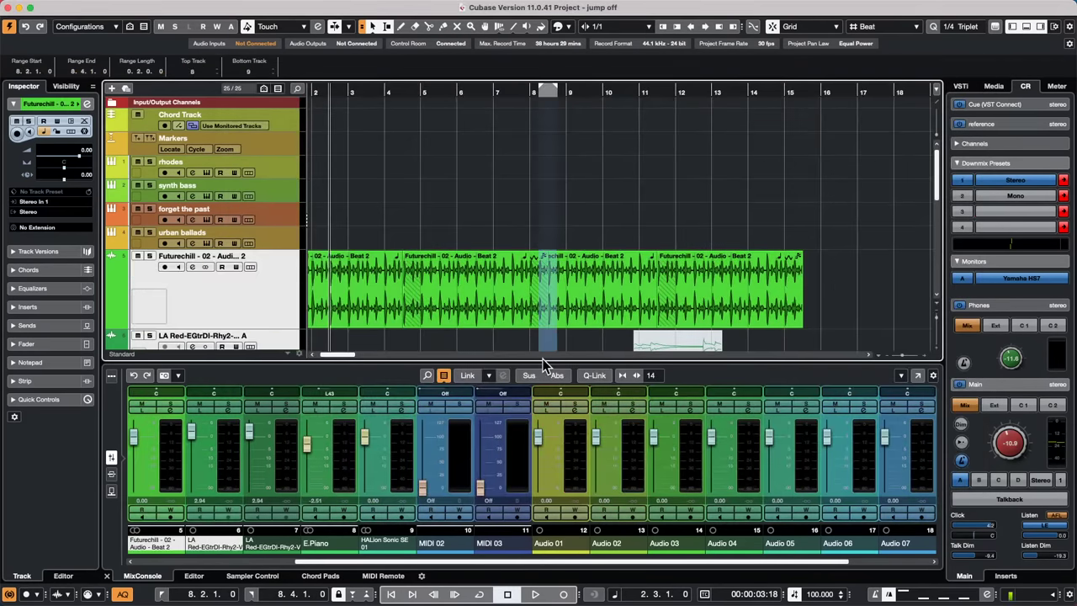
{"action": "left_click", "coordinate": [520, 338]}
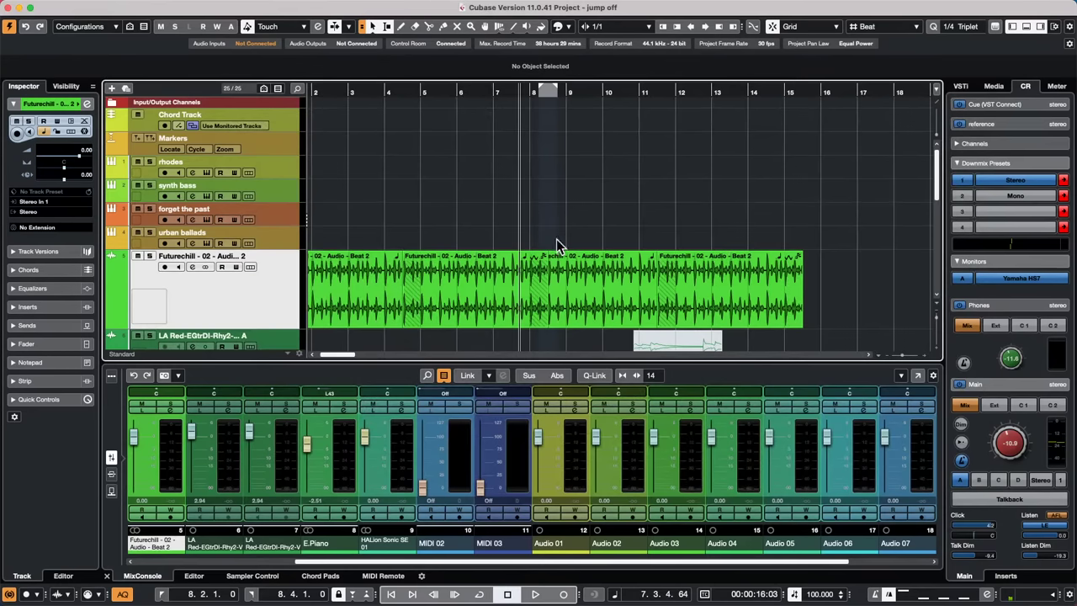
{"action": "left_click", "coordinate": [519, 327]}
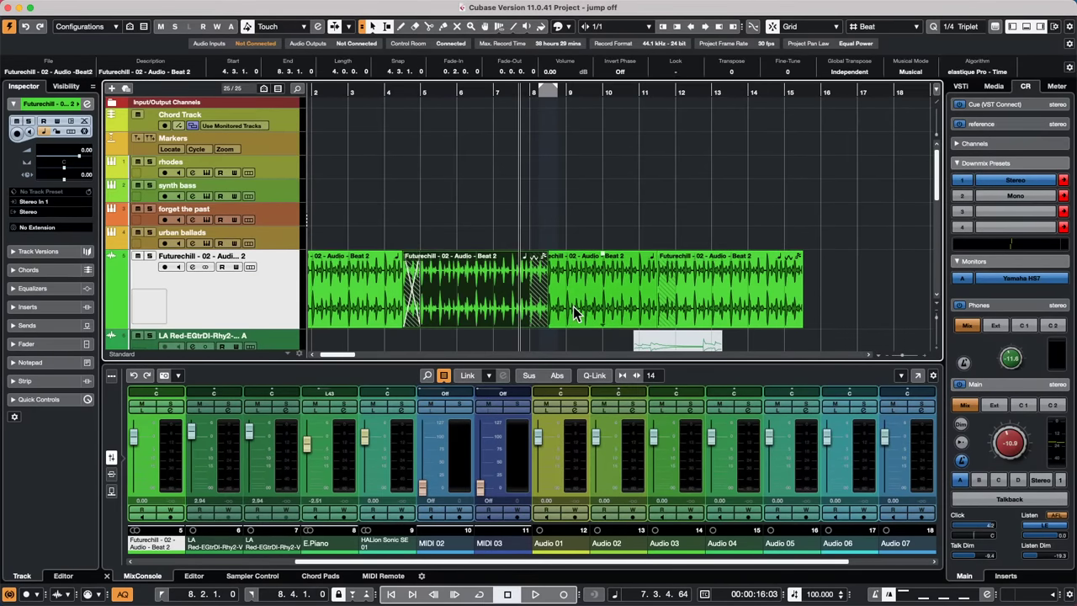
{"action": "left_click", "coordinate": [575, 312], "text": "shift"}
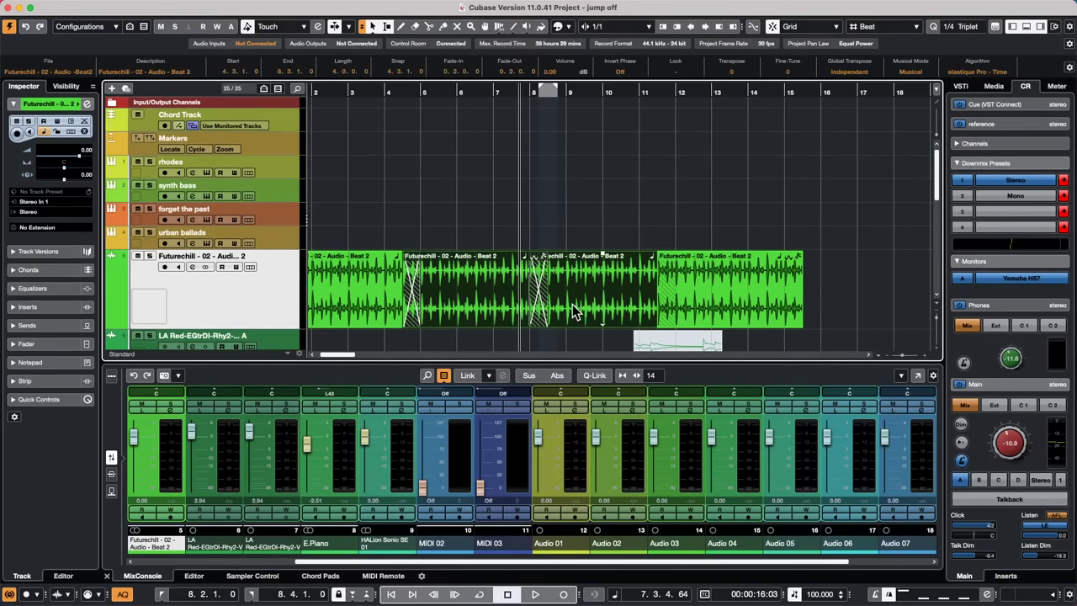
{"action": "left_click", "coordinate": [541, 338]}
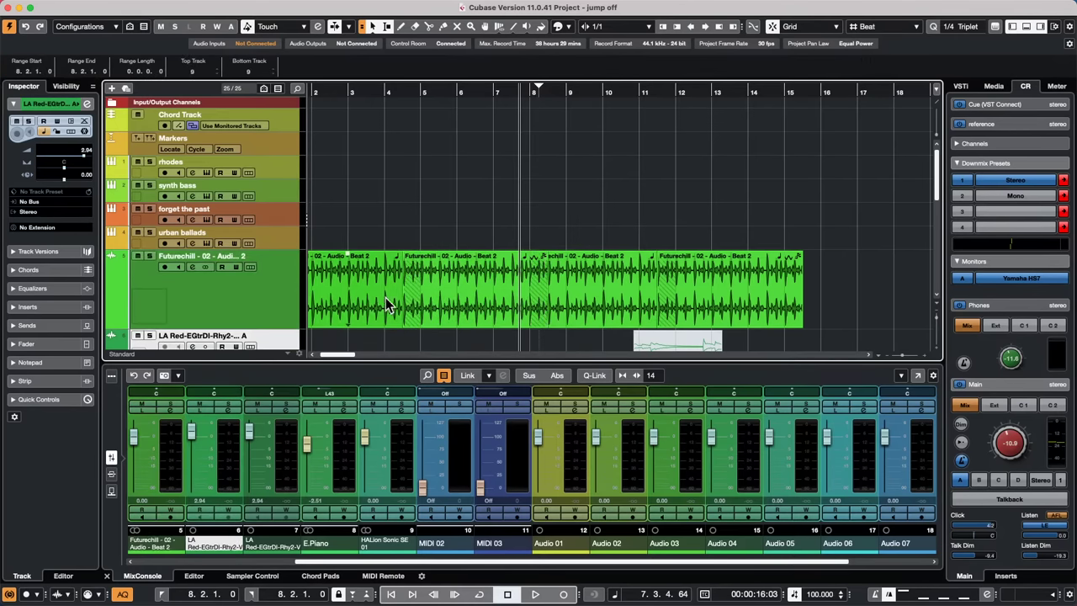
Open the crossfade editor for the first Futurechill crossfade at 4.3 and move it aside to uncover the later crossfades
{"action": "double_click", "coordinate": [407, 296]}
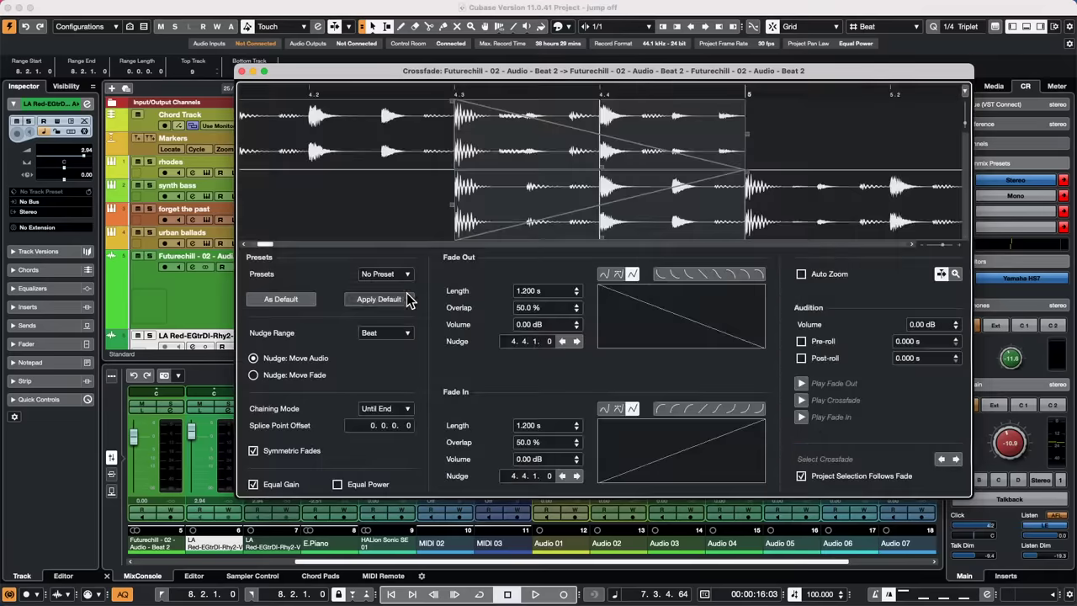
{"action": "left_click_drag", "start_coordinate": [612, 74], "coordinate": [150, 132]}
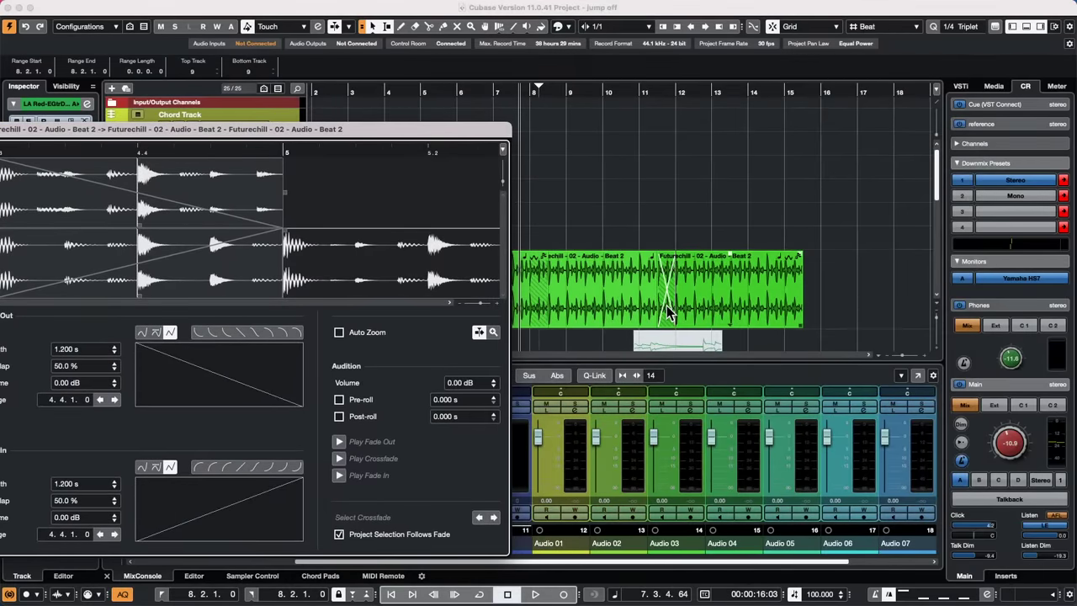
Close the crossfade editor and select the first Futurechill audio event at the start of the project
{"action": "left_click", "coordinate": [666, 99]}
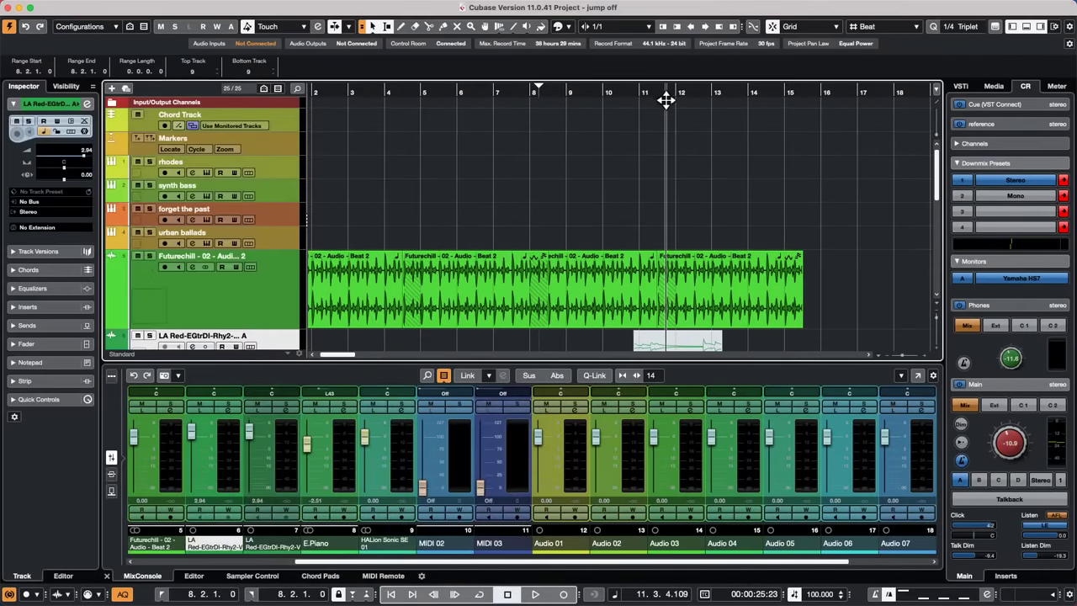
{"action": "left_click_drag", "start_coordinate": [666, 99], "coordinate": [609, 160]}
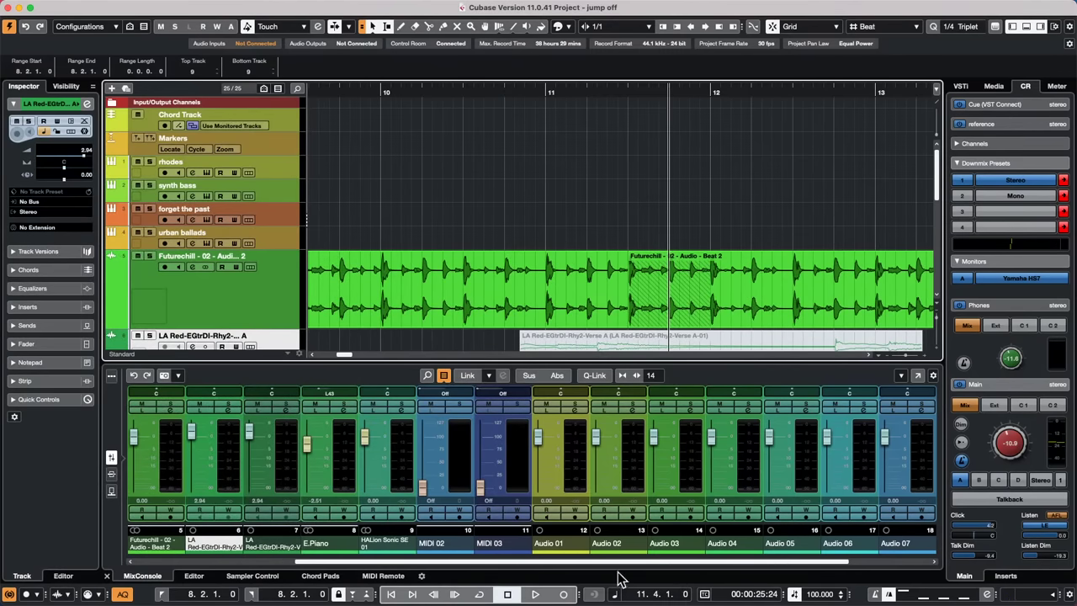
{"action": "left_click_drag", "start_coordinate": [619, 561], "coordinate": [385, 561]}
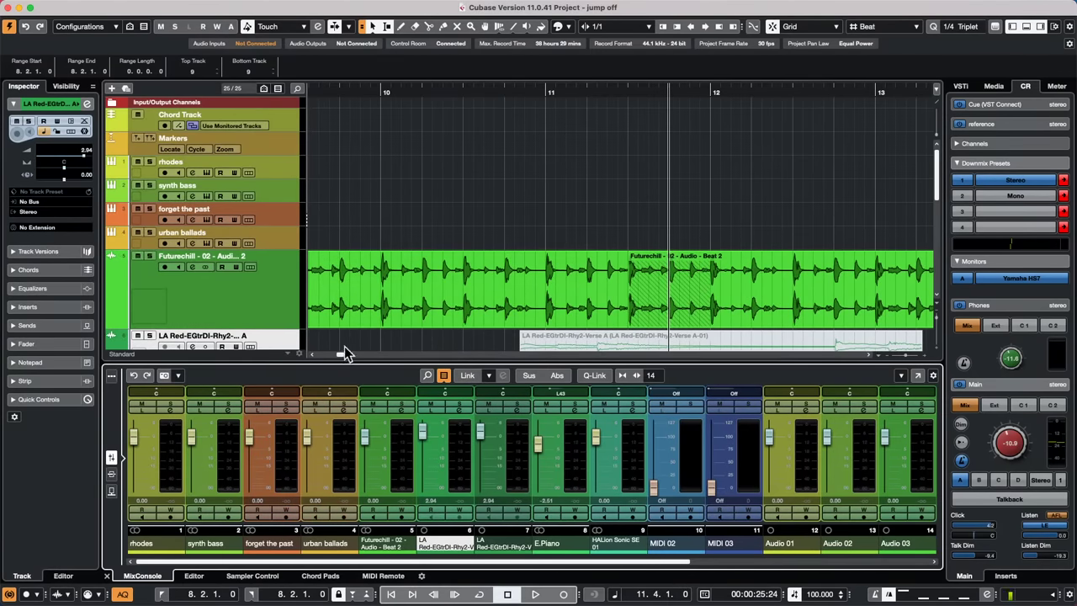
{"action": "left_click_drag", "start_coordinate": [341, 356], "coordinate": [312, 356]}
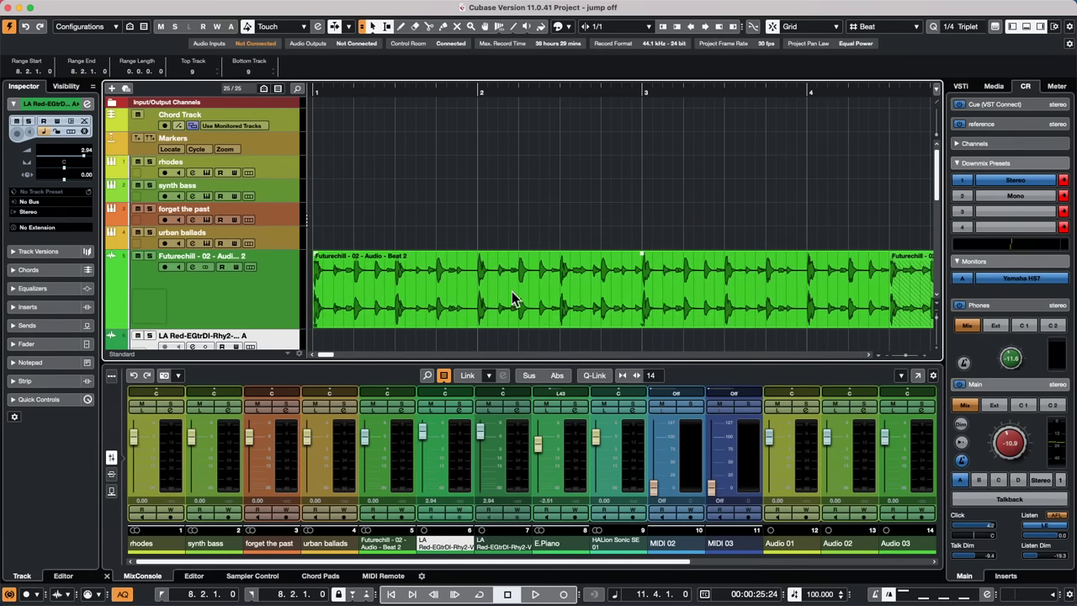
{"action": "left_click", "coordinate": [618, 202]}
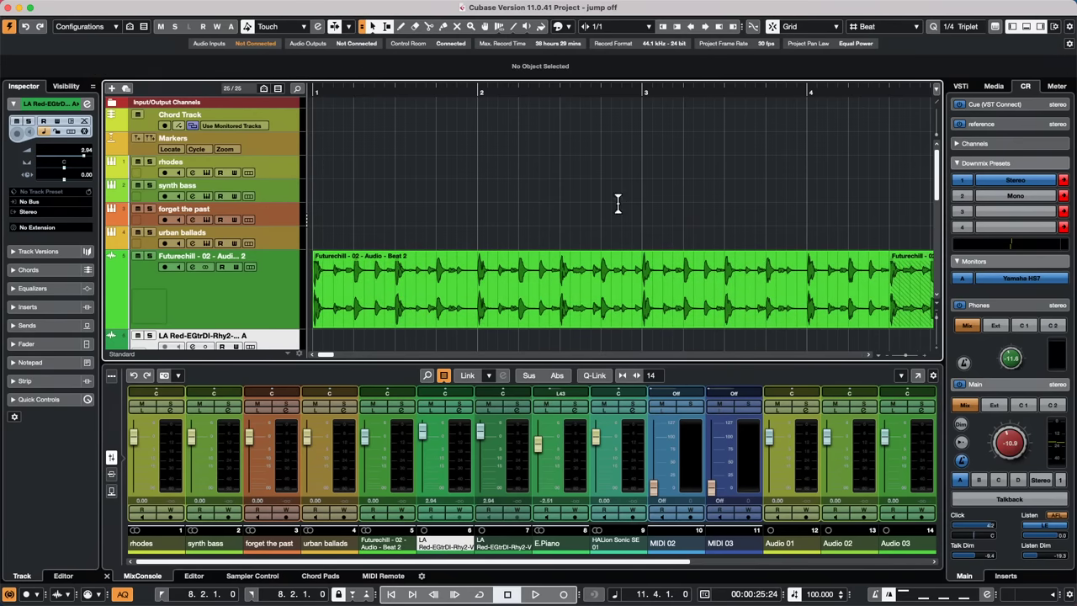
{"action": "left_click", "coordinate": [636, 308]}
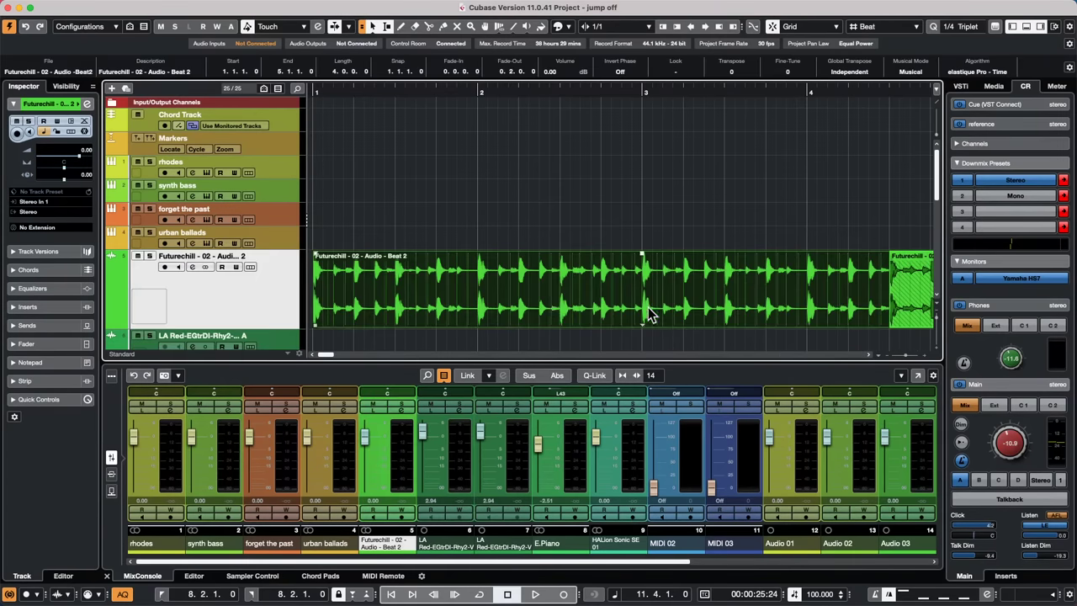
Open the crossfade between the first two Futurechill events and move the incoming audio earlier, so the second event starts at about 4.2.3.76
{"action": "double_click", "coordinate": [912, 301]}
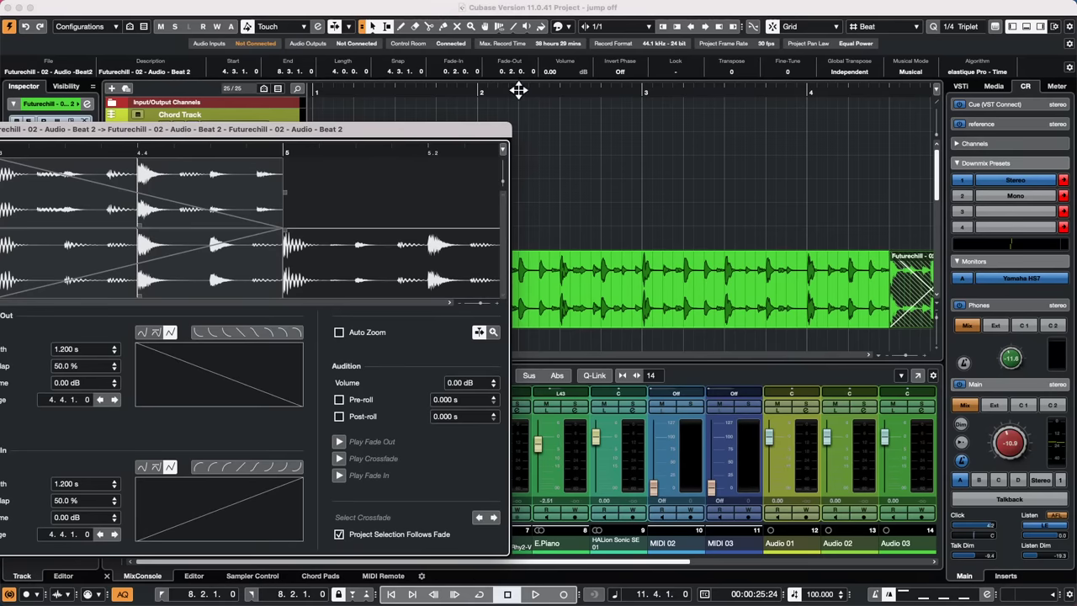
{"action": "left_click_drag", "start_coordinate": [534, 90], "coordinate": [587, 60]}
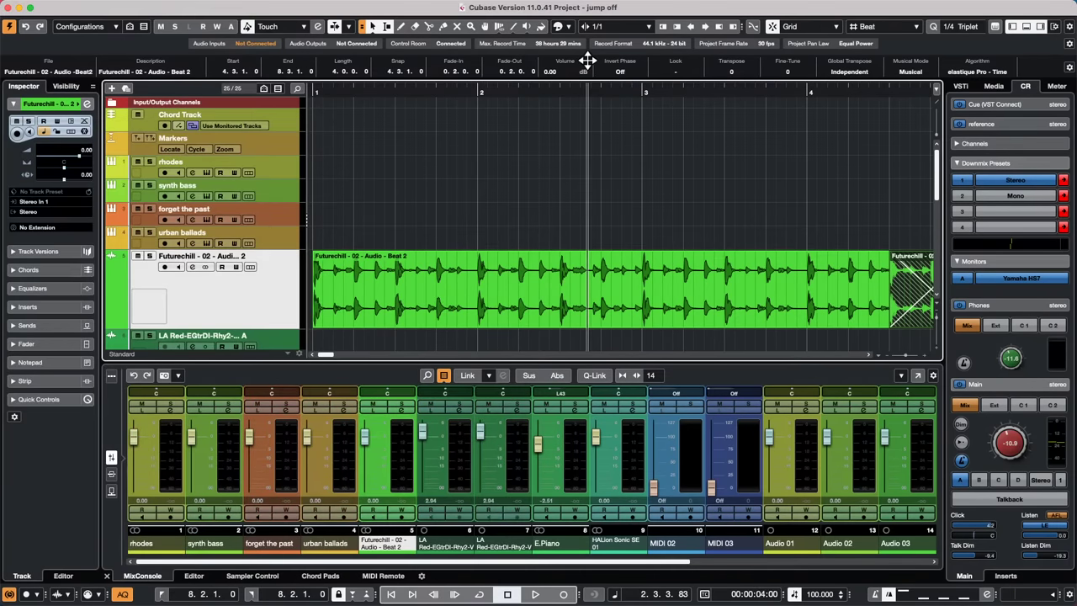
{"action": "double_click", "coordinate": [922, 320]}
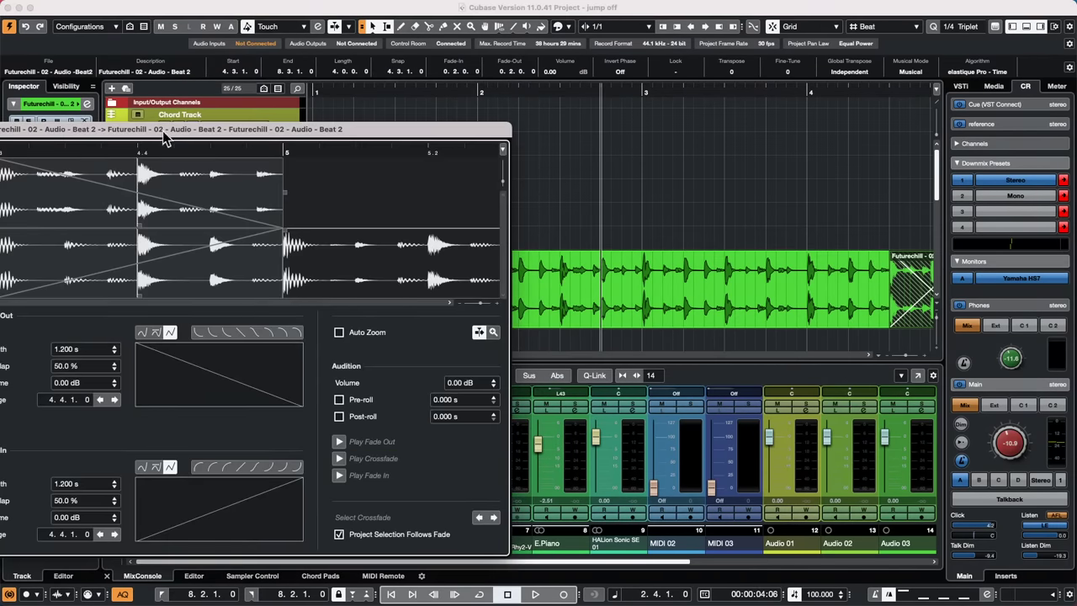
{"action": "left_click_drag", "start_coordinate": [166, 139], "coordinate": [702, 350]}
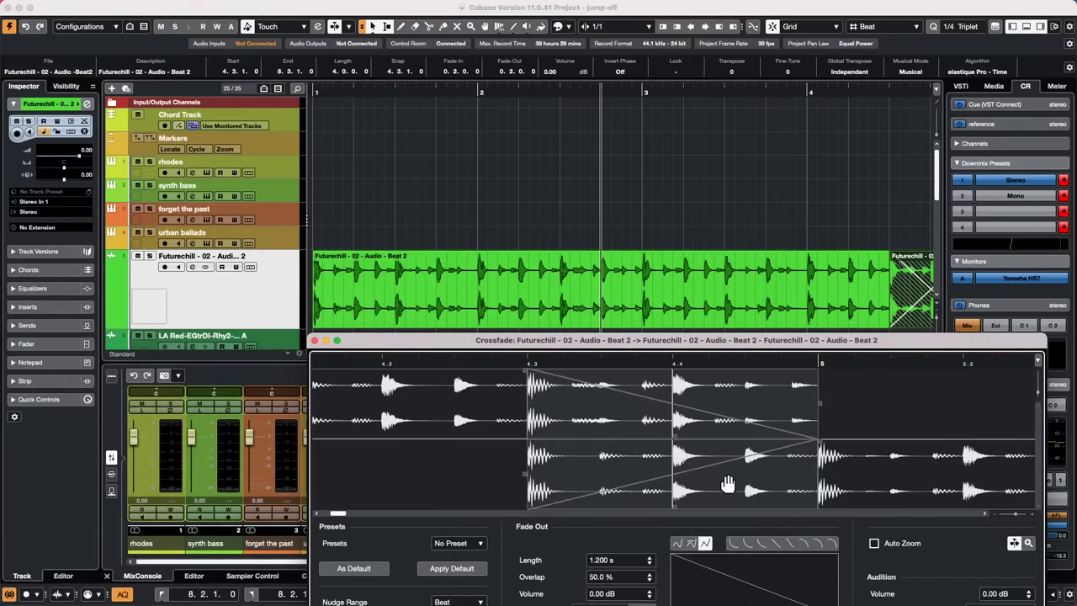
{"action": "left_click_drag", "start_coordinate": [728, 484], "coordinate": [670, 484]}
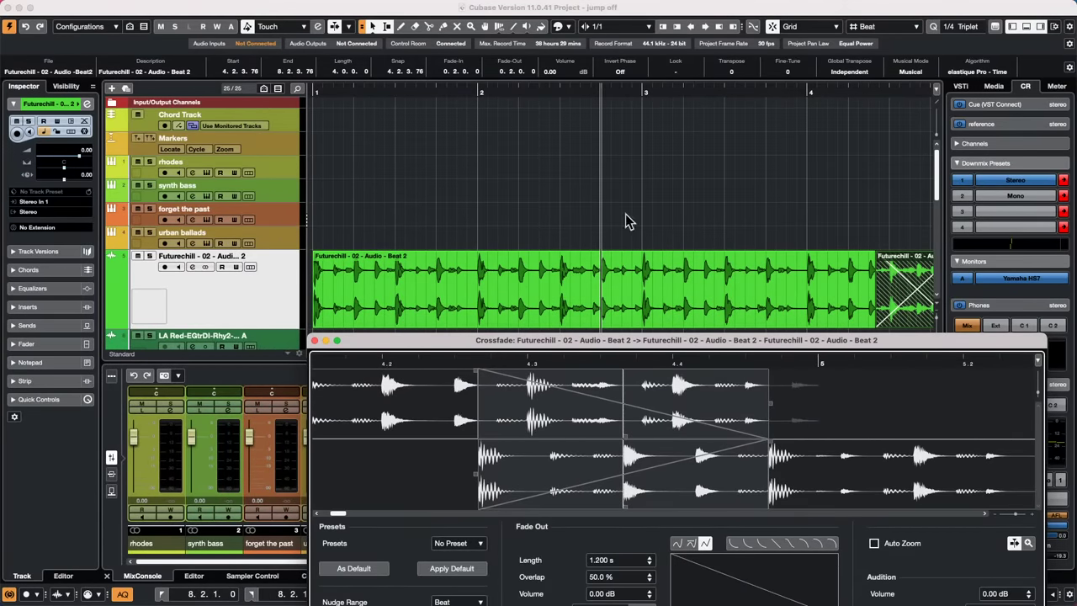
Reopen the crossfade between the first two Futurechill events and set its chaining mode to None
{"action": "left_click_drag", "start_coordinate": [558, 89], "coordinate": [562, 76]}
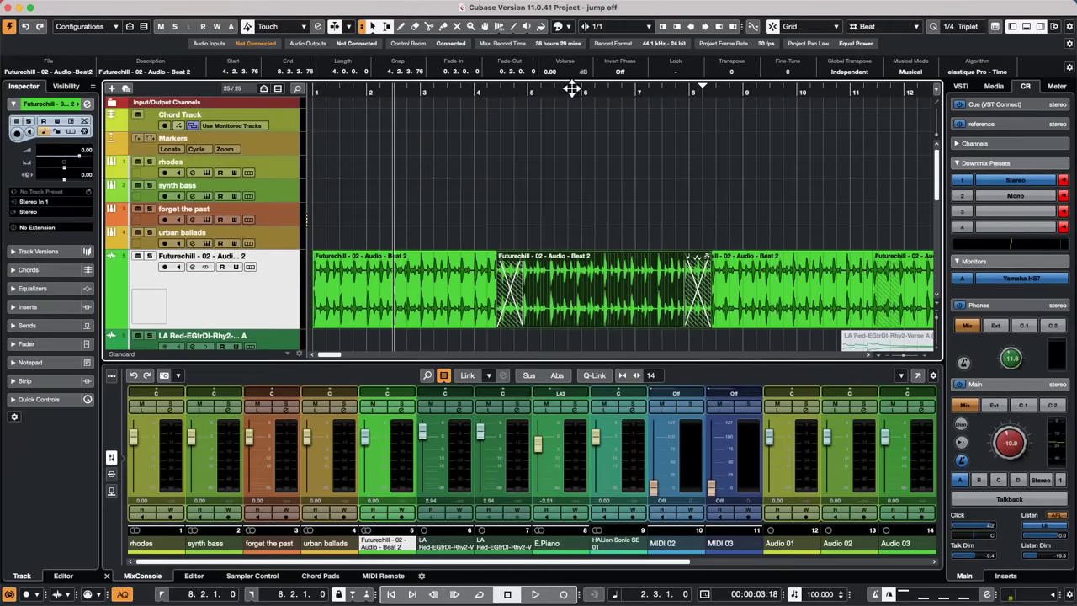
{"action": "double_click", "coordinate": [513, 307]}
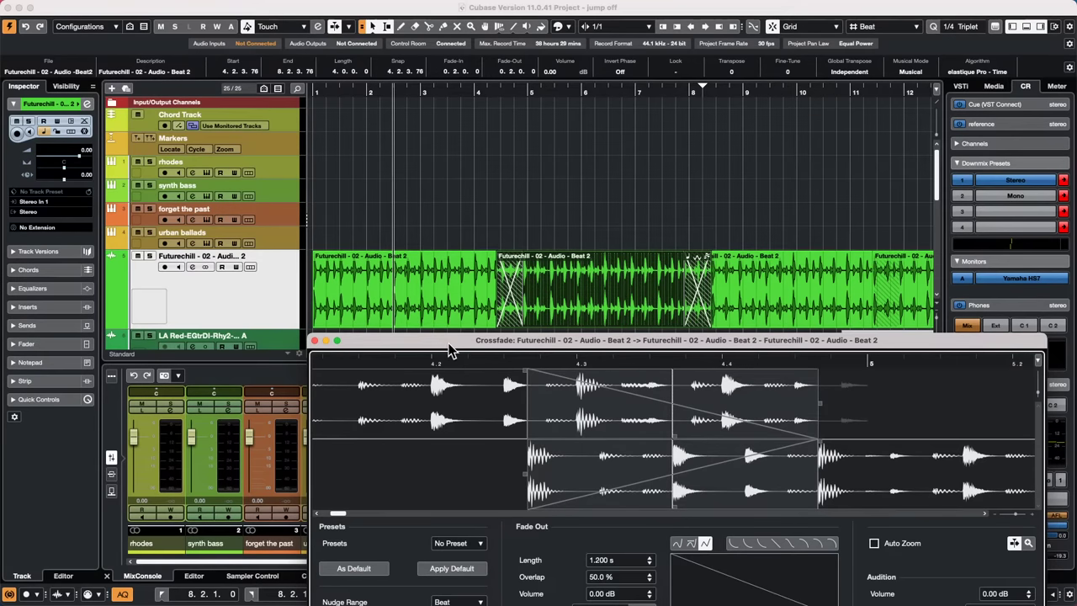
{"action": "left_click_drag", "start_coordinate": [449, 349], "coordinate": [452, 265]}
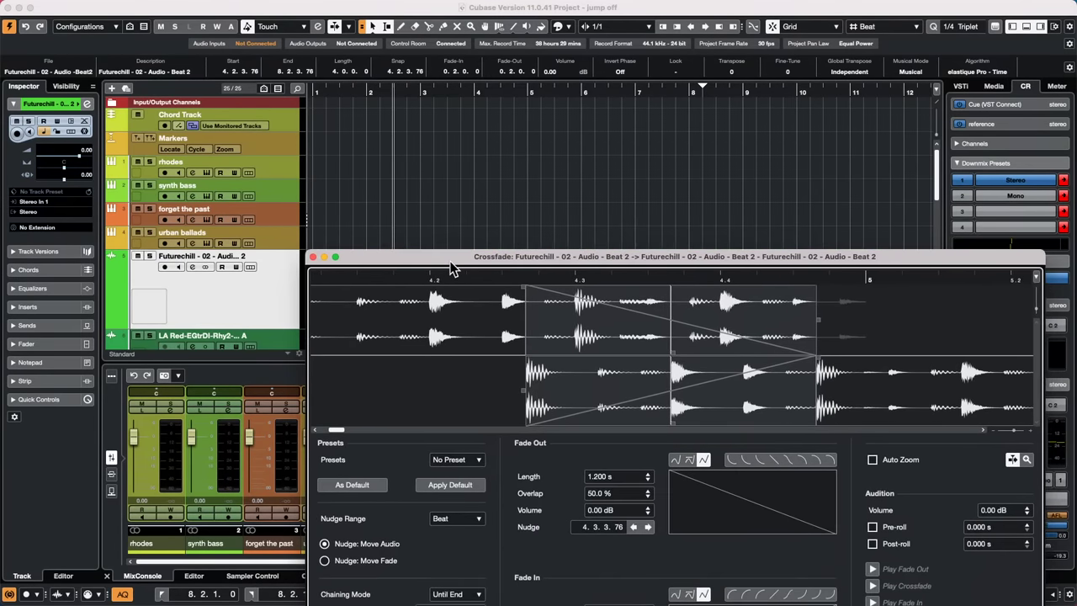
{"action": "left_click", "coordinate": [462, 591]}
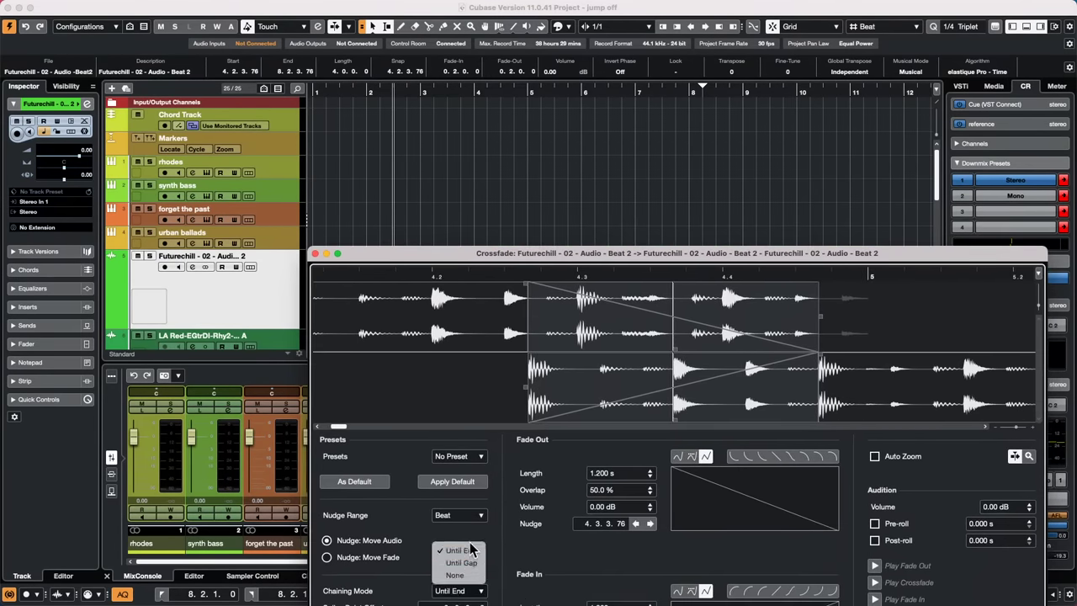
{"action": "left_click", "coordinate": [455, 575]}
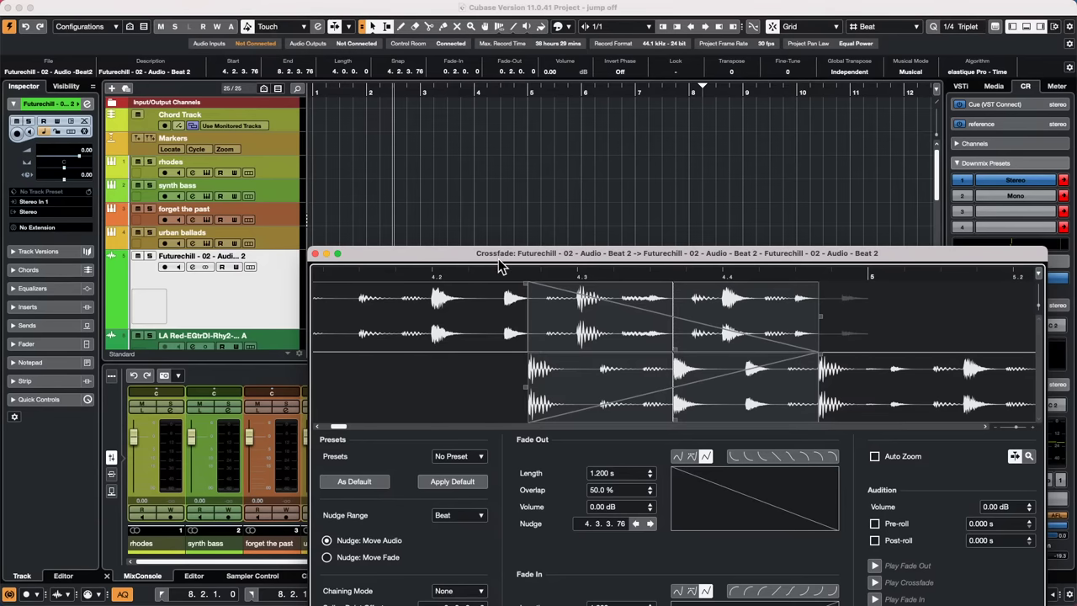
Shift the crossfade's incoming audio earlier to start at about 4.2.2.78, and move it back to about 4.2.4.10
{"action": "left_click_drag", "start_coordinate": [491, 274], "coordinate": [443, 422]}
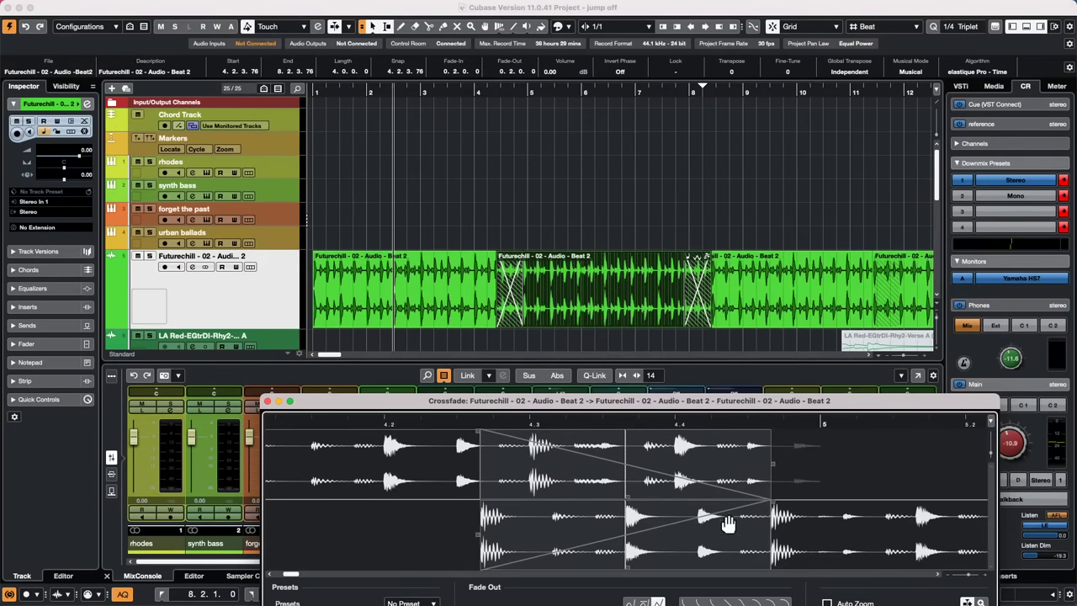
{"action": "left_click_drag", "start_coordinate": [727, 530], "coordinate": [691, 539]}
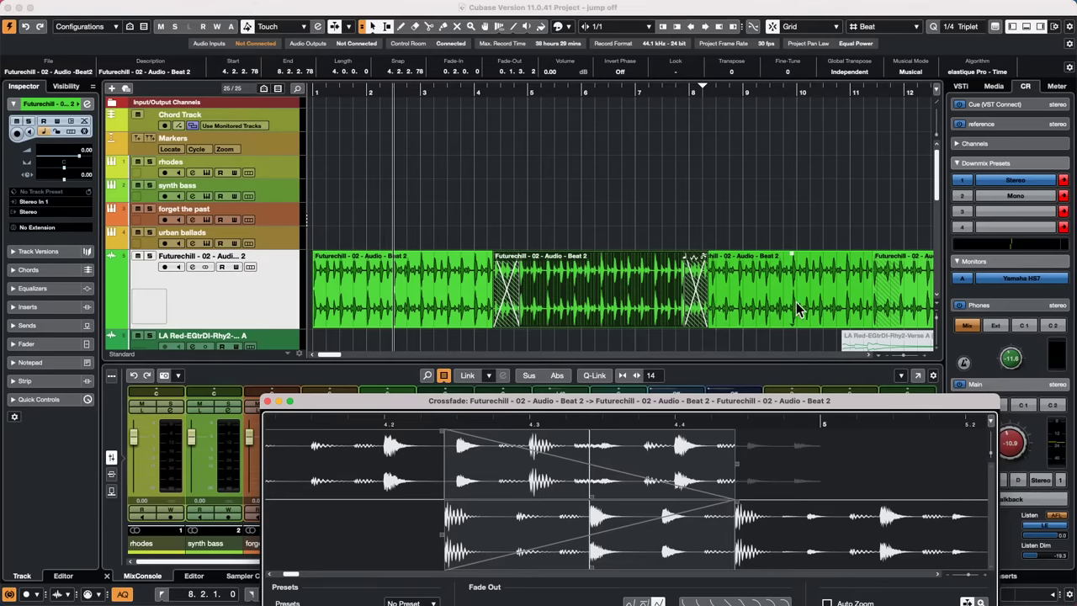
{"action": "left_click_drag", "start_coordinate": [649, 562], "coordinate": [699, 551]}
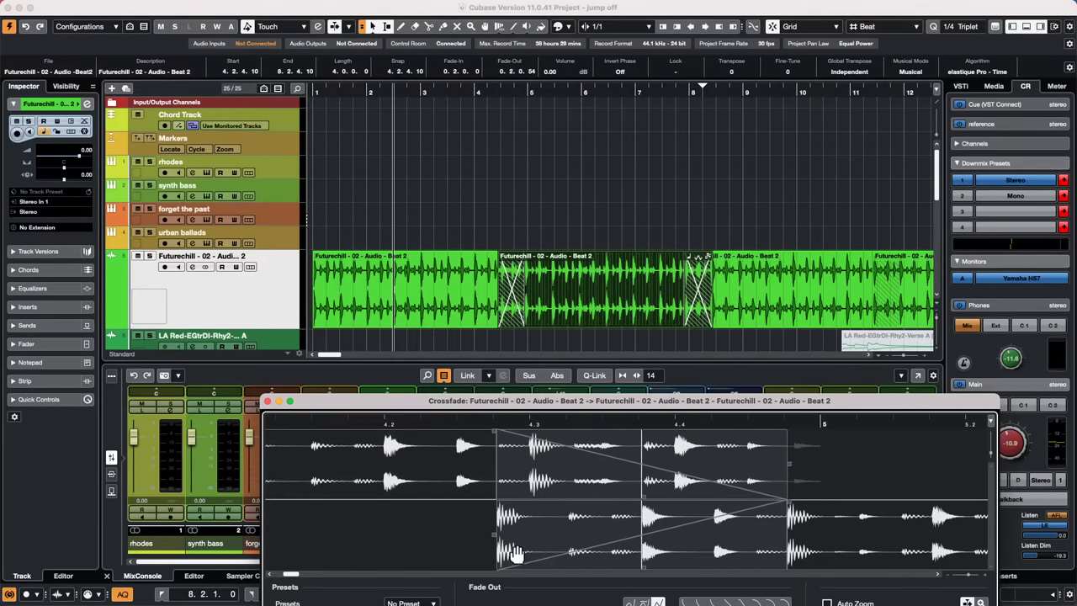
Set the chaining mode to Until End, move the incoming audio earlier to start at about 4.2.3.38, and close the crossfade editor
{"action": "left_click_drag", "start_coordinate": [425, 402], "coordinate": [442, 149]}
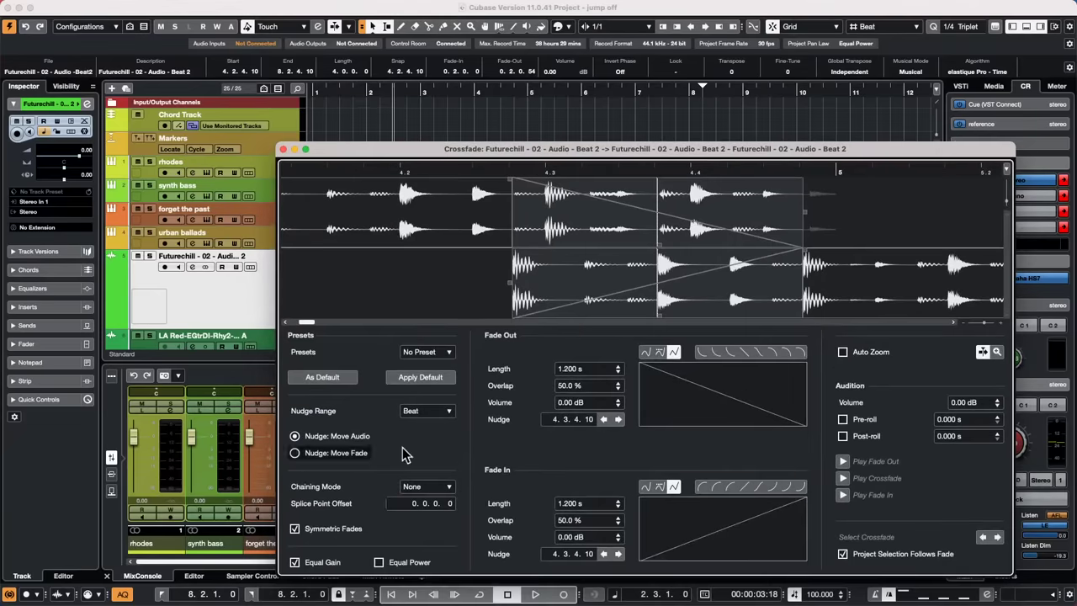
{"action": "left_click", "coordinate": [427, 487]}
{"action": "left_click", "coordinate": [428, 461]}
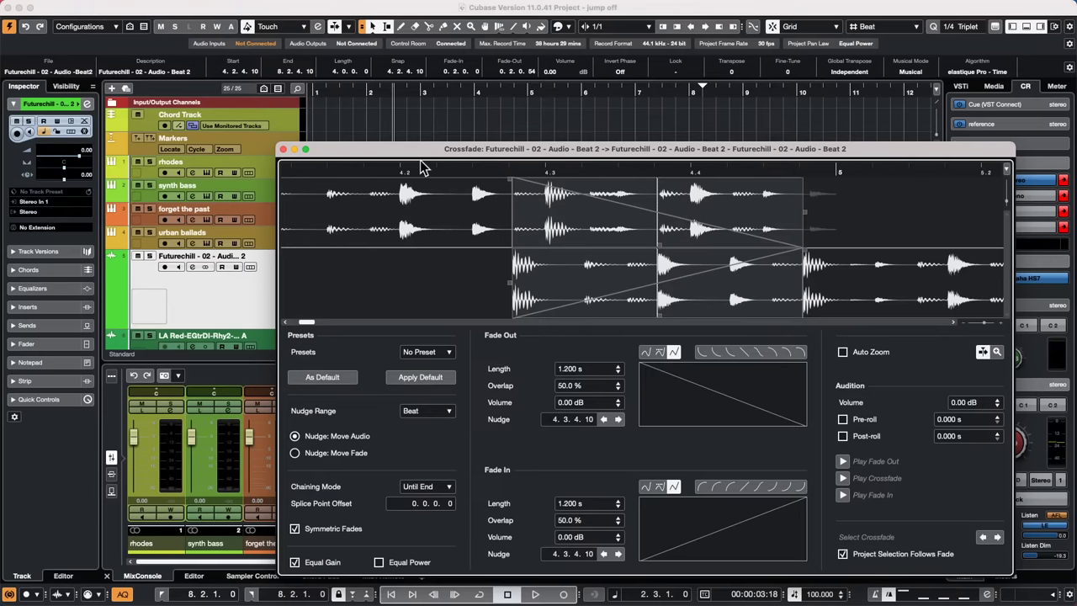
{"action": "left_click_drag", "start_coordinate": [427, 151], "coordinate": [393, 466]}
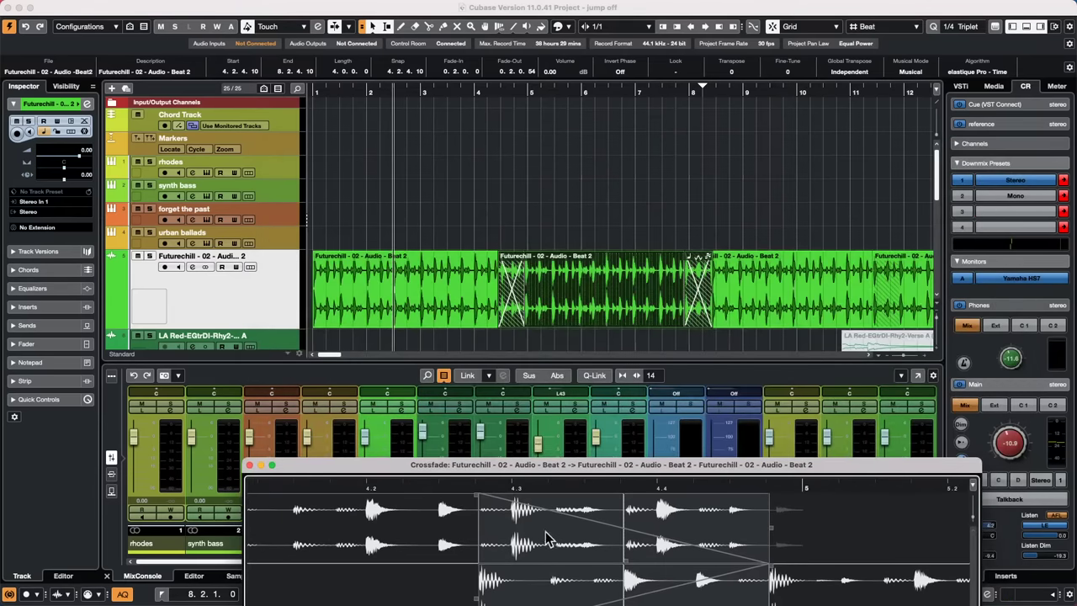
{"action": "left_click_drag", "start_coordinate": [682, 599], "coordinate": [648, 587]}
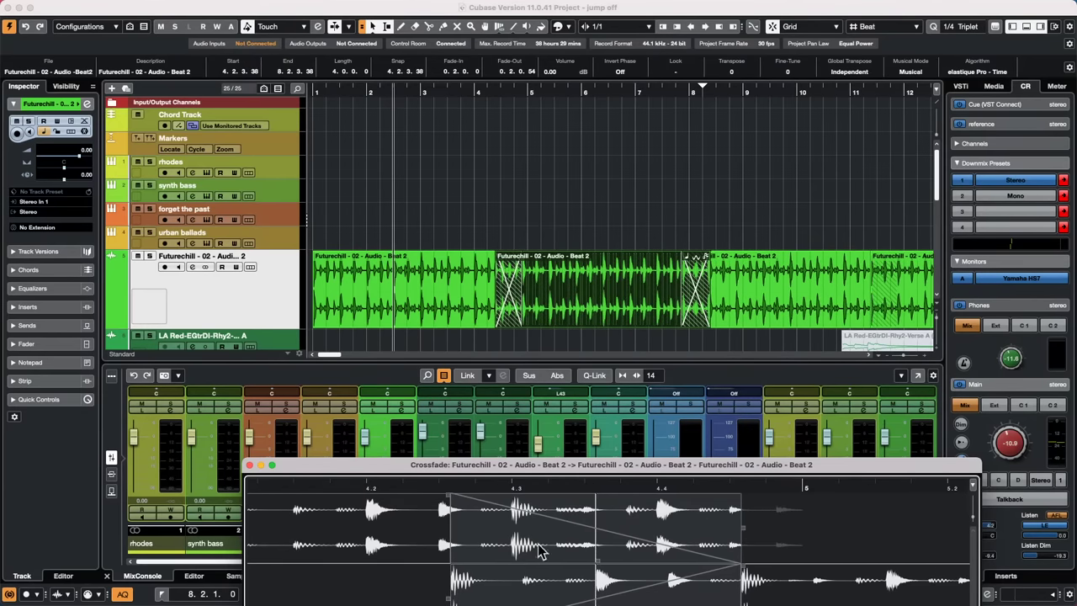
{"action": "left_click", "coordinate": [250, 465]}
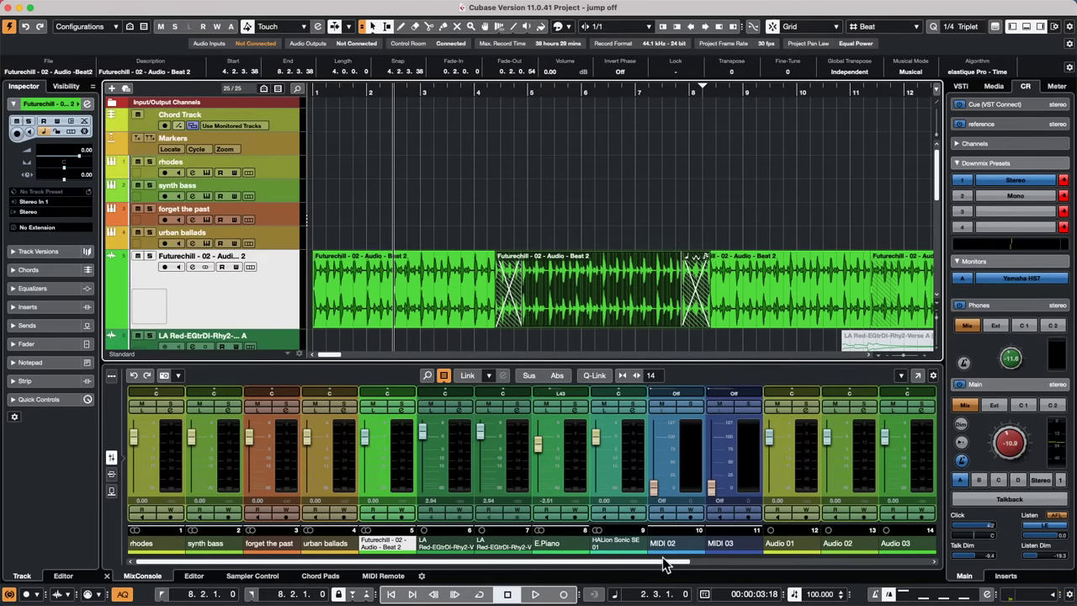
Open the Stereo output channel's settings and turn off Constrain Delay Compensation
{"action": "left_click_drag", "start_coordinate": [665, 562], "coordinate": [947, 558]}
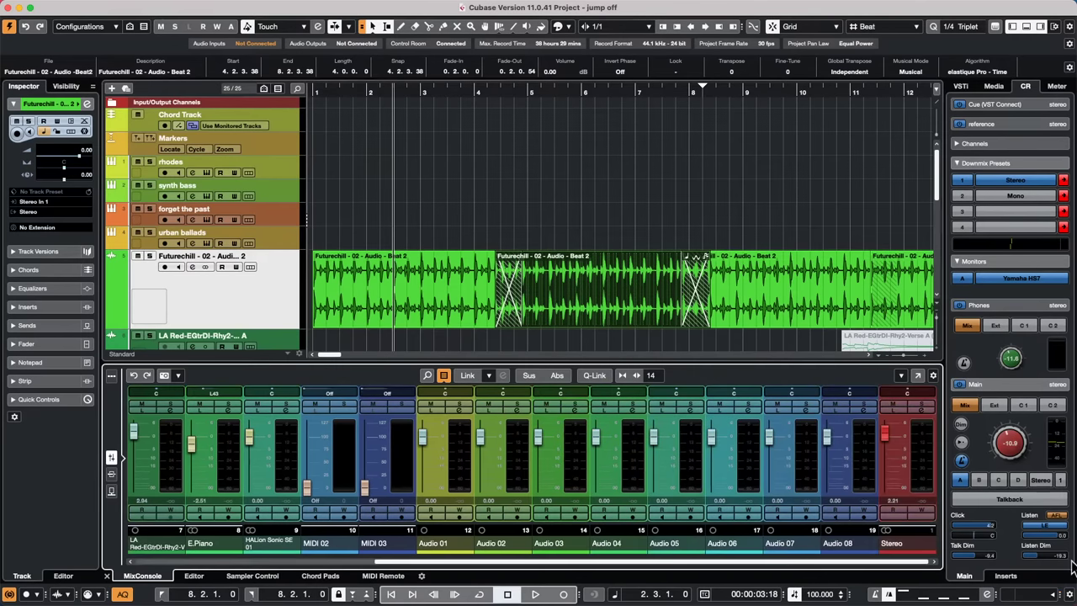
{"action": "left_click", "coordinate": [925, 411]}
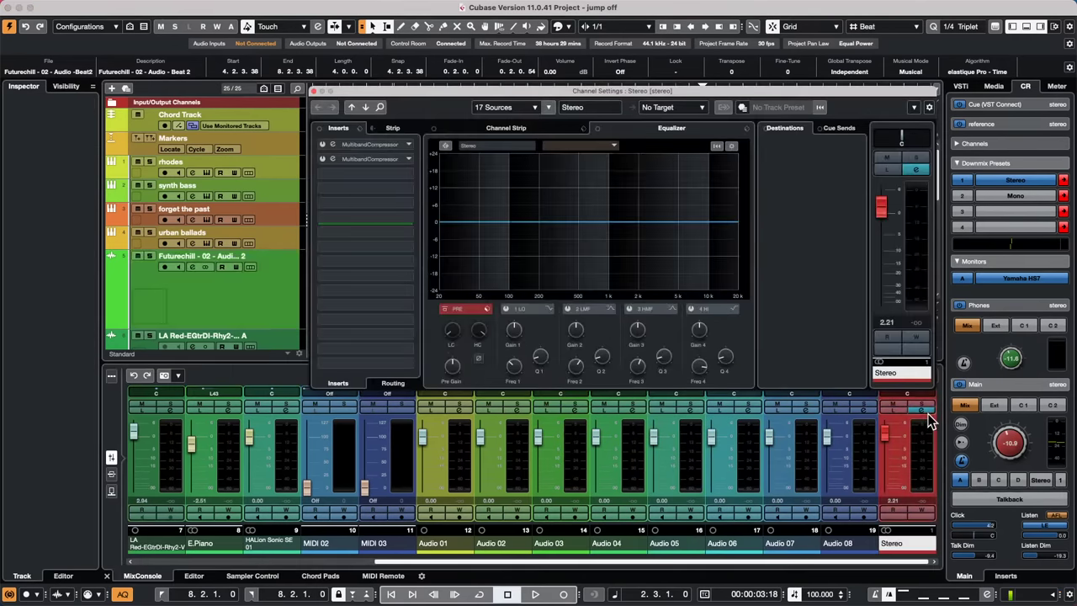
{"action": "left_click", "coordinate": [413, 175]}
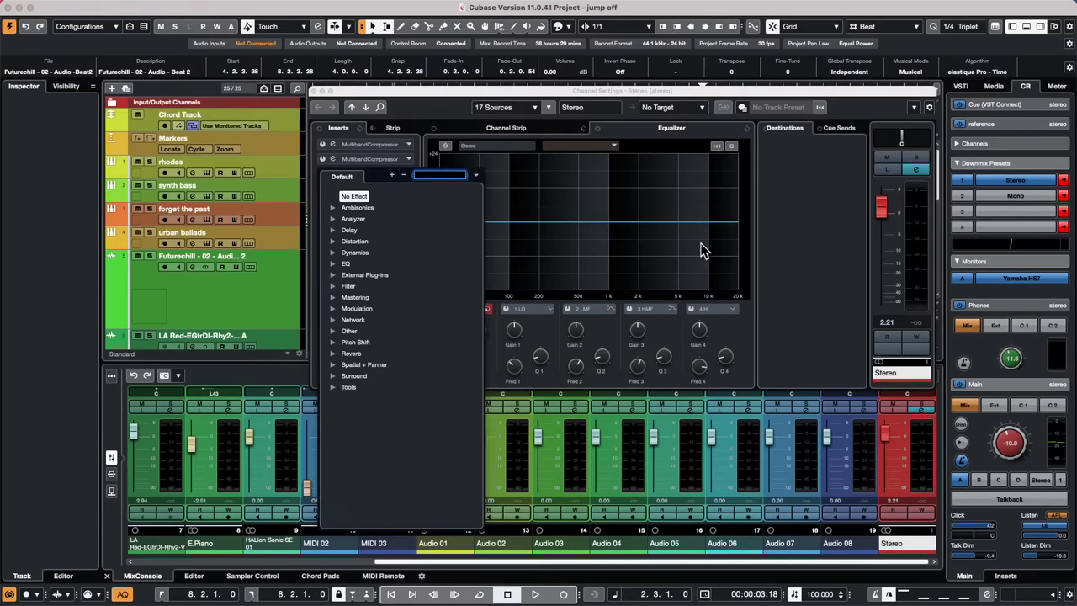
{"action": "left_click", "coordinate": [10, 597]}
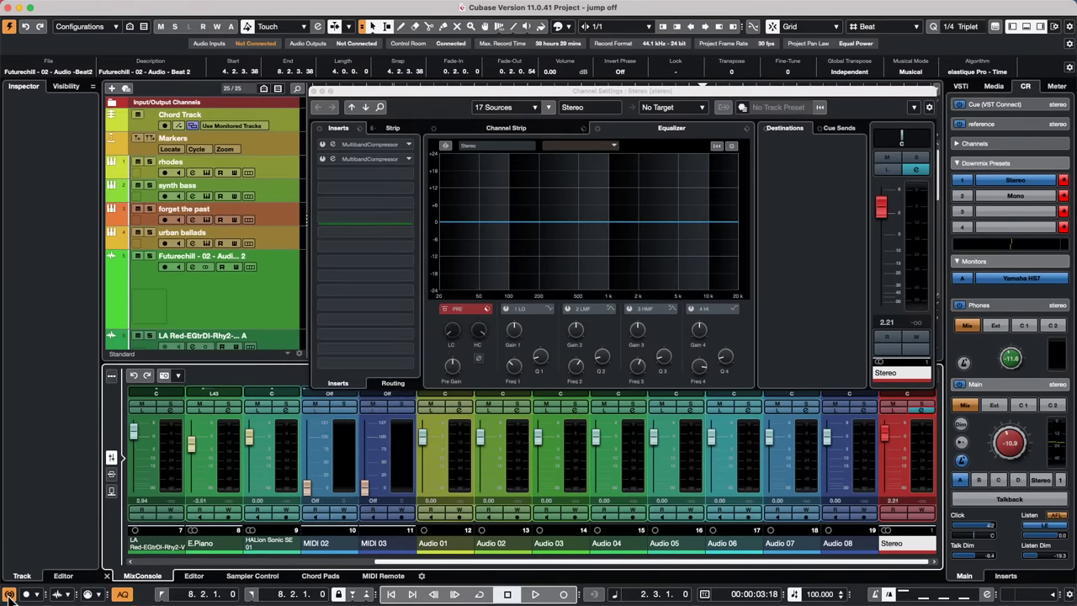
{"action": "left_click", "coordinate": [9, 596]}
Load the Raiser dynamics plug-in into the third insert slot of the Stereo channel and close its window
{"action": "left_click", "coordinate": [413, 173]}
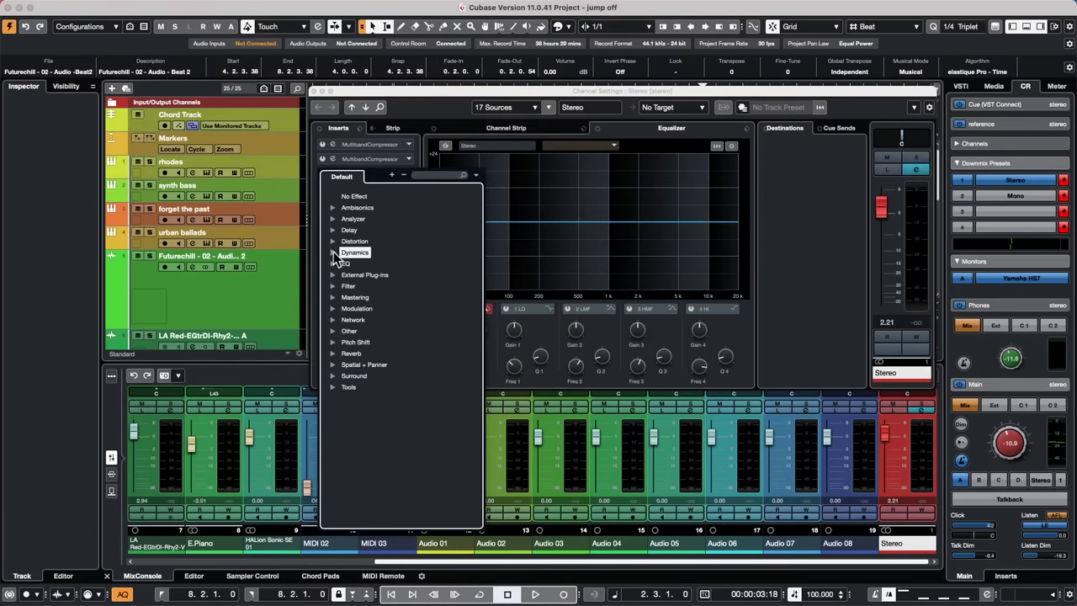
{"action": "left_click", "coordinate": [334, 253]}
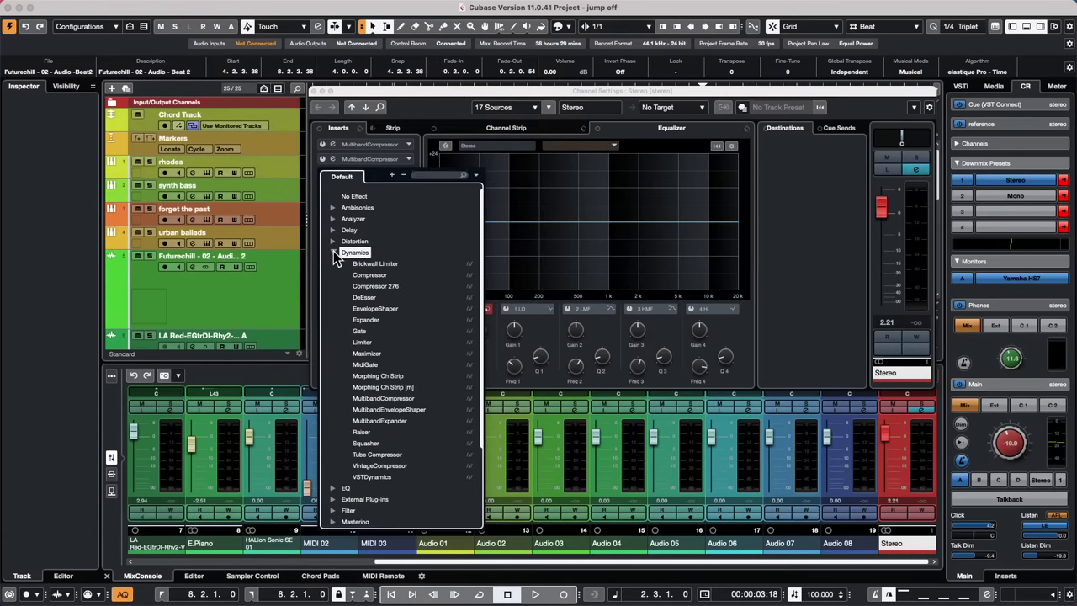
{"action": "left_click", "coordinate": [361, 432]}
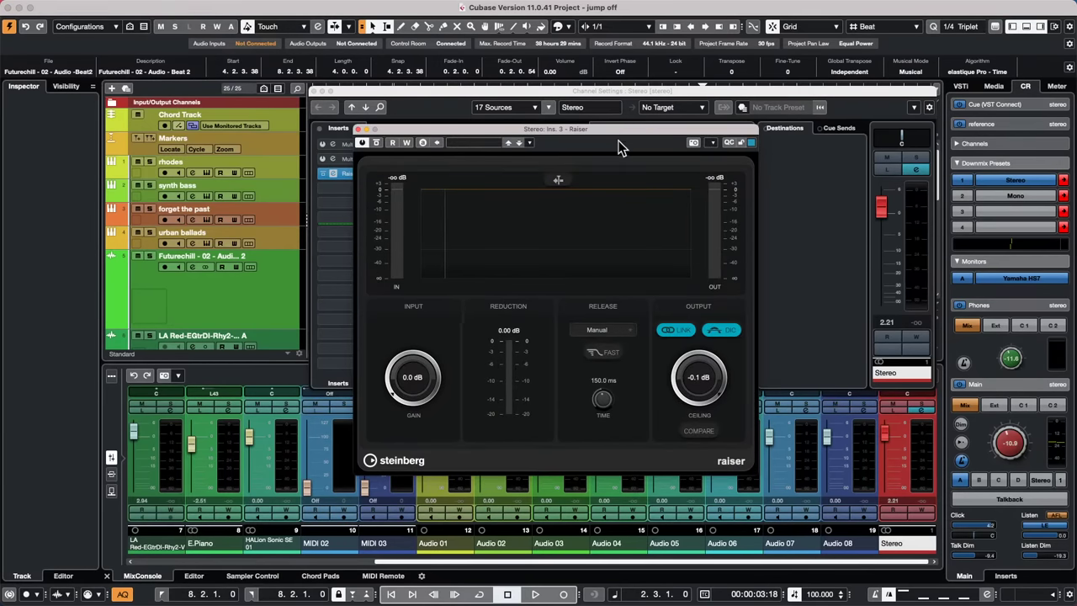
{"action": "left_click", "coordinate": [358, 129]}
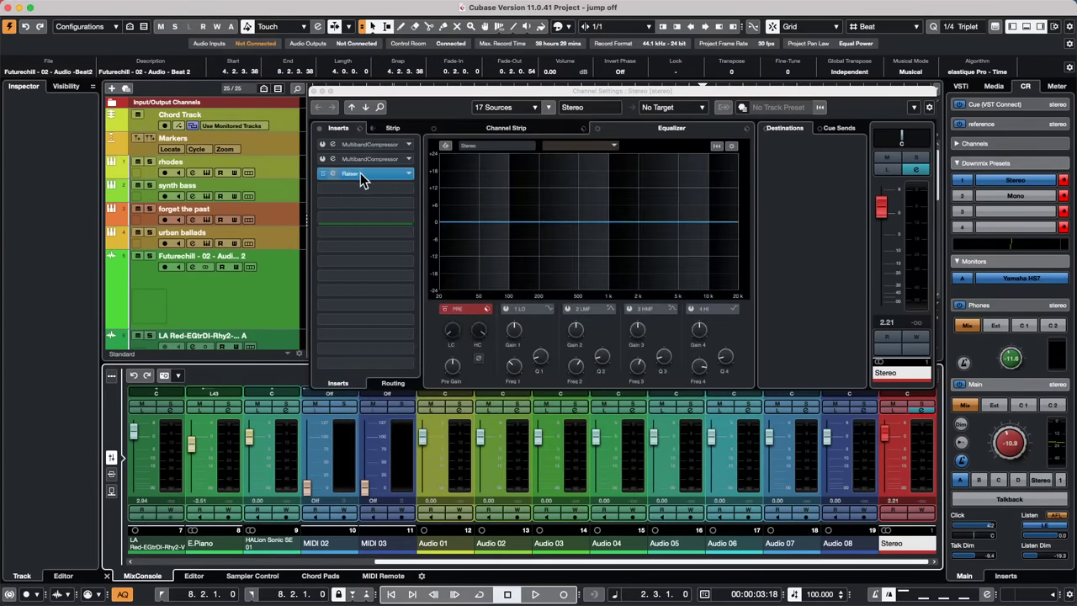
Remove the Raiser plug-in from the Stereo channel's third insert slot and close the channel settings
{"action": "left_click_drag", "start_coordinate": [360, 172], "coordinate": [180, 178]}
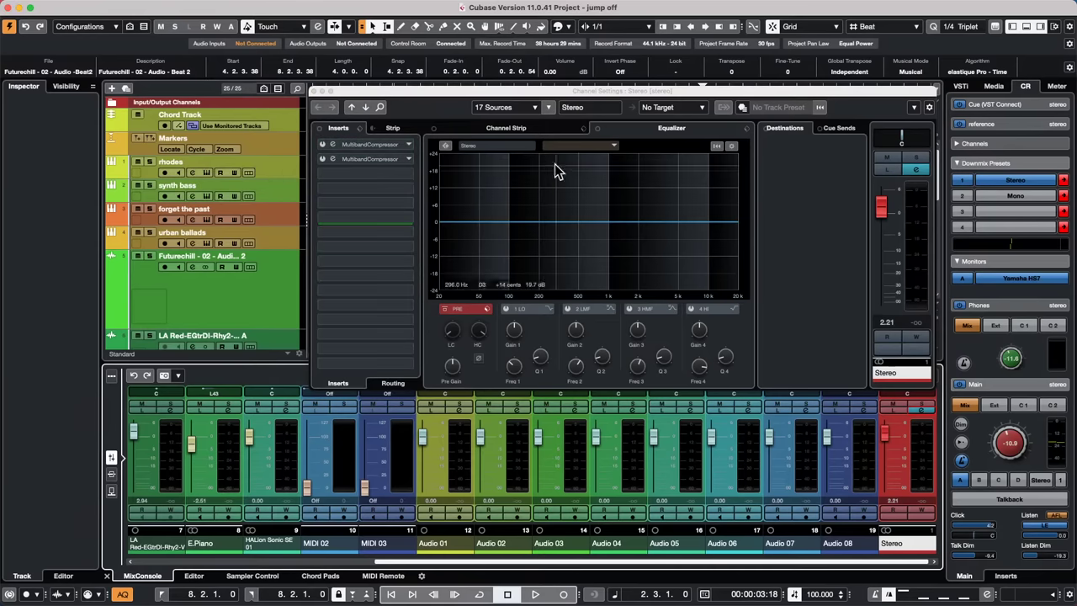
{"action": "left_click", "coordinate": [313, 90]}
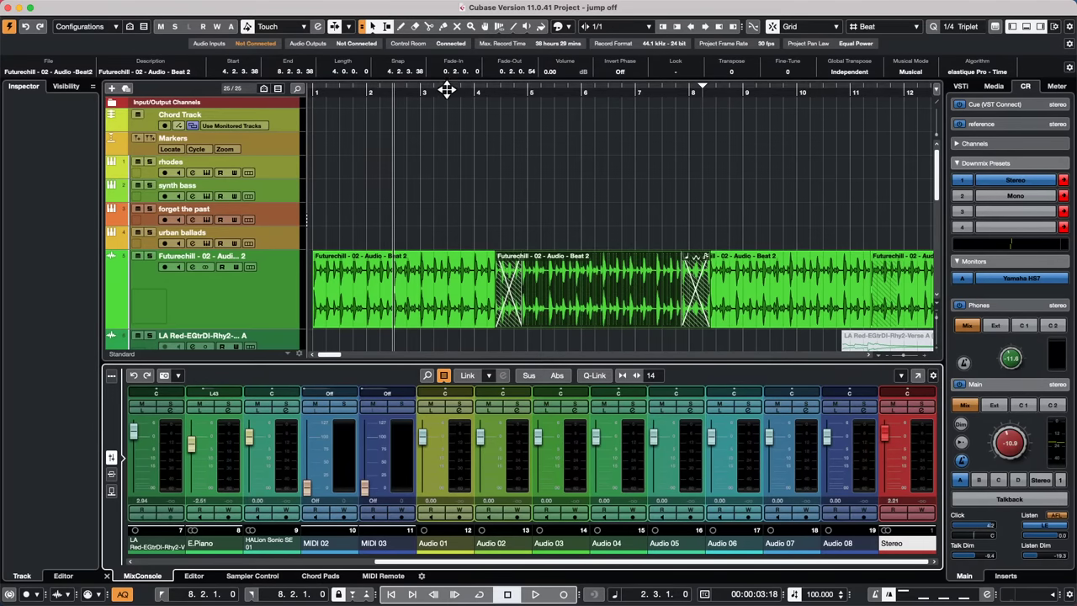
{"action": "left_click_drag", "start_coordinate": [445, 89], "coordinate": [445, 48]}
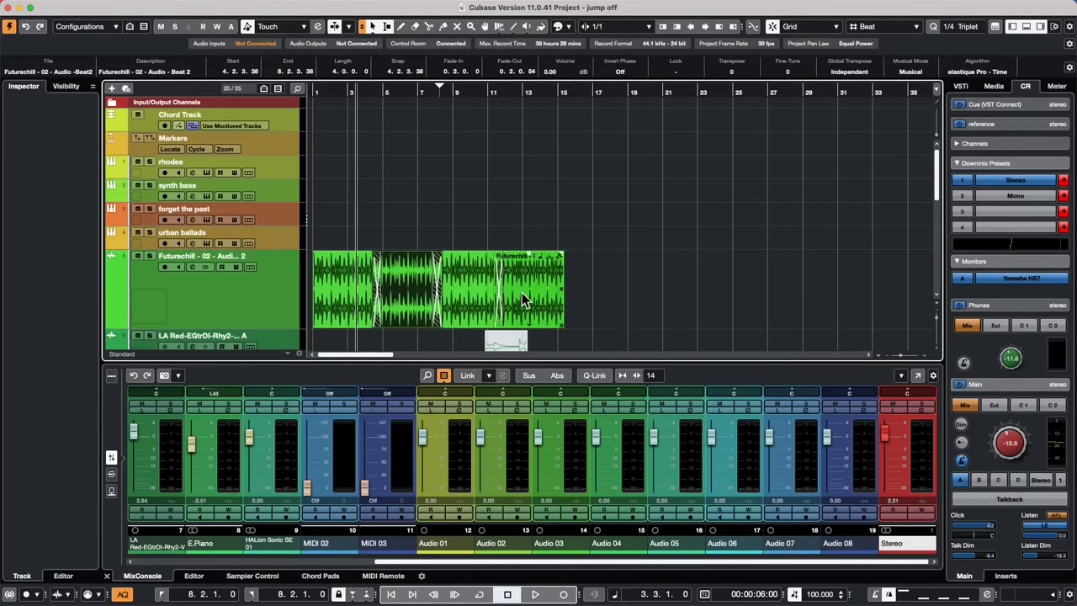
Separate the last Futurechill drum loop event from the others and move its start to 12.4.1.0
{"action": "left_click_drag", "start_coordinate": [523, 292], "coordinate": [583, 289]}
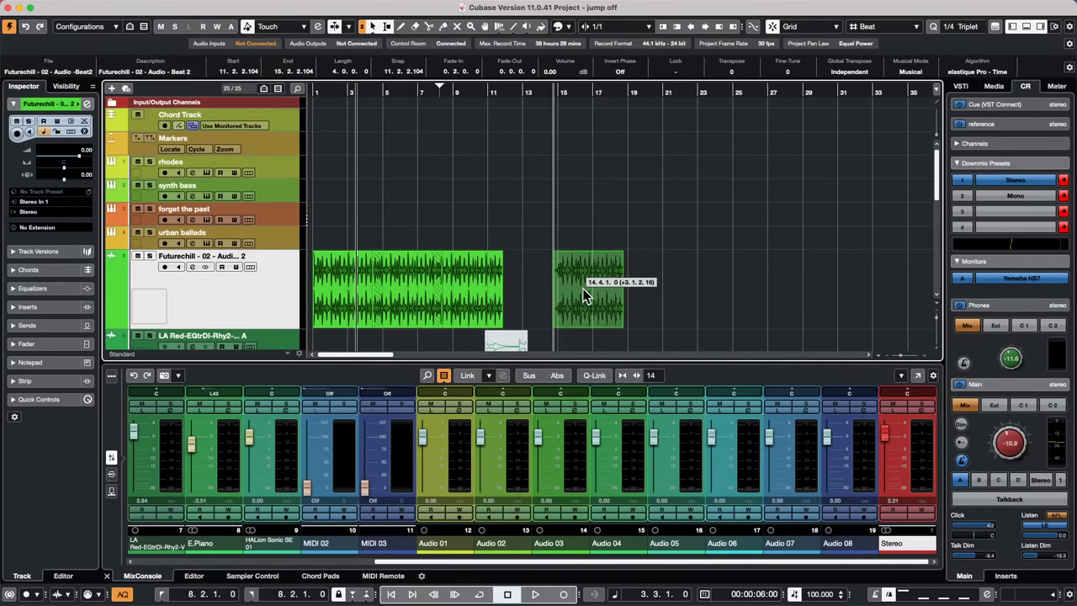
{"action": "left_click_drag", "start_coordinate": [584, 290], "coordinate": [554, 293]}
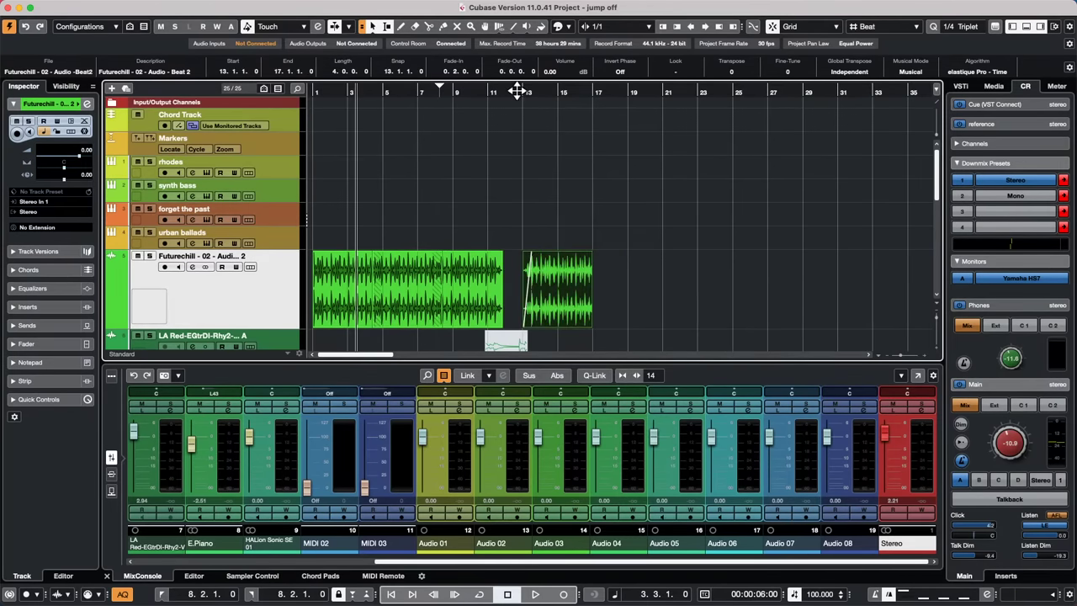
{"action": "left_click_drag", "start_coordinate": [517, 90], "coordinate": [523, 139]}
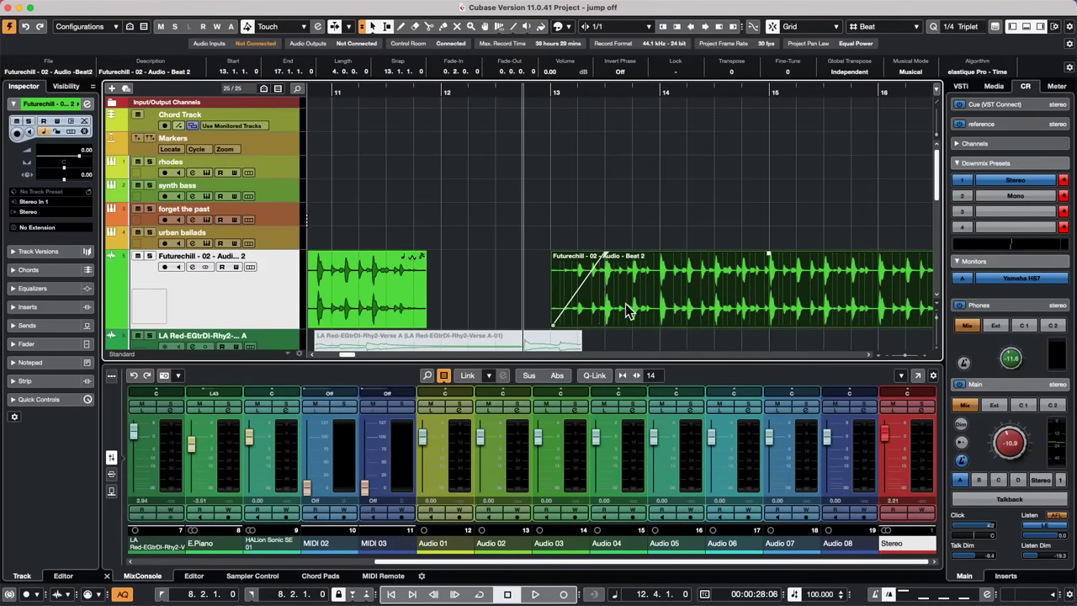
{"action": "left_click_drag", "start_coordinate": [631, 312], "coordinate": [603, 294]}
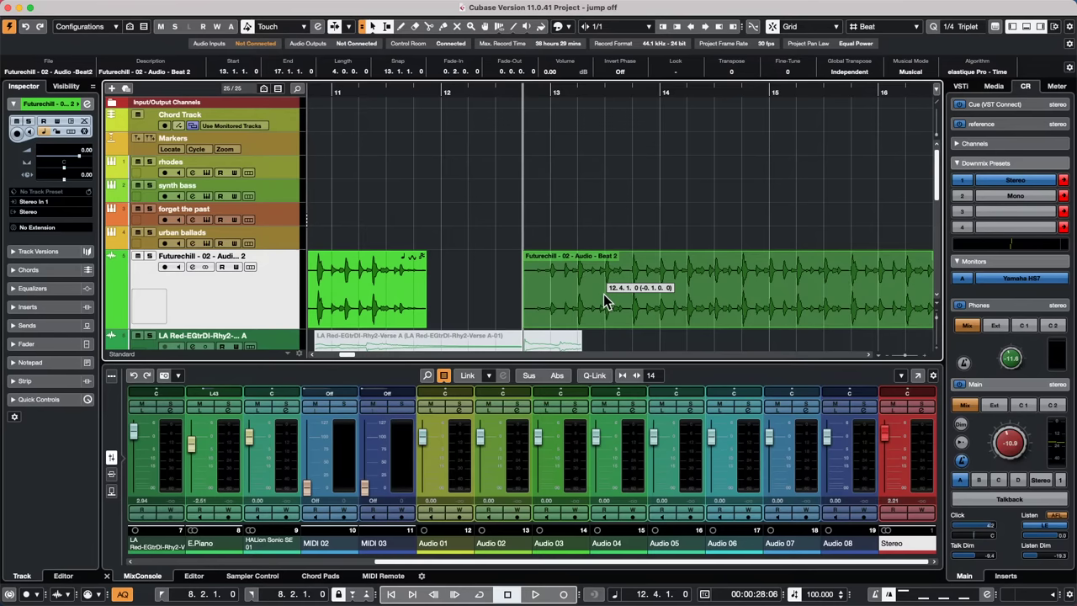
{"action": "left_click_drag", "start_coordinate": [603, 295], "coordinate": [608, 295]}
{"action": "left_click_drag", "start_coordinate": [610, 303], "coordinate": [610, 303]}
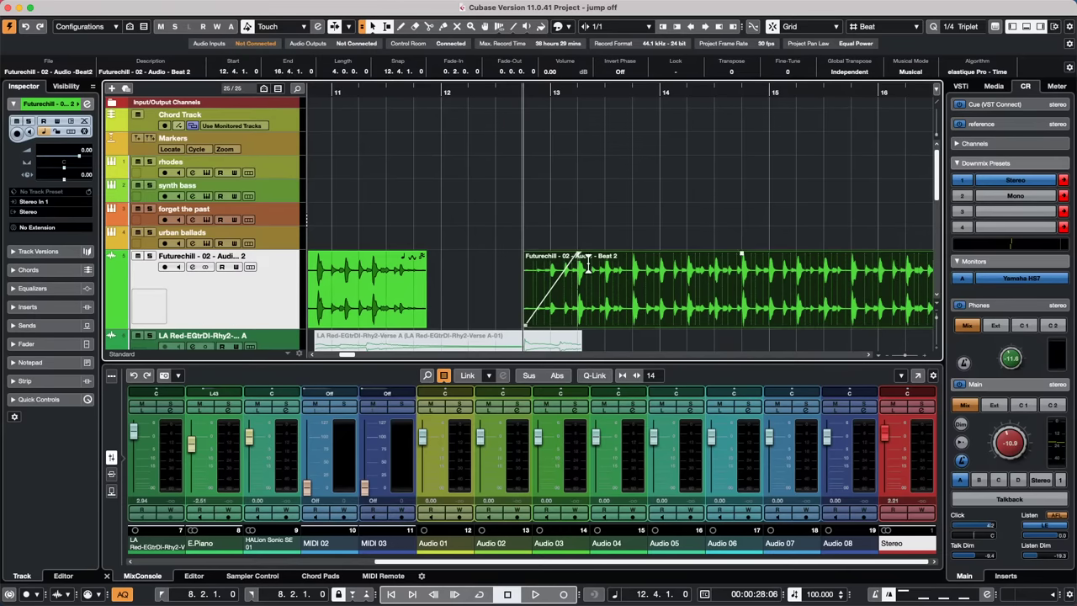
Use the Time Warp tool to shift bar 13 slightly later and bar 14 earlier, producing a tempo of about 123 at bar 13
{"action": "right_click", "coordinate": [541, 107]}
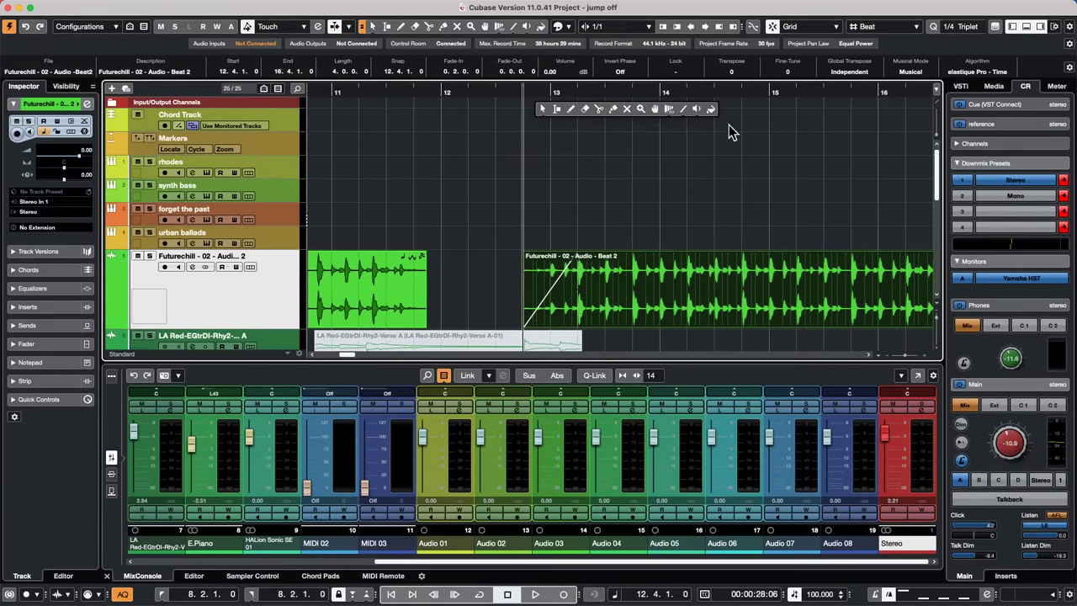
{"action": "left_click", "coordinate": [670, 109]}
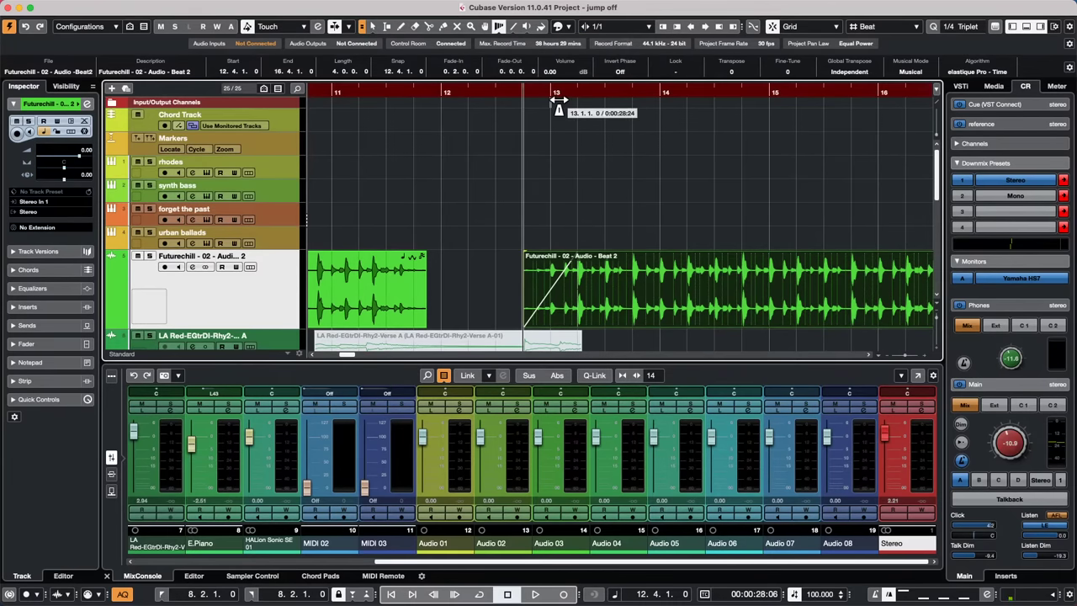
{"action": "mouse_move", "coordinate": [557, 102]}
{"action": "left_mouse_down"}
{"action": "mouse_move", "coordinate": [586, 106]}
{"action": "mouse_move", "coordinate": [567, 106]}
{"action": "left_mouse_up"}
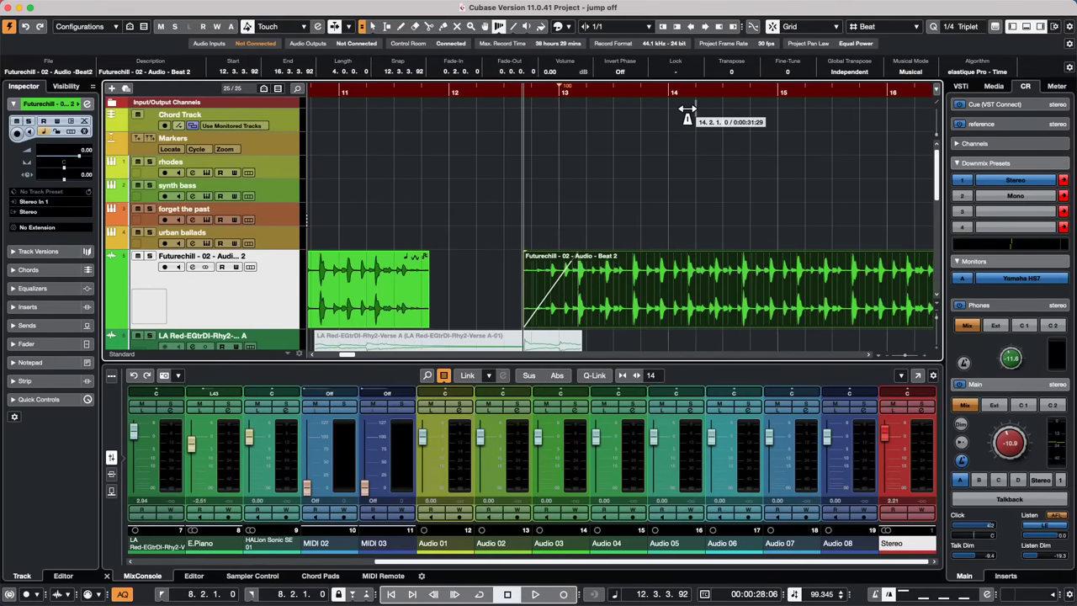
{"action": "mouse_move", "coordinate": [680, 110]}
{"action": "left_mouse_down"}
{"action": "mouse_move", "coordinate": [721, 111]}
{"action": "mouse_move", "coordinate": [673, 112]}
{"action": "mouse_move", "coordinate": [813, 143]}
{"action": "mouse_move", "coordinate": [685, 137]}
{"action": "left_mouse_up"}
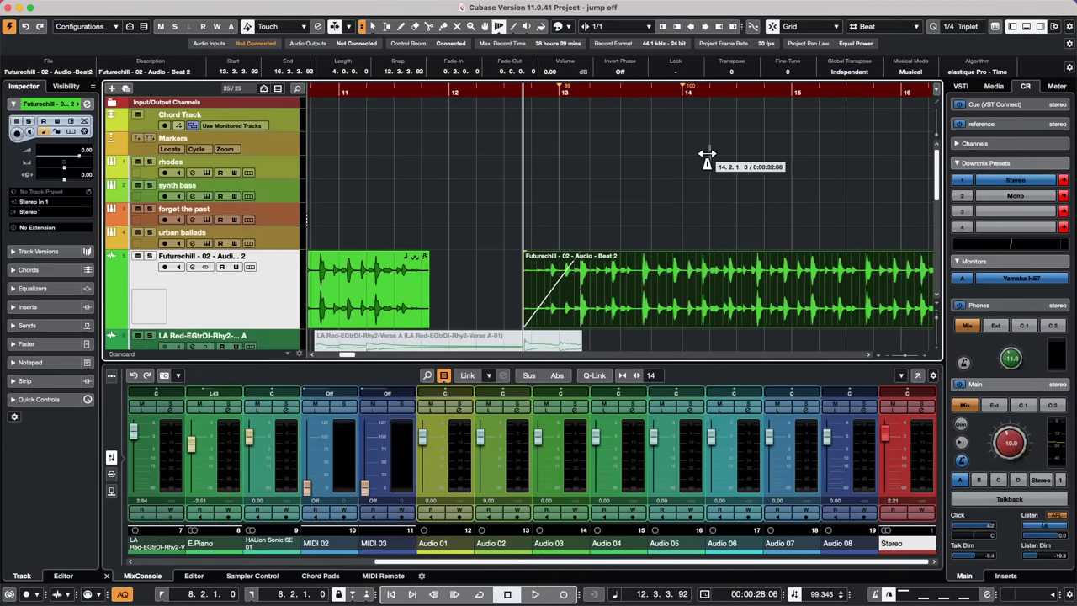
{"action": "left_click_drag", "start_coordinate": [700, 163], "coordinate": [650, 143]}
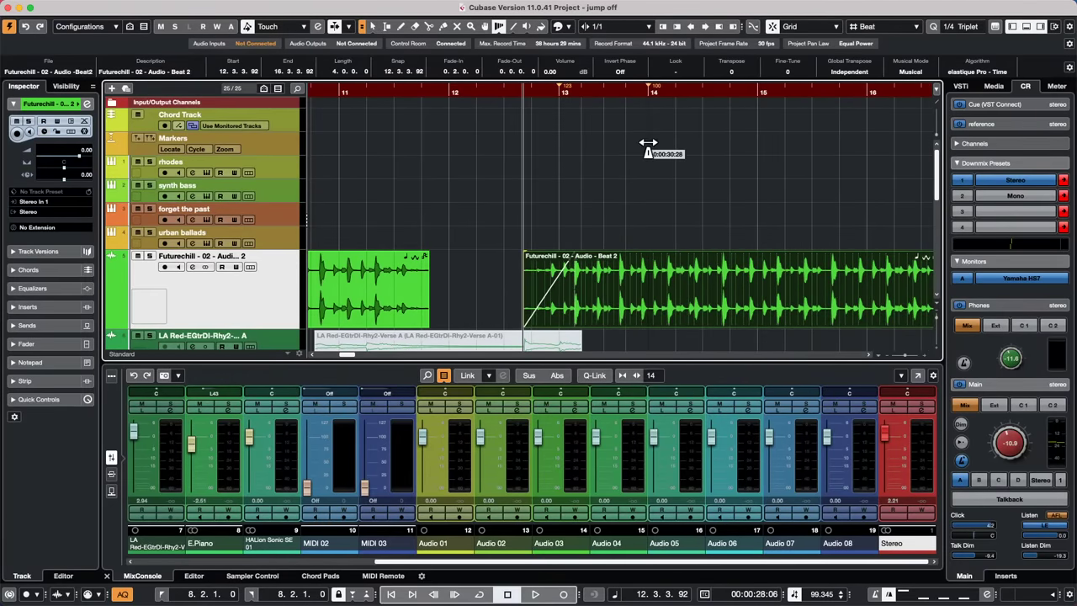
Return to the Object Selection tool, show the timeline in seconds and move the drum loop event to start at 0:00:30.000
{"action": "right_click", "coordinate": [615, 304]}
{"action": "left_click", "coordinate": [620, 306]}
{"action": "left_click_drag", "start_coordinate": [610, 306], "coordinate": [675, 265]}
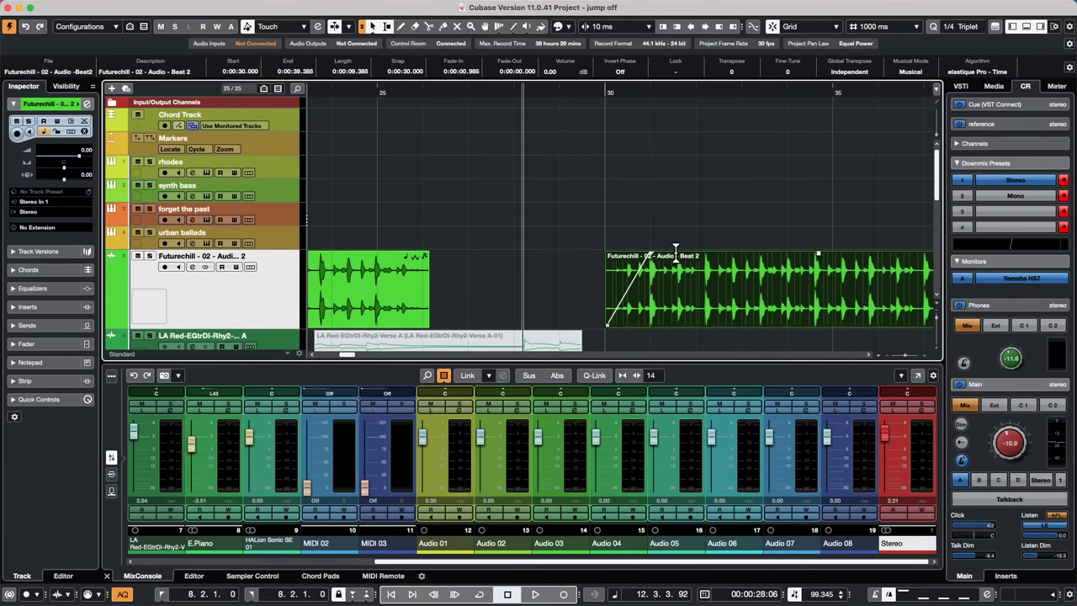
Examine the Color Schemes preferences, expanding Project Area Background and Editor Area Background, and close the preferences
{"action": "left_click", "coordinate": [82, 7]}
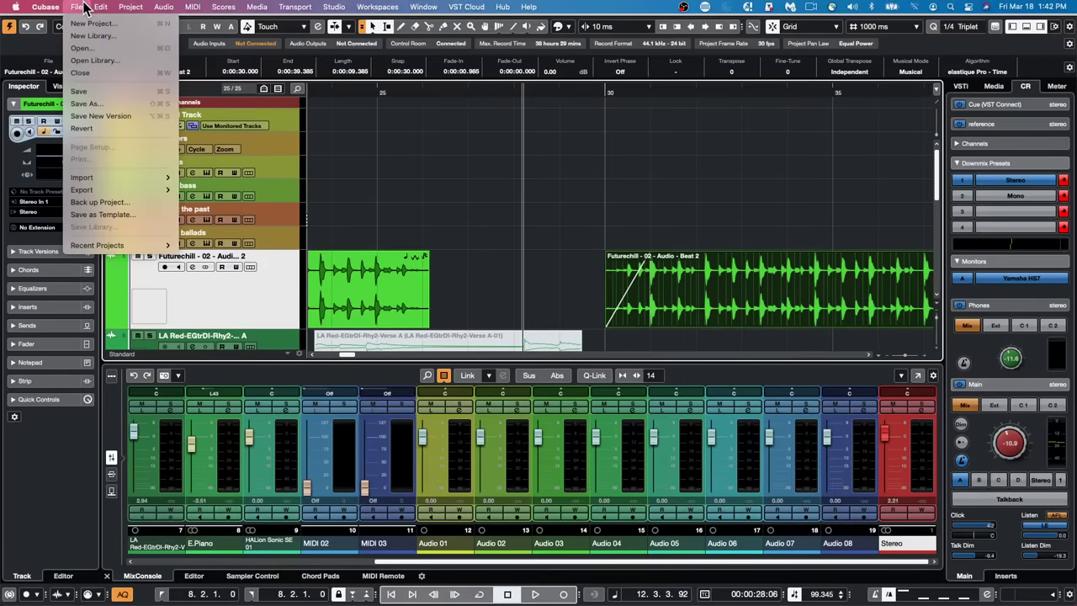
{"action": "mouse_move", "coordinate": [46, 6]}
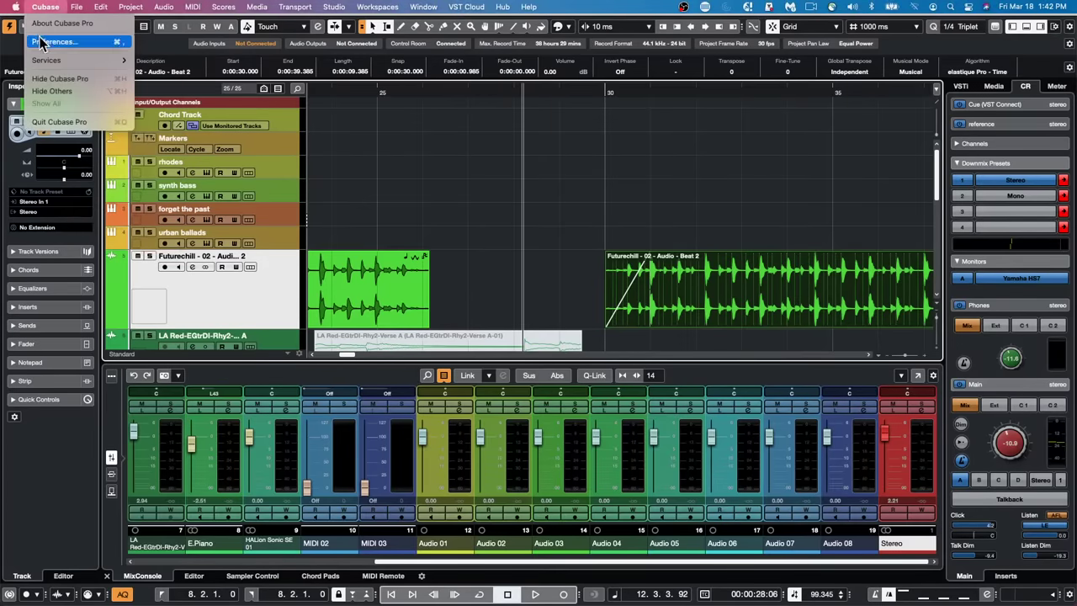
{"action": "left_click", "coordinate": [46, 42]}
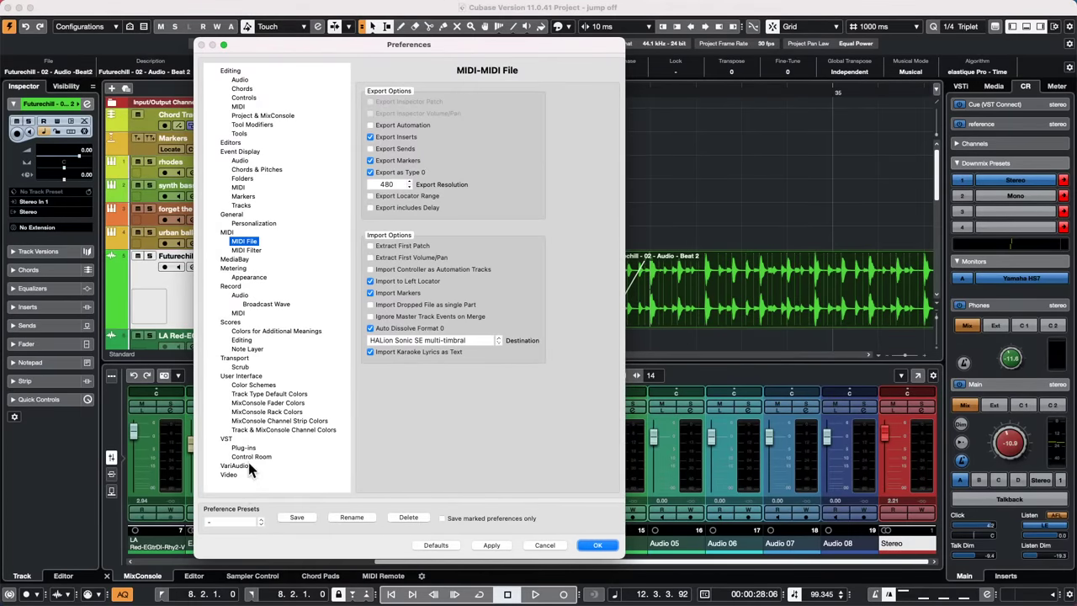
{"action": "left_click", "coordinate": [252, 385]}
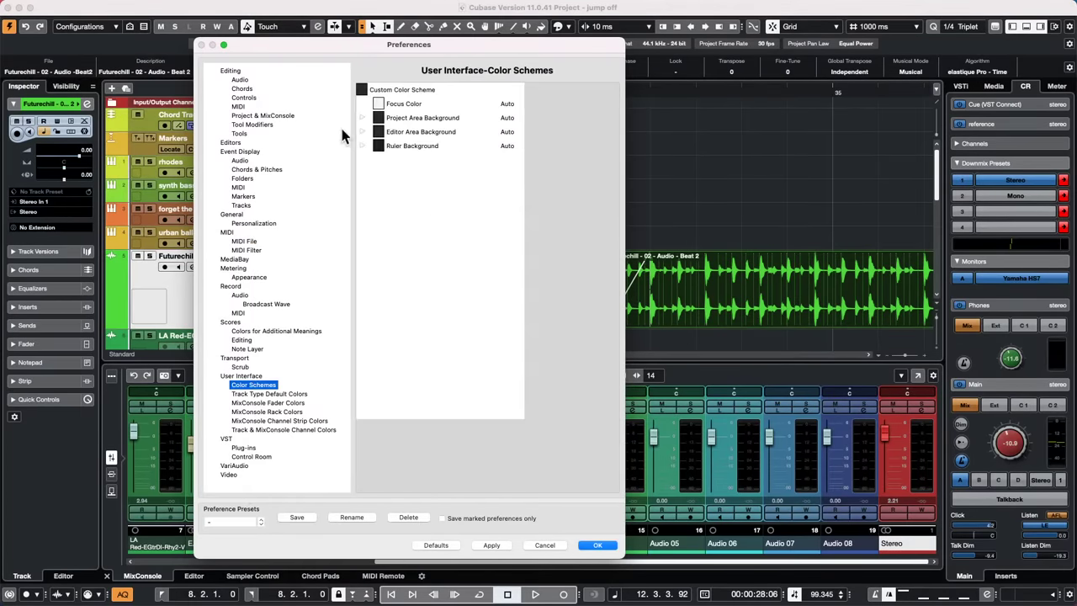
{"action": "left_click", "coordinate": [363, 117]}
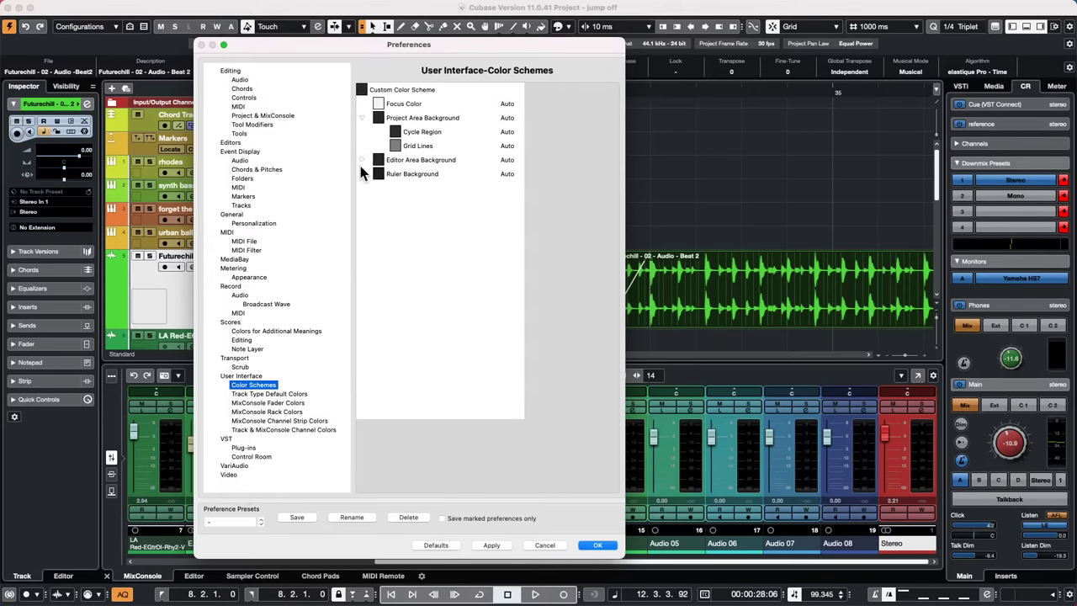
{"action": "left_click", "coordinate": [361, 160]}
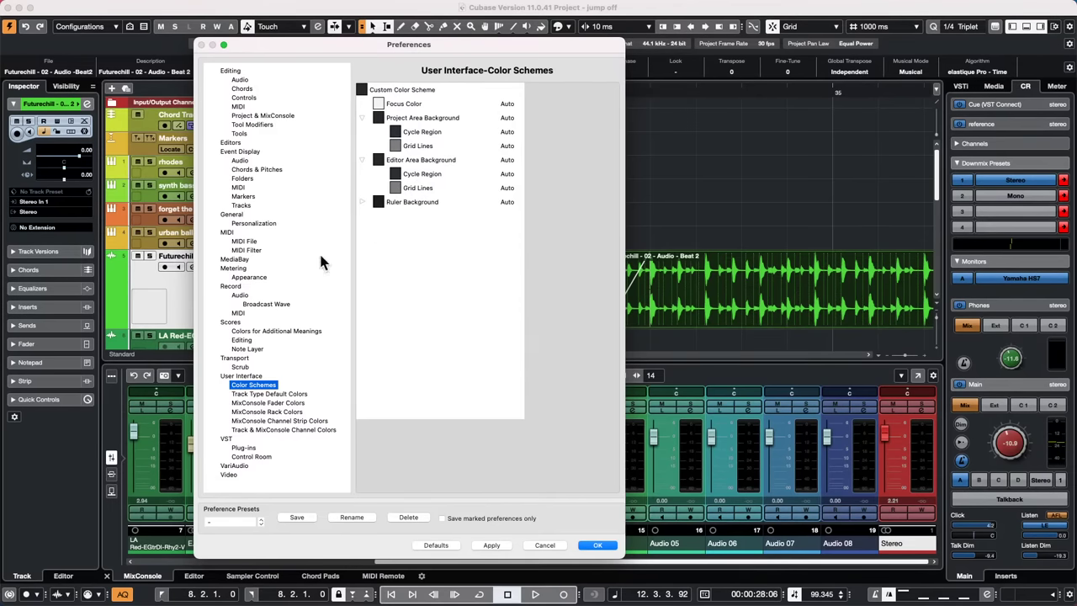
{"action": "left_click", "coordinate": [608, 545]}
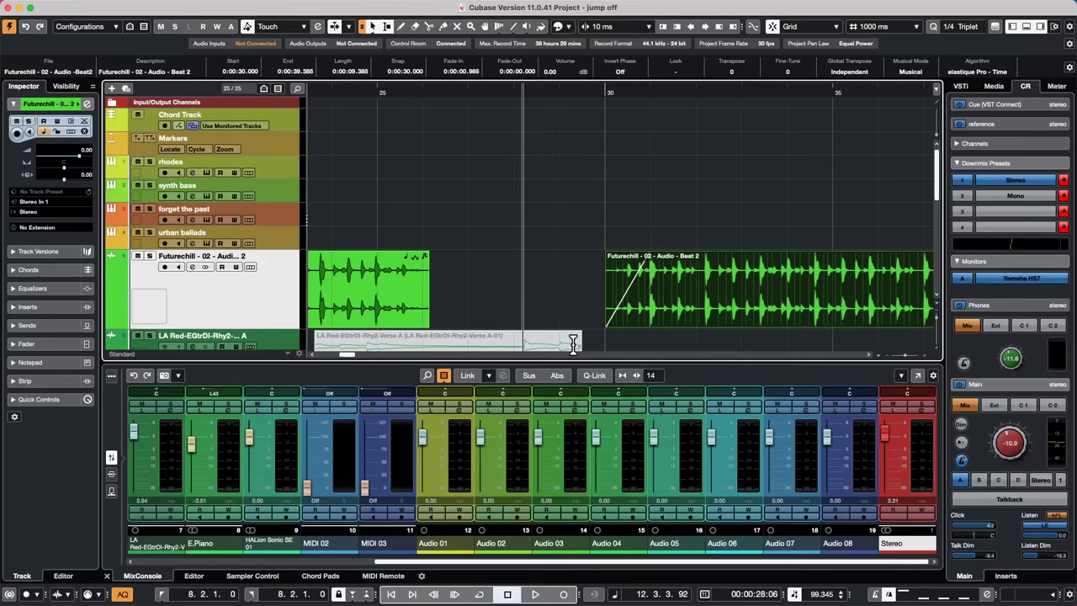
Switch to Steinberg Library Manager, look at the folder choices for the library default location and cancel the selection
{"action": "mouse_move", "coordinate": [339, 10]}
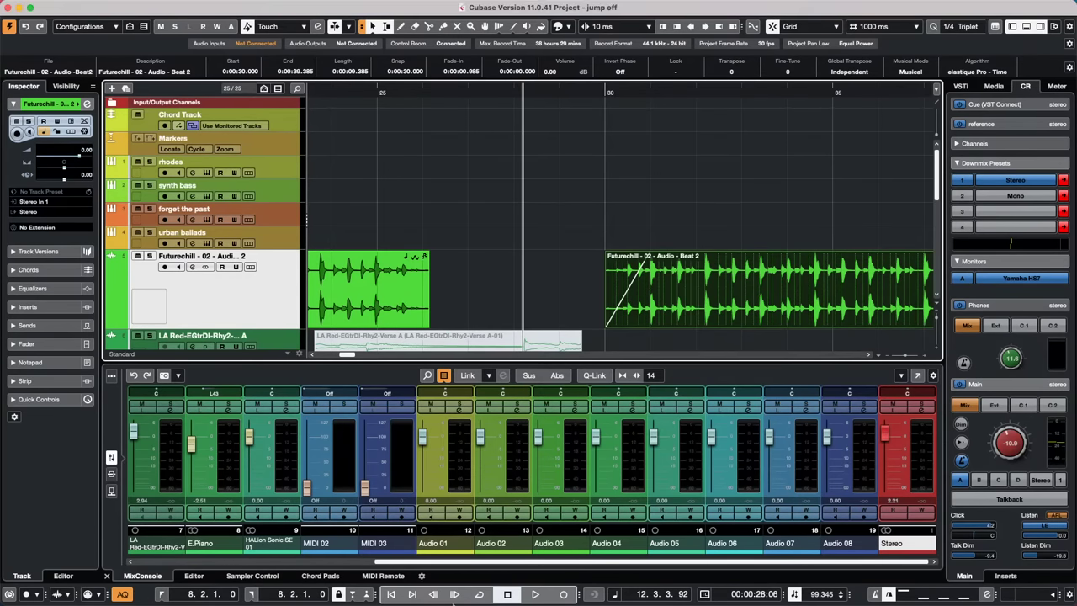
{"action": "mouse_move", "coordinate": [443, 593]}
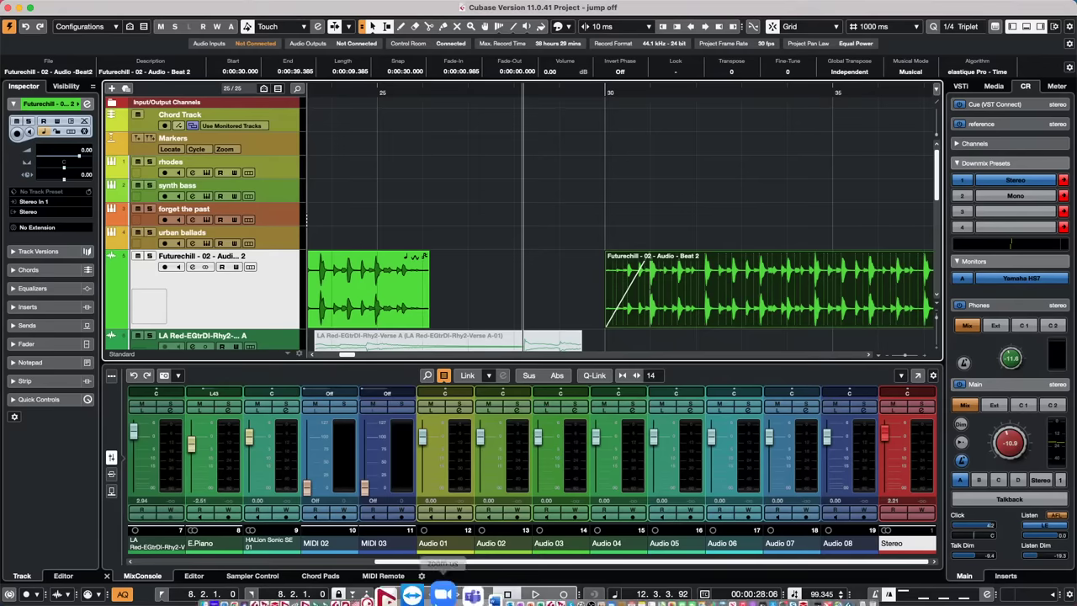
{"action": "left_click", "coordinate": [399, 592]}
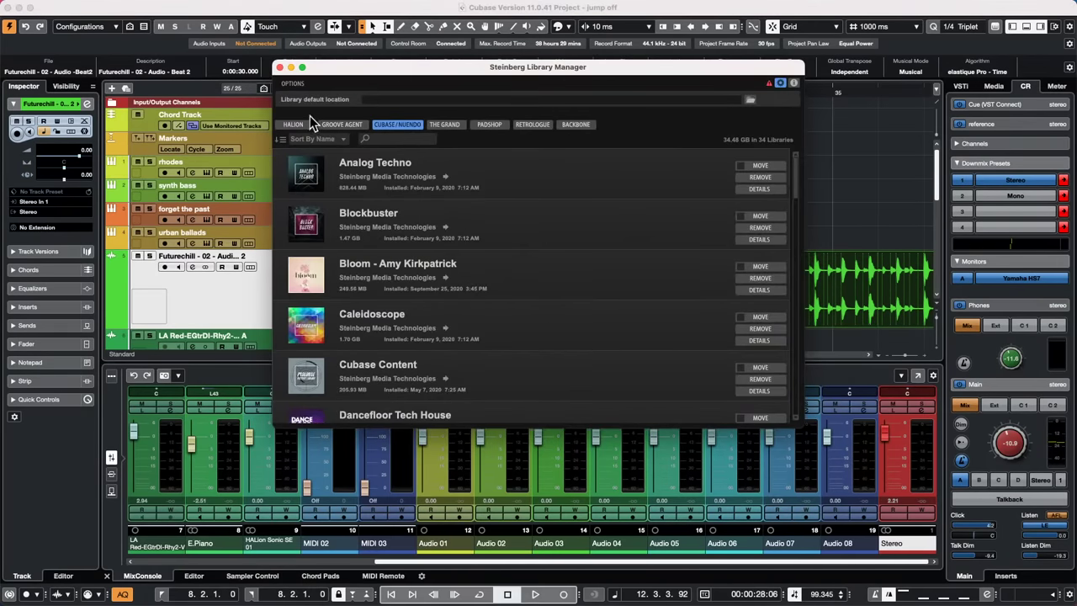
{"action": "left_click", "coordinate": [751, 101]}
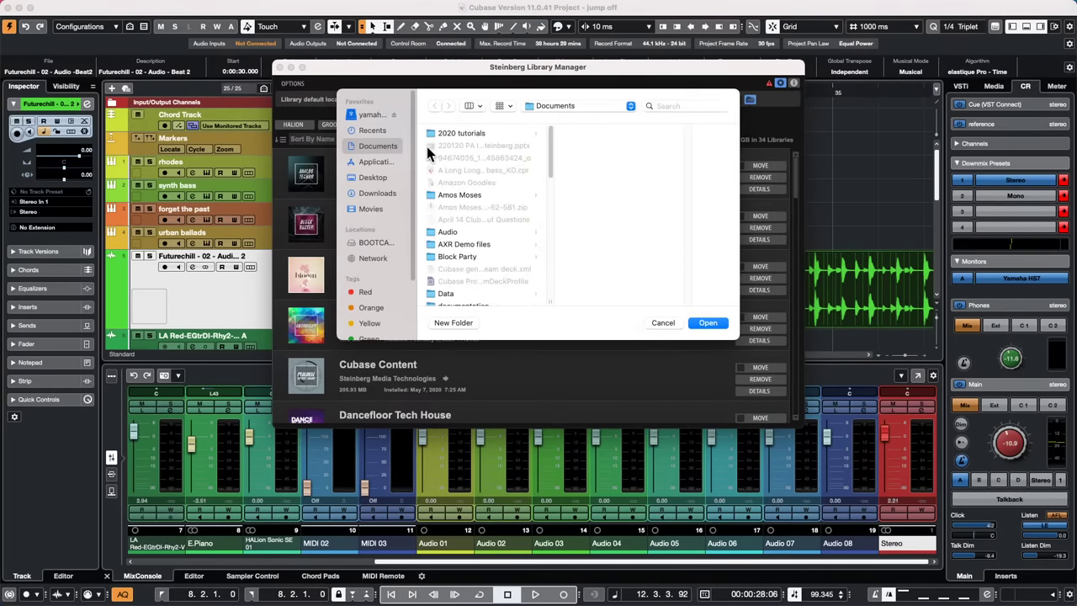
{"action": "left_click", "coordinate": [665, 324]}
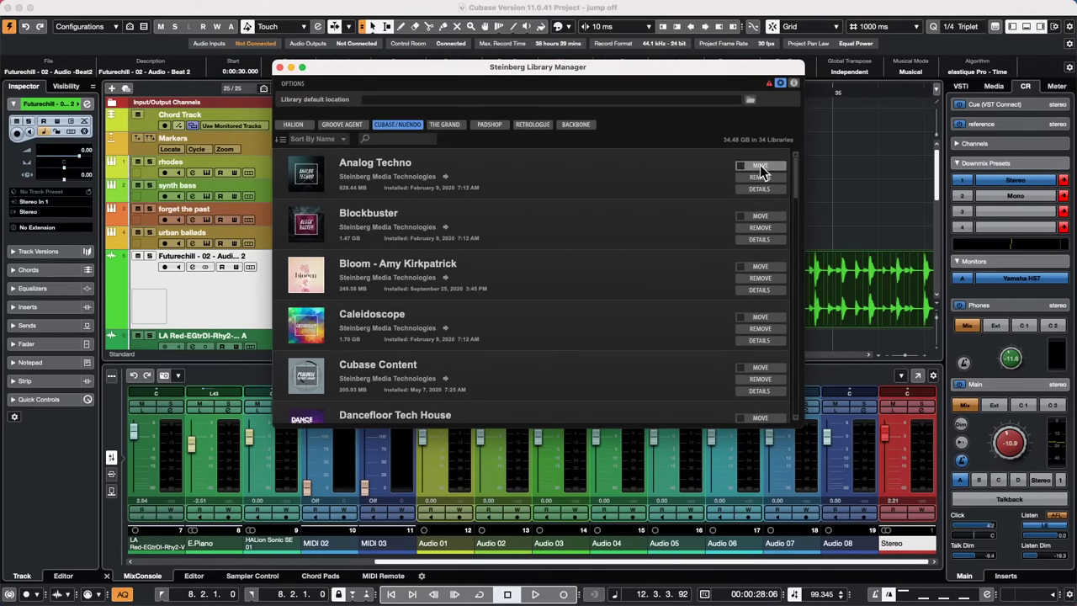
Mark the Analog Techno, Blockbuster and Bloom libraries for moving, cancel the move and close Steinberg Library Manager
{"action": "left_click", "coordinate": [762, 169]}
{"action": "left_click", "coordinate": [742, 217]}
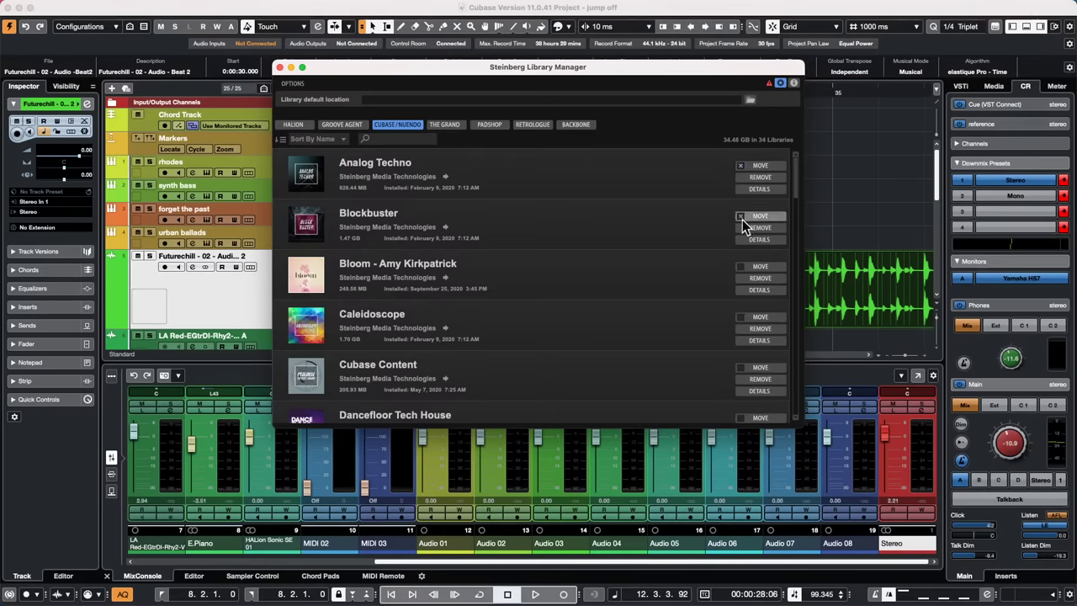
{"action": "left_click", "coordinate": [741, 267]}
{"action": "left_click", "coordinate": [766, 268]}
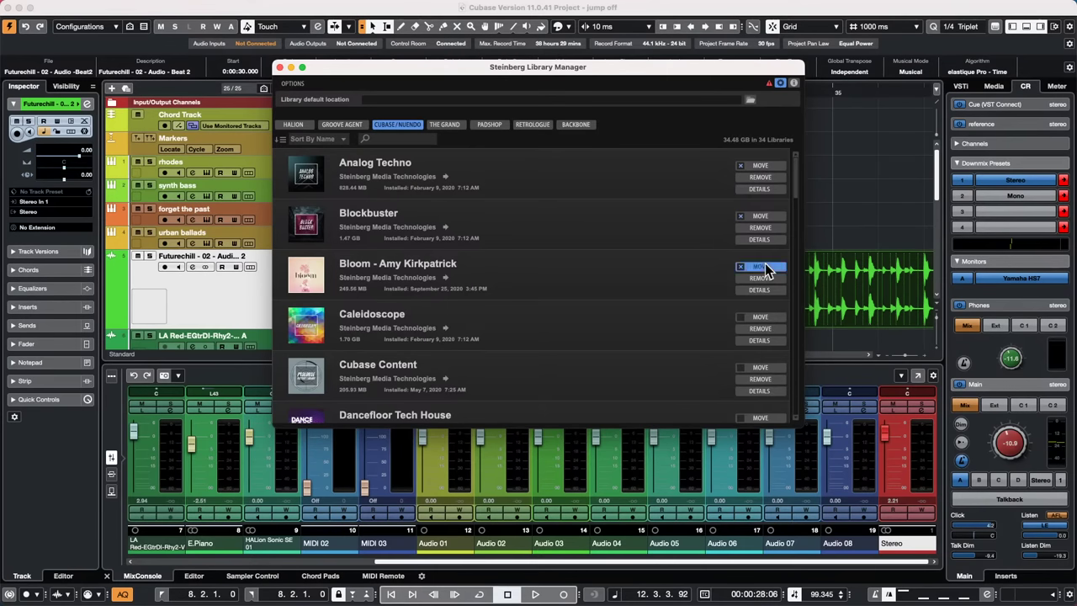
{"action": "left_click", "coordinate": [683, 323]}
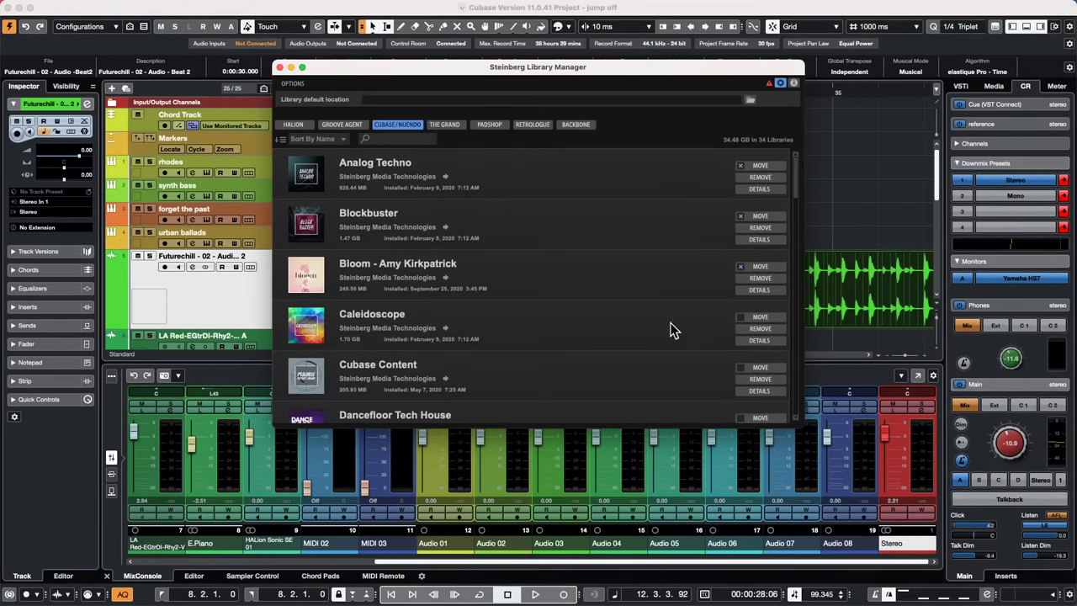
{"action": "left_click", "coordinate": [280, 66]}
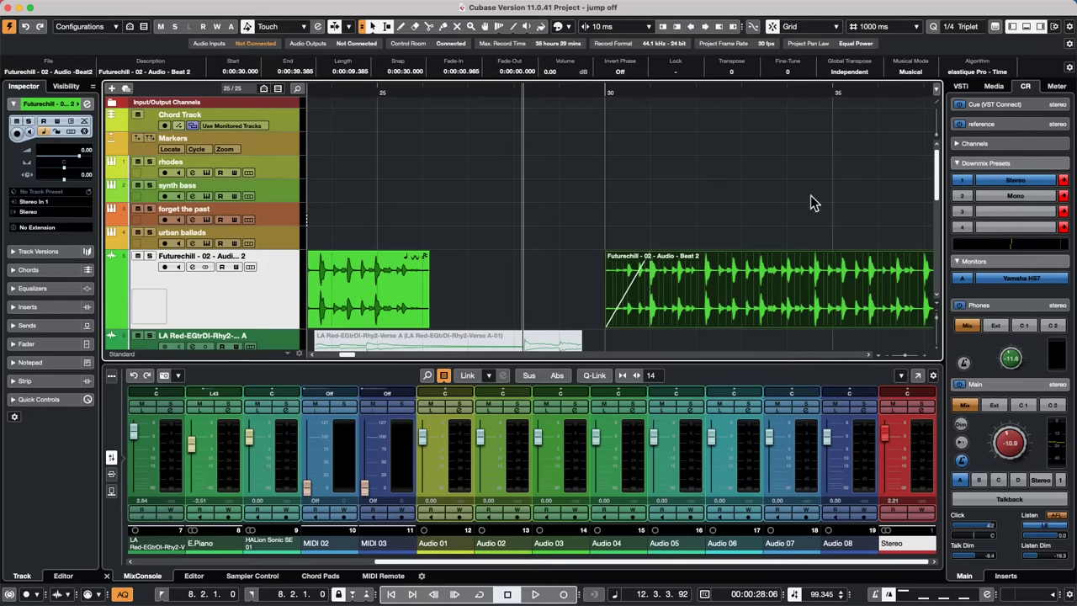
Open the Groove Agent SE instrument of the urban ballads track and switch its pads to group 4
{"action": "left_click", "coordinate": [278, 239]}
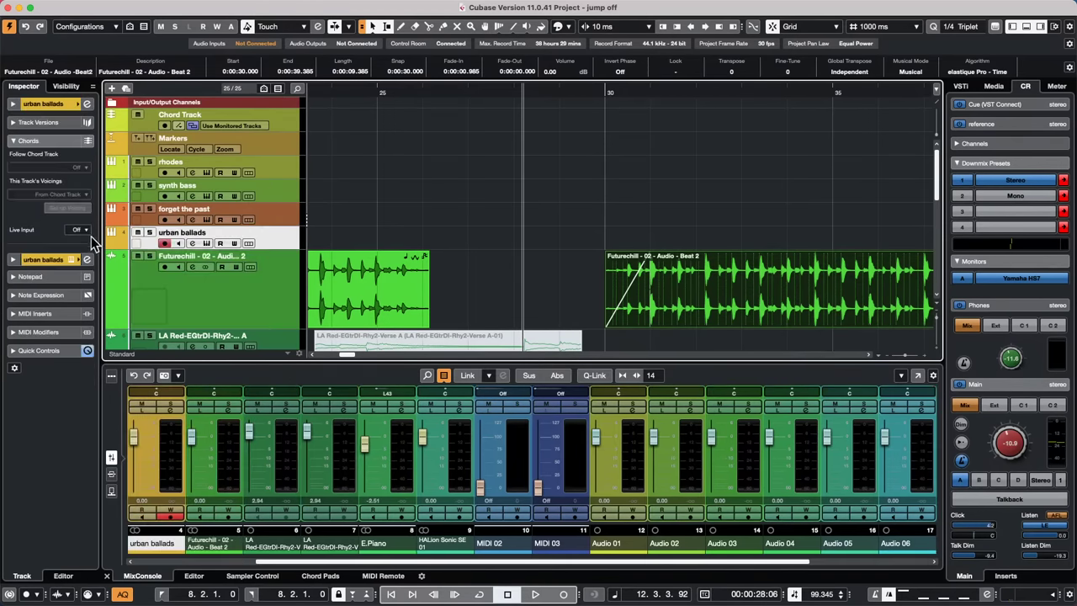
{"action": "left_click", "coordinate": [206, 244]}
{"action": "left_click_drag", "start_coordinate": [782, 175], "coordinate": [499, 59]}
{"action": "left_click", "coordinate": [317, 203]}
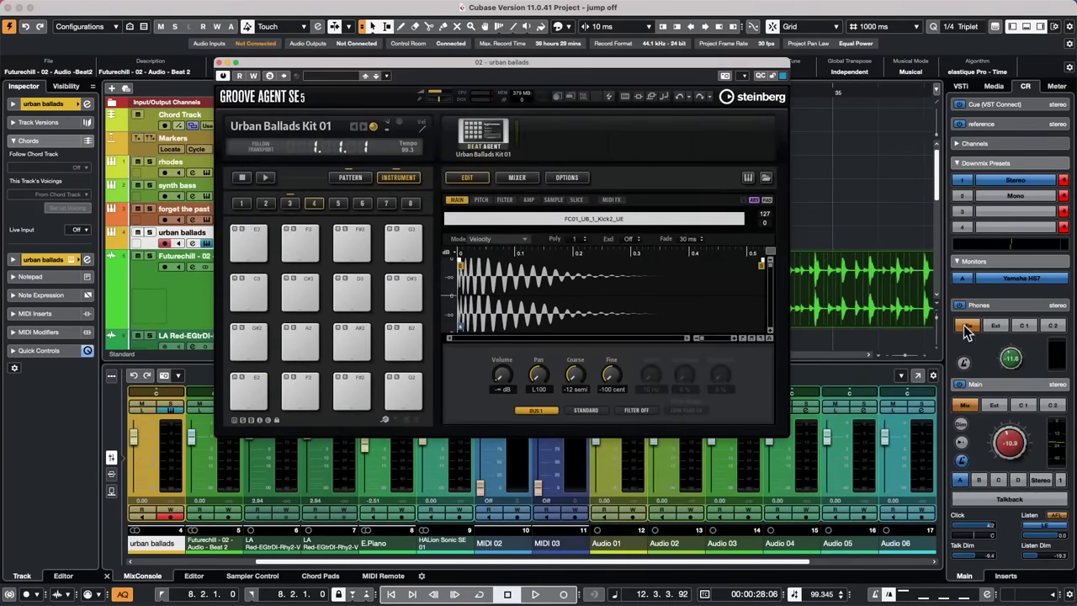
Assign the GA ONE Library samples 03 kick hit and 03 open hat hit to Groove Agent pads G#2 and A2
{"action": "left_click", "coordinate": [994, 86]}
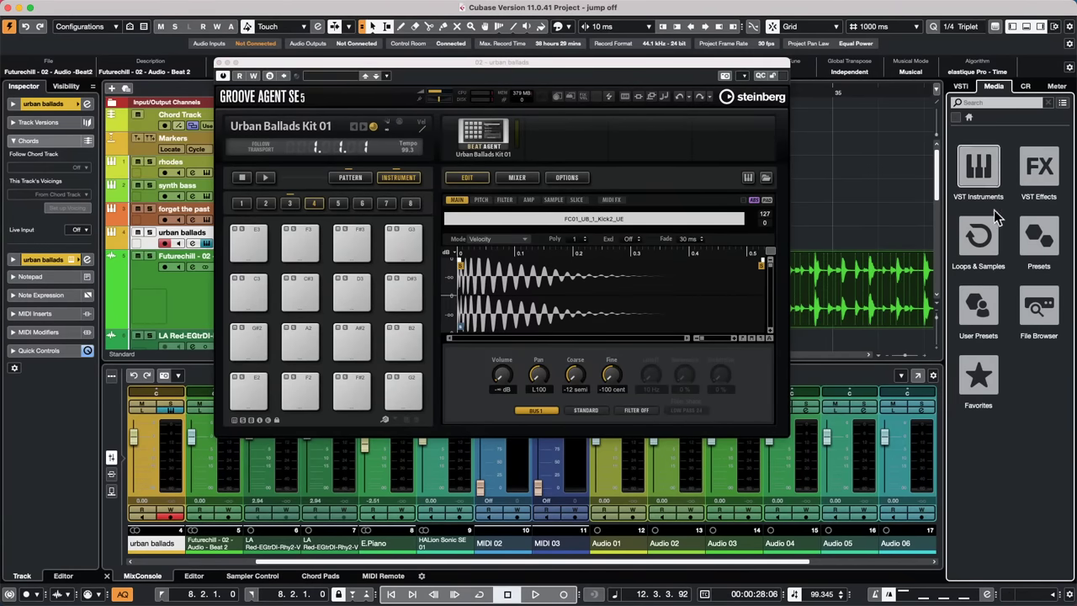
{"action": "left_click", "coordinate": [978, 238]}
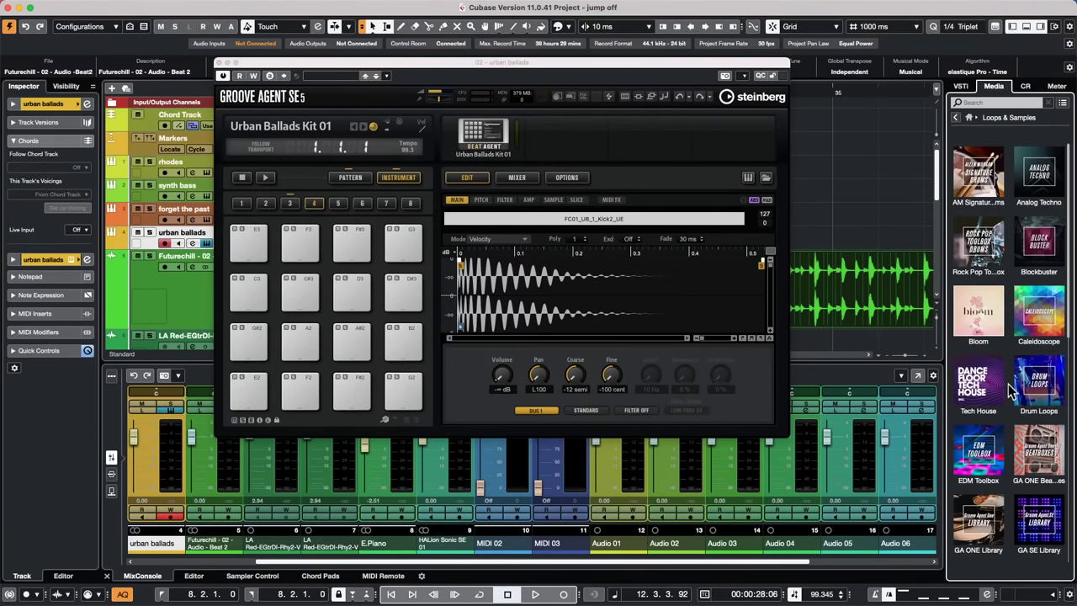
{"action": "left_click", "coordinate": [974, 525]}
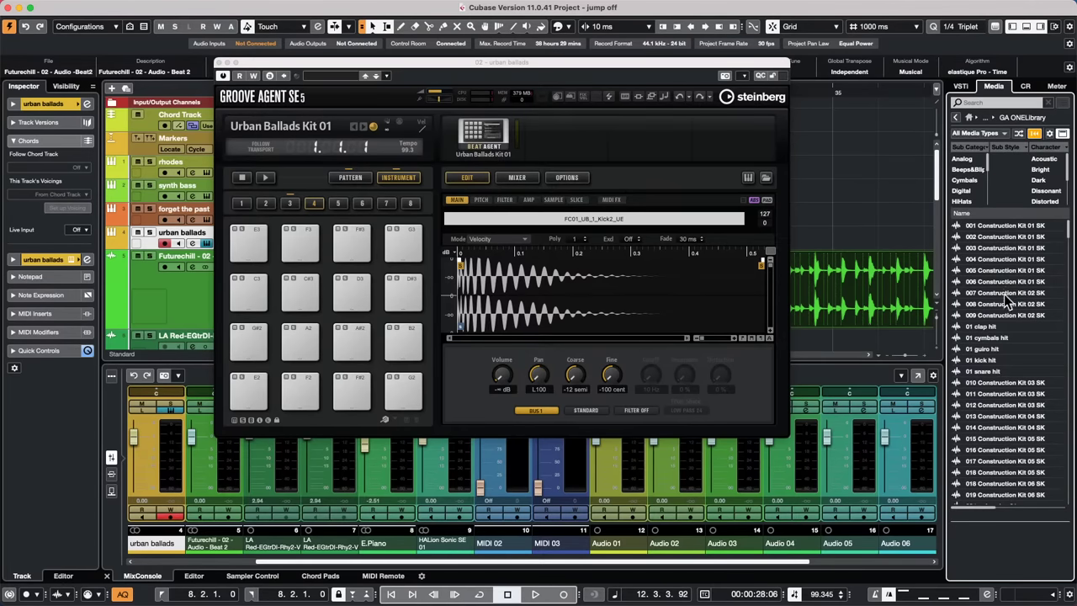
{"action": "scroll", "coordinate": [1033, 320], "scroll_direction": "down", "scroll_amount": 5}
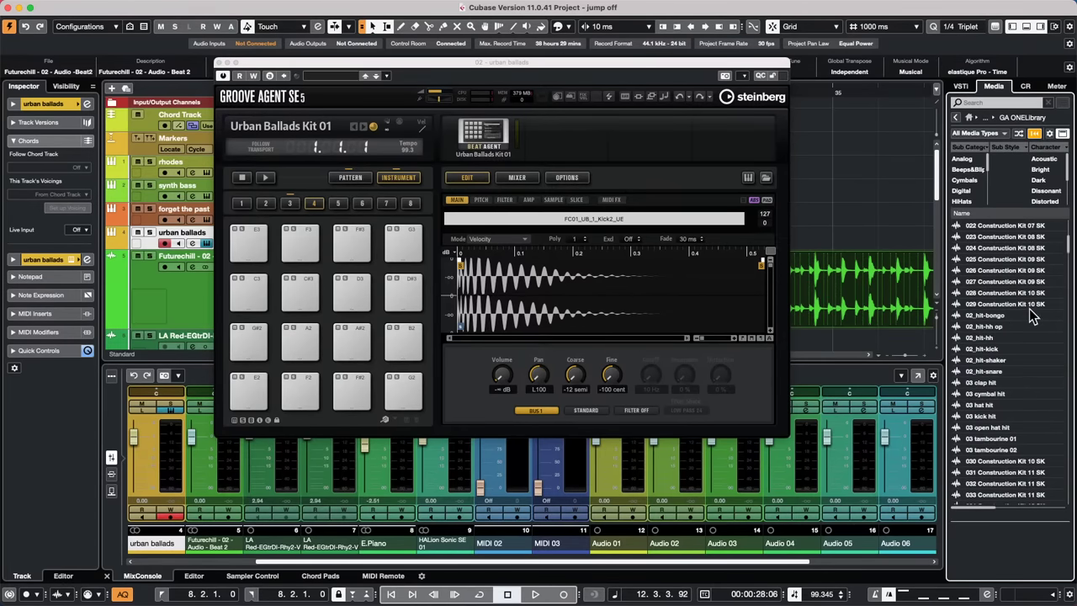
{"action": "left_click_drag", "start_coordinate": [981, 415], "coordinate": [249, 343]}
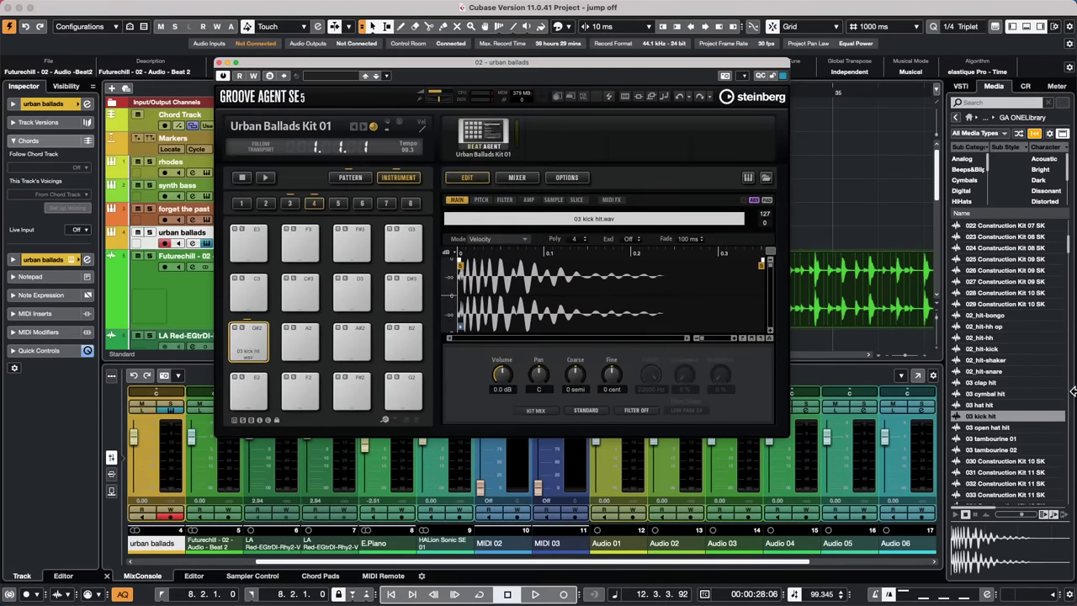
{"action": "left_click_drag", "start_coordinate": [1014, 429], "coordinate": [299, 345]}
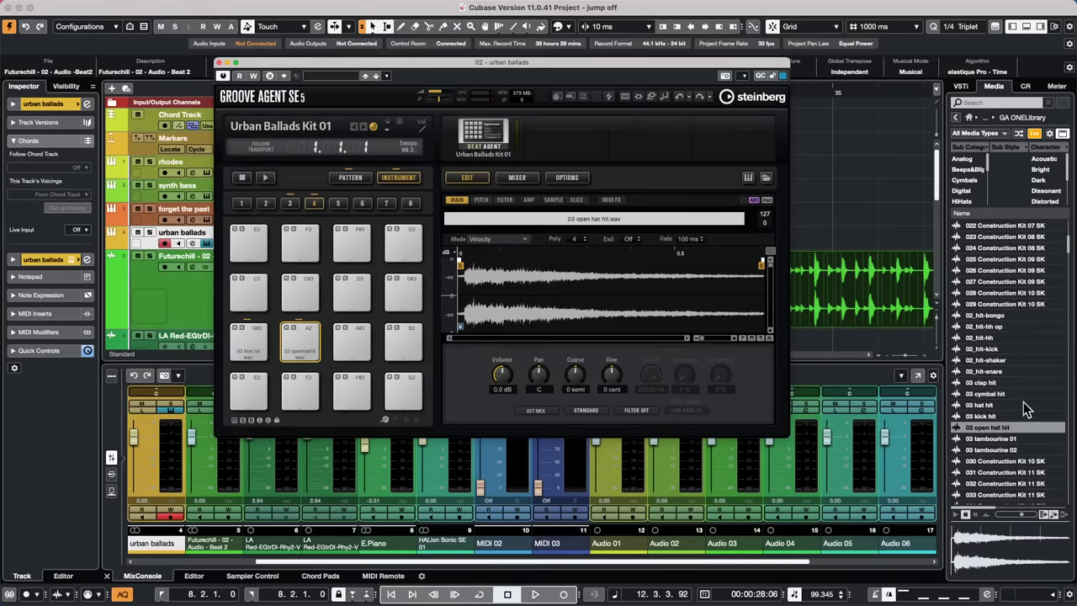
Assign the GA ONE Library sample 04 clap hit to Groove Agent pad A#2 and play the pad repeatedly
{"action": "scroll", "coordinate": [1028, 407], "scroll_direction": "down", "scroll_amount": 4}
{"action": "left_click_drag", "start_coordinate": [981, 438], "coordinate": [356, 347]}
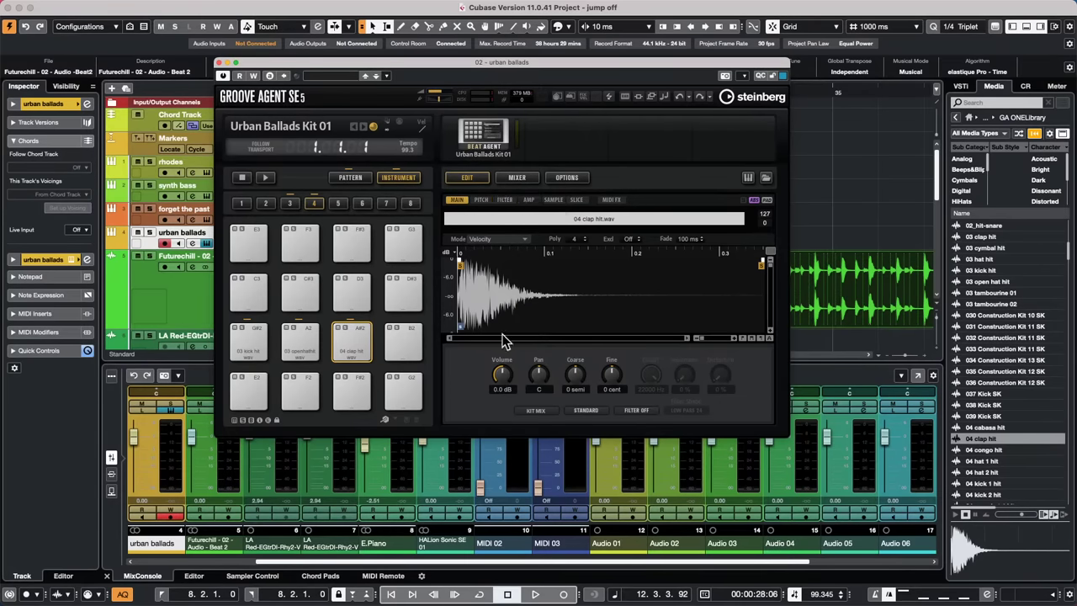
{"action": "left_click", "coordinate": [338, 328]}
{"action": "left_click", "coordinate": [338, 328]}
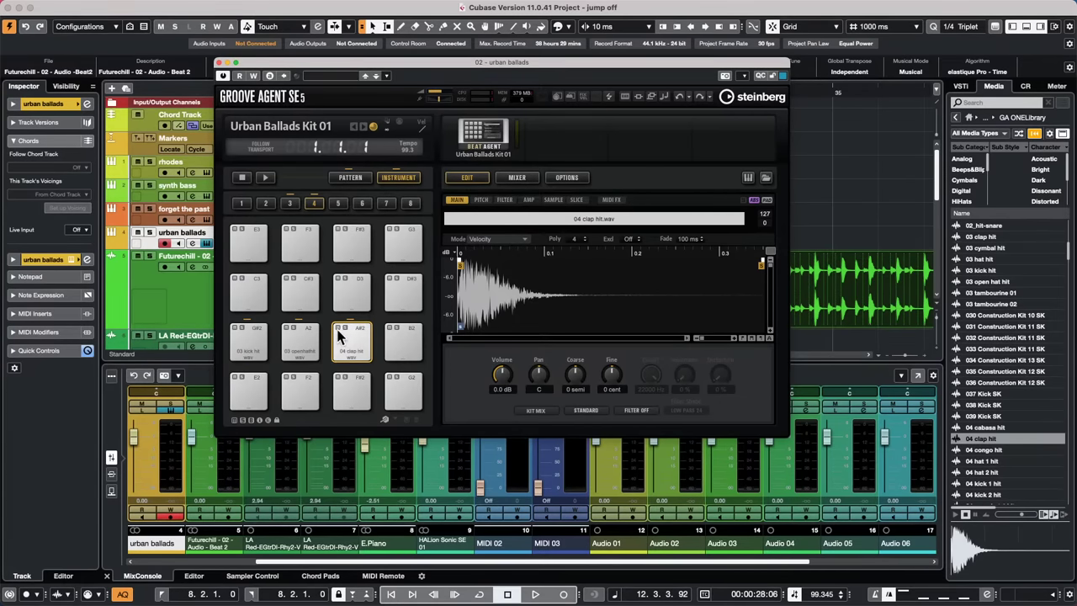
{"action": "left_click", "coordinate": [338, 328]}
{"action": "left_click", "coordinate": [338, 328]}
{"action": "left_click", "coordinate": [338, 330]}
{"action": "left_click", "coordinate": [339, 329]}
{"action": "left_click", "coordinate": [338, 329]}
{"action": "left_click", "coordinate": [339, 329]}
{"action": "left_click", "coordinate": [339, 329]}
{"action": "left_click", "coordinate": [338, 329]}
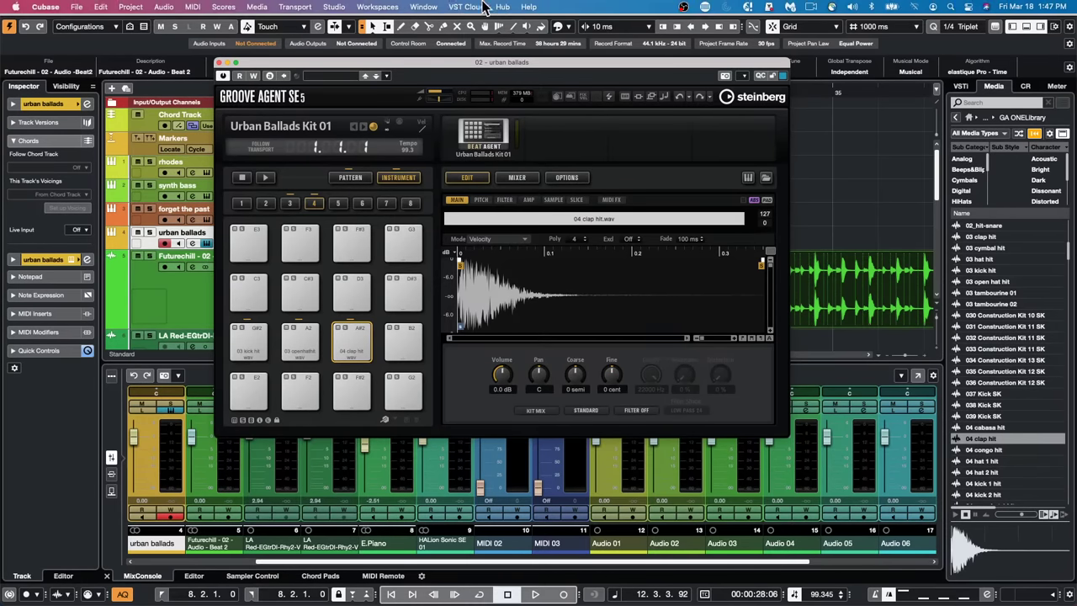
Look at the VST 2 path settings and the instrument and effect lists in the VST Plug-in Manager, closing it again
{"action": "left_click", "coordinate": [330, 7]}
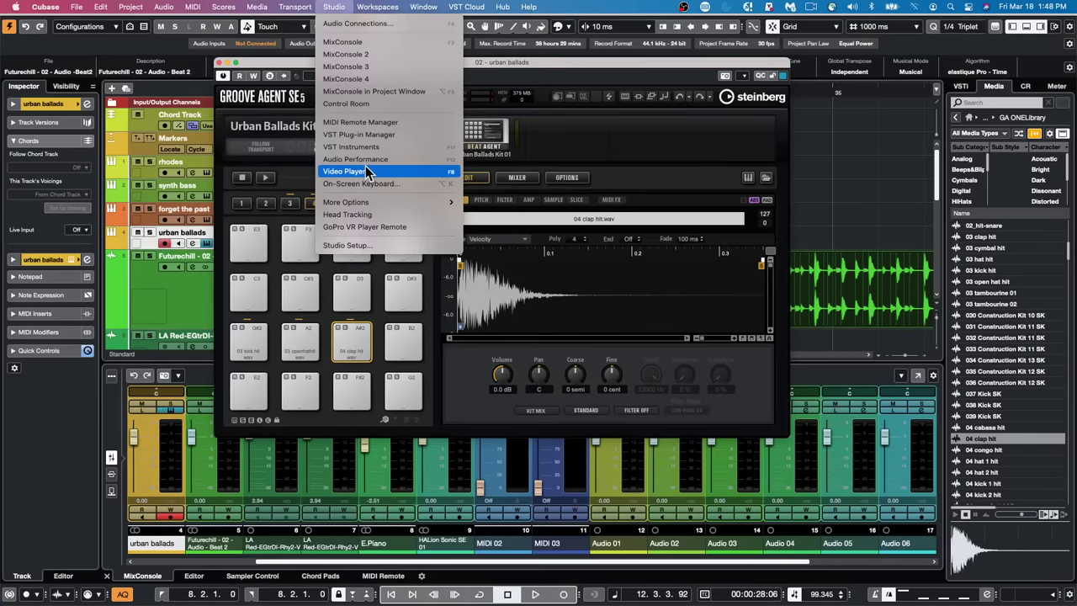
{"action": "left_click", "coordinate": [371, 135]}
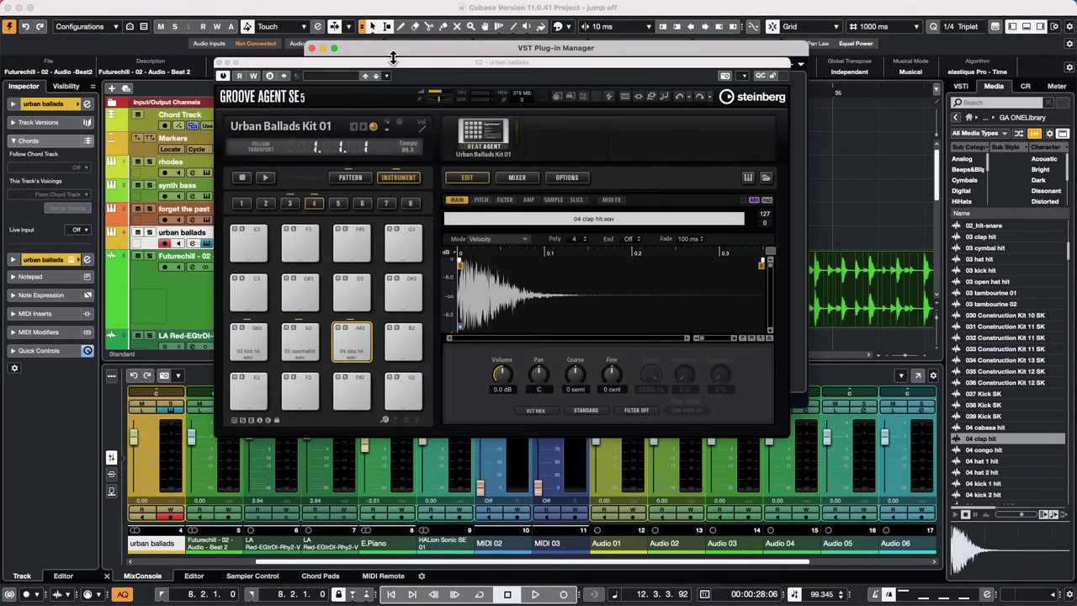
{"action": "left_click_drag", "start_coordinate": [393, 60], "coordinate": [756, 325]}
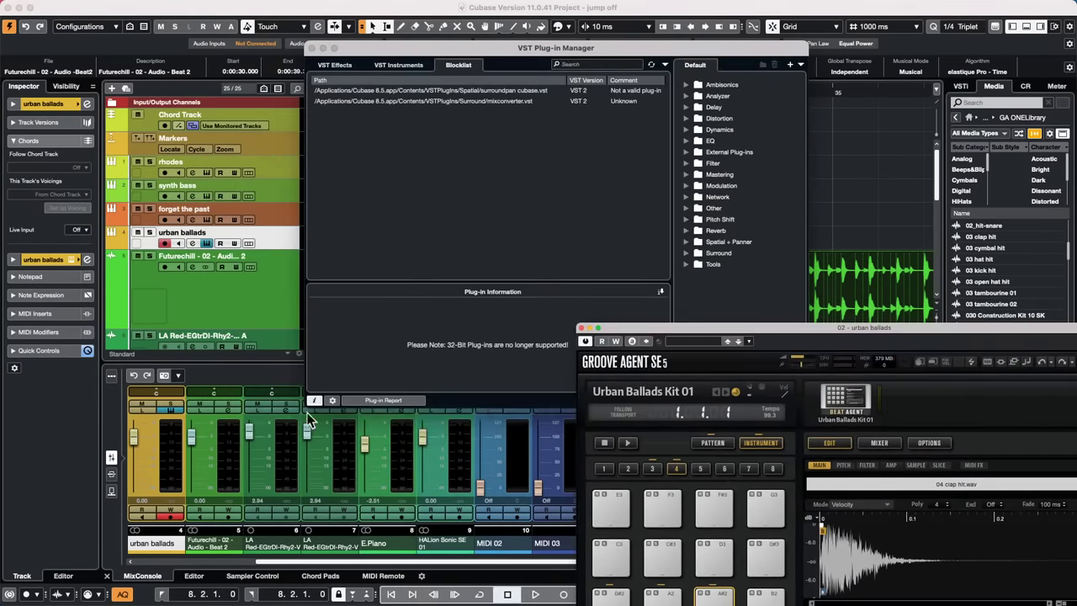
{"action": "left_click", "coordinate": [332, 401]}
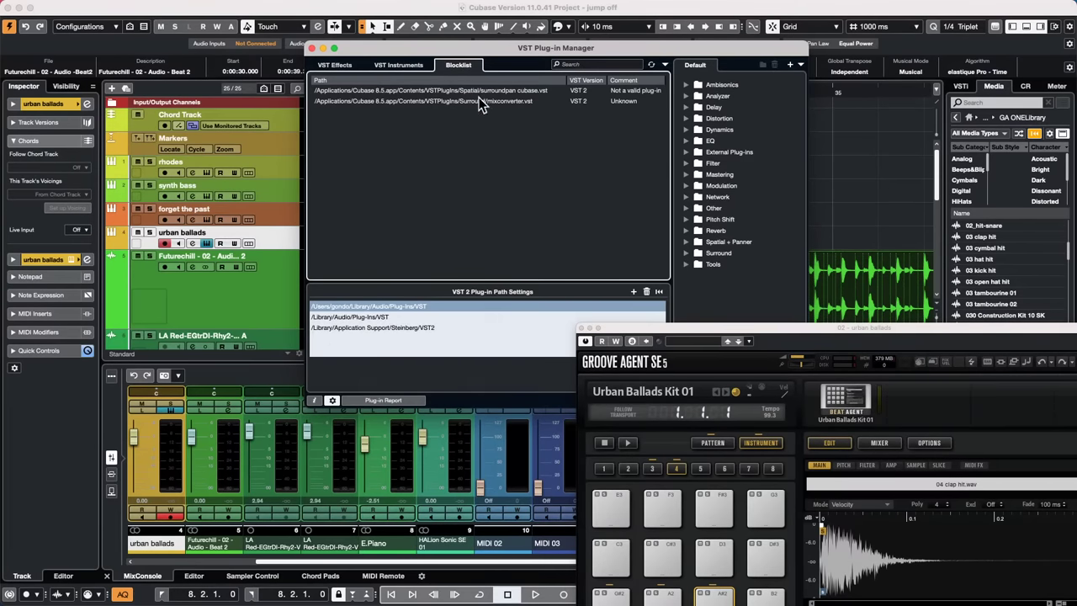
{"action": "left_click", "coordinate": [397, 64]}
{"action": "left_click", "coordinate": [337, 65]}
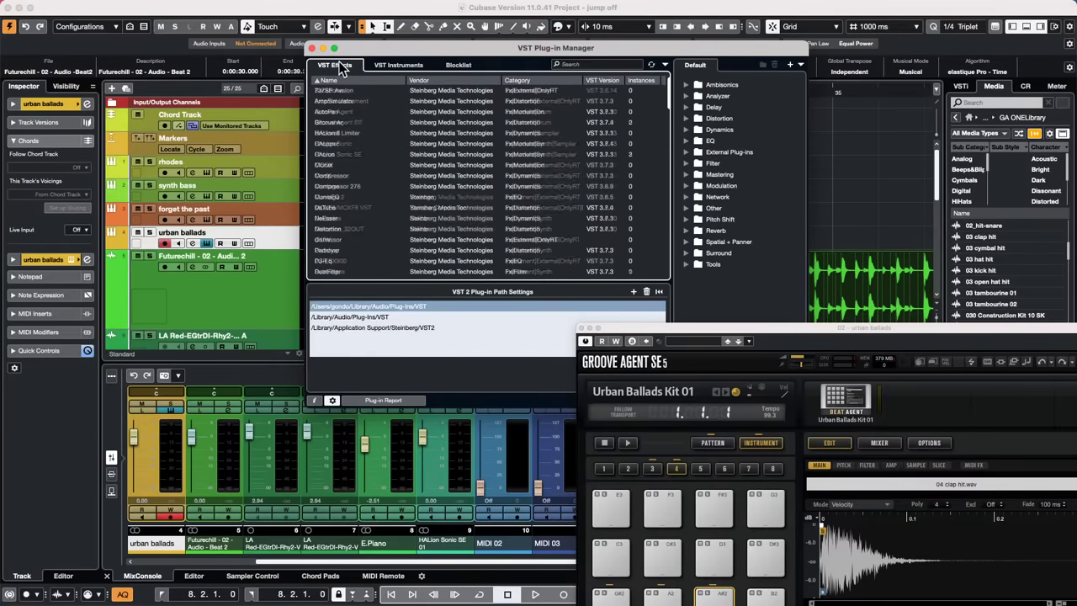
{"action": "left_click", "coordinate": [311, 48]}
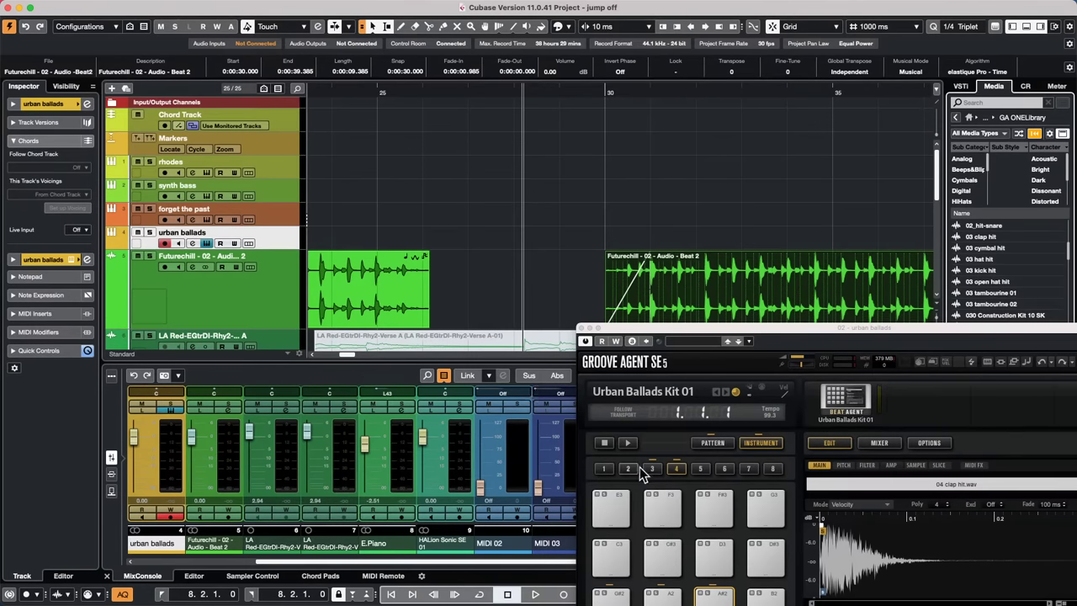
Close the Groove Agent window and check the Audio System settings in Studio Setup
{"action": "left_click", "coordinate": [581, 328]}
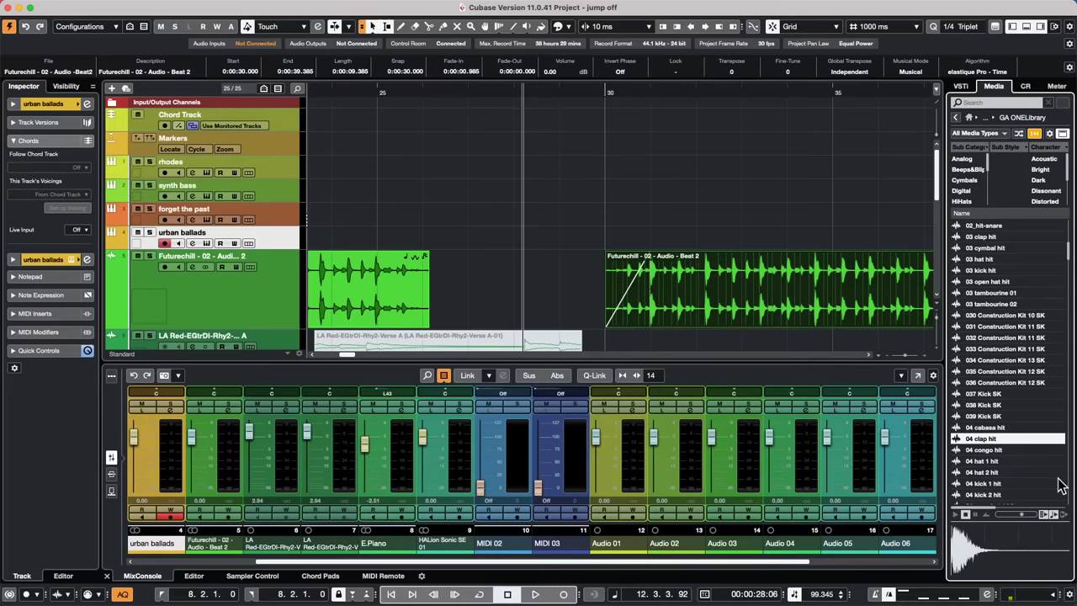
{"action": "left_click", "coordinate": [335, 6]}
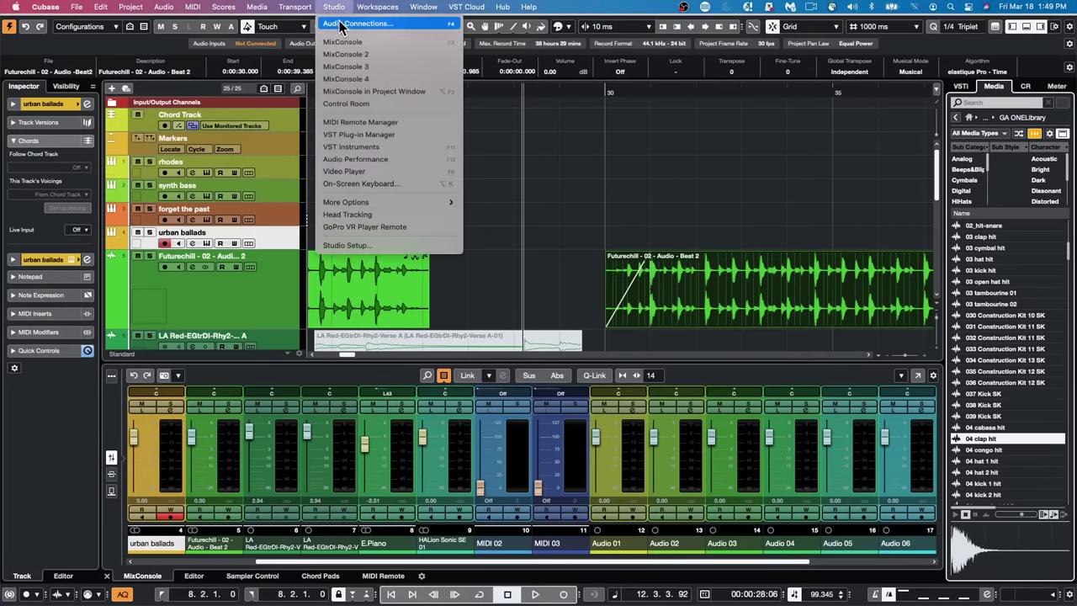
{"action": "left_click", "coordinate": [363, 246]}
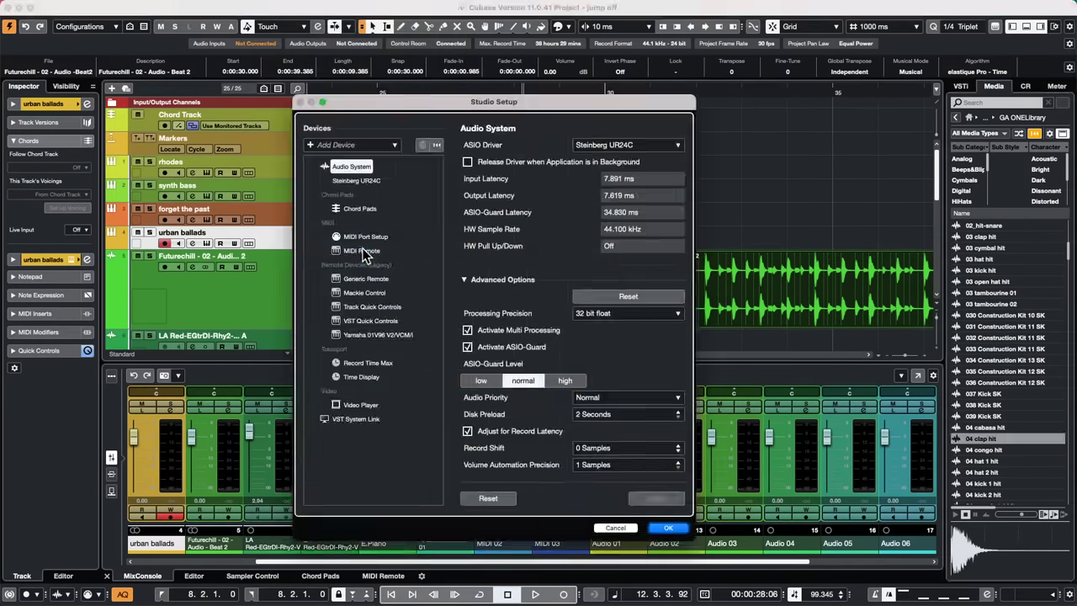
{"action": "left_click", "coordinate": [670, 529]}
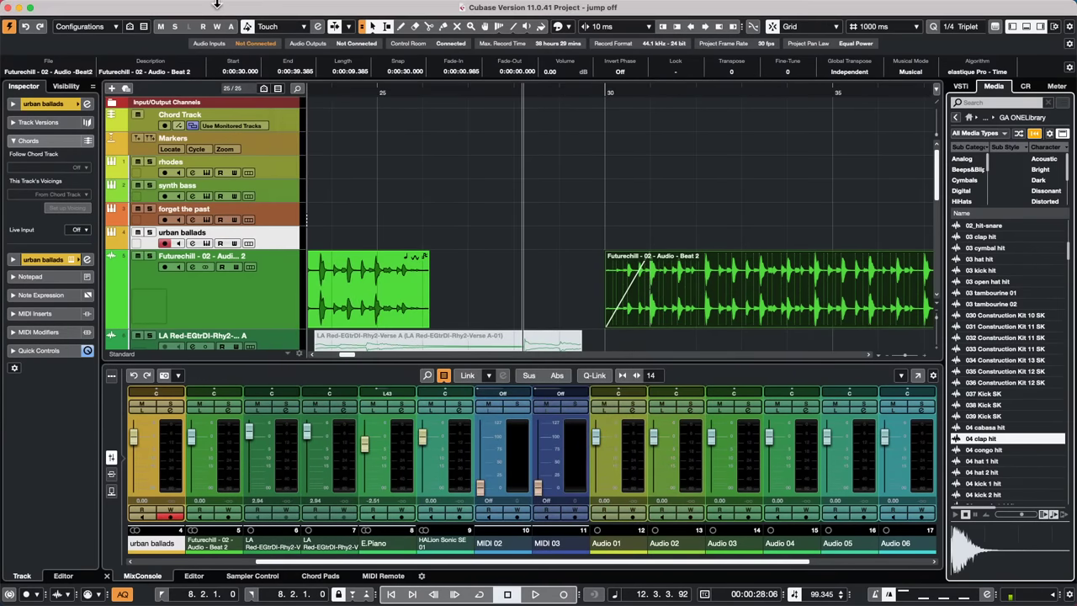
Open Audio Connections and examine the Yamaha HS7 monitor's routing and options in the Control Room
{"action": "left_click", "coordinate": [334, 7]}
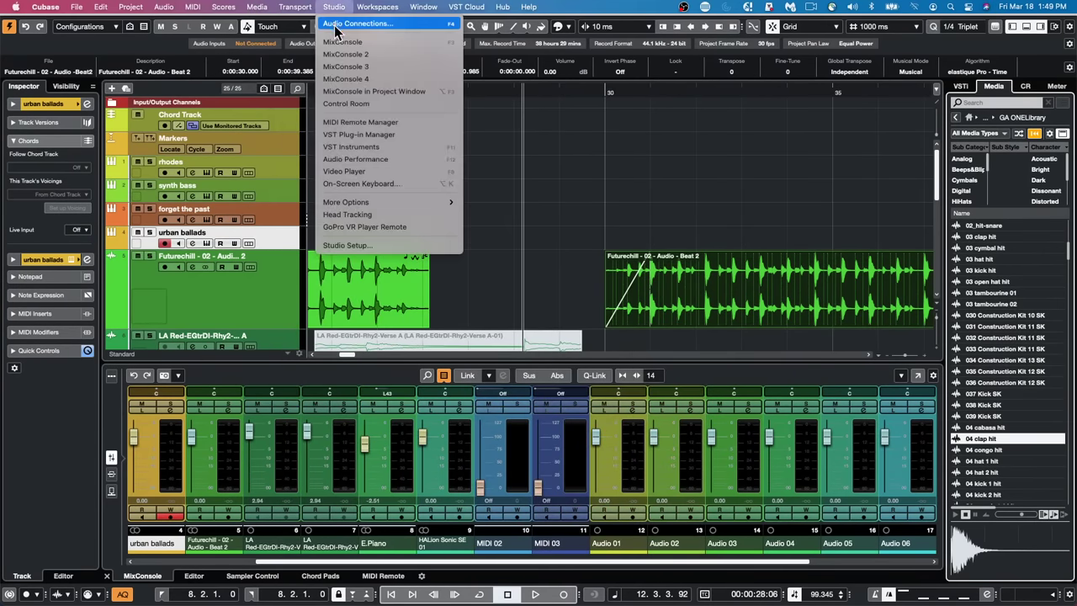
{"action": "left_click", "coordinate": [350, 26]}
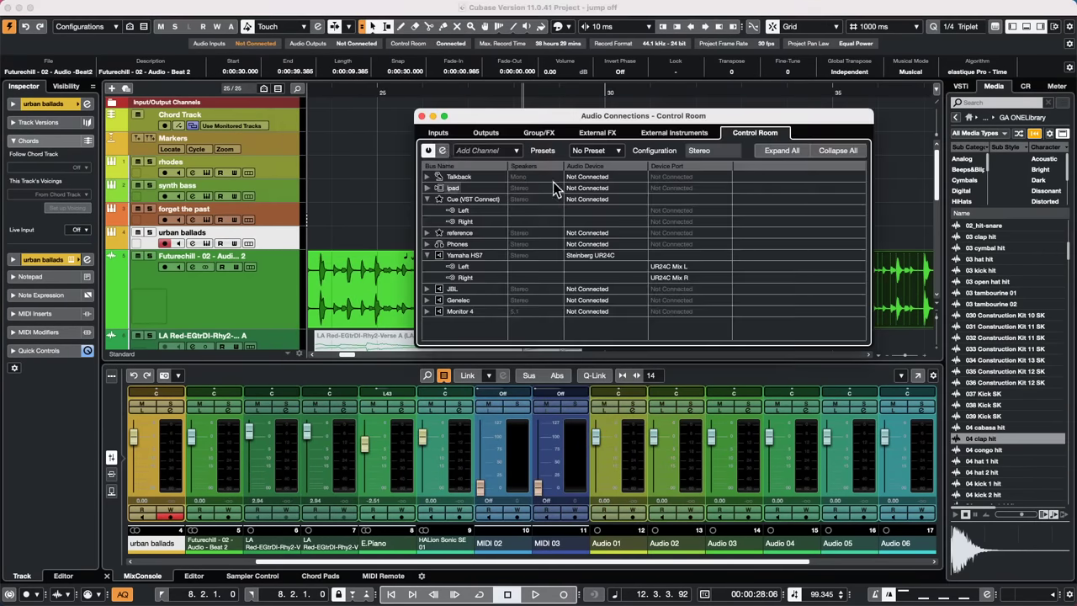
{"action": "left_click_drag", "start_coordinate": [753, 116], "coordinate": [498, 78]}
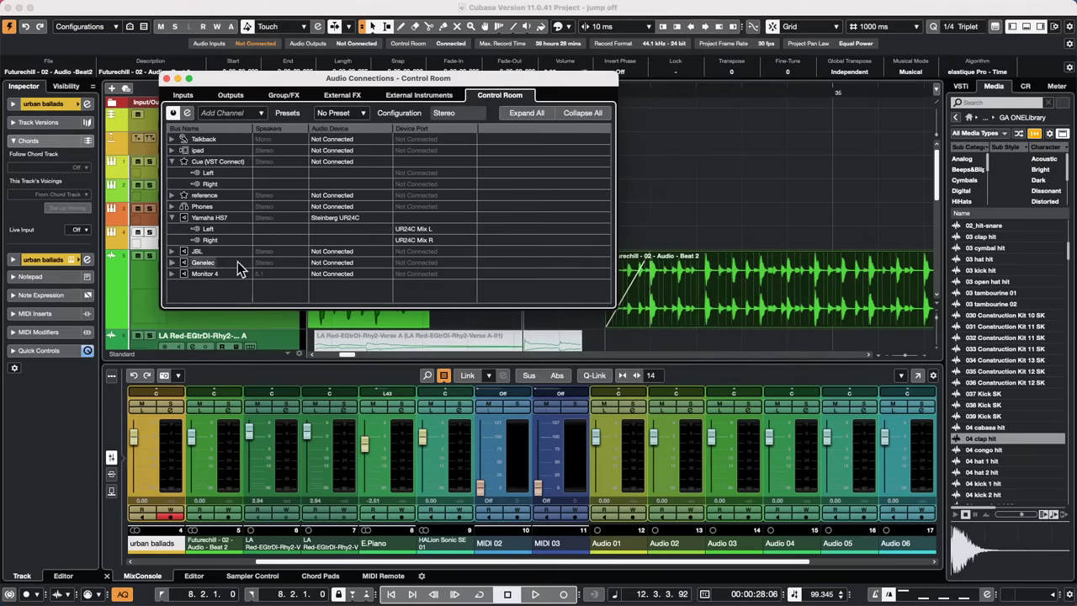
{"action": "left_click", "coordinate": [173, 219]}
{"action": "right_click", "coordinate": [200, 218]}
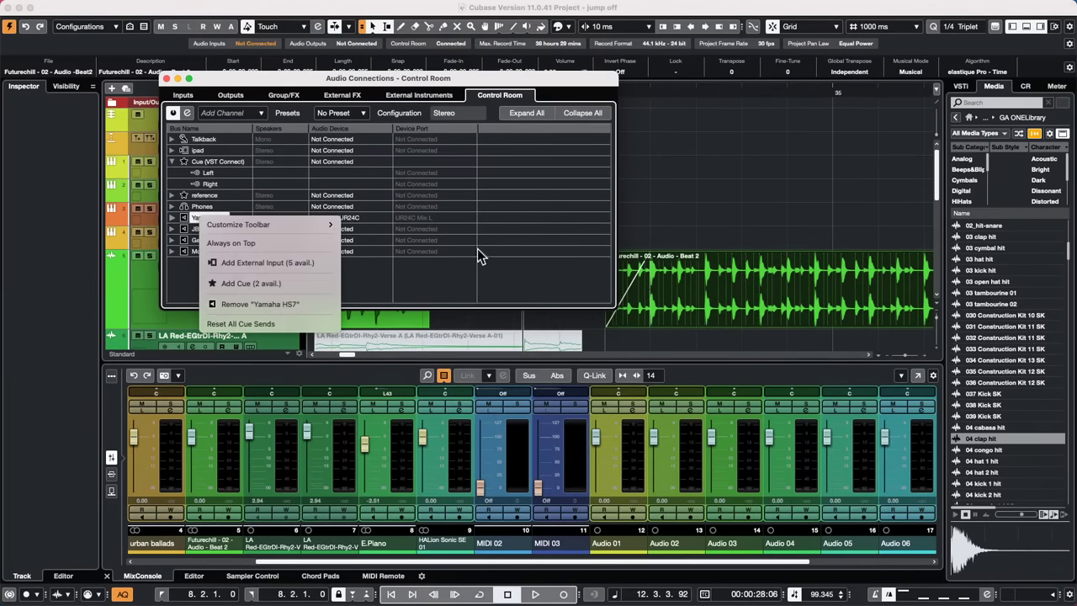
{"action": "left_click", "coordinate": [449, 315]}
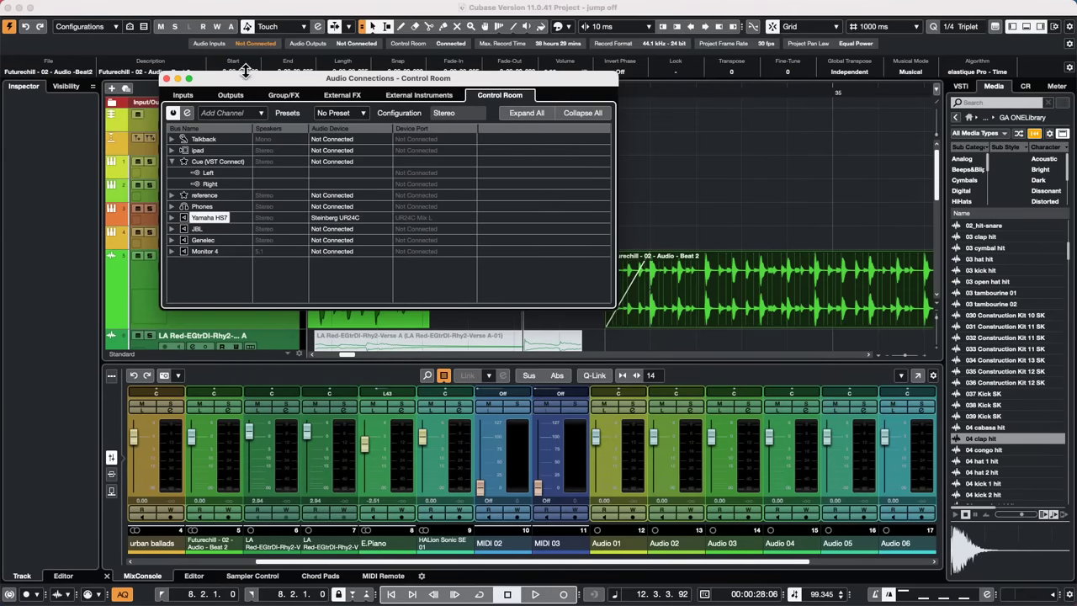
Connect the Stereo output bus to the Steinberg UR24C audio device
{"action": "left_click", "coordinate": [235, 95]}
{"action": "left_click", "coordinate": [173, 139]}
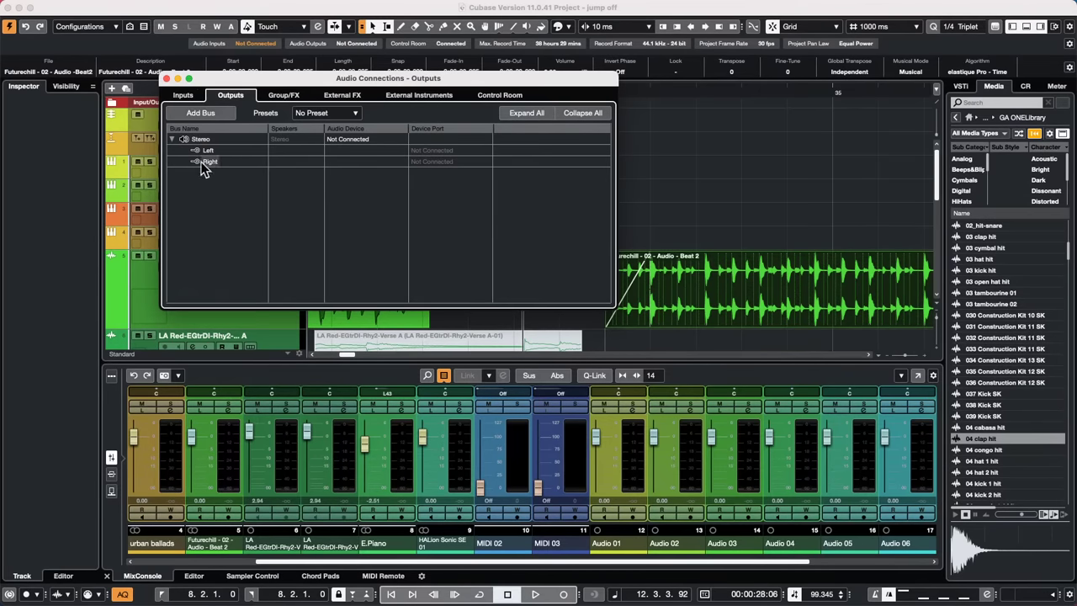
{"action": "left_click", "coordinate": [360, 139]}
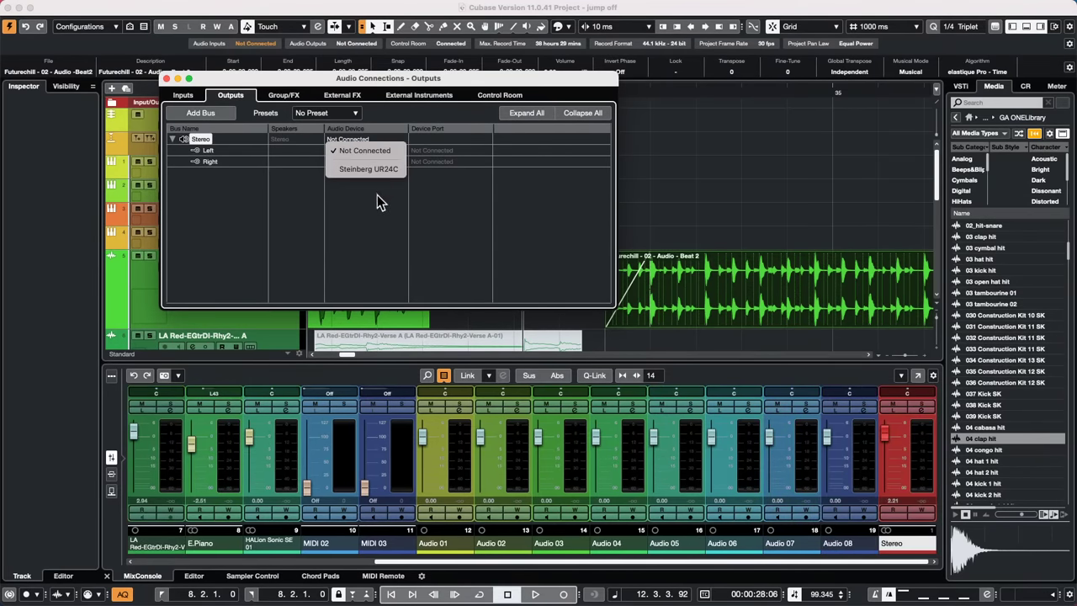
{"action": "left_click", "coordinate": [379, 169]}
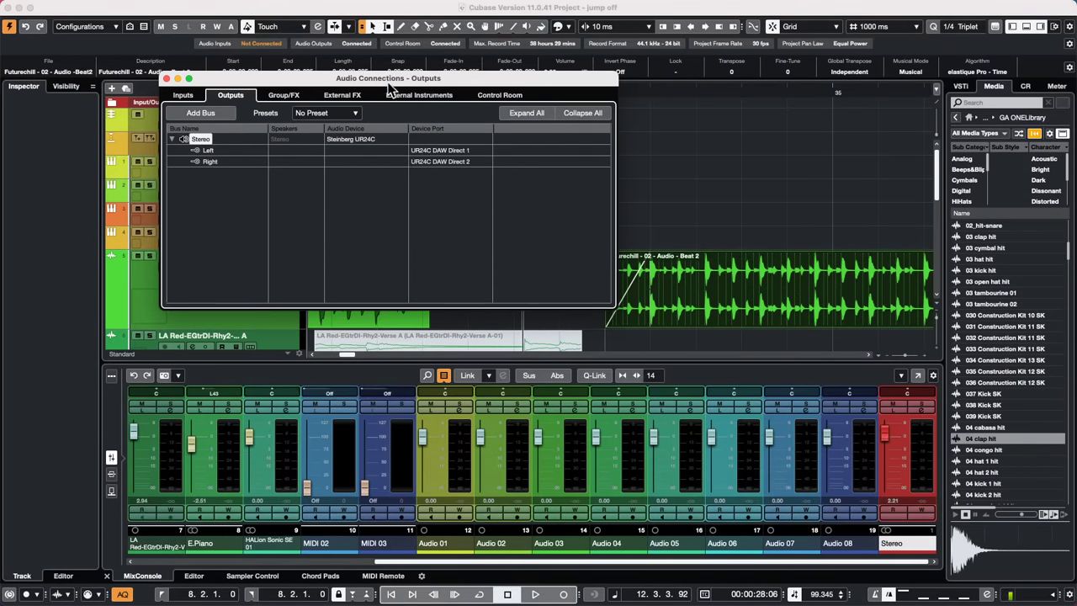
Set the Control Room monitor Yamaha HS7 to Not Connected and close Audio Connections
{"action": "left_click", "coordinate": [441, 94]}
{"action": "left_click", "coordinate": [500, 94]}
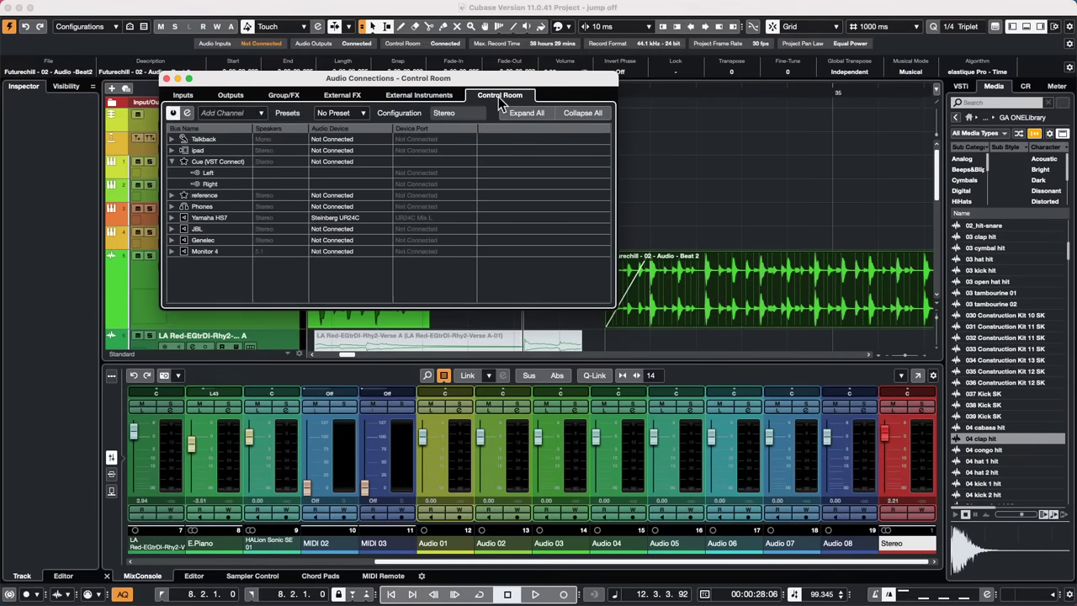
{"action": "left_click", "coordinate": [172, 217]}
{"action": "left_click", "coordinate": [355, 220]}
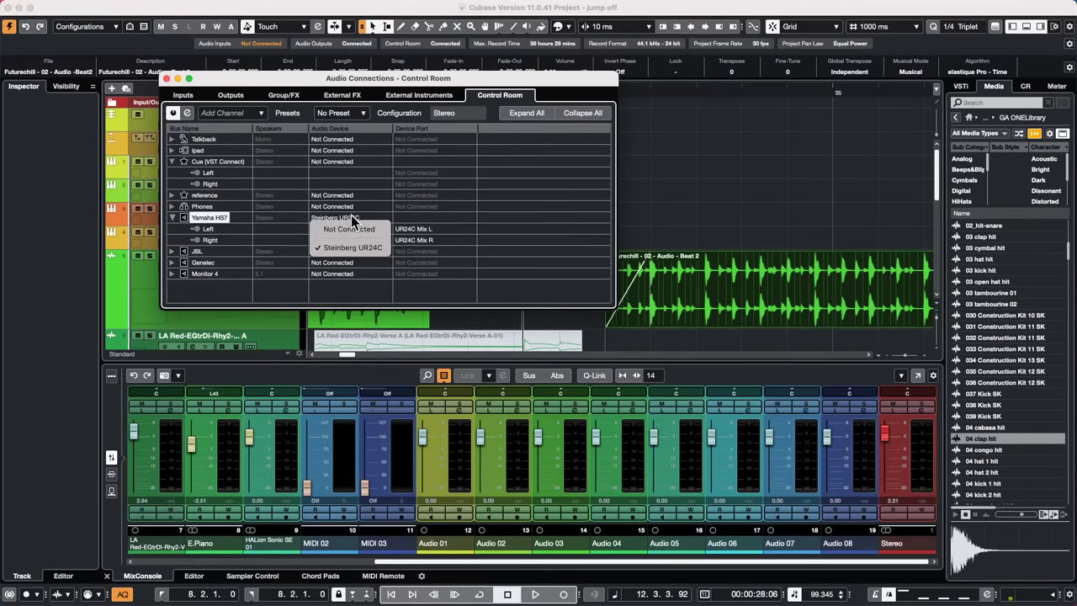
{"action": "left_click", "coordinate": [352, 230]}
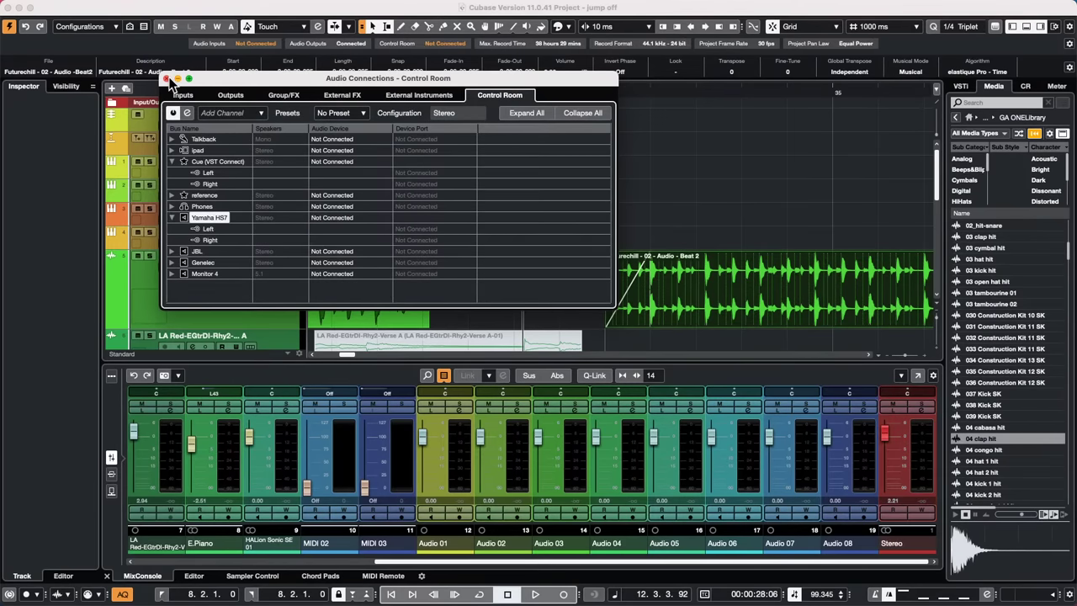
{"action": "left_click", "coordinate": [166, 79]}
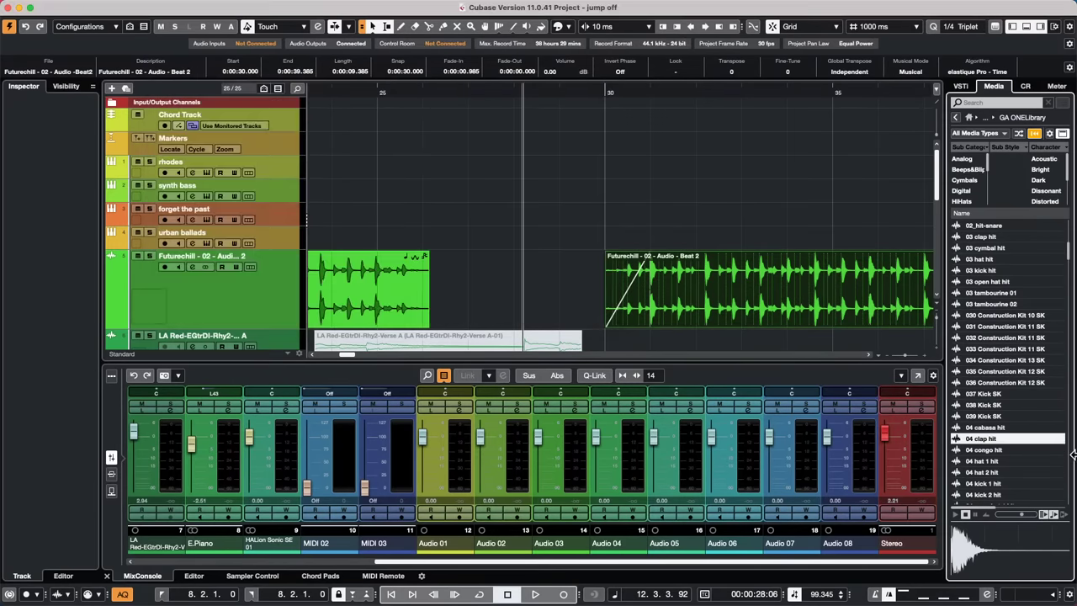
Turn off beat alignment for previews and audition 037 Kick SK, 03 tambourine 01, 038 Kick SK, 04 clap hit and 04 kick 2 hit
{"action": "left_click", "coordinate": [1053, 515]}
{"action": "left_click", "coordinate": [993, 394]}
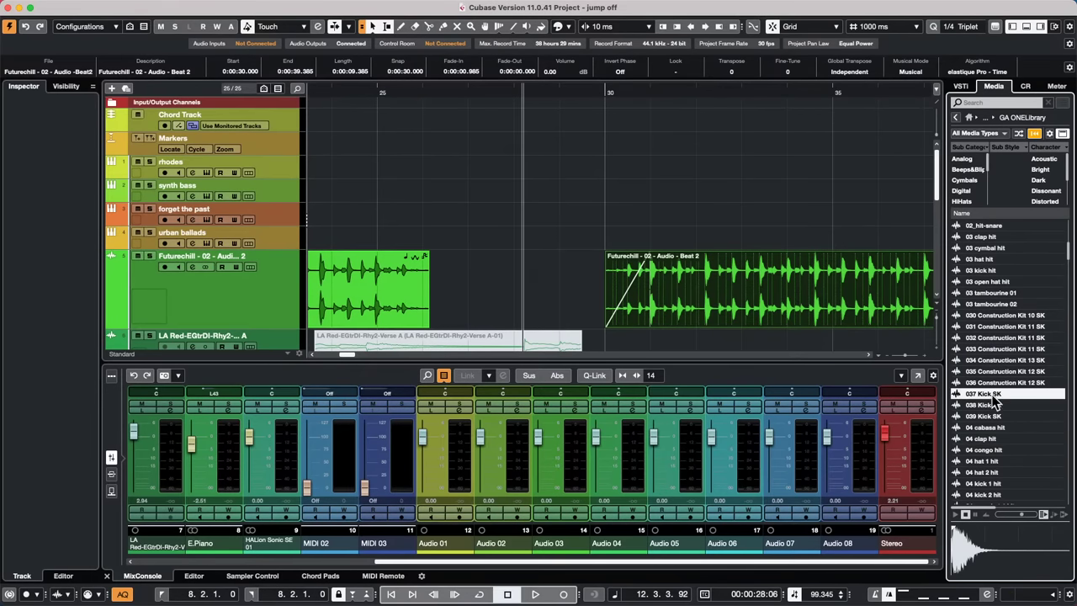
{"action": "left_click", "coordinate": [1016, 295]}
{"action": "left_click", "coordinate": [994, 406]}
{"action": "left_click", "coordinate": [995, 439]}
{"action": "left_click", "coordinate": [1010, 495]}
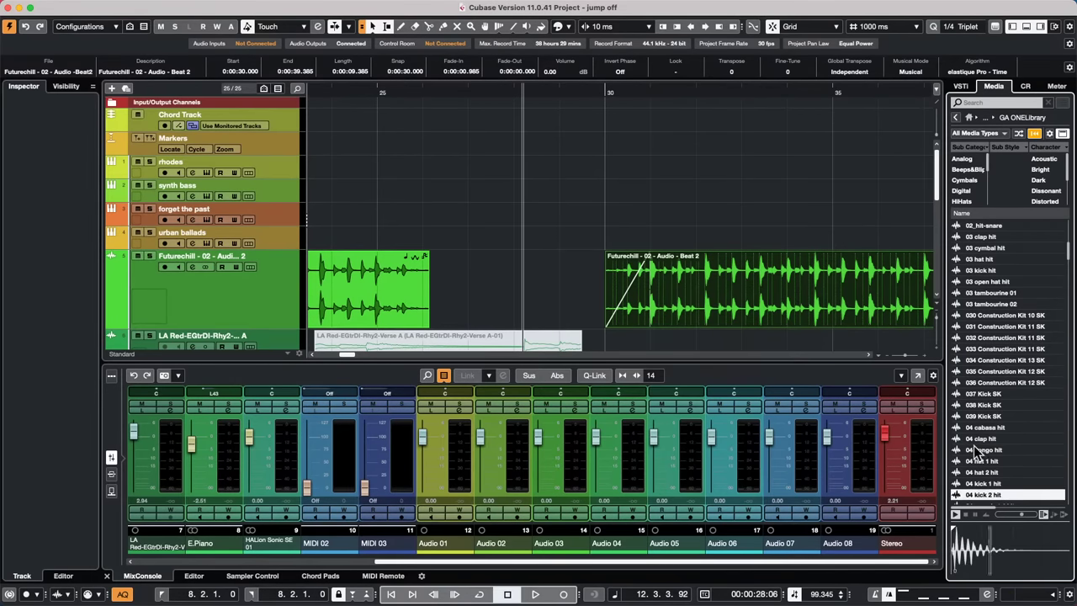
{"action": "left_click", "coordinate": [1017, 393]}
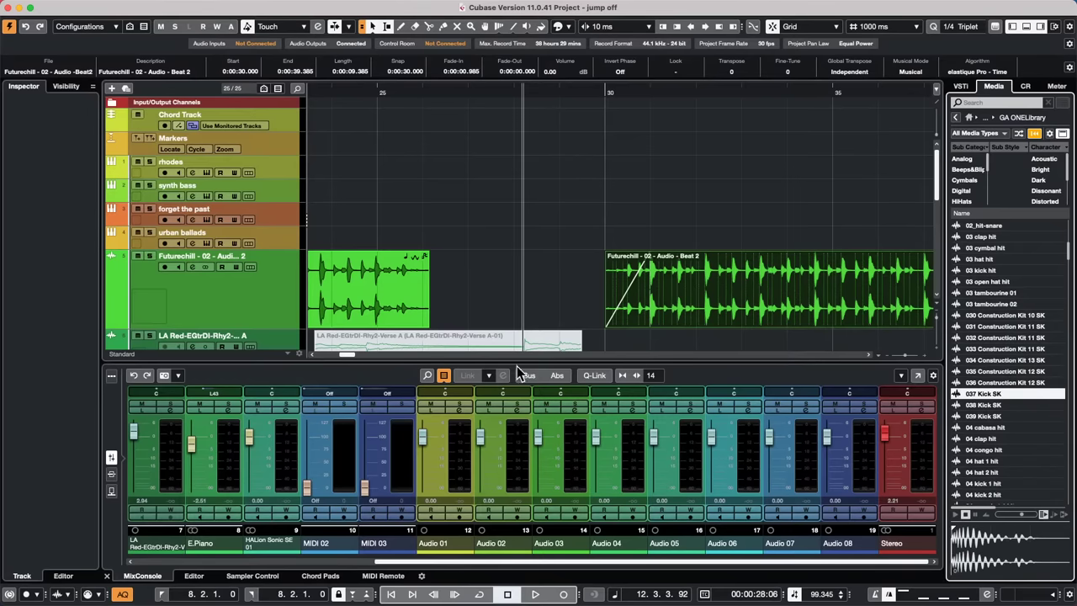
Reopen Audio Connections and set the Stereo output bus's audio device to Not Connected
{"action": "left_click", "coordinate": [332, 7]}
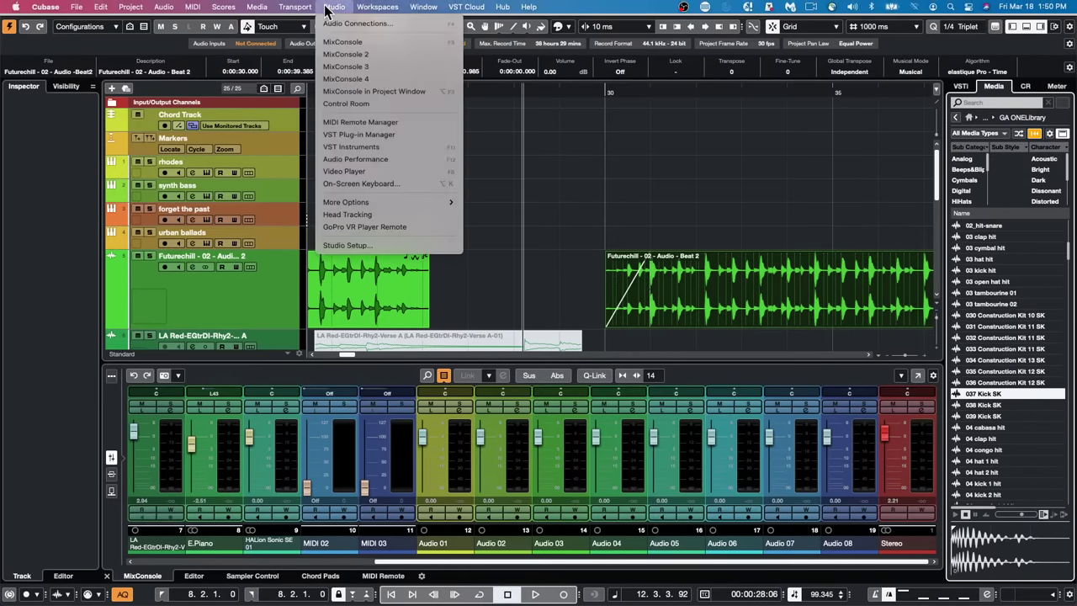
{"action": "left_click", "coordinate": [355, 23]}
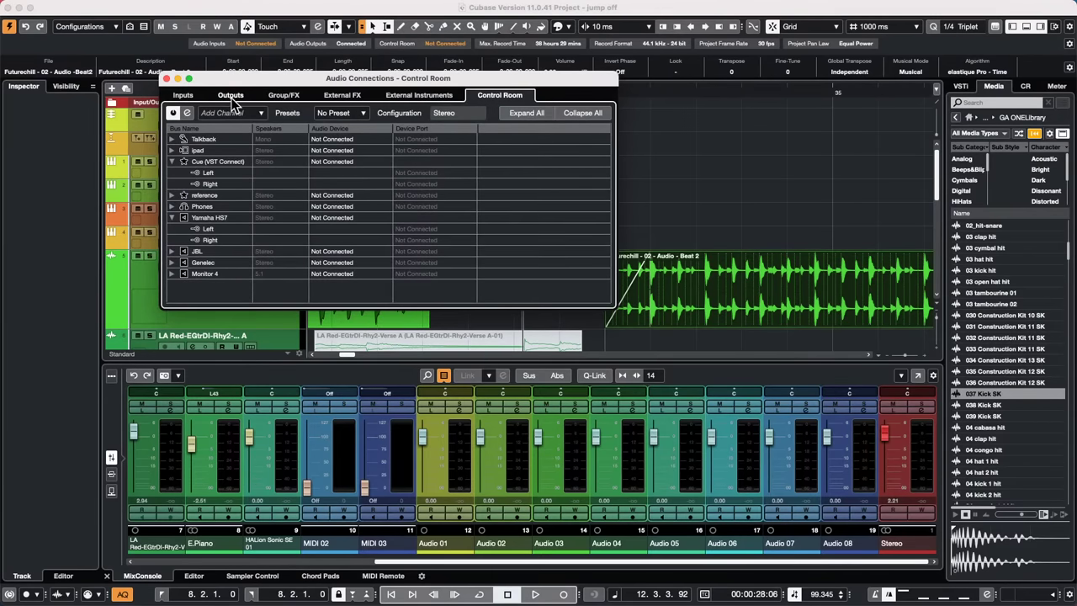
{"action": "left_click", "coordinate": [230, 96]}
{"action": "left_click", "coordinate": [172, 140]}
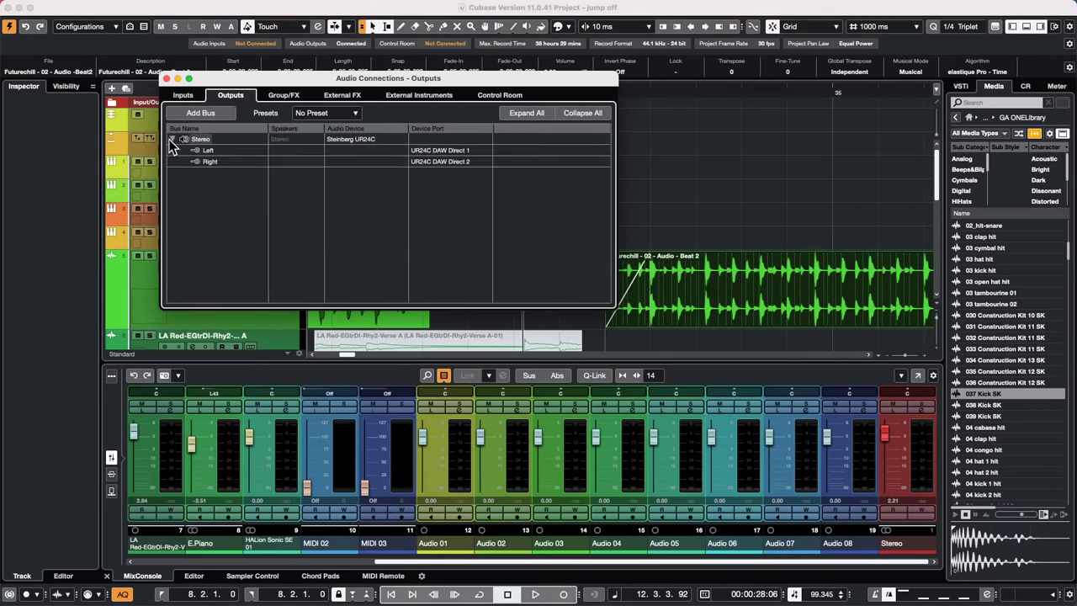
{"action": "left_click", "coordinate": [345, 139]}
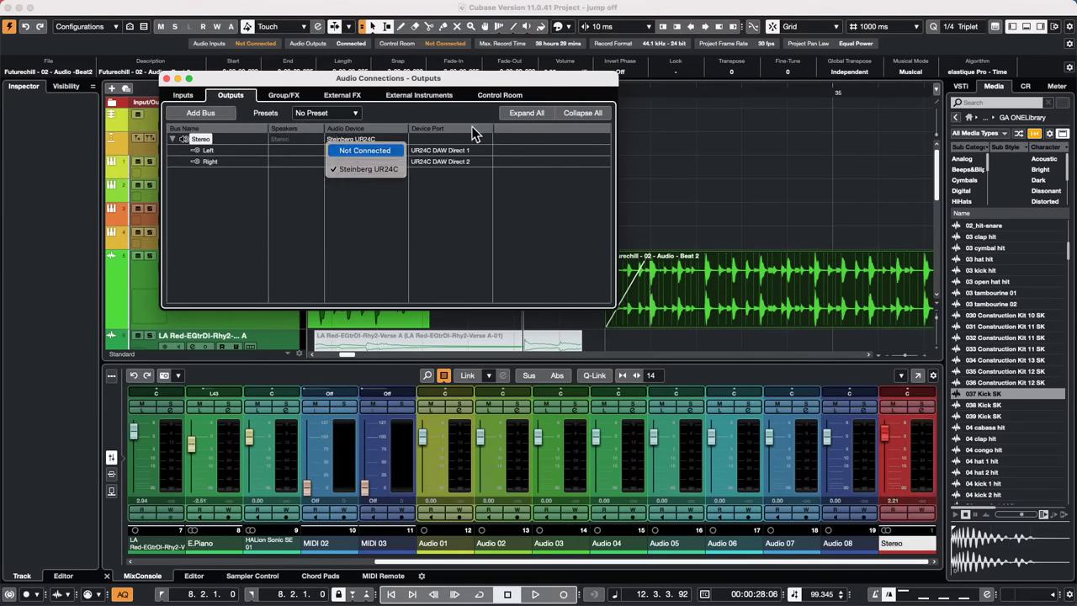
{"action": "key", "text": "Return"}
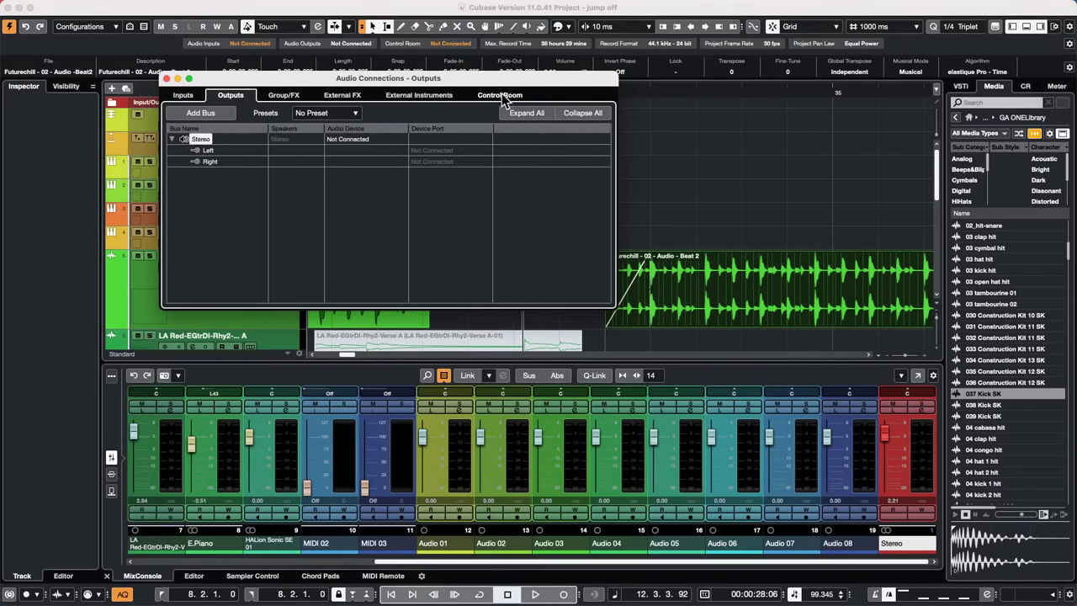
Connect the Control Room monitor Yamaha HS7 to the Steinberg UR24C and close Audio Connections
{"action": "left_click", "coordinate": [501, 95]}
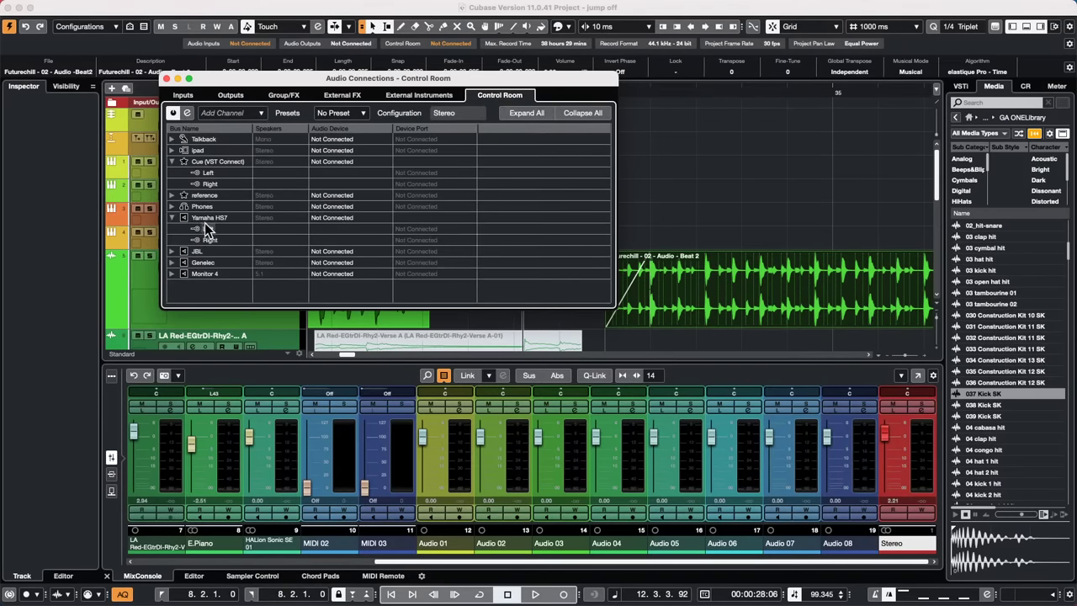
{"action": "left_click", "coordinate": [336, 217]}
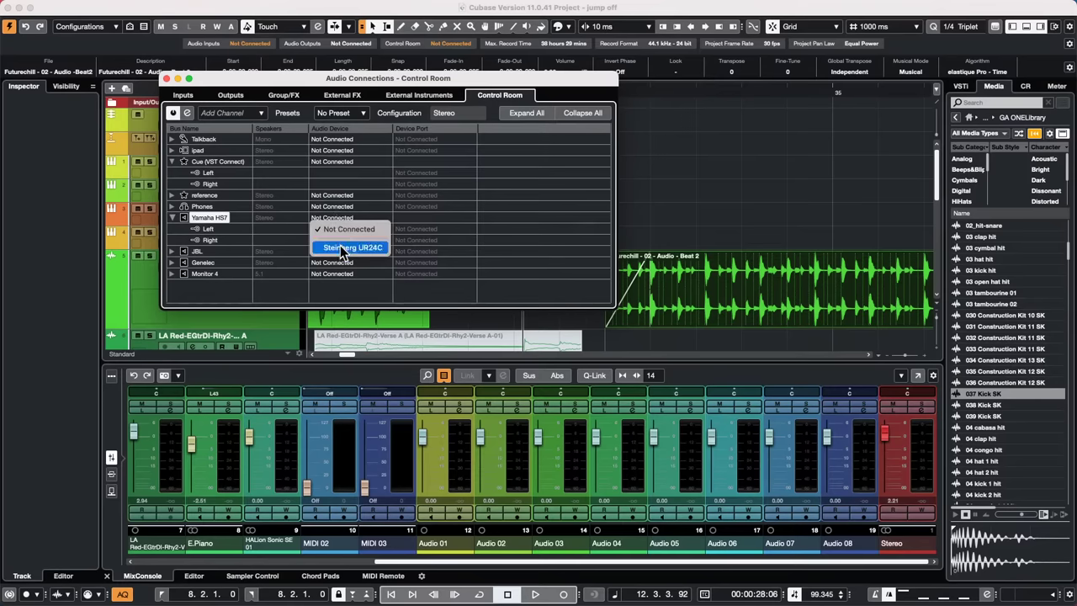
{"action": "left_click", "coordinate": [341, 248]}
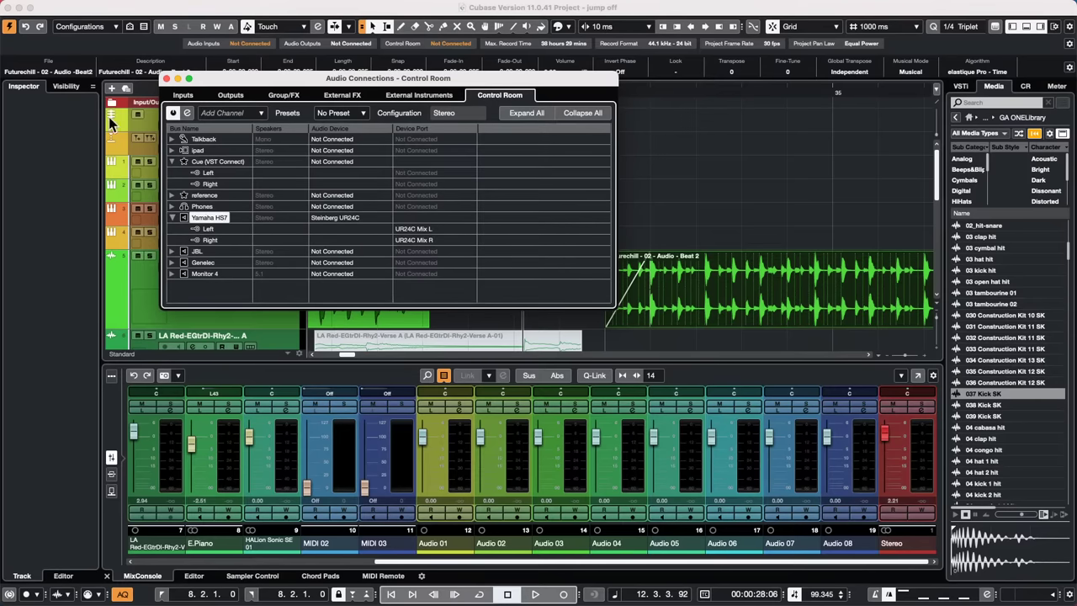
{"action": "left_click", "coordinate": [166, 79]}
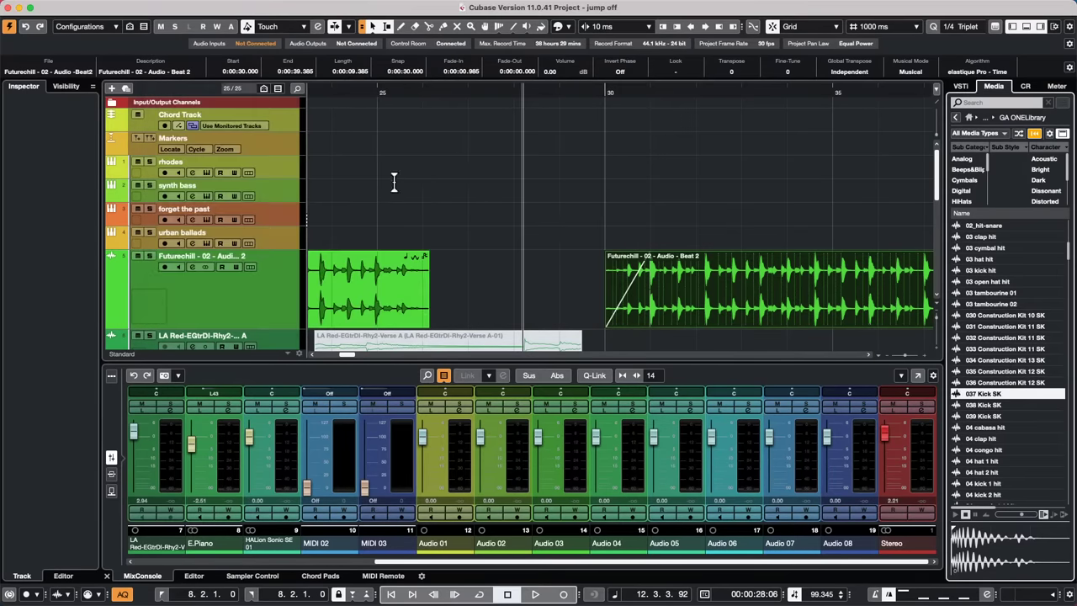
Audition the library samples one after another from 031 Construction Kit 11 SK back up to 03 hat hit
{"action": "left_click", "coordinate": [1006, 327]}
{"action": "key", "text": "Up"}
{"action": "key", "text": "Up"}
{"action": "key", "text": "Up"}
{"action": "key", "text": "Up"}
{"action": "key", "text": "Up"}
{"action": "key", "text": "Up"}
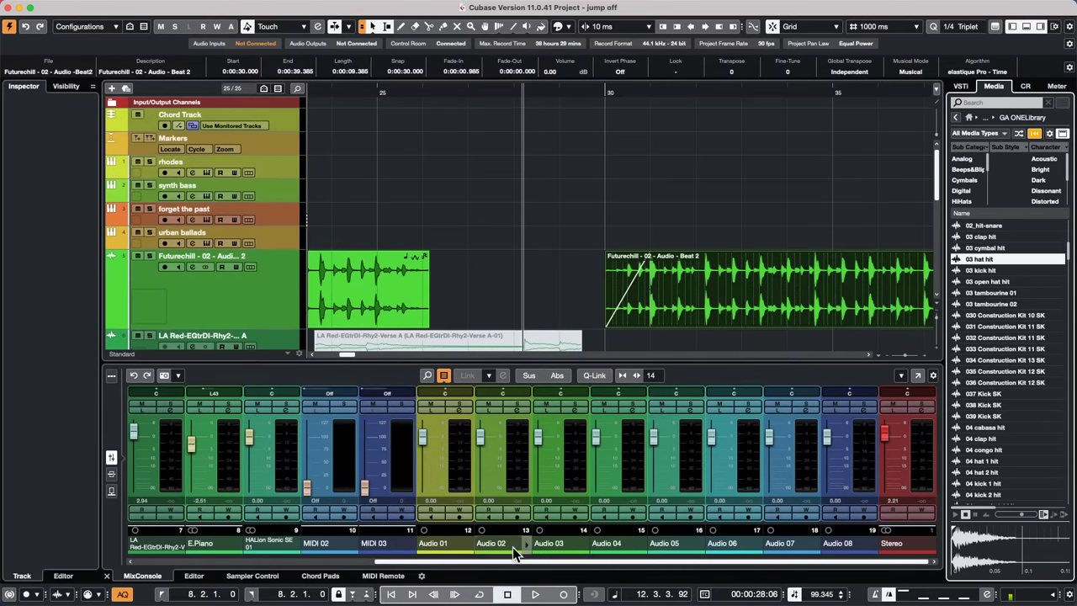
Choose the Mute tool and apply it to the upper LA Red-EGtrDI-Rhy2-Verse A event
{"action": "scroll", "coordinate": [488, 253], "scroll_direction": "down", "scroll_amount": 2}
{"action": "scroll", "coordinate": [489, 253], "scroll_direction": "down", "scroll_amount": 1}
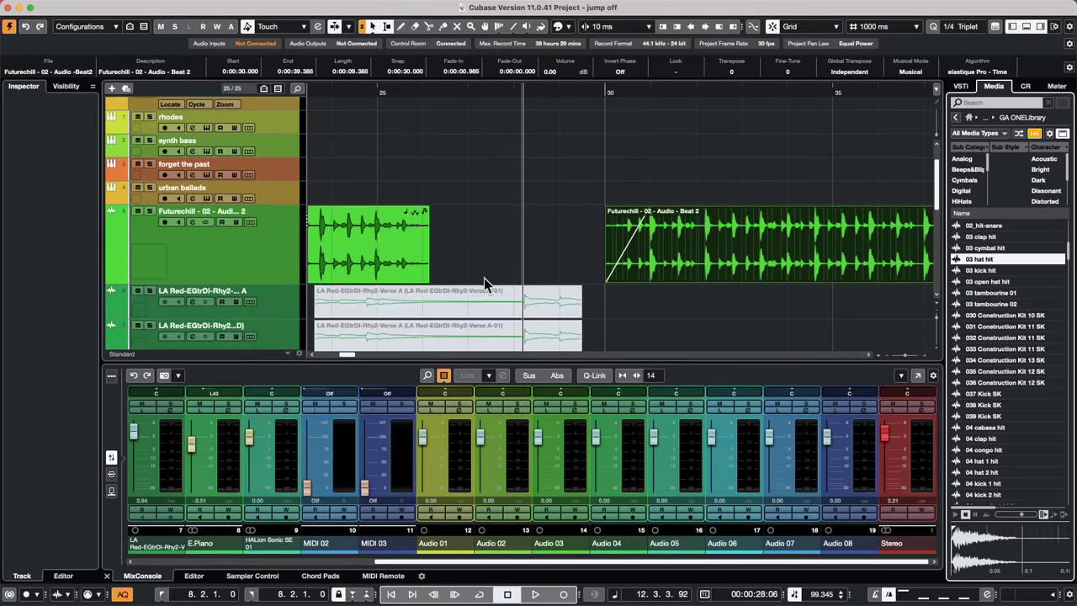
{"action": "right_click", "coordinate": [403, 309]}
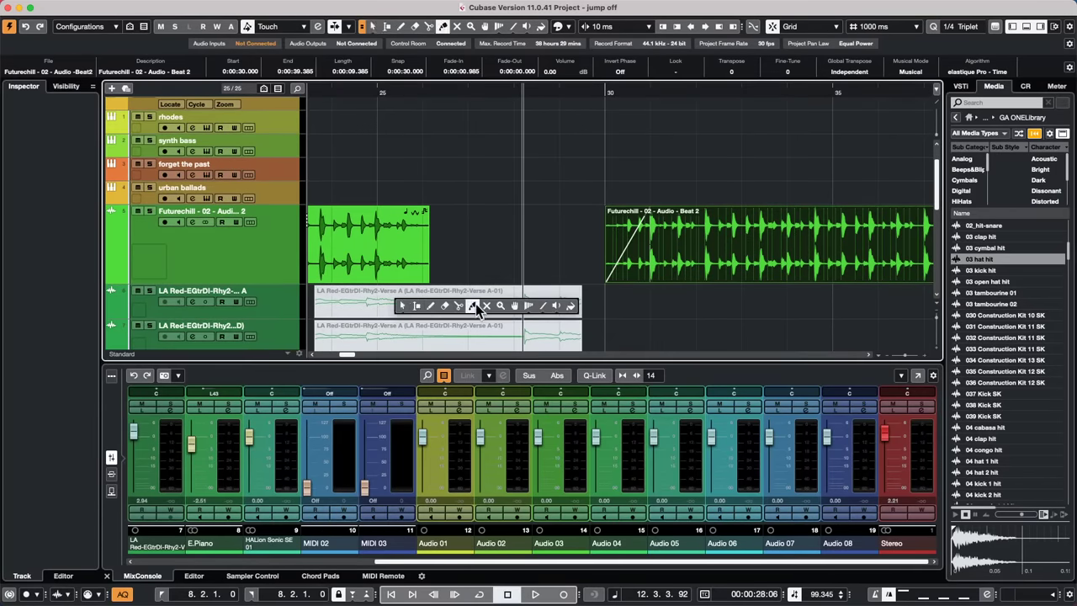
{"action": "left_click", "coordinate": [487, 305]}
{"action": "left_click", "coordinate": [478, 307]}
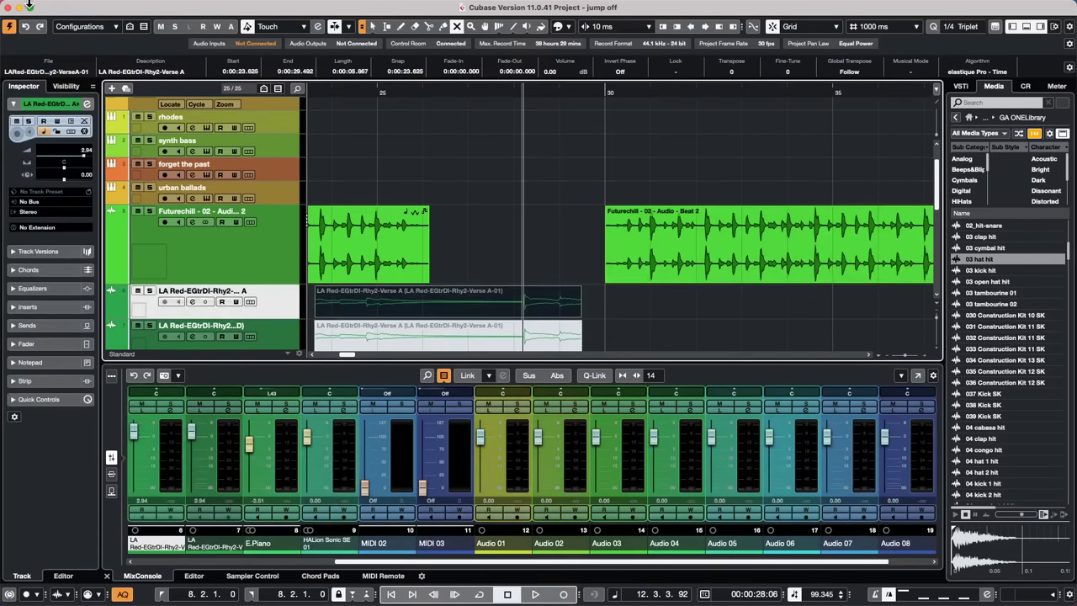
{"action": "left_click", "coordinate": [131, 7]}
{"action": "left_click", "coordinate": [532, 144]}
{"action": "left_click", "coordinate": [84, 7]}
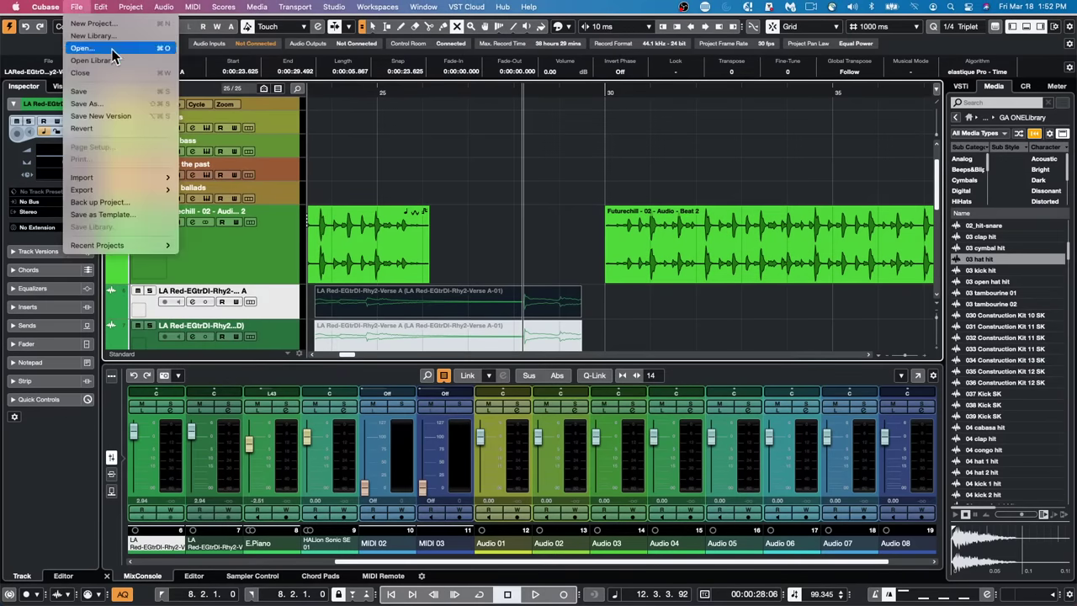
{"action": "left_click", "coordinate": [318, 303]}
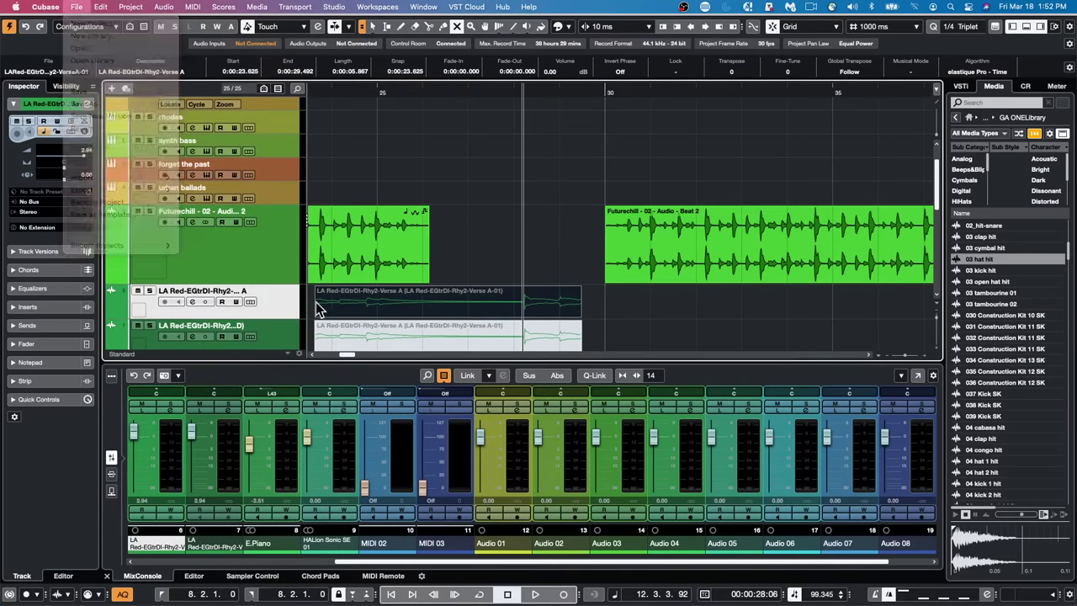
Add one mono audio track routed to the Stereo output, directly below the Futurechill - 02 track
{"action": "right_click", "coordinate": [255, 268]}
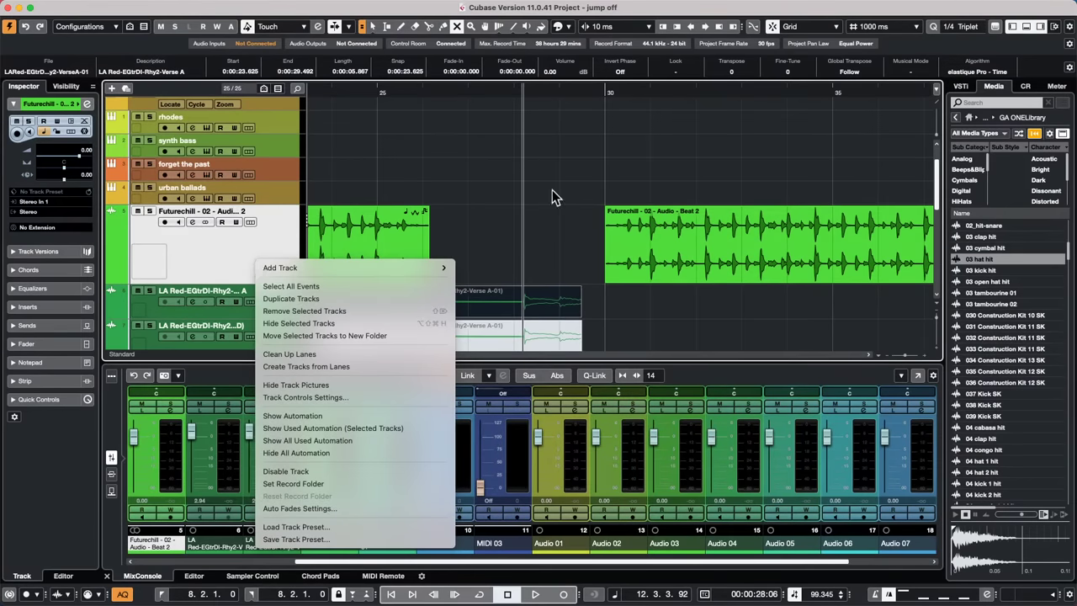
{"action": "left_click", "coordinate": [505, 199]}
{"action": "right_click", "coordinate": [233, 280]}
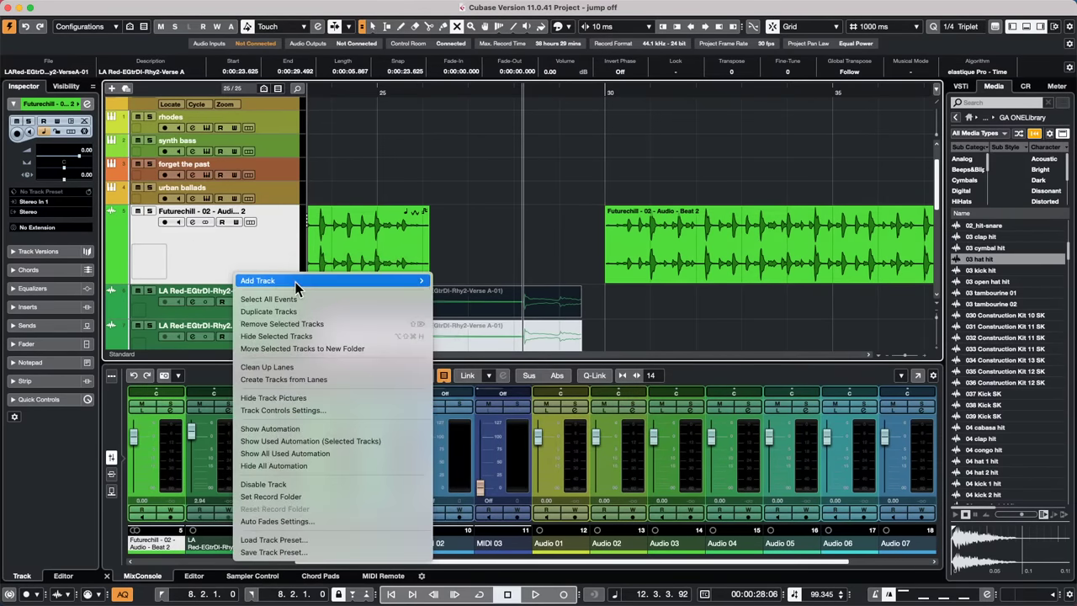
{"action": "mouse_move", "coordinate": [395, 280]}
{"action": "left_click", "coordinate": [527, 281]}
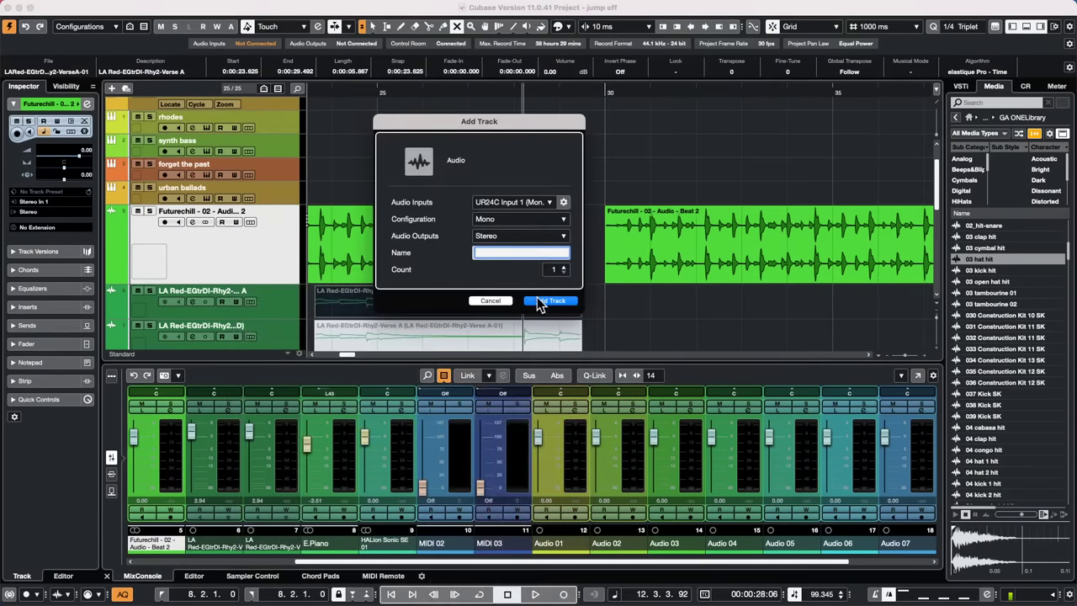
{"action": "left_click", "coordinate": [549, 300]}
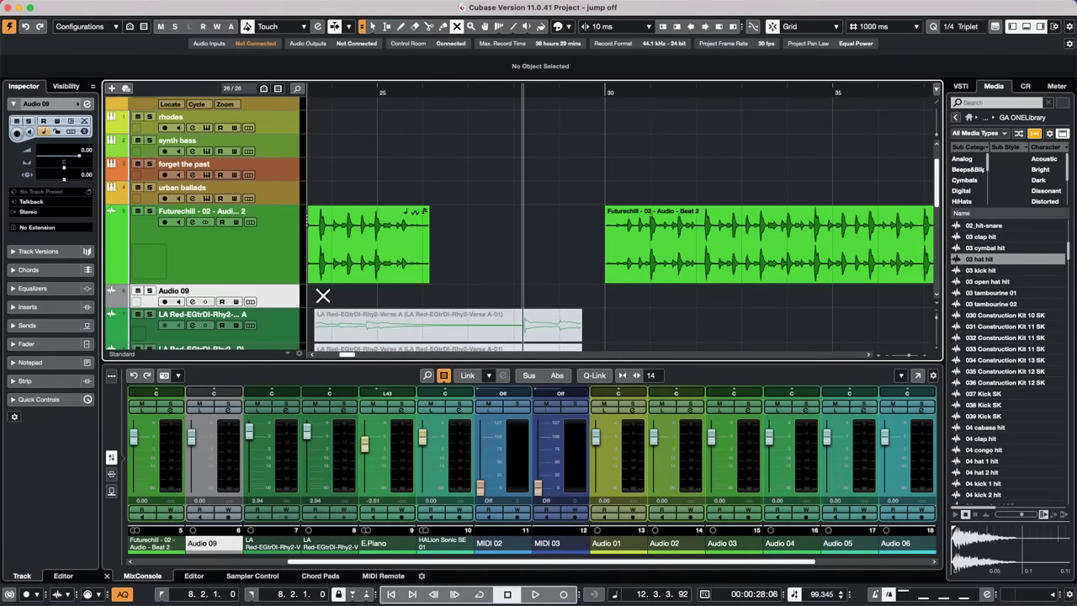
Draw an empty part from about 24 to 30 seconds on the new audio track and switch back to the selection tool
{"action": "right_click", "coordinate": [409, 292]}
{"action": "left_click", "coordinate": [437, 291]}
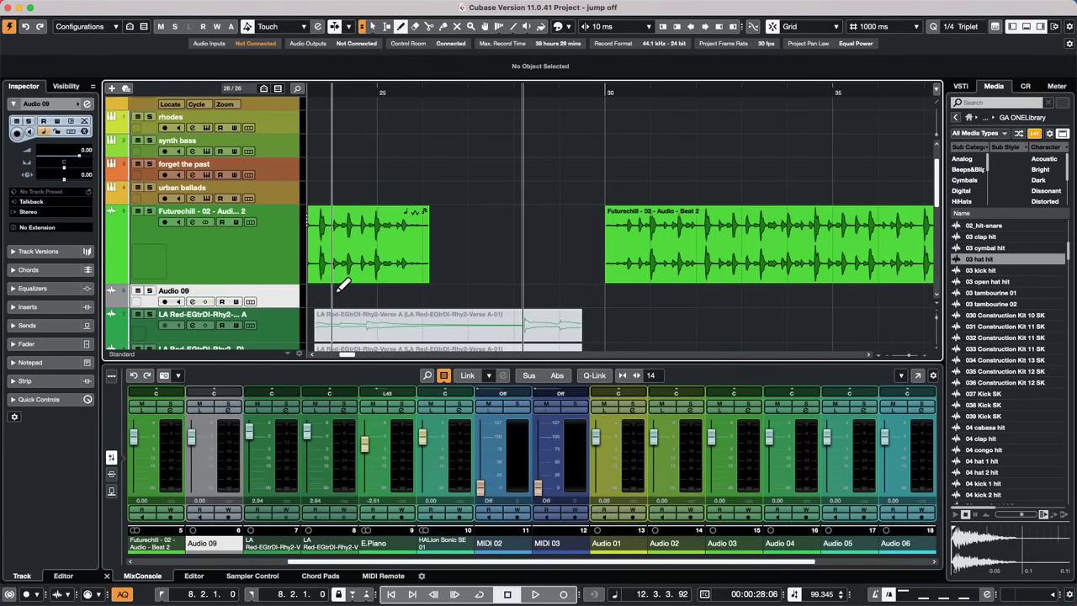
{"action": "left_click_drag", "start_coordinate": [337, 290], "coordinate": [587, 289]}
{"action": "right_click", "coordinate": [419, 243]}
{"action": "left_click", "coordinate": [419, 244]}
{"action": "left_click", "coordinate": [455, 242]}
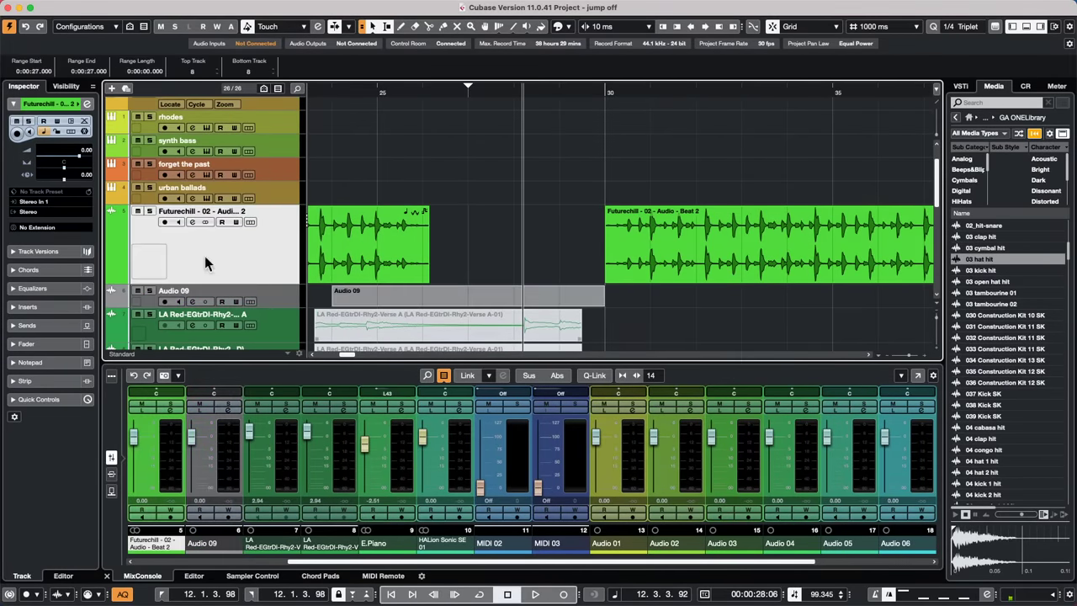
Open the user interface Color Schemes preferences and expand the project area, editor area and ruler background entries
{"action": "mouse_move", "coordinate": [141, 4]}
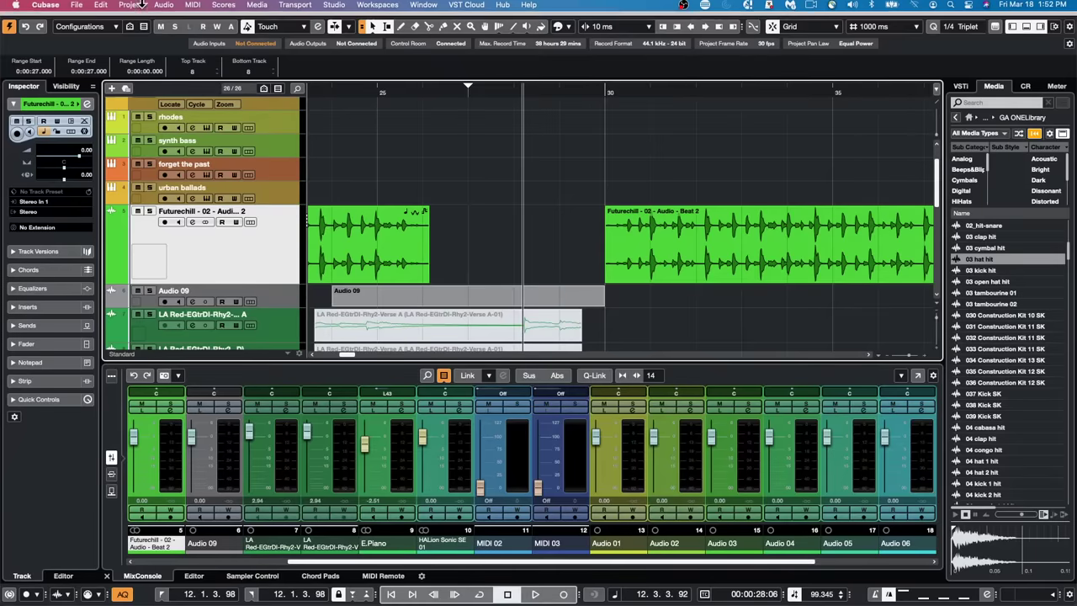
{"action": "left_click", "coordinate": [33, 7]}
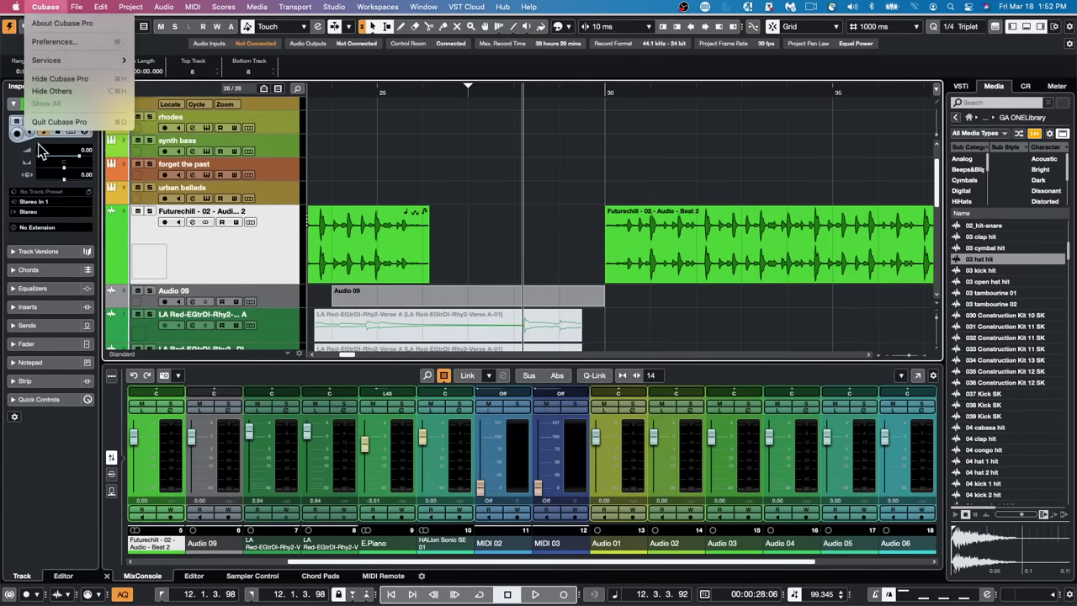
{"action": "left_click", "coordinate": [54, 41]}
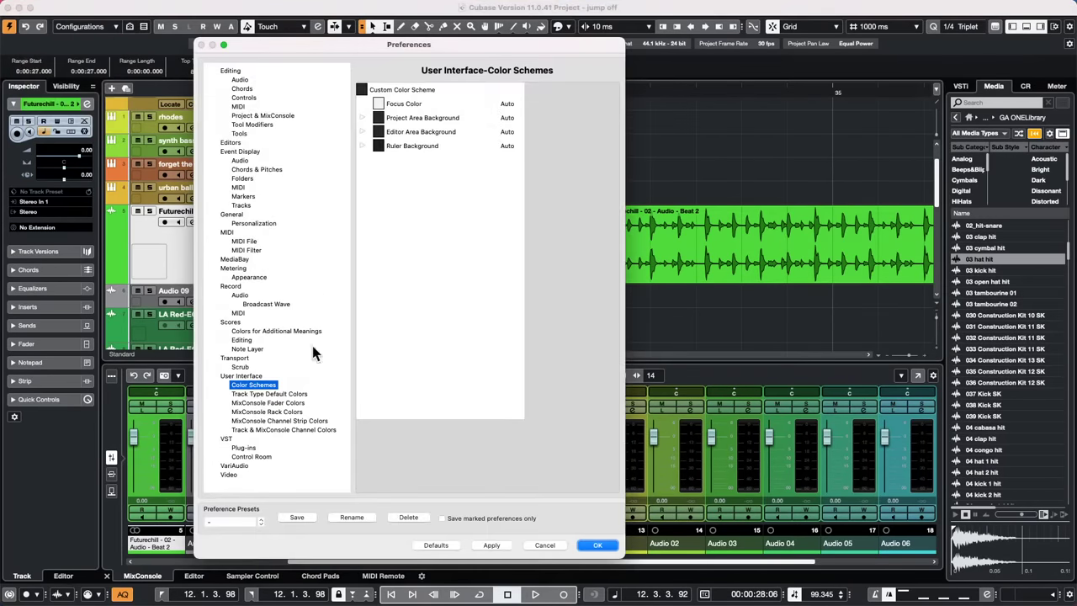
{"action": "left_click", "coordinate": [240, 376]}
{"action": "left_click", "coordinate": [246, 384]}
{"action": "left_click", "coordinate": [363, 146]}
{"action": "left_click", "coordinate": [362, 131]}
{"action": "left_click", "coordinate": [363, 118]}
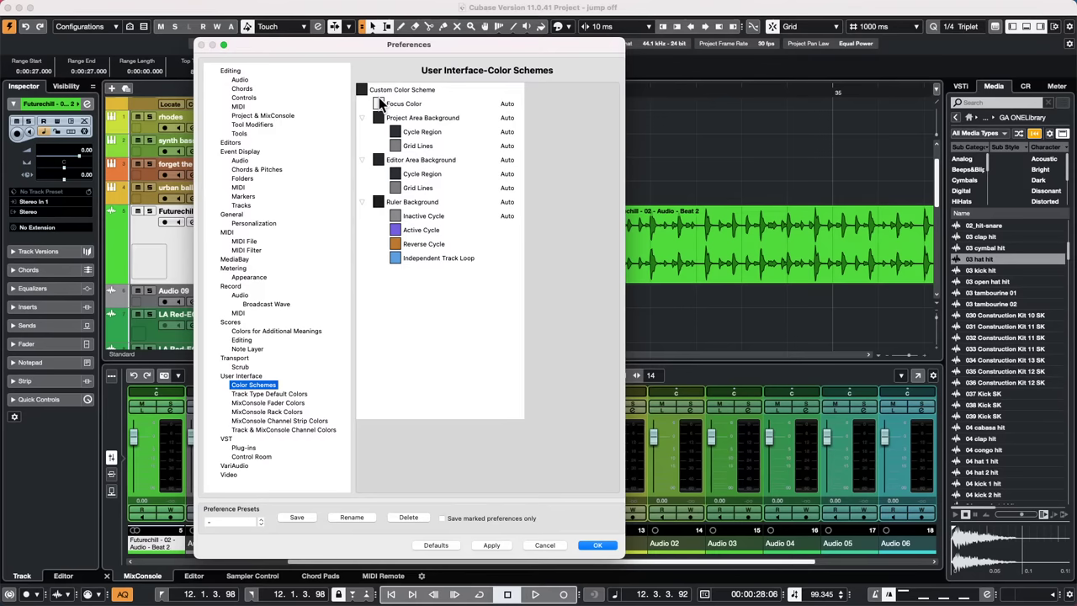
Set the Focus Color to a muted blue with RGB 104, 136, 168 and apply the preferences
{"action": "left_click", "coordinate": [379, 103]}
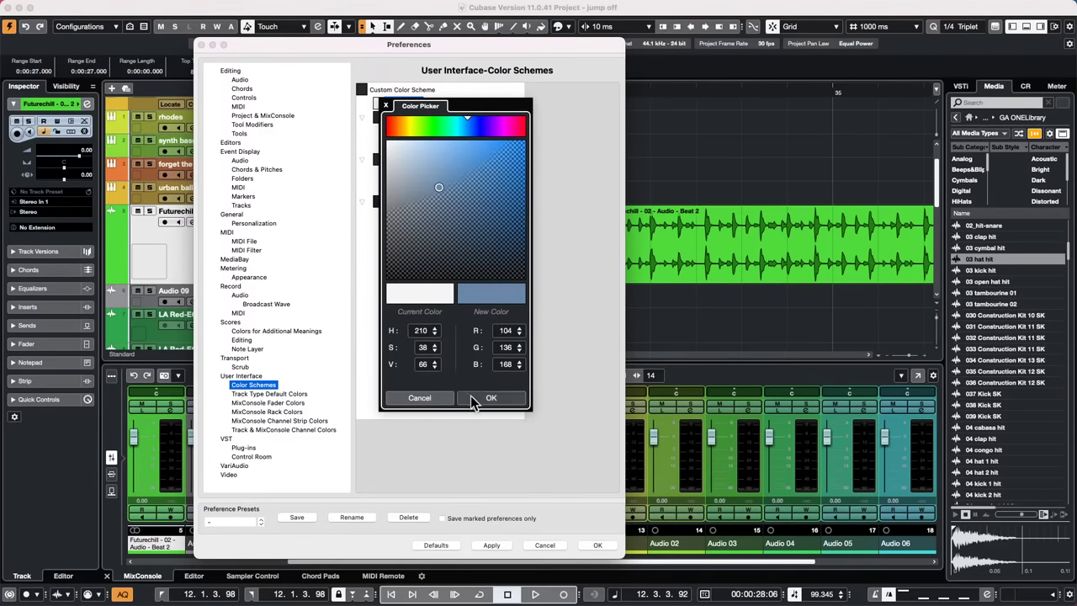
{"action": "left_click", "coordinate": [478, 398]}
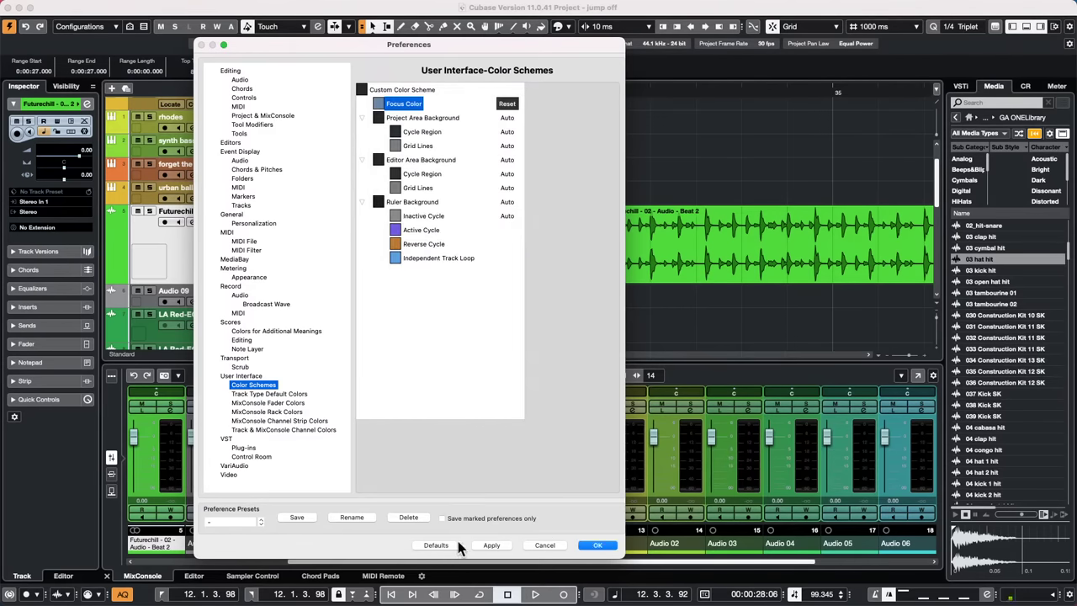
{"action": "left_click", "coordinate": [492, 544]}
{"action": "left_click", "coordinate": [597, 546]}
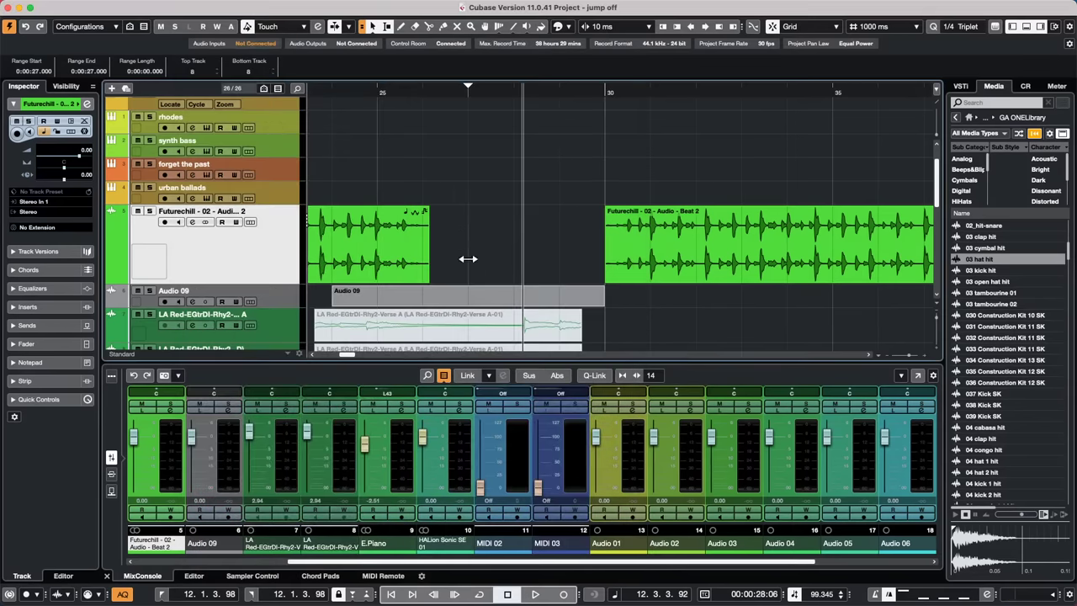
Toggle the upper LA Red-EGtrDI-Rhy2-Verse A event's mute with the Mute tool and place the project cursor at about 27 seconds
{"action": "right_click", "coordinate": [464, 329]}
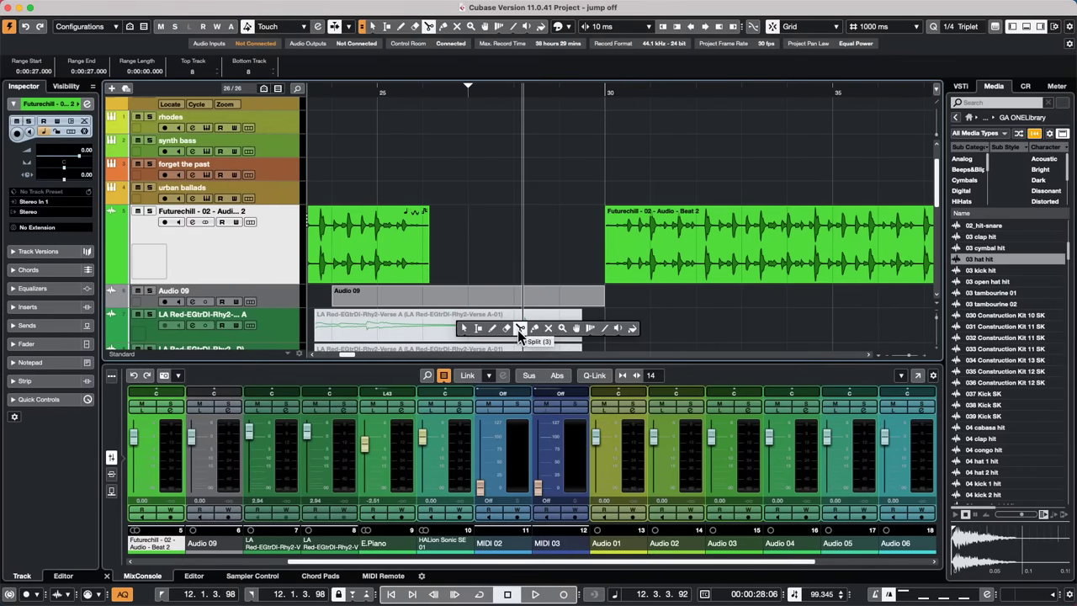
{"action": "left_click", "coordinate": [548, 328]}
{"action": "left_click", "coordinate": [548, 322]}
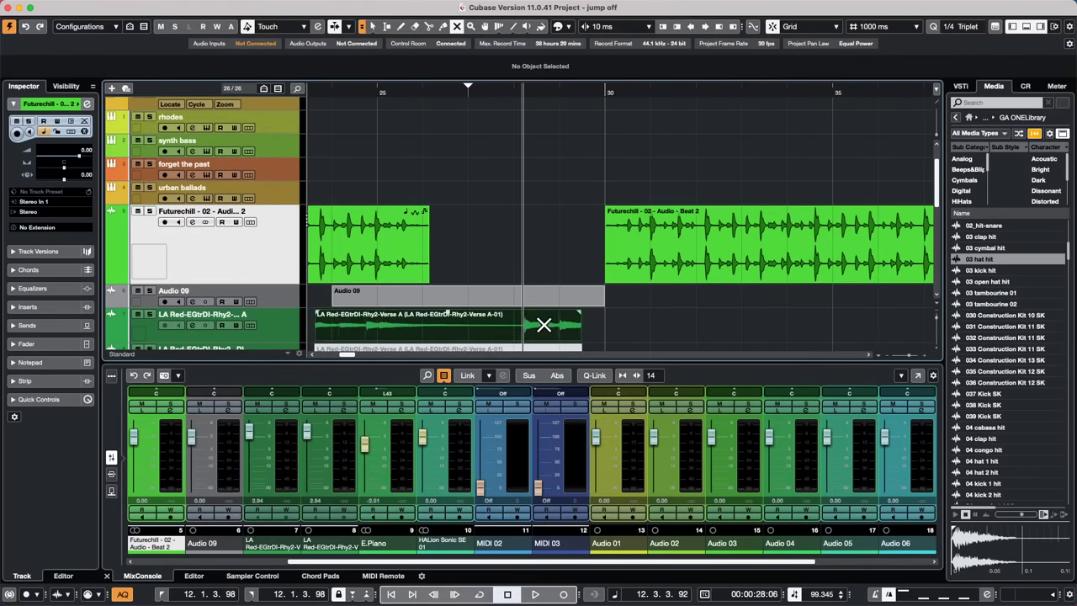
{"action": "left_click", "coordinate": [491, 212]}
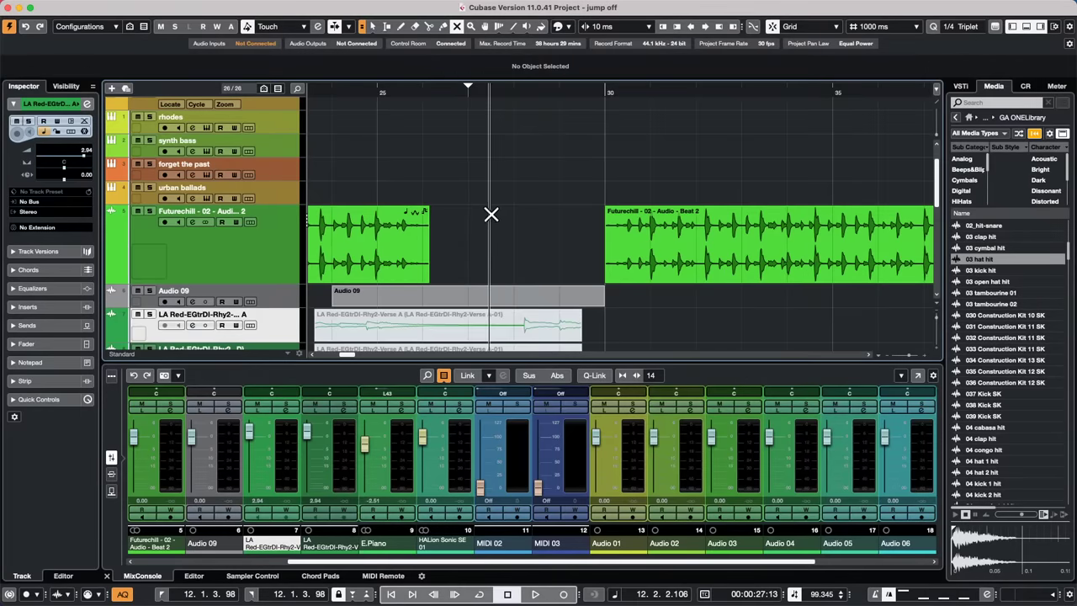
Try a lighter blue Focus Color with RGB 144, 174, 201, then restore the default color scheme and confirm the preferences
{"action": "left_click", "coordinate": [76, 7]}
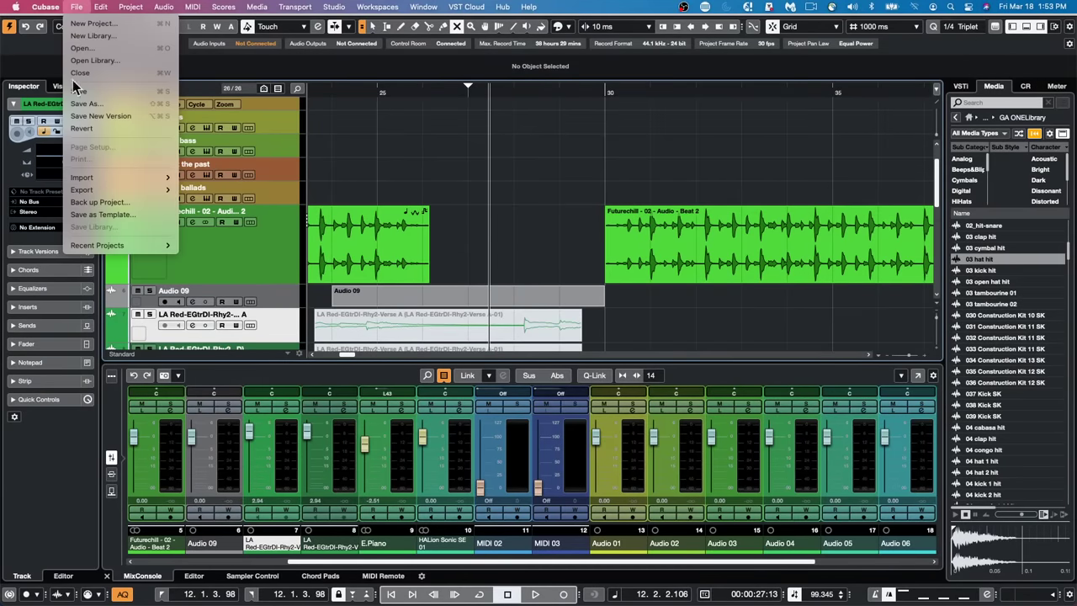
{"action": "mouse_move", "coordinate": [48, 7]}
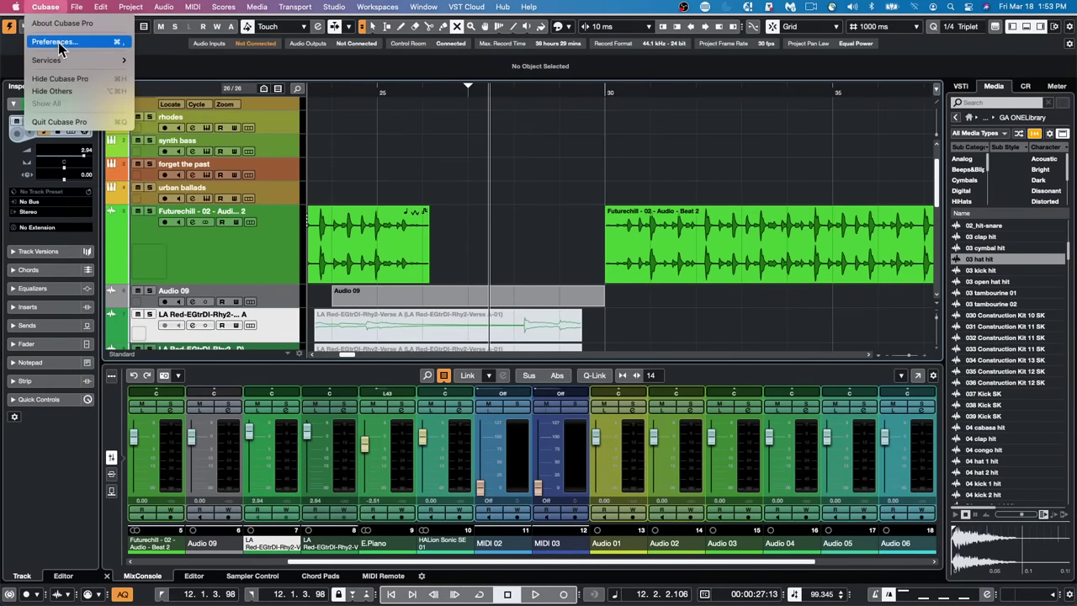
{"action": "left_click", "coordinate": [53, 41]}
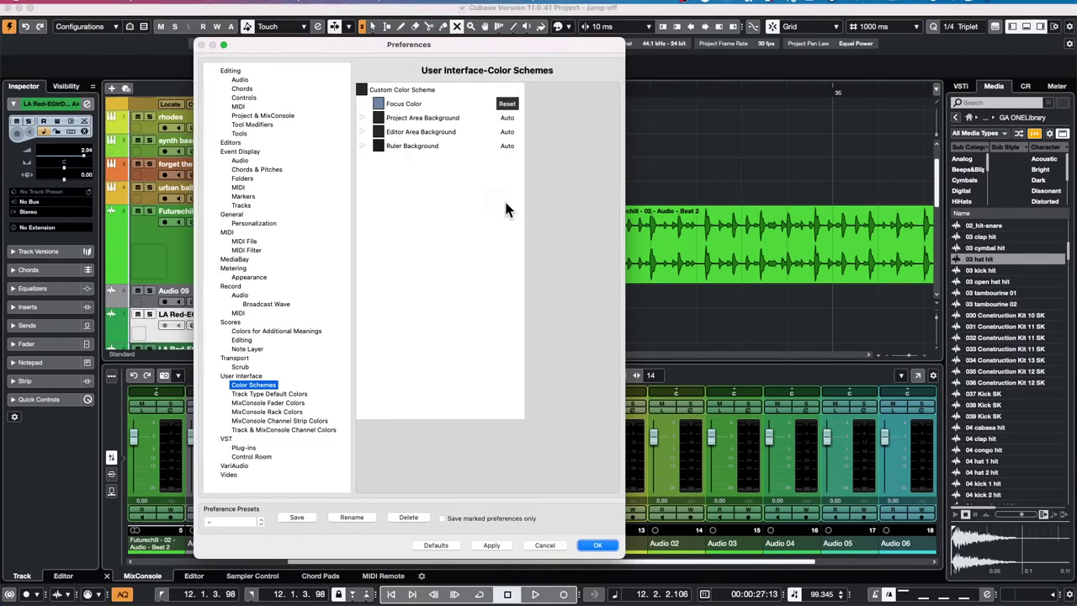
{"action": "left_click", "coordinate": [380, 105]}
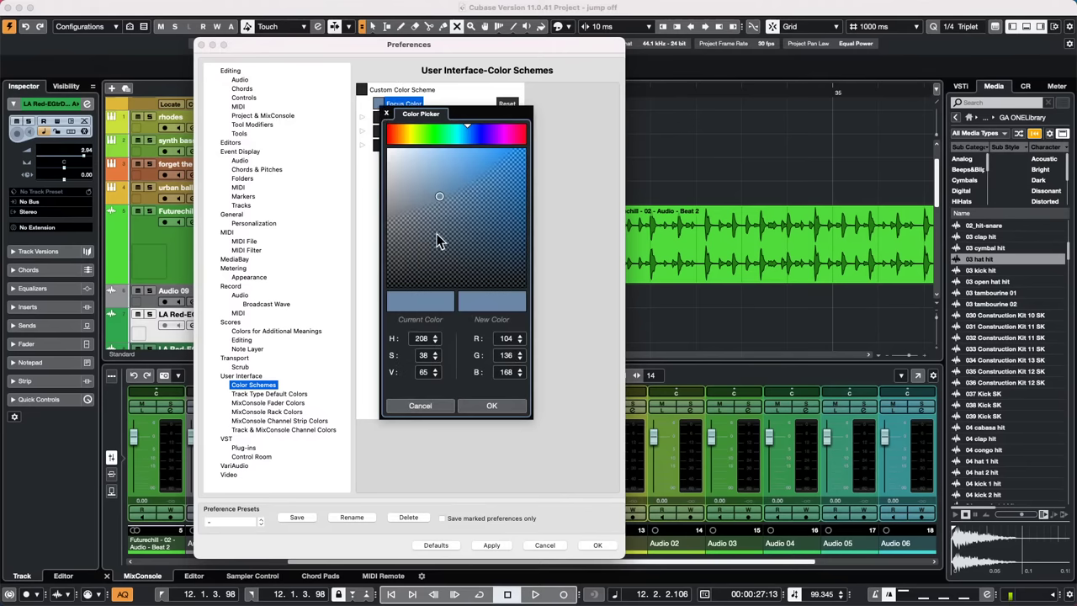
{"action": "left_click", "coordinate": [425, 177]}
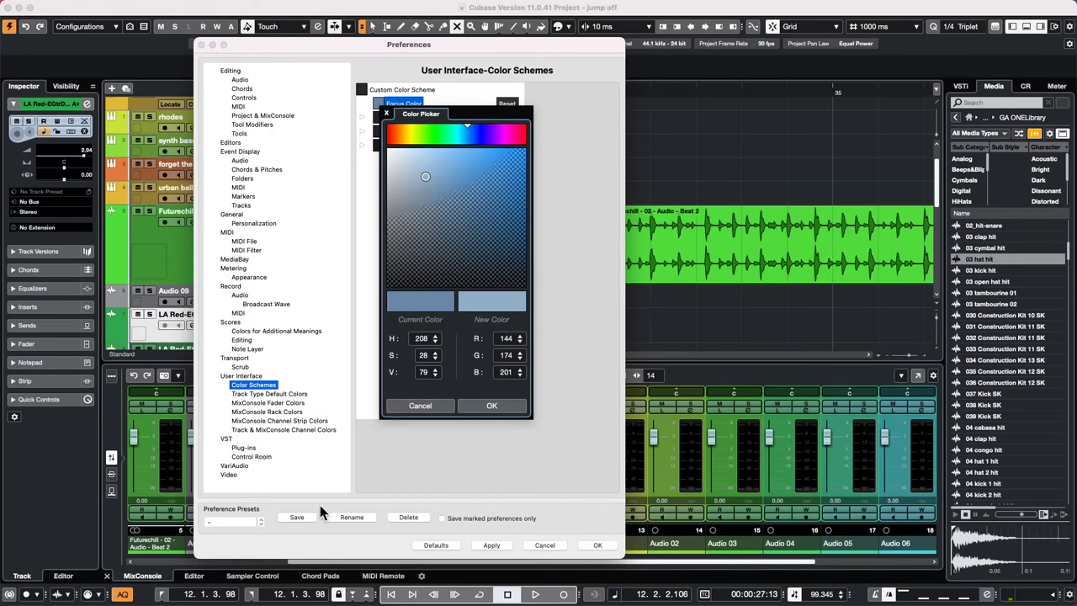
{"action": "left_click", "coordinate": [430, 543]}
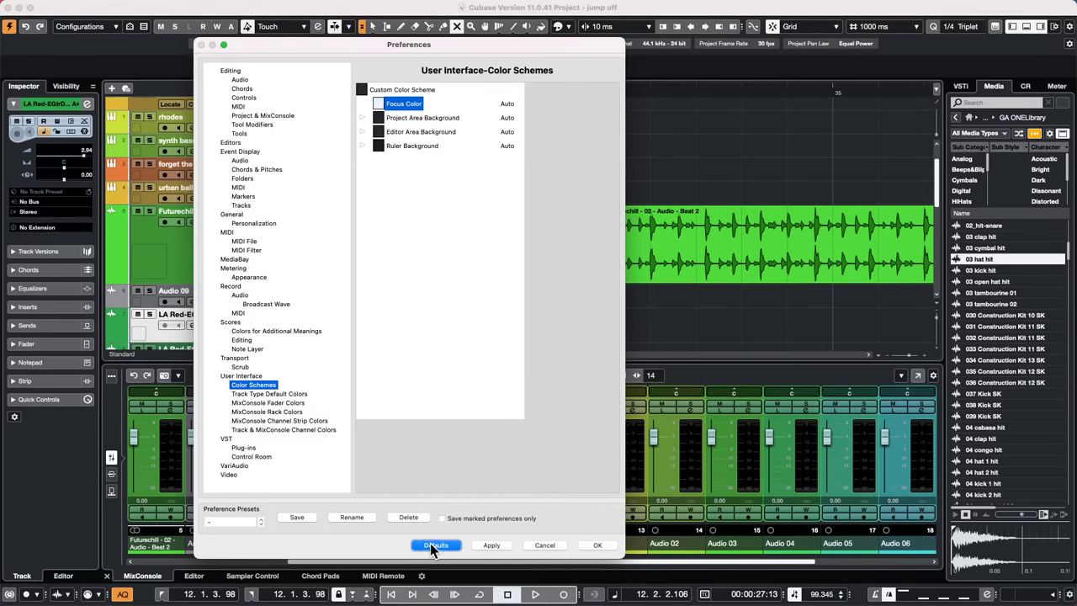
{"action": "left_click", "coordinate": [590, 545]}
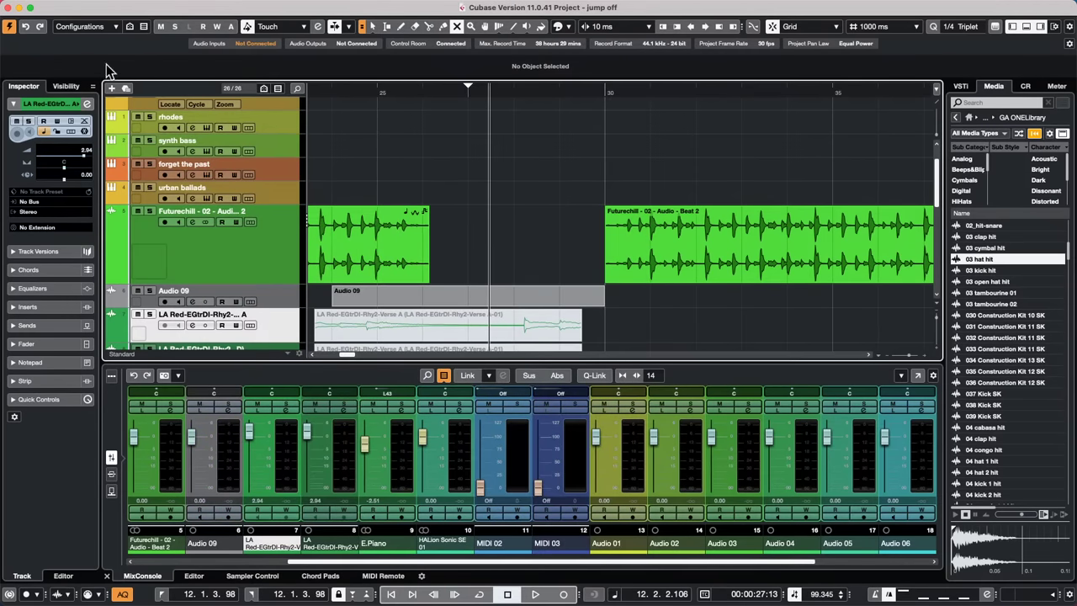
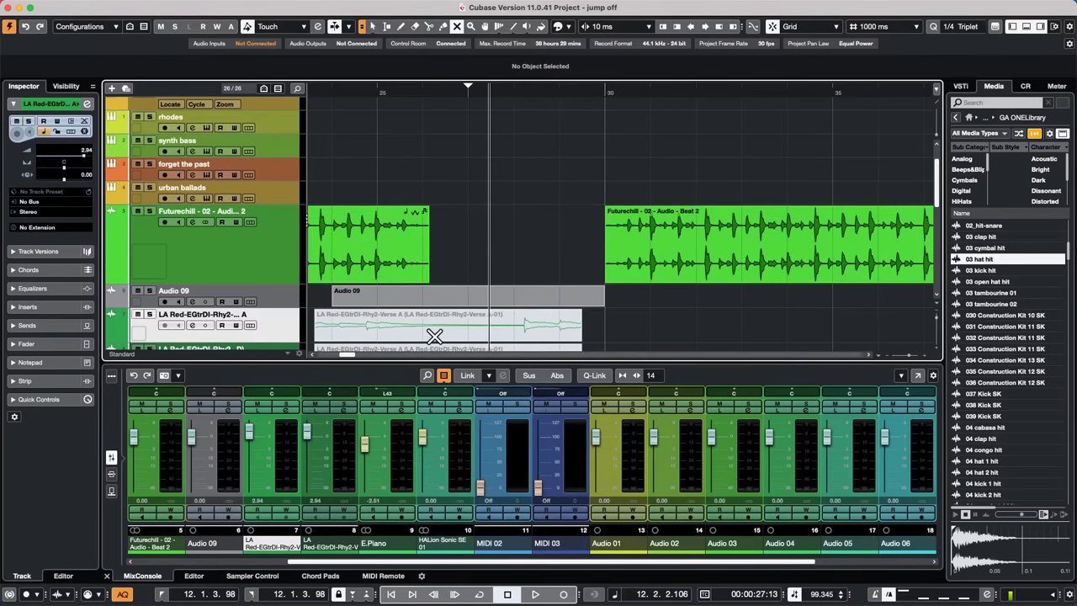
{"action": "scroll", "coordinate": [393, 302], "scroll_direction": "down", "scroll_amount": 1}
{"action": "scroll", "coordinate": [393, 301], "scroll_direction": "down", "scroll_amount": 8}
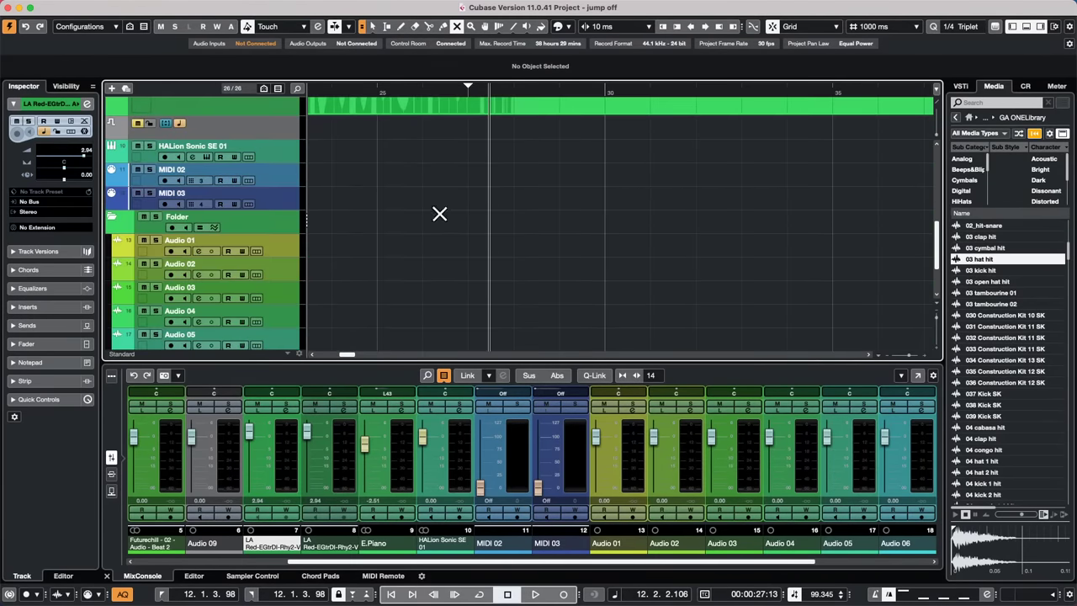
Browse the media library's Loops & Samples category and open the Bloom sample set
{"action": "left_click_drag", "start_coordinate": [369, 88], "coordinate": [369, 19]}
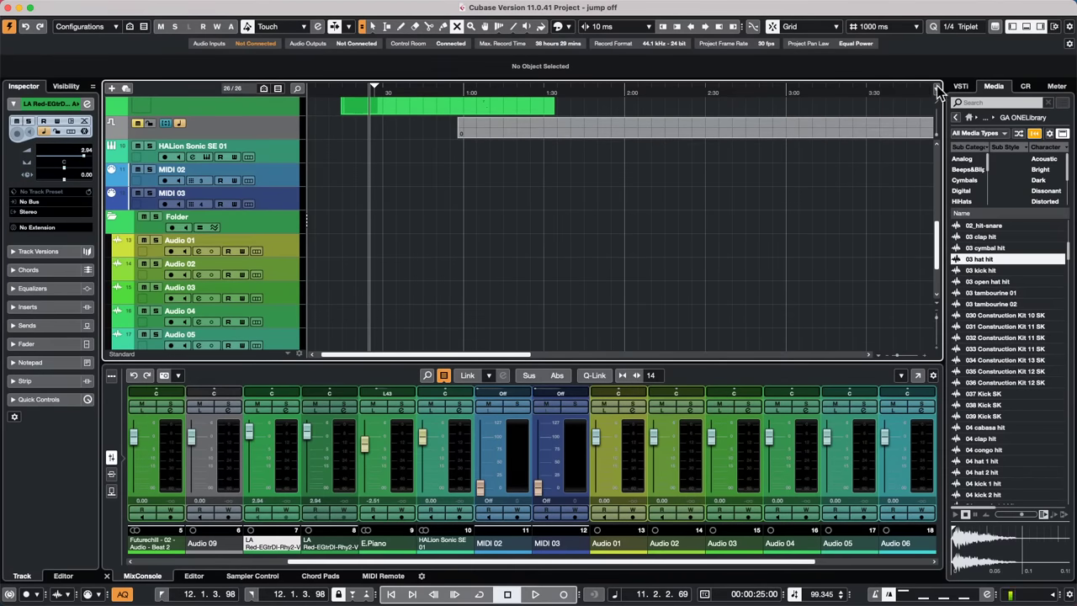
{"action": "left_click", "coordinate": [962, 87]}
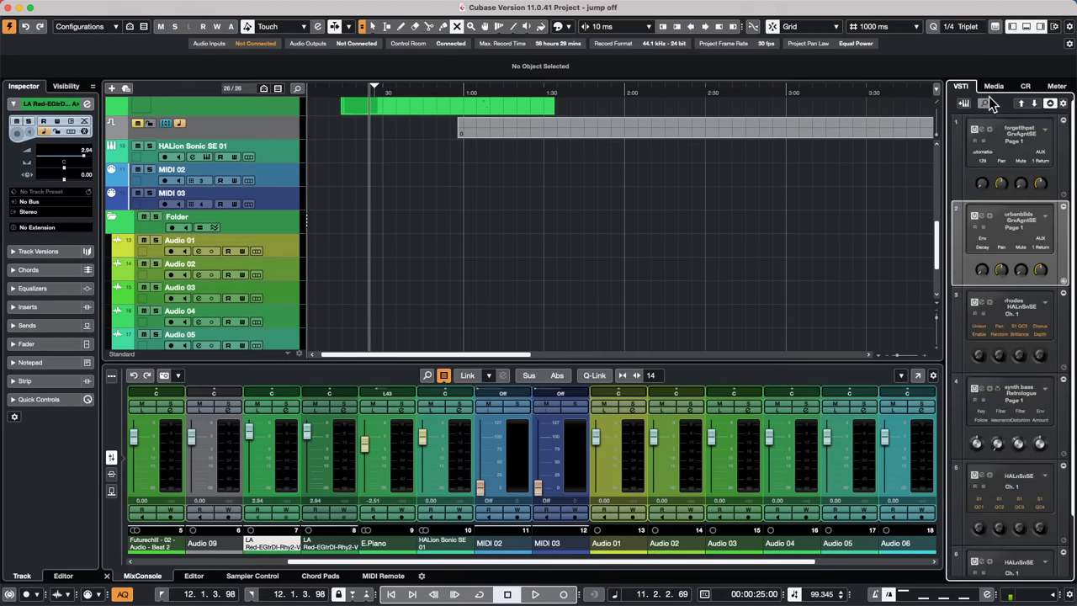
{"action": "left_click", "coordinate": [994, 87]}
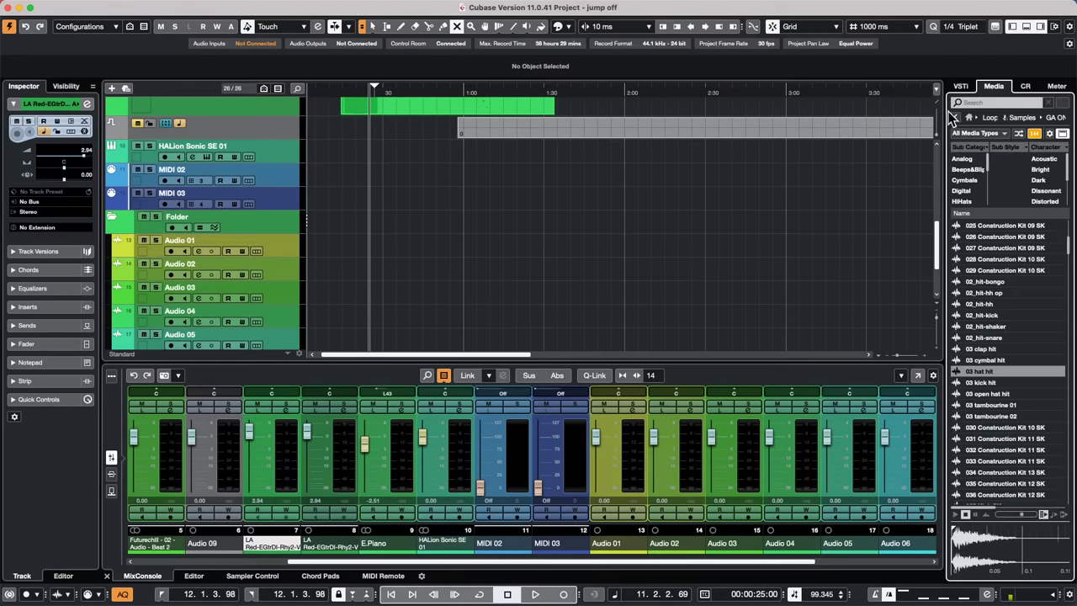
{"action": "left_click", "coordinate": [969, 119]}
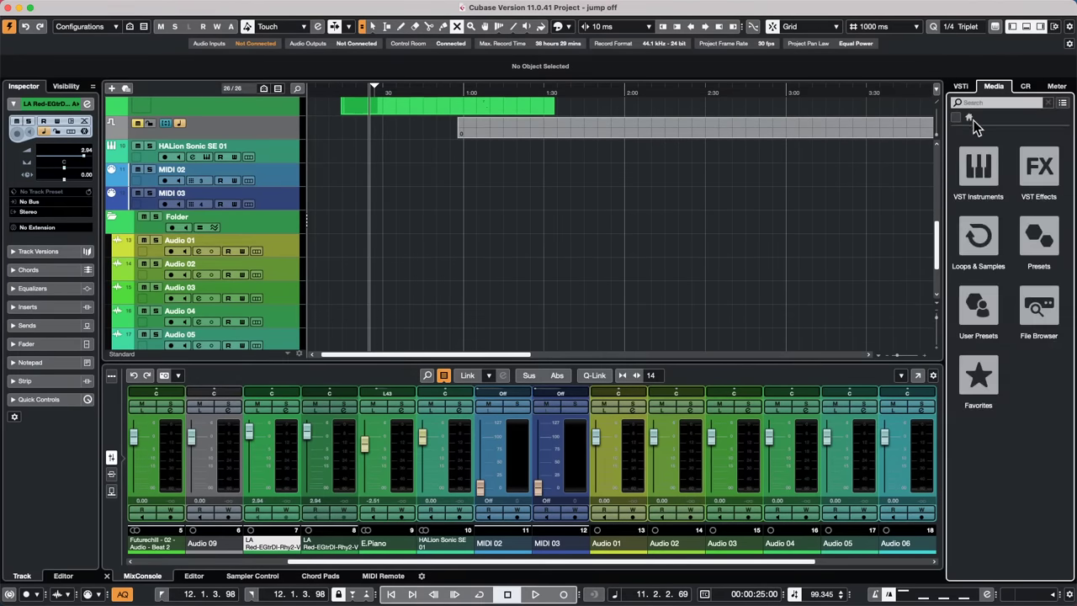
{"action": "left_click", "coordinate": [976, 241]}
{"action": "left_click", "coordinate": [978, 313]}
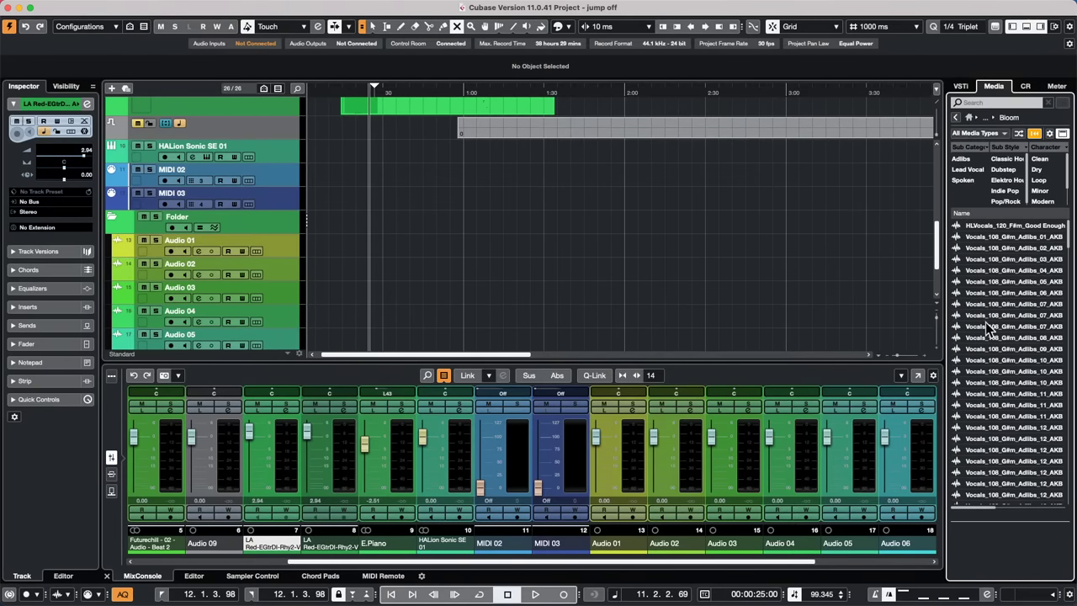
Import the Vocals_108_G#m_Adlibs_07_AKB sample onto a new audio track below Audio 01, starting at about 25 seconds
{"action": "left_click_drag", "start_coordinate": [1010, 326], "coordinate": [357, 271]}
{"action": "right_click", "coordinate": [362, 280]}
{"action": "left_click", "coordinate": [364, 277]}
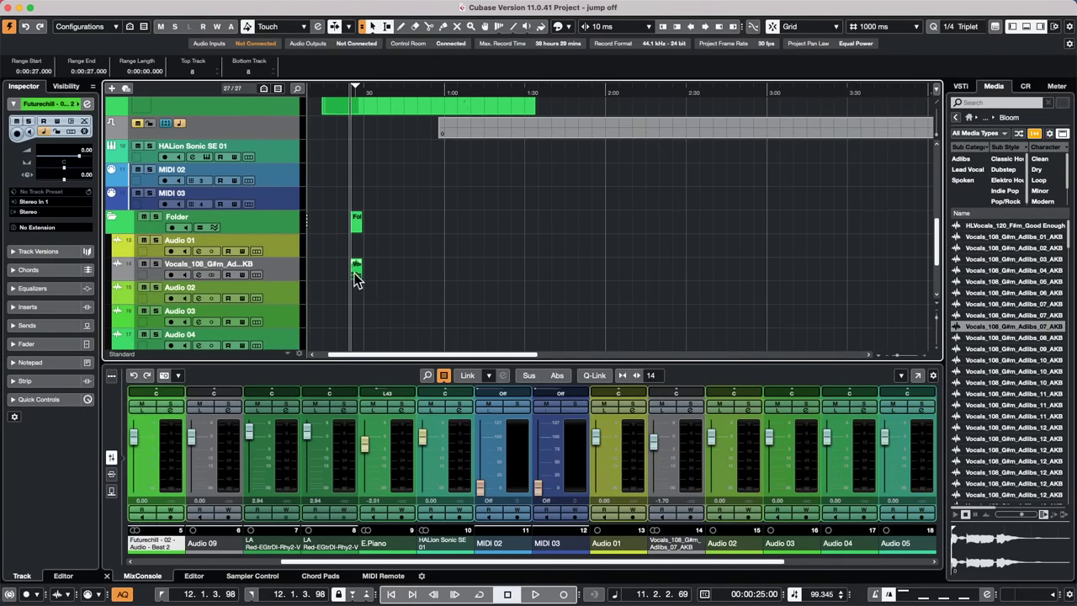
Open the imported vocal event in the sample editor and enable VariAudio editing
{"action": "left_click", "coordinate": [354, 275]}
{"action": "double_click", "coordinate": [354, 275]}
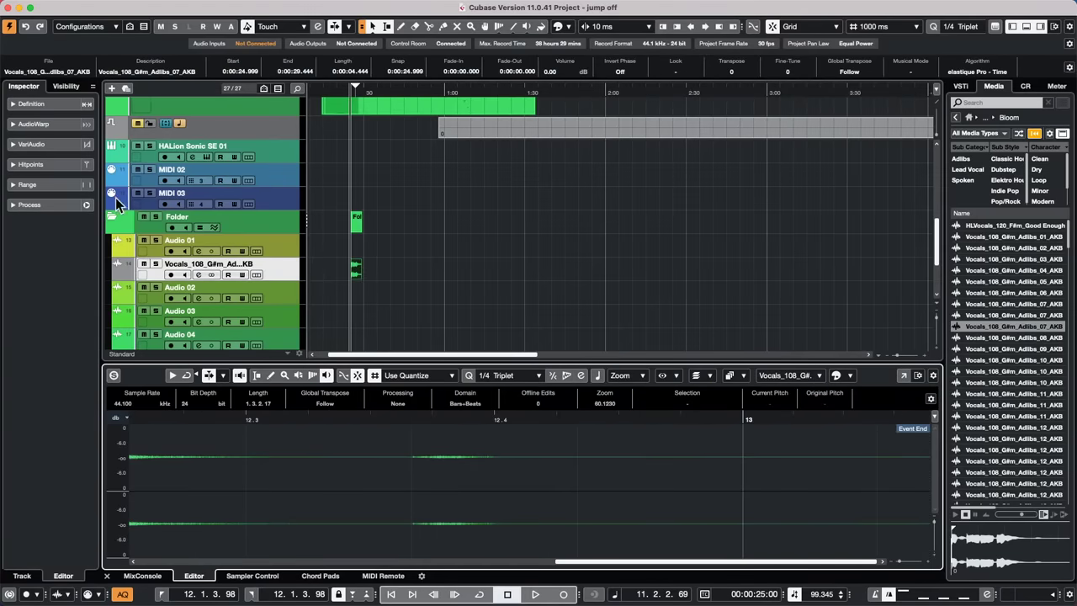
{"action": "left_click", "coordinate": [38, 144]}
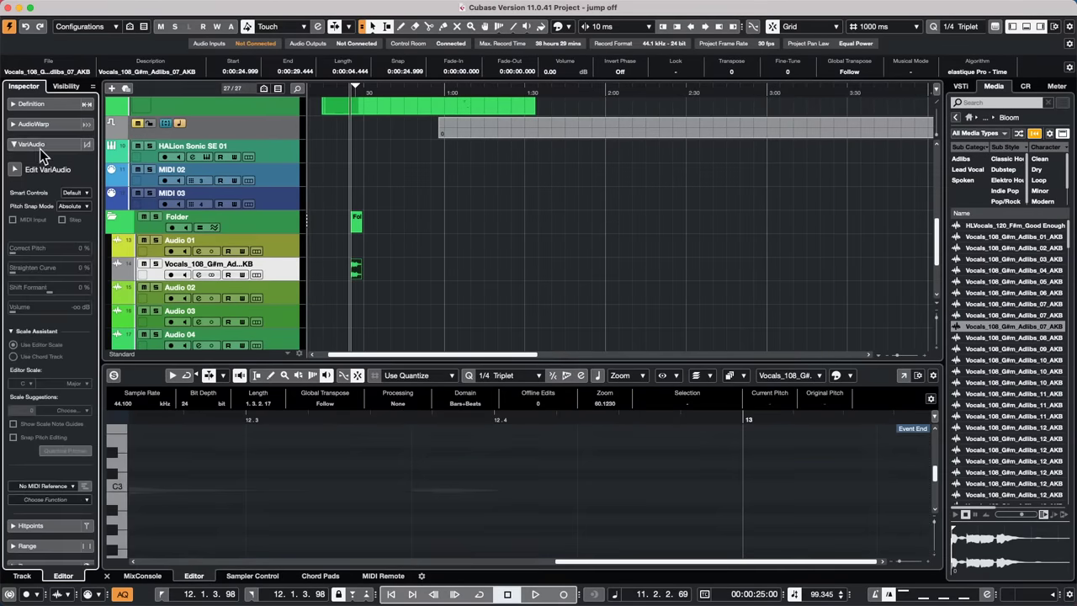
{"action": "left_click", "coordinate": [13, 171]}
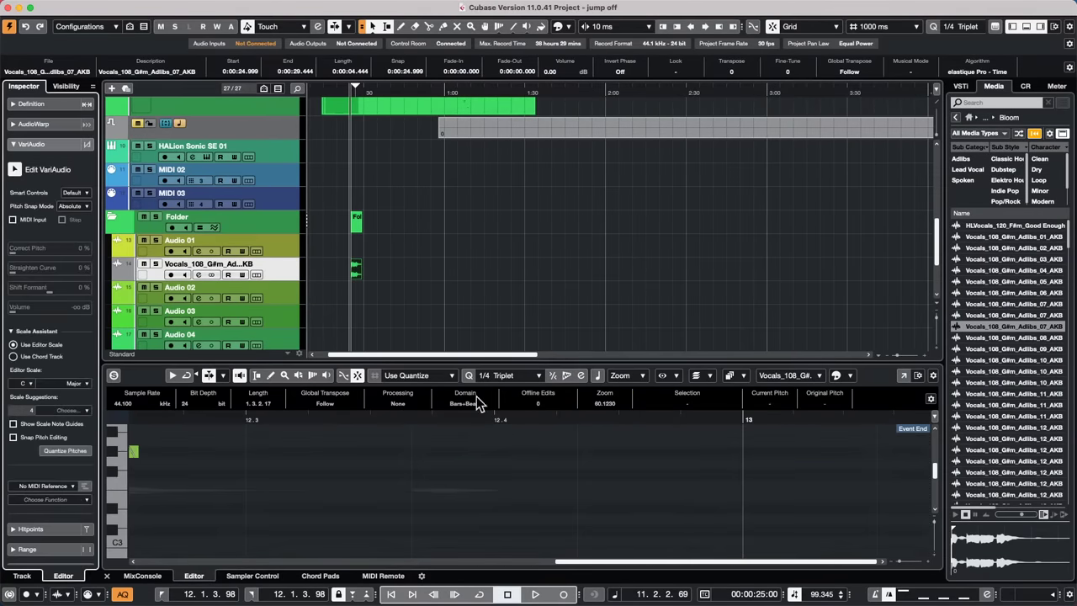
Raise the vocal's G#3 VariAudio segment just after bar 12 to C#6
{"action": "left_click_drag", "start_coordinate": [485, 416], "coordinate": [490, 392]}
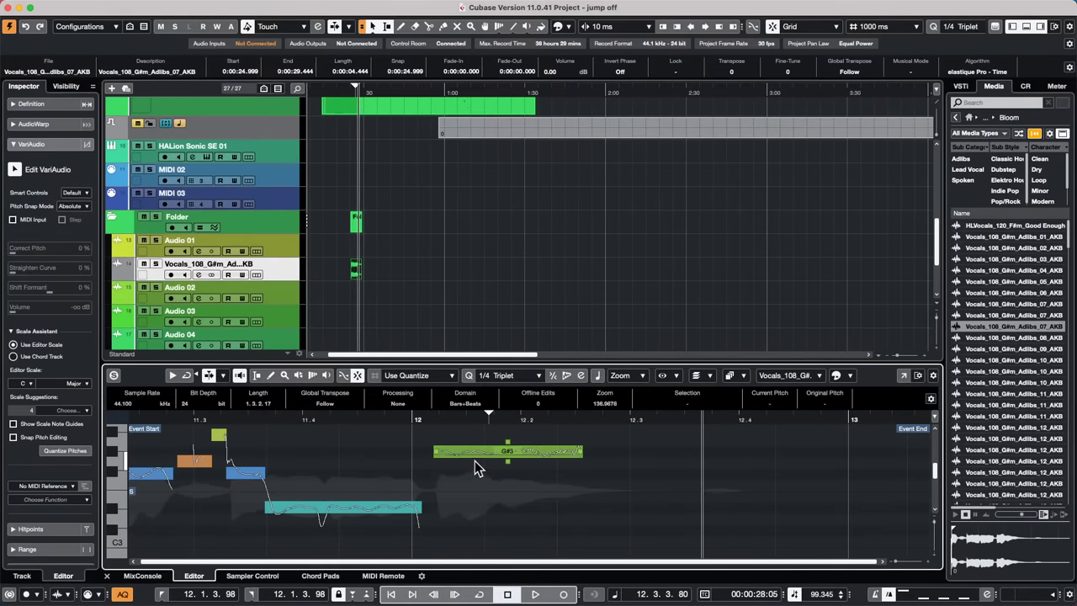
{"action": "key", "text": "2"}
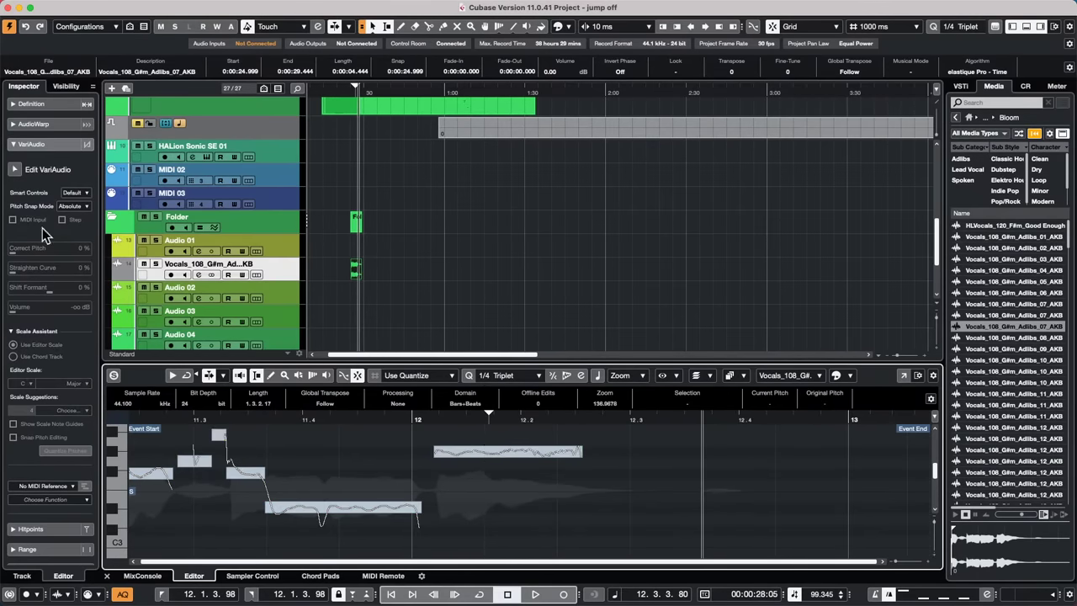
{"action": "left_click", "coordinate": [14, 169]}
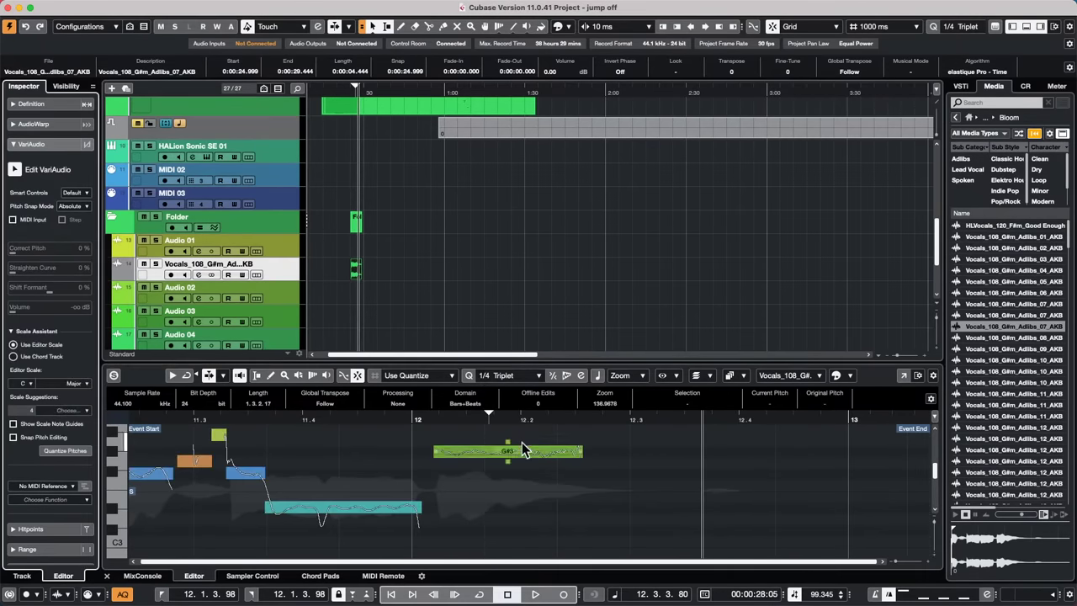
{"action": "left_click_drag", "start_coordinate": [524, 454], "coordinate": [519, 505]}
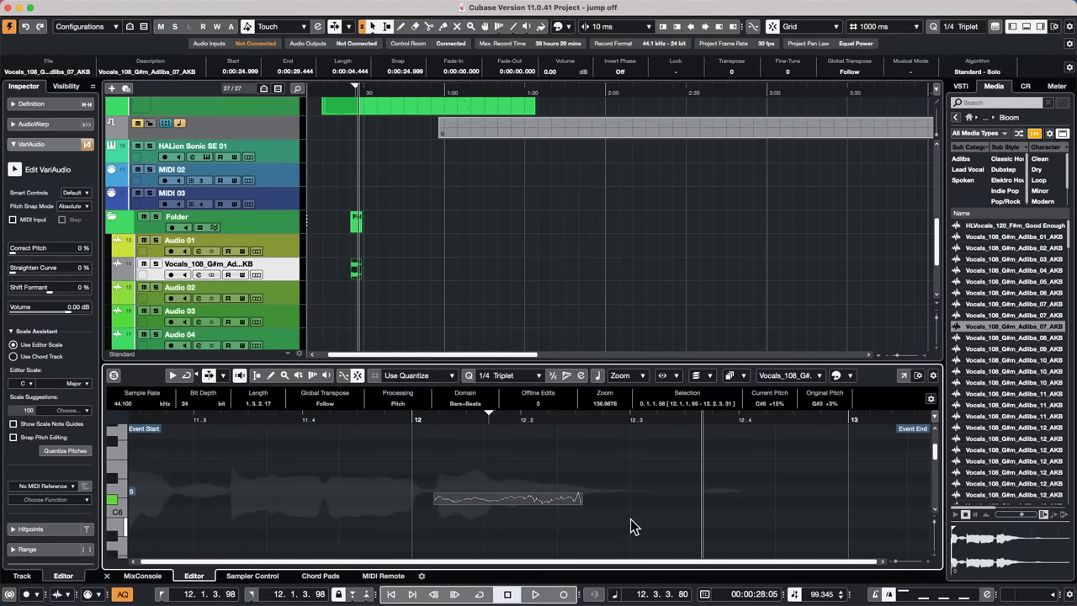
Select the imported vocal track and place the project cursor at 27 seconds
{"action": "scroll", "coordinate": [498, 246], "scroll_direction": "down", "scroll_amount": 4}
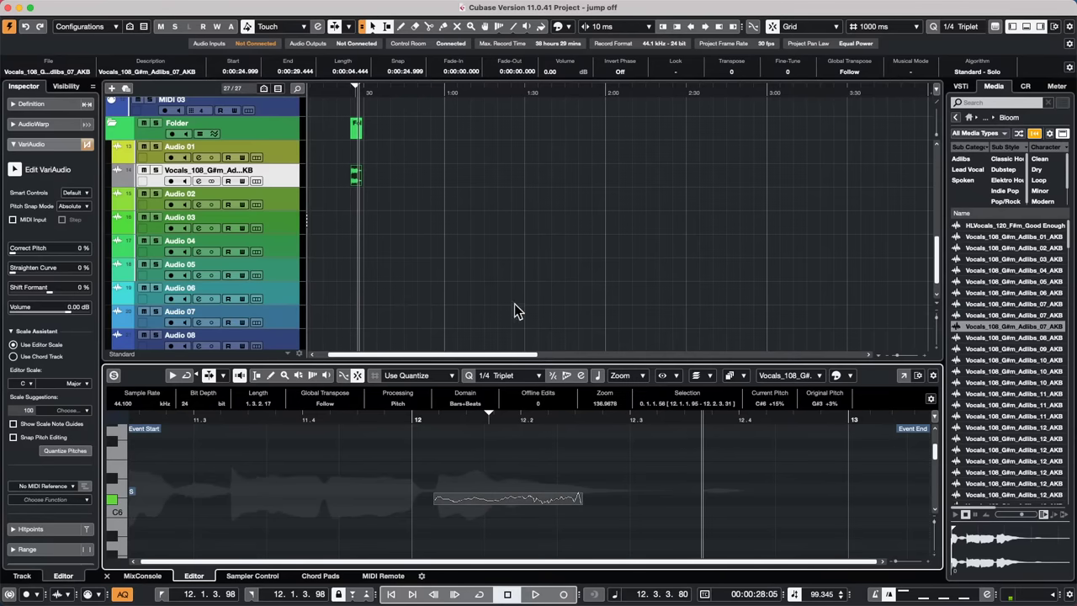
{"action": "left_click", "coordinate": [356, 180]}
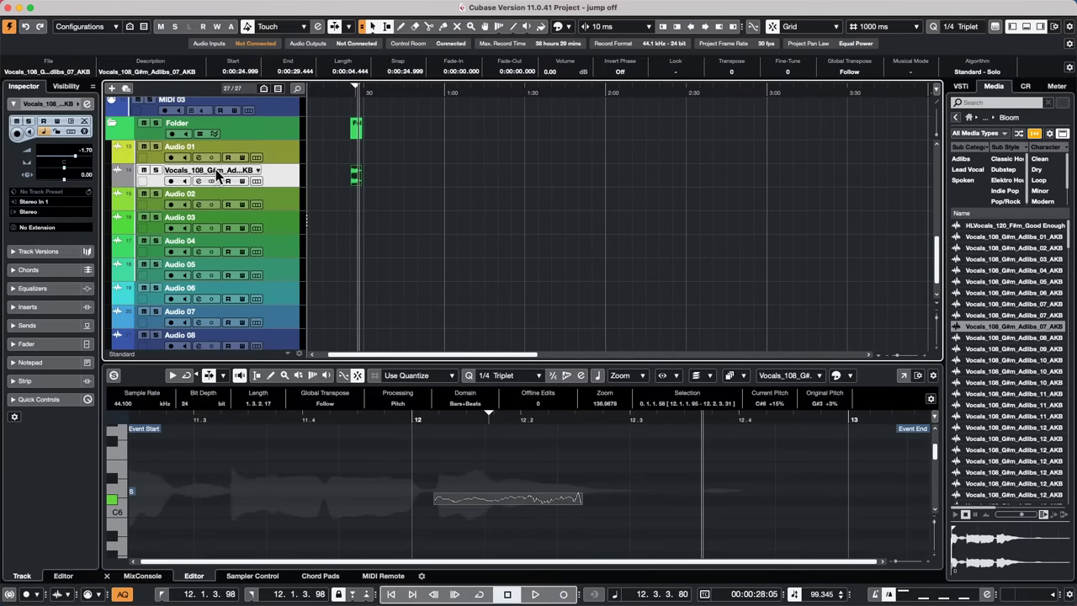
{"action": "left_click", "coordinate": [357, 91]}
{"action": "left_click_drag", "start_coordinate": [357, 91], "coordinate": [355, 135]}
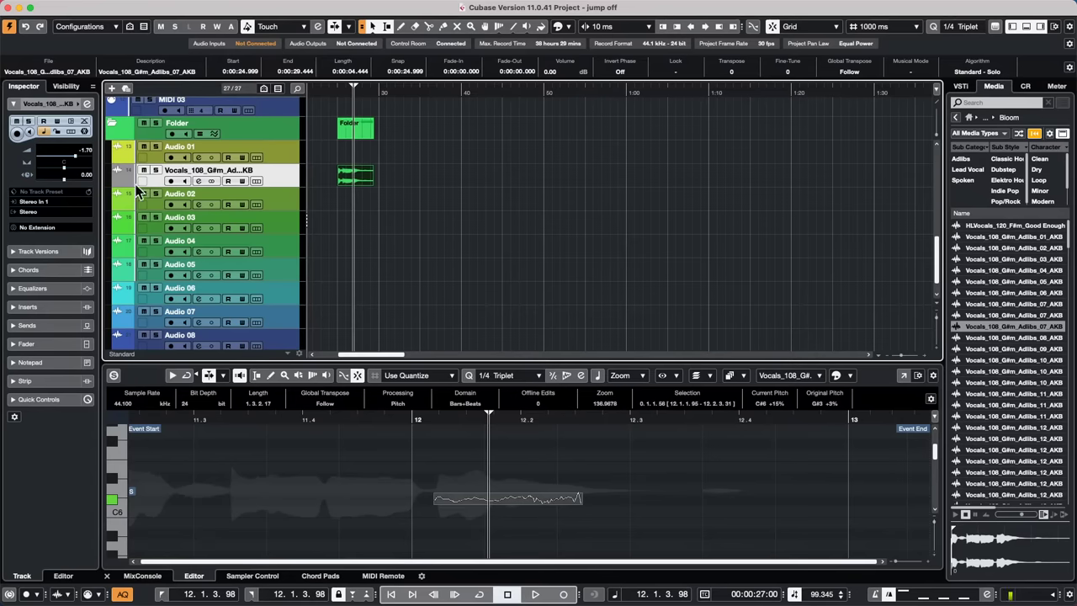
Open the vocal track's channel settings and load the CurveEQ plug-in in its first insert slot
{"action": "left_click", "coordinate": [88, 104]}
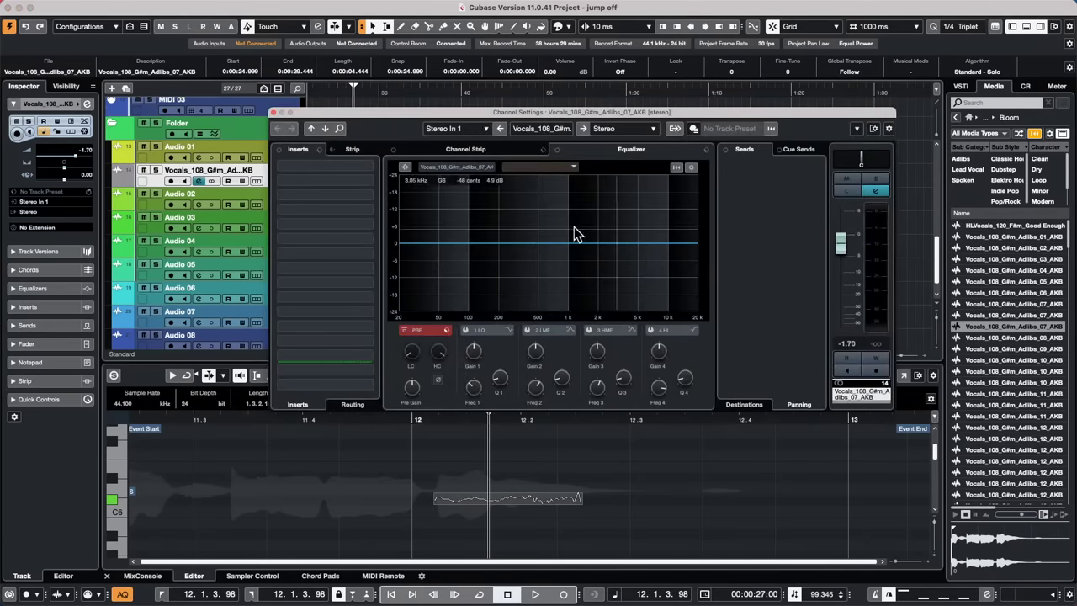
{"action": "left_click", "coordinate": [365, 166]}
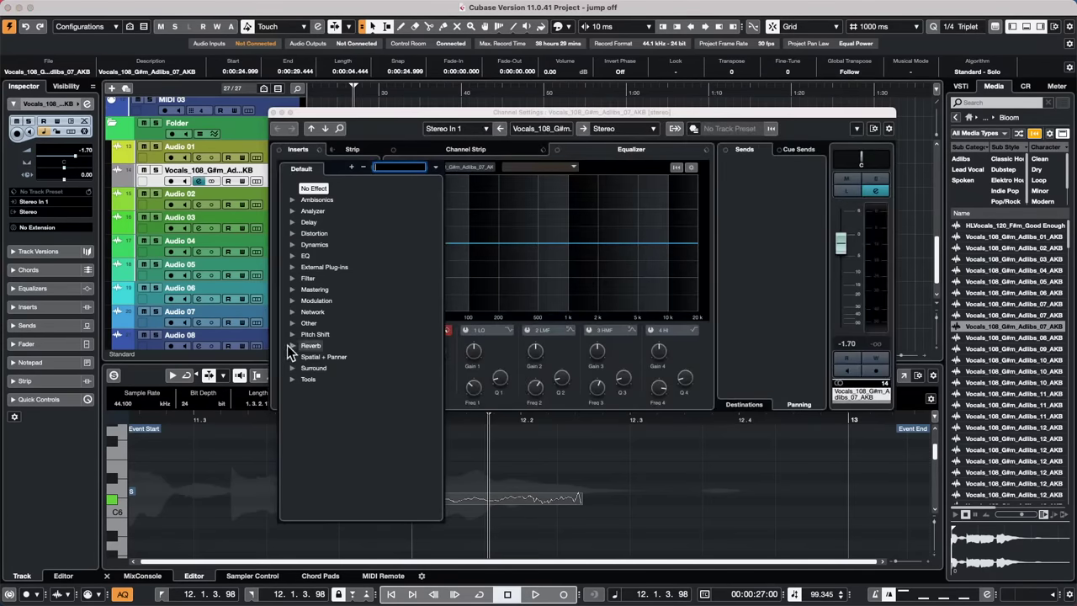
{"action": "left_click", "coordinate": [292, 256]}
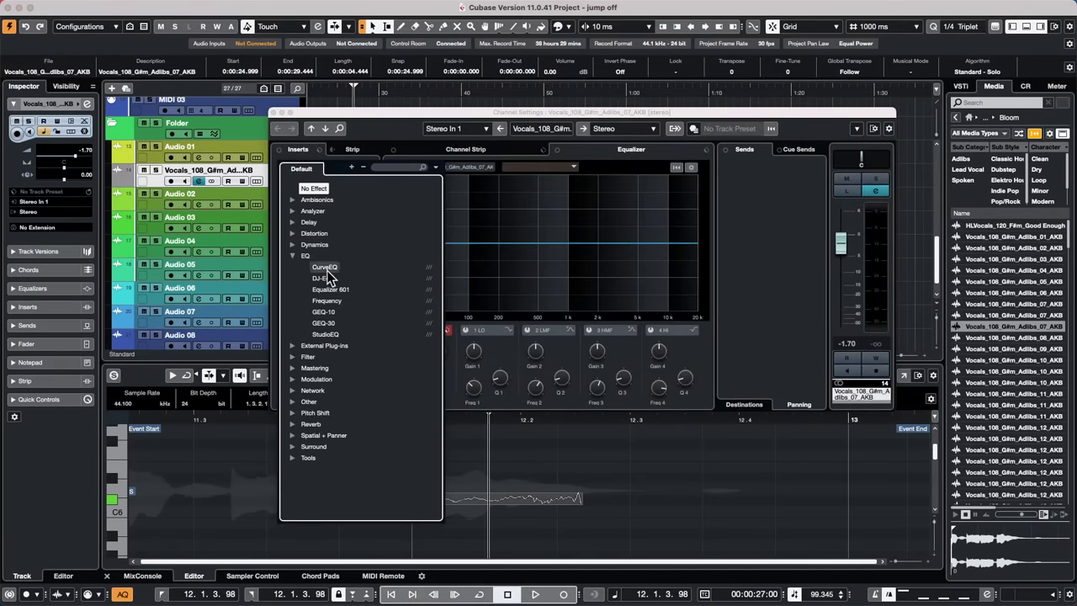
{"action": "left_click", "coordinate": [325, 267]}
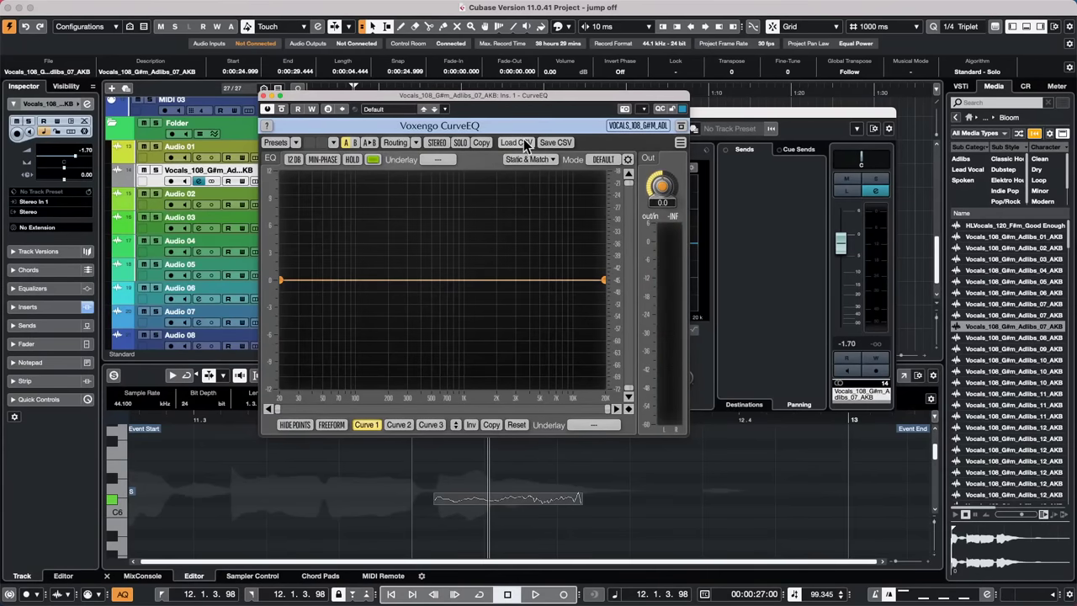
Examine CurveEQ's Static Spectrums Editor, try its Match spectrums function, and close the editor
{"action": "left_click", "coordinate": [535, 160]}
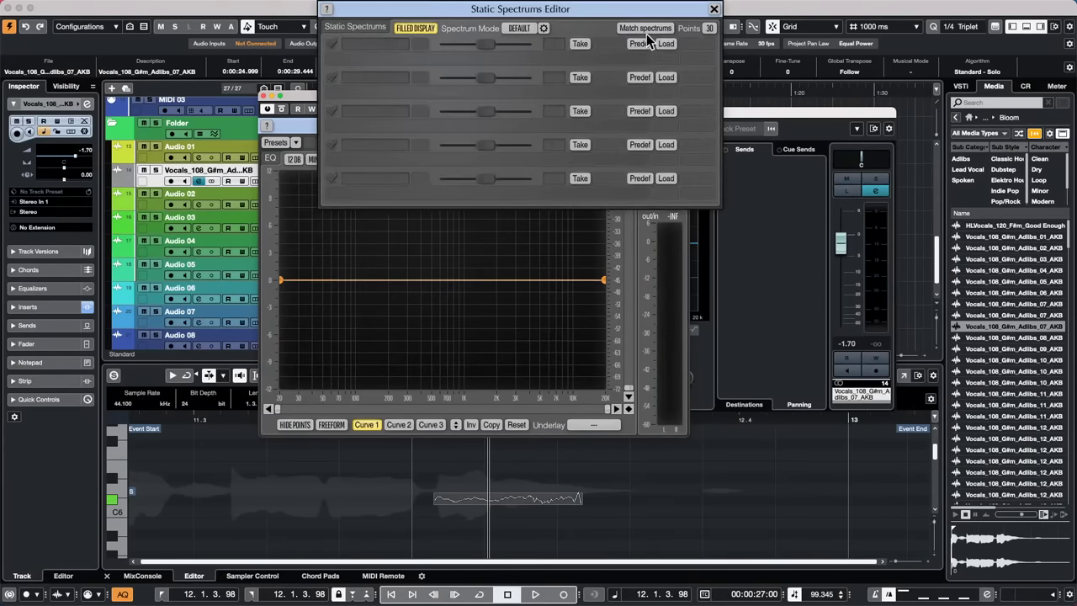
{"action": "left_click", "coordinate": [713, 10]}
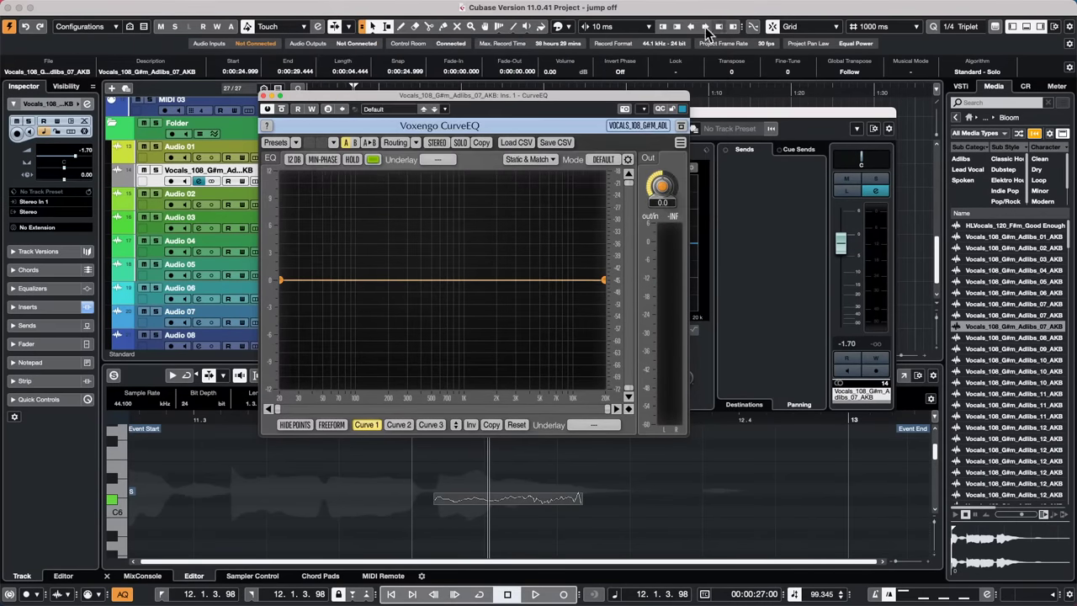
{"action": "left_click", "coordinate": [515, 160]}
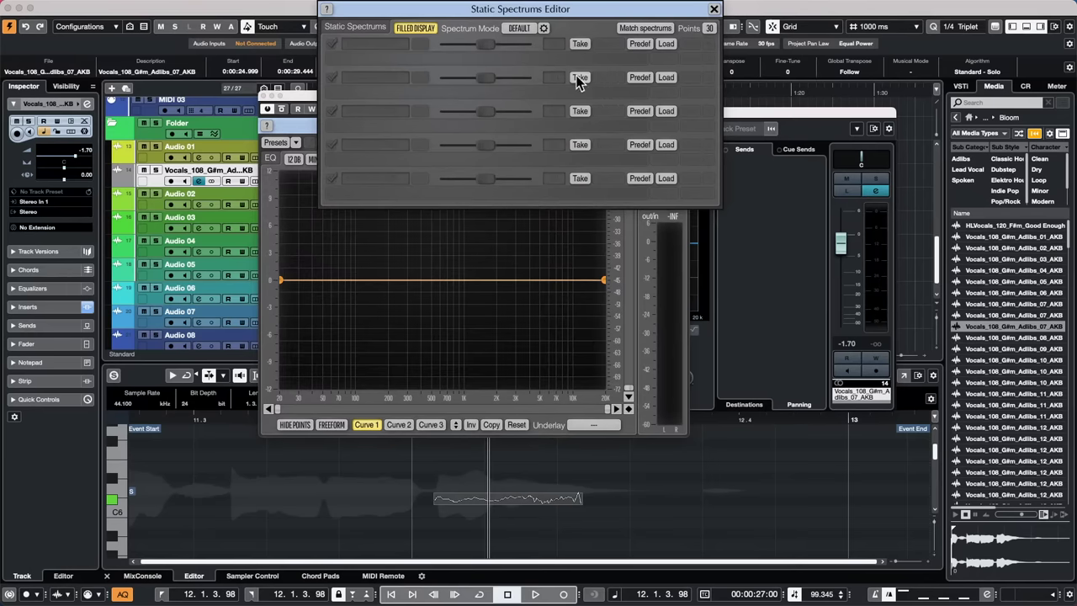
{"action": "left_click", "coordinate": [643, 29]}
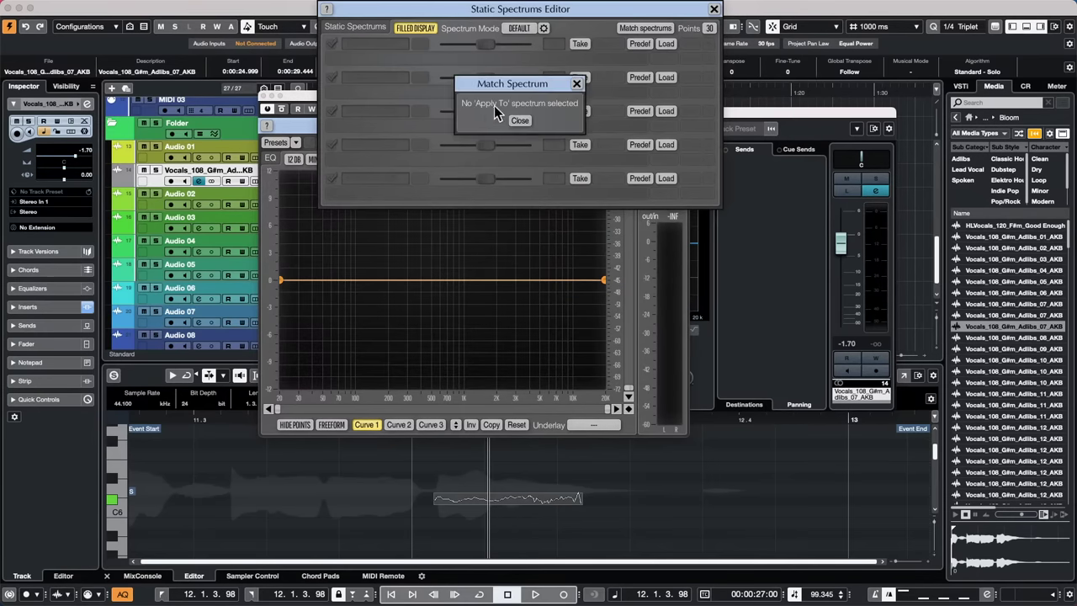
{"action": "left_click", "coordinate": [517, 120]}
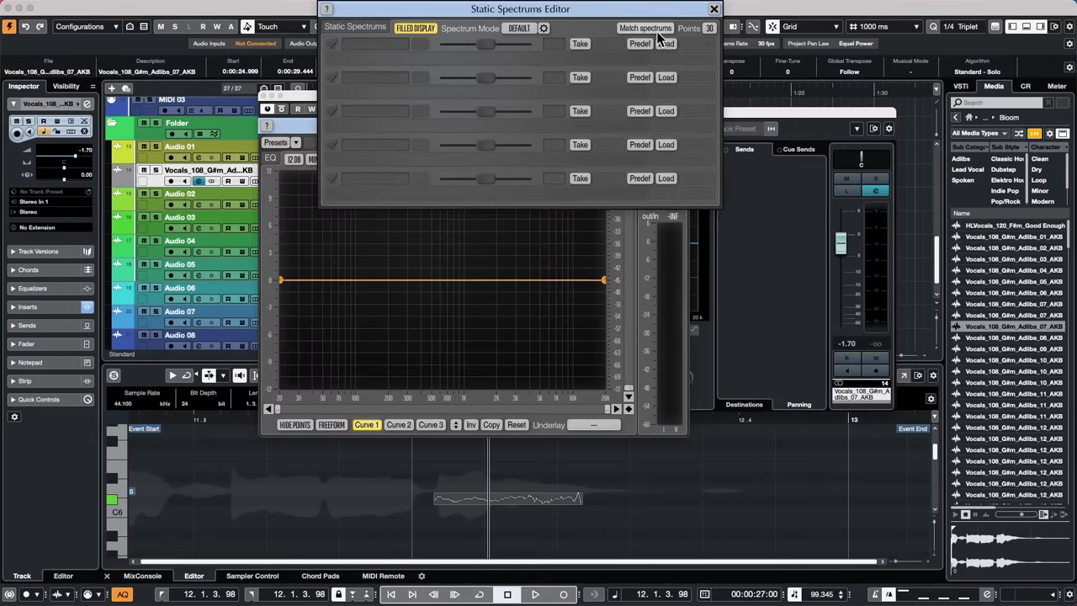
{"action": "left_click", "coordinate": [714, 10]}
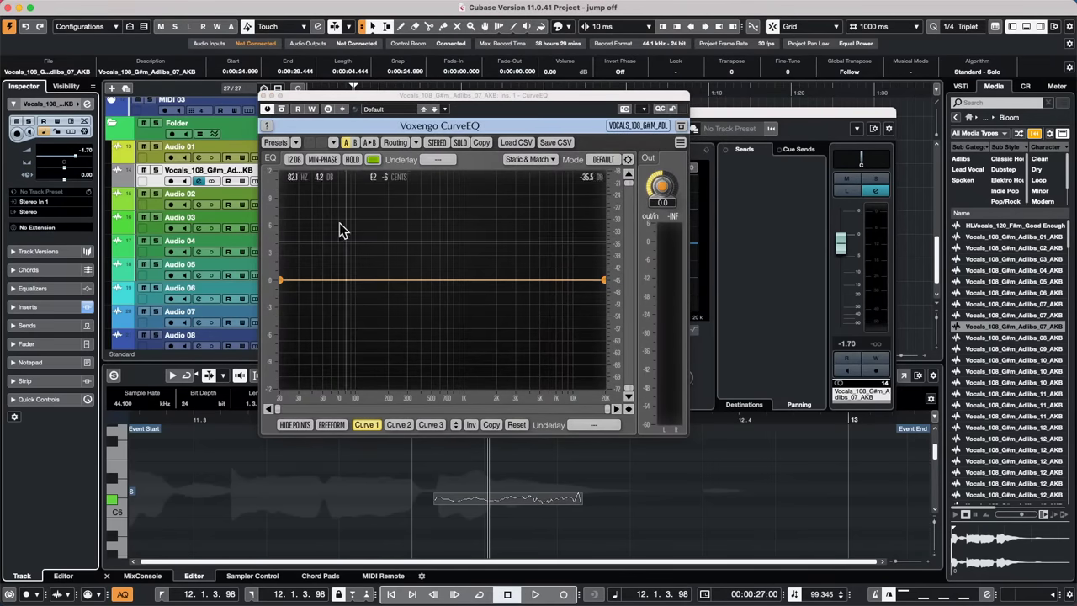
Remove CurveEQ from the vocal track's first insert slot and close the plug-in and channel settings windows
{"action": "left_click", "coordinate": [264, 96]}
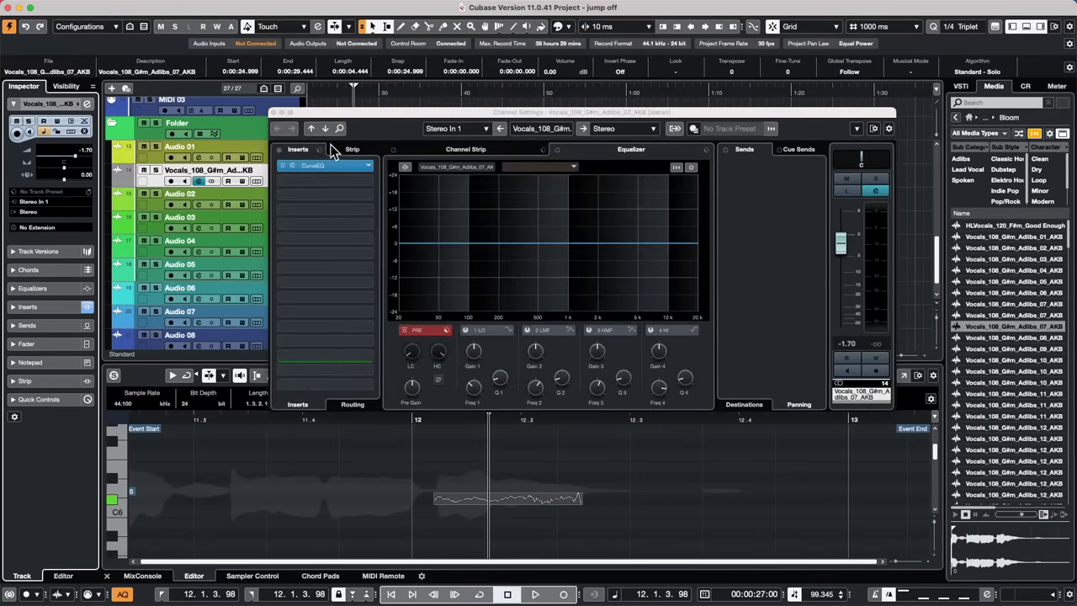
{"action": "left_click_drag", "start_coordinate": [334, 166], "coordinate": [226, 141]}
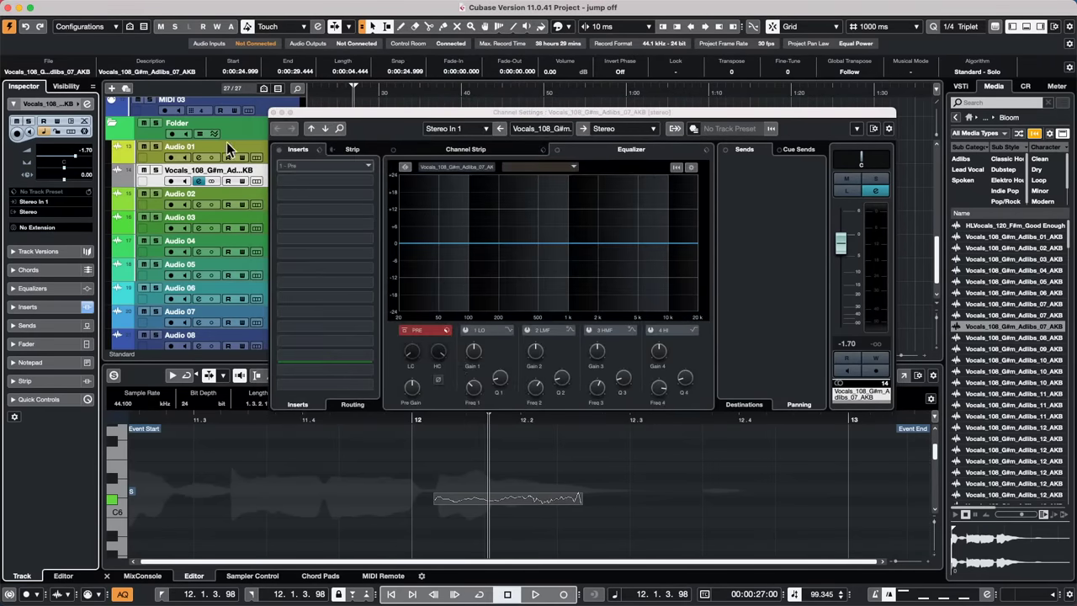
{"action": "left_click", "coordinate": [273, 112]}
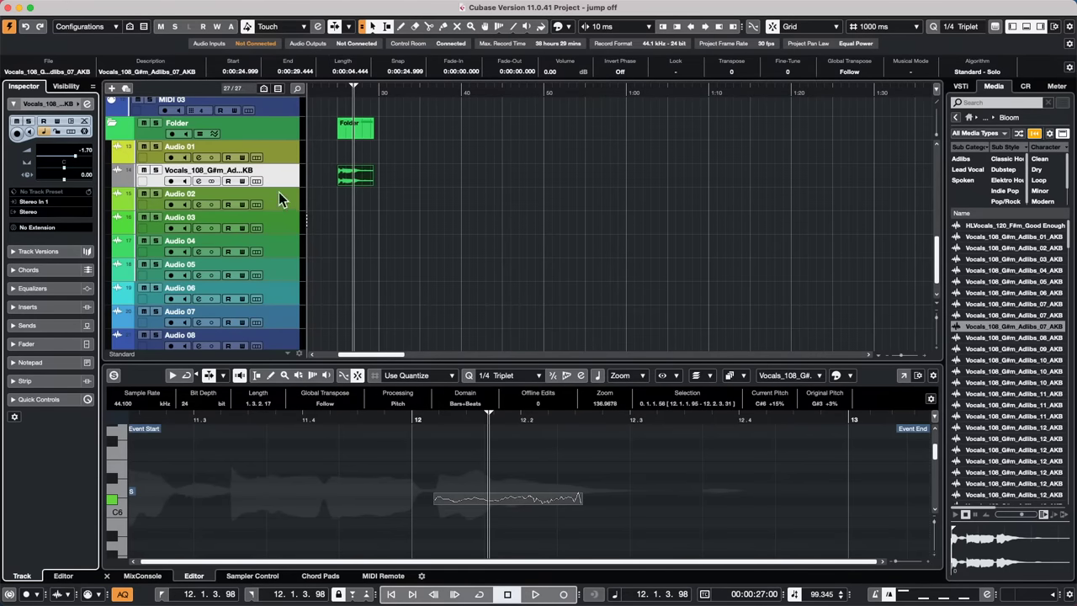
Show the vocal track's Volume automation lane, make it taller, and place the project cursor at 24 seconds
{"action": "left_click", "coordinate": [118, 182]}
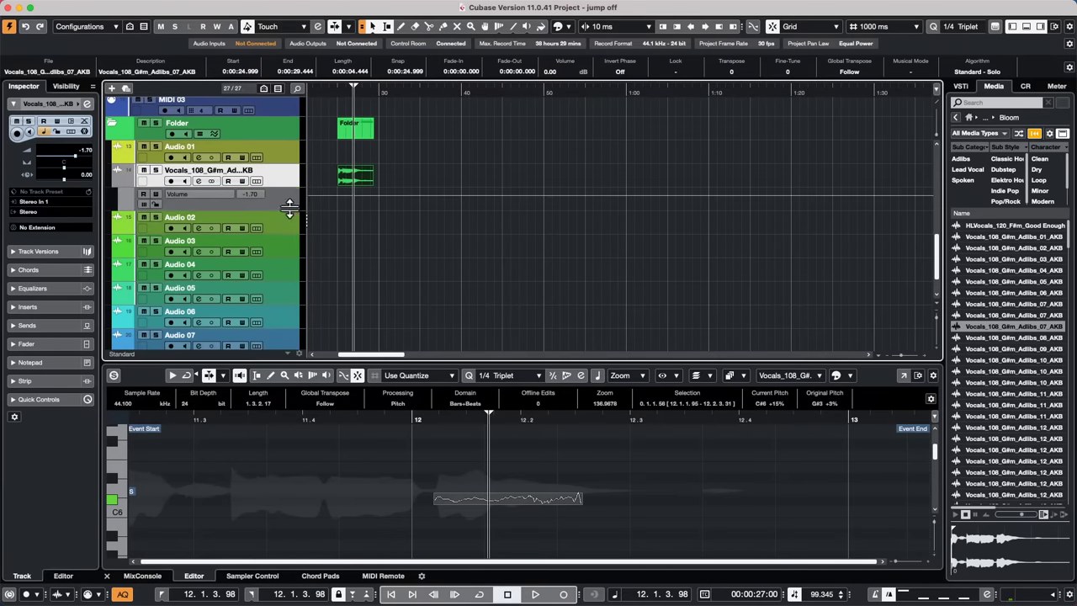
{"action": "left_click_drag", "start_coordinate": [279, 210], "coordinate": [277, 254]}
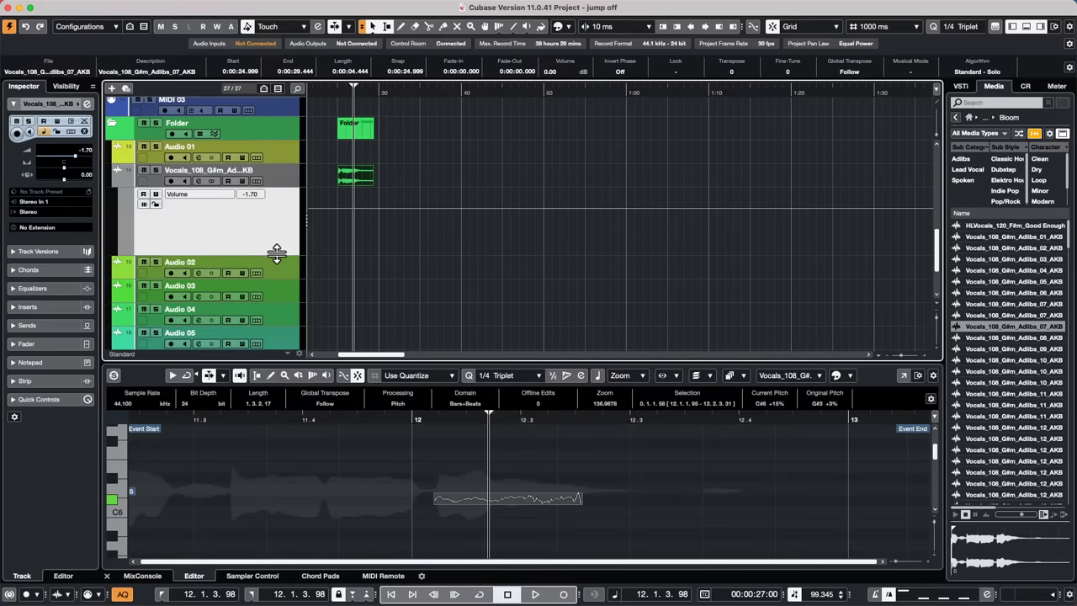
{"action": "left_click_drag", "start_coordinate": [327, 92], "coordinate": [331, 139]}
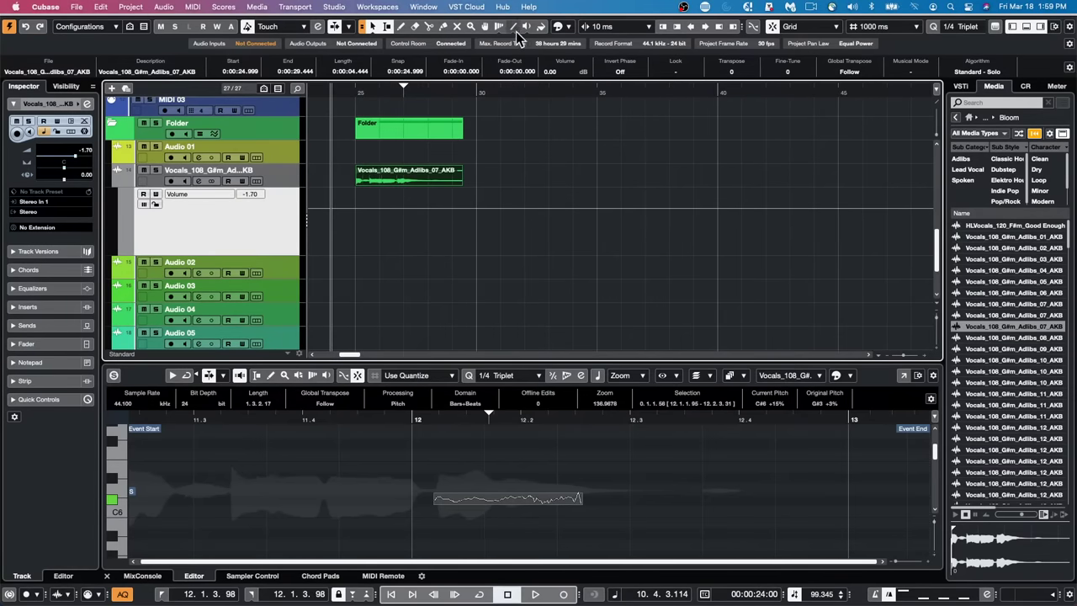
Switch the Line tool to the Parabola shape and then to the Sine shape
{"action": "left_click", "coordinate": [514, 26]}
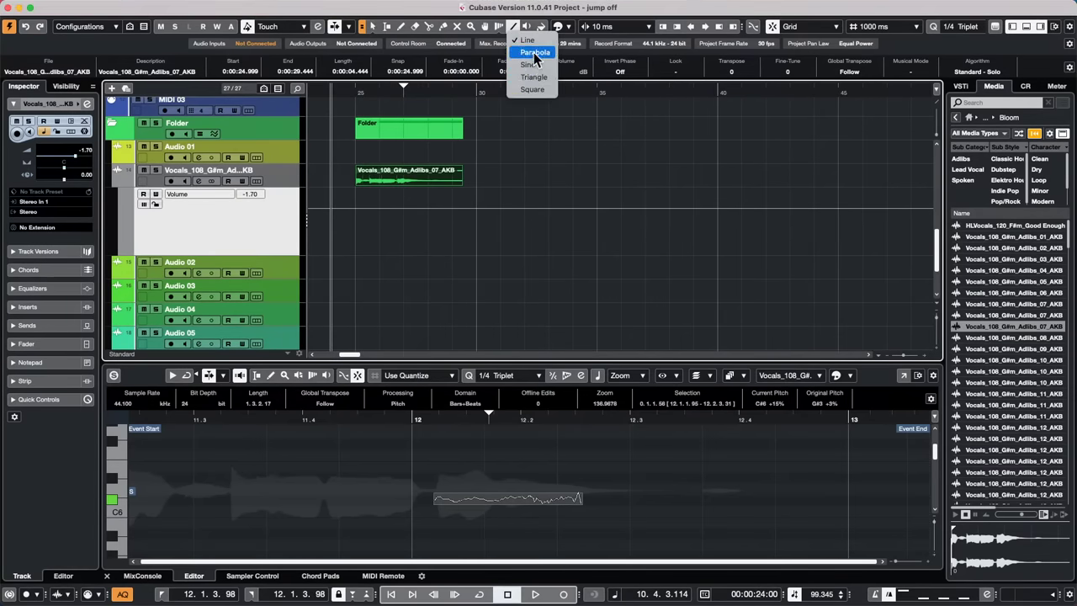
{"action": "left_click", "coordinate": [534, 52]}
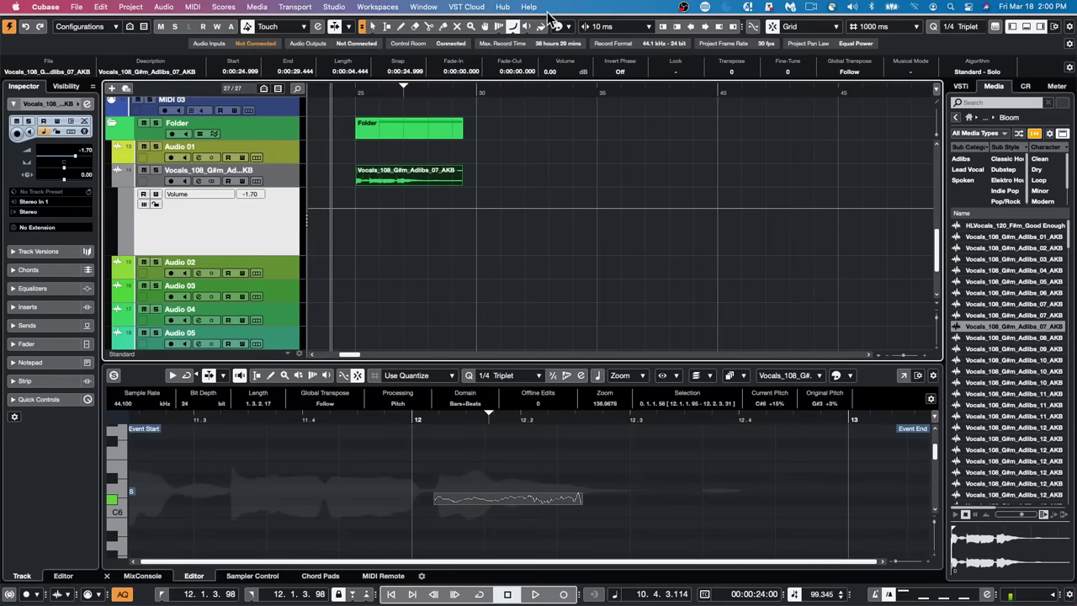
{"action": "left_click", "coordinate": [514, 28]}
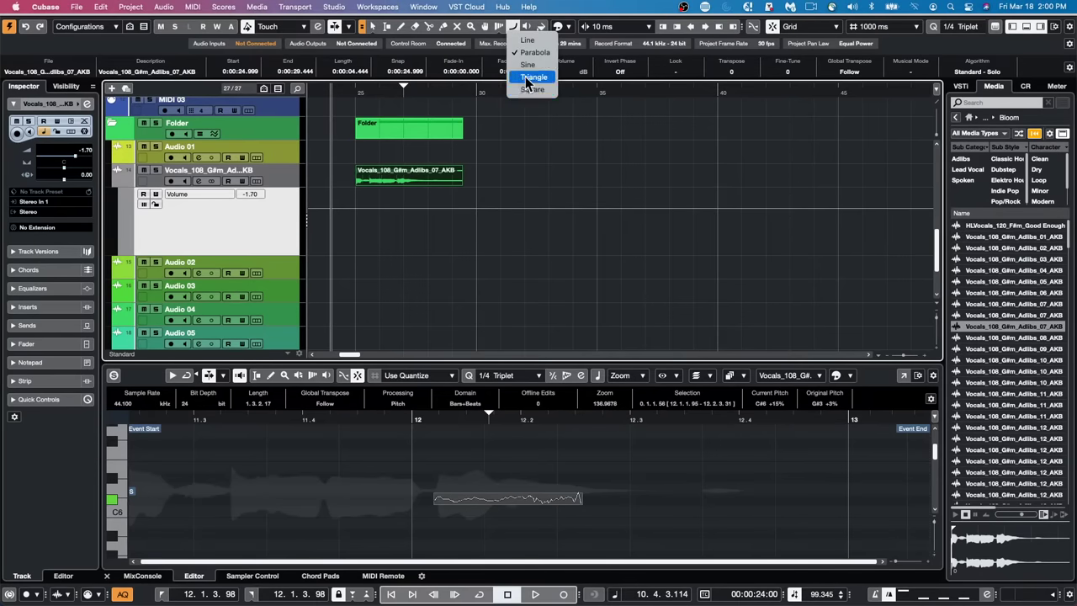
{"action": "left_click", "coordinate": [528, 65]}
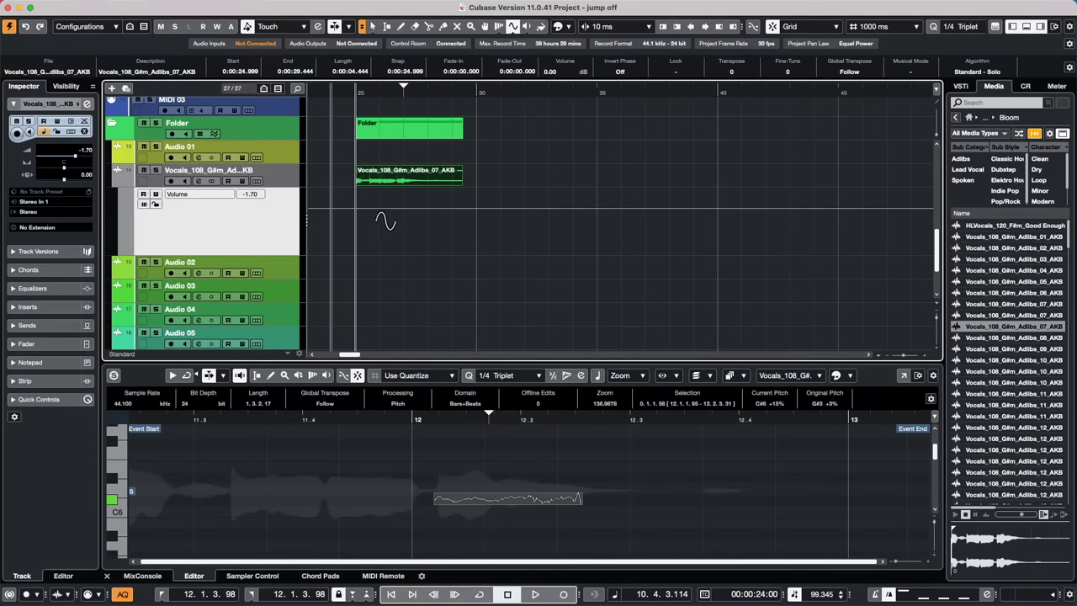
Draw a sine curve in the vocal track's Volume lane, undo it, and redraw it from about 25 to 30 seconds
{"action": "mouse_move", "coordinate": [380, 217]}
{"action": "left_mouse_down"}
{"action": "mouse_move", "coordinate": [472, 246]}
{"action": "mouse_move", "coordinate": [581, 252]}
{"action": "mouse_move", "coordinate": [410, 251]}
{"action": "mouse_move", "coordinate": [449, 228]}
{"action": "mouse_move", "coordinate": [586, 236]}
{"action": "mouse_move", "coordinate": [480, 246]}
{"action": "mouse_move", "coordinate": [534, 240]}
{"action": "mouse_move", "coordinate": [447, 236]}
{"action": "mouse_move", "coordinate": [620, 245]}
{"action": "left_mouse_up"}
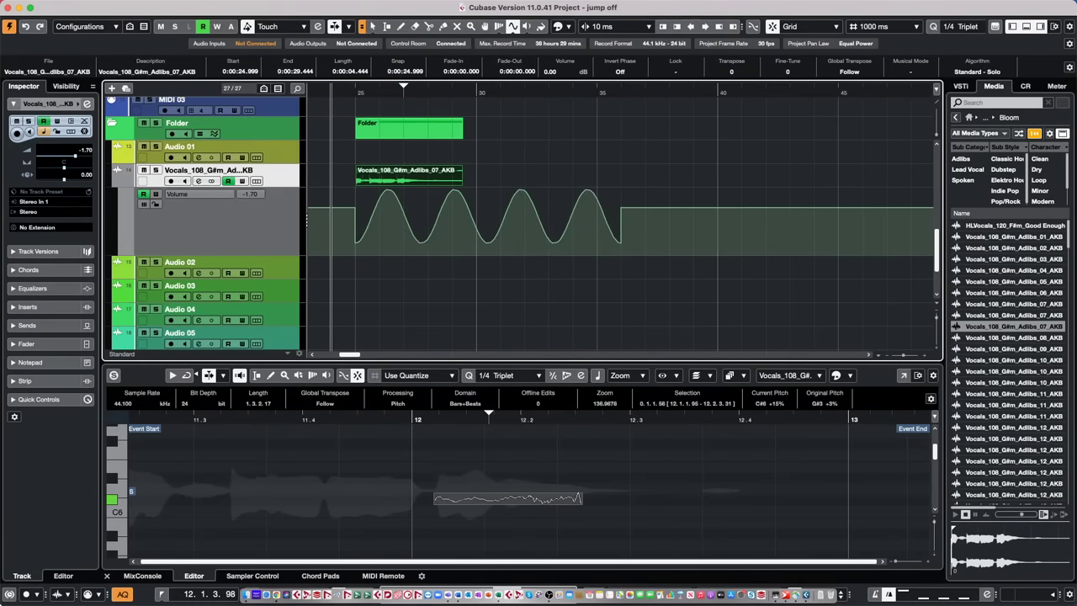
{"action": "key", "text": "super+z"}
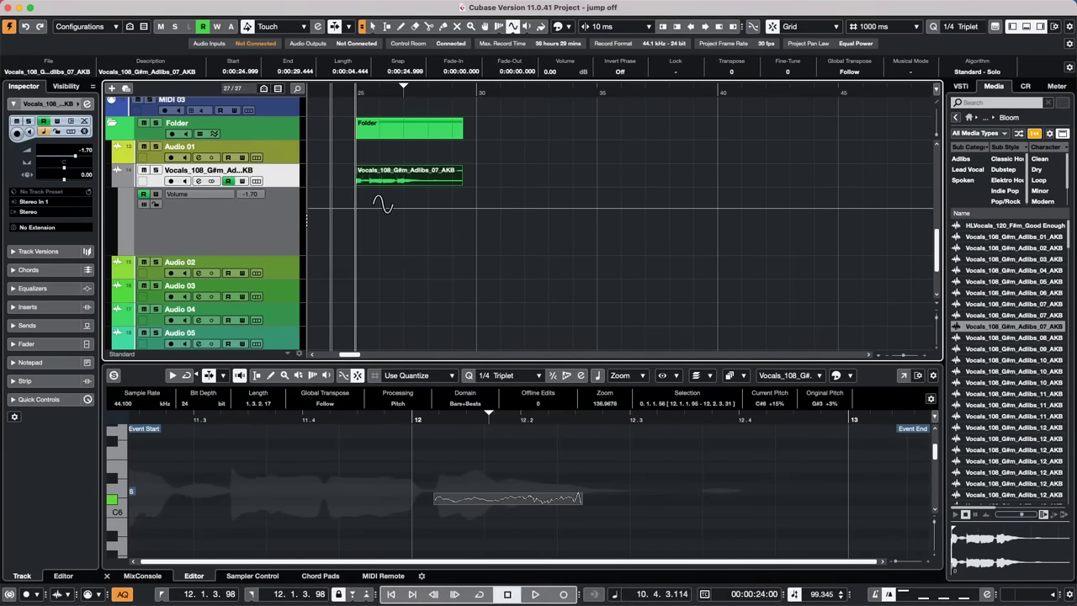
{"action": "mouse_move", "coordinate": [373, 203]}
{"action": "left_mouse_down"}
{"action": "mouse_move", "coordinate": [802, 227]}
{"action": "mouse_move", "coordinate": [440, 255]}
{"action": "mouse_move", "coordinate": [545, 256]}
{"action": "mouse_move", "coordinate": [409, 282]}
{"action": "mouse_move", "coordinate": [475, 289]}
{"action": "left_mouse_up"}
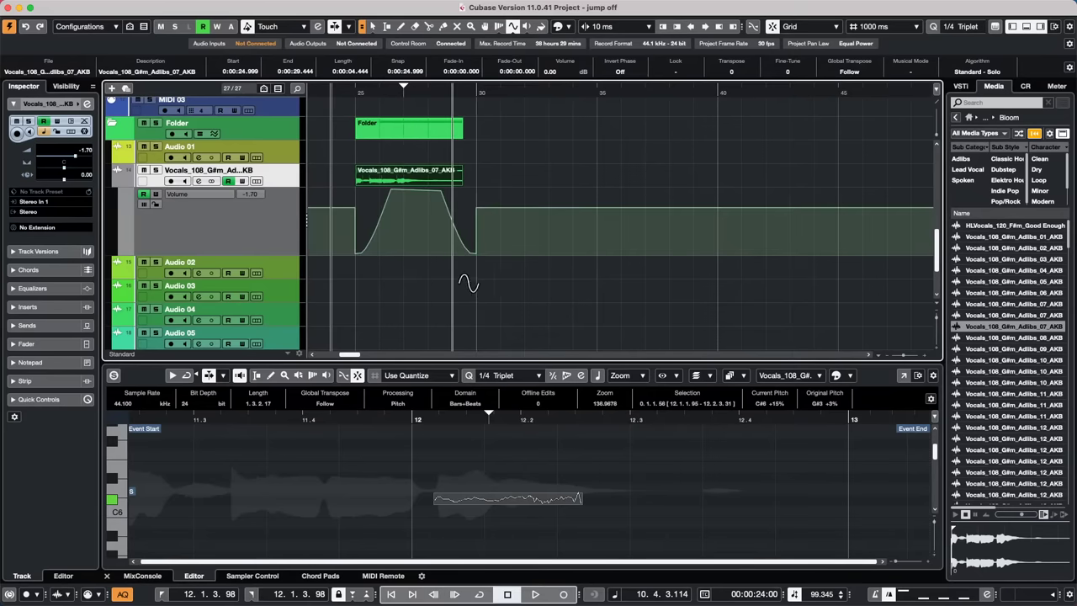
Make the vocal track and its Volume lane taller, and draw a repeating sine curve from about 31 to 40 seconds
{"action": "key", "text": "z"}
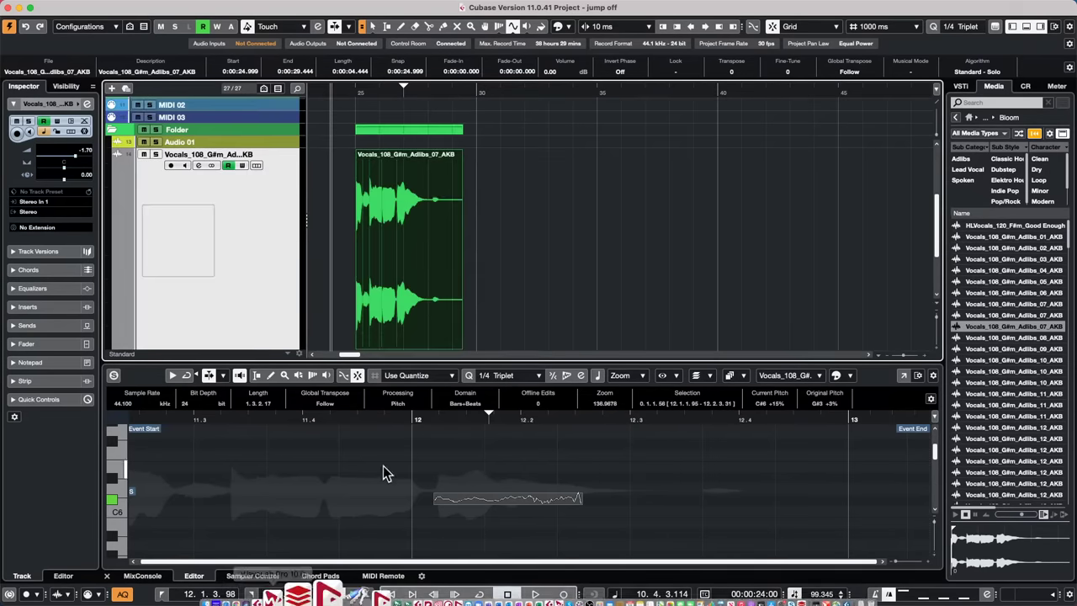
{"action": "key", "text": "z"}
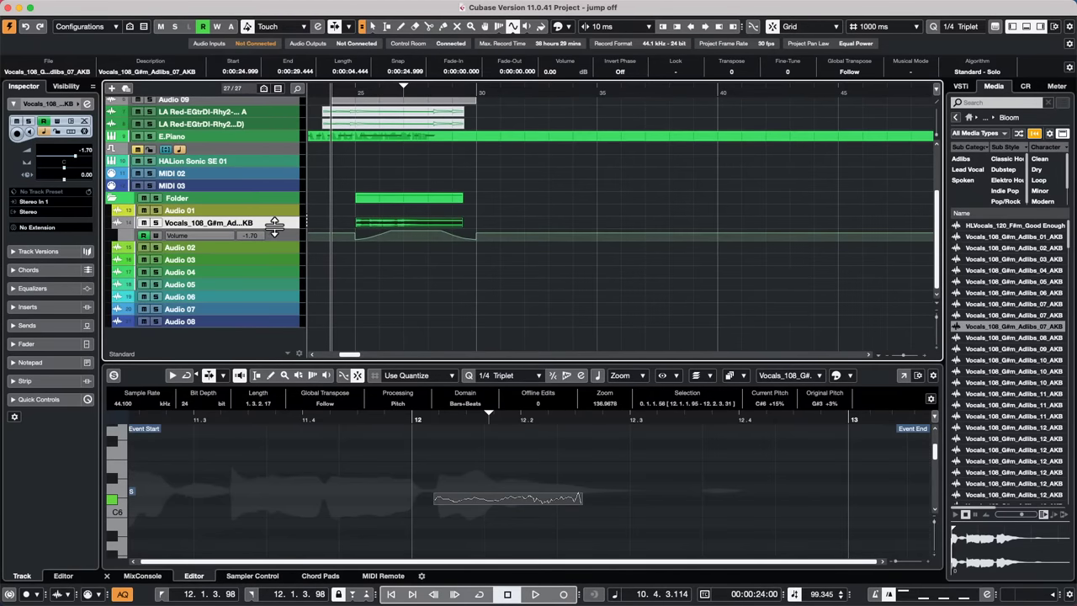
{"action": "left_click_drag", "start_coordinate": [272, 229], "coordinate": [275, 251]}
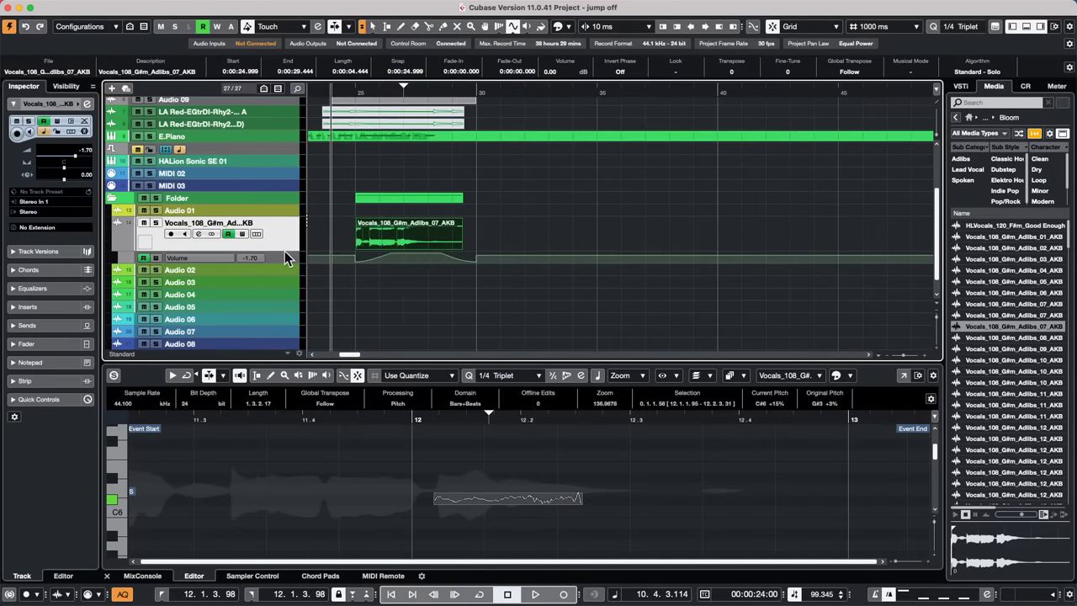
{"action": "left_click_drag", "start_coordinate": [282, 263], "coordinate": [283, 333]}
{"action": "mouse_move", "coordinate": [503, 291]}
{"action": "left_mouse_down"}
{"action": "mouse_move", "coordinate": [569, 323]}
{"action": "mouse_move", "coordinate": [620, 319]}
{"action": "mouse_move", "coordinate": [515, 318]}
{"action": "mouse_move", "coordinate": [792, 329]}
{"action": "mouse_move", "coordinate": [551, 324]}
{"action": "mouse_move", "coordinate": [778, 335]}
{"action": "mouse_move", "coordinate": [643, 330]}
{"action": "mouse_move", "coordinate": [711, 328]}
{"action": "left_mouse_up"}
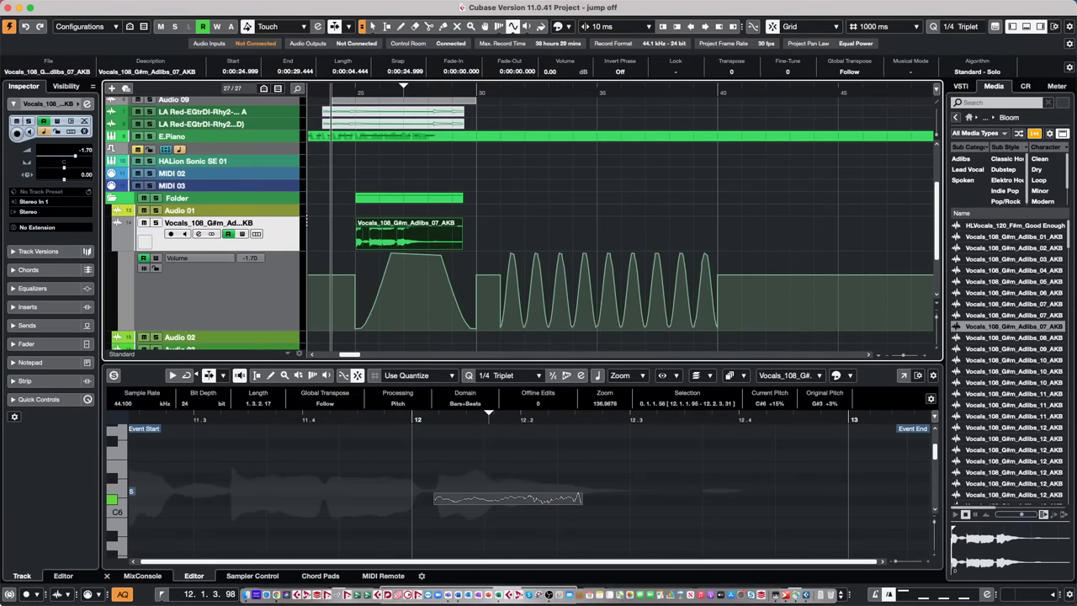
Zoom in on the selected vocal track and undo the zoom
{"action": "key", "text": "z"}
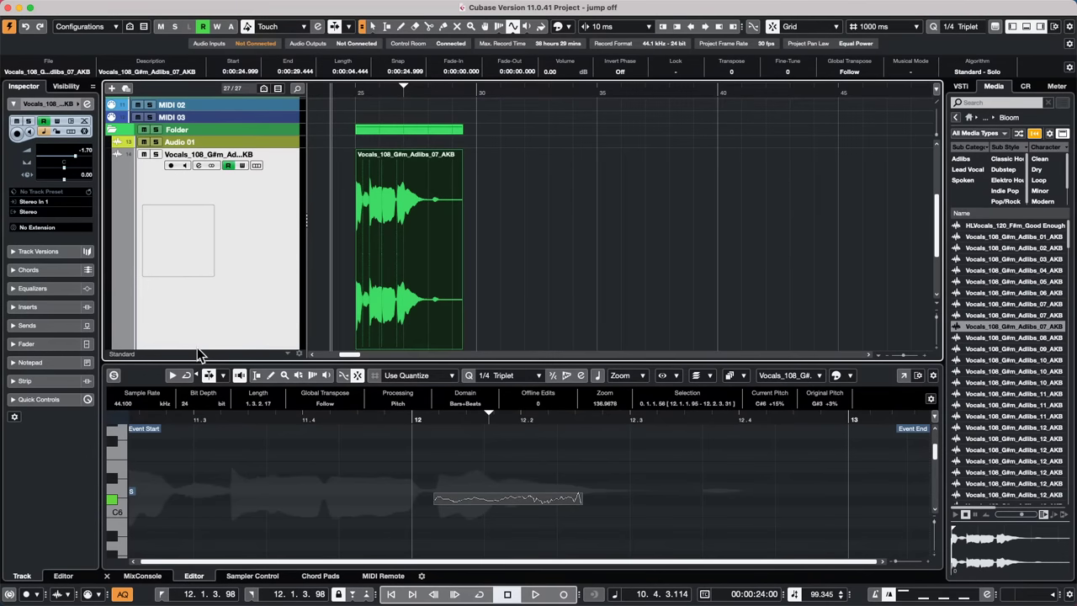
{"action": "left_click", "coordinate": [101, 7]}
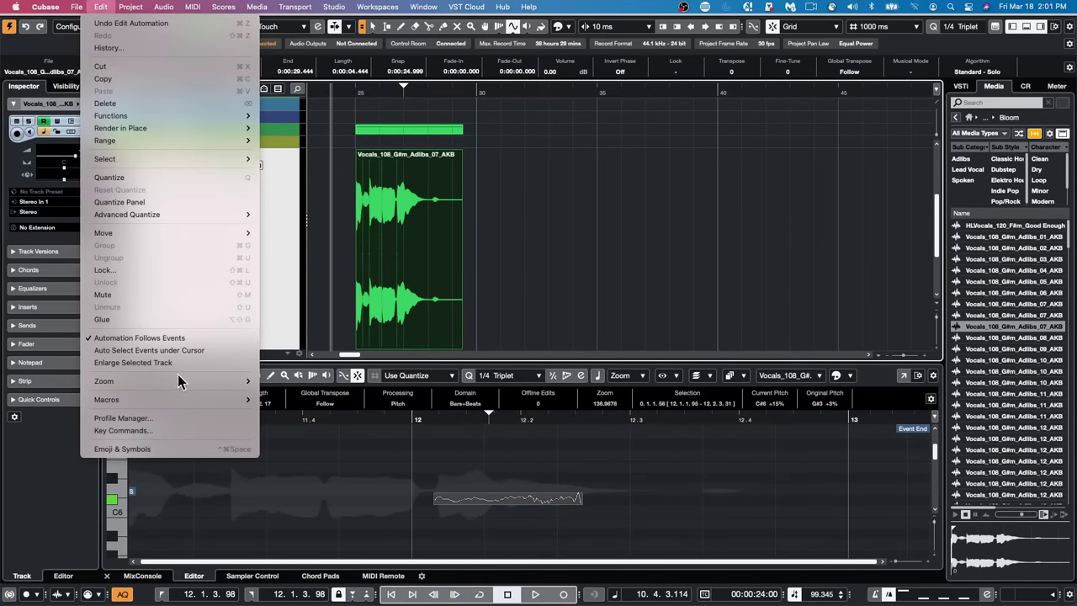
{"action": "mouse_move", "coordinate": [224, 384]}
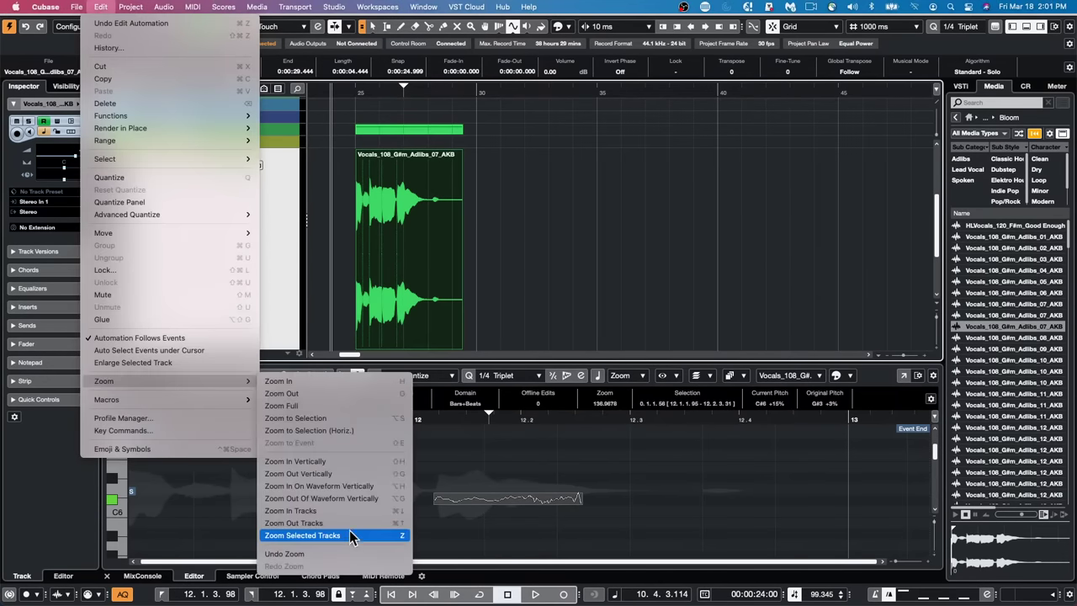
{"action": "left_click", "coordinate": [349, 555]}
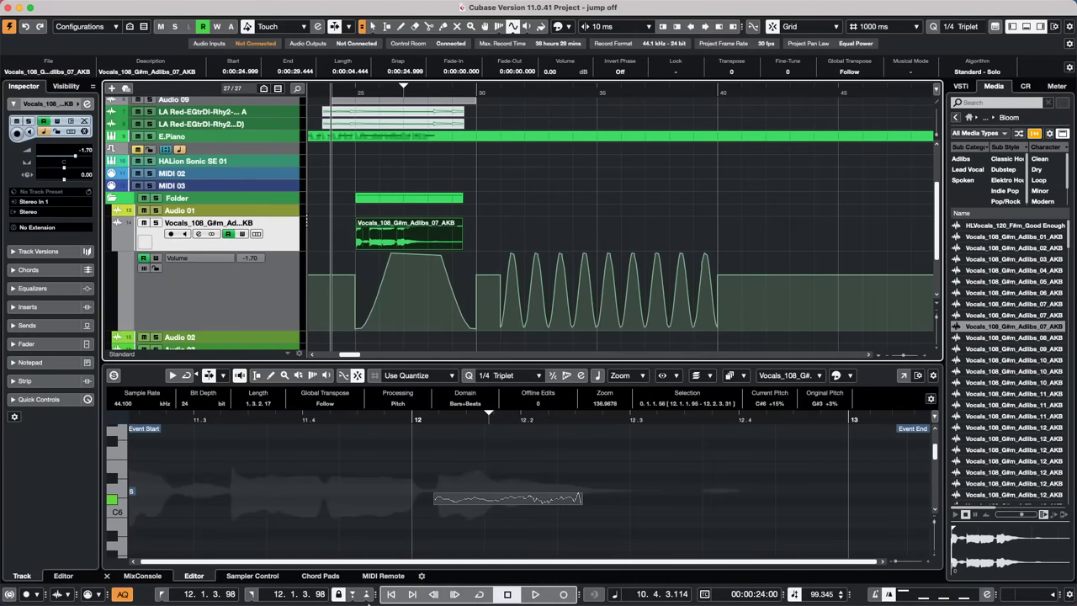
Switch to Safari and open the steinberg.net website
{"action": "mouse_move", "coordinate": [410, 603]}
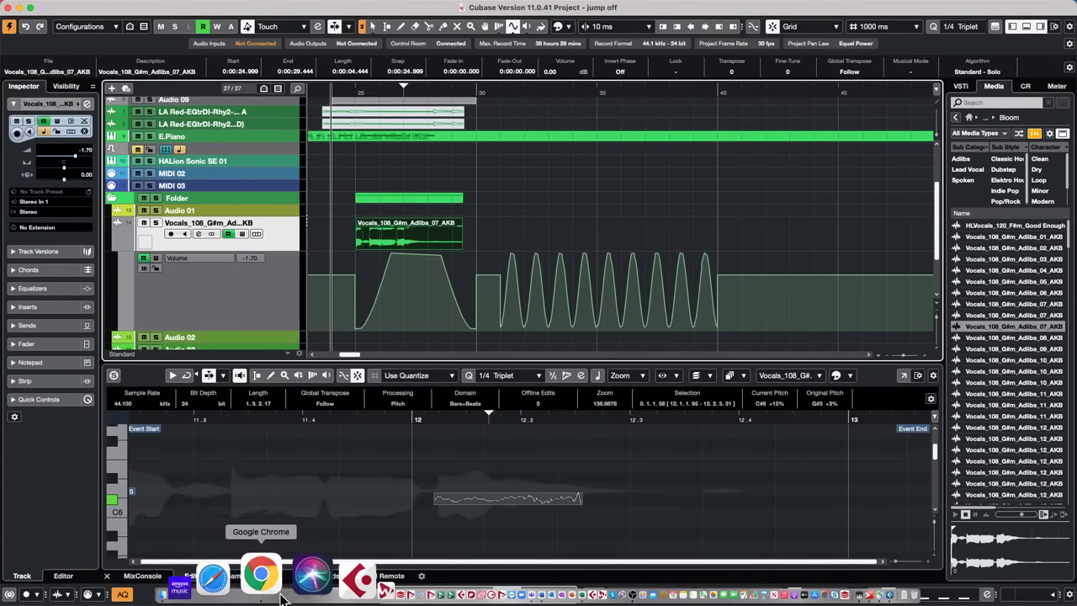
{"action": "left_click", "coordinate": [266, 589]}
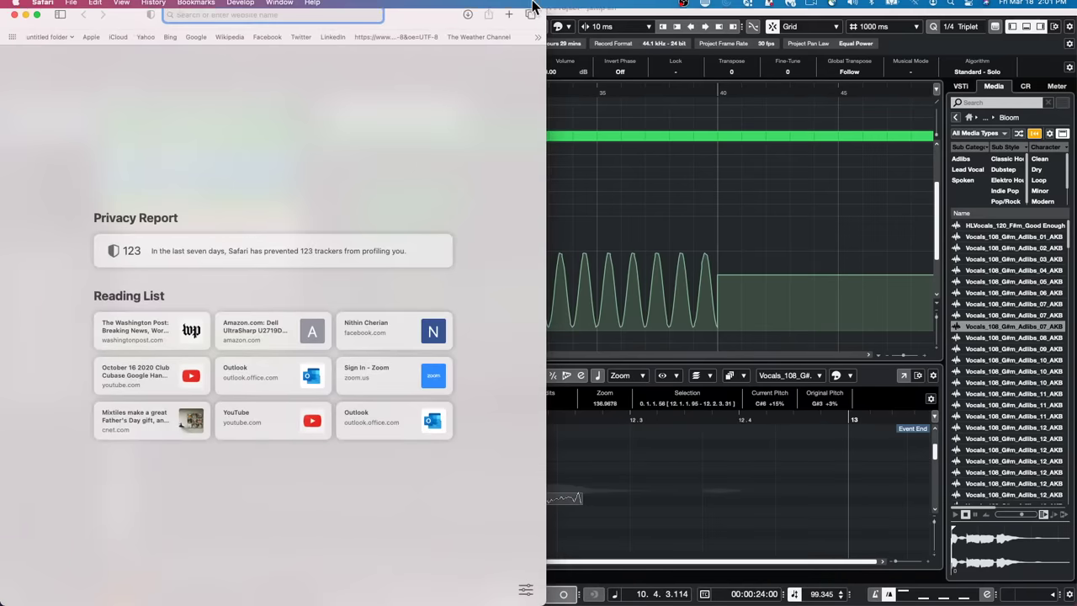
{"action": "type", "text": "stei"}
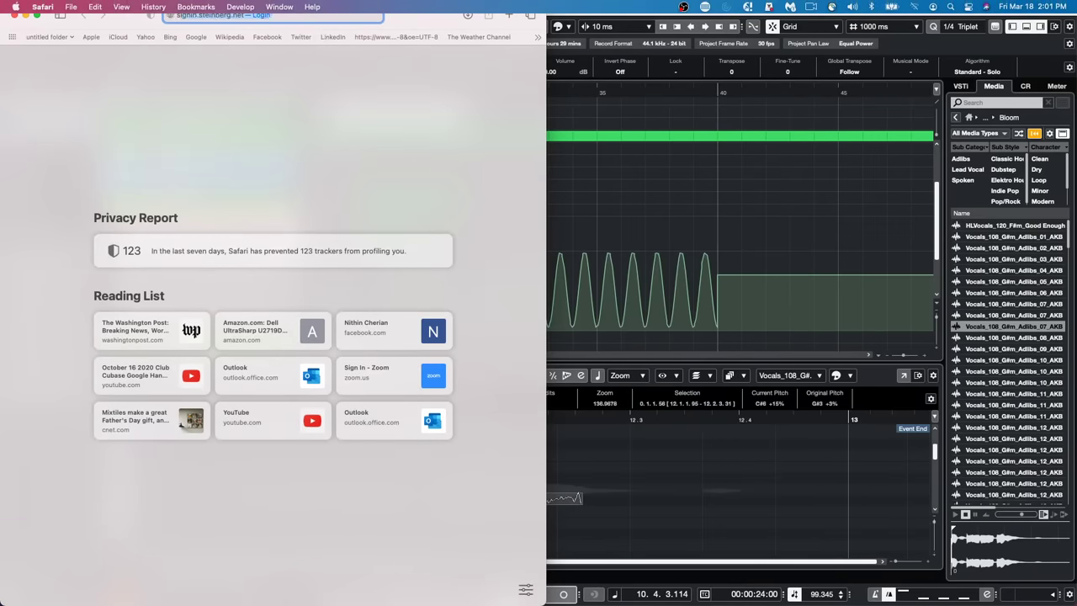
{"action": "type", "text": "nbe"}
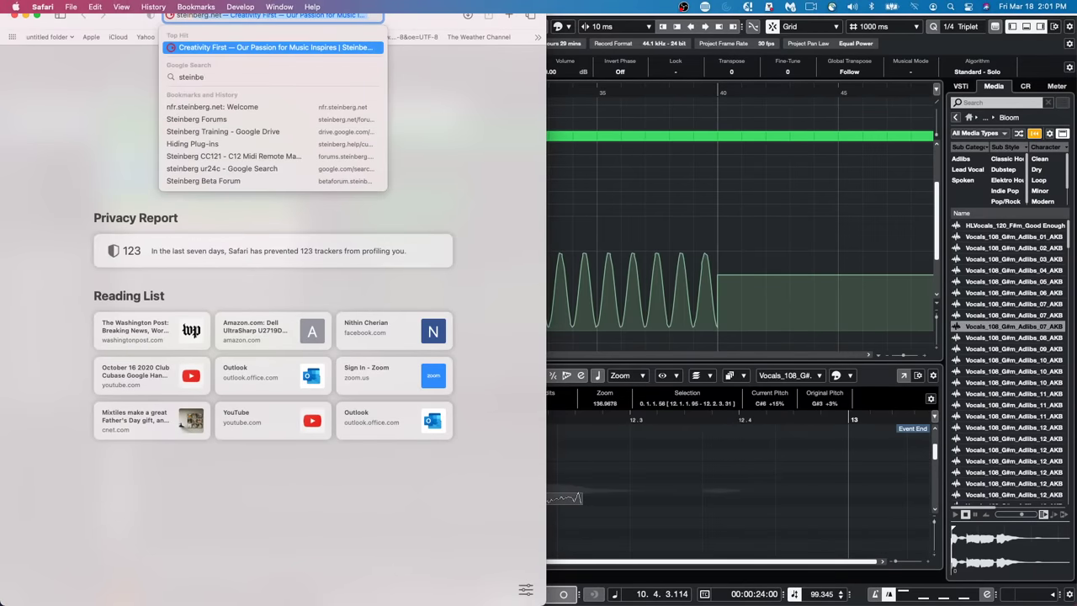
{"action": "type", "text": "rg.n"}
{"action": "key", "text": "Return"}
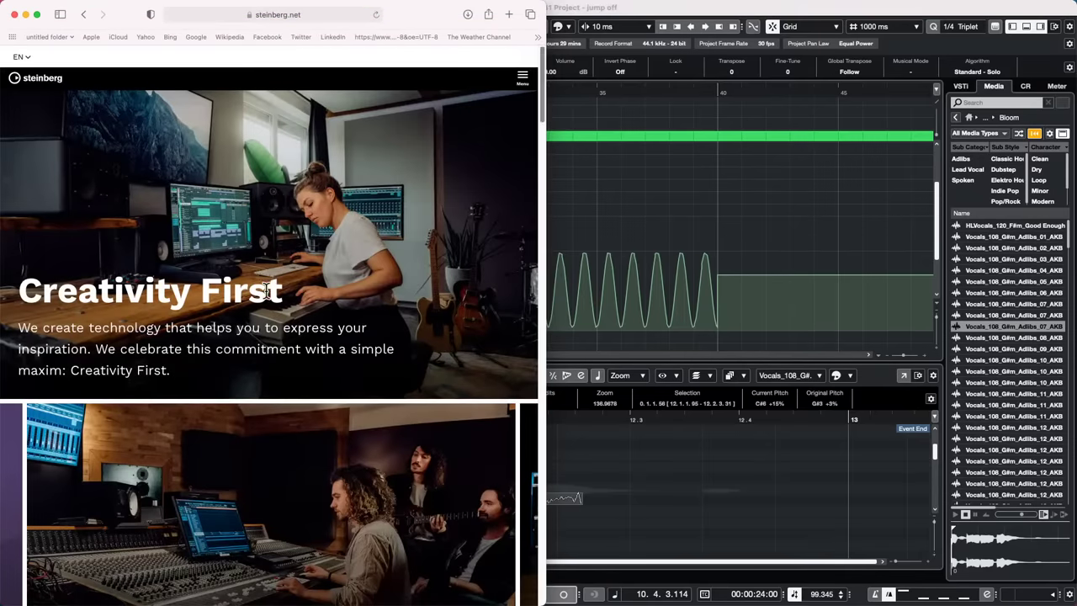
Expand the browser to full screen and open the purchase options for Cubase Pro 12 from the Cubase product page
{"action": "scroll", "coordinate": [265, 296], "scroll_direction": "down", "scroll_amount": 4}
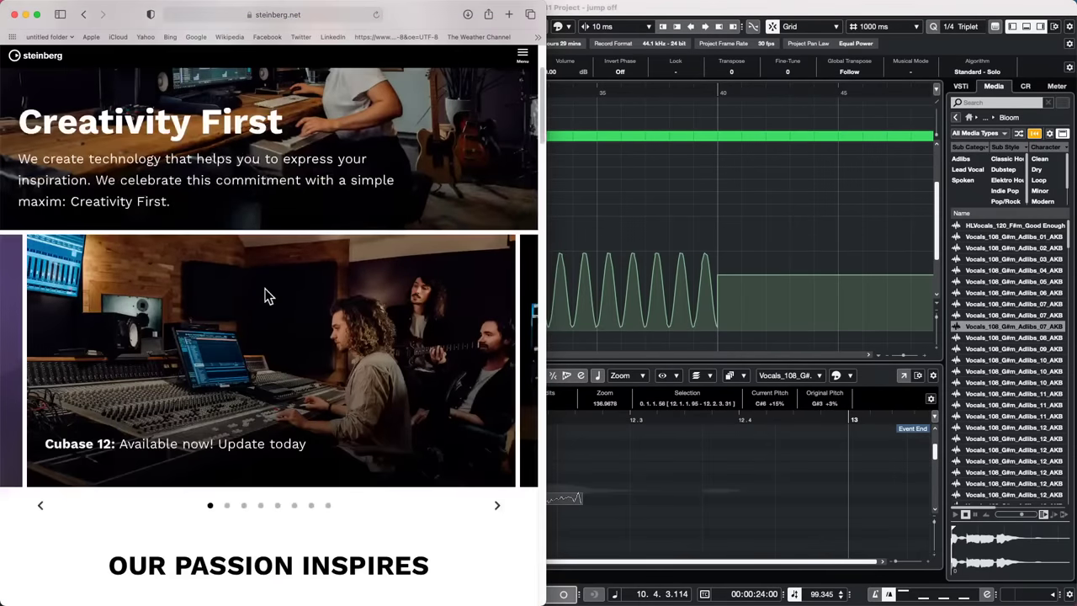
{"action": "left_click", "coordinate": [37, 15]}
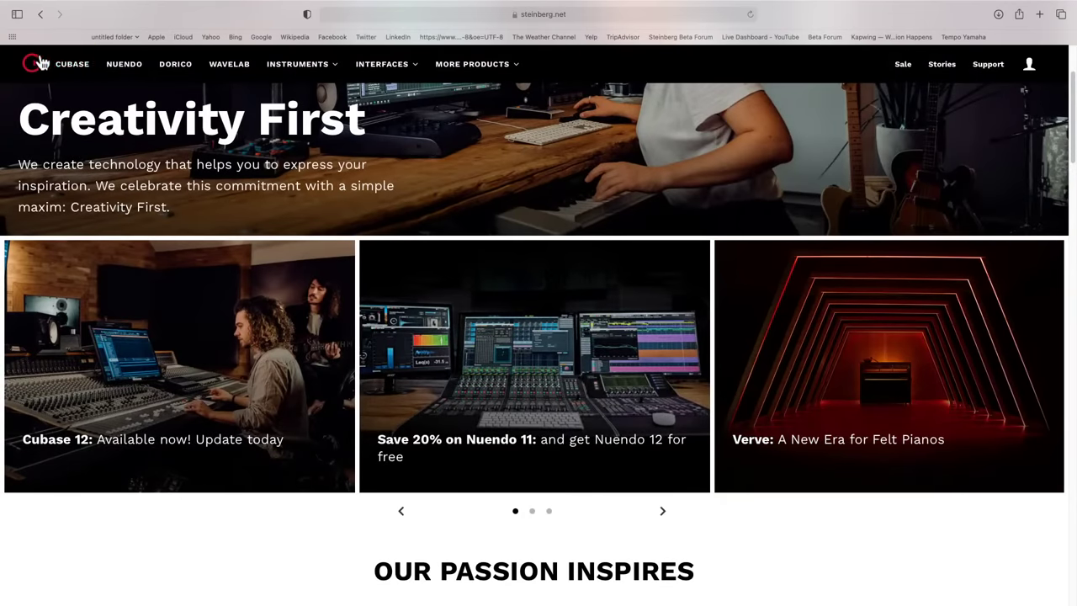
{"action": "left_click", "coordinate": [64, 66]}
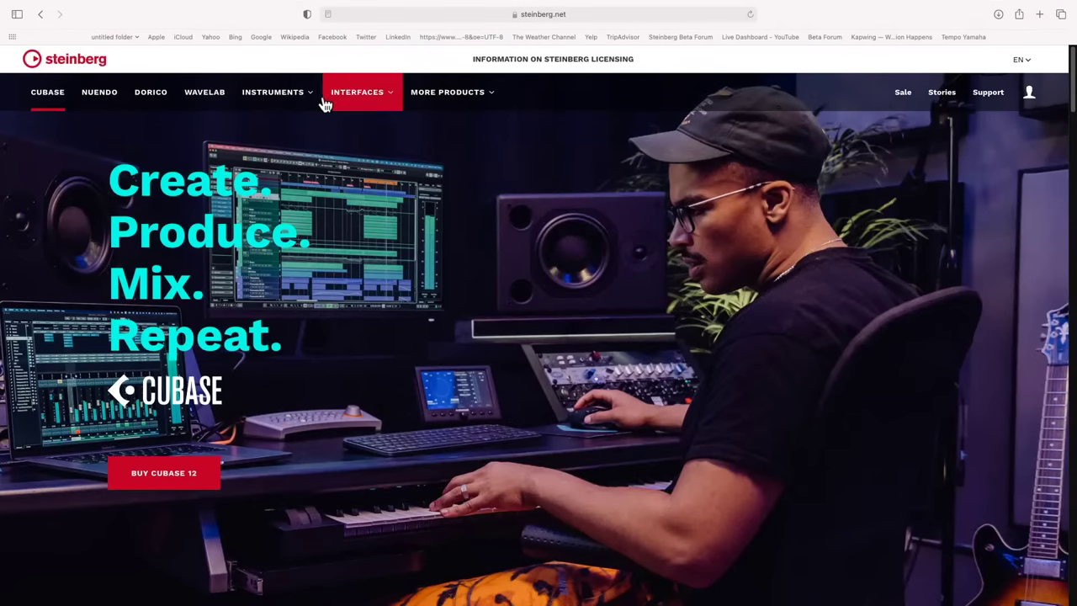
{"action": "left_click", "coordinate": [153, 483]}
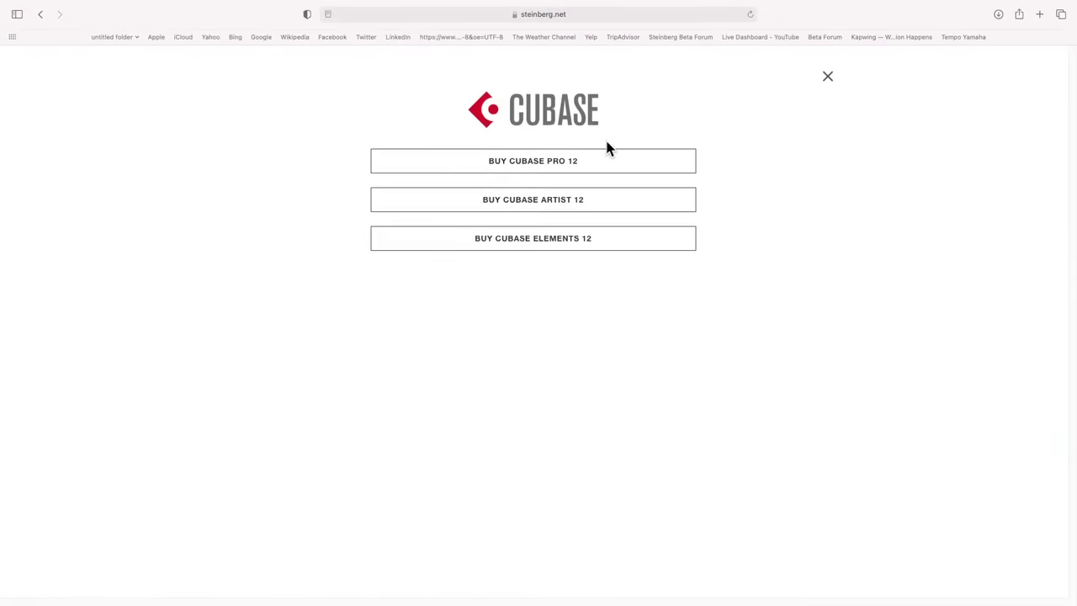
{"action": "left_click", "coordinate": [580, 166]}
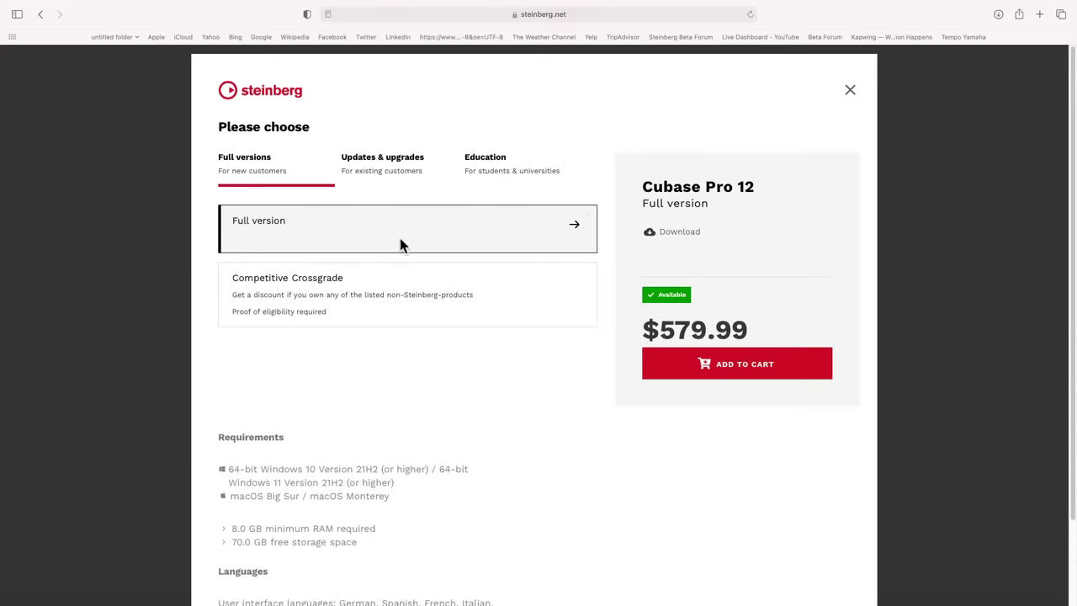
Choose the Competitive Crossgrade version of Cubase Pro 12, review its eligible products, and add it to the cart
{"action": "left_click", "coordinate": [304, 292]}
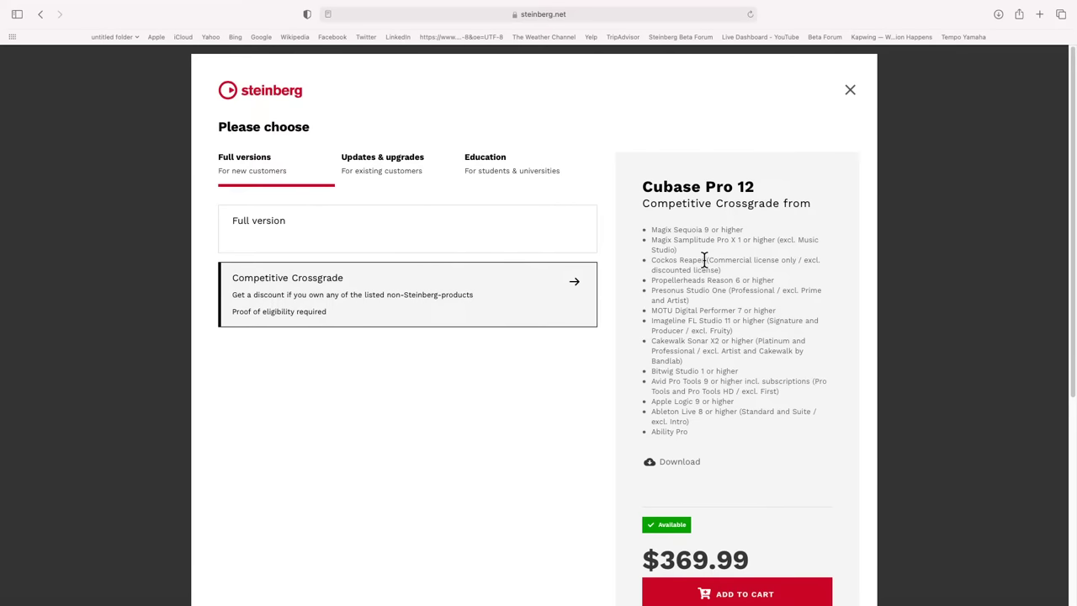
{"action": "scroll", "coordinate": [705, 260], "scroll_direction": "down", "scroll_amount": 3}
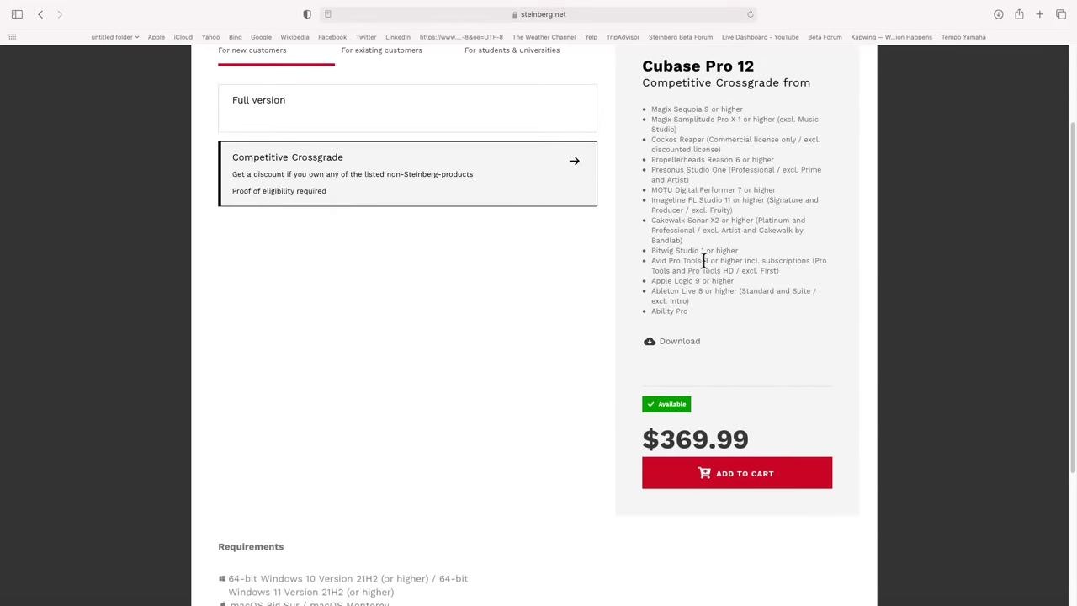
{"action": "scroll", "coordinate": [704, 260], "scroll_direction": "down", "scroll_amount": 5}
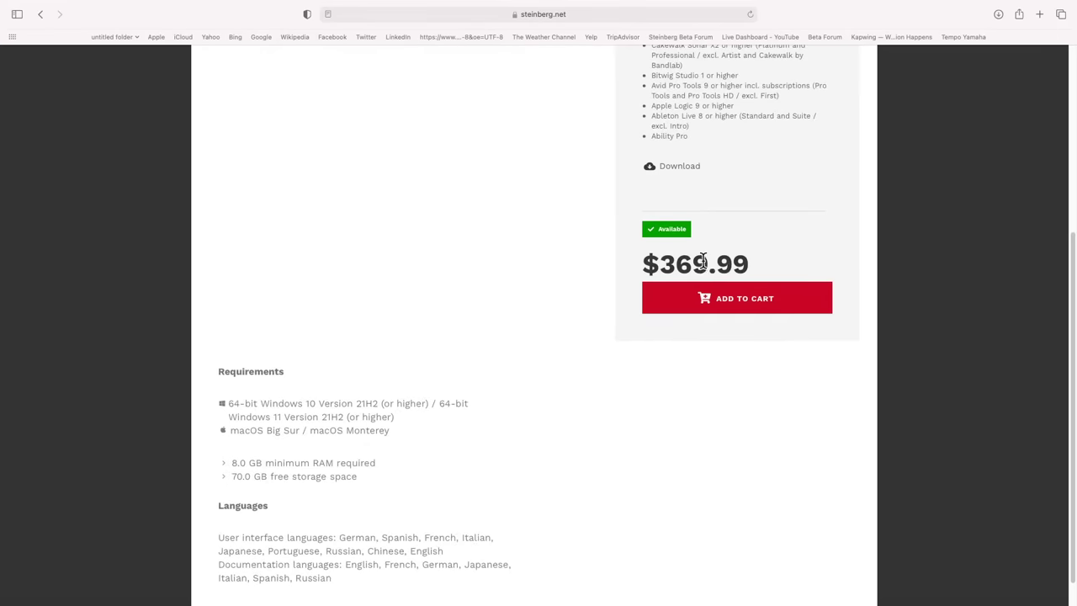
{"action": "scroll", "coordinate": [703, 260], "scroll_direction": "down", "scroll_amount": 1}
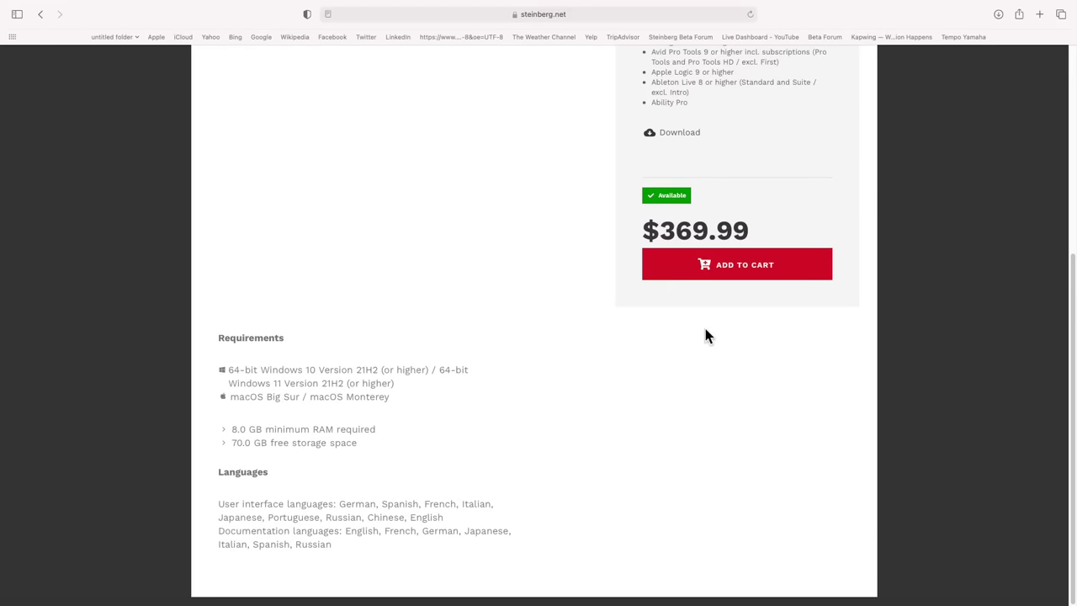
{"action": "scroll", "coordinate": [716, 344], "scroll_direction": "up", "scroll_amount": 2}
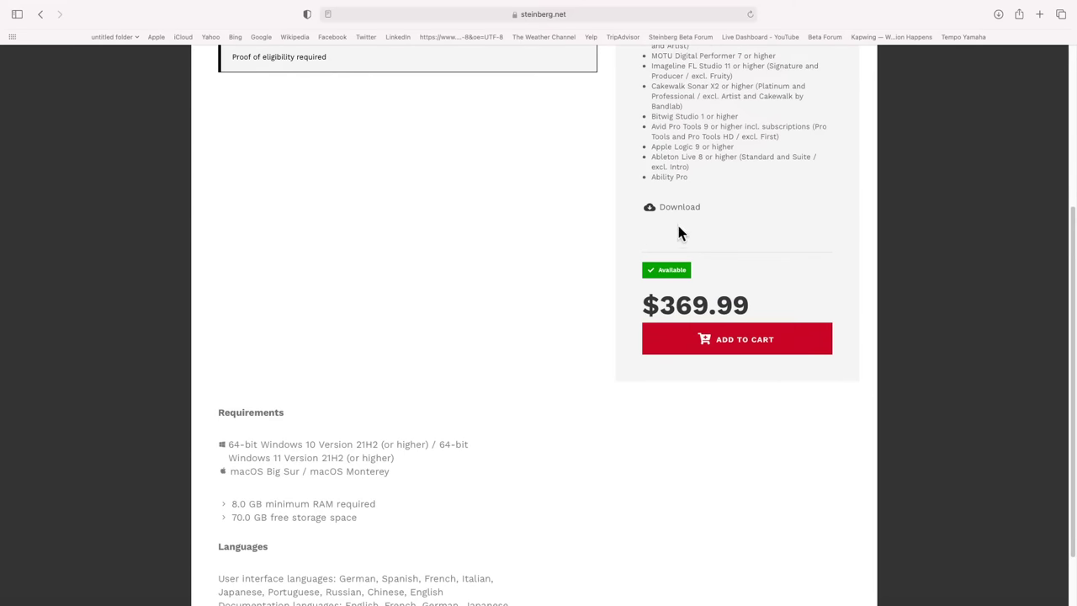
{"action": "left_click", "coordinate": [743, 349]}
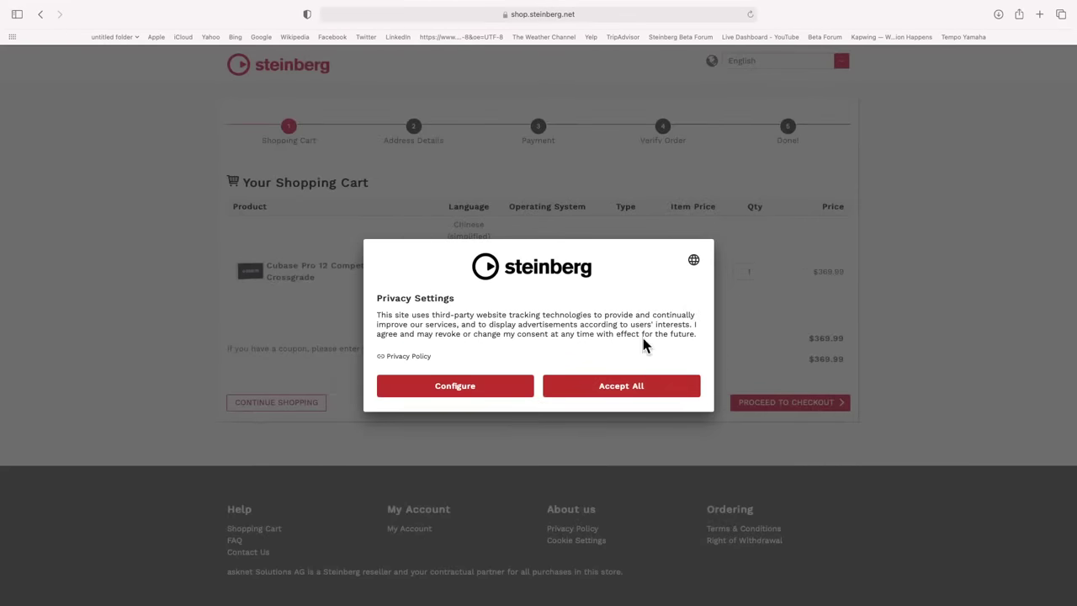
Accept all privacy settings in the shop and proceed to checkout to look over the address details form
{"action": "left_click", "coordinate": [627, 389]}
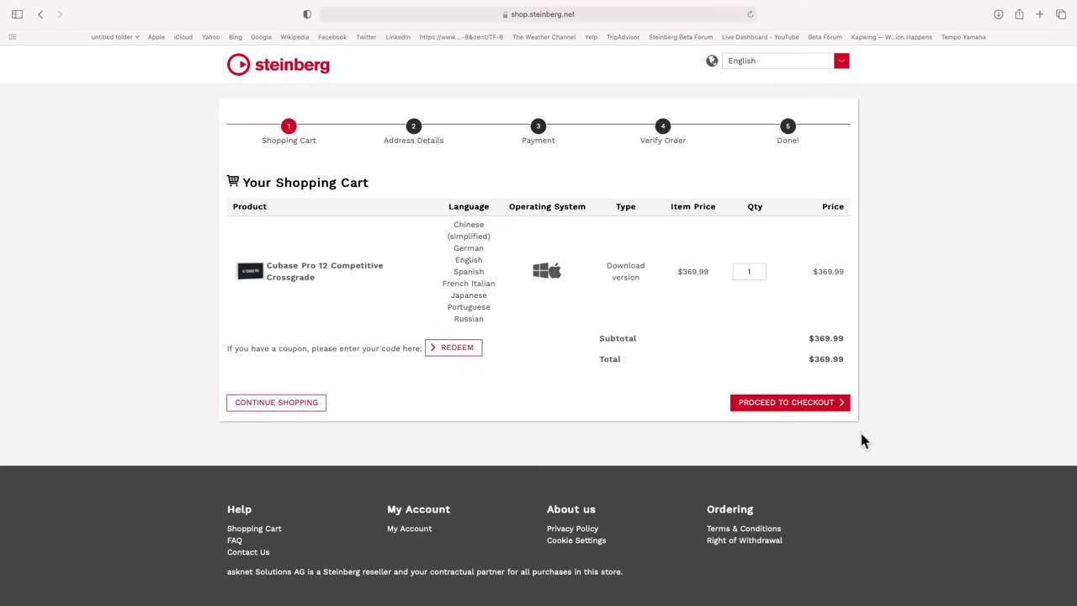
{"action": "left_click", "coordinate": [810, 406]}
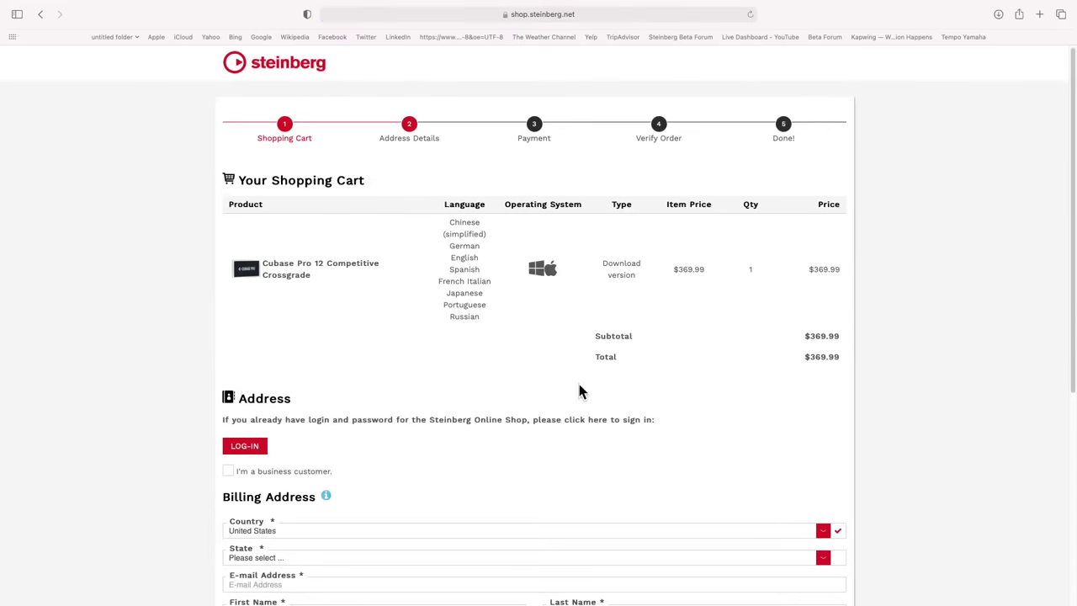
{"action": "scroll", "coordinate": [579, 384], "scroll_direction": "down", "scroll_amount": 5}
{"action": "scroll", "coordinate": [581, 388], "scroll_direction": "up", "scroll_amount": 5}
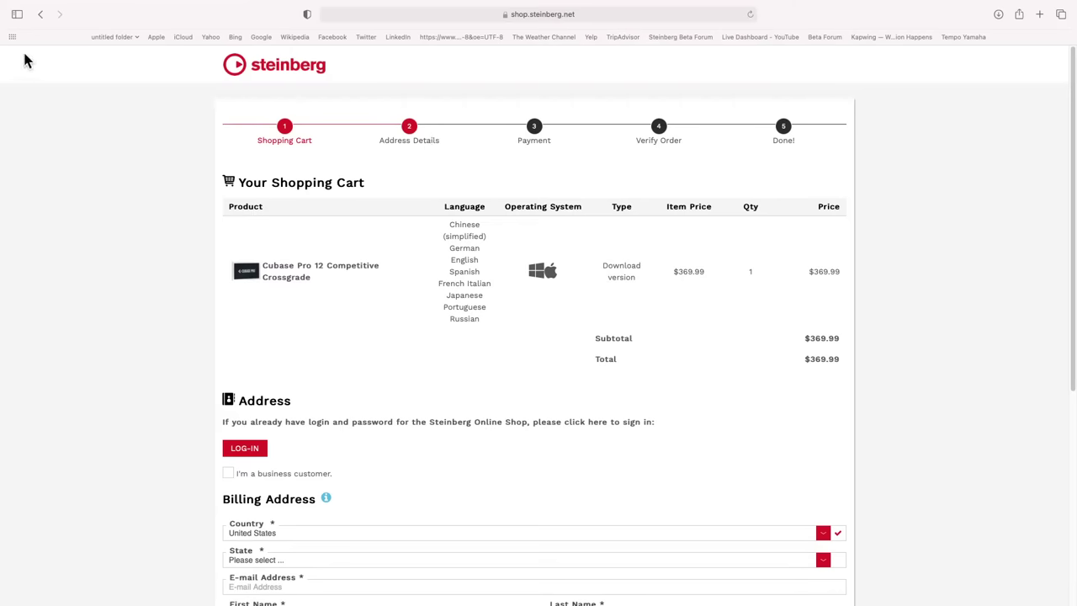
Close the shop's browser window and return to the Cubase project
{"action": "mouse_move", "coordinate": [90, 25]}
{"action": "mouse_move", "coordinate": [1, 2]}
{"action": "left_click", "coordinate": [15, 28]}
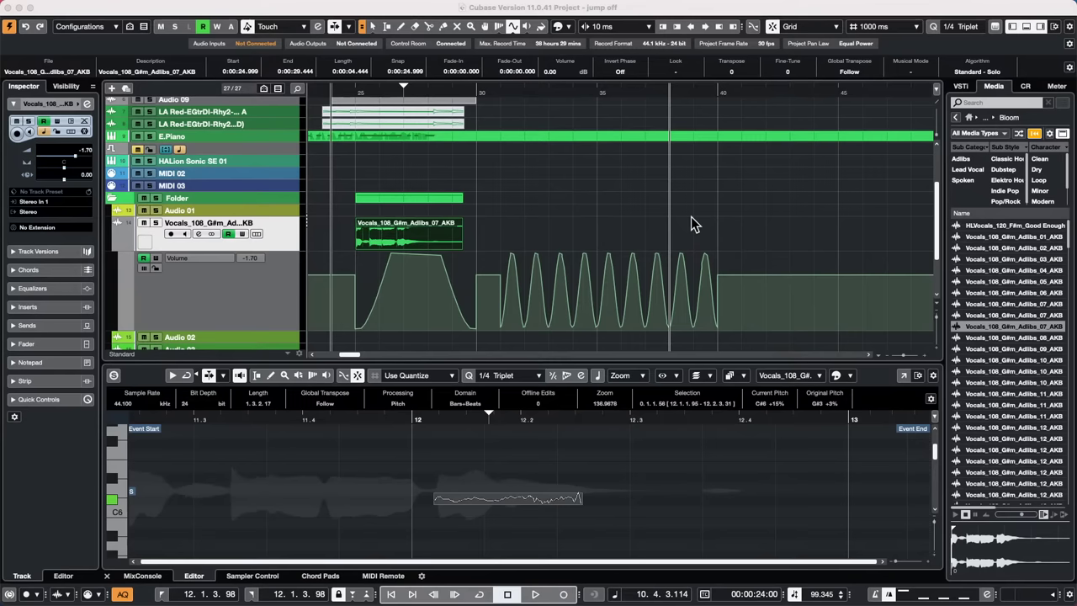
Open the ChoiSauce - 100 controller in MIDI Remote, view its scripts in the MIDI Remote Manager, and return to the controller overview
{"action": "left_click", "coordinate": [695, 219]}
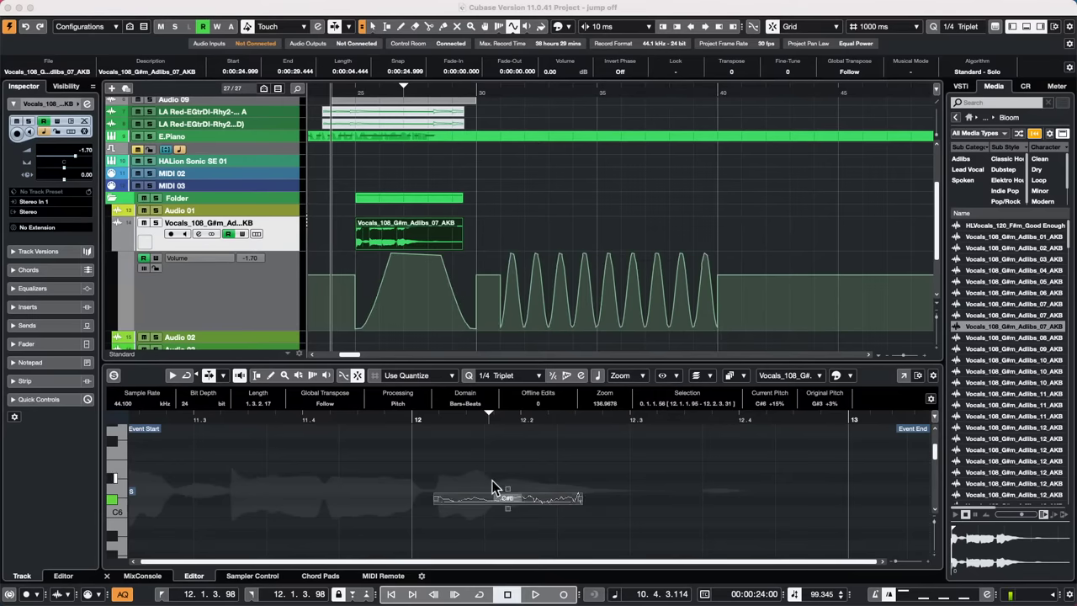
{"action": "left_click", "coordinate": [373, 576]}
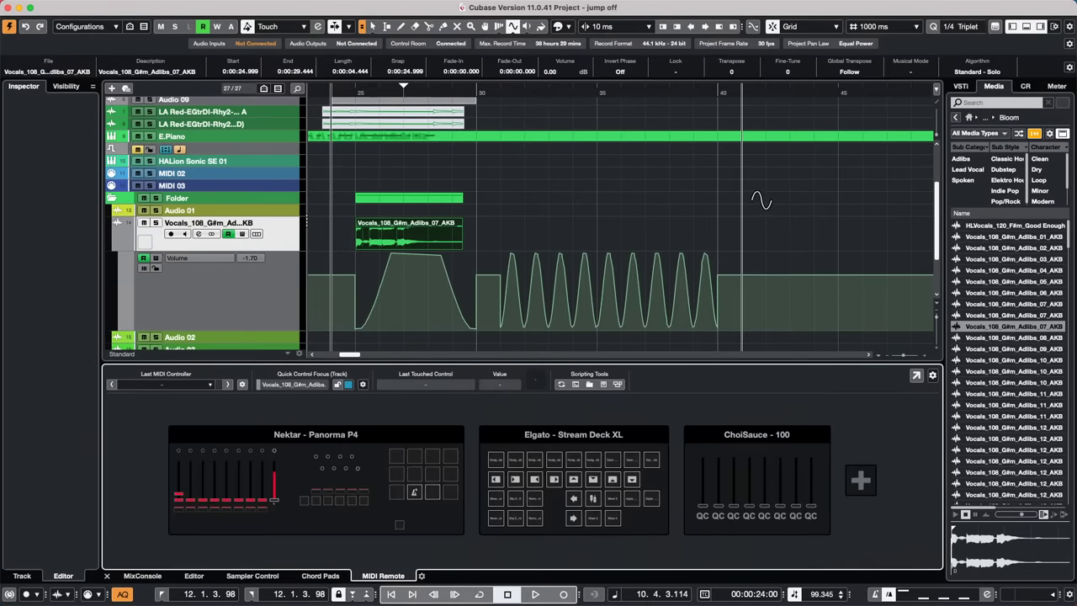
{"action": "left_click", "coordinate": [735, 444]}
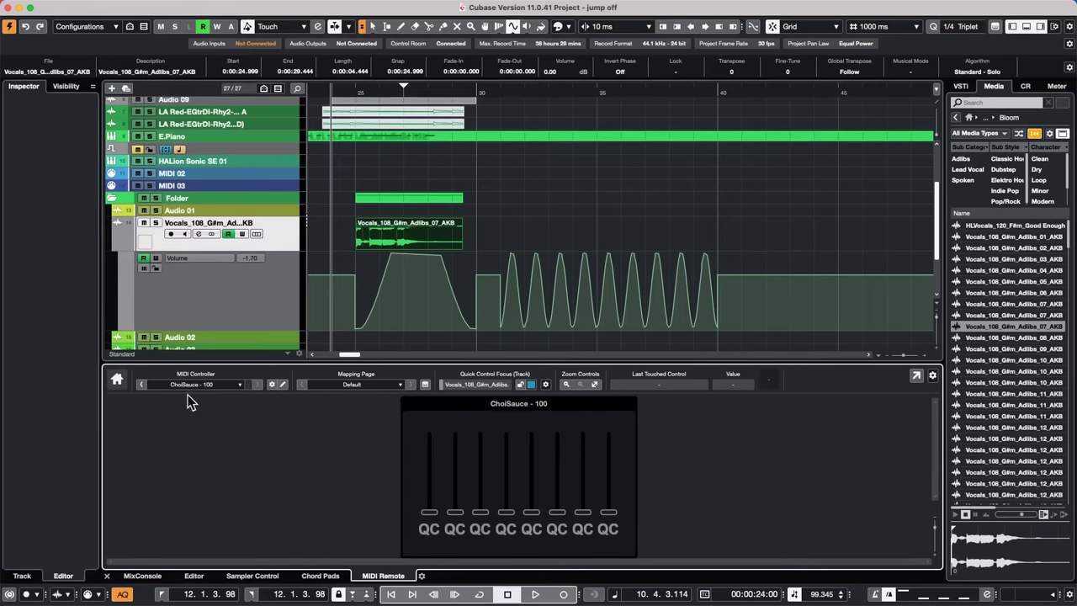
{"action": "left_click", "coordinate": [272, 384]}
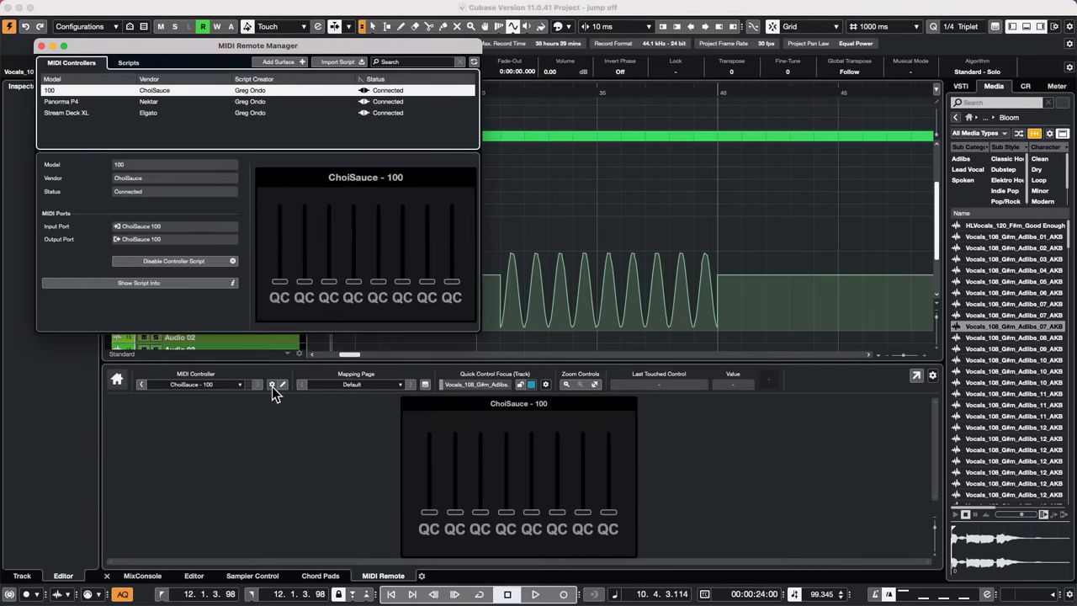
{"action": "left_click", "coordinate": [128, 64]}
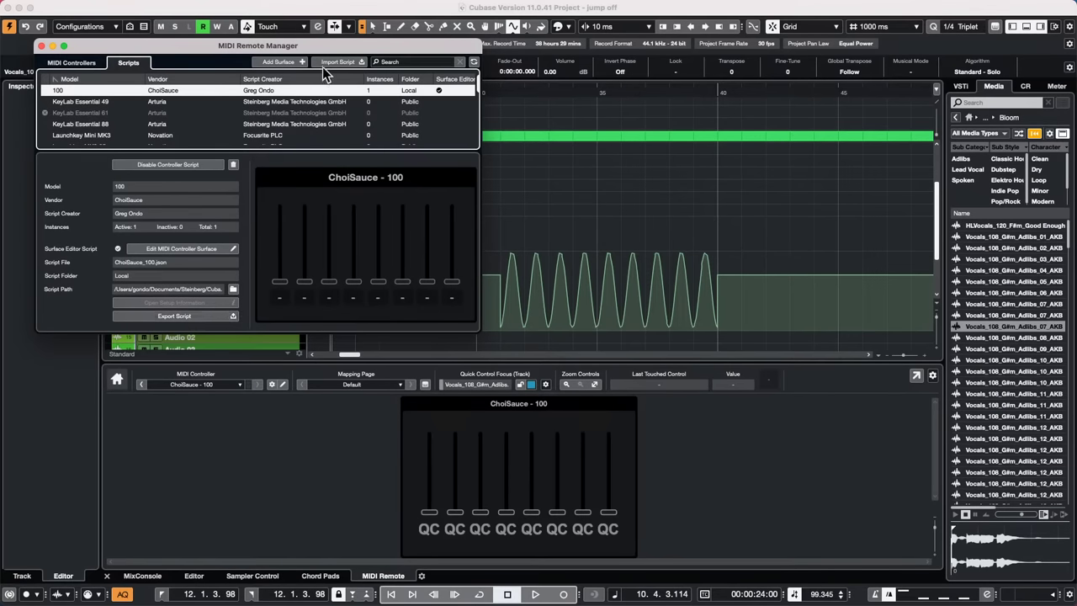
{"action": "left_click", "coordinate": [42, 47]}
{"action": "left_click", "coordinate": [117, 382]}
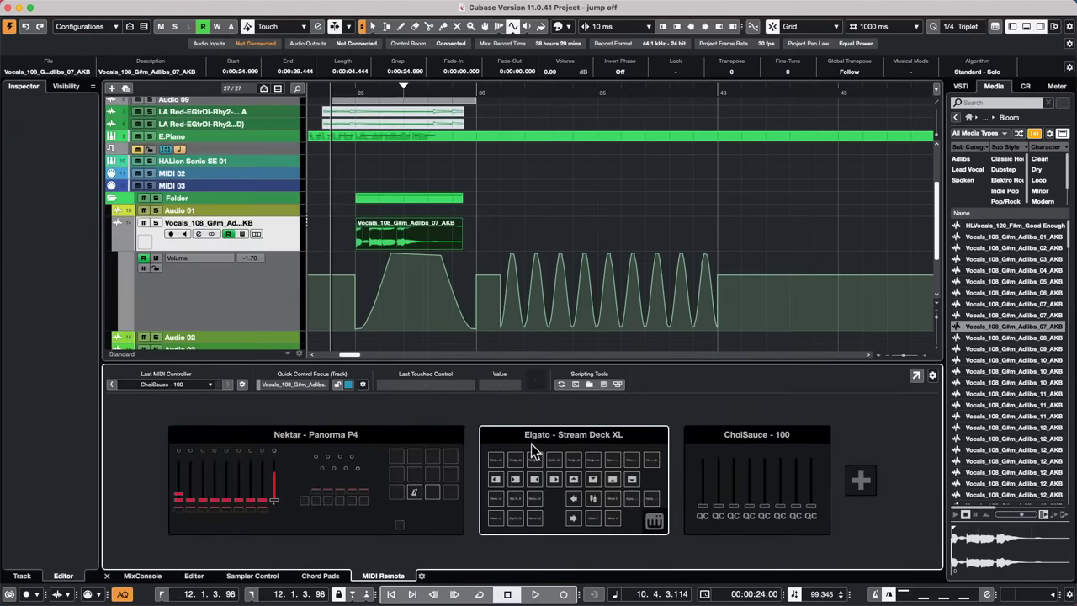
Reopen the ChoiSauce - 100 controller's script details in the MIDI Remote Manager to locate the script export option, and go back to the overview
{"action": "left_click", "coordinate": [769, 508]}
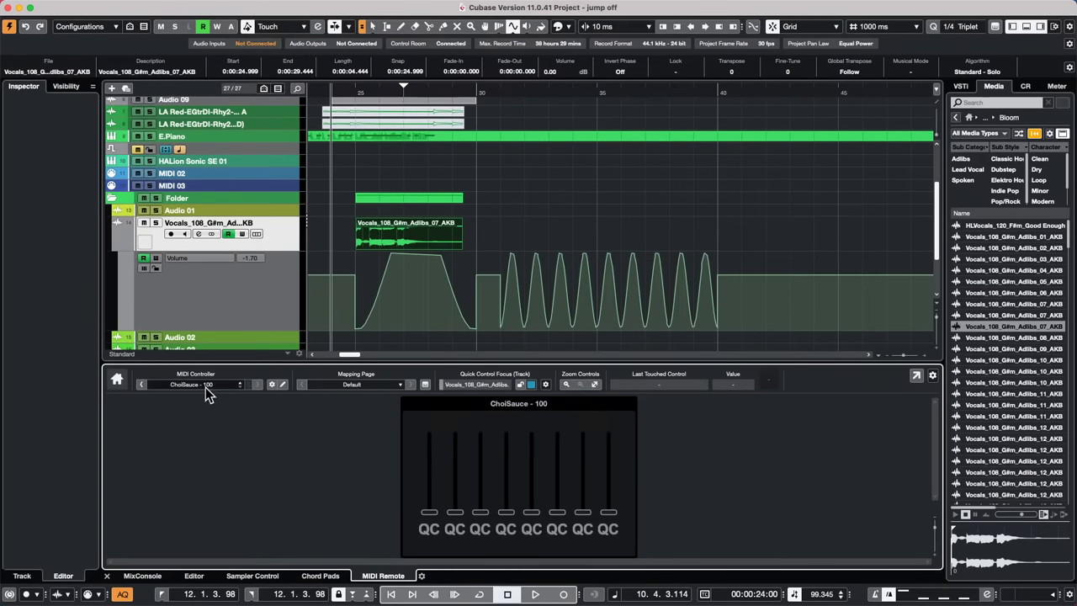
{"action": "left_click", "coordinate": [272, 386]}
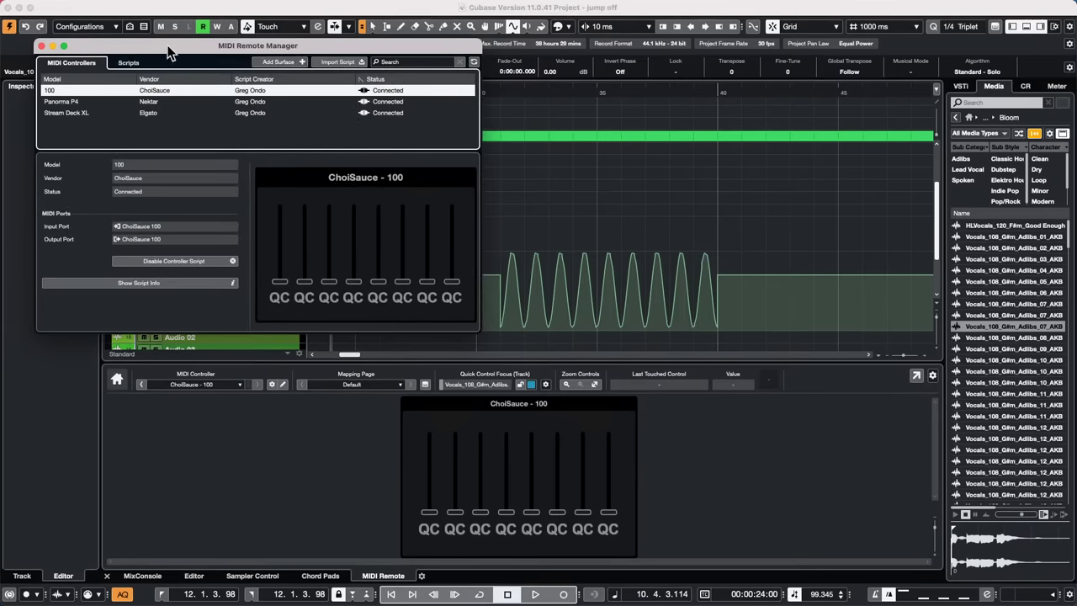
{"action": "left_click", "coordinate": [135, 62]}
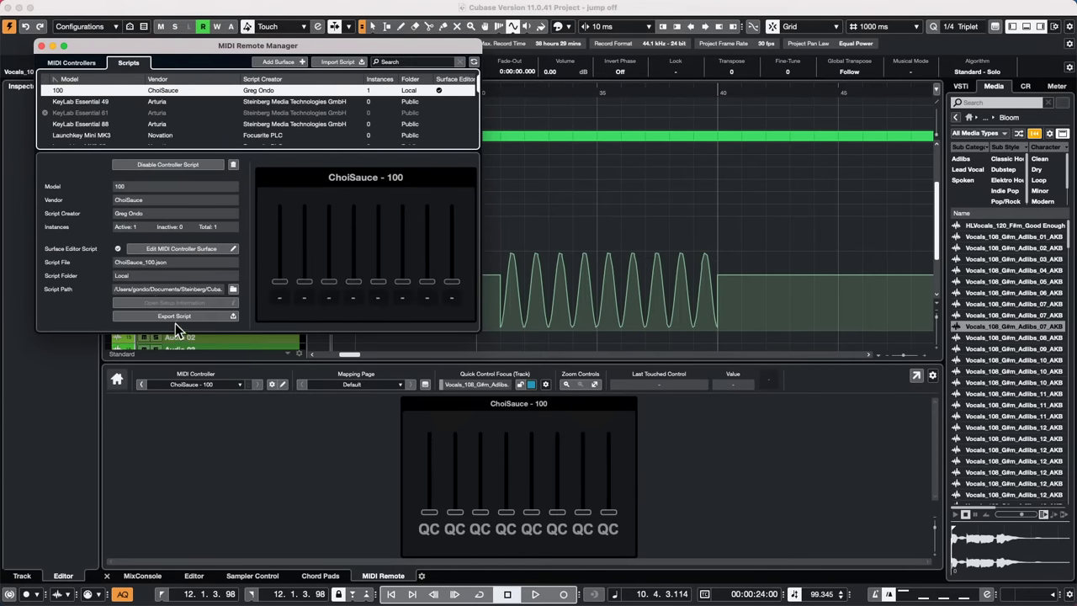
{"action": "left_click", "coordinate": [41, 47]}
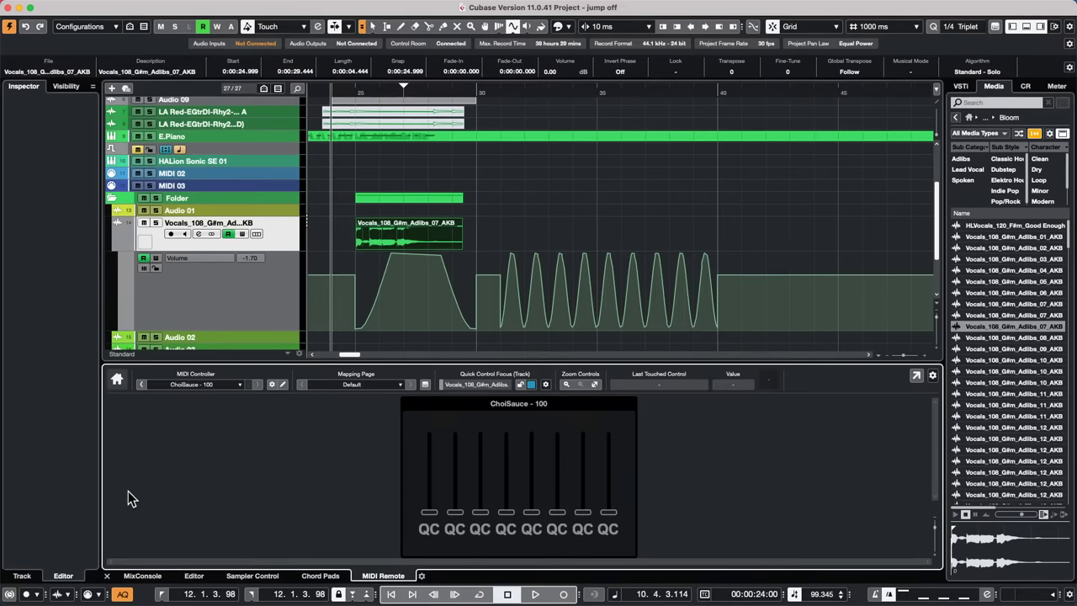
{"action": "left_click", "coordinate": [117, 379]}
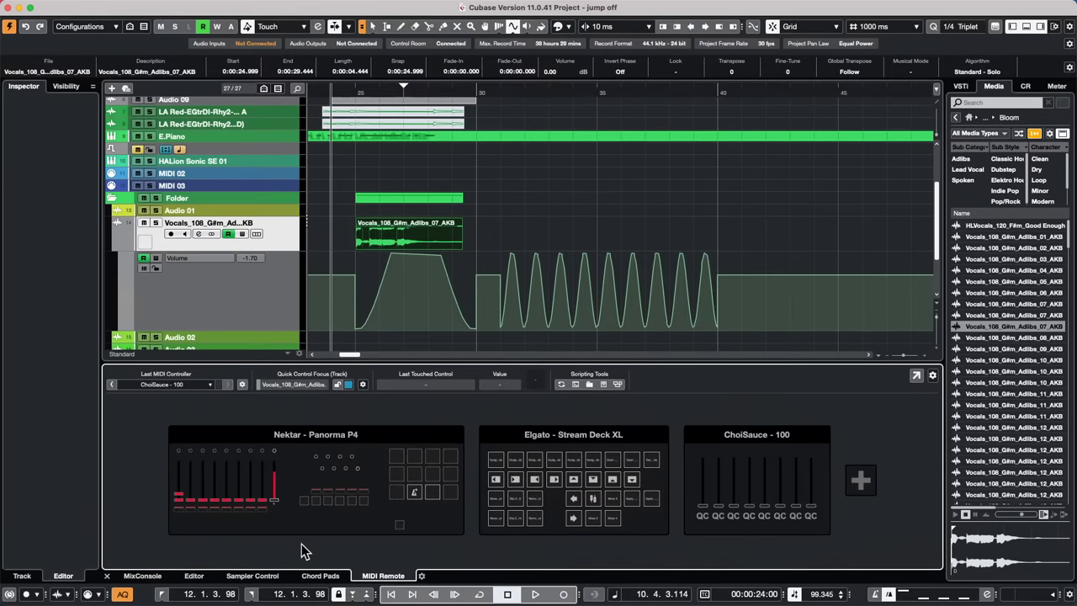
Edit the Nektar - Panorma P4 controller surface and place a tall fader-shaped learn cursor in the empty area below the existing faders
{"action": "left_click", "coordinate": [319, 531]}
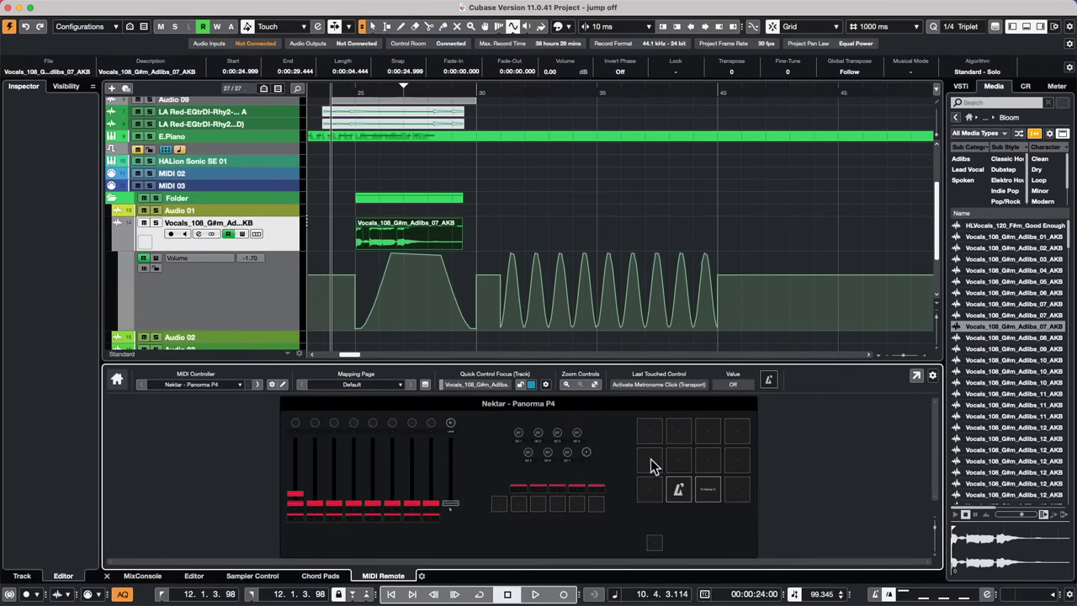
{"action": "left_click", "coordinate": [283, 383]}
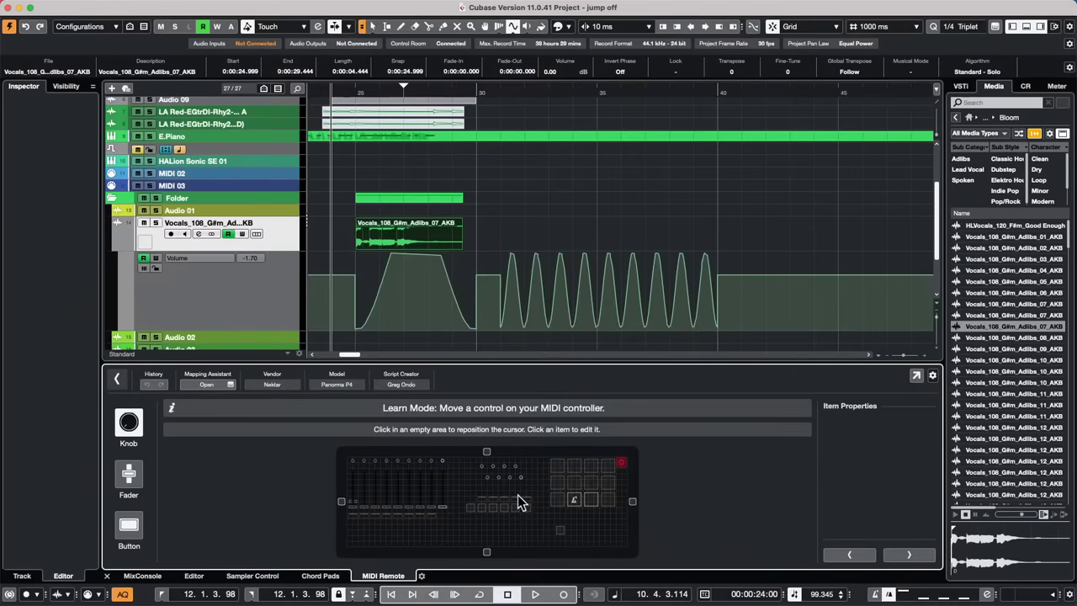
{"action": "left_click", "coordinate": [401, 543]}
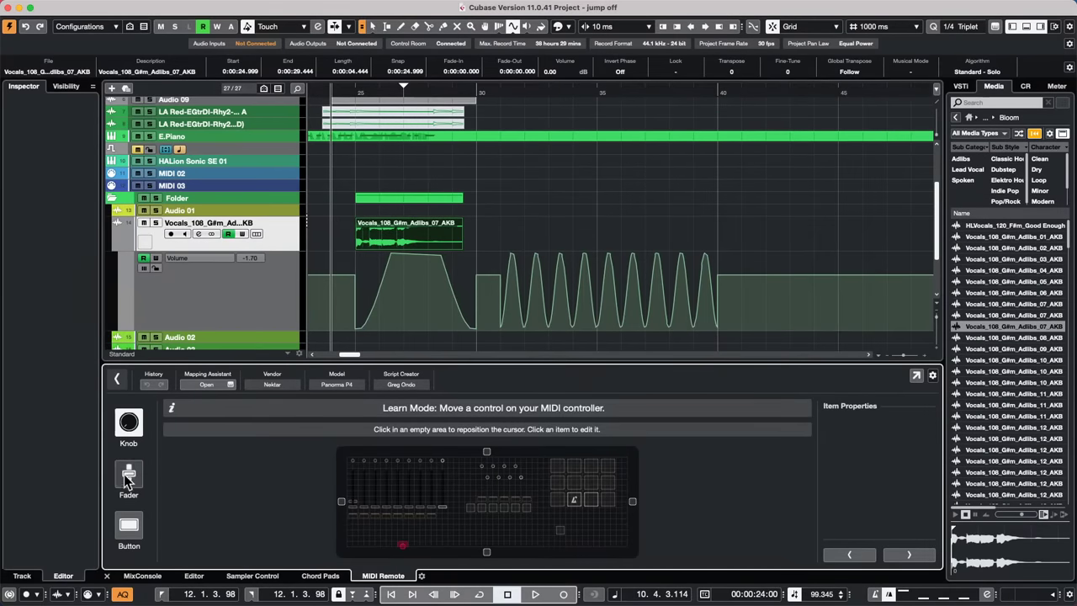
{"action": "left_click", "coordinate": [128, 525]}
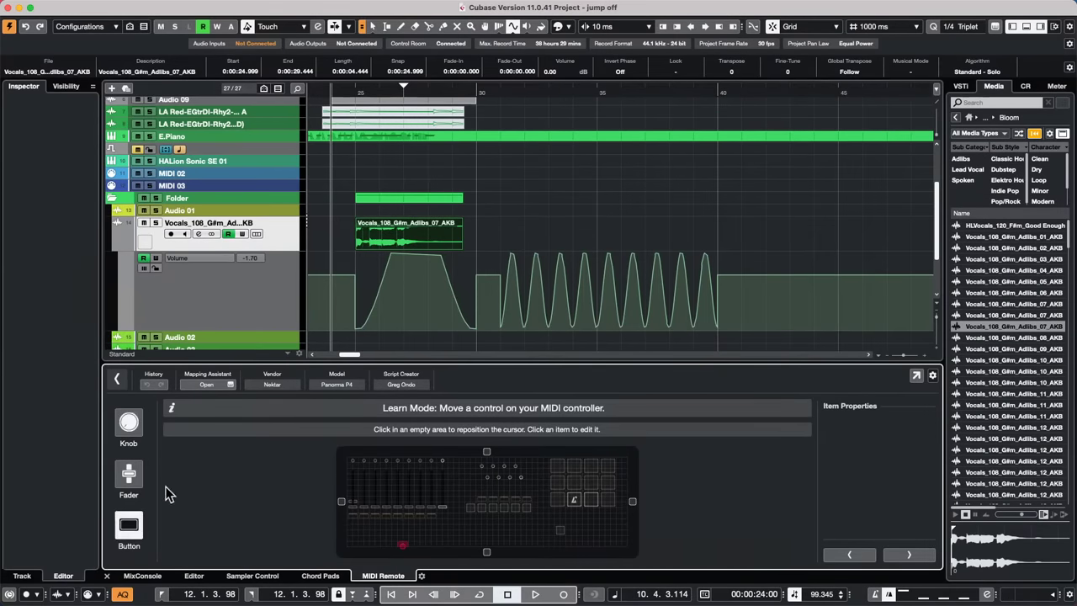
{"action": "left_click", "coordinate": [129, 475]}
{"action": "left_click", "coordinate": [359, 534]}
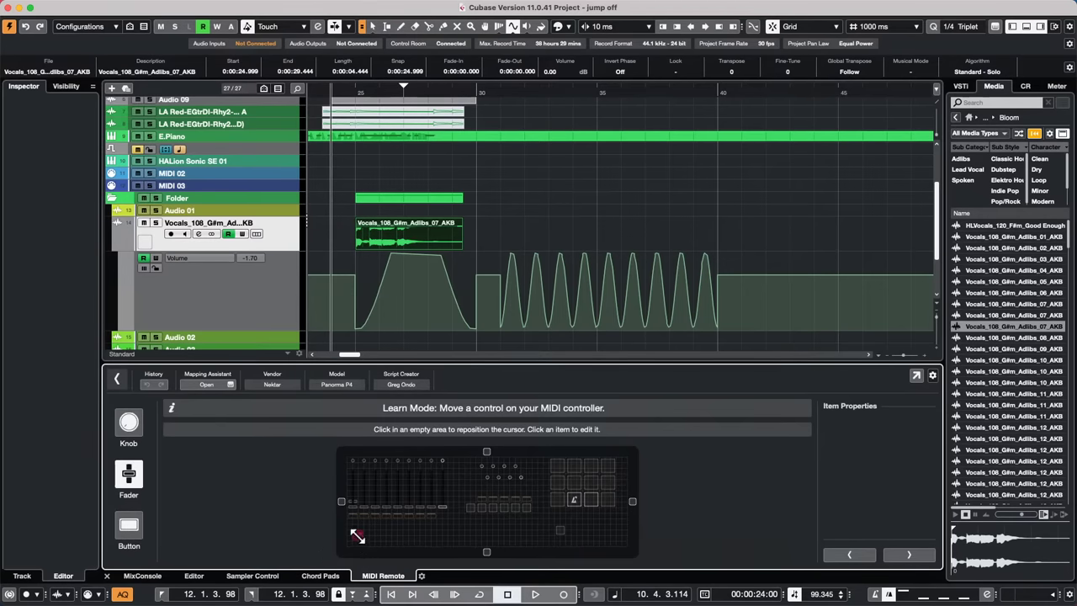
{"action": "left_click_drag", "start_coordinate": [358, 536], "coordinate": [357, 596]}
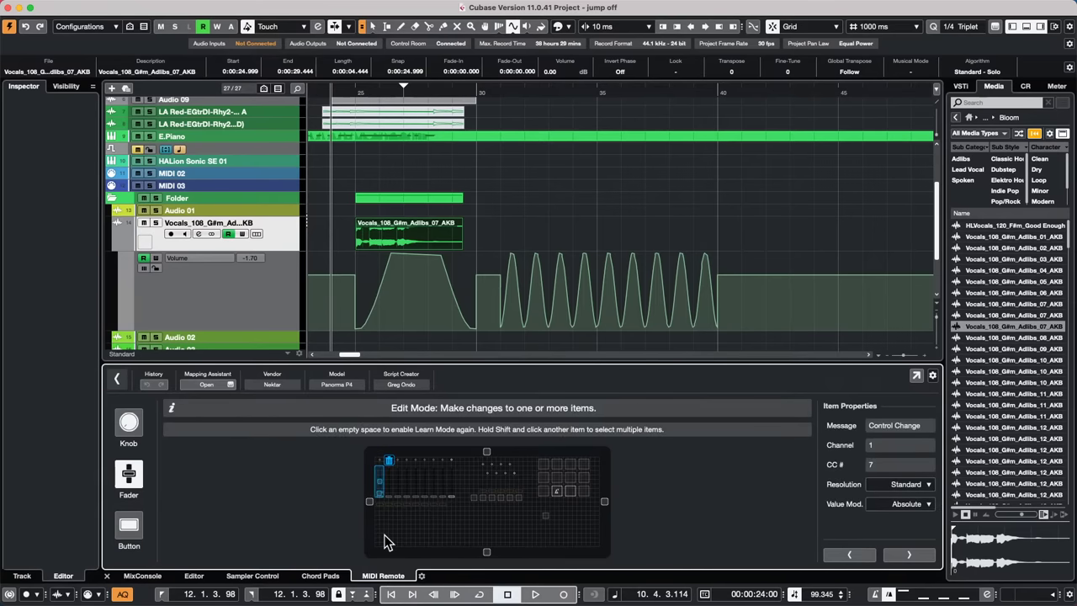
Add two new faders side by side in the empty area below the existing ones, the last using channel 1, CC 1
{"action": "left_click", "coordinate": [385, 540]}
{"action": "left_click", "coordinate": [390, 530]}
{"action": "left_click", "coordinate": [387, 528]}
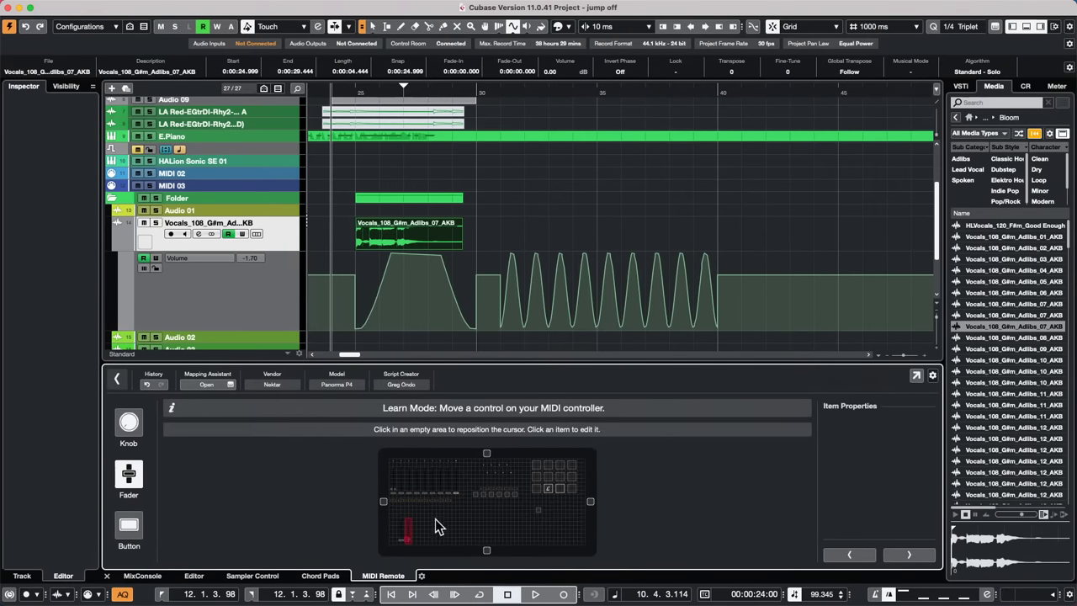
{"action": "left_click", "coordinate": [418, 533]}
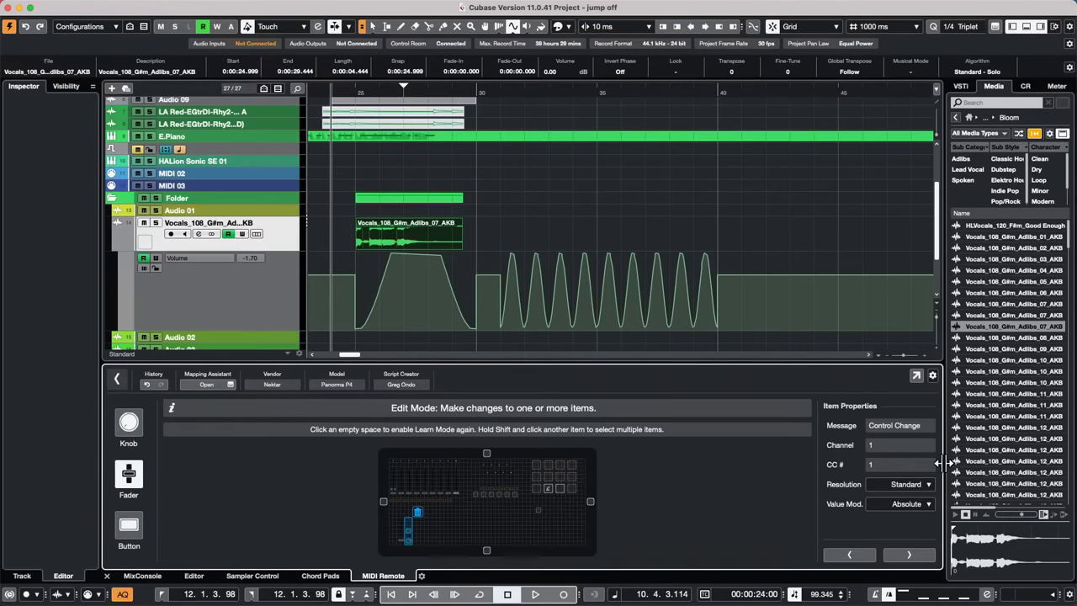
Examine the value mode and resolution options for the new fader, keeping Absolute and Standard
{"action": "left_click", "coordinate": [930, 504]}
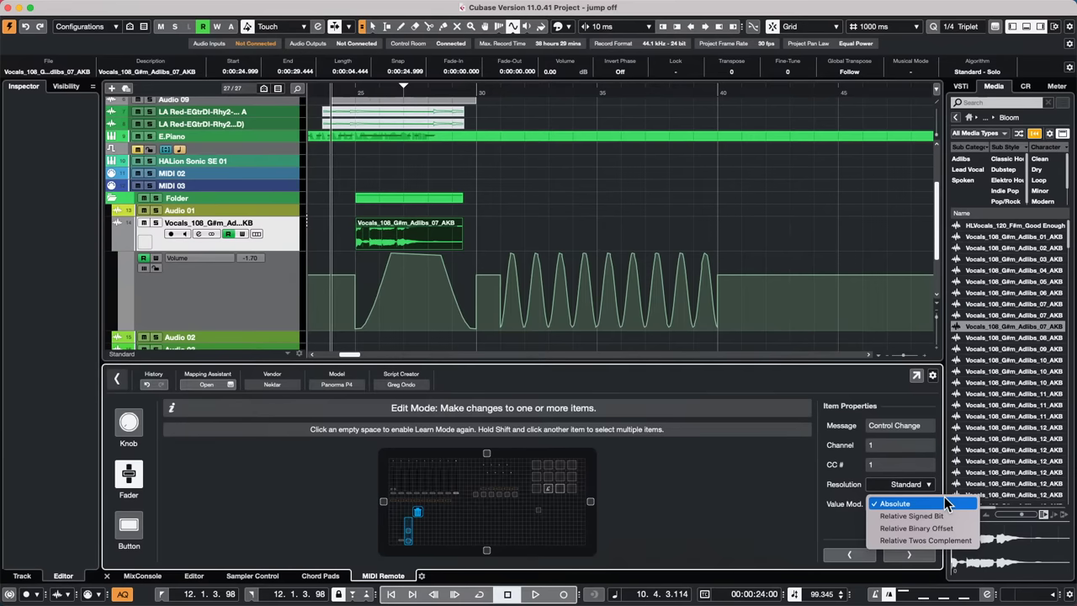
{"action": "left_click", "coordinate": [866, 481]}
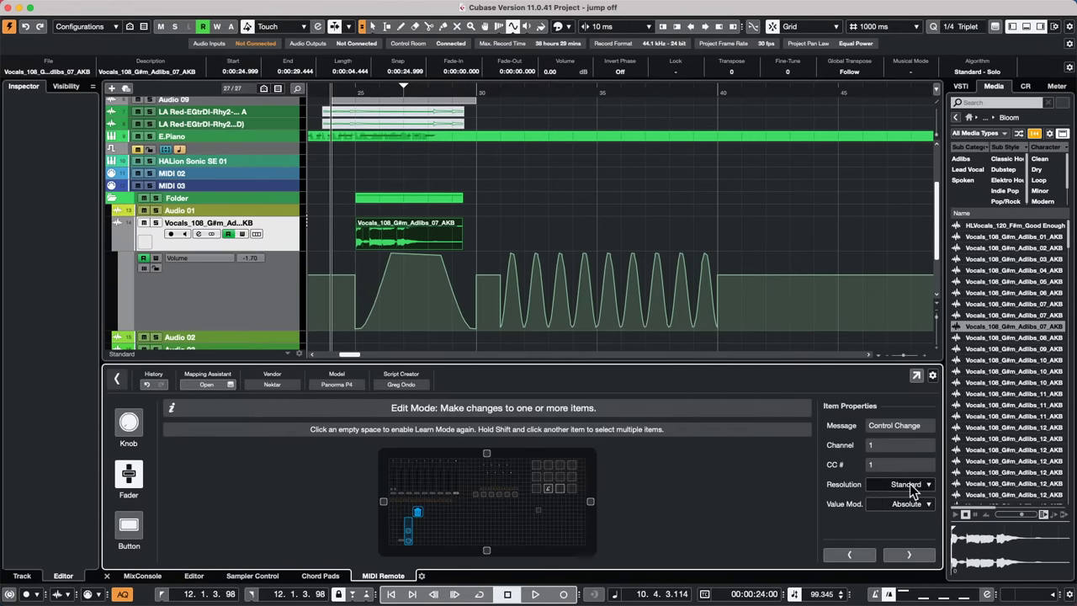
{"action": "left_click", "coordinate": [913, 488]}
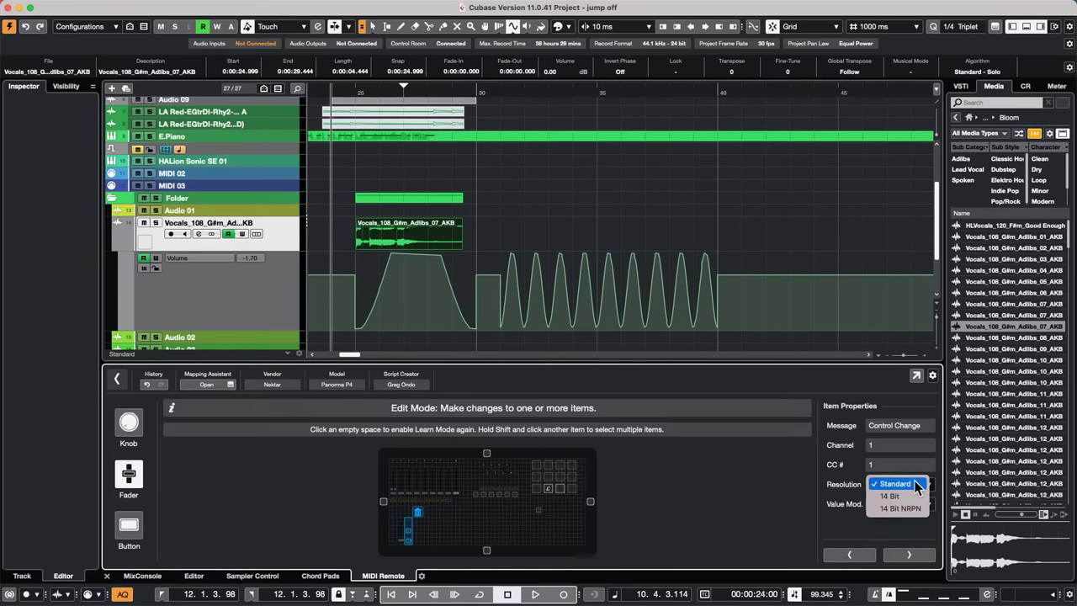
{"action": "left_click", "coordinate": [917, 485]}
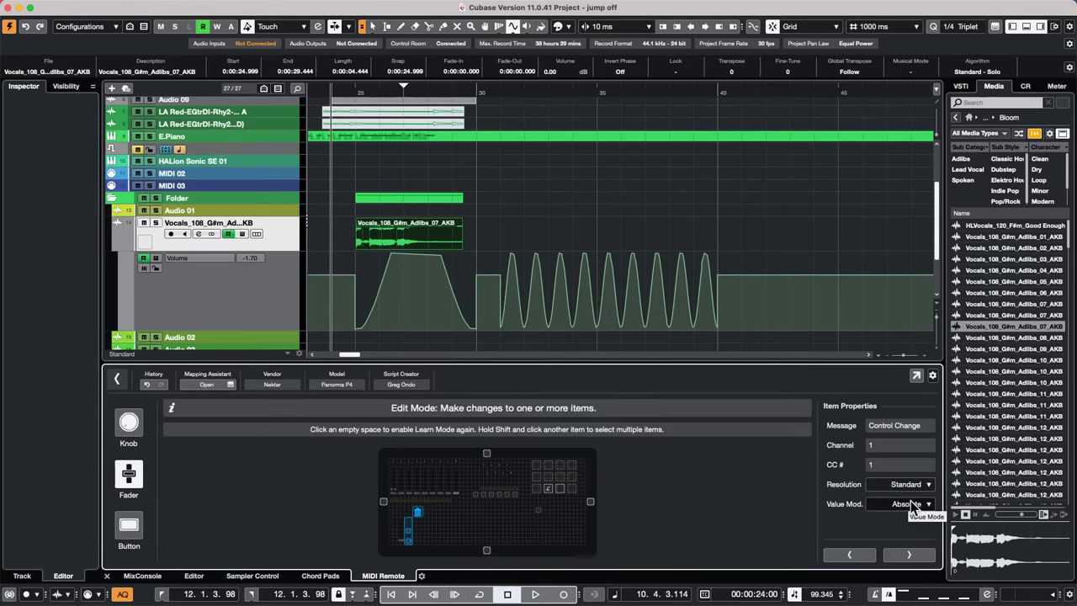
{"action": "left_click", "coordinate": [912, 501]}
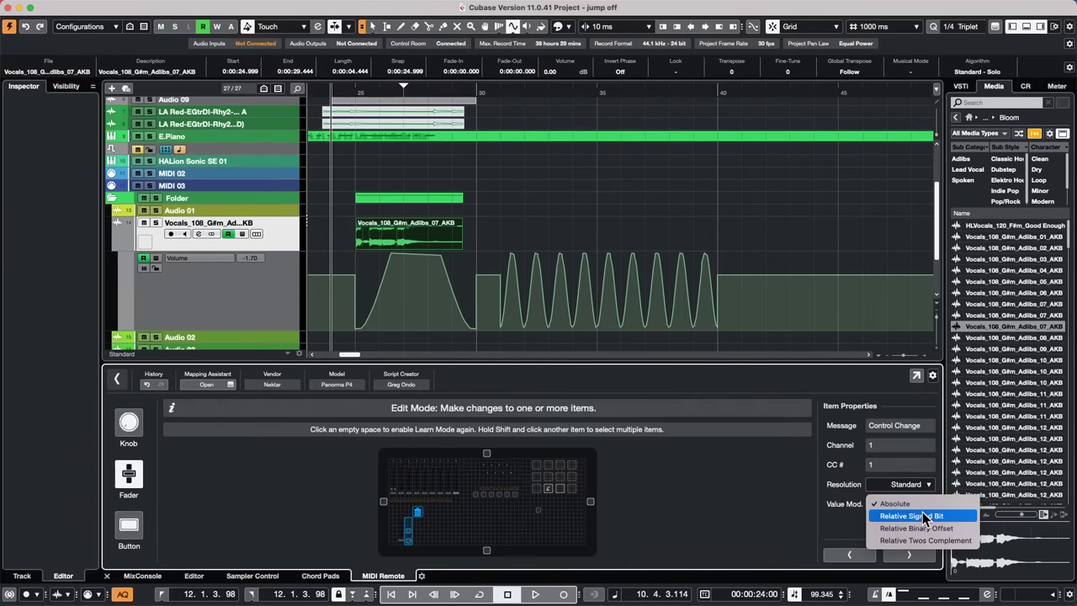
{"action": "left_click", "coordinate": [925, 506]}
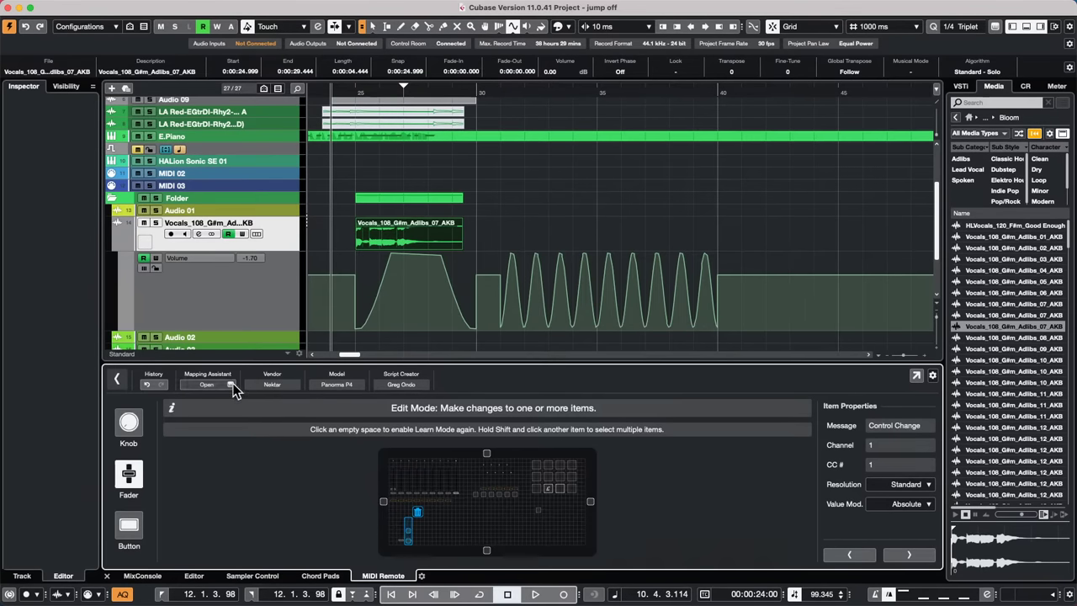
Show the Functions Browser in the Mapping Assistant and map the Control Room's Alert Dim Active function to one of the new faders
{"action": "left_click", "coordinate": [206, 384]}
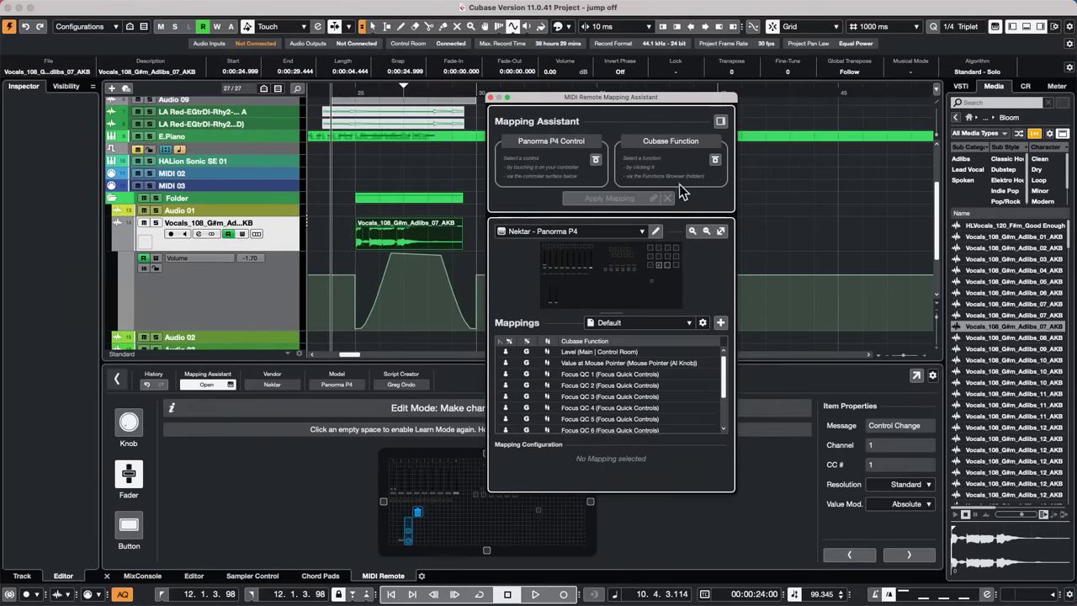
{"action": "left_click", "coordinate": [721, 121]}
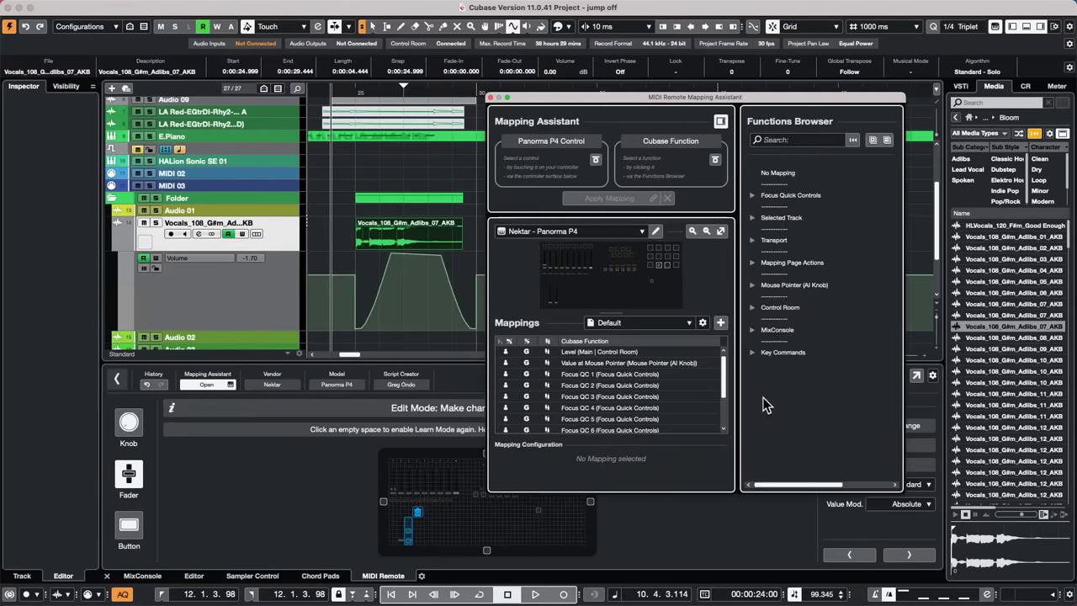
{"action": "left_click", "coordinate": [753, 307]}
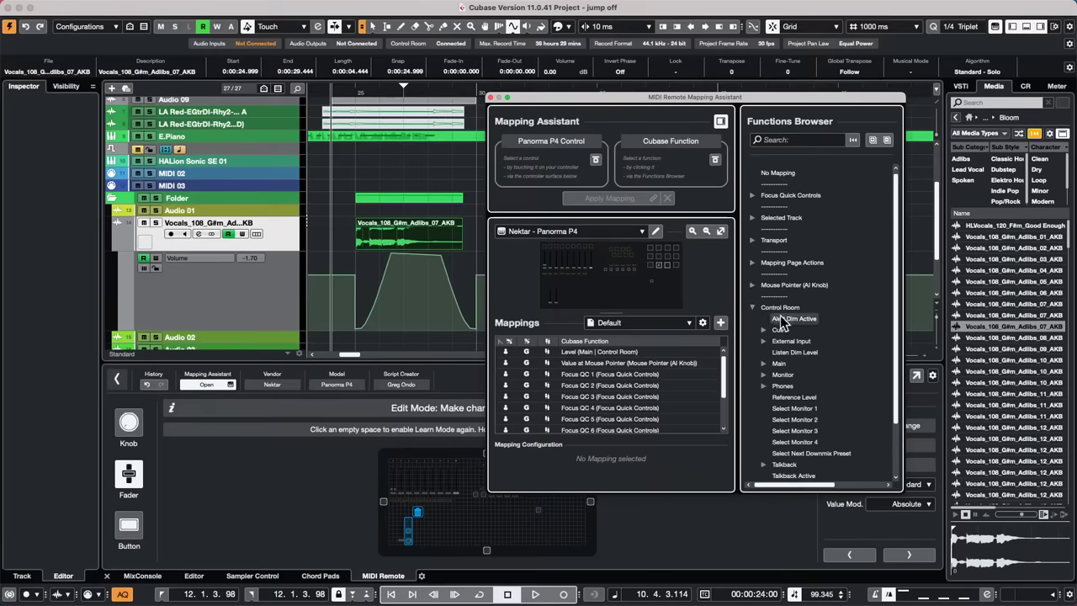
{"action": "left_click", "coordinate": [808, 321]}
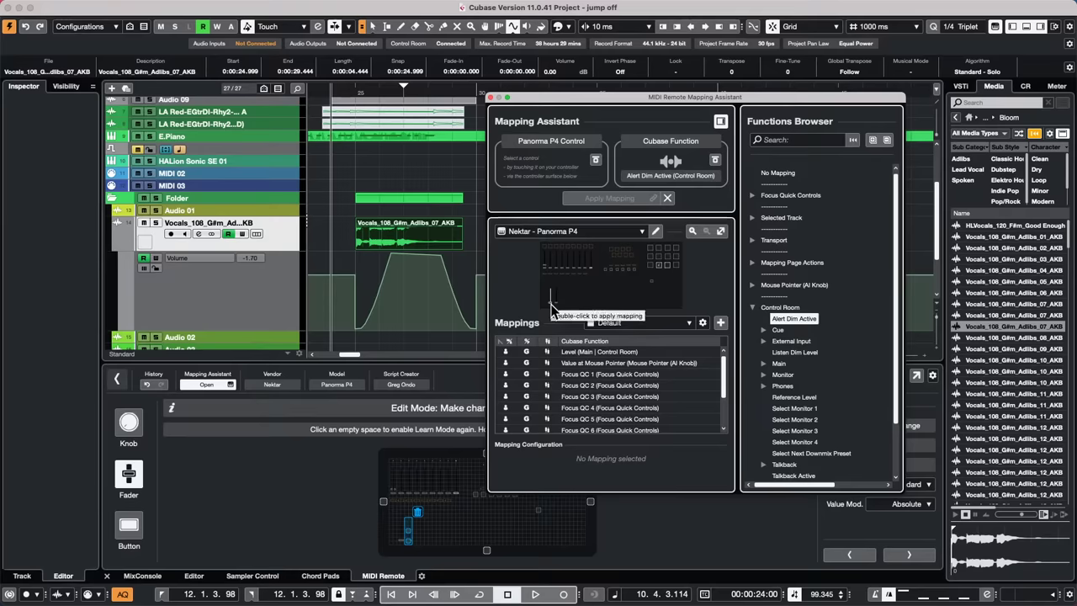
{"action": "left_click", "coordinate": [553, 309]}
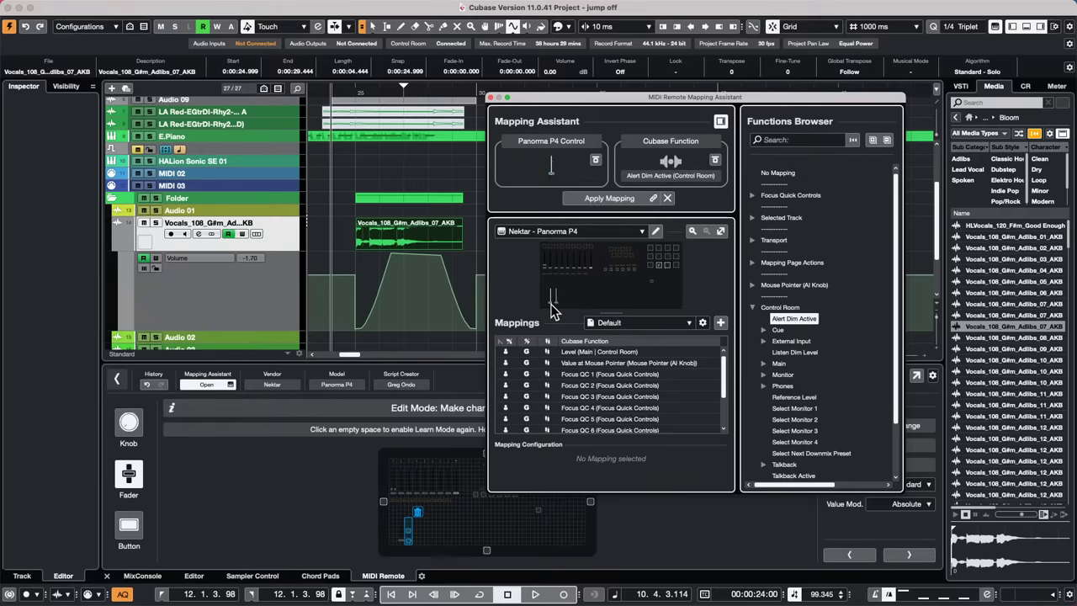
{"action": "double_click", "coordinate": [786, 323]}
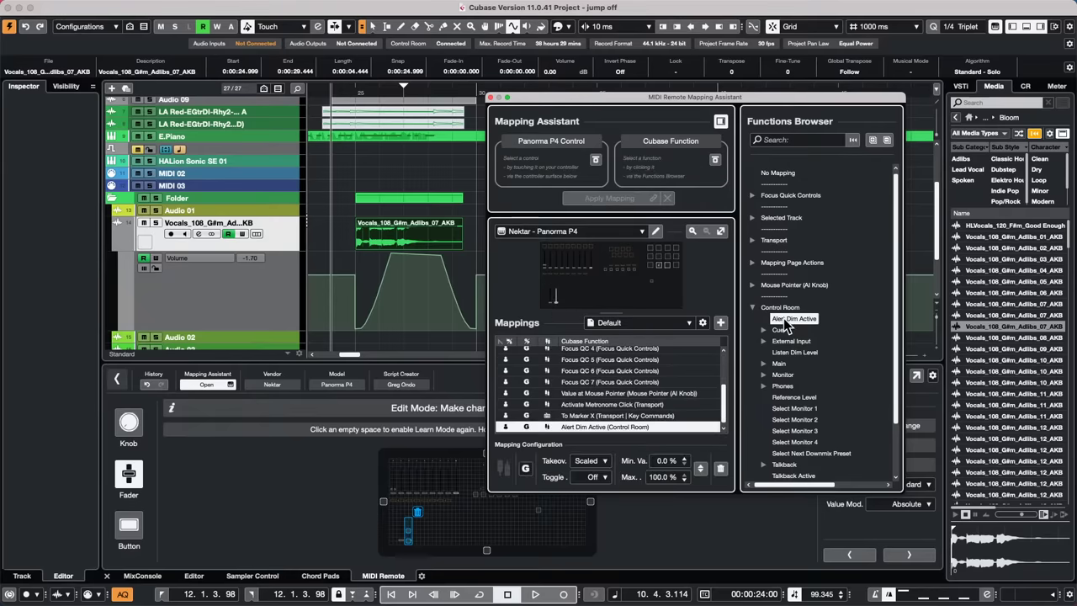
Review the takeover modes for the Alert Dim Active mapping and close the Mapping Assistant
{"action": "left_click", "coordinate": [597, 461]}
{"action": "left_click", "coordinate": [634, 433]}
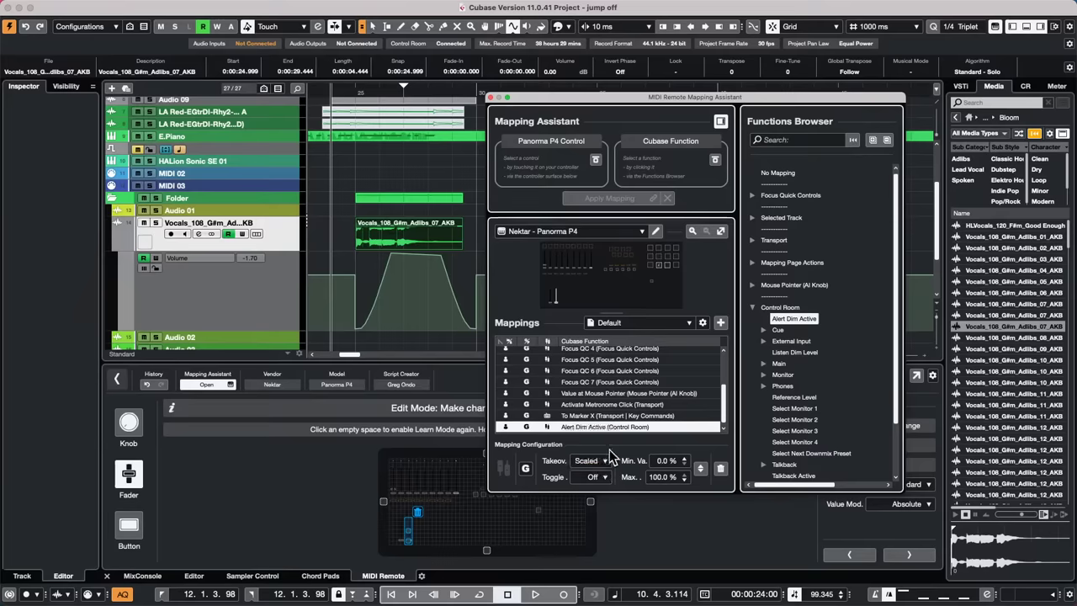
{"action": "left_click", "coordinate": [602, 462]}
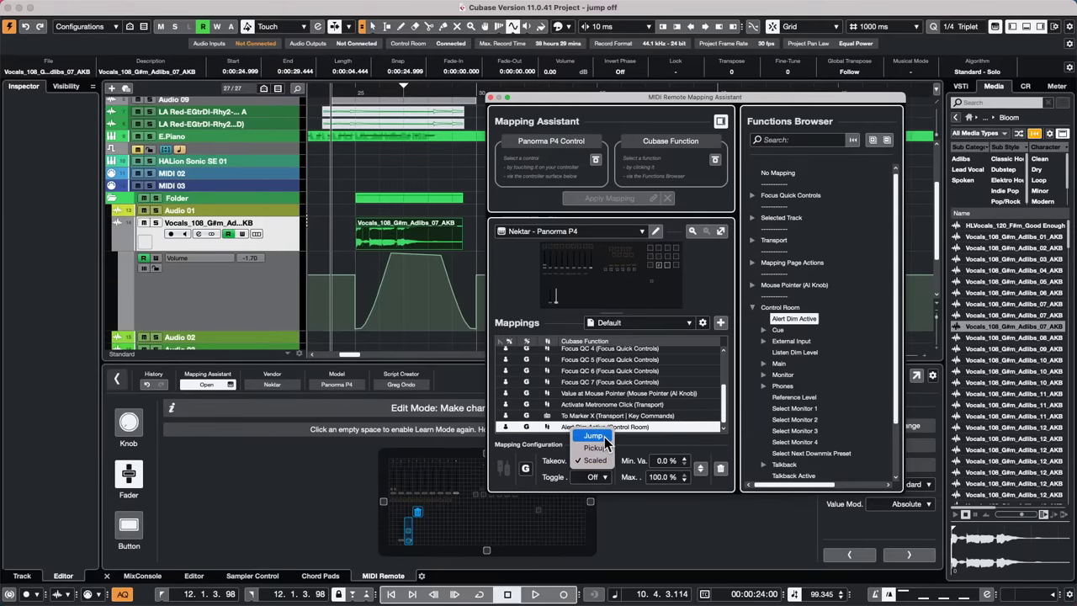
{"action": "left_click", "coordinate": [652, 432]}
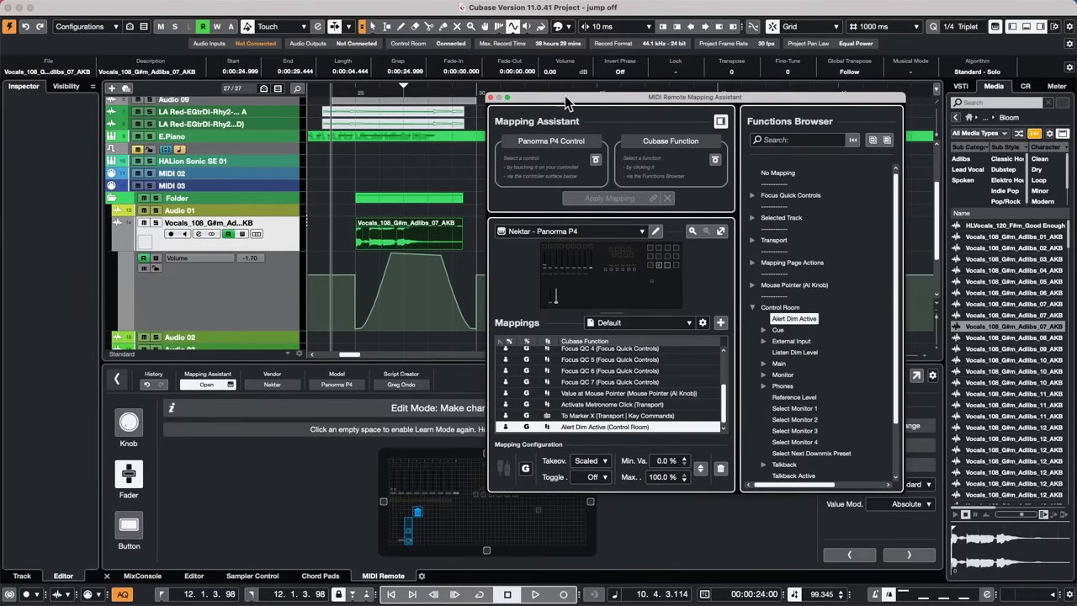
{"action": "left_click", "coordinate": [491, 98]}
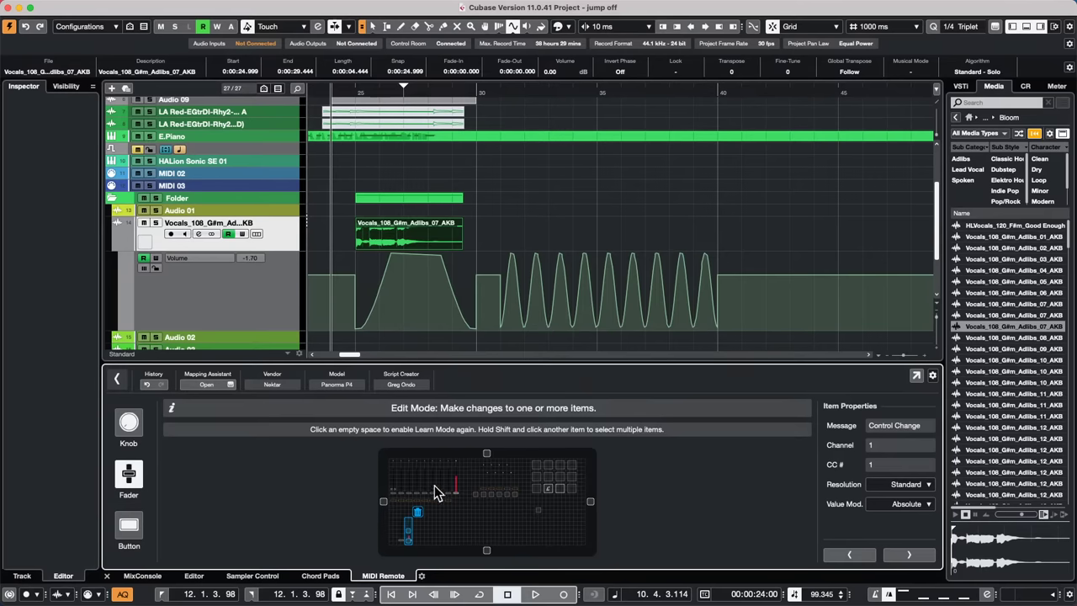
Delete the selected fader on channel 1, CC 1 from the controller surface
{"action": "left_click", "coordinate": [418, 513]}
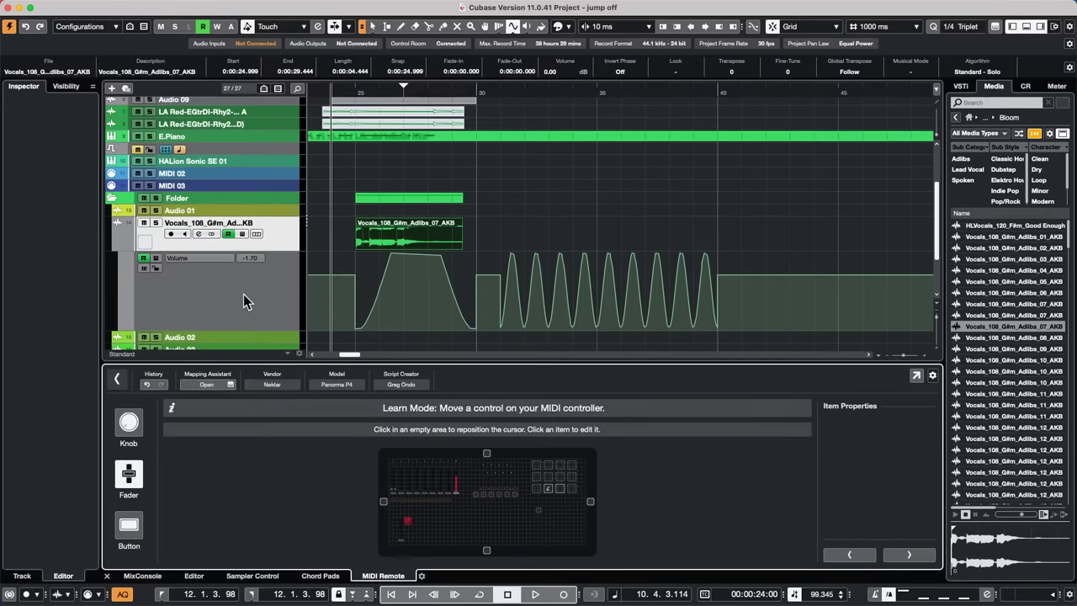
Add one instrument track with No VST Instrument and stereo output below the vocal track's Volume automation lane
{"action": "scroll", "coordinate": [258, 291], "scroll_direction": "down", "scroll_amount": 3}
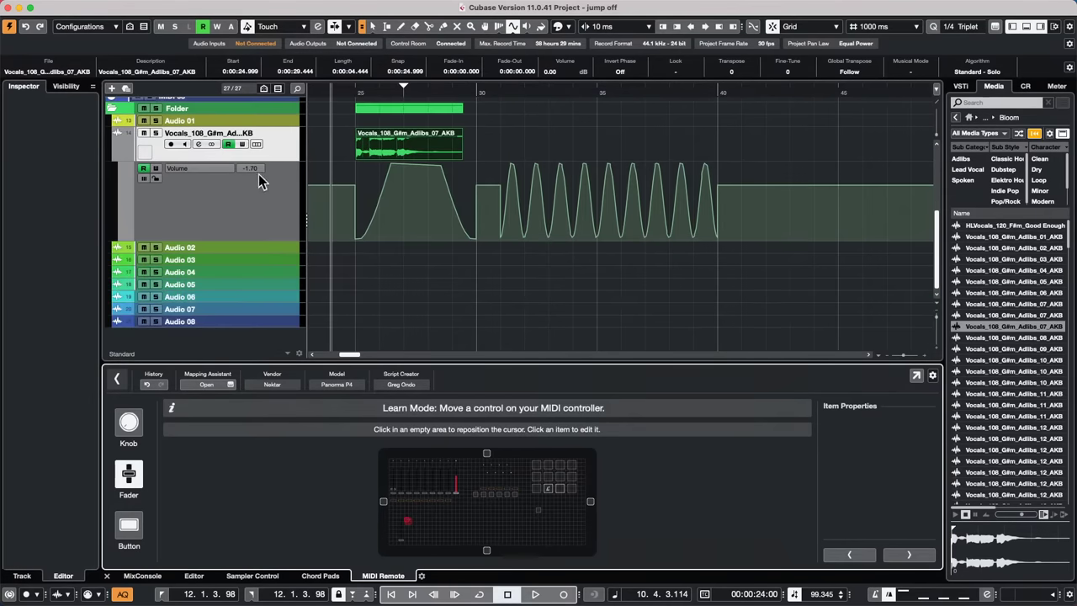
{"action": "right_click", "coordinate": [262, 221]}
{"action": "mouse_move", "coordinate": [278, 219]}
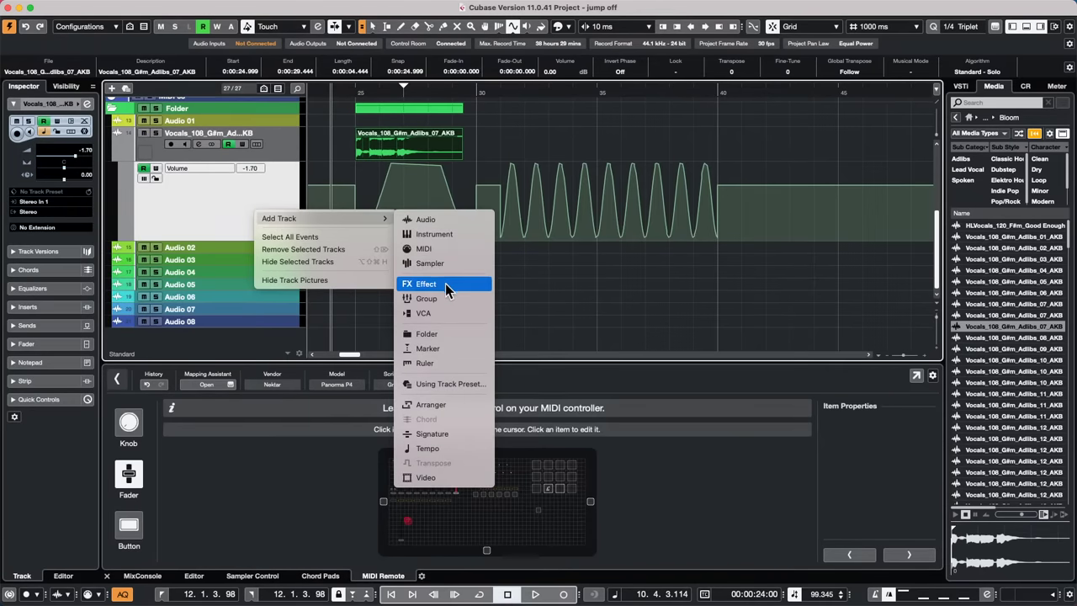
{"action": "left_click", "coordinate": [455, 234]}
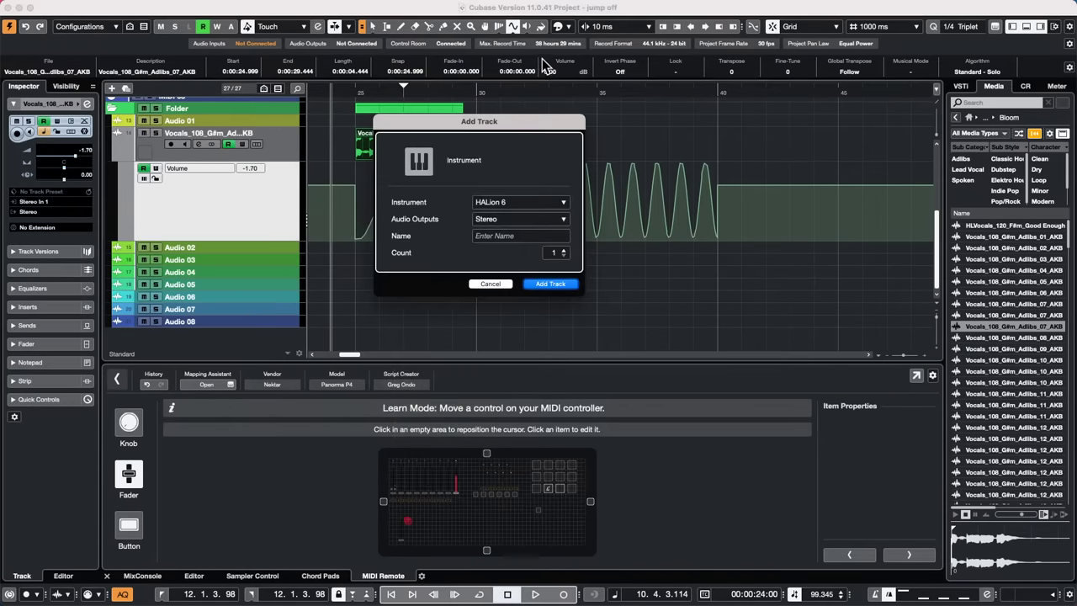
{"action": "left_click", "coordinate": [495, 203]}
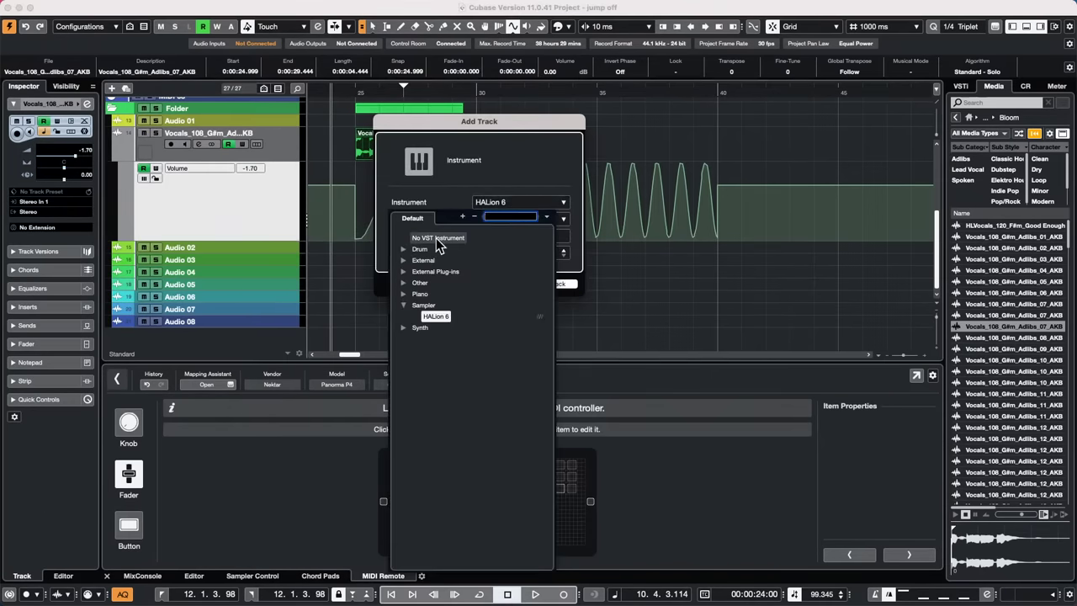
{"action": "left_click", "coordinate": [436, 238]}
{"action": "left_click", "coordinate": [498, 288]}
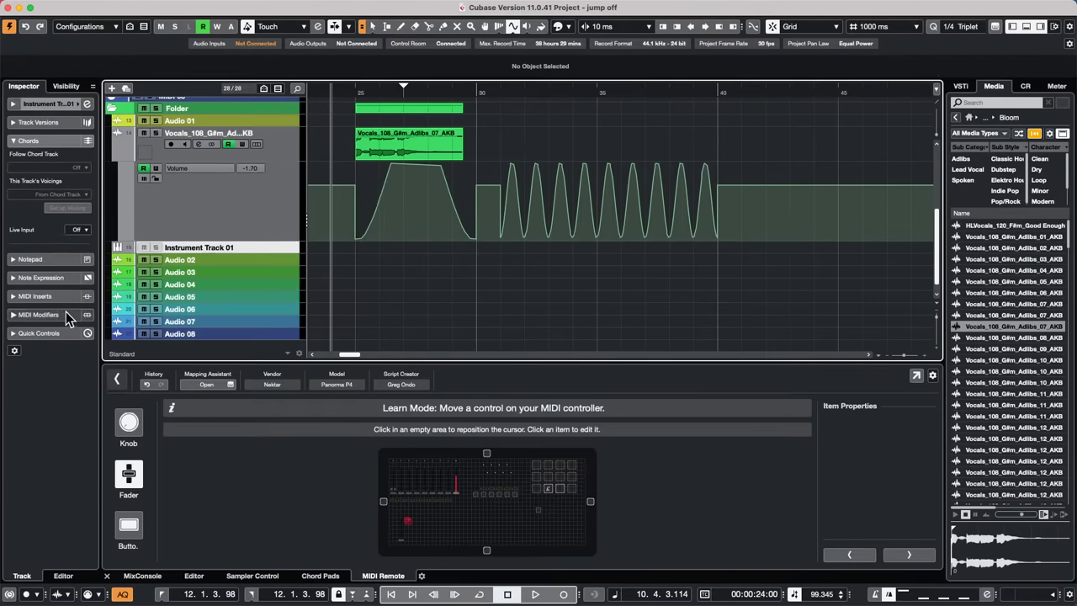
Load MIDI Monitor in the instrument track's first MIDI insert slot, enlarge the track and reopen the monitor window
{"action": "left_click", "coordinate": [61, 295]}
{"action": "left_click", "coordinate": [57, 221]}
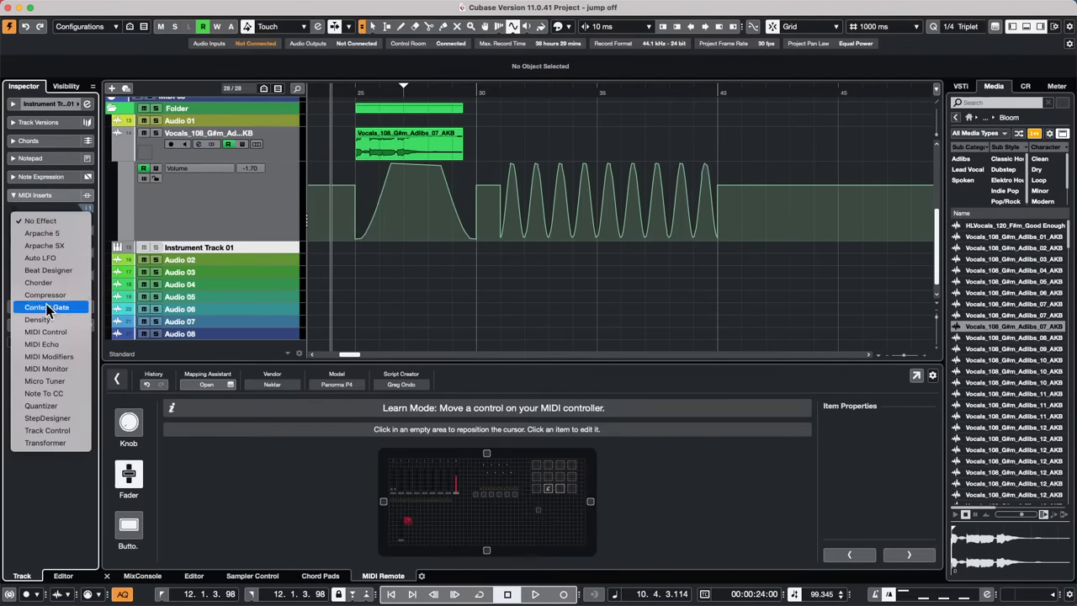
{"action": "left_click", "coordinate": [64, 371]}
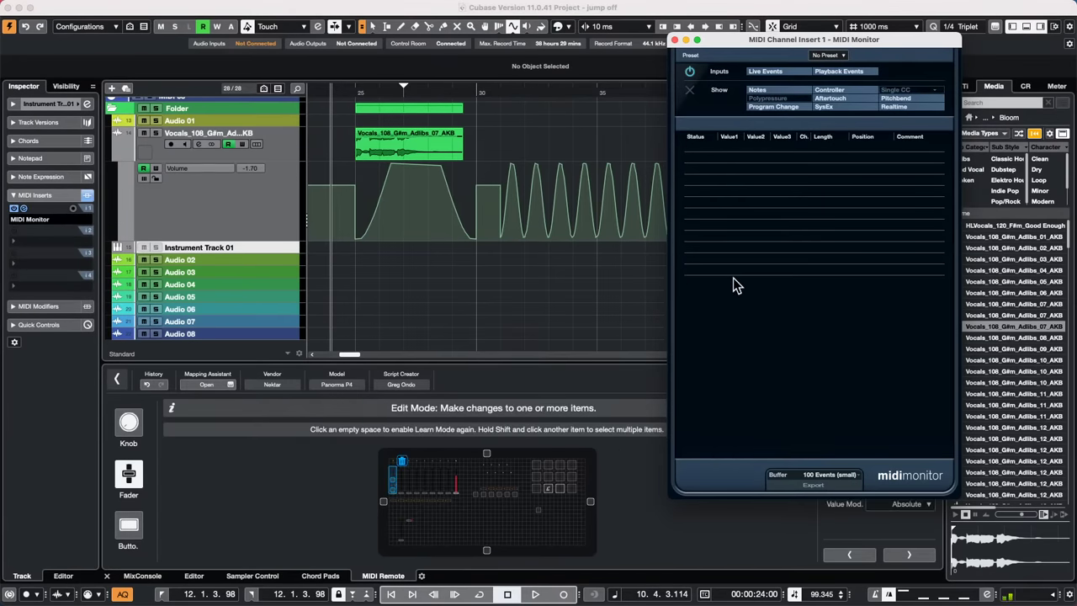
{"action": "left_click", "coordinate": [268, 252]}
{"action": "left_click_drag", "start_coordinate": [268, 253], "coordinate": [269, 275]}
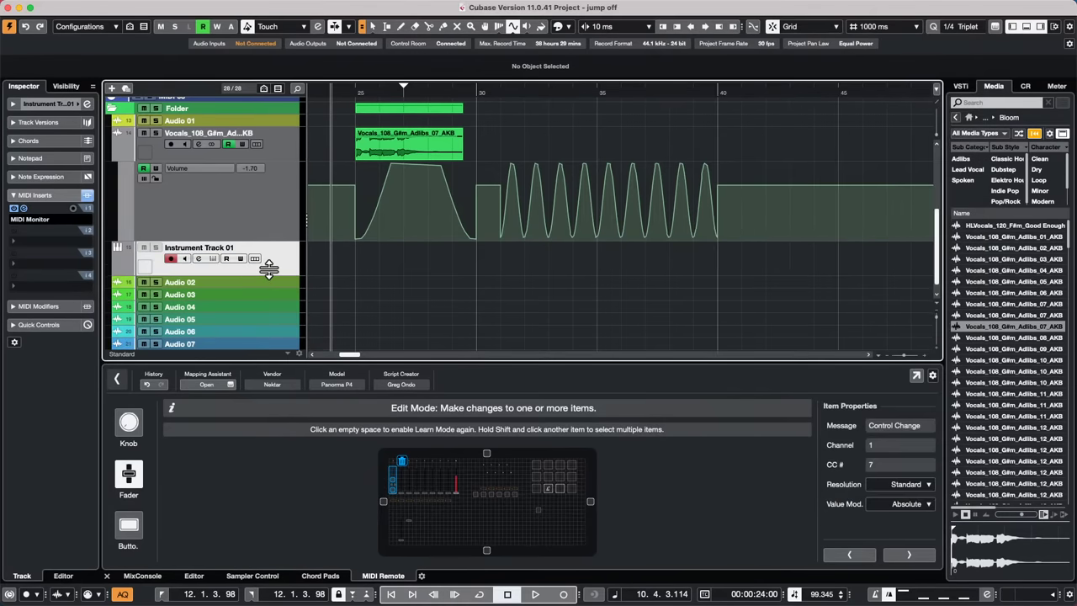
{"action": "left_click", "coordinate": [26, 210]}
{"action": "left_click", "coordinate": [24, 209]}
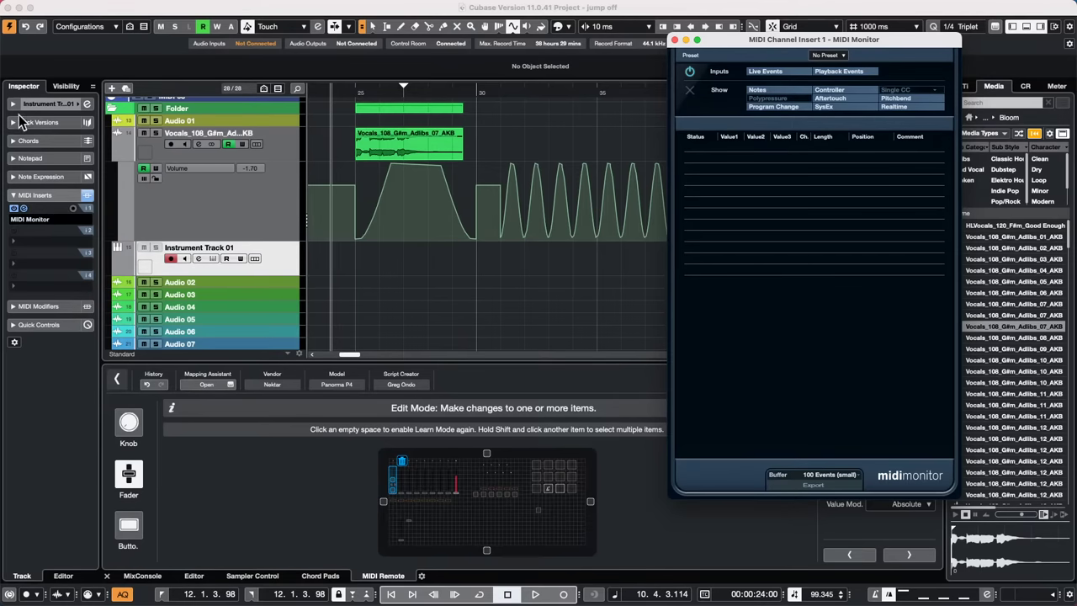
Close the MIDI Monitor window and set the first MIDI insert slot to No Effect
{"action": "left_click", "coordinate": [677, 41]}
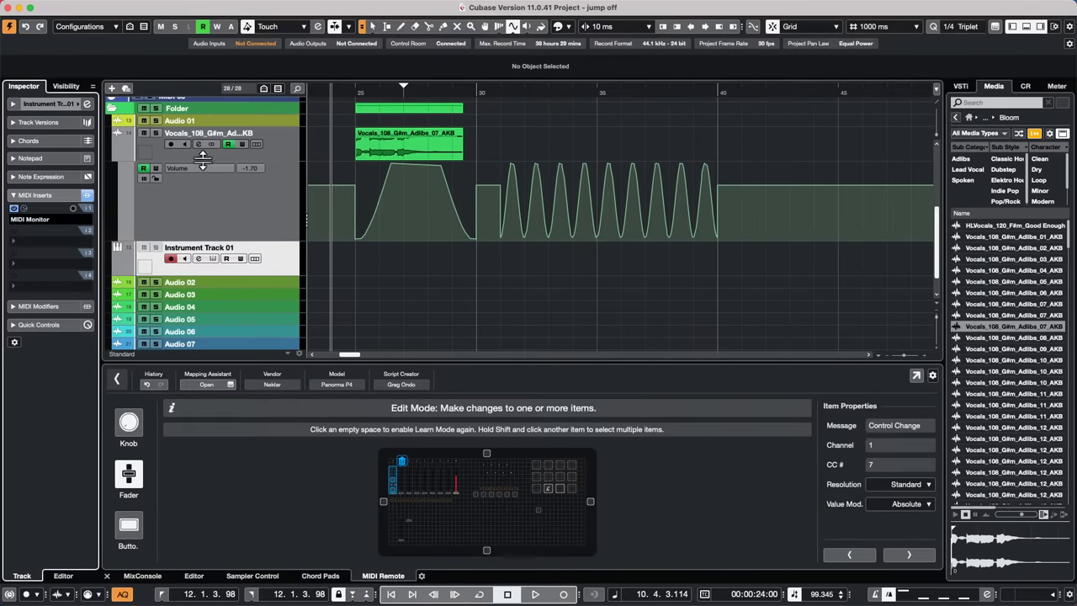
{"action": "left_click", "coordinate": [63, 220]}
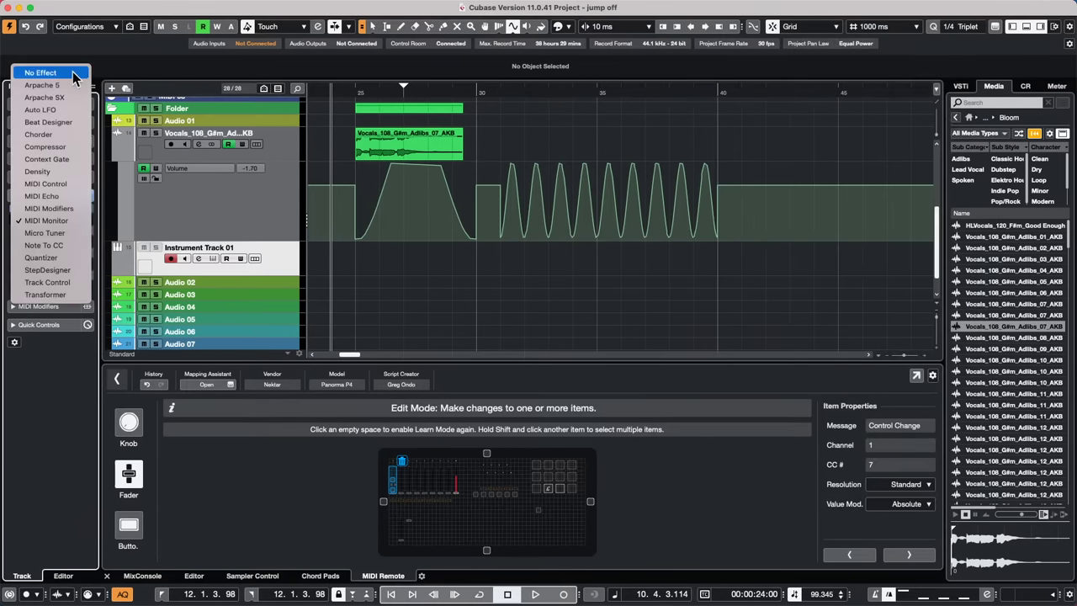
{"action": "left_click", "coordinate": [41, 72]}
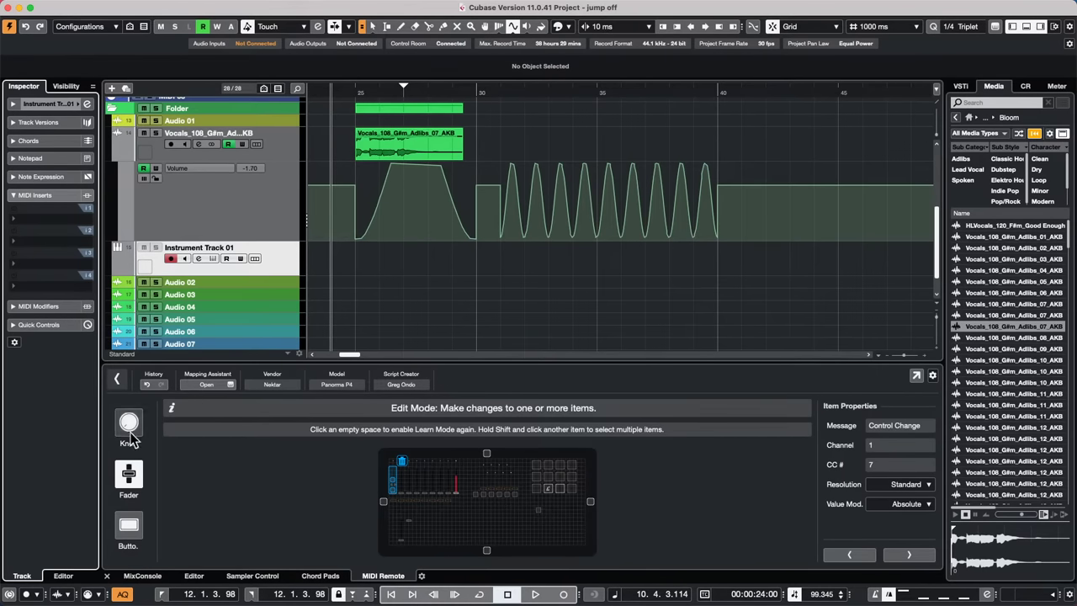
Leave the surface editor and return to the MIDI Remote controller overview
{"action": "left_click", "coordinate": [117, 380]}
{"action": "left_click", "coordinate": [117, 382]}
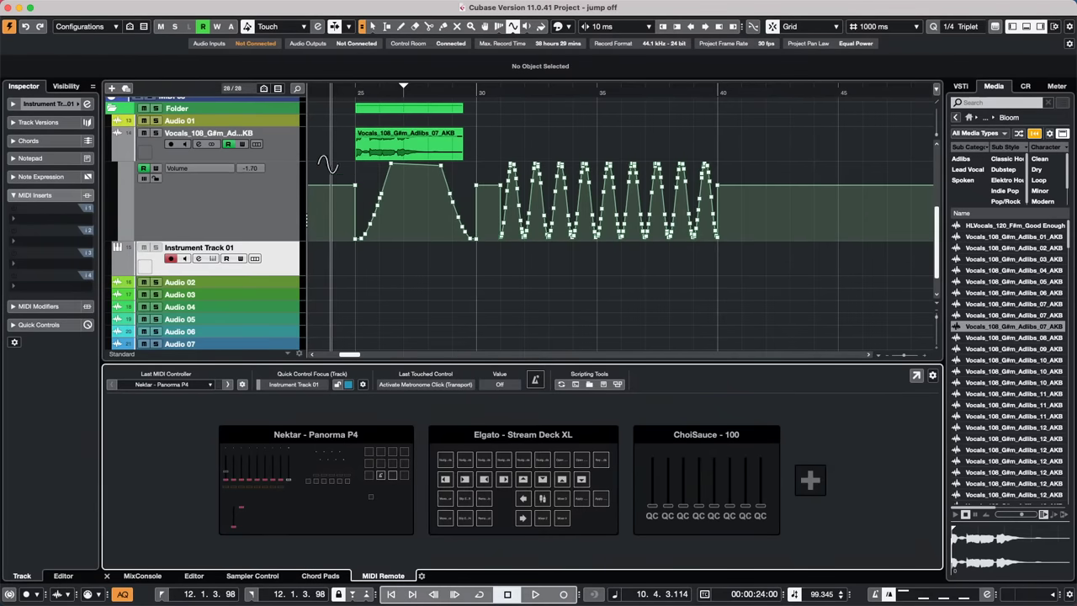
Disable reading of the Volume automation on the Vocals_108_G#m_Adlibs track, solo the track and audition it briefly
{"action": "left_click", "coordinate": [287, 148]}
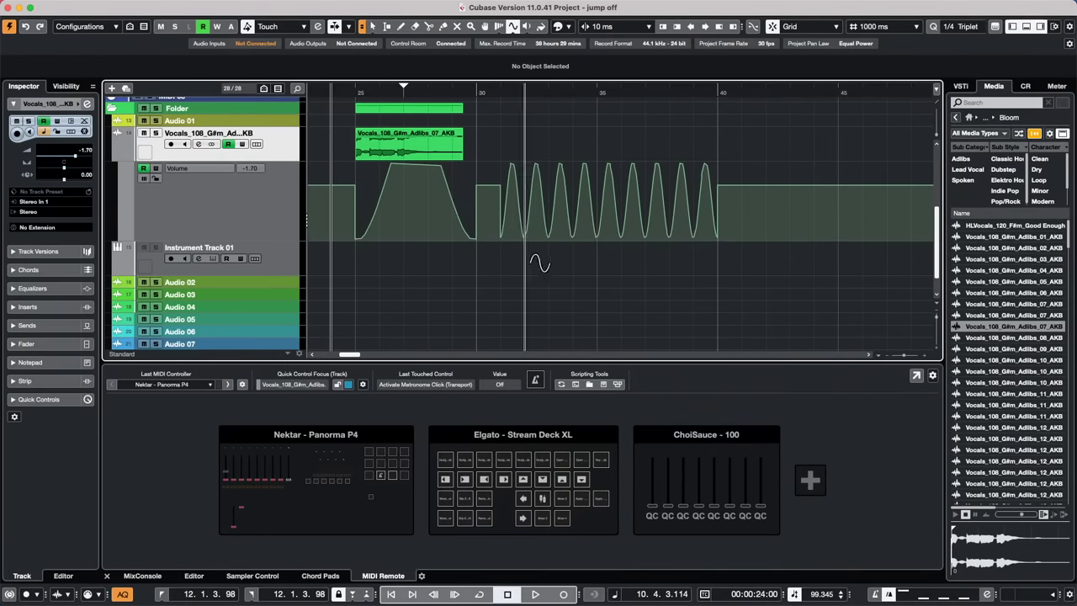
{"action": "left_click", "coordinate": [144, 169]}
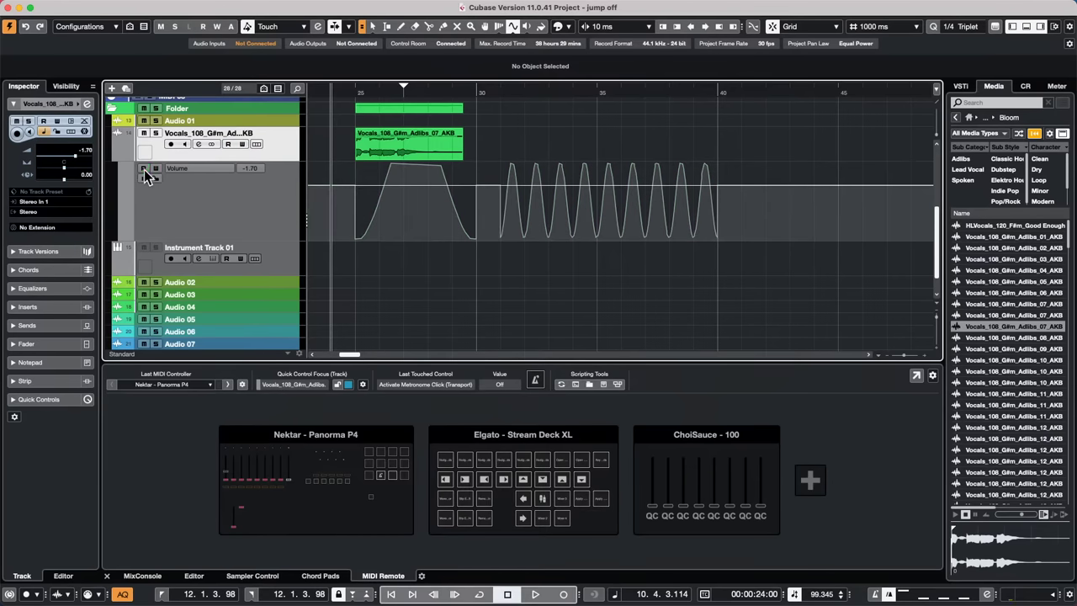
{"action": "key", "text": "space"}
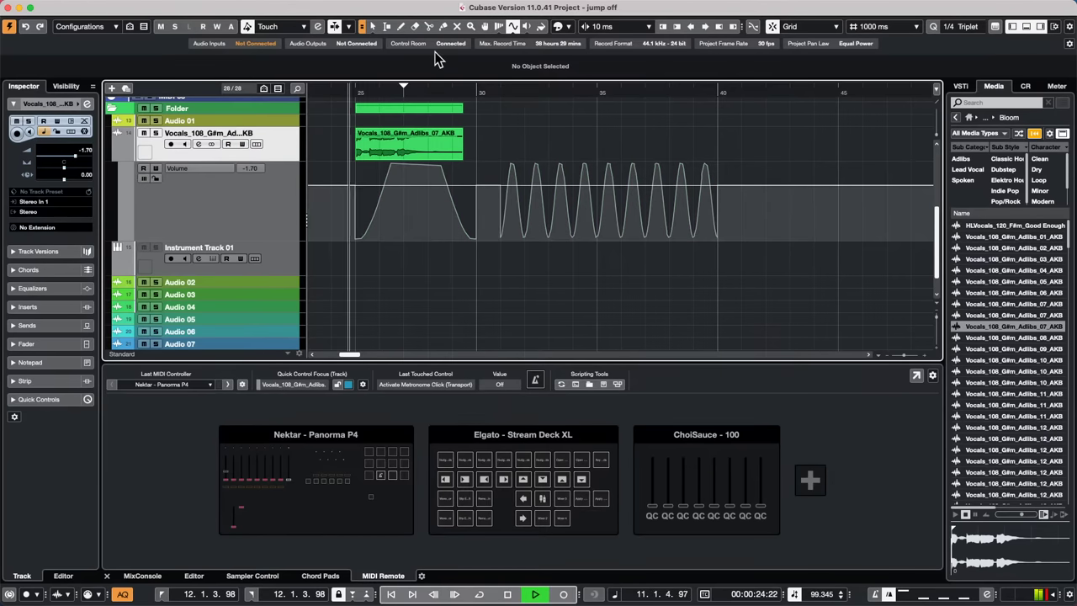
{"action": "left_click", "coordinate": [155, 133]}
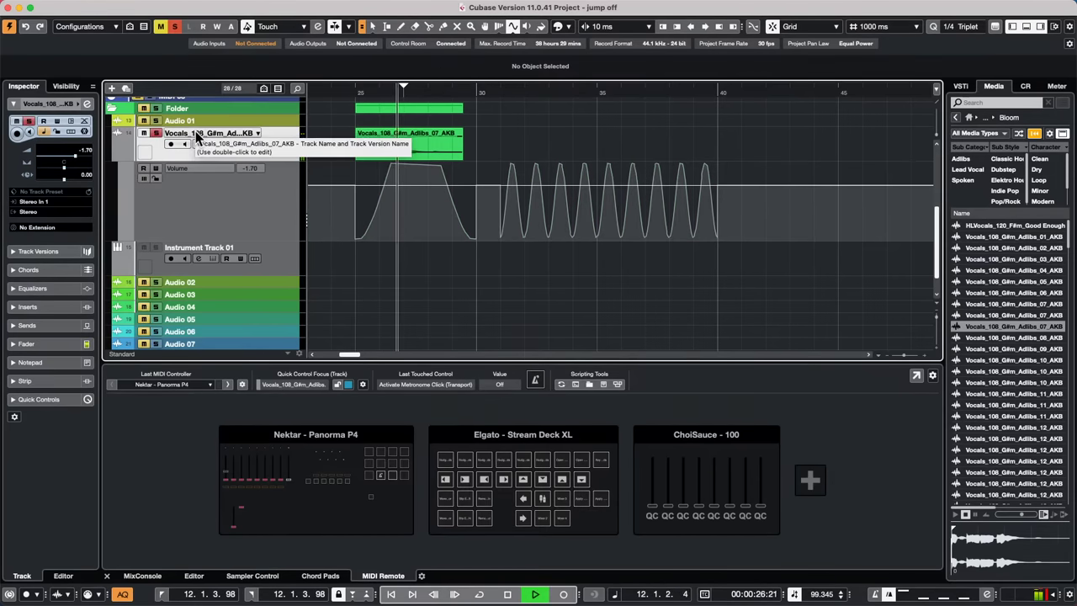
{"action": "key", "text": "space"}
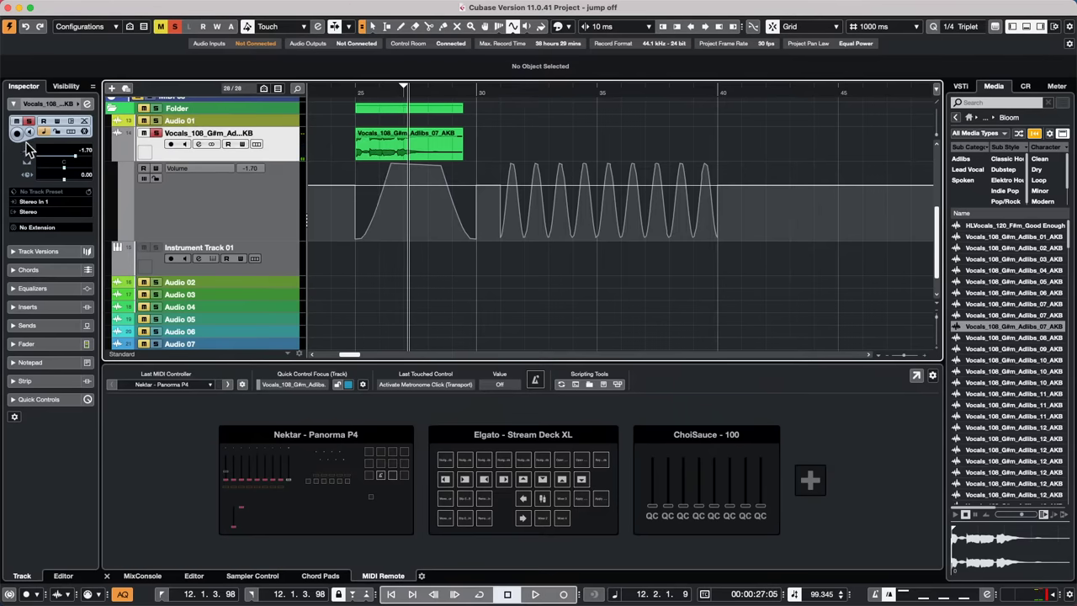
Select the Vocals_108_G#m_Adlibs_07_AKB event with the Object Selection tool and set the locators to its range
{"action": "key", "text": "1"}
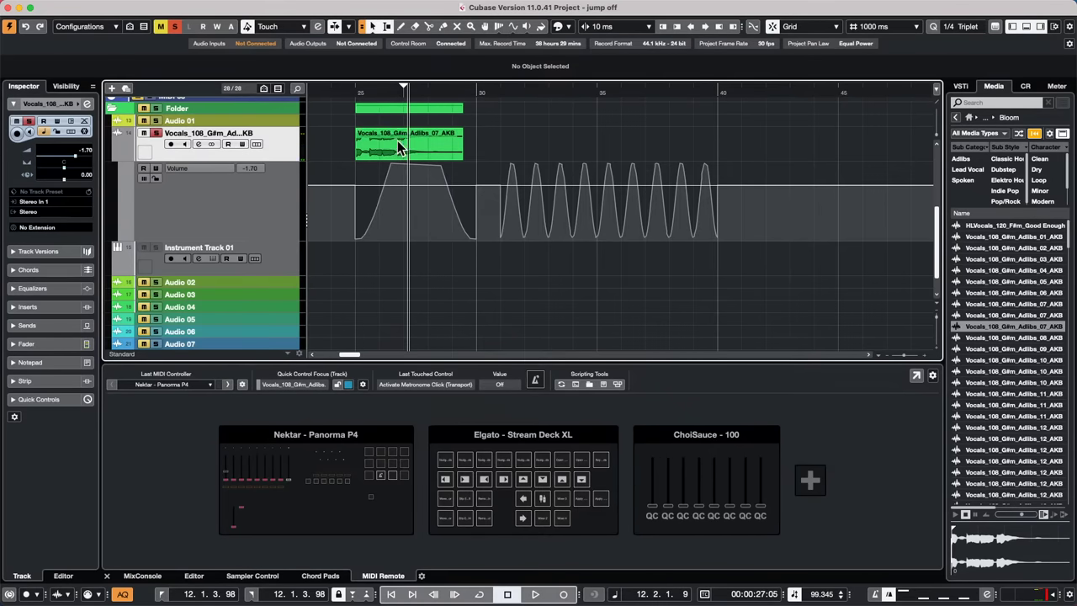
{"action": "left_click", "coordinate": [397, 141]}
{"action": "left_click", "coordinate": [395, 152]}
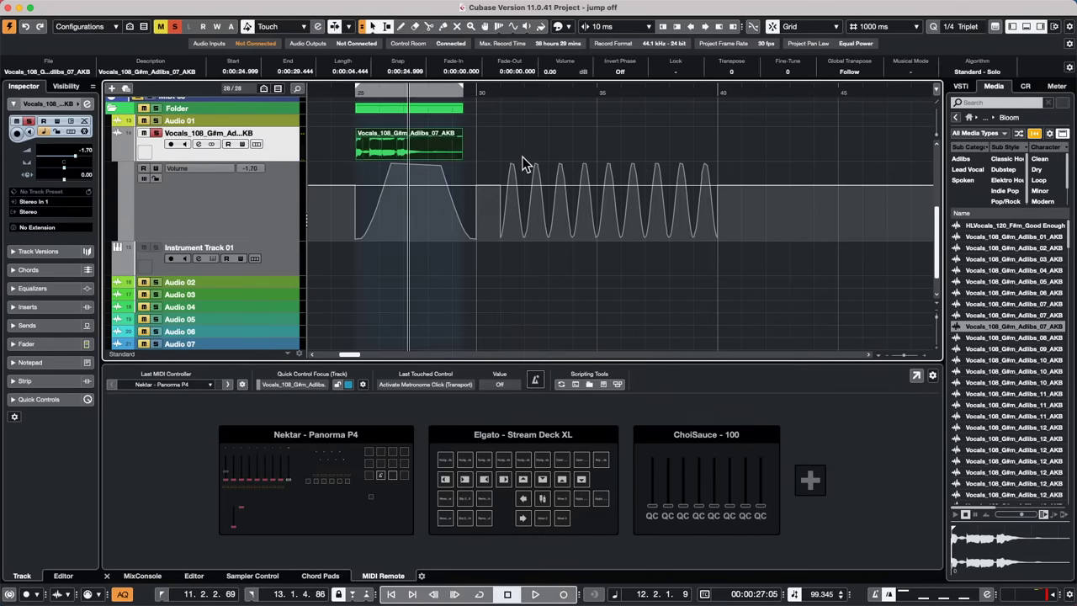
{"action": "left_click", "coordinate": [522, 164]}
{"action": "left_click", "coordinate": [402, 150]}
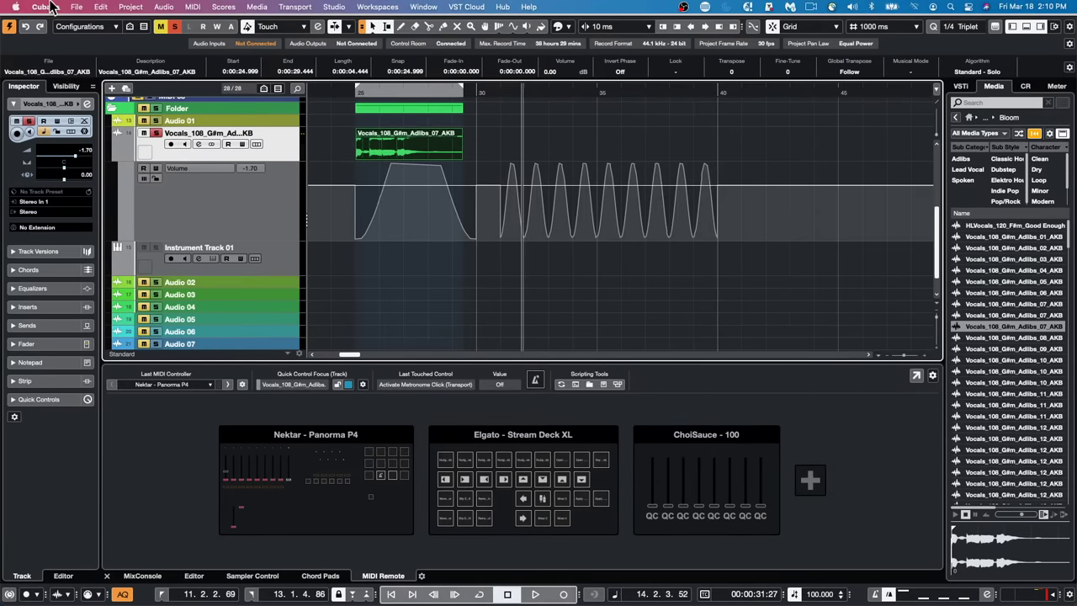
Open the recent project "be someone.cpr", activate it and accept the missing MIDI port as unmapped
{"action": "left_click", "coordinate": [77, 7]}
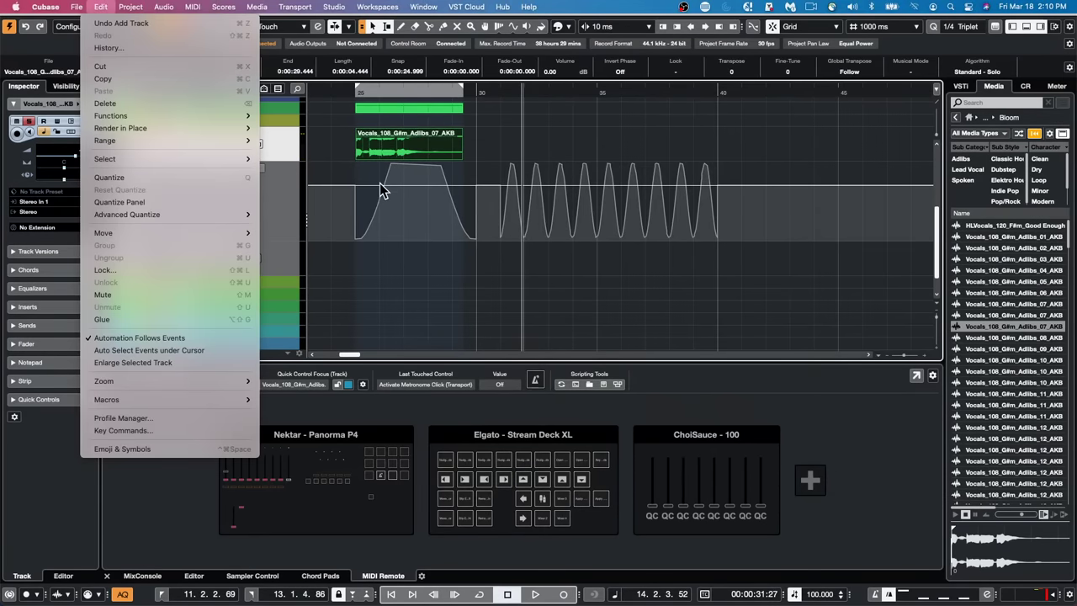
{"action": "mouse_move", "coordinate": [77, 6]}
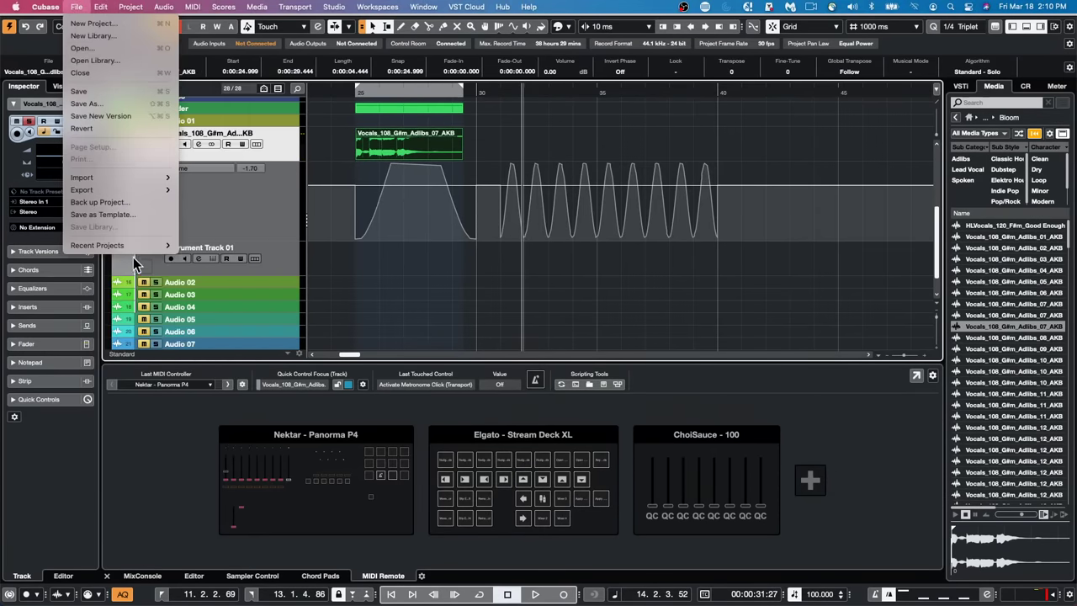
{"action": "mouse_move", "coordinate": [130, 246]}
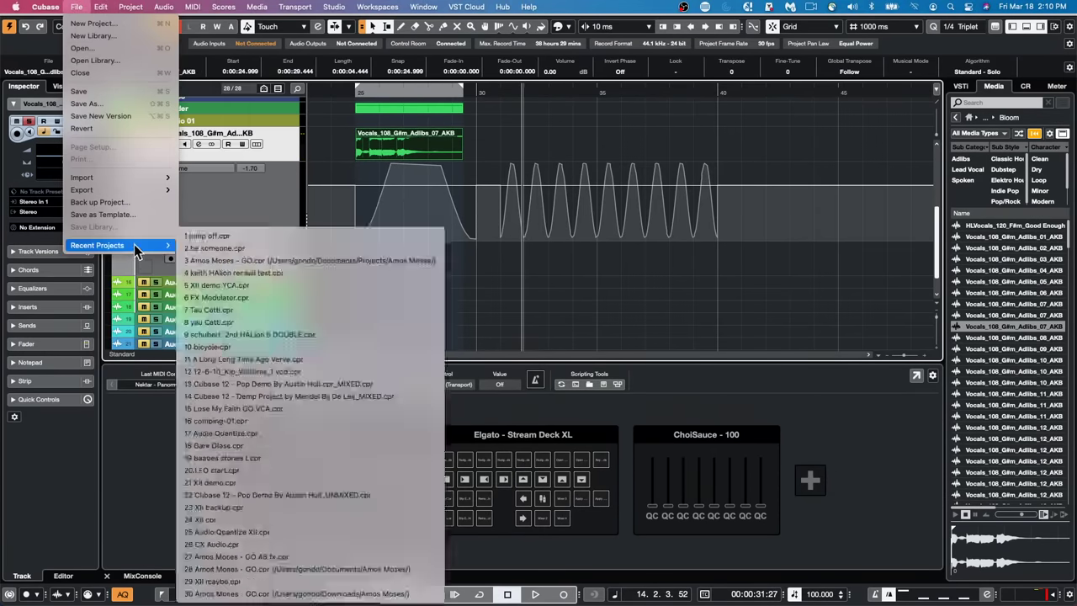
{"action": "left_click", "coordinate": [268, 248]}
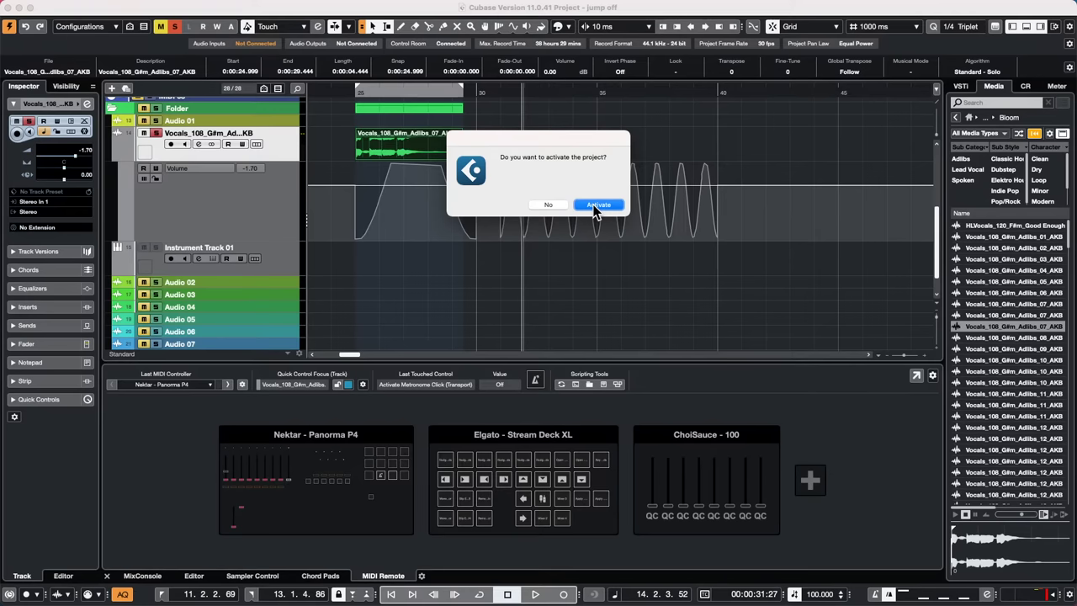
{"action": "left_click", "coordinate": [596, 207]}
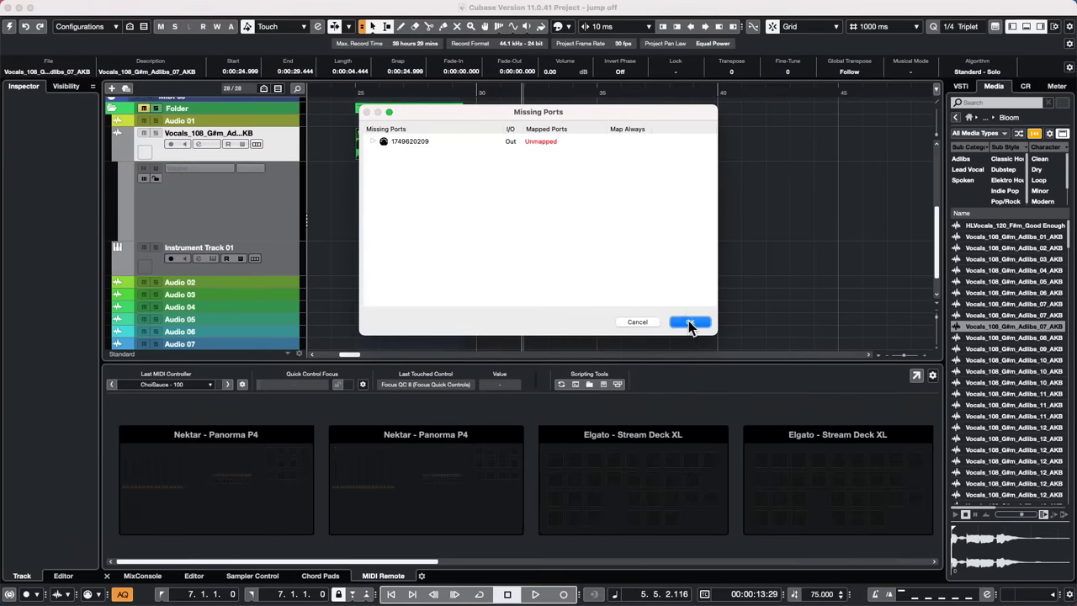
{"action": "left_click", "coordinate": [688, 320]}
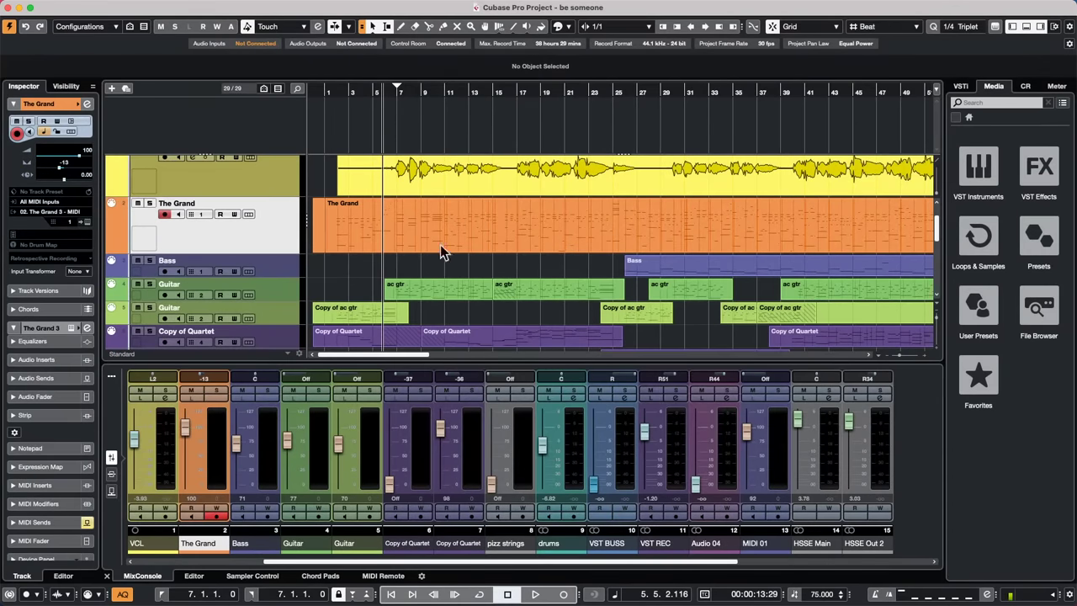
Place the playhead near bar 7 and insert Pitch Correct in the second insert slot of the VCL track
{"action": "left_click", "coordinate": [404, 88]}
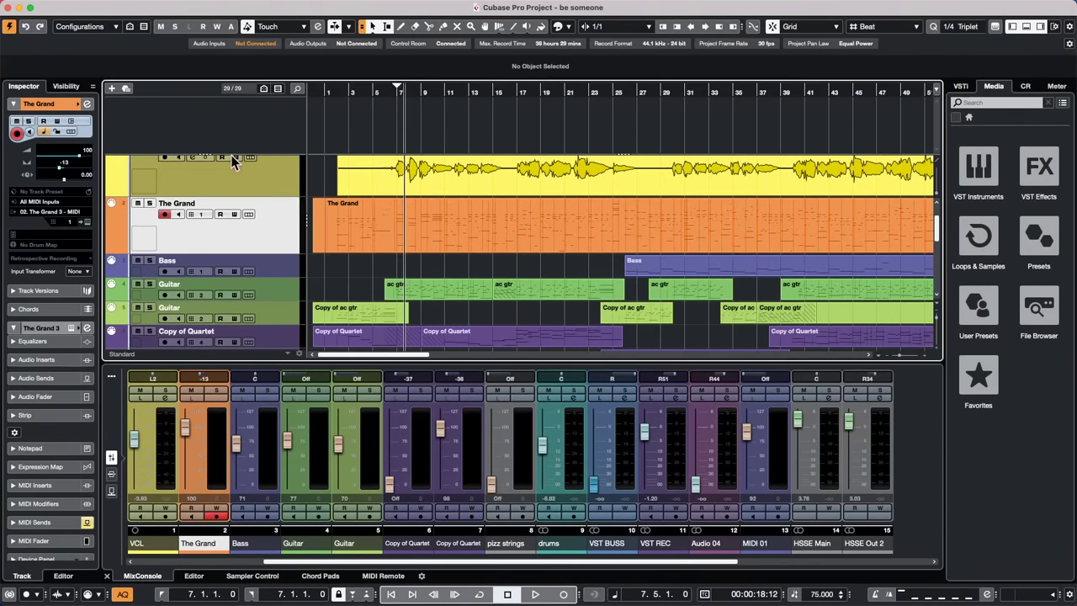
{"action": "left_click", "coordinate": [277, 187]}
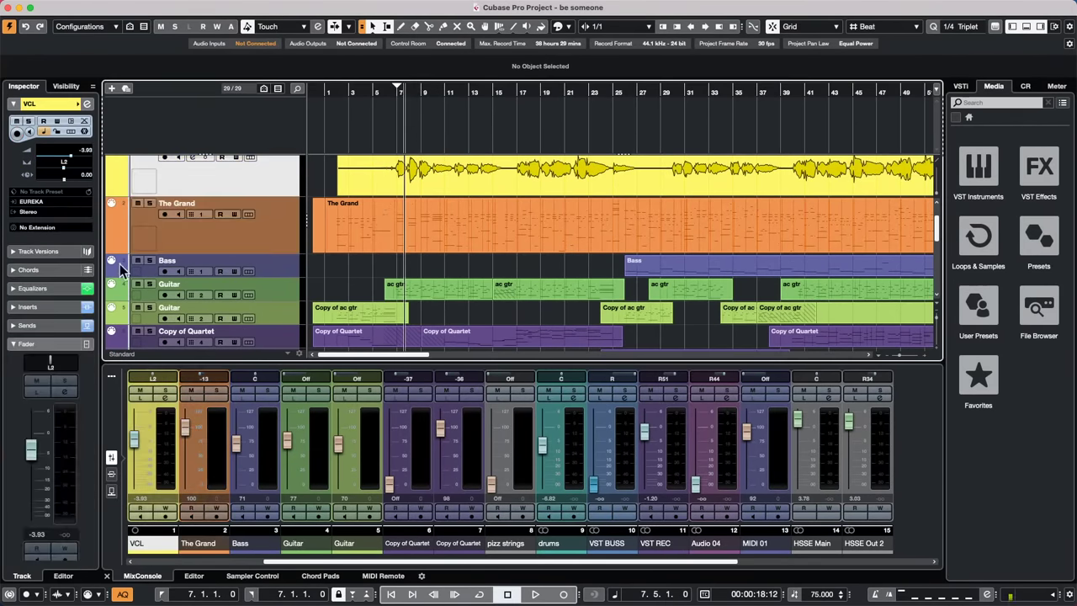
{"action": "left_click", "coordinate": [36, 345]}
{"action": "left_click", "coordinate": [42, 105]}
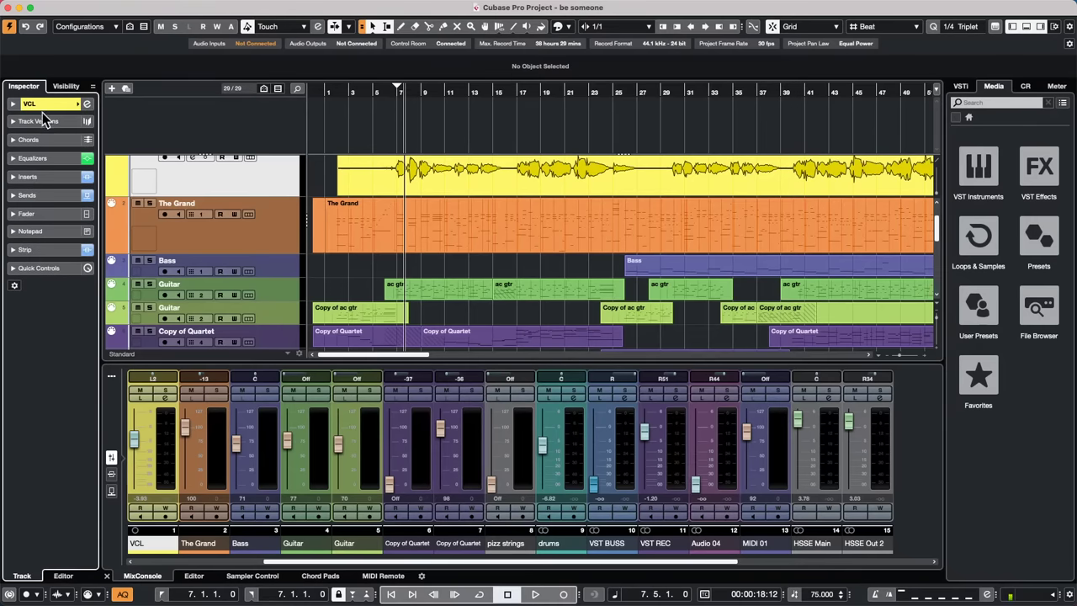
{"action": "left_click", "coordinate": [50, 180]}
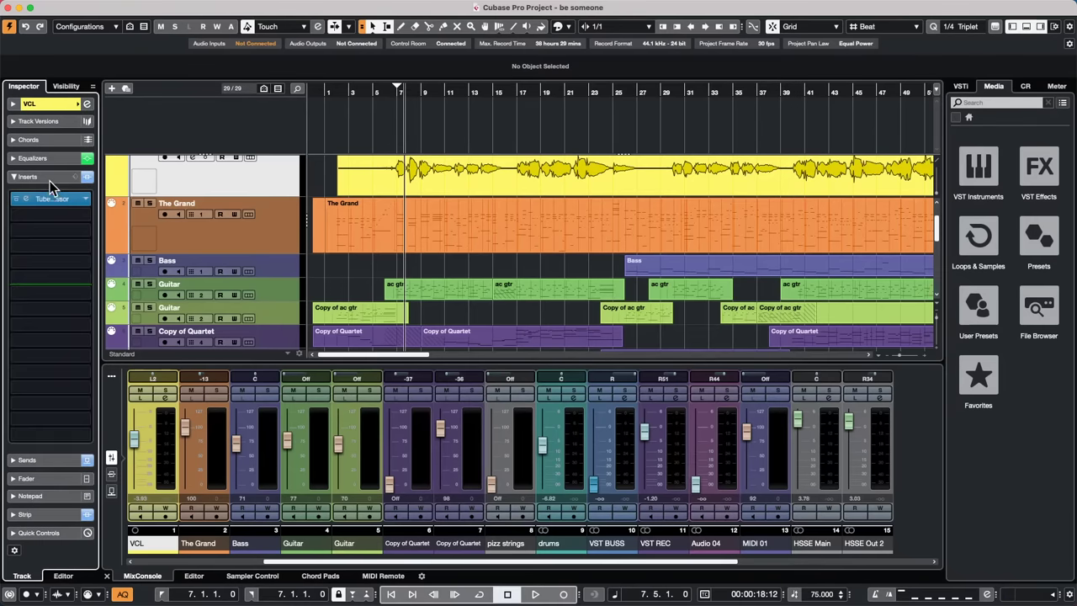
{"action": "left_click", "coordinate": [56, 217]}
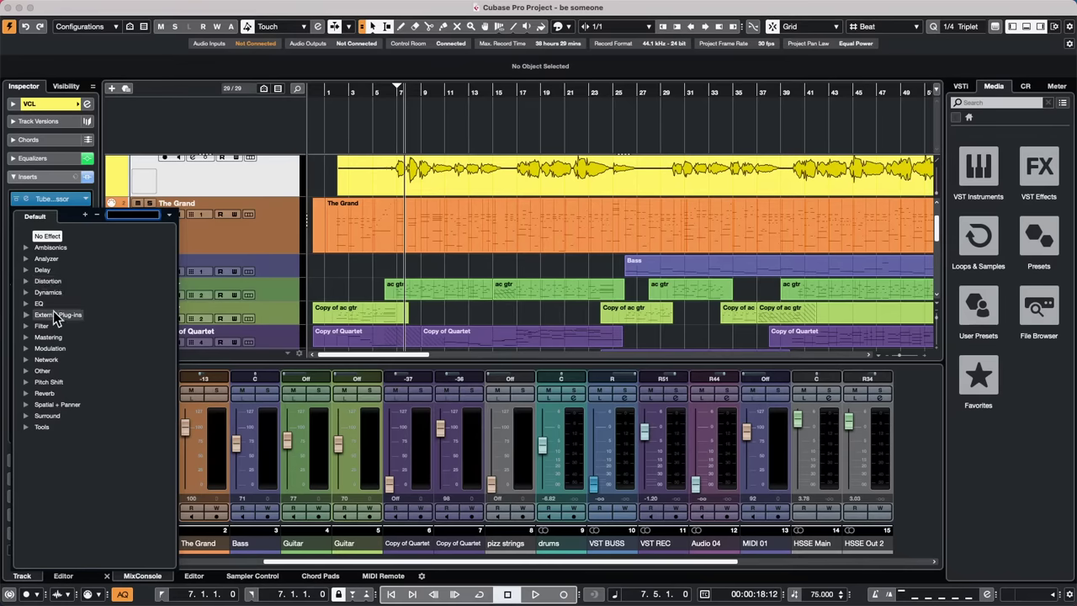
{"action": "left_click", "coordinate": [27, 383]}
{"action": "left_click", "coordinate": [60, 404]}
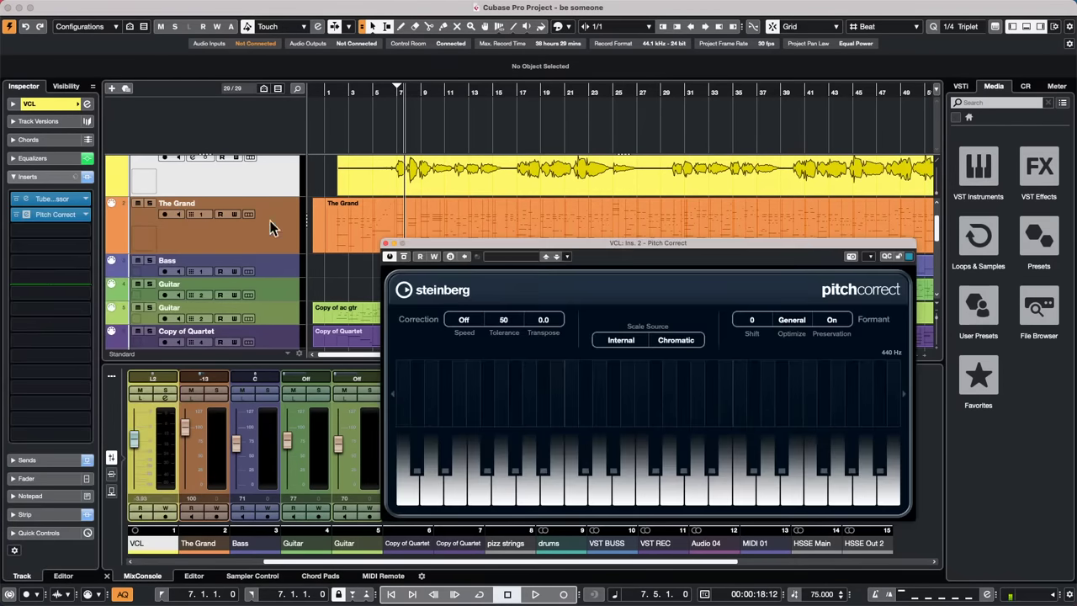
Select the main part on The Grand track, set Pitch Correct's scale source to External - MIDI Note and audition the vocal briefly
{"action": "left_click", "coordinate": [332, 209]}
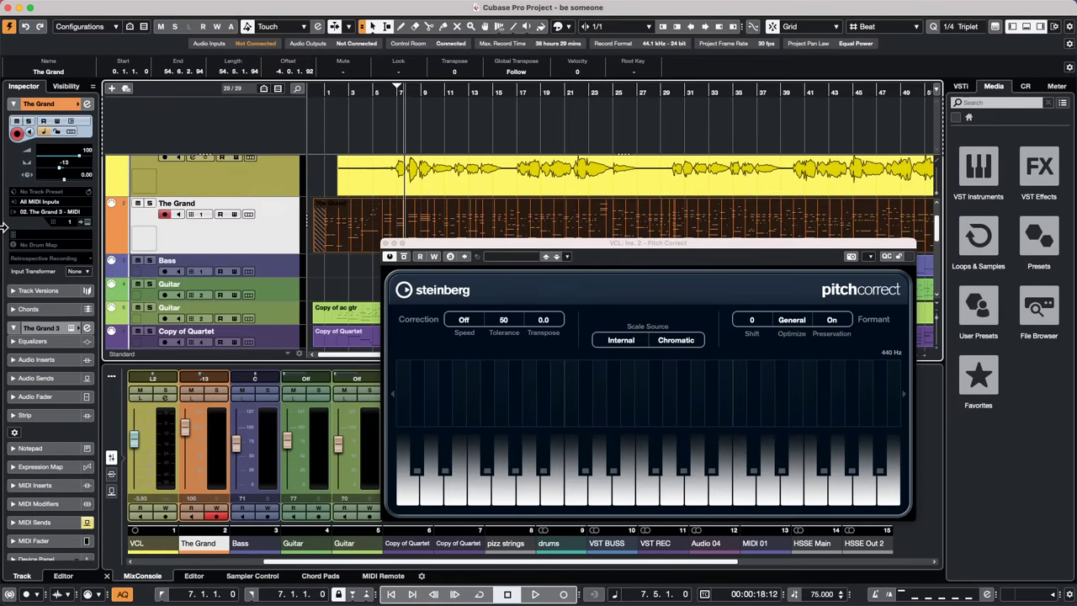
{"action": "key", "text": "Right"}
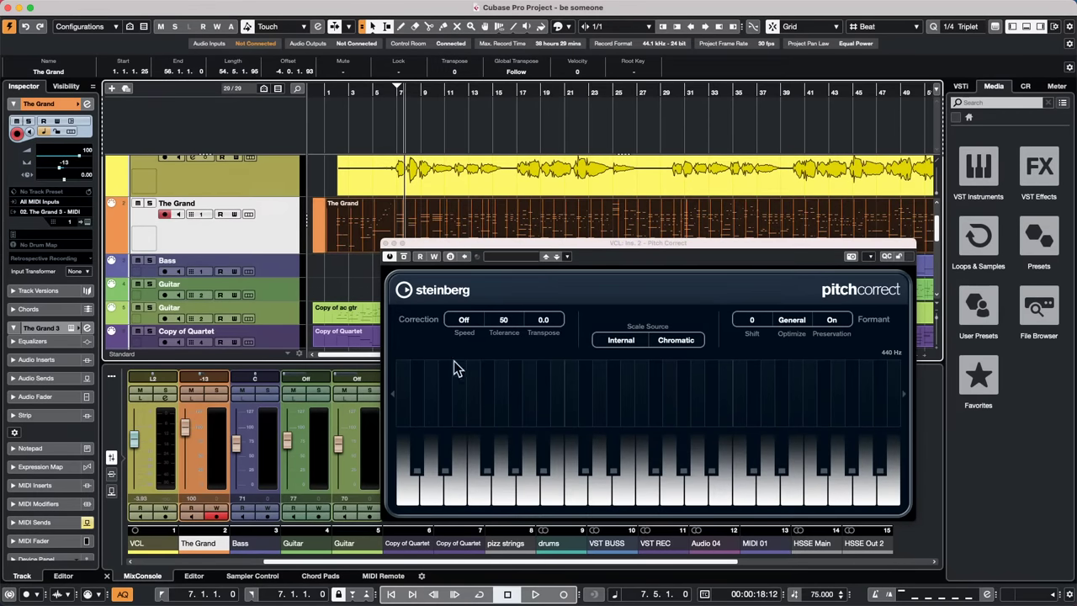
{"action": "left_click_drag", "start_coordinate": [540, 251], "coordinate": [319, 209]}
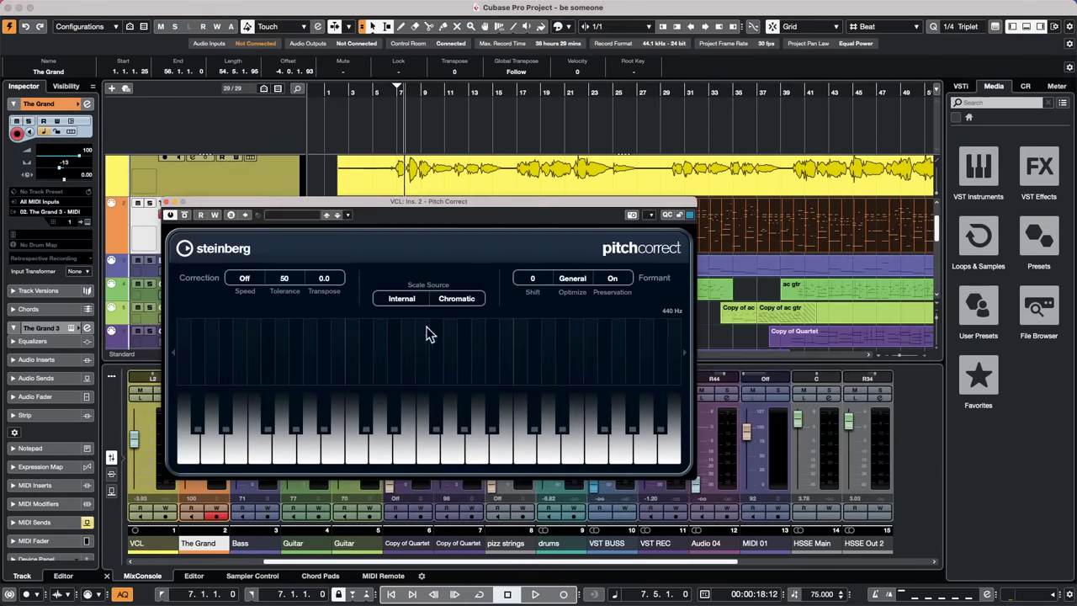
{"action": "left_click", "coordinate": [405, 298]}
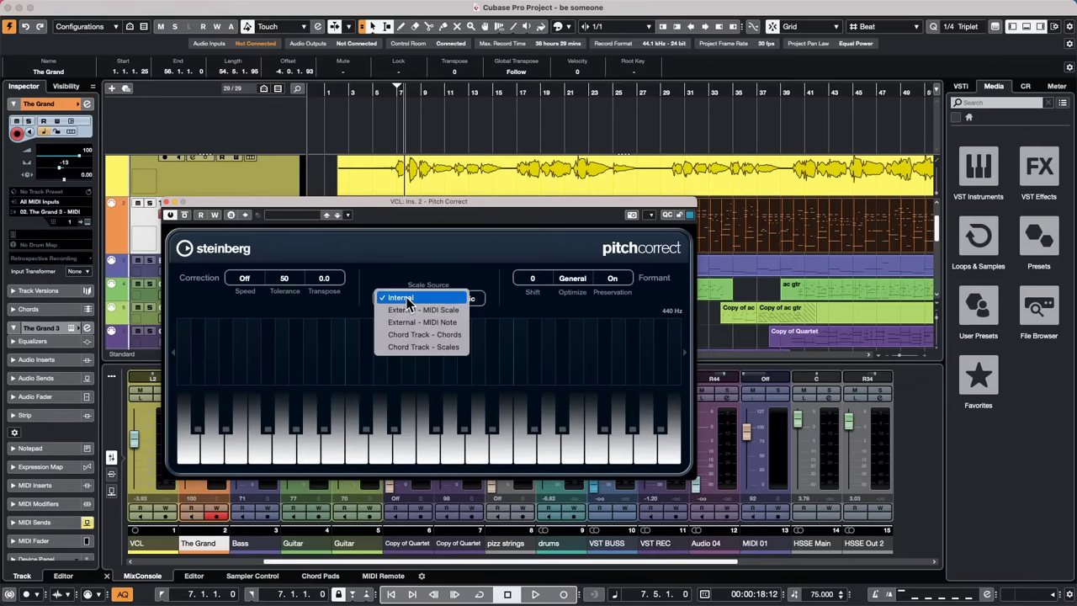
{"action": "left_click", "coordinate": [451, 322]}
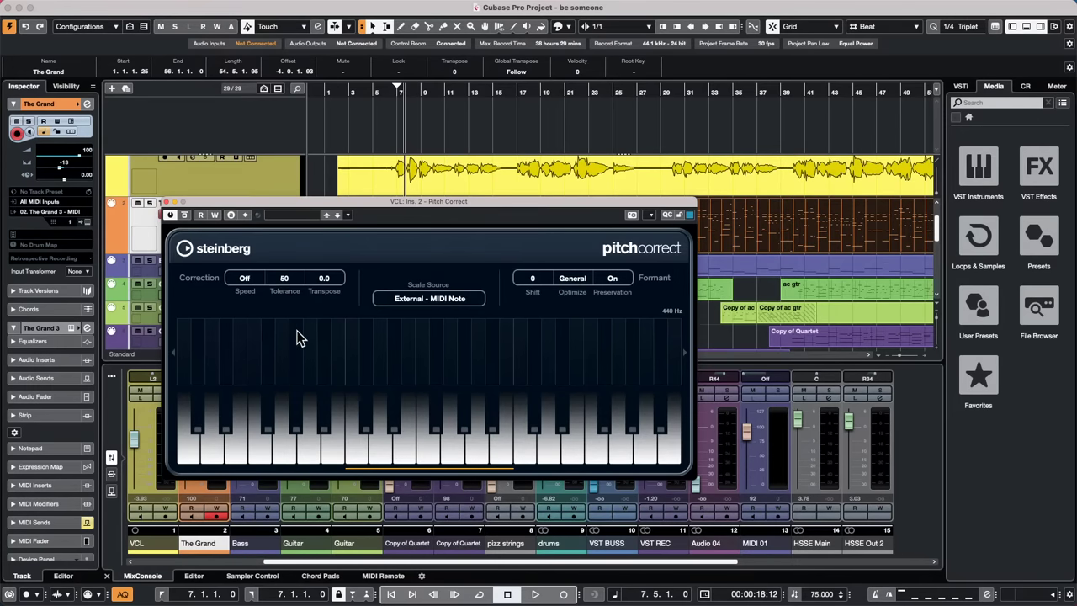
{"action": "key", "text": "space"}
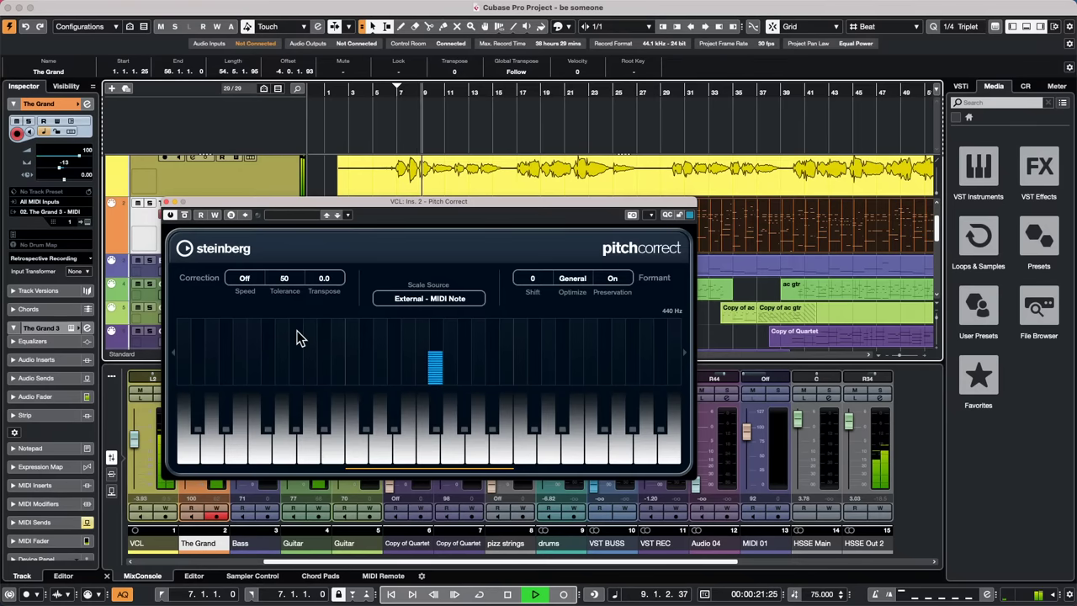
{"action": "key", "text": "space"}
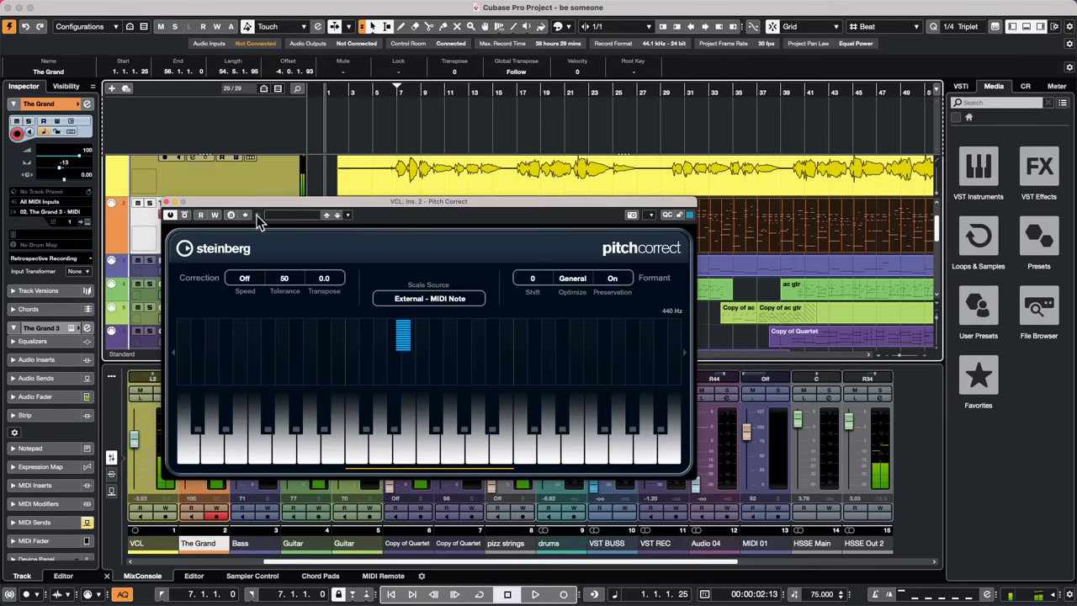
Add one MIDI track below The Grand and route its output to the VCL track's Pitch Correct MIDI input
{"action": "right_click", "coordinate": [148, 214]}
{"action": "mouse_move", "coordinate": [160, 221]}
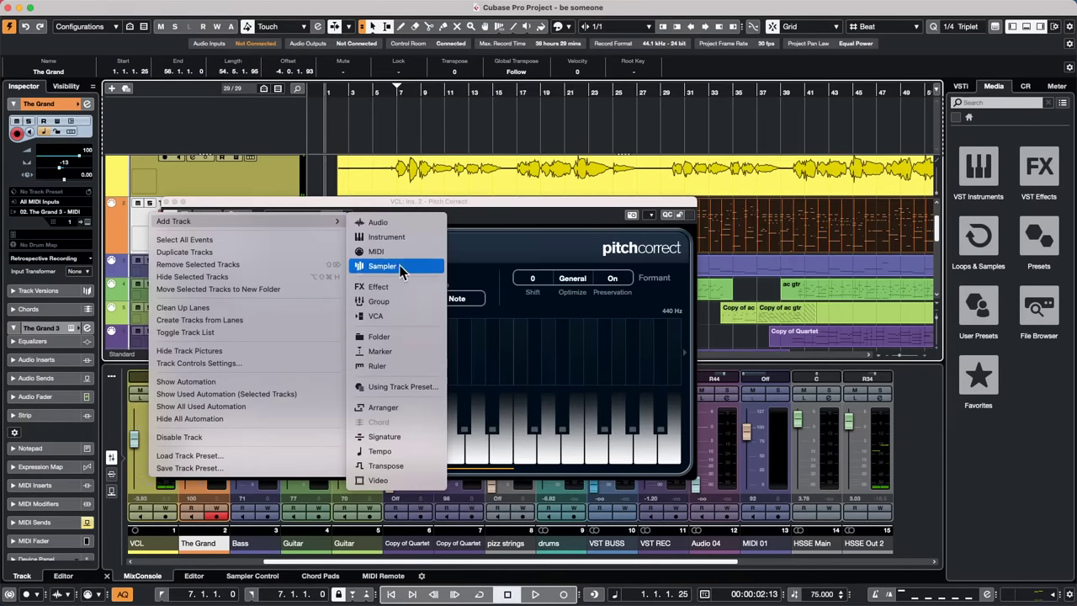
{"action": "left_click", "coordinate": [379, 250]}
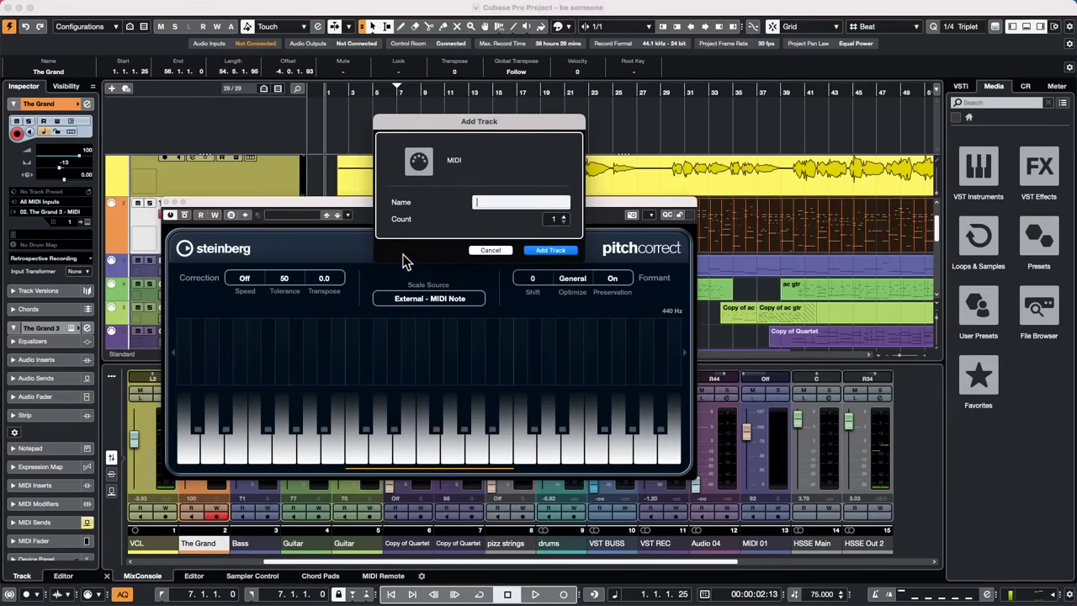
{"action": "left_click", "coordinate": [549, 251]}
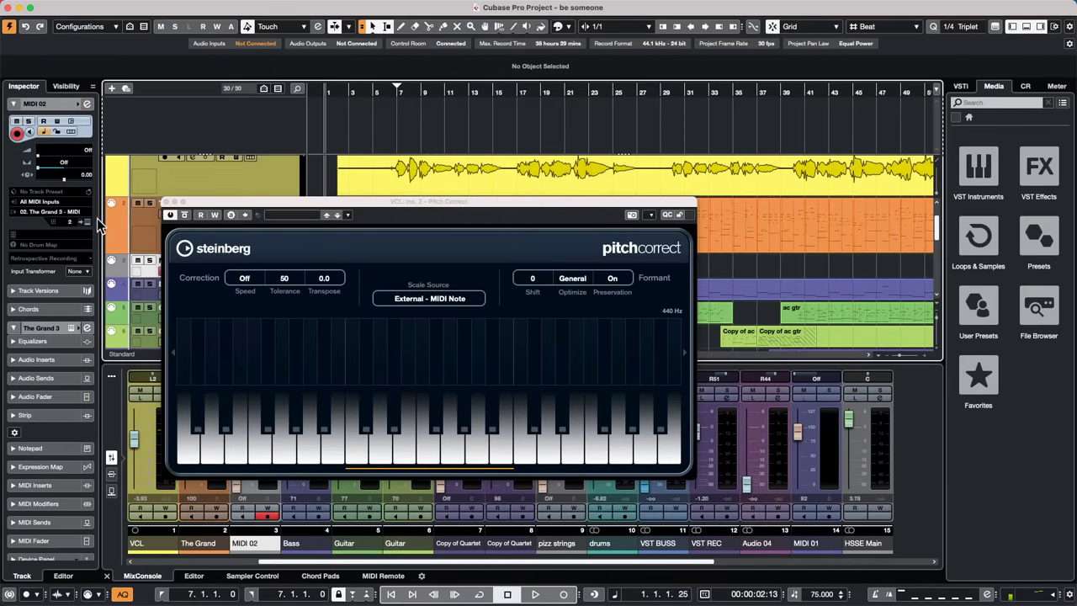
{"action": "left_click", "coordinate": [46, 212]}
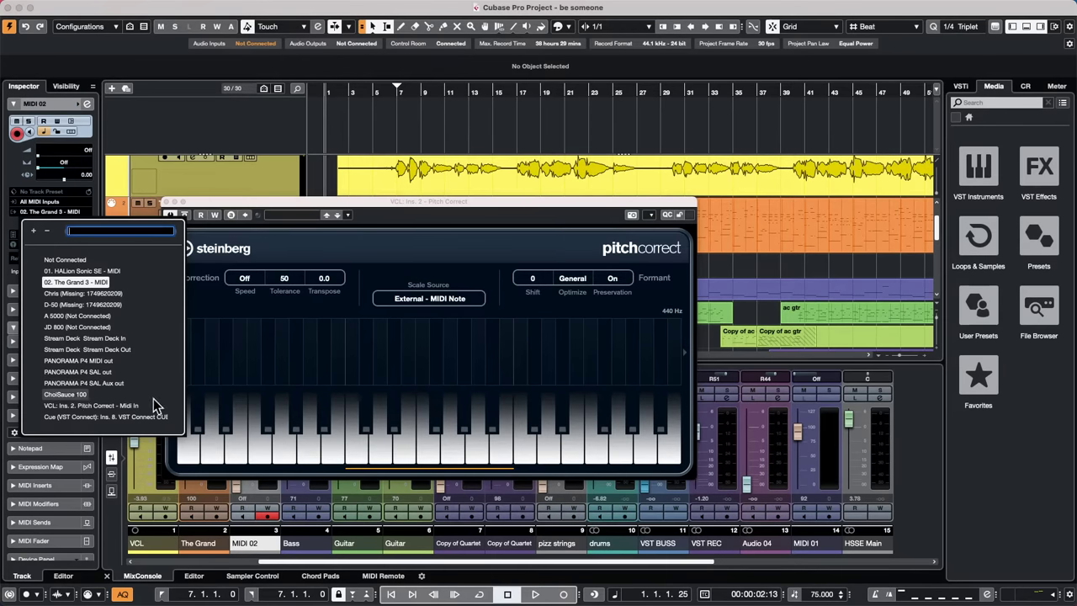
{"action": "left_click", "coordinate": [126, 406]}
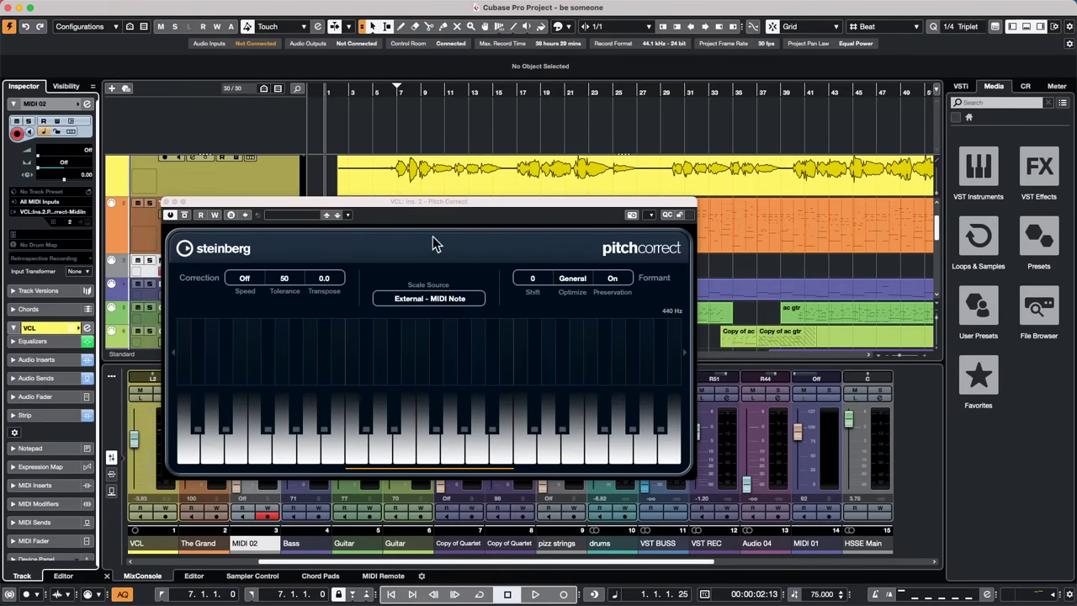
Play the song from about bar 5 to audition Pitch Correct driven by the MIDI 02 track
{"action": "left_click_drag", "start_coordinate": [373, 203], "coordinate": [504, 294]}
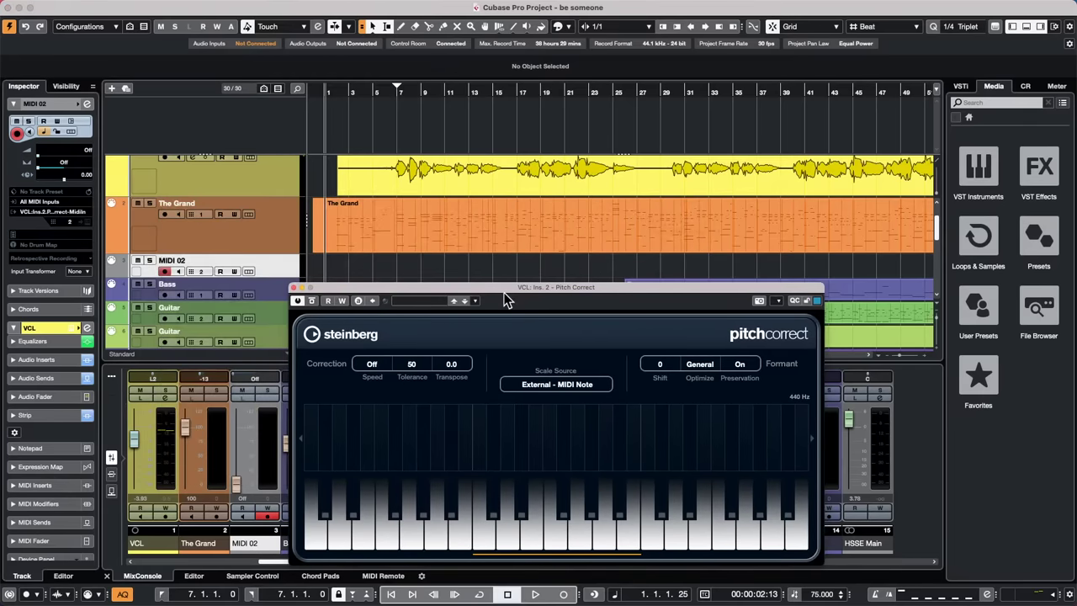
{"action": "key", "text": "space"}
{"action": "left_click", "coordinate": [377, 90]}
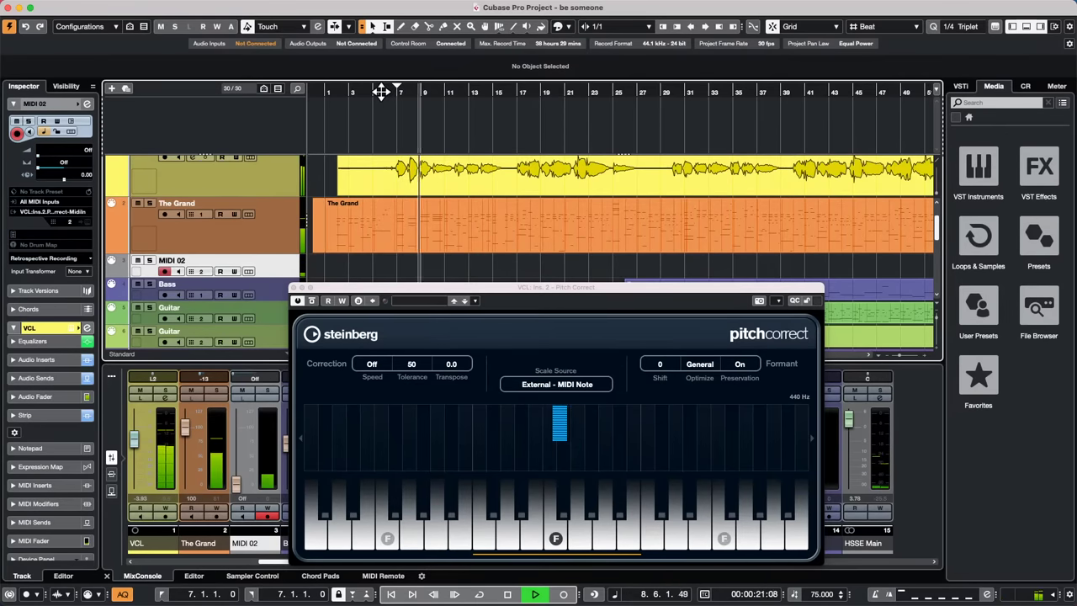
{"action": "key", "text": "space"}
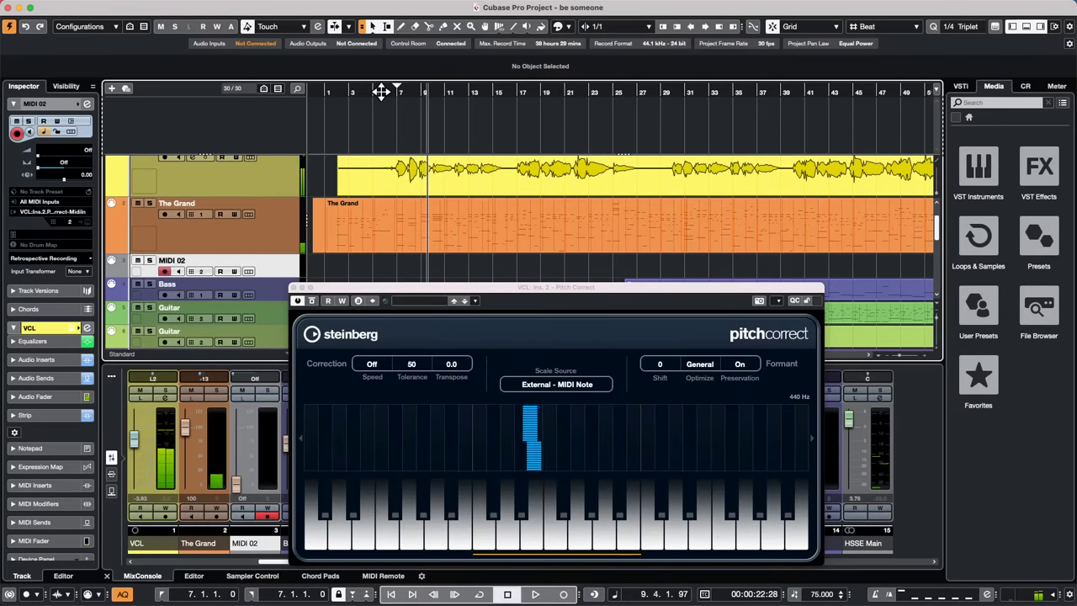
Continue the playback and review Pitch Correct's correction speed and scale source options, keeping External - MIDI Note
{"action": "left_click", "coordinate": [372, 367]}
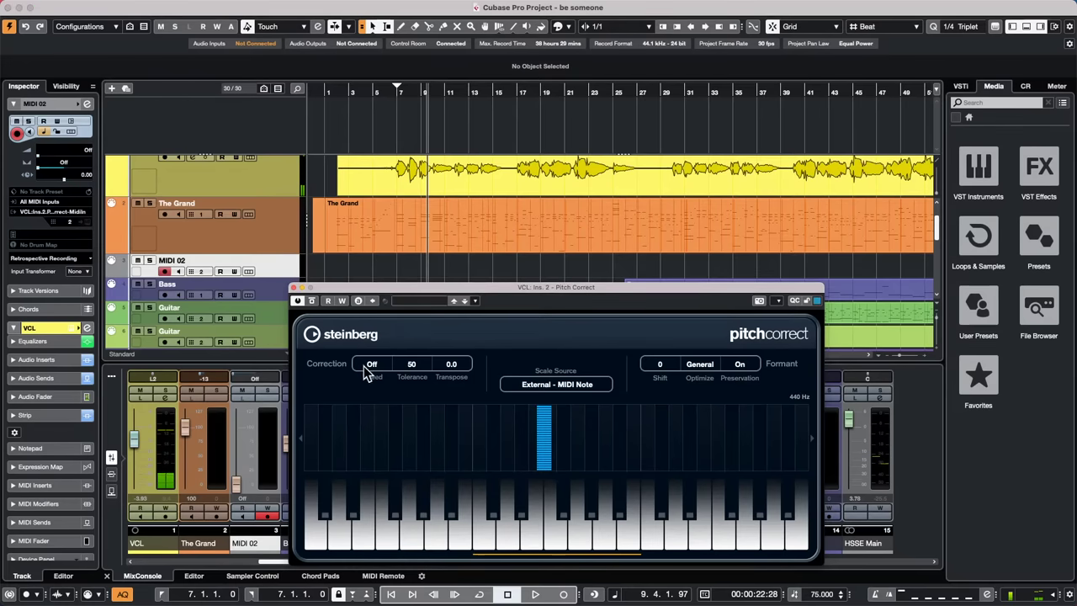
{"action": "left_click", "coordinate": [365, 367]}
{"action": "key", "text": "space"}
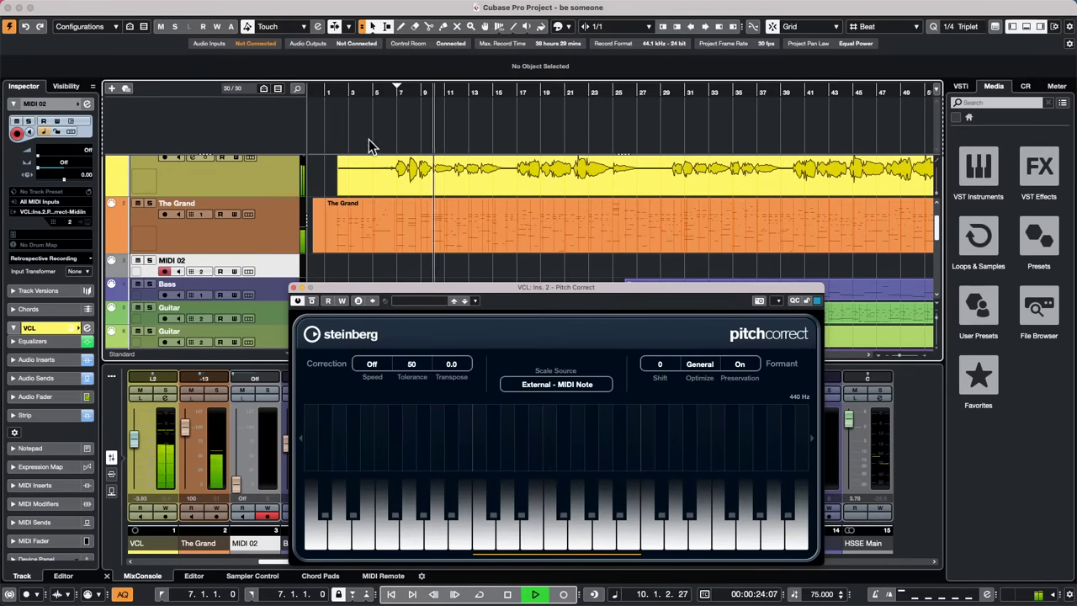
{"action": "left_click", "coordinate": [586, 384]}
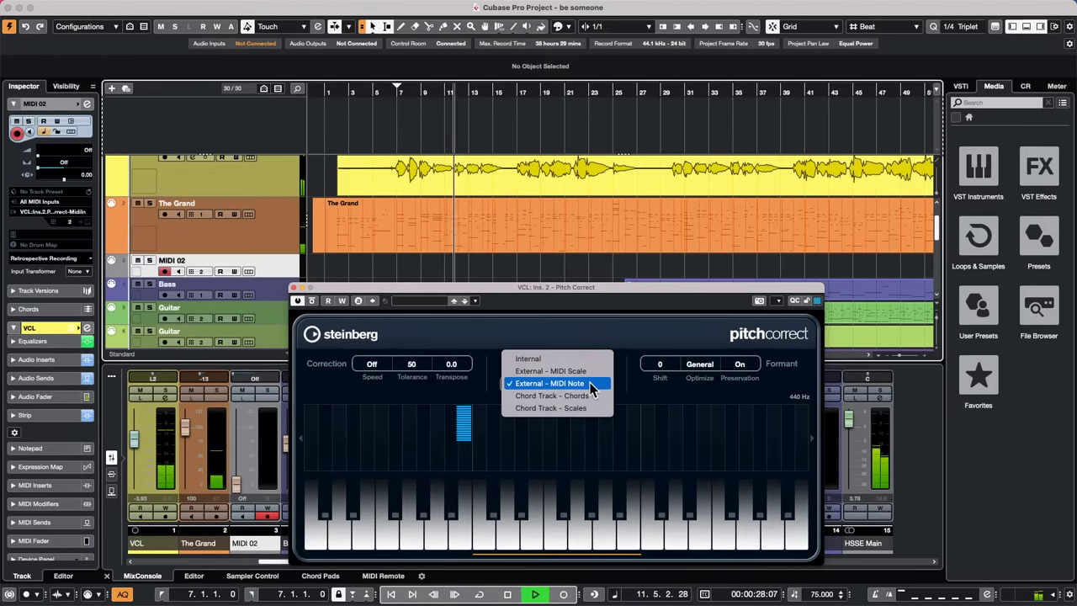
{"action": "left_click", "coordinate": [592, 383]}
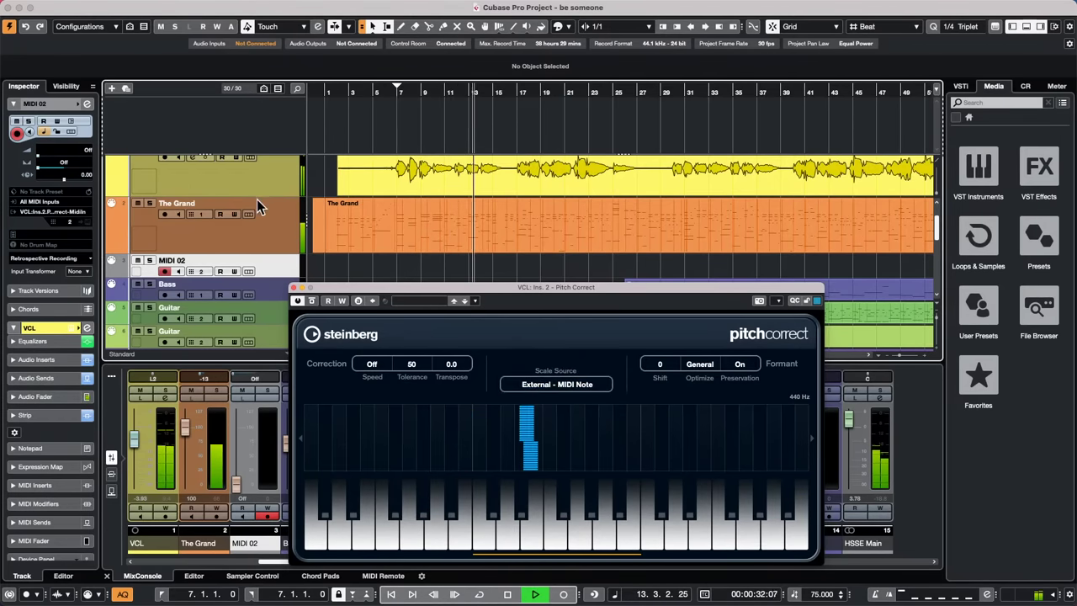
{"action": "scroll", "coordinate": [277, 221], "scroll_direction": "up", "scroll_amount": 2}
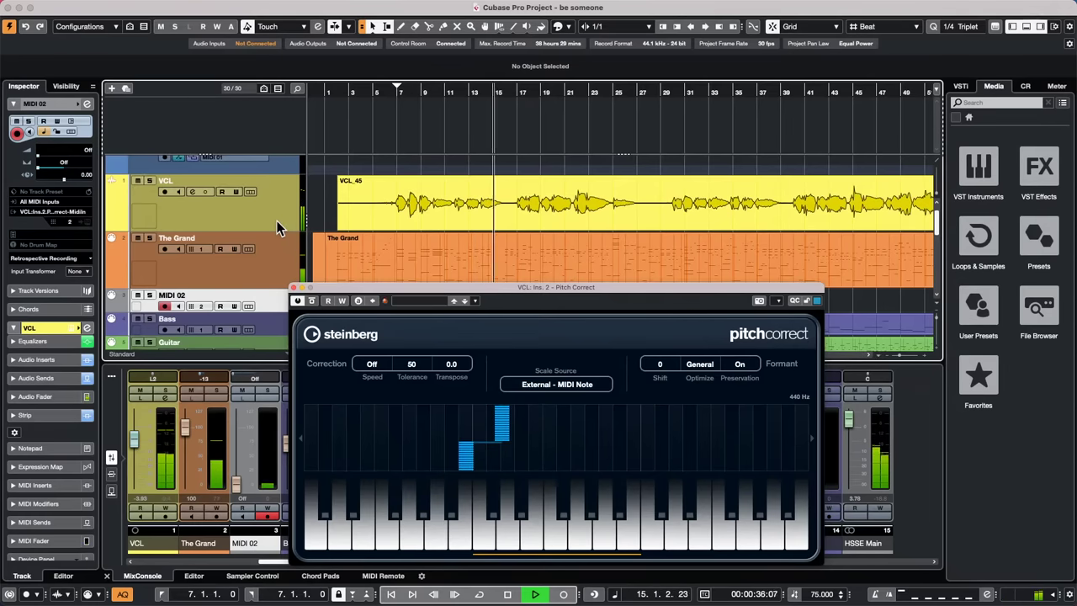
{"action": "key", "text": "space"}
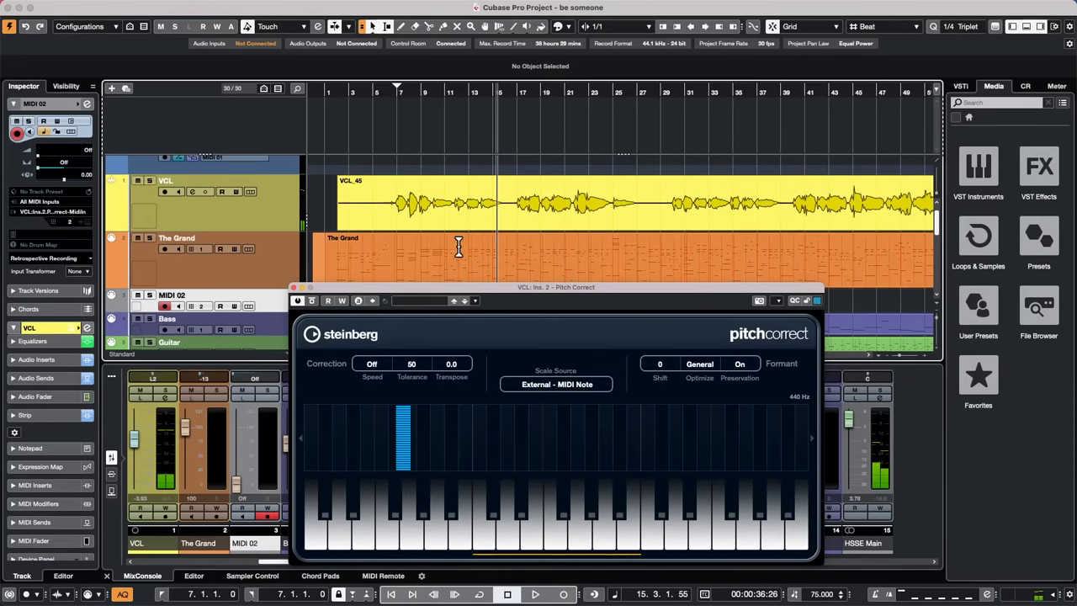
Close Pitch Correct and create chord events from The Grand part, including bass notes and tensions and ignoring notes shorter than 0.0.1.0
{"action": "left_click", "coordinate": [457, 259]}
{"action": "left_click", "coordinate": [455, 279]}
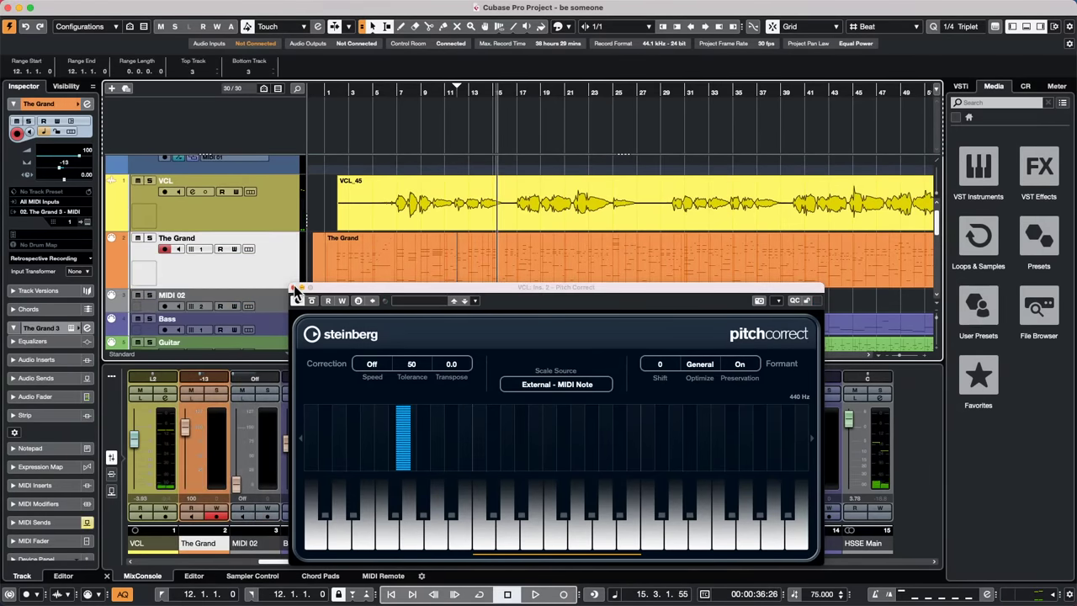
{"action": "left_click", "coordinate": [293, 289]}
{"action": "left_click", "coordinate": [516, 278]}
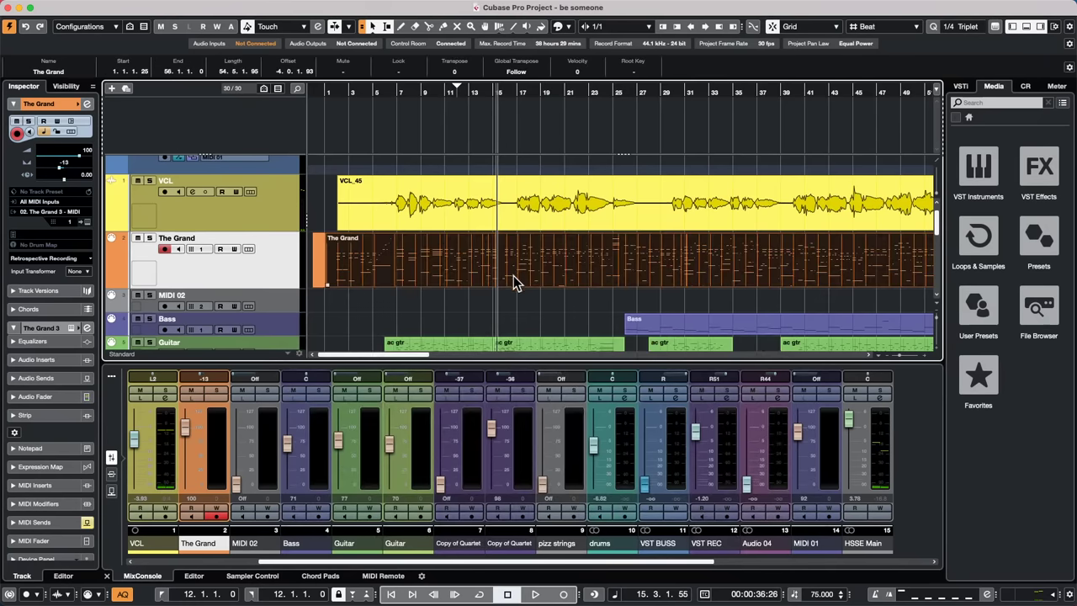
{"action": "mouse_move", "coordinate": [15, 5]}
{"action": "left_click", "coordinate": [126, 7]}
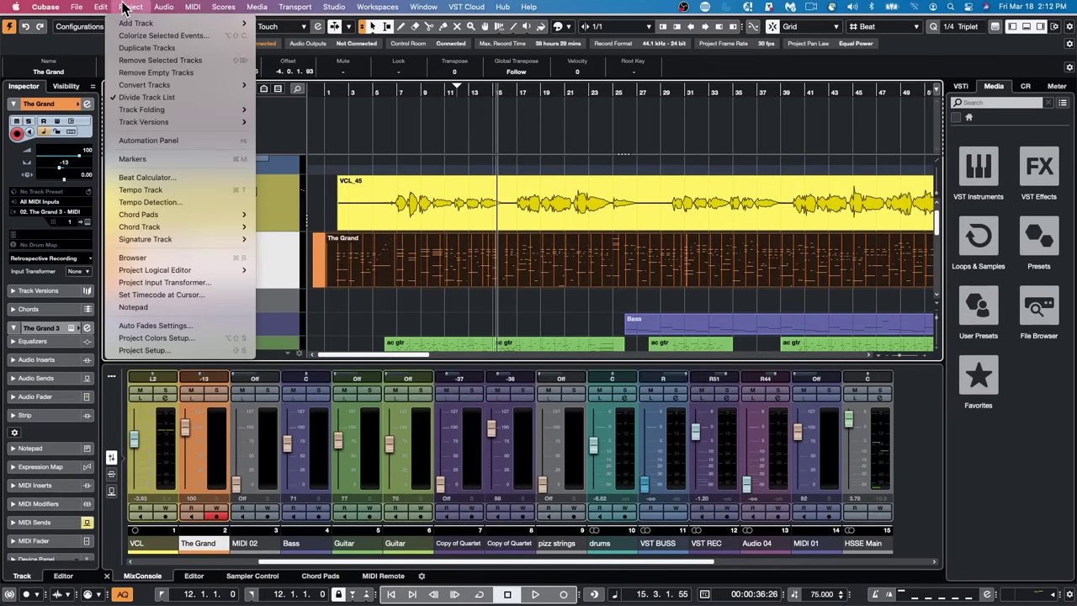
{"action": "mouse_move", "coordinate": [130, 6]}
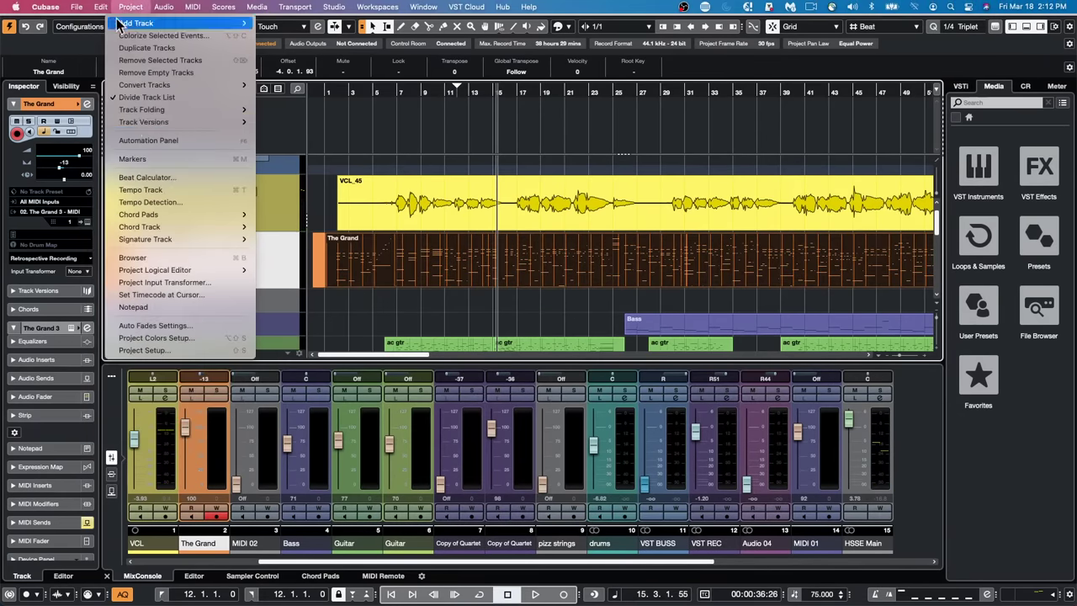
{"action": "mouse_move", "coordinate": [176, 242]}
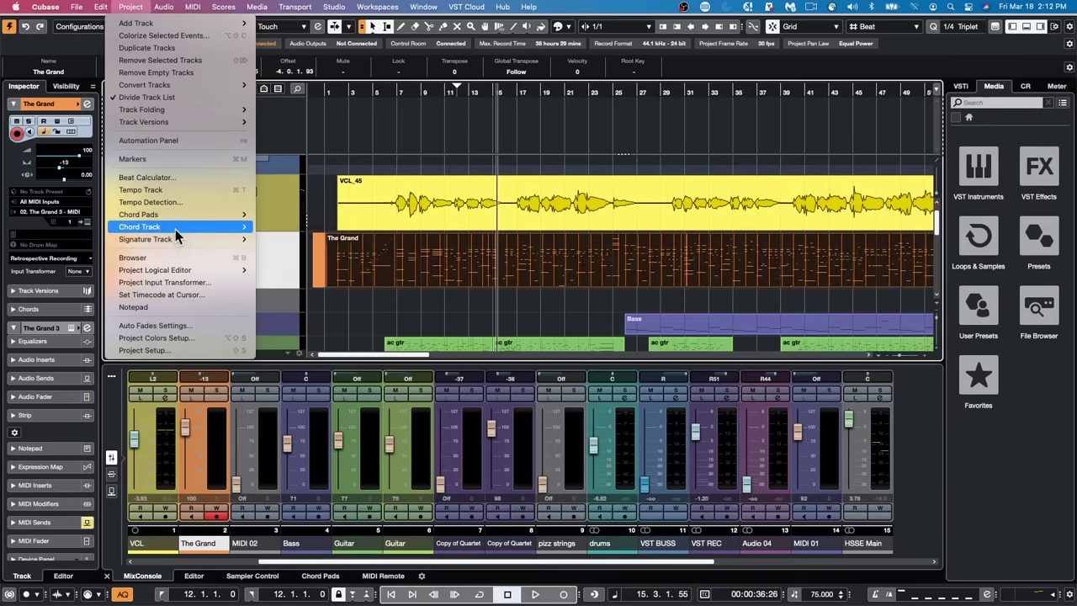
{"action": "left_click", "coordinate": [310, 229]}
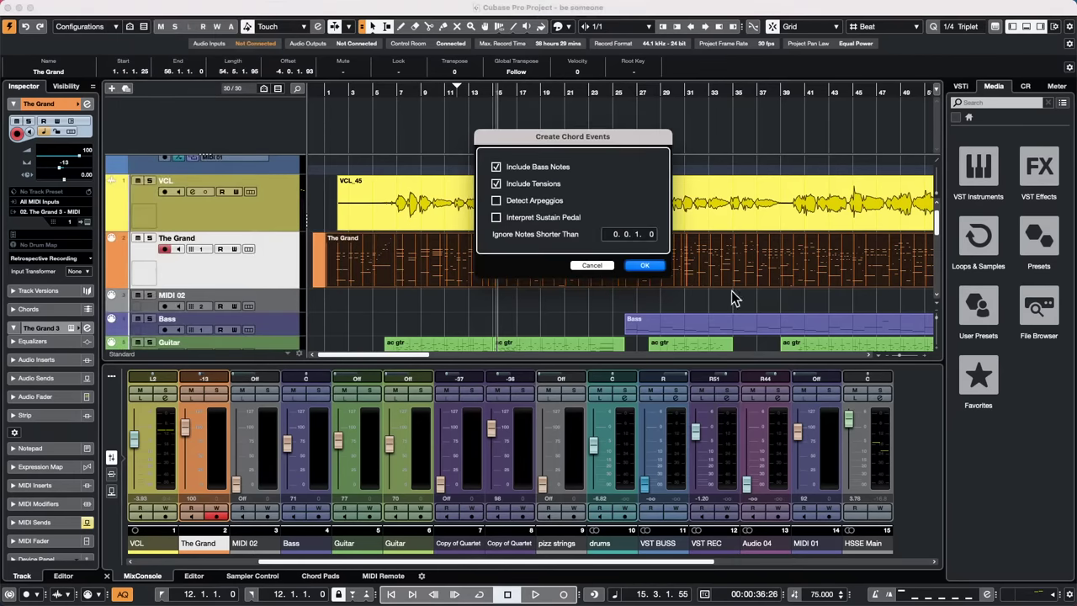
{"action": "left_click", "coordinate": [644, 265]}
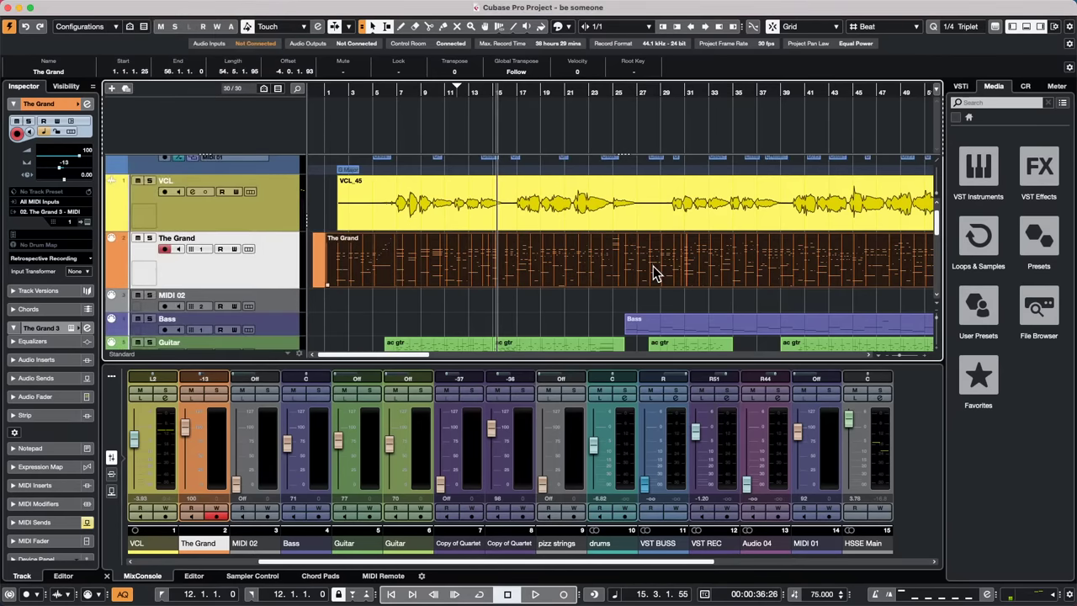
Select the VCL range from 16.6.1.0 to 18.1.1.0 and generate 2 harmony voices with vibrato strength reduced by 61 %
{"action": "scroll", "coordinate": [413, 258], "scroll_direction": "up", "scroll_amount": 1}
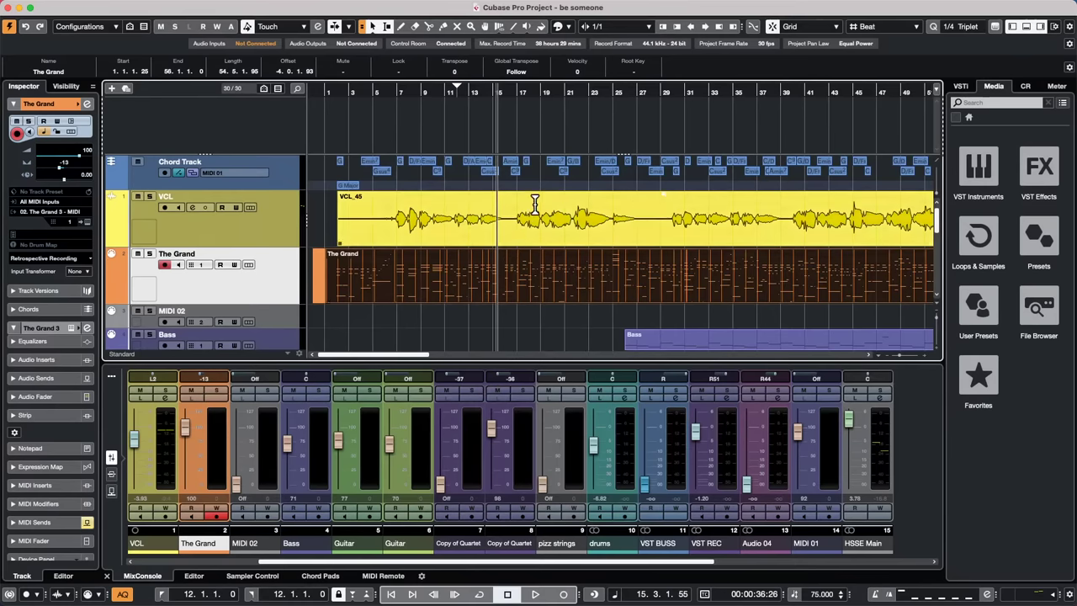
{"action": "left_click_drag", "start_coordinate": [511, 210], "coordinate": [529, 211]}
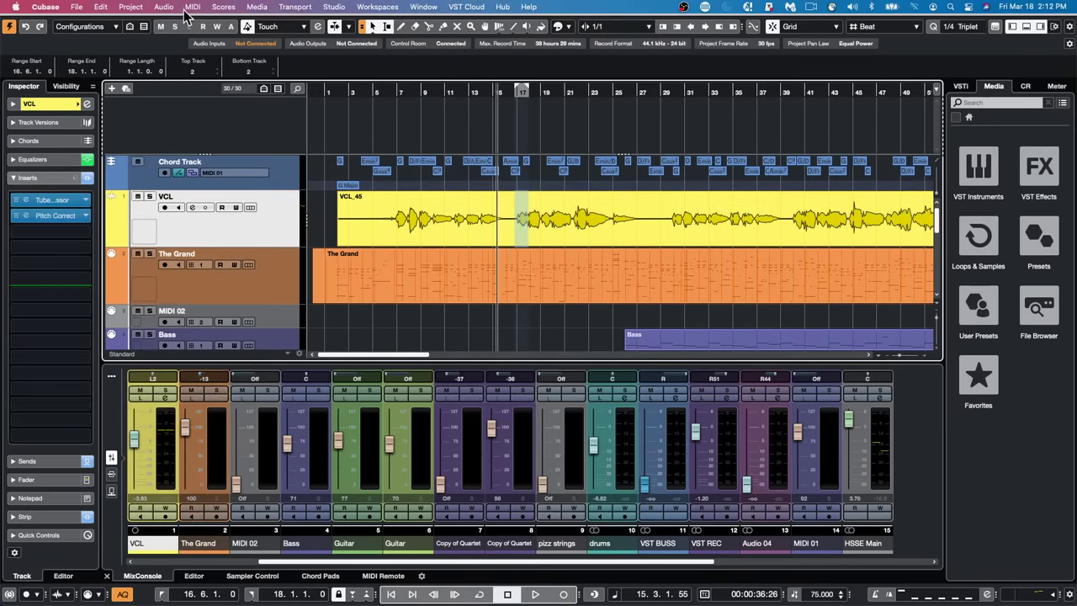
{"action": "left_click", "coordinate": [130, 7]}
{"action": "mouse_move", "coordinate": [165, 231]}
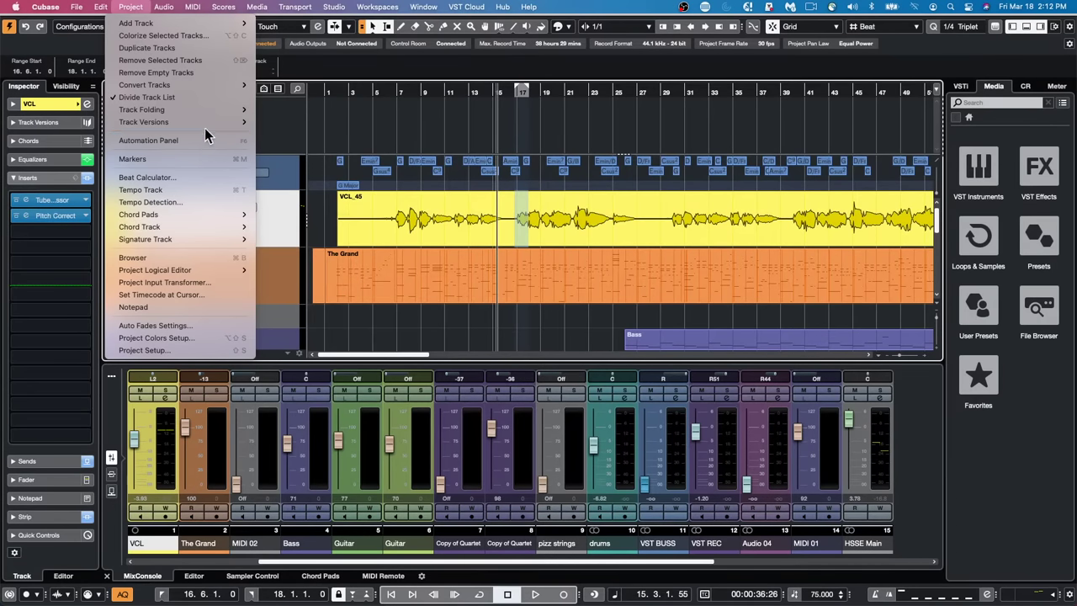
{"action": "mouse_move", "coordinate": [205, 126]}
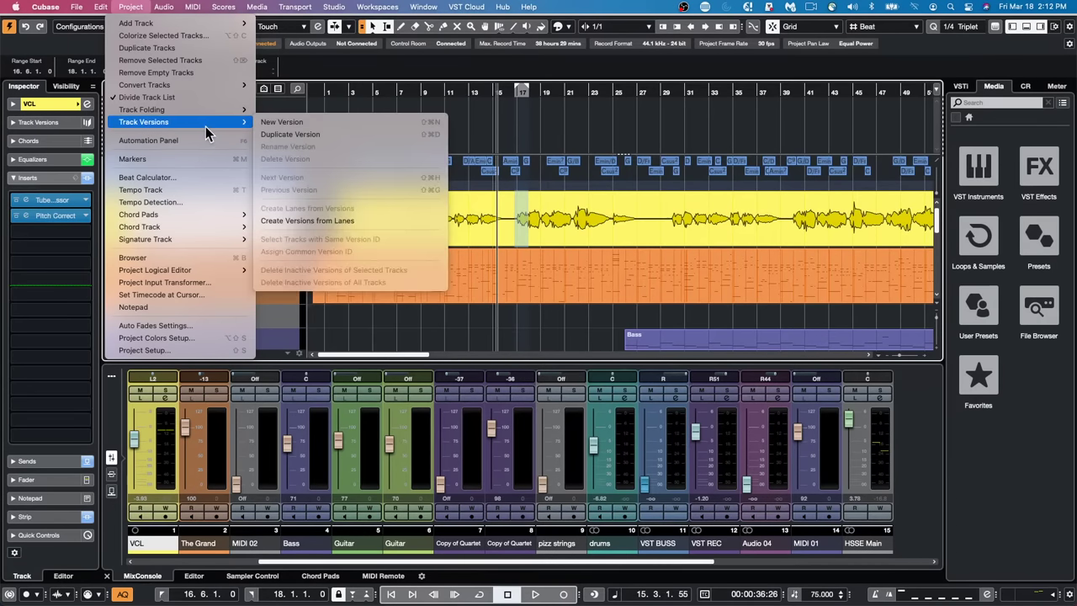
{"action": "mouse_move", "coordinate": [166, 13]}
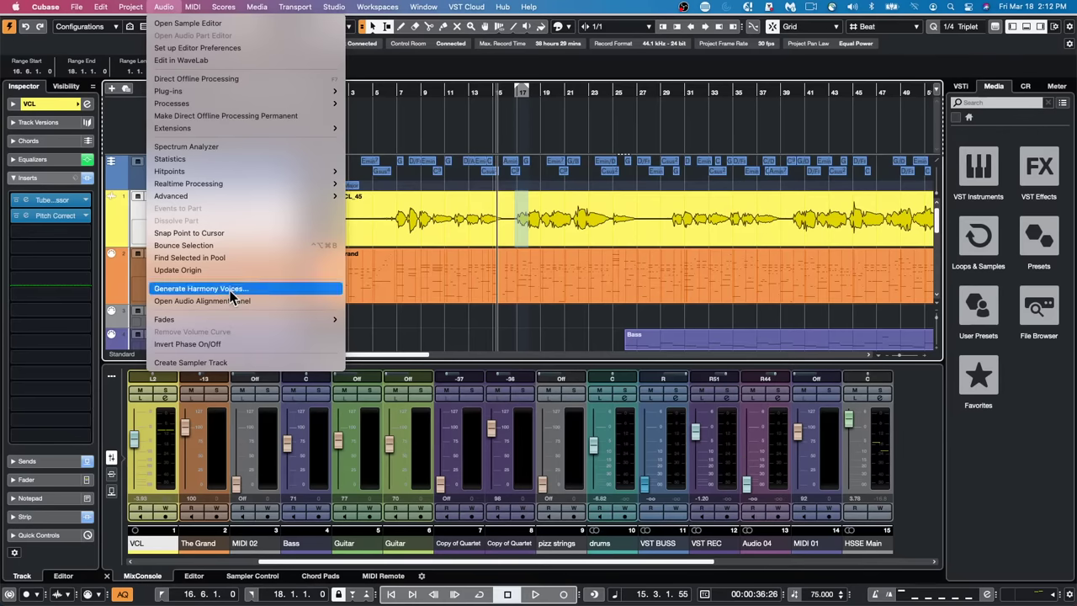
{"action": "left_click", "coordinate": [202, 289]}
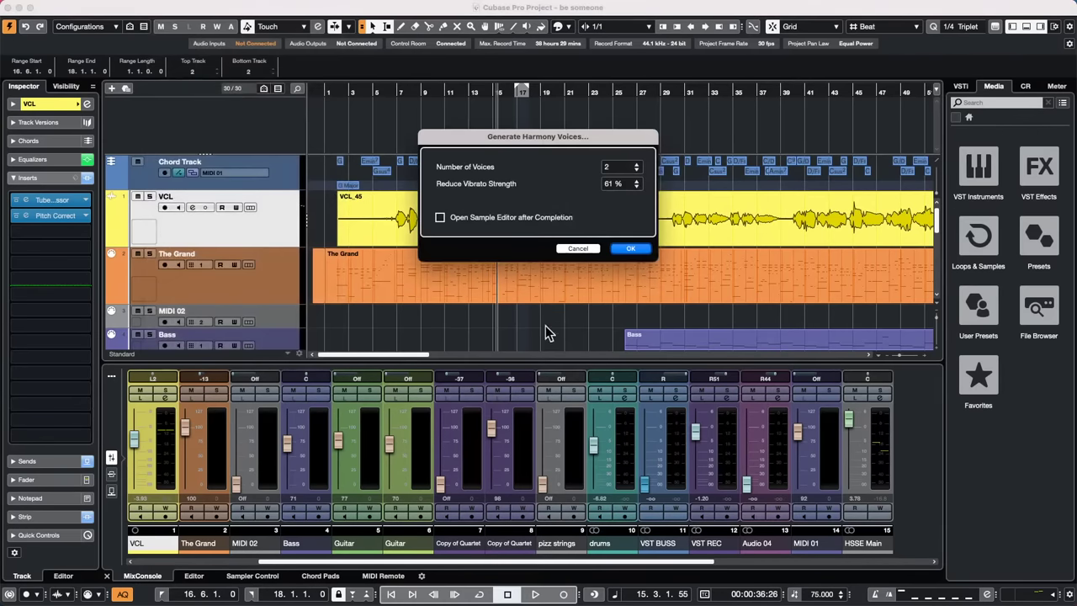
{"action": "left_click", "coordinate": [631, 249]}
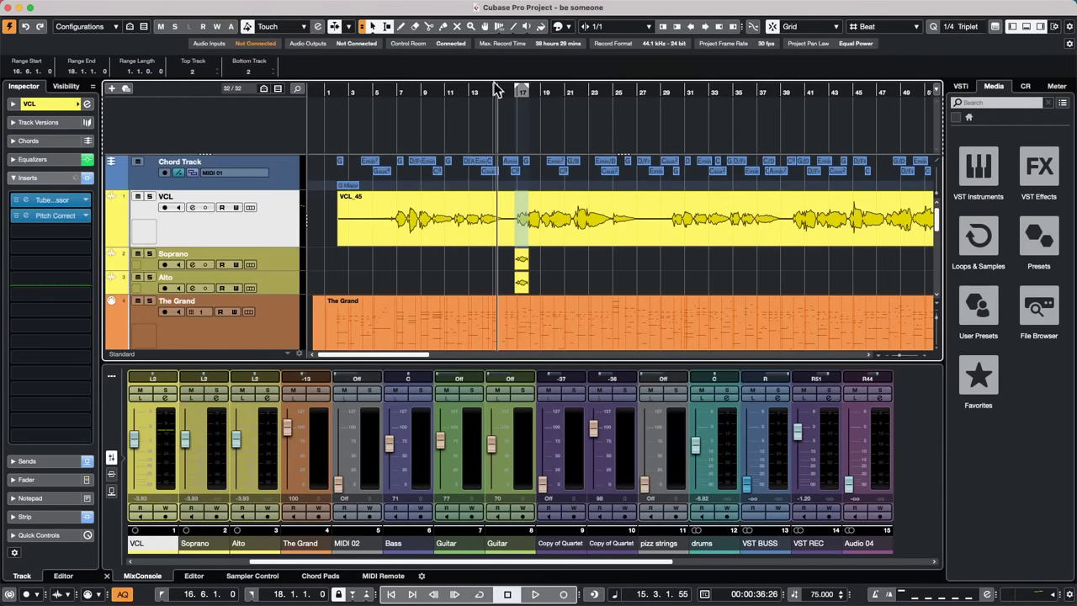
Play the song from about bar 14 into bar 18 to audition the generated Soprano and Alto harmonies
{"action": "left_click_drag", "start_coordinate": [497, 90], "coordinate": [483, 109]}
{"action": "key", "text": "space"}
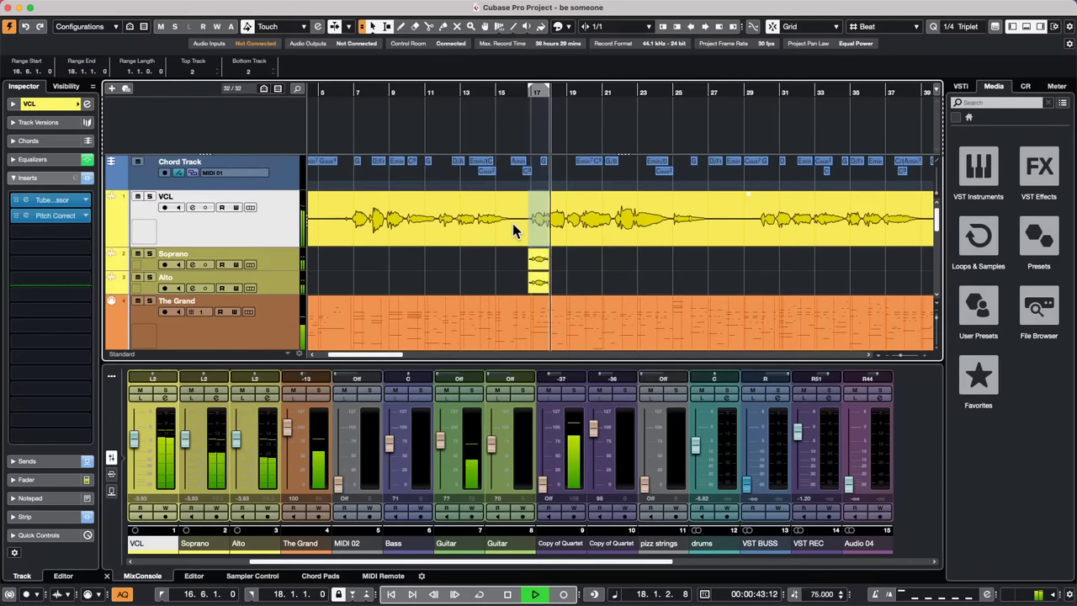
{"action": "key", "text": "space"}
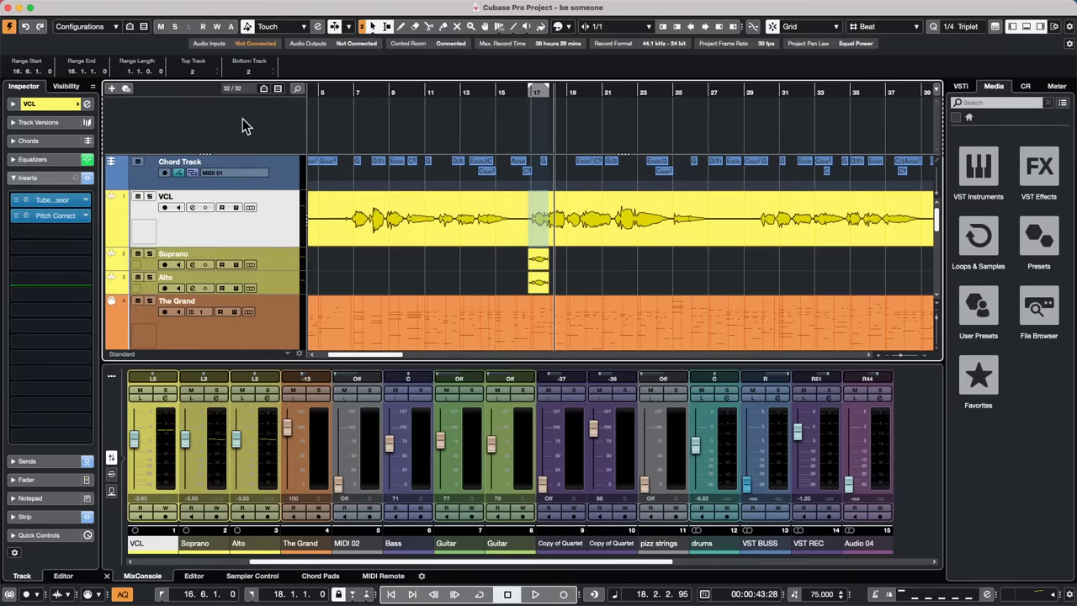
Add one marker track below VCL and enlarge its height
{"action": "right_click", "coordinate": [286, 236]}
{"action": "mouse_move", "coordinate": [287, 235]}
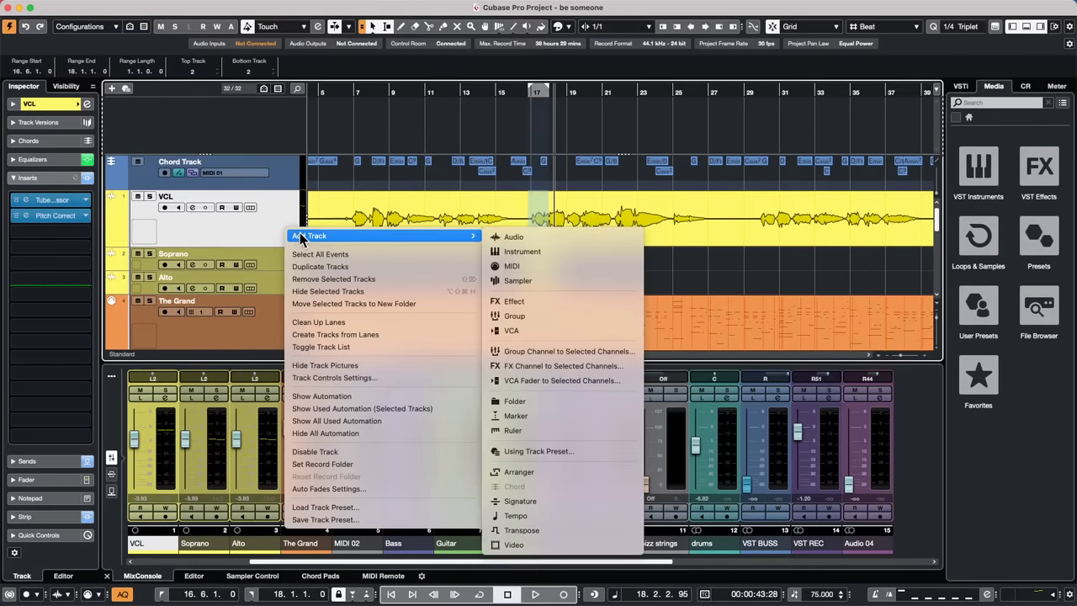
{"action": "left_click", "coordinate": [562, 417]}
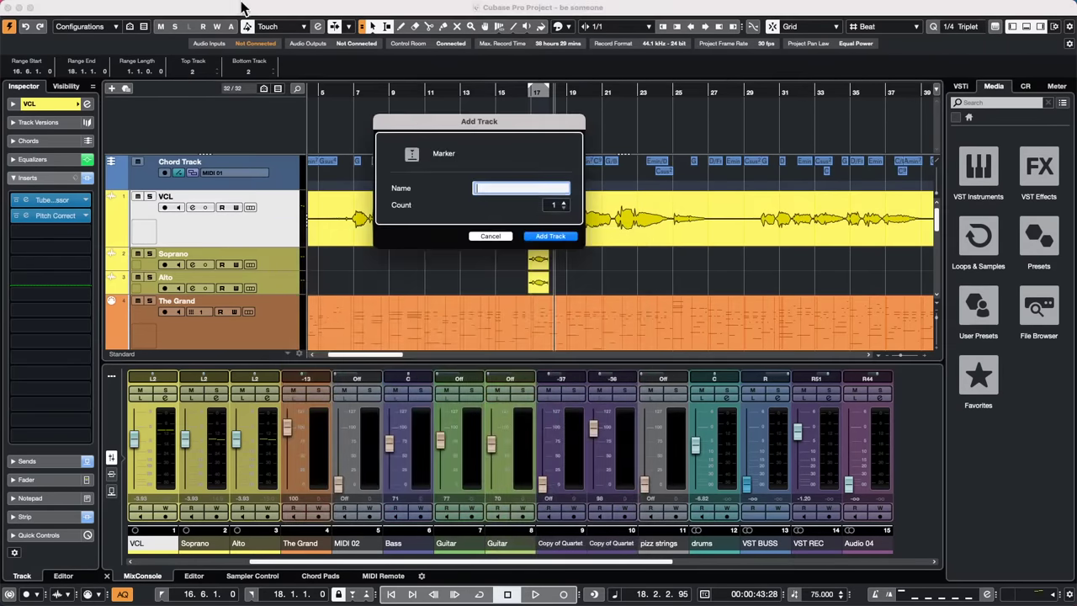
{"action": "left_click", "coordinate": [552, 236]}
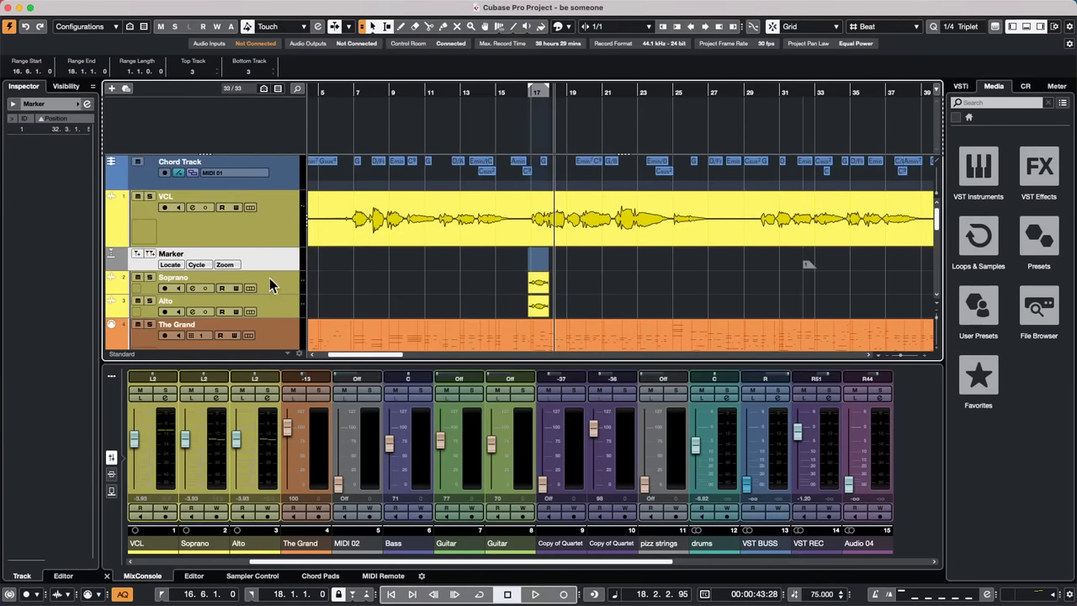
{"action": "left_click_drag", "start_coordinate": [275, 271], "coordinate": [277, 303]}
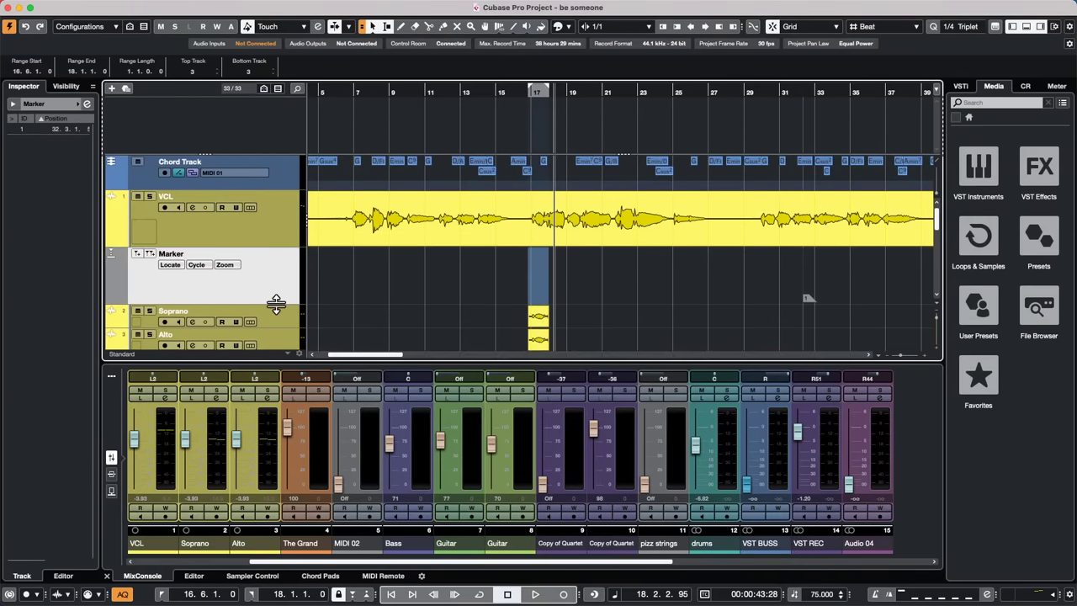
Draw eight markers on the Marker track, one each in bars 9, 14, 17, 19, 25, 28, 33 and 37
{"action": "right_click", "coordinate": [377, 272]}
{"action": "left_click", "coordinate": [406, 273]}
{"action": "left_click", "coordinate": [396, 270]}
{"action": "left_click", "coordinate": [486, 268]}
{"action": "left_click", "coordinate": [547, 267]}
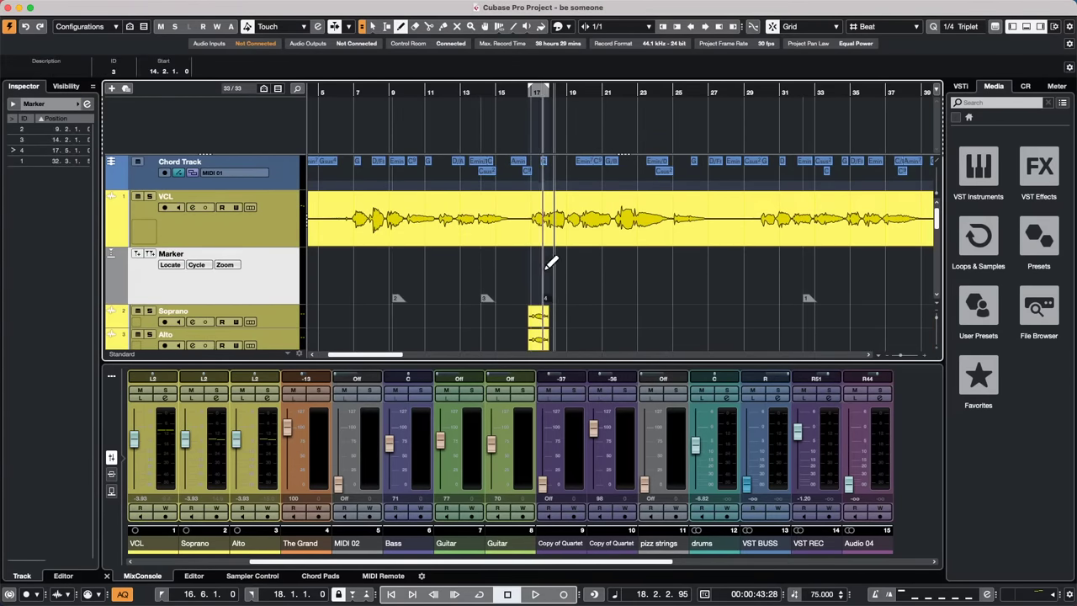
{"action": "left_click", "coordinate": [578, 269]}
{"action": "left_click", "coordinate": [680, 269]}
{"action": "left_click", "coordinate": [740, 271]}
{"action": "left_click", "coordinate": [829, 267]}
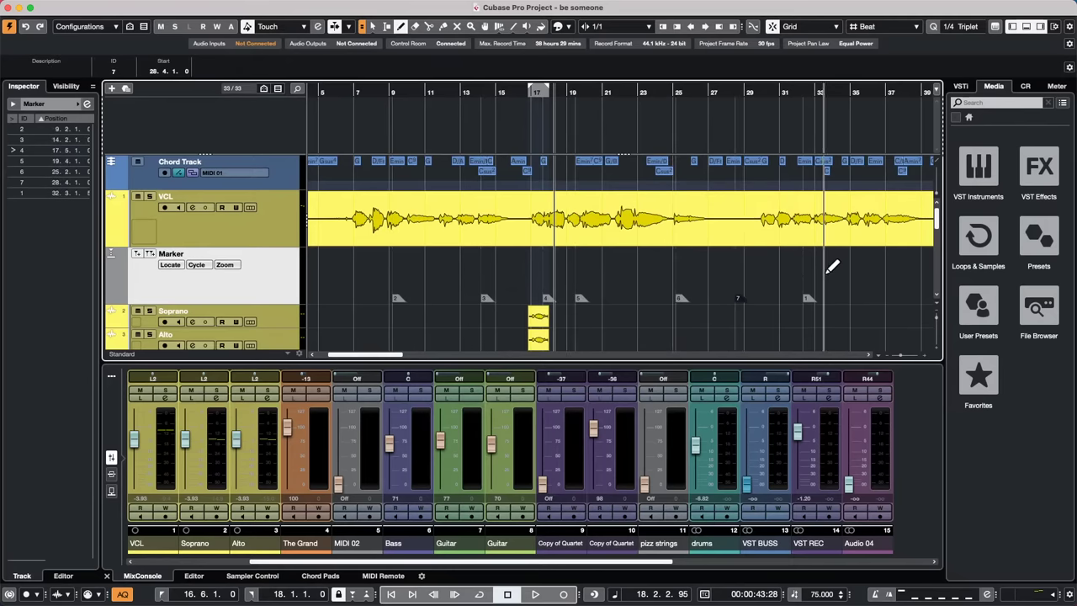
{"action": "left_click", "coordinate": [892, 280]}
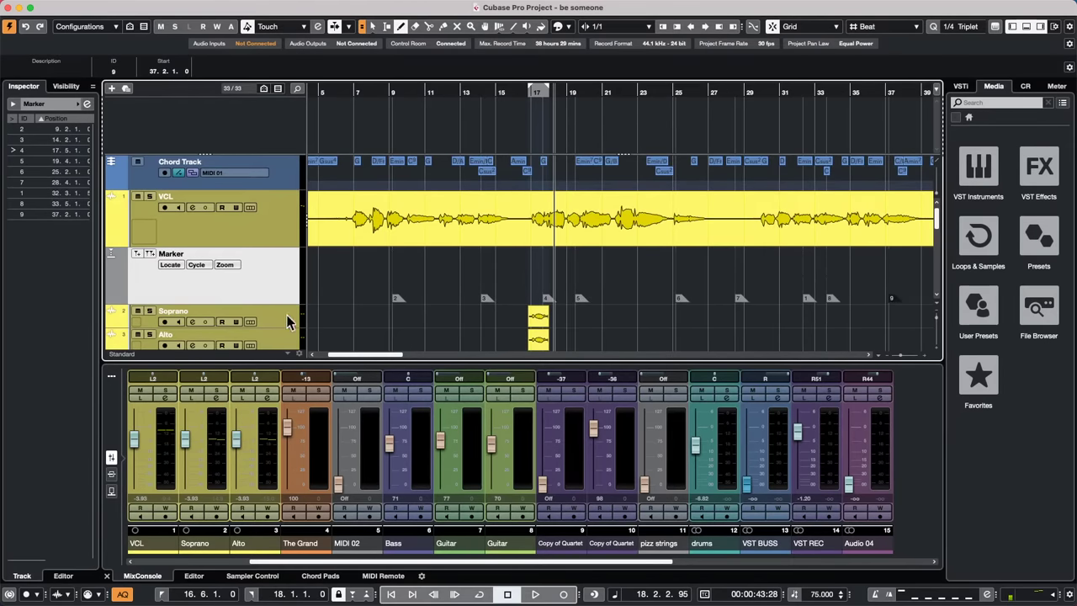
Open the Markers window for the Marker track and describe the marker at 9.2.1.0 as "kutf uytf uytf"
{"action": "left_click", "coordinate": [292, 239]}
{"action": "left_click", "coordinate": [243, 259]}
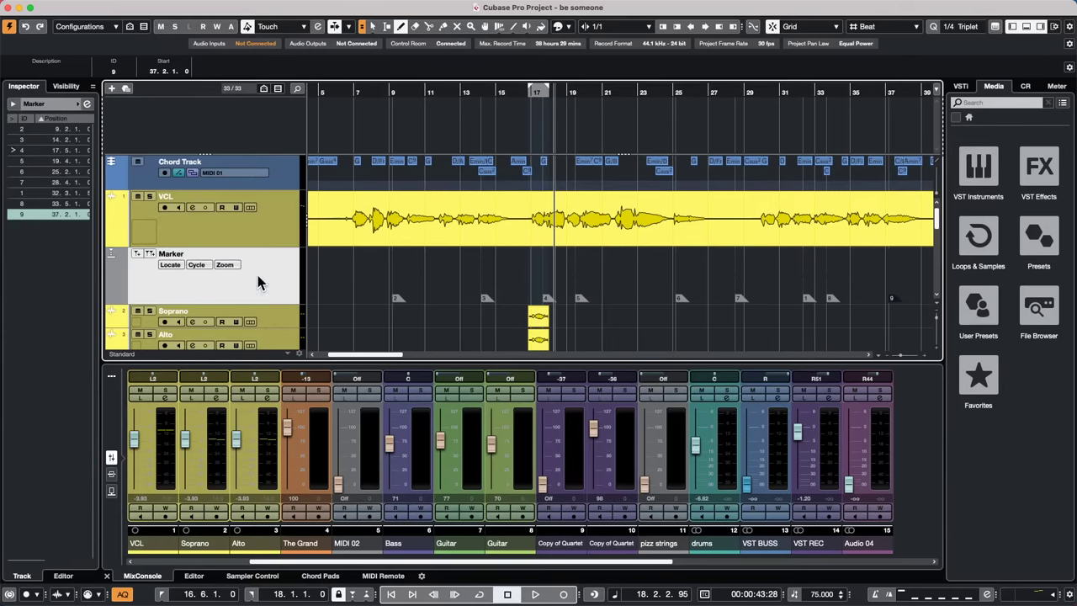
{"action": "left_click", "coordinate": [87, 104]}
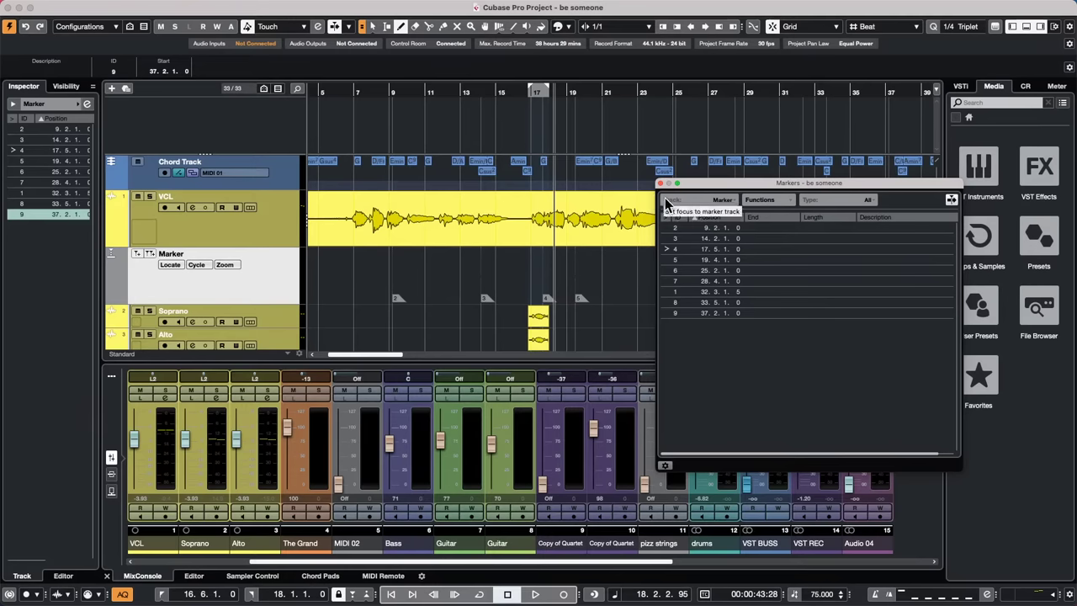
{"action": "double_click", "coordinate": [903, 227]}
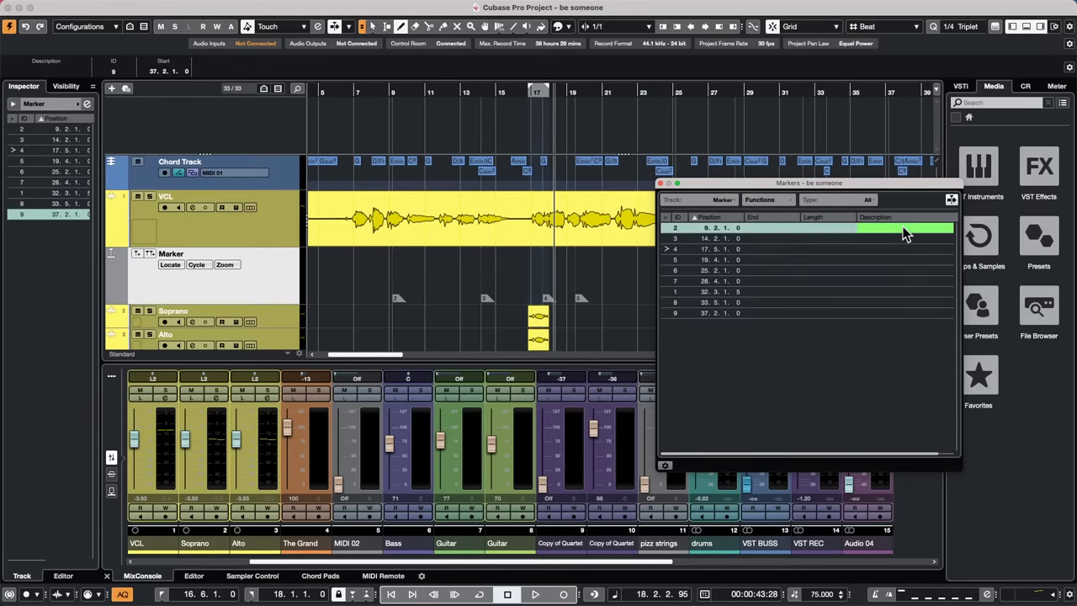
{"action": "type", "text": "kutf uytf uytf"}
{"action": "key", "text": "Return"}
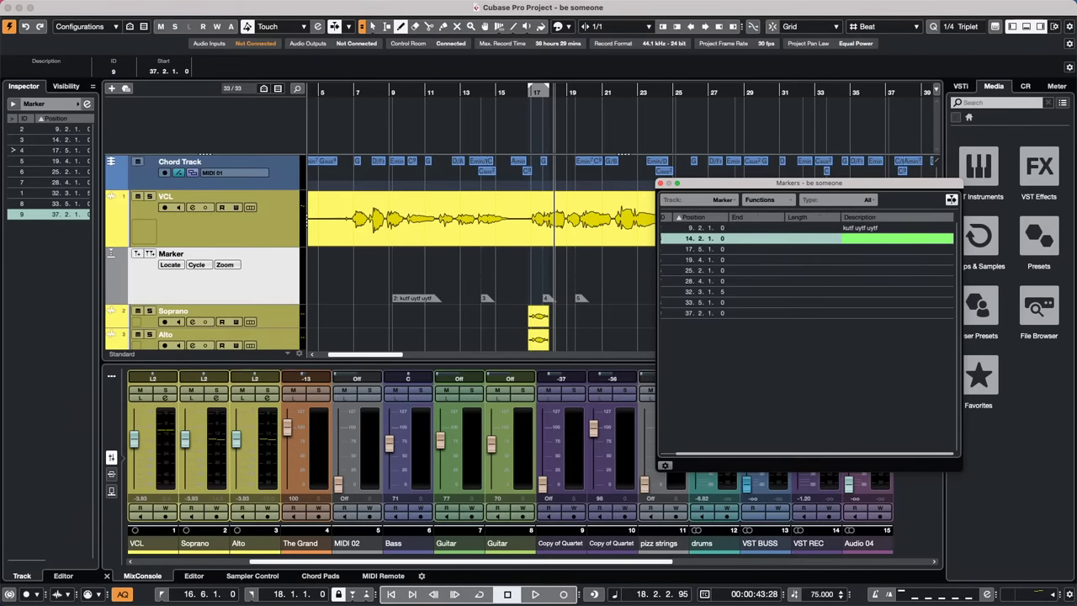
Describe the markers at 14.2.1.0, 17.5.1.0 and 19.4.1.0 as "kut uytf", "hgyt yt ytd" and "jg hfcgfc", and close the Markers window
{"action": "double_click", "coordinate": [922, 239]}
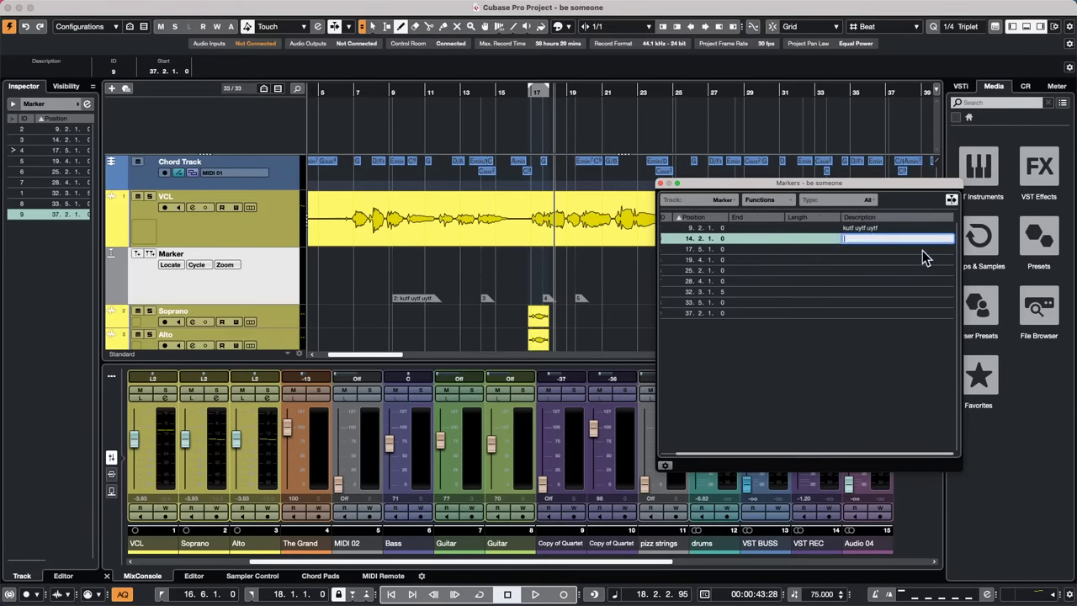
{"action": "type", "text": "kut uytf"}
{"action": "key", "text": "Return"}
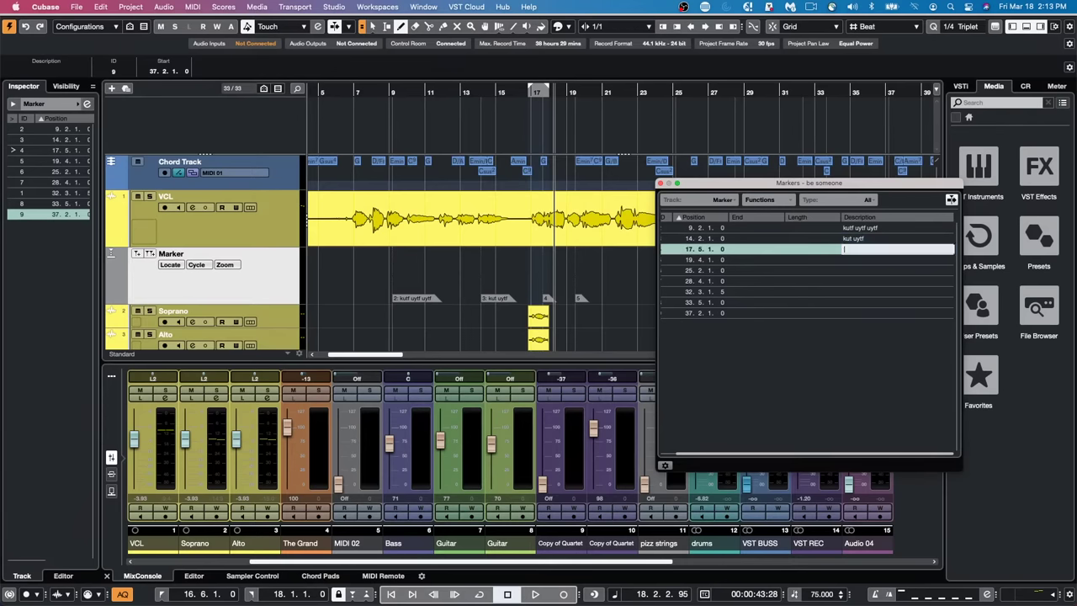
{"action": "type", "text": "hgyt yt ytd"}
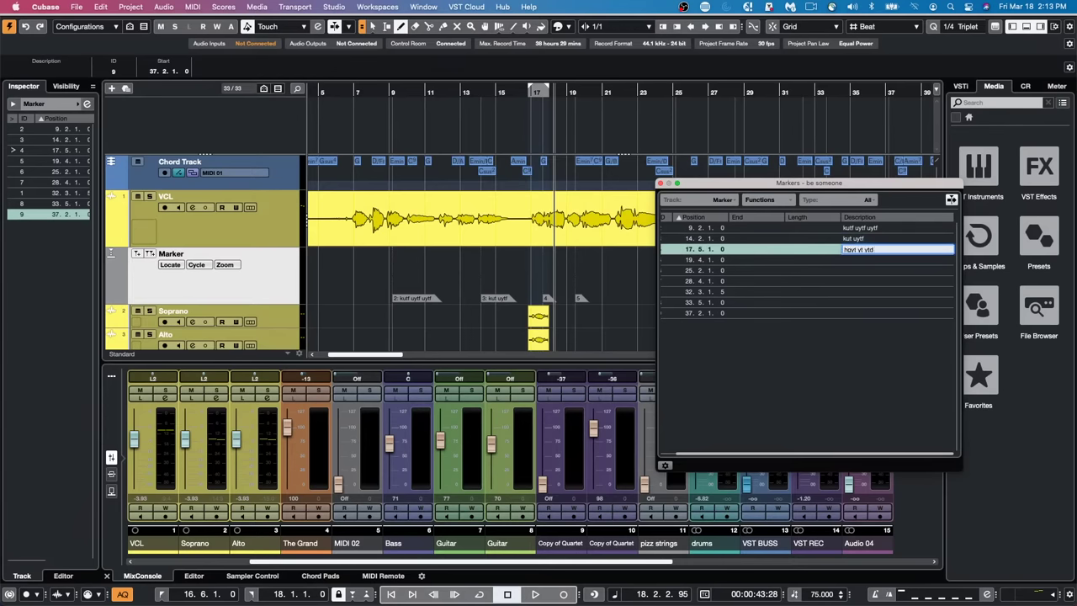
{"action": "key", "text": "Return"}
{"action": "type", "text": "jq hfcafc"}
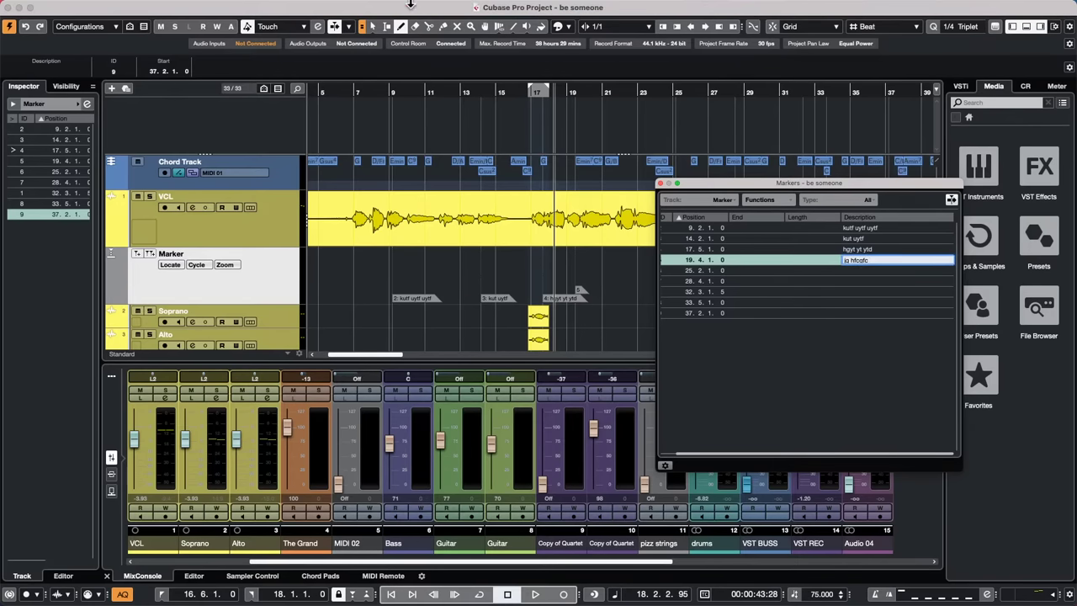
{"action": "left_click", "coordinate": [663, 182]}
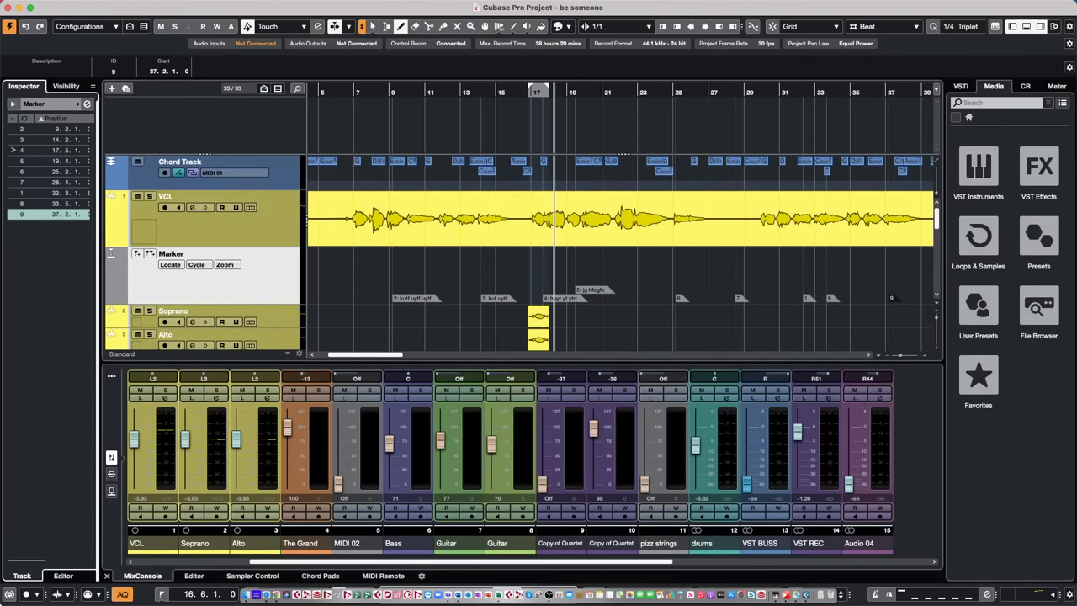
Show and hide the Markers window repeatedly to review the described markers, leaving it closed
{"action": "key", "text": "super+m"}
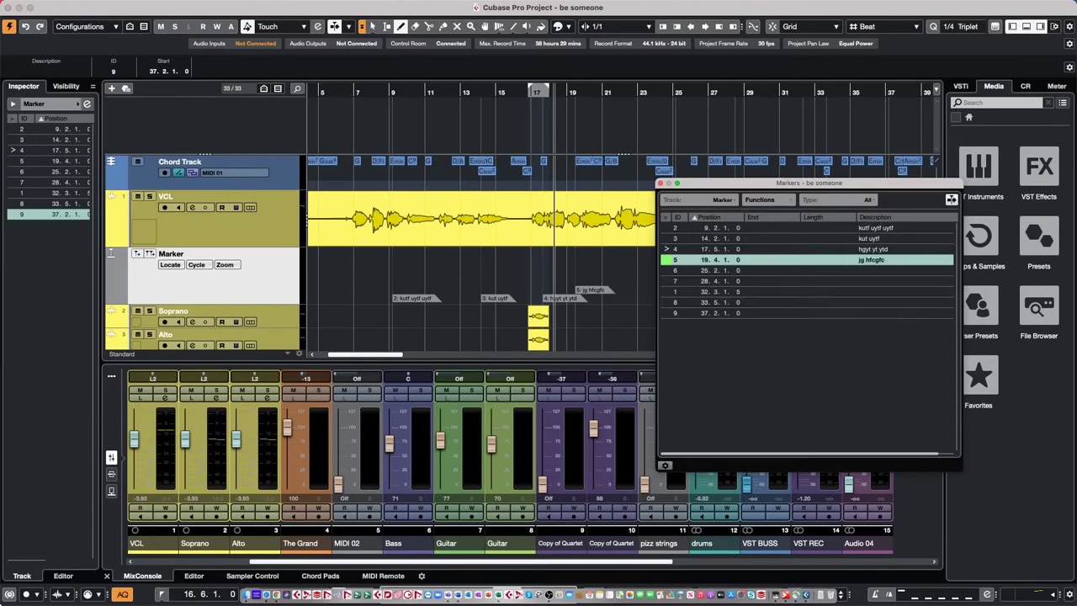
{"action": "key", "text": "super+m"}
{"action": "key", "text": "super+m"}
{"action": "key", "text": "super+m"}
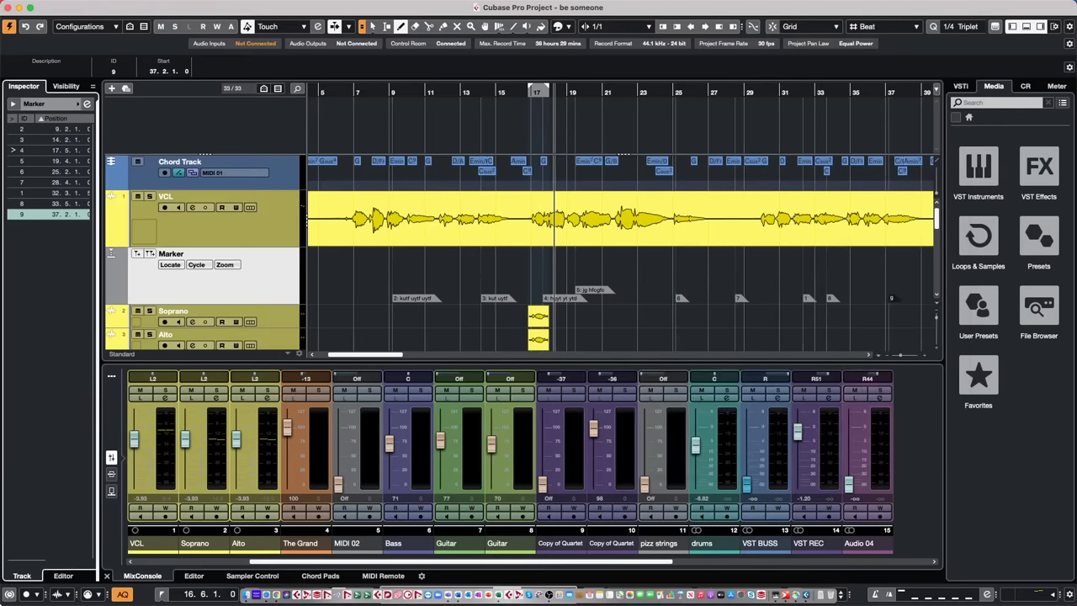
{"action": "key", "text": "super+m"}
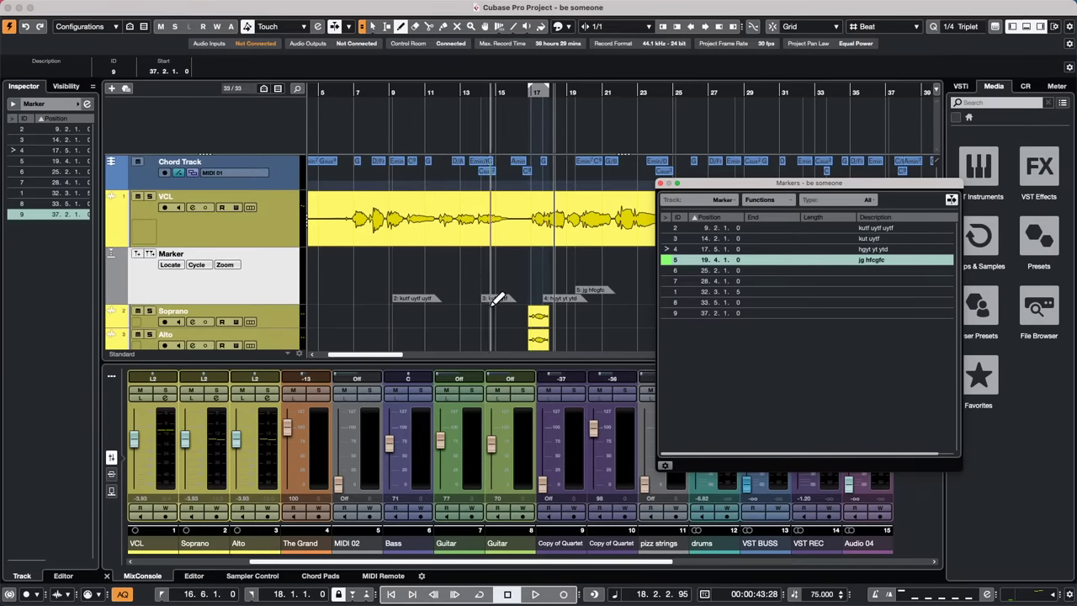
{"action": "left_click", "coordinate": [661, 182]}
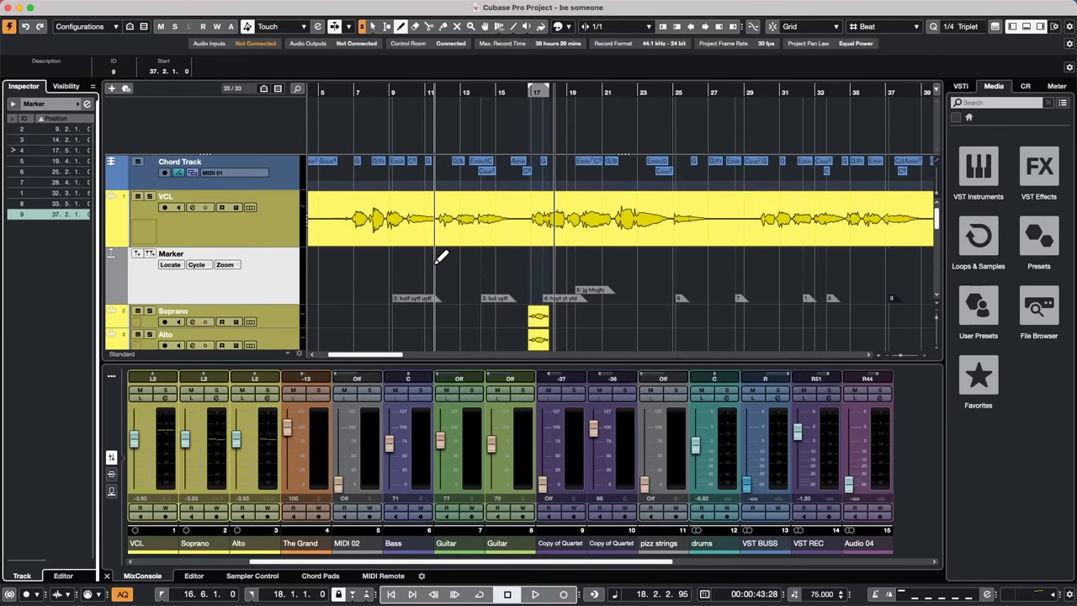
Display the Control Room, collapse Downmix Presets, expand the Phones section and review the list of monitors
{"action": "left_click", "coordinate": [965, 88]}
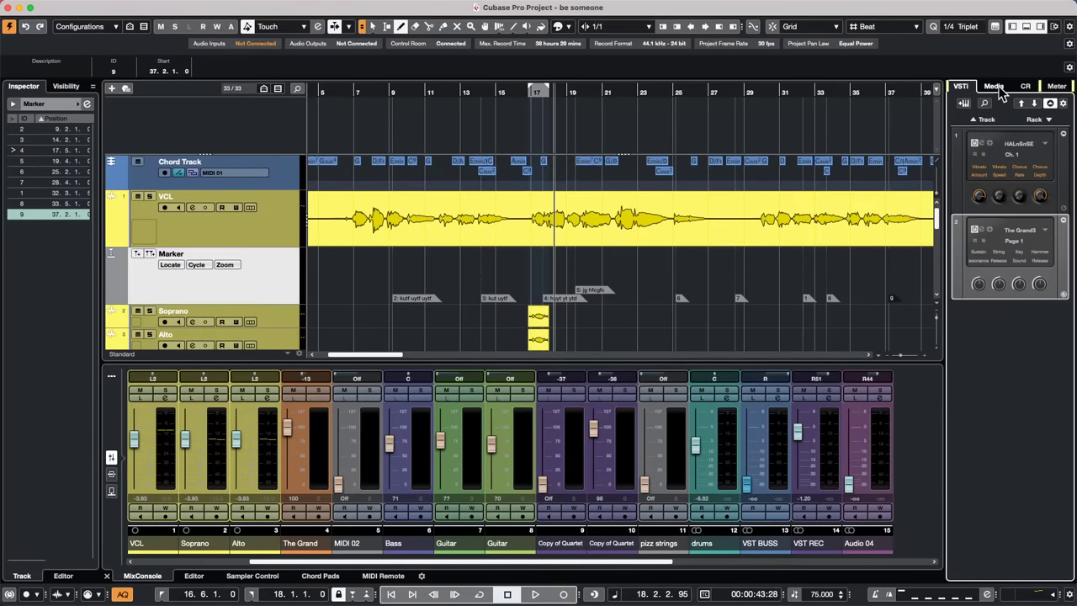
{"action": "left_click", "coordinate": [1026, 86]}
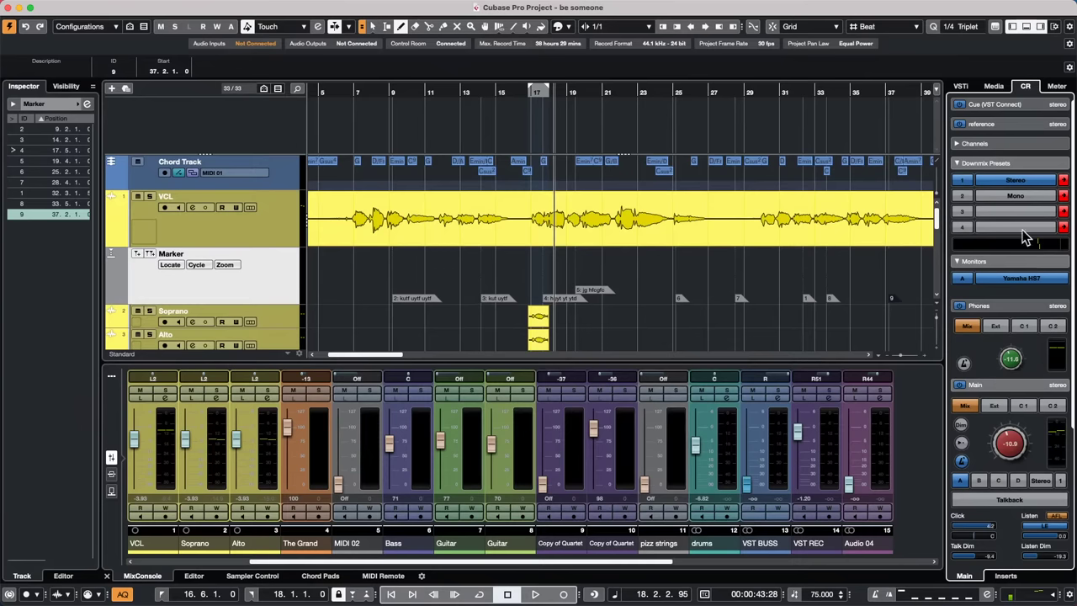
{"action": "left_click", "coordinate": [1018, 162]}
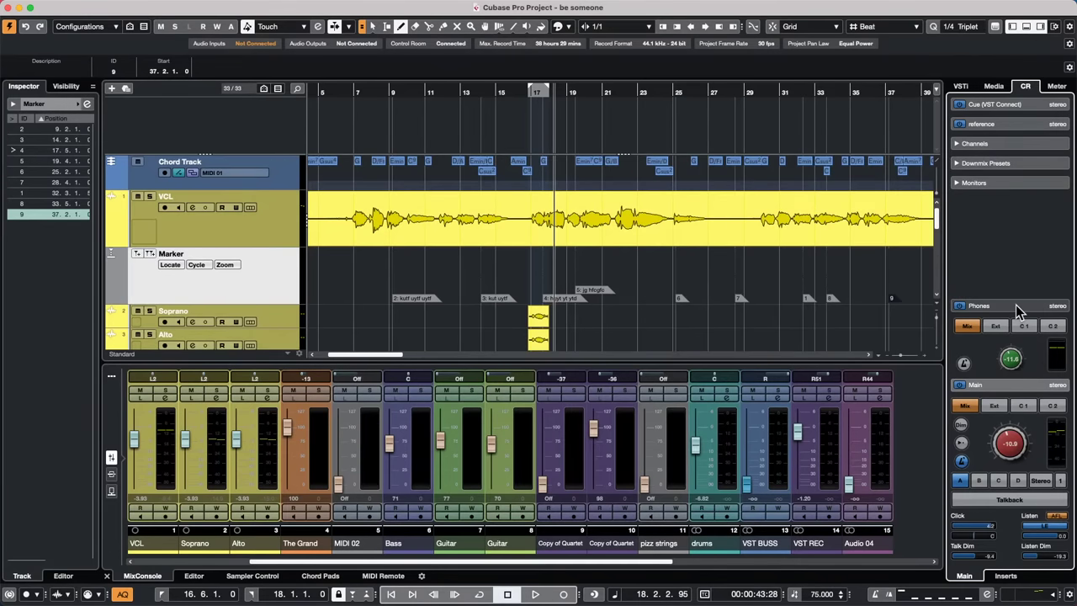
{"action": "left_click", "coordinate": [1016, 305]}
{"action": "left_click", "coordinate": [997, 182]}
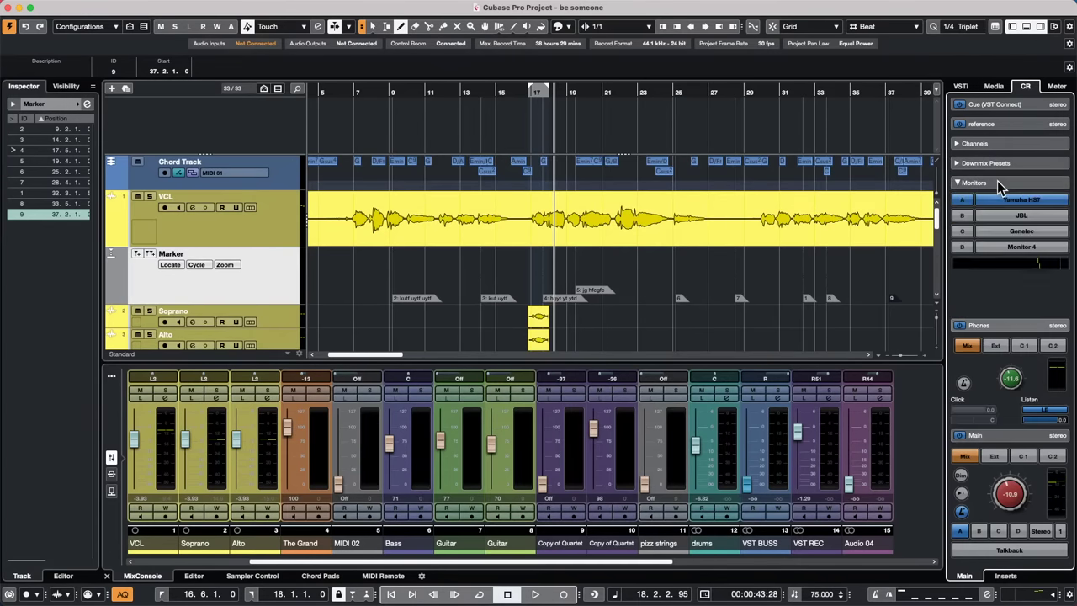
{"action": "left_click", "coordinate": [997, 182]}
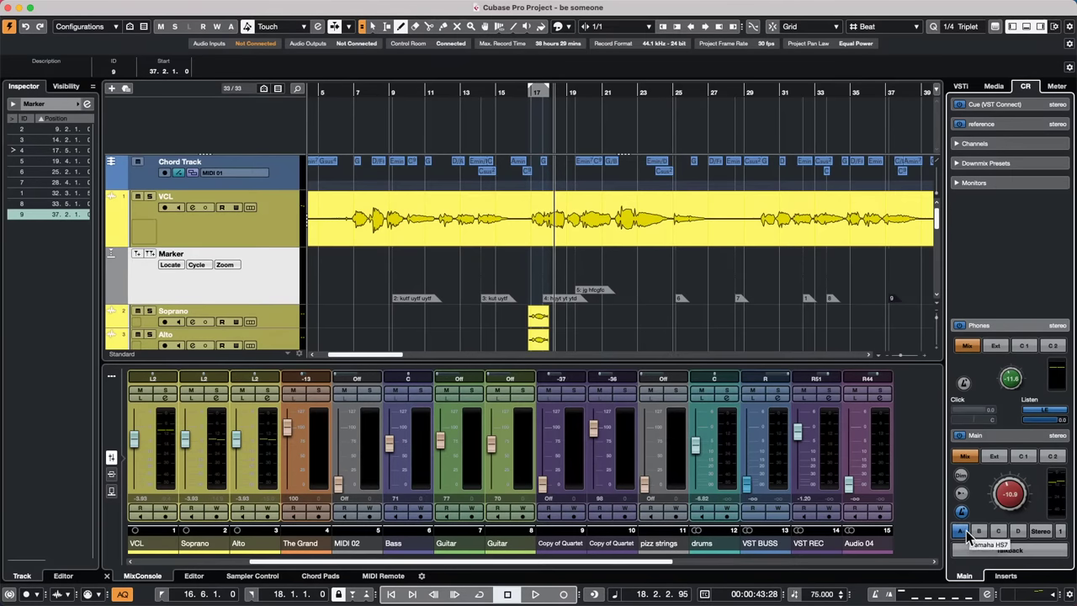
Switch the Control Room's Main source through Cue 1, External and Mix, and return to Cue 1
{"action": "left_click", "coordinate": [1023, 457]}
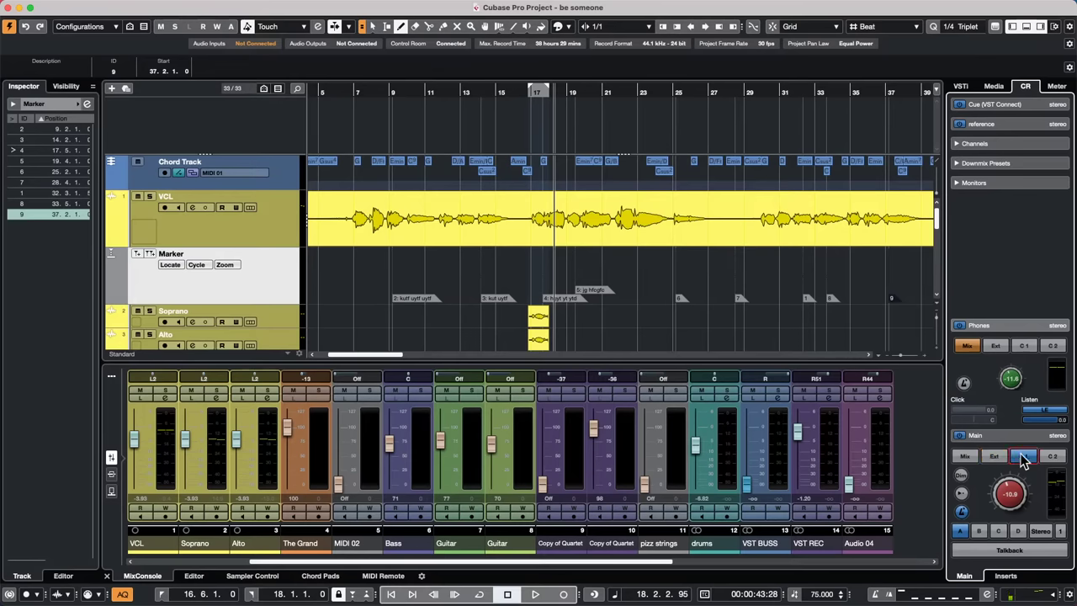
{"action": "left_click", "coordinate": [996, 456]}
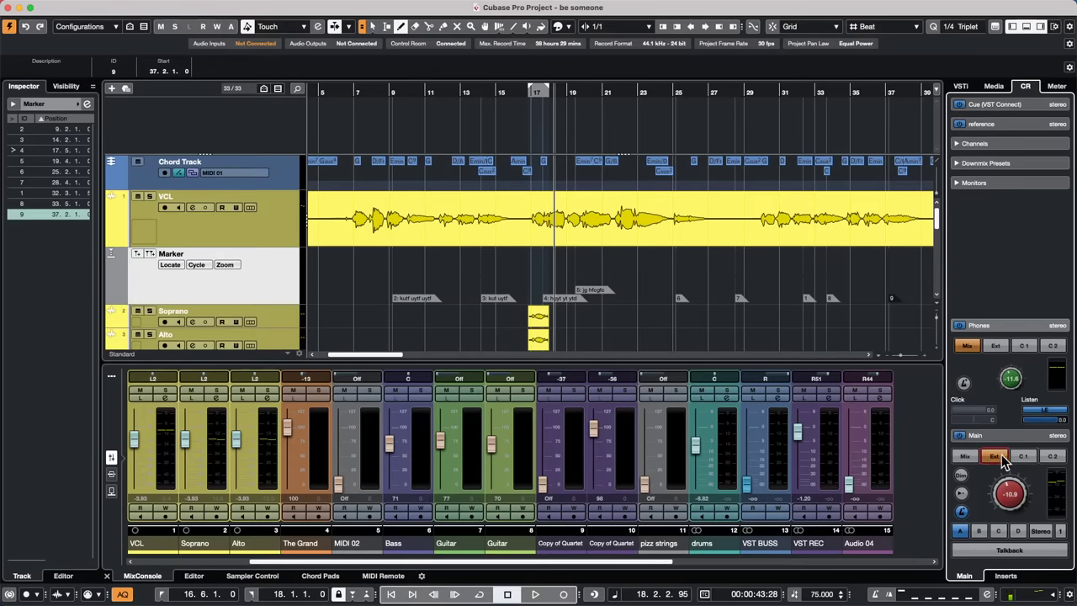
{"action": "left_click", "coordinate": [975, 459]}
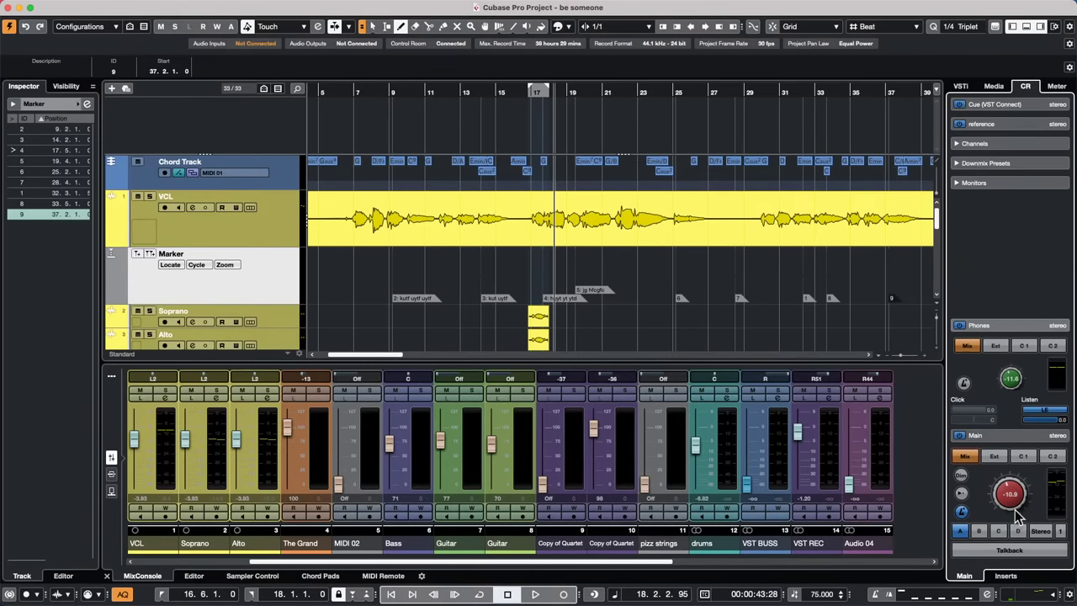
{"action": "left_click", "coordinate": [1023, 457]}
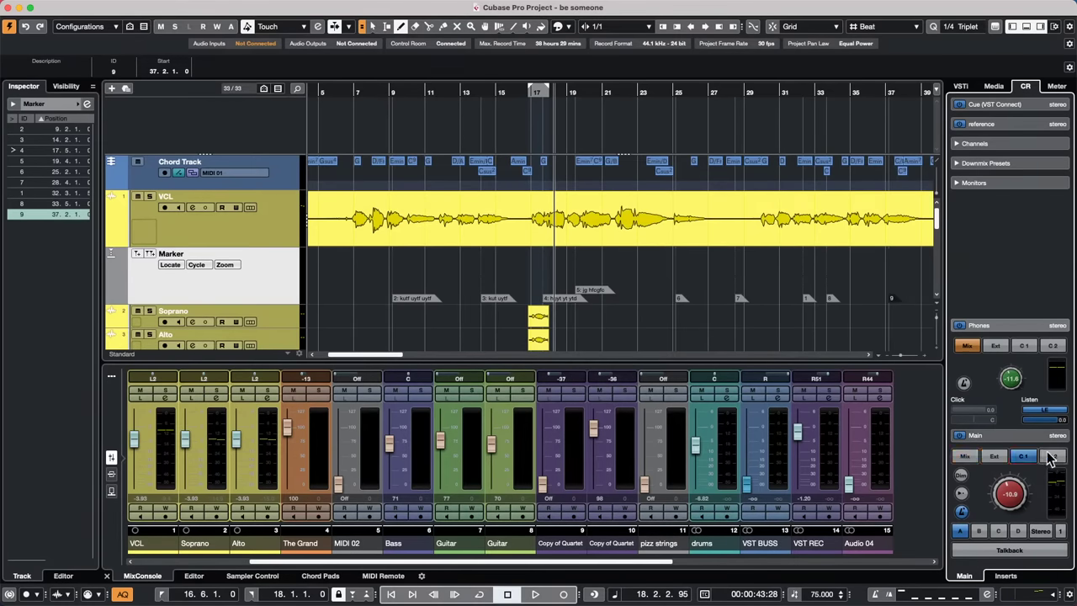
Set the Main channel's source to Mix and cycle through monitor sets B, C and D
{"action": "left_click", "coordinate": [1052, 456]}
{"action": "left_click", "coordinate": [966, 457]}
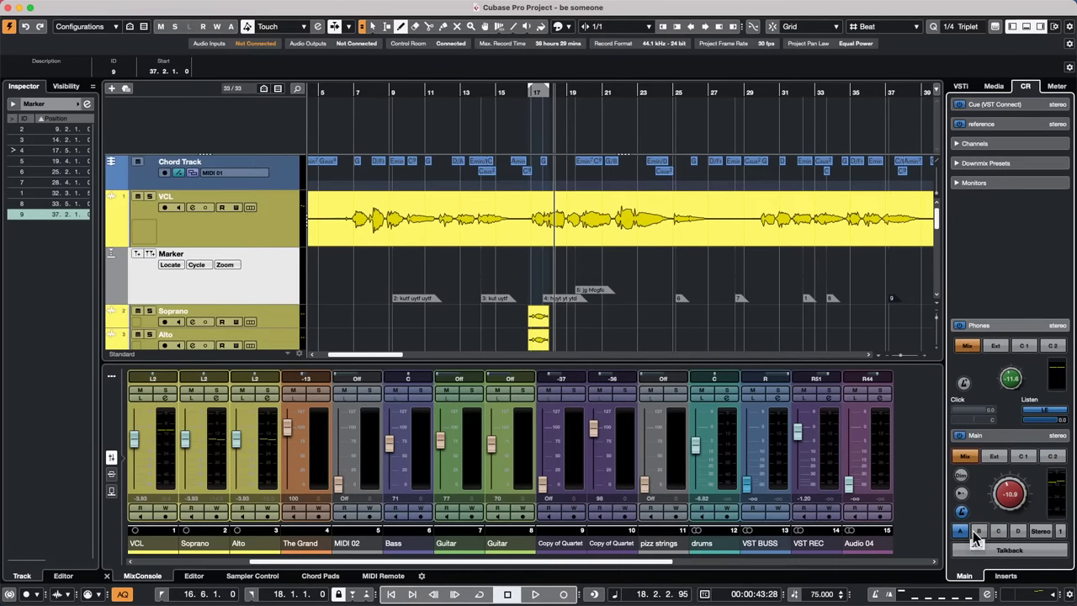
{"action": "left_click", "coordinate": [979, 532]}
{"action": "left_click", "coordinate": [998, 531]}
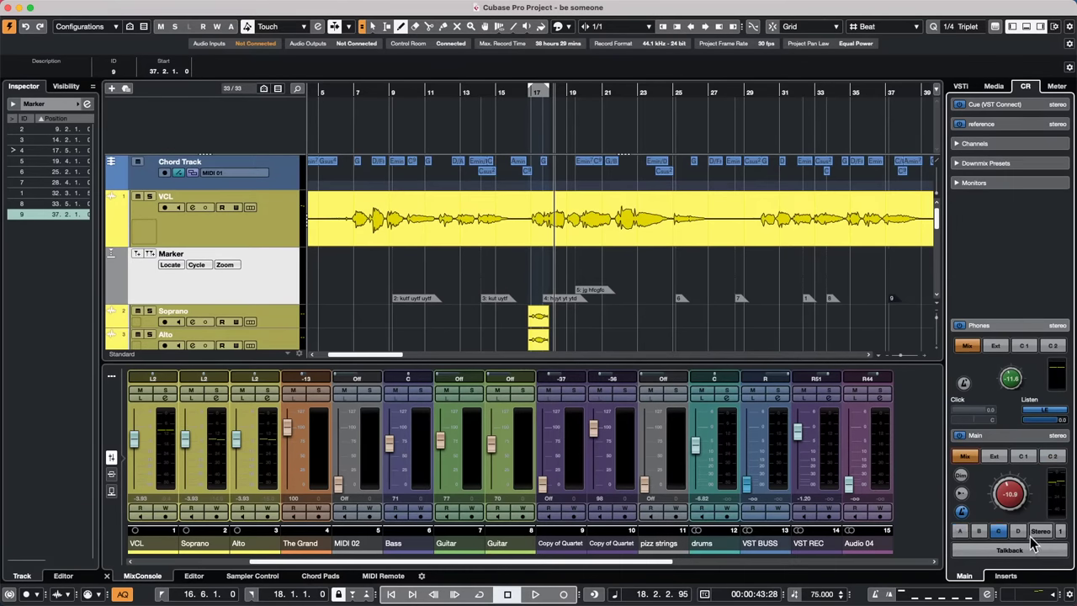
{"action": "left_click", "coordinate": [1017, 532]}
Expand the Control Room's Monitors section and switch through Yamaha HS7 and JBL to Genelec
{"action": "left_click", "coordinate": [1004, 181]}
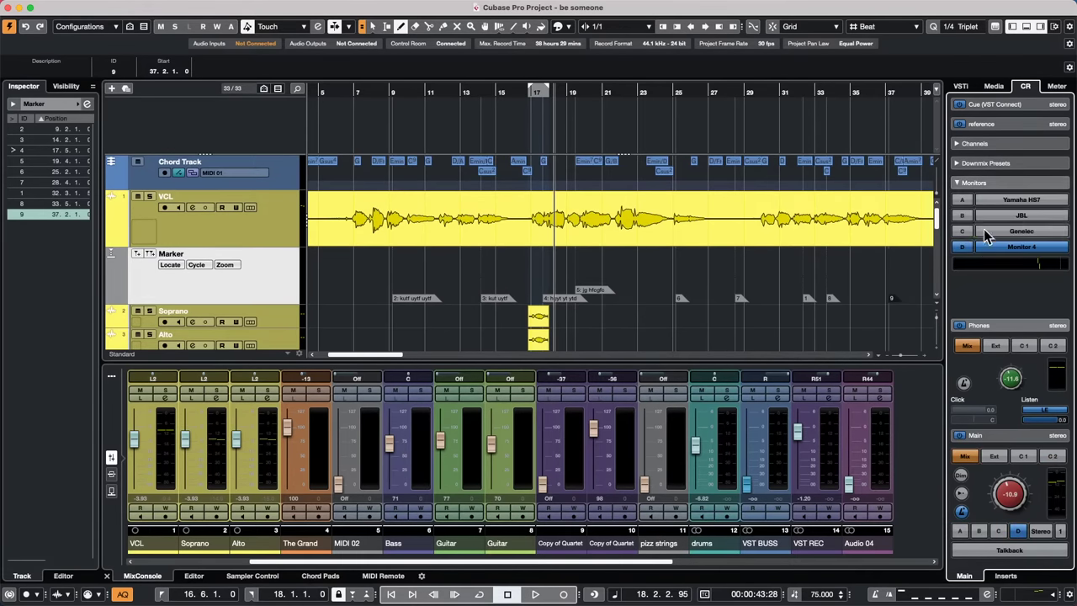
{"action": "left_click", "coordinate": [1020, 201]}
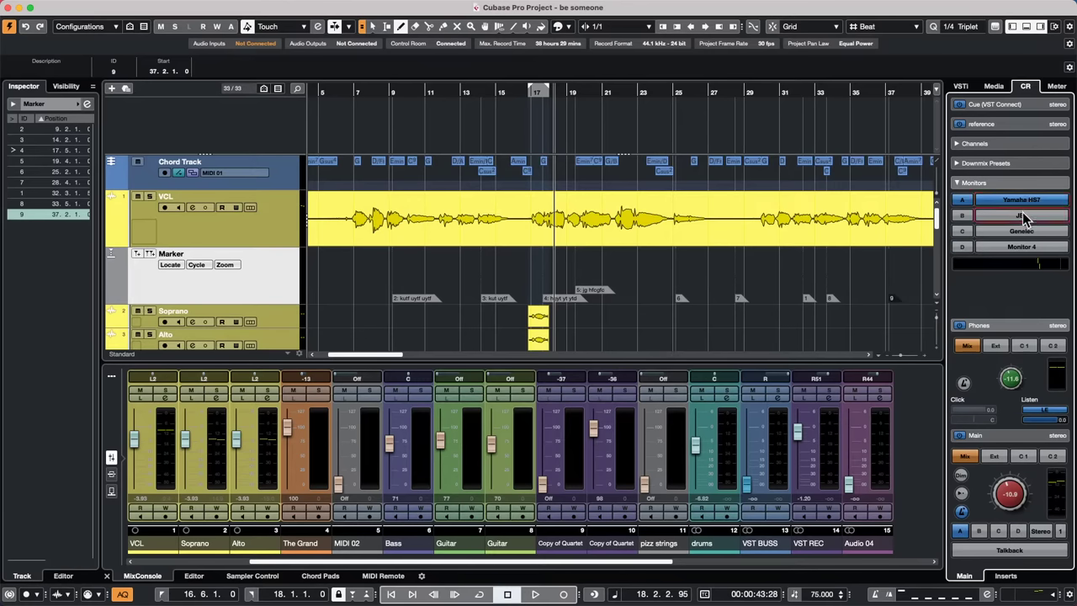
{"action": "left_click", "coordinate": [1025, 216]}
{"action": "left_click", "coordinate": [1022, 231]}
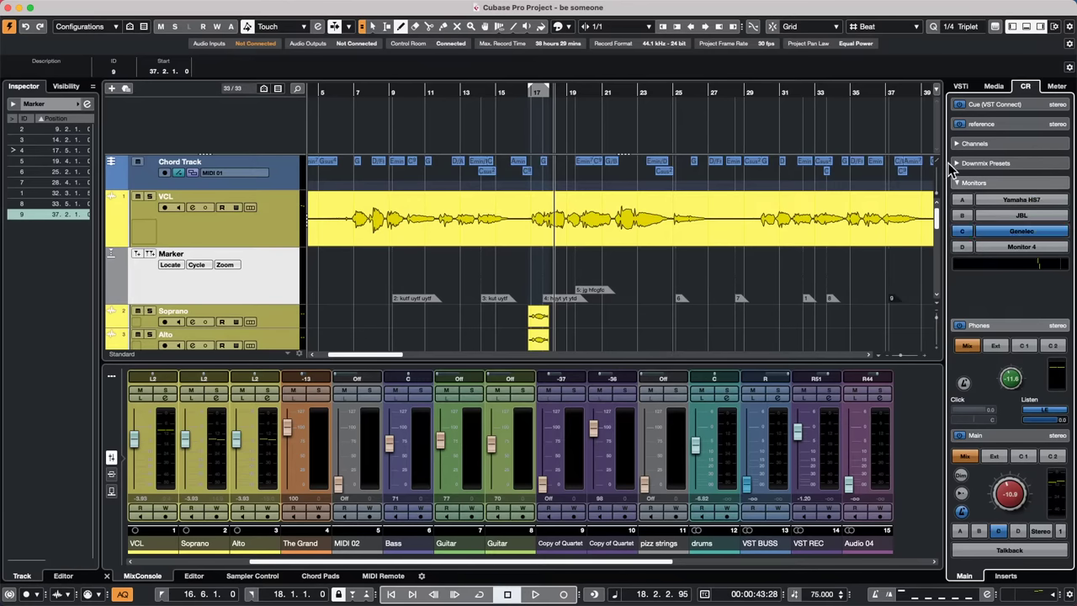
Switch the Main channel's source between Cue 1, Mix and Cue 2, ending back on Mix
{"action": "left_click", "coordinate": [1027, 456]}
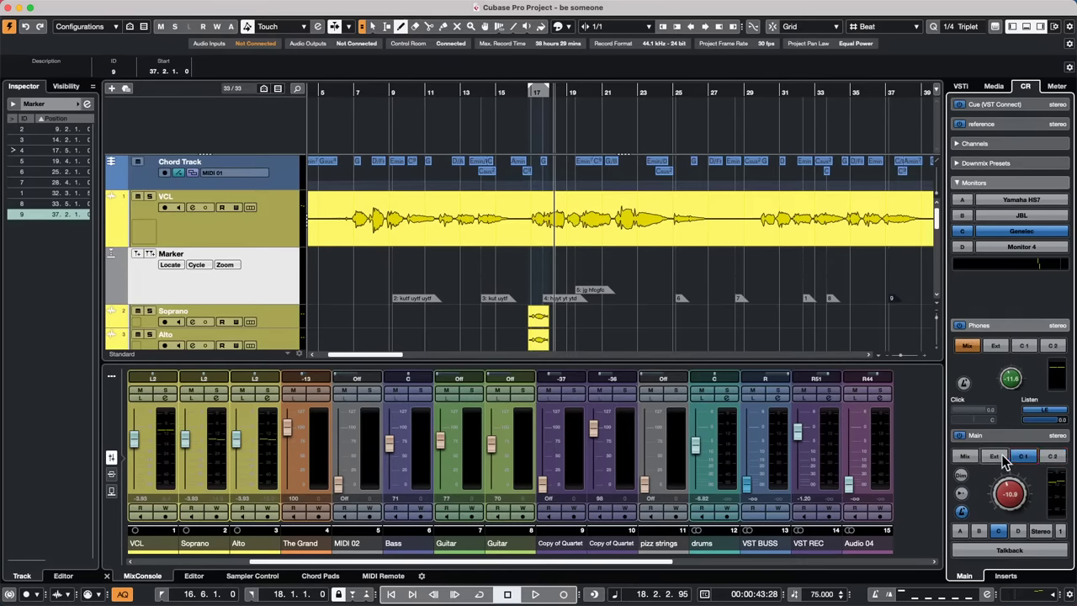
{"action": "left_click", "coordinate": [977, 461]}
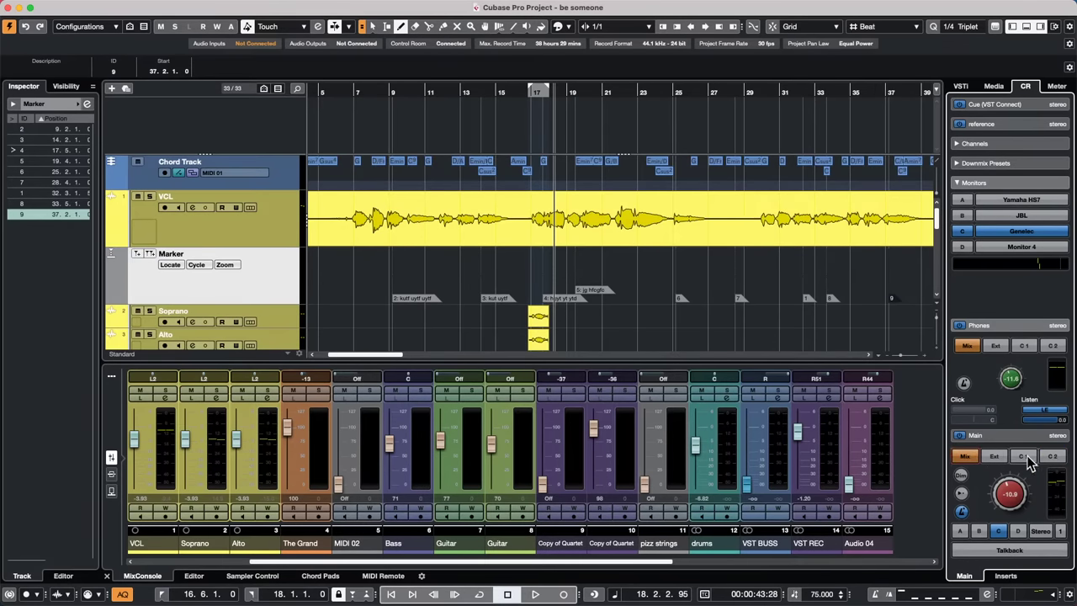
{"action": "left_click", "coordinate": [1053, 457]}
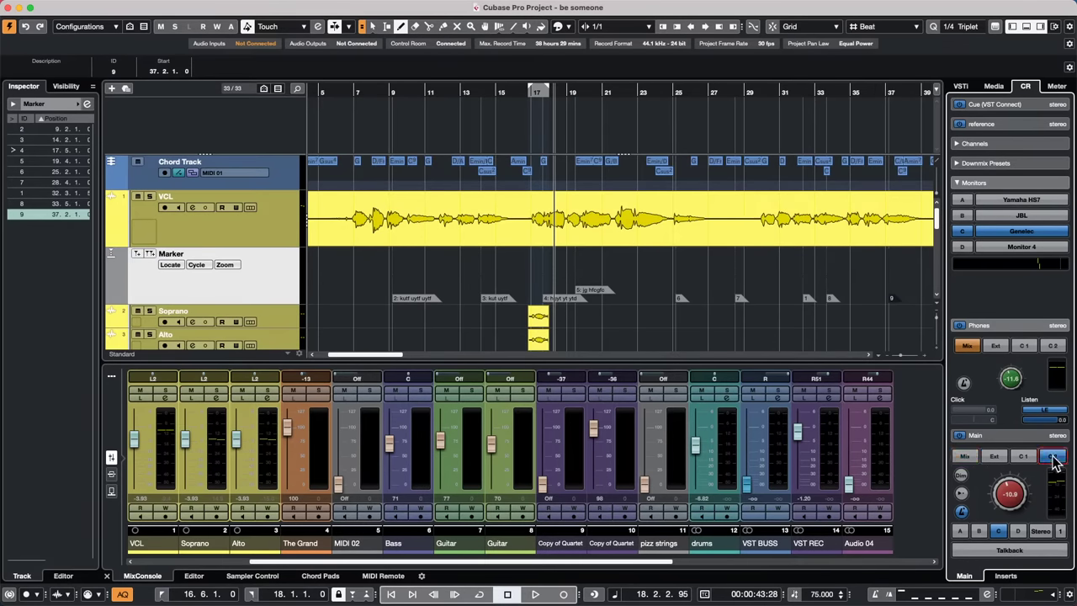
{"action": "left_click", "coordinate": [967, 457]}
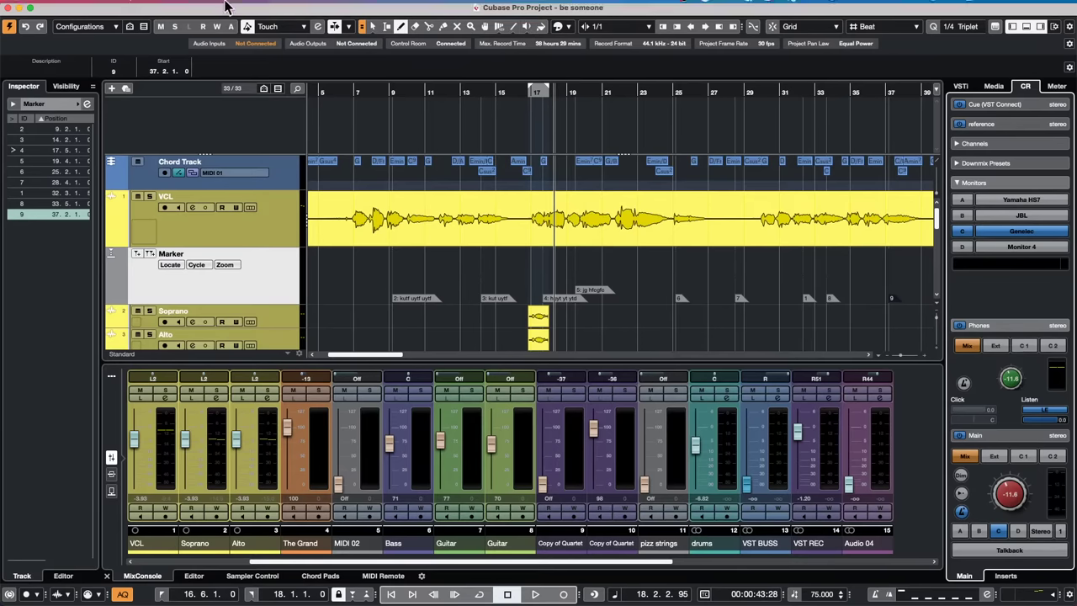
View the project's Pool window with its audio files and close it again
{"action": "left_click", "coordinate": [285, 7]}
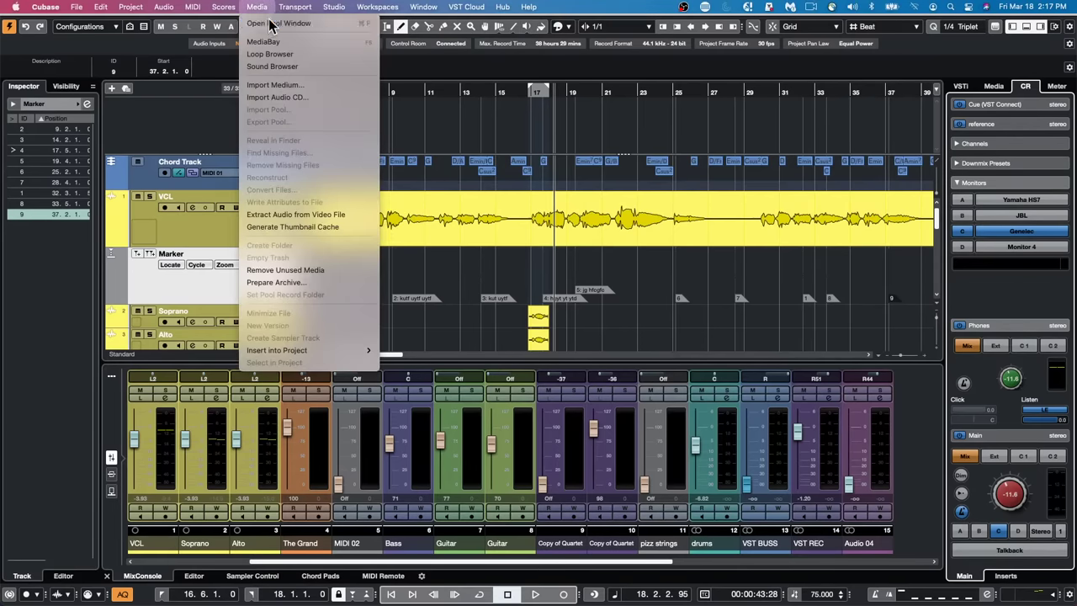
{"action": "left_click", "coordinate": [269, 23]}
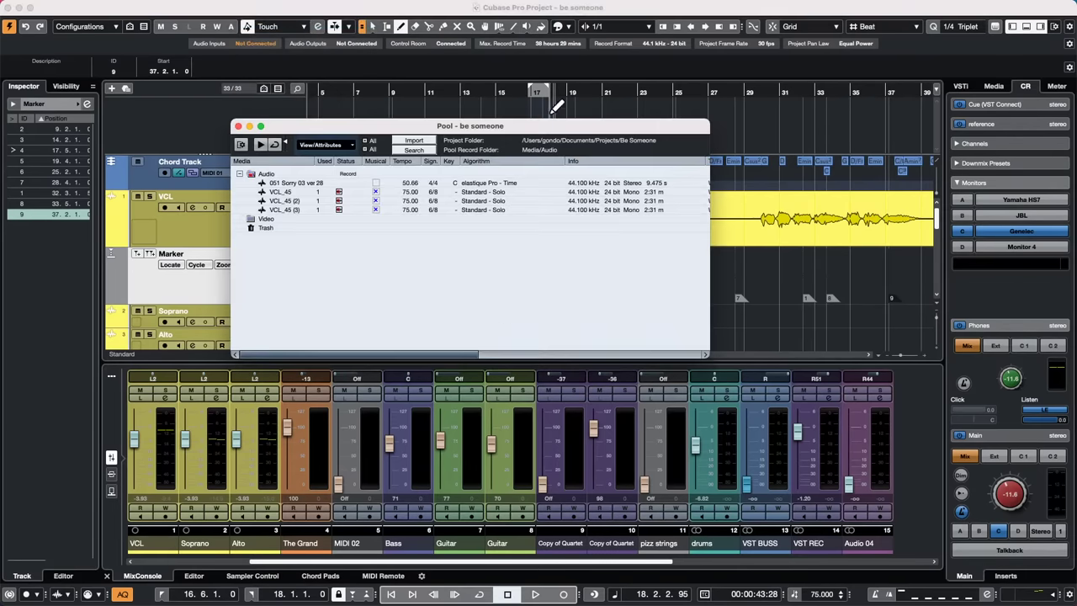
{"action": "left_click", "coordinate": [238, 126]}
Open MediaBay and toggle its zones so that only the Previewer zone is hidden, with File Browser and Attribute Inspector shown
{"action": "left_click", "coordinate": [255, 7]}
{"action": "left_click", "coordinate": [253, 44]}
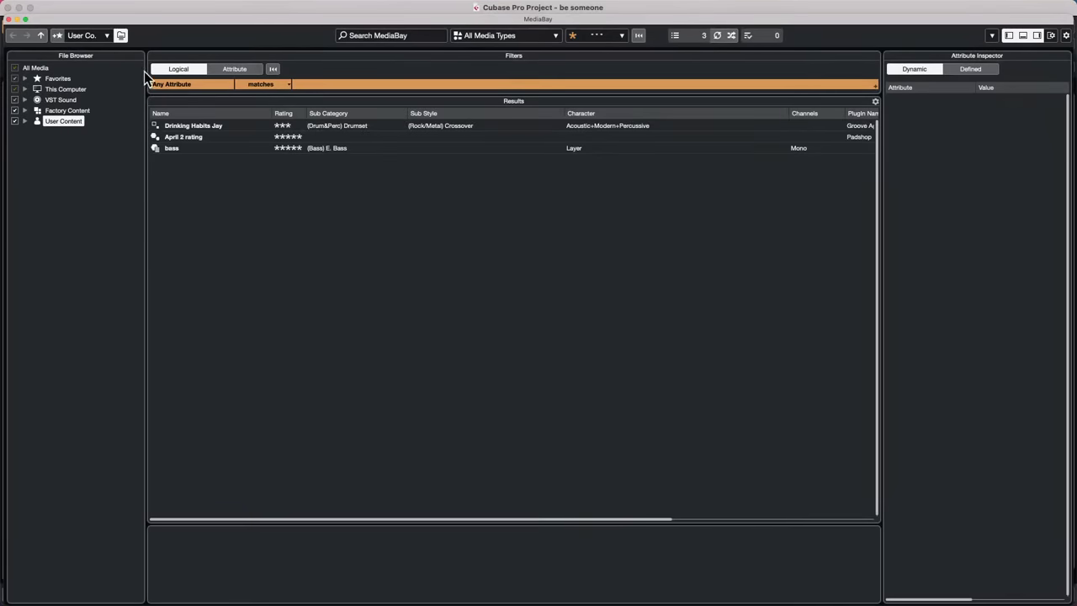
{"action": "left_click", "coordinate": [1010, 36]}
{"action": "left_click", "coordinate": [1025, 37]}
{"action": "left_click", "coordinate": [1035, 36]}
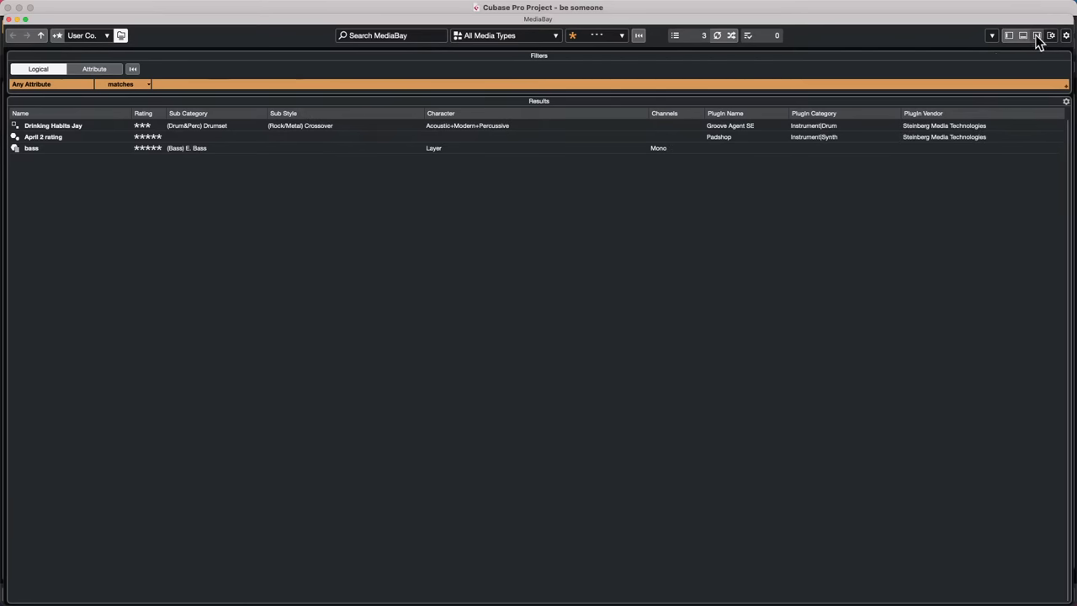
{"action": "left_click", "coordinate": [1037, 36]}
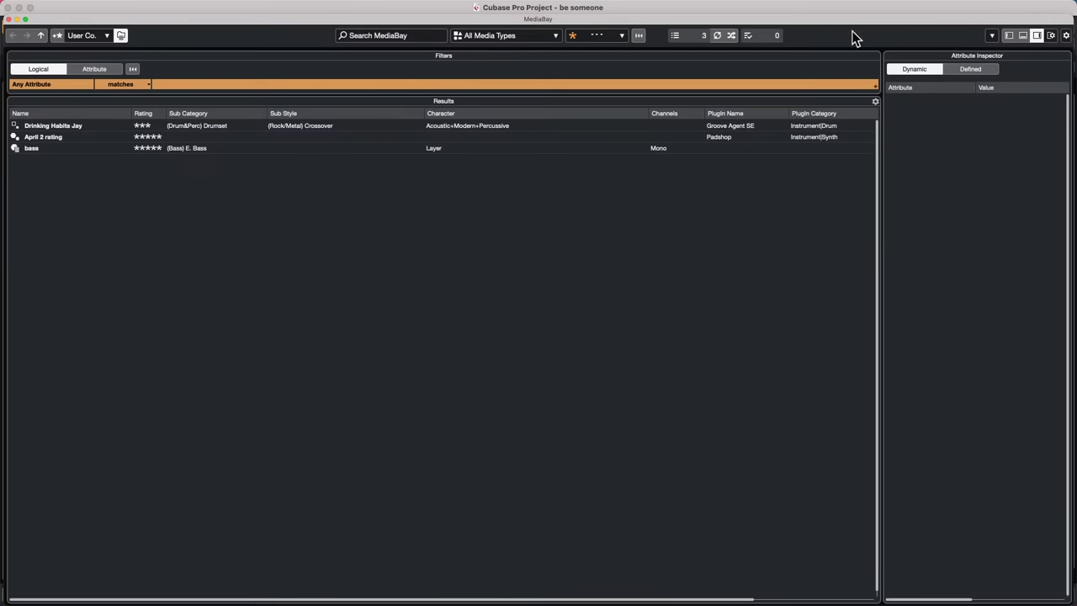
{"action": "left_click", "coordinate": [1009, 37]}
{"action": "left_click", "coordinate": [1010, 38]}
{"action": "left_click", "coordinate": [1010, 38]}
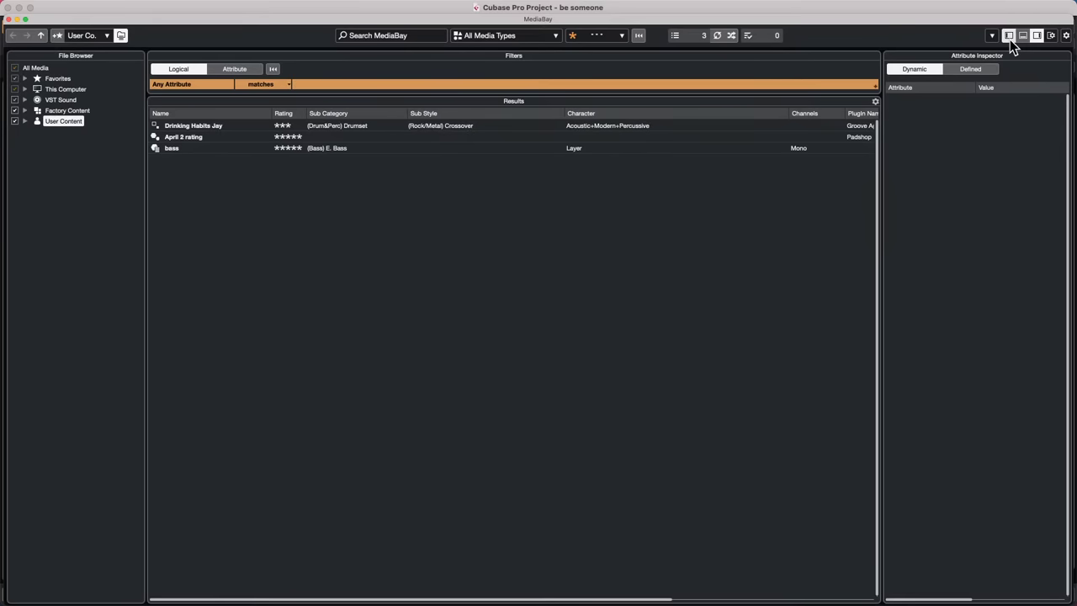
List the VST Sound content with attribute filters and review the Staff, Media and PlugIn attributes available for the Genre filter columns
{"action": "left_click", "coordinate": [60, 100]}
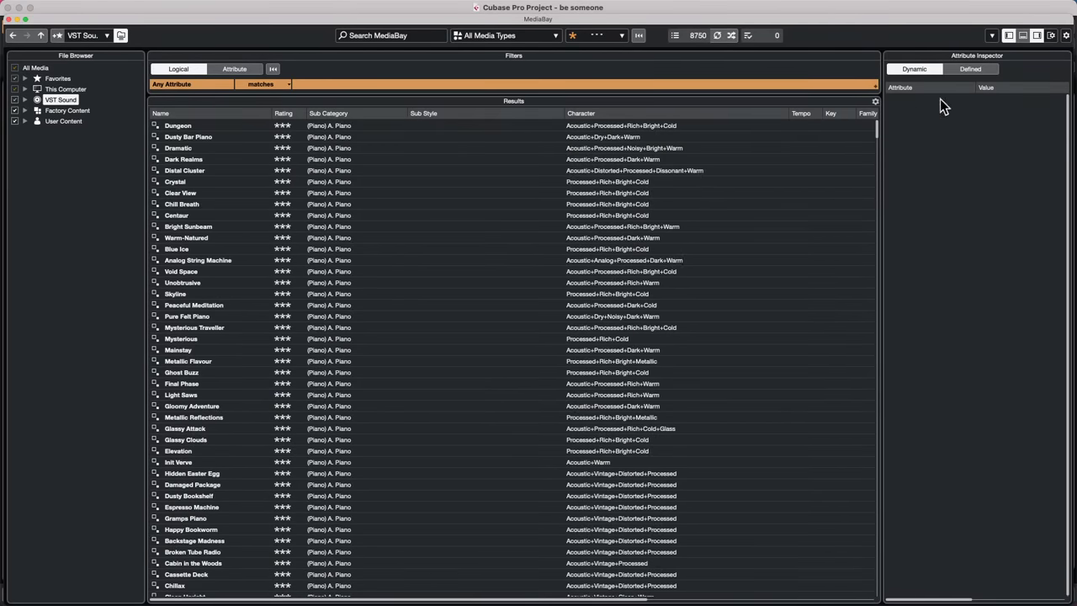
{"action": "left_click", "coordinate": [235, 69]}
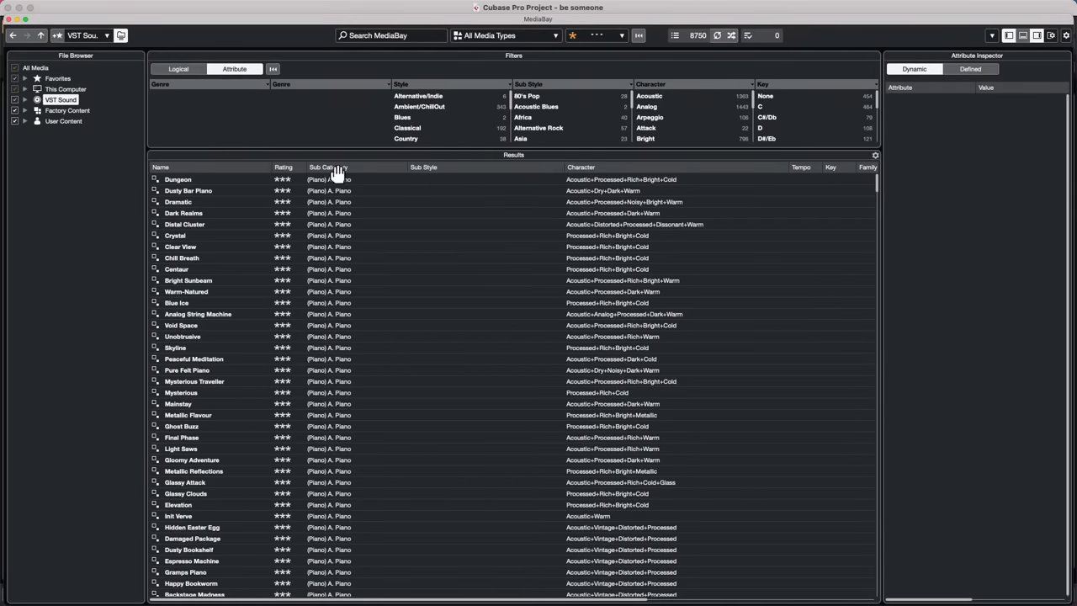
{"action": "left_click", "coordinate": [390, 86]}
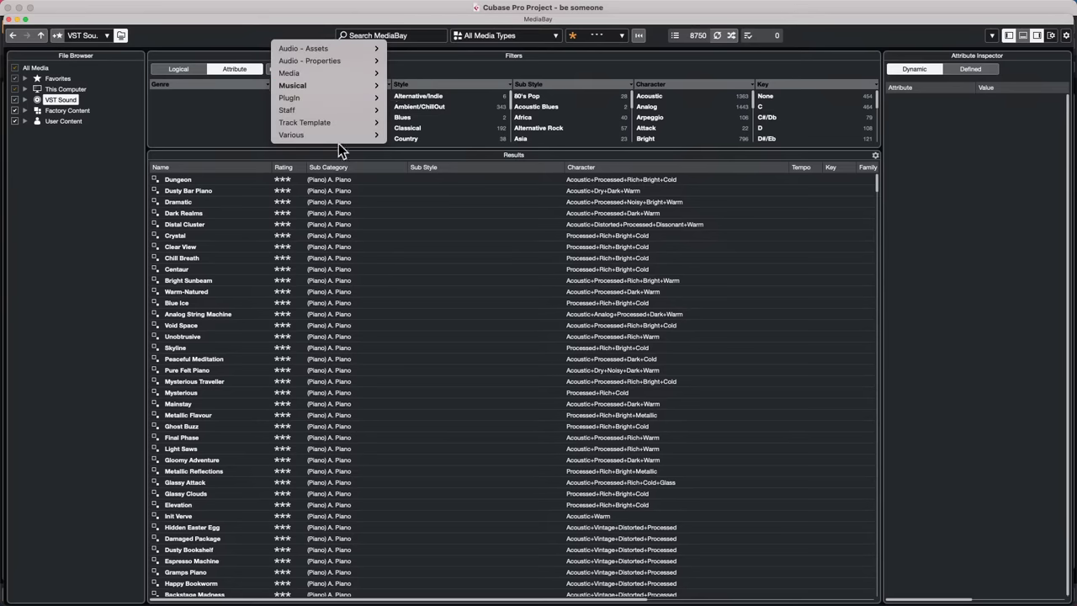
{"action": "left_click", "coordinate": [208, 120]}
{"action": "left_click", "coordinate": [264, 86]}
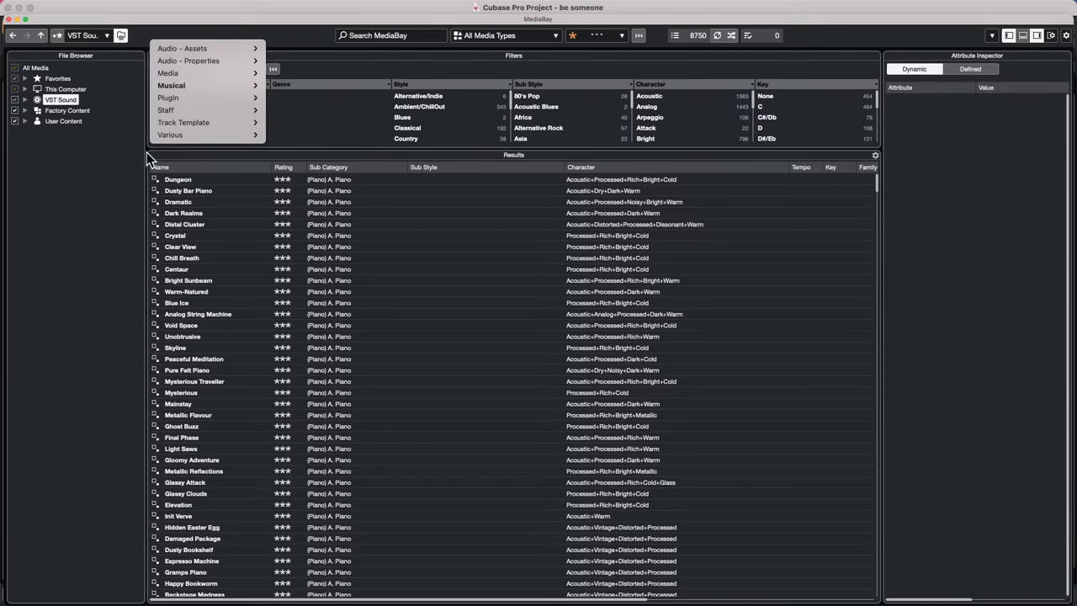
{"action": "mouse_move", "coordinate": [242, 87]}
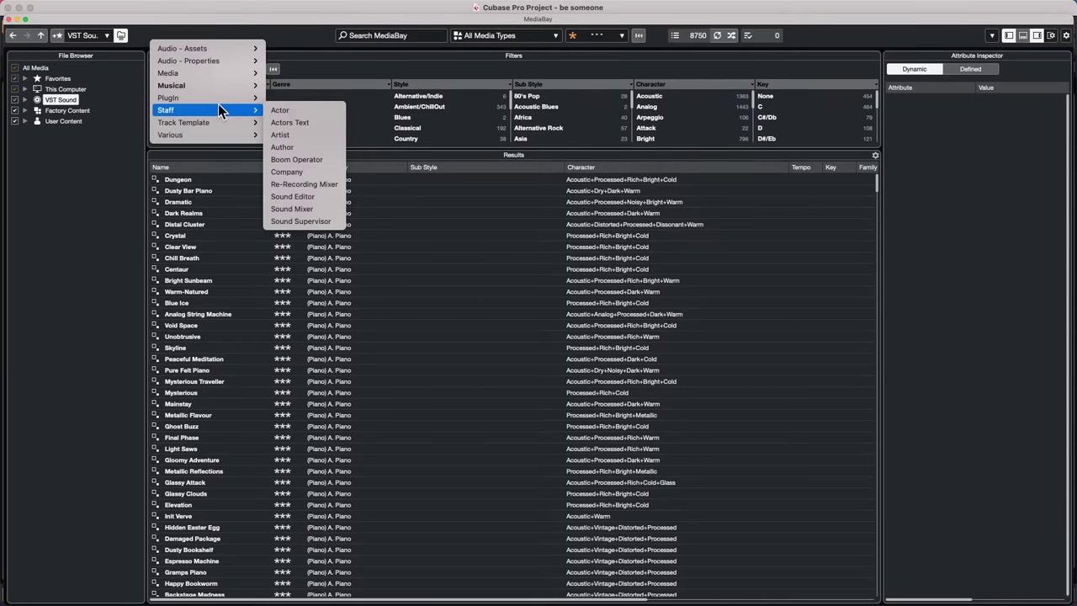
{"action": "mouse_move", "coordinate": [218, 137]}
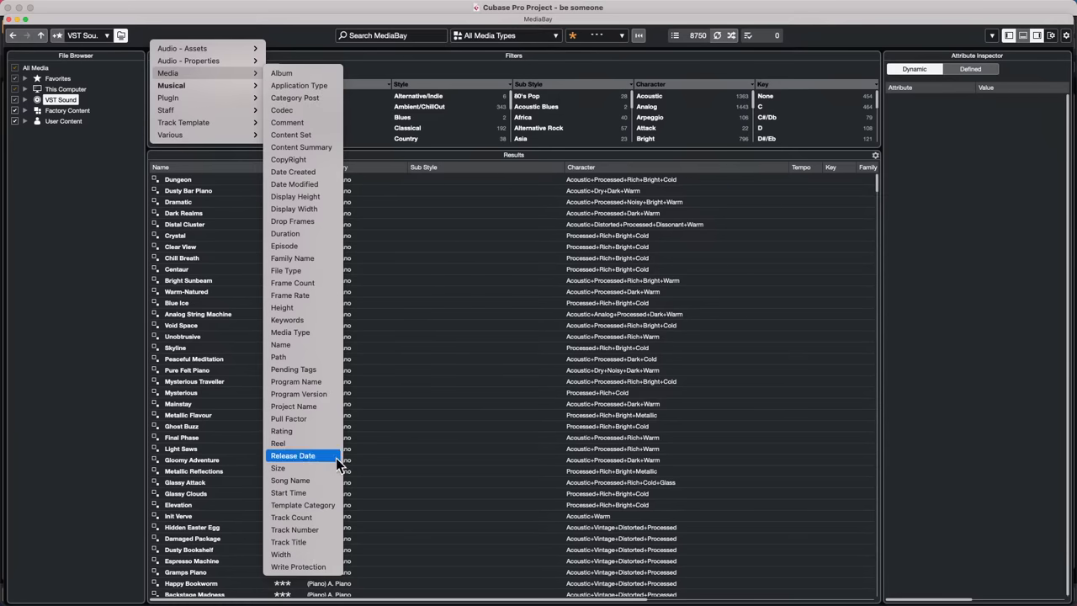
{"action": "mouse_move", "coordinate": [203, 98]}
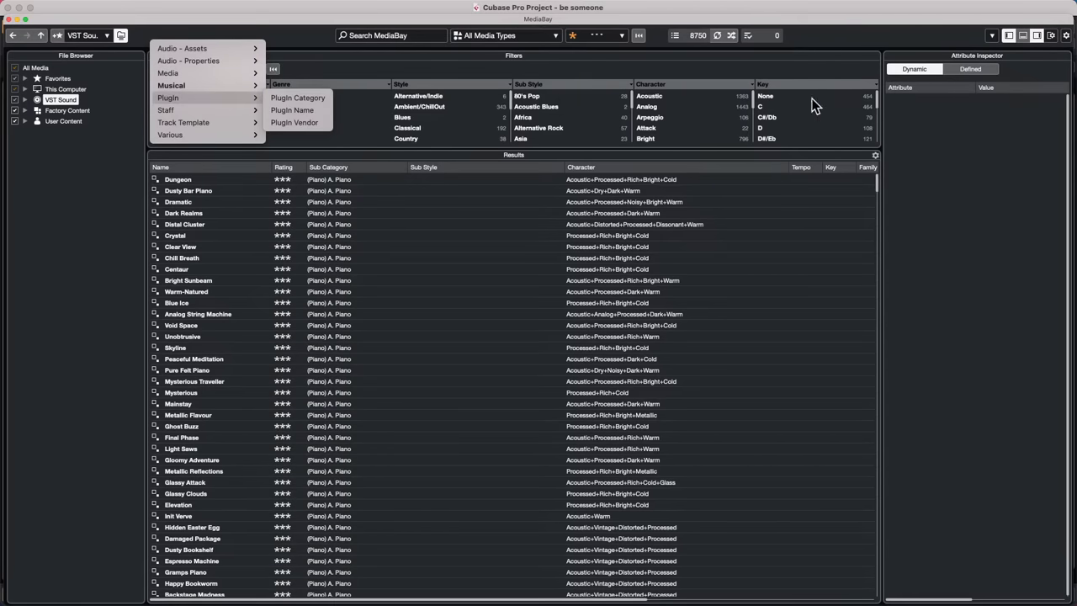
{"action": "left_click", "coordinate": [715, 37]}
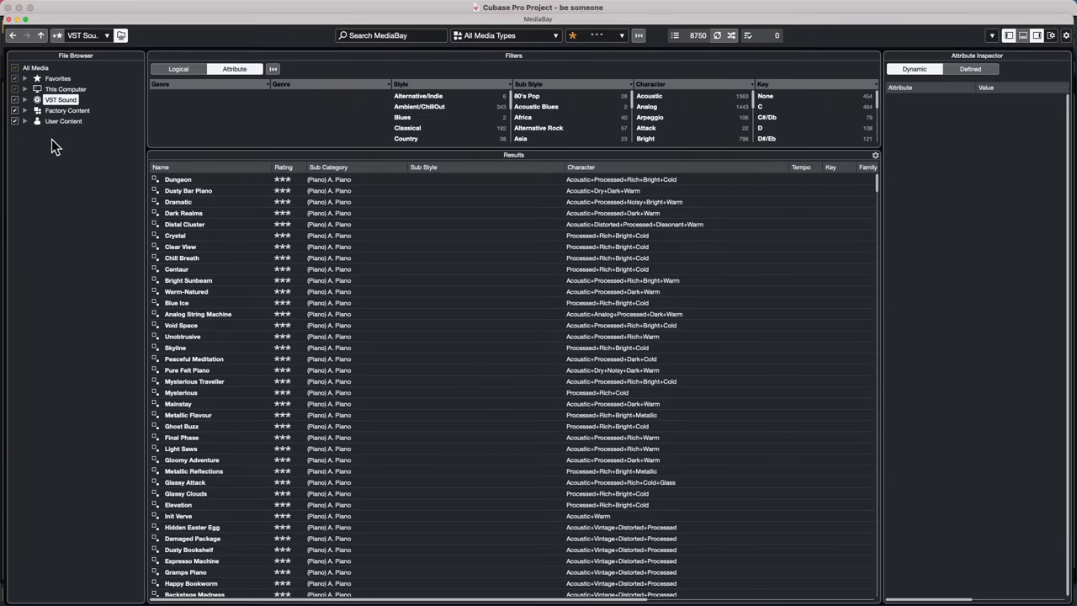
Expand the User Content and Factory Content folders in the File Browser and show the Previewer zone
{"action": "left_click", "coordinate": [25, 121]}
{"action": "left_click", "coordinate": [26, 110]}
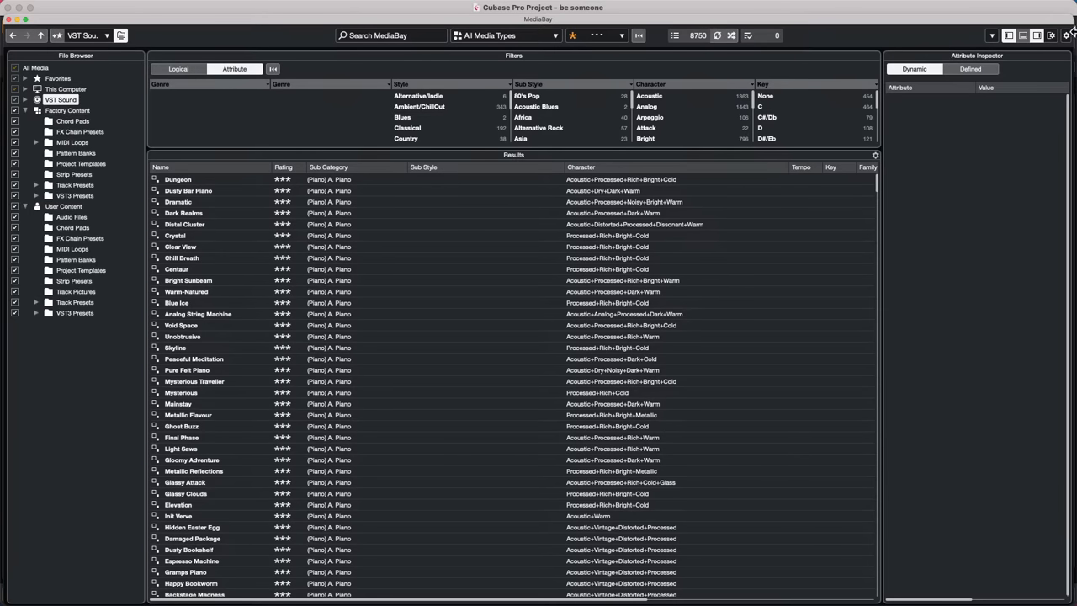
{"action": "left_click", "coordinate": [1024, 37]}
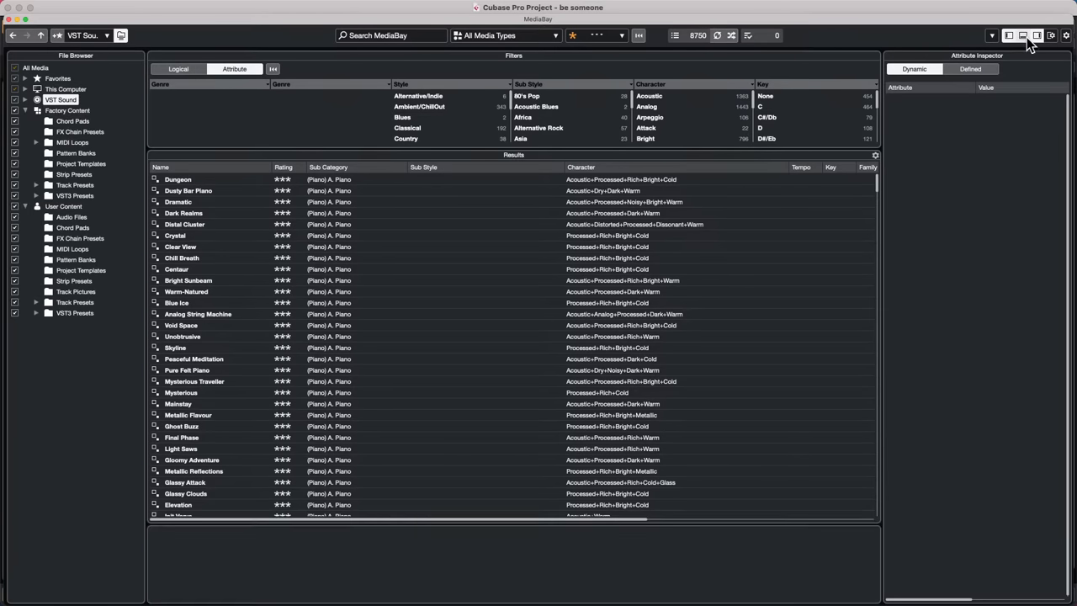
{"action": "left_click", "coordinate": [1026, 38]}
{"action": "left_click", "coordinate": [1026, 38]}
Select the Metallic Reflections preset for preview and browse further through the VST Sound results
{"action": "left_click", "coordinate": [212, 472]}
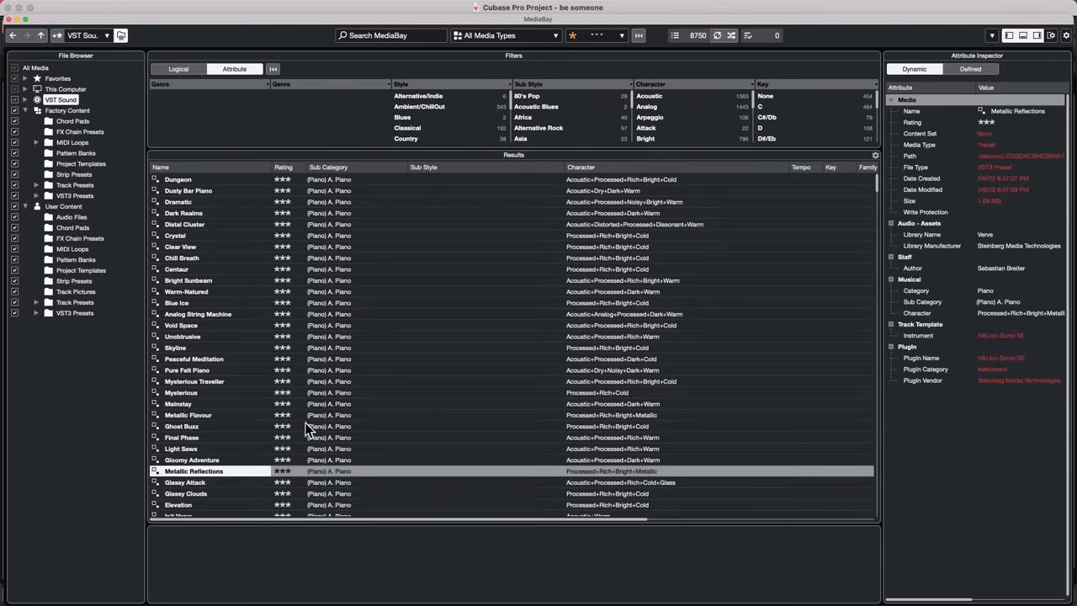
{"action": "scroll", "coordinate": [210, 379], "scroll_direction": "down", "scroll_amount": 20}
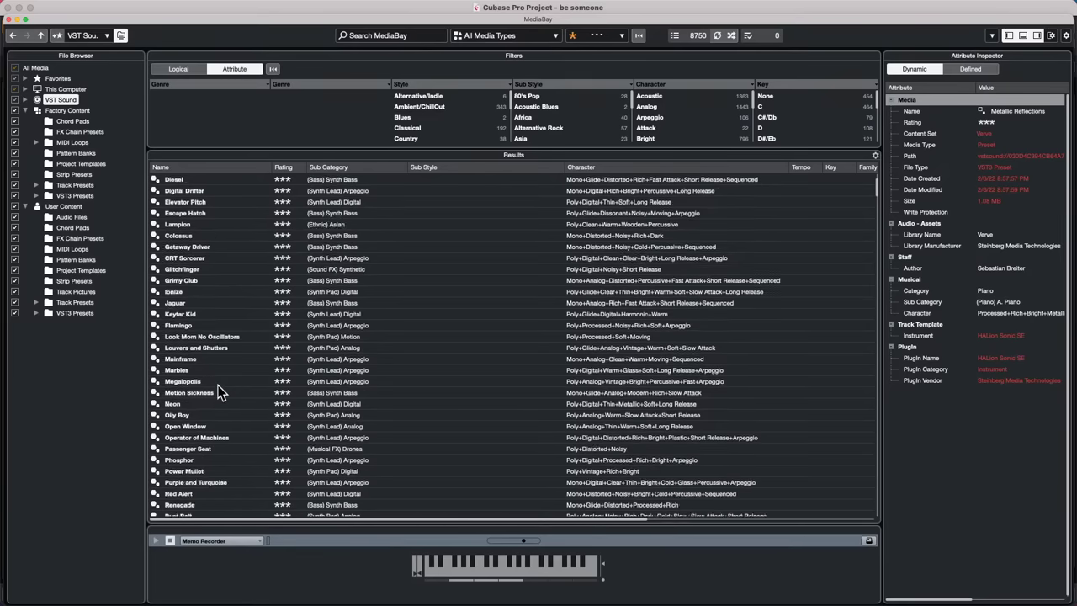
{"action": "scroll", "coordinate": [219, 392], "scroll_direction": "down", "scroll_amount": 5}
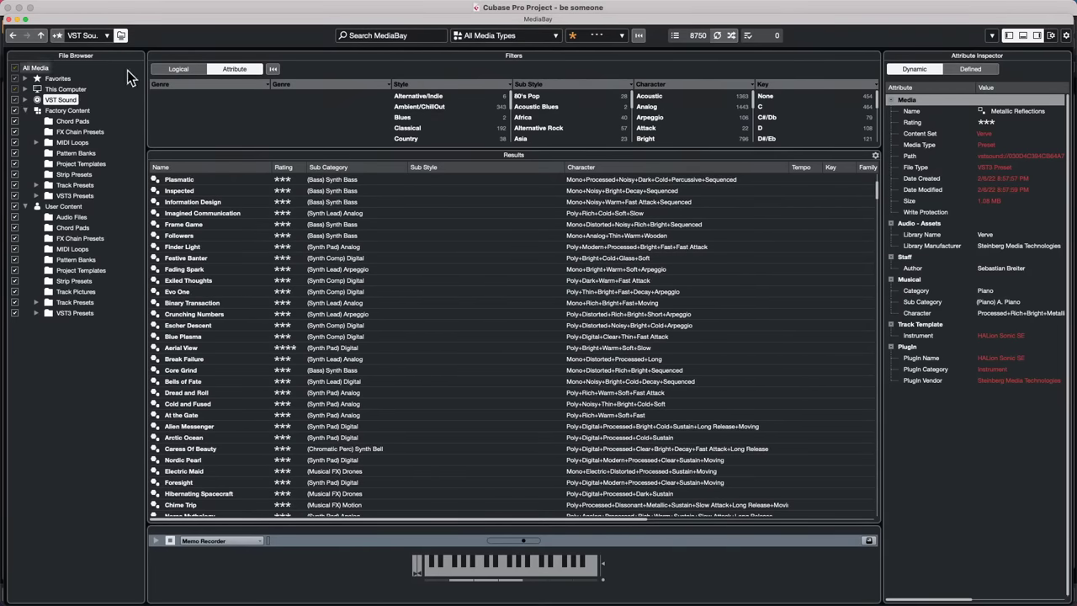
Expand VST Sound, look into Backbone's VST3 Presets folder, and expand This Computer in the File Browser
{"action": "left_click", "coordinate": [35, 100]}
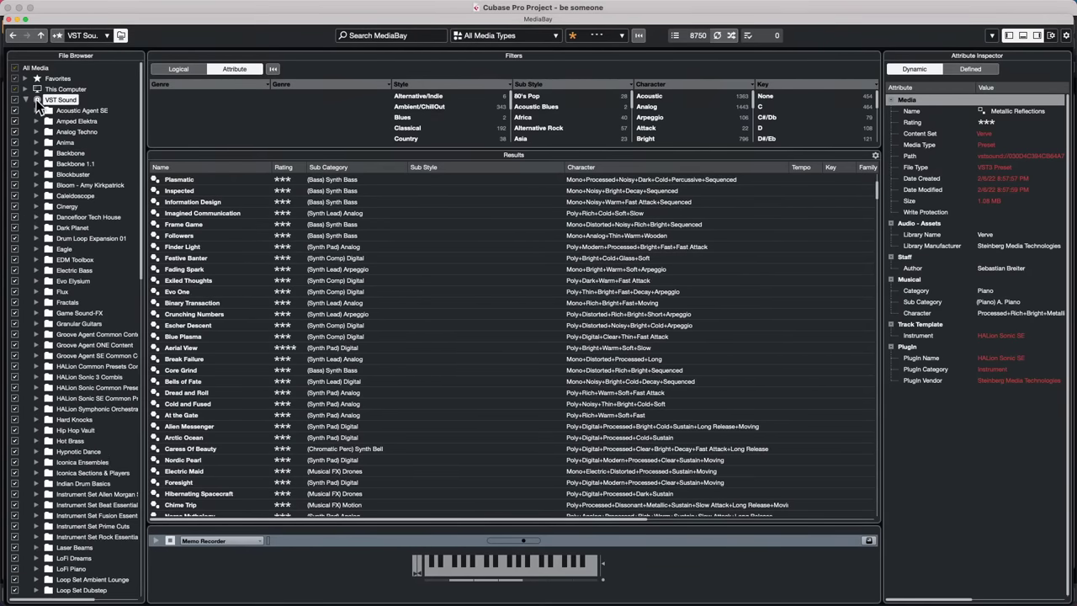
{"action": "left_click", "coordinate": [71, 154]}
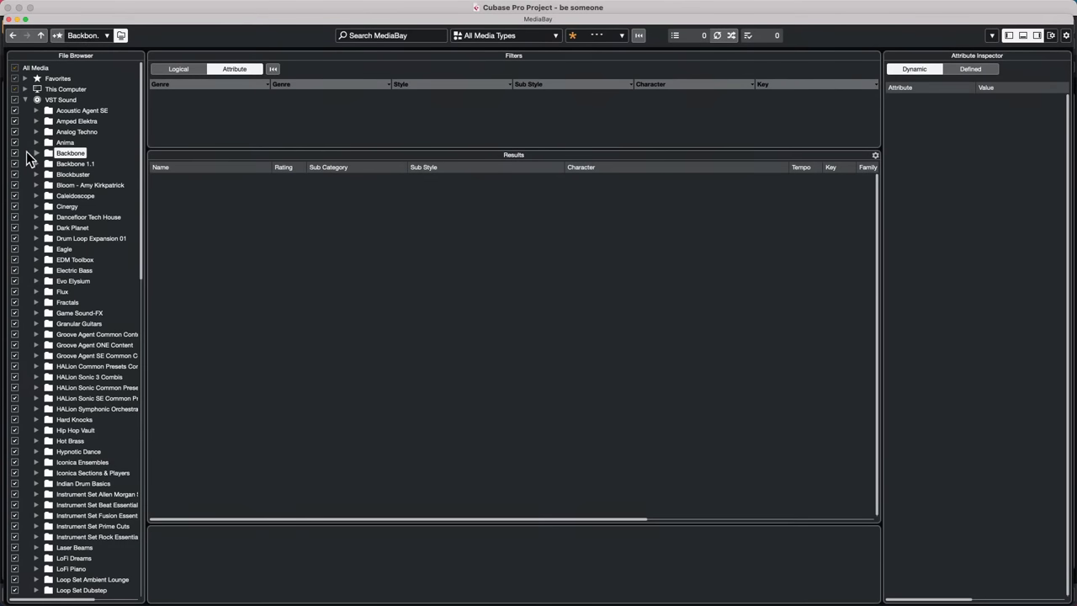
{"action": "left_click", "coordinate": [34, 153]}
{"action": "left_click", "coordinate": [84, 163]}
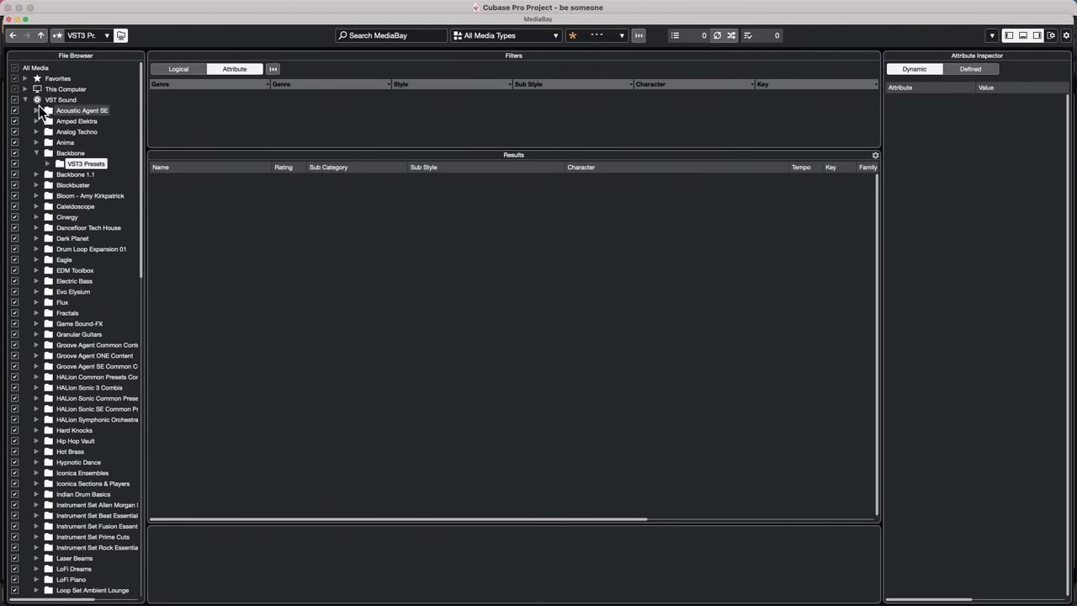
{"action": "scroll", "coordinate": [112, 261], "scroll_direction": "down", "scroll_amount": 5}
{"action": "scroll", "coordinate": [112, 263], "scroll_direction": "up", "scroll_amount": 7}
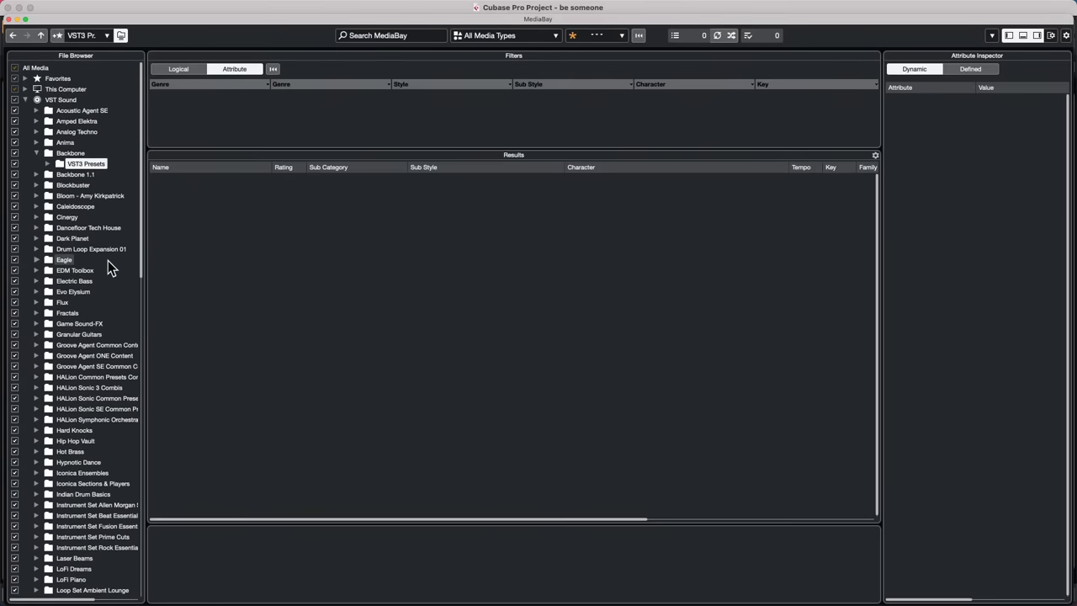
{"action": "left_click", "coordinate": [26, 89]}
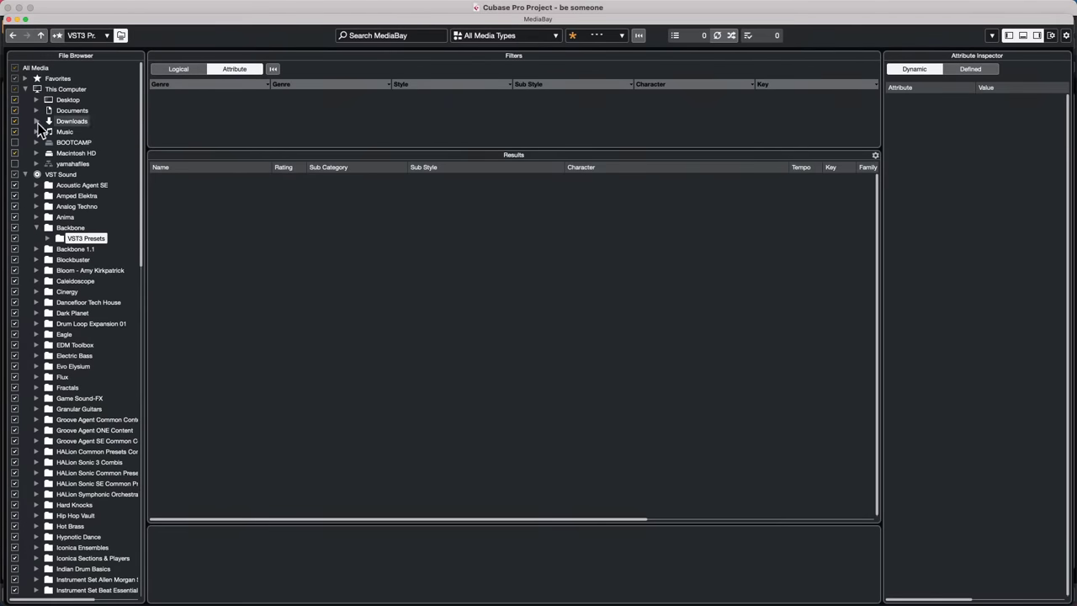
Close MediaBay and briefly show the project window's Media rack before returning to the Control Room
{"action": "left_click", "coordinate": [9, 18]}
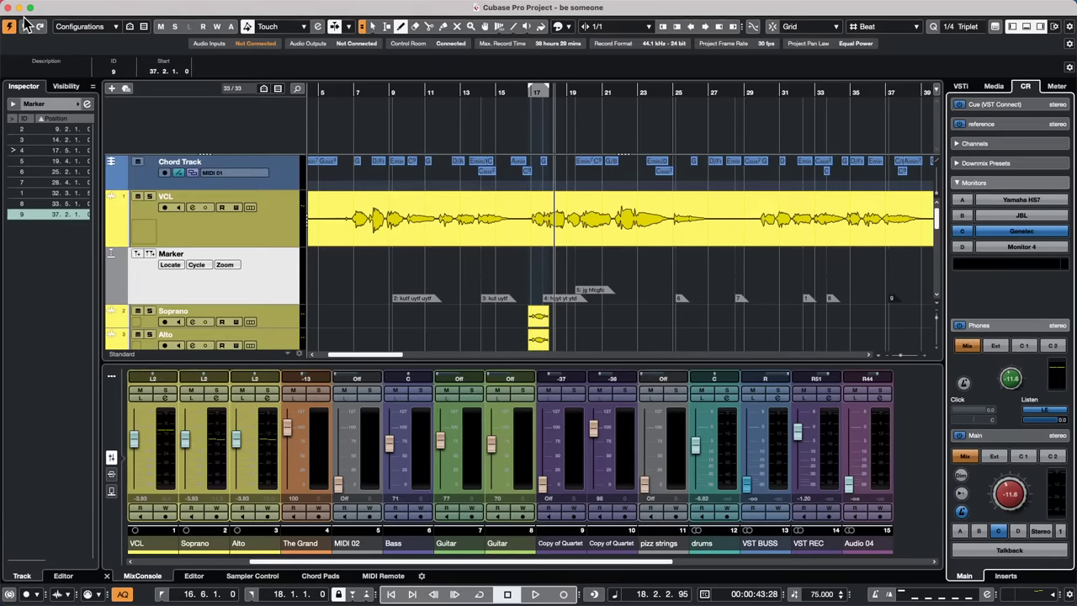
{"action": "mouse_move", "coordinate": [83, 5]}
{"action": "left_click", "coordinate": [998, 89]}
{"action": "left_click", "coordinate": [1027, 85]}
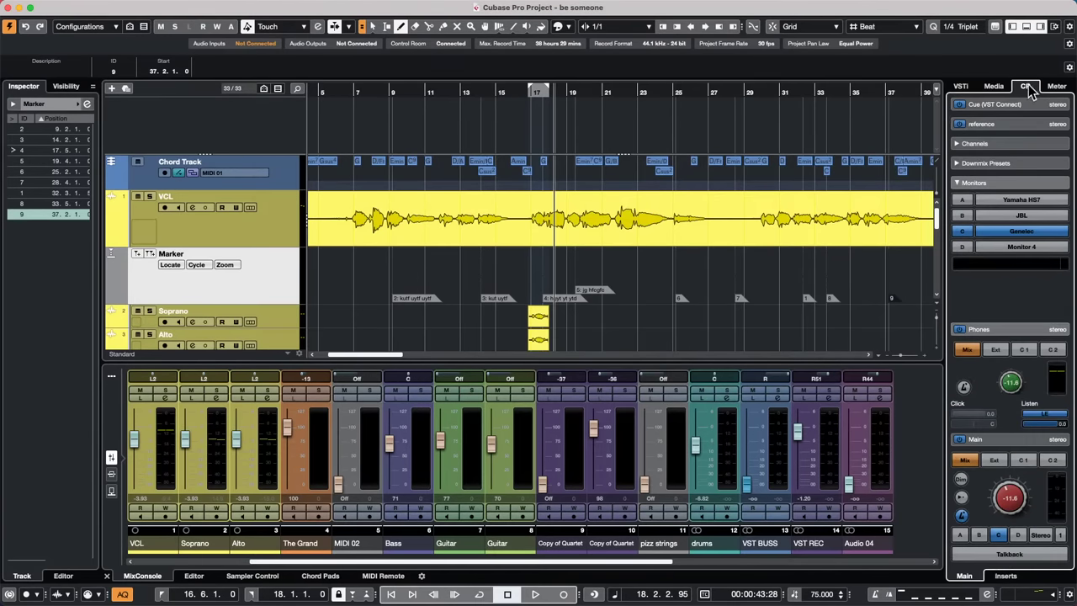
Expand the Control Room's Downmix Presets, switch to Mono and back to Stereo, and play the project briefly
{"action": "left_click", "coordinate": [1004, 166]}
{"action": "left_click", "coordinate": [1002, 193]}
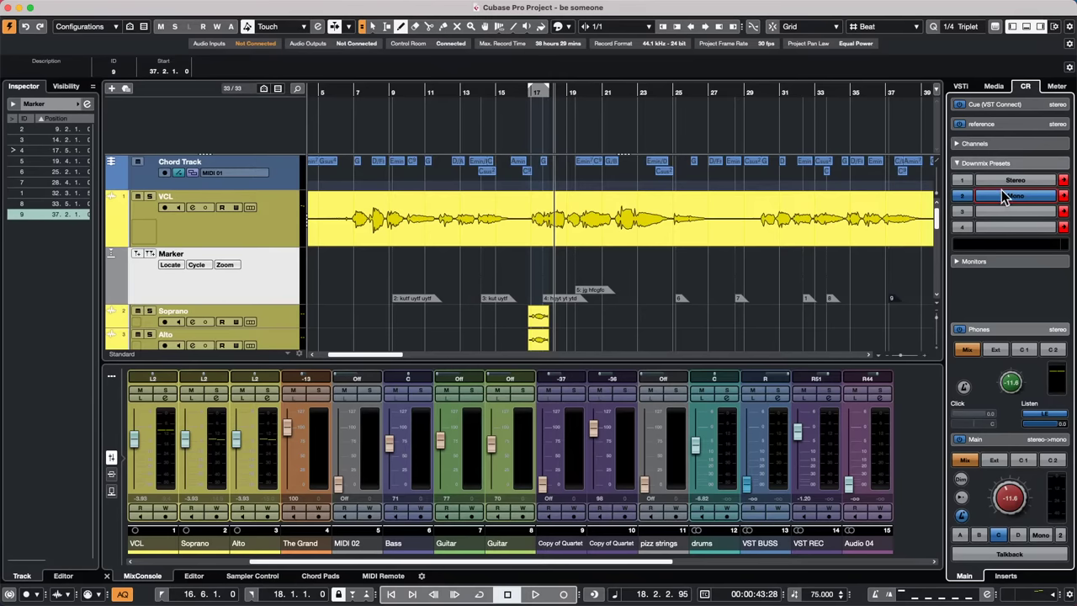
{"action": "left_click", "coordinate": [1010, 181]}
{"action": "key", "text": "space"}
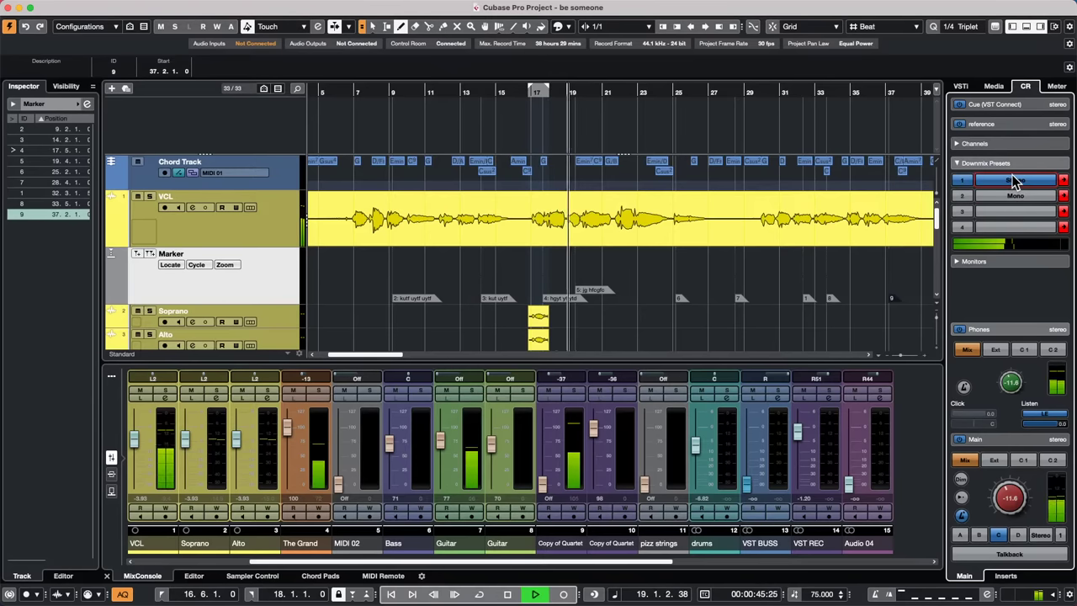
{"action": "key", "text": "space"}
Switch the Control Room to monitor A and compare the Mono and Stereo downmix presets during playback, ending on Mono
{"action": "left_click", "coordinate": [1020, 196]}
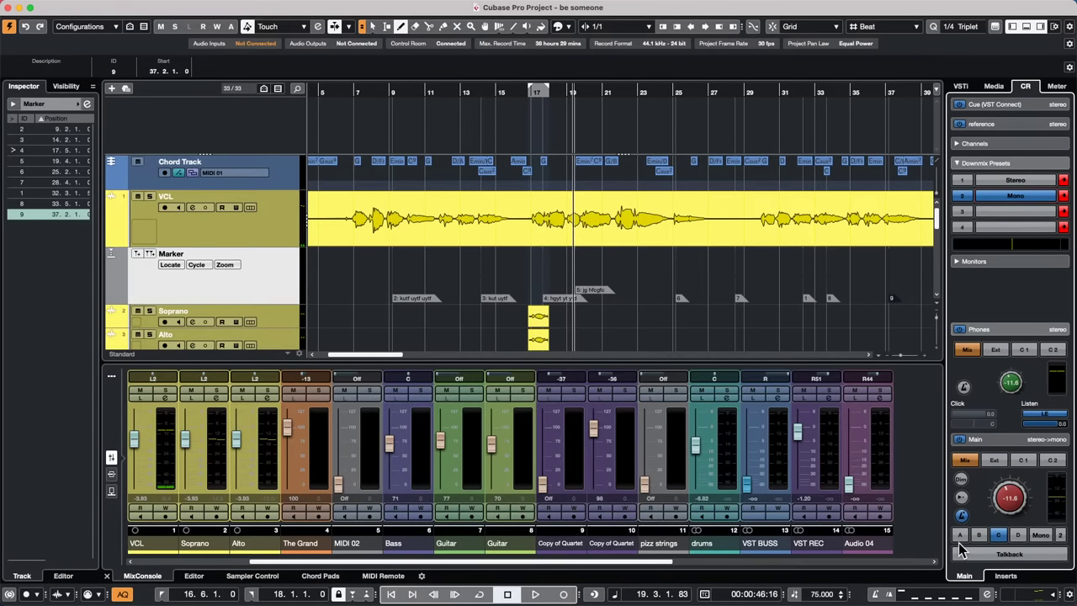
{"action": "left_click", "coordinate": [962, 535]}
{"action": "key", "text": "space"}
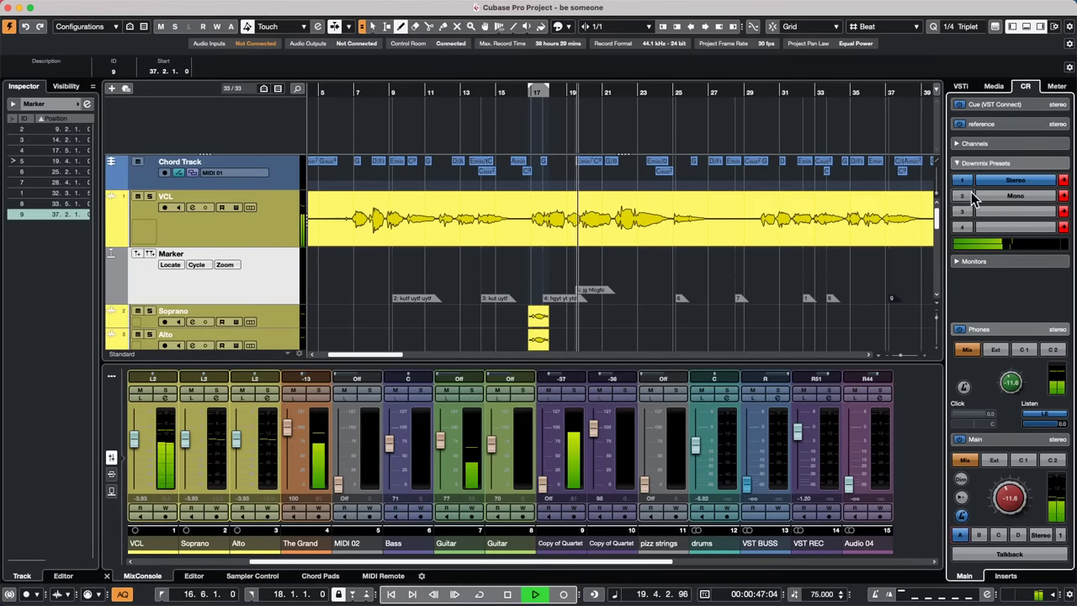
{"action": "left_click", "coordinate": [1010, 196]}
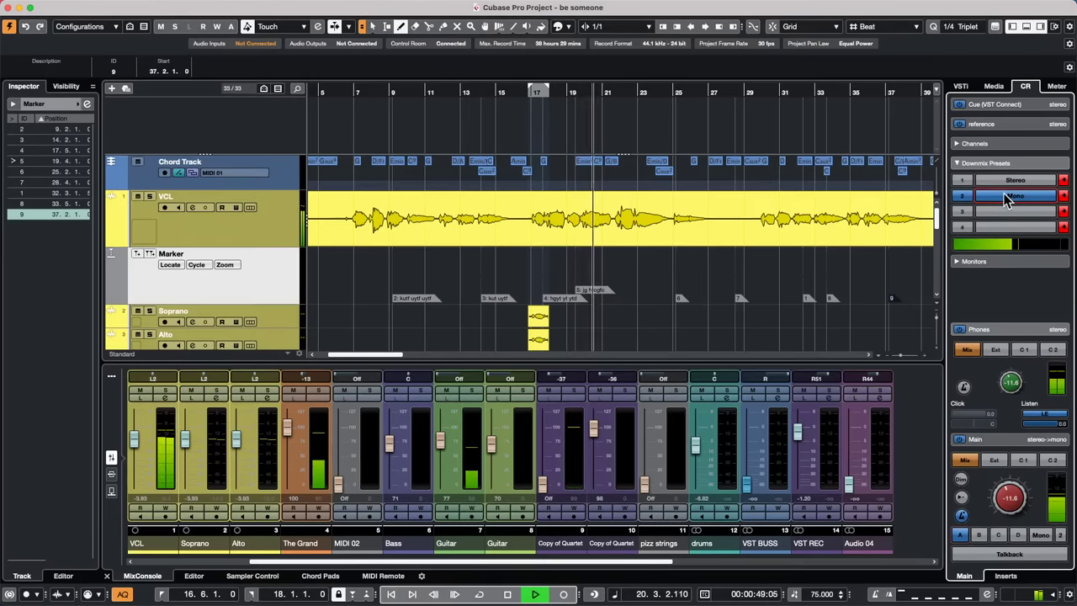
{"action": "left_click", "coordinate": [1014, 181]}
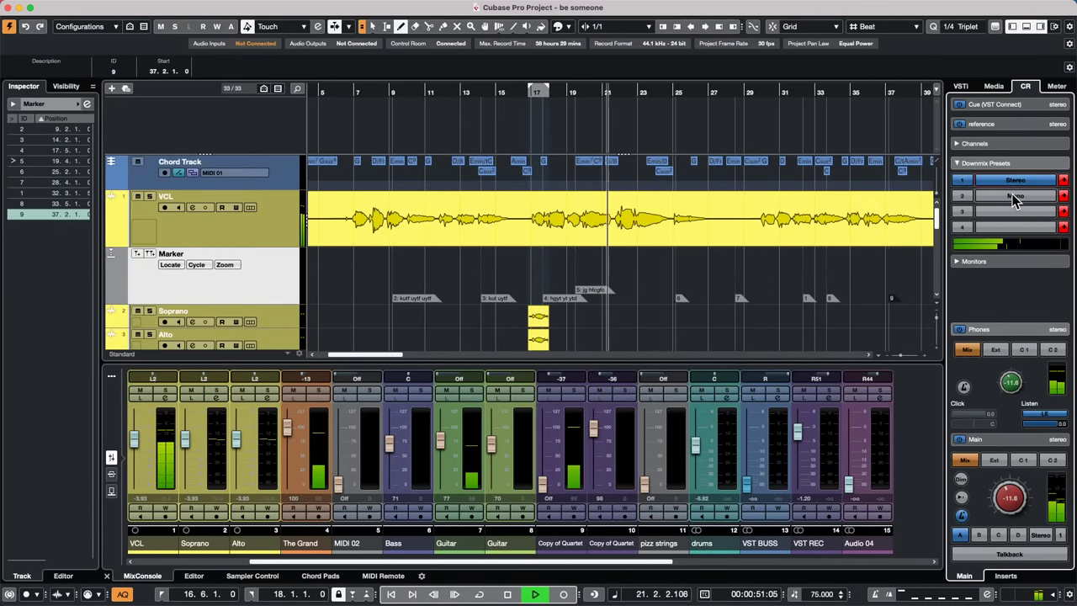
{"action": "left_click", "coordinate": [1014, 196]}
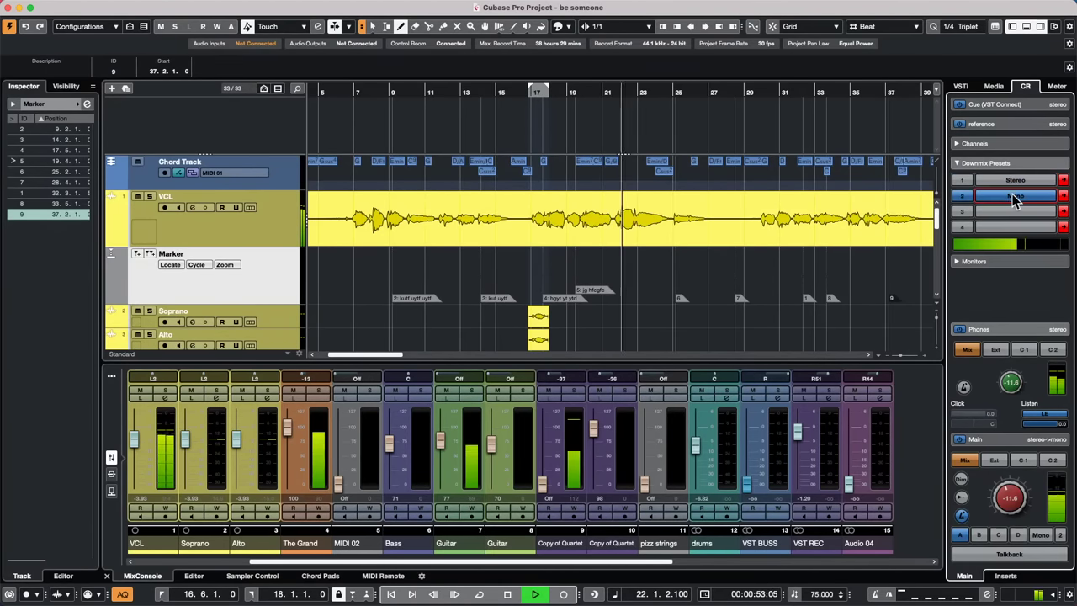
{"action": "key", "text": "space"}
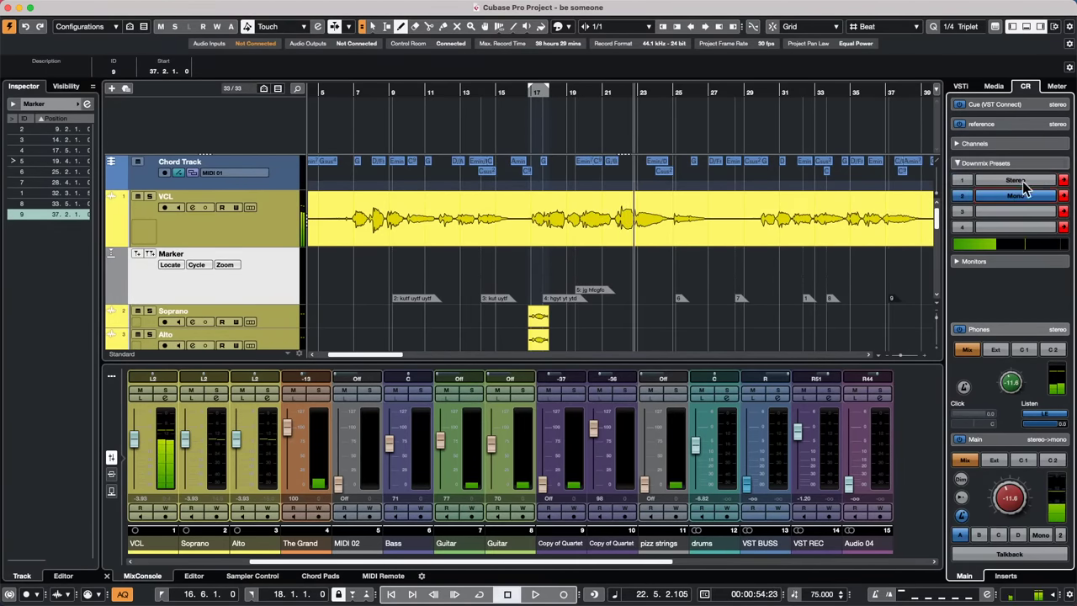
{"action": "left_click", "coordinate": [1019, 164]}
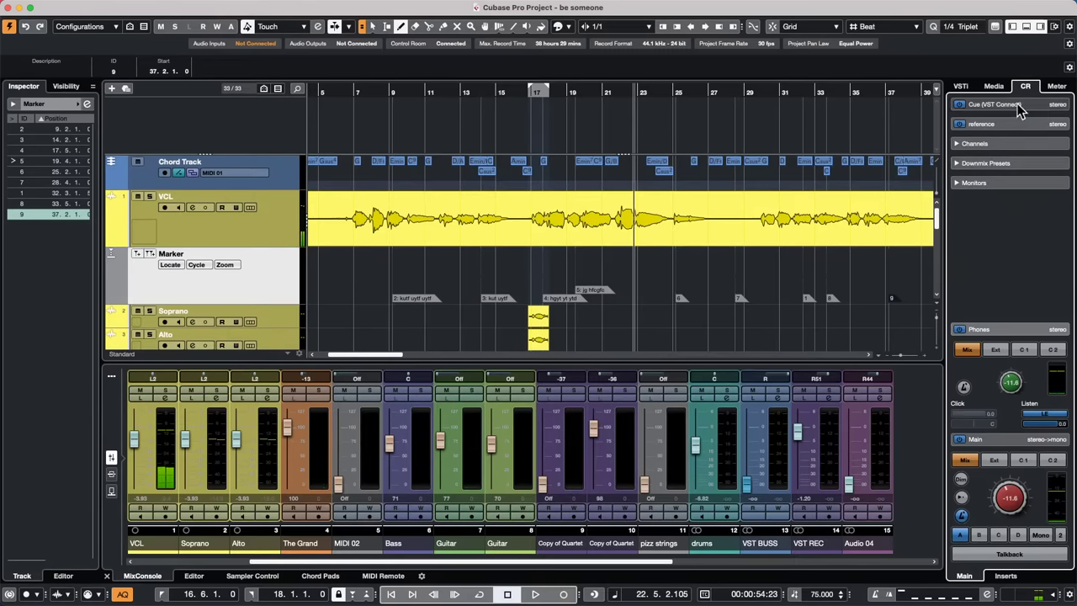
{"action": "left_click", "coordinate": [995, 88]}
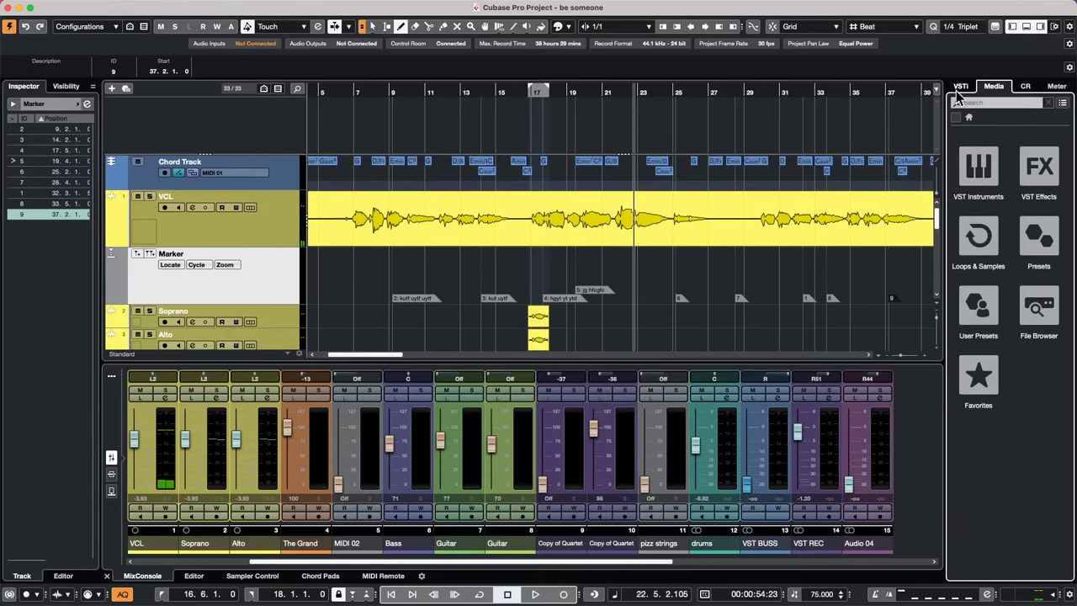
{"action": "left_click", "coordinate": [1025, 86]}
{"action": "left_click", "coordinate": [1010, 166]}
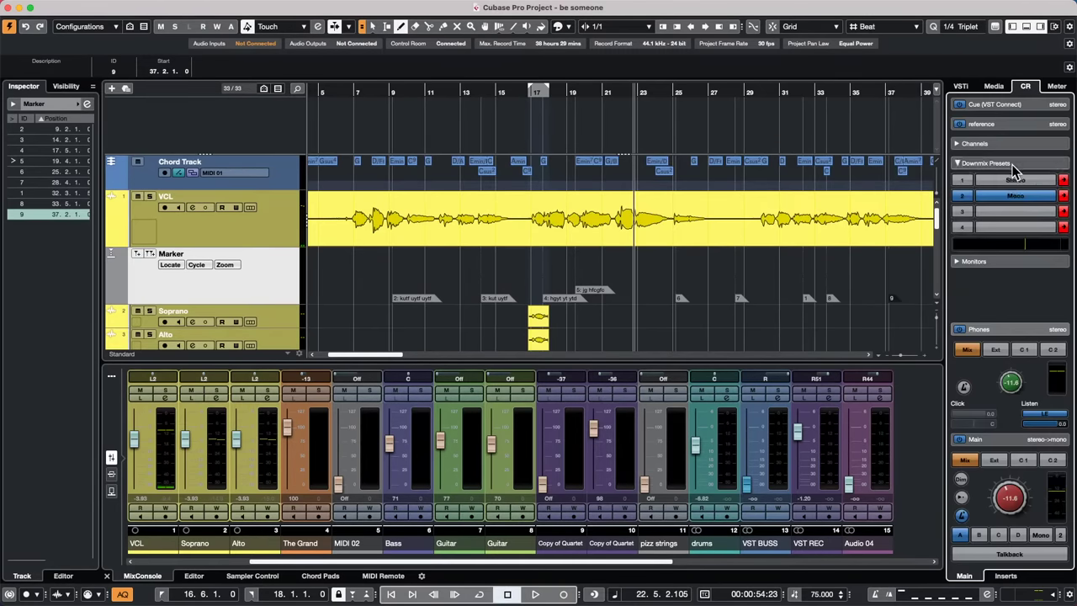
Alternate between the Mono and Stereo downmix presets with playback stopped, ending on Stereo
{"action": "left_click", "coordinate": [1015, 196]}
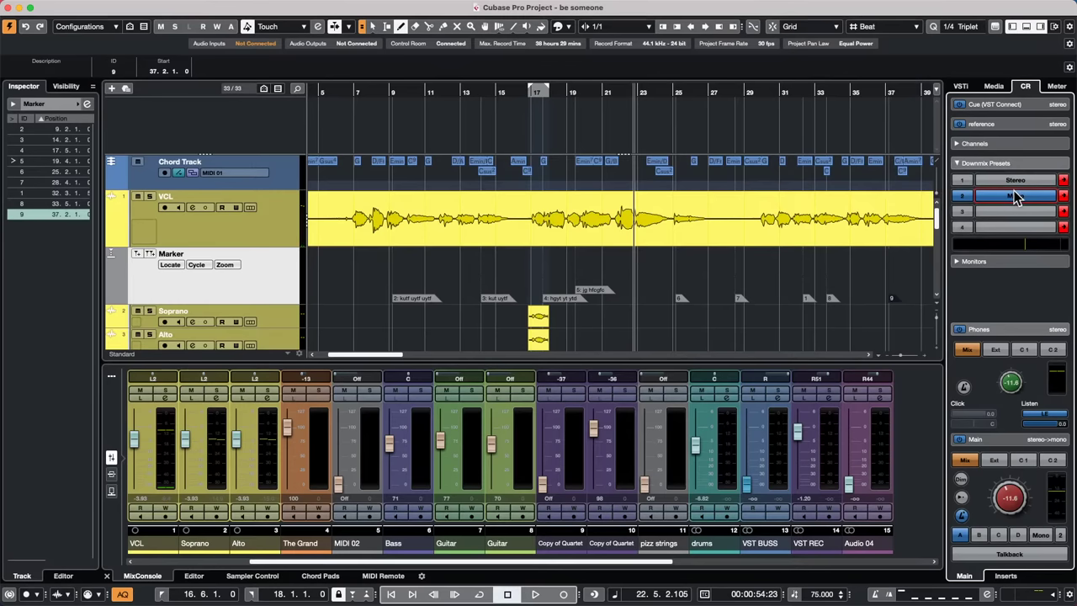
{"action": "left_click", "coordinate": [1019, 181]}
{"action": "left_click", "coordinate": [1016, 197]}
{"action": "left_click", "coordinate": [1014, 182]}
{"action": "left_click", "coordinate": [1014, 194]}
{"action": "left_click", "coordinate": [1021, 181]}
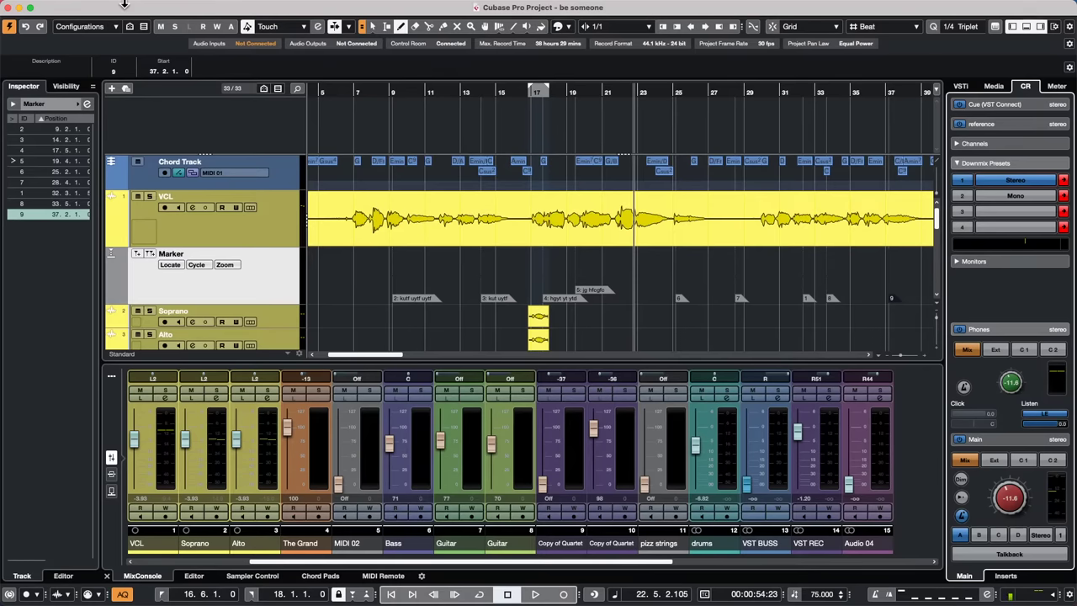
Open the recent project Amos Moses - GO.cpr from the Projects folder, activate it, and accept the missing port as unmapped
{"action": "left_click", "coordinate": [80, 10]}
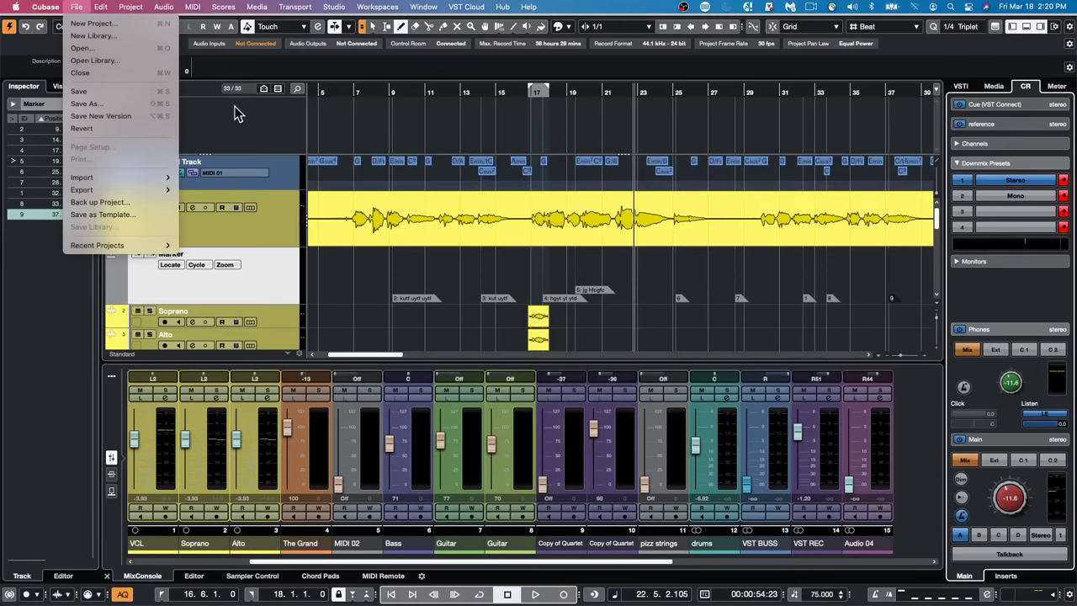
{"action": "mouse_move", "coordinate": [133, 244]}
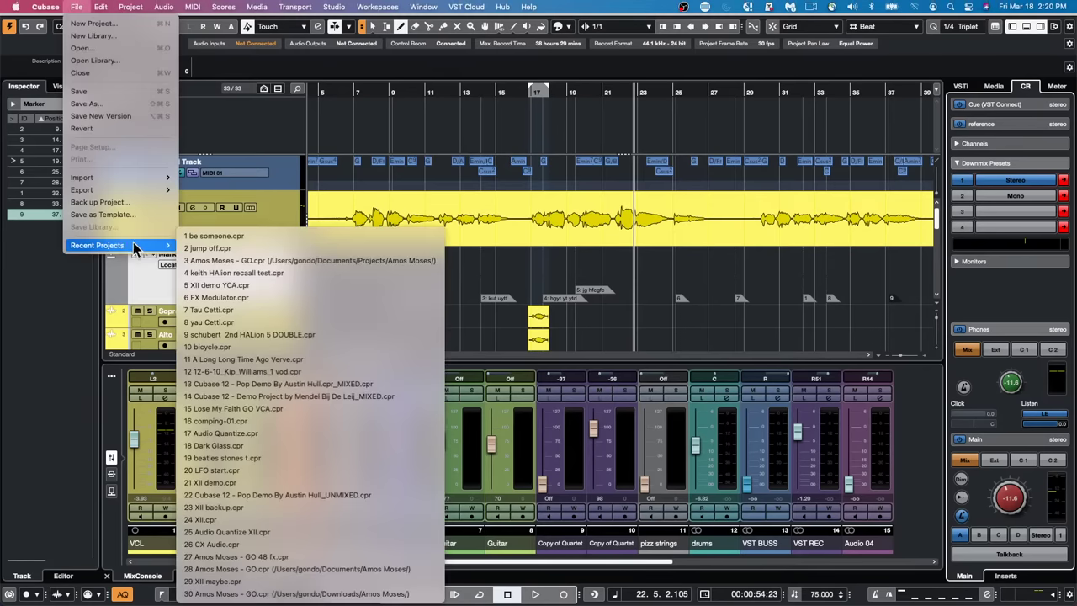
{"action": "left_click", "coordinate": [278, 258]}
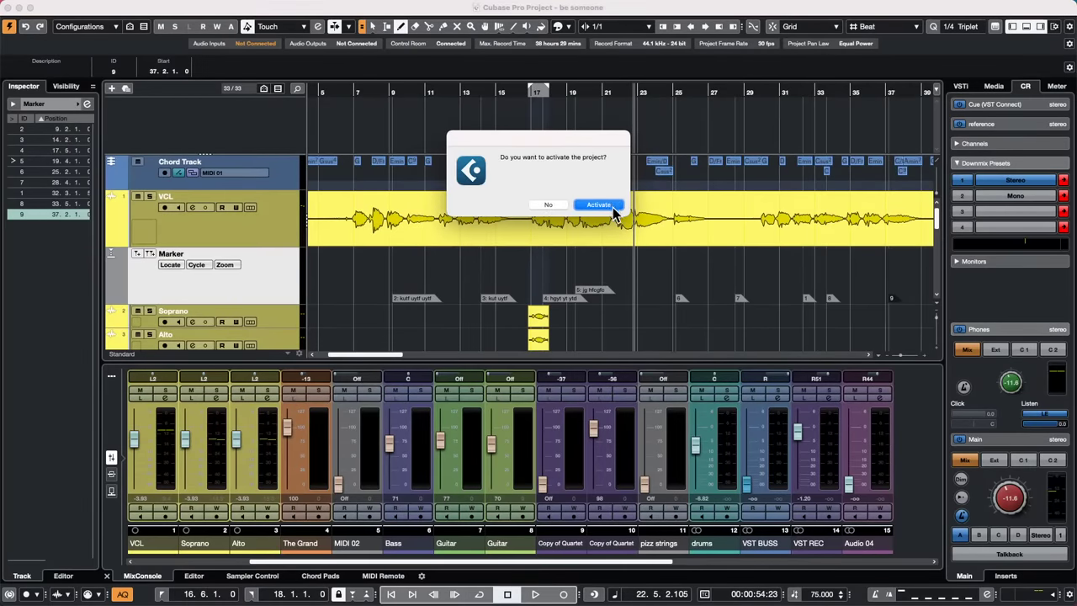
{"action": "left_click", "coordinate": [600, 205]}
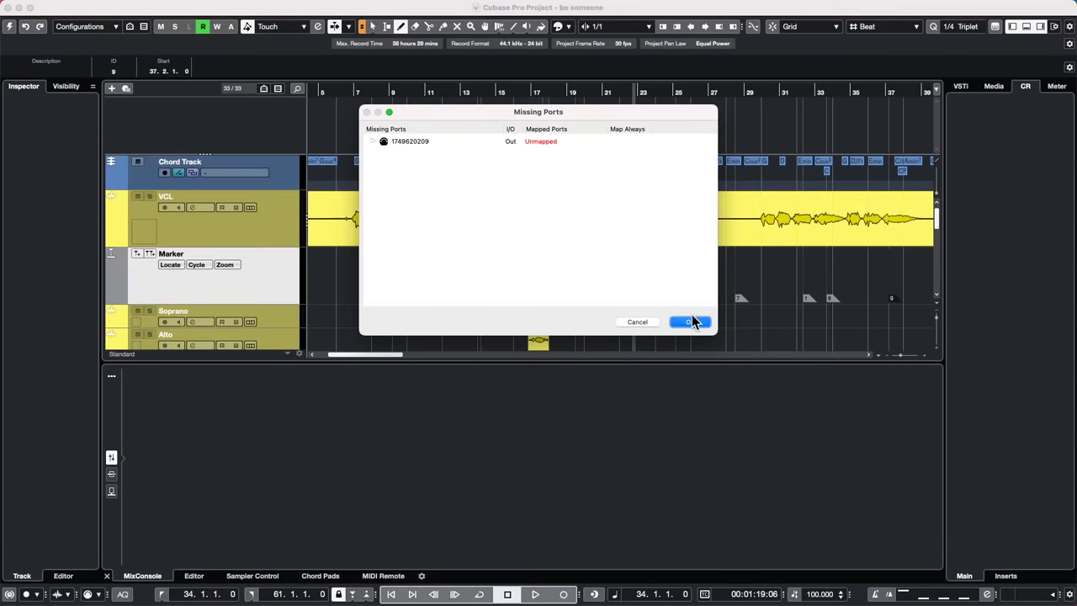
{"action": "left_click", "coordinate": [690, 322]}
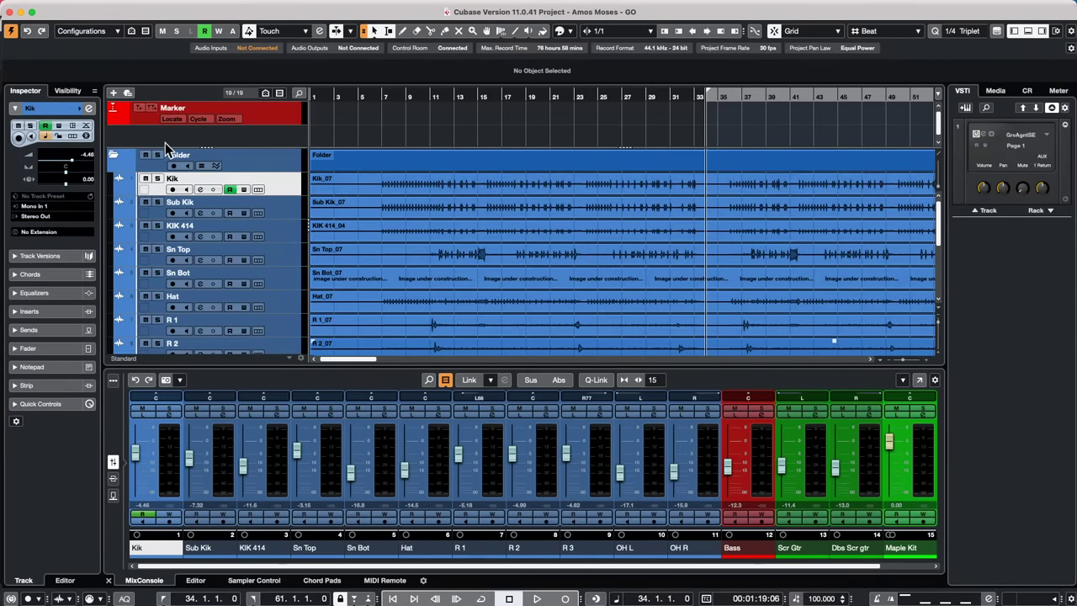
Solo the Kik track, play from near bar 8, and select its range from 9.4.1 to 26.2.1
{"action": "key", "text": "s"}
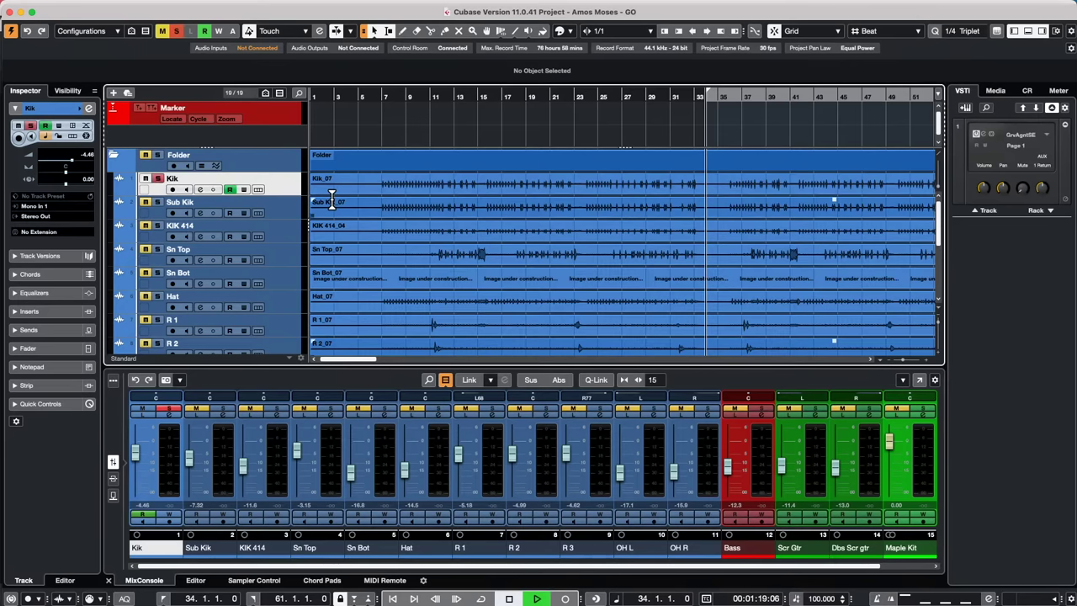
{"action": "left_click", "coordinate": [392, 94]}
{"action": "left_click_drag", "start_coordinate": [414, 185], "coordinate": [612, 191]}
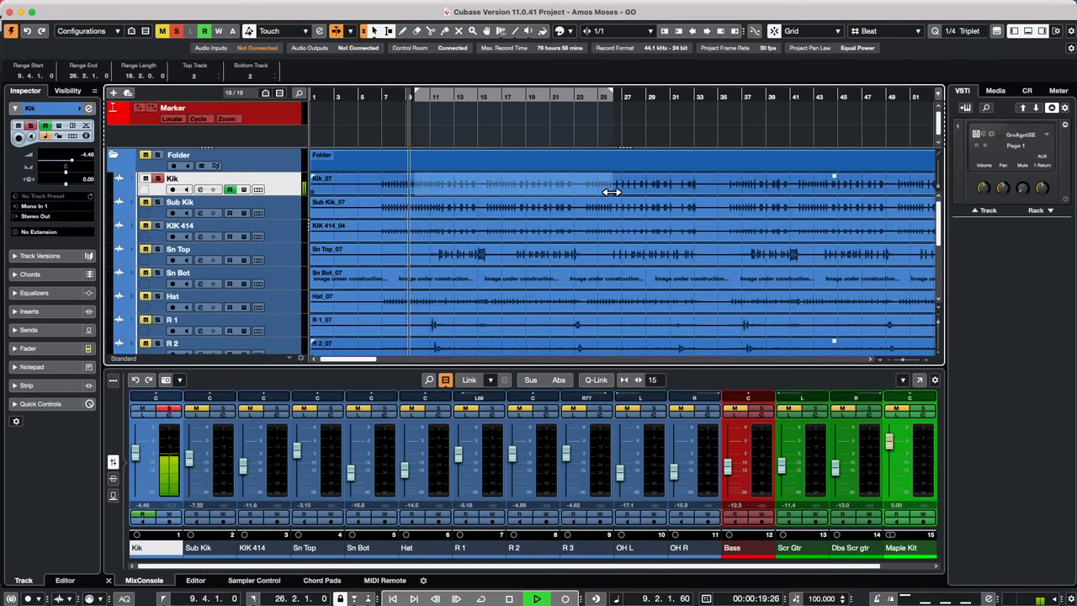
Solo the Bass track together with the Kik while playback continues, and return to the Kik track
{"action": "scroll", "coordinate": [245, 291], "scroll_direction": "down", "scroll_amount": 6}
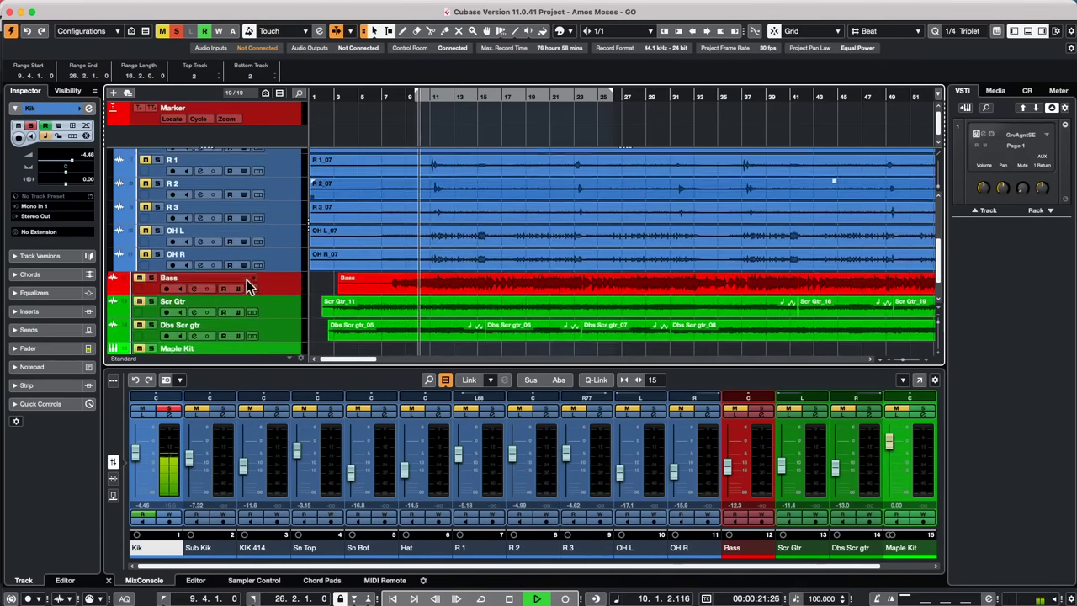
{"action": "scroll", "coordinate": [247, 286], "scroll_direction": "up", "scroll_amount": 4}
{"action": "scroll", "coordinate": [246, 284], "scroll_direction": "down", "scroll_amount": 4}
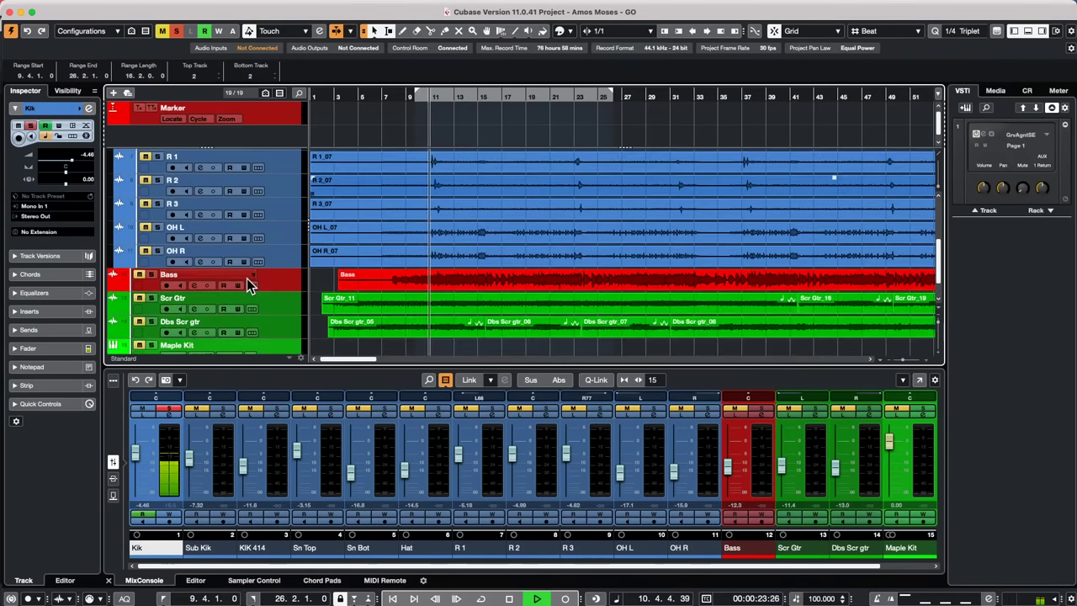
{"action": "left_click", "coordinate": [139, 274]}
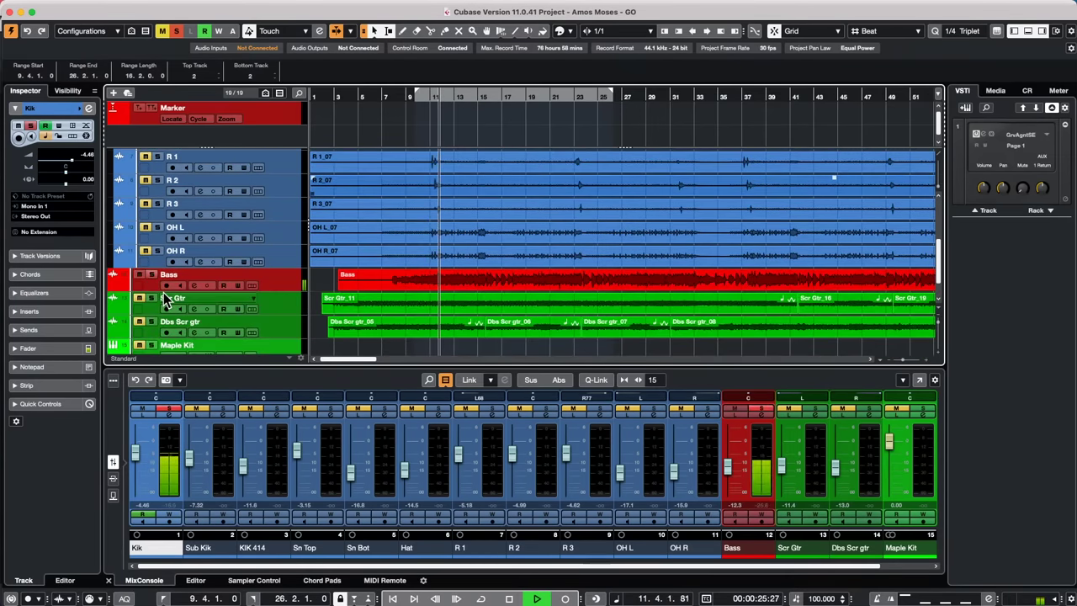
{"action": "scroll", "coordinate": [510, 181], "scroll_direction": "up", "scroll_amount": 6}
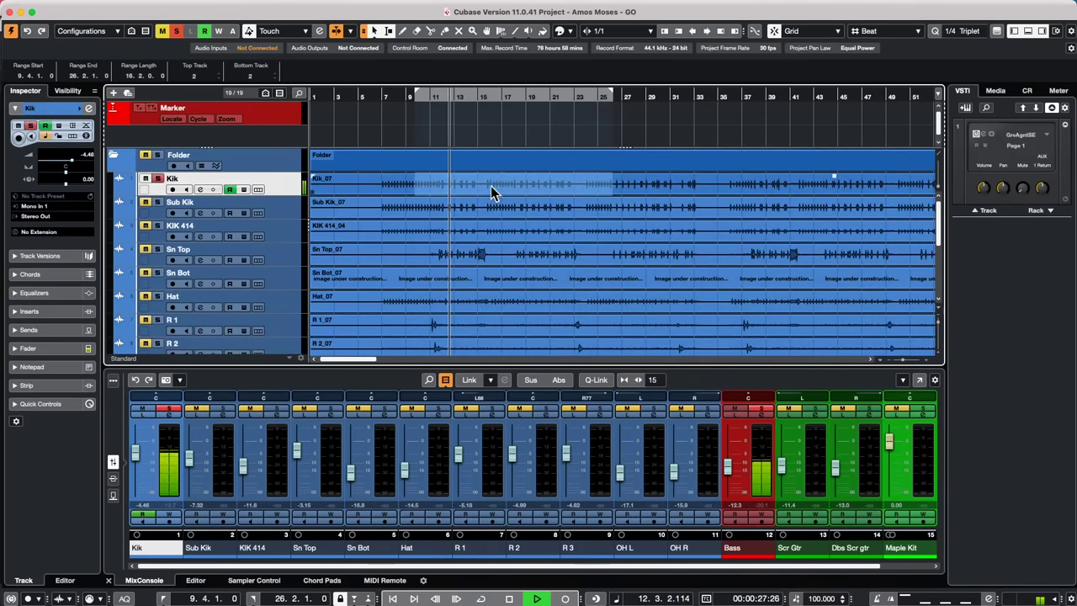
Open the Kik track's channel settings, activate channel comparison in the equalizer, and choose Bass as the comparison channel
{"action": "left_click", "coordinate": [88, 108]}
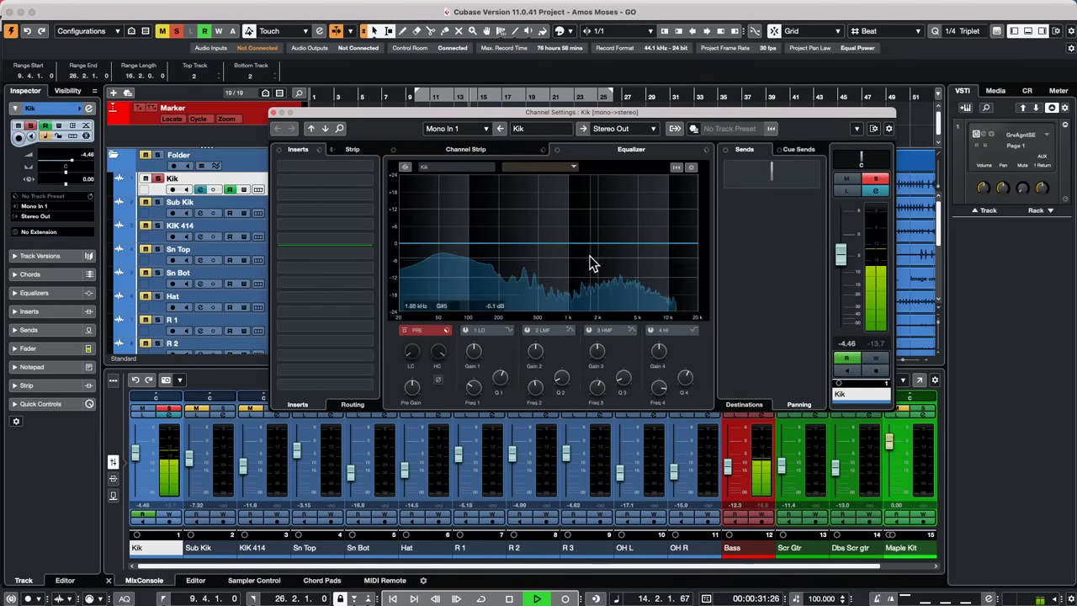
{"action": "left_click", "coordinate": [405, 167]}
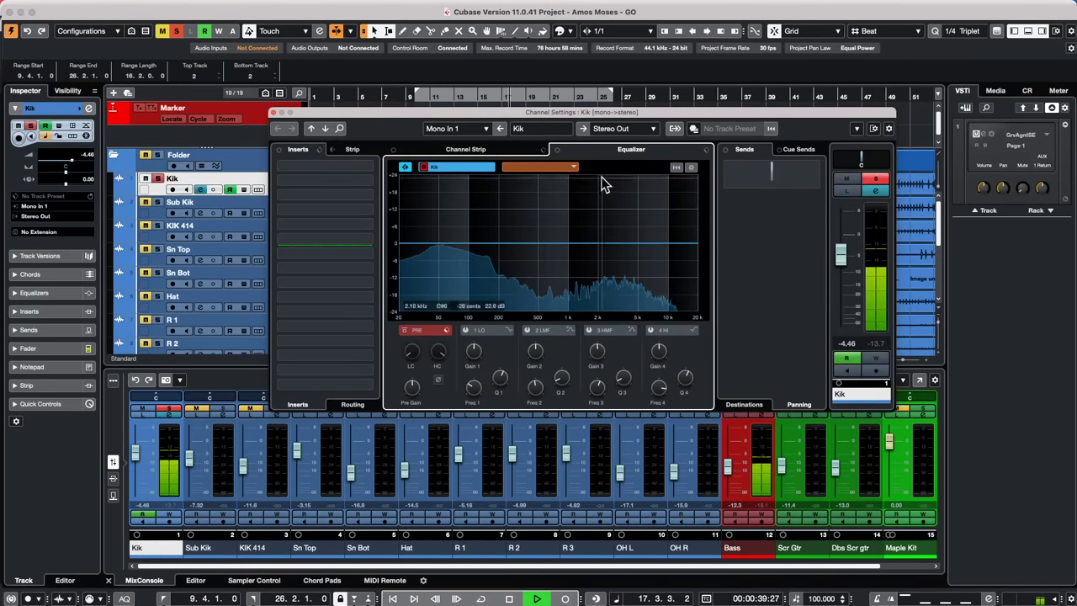
{"action": "left_click", "coordinate": [573, 167]}
{"action": "scroll", "coordinate": [549, 360], "scroll_direction": "down", "scroll_amount": 2}
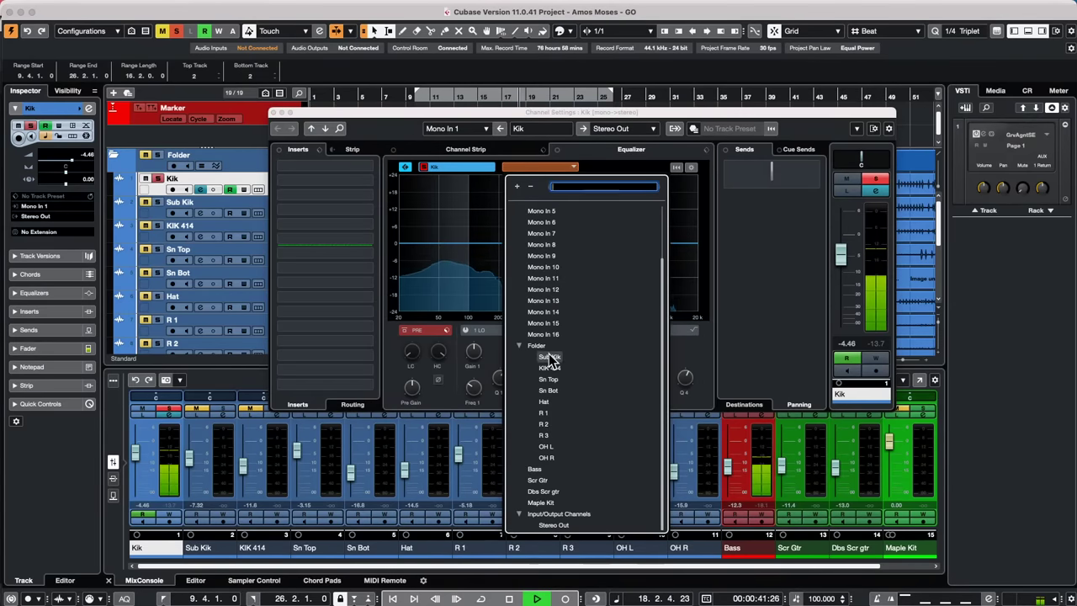
{"action": "left_click", "coordinate": [535, 468]}
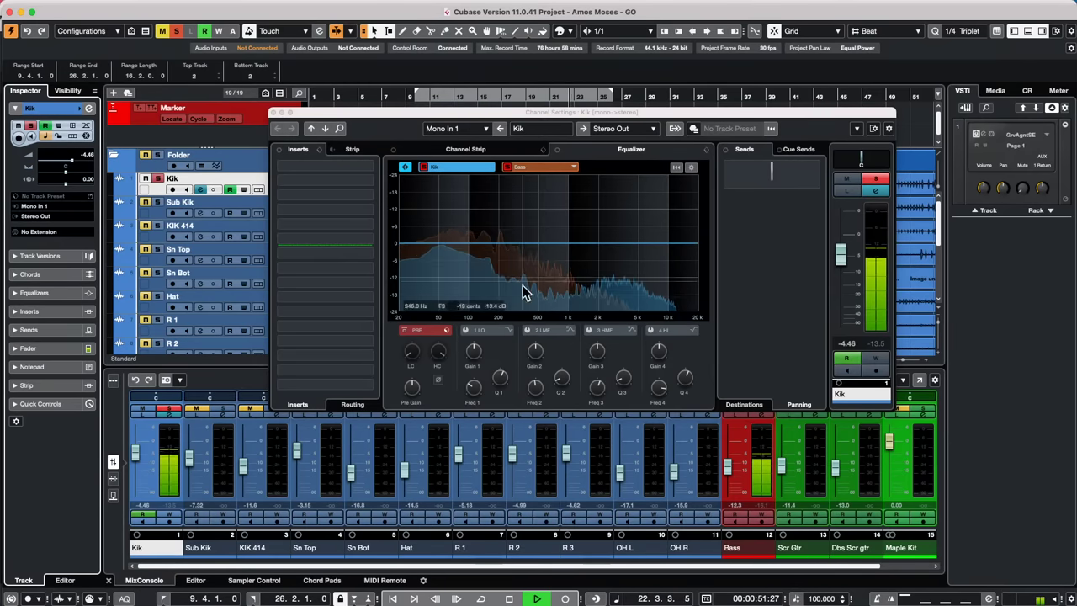
Boost EQ band 2 on the Bass slightly at about 588 Hz and on the Kik strongly between 100 and 200 Hz
{"action": "left_click", "coordinate": [546, 168]}
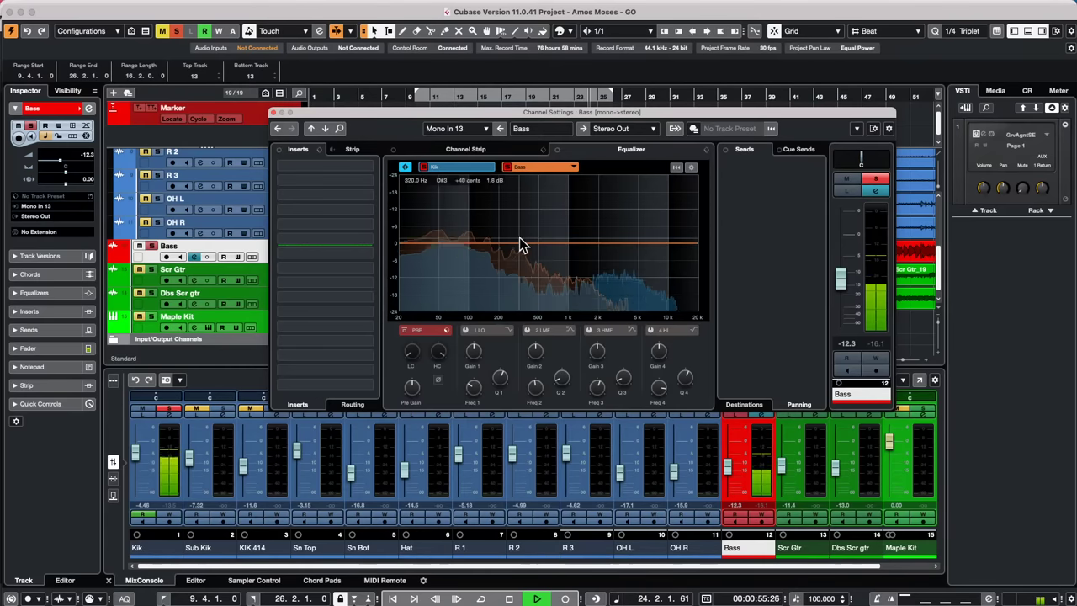
{"action": "mouse_move", "coordinate": [547, 244]}
{"action": "left_mouse_down"}
{"action": "mouse_move", "coordinate": [555, 227]}
{"action": "mouse_move", "coordinate": [530, 200]}
{"action": "mouse_move", "coordinate": [624, 186]}
{"action": "mouse_move", "coordinate": [533, 206]}
{"action": "mouse_move", "coordinate": [526, 217]}
{"action": "mouse_move", "coordinate": [546, 233]}
{"action": "left_mouse_up"}
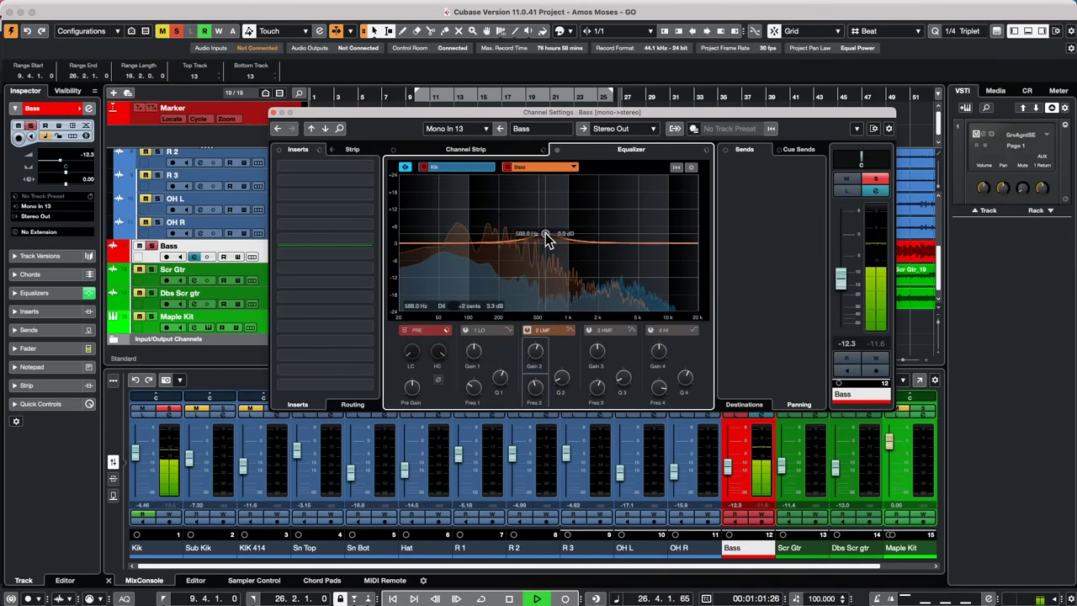
{"action": "left_click", "coordinate": [478, 168]}
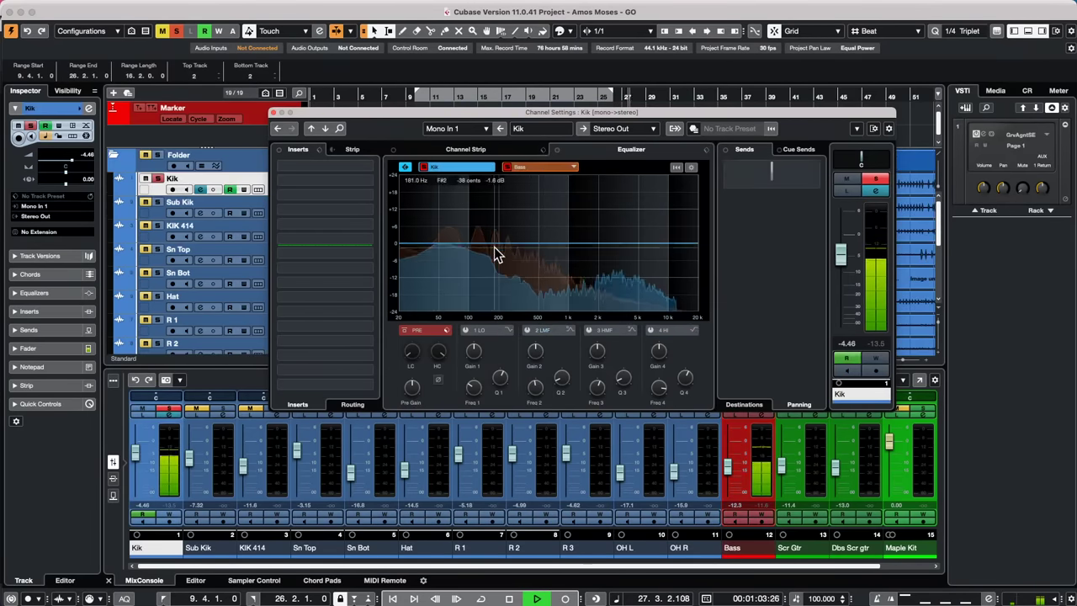
{"action": "left_click_drag", "start_coordinate": [505, 248], "coordinate": [481, 194]}
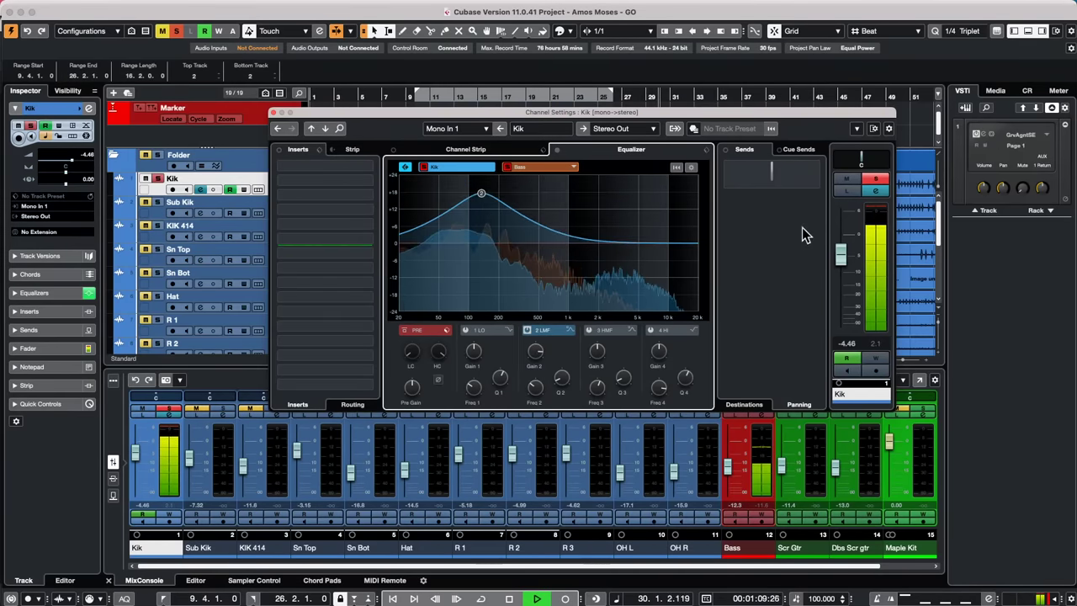
Raise the Kik channel's fader to -2.53 and the Bass channel's fader to -3.67
{"action": "mouse_move", "coordinate": [843, 253]}
{"action": "left_mouse_down"}
{"action": "mouse_move", "coordinate": [847, 318]}
{"action": "mouse_move", "coordinate": [855, 253]}
{"action": "left_mouse_up"}
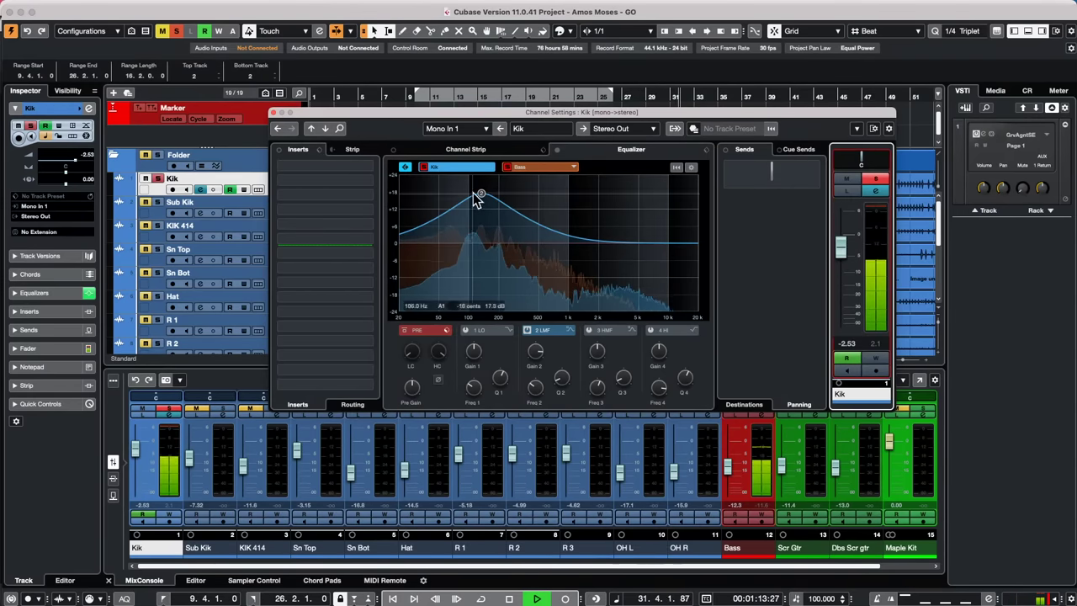
{"action": "left_click", "coordinate": [535, 166]}
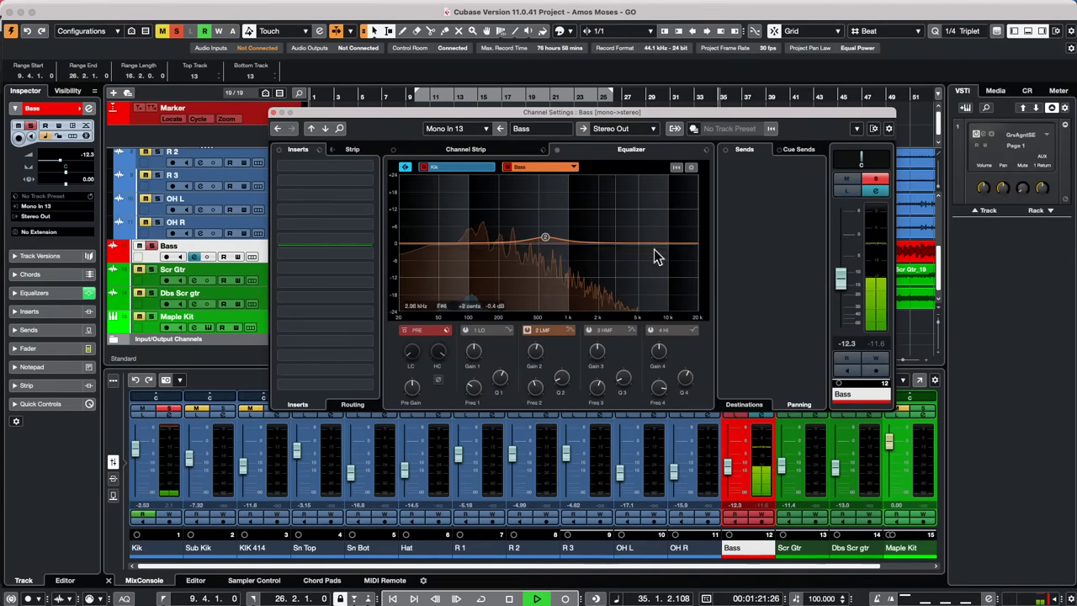
{"action": "left_click_drag", "start_coordinate": [841, 278], "coordinate": [842, 252]}
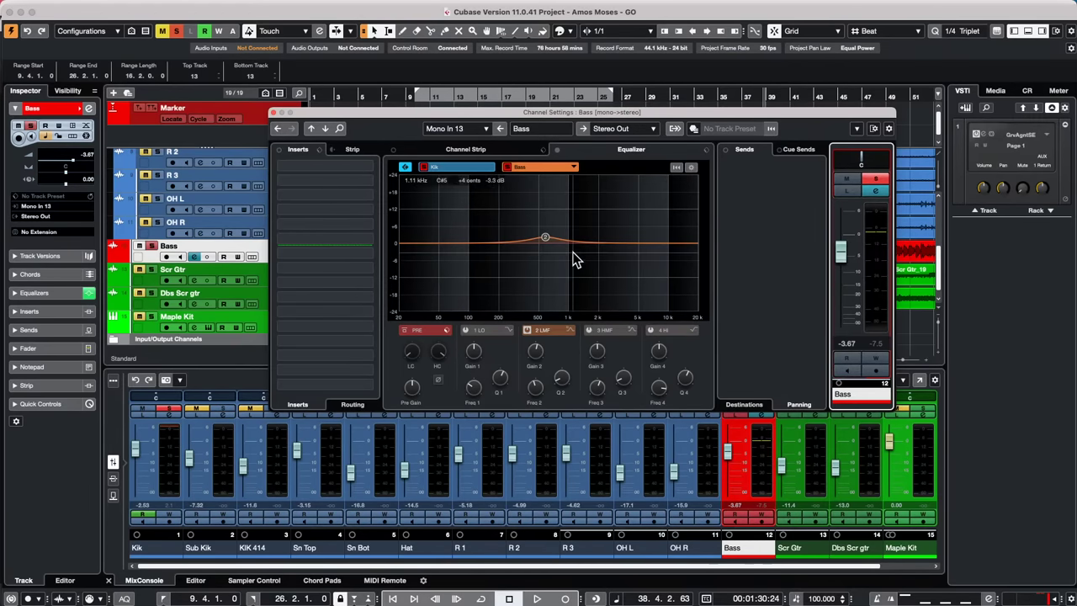
Stop playback, open the recent project Tau Cetti.cpr without activating it, and accept the missing ports as unmapped
{"action": "key", "text": "space"}
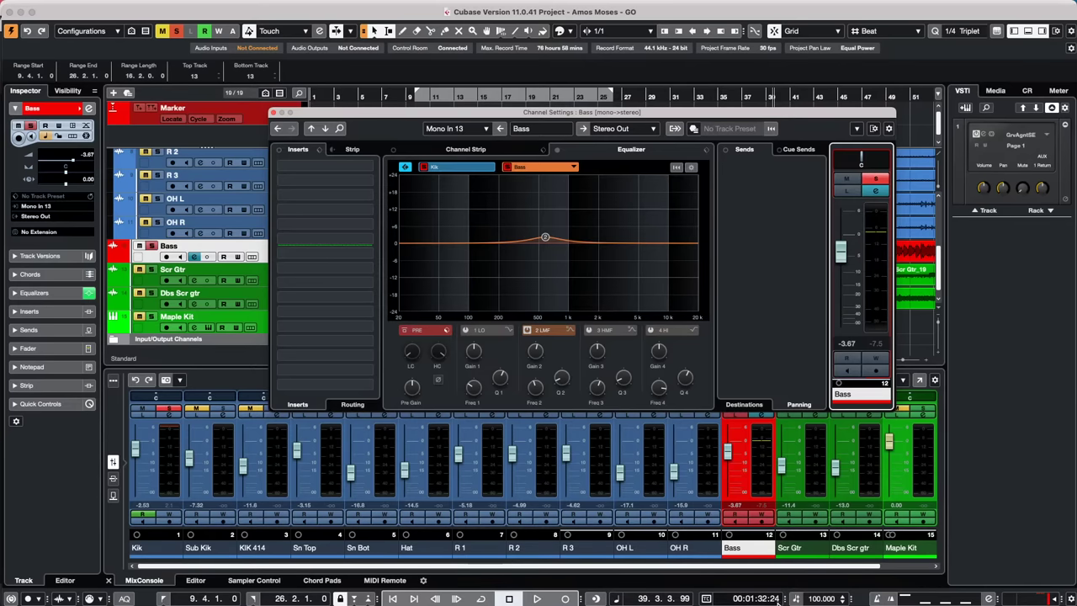
{"action": "mouse_move", "coordinate": [192, 6]}
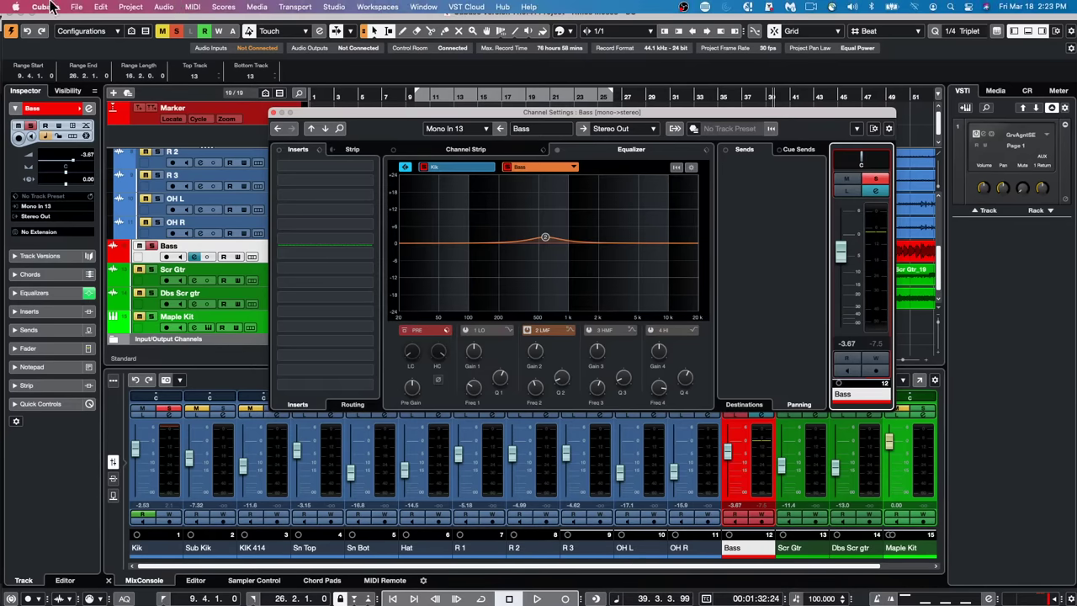
{"action": "left_click", "coordinate": [74, 7]}
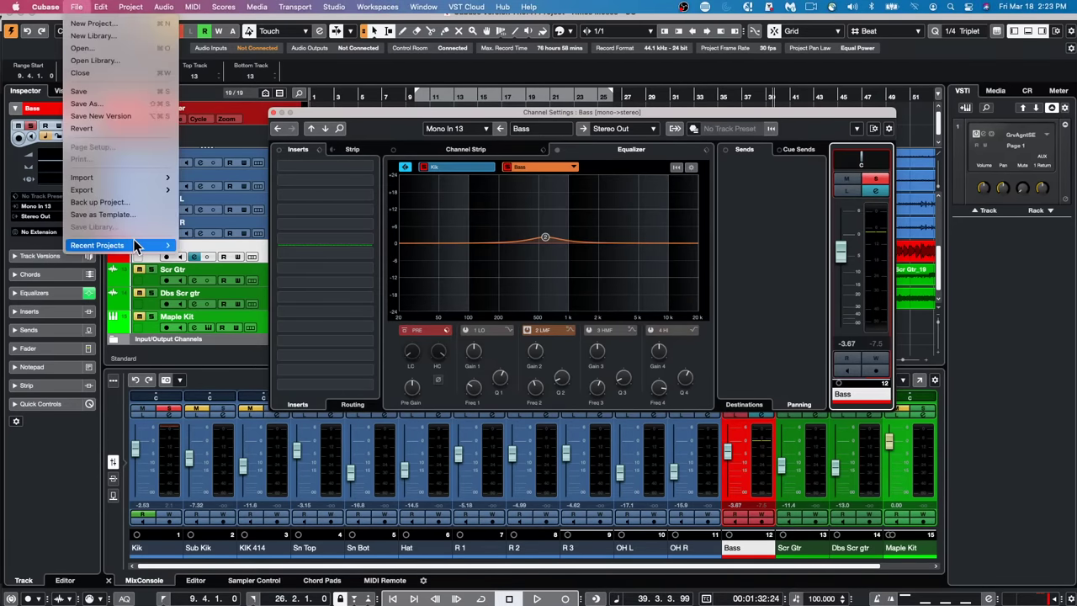
{"action": "mouse_move", "coordinate": [143, 244]}
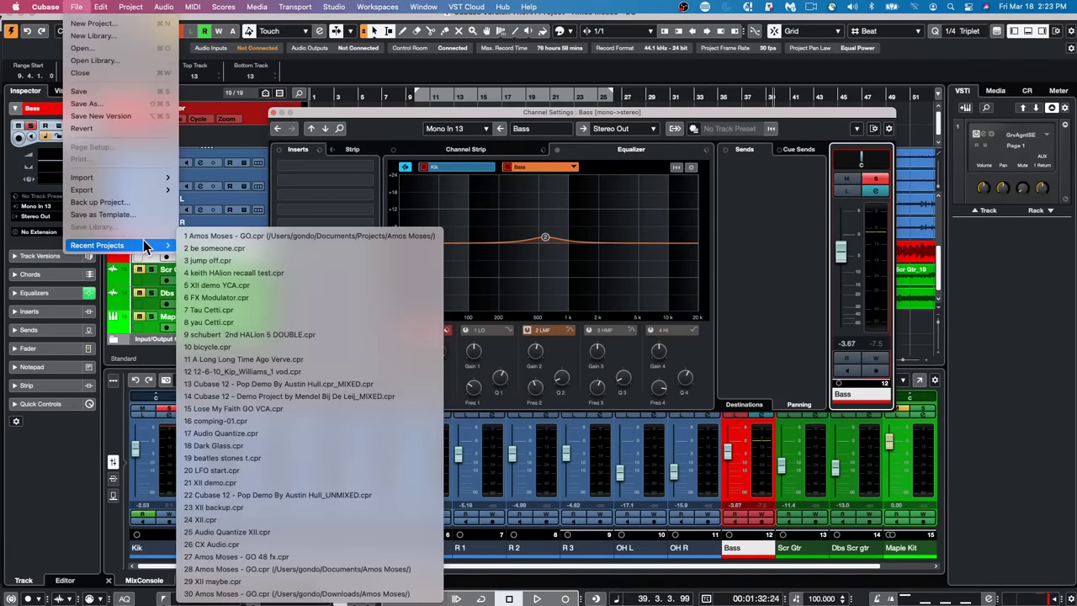
{"action": "left_click", "coordinate": [269, 307]}
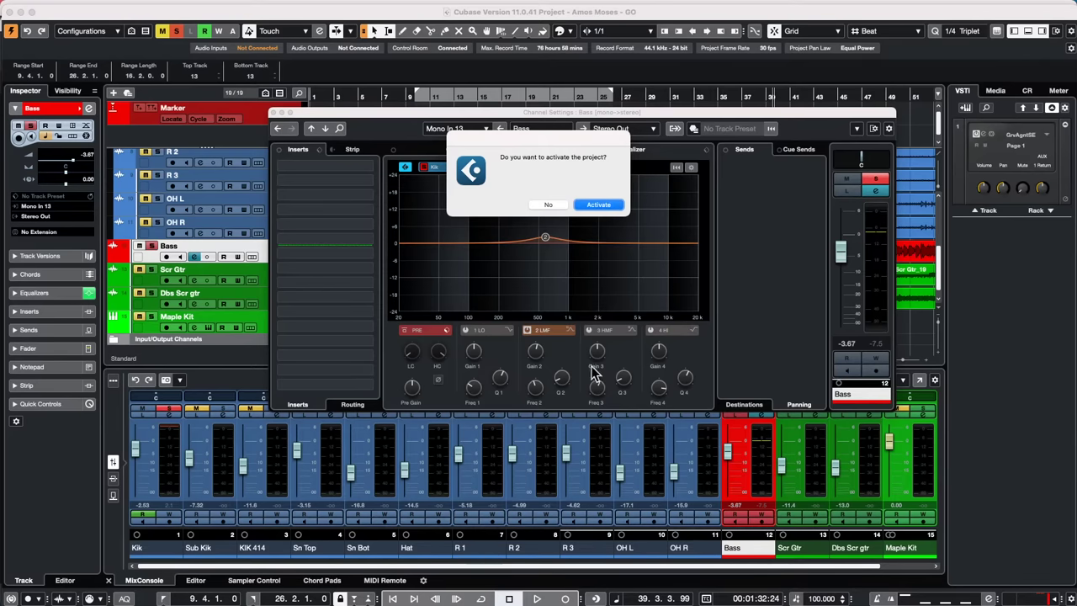
{"action": "left_click", "coordinate": [614, 206]}
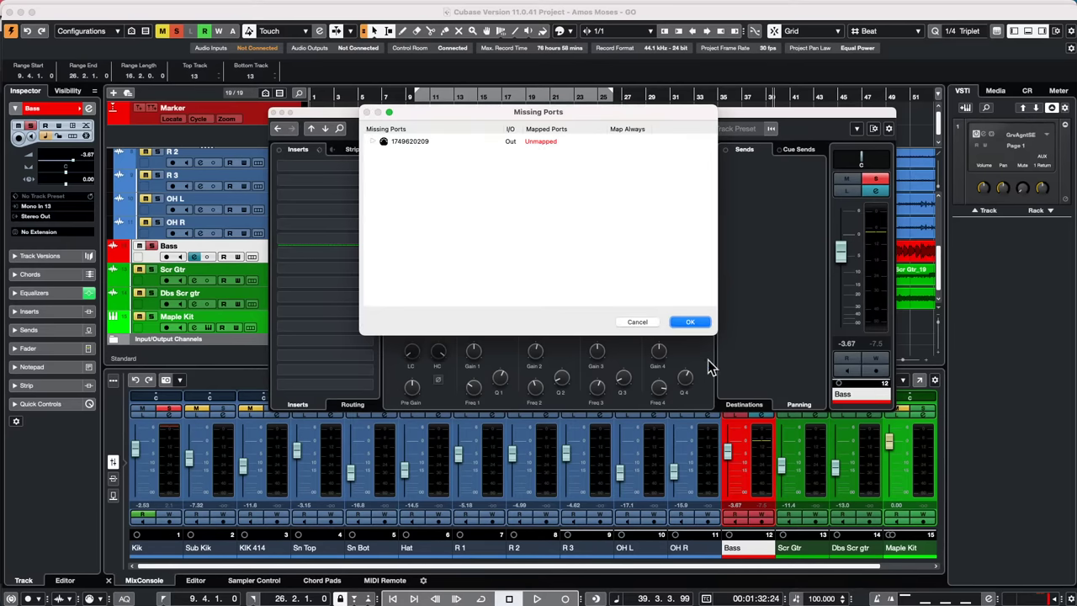
{"action": "left_click", "coordinate": [698, 322]}
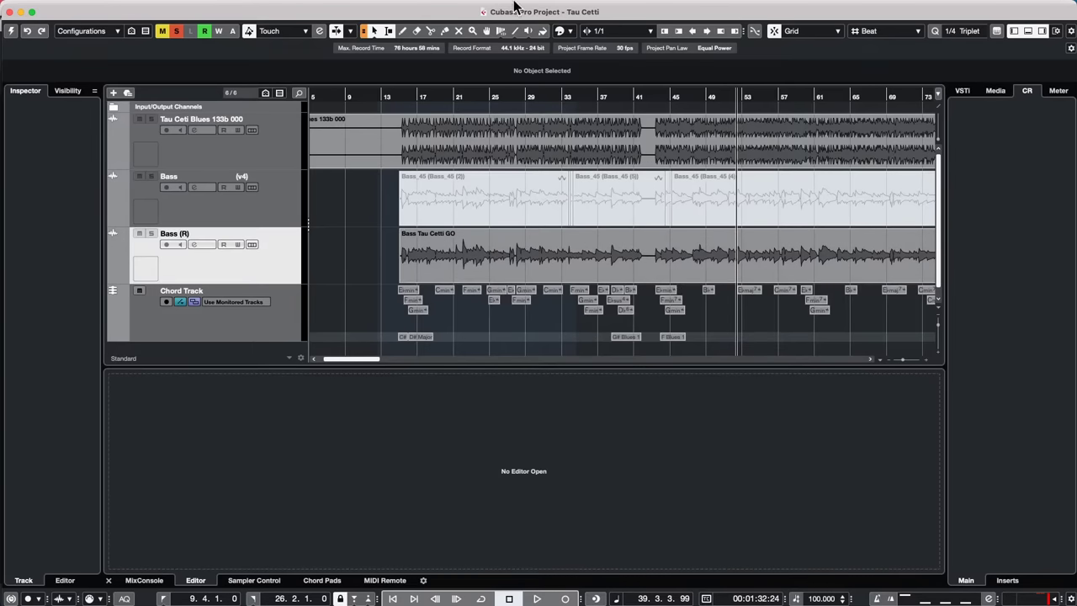
Copy the Tau Ceti Blues 133b 000 track from the Tau Cetti project window into the Amos Moses project, and undo the drop
{"action": "left_click_drag", "start_coordinate": [411, 17], "coordinate": [696, 367]}
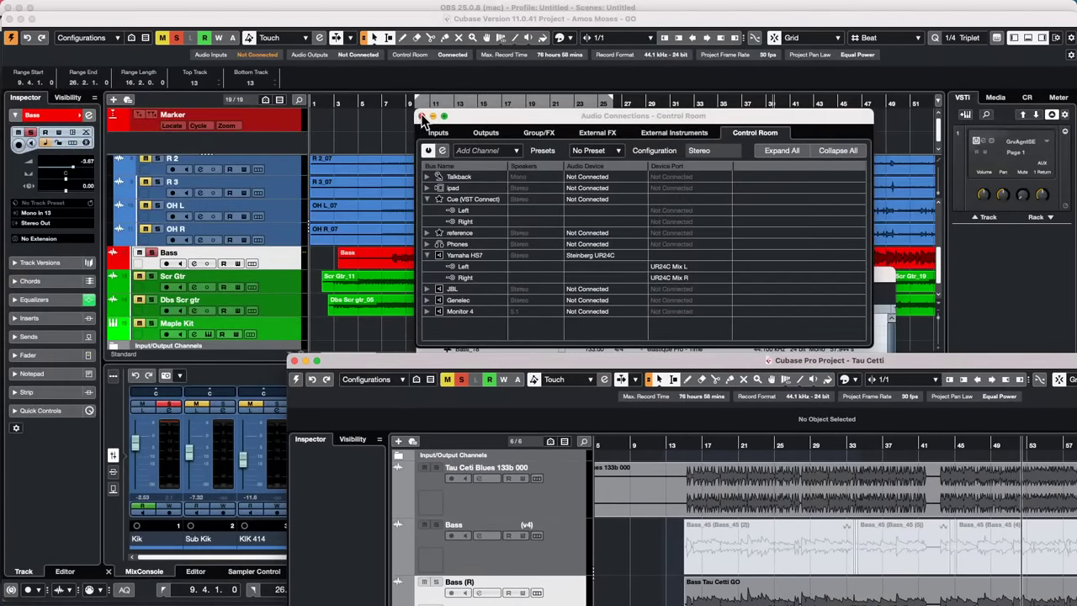
{"action": "left_click", "coordinate": [421, 117]}
{"action": "left_click_drag", "start_coordinate": [703, 505], "coordinate": [369, 345]}
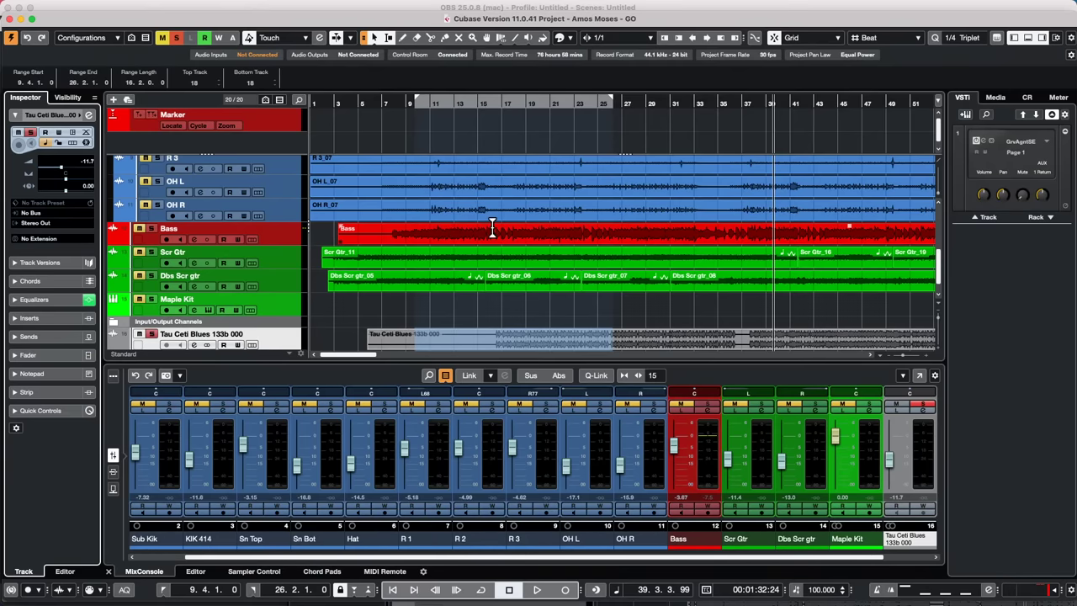
{"action": "mouse_move", "coordinate": [4, 7]}
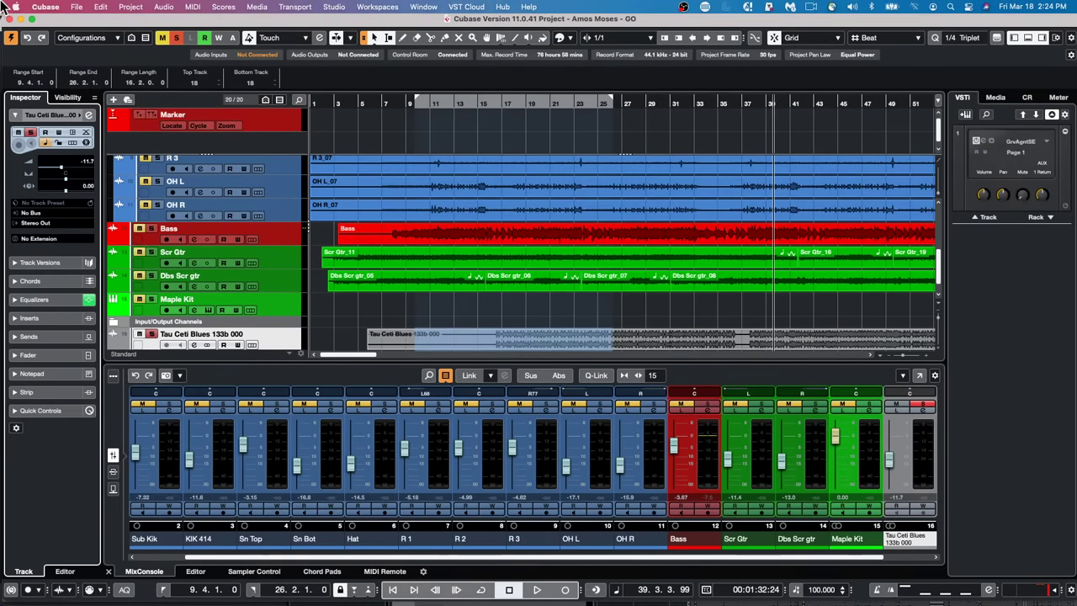
{"action": "key", "text": "super+z"}
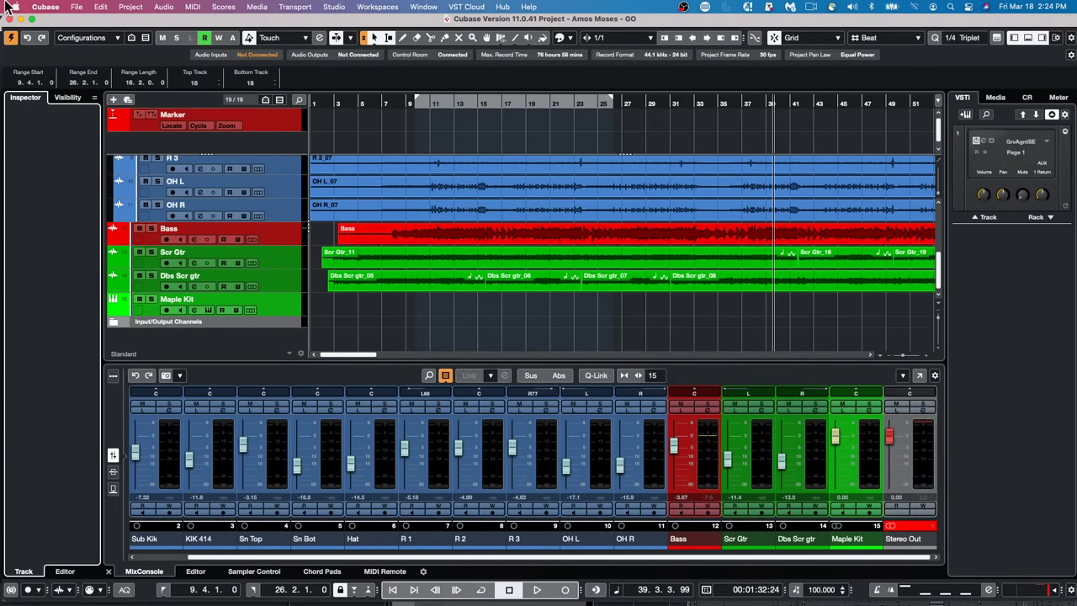
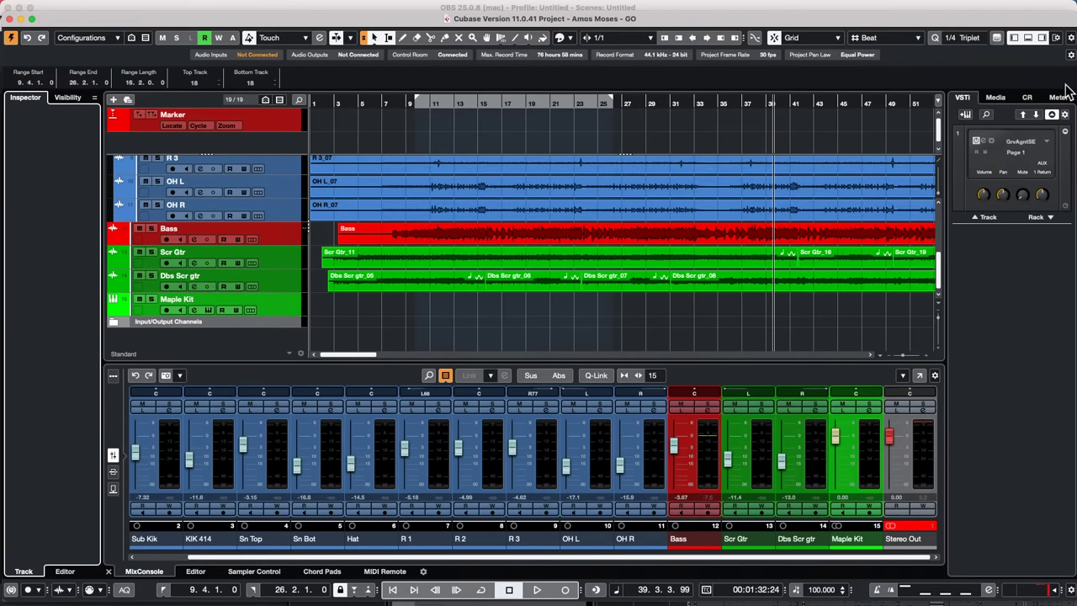
Show the Control Room and examine the Amos Moses arrangement at different horizontal zoom levels, from the full song to a few bars
{"action": "left_click", "coordinate": [1036, 98]}
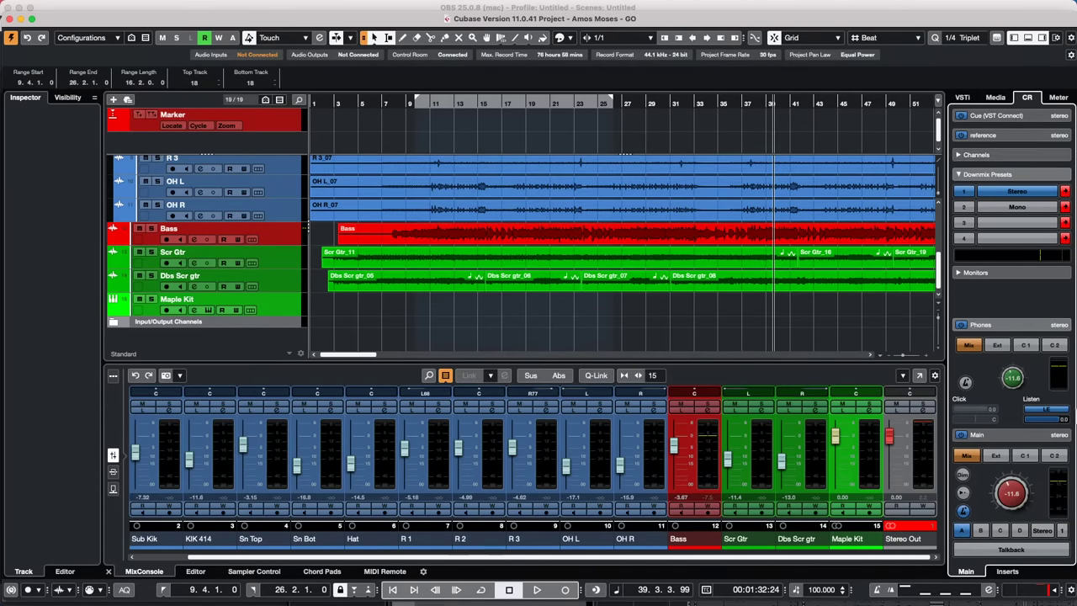
{"action": "key", "text": "g"}
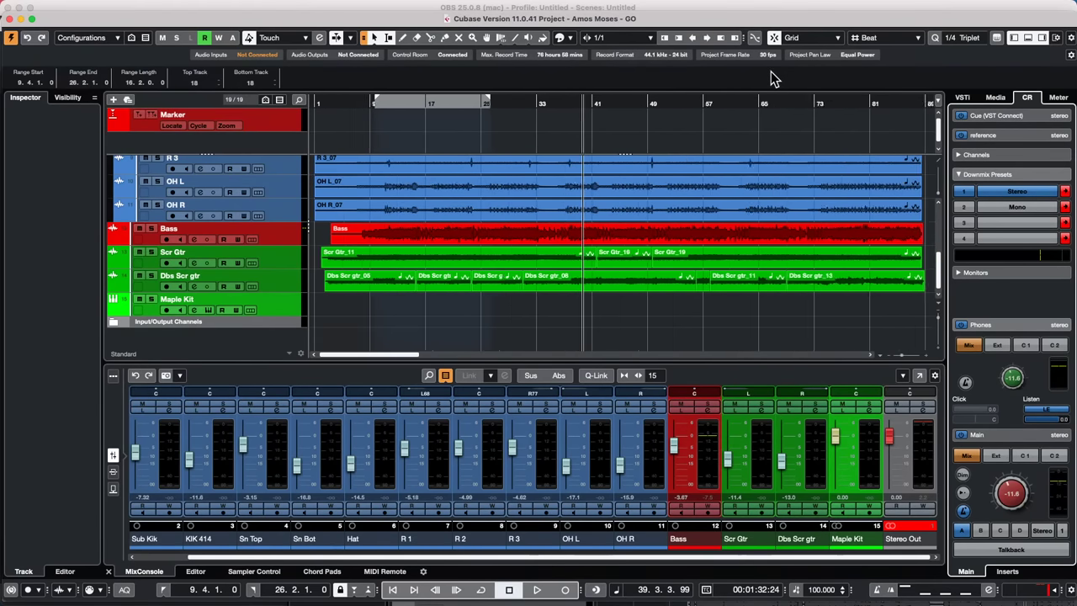
{"action": "key", "text": "g"}
{"action": "key", "text": "g"}
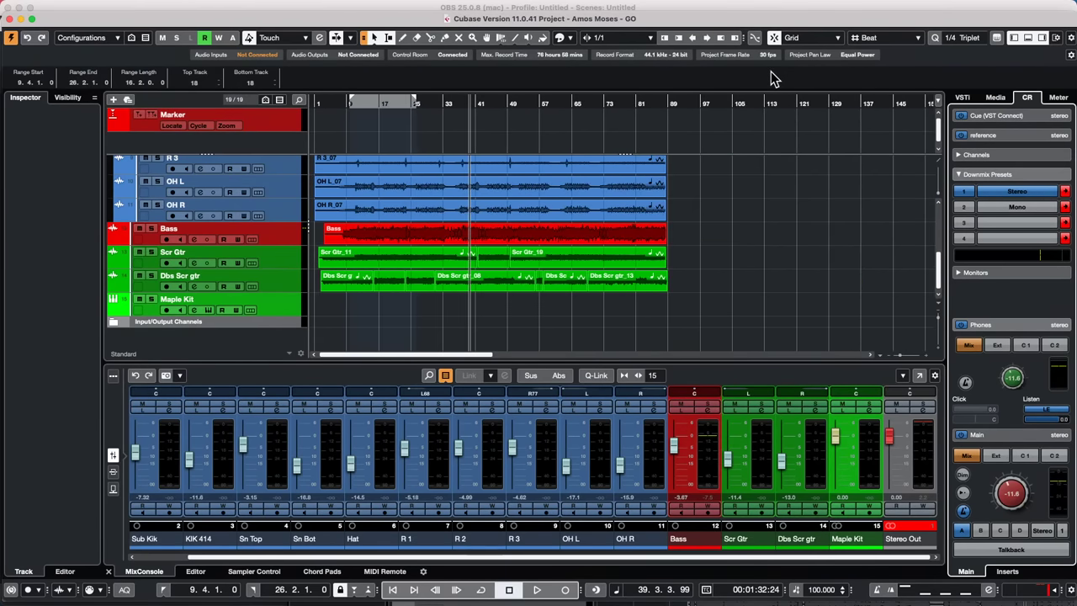
{"action": "scroll", "coordinate": [458, 265], "scroll_direction": "right", "scroll_amount": 5}
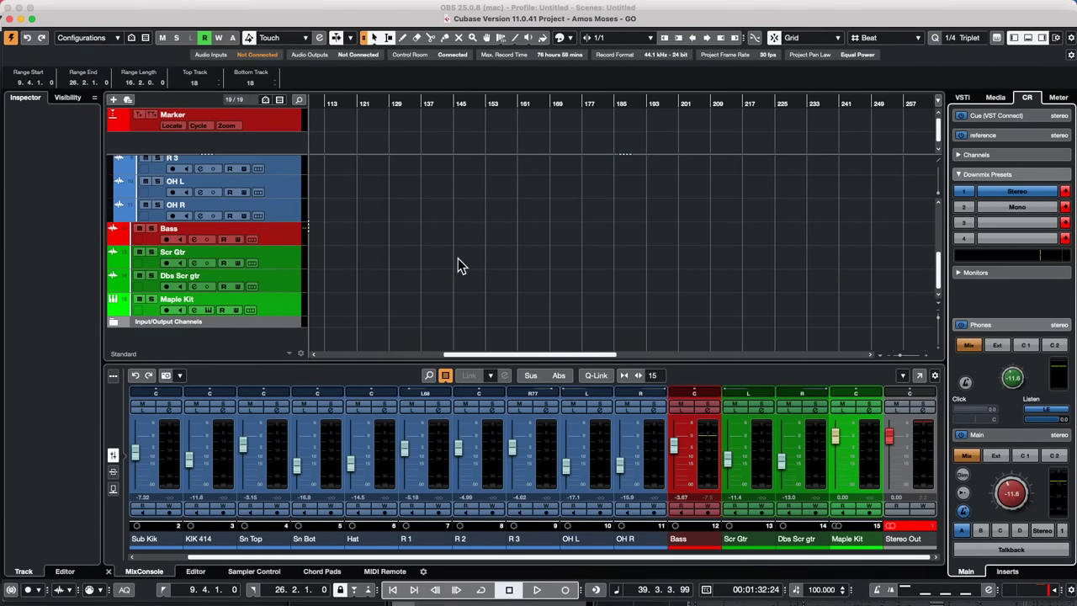
{"action": "scroll", "coordinate": [458, 261], "scroll_direction": "left", "scroll_amount": 5}
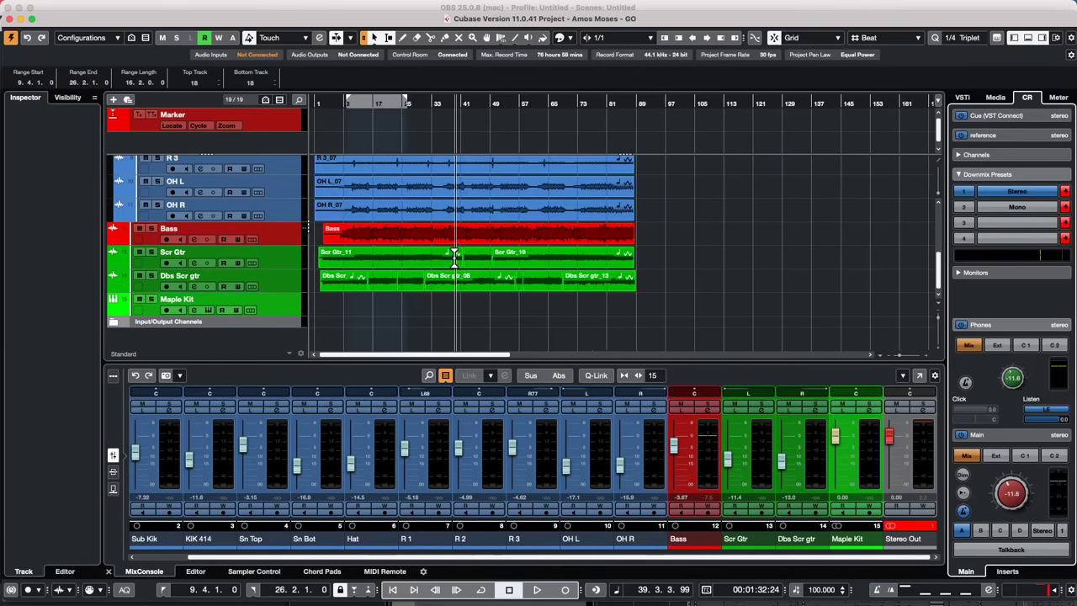
{"action": "key", "text": "h"}
{"action": "key", "text": "h"}
{"action": "key", "text": "h"}
{"action": "key", "text": "h"}
{"action": "key", "text": "h"}
{"action": "key", "text": "h"}
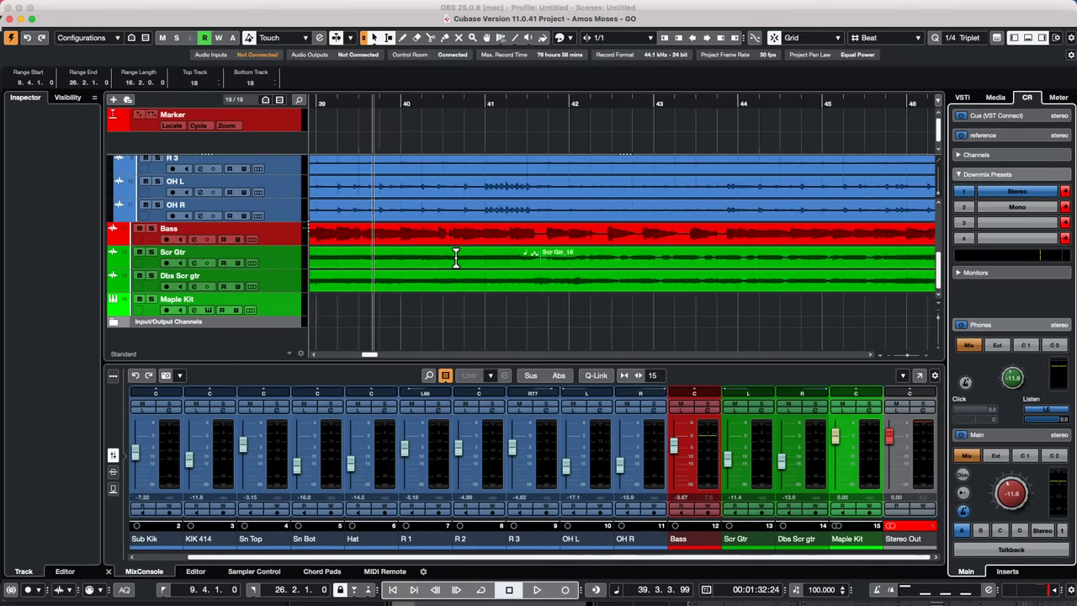
{"action": "key", "text": "h"}
{"action": "scroll", "coordinate": [455, 258], "scroll_direction": "right", "scroll_amount": 10}
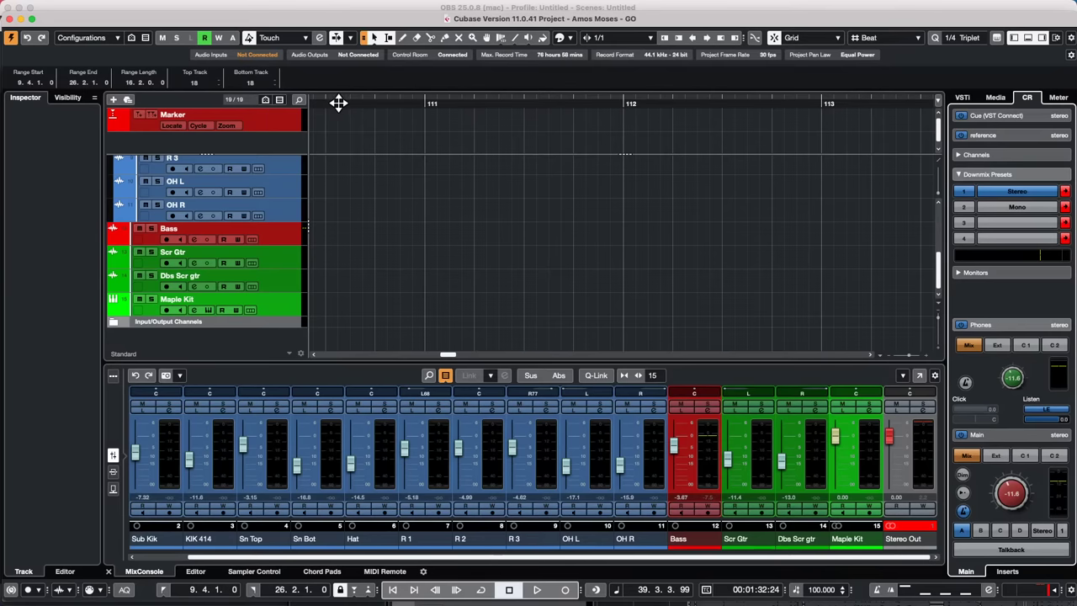
Place the playhead at about bar 74, examine the Bass waveform there at high magnification, and return to the song's opening bars
{"action": "left_click_drag", "start_coordinate": [339, 103], "coordinate": [5, 75]}
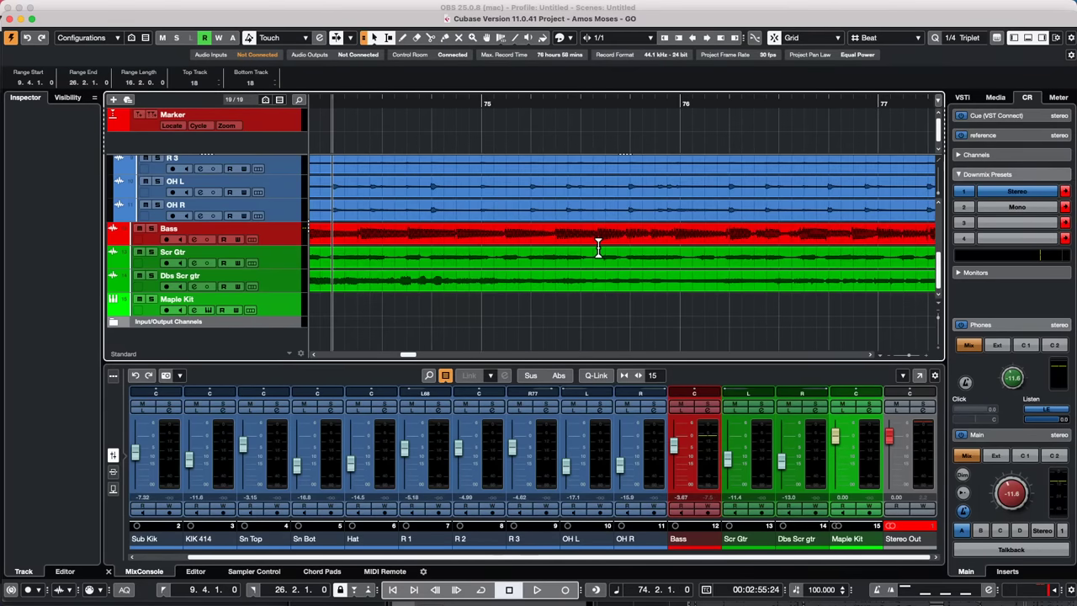
{"action": "key", "text": "h"}
{"action": "key", "text": "h"}
{"action": "key", "text": "h"}
{"action": "key", "text": "h"}
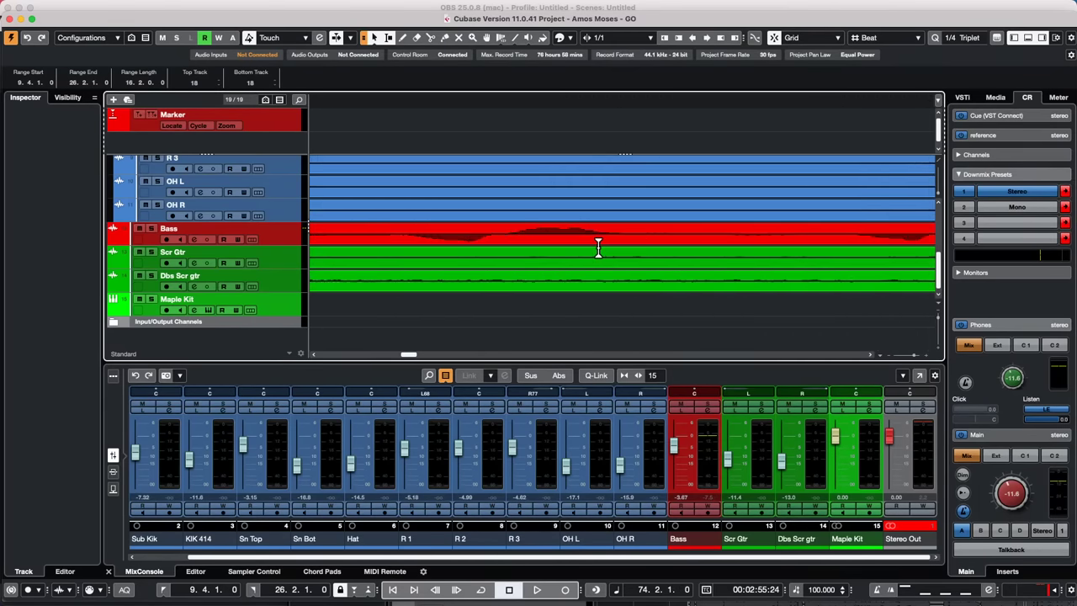
{"action": "key", "text": "g"}
{"action": "key", "text": "g"}
{"action": "key", "text": "g"}
{"action": "key", "text": "g"}
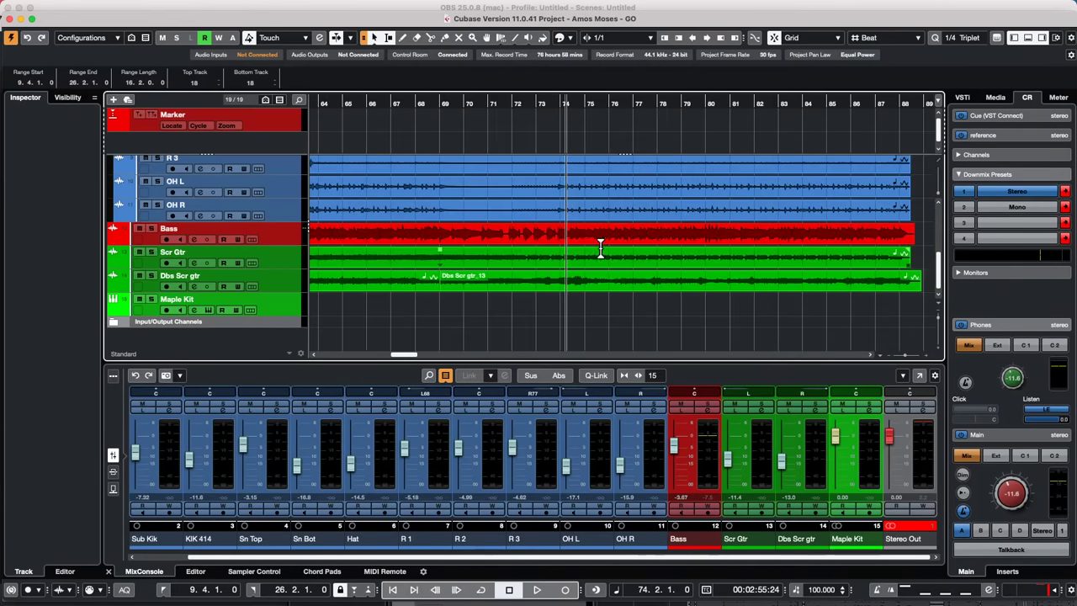
{"action": "scroll", "coordinate": [601, 249], "scroll_direction": "down", "scroll_amount": 5}
{"action": "scroll", "coordinate": [315, 219], "scroll_direction": "up", "scroll_amount": 7}
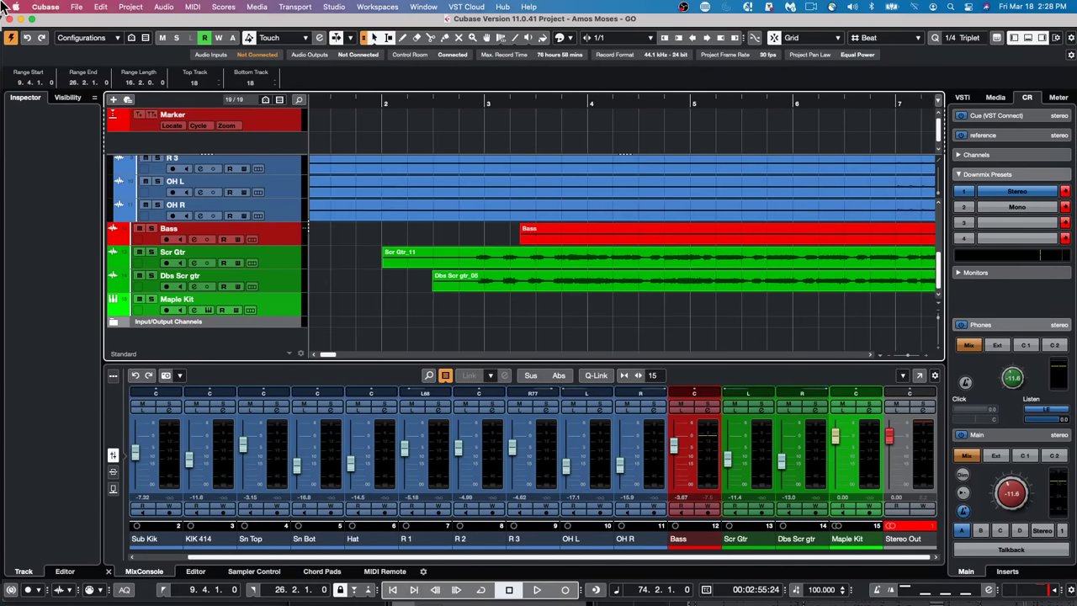
Switch to System Preferences, enable natural scroll direction for the mouse, and test it in Cubase by zooming the arrangement in and out
{"action": "left_click", "coordinate": [15, 6]}
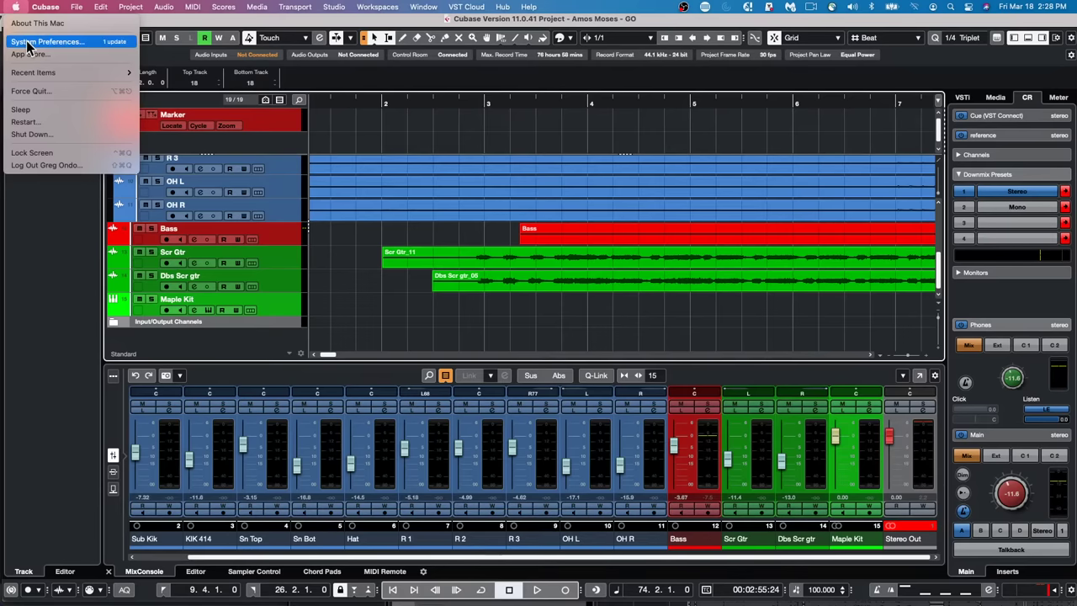
{"action": "left_click", "coordinate": [27, 46]}
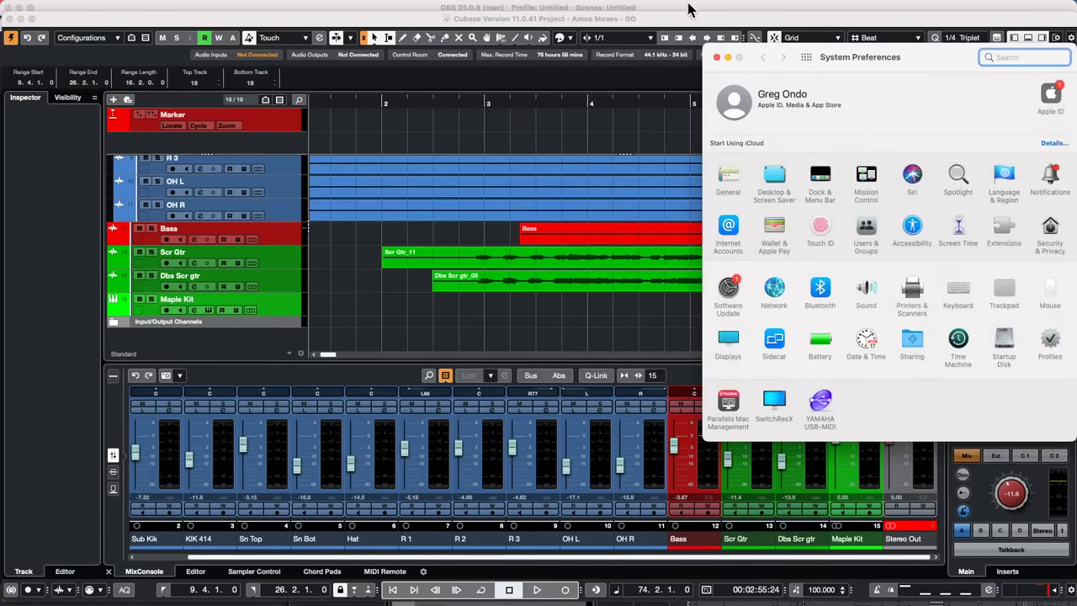
{"action": "left_click_drag", "start_coordinate": [747, 55], "coordinate": [328, 47]}
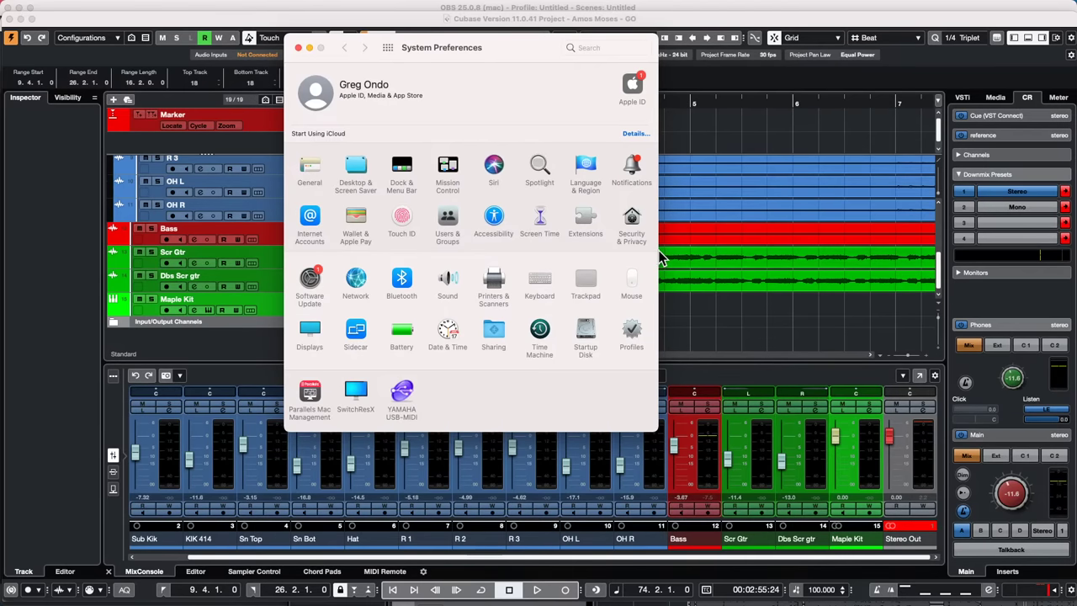
{"action": "left_click", "coordinate": [629, 283]}
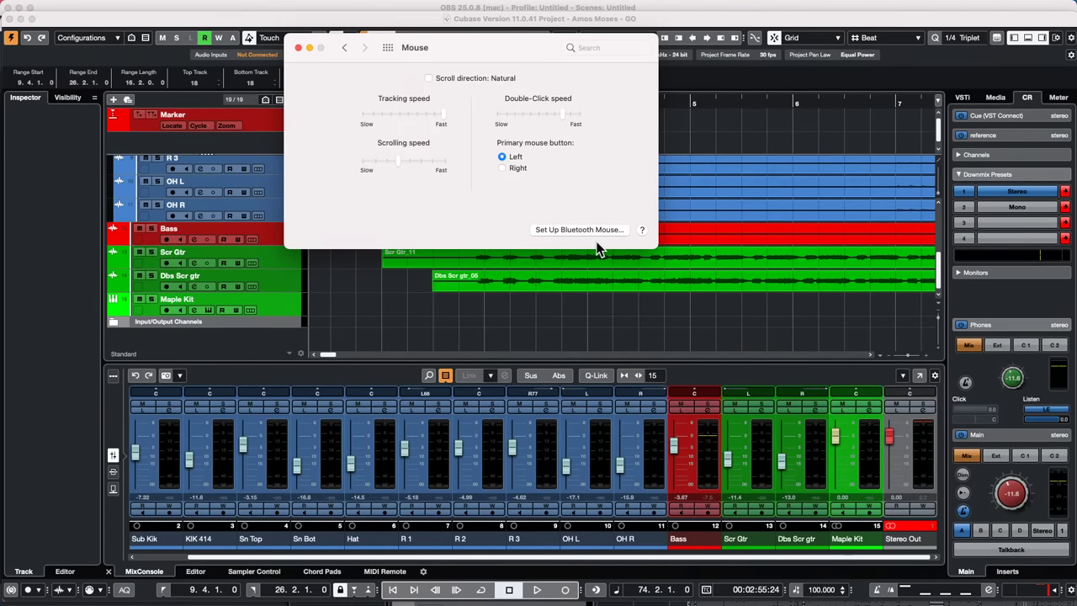
{"action": "left_click", "coordinate": [428, 78]}
{"action": "left_click", "coordinate": [417, 313]}
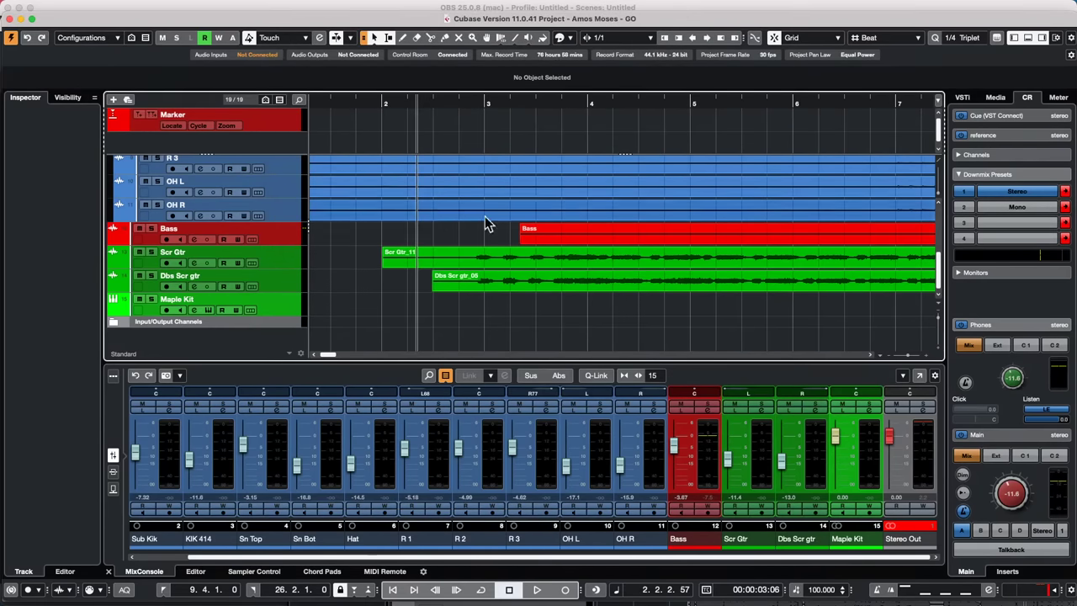
{"action": "scroll", "coordinate": [537, 253], "scroll_direction": "up", "scroll_amount": 4}
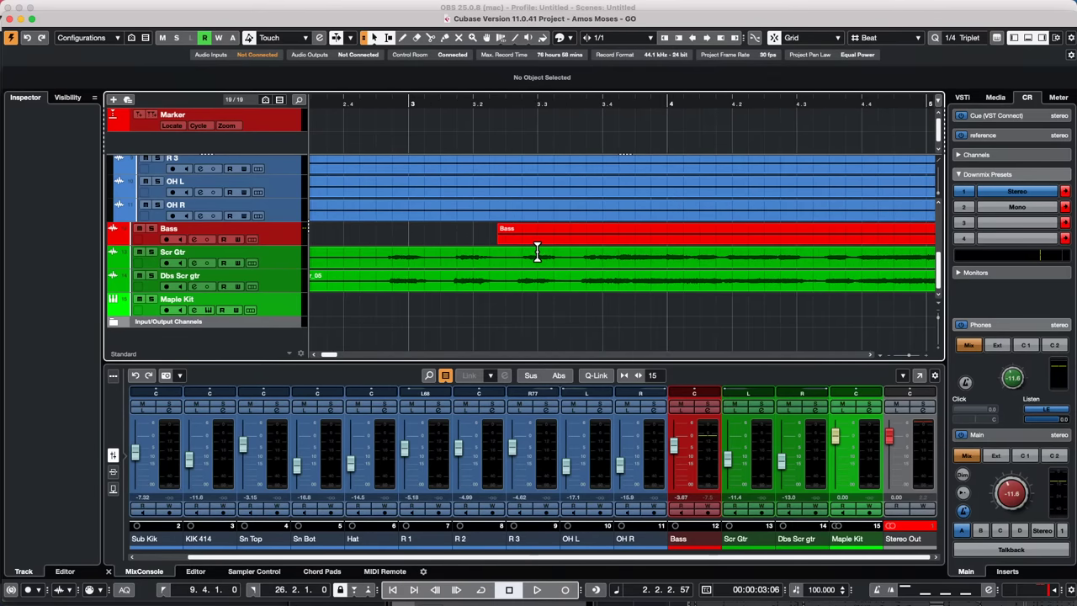
{"action": "scroll", "coordinate": [537, 252], "scroll_direction": "down", "scroll_amount": 8}
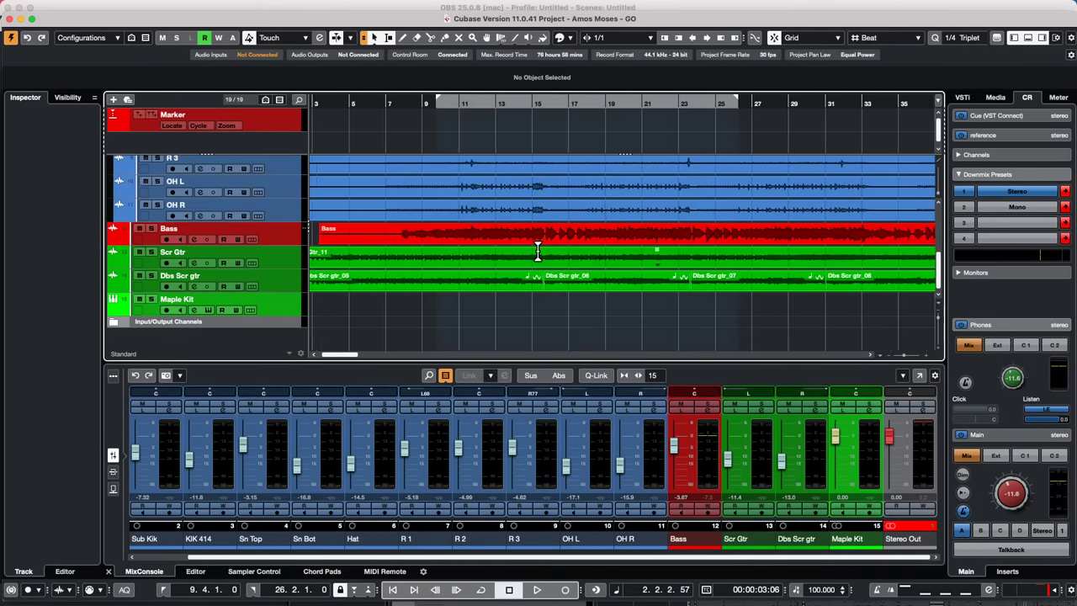
{"action": "scroll", "coordinate": [537, 252], "scroll_direction": "up", "scroll_amount": 7}
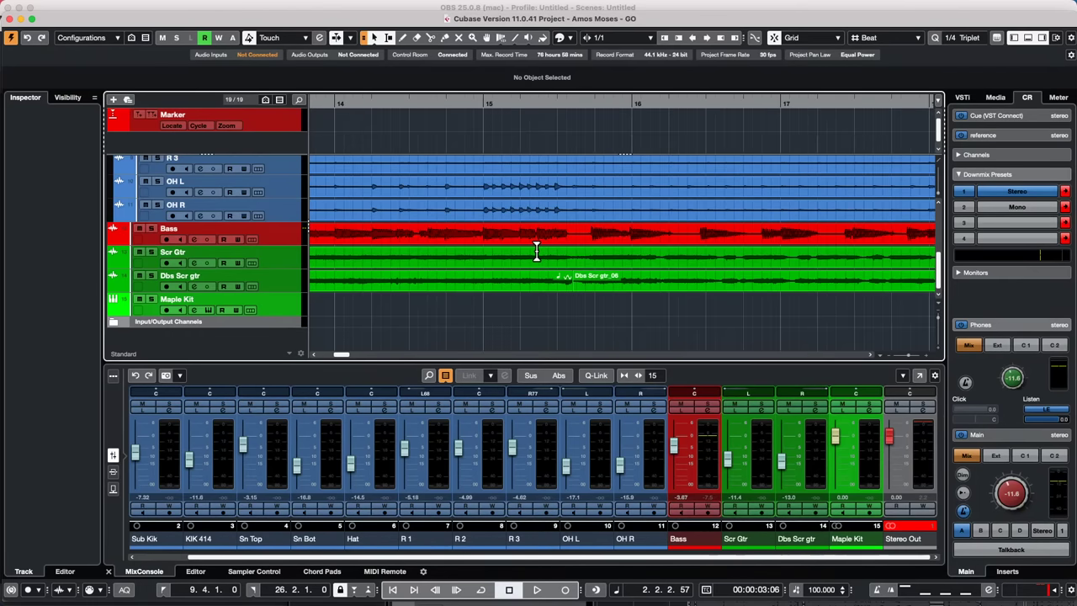
{"action": "scroll", "coordinate": [537, 252], "scroll_direction": "down", "scroll_amount": 6}
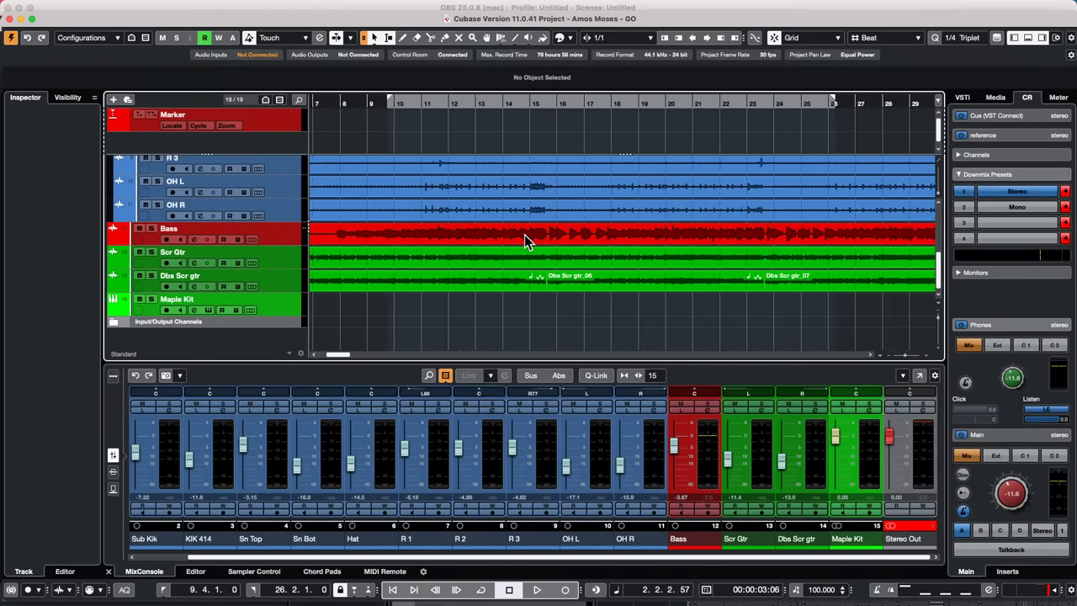
{"action": "scroll", "coordinate": [524, 234], "scroll_direction": "up", "scroll_amount": 10}
Switch to System Preferences, disable the mouse's natural scroll direction, and return to the Cubase project
{"action": "left_click", "coordinate": [77, 7]}
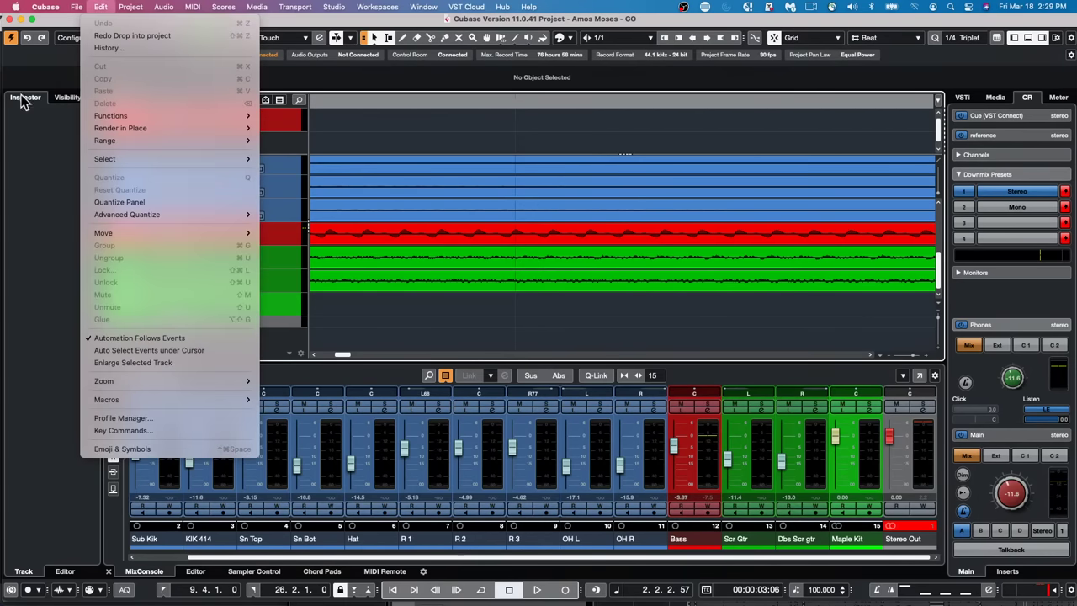
{"action": "mouse_move", "coordinate": [46, 7]}
{"action": "left_click", "coordinate": [34, 41]}
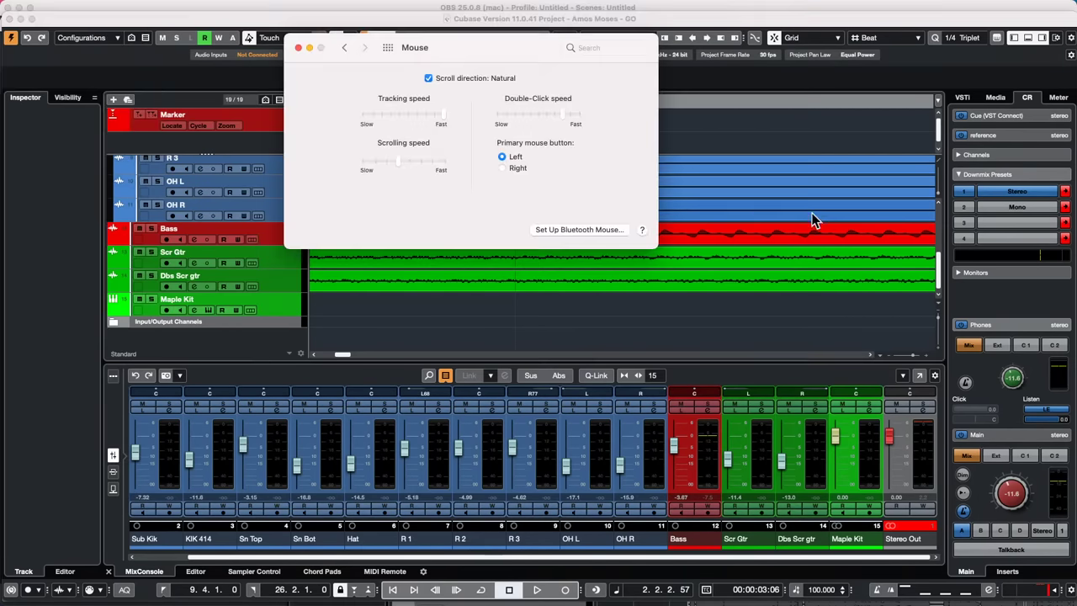
{"action": "left_click", "coordinate": [429, 78]}
{"action": "left_click", "coordinate": [721, 239]}
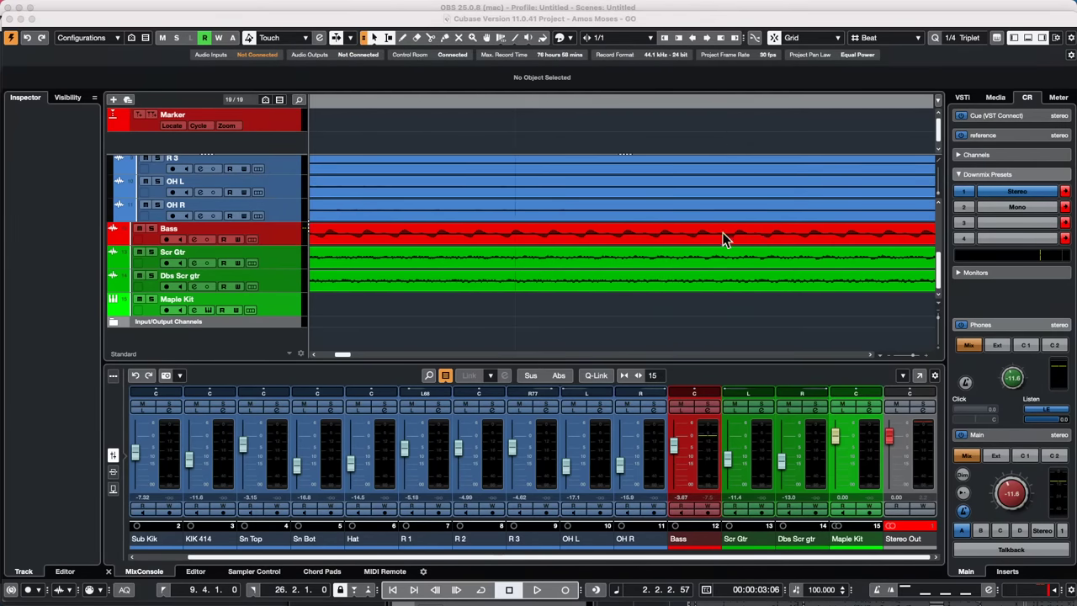
Examine the Bass waveform at different horizontal zoom levels, browse past the song's end, and return to the full-song overview from bar 1
{"action": "scroll", "coordinate": [662, 220], "scroll_direction": "up", "scroll_amount": 6}
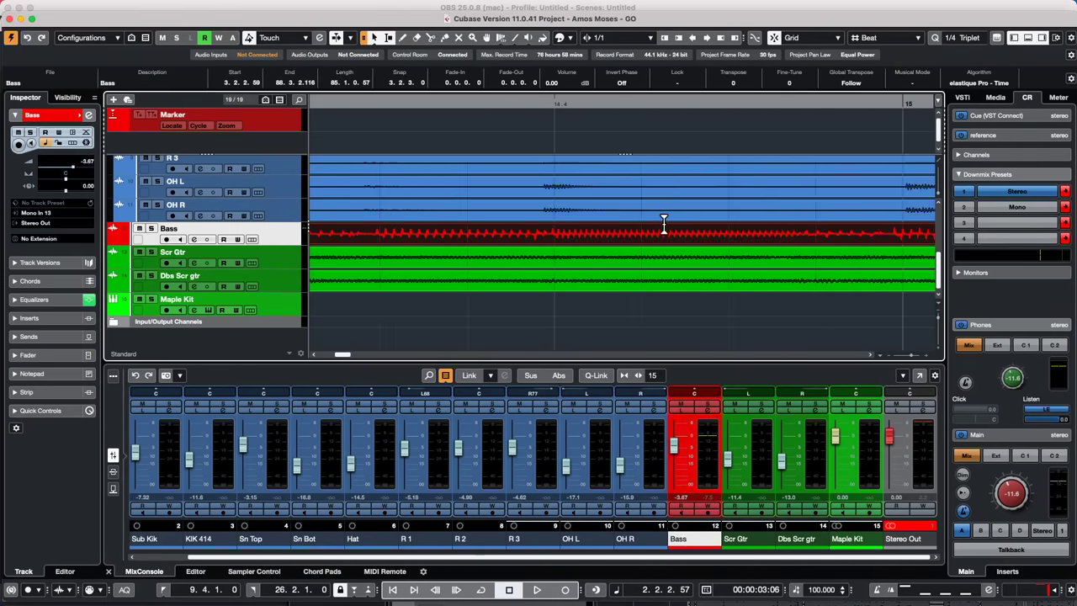
{"action": "scroll", "coordinate": [661, 224], "scroll_direction": "down", "scroll_amount": 8}
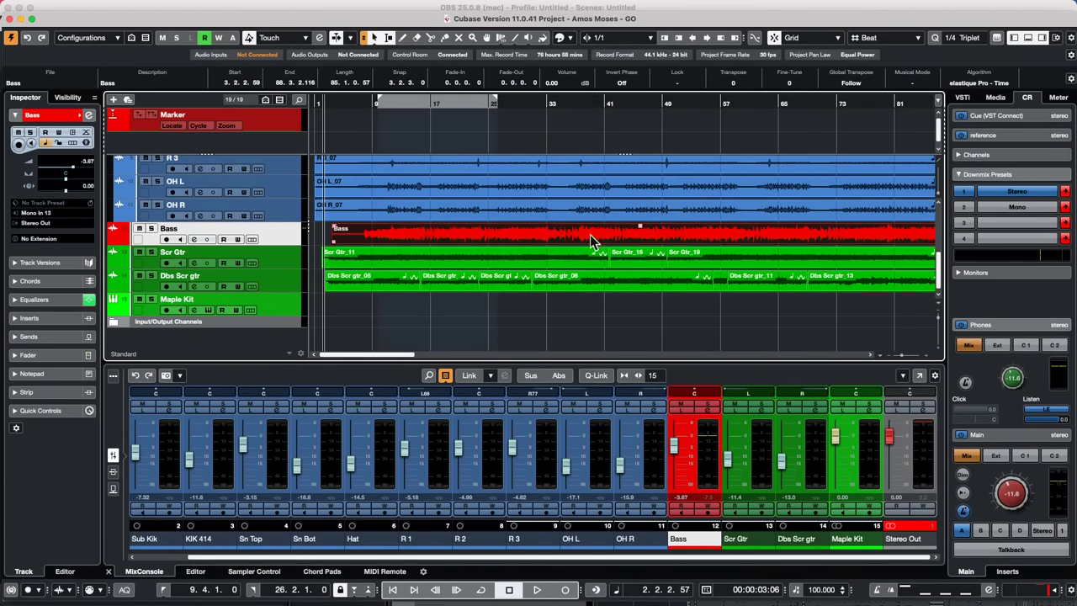
{"action": "scroll", "coordinate": [541, 247], "scroll_direction": "up", "scroll_amount": 2}
{"action": "scroll", "coordinate": [541, 245], "scroll_direction": "up", "scroll_amount": 6}
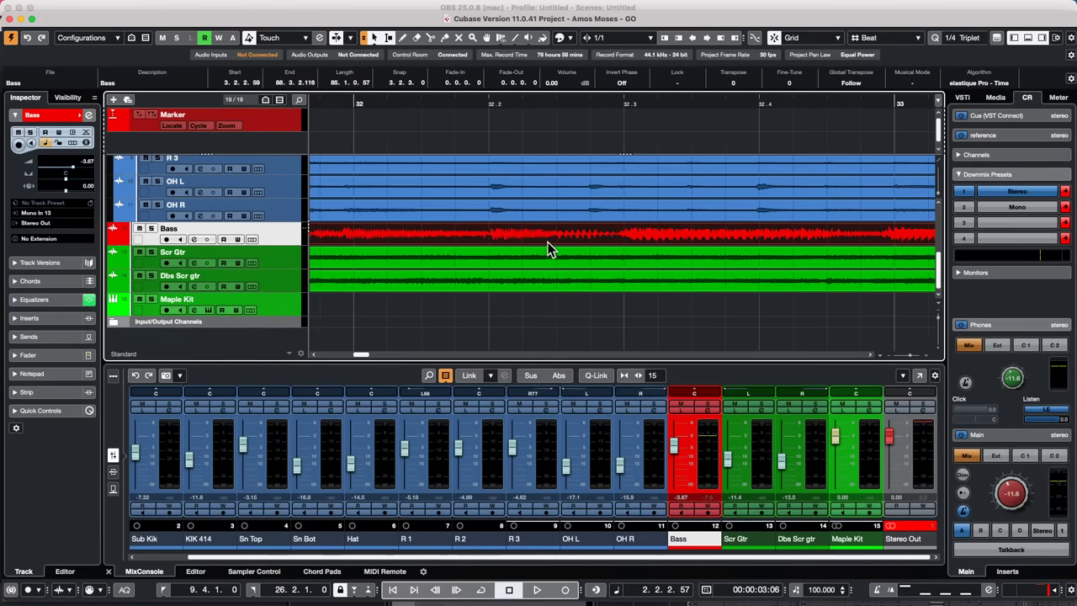
{"action": "scroll", "coordinate": [555, 243], "scroll_direction": "down", "scroll_amount": 8}
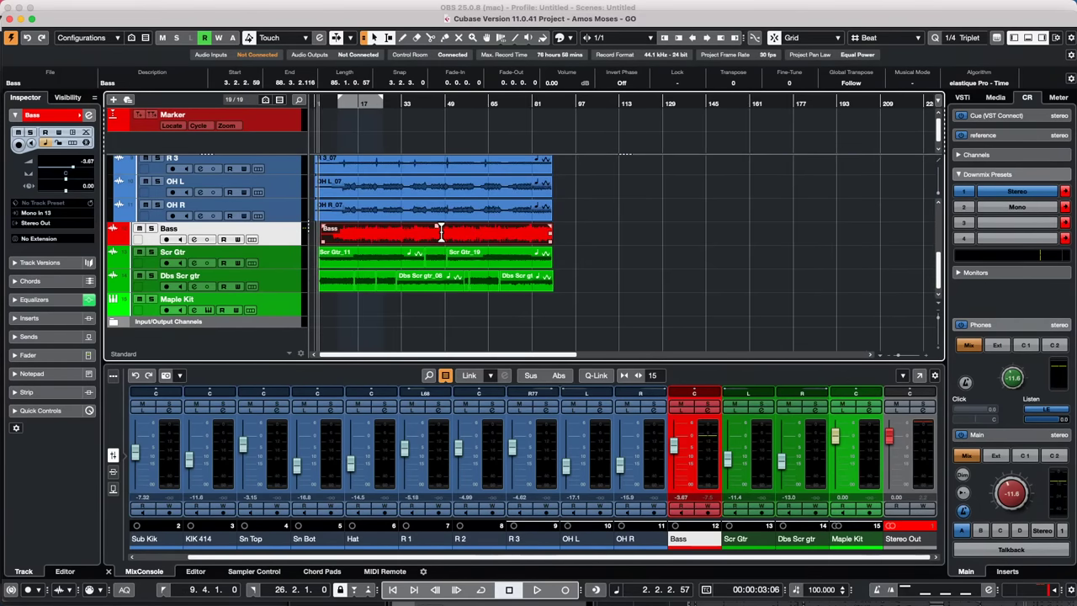
{"action": "scroll", "coordinate": [439, 232], "scroll_direction": "up", "scroll_amount": 5}
{"action": "scroll", "coordinate": [440, 232], "scroll_direction": "up", "scroll_amount": 5}
{"action": "scroll", "coordinate": [442, 232], "scroll_direction": "down", "scroll_amount": 6}
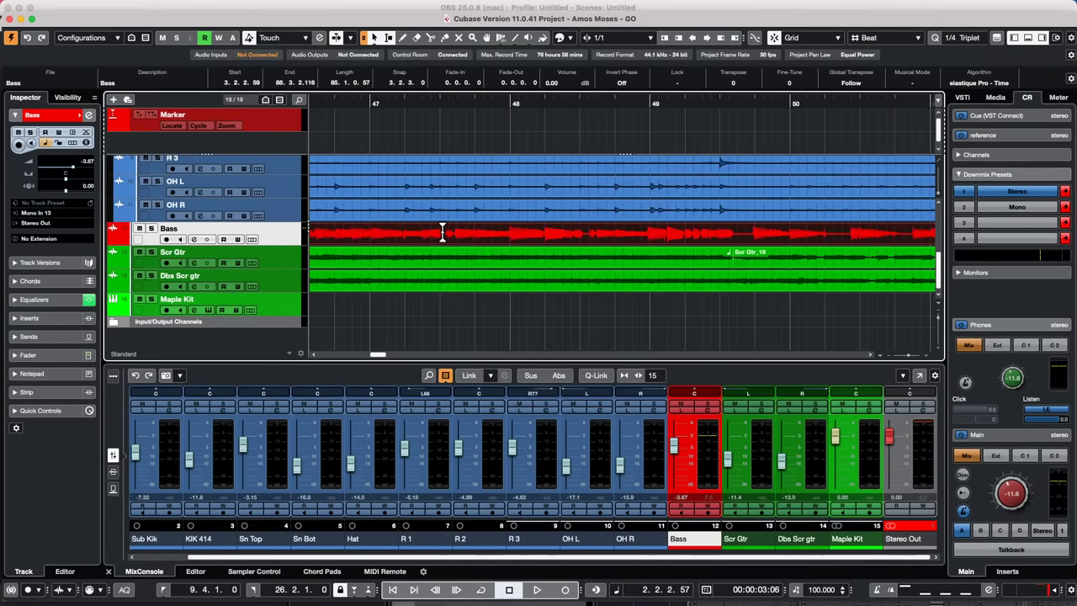
{"action": "scroll", "coordinate": [442, 233], "scroll_direction": "up", "scroll_amount": 6}
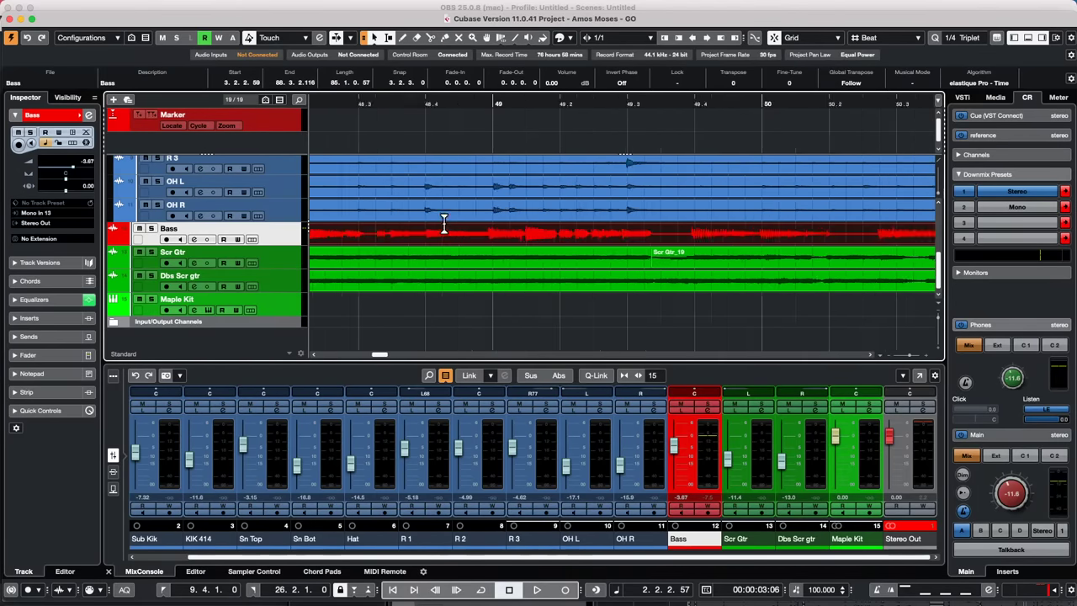
{"action": "scroll", "coordinate": [442, 221], "scroll_direction": "right", "scroll_amount": 15}
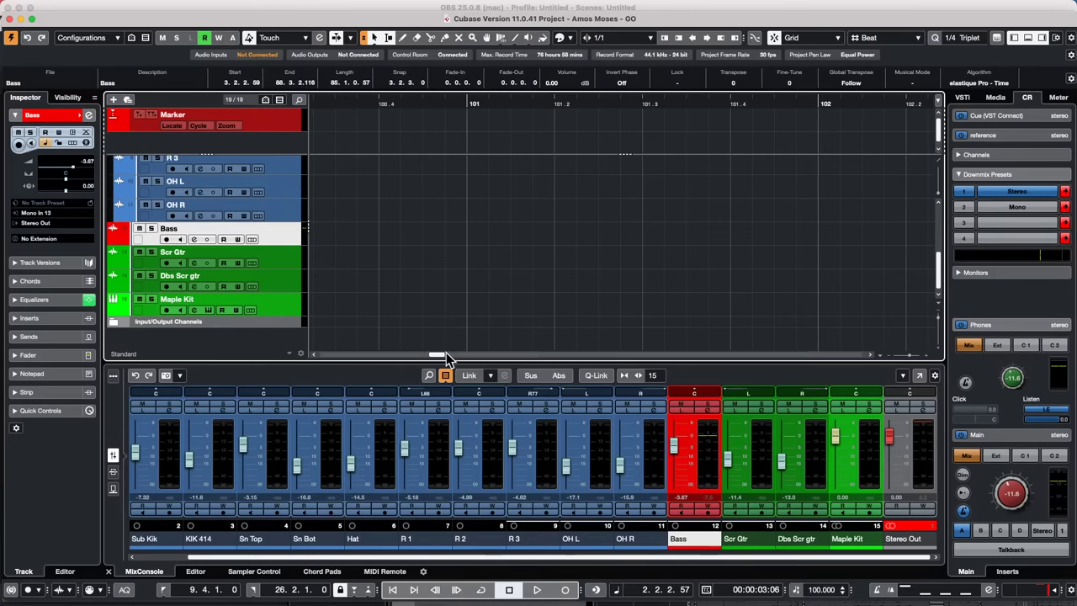
{"action": "left_click_drag", "start_coordinate": [438, 358], "coordinate": [258, 342]}
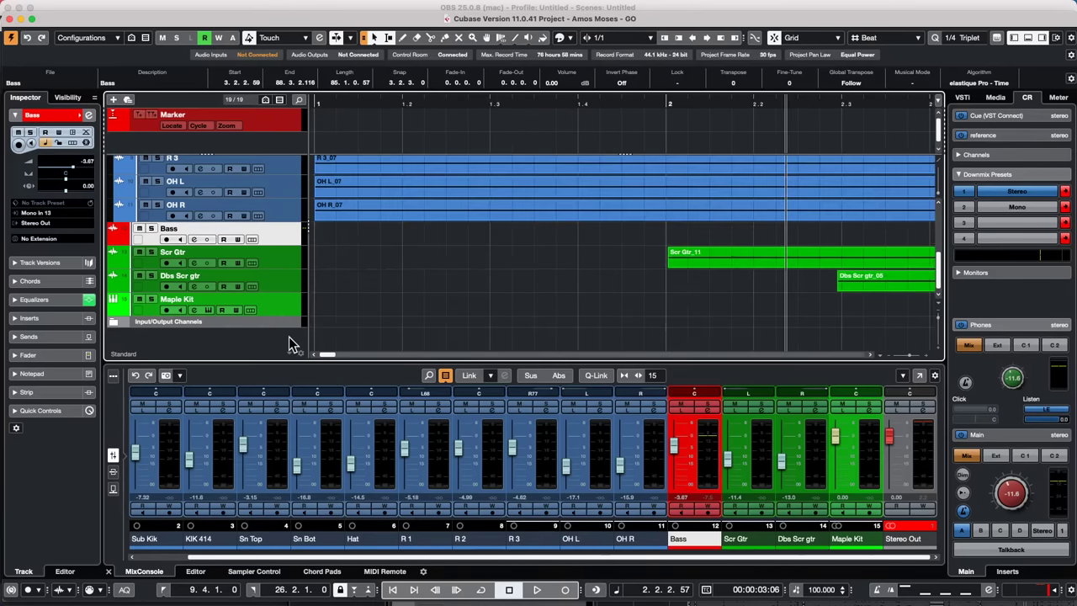
{"action": "left_click_drag", "start_coordinate": [433, 101], "coordinate": [427, 10]}
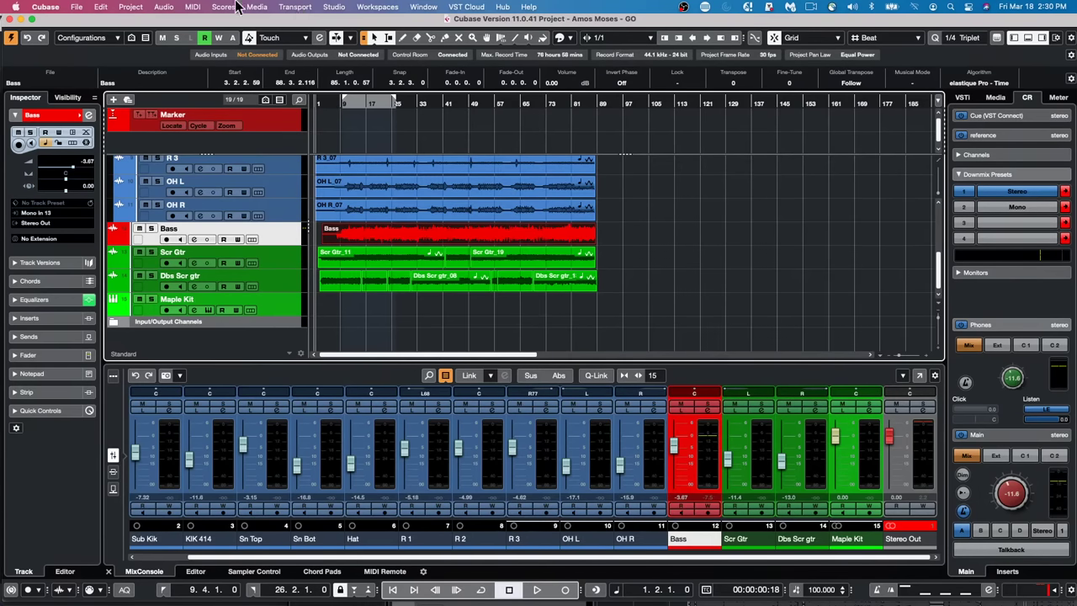
{"action": "scroll", "coordinate": [341, 279], "scroll_direction": "up", "scroll_amount": 5}
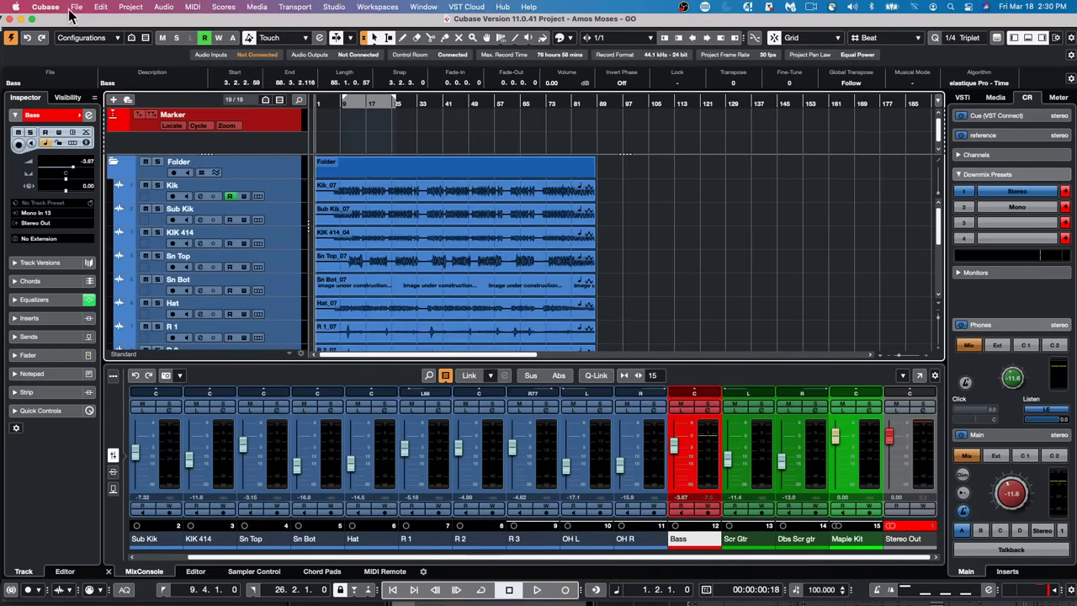
Open the recent project "jump off.cpr" and show the beginning of its track list
{"action": "left_click", "coordinate": [74, 8]}
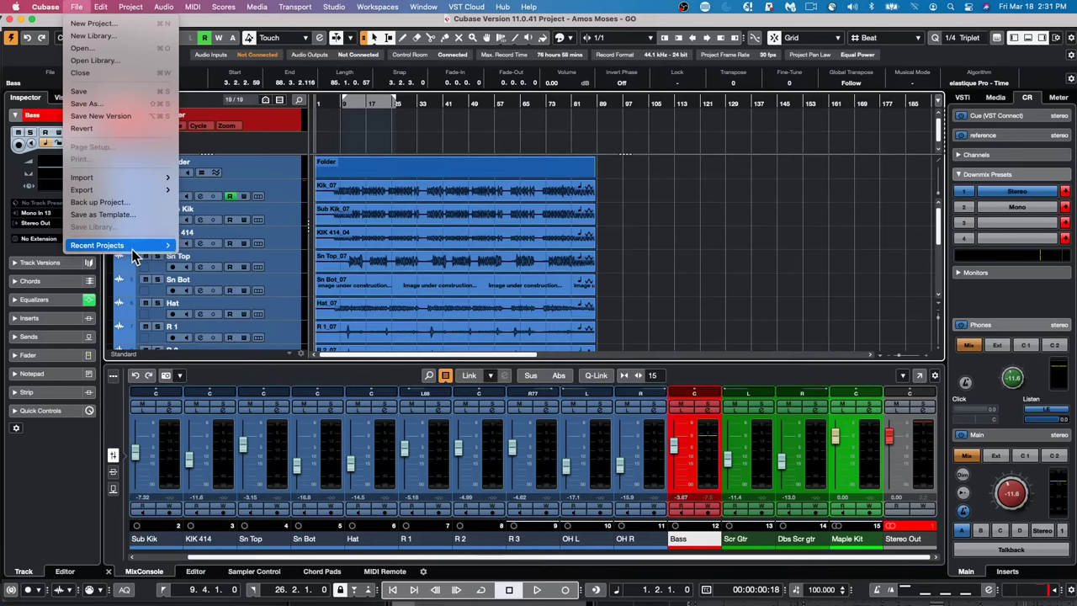
{"action": "mouse_move", "coordinate": [132, 252]}
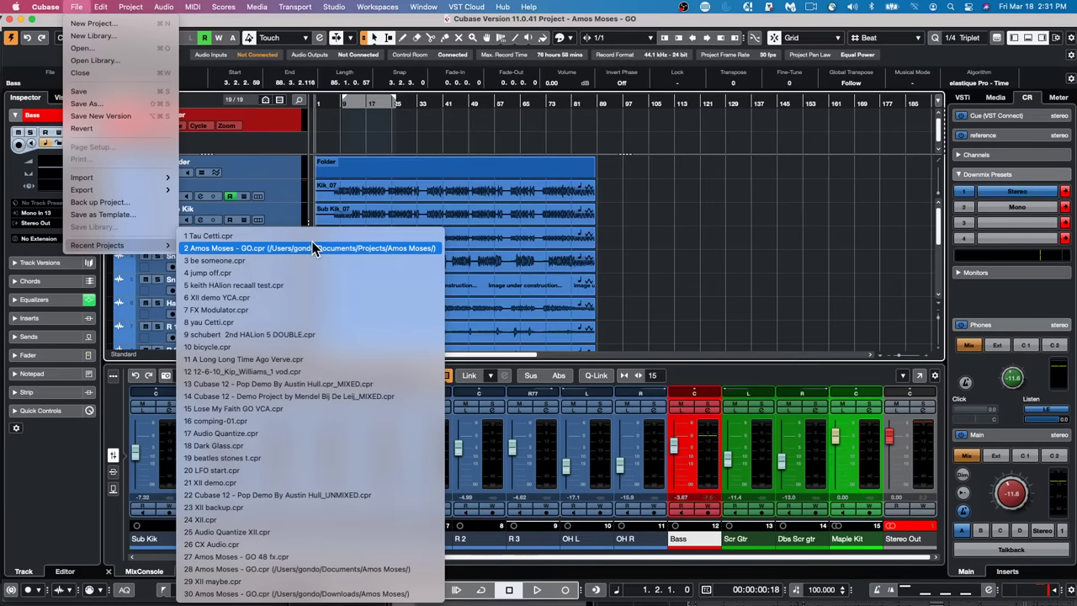
{"action": "left_click", "coordinate": [309, 274]}
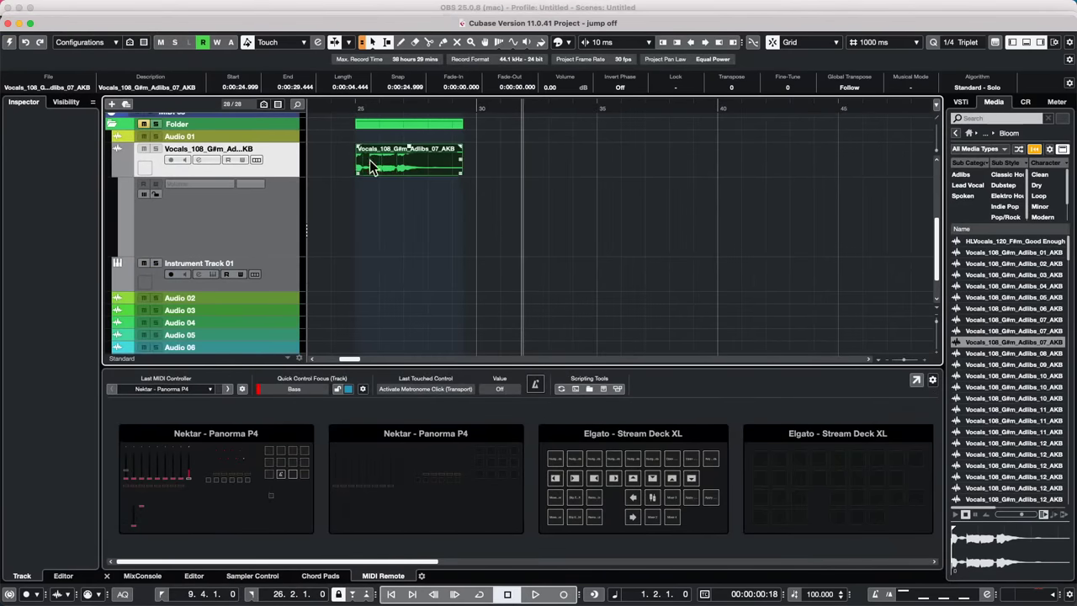
{"action": "scroll", "coordinate": [378, 228], "scroll_direction": "up", "scroll_amount": 5}
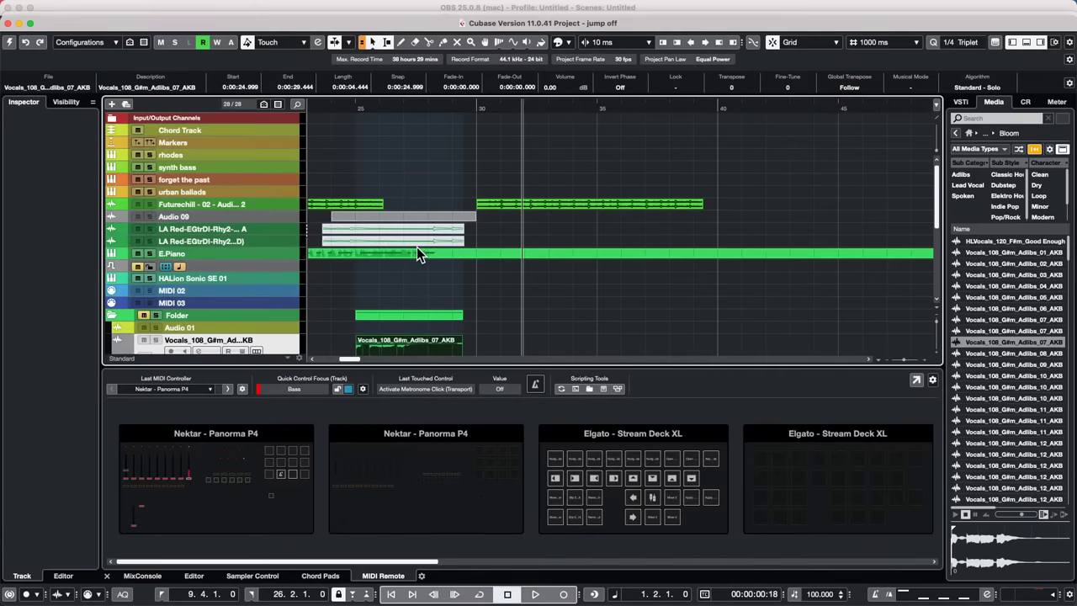
Revert the "jump off" project to its previously saved version and accept the unmapped missing port
{"action": "mouse_move", "coordinate": [36, 7]}
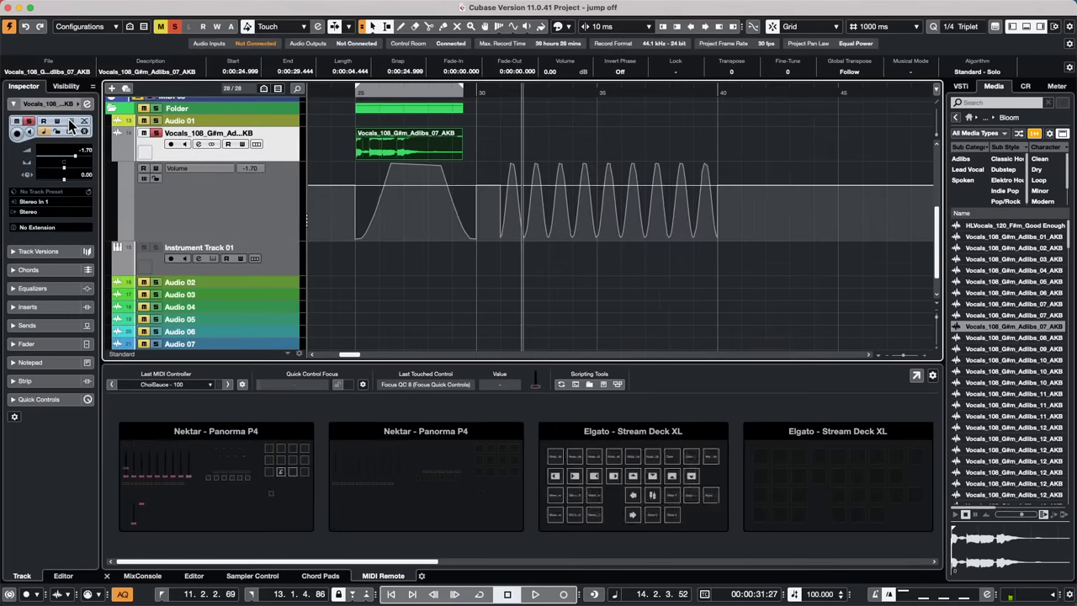
{"action": "left_click", "coordinate": [77, 7]}
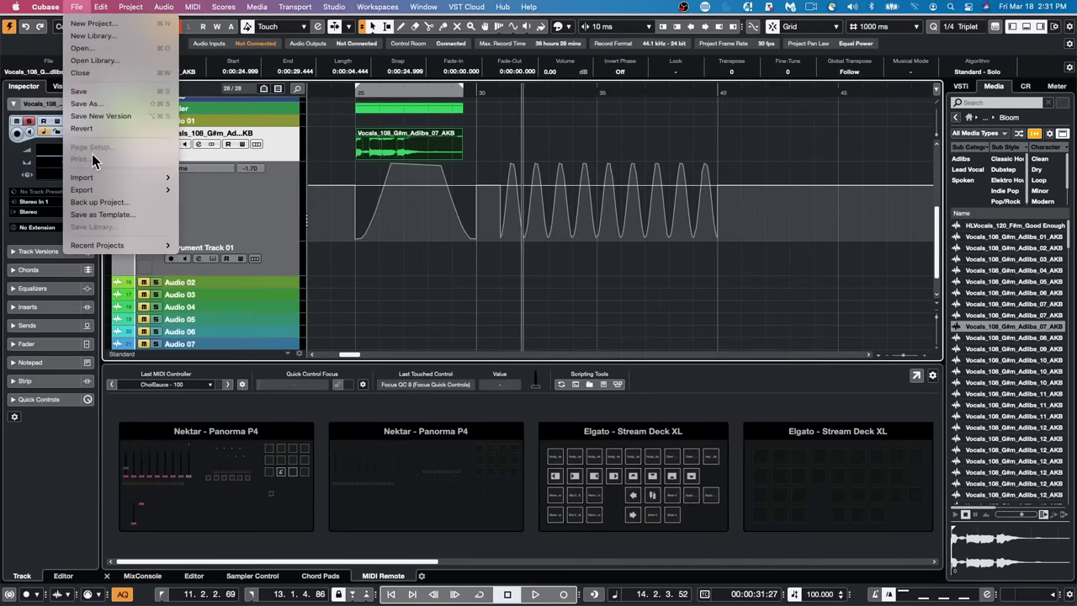
{"action": "left_click", "coordinate": [93, 131]}
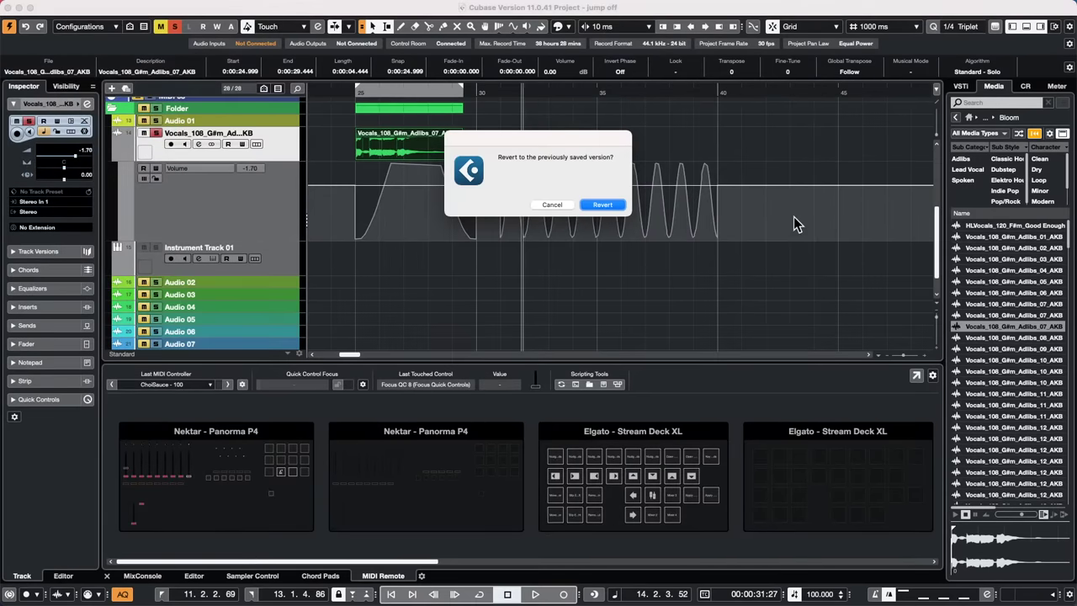
{"action": "key", "text": "Return"}
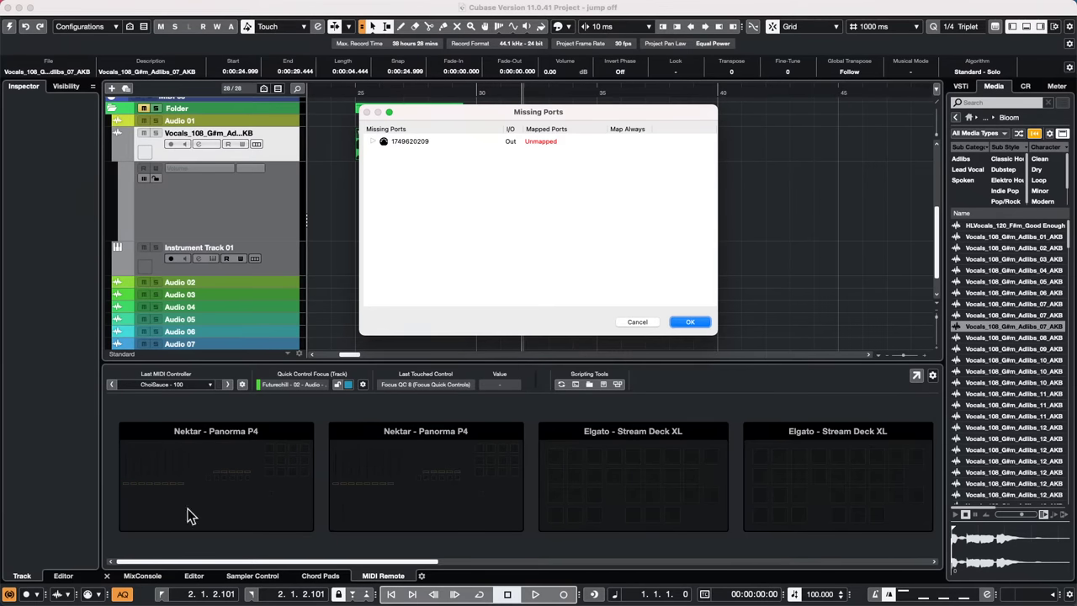
{"action": "left_click", "coordinate": [696, 325]}
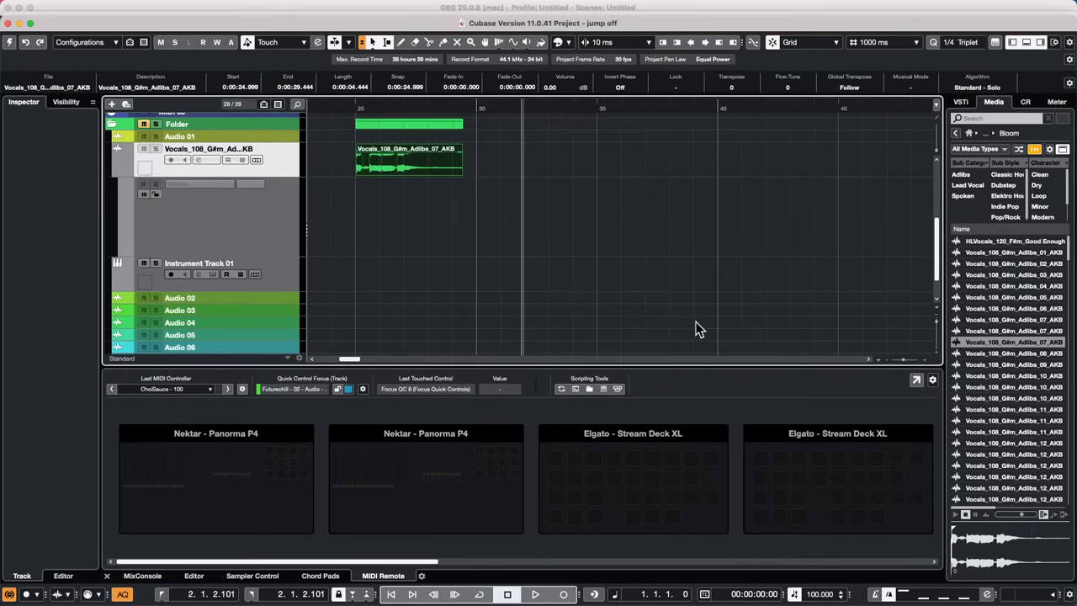
Select the "forget the past" track, enlarge the opening bars of the arrangement, and open the track's Groove Agent SE instrument
{"action": "scroll", "coordinate": [252, 240], "scroll_direction": "up", "scroll_amount": 5}
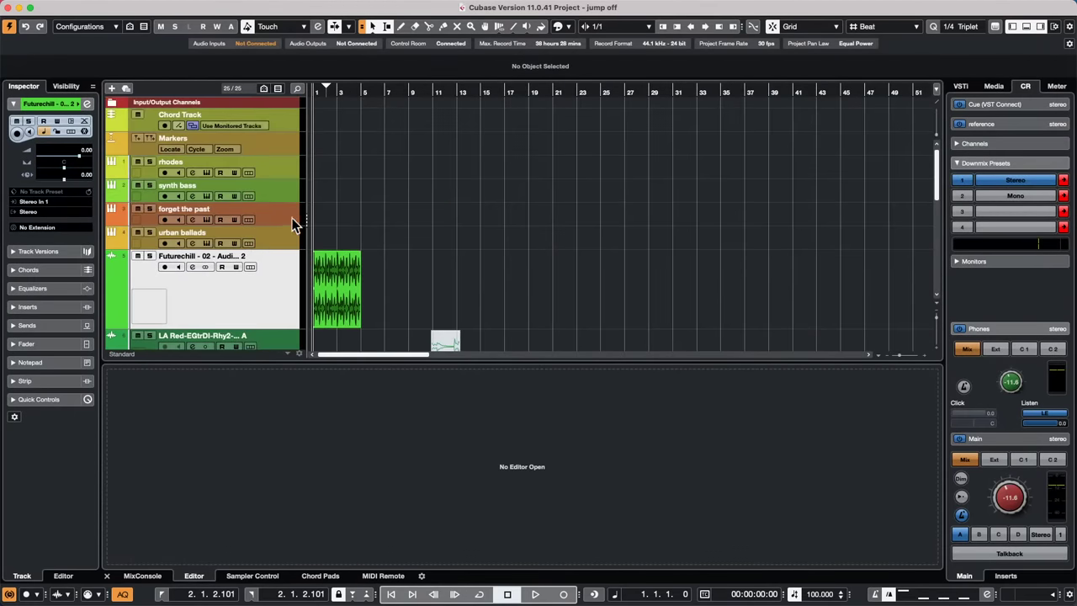
{"action": "left_click", "coordinate": [293, 222]}
{"action": "left_click_drag", "start_coordinate": [346, 94], "coordinate": [70, 101]}
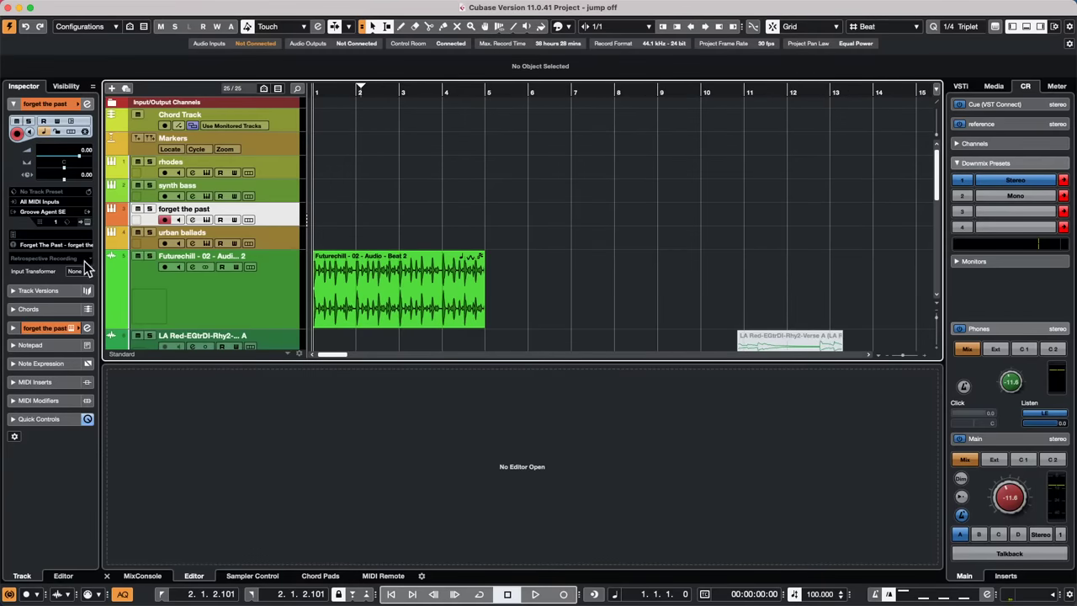
{"action": "left_click", "coordinate": [88, 222]}
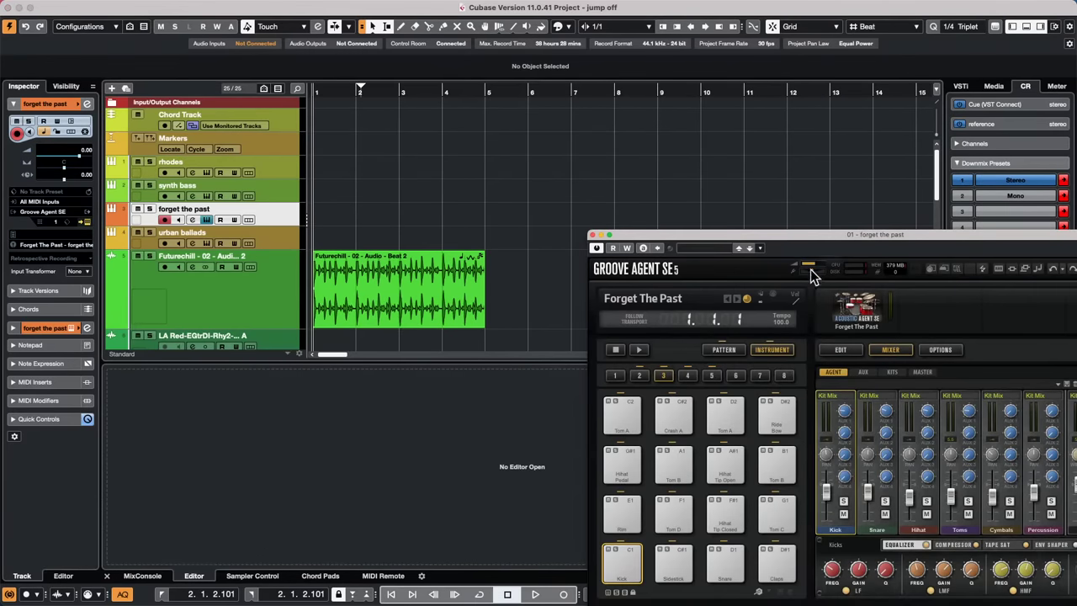
Place Groove Agent's Main 1 pattern on the "forget the past" track at bar 1 and repeat it up to bar 13
{"action": "left_click", "coordinate": [731, 348]}
{"action": "left_click_drag", "start_coordinate": [622, 516], "coordinate": [314, 222]}
{"action": "left_click_drag", "start_coordinate": [483, 222], "coordinate": [503, 19]}
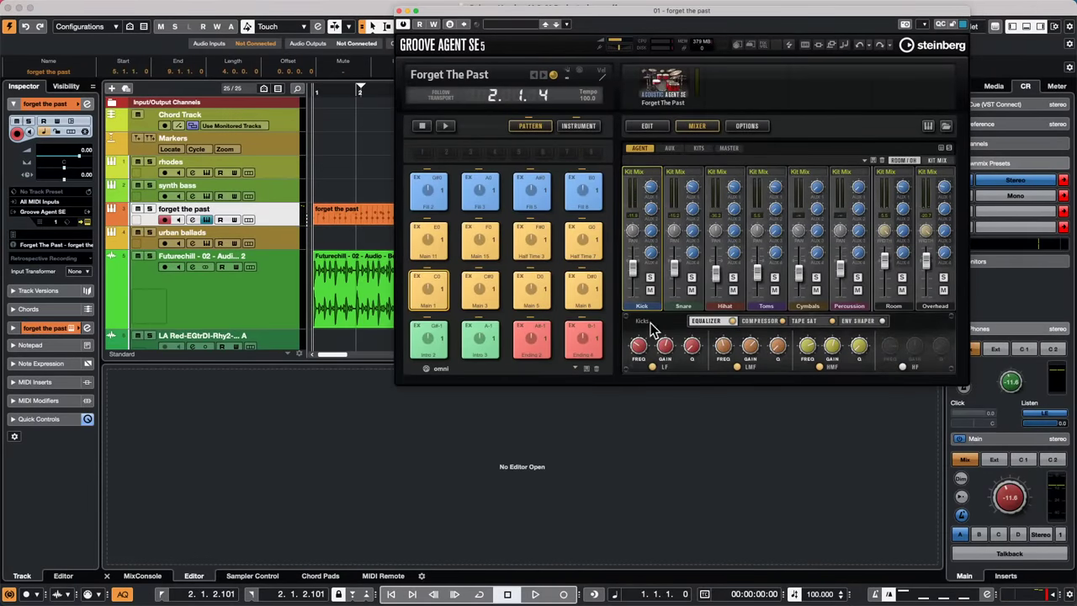
Route Groove Agent's Kick channel to Out 2, Snare to Out 3 and Hihat to Out 4
{"action": "left_click", "coordinate": [638, 178]}
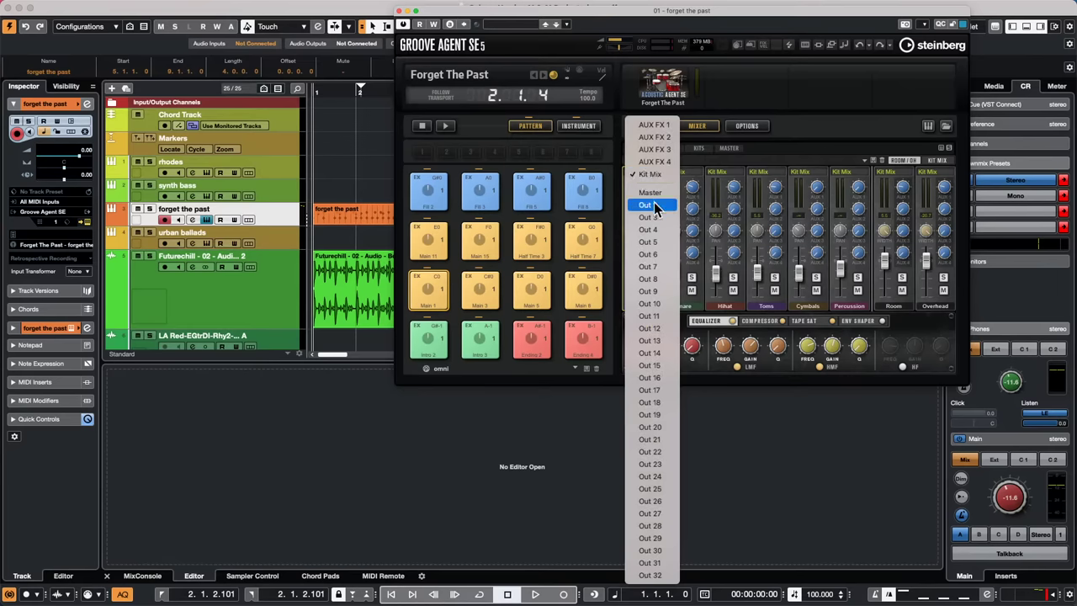
{"action": "left_click", "coordinate": [654, 202]}
{"action": "left_click", "coordinate": [689, 171]}
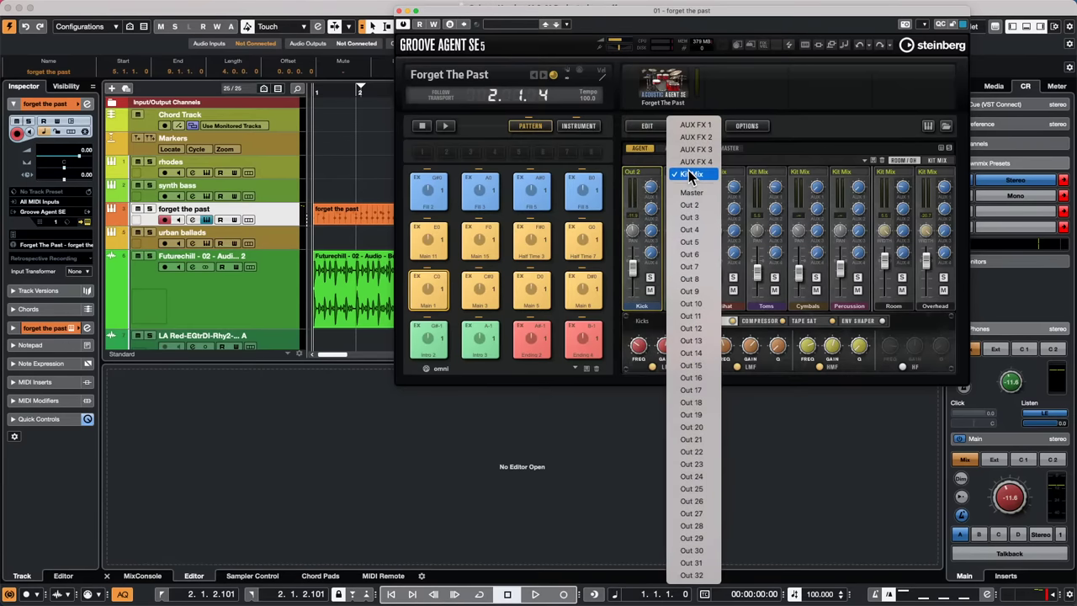
{"action": "left_click", "coordinate": [700, 218]}
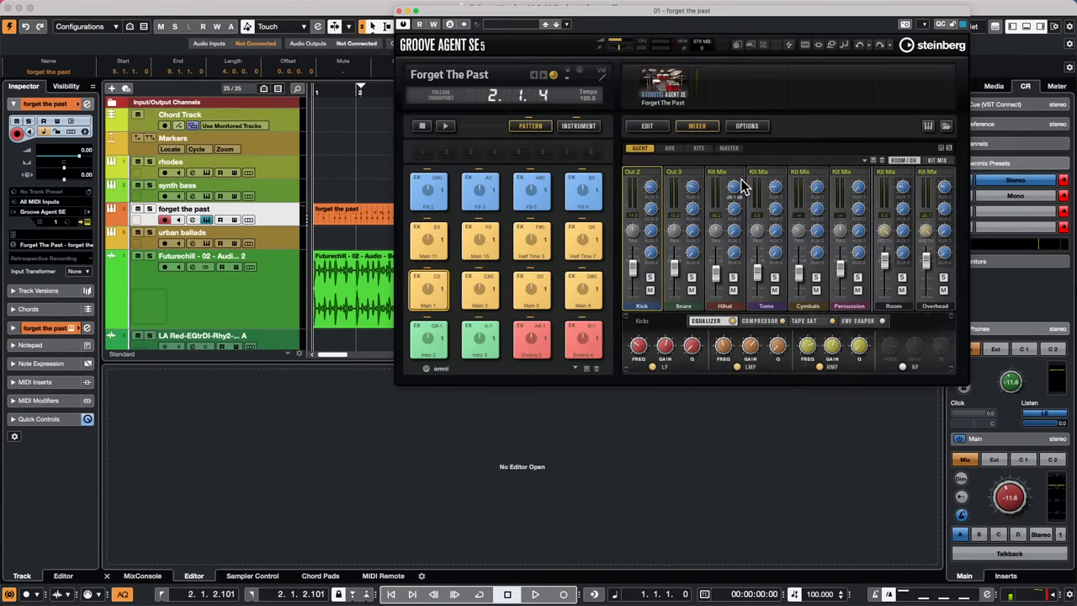
{"action": "left_click", "coordinate": [732, 175]}
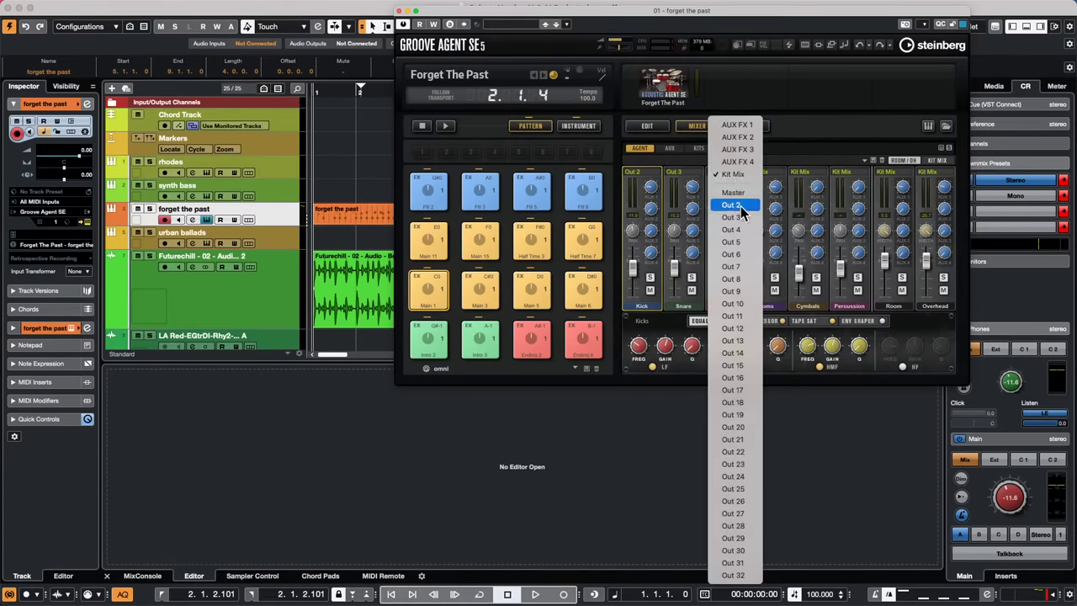
{"action": "left_click", "coordinate": [734, 229]}
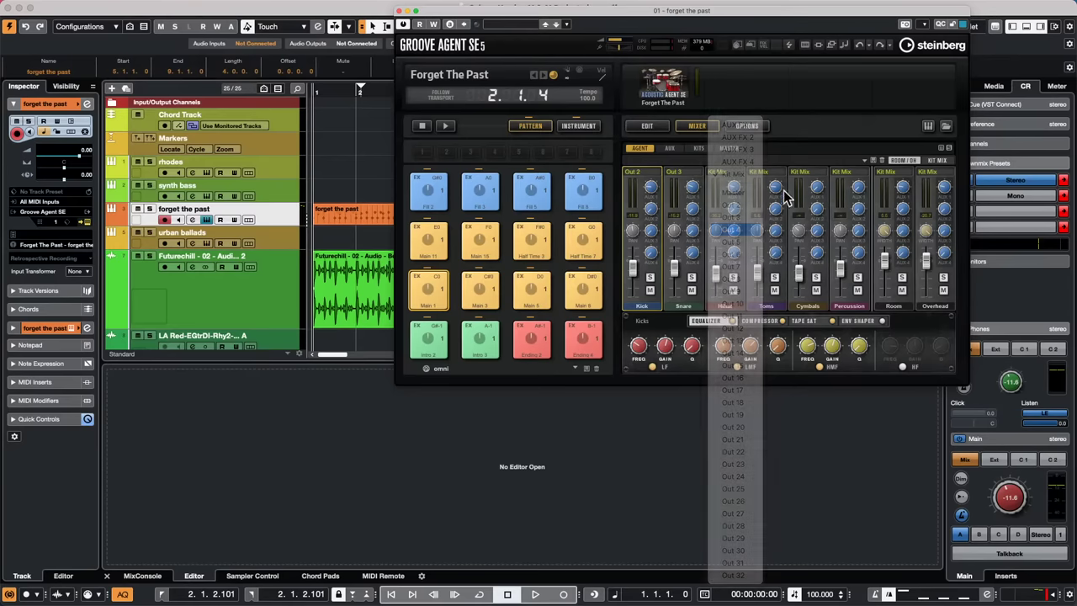
Route Groove Agent's Overhead channel to Out 5 and its Room channel to Out 6
{"action": "left_click", "coordinate": [936, 172]}
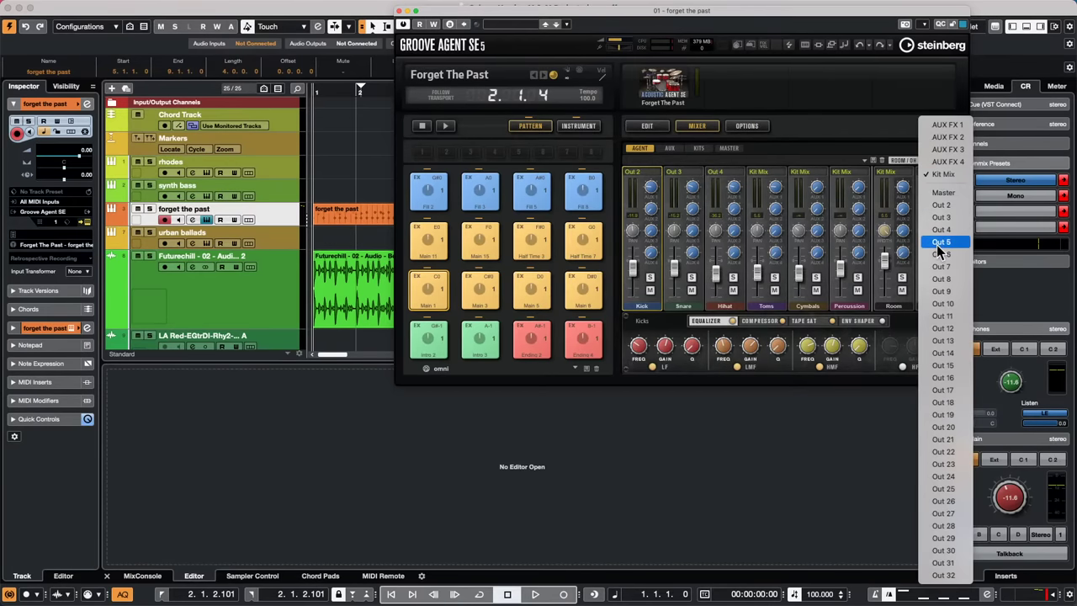
{"action": "left_click", "coordinate": [940, 243]}
{"action": "left_click", "coordinate": [896, 171]}
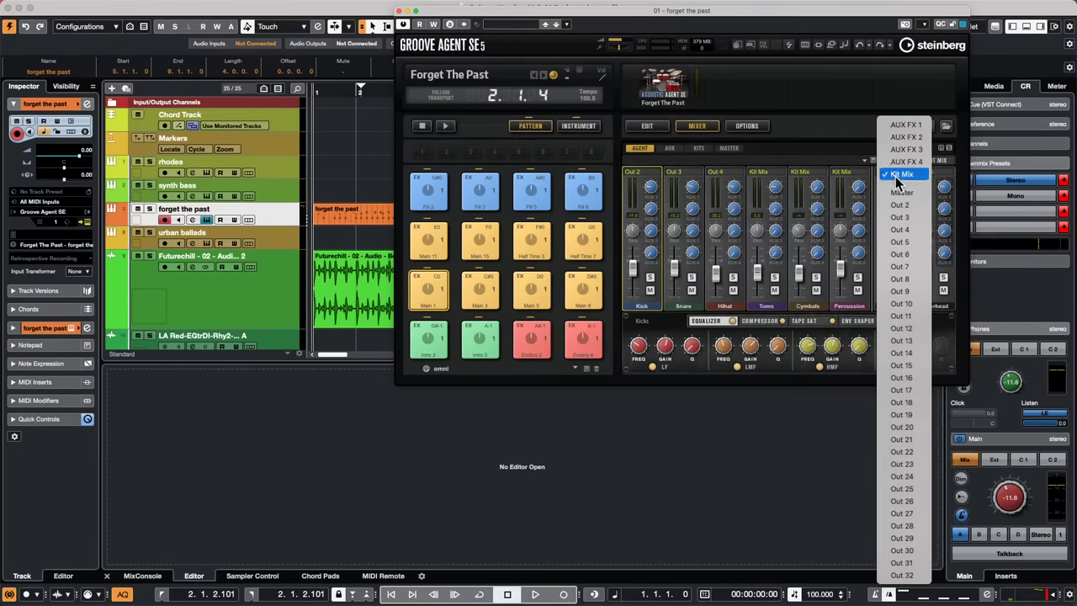
{"action": "left_click", "coordinate": [905, 254]}
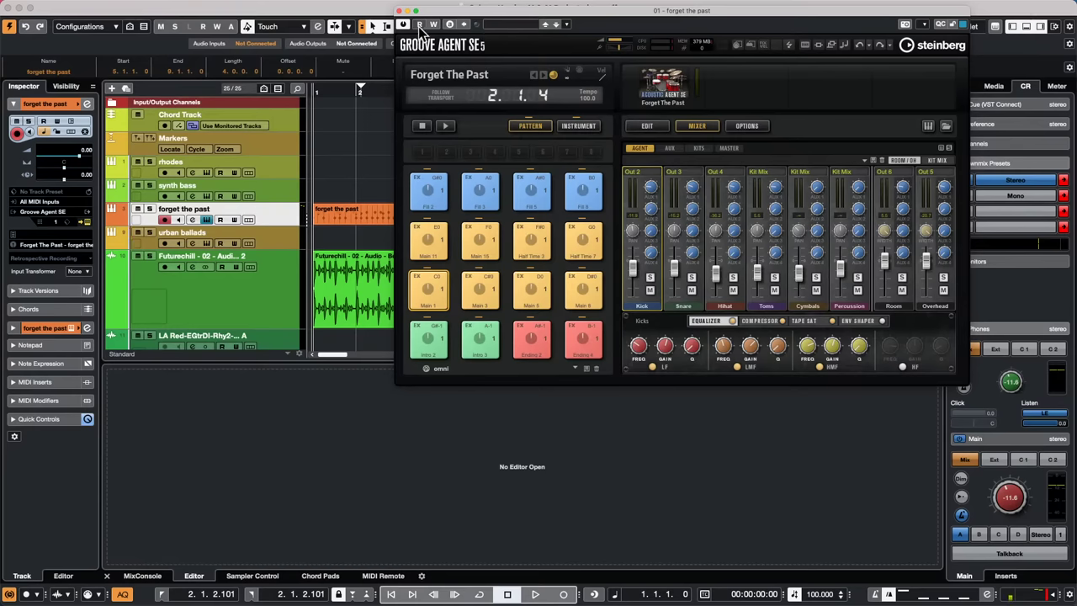
Play the pattern with "forget the past" soloed, check its separate outputs in the MixConsole, and close the Groove Agent window
{"action": "key", "text": "space"}
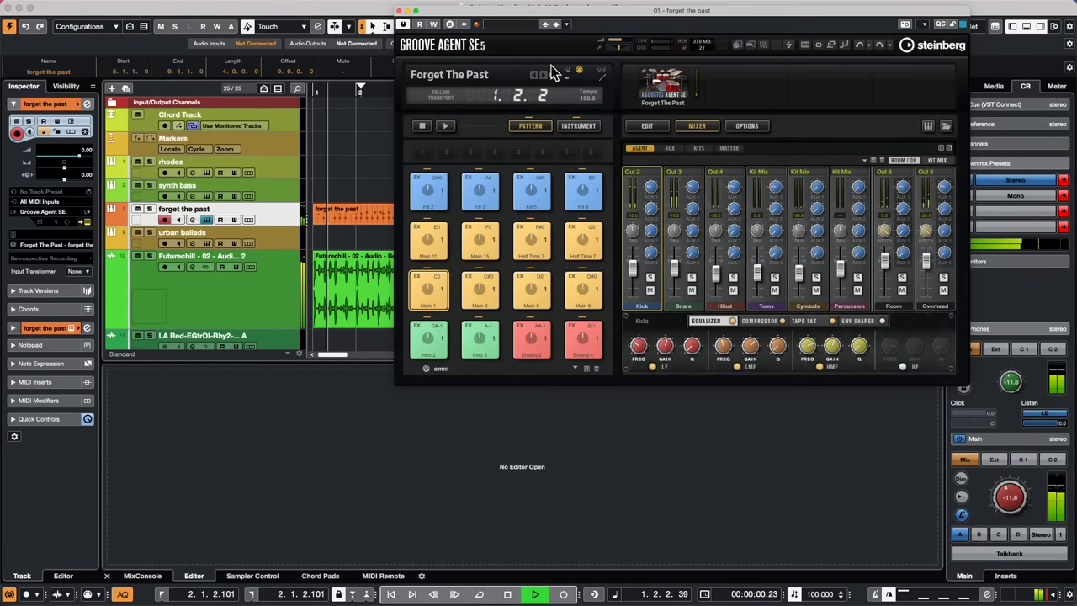
{"action": "left_click", "coordinate": [151, 210]}
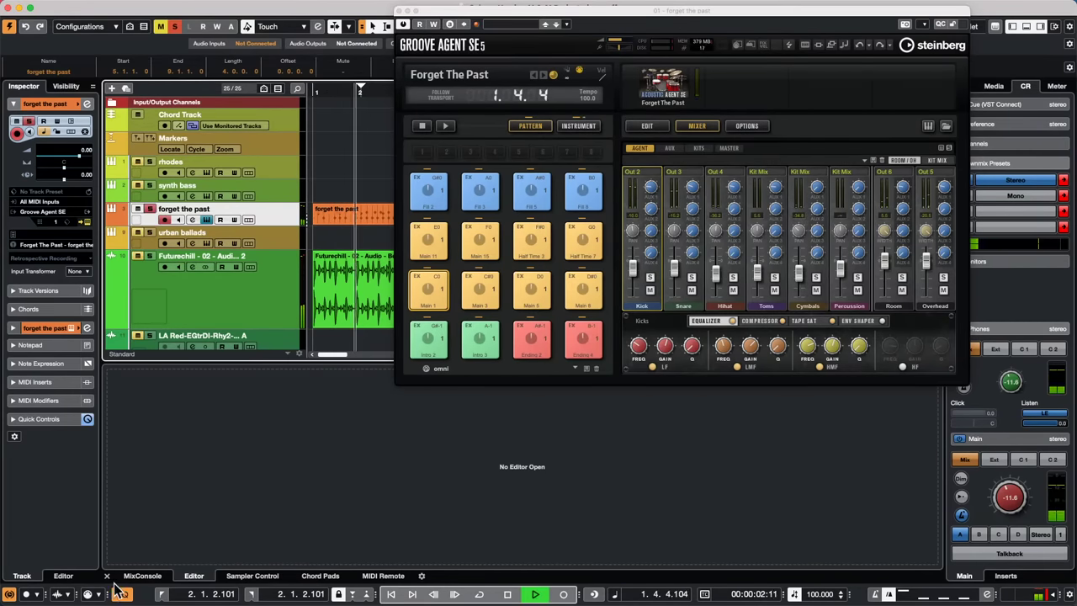
{"action": "left_click", "coordinate": [154, 577]}
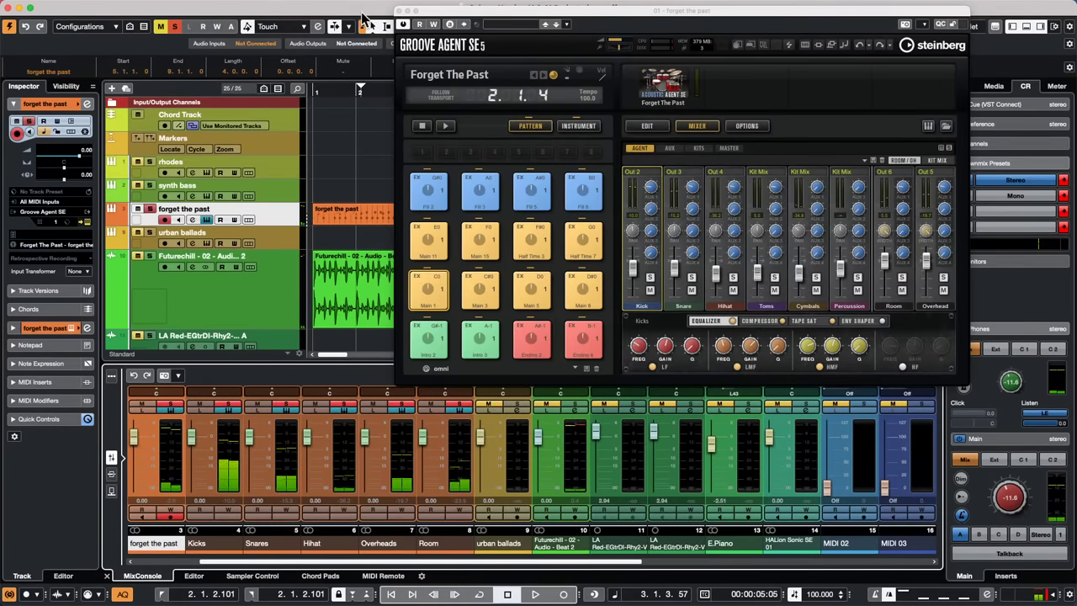
{"action": "left_click", "coordinate": [402, 12]}
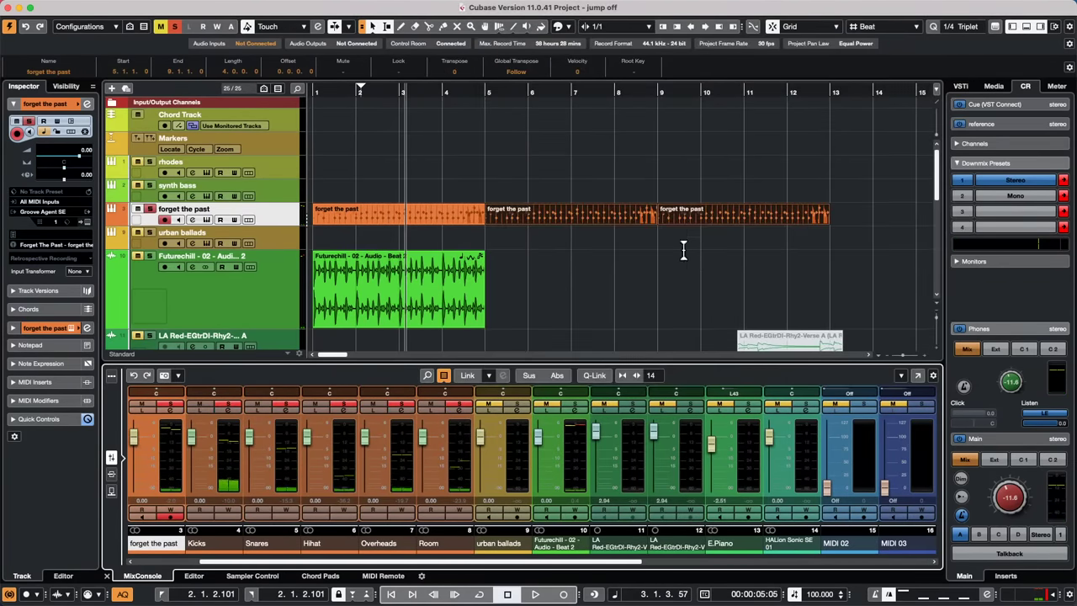
Return the playhead to the start of bar 1 and select the "forget the past" track with no parts selected
{"action": "left_click", "coordinate": [896, 225]}
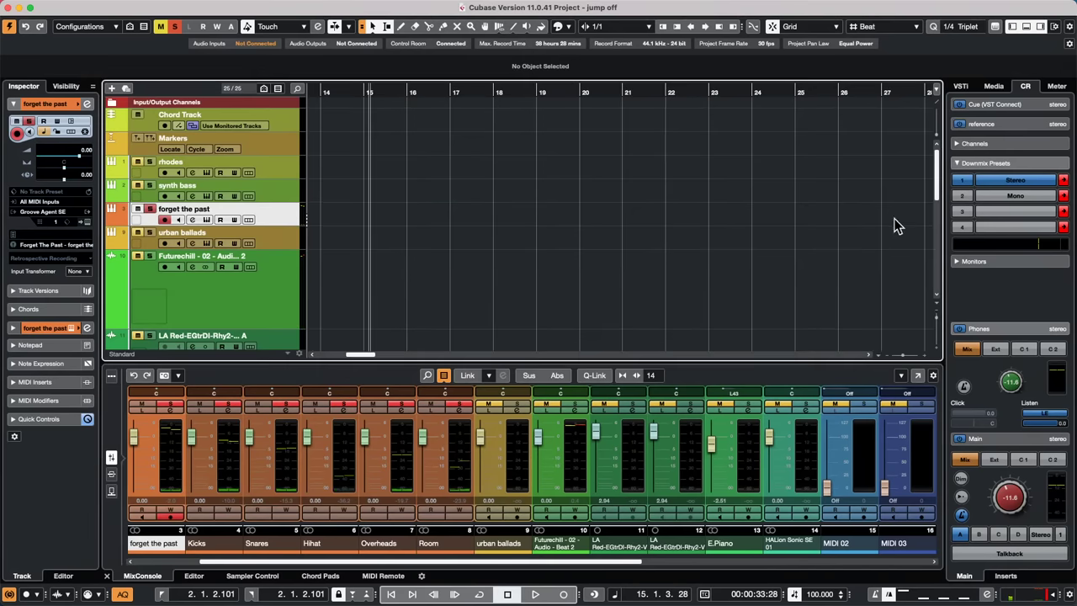
{"action": "left_click_drag", "start_coordinate": [366, 92], "coordinate": [71, 46]}
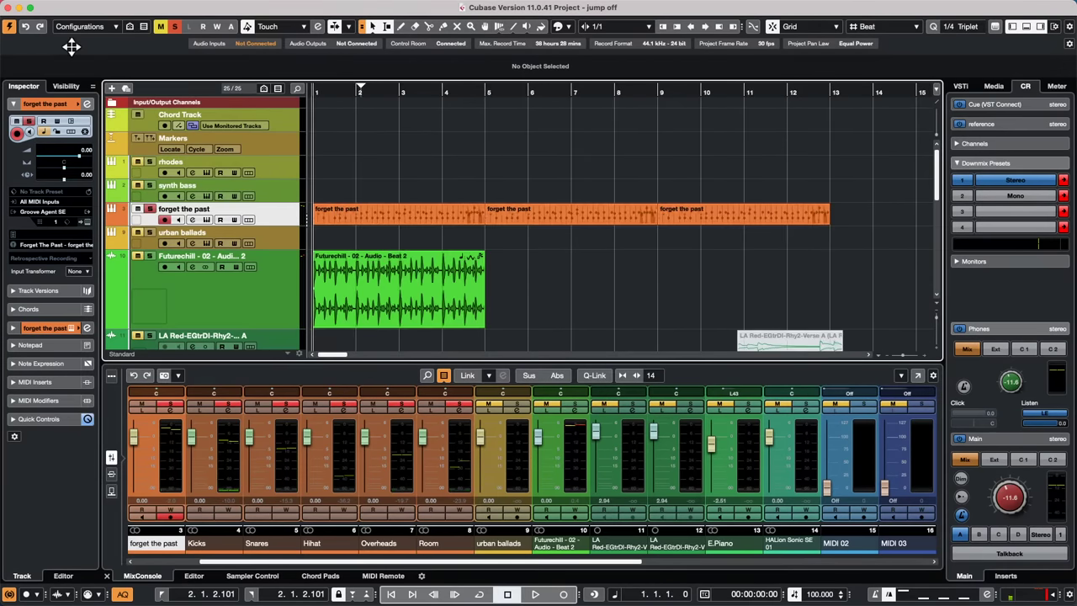
{"action": "left_click", "coordinate": [660, 275]}
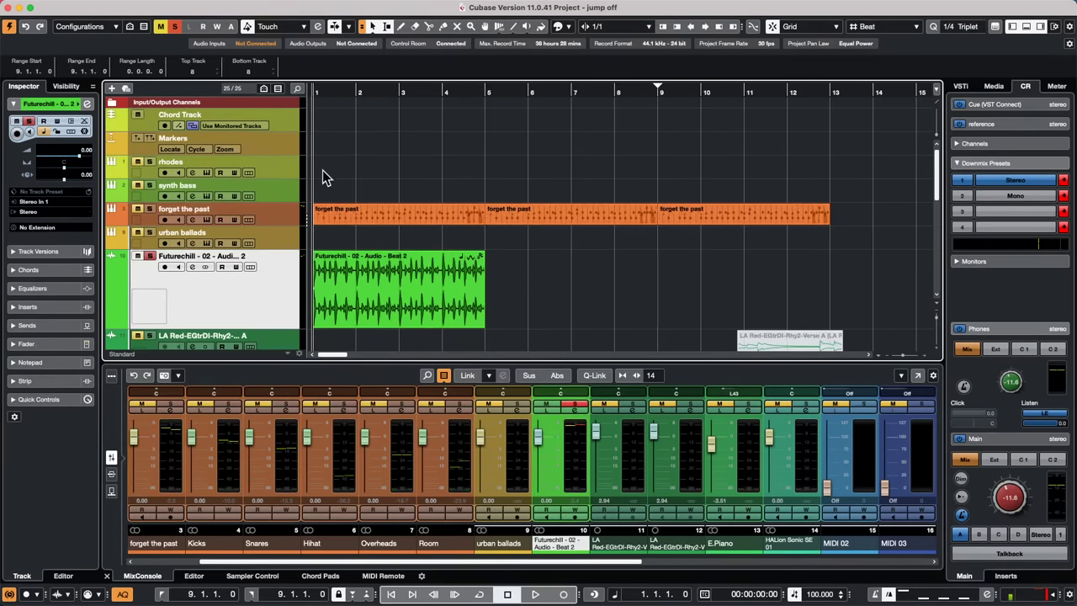
{"action": "left_click", "coordinate": [284, 219]}
{"action": "mouse_move", "coordinate": [286, 10]}
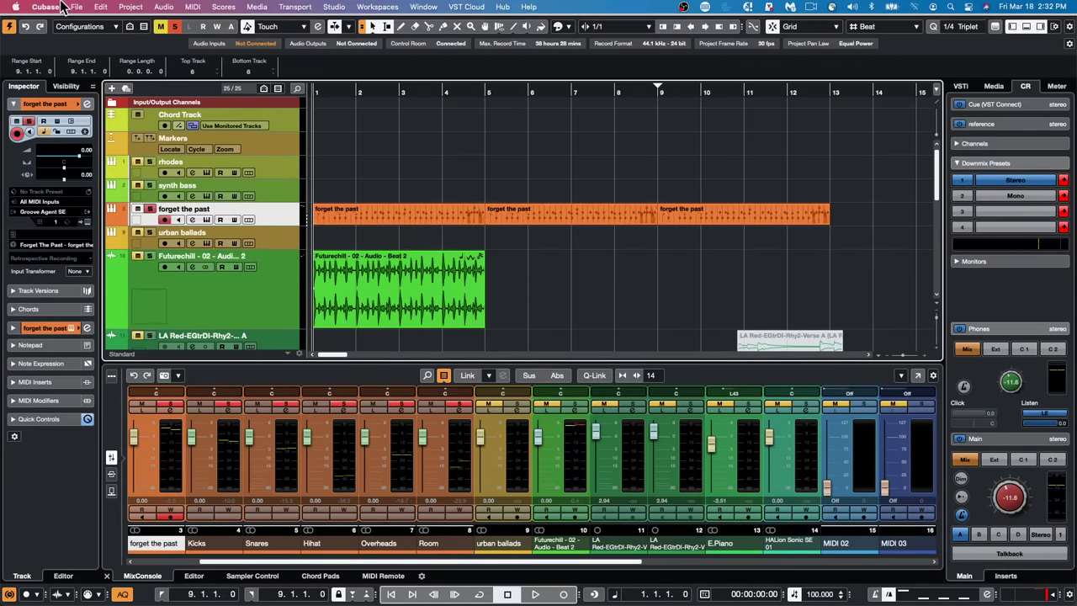
{"action": "left_click", "coordinate": [100, 7]}
{"action": "mouse_move", "coordinate": [164, 128]}
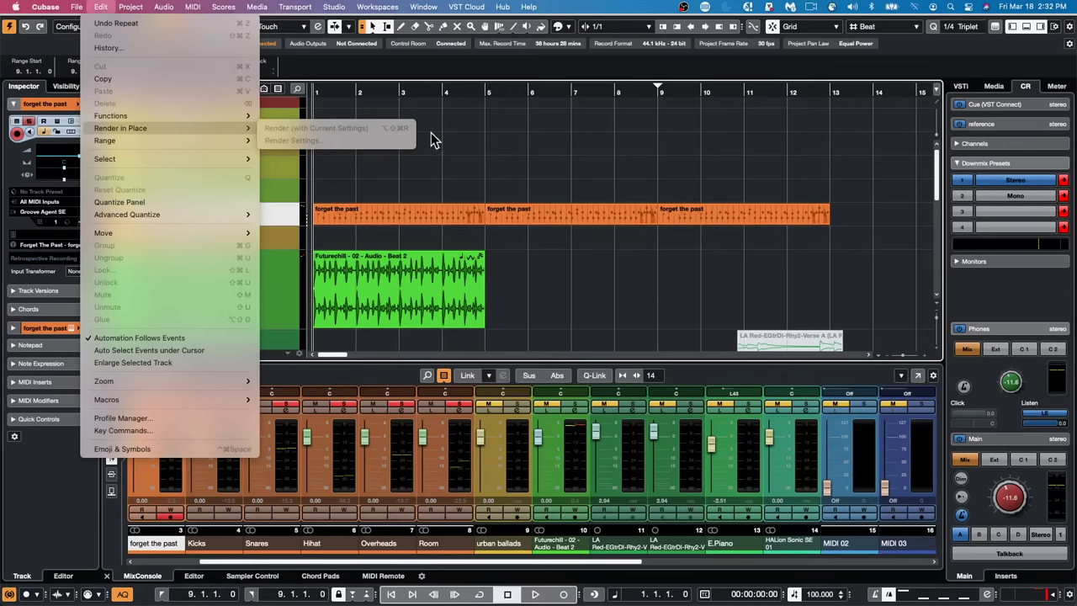
{"action": "left_click", "coordinate": [345, 223]}
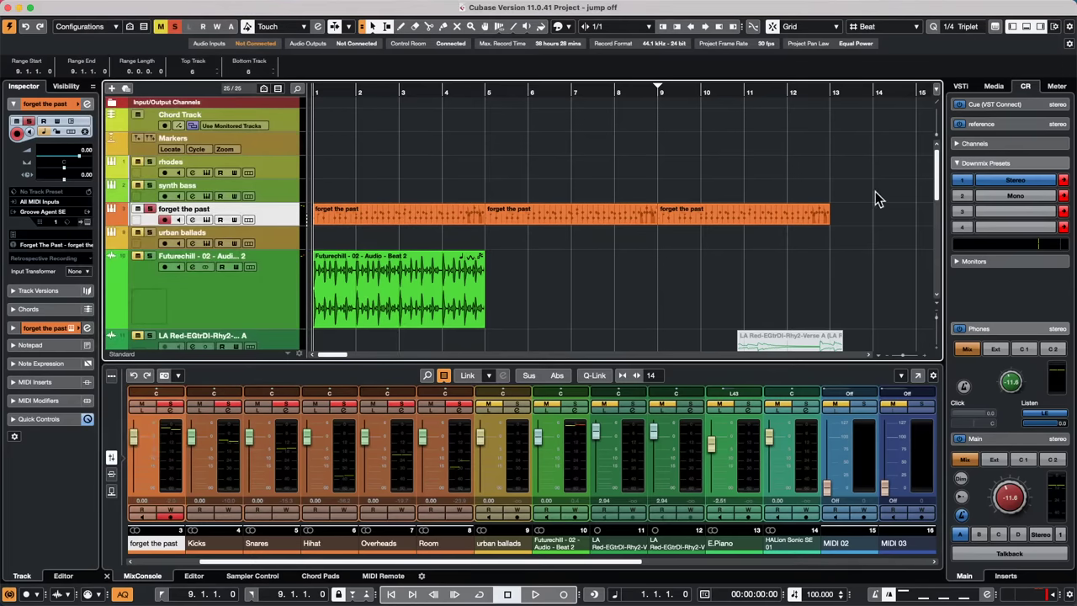
Render the three "forget the past" parts in place as one event, using the complete signal path and muting the source events
{"action": "left_click_drag", "start_coordinate": [865, 226], "coordinate": [346, 215]}
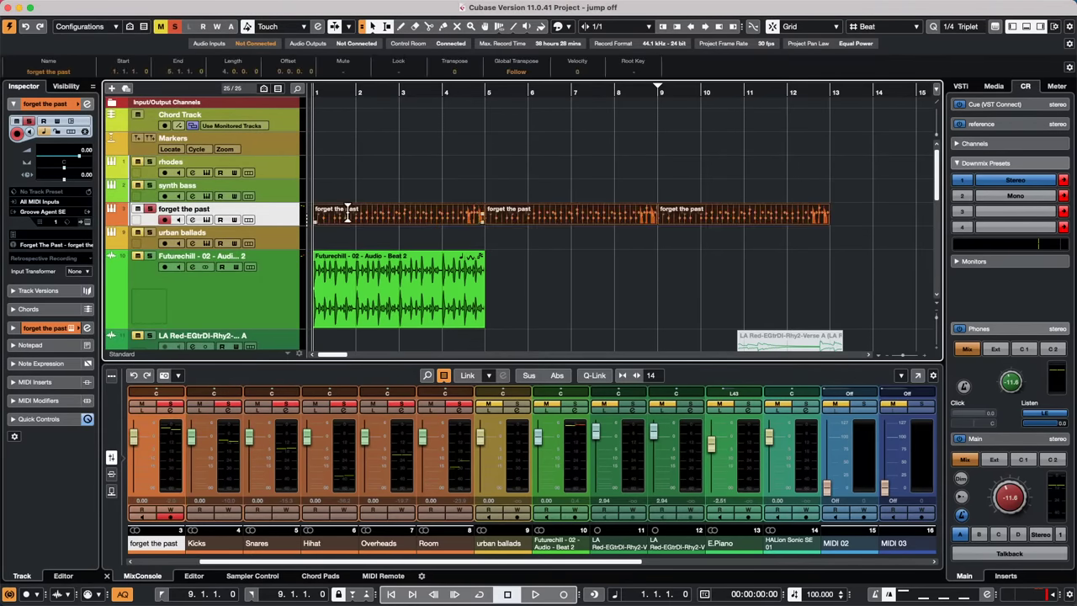
{"action": "mouse_move", "coordinate": [238, 5]}
{"action": "left_click", "coordinate": [135, 5]}
{"action": "mouse_move", "coordinate": [100, 7]}
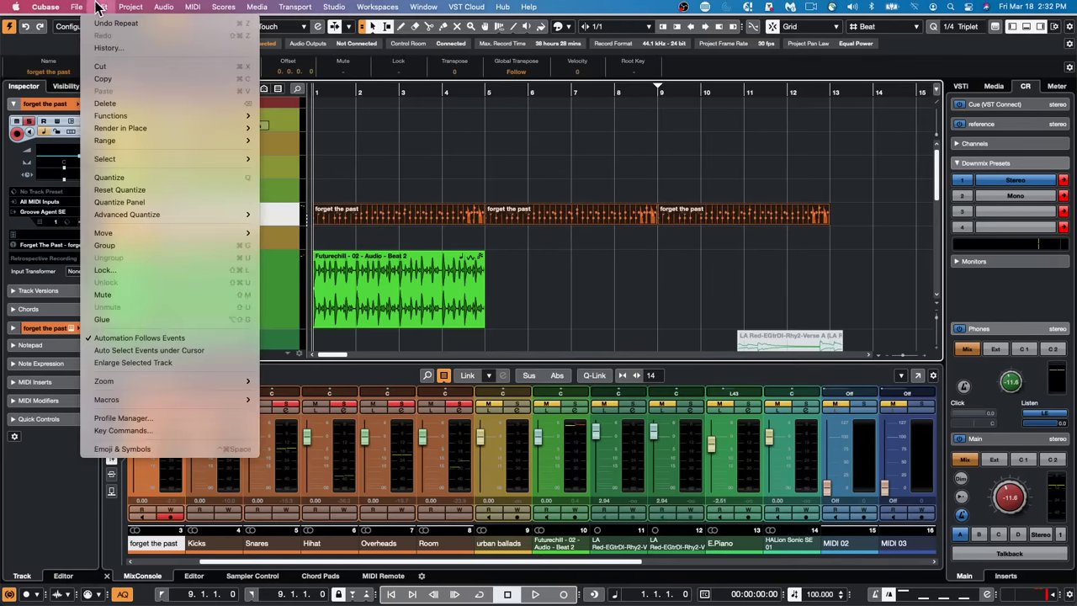
{"action": "mouse_move", "coordinate": [202, 128]}
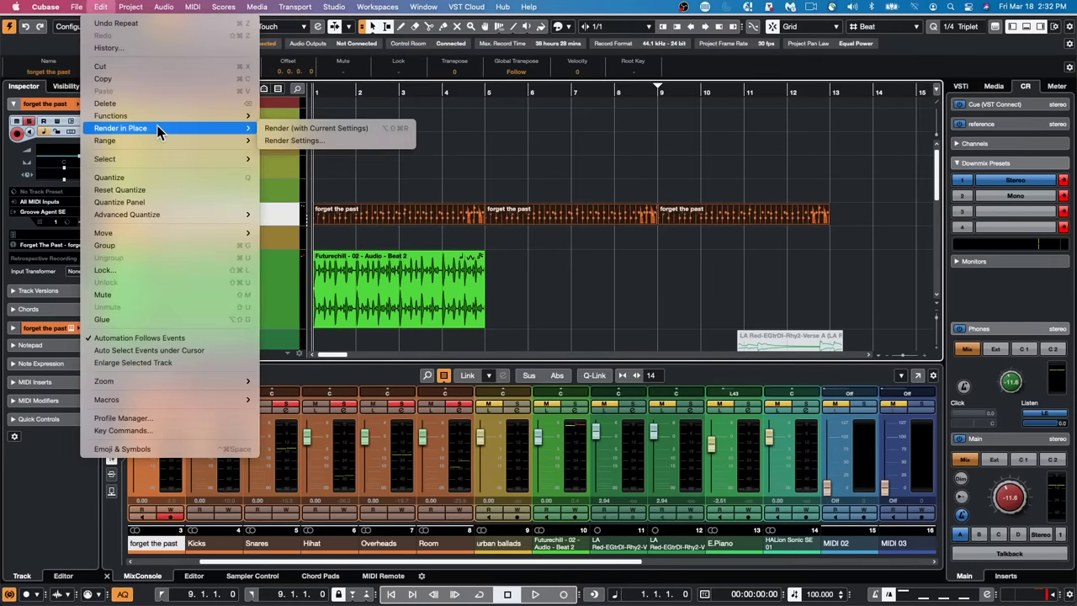
{"action": "left_click", "coordinate": [342, 142]}
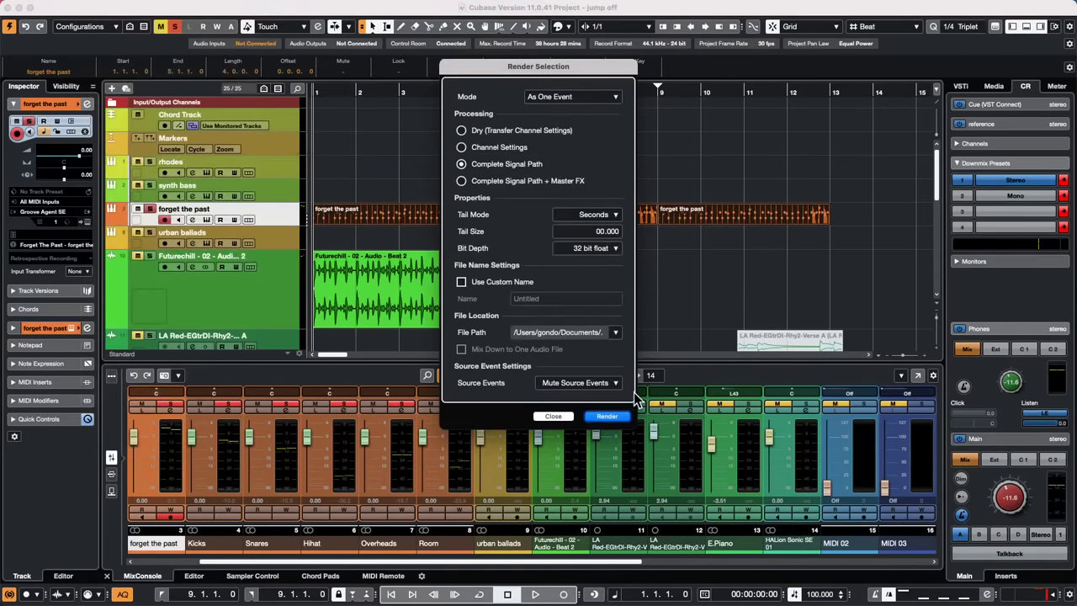
{"action": "left_click", "coordinate": [606, 416]}
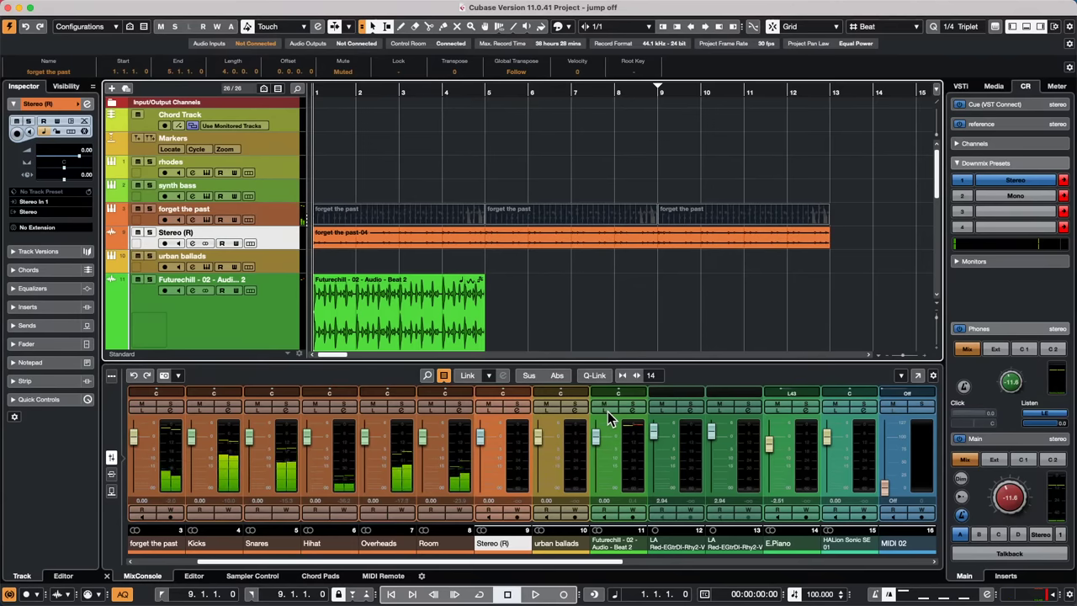
Undo the in-place render of the three drum parts
{"action": "key", "text": "super+z"}
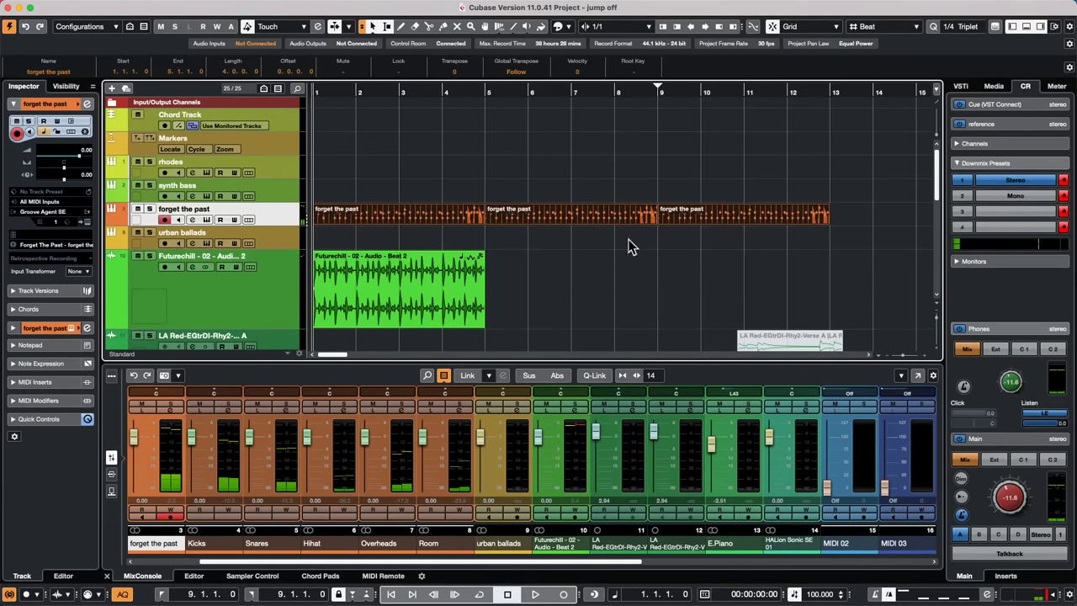
{"action": "left_click", "coordinate": [136, 7]}
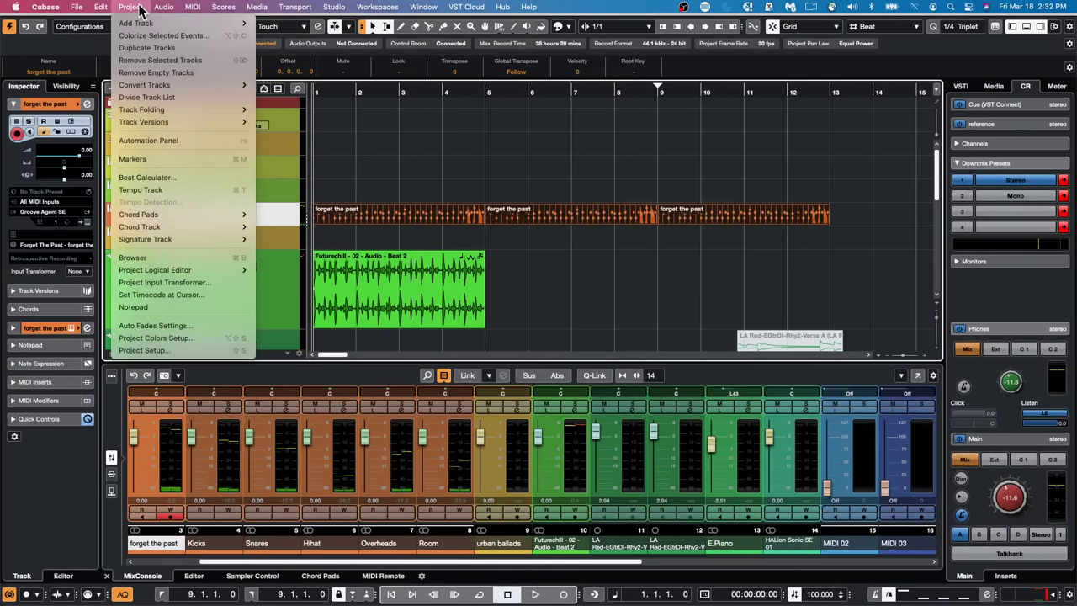
{"action": "left_click", "coordinate": [370, 219]}
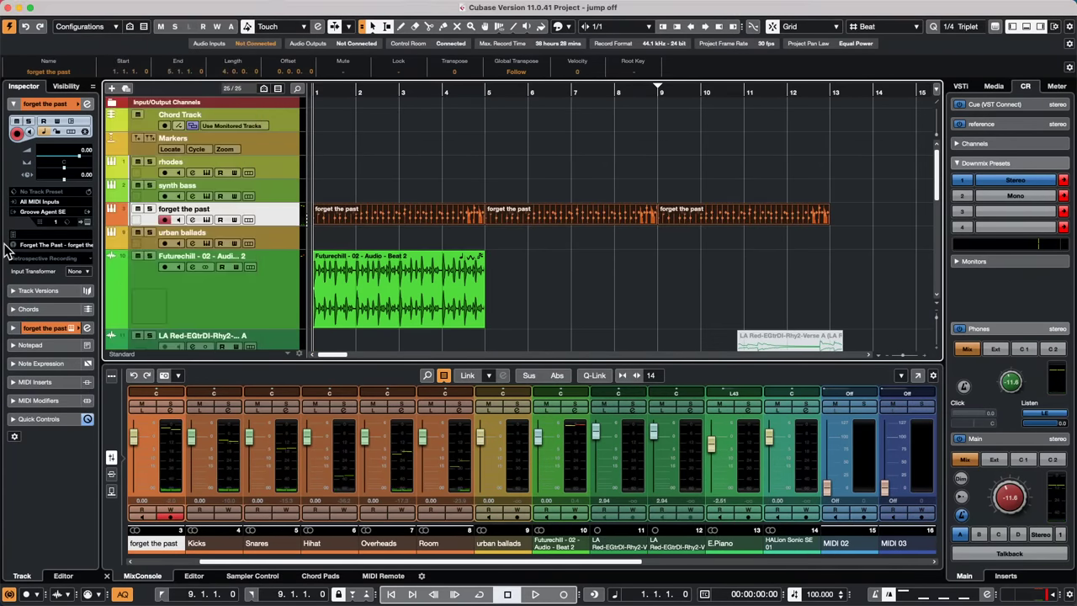
Open the Groove Agent SE window and play the drums from bar 1, soloing the "forget the past" track during playback
{"action": "left_click", "coordinate": [87, 222]}
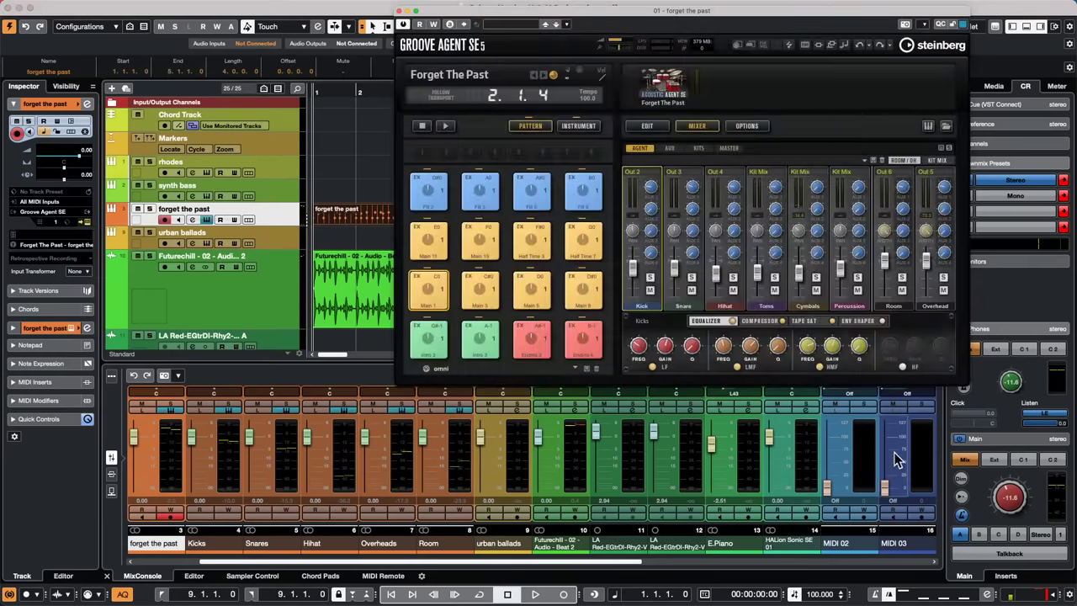
{"action": "key", "text": "space"}
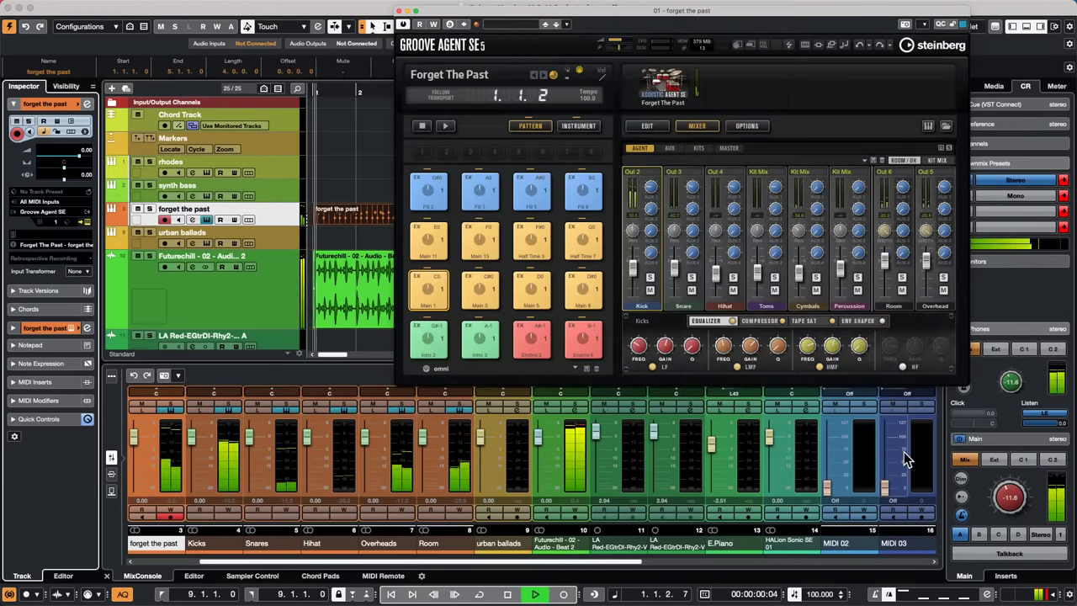
{"action": "left_click", "coordinate": [149, 209]}
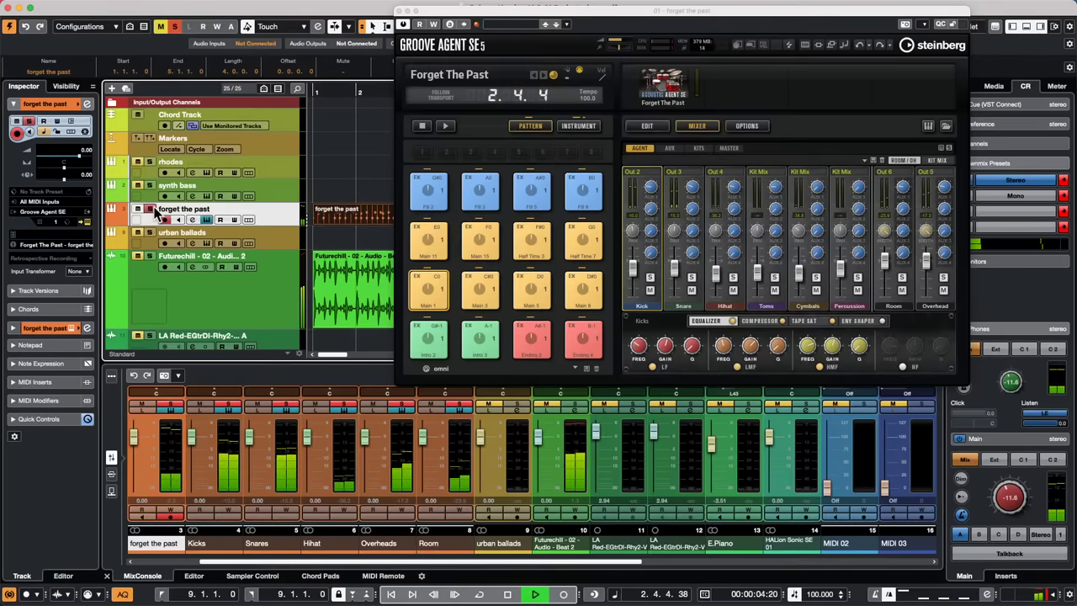
{"action": "key", "text": "space"}
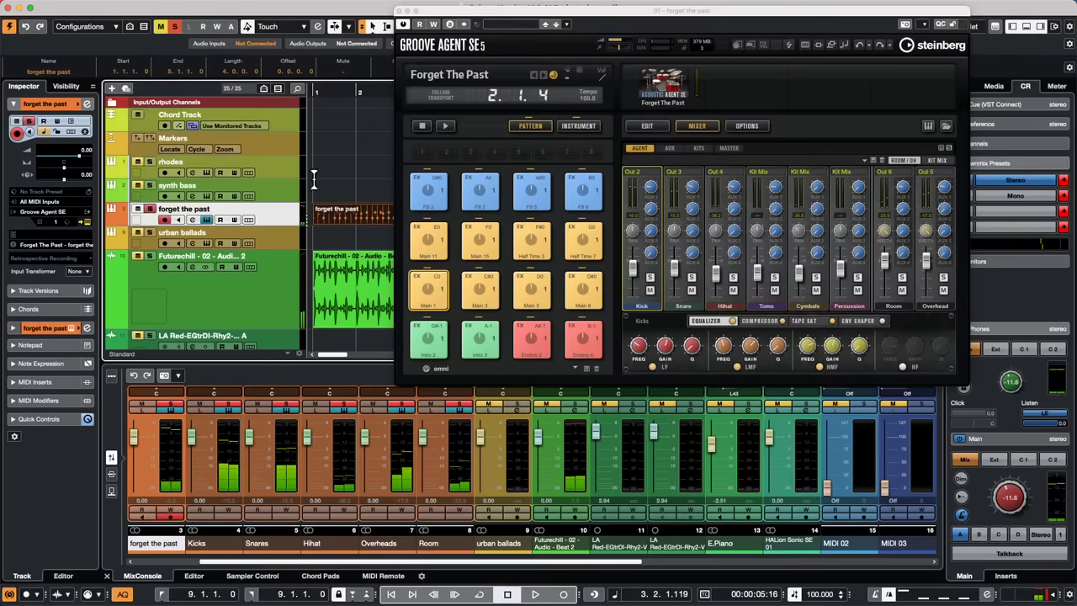
Render the whole "forget the past" track in place as one event with the complete signal path, disabling the source track
{"action": "left_click", "coordinate": [373, 178]}
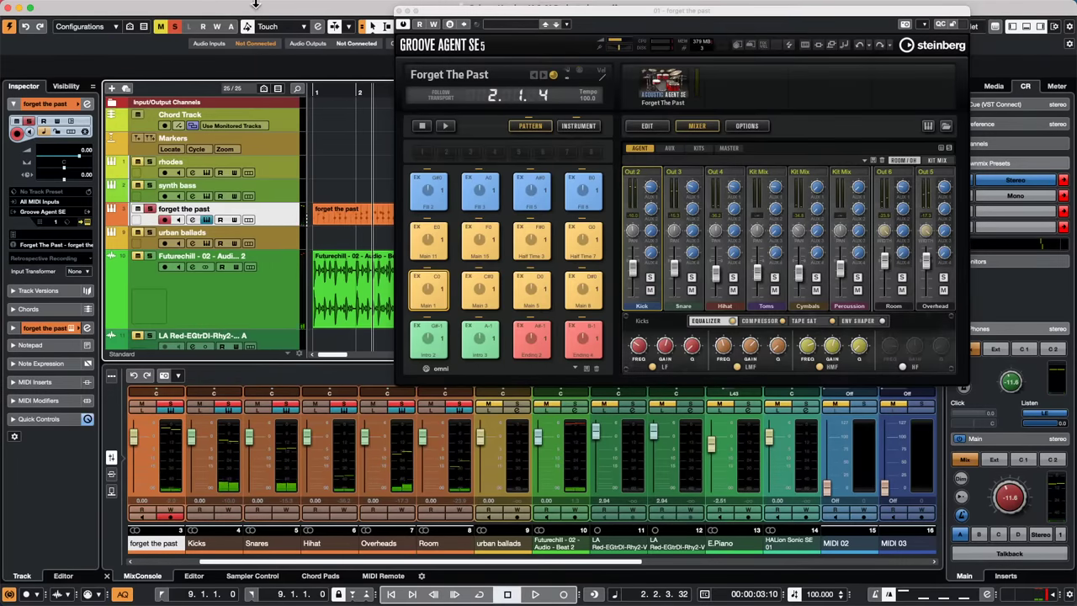
{"action": "left_click", "coordinate": [131, 7]}
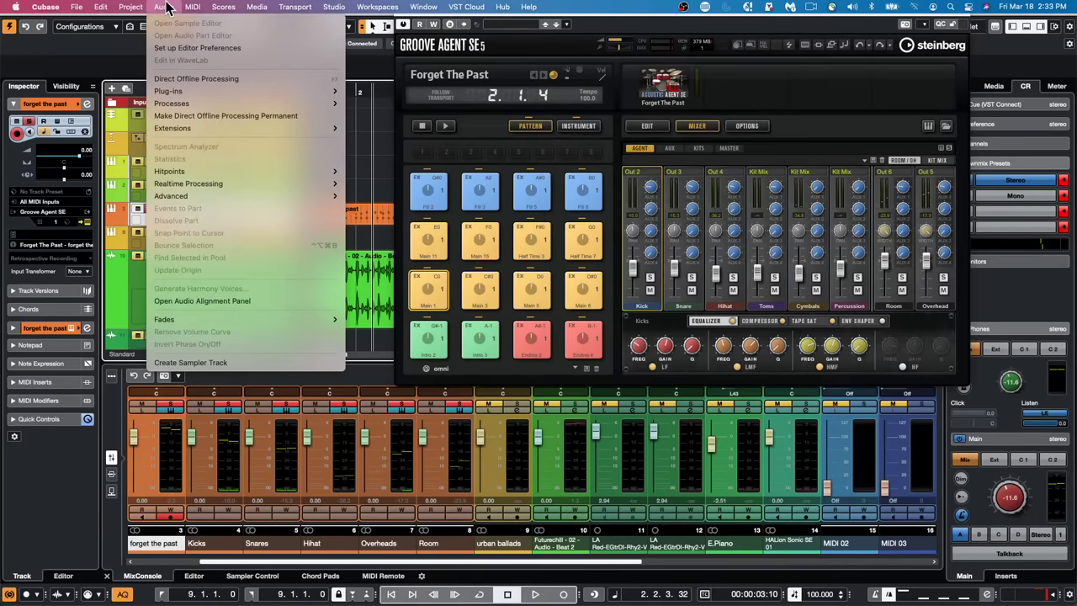
{"action": "mouse_move", "coordinate": [107, 7]}
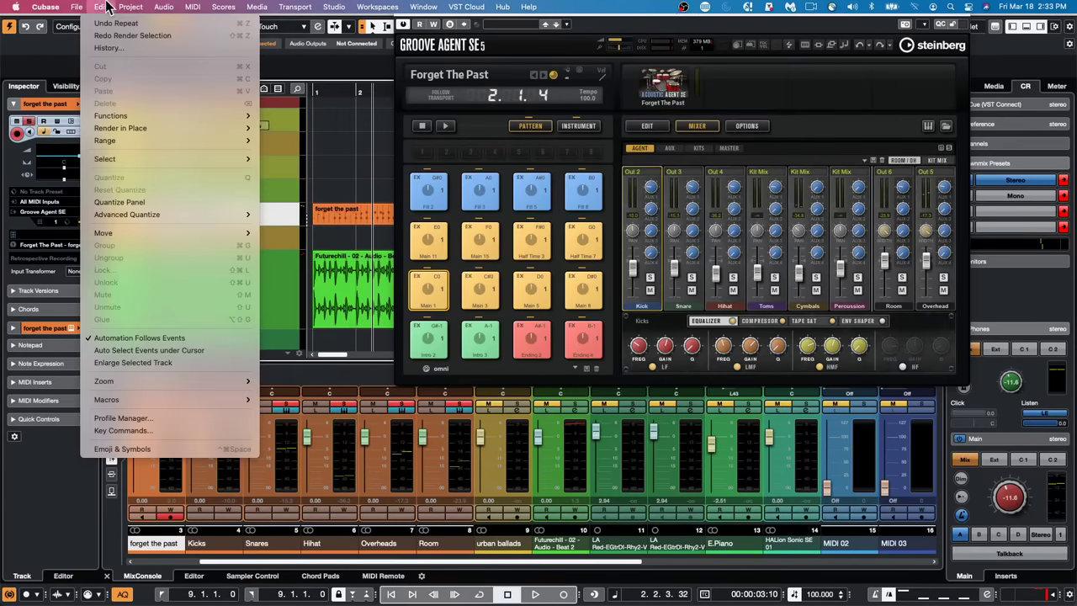
{"action": "mouse_move", "coordinate": [164, 128]}
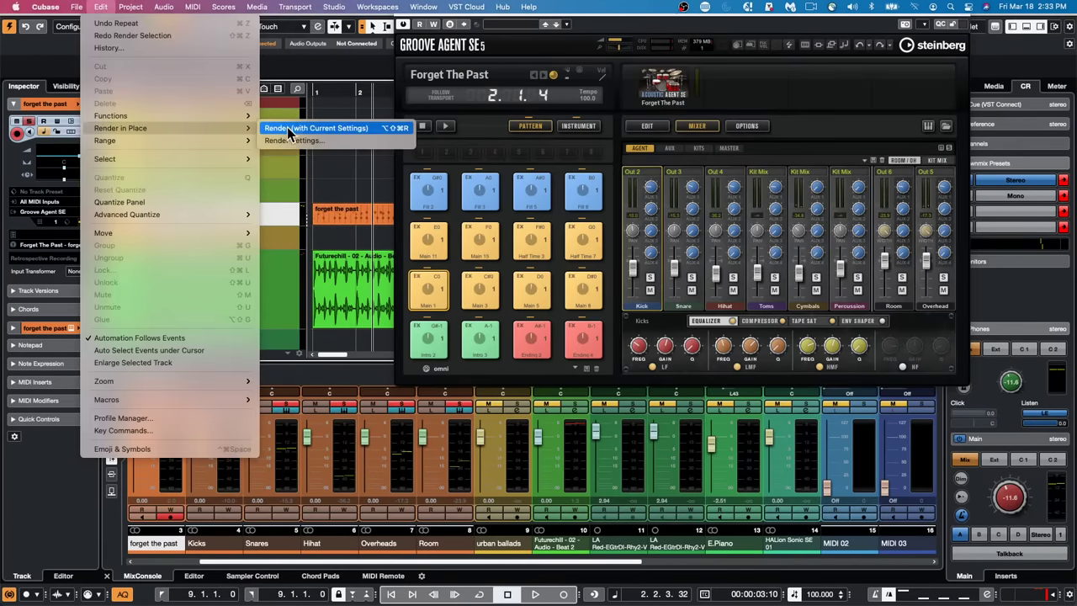
{"action": "left_click", "coordinate": [302, 142]}
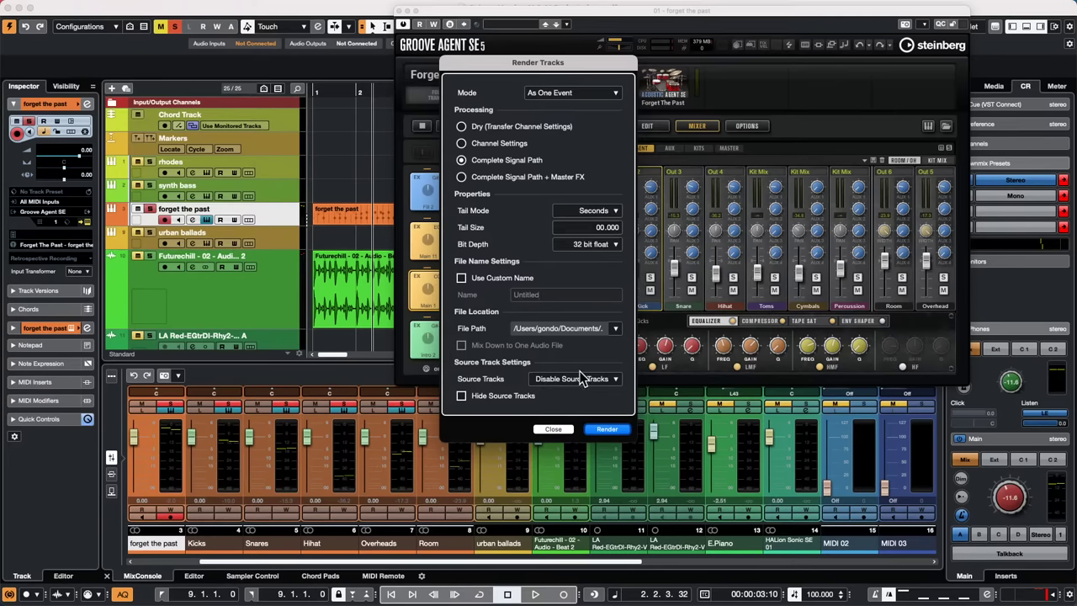
{"action": "left_click", "coordinate": [607, 430]}
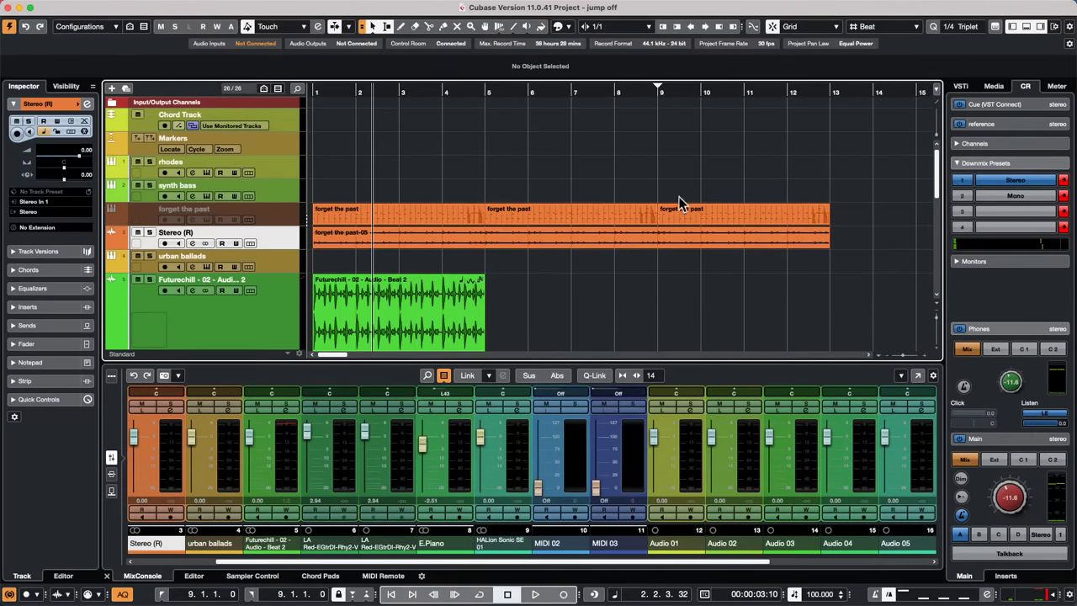
View the rendered Stereo (R) track enlarged, and undo both the zoom and the track render
{"action": "key", "text": "z"}
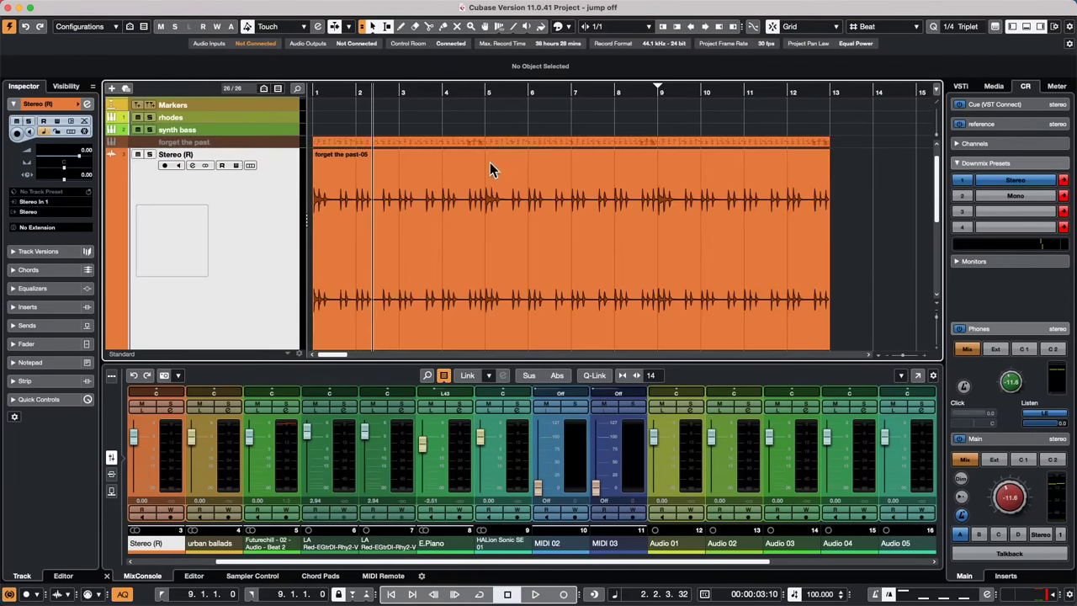
{"action": "left_click", "coordinate": [77, 7]}
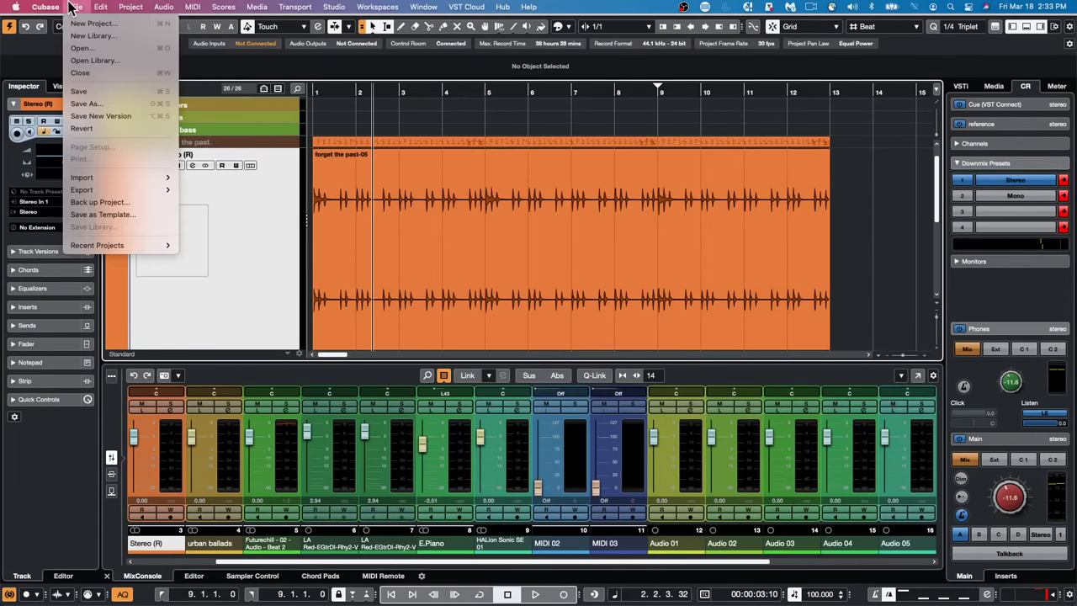
{"action": "mouse_move", "coordinate": [100, 6]}
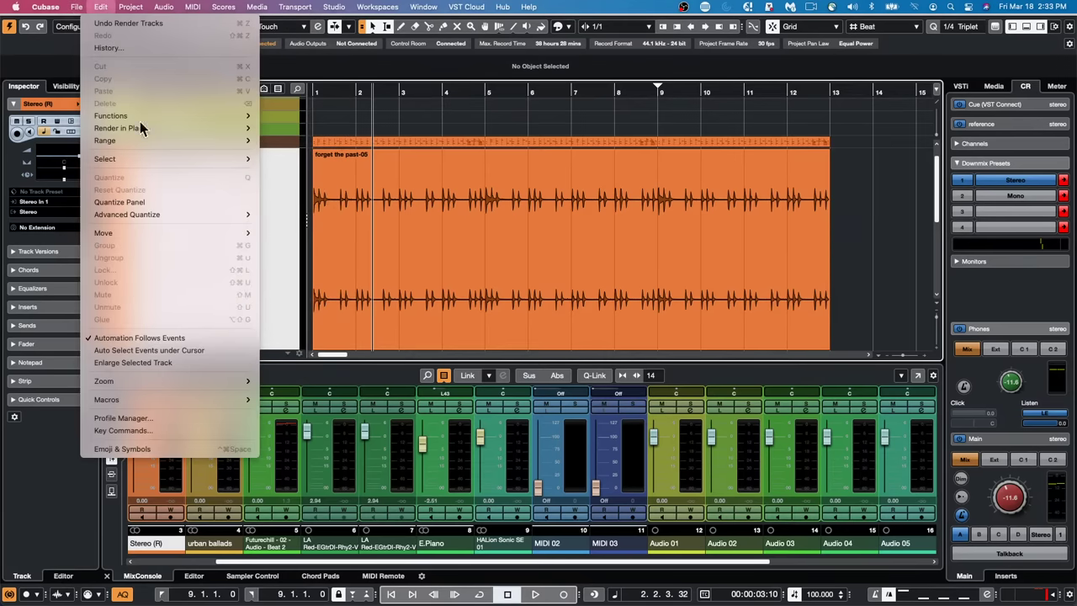
{"action": "mouse_move", "coordinate": [240, 383]}
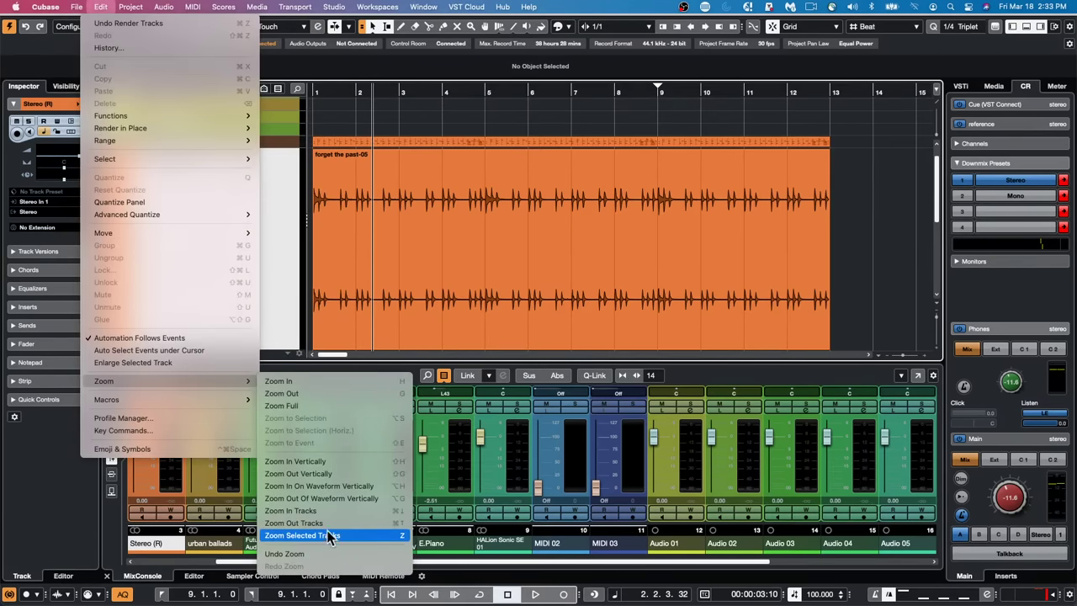
{"action": "left_click", "coordinate": [330, 553]}
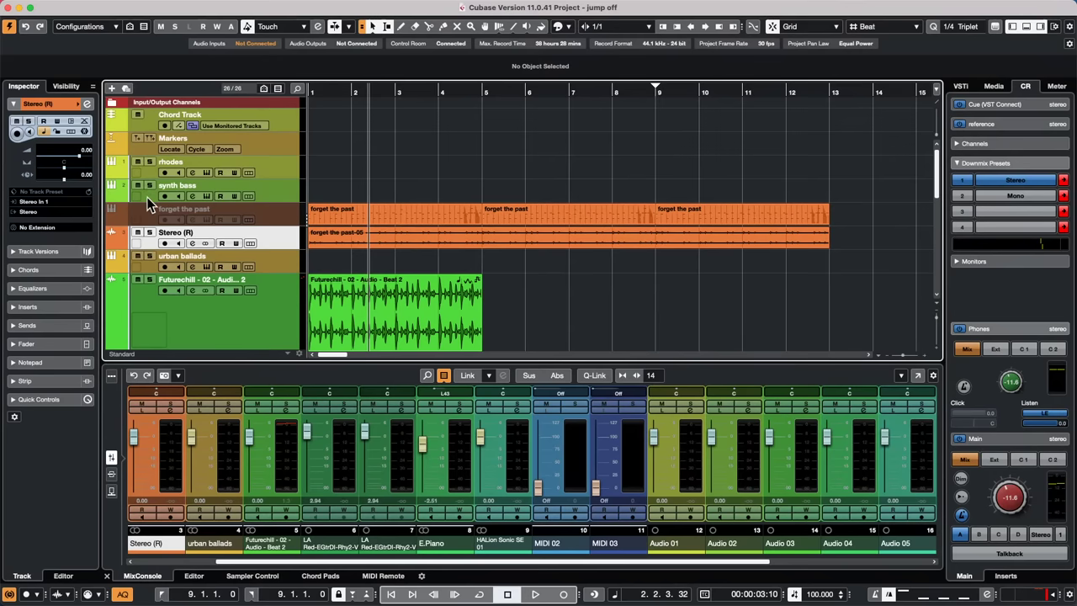
{"action": "key", "text": "super+z"}
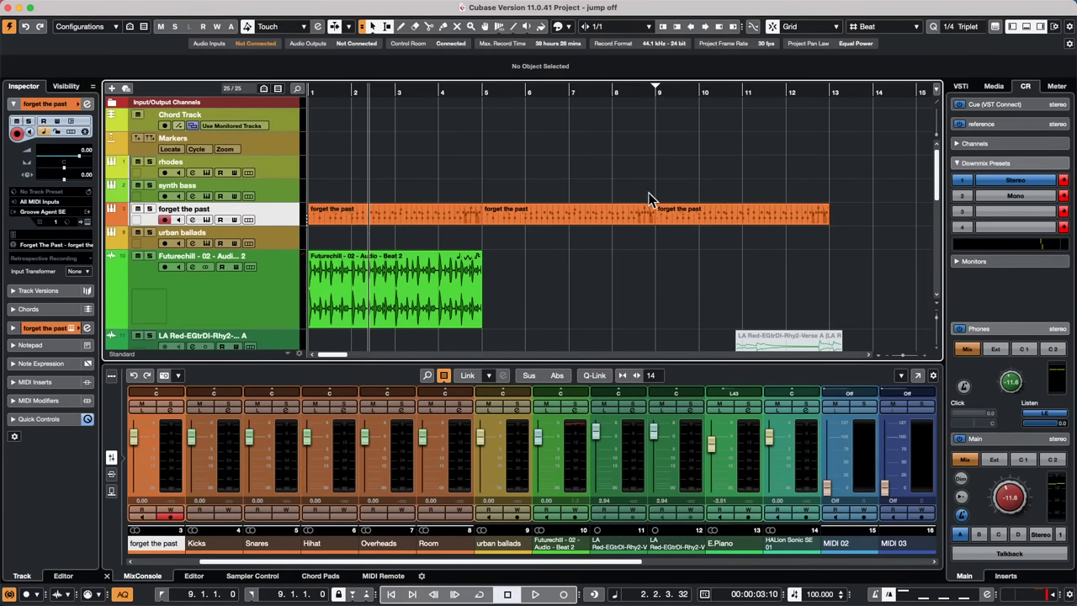
Show the VST instrument rack and review the available outputs of the "forget the past" Groove Agent instance
{"action": "left_click", "coordinate": [999, 86]}
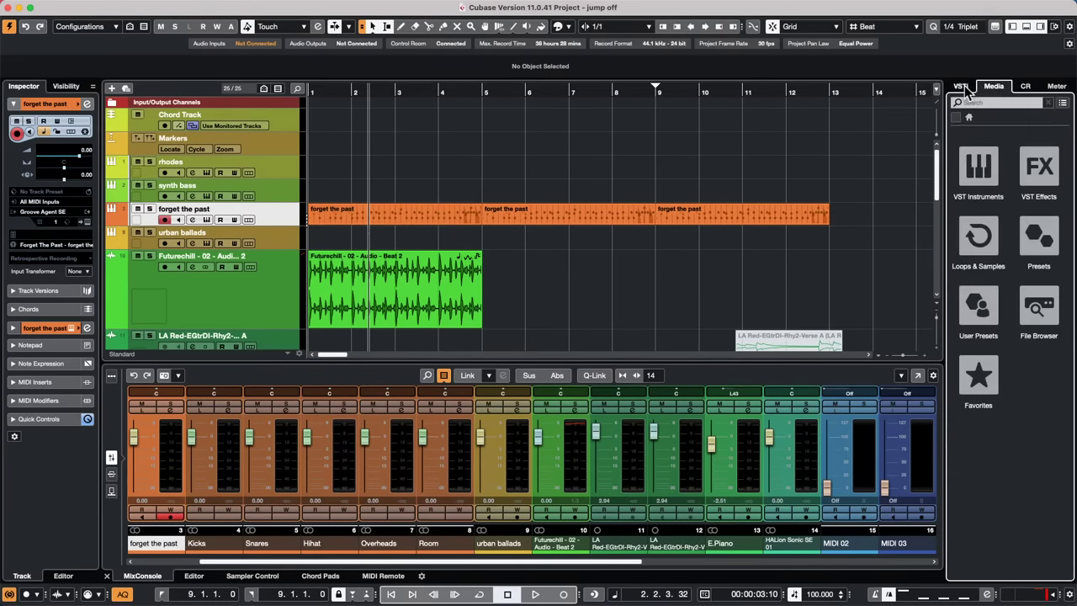
{"action": "left_click", "coordinate": [962, 86]}
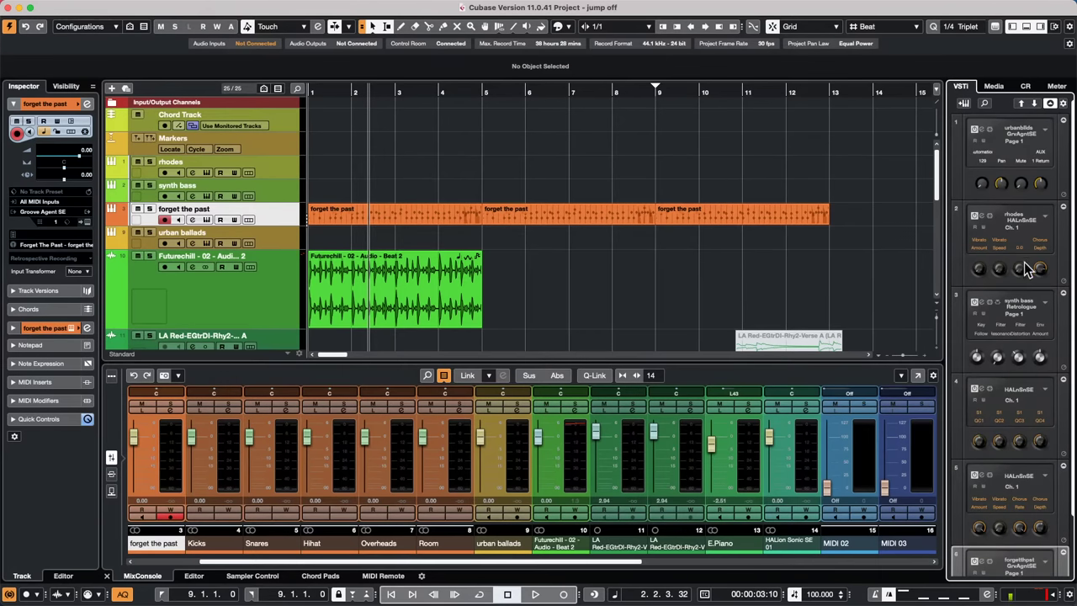
{"action": "left_click_drag", "start_coordinate": [1028, 269], "coordinate": [1027, 262]}
{"action": "left_click", "coordinate": [1045, 561]}
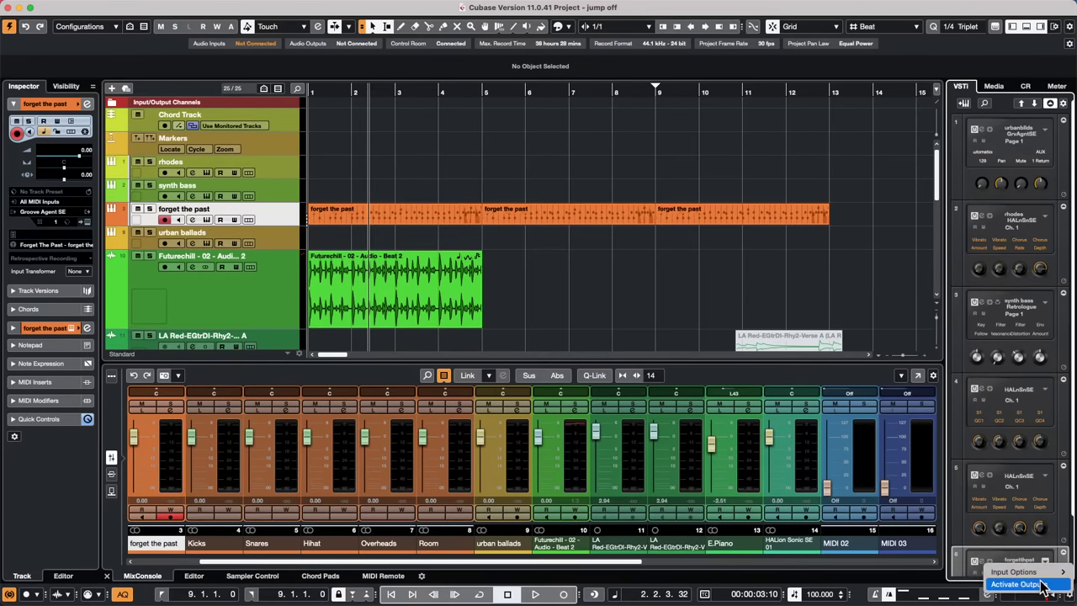
{"action": "left_click", "coordinate": [1044, 584]}
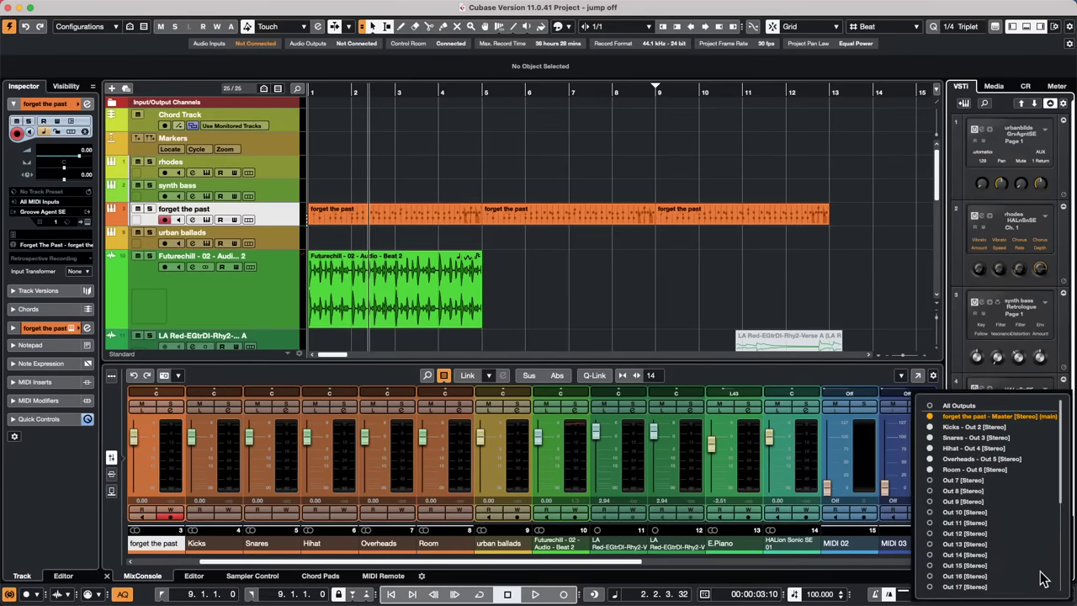
{"action": "left_click", "coordinate": [889, 289]}
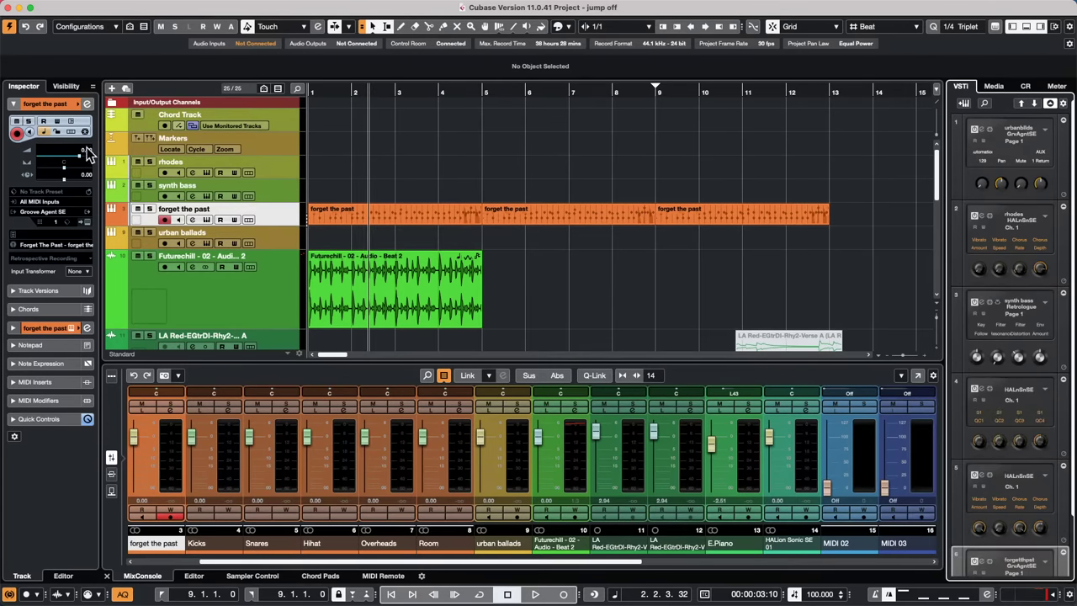
Render the "forget the past" track in place as separate events with channel settings, disabling the source track
{"action": "mouse_move", "coordinate": [311, 5]}
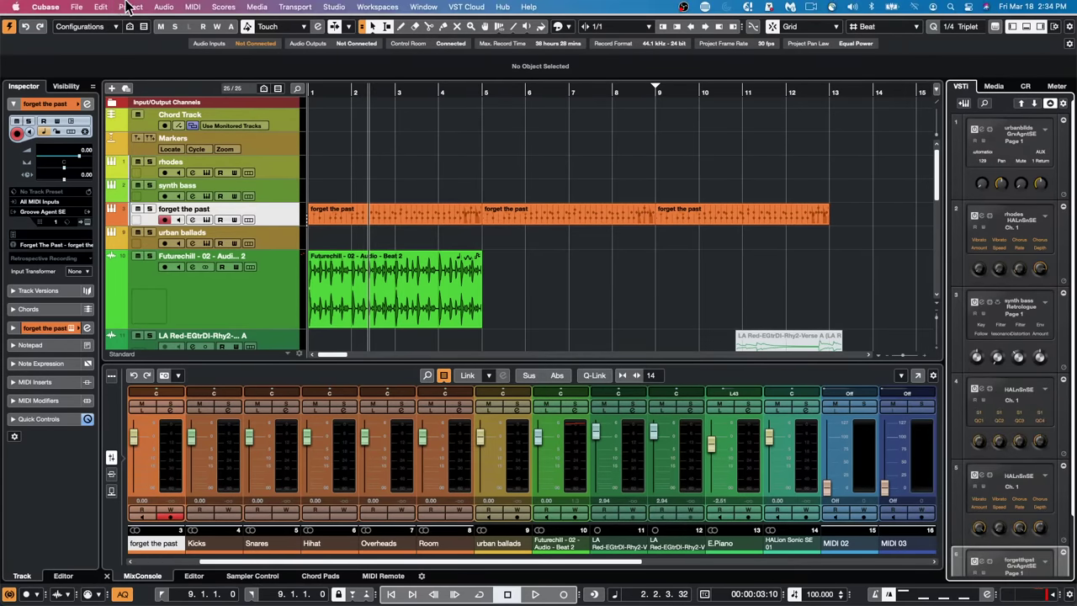
{"action": "left_click", "coordinate": [127, 7]}
{"action": "mouse_move", "coordinate": [79, 8]}
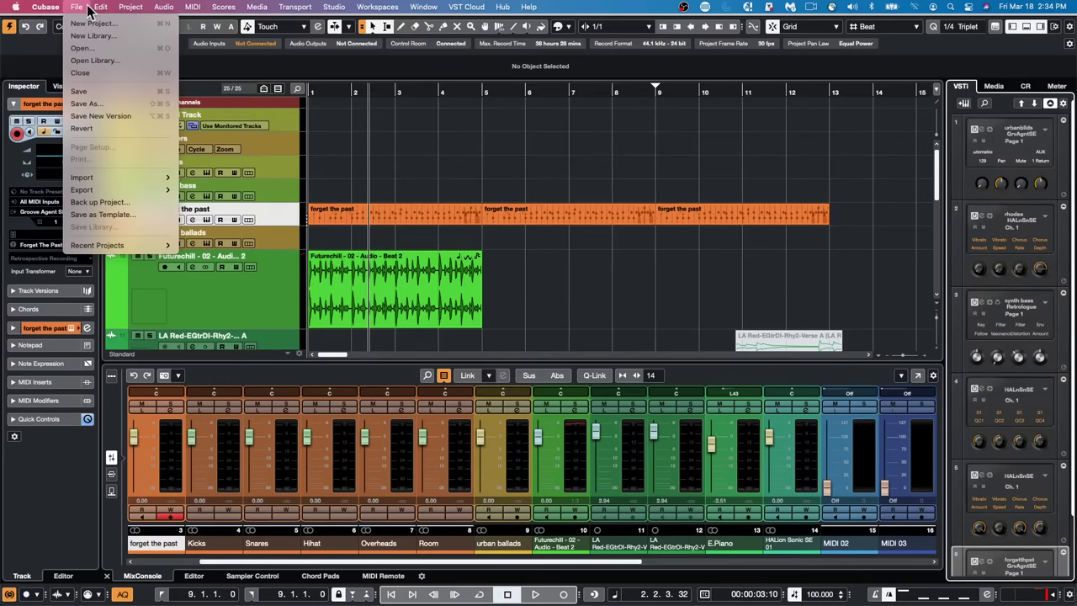
{"action": "mouse_move", "coordinate": [187, 138]}
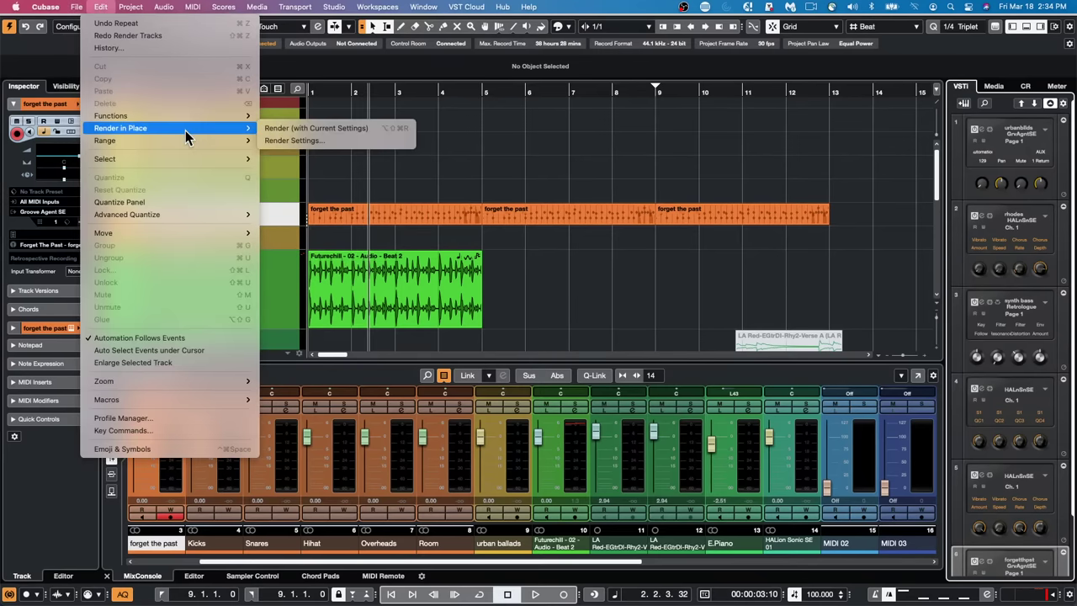
{"action": "left_click", "coordinate": [326, 141]}
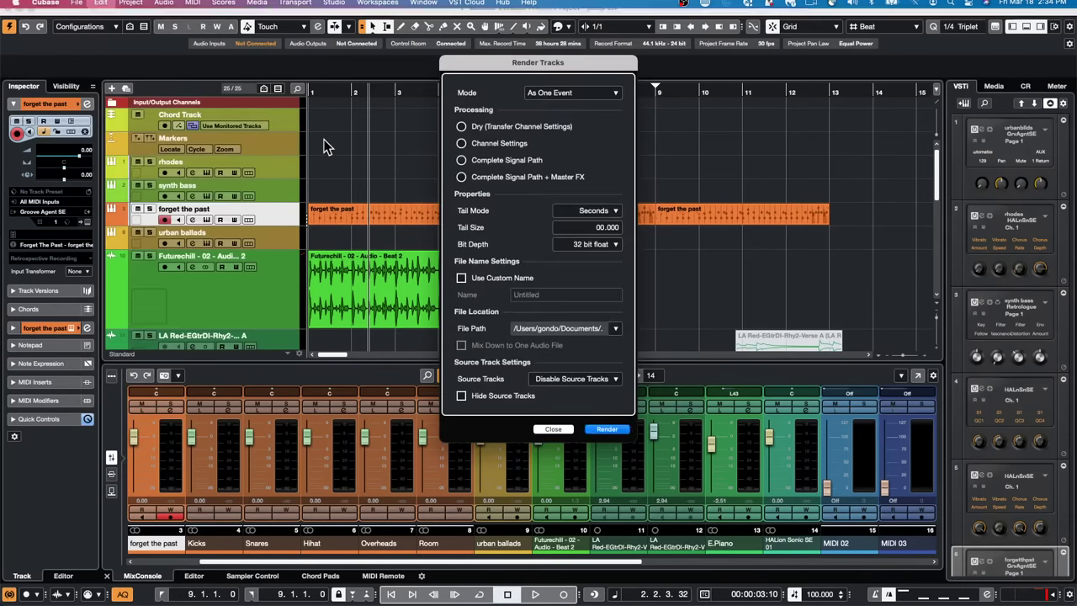
{"action": "left_click", "coordinate": [463, 144]}
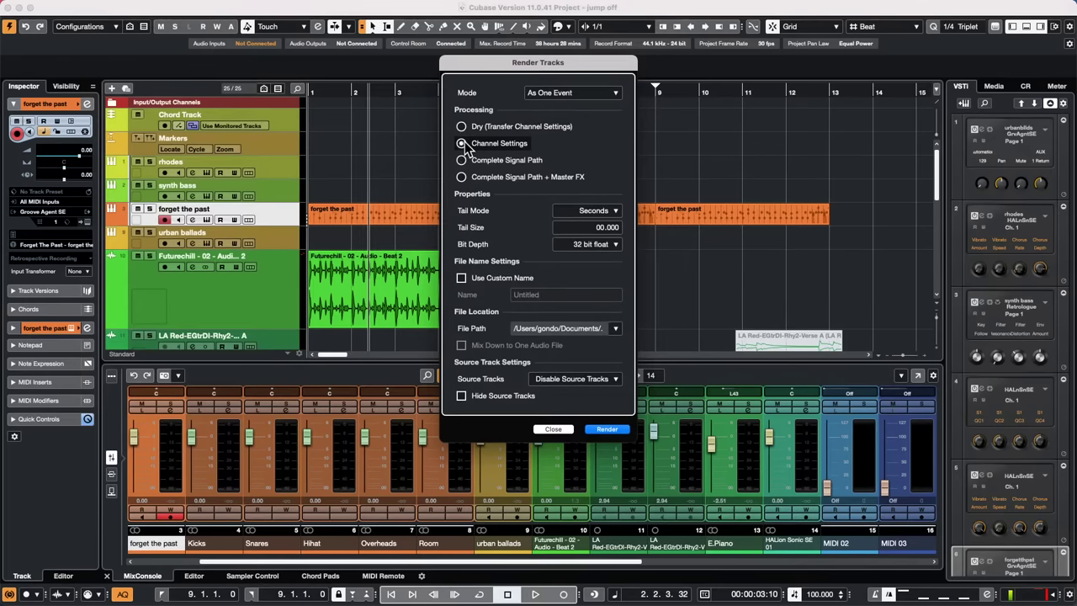
{"action": "left_click", "coordinate": [587, 94]}
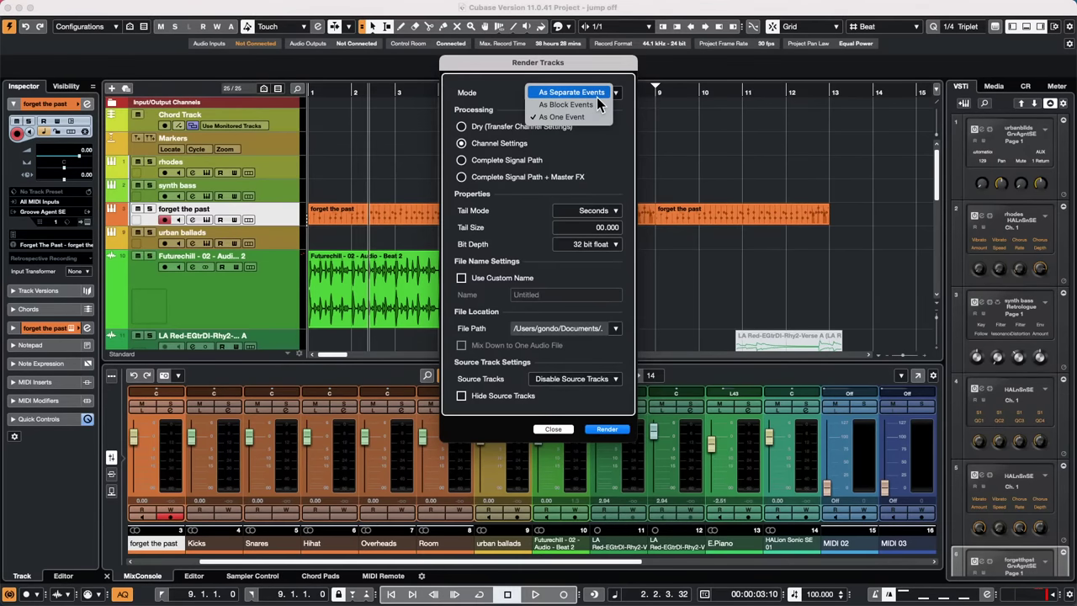
{"action": "left_click", "coordinate": [599, 94]}
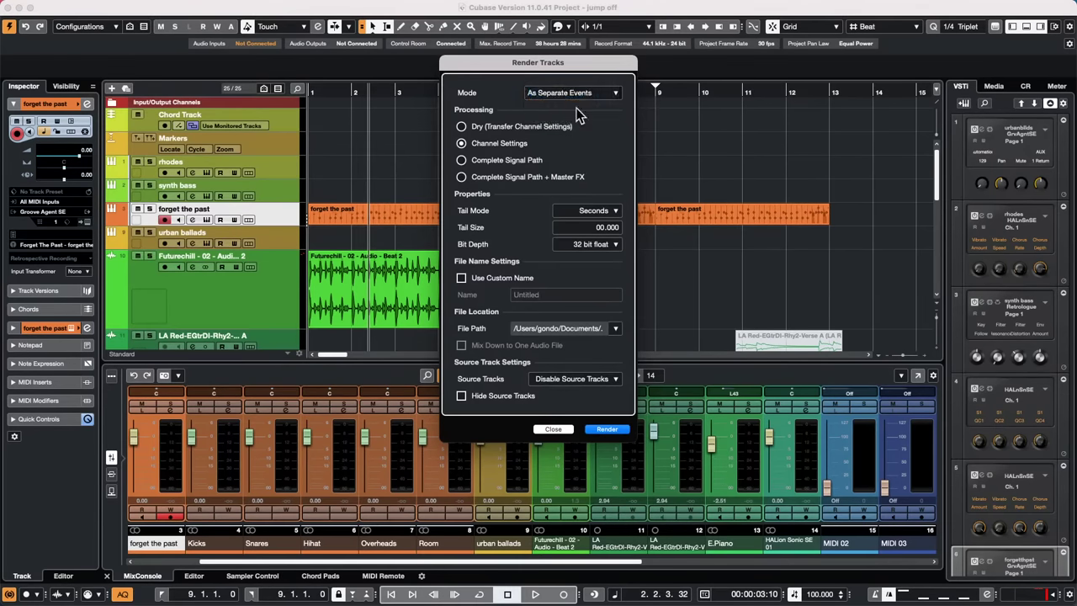
{"action": "left_click", "coordinate": [607, 429]}
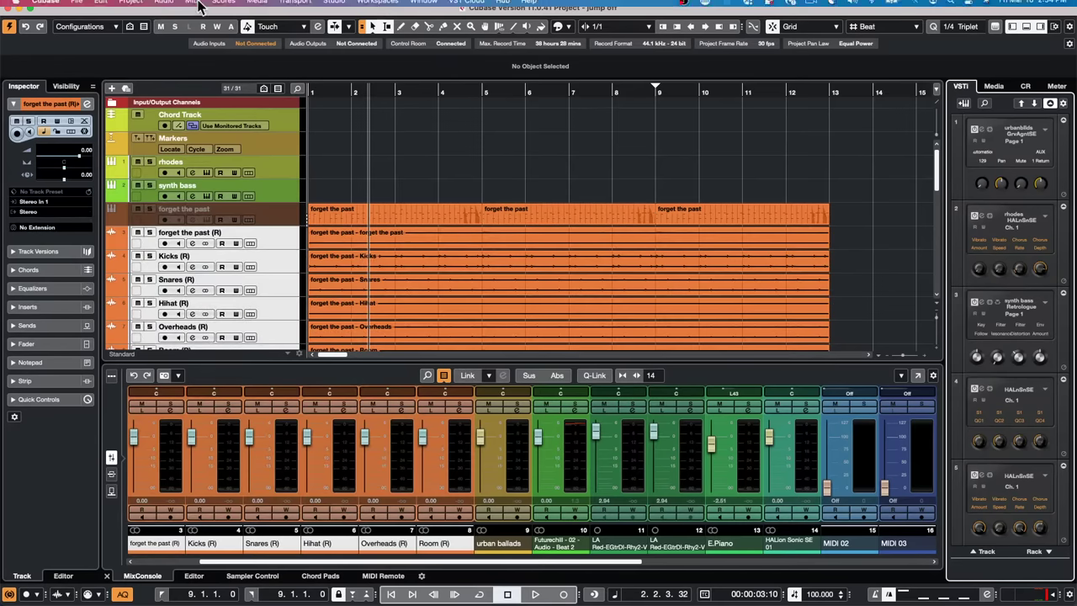
Review the rendered drum tracks and their Render in Place settings, and close the settings without rendering
{"action": "scroll", "coordinate": [528, 261], "scroll_direction": "down", "scroll_amount": 1}
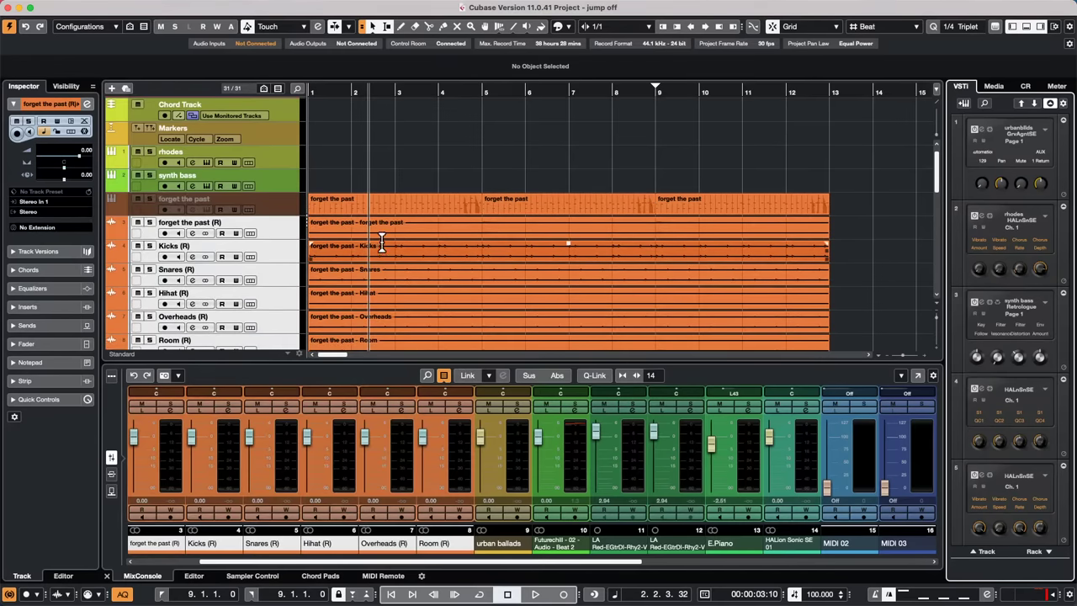
{"action": "scroll", "coordinate": [505, 261], "scroll_direction": "down", "scroll_amount": 3}
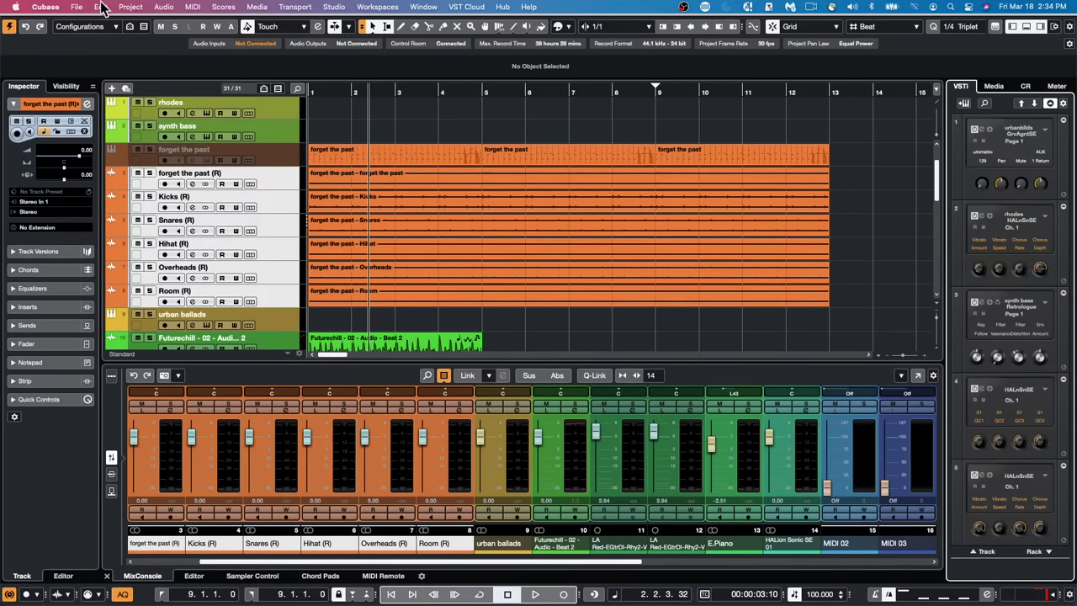
{"action": "left_click", "coordinate": [101, 7]}
{"action": "mouse_move", "coordinate": [164, 158]}
{"action": "mouse_move", "coordinate": [173, 128]}
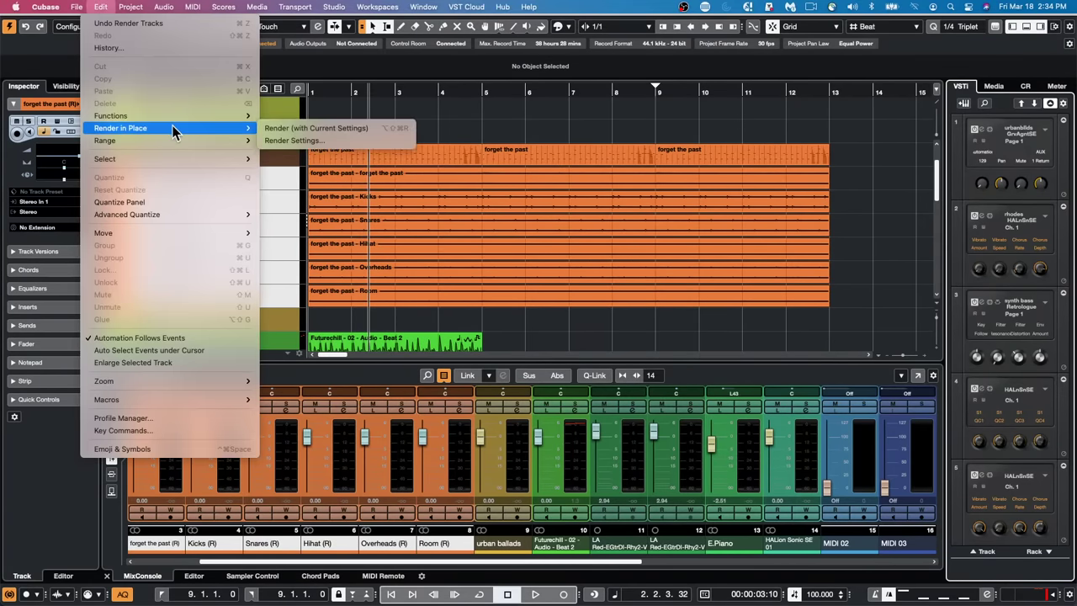
{"action": "left_click", "coordinate": [373, 142]}
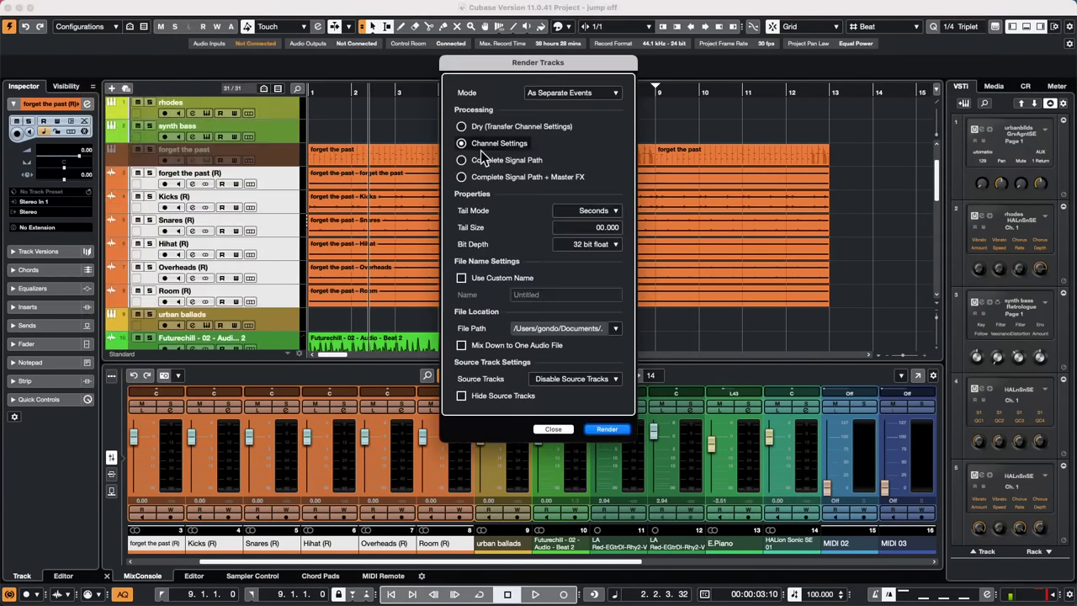
{"action": "left_click", "coordinate": [556, 430]}
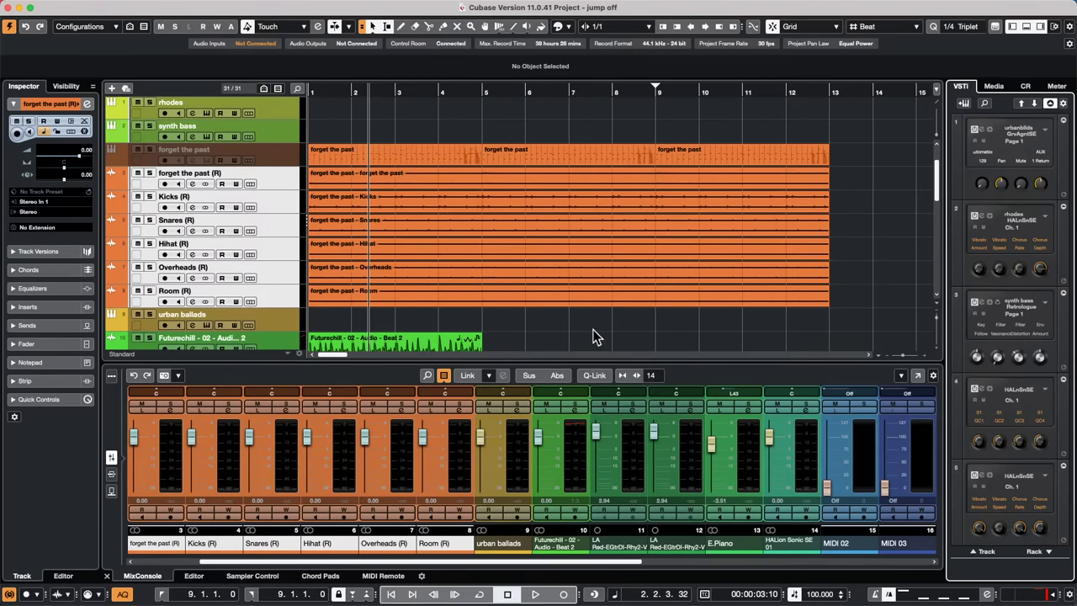
Audition the rendered Kicks, Snares, Hihat, Overheads and Room events individually with the Play tool
{"action": "right_click", "coordinate": [409, 196]}
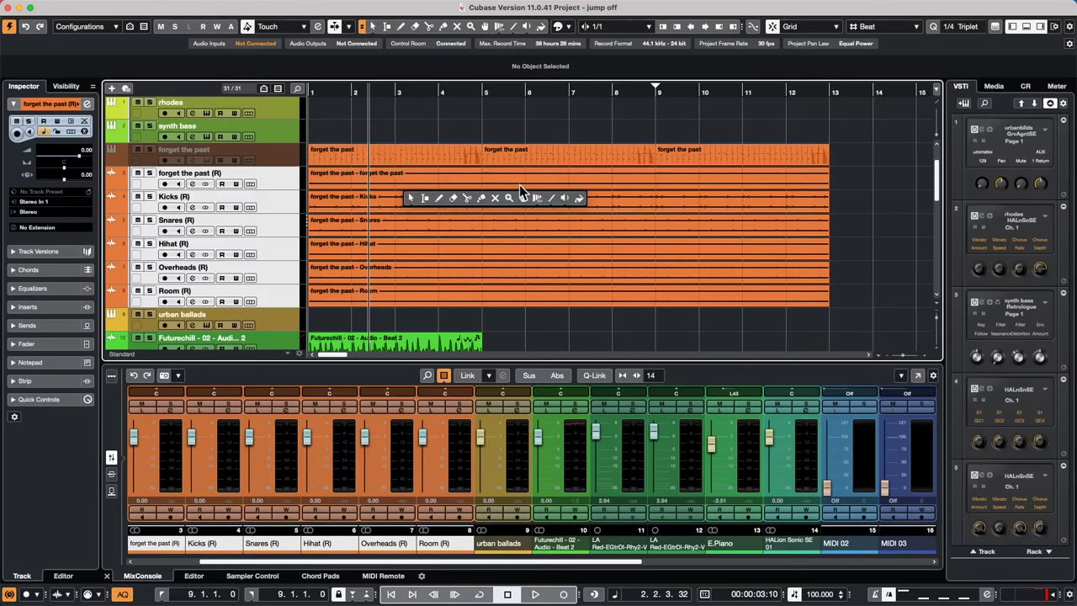
{"action": "left_click", "coordinate": [565, 198]}
{"action": "left_click", "coordinate": [495, 208]}
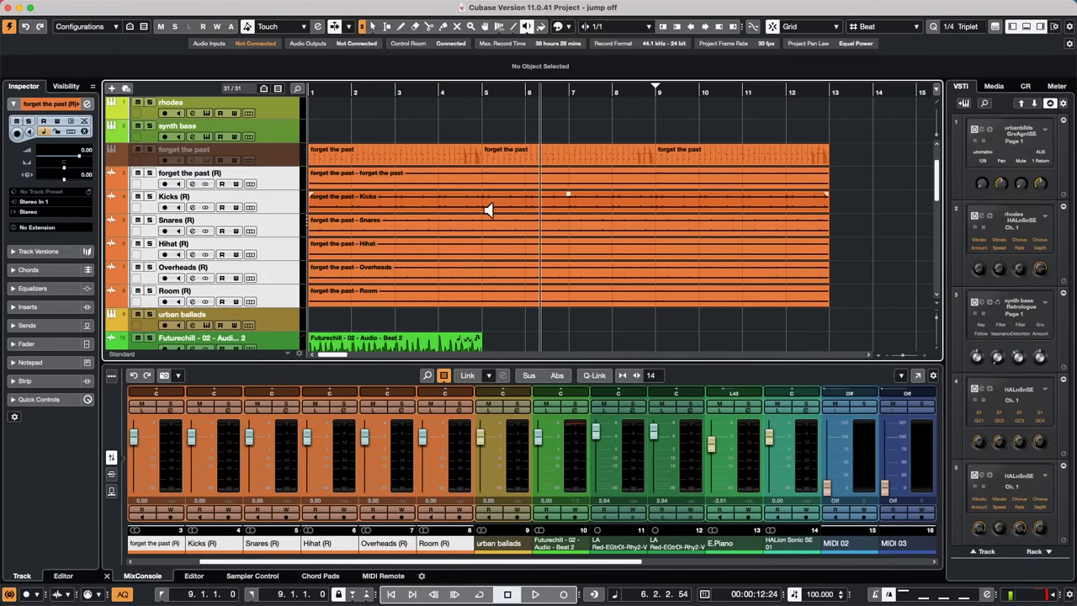
{"action": "left_click", "coordinate": [464, 227]}
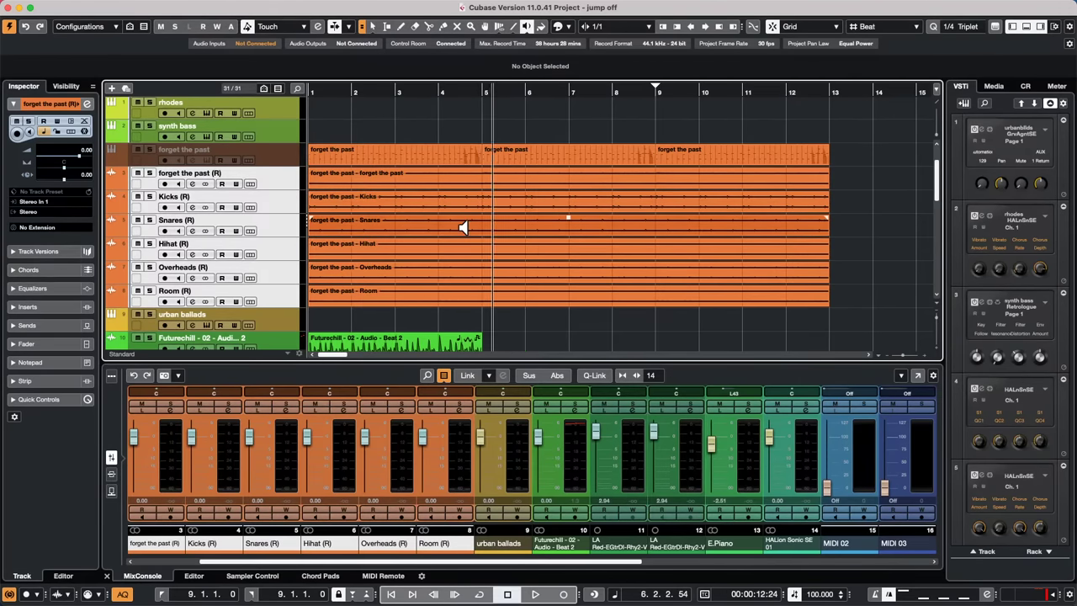
{"action": "left_click", "coordinate": [453, 245]}
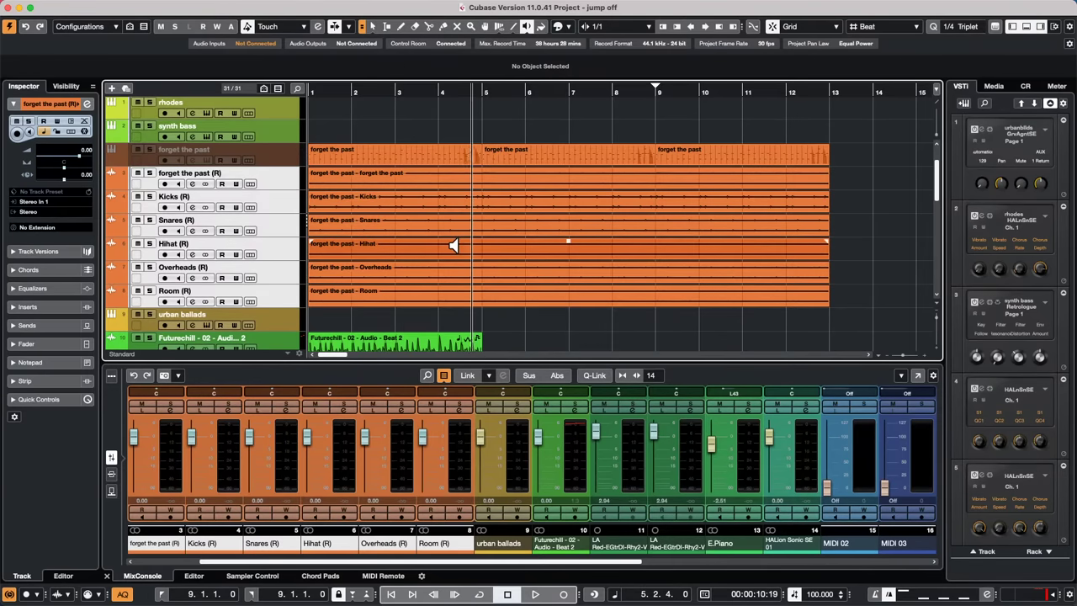
{"action": "left_click", "coordinate": [431, 271]}
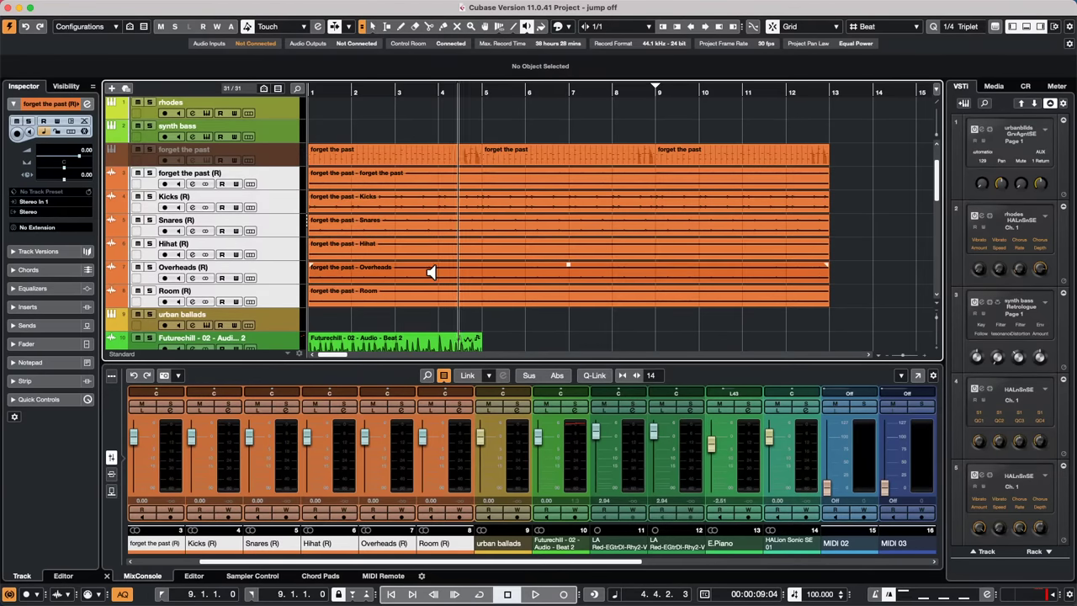
{"action": "left_click", "coordinate": [430, 294]}
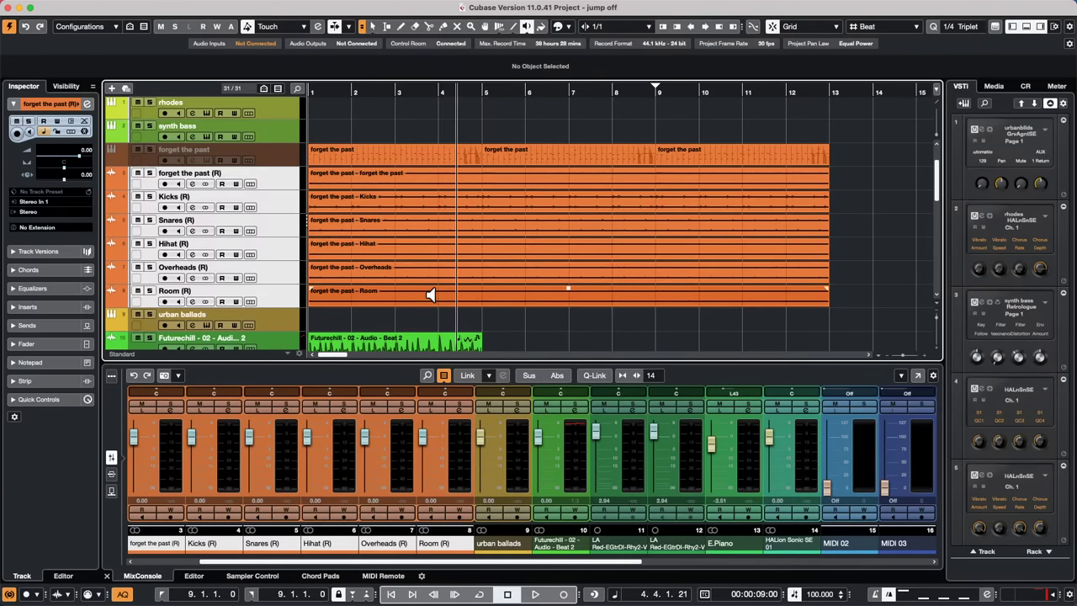
{"action": "left_click", "coordinate": [431, 284]}
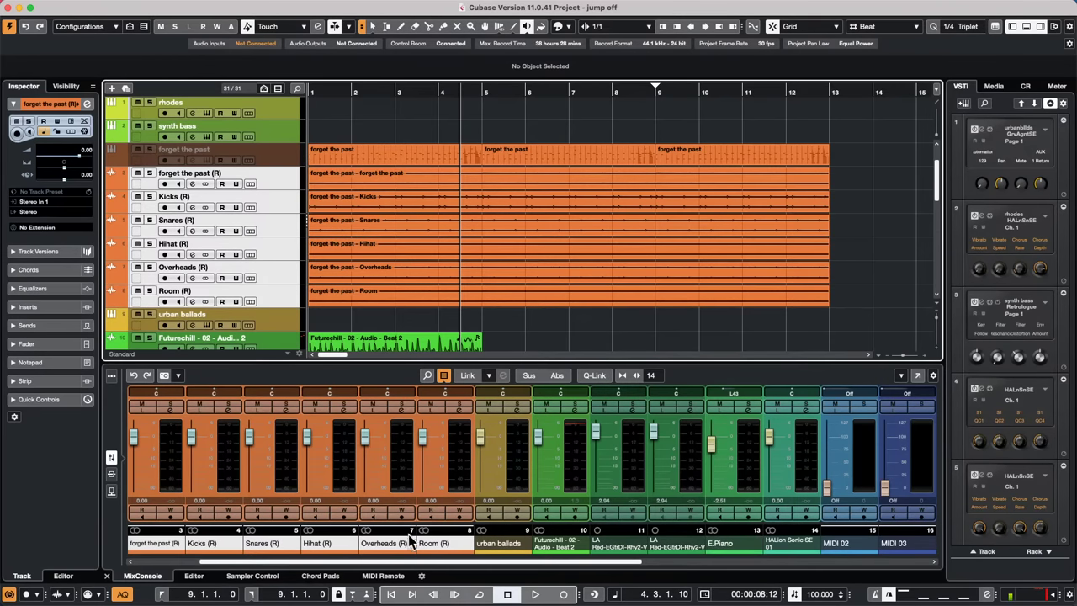
Add one mono group track with stereo output, created outside the folder
{"action": "left_click", "coordinate": [113, 89]}
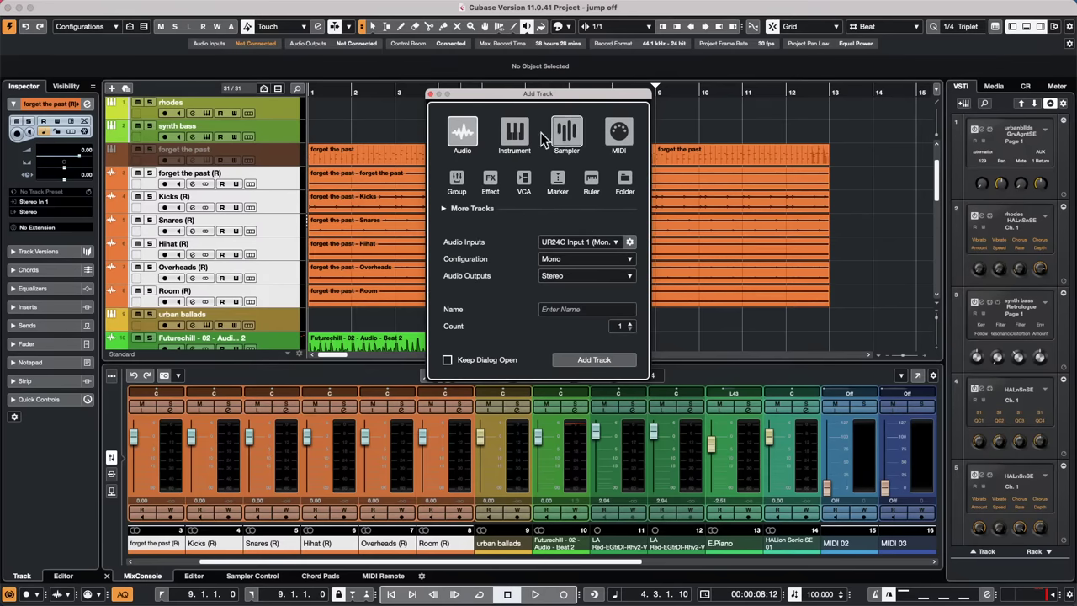
{"action": "left_click", "coordinate": [466, 186]}
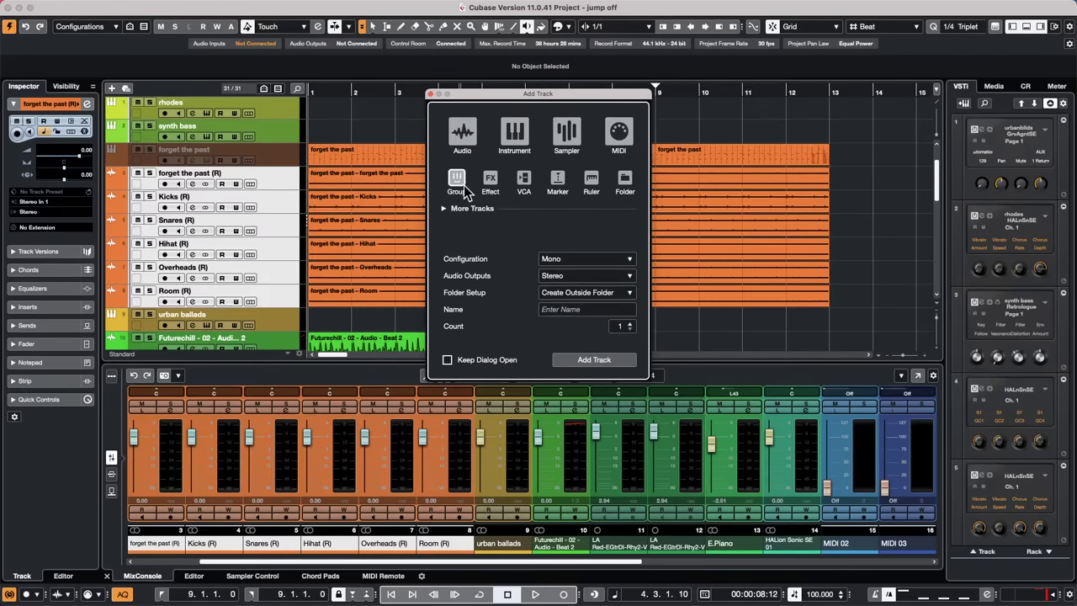
{"action": "left_click", "coordinate": [599, 362]}
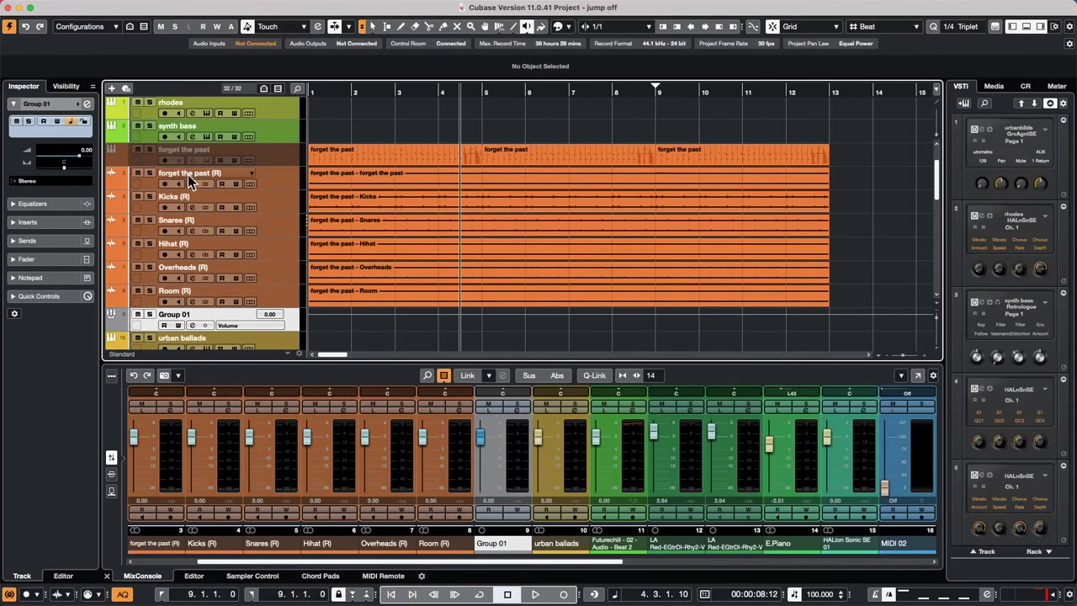
Add a mono group channel with stereo output to the six rendered drum tracks, from "forget the past (R)" to "Room (R)"
{"action": "left_click", "coordinate": [276, 177]}
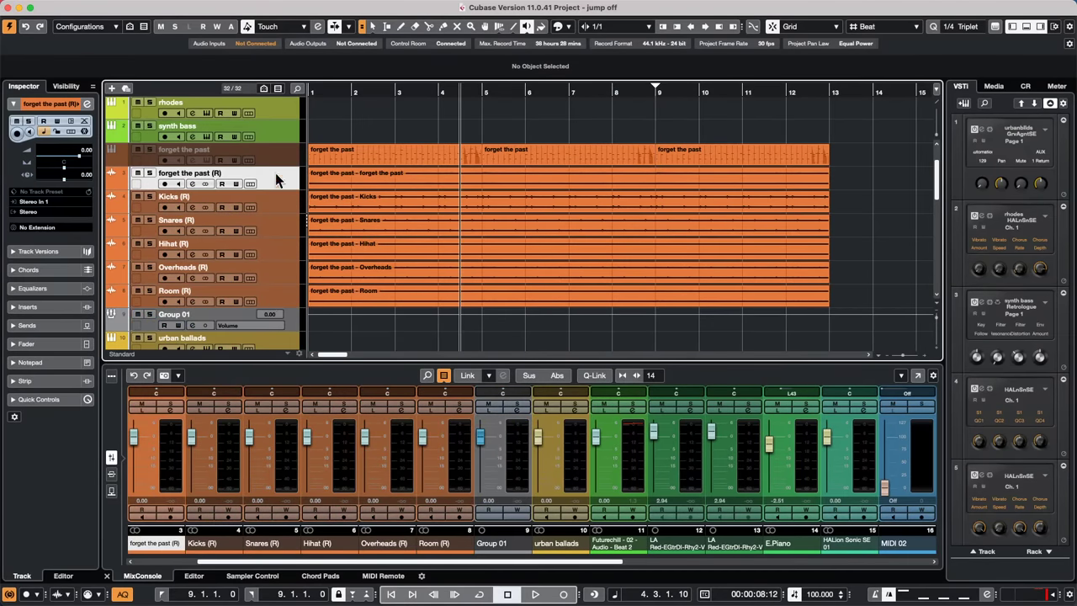
{"action": "left_click", "coordinate": [280, 301], "text": "shift"}
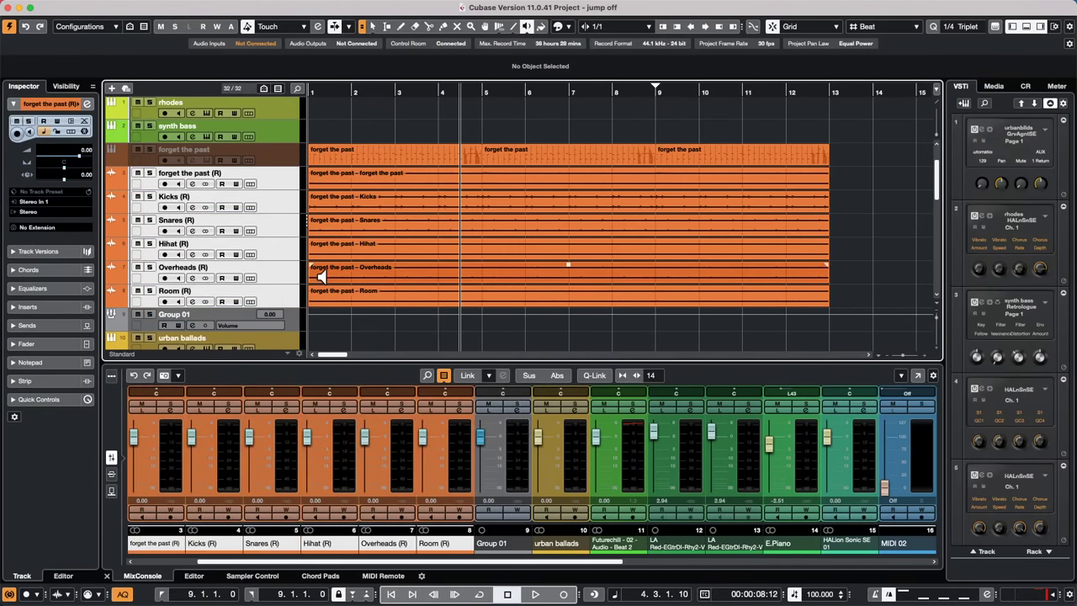
{"action": "right_click", "coordinate": [266, 182]}
{"action": "mouse_move", "coordinate": [306, 191]}
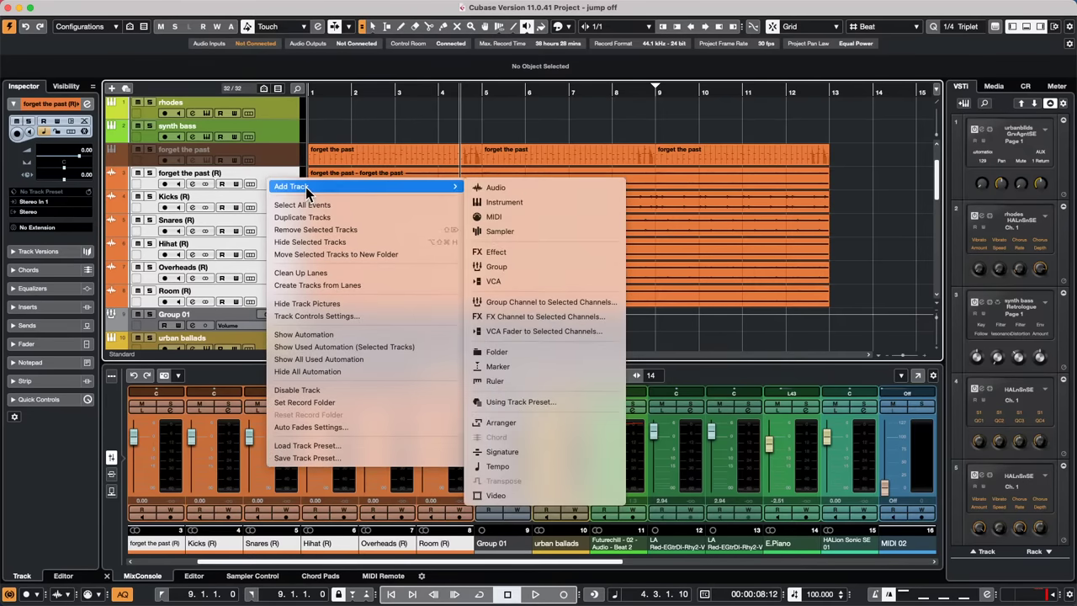
{"action": "left_click", "coordinate": [574, 305]}
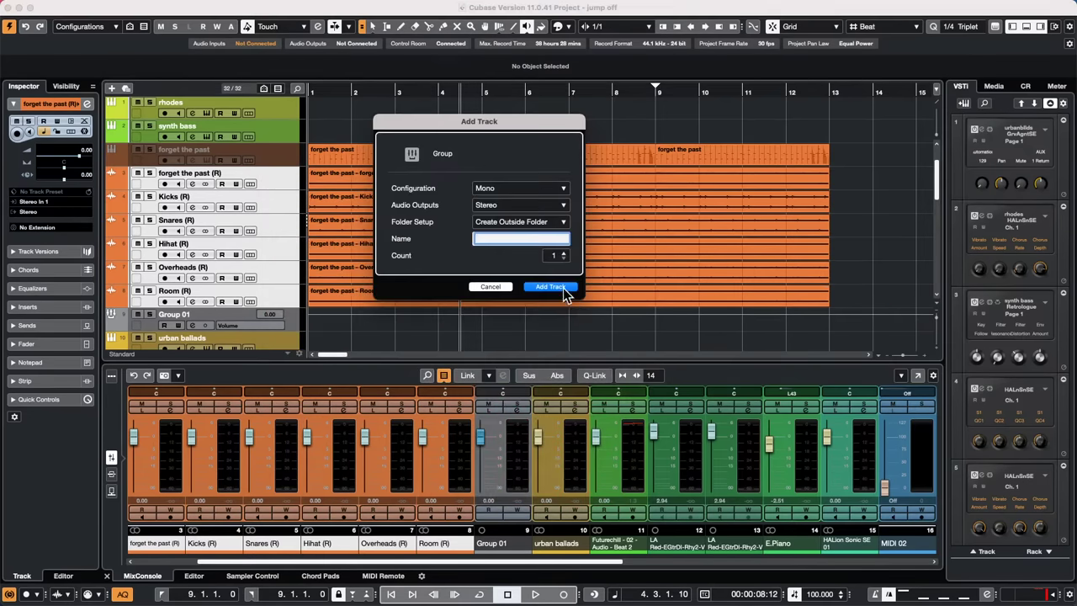
{"action": "left_click", "coordinate": [565, 288]}
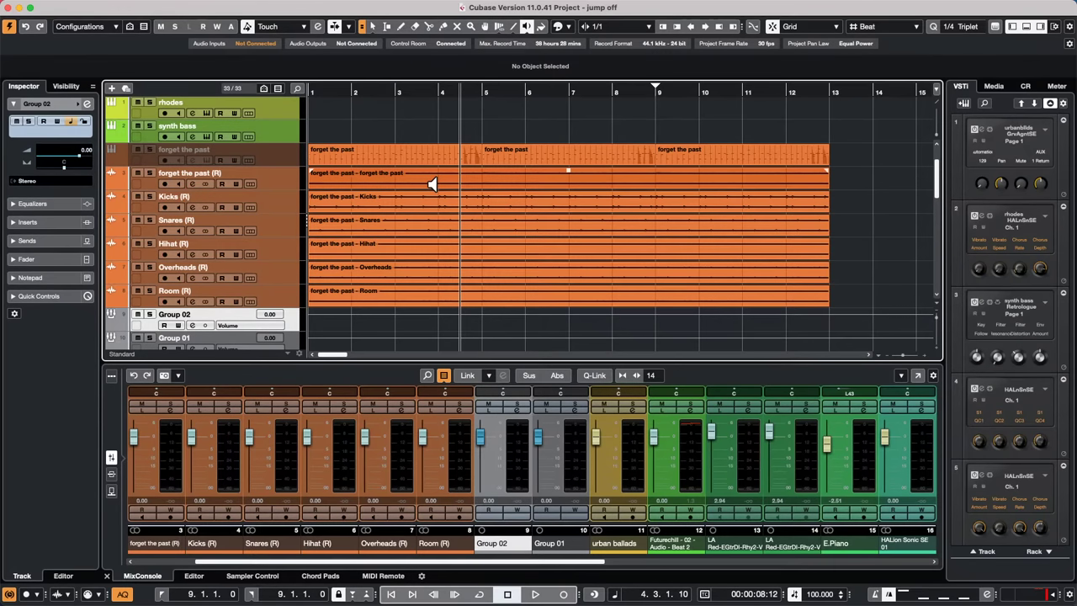
Look through the recent projects without opening one, and show the media browser's home page
{"action": "mouse_move", "coordinate": [68, 7]}
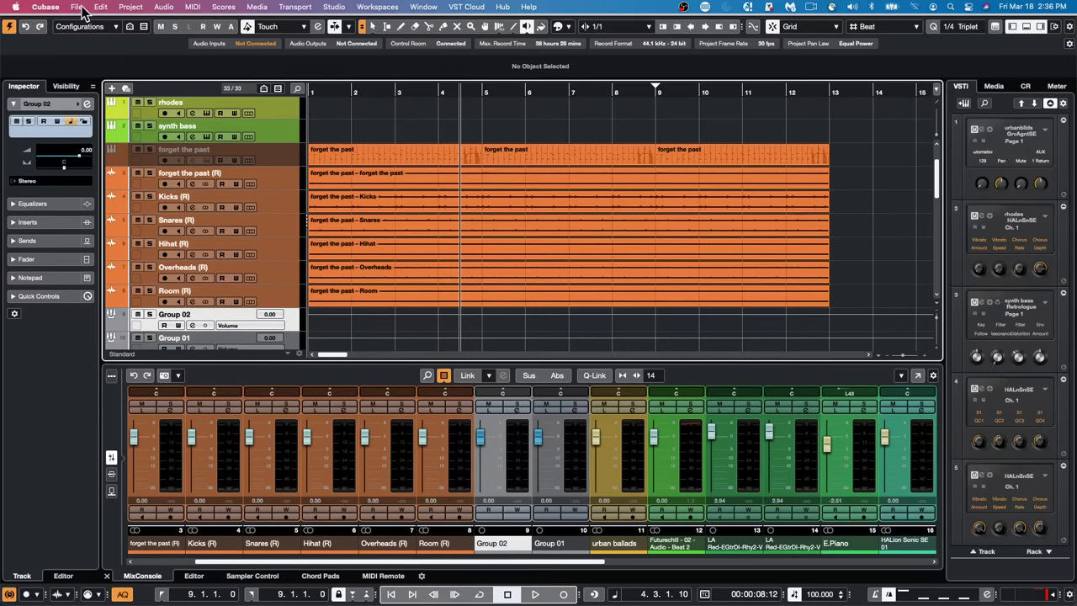
{"action": "left_click", "coordinate": [77, 7]}
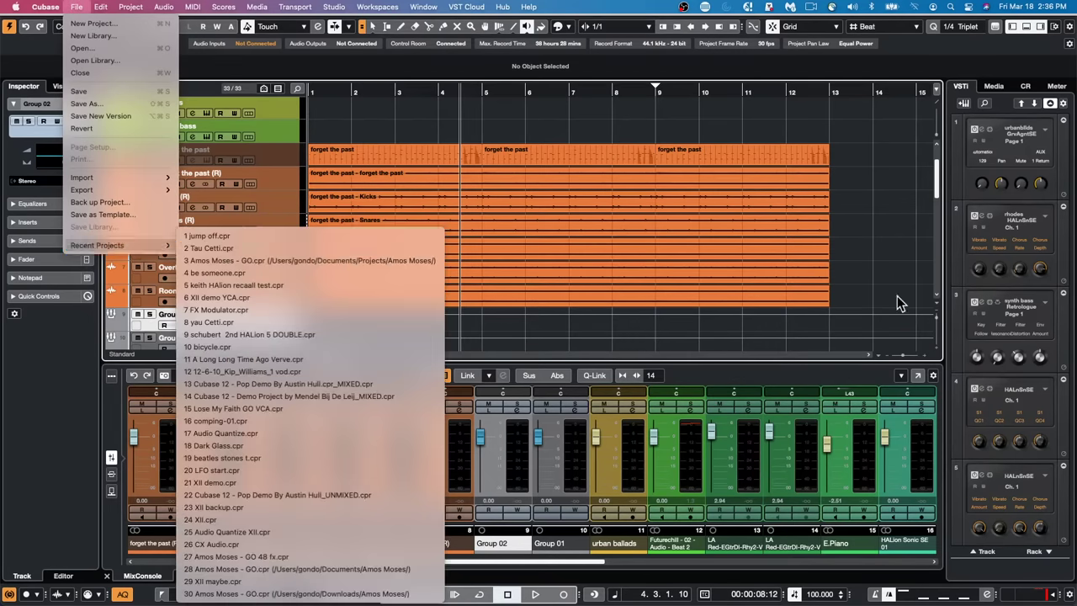
{"action": "left_click", "coordinate": [898, 295]}
{"action": "left_click", "coordinate": [993, 87]}
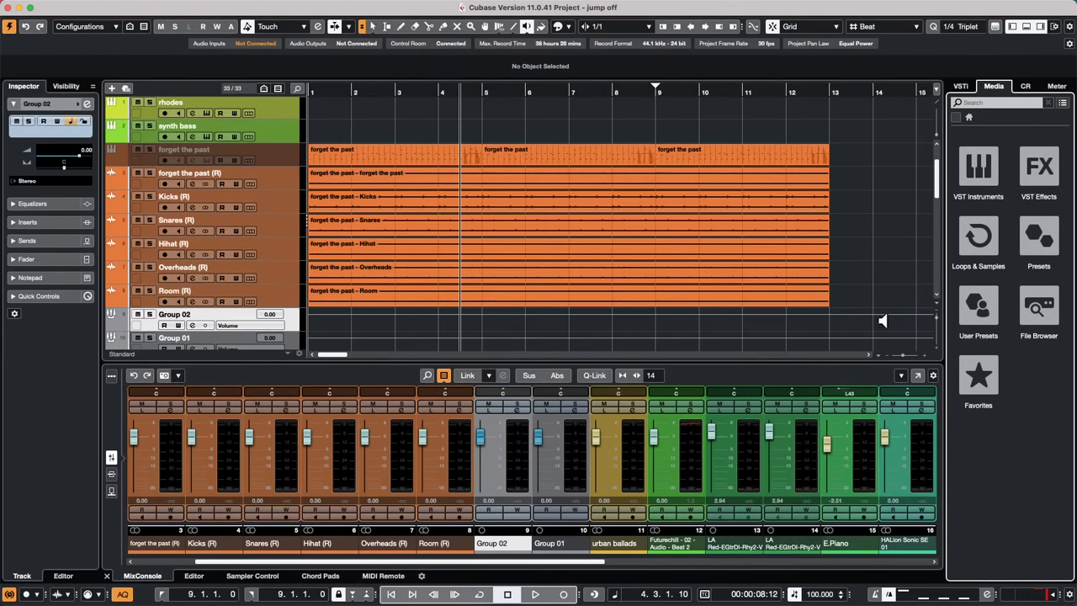
Browse the Projects folder and the recent projects list for another project without opening one
{"action": "mouse_move", "coordinate": [133, 6]}
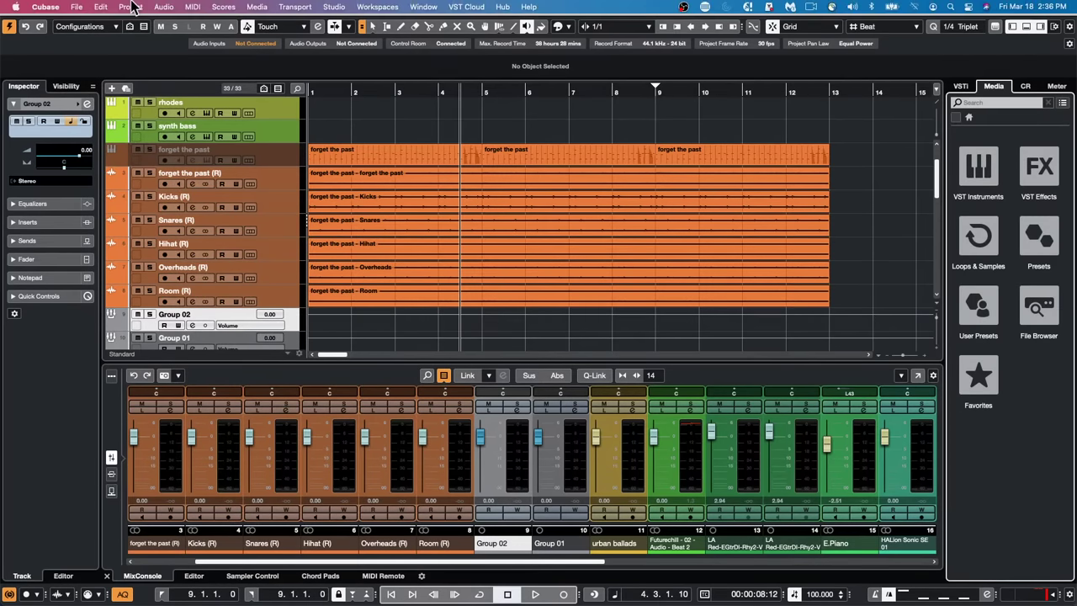
{"action": "left_click", "coordinate": [77, 7]}
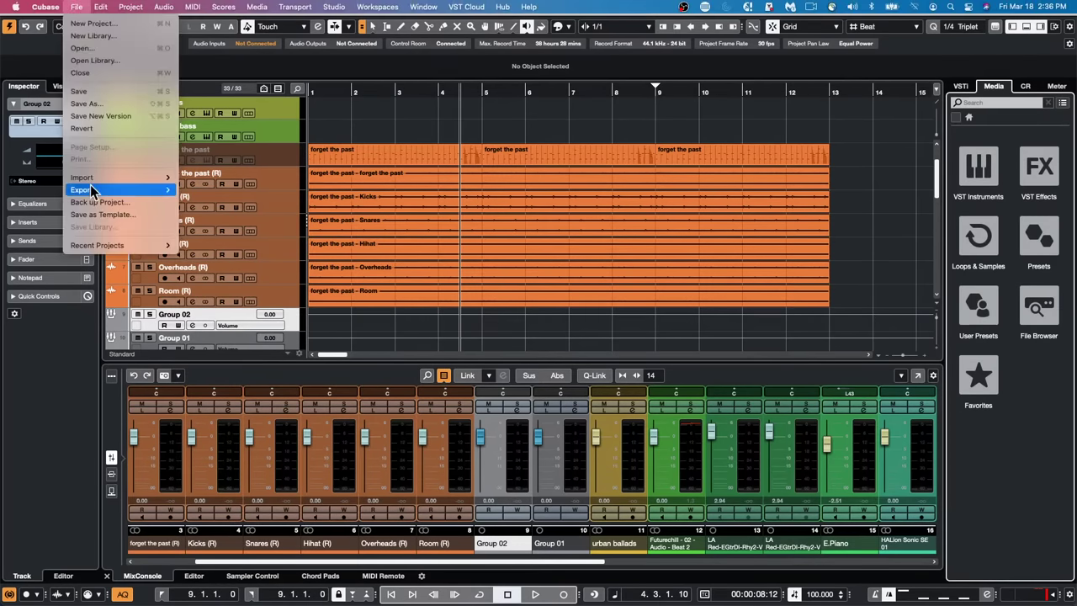
{"action": "left_click", "coordinate": [101, 53]}
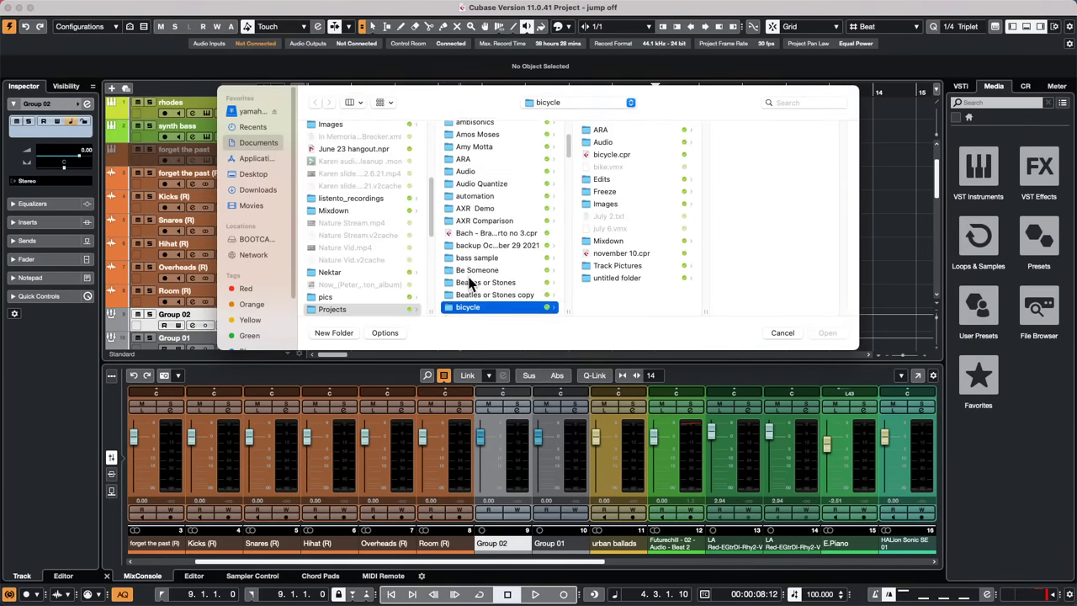
{"action": "scroll", "coordinate": [471, 285], "scroll_direction": "down", "scroll_amount": 5}
{"action": "scroll", "coordinate": [522, 303], "scroll_direction": "up", "scroll_amount": 1}
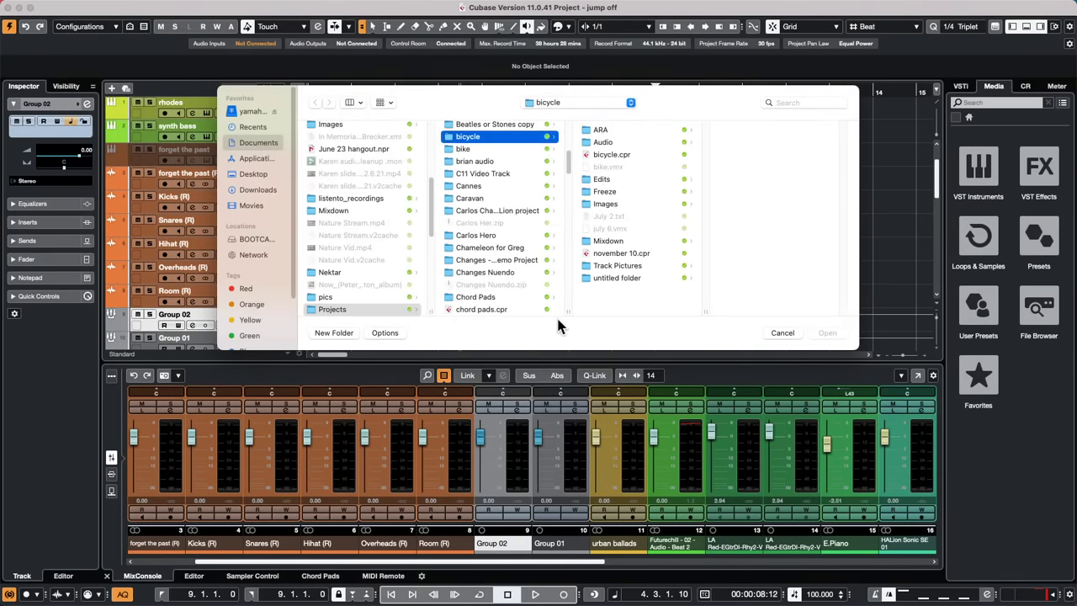
{"action": "left_click", "coordinate": [782, 332]}
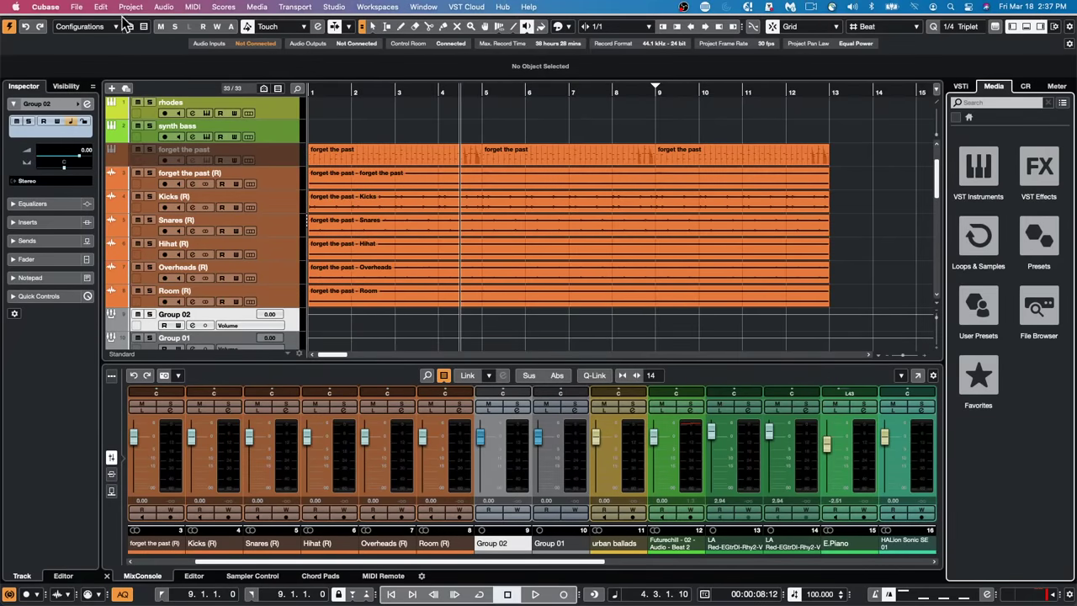
{"action": "left_click", "coordinate": [76, 7]}
{"action": "mouse_move", "coordinate": [126, 245]}
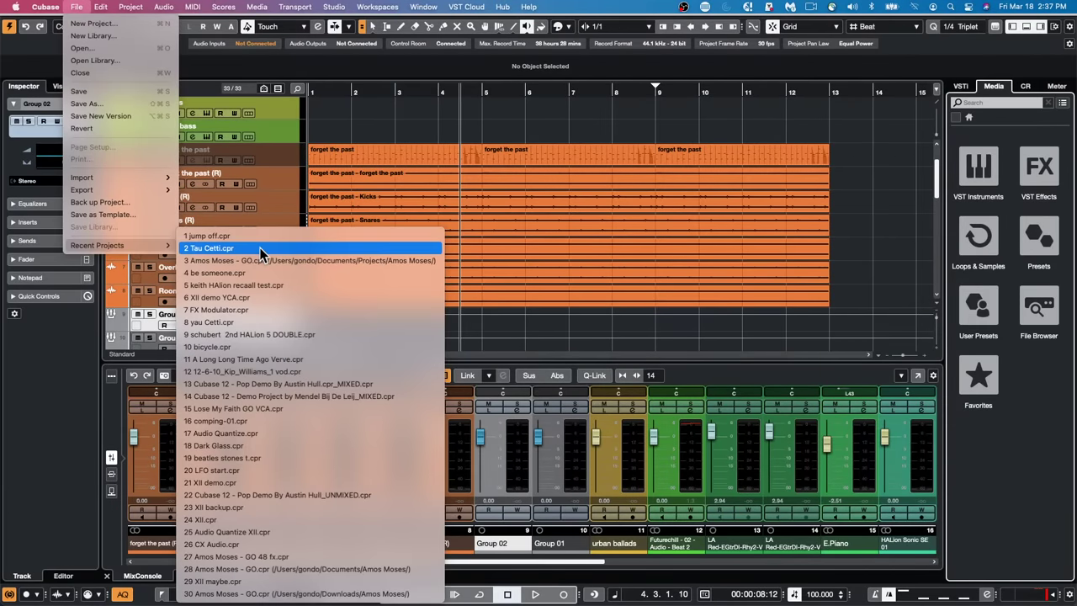
{"action": "left_click", "coordinate": [658, 239]}
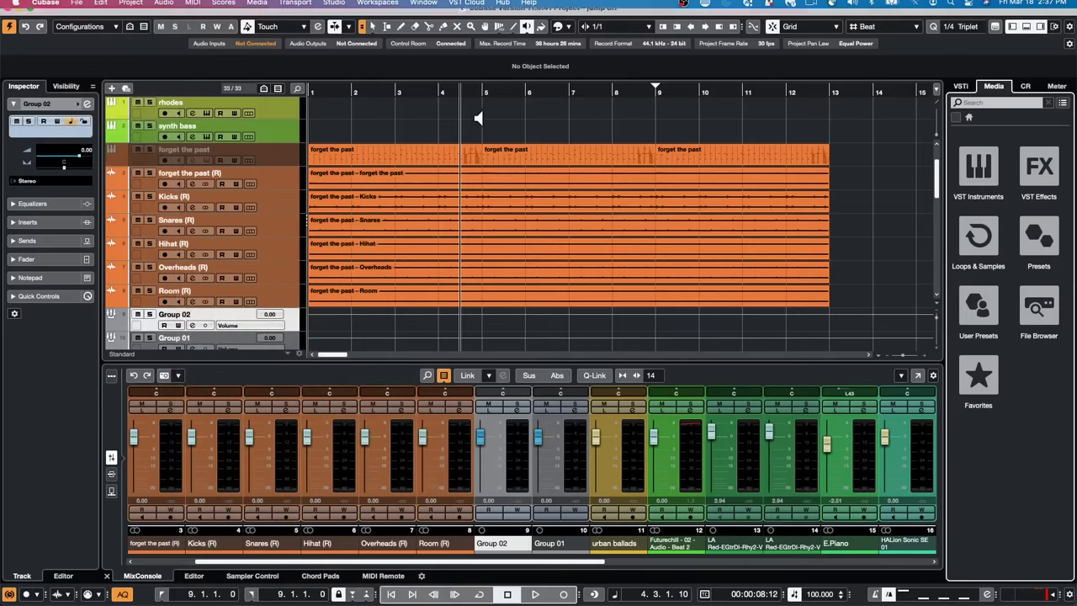
Load the "Futurechill - 02 - Audio - Beat 2" event into Sampler Control as a new sampler track
{"action": "left_click_drag", "start_coordinate": [404, 95], "coordinate": [401, 19]}
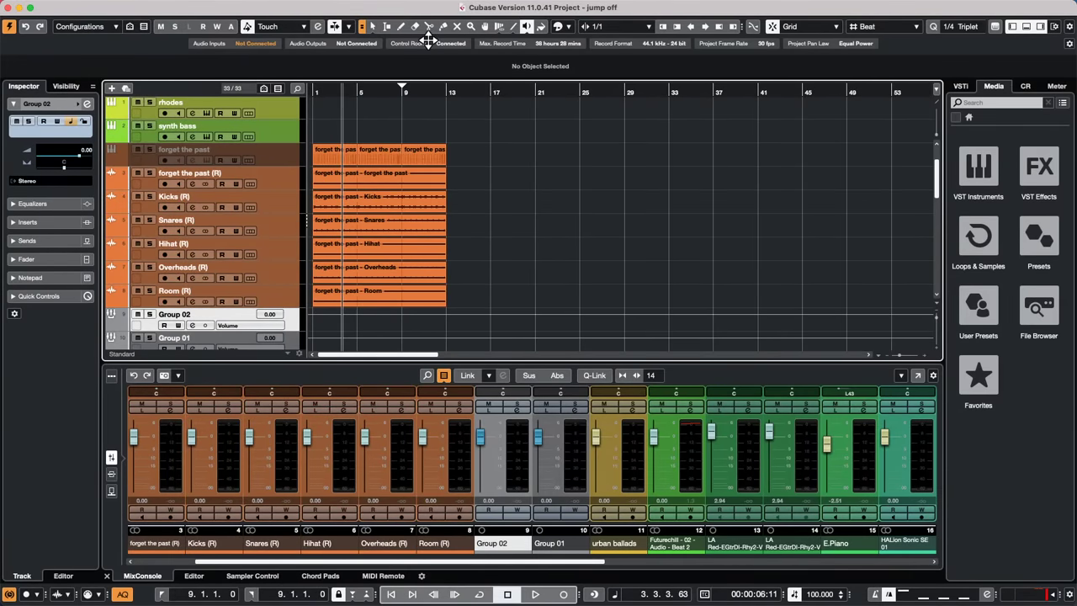
{"action": "scroll", "coordinate": [349, 207], "scroll_direction": "up", "scroll_amount": 2}
{"action": "scroll", "coordinate": [348, 212], "scroll_direction": "down", "scroll_amount": 6}
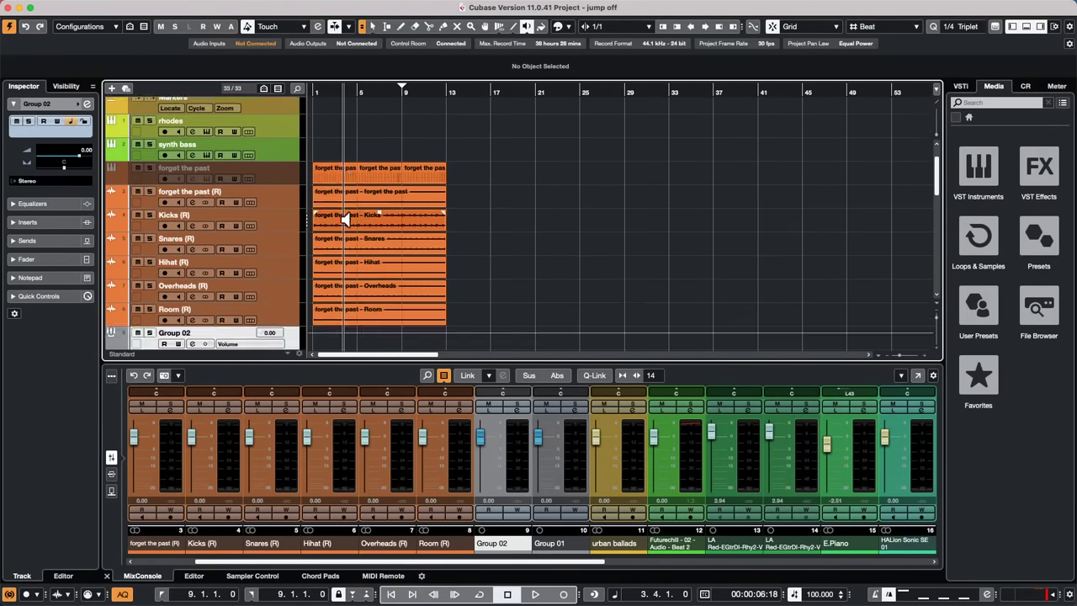
{"action": "left_click", "coordinate": [349, 224]}
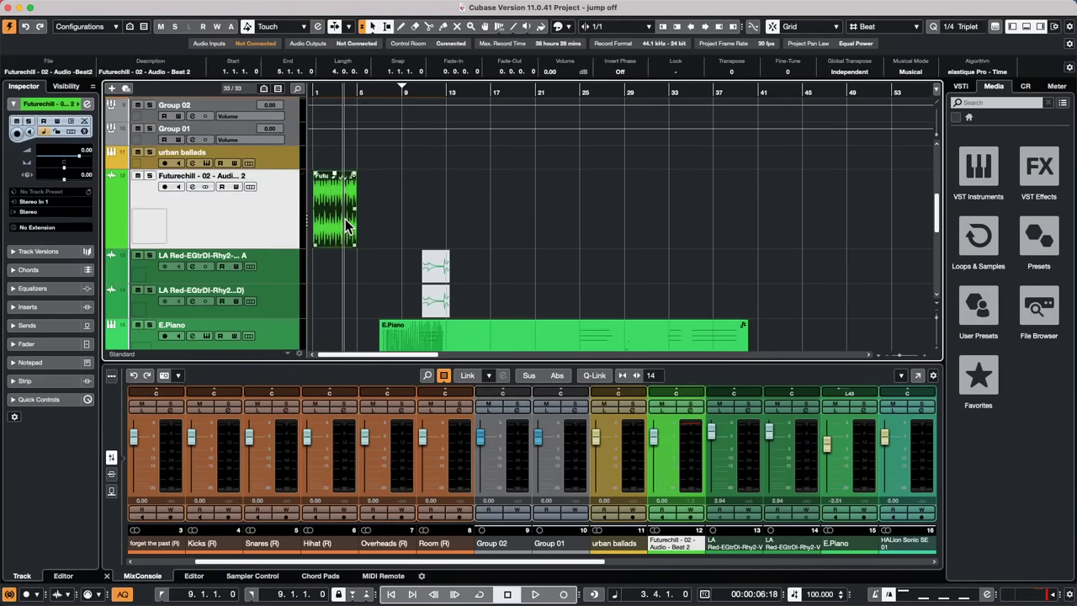
{"action": "left_click", "coordinate": [251, 578]}
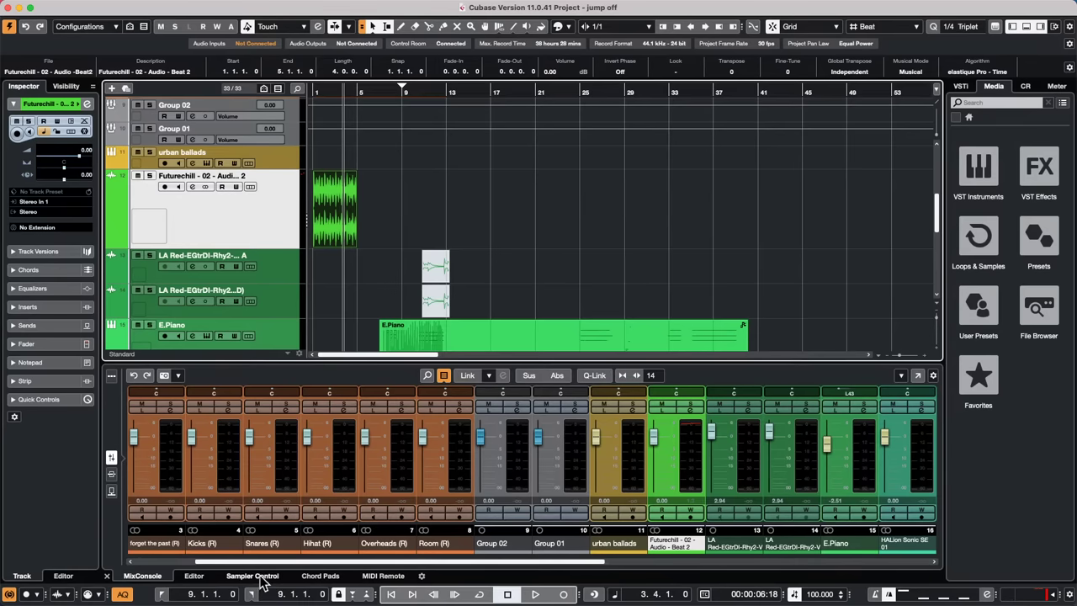
{"action": "left_click_drag", "start_coordinate": [335, 206], "coordinate": [615, 444]}
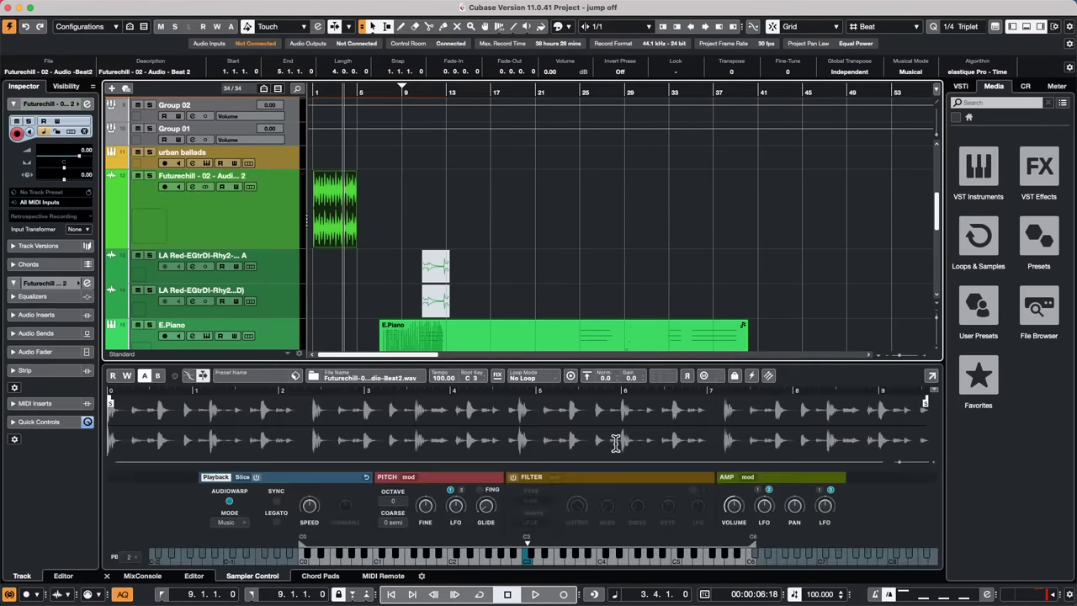
Audition the loaded Futurechill sample at several pitches from C3 upward on the sampler's keyboard
{"action": "left_click", "coordinate": [530, 564]}
{"action": "left_click", "coordinate": [534, 562]}
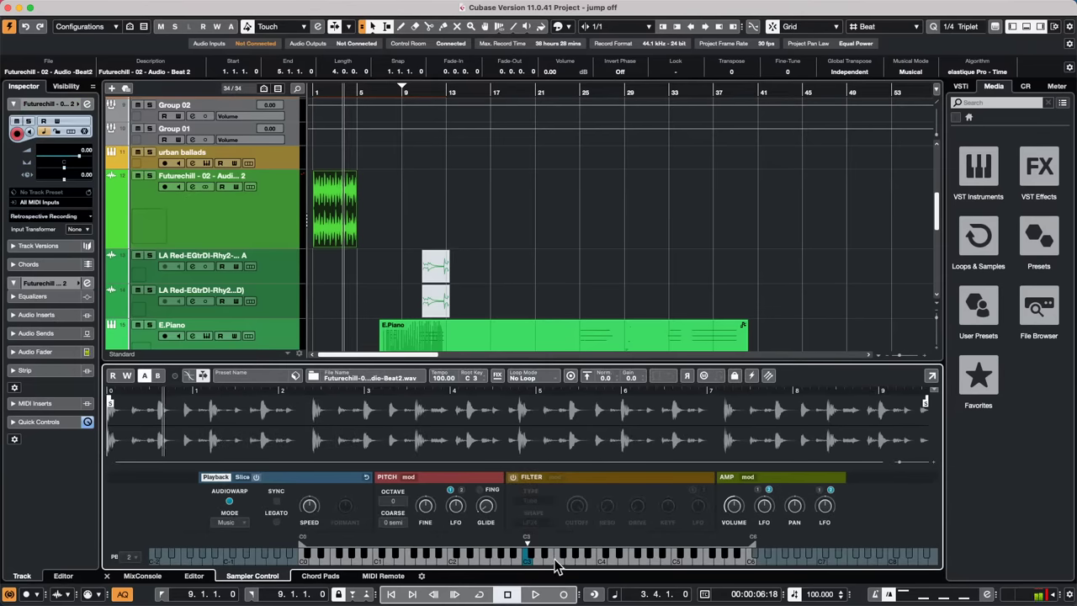
{"action": "left_click", "coordinate": [543, 562]}
{"action": "left_click", "coordinate": [532, 562]}
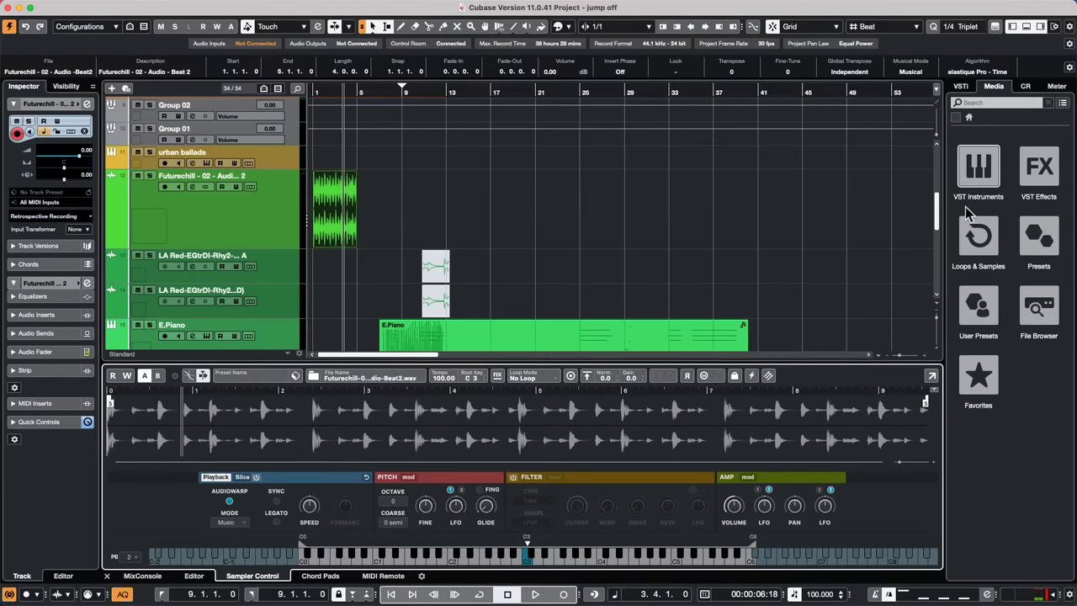
Browse Loops & Samples to the Drum Loops set and load "02 175 drums01" into Sampler Control
{"action": "left_click", "coordinate": [976, 240]}
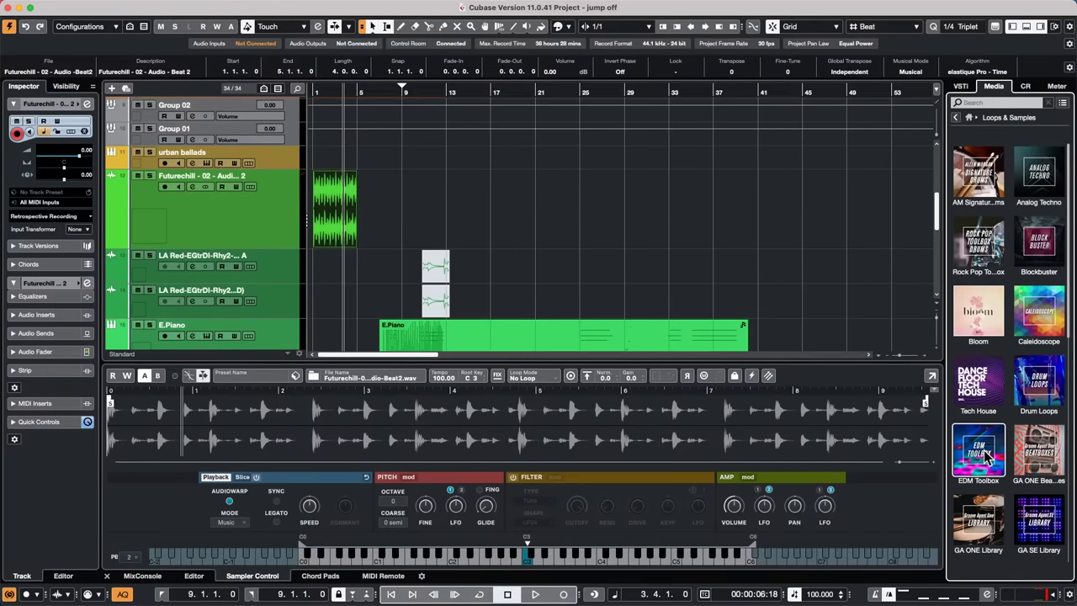
{"action": "left_click", "coordinate": [1053, 398]}
{"action": "left_click_drag", "start_coordinate": [989, 428], "coordinate": [603, 438]}
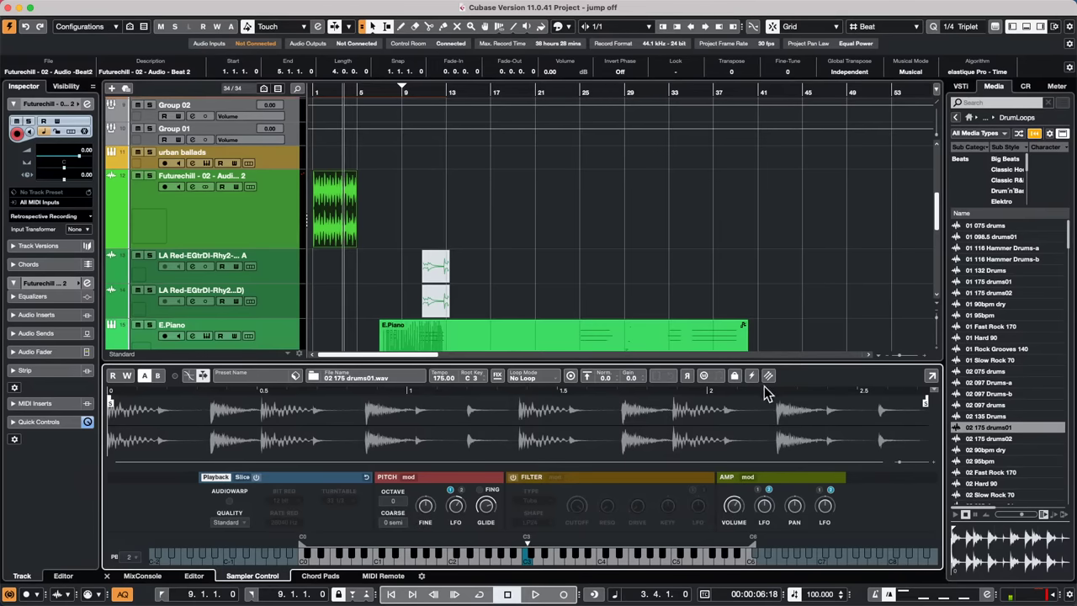
Replace the sampler's sample with several other drum loops in turn, including "02 075 drums", ending with "02 Fast Rock 170"
{"action": "left_click", "coordinate": [1023, 485]}
{"action": "left_click_drag", "start_coordinate": [1024, 484], "coordinate": [724, 415]}
{"action": "left_click_drag", "start_coordinate": [1029, 371], "coordinate": [729, 412]}
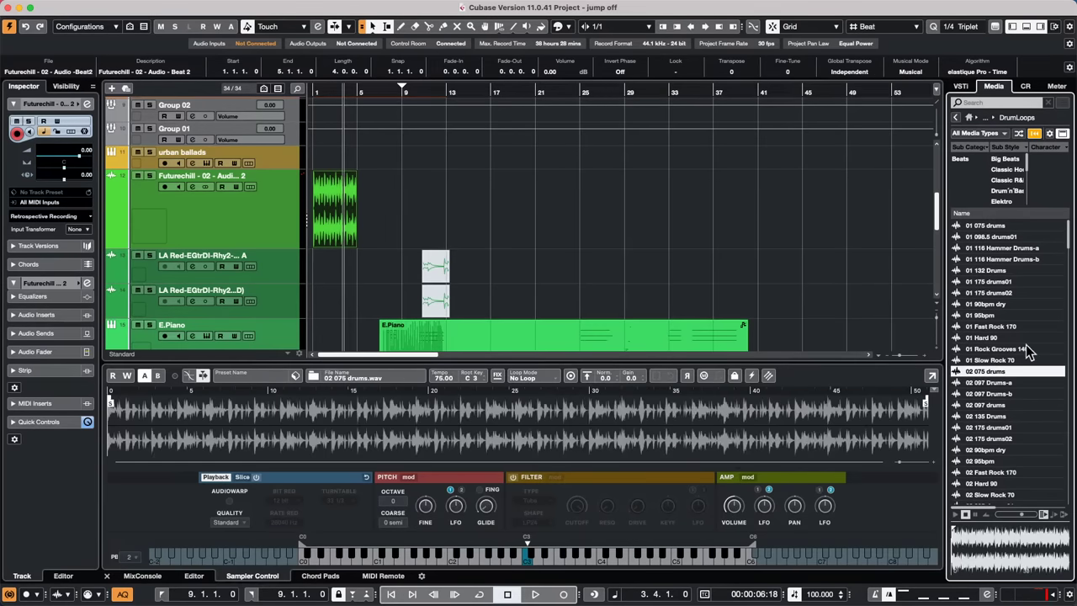
{"action": "left_click_drag", "start_coordinate": [1050, 306], "coordinate": [832, 413]}
{"action": "left_click_drag", "start_coordinate": [1006, 473], "coordinate": [847, 445]}
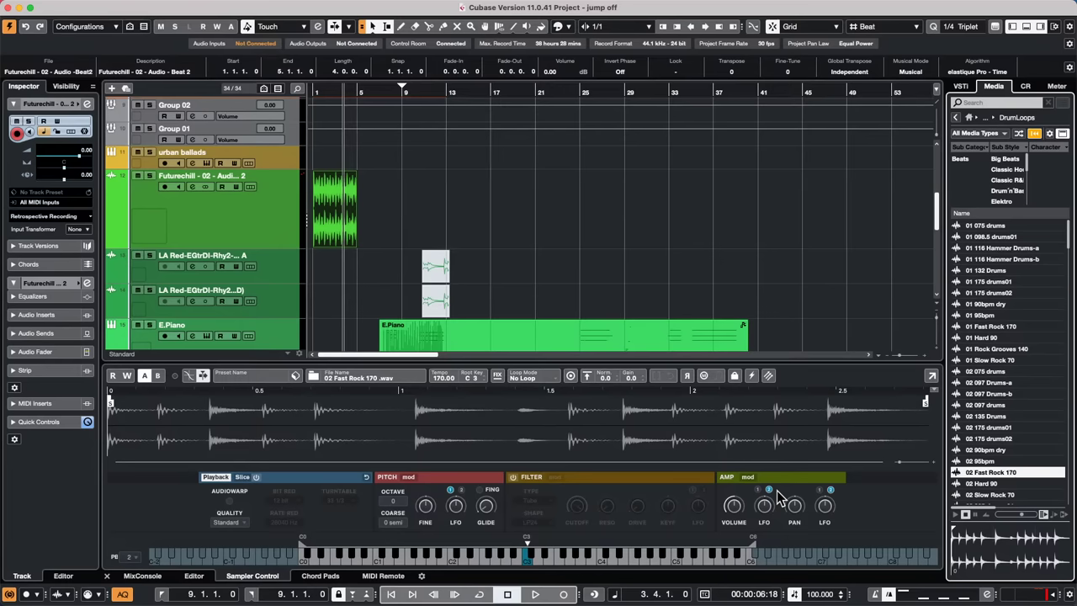
{"action": "key", "text": "space"}
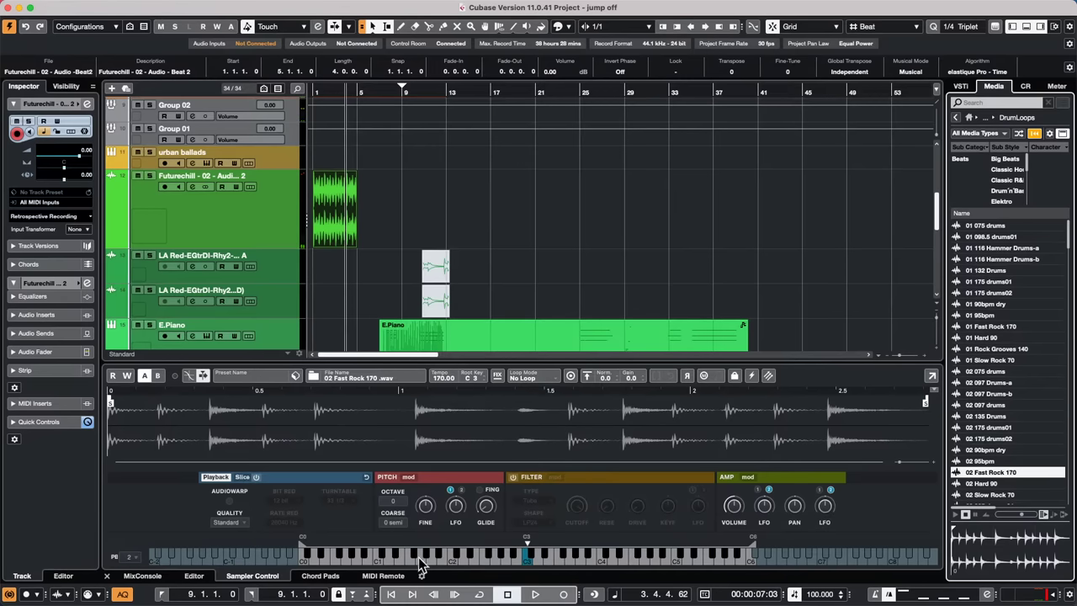
{"action": "mouse_move", "coordinate": [78, 4]}
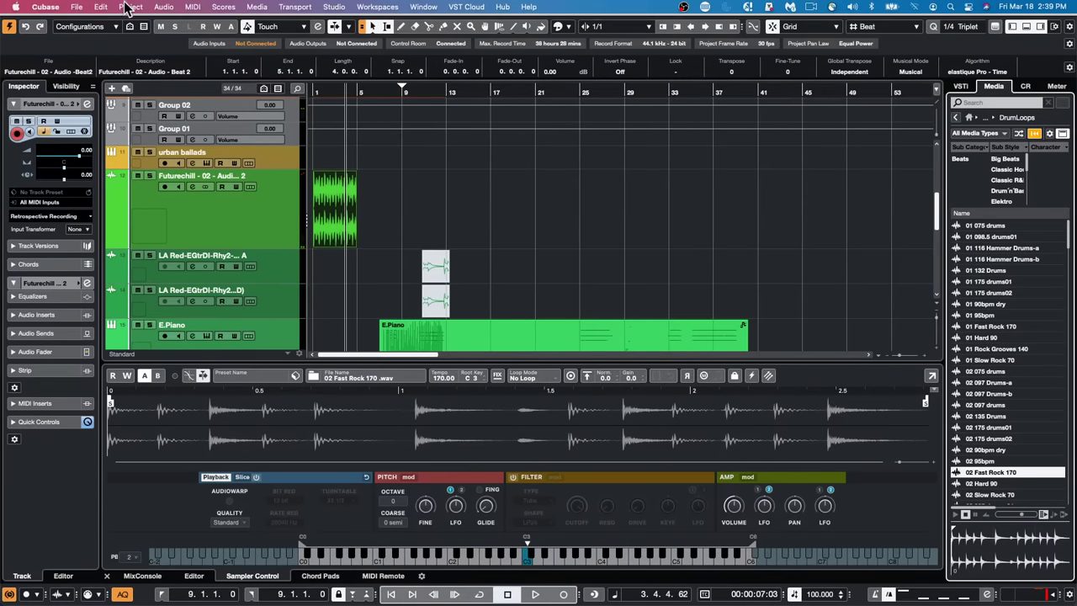
{"action": "left_click", "coordinate": [126, 7]}
{"action": "left_click", "coordinate": [684, 173]}
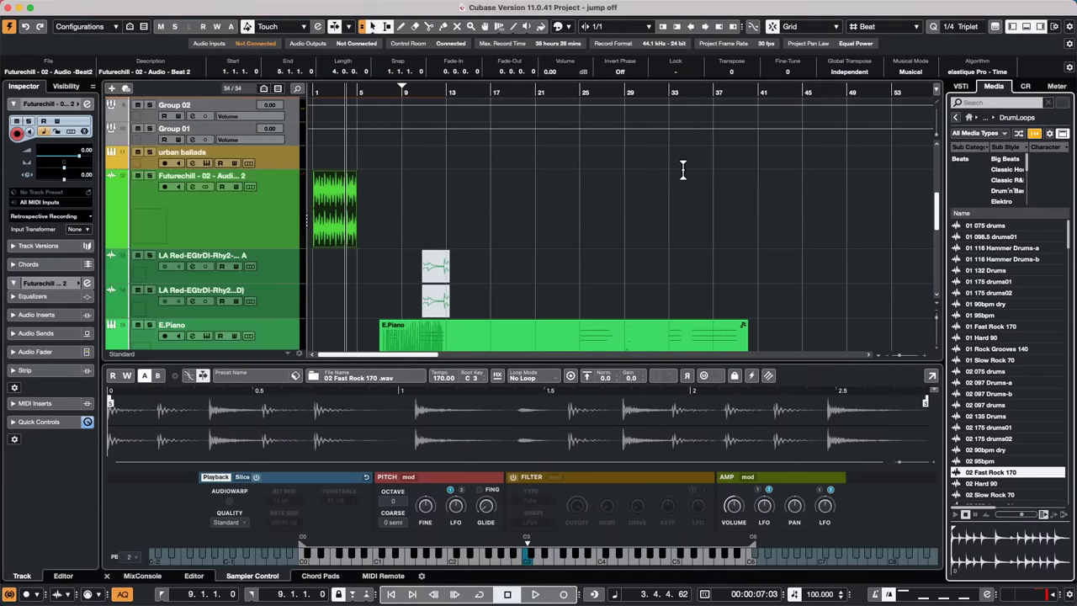
Open the MixConsole, switch its Channel Latency display off and on again, and show the channels through to the Stereo output
{"action": "key", "text": "F3"}
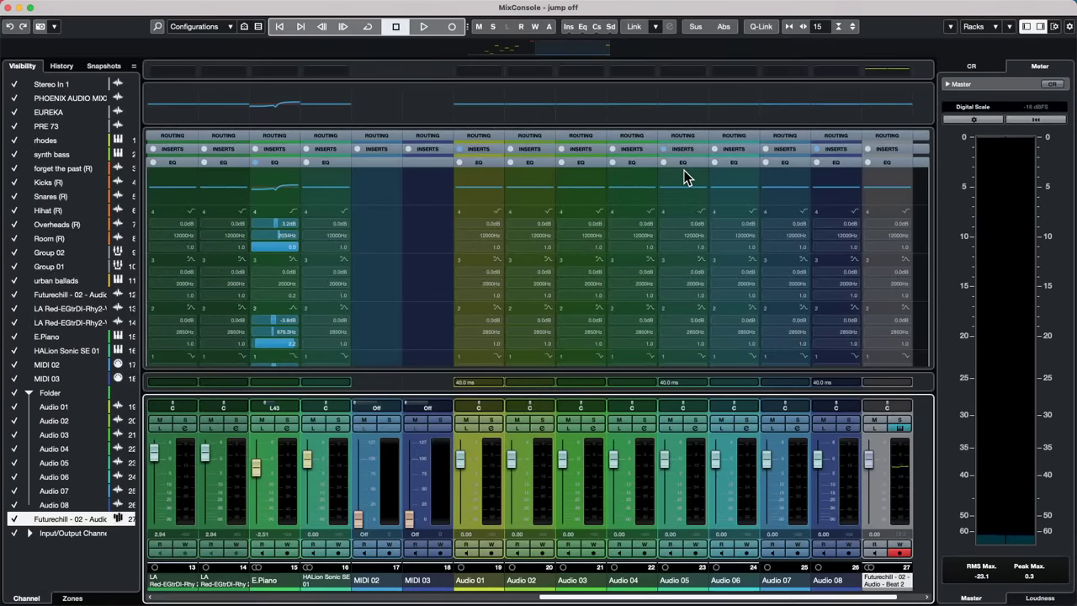
{"action": "left_click", "coordinate": [1054, 26]}
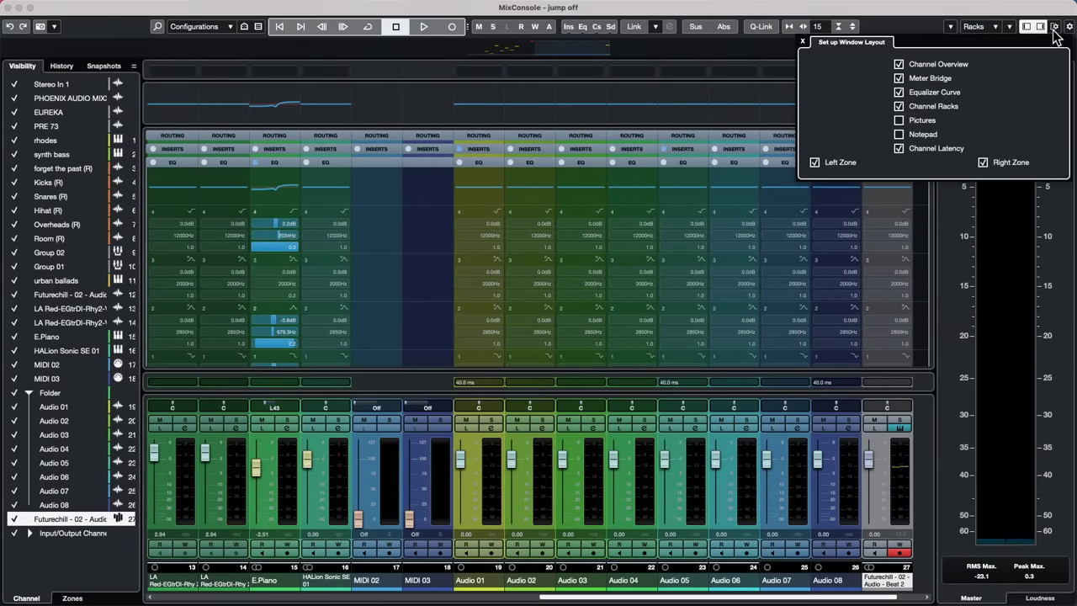
{"action": "left_click", "coordinate": [899, 149]}
{"action": "left_click", "coordinate": [899, 149]}
{"action": "left_click", "coordinate": [575, 599]}
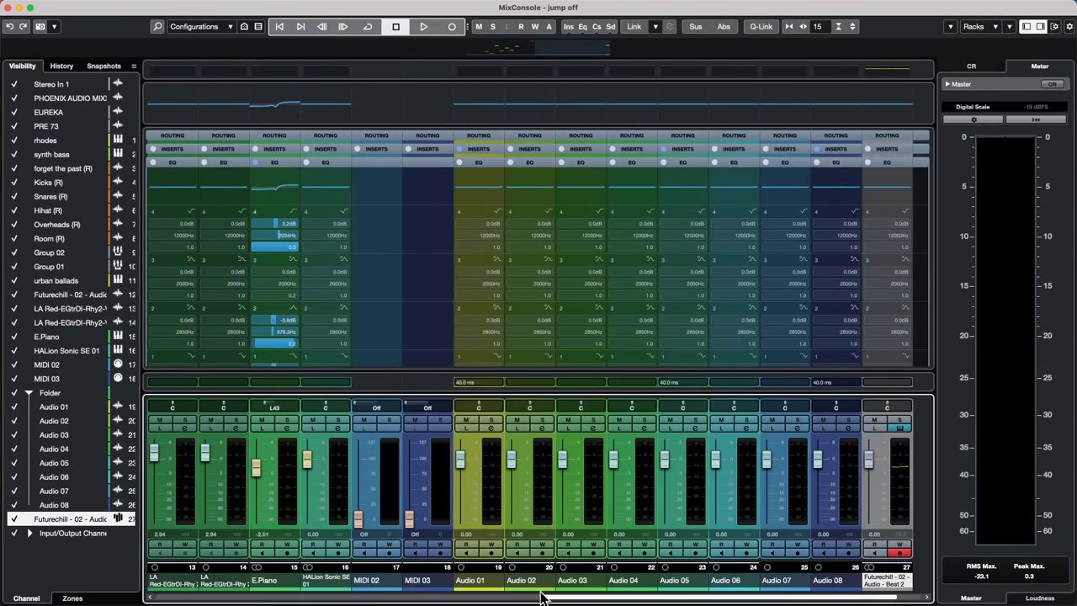
{"action": "left_click_drag", "start_coordinate": [541, 596], "coordinate": [730, 594]}
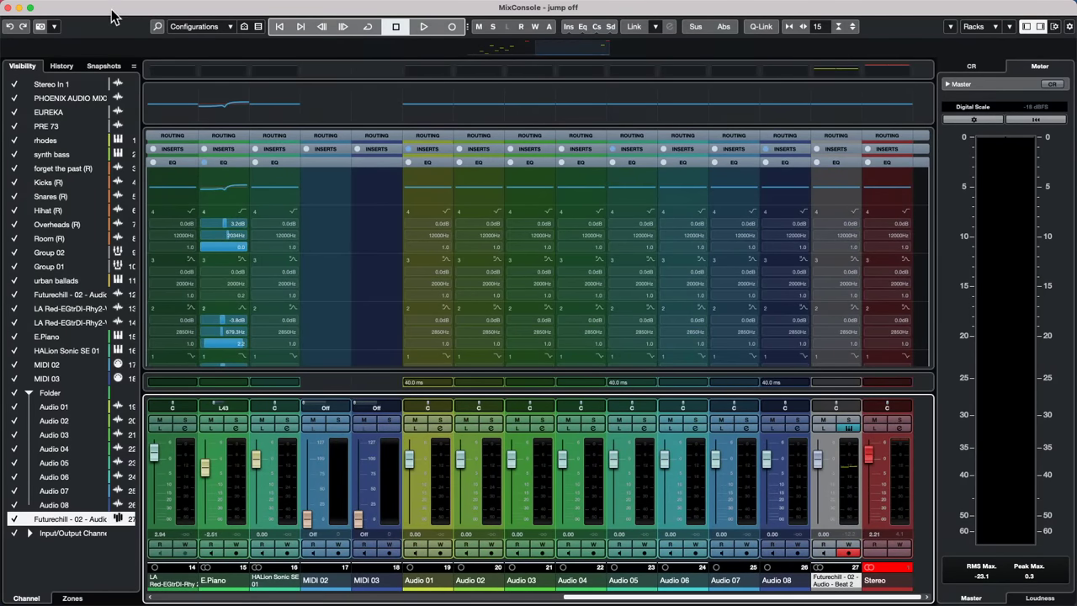
Move the MixConsole aside and toggle Constrain Delay Compensation in the project window, leaving it switched off
{"action": "left_click_drag", "start_coordinate": [114, 13], "coordinate": [191, 11]}
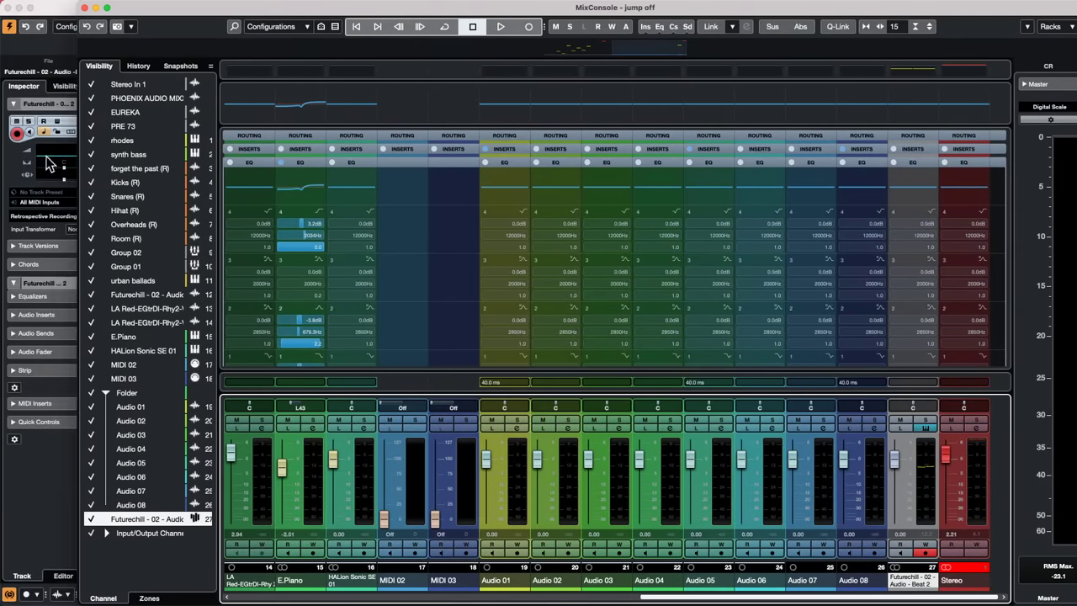
{"action": "left_click", "coordinate": [11, 596]}
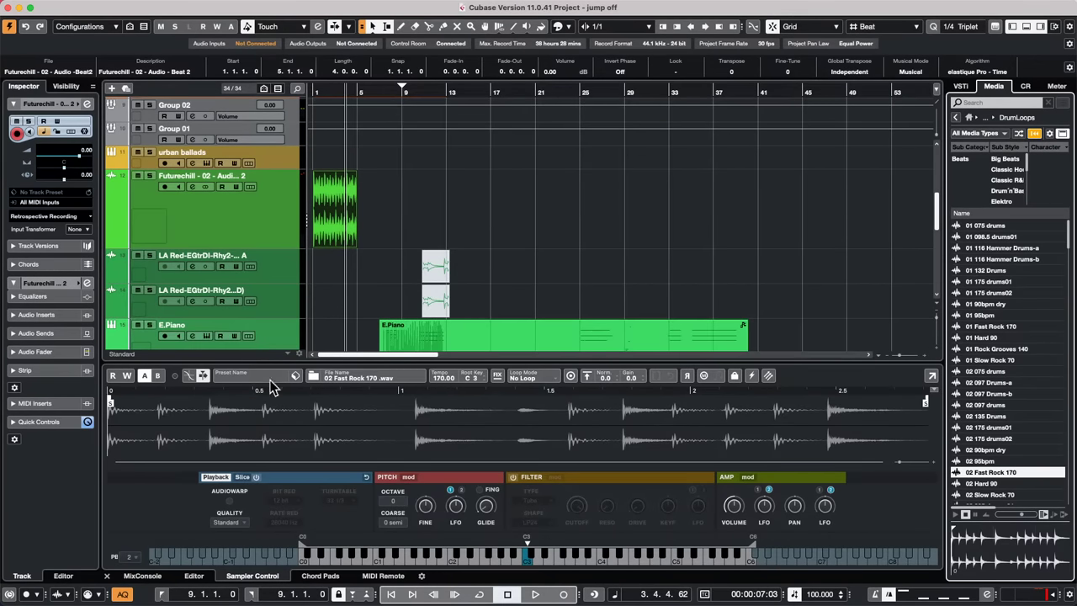
{"action": "left_click", "coordinate": [11, 594]}
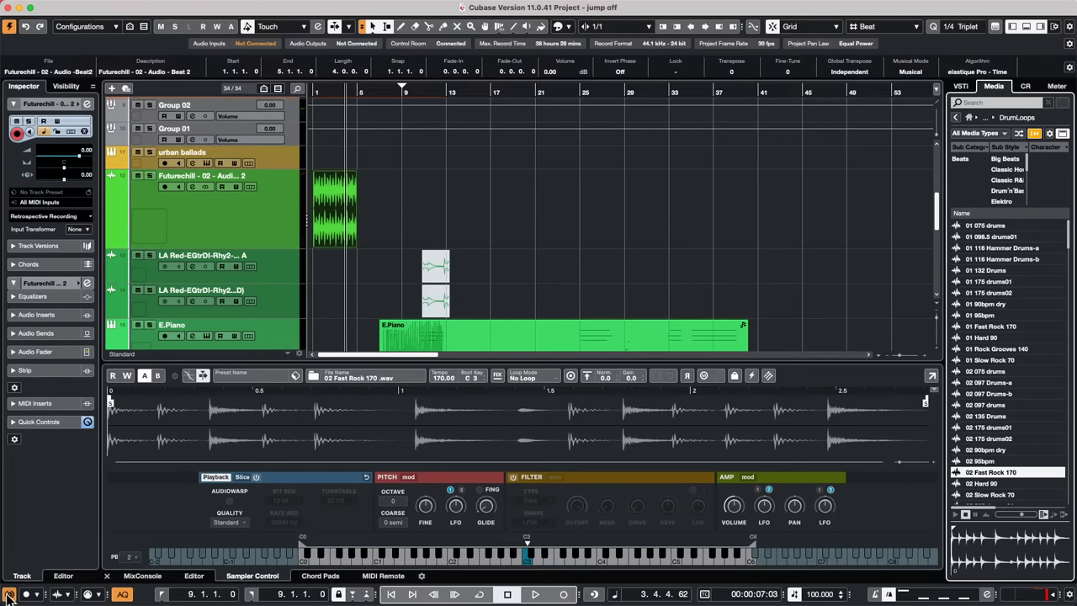
{"action": "left_click", "coordinate": [9, 594]}
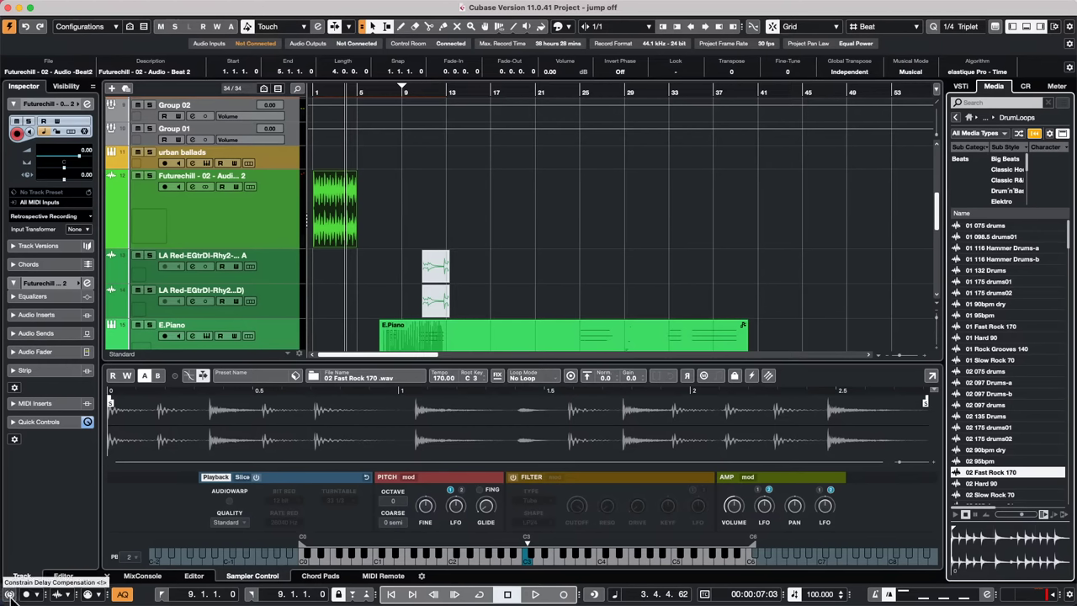
Show the MixConsole's inserts and add a MultibandCompressor to each of the first three insert slots of the Stereo output
{"action": "key", "text": "F3"}
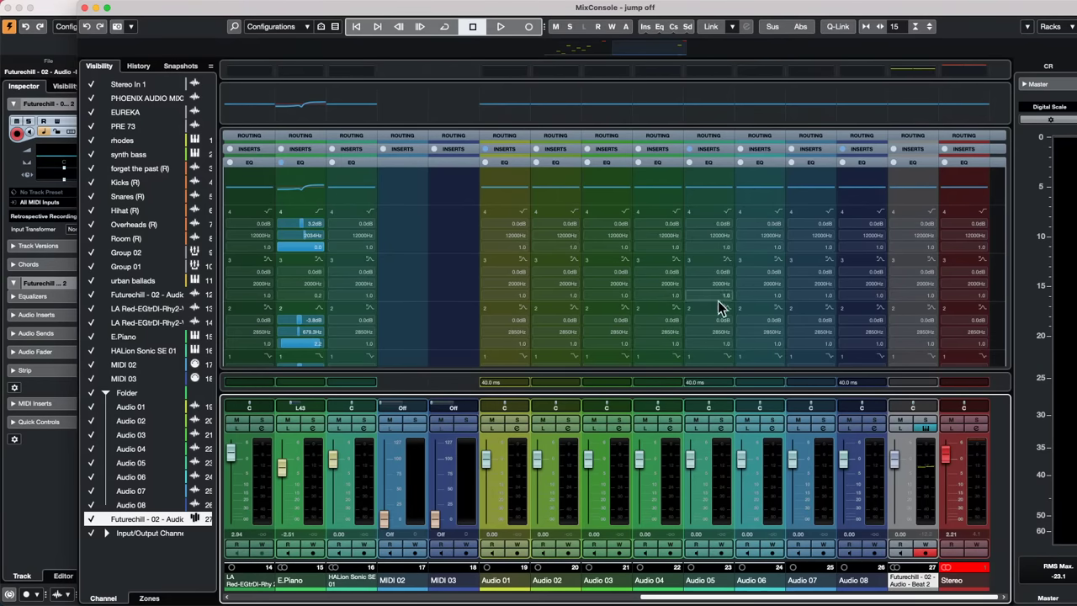
{"action": "left_click", "coordinate": [962, 149]}
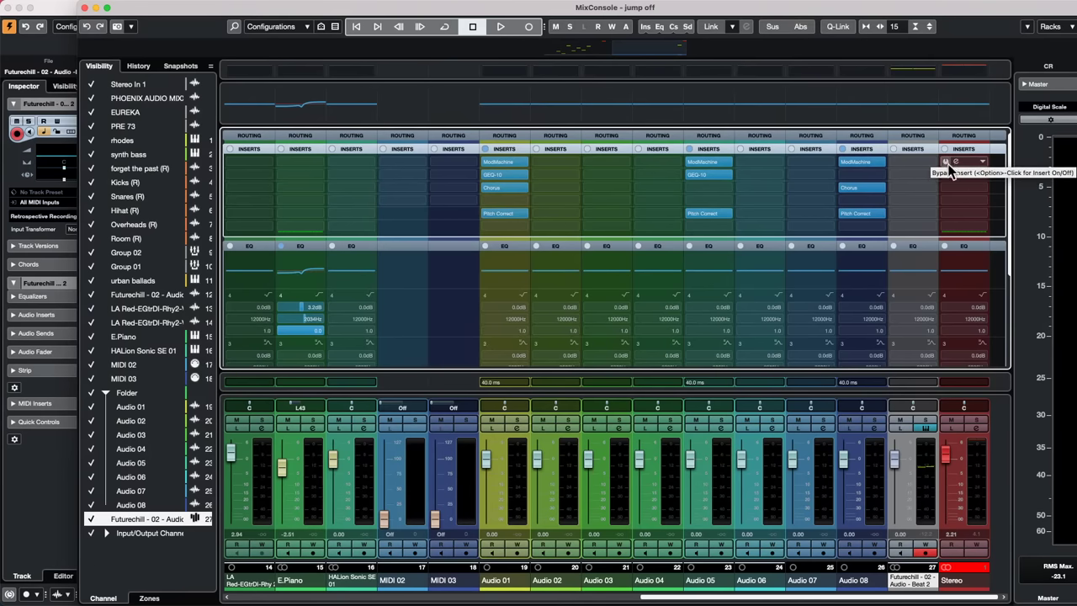
{"action": "left_click", "coordinate": [946, 175]}
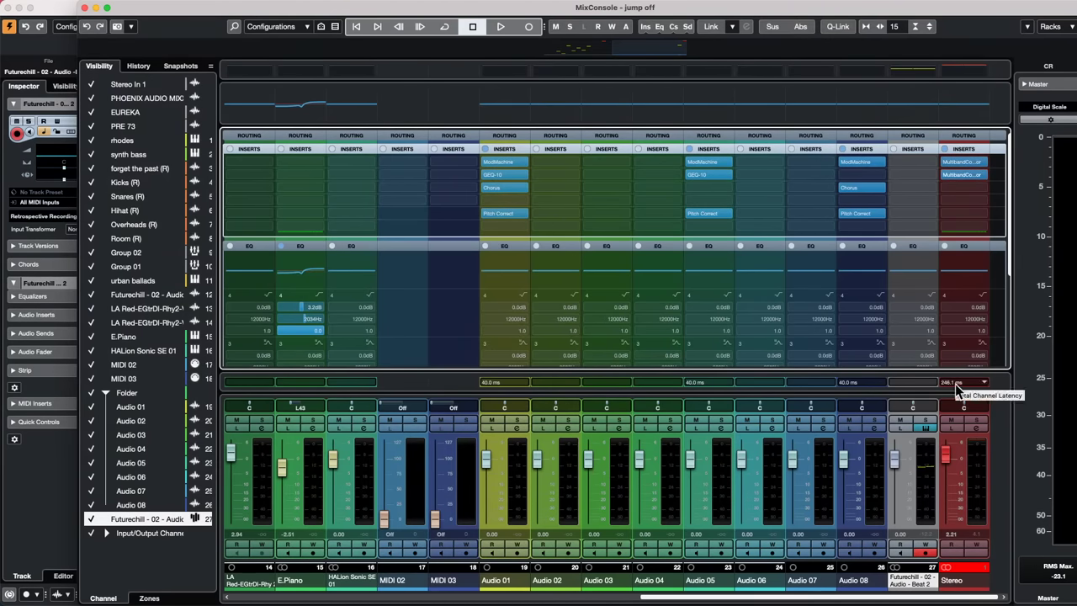
{"action": "left_click", "coordinate": [980, 190]}
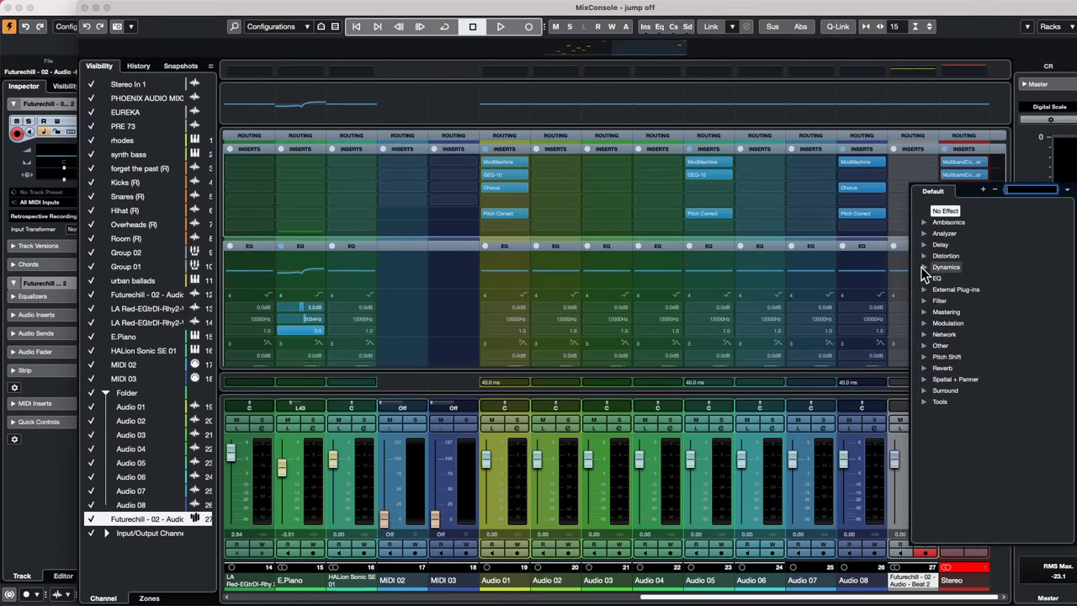
{"action": "left_click", "coordinate": [923, 267]}
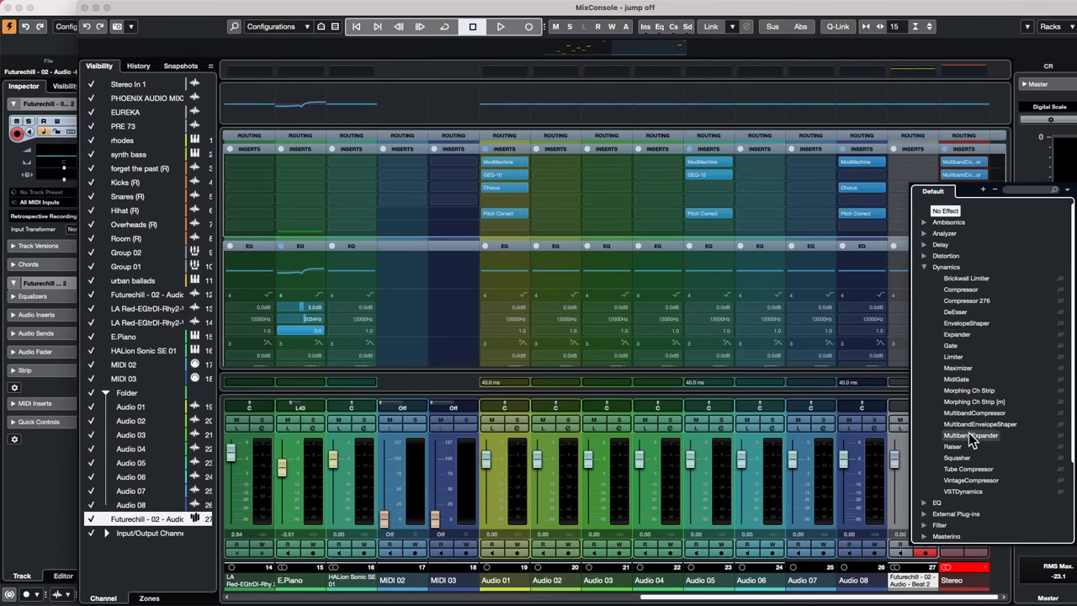
{"action": "left_click", "coordinate": [985, 412]}
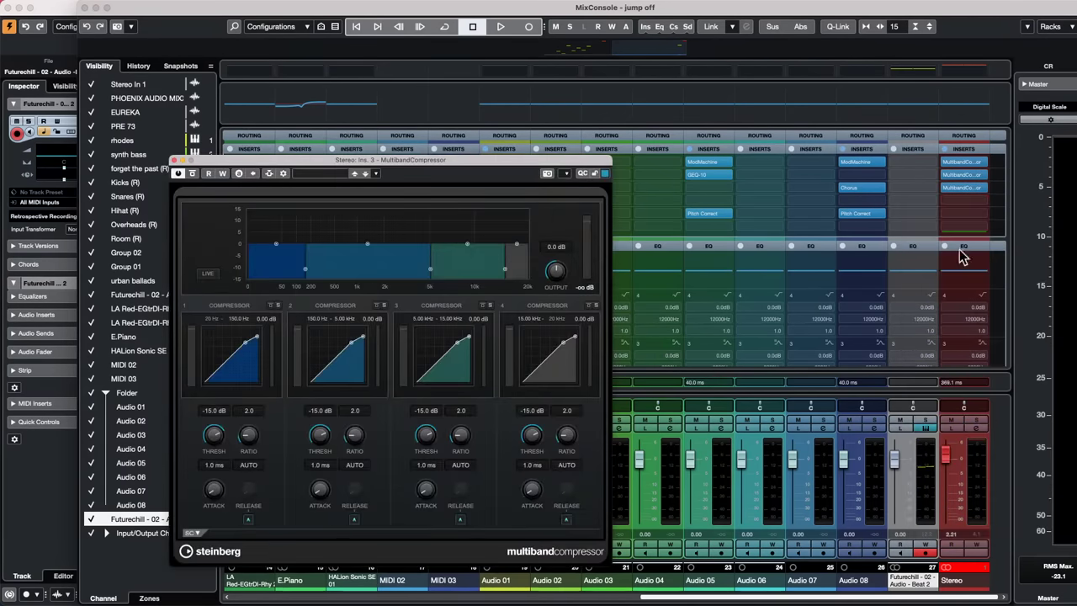
Close the MultibandCompressor window and start and stop playback twice to check how the transport responds with the compressors inserted
{"action": "left_click", "coordinate": [983, 202]}
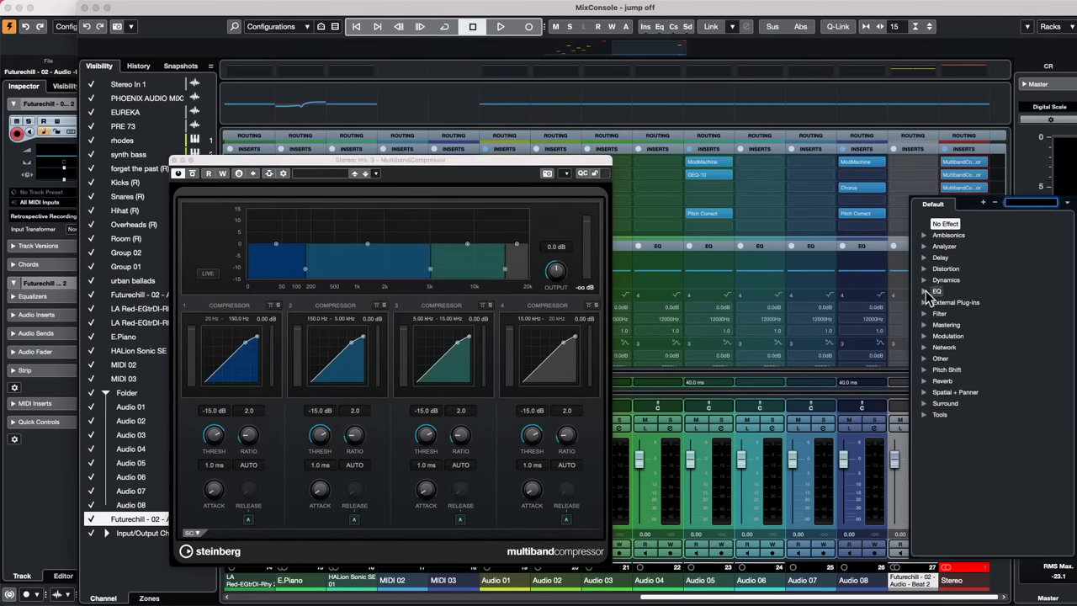
{"action": "left_click", "coordinate": [174, 160]}
{"action": "key", "text": "space"}
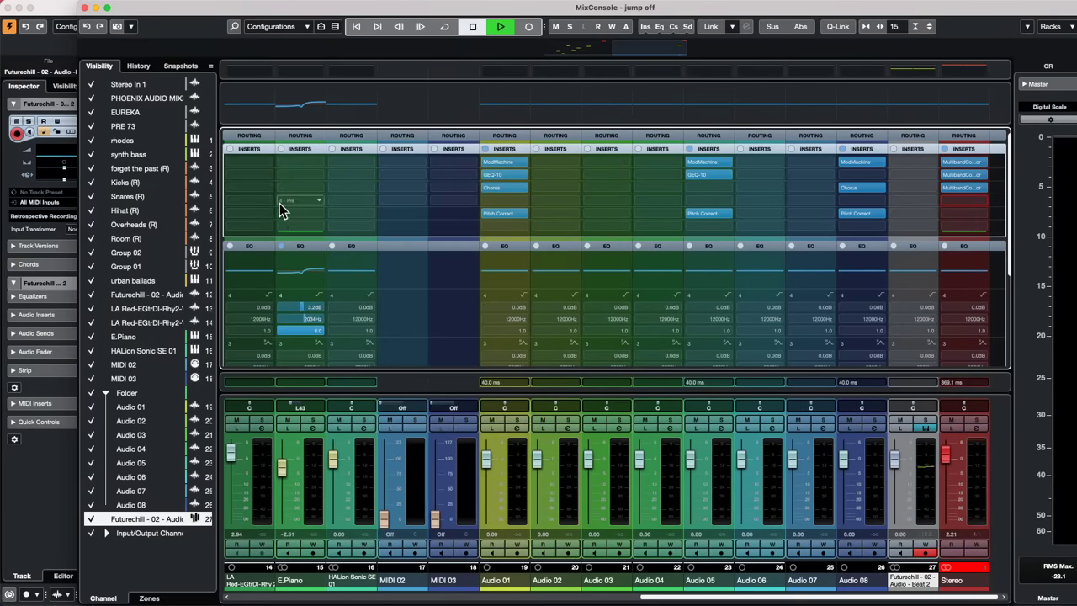
{"action": "key", "text": "space"}
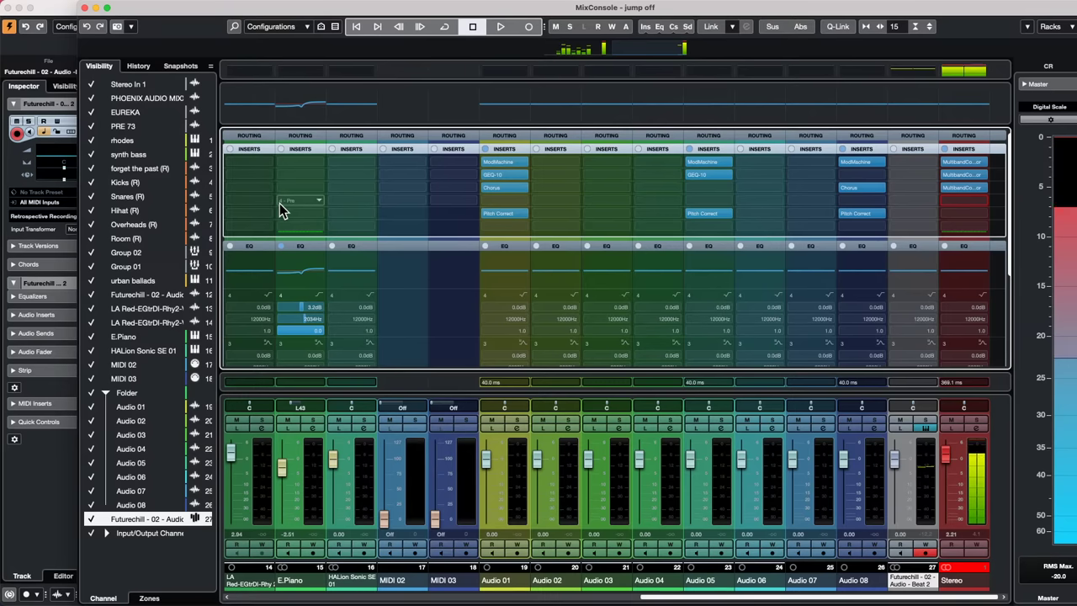
{"action": "key", "text": "space"}
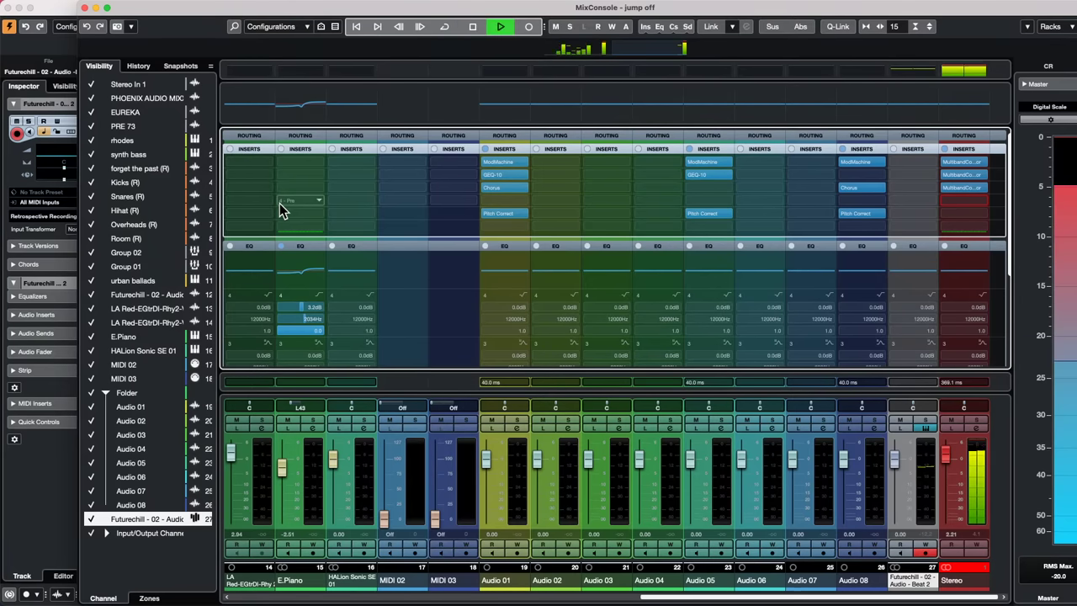
{"action": "key", "text": "space"}
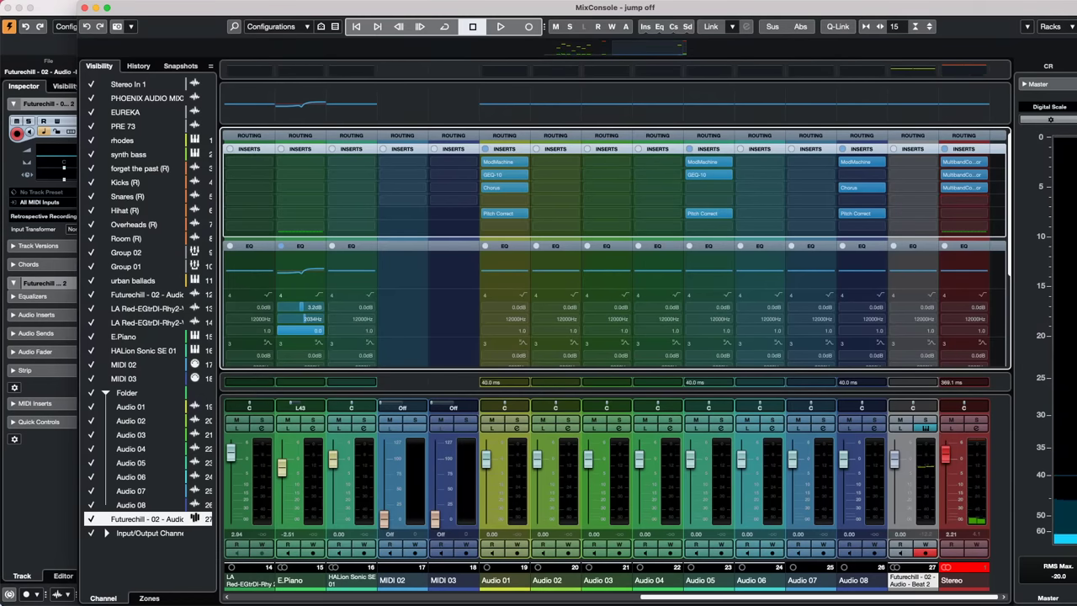
Turn on Constrain Delay Compensation in the project window and test starting and stopping playback from the project start
{"action": "left_click", "coordinate": [8, 596]}
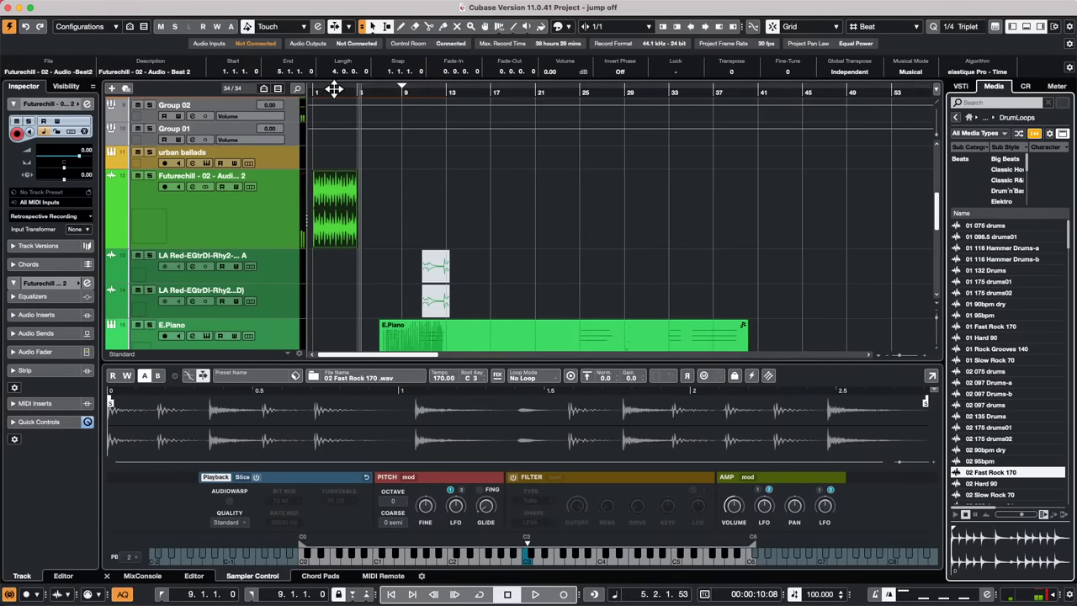
{"action": "left_click_drag", "start_coordinate": [334, 89], "coordinate": [243, 93]}
{"action": "key", "text": "space"}
{"action": "key", "text": "space"}
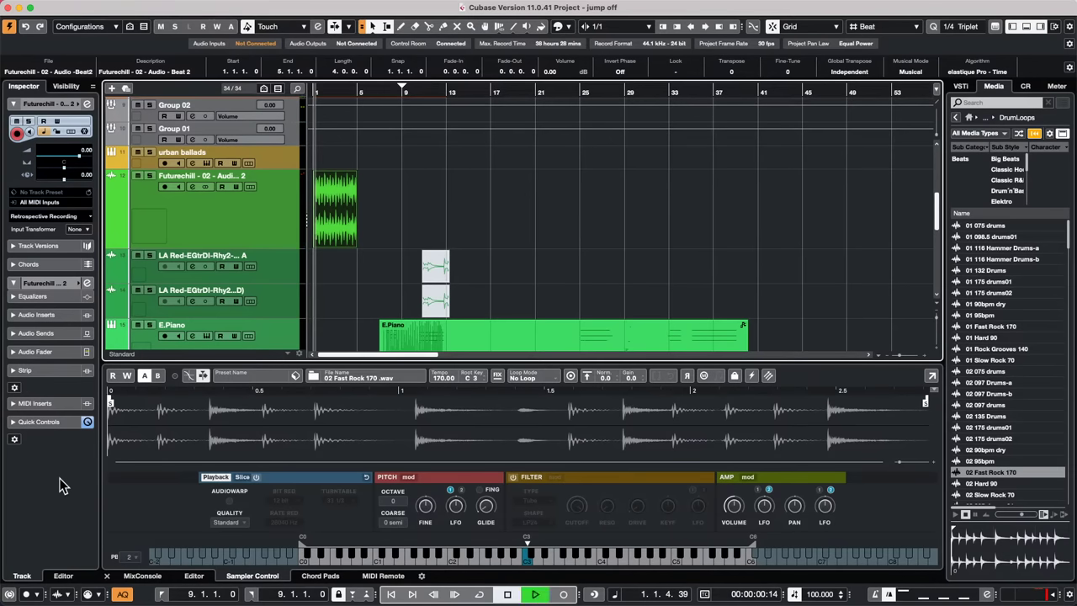
{"action": "key", "text": "space"}
{"action": "key", "text": "space"}
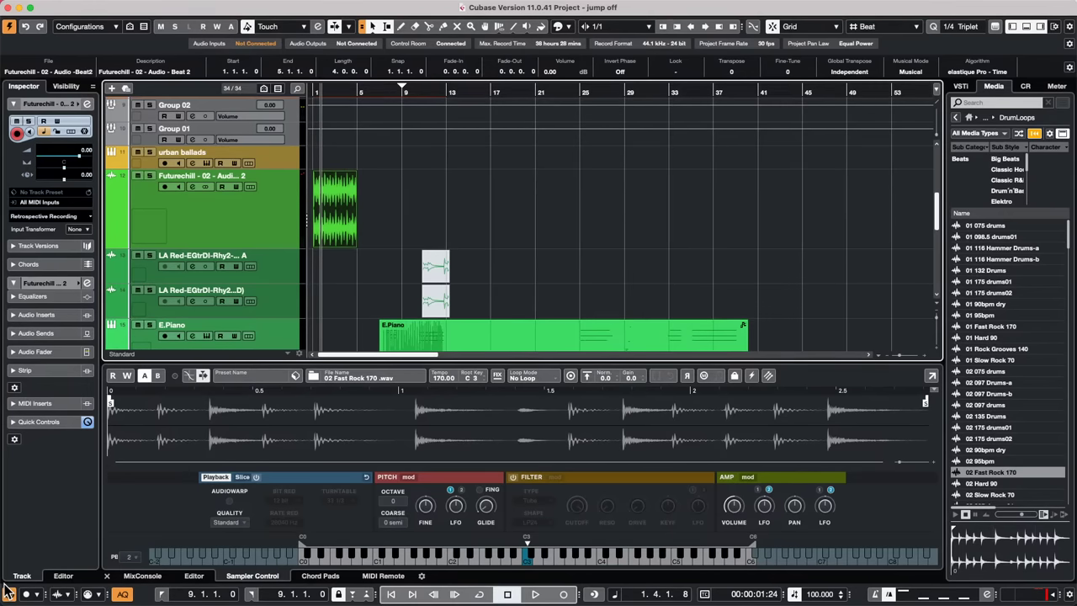
Open the recent project "XII demo YCA.cpr", activate it, and dismiss the missing files and missing ports dialogs
{"action": "mouse_move", "coordinate": [15, 6]}
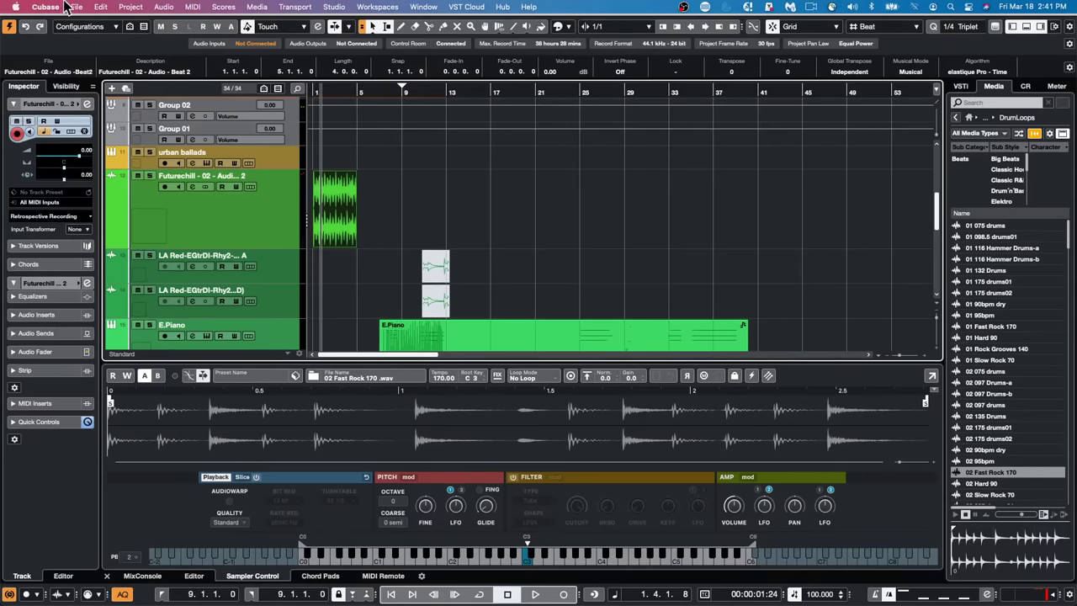
{"action": "left_click", "coordinate": [75, 7]}
{"action": "mouse_move", "coordinate": [110, 245]}
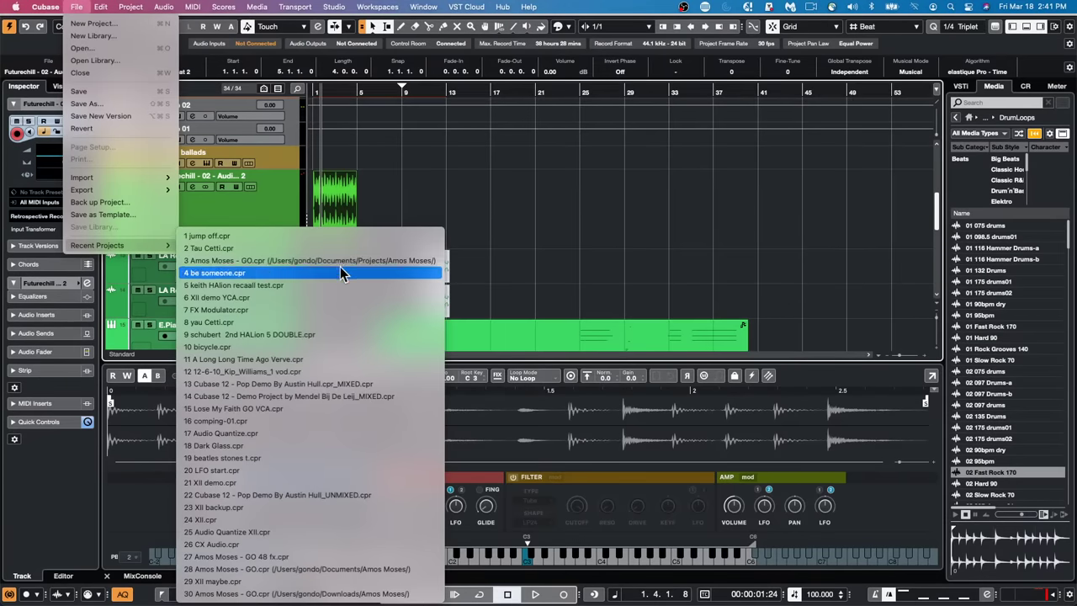
{"action": "left_click", "coordinate": [334, 298]}
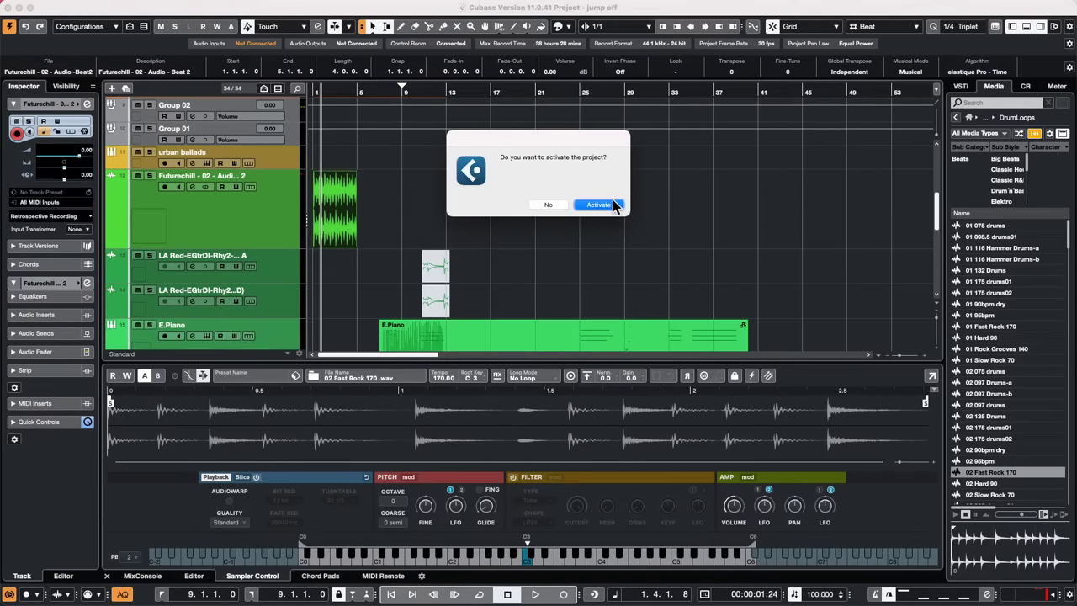
{"action": "left_click", "coordinate": [600, 205]}
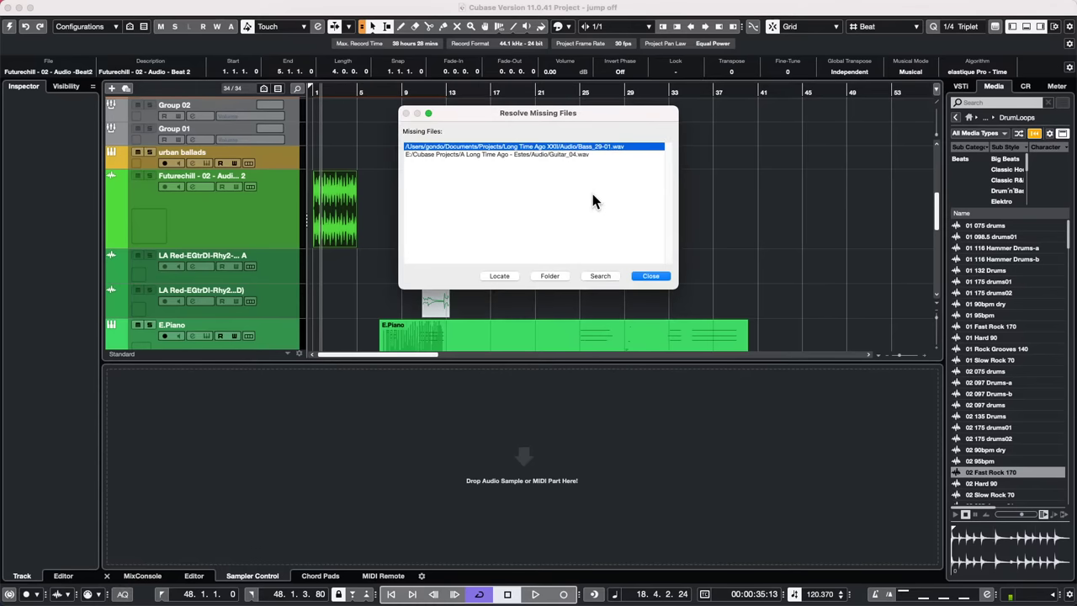
{"action": "key", "text": "Return"}
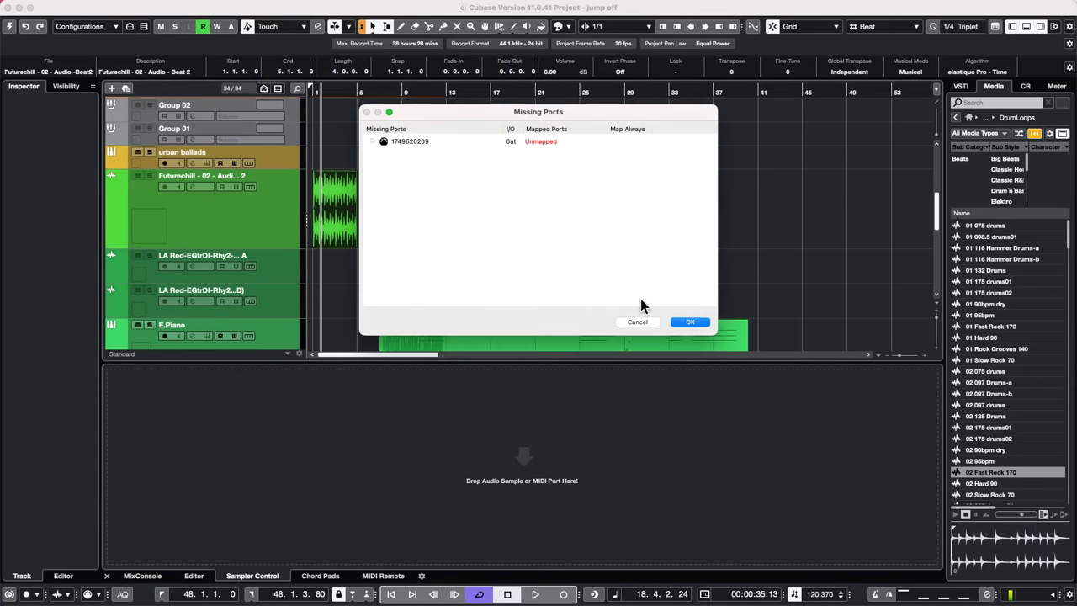
{"action": "key", "text": "Return"}
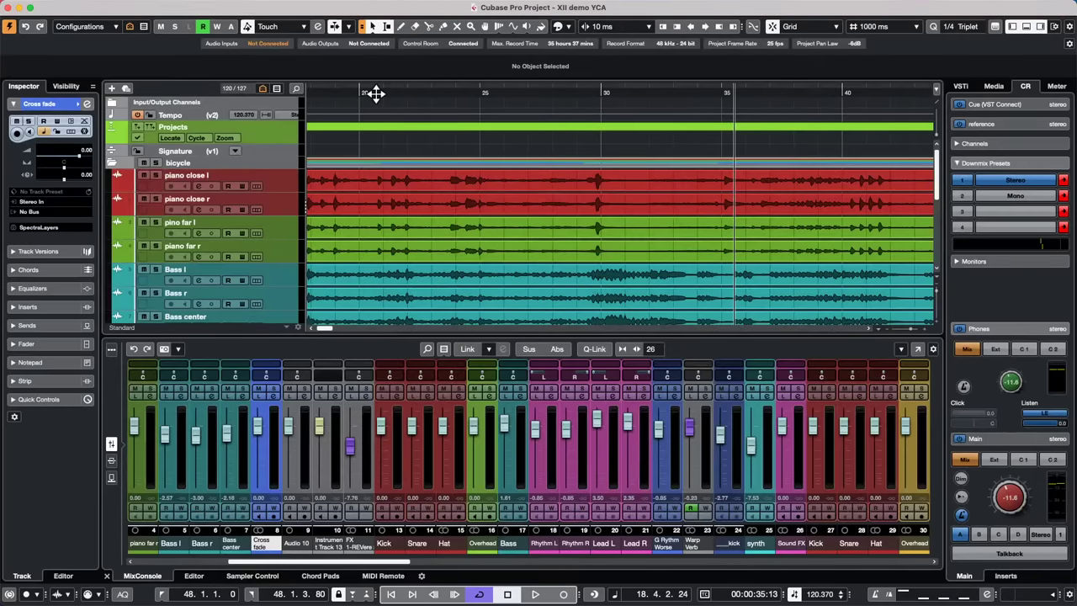
Collapse the bicycle folder track to get an overview of the project's sections
{"action": "left_click_drag", "start_coordinate": [373, 91], "coordinate": [380, 39]}
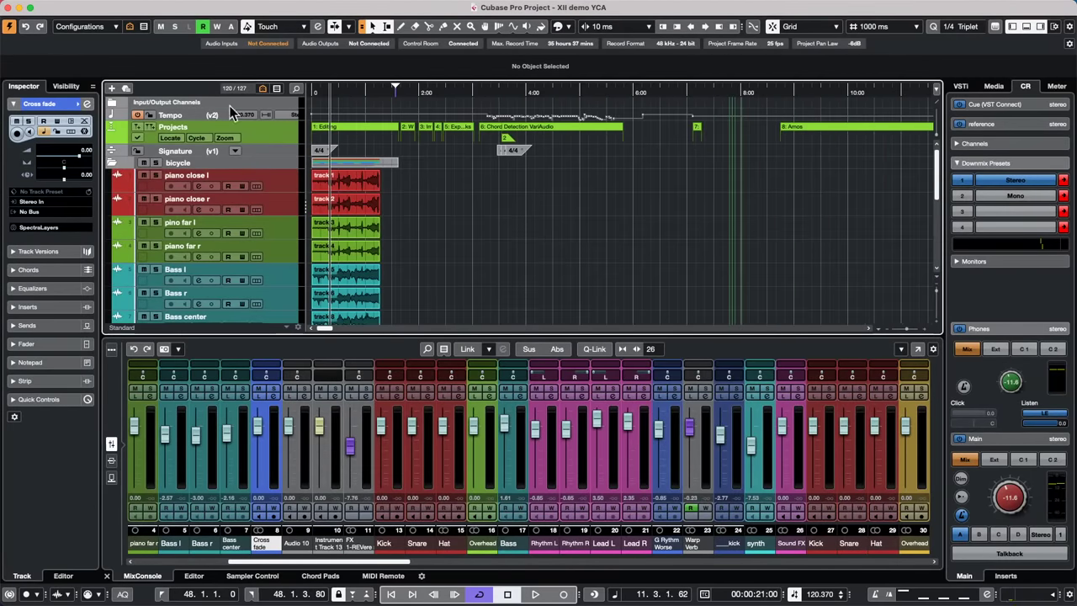
{"action": "left_click", "coordinate": [109, 161]}
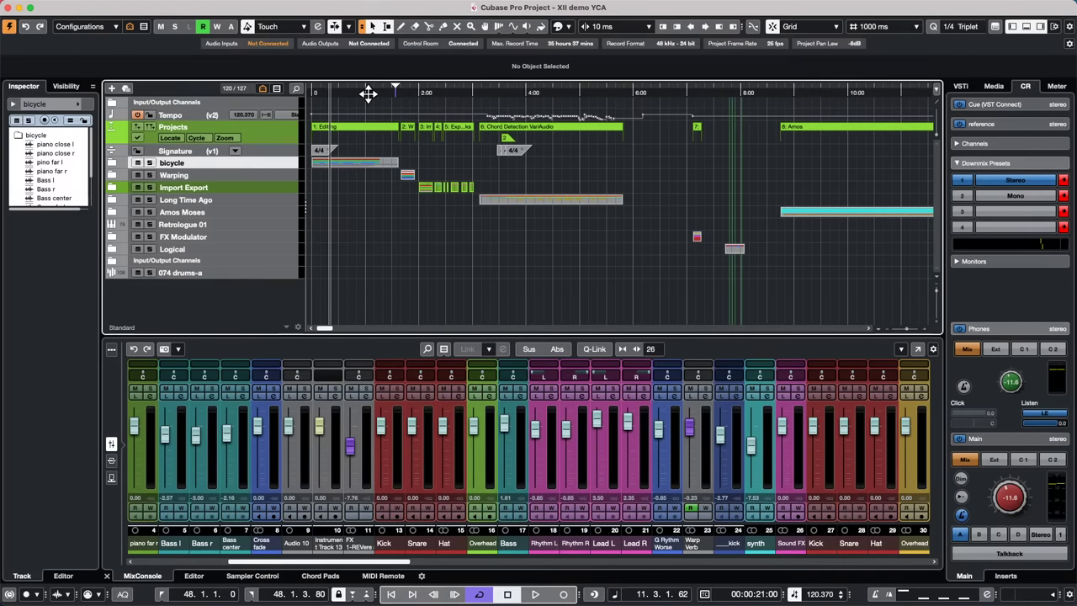
{"action": "left_click_drag", "start_coordinate": [368, 88], "coordinate": [287, 81]}
Set the locators around the Warping folder part and expand the Warping folder track to show its tracks
{"action": "left_click_drag", "start_coordinate": [416, 92], "coordinate": [707, 175]}
{"action": "left_click", "coordinate": [707, 179]}
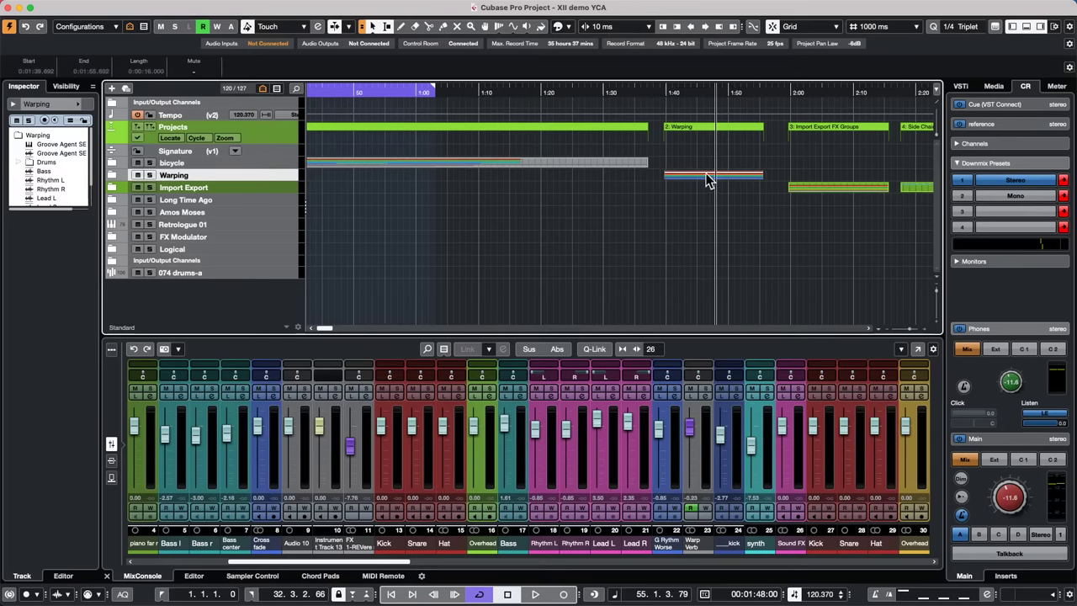
{"action": "key", "text": "p"}
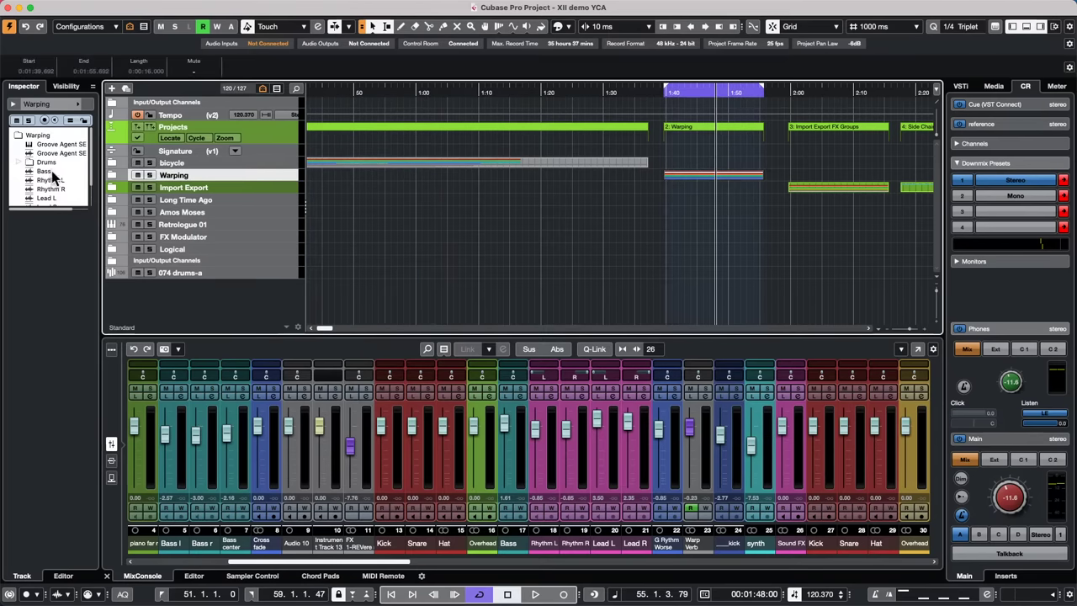
{"action": "left_click", "coordinate": [116, 175]}
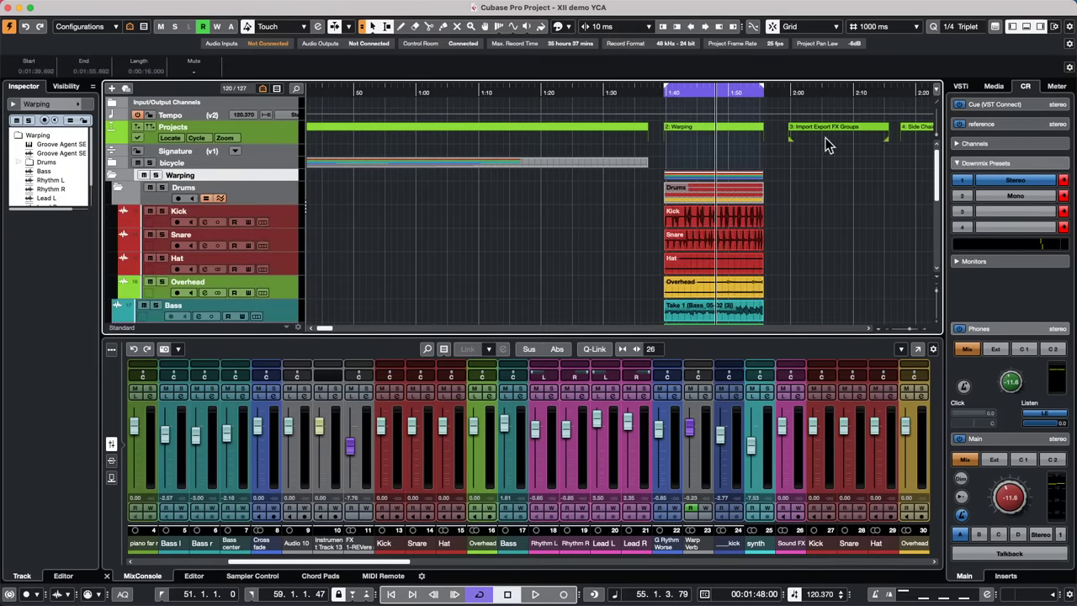
Play the Warping section from the left locator while looking through its tracks down to Warp Verb, and stop playback
{"action": "scroll", "coordinate": [800, 169], "scroll_direction": "down", "scroll_amount": 1}
{"action": "double_click", "coordinate": [750, 95]}
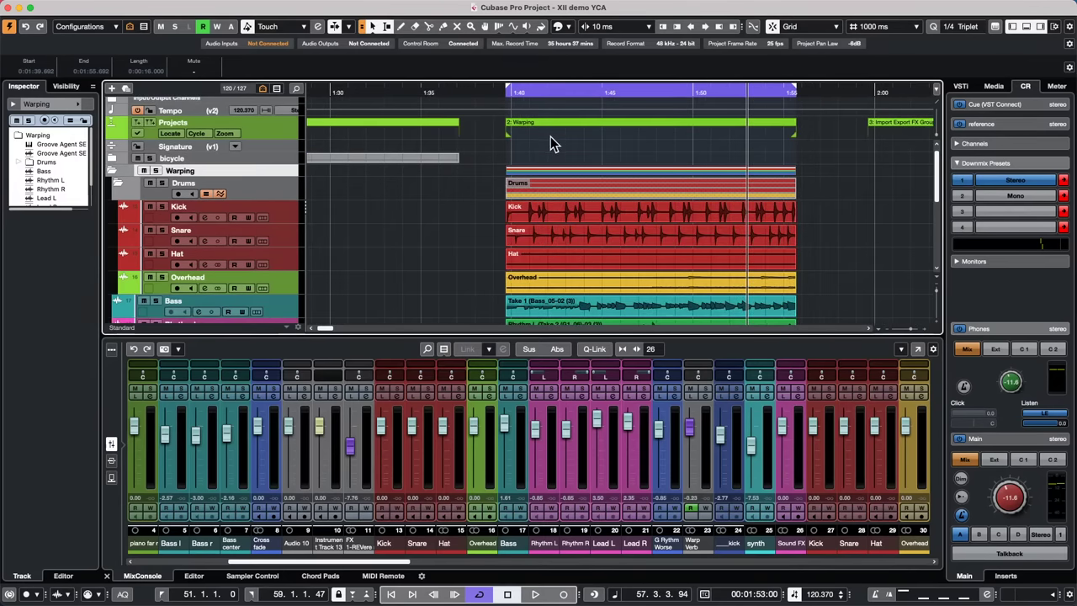
{"action": "left_click", "coordinate": [547, 93]}
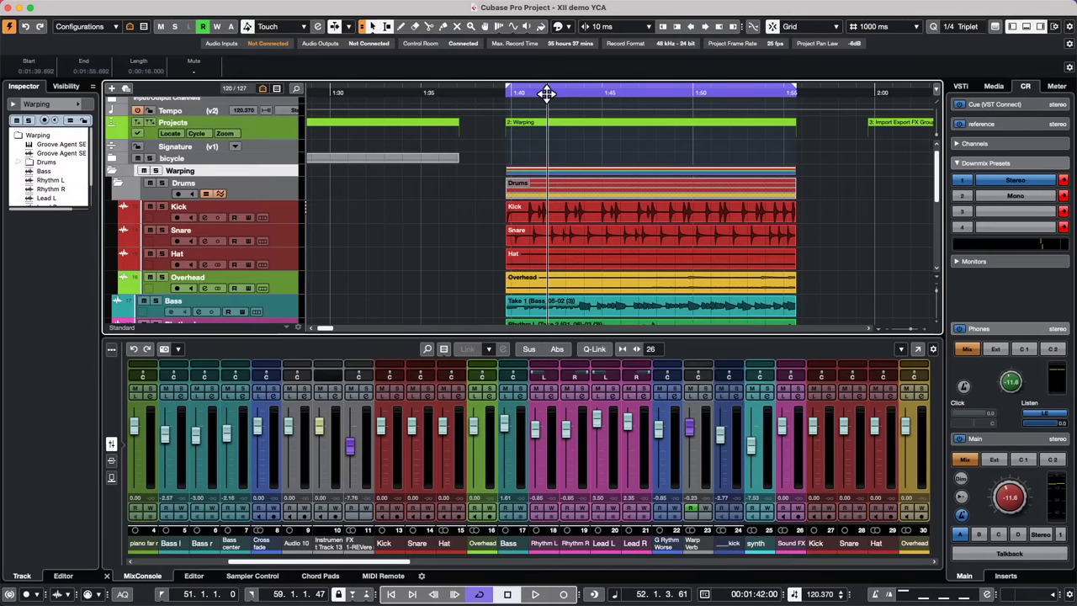
{"action": "key", "text": "KP_1"}
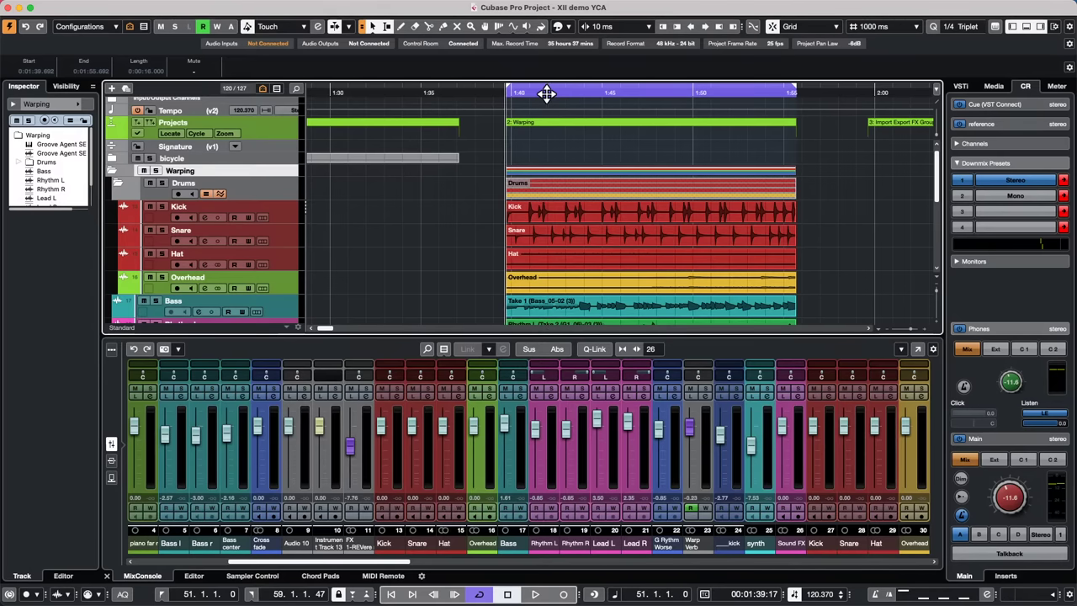
{"action": "key", "text": "space"}
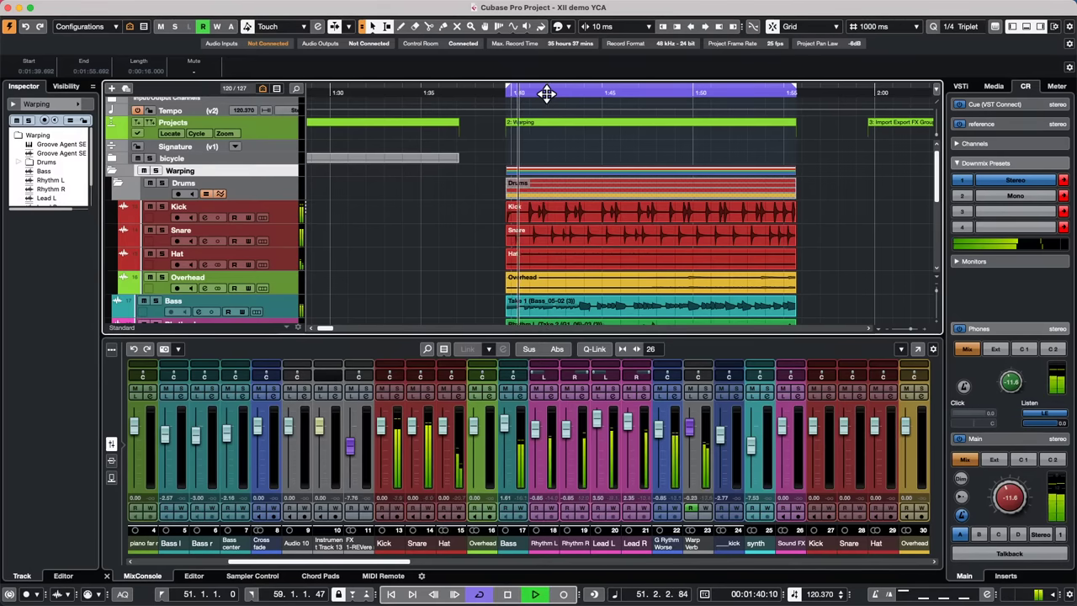
{"action": "scroll", "coordinate": [582, 267], "scroll_direction": "down", "scroll_amount": 5}
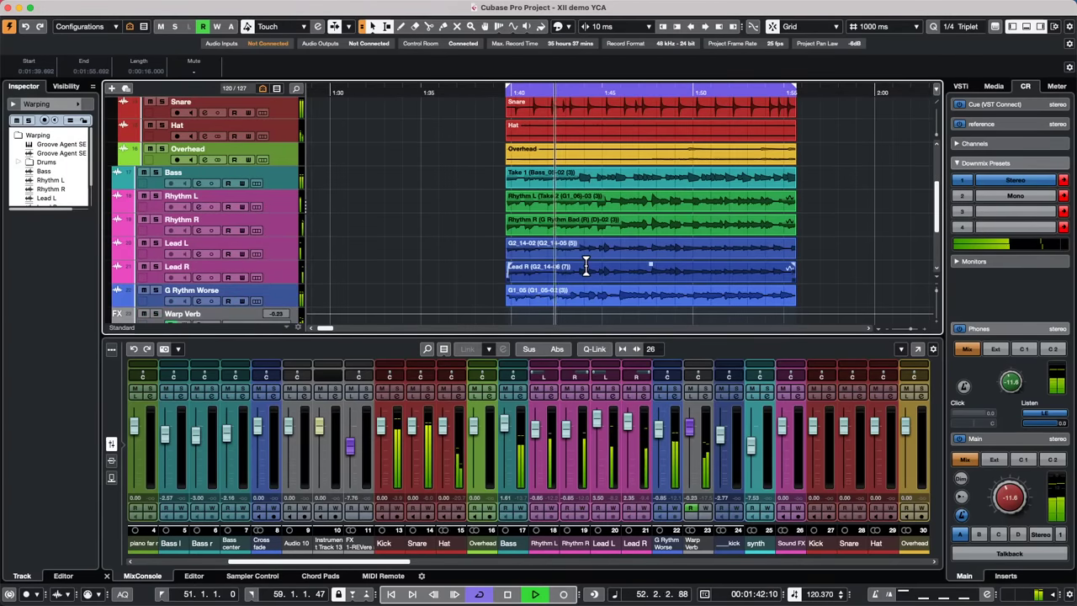
{"action": "scroll", "coordinate": [587, 266], "scroll_direction": "down", "scroll_amount": 3}
{"action": "scroll", "coordinate": [587, 265], "scroll_direction": "up", "scroll_amount": 2}
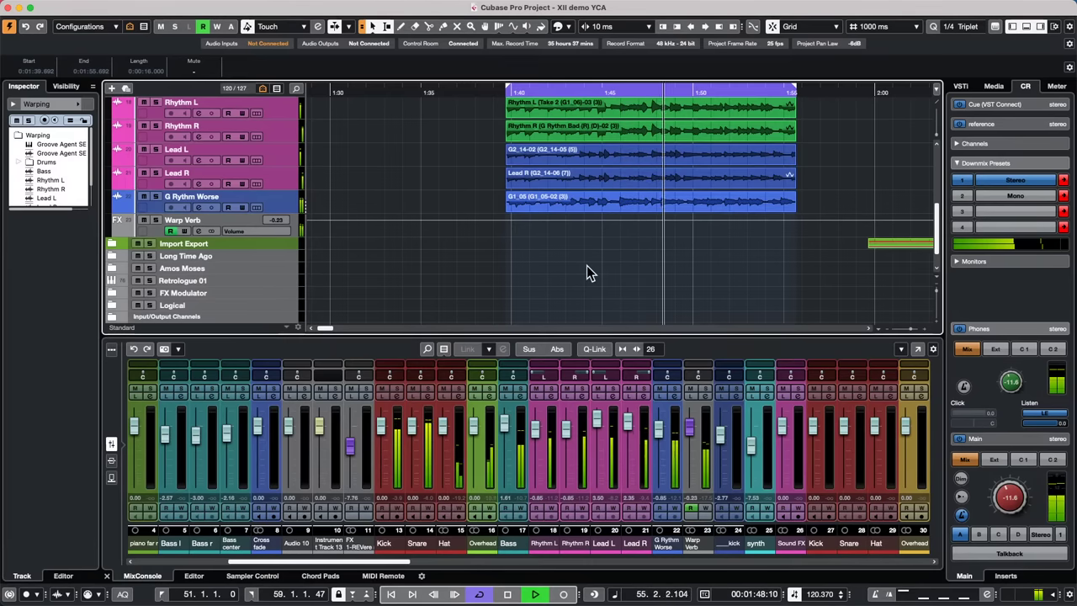
{"action": "key", "text": "space"}
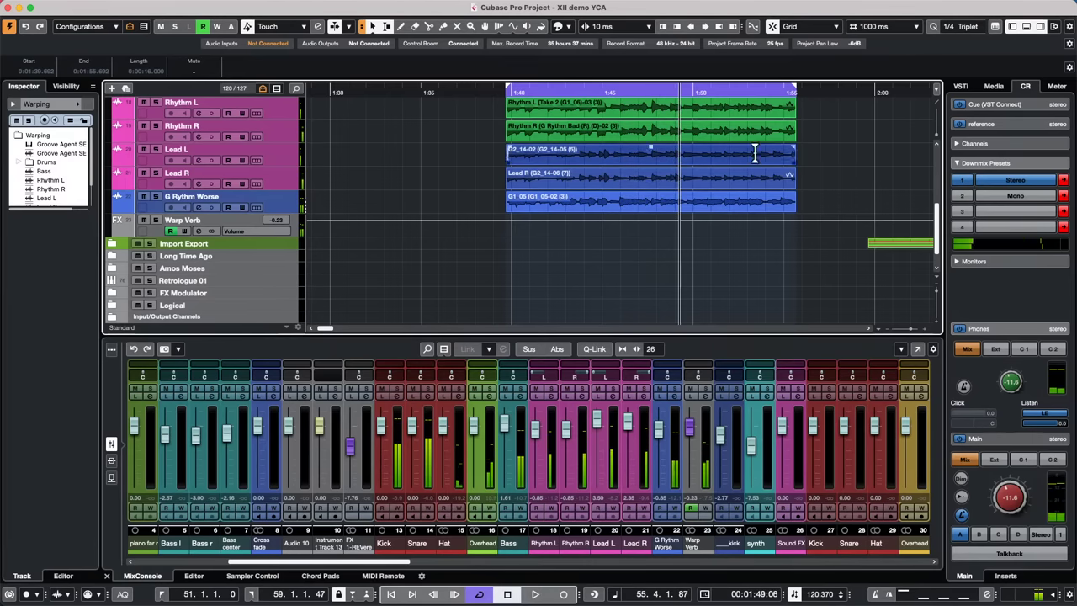
Select the Lead L and Lead R events together and switch the Time Warp tool to its free warp mode
{"action": "left_click_drag", "start_coordinate": [802, 158], "coordinate": [658, 186]}
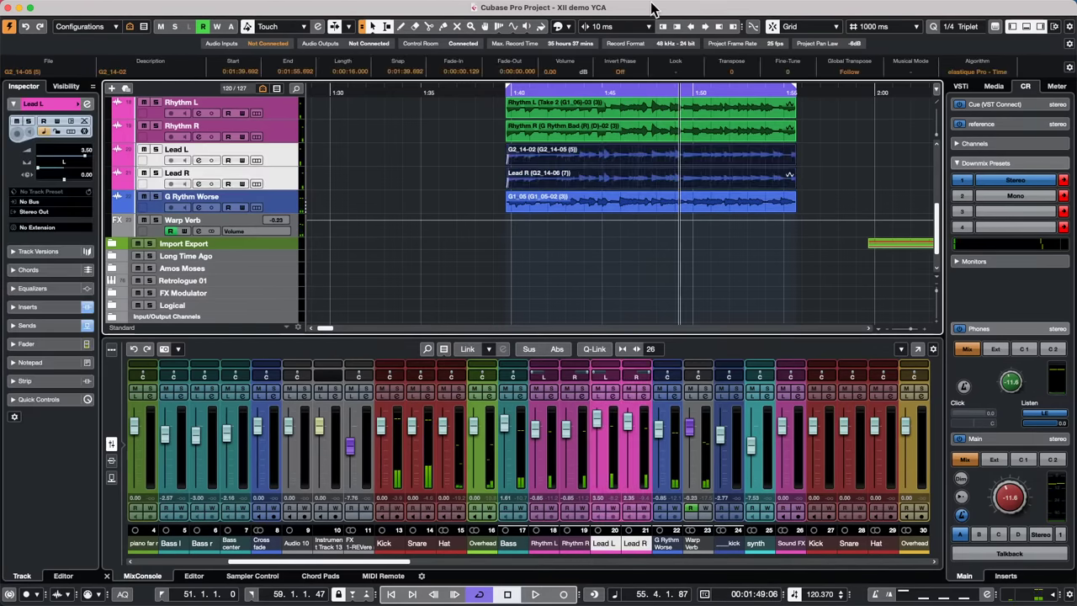
{"action": "left_click_drag", "start_coordinate": [546, 89], "coordinate": [545, 109]}
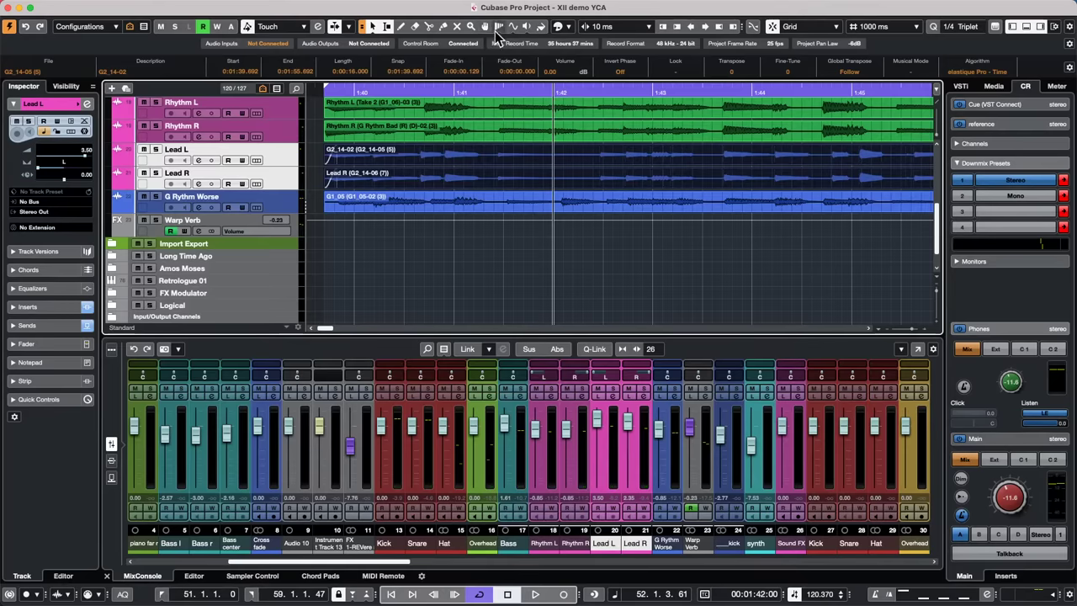
{"action": "left_click", "coordinate": [498, 27]}
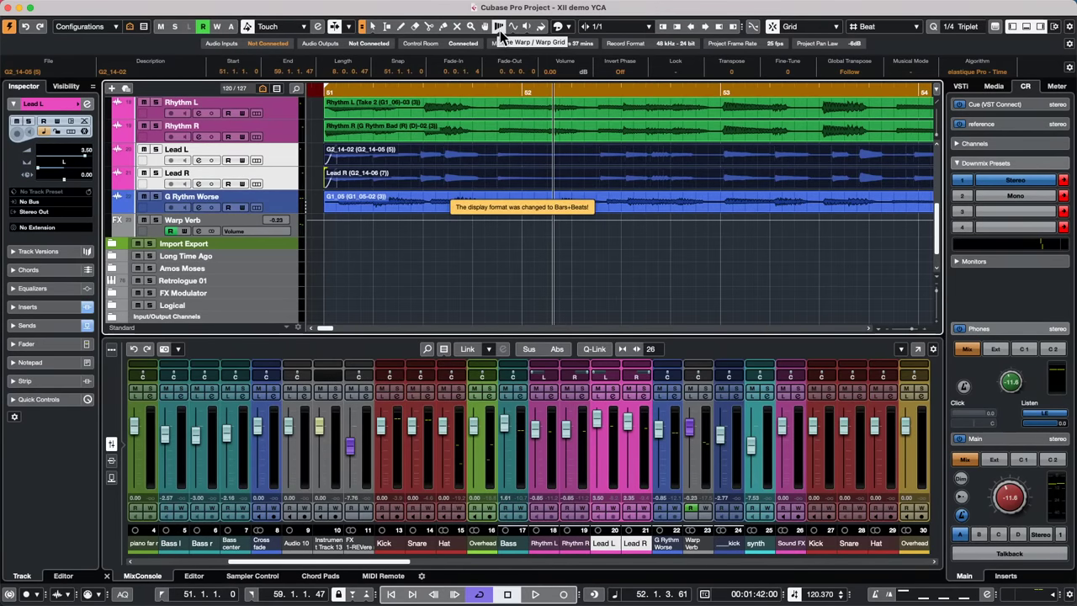
{"action": "left_click", "coordinate": [500, 30]}
{"action": "left_click", "coordinate": [509, 66]}
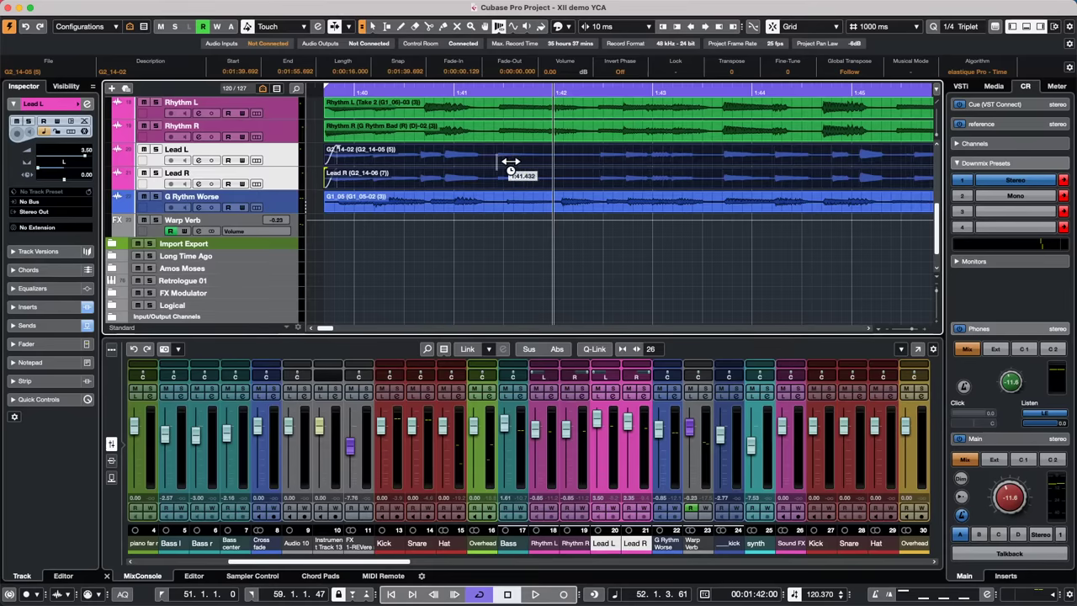
Add four warp markers across both the Lead L and Lead R events between about 1:41.5 and 1:43
{"action": "left_click", "coordinate": [501, 162]}
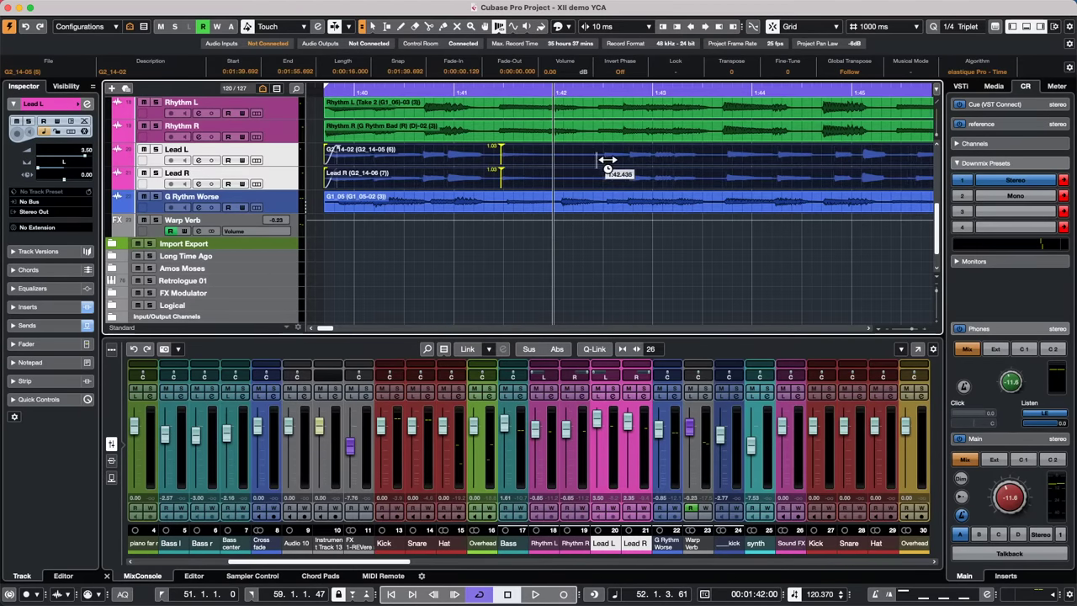
{"action": "left_click", "coordinate": [602, 162]}
{"action": "left_click", "coordinate": [628, 161]}
{"action": "left_click", "coordinate": [655, 167]}
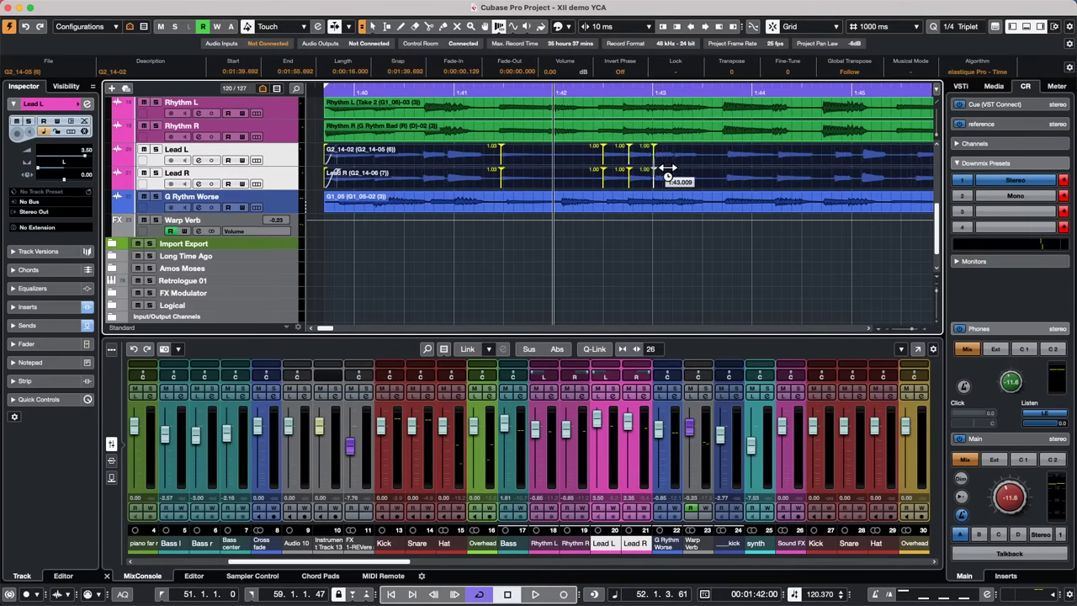
Deselect the lead events and select Lead R and Lead L individually to inspect the warp markers on each
{"action": "left_click", "coordinate": [427, 166]}
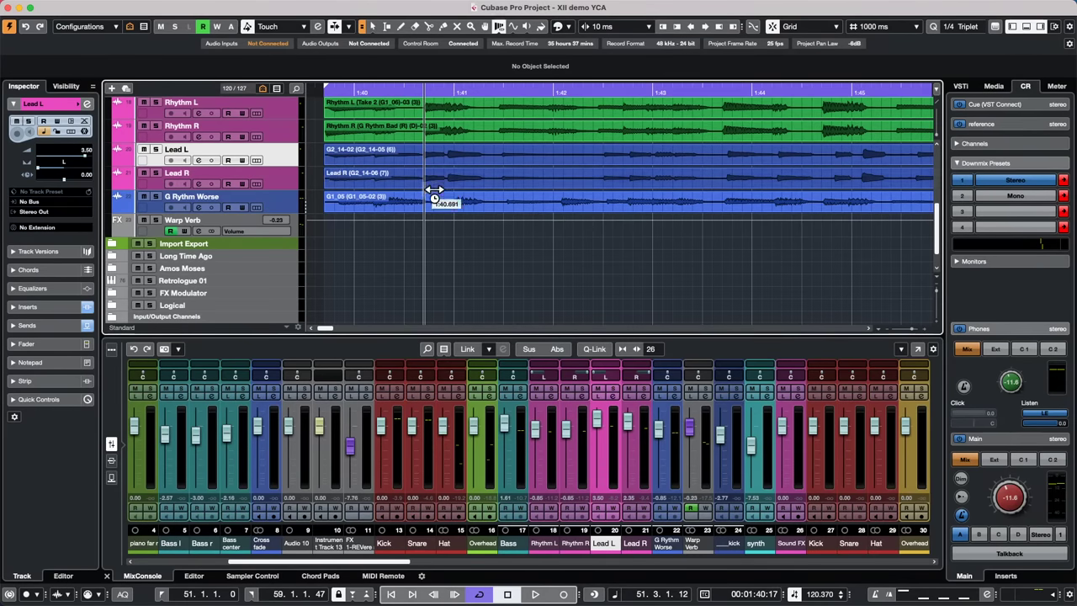
{"action": "left_click", "coordinate": [446, 178]}
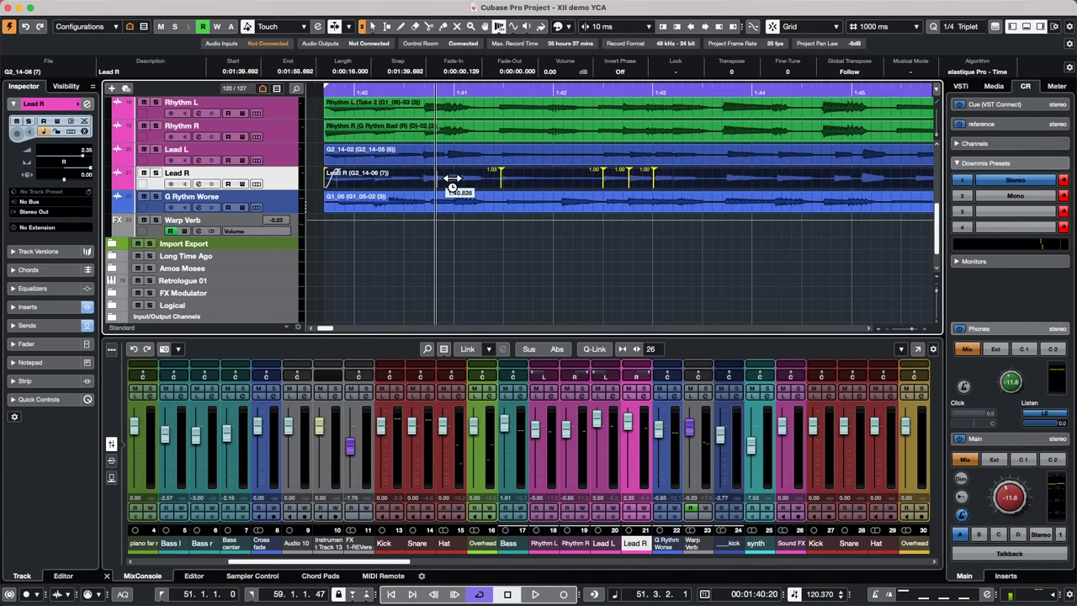
{"action": "left_click", "coordinate": [519, 157]}
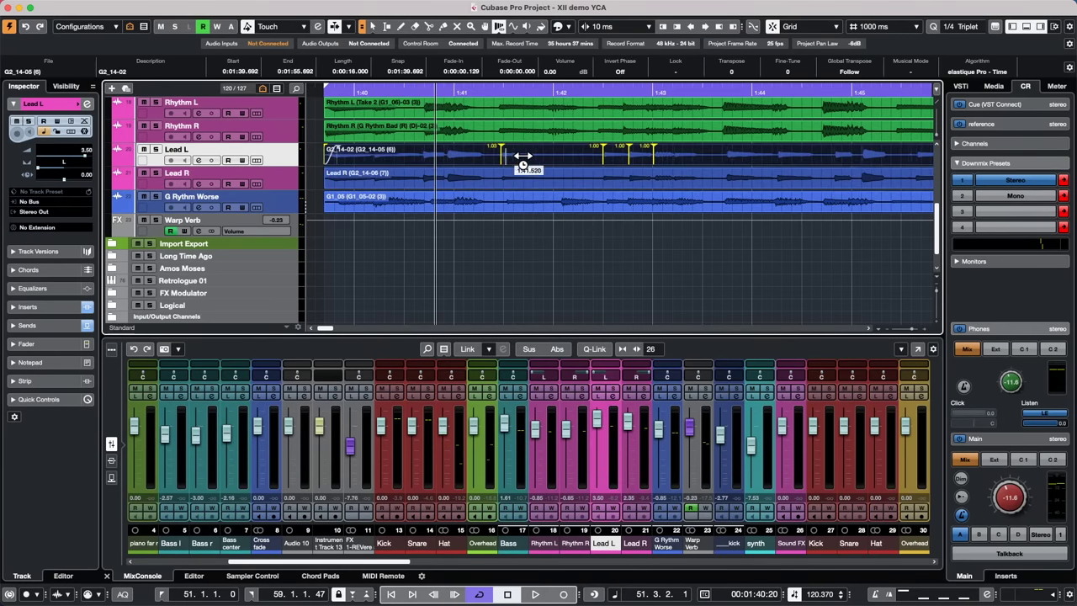
Select the Lead L, Lead R and G Rythm Worse events together and free-warp them with markers between about 1:40.7 and 1:44.8
{"action": "left_click", "coordinate": [355, 206]}
{"action": "left_click", "coordinate": [456, 174]}
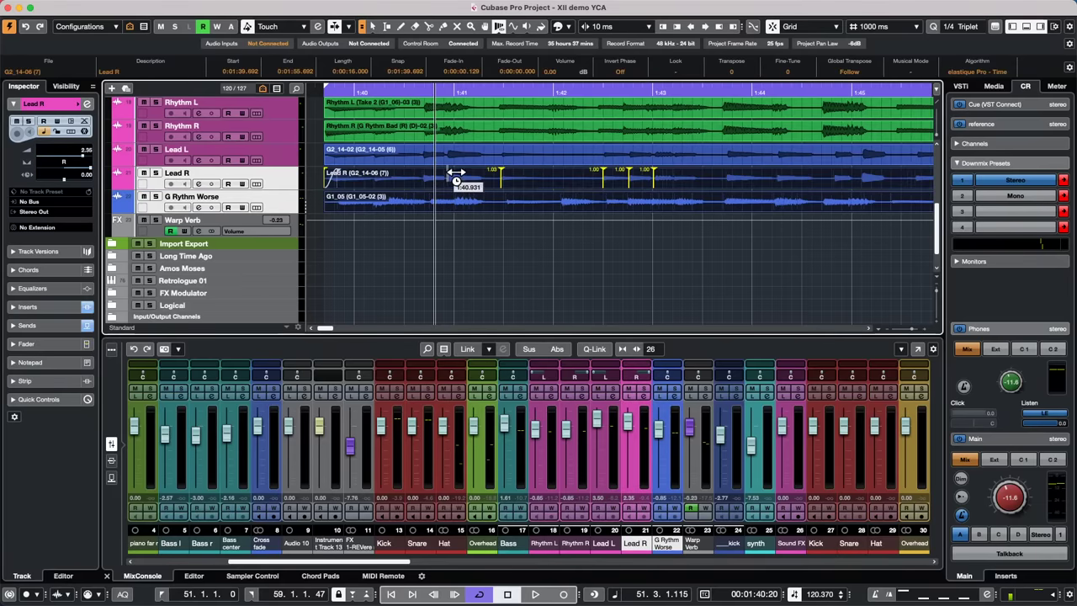
{"action": "left_click", "coordinate": [459, 161]}
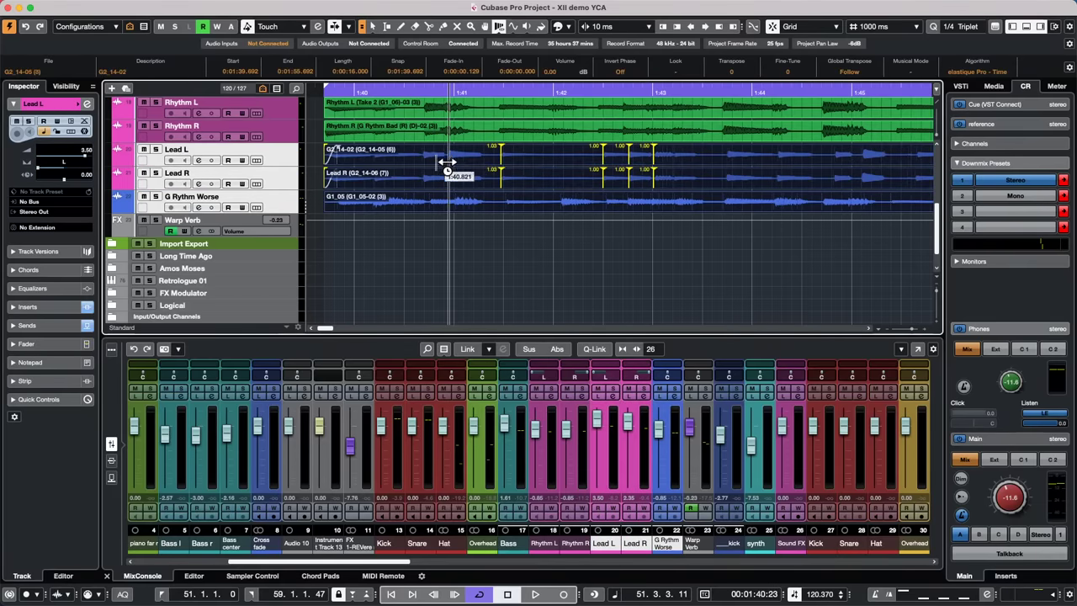
{"action": "left_click_drag", "start_coordinate": [422, 159], "coordinate": [425, 159]}
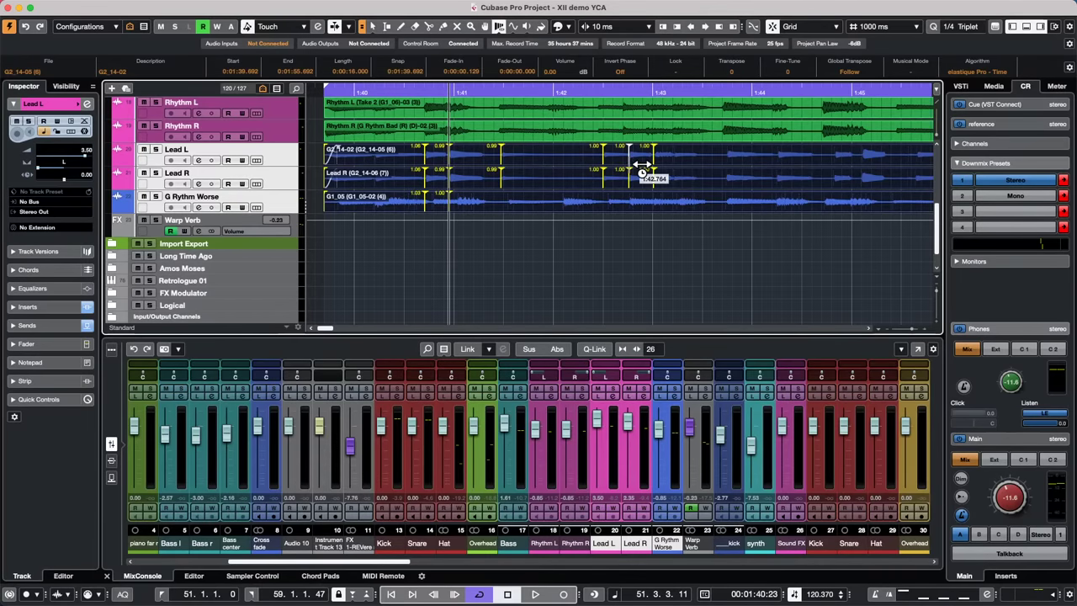
{"action": "left_click_drag", "start_coordinate": [644, 173], "coordinate": [655, 175]}
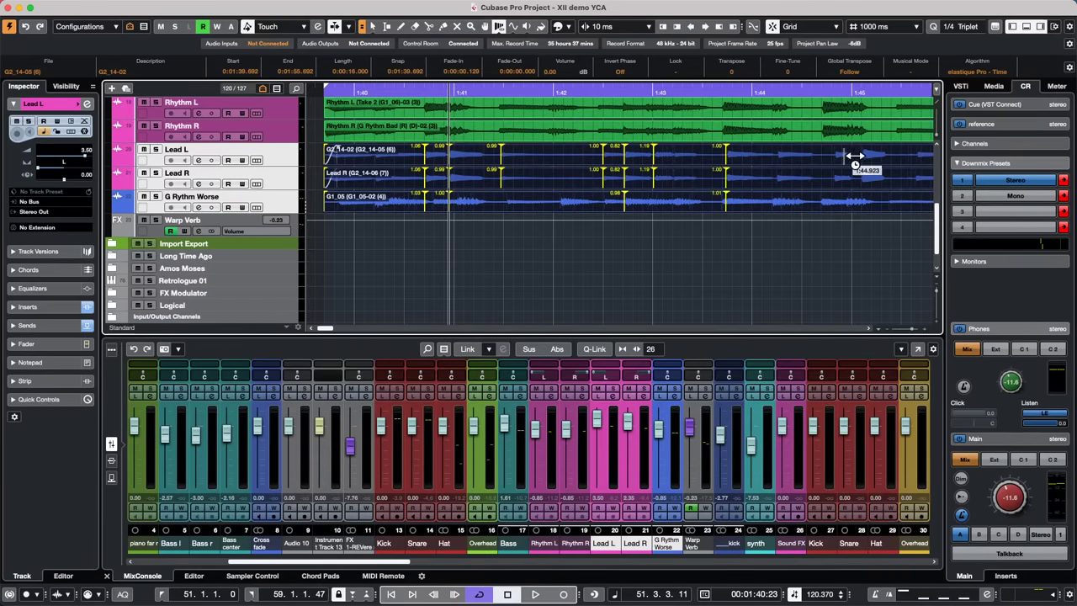
{"action": "left_click", "coordinate": [777, 173]}
{"action": "left_click", "coordinate": [840, 172]}
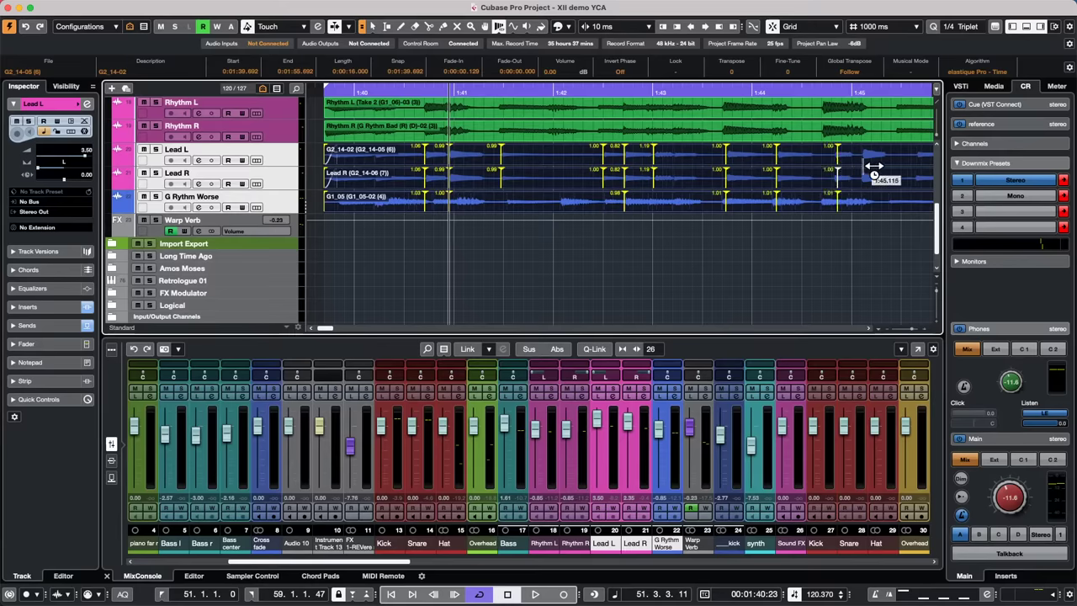
Add two more warp markers across the three selected events and move them to about 1:46.2 and 1:47.2
{"action": "mouse_move", "coordinate": [425, 86]}
{"action": "left_mouse_down"}
{"action": "mouse_move", "coordinate": [423, 94]}
{"action": "mouse_move", "coordinate": [421, 83]}
{"action": "mouse_move", "coordinate": [437, 84]}
{"action": "left_mouse_up"}
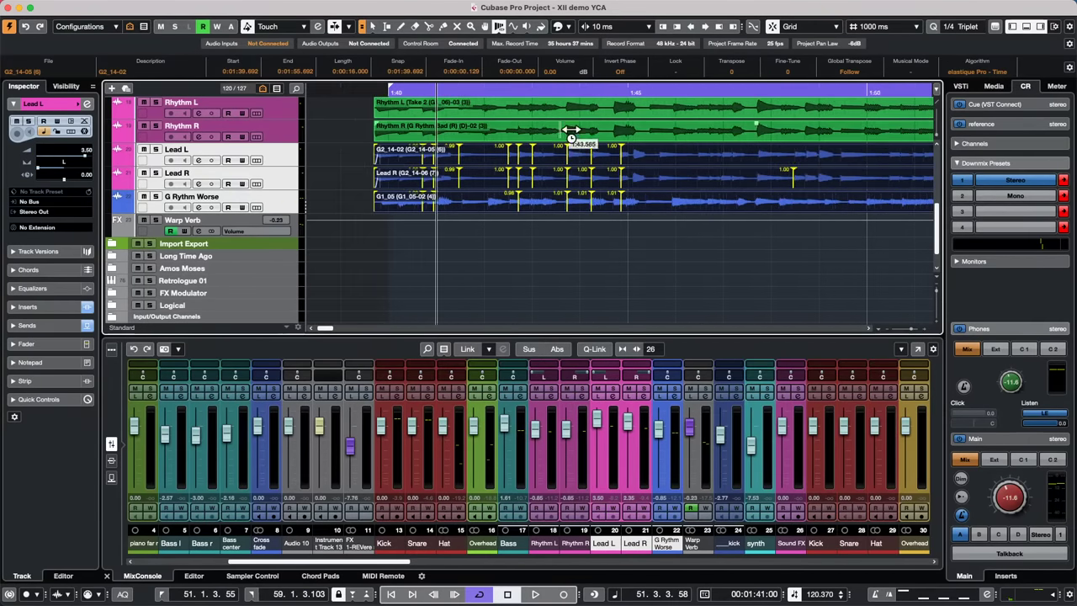
{"action": "left_click", "coordinate": [720, 168]}
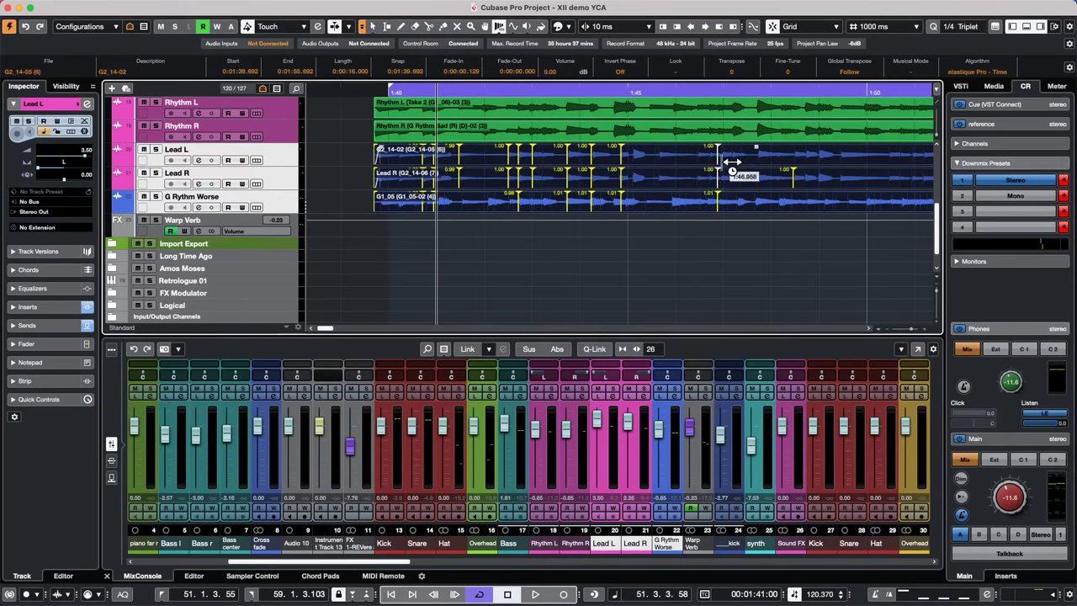
{"action": "mouse_move", "coordinate": [723, 194]}
{"action": "left_mouse_down"}
{"action": "mouse_move", "coordinate": [686, 198]}
{"action": "mouse_move", "coordinate": [761, 195]}
{"action": "mouse_move", "coordinate": [743, 194]}
{"action": "left_mouse_up"}
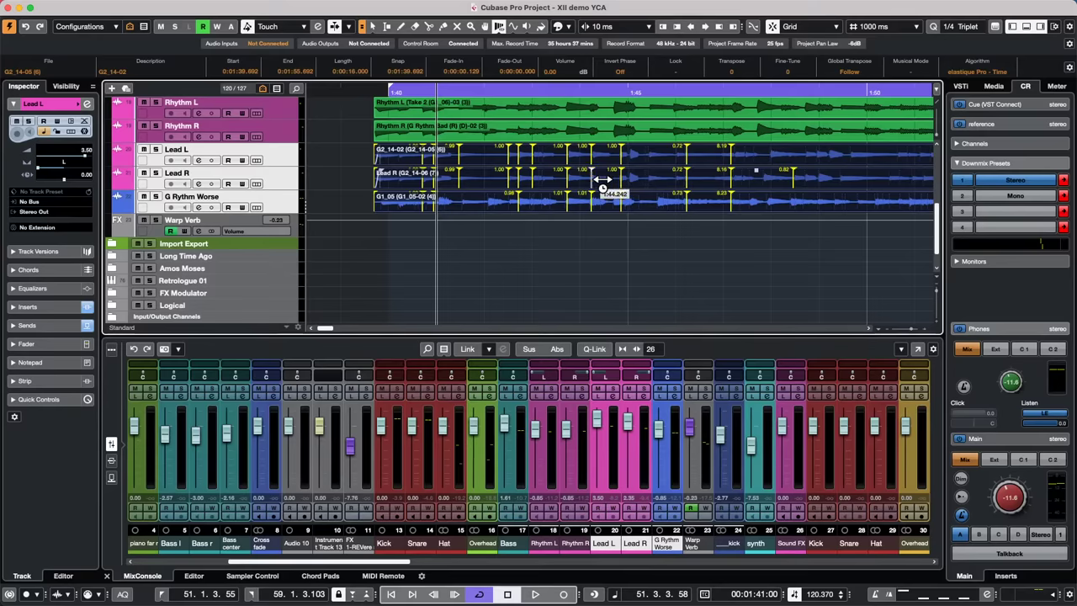
Shift the three events' shared warp markers to about 1:44.22 and 1:43.72, and add another marker at about 1:43.5
{"action": "left_click_drag", "start_coordinate": [601, 180], "coordinate": [597, 180]}
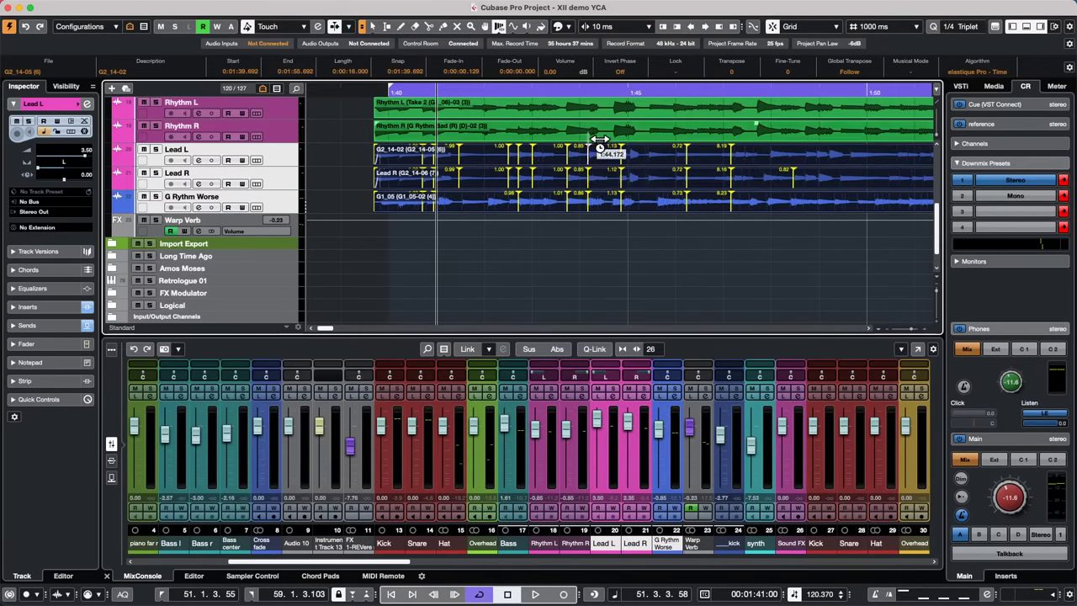
{"action": "left_click_drag", "start_coordinate": [590, 93], "coordinate": [599, 149]}
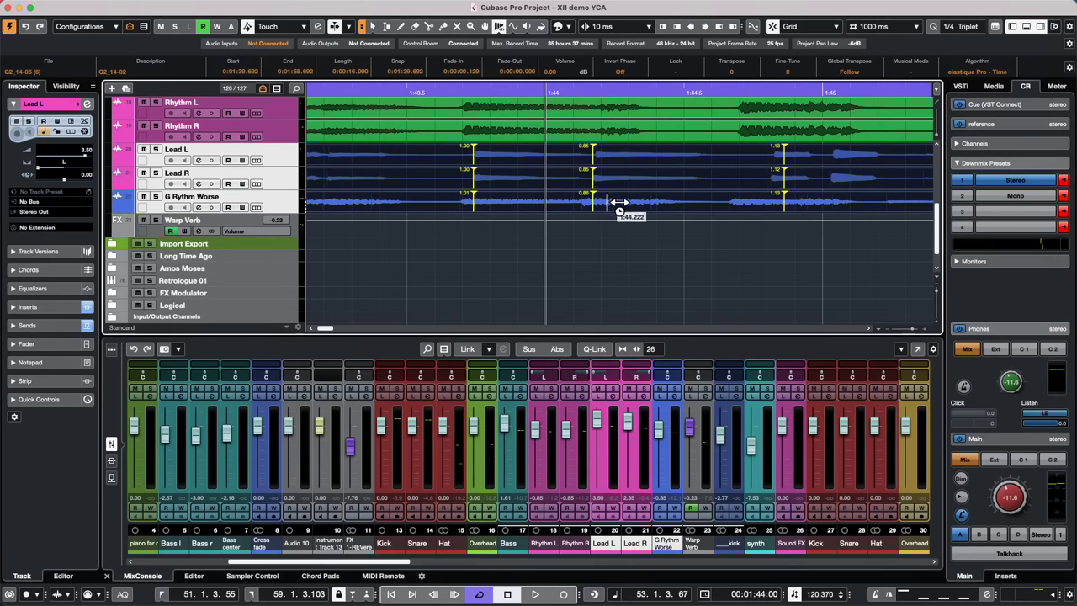
{"action": "mouse_move", "coordinate": [598, 204]}
{"action": "left_mouse_down"}
{"action": "mouse_move", "coordinate": [653, 204]}
{"action": "mouse_move", "coordinate": [513, 204]}
{"action": "mouse_move", "coordinate": [653, 204]}
{"action": "mouse_move", "coordinate": [609, 200]}
{"action": "left_mouse_up"}
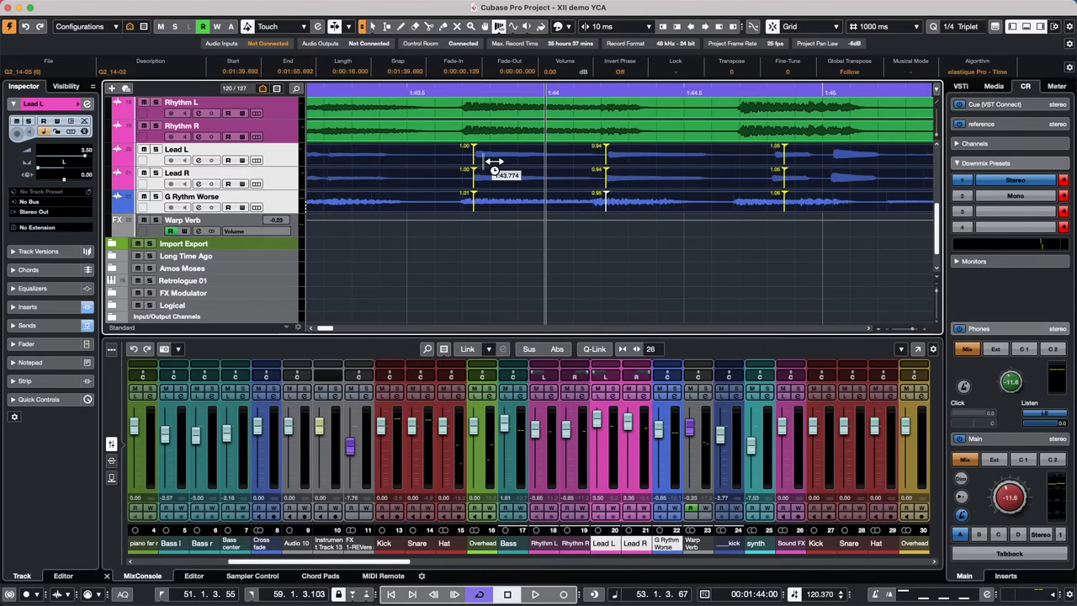
{"action": "mouse_move", "coordinate": [472, 161]}
{"action": "left_mouse_down"}
{"action": "mouse_move", "coordinate": [508, 163]}
{"action": "mouse_move", "coordinate": [469, 164]}
{"action": "left_mouse_up"}
{"action": "left_click", "coordinate": [411, 202]}
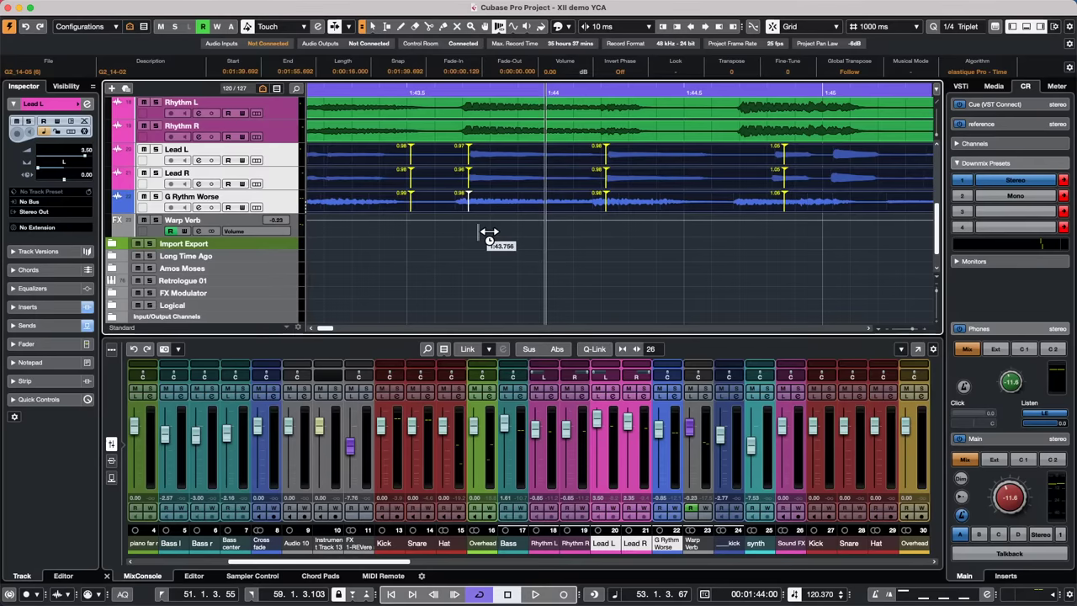
Limit the selection to the Lead L and Lead R events and free-warp their markers near 1:44.2 and 1:43.5 slightly earlier
{"action": "key", "text": "1"}
{"action": "left_click", "coordinate": [496, 181]}
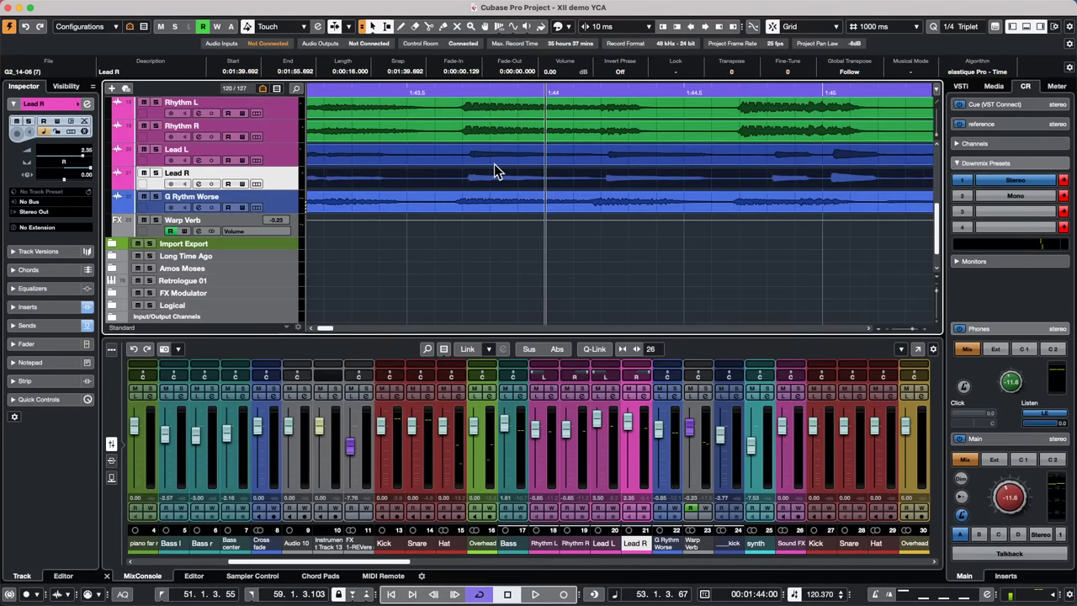
{"action": "left_click", "coordinate": [497, 158], "text": "shift"}
{"action": "right_click", "coordinate": [496, 166]}
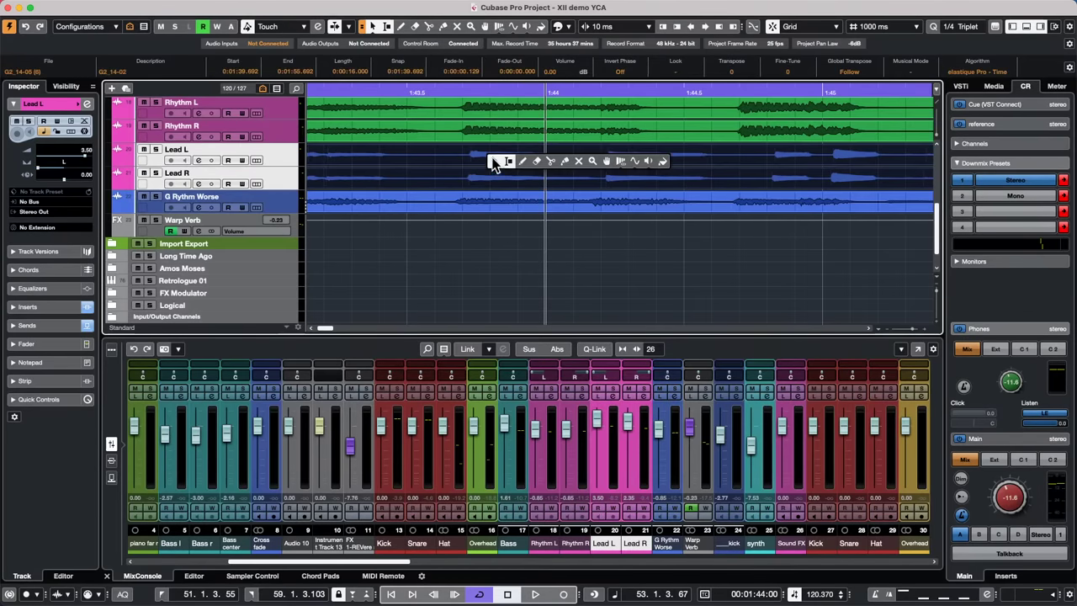
{"action": "left_click", "coordinate": [636, 161]}
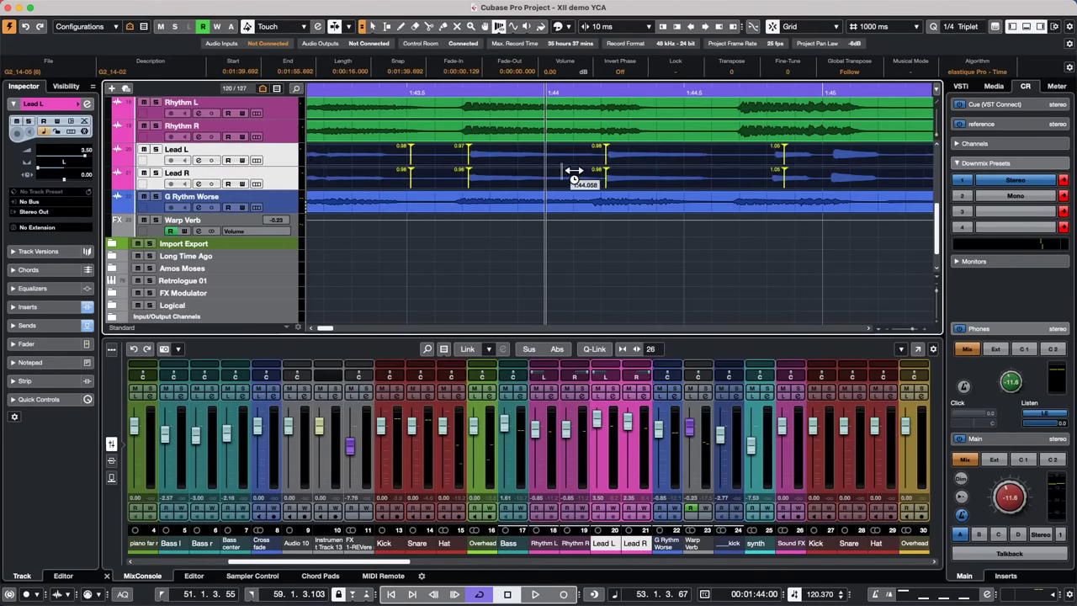
{"action": "left_click_drag", "start_coordinate": [608, 176], "coordinate": [606, 176]}
{"action": "left_click", "coordinate": [397, 173]}
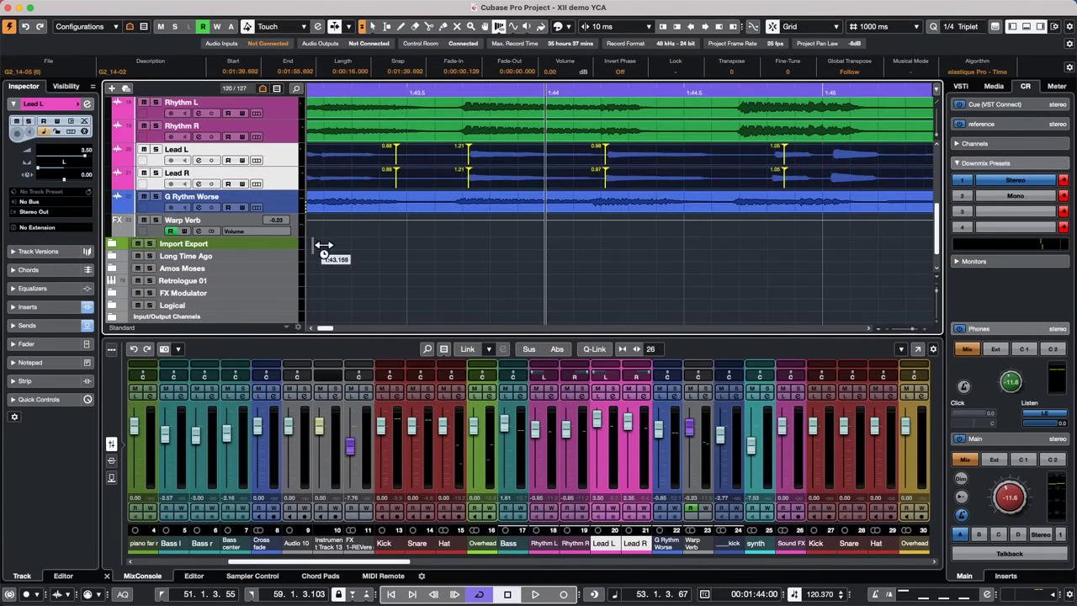
{"action": "mouse_move", "coordinate": [292, 6]}
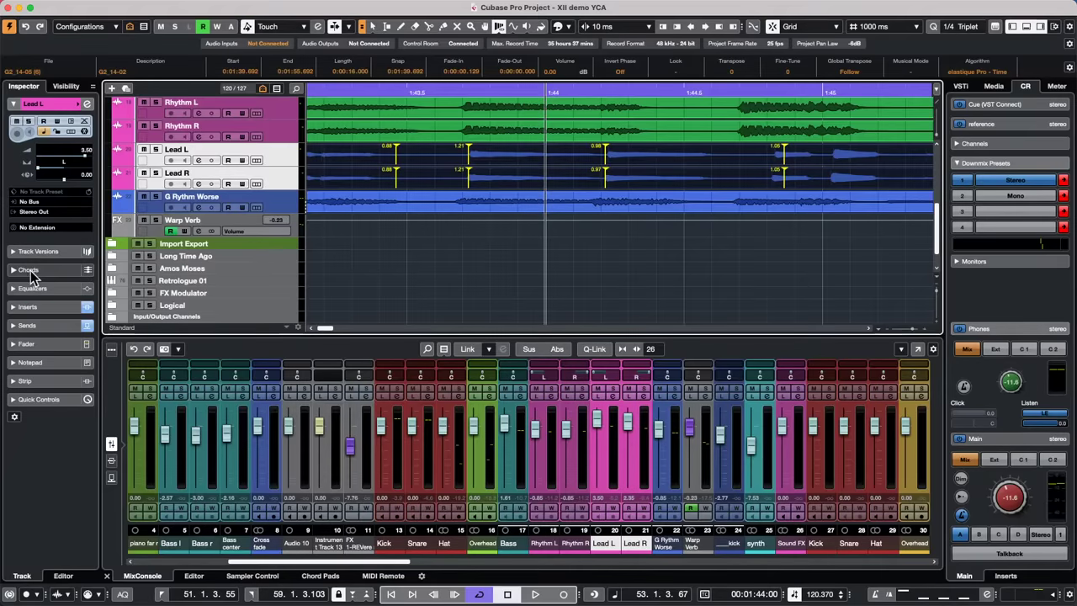
{"action": "left_click", "coordinate": [281, 7]}
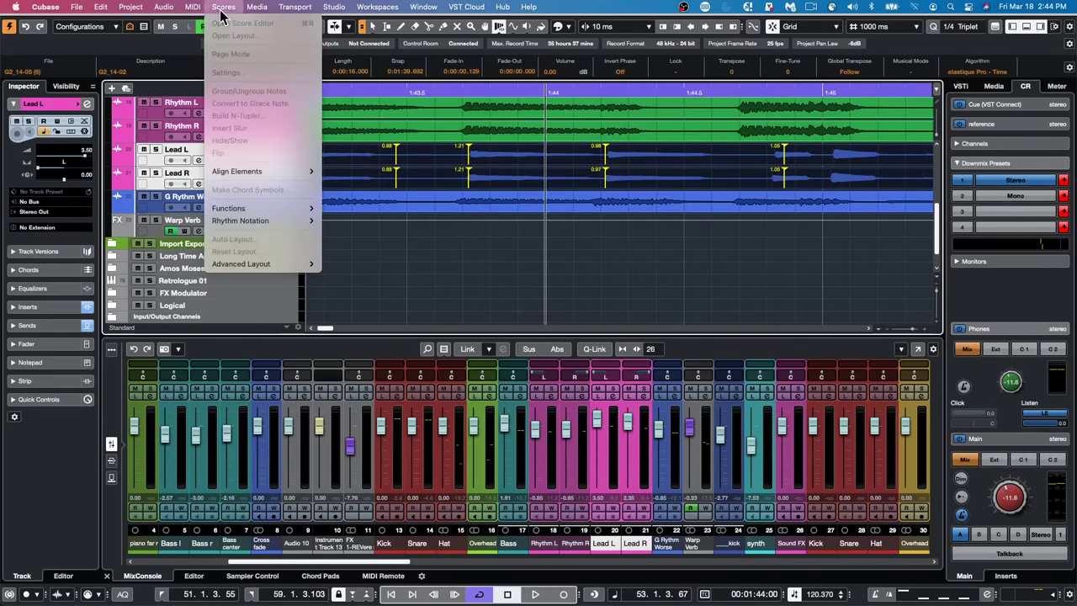
{"action": "mouse_move", "coordinate": [187, 196]}
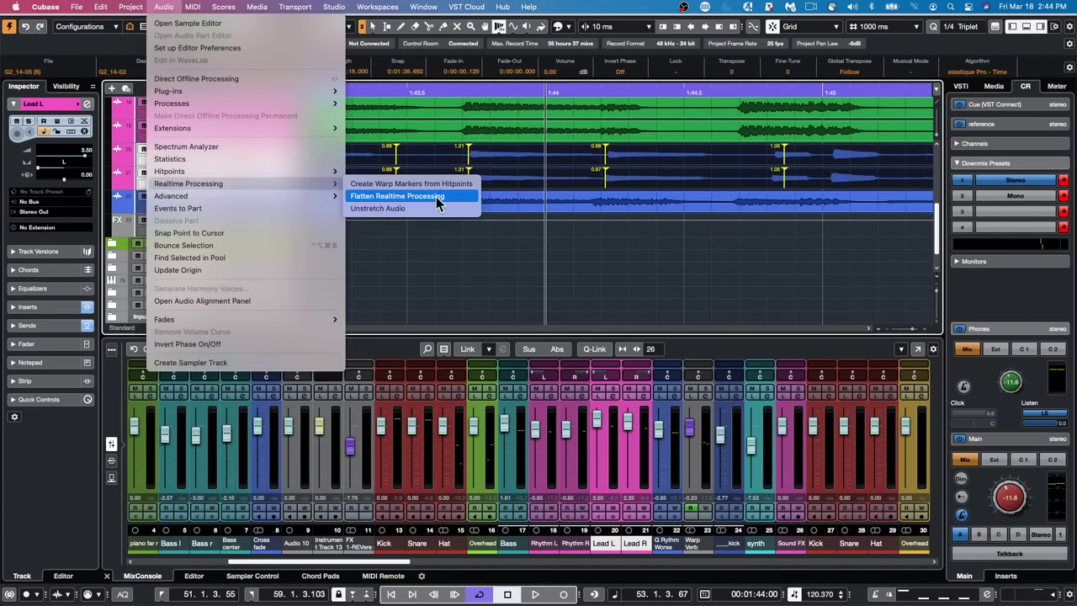
{"action": "left_click", "coordinate": [575, 255]}
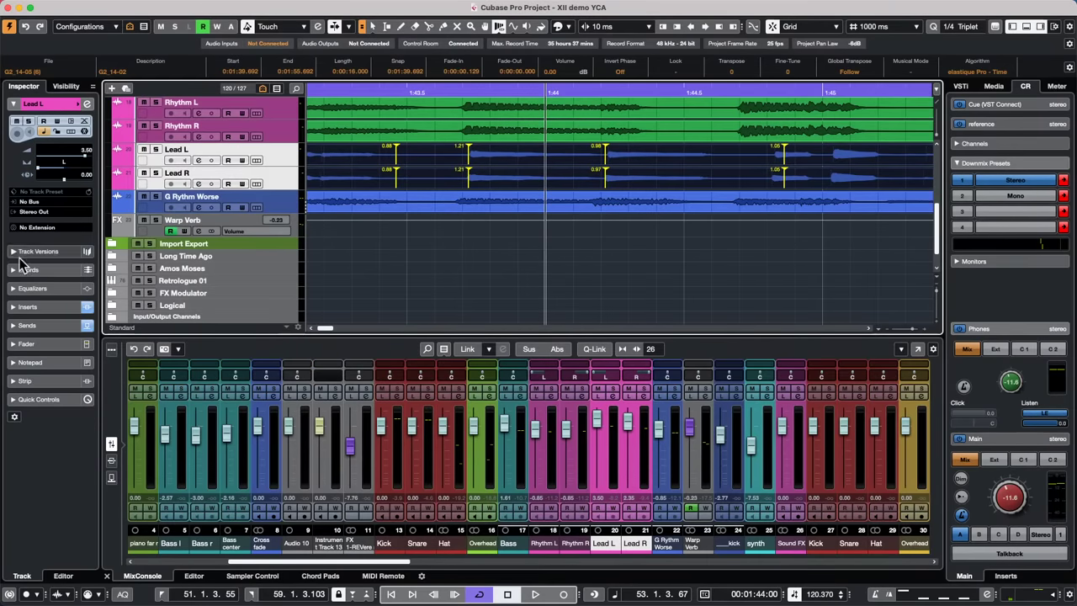
Open the Lead L event in the sample editor and reset the AudioWarp edits of the selected lead events
{"action": "double_click", "coordinate": [503, 155]}
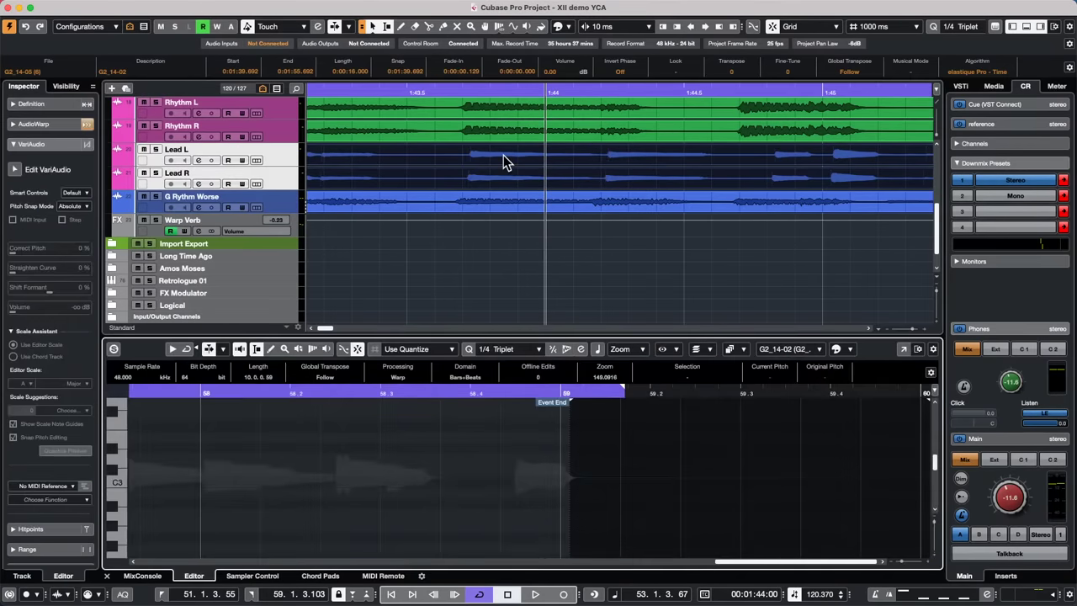
{"action": "left_click", "coordinate": [34, 123]}
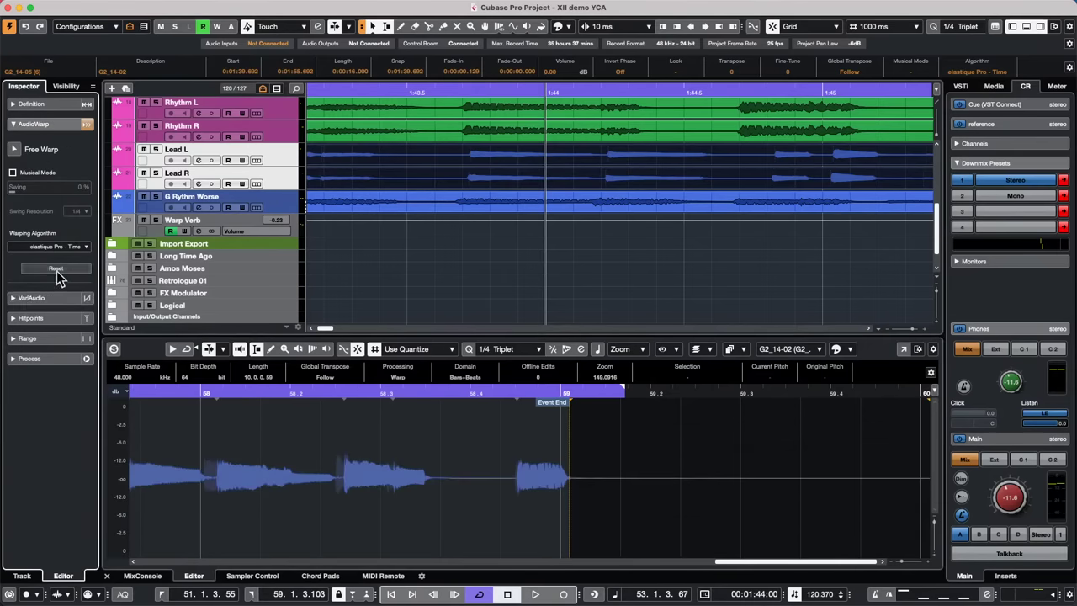
{"action": "left_click", "coordinate": [64, 269]}
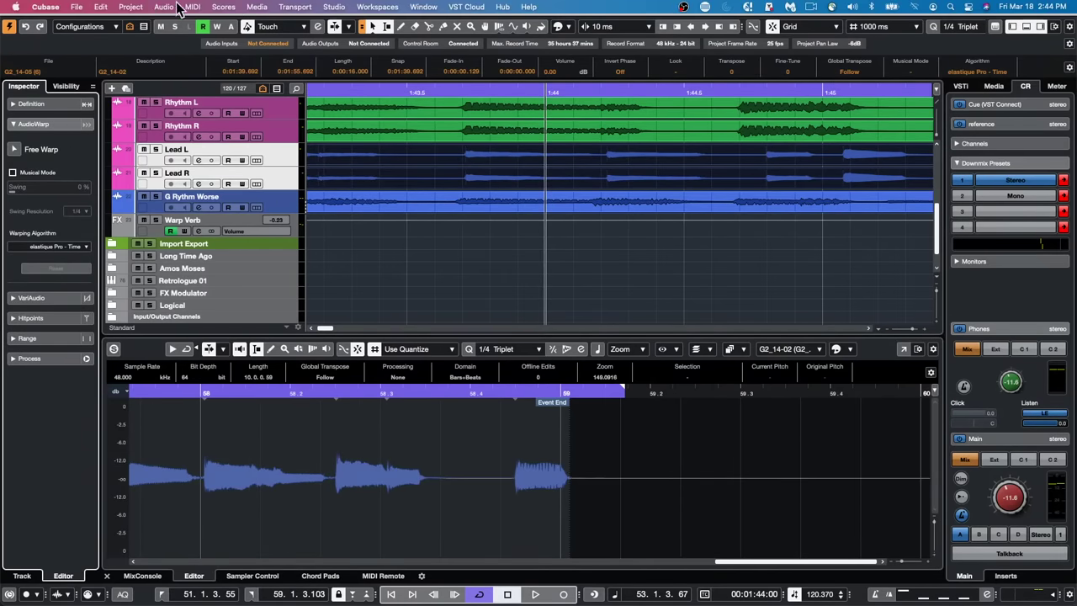
Create warp markers from hitpoints on the selected Lead L and Lead R events
{"action": "left_click", "coordinate": [171, 8]}
{"action": "mouse_move", "coordinate": [193, 199]}
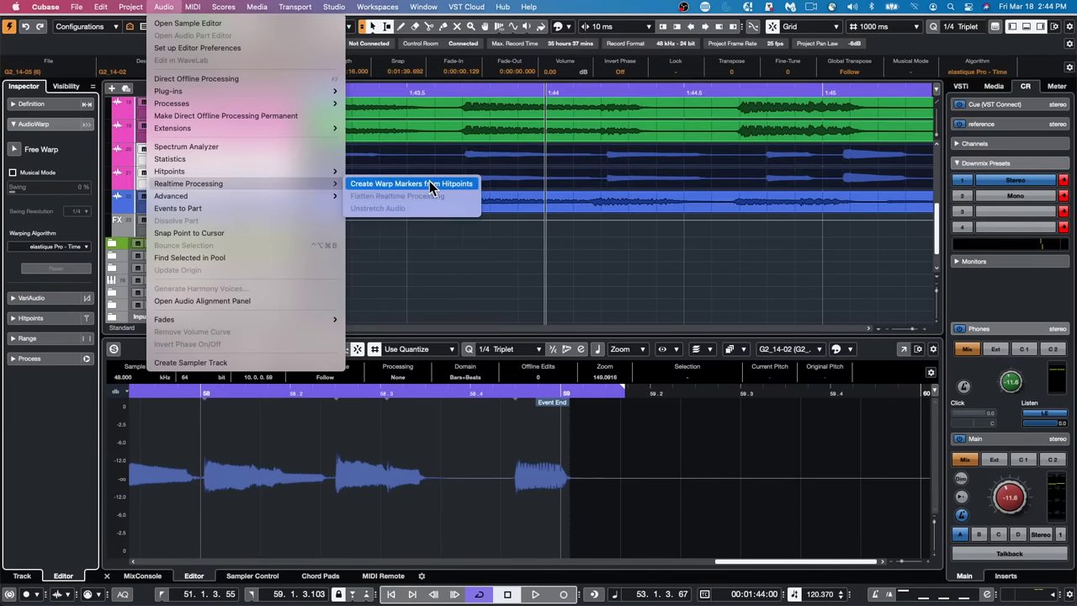
{"action": "left_click", "coordinate": [429, 185]}
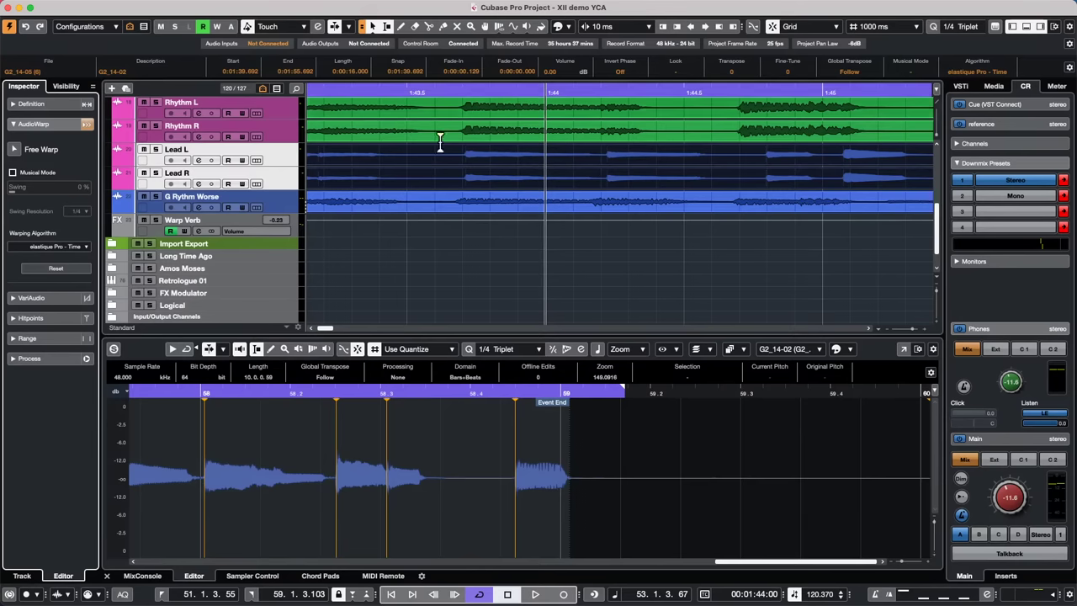
Switch to the free warp tool and move the lead events' warp marker near 1:42.4 to about 1:42.2
{"action": "right_click", "coordinate": [485, 159]}
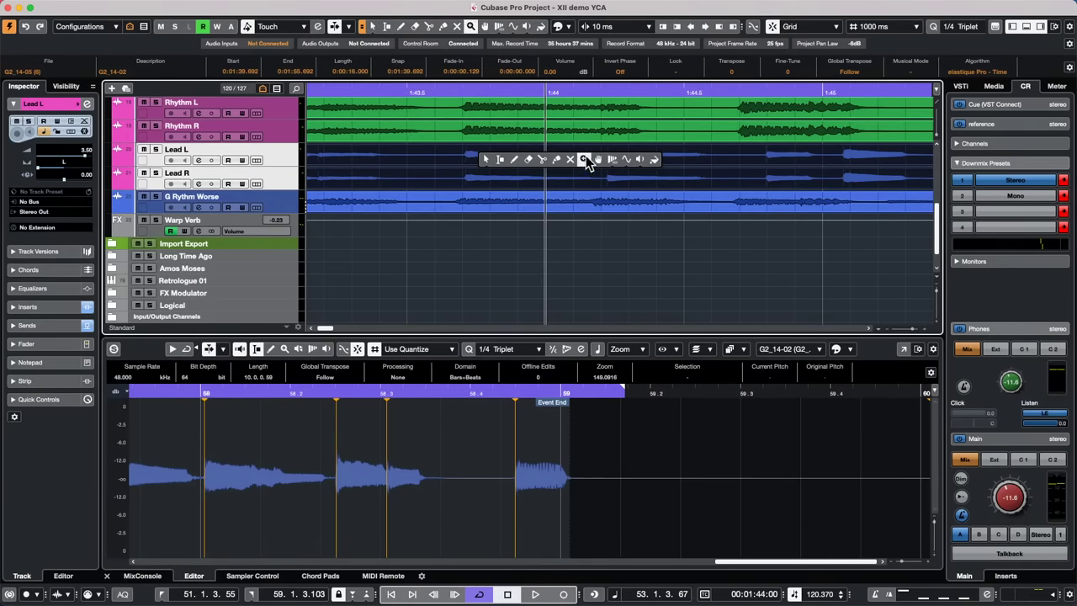
{"action": "left_click", "coordinate": [612, 159]}
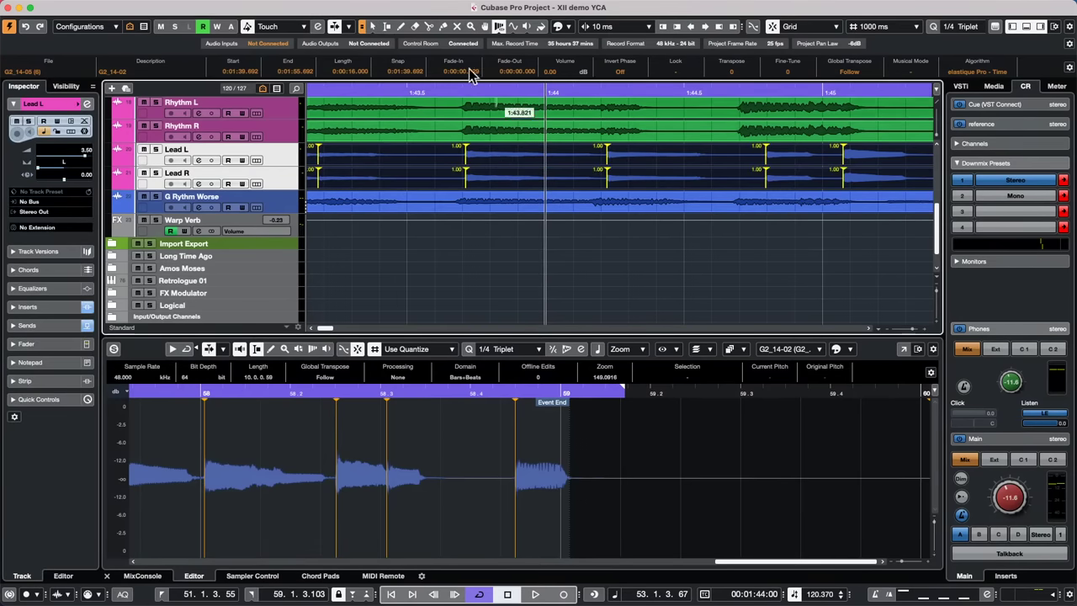
{"action": "left_click_drag", "start_coordinate": [451, 93], "coordinate": [453, 74]}
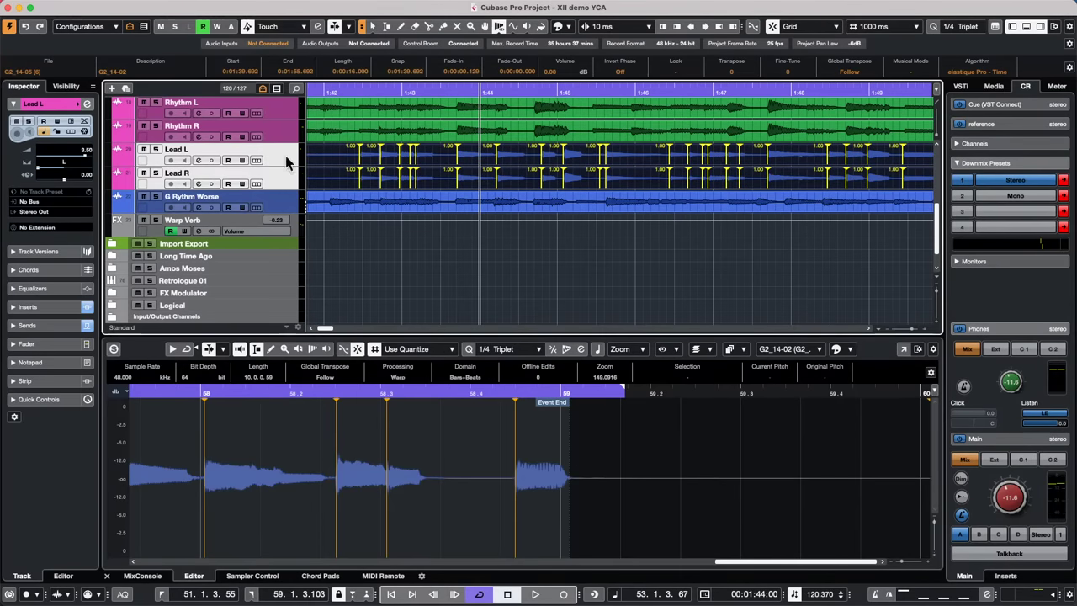
{"action": "left_click_drag", "start_coordinate": [371, 181], "coordinate": [352, 180]}
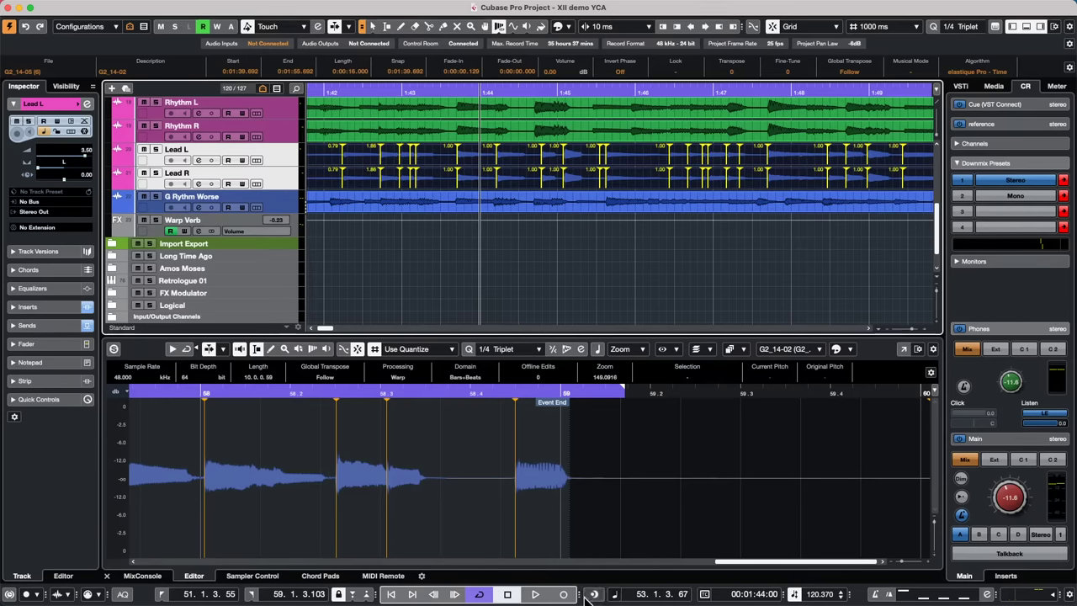
Switch the primary time display to Seconds and return it to Bars+Beats
{"action": "left_click", "coordinate": [615, 595]}
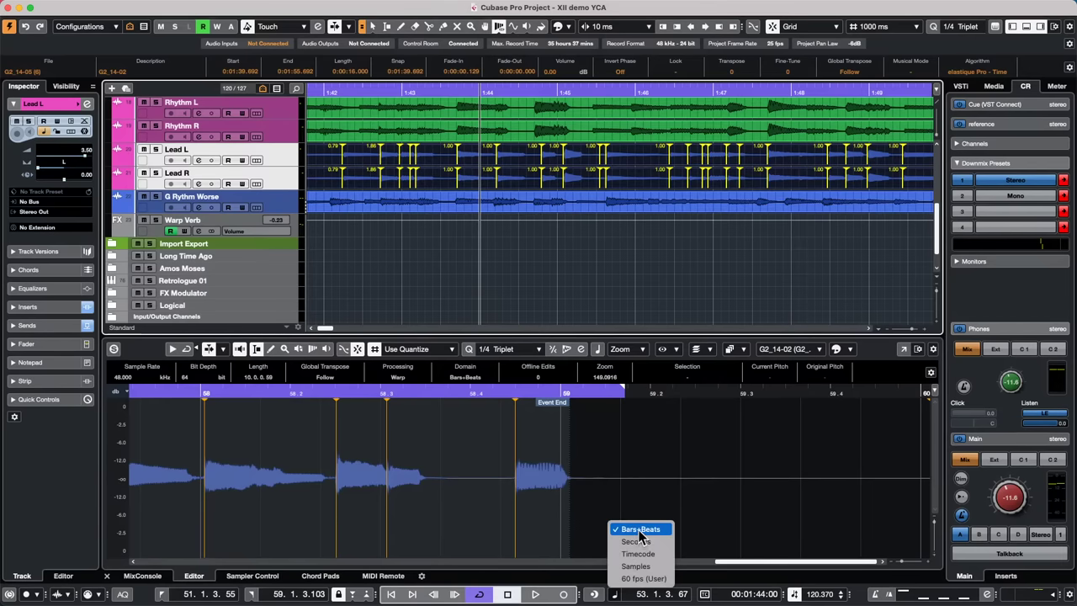
{"action": "left_click", "coordinate": [639, 528]}
{"action": "left_click", "coordinate": [615, 595]}
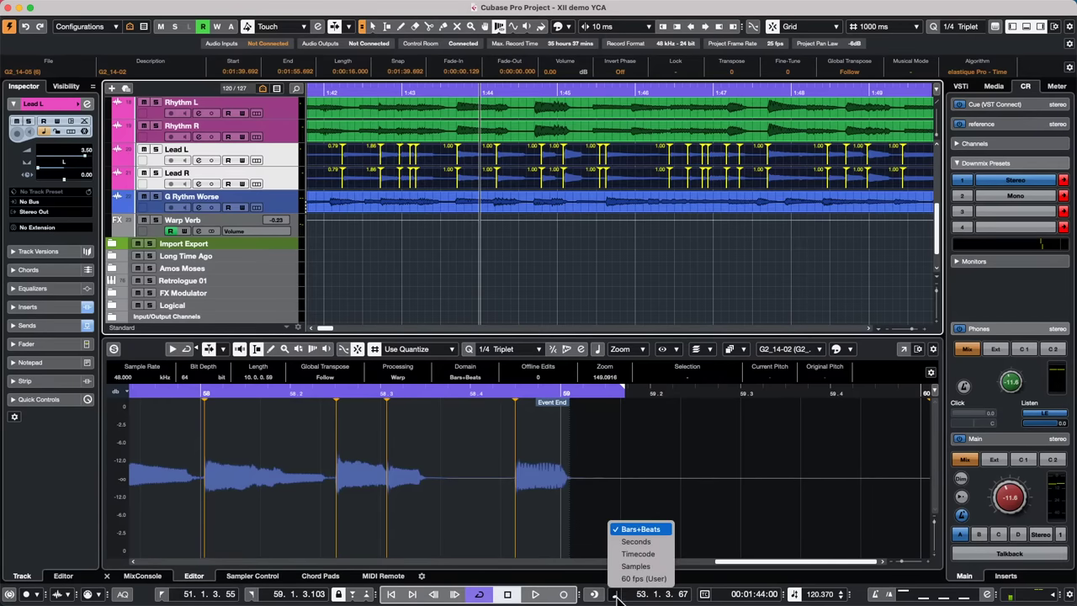
{"action": "left_click", "coordinate": [637, 541]}
{"action": "left_click", "coordinate": [616, 594]}
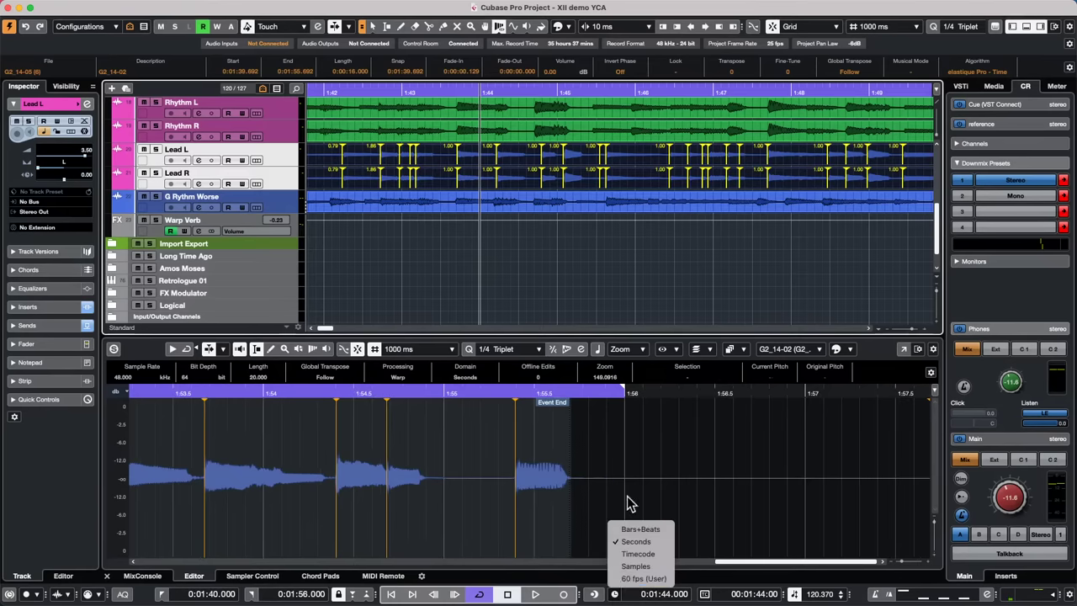
{"action": "left_click", "coordinate": [638, 529]}
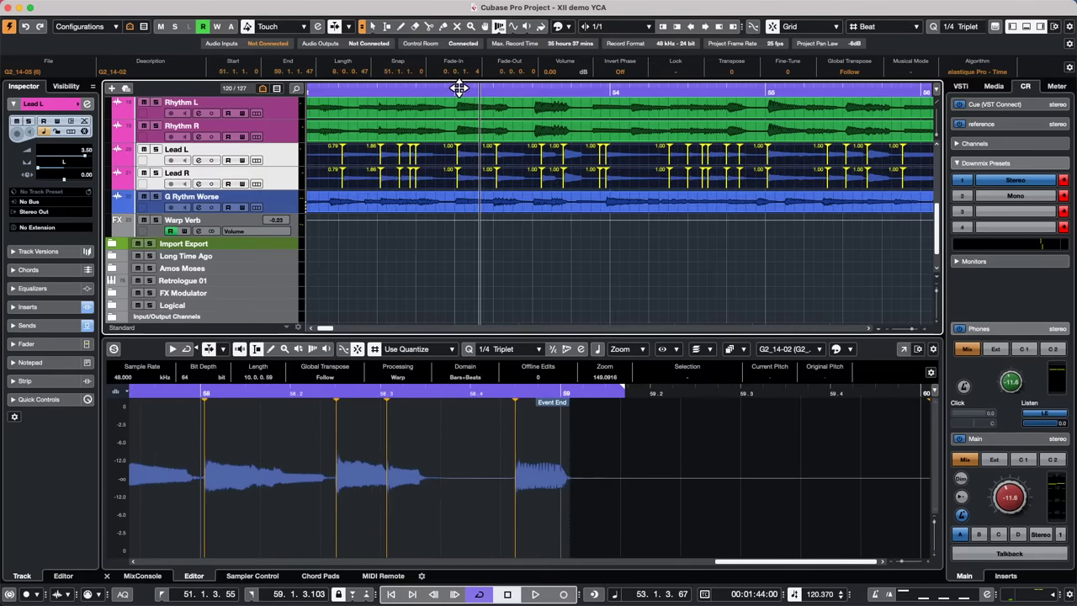
Switch the project ruler's time format to Seconds and back to Bars+Beats, twice in a row
{"action": "right_click", "coordinate": [459, 87]}
{"action": "left_click", "coordinate": [480, 104]}
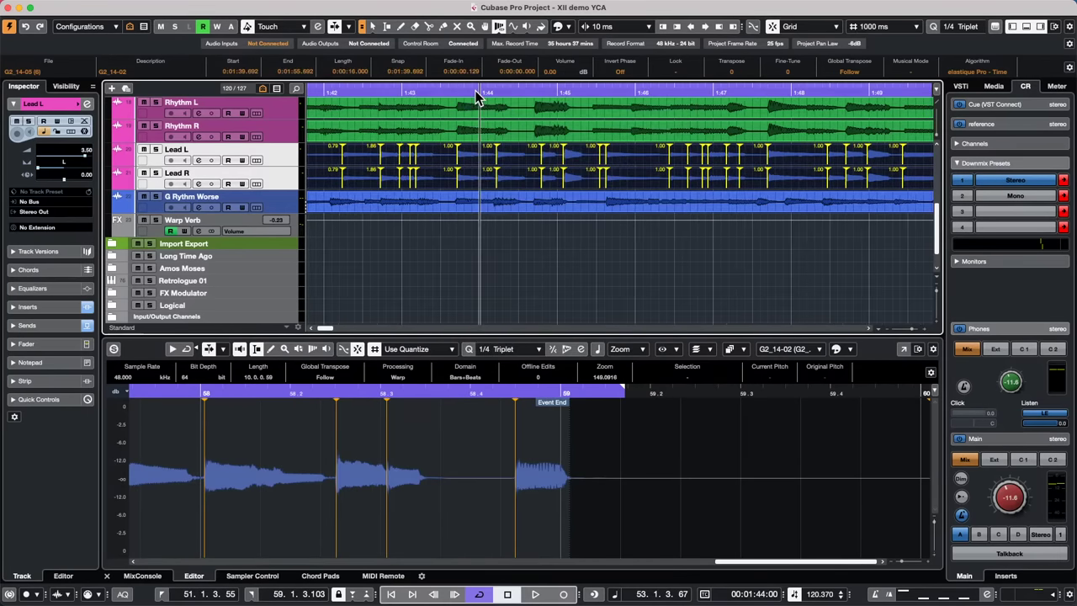
{"action": "right_click", "coordinate": [464, 90]}
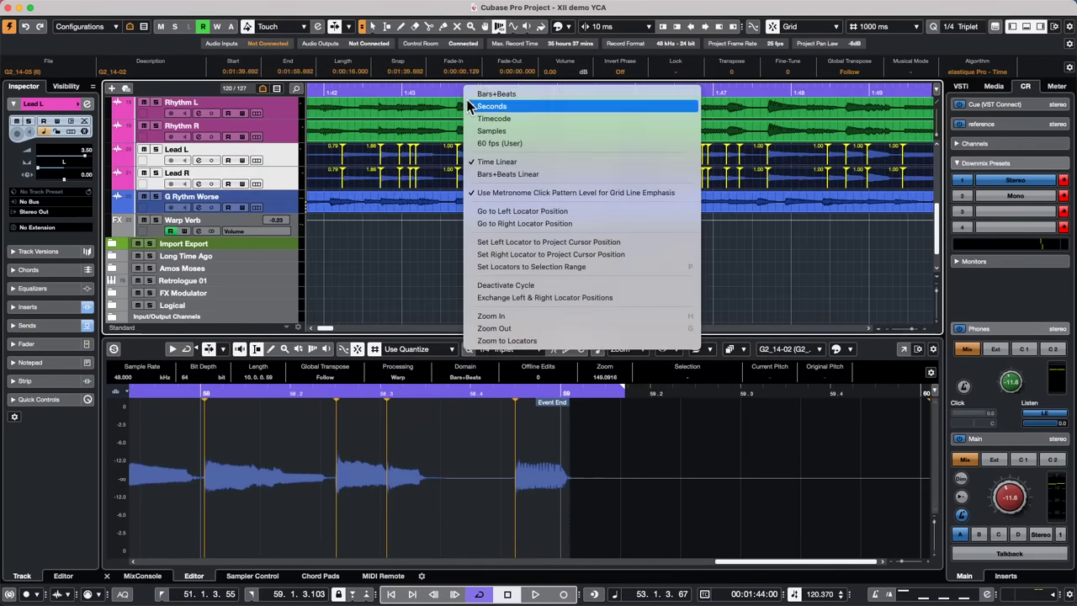
{"action": "left_click", "coordinate": [470, 94]}
{"action": "right_click", "coordinate": [471, 101]}
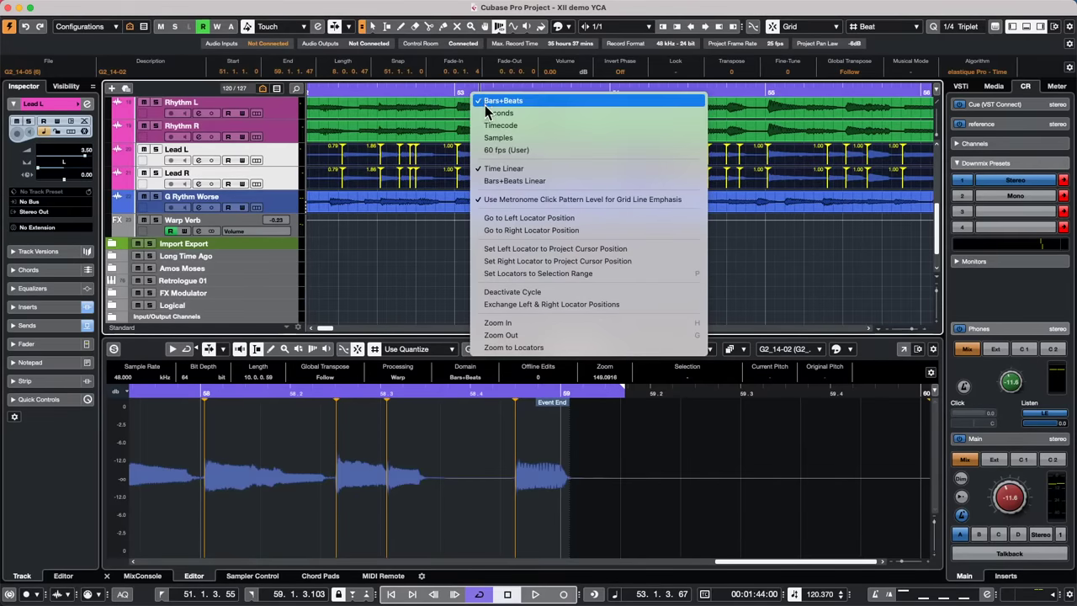
{"action": "left_click", "coordinate": [488, 112]}
{"action": "right_click", "coordinate": [486, 94]}
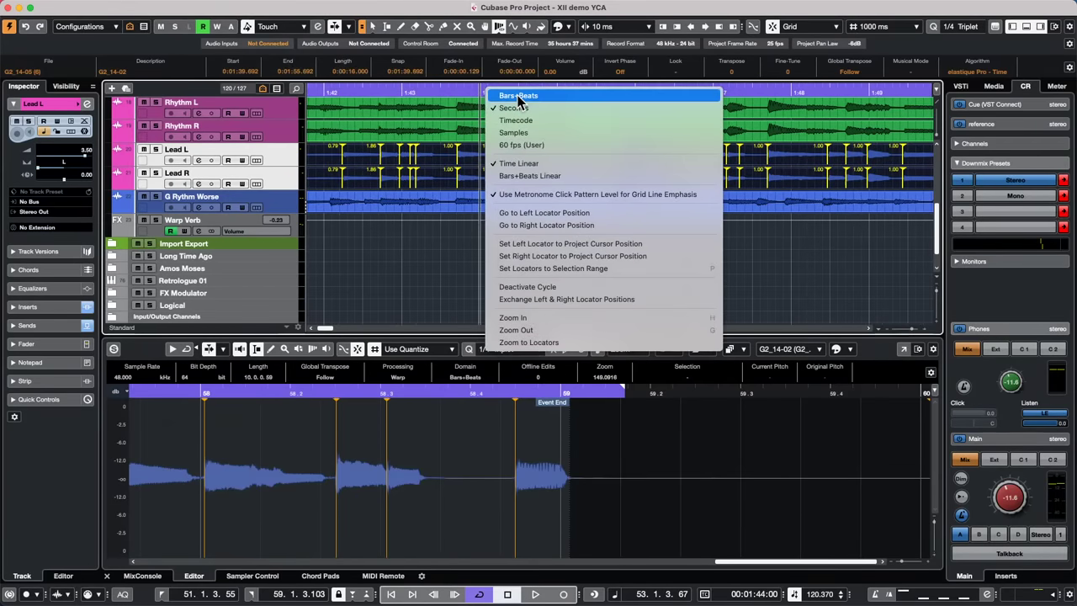
{"action": "left_click", "coordinate": [493, 95]}
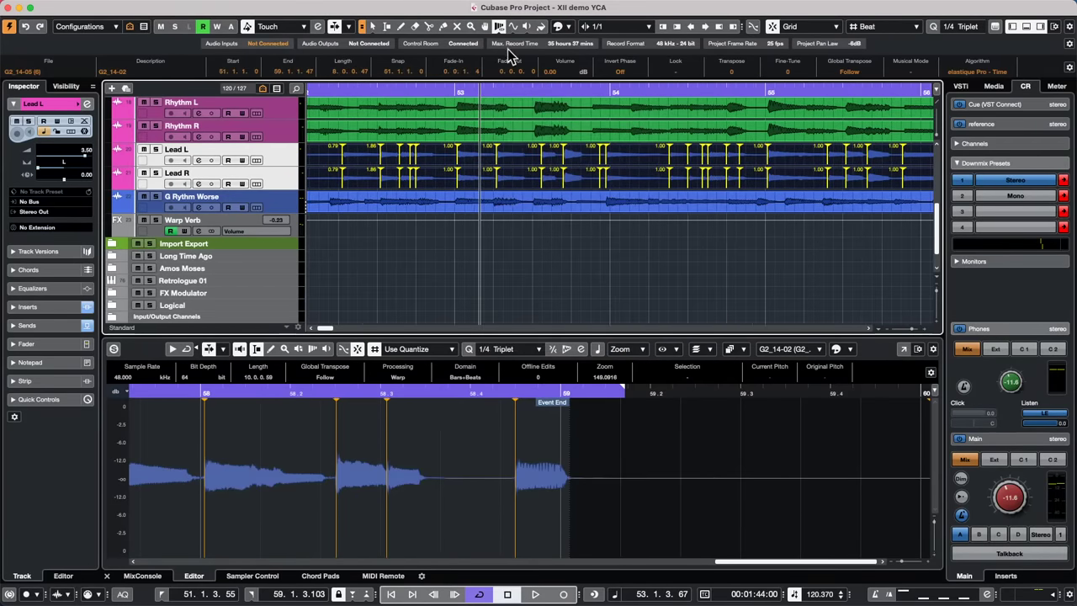
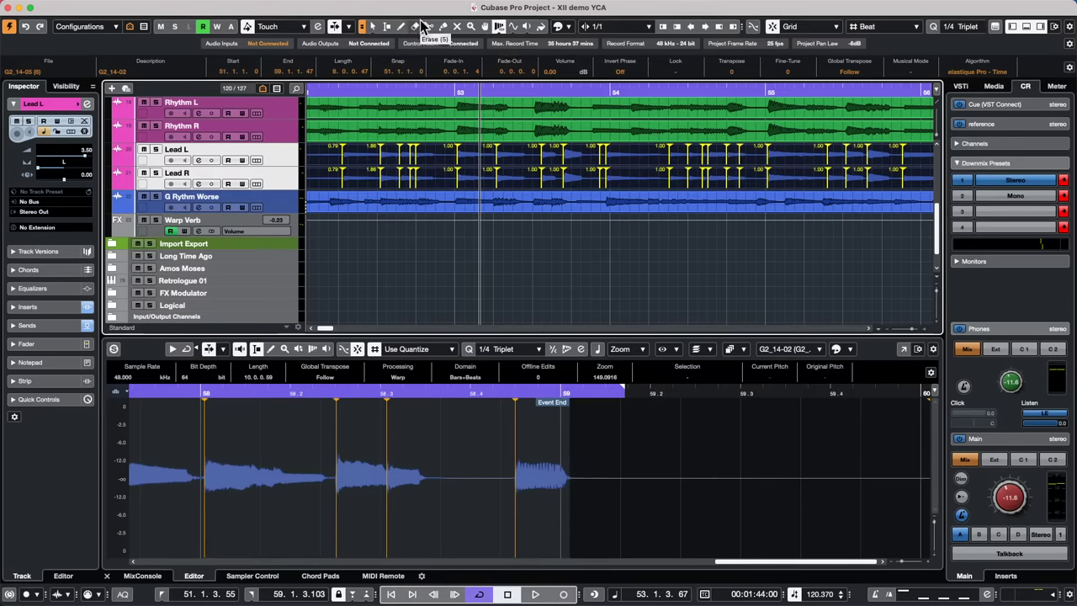
Switch to OBS to view its audio sources and return to Cubase
{"action": "key", "text": "super+Tab"}
{"action": "key", "text": "super+Tab"}
{"action": "key", "text": "super+Tab"}
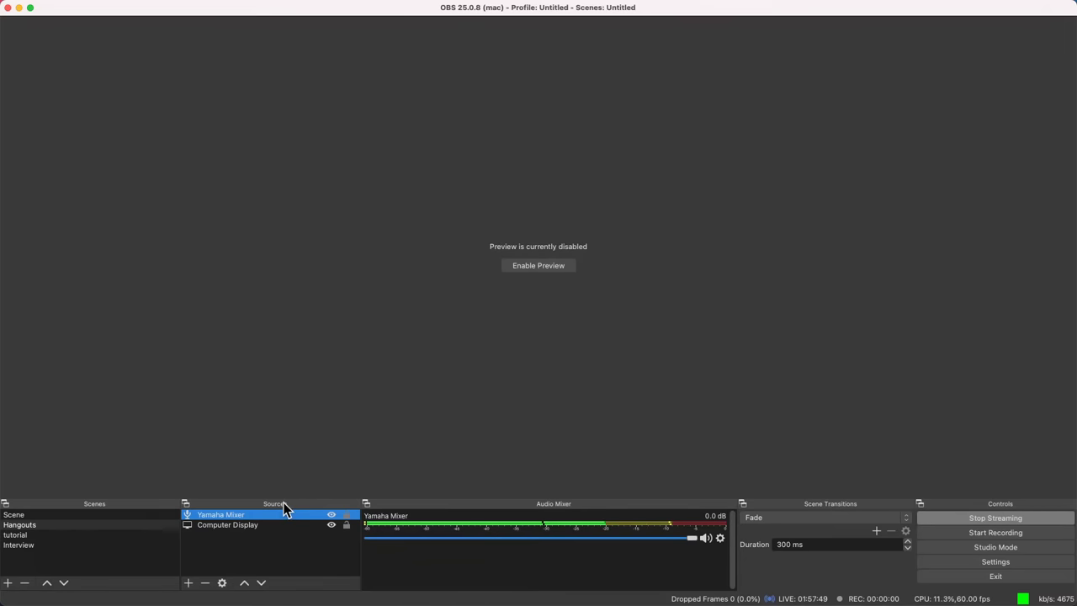
{"action": "key", "text": "super+Tab"}
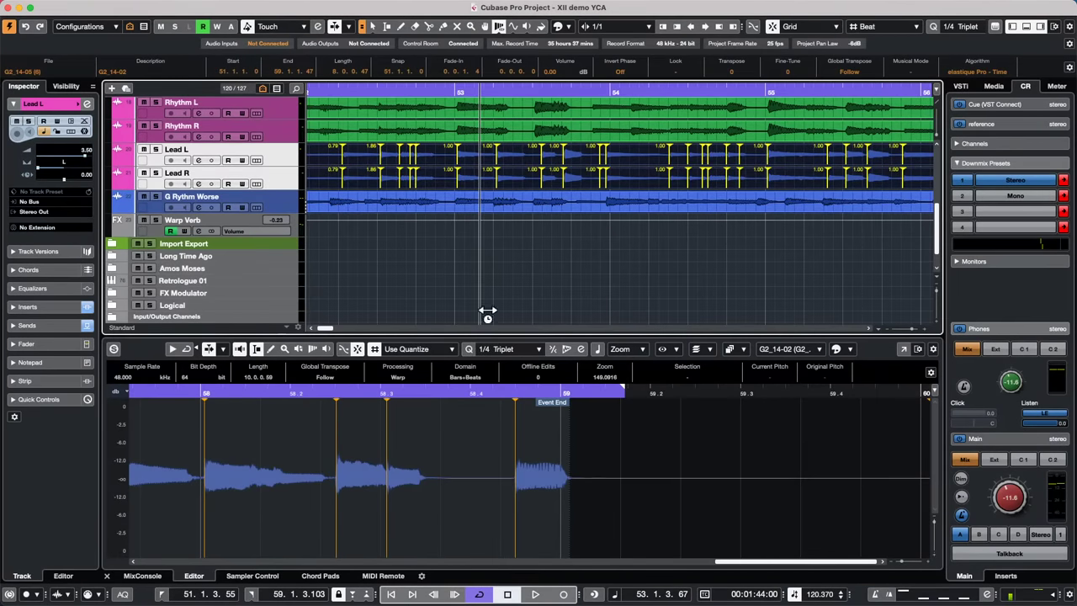
Open Studio Setup, check the ASIO driver and audio system settings, and close the dialog
{"action": "mouse_move", "coordinate": [425, 7]}
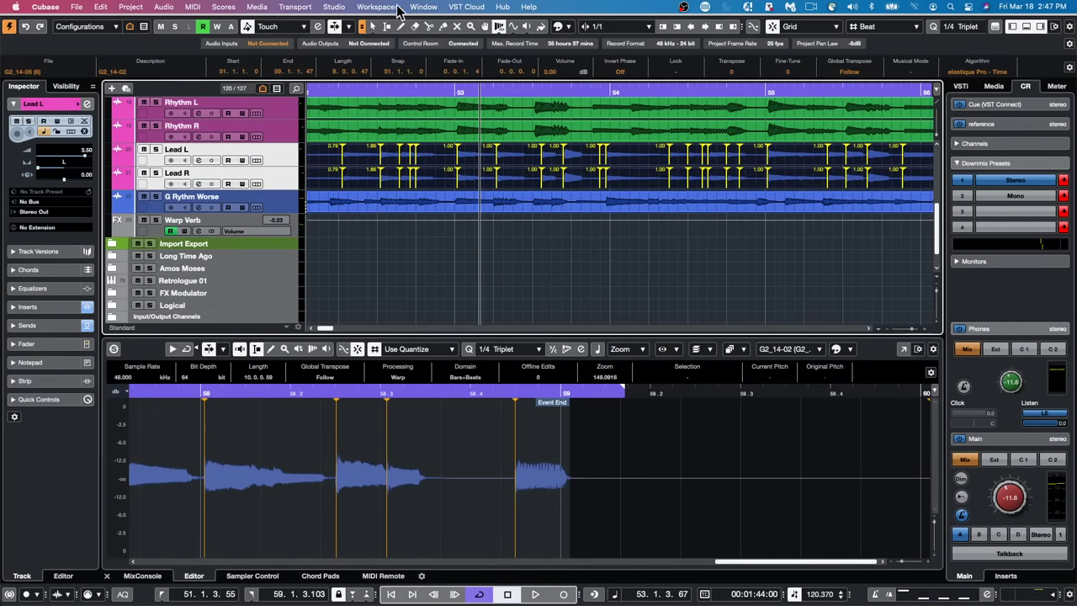
{"action": "left_click", "coordinate": [330, 6]}
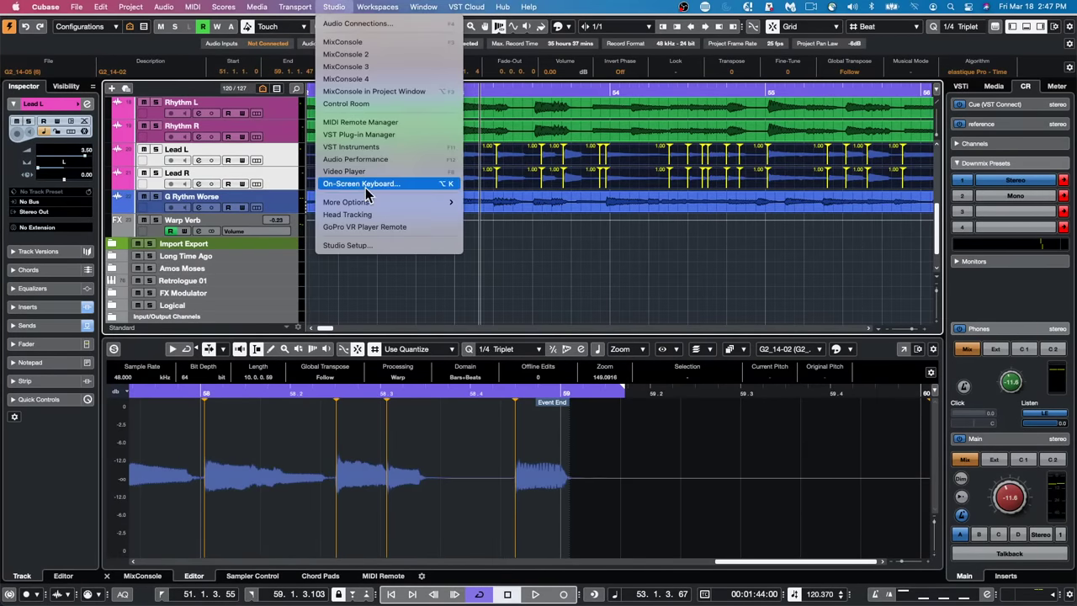
{"action": "left_click", "coordinate": [389, 244]}
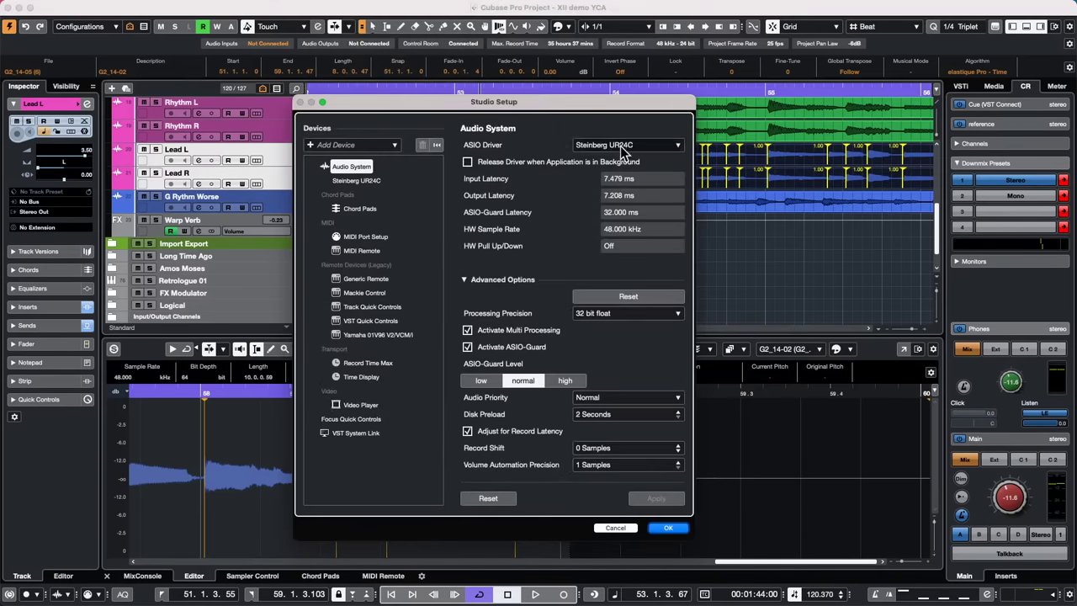
{"action": "left_click", "coordinate": [669, 529]}
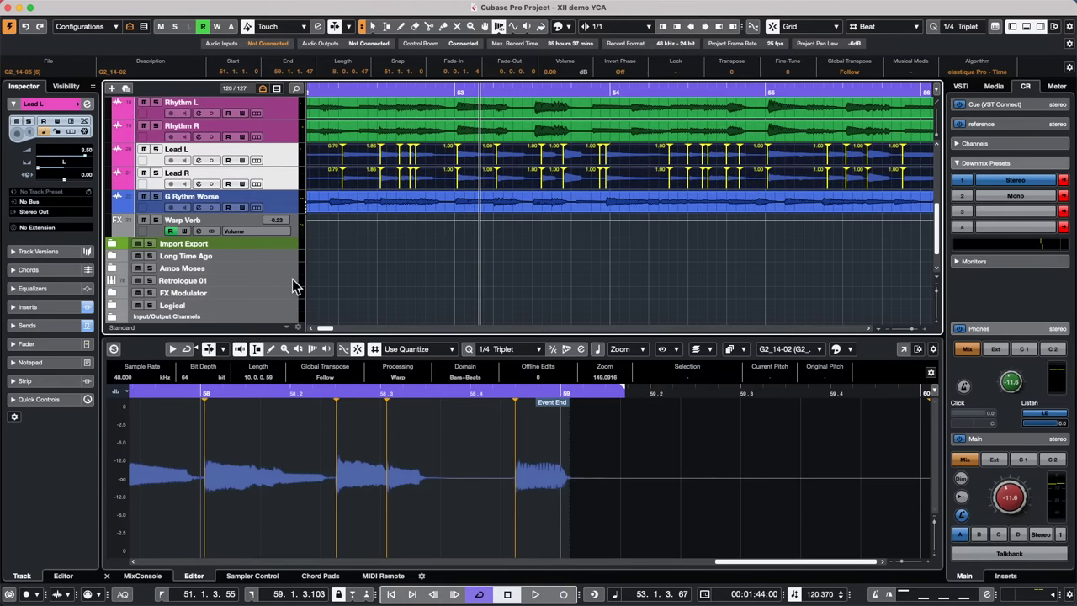
Switch to OBS, check the device choices of the Yamaha Mixer source, keep Yamaha USB, and return to Cubase
{"action": "key", "text": "super+Tab"}
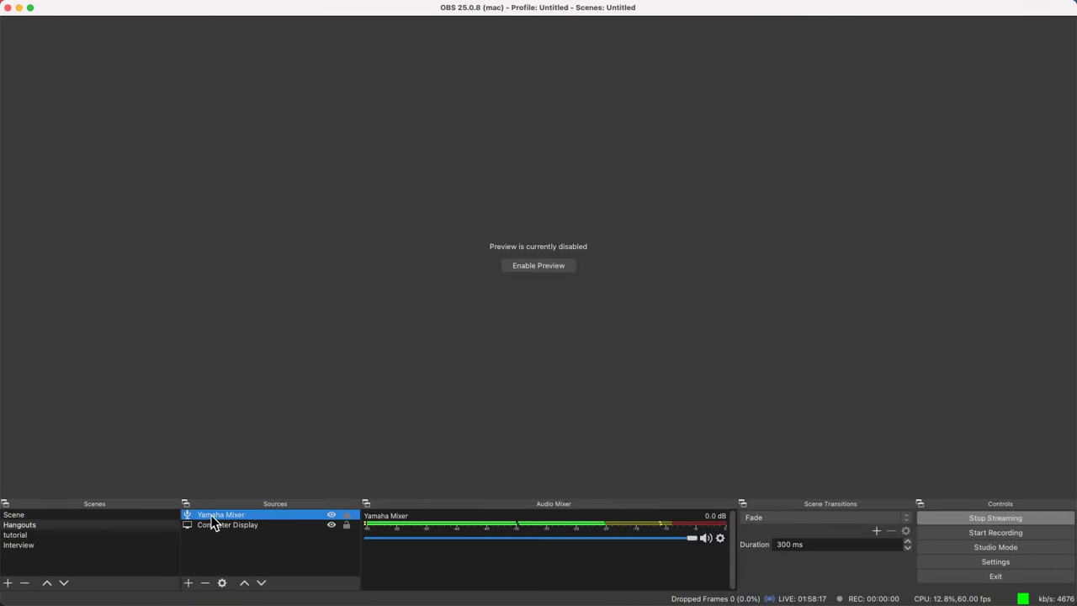
{"action": "double_click", "coordinate": [216, 515]}
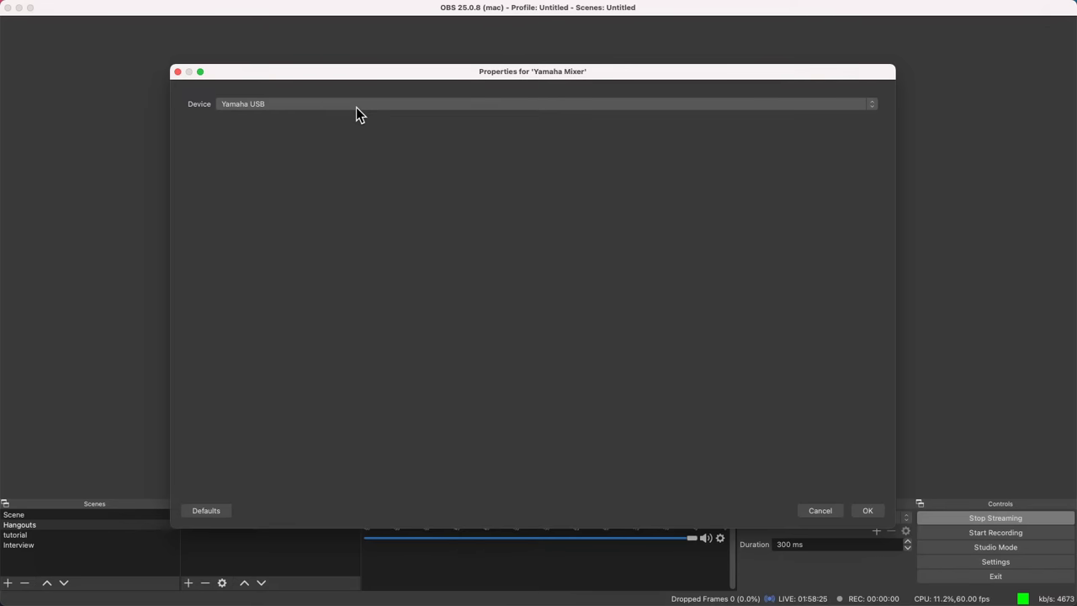
{"action": "left_click", "coordinate": [260, 105]}
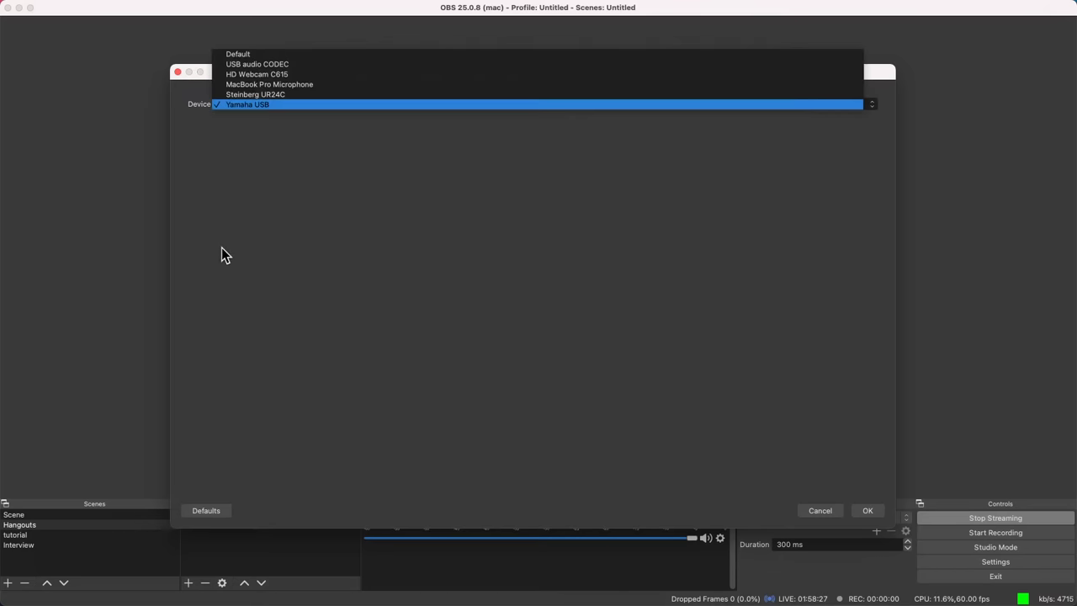
{"action": "left_click", "coordinate": [279, 204]}
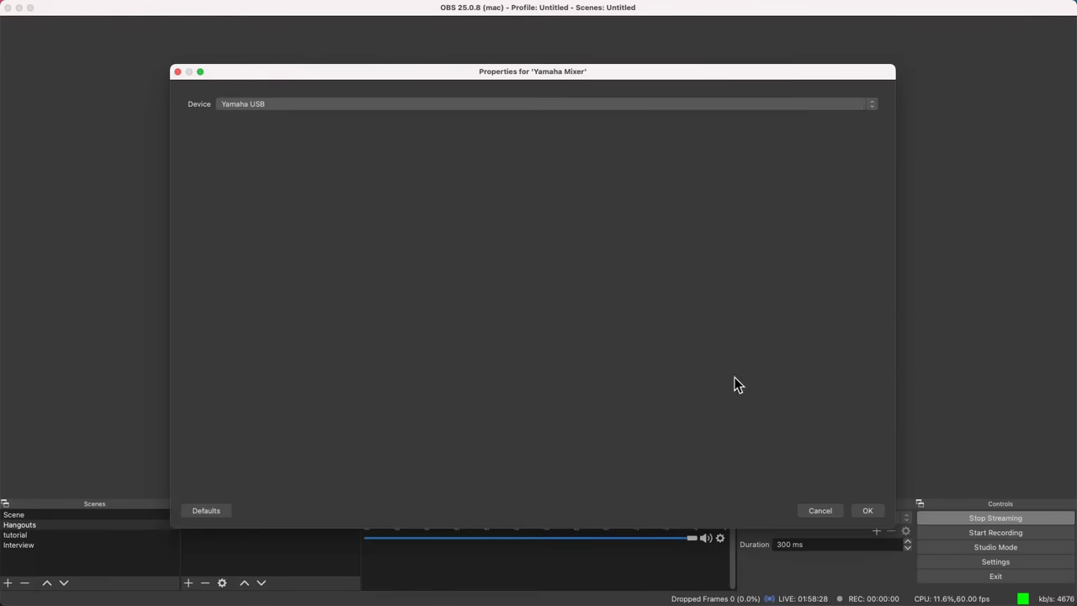
{"action": "left_click", "coordinate": [868, 511]}
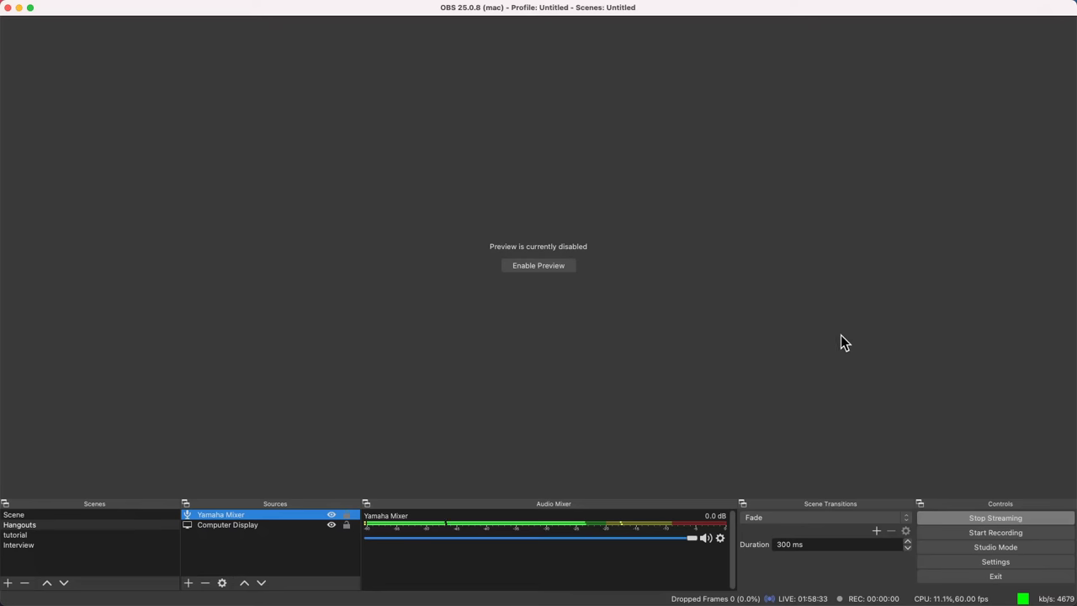
{"action": "key", "text": "super+Tab"}
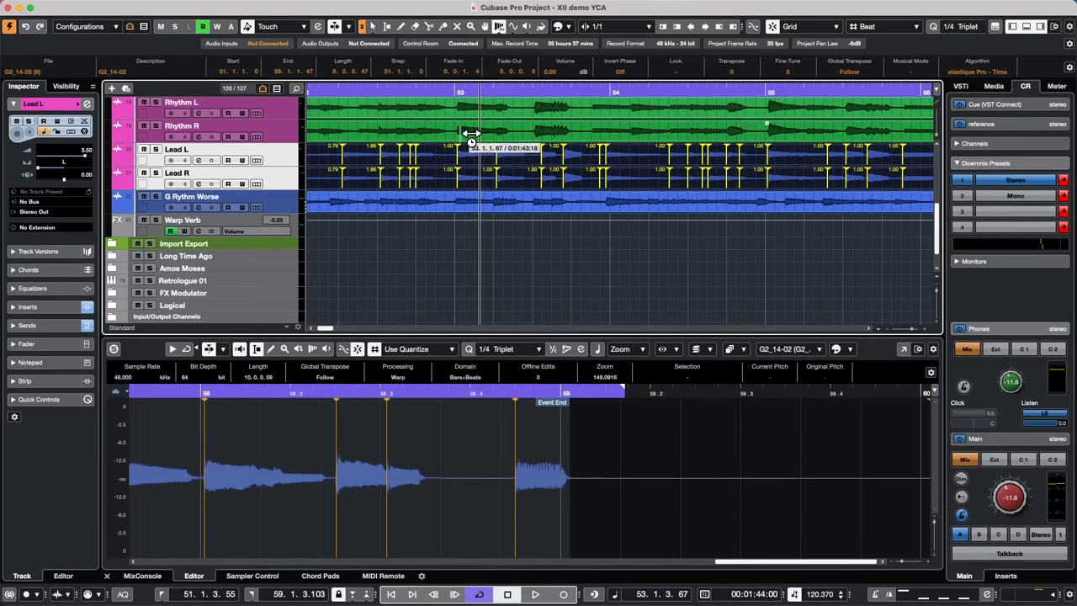
Change to the combined selection tool, open the Rhythm R event in the sample editor and reset its AudioWarp edits
{"action": "right_click", "coordinate": [459, 227]}
{"action": "left_click", "coordinate": [457, 223]}
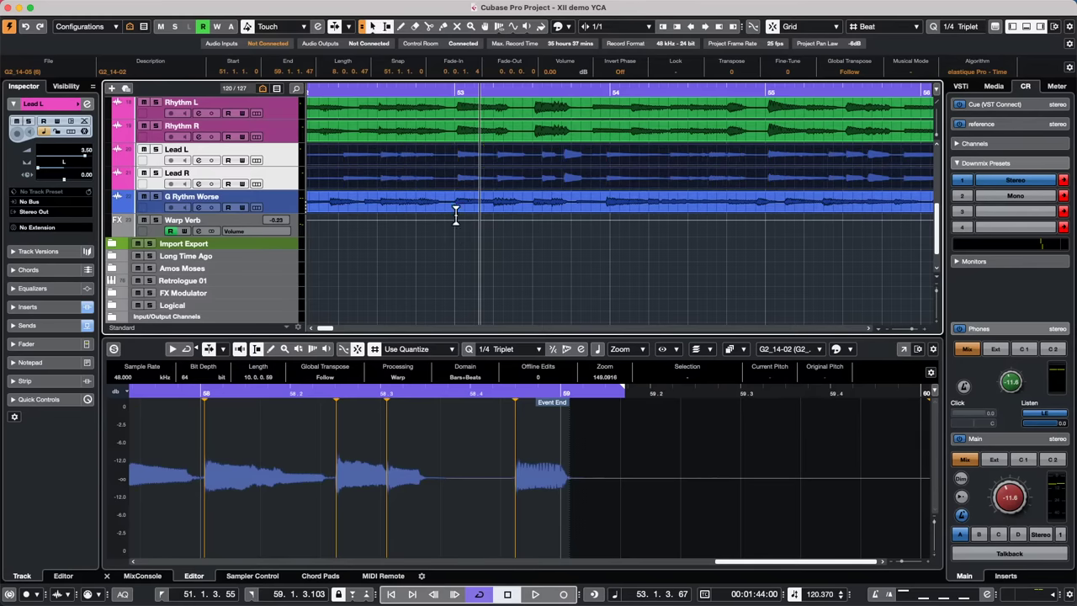
{"action": "left_click", "coordinate": [516, 141]}
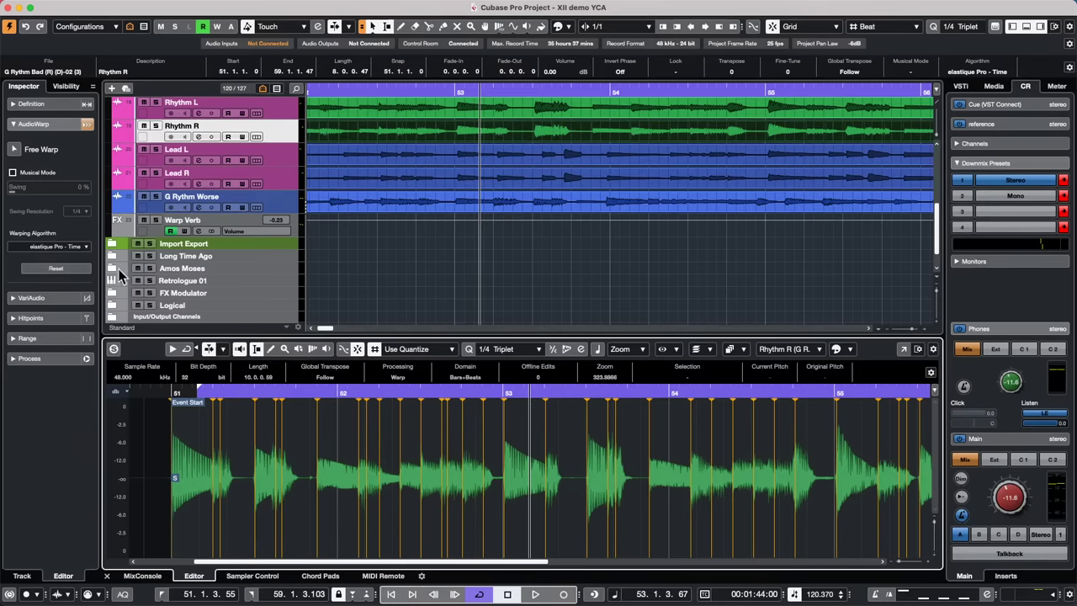
{"action": "left_click", "coordinate": [66, 270]}
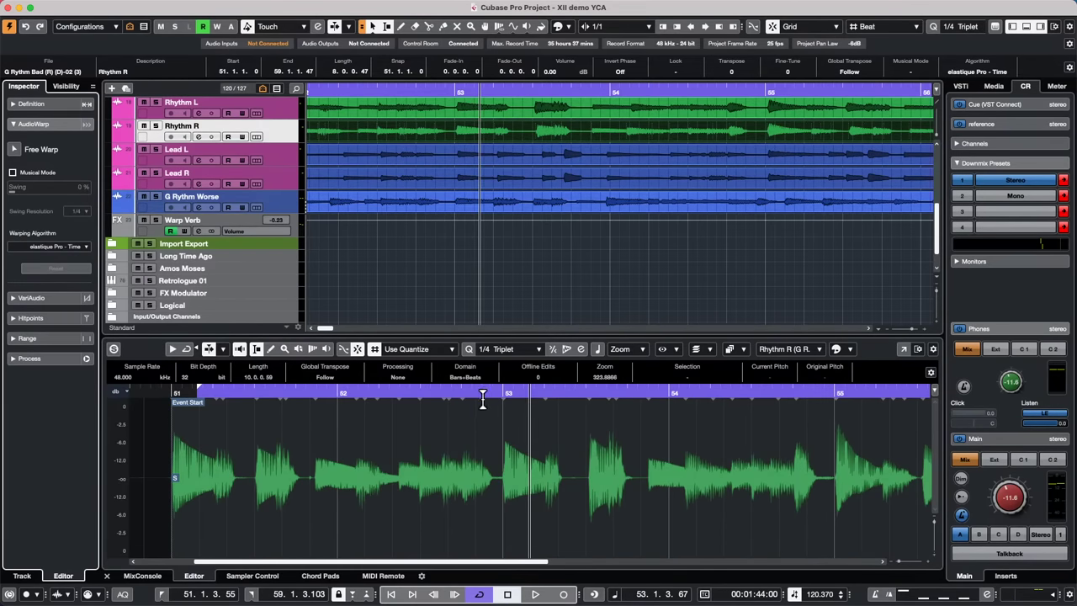
Activate Free Warp and add six warp markers by hand to the Rhythm R event between bars 52 and 53
{"action": "right_click", "coordinate": [444, 425]}
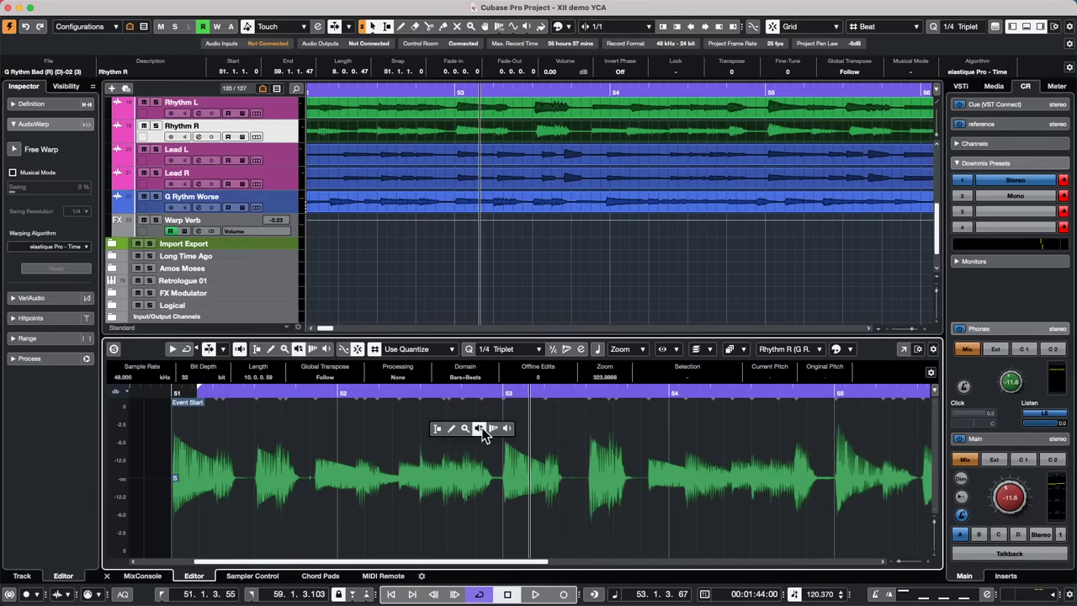
{"action": "left_click", "coordinate": [340, 413]}
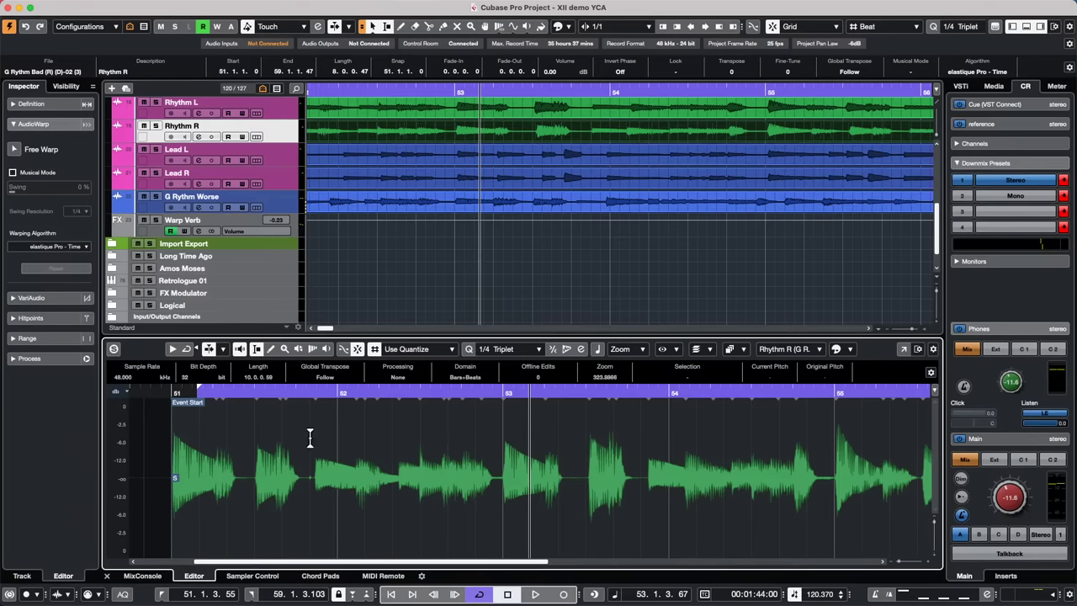
{"action": "left_click", "coordinate": [50, 149]}
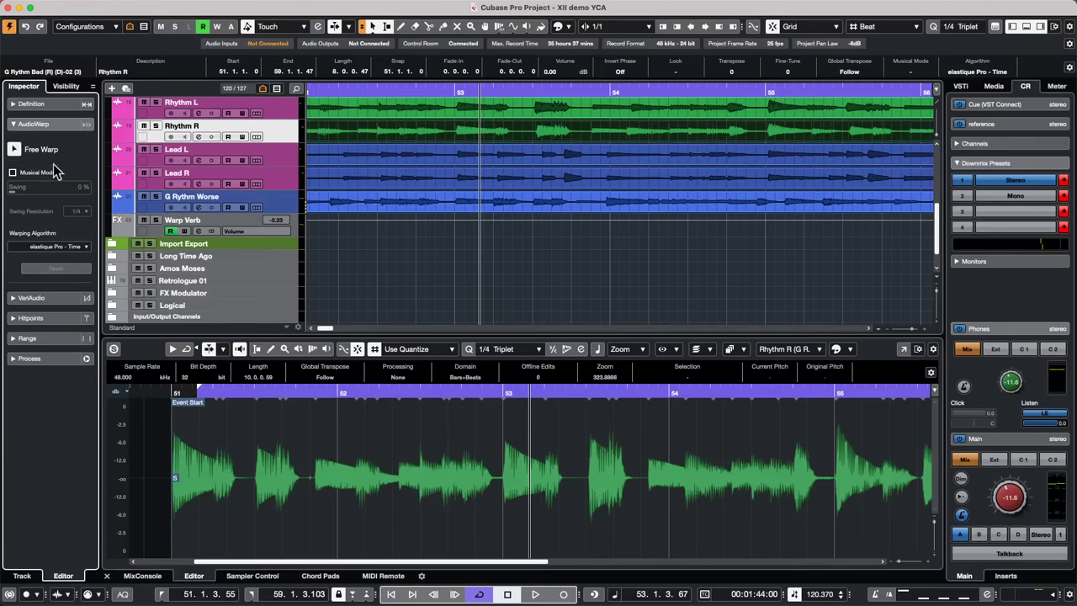
{"action": "left_click", "coordinate": [465, 444]}
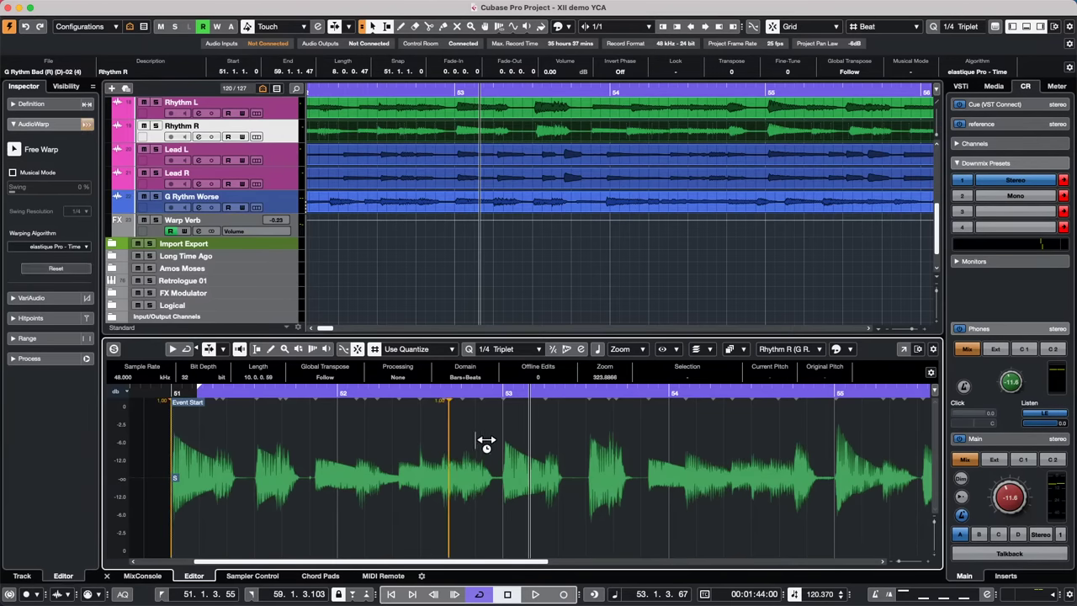
{"action": "left_click", "coordinate": [482, 440]}
{"action": "left_click", "coordinate": [431, 445]}
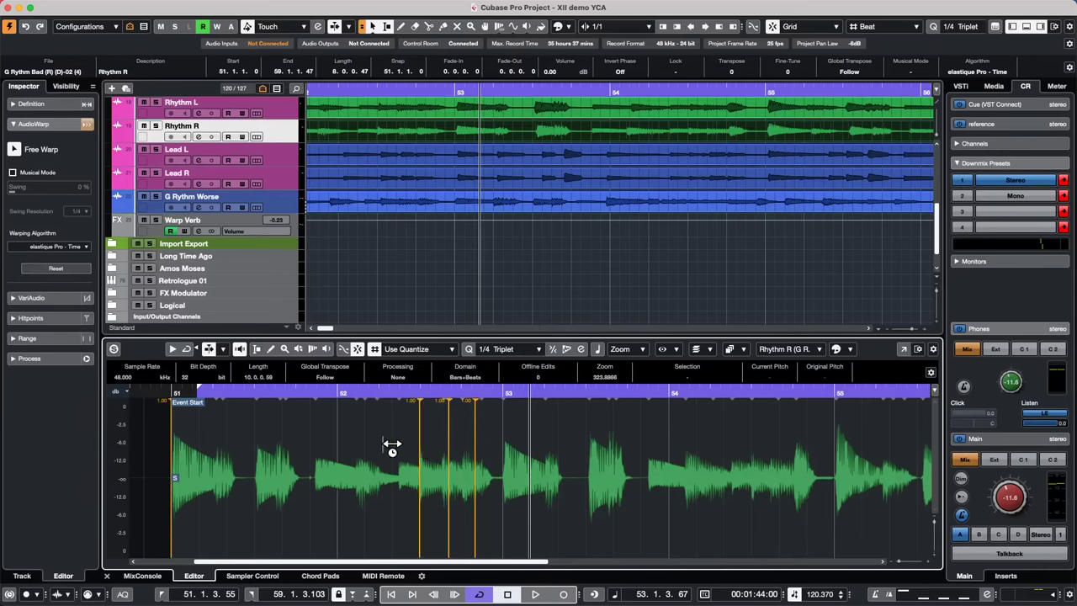
{"action": "left_click", "coordinate": [379, 447]}
{"action": "left_click", "coordinate": [370, 448]}
{"action": "left_click", "coordinate": [359, 444]}
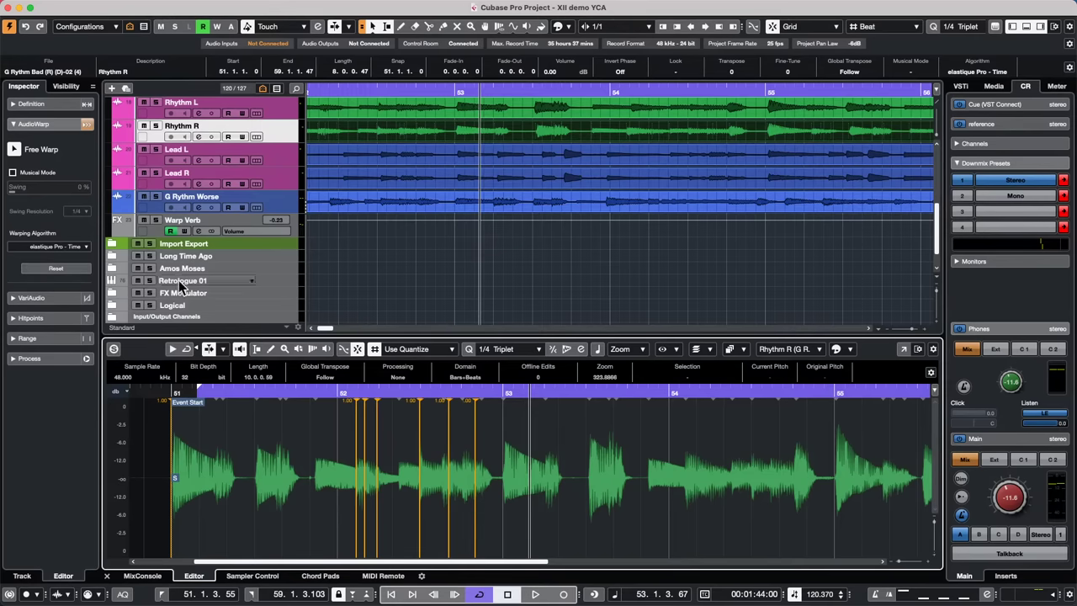
Create warp markers from the Rhythm R event's hitpoints and reactivate Free Warp to show them
{"action": "left_click", "coordinate": [28, 319]}
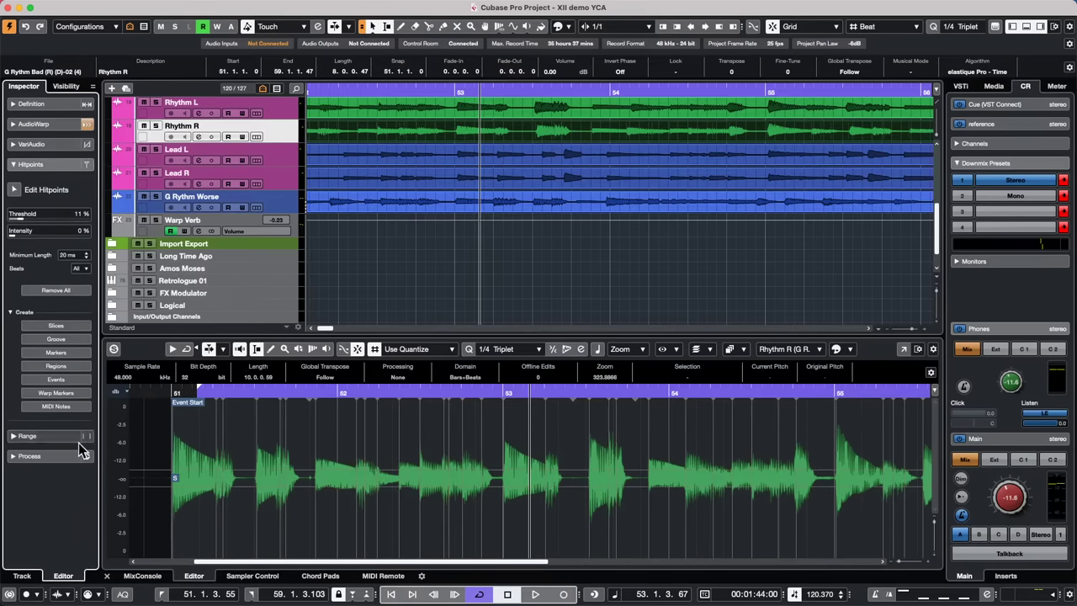
{"action": "left_click", "coordinate": [12, 312]}
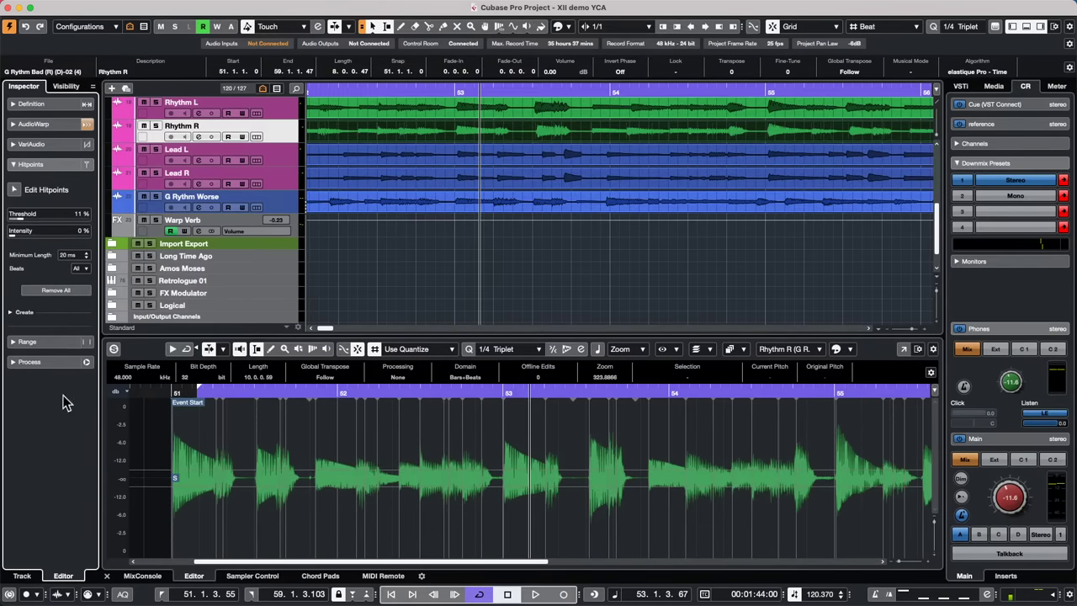
{"action": "left_click", "coordinate": [10, 312]}
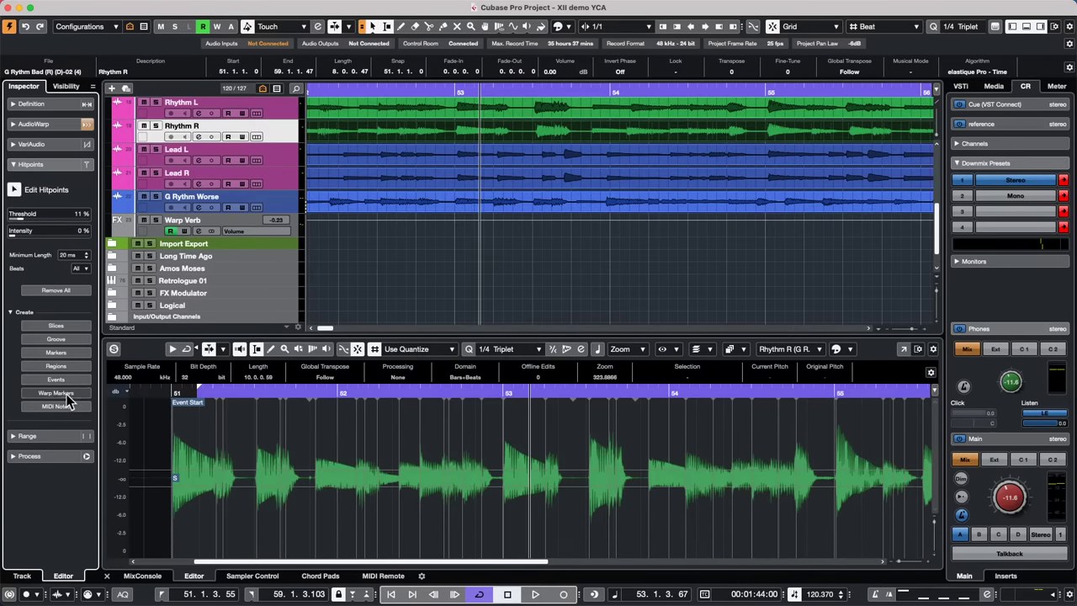
{"action": "left_click", "coordinate": [27, 123]}
{"action": "left_click", "coordinate": [15, 149]}
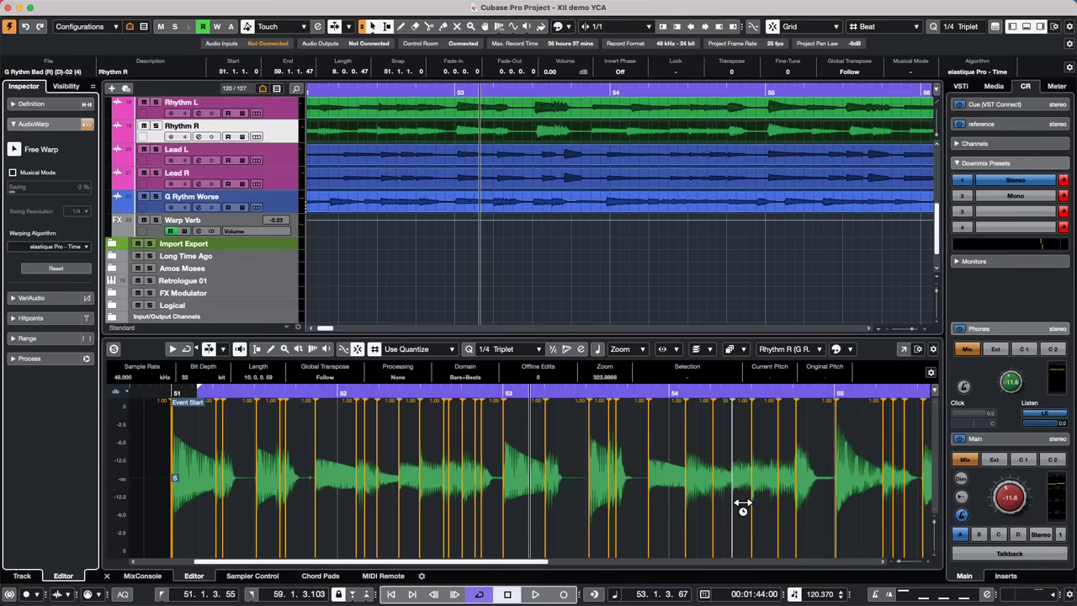
Warp two notes between bars 54 and 55 of the Rhythm R audio by shifting their warp positions slightly to the right
{"action": "mouse_move", "coordinate": [698, 513]}
{"action": "left_mouse_down"}
{"action": "mouse_move", "coordinate": [673, 512]}
{"action": "mouse_move", "coordinate": [711, 511]}
{"action": "left_mouse_up"}
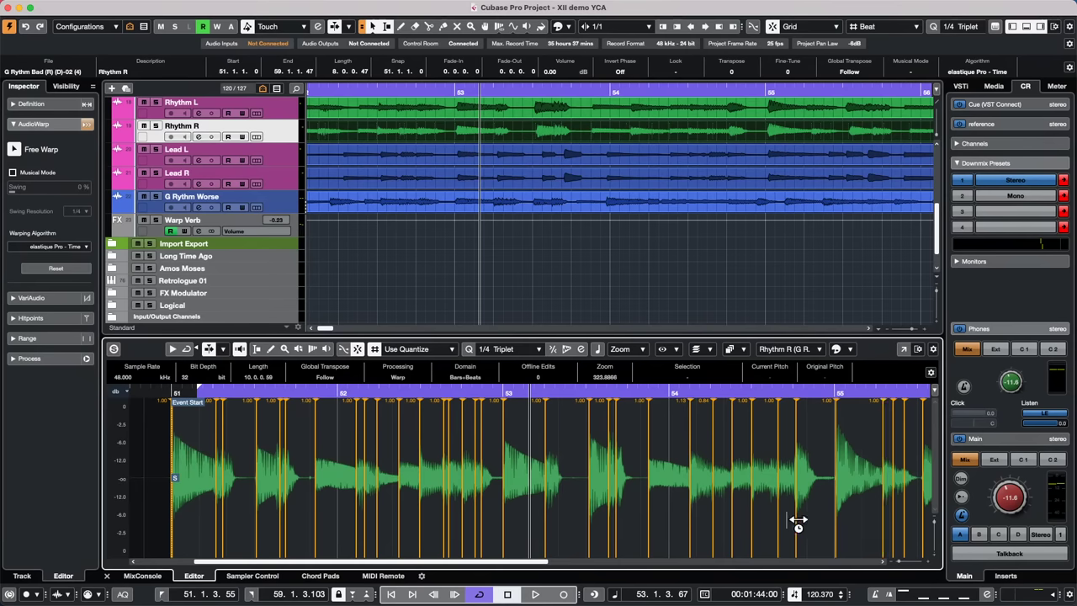
{"action": "left_click_drag", "start_coordinate": [797, 522], "coordinate": [806, 520]}
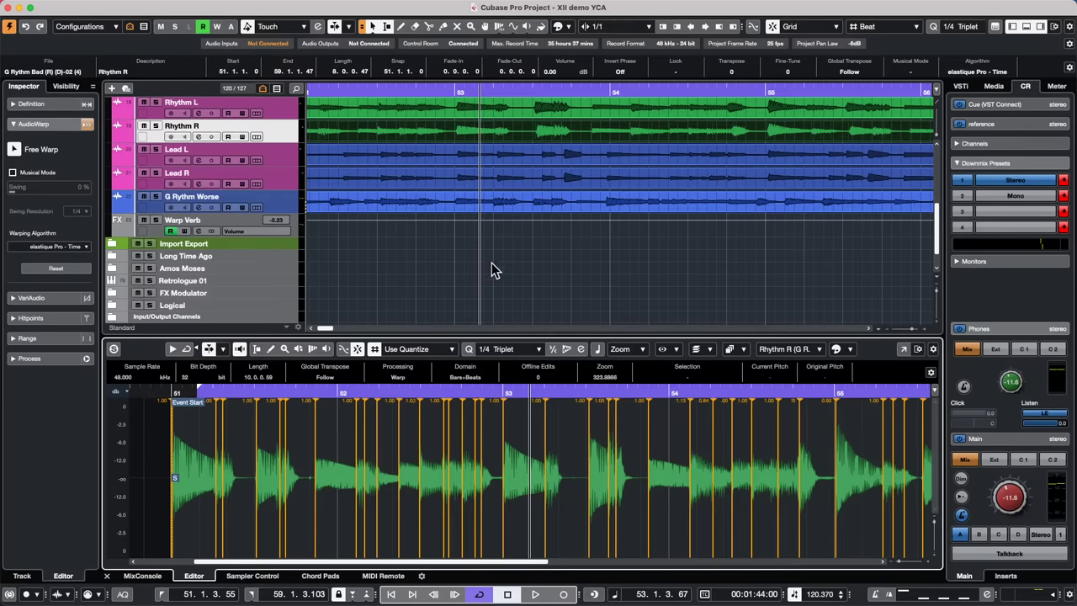
Enlarge the Bass track's height and activate the Free Warp tool for the project's audio events
{"action": "scroll", "coordinate": [492, 261], "scroll_direction": "up", "scroll_amount": 3}
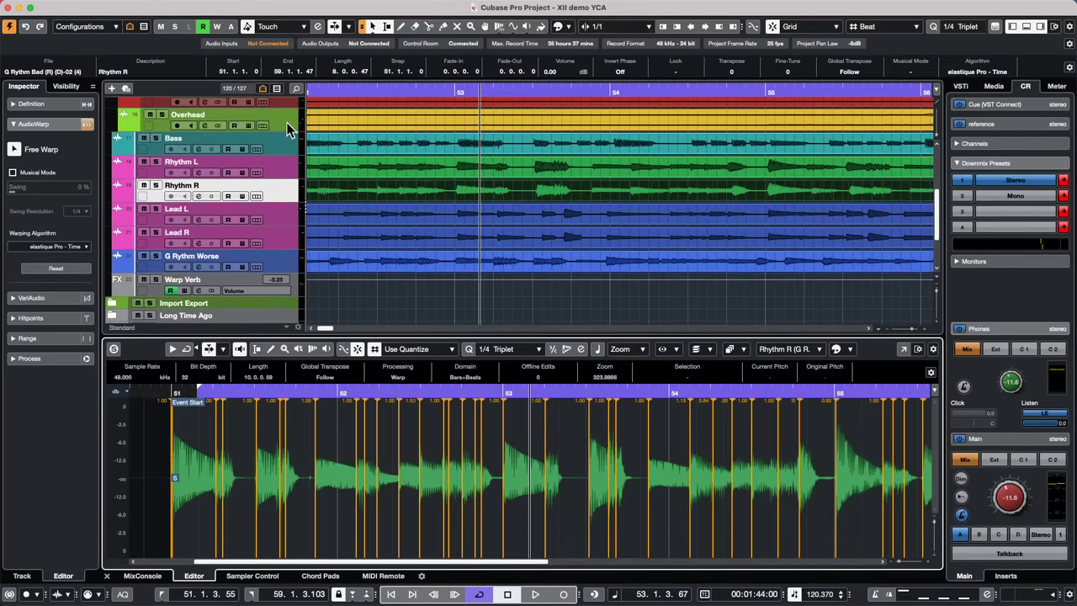
{"action": "left_click_drag", "start_coordinate": [286, 154], "coordinate": [284, 201]}
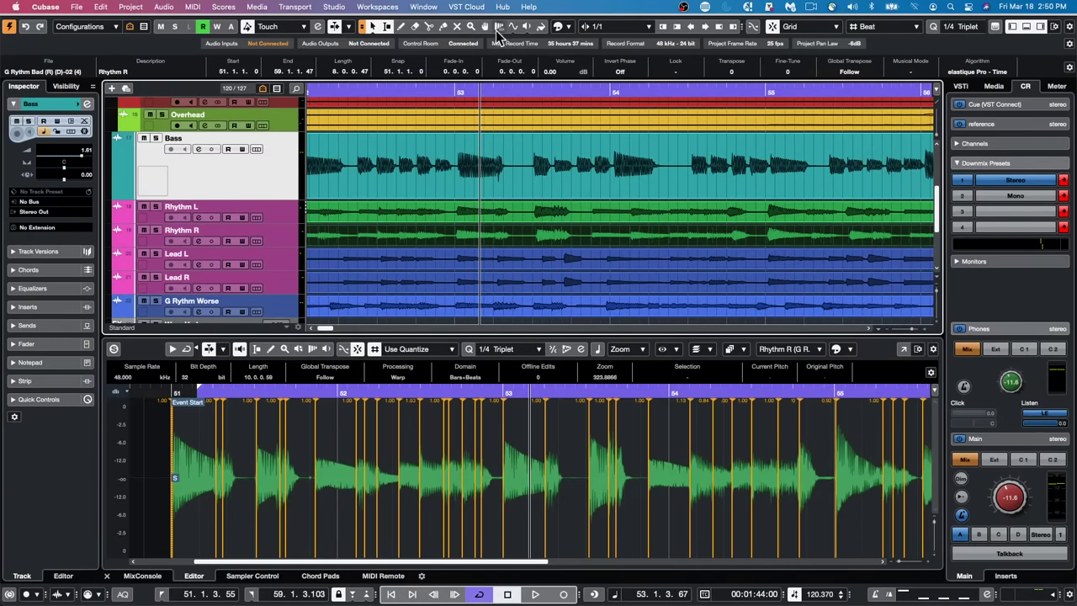
{"action": "left_click", "coordinate": [499, 26]}
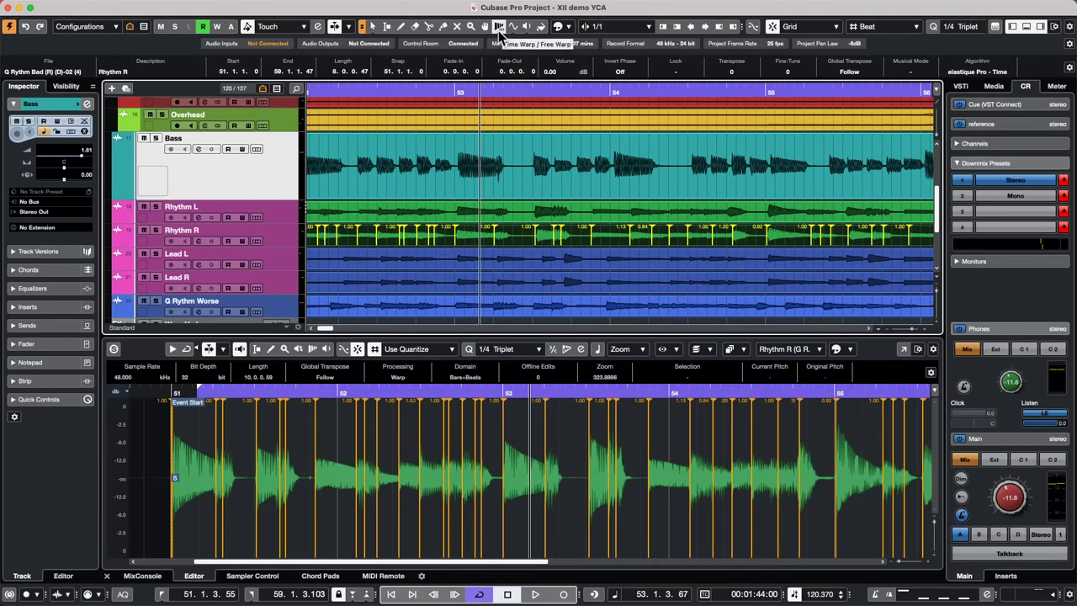
{"action": "left_click", "coordinate": [498, 31]}
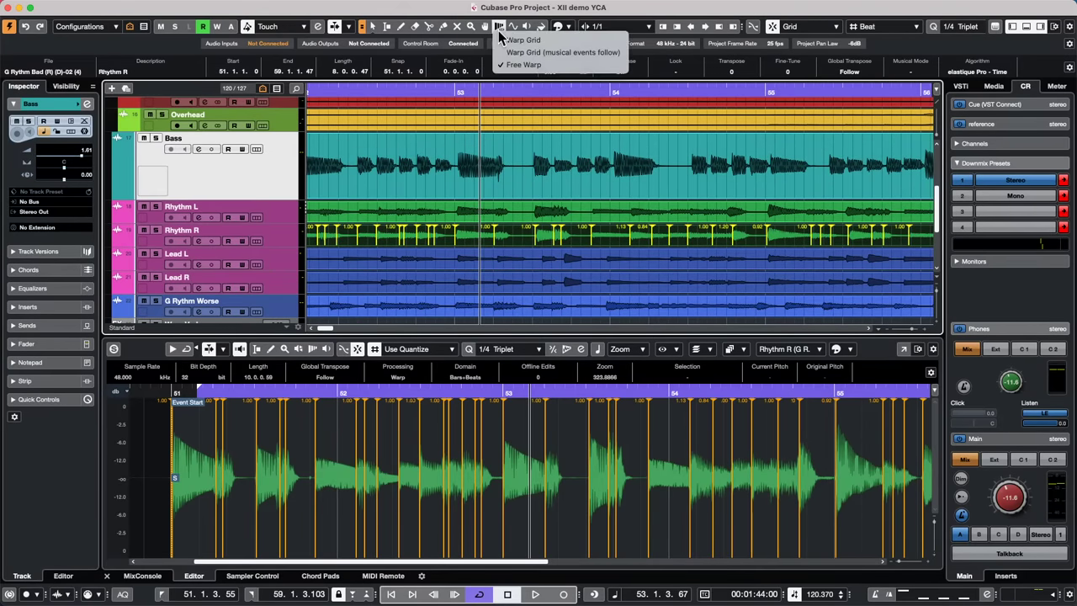
{"action": "left_click", "coordinate": [523, 65]}
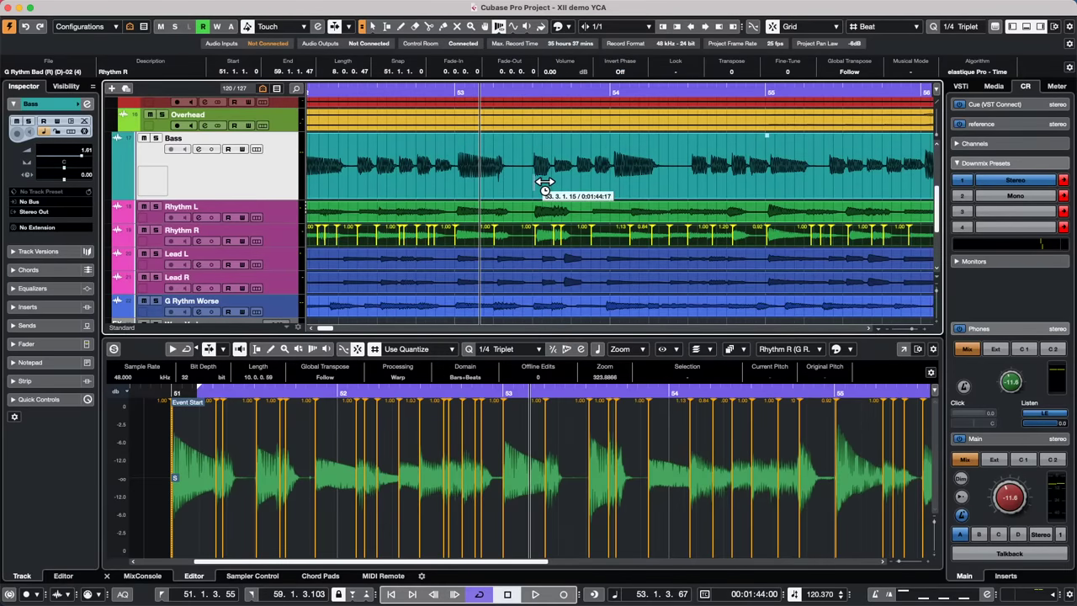
Add five free warp markers to the Bass event between 53.3 and bar 54, and shift the notes between them
{"action": "left_click", "coordinate": [552, 186]}
{"action": "left_click", "coordinate": [554, 183]}
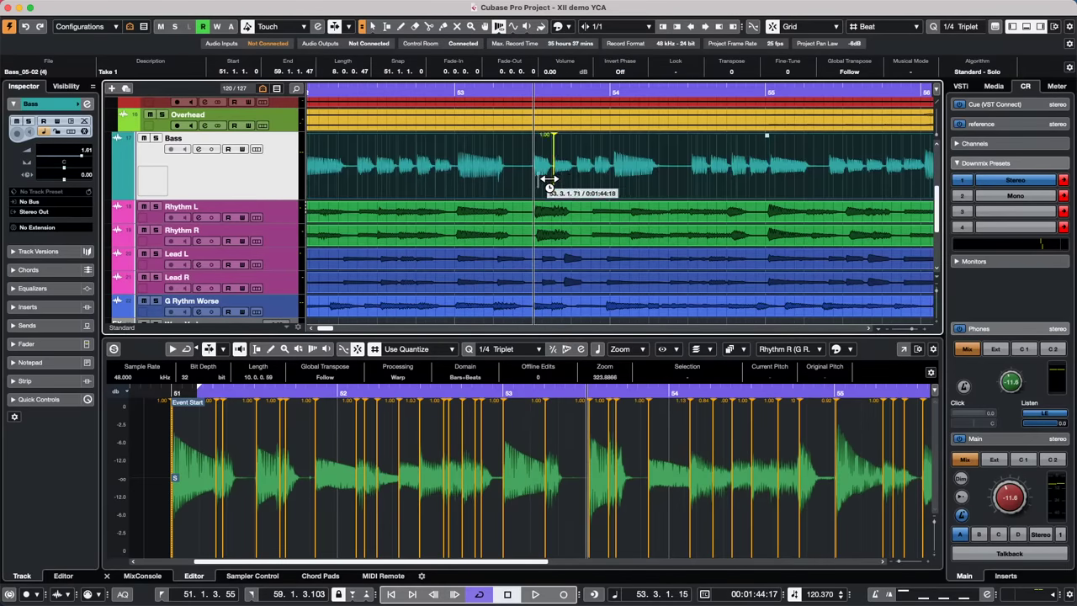
{"action": "left_click", "coordinate": [540, 180]}
{"action": "left_click_drag", "start_coordinate": [587, 180], "coordinate": [590, 180]}
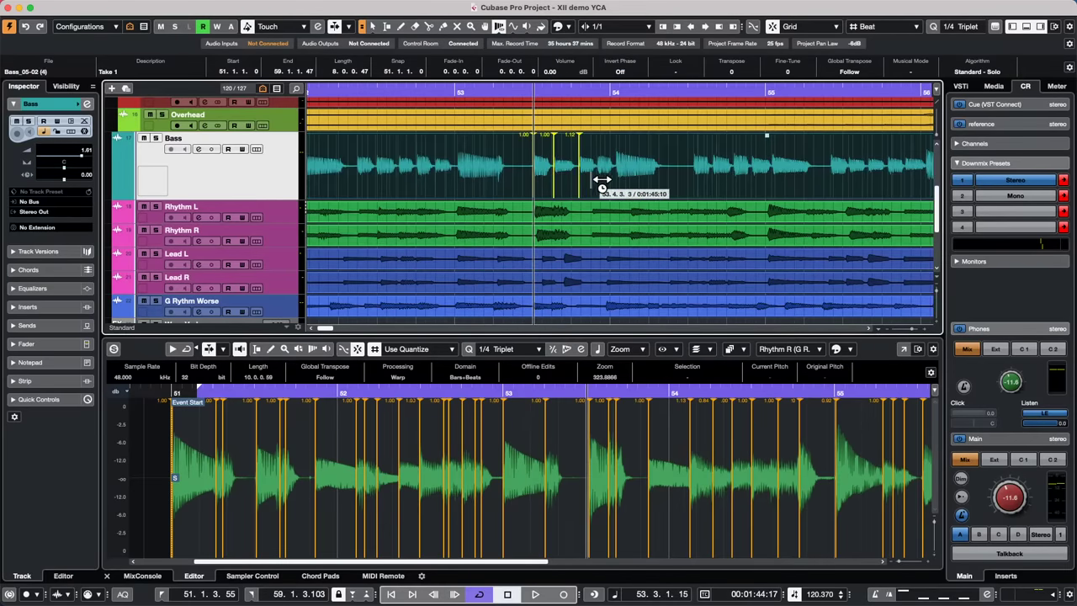
{"action": "left_click", "coordinate": [616, 183]}
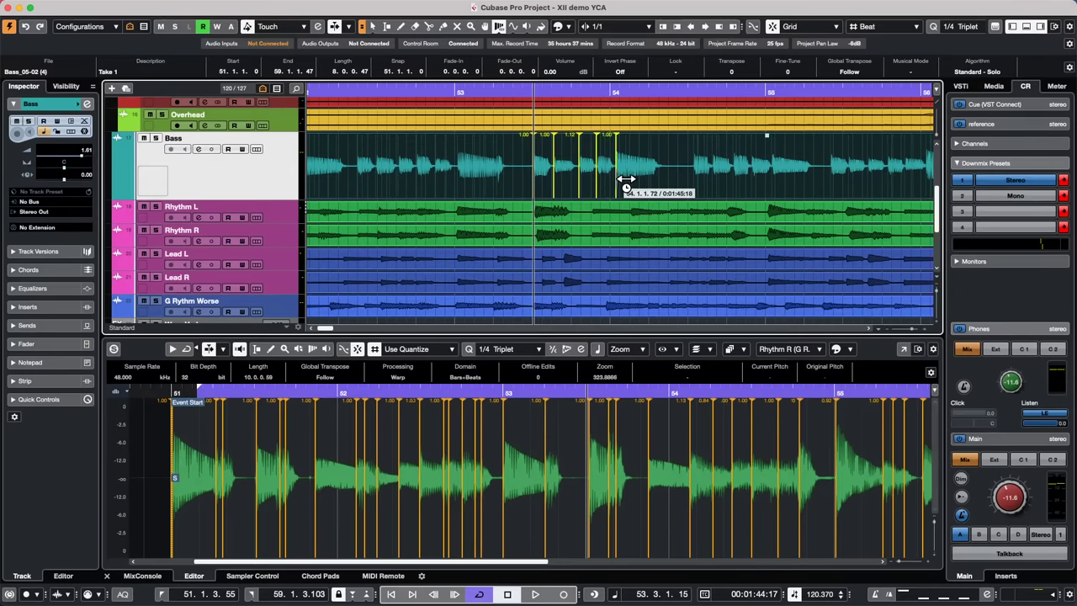
{"action": "left_click_drag", "start_coordinate": [609, 180], "coordinate": [586, 179]}
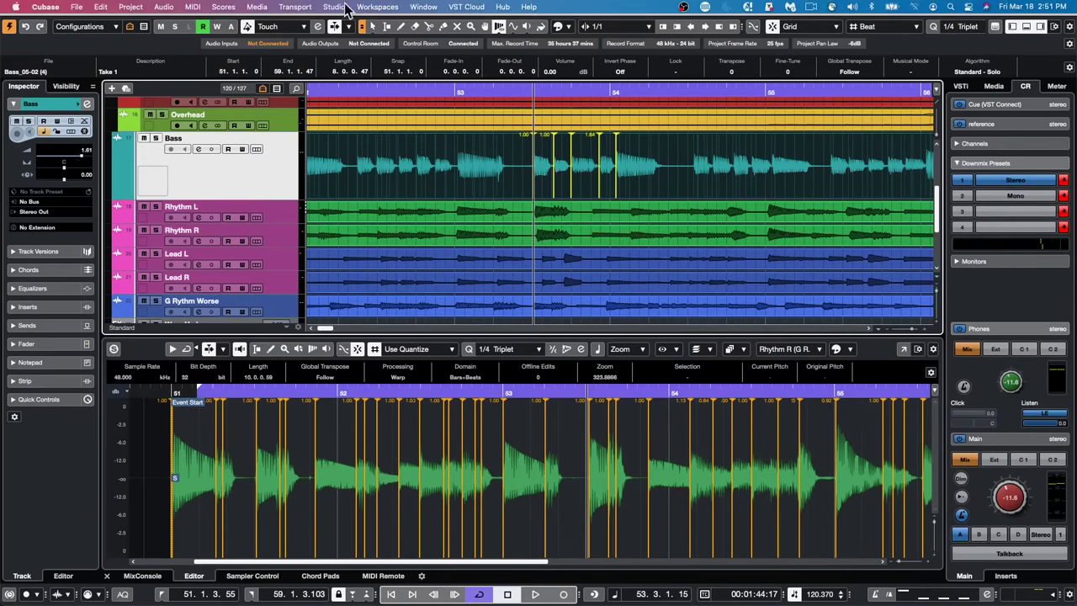
Open the MIDI Device Manager and begin installing a newly defined device named Integra
{"action": "left_click", "coordinate": [314, 9]}
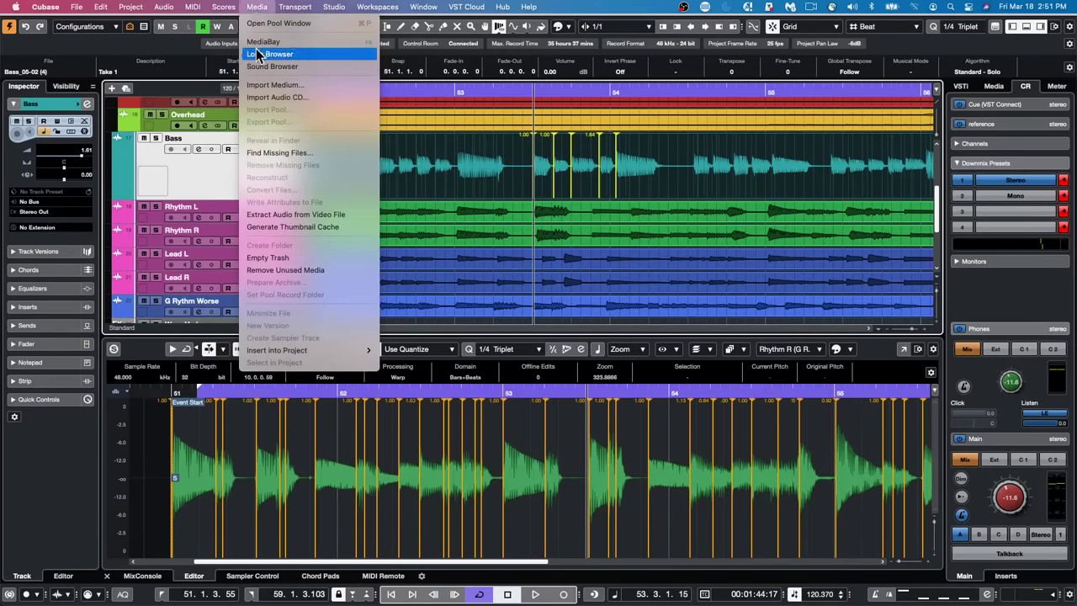
{"action": "mouse_move", "coordinate": [332, 6]}
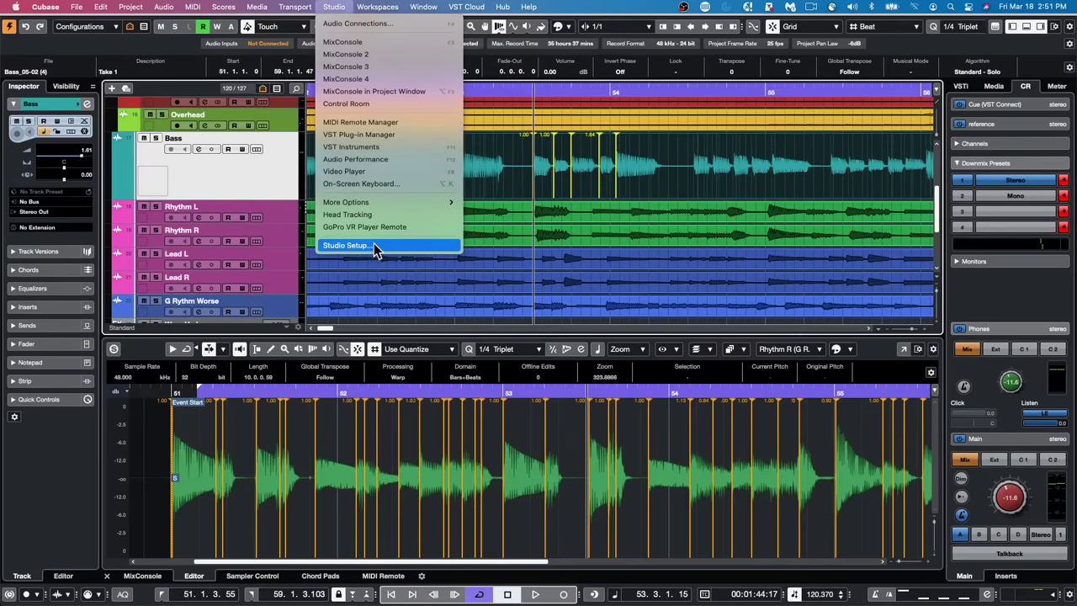
{"action": "mouse_move", "coordinate": [394, 203]}
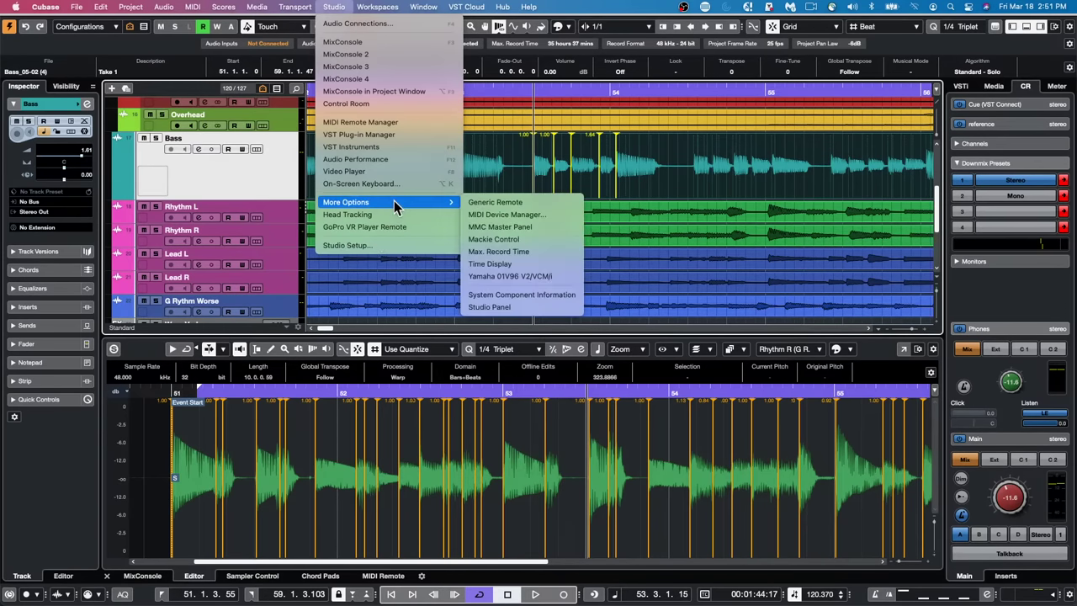
{"action": "left_click", "coordinate": [535, 213]}
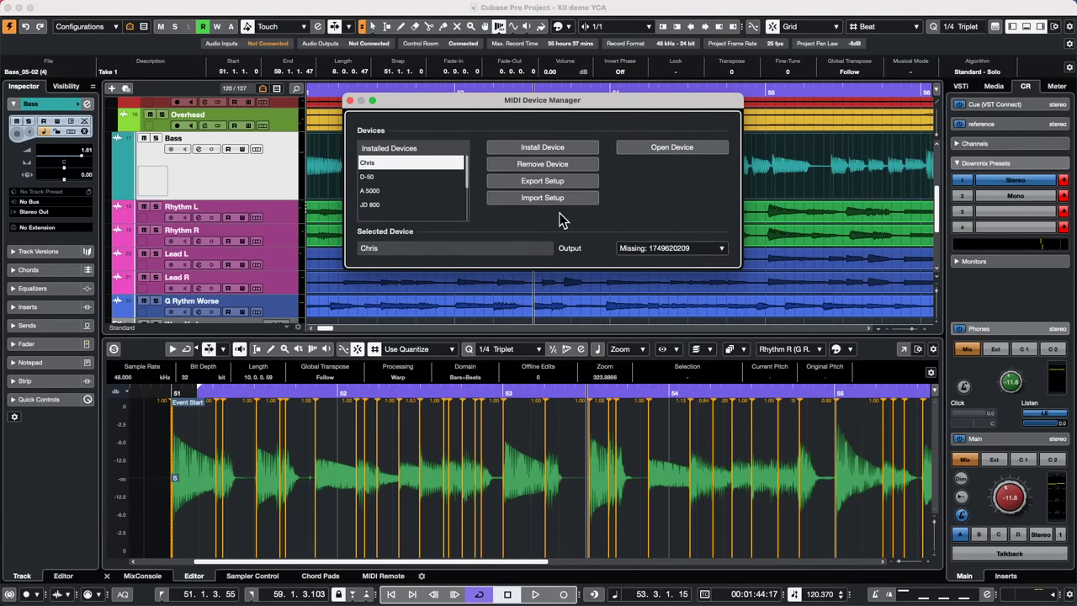
{"action": "left_click", "coordinate": [552, 150]}
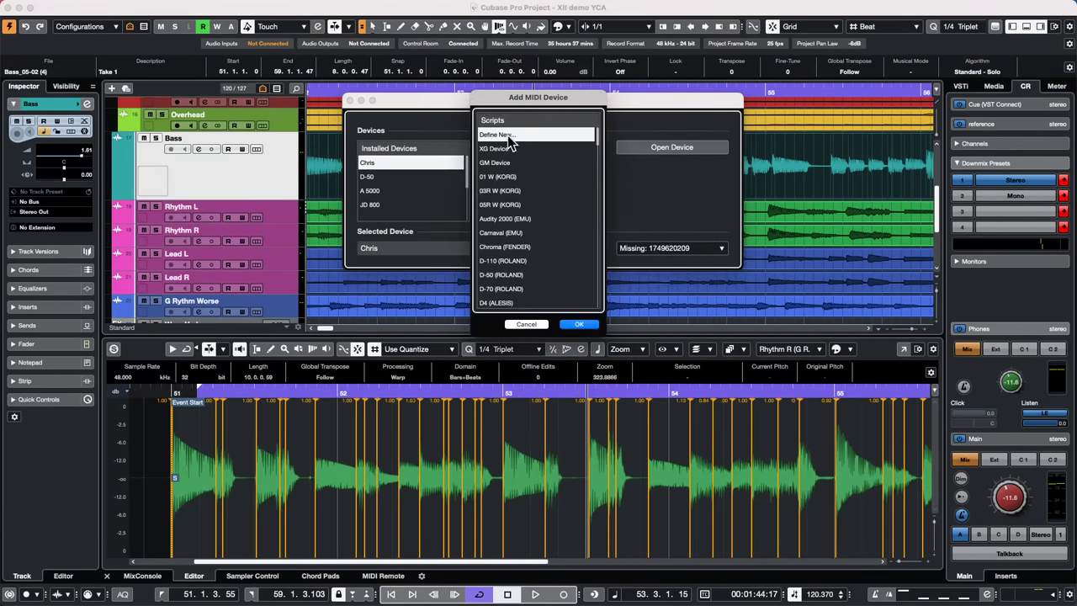
{"action": "left_click", "coordinate": [576, 326]}
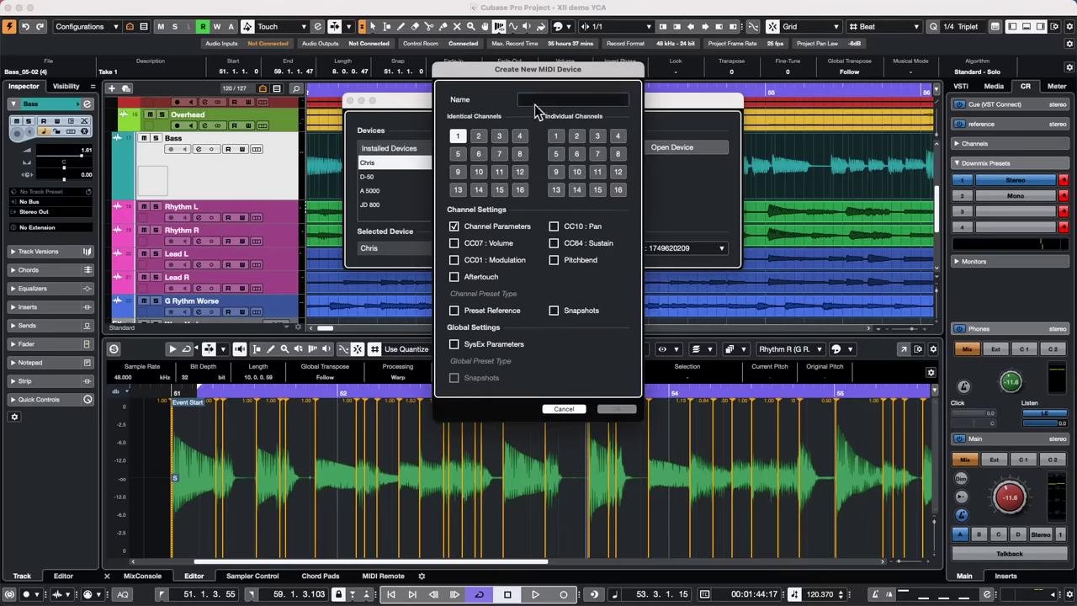
{"action": "left_click", "coordinate": [534, 103]}
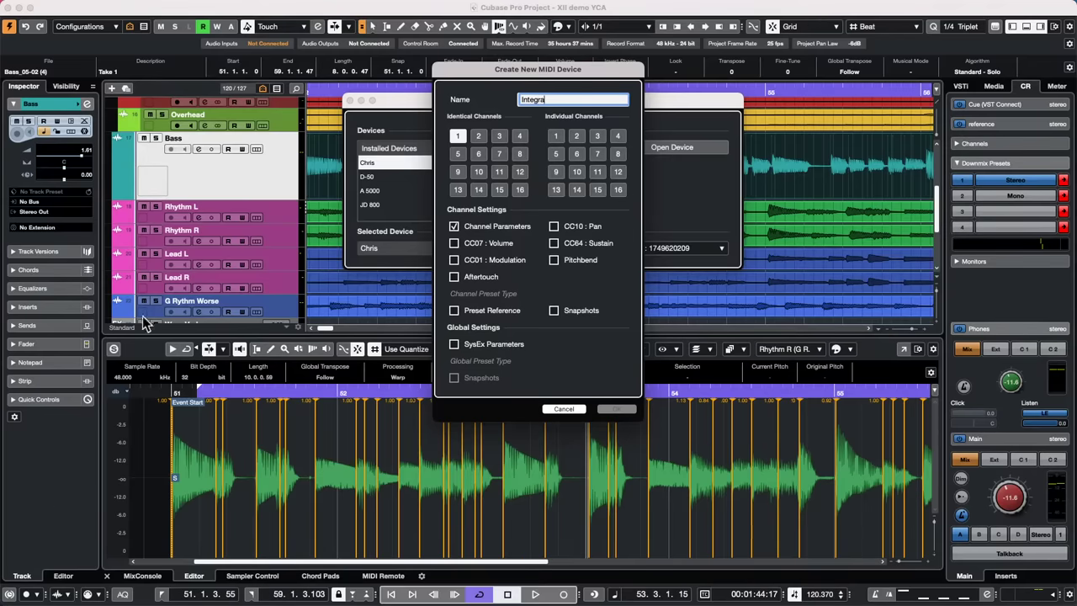
Enable all 16 identical channels for the new Integra device
{"action": "left_click", "coordinate": [519, 189]}
{"action": "left_click", "coordinate": [522, 172]}
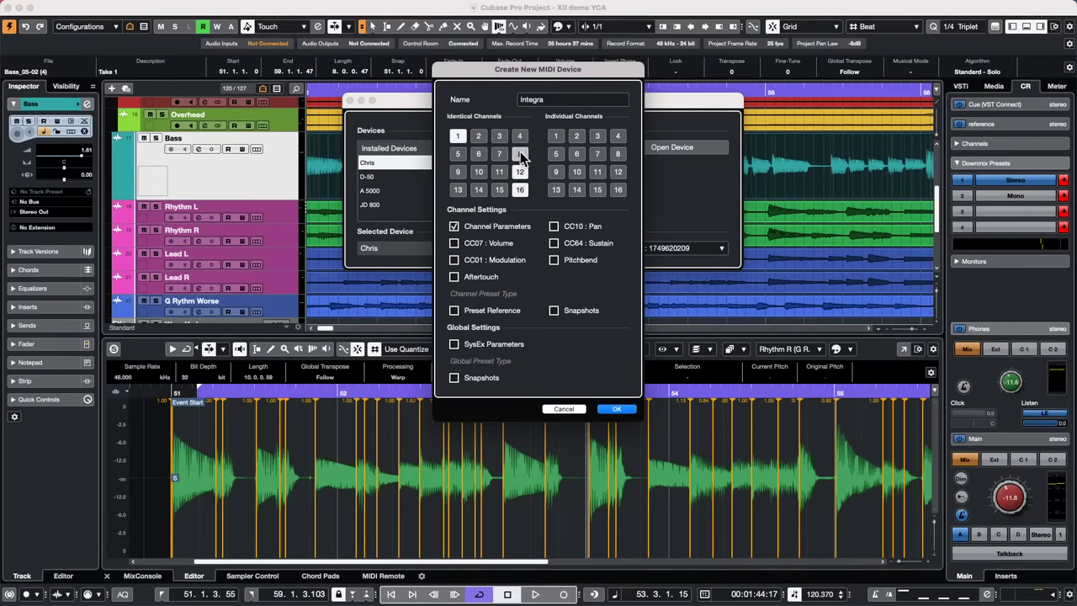
{"action": "left_click", "coordinate": [519, 136]}
{"action": "left_click", "coordinate": [478, 136]}
{"action": "left_click", "coordinate": [457, 154]}
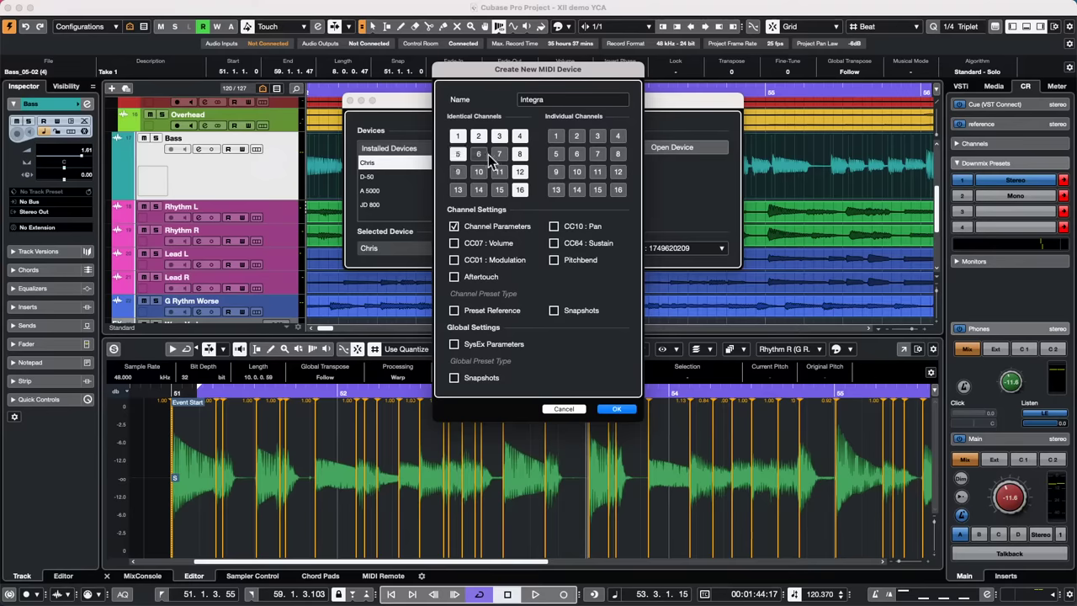
{"action": "left_click", "coordinate": [478, 154]}
{"action": "left_click", "coordinate": [499, 154]}
{"action": "left_click", "coordinate": [459, 174]}
{"action": "left_click", "coordinate": [458, 191]}
{"action": "left_click", "coordinate": [499, 190]}
{"action": "left_click", "coordinate": [480, 190]}
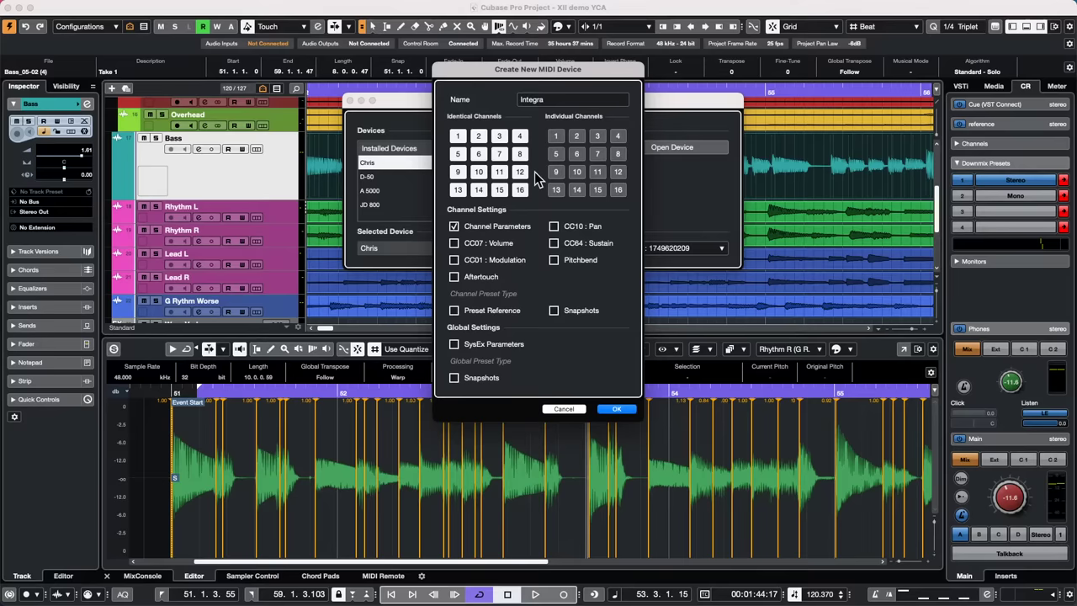
Enable the CC10 Pan, CC07 Volume and CC01 Modulation channel settings and create the Integra device
{"action": "left_click", "coordinate": [554, 226]}
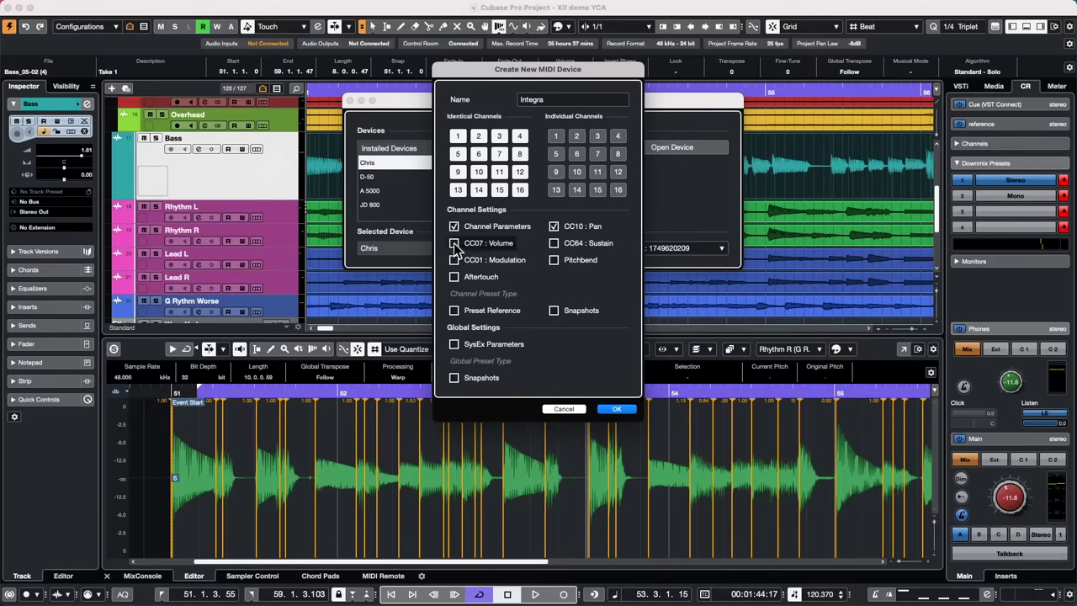
{"action": "left_click", "coordinate": [455, 243]}
{"action": "left_click", "coordinate": [454, 260]}
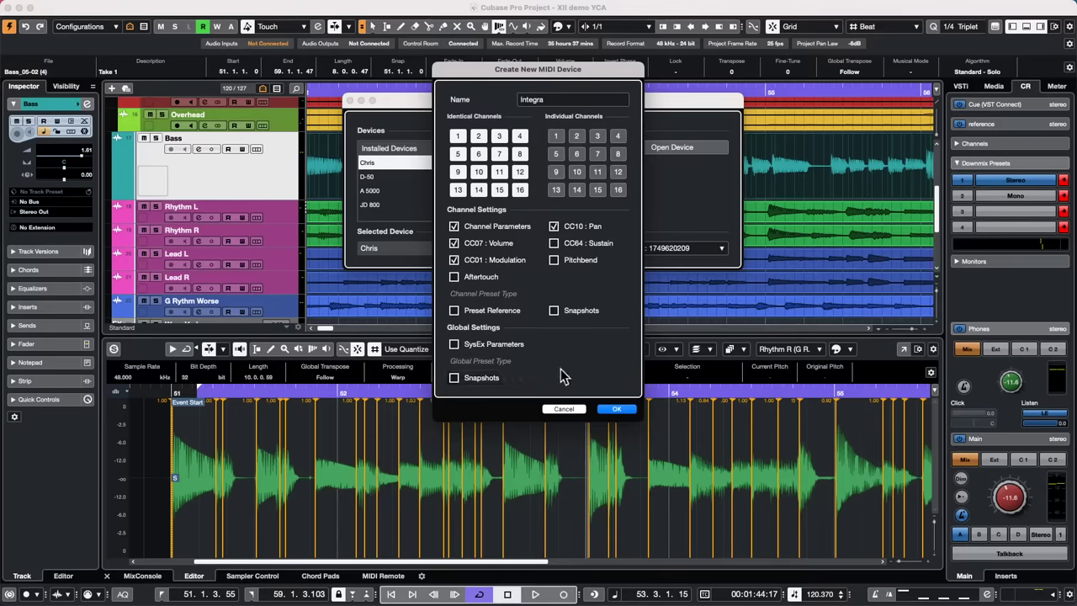
{"action": "left_click", "coordinate": [618, 409]}
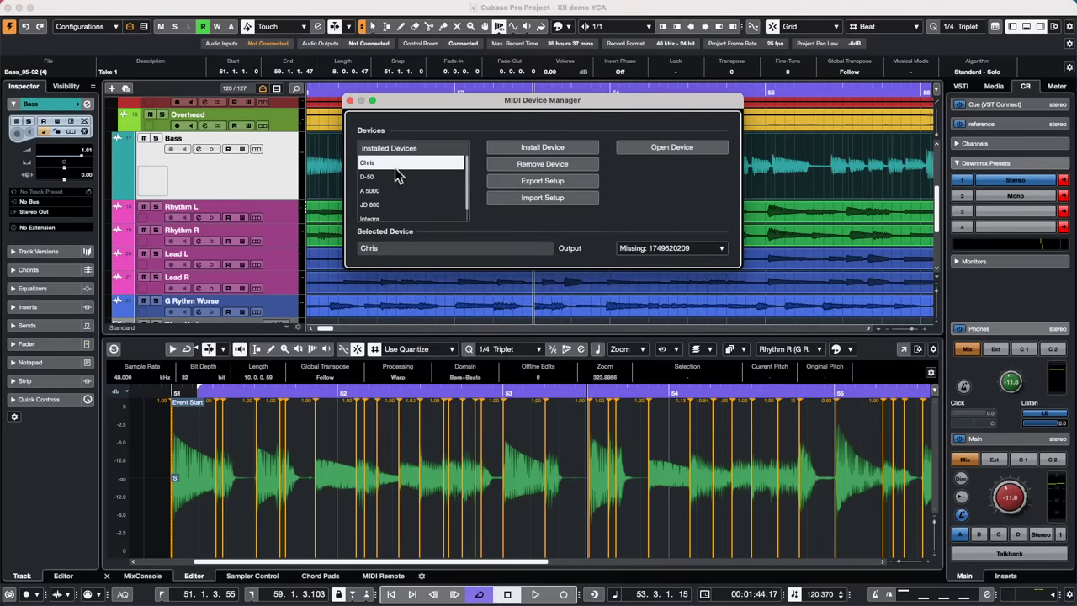
Open the Integra device and add a General Size panel named Channel 1 to its Channel 1 node
{"action": "left_click", "coordinate": [378, 218]}
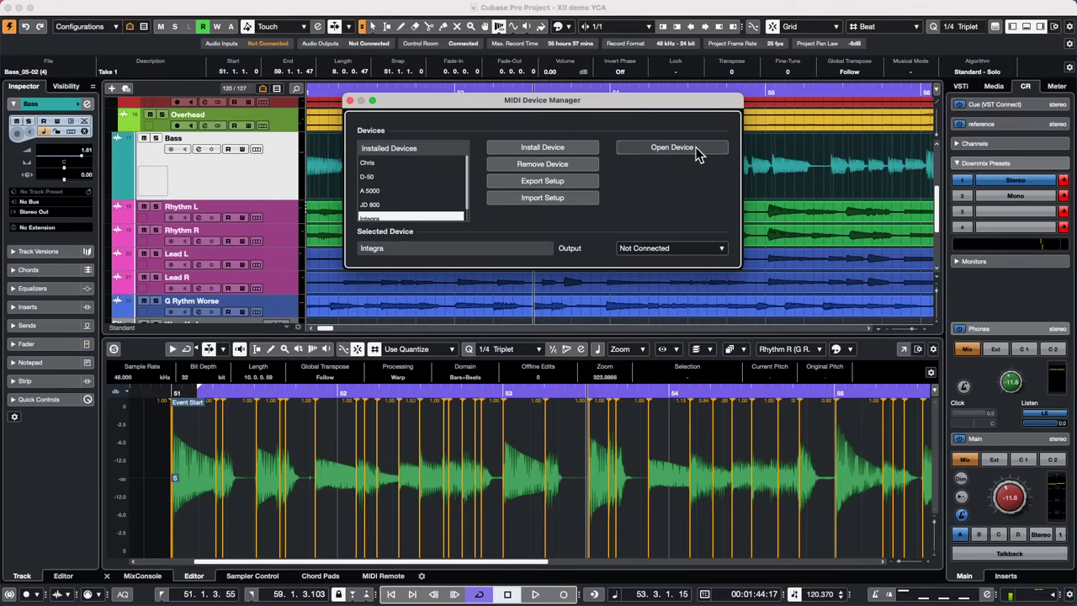
{"action": "left_click", "coordinate": [672, 147]}
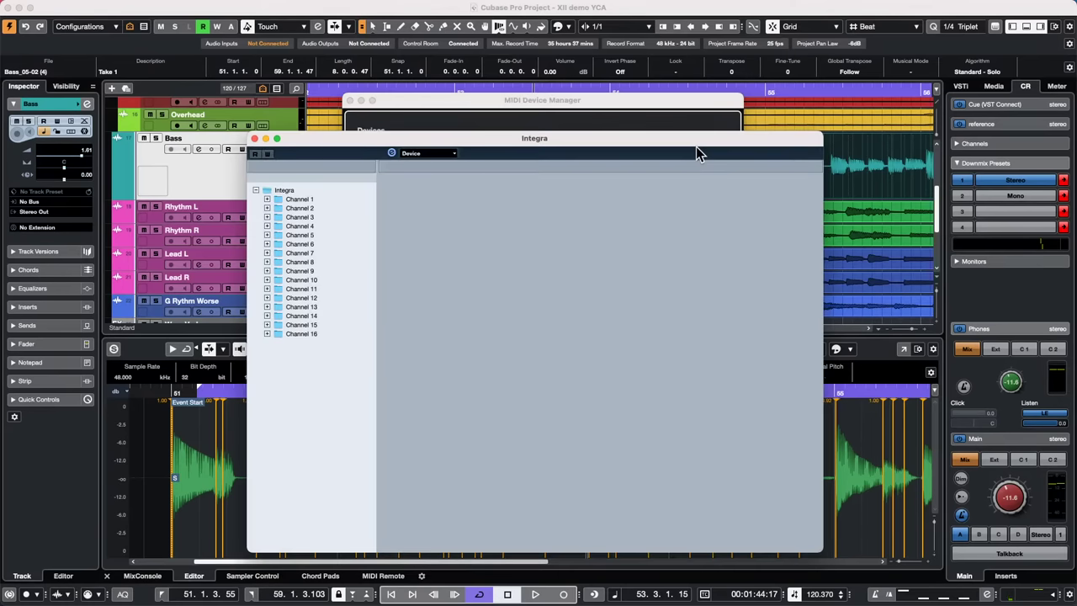
{"action": "left_click", "coordinate": [295, 200]}
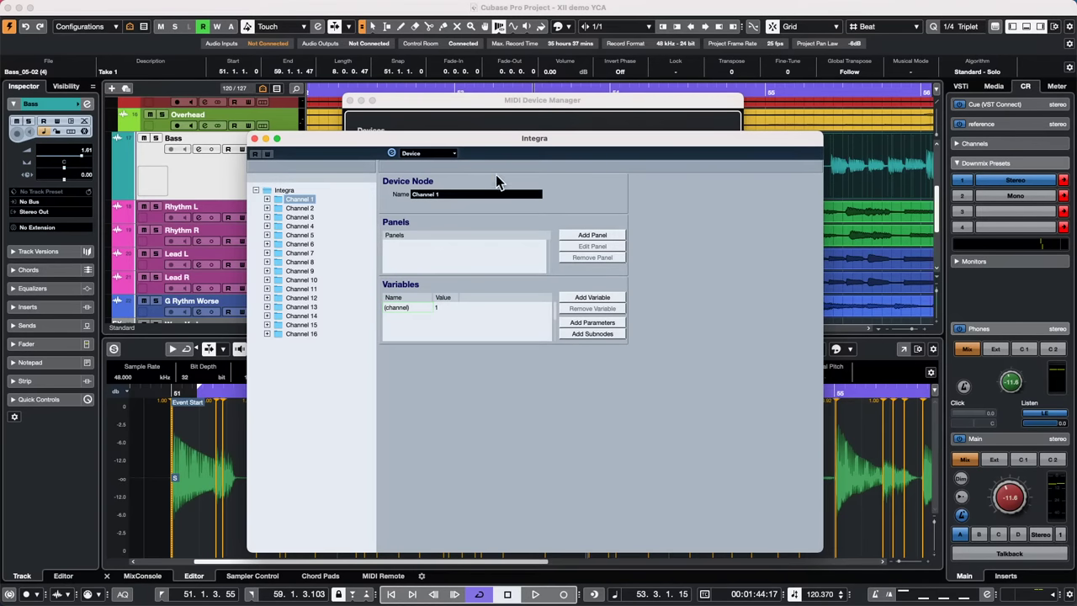
{"action": "left_click", "coordinate": [589, 236]}
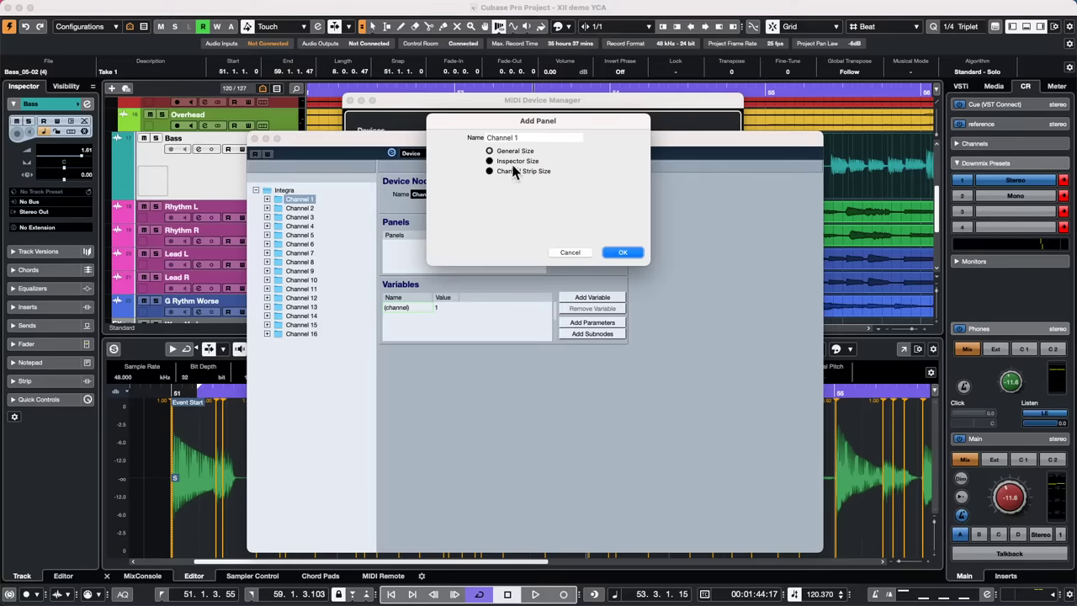
{"action": "left_click", "coordinate": [627, 250]}
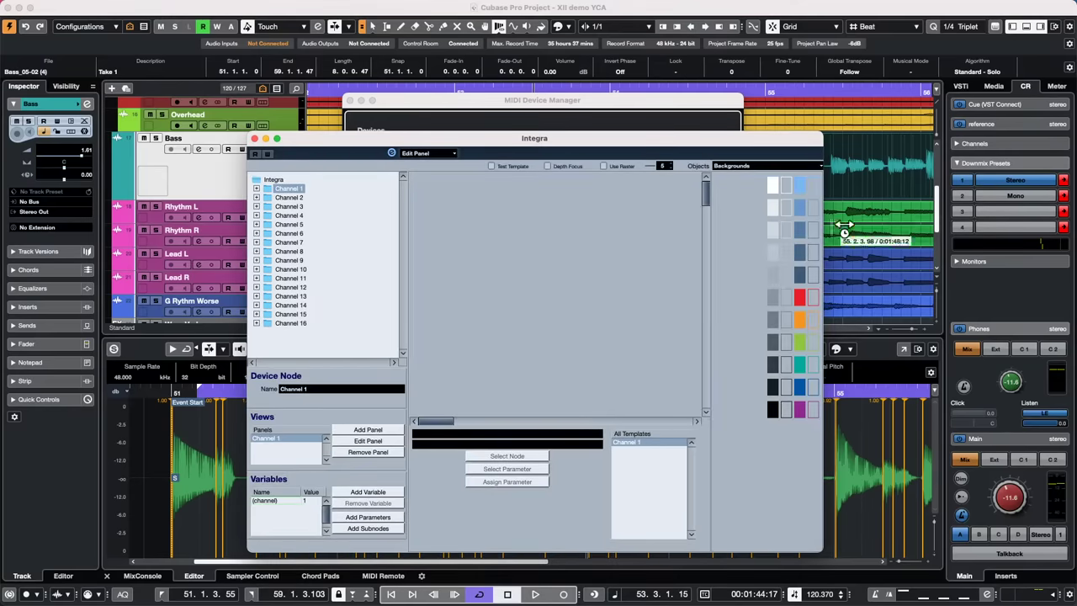
Place a titled vertical fader at the upper left of the Channel 1 panel and assign it a newly created parameter
{"action": "left_click", "coordinate": [793, 165]}
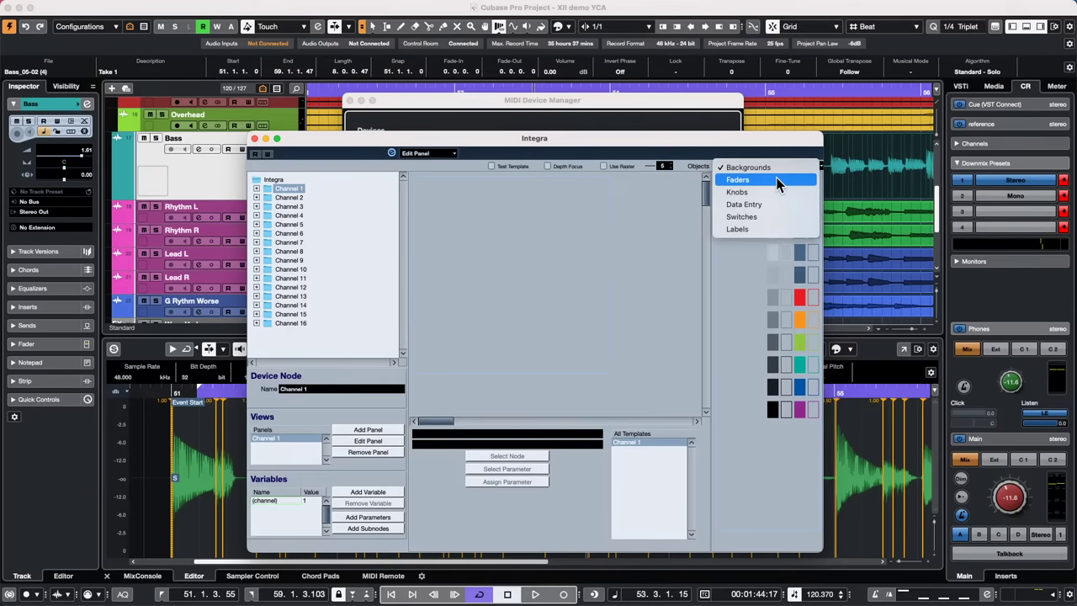
{"action": "left_click", "coordinate": [778, 184]}
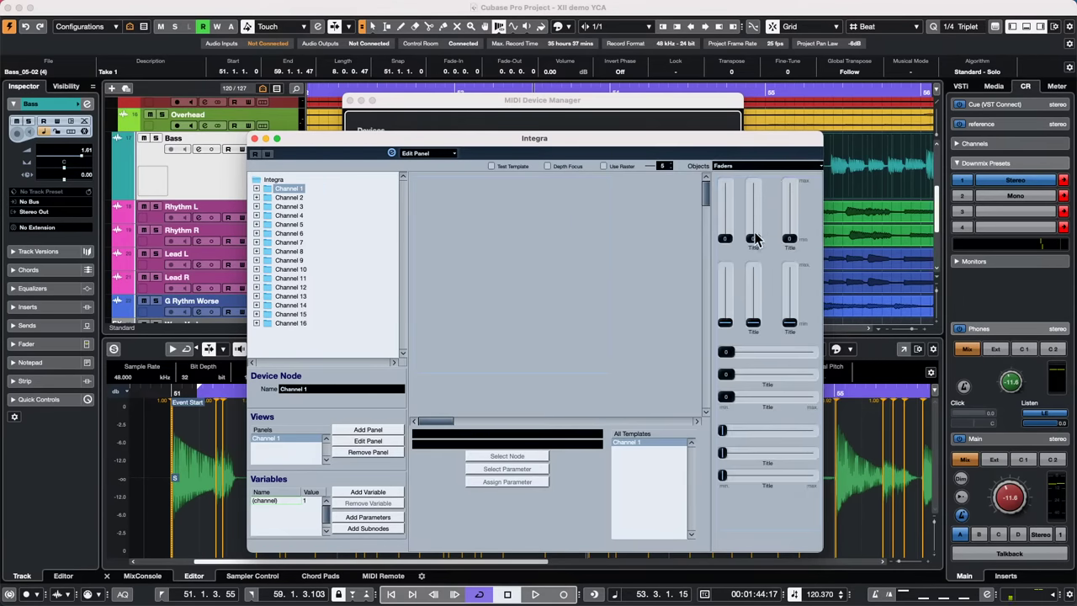
{"action": "left_click_drag", "start_coordinate": [755, 240], "coordinate": [415, 184]}
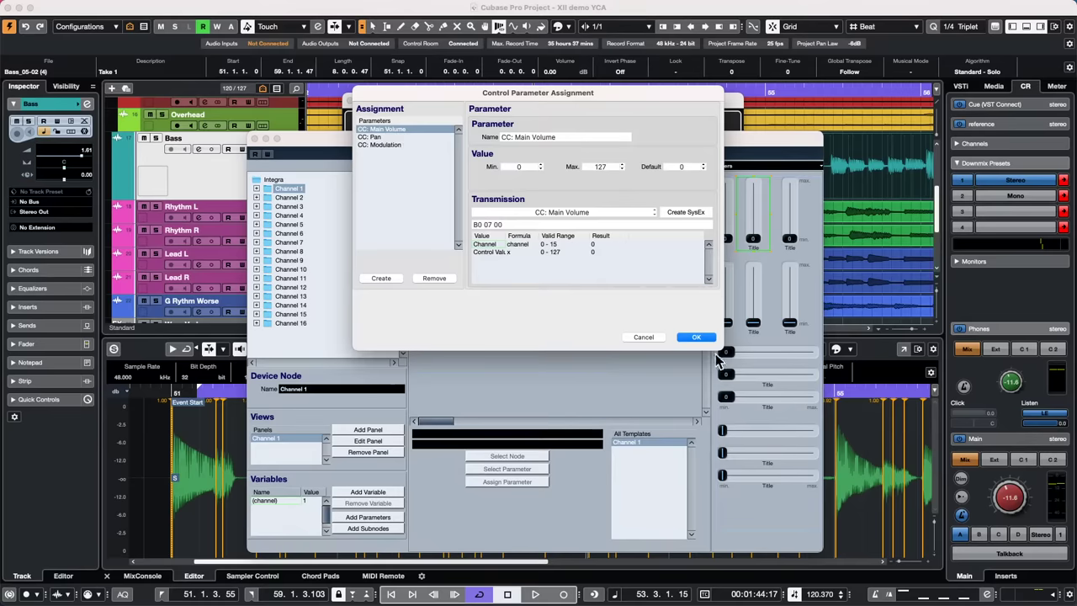
{"action": "left_click", "coordinate": [392, 279]}
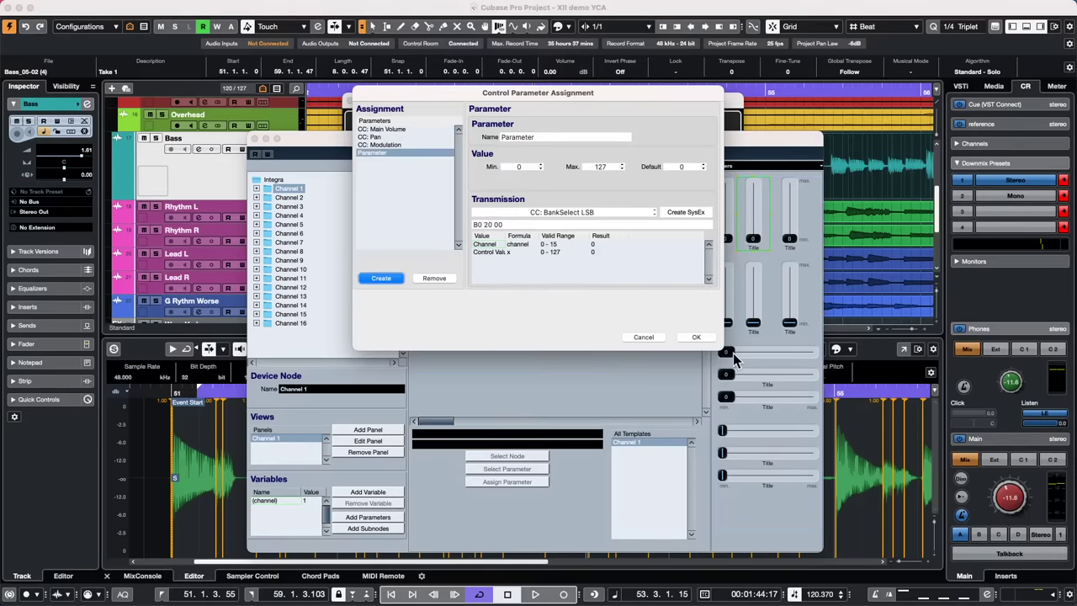
{"action": "left_click", "coordinate": [703, 338]}
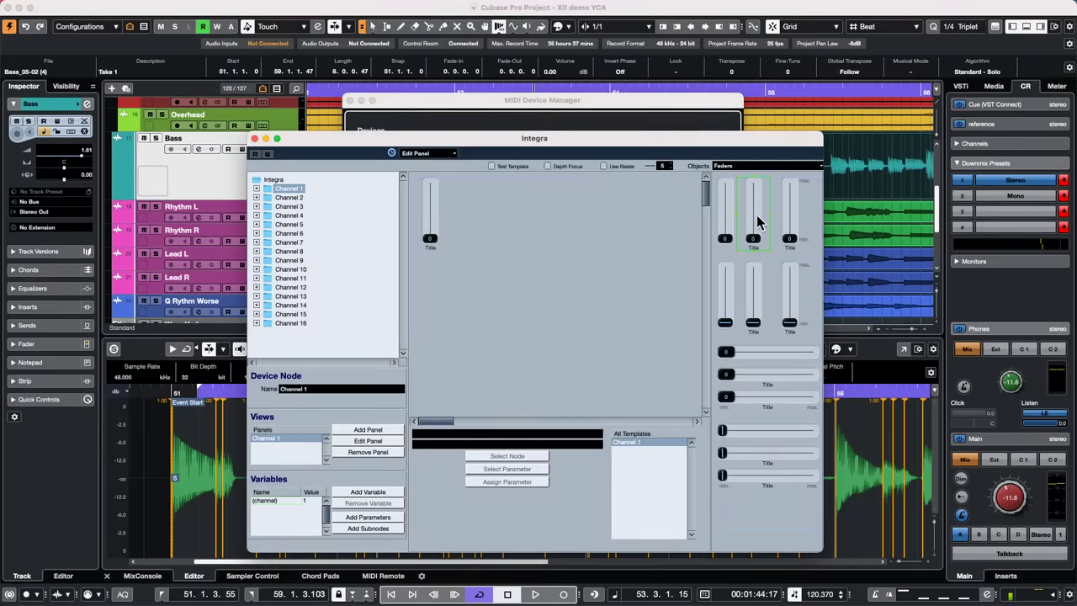
Place a second titled vertical fader beside the first one on the Channel 1 panel without assigning it a parameter
{"action": "left_click_drag", "start_coordinate": [755, 220], "coordinate": [679, 225]}
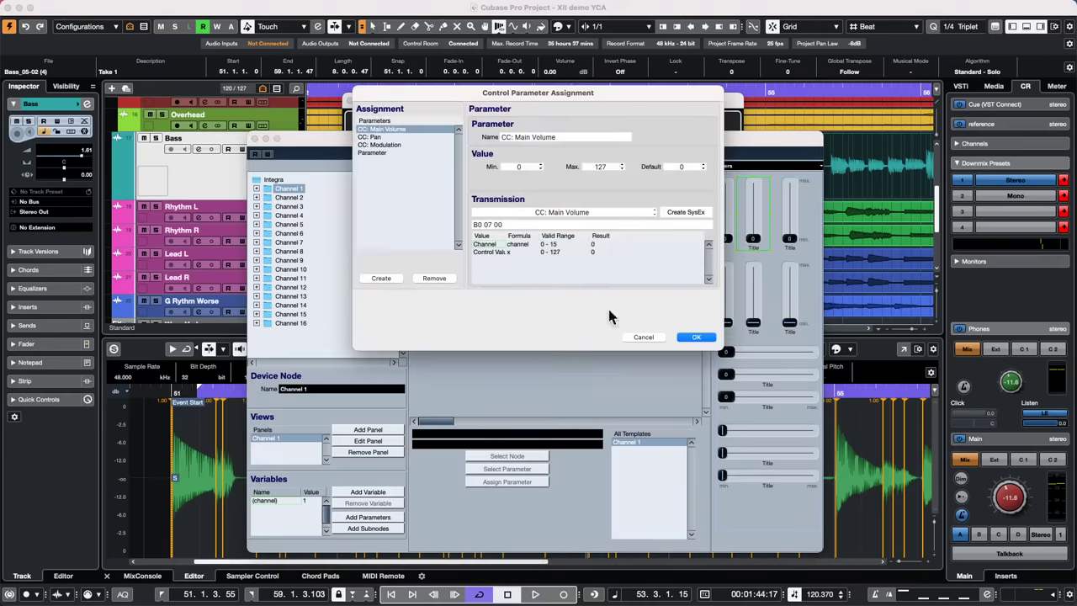
{"action": "left_click", "coordinate": [654, 338]}
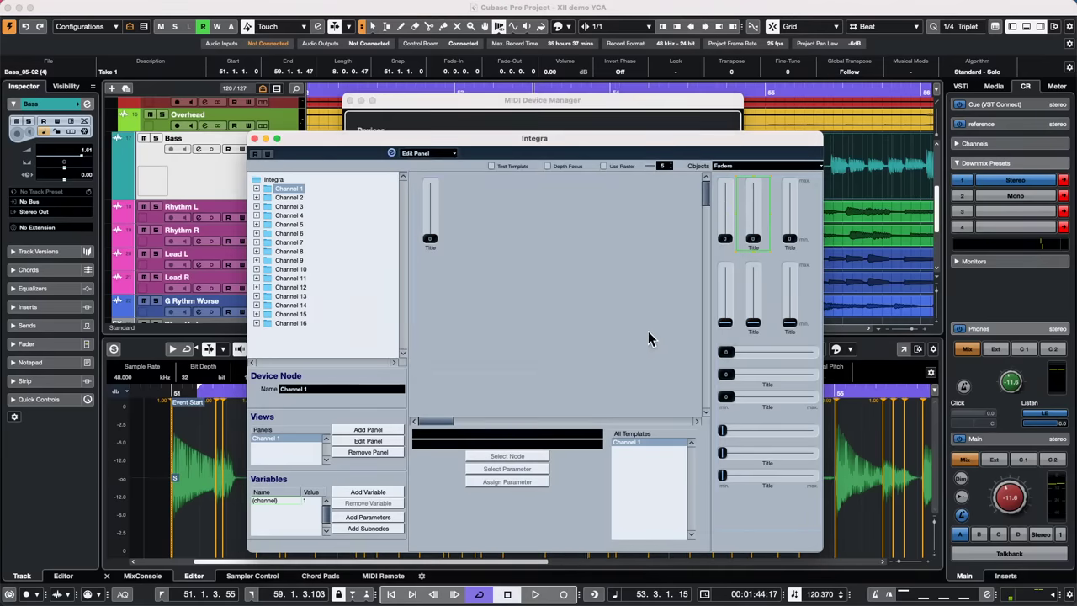
{"action": "left_click", "coordinate": [289, 197]}
{"action": "left_click_drag", "start_coordinate": [753, 238], "coordinate": [463, 195]}
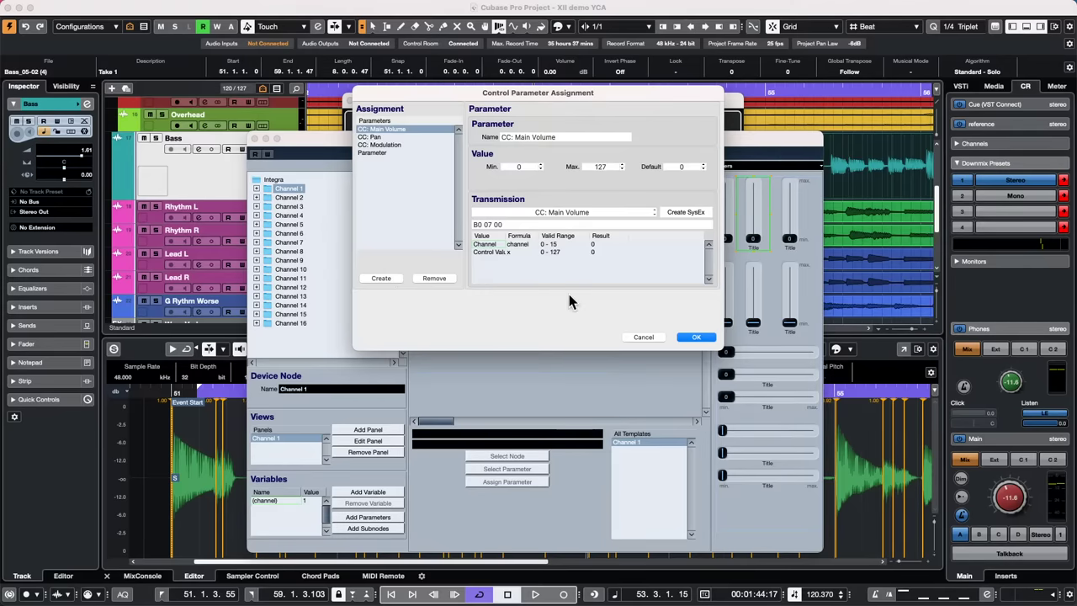
{"action": "left_click", "coordinate": [642, 336]}
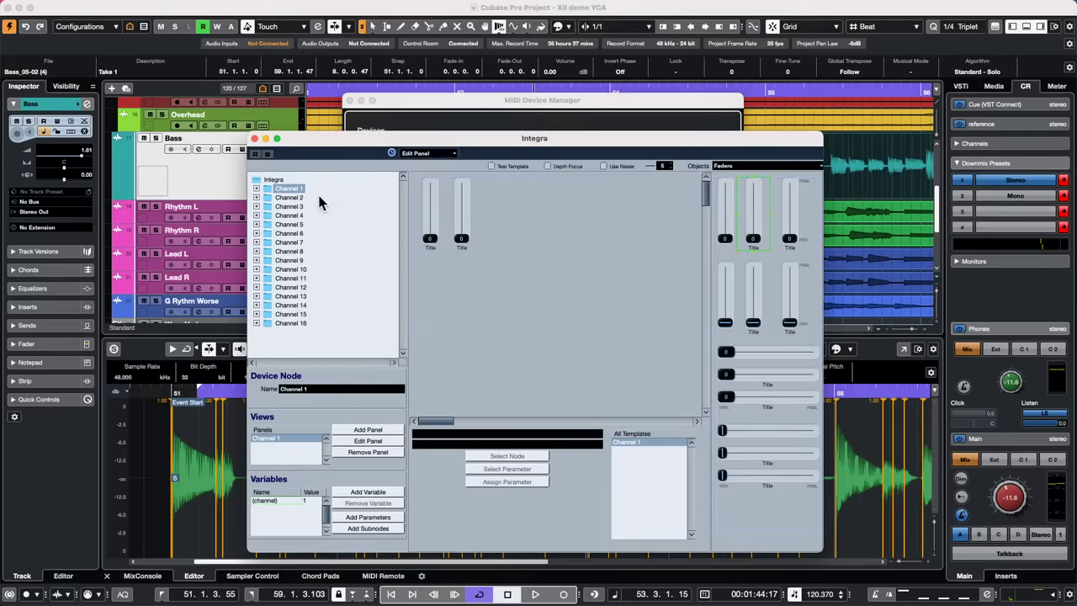
Place a third titled vertical fader beside the second, assign it a newly created parameter, and check the second fader's assignment
{"action": "left_click", "coordinate": [299, 197]}
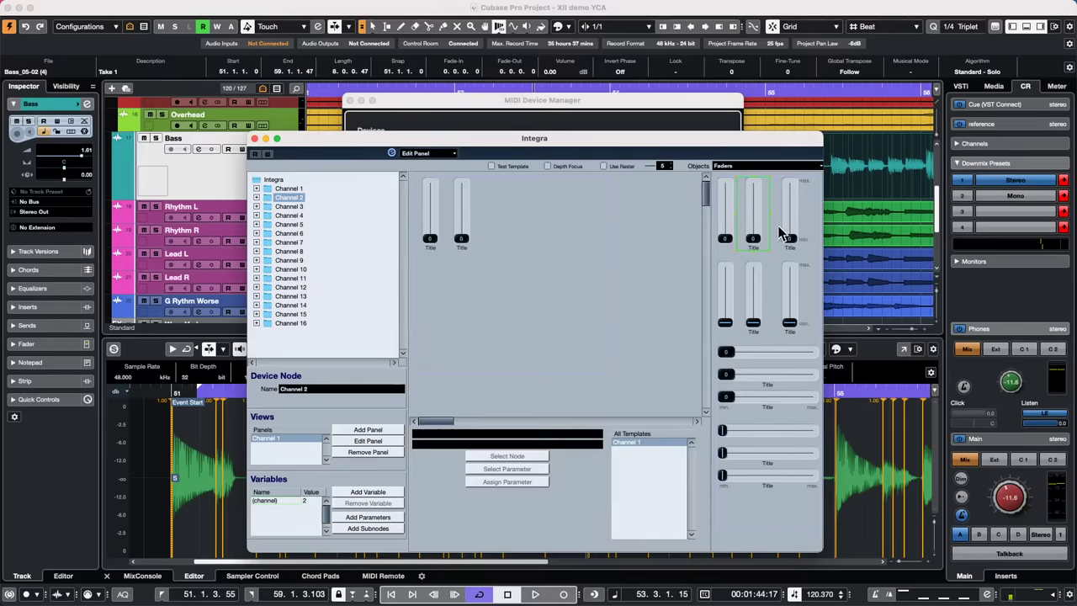
{"action": "left_click_drag", "start_coordinate": [753, 233], "coordinate": [486, 195]}
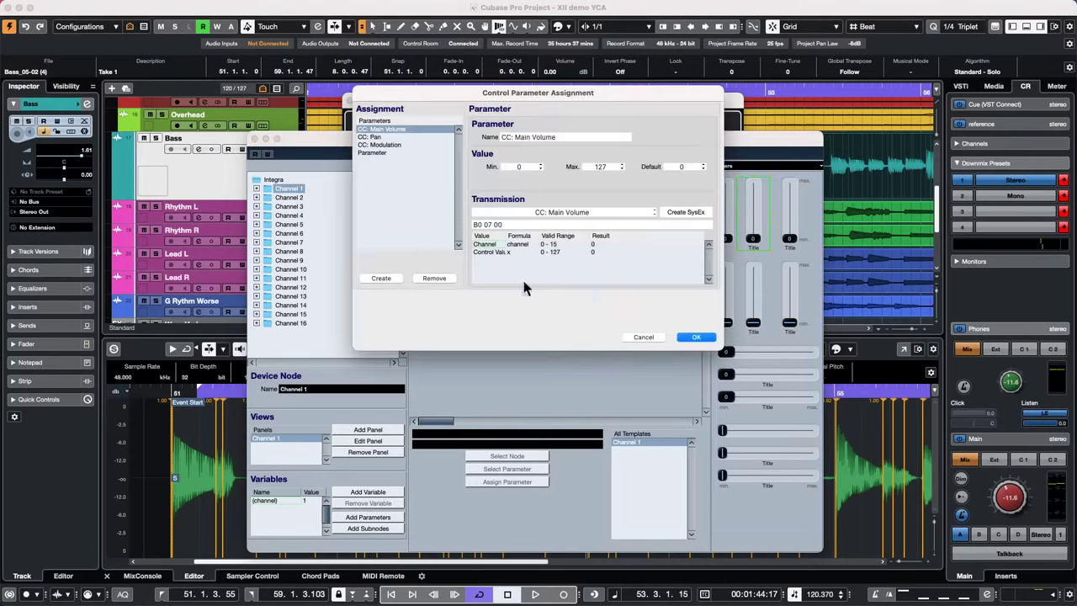
{"action": "left_click", "coordinate": [375, 278]}
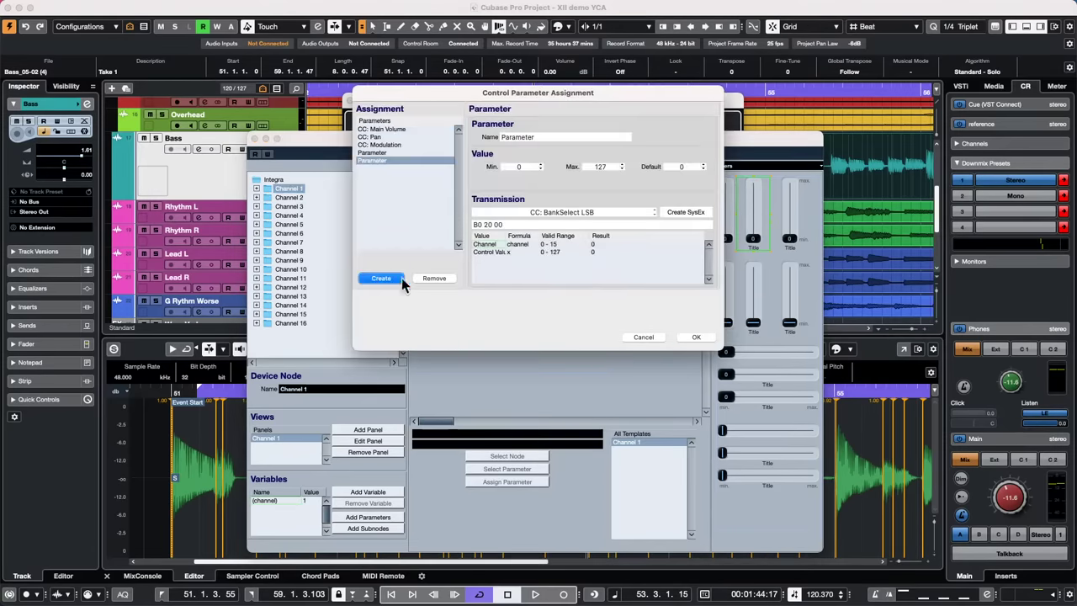
{"action": "left_click", "coordinate": [695, 338]}
{"action": "left_click", "coordinate": [461, 228]}
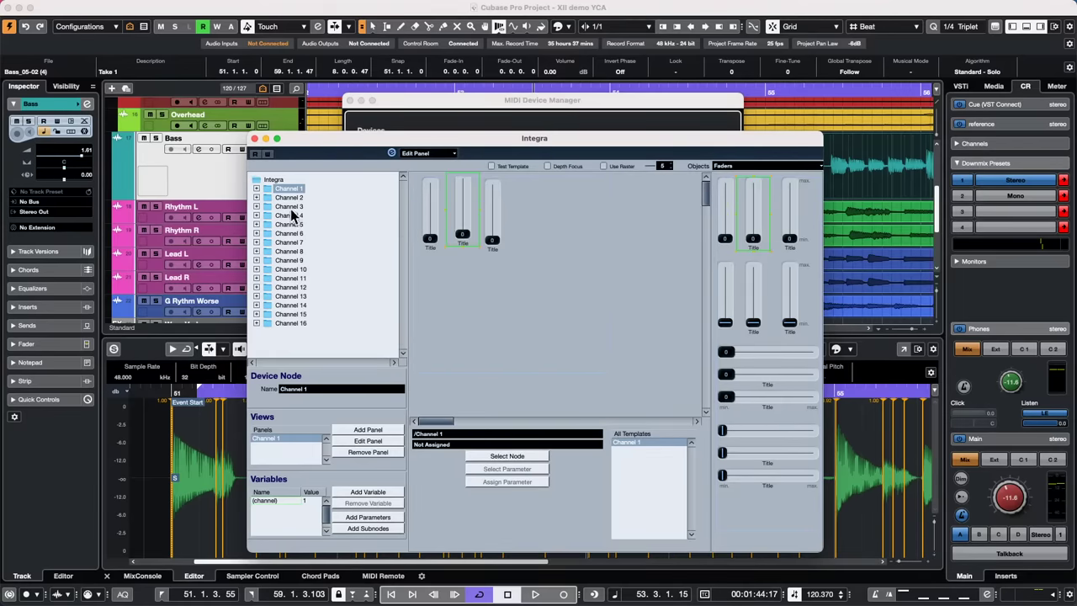
Switch the panel objects to Knobs, place a large untitled knob below the first fader and assign it a newly created parameter
{"action": "left_click", "coordinate": [746, 167]}
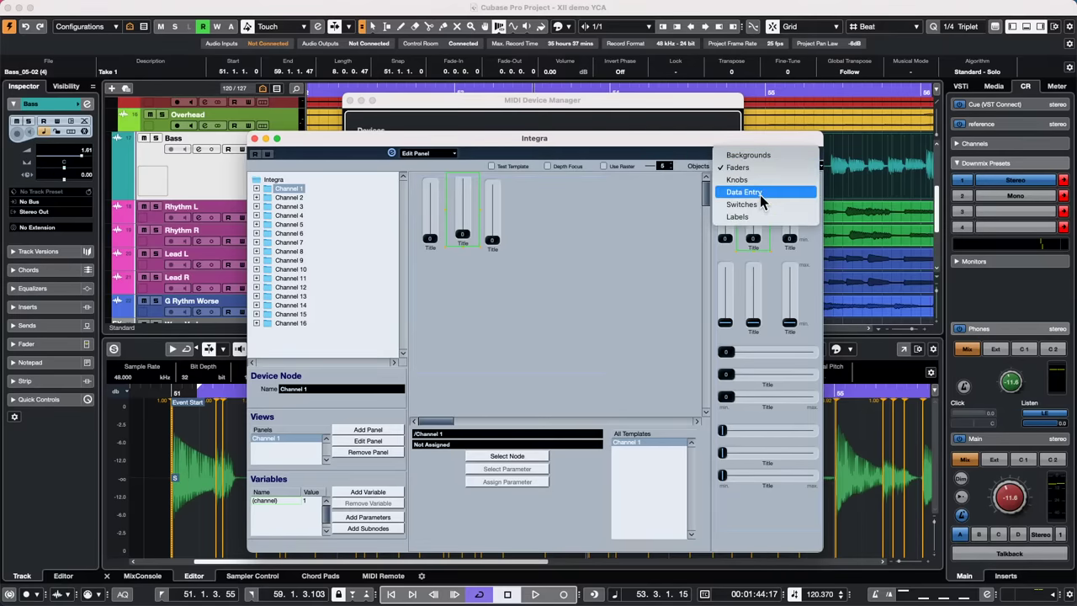
{"action": "left_click", "coordinate": [762, 181]}
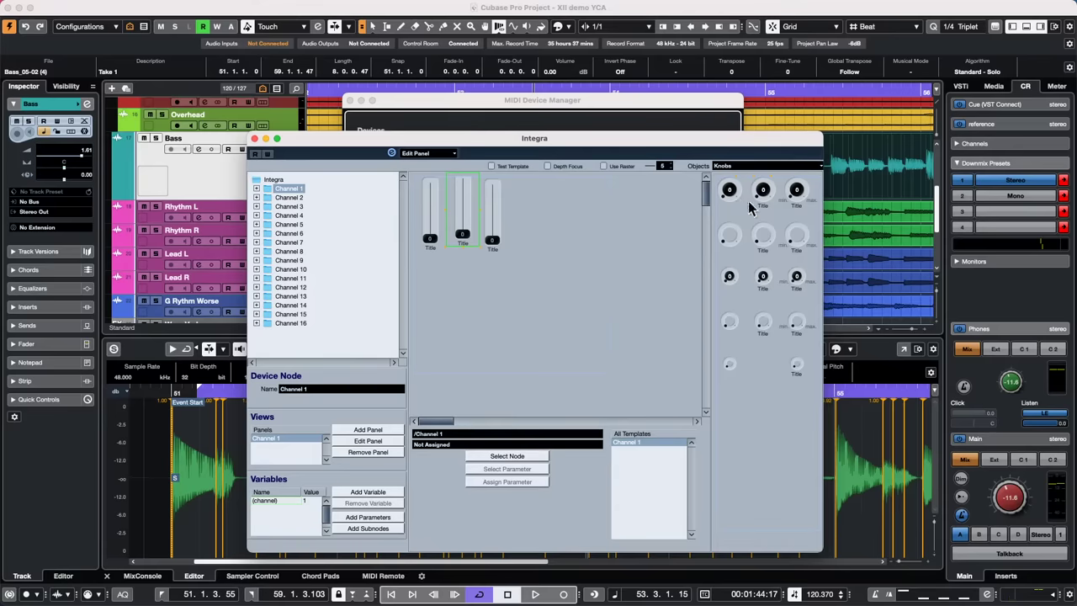
{"action": "left_click_drag", "start_coordinate": [730, 191], "coordinate": [413, 253]}
{"action": "left_click", "coordinate": [397, 137]}
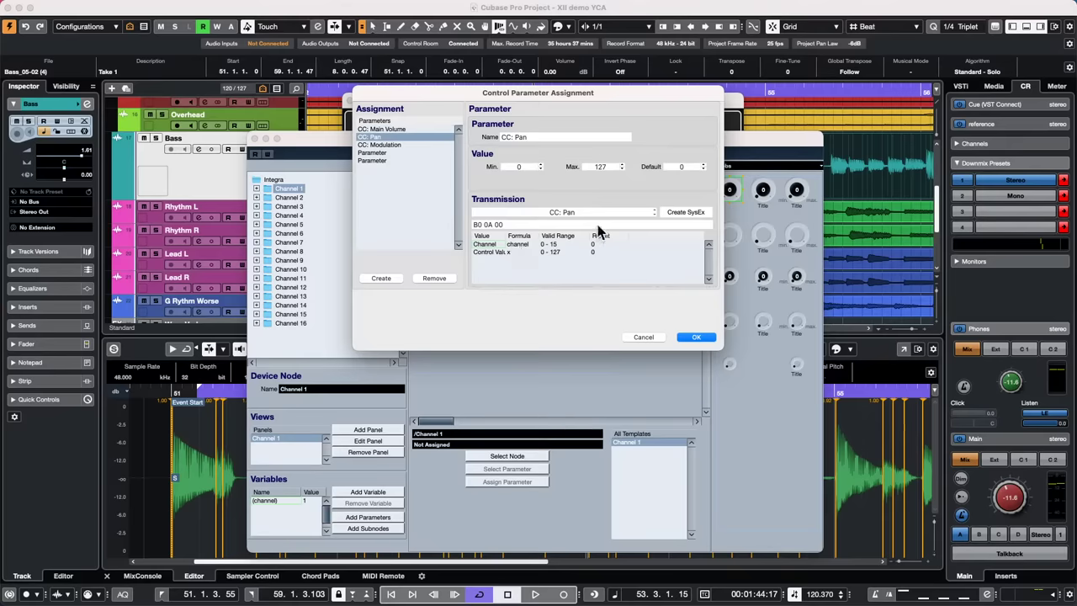
{"action": "left_click", "coordinate": [690, 167]}
{"action": "key", "text": "BackSpace"}
{"action": "key", "text": "Return"}
{"action": "left_click", "coordinate": [397, 278]}
{"action": "left_click", "coordinate": [698, 337]}
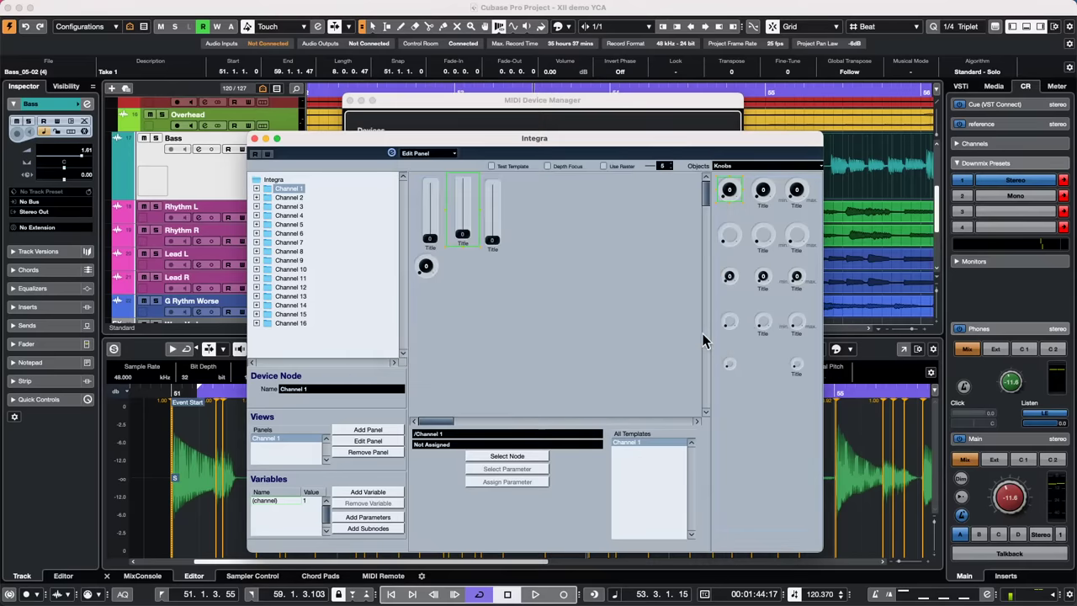
{"action": "left_click", "coordinate": [426, 266]}
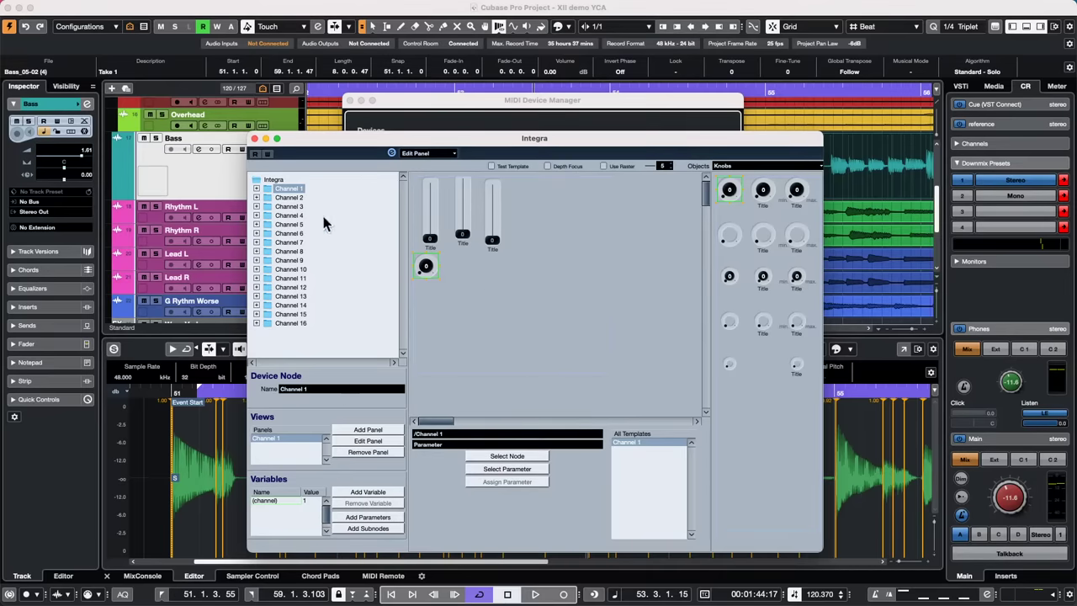
Place a small titled knob below the large knob and assign it the CC: Modulation parameter
{"action": "left_click", "coordinate": [300, 199]}
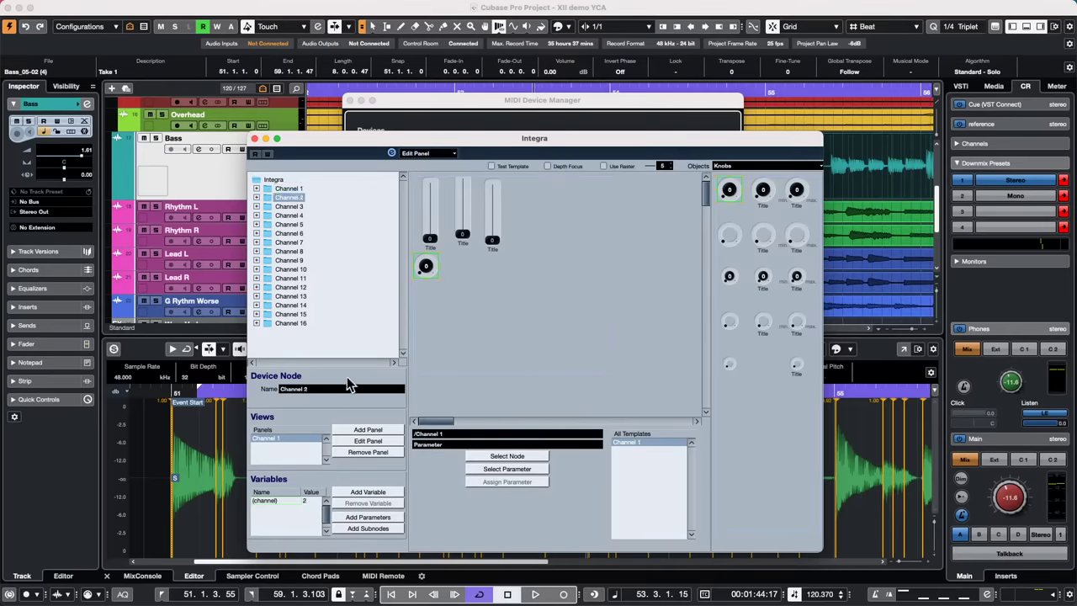
{"action": "left_click", "coordinate": [348, 387]}
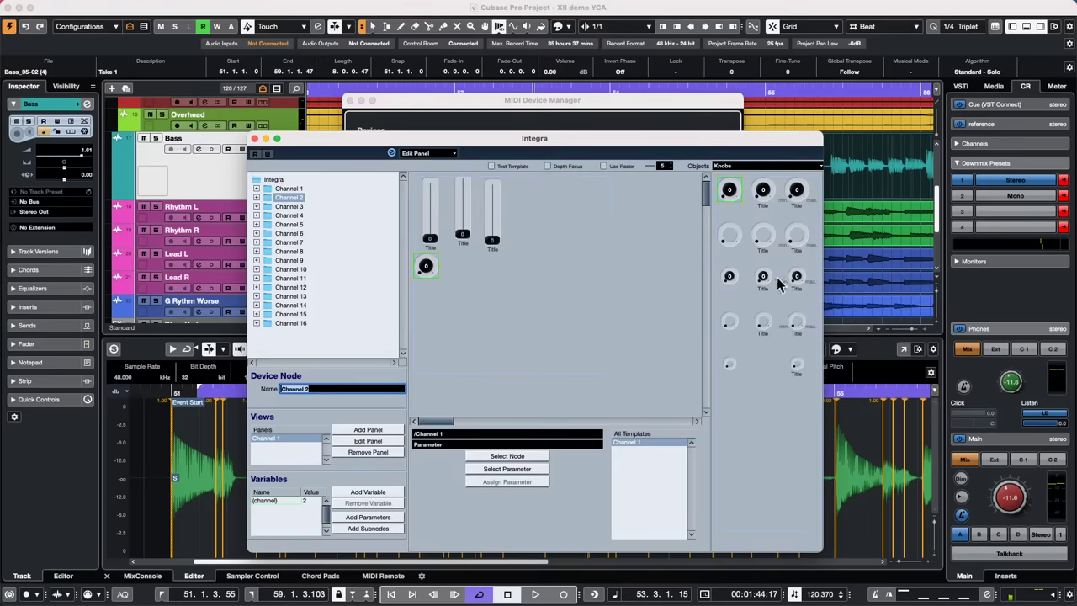
{"action": "left_click_drag", "start_coordinate": [762, 279], "coordinate": [411, 283]}
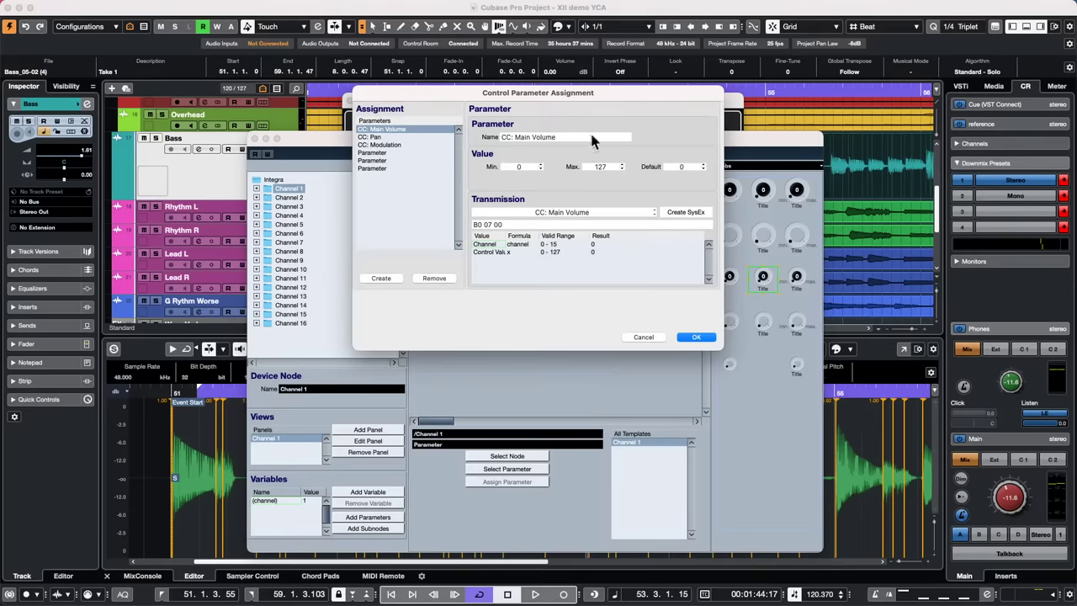
{"action": "left_click", "coordinate": [580, 137]}
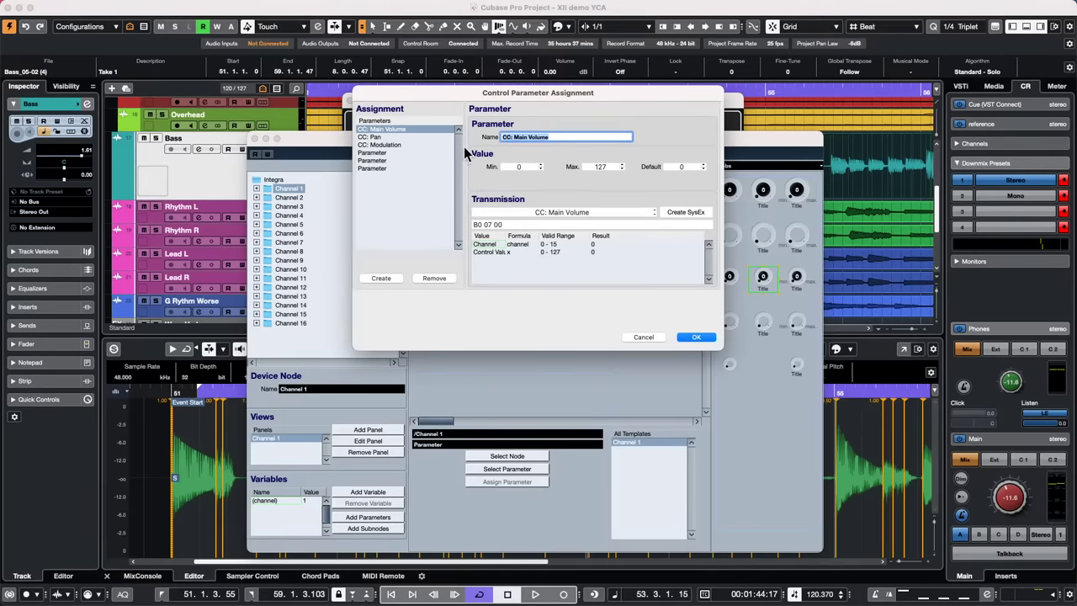
{"action": "left_click", "coordinate": [393, 153]}
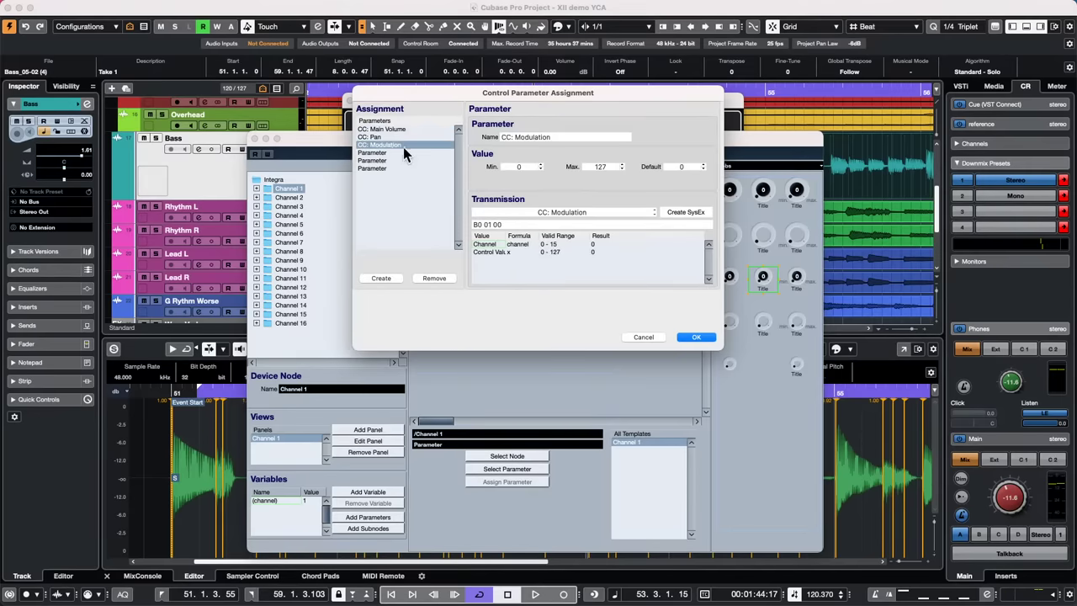
{"action": "left_click", "coordinate": [705, 337]}
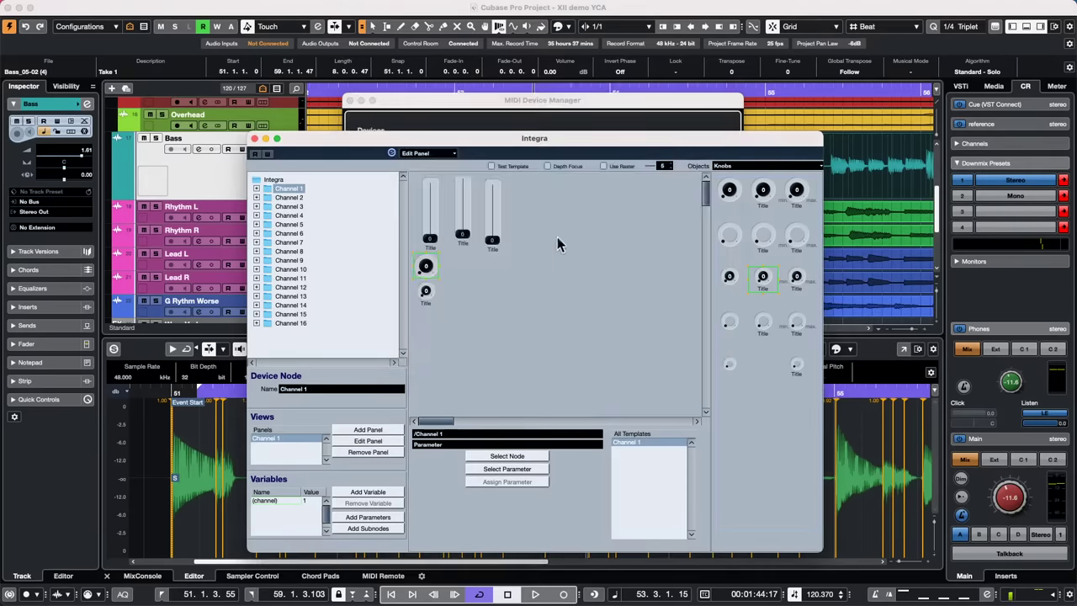
Close the Integra panel editor without saving and close the MIDI Device Manager
{"action": "left_click", "coordinate": [255, 138]}
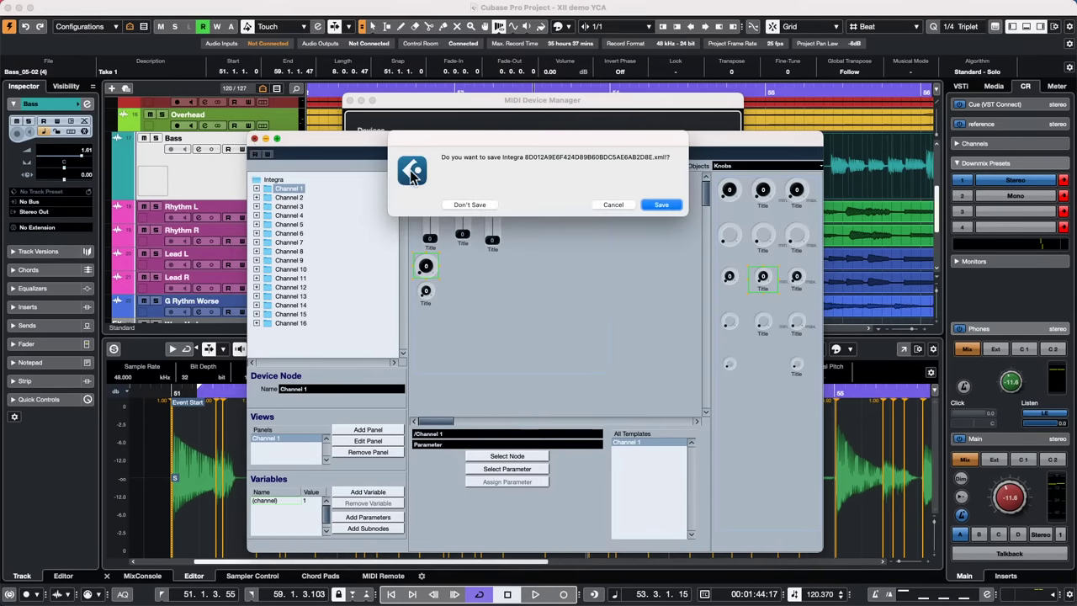
{"action": "left_click", "coordinate": [470, 205]}
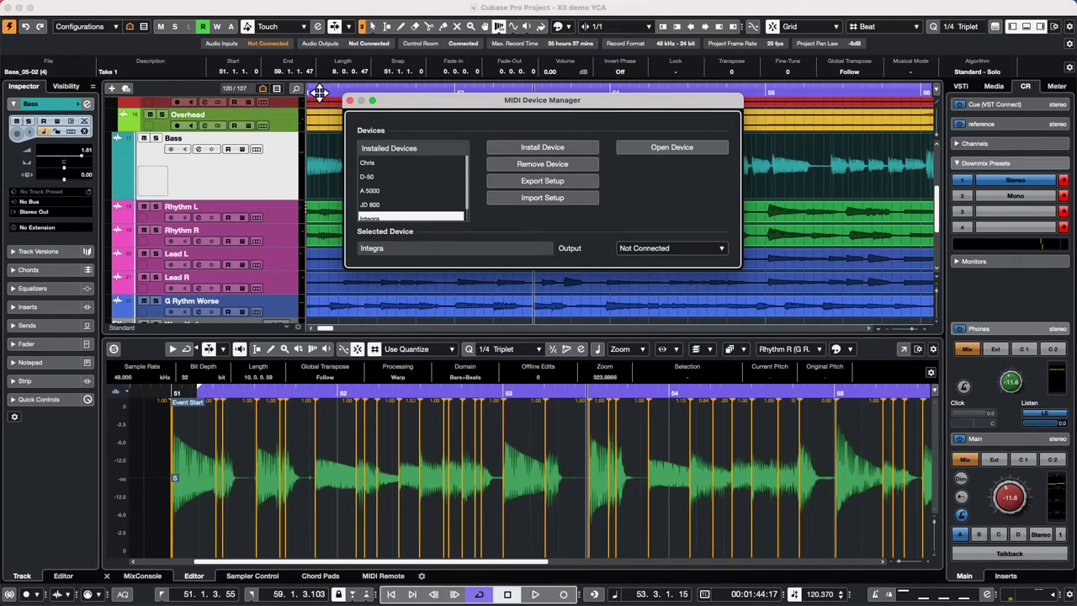
{"action": "left_click", "coordinate": [350, 100]}
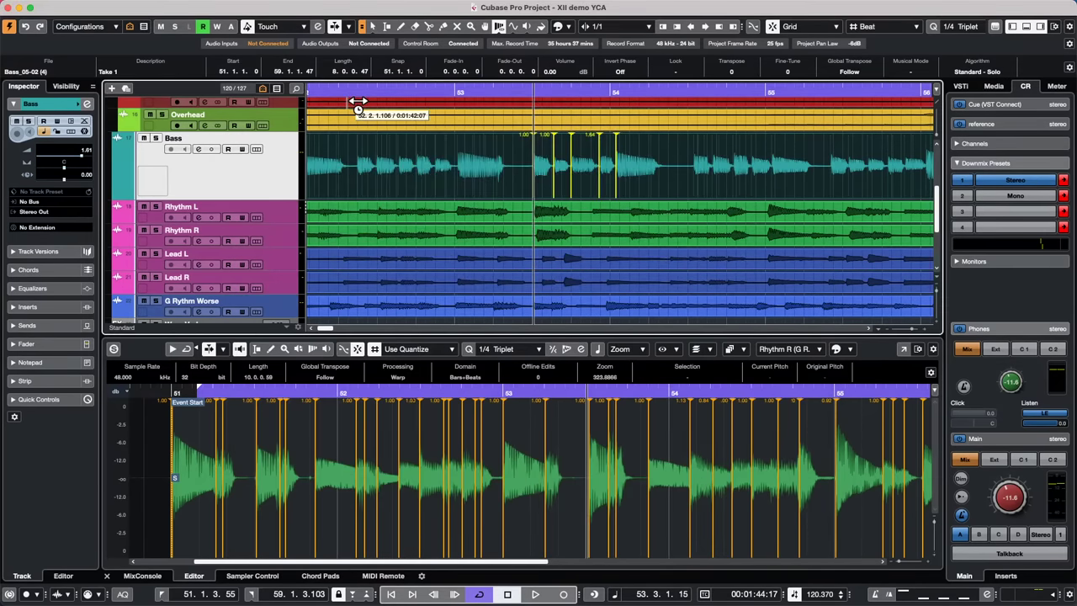
Switch to the Object Selection tool and open the setup of the Project Logical Editor
{"action": "right_click", "coordinate": [401, 158]}
{"action": "left_click", "coordinate": [396, 160]}
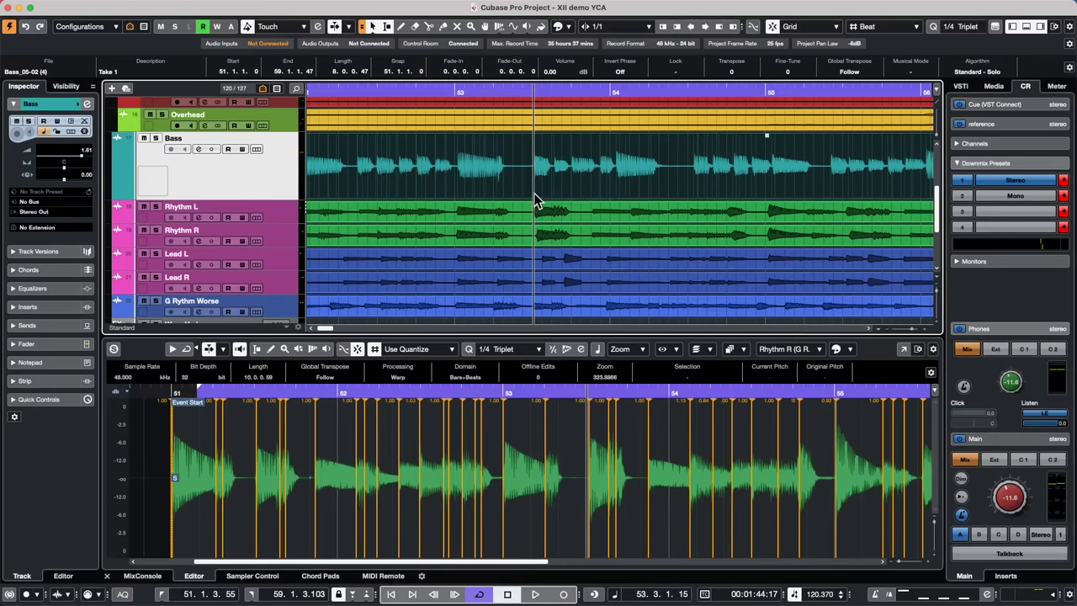
{"action": "mouse_move", "coordinate": [594, 7]}
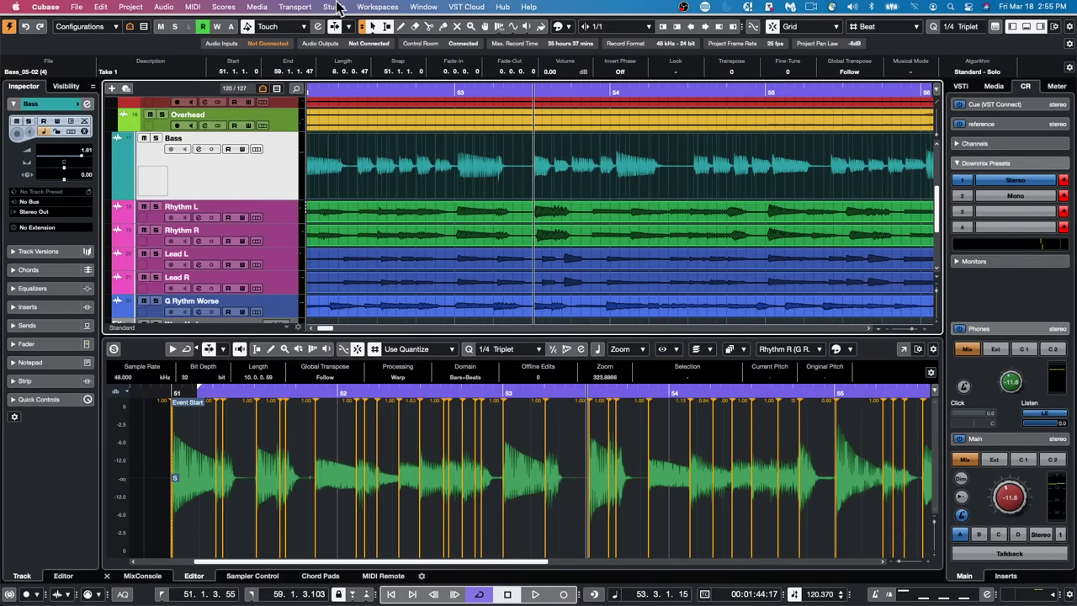
{"action": "left_click", "coordinate": [128, 6]}
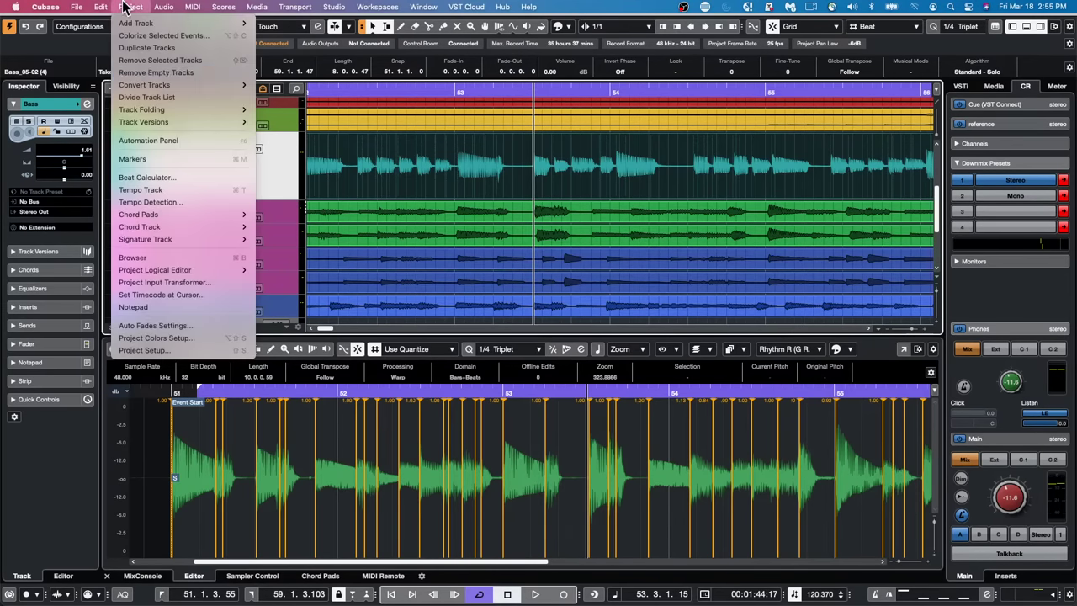
{"action": "left_click", "coordinate": [169, 271]}
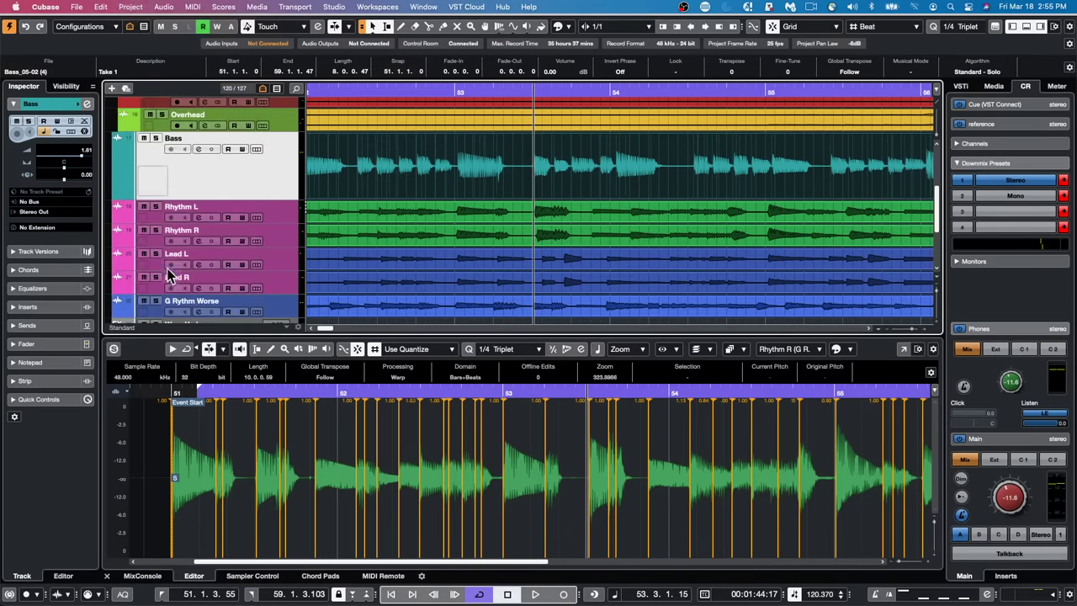
{"action": "left_click", "coordinate": [131, 6]}
{"action": "mouse_move", "coordinate": [195, 271]}
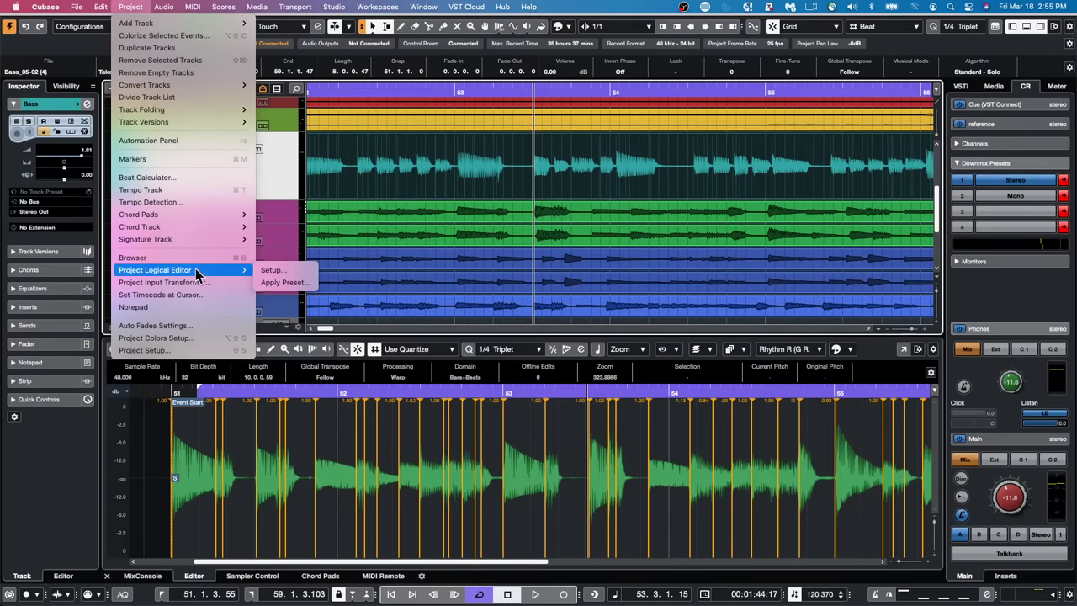
{"action": "left_click", "coordinate": [294, 270]}
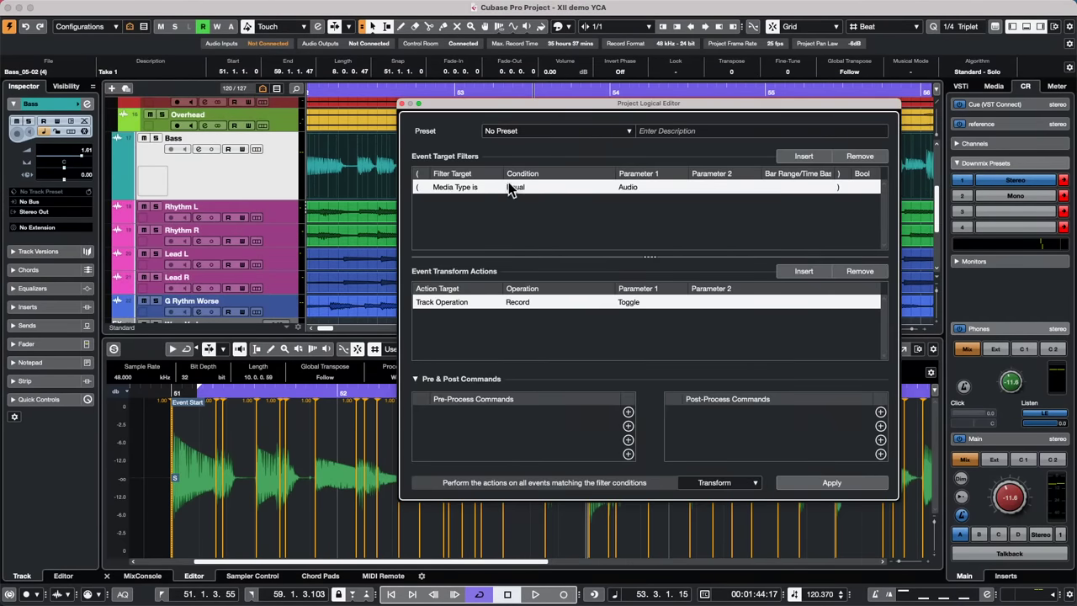
Browse the Project Logical Editor's user presets and close the editor without choosing one
{"action": "left_click", "coordinate": [558, 137]}
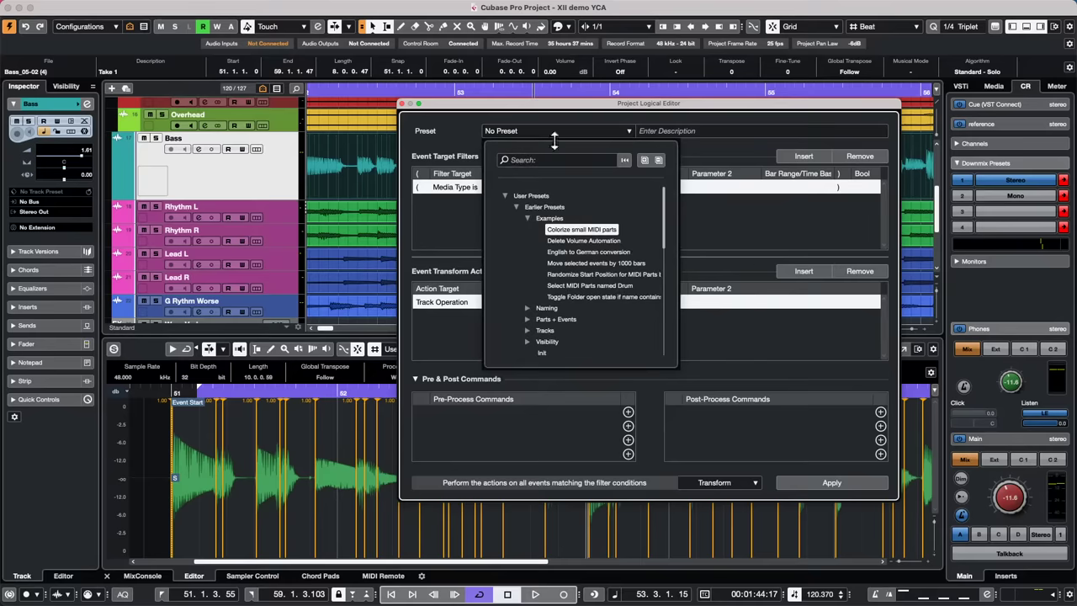
{"action": "scroll", "coordinate": [519, 328], "scroll_direction": "down", "scroll_amount": 1}
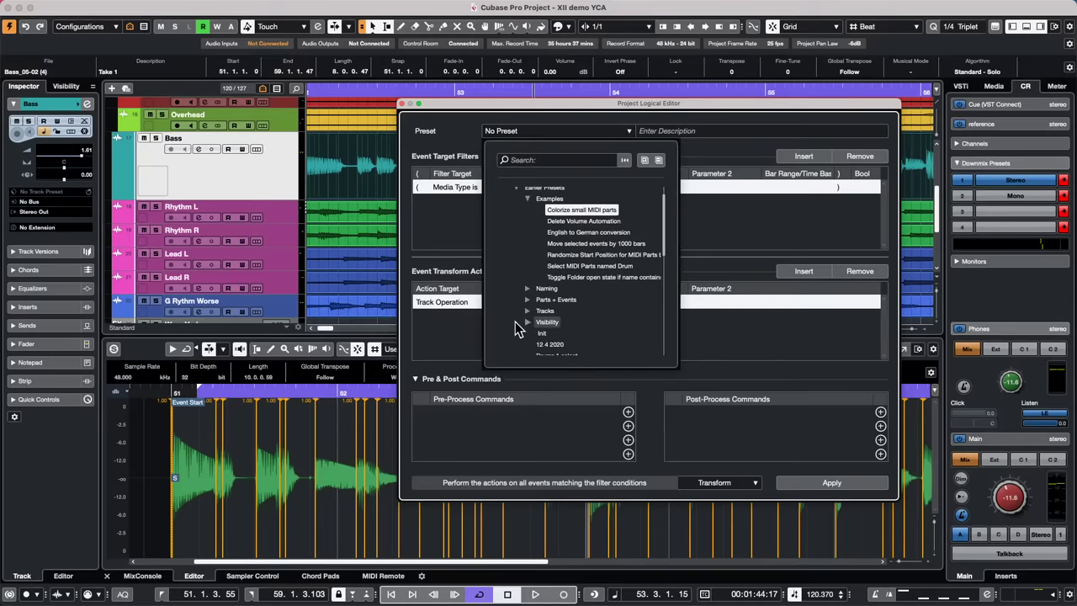
{"action": "scroll", "coordinate": [518, 328], "scroll_direction": "down", "scroll_amount": 10}
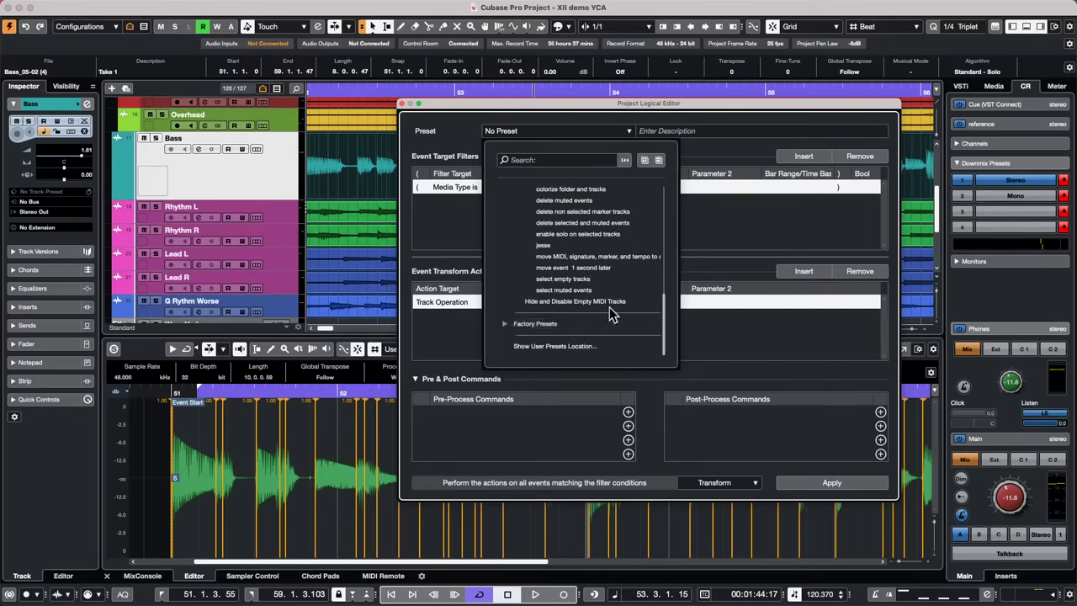
{"action": "left_click", "coordinate": [409, 115]}
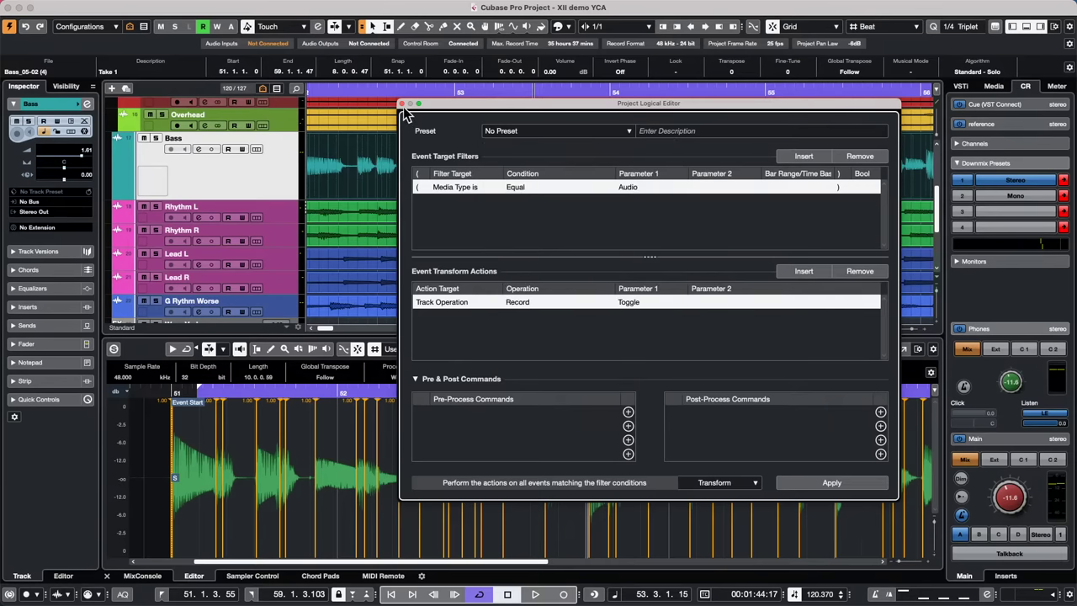
{"action": "left_click", "coordinate": [402, 104]}
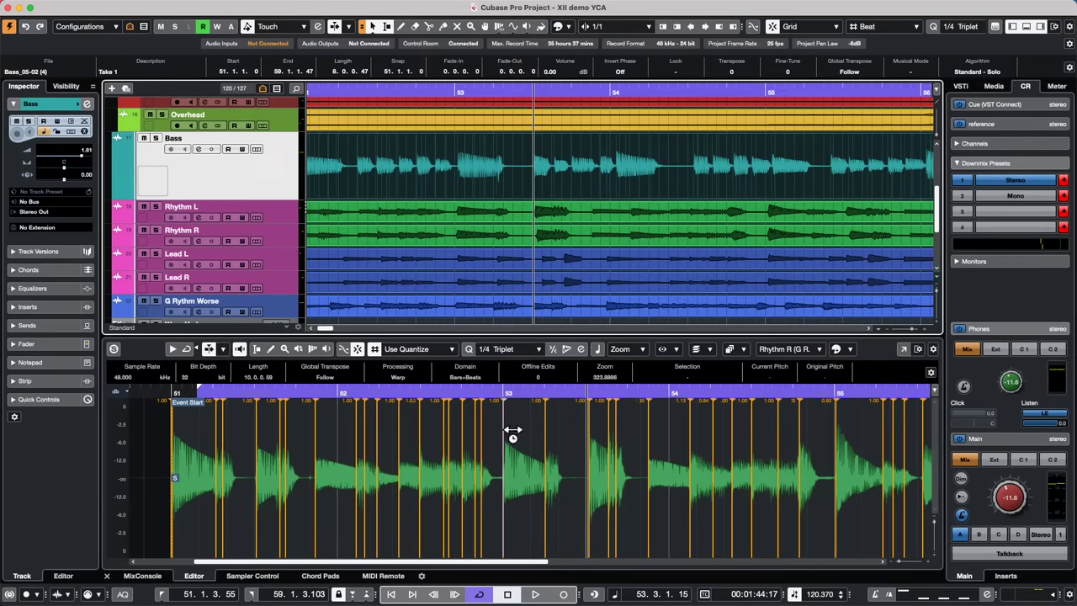
Activate the Free Warp tool over the Bass event and set the primary time format to Seconds
{"action": "right_click", "coordinate": [519, 181]}
{"action": "left_click", "coordinate": [650, 180]}
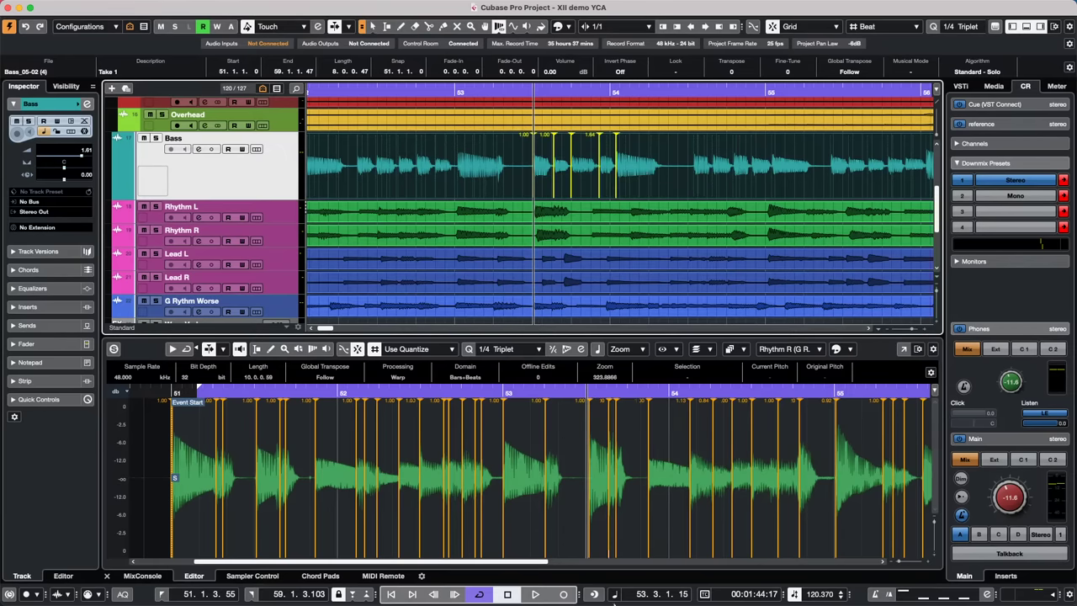
{"action": "left_click", "coordinate": [616, 596]}
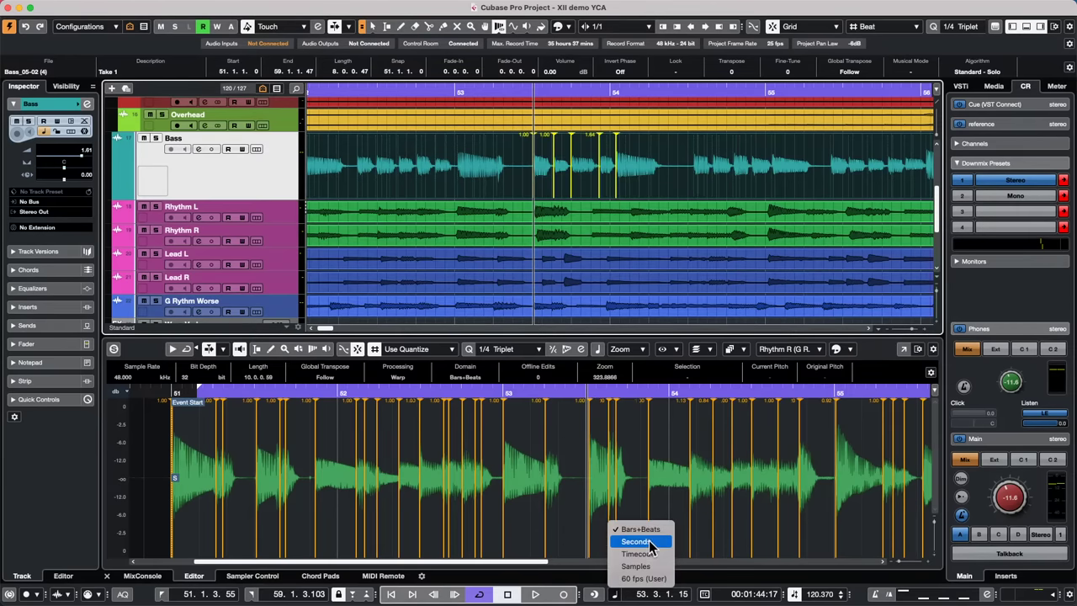
{"action": "left_click", "coordinate": [645, 544]}
Set the project ruler to Bars+Beats and shift the Bass warp marker near 53.3.3 slightly earlier
{"action": "right_click", "coordinate": [510, 90]}
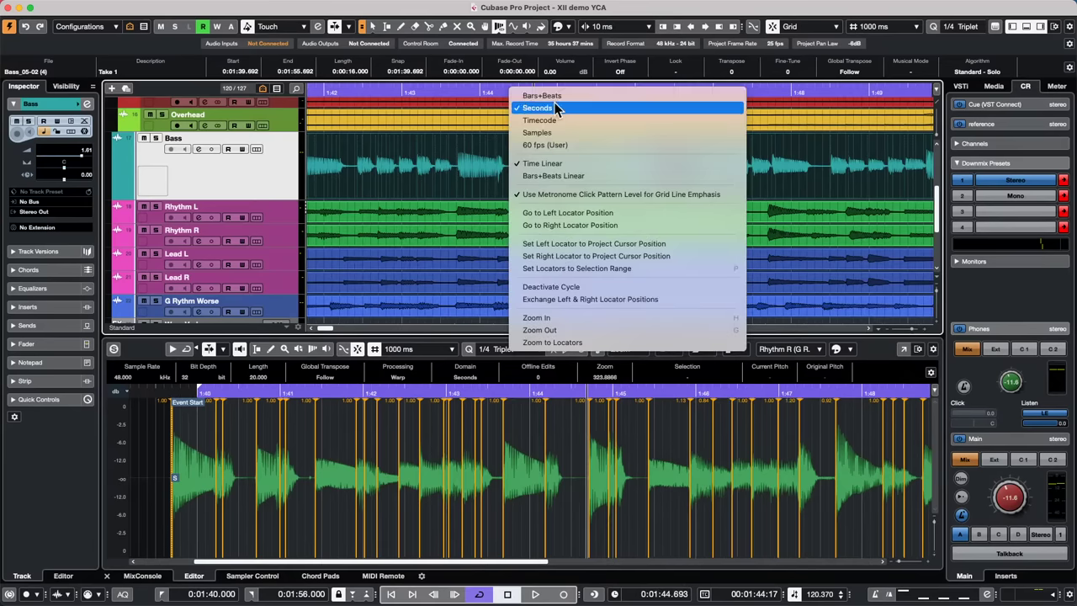
{"action": "left_click", "coordinate": [541, 95]}
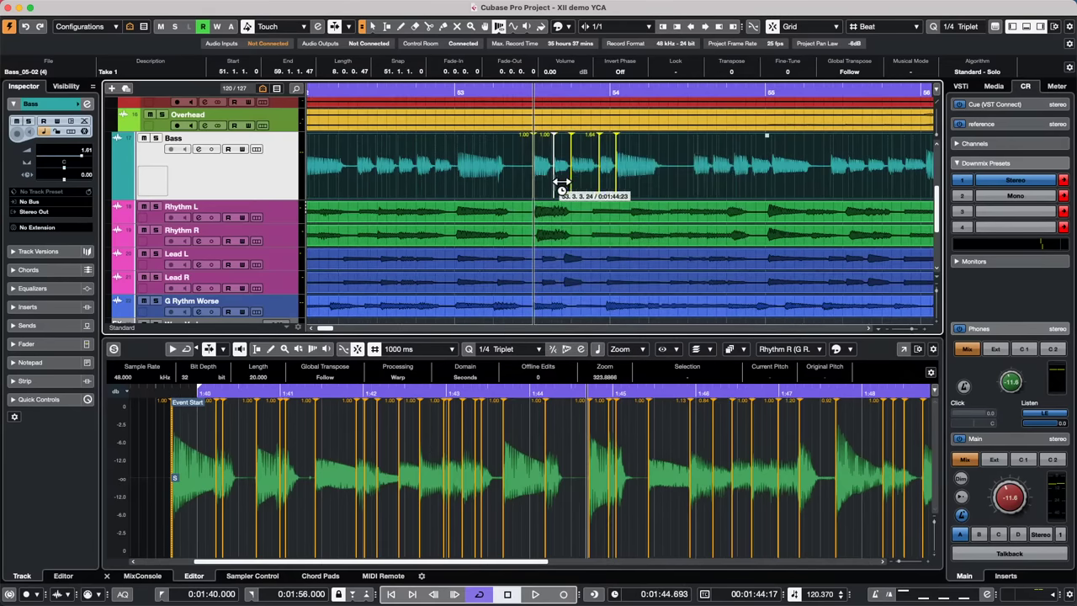
{"action": "left_click_drag", "start_coordinate": [555, 182], "coordinate": [547, 182]}
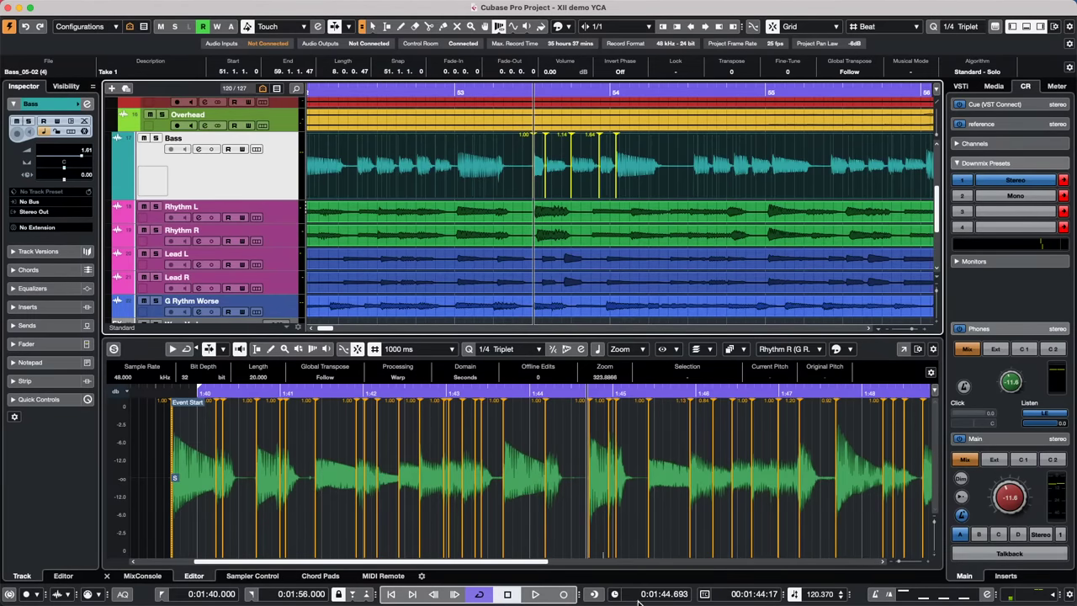
Set the project ruler to Seconds and return the primary time format to Bars+Beats
{"action": "right_click", "coordinate": [482, 91]}
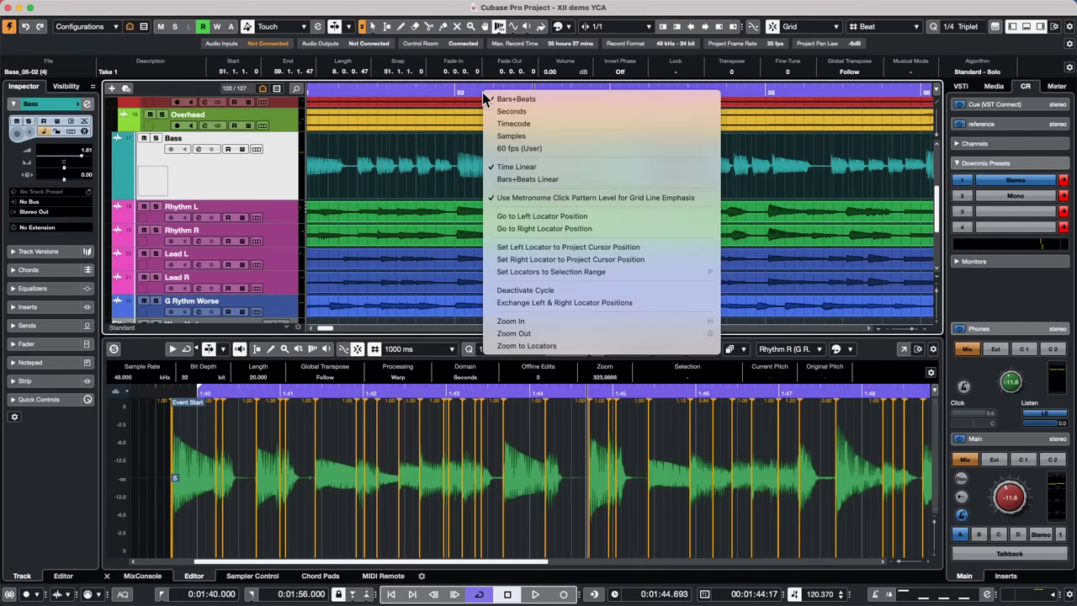
{"action": "left_click", "coordinate": [533, 110]}
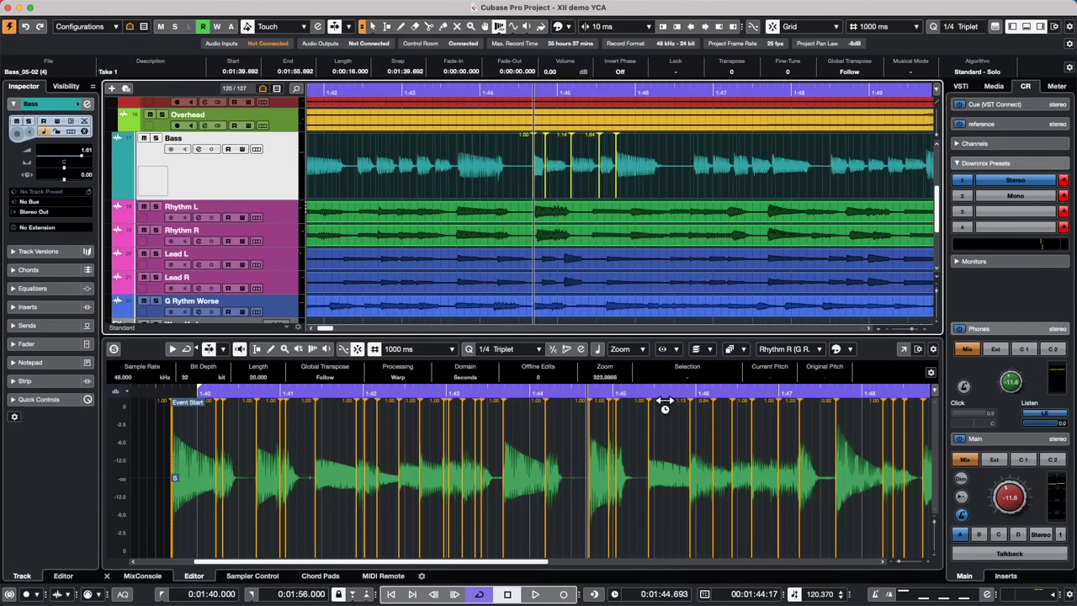
{"action": "left_click", "coordinate": [614, 596]}
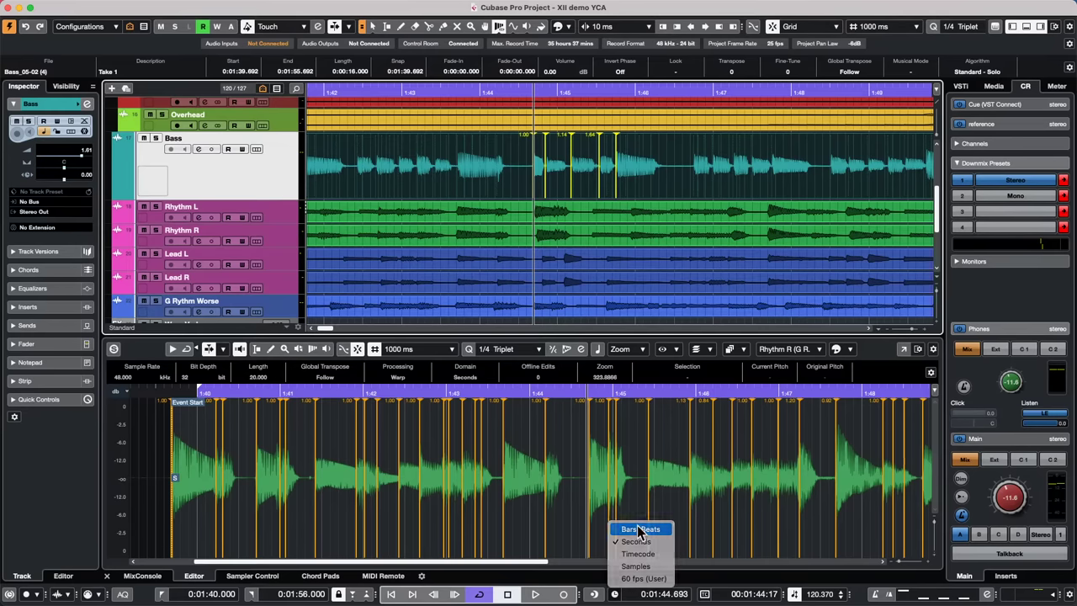
{"action": "left_click", "coordinate": [645, 523]}
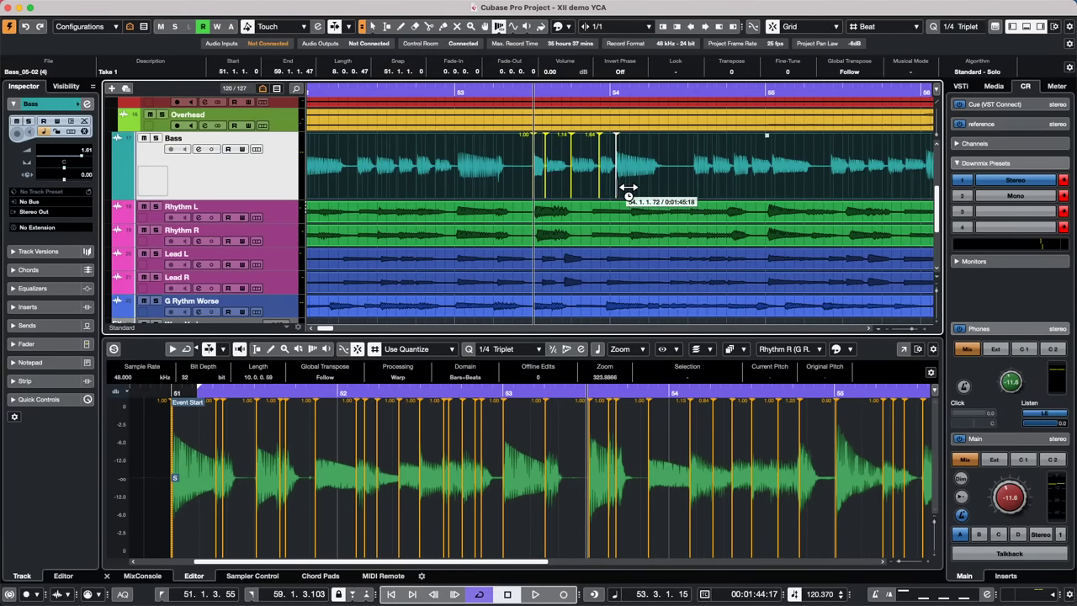
Reposition the last Bass warp marker near bar 54 and switch the project ruler to Seconds
{"action": "mouse_move", "coordinate": [616, 188]}
{"action": "left_mouse_down"}
{"action": "mouse_move", "coordinate": [637, 185]}
{"action": "mouse_move", "coordinate": [519, 183]}
{"action": "mouse_move", "coordinate": [600, 187]}
{"action": "mouse_move", "coordinate": [586, 184]}
{"action": "left_mouse_up"}
{"action": "right_click", "coordinate": [561, 95]}
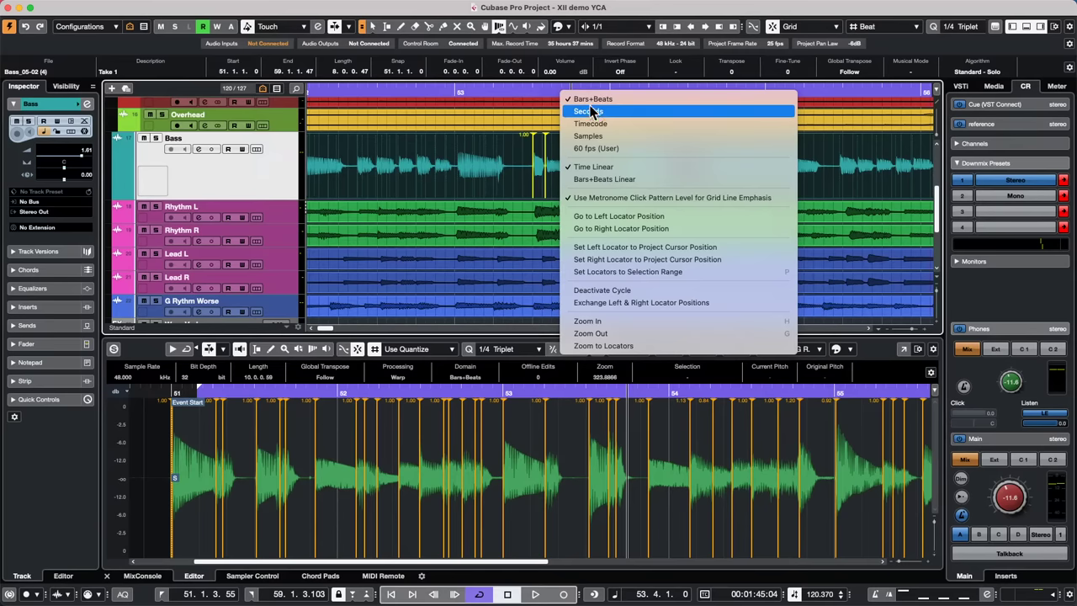
{"action": "left_click", "coordinate": [592, 112]}
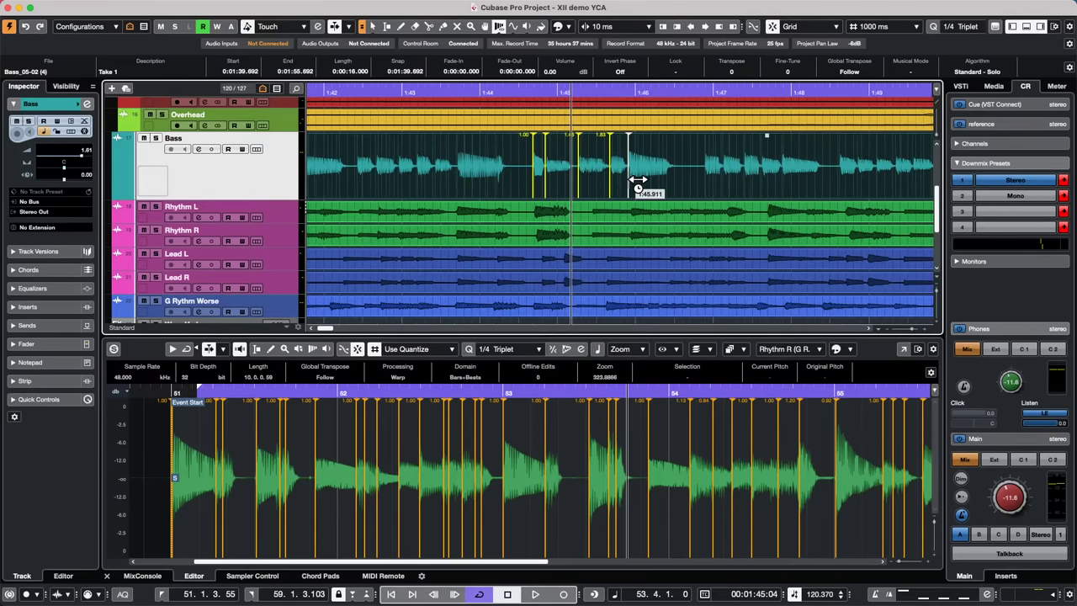
Move the last Bass warp marker later to about 1:45.918 and return the project ruler to Bars+Beats
{"action": "mouse_move", "coordinate": [639, 179]}
{"action": "left_mouse_down"}
{"action": "mouse_move", "coordinate": [653, 179]}
{"action": "mouse_move", "coordinate": [642, 179]}
{"action": "left_mouse_up"}
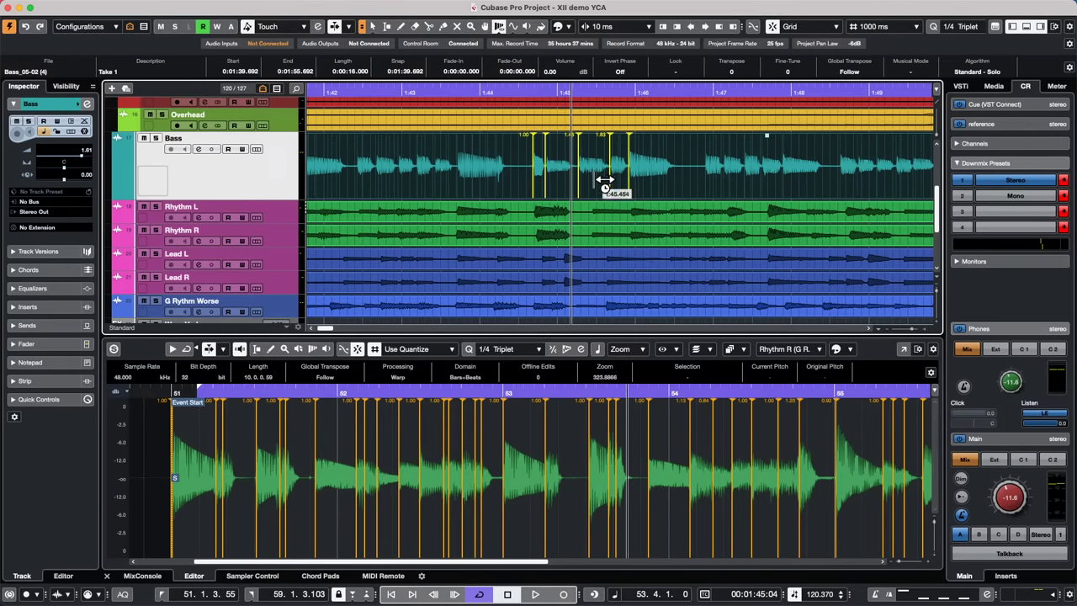
{"action": "mouse_move", "coordinate": [632, 183]}
{"action": "left_mouse_down"}
{"action": "mouse_move", "coordinate": [707, 181]}
{"action": "mouse_move", "coordinate": [600, 181]}
{"action": "mouse_move", "coordinate": [644, 181]}
{"action": "left_mouse_up"}
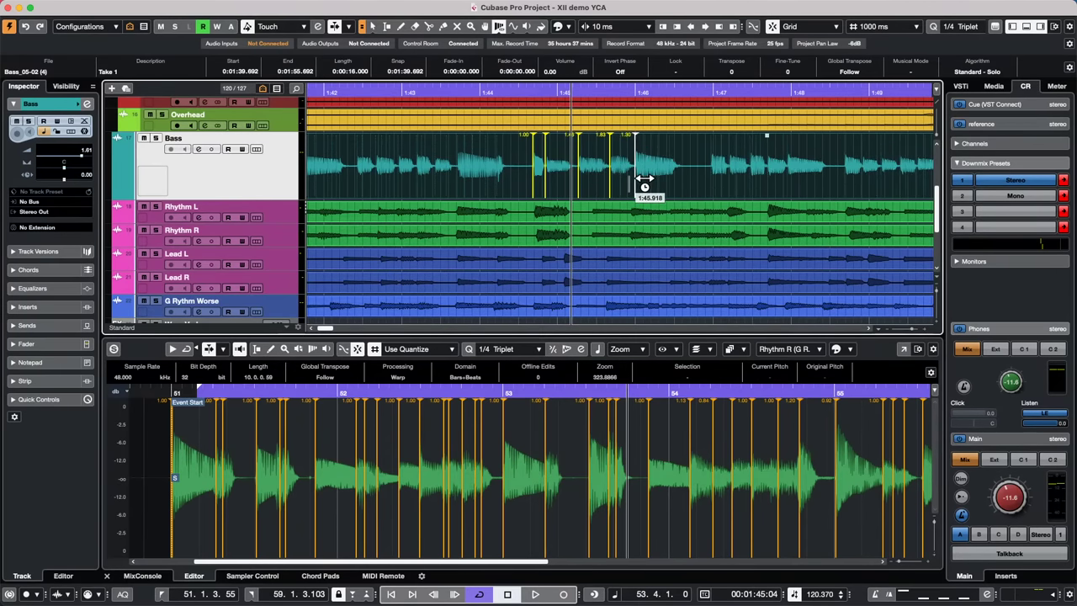
{"action": "right_click", "coordinate": [601, 94]}
{"action": "left_click", "coordinate": [608, 101]}
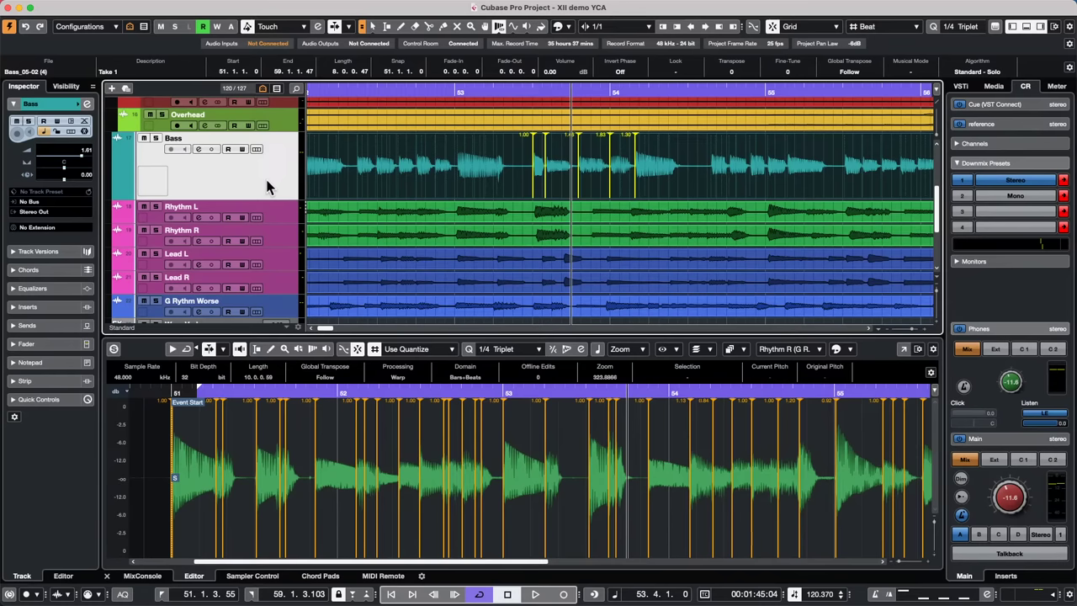
Open the recent project jump off.cpr and close its MixConsole window
{"action": "scroll", "coordinate": [256, 168], "scroll_direction": "up", "scroll_amount": 5}
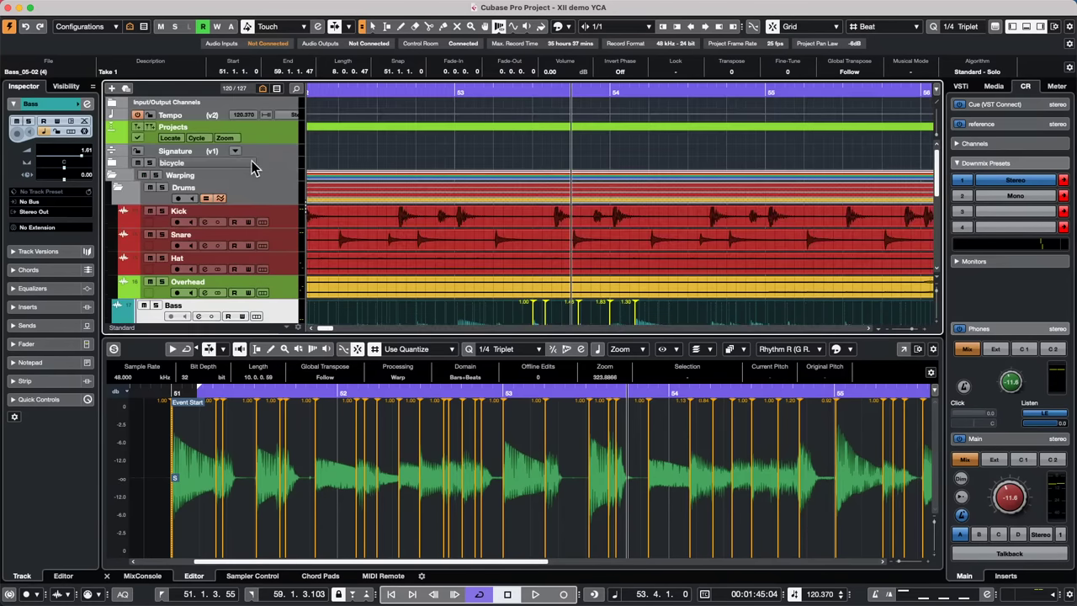
{"action": "left_click", "coordinate": [77, 7]}
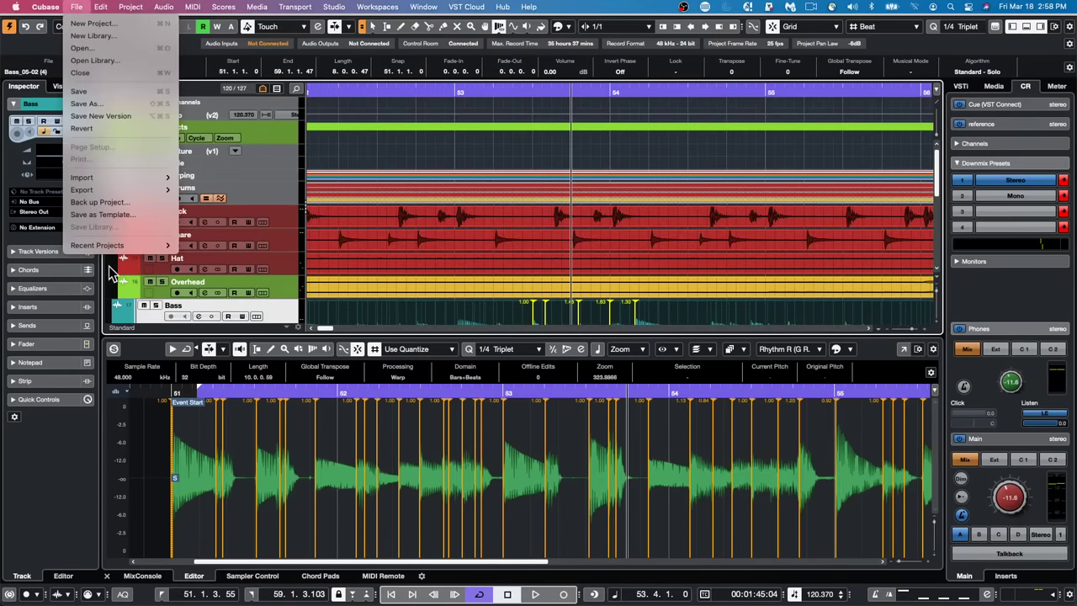
{"action": "mouse_move", "coordinate": [139, 248]}
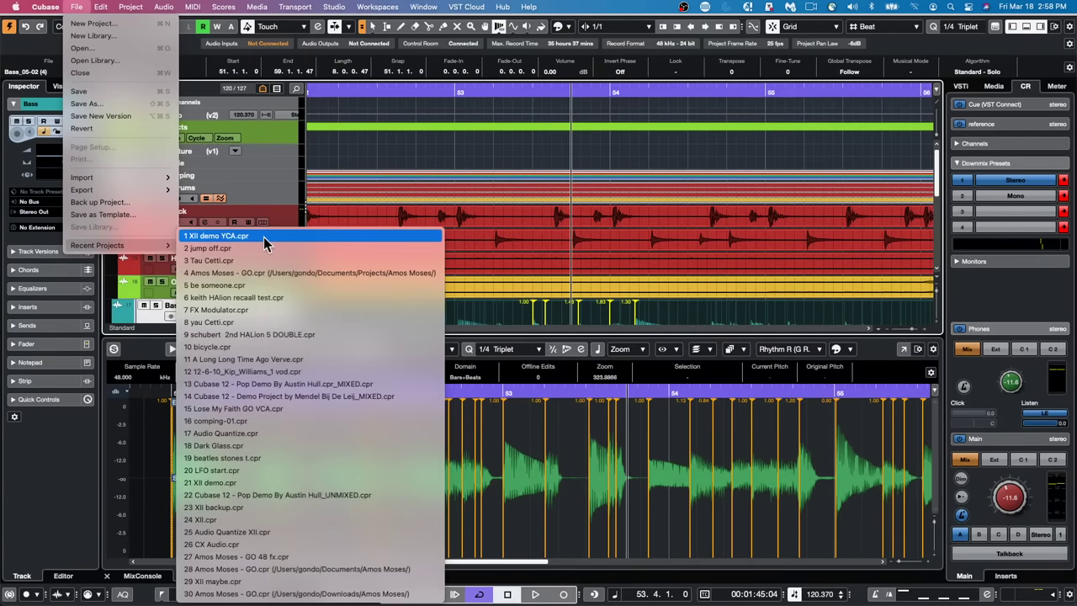
{"action": "left_click", "coordinate": [265, 247]}
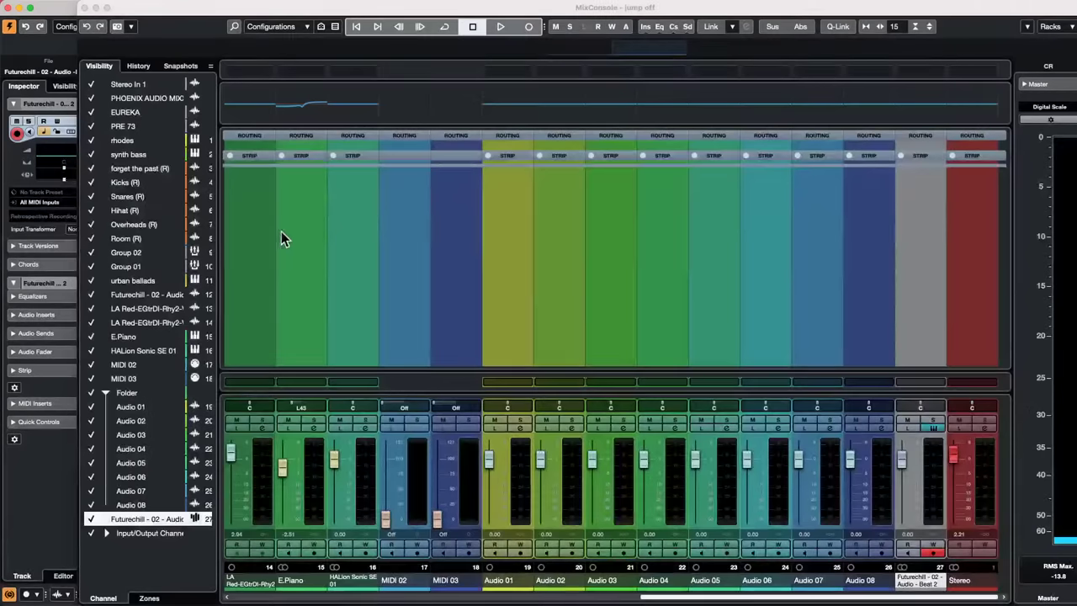
{"action": "left_click", "coordinate": [89, 9]}
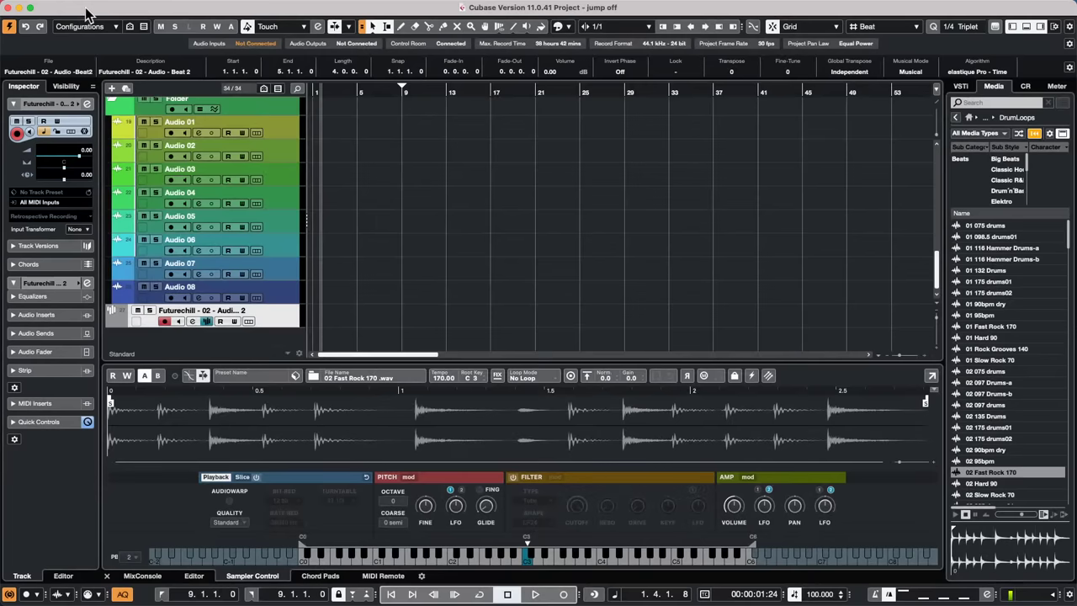
Revert the jump off project to its saved version, accepting the unmapped port and deleting the newly created files
{"action": "scroll", "coordinate": [287, 206], "scroll_direction": "up", "scroll_amount": 10}
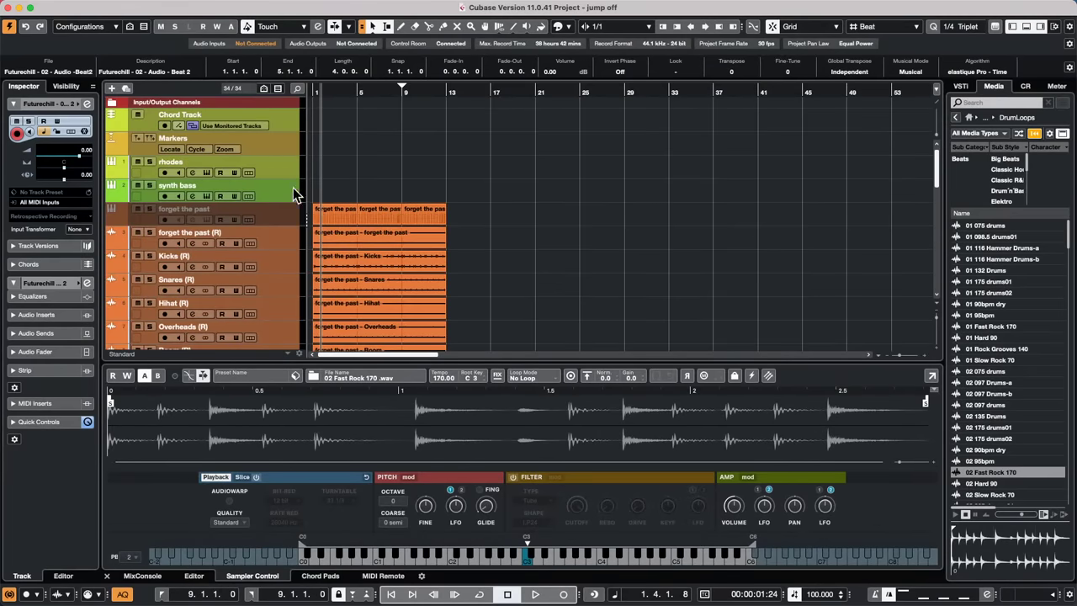
{"action": "mouse_move", "coordinate": [124, 4]}
{"action": "left_click", "coordinate": [77, 7]}
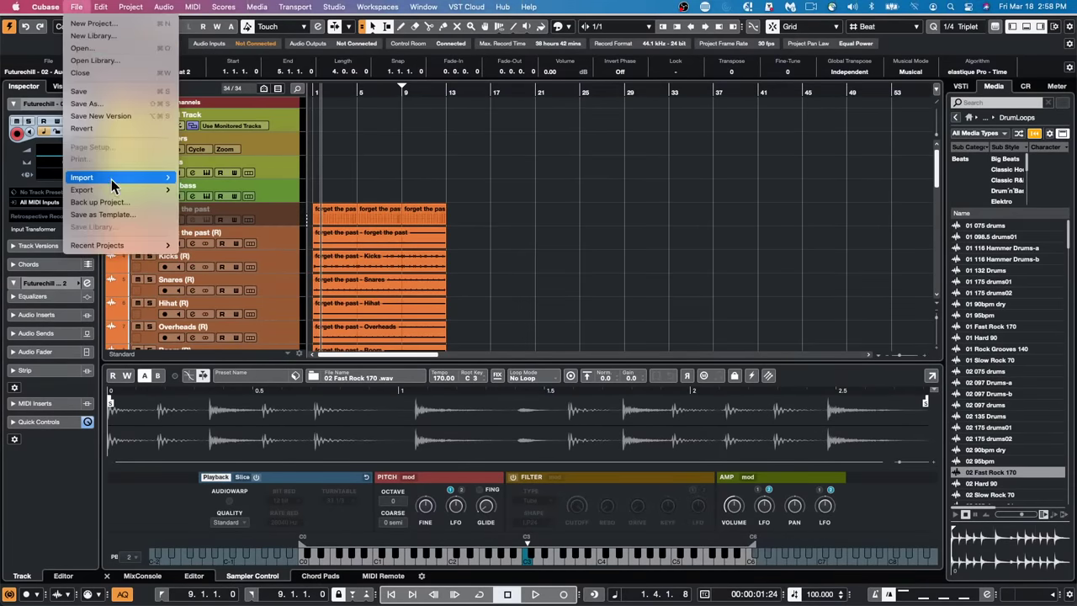
{"action": "left_click", "coordinate": [108, 128]}
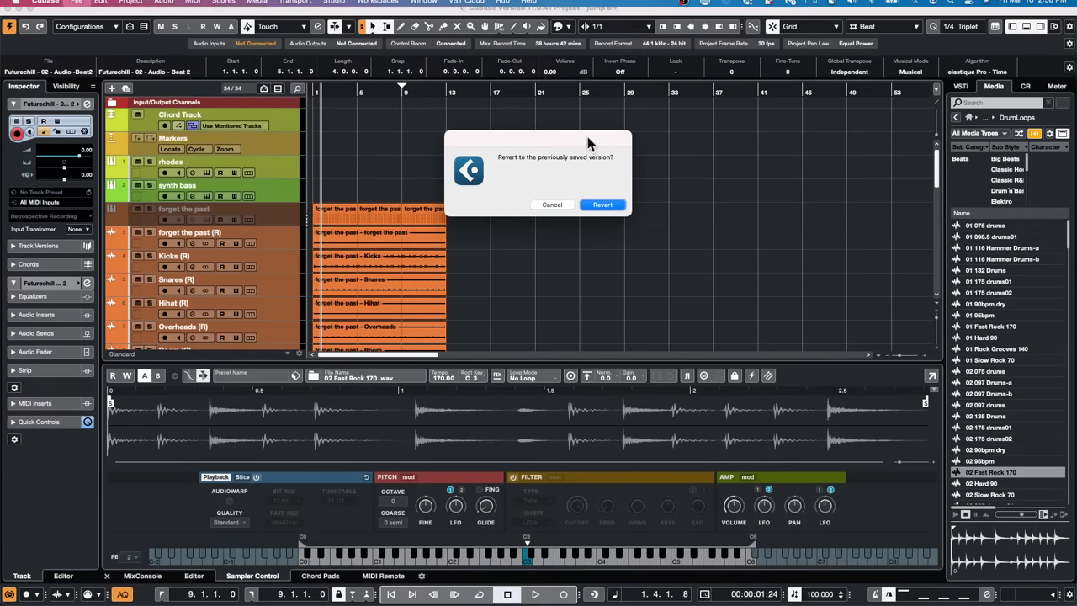
{"action": "left_click", "coordinate": [607, 209]}
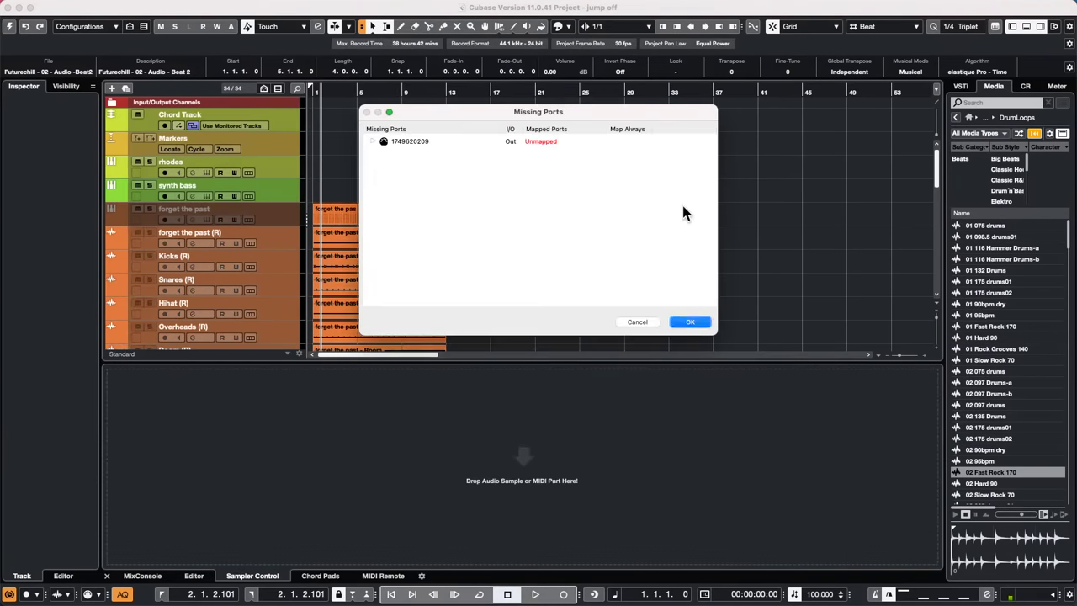
{"action": "left_click", "coordinate": [698, 319]}
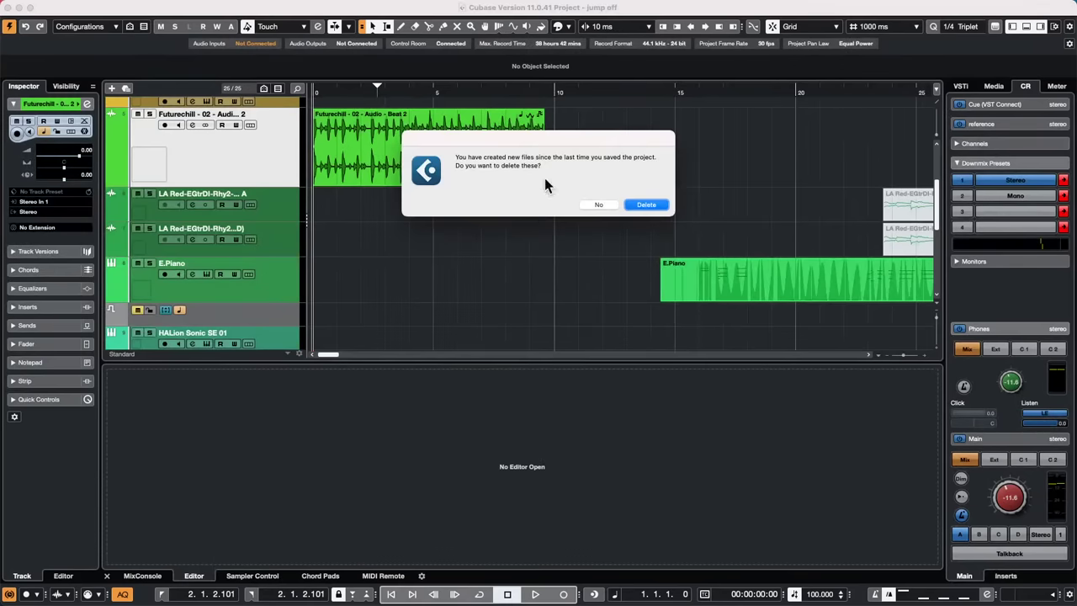
{"action": "left_click", "coordinate": [643, 205]}
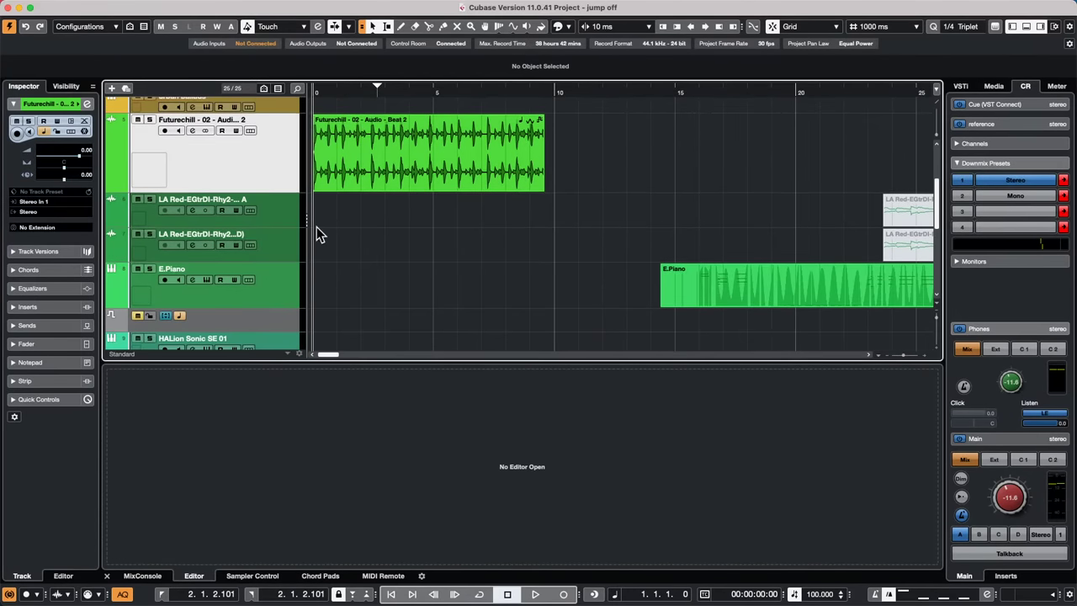
Add a stereo group channel for the "forget the past" track, created outside a folder
{"action": "scroll", "coordinate": [316, 226], "scroll_direction": "up", "scroll_amount": 5}
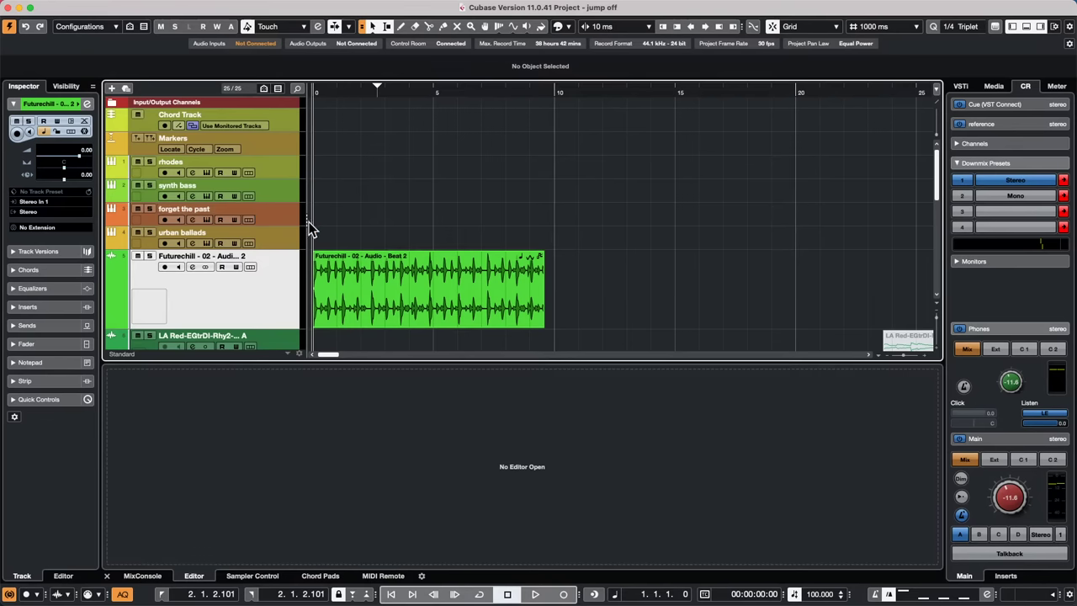
{"action": "left_click", "coordinate": [271, 216]}
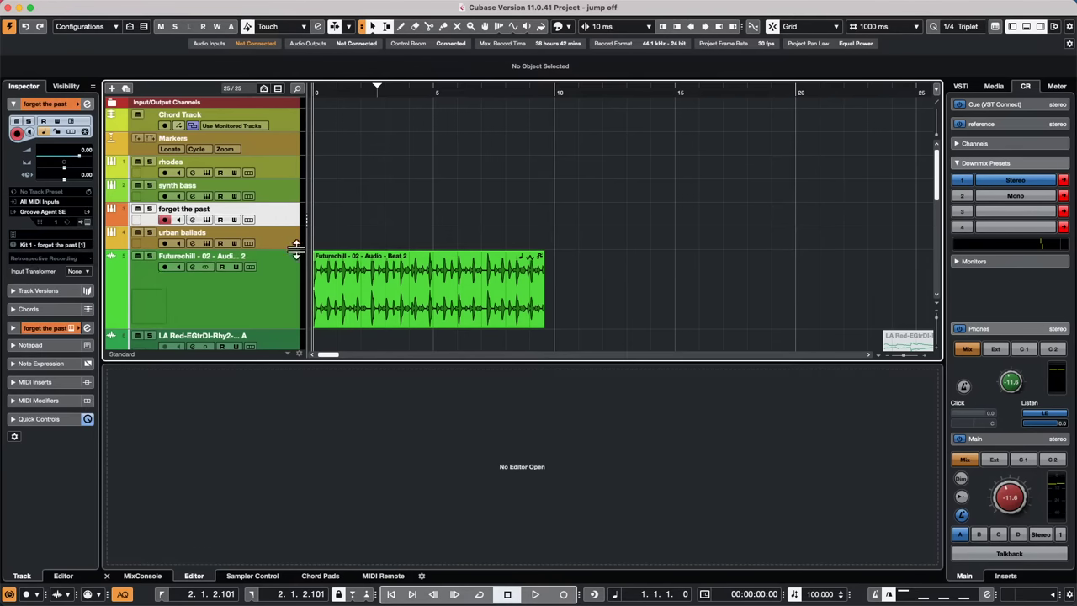
{"action": "right_click", "coordinate": [279, 223]}
{"action": "mouse_move", "coordinate": [280, 221]}
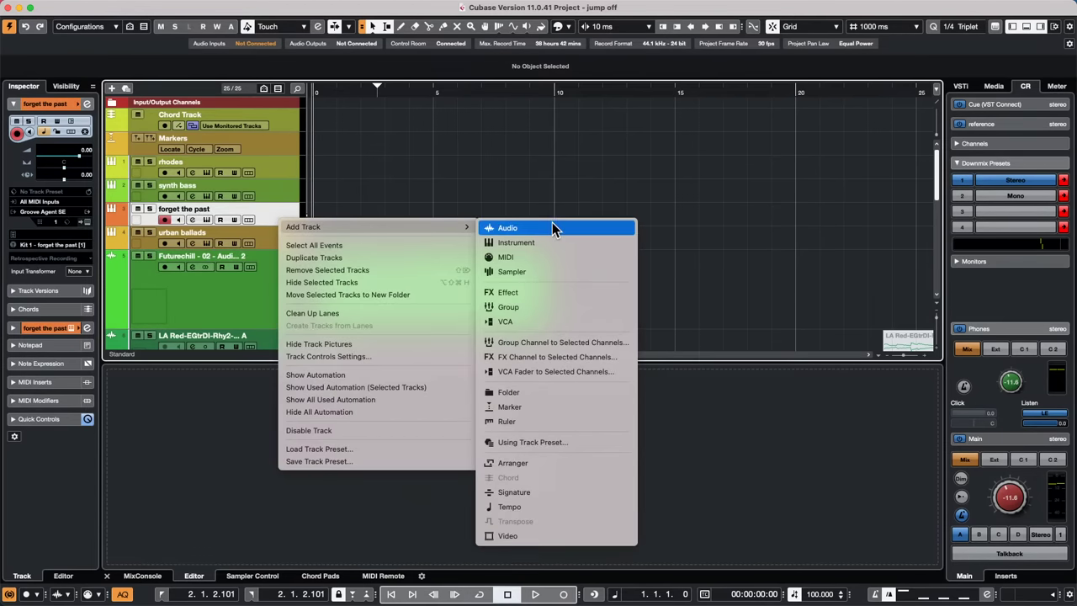
{"action": "left_click", "coordinate": [573, 343]}
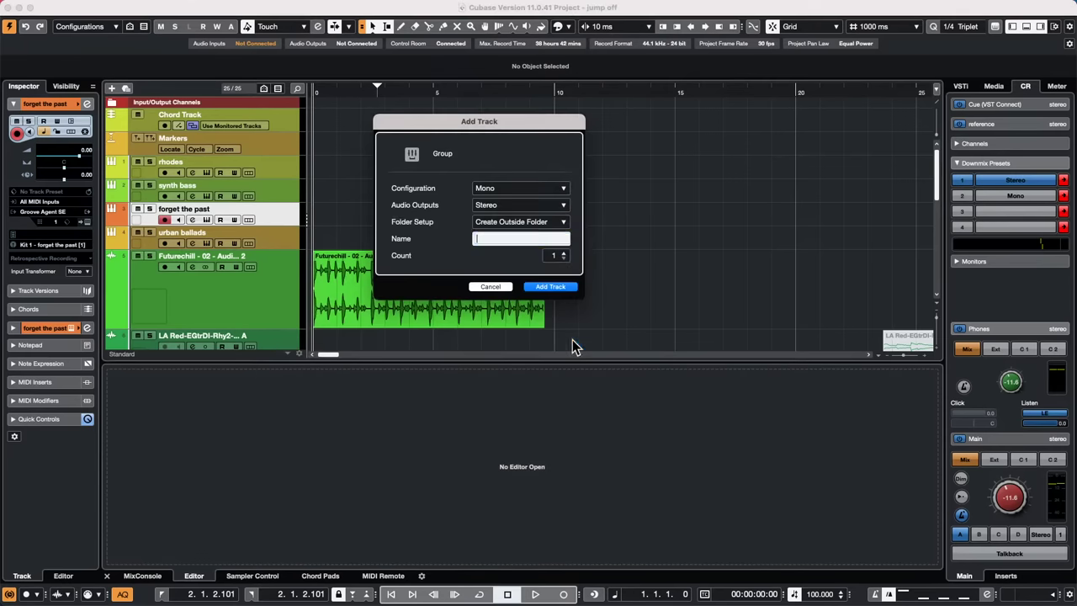
{"action": "left_click", "coordinate": [507, 188]}
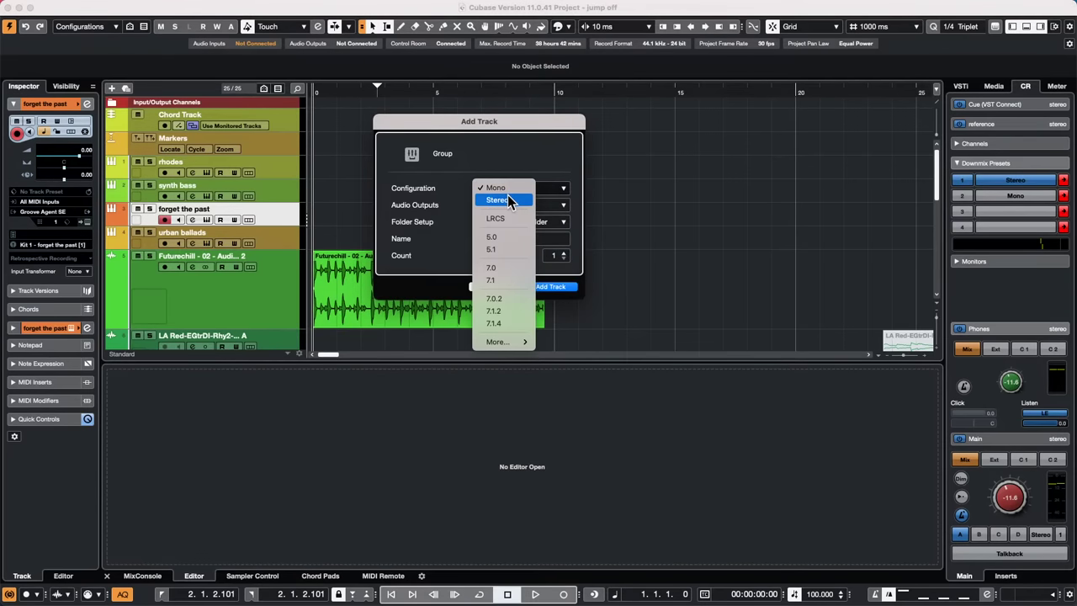
{"action": "left_click", "coordinate": [507, 200]}
{"action": "left_click", "coordinate": [552, 287]}
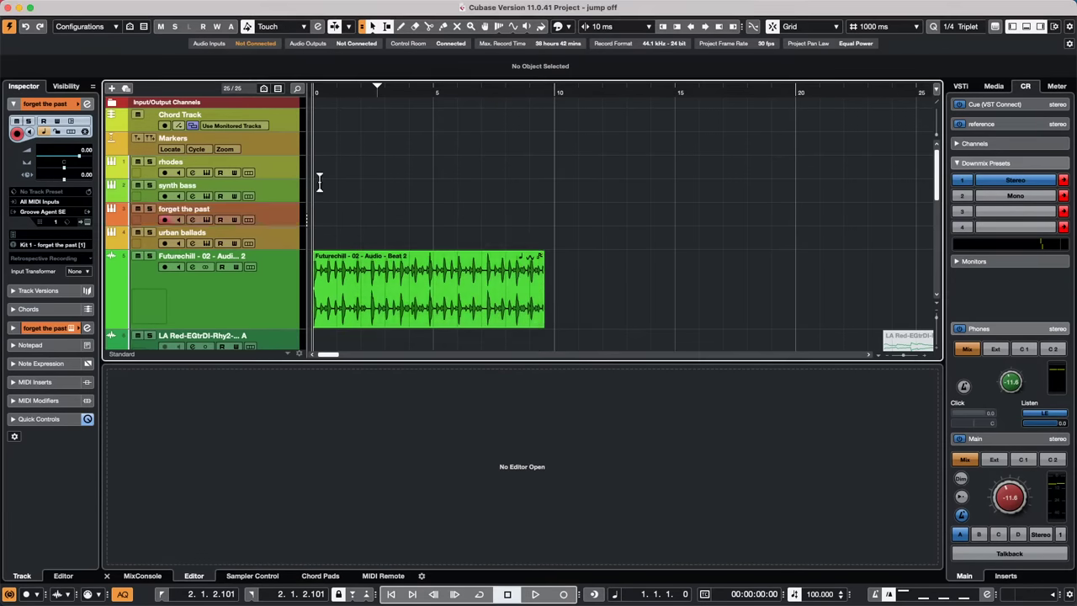
Add a stereo audio track below Group 01 with Group 01 as its audio input, and arm it for recording
{"action": "right_click", "coordinate": [288, 233]}
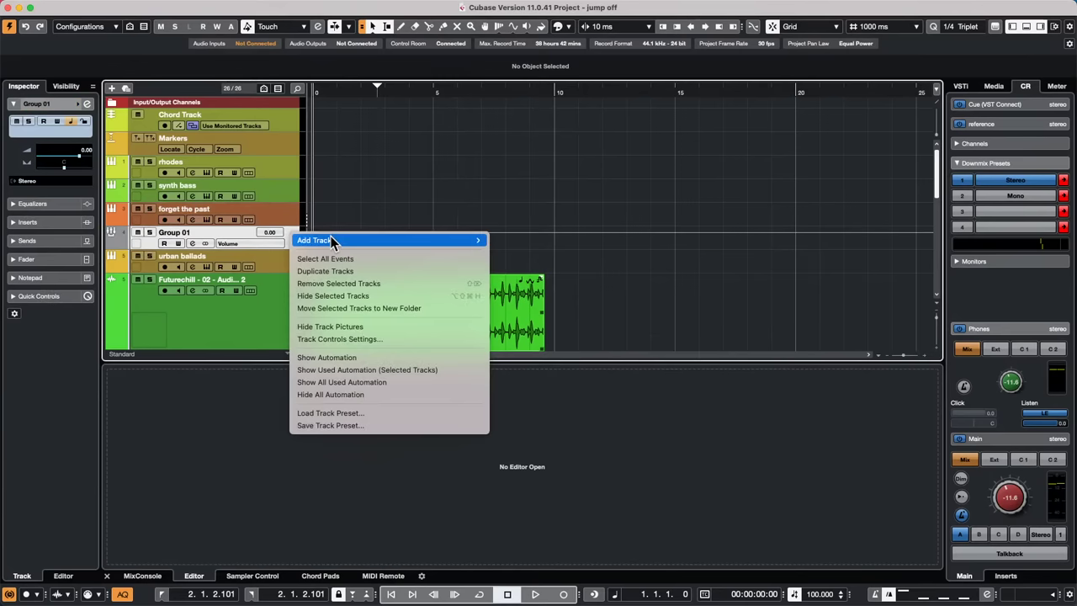
{"action": "mouse_move", "coordinate": [307, 241]}
{"action": "left_click", "coordinate": [558, 242]}
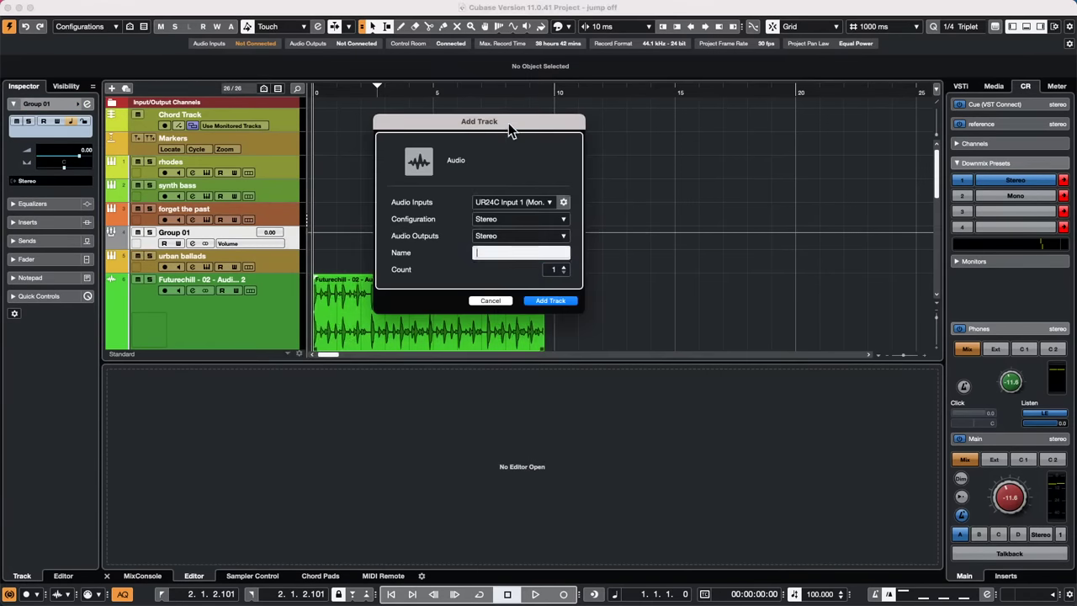
{"action": "left_click", "coordinate": [549, 210]}
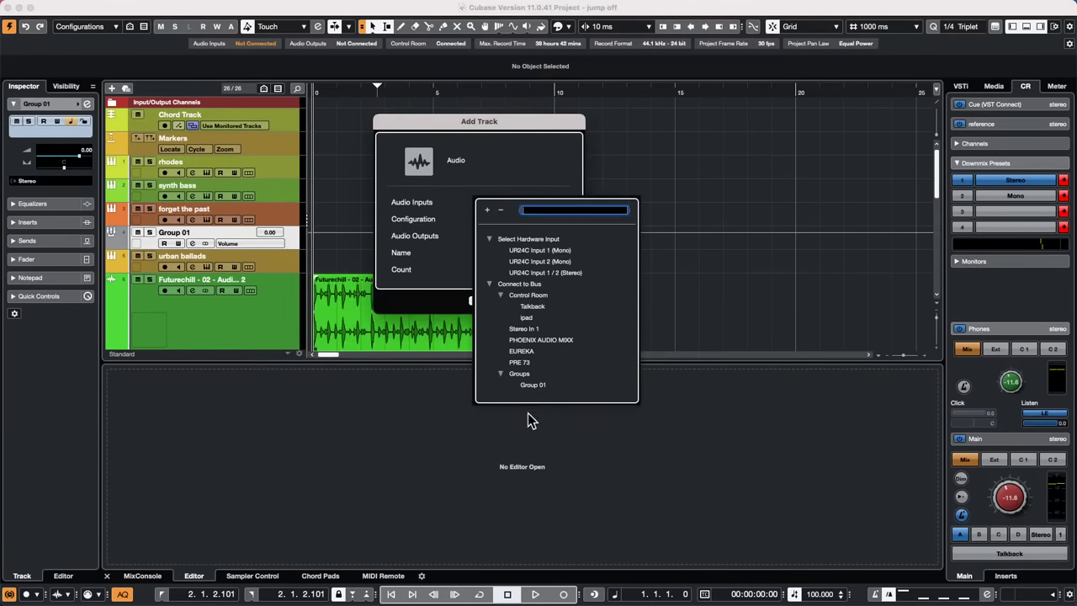
{"action": "left_click", "coordinate": [535, 386]}
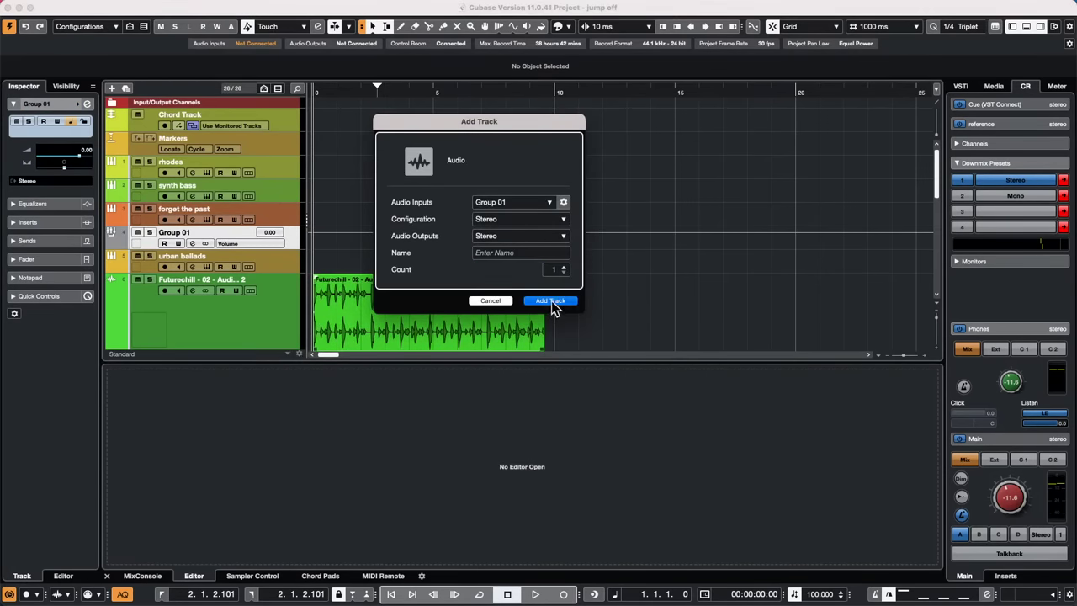
{"action": "left_click", "coordinate": [558, 305]}
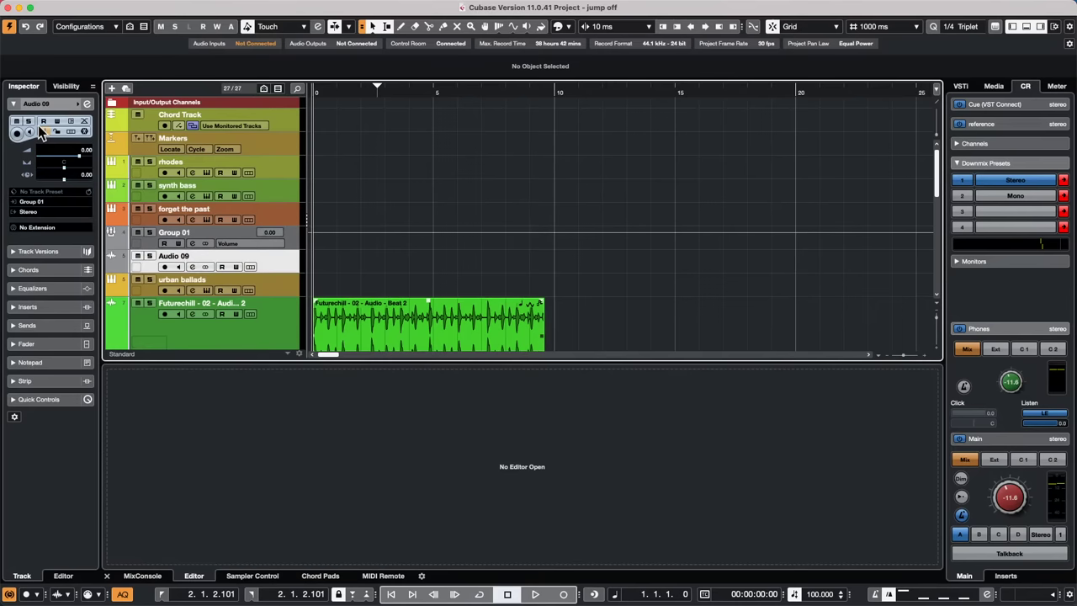
{"action": "left_click", "coordinate": [165, 266]}
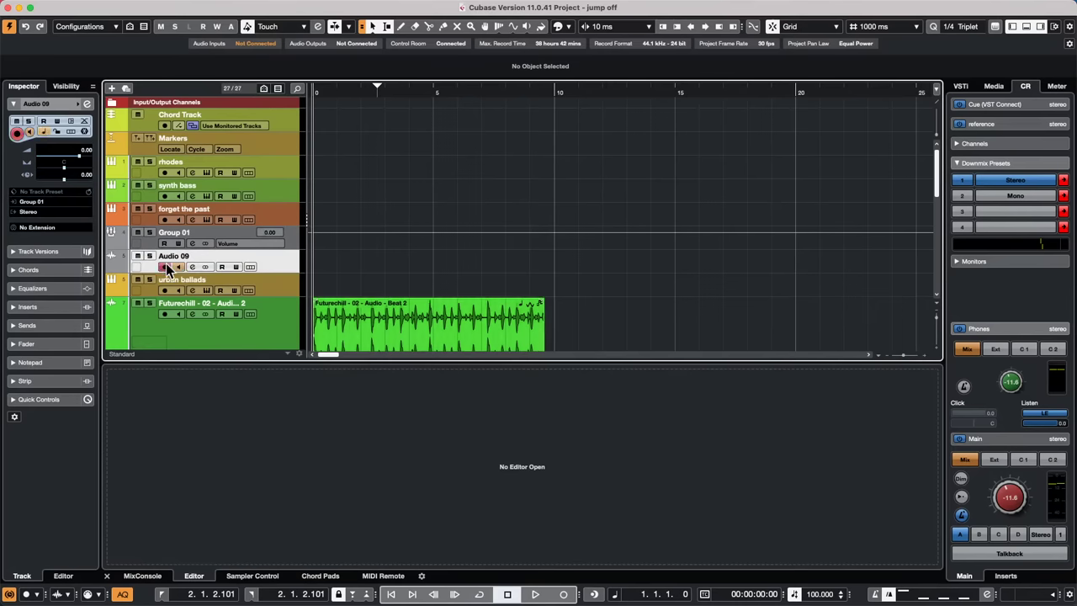
Show the Groove Agent instrument of the "forget the past" track and solo Group 01 and Audio 09
{"action": "left_click", "coordinate": [206, 219]}
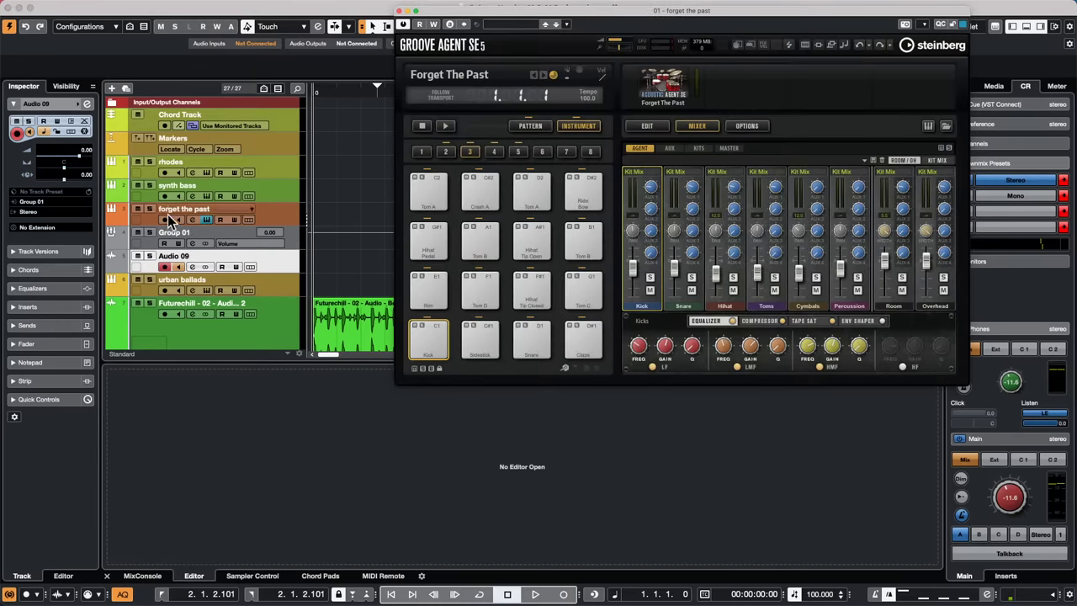
{"action": "left_click", "coordinate": [150, 232]}
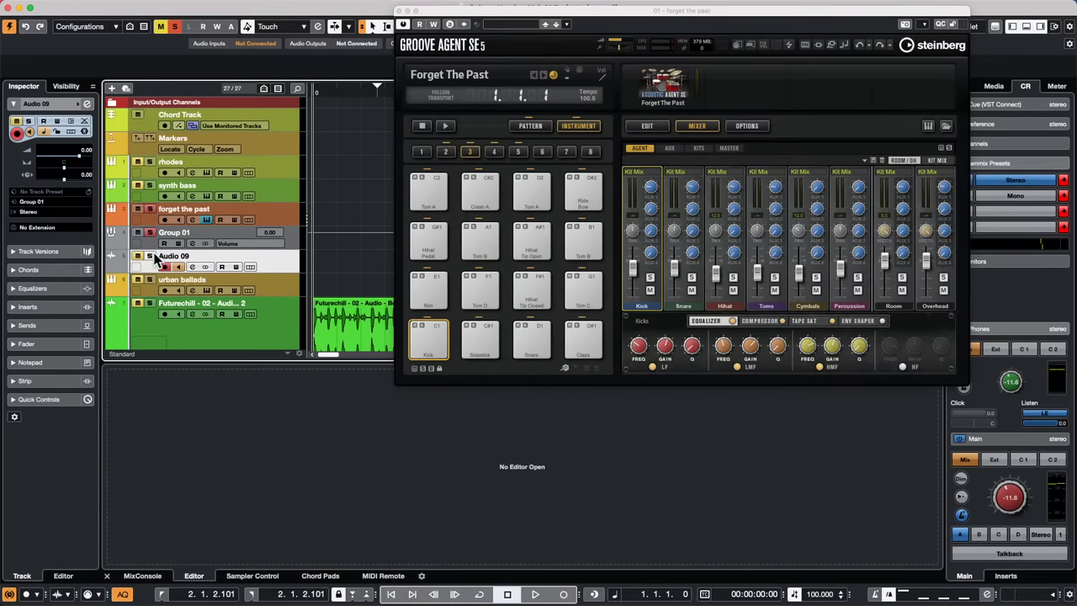
{"action": "left_click", "coordinate": [150, 256]}
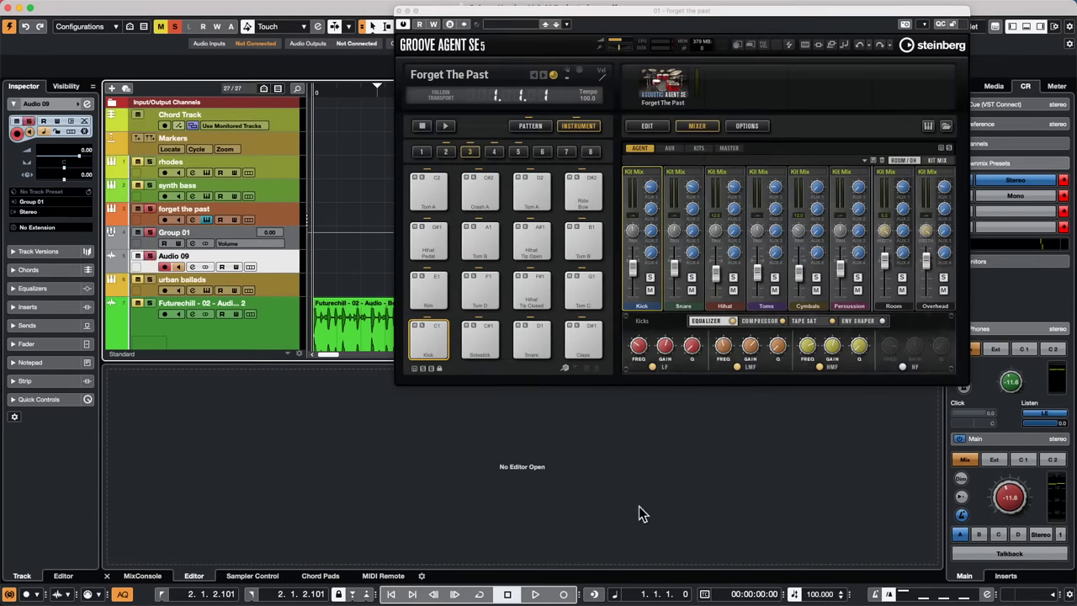
Start playback, show Groove Agent's pattern pads and begin recording onto Audio 09
{"action": "left_click", "coordinate": [535, 594]}
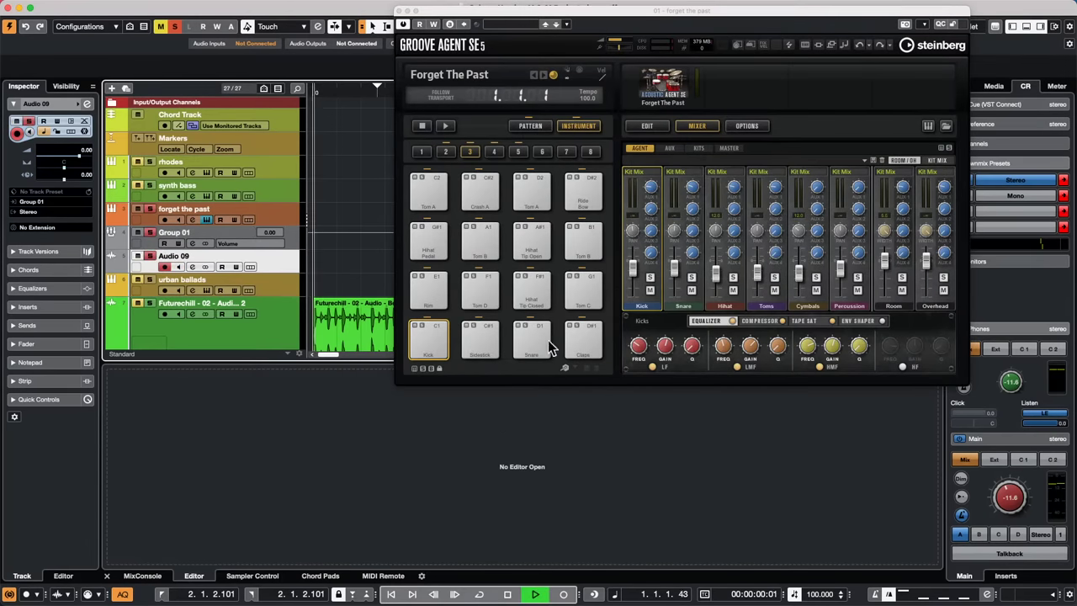
{"action": "left_click", "coordinate": [531, 125]}
{"action": "left_click", "coordinate": [563, 594]}
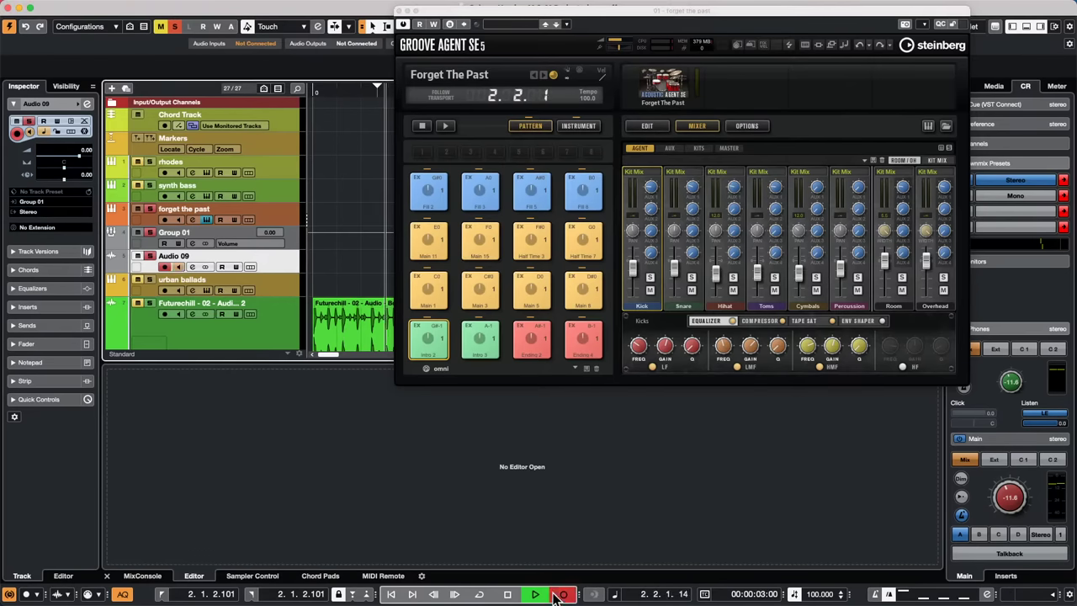
Trigger Groove Agent's Intro 2, Main 1, Fill 3, Main 3 and Main 11 patterns while recording, moving its window clear of the tracks
{"action": "left_click", "coordinate": [437, 352]}
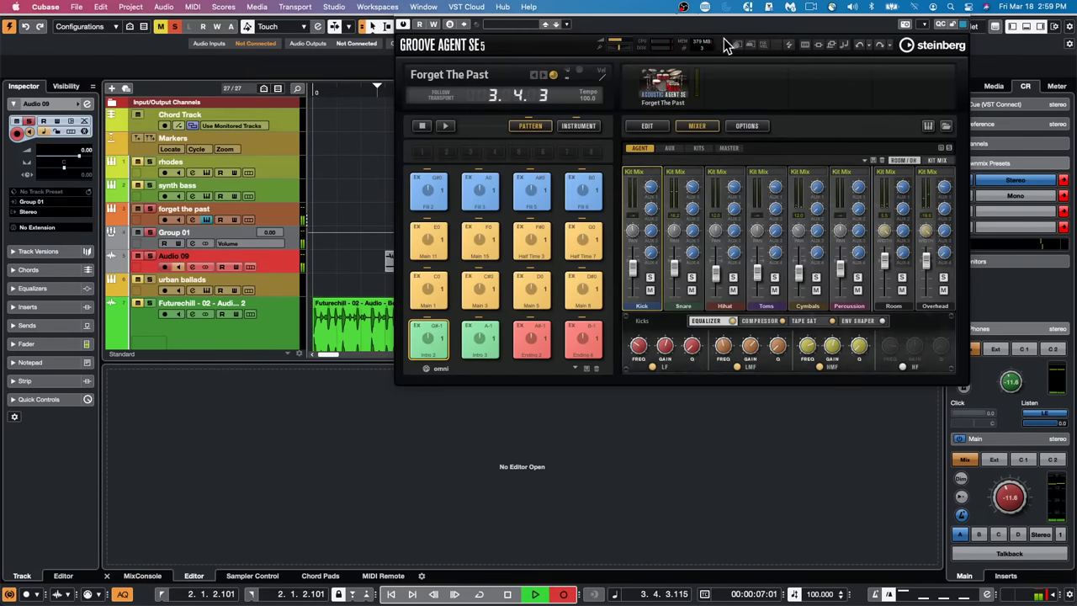
{"action": "left_click", "coordinate": [421, 307]}
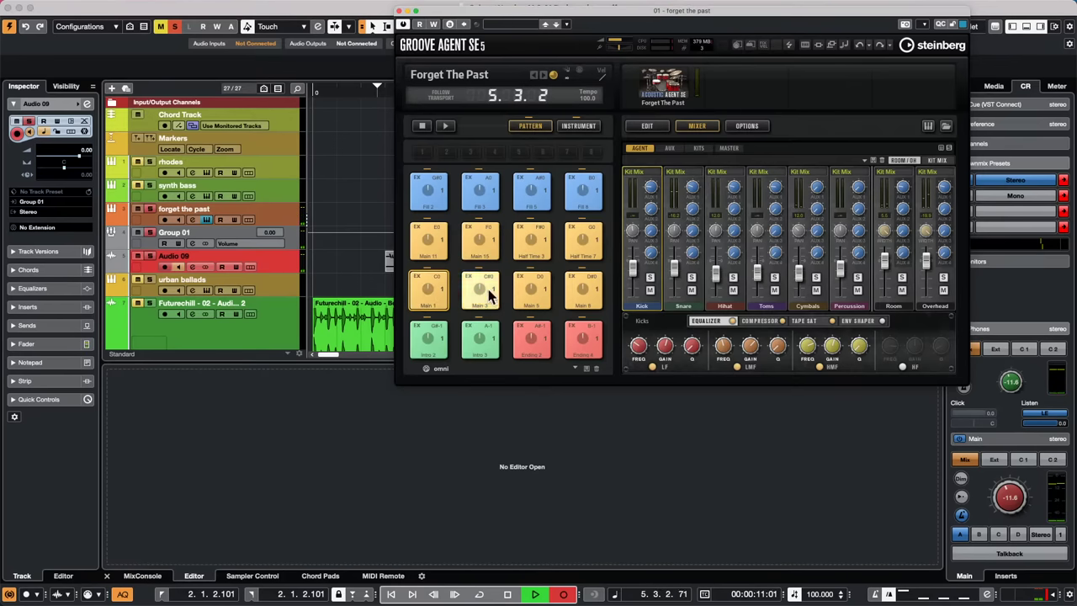
{"action": "left_click_drag", "start_coordinate": [429, 288], "coordinate": [431, 286]}
{"action": "left_click", "coordinate": [487, 194]}
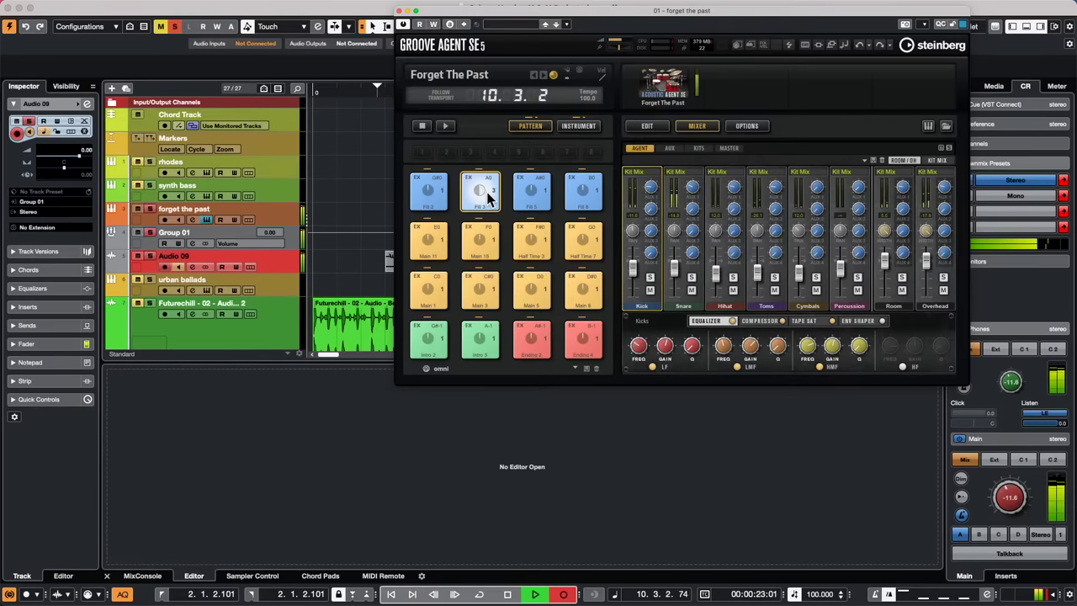
{"action": "left_click", "coordinate": [475, 288]}
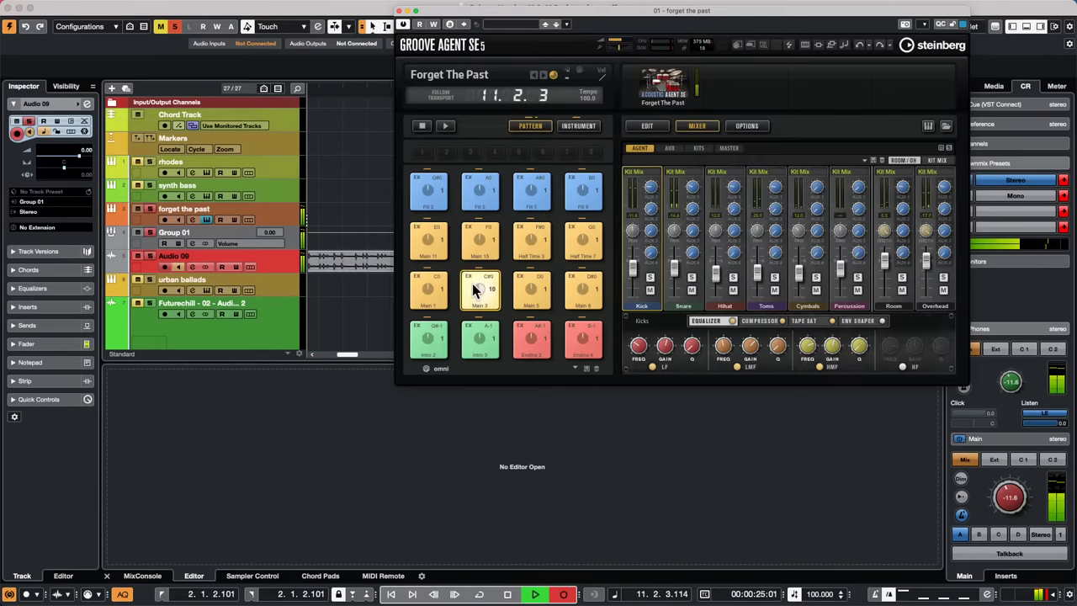
{"action": "left_click", "coordinate": [444, 127]}
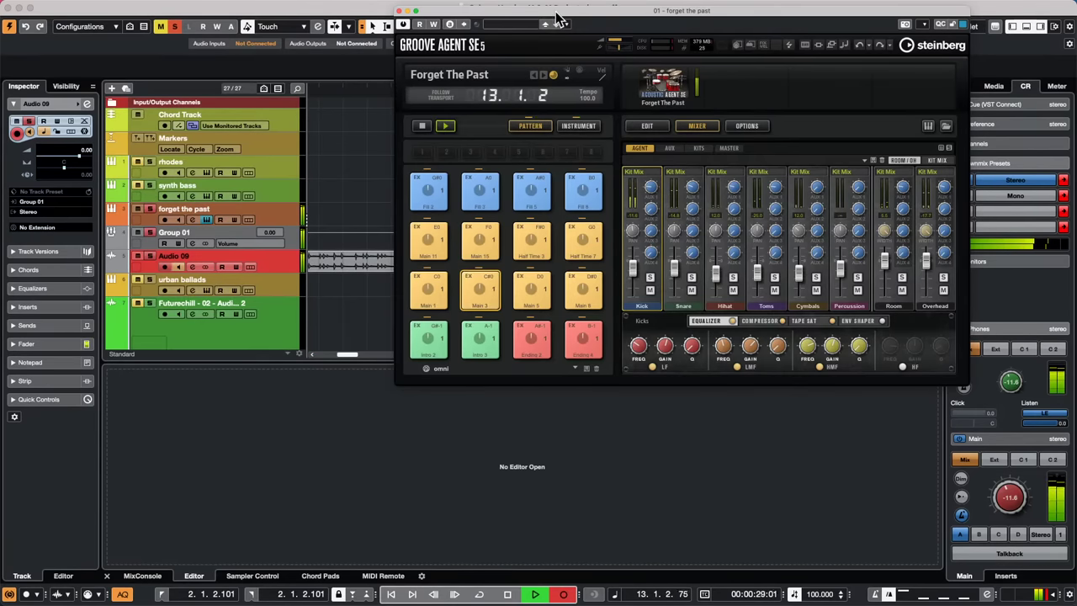
{"action": "left_click_drag", "start_coordinate": [557, 18], "coordinate": [700, 327]}
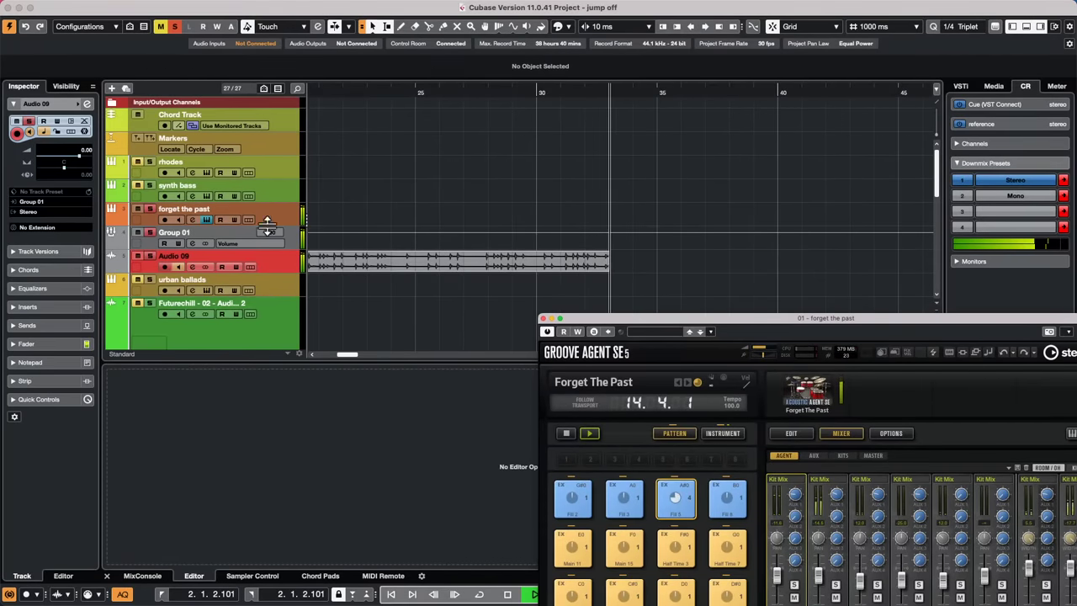
{"action": "left_click", "coordinate": [573, 552]}
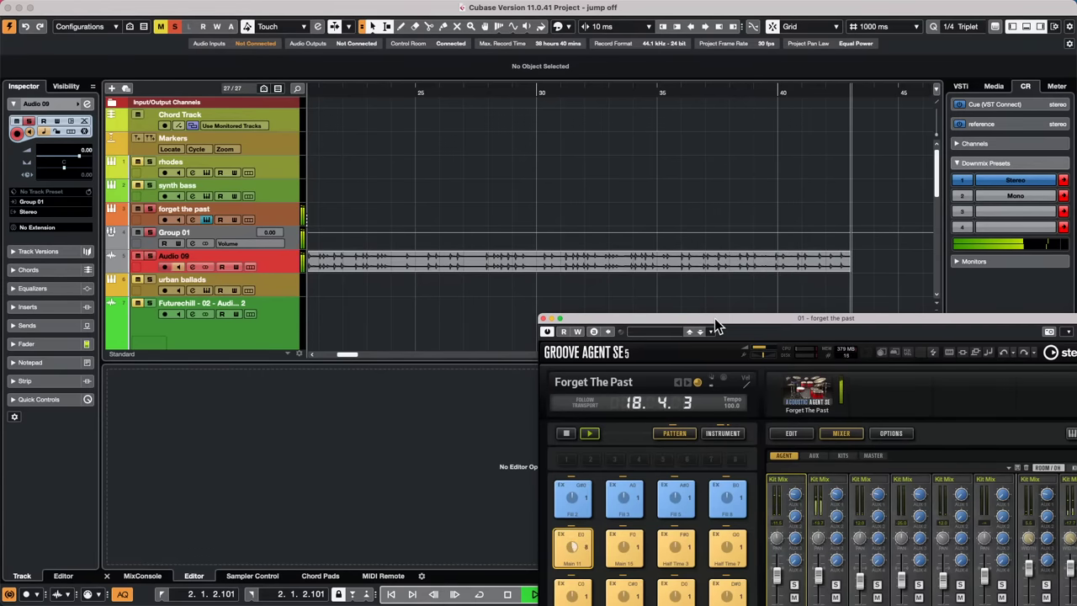
Set the "forget the past" track's MIDI input to 01. forgetthepast-MIDIOut, record the Fill 5 and Main 15 patterns into it, and stop recording
{"action": "left_click", "coordinate": [291, 215]}
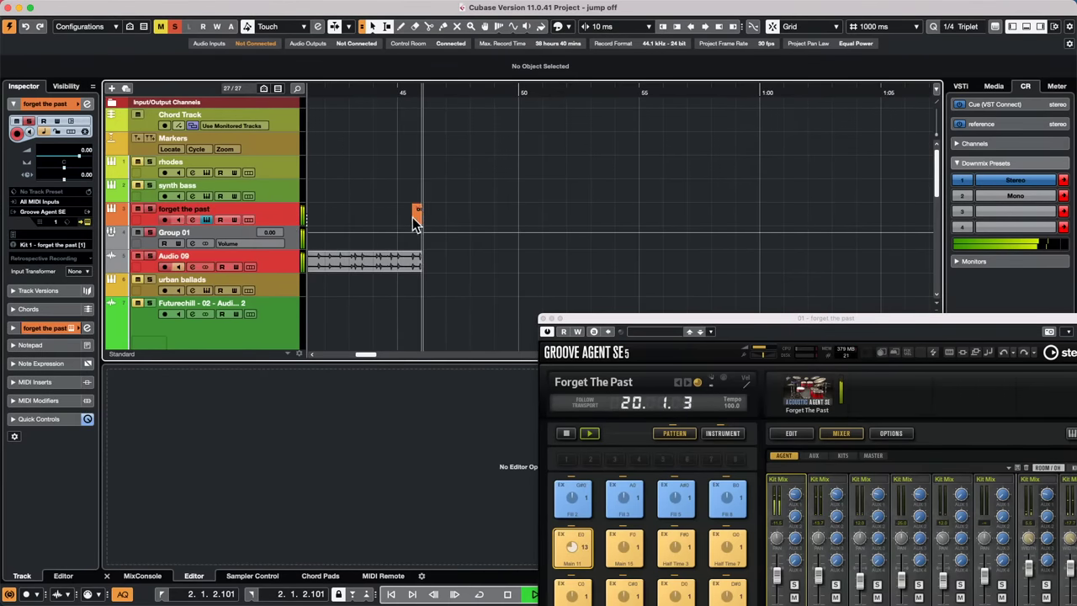
{"action": "left_click", "coordinate": [62, 202]}
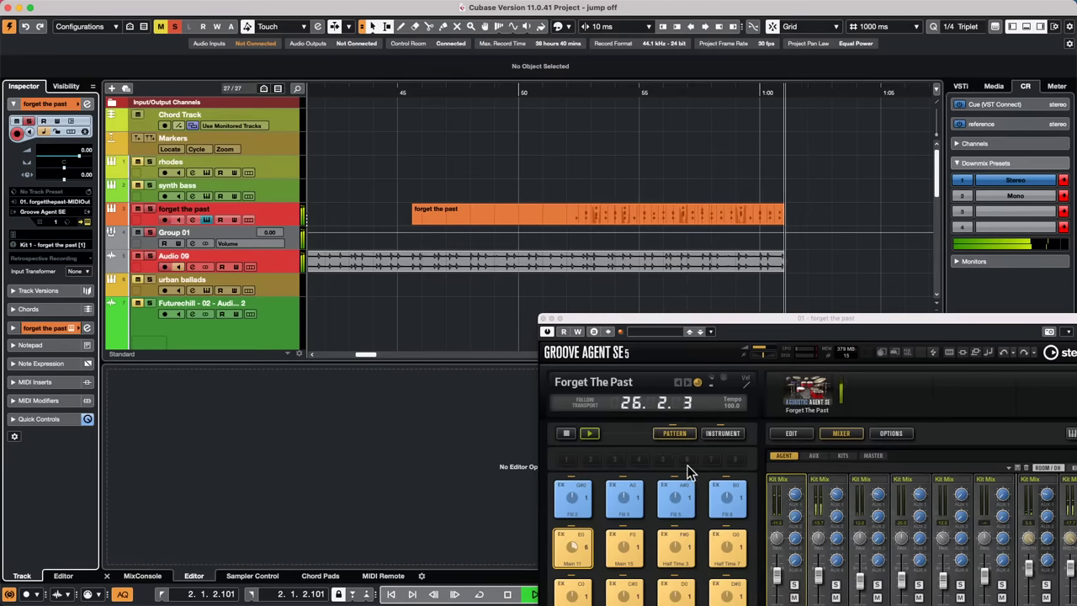
{"action": "left_click", "coordinate": [683, 506]}
{"action": "left_click", "coordinate": [639, 544]}
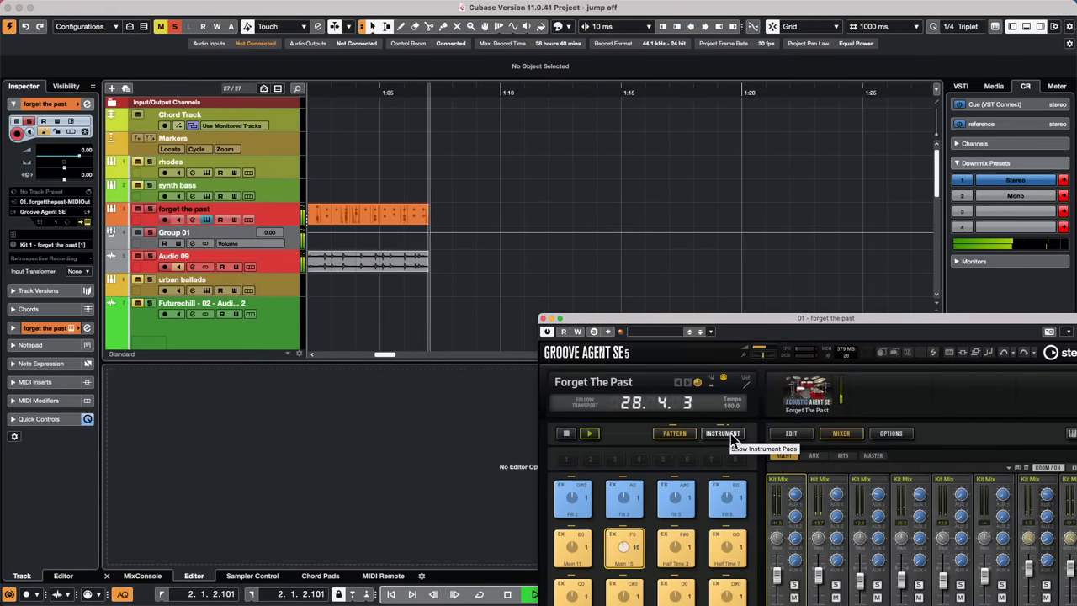
{"action": "key", "text": "space"}
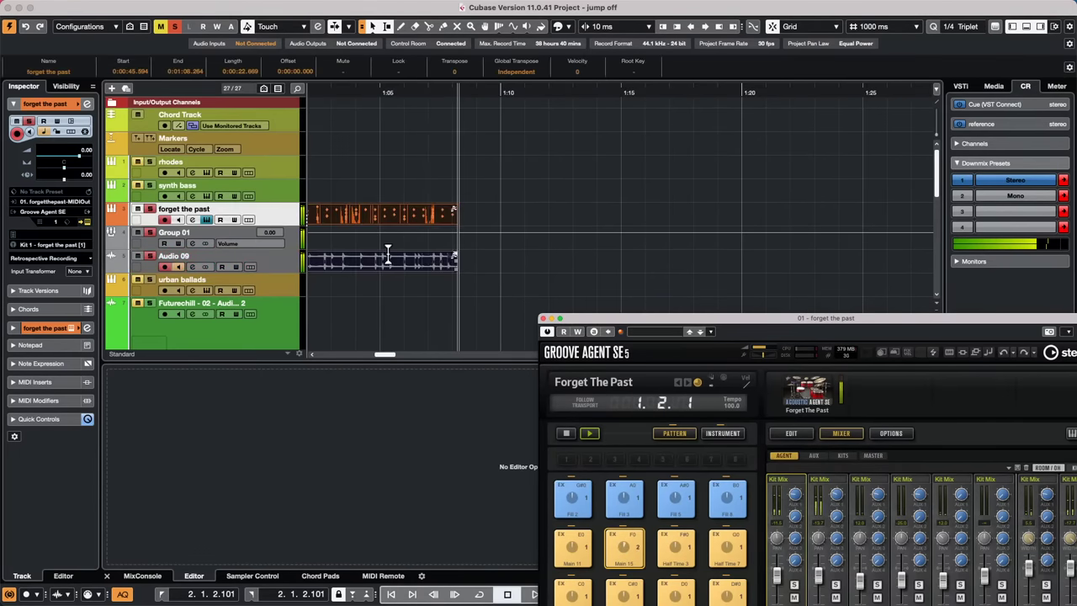
Stop Groove Agent's pattern player, briefly run and stop the project playback, and close the instrument window
{"action": "left_click", "coordinate": [570, 432]}
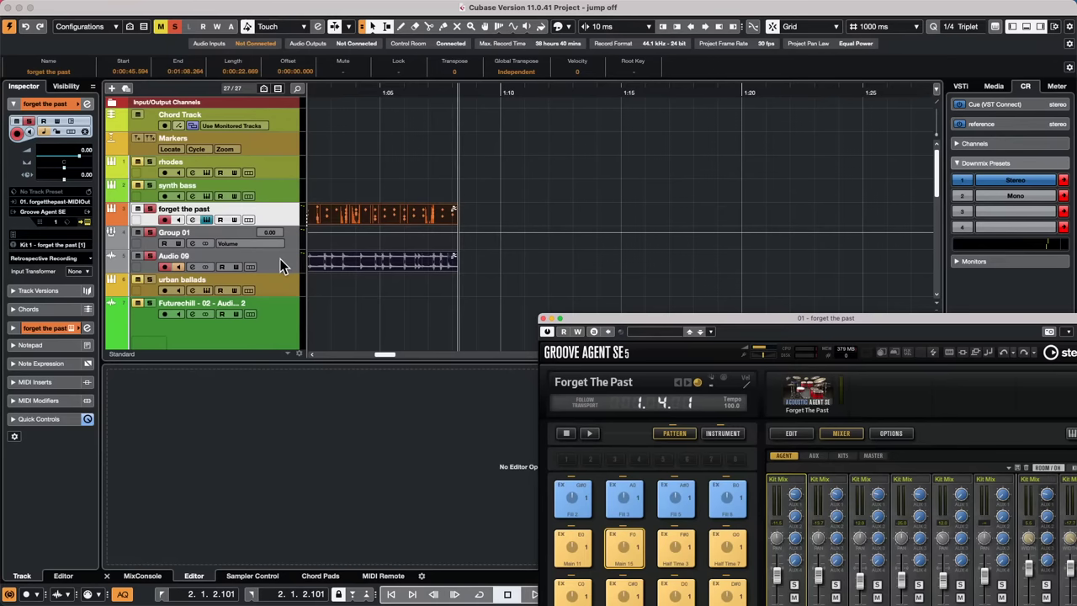
{"action": "key", "text": "space"}
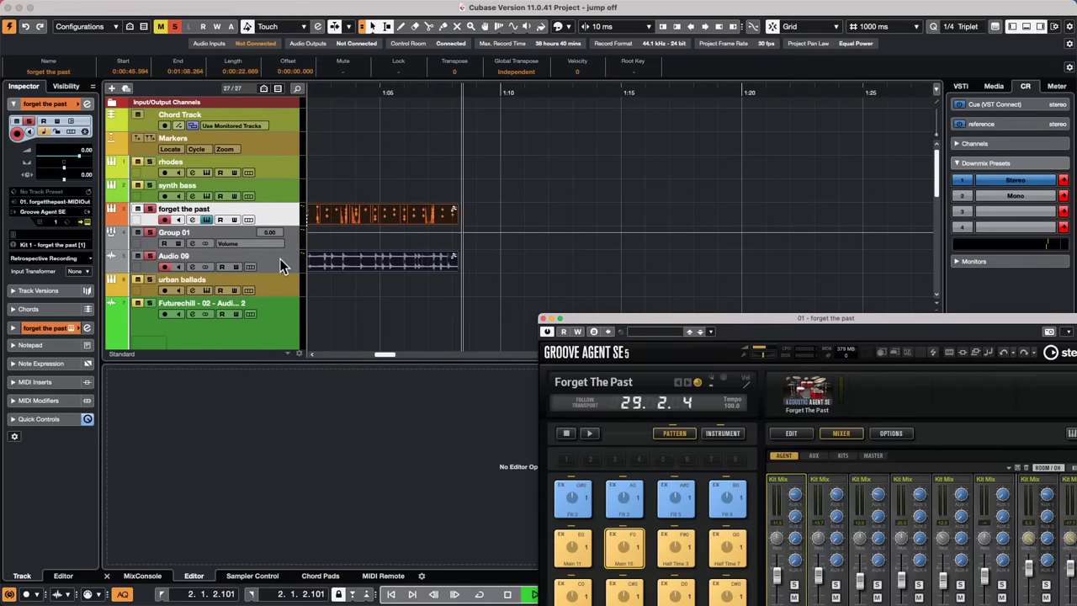
{"action": "key", "text": "space"}
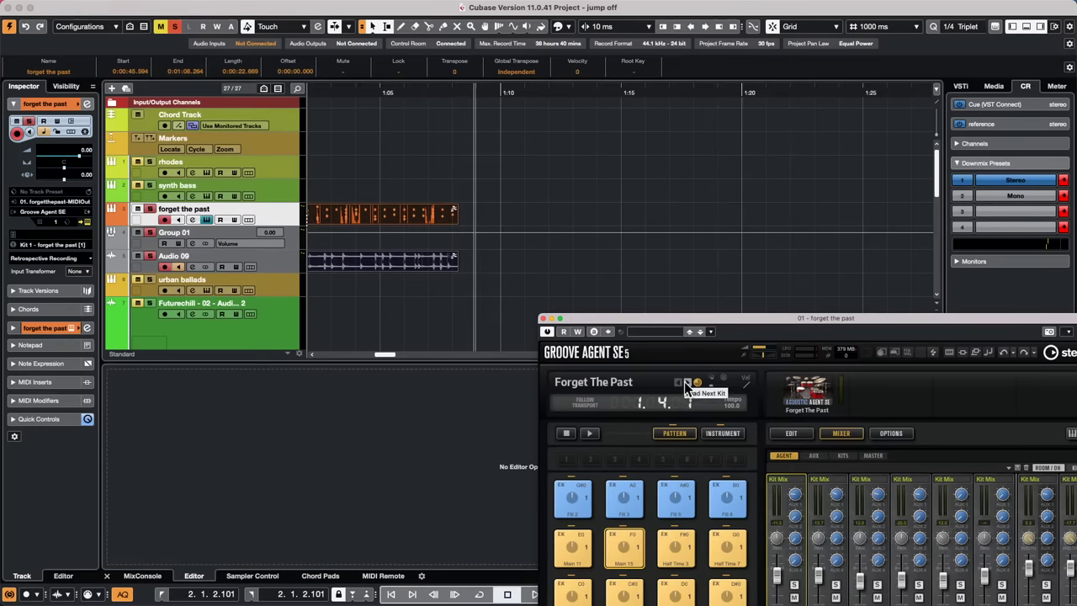
{"action": "left_click", "coordinate": [543, 319]}
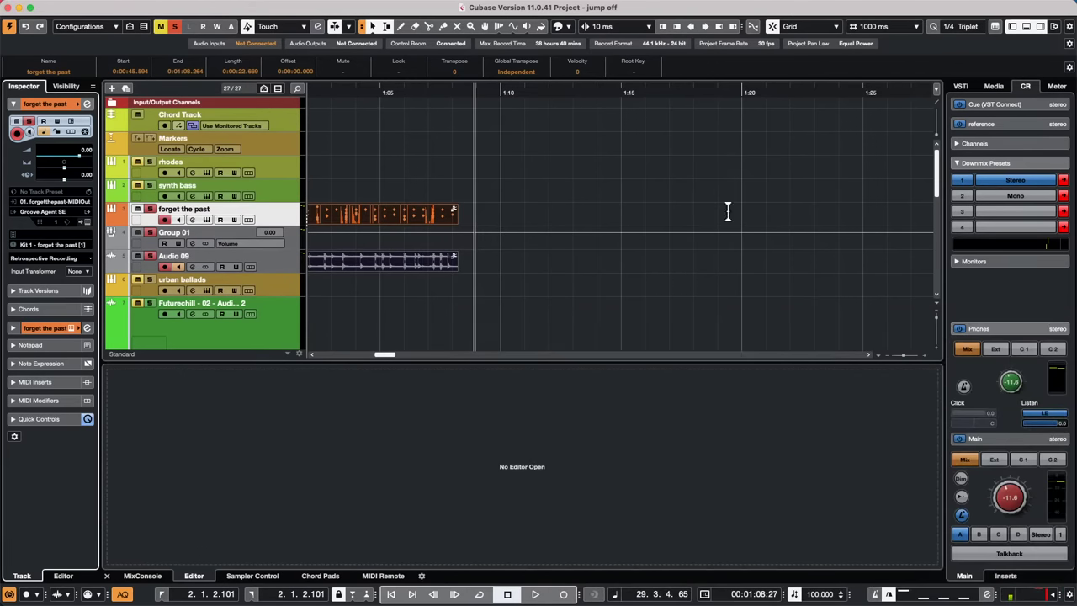
Open the Generic Remote settings in Studio Setup, with PANORAMA P4 MIDI in as the MIDI input
{"action": "mouse_move", "coordinate": [614, 5]}
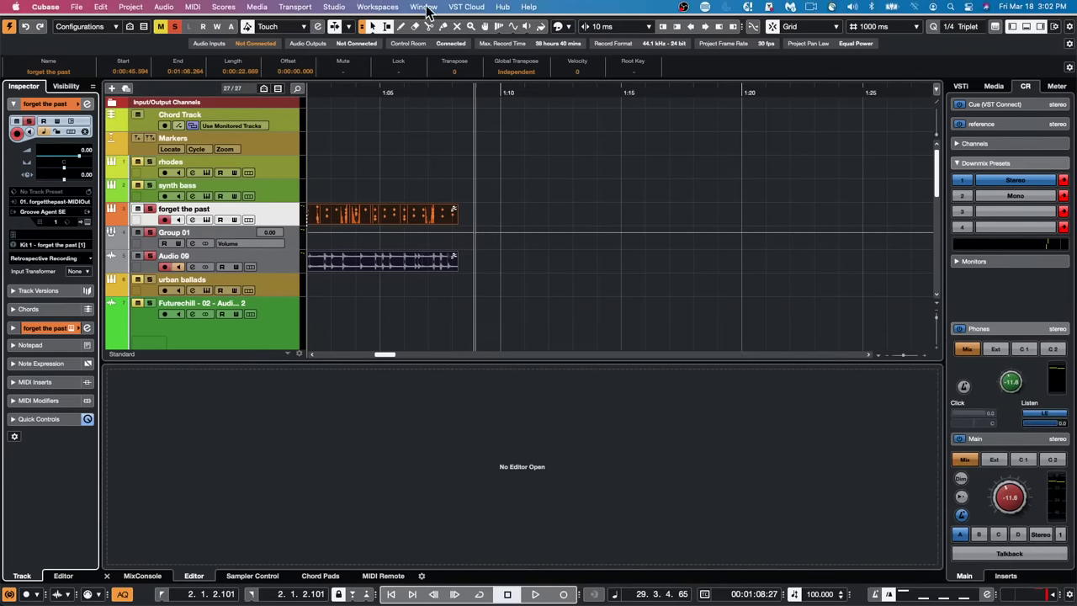
{"action": "left_click", "coordinate": [334, 6]}
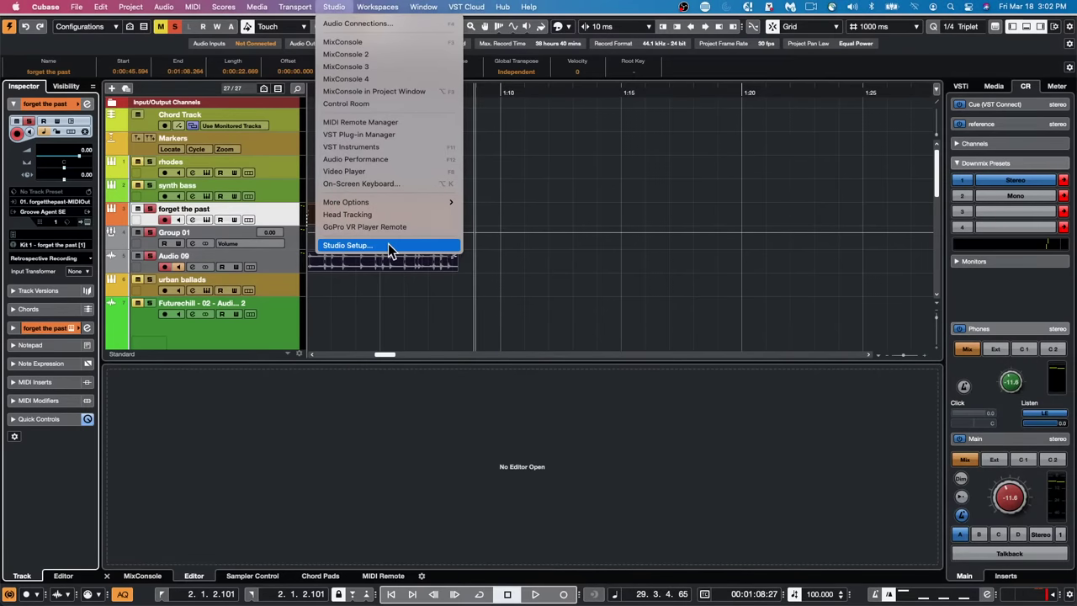
{"action": "left_click", "coordinate": [390, 245]}
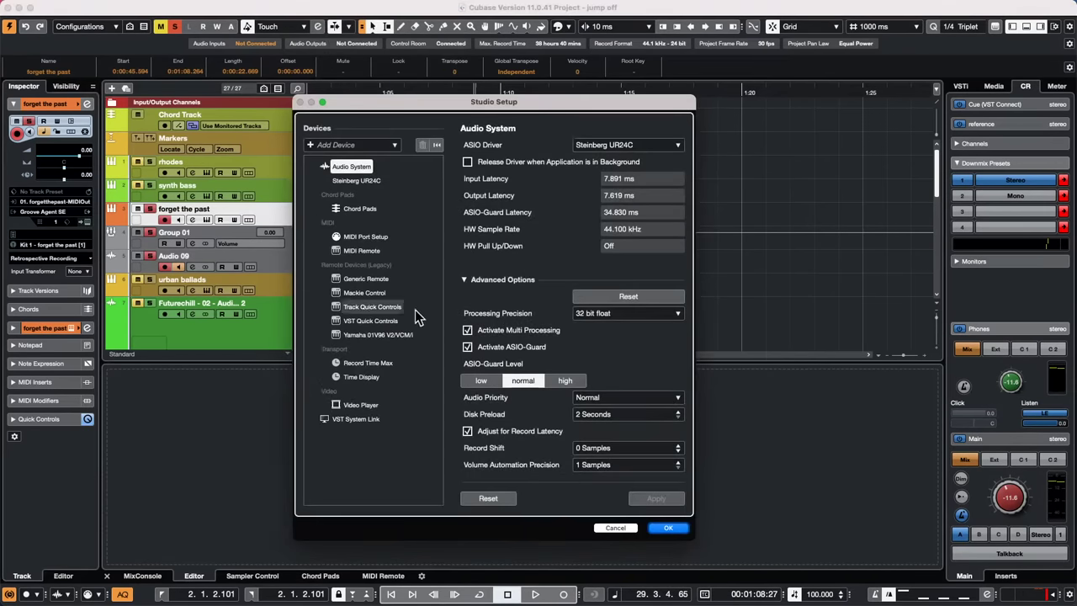
{"action": "left_click", "coordinate": [386, 280]}
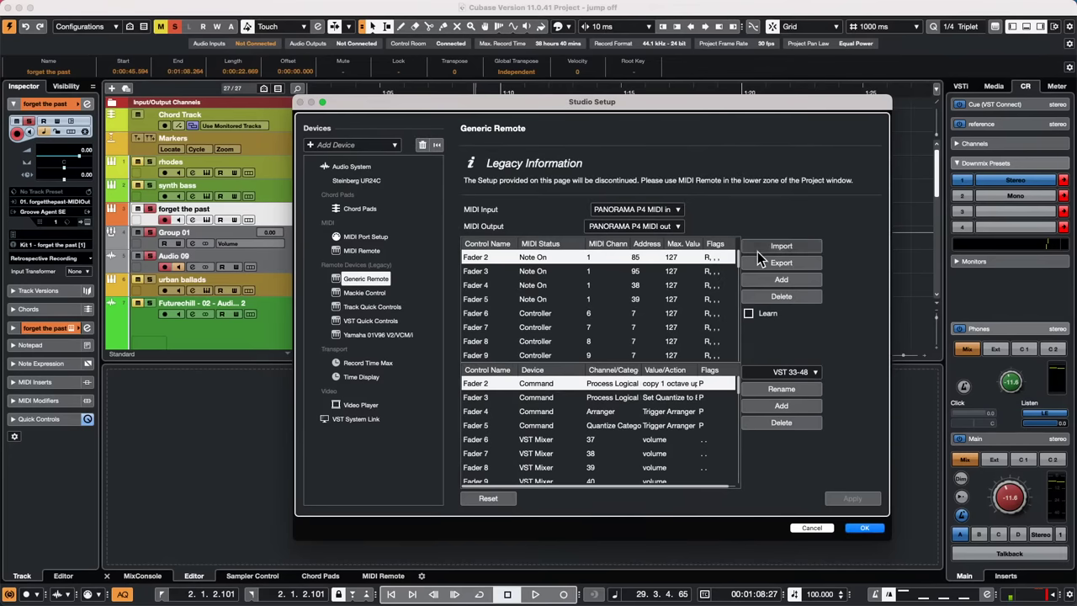
{"action": "left_click", "coordinate": [665, 210]}
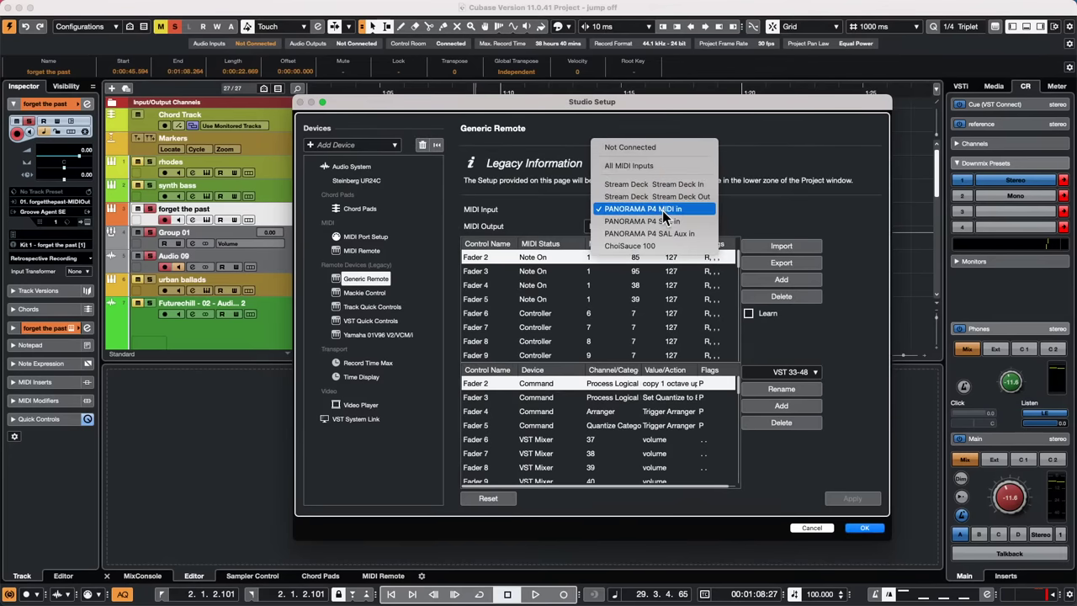
{"action": "left_click", "coordinate": [663, 211]}
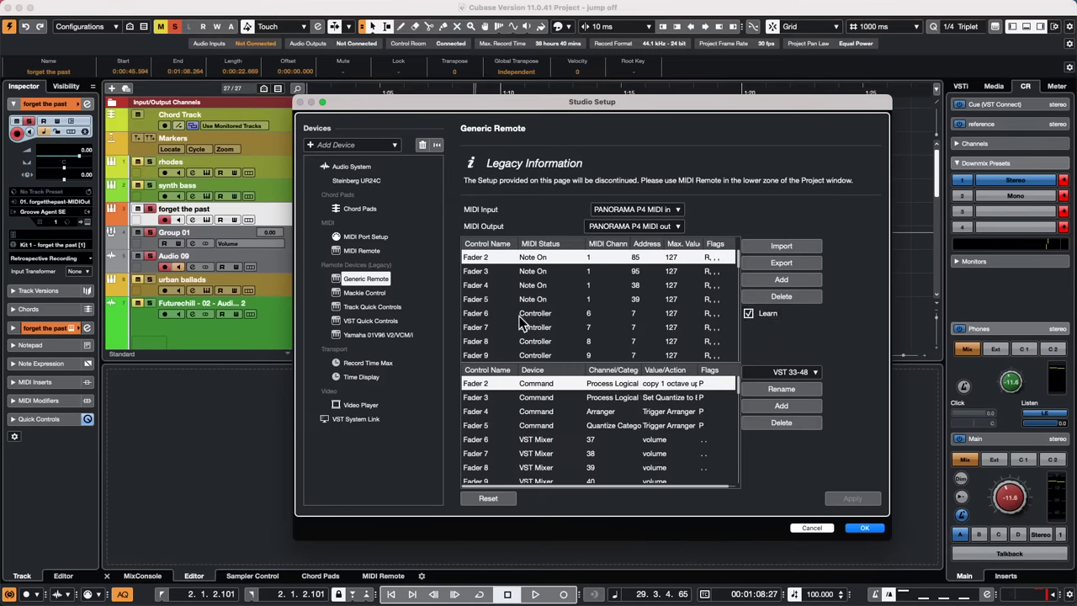
With Learn active, assign note address 48 to Fader 2 and address 50 to Fader 3
{"action": "left_click", "coordinate": [546, 271]}
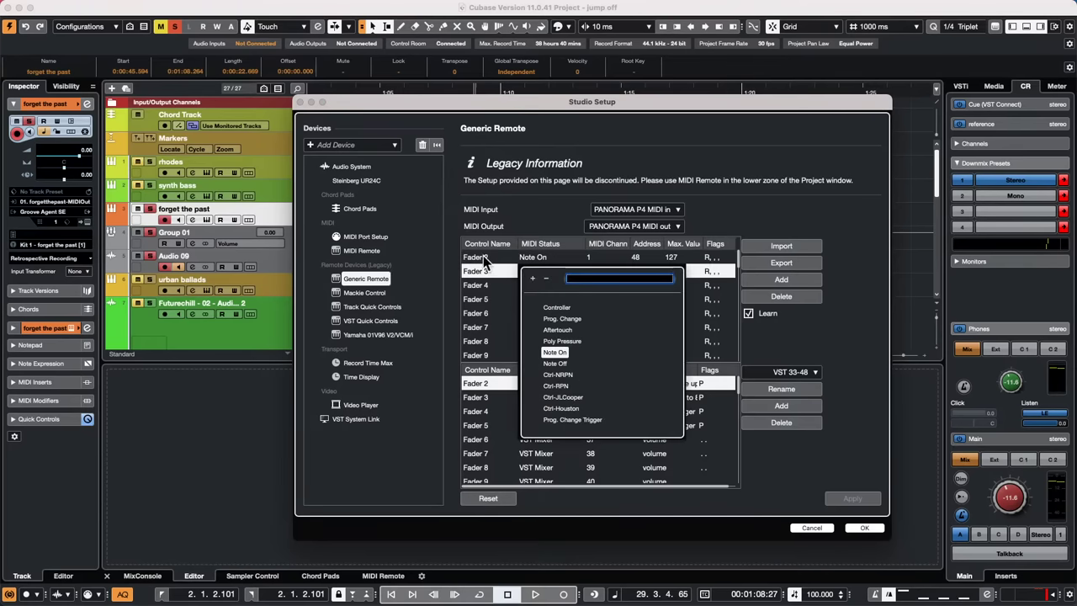
{"action": "left_click", "coordinate": [475, 256]}
{"action": "left_click", "coordinate": [475, 256]}
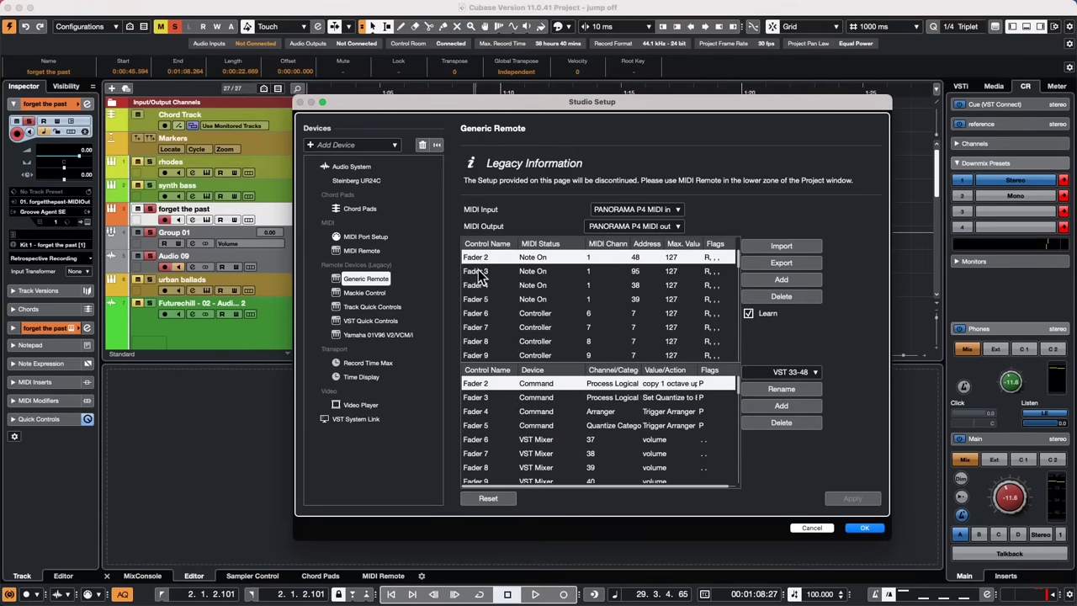
{"action": "left_click", "coordinate": [482, 273]}
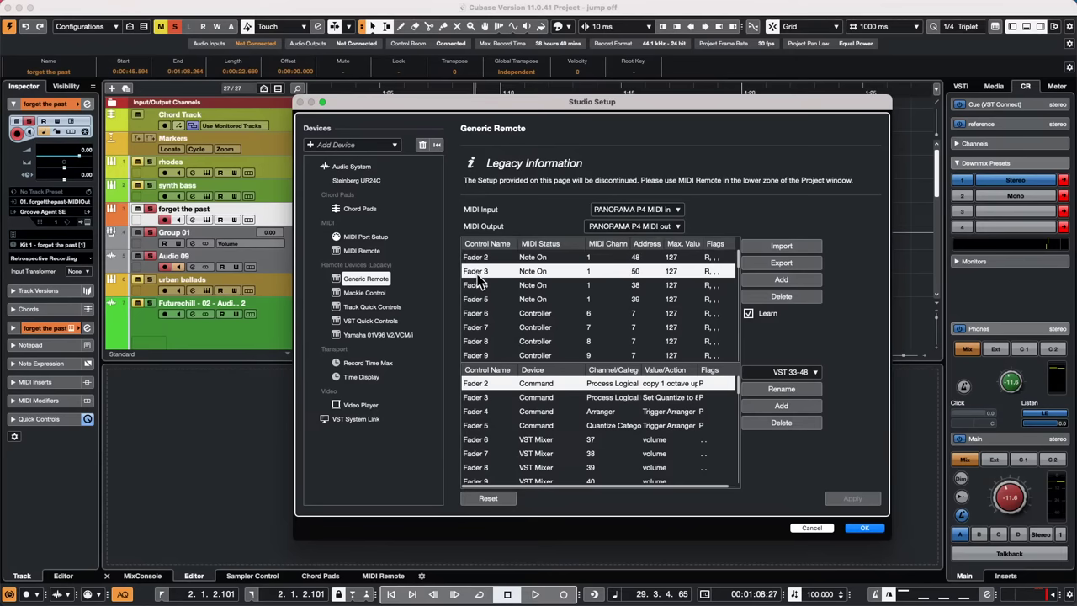
Using Learn, assign note addresses 52, 53, 55, 57, 59 and 60 to Faders 4 through 9 respectively
{"action": "left_click", "coordinate": [482, 286]}
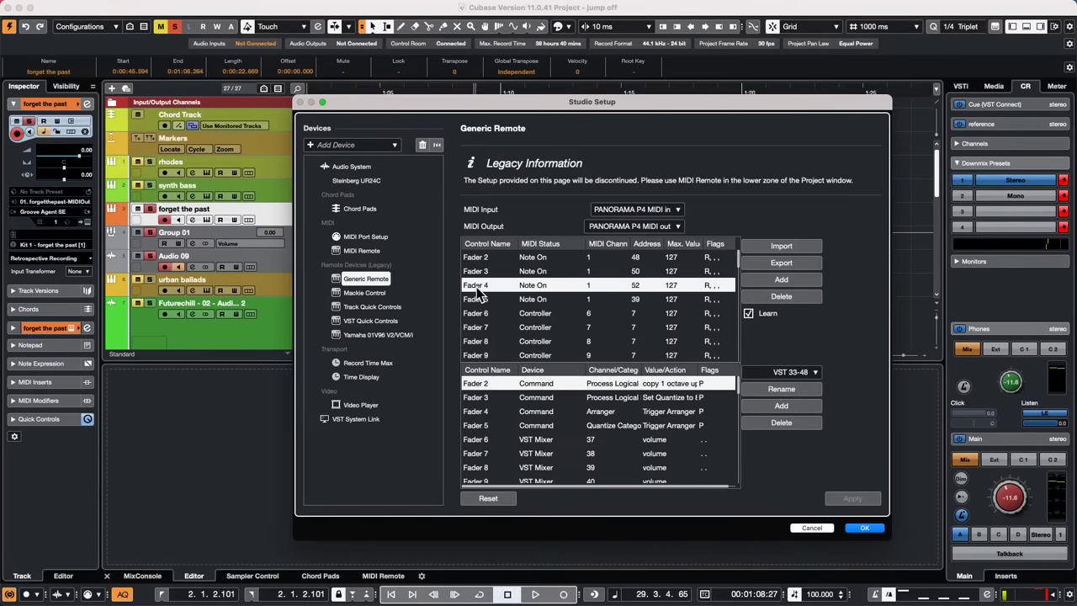
{"action": "left_click", "coordinate": [489, 302]}
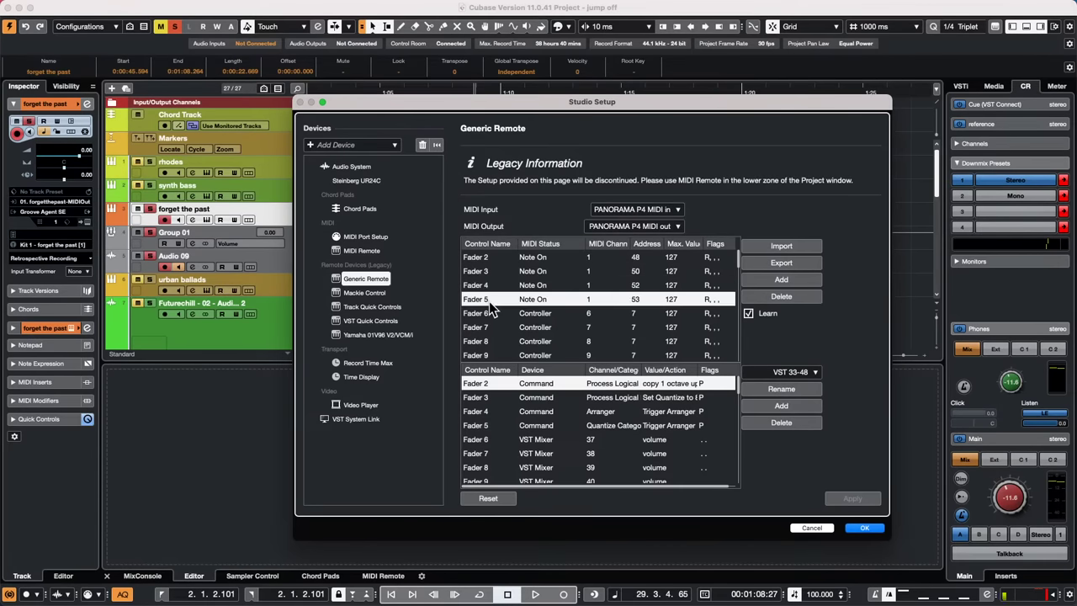
{"action": "left_click", "coordinate": [491, 313]}
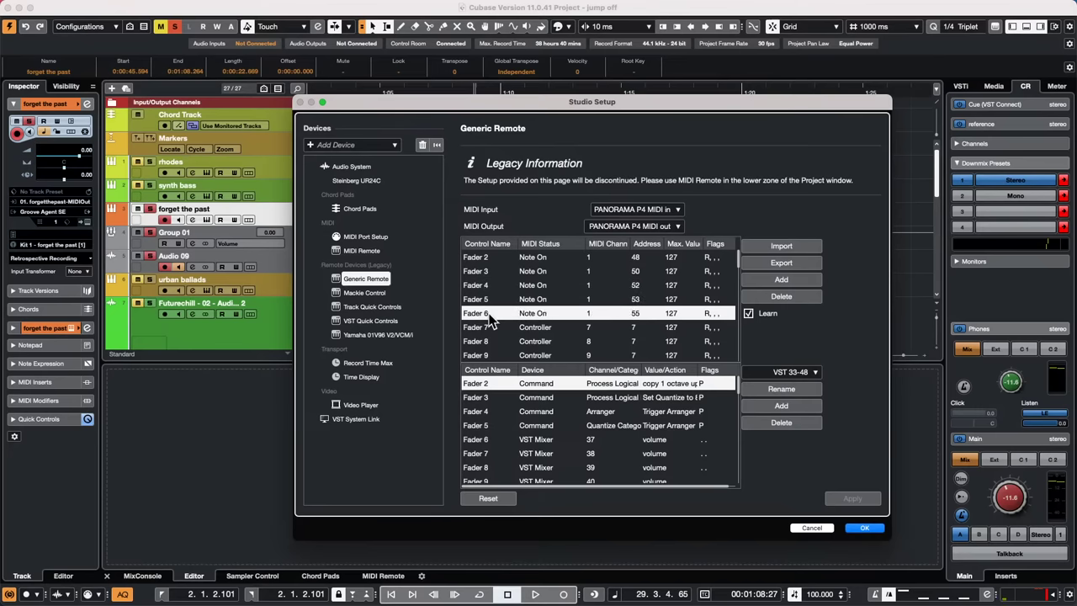
{"action": "left_click", "coordinate": [490, 328]}
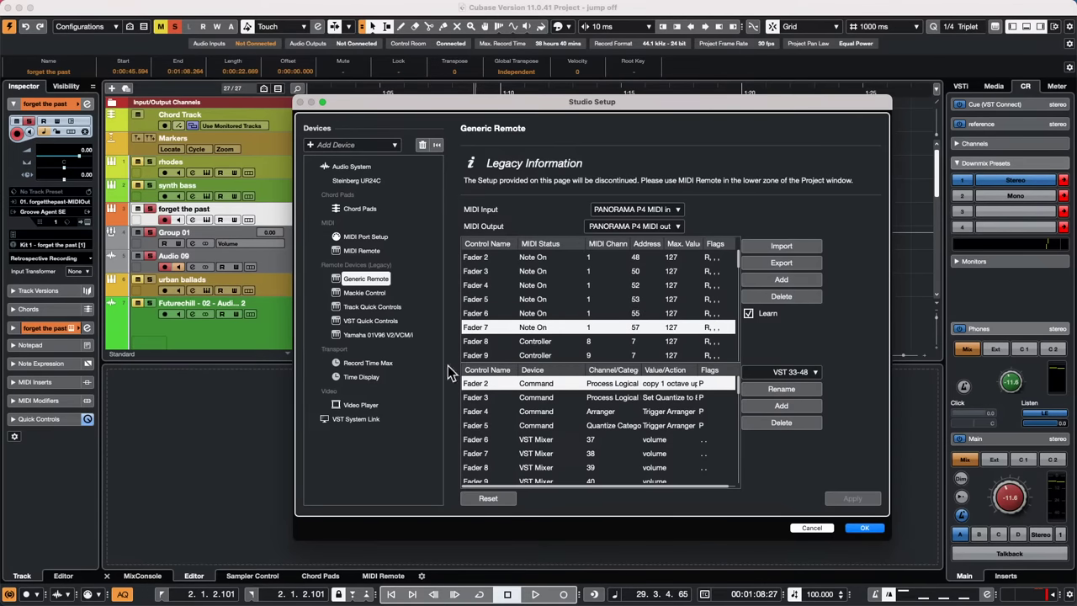
{"action": "left_click", "coordinate": [476, 341]}
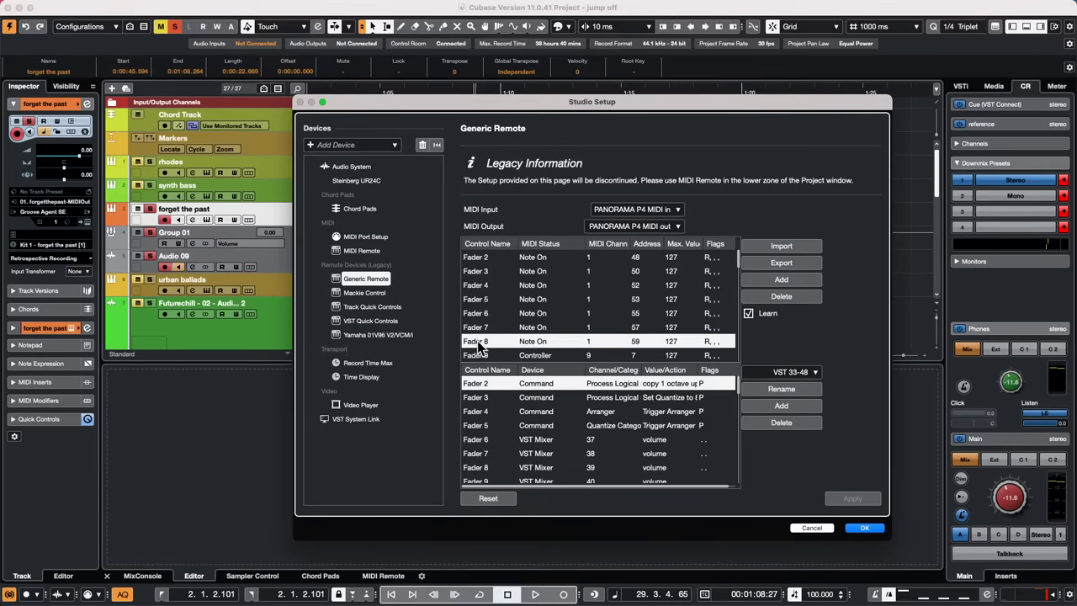
{"action": "left_click", "coordinate": [492, 357]}
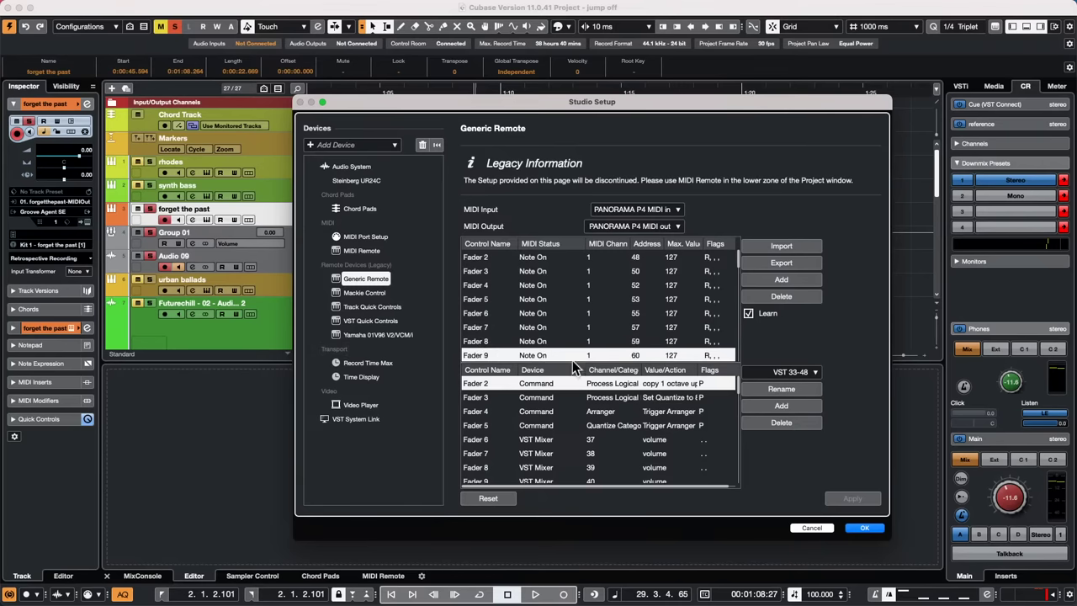
Map Fader 2 to the VST Mixer device with Selected as its channel, and accept the Studio Setup changes
{"action": "left_click", "coordinate": [537, 386]}
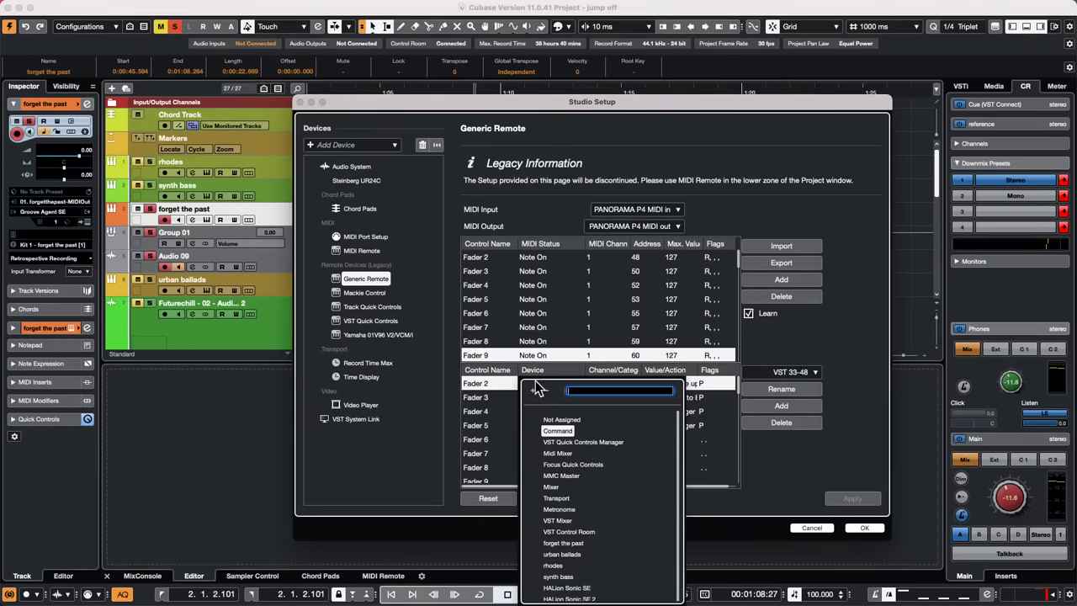
{"action": "left_click", "coordinate": [568, 521]}
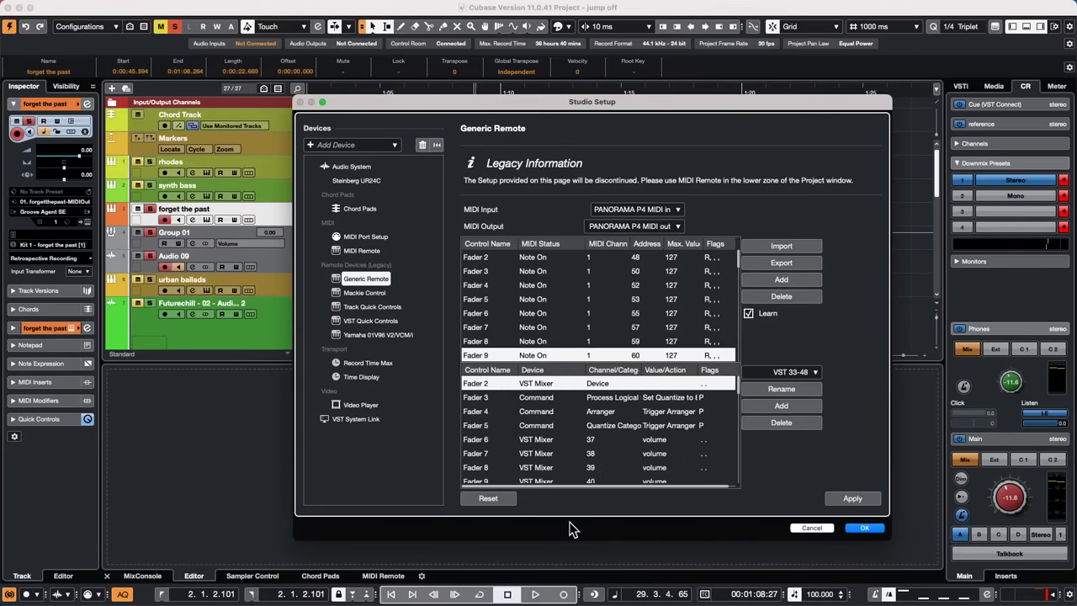
{"action": "left_click", "coordinate": [599, 384]}
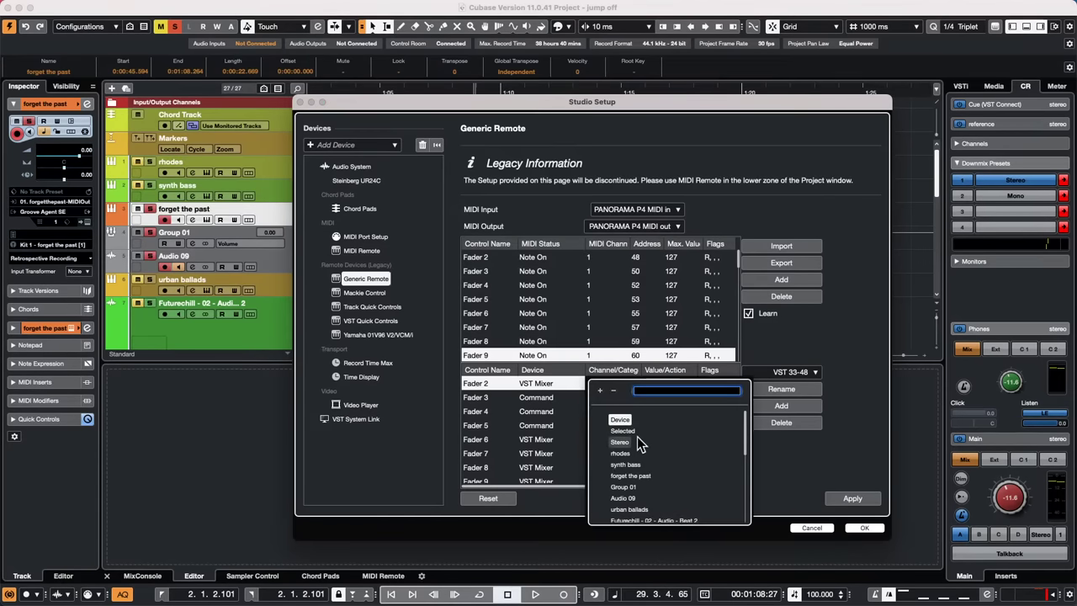
{"action": "scroll", "coordinate": [648, 438], "scroll_direction": "down", "scroll_amount": 10}
{"action": "scroll", "coordinate": [659, 439], "scroll_direction": "up", "scroll_amount": 10}
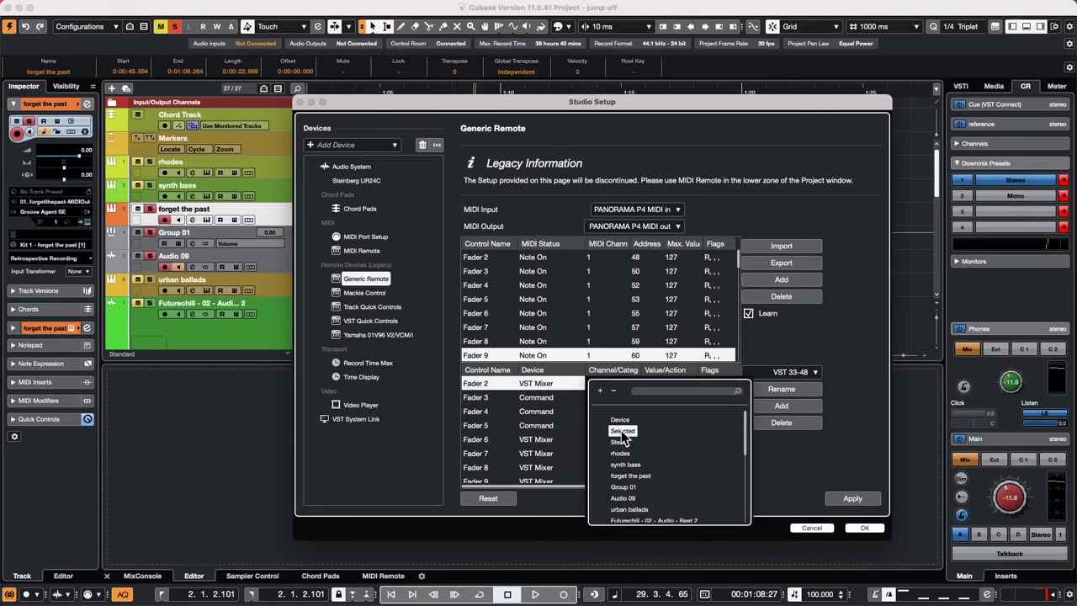
{"action": "left_click", "coordinate": [623, 430]}
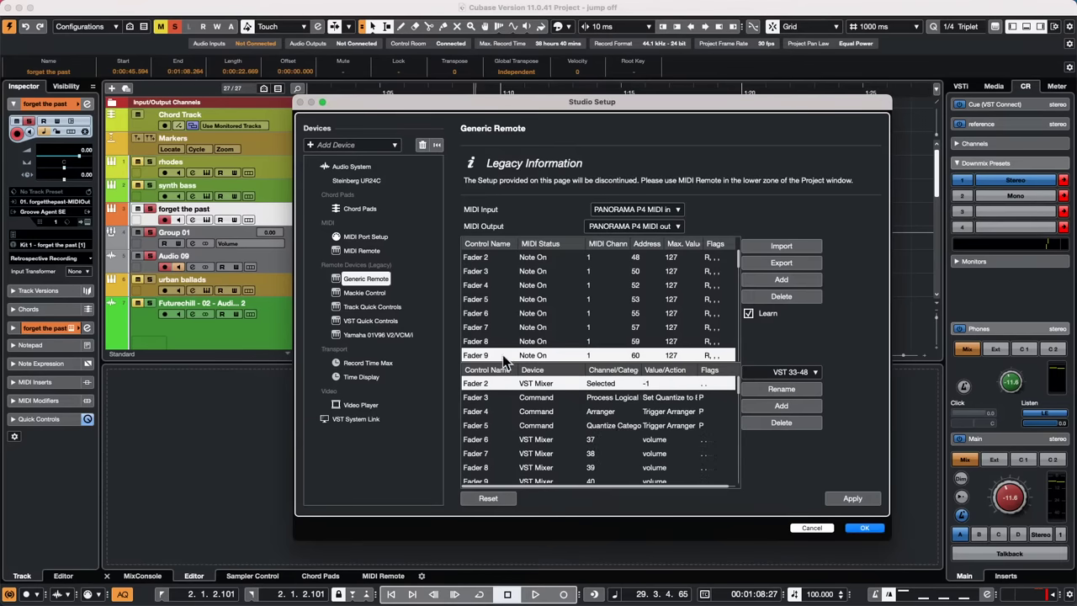
{"action": "left_click", "coordinate": [875, 528]}
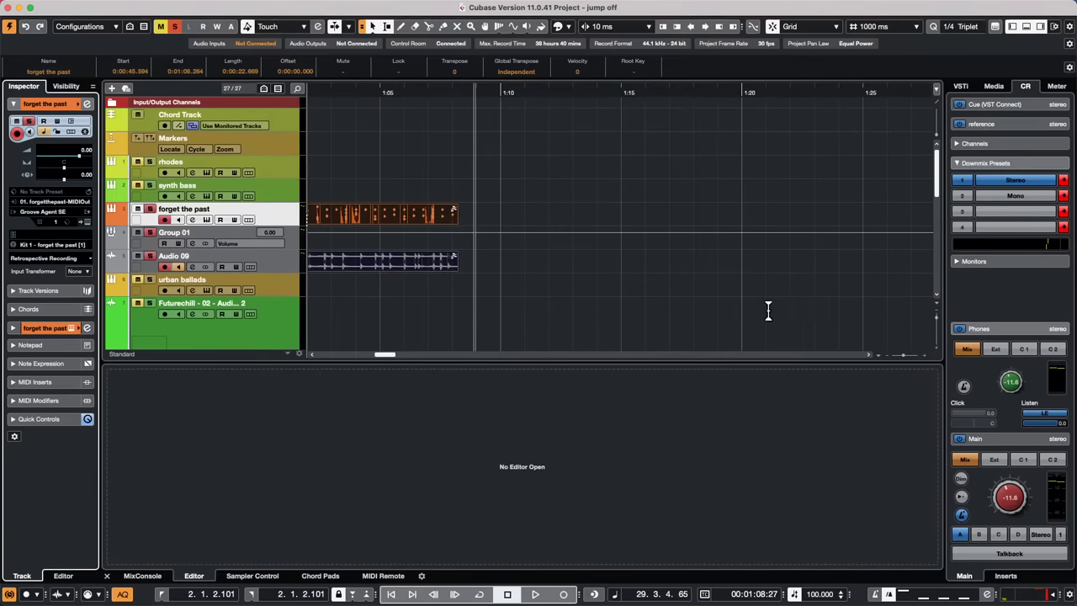
View the "forget the past" track's channel settings, close them, and select the Audio 09 track
{"action": "left_click", "coordinate": [273, 217]}
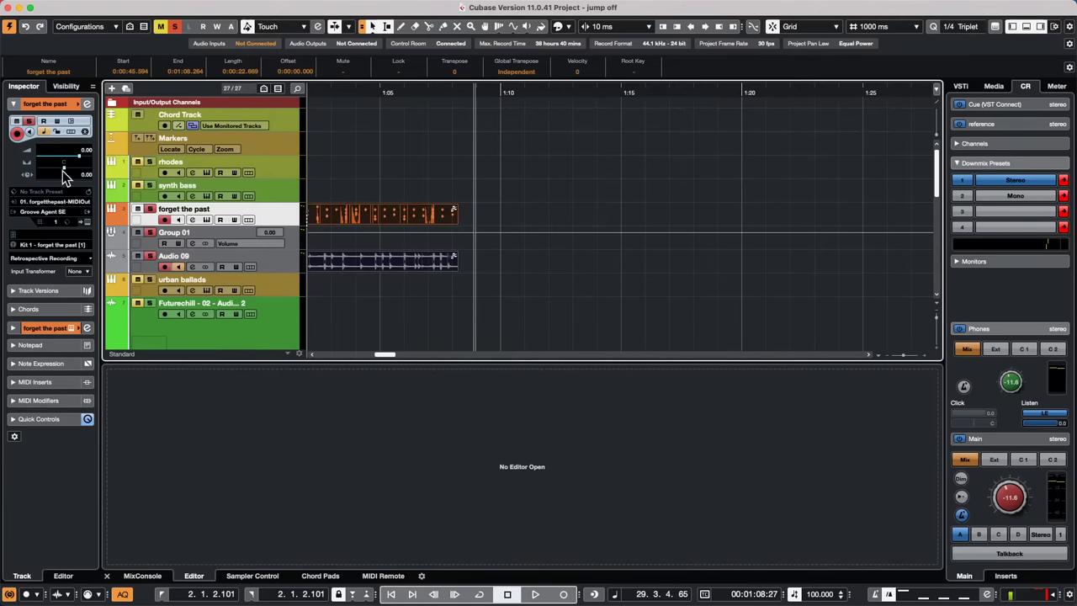
{"action": "left_click", "coordinate": [80, 107]}
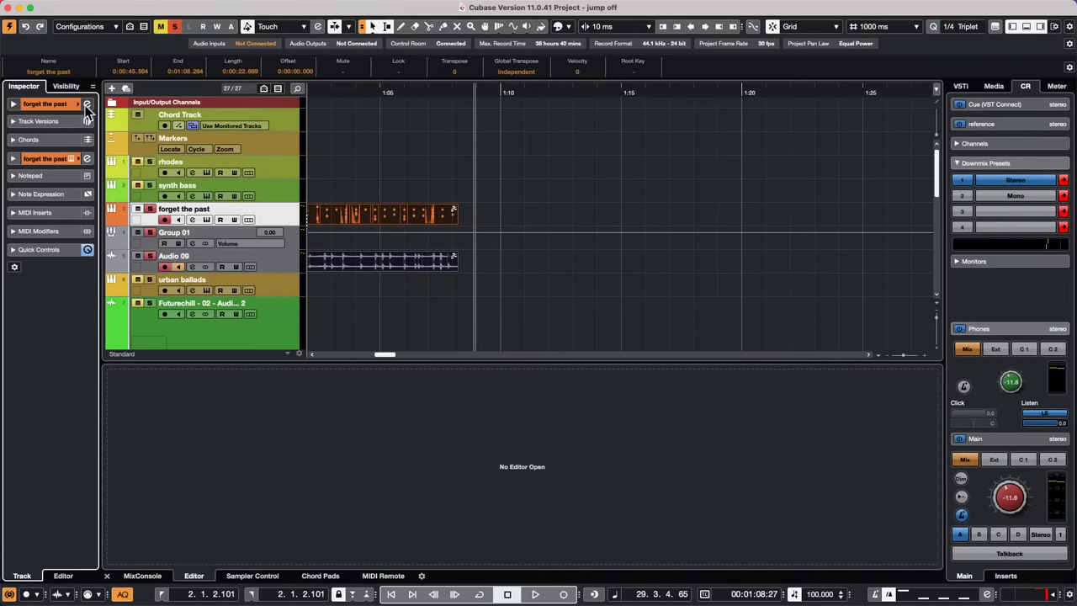
{"action": "left_click", "coordinate": [87, 105]}
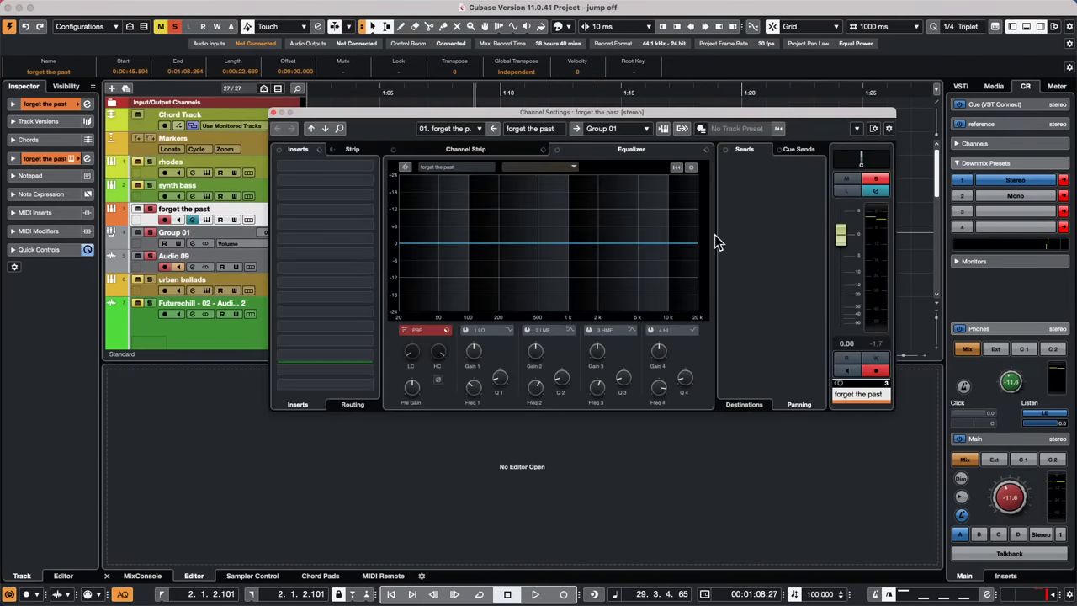
{"action": "left_click", "coordinate": [272, 112]}
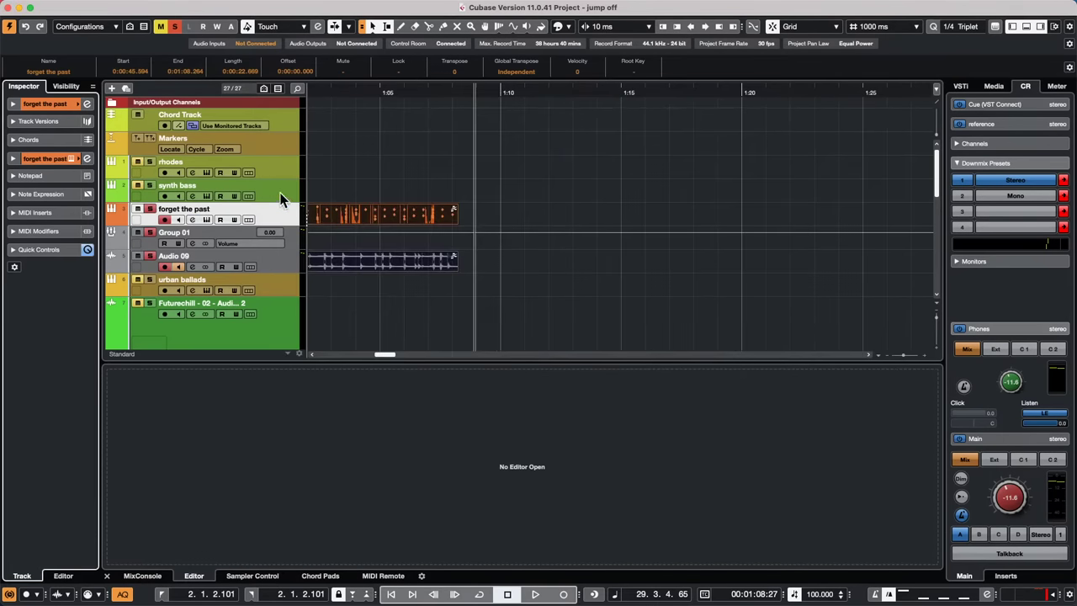
{"action": "left_click", "coordinate": [287, 259]}
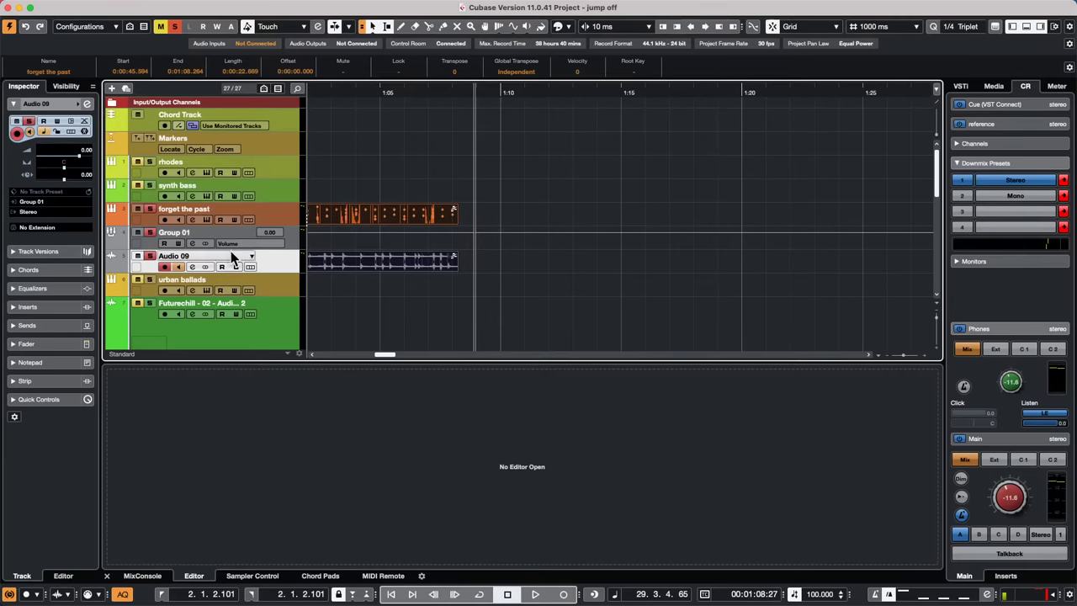
Reopen Studio Setup, change Fader 2's VST Mixer channel to Device, and look through its available actions
{"action": "mouse_move", "coordinate": [214, 6]}
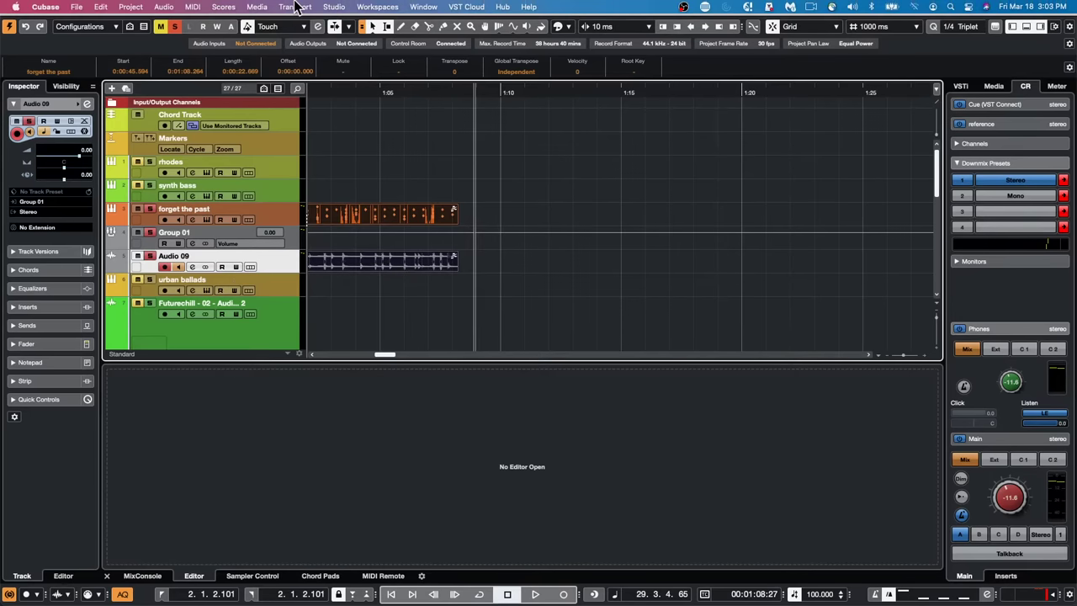
{"action": "left_click", "coordinate": [296, 7]}
{"action": "mouse_move", "coordinate": [334, 6]}
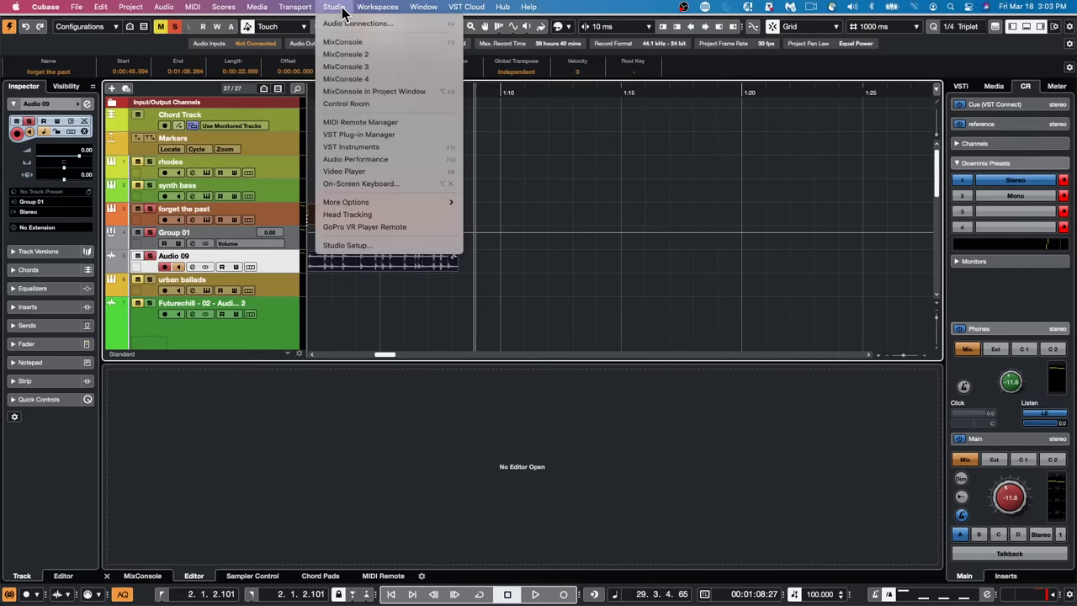
{"action": "left_click", "coordinate": [347, 245]}
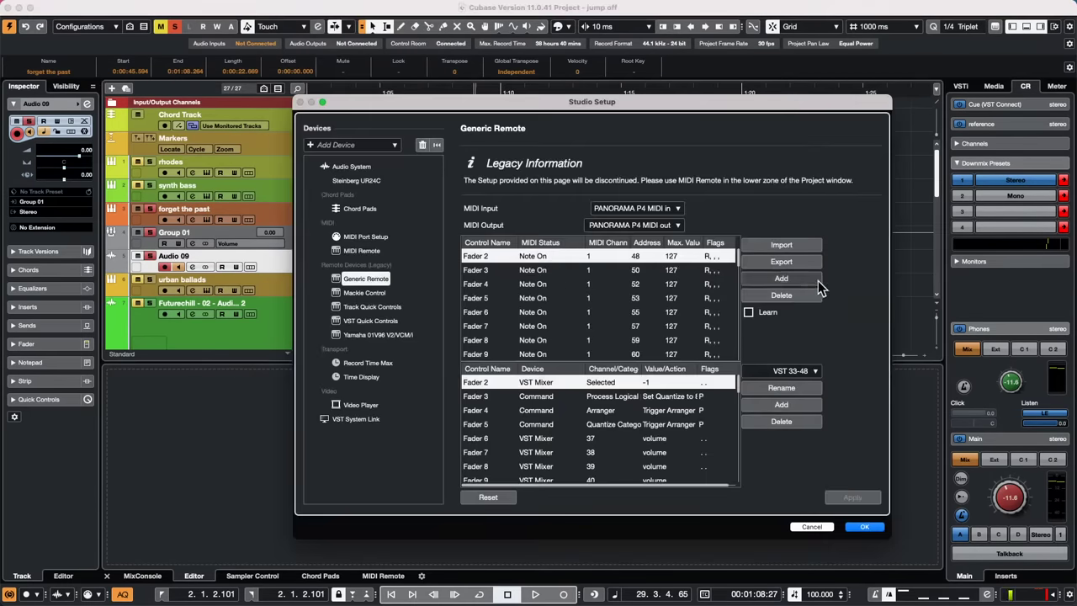
{"action": "left_click", "coordinate": [616, 383]}
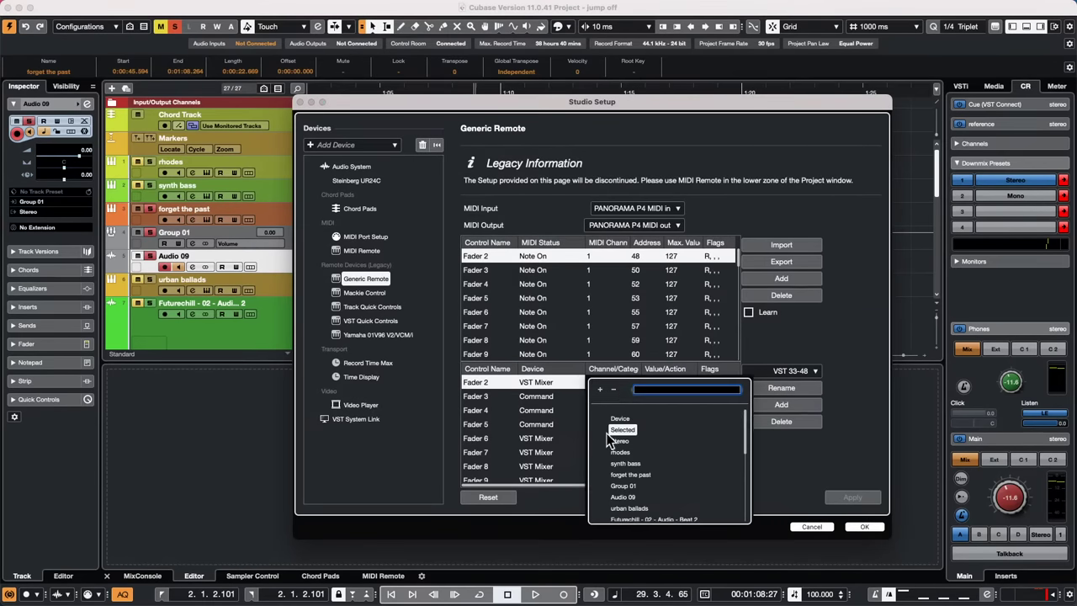
{"action": "left_click", "coordinate": [621, 418]}
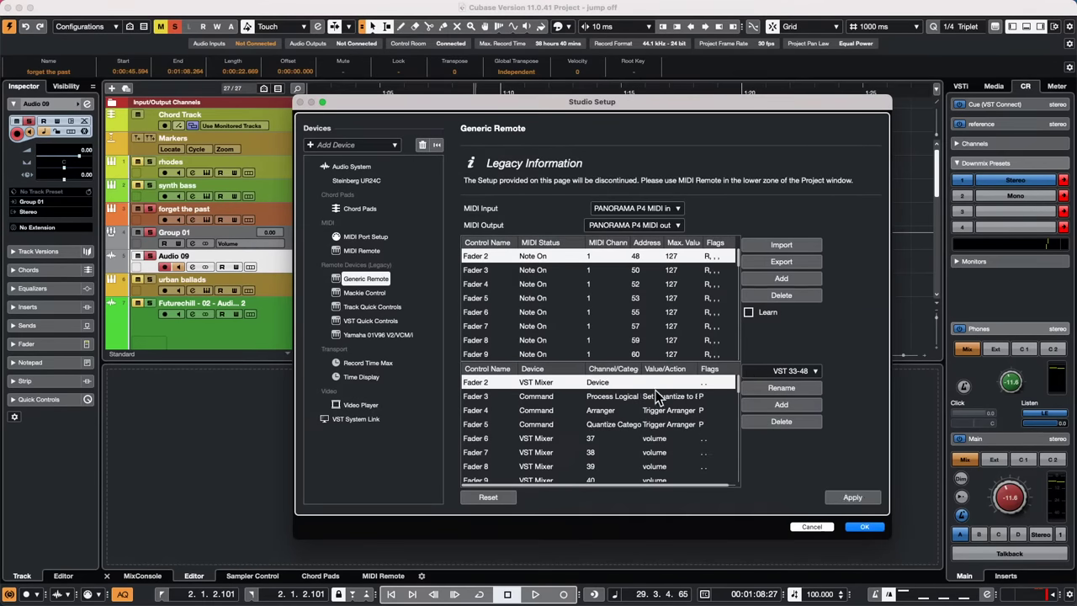
{"action": "left_click", "coordinate": [664, 386]}
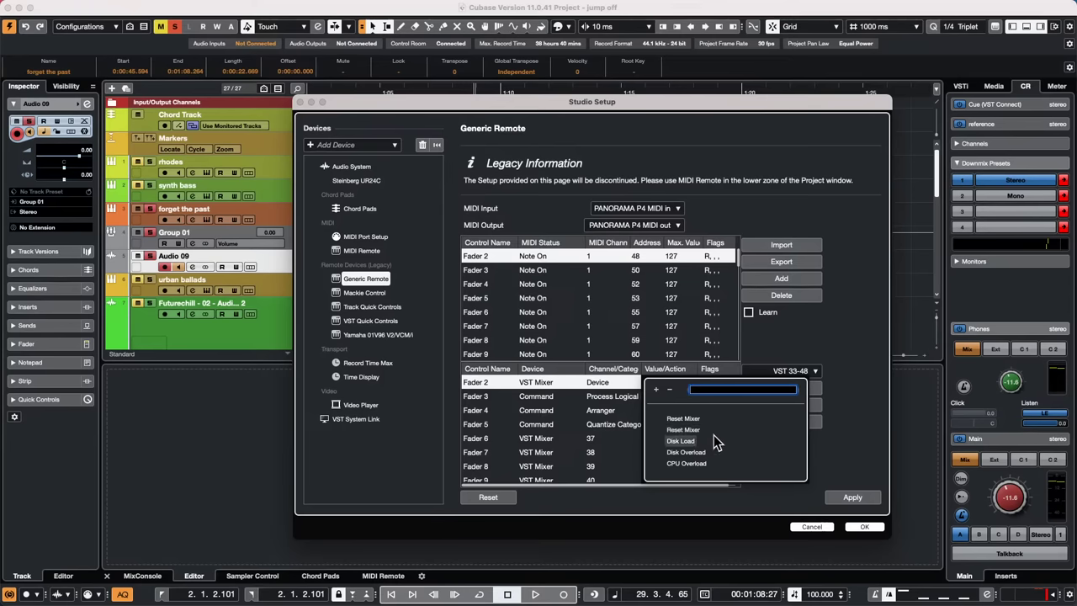
Map Fader 2 to the Command device's Add Track category with the Audio action, accept it, and dismiss the triggered Add Track dialog
{"action": "left_click", "coordinate": [536, 382]}
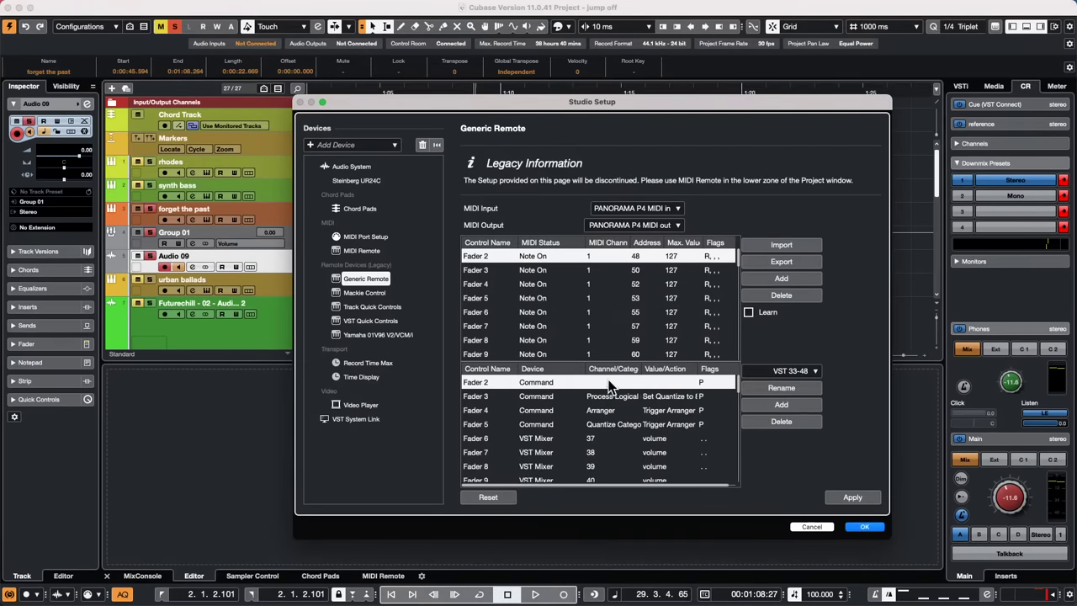
{"action": "left_click", "coordinate": [612, 383]}
{"action": "left_click", "coordinate": [626, 430]}
{"action": "left_click", "coordinate": [666, 380]}
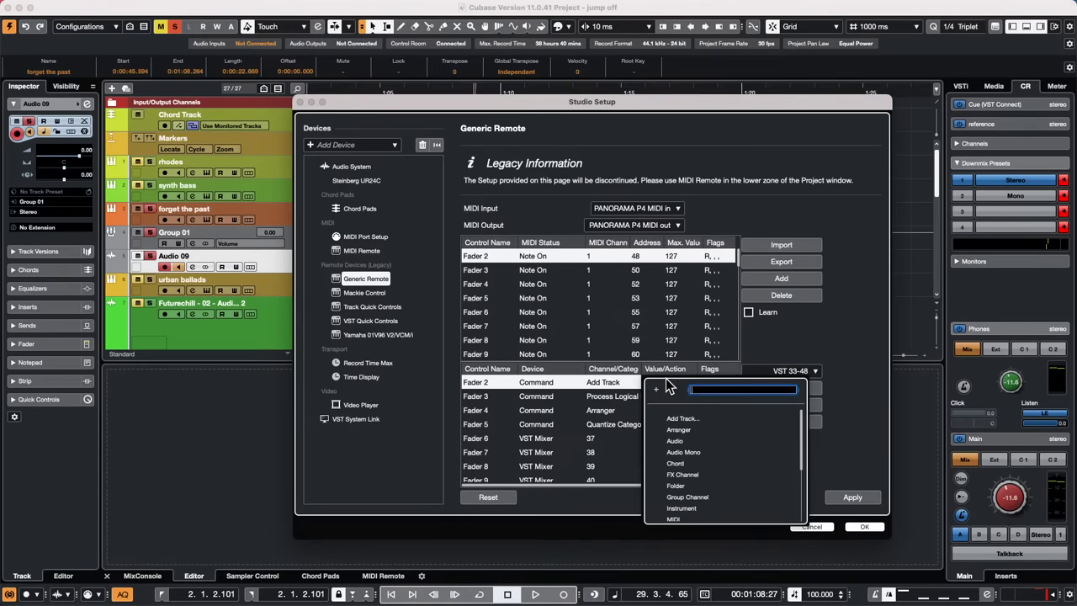
{"action": "left_click", "coordinate": [682, 440]}
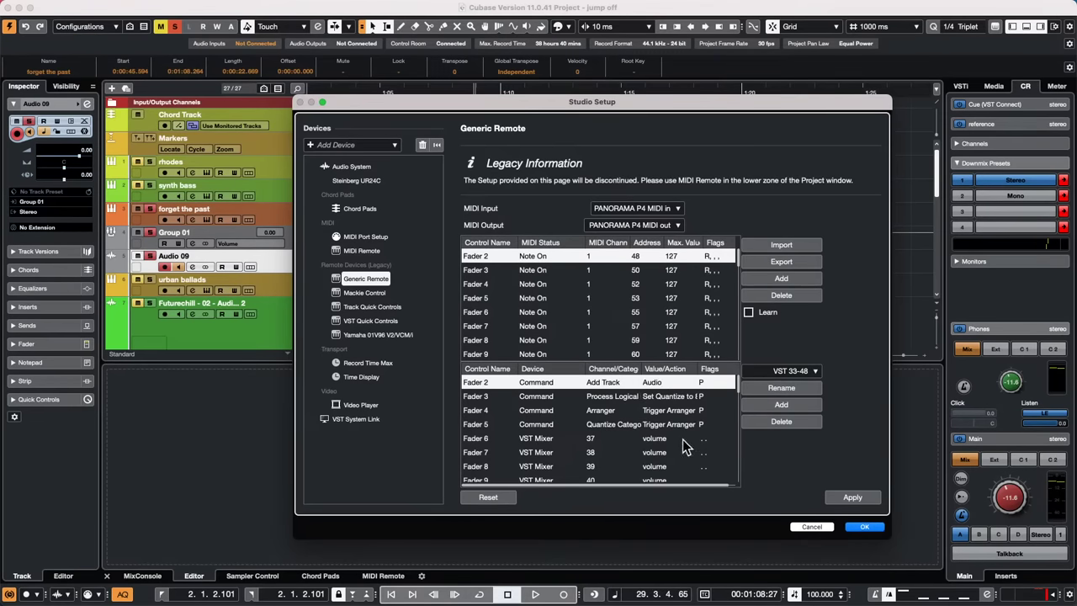
{"action": "left_click", "coordinate": [867, 526]}
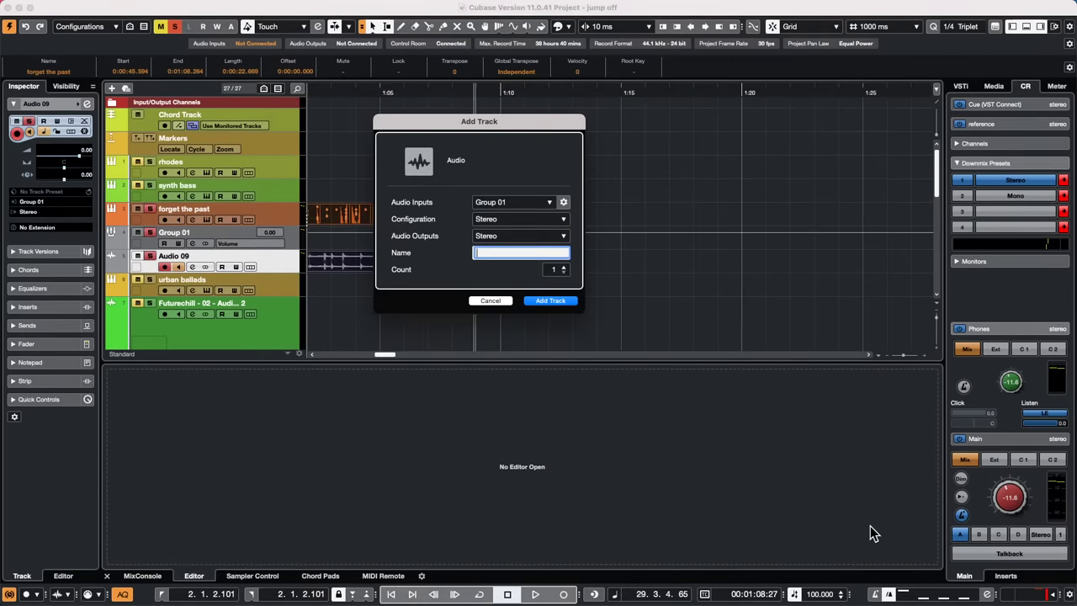
{"action": "left_click", "coordinate": [490, 303]}
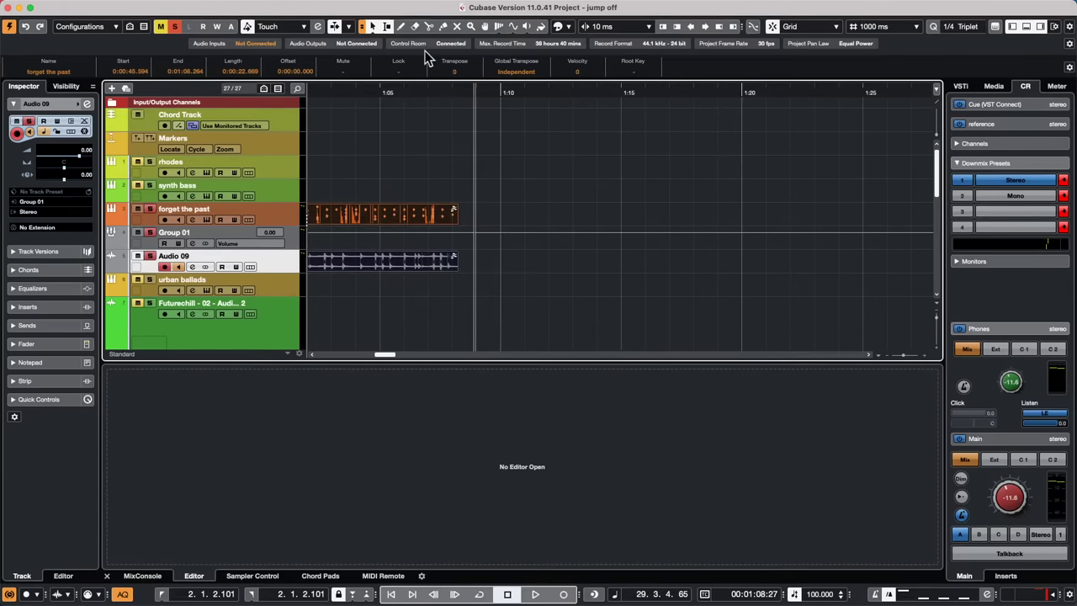
Remove the Generic Remote device in Studio Setup and accept the change
{"action": "mouse_move", "coordinate": [478, 4]}
{"action": "left_click", "coordinate": [333, 7]}
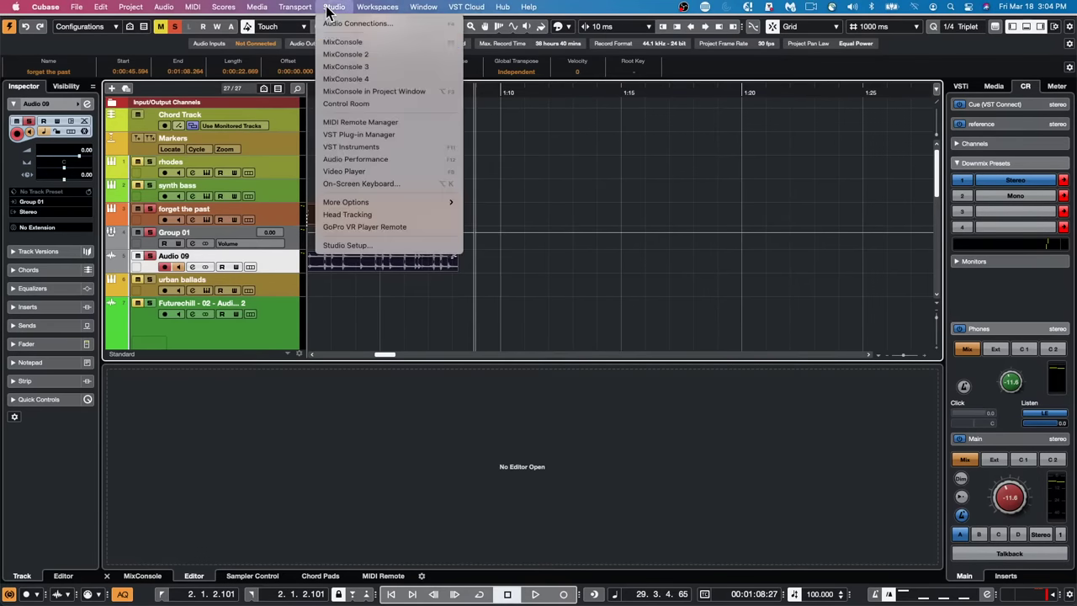
{"action": "left_click", "coordinate": [393, 249]}
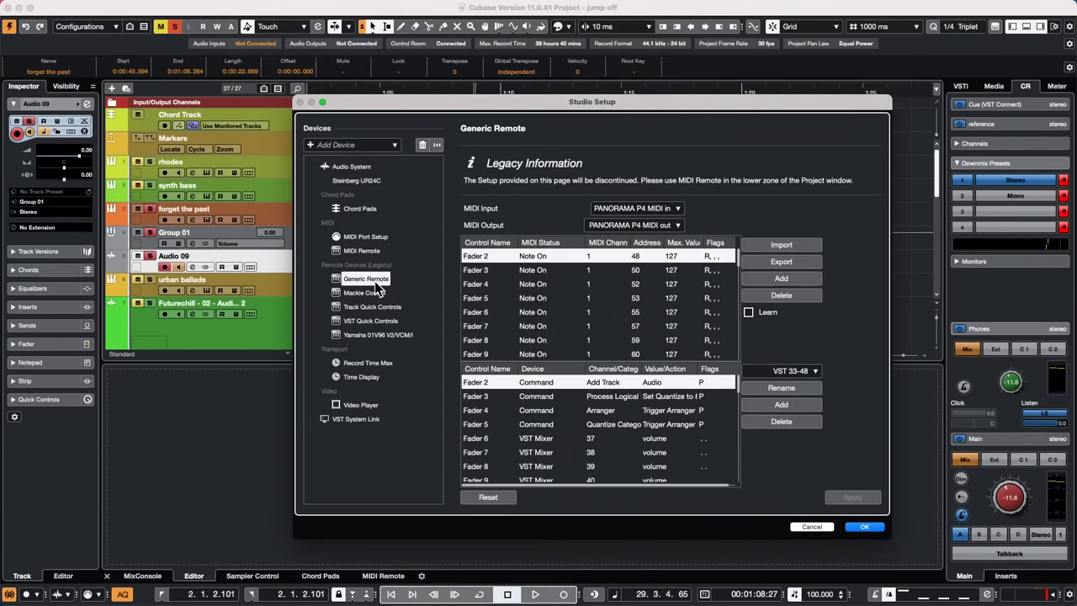
{"action": "left_click", "coordinate": [427, 145]}
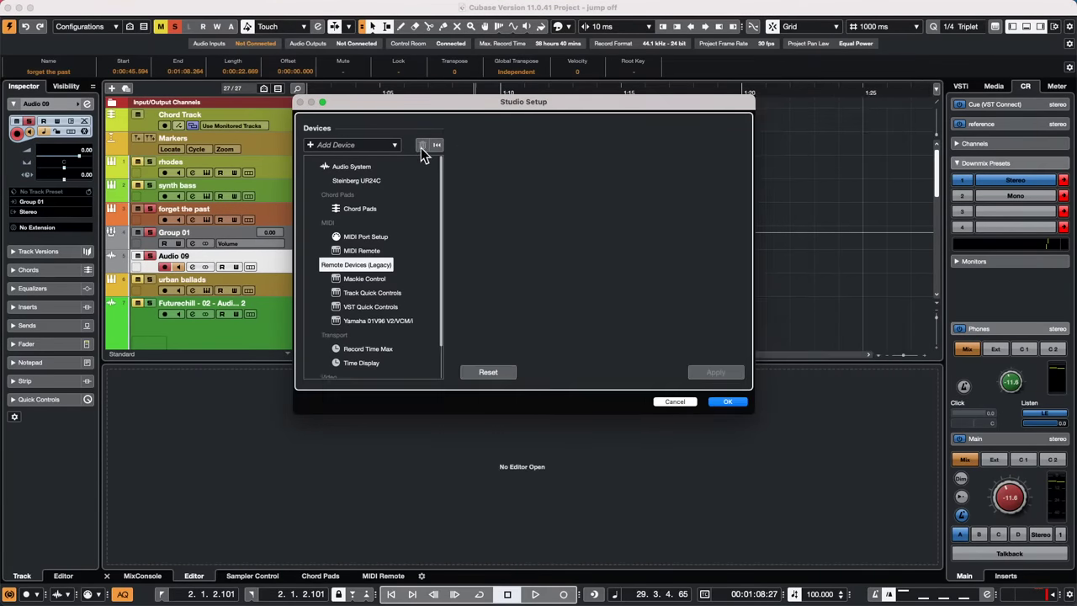
{"action": "left_click", "coordinate": [732, 402]}
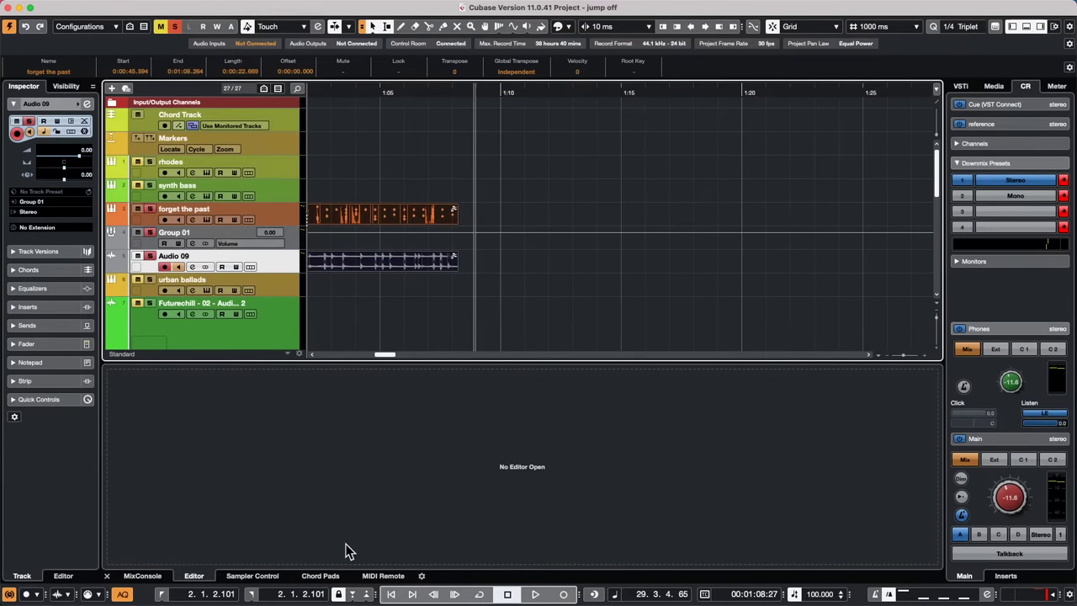
Open the Nektar Panorma P4 controller in MIDI Remote and start editing its control surface
{"action": "left_click", "coordinate": [384, 579]}
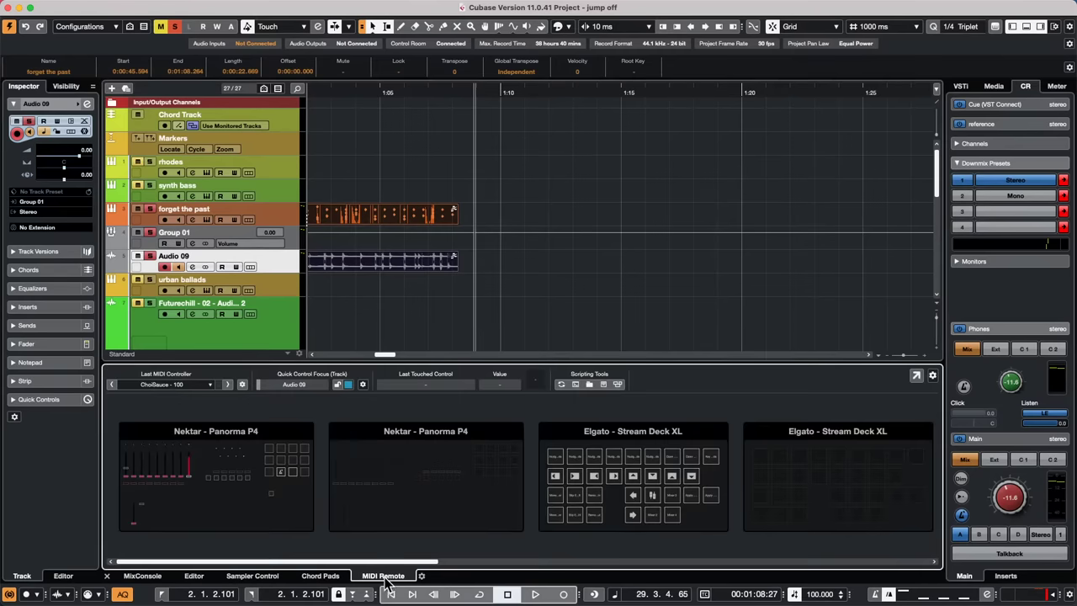
{"action": "left_click", "coordinate": [220, 515]}
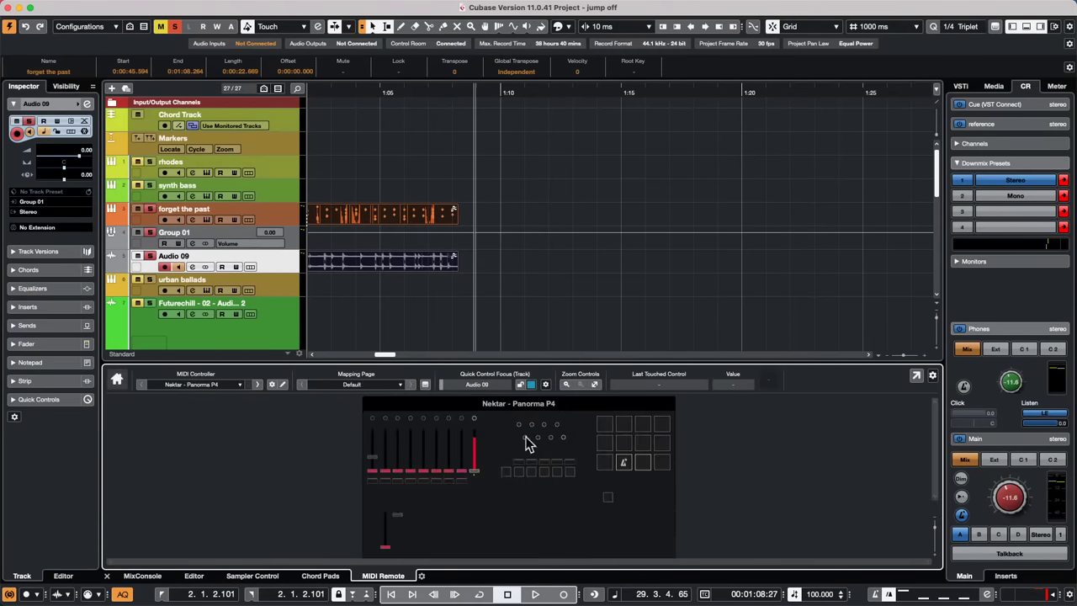
{"action": "left_click", "coordinate": [282, 384]}
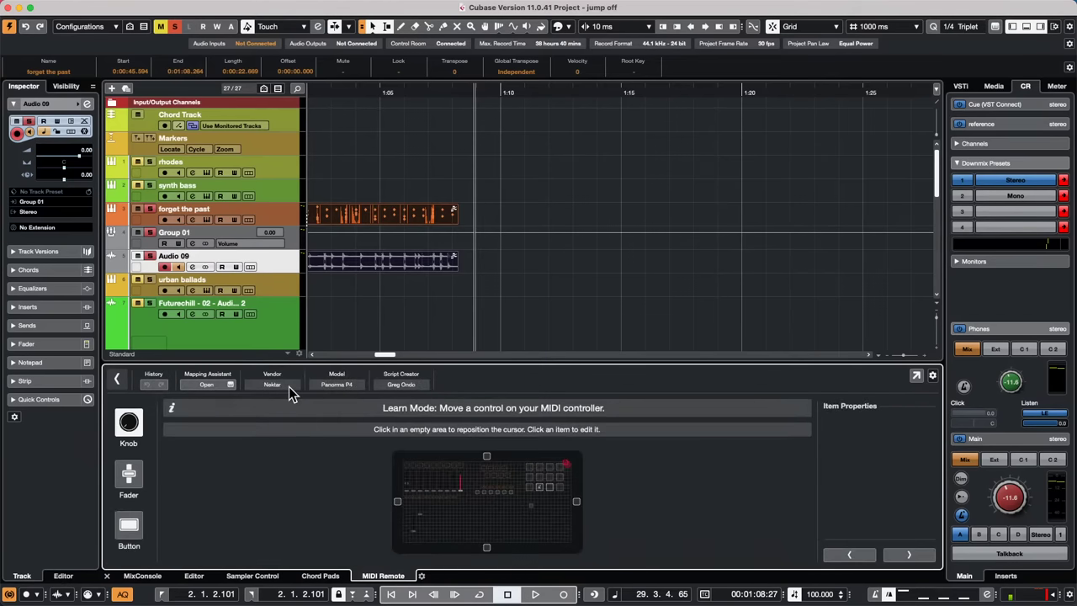
Learn five controller keys as Button controls in the surface's empty lower area, and detach and maximise the MIDI Remote editor
{"action": "left_click", "coordinate": [132, 530]}
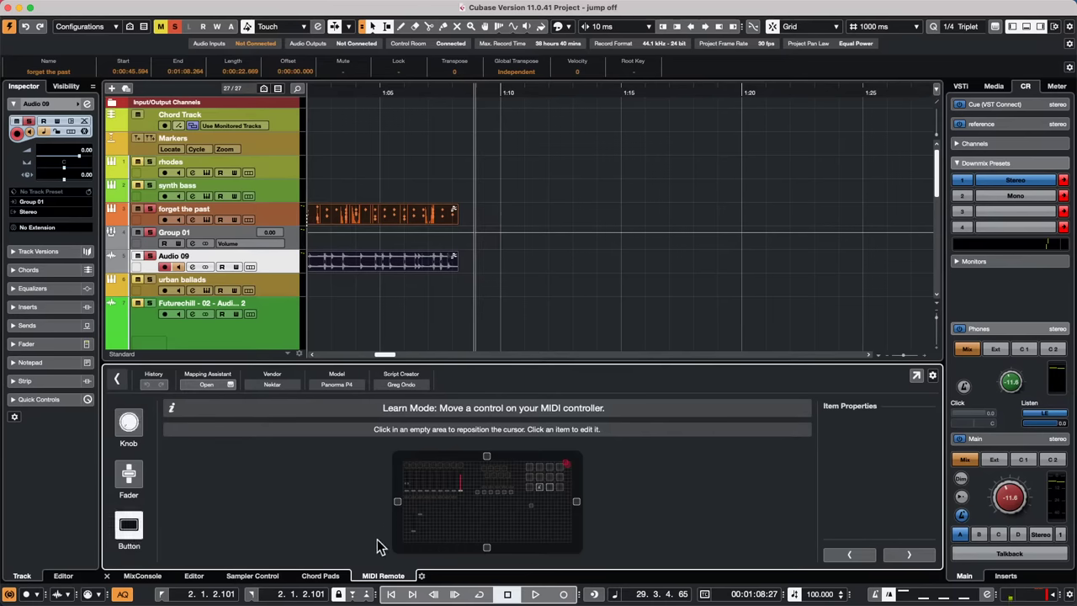
{"action": "left_click", "coordinate": [441, 521]}
{"action": "left_click", "coordinate": [917, 377]}
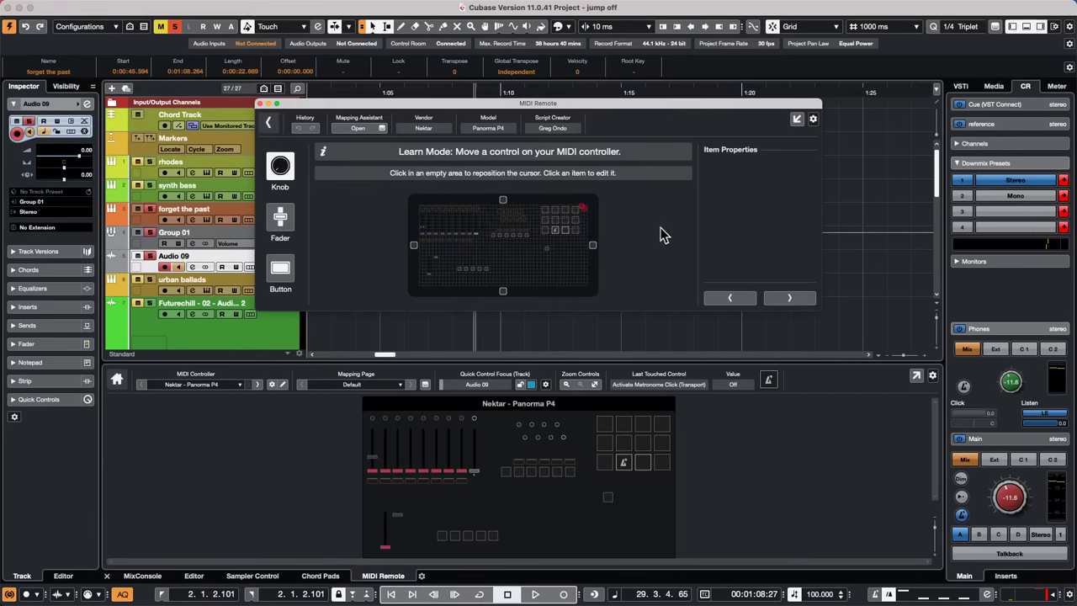
{"action": "left_click", "coordinate": [270, 104]}
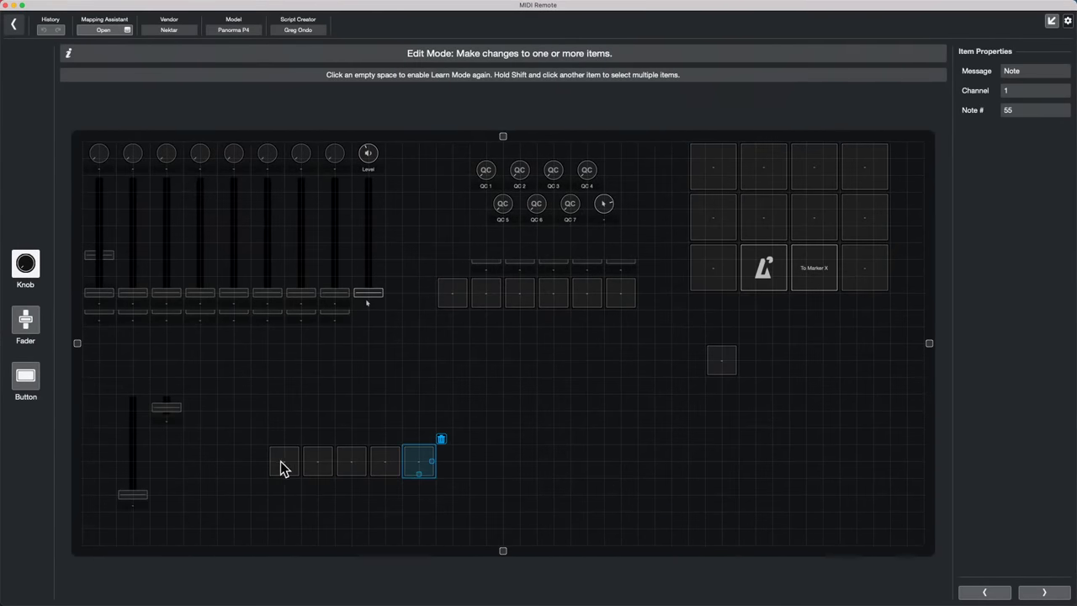
Undo the first attempt at a second key group and learn seven more keys as Button controls beside the first five
{"action": "left_click", "coordinate": [497, 467]}
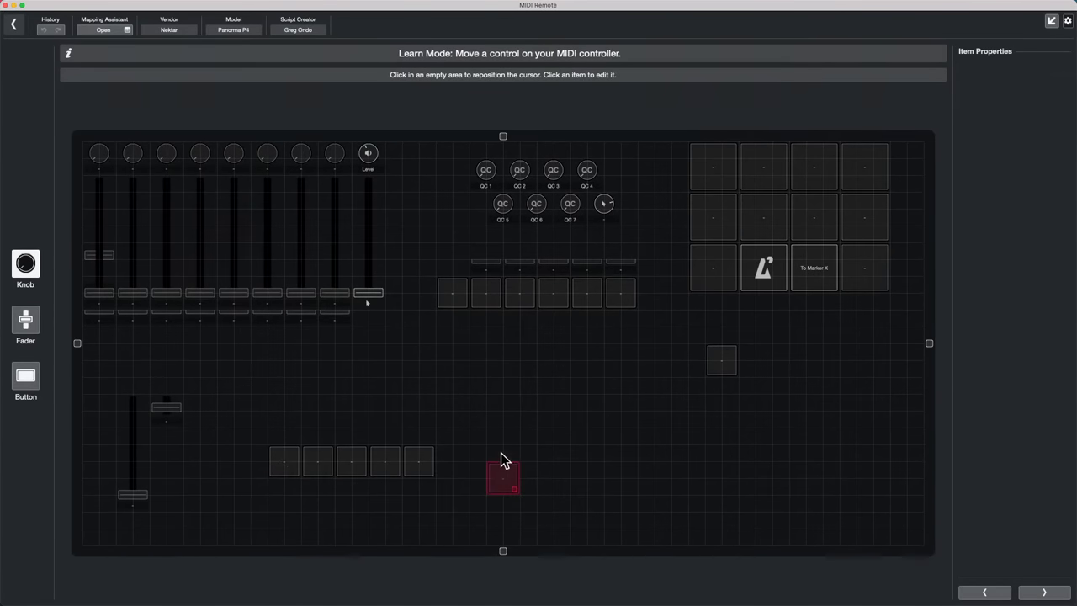
{"action": "left_click", "coordinate": [500, 454]}
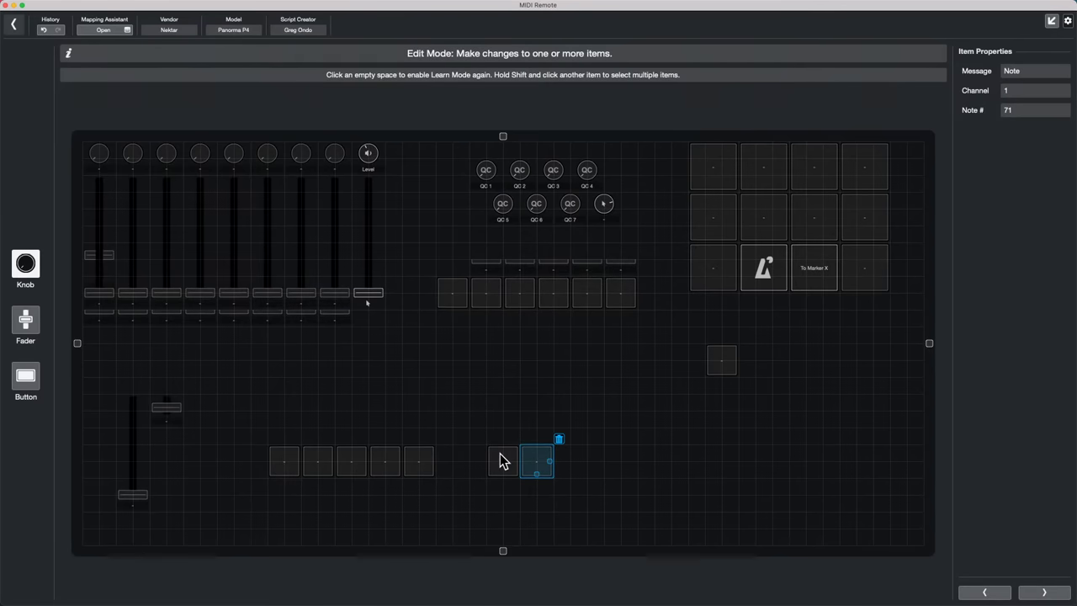
{"action": "left_click", "coordinate": [44, 31]}
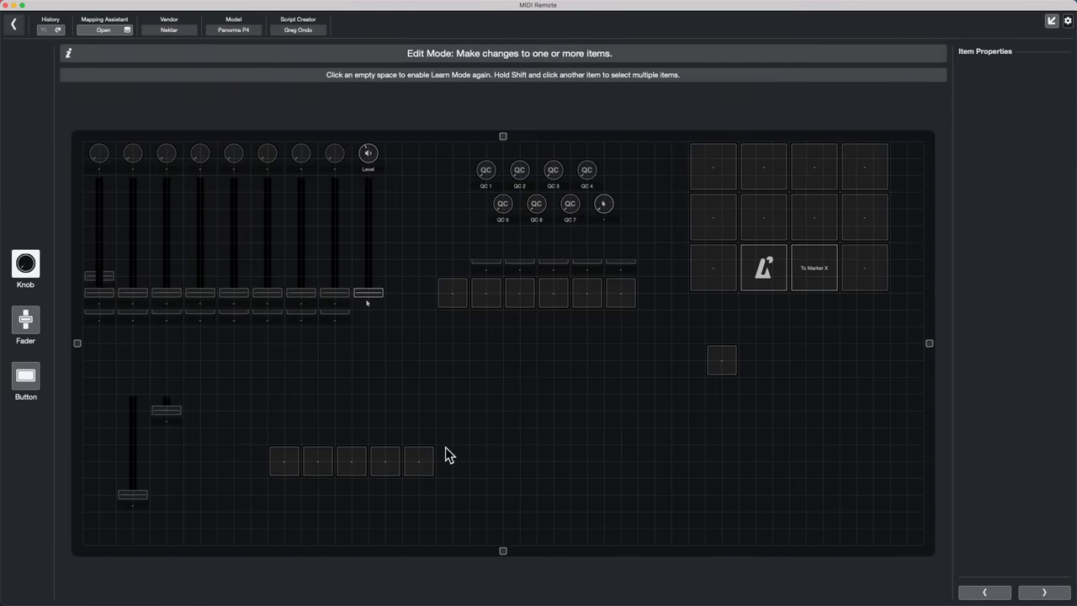
{"action": "left_click", "coordinate": [27, 380]}
{"action": "left_click", "coordinate": [492, 469]}
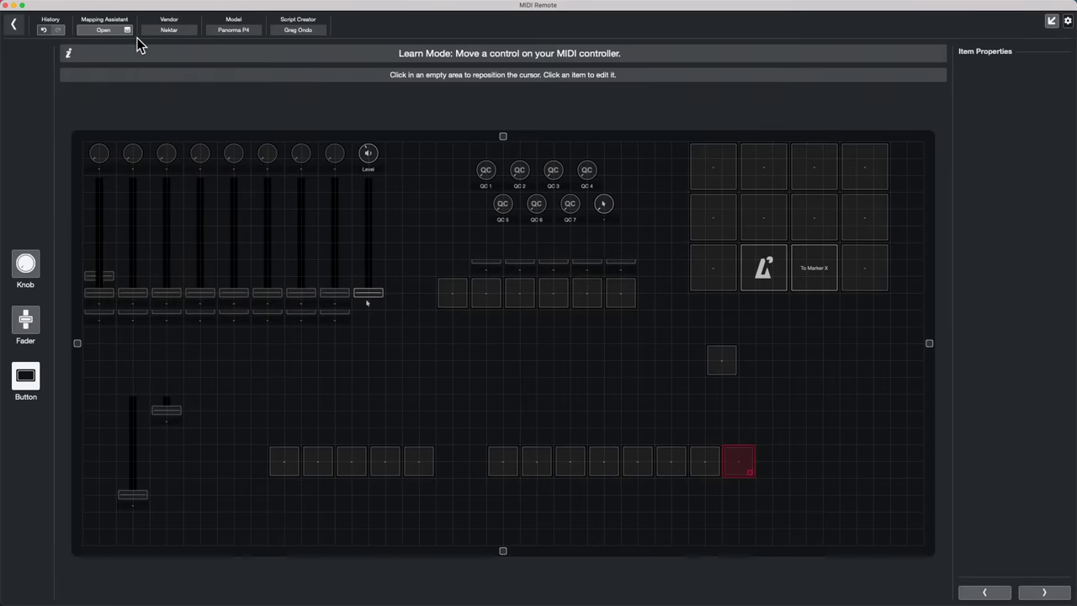
Map the first learned key to the Transport function Forward and the second key to Rewind with the Mapping Assistant
{"action": "left_click", "coordinate": [105, 30]}
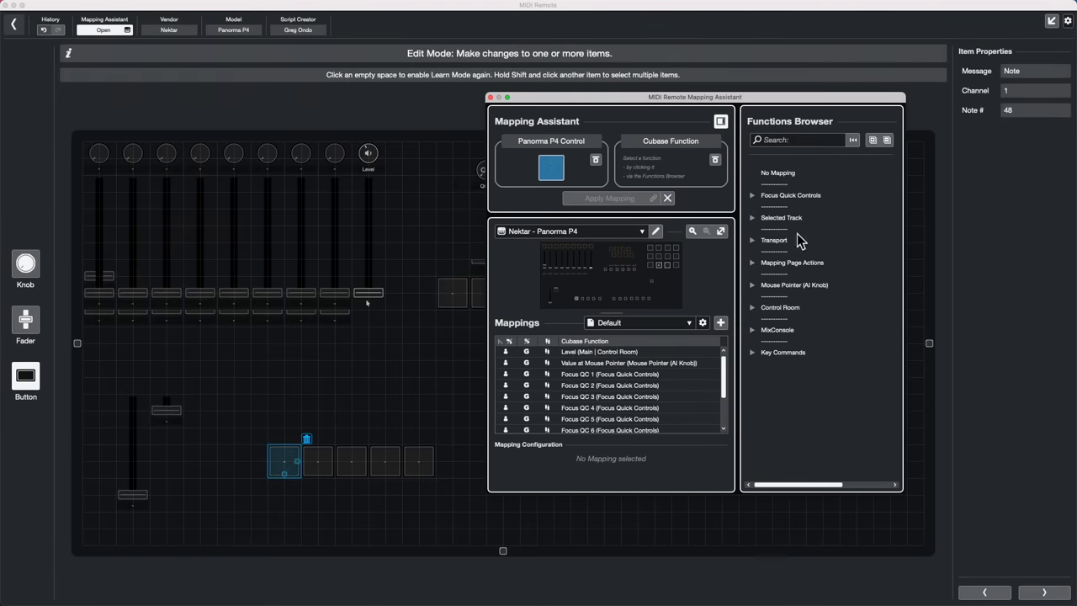
{"action": "left_click", "coordinate": [754, 242]}
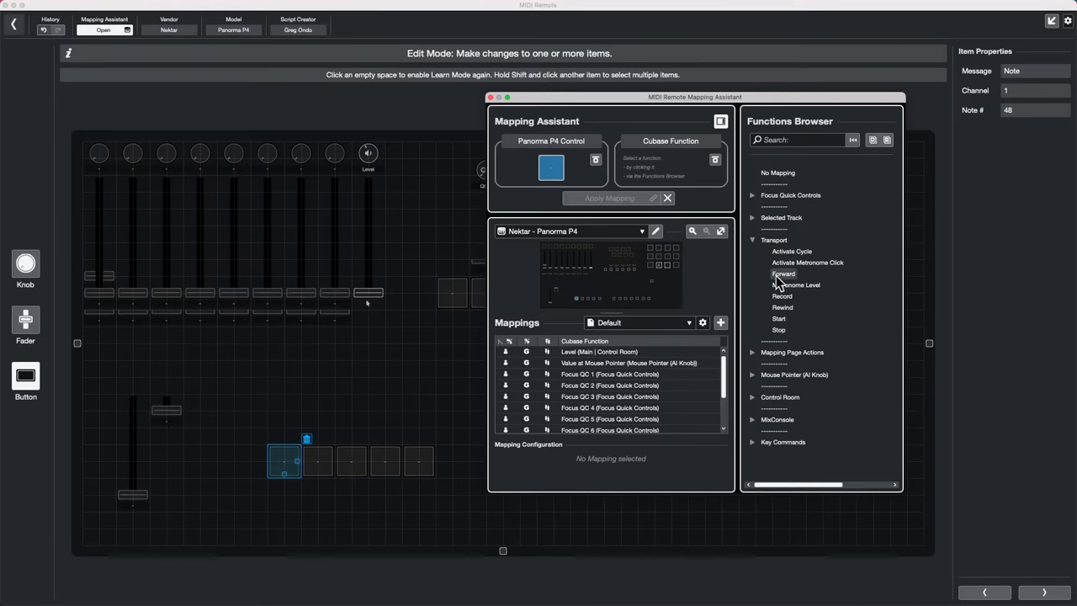
{"action": "left_click", "coordinate": [784, 273]}
{"action": "left_click", "coordinate": [606, 197]}
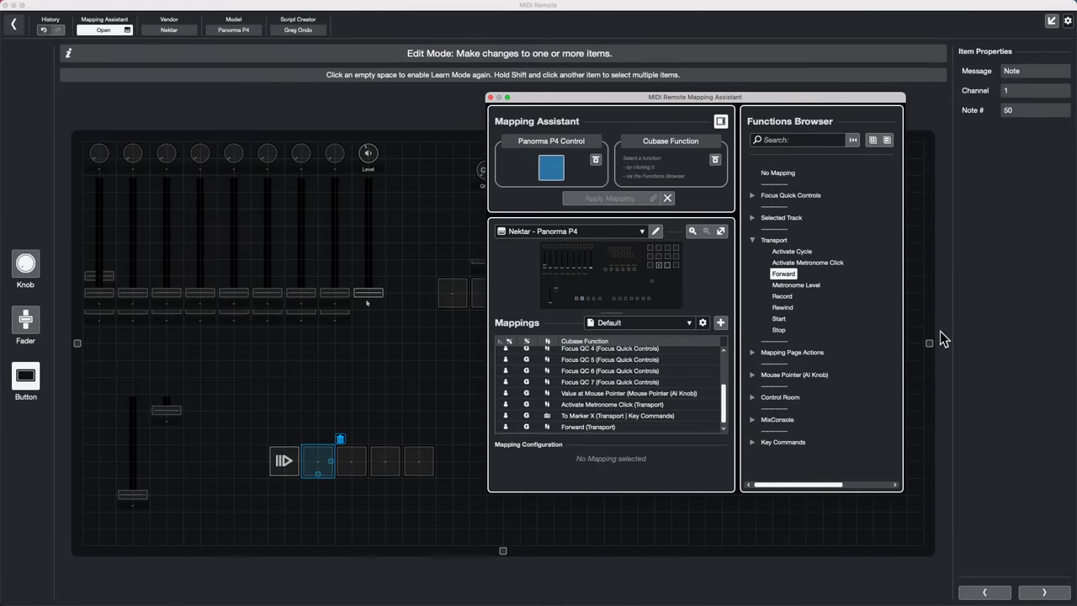
{"action": "left_click", "coordinate": [782, 308]}
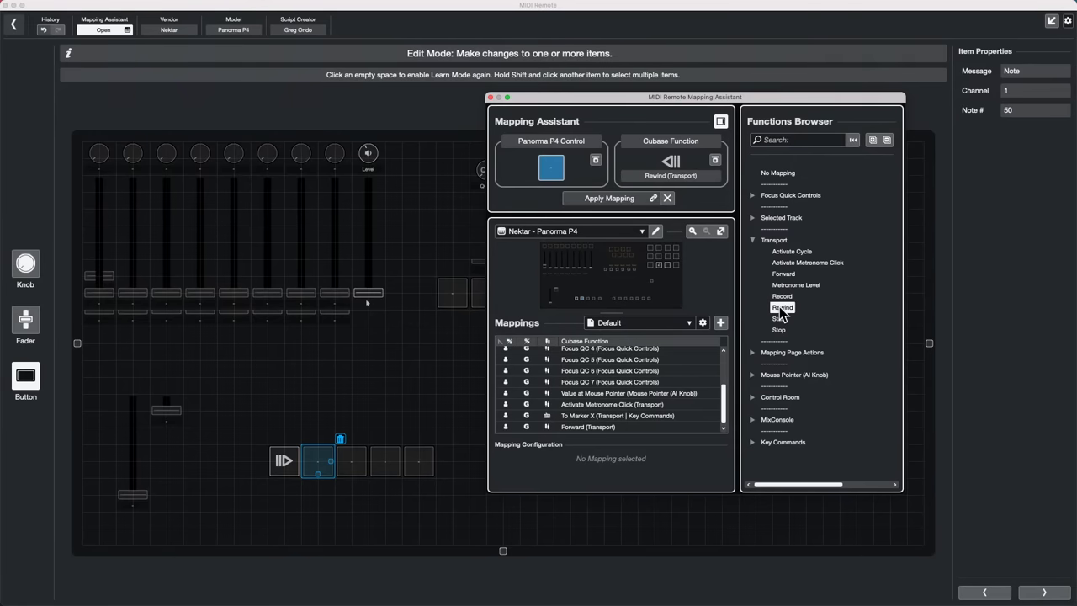
{"action": "double_click", "coordinate": [781, 309]}
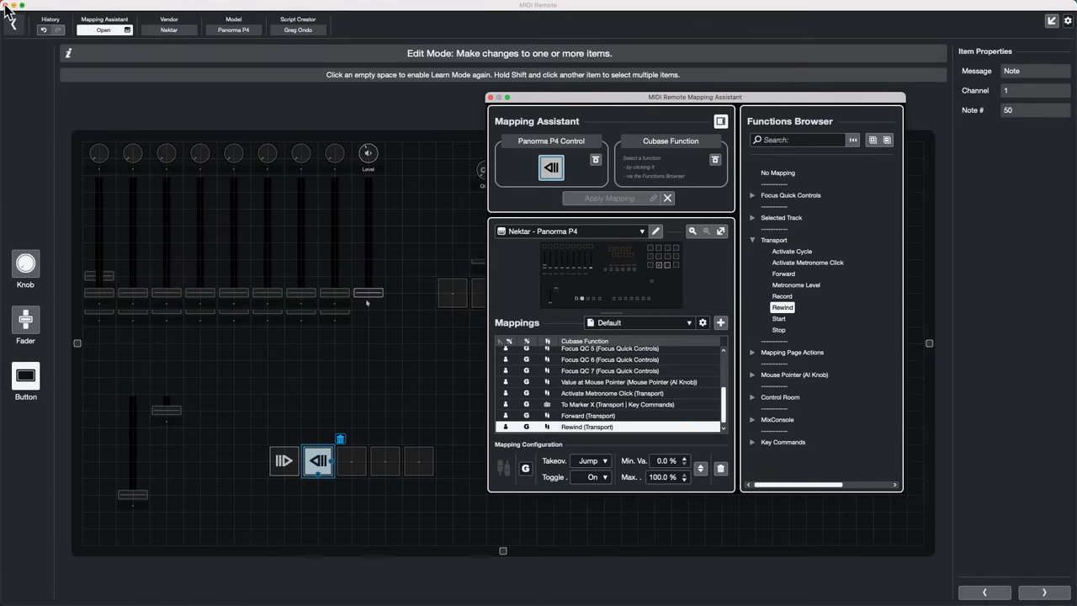
Delete both groups of learned key buttons from the surface, and close the MIDI Remote editor and Mapping Assistant
{"action": "left_click", "coordinate": [420, 468]}
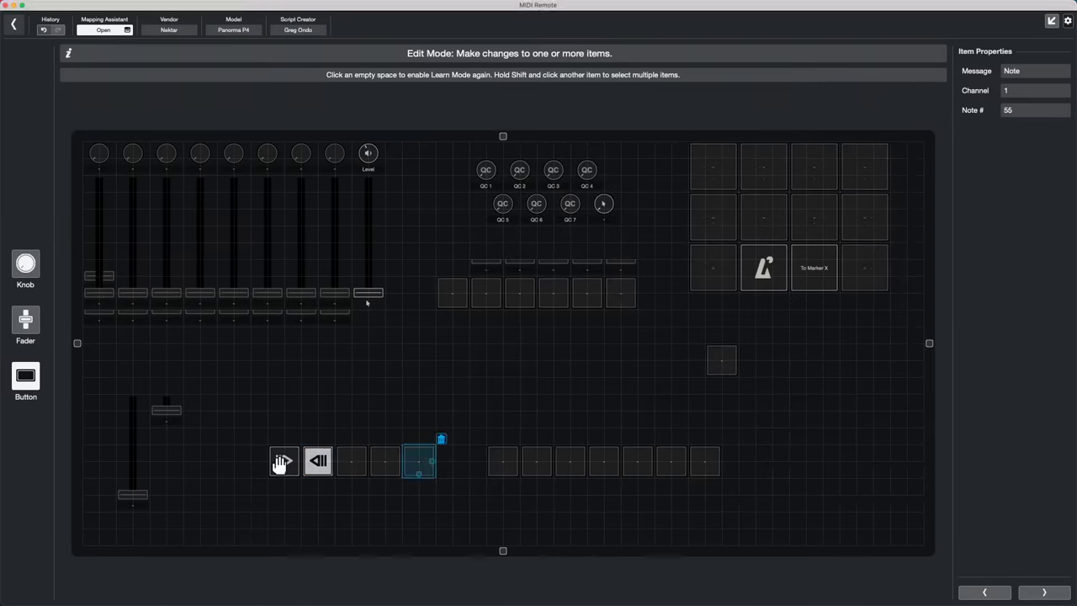
{"action": "left_click", "coordinate": [699, 473]}
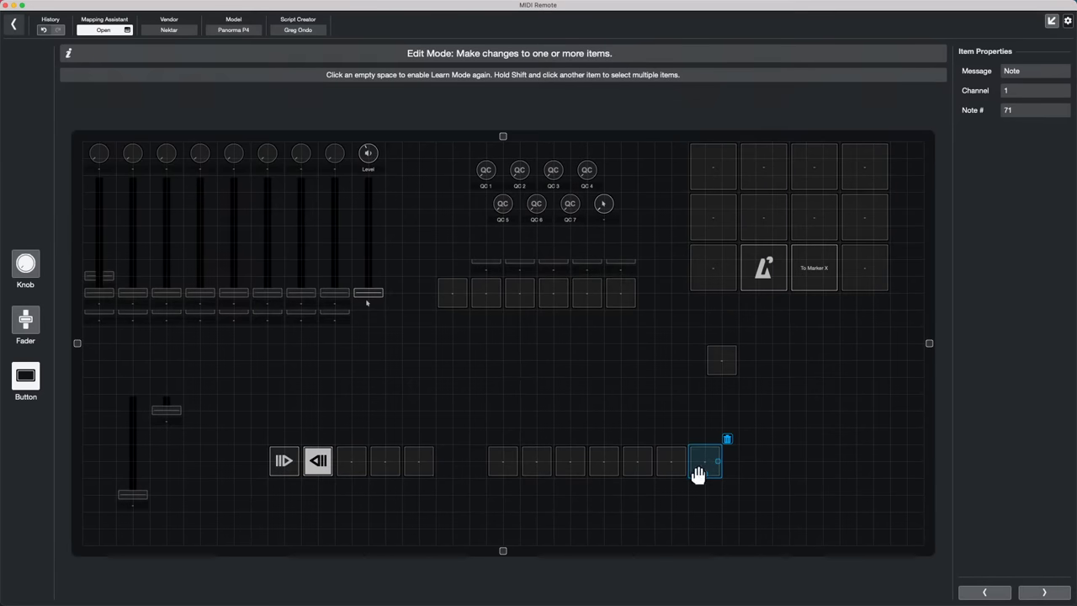
{"action": "left_click", "coordinate": [284, 469], "text": "shift"}
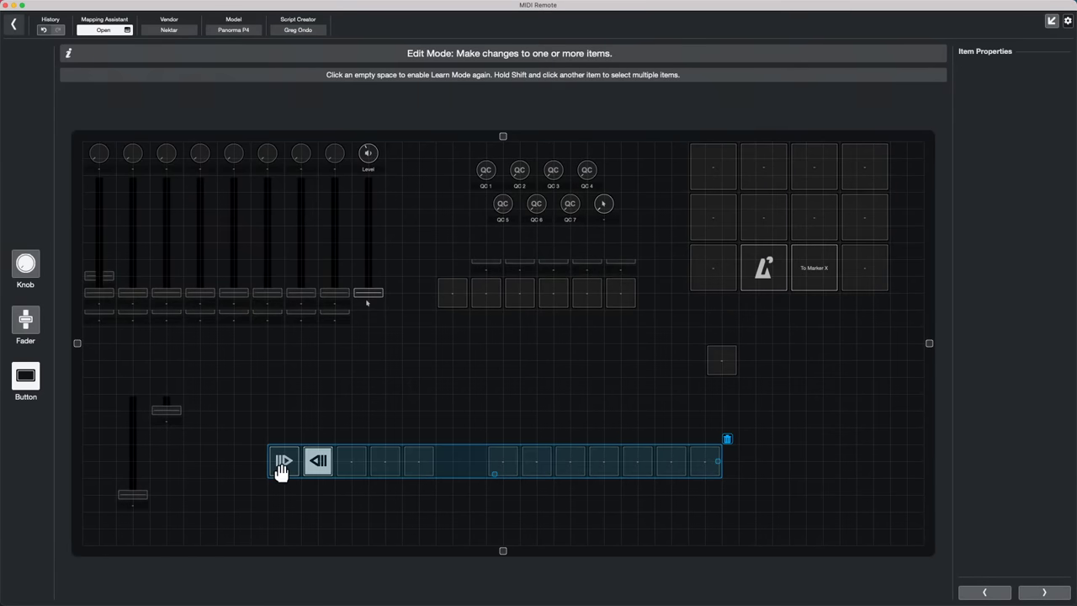
{"action": "left_click", "coordinate": [727, 441]}
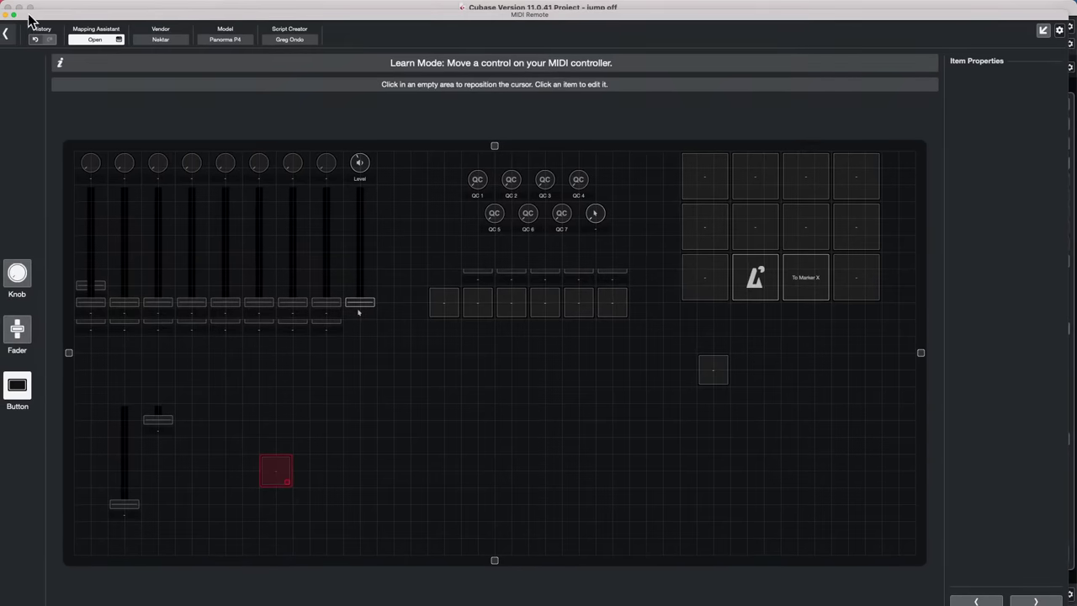
{"action": "left_click", "coordinate": [16, 16]}
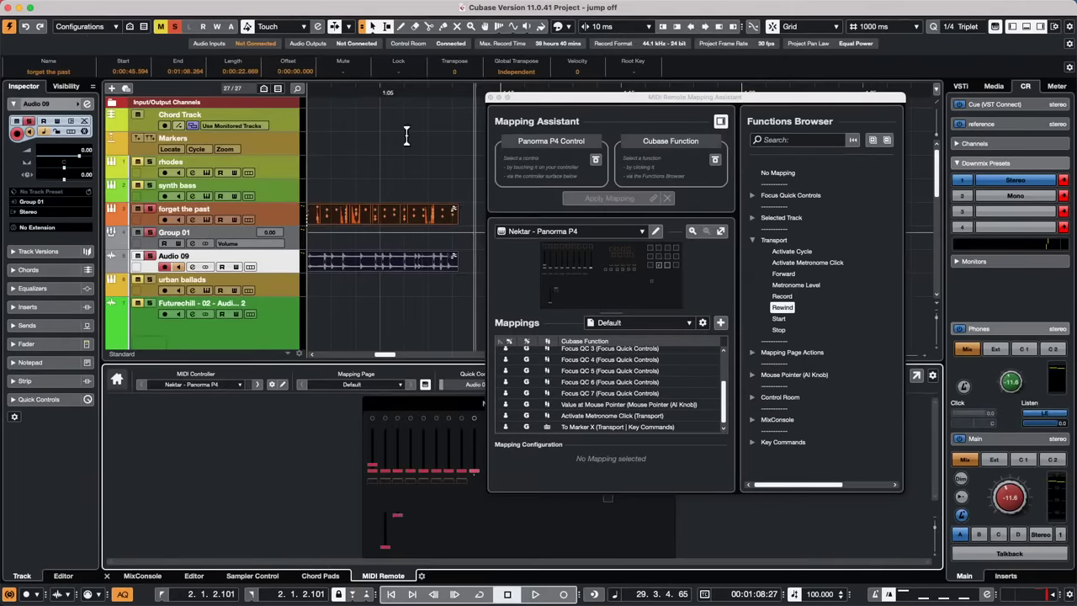
{"action": "left_click", "coordinate": [493, 96]}
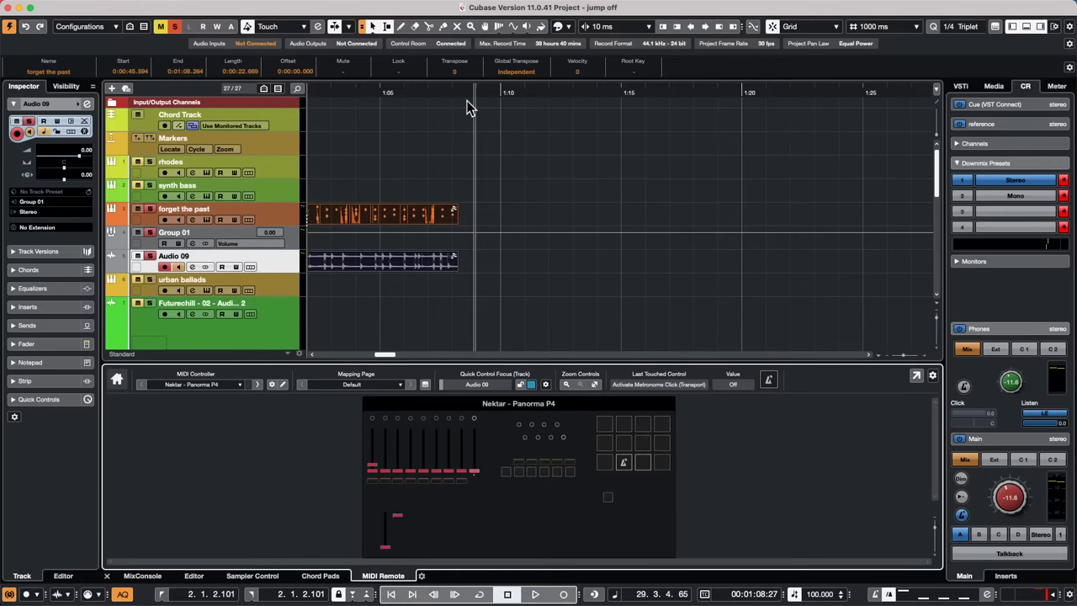
Deselect the events in the project and open the Project Logical Editor setup
{"action": "left_click", "coordinate": [484, 266]}
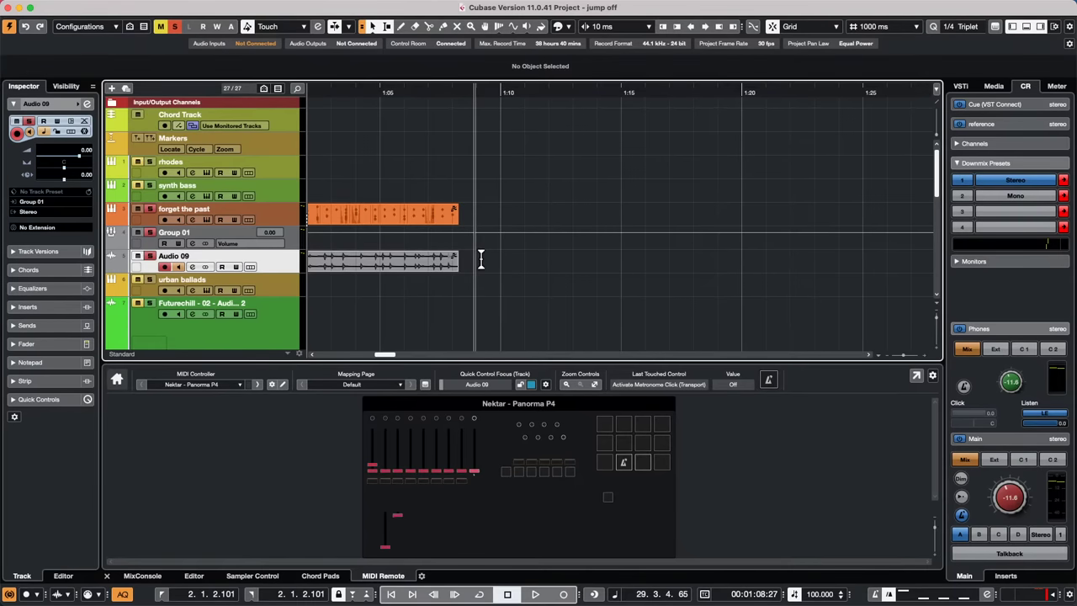
{"action": "mouse_move", "coordinate": [58, 3]}
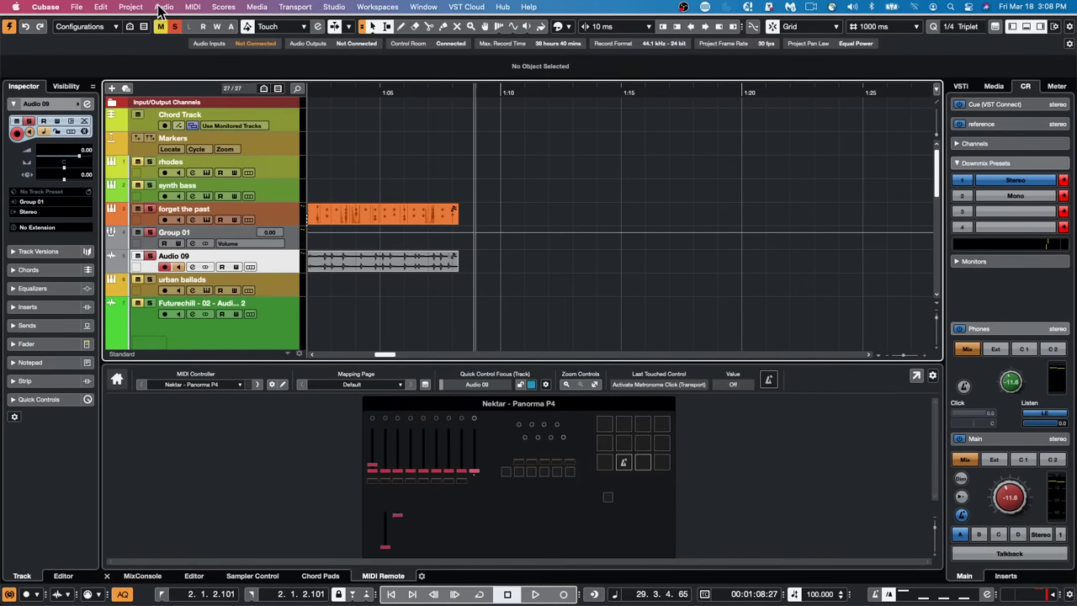
{"action": "left_click", "coordinate": [162, 8]}
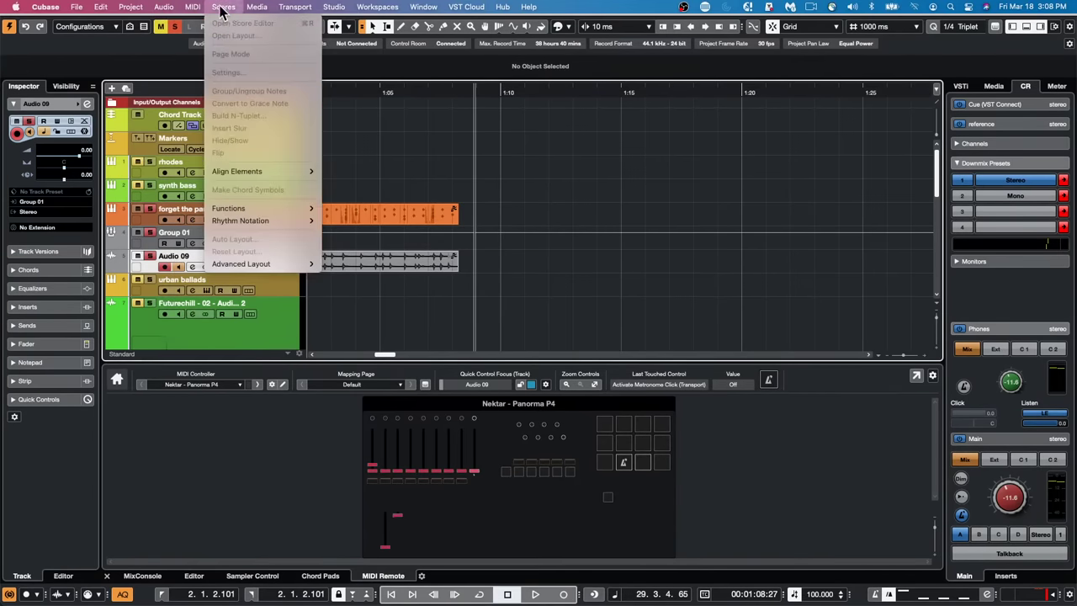
{"action": "mouse_move", "coordinate": [192, 10]}
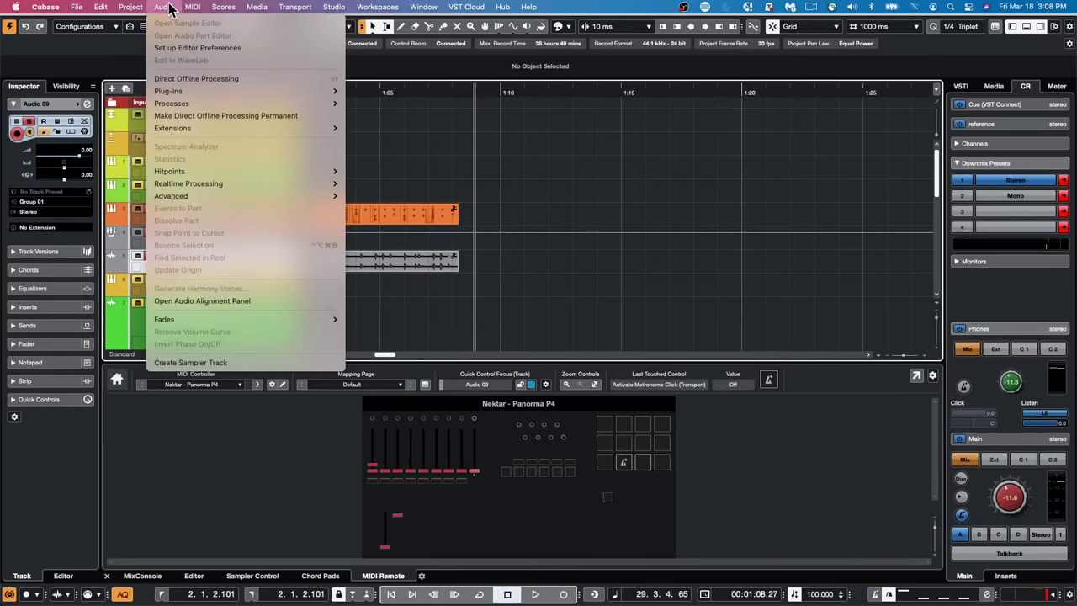
{"action": "mouse_move", "coordinate": [141, 8]}
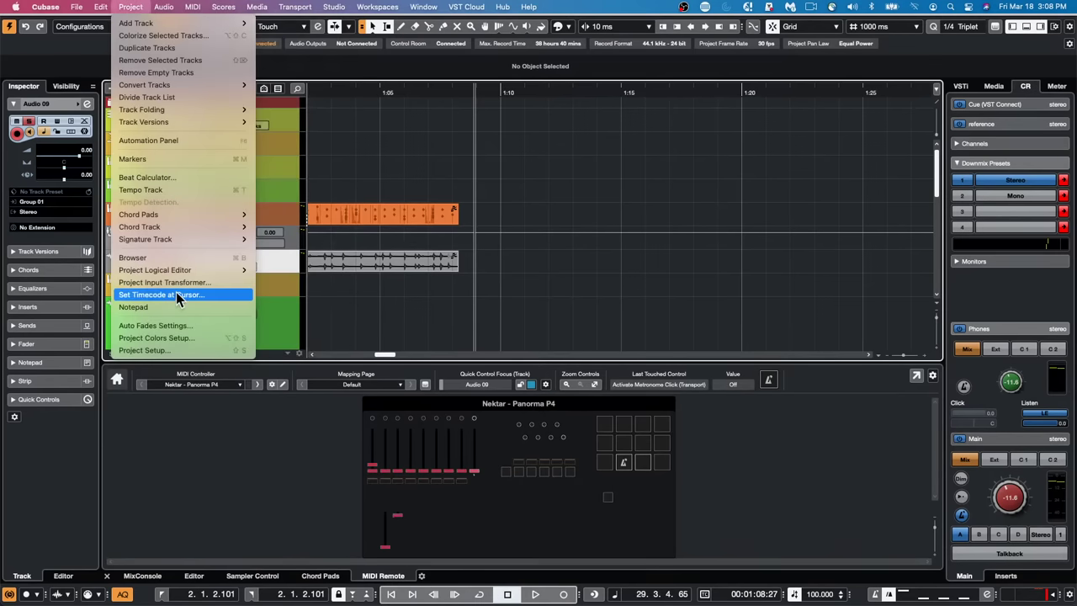
{"action": "mouse_move", "coordinate": [175, 271]}
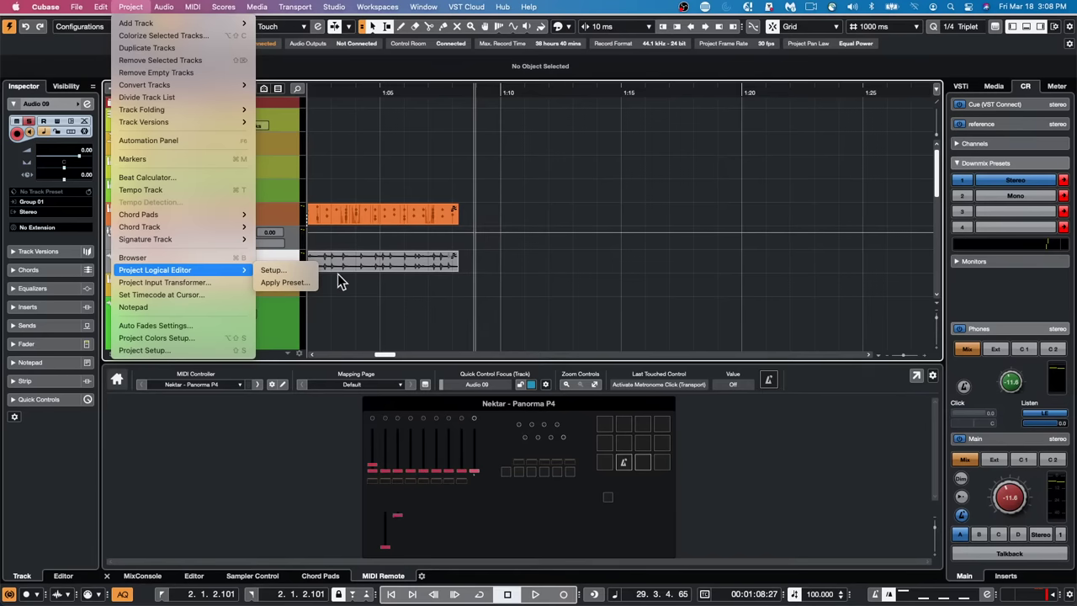
{"action": "left_click", "coordinate": [278, 270]}
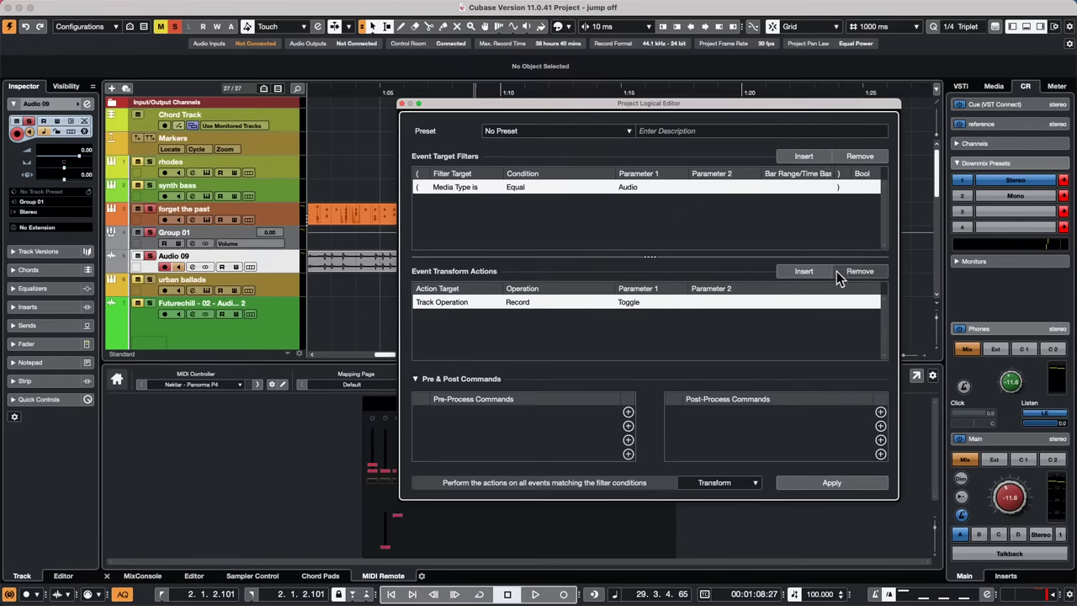
Remove the default target filter and transform action from the Project Logical Editor, and select the "forget the past" track
{"action": "left_click", "coordinate": [871, 273]}
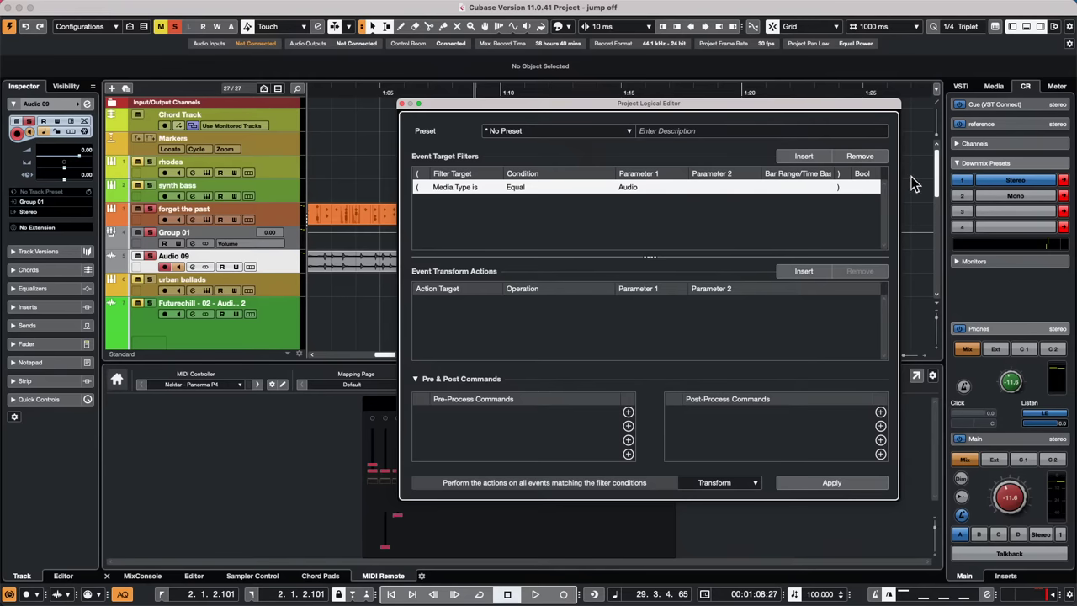
{"action": "left_click", "coordinate": [875, 161]}
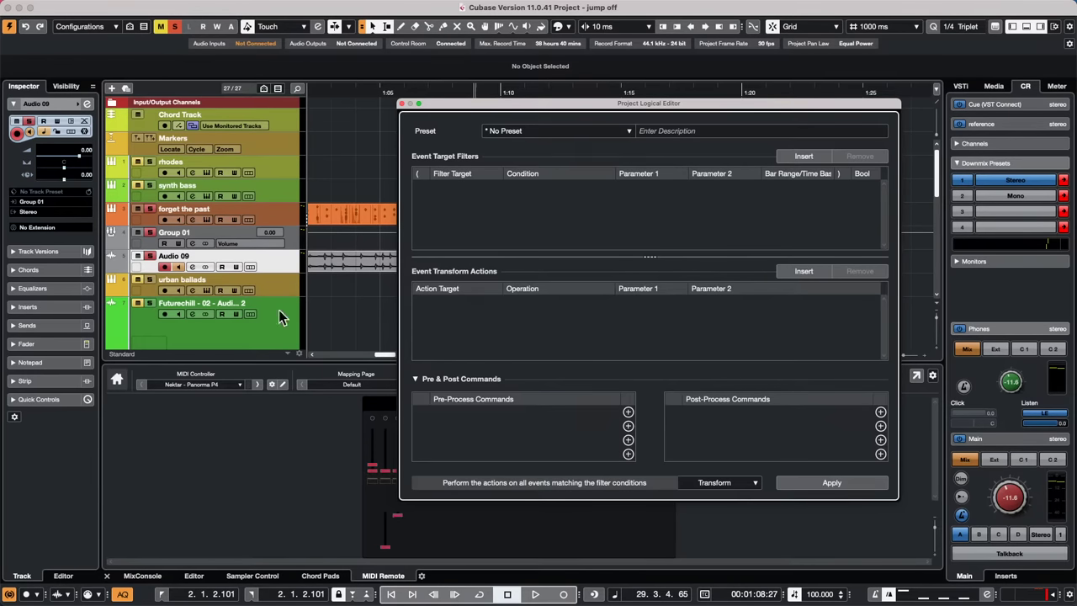
{"action": "left_click", "coordinate": [280, 260]}
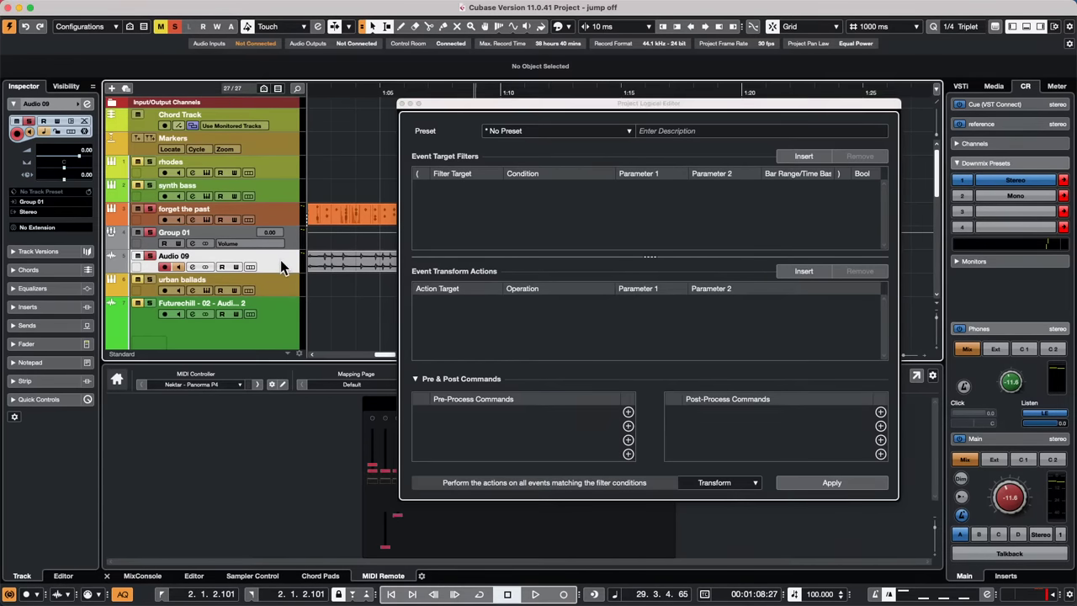
{"action": "left_click", "coordinate": [279, 216]}
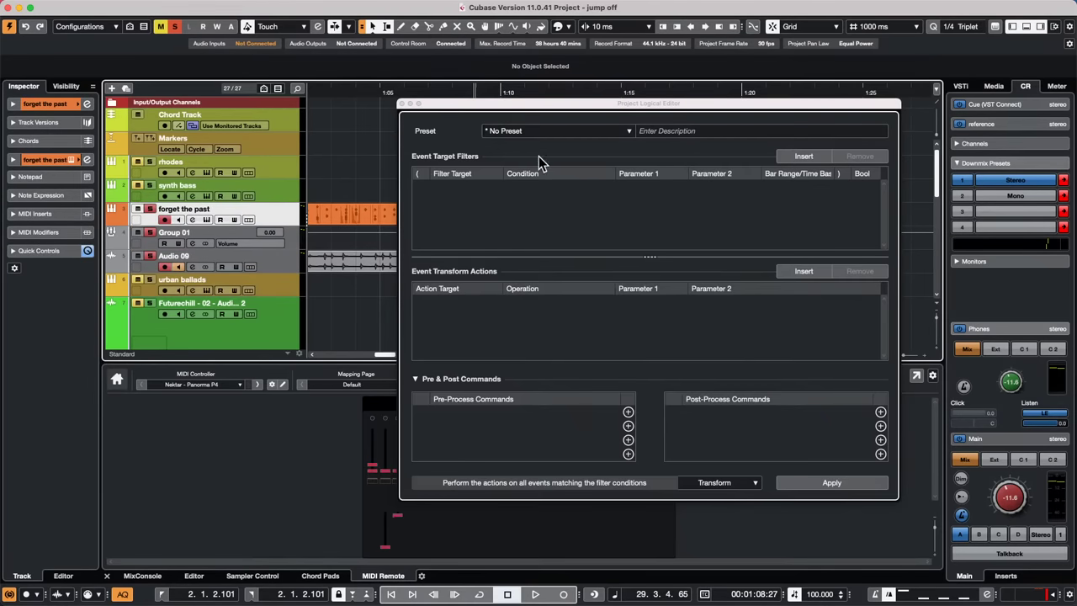
Set the logical function to Select and insert a target filter with Container Type is, Equal, Folder Track
{"action": "left_click", "coordinate": [726, 482]}
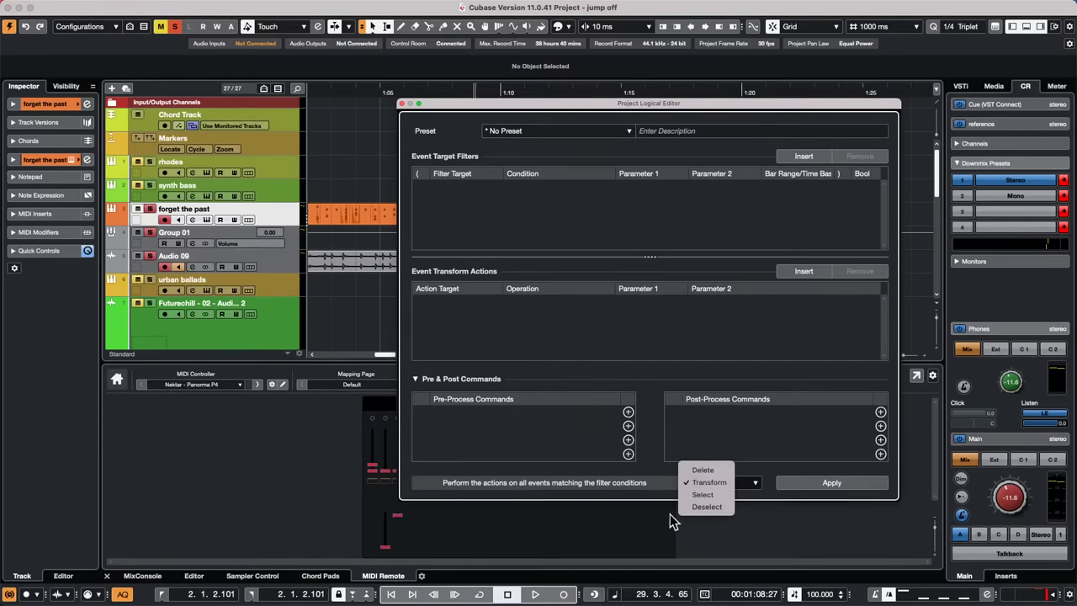
{"action": "left_click", "coordinate": [717, 495]}
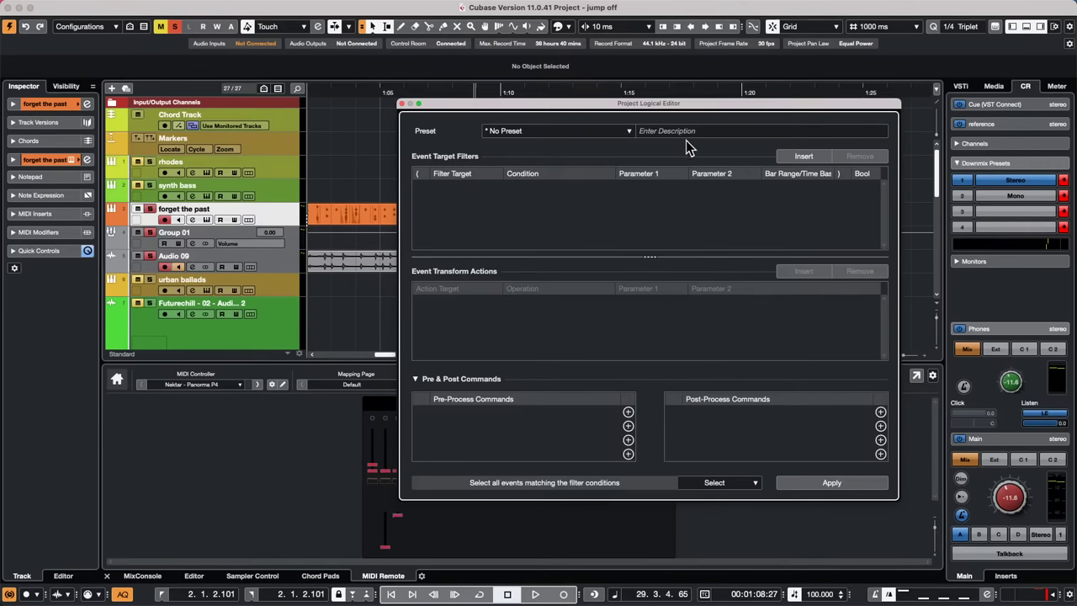
{"action": "left_click", "coordinate": [804, 155]}
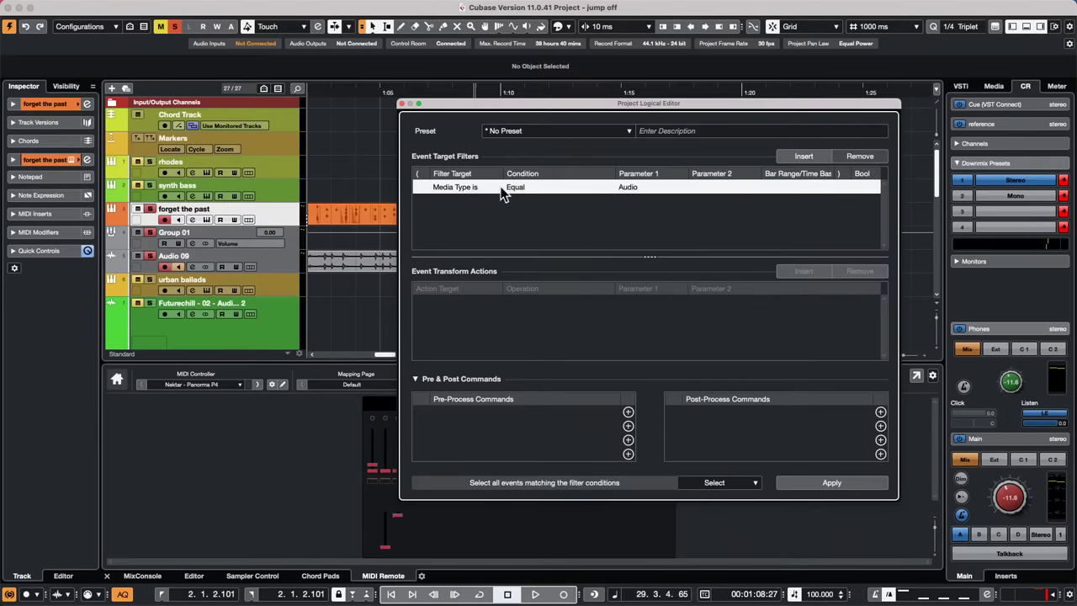
{"action": "left_click", "coordinate": [477, 191]}
{"action": "left_click", "coordinate": [464, 212]}
{"action": "left_click", "coordinate": [534, 190]}
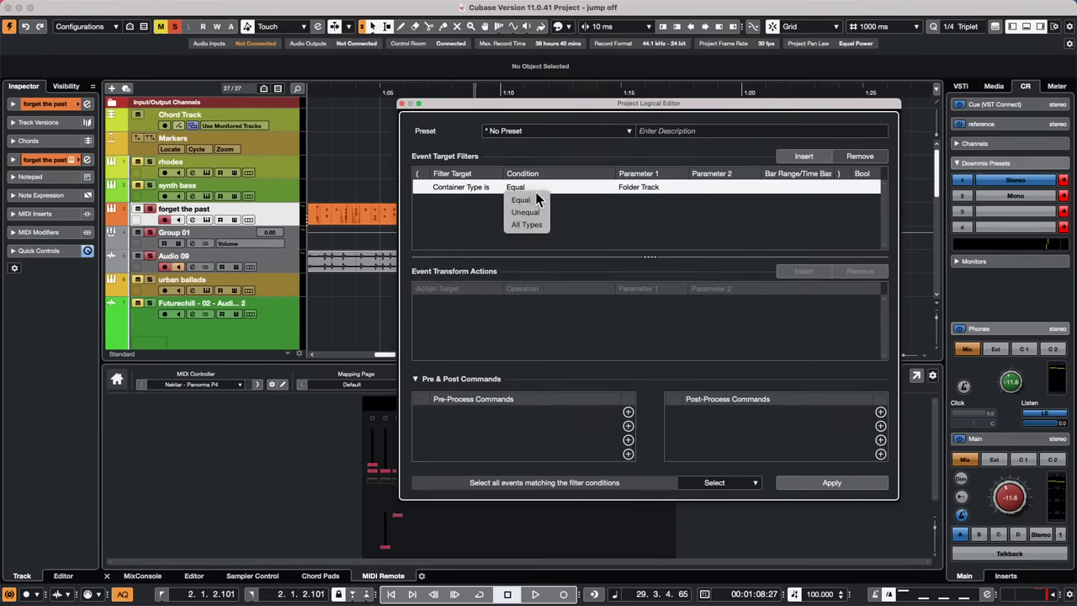
{"action": "left_click", "coordinate": [690, 212]}
{"action": "left_click", "coordinate": [645, 188]}
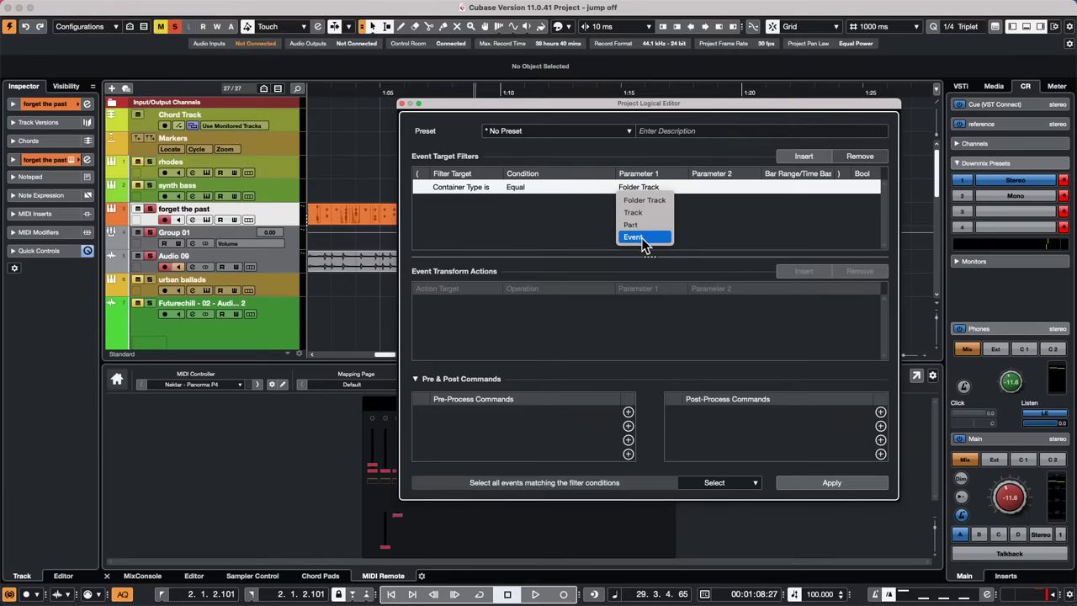
{"action": "left_click", "coordinate": [556, 243]}
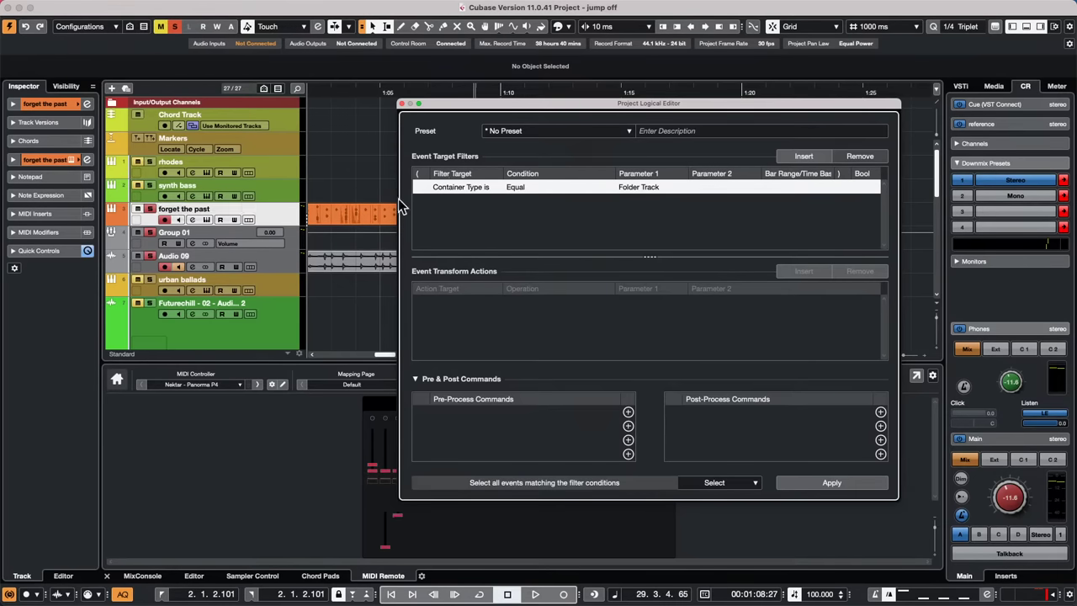
Insert a second target filter with Name, Contains, and the text "forget"
{"action": "left_click", "coordinate": [804, 156]}
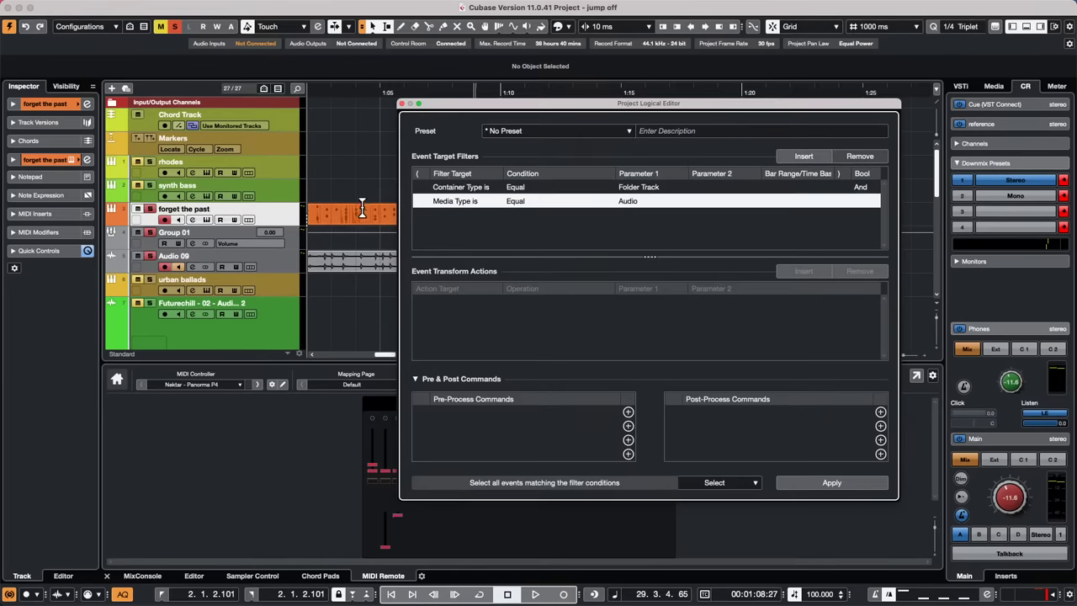
{"action": "left_click", "coordinate": [453, 204]}
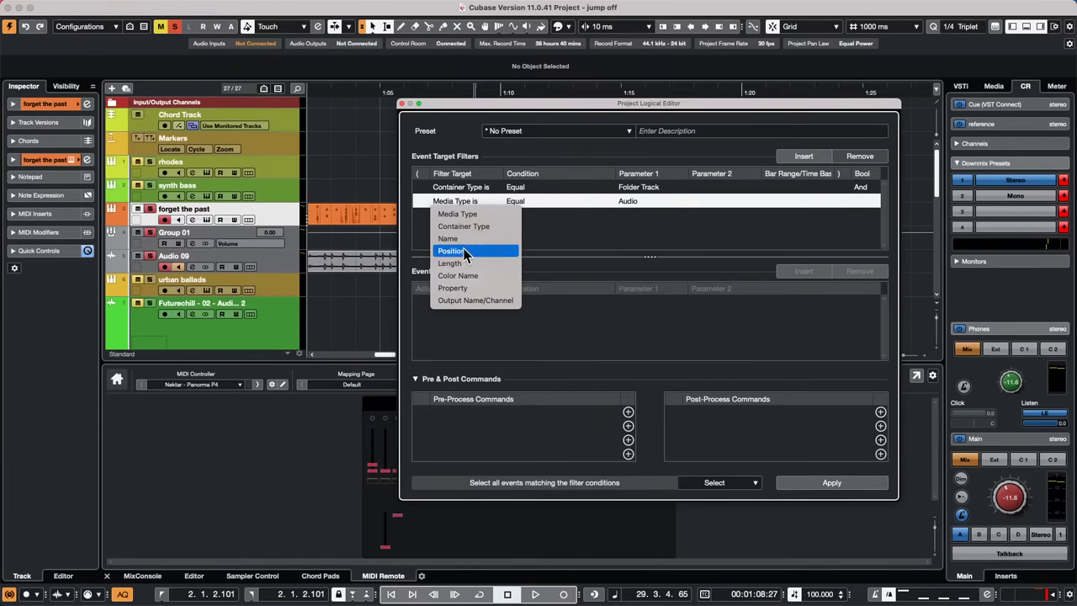
{"action": "left_click", "coordinate": [488, 238]}
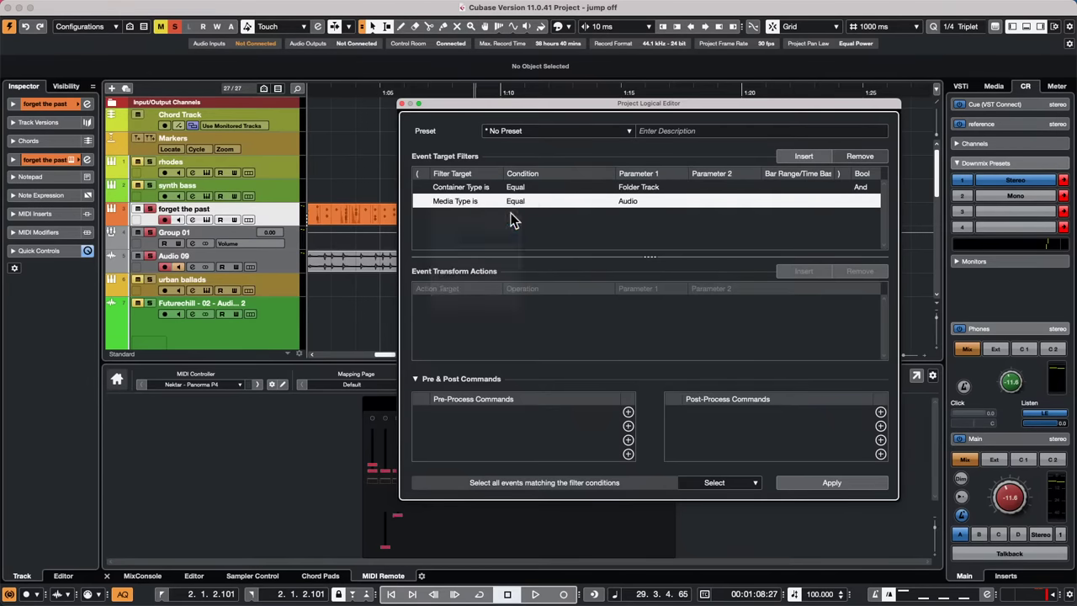
{"action": "left_click", "coordinate": [532, 205]}
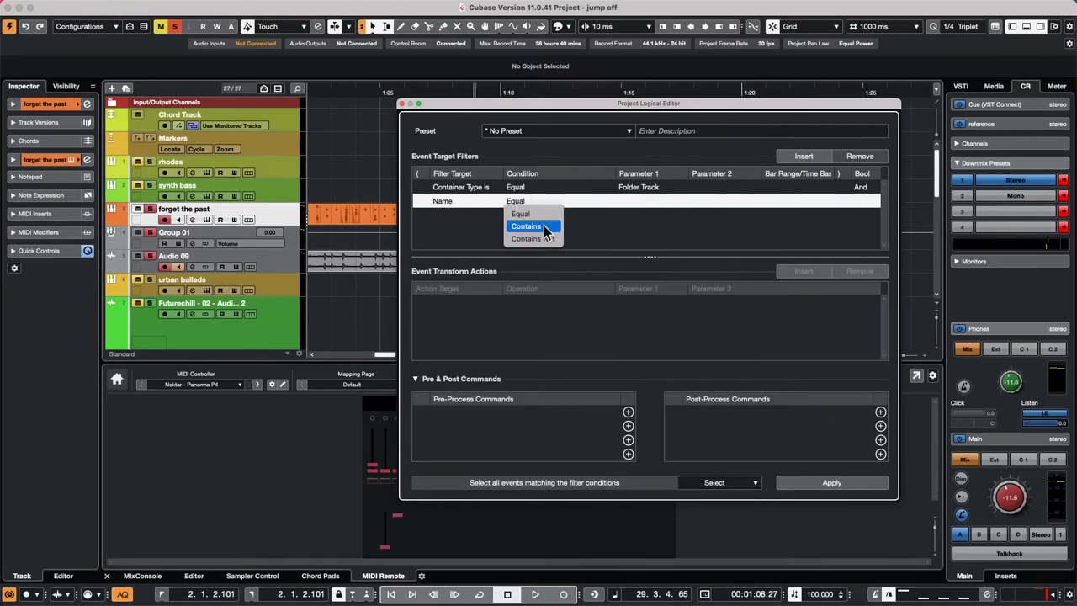
{"action": "left_click", "coordinate": [543, 228]}
{"action": "left_click", "coordinate": [623, 201]}
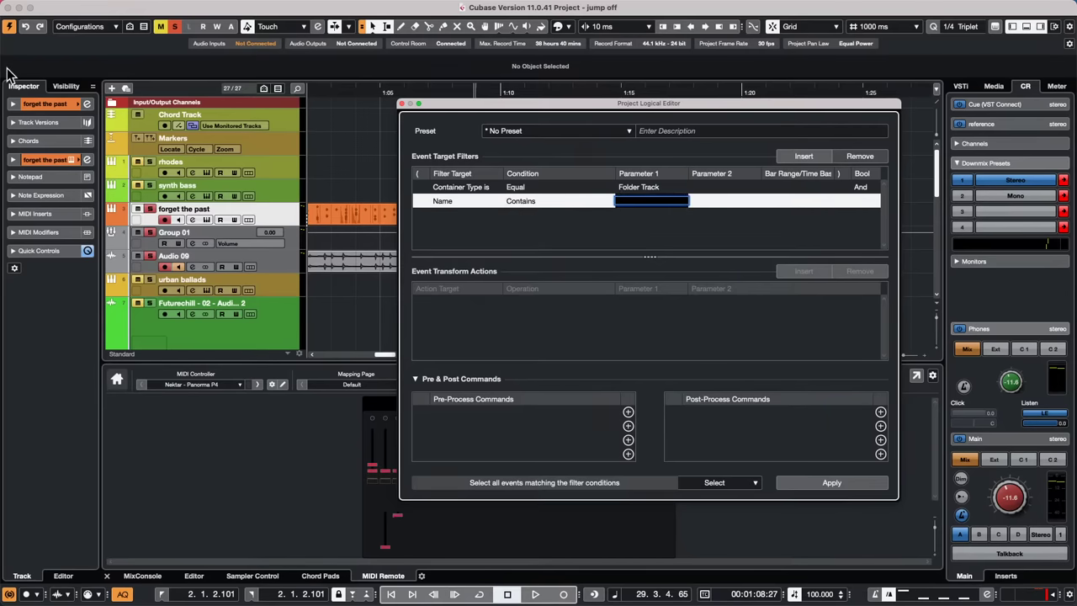
{"action": "type", "text": "forget"}
{"action": "key", "text": "Return"}
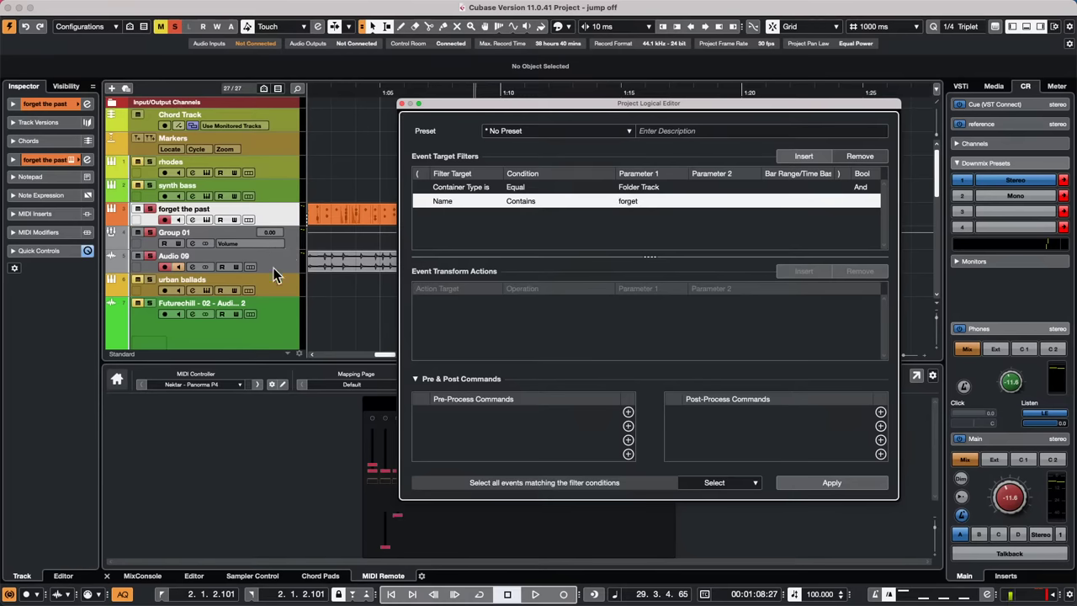
Select the Futurechill - 02 track and try applying the Folder Track and name filters to select the matching track
{"action": "left_click", "coordinate": [269, 338]}
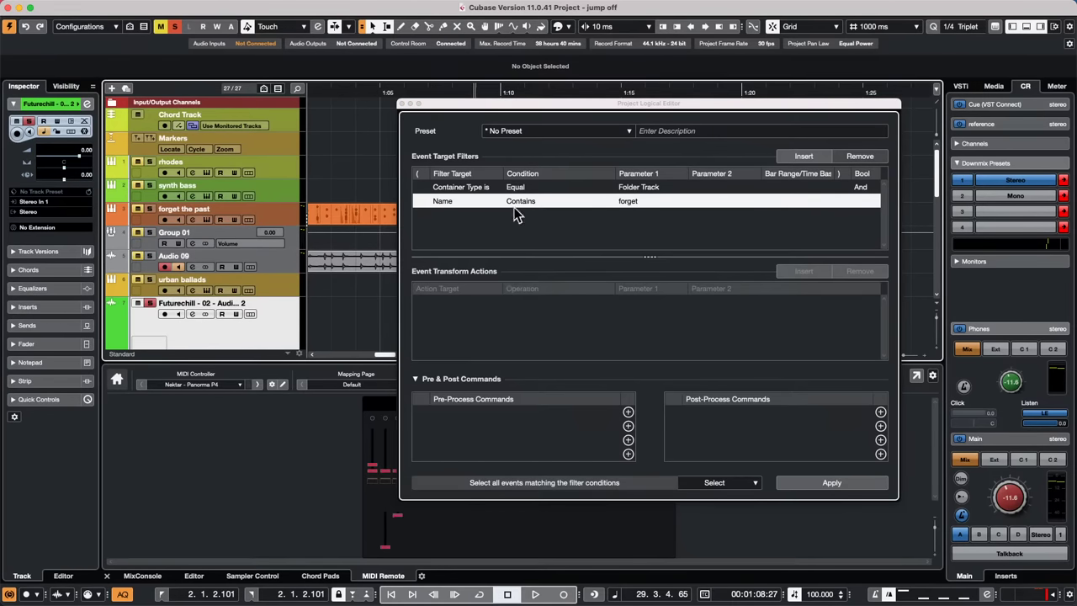
{"action": "left_click", "coordinate": [815, 484]}
{"action": "left_click", "coordinate": [813, 486]}
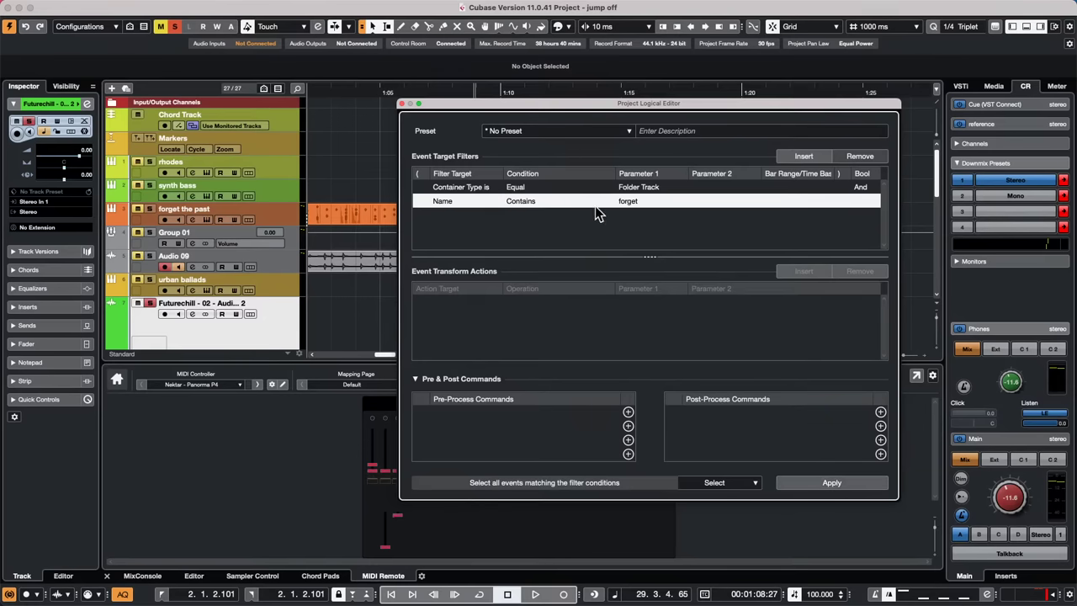
Set the Container Type filter's parameter to Track and apply the selection
{"action": "left_click", "coordinate": [642, 186]}
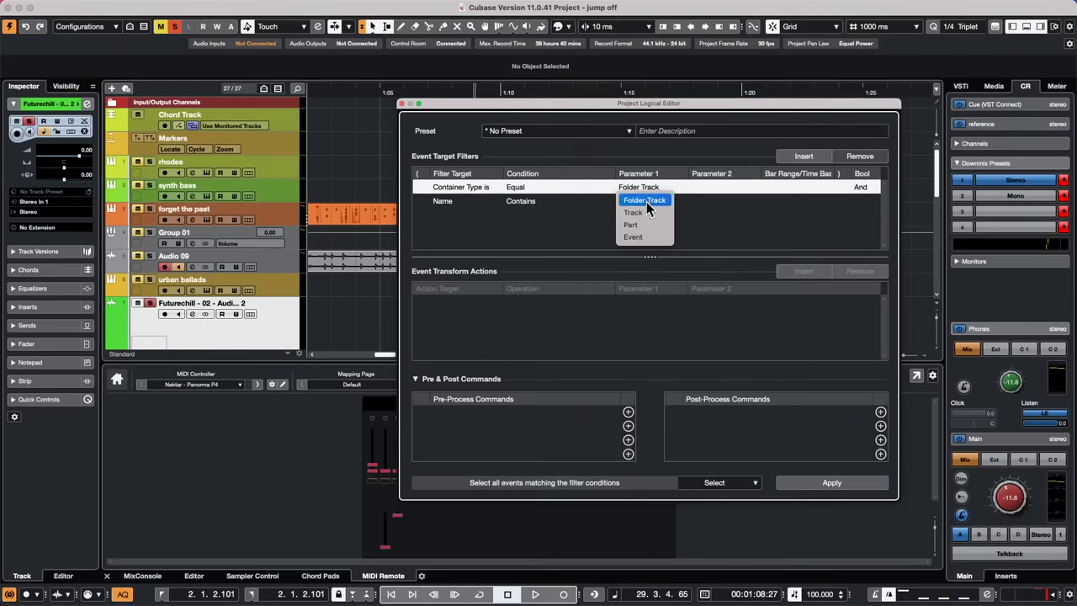
{"action": "left_click", "coordinate": [645, 210]}
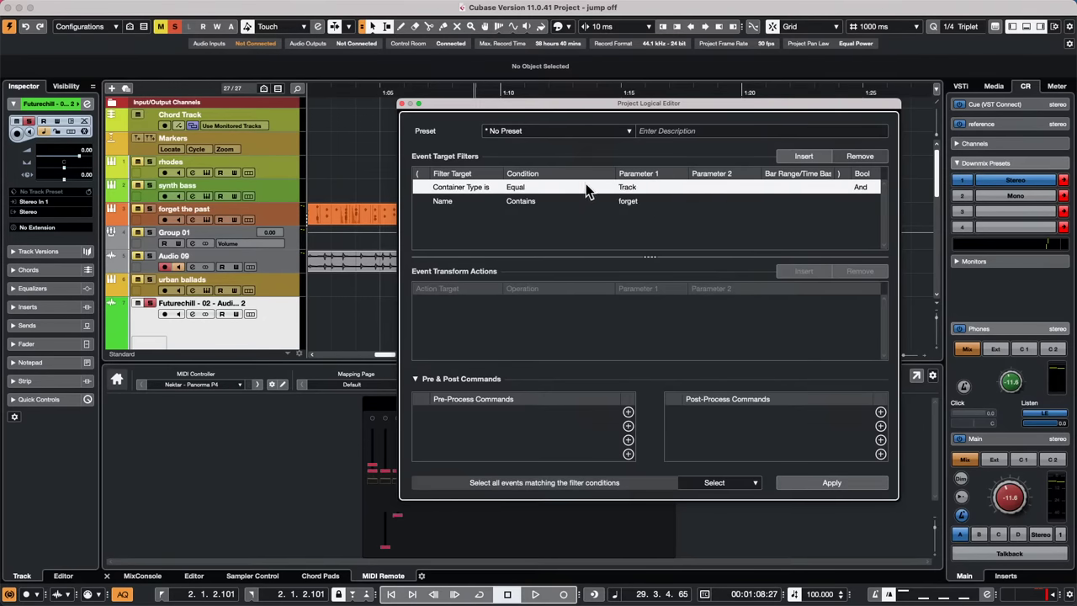
{"action": "left_click", "coordinate": [850, 483]}
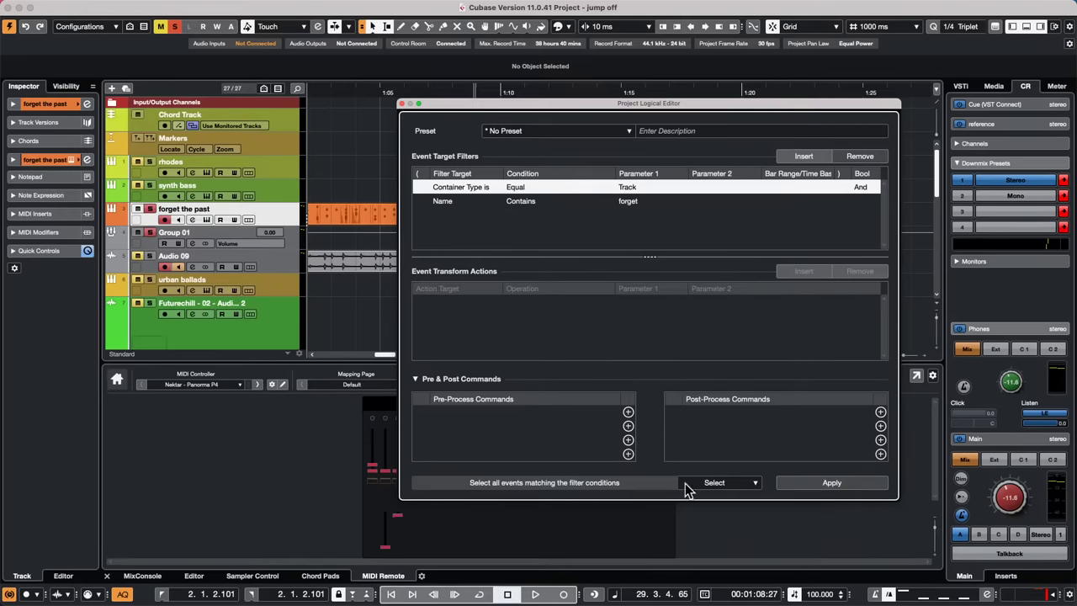
Switch the first filter's target to Media Type, view its condition and media type options, and close the Project Logical Editor
{"action": "left_click", "coordinate": [450, 187]}
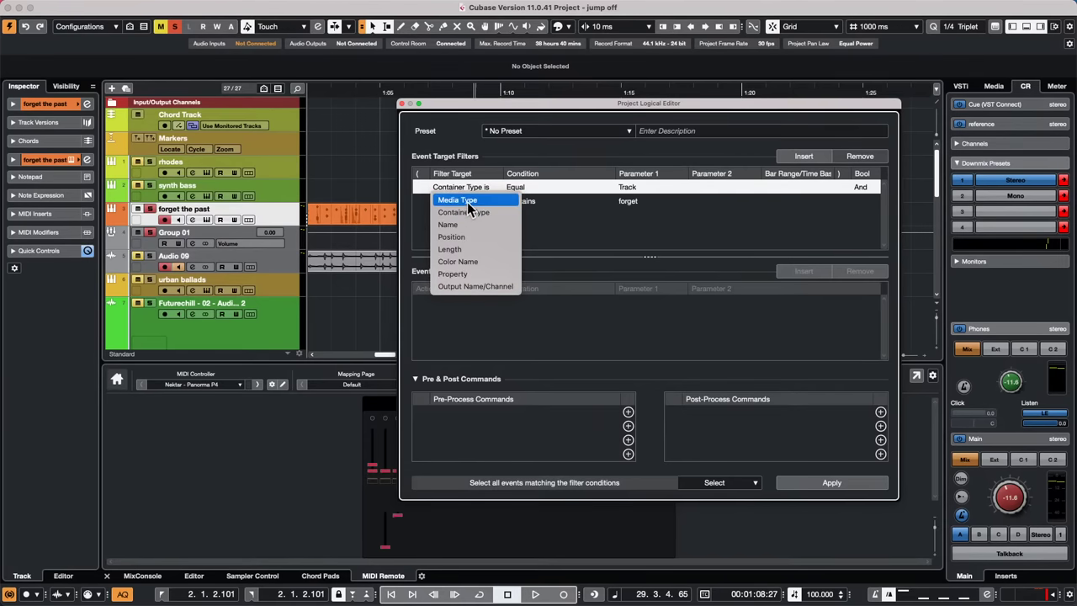
{"action": "left_click", "coordinate": [463, 200]}
{"action": "left_click", "coordinate": [538, 187]}
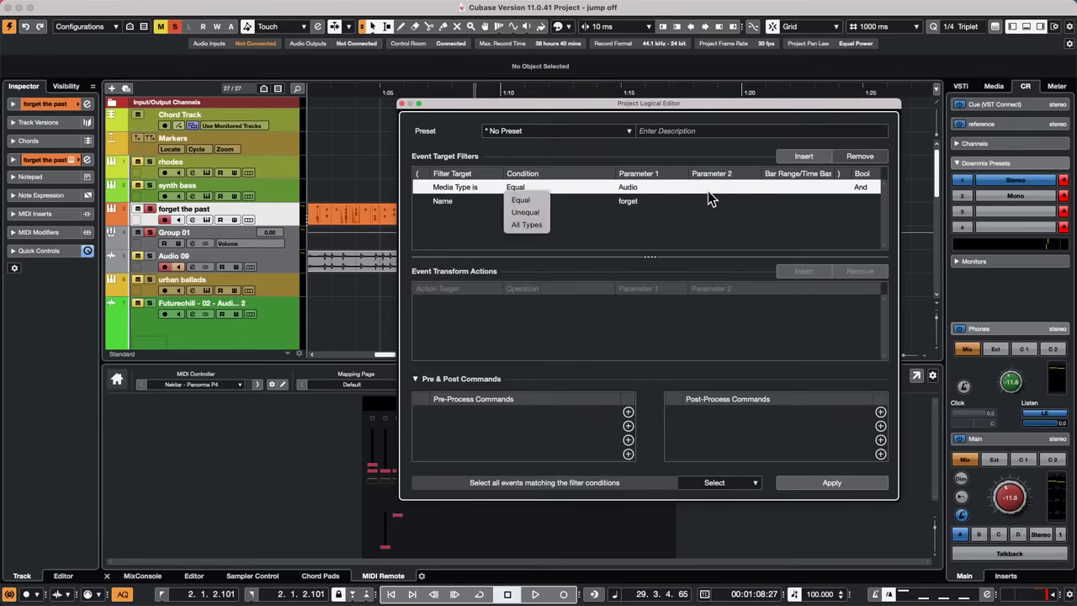
{"action": "left_click", "coordinate": [645, 187]}
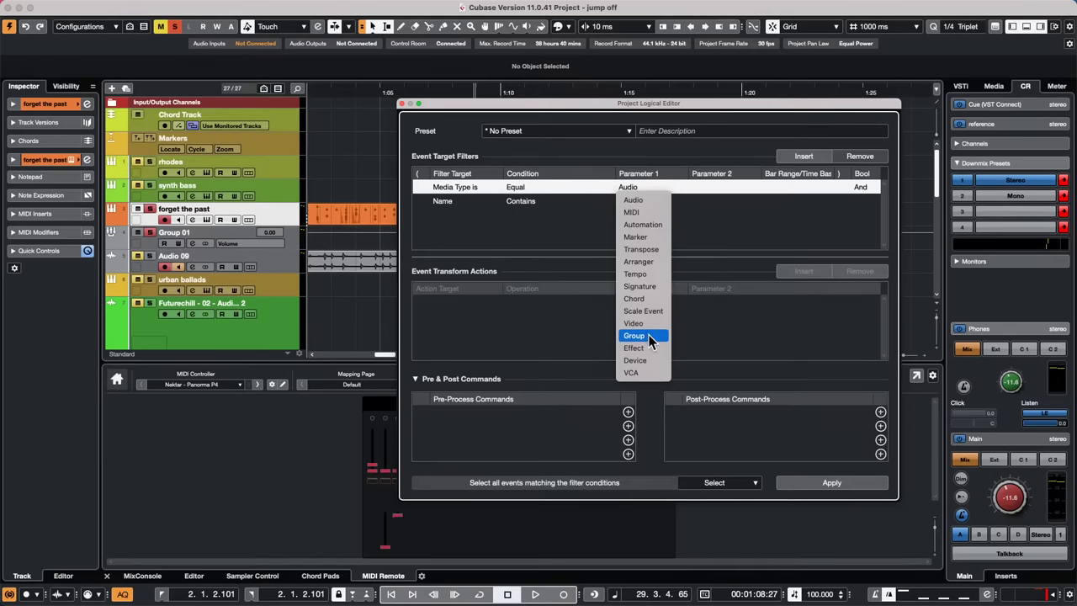
{"action": "left_click", "coordinate": [508, 224]}
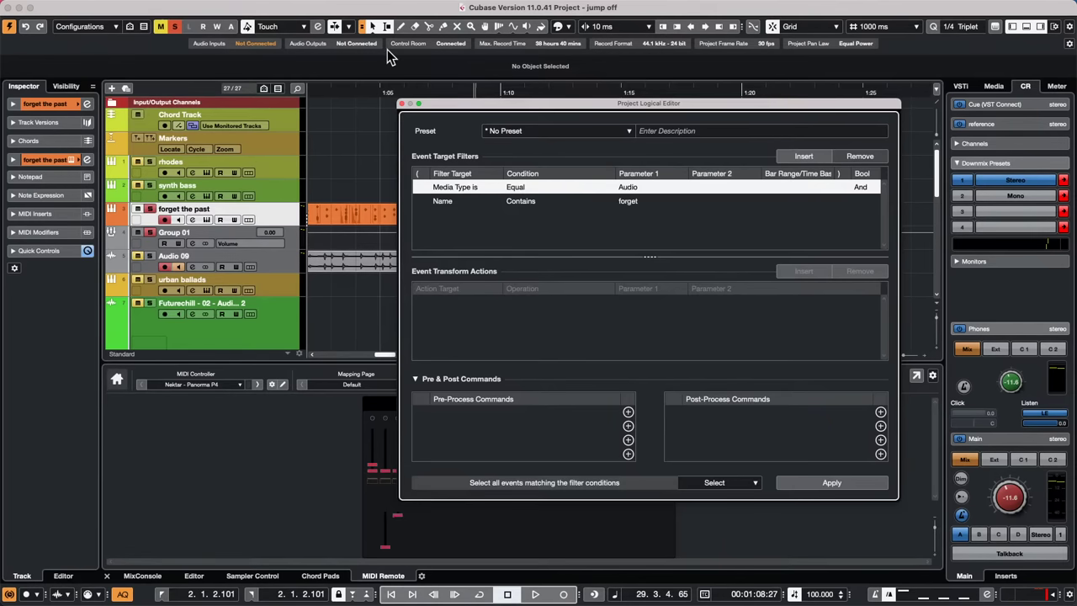
{"action": "left_click", "coordinate": [401, 104]}
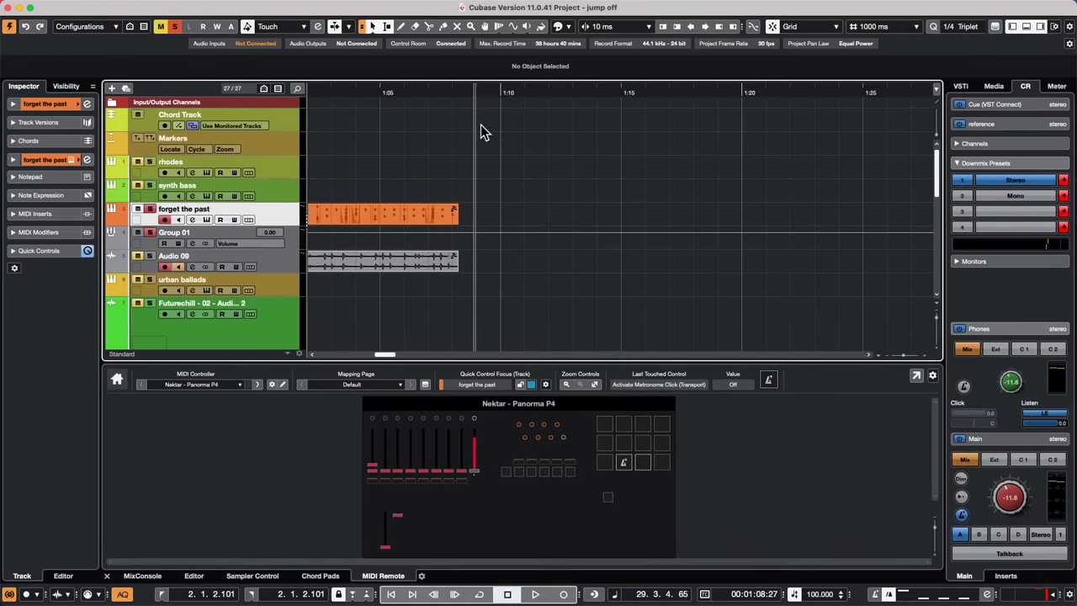
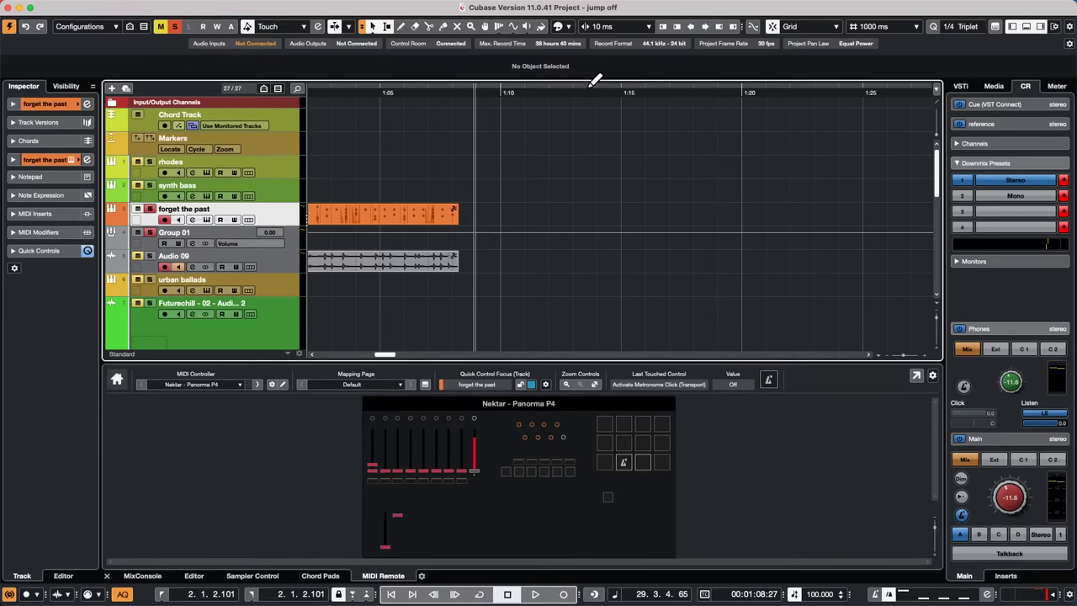
Create a new empty project stored in the Tau Cetti folder
{"action": "scroll", "coordinate": [407, 302], "scroll_direction": "down", "scroll_amount": 2}
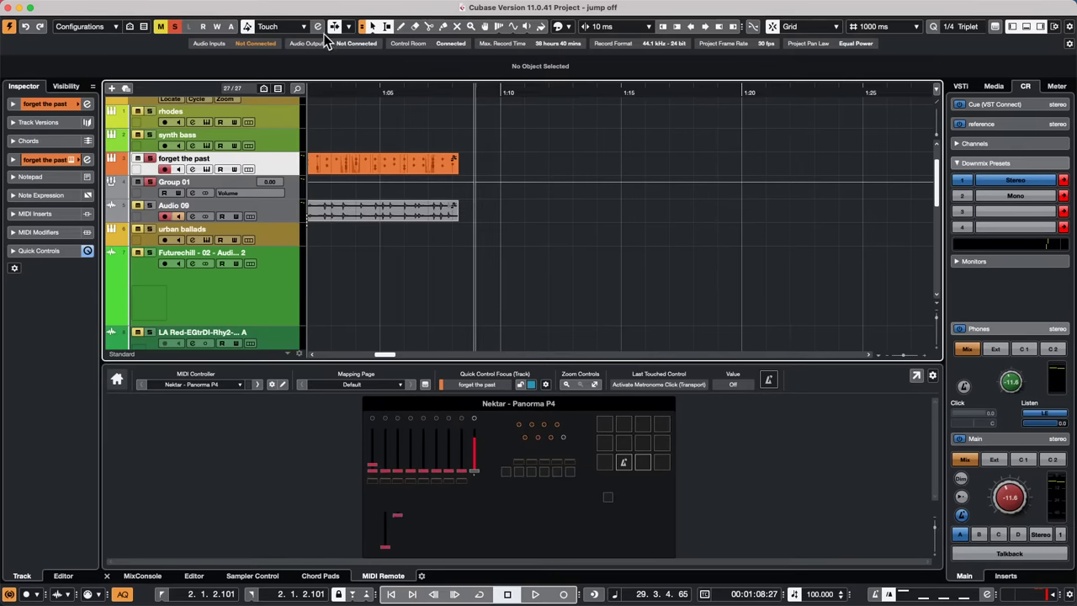
{"action": "left_click", "coordinate": [76, 8]}
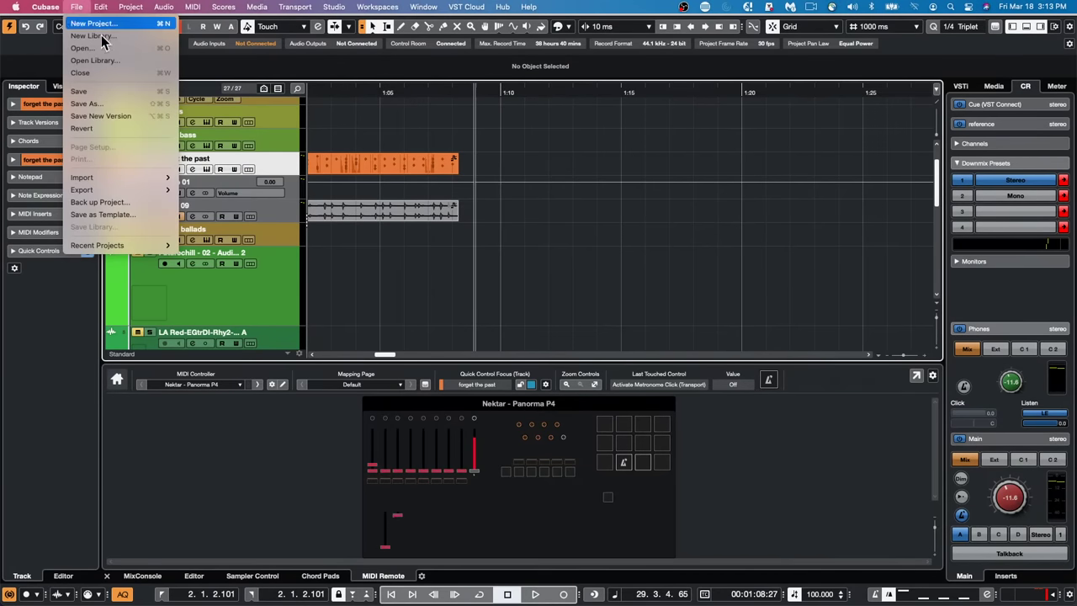
{"action": "left_click", "coordinate": [81, 23]}
{"action": "left_click", "coordinate": [837, 431]}
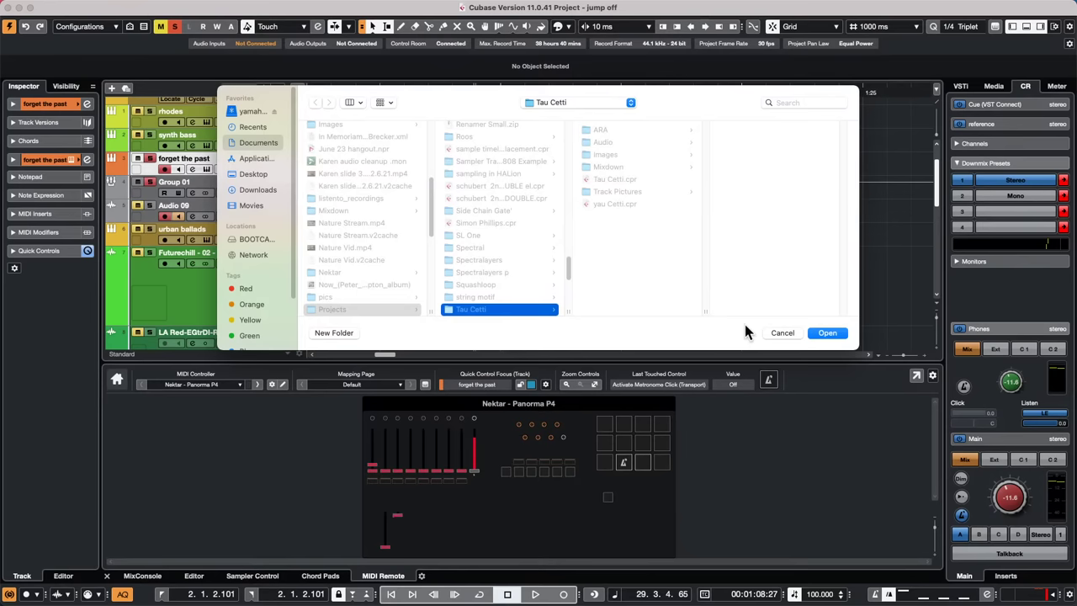
{"action": "left_click", "coordinate": [837, 333]}
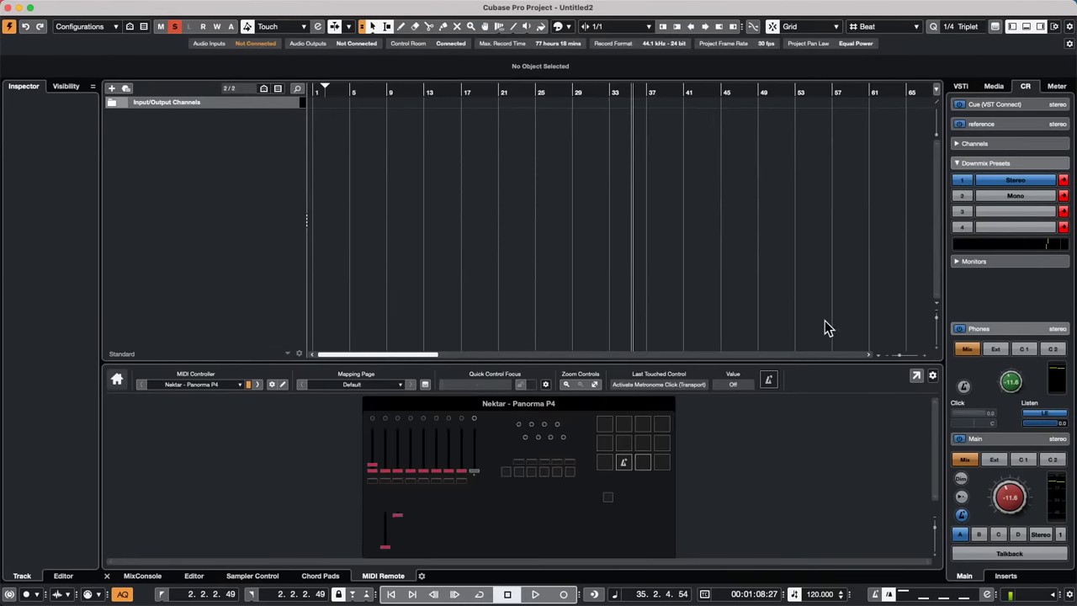
Add an instrument track that uses the HALion 6 sampler
{"action": "right_click", "coordinate": [150, 102]}
{"action": "mouse_move", "coordinate": [193, 113]}
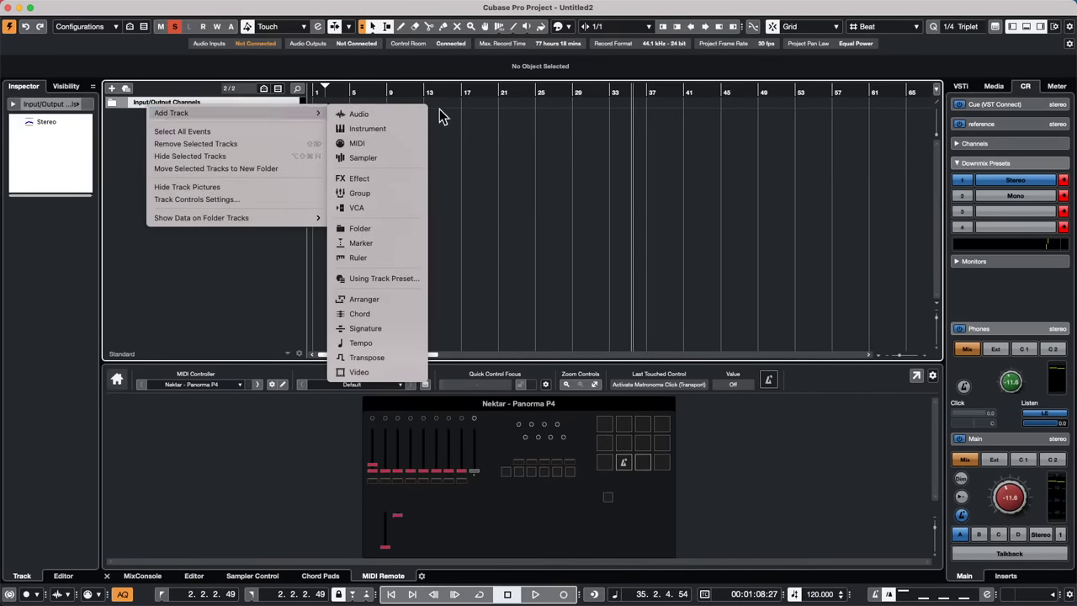
{"action": "left_click", "coordinate": [414, 131]}
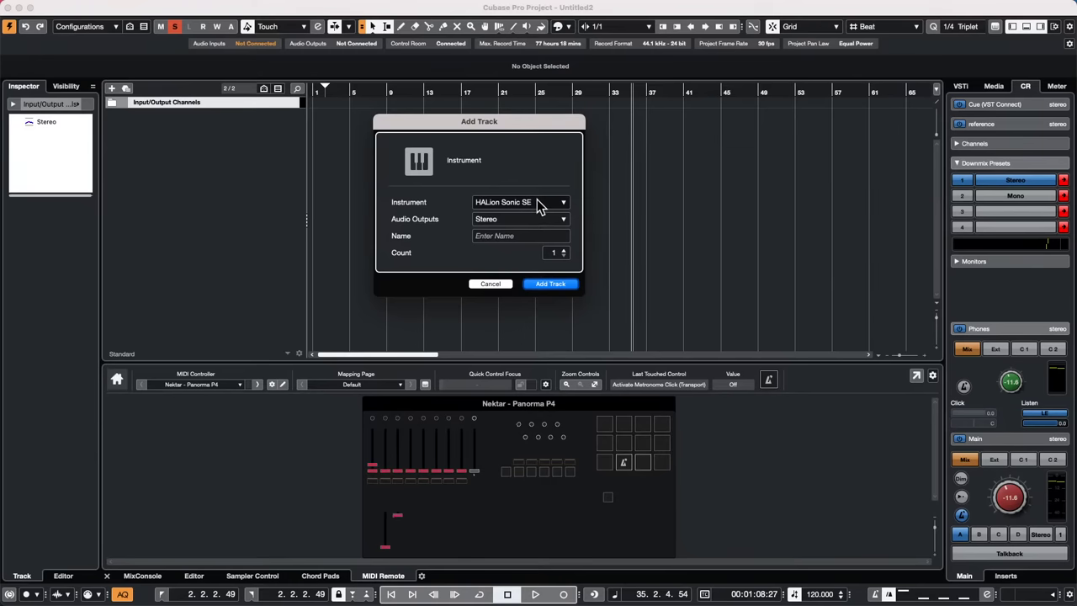
{"action": "left_click", "coordinate": [537, 202]}
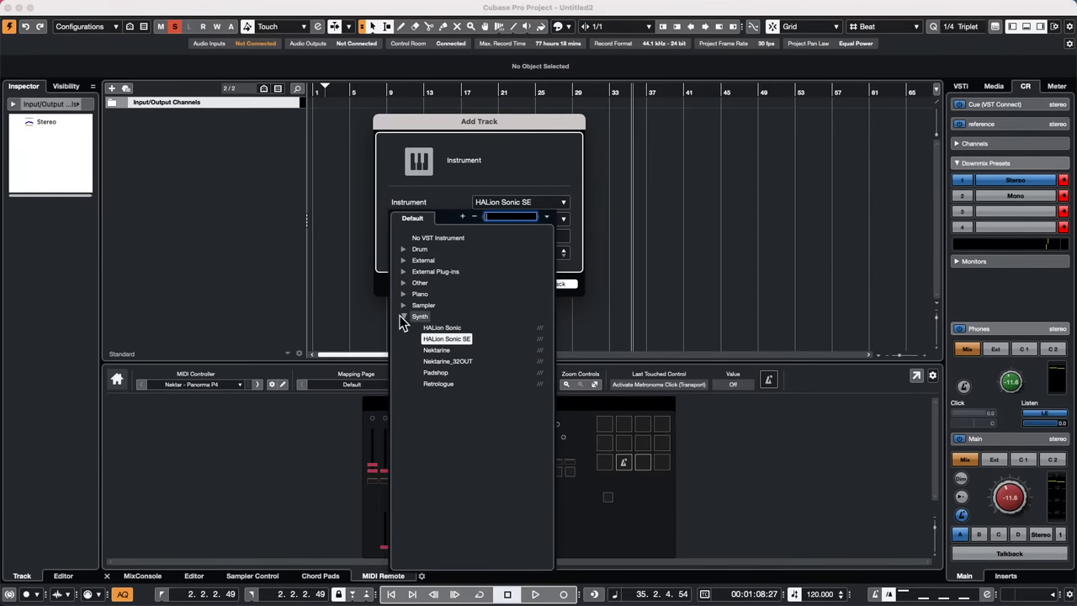
{"action": "left_click", "coordinate": [404, 306]}
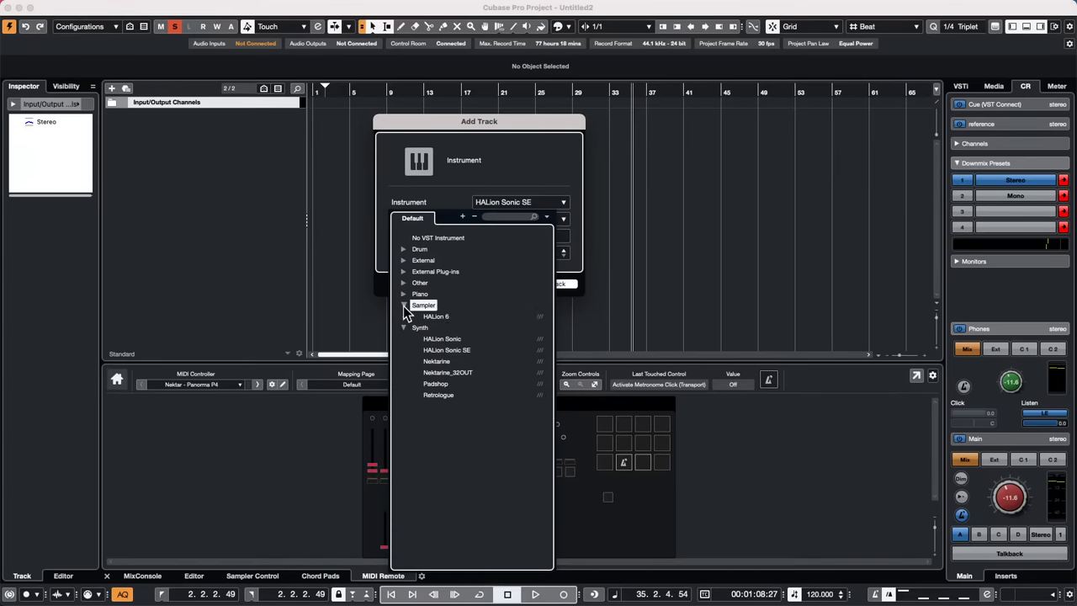
{"action": "left_click", "coordinate": [434, 316]}
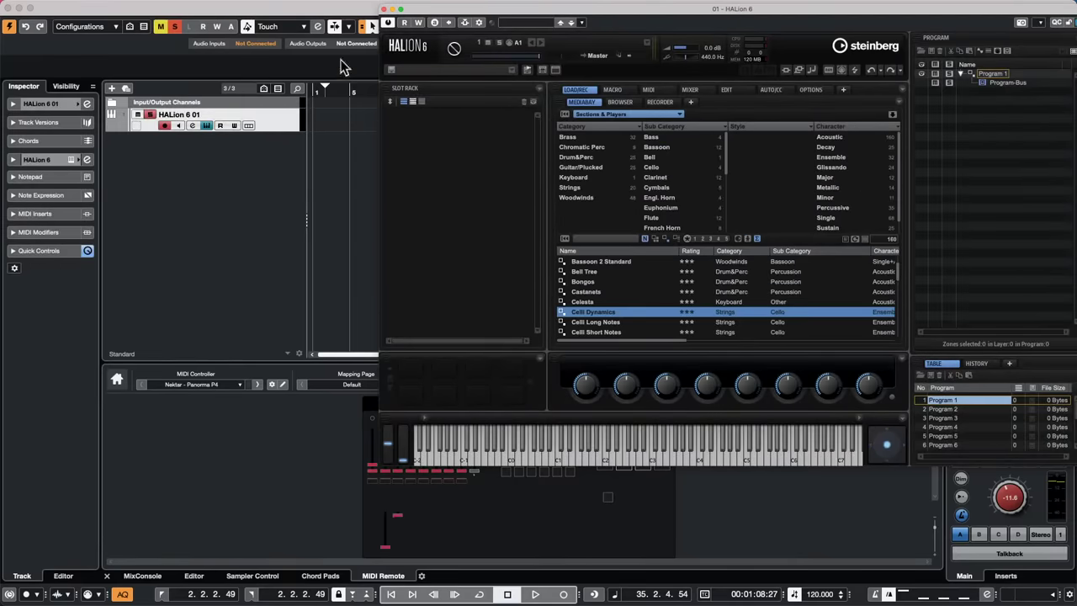
Browse all HALion 6 instrument sets and filter the sounds to category Drum&Perc and sub category Drumset
{"action": "left_click", "coordinate": [636, 114]}
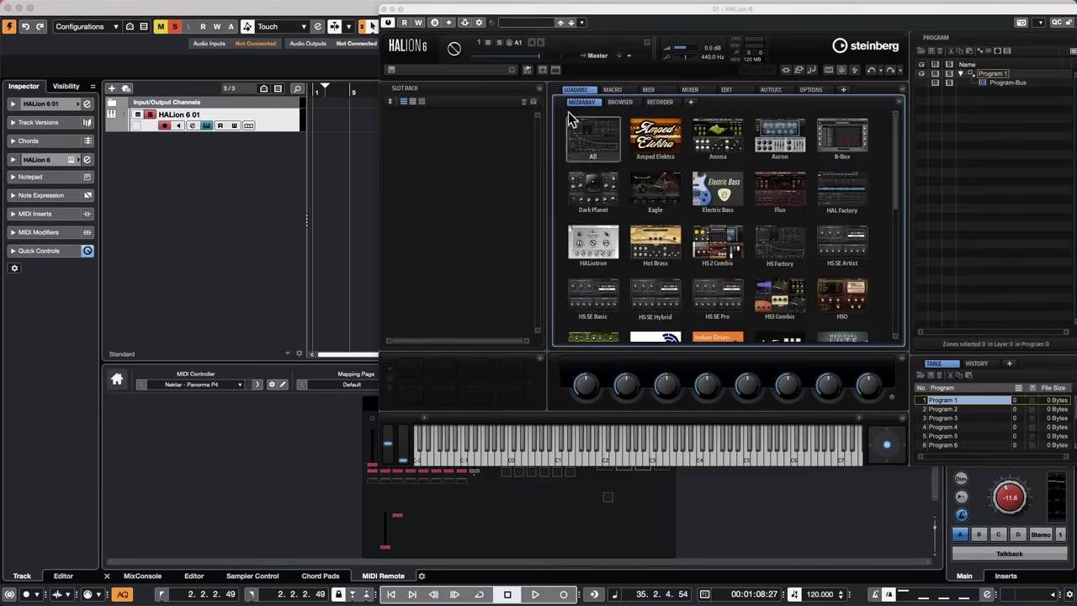
{"action": "left_click", "coordinate": [613, 131]}
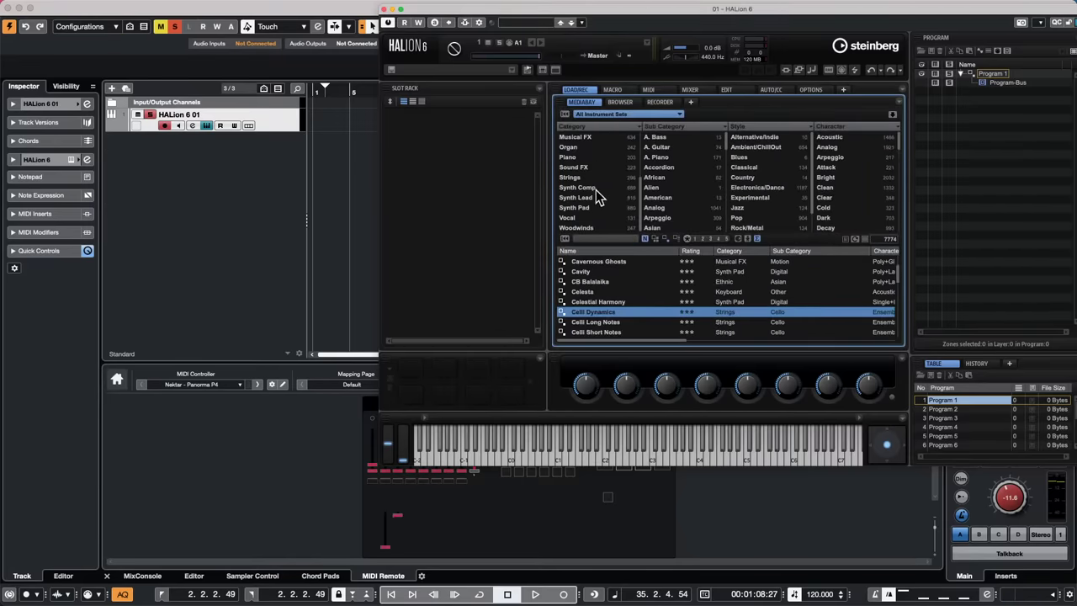
{"action": "scroll", "coordinate": [596, 196], "scroll_direction": "up", "scroll_amount": 4}
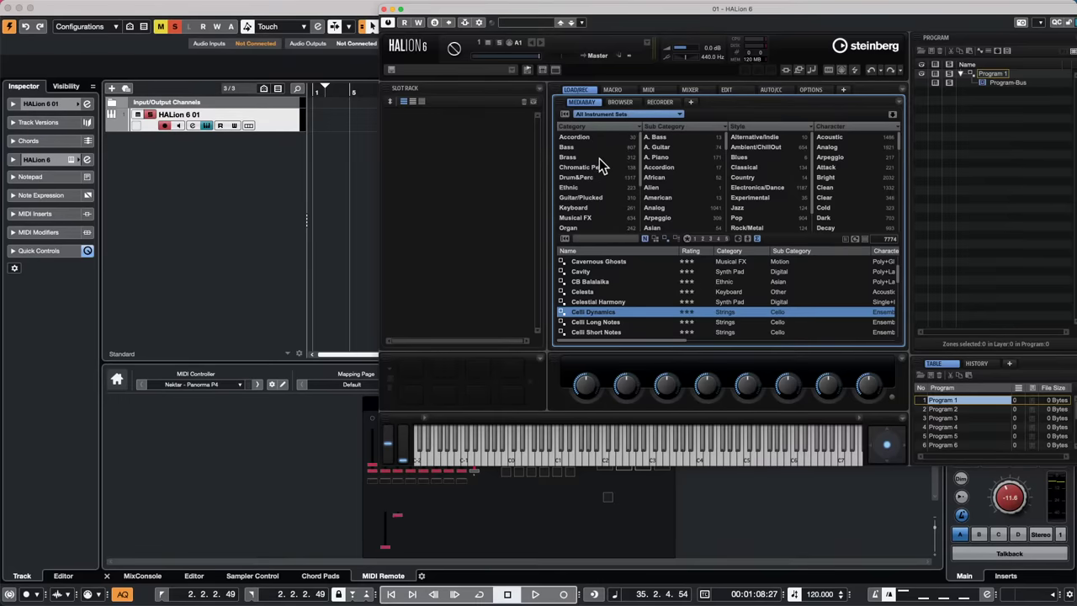
{"action": "left_click", "coordinate": [581, 177]}
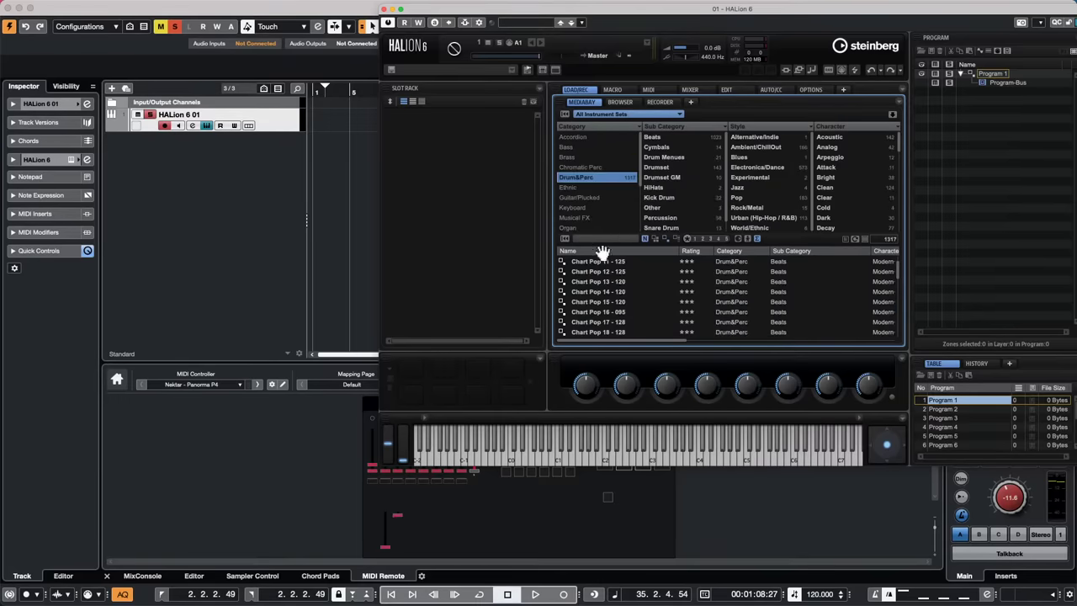
{"action": "scroll", "coordinate": [584, 301], "scroll_direction": "up", "scroll_amount": 10}
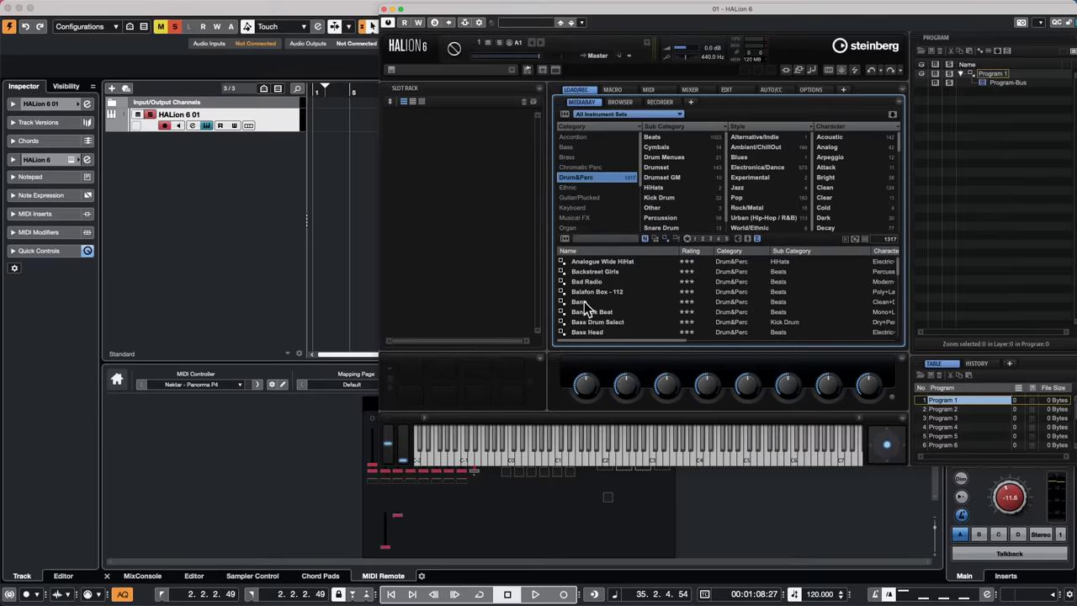
{"action": "scroll", "coordinate": [585, 301], "scroll_direction": "up", "scroll_amount": 3}
{"action": "left_click", "coordinate": [674, 166]}
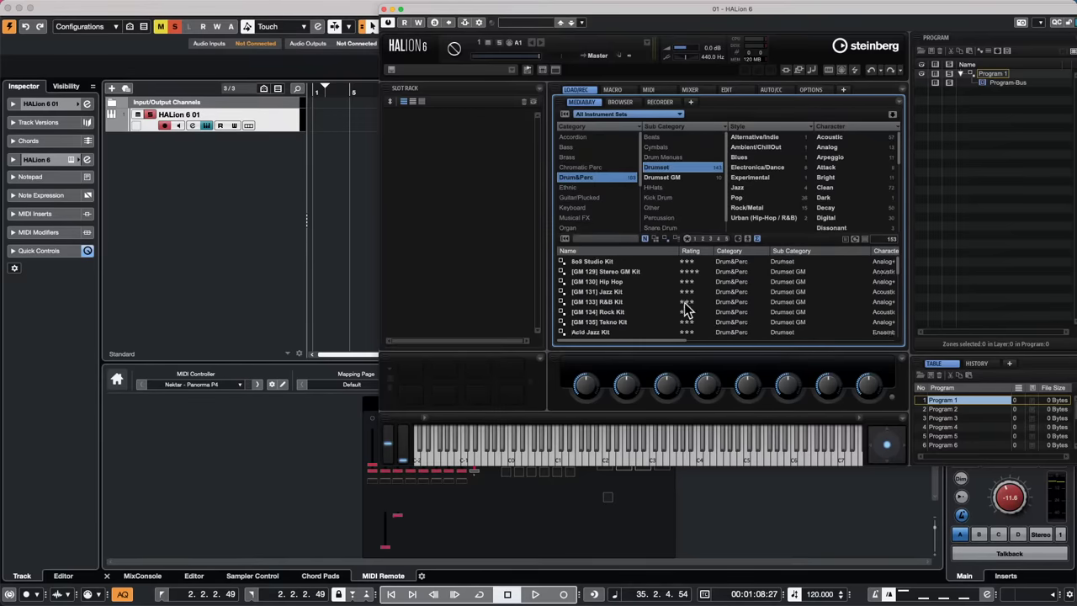
Load the Big 80s Kit drum program into HALion 6
{"action": "scroll", "coordinate": [600, 323], "scroll_direction": "down", "scroll_amount": 2}
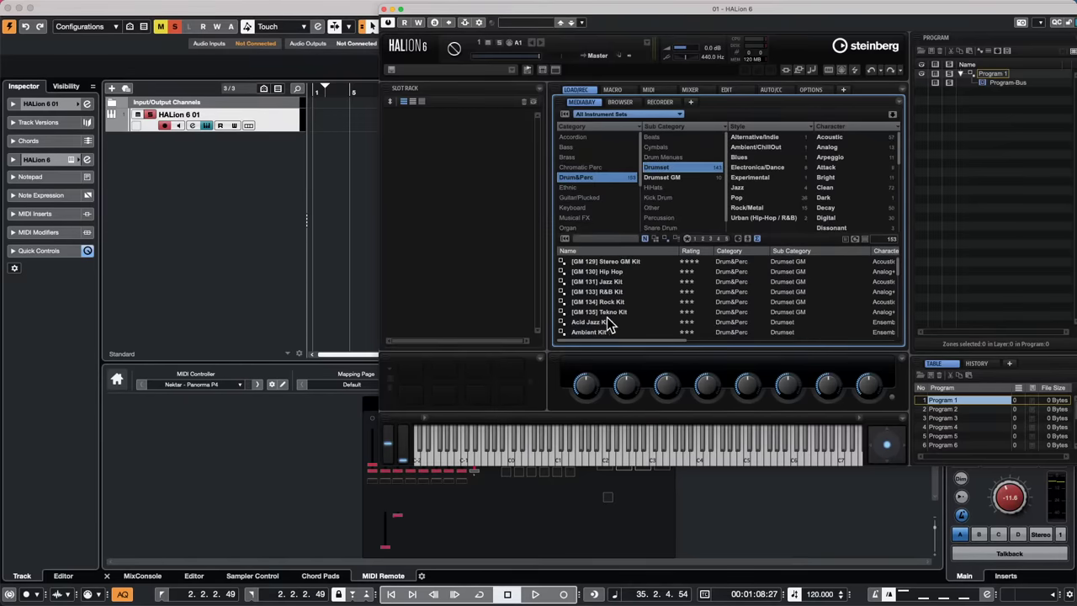
{"action": "scroll", "coordinate": [600, 323], "scroll_direction": "down", "scroll_amount": 5}
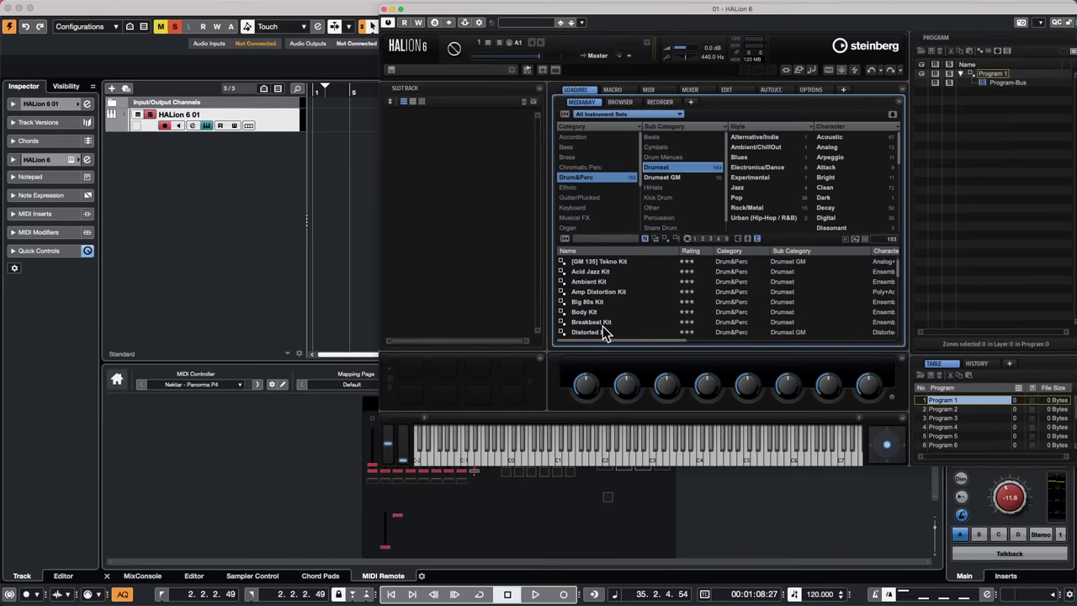
{"action": "double_click", "coordinate": [601, 303]}
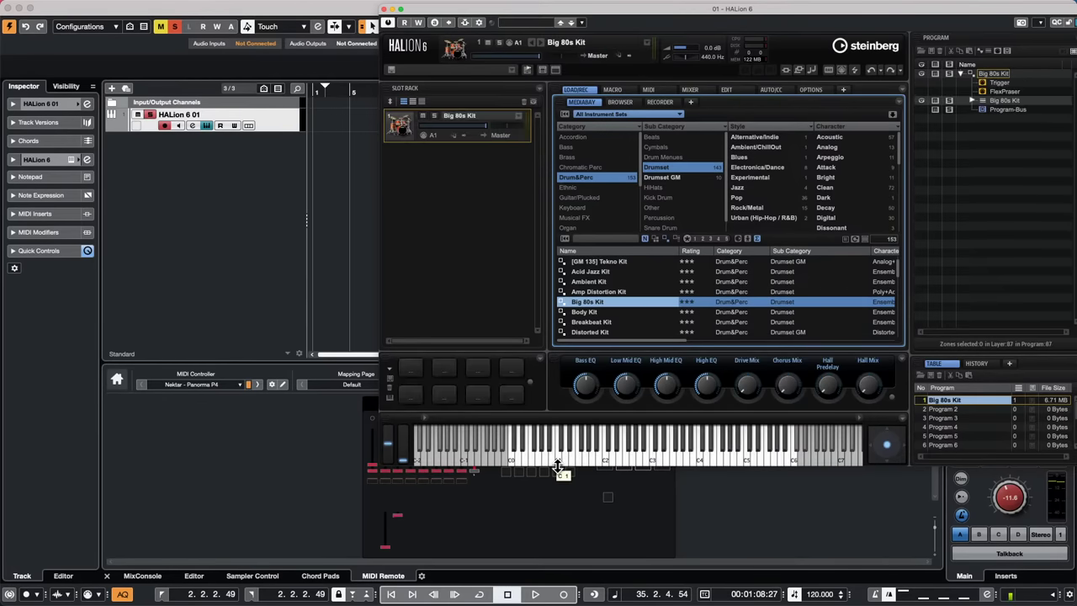
Audition several drum sounds of the Big 80s Kit on the HALion 6 keyboard
{"action": "left_click", "coordinate": [594, 458]}
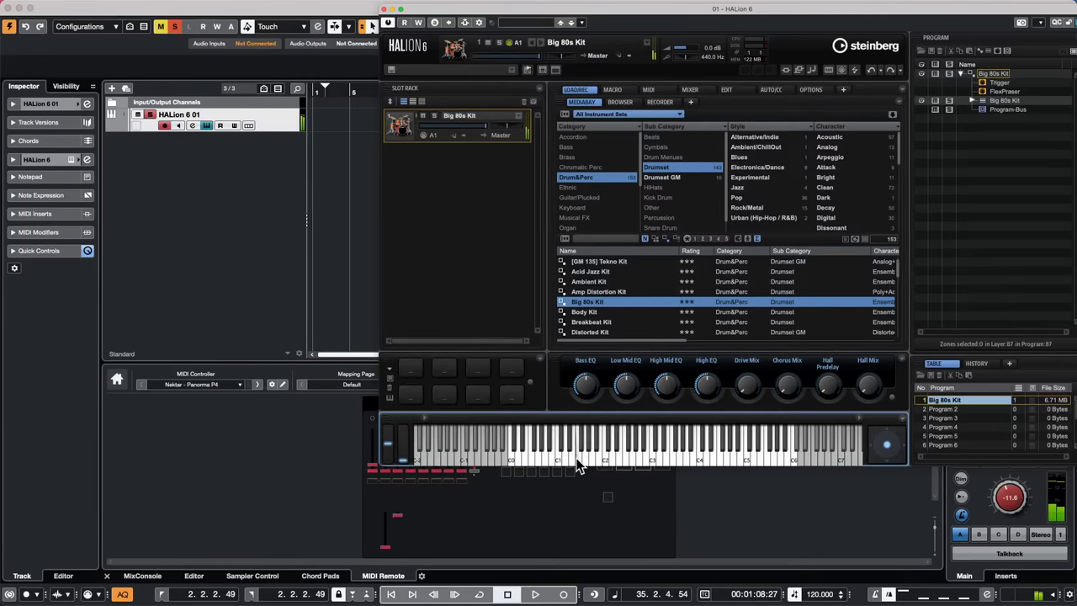
{"action": "left_click", "coordinate": [515, 463]}
{"action": "left_click", "coordinate": [522, 460]}
{"action": "left_click", "coordinate": [558, 460]}
{"action": "left_click", "coordinate": [573, 460]}
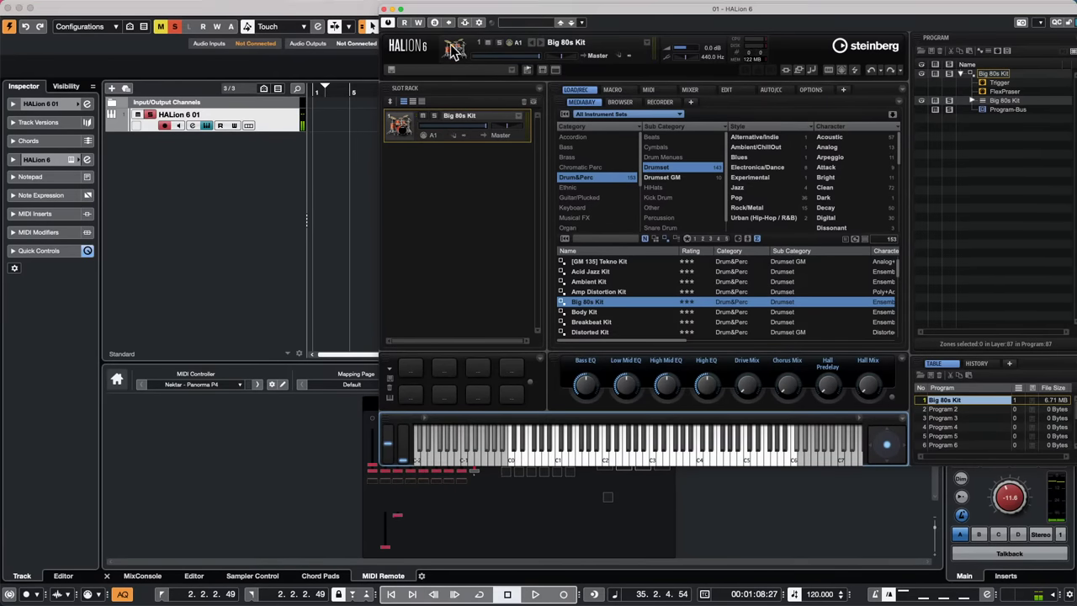
Move the HALion 6 window over the track list and audition the drum sounds near C1 and C0
{"action": "left_click_drag", "start_coordinate": [476, 10], "coordinate": [155, 38]}
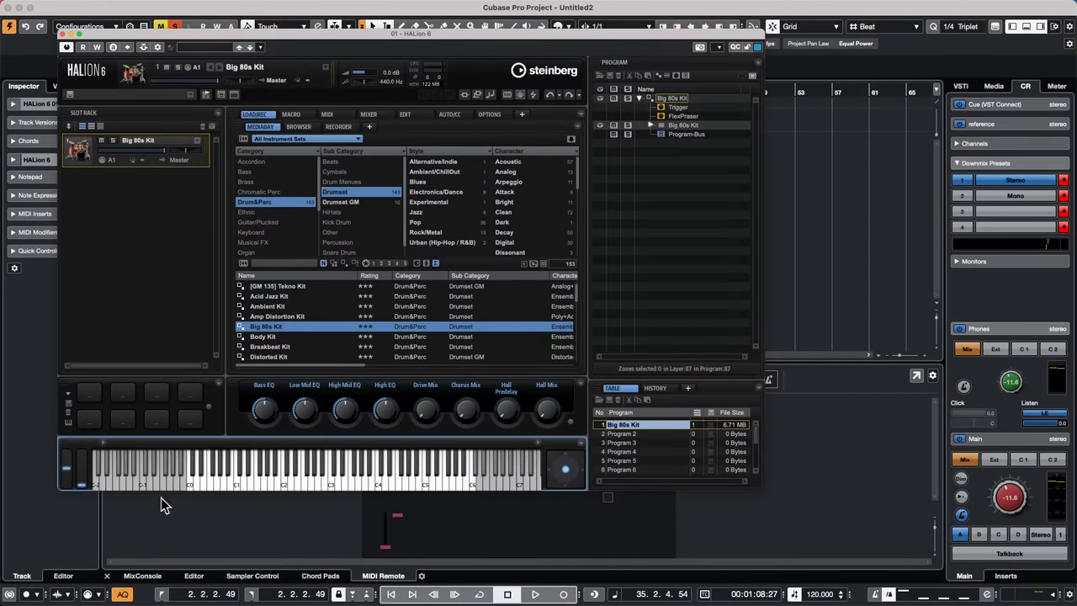
{"action": "left_click", "coordinate": [230, 477]}
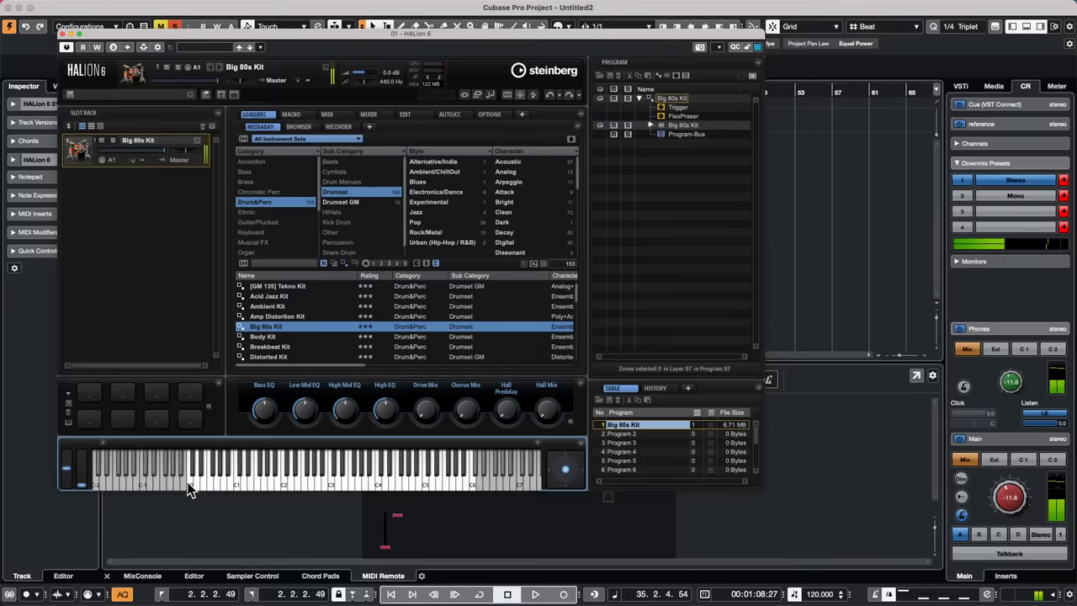
{"action": "left_click", "coordinate": [189, 482]}
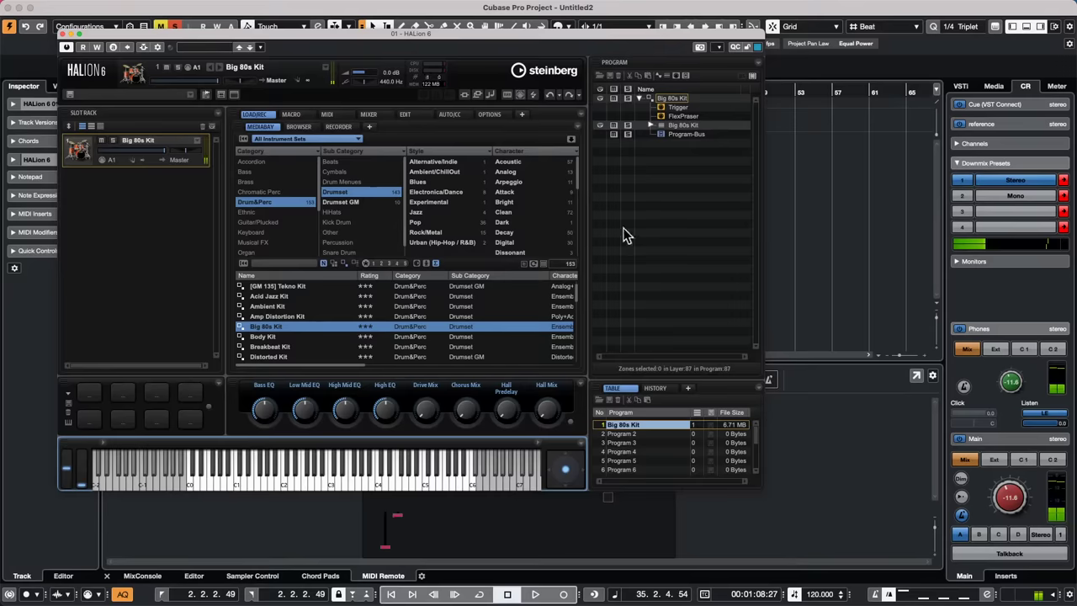
Expand the Big 80s Kit layer and its Program-Bus in the program tree and show the program's sound editing parameters
{"action": "left_click", "coordinate": [651, 125]}
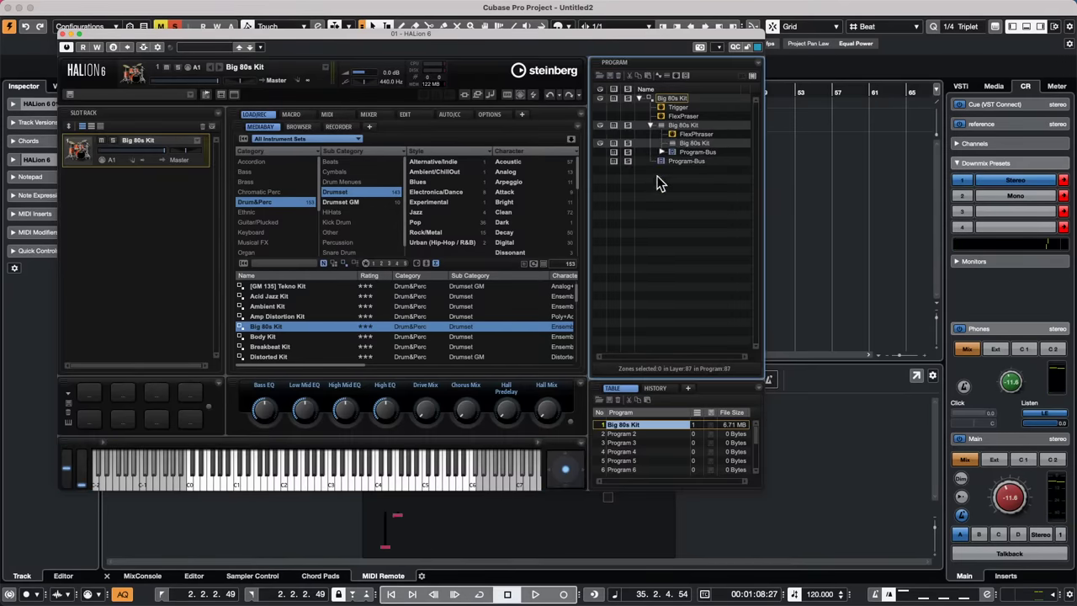
{"action": "left_click", "coordinate": [662, 153]}
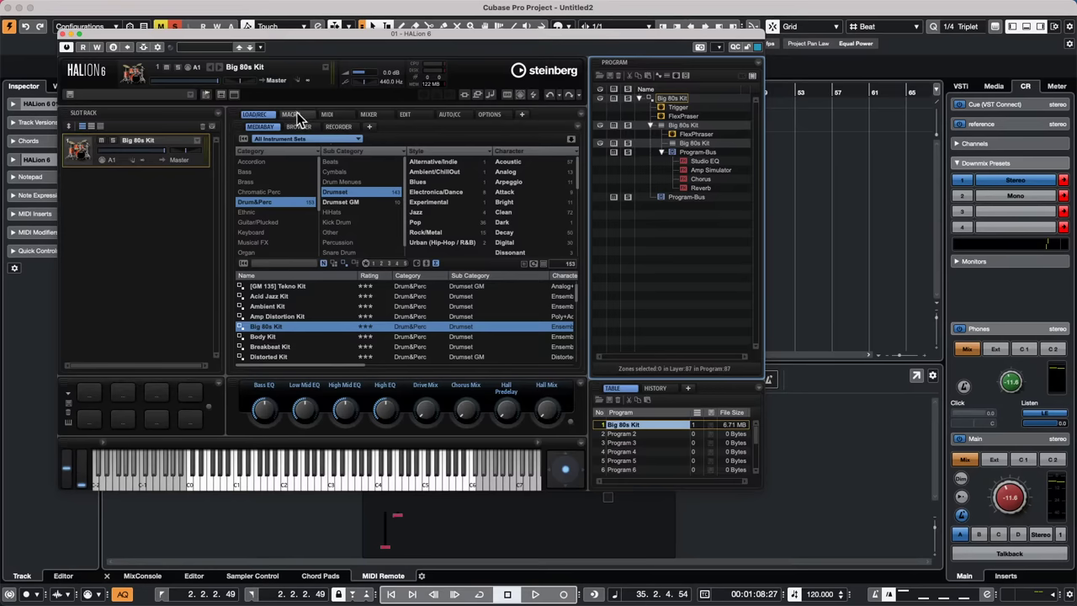
{"action": "left_click", "coordinate": [407, 116]}
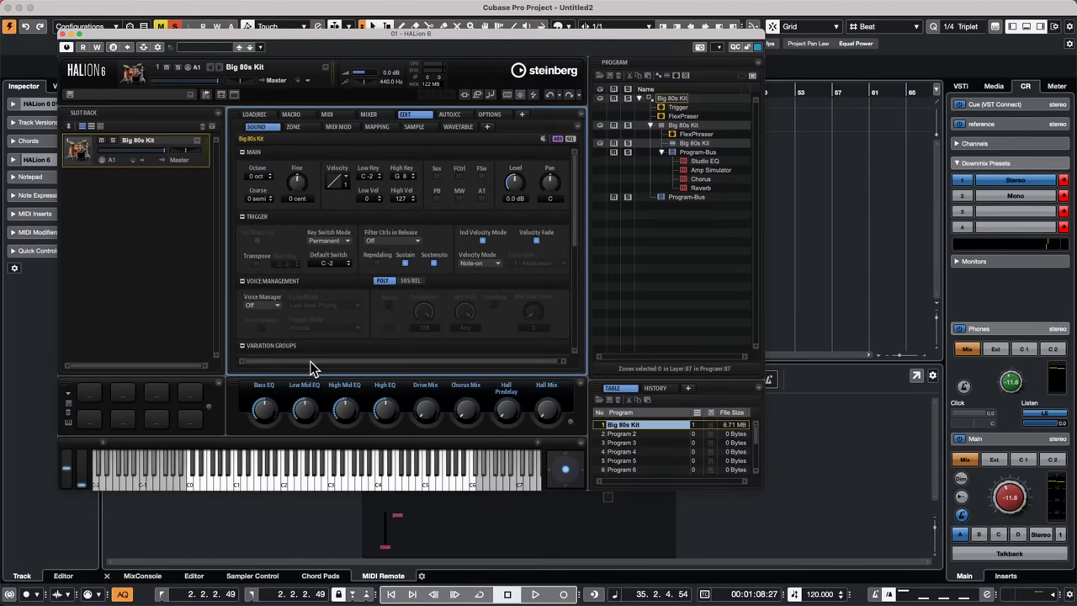
Play the C0 drum and examine the kit's key mapping and its sound parameters through to the note expression section
{"action": "left_click", "coordinate": [191, 485]}
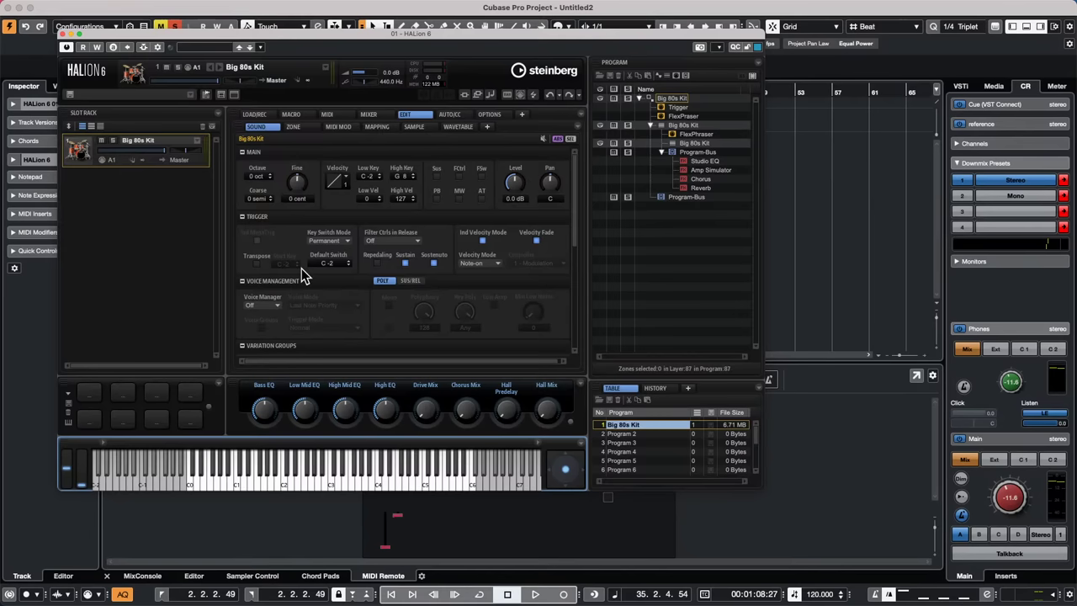
{"action": "left_click", "coordinate": [376, 126]}
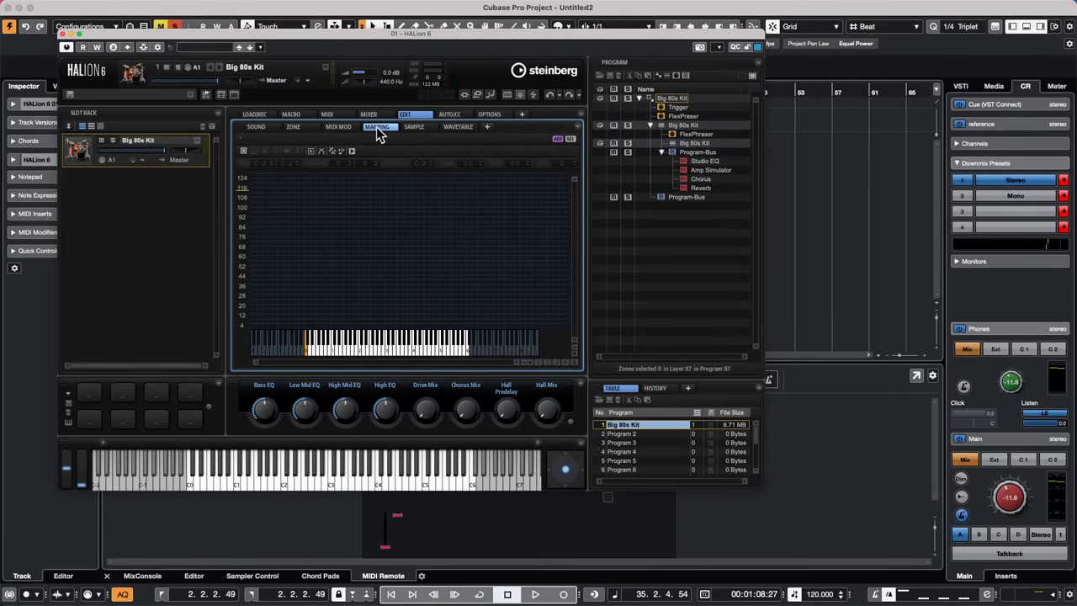
{"action": "left_click", "coordinate": [258, 130]}
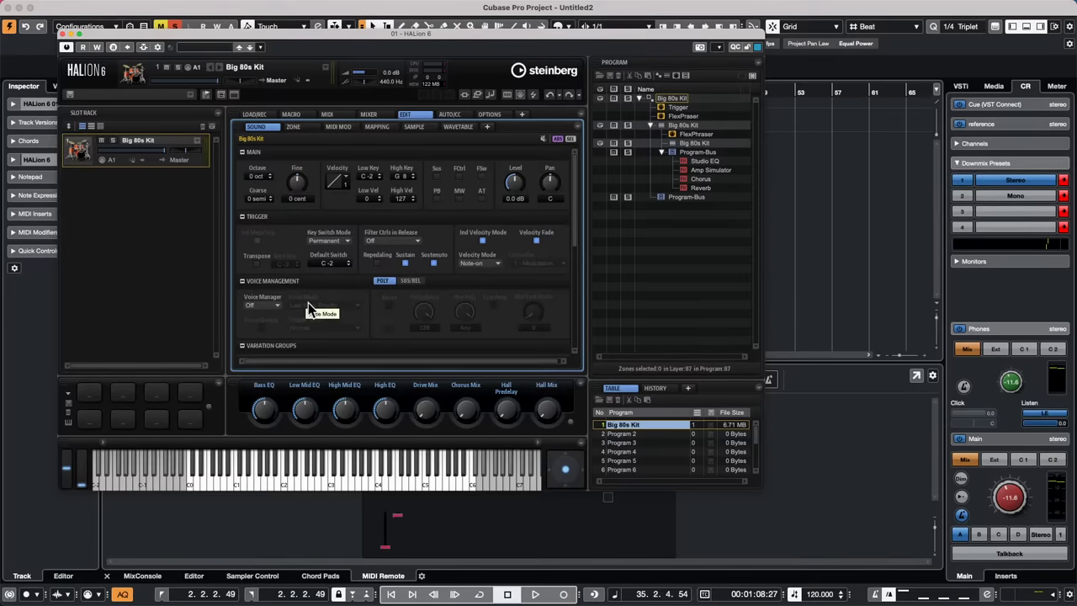
{"action": "scroll", "coordinate": [311, 308], "scroll_direction": "down", "scroll_amount": 1}
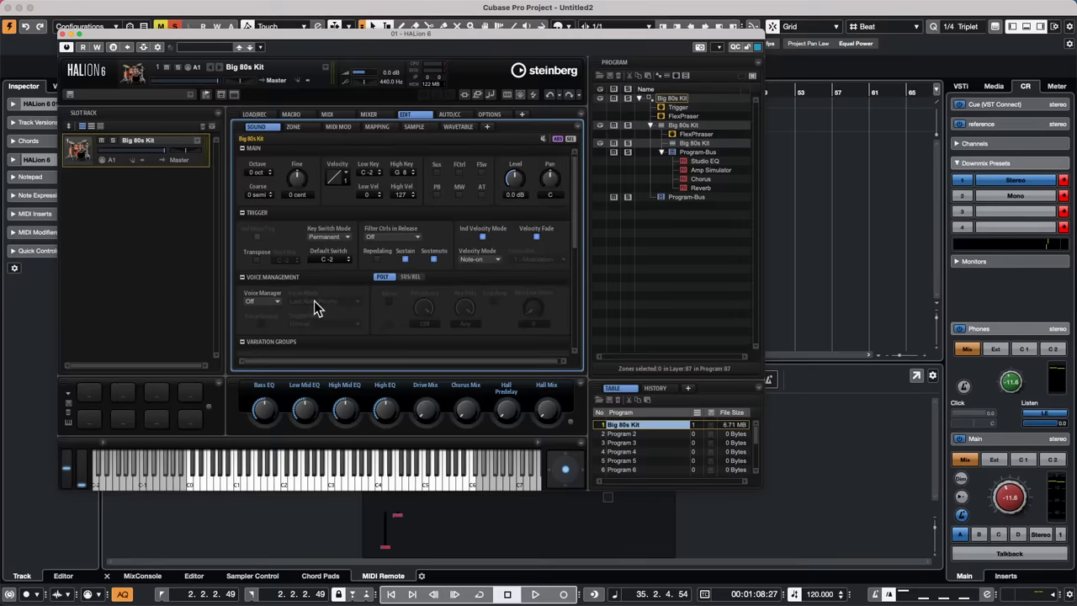
{"action": "scroll", "coordinate": [314, 301], "scroll_direction": "down", "scroll_amount": 3}
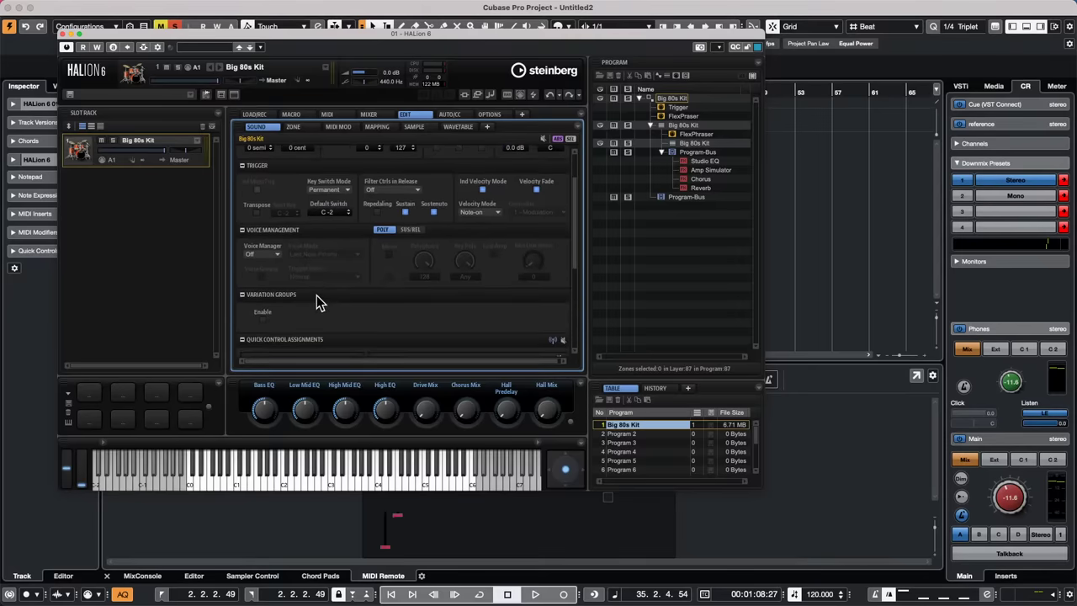
{"action": "scroll", "coordinate": [318, 294], "scroll_direction": "down", "scroll_amount": 10}
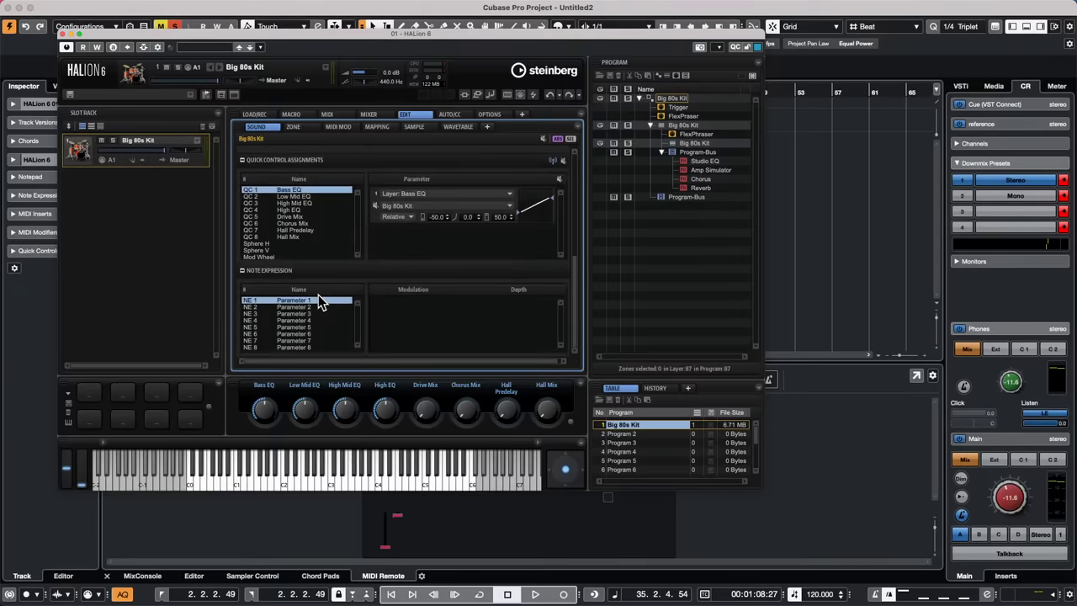
{"action": "scroll", "coordinate": [318, 296], "scroll_direction": "up", "scroll_amount": 8}
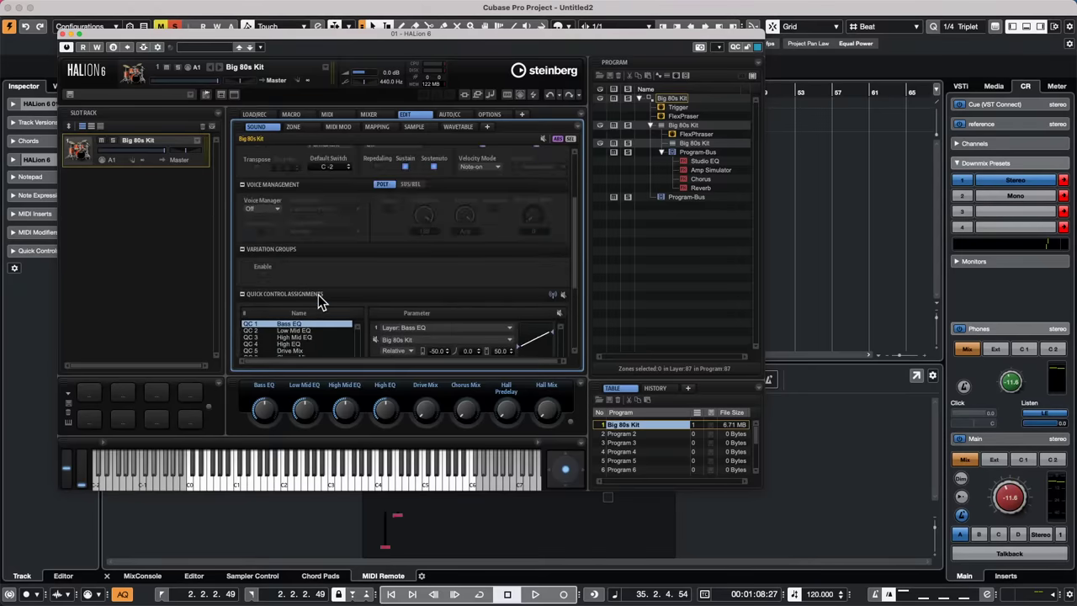
{"action": "scroll", "coordinate": [318, 299], "scroll_direction": "up", "scroll_amount": 1}
Try the Big 80s Kit program's Voice Manager in the On setting and return it to Off
{"action": "left_click", "coordinate": [278, 215]}
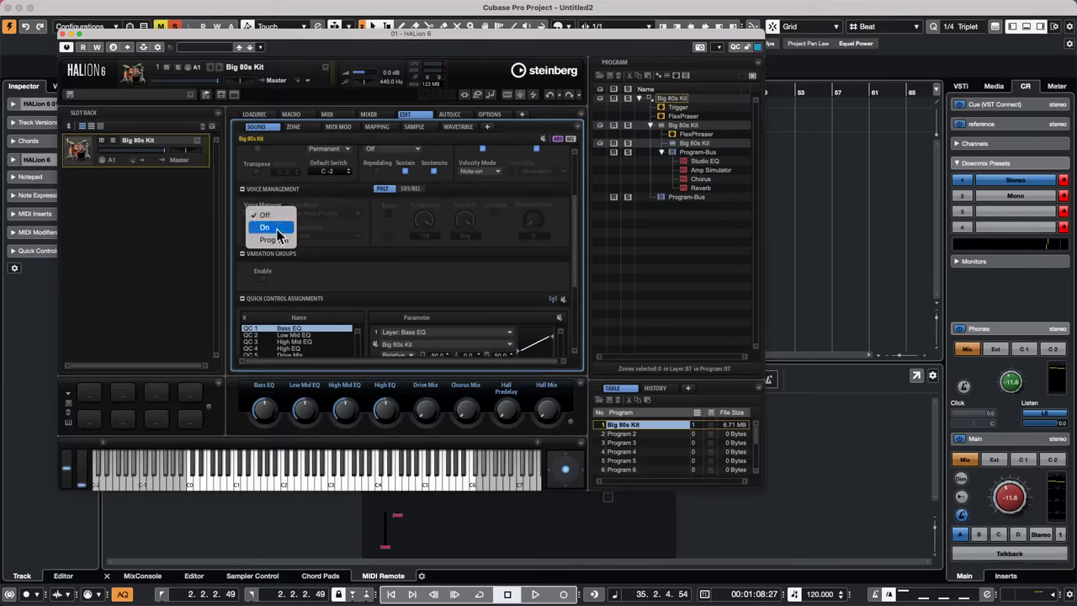
{"action": "left_click", "coordinate": [278, 228]}
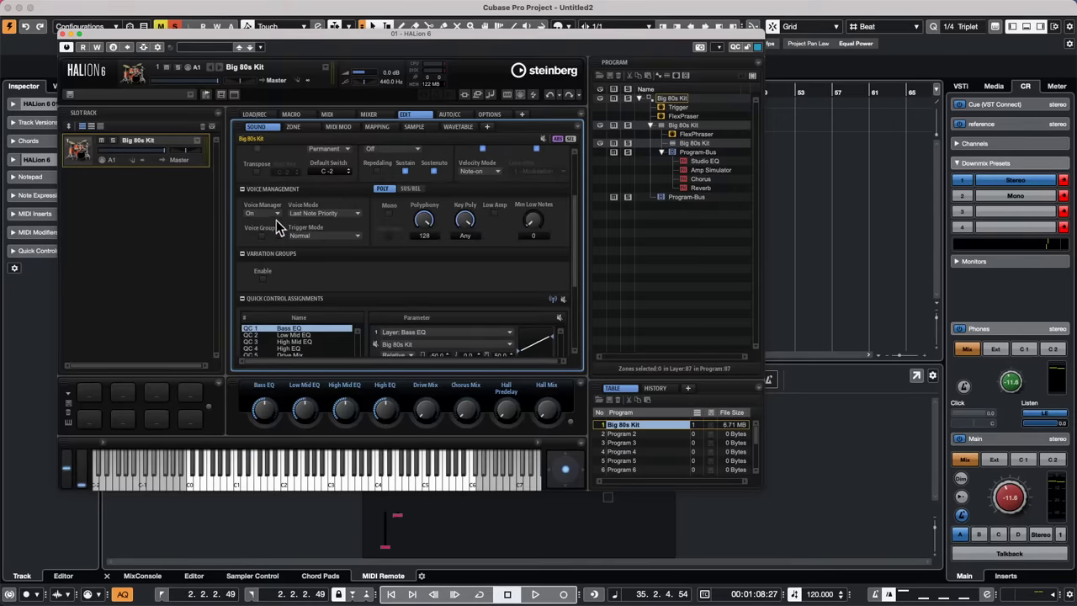
{"action": "left_click", "coordinate": [278, 215]}
{"action": "left_click", "coordinate": [280, 214]}
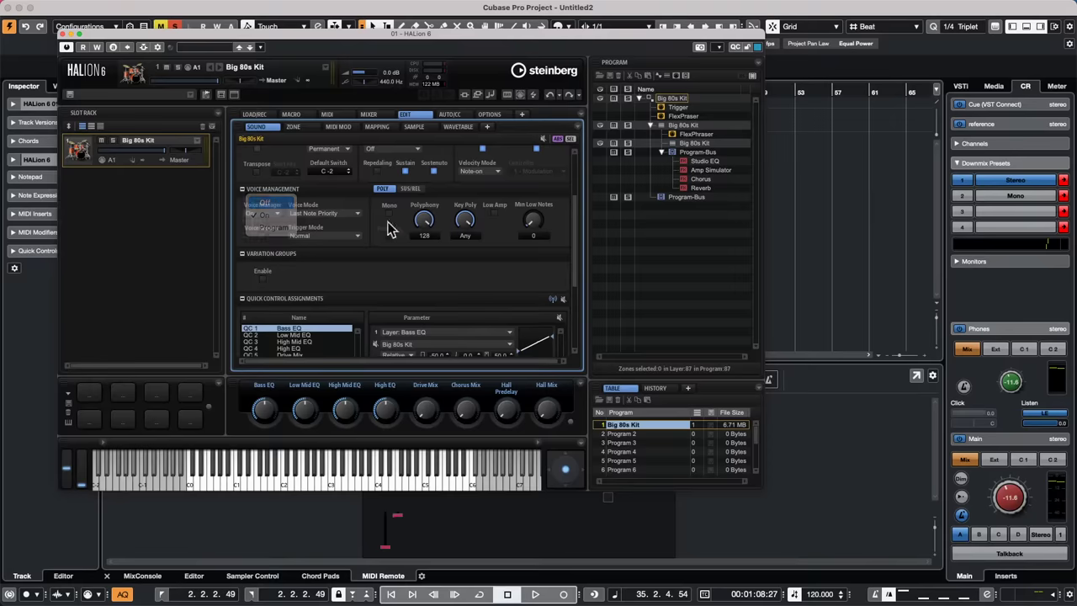
{"action": "scroll", "coordinate": [345, 244], "scroll_direction": "up", "scroll_amount": 2}
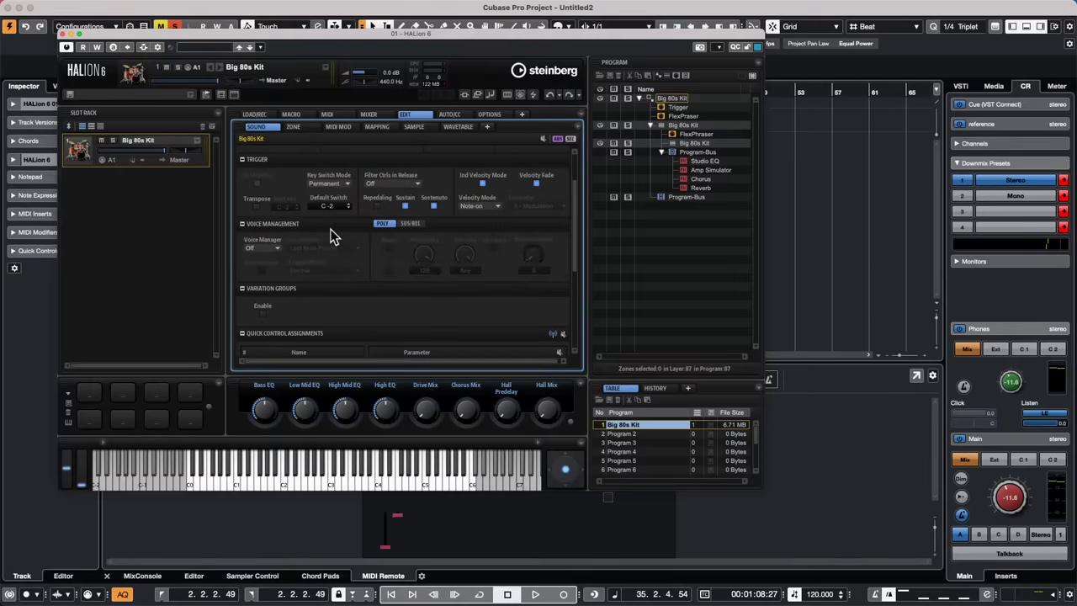
{"action": "scroll", "coordinate": [343, 256], "scroll_direction": "up", "scroll_amount": 3}
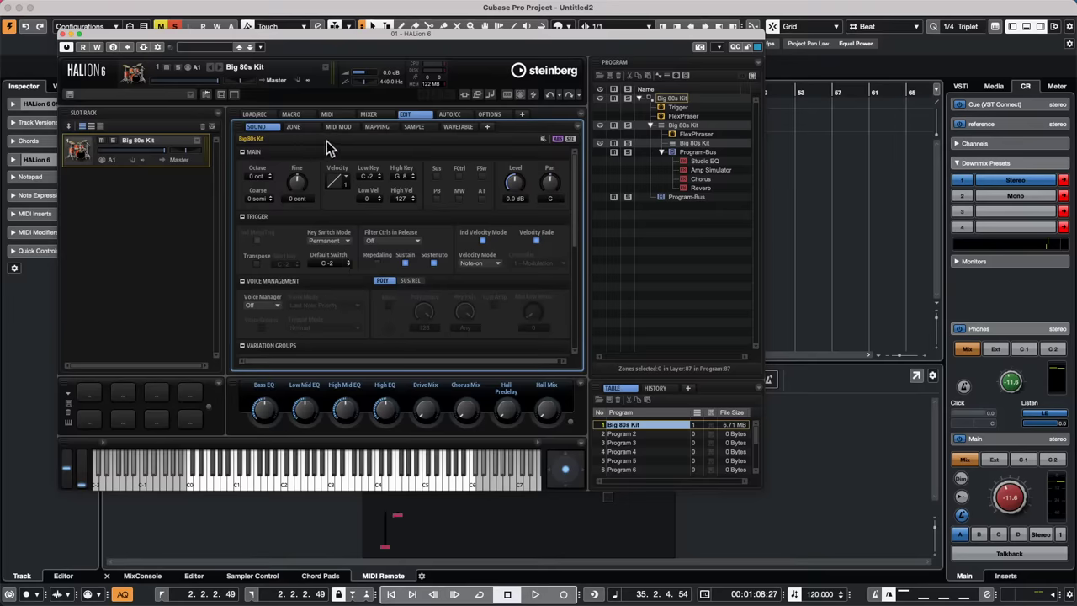
Check the kit's sample editor and key mapping for zones while auditioning the C0 drum
{"action": "left_click", "coordinate": [416, 128]}
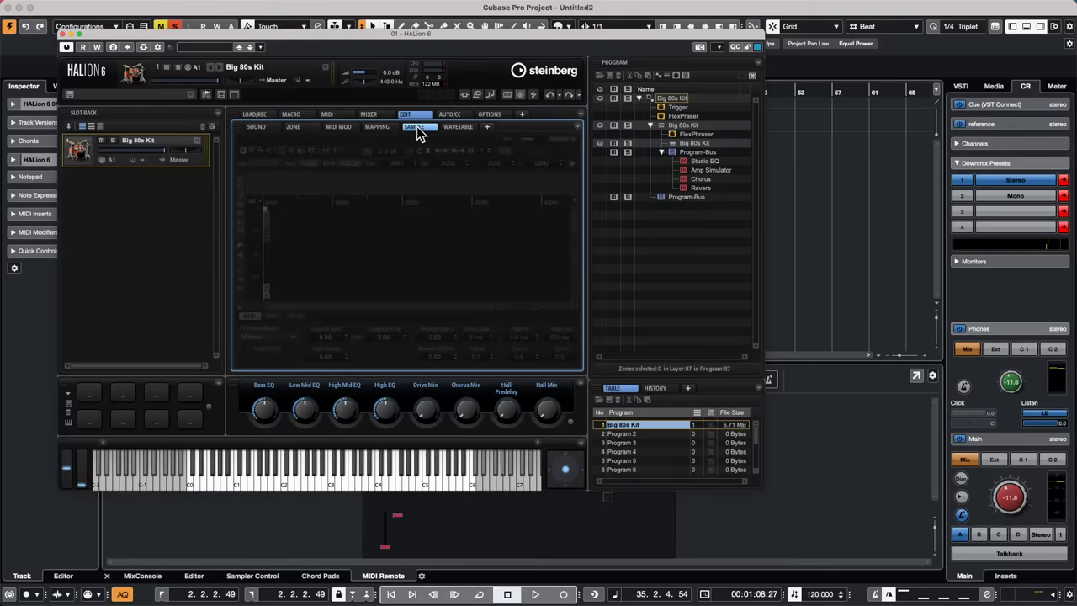
{"action": "left_click", "coordinate": [192, 482]}
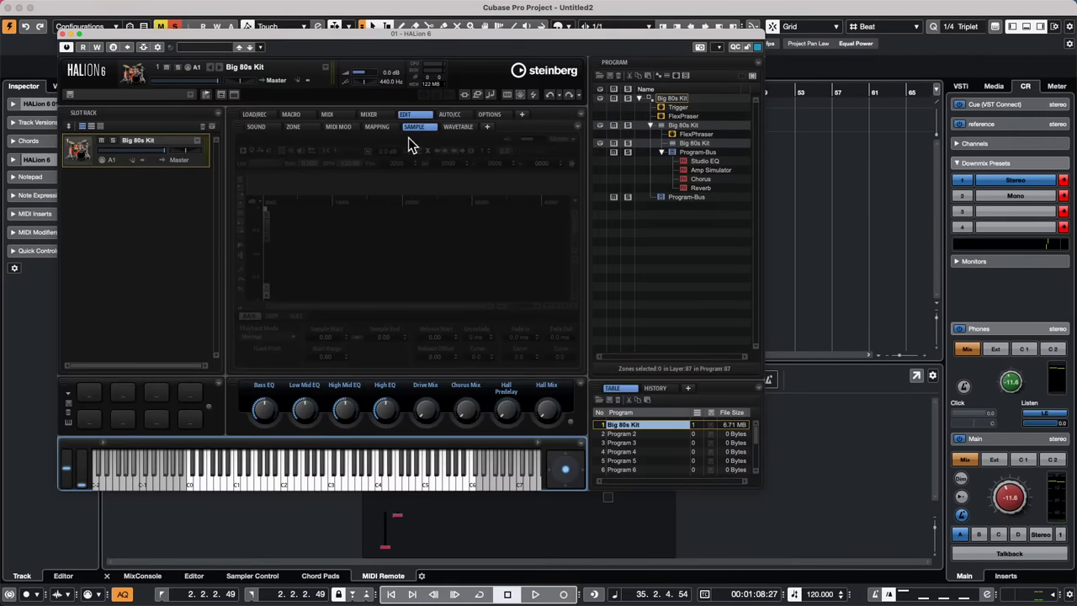
{"action": "left_click", "coordinate": [379, 127]}
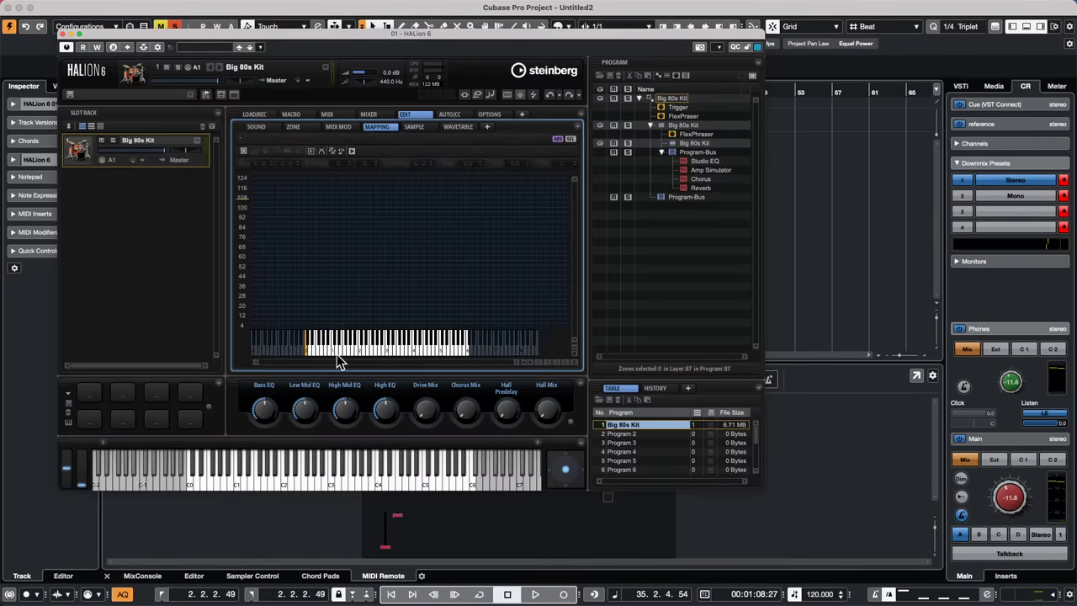
{"action": "left_click", "coordinate": [305, 349]}
{"action": "left_click", "coordinate": [306, 350]}
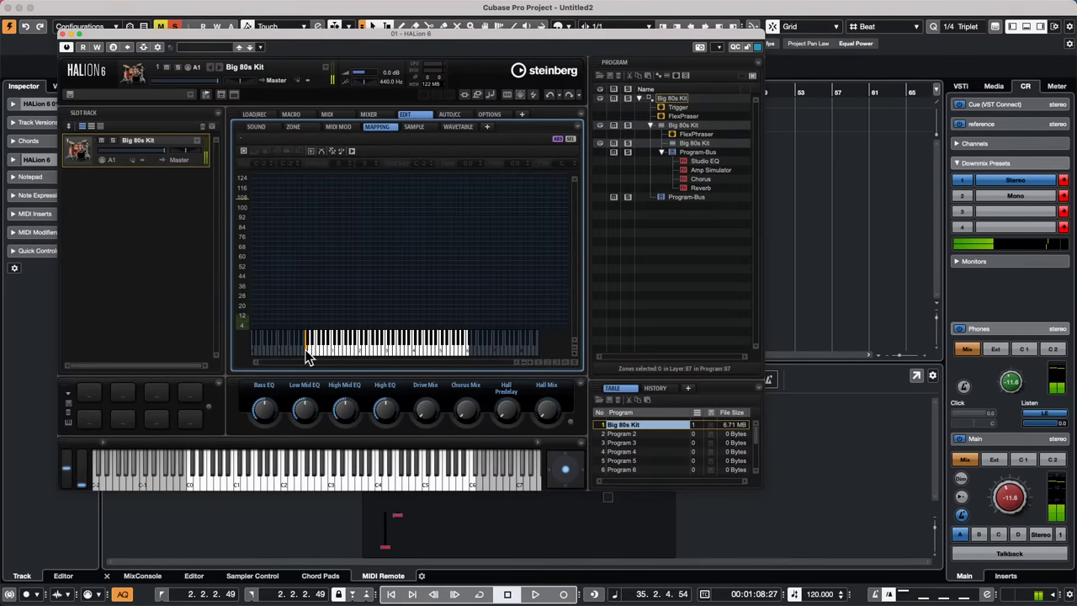
{"action": "left_click", "coordinate": [425, 130]}
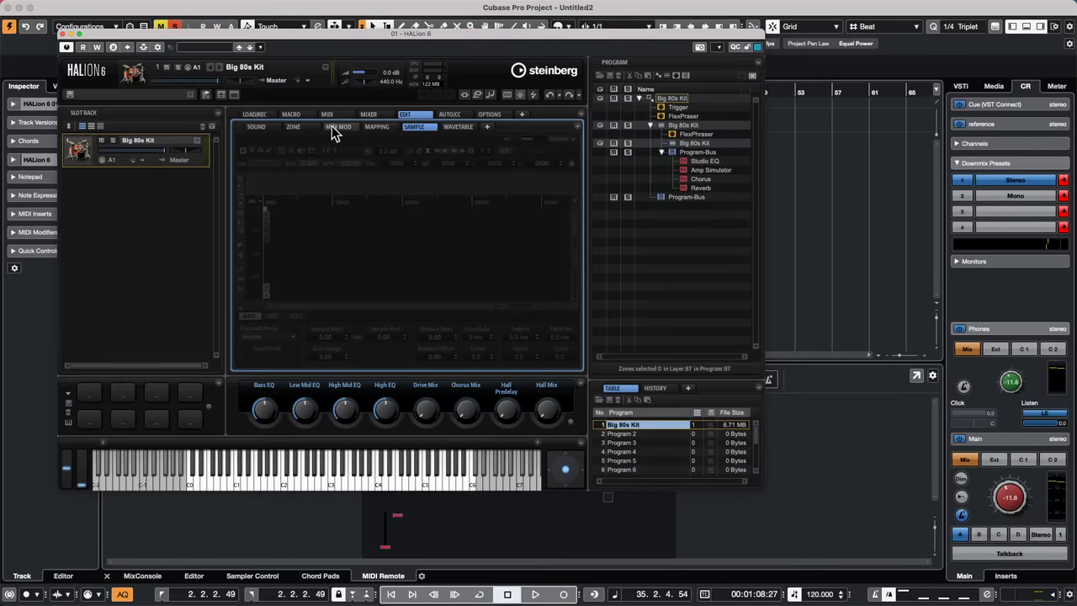
Examine the HALion 6 mixer's aux FX and output bus channels, expanding the Master channel's insert slots and auditioning a drum
{"action": "left_click", "coordinate": [373, 115]}
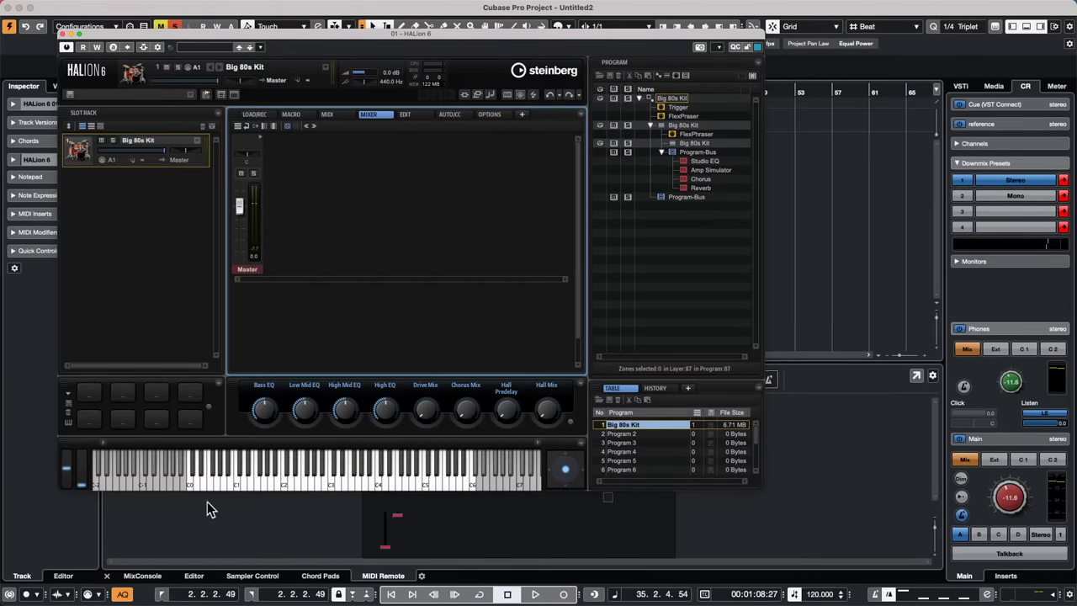
{"action": "left_click", "coordinate": [192, 488]}
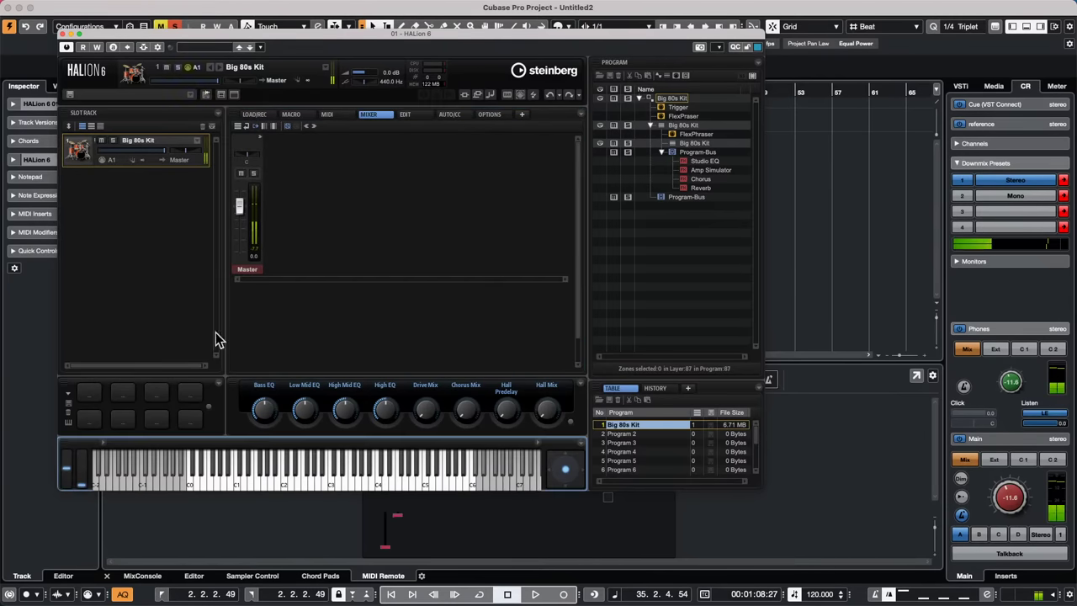
{"action": "left_click", "coordinate": [260, 135]}
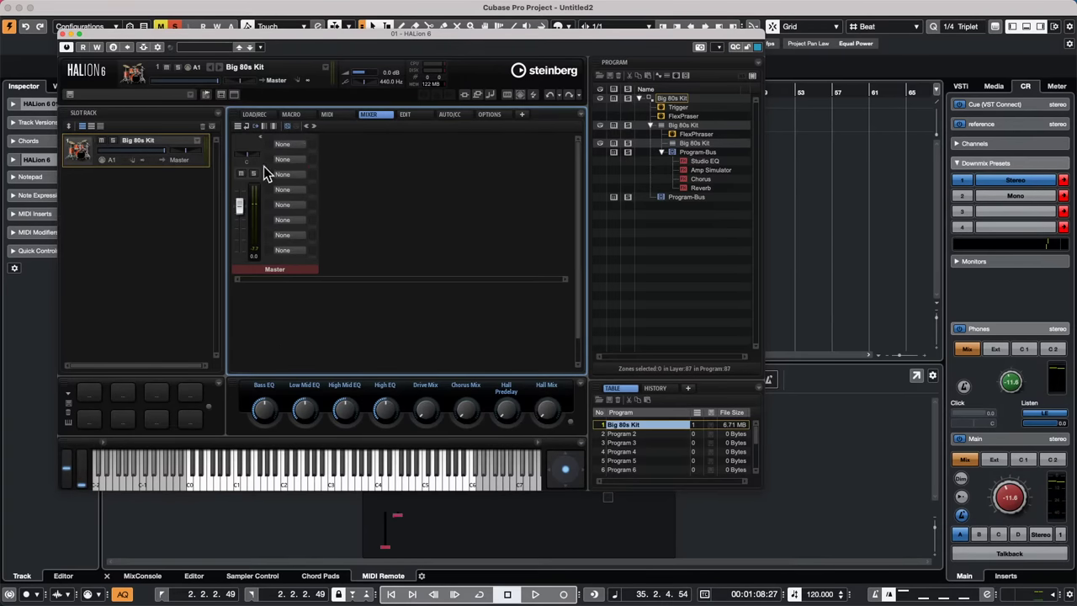
{"action": "left_click", "coordinate": [245, 127]}
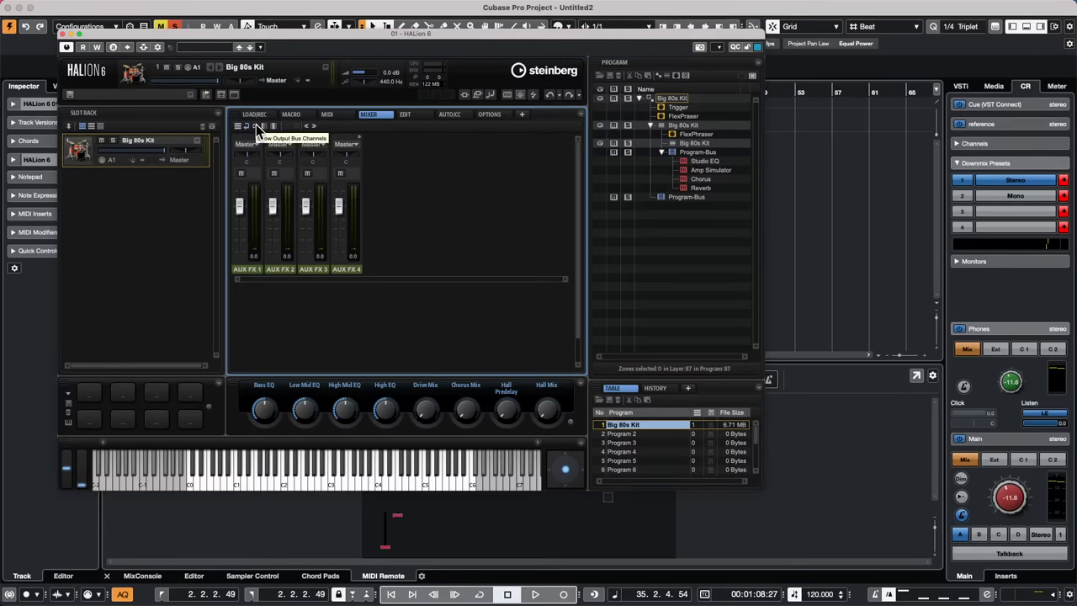
{"action": "left_click", "coordinate": [257, 125]}
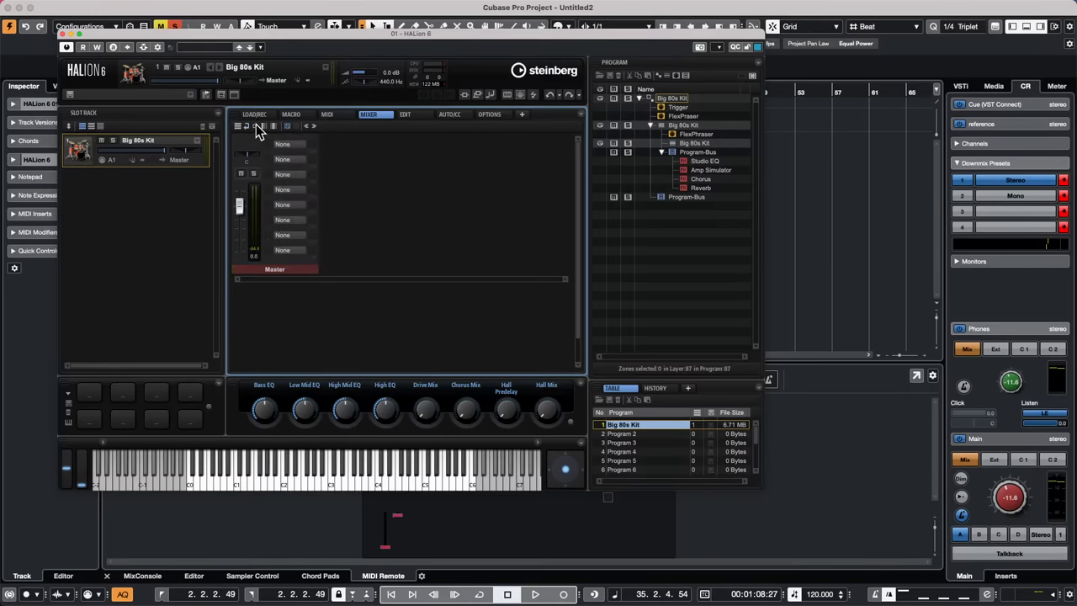
Add a new standard bus to the Big 80s Kit layer in the program tree
{"action": "right_click", "coordinate": [697, 127]}
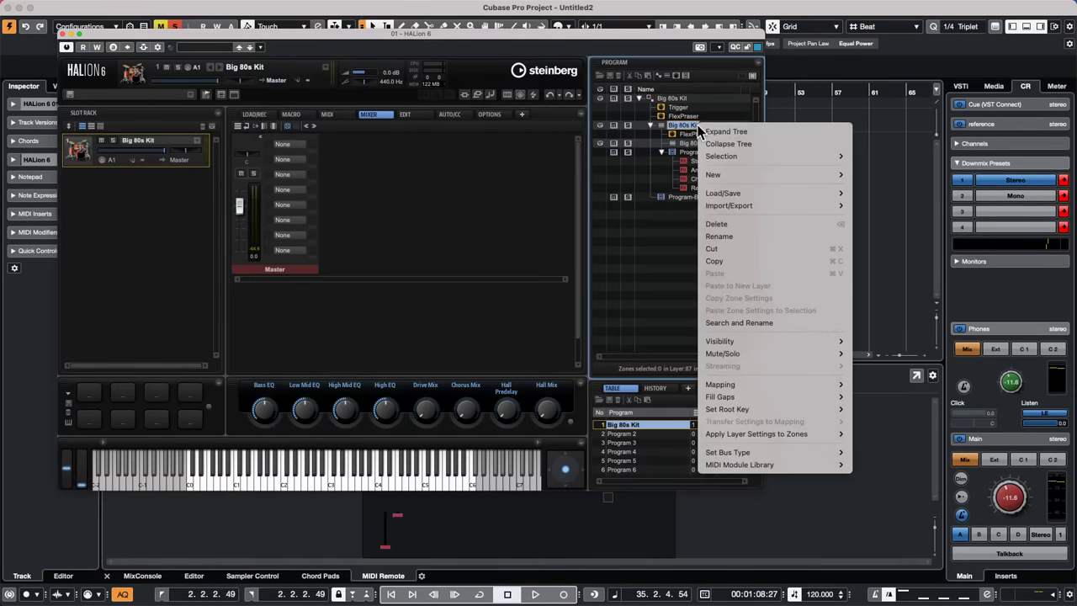
{"action": "mouse_move", "coordinate": [746, 196]}
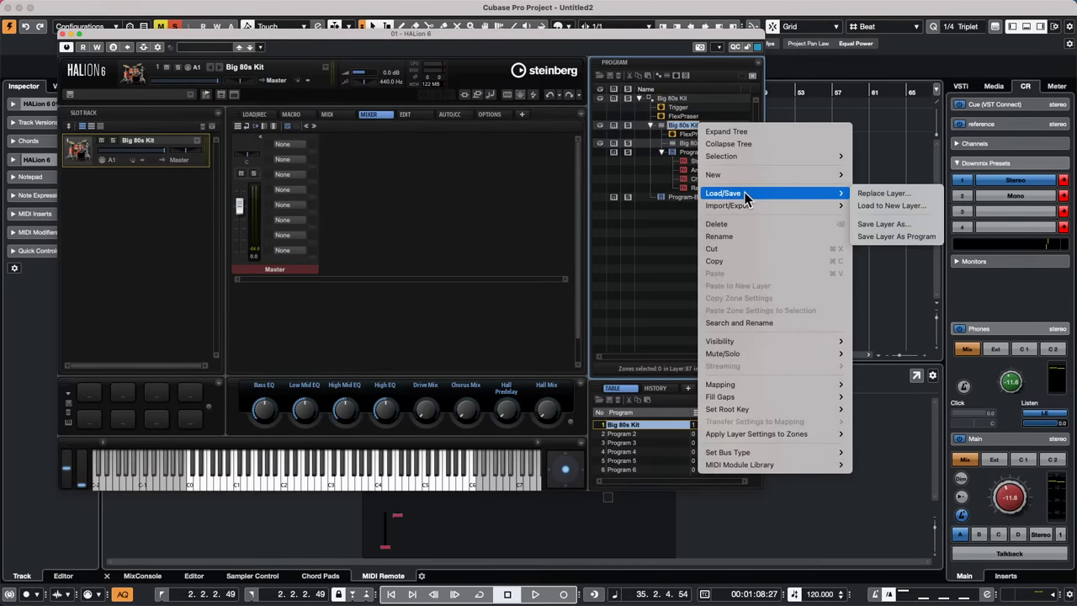
{"action": "mouse_move", "coordinate": [745, 176]}
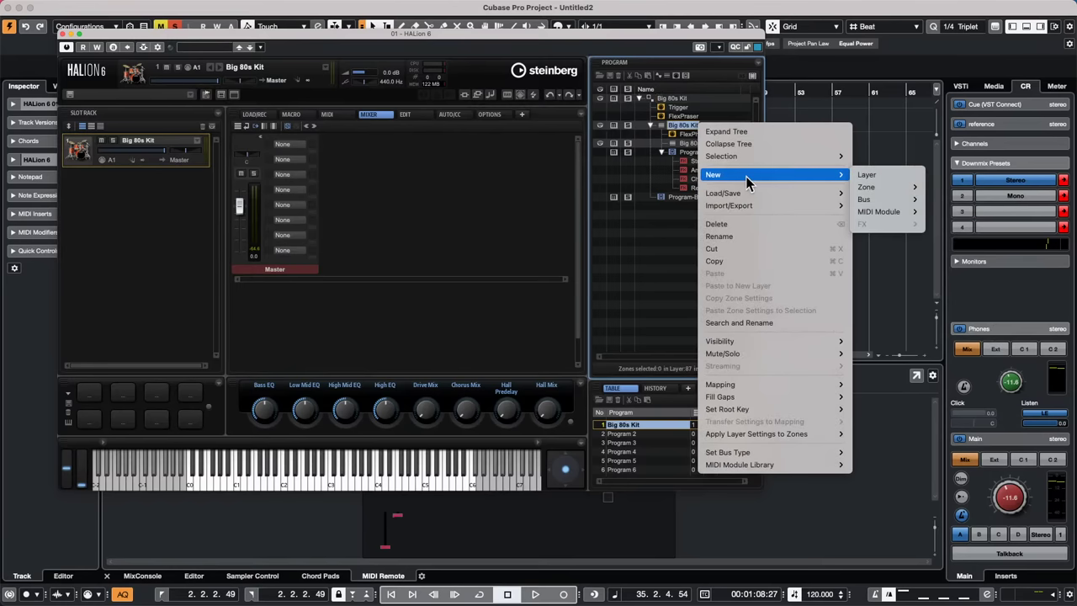
{"action": "mouse_move", "coordinate": [881, 208]}
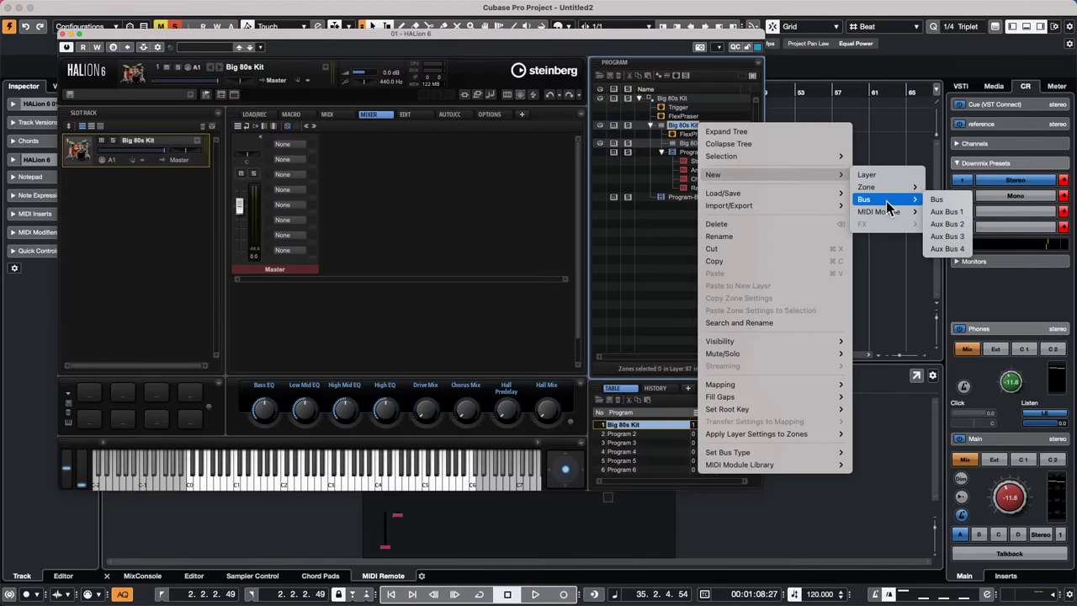
{"action": "left_click", "coordinate": [961, 203]}
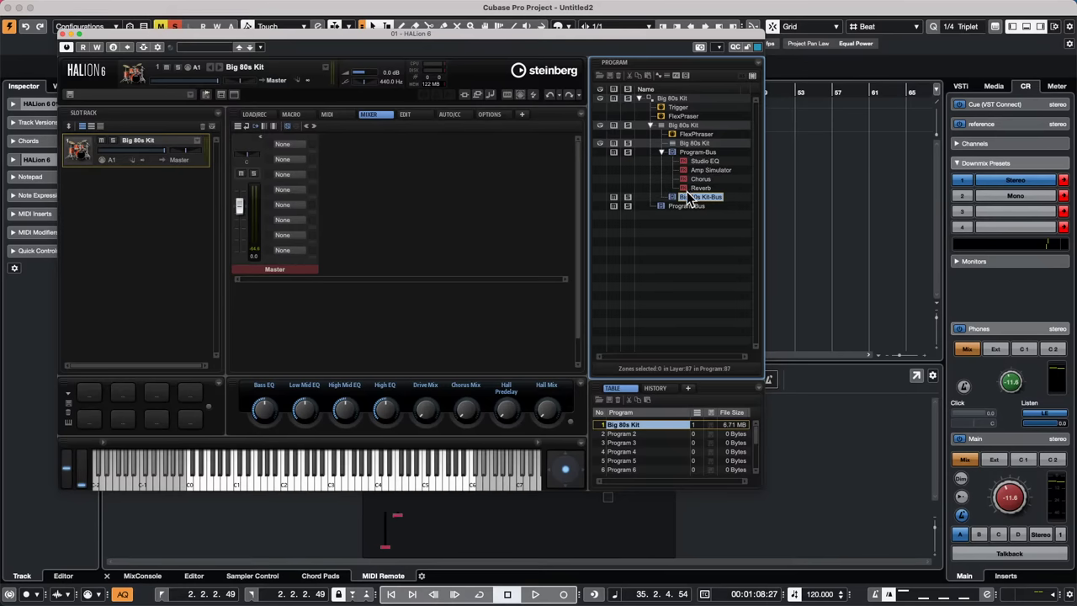
Add a second standard bus to the Big 80s Kit layer in the program tree and select the first added bus
{"action": "left_click", "coordinate": [681, 127]}
{"action": "right_click", "coordinate": [681, 128]}
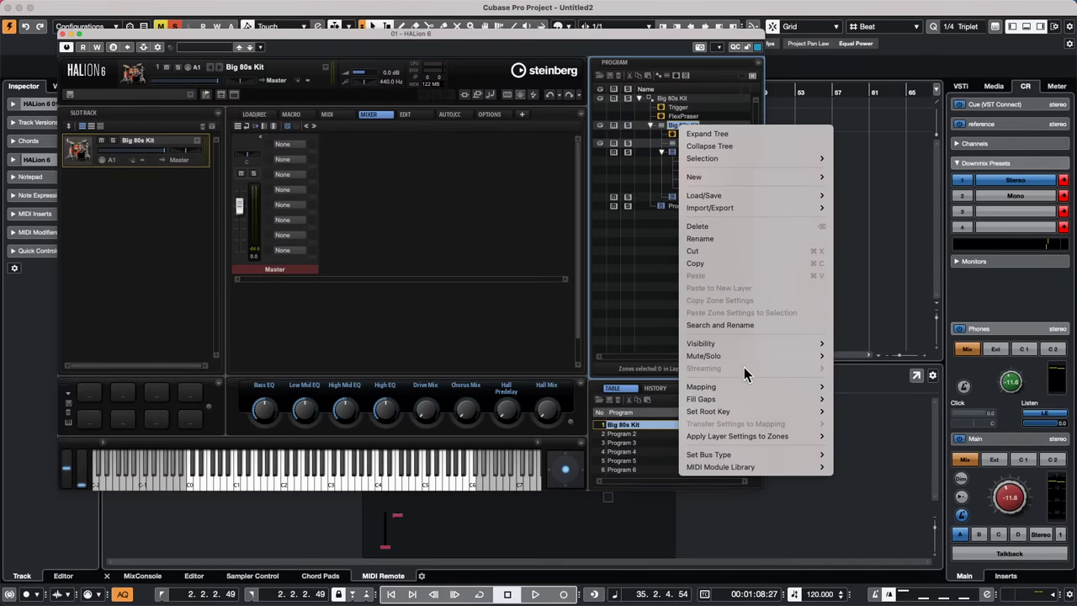
{"action": "mouse_move", "coordinate": [724, 184]}
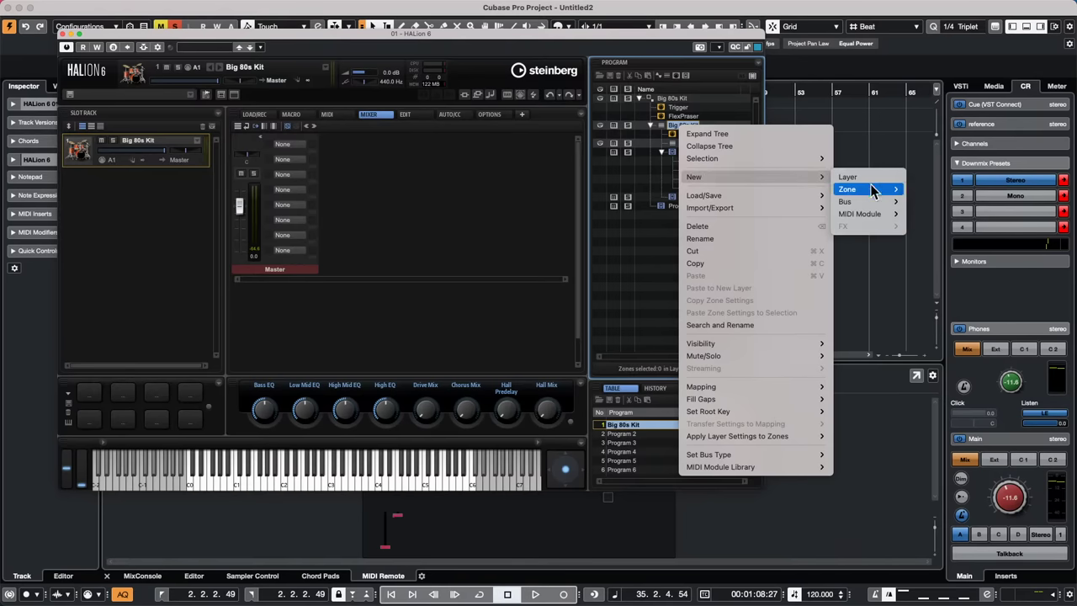
{"action": "mouse_move", "coordinate": [858, 202]}
{"action": "left_click", "coordinate": [929, 205]}
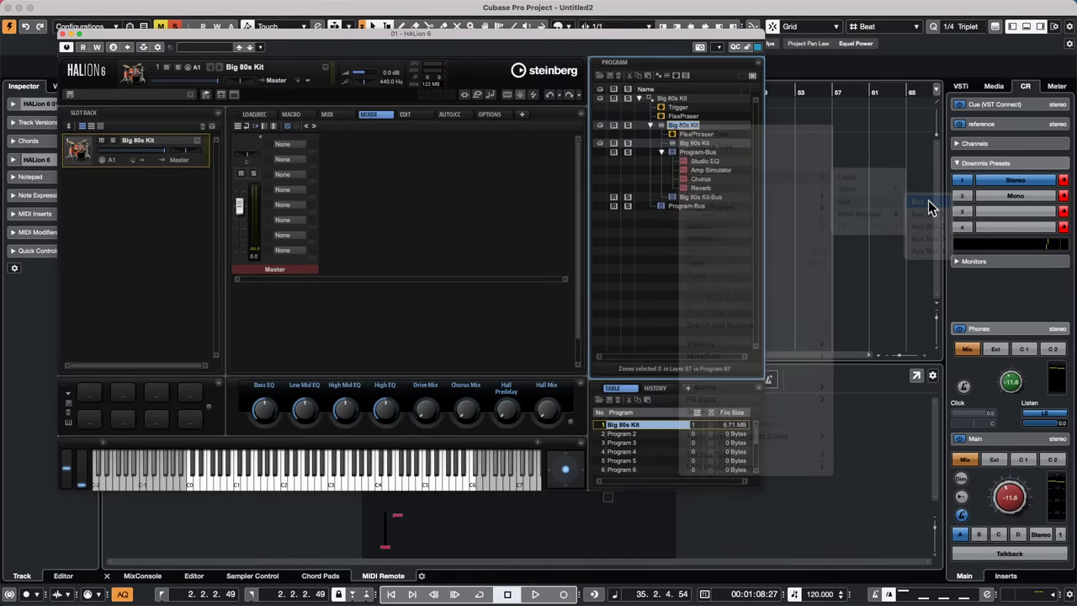
{"action": "left_click", "coordinate": [714, 199]}
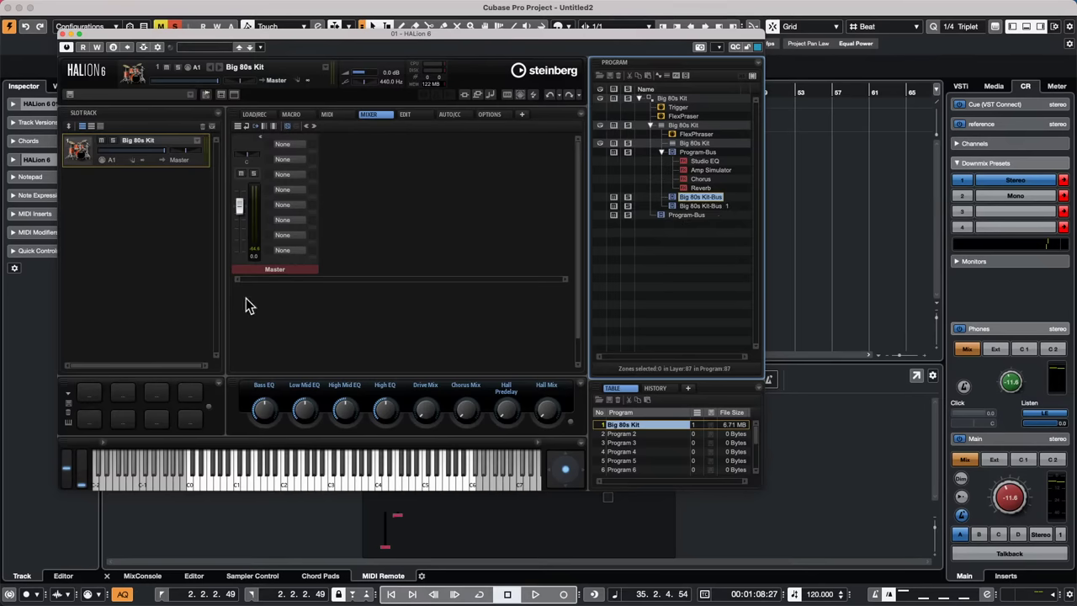
Audition the C0 drum and open the first added bus's name for editing
{"action": "left_click", "coordinate": [193, 482]}
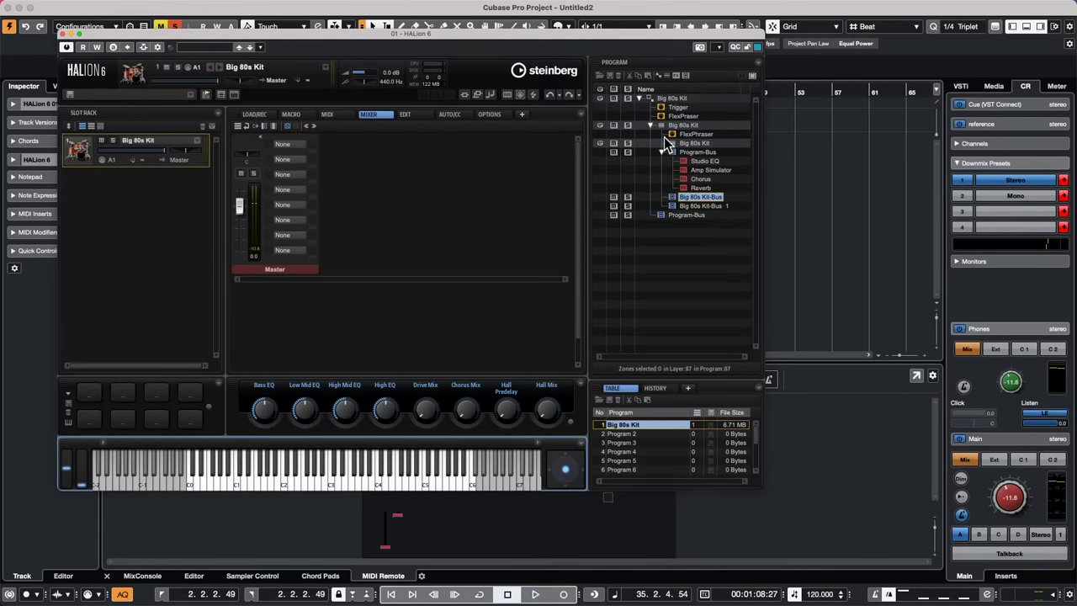
{"action": "left_click", "coordinate": [689, 197]}
{"action": "left_click", "coordinate": [689, 197]}
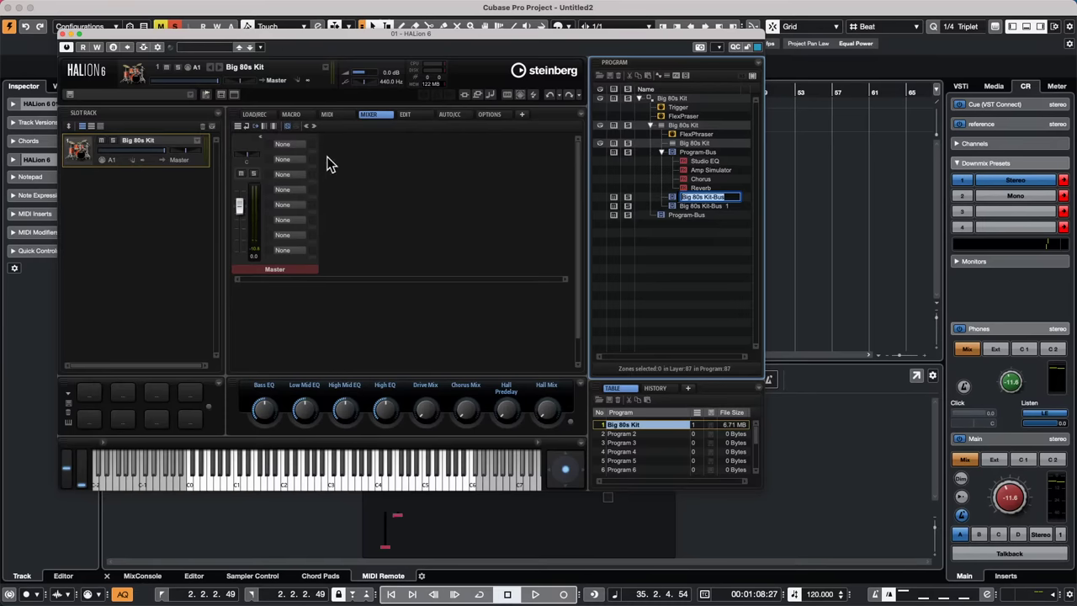
Check the kit's macro controls, the MediaBay drum presets and the slot's program-loading dialog
{"action": "left_click", "coordinate": [296, 118]}
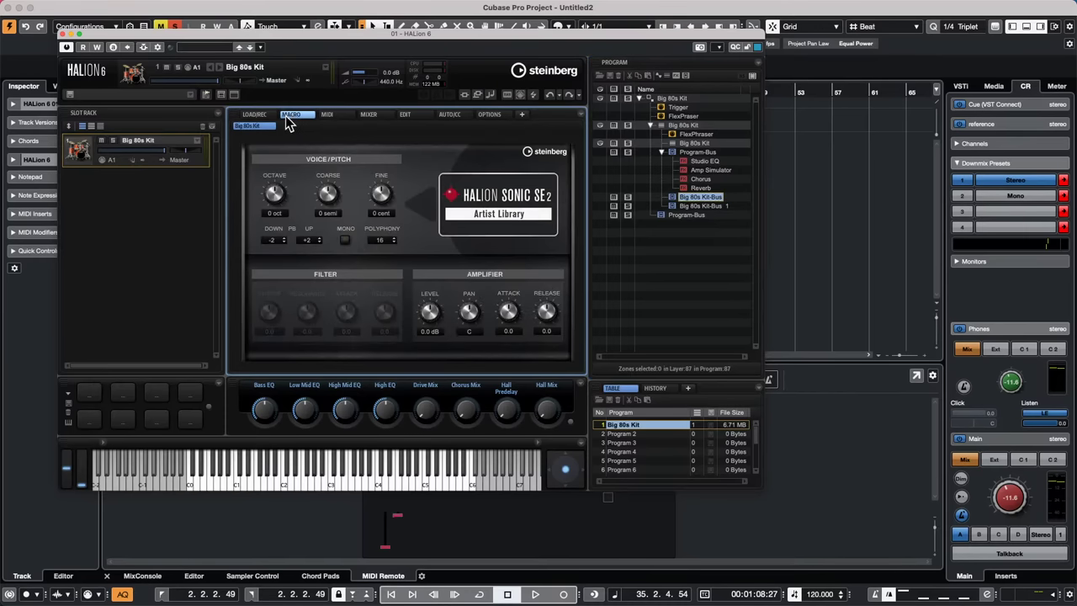
{"action": "left_click", "coordinate": [255, 116]}
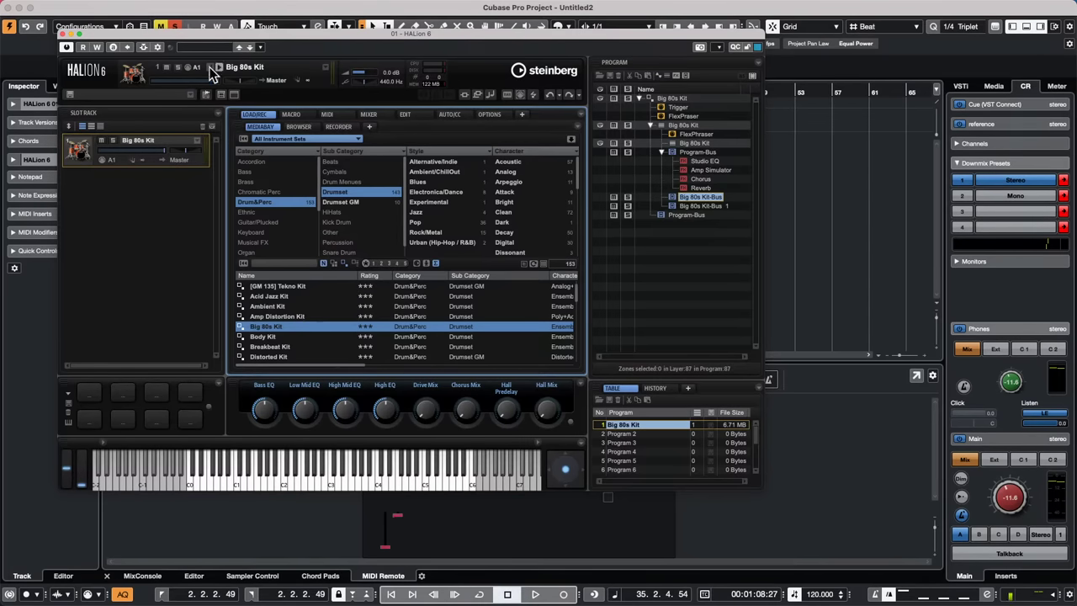
{"action": "left_click", "coordinate": [153, 195]}
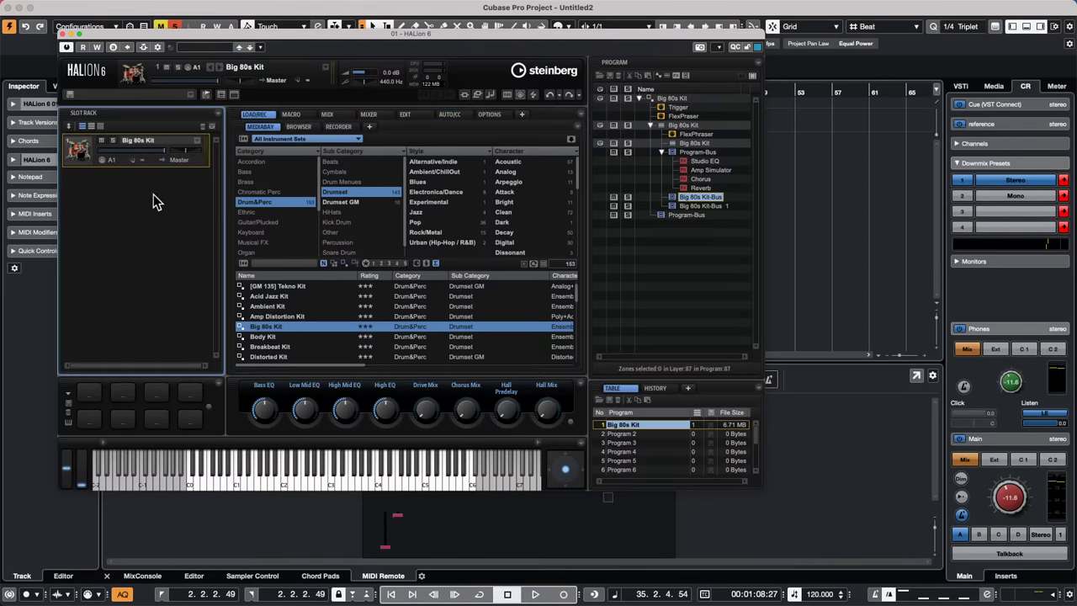
{"action": "left_click", "coordinate": [196, 145]}
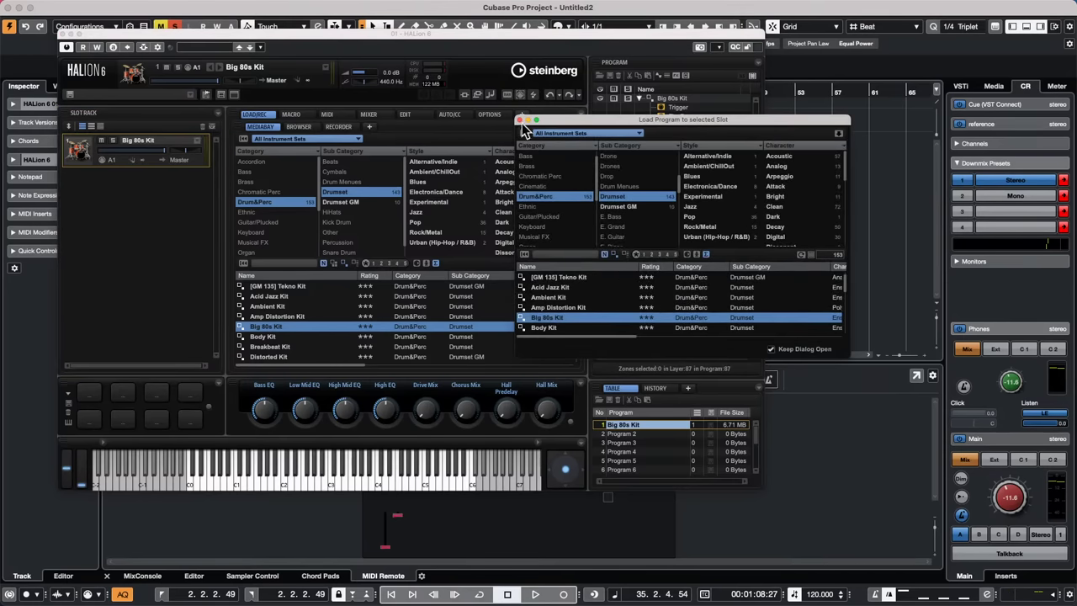
{"action": "left_click", "coordinate": [137, 272]}
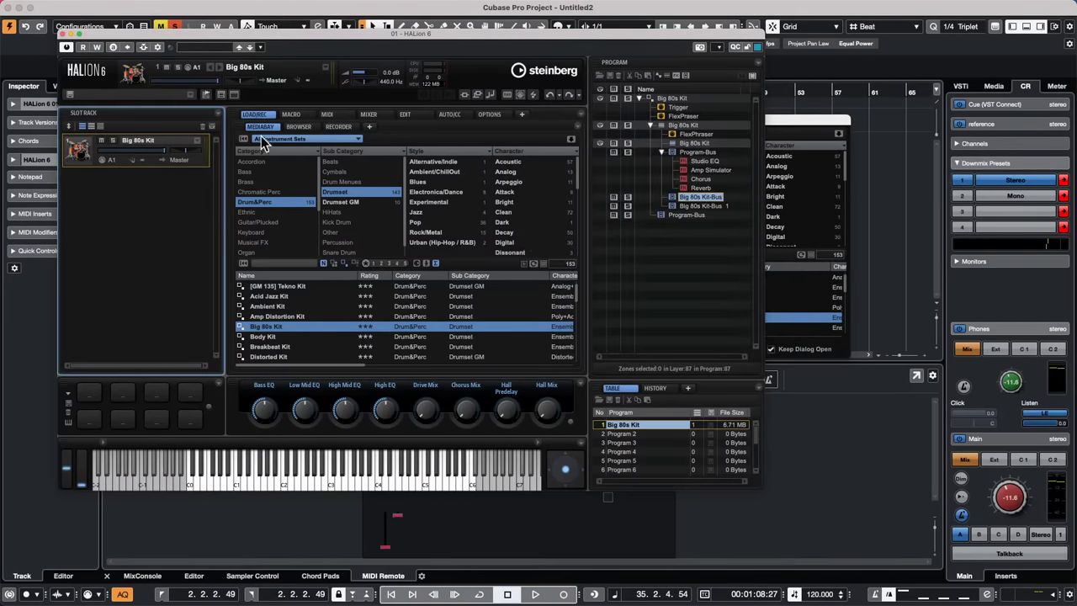
Examine the kit's macro, MIDI, sample and zone editor pages and audition the C0 drum
{"action": "left_click", "coordinate": [291, 115]}
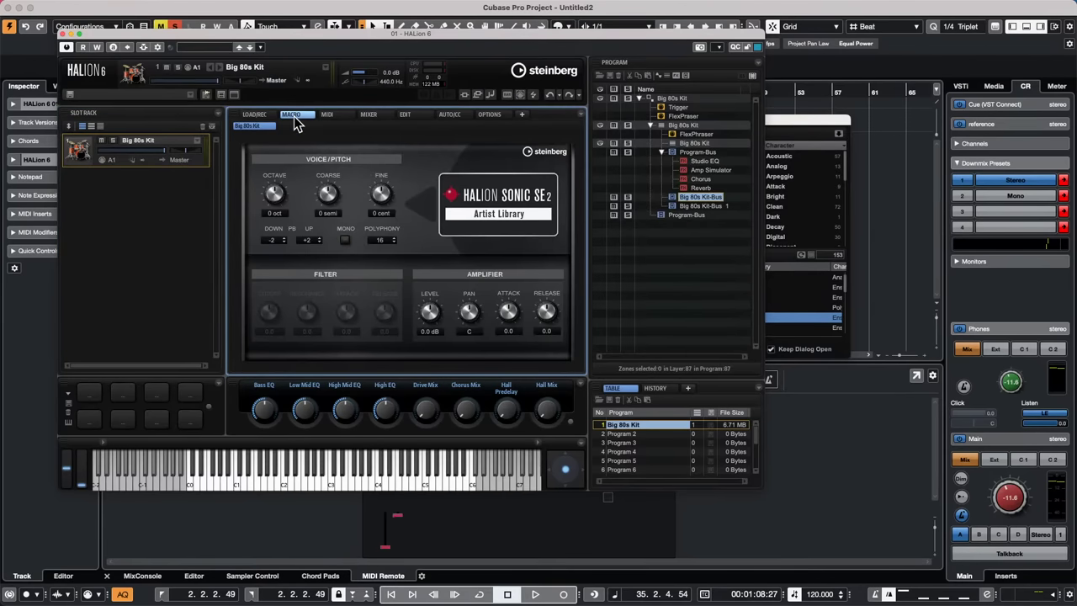
{"action": "left_click", "coordinate": [327, 116]}
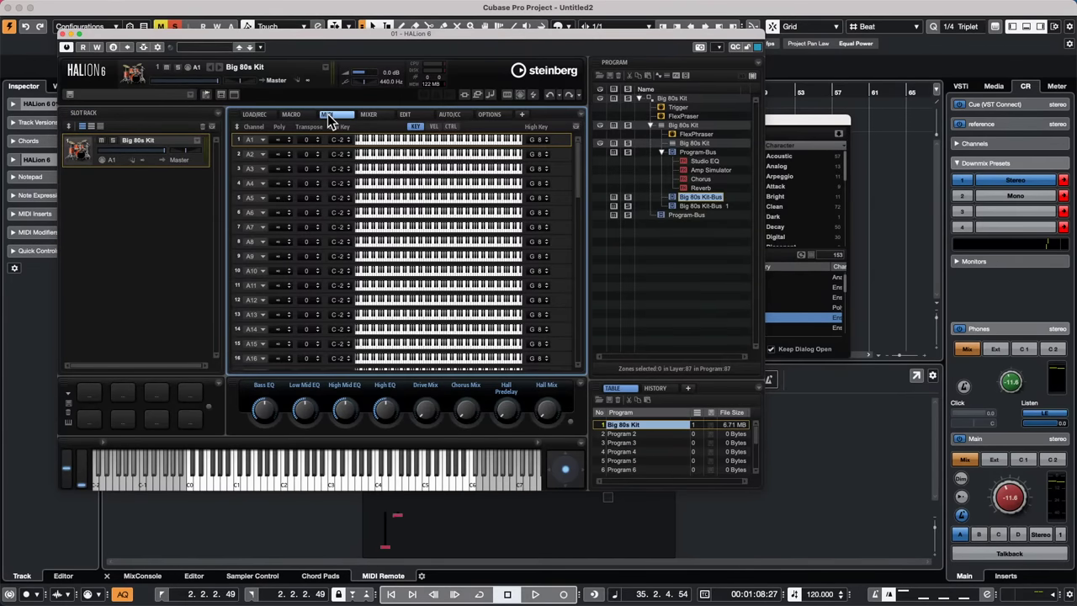
{"action": "left_click", "coordinate": [406, 115]}
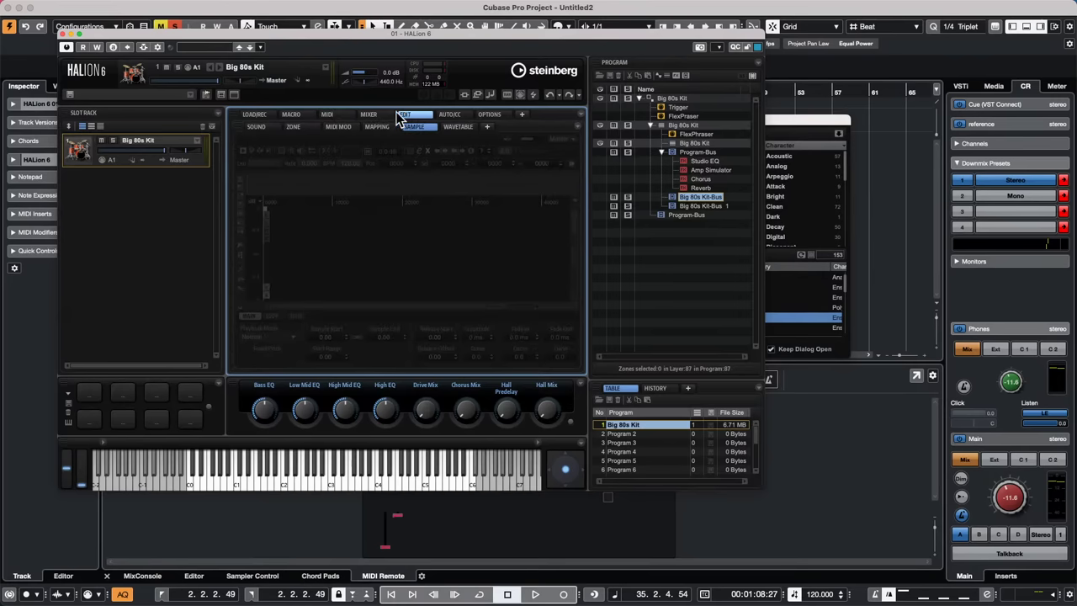
{"action": "left_click", "coordinate": [303, 129]}
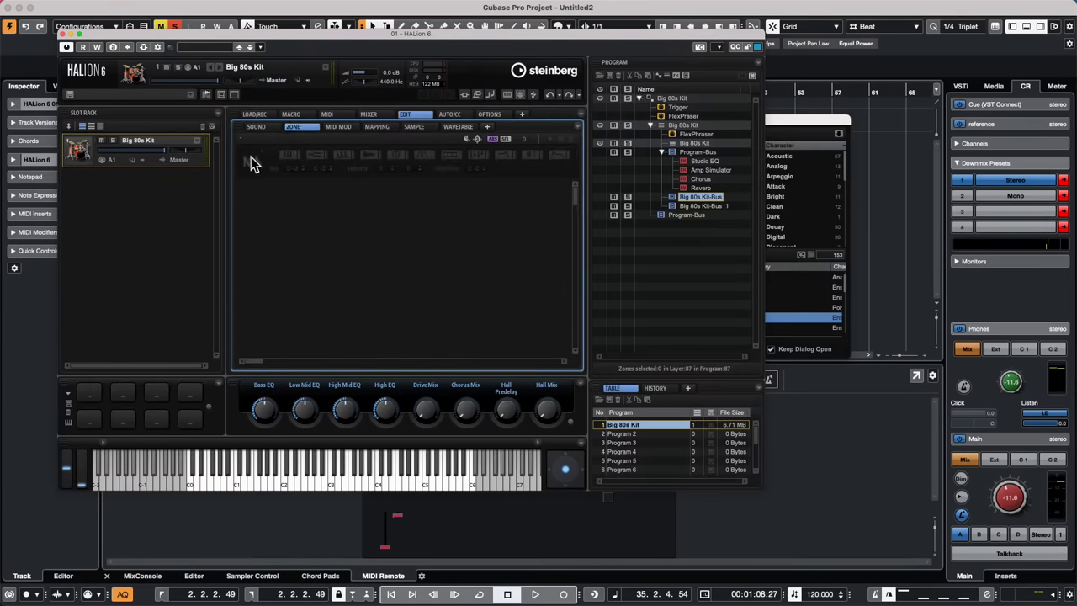
{"action": "left_click", "coordinate": [189, 473]}
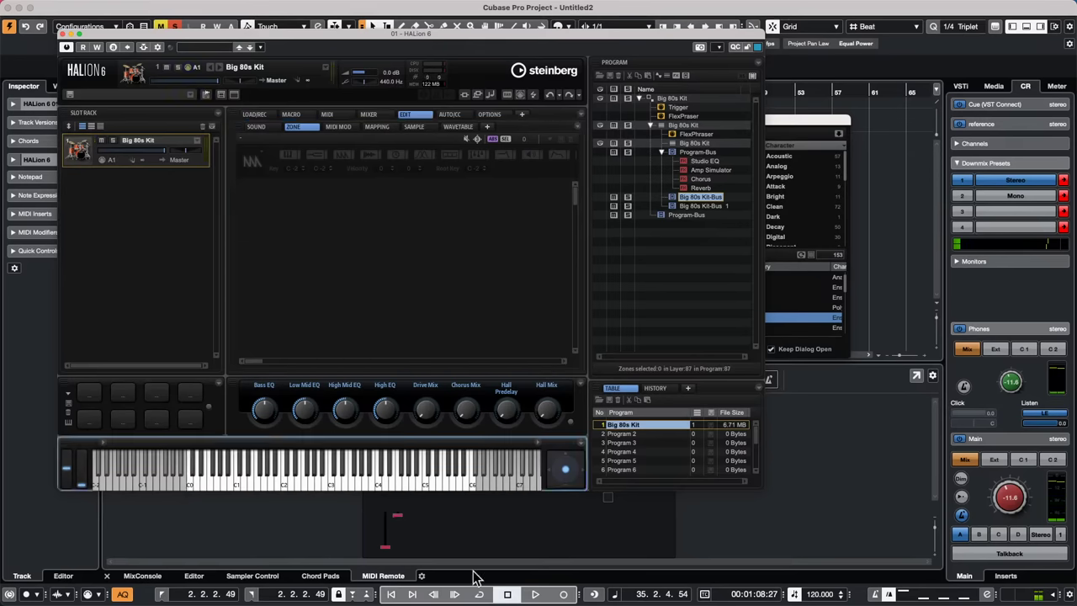
{"action": "left_click", "coordinate": [199, 145]}
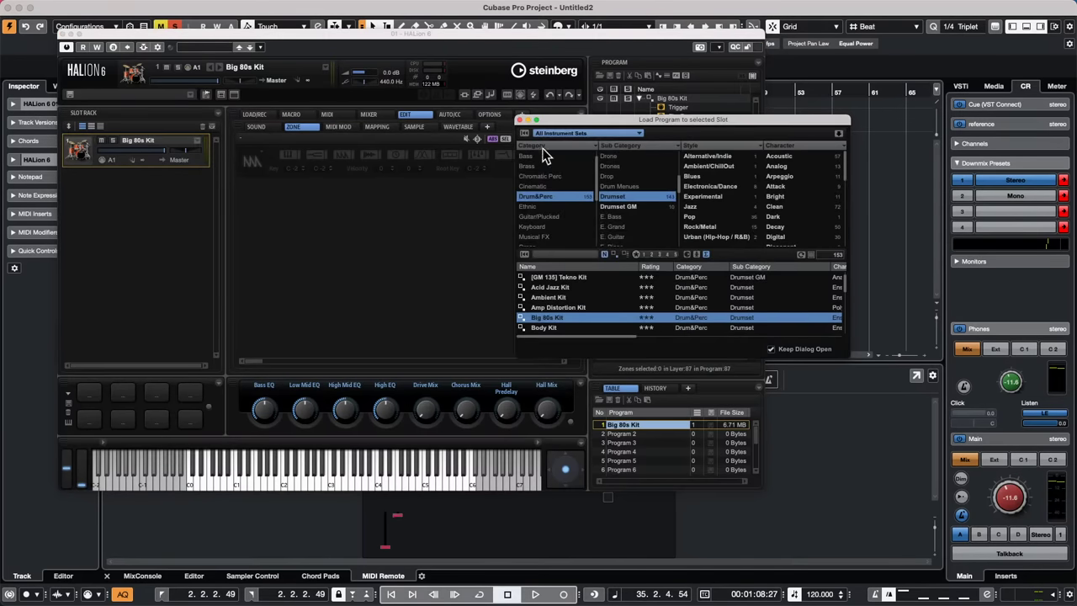
{"action": "left_click", "coordinate": [154, 212]}
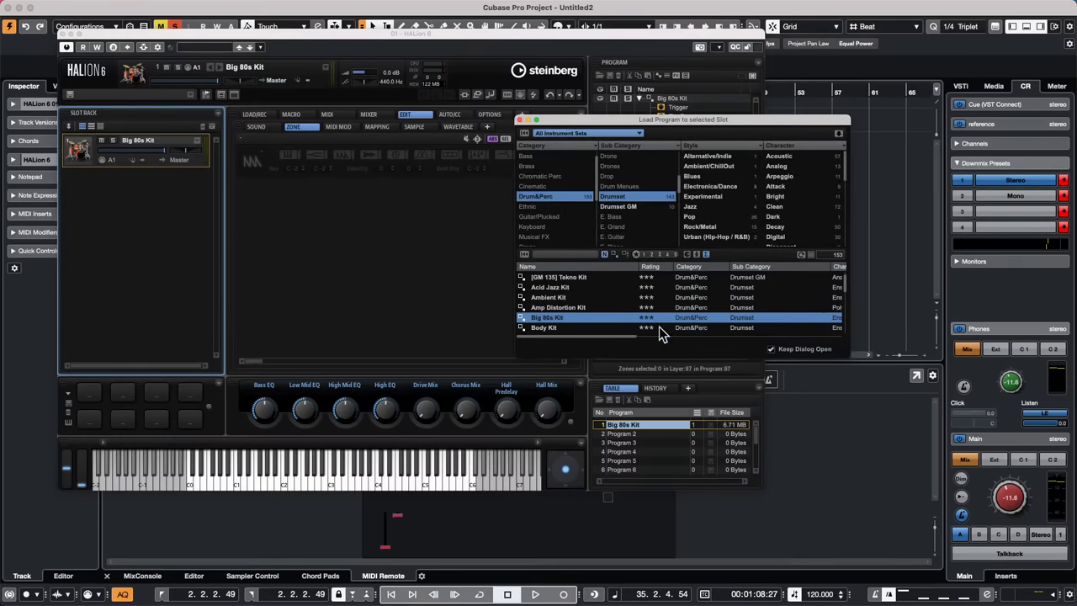
{"action": "left_click", "coordinate": [519, 120]}
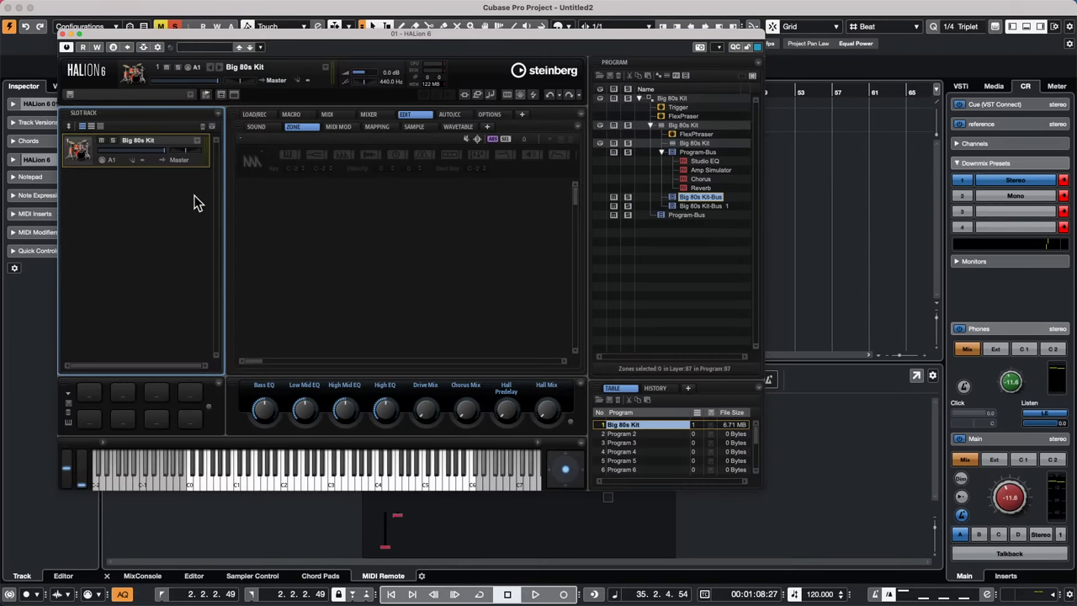
Switch the Slot Rack to its more compact view and try to split the rack vertically
{"action": "left_click", "coordinate": [91, 126]}
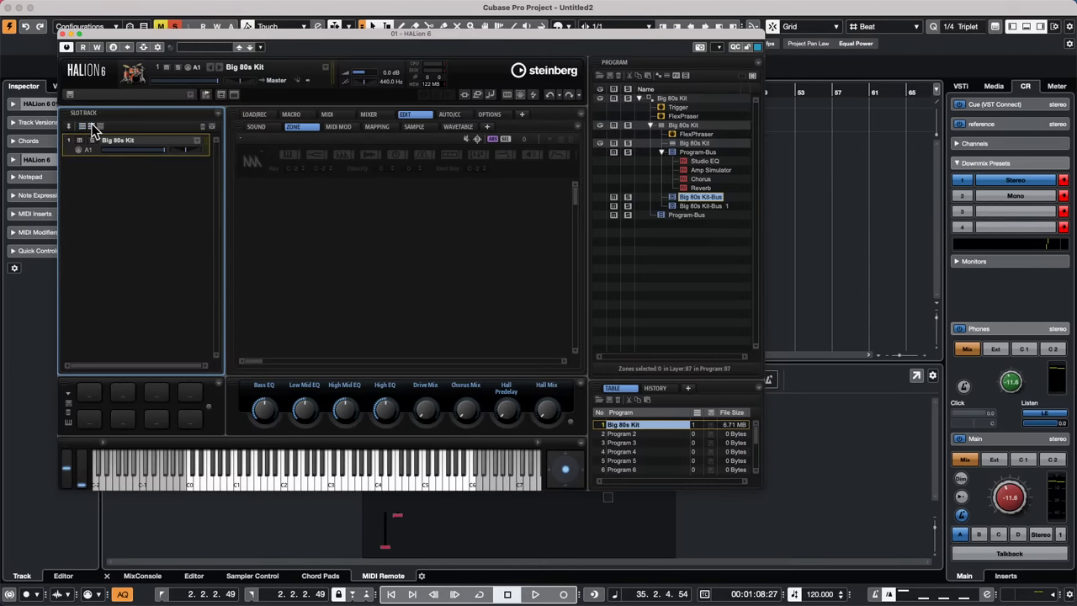
{"action": "right_click", "coordinate": [221, 114]}
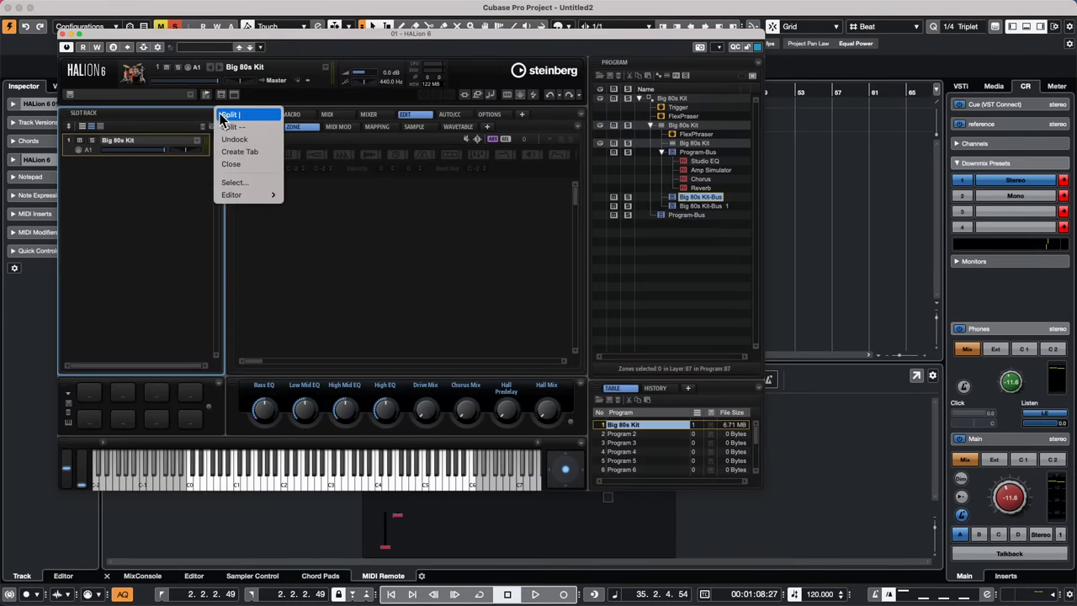
{"action": "left_click", "coordinate": [235, 118]}
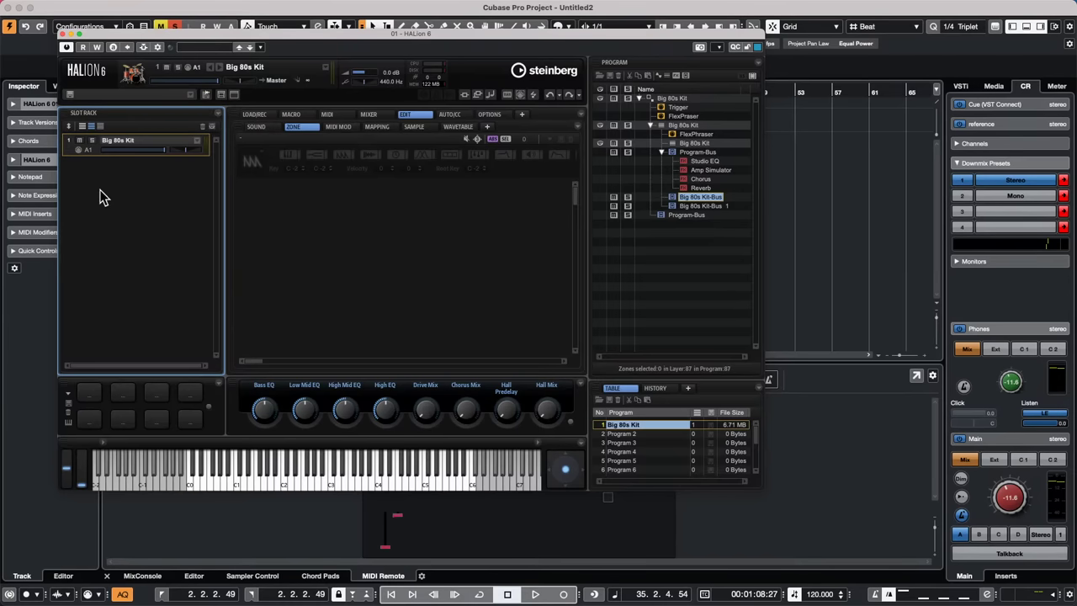
Cut the Big 80s Kit name out of the first rack slot and close the HALion 6 window
{"action": "double_click", "coordinate": [143, 141]}
{"action": "right_click", "coordinate": [145, 141]}
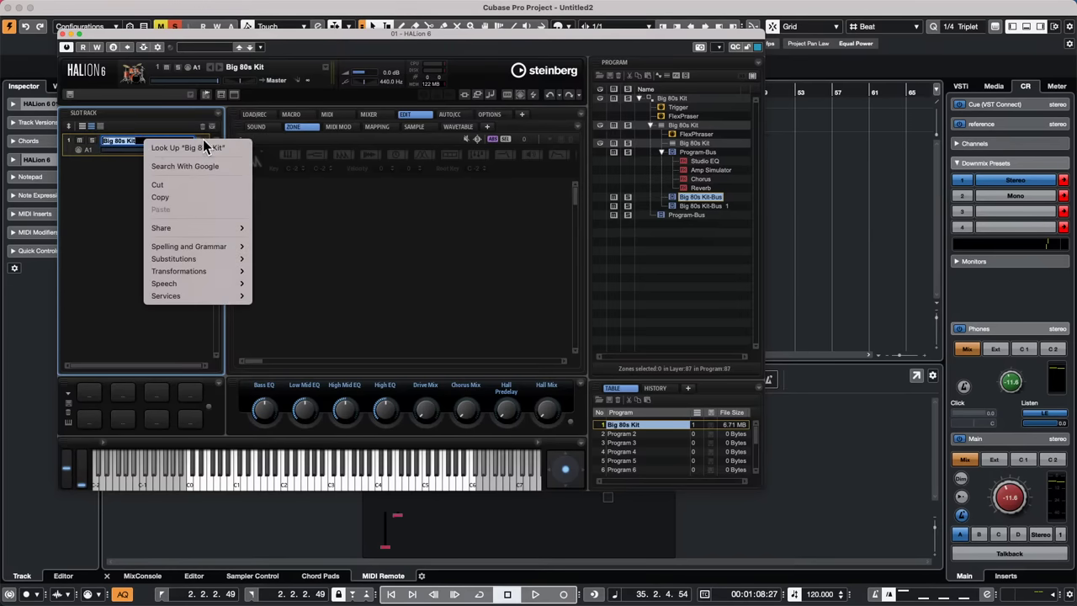
{"action": "left_click", "coordinate": [189, 184]}
{"action": "left_click", "coordinate": [149, 210]}
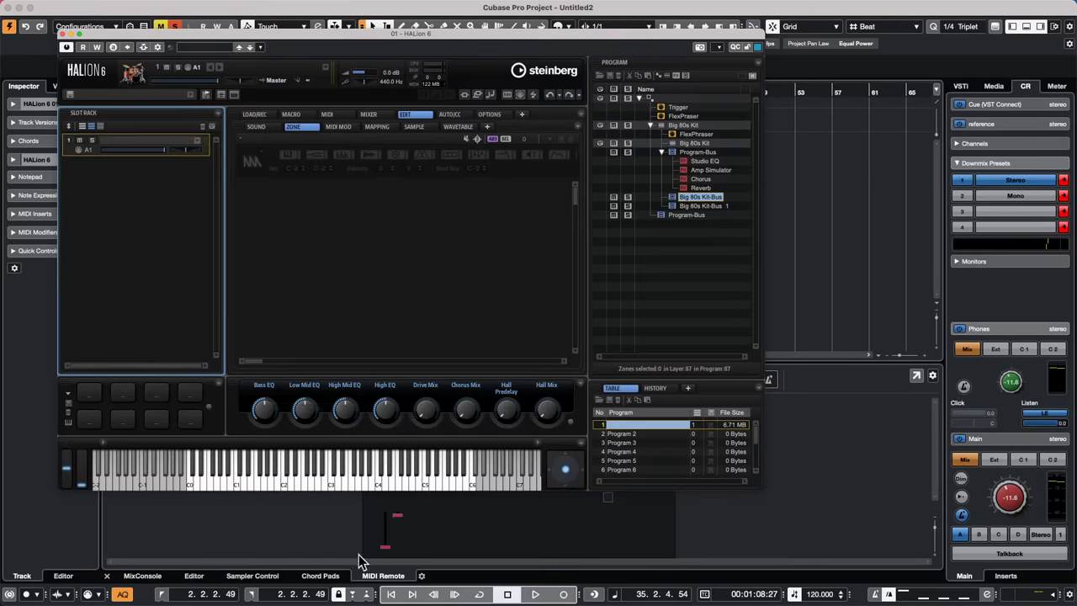
{"action": "left_click", "coordinate": [198, 140]}
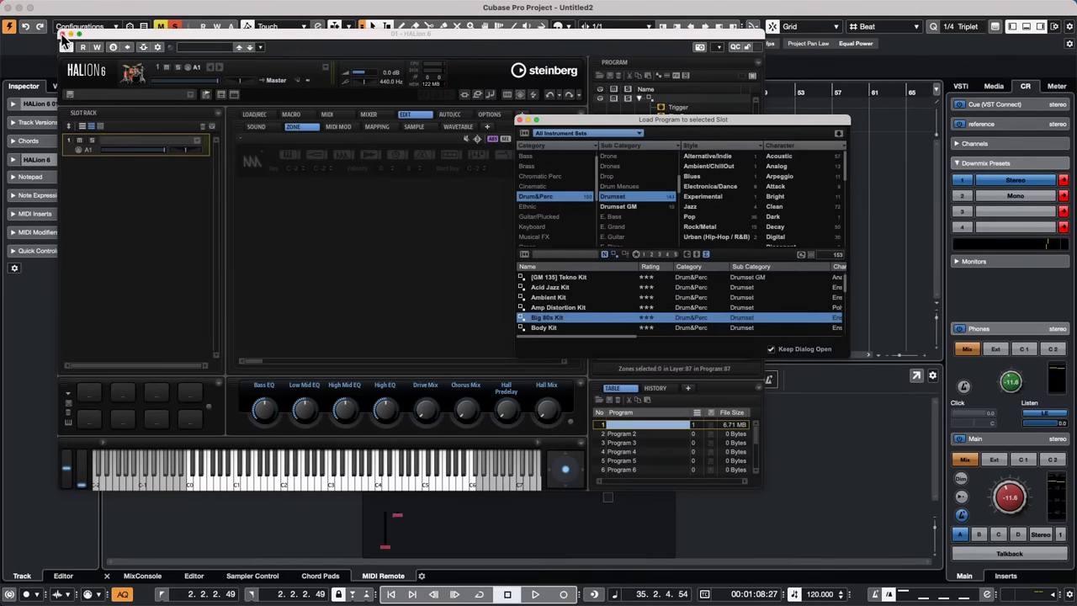
{"action": "left_click", "coordinate": [61, 34]}
Add a second HALion 6 instrument track with stereo output and try to reposition its plug-in window
{"action": "right_click", "coordinate": [291, 169]}
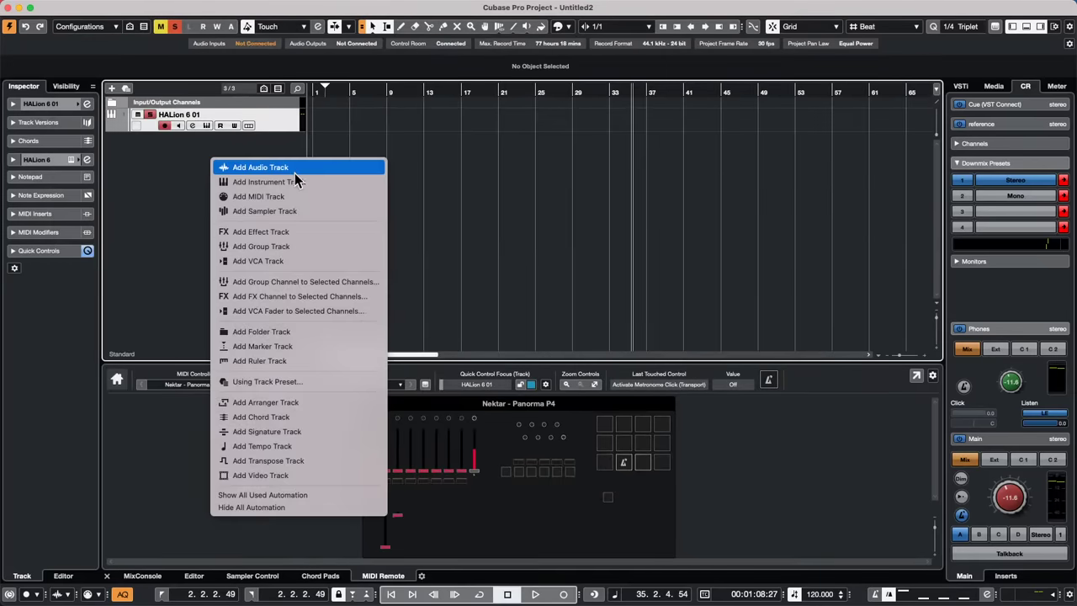
{"action": "left_click", "coordinate": [297, 182]}
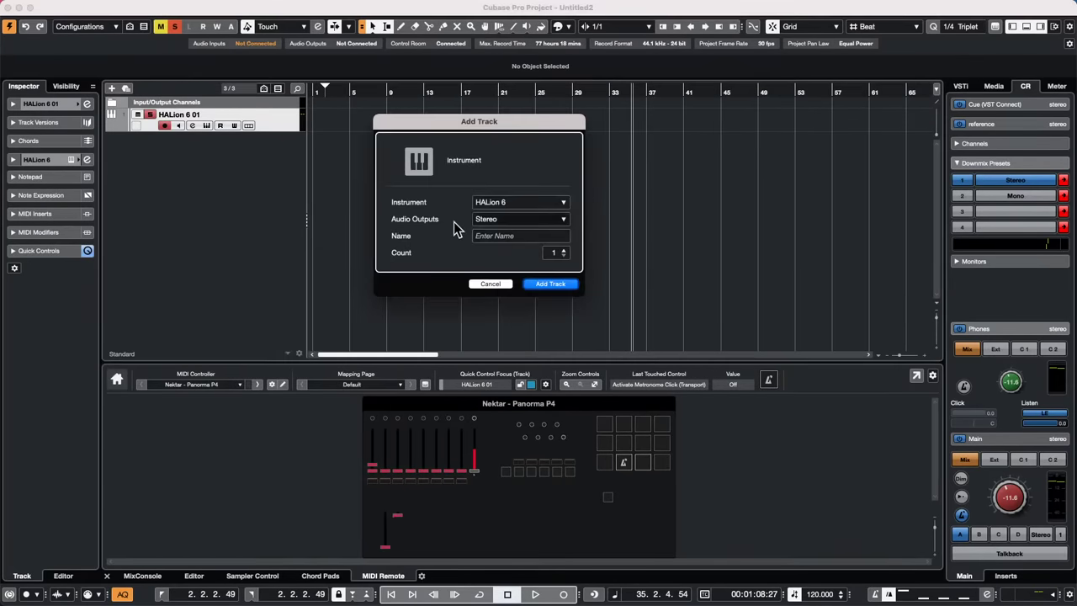
{"action": "left_click", "coordinate": [549, 290]}
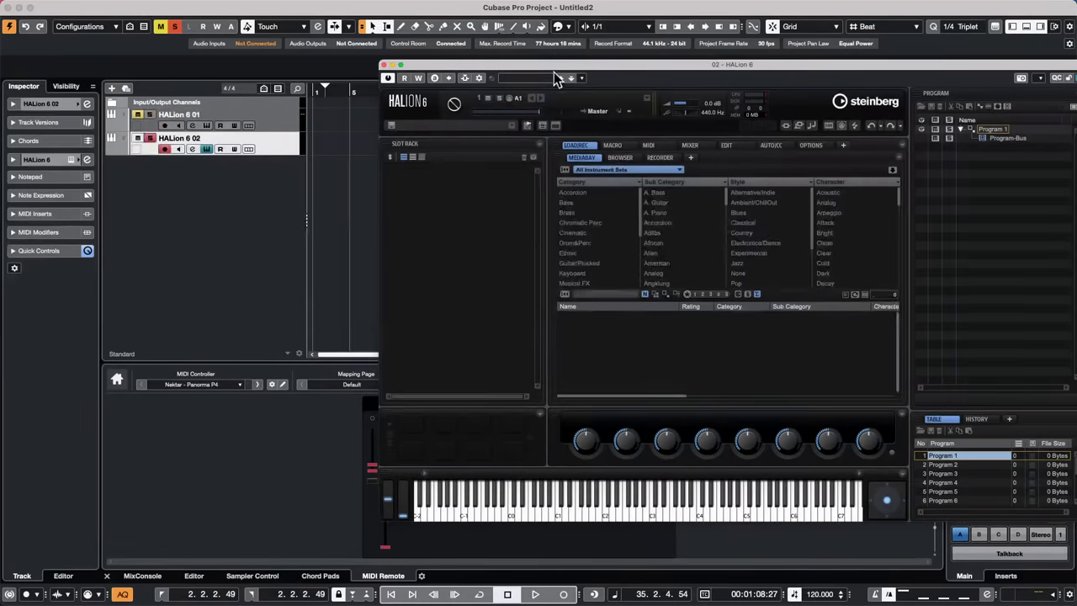
{"action": "left_click_drag", "start_coordinate": [558, 70], "coordinate": [441, 60]}
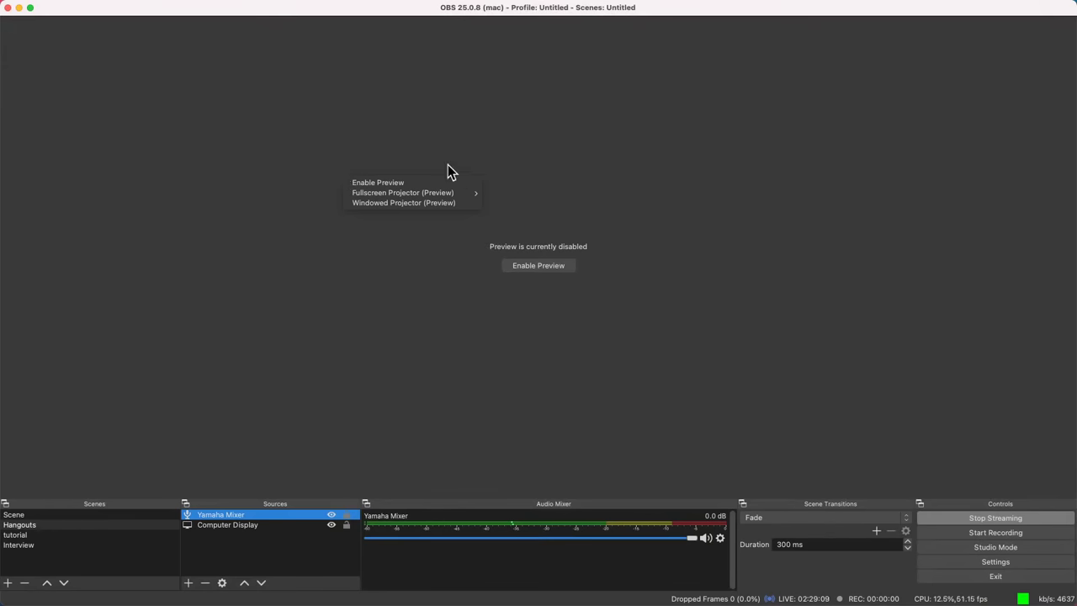
Switch to Finder's Applications folder and launch Cubase 12
{"action": "left_click", "coordinate": [389, 339]}
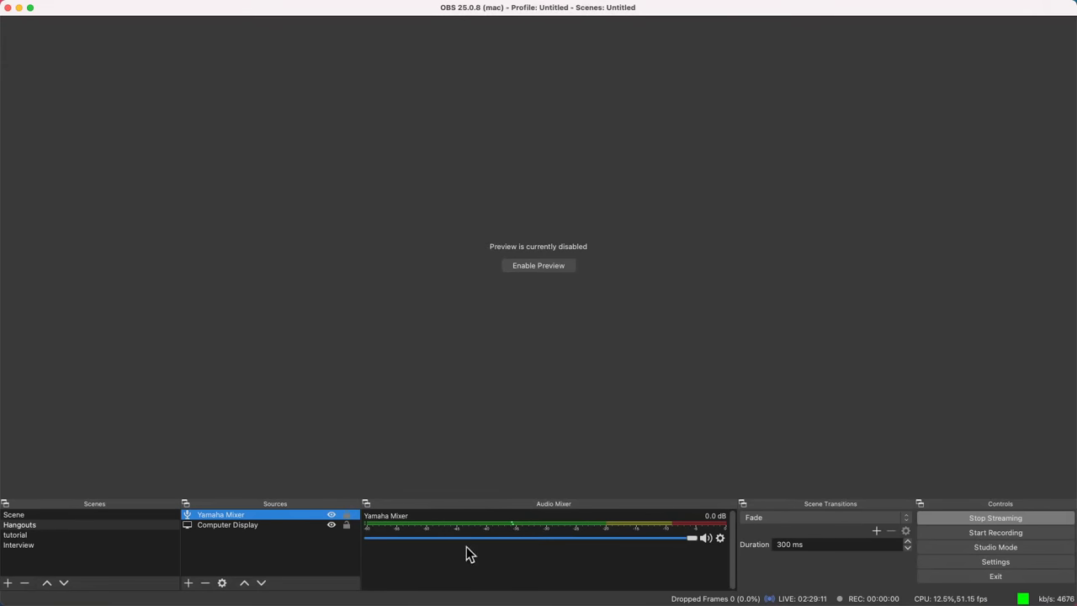
{"action": "mouse_move", "coordinate": [471, 602]}
{"action": "key", "text": "cmd+Tab"}
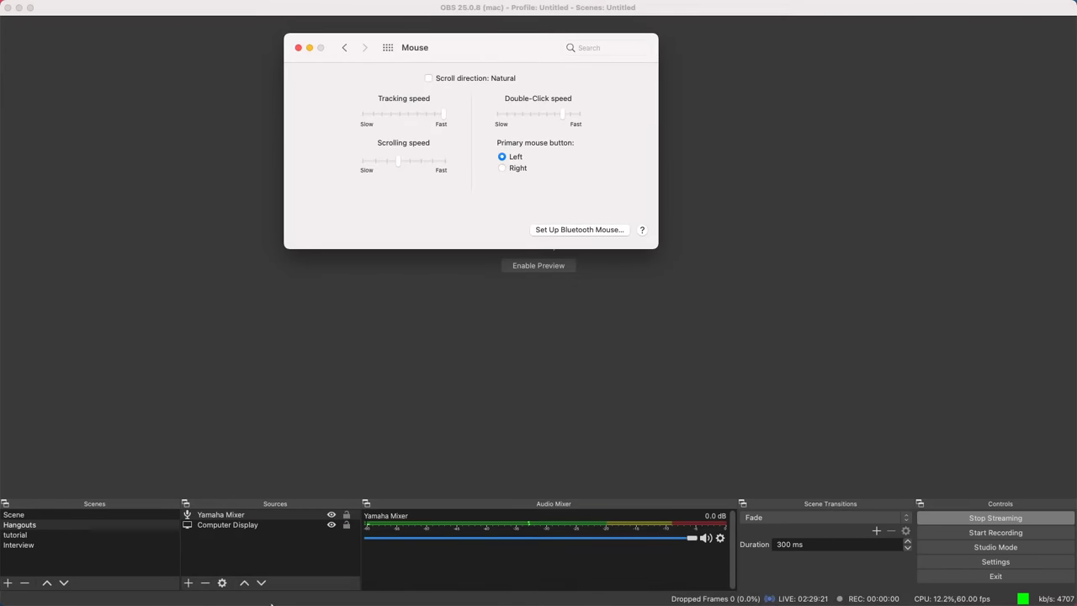
{"action": "mouse_move", "coordinate": [270, 601]}
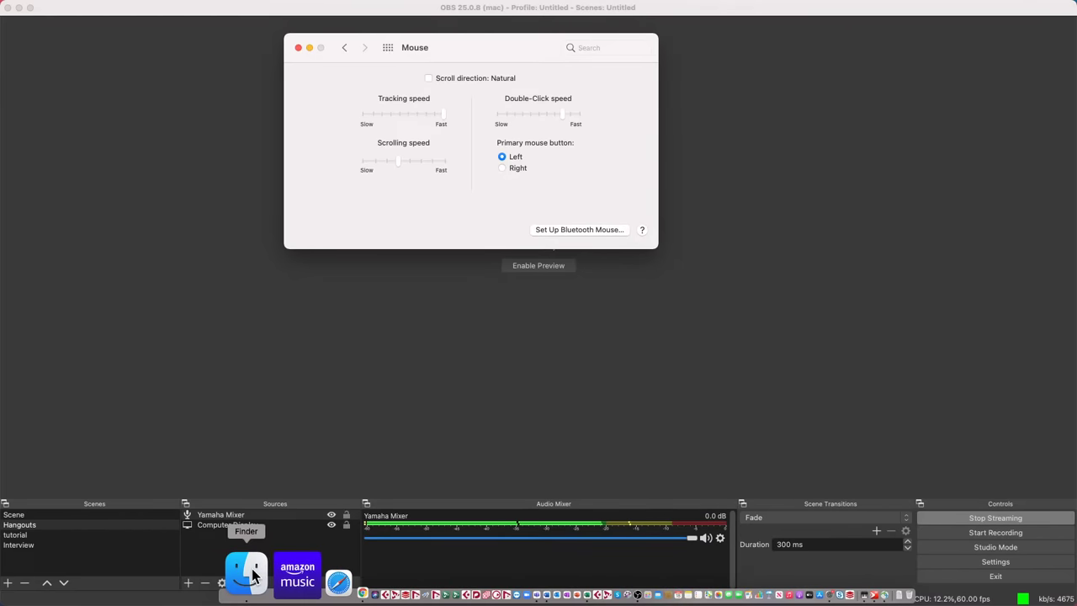
{"action": "left_click", "coordinate": [246, 574]}
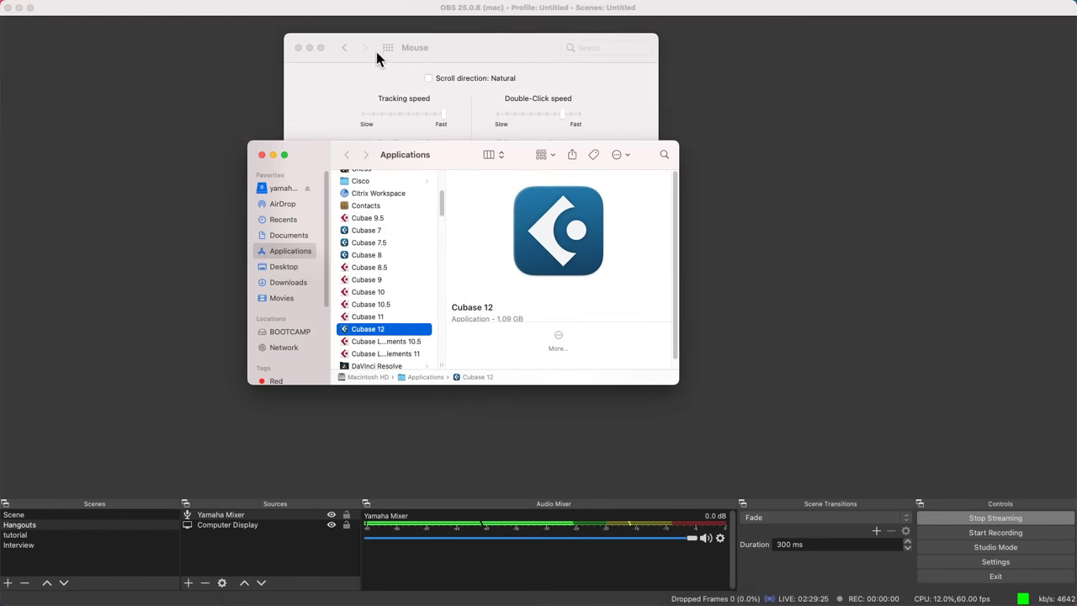
{"action": "left_click", "coordinate": [369, 331]}
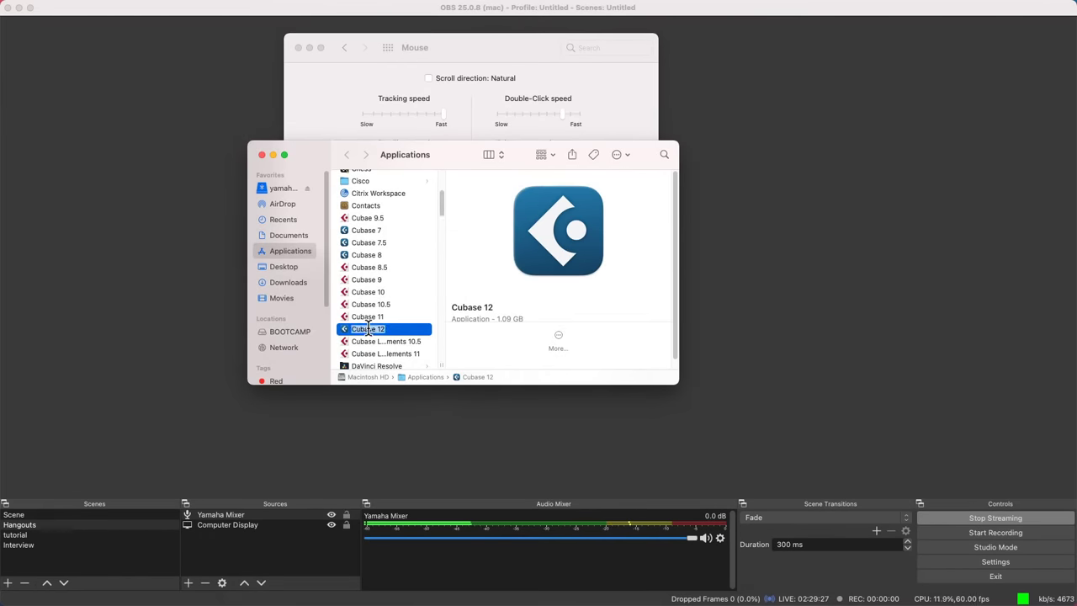
{"action": "double_click", "coordinate": [405, 329]}
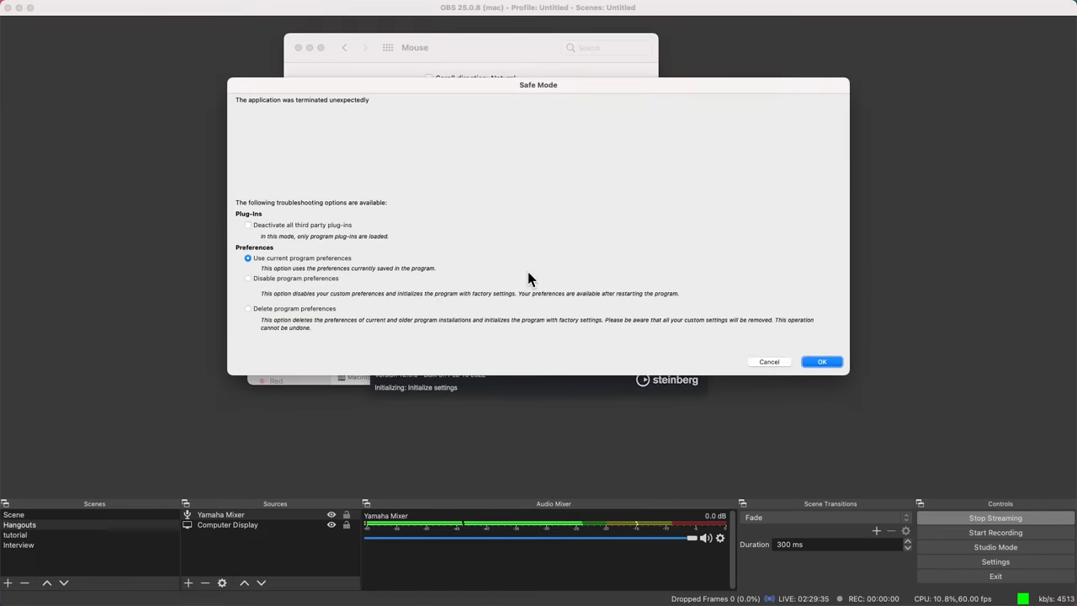
Start up with the current program preferences, dismiss the startup notices, and create an empty project in the Tau Cetti folder
{"action": "left_click", "coordinate": [822, 362]}
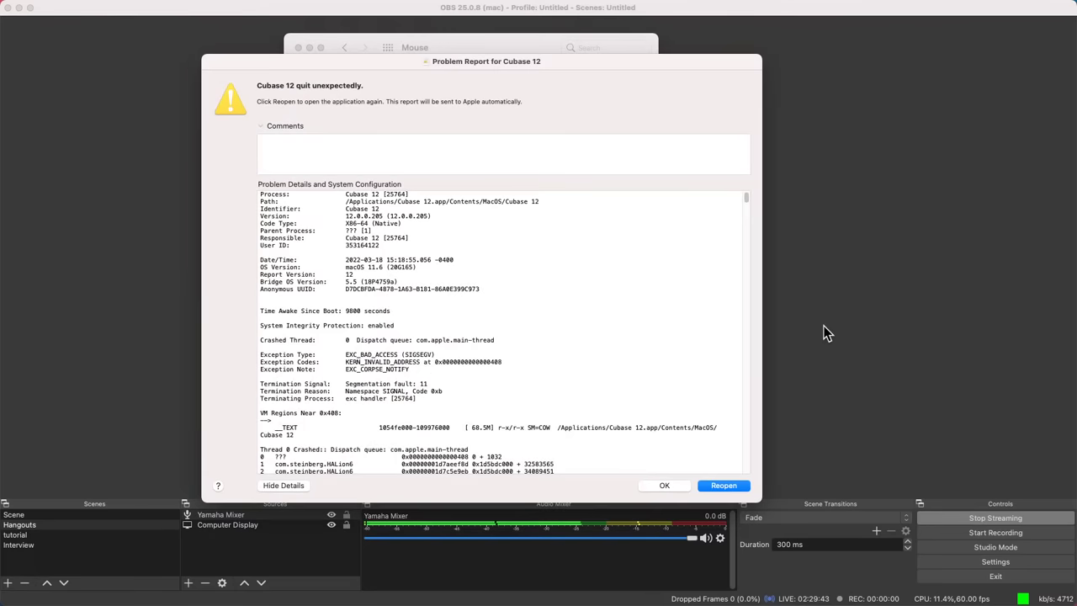
{"action": "left_click", "coordinate": [677, 486]}
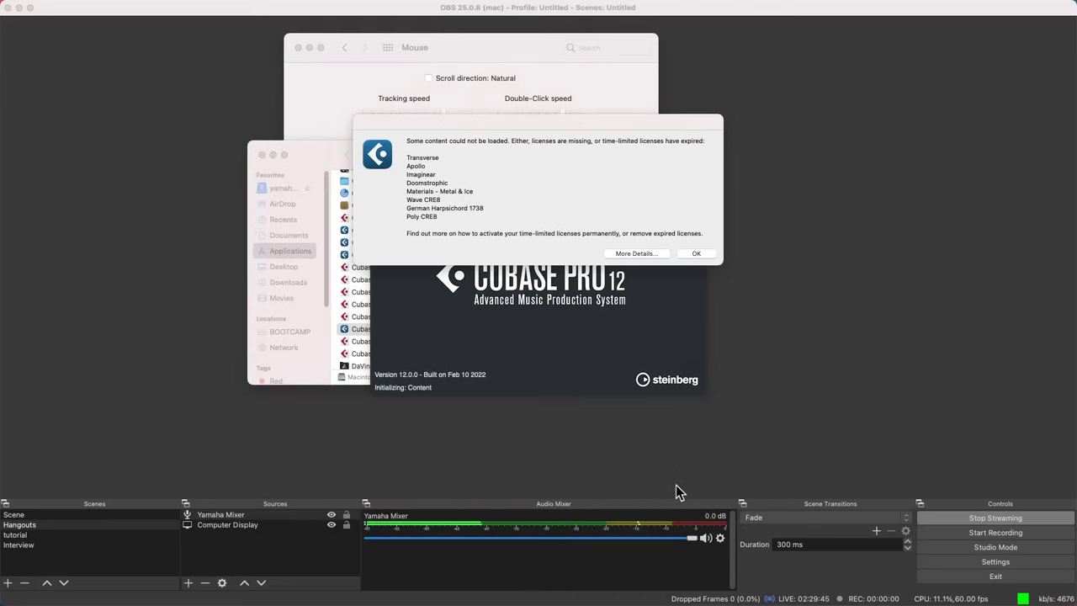
{"action": "left_click", "coordinate": [702, 255]}
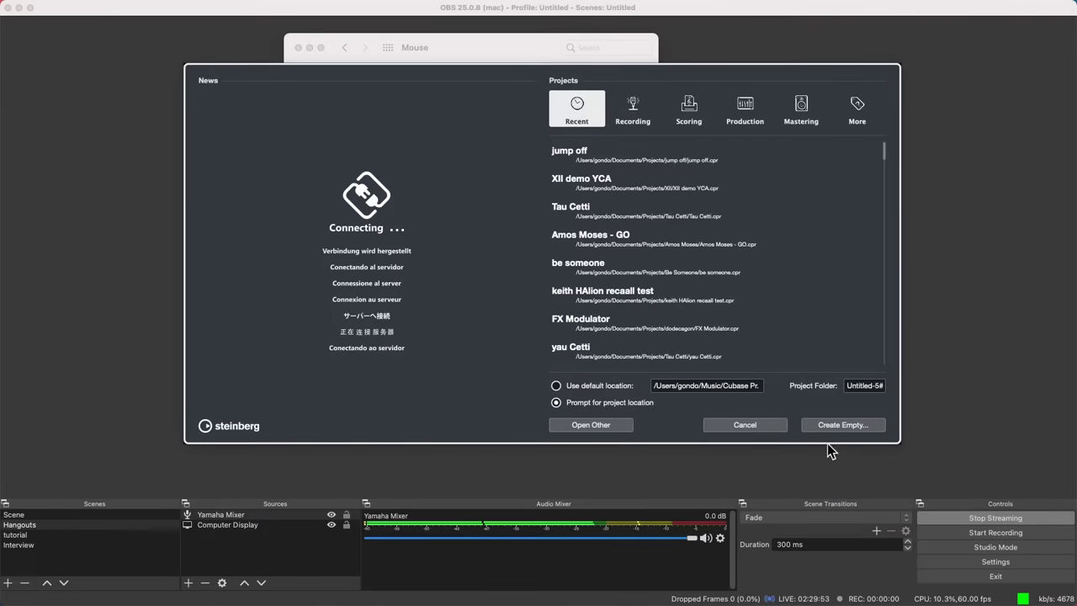
{"action": "left_click", "coordinate": [841, 425]}
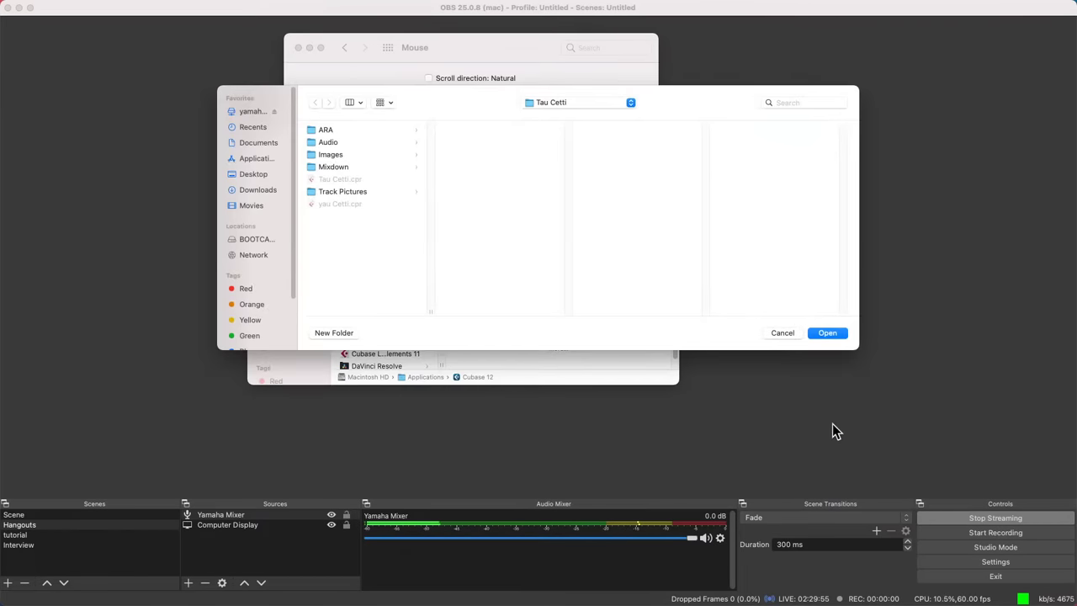
{"action": "left_click", "coordinate": [827, 336]}
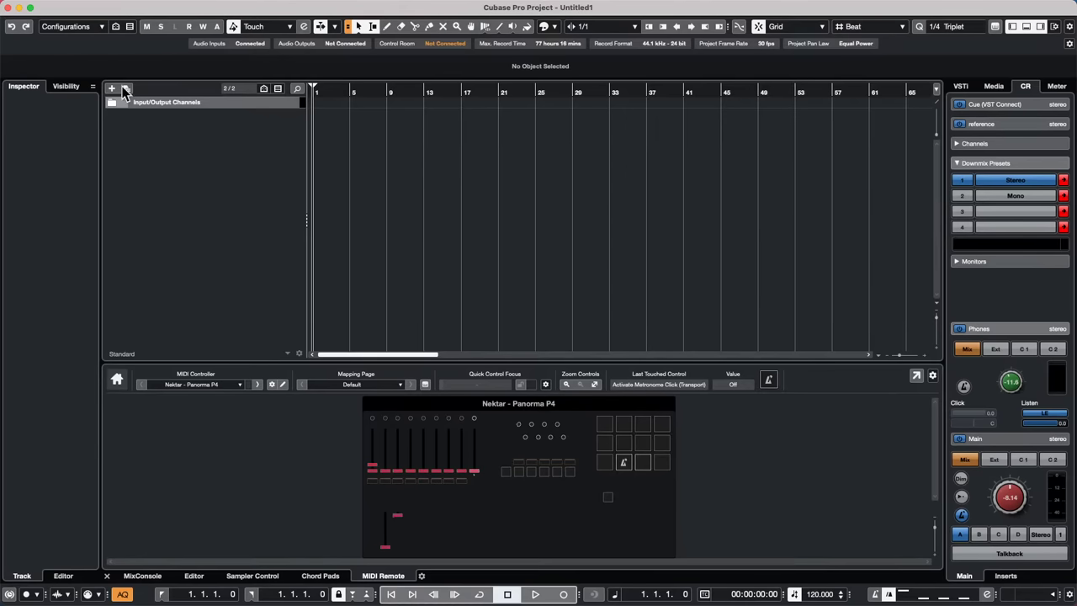
Open the recent project Amos Moses - GO.cpr from the Documents/Projects/Amos Moses folder
{"action": "left_click", "coordinate": [76, 7]}
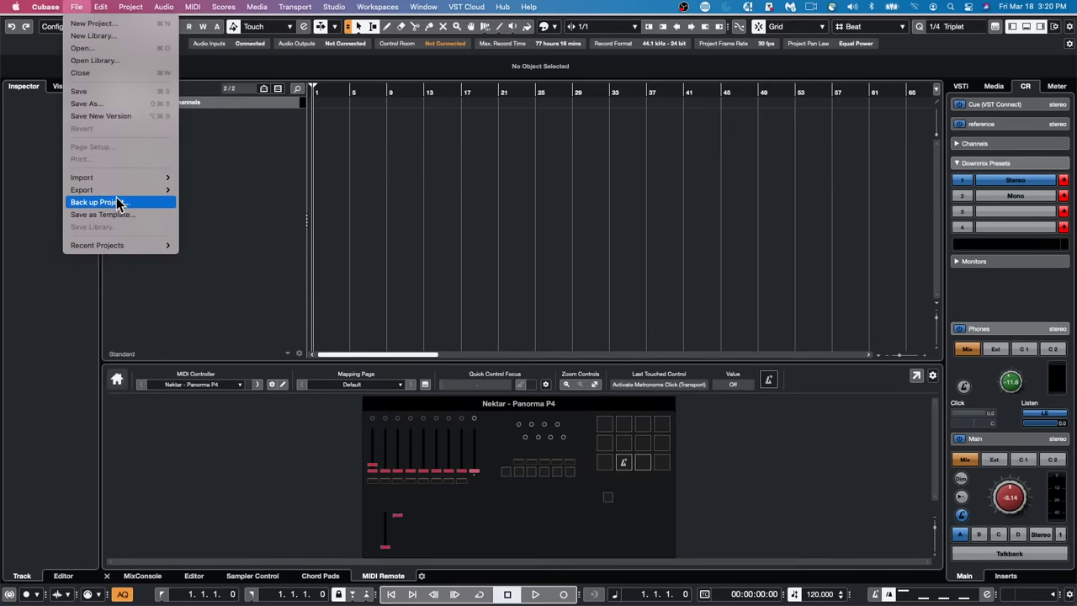
{"action": "mouse_move", "coordinate": [123, 240]}
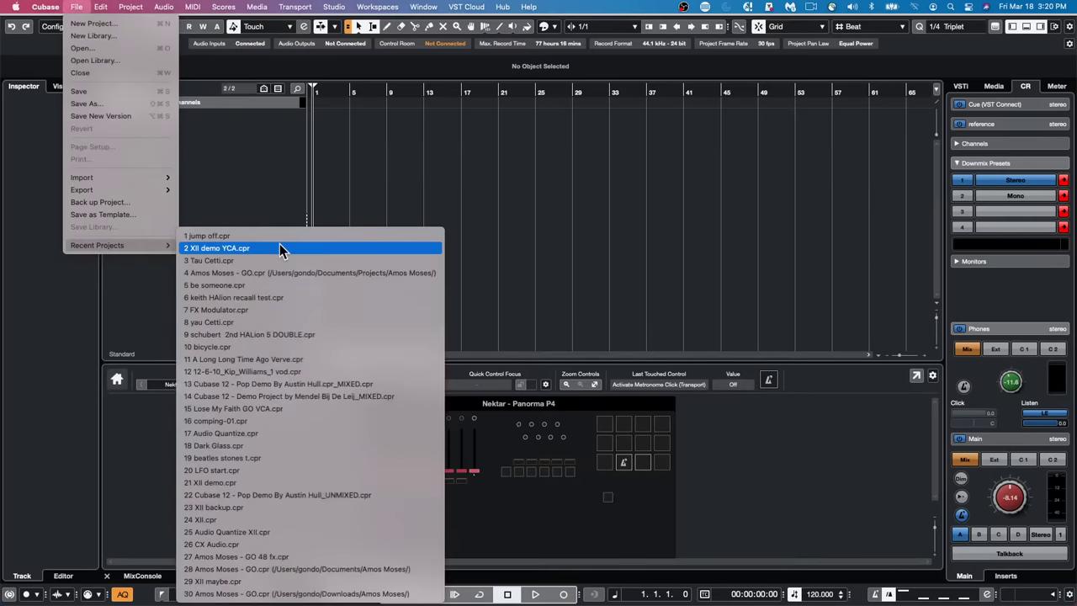
{"action": "left_click", "coordinate": [280, 271]}
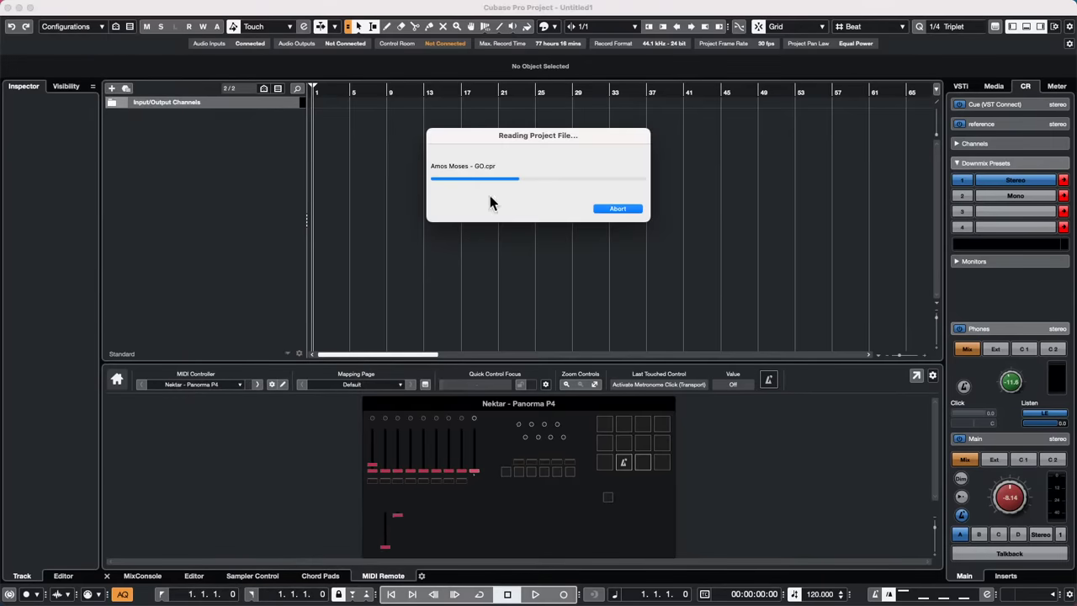
{"action": "left_click", "coordinate": [600, 206]}
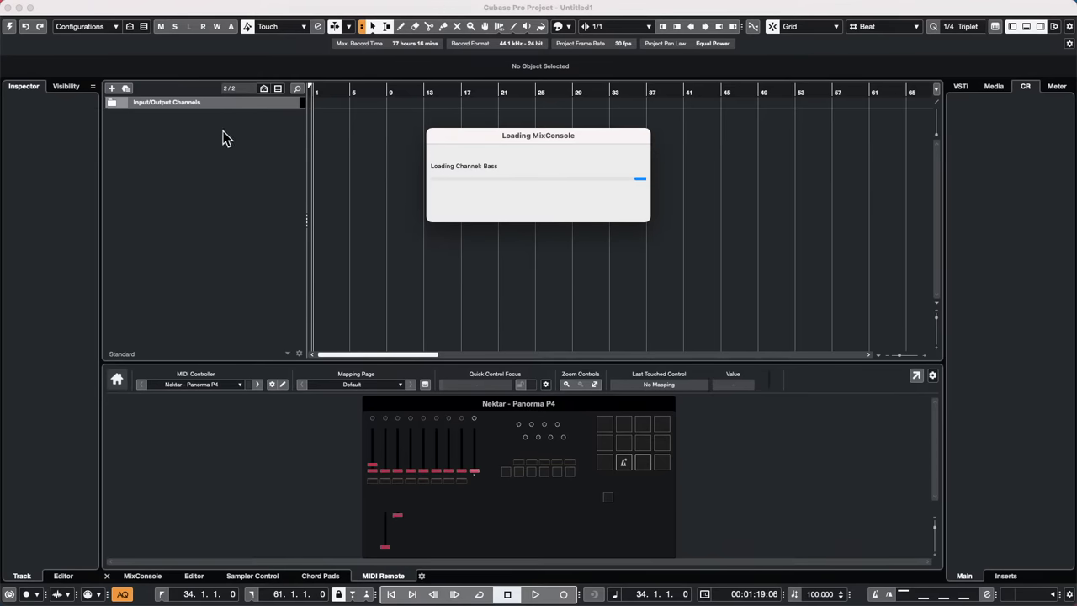
{"action": "key", "text": "Return"}
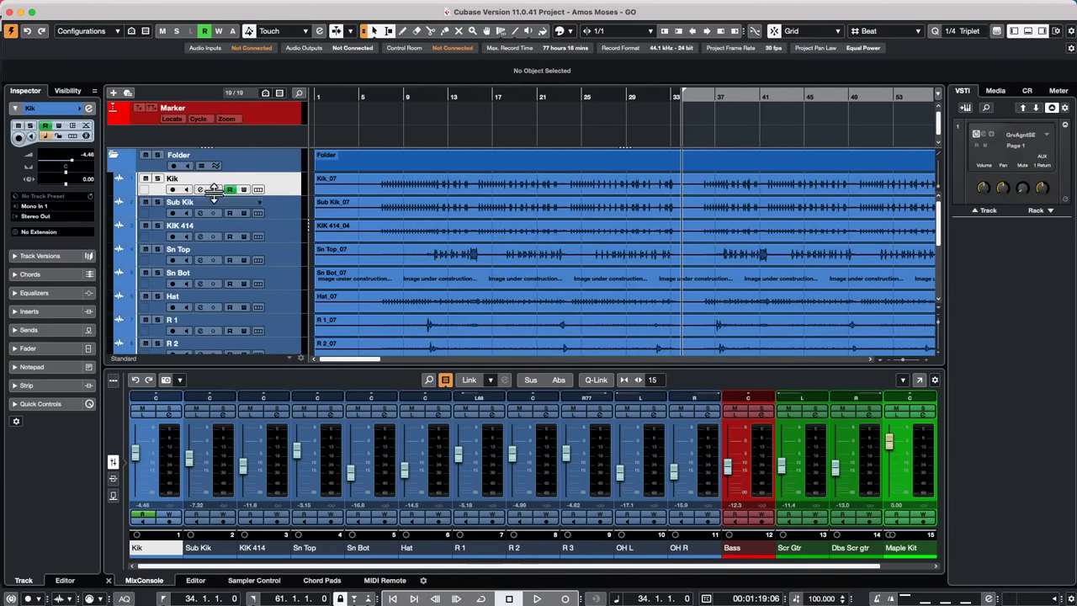
Add one stereo audio track routed to Stereo Out with the expanded Folder track selected
{"action": "left_click", "coordinate": [259, 165]}
{"action": "right_click", "coordinate": [269, 162]}
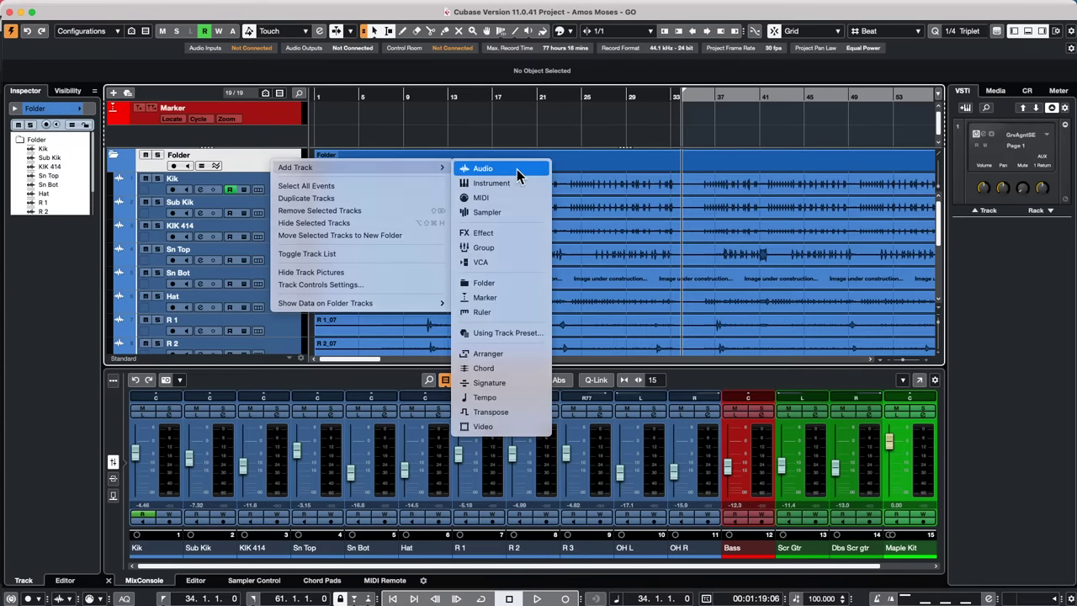
{"action": "left_click", "coordinate": [517, 170]}
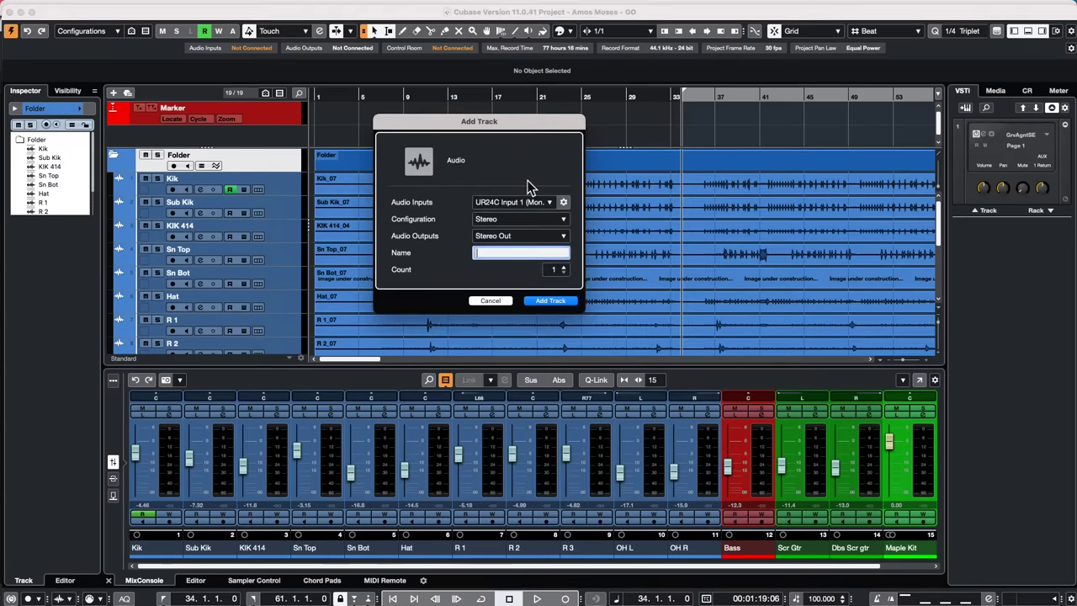
{"action": "left_click", "coordinate": [558, 306]}
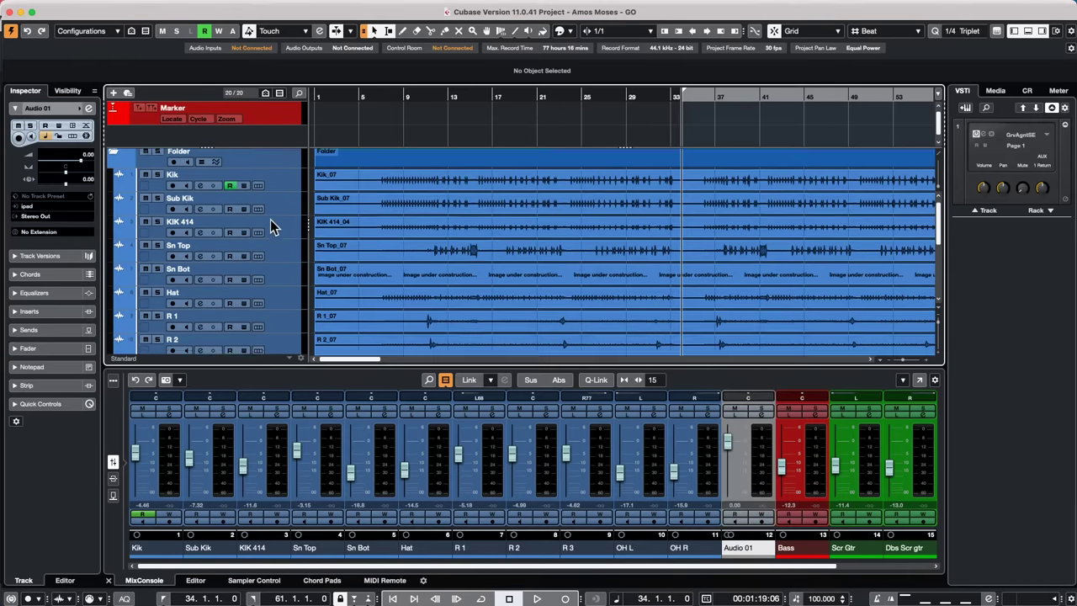
Add one stereo audio track inside the folder, directly below the Kik track
{"action": "scroll", "coordinate": [270, 219], "scroll_direction": "up", "scroll_amount": 5}
{"action": "left_click", "coordinate": [275, 187]}
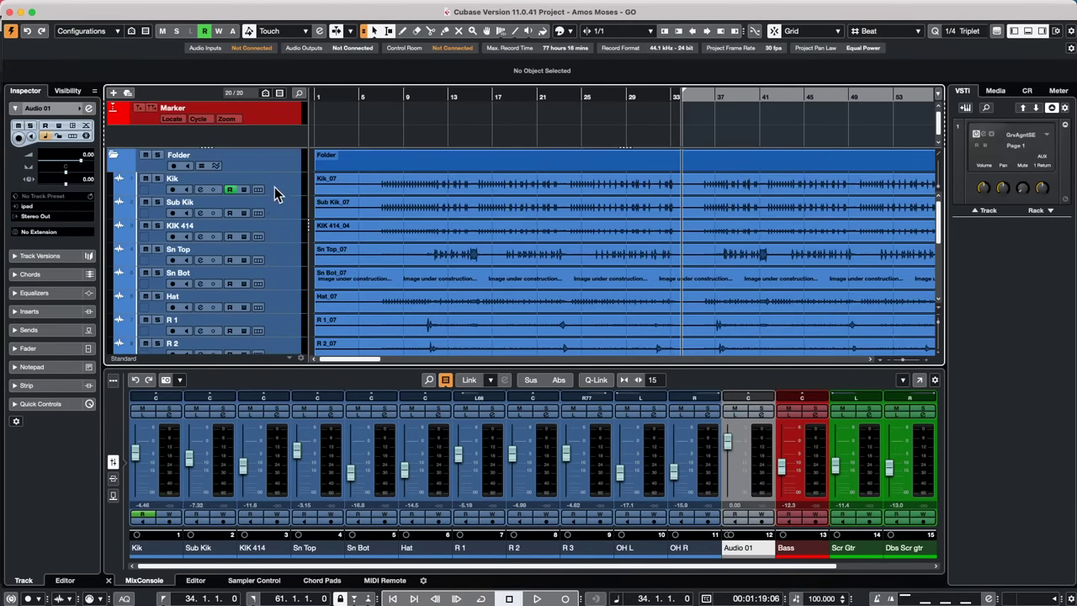
{"action": "right_click", "coordinate": [278, 190]}
{"action": "mouse_move", "coordinate": [291, 193]}
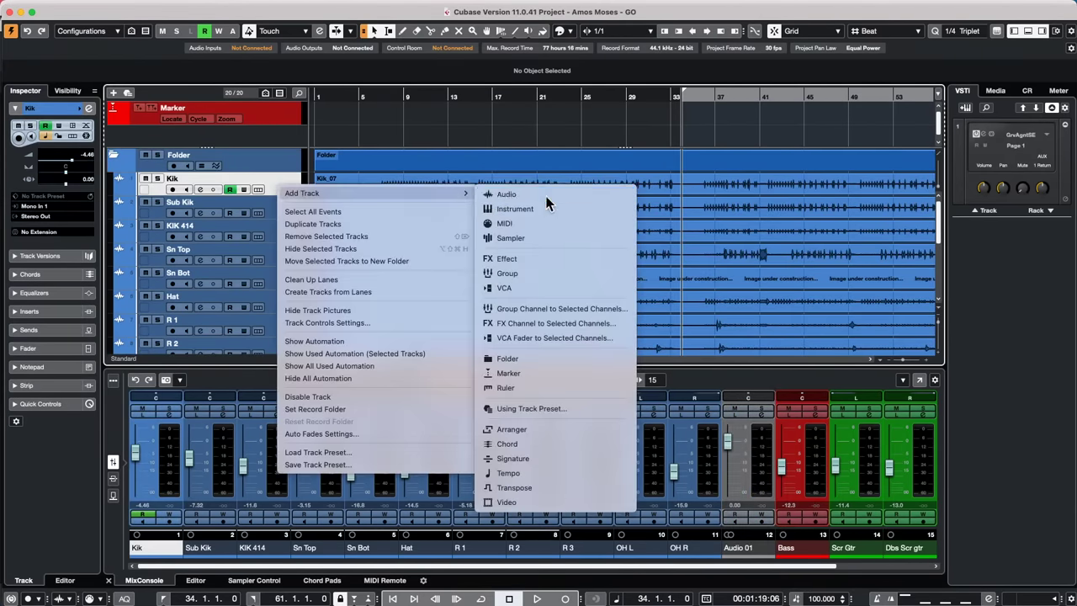
{"action": "left_click", "coordinate": [546, 194]}
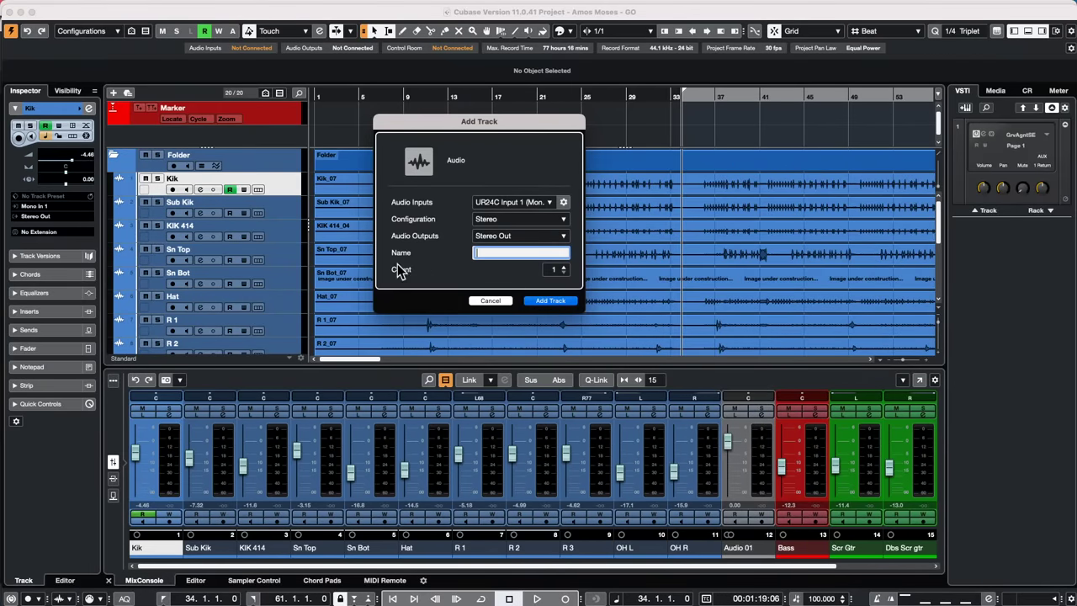
{"action": "key", "text": "Escape"}
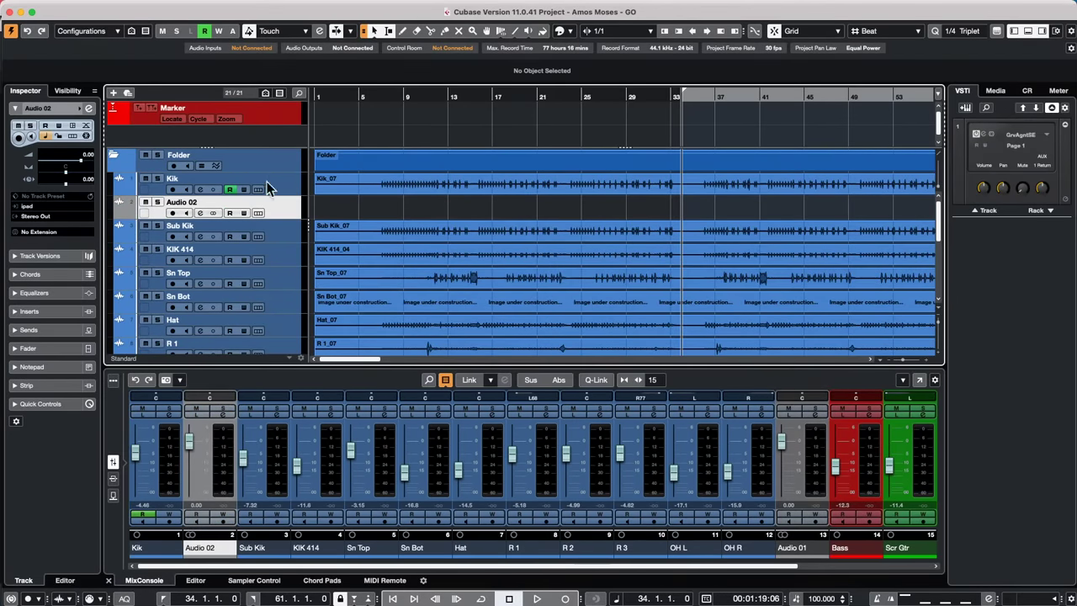
Collapse and re-expand the Folder track, and view the track types that can be added from Audio 02
{"action": "left_click", "coordinate": [113, 155]}
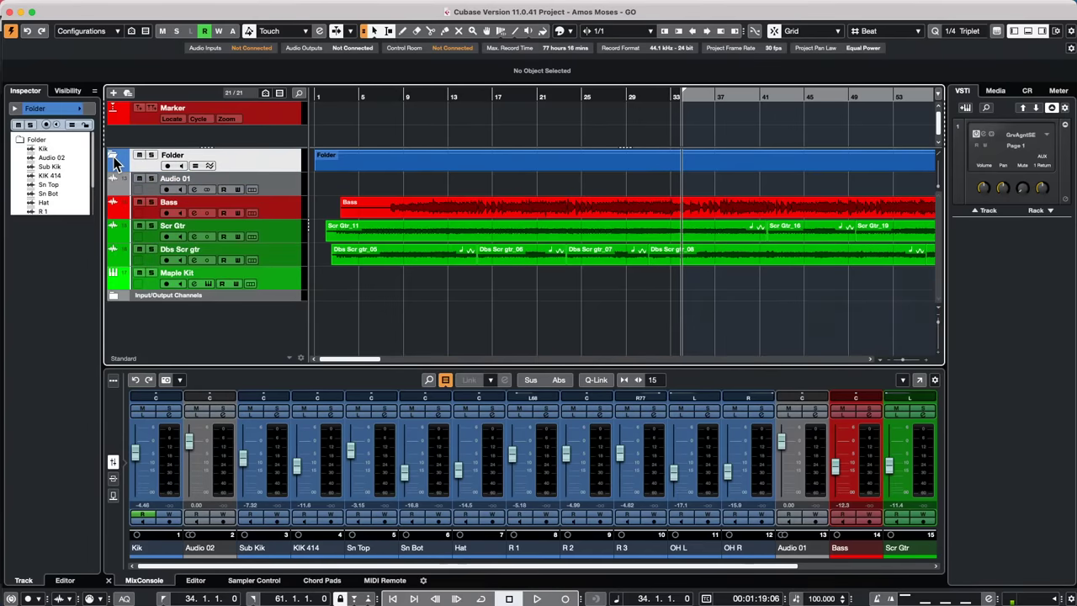
{"action": "left_click", "coordinate": [113, 155]}
{"action": "right_click", "coordinate": [275, 205]}
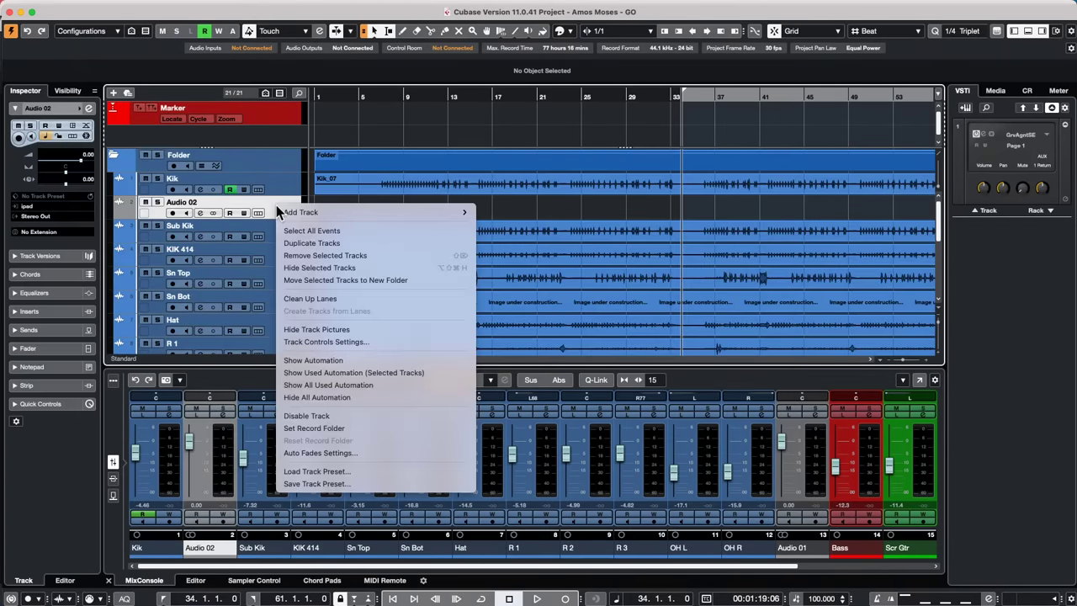
{"action": "mouse_move", "coordinate": [334, 213]}
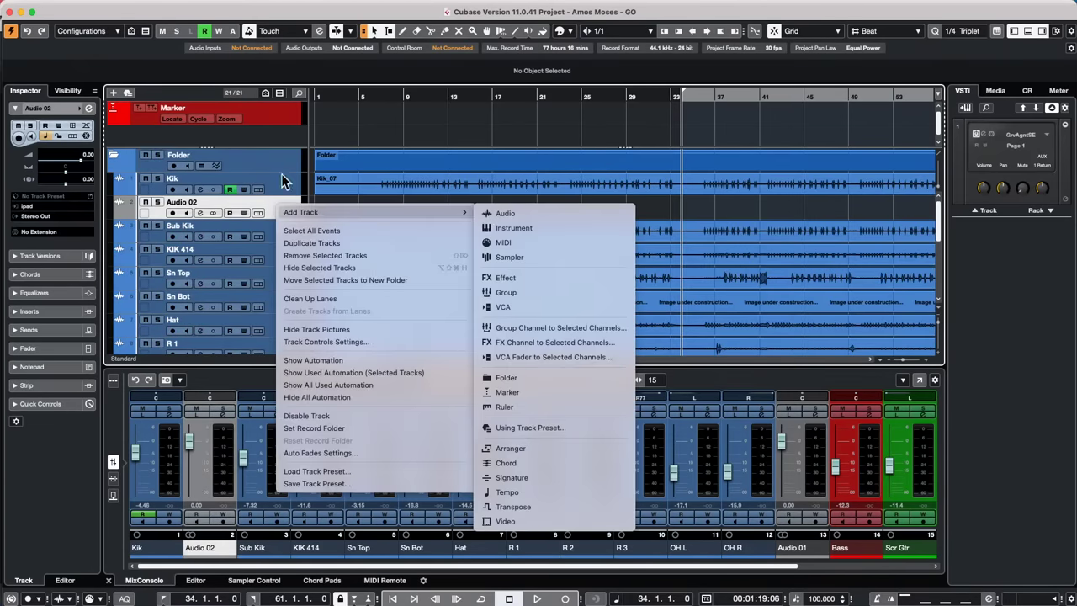
{"action": "left_click", "coordinate": [269, 213]}
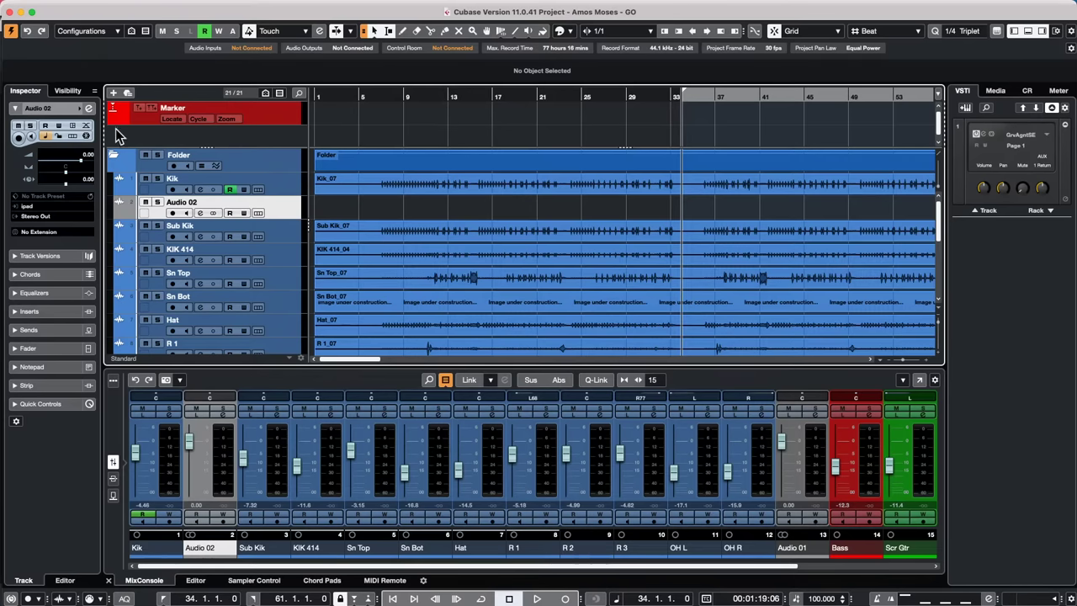
Collapse the Folder track and add one stereo audio track routed to Stereo Out directly below it
{"action": "left_click", "coordinate": [116, 162]}
{"action": "left_click", "coordinate": [113, 157]}
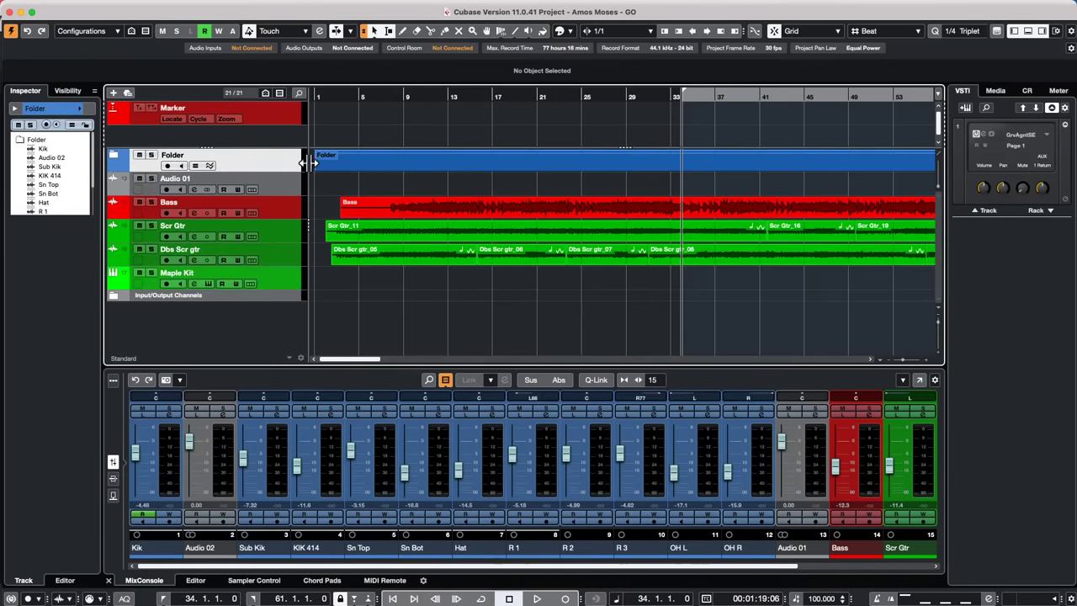
{"action": "right_click", "coordinate": [280, 163]}
{"action": "mouse_move", "coordinate": [374, 166]}
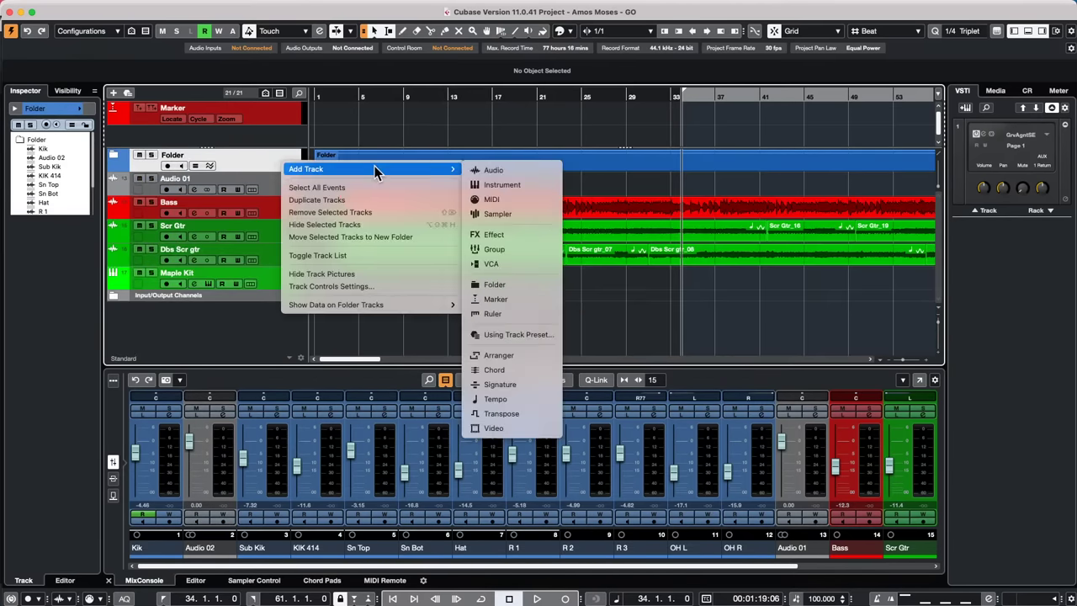
{"action": "left_click", "coordinate": [541, 172]}
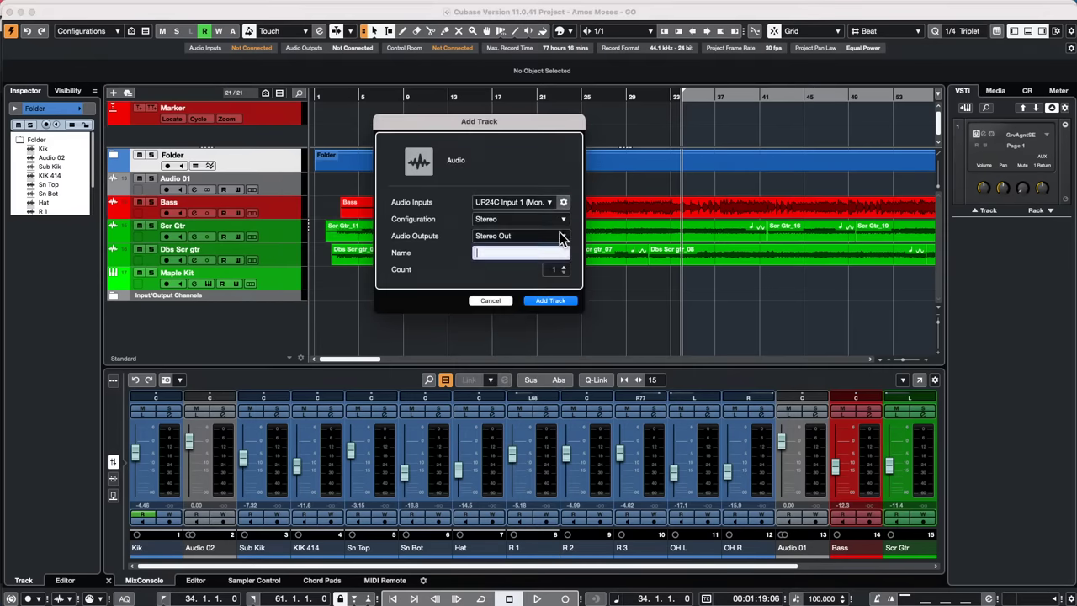
{"action": "left_click", "coordinate": [556, 301]}
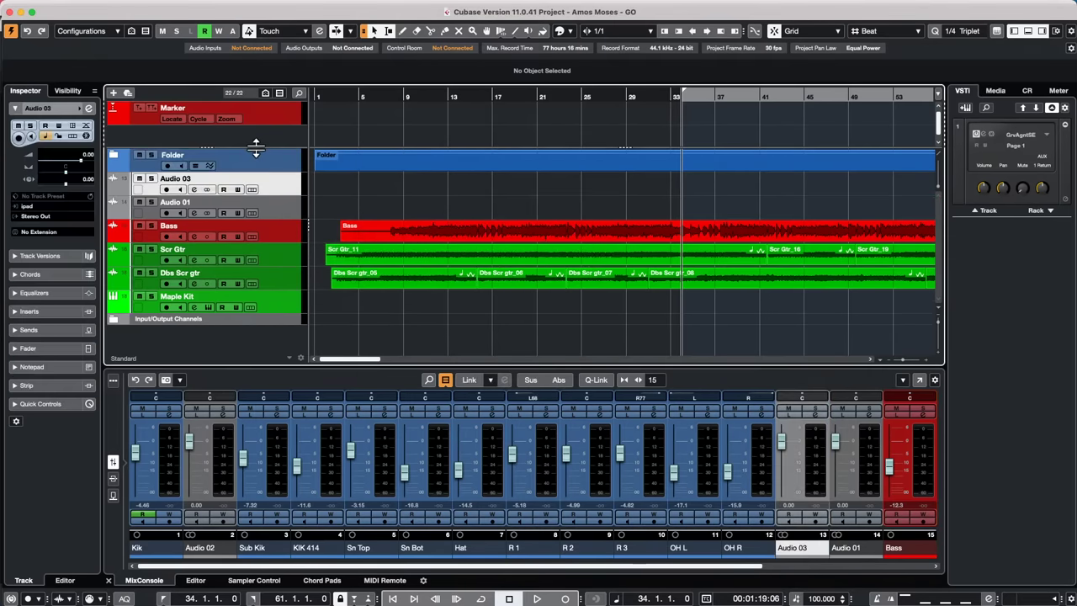
Expand the Folder track again and view the track commands available for the Kik track
{"action": "left_click", "coordinate": [112, 155]}
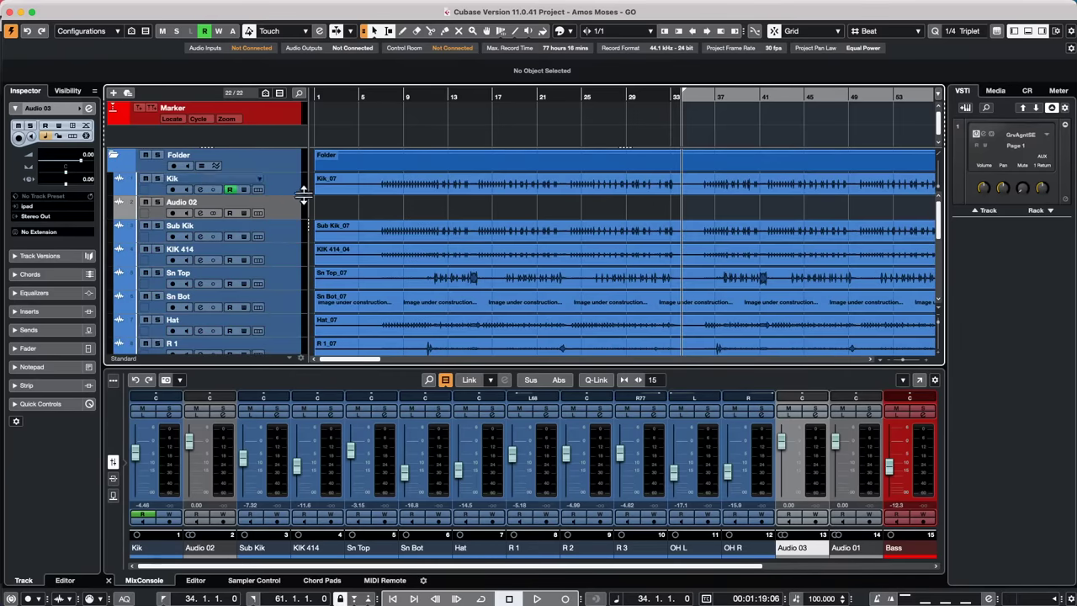
{"action": "left_click", "coordinate": [277, 180]}
{"action": "right_click", "coordinate": [279, 179]}
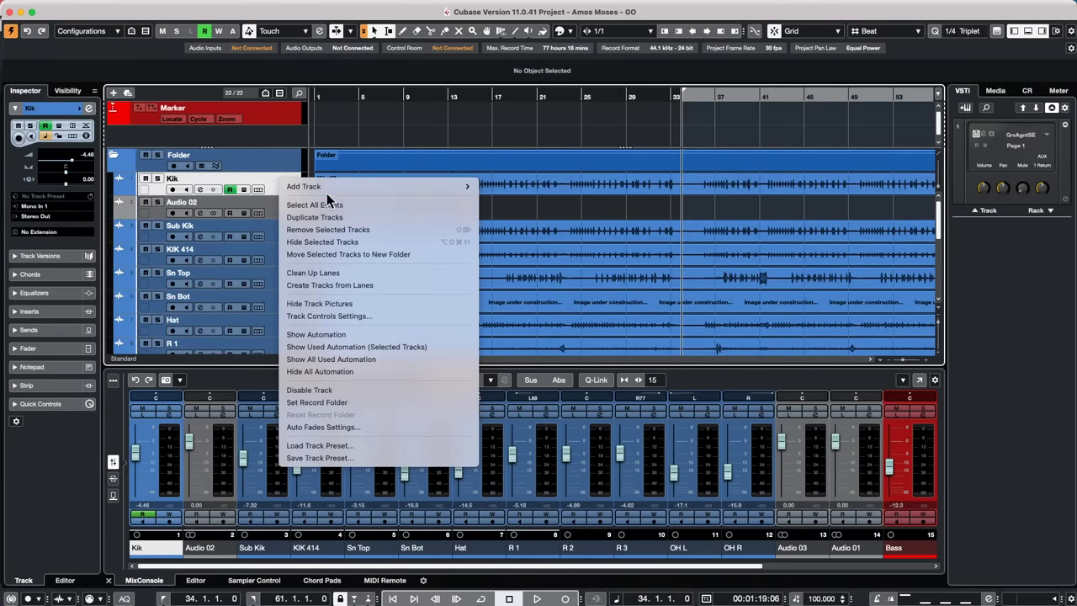
{"action": "mouse_move", "coordinate": [328, 187]}
{"action": "left_click", "coordinate": [376, 139]}
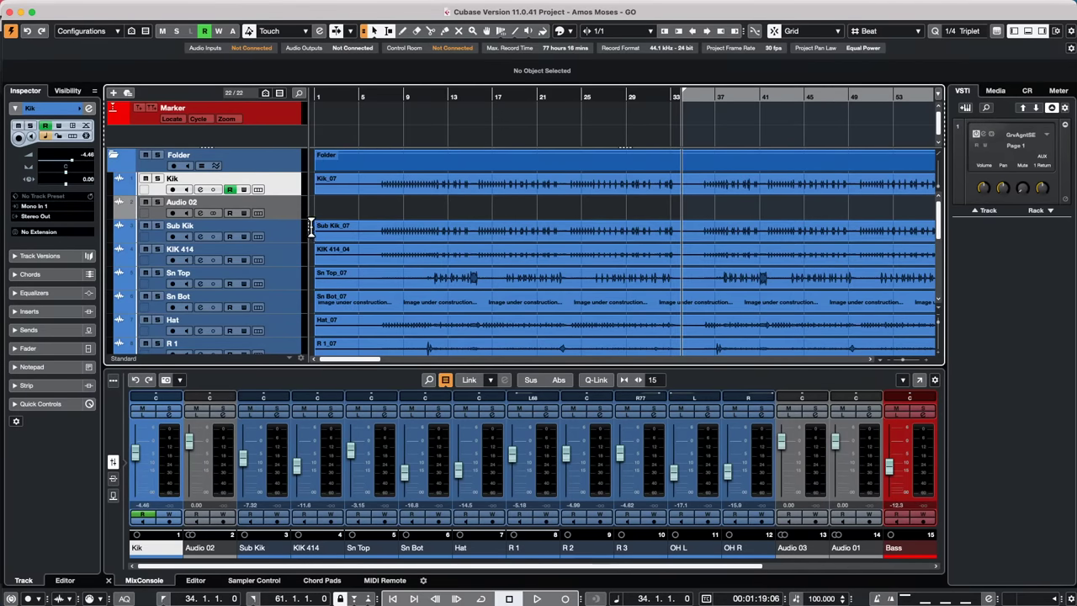
Adjust the divider between the track list and the event display several times, leaving the track list narrower
{"action": "left_click_drag", "start_coordinate": [311, 227], "coordinate": [271, 252]}
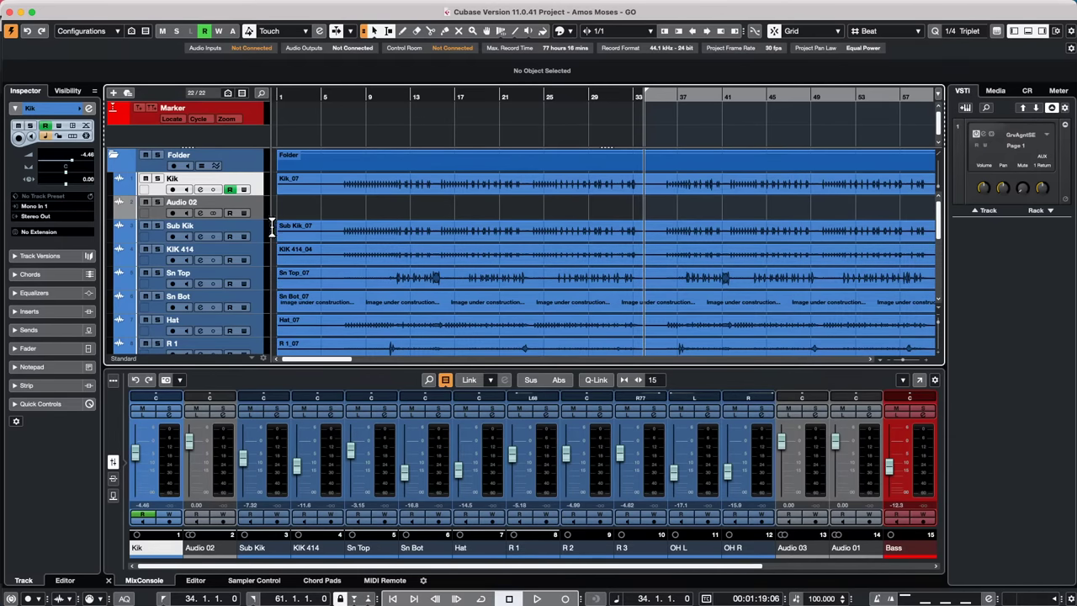
{"action": "left_click_drag", "start_coordinate": [272, 227], "coordinate": [283, 228]}
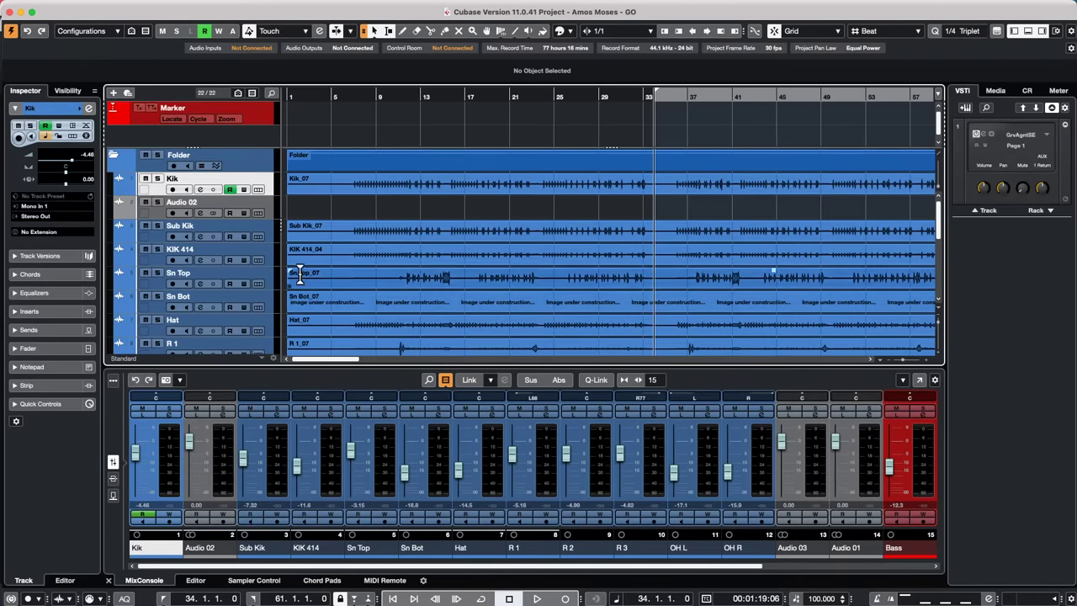
{"action": "left_click_drag", "start_coordinate": [279, 230], "coordinate": [287, 230]}
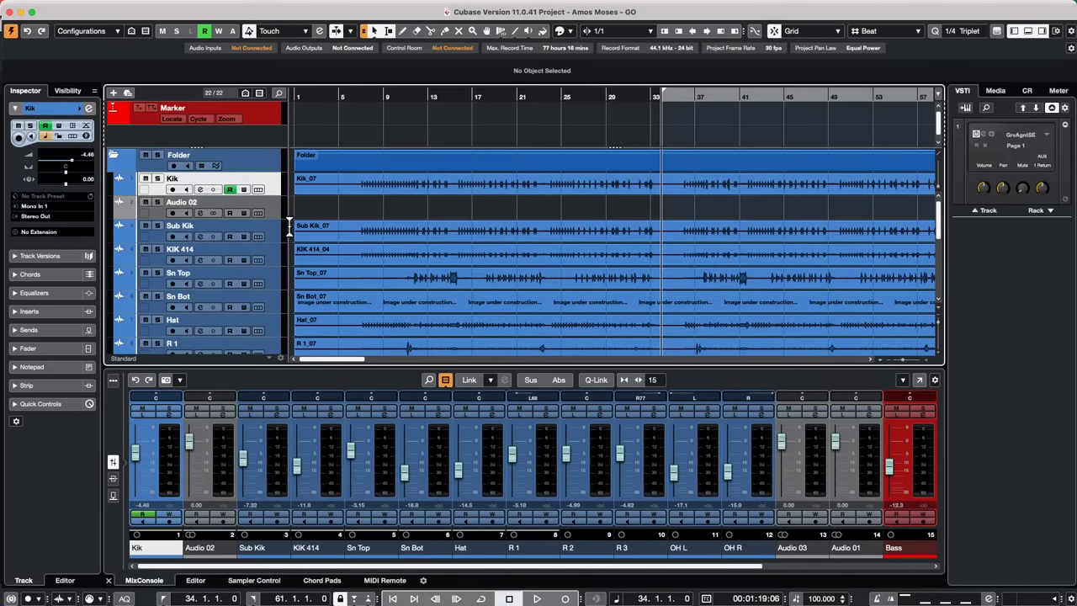
{"action": "left_click_drag", "start_coordinate": [290, 224], "coordinate": [289, 225]}
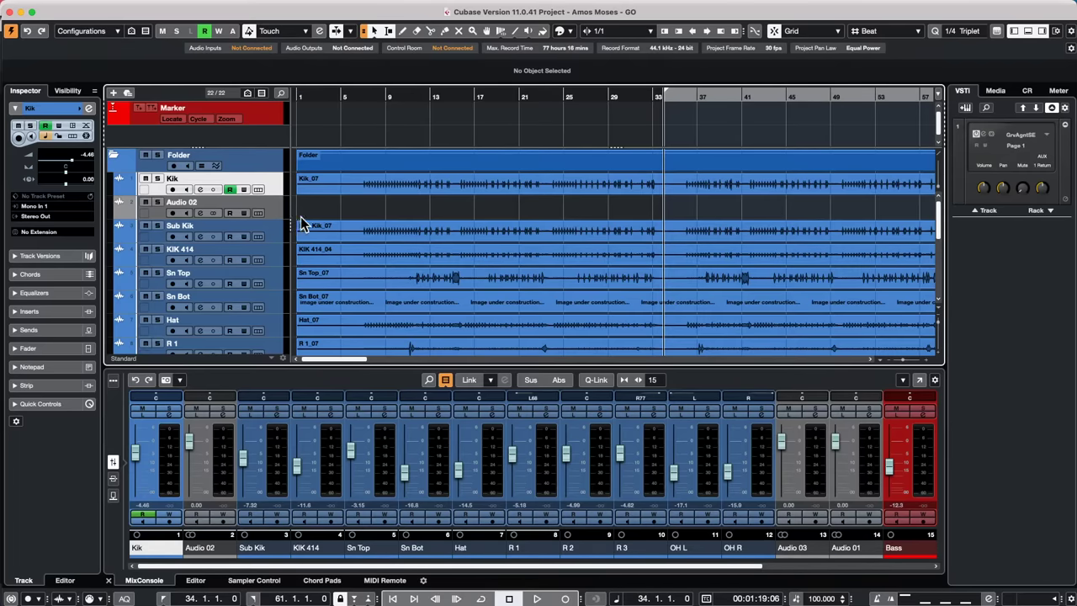
{"action": "left_click_drag", "start_coordinate": [291, 224], "coordinate": [271, 223]}
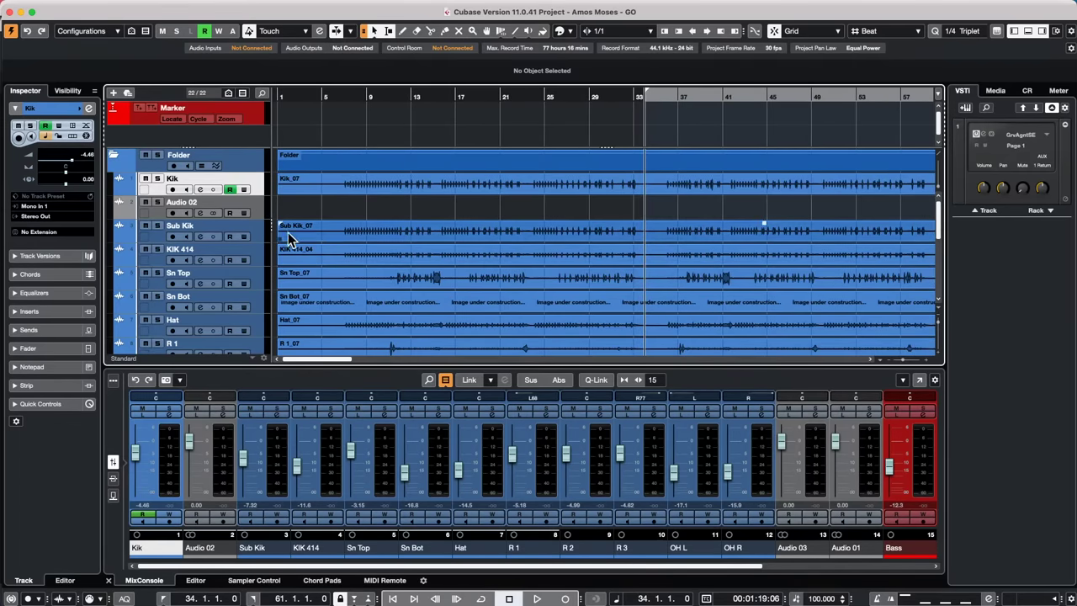
Widen the track list by moving the divider between it and the event display
{"action": "mouse_move", "coordinate": [274, 225]}
{"action": "left_mouse_down"}
{"action": "mouse_move", "coordinate": [312, 227]}
{"action": "mouse_move", "coordinate": [291, 226]}
{"action": "left_mouse_up"}
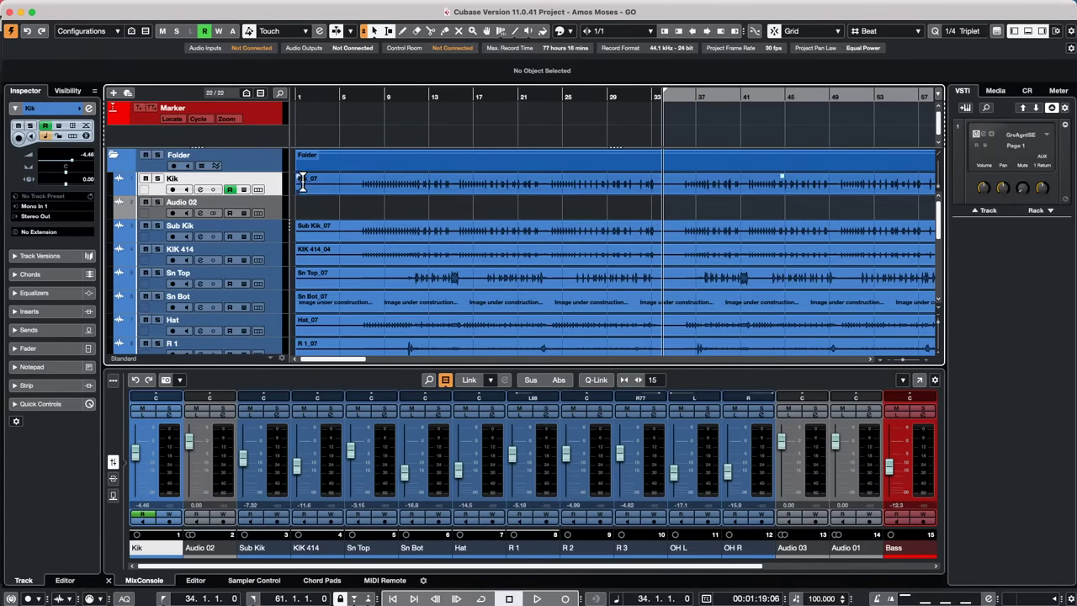
{"action": "left_click", "coordinate": [321, 361]}
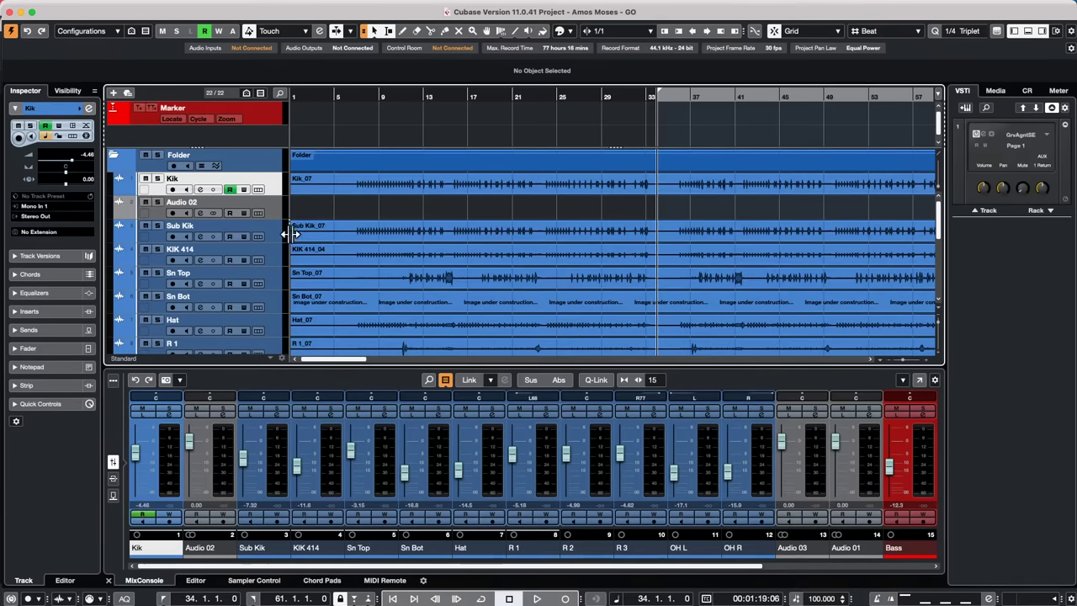
{"action": "left_click_drag", "start_coordinate": [288, 233], "coordinate": [296, 227]}
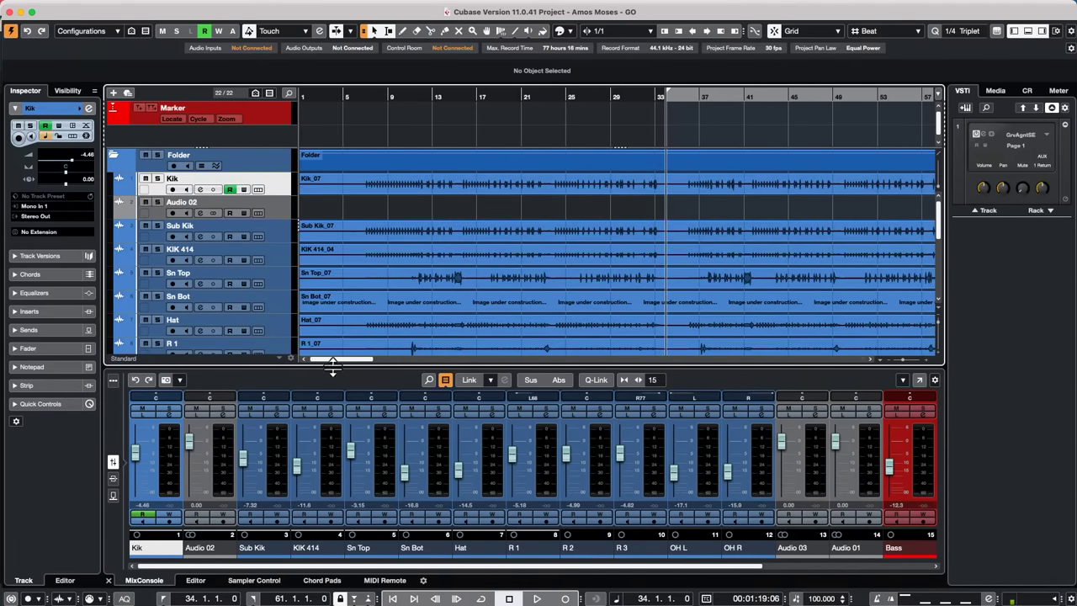
{"action": "left_click_drag", "start_coordinate": [334, 361], "coordinate": [322, 361]}
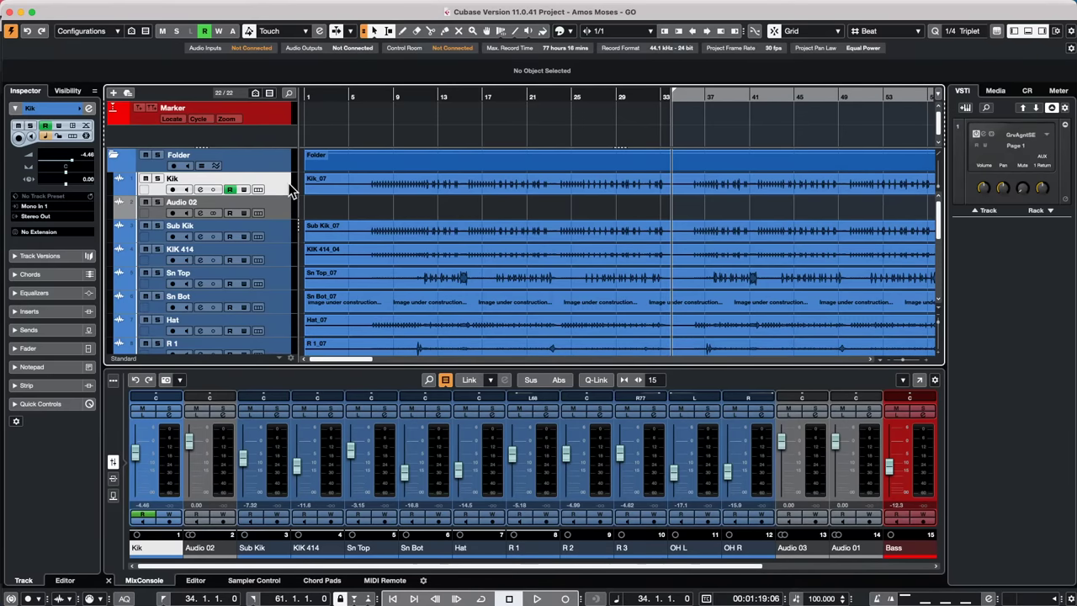
{"action": "mouse_move", "coordinate": [296, 212]}
{"action": "left_mouse_down"}
{"action": "mouse_move", "coordinate": [361, 210]}
{"action": "mouse_move", "coordinate": [257, 207]}
{"action": "mouse_move", "coordinate": [296, 209]}
{"action": "left_mouse_up"}
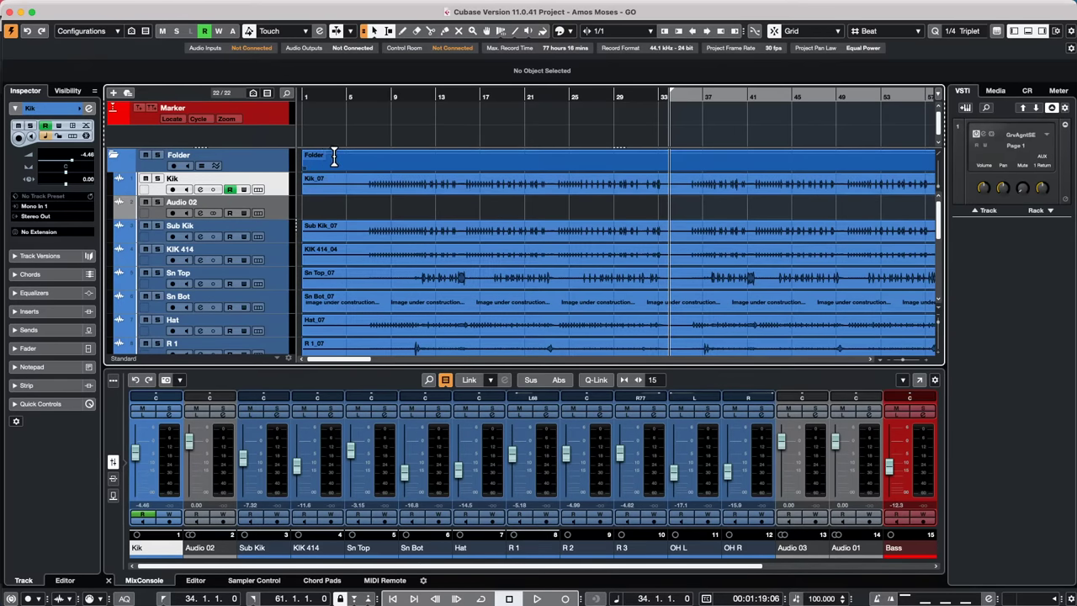
Select a range on the Kik track from 13.4.1.0 to 17.4.1.0
{"action": "left_click", "coordinate": [442, 182]}
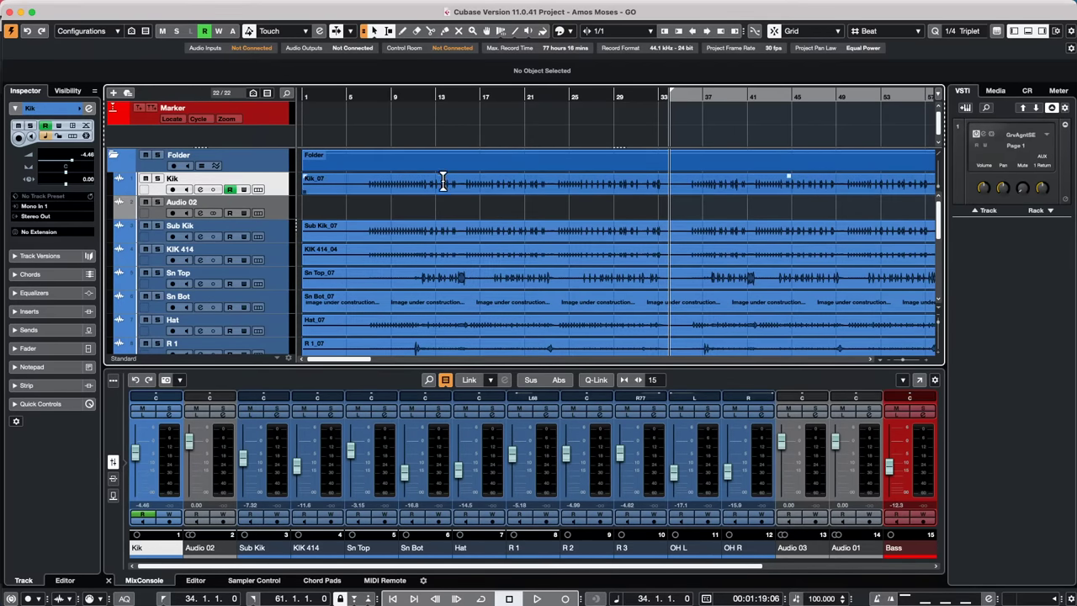
{"action": "left_click_drag", "start_coordinate": [442, 182], "coordinate": [486, 184]}
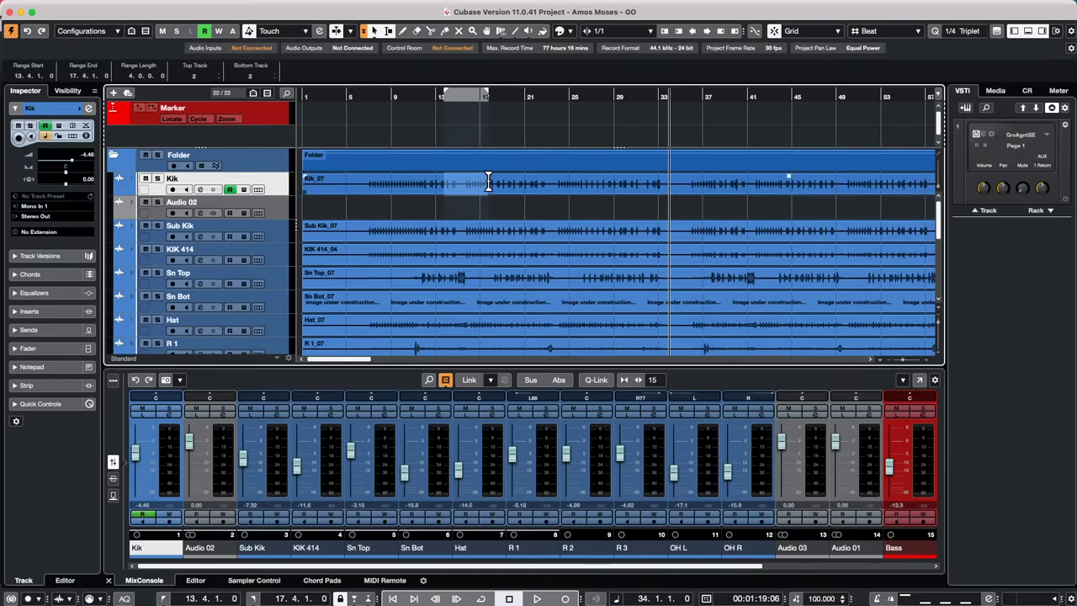
{"action": "scroll", "coordinate": [481, 192], "scroll_direction": "down", "scroll_amount": 1}
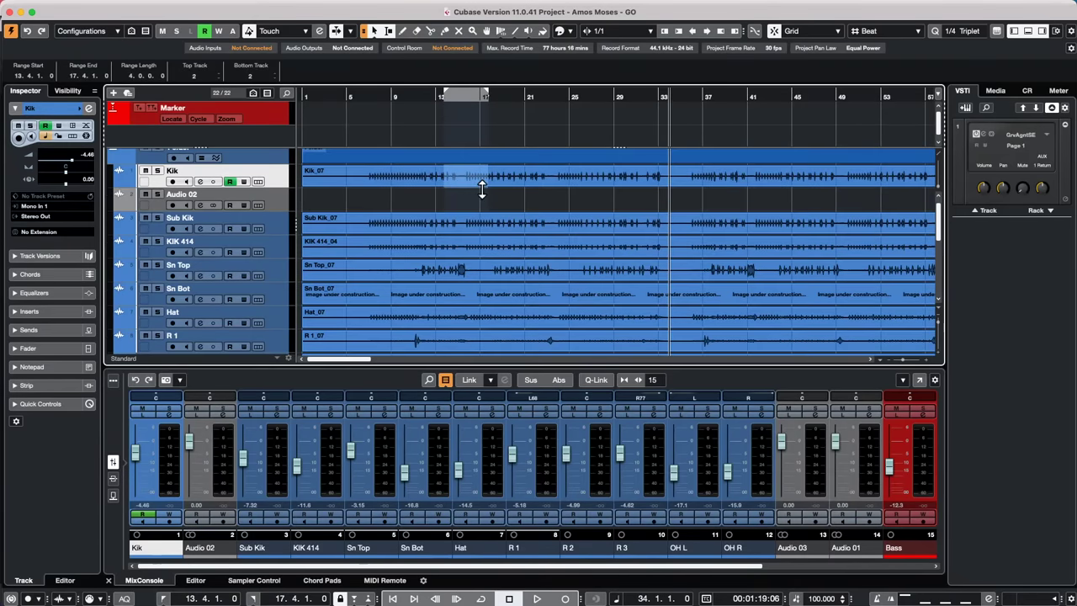
Split the Sn Top event at the range 11.4.1.0 to 12.1.1.0 and try to adjust the isolated piece's volume
{"action": "left_click", "coordinate": [397, 99]}
{"action": "left_click_drag", "start_coordinate": [398, 101], "coordinate": [404, 143]}
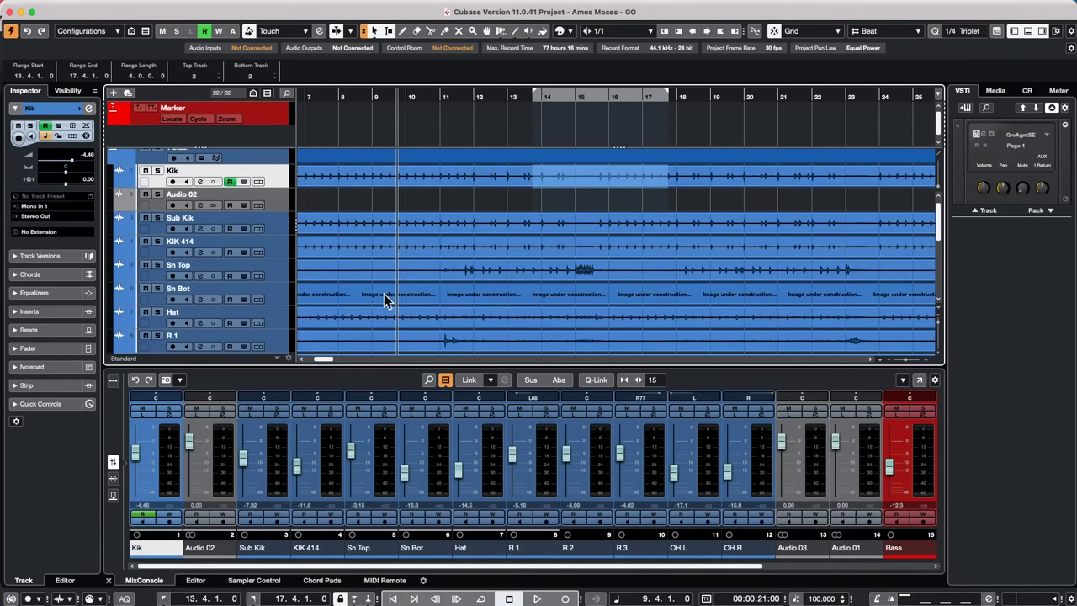
{"action": "left_click_drag", "start_coordinate": [468, 269], "coordinate": [473, 269]}
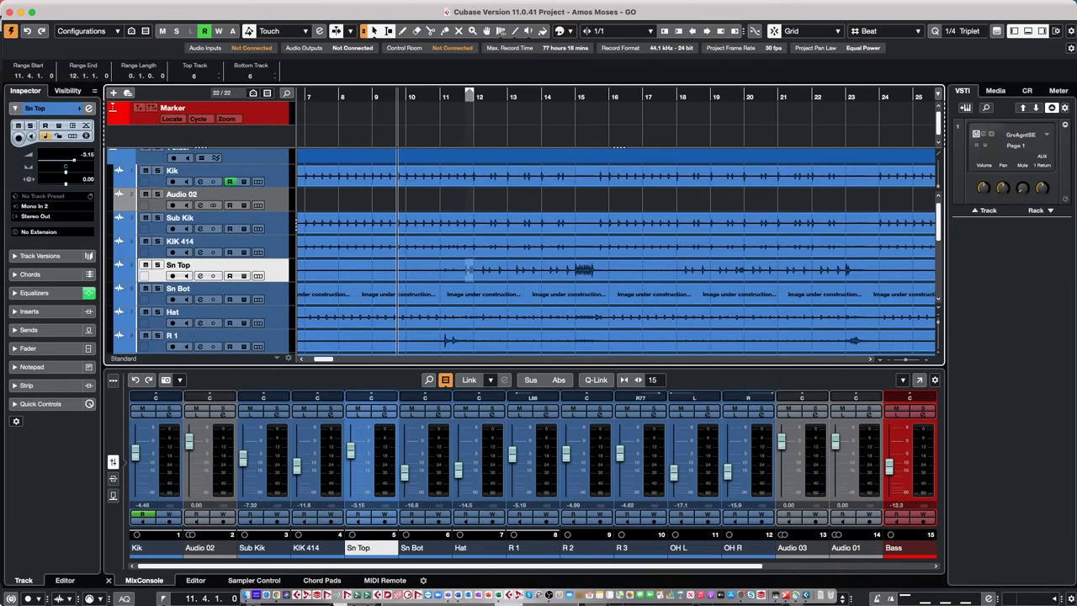
{"action": "key", "text": "shift+x"}
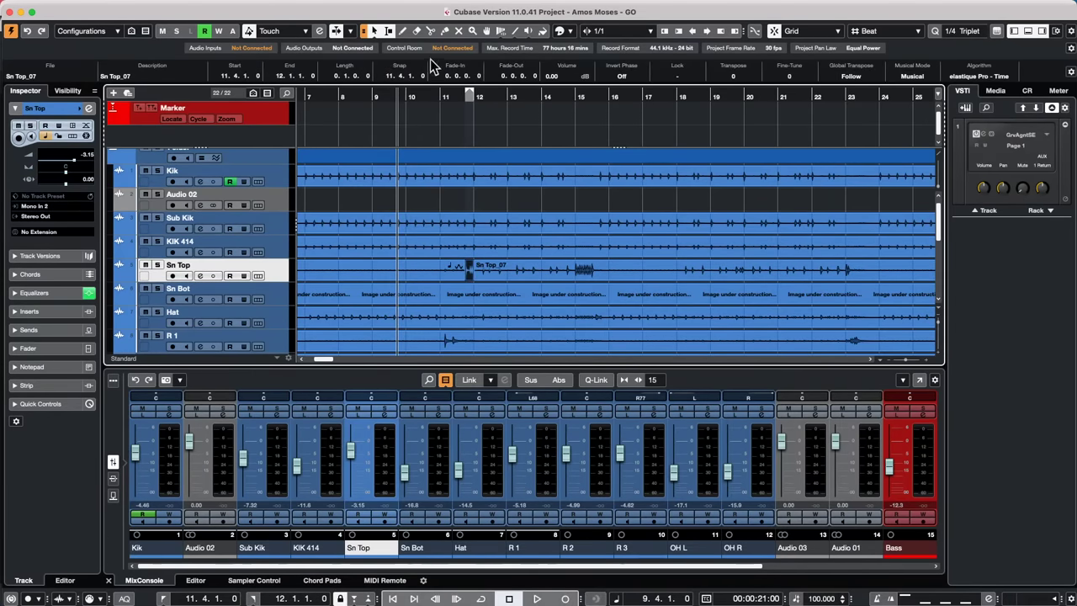
{"action": "left_click_drag", "start_coordinate": [466, 90], "coordinate": [469, 140]}
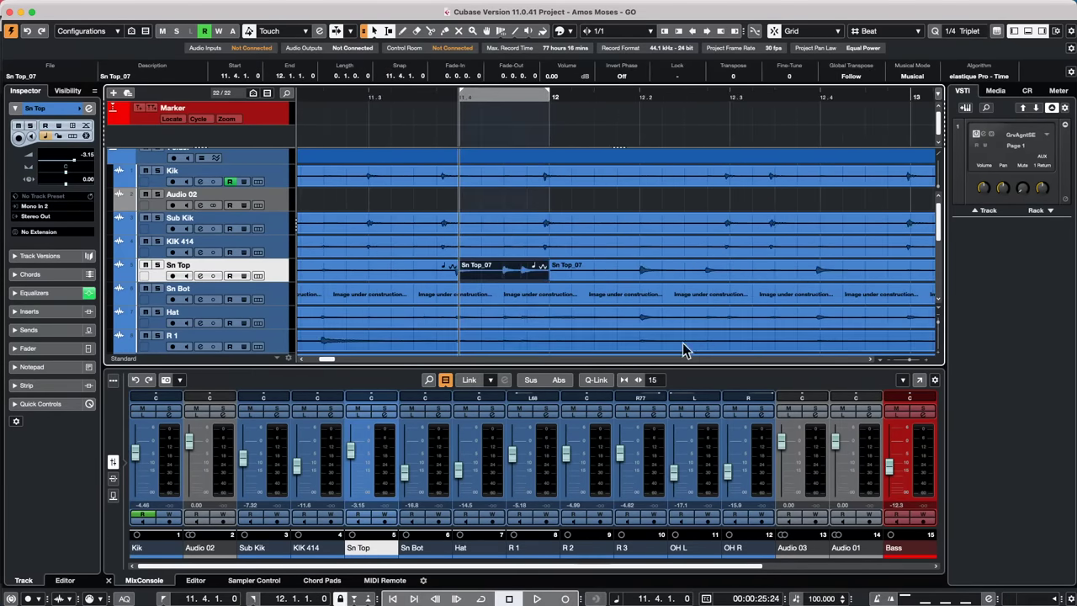
{"action": "left_click", "coordinate": [504, 260]}
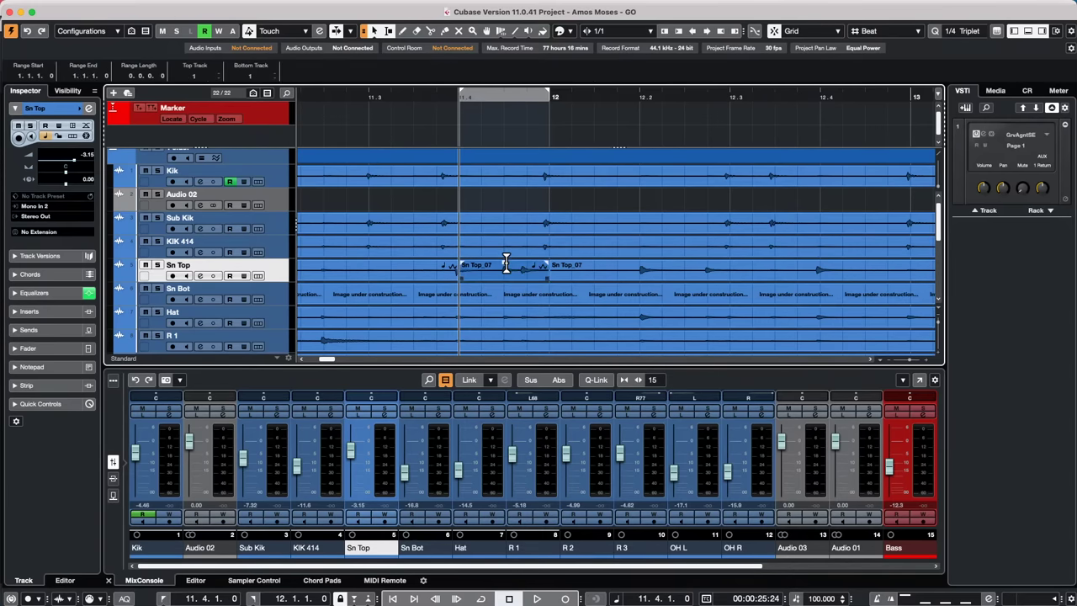
{"action": "left_click_drag", "start_coordinate": [504, 261], "coordinate": [507, 256]}
Select the Bass track and enlarge its height so its waveform can be edited in detail
{"action": "scroll", "coordinate": [306, 286], "scroll_direction": "down", "scroll_amount": 5}
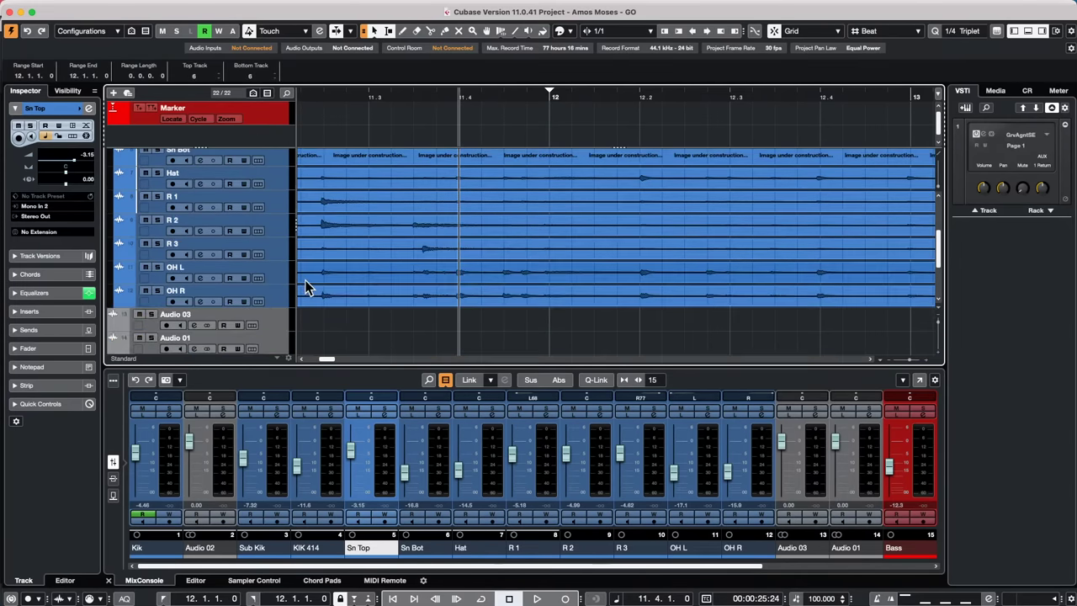
{"action": "scroll", "coordinate": [306, 287], "scroll_direction": "up", "scroll_amount": 6}
{"action": "scroll", "coordinate": [306, 286], "scroll_direction": "down", "scroll_amount": 5}
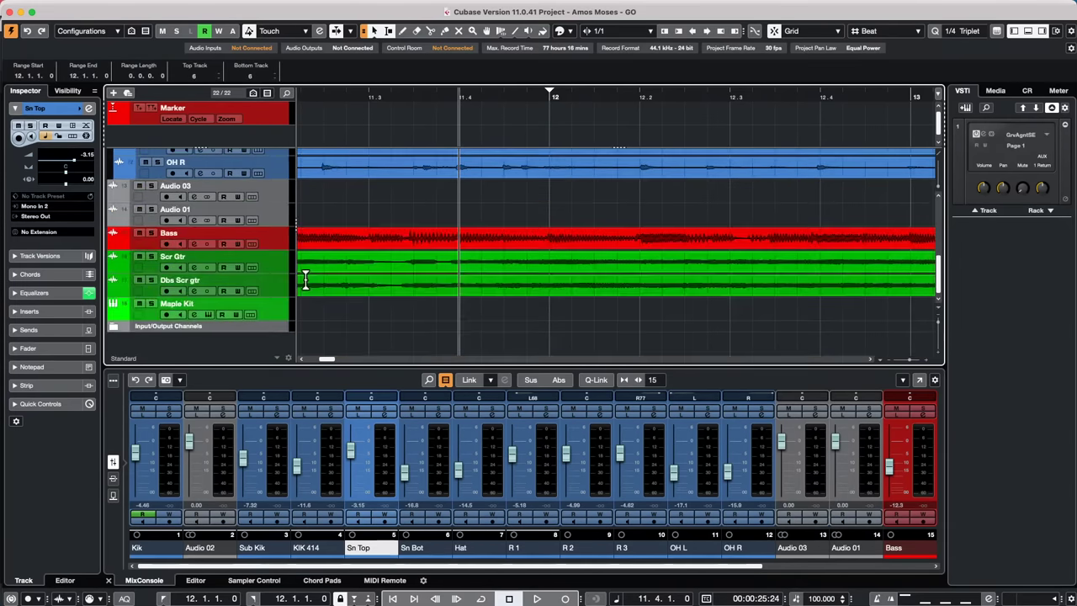
{"action": "left_click", "coordinate": [266, 250]}
{"action": "scroll", "coordinate": [545, 318], "scroll_direction": "down", "scroll_amount": 2}
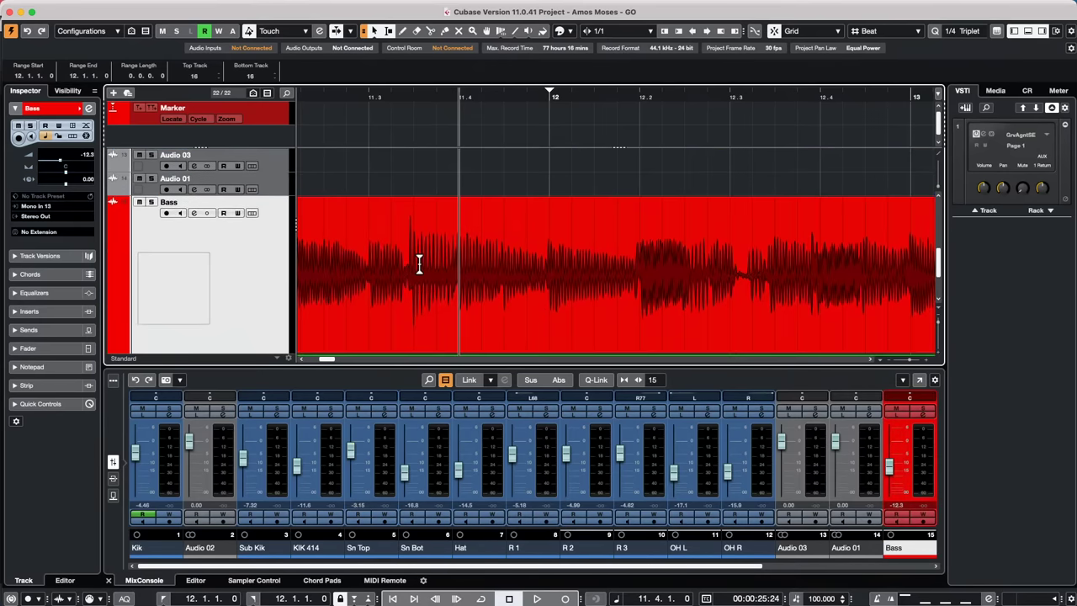
Split the Bass event at the range 11.4.1.0 to 12.1.1.0 and set the isolated piece's volume to 0.03 dB
{"action": "key", "text": "super+1"}
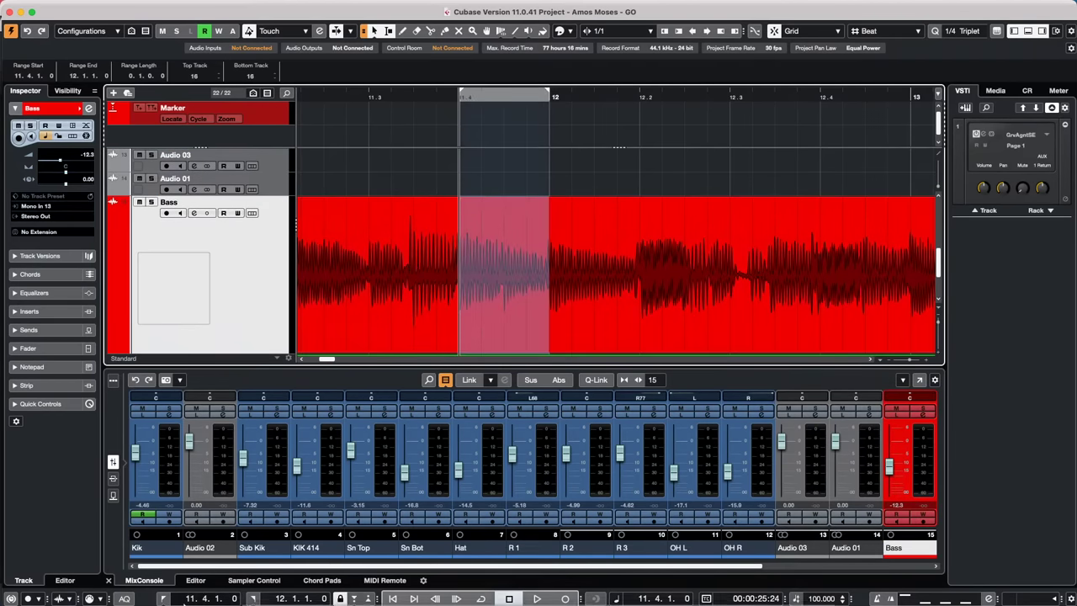
{"action": "key", "text": "shift+x"}
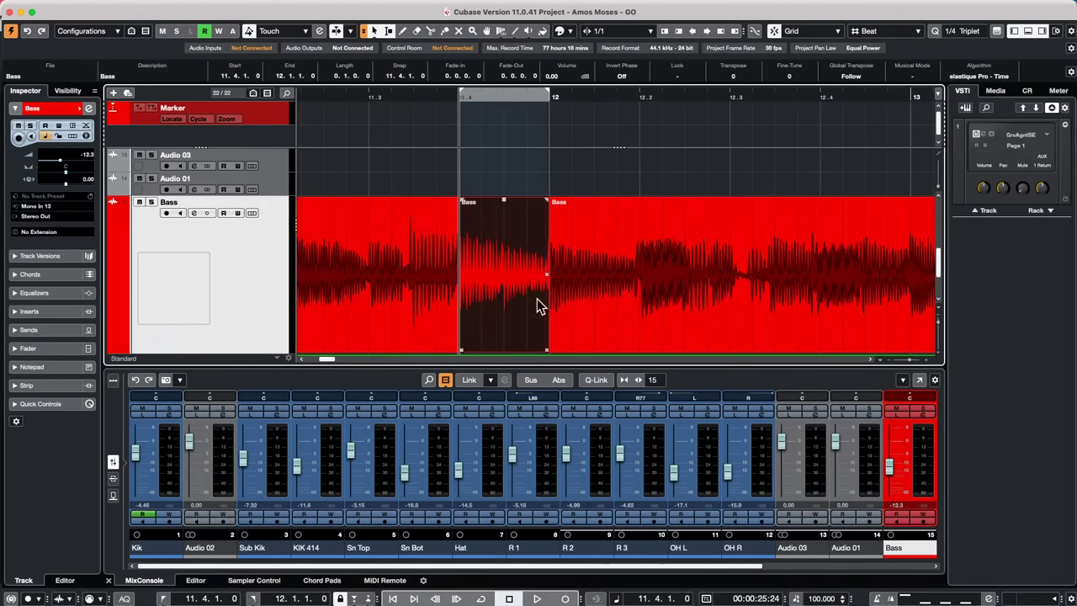
{"action": "mouse_move", "coordinate": [503, 201]}
{"action": "left_mouse_down"}
{"action": "mouse_move", "coordinate": [505, 211]}
{"action": "mouse_move", "coordinate": [505, 139]}
{"action": "mouse_move", "coordinate": [505, 351]}
{"action": "mouse_move", "coordinate": [511, 201]}
{"action": "left_mouse_up"}
Toggle Constrain Delay Compensation and leave it switched on
{"action": "left_click", "coordinate": [10, 598]}
{"action": "left_click", "coordinate": [11, 599]}
{"action": "left_click", "coordinate": [12, 600]}
Insert the MultibandCompressor dynamics effect in the first insert slot of the Stereo Out channel
{"action": "left_click_drag", "start_coordinate": [724, 567], "coordinate": [896, 566]}
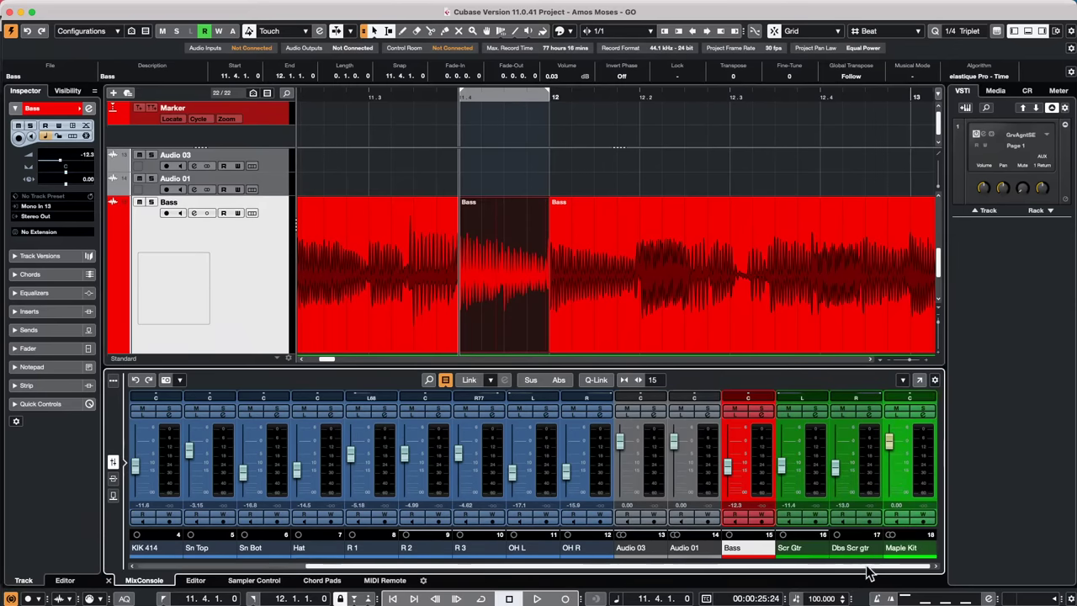
{"action": "left_click", "coordinate": [923, 414]}
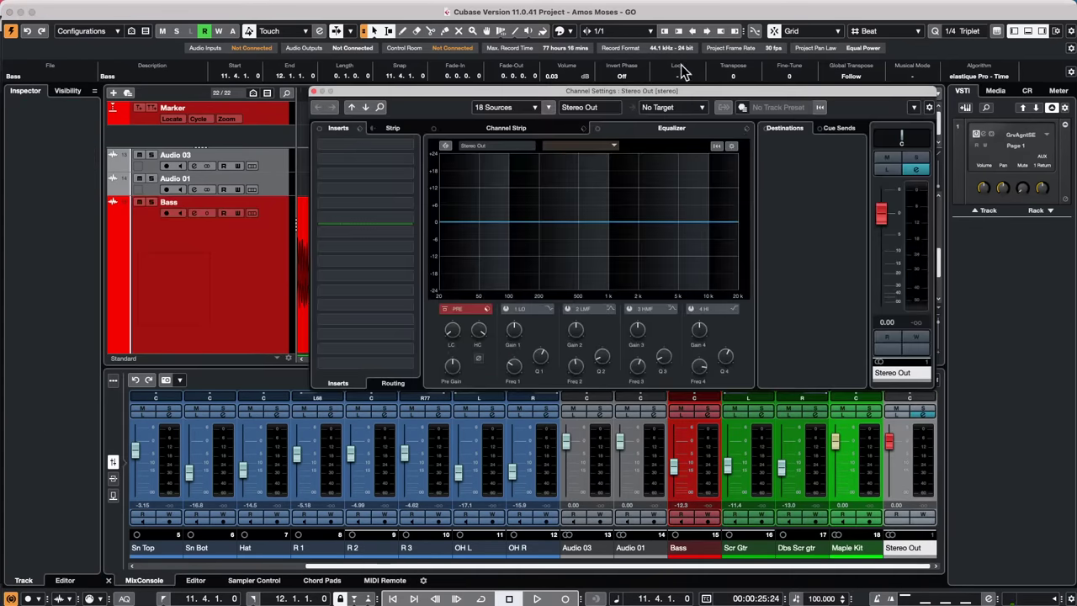
{"action": "left_click", "coordinate": [409, 149]}
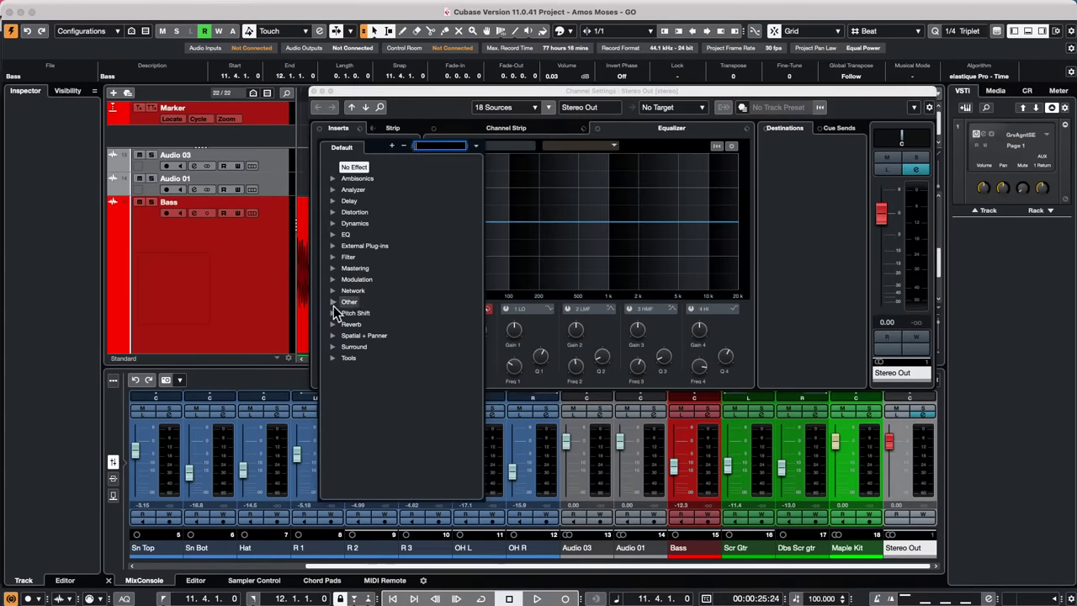
{"action": "left_click", "coordinate": [332, 224]}
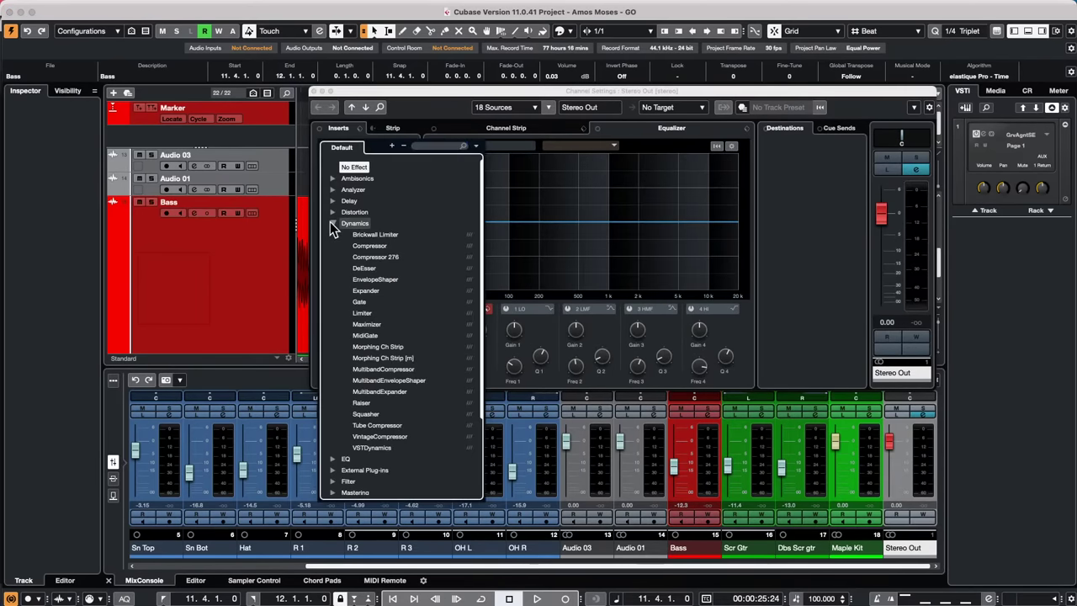
{"action": "left_click", "coordinate": [381, 367]}
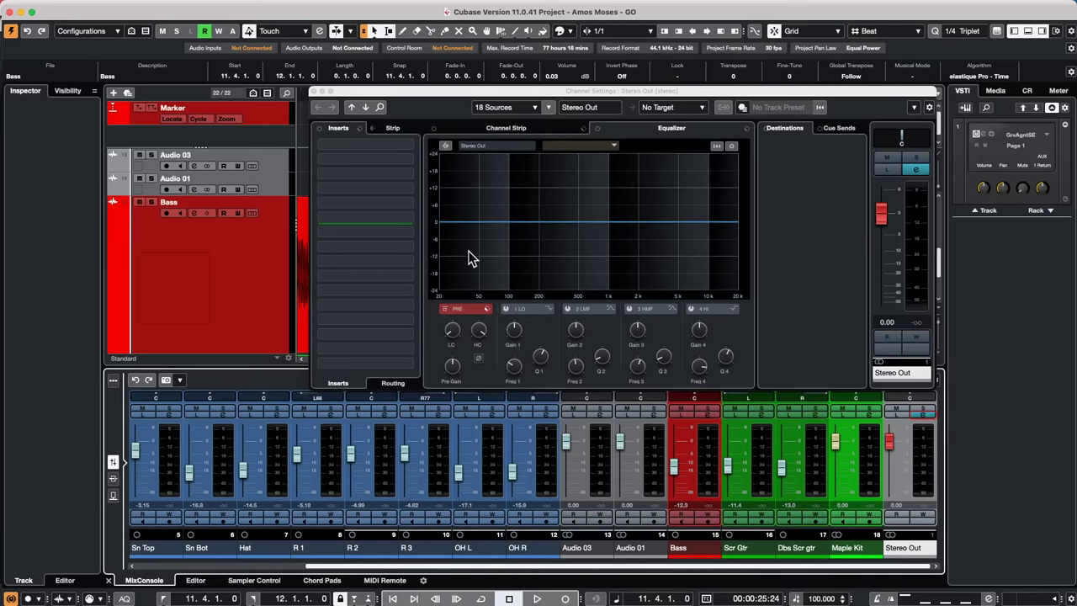
Toggle Constrain Delay Compensation to compare its effect on the MultibandCompressor, and close the plug-in and channel settings windows
{"action": "left_click", "coordinate": [9, 599]}
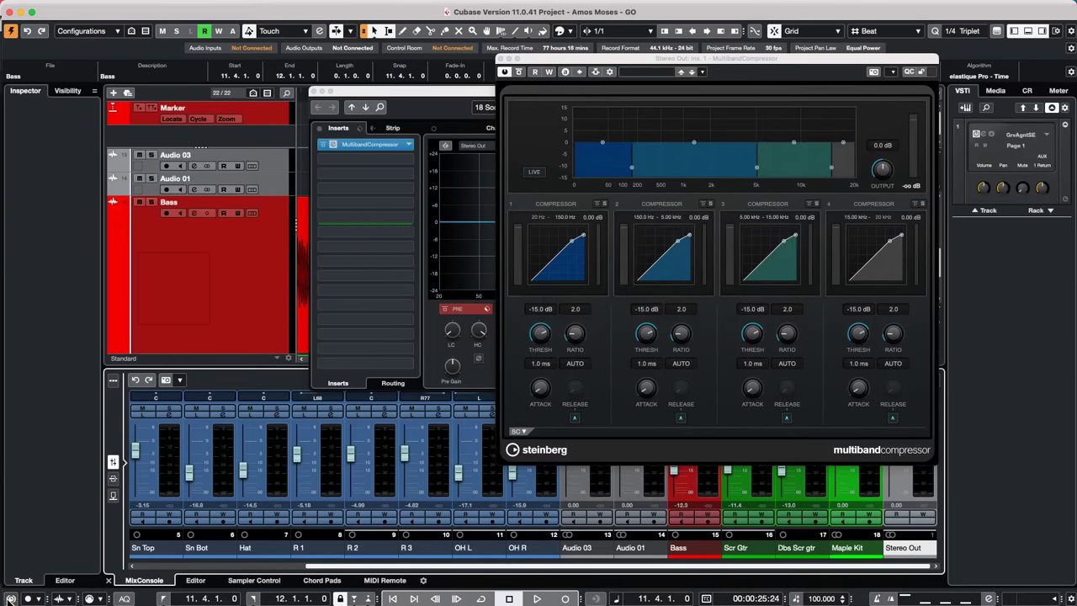
{"action": "left_click", "coordinate": [508, 64]}
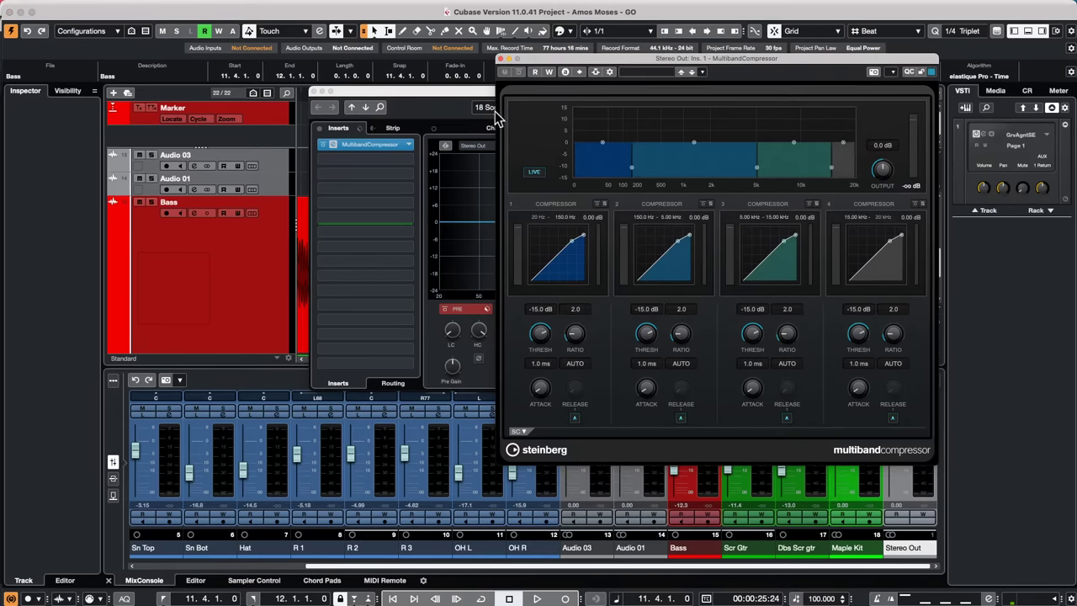
{"action": "left_click", "coordinate": [316, 92]}
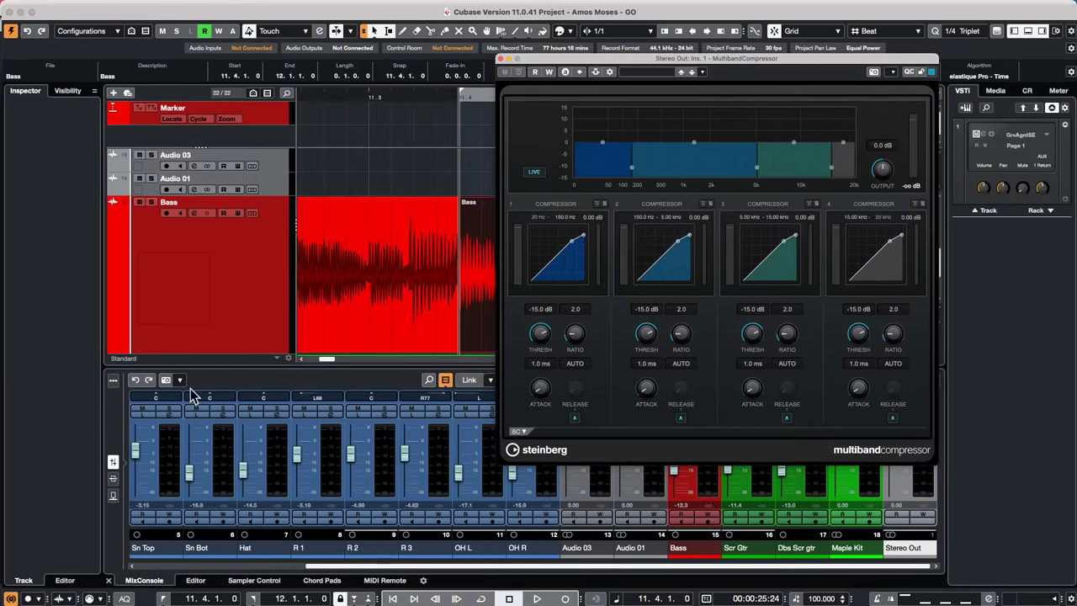
{"action": "left_click", "coordinate": [10, 596]}
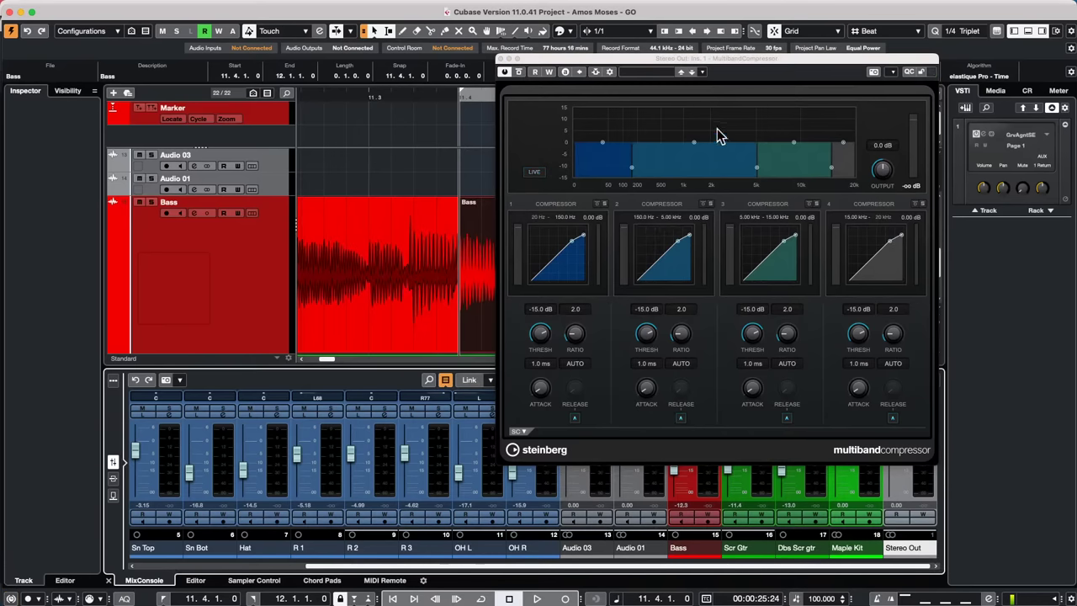
{"action": "left_click", "coordinate": [503, 59]}
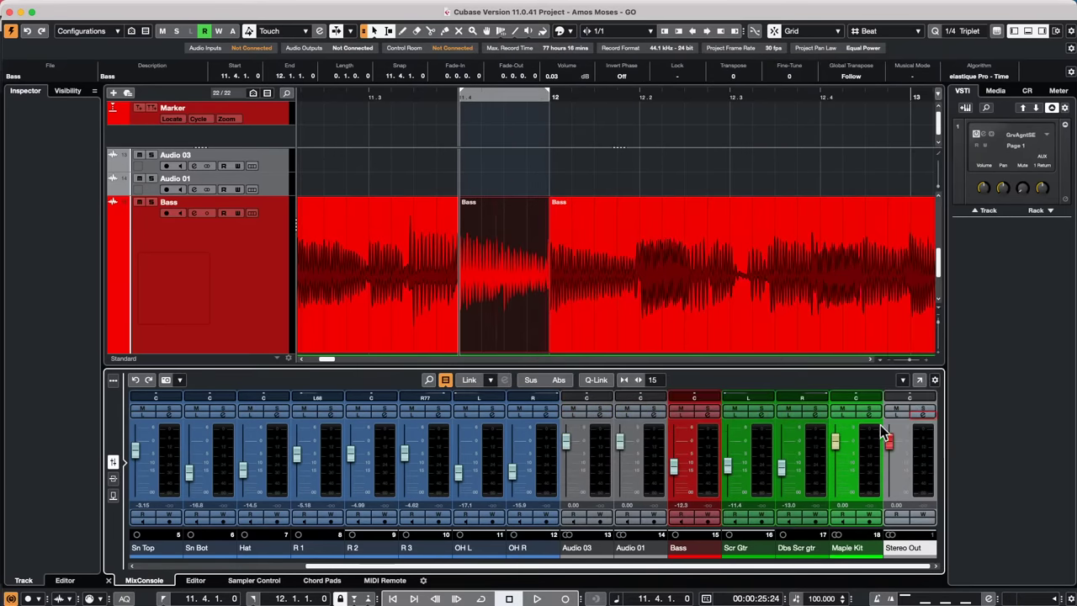
Switch Constrain Delay Compensation off and load the MultibandCompressor again in the first insert slot of Stereo Out
{"action": "left_click", "coordinate": [924, 412]}
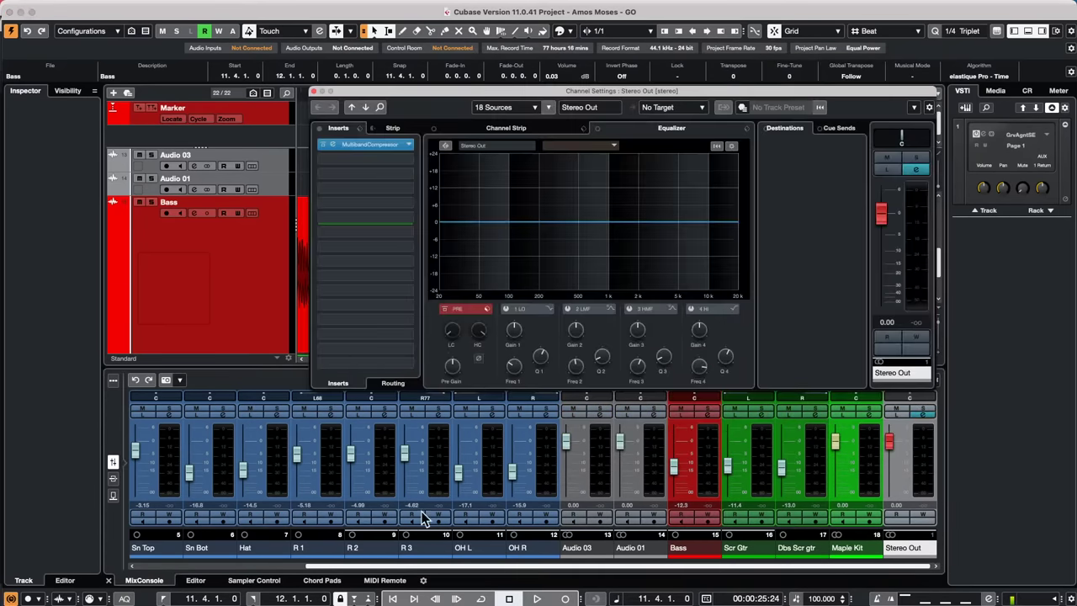
{"action": "left_click", "coordinate": [8, 600]}
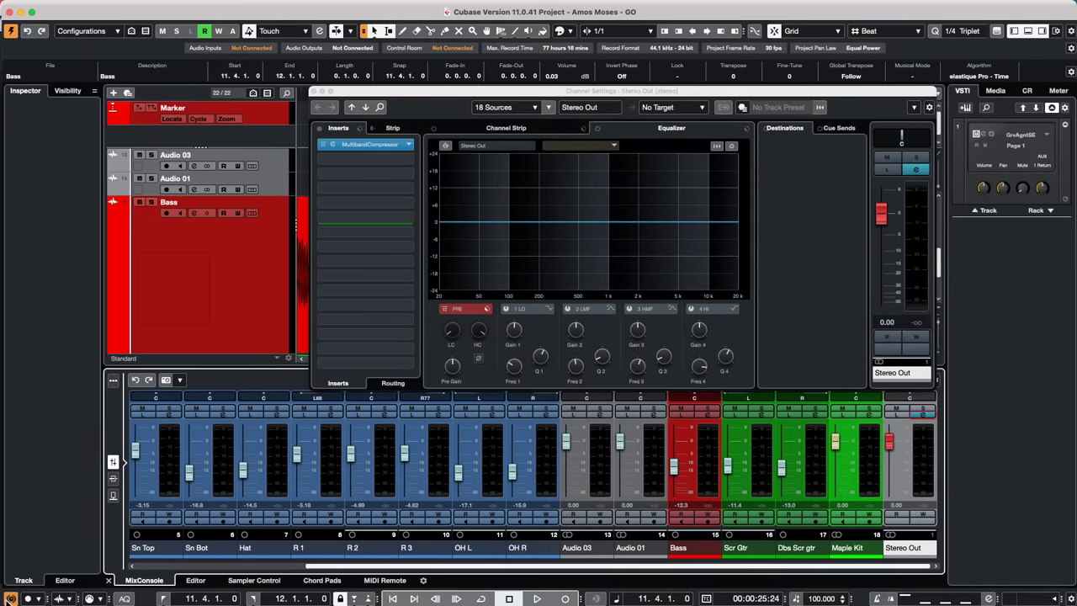
{"action": "left_click", "coordinate": [409, 148]}
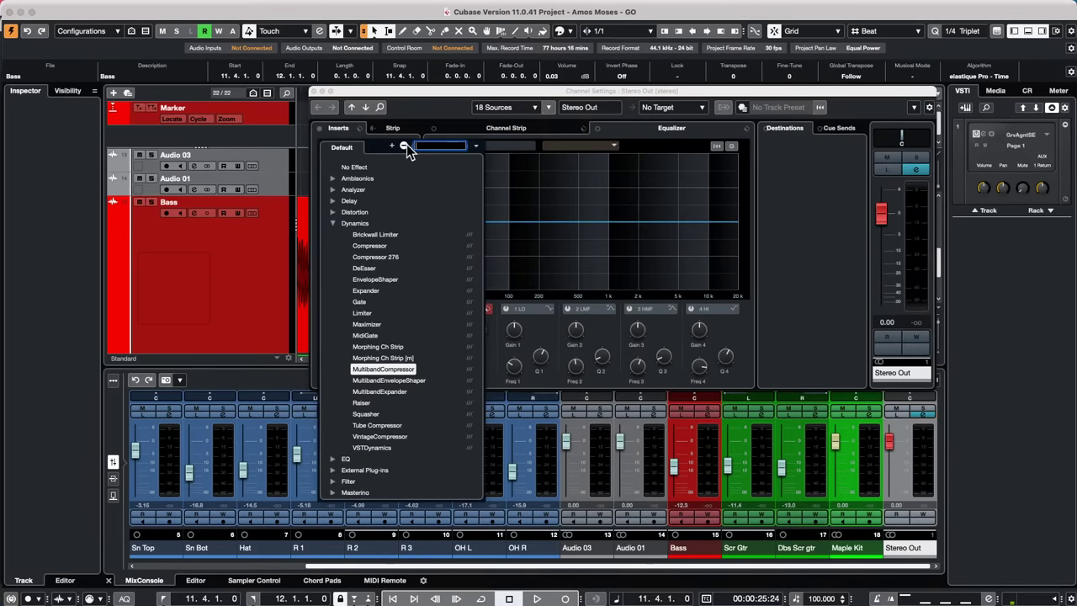
{"action": "key", "text": "Escape"}
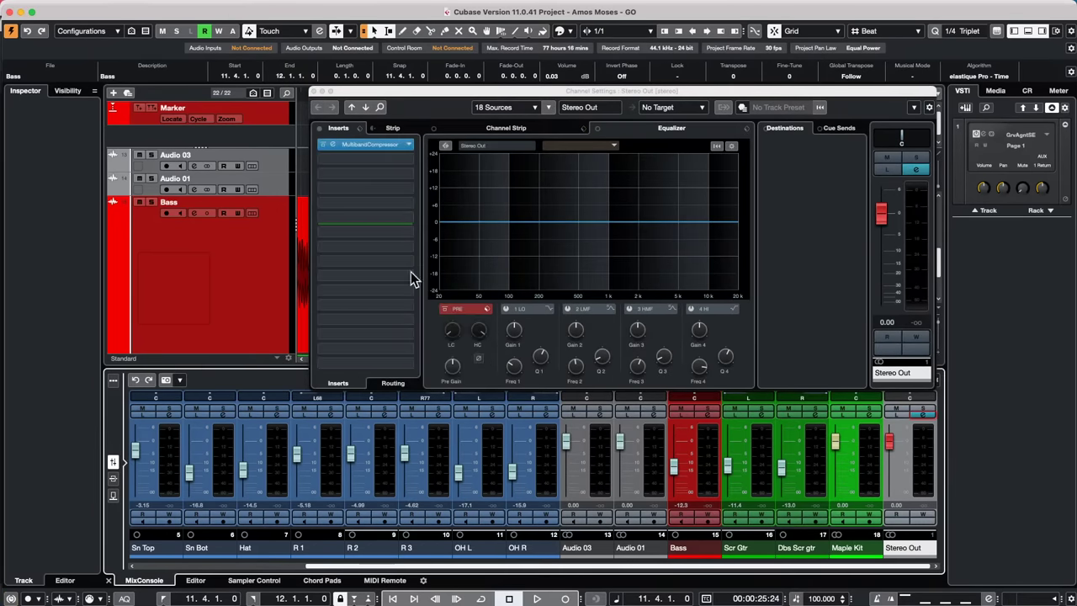
{"action": "left_click", "coordinate": [407, 148]}
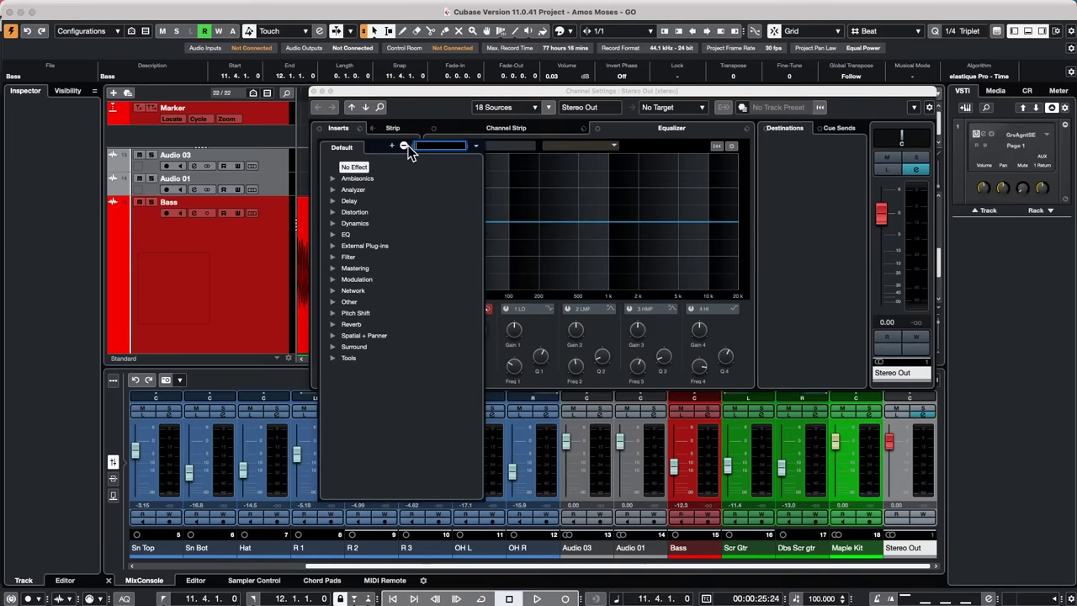
{"action": "left_click", "coordinate": [332, 223]}
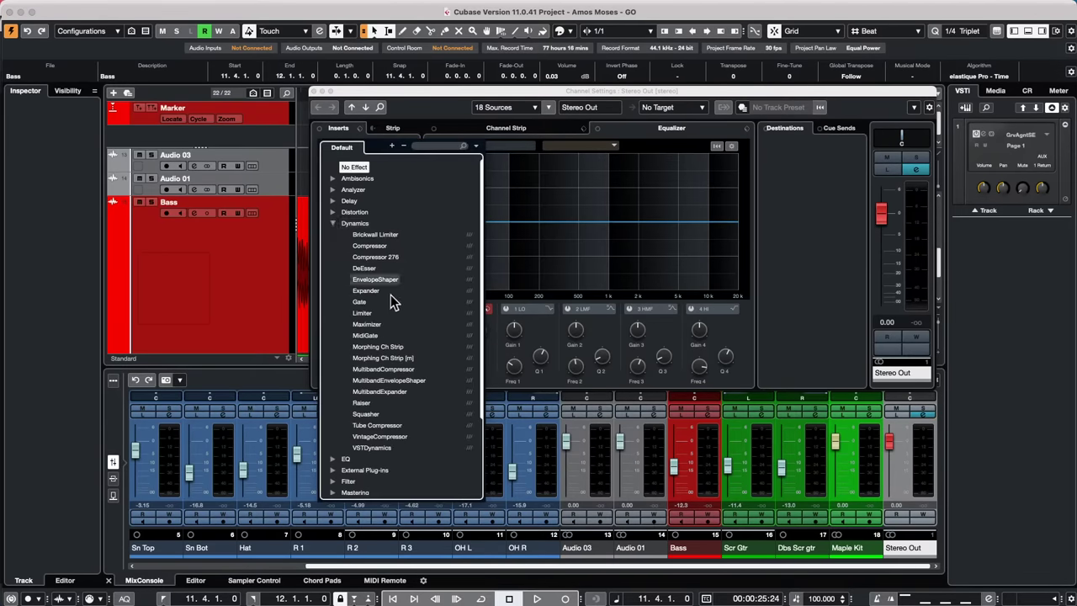
{"action": "left_click", "coordinate": [389, 369]}
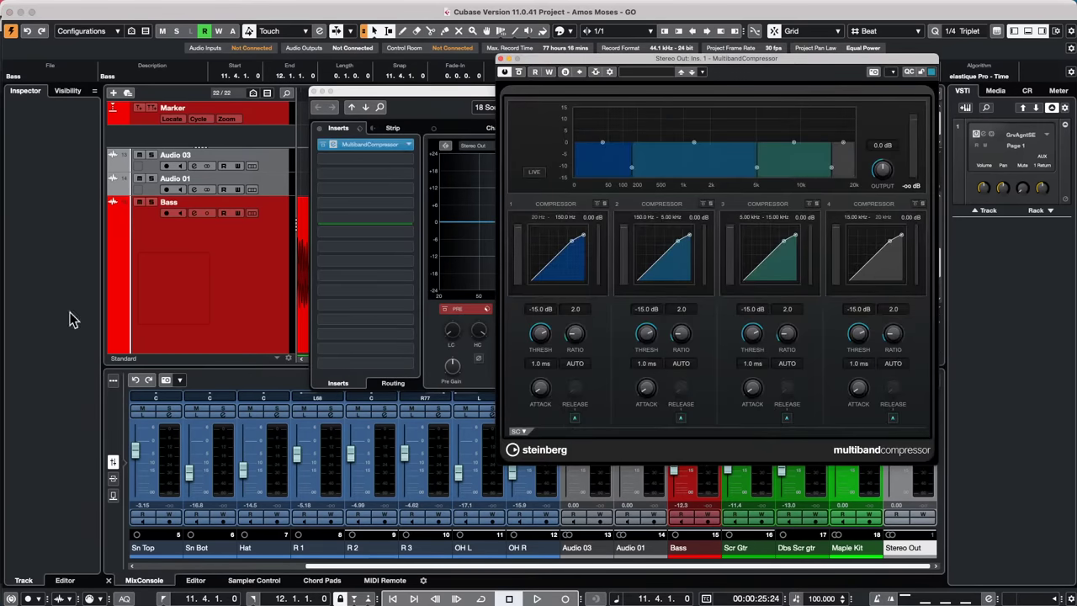
Compare Constrain Delay Compensation with the MultibandCompressor's Live mode on Stereo Out, and close the plug-in and channel settings windows
{"action": "left_click", "coordinate": [13, 600]}
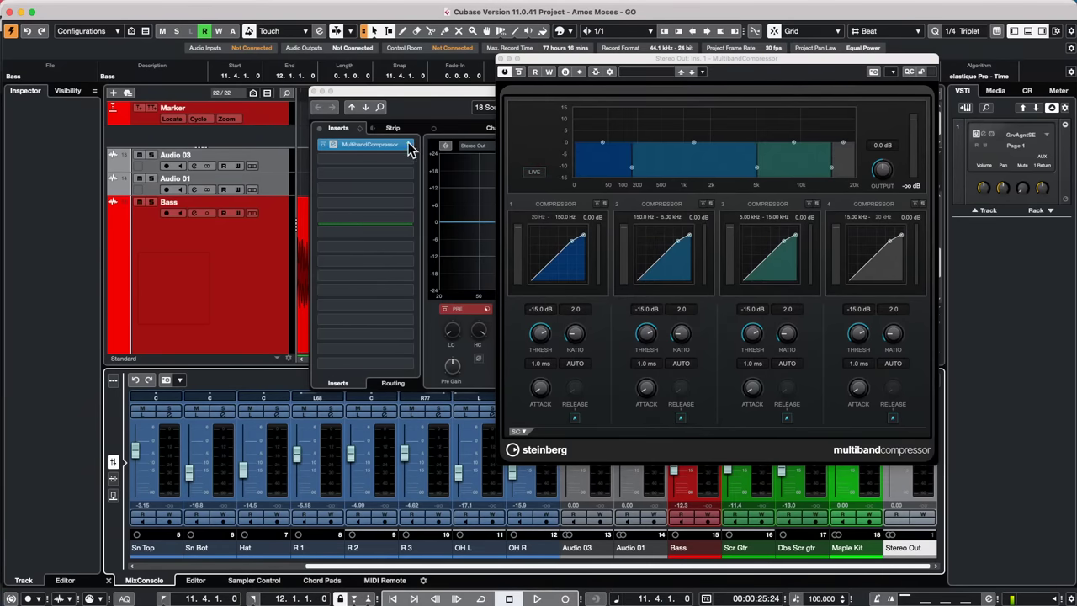
{"action": "left_click", "coordinate": [410, 146]}
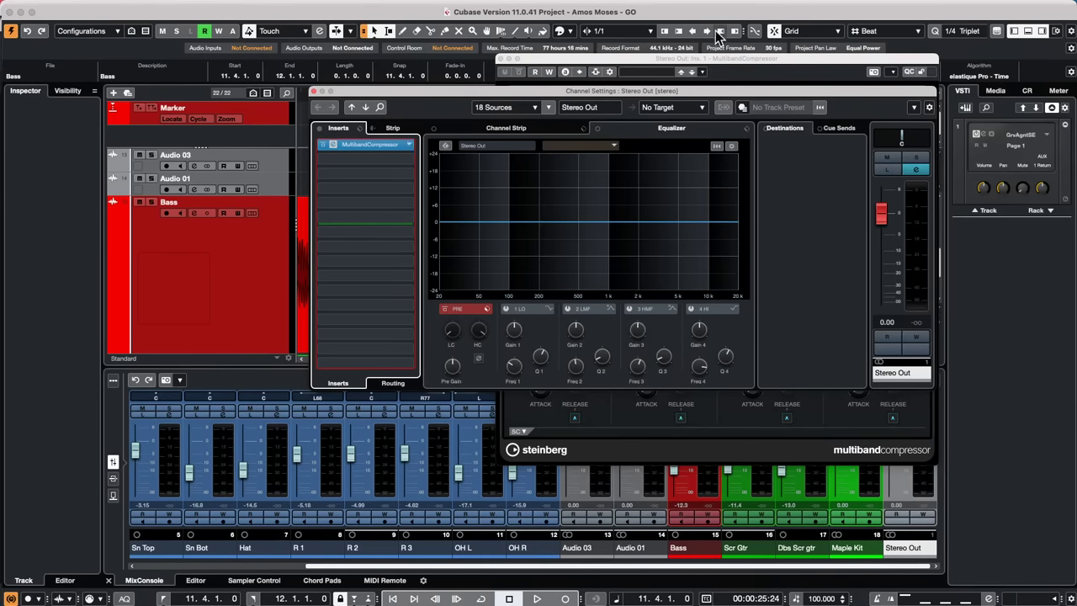
{"action": "left_click", "coordinate": [696, 59]}
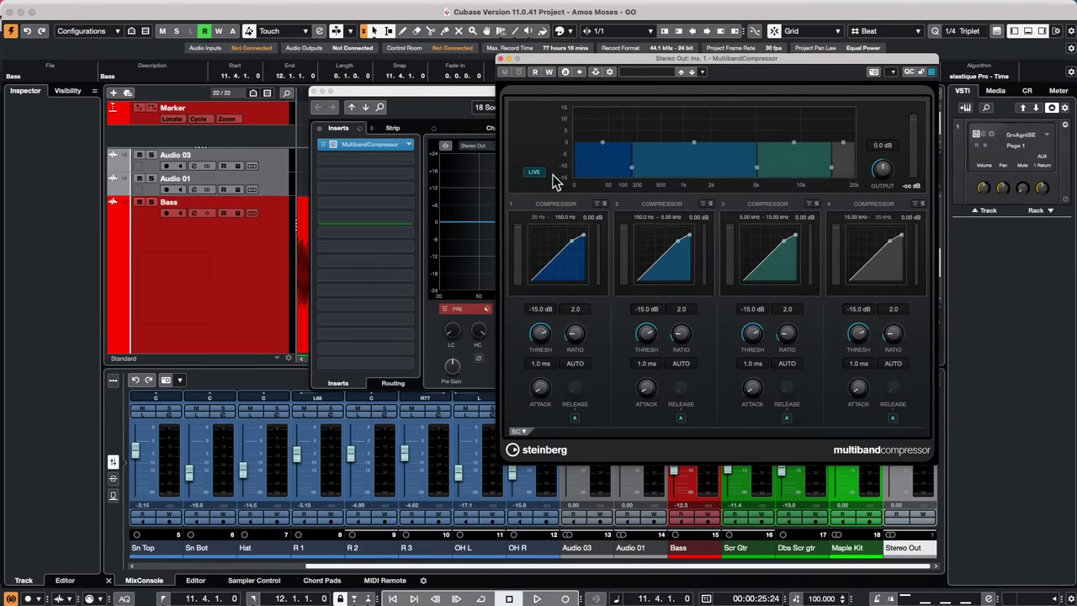
{"action": "left_click", "coordinate": [10, 598]}
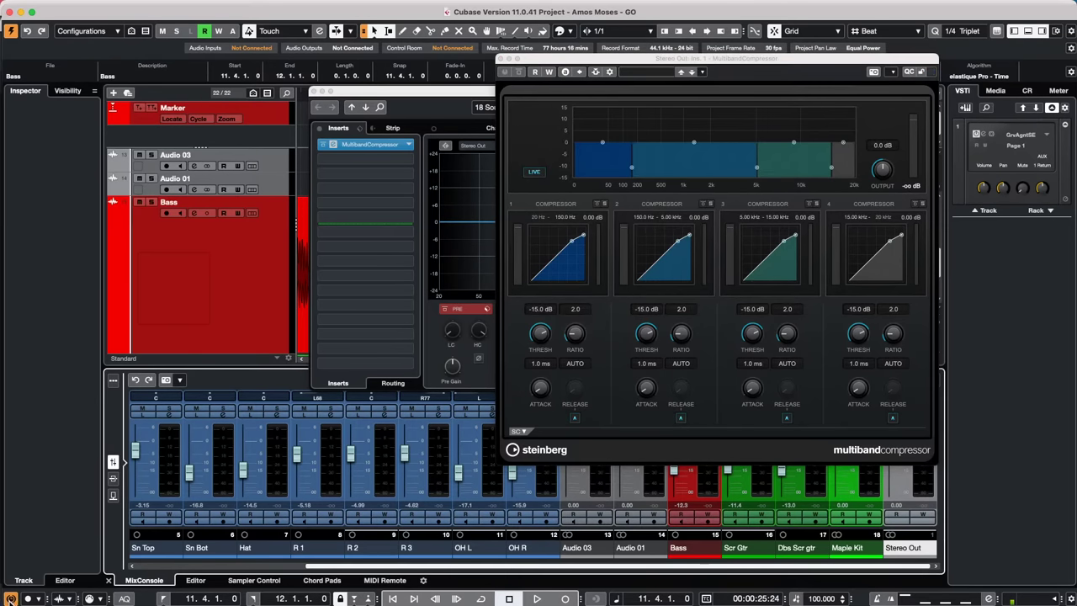
{"action": "left_click", "coordinate": [366, 149]}
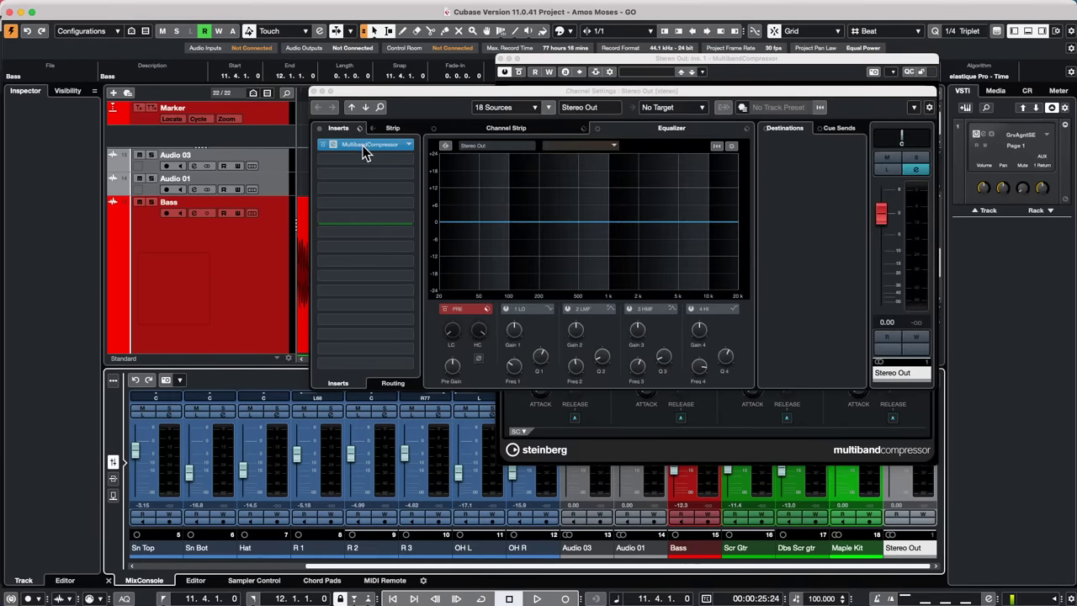
{"action": "left_click", "coordinate": [314, 91]}
{"action": "left_click", "coordinate": [313, 91]}
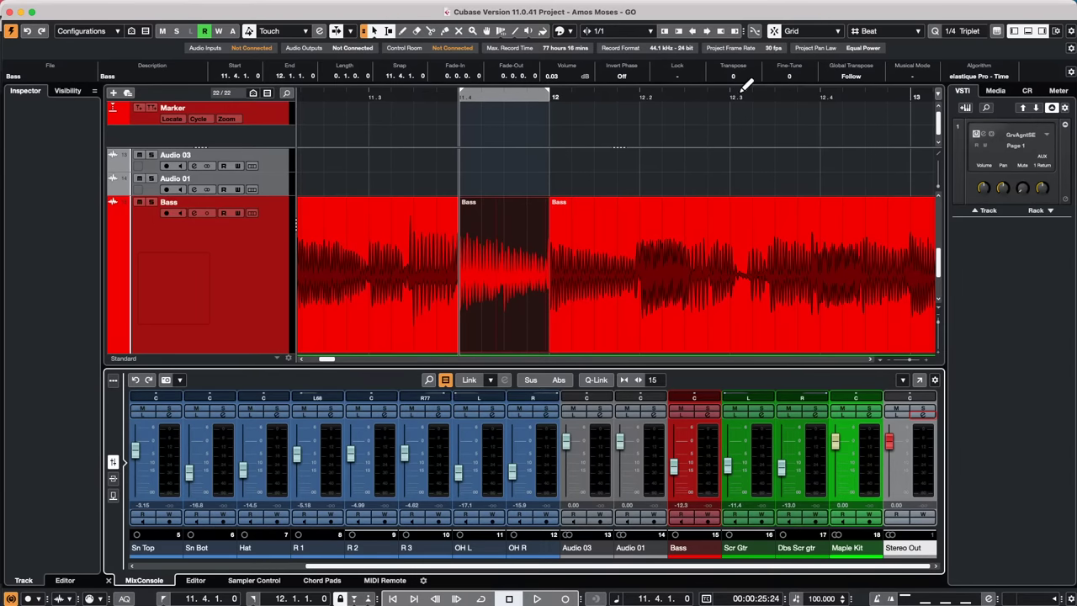
Revert the project to its last saved version and accept the unmapped missing port
{"action": "left_click", "coordinate": [76, 8]}
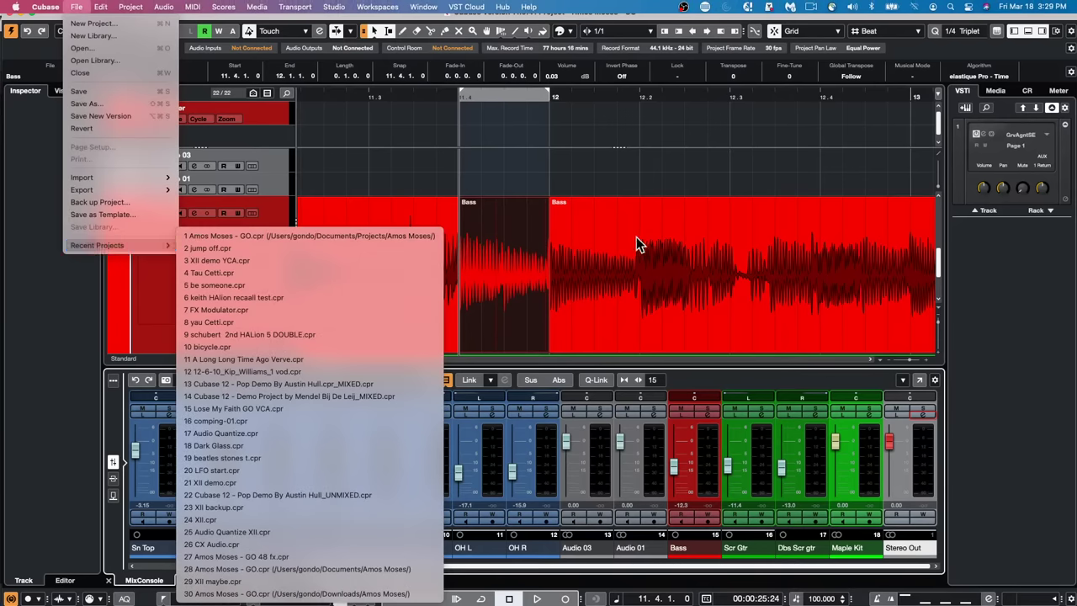
{"action": "left_click", "coordinate": [637, 240]}
{"action": "left_click", "coordinate": [76, 7]}
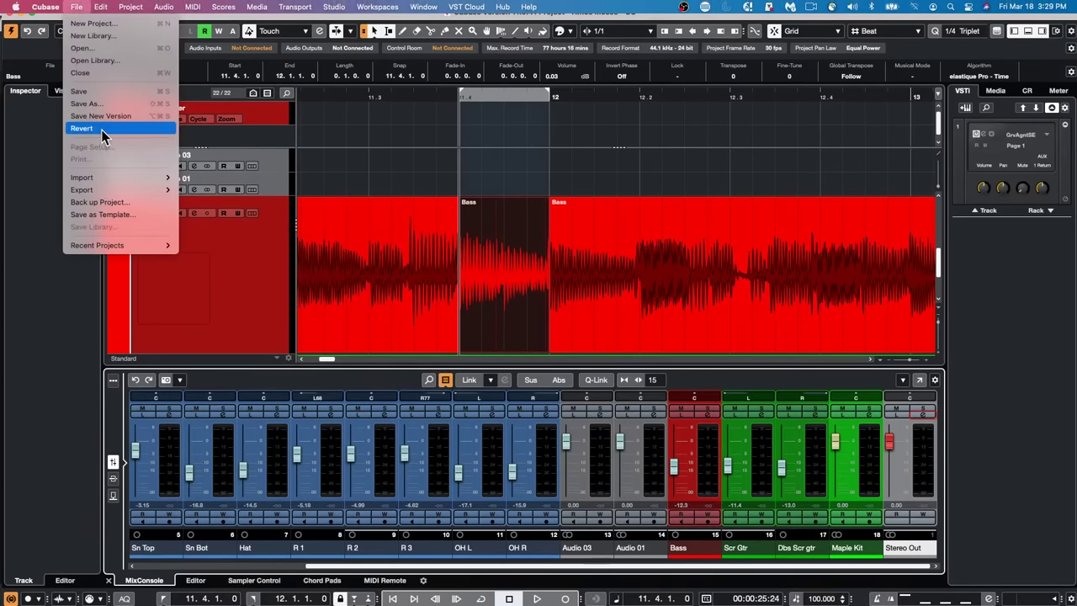
{"action": "left_click", "coordinate": [271, 111]}
{"action": "left_click", "coordinate": [622, 207]}
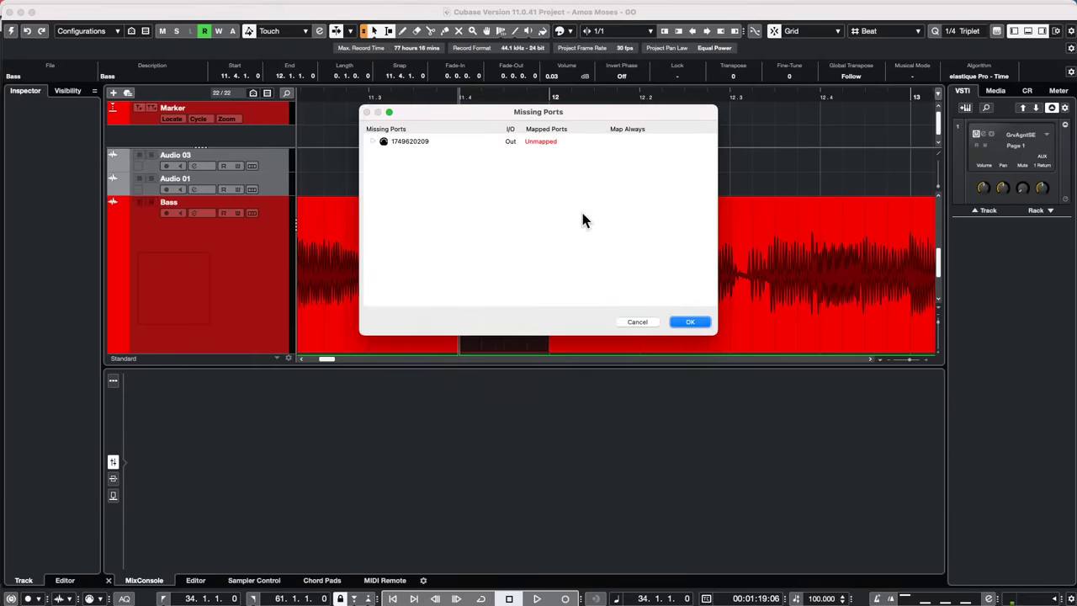
{"action": "left_click", "coordinate": [695, 320]}
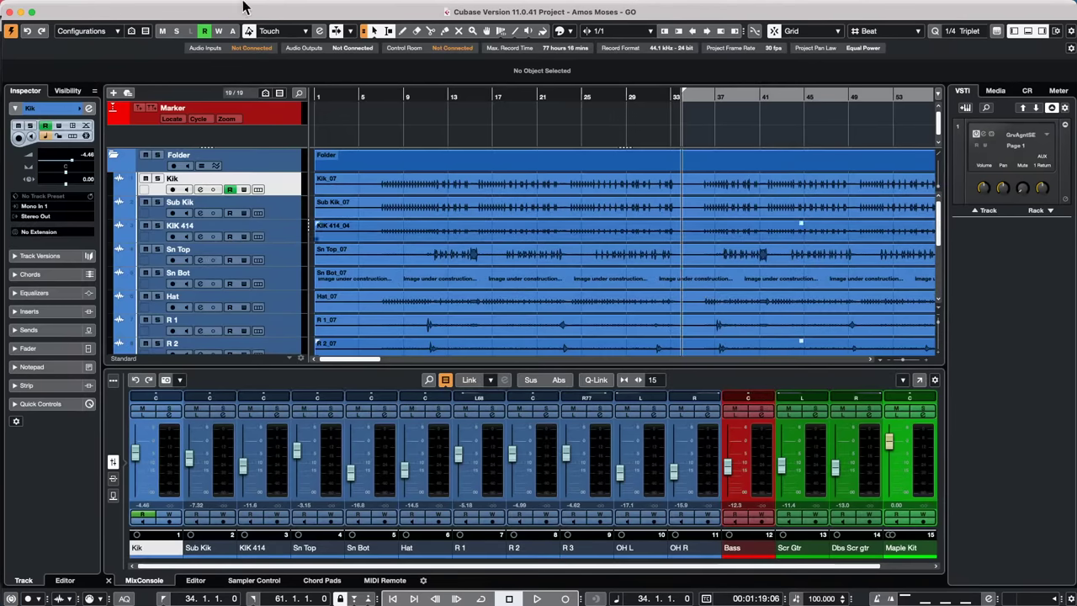
Play the project from around bar 5 and move the playback position to about bar 16
{"action": "left_click_drag", "start_coordinate": [360, 79], "coordinate": [362, 61]}
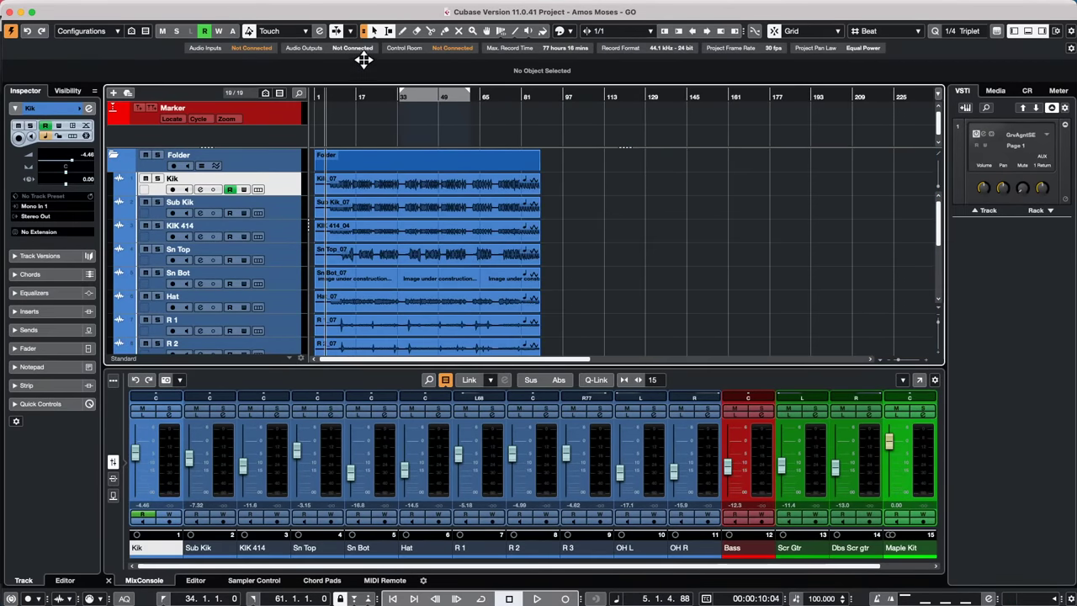
{"action": "key", "text": "space"}
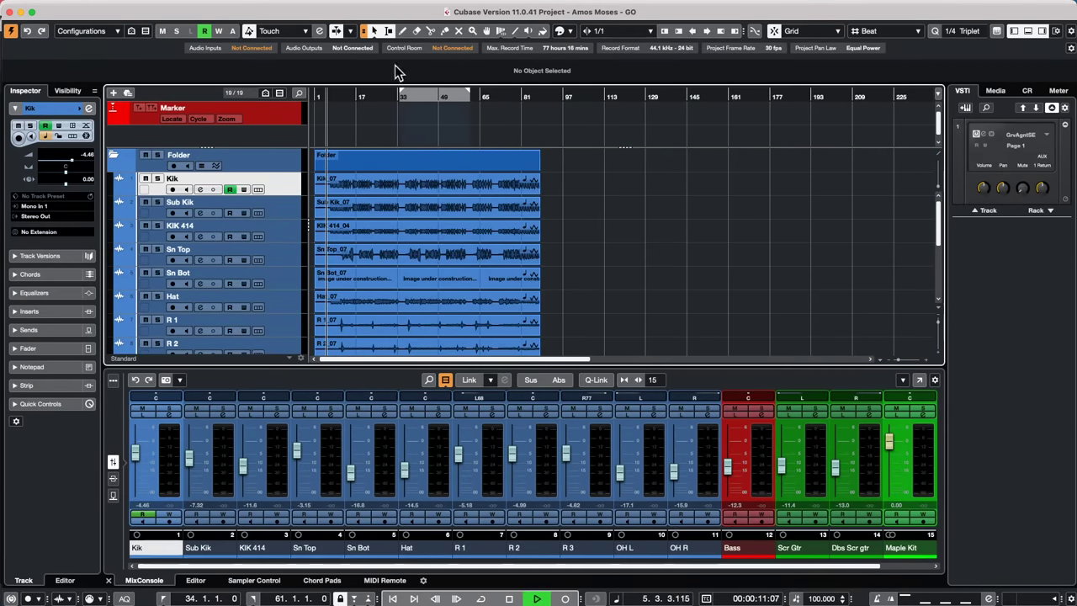
{"action": "left_click_drag", "start_coordinate": [349, 100], "coordinate": [353, 91]}
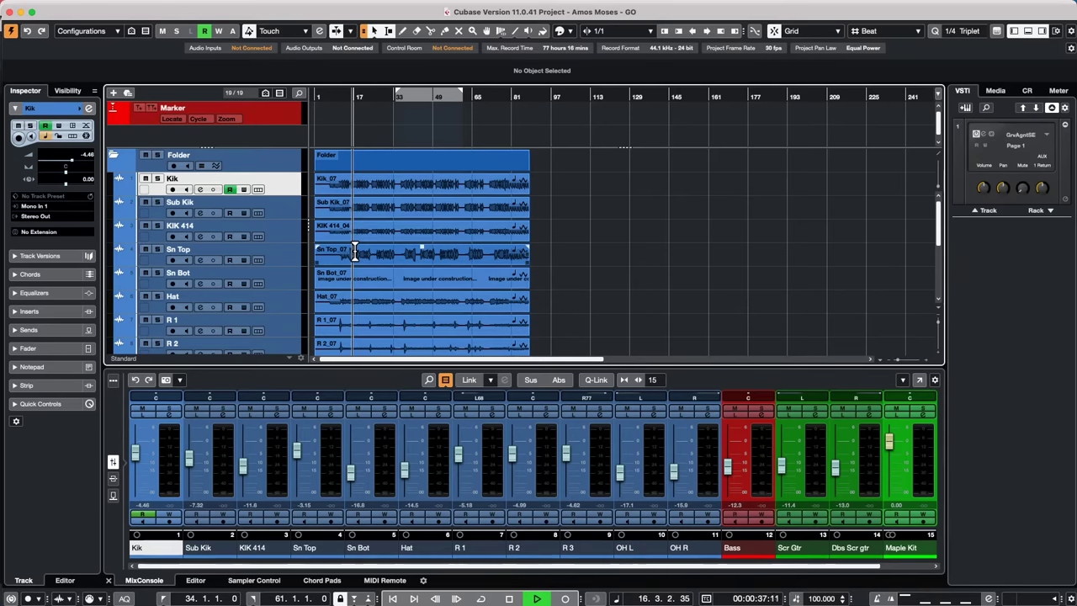
Connect the Yamaha HS7 monitor in the Control Room connections to the Steinberg UR24C and close Audio Connections
{"action": "key", "text": "F4"}
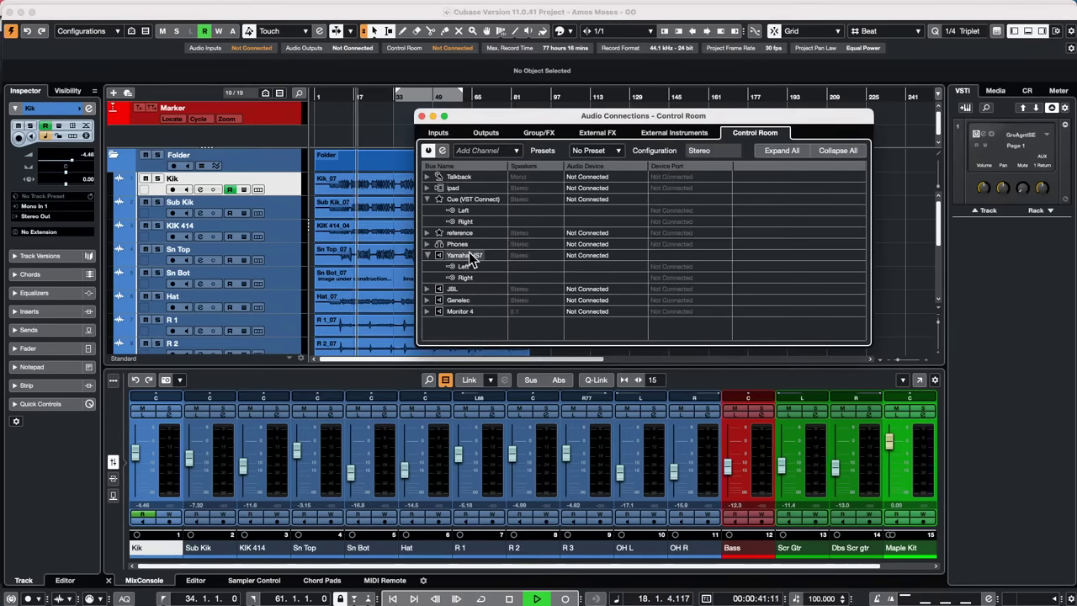
{"action": "left_click", "coordinate": [581, 255]}
{"action": "left_click", "coordinate": [603, 286]}
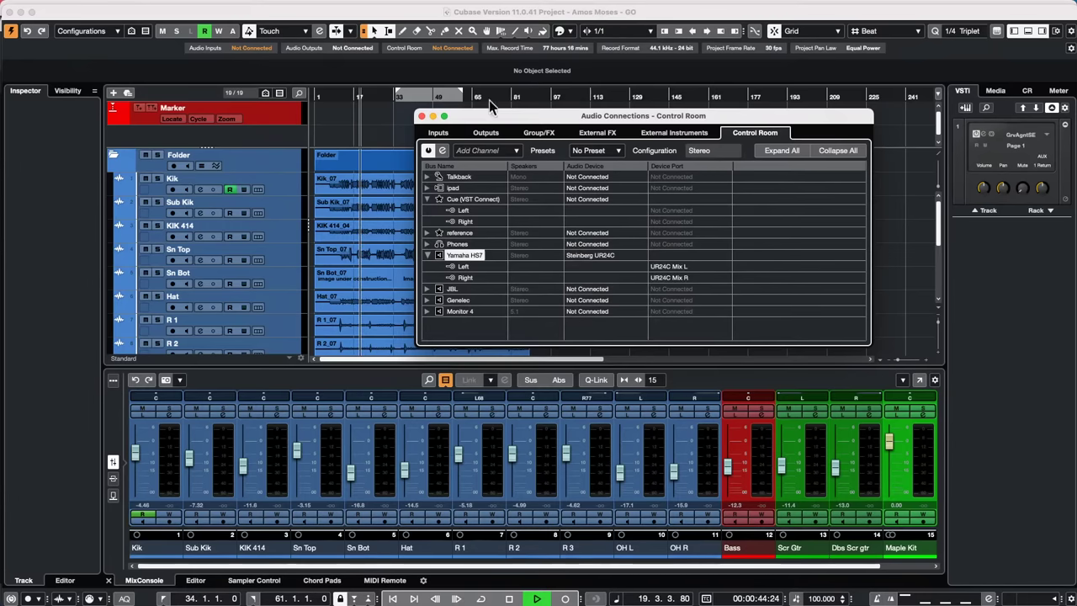
{"action": "left_click", "coordinate": [421, 116]}
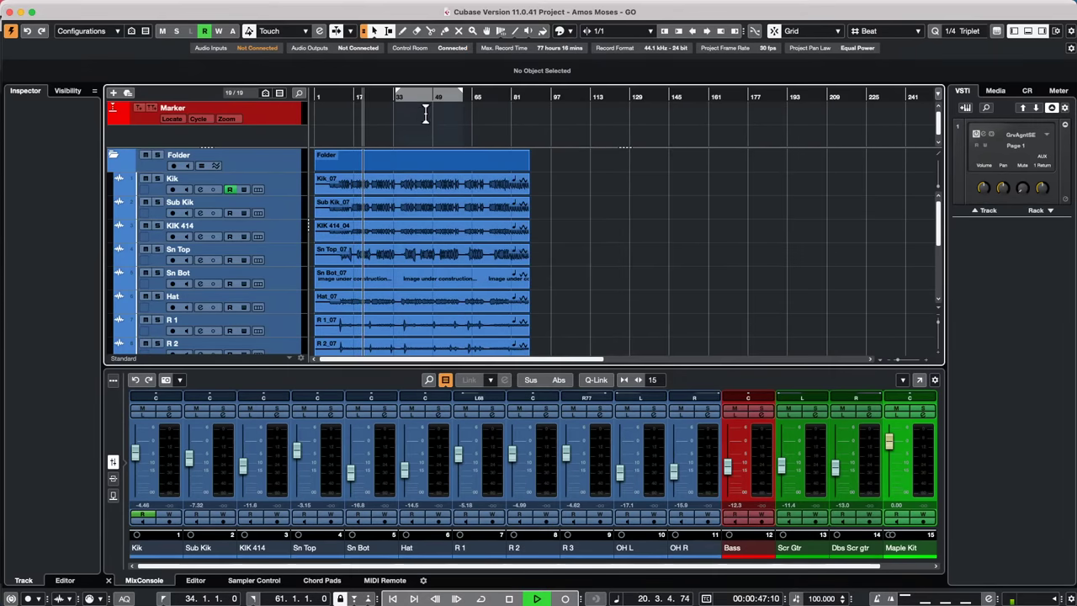
Add an FX channel with the RoomWorks reverb to the Sn Top track, set its Mix to 71%, and move the plug-in window off the track list
{"action": "left_click", "coordinate": [284, 255]}
{"action": "right_click", "coordinate": [289, 261]}
{"action": "mouse_move", "coordinate": [290, 262]}
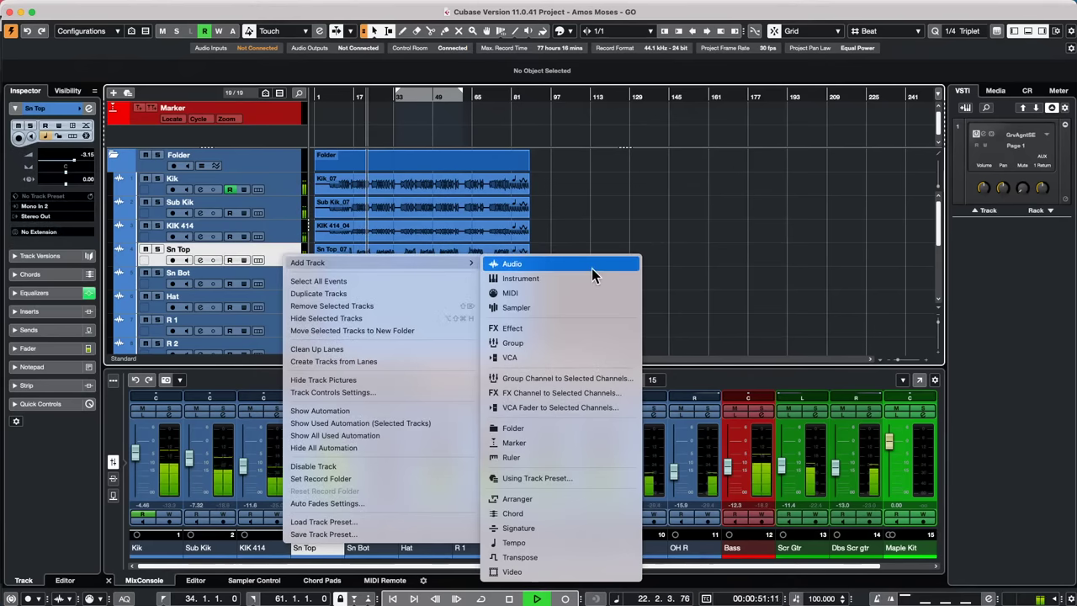
{"action": "left_click", "coordinate": [581, 393]}
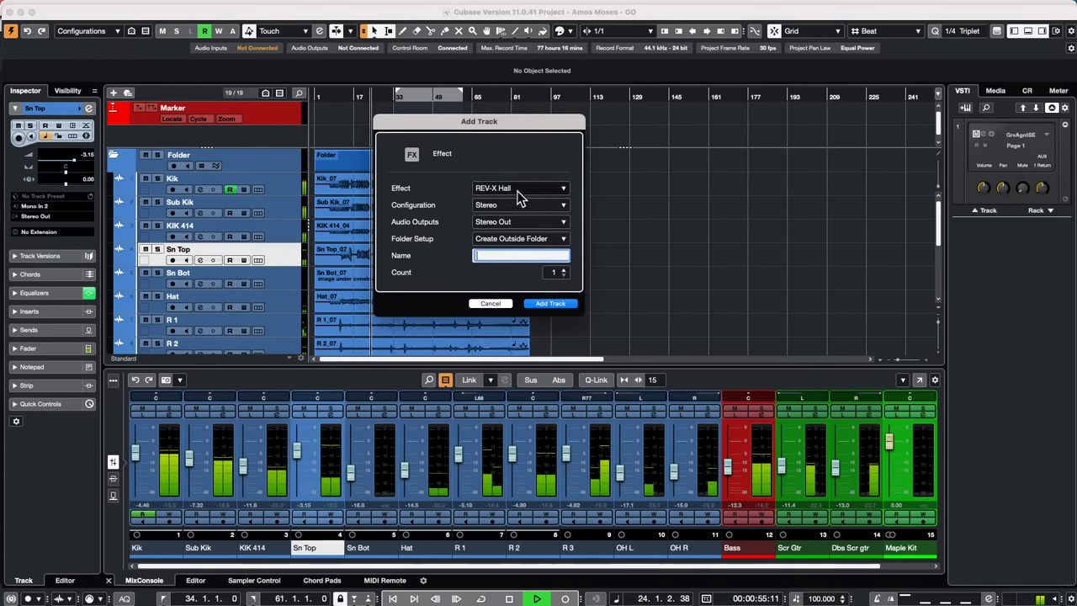
{"action": "left_click", "coordinate": [520, 189]}
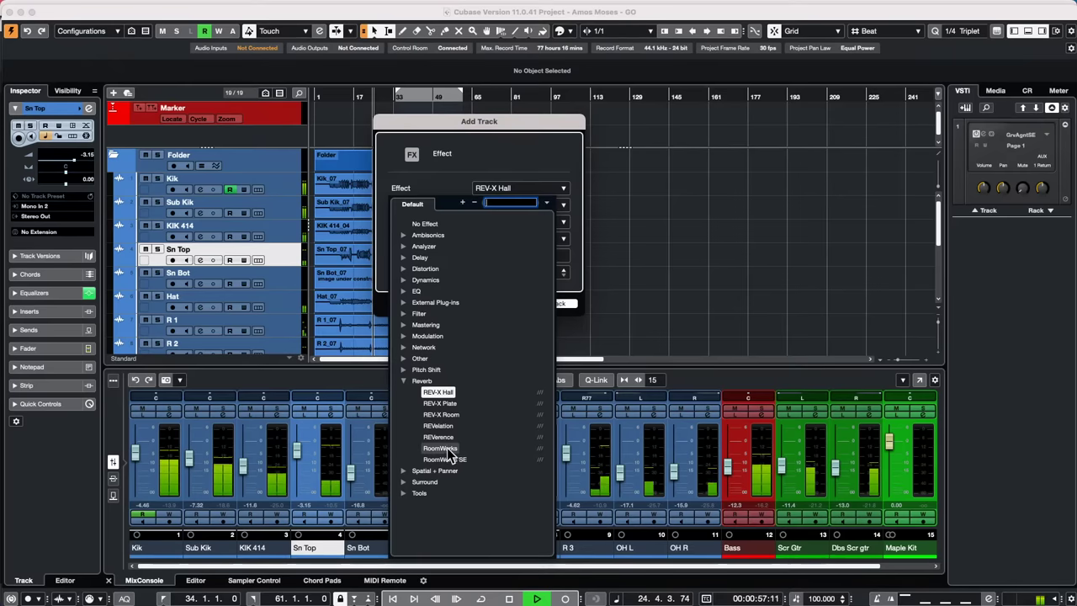
{"action": "left_click", "coordinate": [440, 448]}
{"action": "left_click", "coordinate": [550, 304]}
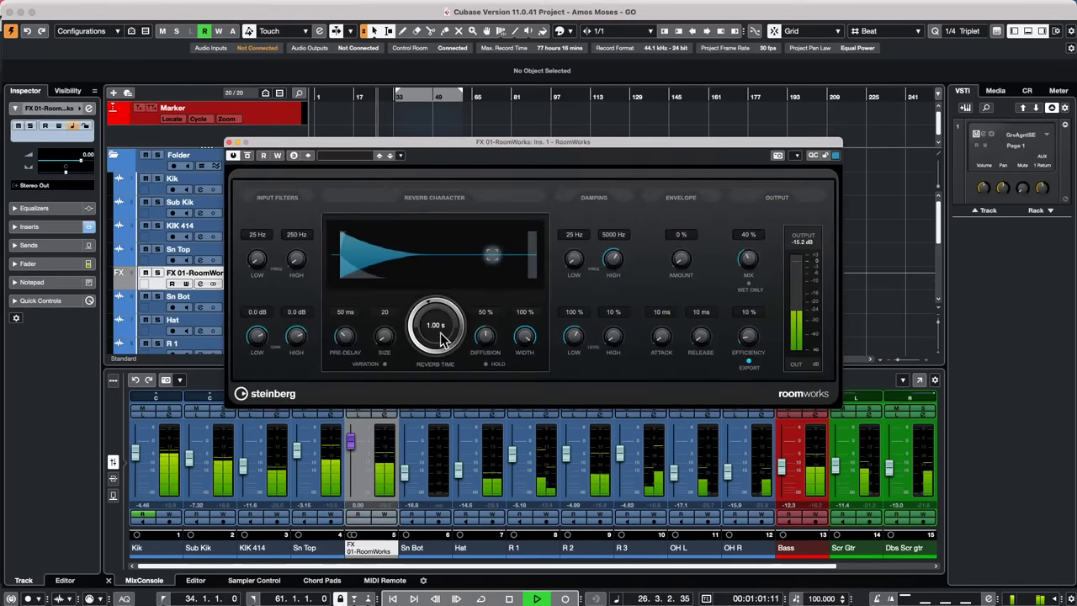
{"action": "mouse_move", "coordinate": [759, 251]}
{"action": "left_mouse_down"}
{"action": "mouse_move", "coordinate": [749, 258]}
{"action": "mouse_move", "coordinate": [753, 241]}
{"action": "left_mouse_up"}
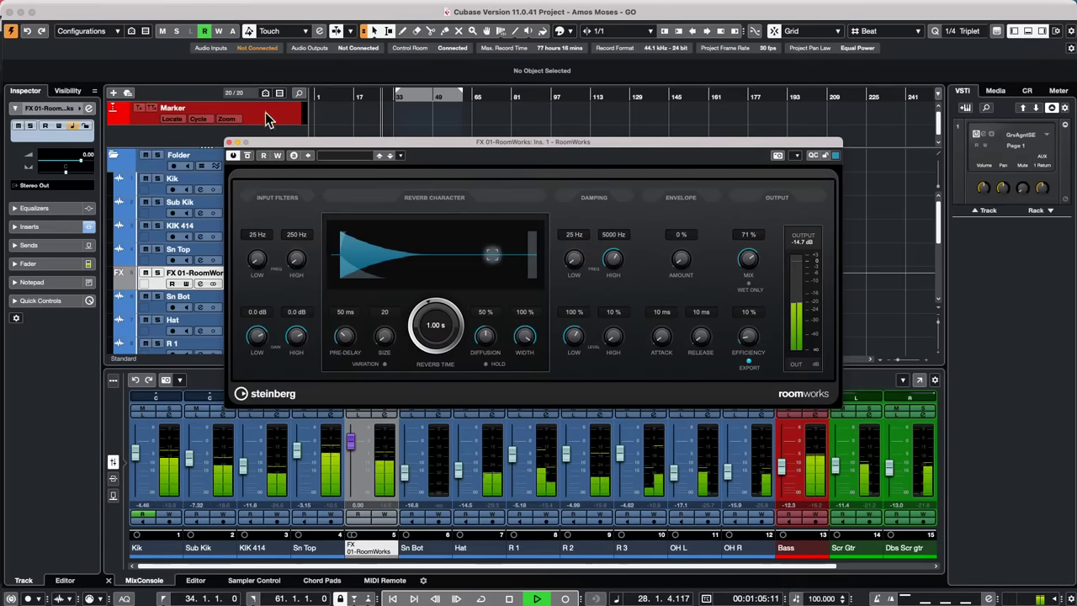
{"action": "left_click_drag", "start_coordinate": [278, 144], "coordinate": [528, 85]}
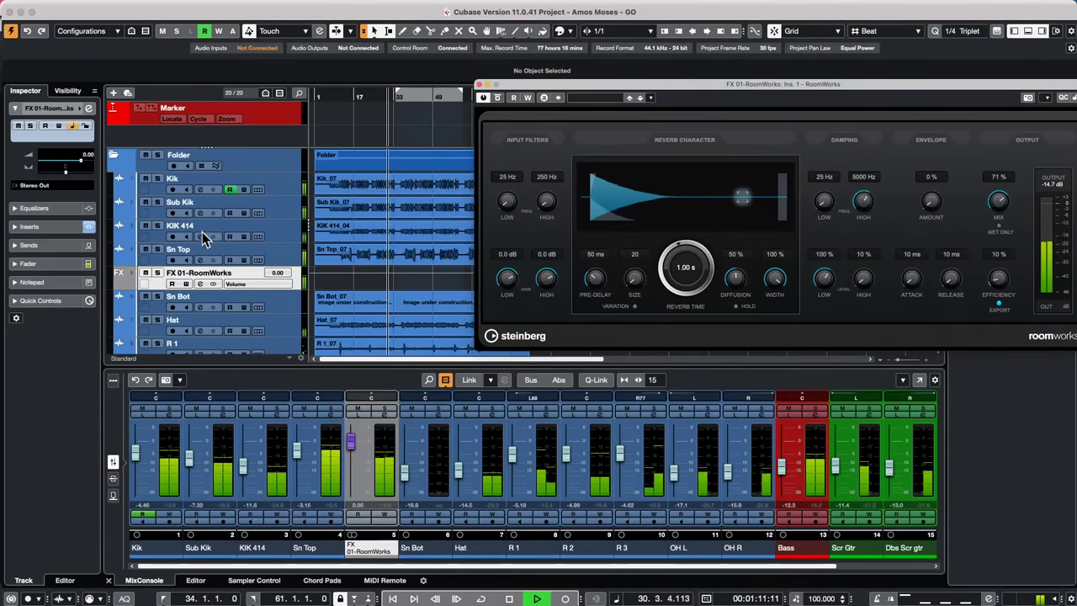
Solo and unsolo the Sn Top track to audition its reverb, and stop playback
{"action": "left_click", "coordinate": [157, 251]}
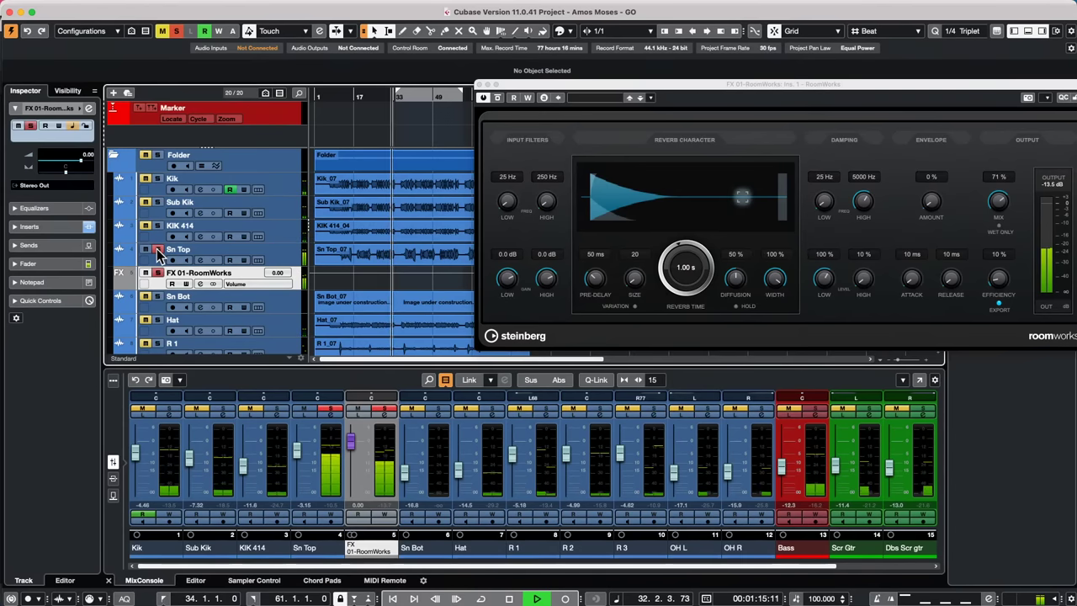
{"action": "left_click", "coordinate": [157, 250]}
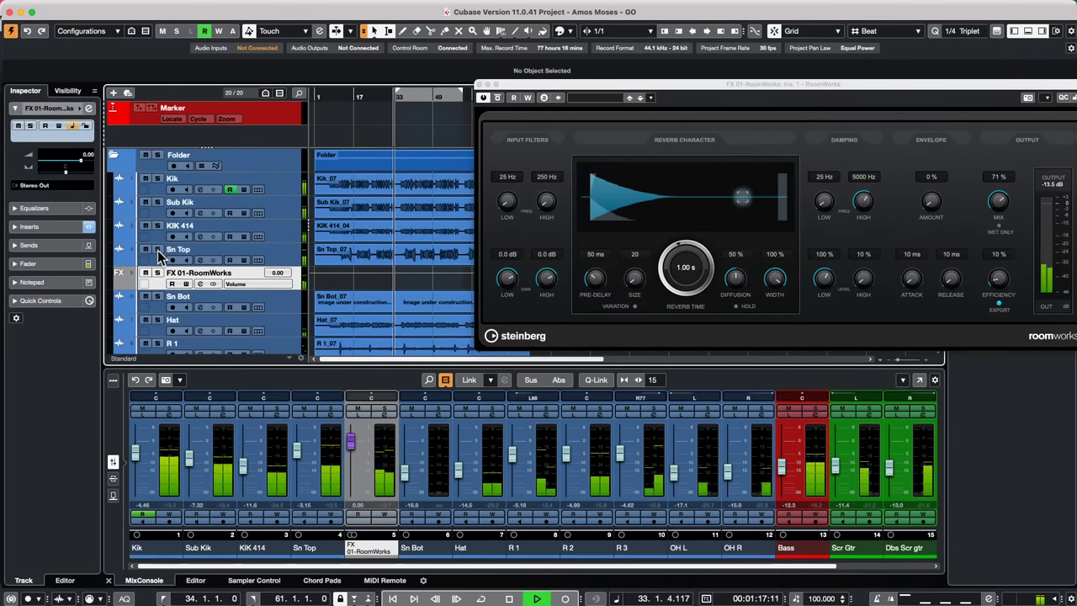
{"action": "key", "text": "space"}
Set up an audio mixdown export of only the FX 01-RoomWorks channel, with Create Audio Track as the after-export action
{"action": "mouse_move", "coordinate": [15, 1]}
{"action": "left_click", "coordinate": [77, 6]}
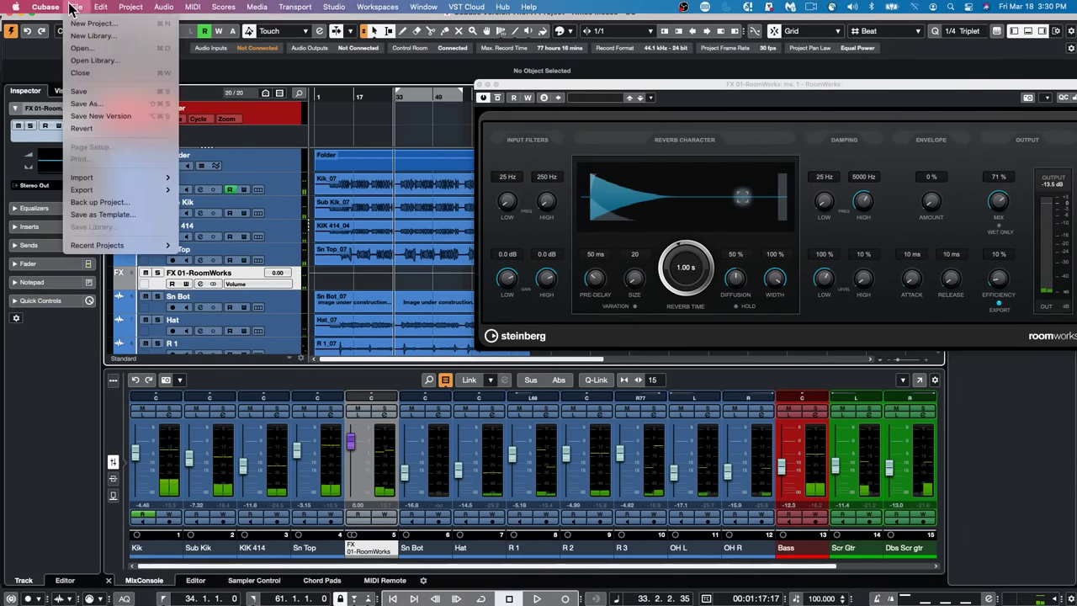
{"action": "mouse_move", "coordinate": [118, 195]}
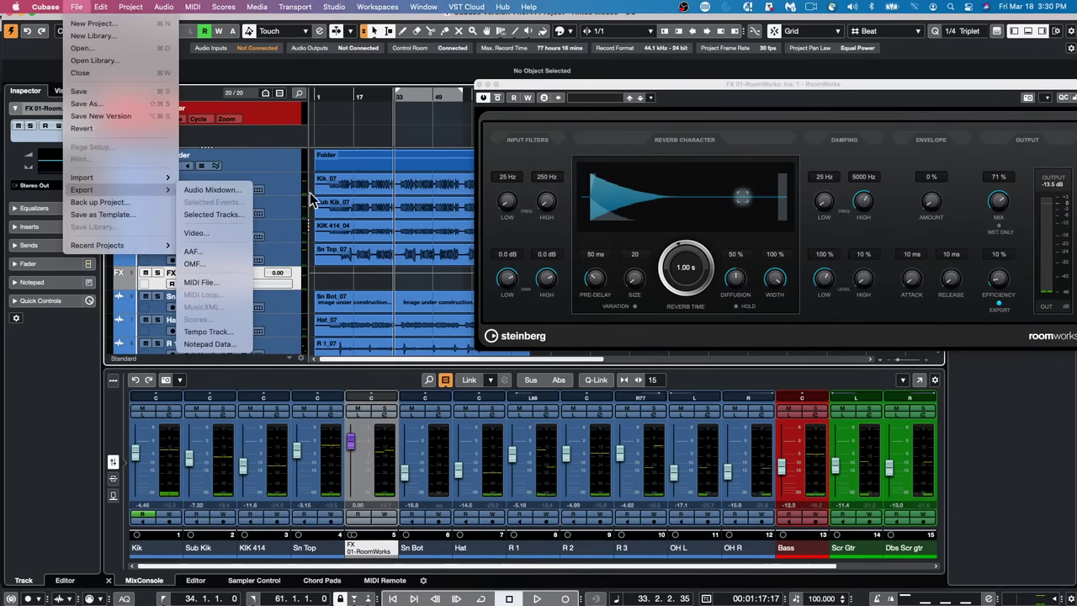
{"action": "left_click", "coordinate": [234, 192]}
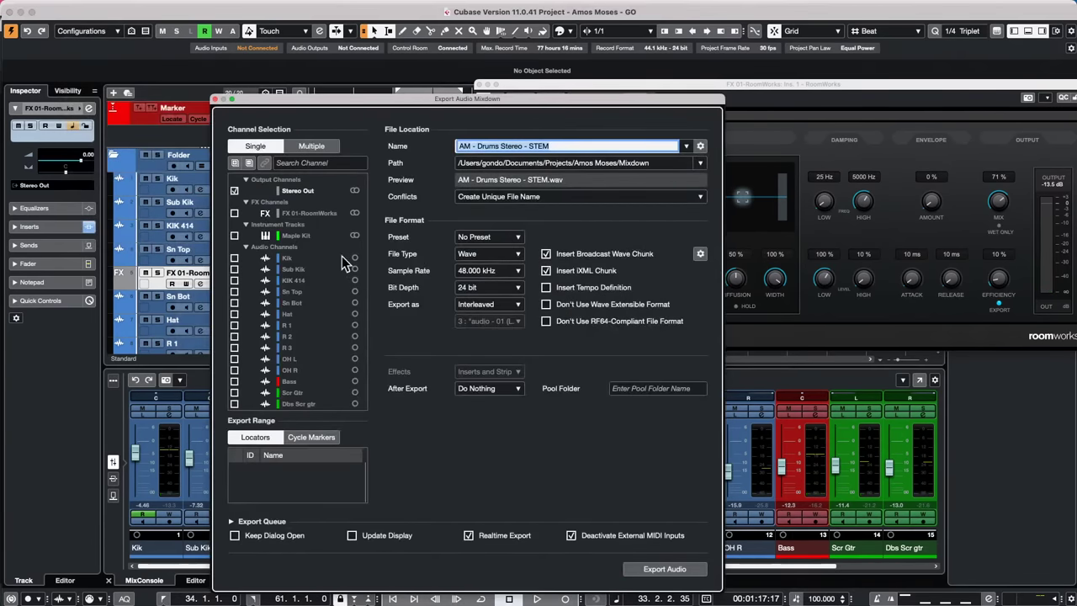
{"action": "left_click", "coordinate": [235, 214]}
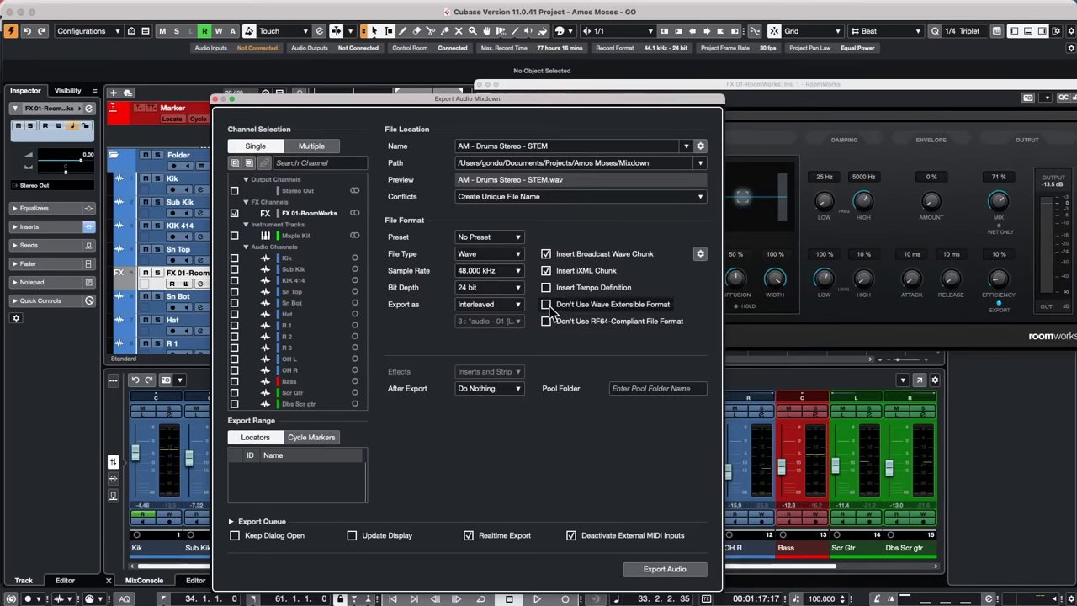
{"action": "left_click", "coordinate": [499, 391]}
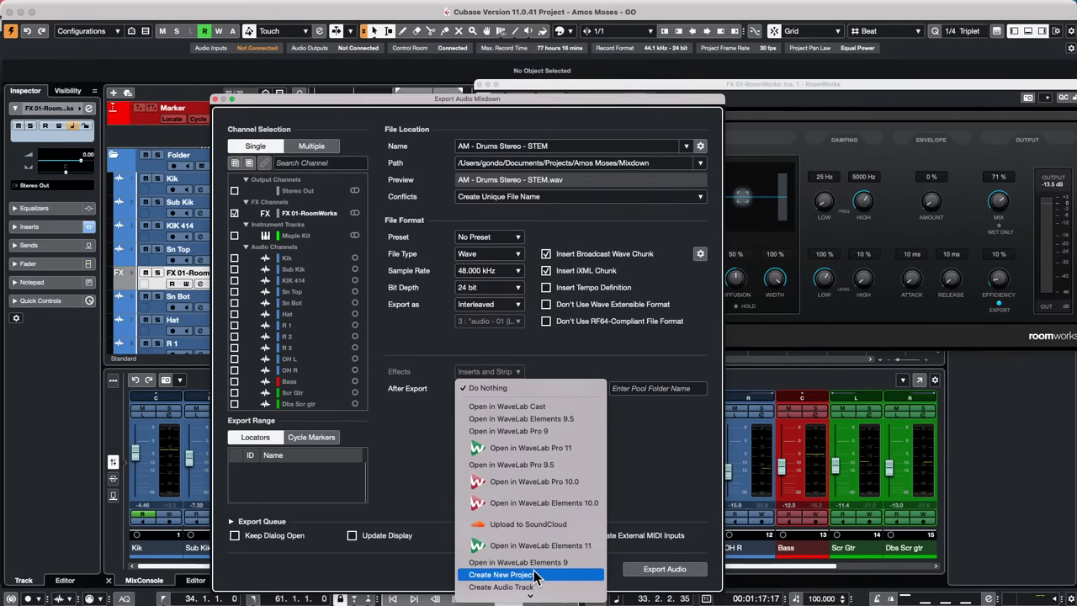
{"action": "left_click", "coordinate": [661, 572]}
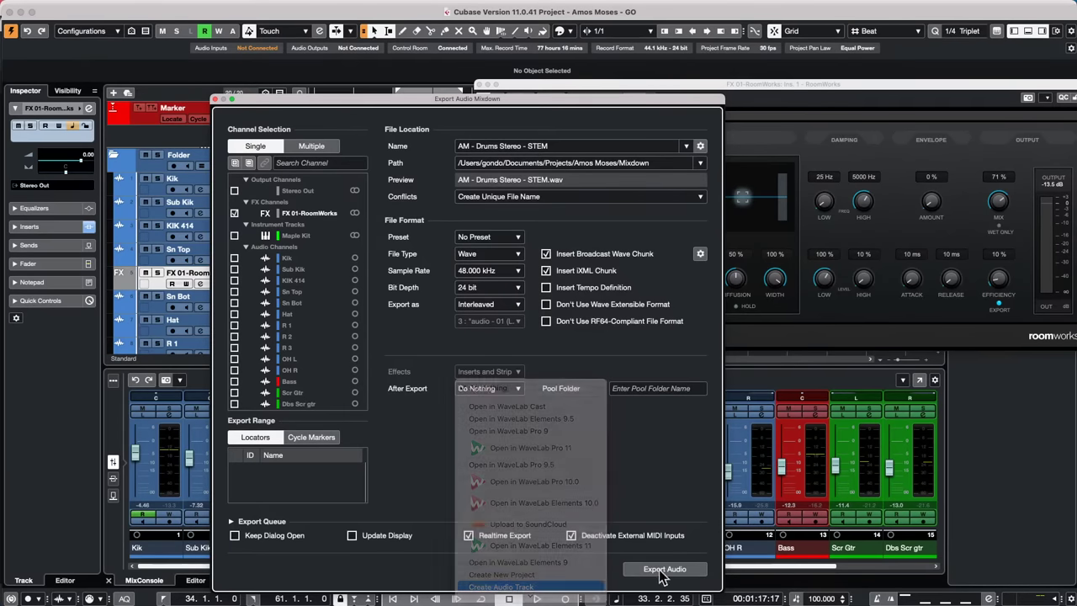
Abort the realtime export of FX 01-RoomWorks, turn off Realtime Export, and export the audio again
{"action": "left_click", "coordinate": [684, 569]}
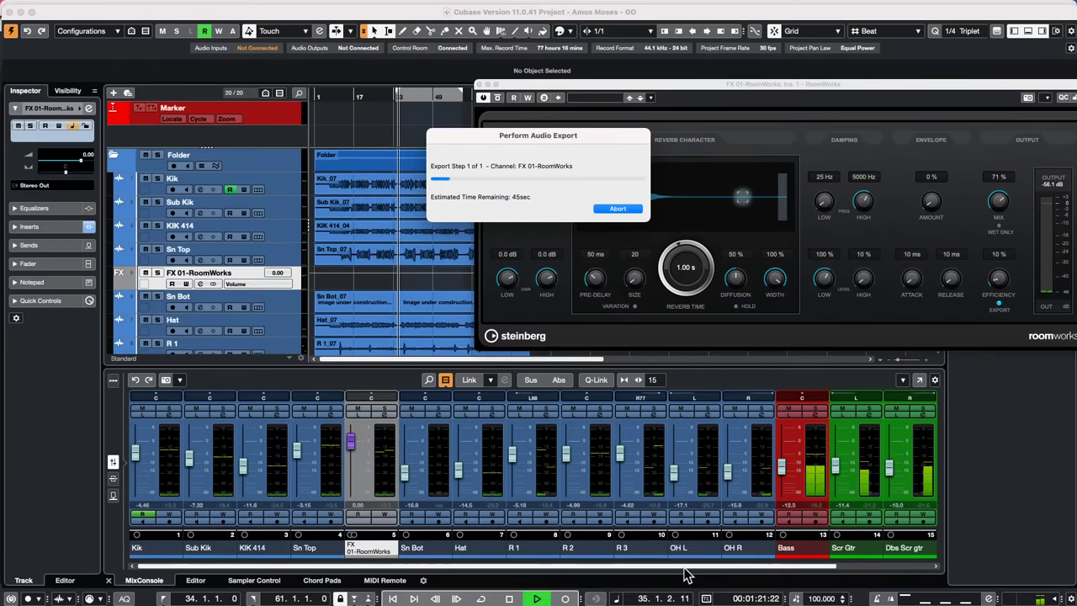
{"action": "left_click", "coordinate": [613, 209]}
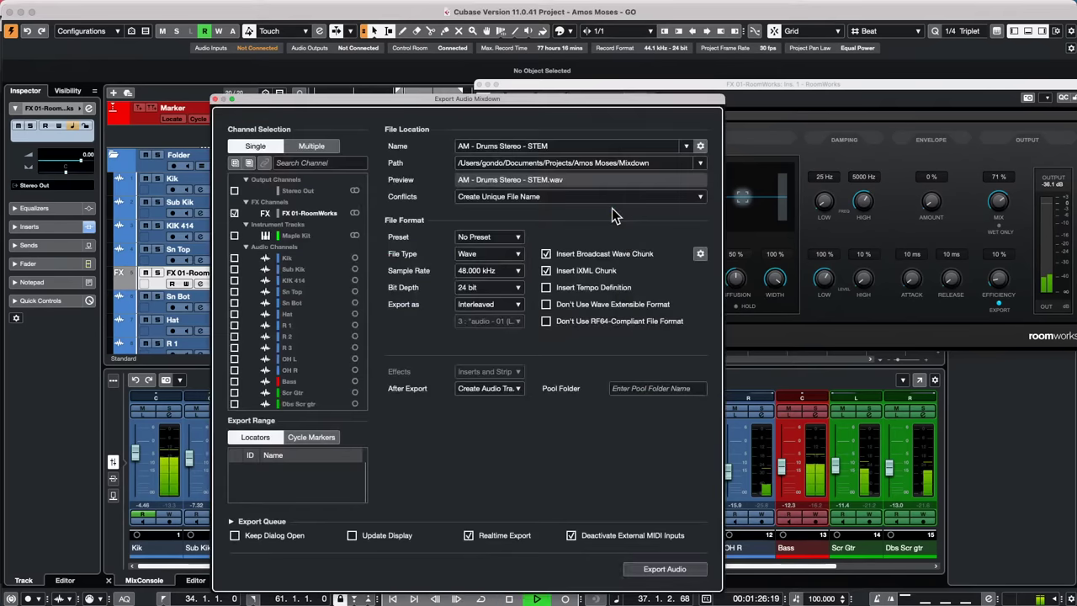
{"action": "left_click", "coordinate": [469, 536]}
{"action": "left_click", "coordinate": [651, 573]}
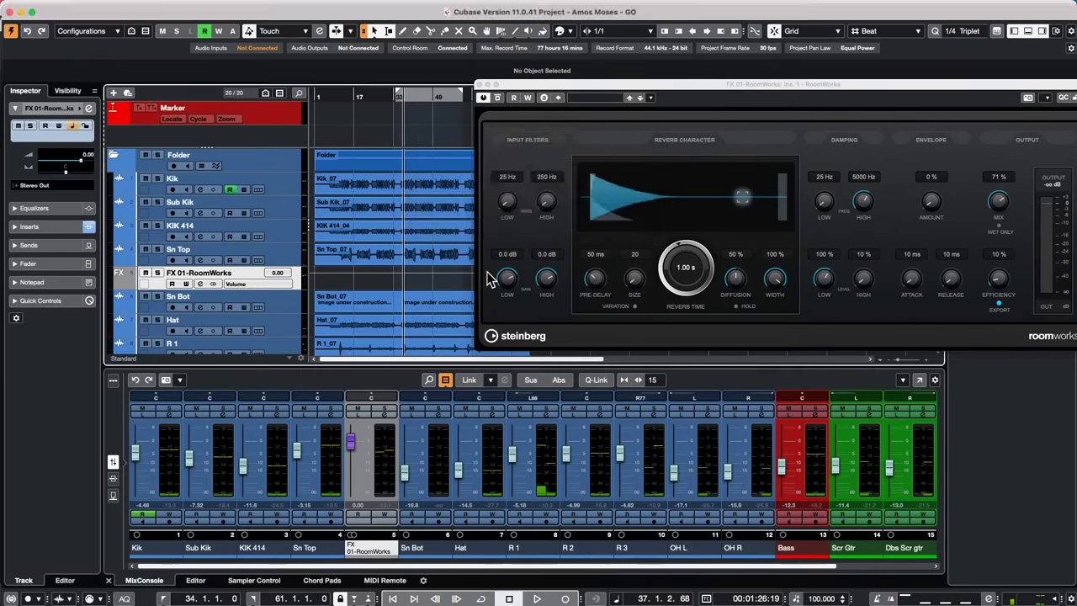
Find the newly exported audio event on the track under Input/Output Channels and audition it with the Play tool
{"action": "scroll", "coordinate": [433, 290], "scroll_direction": "down", "scroll_amount": 10}
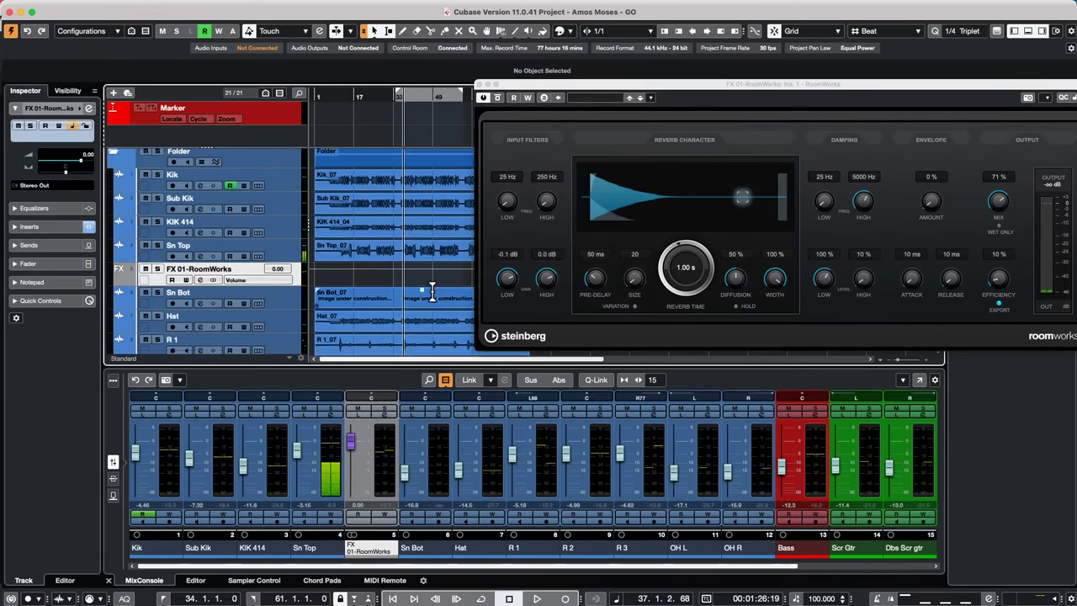
{"action": "right_click", "coordinate": [405, 327]}
{"action": "left_click", "coordinate": [419, 324]}
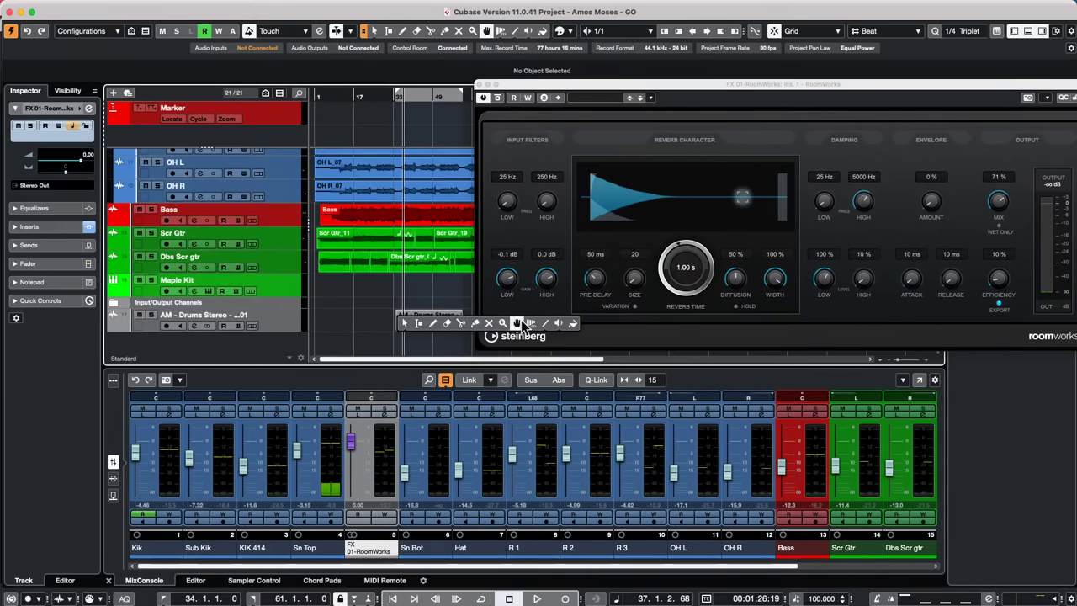
{"action": "left_click", "coordinate": [557, 324]}
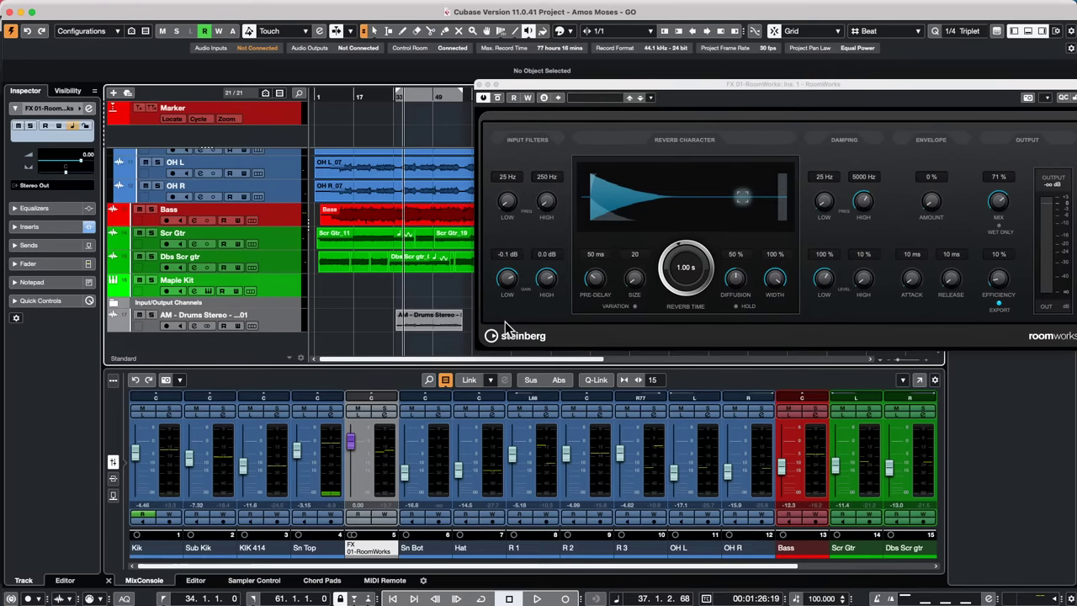
{"action": "left_click", "coordinate": [404, 324]}
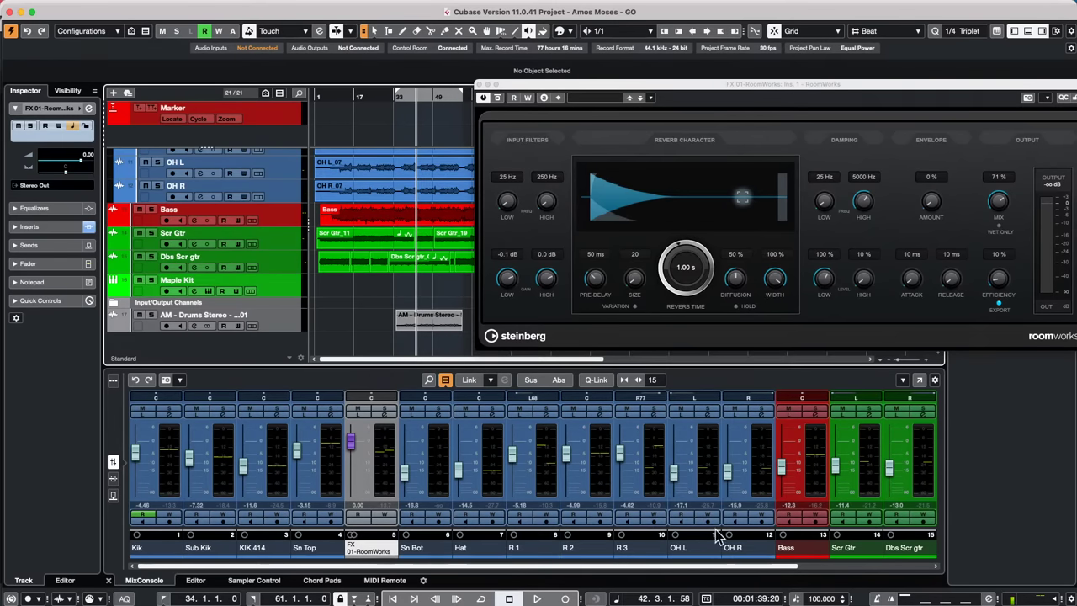
Show the MIDI Remote view of the Nektar Panorama P4 and review its Quick Control Focus Setup options
{"action": "left_click", "coordinate": [385, 581]}
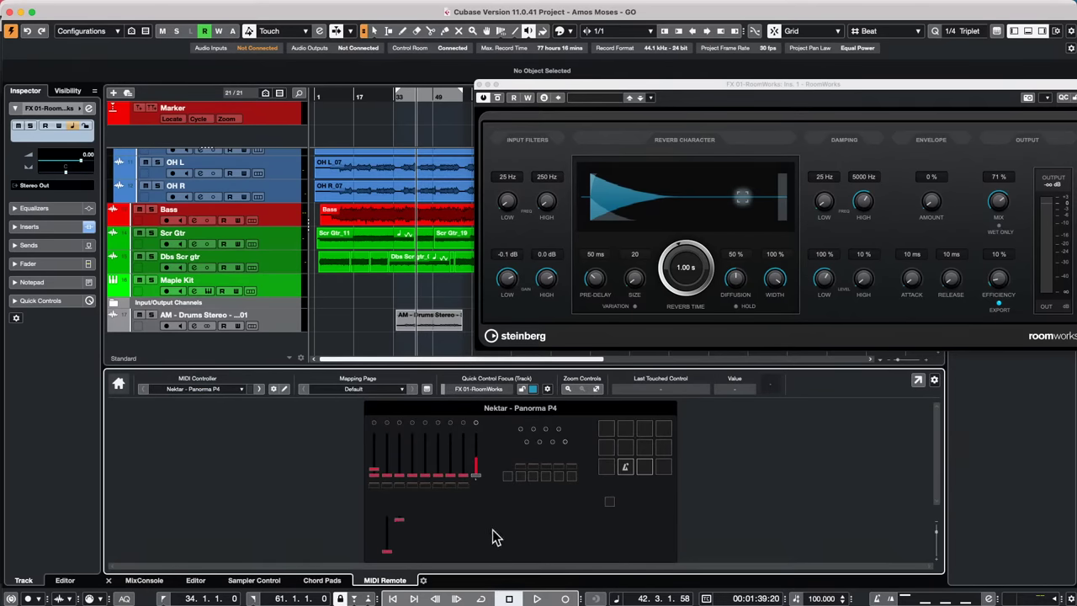
{"action": "left_click", "coordinate": [547, 389]}
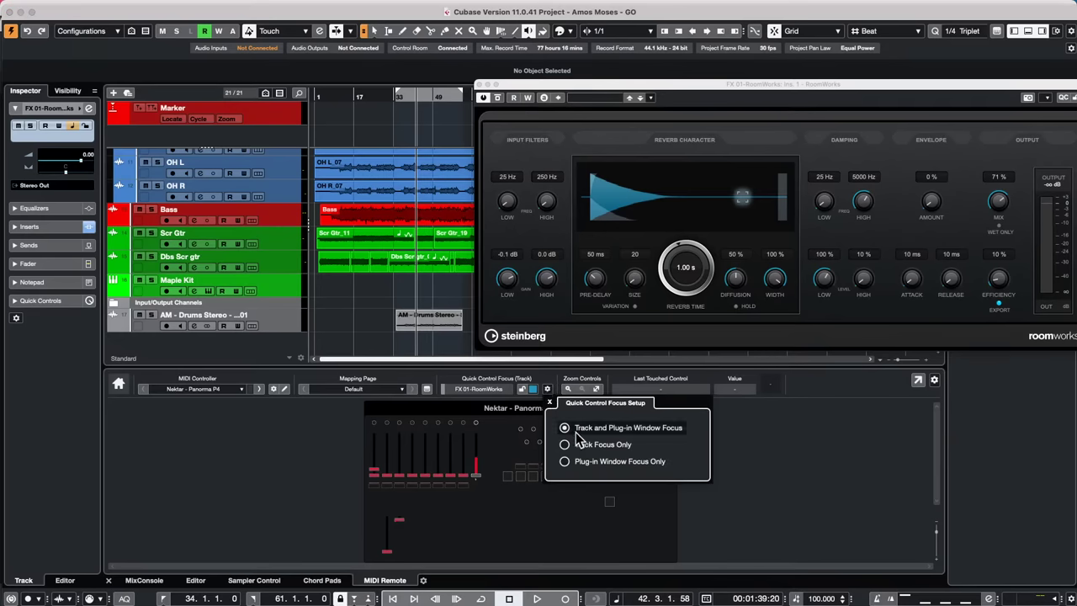
{"action": "left_click", "coordinate": [500, 498]}
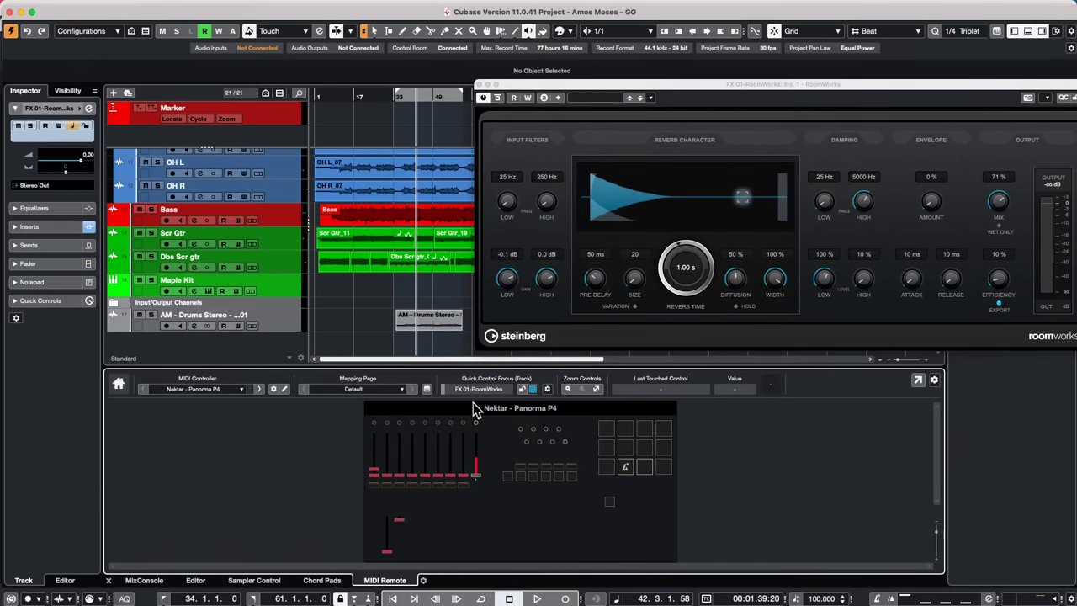
Try the Track Focus Only and Plug-in Window Focus Only settings, and restore Track and Plug-in Window Focus
{"action": "left_click", "coordinate": [547, 389]}
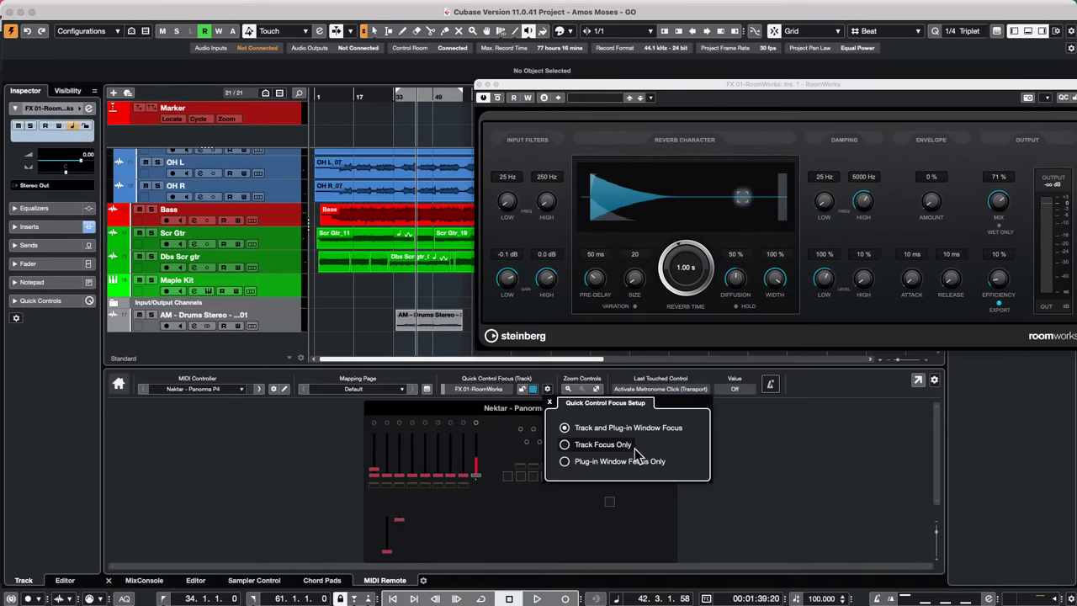
{"action": "left_click", "coordinate": [570, 449]}
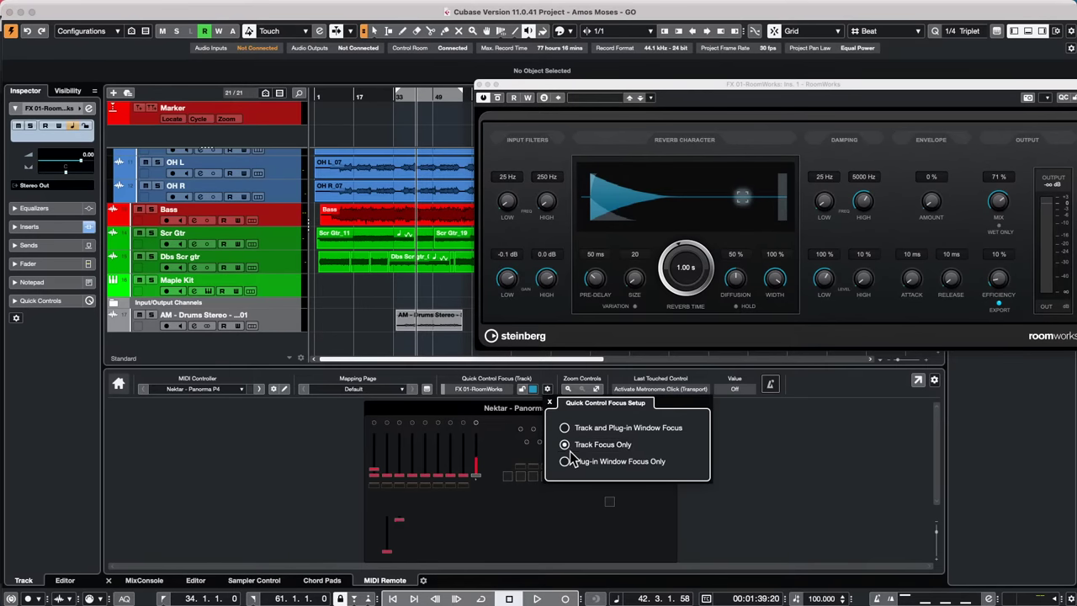
{"action": "left_click", "coordinate": [569, 460]}
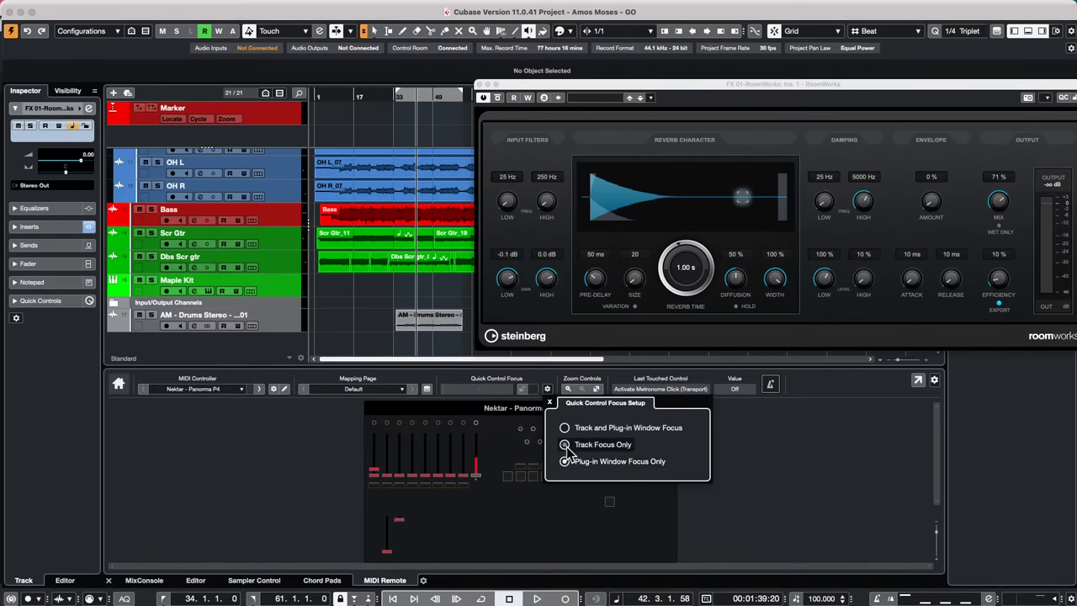
{"action": "left_click", "coordinate": [566, 446]}
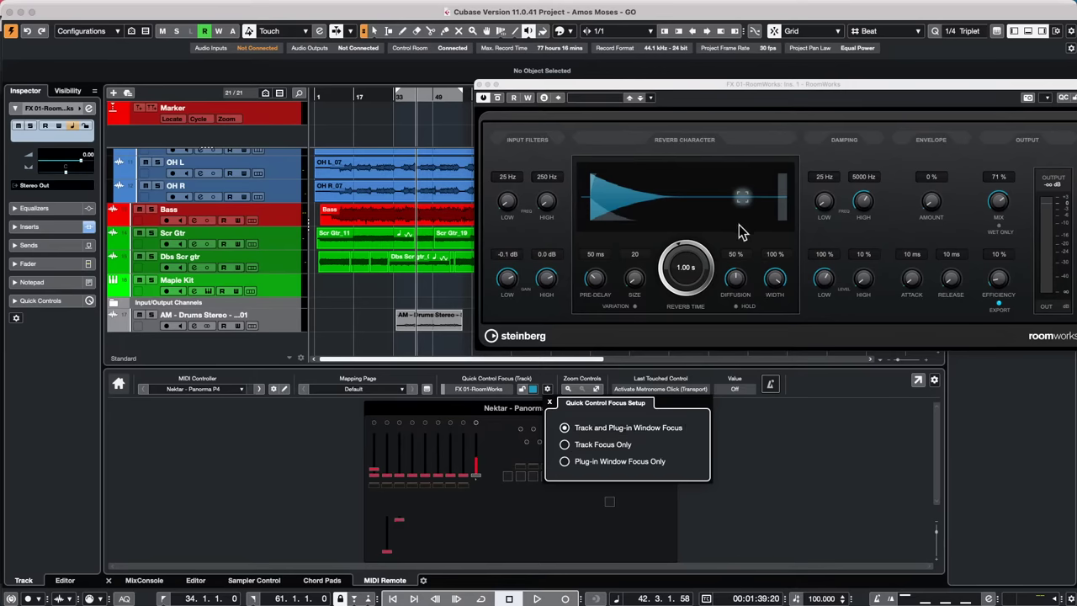
{"action": "left_click", "coordinate": [295, 319]}
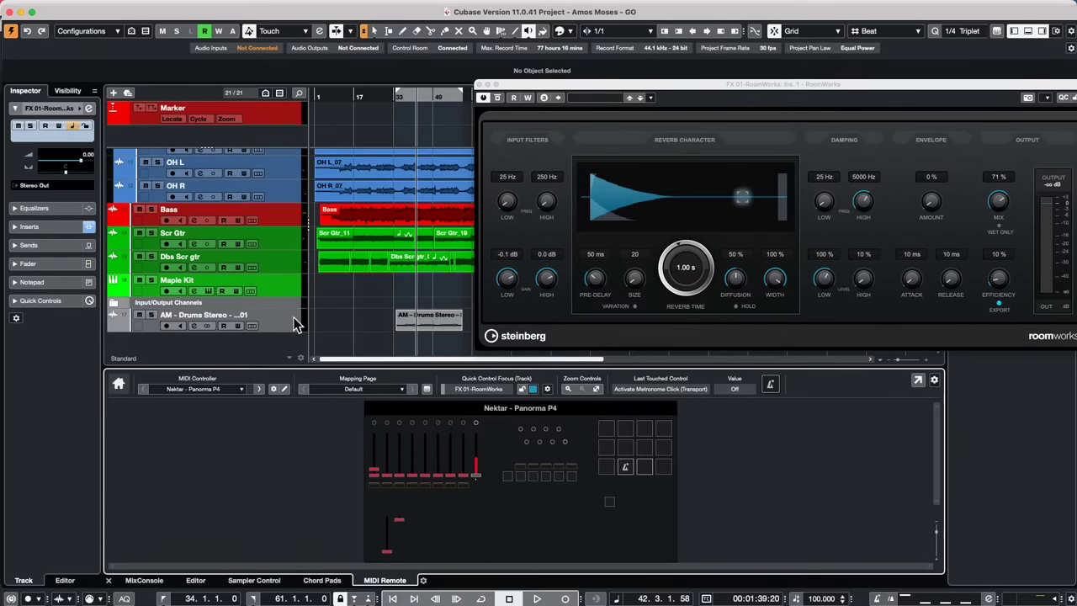
Load the Volume/Pan/Pre-Filter/Sends preset into the Quick Controls of the Dbs Scr gtr track
{"action": "left_click", "coordinate": [271, 268]}
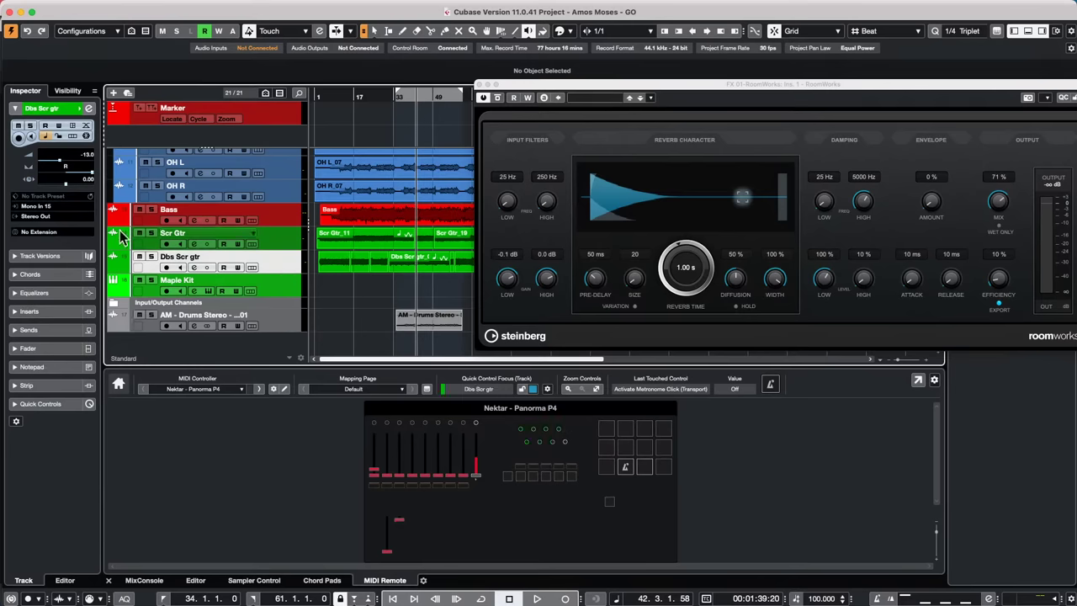
{"action": "left_click", "coordinate": [65, 404]}
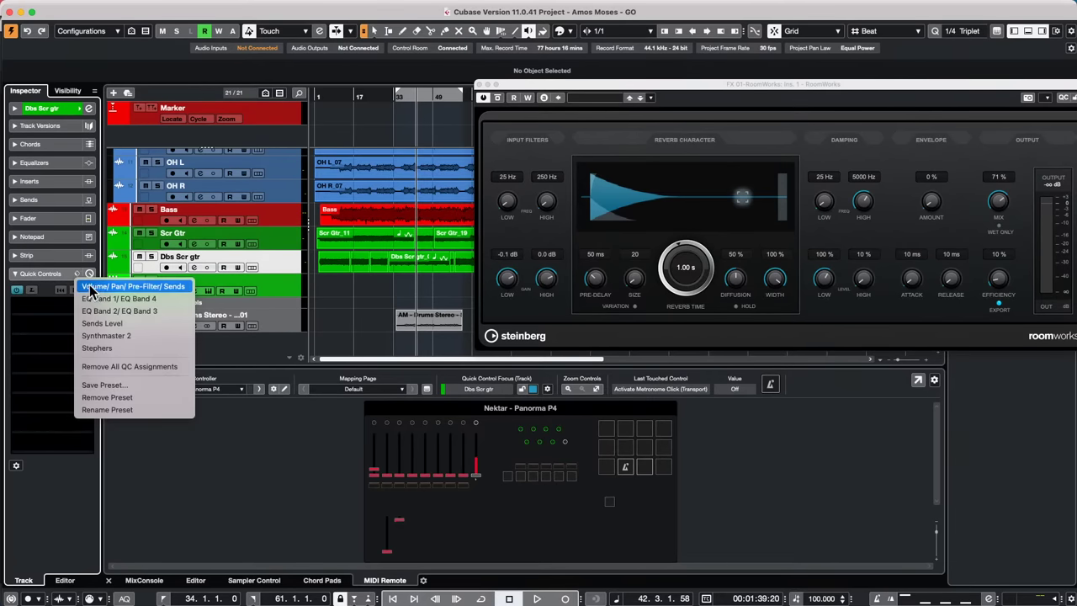
{"action": "left_click", "coordinate": [91, 287]}
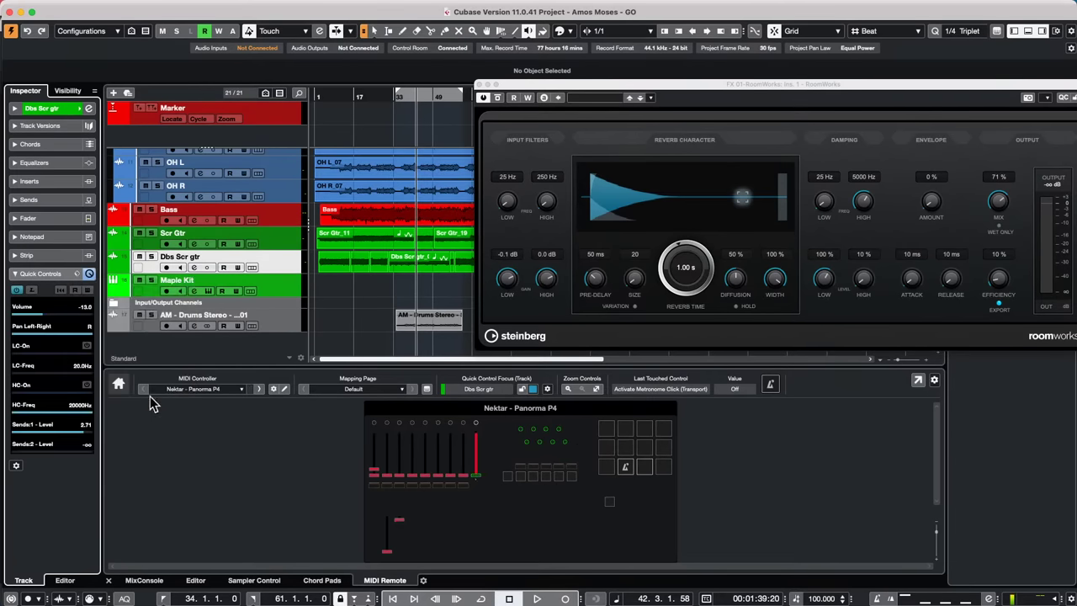
Bring quick control focus to the RoomWorks plug-in, set its Reverb Time to 0.90 s, and close the plug-in window
{"action": "left_click", "coordinate": [551, 320]}
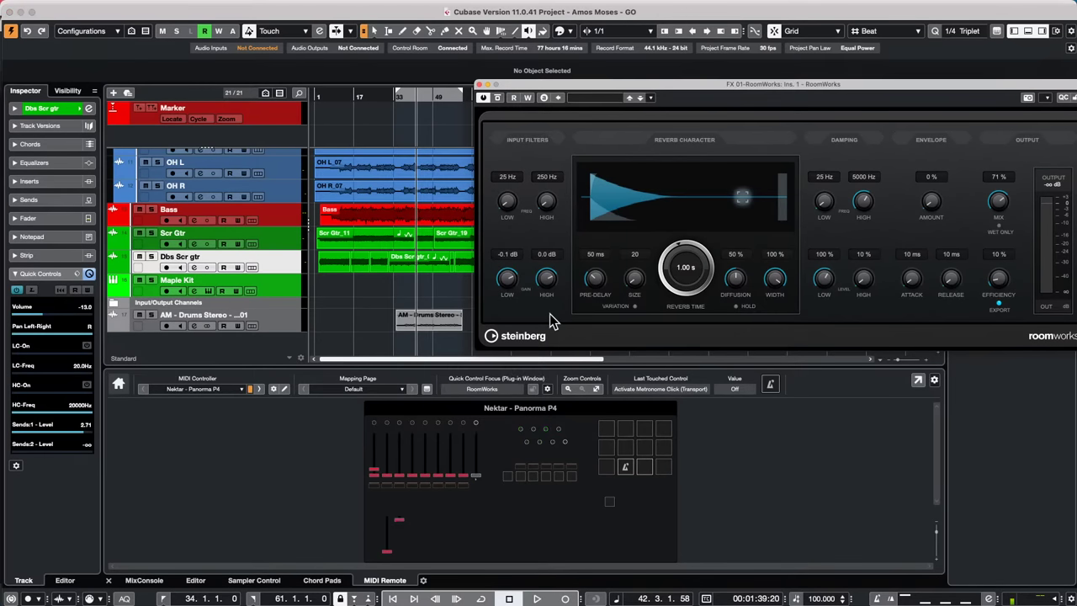
{"action": "mouse_move", "coordinate": [691, 244]}
{"action": "left_mouse_down"}
{"action": "mouse_move", "coordinate": [699, 240]}
{"action": "mouse_move", "coordinate": [683, 241]}
{"action": "left_mouse_up"}
{"action": "left_click", "coordinate": [546, 391]}
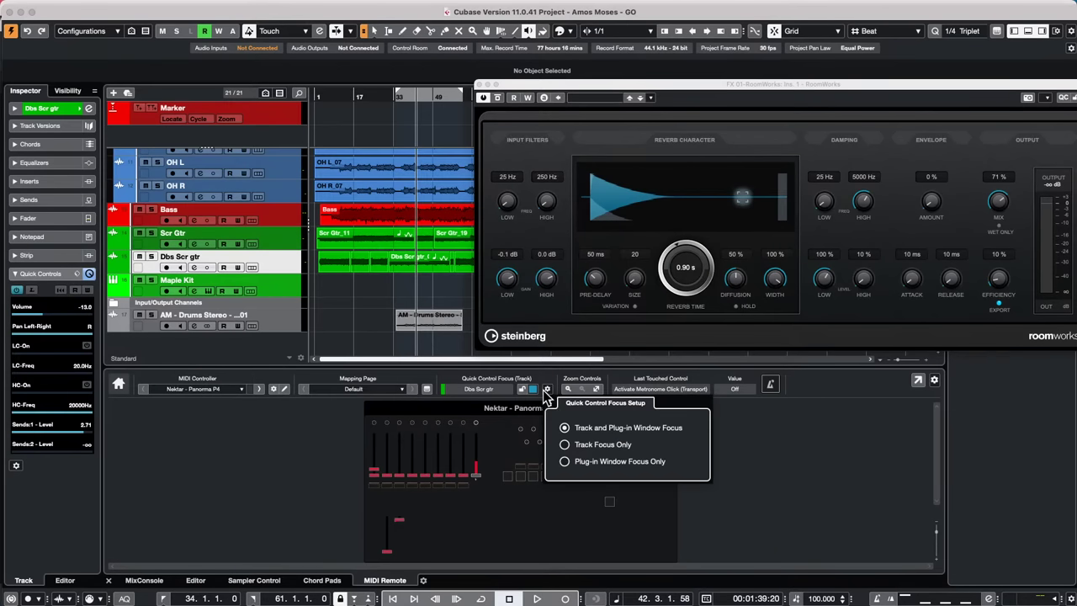
{"action": "left_click", "coordinate": [592, 143]}
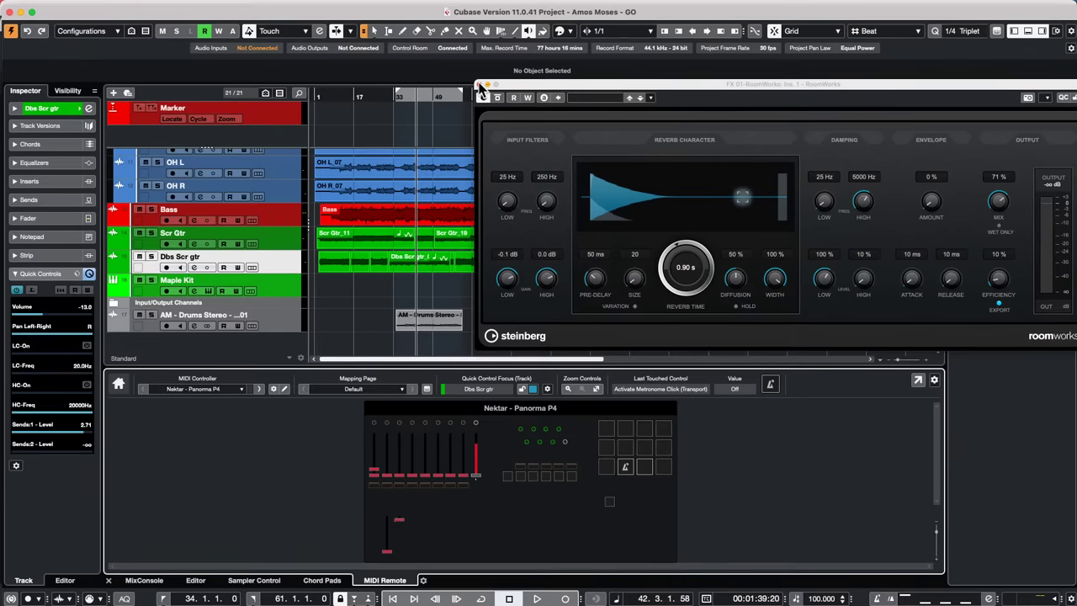
{"action": "left_click", "coordinate": [481, 85]}
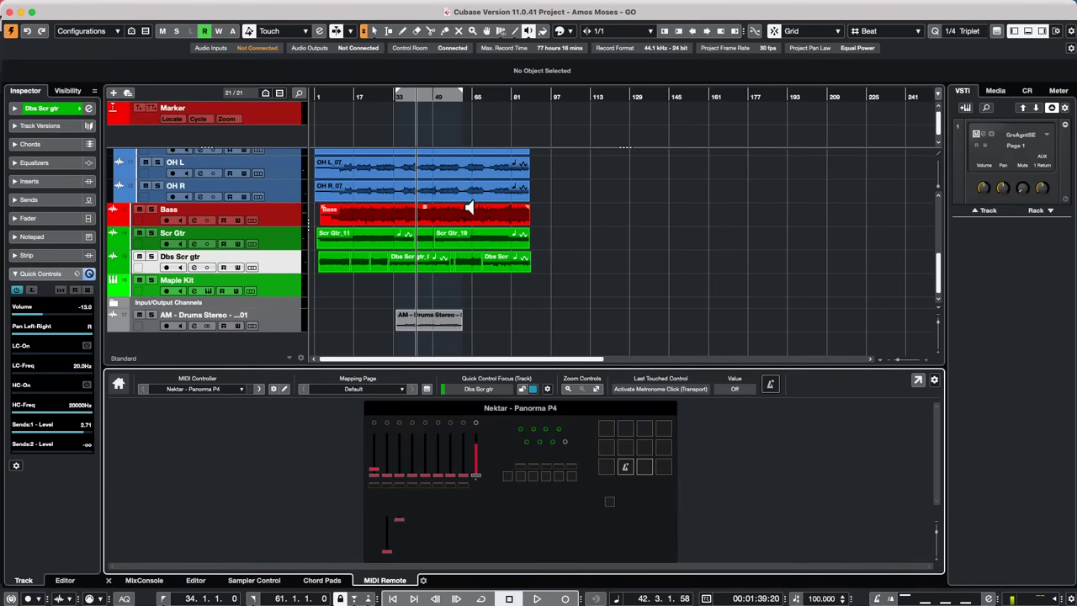
Open the MIDI Device Manager, look through the installed devices, and open the first device in the list
{"action": "mouse_move", "coordinate": [425, 6]}
{"action": "left_click", "coordinate": [257, 7]}
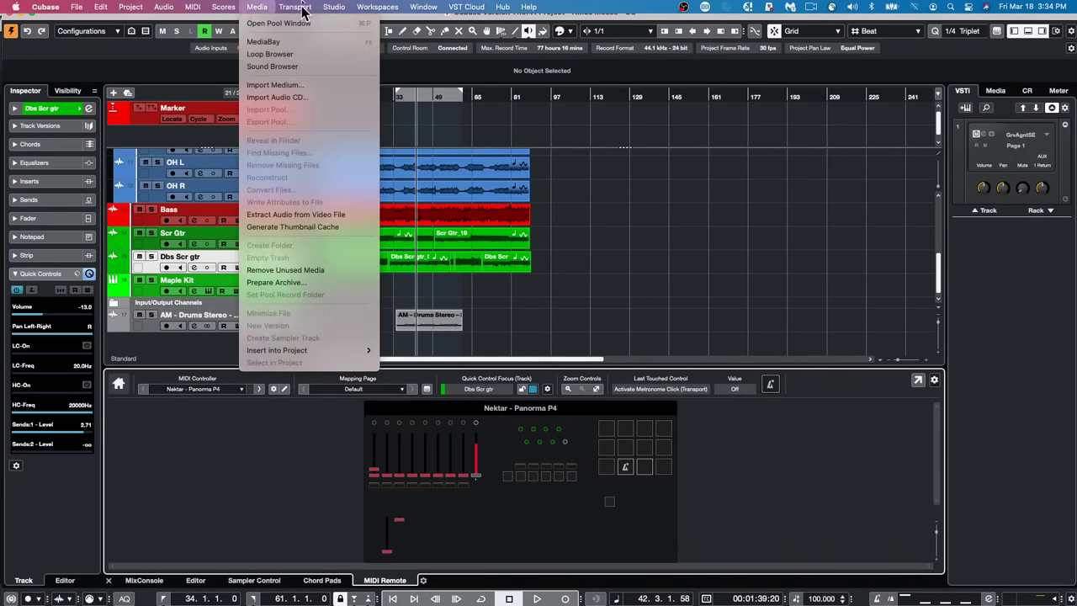
{"action": "mouse_move", "coordinate": [301, 7]}
{"action": "mouse_move", "coordinate": [334, 7]}
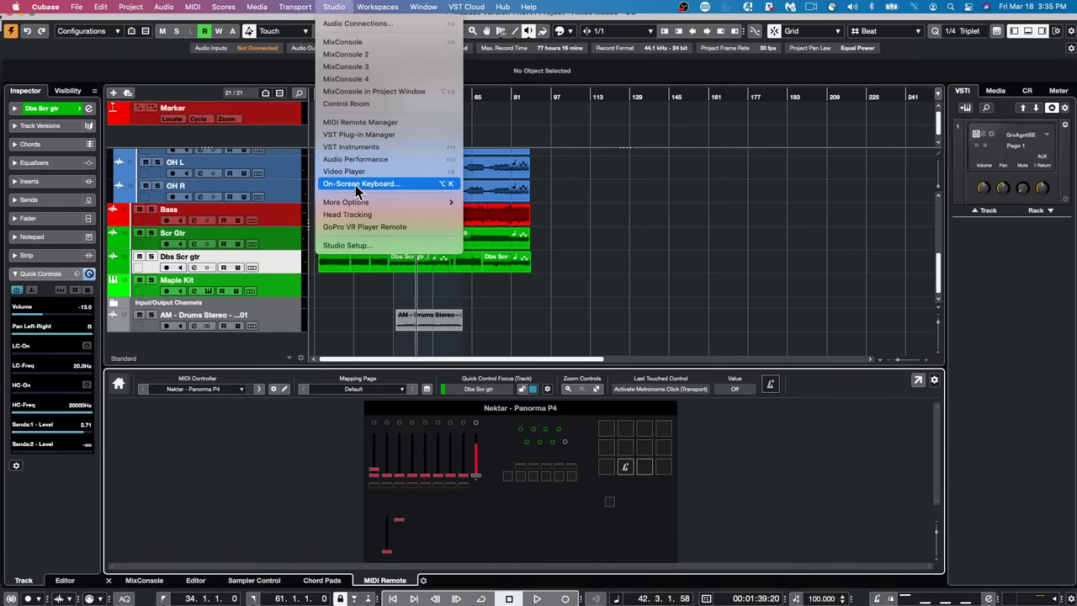
{"action": "mouse_move", "coordinate": [383, 202]}
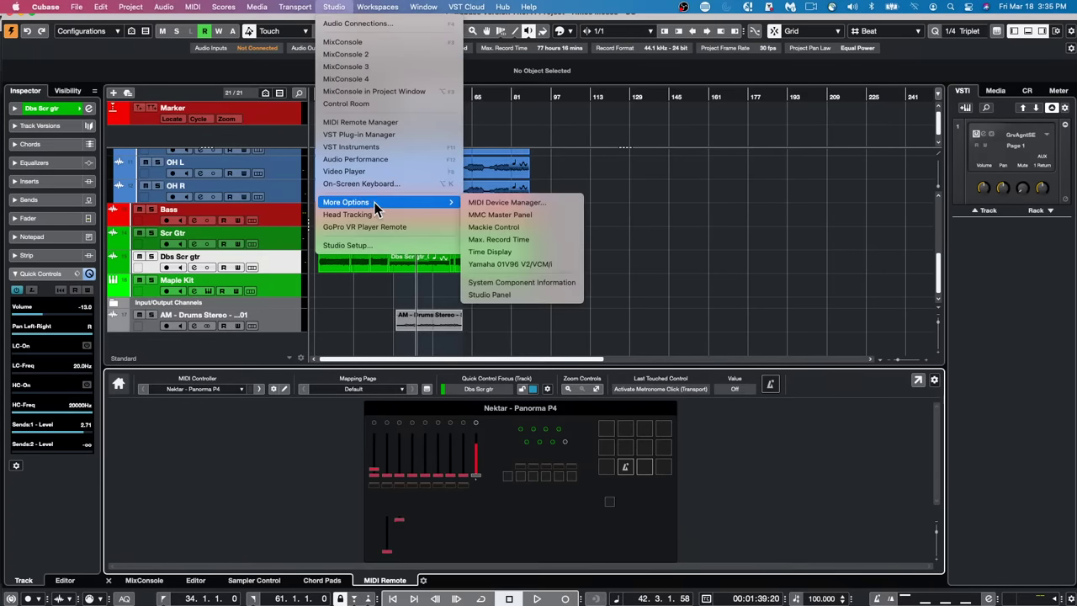
{"action": "left_click", "coordinate": [562, 204]}
{"action": "scroll", "coordinate": [375, 179], "scroll_direction": "down", "scroll_amount": 3}
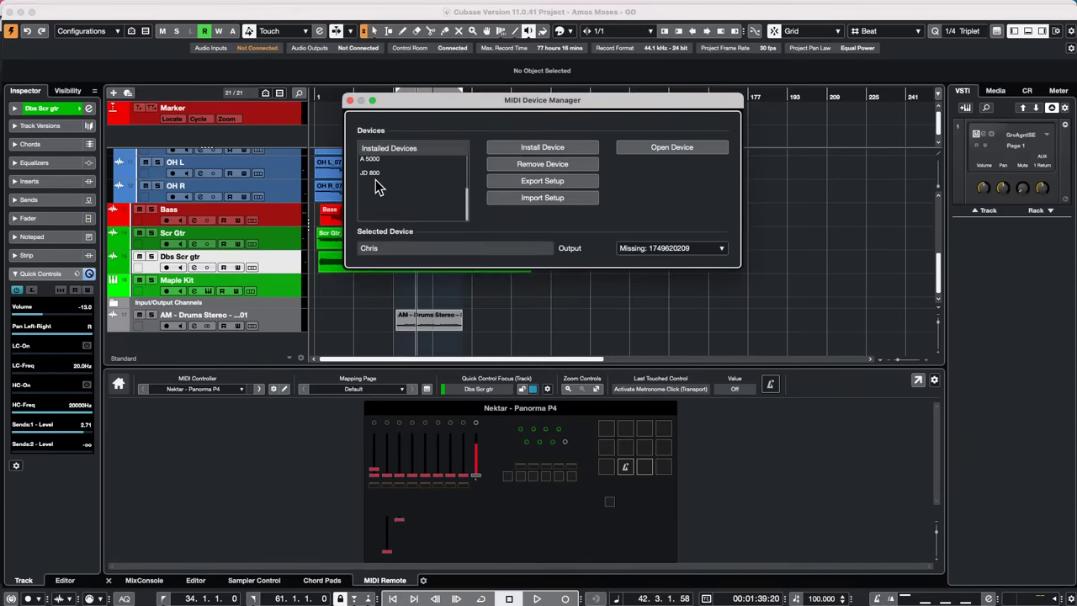
{"action": "scroll", "coordinate": [396, 191], "scroll_direction": "up", "scroll_amount": 3}
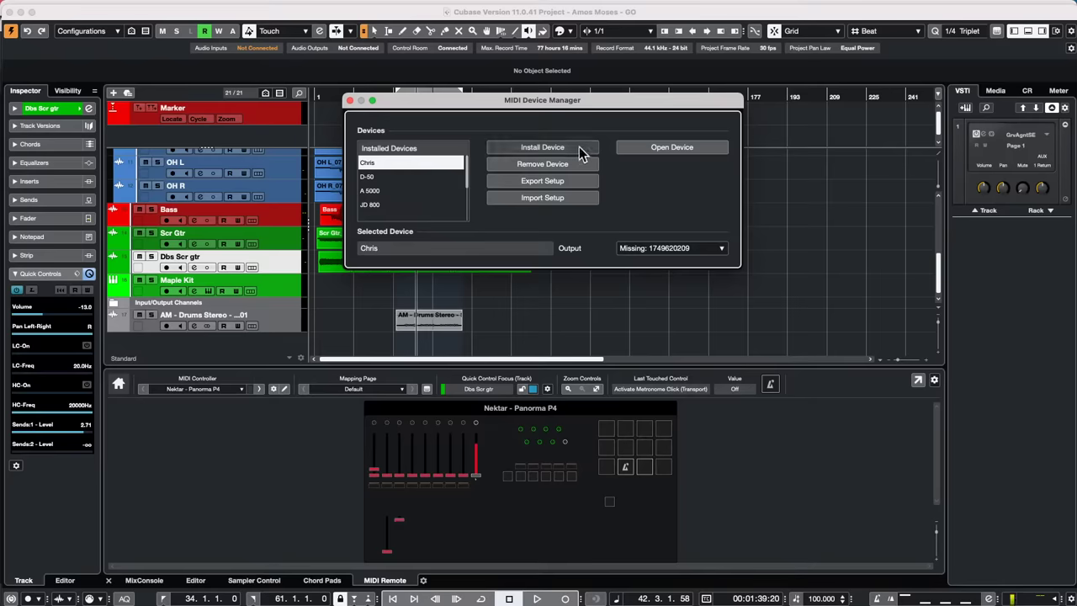
{"action": "left_click", "coordinate": [660, 147]}
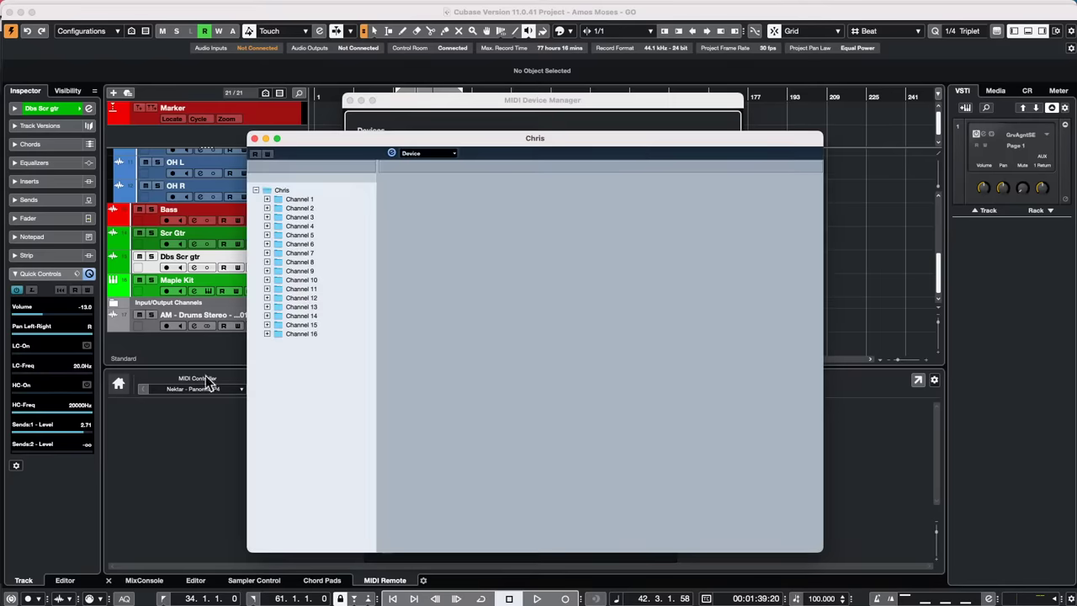
Check the MIDI device's Patch Banks page and return to its Device page
{"action": "left_click", "coordinate": [425, 154]}
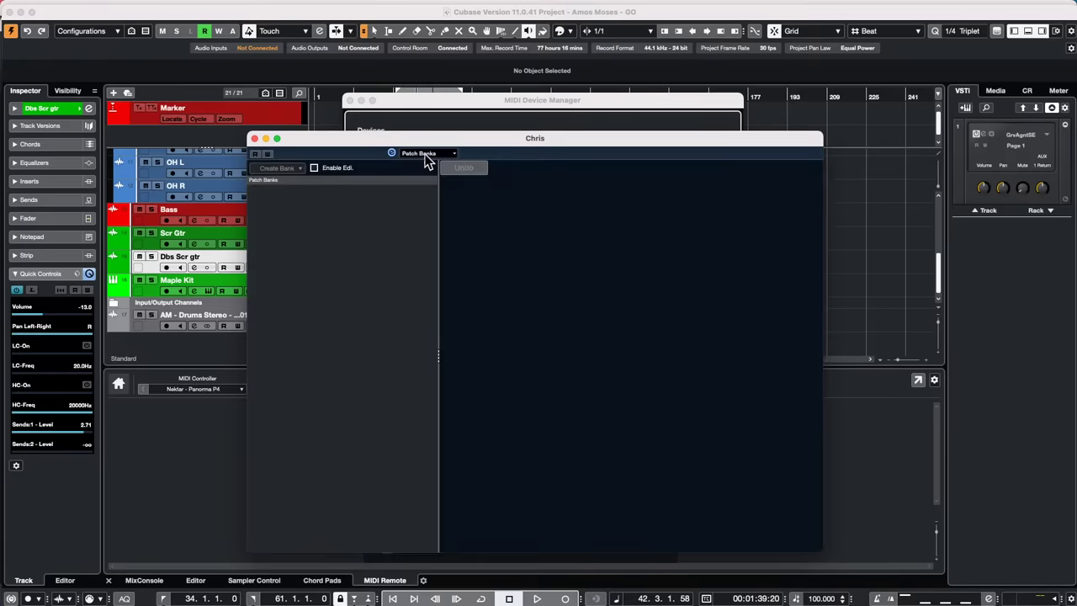
{"action": "left_click", "coordinate": [430, 153]}
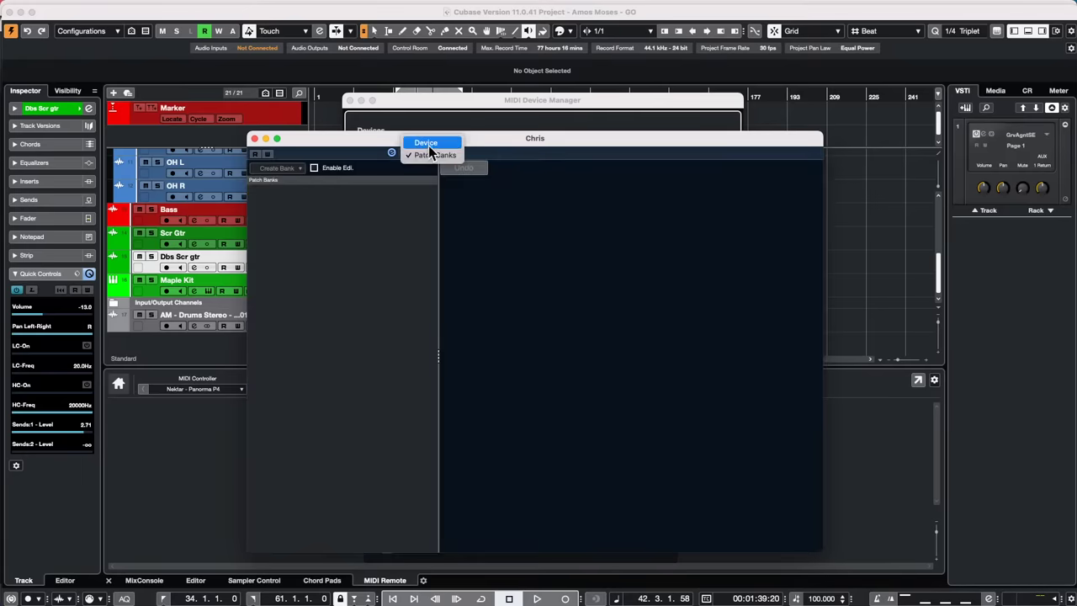
{"action": "left_click", "coordinate": [431, 143]}
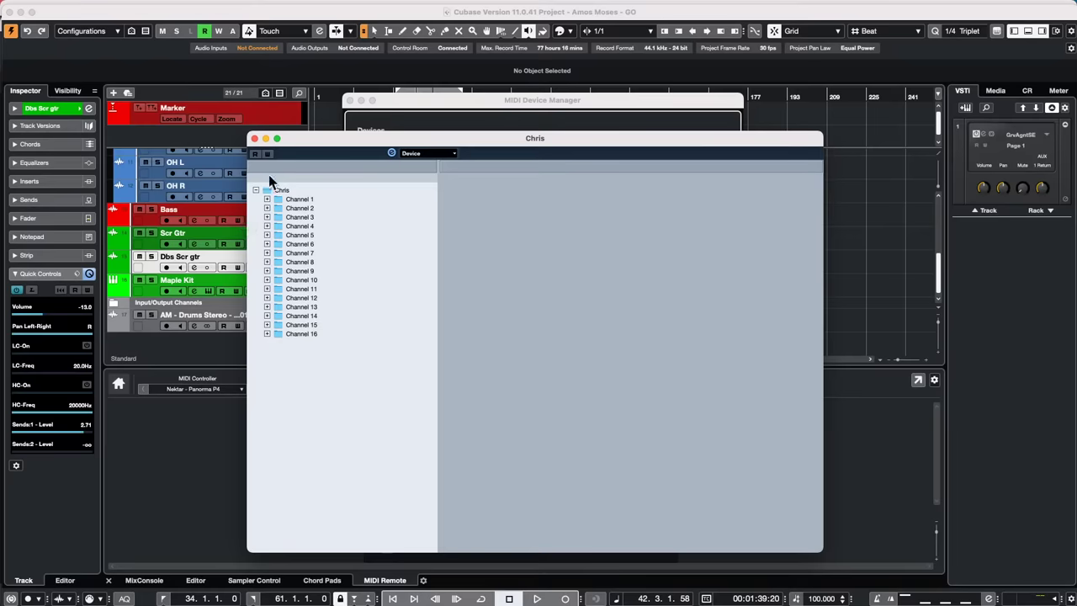
Add a General Size panel named Channel 1 to the device's Channel 1 node
{"action": "left_click", "coordinate": [293, 200]}
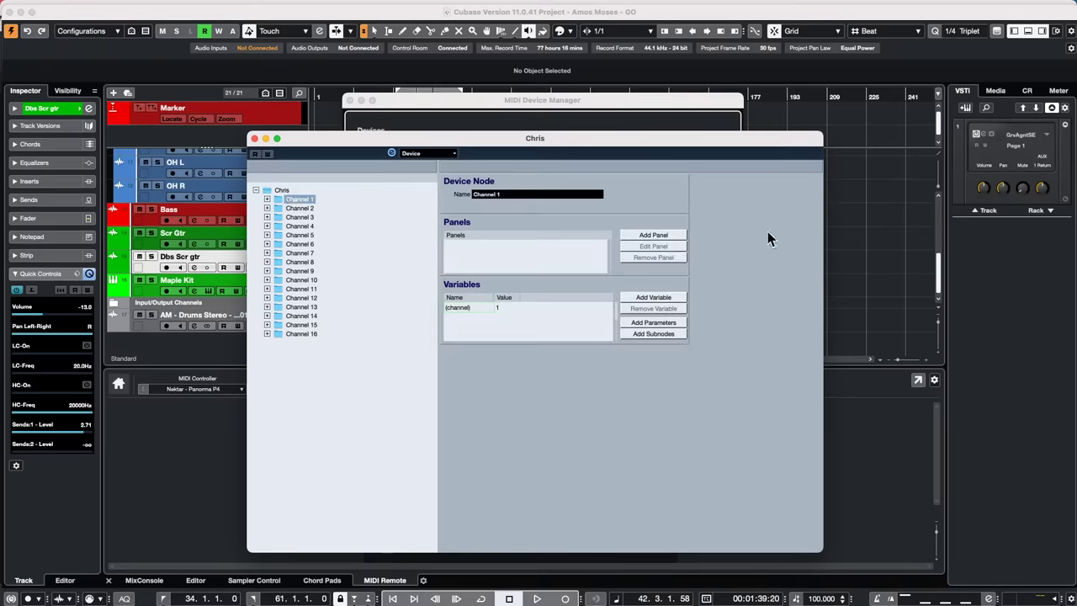
{"action": "left_click", "coordinate": [647, 235]}
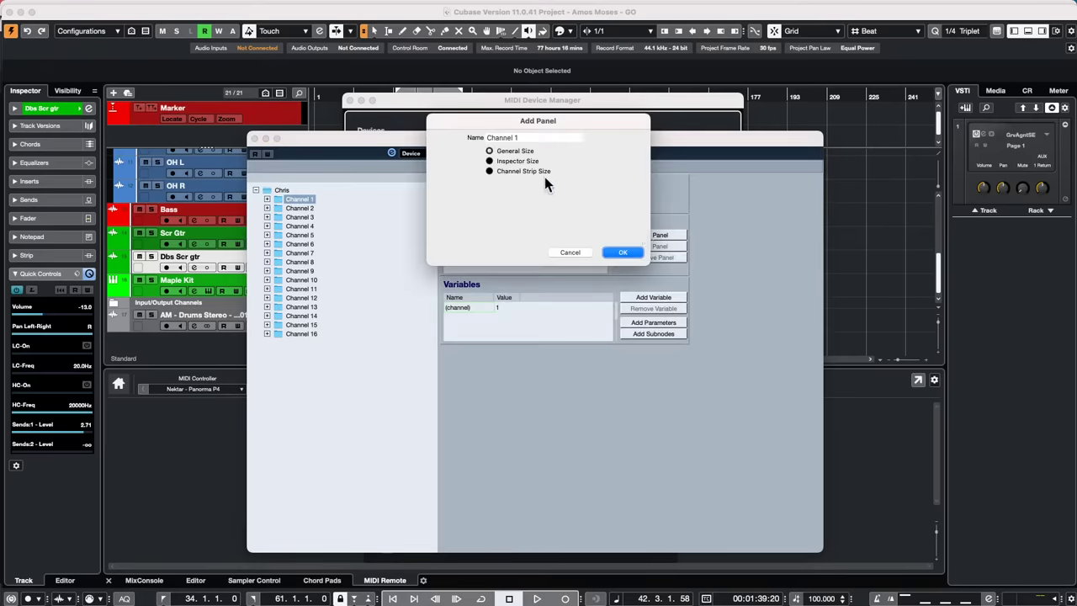
{"action": "left_click", "coordinate": [623, 253]}
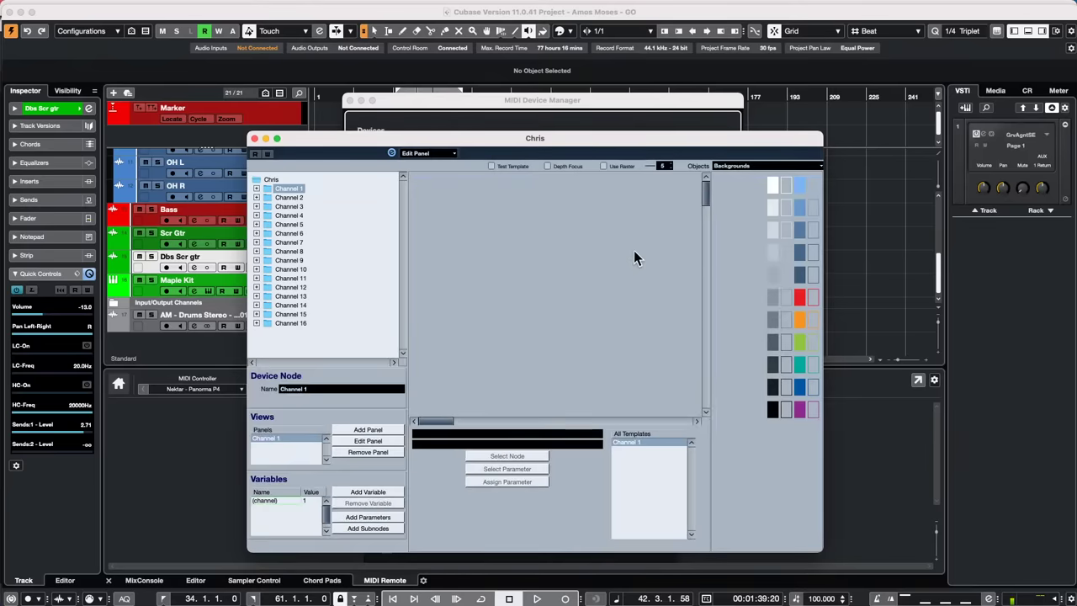
Place a titled vertical fader in the upper-left corner of the Channel 1 panel and assign it to the Volume parameter
{"action": "left_click", "coordinate": [772, 166]}
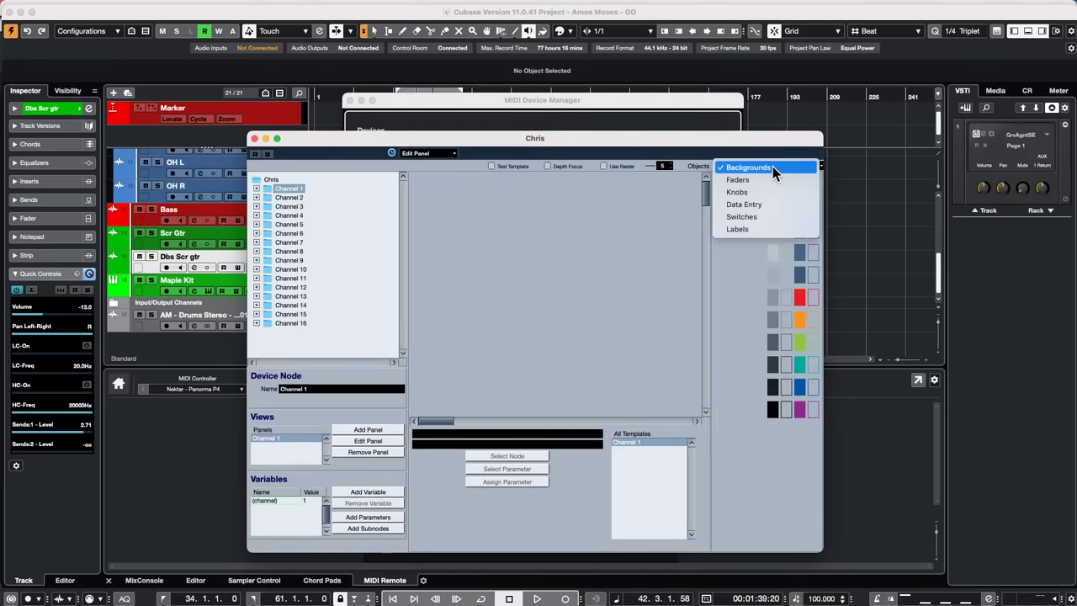
{"action": "left_click", "coordinate": [771, 182]}
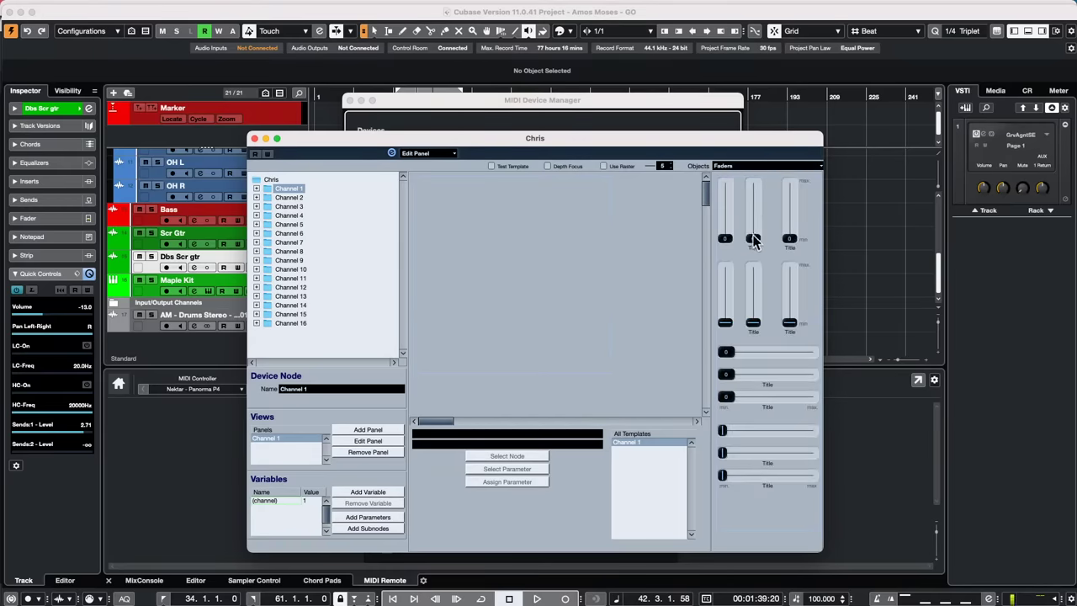
{"action": "left_click_drag", "start_coordinate": [753, 240], "coordinate": [412, 180]}
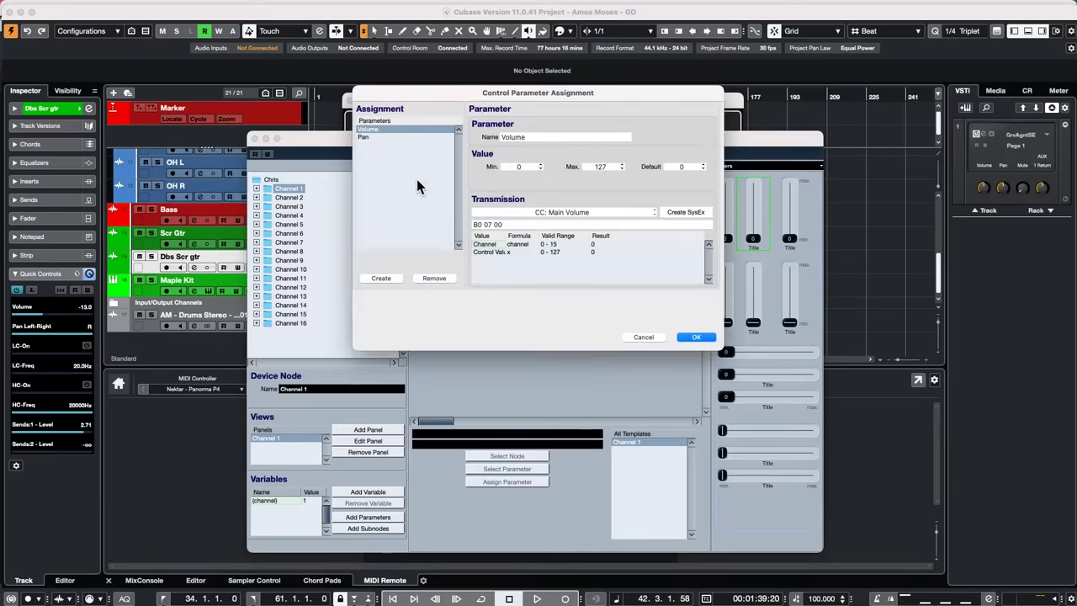
{"action": "left_click", "coordinate": [697, 337]}
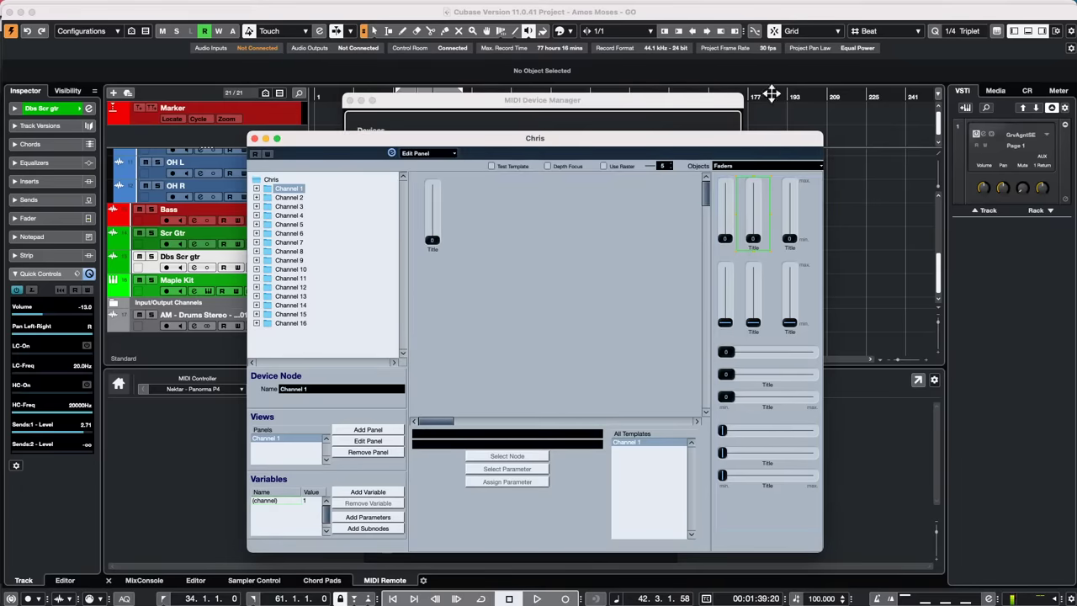
Place a large titled knob with a value display below the fader and assign it to a newly created parameter
{"action": "left_click", "coordinate": [757, 165]}
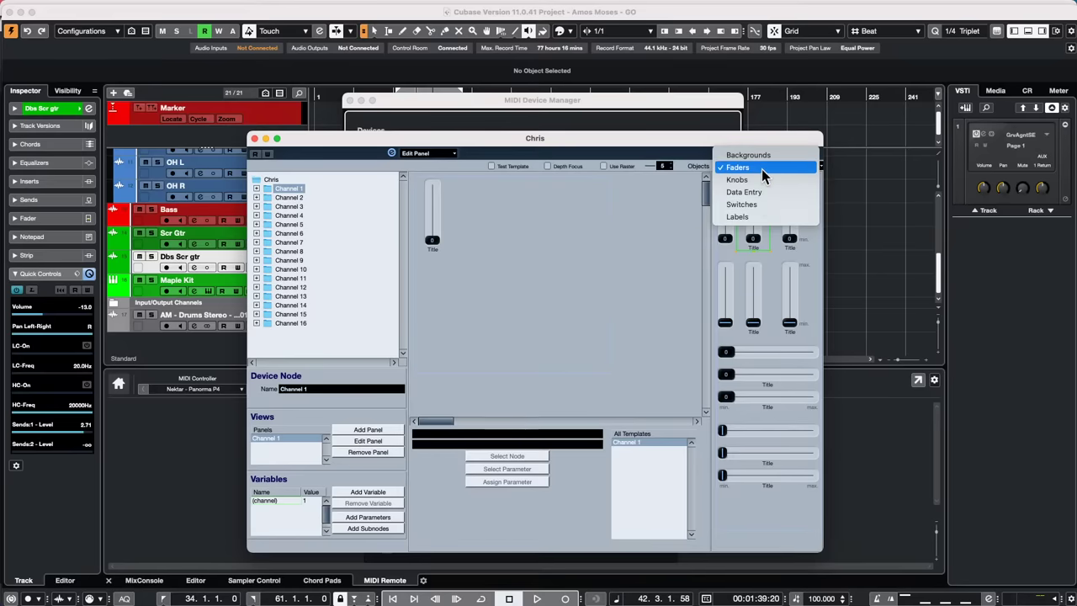
{"action": "left_click", "coordinate": [758, 173]}
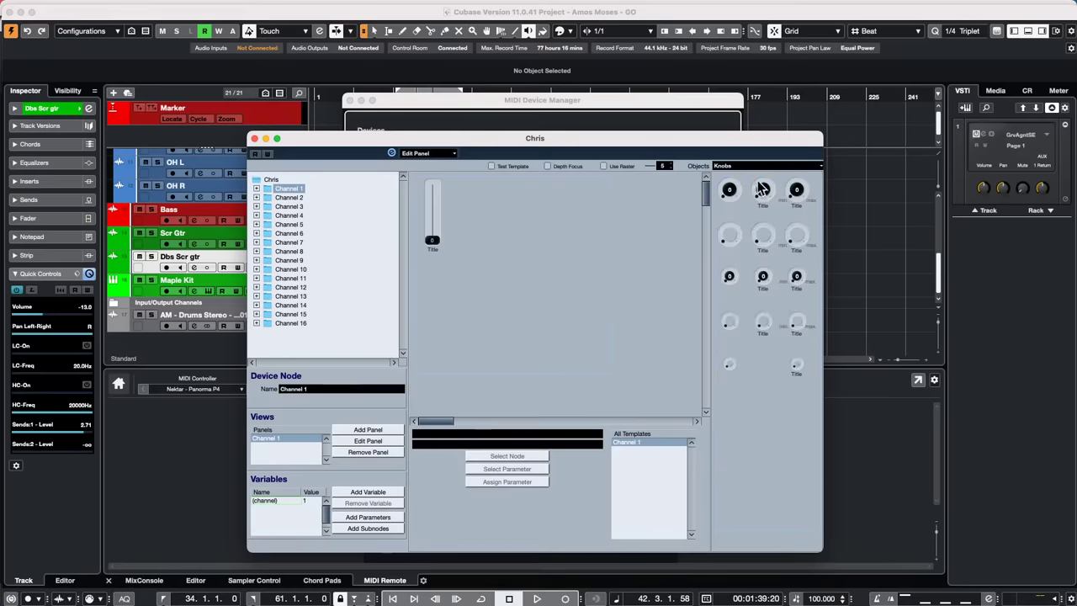
{"action": "left_click_drag", "start_coordinate": [760, 185], "coordinate": [419, 253]}
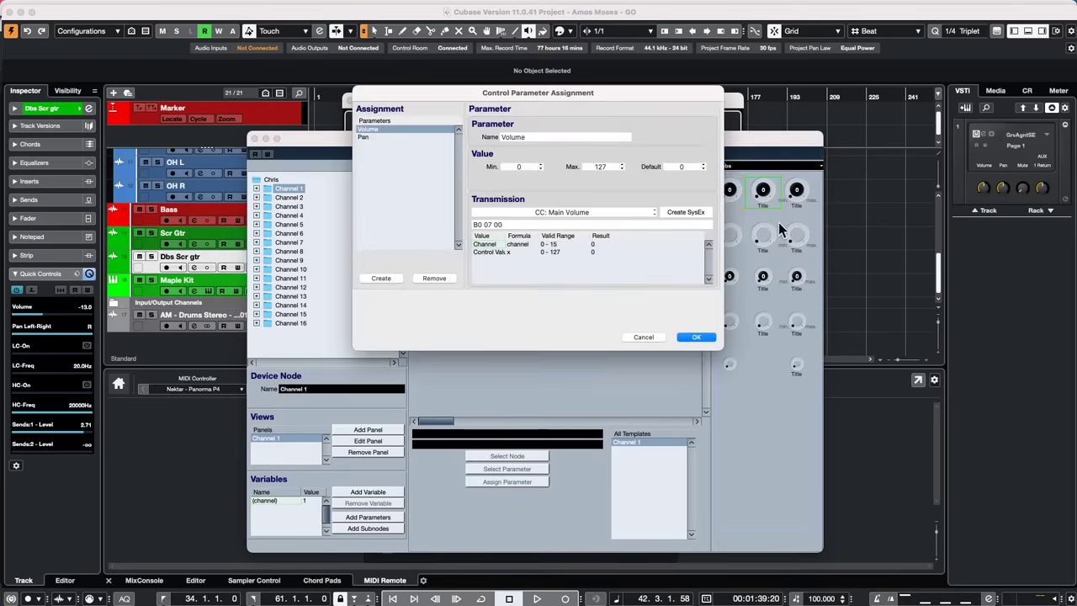
{"action": "left_click", "coordinate": [365, 137]}
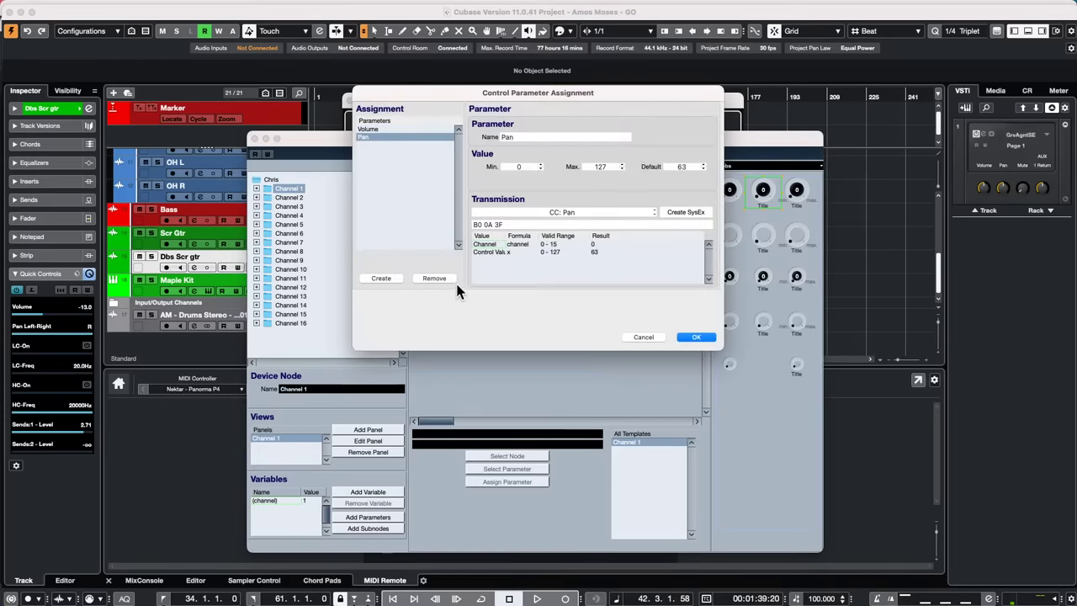
{"action": "left_click", "coordinate": [382, 278]}
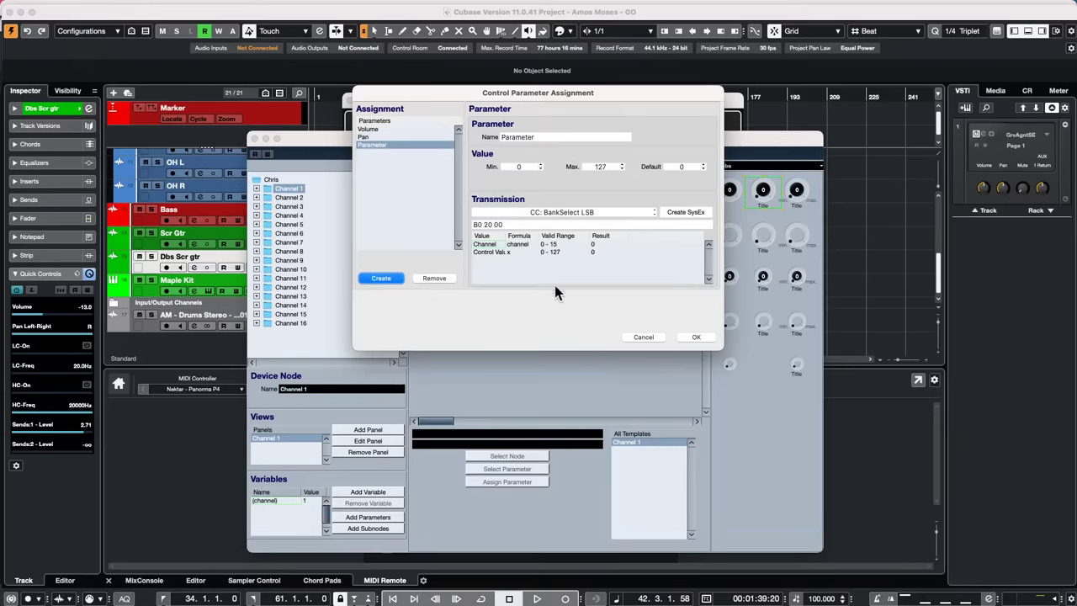
{"action": "left_click", "coordinate": [697, 336]}
Reposition the large titled knob so it sits centred just below the fader's title
{"action": "left_click", "coordinate": [436, 266]}
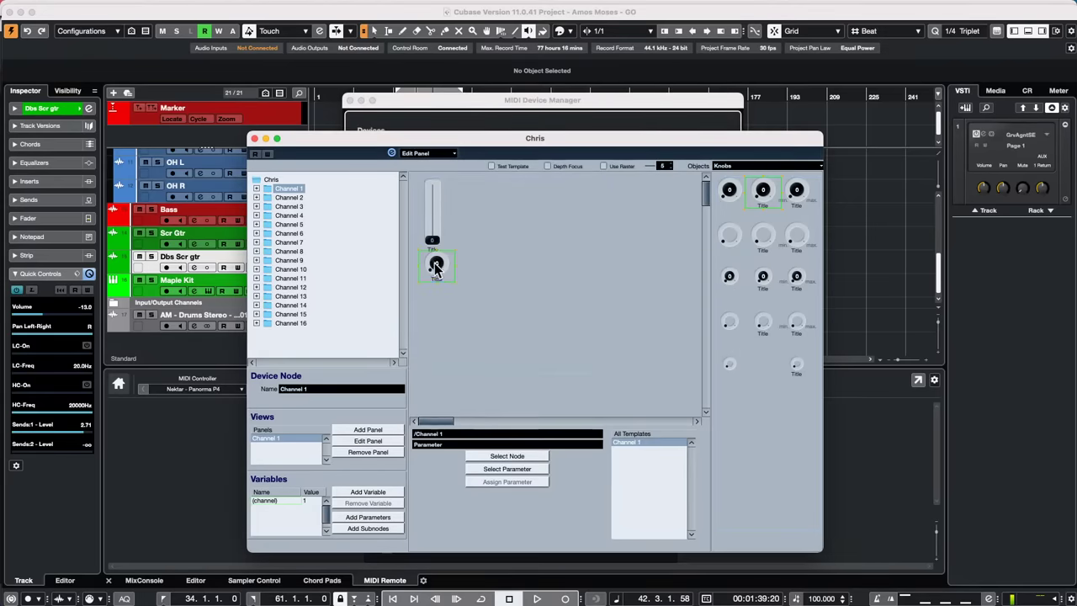
{"action": "left_click_drag", "start_coordinate": [434, 262], "coordinate": [424, 260]}
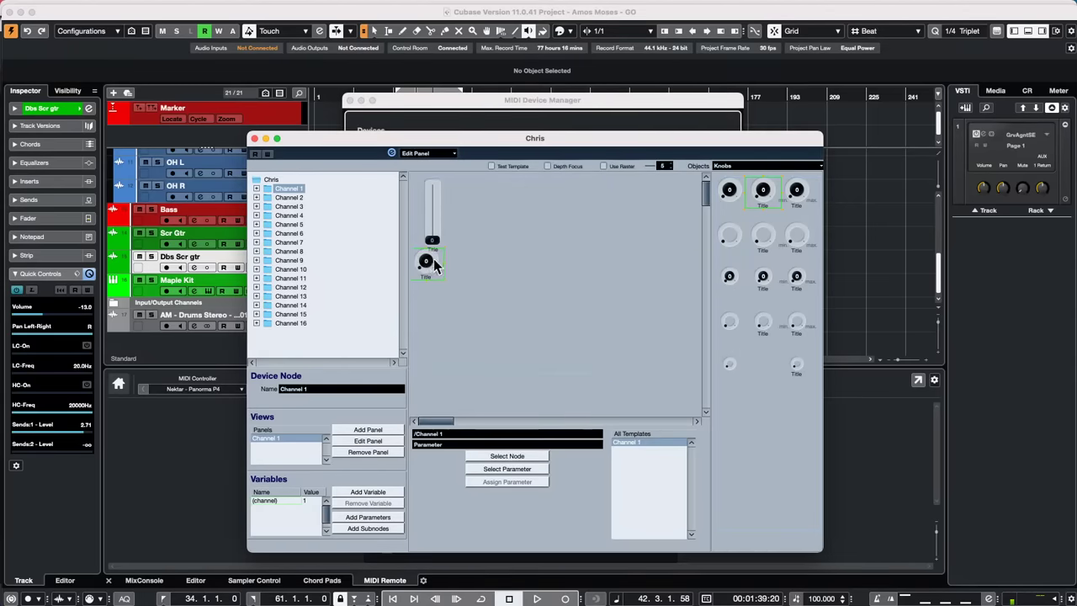
{"action": "right_click", "coordinate": [433, 263]}
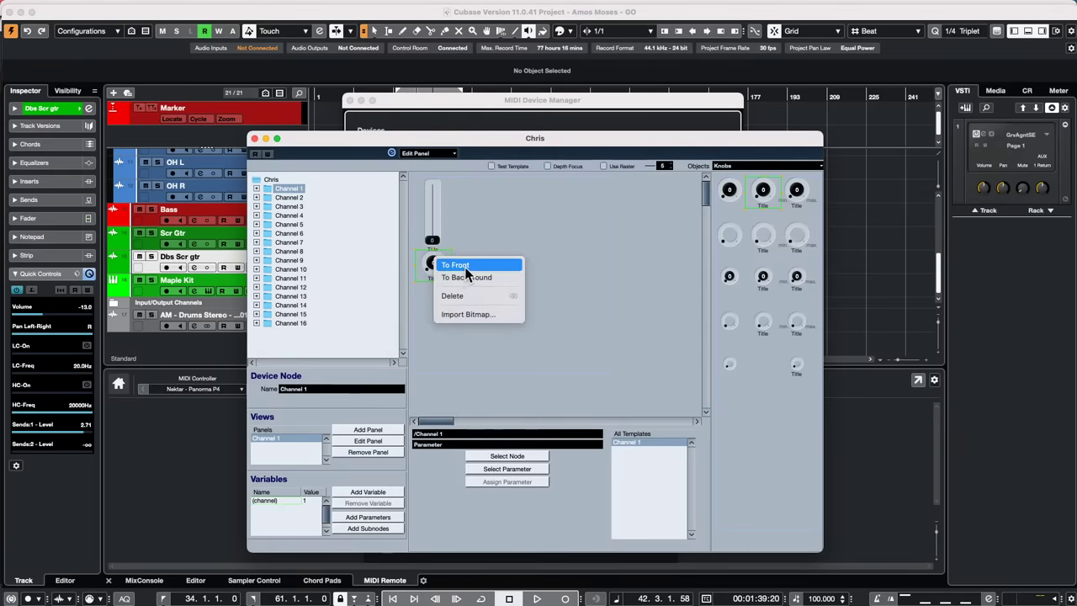
{"action": "left_click", "coordinate": [413, 288]}
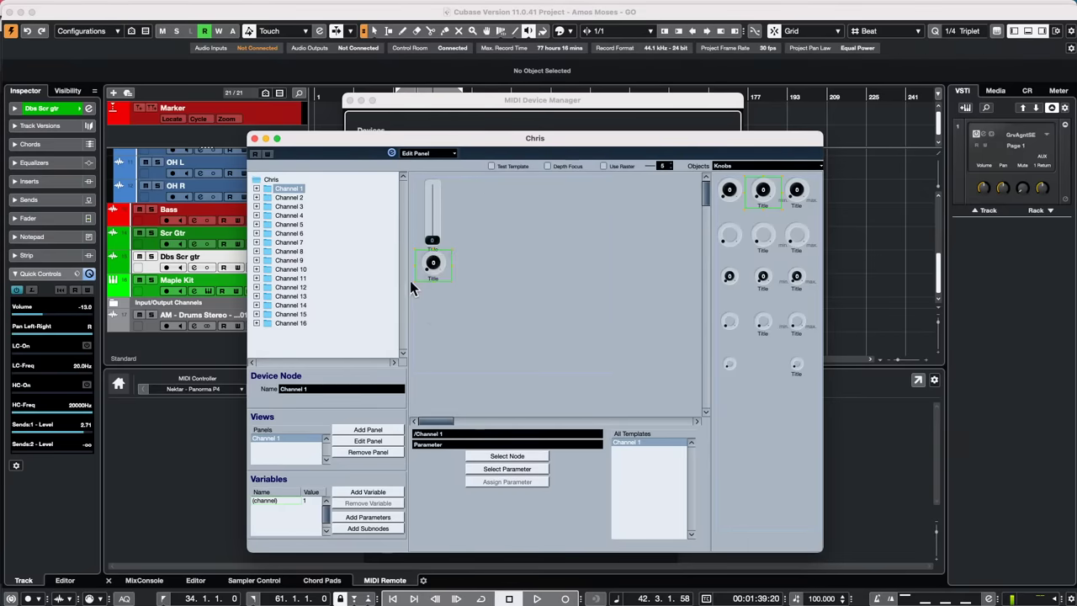
{"action": "left_click_drag", "start_coordinate": [433, 261], "coordinate": [431, 271]}
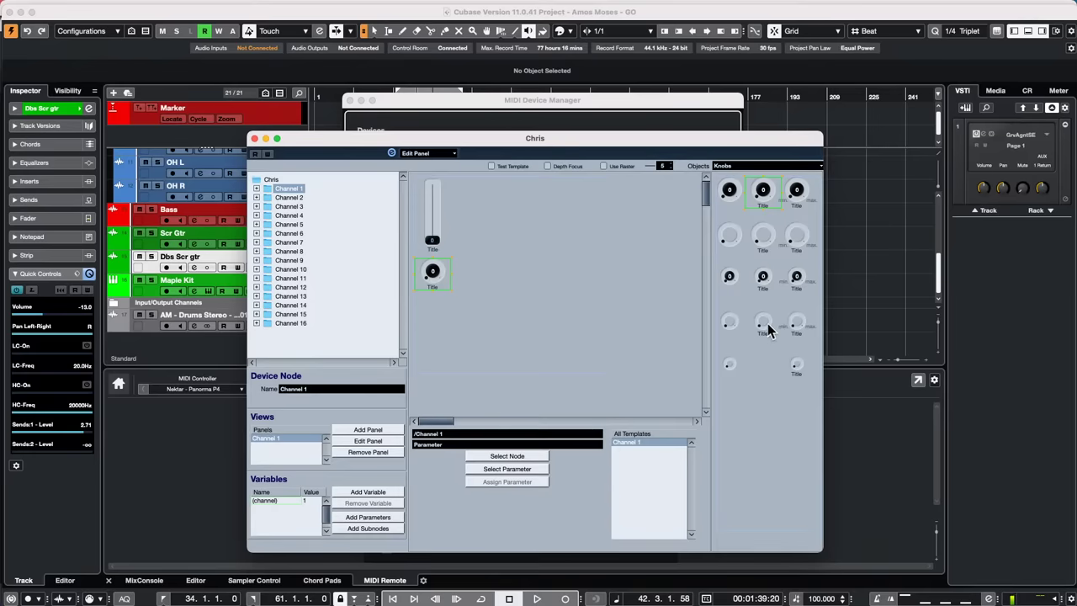
Place a smaller titled knob without a value display below the large knob and rename the custom parameter as cutoff
{"action": "left_click_drag", "start_coordinate": [766, 323], "coordinate": [417, 296]}
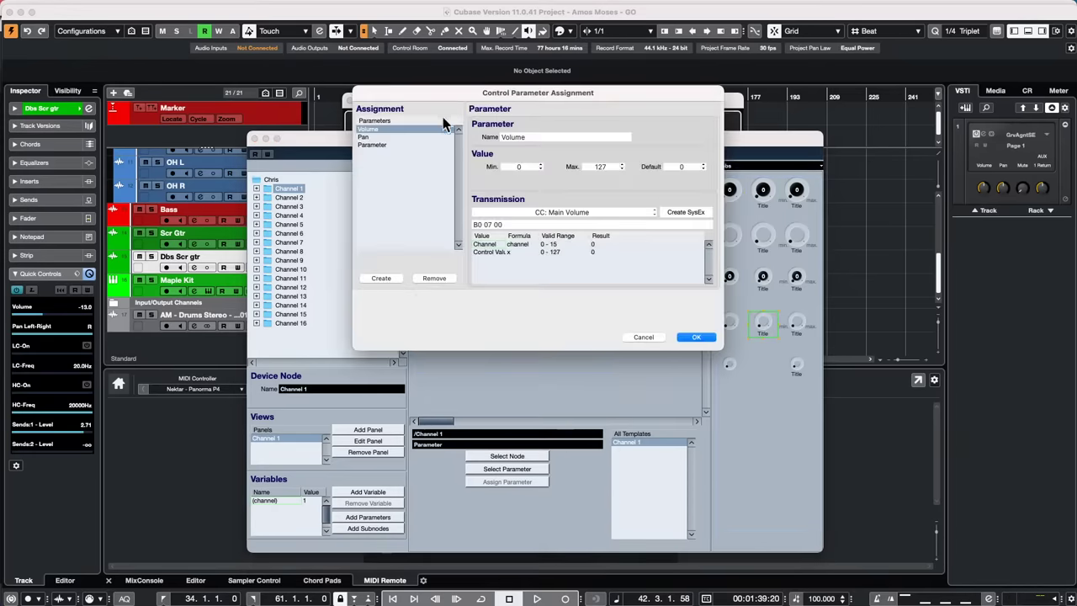
{"action": "left_click", "coordinate": [370, 144]}
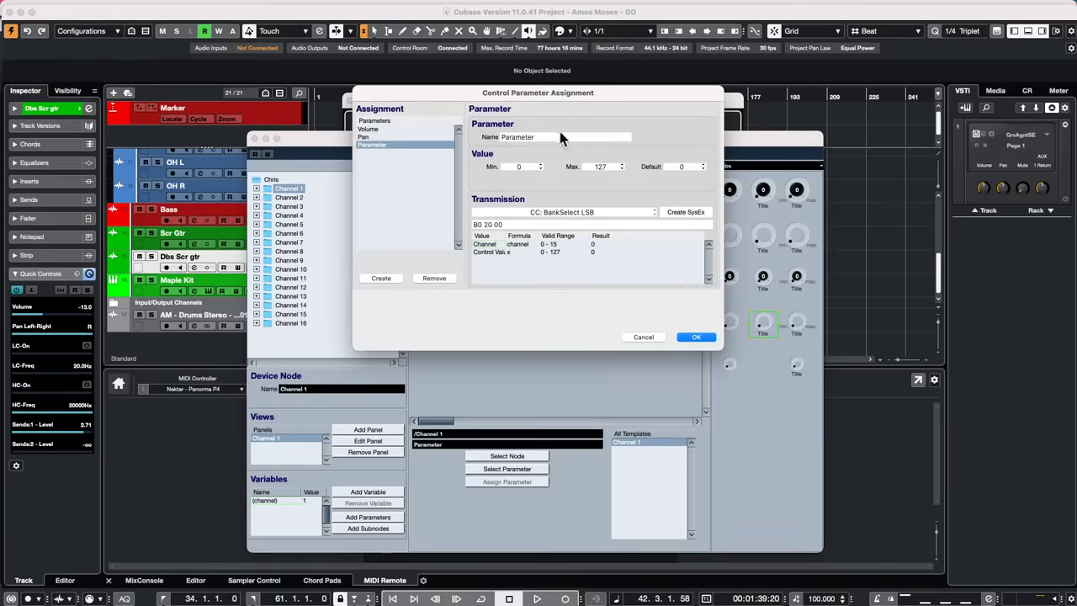
{"action": "double_click", "coordinate": [560, 132]}
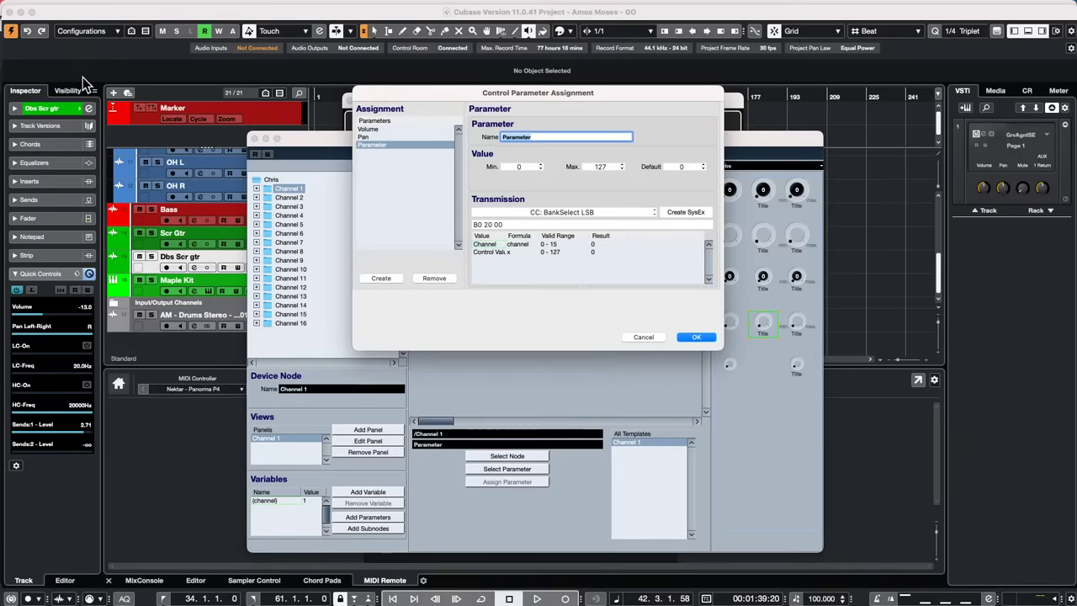
{"action": "type", "text": "d"}
{"action": "key", "text": "Return"}
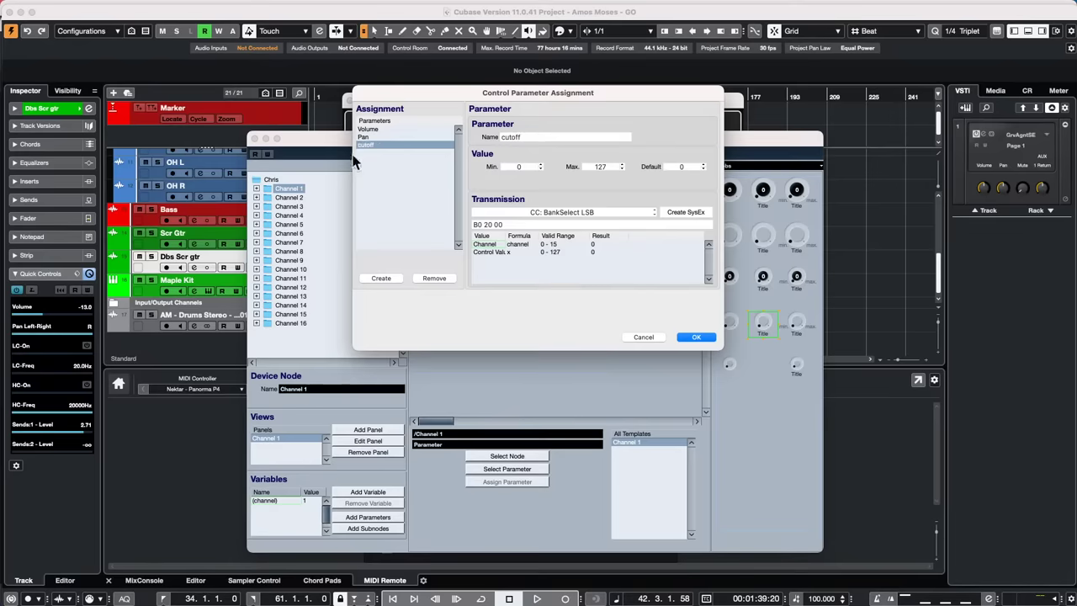
Set the cutoff parameter's transmission message to CC: Brightness and assign it to the small knob
{"action": "left_click", "coordinate": [573, 212]}
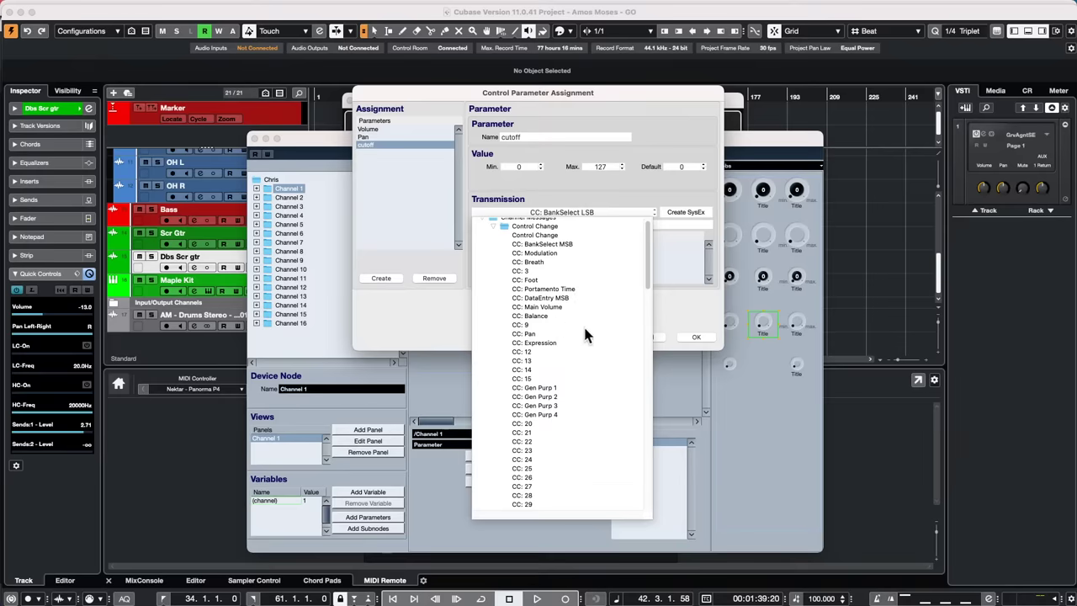
{"action": "scroll", "coordinate": [585, 326], "scroll_direction": "down", "scroll_amount": 3}
{"action": "scroll", "coordinate": [588, 330], "scroll_direction": "down", "scroll_amount": 6}
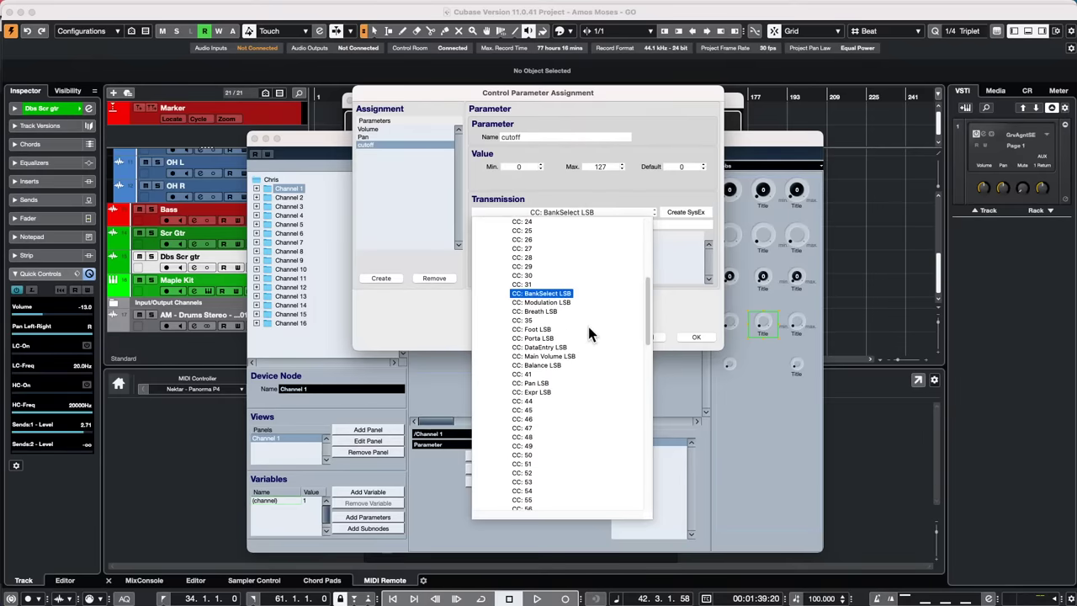
{"action": "scroll", "coordinate": [587, 332], "scroll_direction": "down", "scroll_amount": 6}
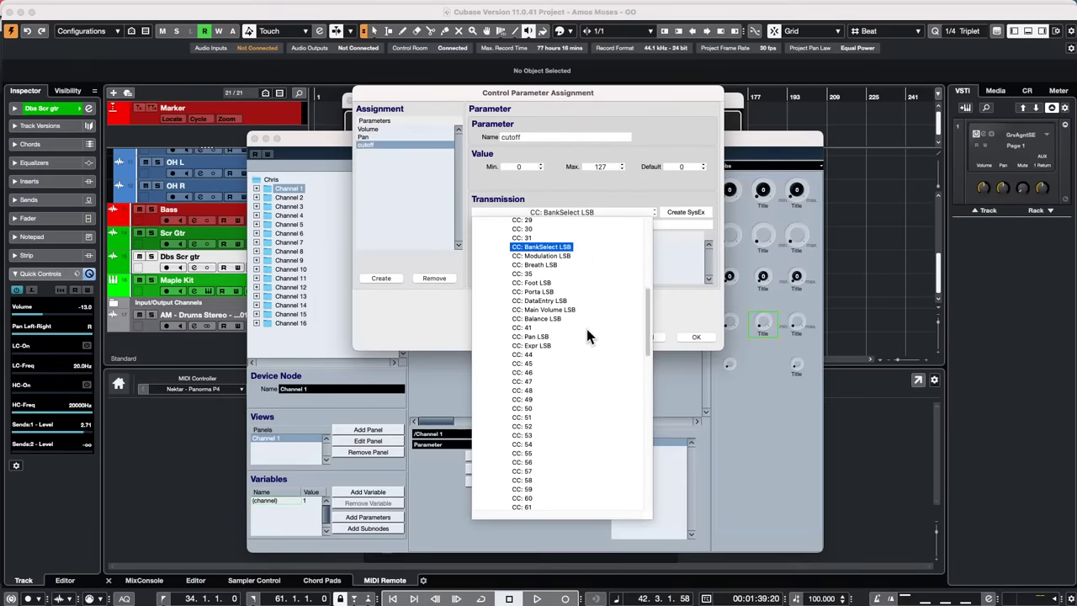
{"action": "scroll", "coordinate": [584, 330], "scroll_direction": "down", "scroll_amount": 8}
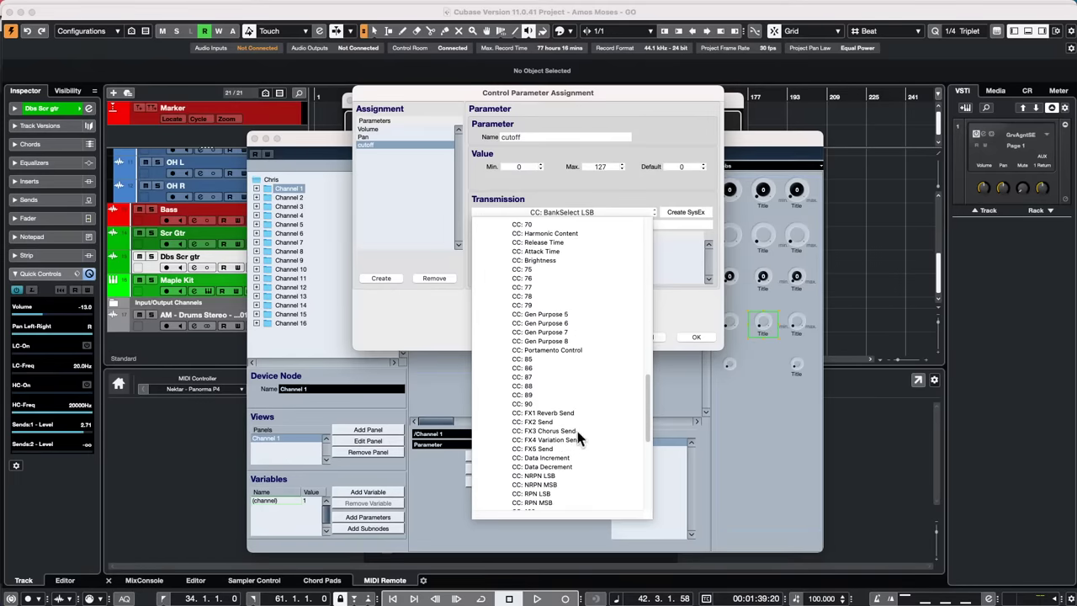
{"action": "left_click", "coordinate": [543, 261]}
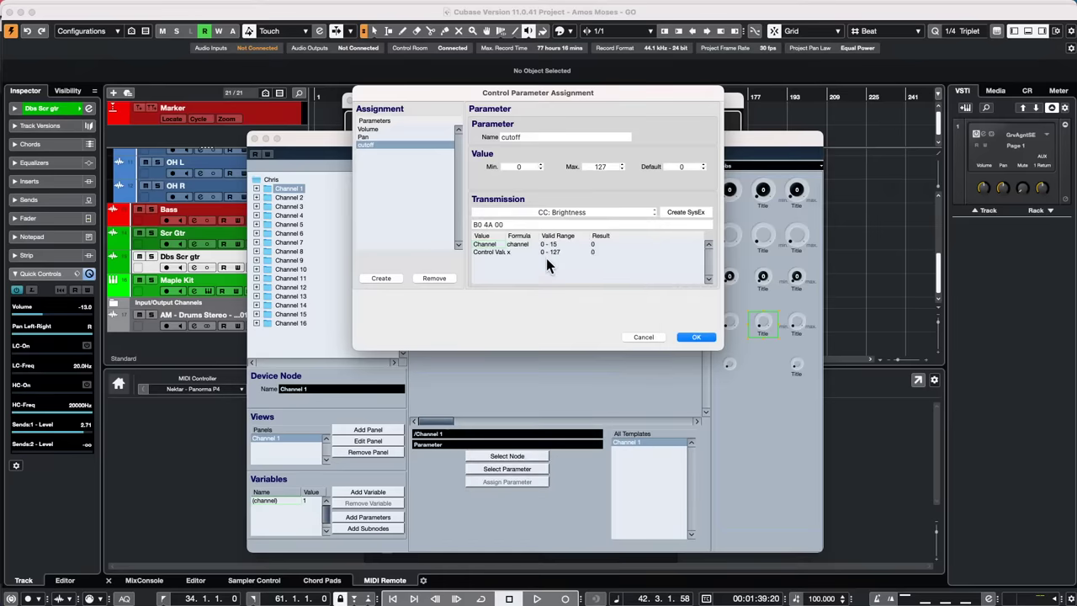
{"action": "left_click", "coordinate": [696, 336]}
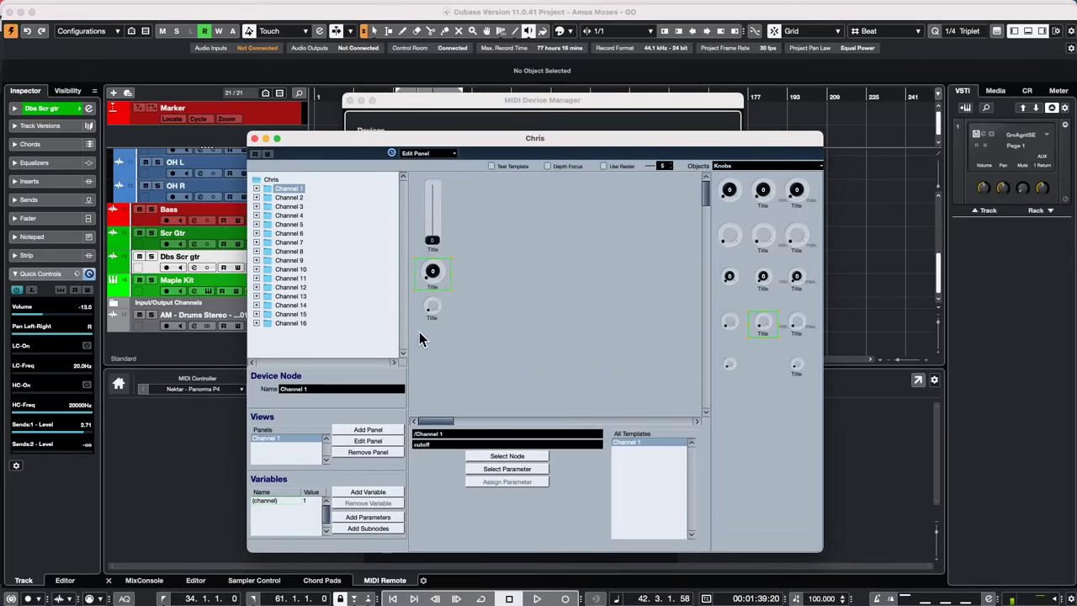
Check the parameter assignments of the small knob, the large knob and the fader in turn
{"action": "left_click", "coordinate": [432, 310]}
{"action": "left_click", "coordinate": [433, 272]}
{"action": "left_click", "coordinate": [438, 233]}
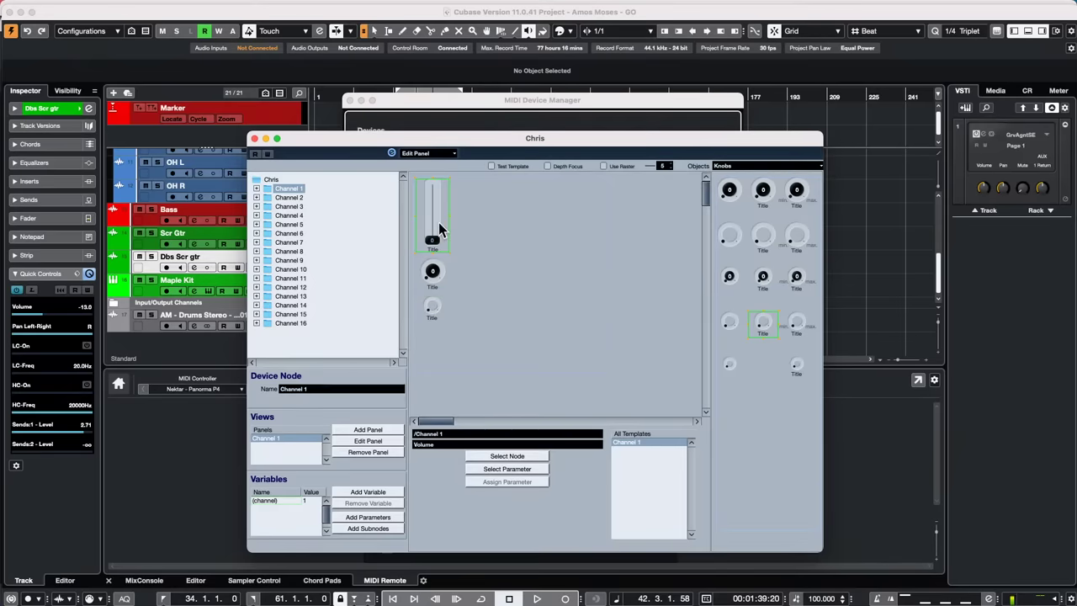
{"action": "left_click", "coordinate": [509, 218]}
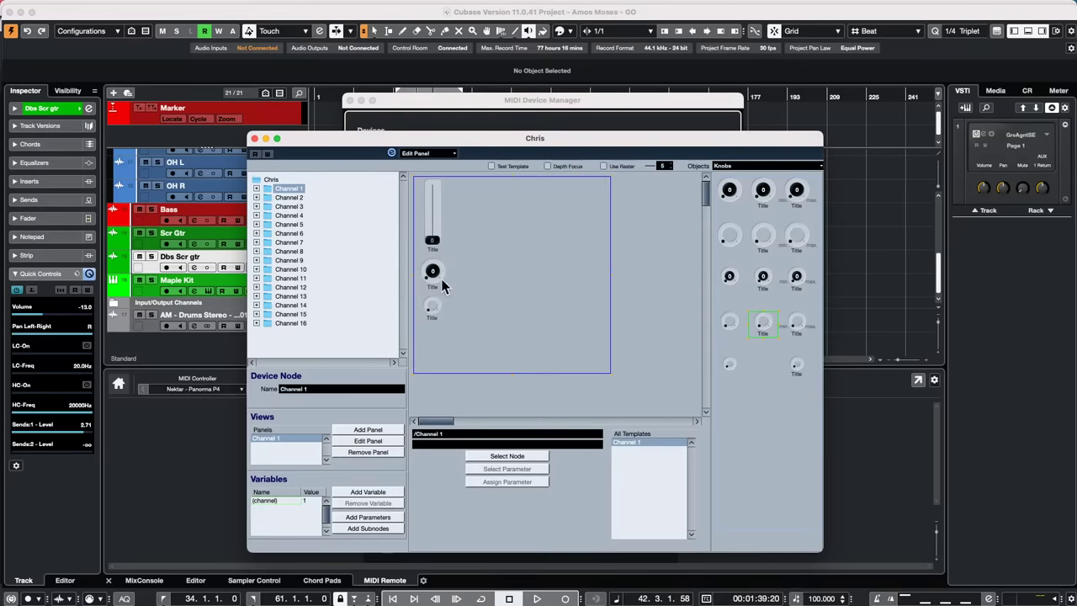
Try to select the fader and both knobs together and move them sideways as a group
{"action": "left_click", "coordinate": [432, 310]}
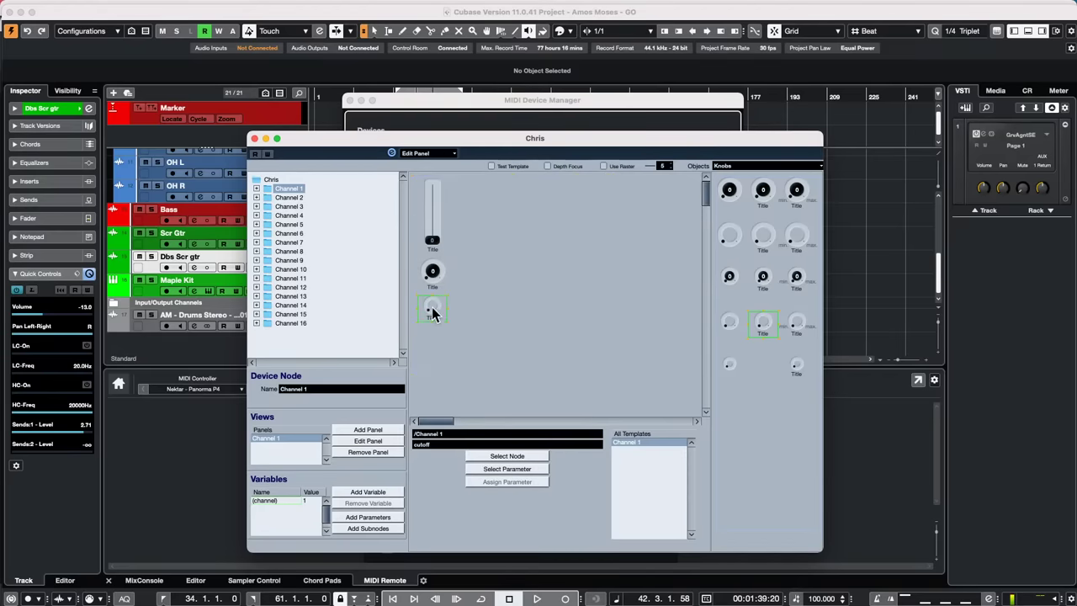
{"action": "left_click", "coordinate": [434, 274], "text": "shift"}
{"action": "left_click", "coordinate": [435, 210], "text": "shift"}
{"action": "left_click_drag", "start_coordinate": [438, 205], "coordinate": [475, 214]}
{"action": "left_click_drag", "start_coordinate": [435, 231], "coordinate": [479, 223]}
Check which editing options the Volume fader offers and try to move the fader sideways by itself
{"action": "left_click", "coordinate": [460, 220]}
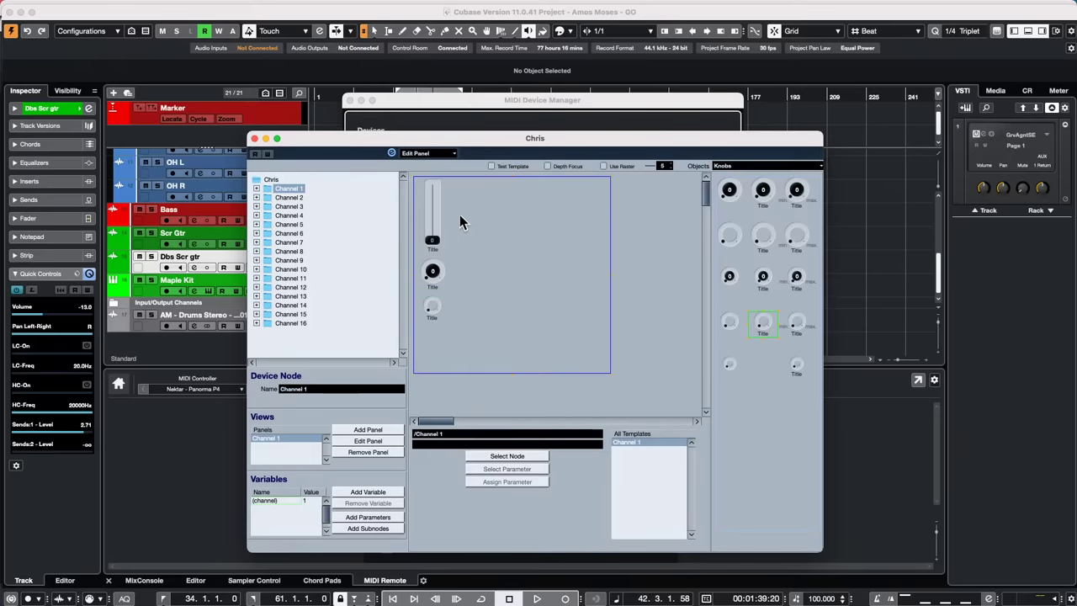
{"action": "left_click", "coordinate": [436, 224]}
{"action": "right_click", "coordinate": [436, 224]}
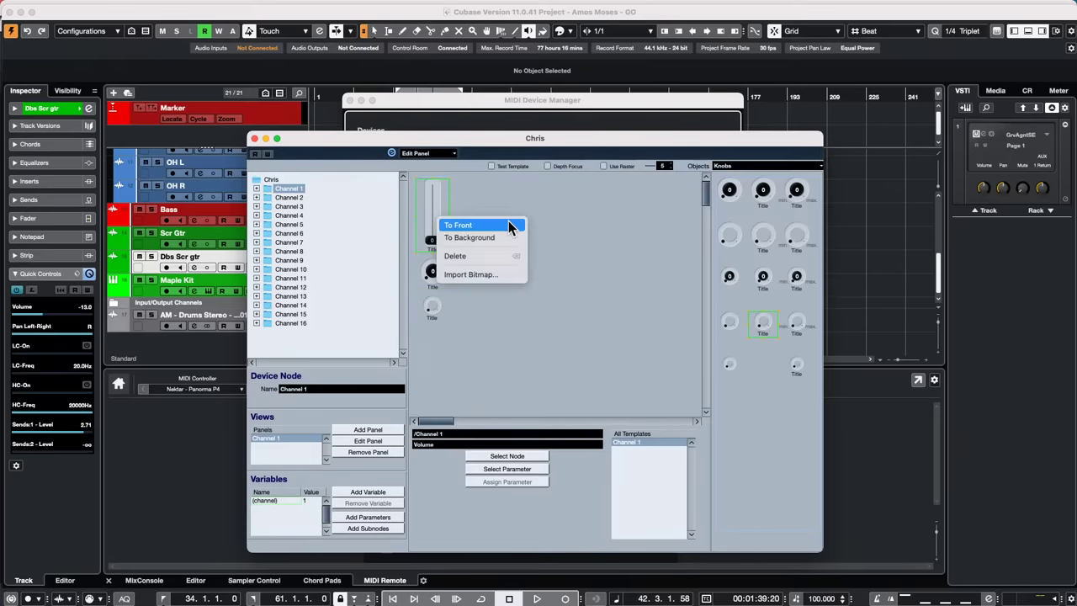
{"action": "left_click", "coordinate": [505, 318]}
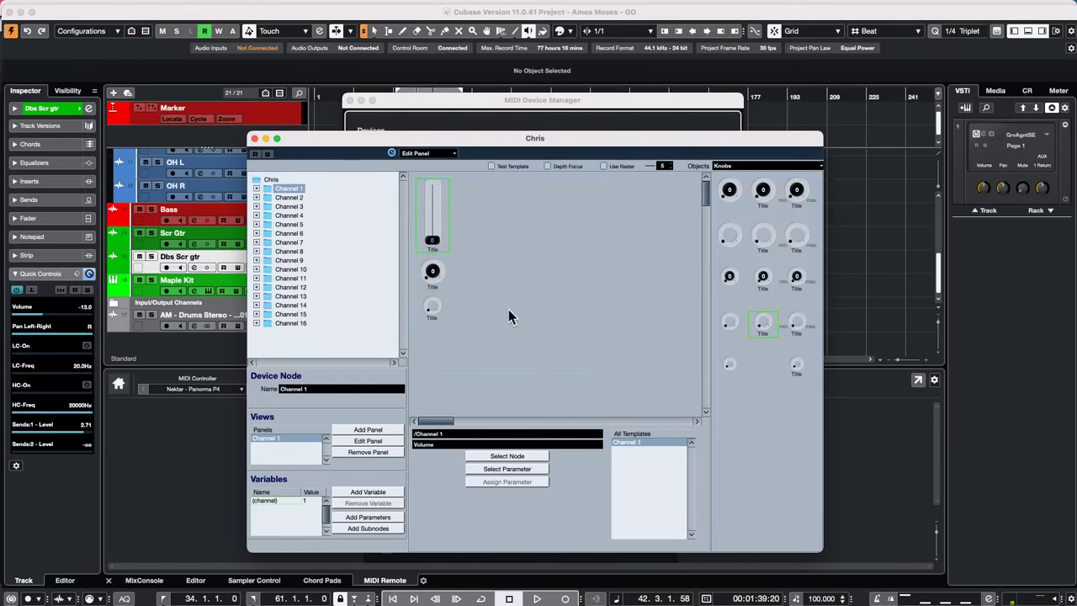
{"action": "left_click_drag", "start_coordinate": [435, 223], "coordinate": [475, 227]}
Add two untitled knobs beside the existing ones, assigning the large one to Pan and the small one to Volume
{"action": "left_click", "coordinate": [288, 198]}
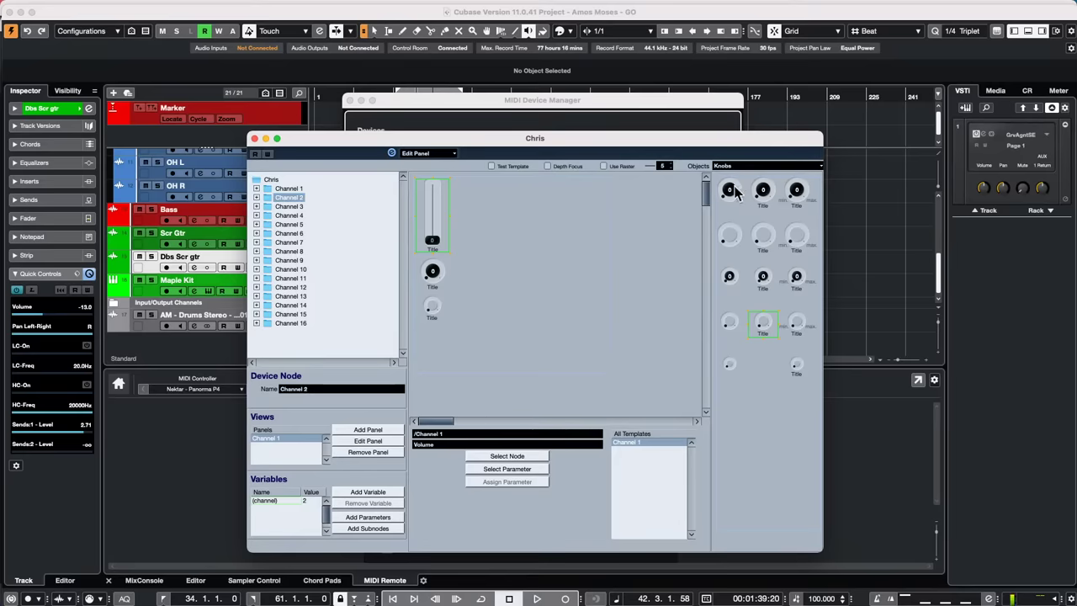
{"action": "left_click_drag", "start_coordinate": [729, 190], "coordinate": [455, 267]}
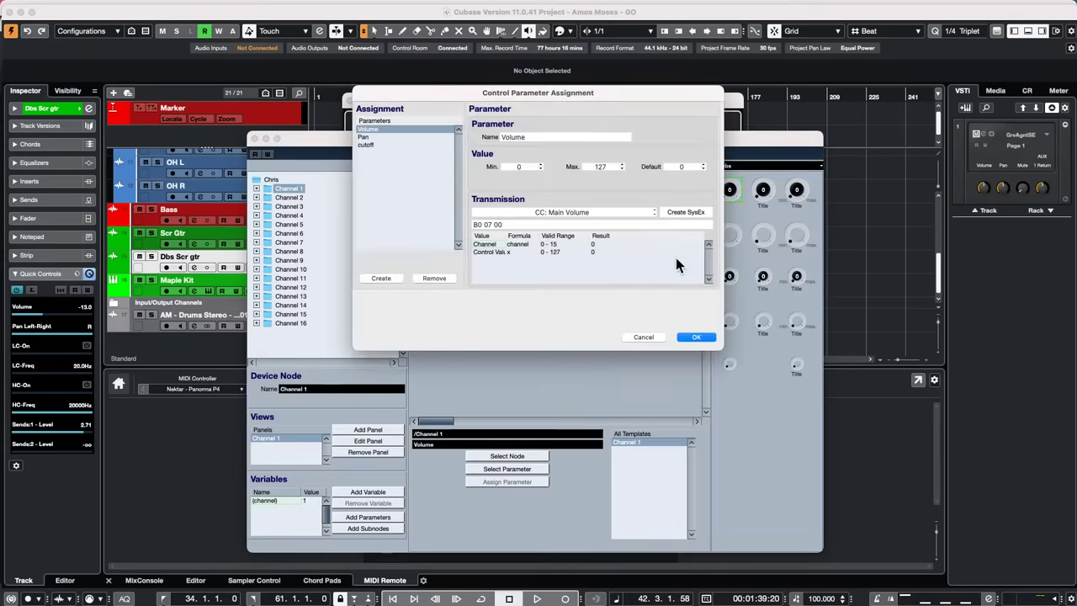
{"action": "left_click", "coordinate": [370, 137]}
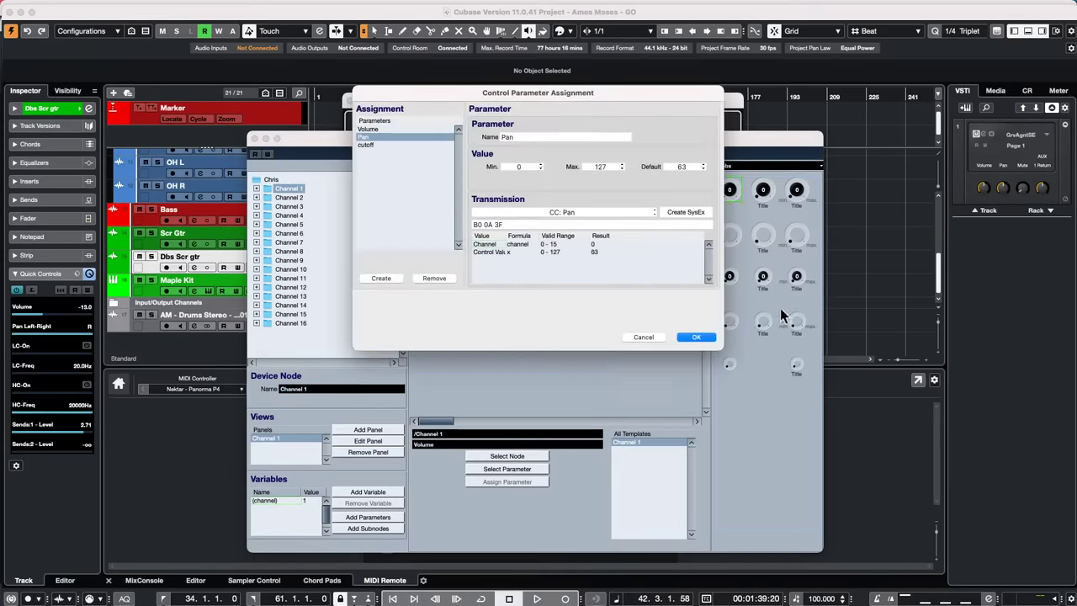
{"action": "left_click", "coordinate": [693, 338]}
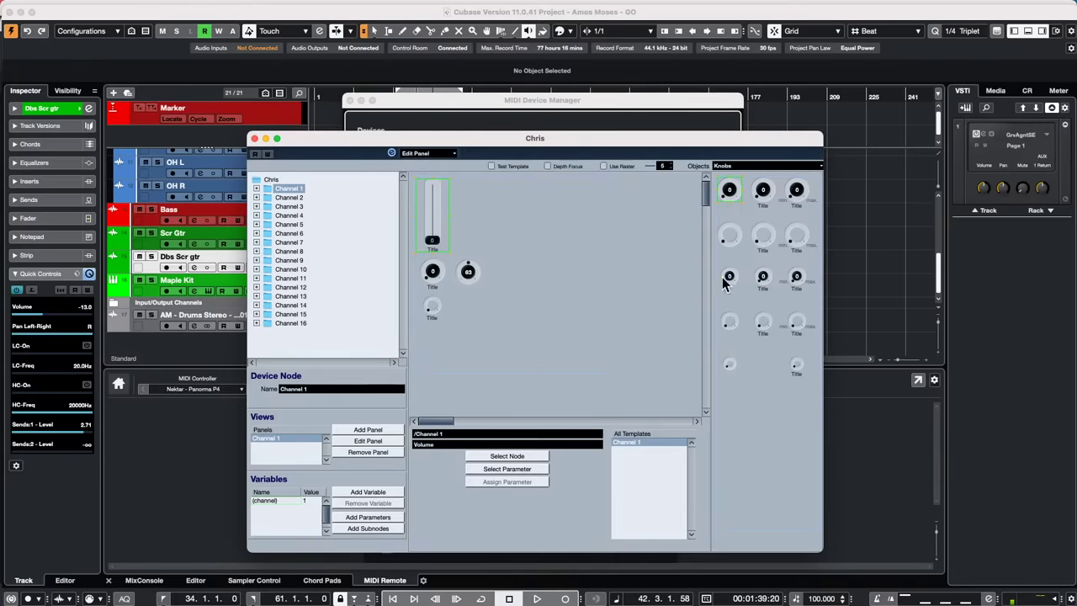
{"action": "left_click_drag", "start_coordinate": [729, 278], "coordinate": [460, 301]}
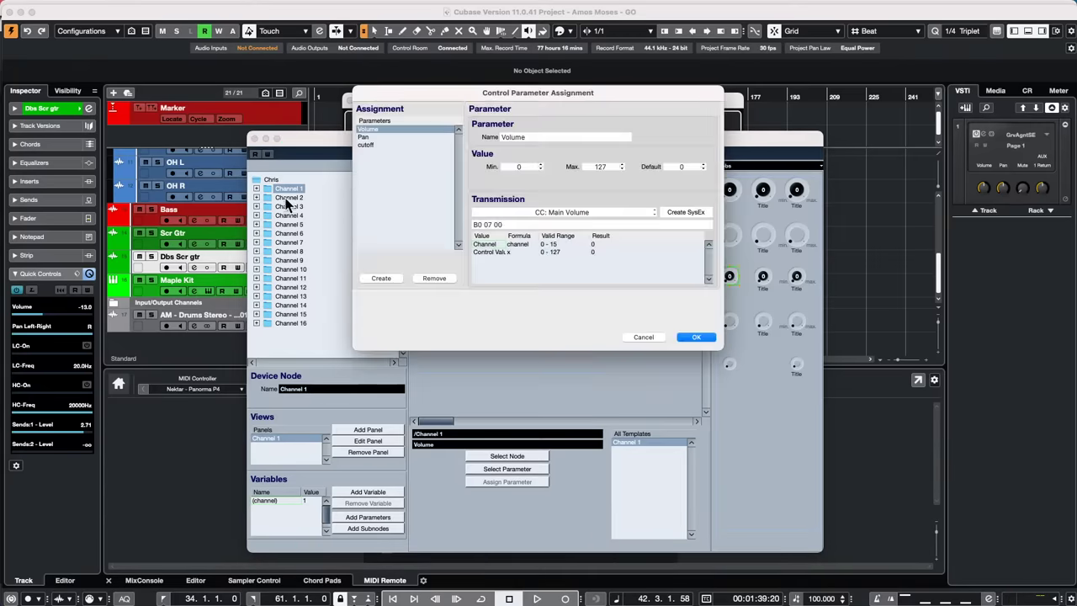
{"action": "left_click", "coordinate": [696, 337]}
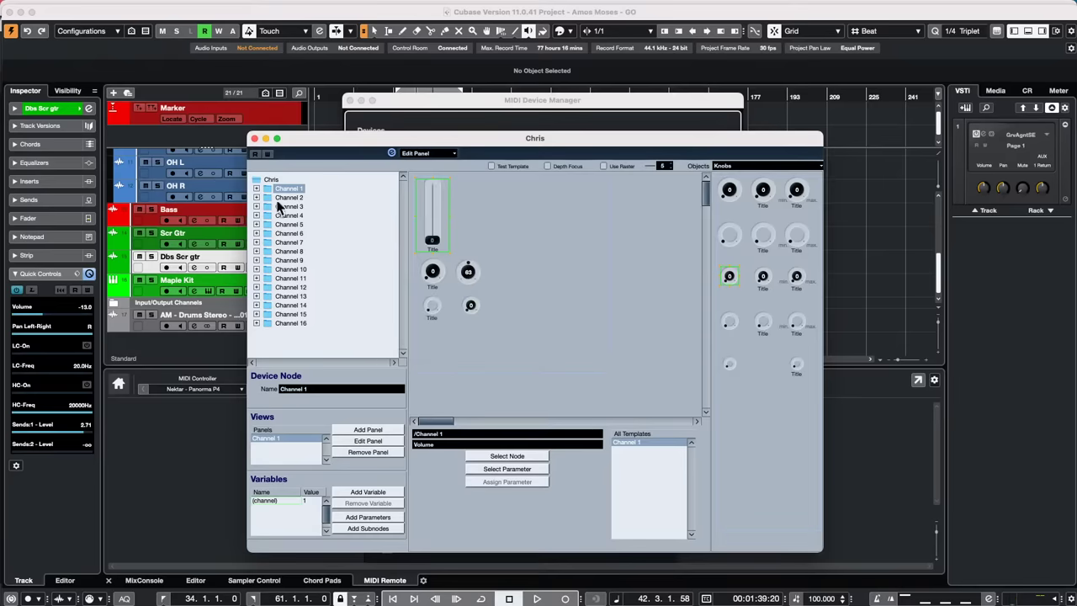
Compare the parameter assignments of the two large knobs and switch the device node selection to Channel 2
{"action": "left_click", "coordinate": [301, 198]}
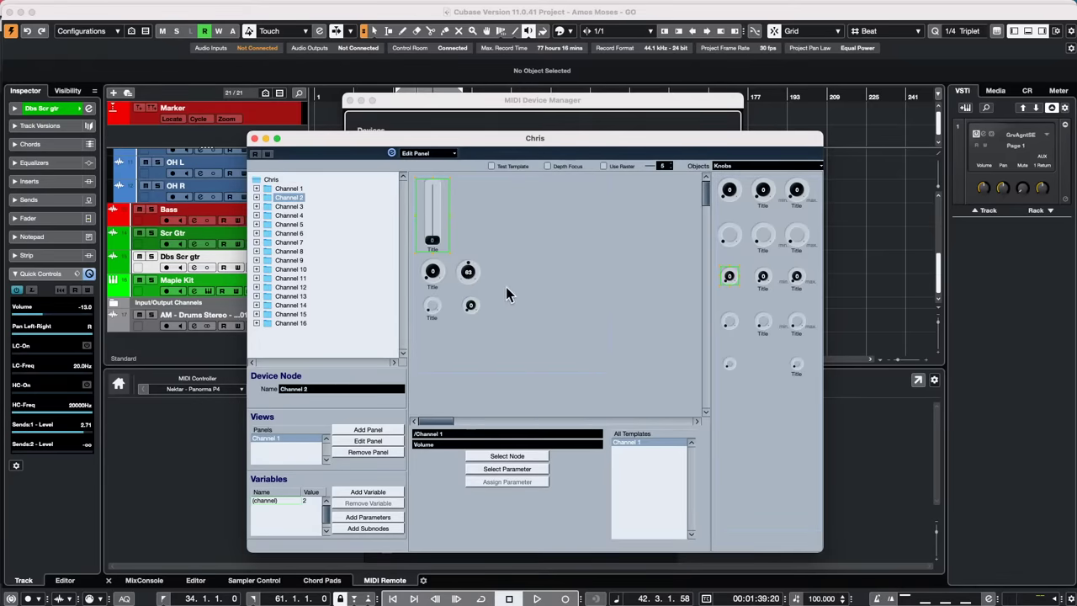
{"action": "left_click", "coordinate": [434, 271]}
{"action": "left_click_drag", "start_coordinate": [437, 269], "coordinate": [433, 269]}
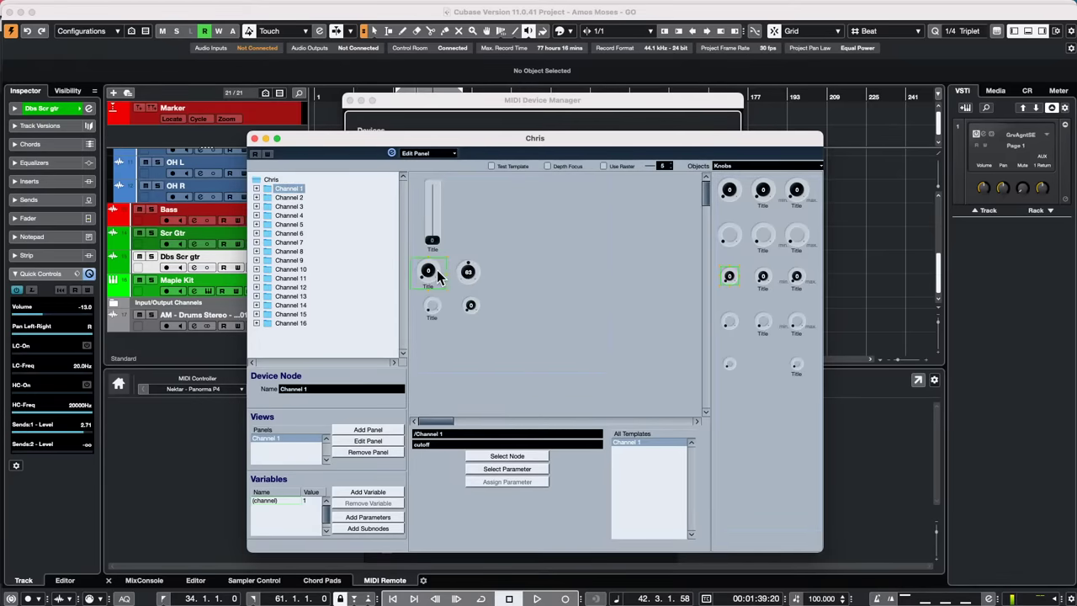
{"action": "left_click", "coordinate": [468, 271]}
{"action": "left_click", "coordinate": [288, 197]}
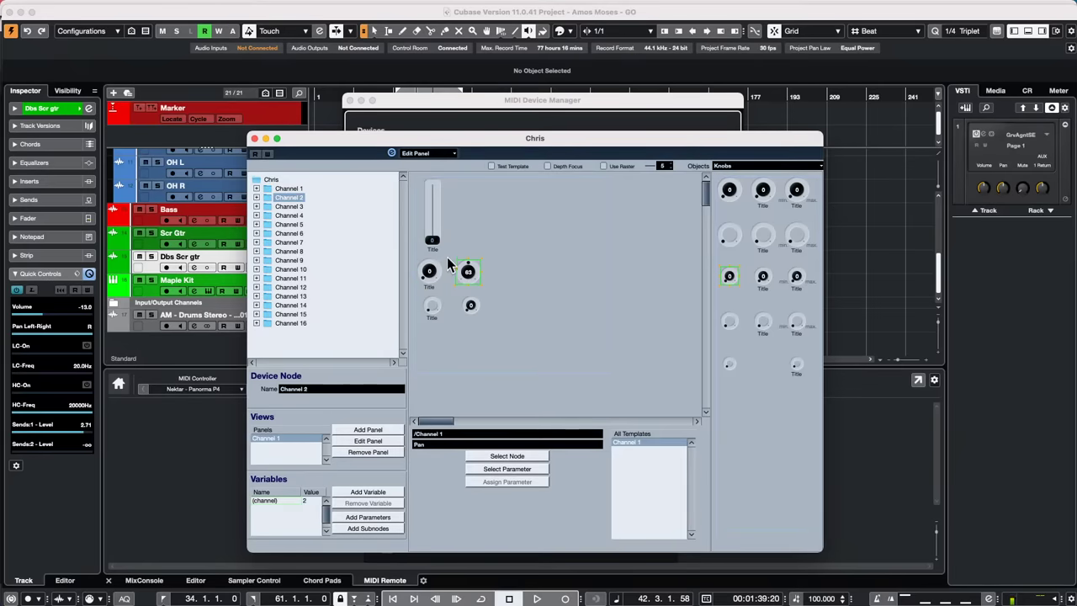
Add a titled vertical fader above the second column of knobs and assign it to the Channel 1 Volume parameter
{"action": "left_click", "coordinate": [470, 304]}
{"action": "left_click", "coordinate": [770, 168]}
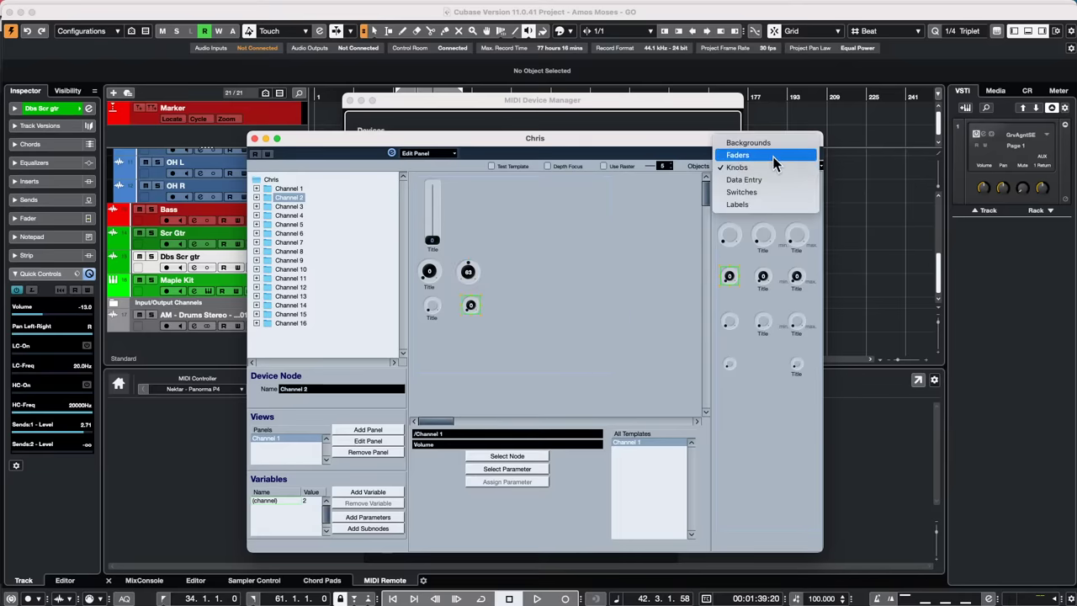
{"action": "left_click", "coordinate": [774, 156]}
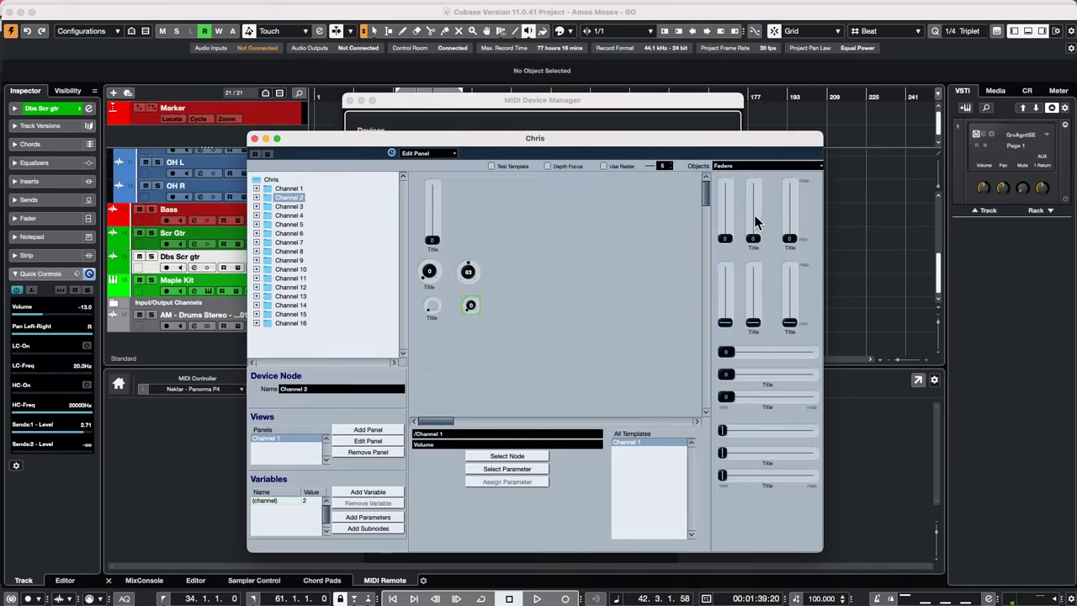
{"action": "left_click_drag", "start_coordinate": [752, 224], "coordinate": [424, 179]}
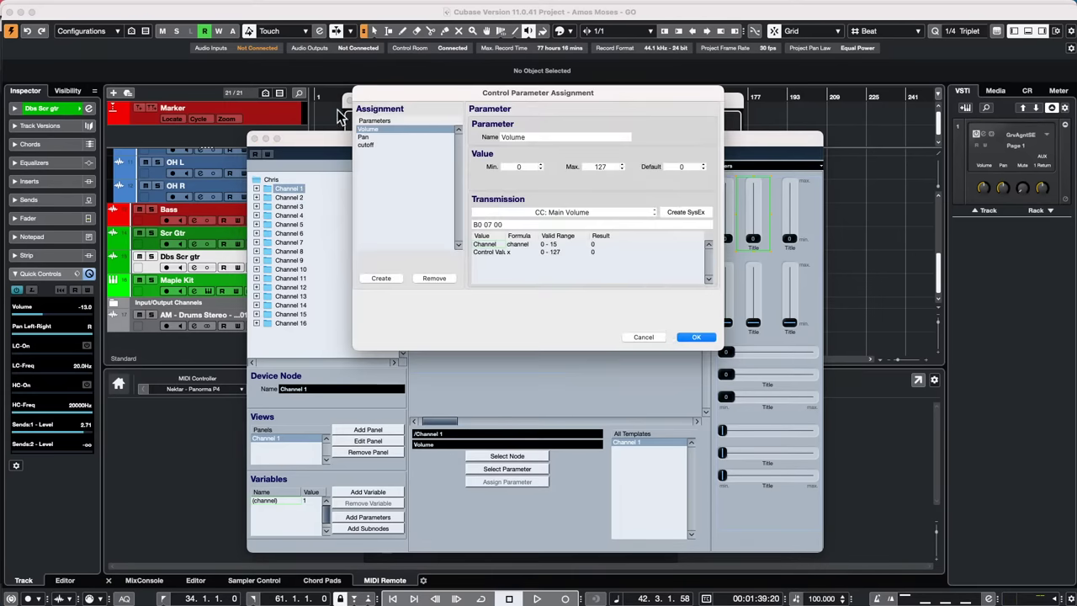
{"action": "left_click", "coordinate": [695, 337]}
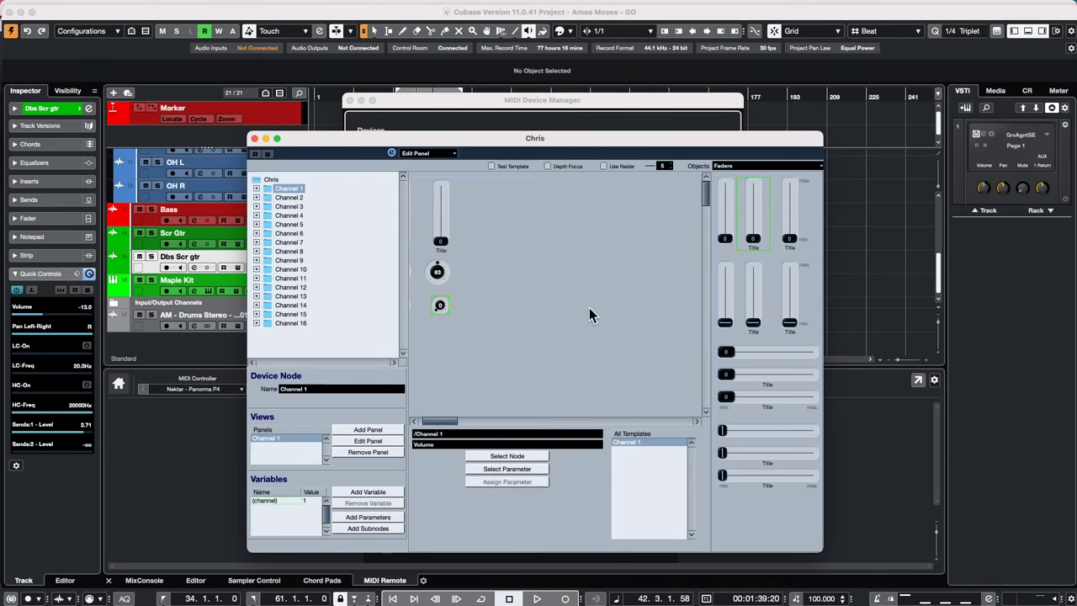
Check which editing options the new Volume fader in the second column offers
{"action": "left_click", "coordinate": [446, 210]}
{"action": "right_click", "coordinate": [449, 217]}
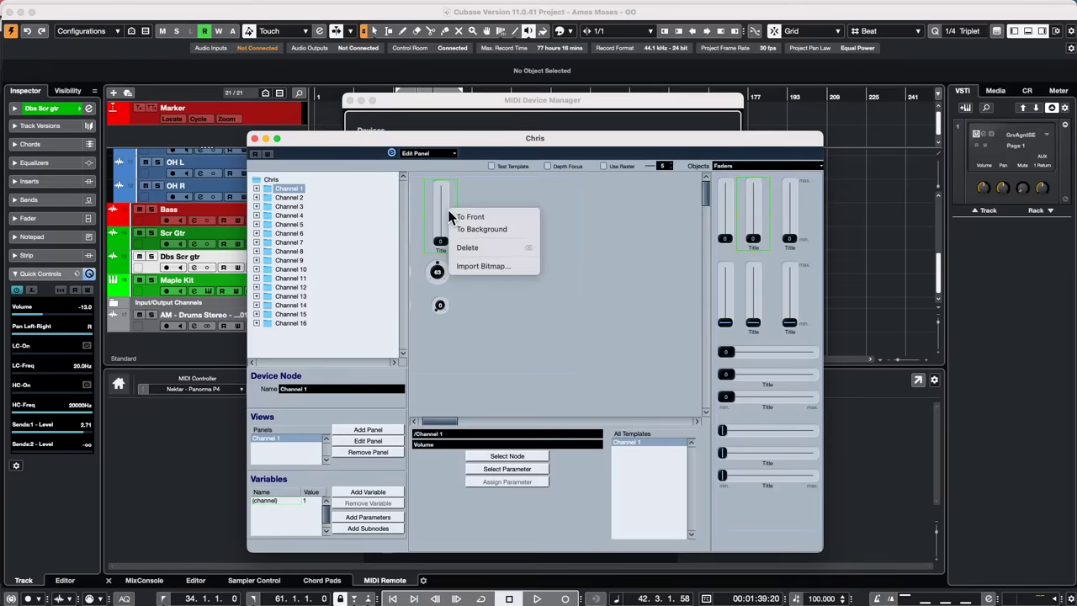
{"action": "left_click", "coordinate": [443, 211]}
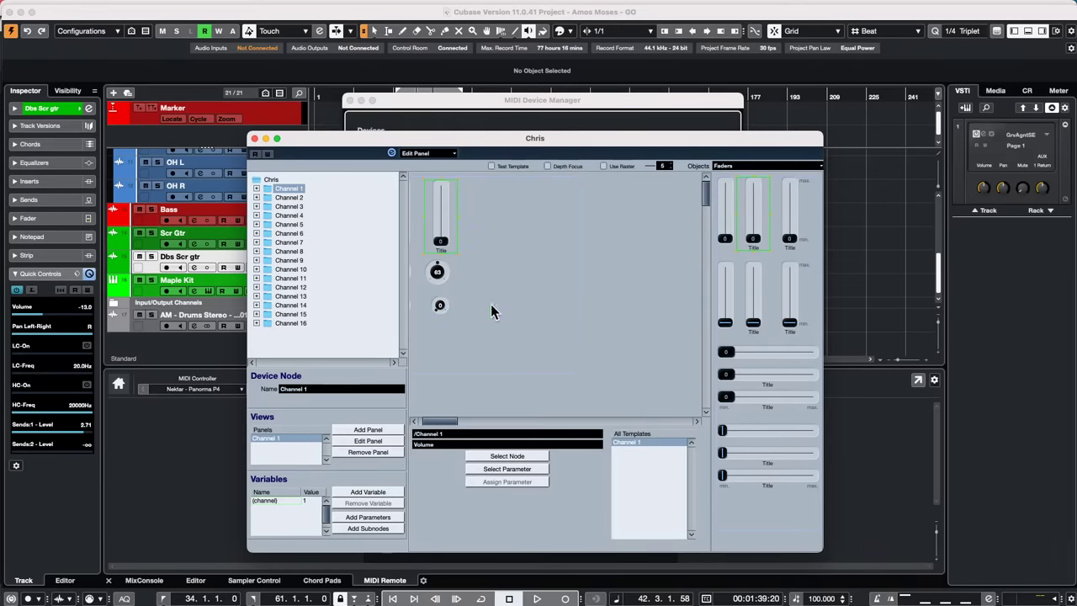
{"action": "left_click_drag", "start_coordinate": [435, 421], "coordinate": [358, 415]}
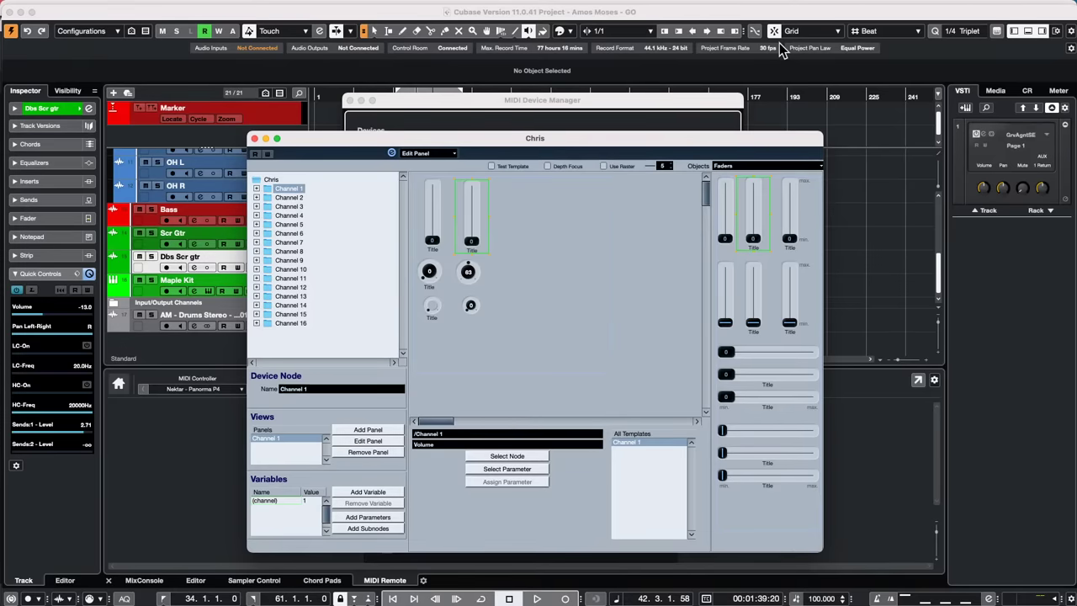
Close the Chris device panel editor and the MIDI Device Manager to return to the project
{"action": "left_click", "coordinate": [254, 138]}
{"action": "left_click", "coordinate": [492, 208]}
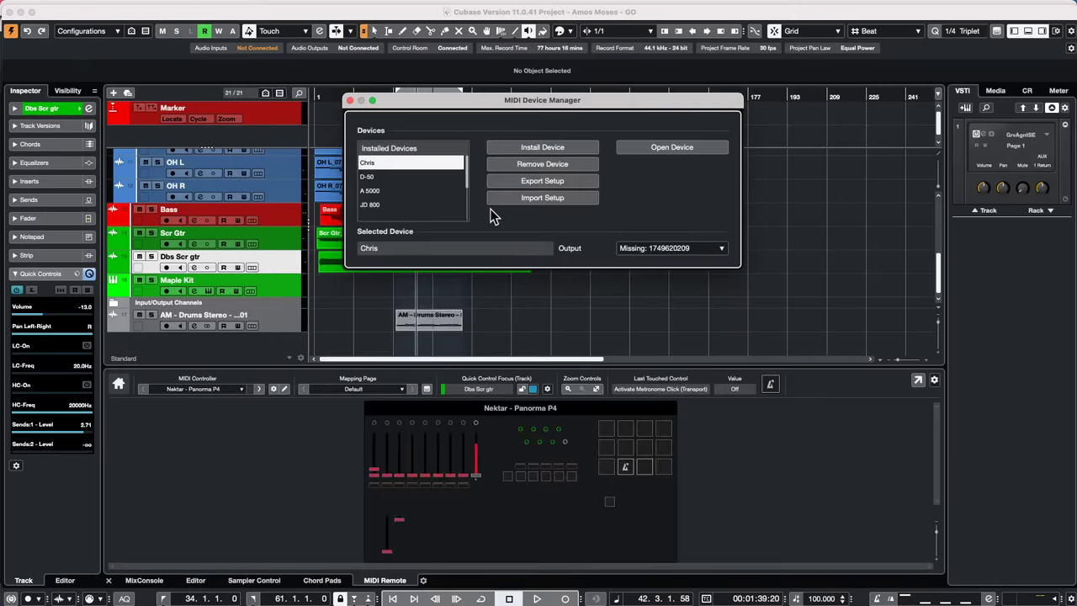
{"action": "left_click", "coordinate": [350, 101]}
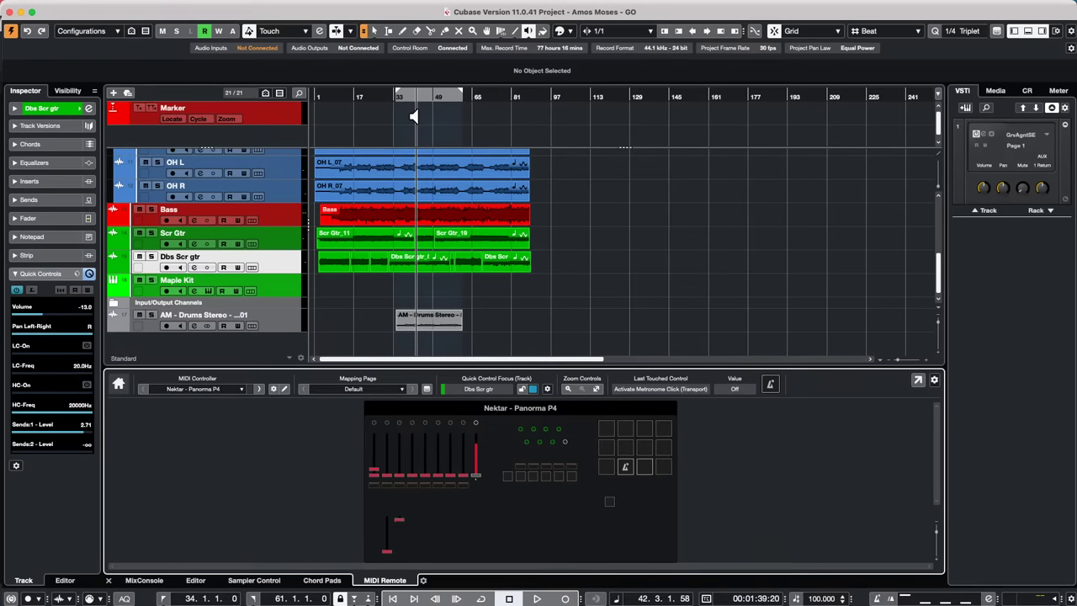
Select a range on the OH R track from 27.4.1 to 43.1.1
{"action": "right_click", "coordinate": [375, 193]}
{"action": "left_click", "coordinate": [390, 191]}
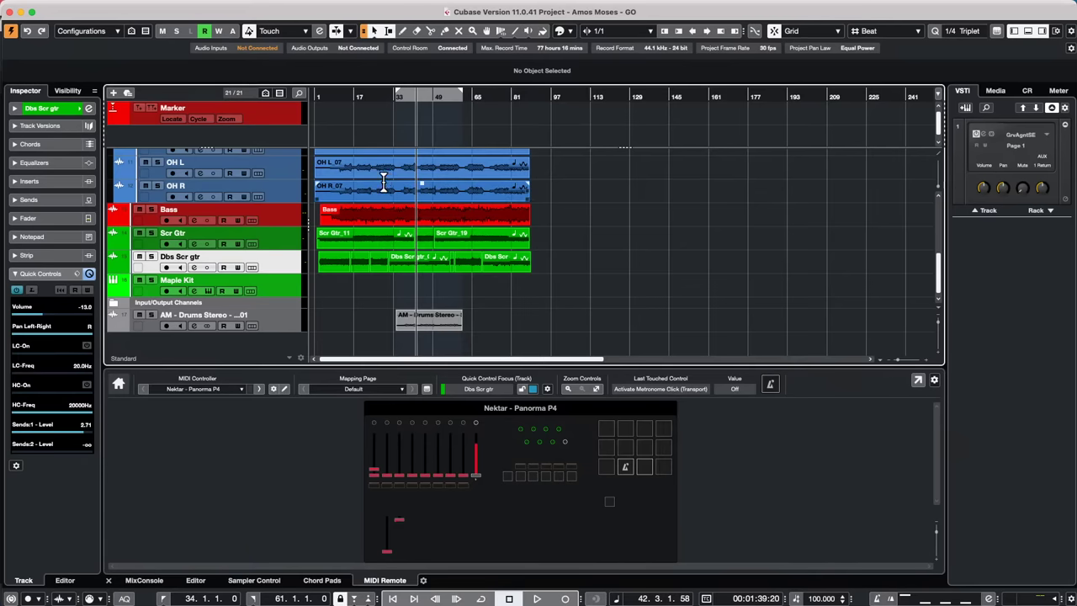
{"action": "left_click_drag", "start_coordinate": [385, 182], "coordinate": [409, 183]}
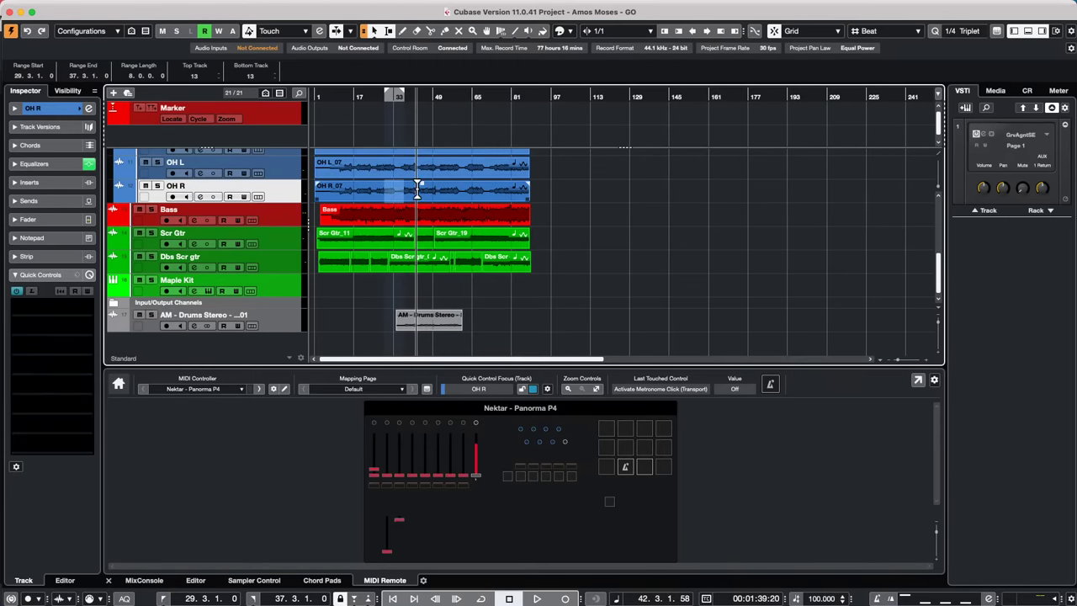
{"action": "left_click_drag", "start_coordinate": [417, 189], "coordinate": [380, 189]}
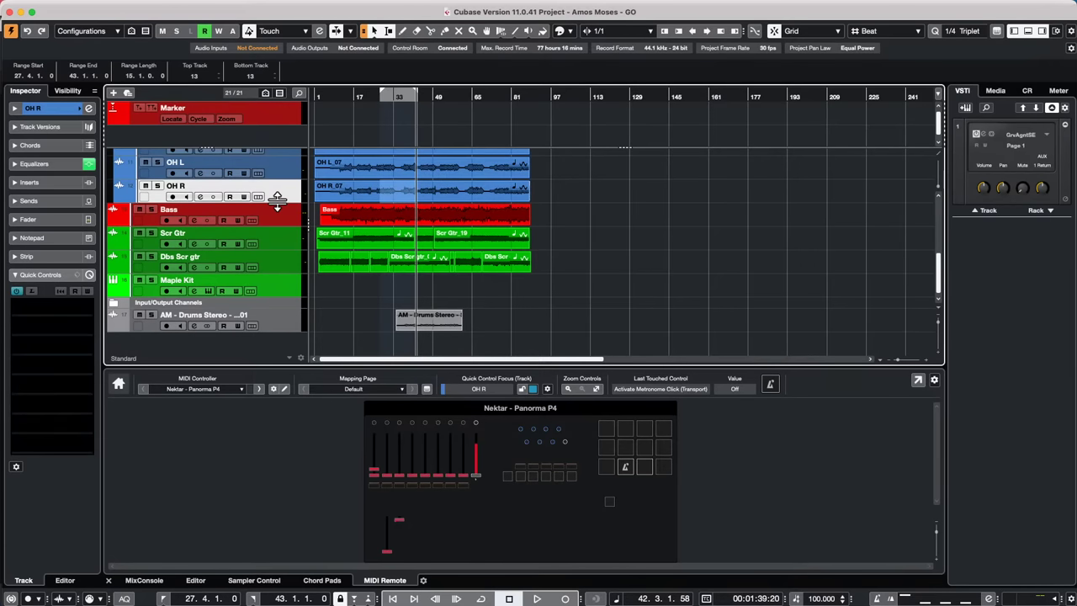
Enlarge the OH R track and use the Draw tool to add a deep volume curve dip from about bar 26 to bar 33
{"action": "left_click_drag", "start_coordinate": [277, 202], "coordinate": [276, 248]}
{"action": "left_click_drag", "start_coordinate": [367, 96], "coordinate": [350, 147]}
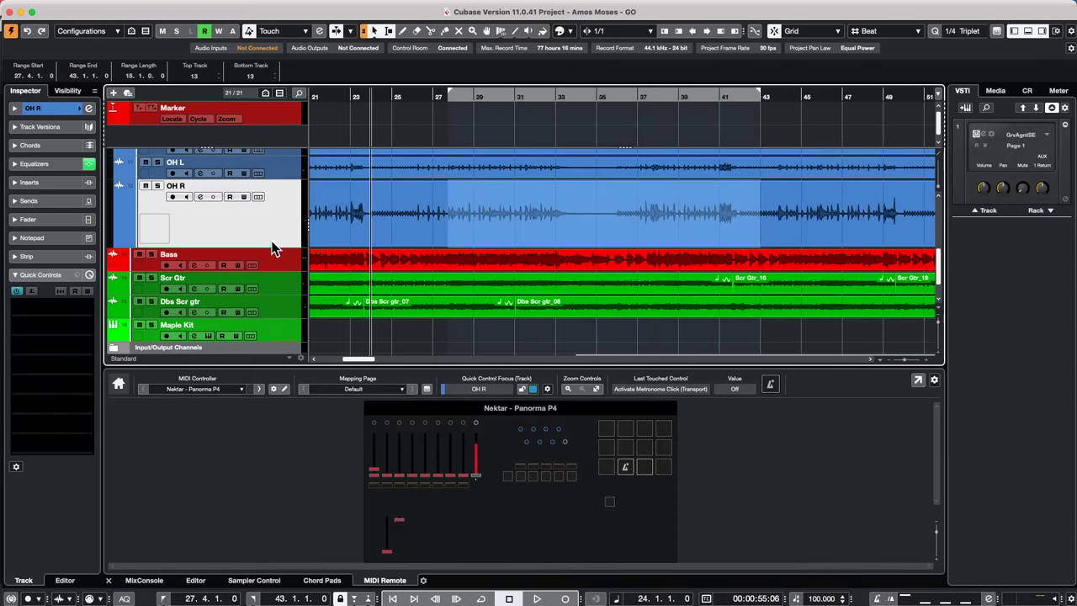
{"action": "left_click_drag", "start_coordinate": [272, 248], "coordinate": [252, 282]}
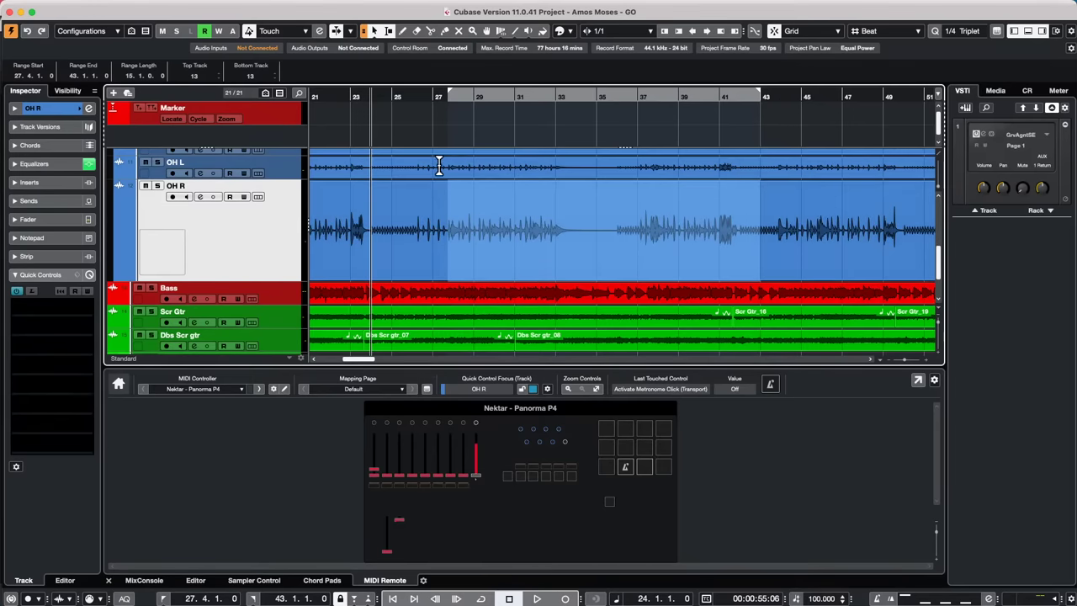
{"action": "right_click", "coordinate": [437, 211]}
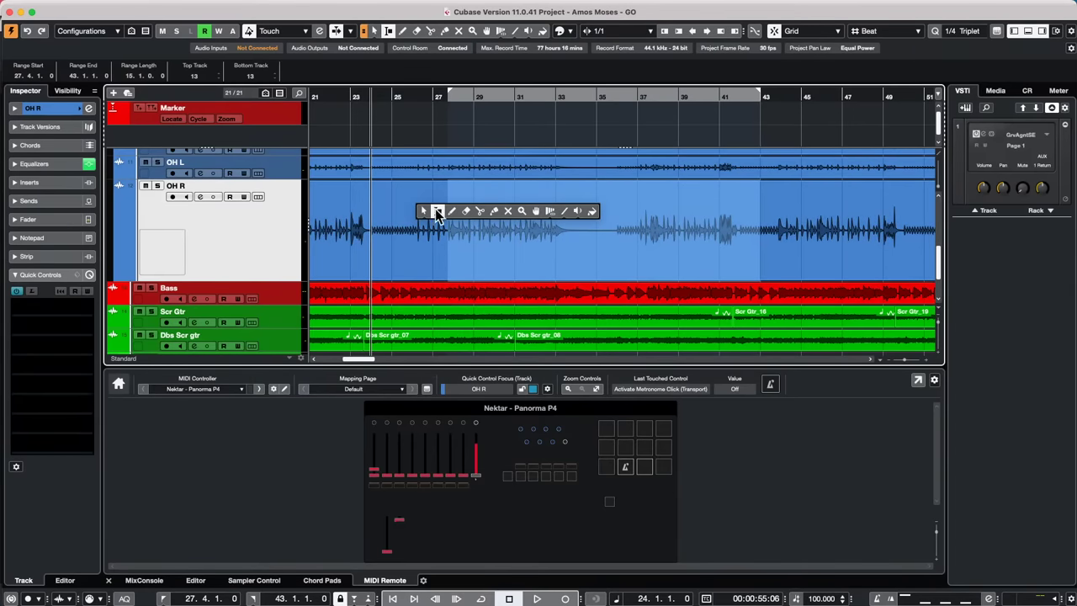
{"action": "left_click", "coordinate": [452, 211]}
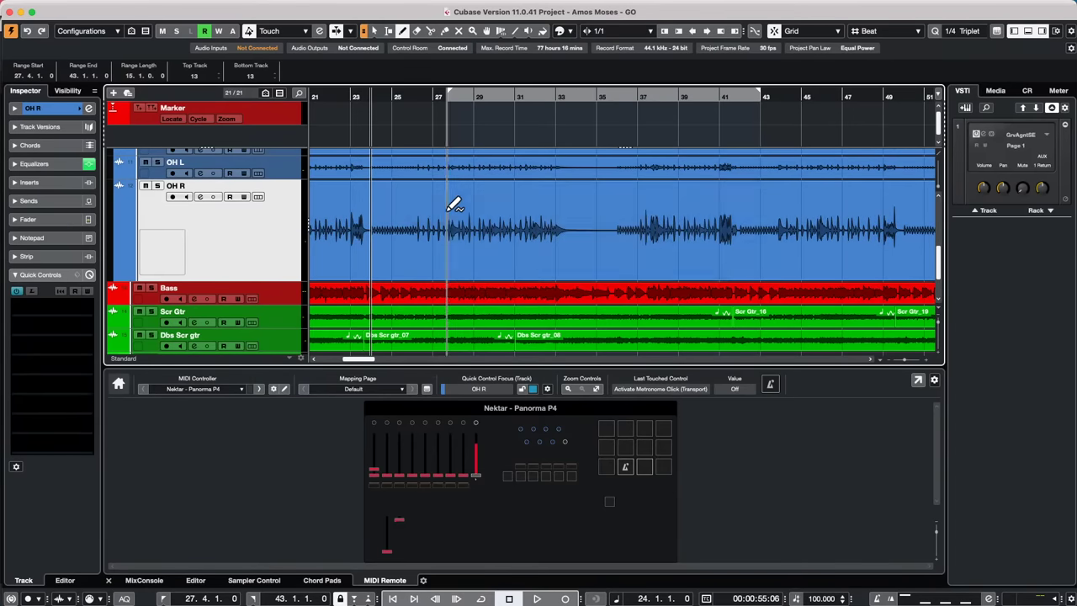
{"action": "left_click", "coordinate": [412, 178]}
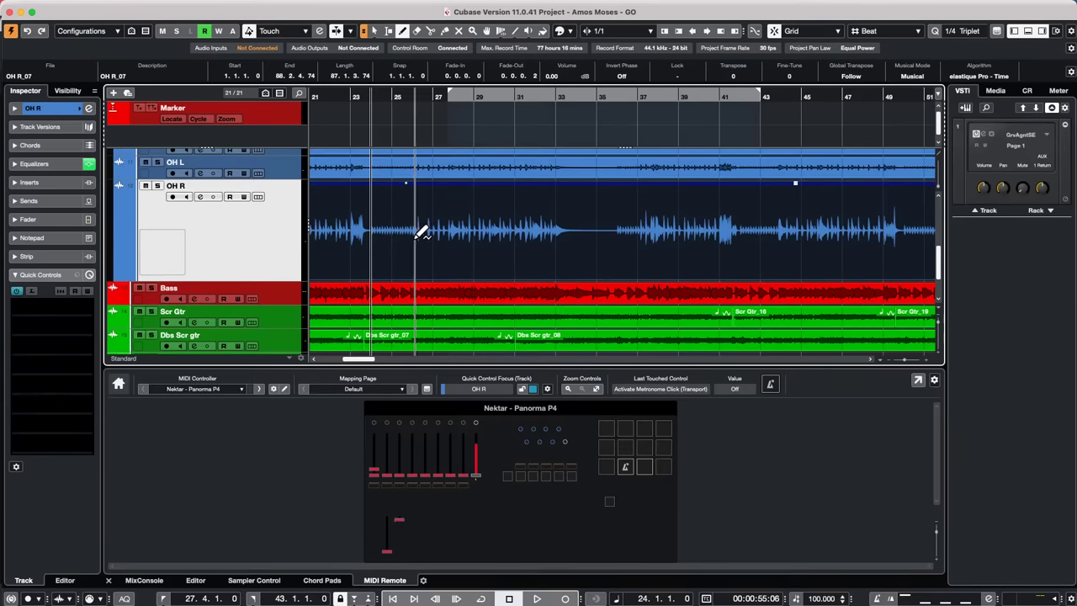
{"action": "mouse_move", "coordinate": [416, 253]}
{"action": "left_mouse_down"}
{"action": "mouse_move", "coordinate": [493, 241]}
{"action": "mouse_move", "coordinate": [572, 250]}
{"action": "mouse_move", "coordinate": [557, 256]}
{"action": "mouse_move", "coordinate": [566, 181]}
{"action": "left_mouse_up"}
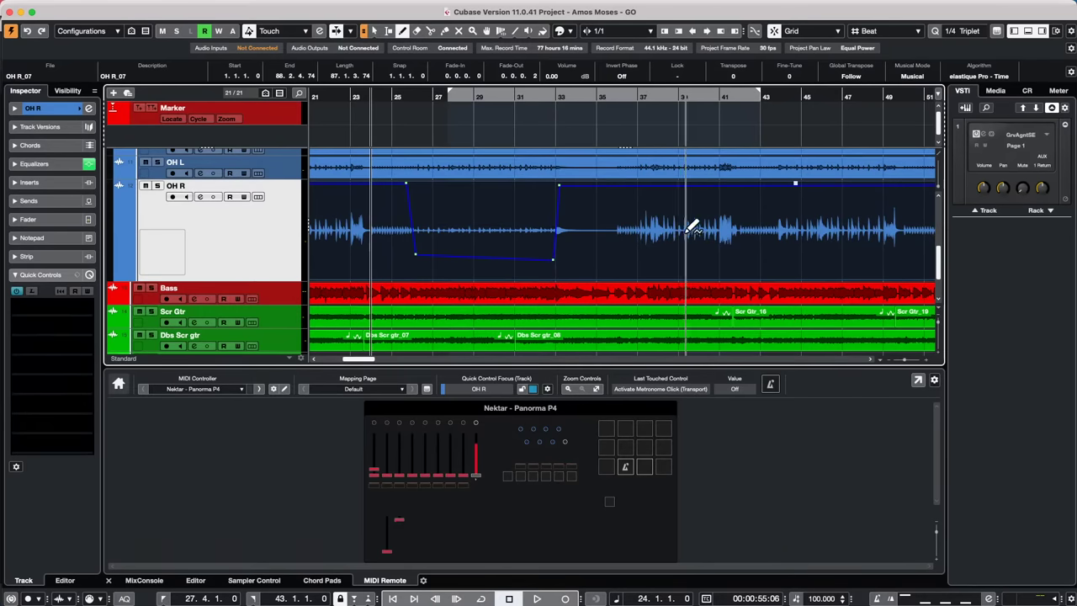
Add a second, shallower dip to the OH R volume curve between about bars 33 and 39, lowest near bar 37
{"action": "left_click", "coordinate": [788, 250]}
{"action": "mouse_move", "coordinate": [789, 250]}
{"action": "left_mouse_down"}
{"action": "mouse_move", "coordinate": [820, 190]}
{"action": "mouse_move", "coordinate": [787, 187]}
{"action": "mouse_move", "coordinate": [647, 274]}
{"action": "mouse_move", "coordinate": [692, 184]}
{"action": "left_mouse_up"}
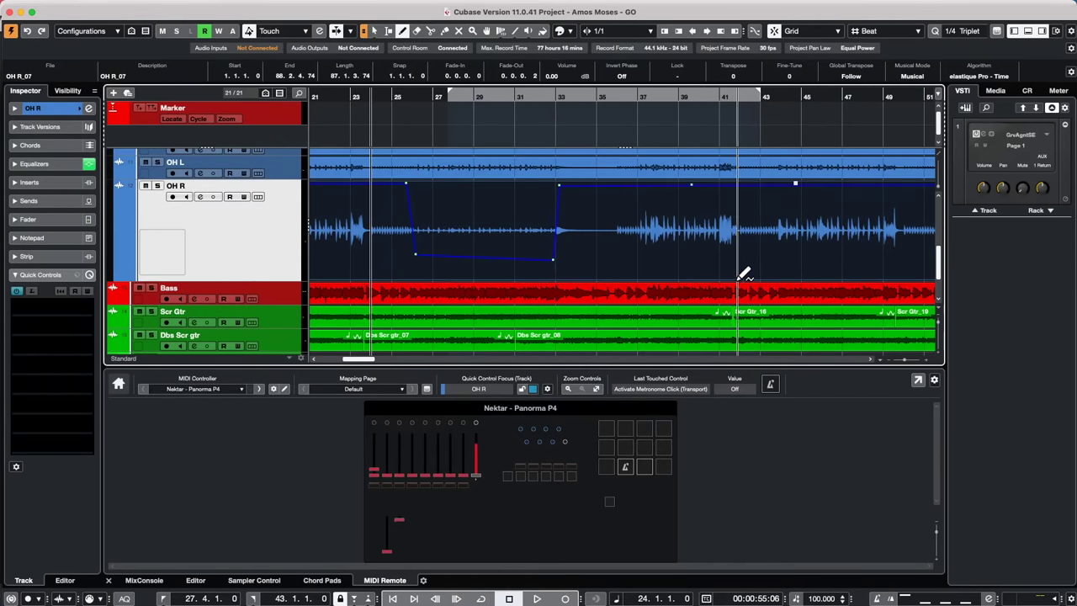
{"action": "left_click", "coordinate": [653, 228]}
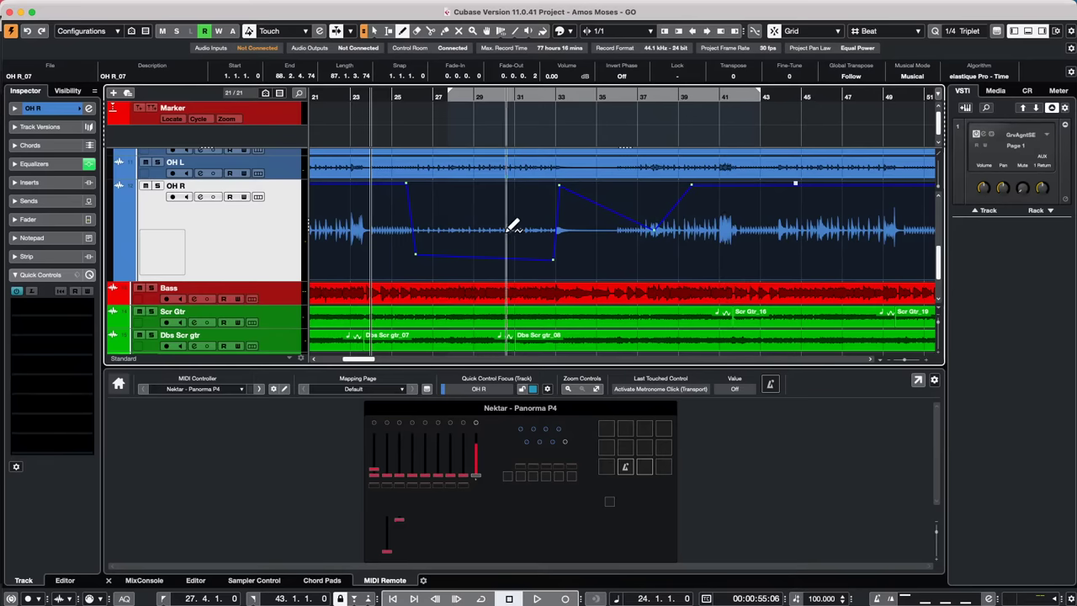
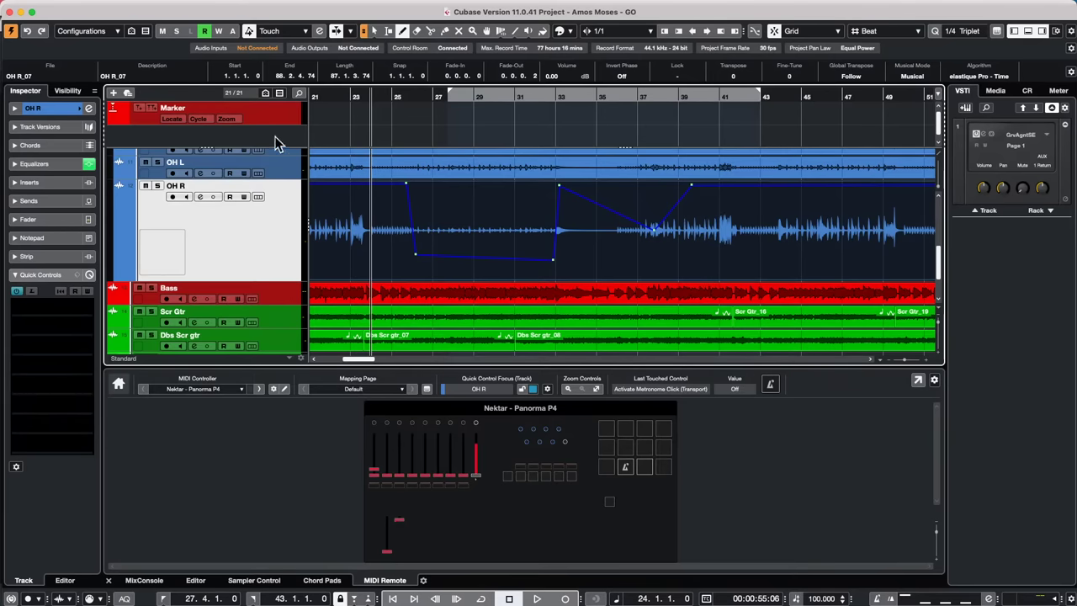
Import the audio file 44k_16 bit file.wav from Downloads onto the selected OH R track at the cursor
{"action": "left_click_drag", "start_coordinate": [325, 96], "coordinate": [334, 52]}
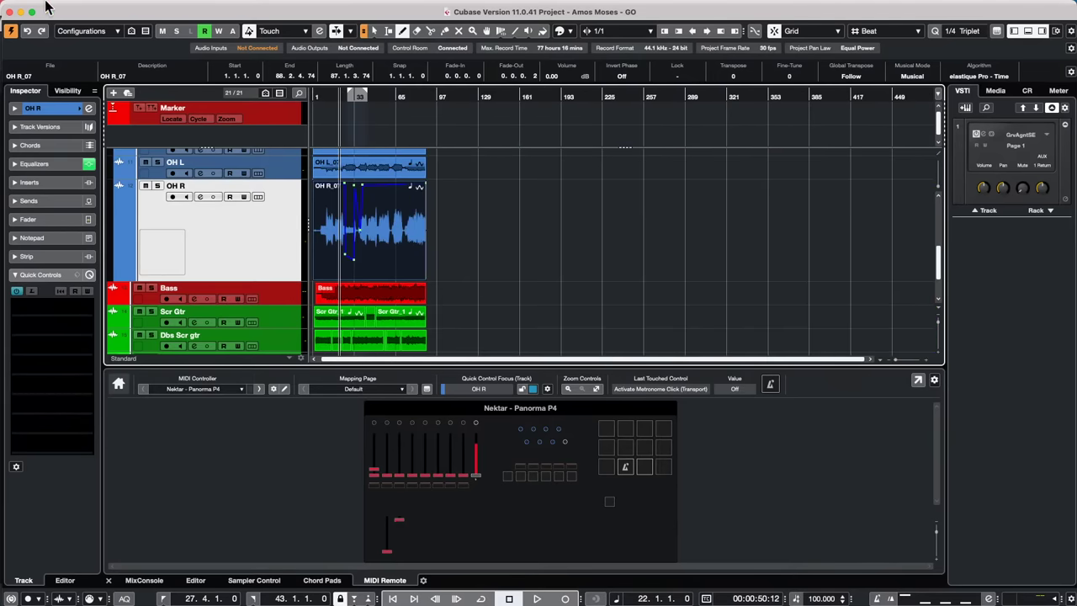
{"action": "left_click", "coordinate": [77, 7]}
{"action": "mouse_move", "coordinate": [97, 190]}
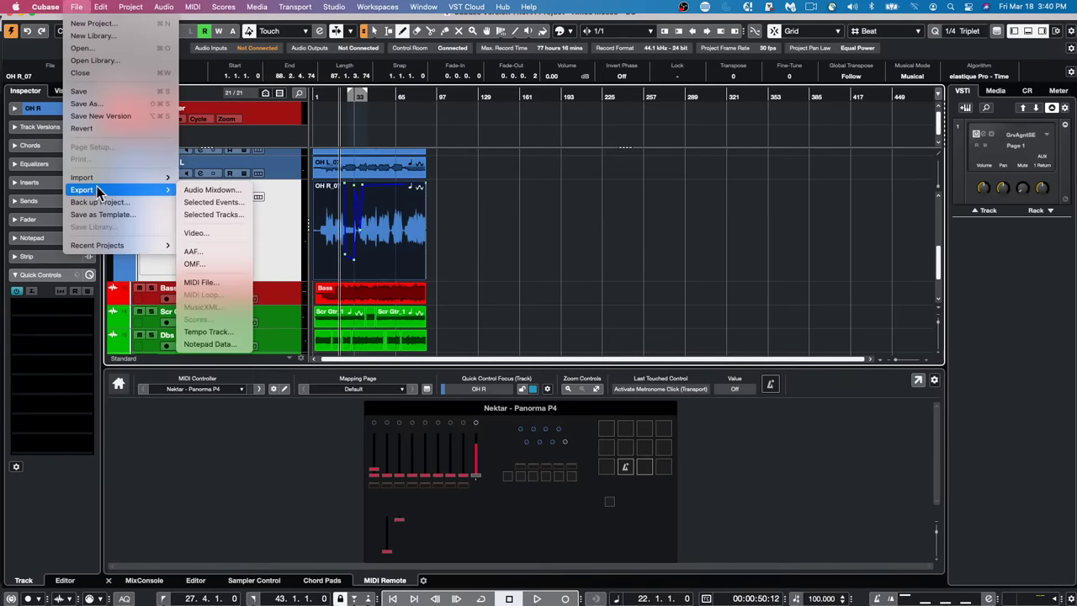
{"action": "left_click", "coordinate": [1018, 237]}
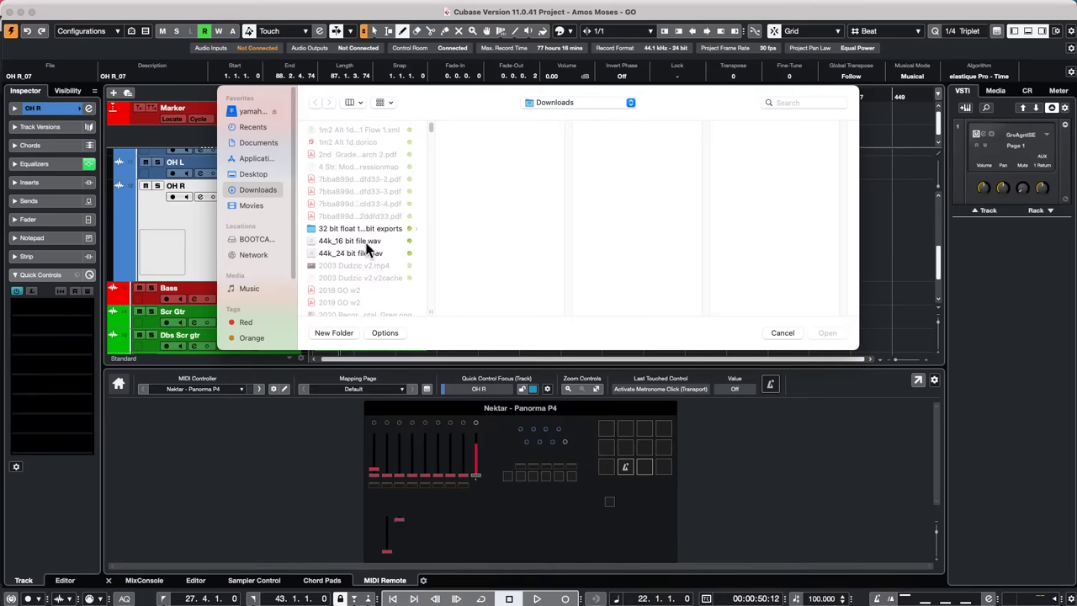
{"action": "double_click", "coordinate": [367, 242]}
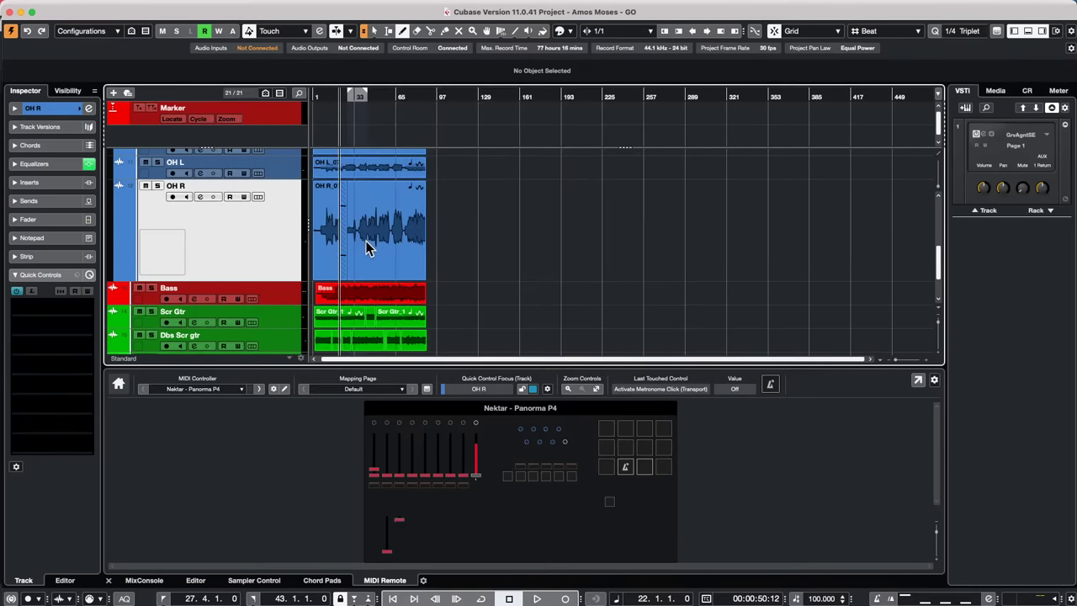
{"action": "scroll", "coordinate": [276, 249], "scroll_direction": "down", "scroll_amount": 3}
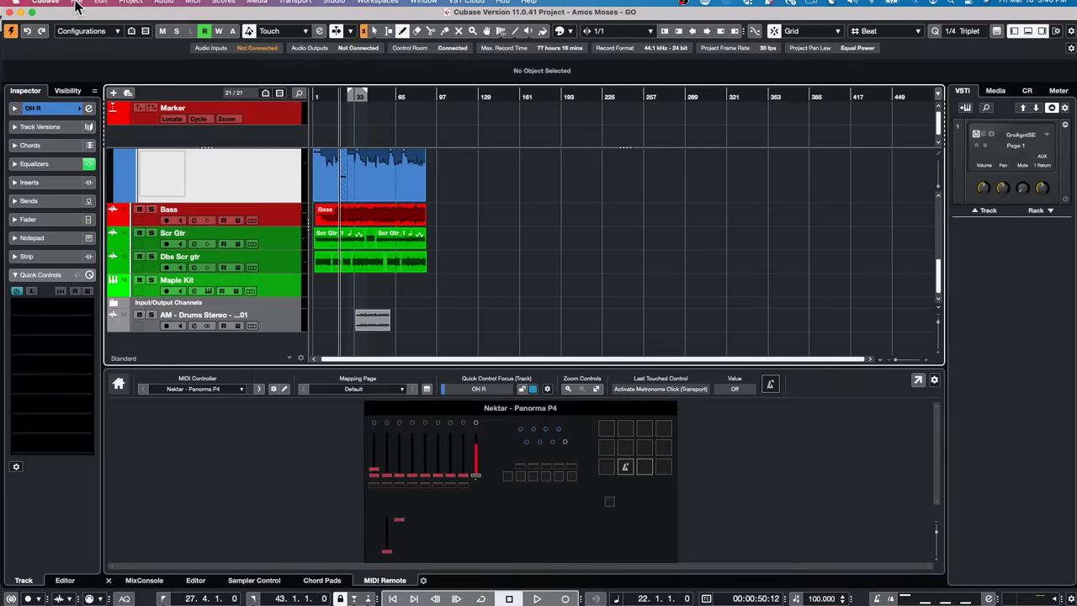
Create a new empty project in the Tau Cetti folder and show the MixConsole in the lower zone
{"action": "left_click", "coordinate": [75, 7]}
{"action": "left_click", "coordinate": [81, 23]}
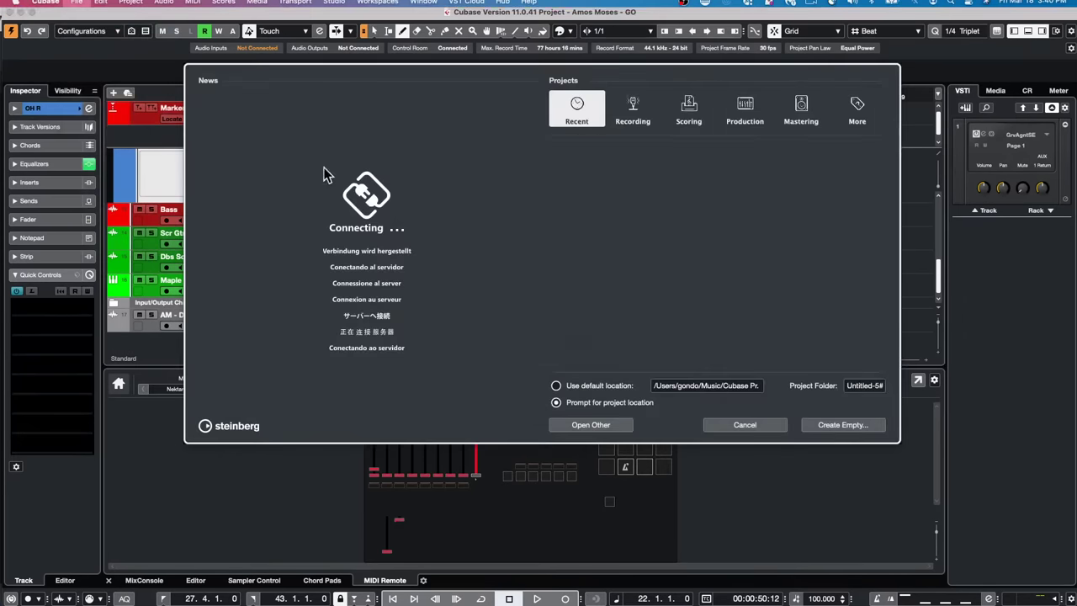
{"action": "left_click", "coordinate": [847, 425]}
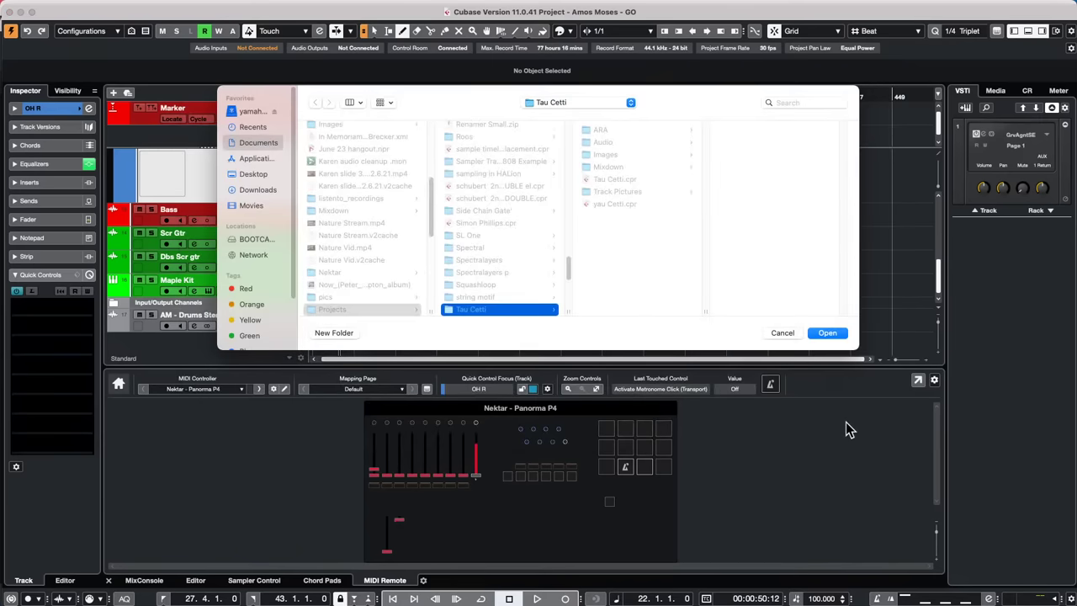
{"action": "key", "text": "Return"}
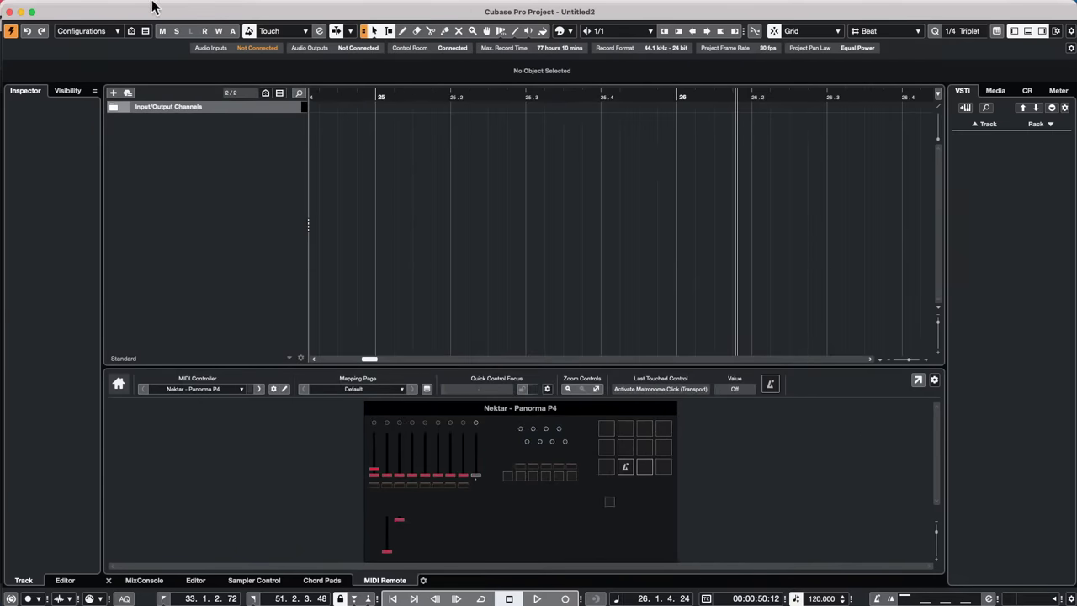
{"action": "left_click", "coordinate": [155, 581]}
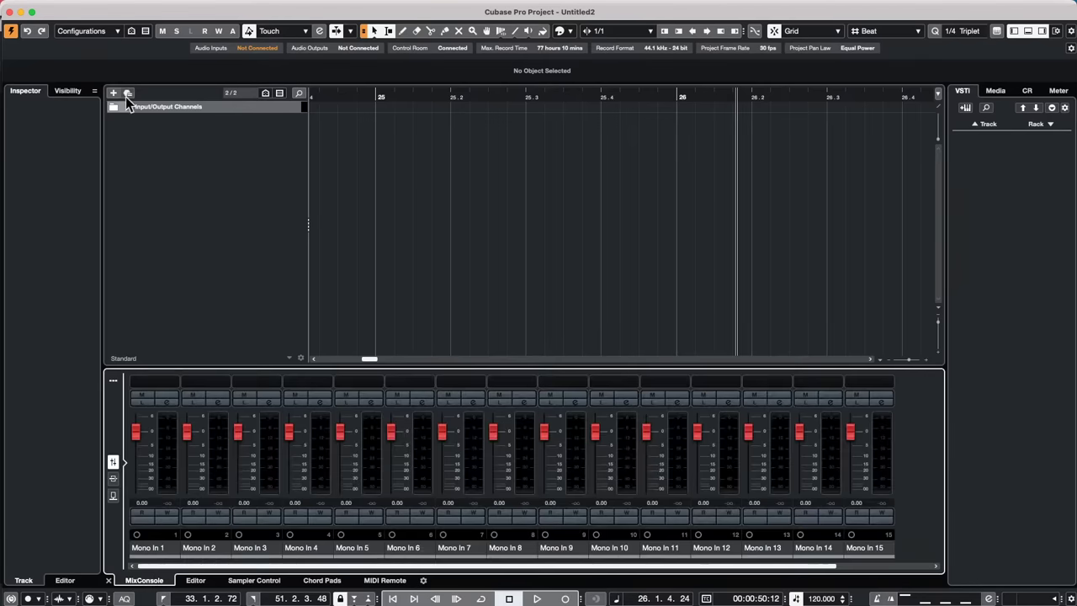
Import the audio file Bass GO_01.wav from Downloads into the new empty project
{"action": "mouse_move", "coordinate": [18, 7]}
{"action": "left_click", "coordinate": [76, 8]}
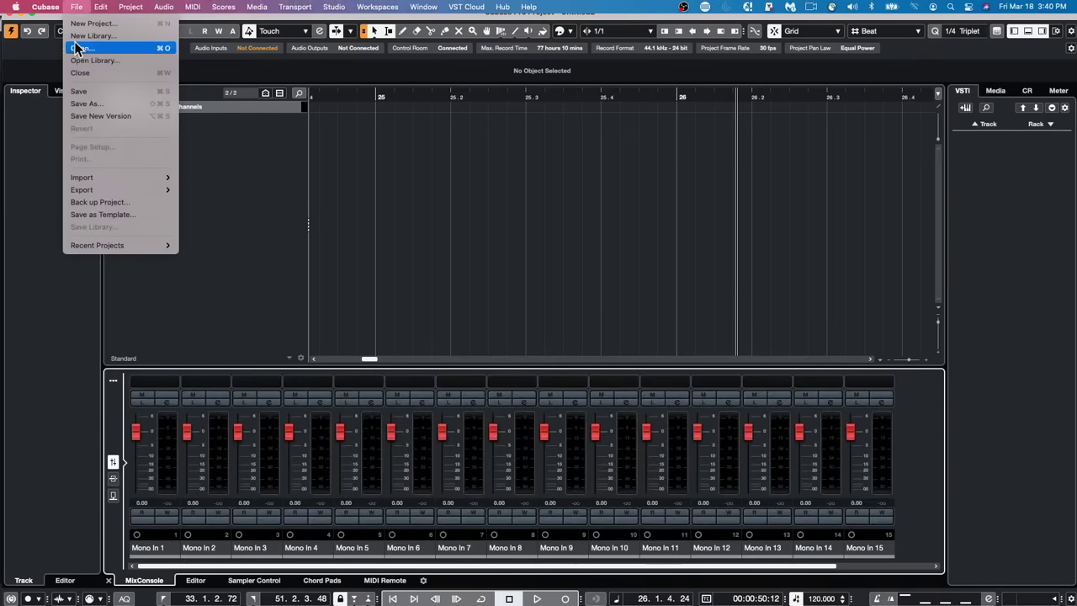
{"action": "mouse_move", "coordinate": [93, 176]}
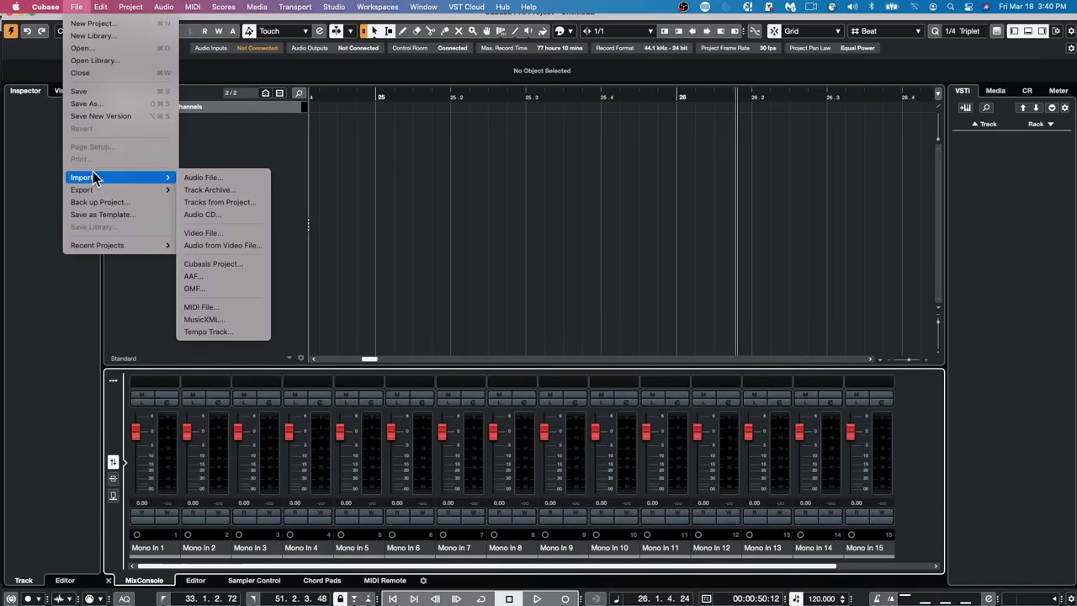
{"action": "left_click", "coordinate": [253, 179]}
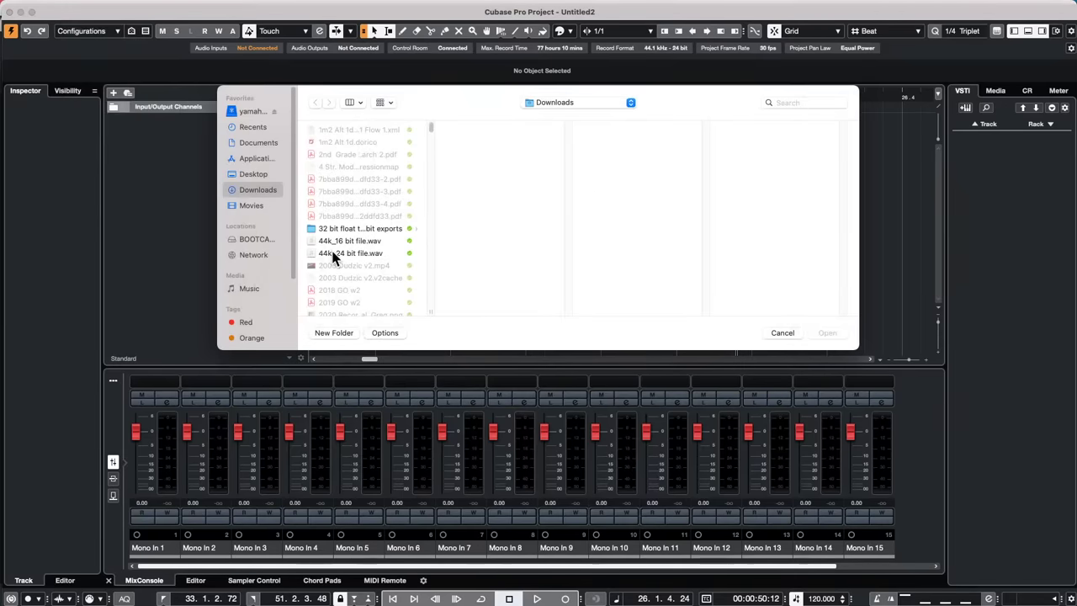
{"action": "scroll", "coordinate": [333, 248], "scroll_direction": "down", "scroll_amount": 10}
{"action": "scroll", "coordinate": [333, 246], "scroll_direction": "down", "scroll_amount": 5}
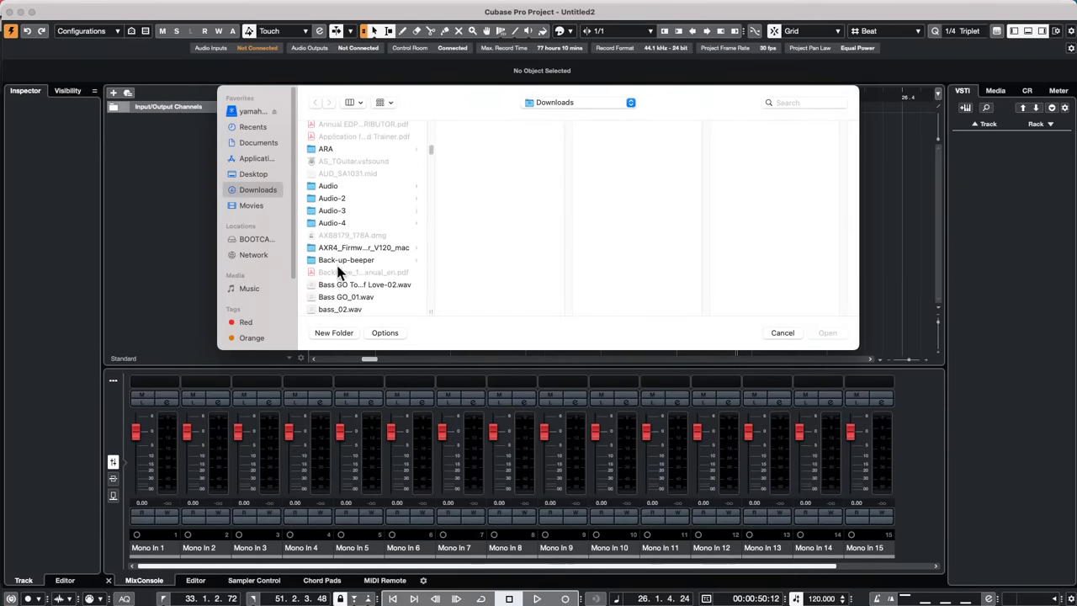
{"action": "double_click", "coordinate": [334, 297]}
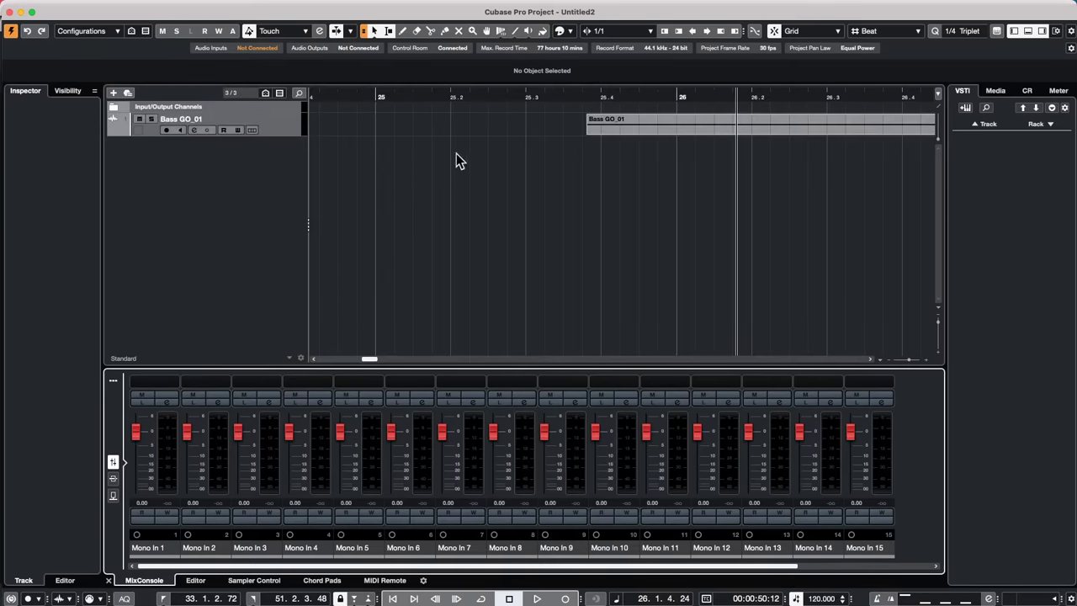
Rename the Bass GO_01 track as kutu6yutr
{"action": "left_click", "coordinate": [281, 132]}
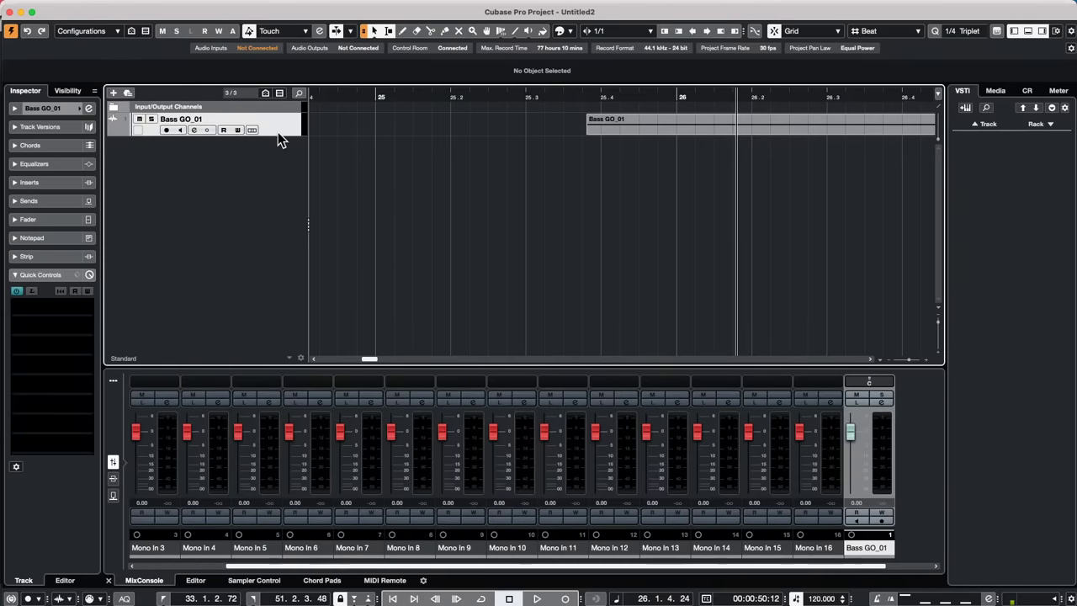
{"action": "double_click", "coordinate": [184, 119]}
{"action": "type", "text": "kutu6yutr"}
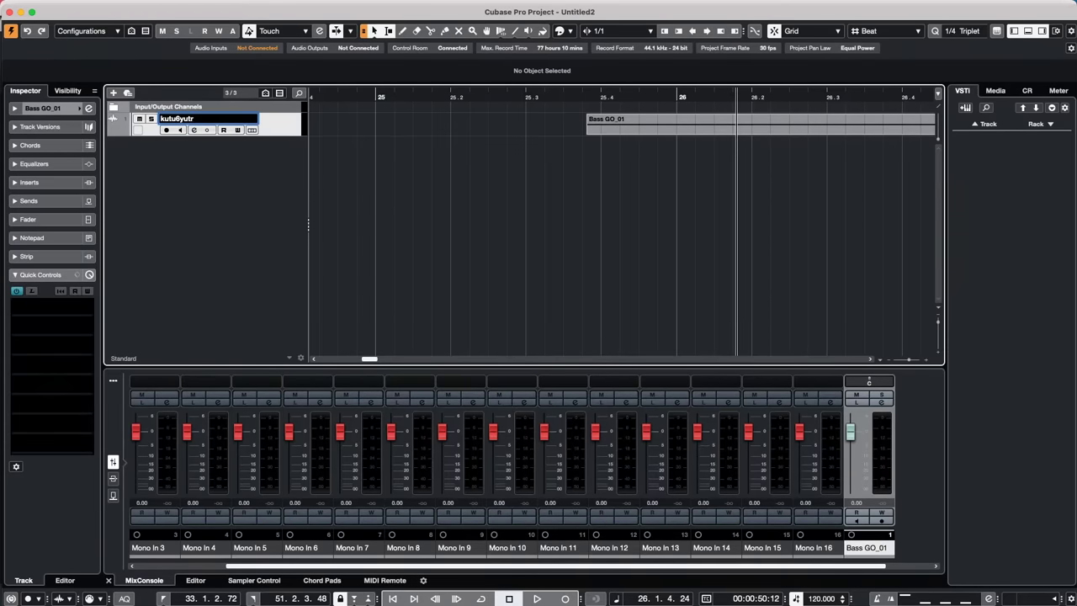
{"action": "key", "text": "Return"}
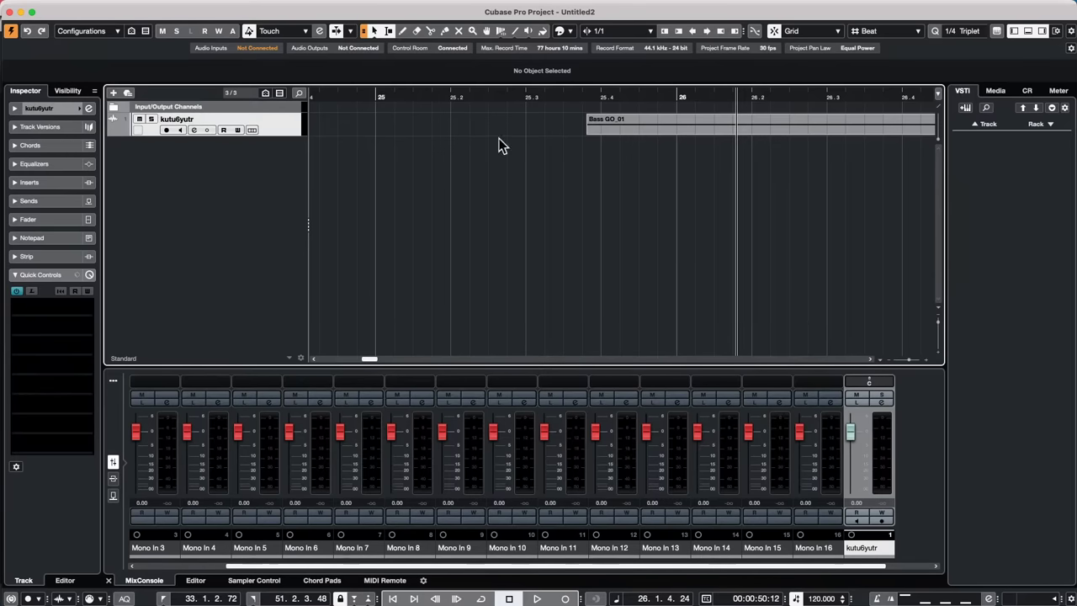
Rename the track as o6f and apply the new name to its audio event as well
{"action": "double_click", "coordinate": [222, 117]}
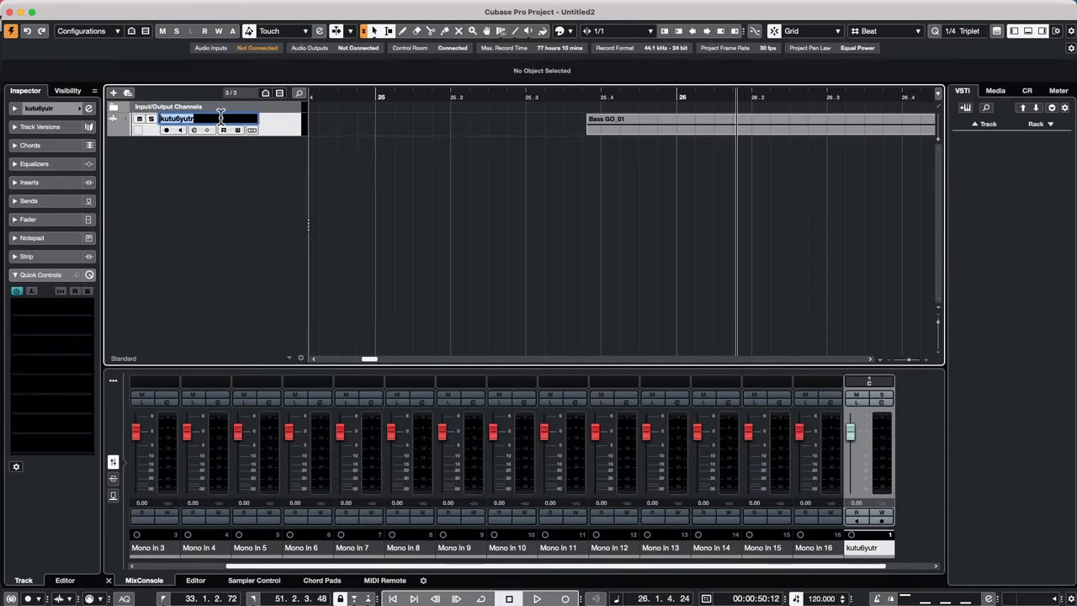
{"action": "type", "text": "o6f"}
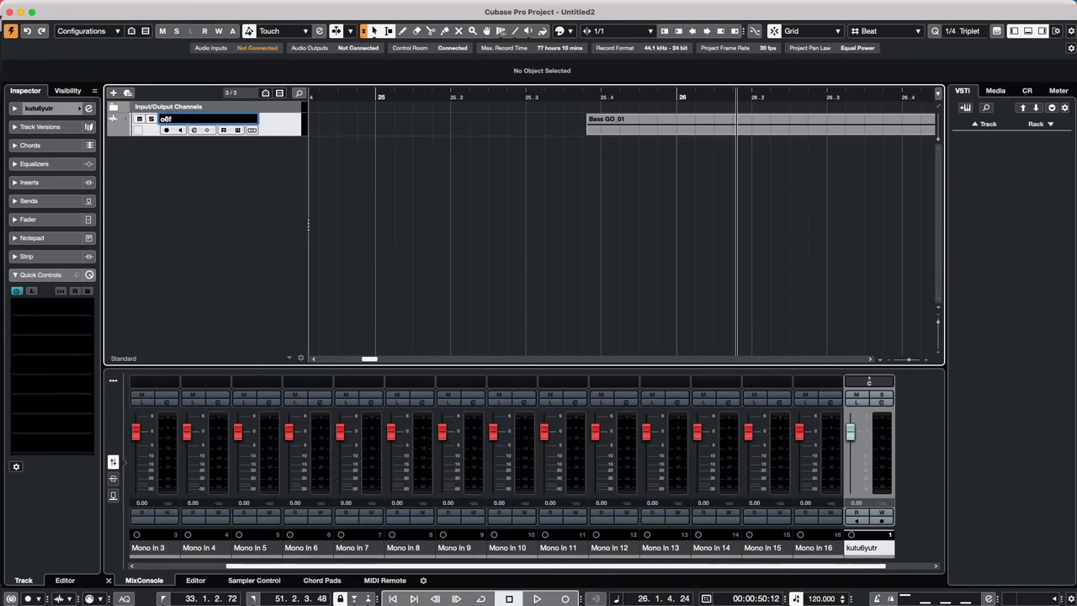
{"action": "key", "text": "Return"}
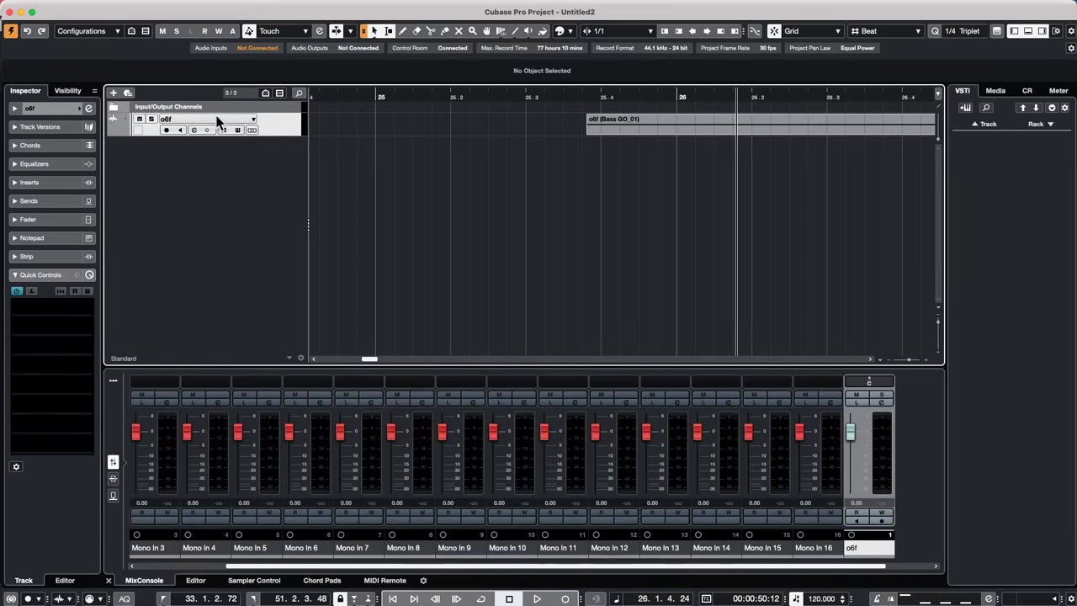
Select the o6f audio event and inspect its source file name field without changing it
{"action": "left_click", "coordinate": [636, 127]}
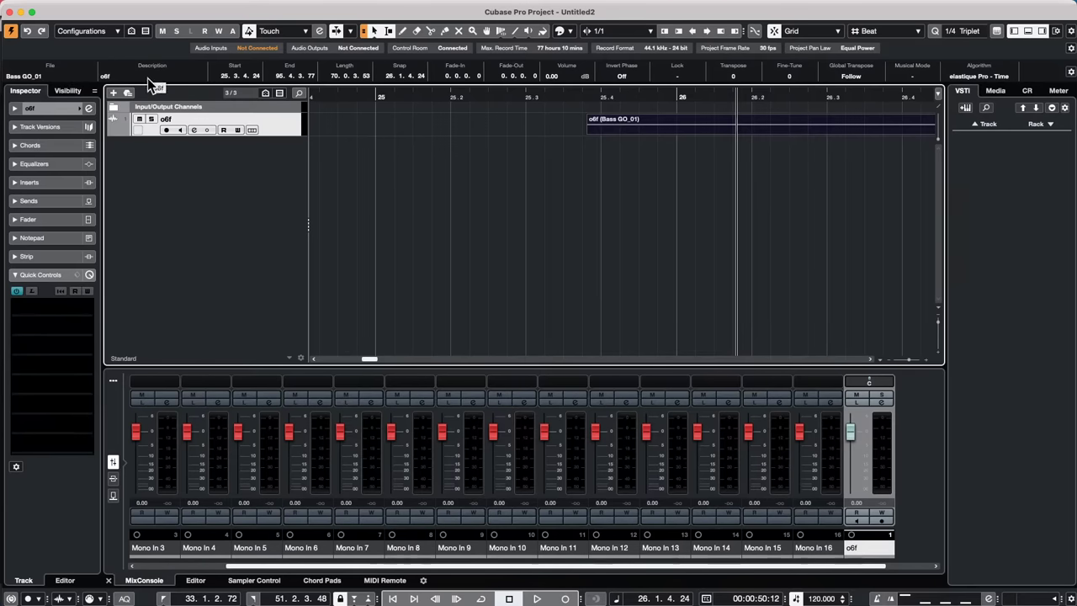
{"action": "left_click", "coordinate": [32, 76]}
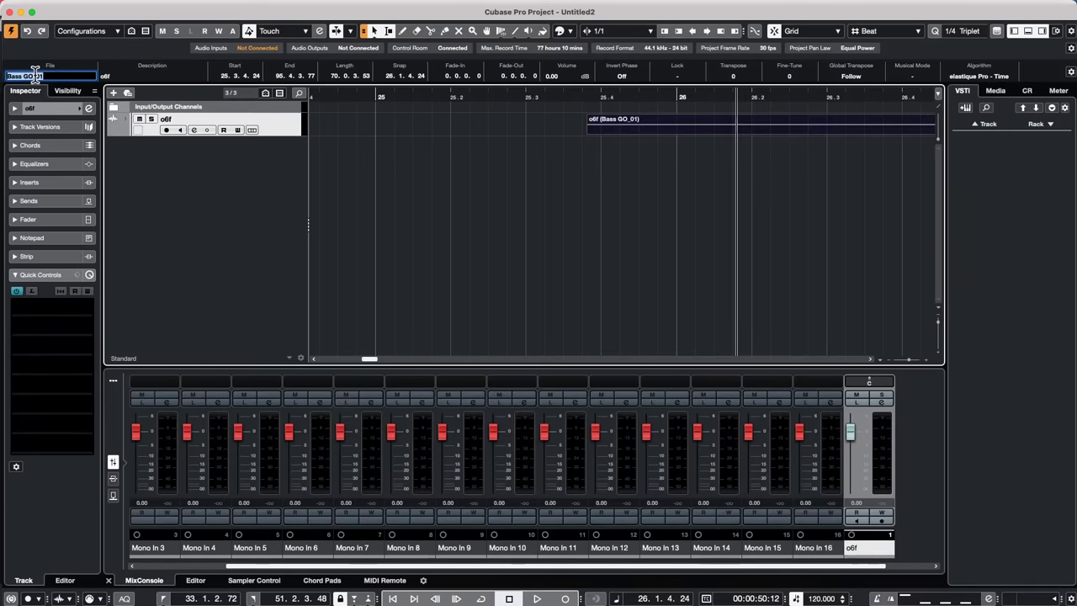
{"action": "left_click", "coordinate": [266, 152]}
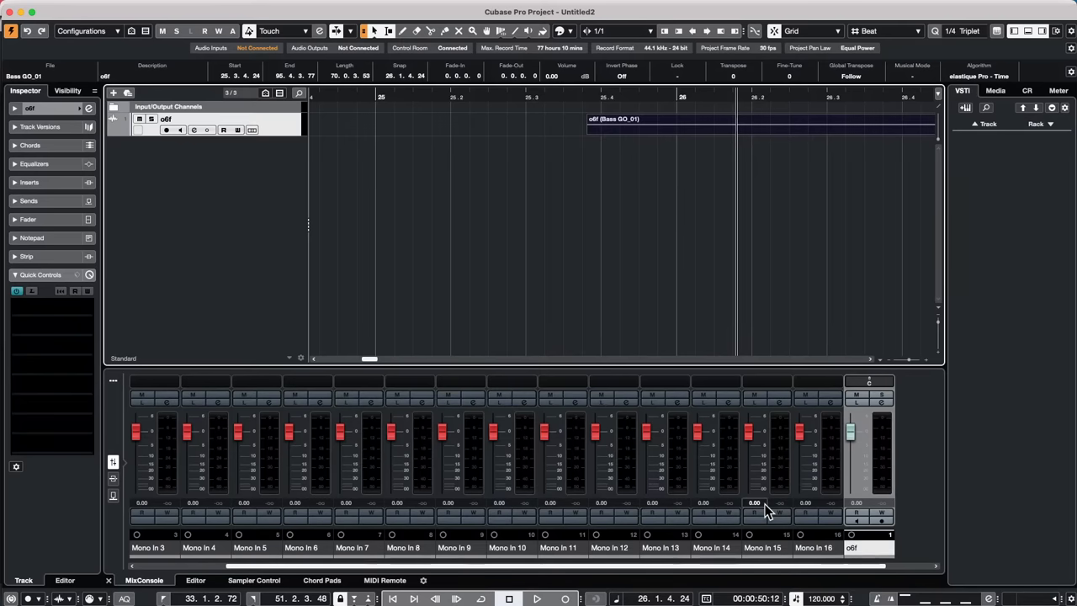
Zoom out the timeline to examine the bass event's waveform across a wider range of bars
{"action": "key", "text": "g"}
{"action": "key", "text": "g"}
{"action": "key", "text": "g"}
{"action": "key", "text": "g"}
{"action": "key", "text": "g"}
{"action": "key", "text": "g"}
{"action": "key", "text": "g"}
{"action": "key", "text": "g"}
{"action": "key", "text": "g"}
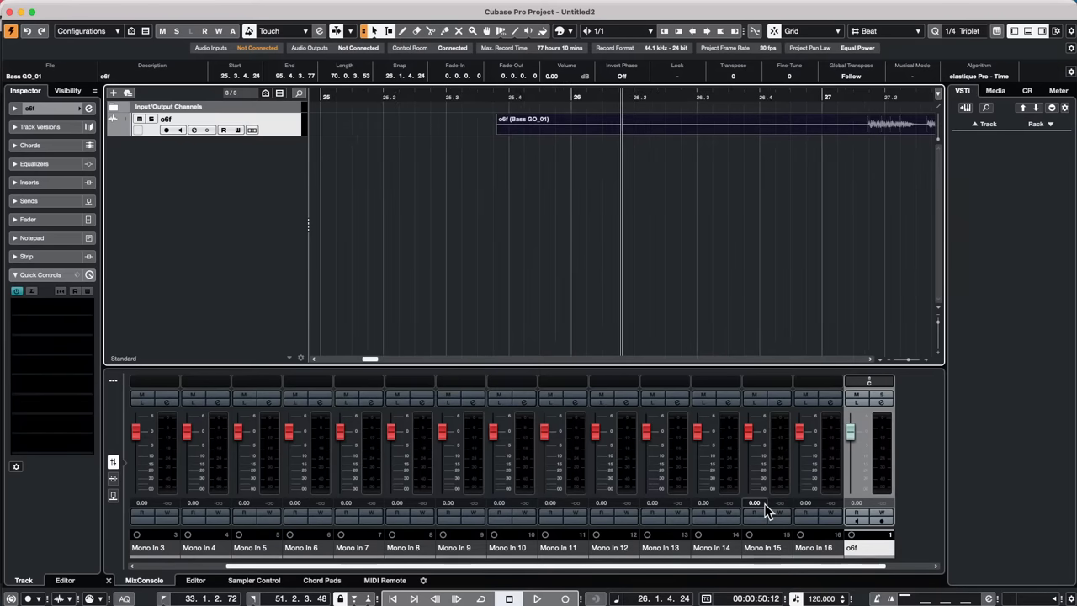
{"action": "key", "text": "g"}
{"action": "key", "text": "g"}
{"action": "key", "text": "g"}
{"action": "key", "text": "g"}
{"action": "key", "text": "g"}
{"action": "key", "text": "g"}
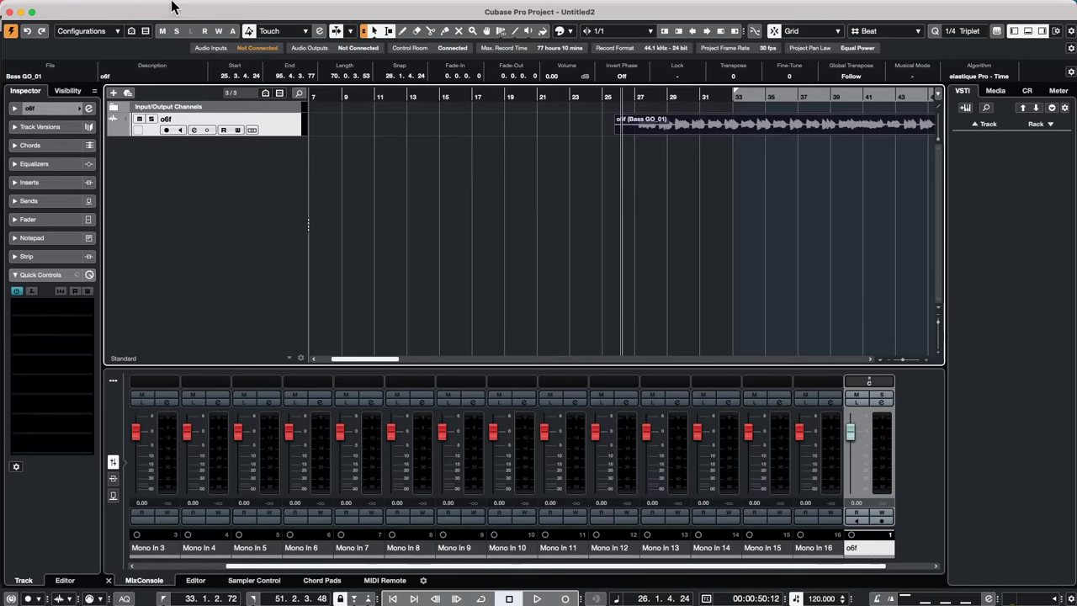
Open the recent project Amos Moses - GO.cpr, select the AM - Drums Stereo event, and activate the project
{"action": "mouse_move", "coordinate": [38, 4]}
{"action": "left_click", "coordinate": [78, 7]}
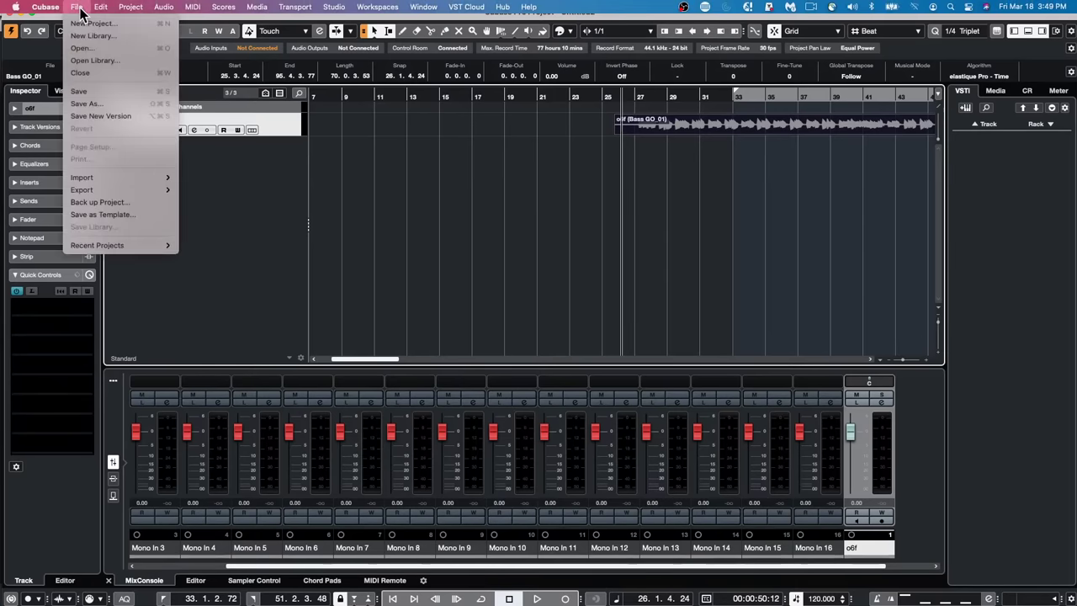
{"action": "mouse_move", "coordinate": [128, 249]}
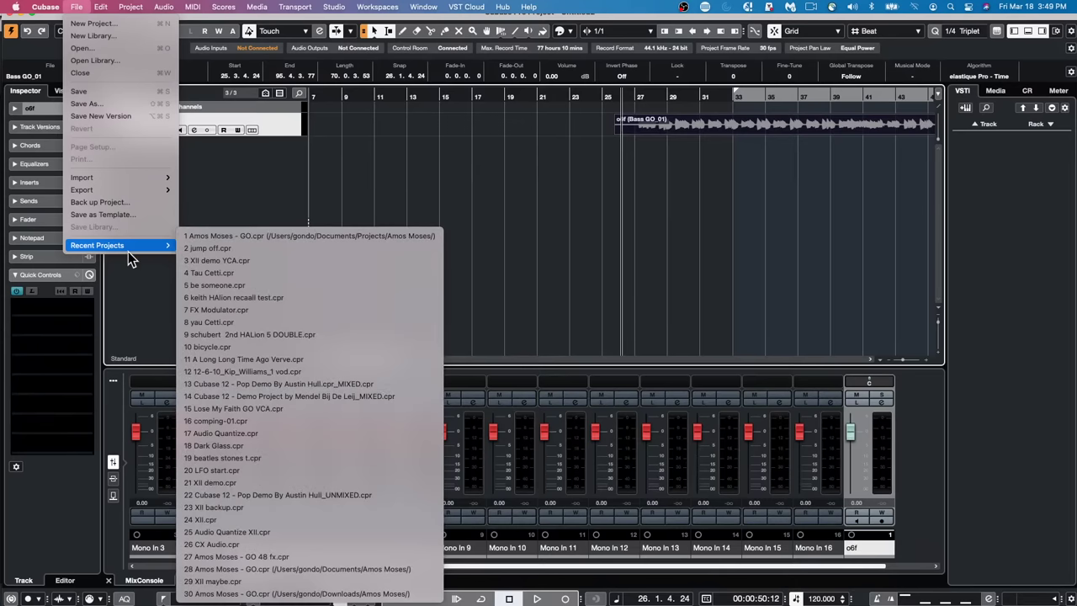
{"action": "left_click", "coordinate": [355, 237]}
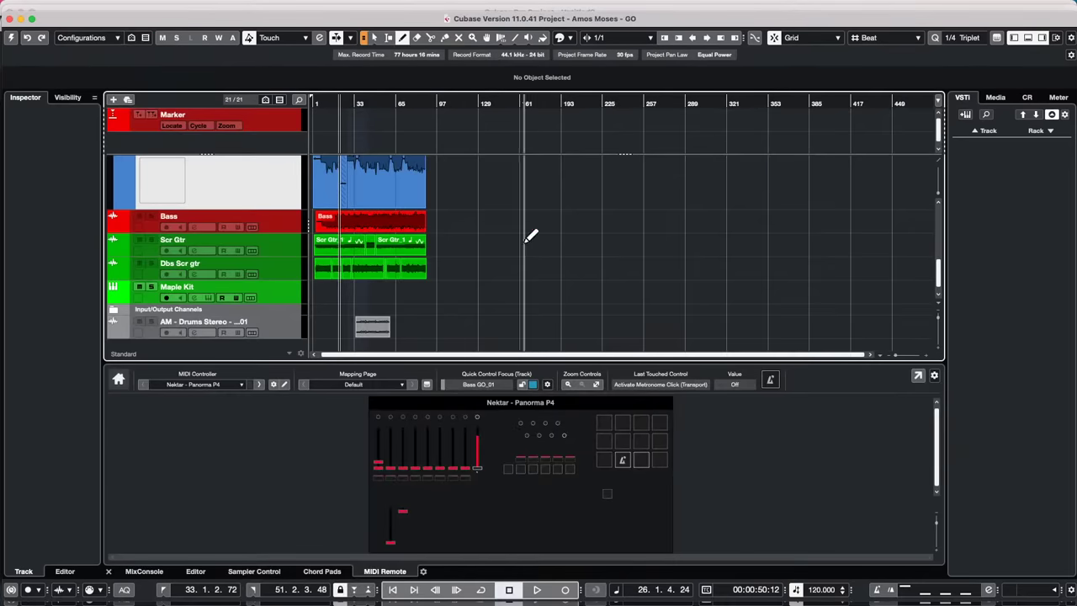
{"action": "left_click", "coordinate": [370, 327]}
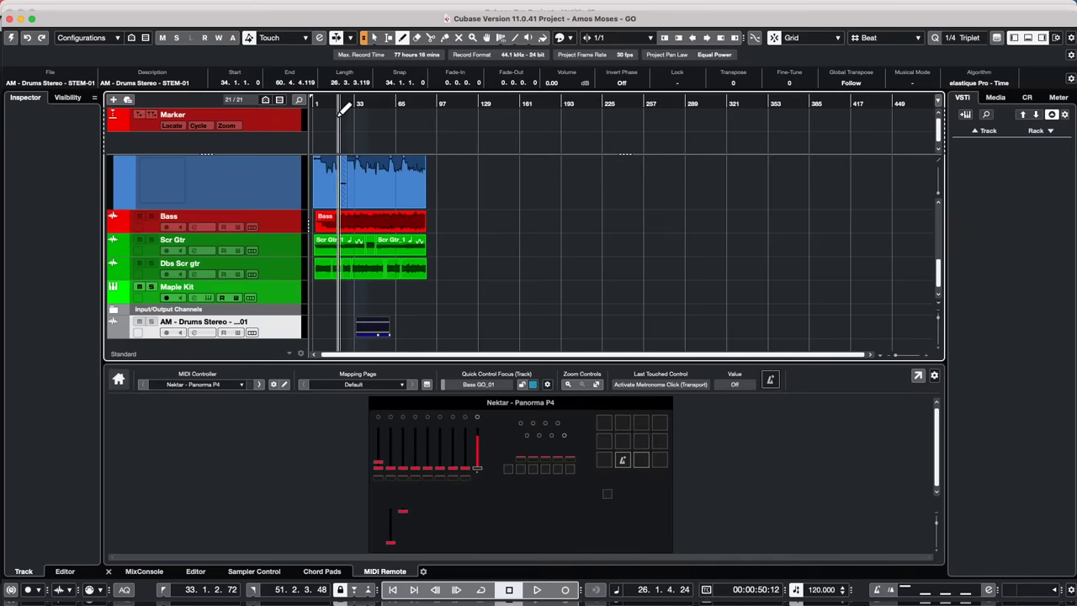
{"action": "left_click", "coordinate": [12, 40]}
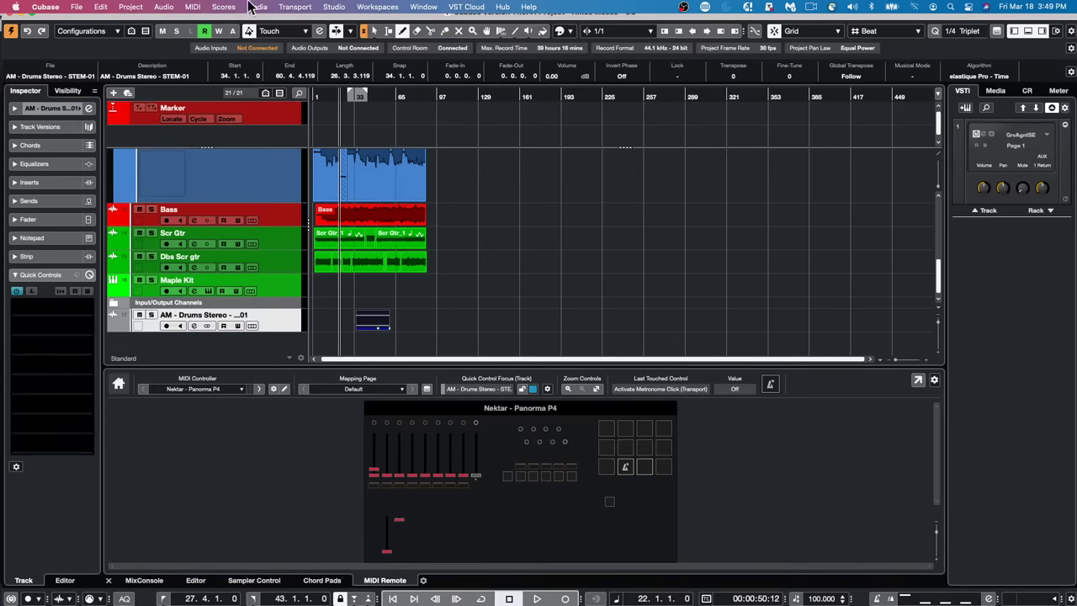
Revert the Amos Moses - GO project to its last saved version, accepting the missing ports and deleting the newly created files
{"action": "left_click", "coordinate": [78, 9]}
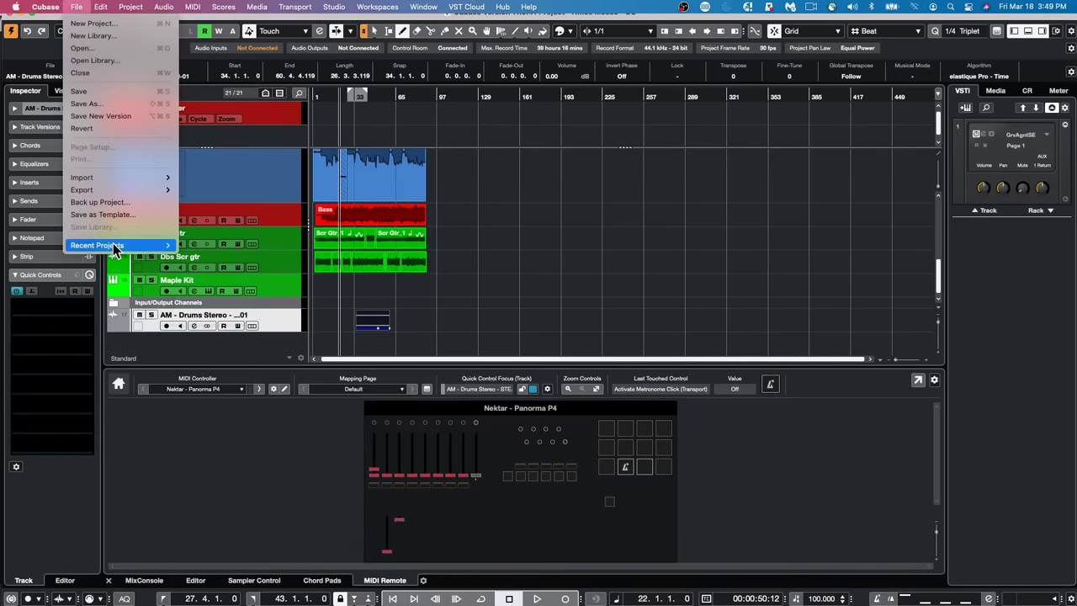
{"action": "mouse_move", "coordinate": [118, 245]}
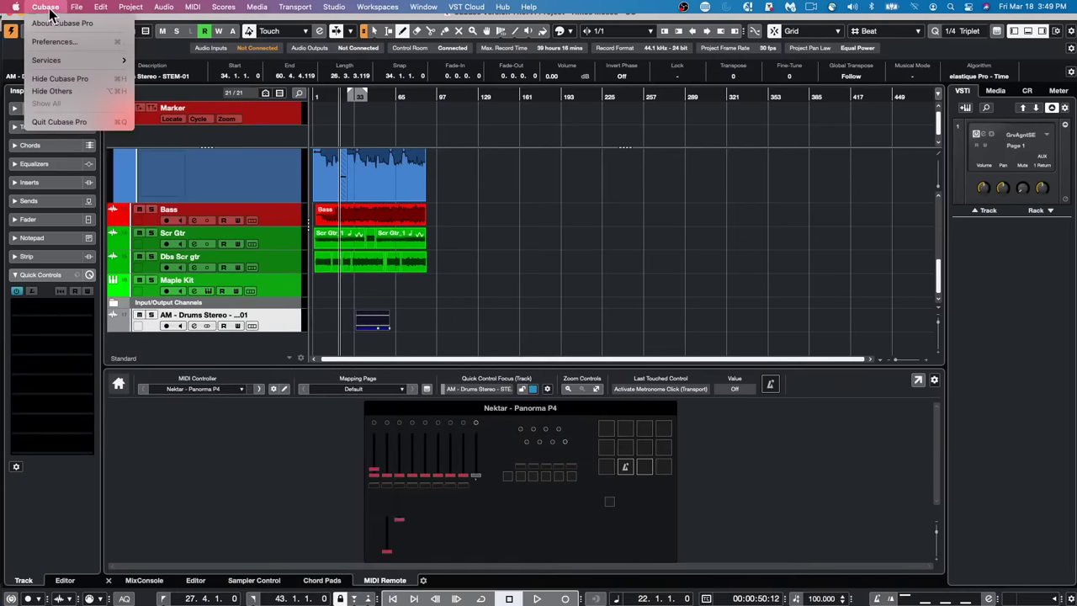
{"action": "mouse_move", "coordinate": [58, 7]}
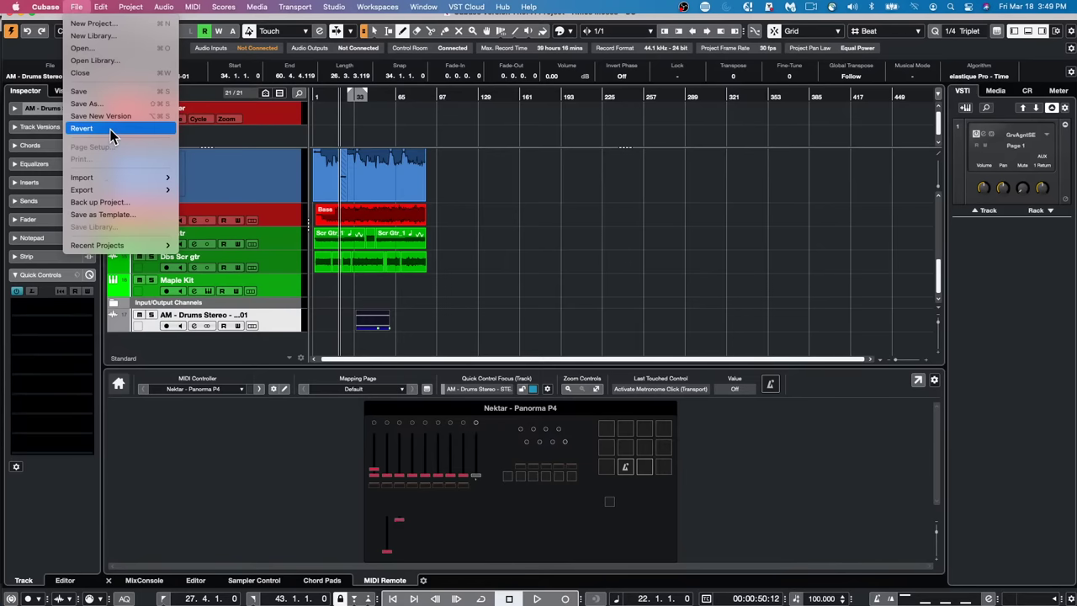
{"action": "left_click", "coordinate": [109, 129]}
{"action": "left_click", "coordinate": [603, 205]}
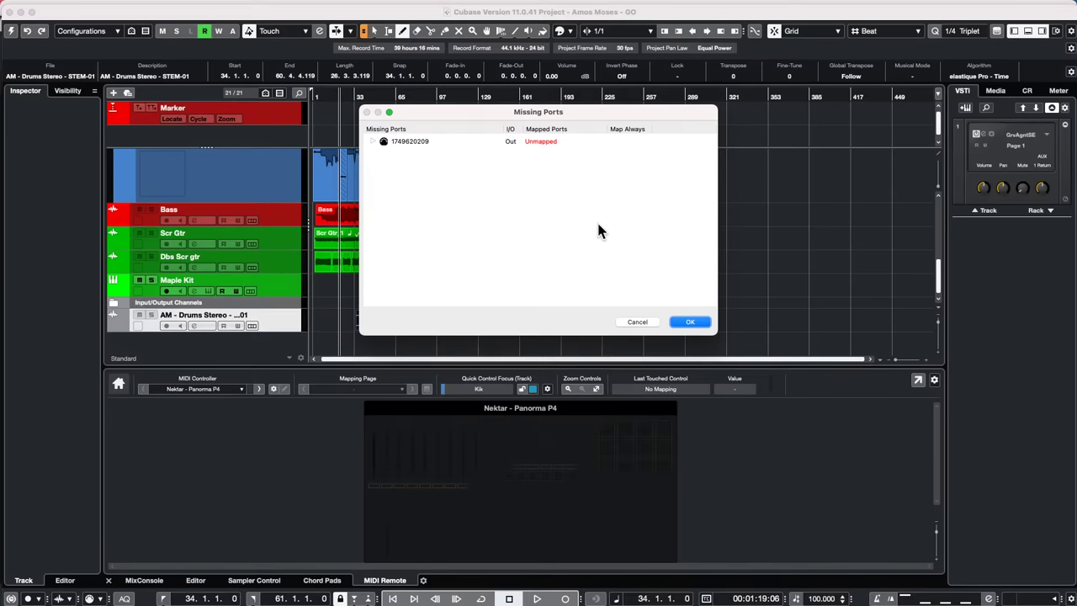
{"action": "left_click", "coordinate": [701, 321]}
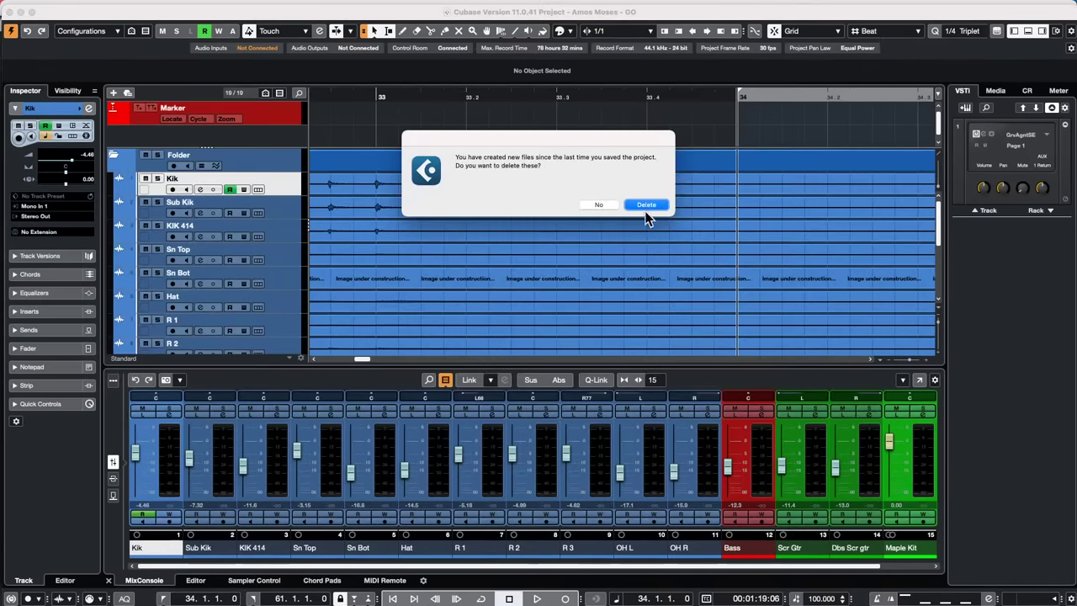
{"action": "left_click", "coordinate": [645, 204]}
Play the project from about bar 5 and select the Kik_07 event
{"action": "left_click_drag", "start_coordinate": [332, 96], "coordinate": [58, 42]}
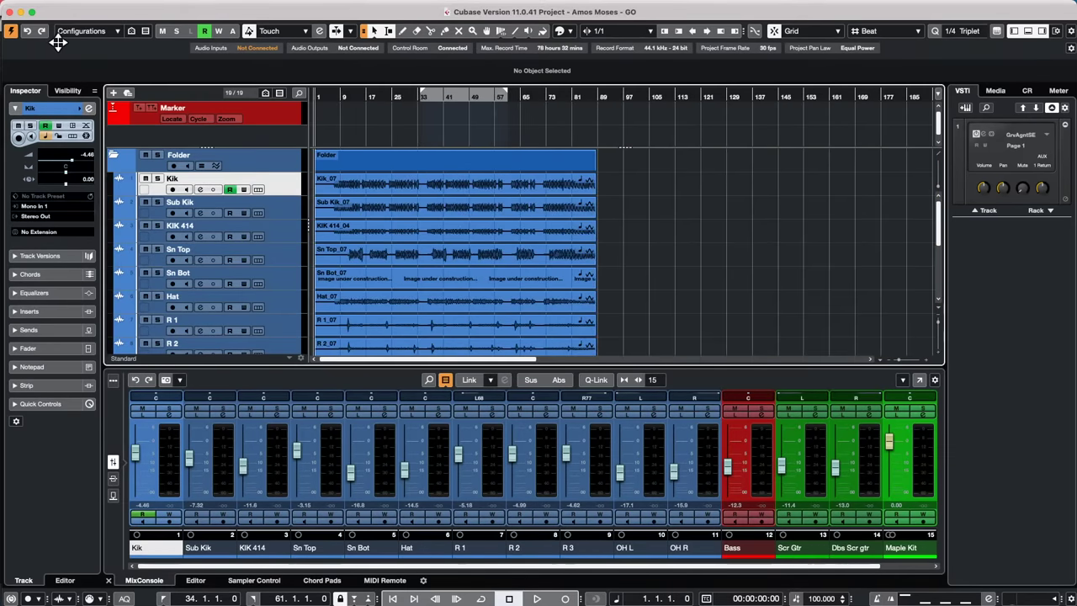
{"action": "double_click", "coordinate": [330, 95]}
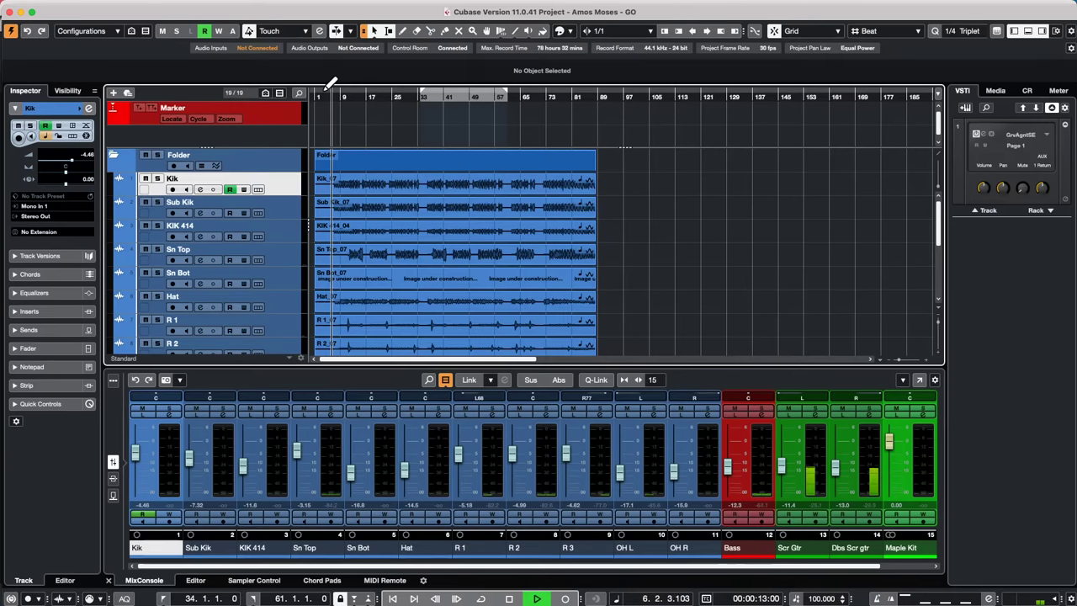
{"action": "left_click", "coordinate": [364, 194]}
Open Groove Agent SE for the Maple Kit track, move its window up, and audition the Kick 1 pad
{"action": "scroll", "coordinate": [241, 277], "scroll_direction": "down", "scroll_amount": 5}
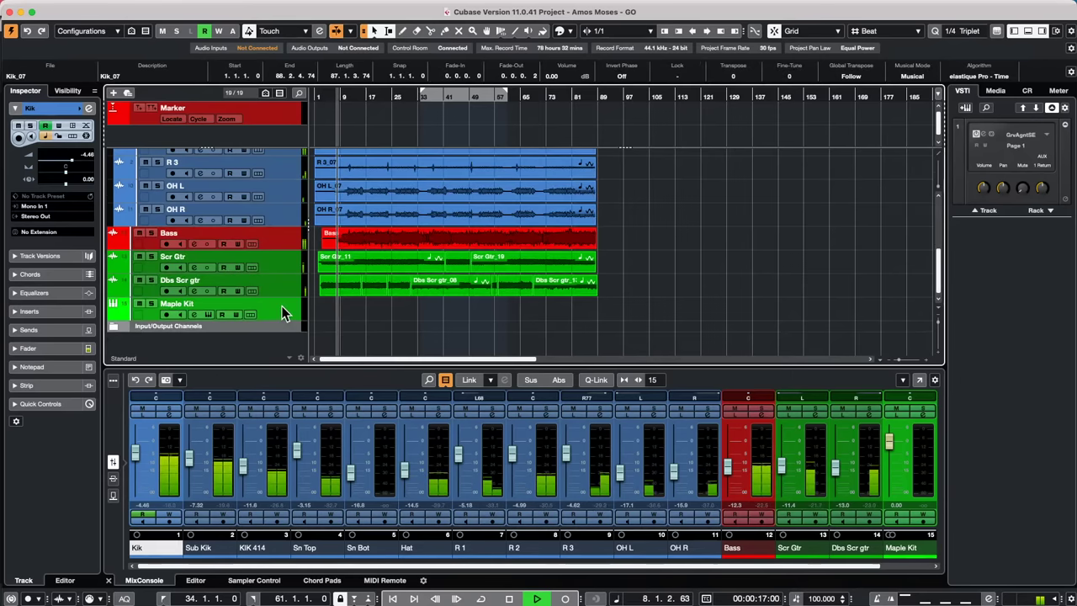
{"action": "left_click", "coordinate": [283, 310]}
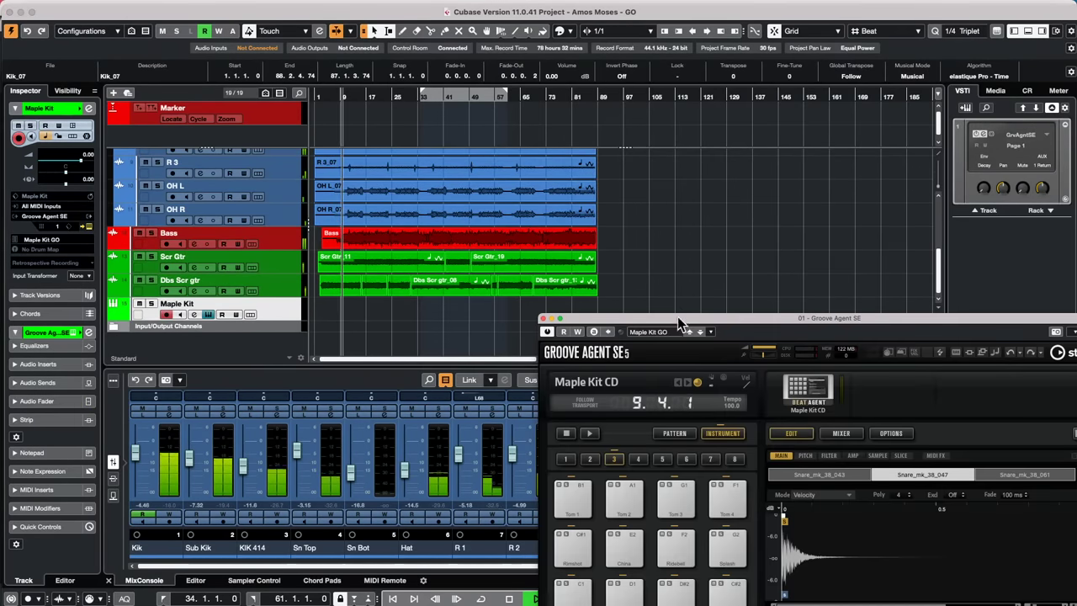
{"action": "left_click_drag", "start_coordinate": [677, 318], "coordinate": [699, 66]}
{"action": "left_click", "coordinate": [587, 385]}
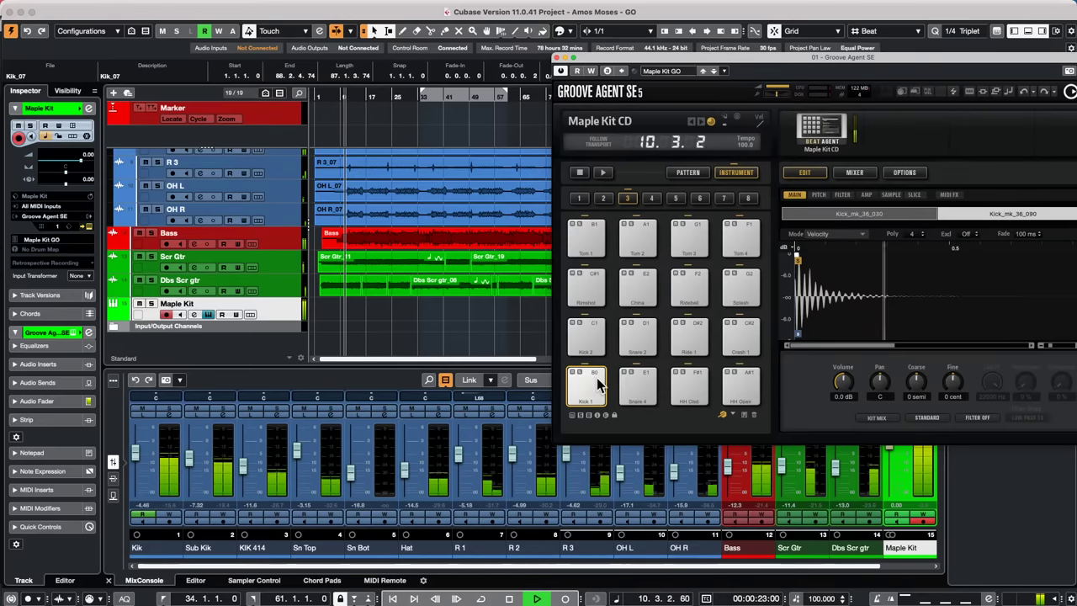
Open the Kik_07 event in the Sample Editor and show its hitpoint settings
{"action": "scroll", "coordinate": [353, 276], "scroll_direction": "up", "scroll_amount": 8}
{"action": "scroll", "coordinate": [341, 300], "scroll_direction": "down", "scroll_amount": 8}
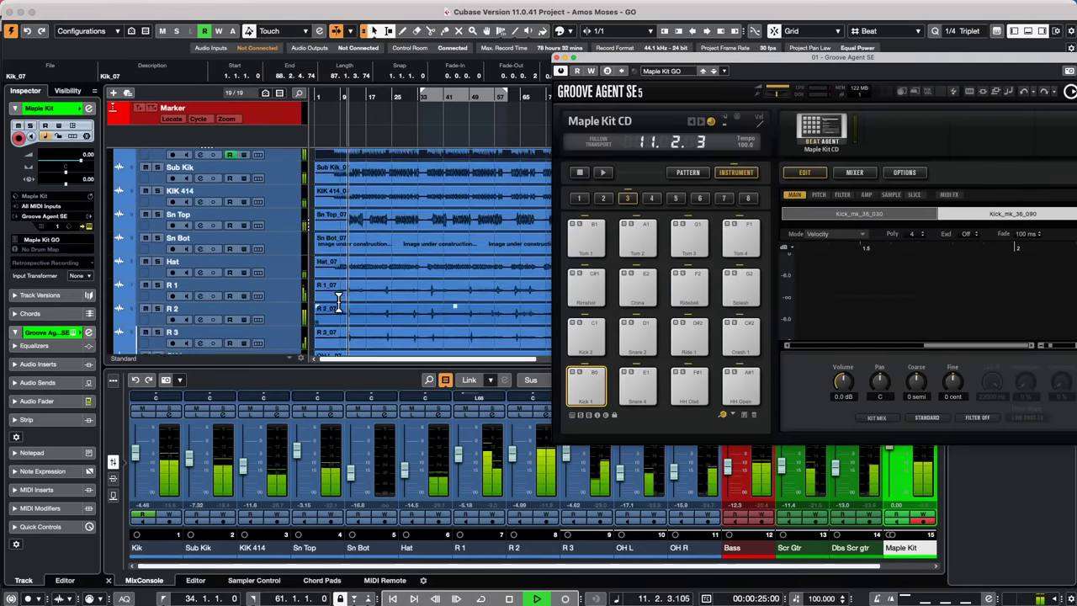
{"action": "scroll", "coordinate": [394, 246], "scroll_direction": "up", "scroll_amount": 8}
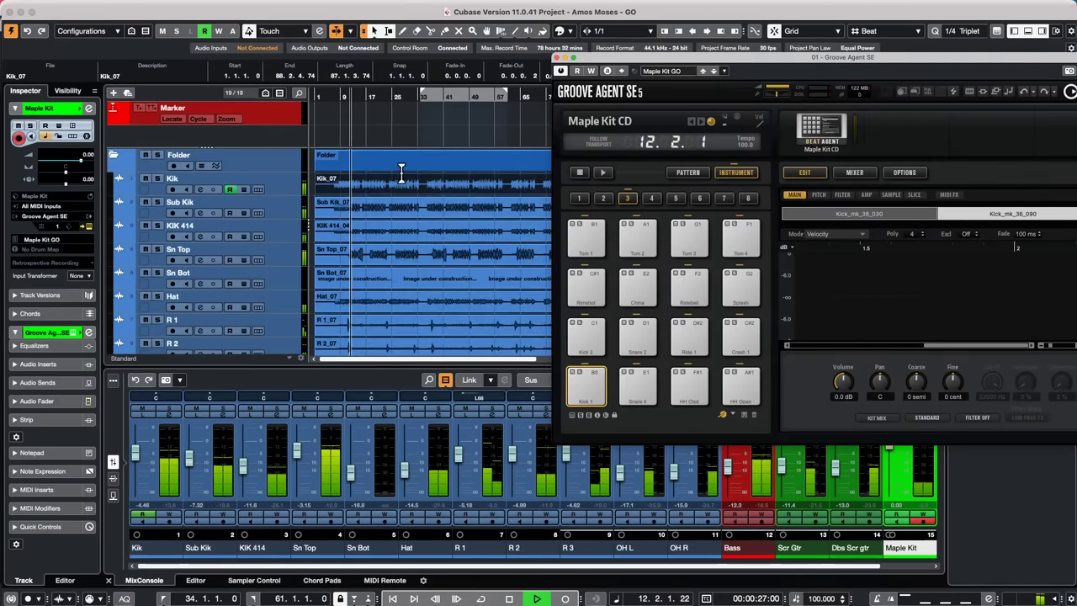
{"action": "double_click", "coordinate": [410, 192]}
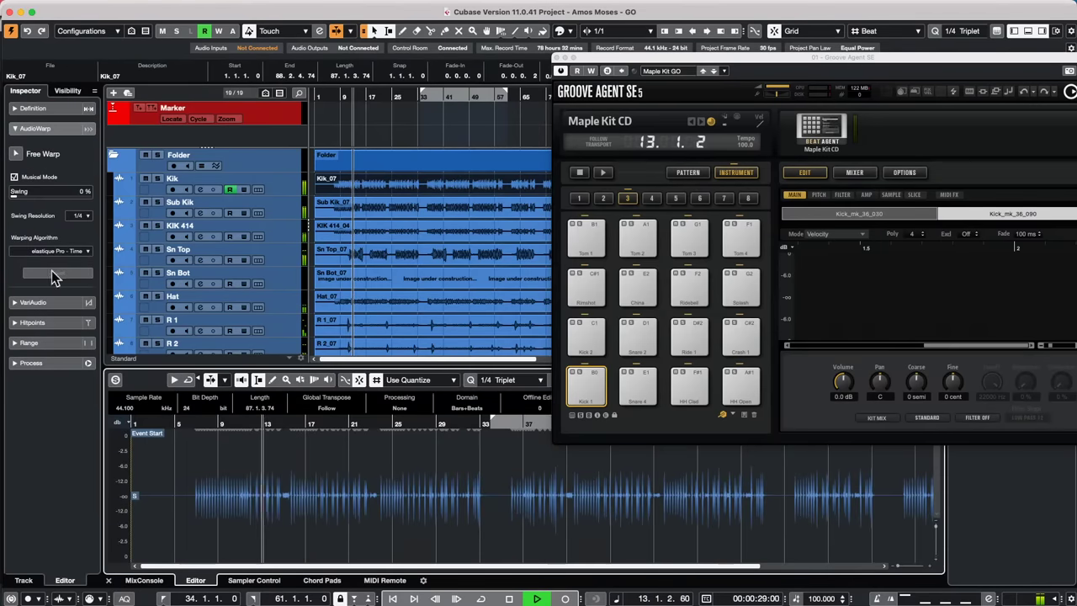
{"action": "left_click", "coordinate": [30, 323]}
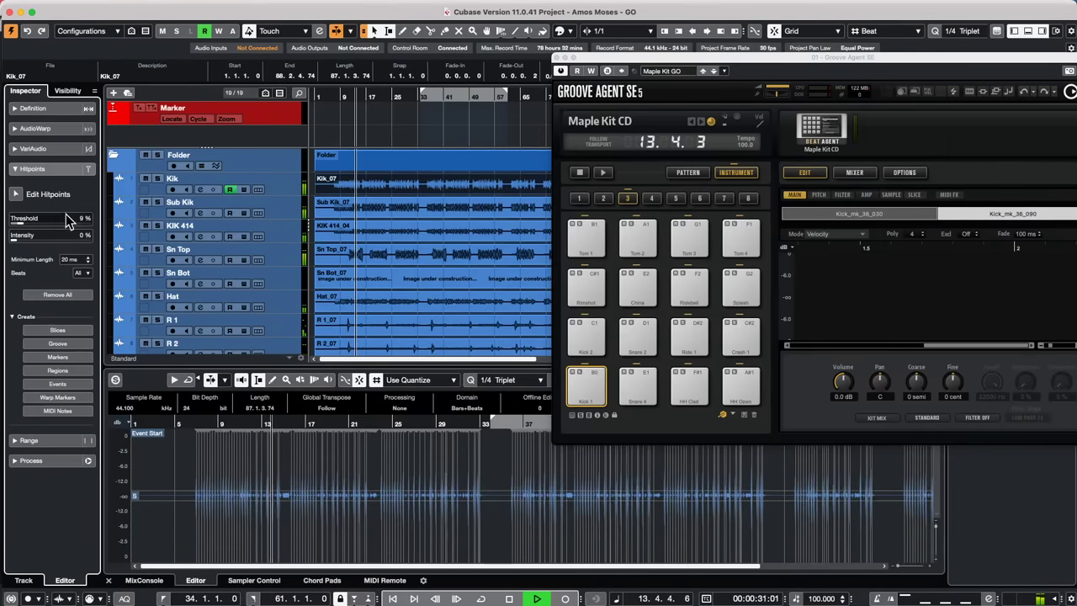
Enable hitpoint editing for the Kik_07 event and set the hitpoint threshold to 15 %
{"action": "left_click", "coordinate": [34, 195]}
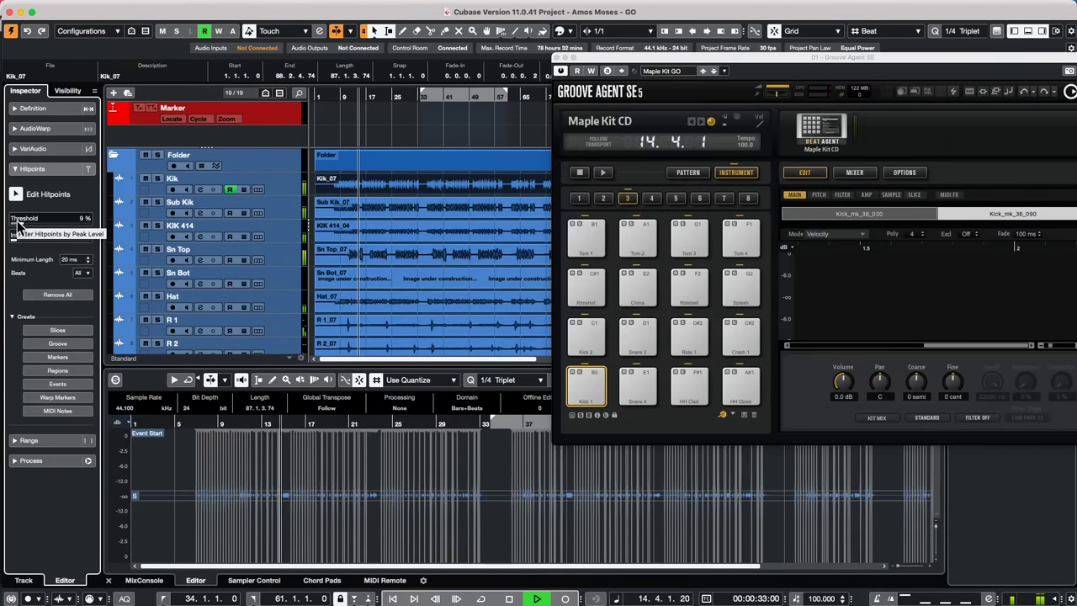
{"action": "left_click_drag", "start_coordinate": [22, 229], "coordinate": [26, 230]}
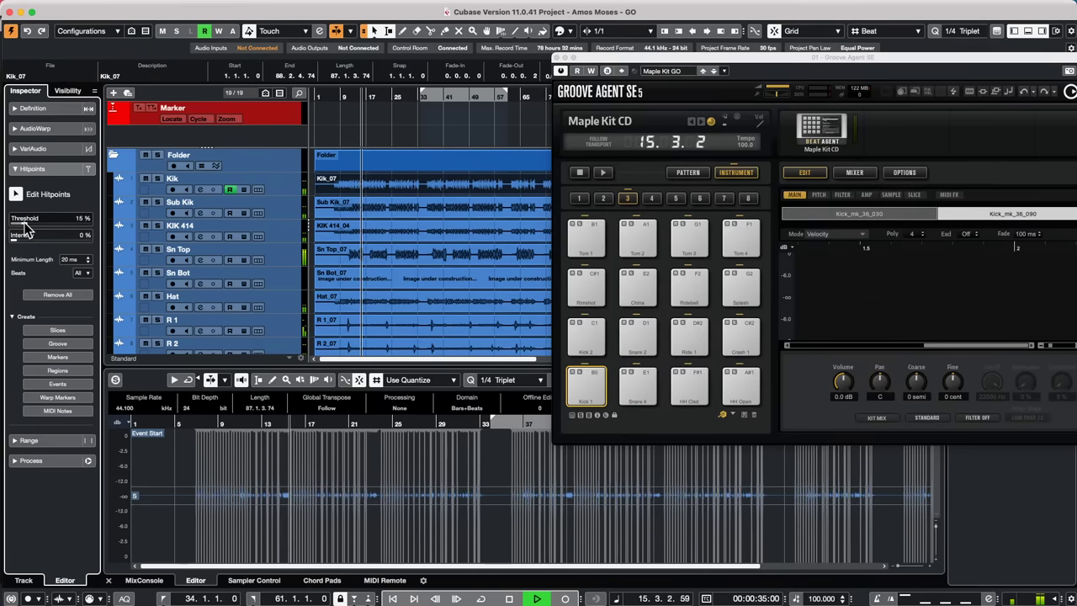
{"action": "left_click", "coordinate": [16, 315]}
{"action": "left_click", "coordinate": [19, 314]}
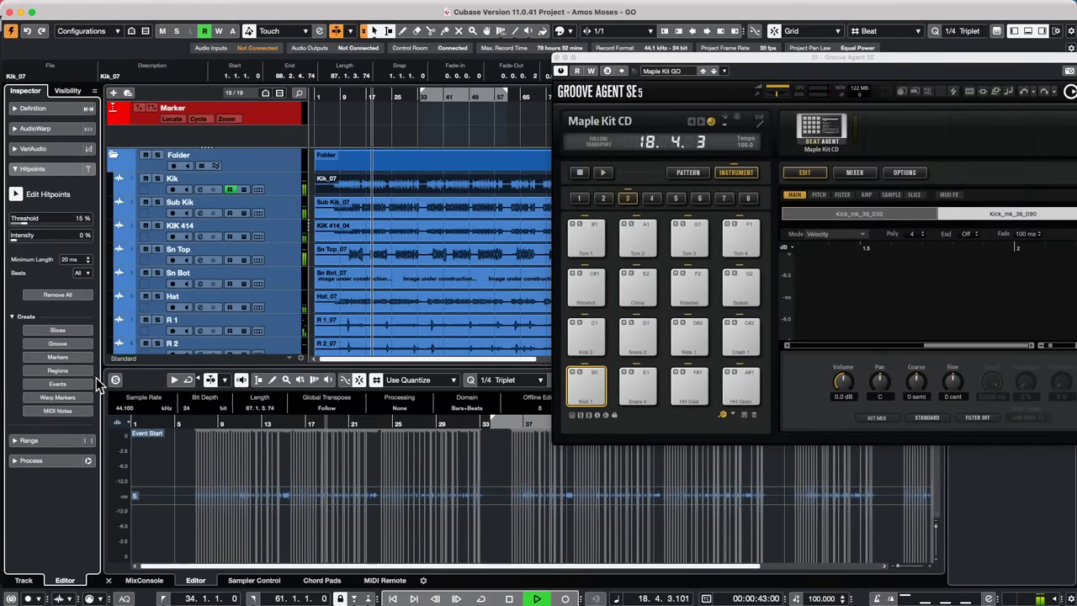
Convert the Kik_07 hitpoints to MIDI notes with dynamic velocity, pitch C1 and length 1/8 on the first selected track, and mute the three kick tracks
{"action": "left_click", "coordinate": [74, 410]}
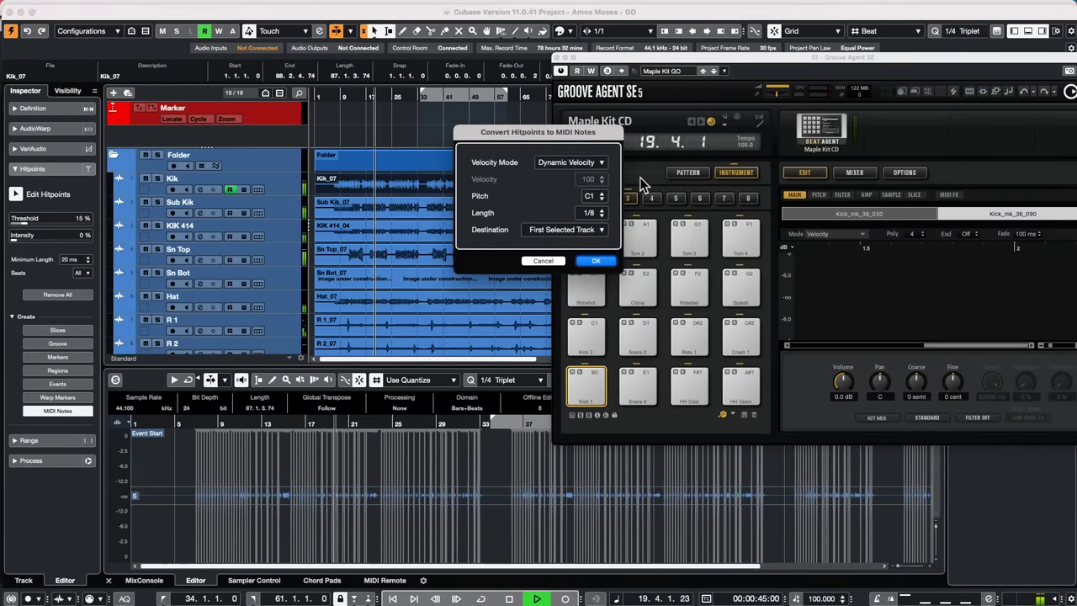
{"action": "left_click", "coordinate": [593, 164]}
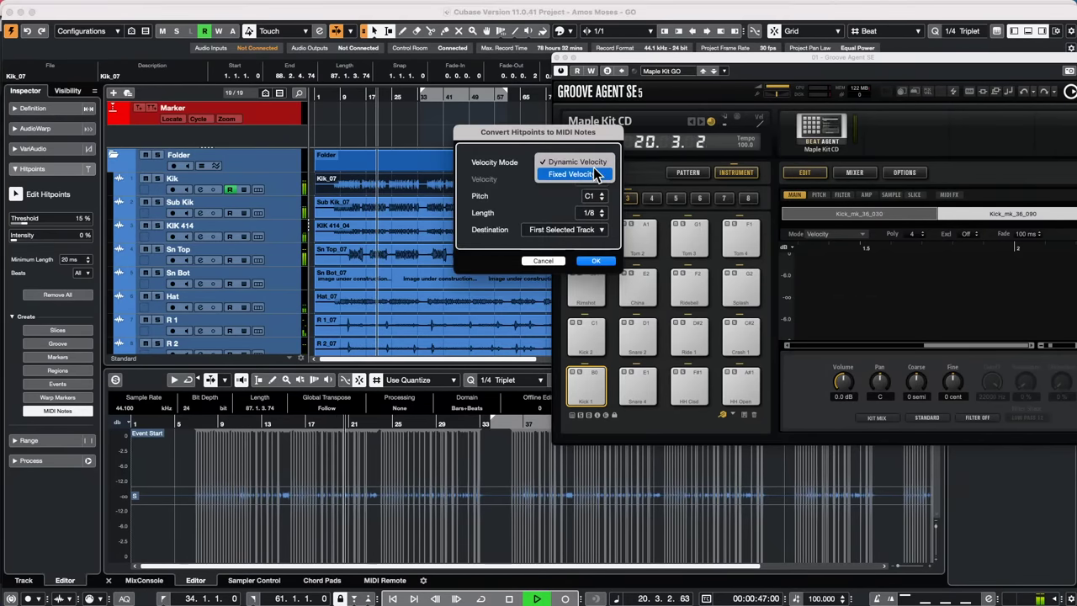
{"action": "left_click", "coordinate": [581, 161]}
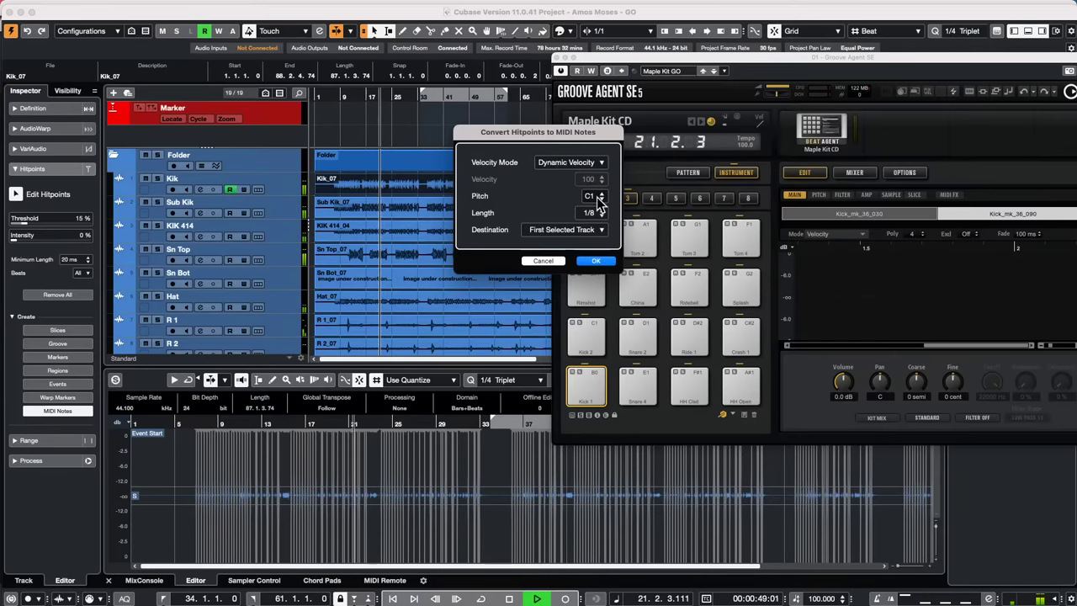
{"action": "left_click", "coordinate": [596, 261]}
{"action": "scroll", "coordinate": [402, 239], "scroll_direction": "down", "scroll_amount": 5}
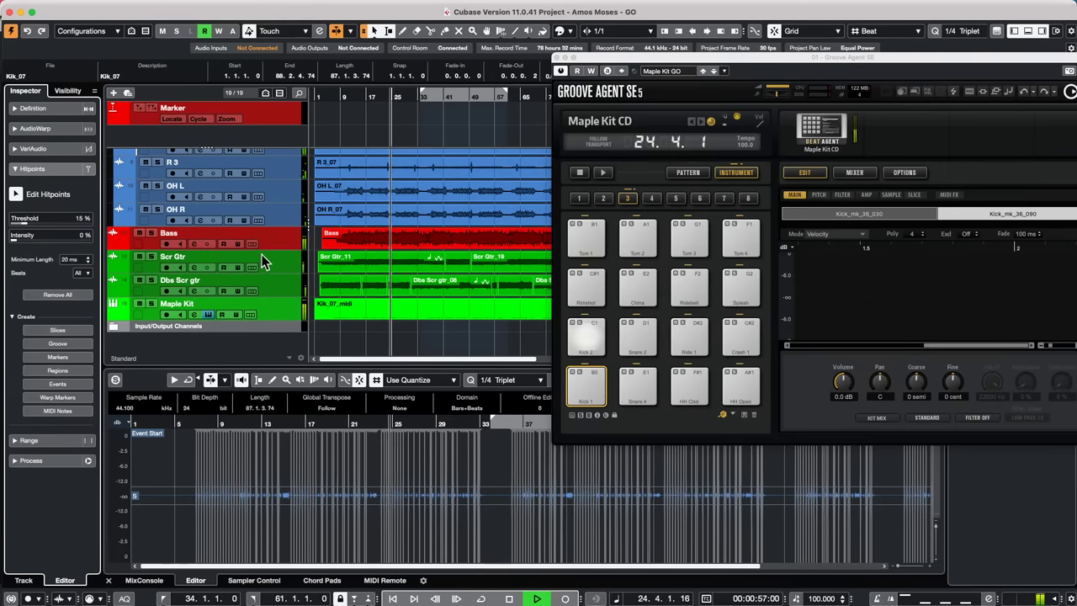
{"action": "scroll", "coordinate": [262, 254], "scroll_direction": "up", "scroll_amount": 5}
{"action": "left_click_drag", "start_coordinate": [145, 178], "coordinate": [146, 226]}
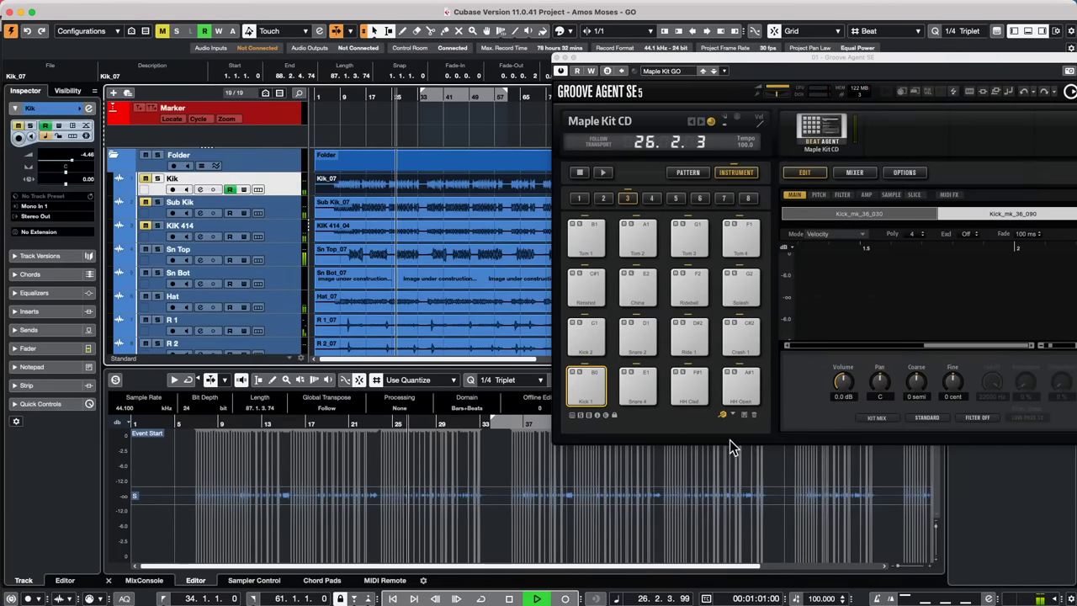
Set the Kick 2 pad's volume to 6.1 dB and its coarse tuning to 1 semitone in Groove Agent SE
{"action": "left_click", "coordinate": [597, 336]}
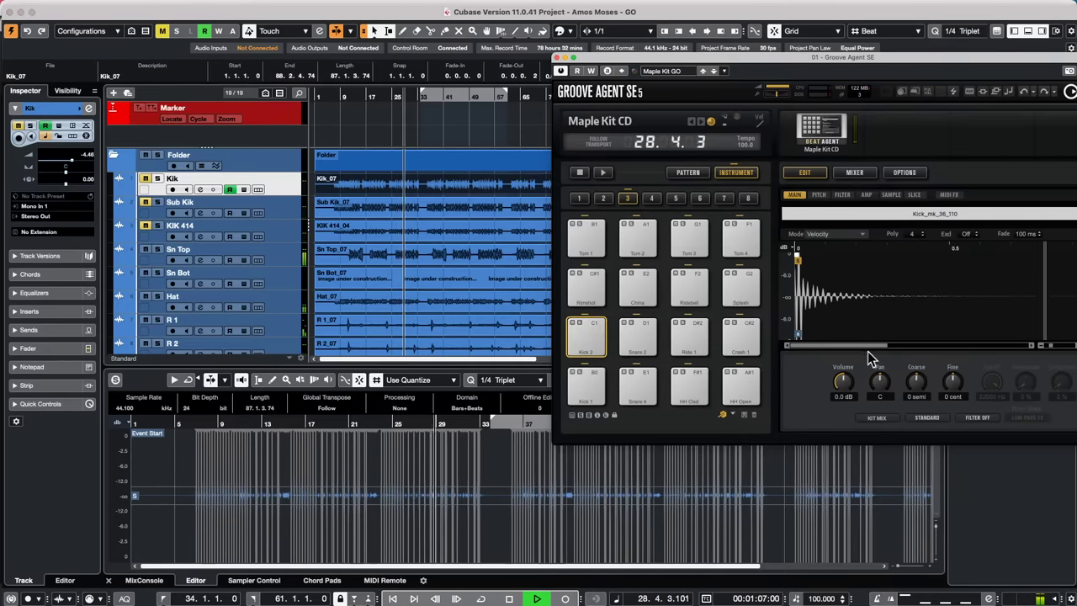
{"action": "left_click_drag", "start_coordinate": [845, 368], "coordinate": [853, 349]}
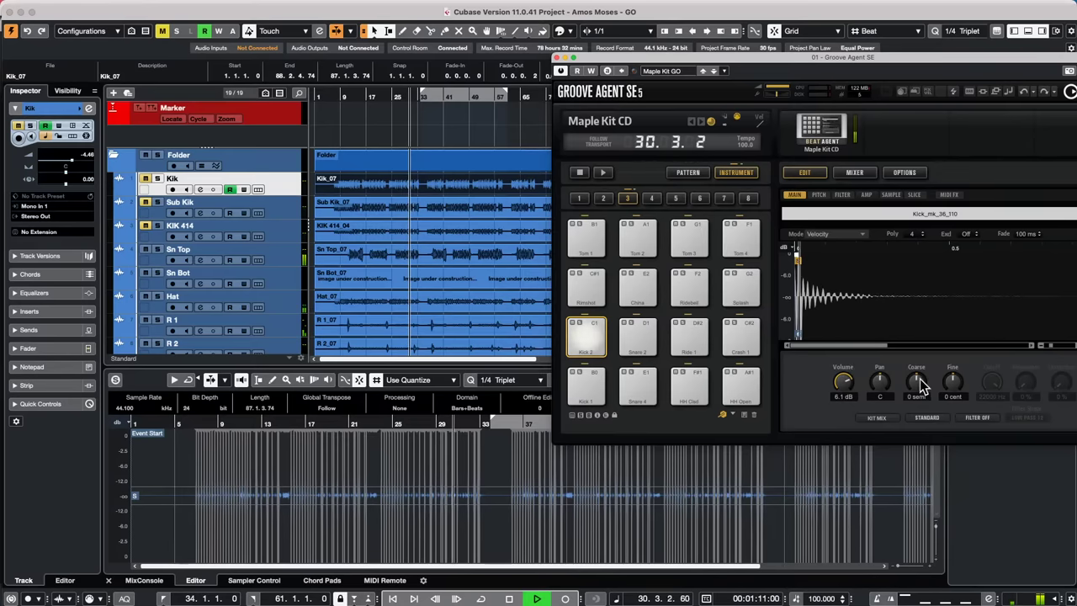
{"action": "left_click_drag", "start_coordinate": [915, 381], "coordinate": [929, 403]}
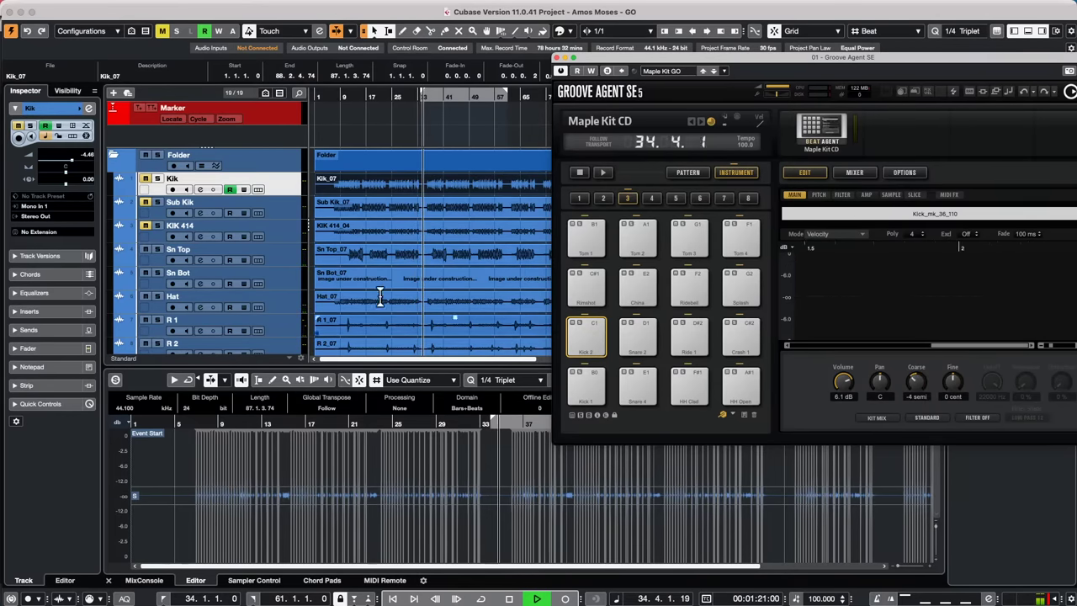
{"action": "scroll", "coordinate": [227, 244], "scroll_direction": "down", "scroll_amount": 8}
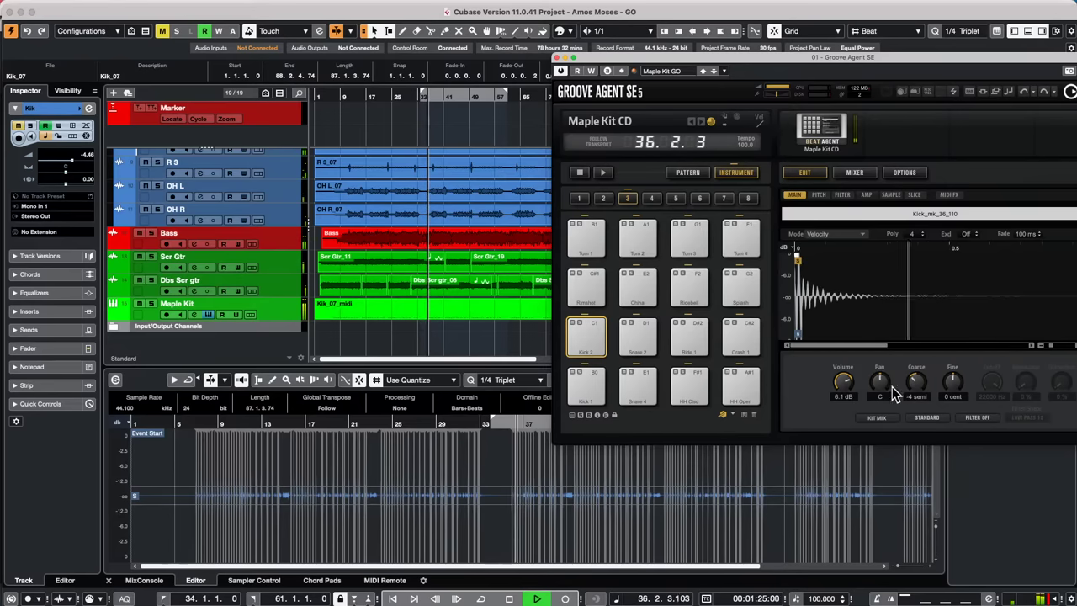
{"action": "left_click_drag", "start_coordinate": [913, 382], "coordinate": [921, 375]}
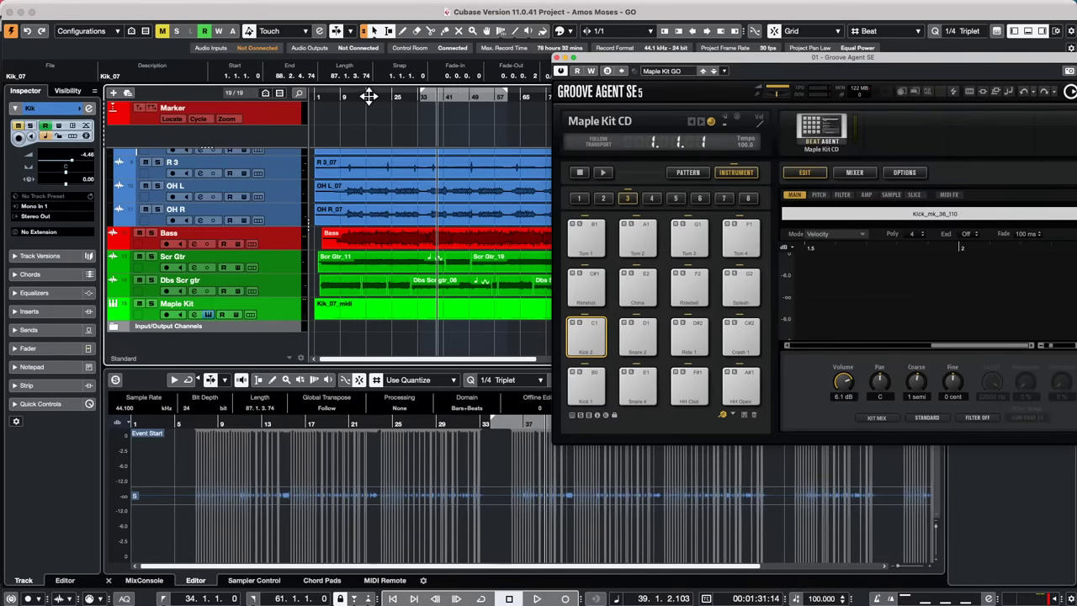
Return to the project start and offset the bar display so numbering starts at bar -2, keeping the content at its bar positions
{"action": "left_click_drag", "start_coordinate": [368, 96], "coordinate": [209, 82]}
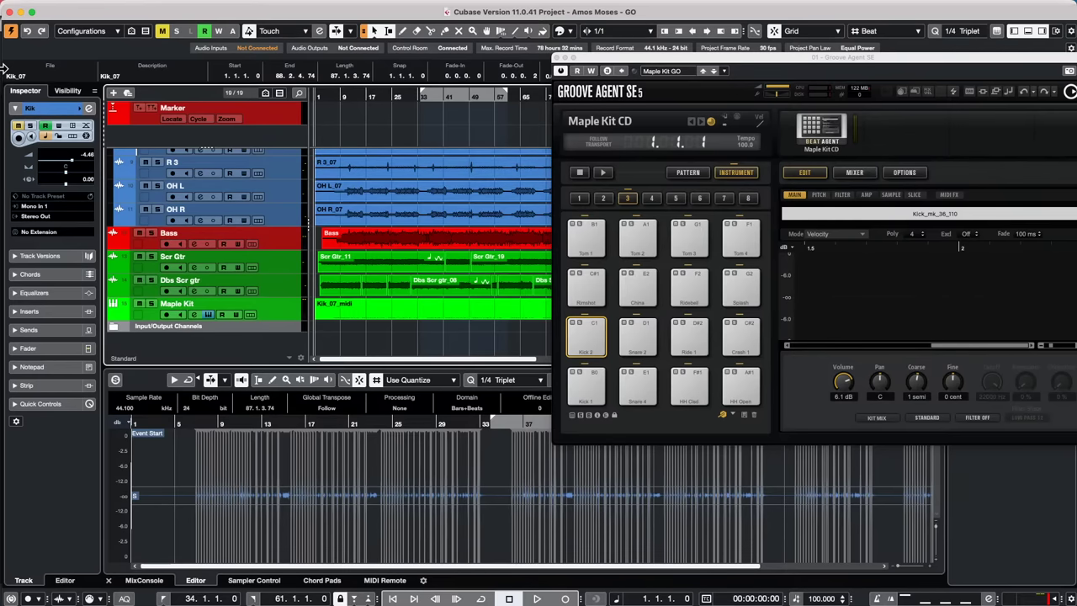
{"action": "key", "text": "shift+s"}
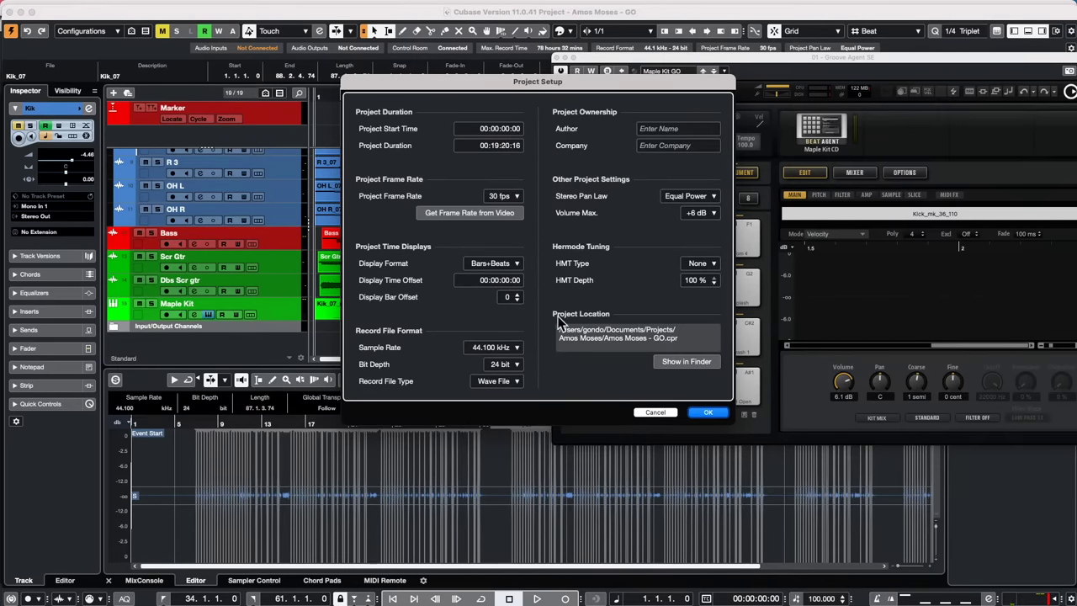
{"action": "left_click", "coordinate": [517, 295]}
{"action": "left_click", "coordinate": [518, 294]}
{"action": "left_click", "coordinate": [518, 294]}
{"action": "left_click", "coordinate": [720, 415]}
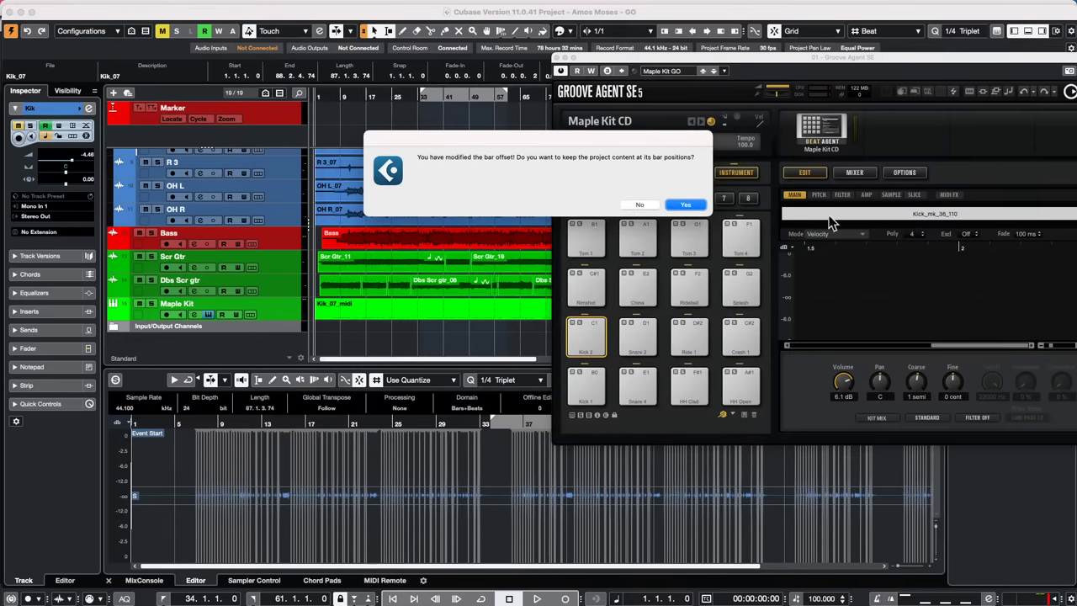
{"action": "left_click", "coordinate": [698, 206]}
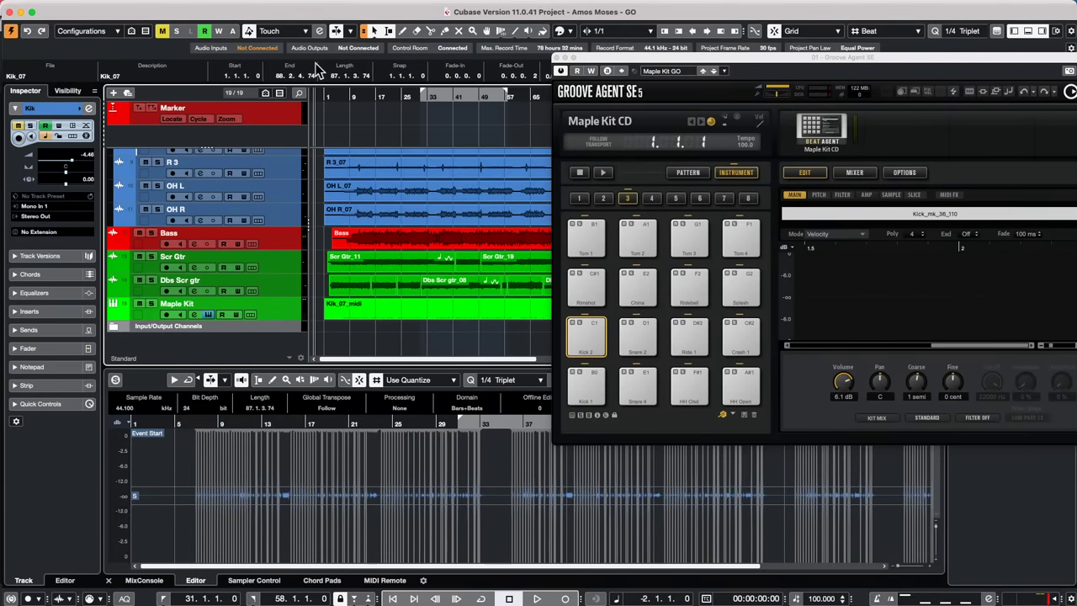
{"action": "key", "text": "h"}
{"action": "key", "text": "h"}
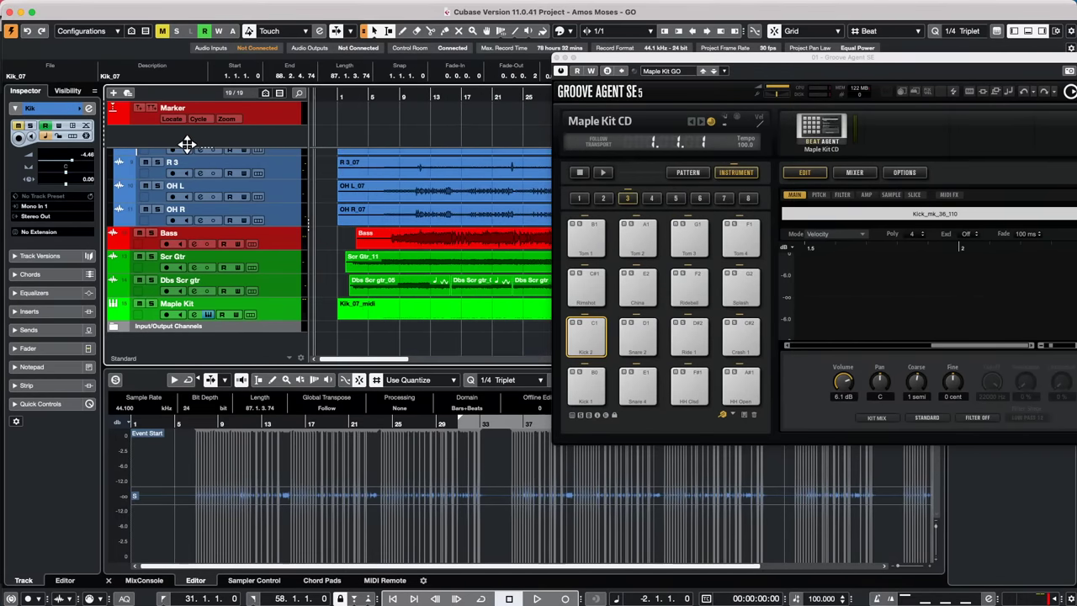
Load the Forget The Past kit with its patterns into the Maple Kit track's Groove Agent, and turn off keeping the load dialog open
{"action": "left_click", "coordinate": [271, 303]}
{"action": "right_click", "coordinate": [822, 131]}
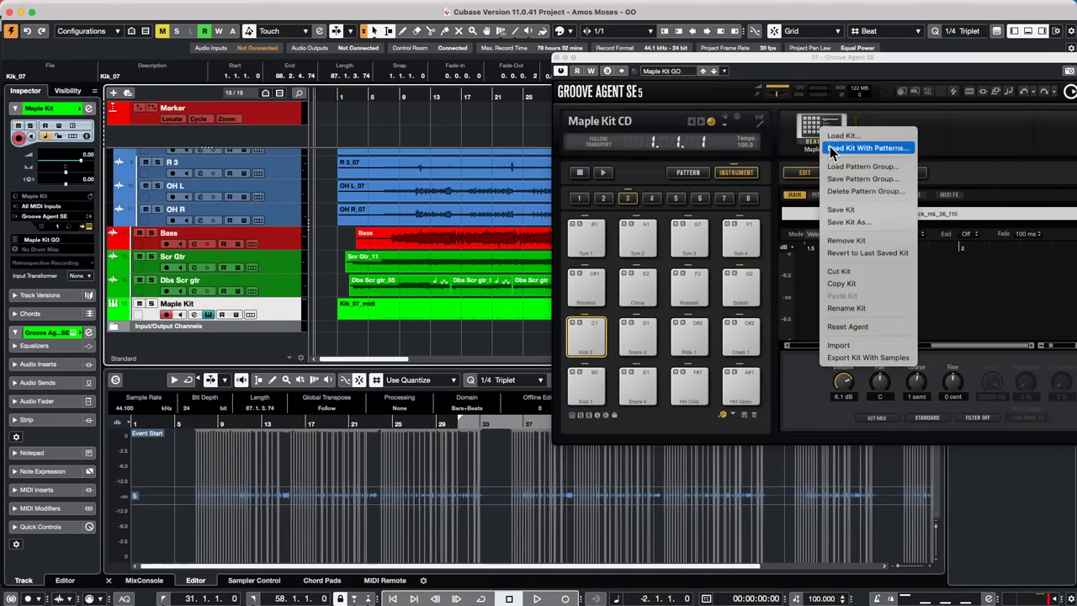
{"action": "left_click", "coordinate": [830, 146]}
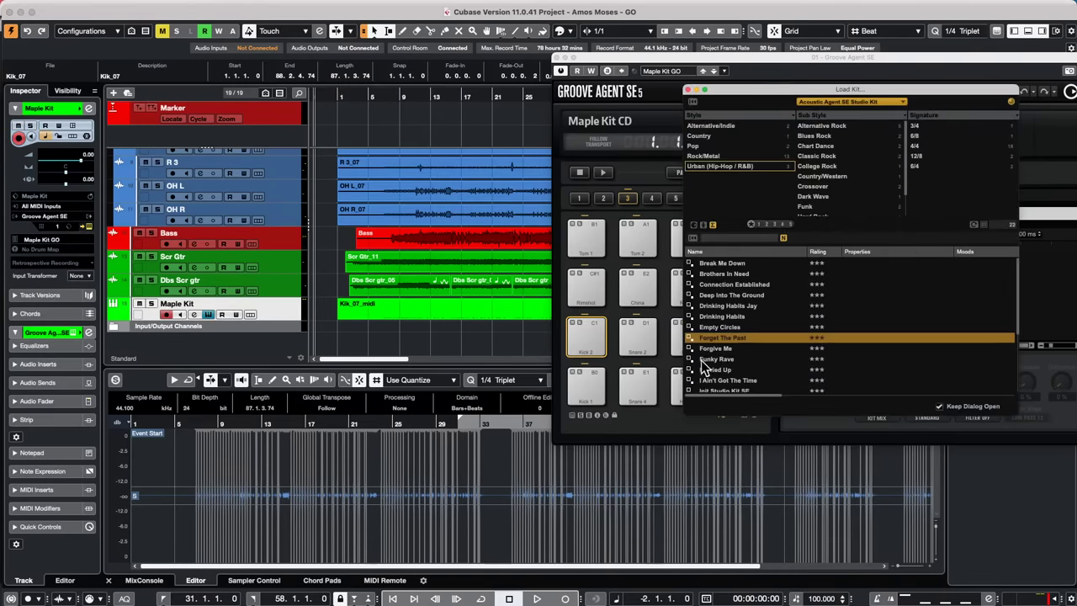
{"action": "double_click", "coordinate": [726, 337]}
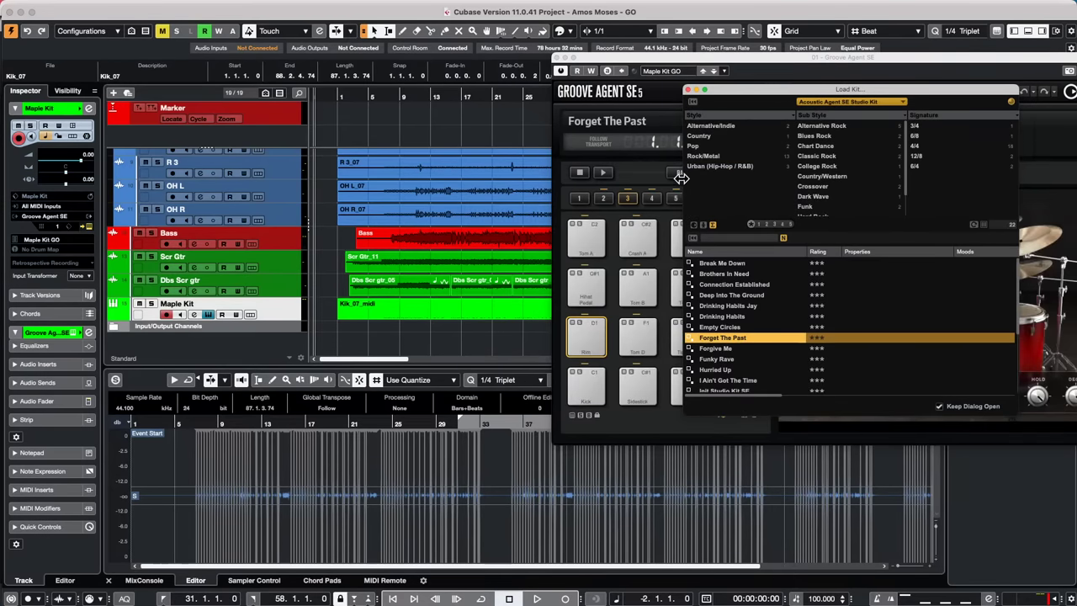
{"action": "left_click", "coordinate": [940, 407]}
{"action": "left_click", "coordinate": [684, 89]}
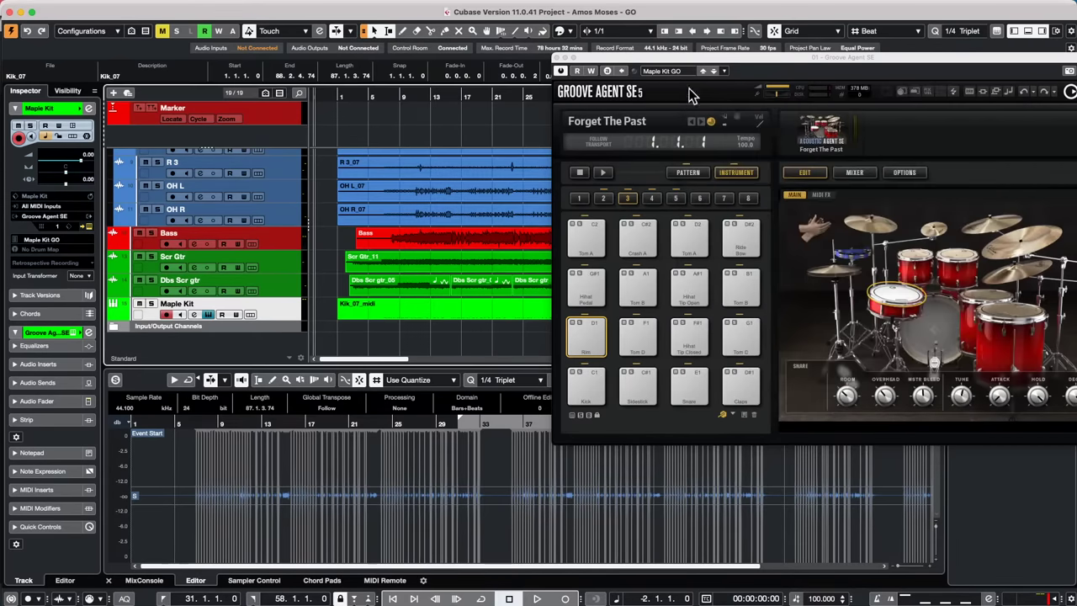
Audition the Main 1 pattern in Groove Agent SE and enable Follow Transport
{"action": "left_click", "coordinate": [688, 171]}
{"action": "left_click", "coordinate": [588, 336]}
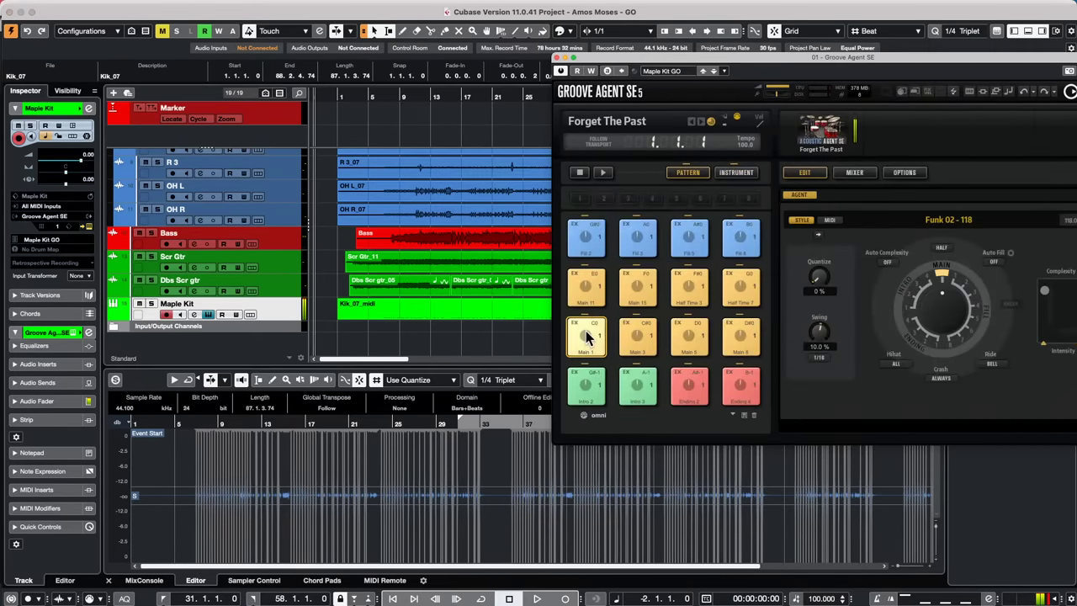
{"action": "left_click", "coordinate": [609, 172]}
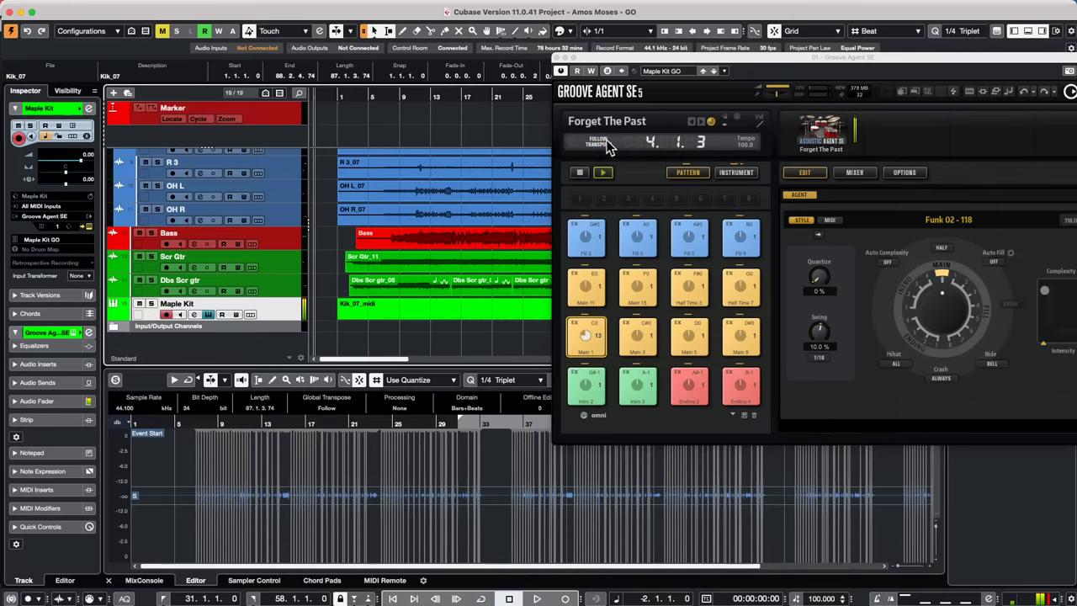
{"action": "key", "text": "space"}
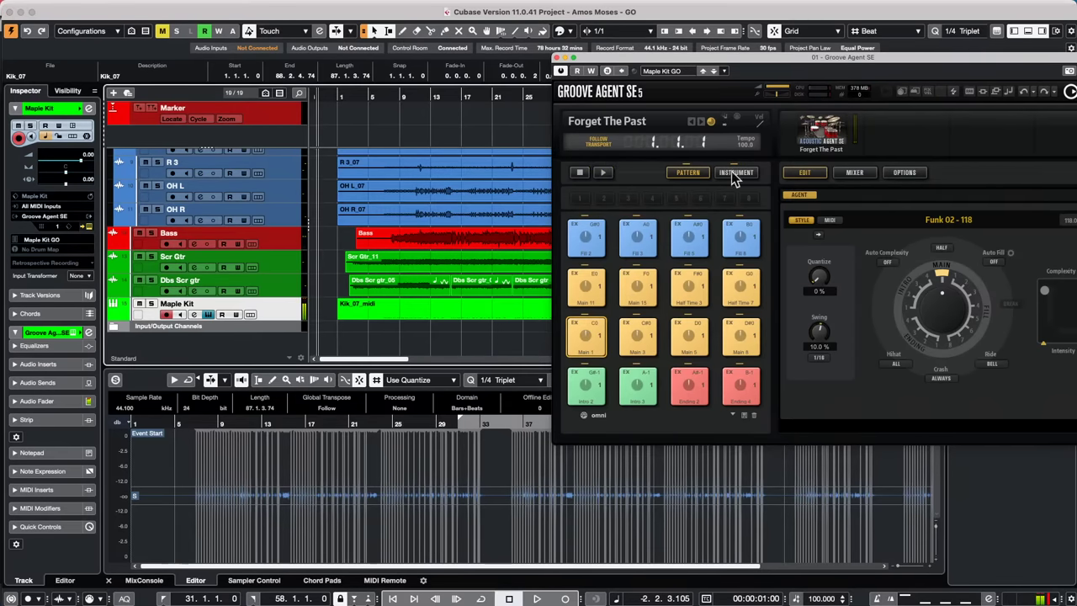
Play the project from about bar 9 with the pattern running, solo the Maple Kit track, and return to the project start
{"action": "left_click", "coordinate": [395, 109]}
{"action": "left_click_drag", "start_coordinate": [395, 109], "coordinate": [412, 147]}
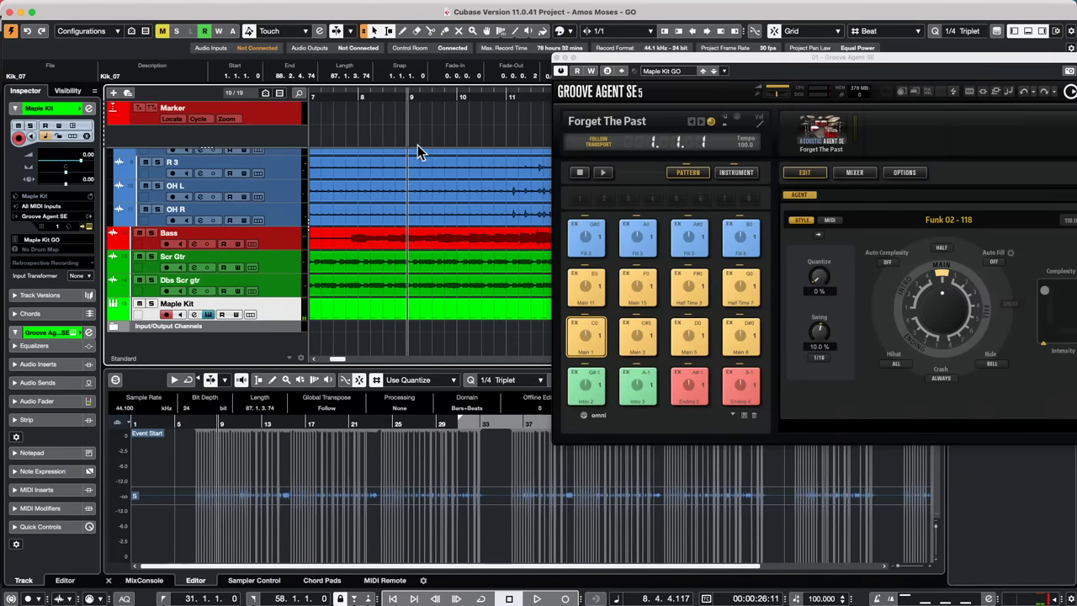
{"action": "key", "text": "space"}
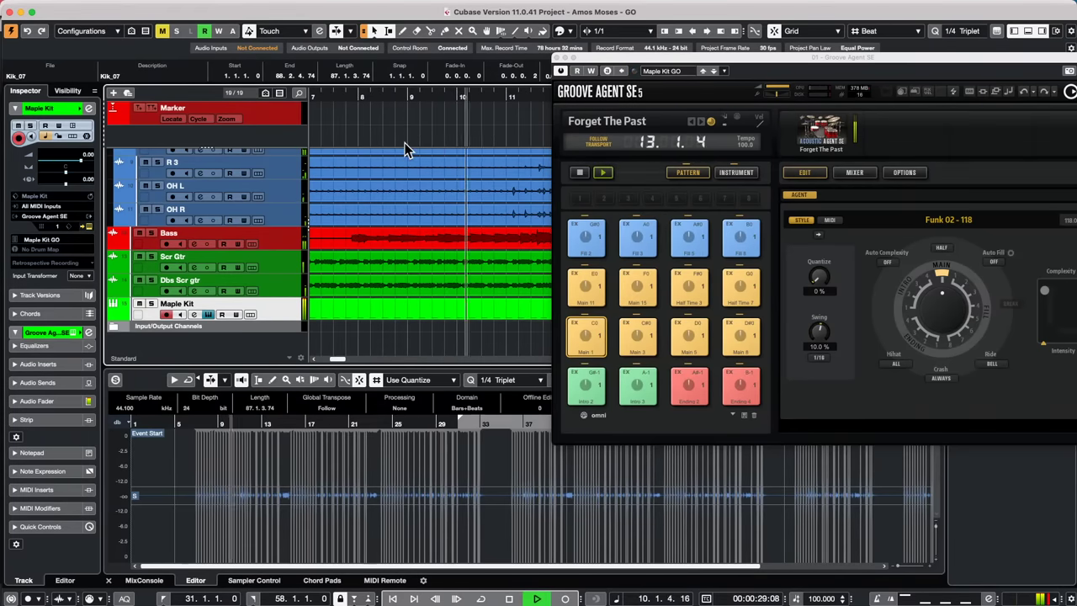
{"action": "key", "text": "space"}
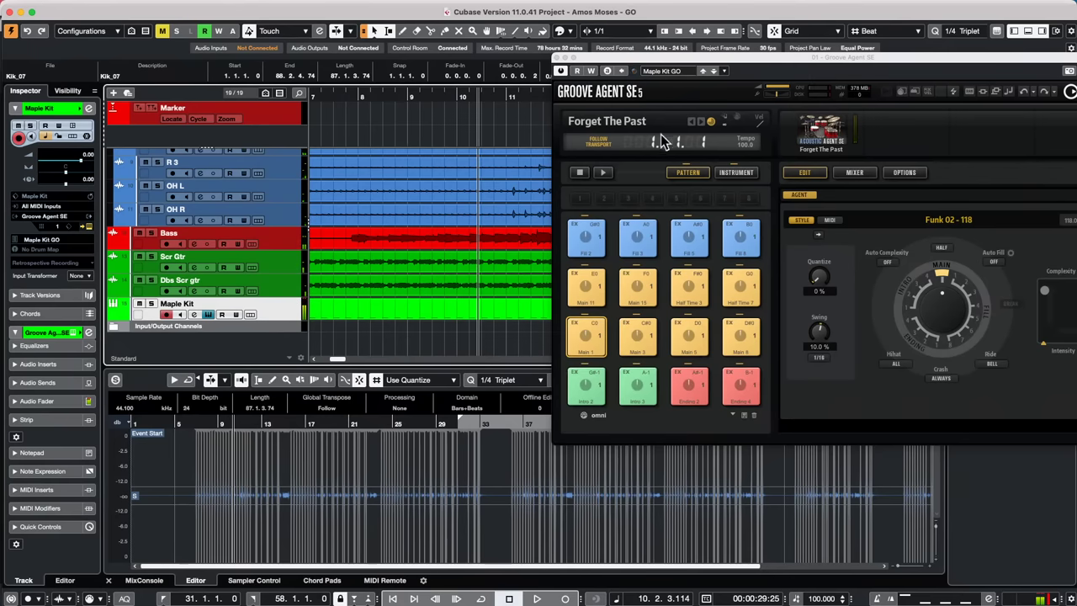
{"action": "key", "text": "space"}
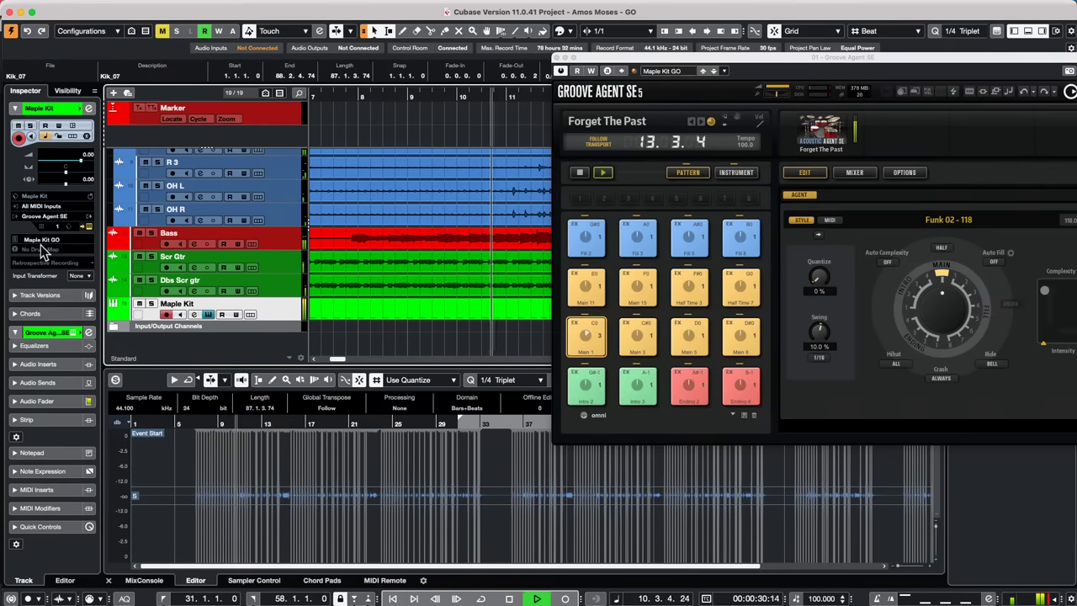
{"action": "left_click", "coordinate": [151, 304]}
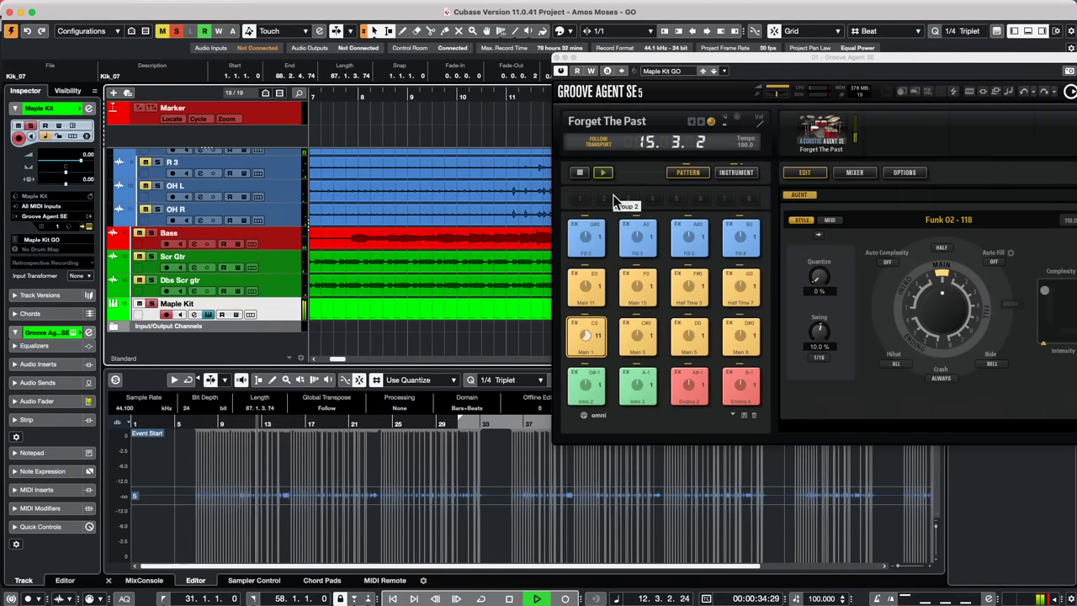
{"action": "key", "text": "space"}
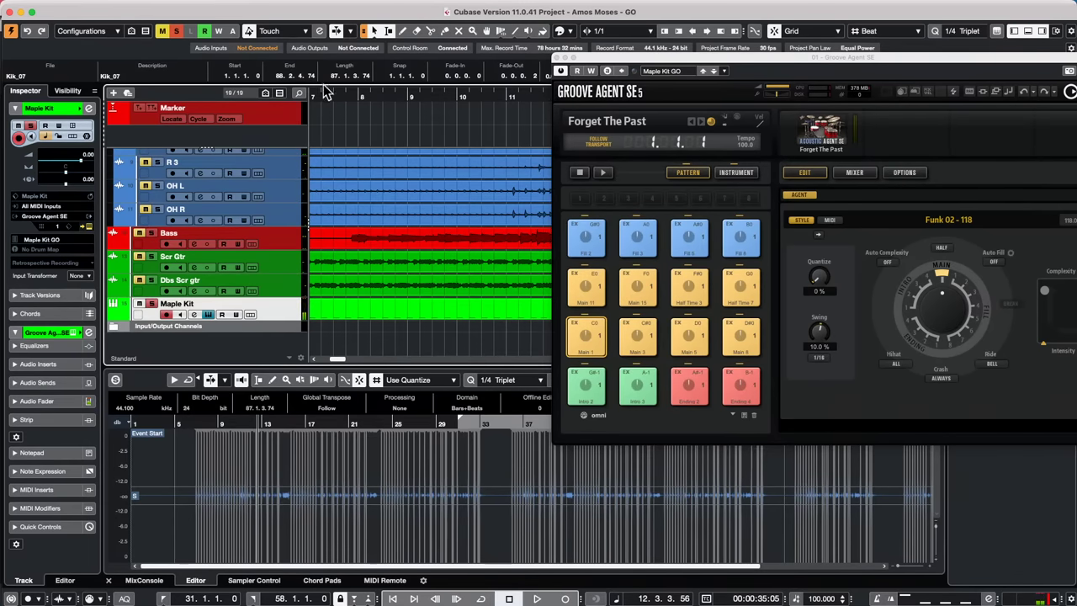
{"action": "left_click_drag", "start_coordinate": [390, 93], "coordinate": [88, 41]}
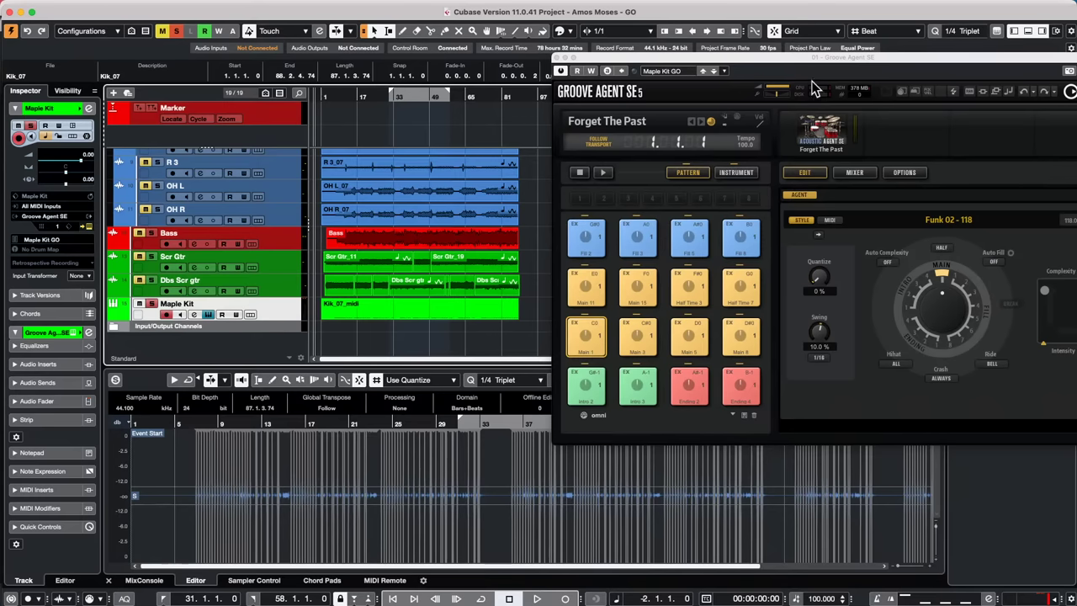
Add a MIDI Monitor in the first MIDI insert slot of the Maple Kit track and close Groove Agent SE
{"action": "left_click", "coordinate": [1037, 311]}
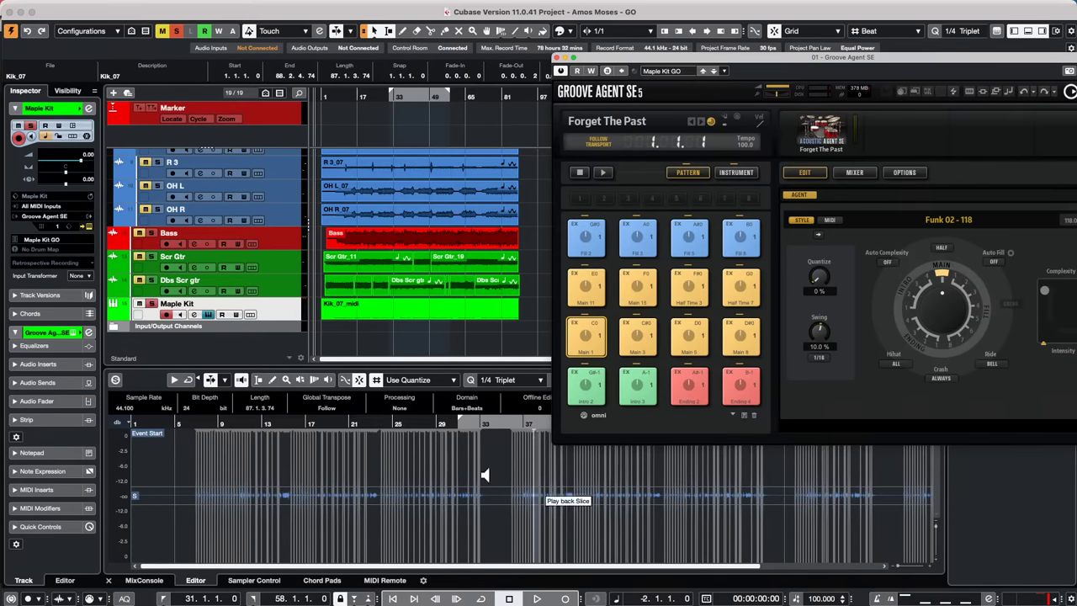
{"action": "left_click", "coordinate": [277, 306]}
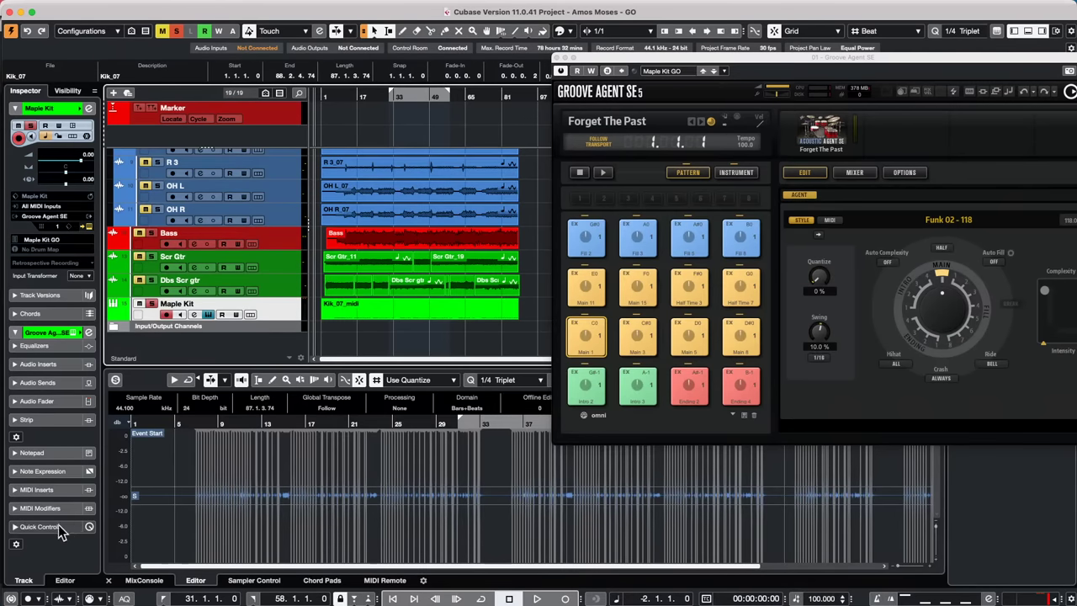
{"action": "left_click", "coordinate": [51, 490], "text": "super"}
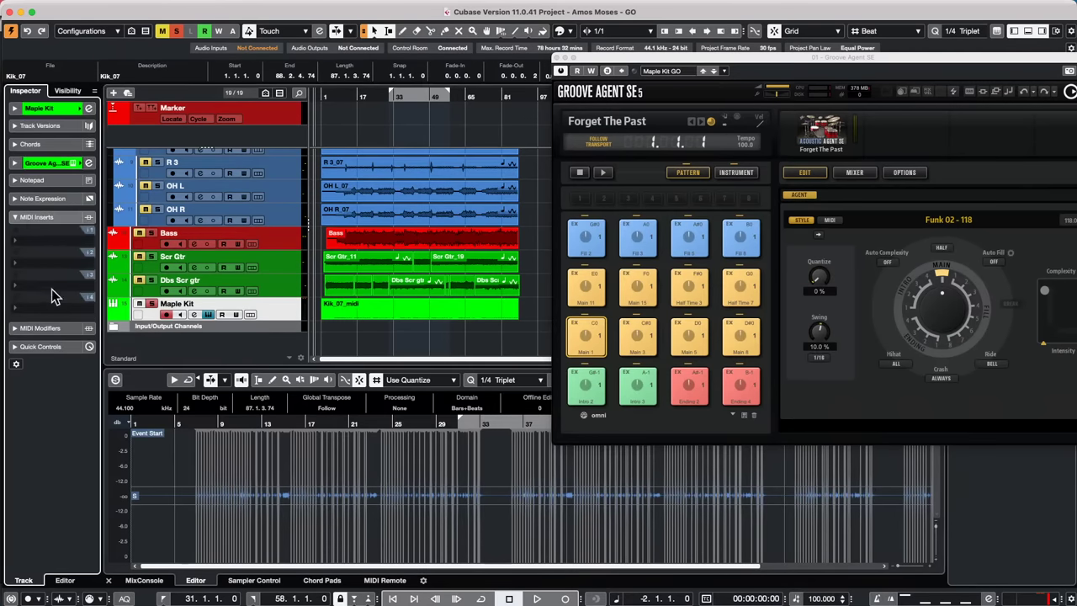
{"action": "left_click", "coordinate": [56, 254]}
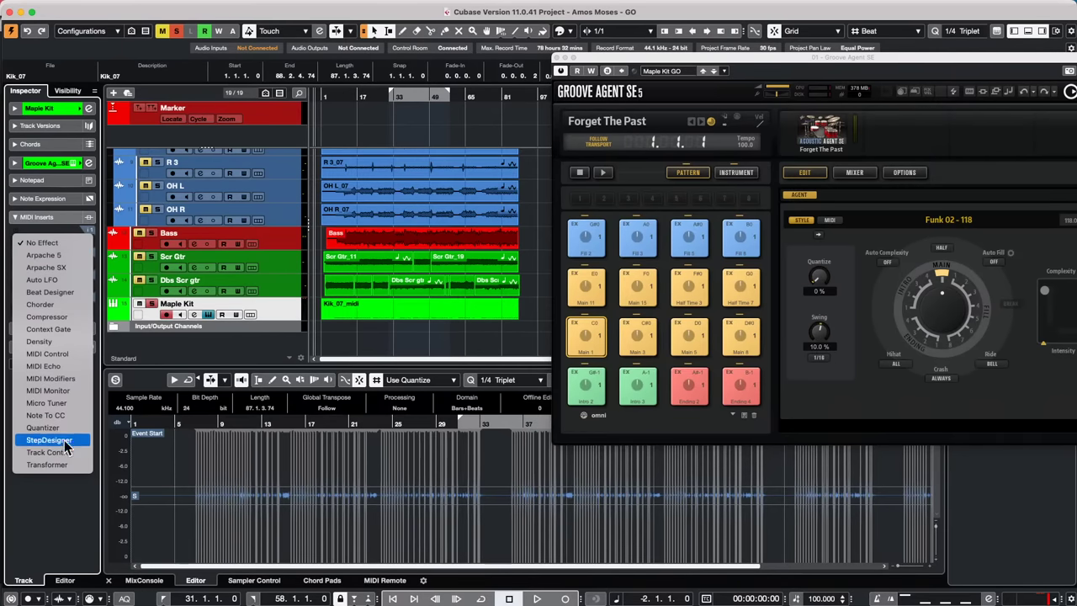
{"action": "left_click", "coordinate": [67, 388]}
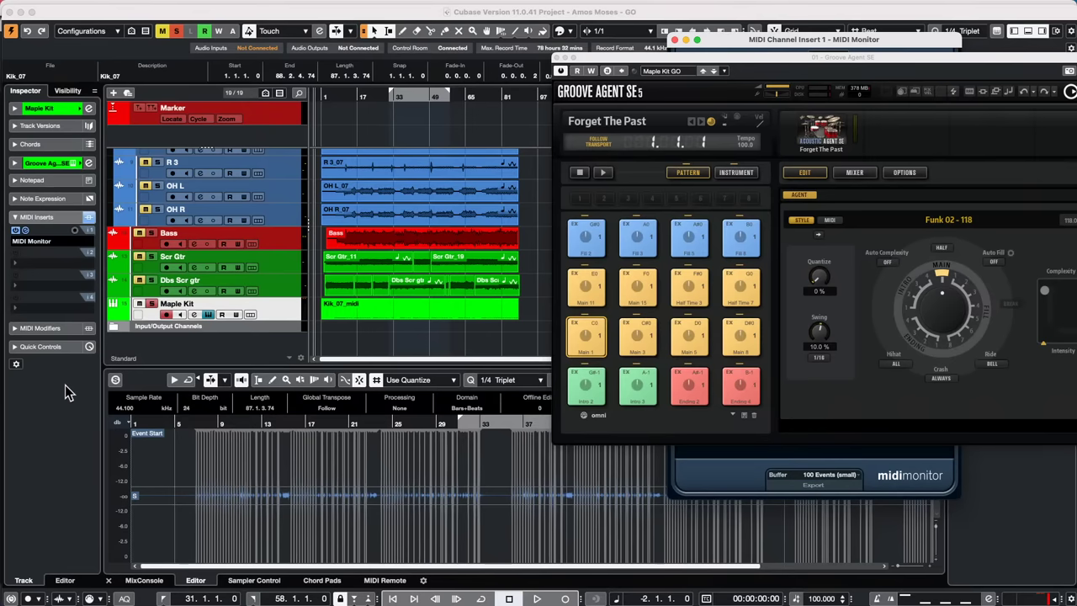
{"action": "left_click", "coordinate": [559, 58]}
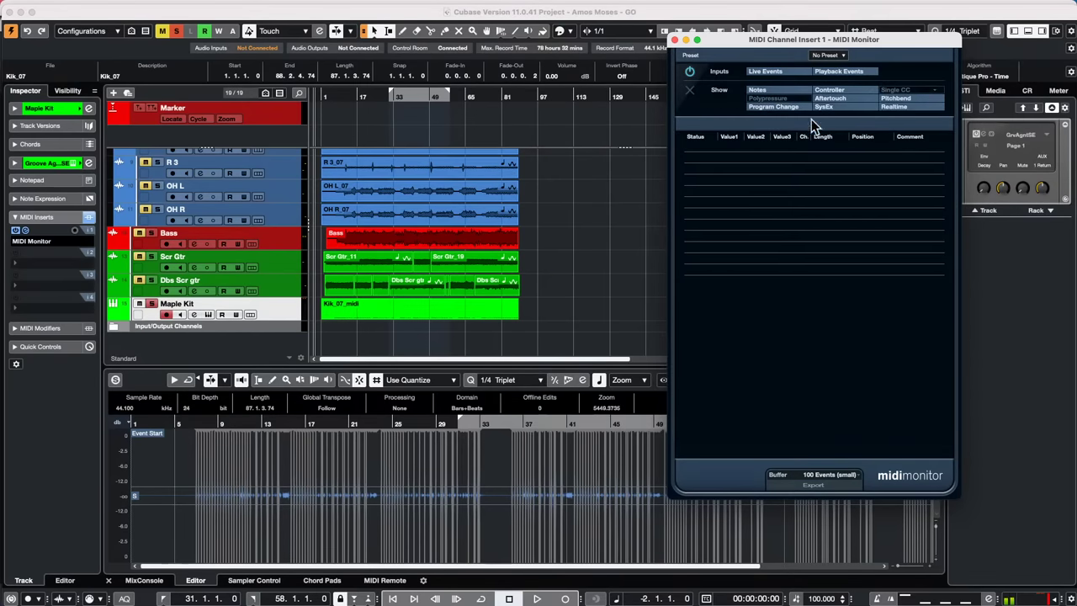
Show polypressure events alongside program changes in the MIDI Monitor, then switch its monitoring off and close it
{"action": "left_click", "coordinate": [783, 107]}
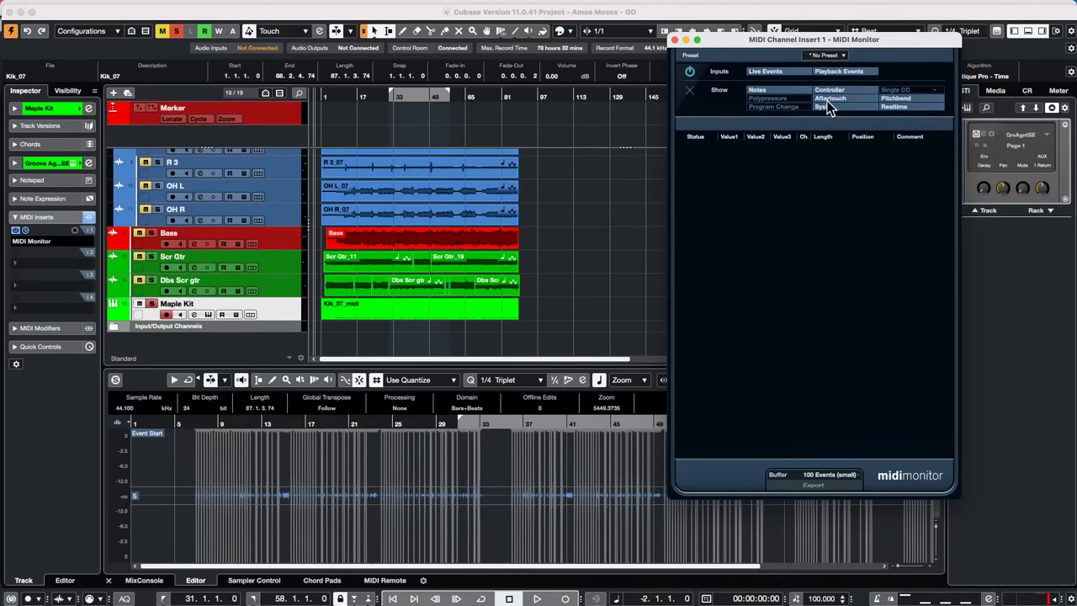
{"action": "left_click", "coordinate": [786, 99]}
{"action": "left_click", "coordinate": [786, 107]}
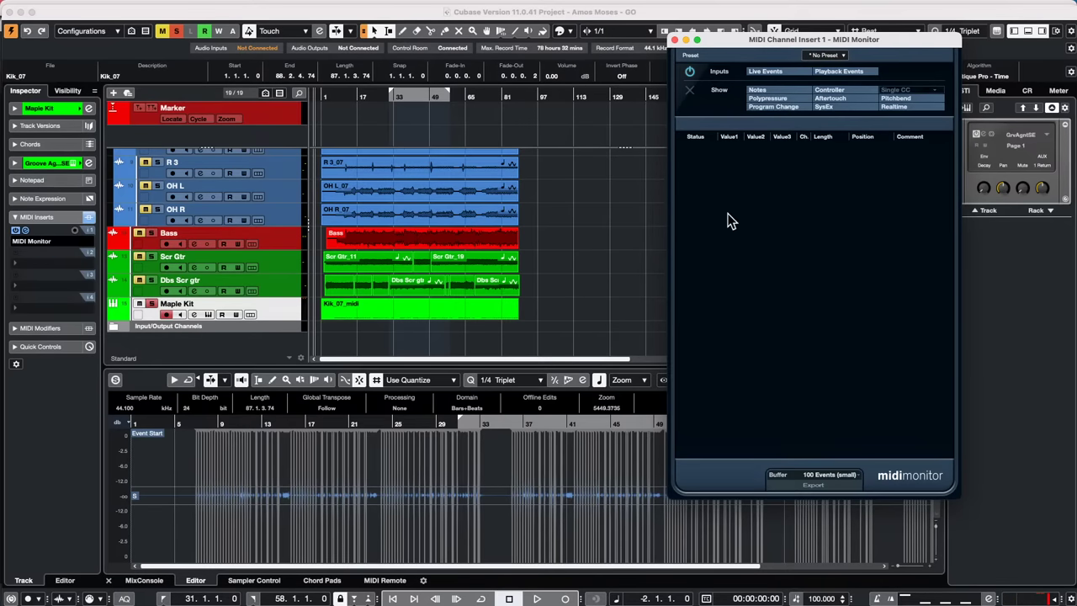
{"action": "left_click", "coordinate": [689, 71]}
{"action": "left_click", "coordinate": [283, 308]}
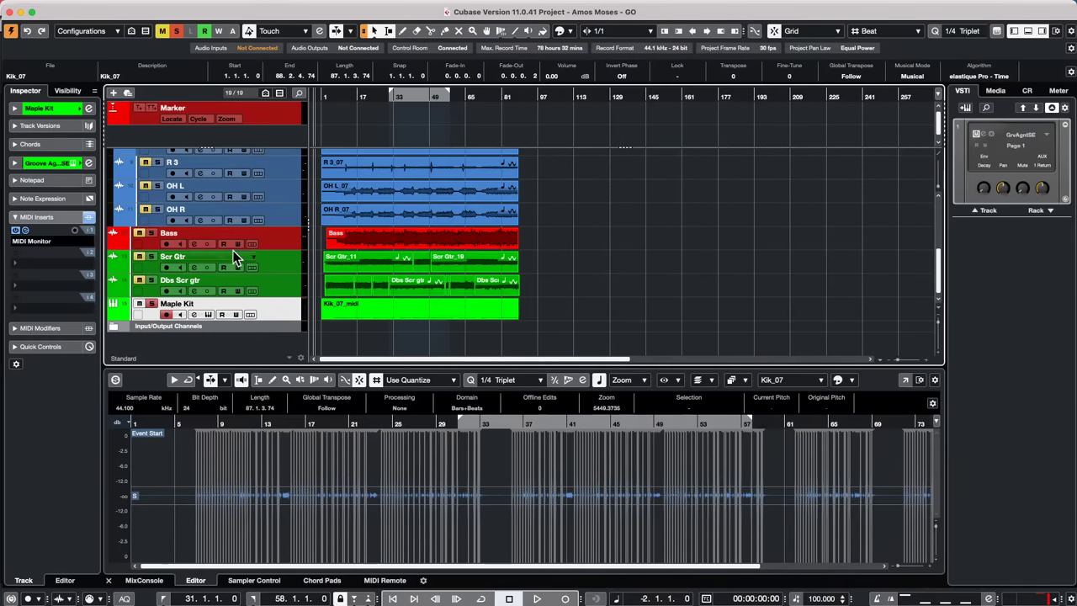
Set the Maple Kit track's MIDI input to PANORAMA P4 MIDI in
{"action": "left_click", "coordinate": [40, 110]}
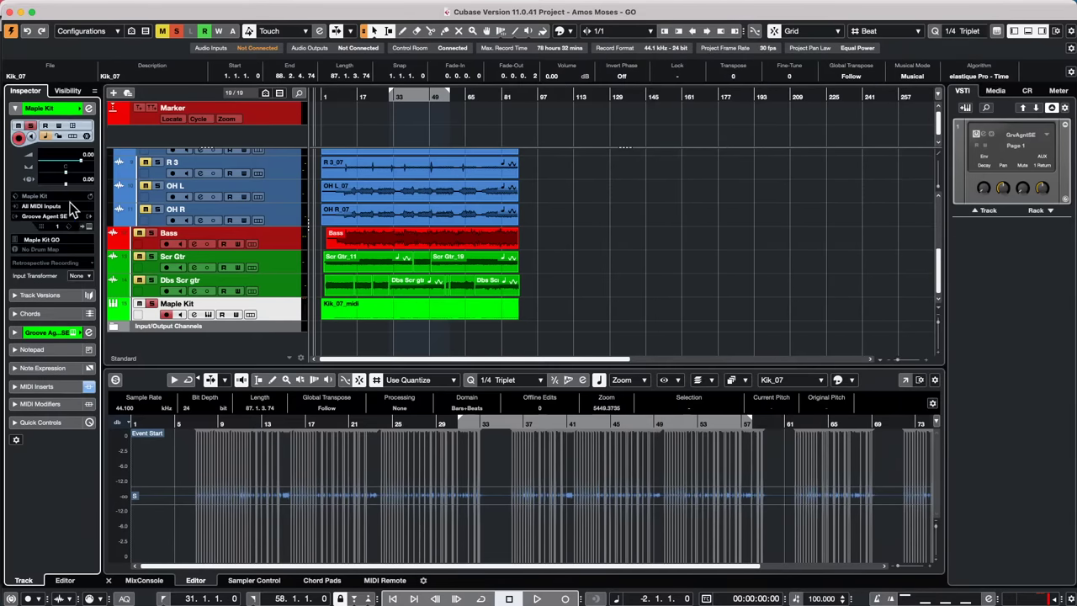
{"action": "left_click", "coordinate": [66, 205]}
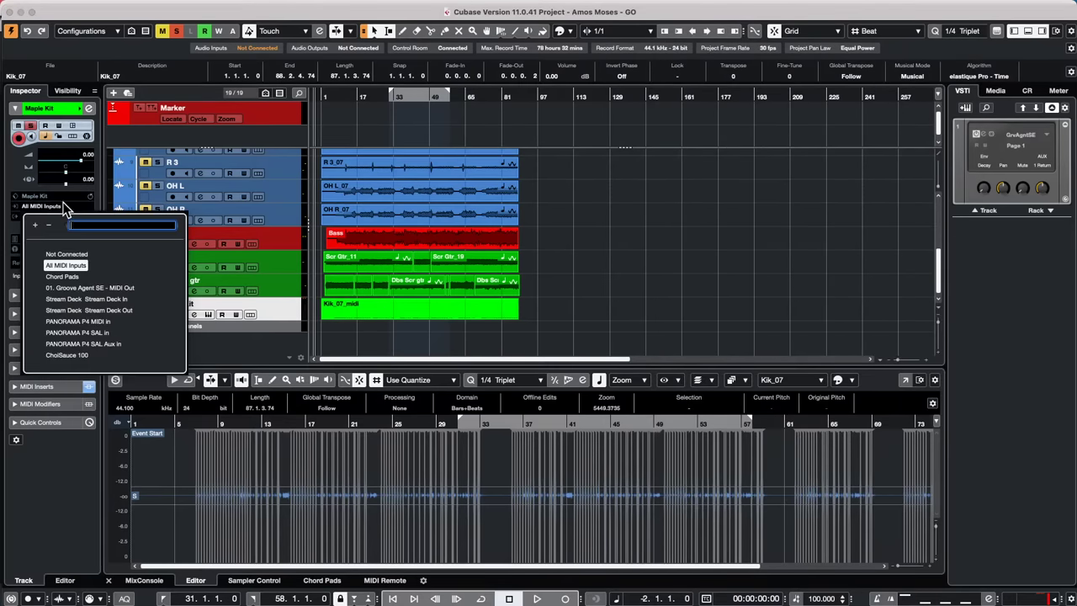
{"action": "left_click", "coordinate": [84, 322]}
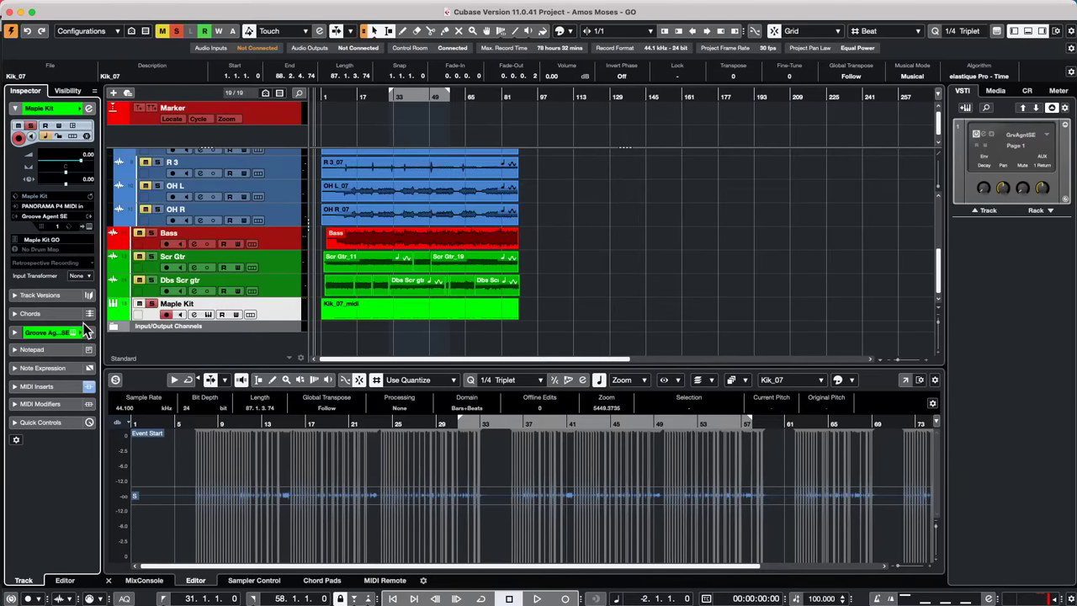
Reopen the MIDI Monitor from the Maple Kit track's first MIDI insert slot and switch its monitoring on
{"action": "left_click", "coordinate": [51, 407]}
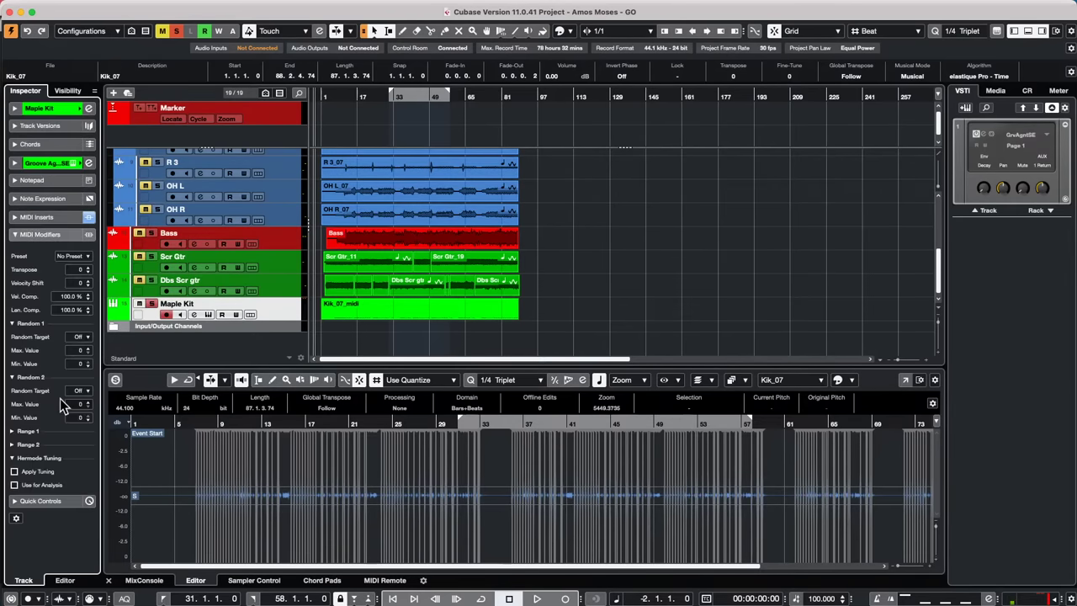
{"action": "left_click", "coordinate": [56, 220]}
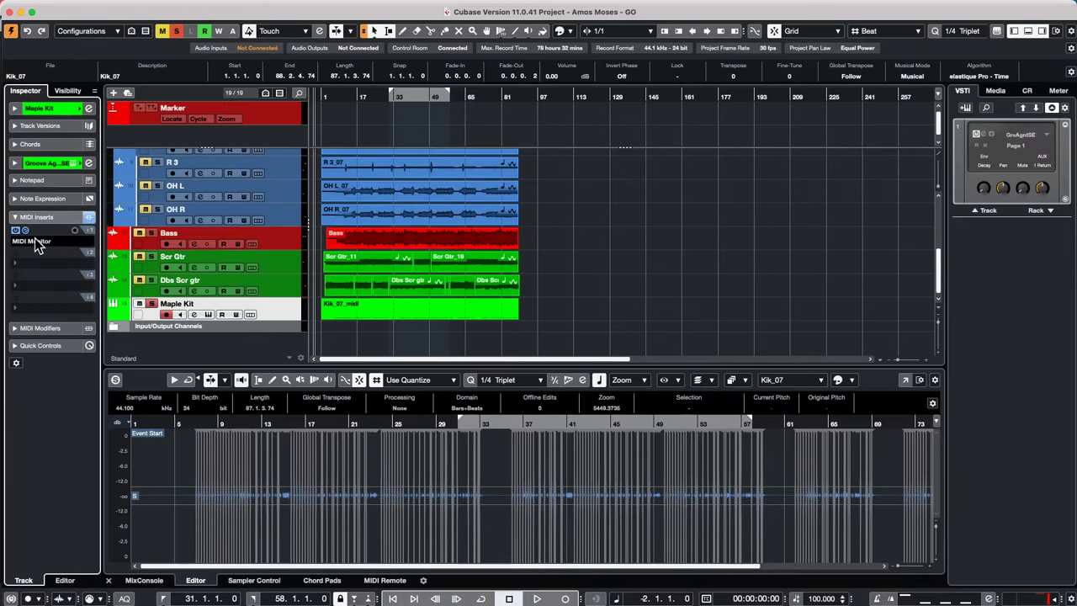
{"action": "left_click", "coordinate": [29, 241]}
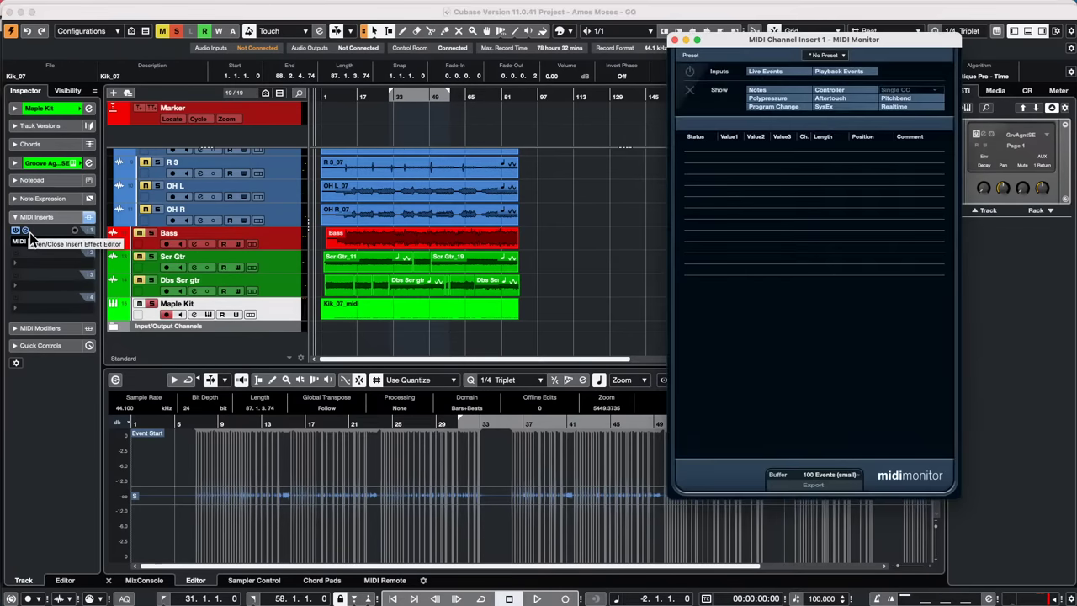
{"action": "left_click", "coordinate": [689, 72]}
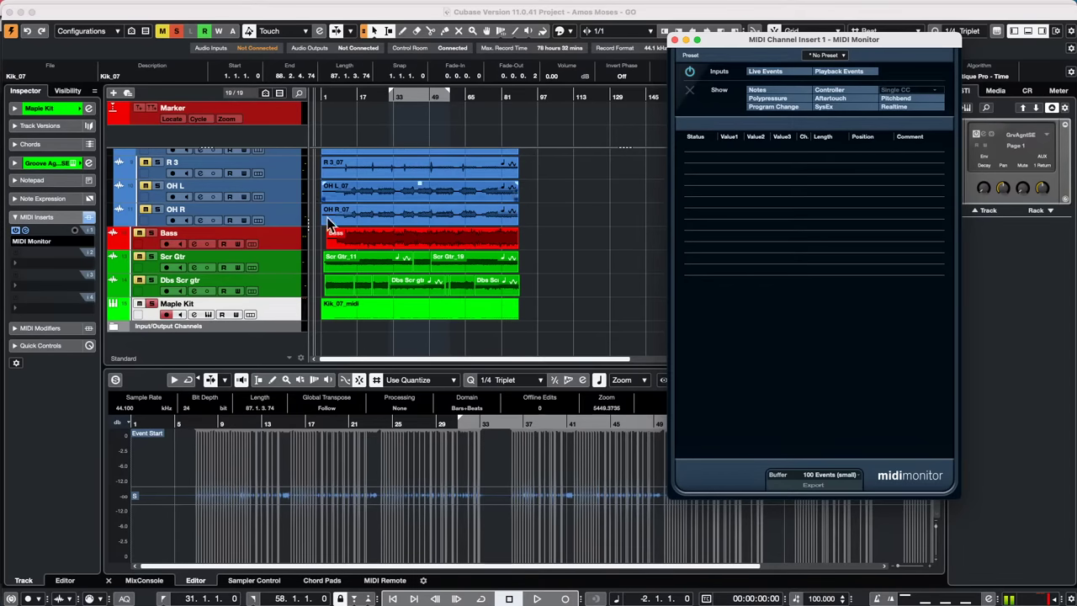
Set the Maple Kit track's MIDI input routing to All MIDI Inputs
{"action": "left_click", "coordinate": [72, 108]}
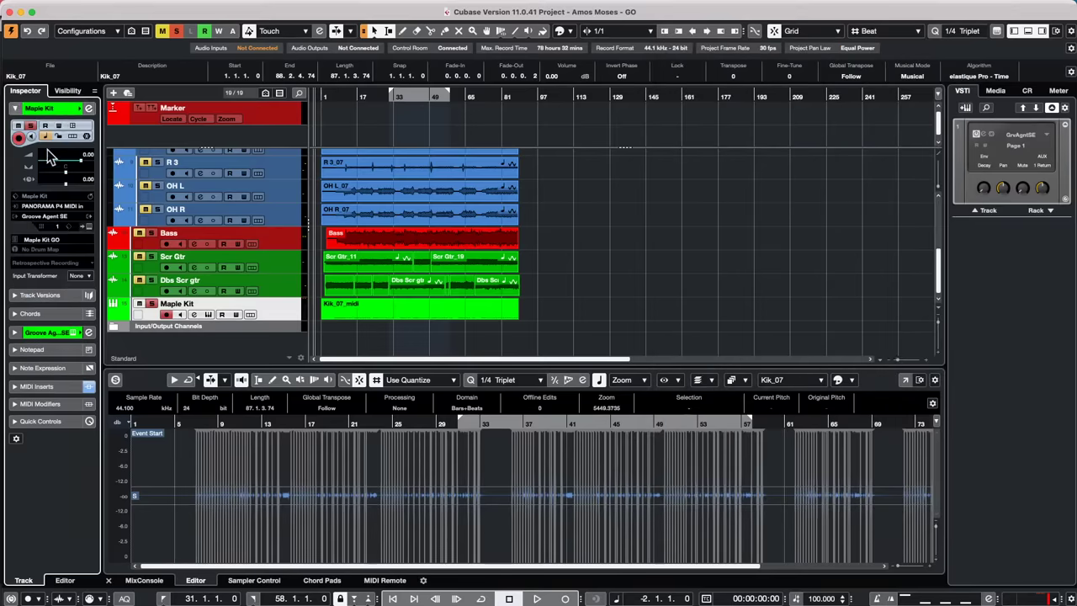
{"action": "left_click", "coordinate": [45, 207]}
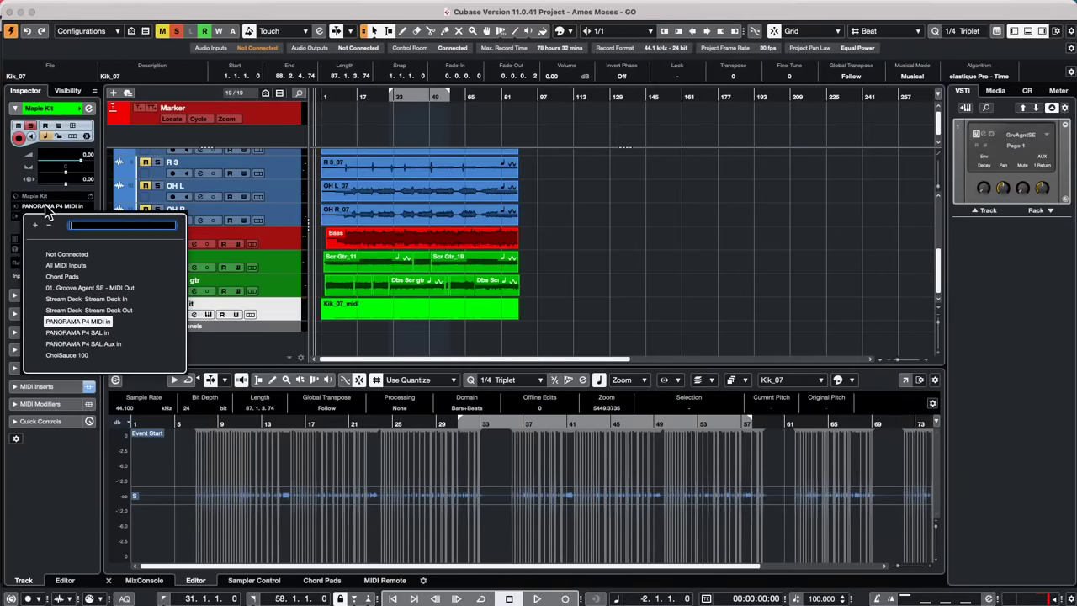
{"action": "left_click", "coordinate": [82, 264]}
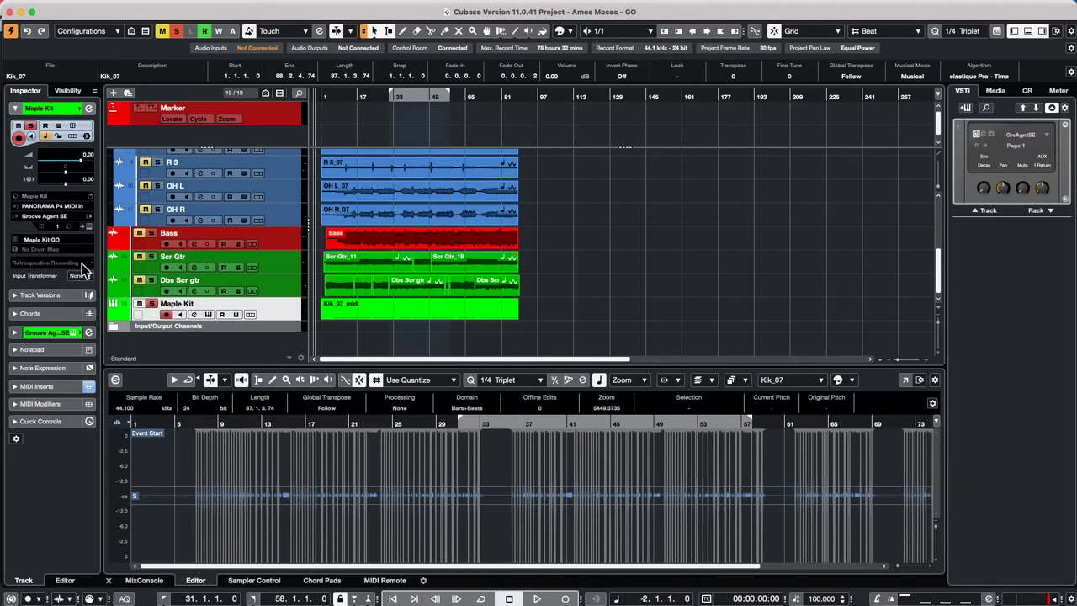
{"action": "left_click", "coordinate": [724, 210]}
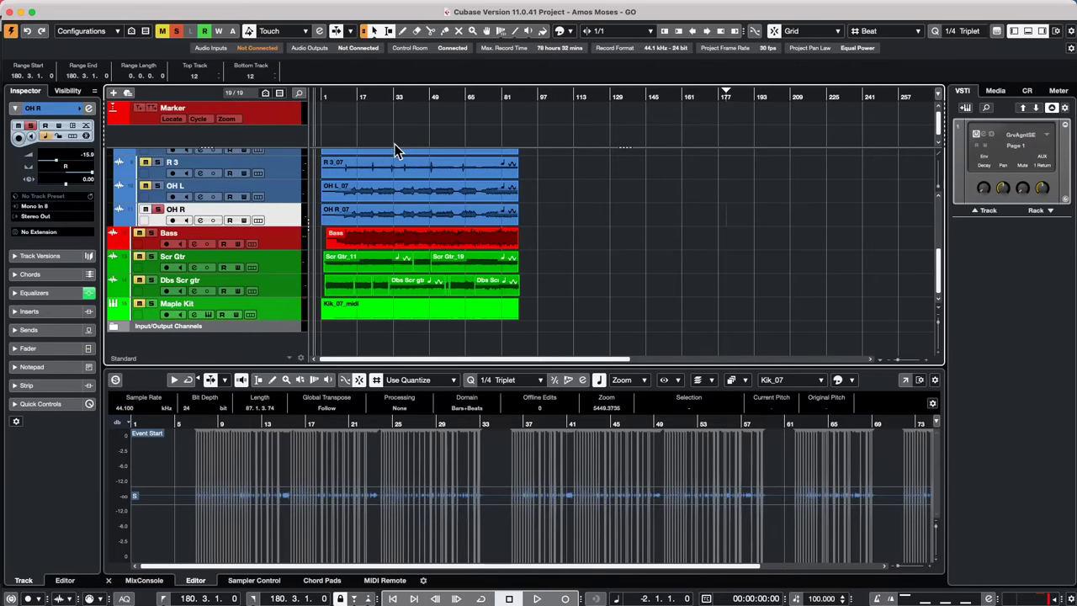
Set the Maple Kit track's Input Transformer to Track and bring up its settings window
{"action": "left_click", "coordinate": [271, 309]}
{"action": "right_click", "coordinate": [279, 308]}
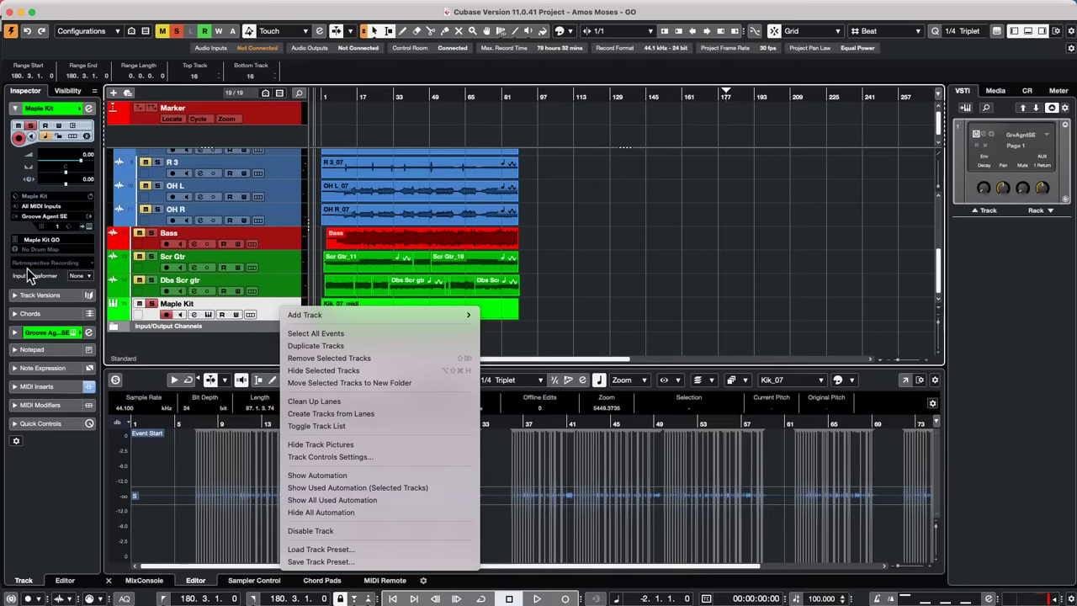
{"action": "left_click", "coordinate": [84, 281]}
{"action": "left_click", "coordinate": [84, 279]}
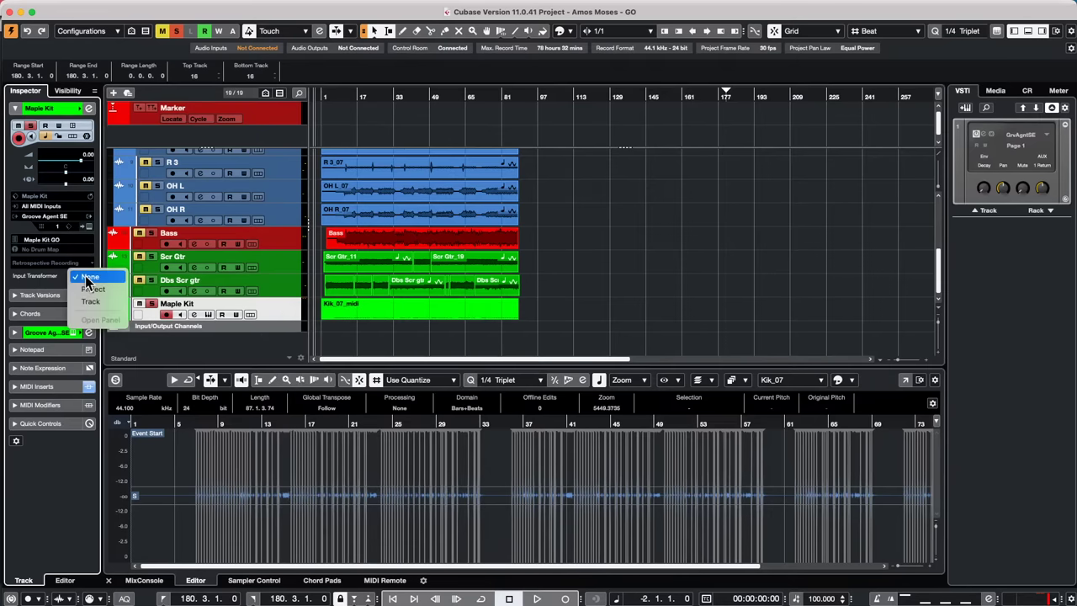
{"action": "left_click", "coordinate": [91, 303]}
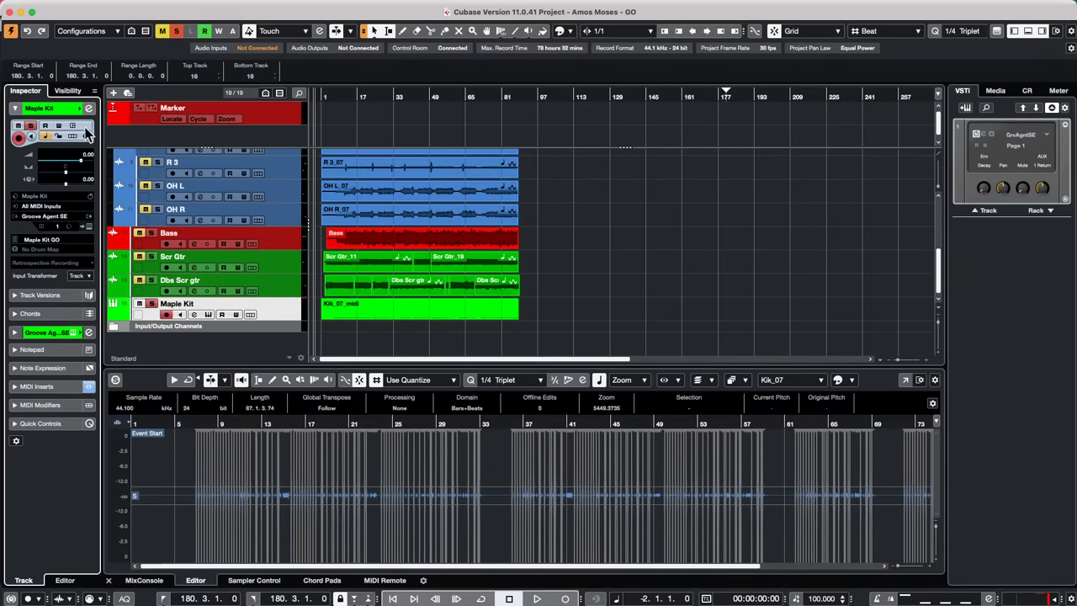
{"action": "left_click", "coordinate": [84, 276]}
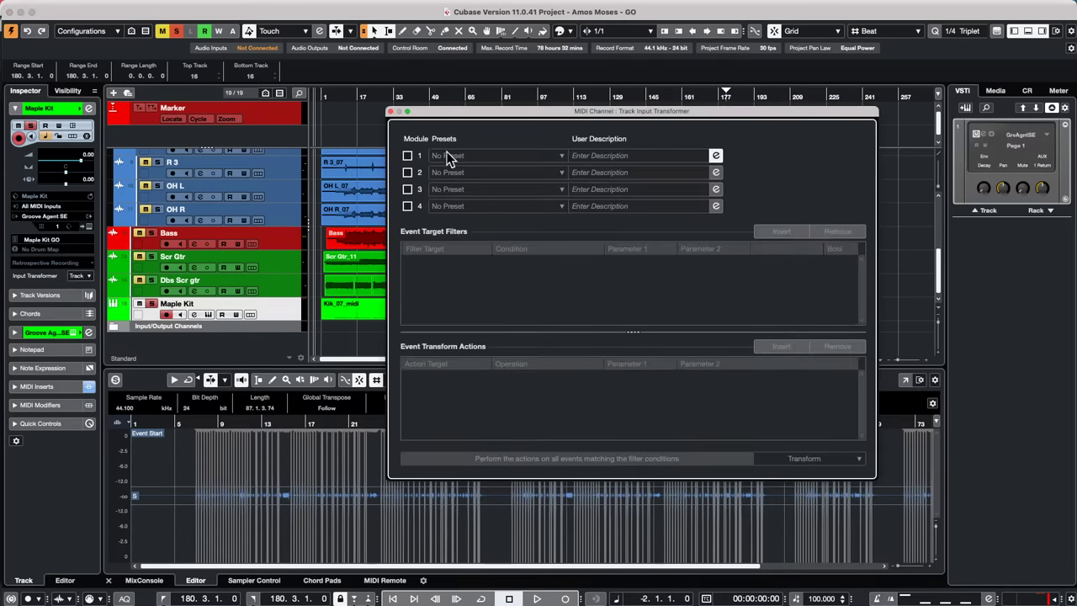
Activate module 1 of the Track Input Transformer in Transform mode and insert a target filter with Type Is Equal to Controller
{"action": "left_click", "coordinate": [408, 155]}
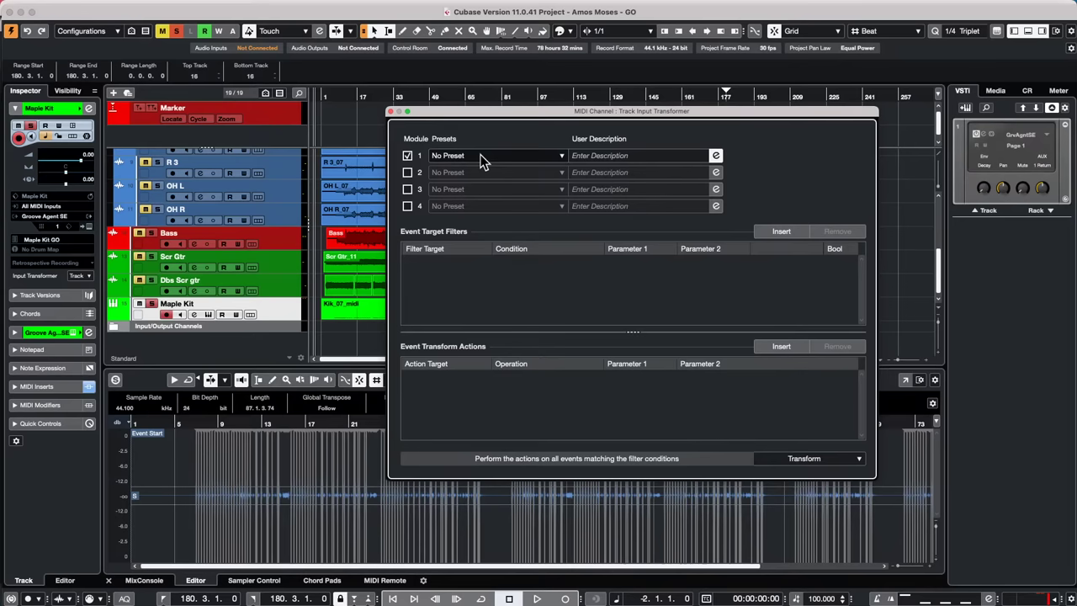
{"action": "left_click", "coordinate": [561, 160]}
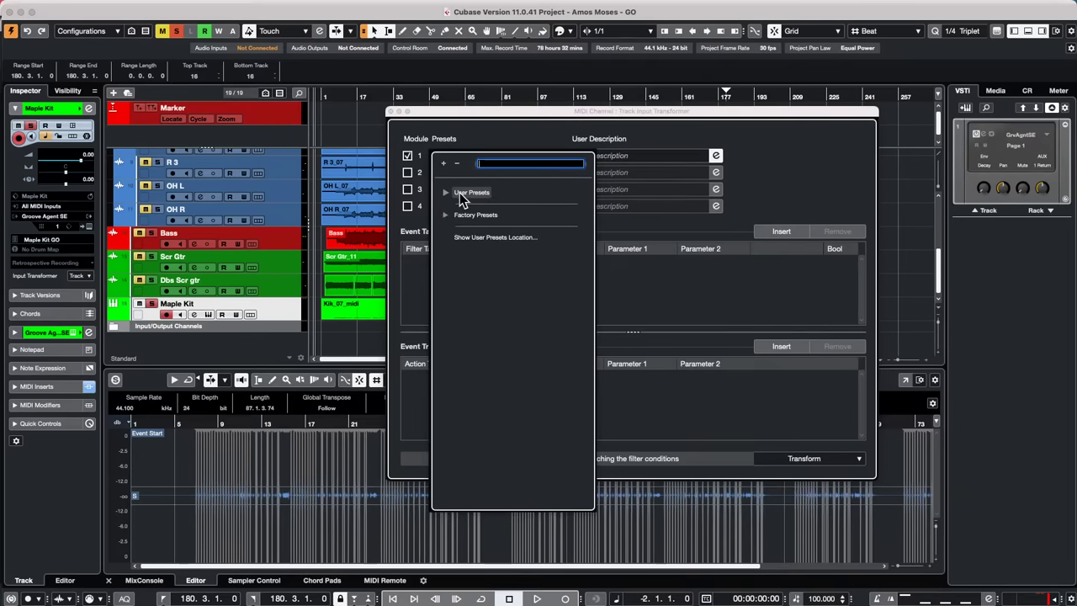
{"action": "left_click", "coordinate": [676, 291]}
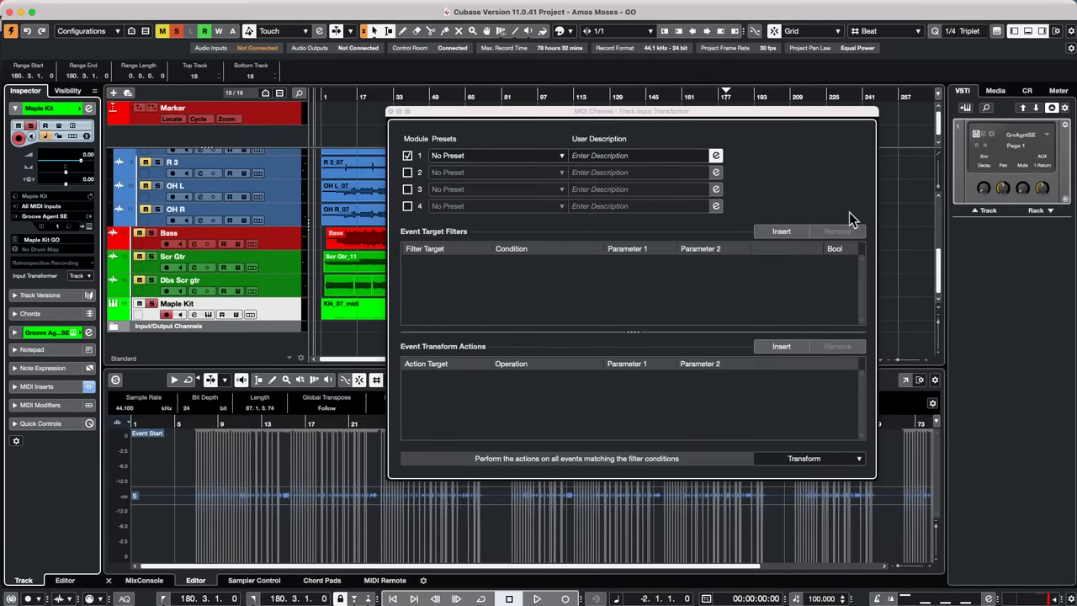
{"action": "left_click", "coordinate": [766, 231]}
{"action": "left_click", "coordinate": [801, 461]}
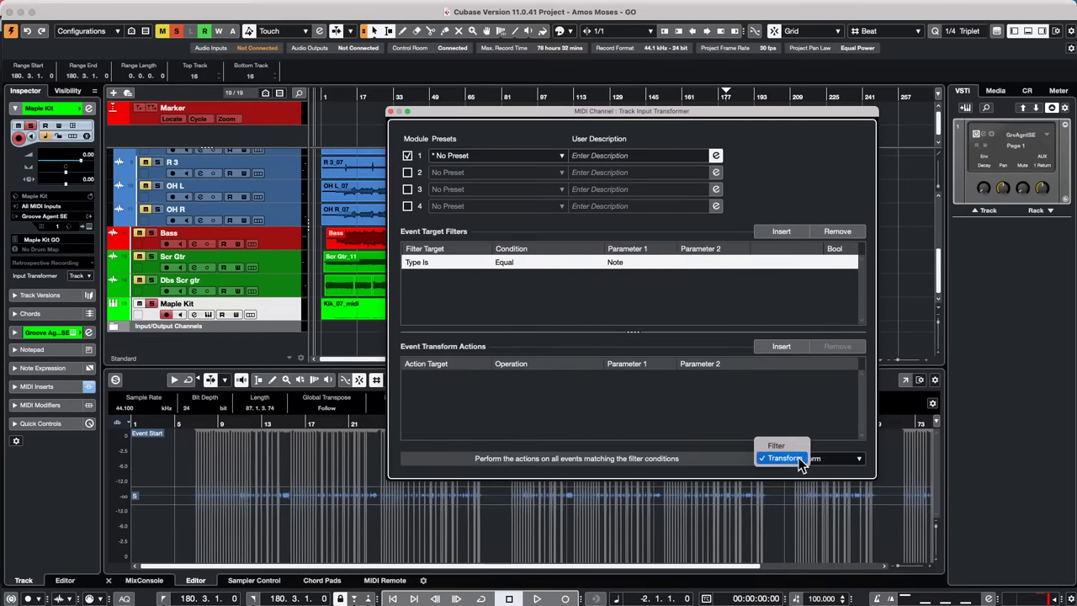
{"action": "left_click", "coordinate": [800, 458]}
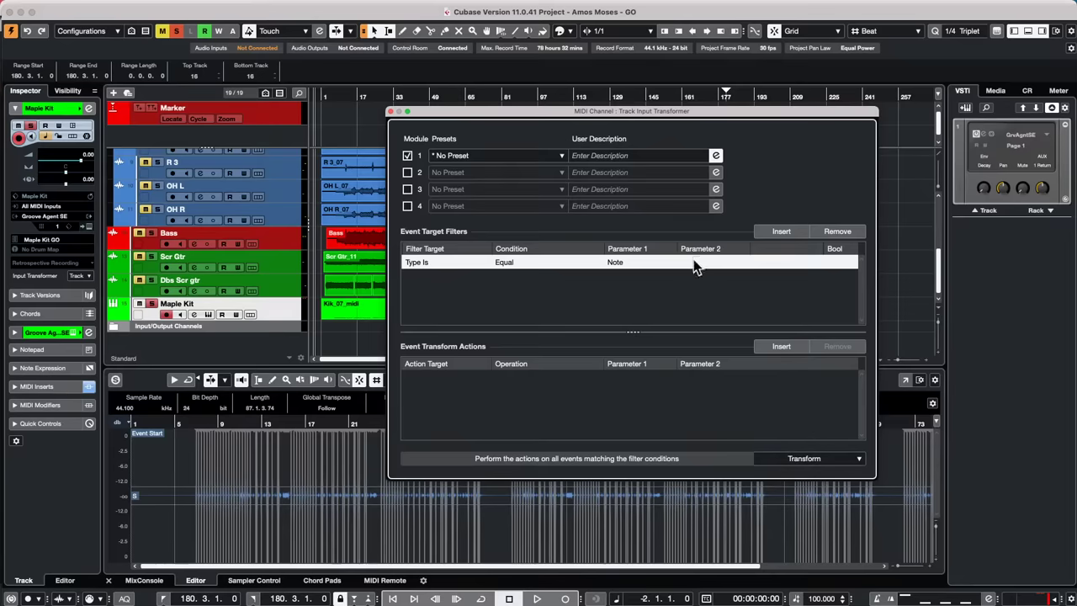
{"action": "left_click", "coordinate": [615, 262]}
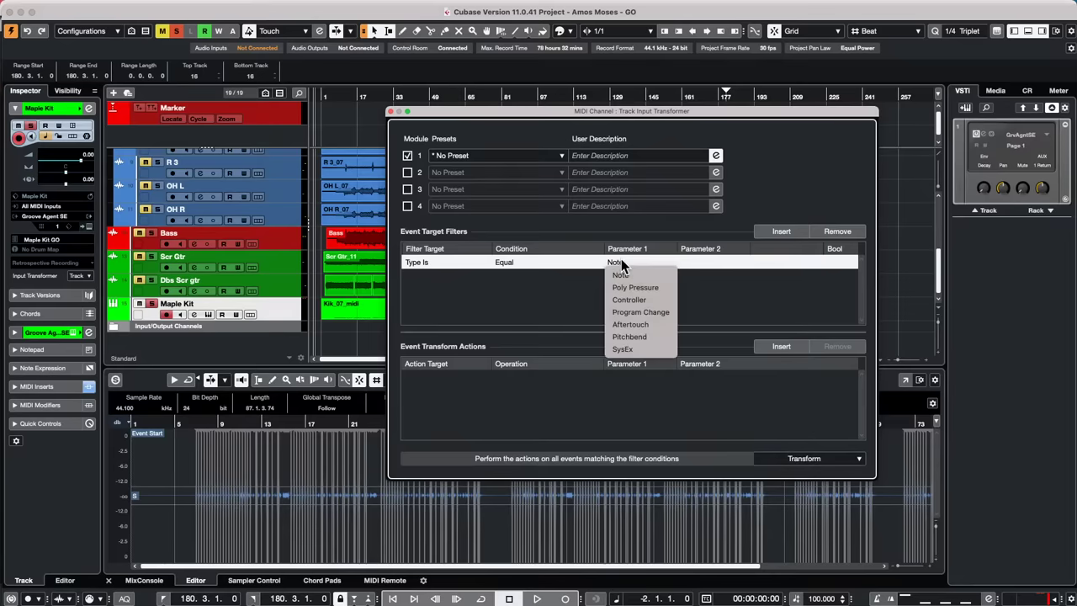
{"action": "left_click", "coordinate": [635, 299]}
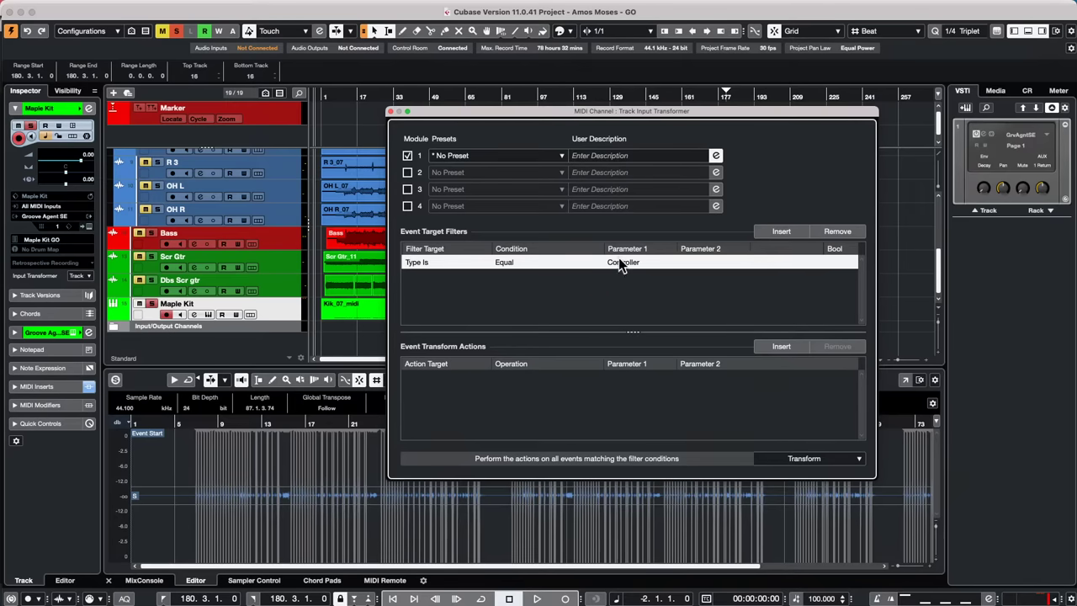
Insert a transform action in module 1 that adds 10 to Value 2
{"action": "left_click", "coordinate": [783, 347]}
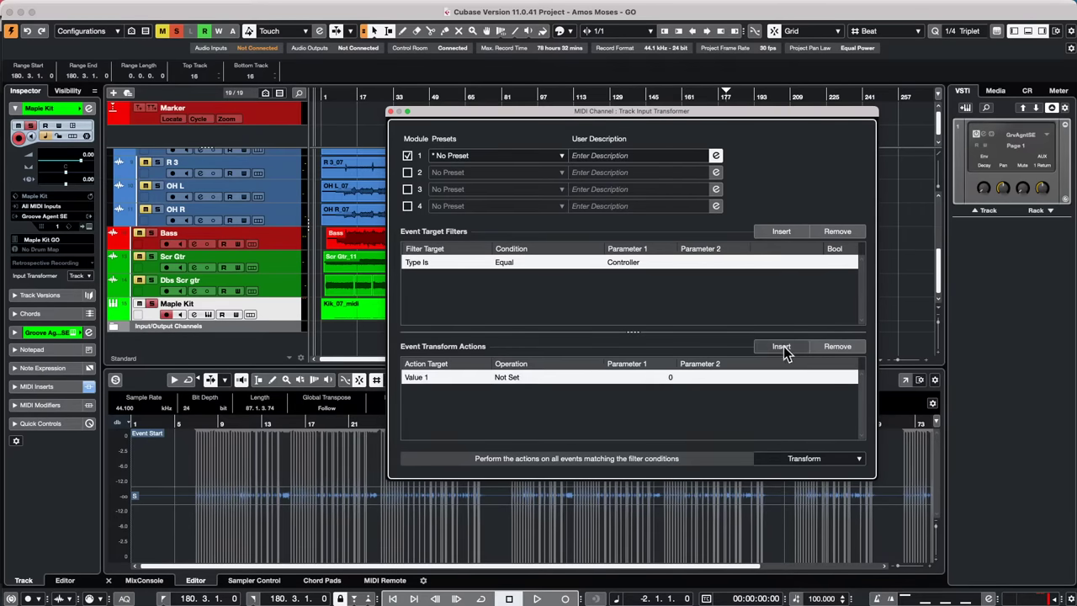
{"action": "left_click", "coordinate": [432, 378]}
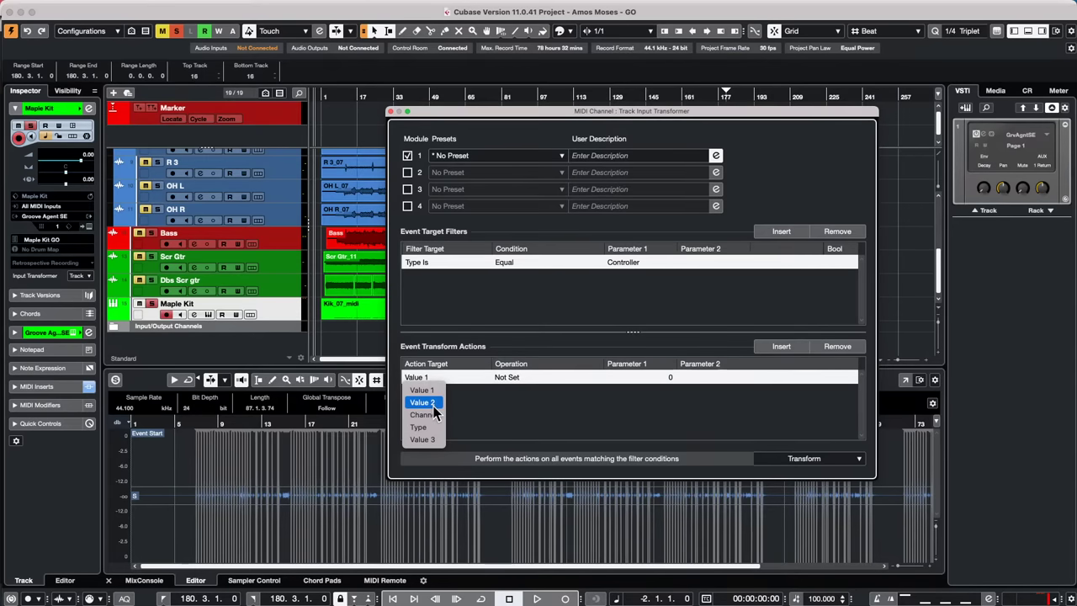
{"action": "left_click", "coordinate": [429, 402]}
{"action": "left_click", "coordinate": [516, 379]}
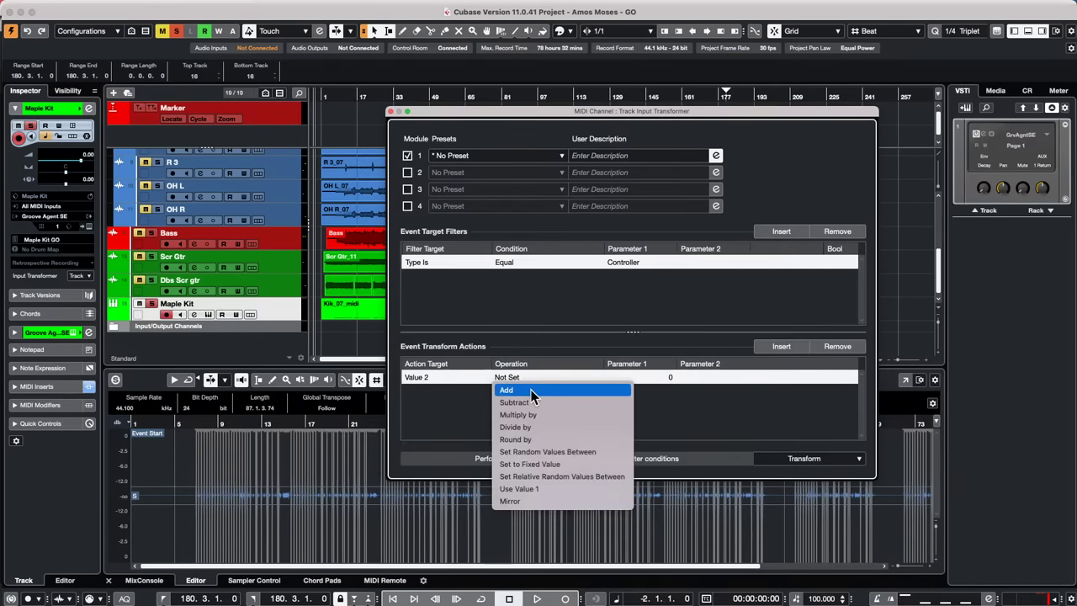
{"action": "left_click", "coordinate": [534, 393]}
{"action": "left_click", "coordinate": [641, 379]}
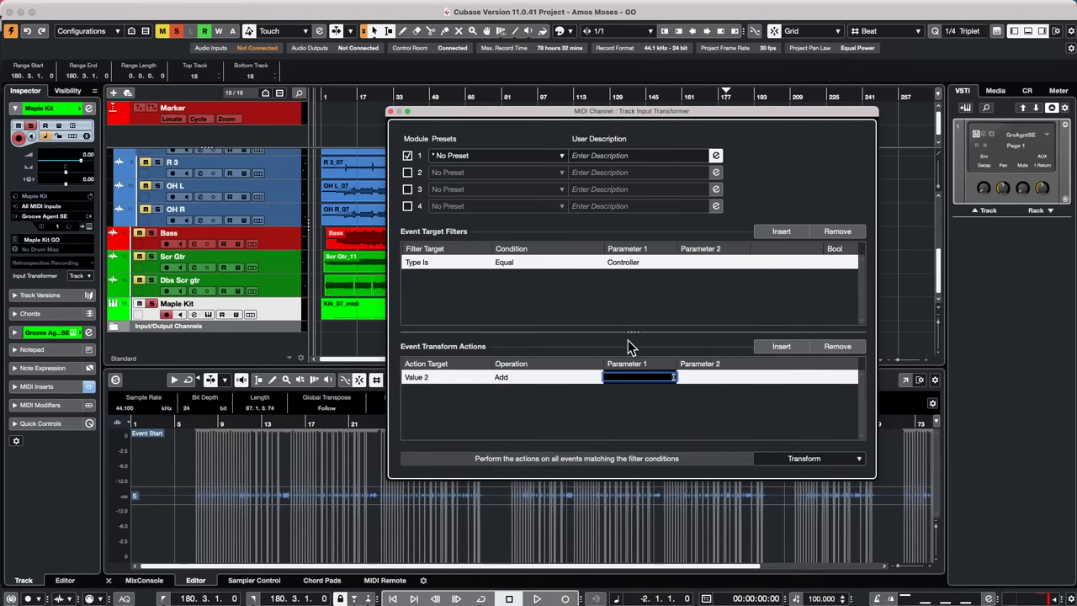
{"action": "type", "text": "10"}
{"action": "key", "text": "Return"}
Retarget the transform action to Value 1 with the Add operation and an amount of 10
{"action": "left_click", "coordinate": [438, 380]}
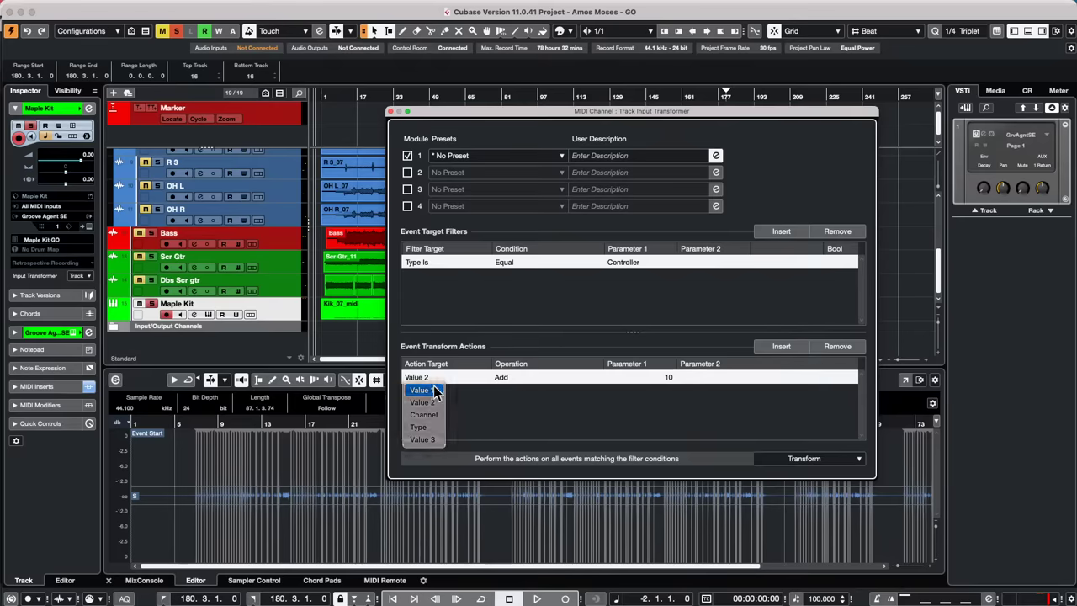
{"action": "left_click", "coordinate": [436, 390]}
{"action": "left_click", "coordinate": [508, 377]}
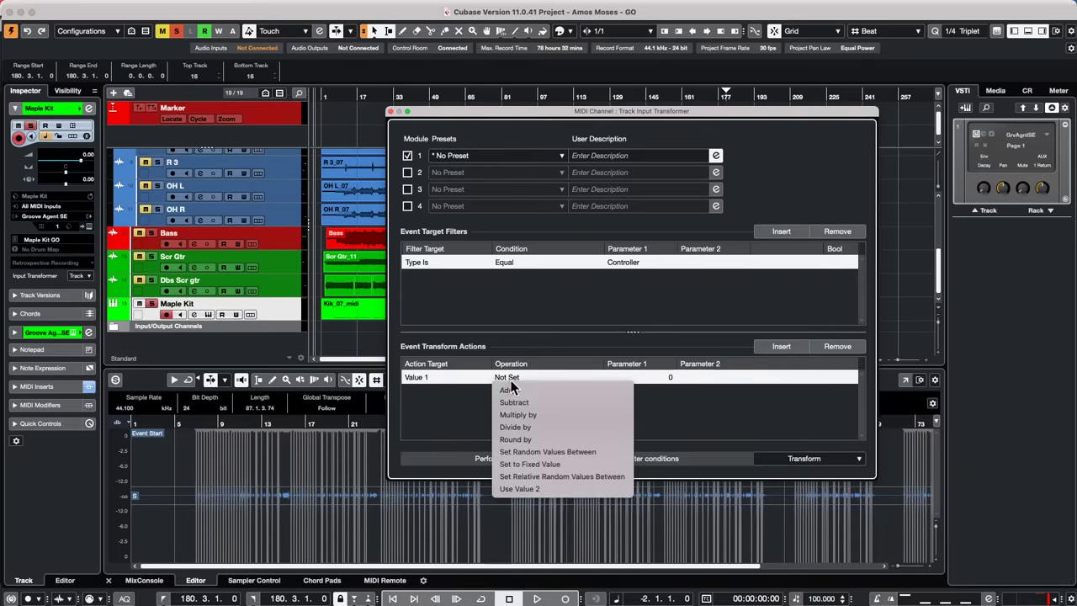
{"action": "left_click", "coordinate": [514, 392]}
{"action": "left_click", "coordinate": [669, 378]}
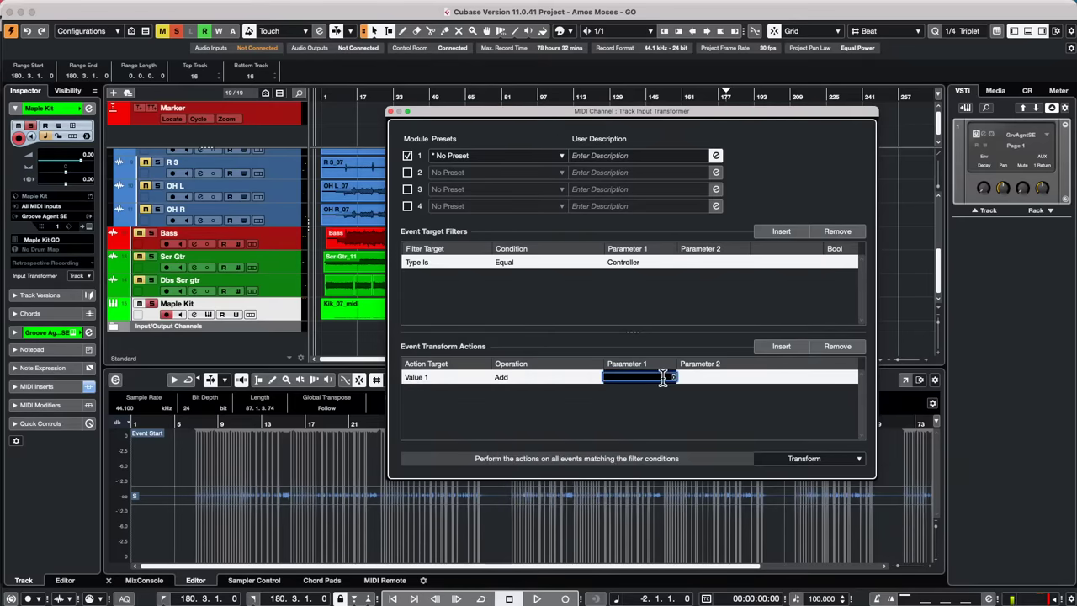
{"action": "type", "text": "10"}
{"action": "key", "text": "Return"}
Browse the factory presets available for module 1 of the Input Transformer without loading one
{"action": "left_click", "coordinate": [561, 155]}
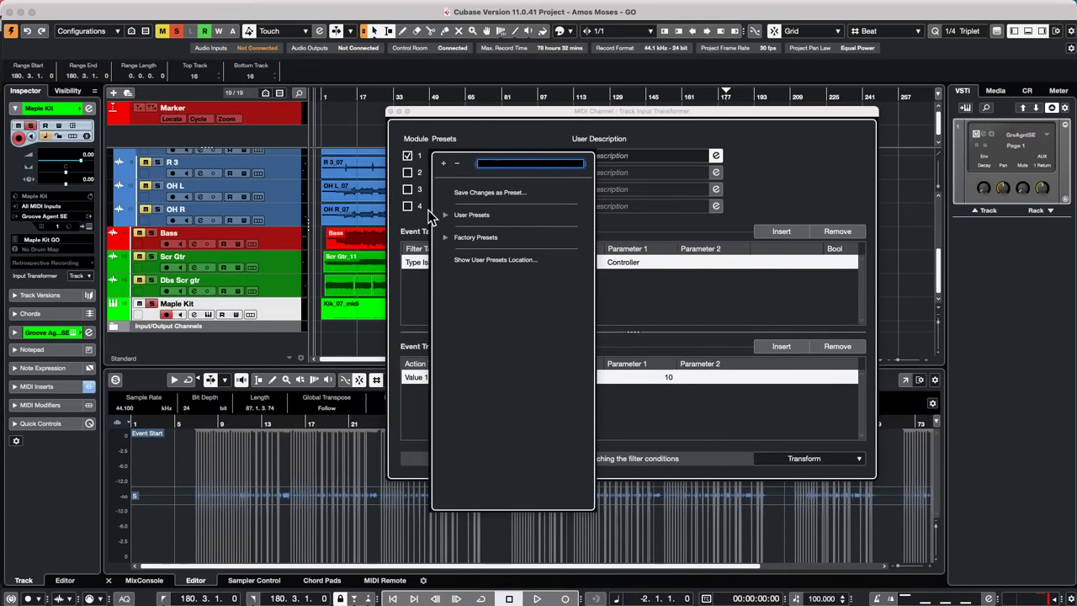
{"action": "left_click", "coordinate": [448, 238]}
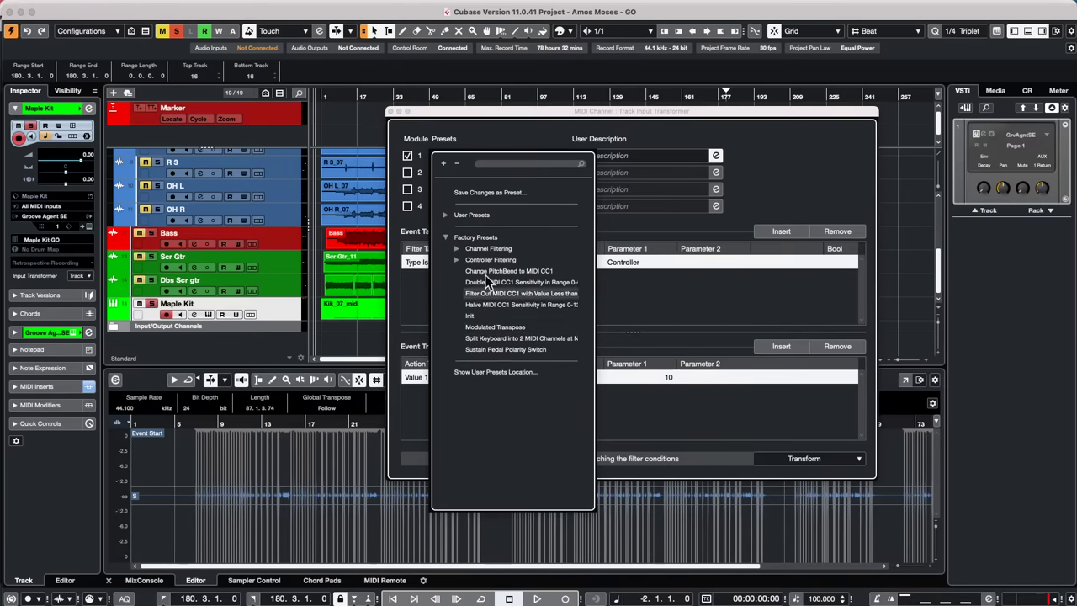
{"action": "left_click", "coordinate": [697, 171]}
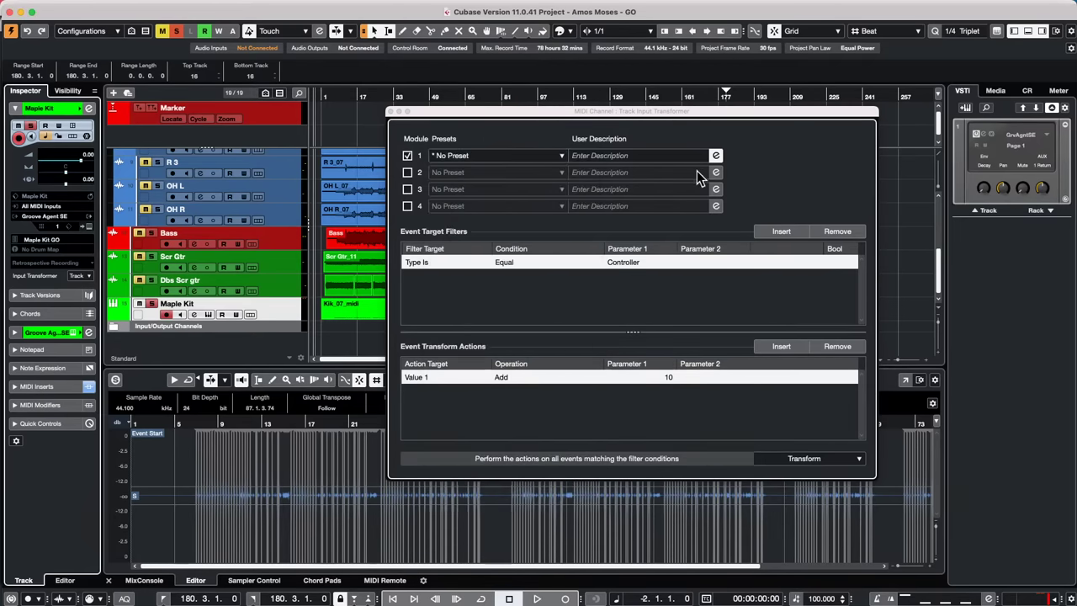
Close the Track Input Transformer window
{"action": "left_click", "coordinate": [390, 112]}
{"action": "left_click", "coordinate": [391, 111]}
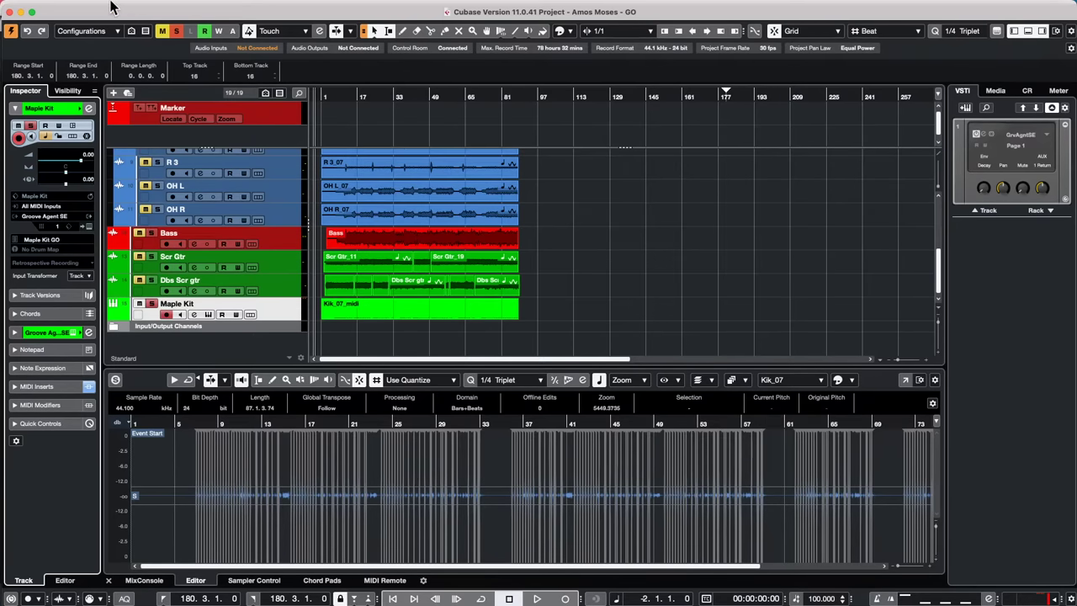
{"action": "mouse_move", "coordinate": [112, 7]}
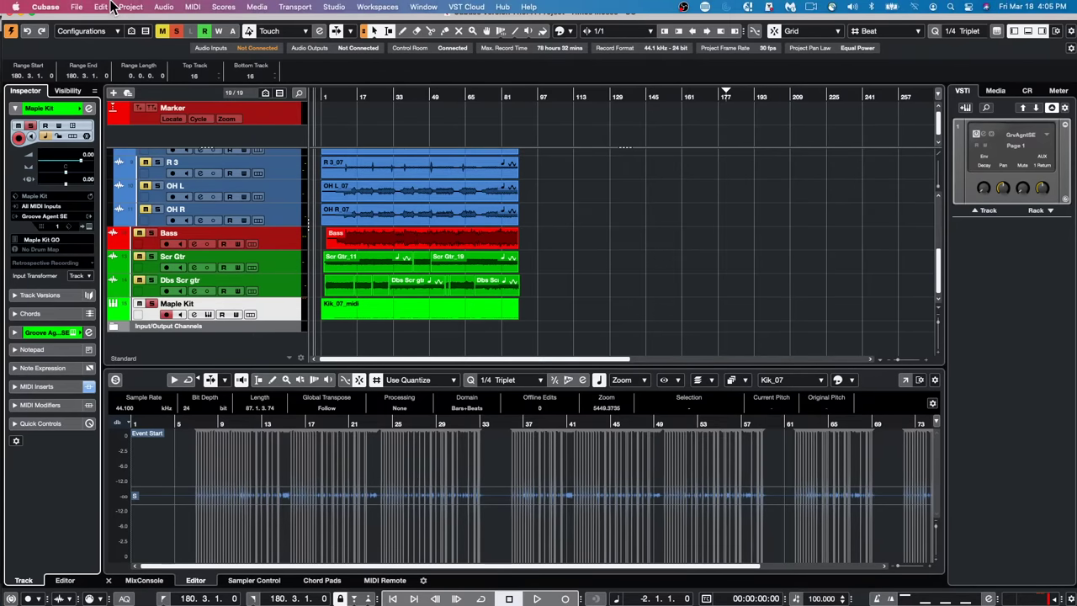
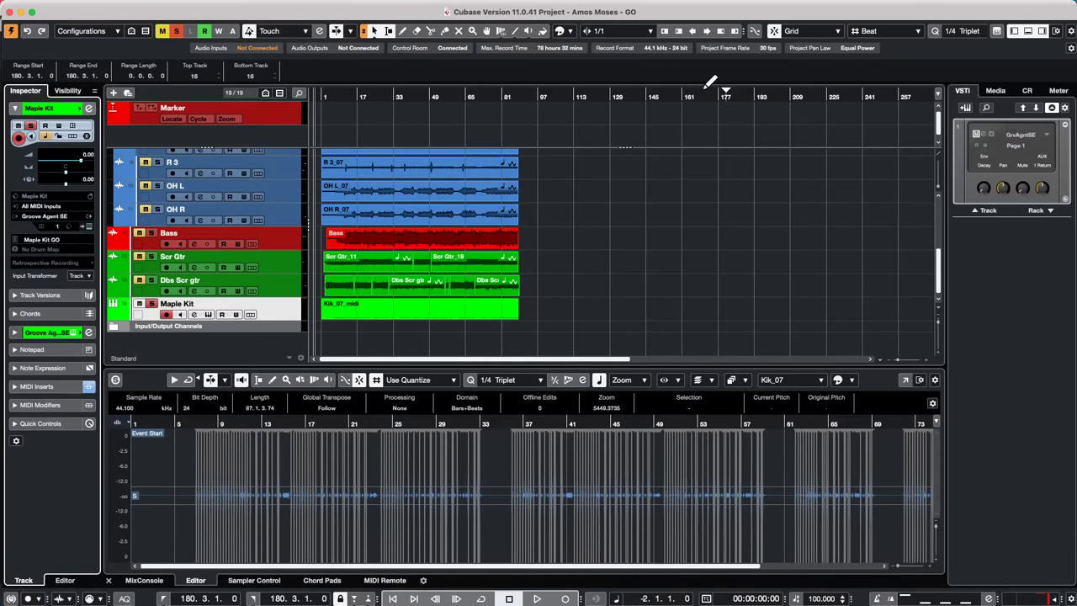
Open the project tempo detect jazz.cpr from the Projects folder and activate it
{"action": "mouse_move", "coordinate": [252, 6]}
{"action": "left_click", "coordinate": [76, 7]}
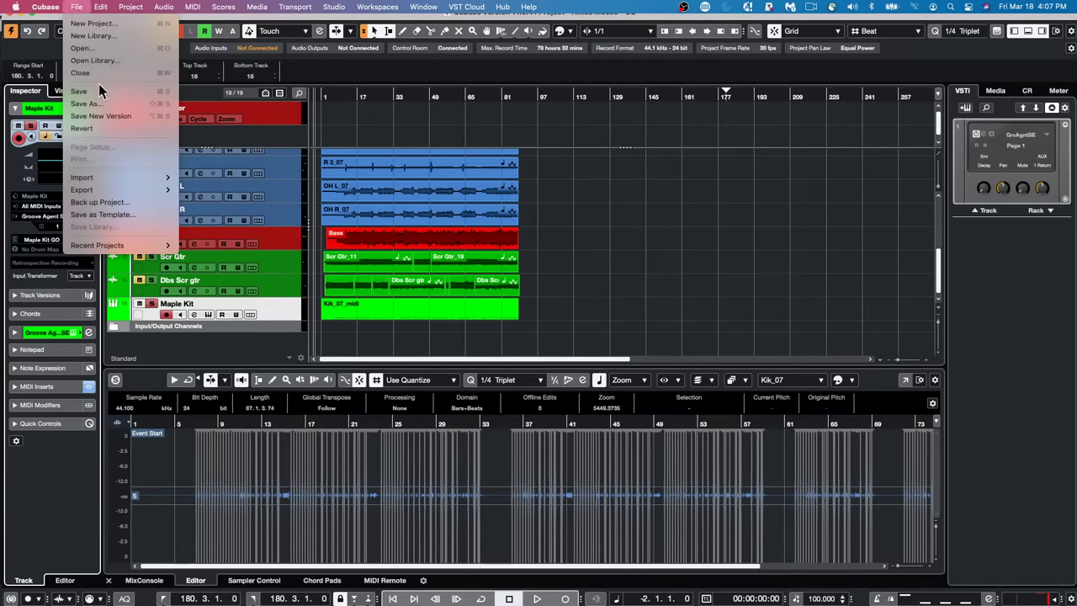
{"action": "mouse_move", "coordinate": [130, 251]}
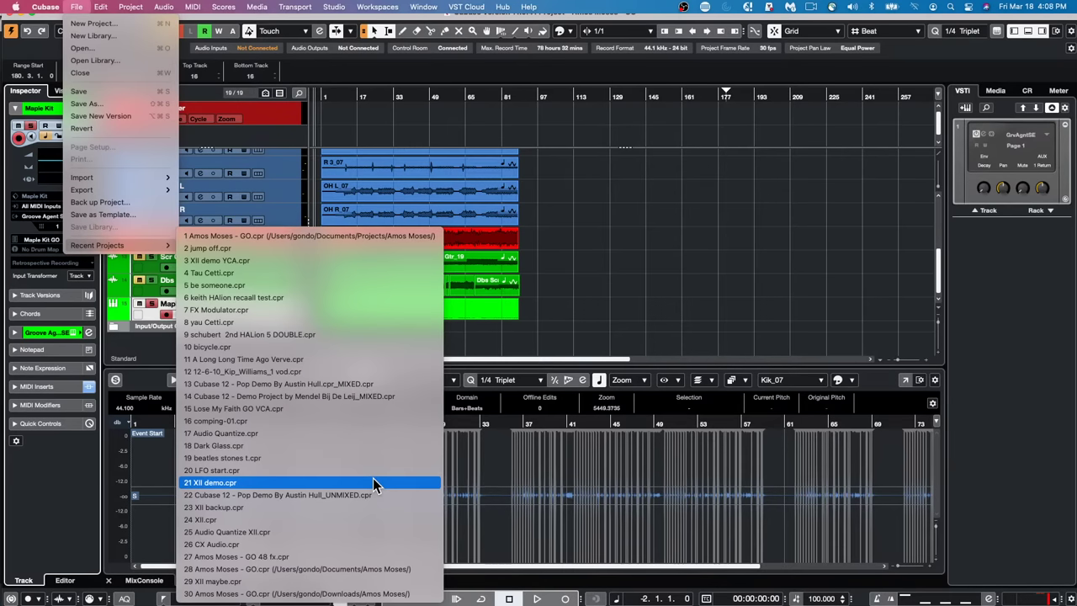
{"action": "left_click", "coordinate": [84, 48]}
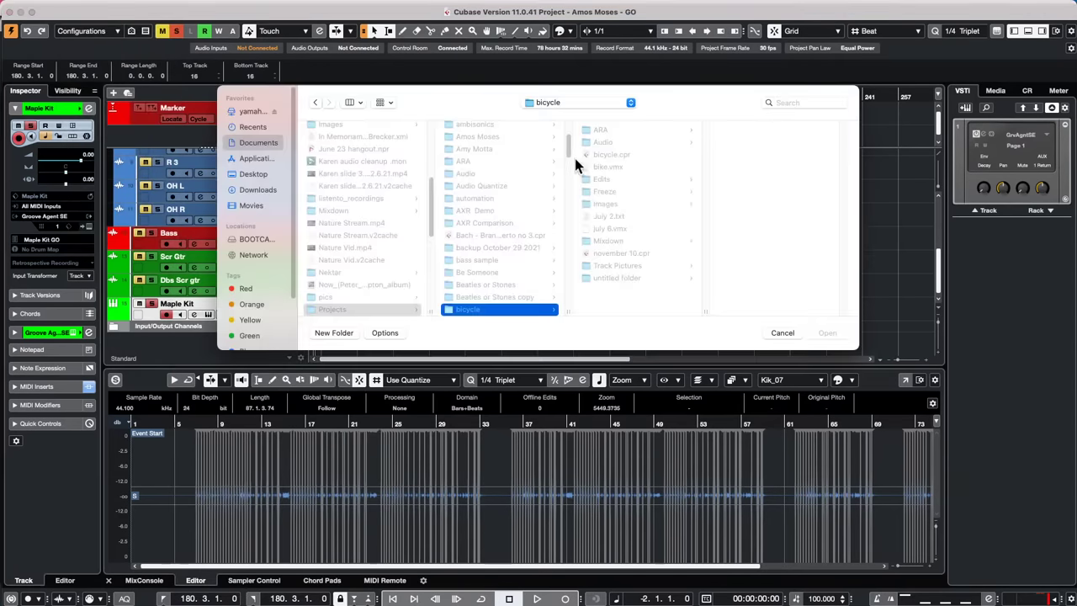
{"action": "scroll", "coordinate": [522, 210], "scroll_direction": "down", "scroll_amount": 10}
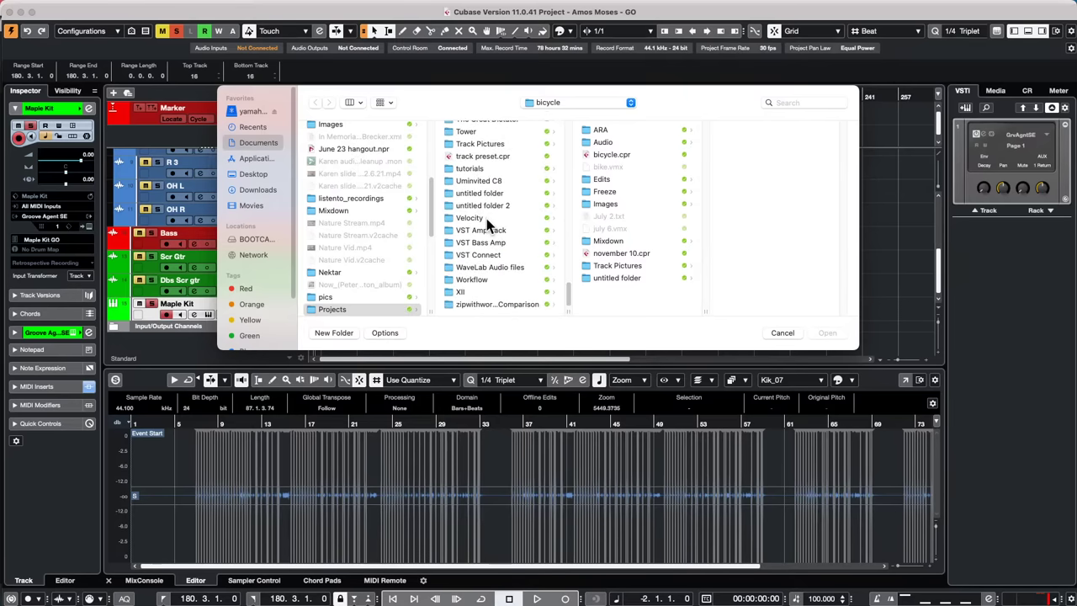
{"action": "scroll", "coordinate": [487, 218], "scroll_direction": "up", "scroll_amount": 5}
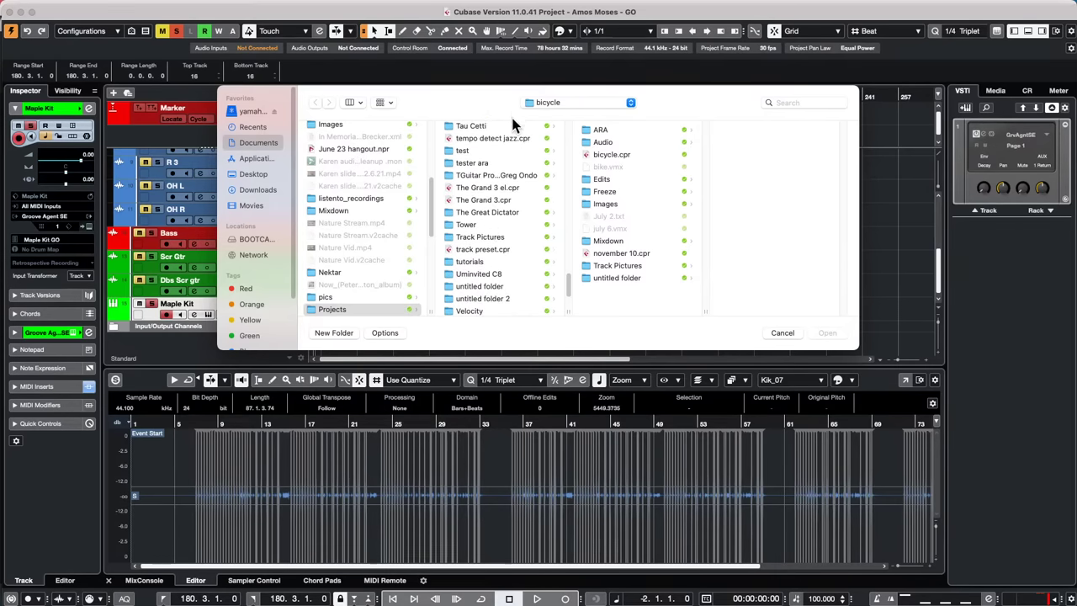
{"action": "double_click", "coordinate": [510, 145]}
{"action": "left_click", "coordinate": [831, 333]}
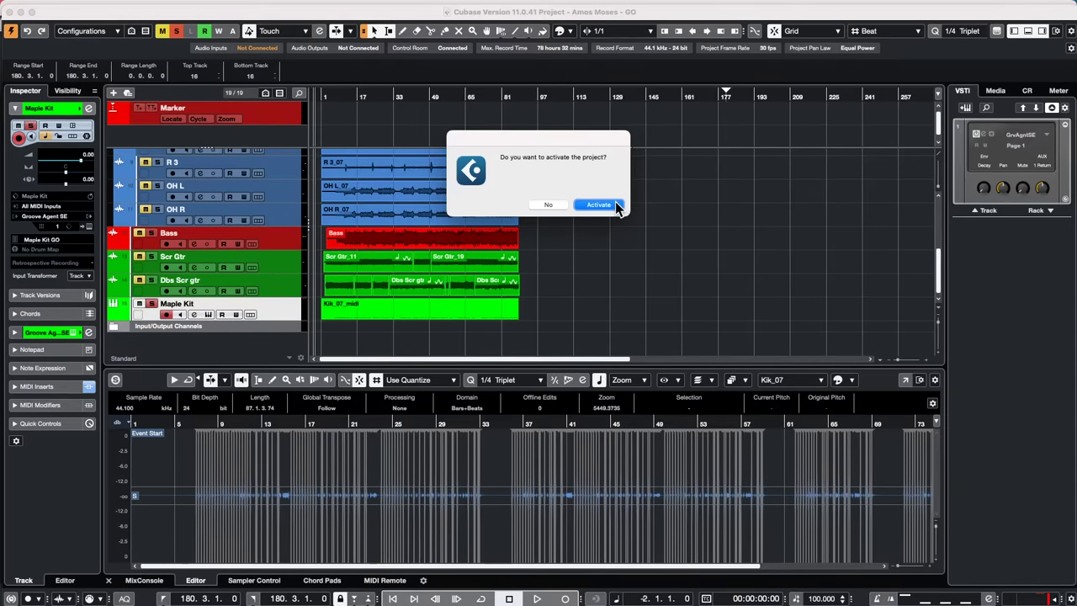
{"action": "left_click", "coordinate": [600, 205]}
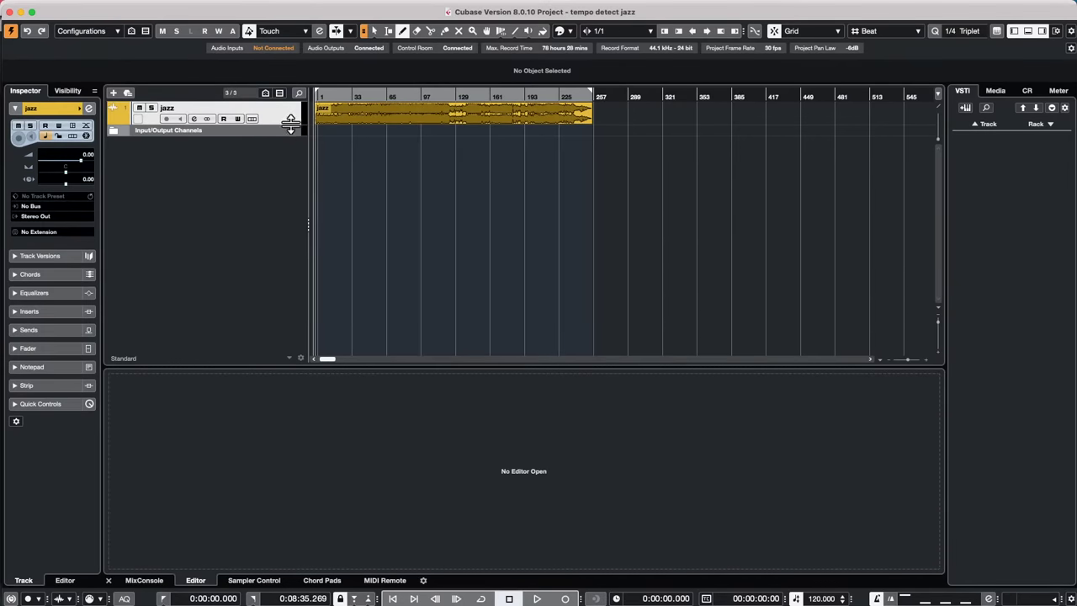
Increase the jazz track's height and play the recording from the start
{"action": "left_click_drag", "start_coordinate": [291, 124], "coordinate": [291, 136]}
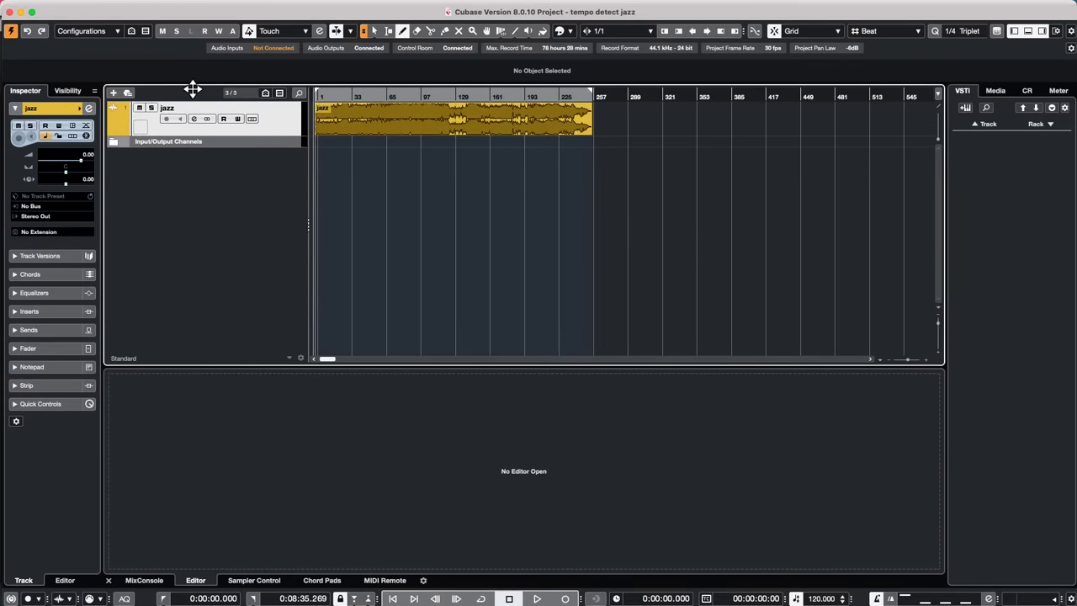
{"action": "key", "text": "h"}
{"action": "key", "text": "h"}
{"action": "key", "text": "h"}
{"action": "key", "text": "h"}
{"action": "key", "text": "space"}
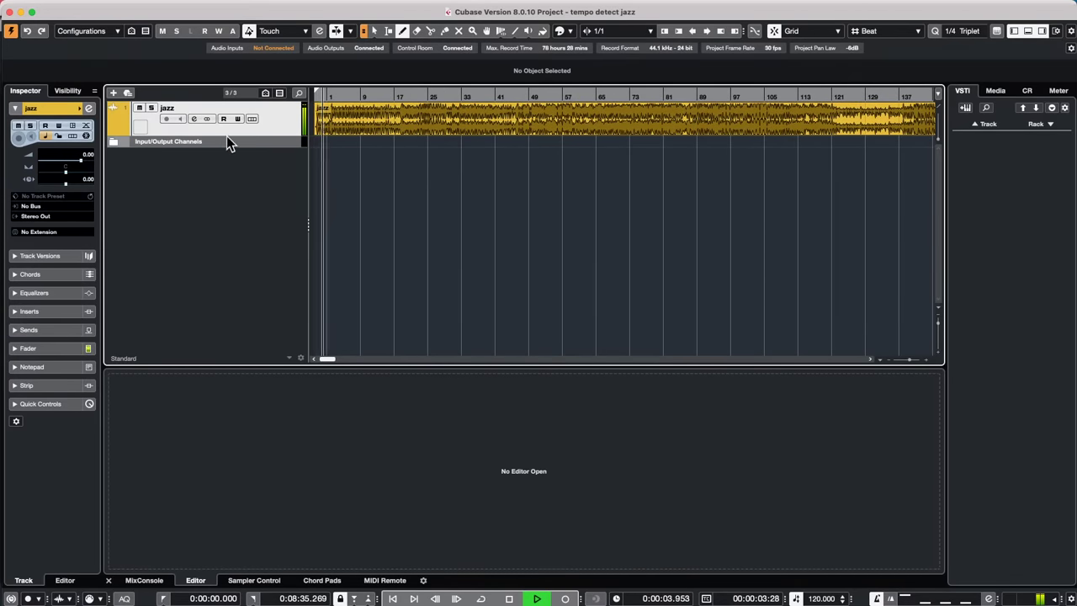
Analyze the jazz audio event with Tempo Detection, then close the Tempo Detection Panel
{"action": "left_click", "coordinate": [427, 133]}
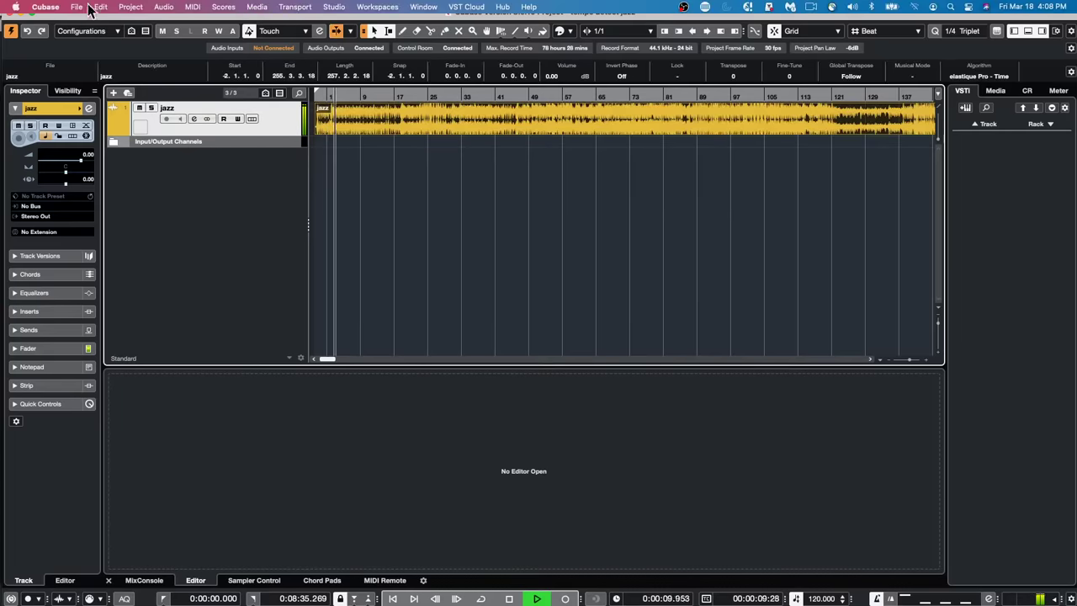
{"action": "left_click", "coordinate": [96, 7]}
{"action": "mouse_move", "coordinate": [133, 9]}
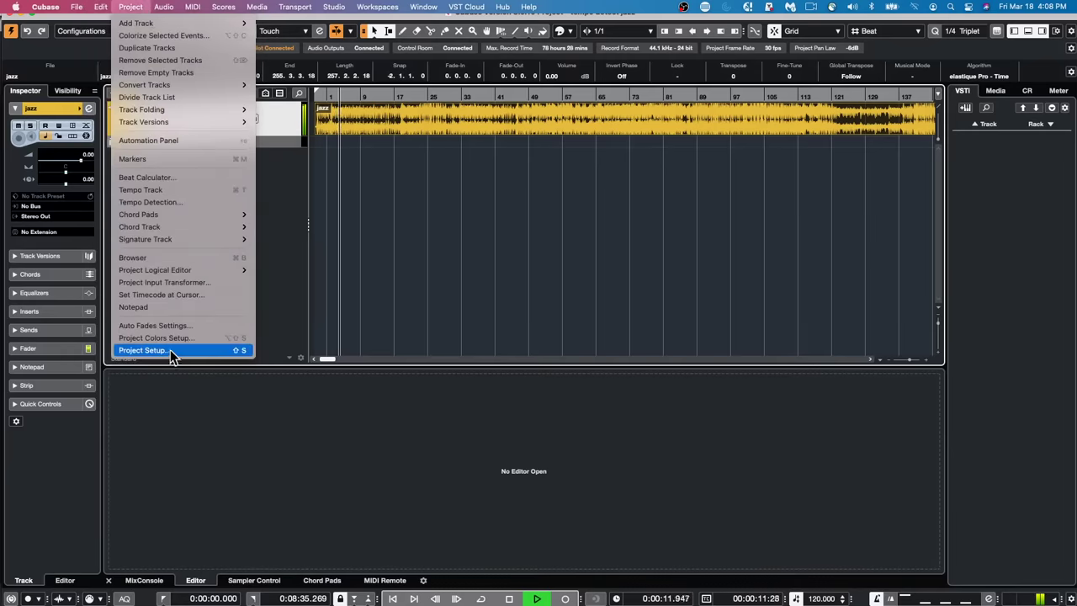
{"action": "mouse_move", "coordinate": [164, 273]}
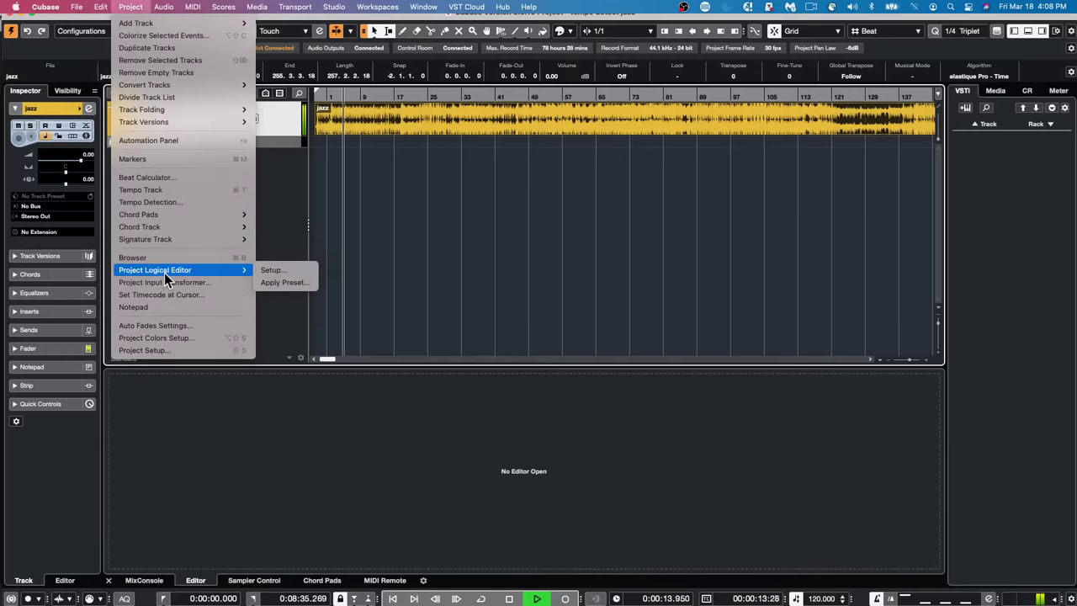
{"action": "left_click", "coordinate": [150, 202]}
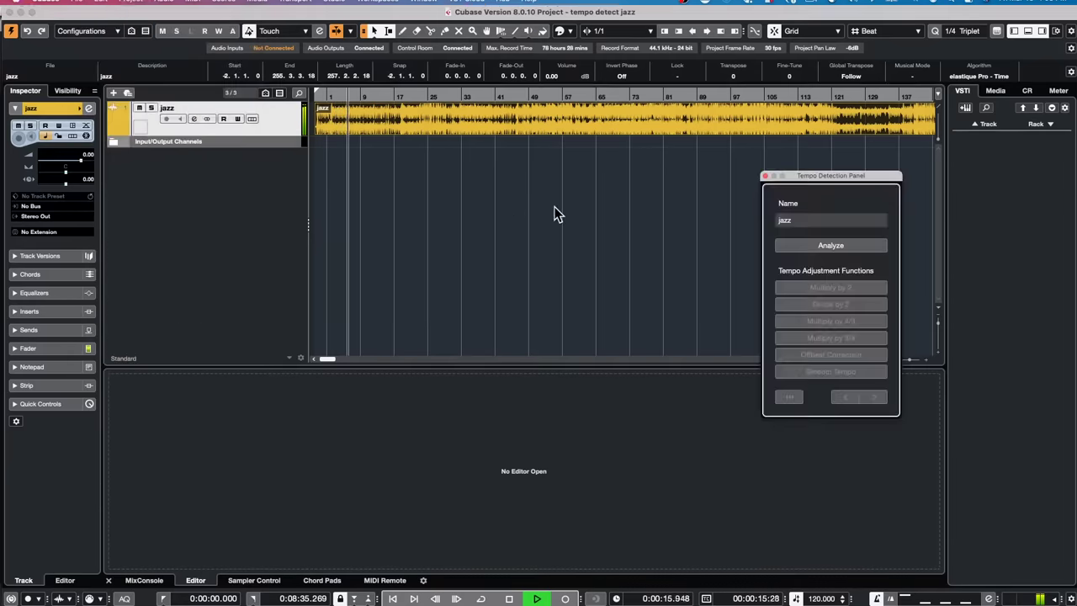
{"action": "left_click", "coordinate": [838, 246]}
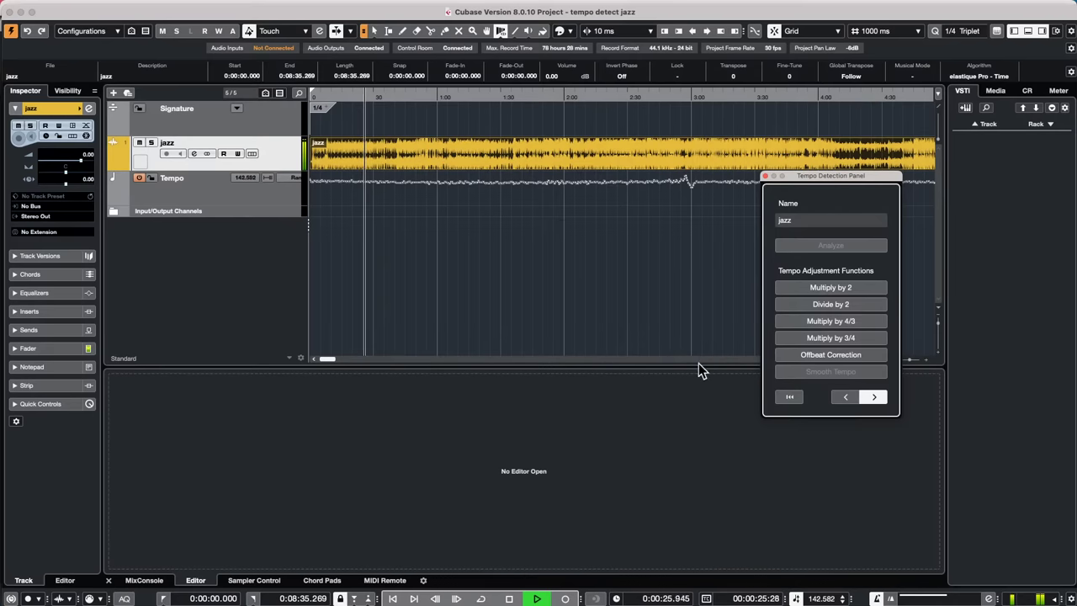
{"action": "left_click", "coordinate": [766, 176]}
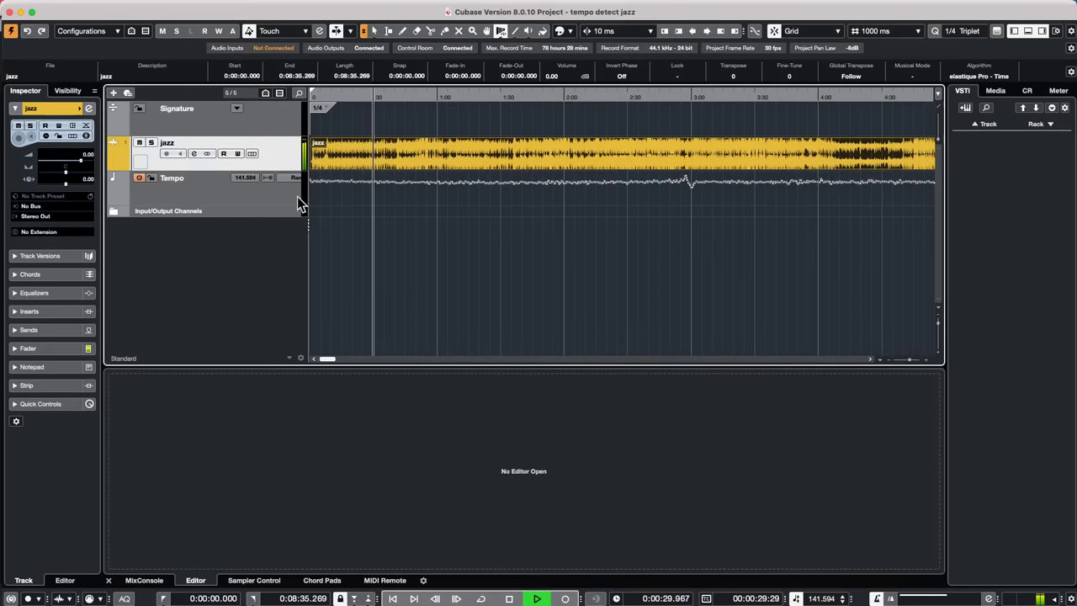
Select the Tempo track, increase its height to expose the tempo points, and activate the Object Selection tool
{"action": "left_click", "coordinate": [263, 214]}
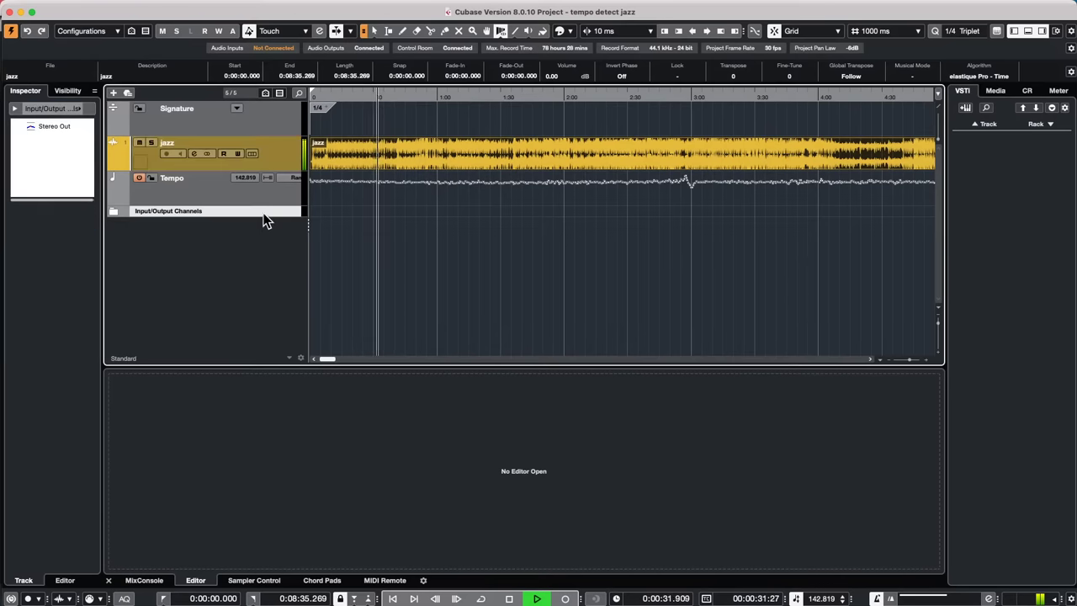
{"action": "left_click", "coordinate": [271, 195]}
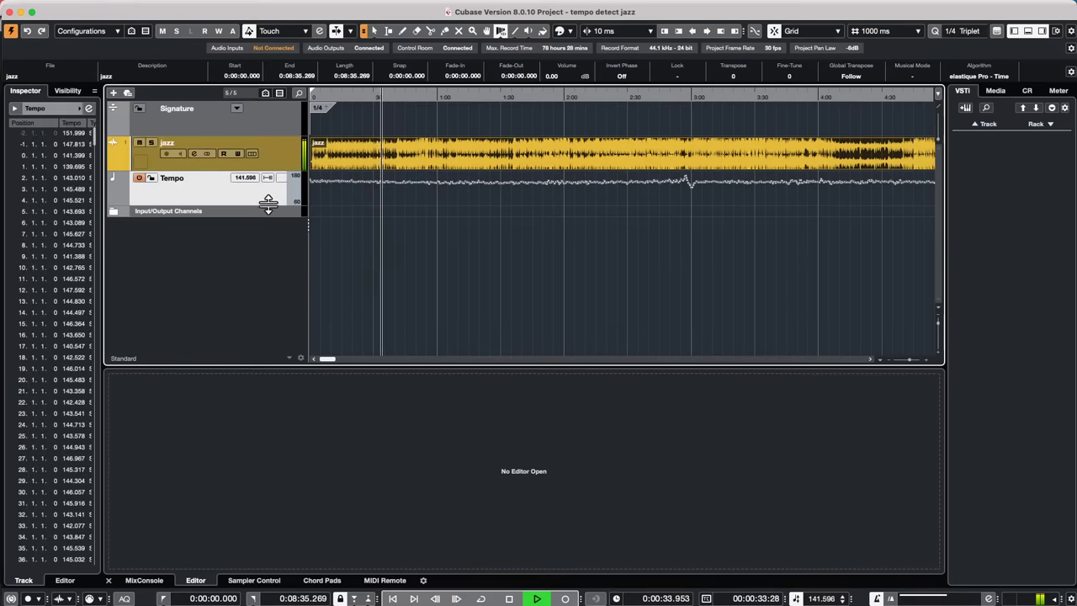
{"action": "left_click_drag", "start_coordinate": [266, 202], "coordinate": [265, 238]}
{"action": "right_click", "coordinate": [402, 220]}
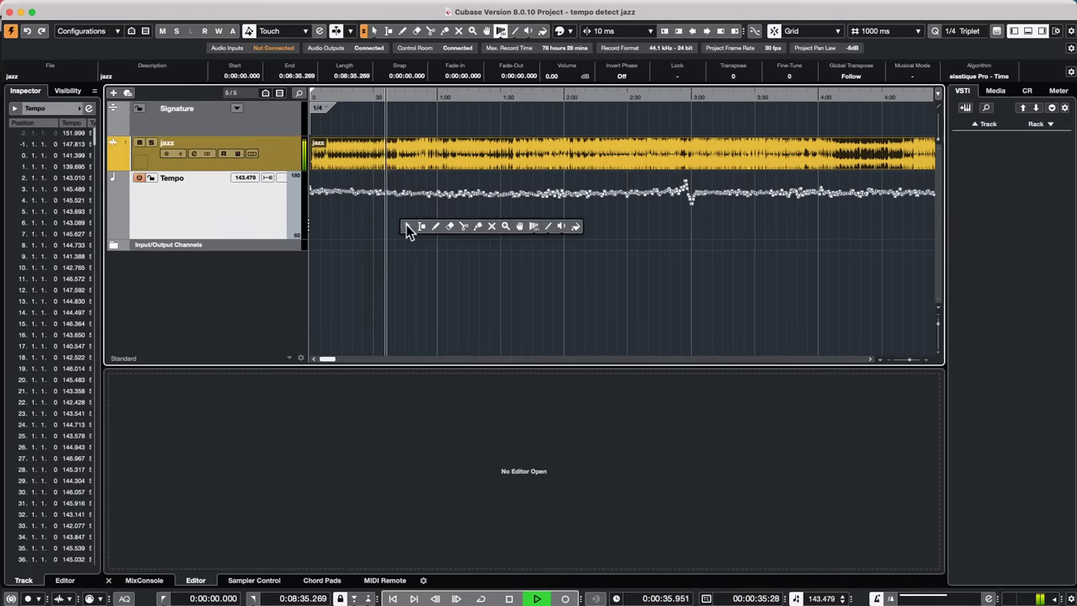
{"action": "left_click", "coordinate": [408, 226]}
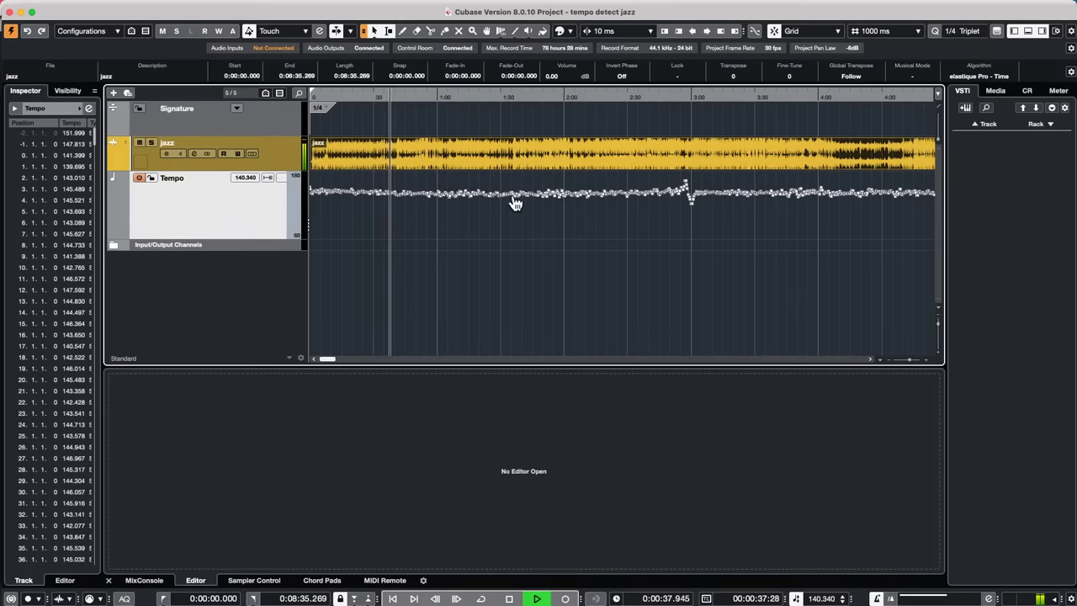
Apply Set Definition From Tempo to the jazz event, saving the definition in the project only and setting all tracks to musical time base
{"action": "mouse_move", "coordinate": [177, 6]}
{"action": "left_click", "coordinate": [132, 6]}
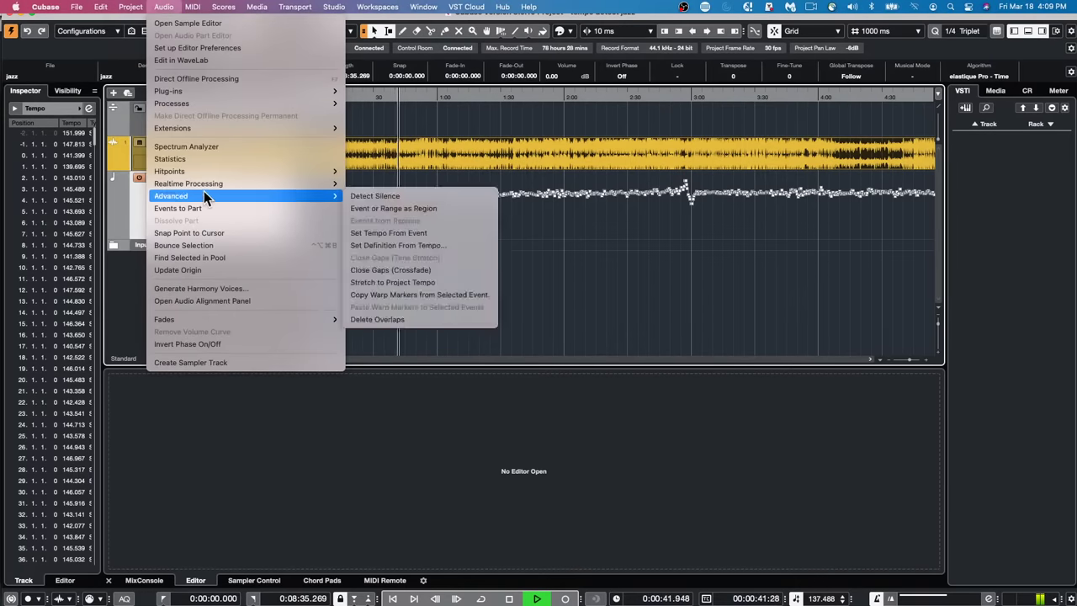
{"action": "mouse_move", "coordinate": [210, 196]}
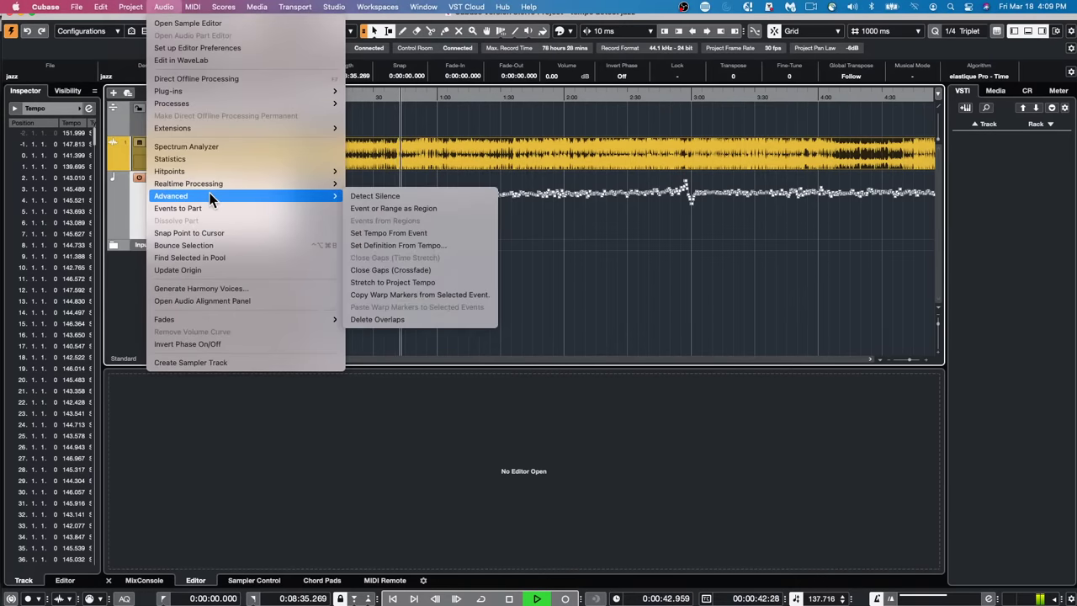
{"action": "left_click", "coordinate": [404, 246]}
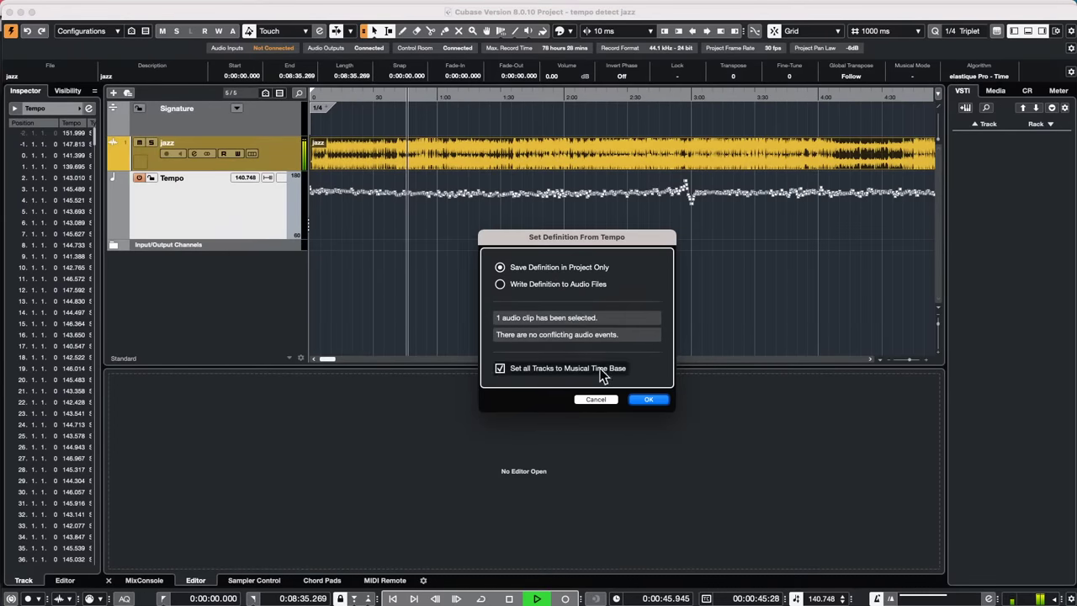
{"action": "left_click", "coordinate": [649, 401]}
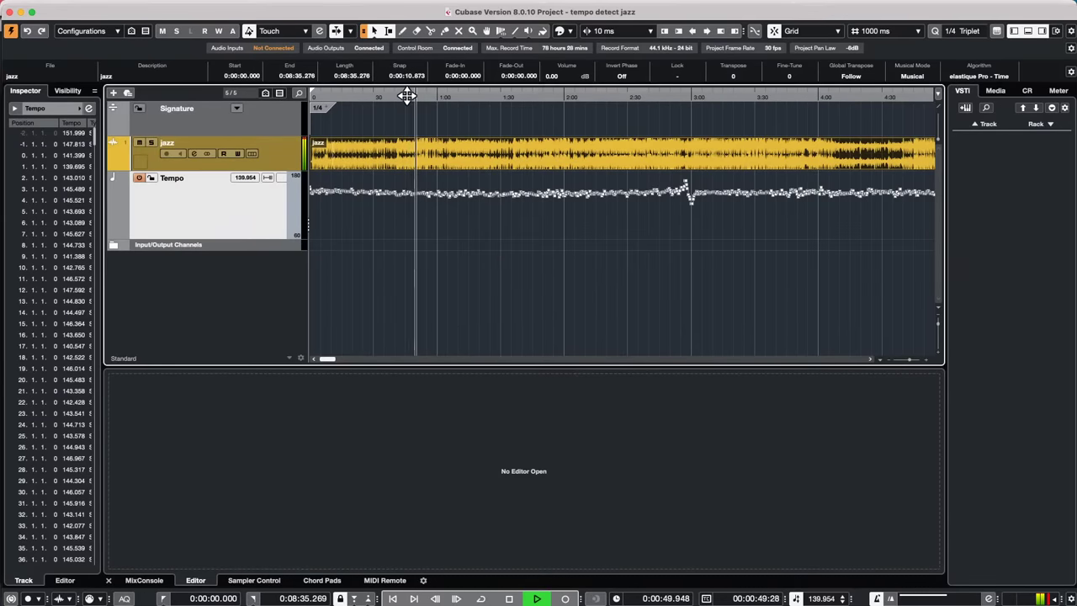
Deactivate the Tempo track, set the project's fixed tempo to 156, and stop playback after listening
{"action": "left_click_drag", "start_coordinate": [409, 74], "coordinate": [413, 60]}
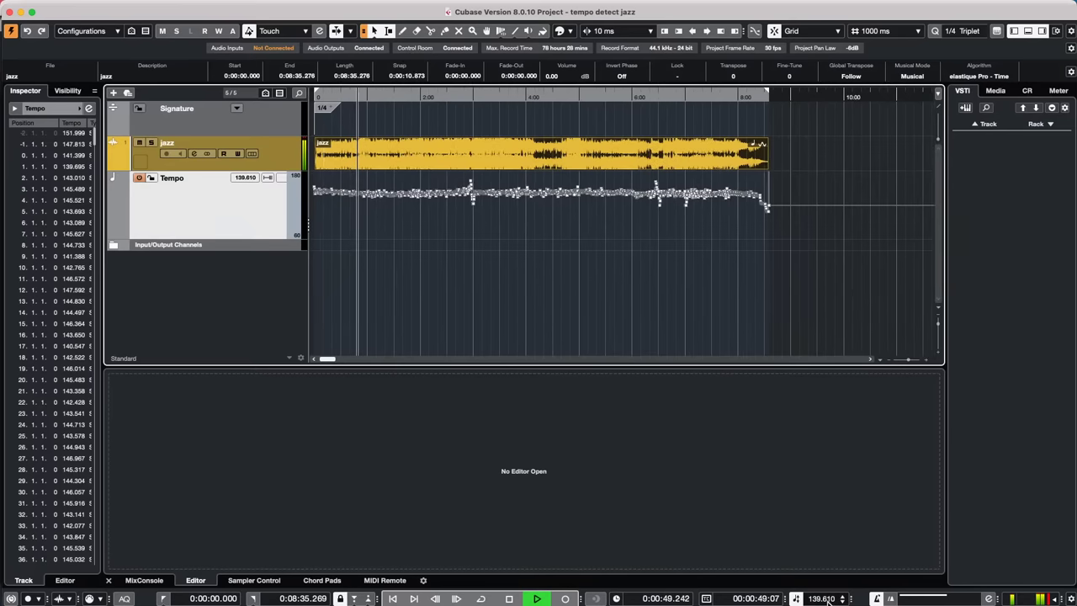
{"action": "left_click", "coordinate": [797, 599]}
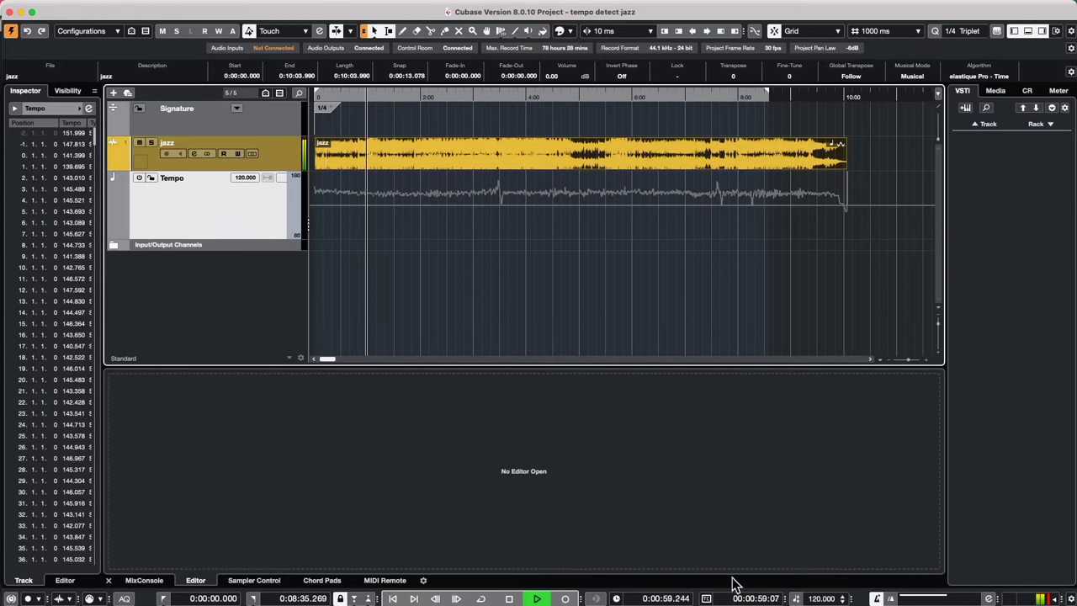
{"action": "left_click", "coordinate": [821, 598]}
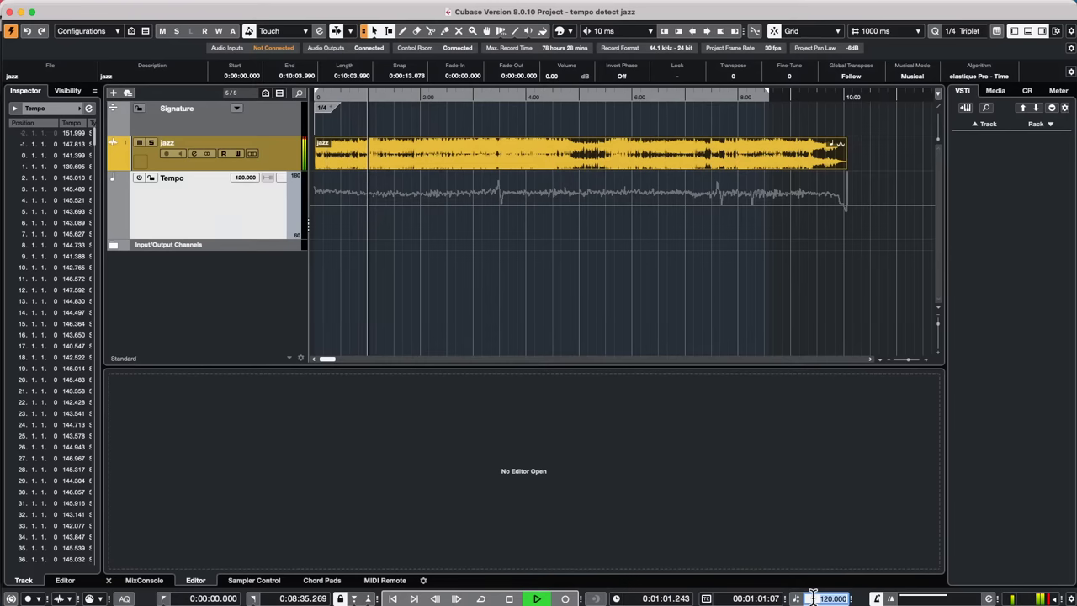
{"action": "type", "text": "156"}
{"action": "key", "text": "Return"}
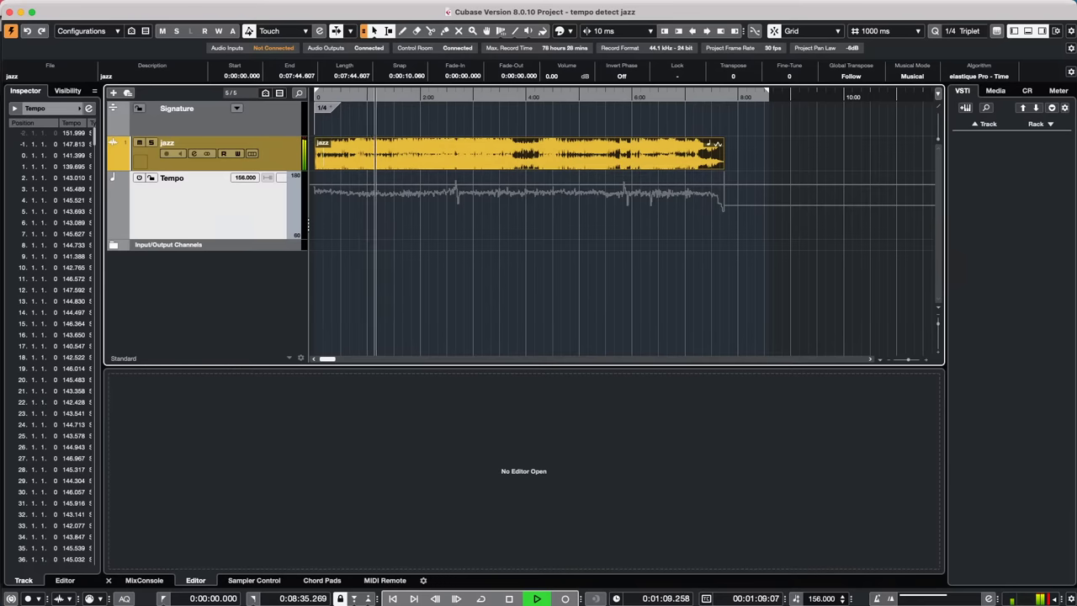
{"action": "key", "text": "space"}
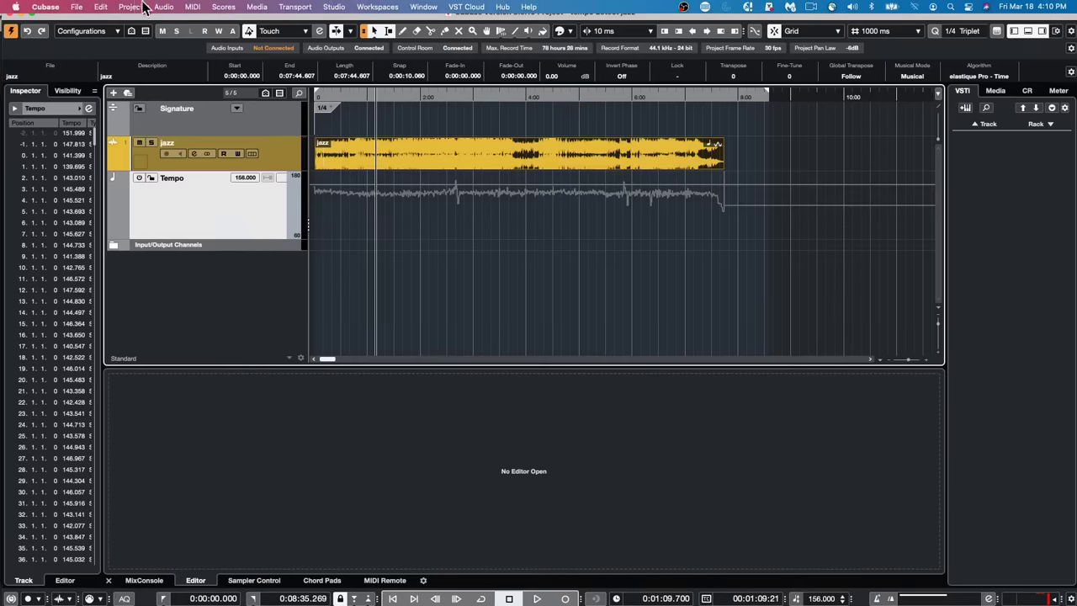
{"action": "left_click", "coordinate": [161, 7]}
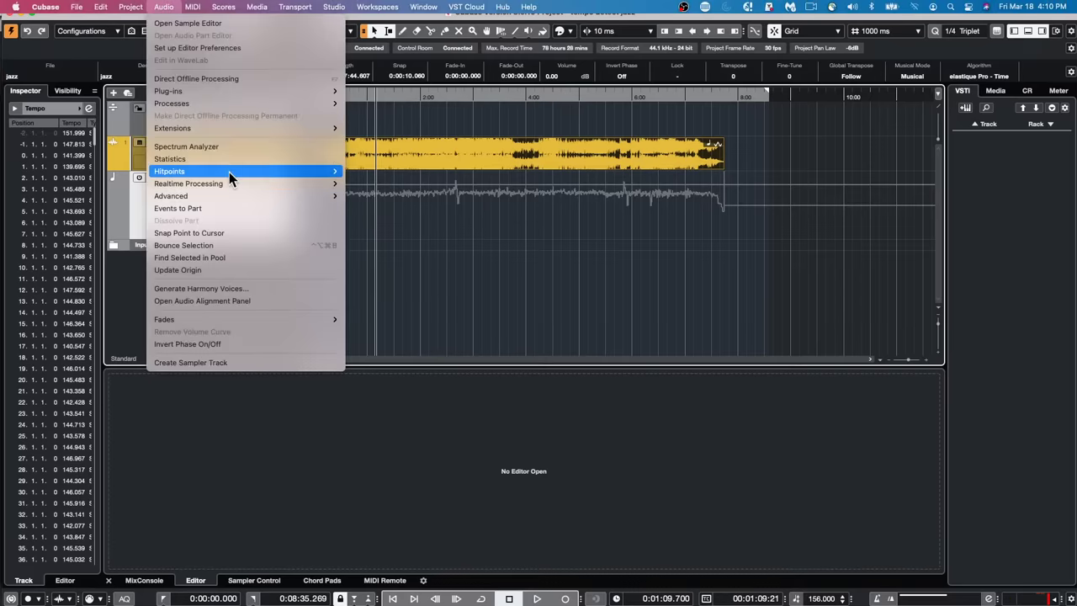
{"action": "mouse_move", "coordinate": [235, 132]}
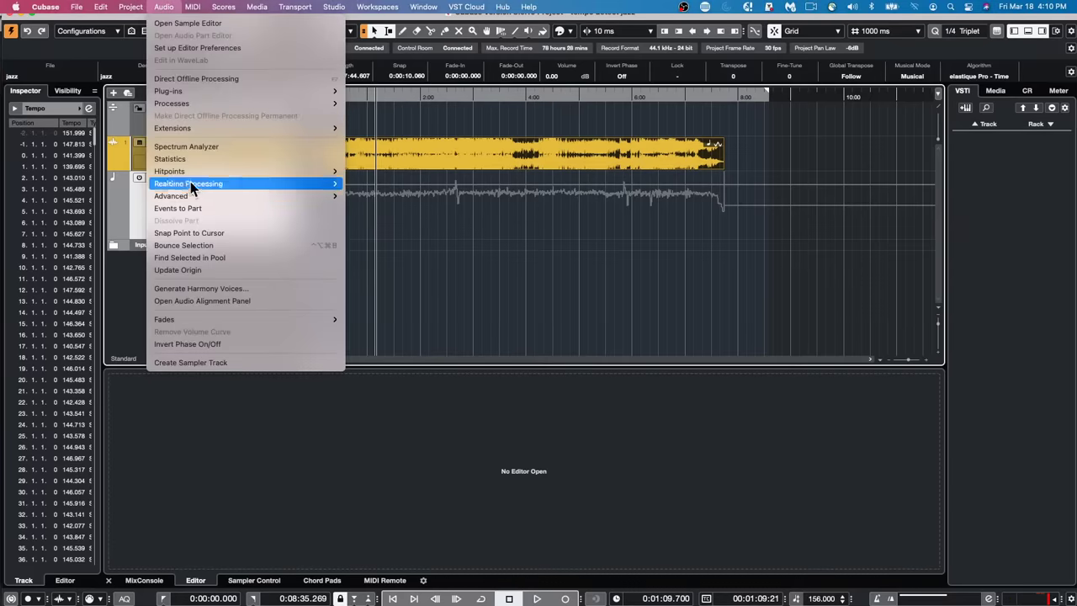
{"action": "mouse_move", "coordinate": [194, 198]}
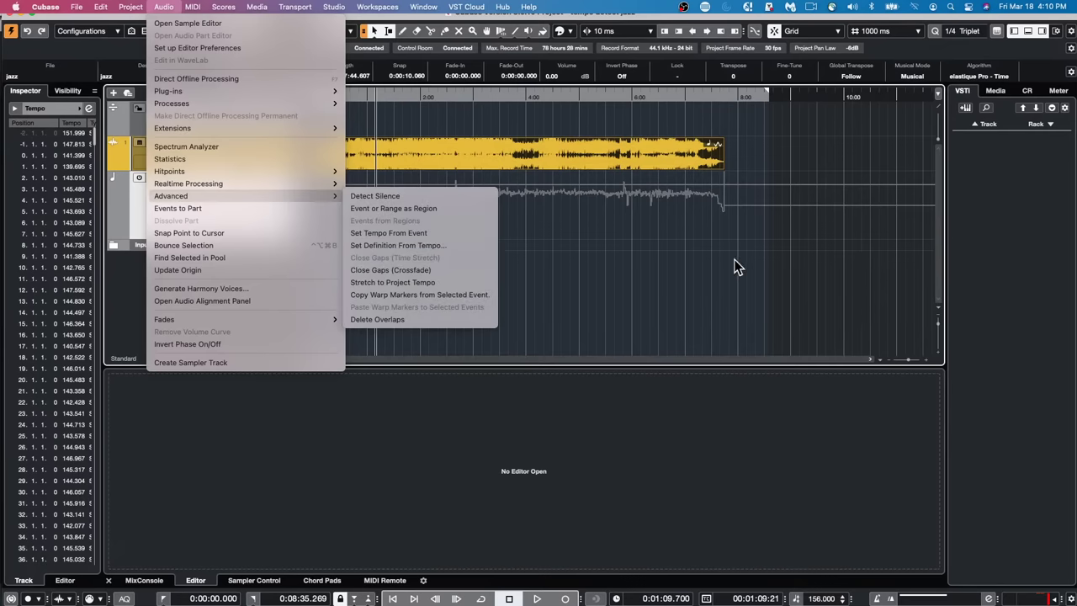
{"action": "left_click", "coordinate": [659, 264]}
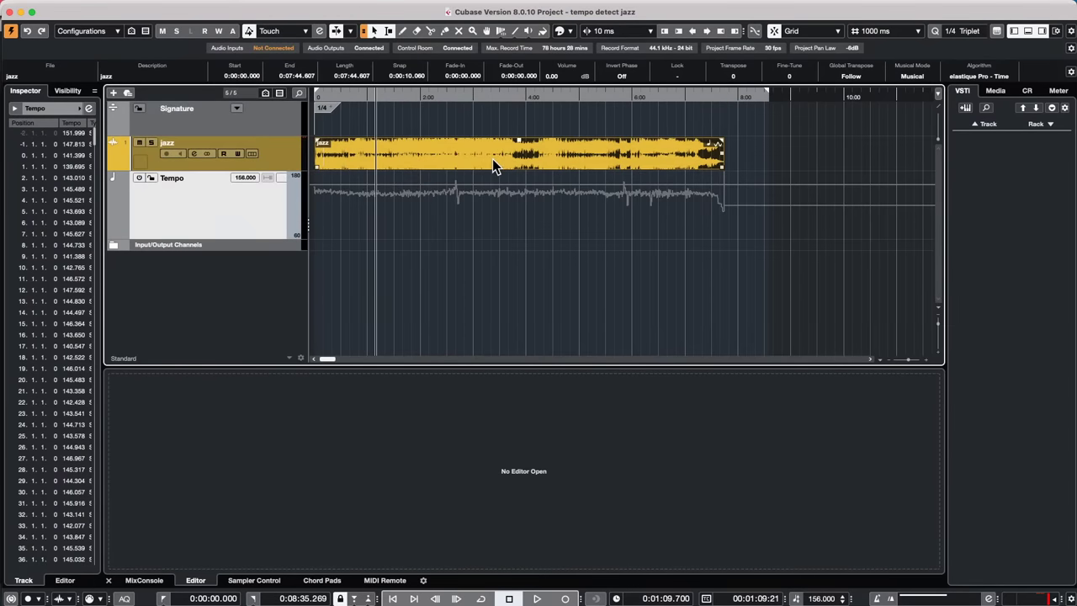
Audition DrumLoops samples from Loops & Samples and place the 02 097 drums loop at the project start on a new track
{"action": "mouse_move", "coordinate": [163, 7]}
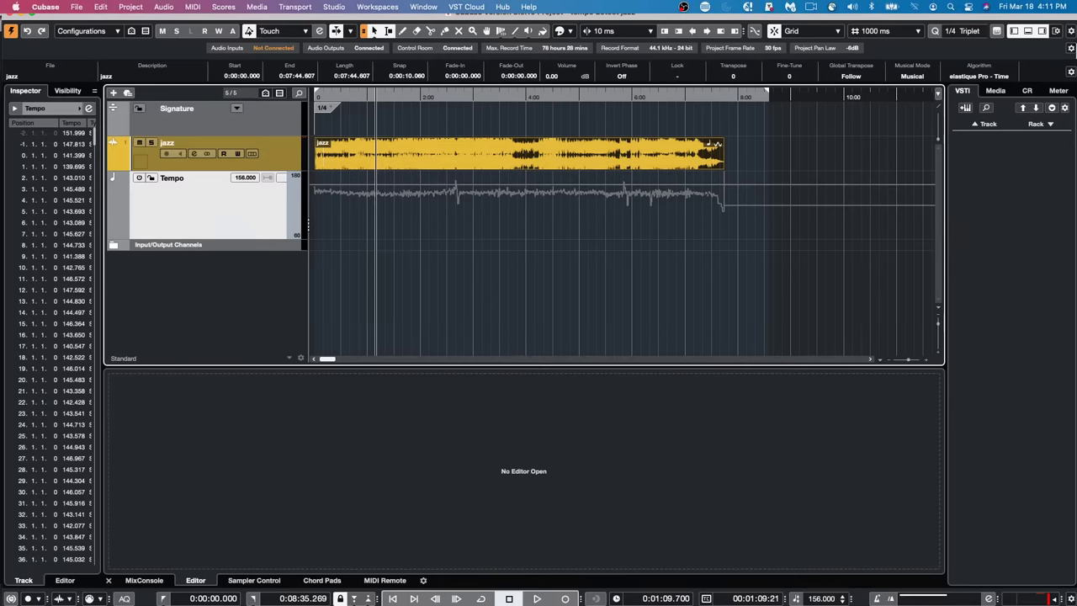
{"action": "left_click", "coordinate": [996, 92]}
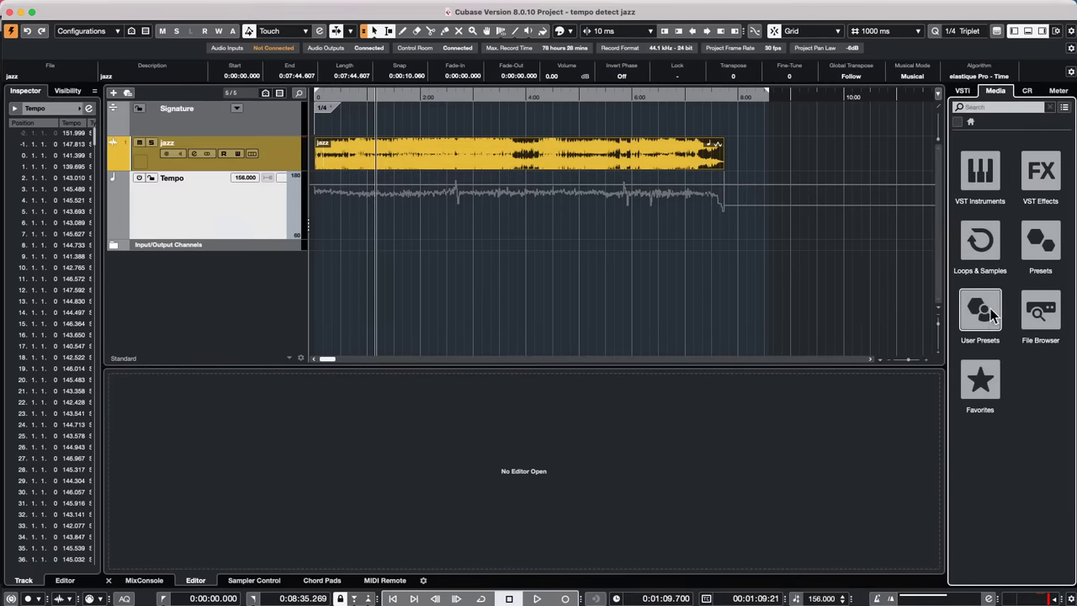
{"action": "left_click", "coordinate": [981, 242]}
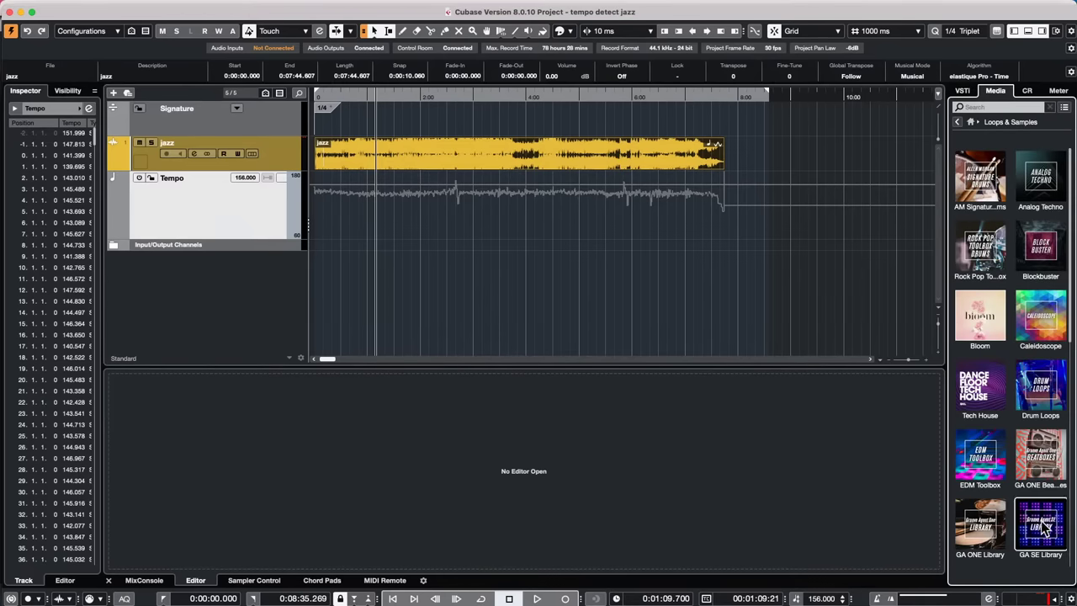
{"action": "left_click", "coordinate": [1048, 389]}
{"action": "left_click", "coordinate": [996, 344]}
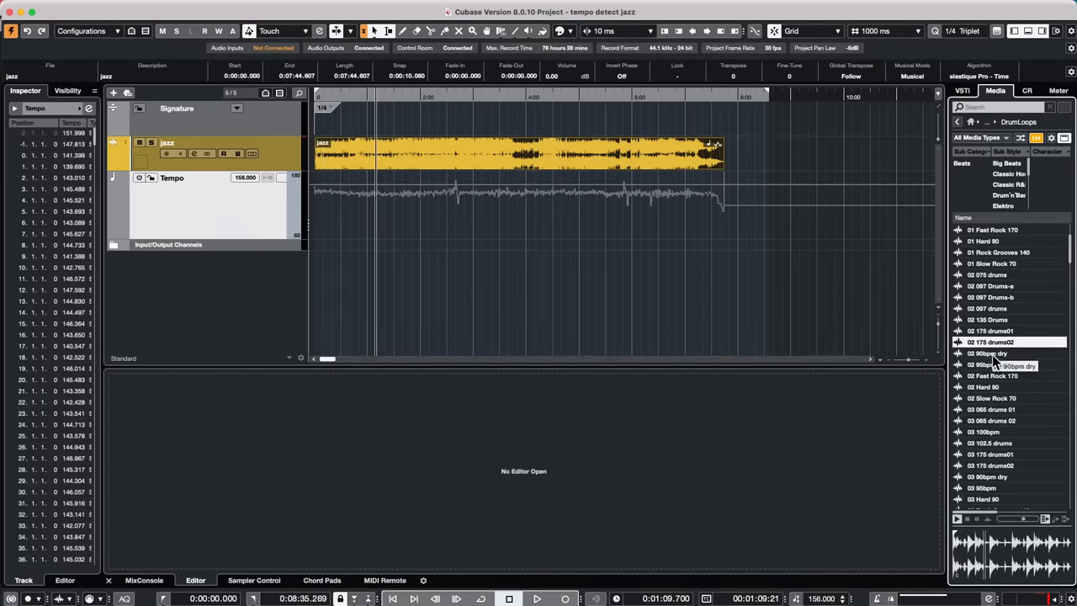
{"action": "left_click", "coordinate": [997, 298]}
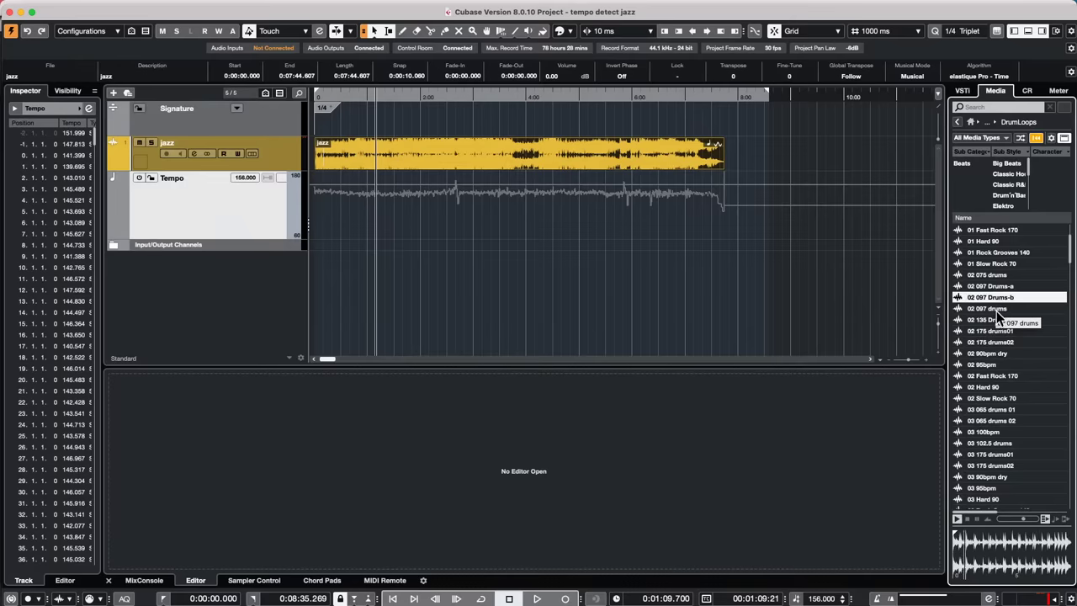
{"action": "left_click", "coordinate": [998, 311]}
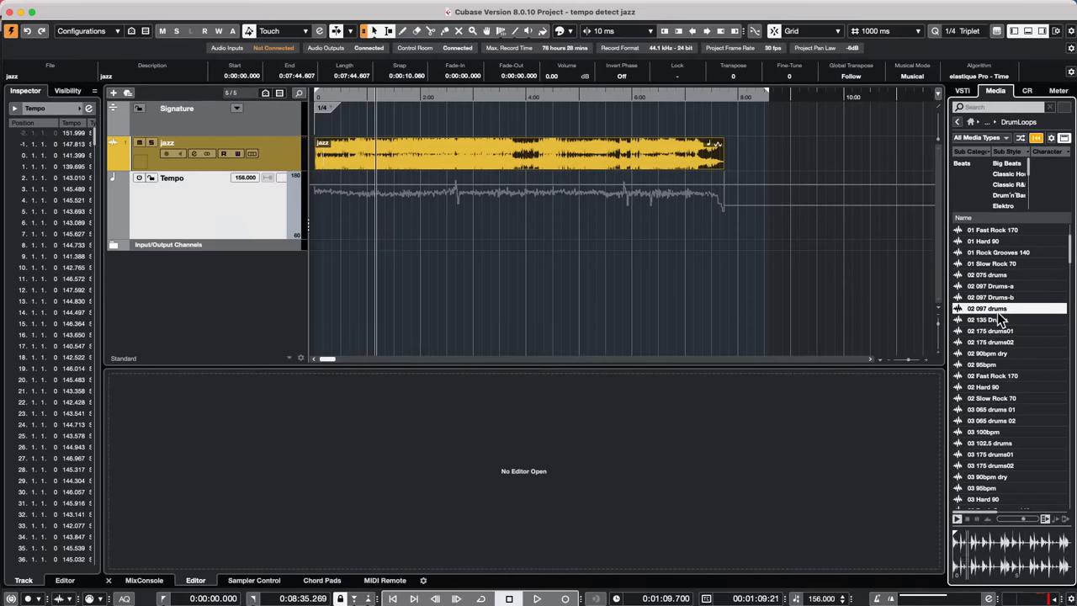
{"action": "left_click_drag", "start_coordinate": [1000, 318], "coordinate": [314, 269]}
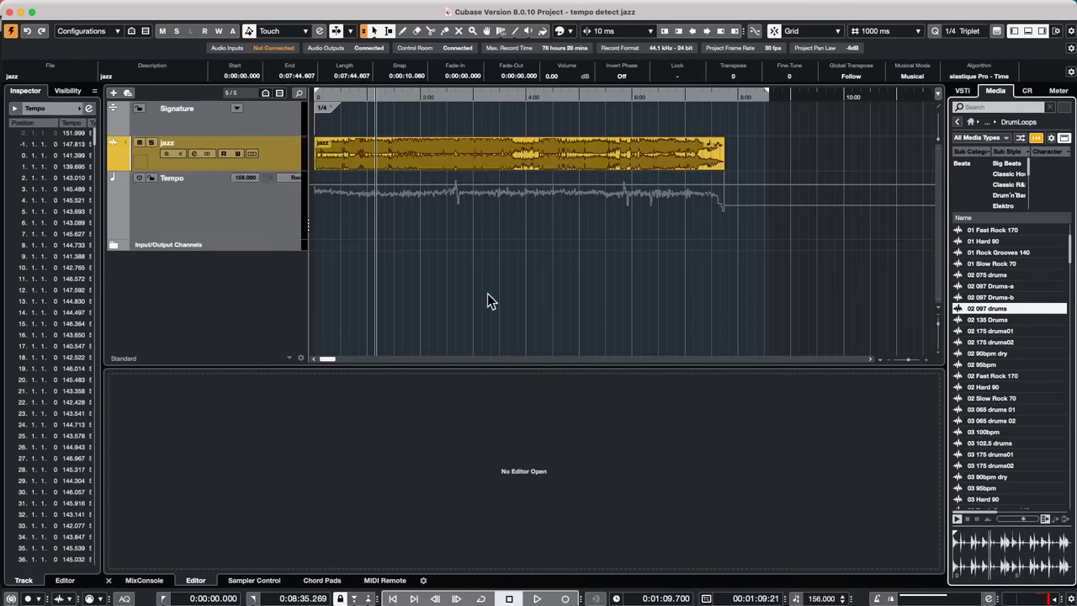
{"action": "left_click_drag", "start_coordinate": [334, 96], "coordinate": [262, 164]}
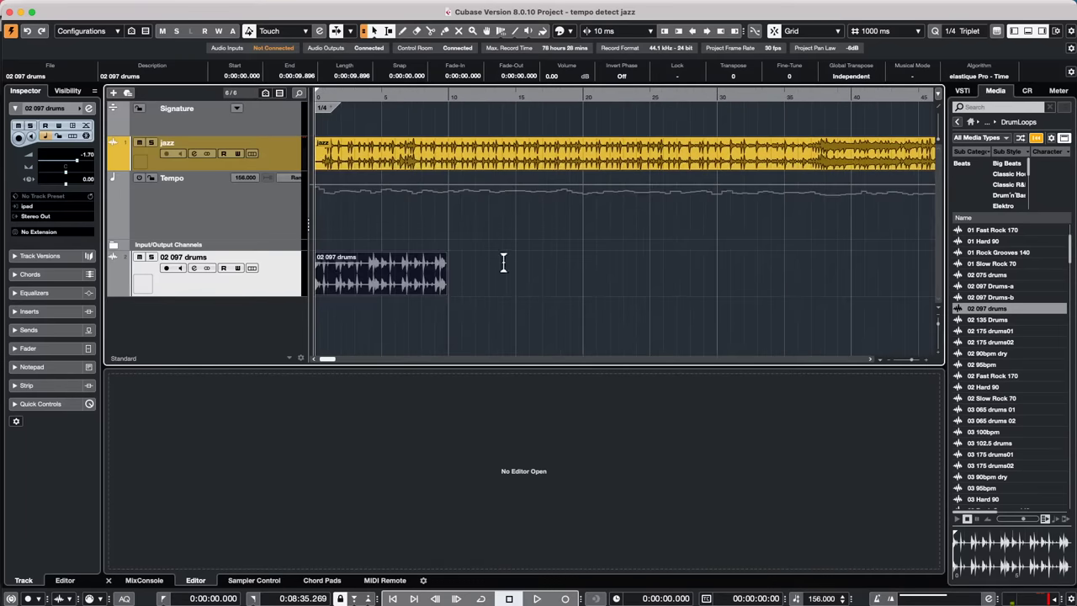
{"action": "right_click", "coordinate": [233, 278]}
{"action": "mouse_move", "coordinate": [388, 284]}
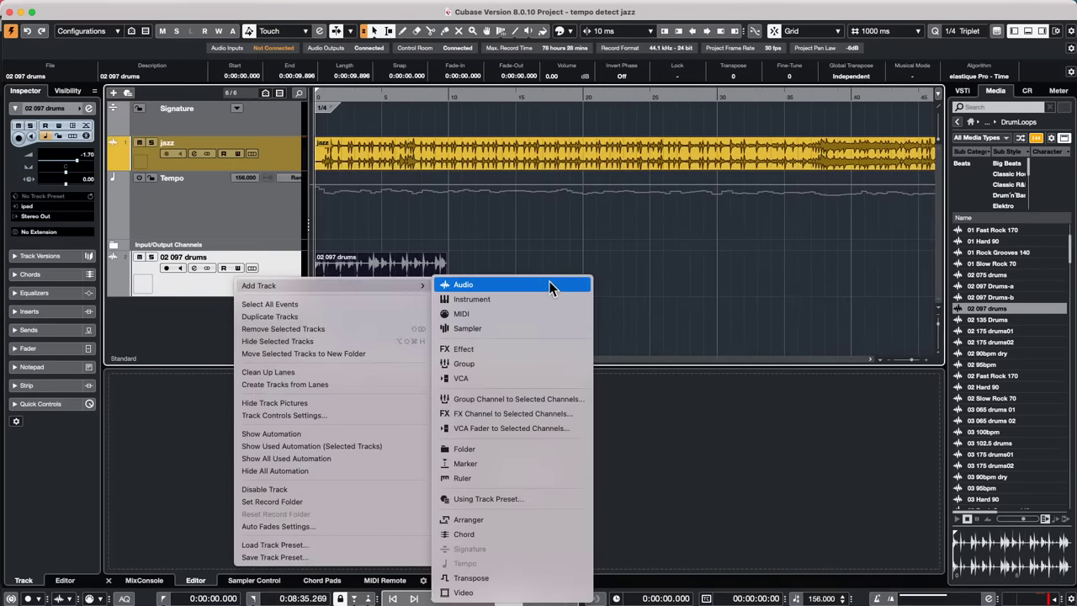
{"action": "left_click", "coordinate": [798, 295]}
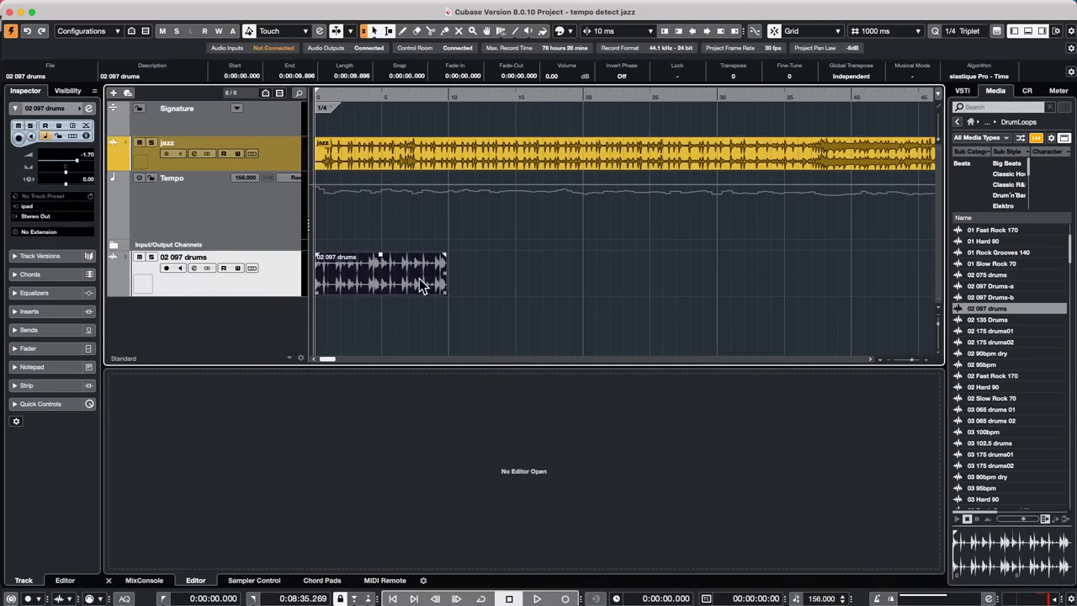
Load the 02 097 drums audio event into Sampler Control to create a sampler track
{"action": "mouse_move", "coordinate": [364, 287]}
{"action": "left_mouse_down"}
{"action": "mouse_move", "coordinate": [445, 490]}
{"action": "mouse_move", "coordinate": [398, 349]}
{"action": "mouse_move", "coordinate": [358, 278]}
{"action": "left_mouse_up"}
{"action": "left_click", "coordinate": [238, 580]}
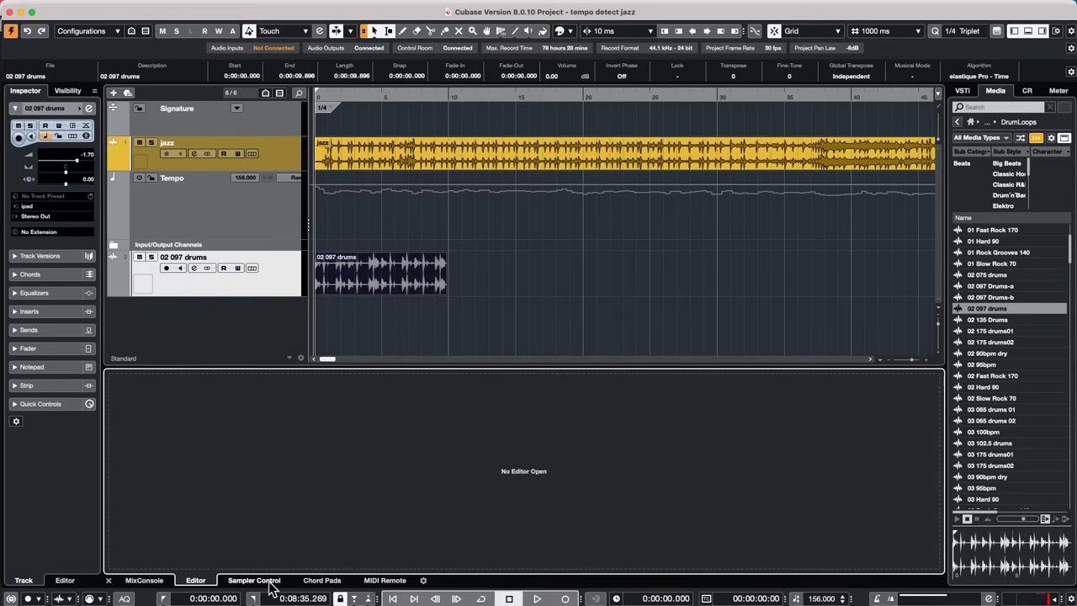
{"action": "left_click", "coordinate": [268, 582]}
{"action": "left_click_drag", "start_coordinate": [414, 294], "coordinate": [518, 492]}
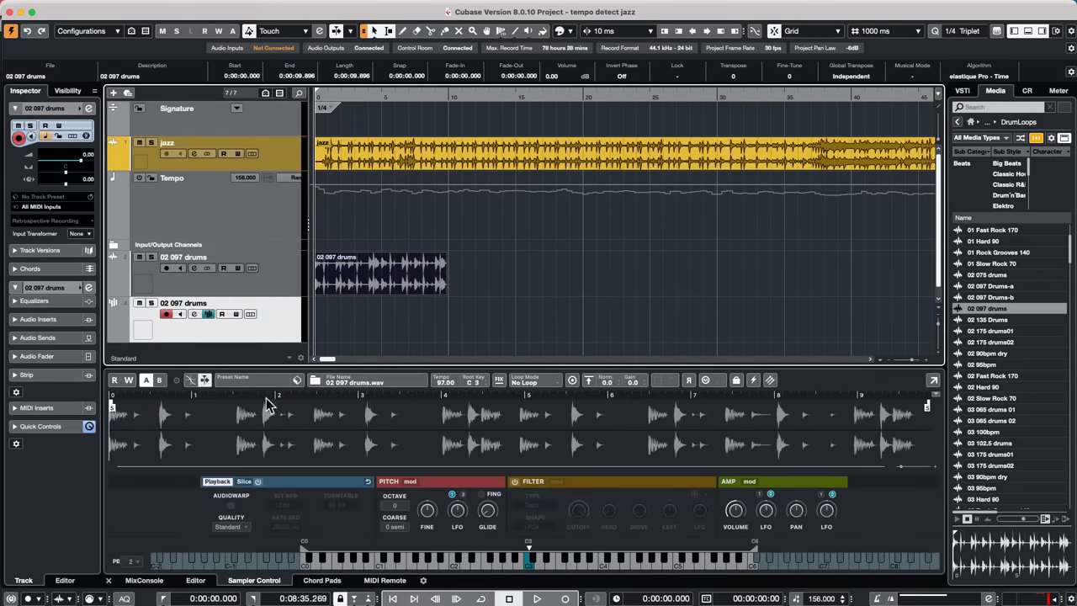
Activate slicing for the drum sample and place its MIDI phrase on the sampler track at about 9.6 seconds
{"action": "left_click", "coordinate": [244, 481]}
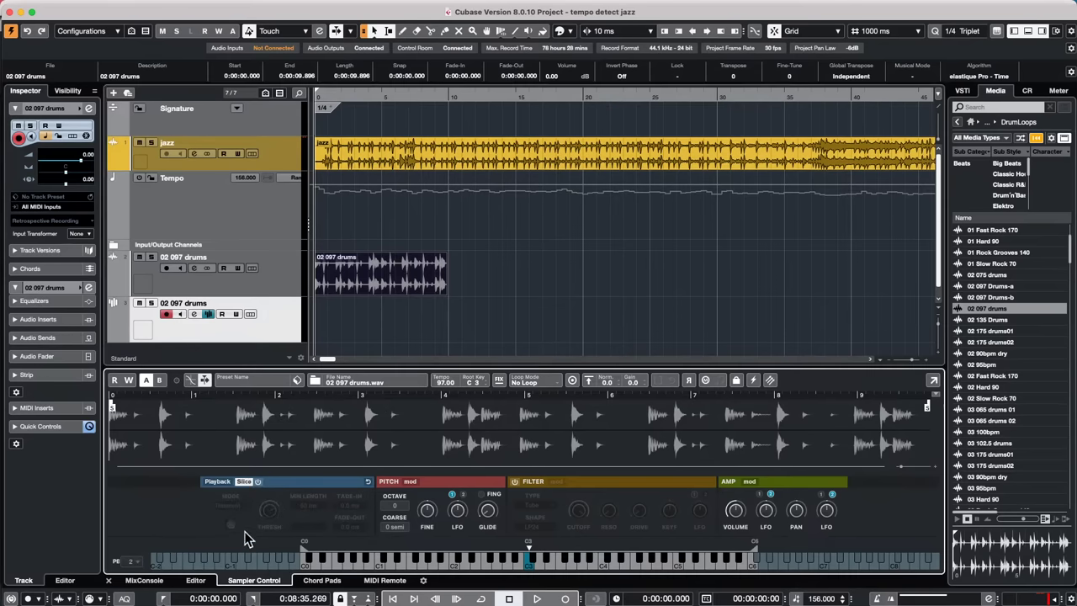
{"action": "left_click", "coordinate": [259, 482]}
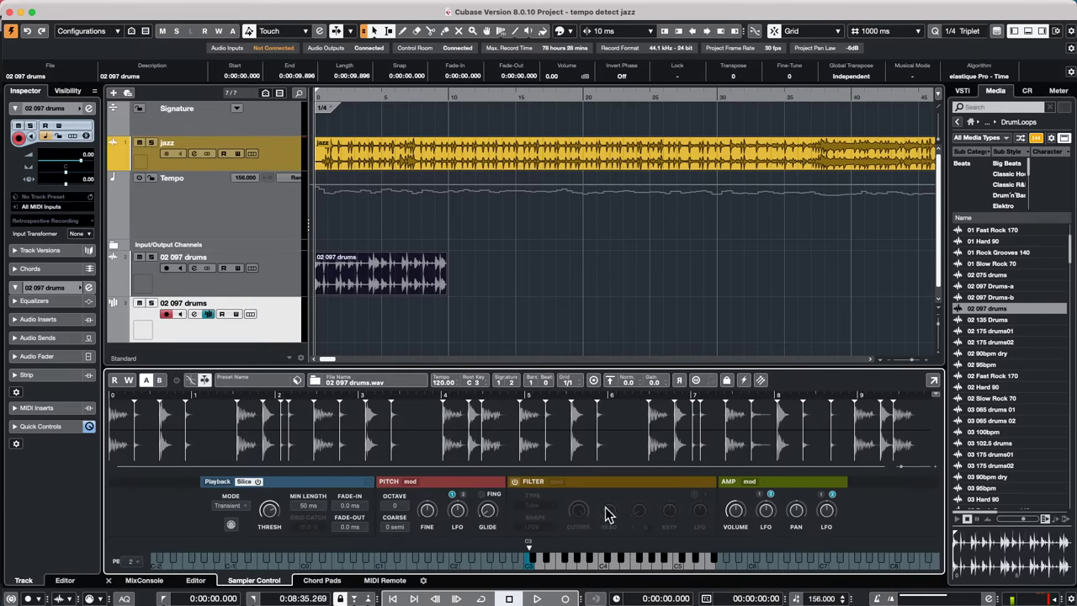
{"action": "left_click_drag", "start_coordinate": [237, 525], "coordinate": [455, 316]}
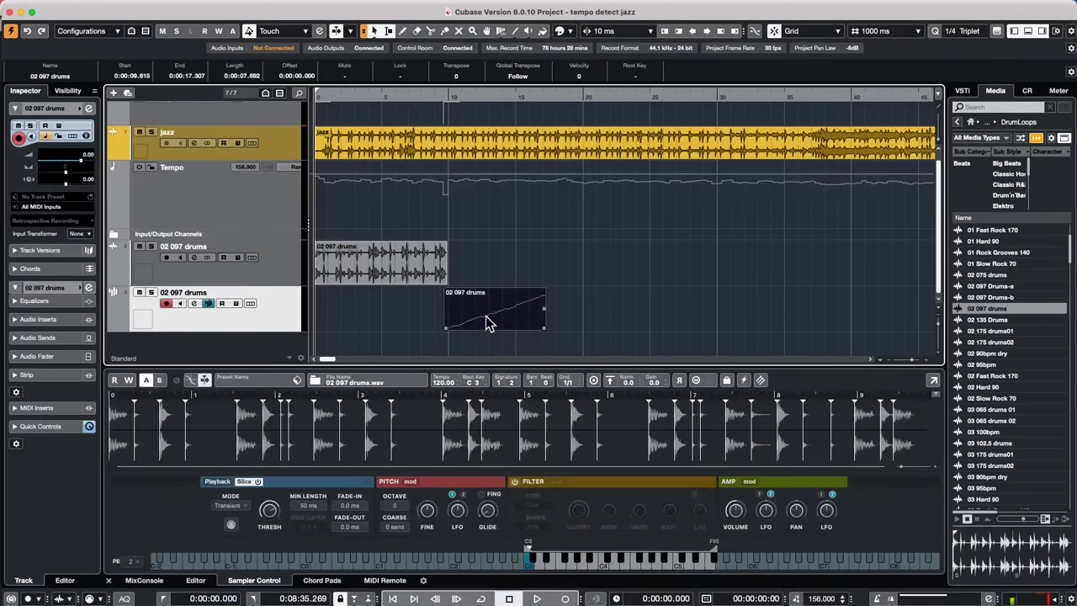
Audition the drum slices one after another across the sampler keyboard, from the low keys upward
{"action": "left_click", "coordinate": [538, 566]}
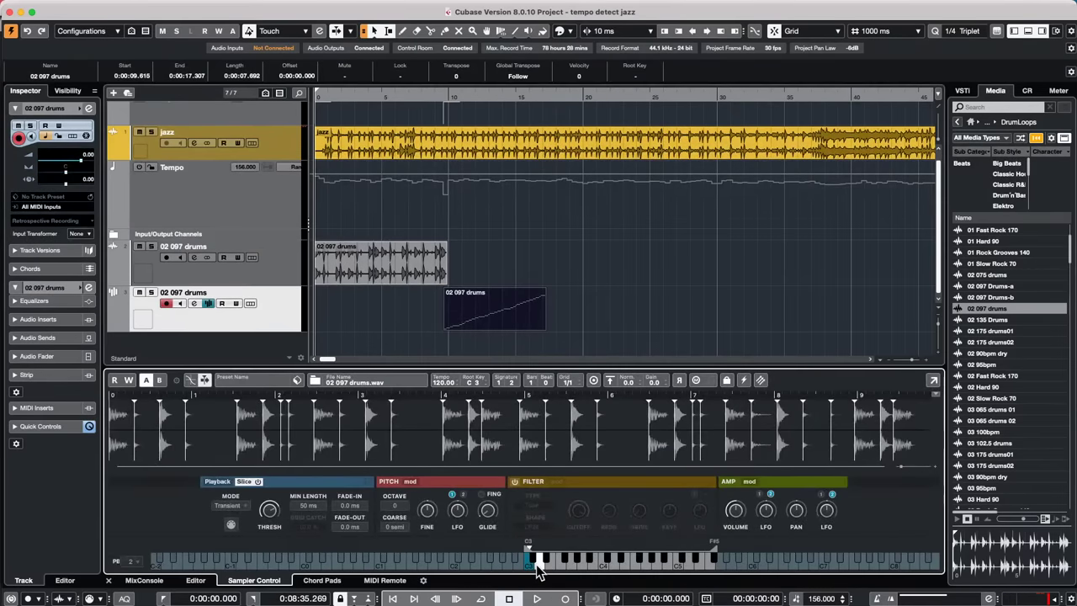
{"action": "left_click", "coordinate": [551, 566]}
{"action": "left_click", "coordinate": [560, 564]}
{"action": "left_click", "coordinate": [570, 567]}
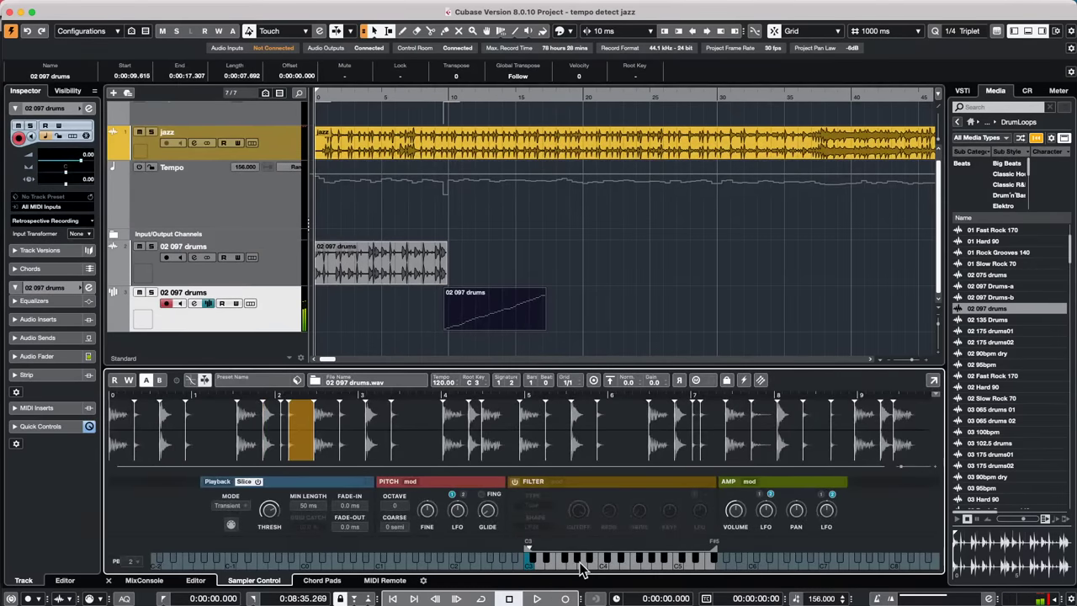
{"action": "left_click", "coordinate": [581, 567]}
{"action": "left_click", "coordinate": [594, 568]}
{"action": "left_click", "coordinate": [604, 567]}
{"action": "left_click", "coordinate": [615, 567]}
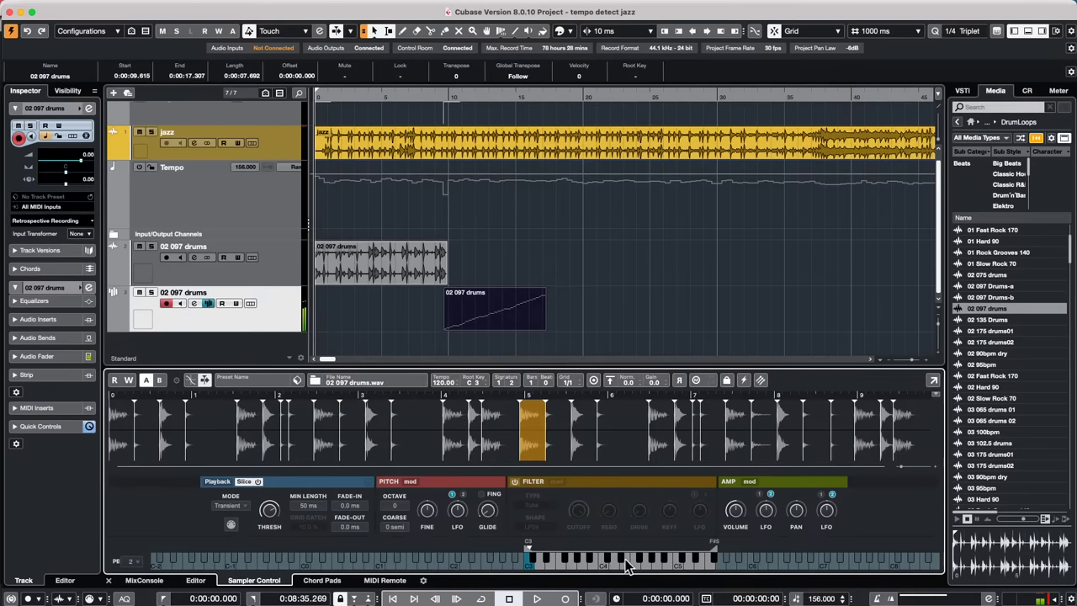
{"action": "left_click", "coordinate": [626, 567]}
{"action": "left_click", "coordinate": [637, 567]}
{"action": "left_click", "coordinate": [648, 568]}
{"action": "left_click", "coordinate": [669, 566]}
{"action": "left_click", "coordinate": [678, 566]}
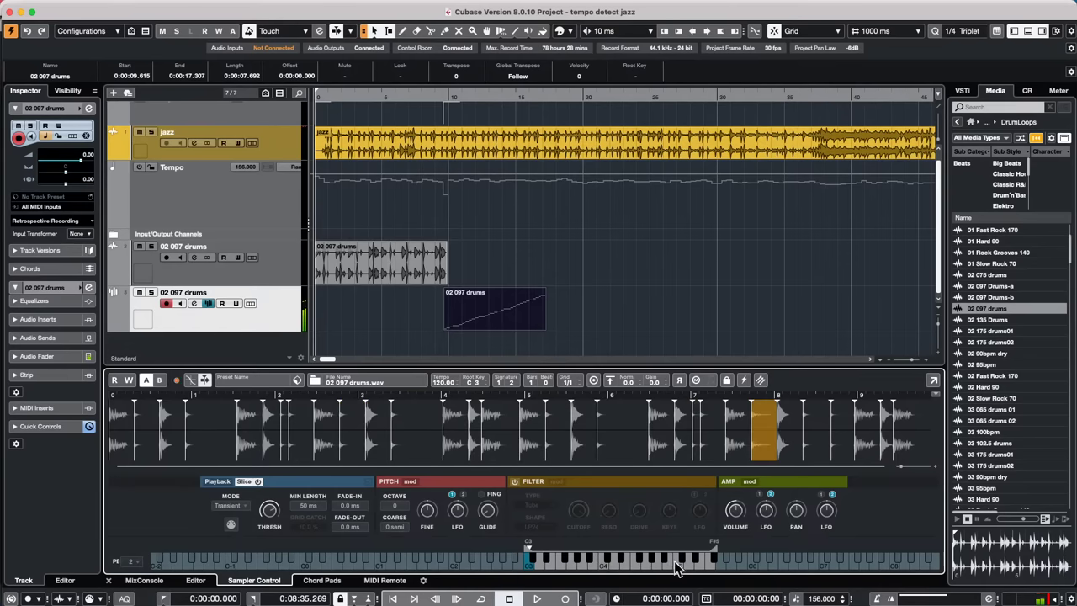
Open the sliced MIDI part in the Key Editor, then play both drum tracks in solo from about 4 seconds
{"action": "double_click", "coordinate": [499, 322]}
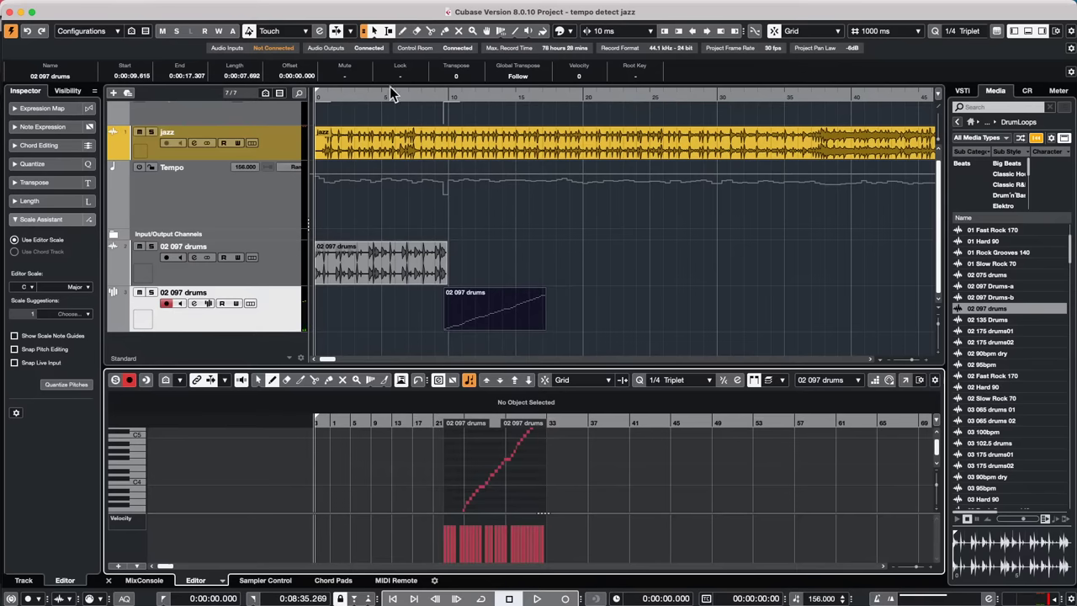
{"action": "left_click", "coordinate": [368, 97]}
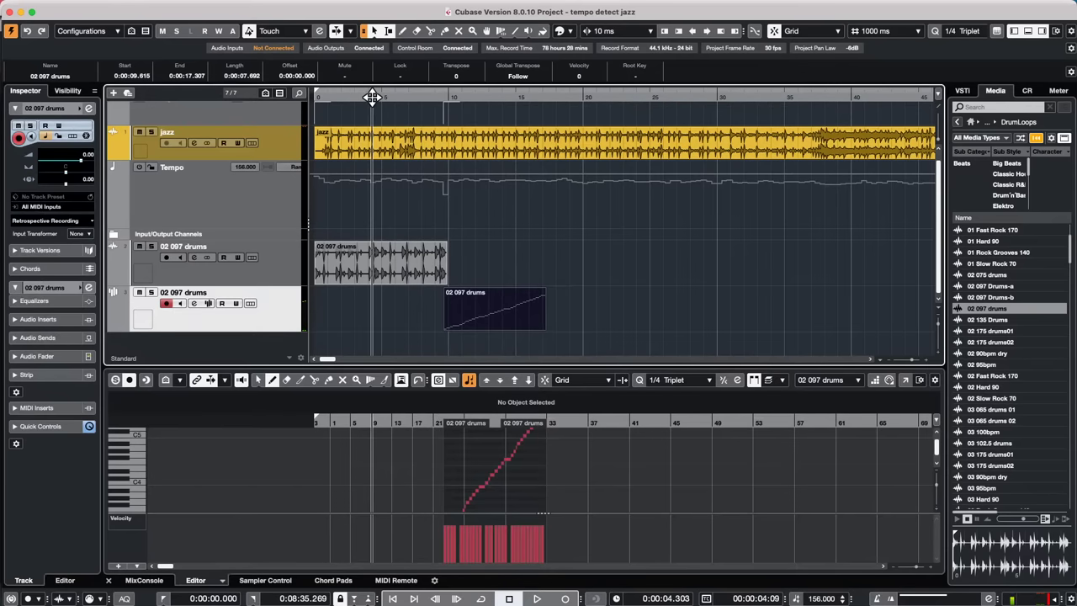
{"action": "left_click", "coordinate": [151, 245]}
{"action": "key", "text": "space"}
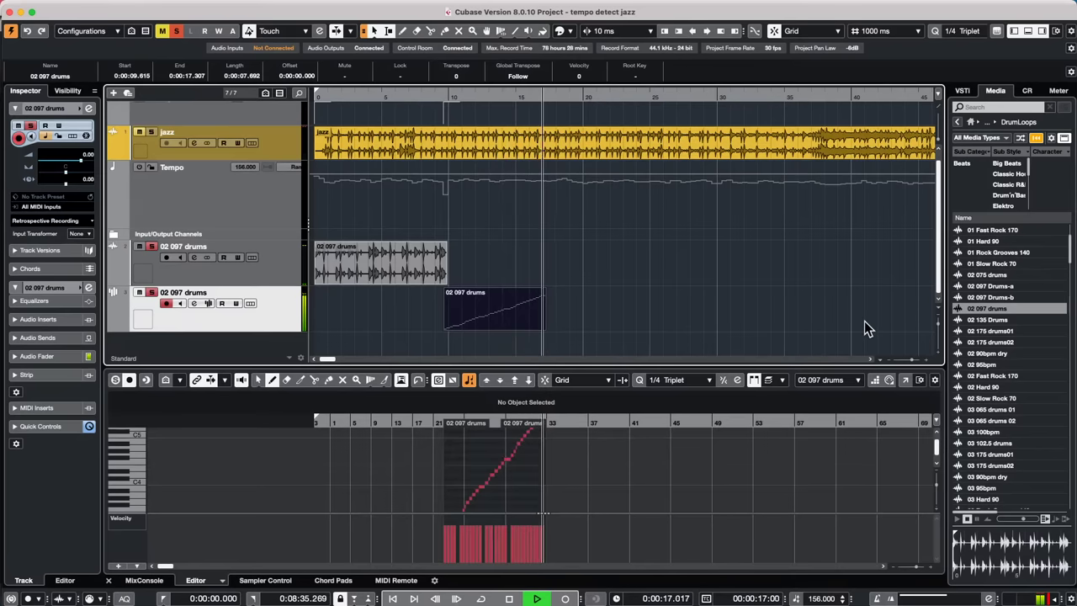
{"action": "key", "text": "space"}
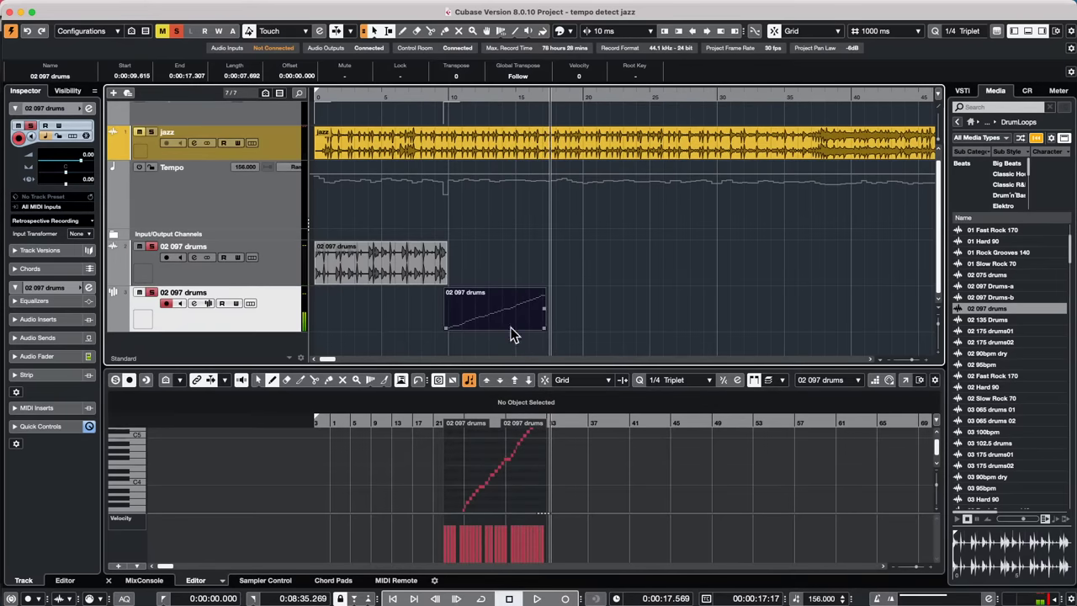
Open the drum MIDI part in a separate Key Editor window and raise its first note to D#3
{"action": "left_click", "coordinate": [906, 380]}
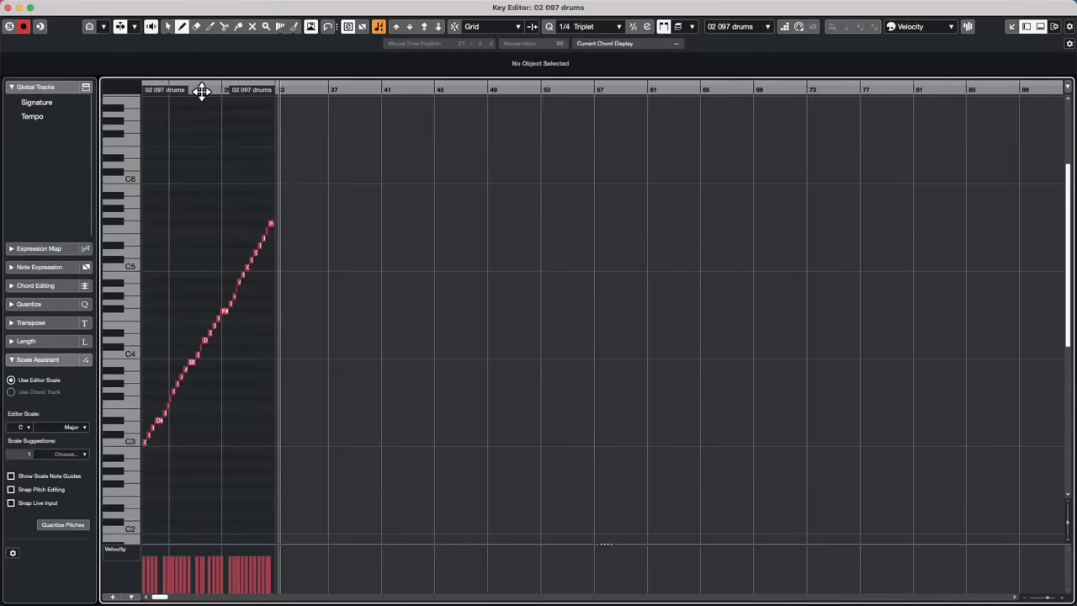
{"action": "mouse_move", "coordinate": [188, 89]}
{"action": "left_mouse_down"}
{"action": "mouse_move", "coordinate": [140, 115]}
{"action": "mouse_move", "coordinate": [167, 146]}
{"action": "mouse_move", "coordinate": [162, 170]}
{"action": "left_mouse_up"}
{"action": "right_click", "coordinate": [193, 446]}
{"action": "left_click", "coordinate": [192, 445]}
{"action": "left_click", "coordinate": [193, 443]}
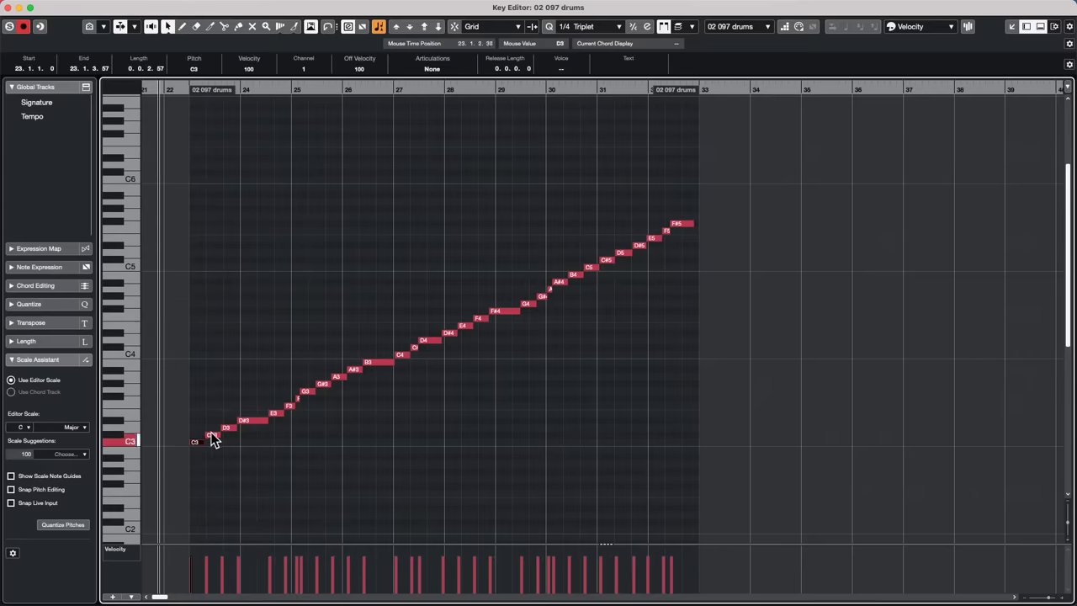
{"action": "key", "text": "Up"}
{"action": "key", "text": "Up"}
{"action": "key", "text": "Up"}
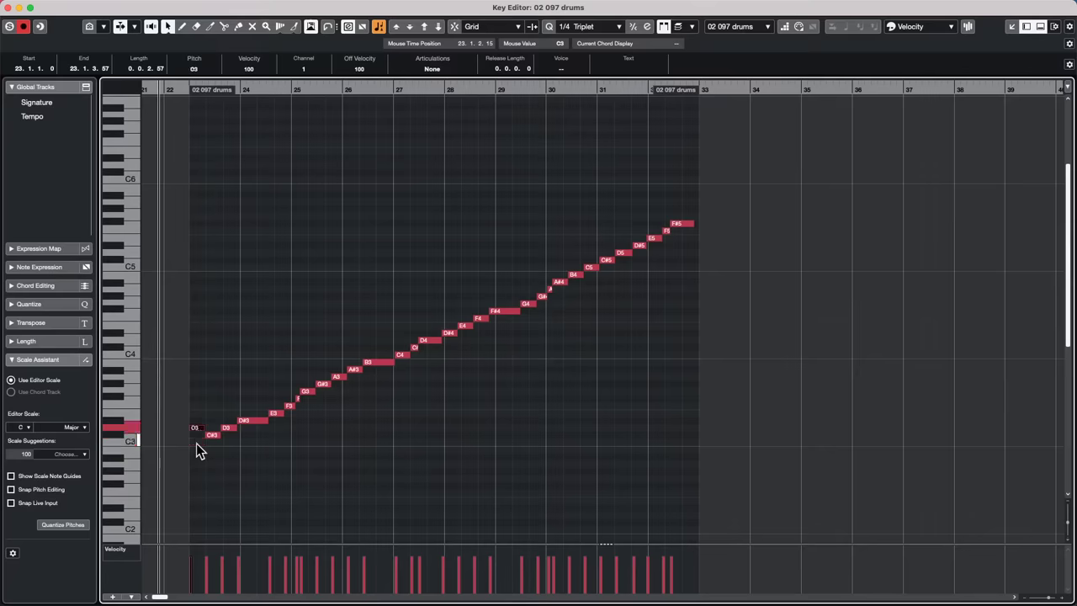
Lower the third note of the drum part to C3 and raise the fourth note to F#3
{"action": "key", "text": "Right"}
{"action": "key", "text": "Right"}
{"action": "key", "text": "Down"}
{"action": "key", "text": "Down"}
{"action": "key", "text": "Right"}
{"action": "key", "text": "Up"}
{"action": "key", "text": "Up"}
{"action": "key", "text": "Up"}
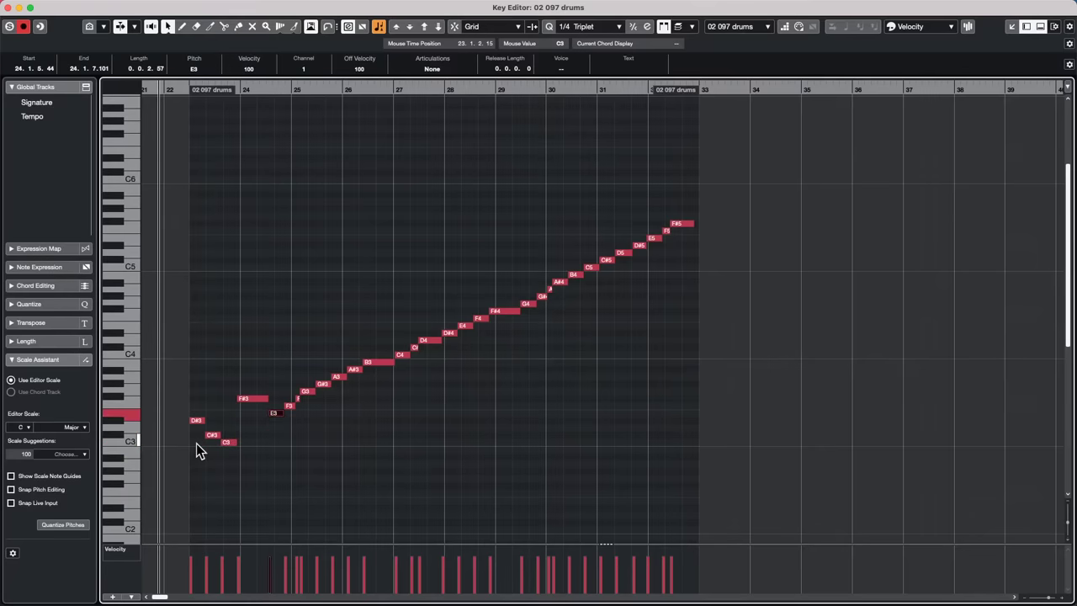
Lower the sixth note of the drum part to D#3 and raise the seventh note to A#3
{"action": "key", "text": "Right"}
{"action": "key", "text": "Right"}
{"action": "key", "text": "Down"}
{"action": "key", "text": "Down"}
{"action": "key", "text": "Right"}
{"action": "key", "text": "Up"}
{"action": "key", "text": "Up"}
{"action": "key", "text": "Up"}
{"action": "key", "text": "Up"}
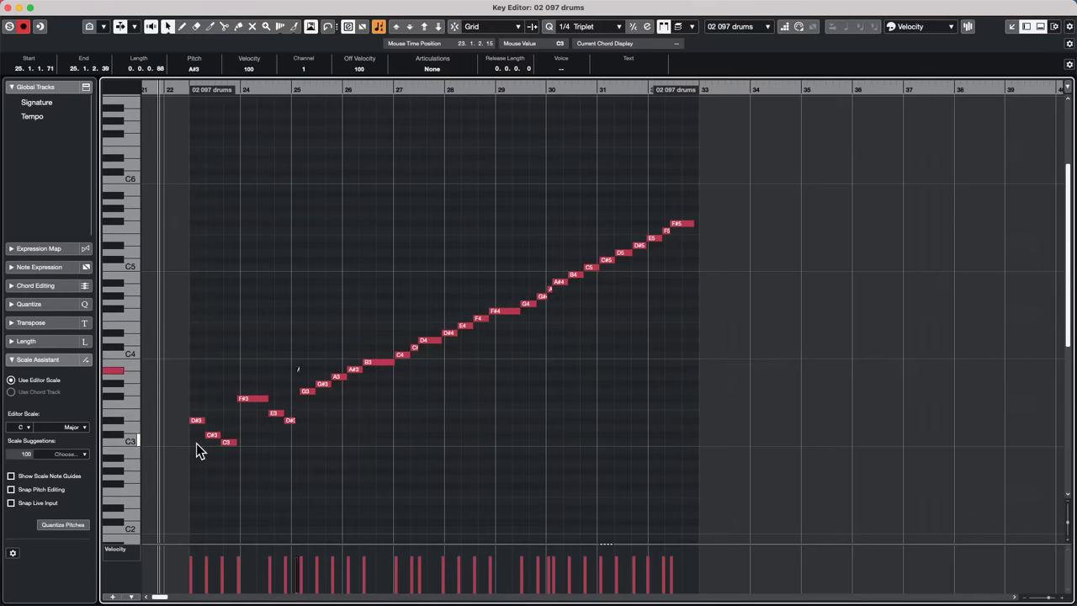
Lower the ninth note of the drum part to F#3 and the thirteenth note to A3
{"action": "key", "text": "Right"}
{"action": "key", "text": "Right"}
{"action": "key", "text": "Down"}
{"action": "key", "text": "Down"}
{"action": "key", "text": "Right"}
{"action": "key", "text": "Right"}
{"action": "key", "text": "Right"}
{"action": "key", "text": "Right"}
{"action": "key", "text": "Down"}
{"action": "key", "text": "Down"}
{"action": "key", "text": "Down"}
{"action": "key", "text": "Down"}
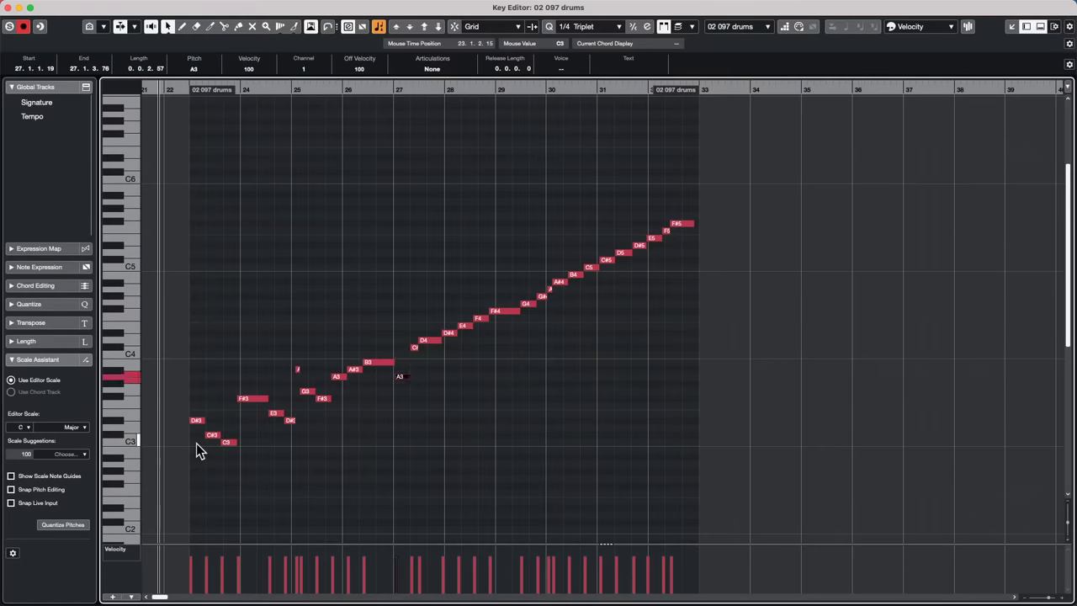
Lower the A3 note in bar 27 to G#3 and the D4 note in the same bar to B3
{"action": "key", "text": "Right"}
{"action": "key", "text": "Down"}
{"action": "key", "text": "Down"}
{"action": "key", "text": "Down"}
Raise the F4 note in bar 28 to A4
{"action": "key", "text": "Right"}
{"action": "key", "text": "Right"}
{"action": "key", "text": "Right"}
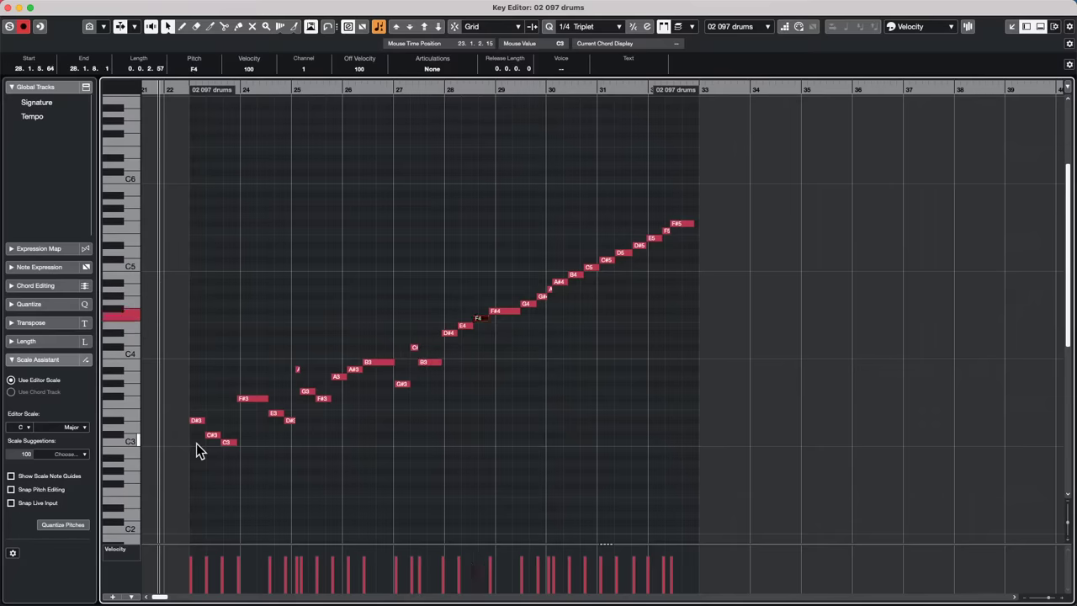
{"action": "key", "text": "Up"}
{"action": "key", "text": "Up"}
{"action": "key", "text": "Up"}
{"action": "key", "text": "Up"}
Lower the G#4 note near the end of bar 29 to E4
{"action": "key", "text": "Right"}
{"action": "key", "text": "Right"}
{"action": "key", "text": "Right"}
{"action": "key", "text": "Down"}
{"action": "key", "text": "Down"}
{"action": "key", "text": "Down"}
{"action": "key", "text": "Down"}
Raise the A#4 note in bar 30 to C#5
{"action": "key", "text": "Right"}
{"action": "key", "text": "Right"}
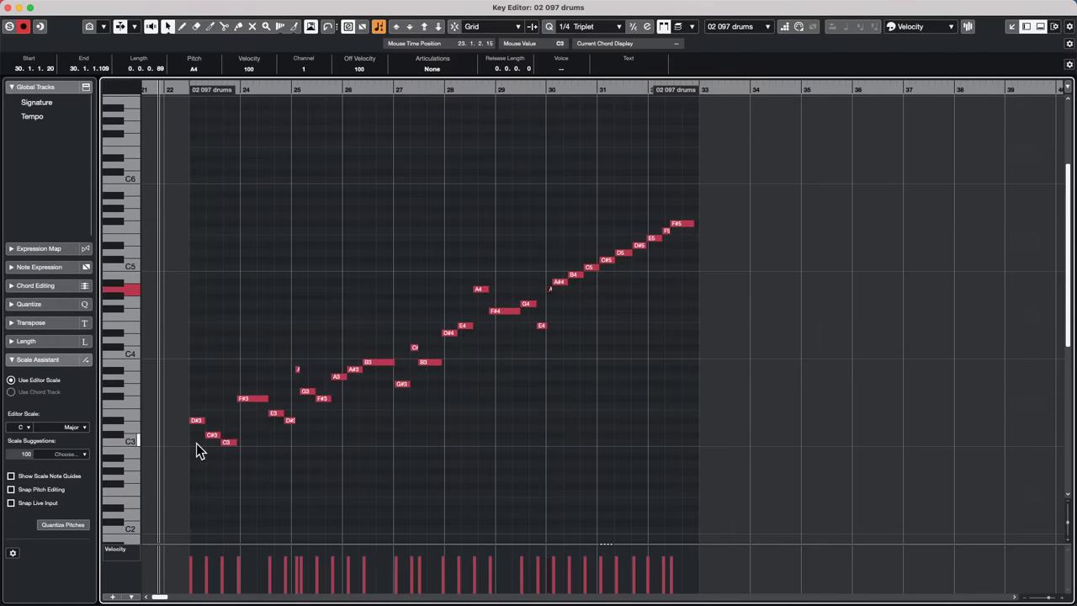
{"action": "key", "text": "Up"}
{"action": "key", "text": "Up"}
{"action": "key", "text": "Up"}
Lower the C#5 note at the start of bar 31 to G#4
{"action": "key", "text": "Right"}
{"action": "key", "text": "Right"}
{"action": "key", "text": "Right"}
{"action": "key", "text": "Down"}
{"action": "key", "text": "Down"}
{"action": "key", "text": "Down"}
{"action": "key", "text": "Down"}
{"action": "key", "text": "Down"}
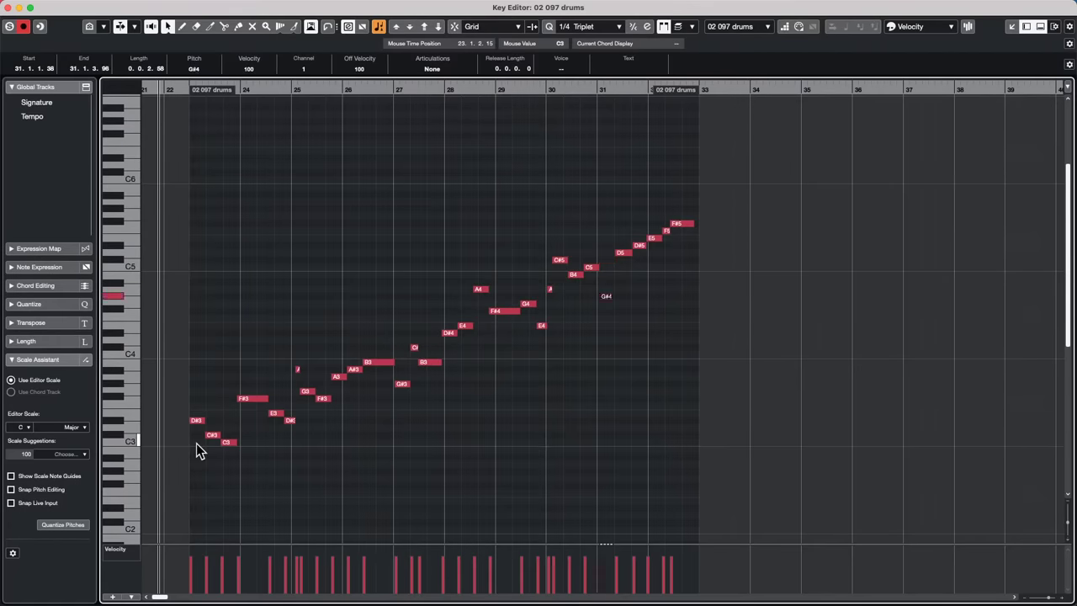
Lower the E5 note around the start of bar 32 to C5
{"action": "key", "text": "Right"}
{"action": "key", "text": "Right"}
{"action": "key", "text": "Right"}
{"action": "key", "text": "Down"}
{"action": "key", "text": "Down"}
{"action": "key", "text": "Down"}
{"action": "key", "text": "Down"}
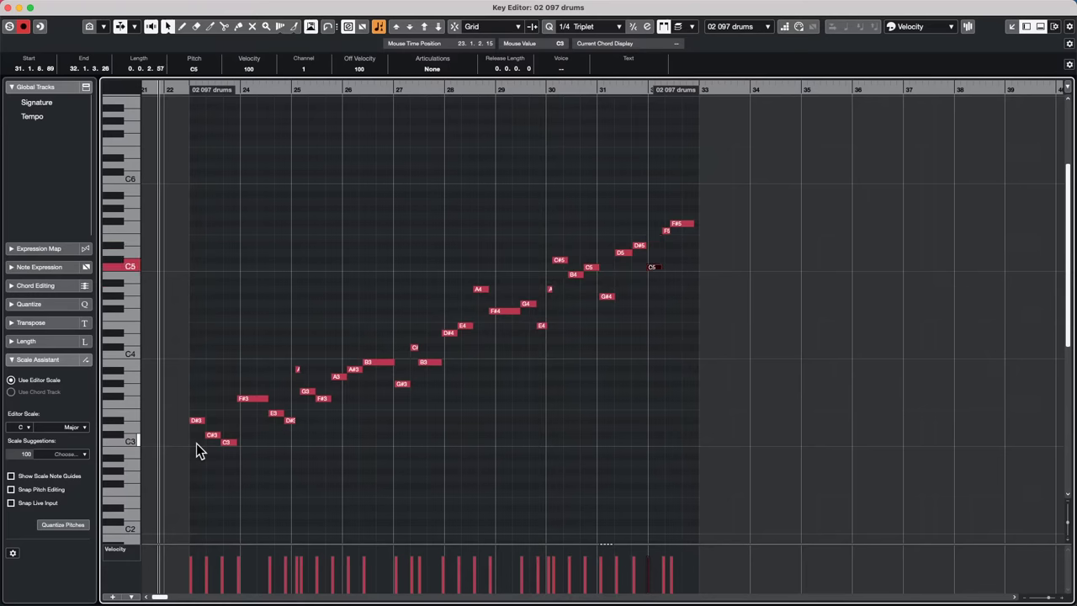
Play back the edited 02 097 drums part and close the Key Editor window
{"action": "key", "text": "space"}
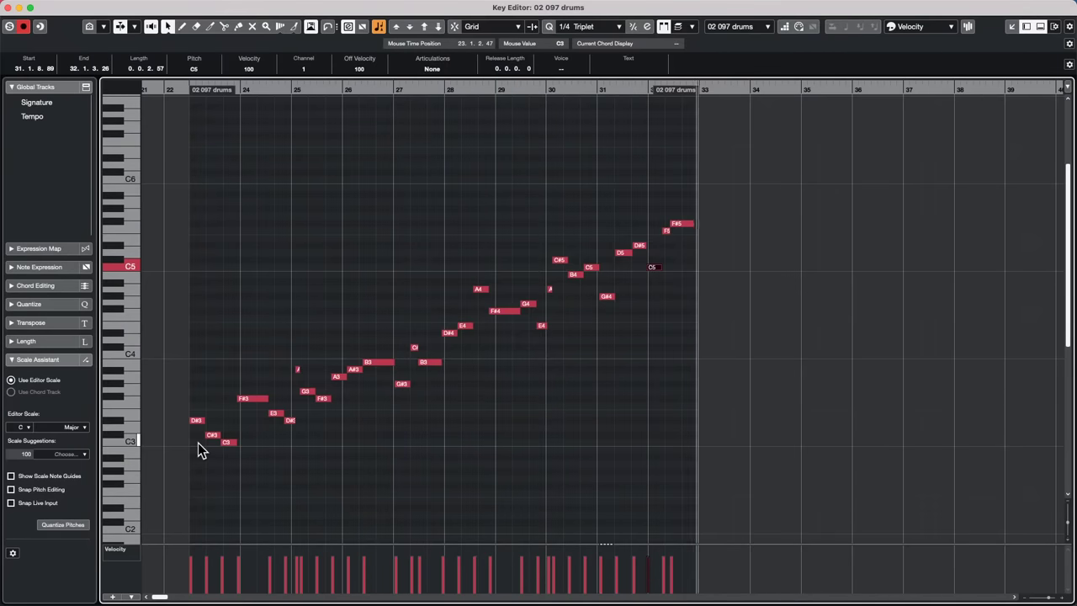
{"action": "key", "text": "space"}
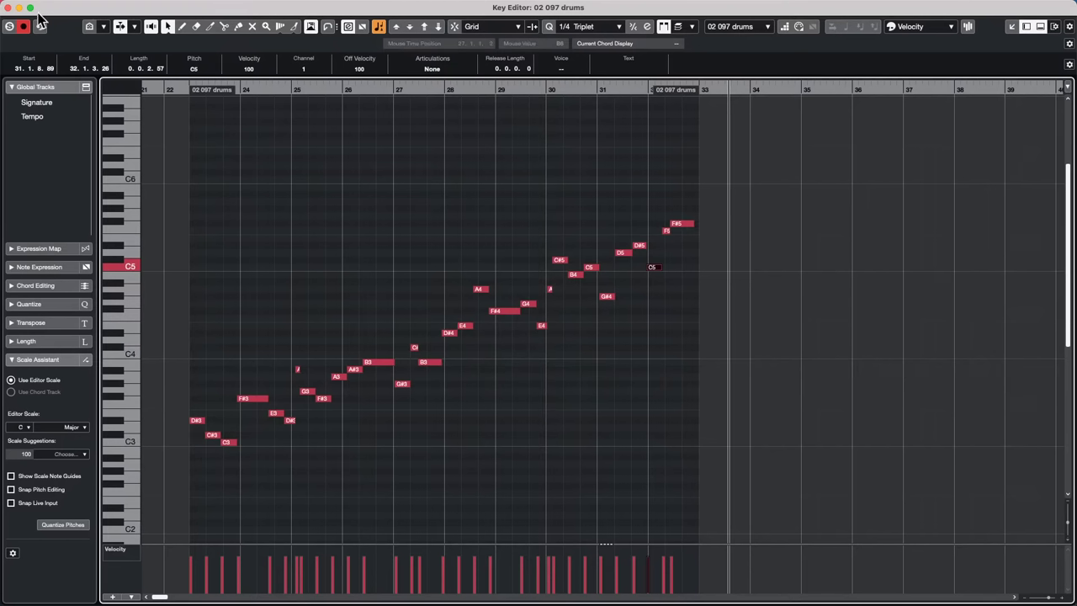
{"action": "left_click", "coordinate": [11, 7]}
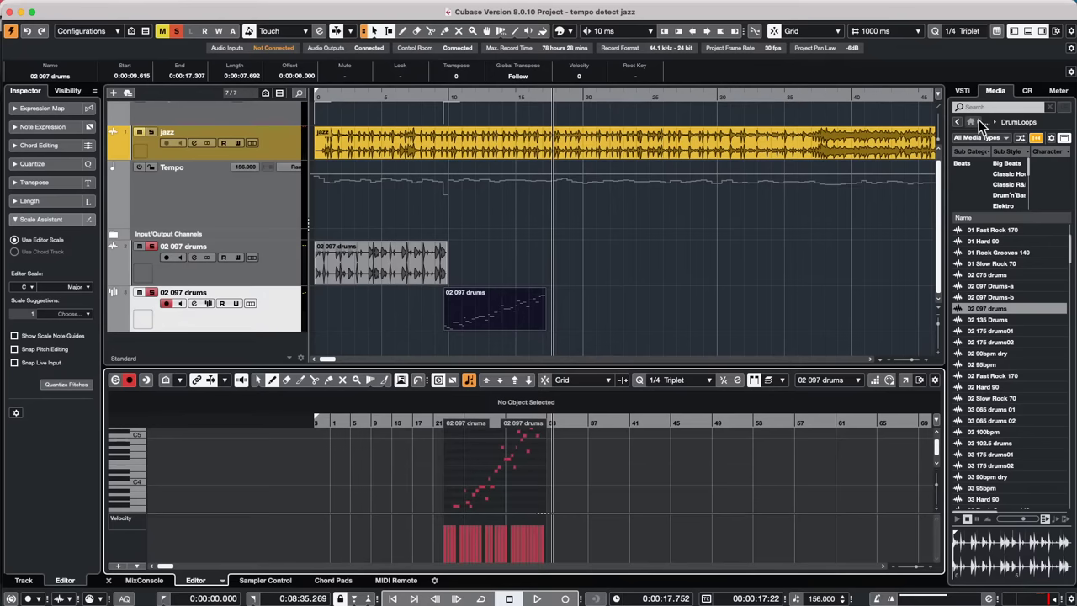
Look over the More and Recent categories of the new project dialog and dismiss it without creating a project
{"action": "mouse_move", "coordinate": [983, 120]}
{"action": "mouse_move", "coordinate": [131, 6]}
{"action": "left_click", "coordinate": [76, 7]}
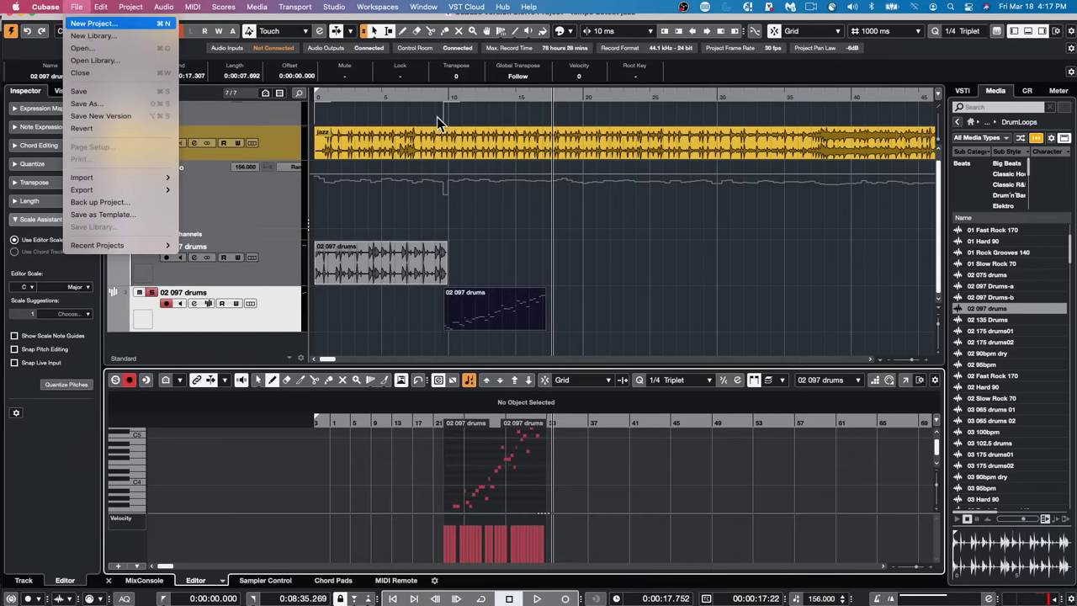
{"action": "left_click", "coordinate": [89, 25]}
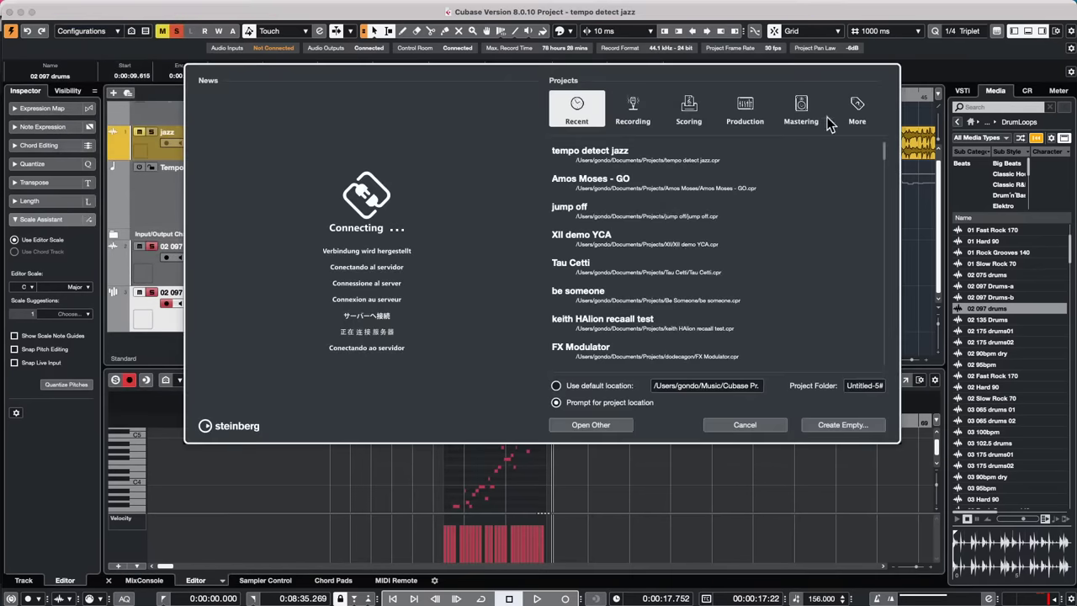
{"action": "left_click", "coordinate": [859, 105]}
{"action": "left_click", "coordinate": [578, 113]}
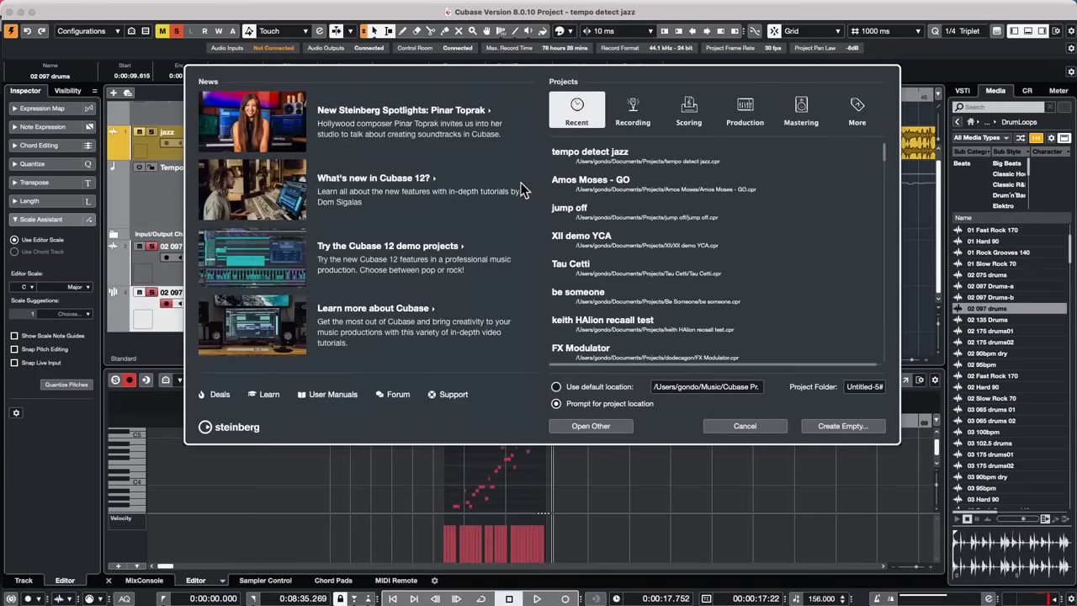
{"action": "left_click", "coordinate": [742, 426]}
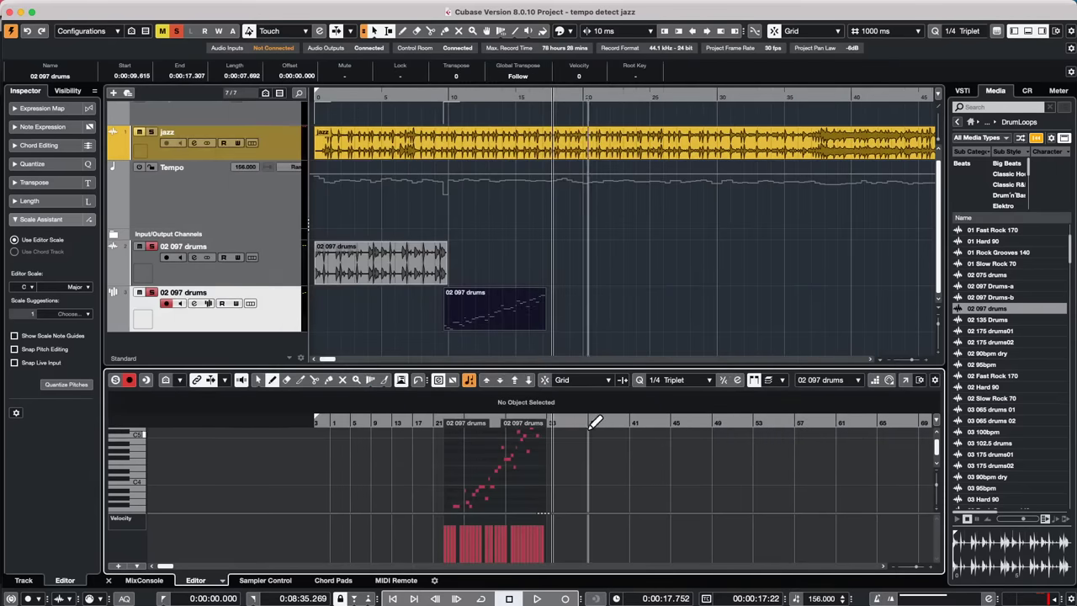
Add a Generic Remote device in Studio Setup and accept the settings
{"action": "left_click", "coordinate": [349, 8]}
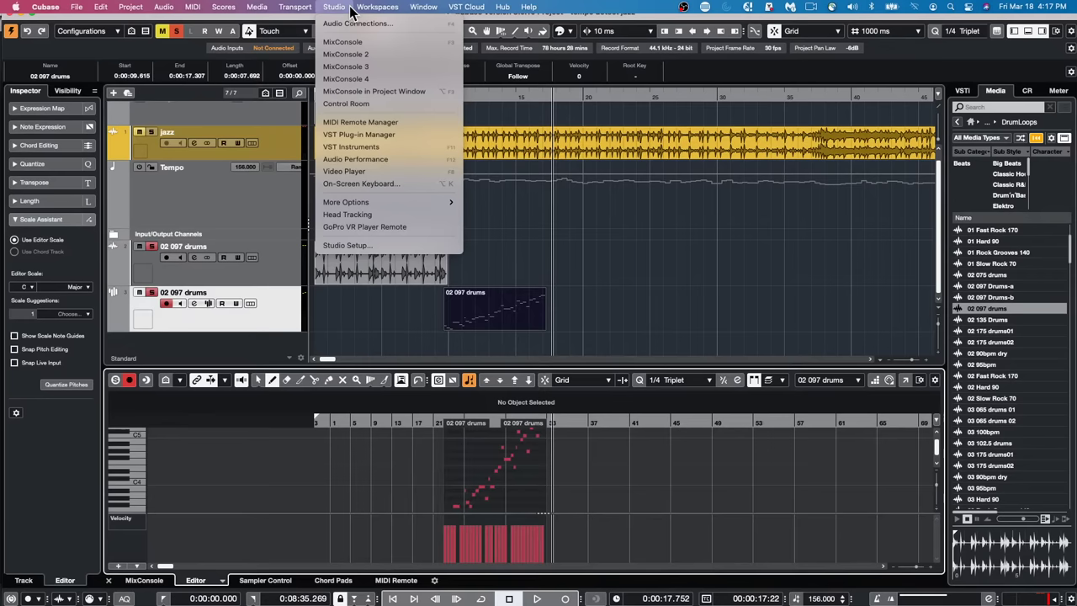
{"action": "left_click", "coordinate": [338, 246]}
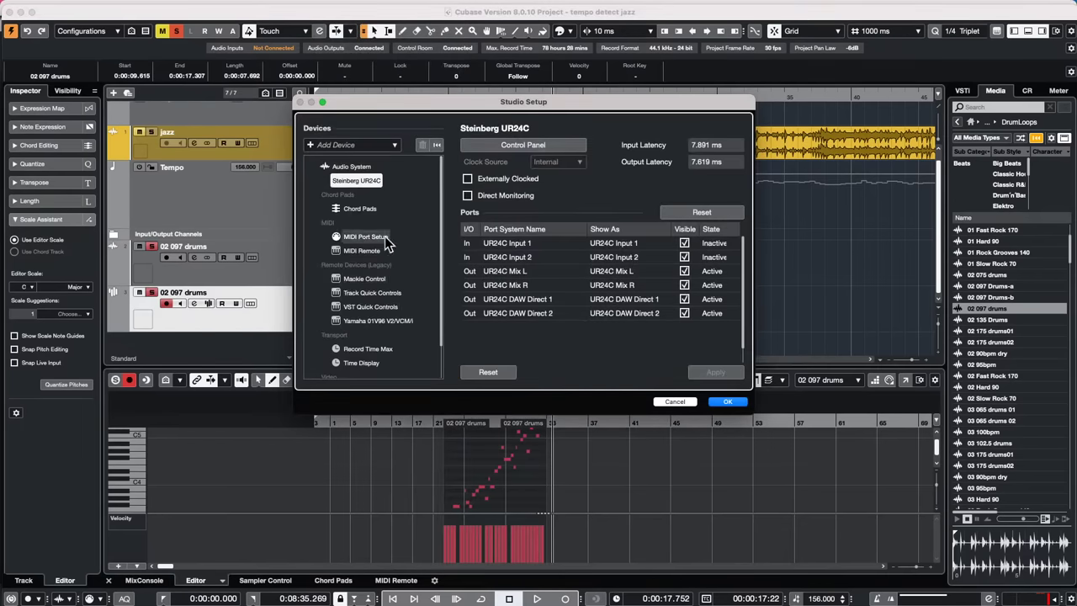
{"action": "left_click", "coordinate": [308, 145]}
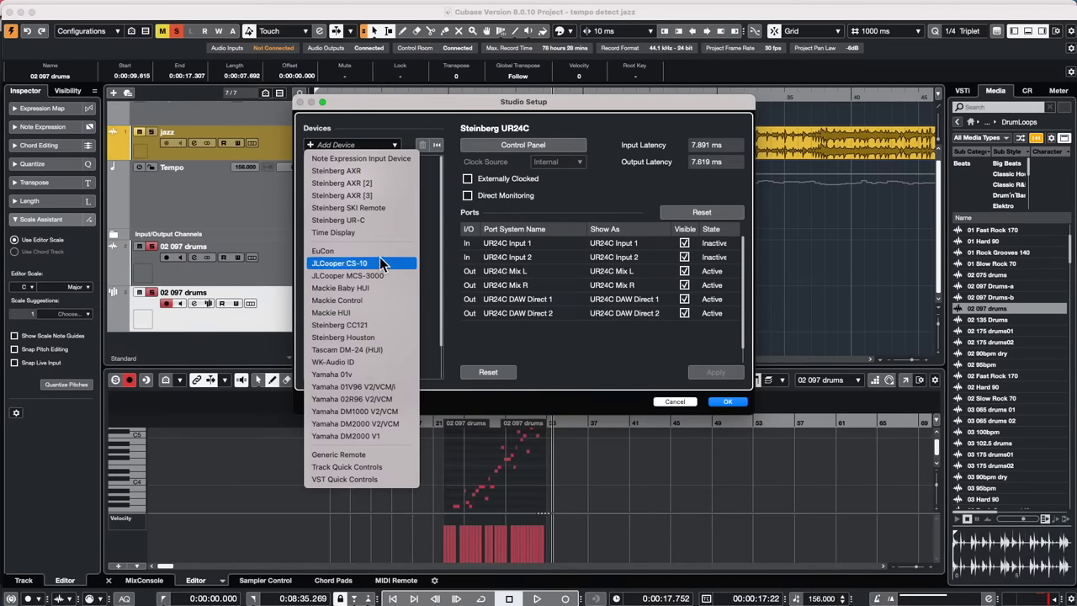
{"action": "left_click", "coordinate": [380, 457]}
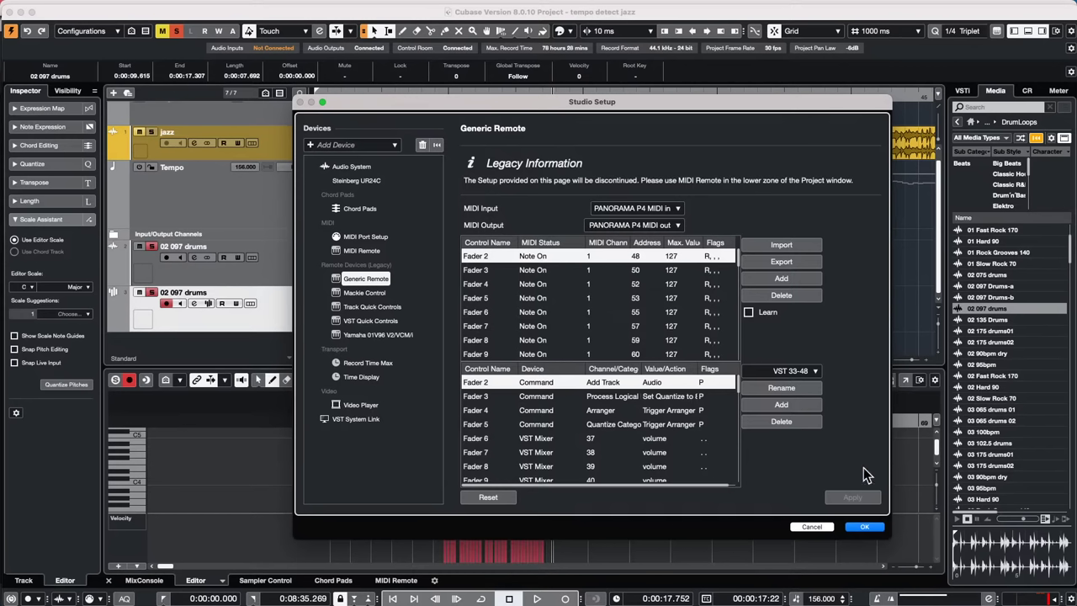
{"action": "left_click", "coordinate": [876, 527]}
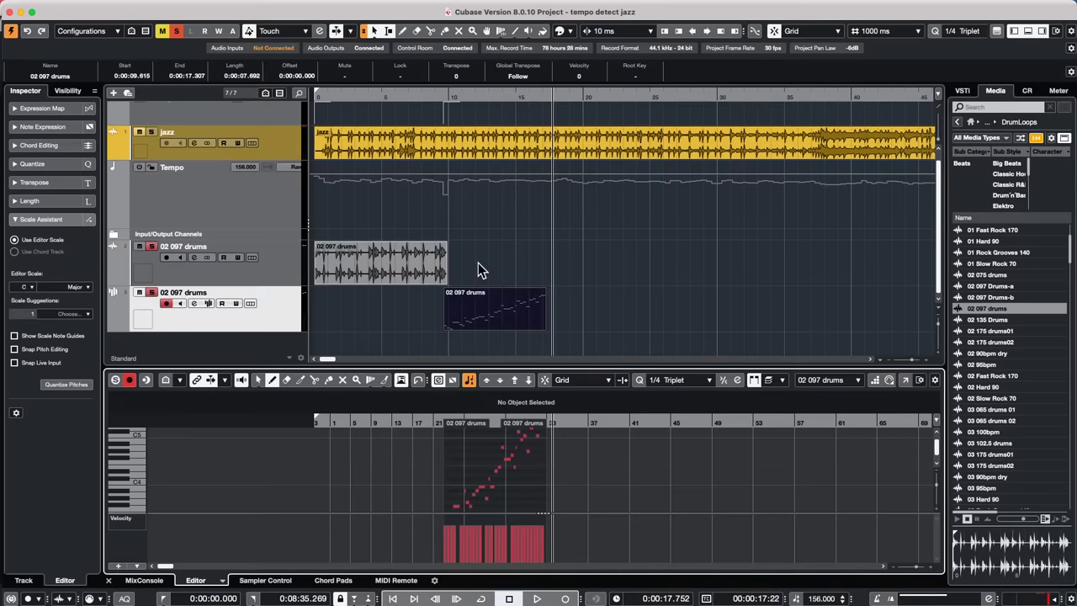
Review the Generic Remote control assignments in Studio Setup and close the dialog
{"action": "left_click", "coordinate": [323, 8]}
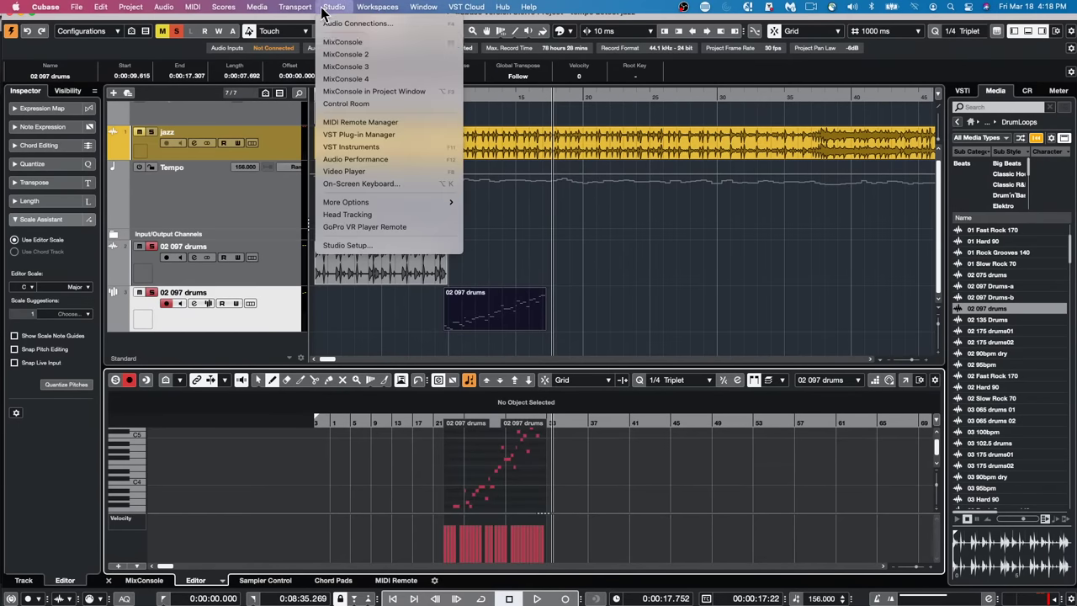
{"action": "left_click", "coordinate": [394, 244]}
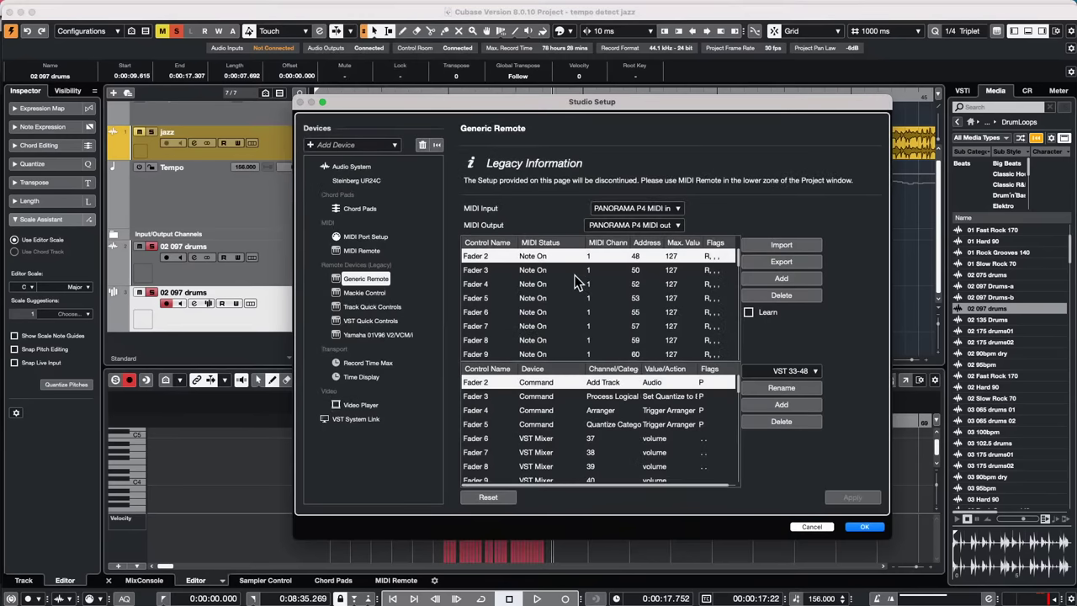
{"action": "scroll", "coordinate": [510, 451], "scroll_direction": "down", "scroll_amount": 10}
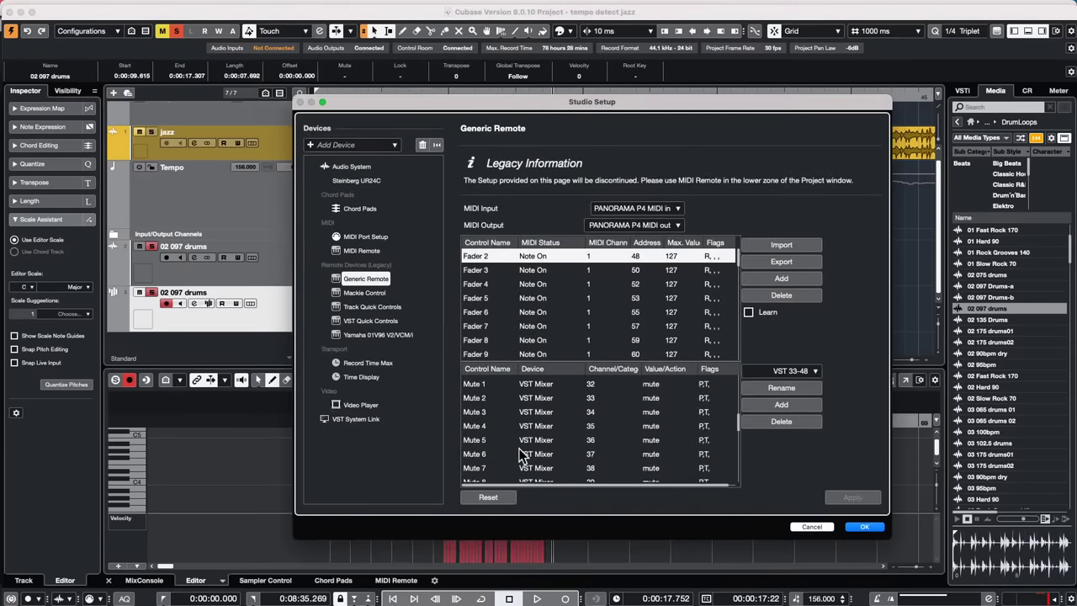
{"action": "scroll", "coordinate": [519, 454], "scroll_direction": "up", "scroll_amount": 6}
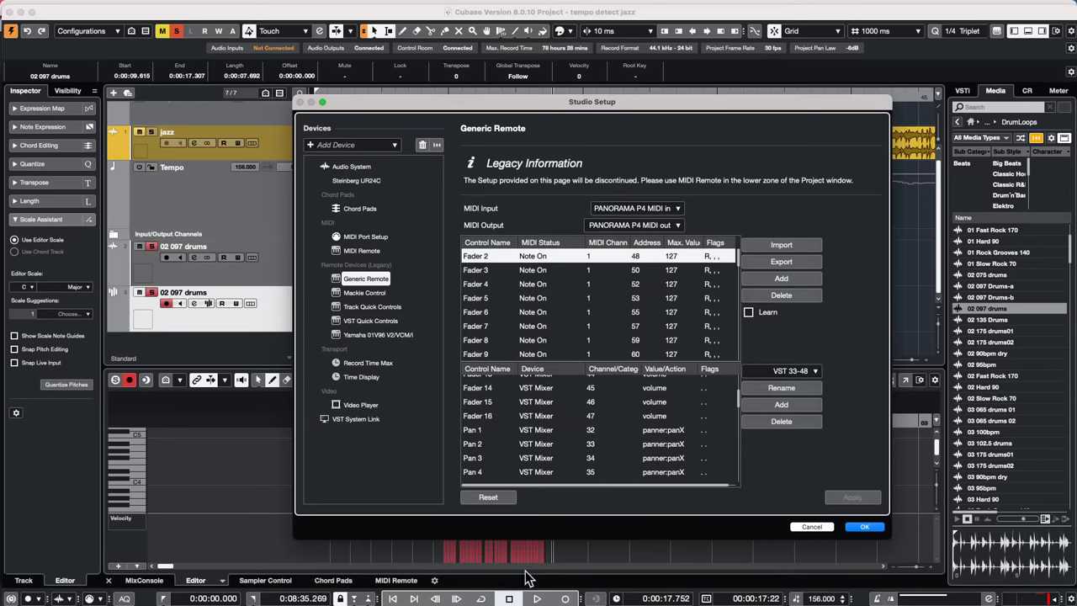
{"action": "left_click", "coordinate": [860, 528]}
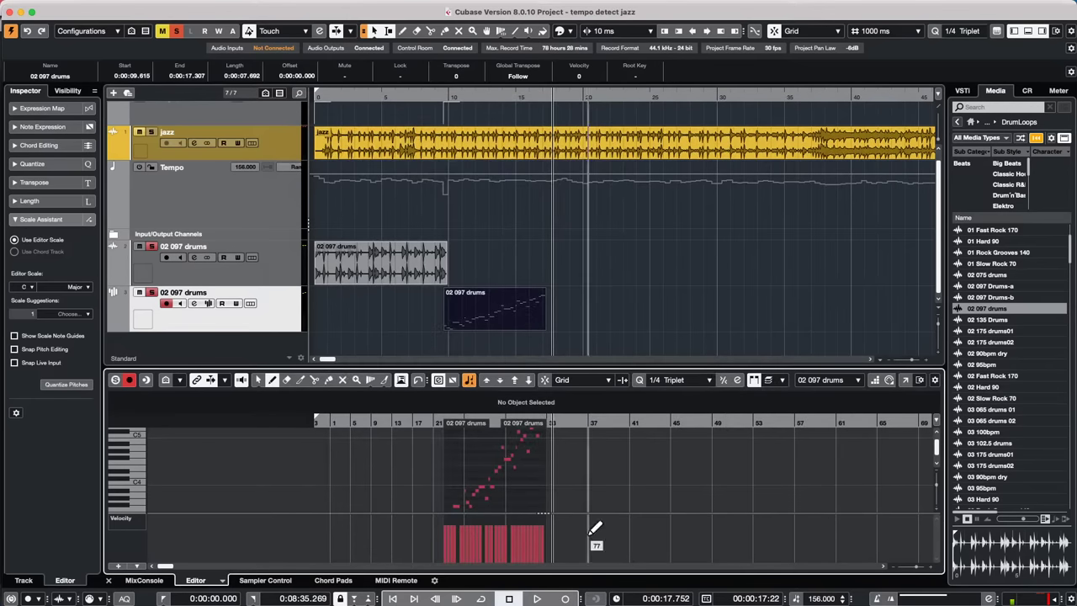
Map the selected Panorma P4 pad to Record Enable of the 02 097 drums track with the MIDI Remote Mapping Assistant
{"action": "left_click", "coordinate": [395, 580]}
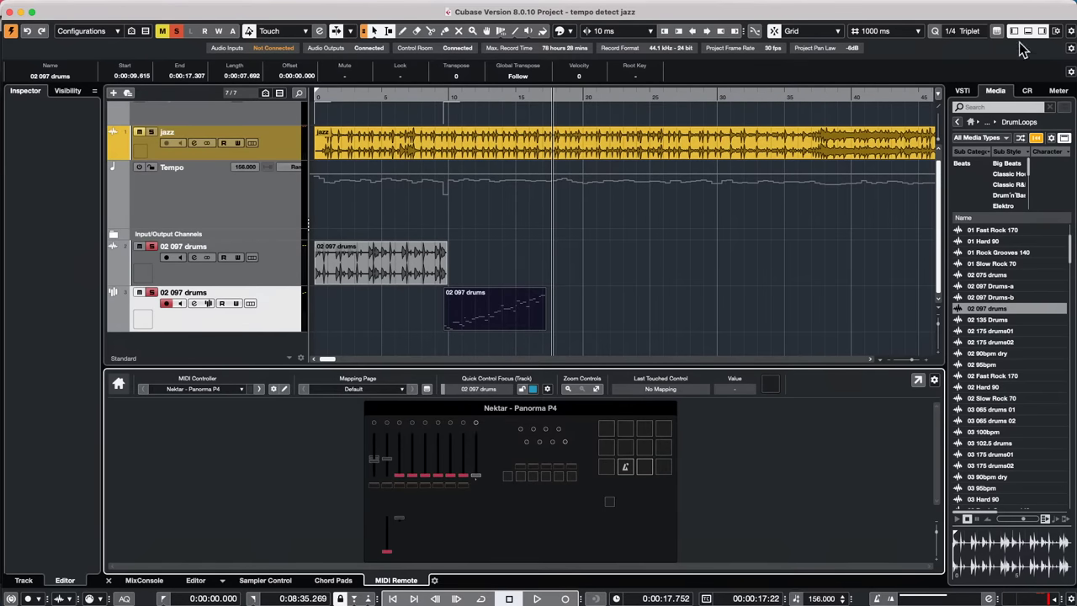
{"action": "left_click", "coordinate": [998, 33]}
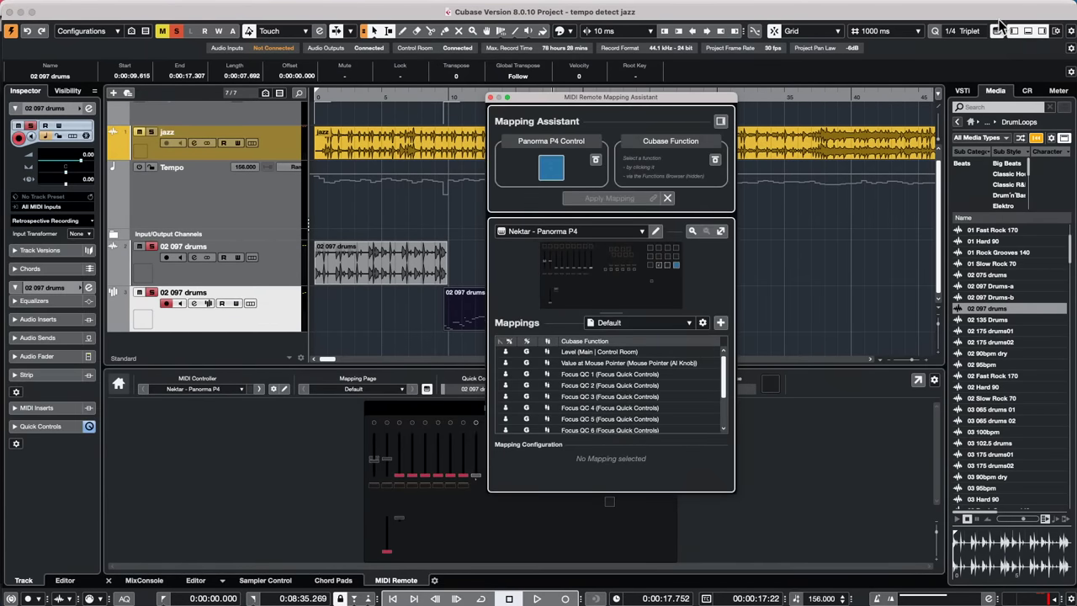
{"action": "left_click", "coordinate": [721, 122]}
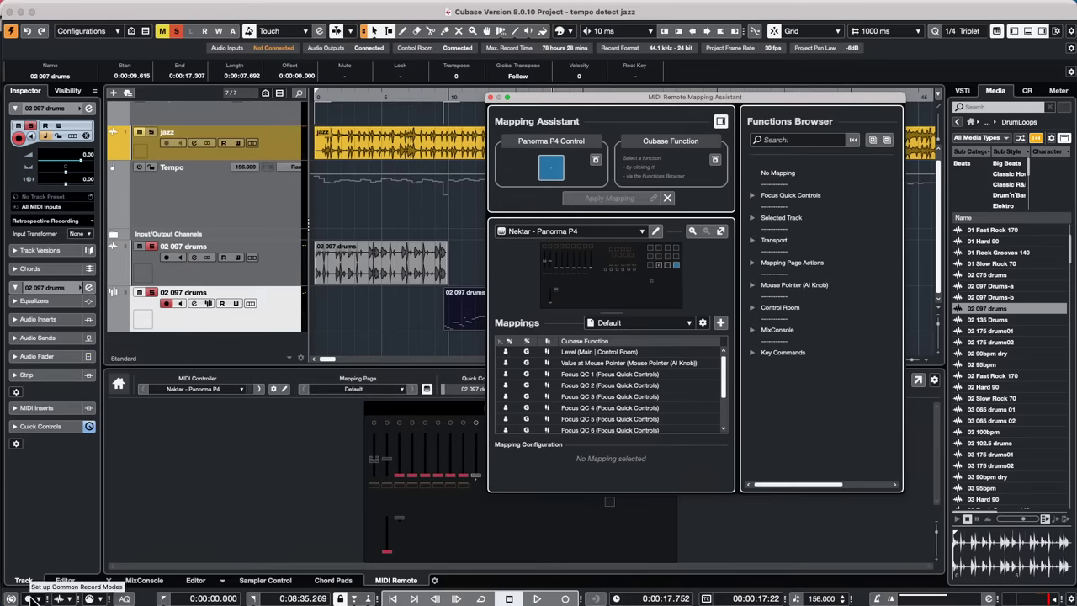
{"action": "left_click", "coordinate": [21, 140]}
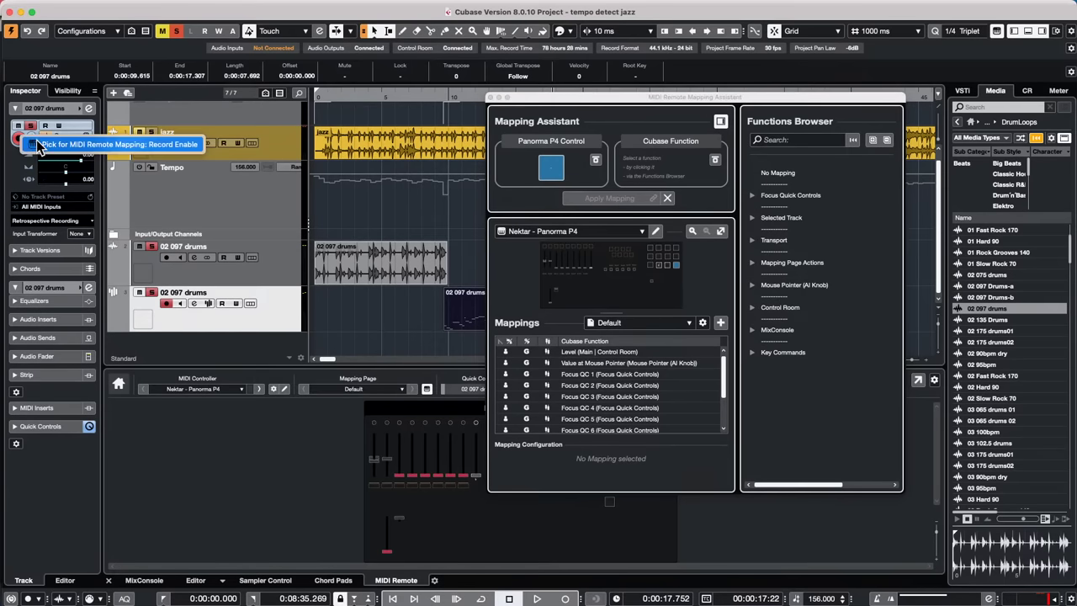
{"action": "left_click", "coordinate": [39, 145]}
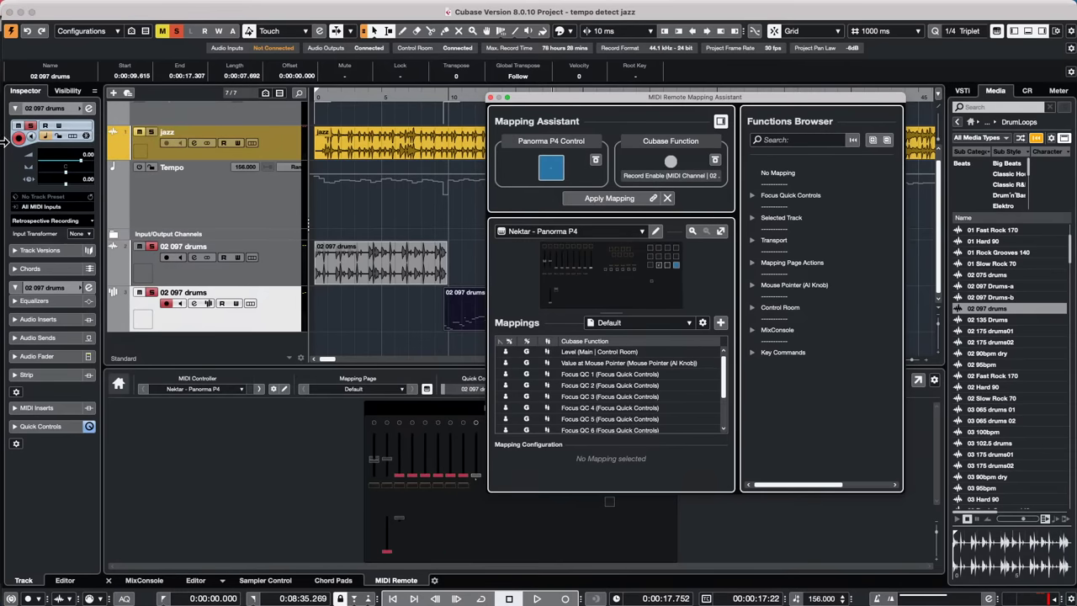
{"action": "left_click", "coordinate": [611, 200]}
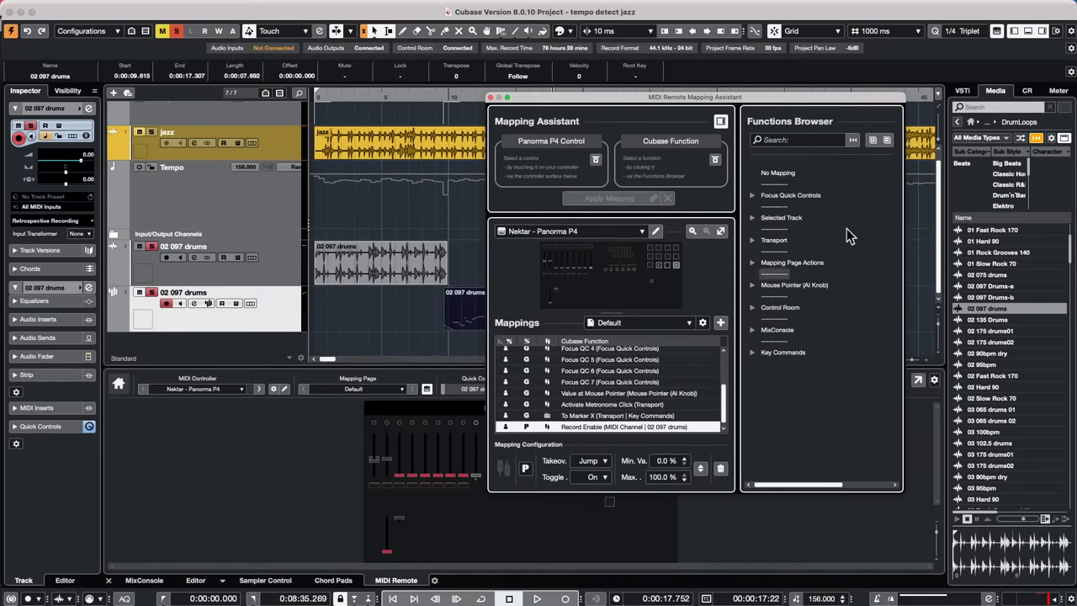
Examine the Key Commands and MixConsole function categories available for mapping and close the Mapping Assistant
{"action": "left_click", "coordinate": [753, 351]}
{"action": "left_click", "coordinate": [753, 330]}
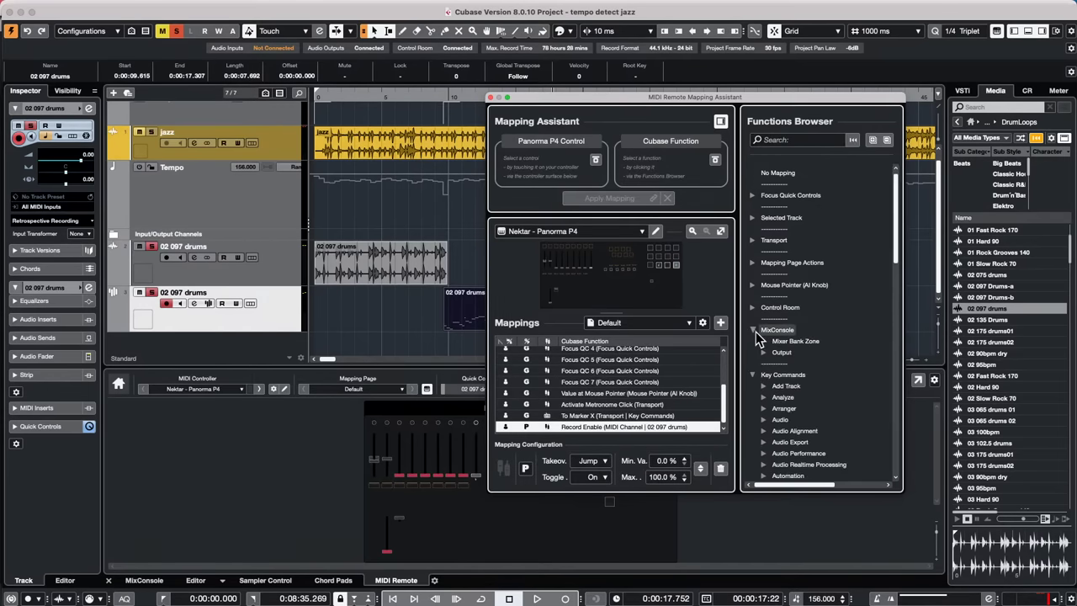
{"action": "left_click", "coordinate": [495, 98]}
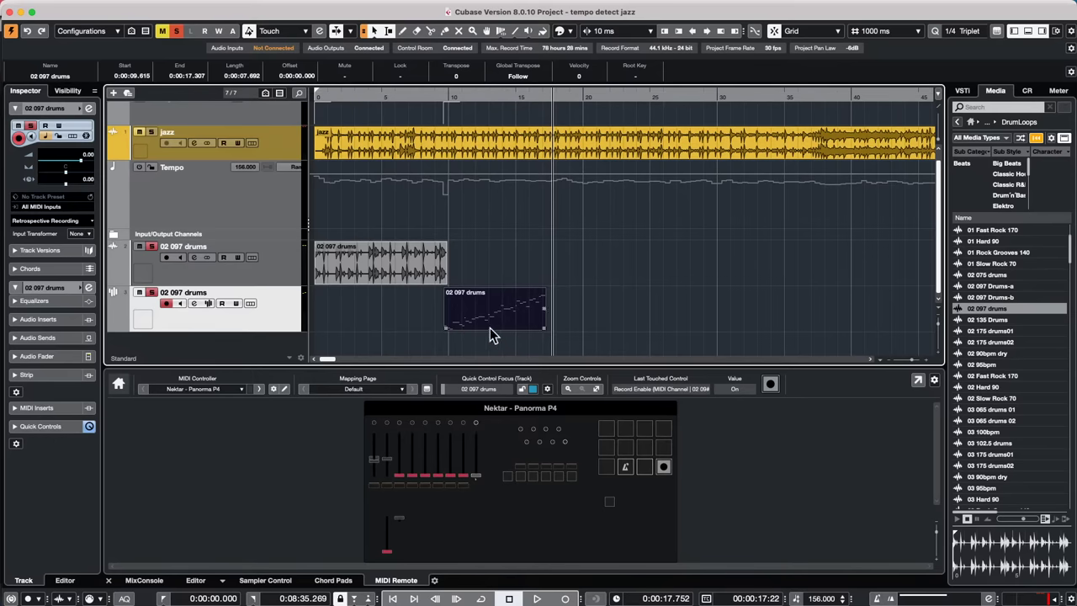
Add one instrument track using Groove Agent SE, routed to Stereo Out, below the 02 097 drums MIDI track
{"action": "right_click", "coordinate": [264, 309]}
{"action": "mouse_move", "coordinate": [380, 315]}
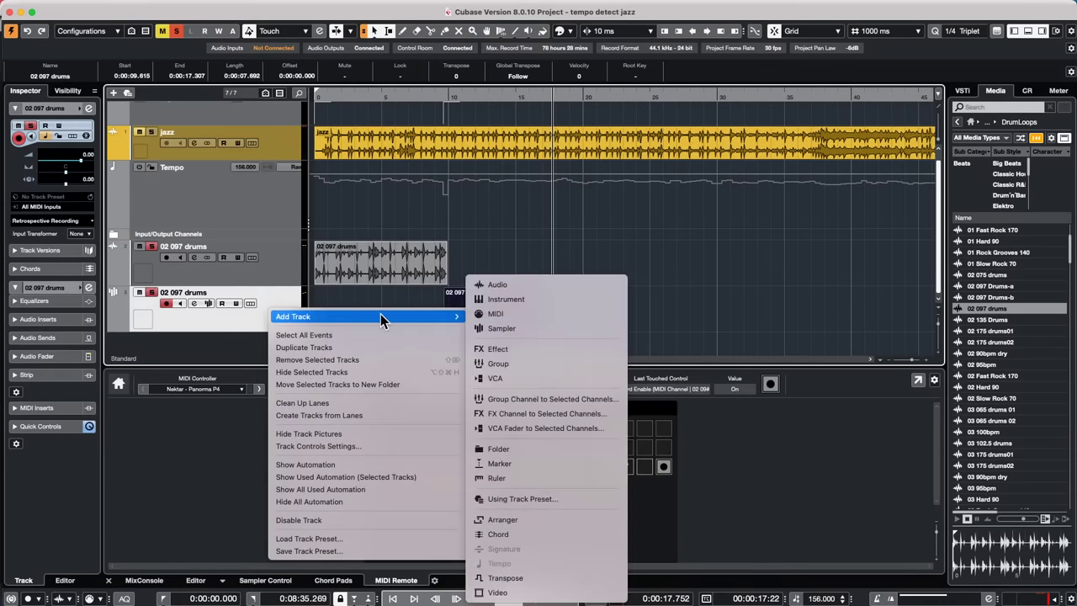
{"action": "left_click", "coordinate": [533, 298]}
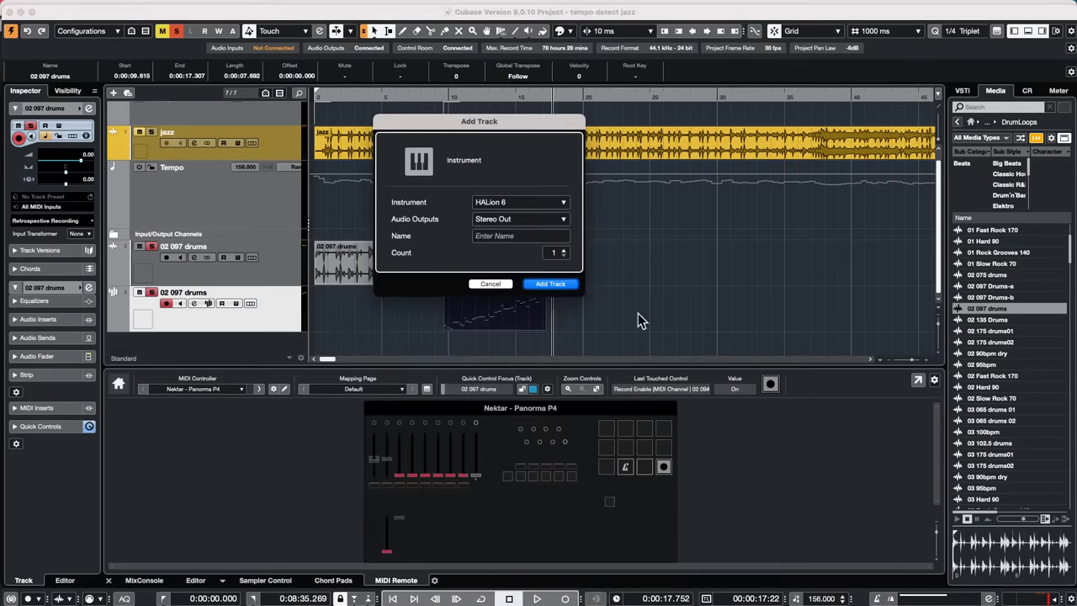
{"action": "left_click", "coordinate": [514, 202]}
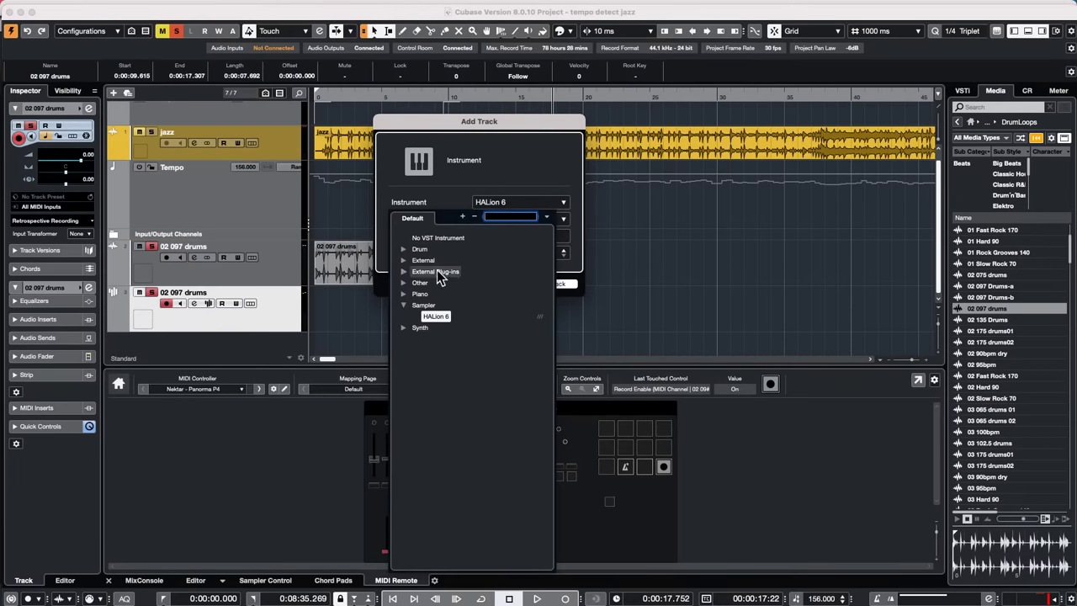
{"action": "left_click", "coordinate": [407, 249]}
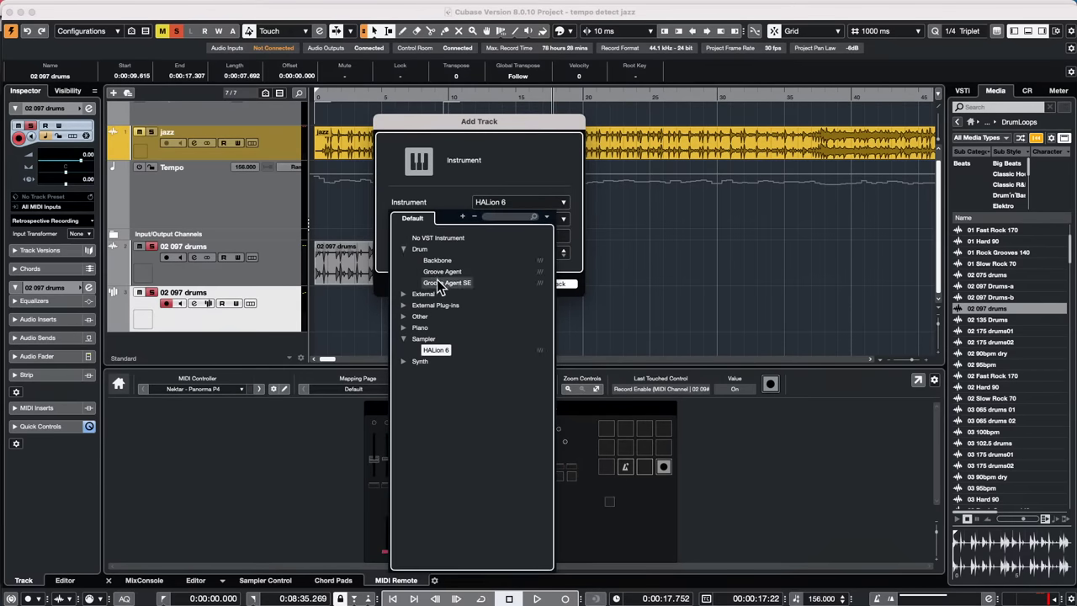
{"action": "left_click", "coordinate": [437, 282]}
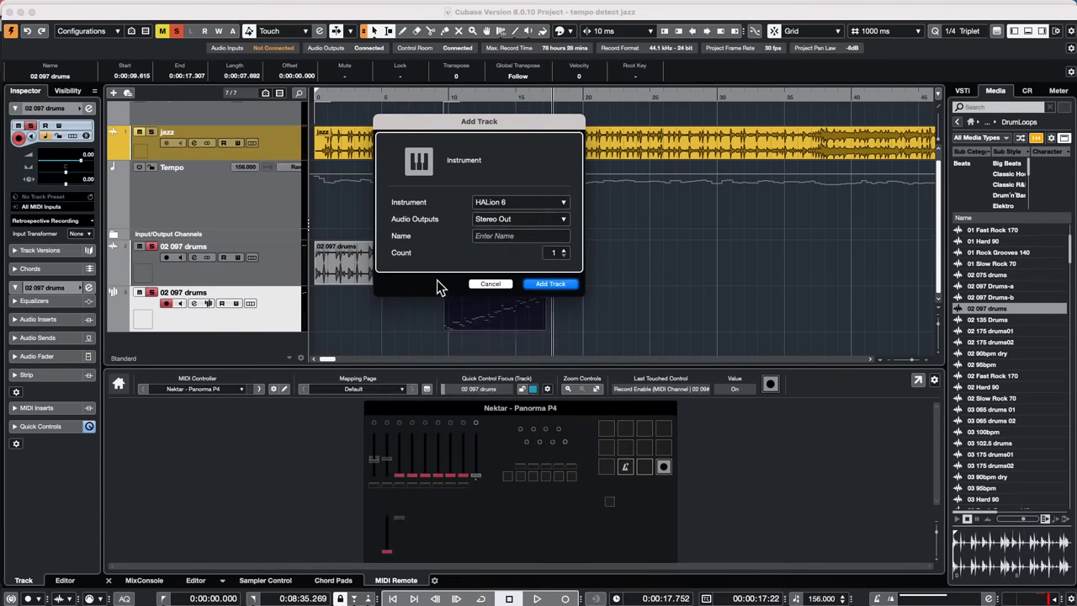
{"action": "left_click", "coordinate": [551, 284]}
Load the Forget The Past kit with its patterns into the empty Groove Agent SE kit slot
{"action": "right_click", "coordinate": [834, 126]}
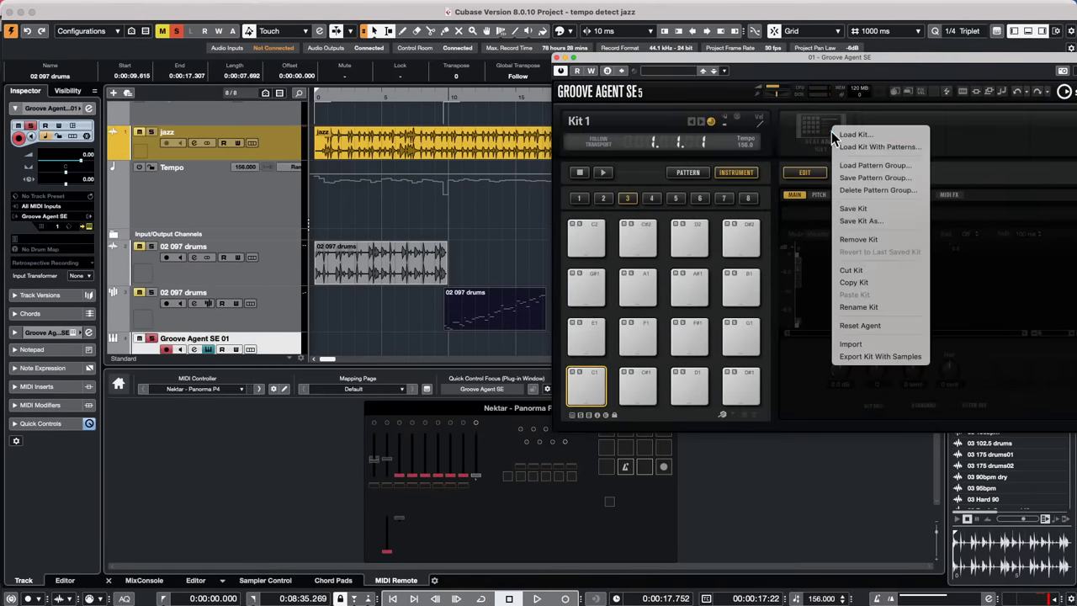
{"action": "left_click", "coordinate": [855, 147]}
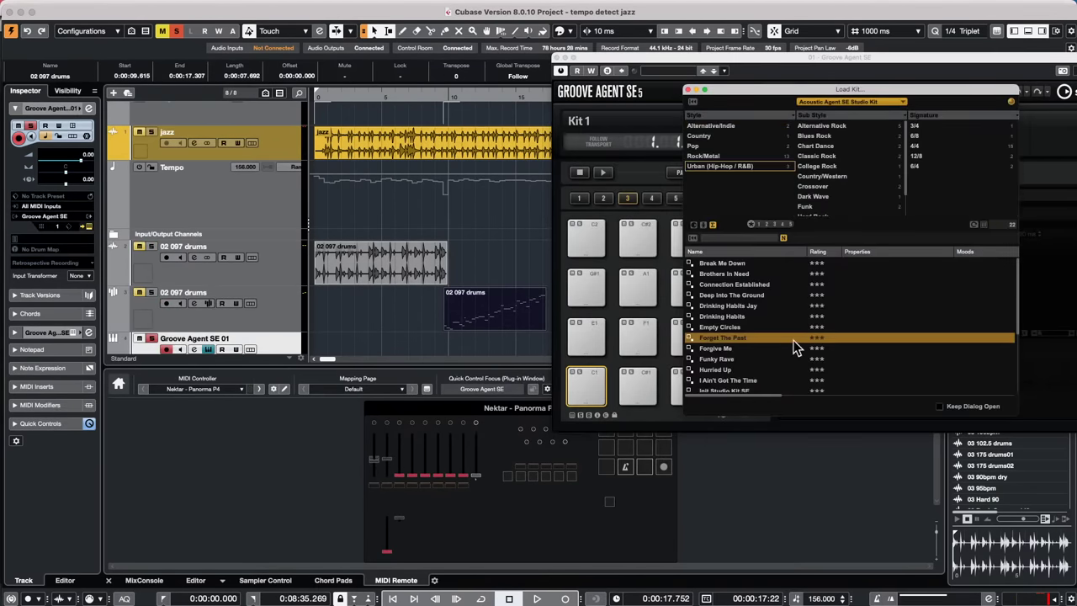
{"action": "double_click", "coordinate": [761, 338]}
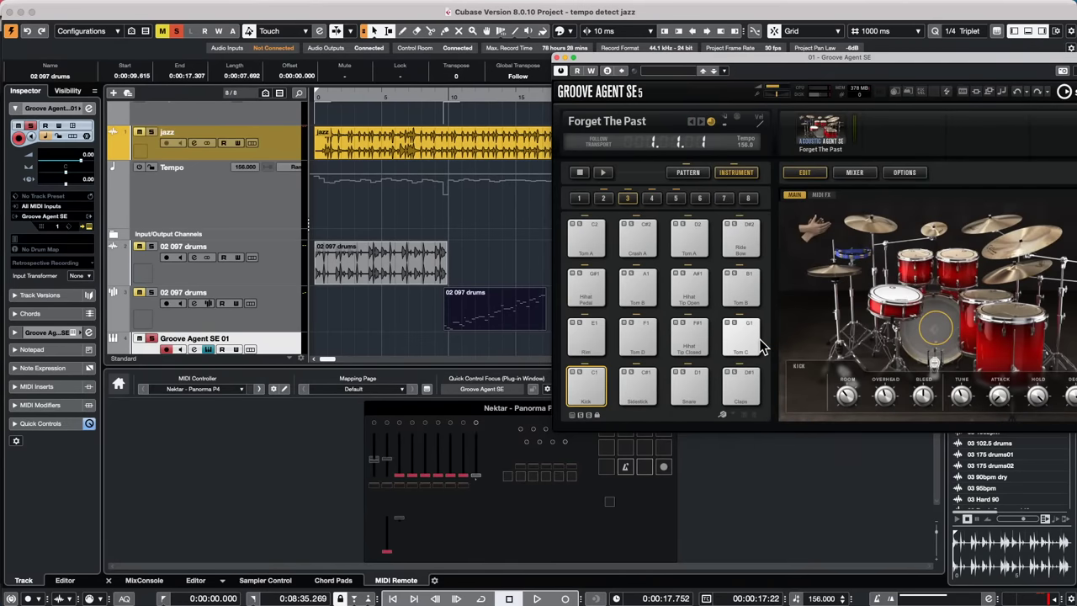
Enable Follow Transport in Groove Agent SE and play the kit's groove with the pattern pads displayed
{"action": "left_click", "coordinate": [603, 145]}
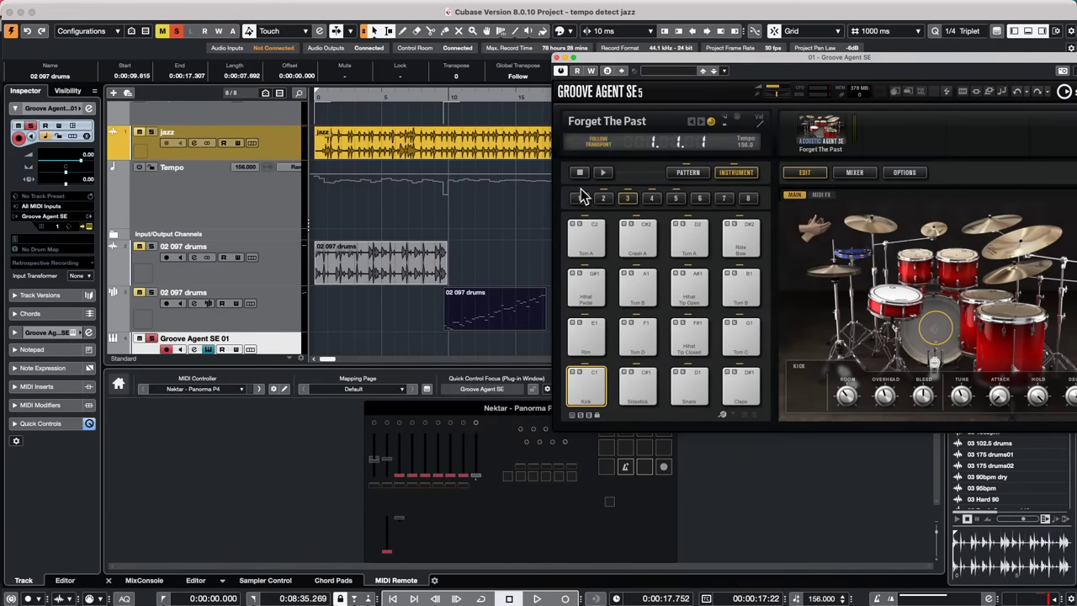
{"action": "left_click", "coordinate": [603, 173]}
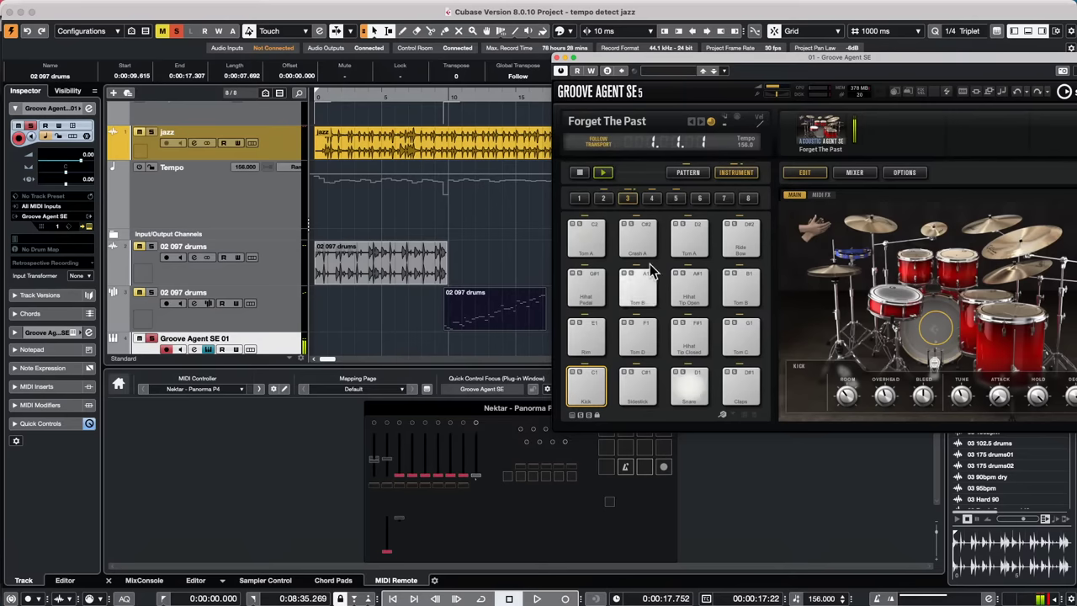
{"action": "left_click", "coordinate": [686, 171]}
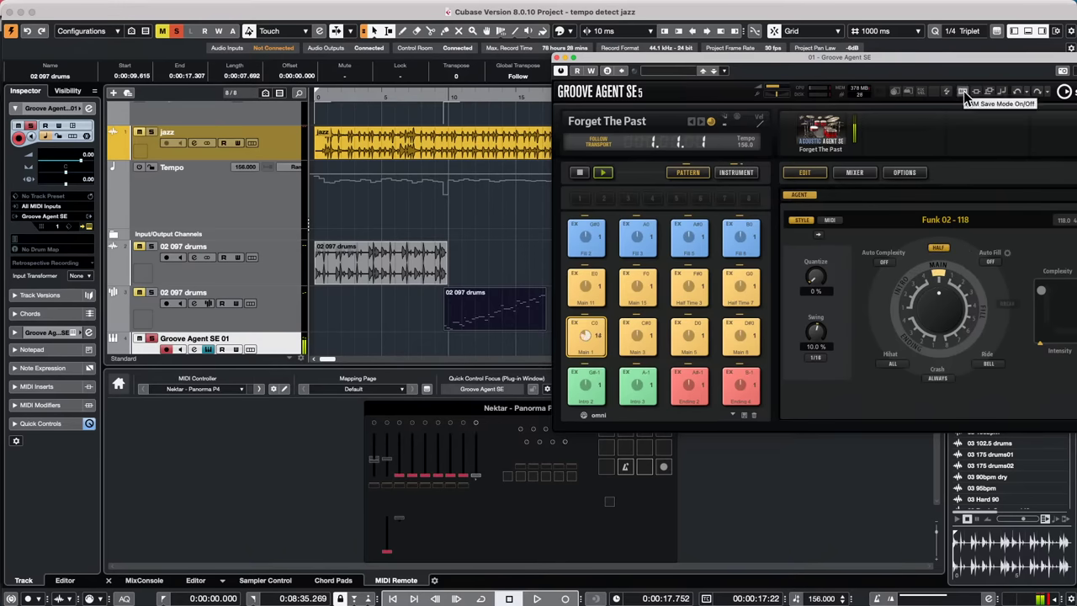
Set the Groove Agent SE 01 track's MIDI input to 01. Groove Agent SE - MIDI Out
{"action": "scroll", "coordinate": [371, 311], "scroll_direction": "down", "scroll_amount": 2}
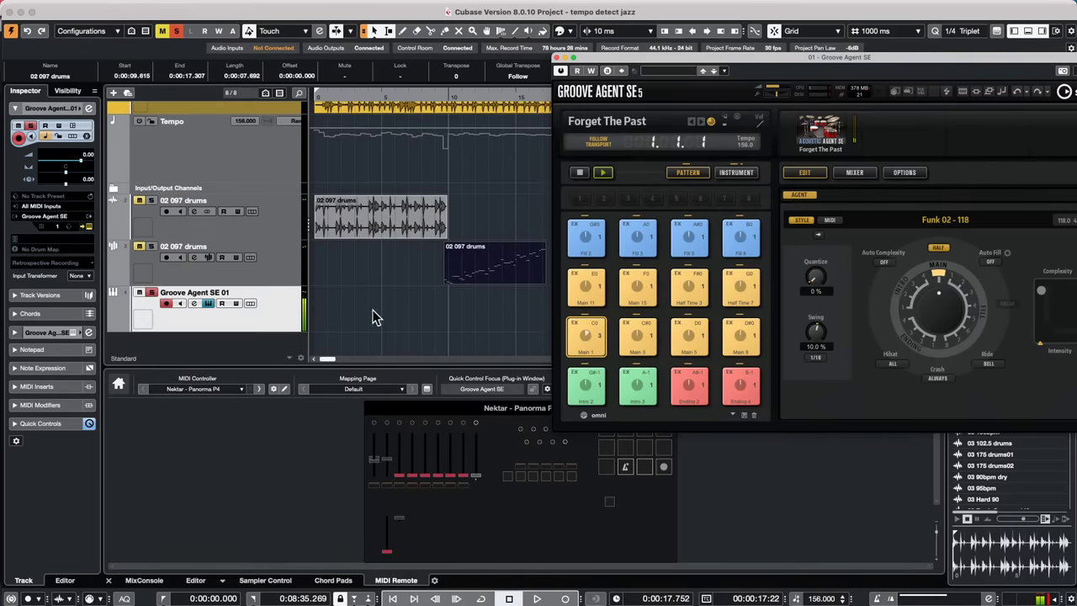
{"action": "left_click", "coordinate": [55, 205]}
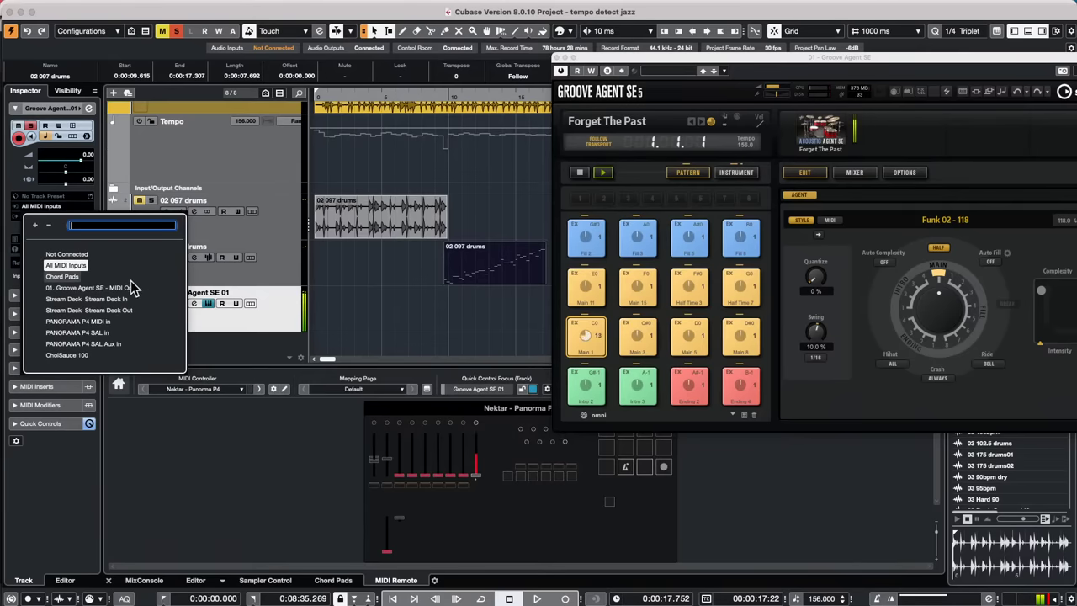
{"action": "left_click", "coordinate": [132, 289]}
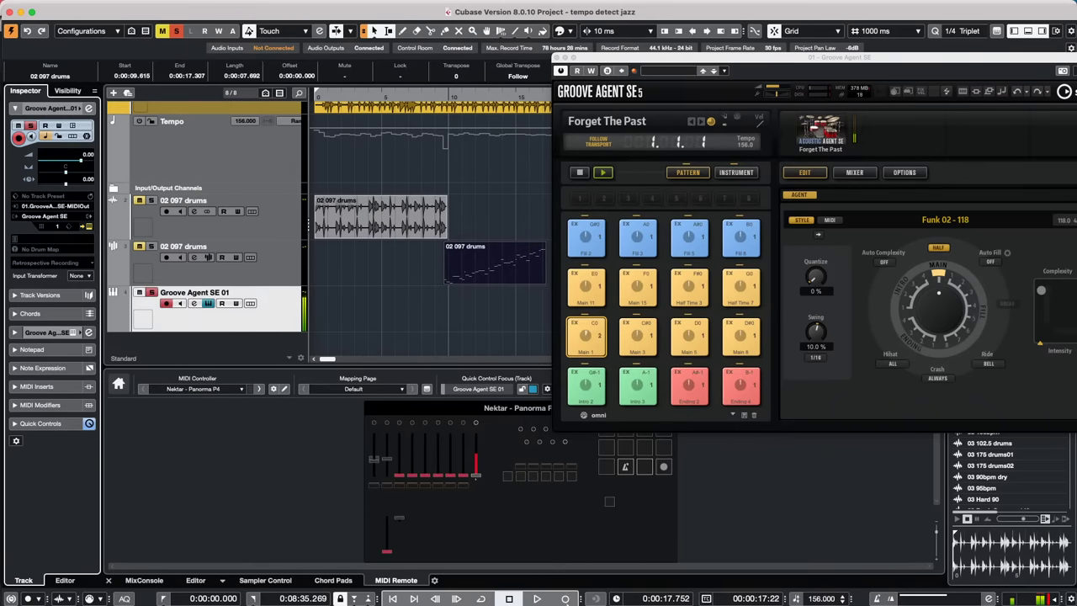
Record the playing Groove Agent pattern as a MIDI part of about 12 seconds on the Groove Agent SE 01 track
{"action": "left_click", "coordinate": [565, 599]}
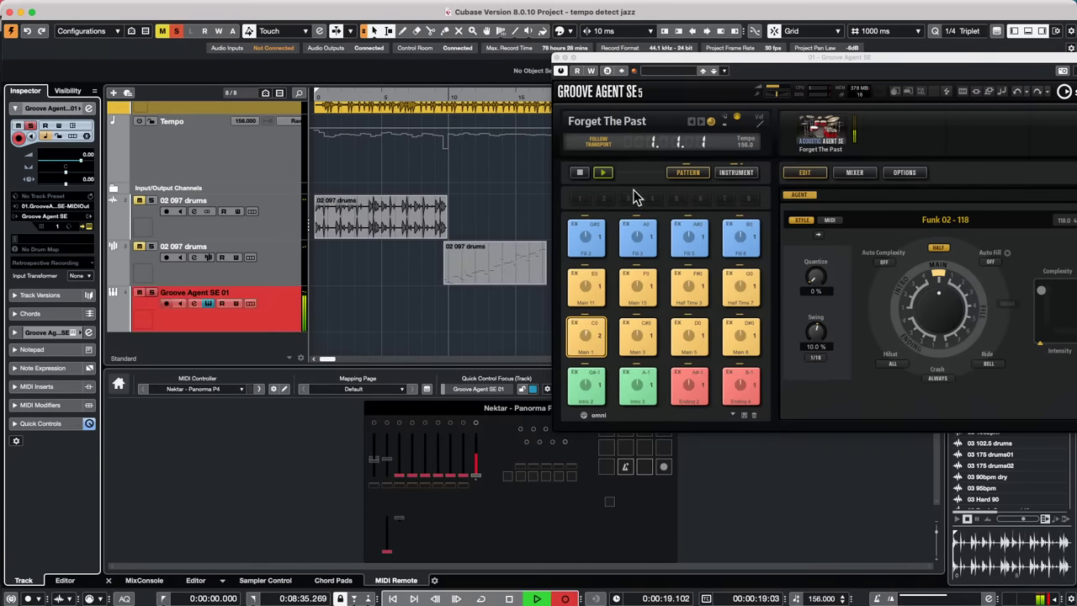
{"action": "left_click_drag", "start_coordinate": [671, 56], "coordinate": [76, 39]}
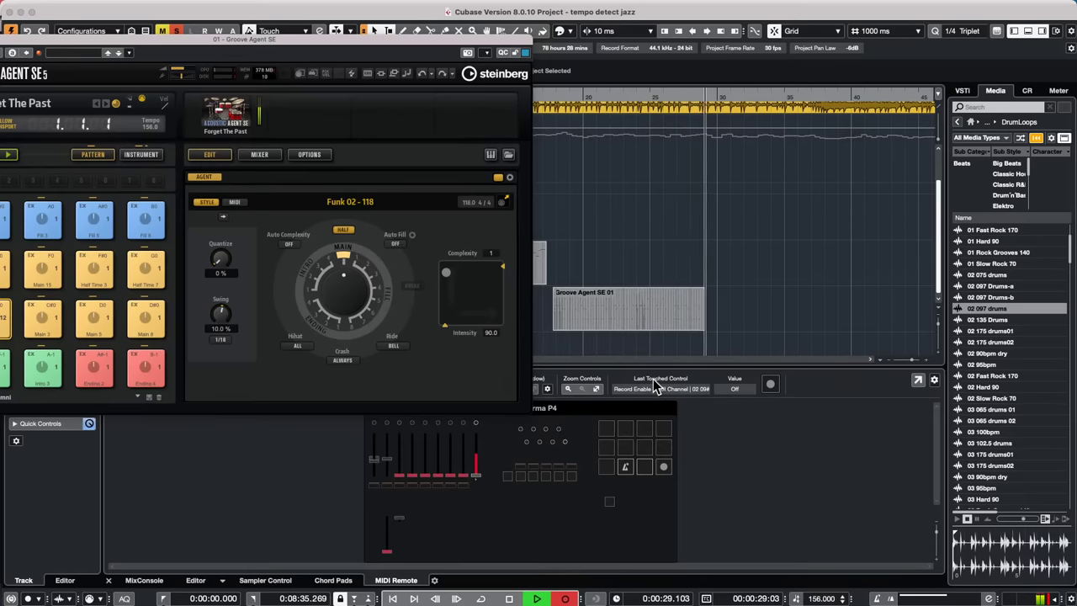
{"action": "key", "text": "space"}
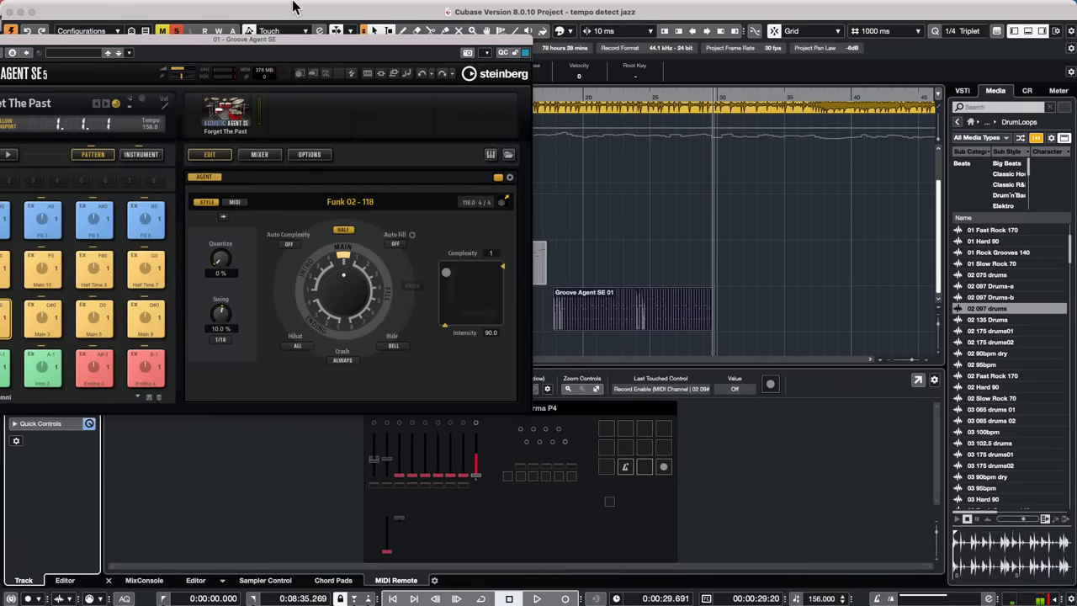
{"action": "left_click_drag", "start_coordinate": [231, 43], "coordinate": [913, 91]}
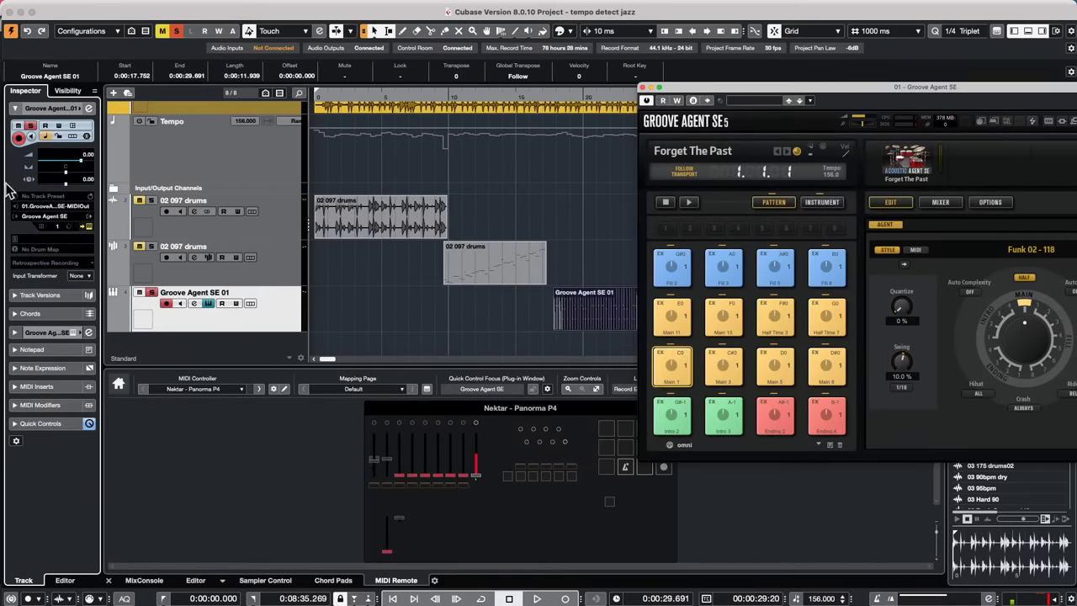
Set the Groove Agent SE 01 track's input back to All MIDI Inputs and move the instrument window over the project area
{"action": "left_click", "coordinate": [38, 206]}
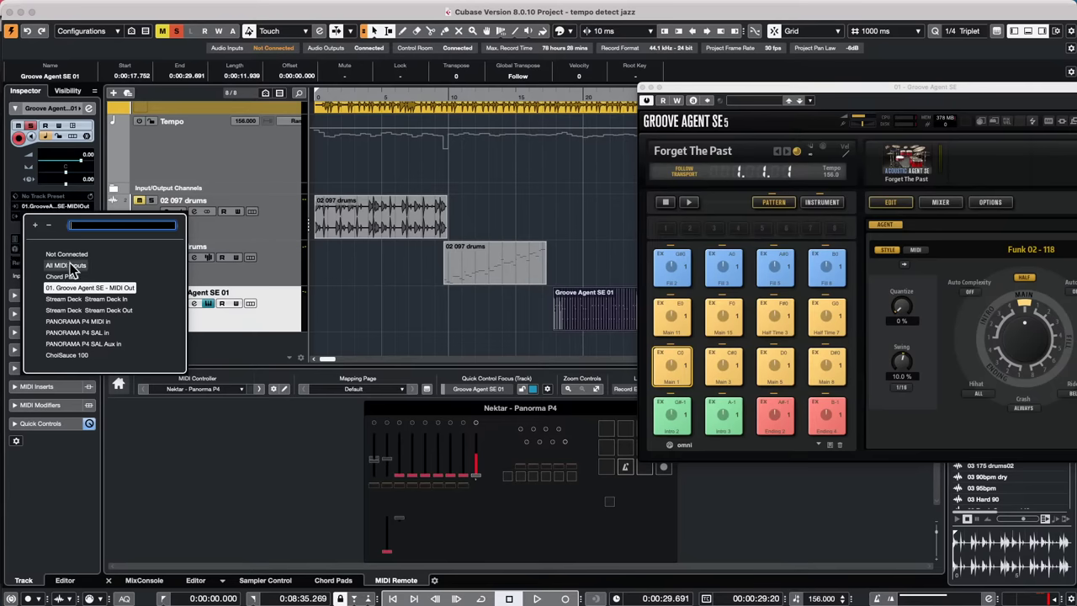
{"action": "left_click", "coordinate": [69, 265]}
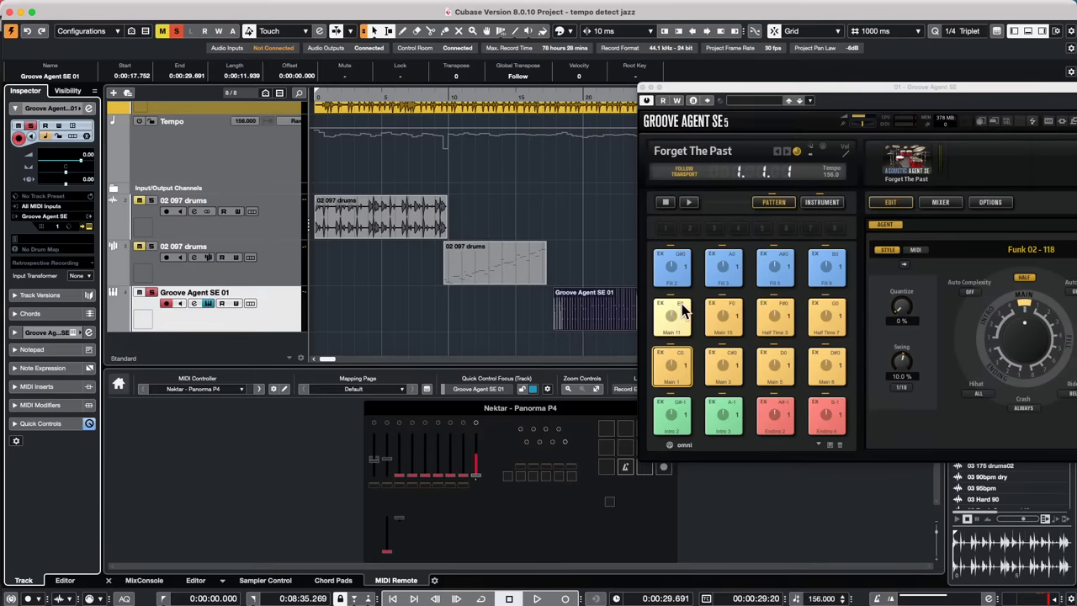
{"action": "left_click", "coordinate": [762, 98]}
{"action": "left_click_drag", "start_coordinate": [762, 98], "coordinate": [385, 77]}
Examine the output activation list of Groove Agent SE in the VSTi rack and close the instrument window
{"action": "left_click", "coordinate": [962, 91]}
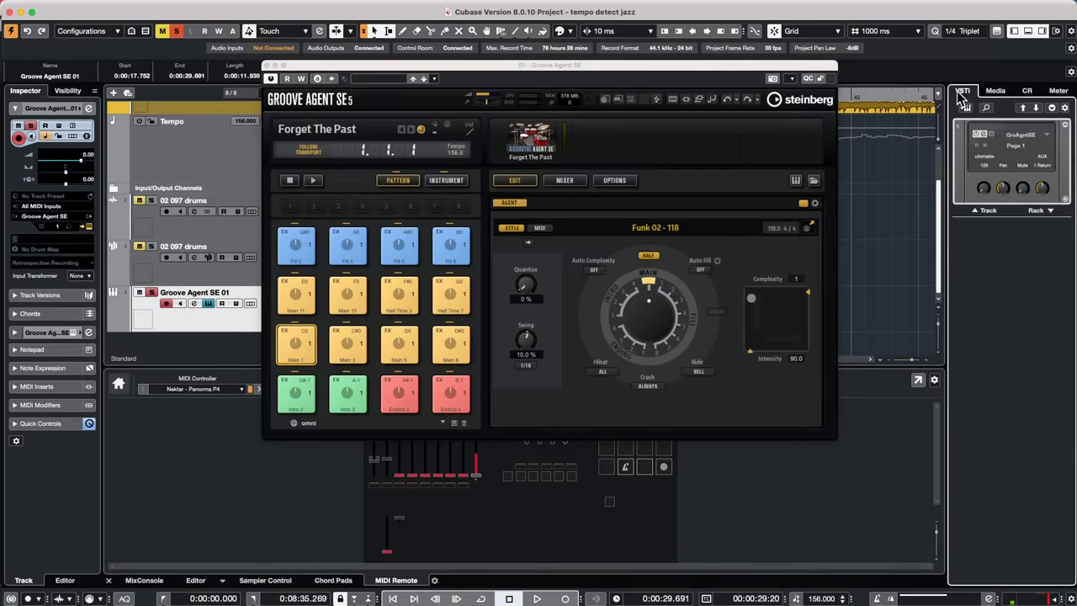
{"action": "left_click", "coordinate": [1064, 126]}
{"action": "left_click", "coordinate": [1019, 160]}
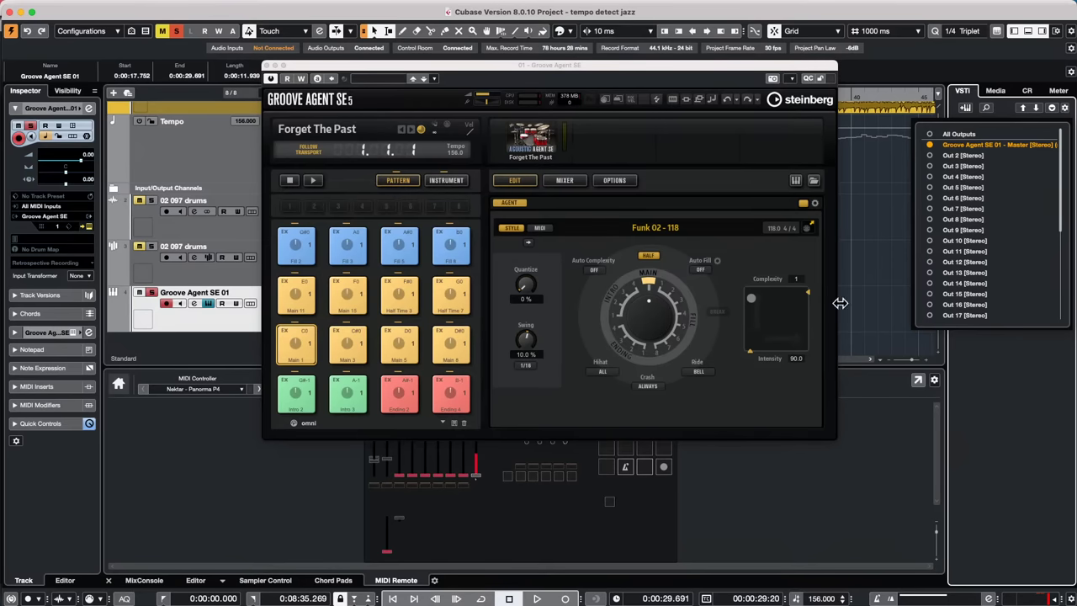
{"action": "left_click", "coordinate": [268, 66]}
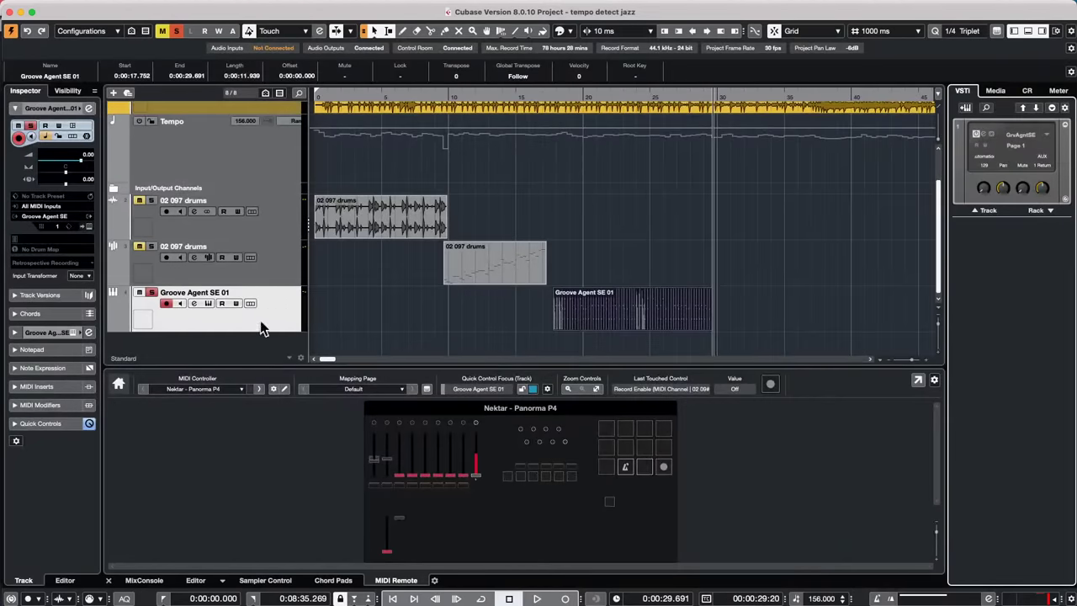
{"action": "left_click", "coordinate": [592, 328]}
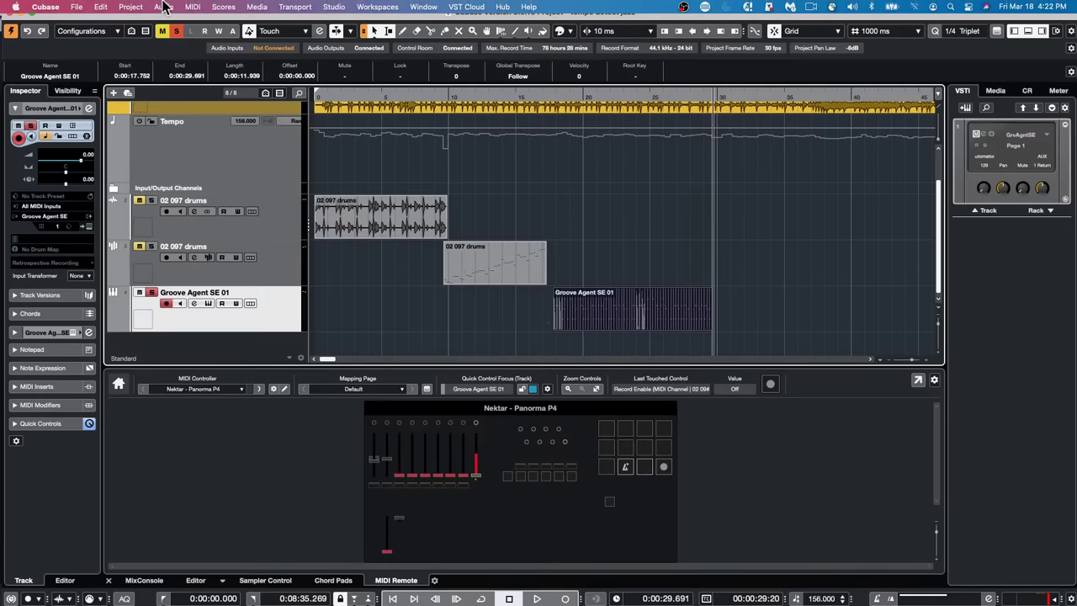
{"action": "left_click", "coordinate": [203, 5]}
{"action": "left_click", "coordinate": [404, 292]}
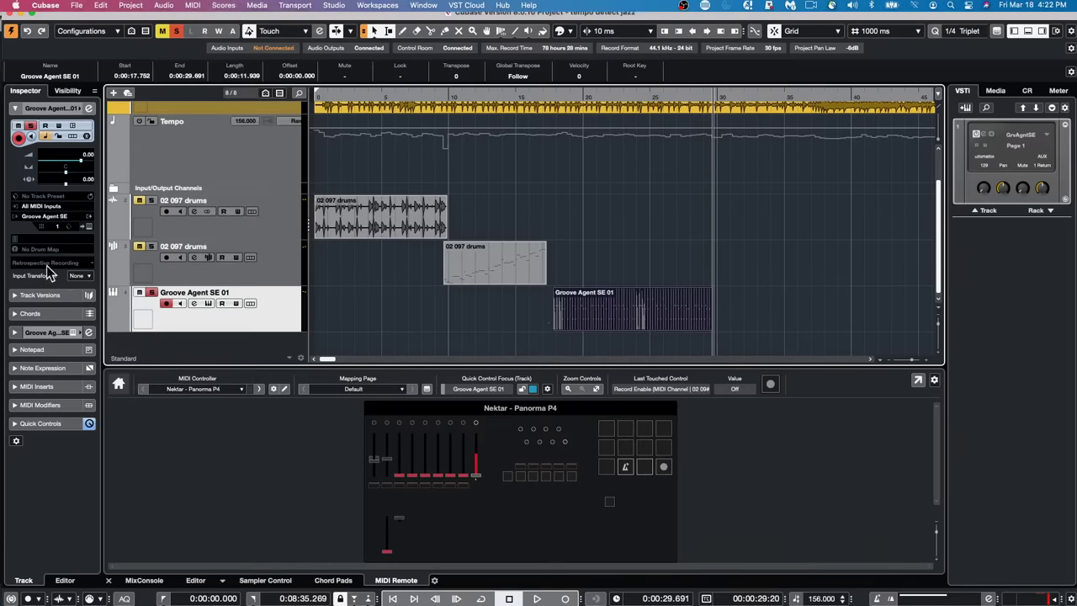
In the Groove Agent SE mixer, route Kick to Out 2, Snare to Out 3 and Hihat to Out 4
{"action": "left_click", "coordinate": [89, 226]}
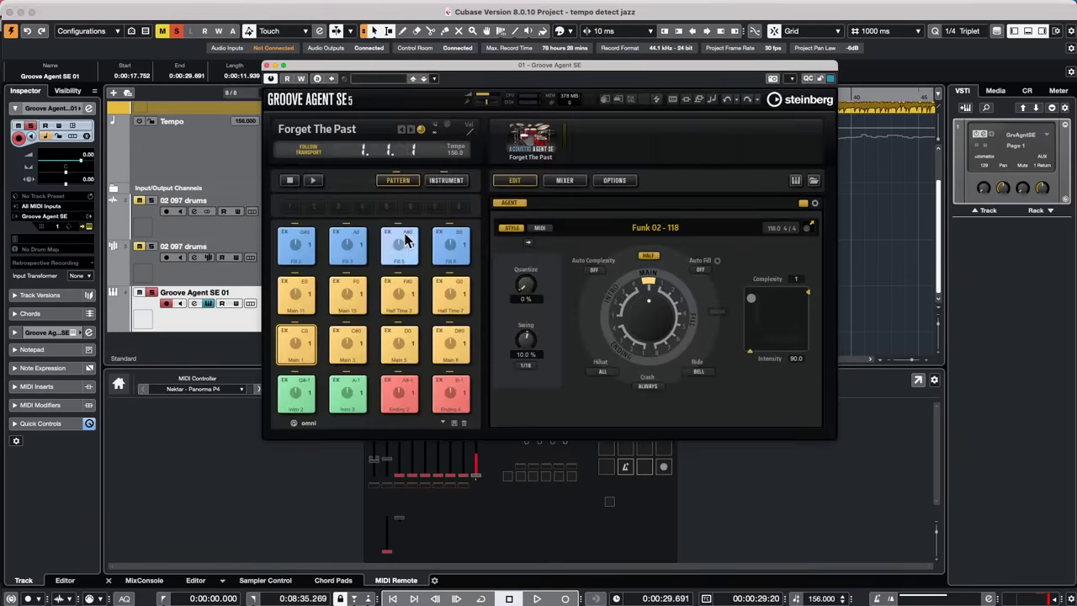
{"action": "left_click", "coordinate": [564, 181]}
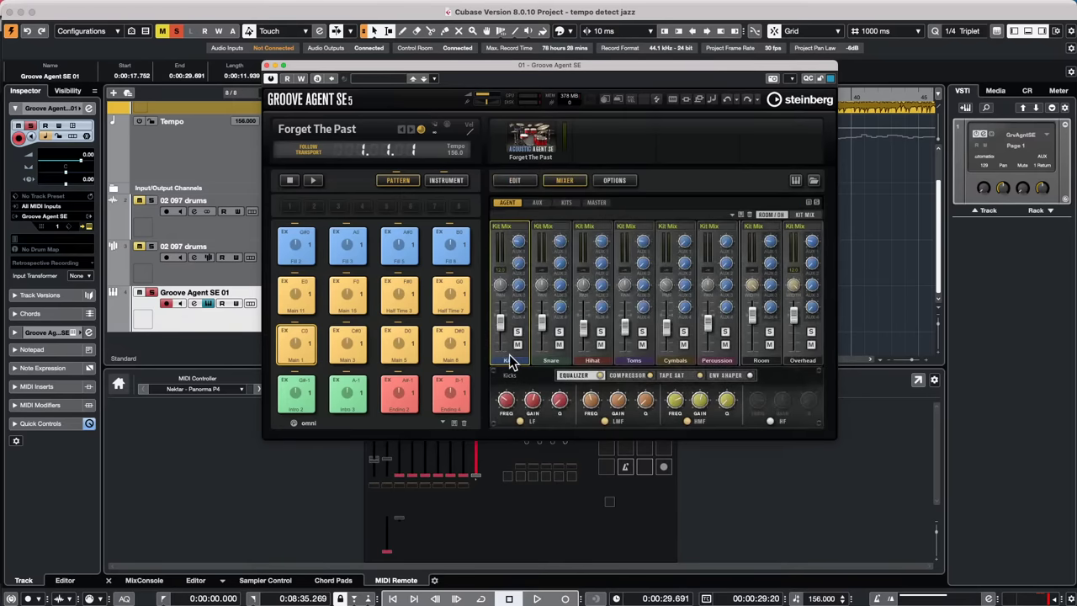
{"action": "left_click", "coordinate": [515, 228]}
{"action": "left_click", "coordinate": [517, 259]}
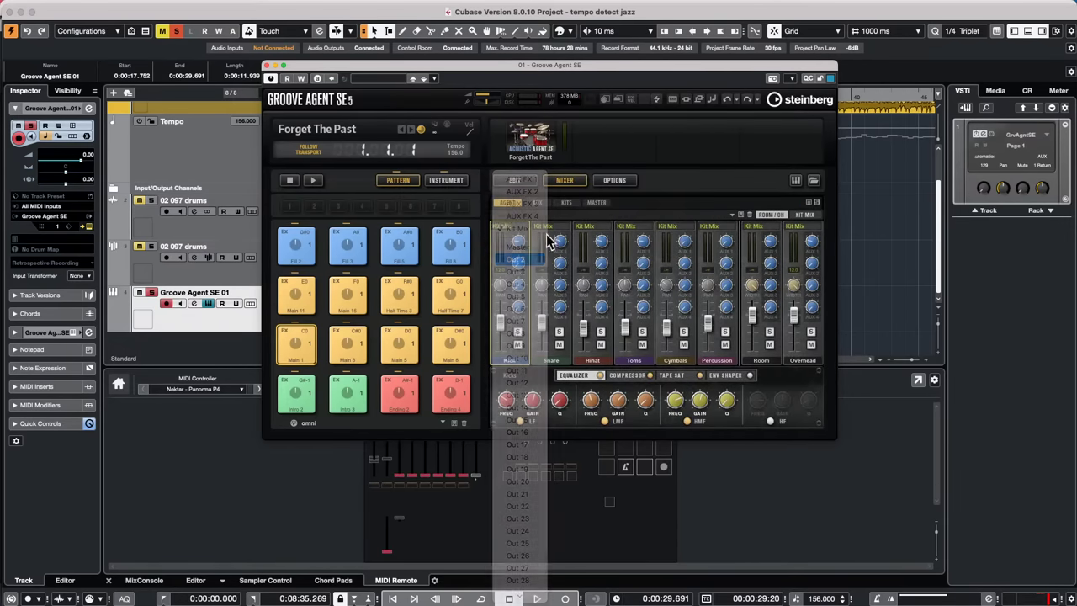
{"action": "left_click", "coordinate": [558, 228]}
{"action": "left_click", "coordinate": [564, 273]}
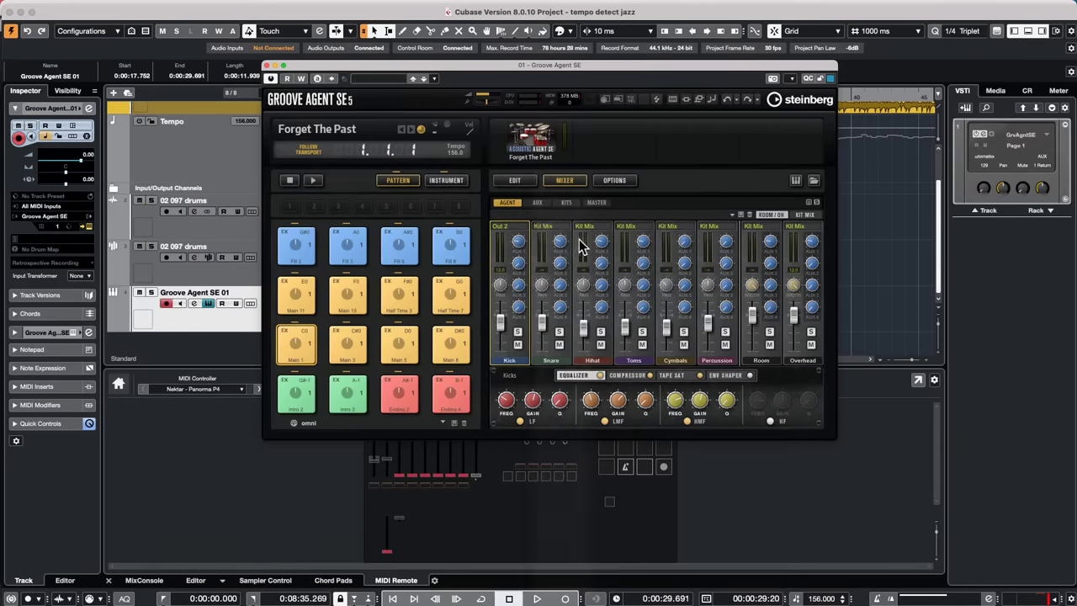
{"action": "left_click", "coordinate": [594, 225]}
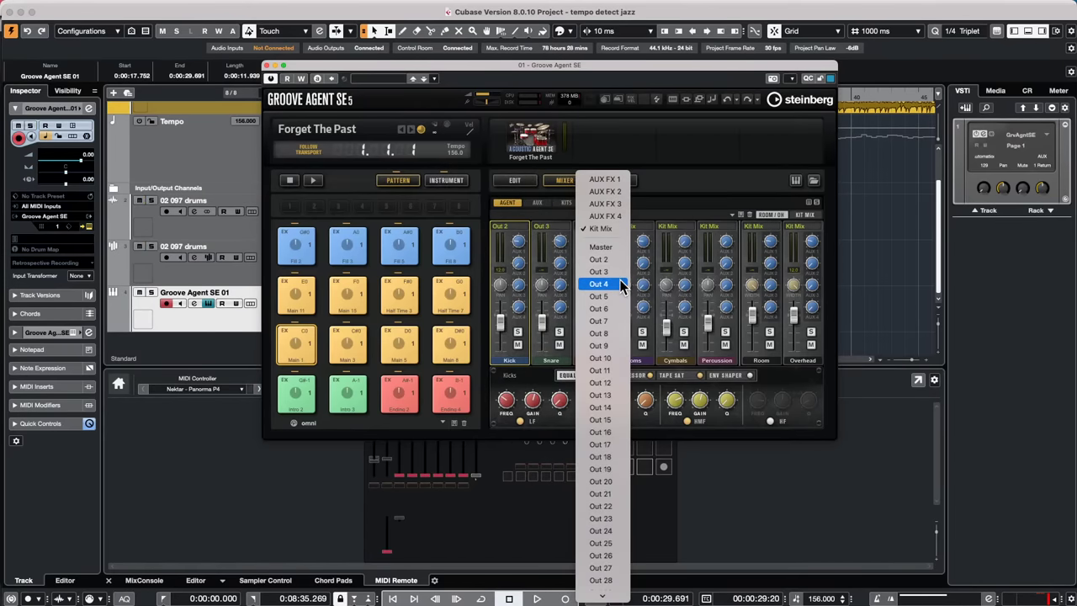
{"action": "left_click", "coordinate": [621, 284]}
Route Toms to Out 5, Cymbals to Out 6 and Percussion to Out 7 in the Groove Agent mixer
{"action": "left_click", "coordinate": [637, 226]}
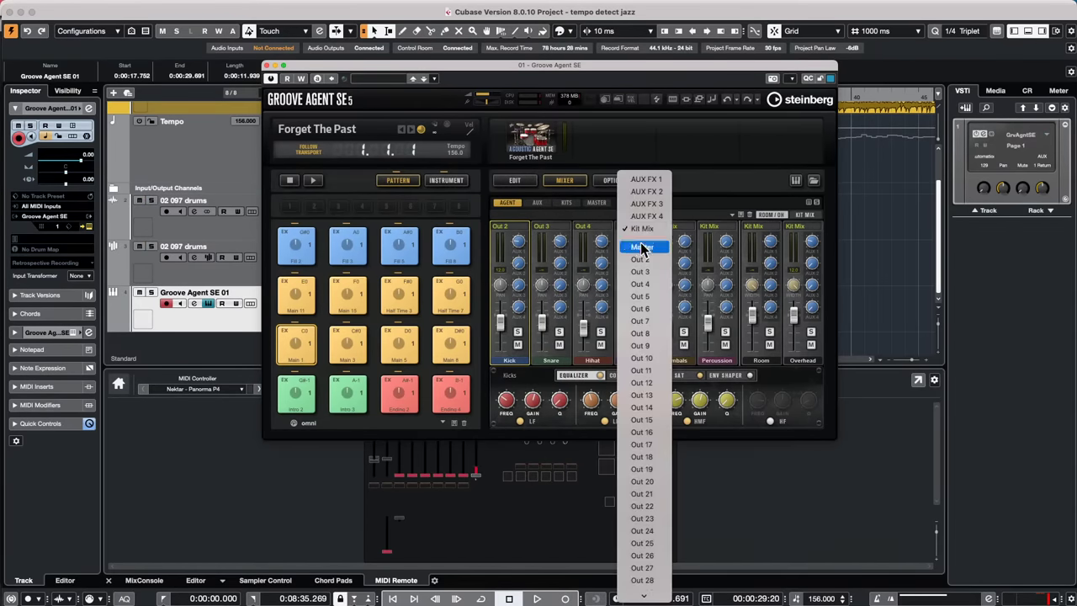
{"action": "left_click", "coordinate": [641, 297]}
{"action": "left_click", "coordinate": [688, 227]}
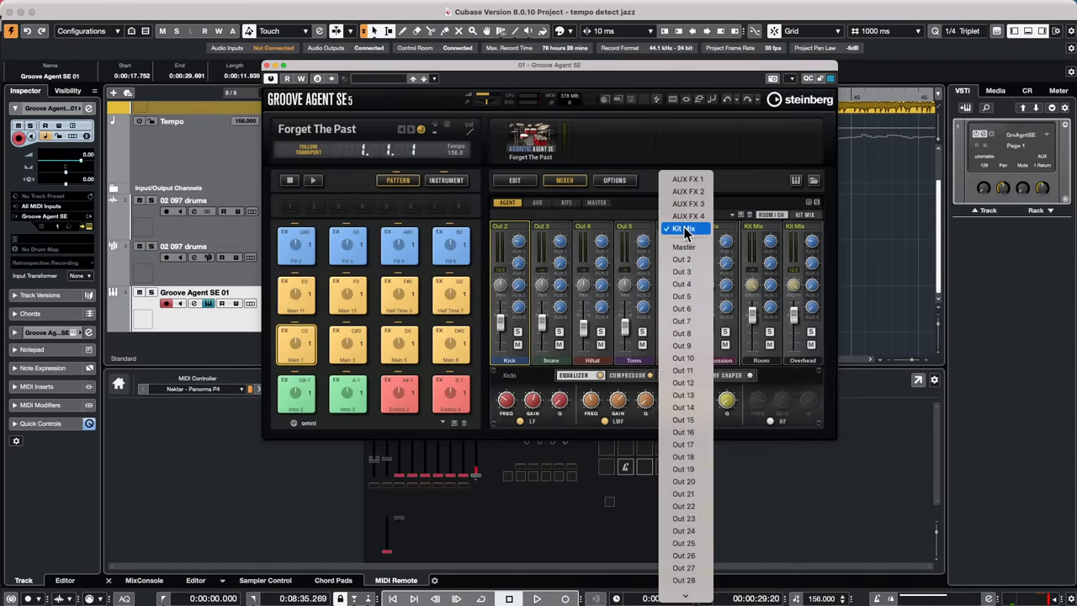
{"action": "left_click", "coordinate": [680, 310]}
{"action": "left_click", "coordinate": [729, 228]}
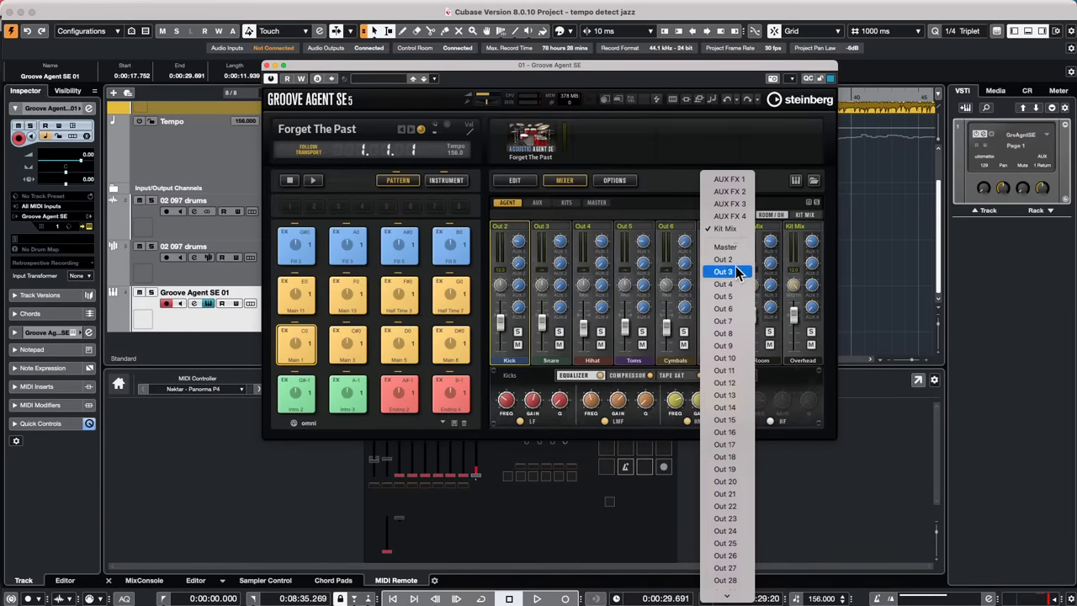
{"action": "left_click", "coordinate": [725, 321]}
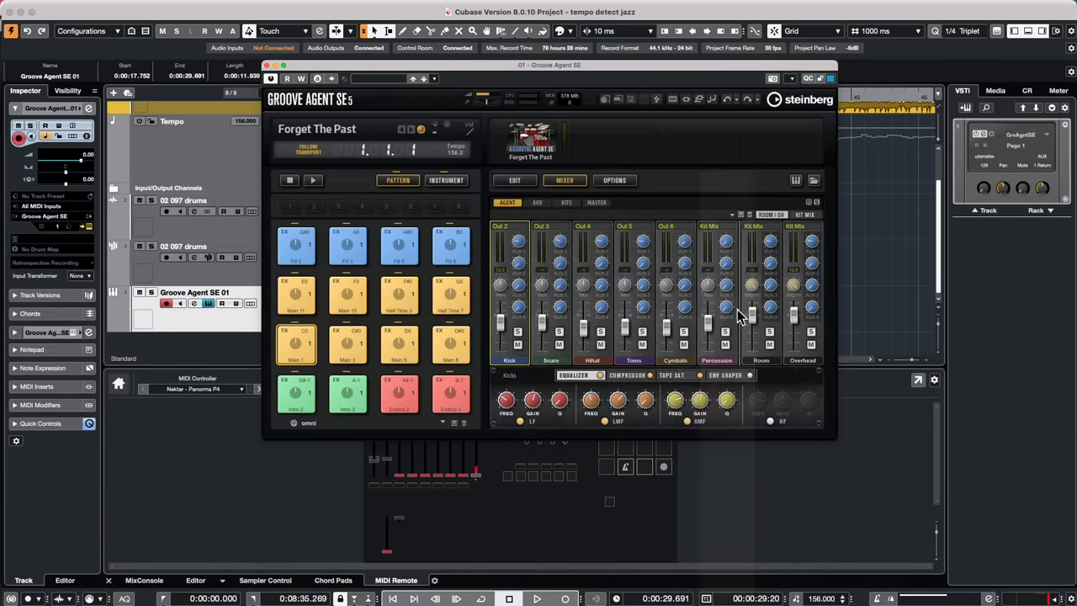
Route Room to Out 8 and Overhead to Out 9, and close the Groove Agent window
{"action": "left_click", "coordinate": [771, 229]}
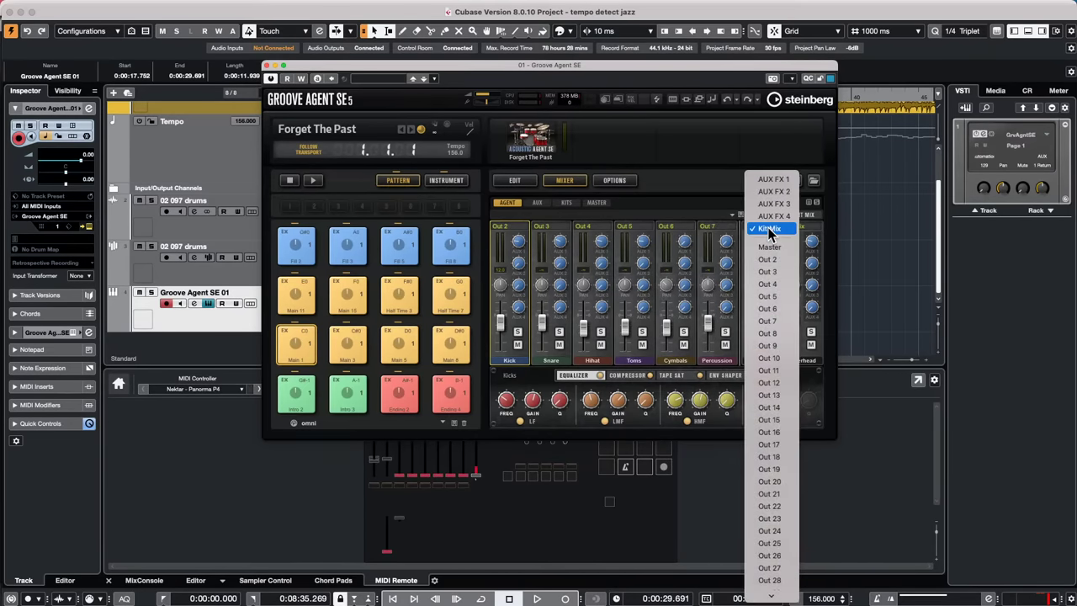
{"action": "left_click", "coordinate": [790, 336]}
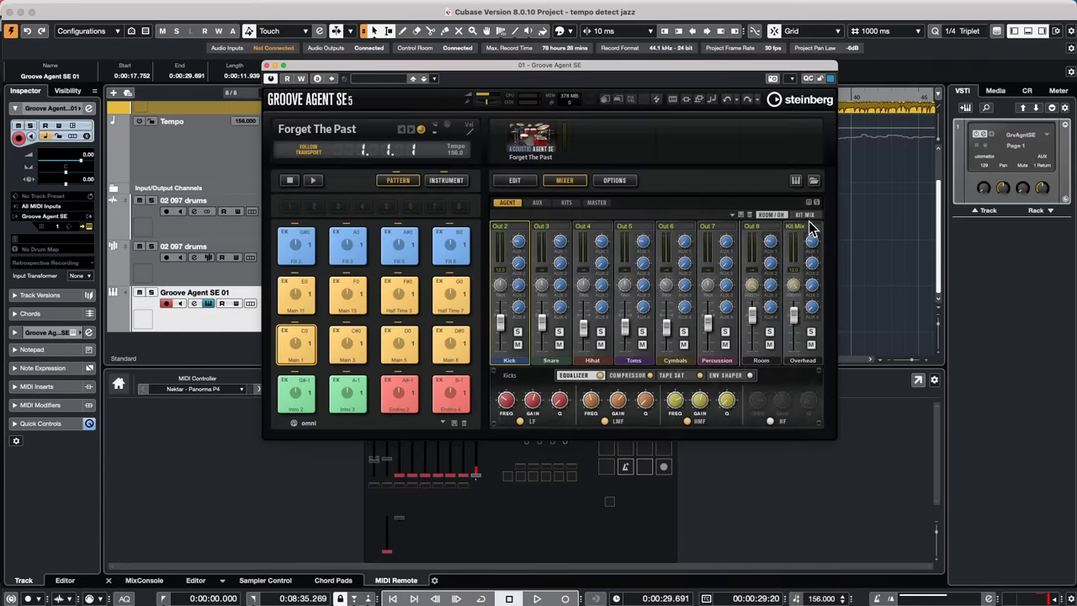
{"action": "left_click", "coordinate": [809, 228]}
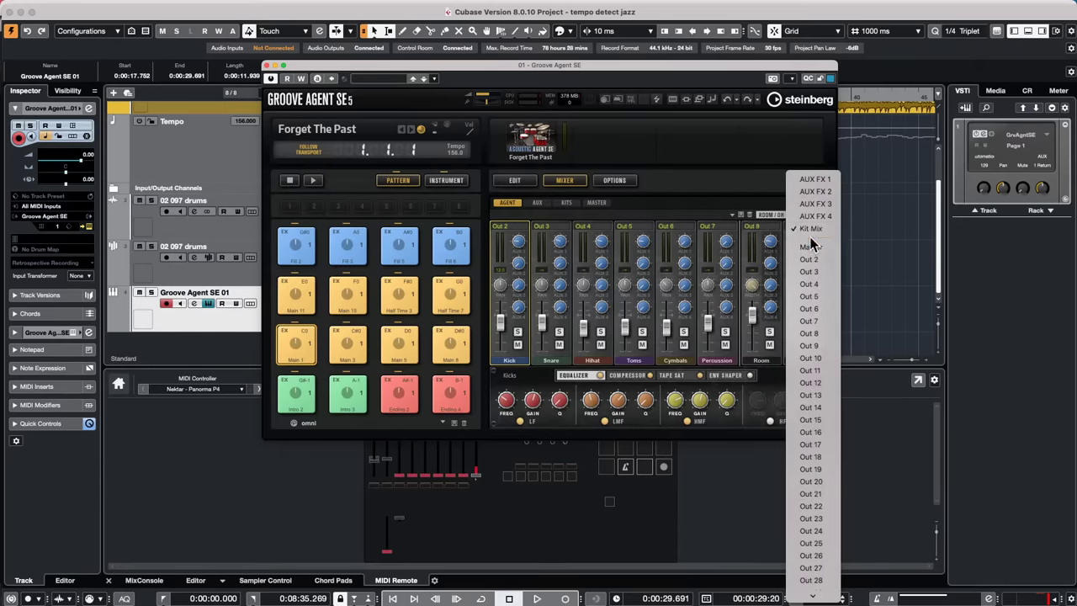
{"action": "left_click", "coordinate": [812, 346]}
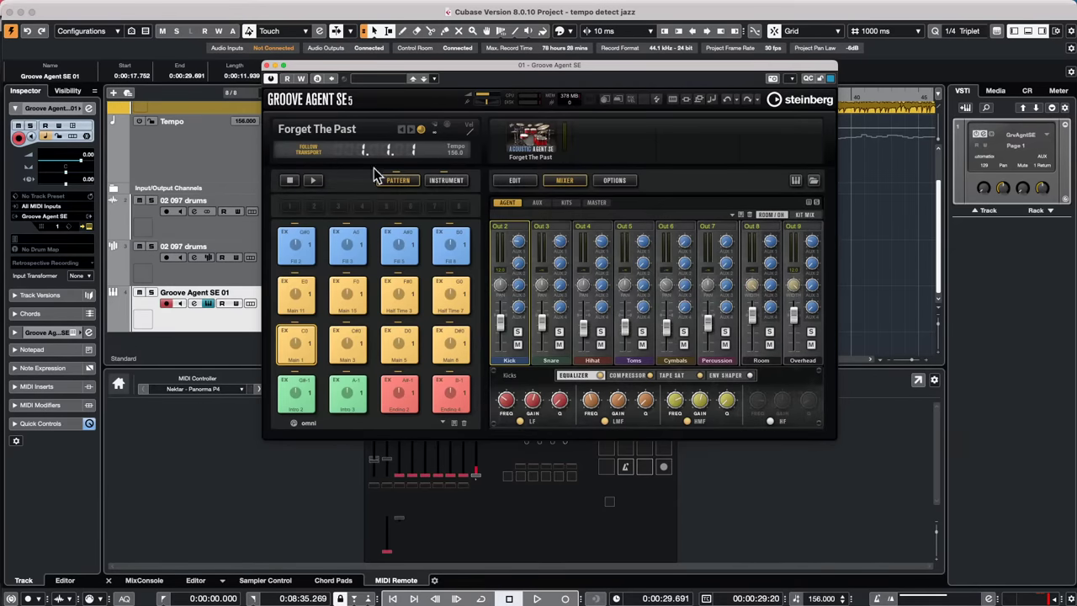
{"action": "left_click", "coordinate": [267, 65]}
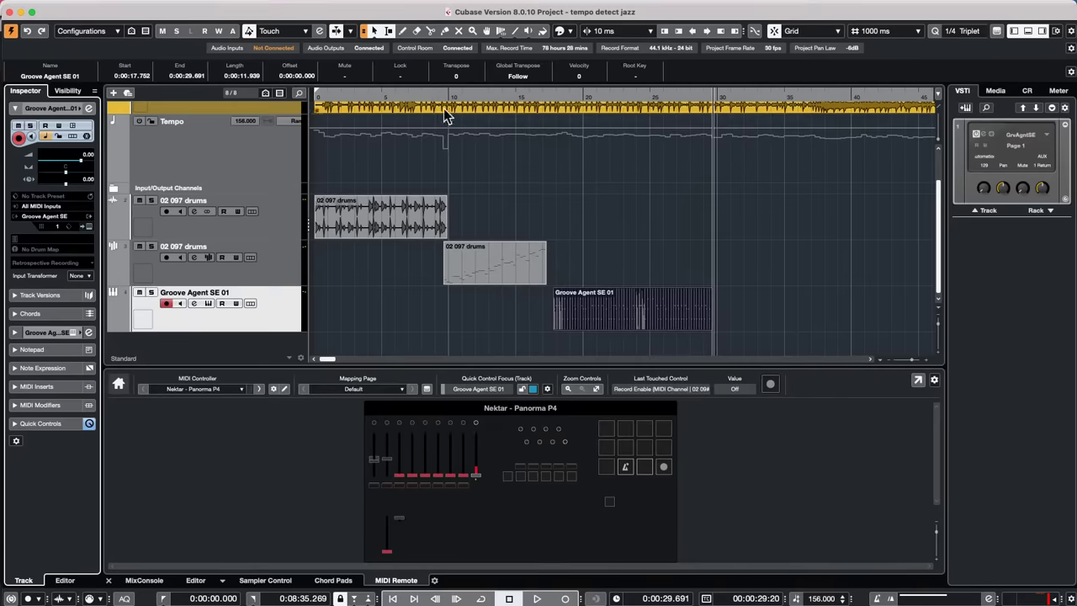
{"action": "mouse_move", "coordinate": [346, 7]}
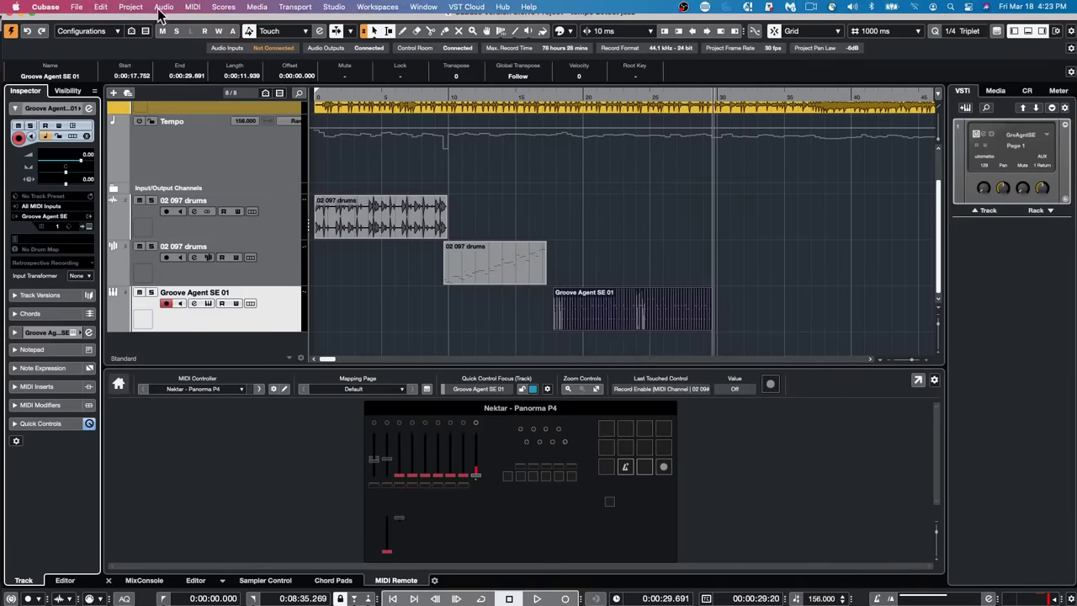
Render the Groove Agent SE 01 part in place as separate events with Channel Settings processing and muted source events
{"action": "left_click", "coordinate": [100, 6]}
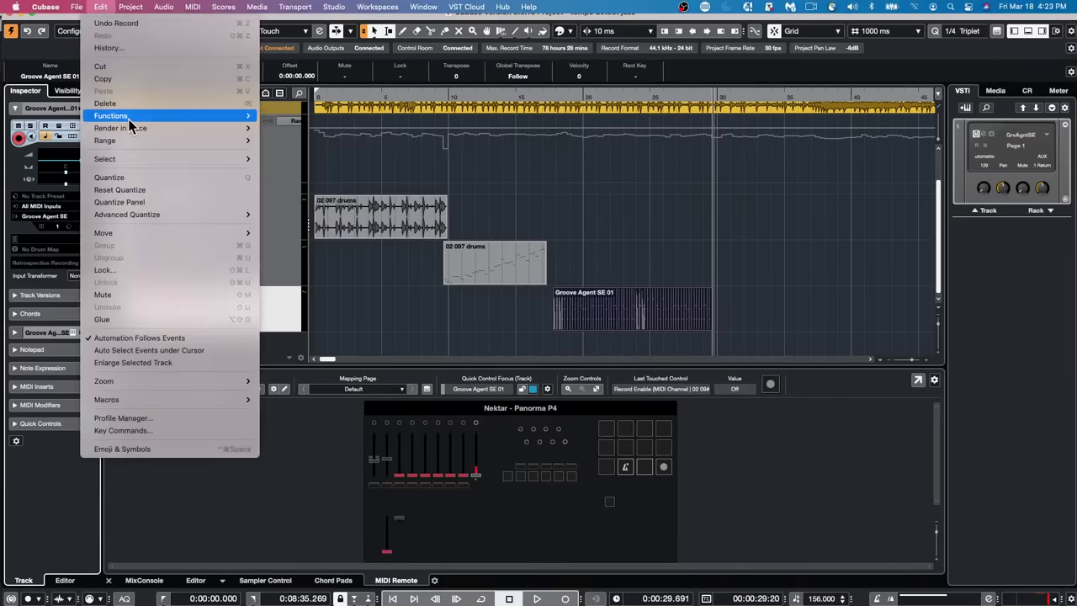
{"action": "mouse_move", "coordinate": [135, 133]}
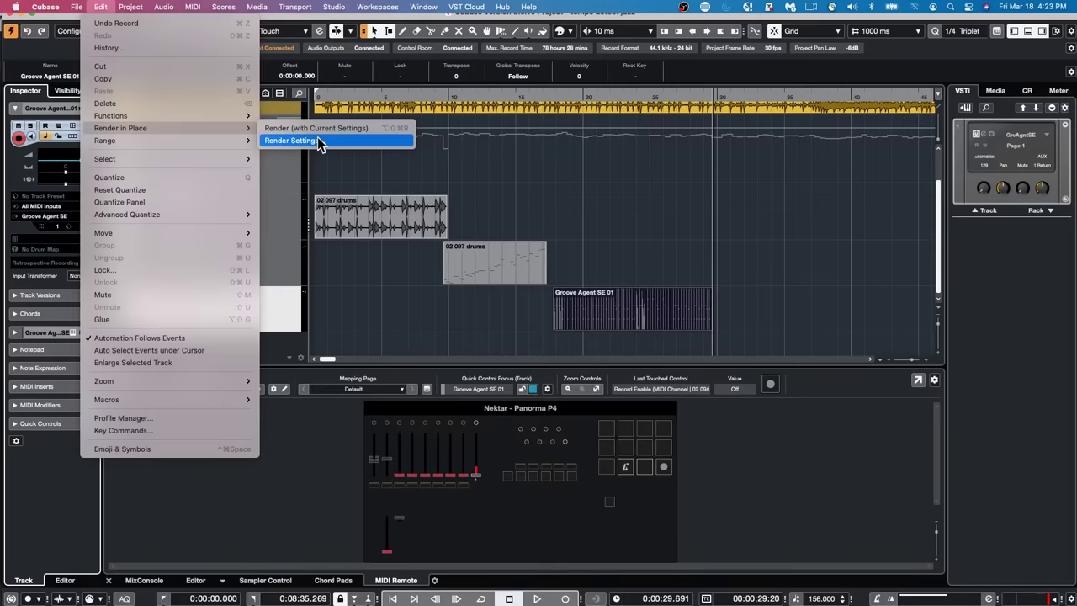
{"action": "left_click", "coordinate": [372, 146]}
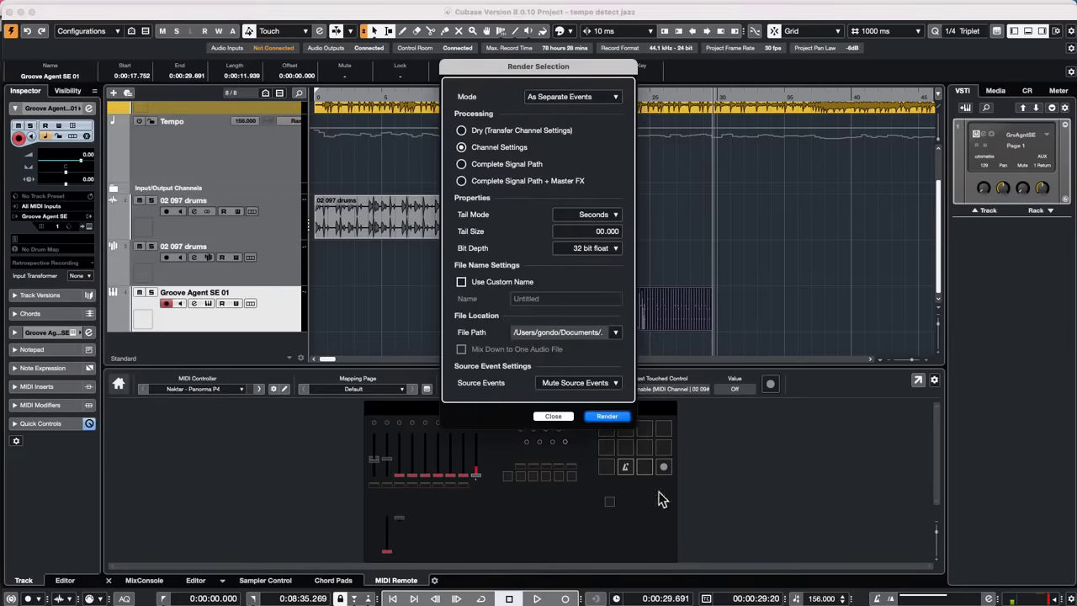
{"action": "left_click", "coordinate": [615, 416]}
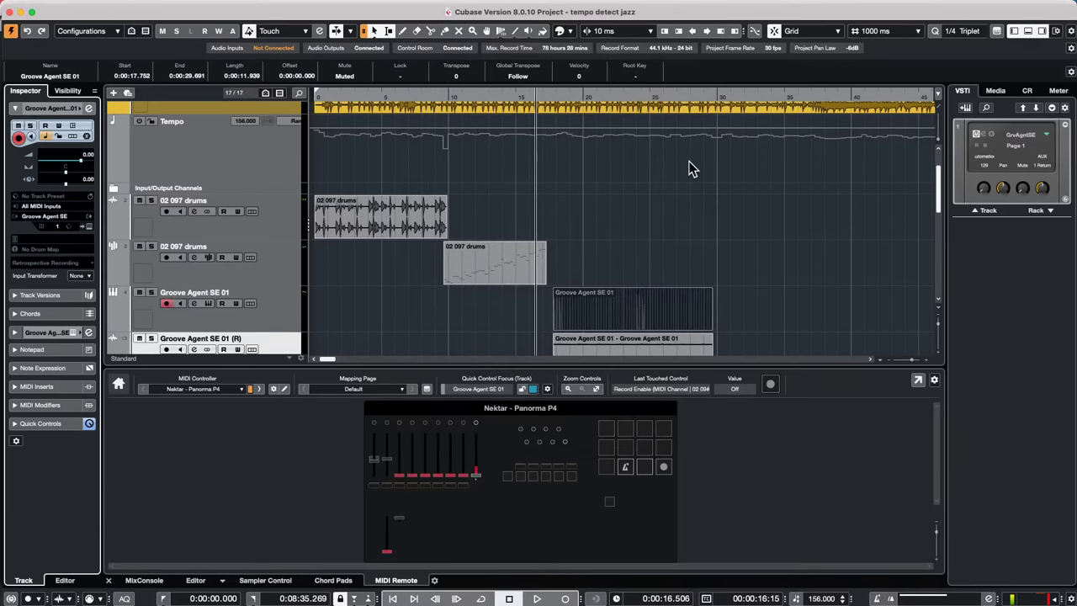
Look through the rendered audio tracks of the separate drum outputs, and undo the render
{"action": "scroll", "coordinate": [663, 222], "scroll_direction": "down", "scroll_amount": 10}
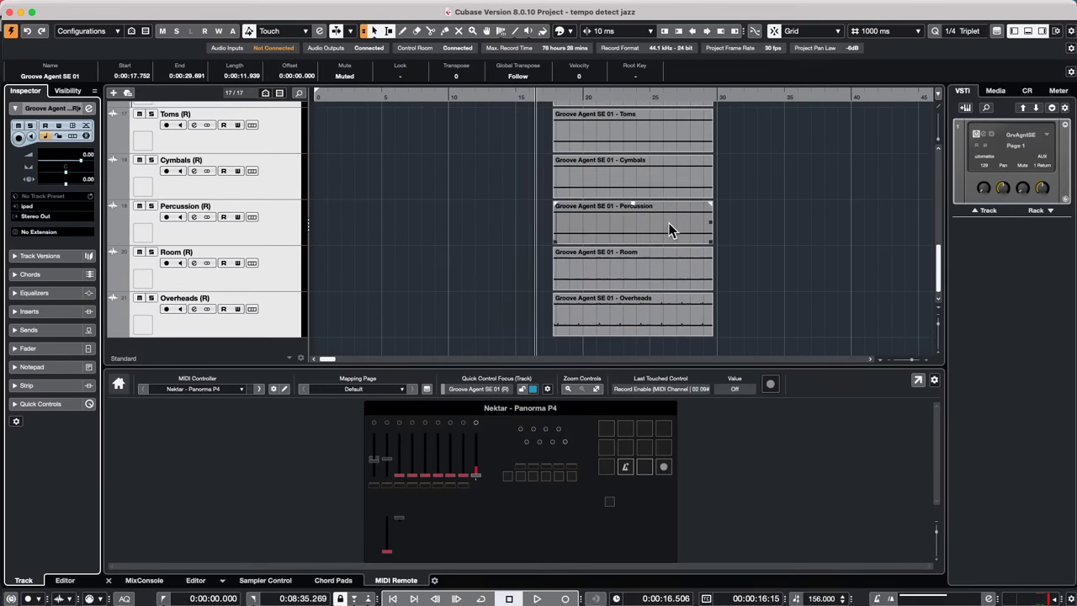
{"action": "scroll", "coordinate": [668, 223], "scroll_direction": "up", "scroll_amount": 1}
{"action": "scroll", "coordinate": [671, 229], "scroll_direction": "up", "scroll_amount": 1}
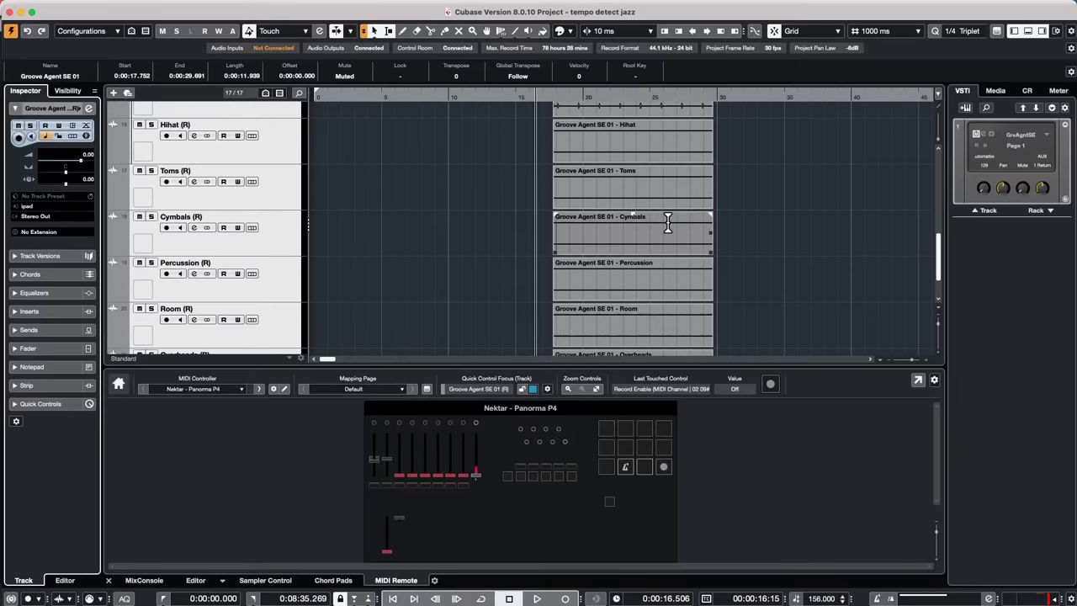
{"action": "scroll", "coordinate": [669, 224], "scroll_direction": "up", "scroll_amount": 5}
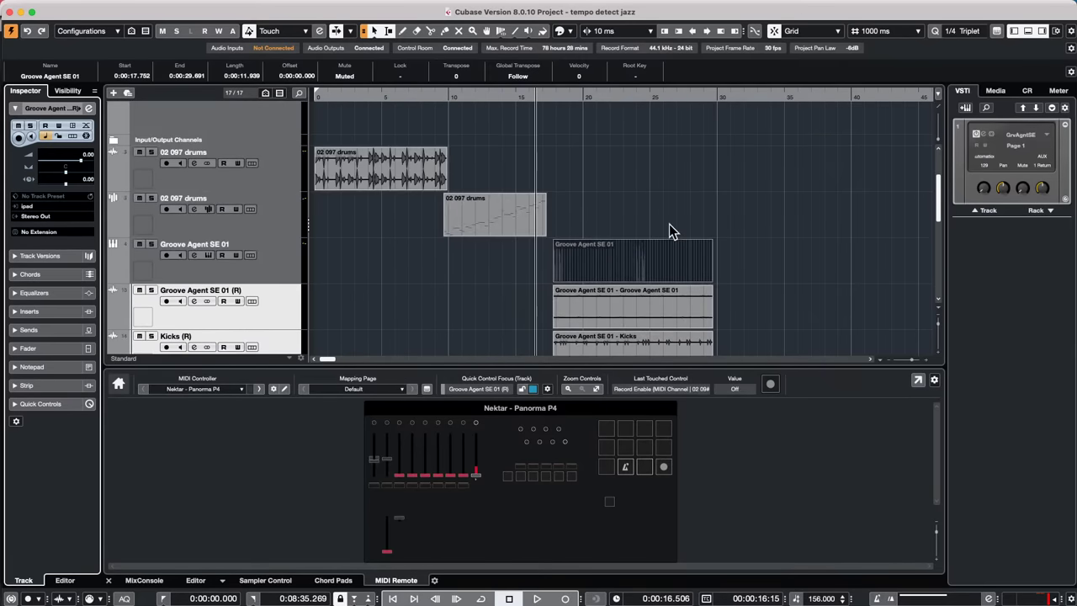
{"action": "scroll", "coordinate": [669, 224], "scroll_direction": "down", "scroll_amount": 4}
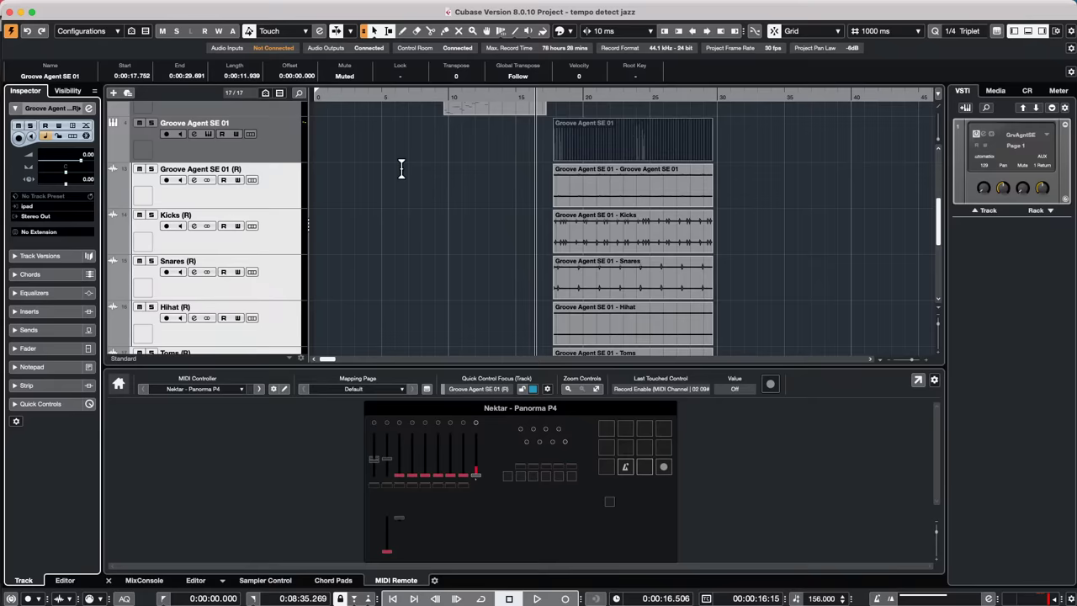
{"action": "key", "text": "super+z"}
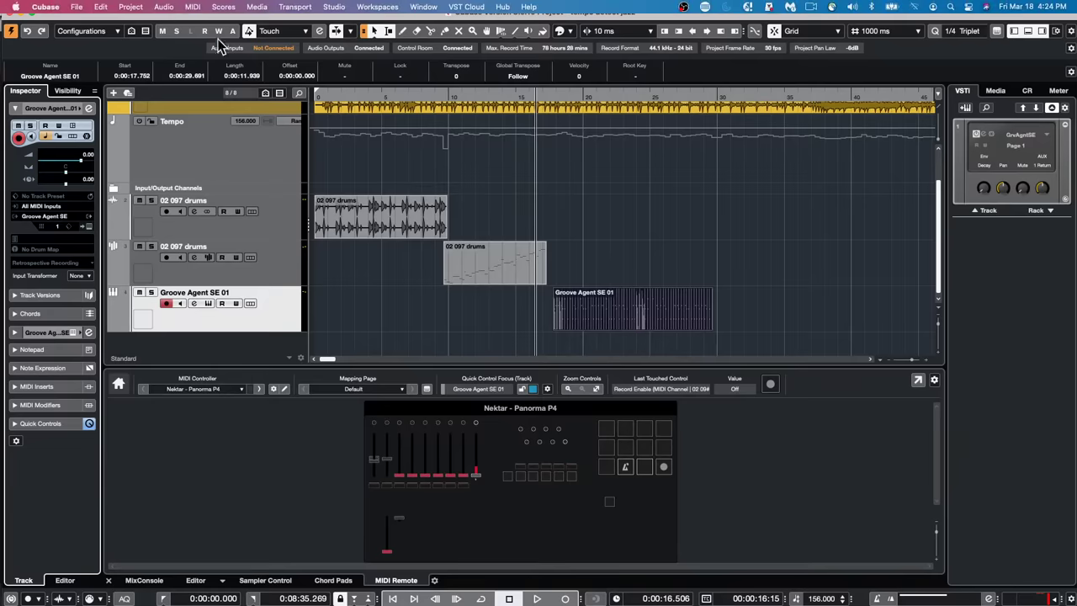
{"action": "left_click", "coordinate": [228, 8]}
{"action": "mouse_move", "coordinate": [496, 7]}
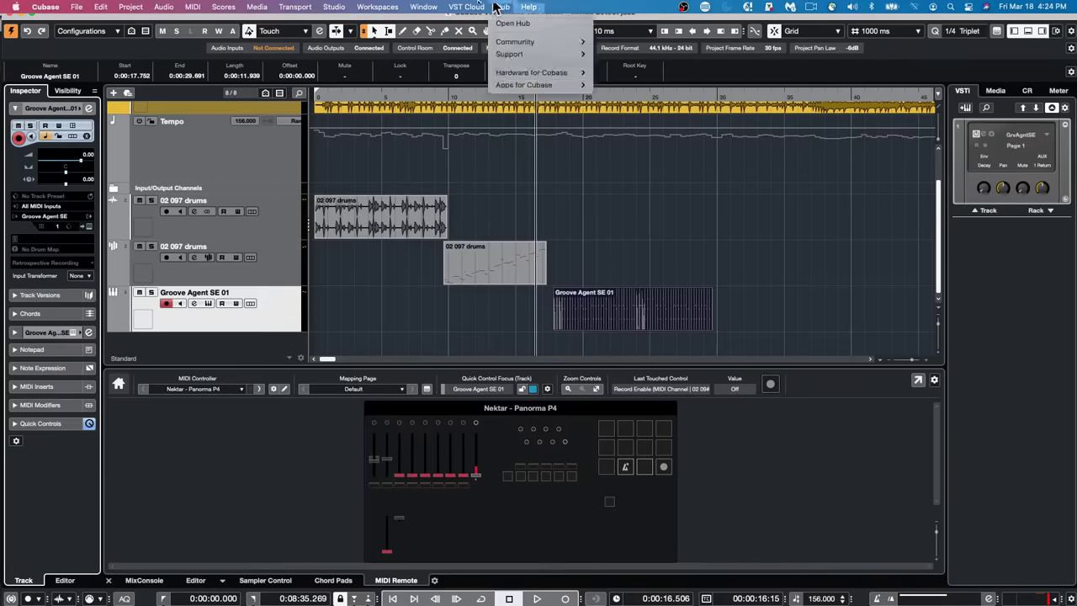
{"action": "mouse_move", "coordinate": [335, 7]}
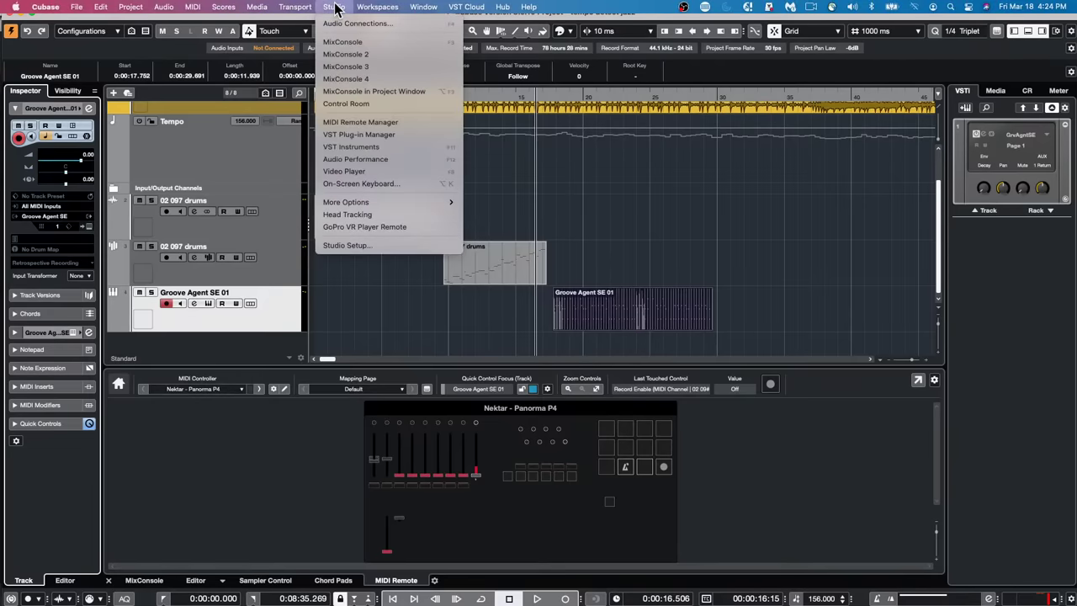
{"action": "mouse_move", "coordinate": [223, 6]}
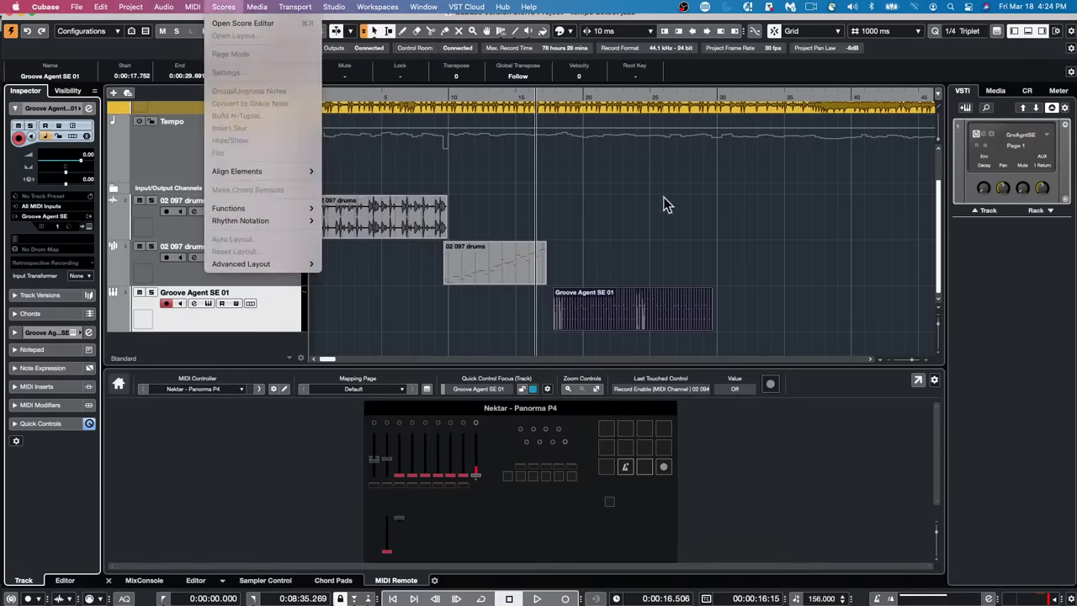
{"action": "mouse_move", "coordinate": [269, 13]}
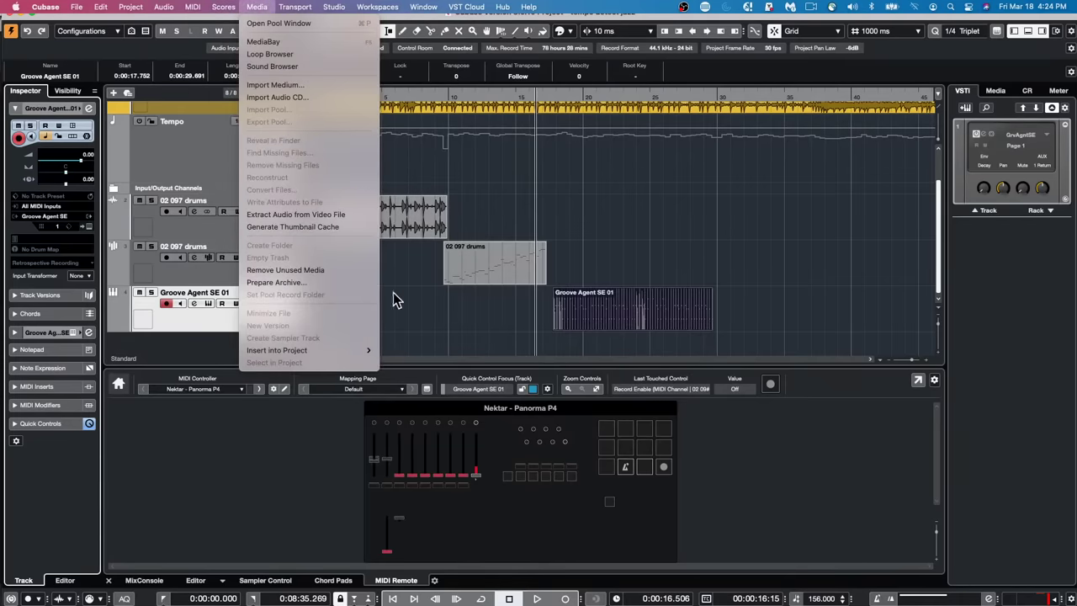
{"action": "left_click", "coordinate": [518, 314]}
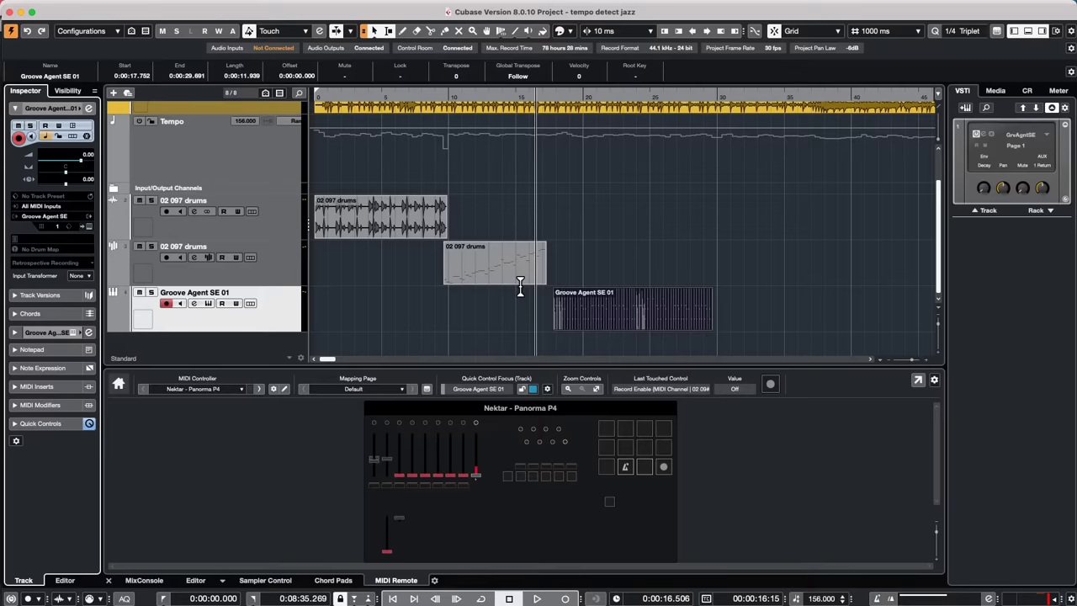
{"action": "right_click", "coordinate": [284, 320]}
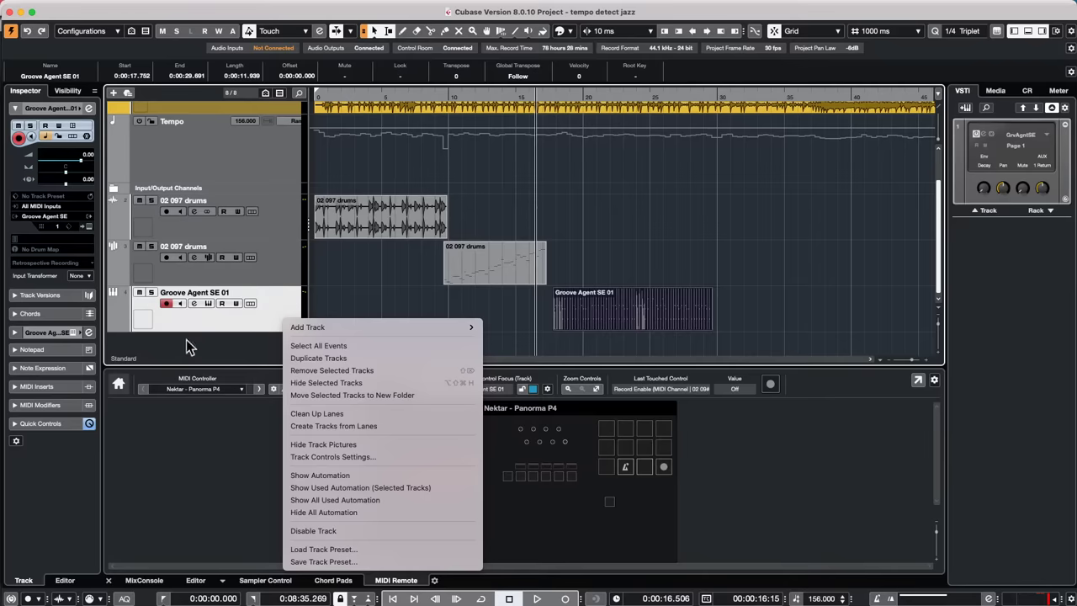
Close the tempo detect jazz project without saving, and open and activate the recent project jump off.cpr, accepting the missing port mapping
{"action": "left_click", "coordinate": [9, 13]}
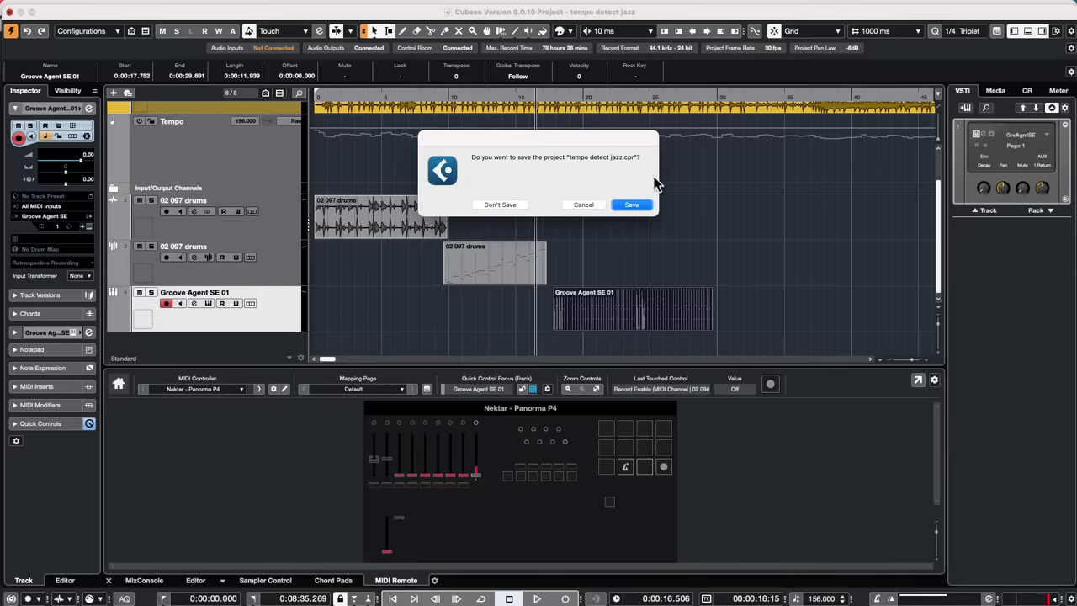
{"action": "left_click", "coordinate": [505, 206]}
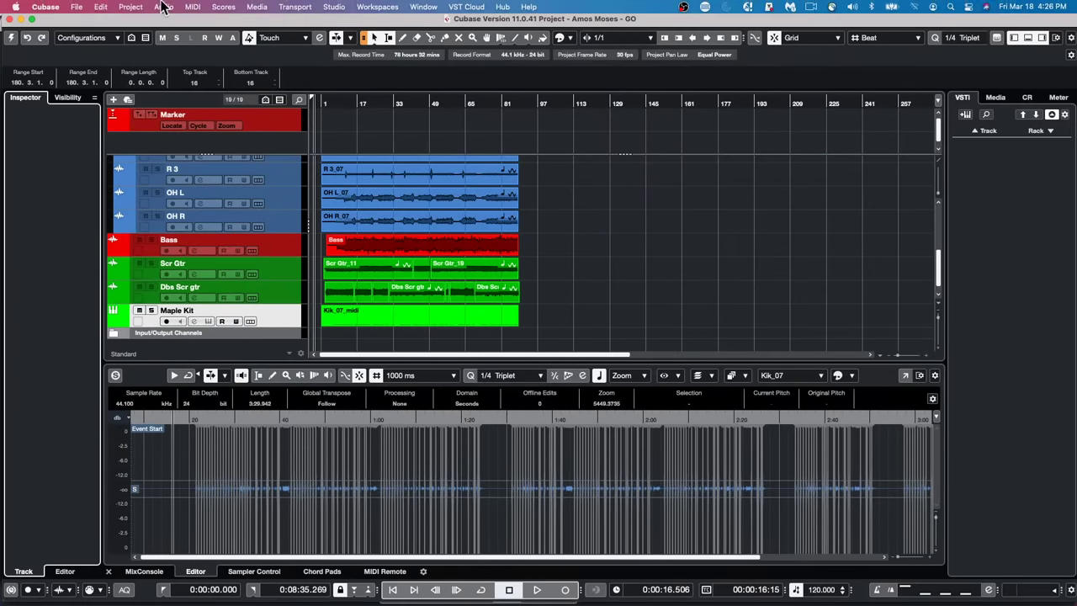
{"action": "left_click", "coordinate": [77, 7]}
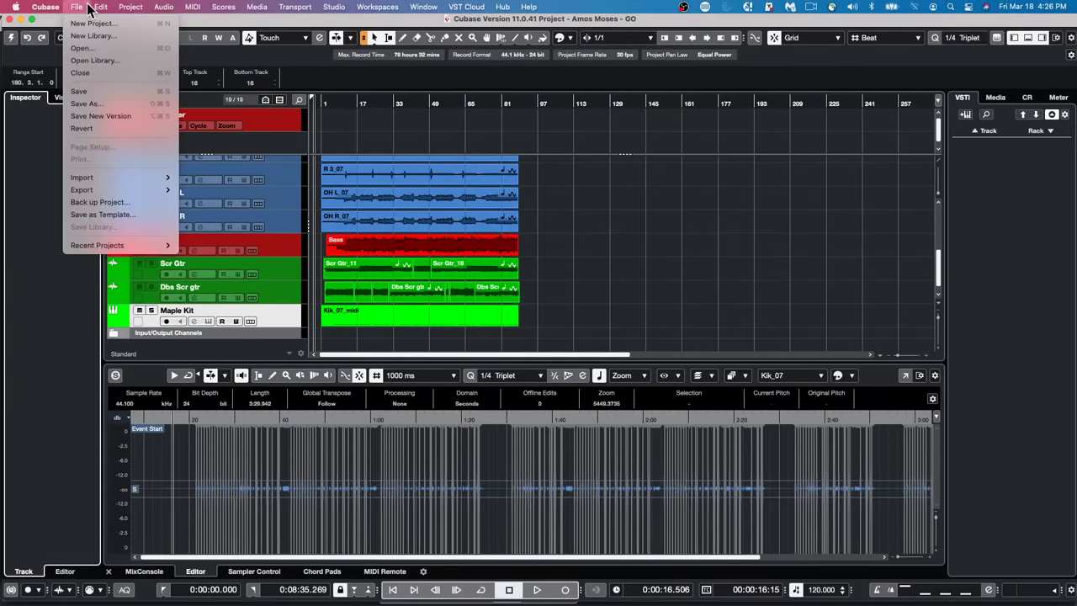
{"action": "mouse_move", "coordinate": [114, 244]}
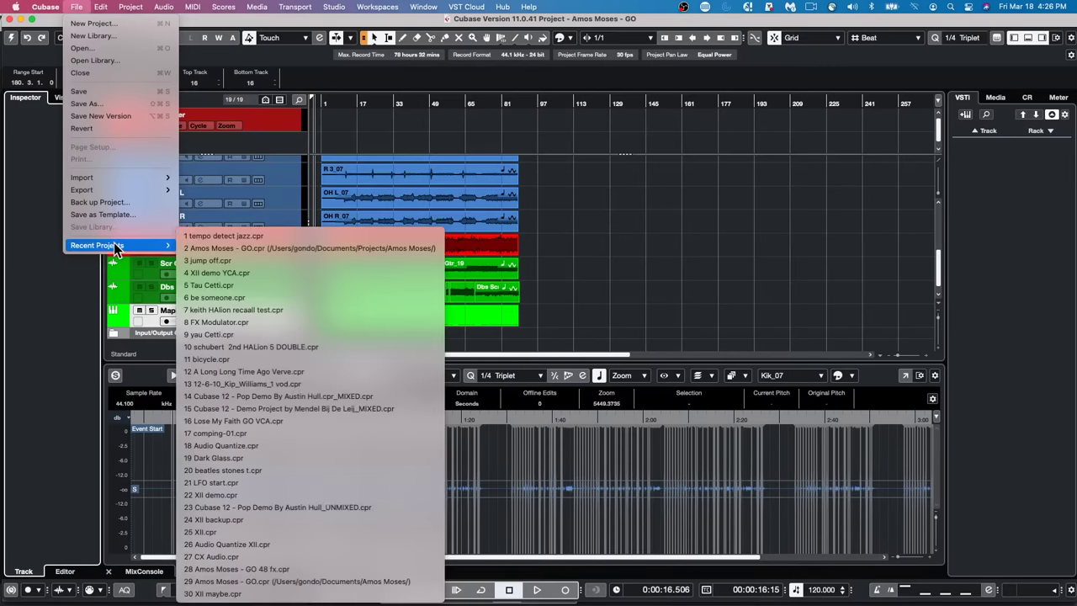
{"action": "left_click", "coordinate": [240, 260]}
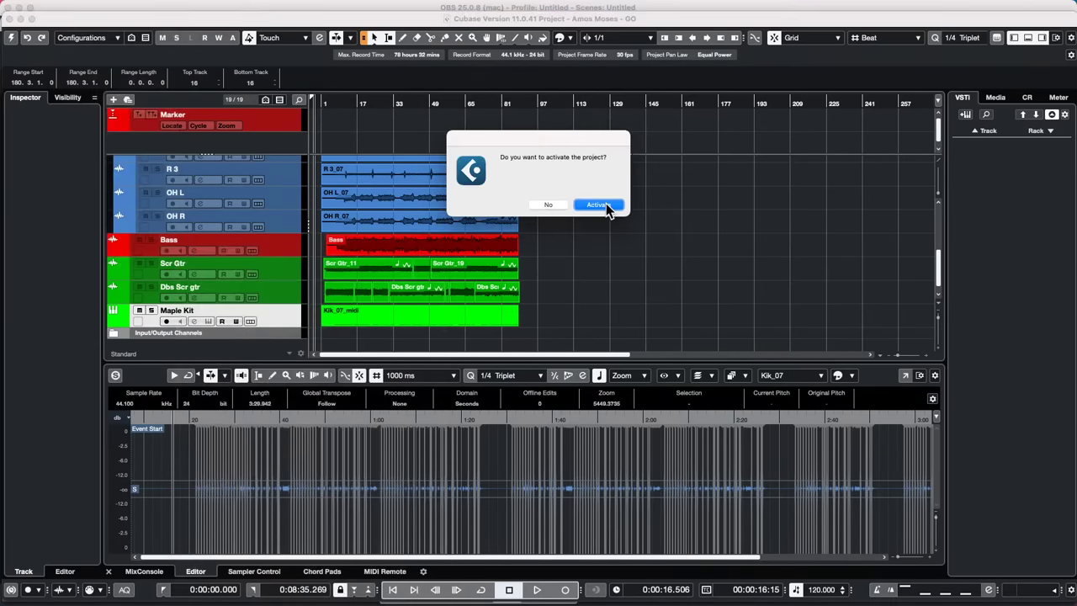
{"action": "left_click", "coordinate": [600, 205]}
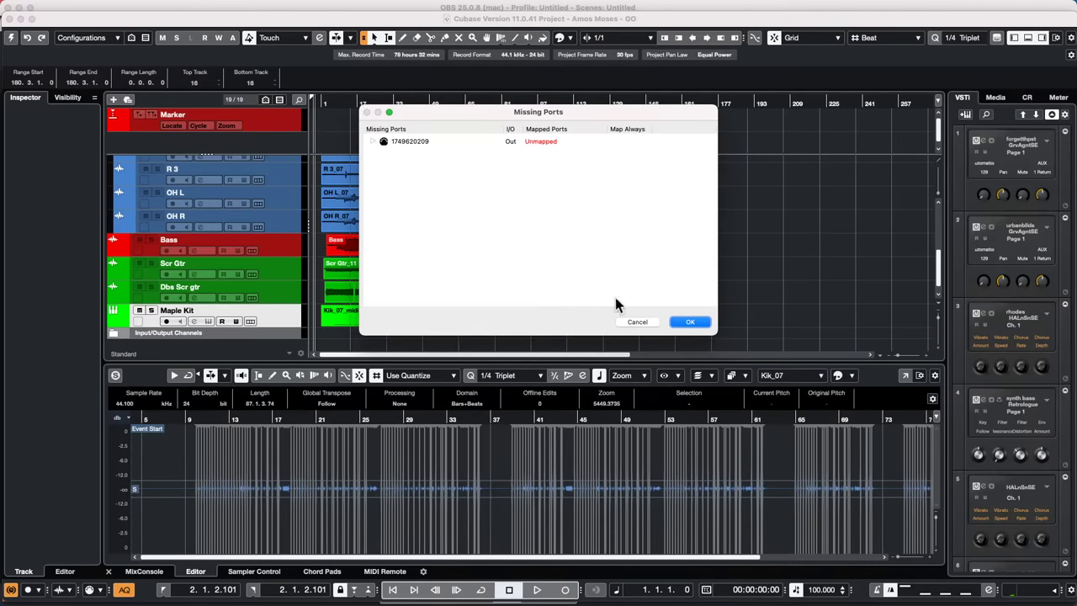
{"action": "left_click", "coordinate": [690, 322]}
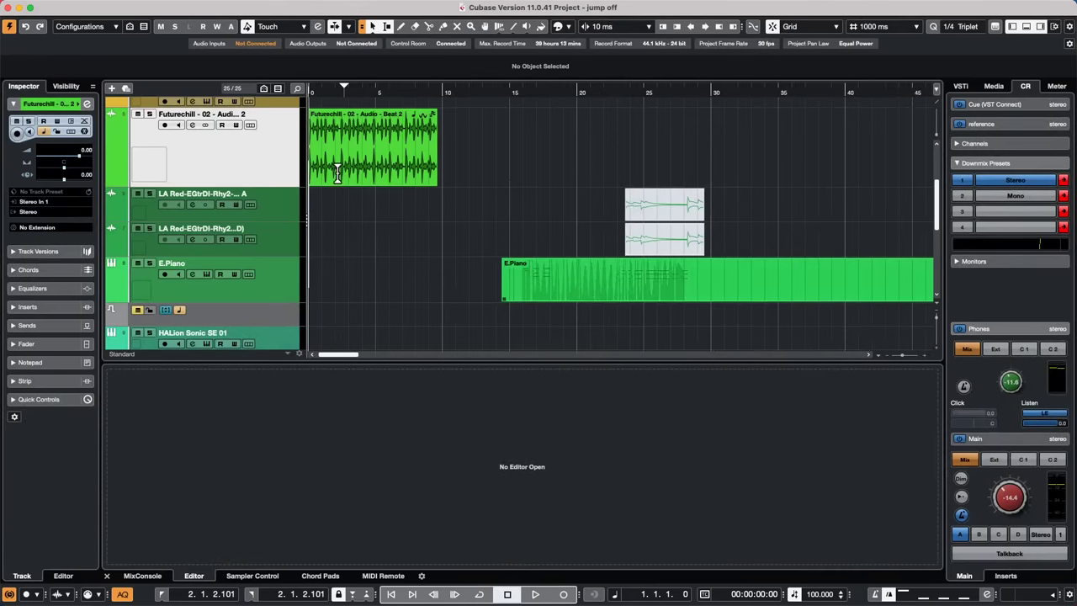
Draw an empty MIDI part about 40 seconds long on the rhodes track, starting at 1 second
{"action": "scroll", "coordinate": [291, 155], "scroll_direction": "up", "scroll_amount": 5}
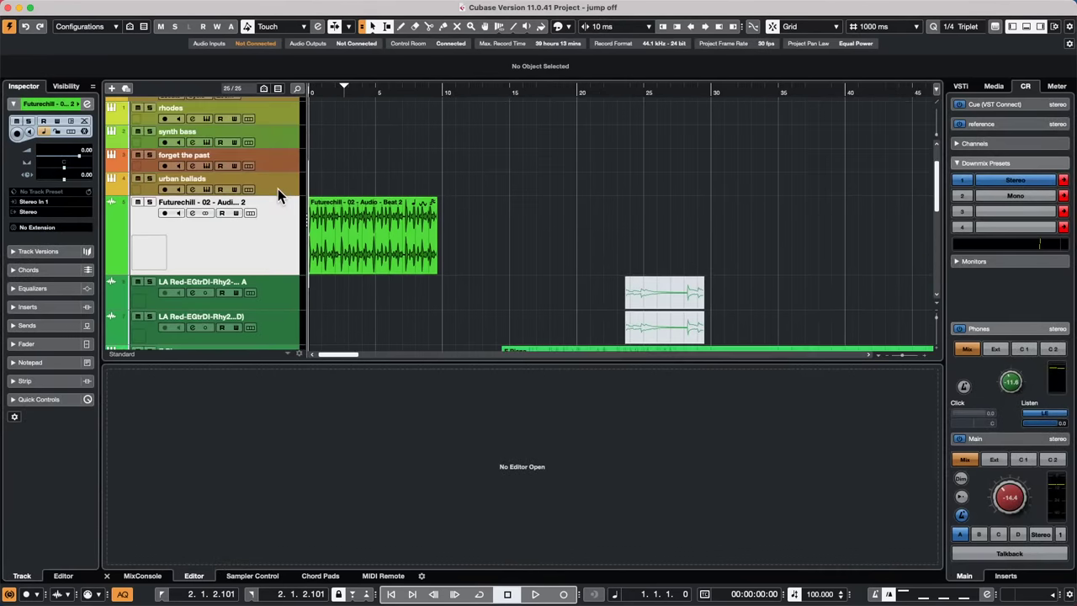
{"action": "left_click", "coordinate": [277, 157]}
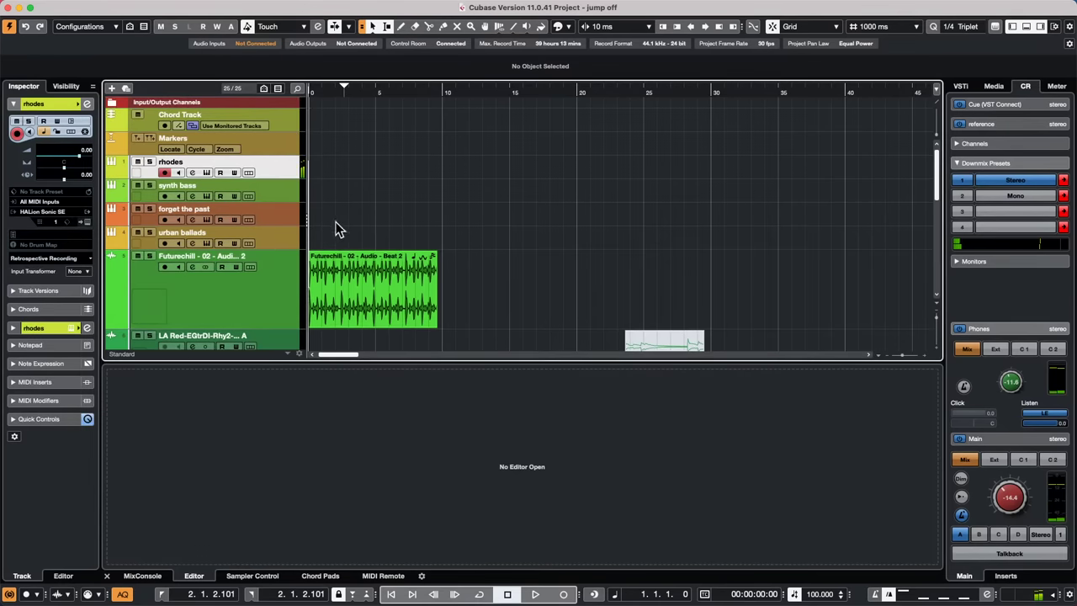
{"action": "right_click", "coordinate": [348, 174]}
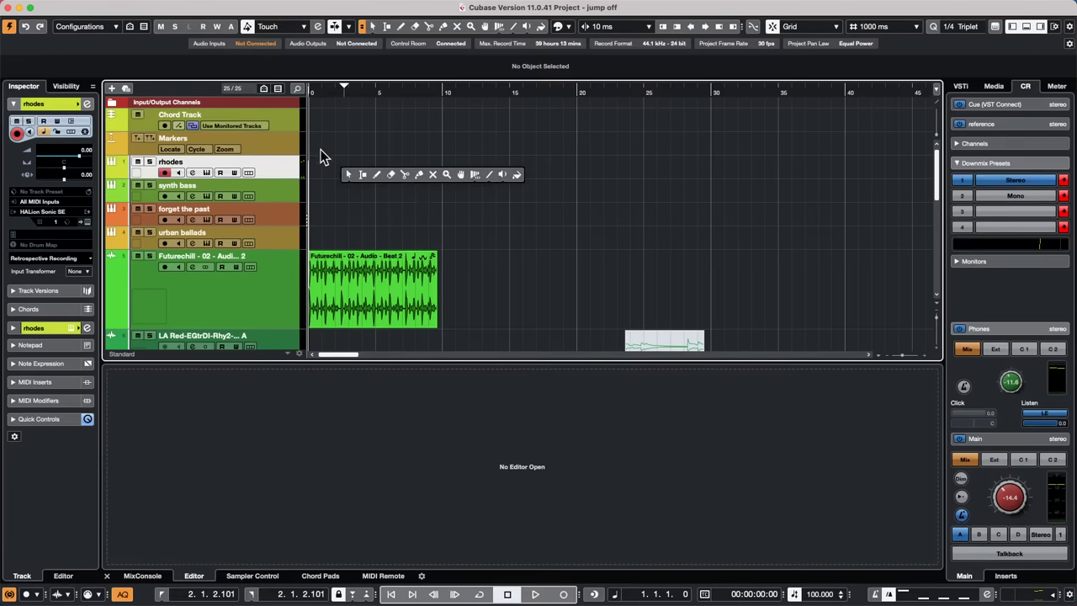
{"action": "left_click", "coordinate": [375, 176]}
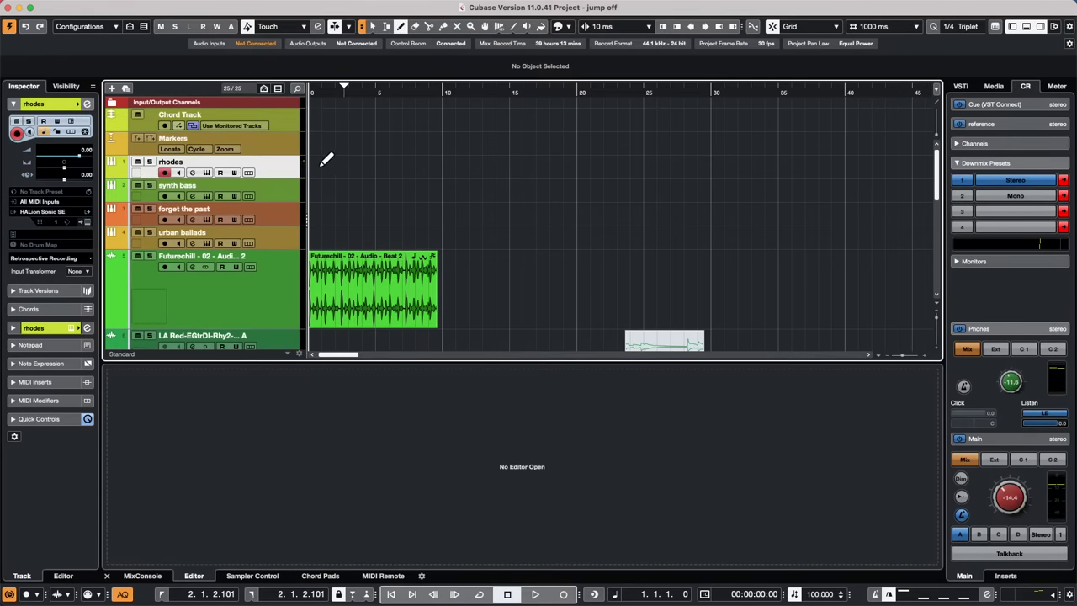
{"action": "left_click_drag", "start_coordinate": [329, 163], "coordinate": [857, 169]}
{"action": "key", "text": "1"}
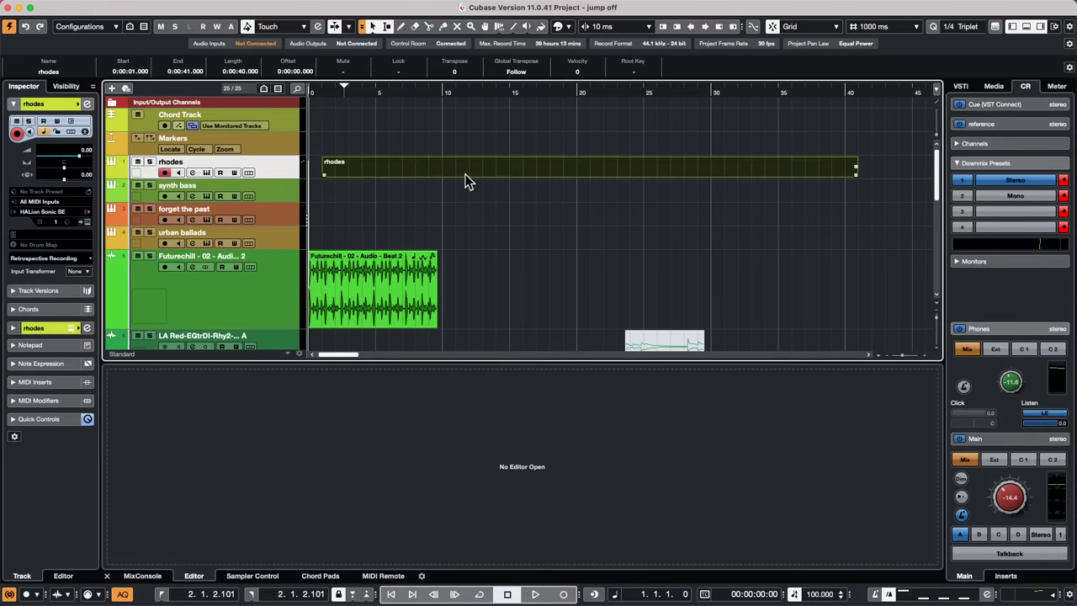
Open the rhodes part for note editing, set the Scale Assistant's editor scale to E Major and enable Snap Live Input
{"action": "double_click", "coordinate": [469, 172]}
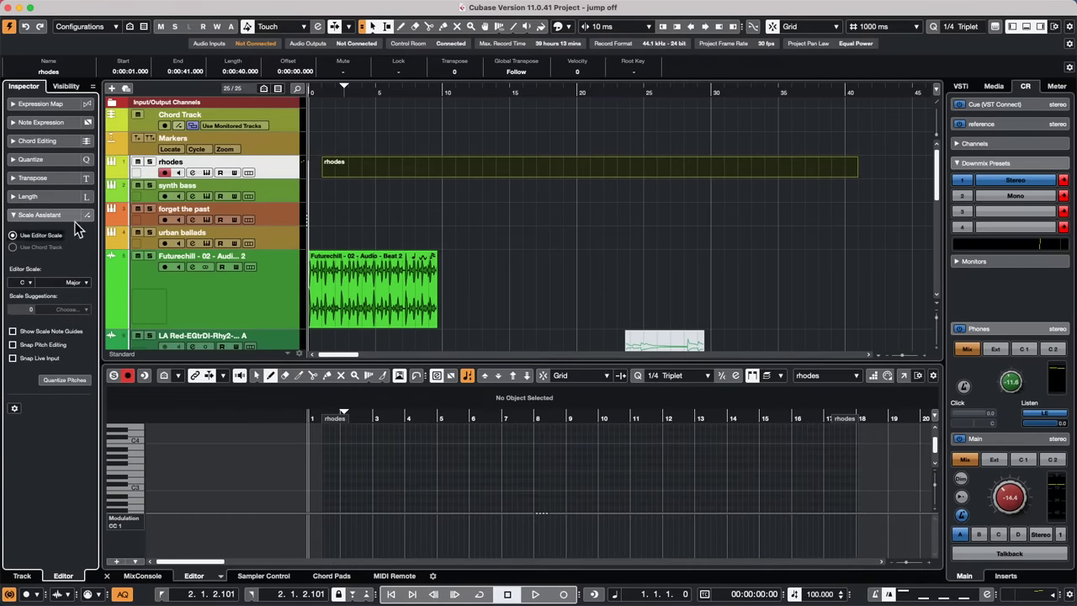
{"action": "left_click", "coordinate": [26, 283]}
{"action": "left_click", "coordinate": [27, 335]}
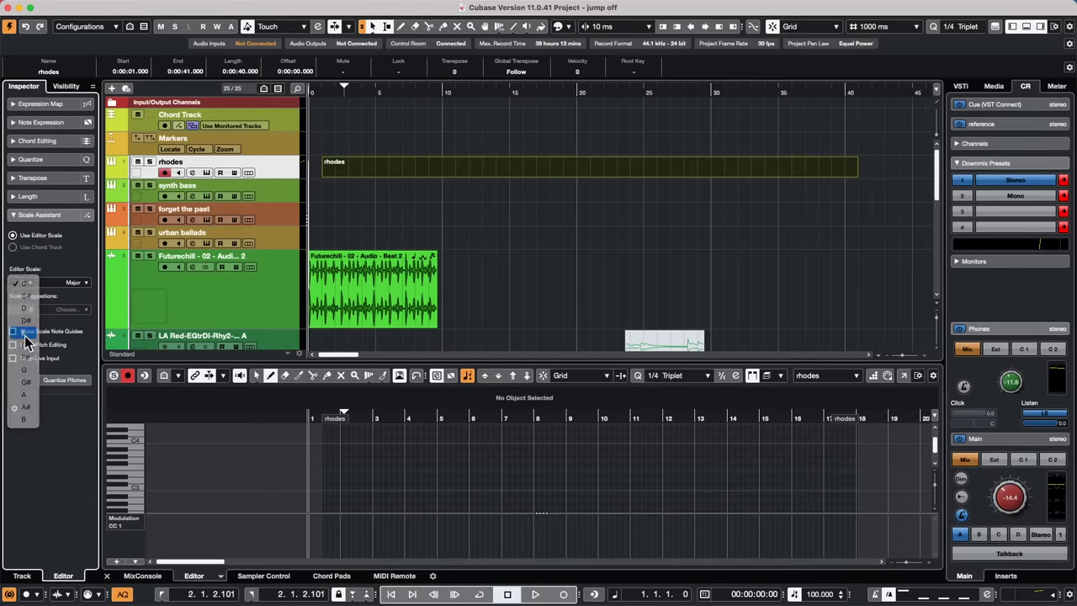
{"action": "left_click", "coordinate": [82, 286]}
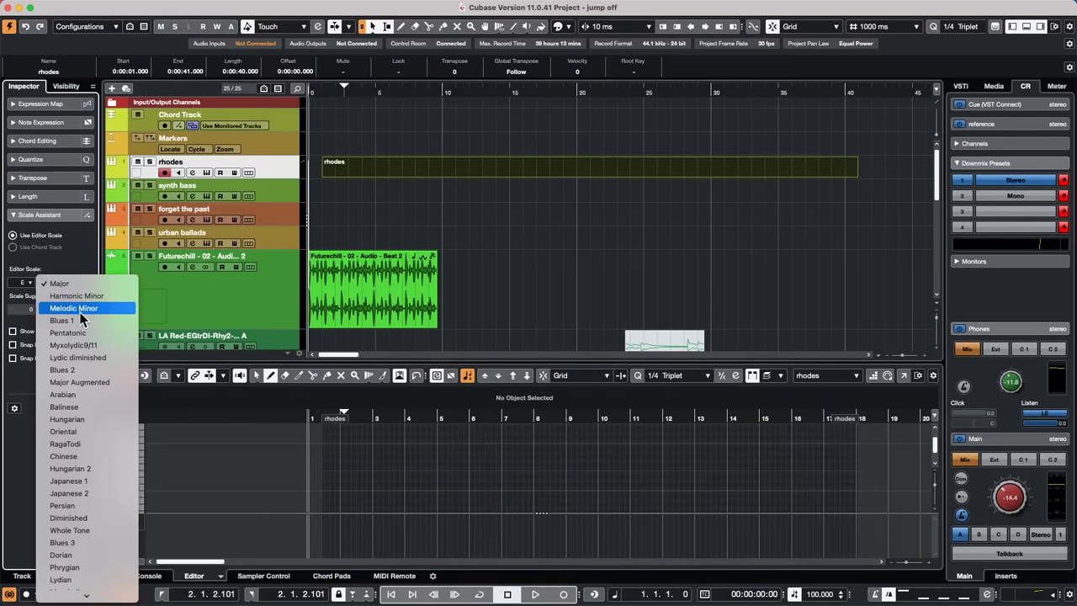
{"action": "left_click", "coordinate": [26, 284]}
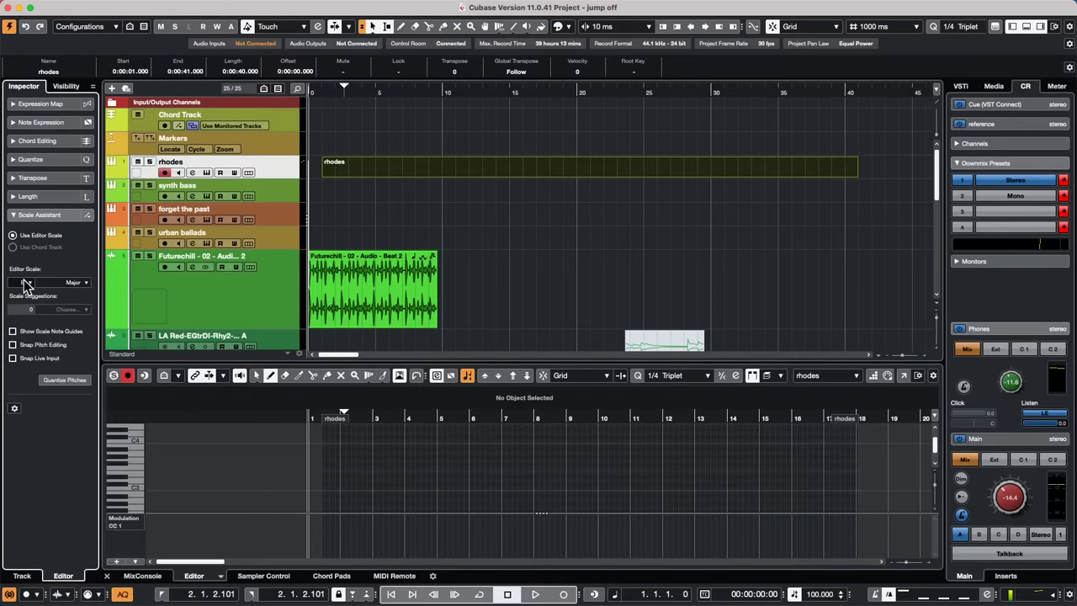
{"action": "left_click", "coordinate": [14, 358]}
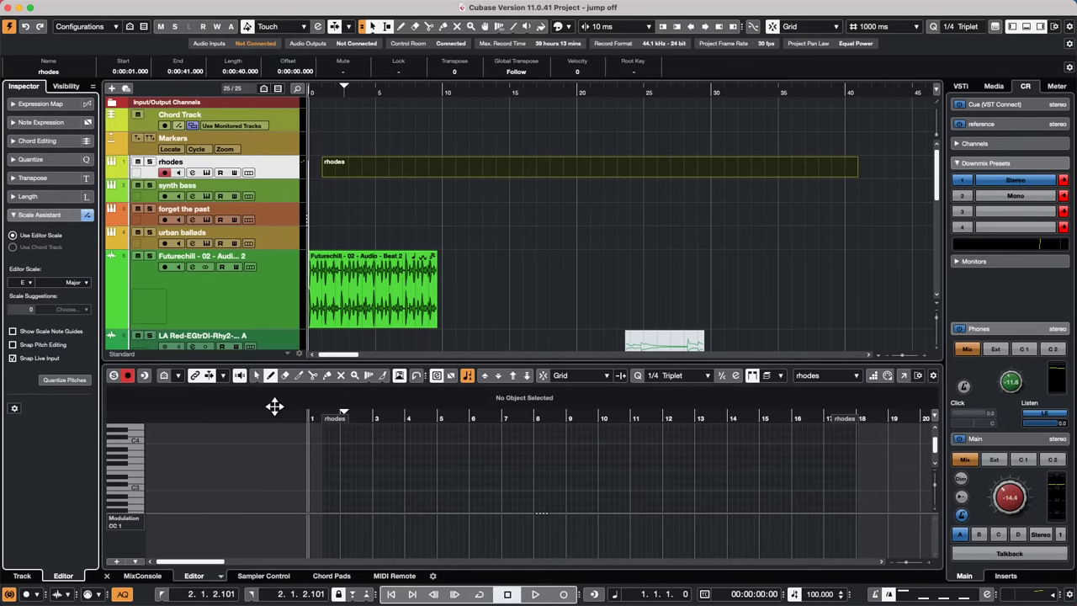
Solo the rhodes track and record a live MIDI take of about 9 seconds on it
{"action": "left_click", "coordinate": [149, 163]}
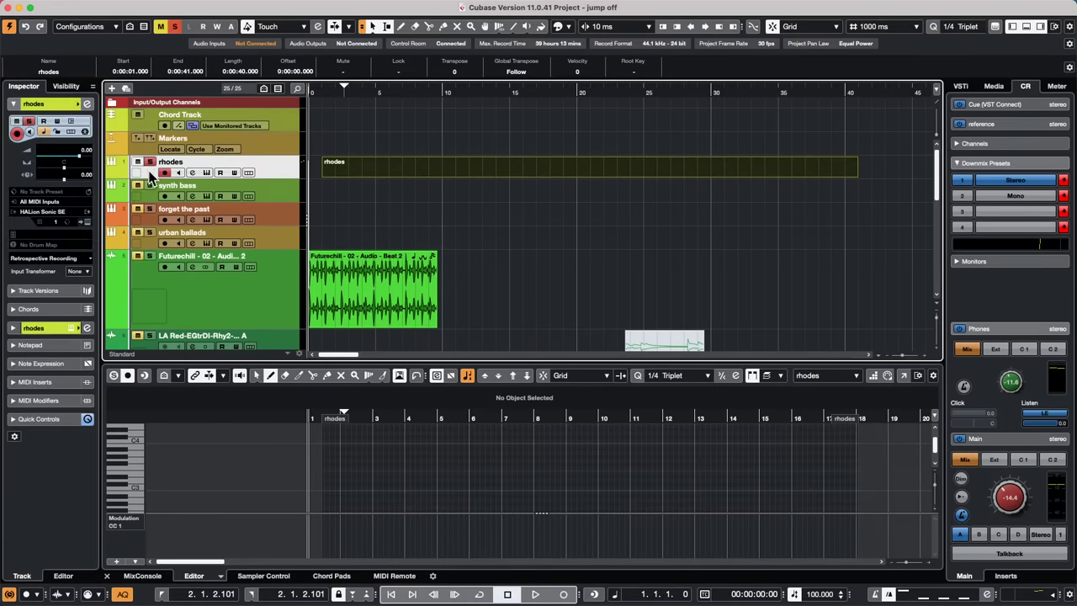
{"action": "left_click", "coordinate": [535, 594]}
{"action": "left_click", "coordinate": [563, 595]}
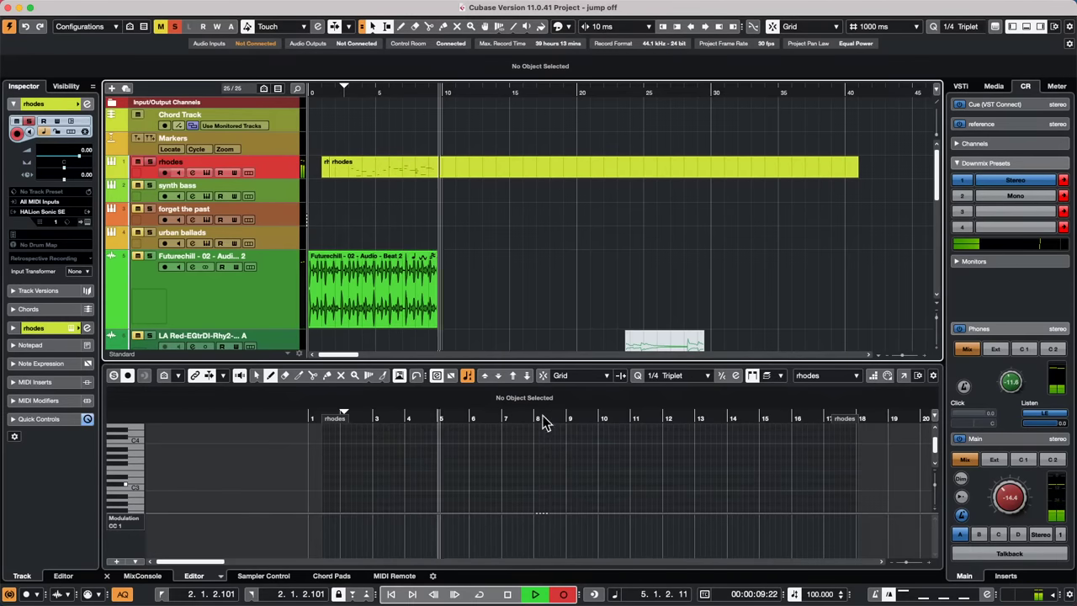
{"action": "key", "text": "space"}
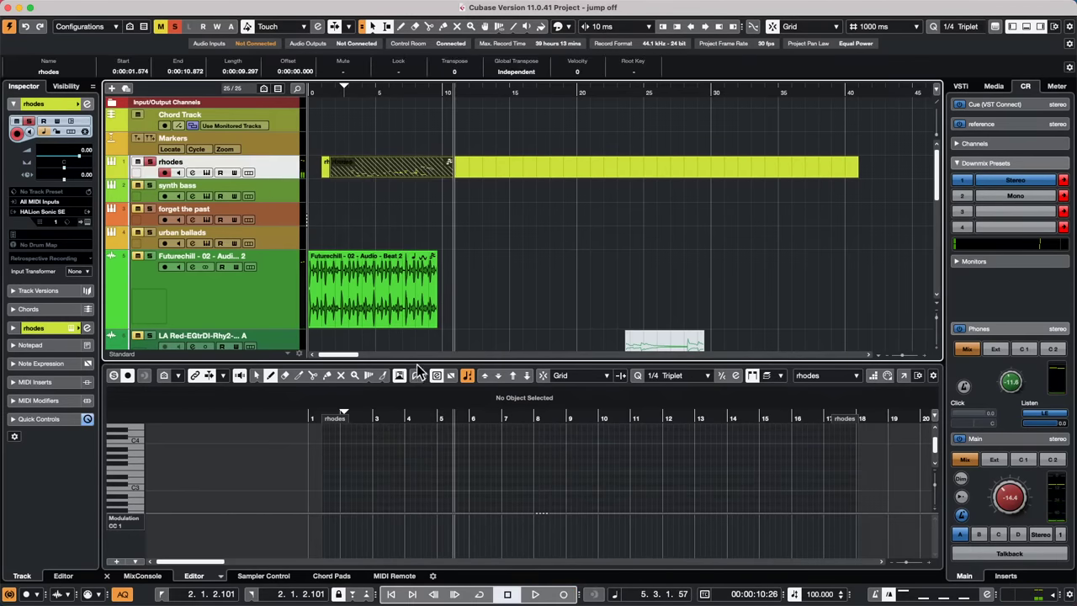
Check the notes of the live rhodes take, turn off Auto Quantize and undo the recording
{"action": "double_click", "coordinate": [382, 176]}
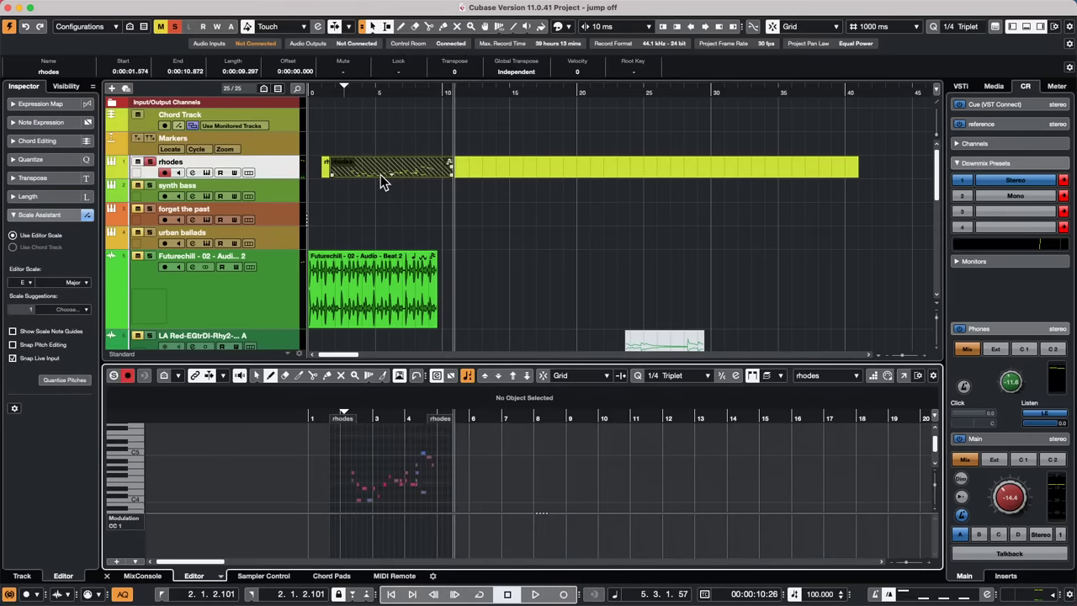
{"action": "left_click_drag", "start_coordinate": [369, 417], "coordinate": [362, 441]}
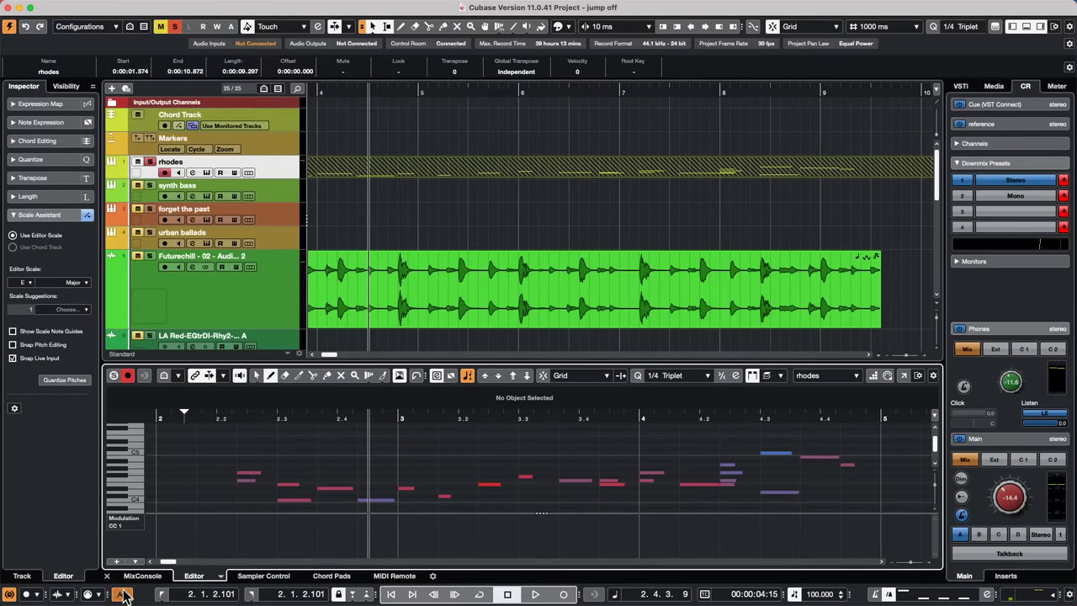
{"action": "key", "text": "super+z"}
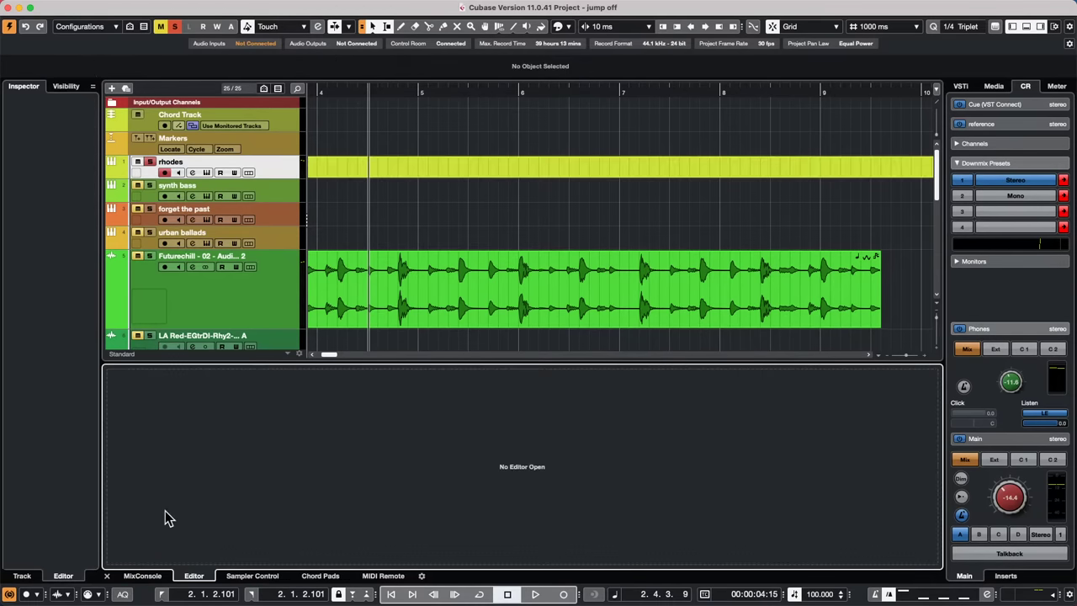
Reopen the 40-second rhodes part for note editing and set the linear MIDI record mode to Merge
{"action": "left_click", "coordinate": [397, 175]}
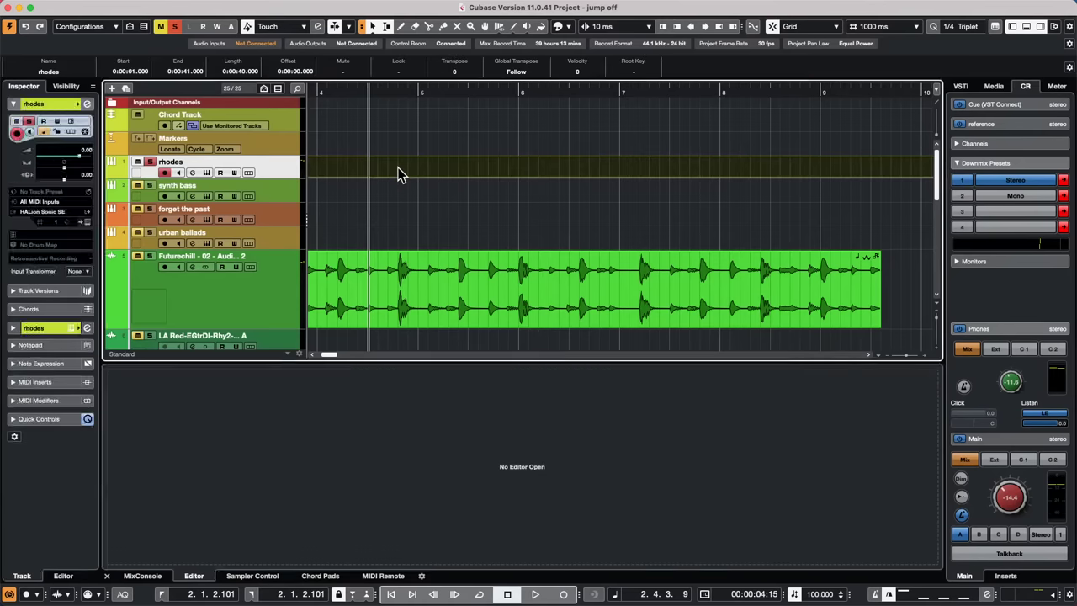
{"action": "double_click", "coordinate": [398, 175]}
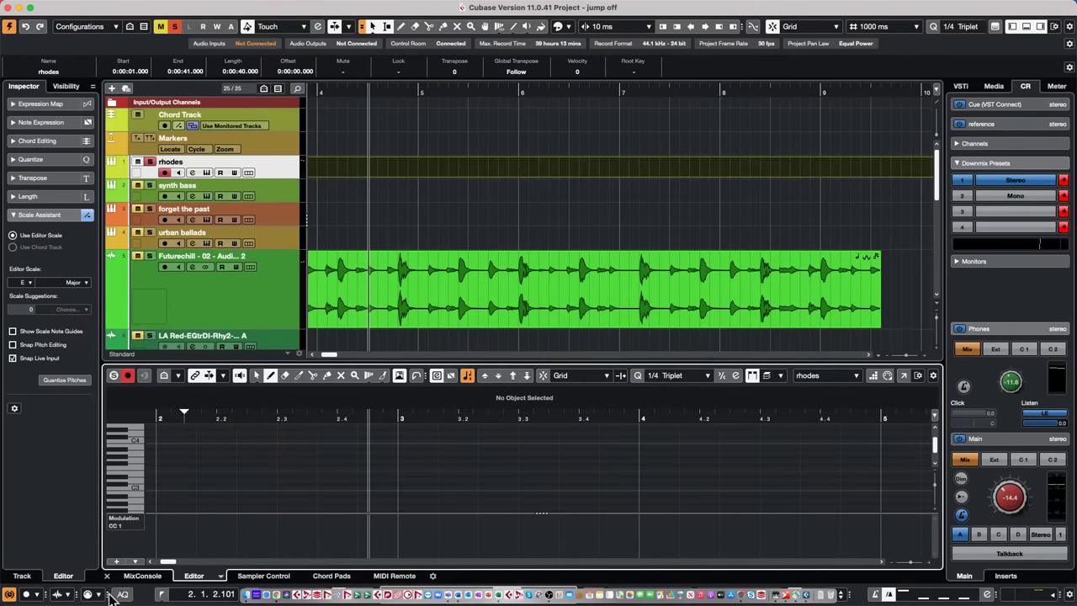
{"action": "left_click", "coordinate": [87, 596]}
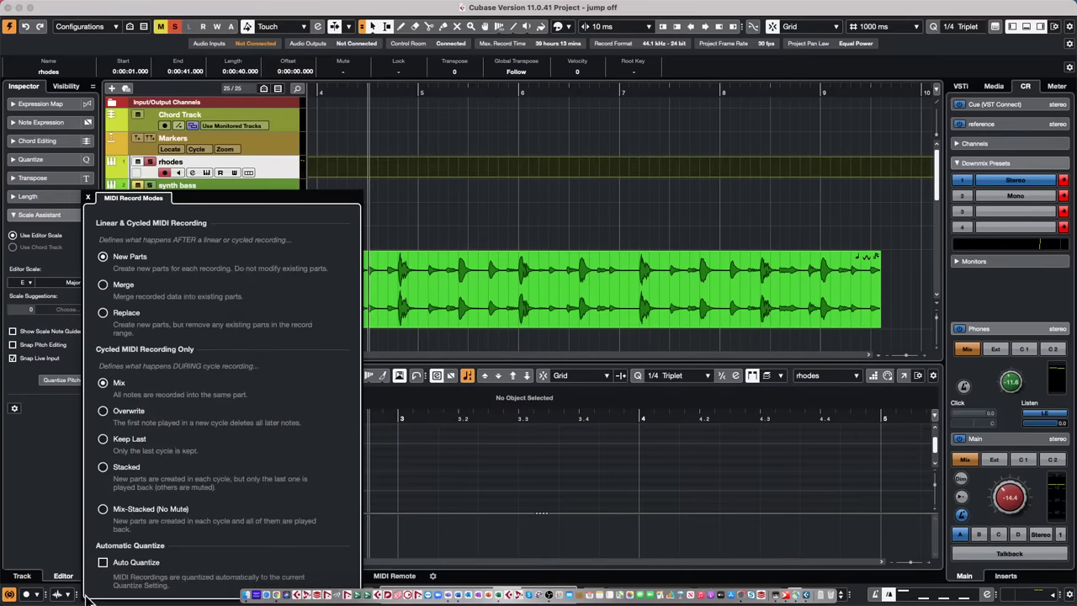
{"action": "left_click", "coordinate": [118, 287]}
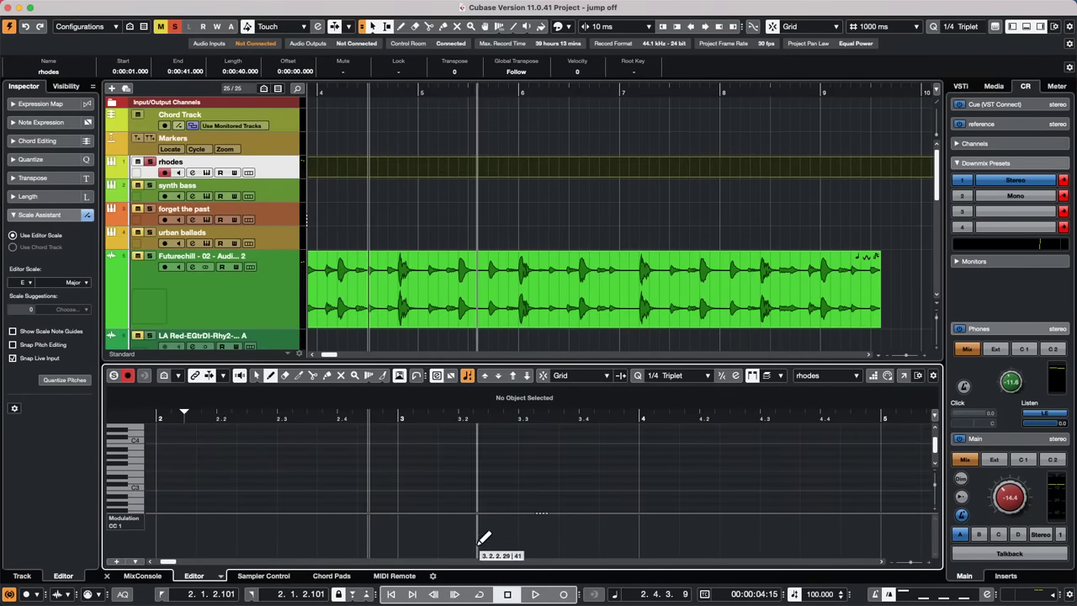
Record a live MIDI take of about 6 seconds into the rhodes part and inspect the recorded notes up close
{"action": "left_click", "coordinate": [562, 595]}
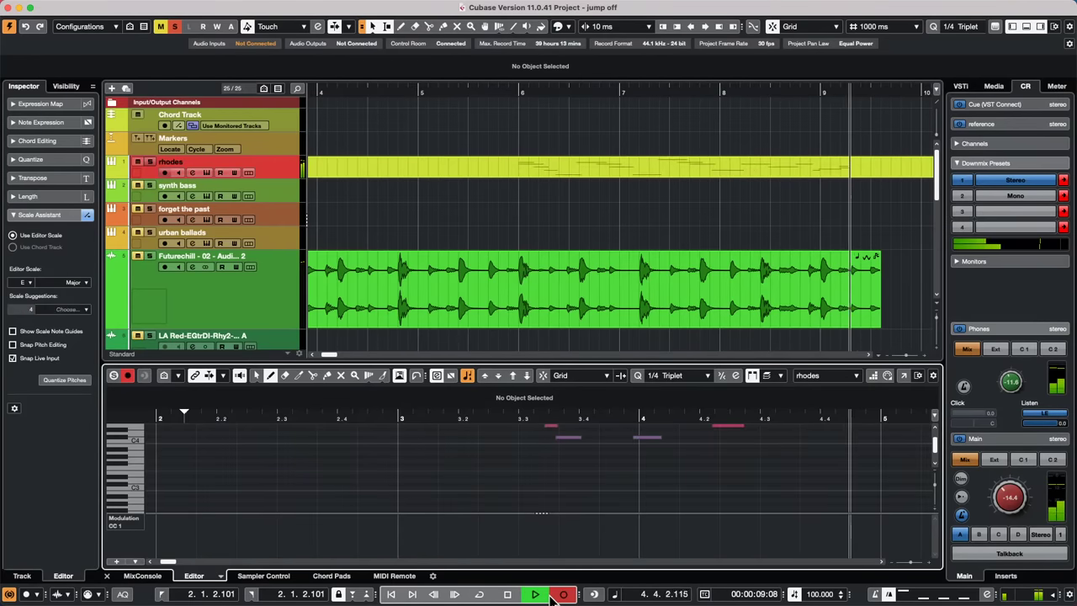
{"action": "key", "text": "space"}
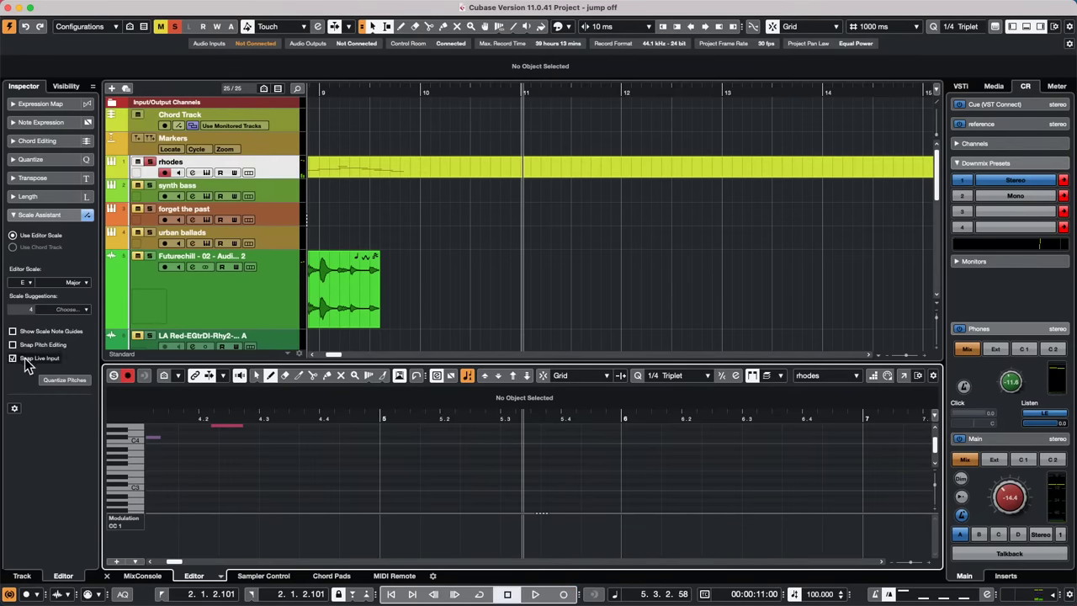
{"action": "left_click", "coordinate": [430, 395]}
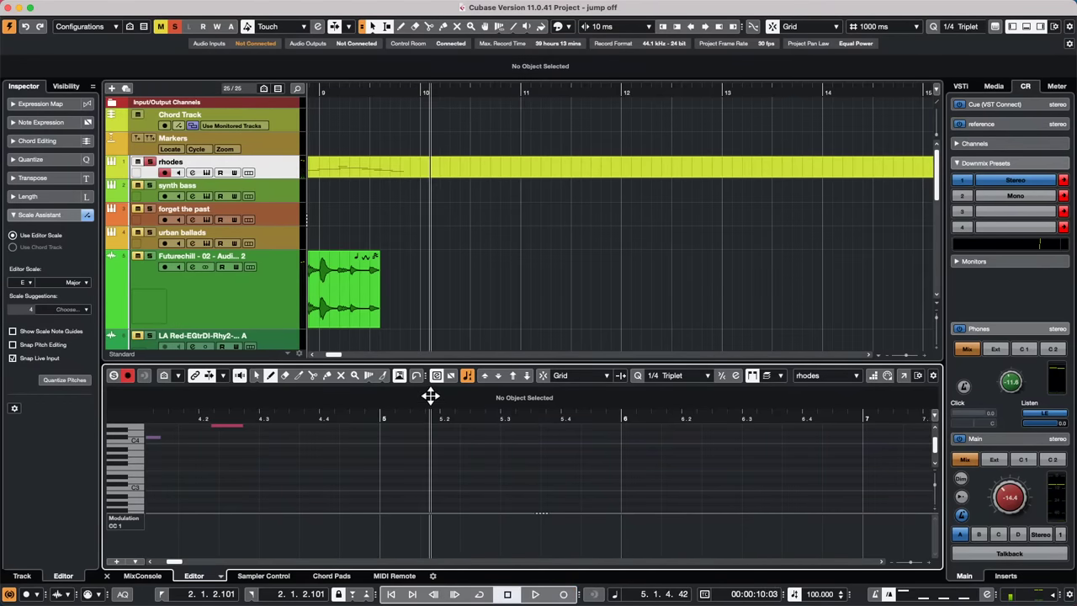
{"action": "left_click_drag", "start_coordinate": [430, 396], "coordinate": [433, 362]}
{"action": "scroll", "coordinate": [342, 469], "scroll_direction": "down", "scroll_amount": 2}
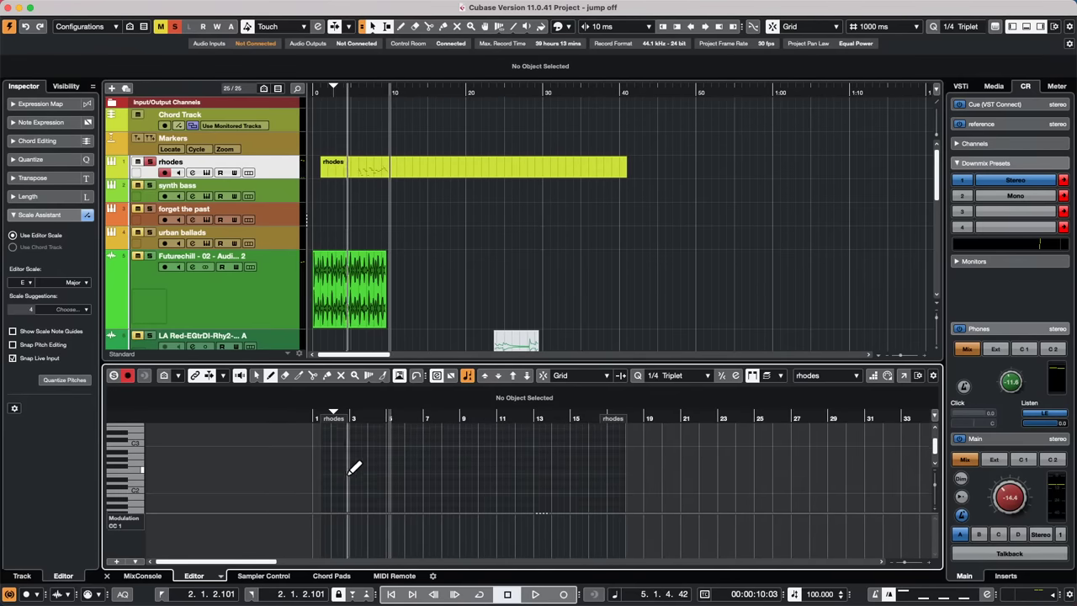
{"action": "scroll", "coordinate": [358, 464], "scroll_direction": "up", "scroll_amount": 3}
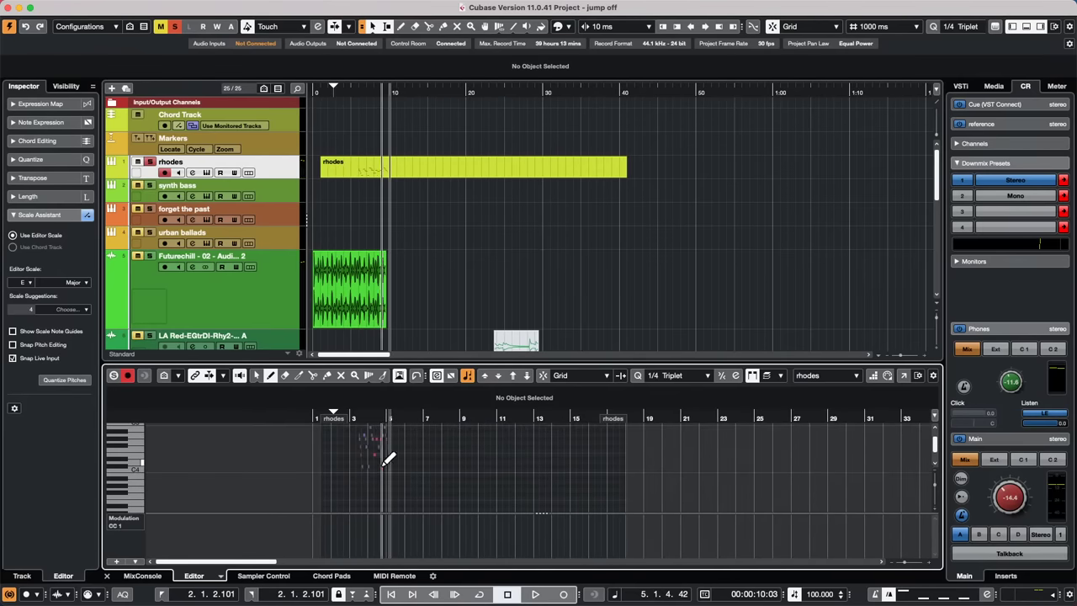
{"action": "scroll", "coordinate": [371, 446], "scroll_direction": "up", "scroll_amount": 2}
{"action": "left_click_drag", "start_coordinate": [360, 419], "coordinate": [367, 441]}
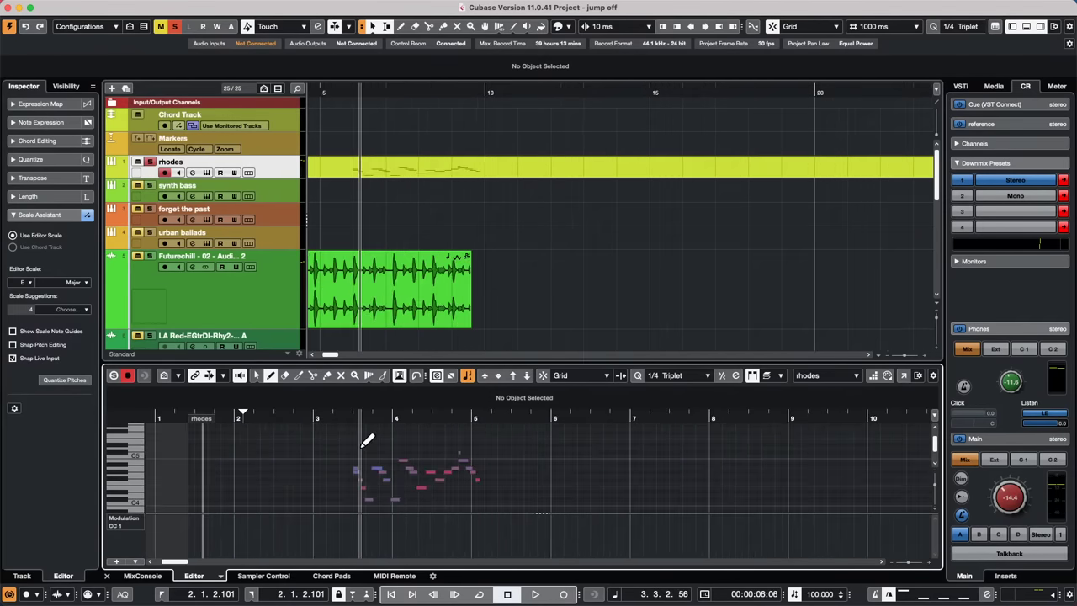
{"action": "left_click", "coordinate": [10, 358]}
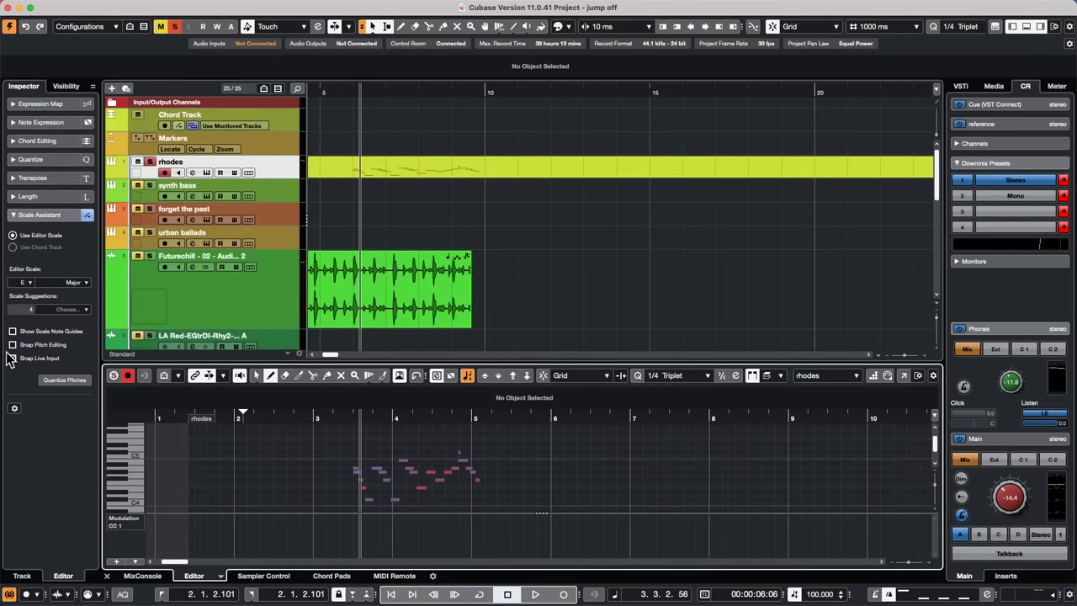
{"action": "left_click", "coordinate": [13, 357]}
Switch to Steinberg Library Manager, view the Retrologue libraries and close it
{"action": "mouse_move", "coordinate": [484, 600]}
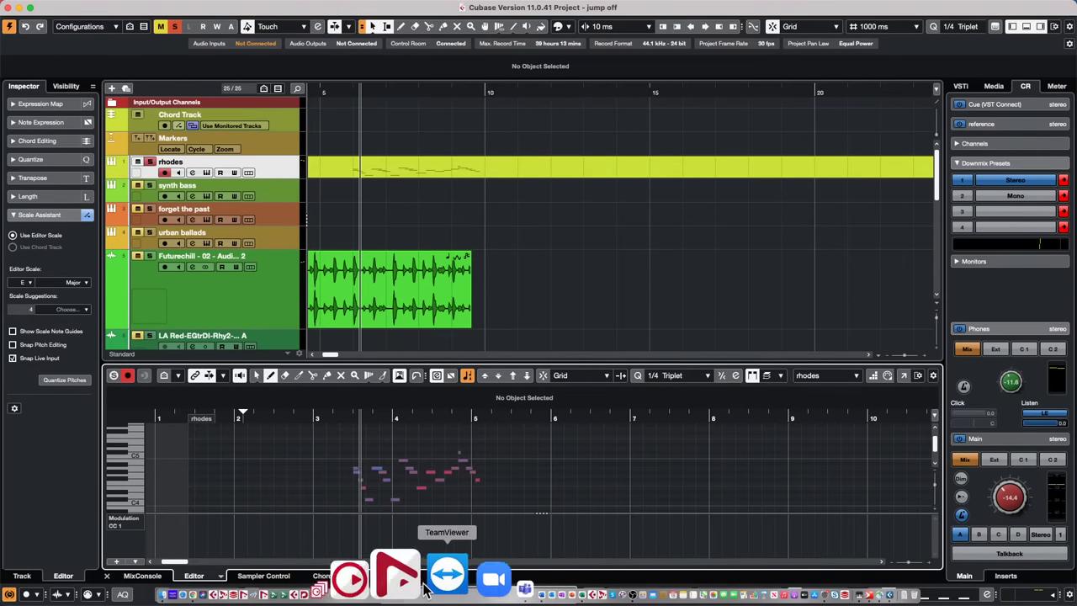
{"action": "left_click", "coordinate": [402, 591]}
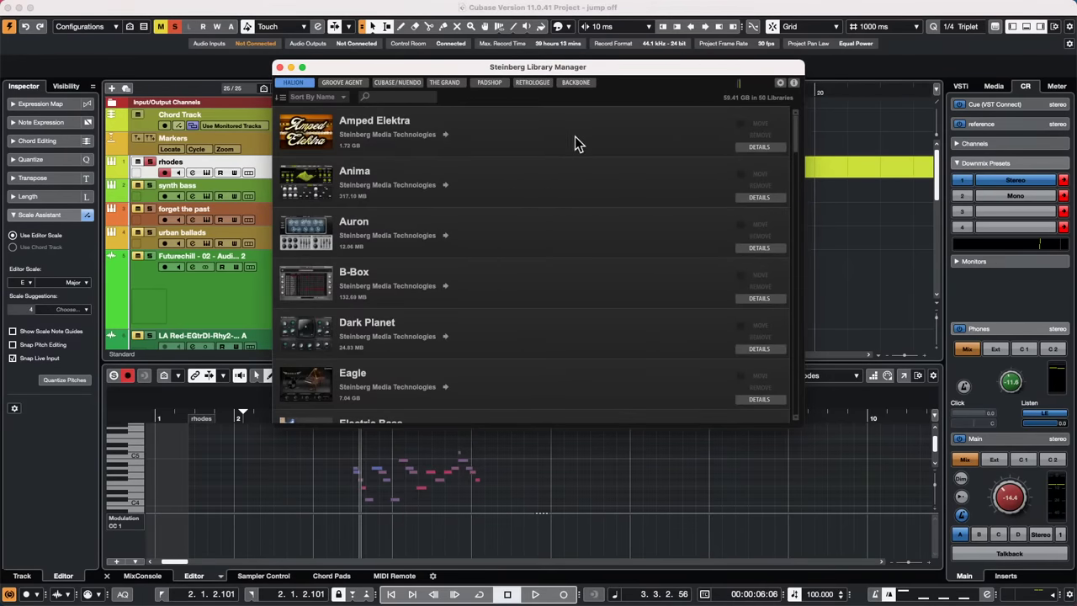
{"action": "left_click", "coordinate": [534, 84]}
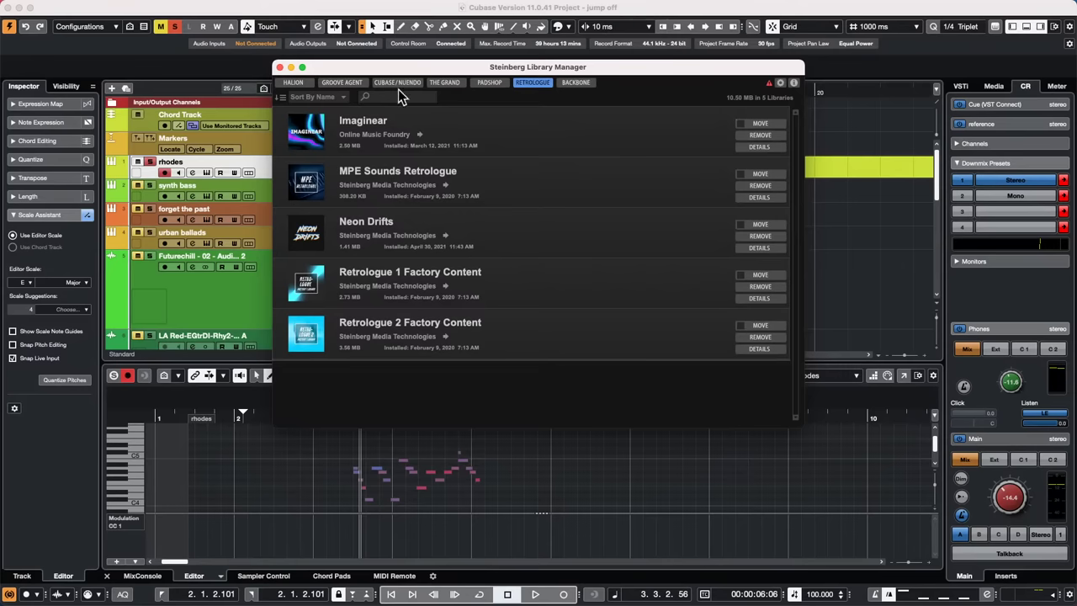
{"action": "left_click", "coordinate": [280, 66]}
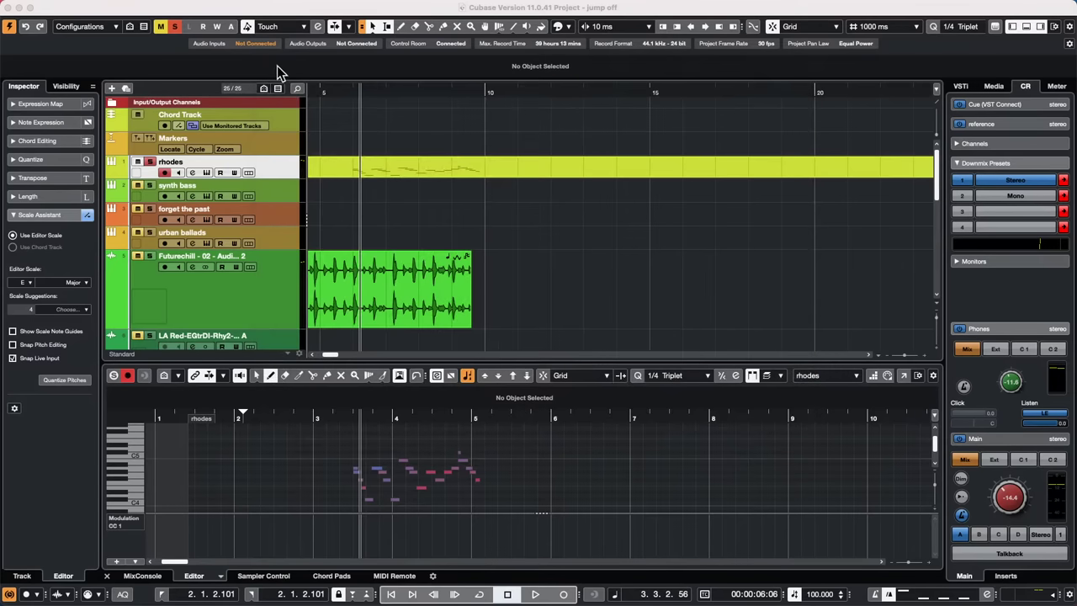
Add a stereo RoomWorks FX channel to the selected Futurechill audio track, created outside folders
{"action": "left_click", "coordinate": [240, 301]}
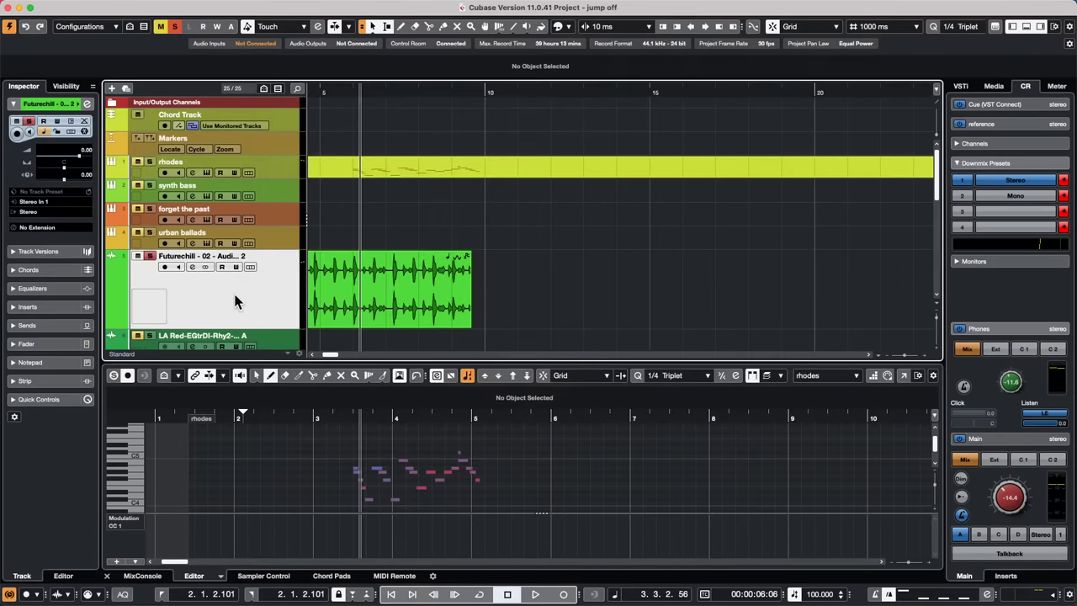
{"action": "mouse_move", "coordinate": [269, 288]}
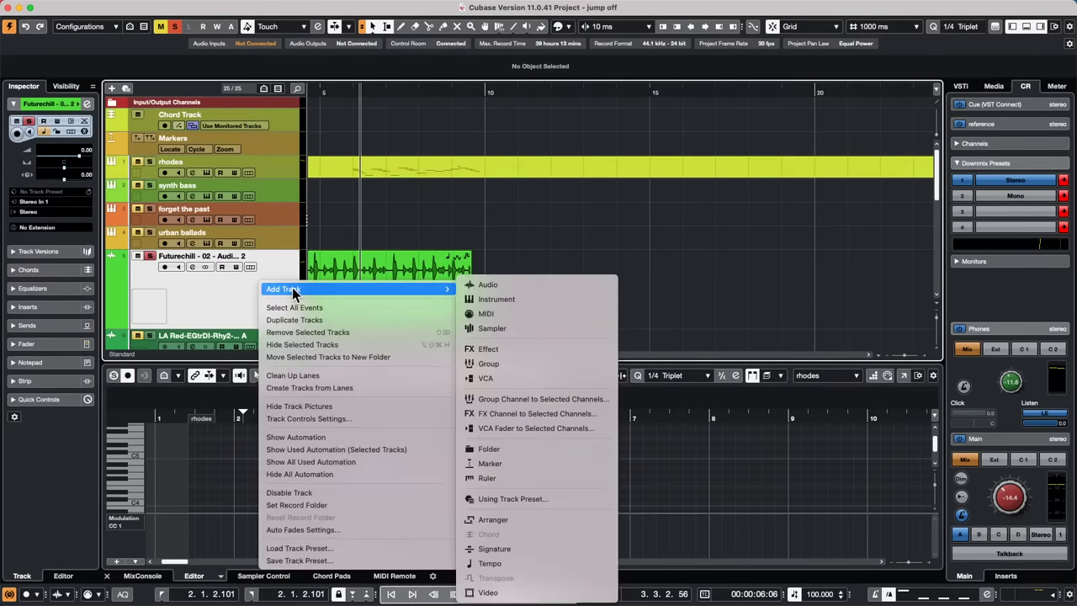
{"action": "left_click", "coordinate": [586, 413]}
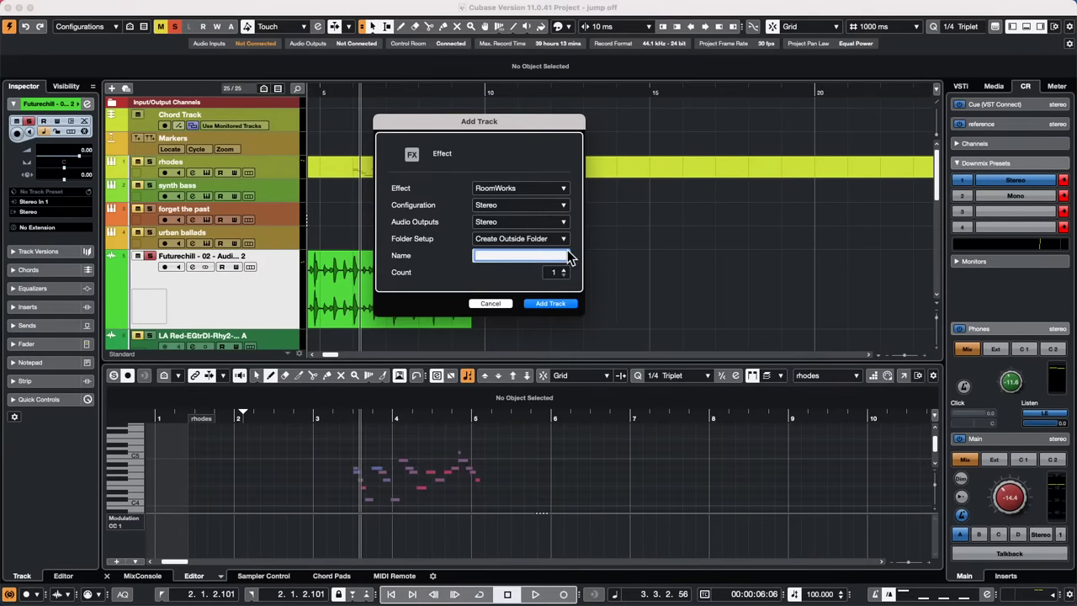
{"action": "left_click", "coordinate": [568, 308]}
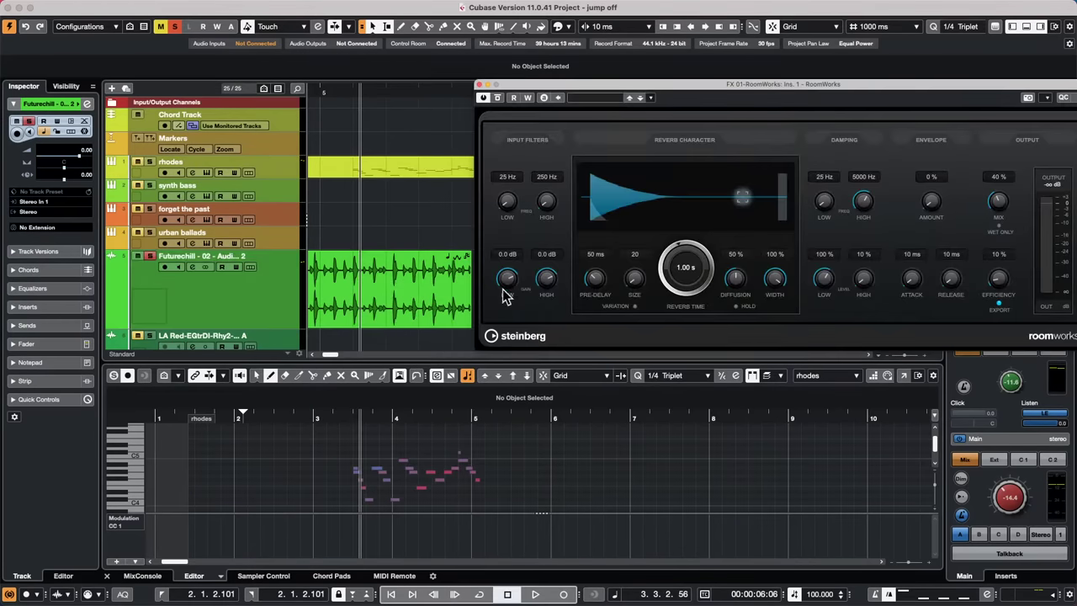
{"action": "scroll", "coordinate": [251, 320], "scroll_direction": "down", "scroll_amount": 2}
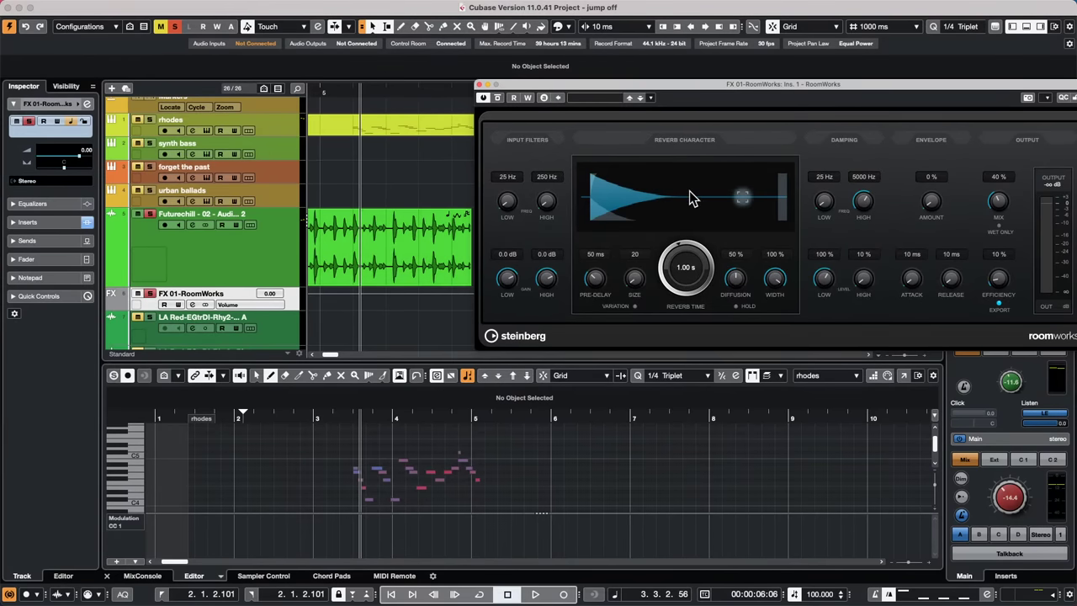
Show the sends of the RoomWorks FX channel and of the Futurechill audio track
{"action": "left_click", "coordinate": [32, 241]}
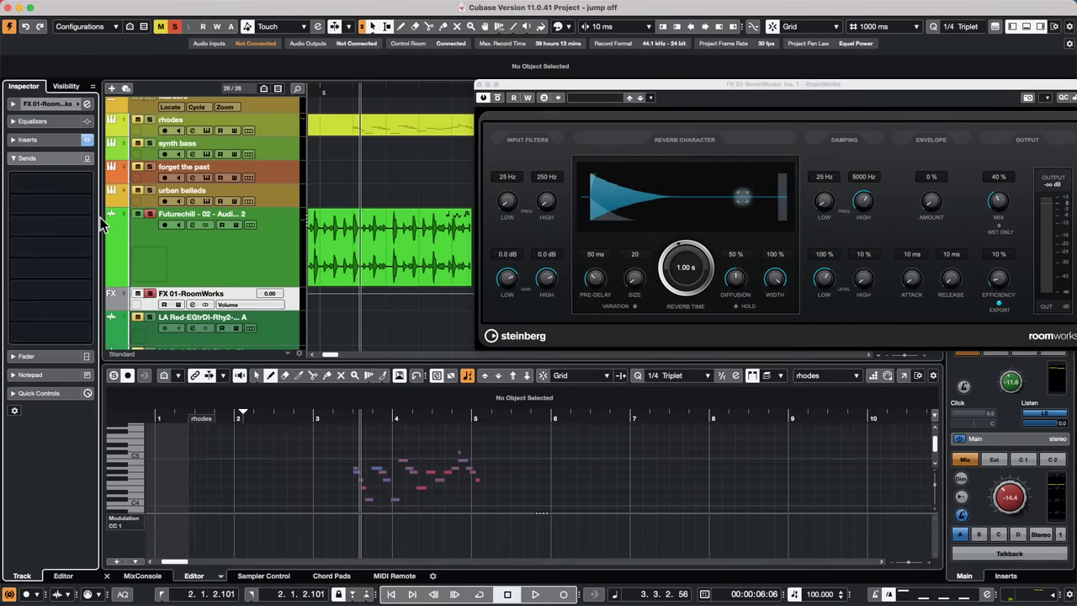
{"action": "left_click", "coordinate": [284, 258]}
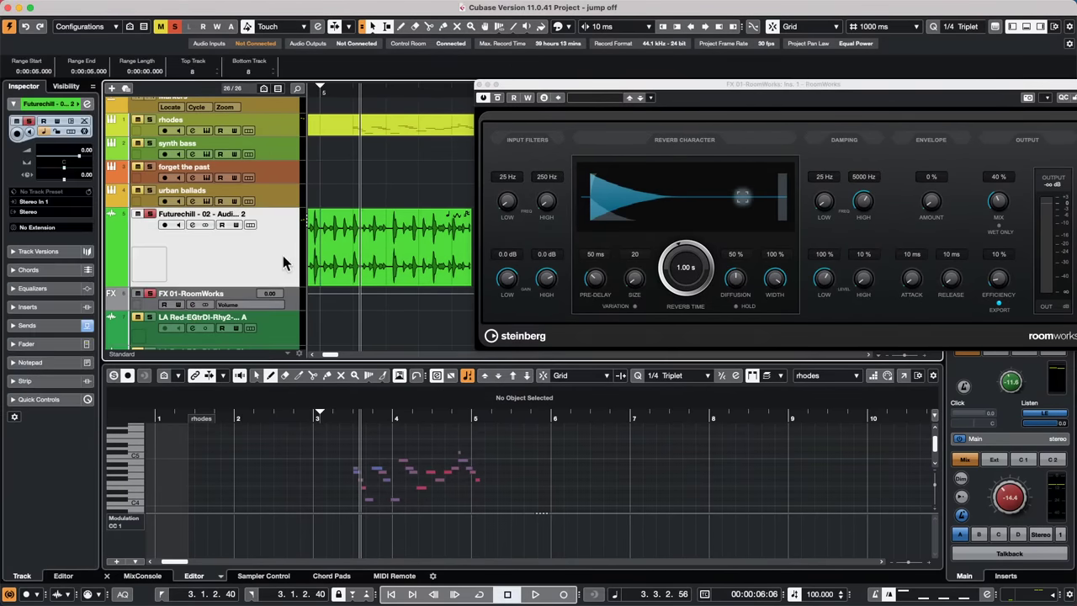
{"action": "left_click", "coordinate": [38, 326]}
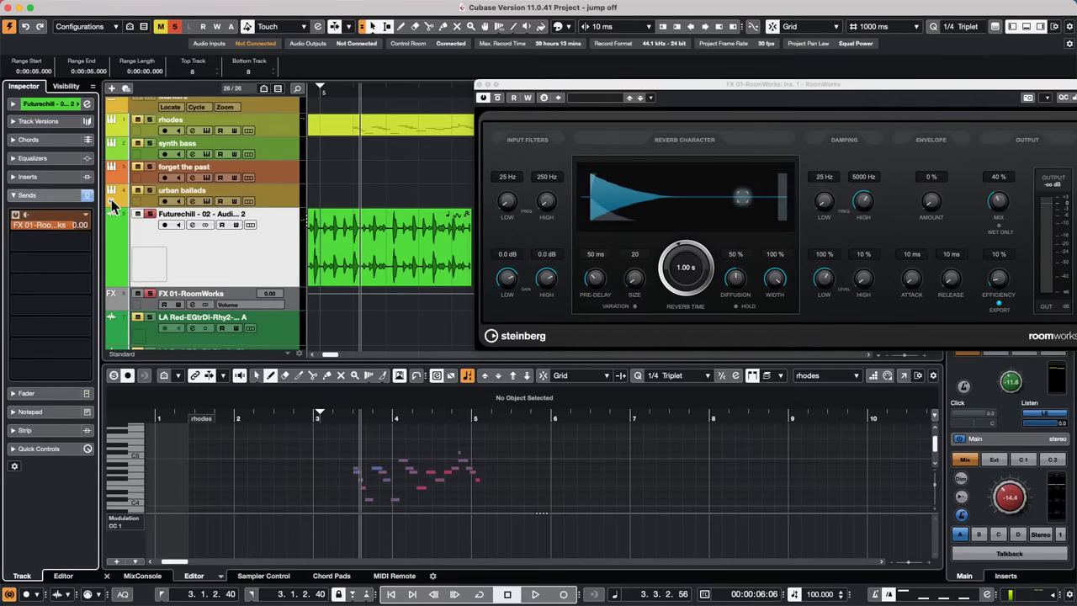
Add a group channel to the selected Futurechill audio track
{"action": "right_click", "coordinate": [241, 254]}
{"action": "mouse_move", "coordinate": [354, 260]}
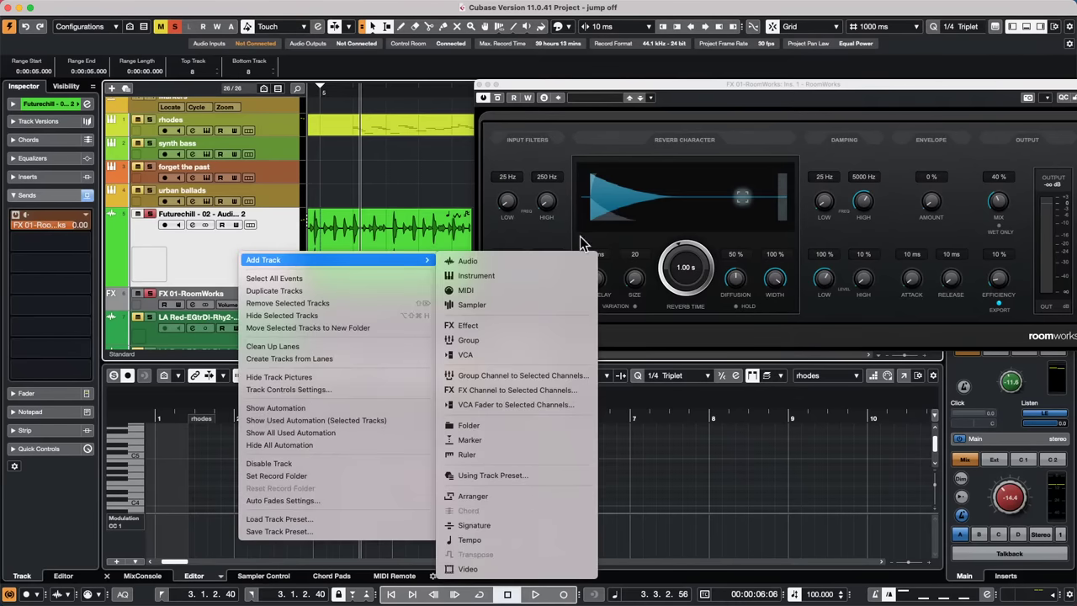
{"action": "left_click", "coordinate": [532, 375]}
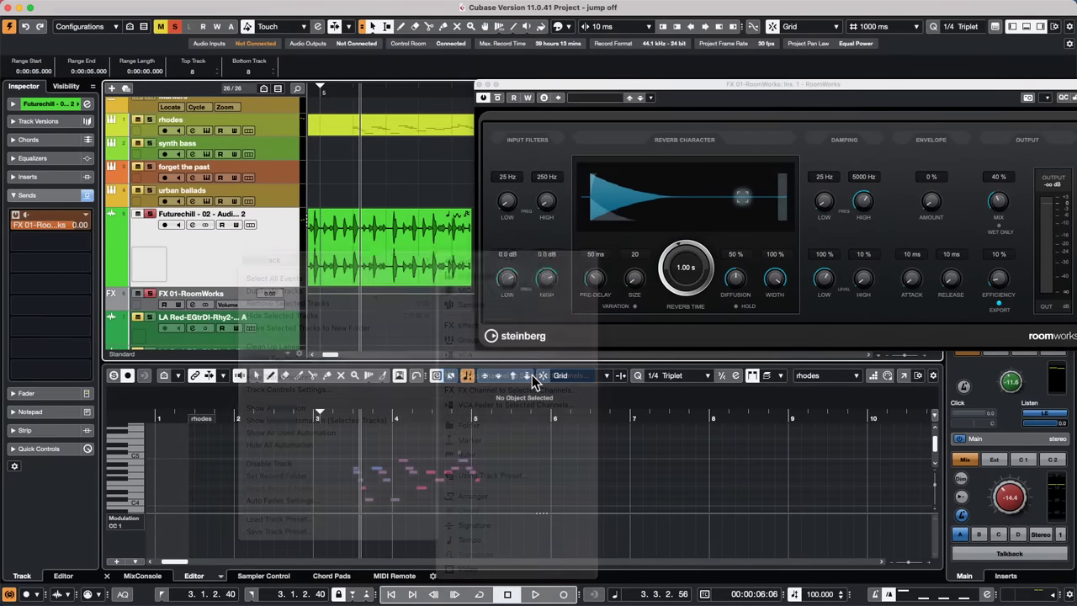
{"action": "left_click", "coordinate": [564, 289]}
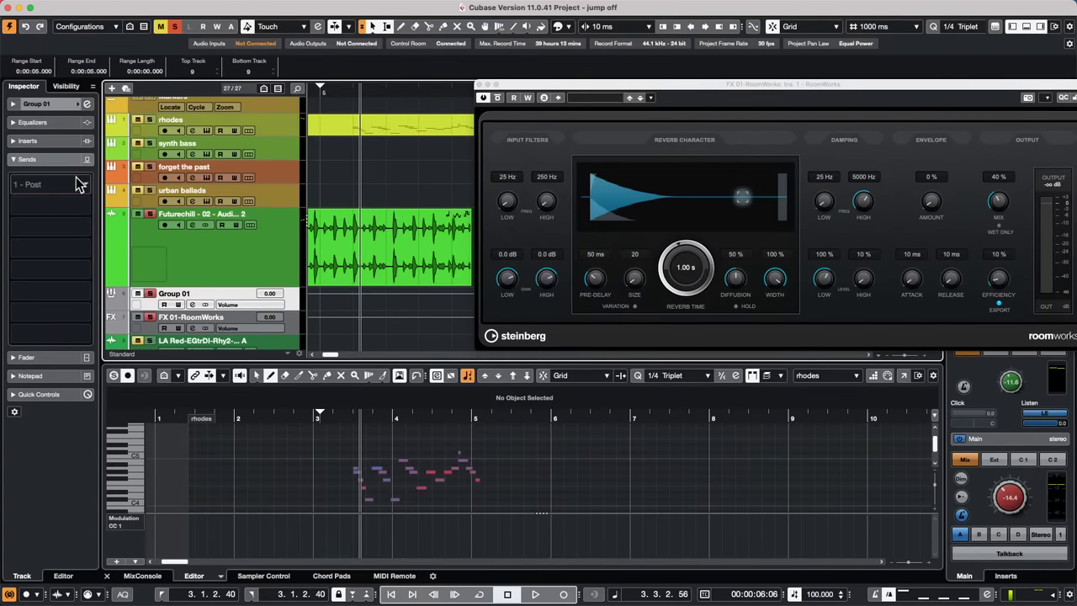
Compare the send destinations offered for Group 01 and the Futurechill track's second send, and close the RoomWorks window
{"action": "left_click", "coordinate": [76, 180]}
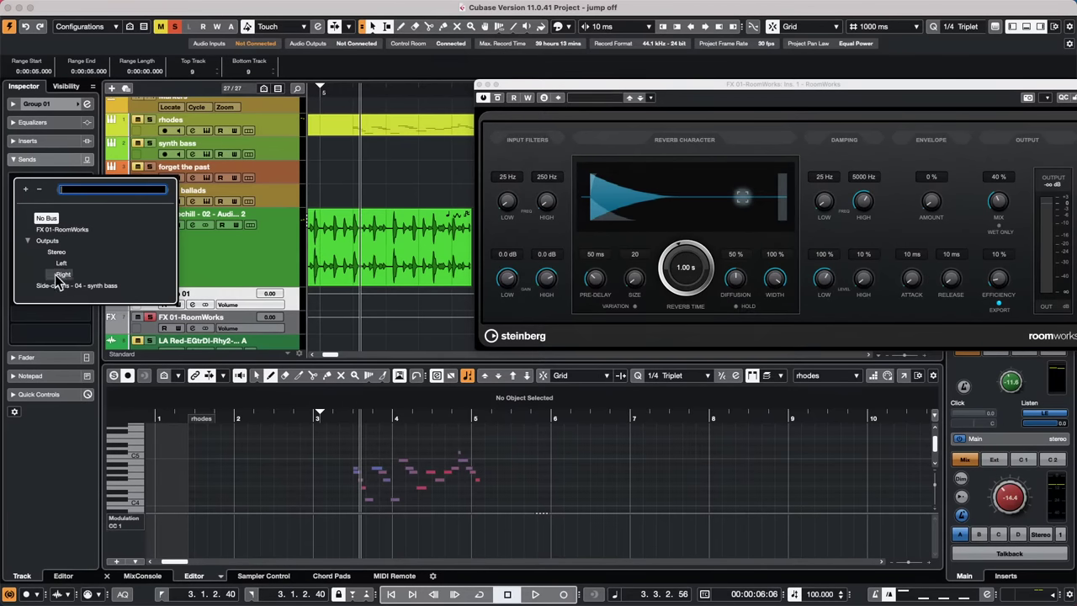
{"action": "left_click", "coordinate": [101, 232]}
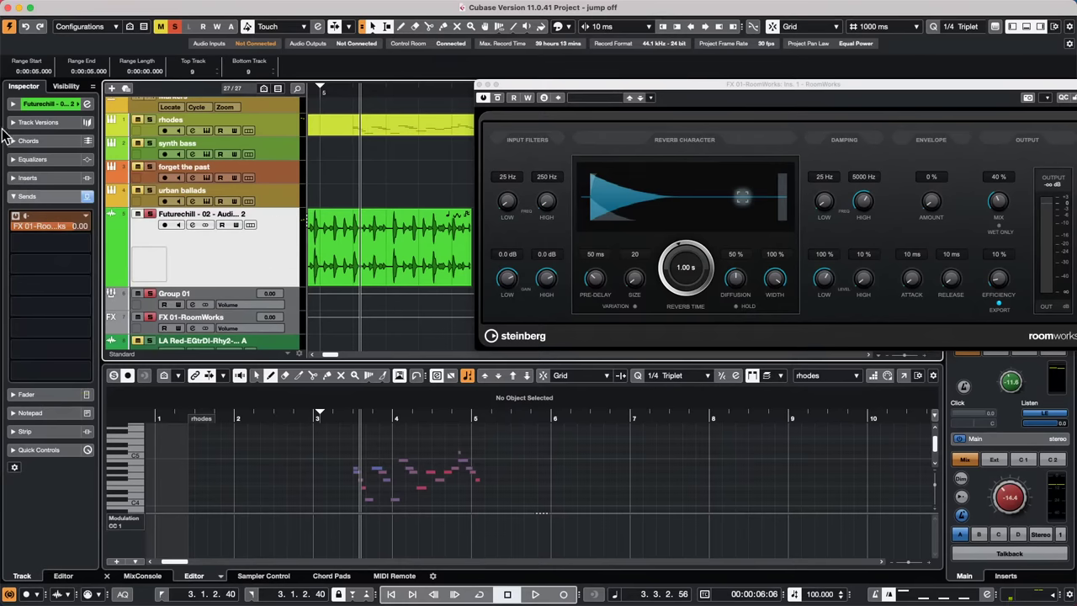
{"action": "left_click", "coordinate": [36, 196]}
{"action": "left_click", "coordinate": [39, 199]}
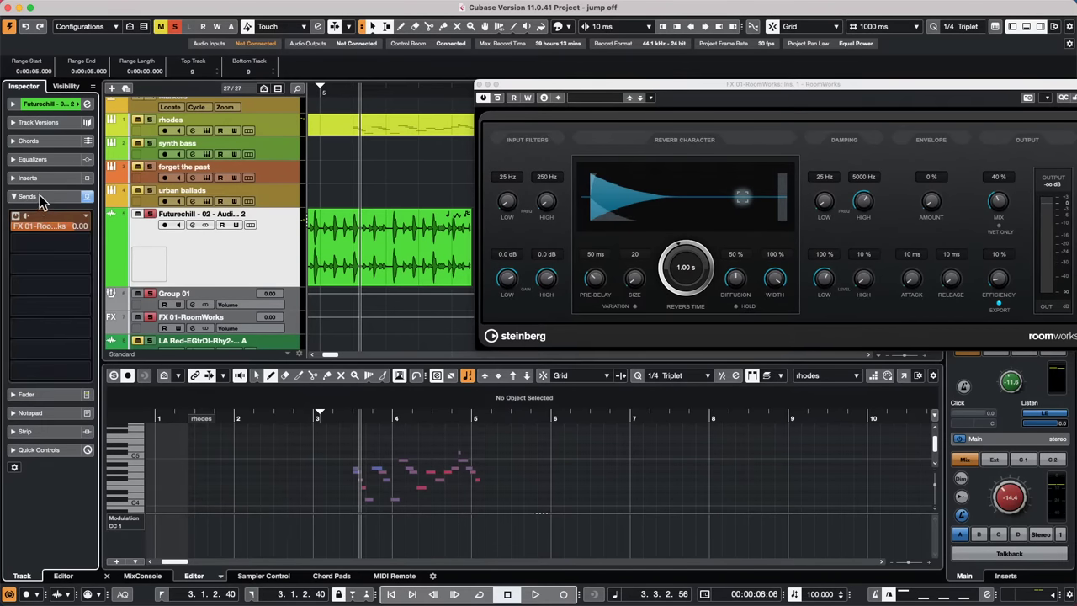
{"action": "left_click", "coordinate": [87, 242]}
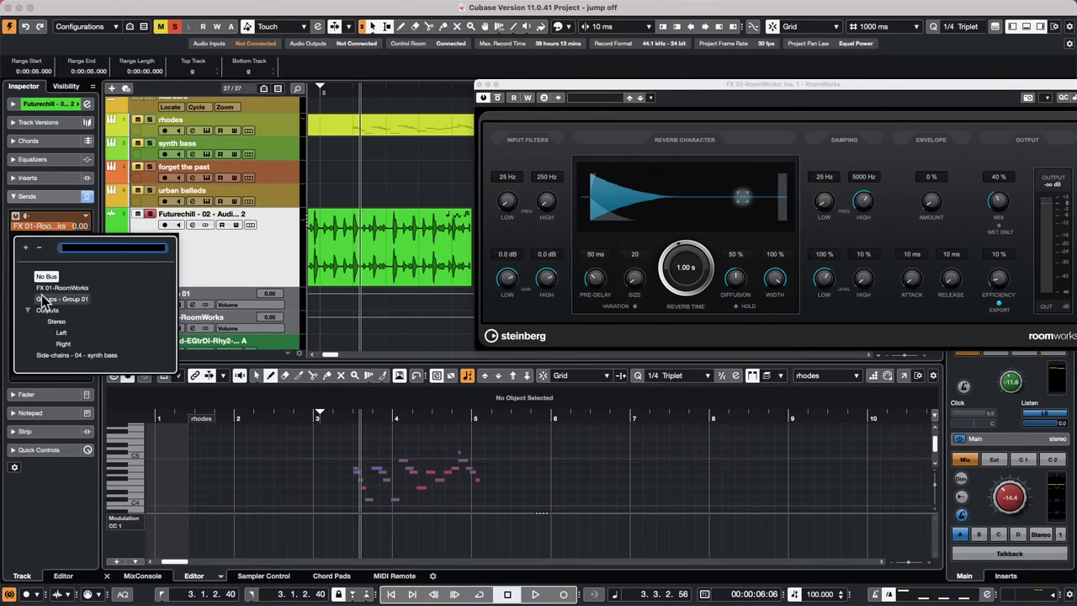
{"action": "left_click", "coordinate": [479, 85]}
{"action": "left_click", "coordinate": [479, 85]}
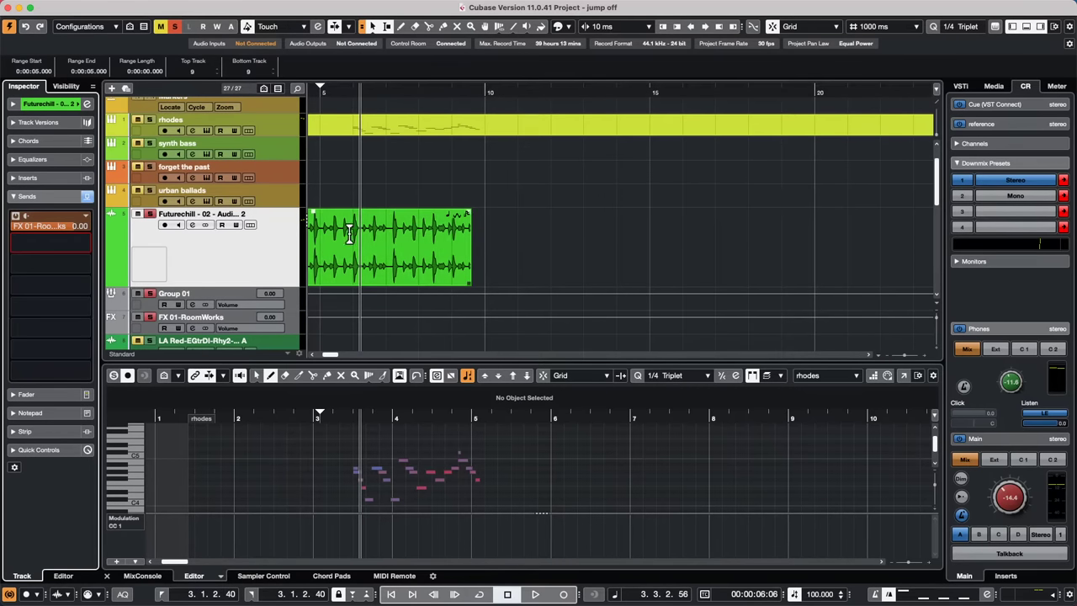
{"action": "scroll", "coordinate": [332, 229], "scroll_direction": "up", "scroll_amount": 2}
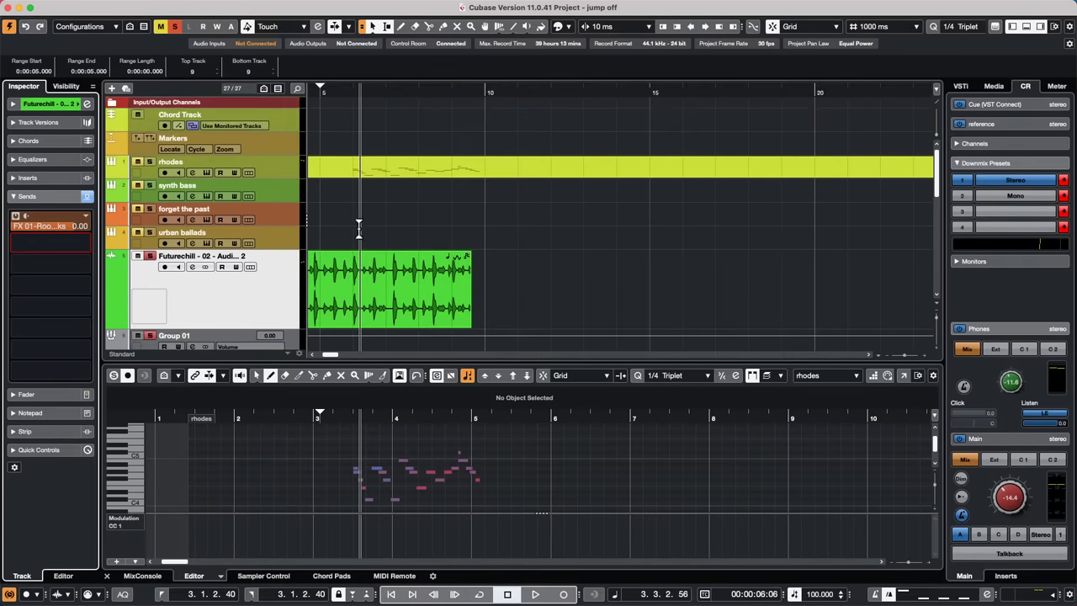
Draw a freehand Modulation CC 1 curve for the rhodes MIDI part, from about bar 3.6 to bar 6.5 in the editor
{"action": "left_click", "coordinate": [273, 168]}
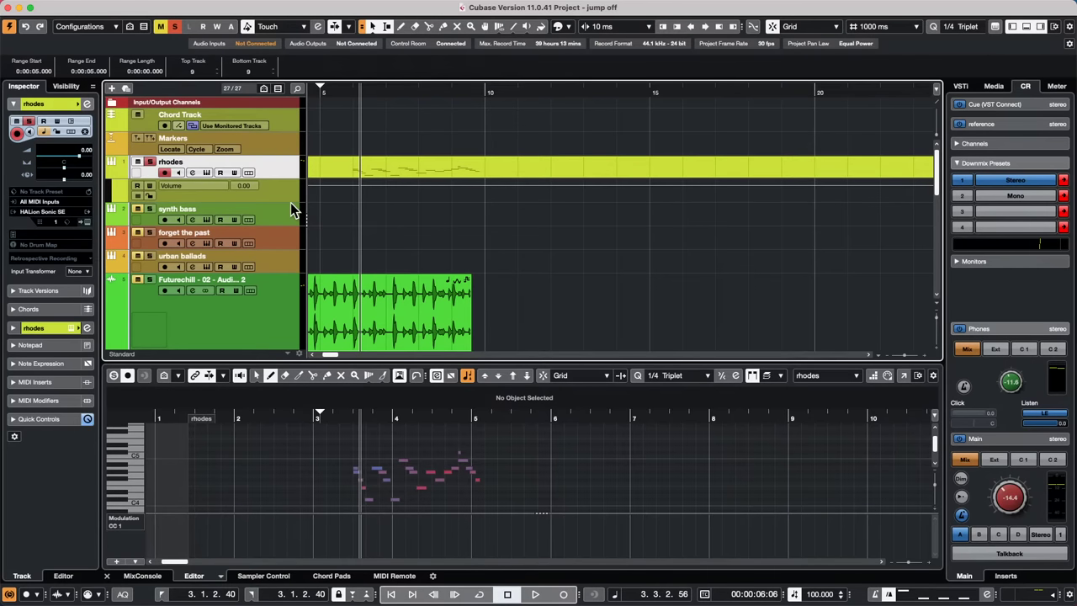
{"action": "left_click", "coordinate": [374, 170]}
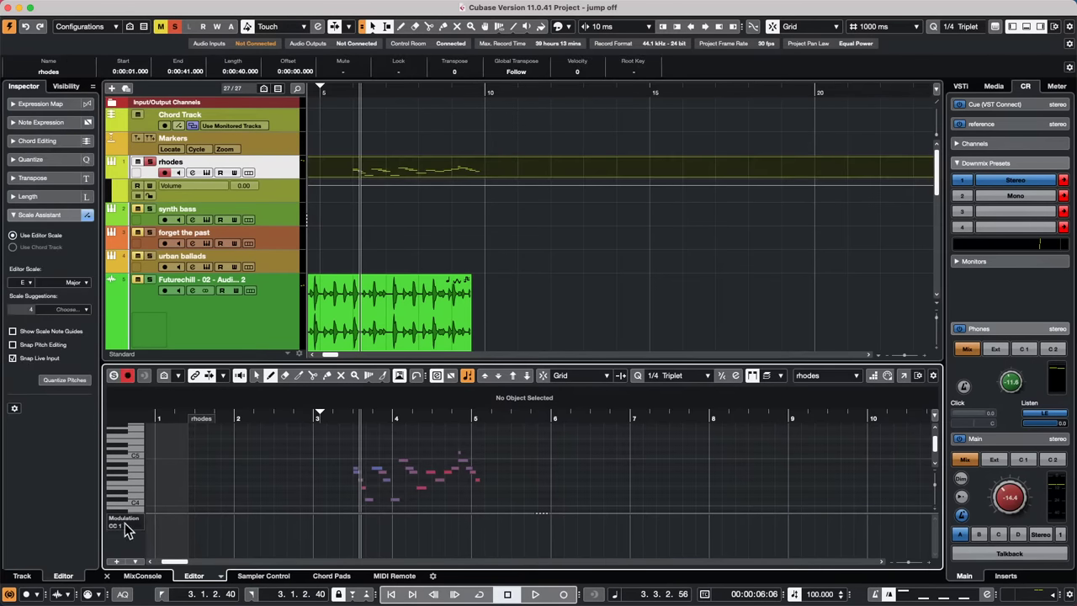
{"action": "mouse_move", "coordinate": [367, 530]}
{"action": "left_mouse_down"}
{"action": "mouse_move", "coordinate": [442, 524]}
{"action": "mouse_move", "coordinate": [473, 543]}
{"action": "mouse_move", "coordinate": [596, 539]}
{"action": "left_mouse_up"}
Assign CC 1 (Modulation) to the rhodes track's automation lane and make the lane taller
{"action": "left_click", "coordinate": [201, 185]}
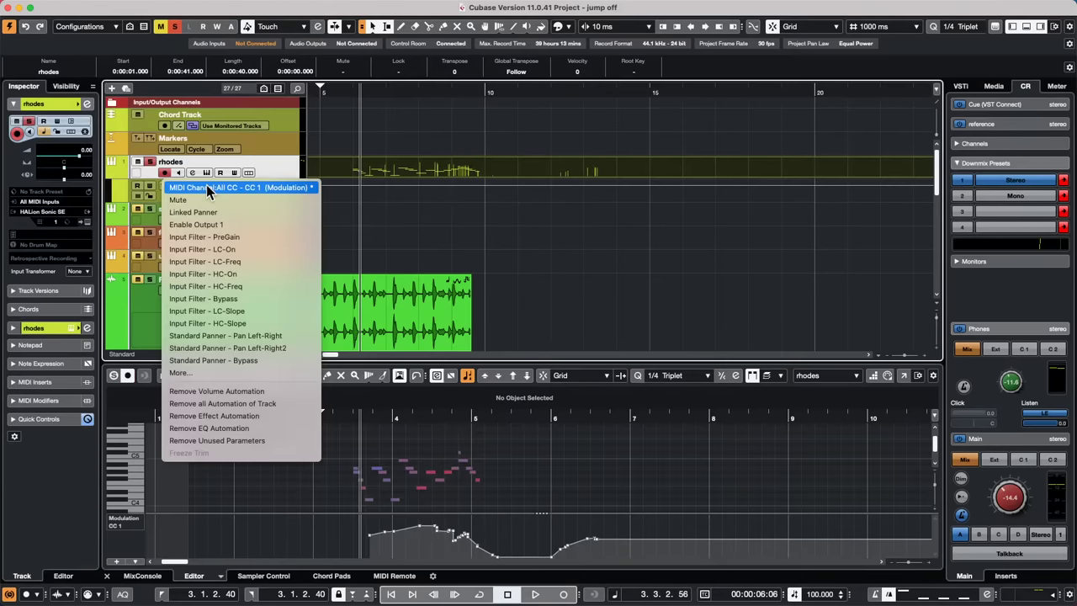
{"action": "left_click", "coordinate": [248, 187]}
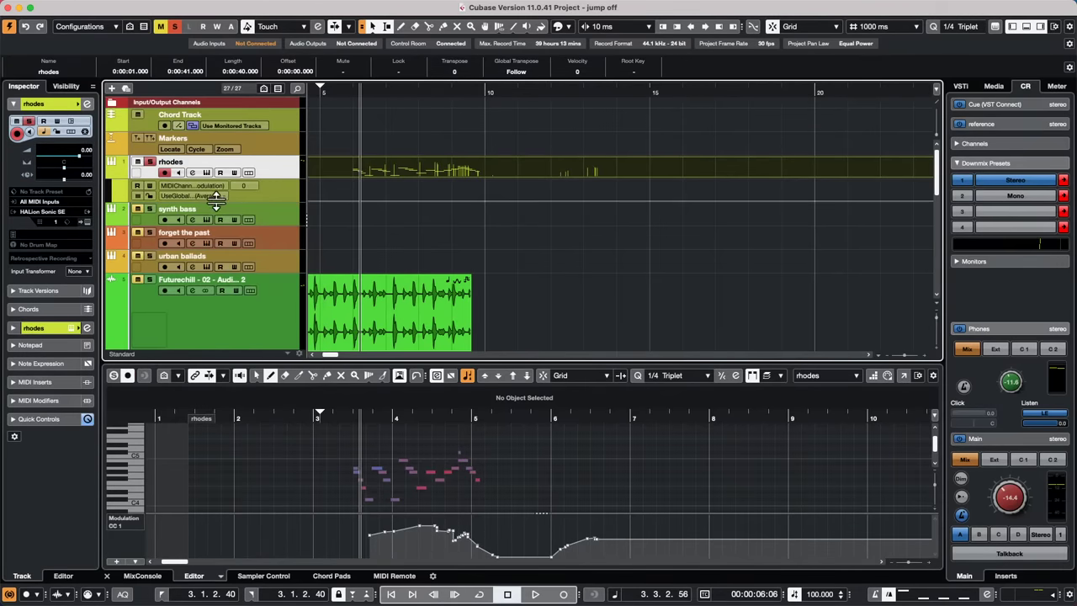
{"action": "left_click_drag", "start_coordinate": [217, 201], "coordinate": [216, 246]}
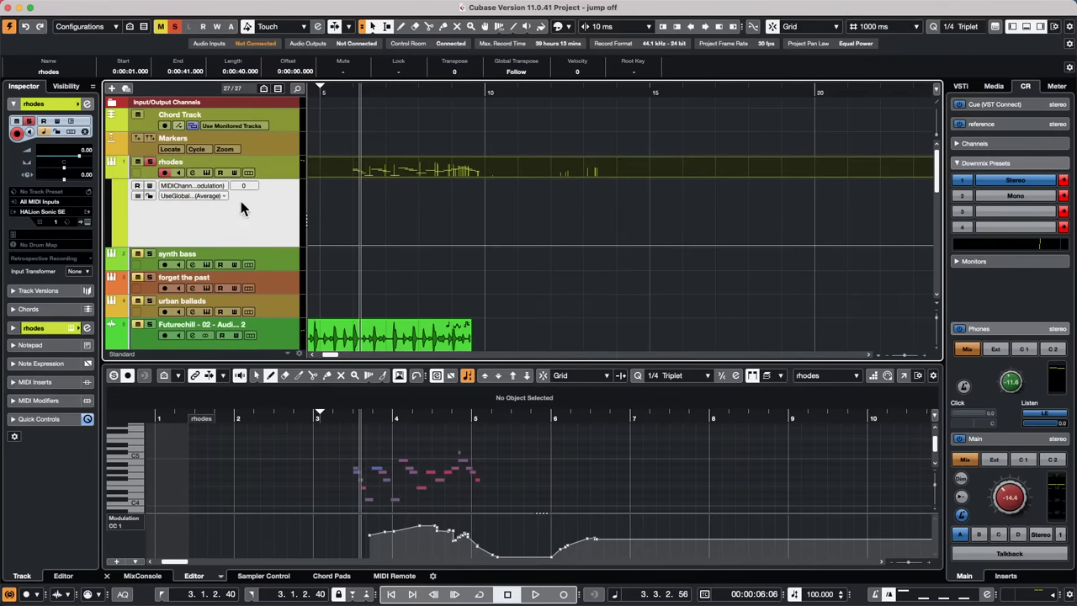
Draw a freehand Modulation automation curve in the rhodes lane from about bar 7 to bar 11, and hide the lane
{"action": "right_click", "coordinate": [375, 204]}
{"action": "left_click", "coordinate": [403, 205]}
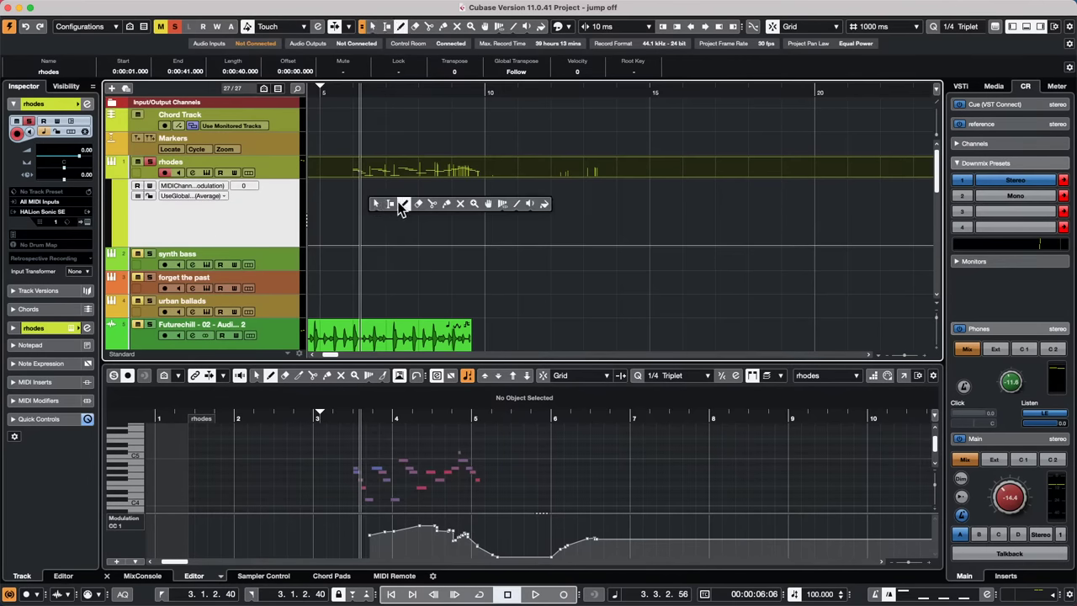
{"action": "left_click_drag", "start_coordinate": [383, 211], "coordinate": [512, 222]}
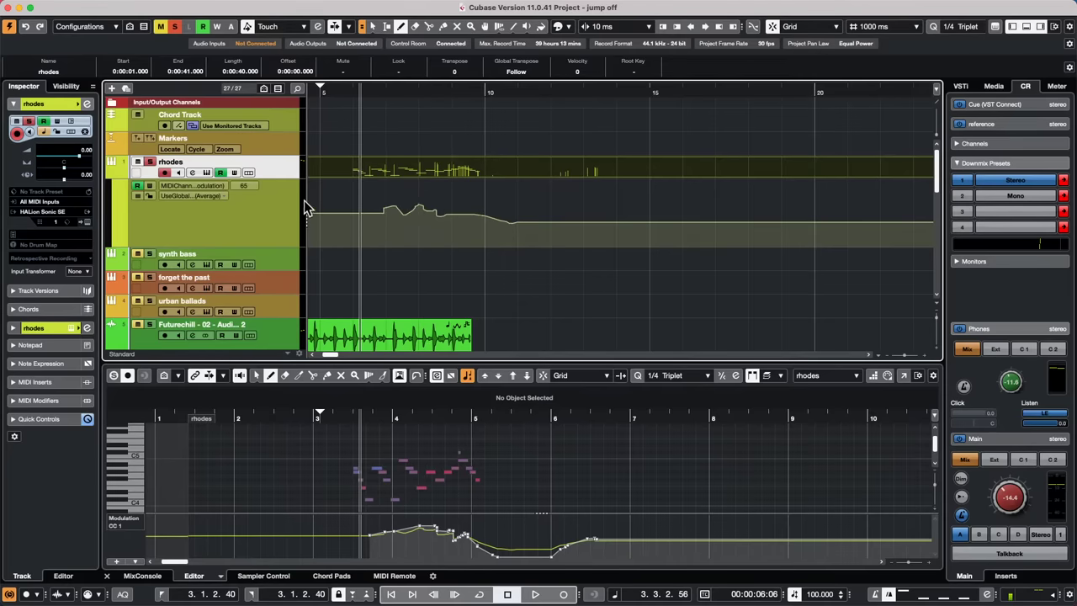
{"action": "left_click", "coordinate": [113, 173]}
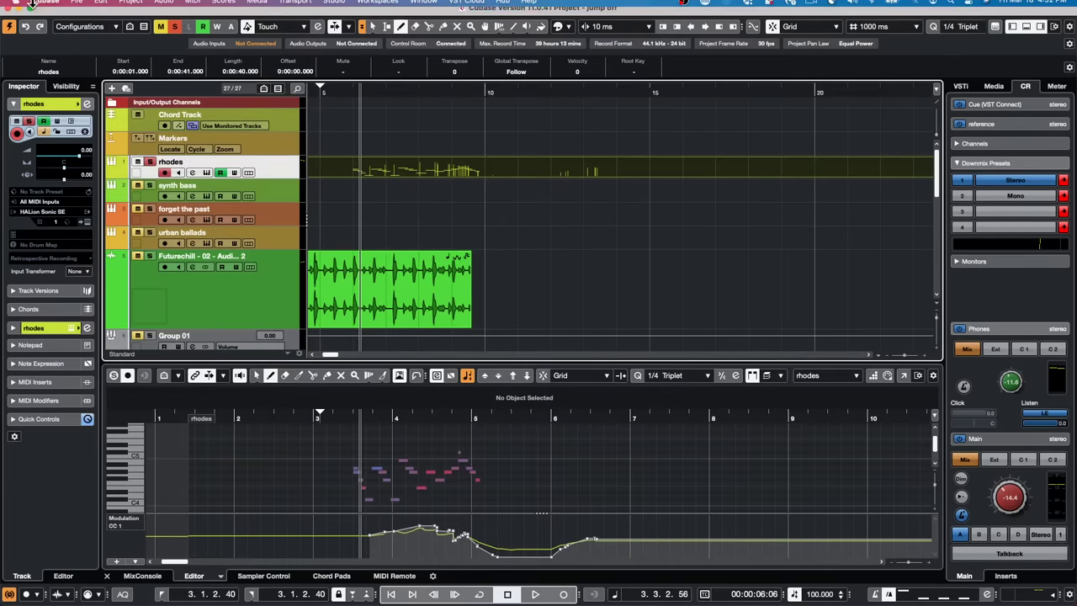
Try to open the Project Logical Editor setup
{"action": "left_click", "coordinate": [193, 7]}
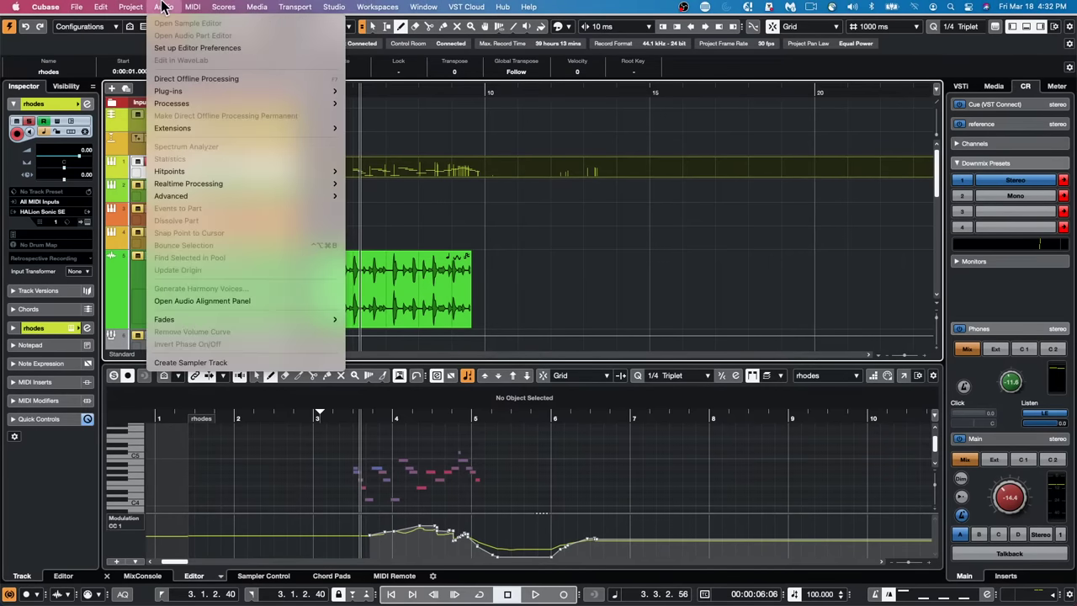
{"action": "mouse_move", "coordinate": [202, 6]}
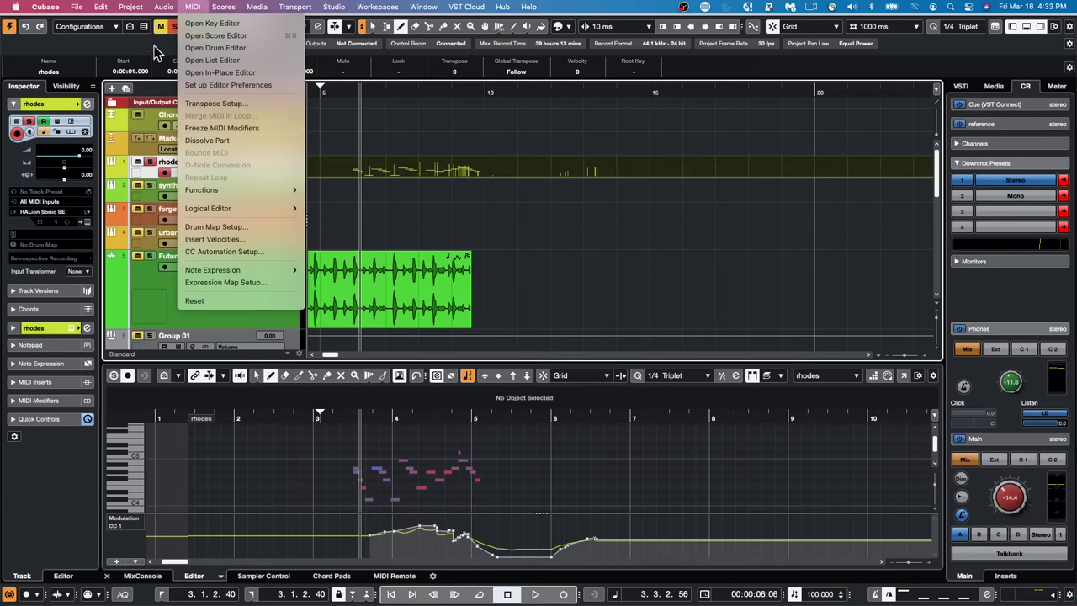
{"action": "mouse_move", "coordinate": [126, 6]}
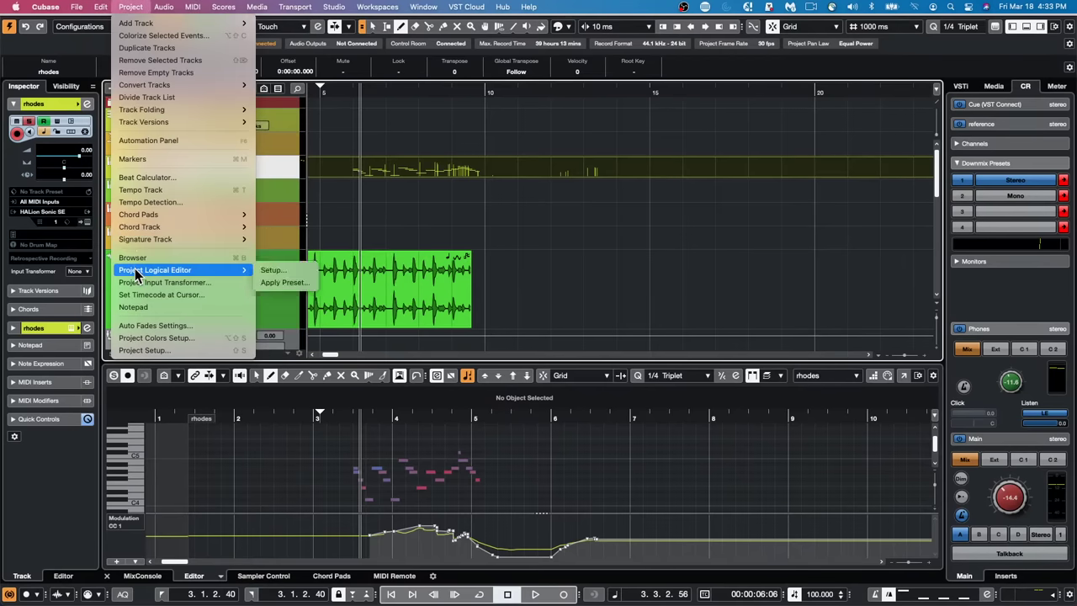
{"action": "mouse_move", "coordinate": [217, 271]}
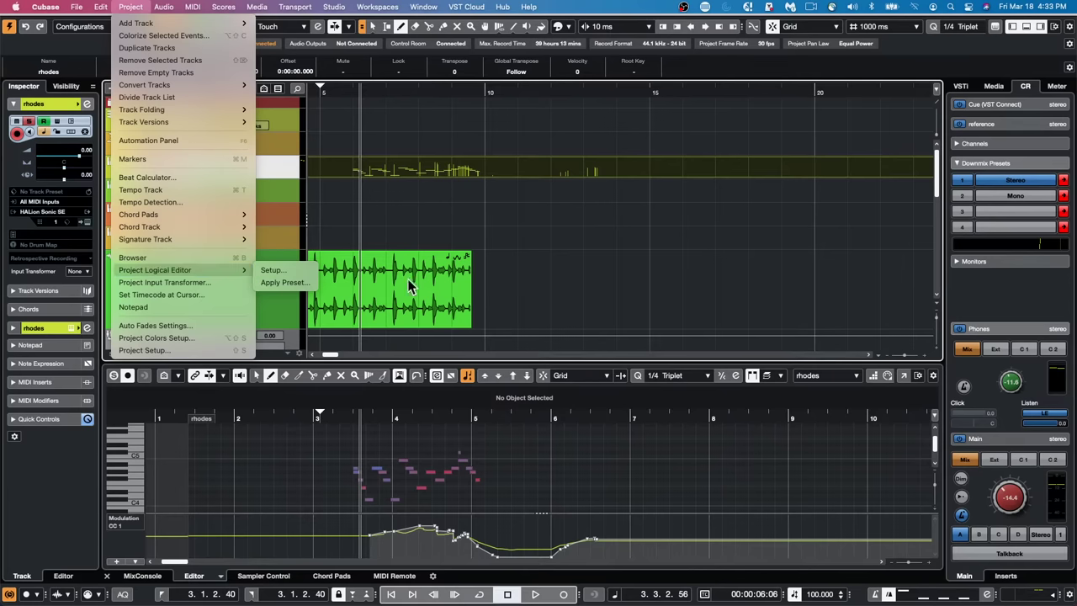
{"action": "left_click", "coordinate": [297, 277]}
{"action": "left_click", "coordinate": [532, 133]}
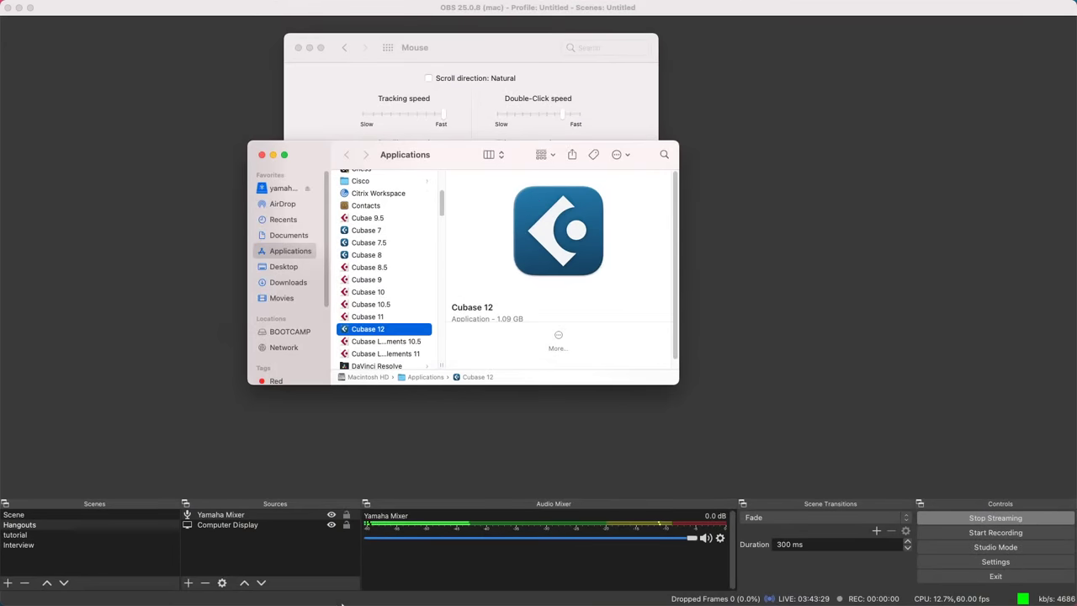
Launch Cubase 12 from the Applications folder and dismiss the missing-licenses notice
{"action": "mouse_move", "coordinate": [290, 599]}
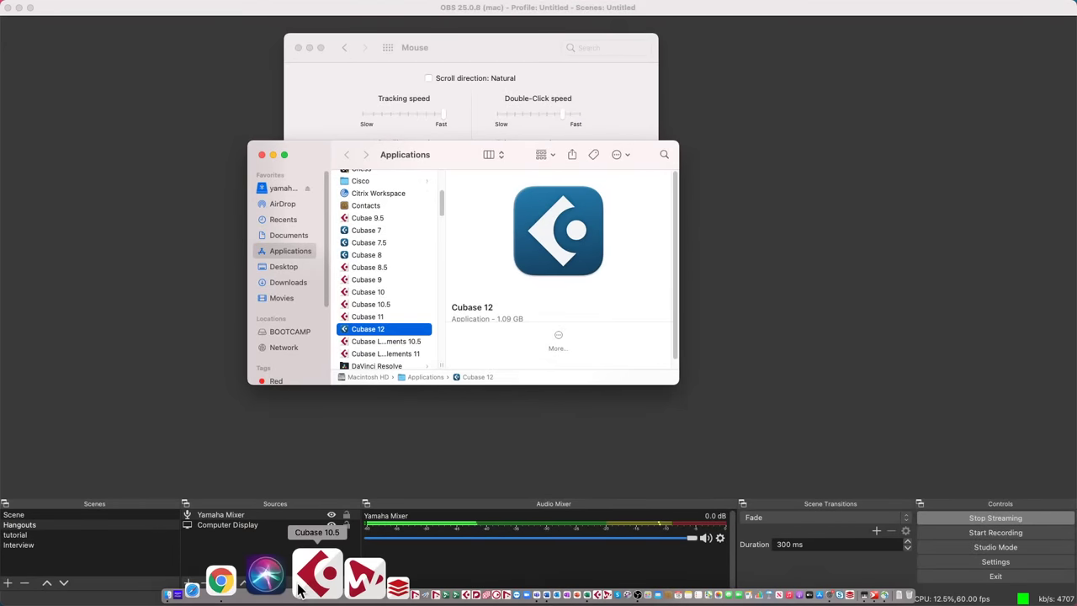
{"action": "double_click", "coordinate": [390, 329]}
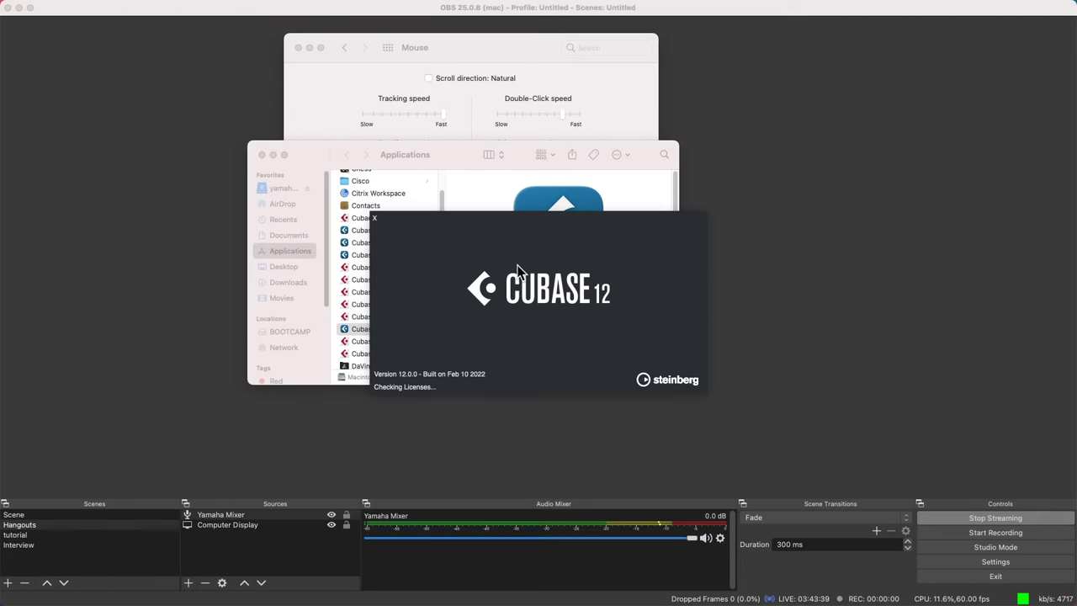
{"action": "left_click", "coordinate": [819, 362]}
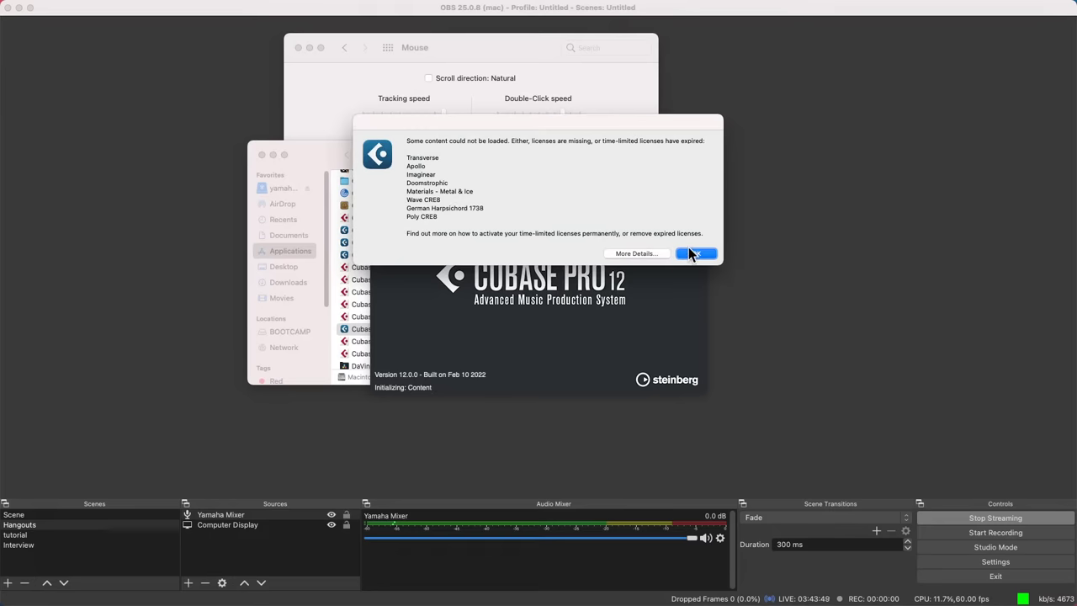
{"action": "left_click", "coordinate": [696, 254]}
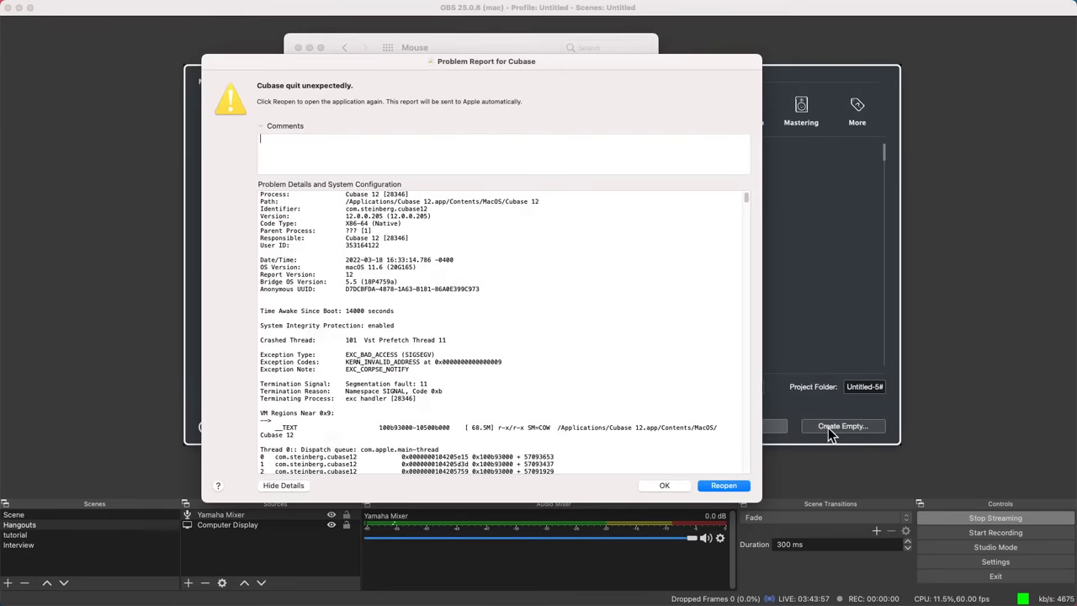
Dismiss the problem report and open the recent project jump off, leaving its missing port unmapped
{"action": "left_click", "coordinate": [663, 487]}
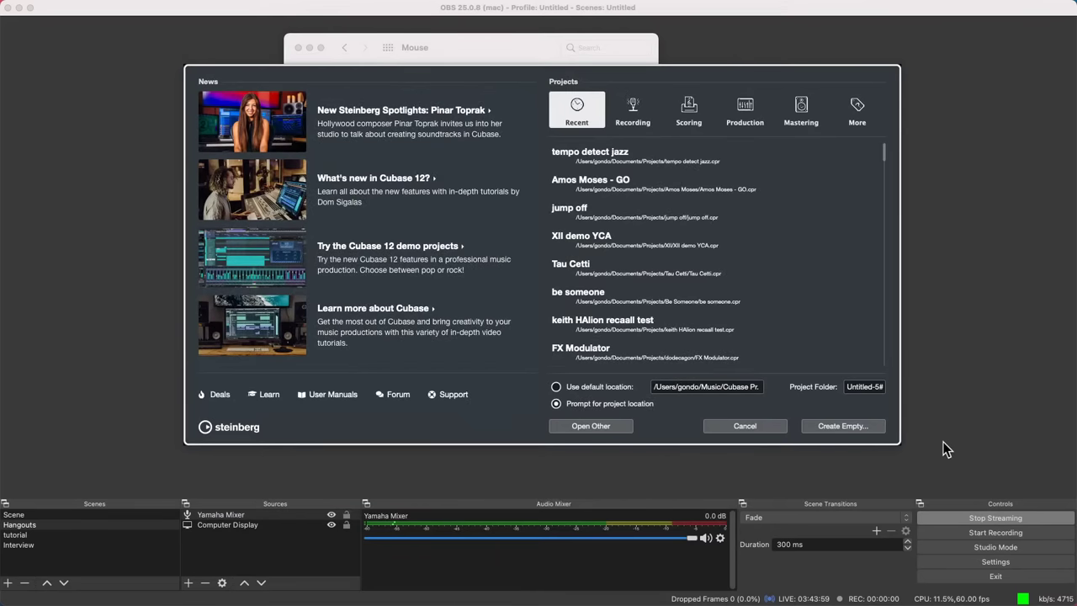
{"action": "double_click", "coordinate": [584, 209]}
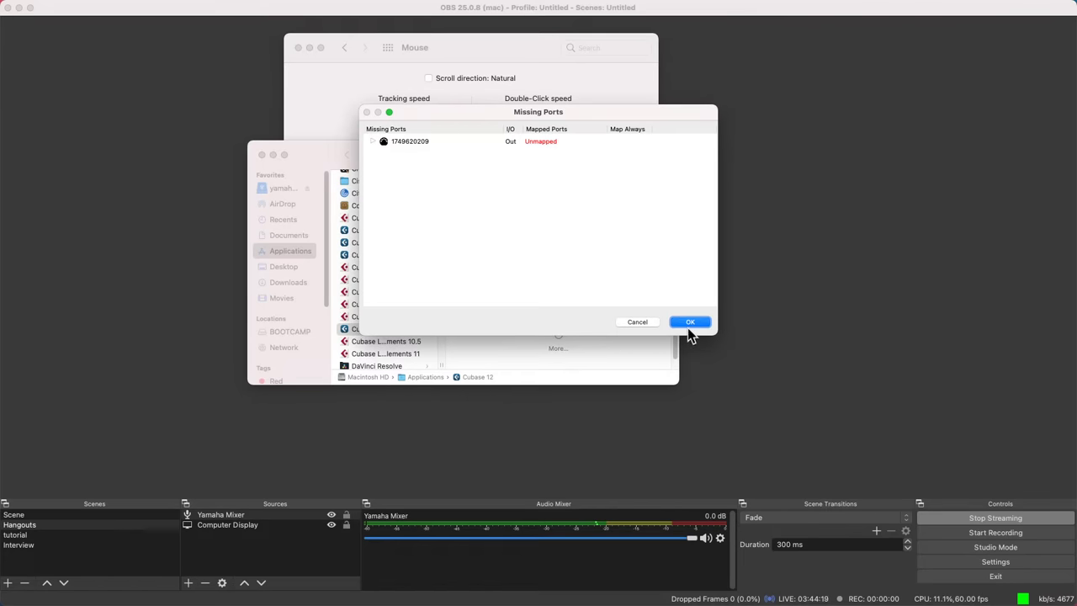
{"action": "left_click", "coordinate": [688, 325]}
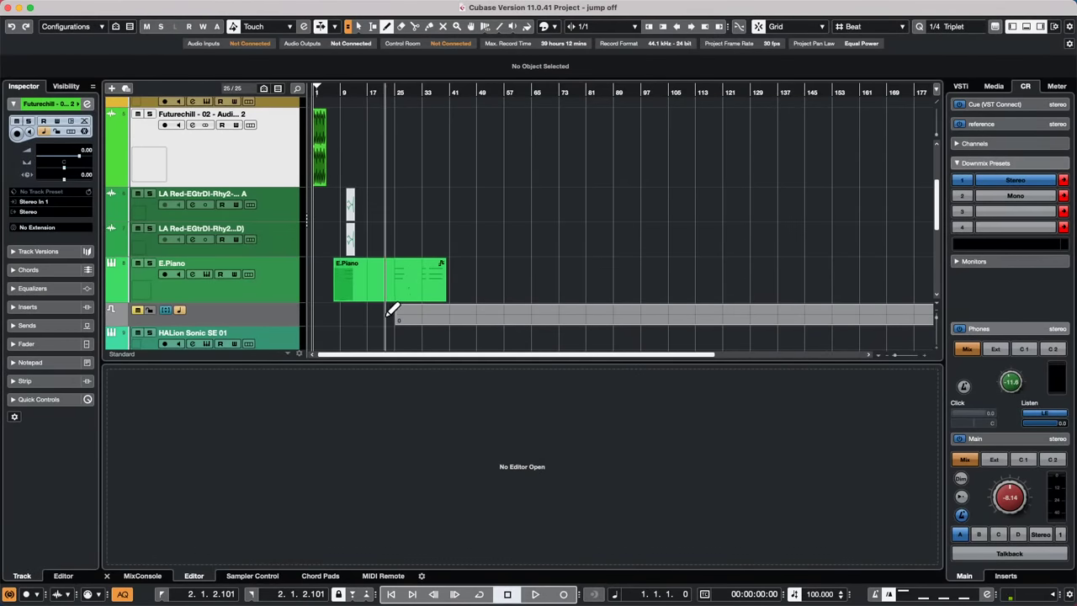
Switch to the Object Selection tool and open the E.Piano part in the lower-zone Key Editor
{"action": "right_click", "coordinate": [373, 286]}
{"action": "left_click", "coordinate": [371, 290]}
{"action": "double_click", "coordinate": [369, 286]}
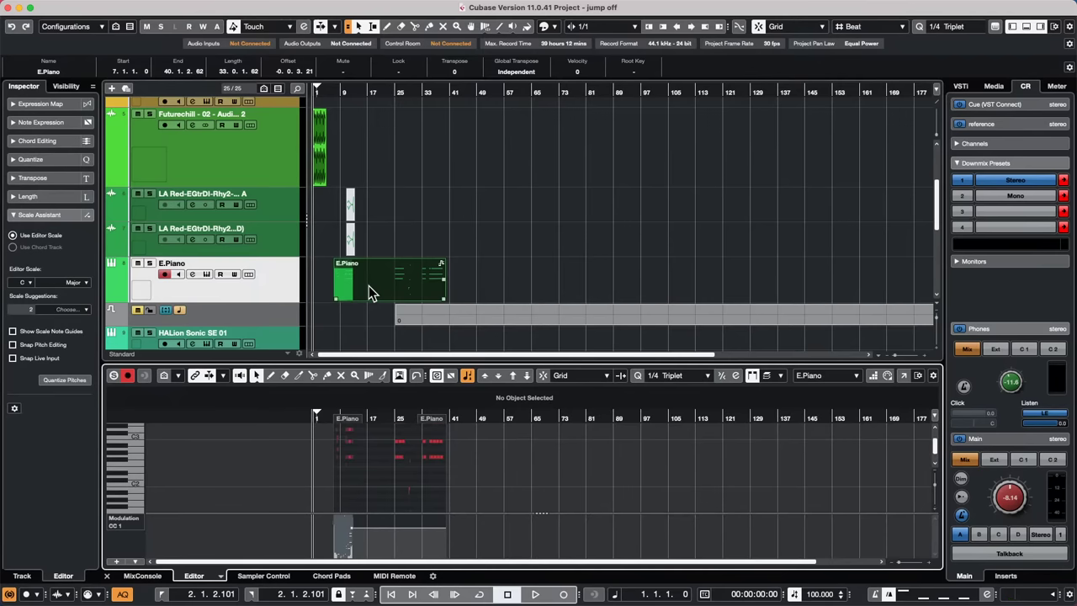
Show the E.Piano track's automation lane and assign CC 1 (Modulation) to it
{"action": "left_click", "coordinate": [113, 301]}
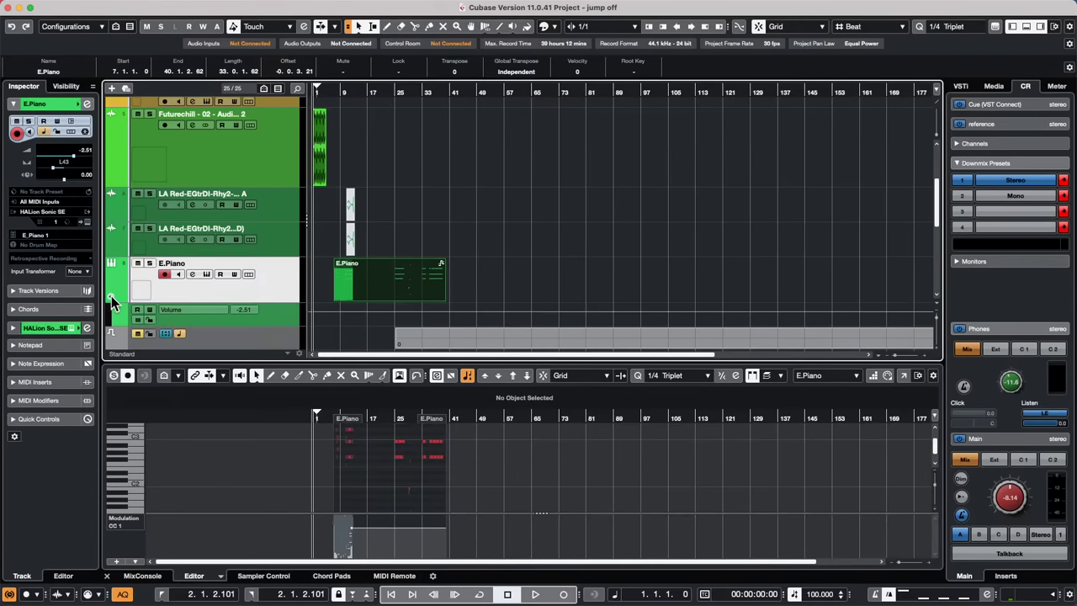
{"action": "left_click", "coordinate": [217, 309]}
{"action": "left_click", "coordinate": [224, 311]}
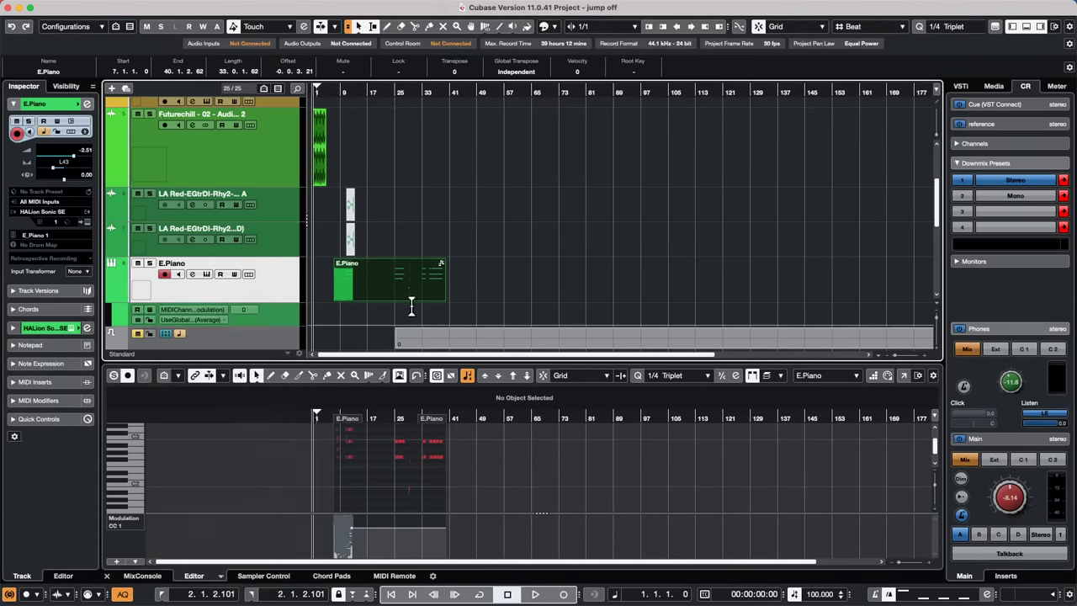
Draw E.Piano Modulation automation that falls from about 120 near bar 14 to 74 by bar 22 and rises again near bar 36
{"action": "left_click", "coordinate": [387, 317]}
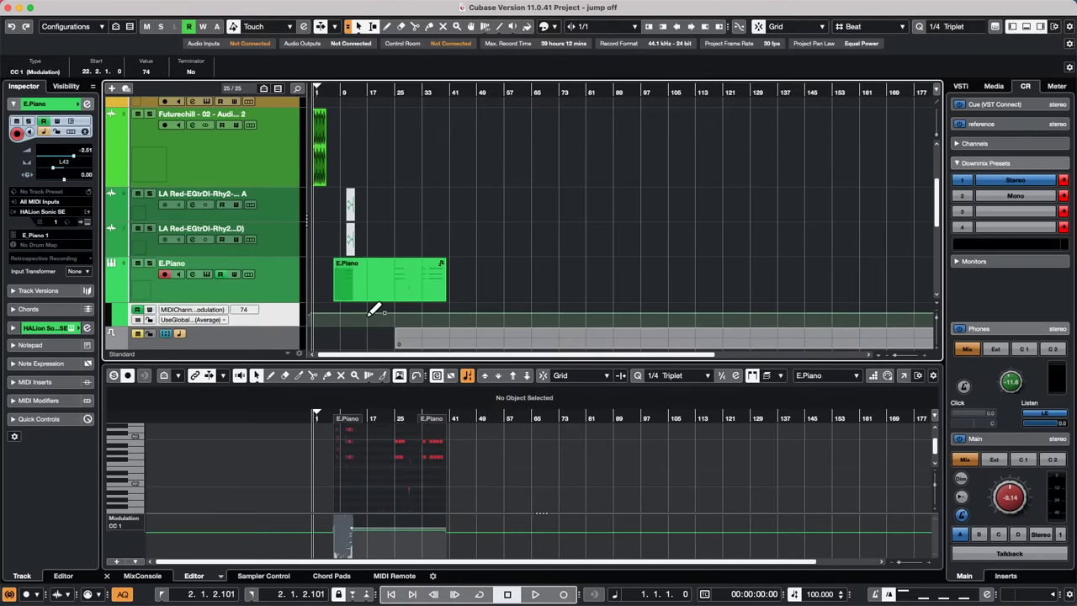
{"action": "left_click", "coordinate": [357, 310]}
{"action": "left_click_drag", "start_coordinate": [358, 310], "coordinate": [357, 305]}
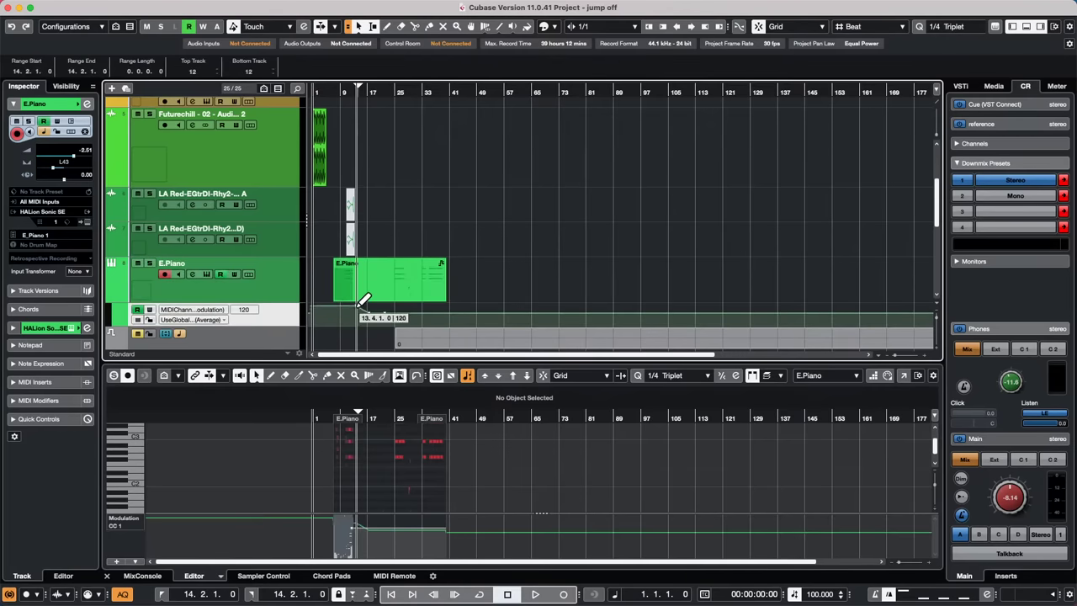
{"action": "left_click", "coordinate": [431, 306]}
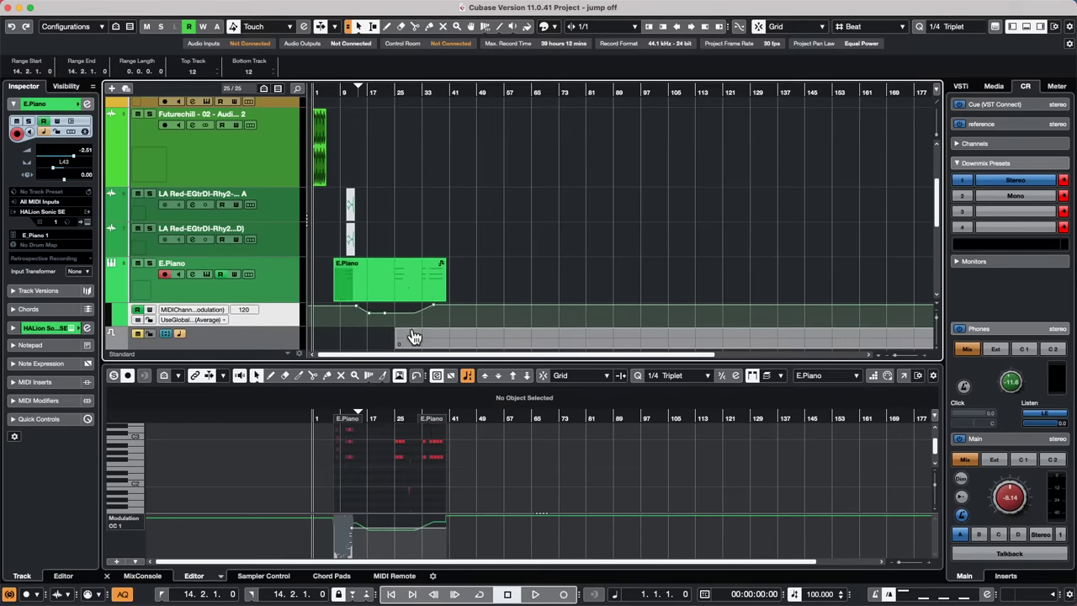
Show a second automation lane on the E.Piano track, view its available parameters, and hide the track's automation
{"action": "left_click", "coordinate": [111, 298]}
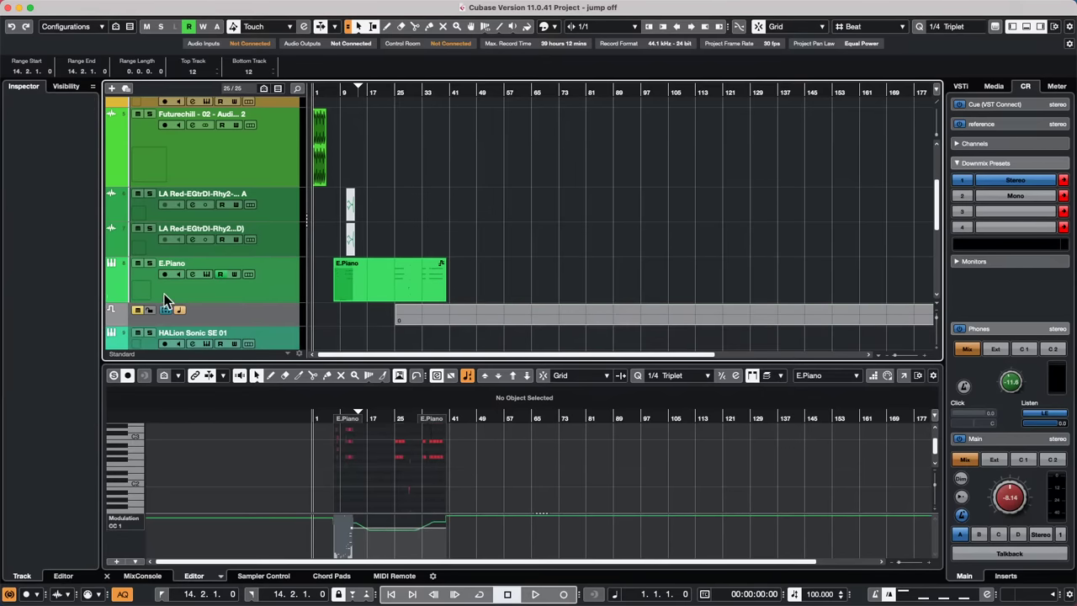
{"action": "left_click", "coordinate": [110, 298]}
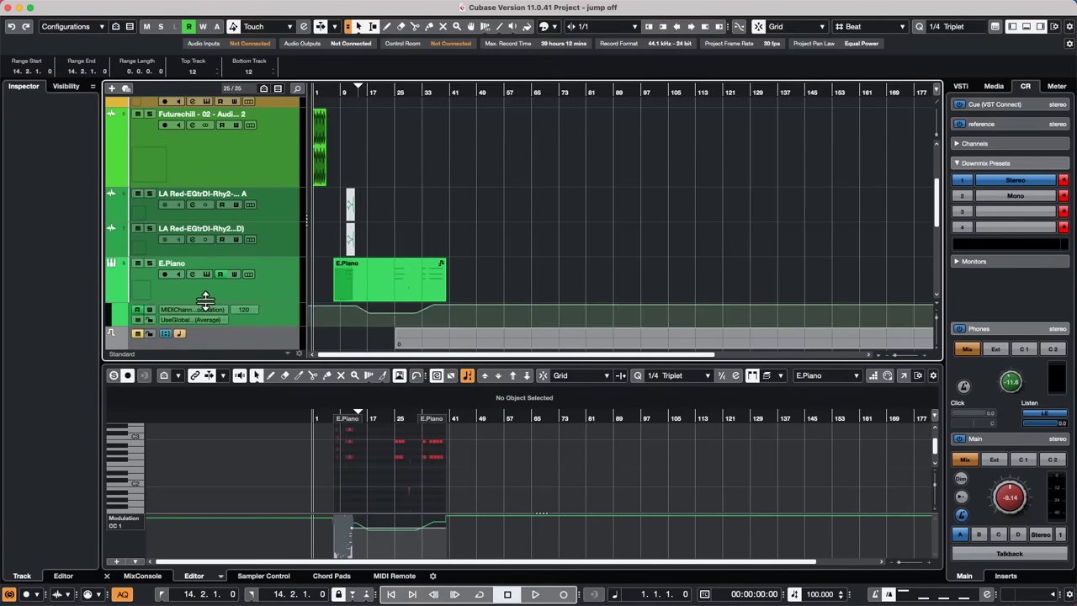
{"action": "left_click", "coordinate": [112, 331]}
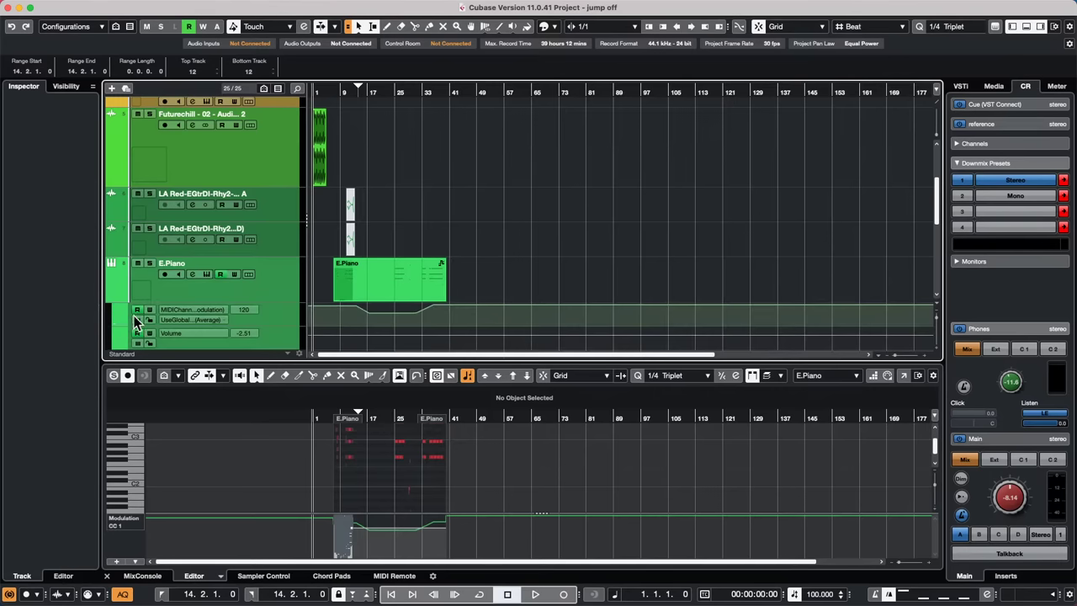
{"action": "left_click", "coordinate": [205, 334]}
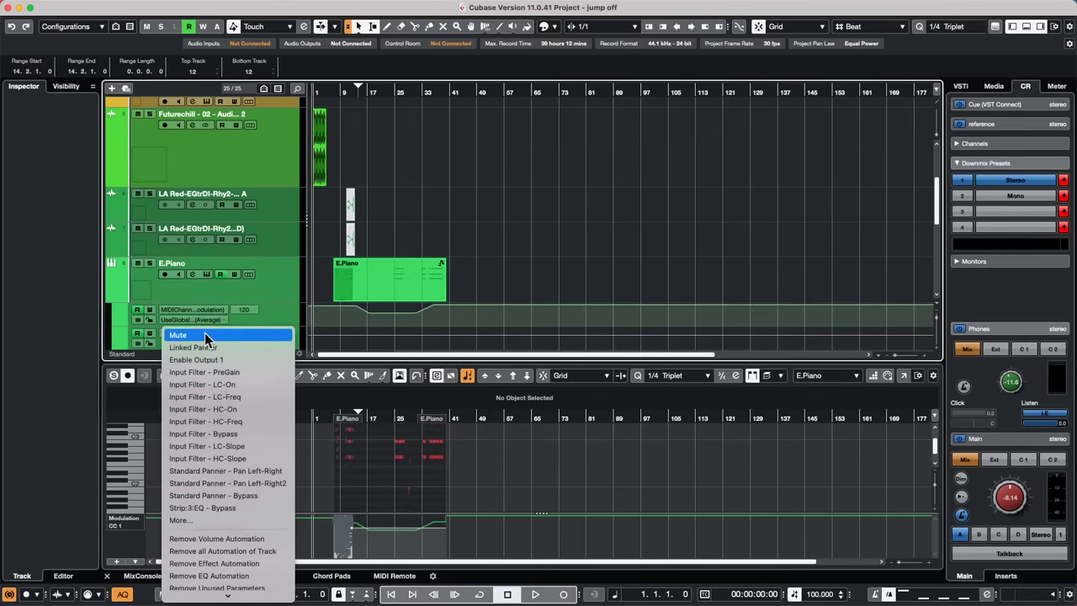
{"action": "left_click", "coordinate": [286, 282]}
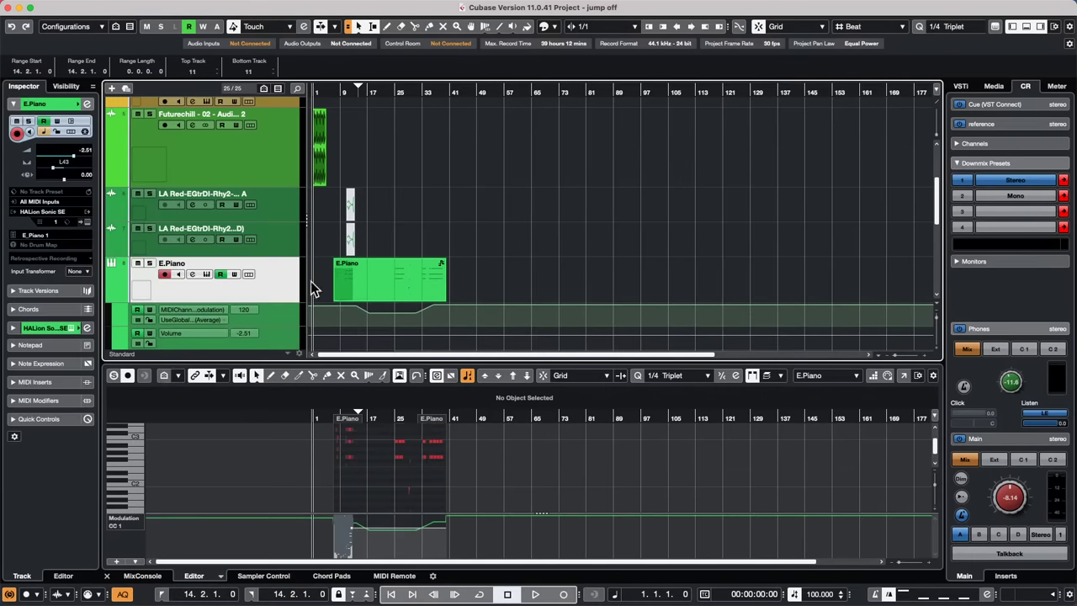
{"action": "left_click", "coordinate": [111, 293]}
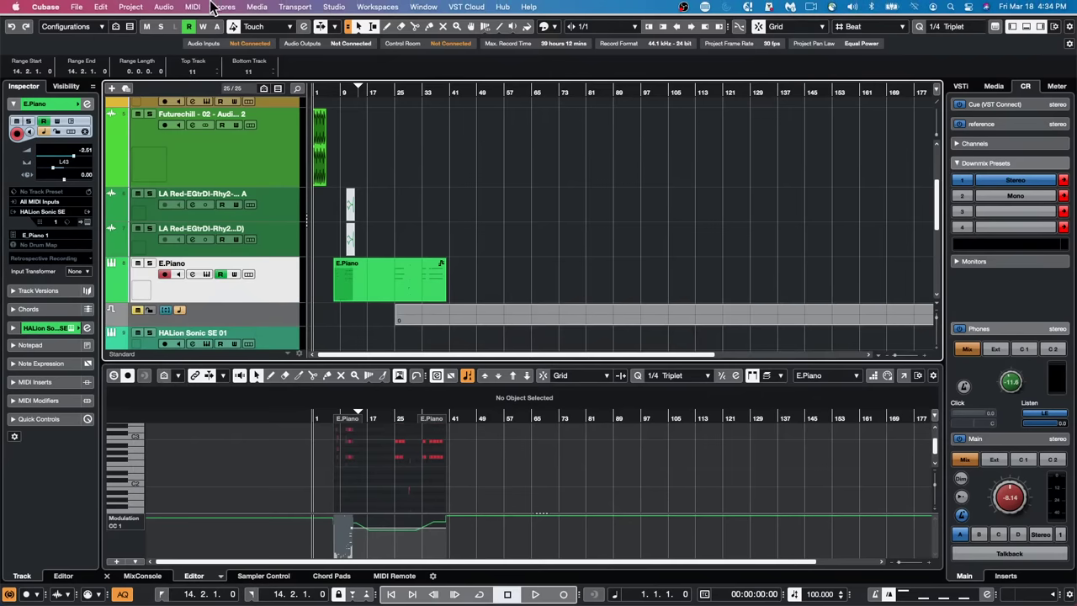
Open the setup window of the Project Logical Editor
{"action": "left_click", "coordinate": [221, 7]}
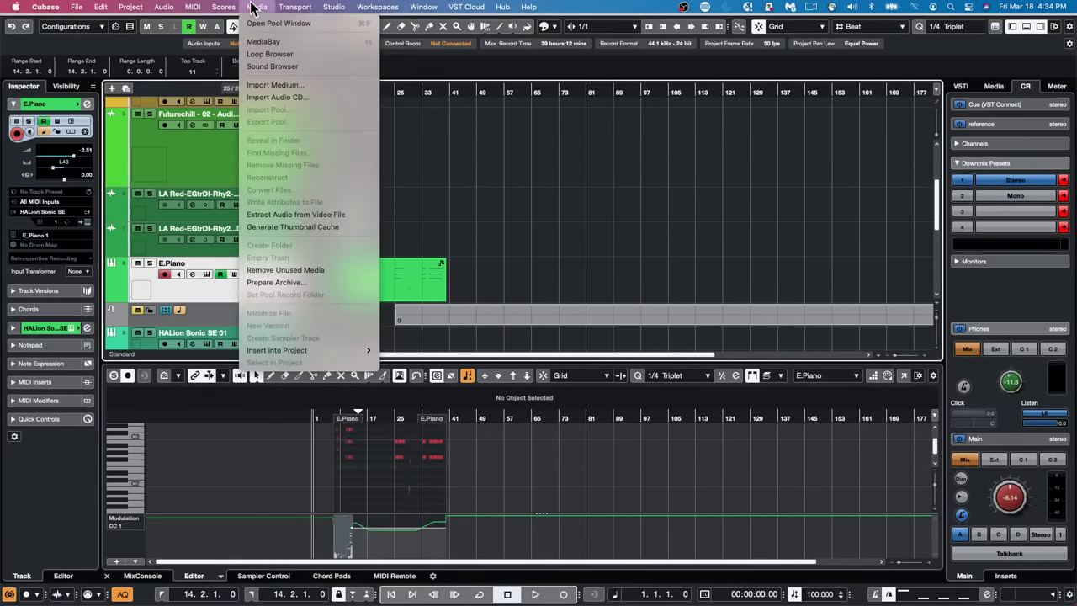
{"action": "mouse_move", "coordinate": [154, 7]}
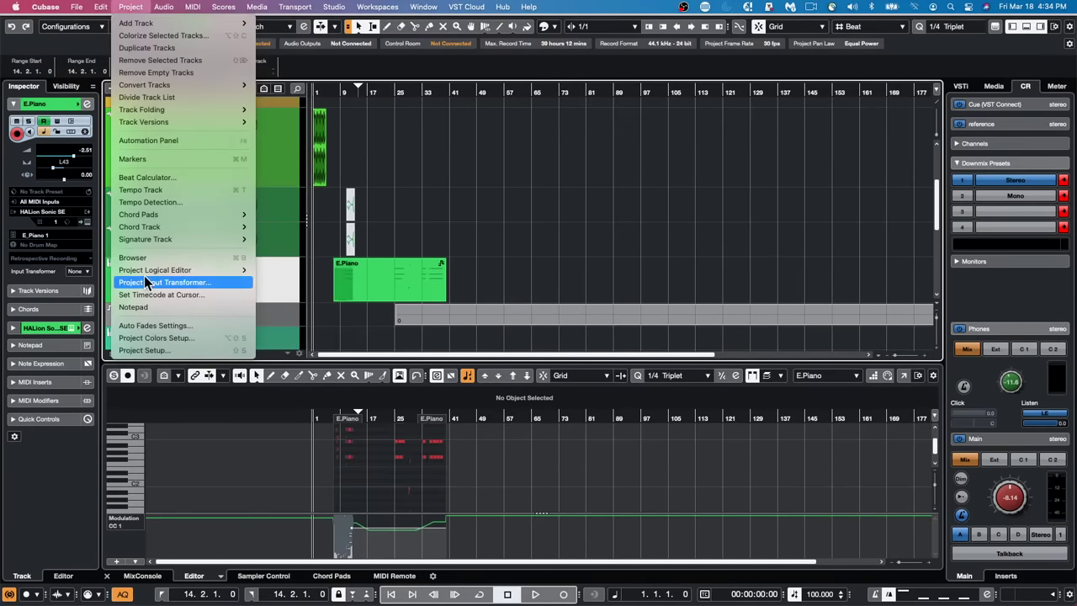
{"action": "mouse_move", "coordinate": [193, 270]}
{"action": "left_click", "coordinate": [273, 271]}
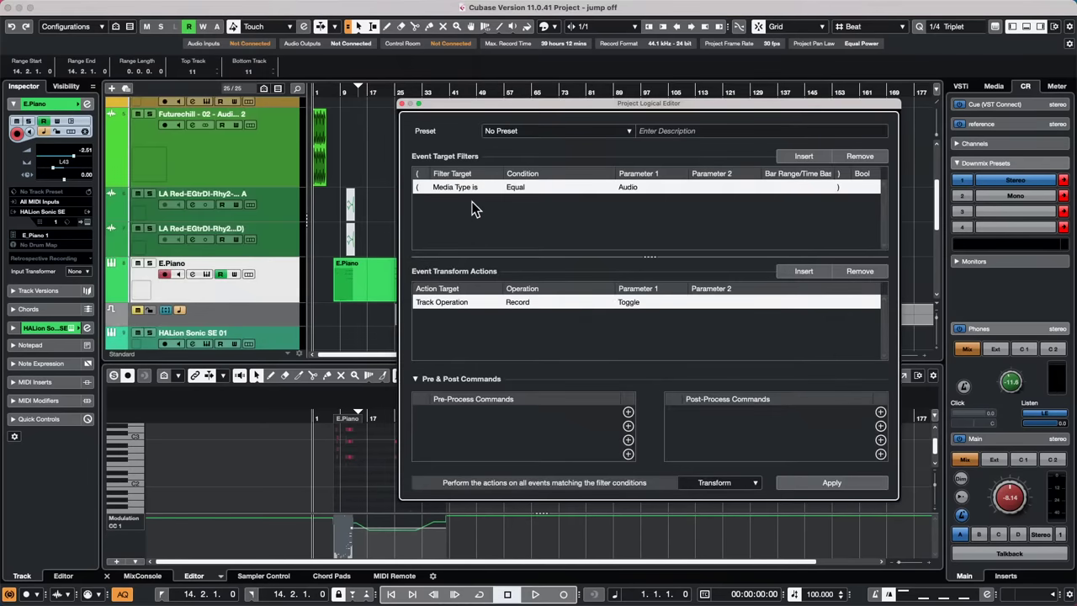
Examine the user and factory preset categories available in the Project Logical Editor
{"action": "left_click", "coordinate": [519, 131]}
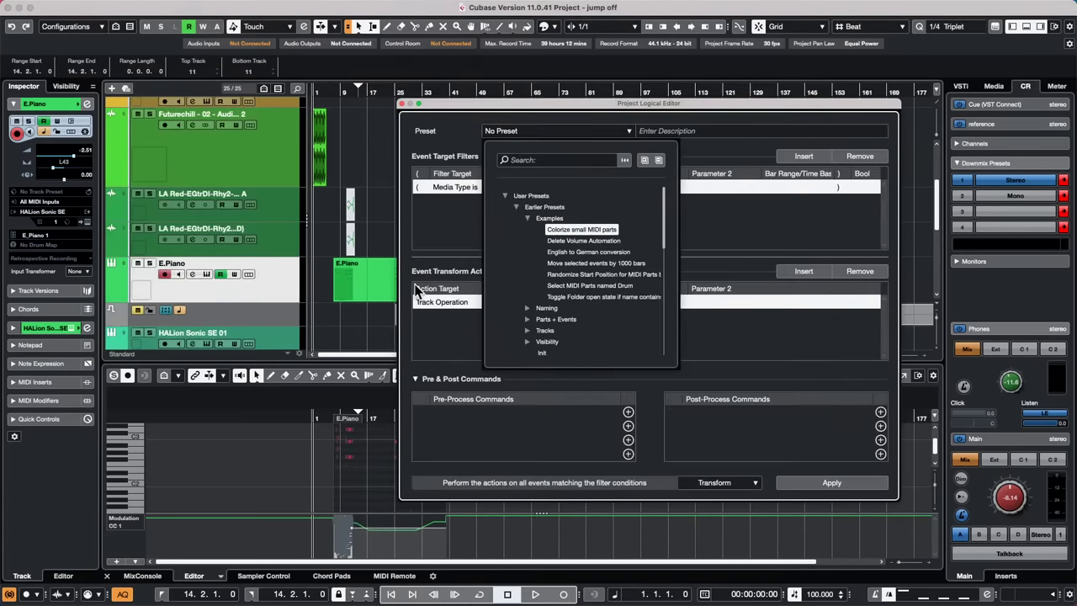
{"action": "left_click", "coordinate": [516, 208]}
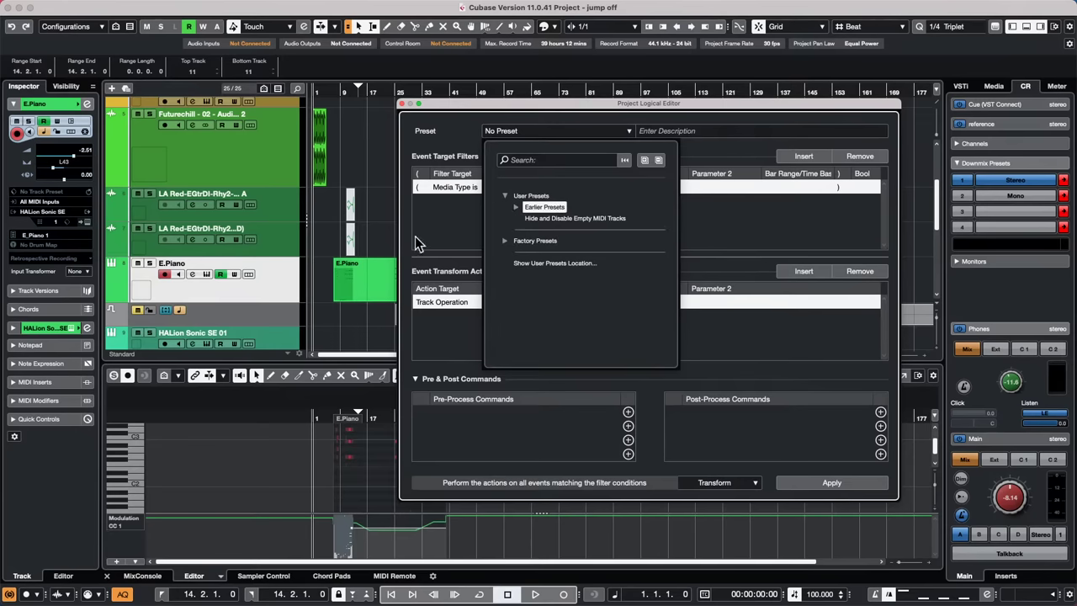
{"action": "left_click", "coordinate": [507, 195]}
{"action": "left_click", "coordinate": [507, 196]}
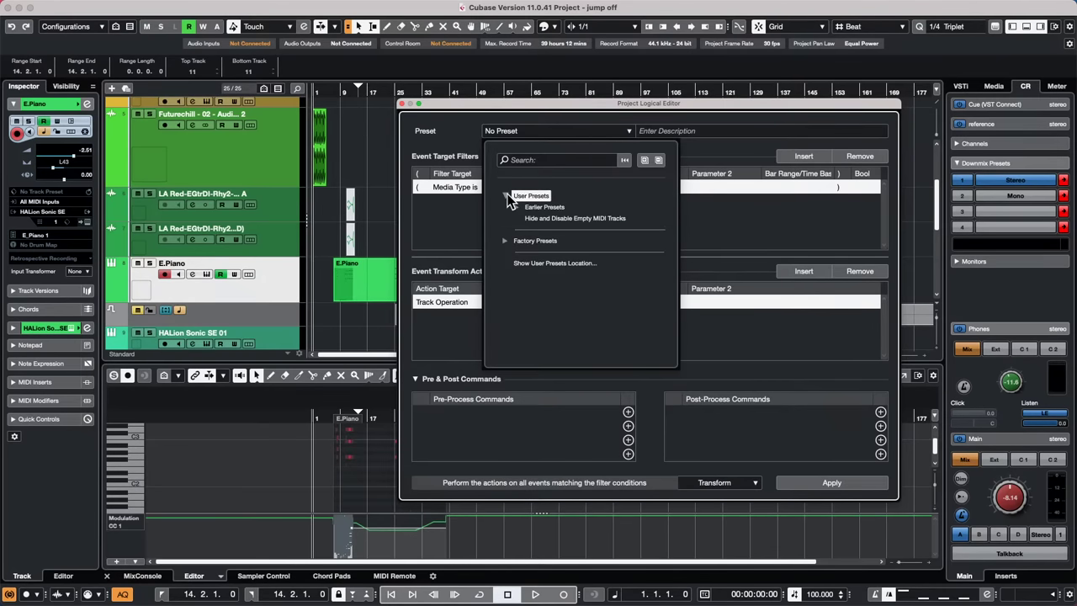
{"action": "left_click", "coordinate": [506, 242]}
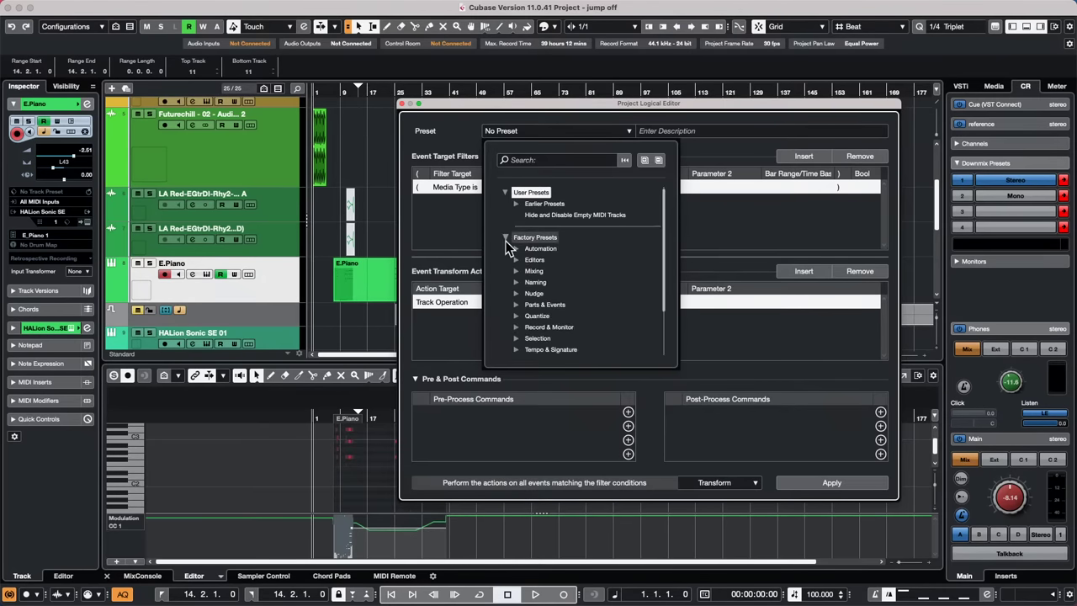
{"action": "scroll", "coordinate": [508, 247], "scroll_direction": "down", "scroll_amount": 3}
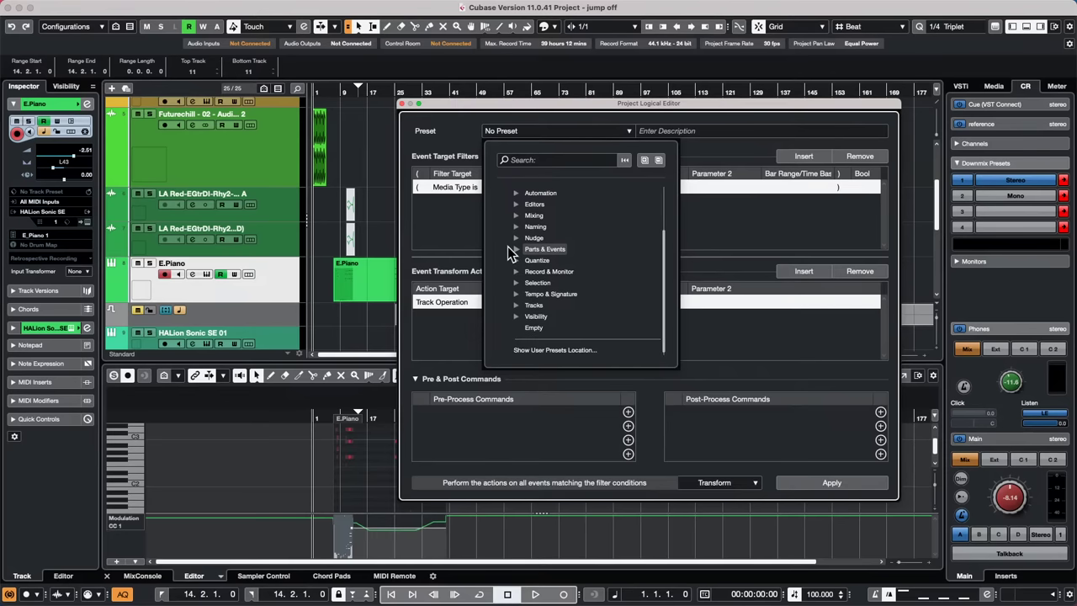
{"action": "scroll", "coordinate": [507, 246], "scroll_direction": "up", "scroll_amount": 3}
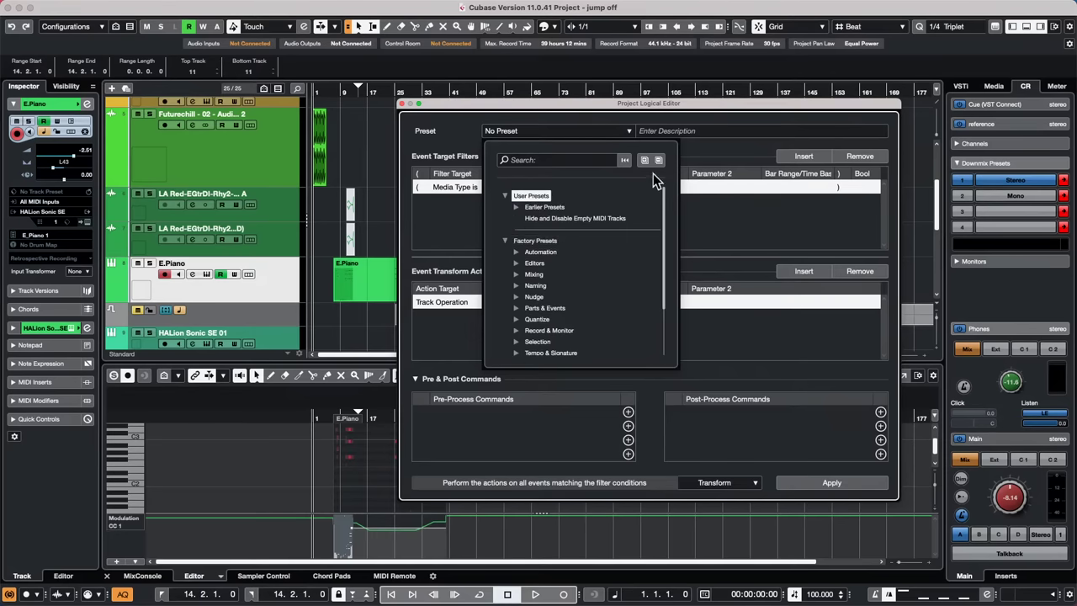
{"action": "left_click", "coordinate": [457, 119]}
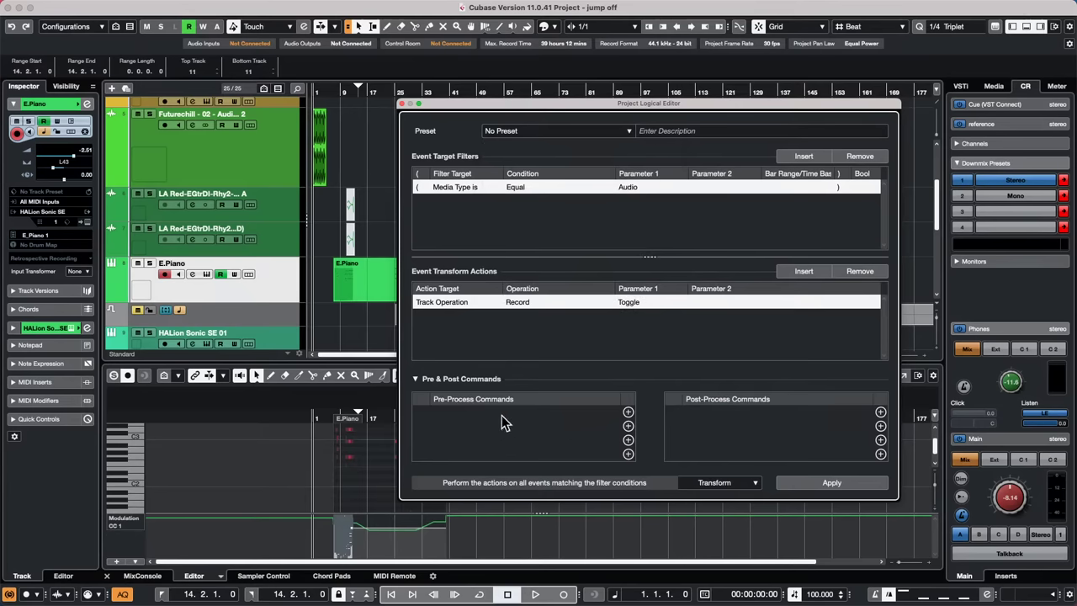
Add the Automation command Show Used Automation (Selected Tracks) as a pre-process command
{"action": "left_click", "coordinate": [629, 413]}
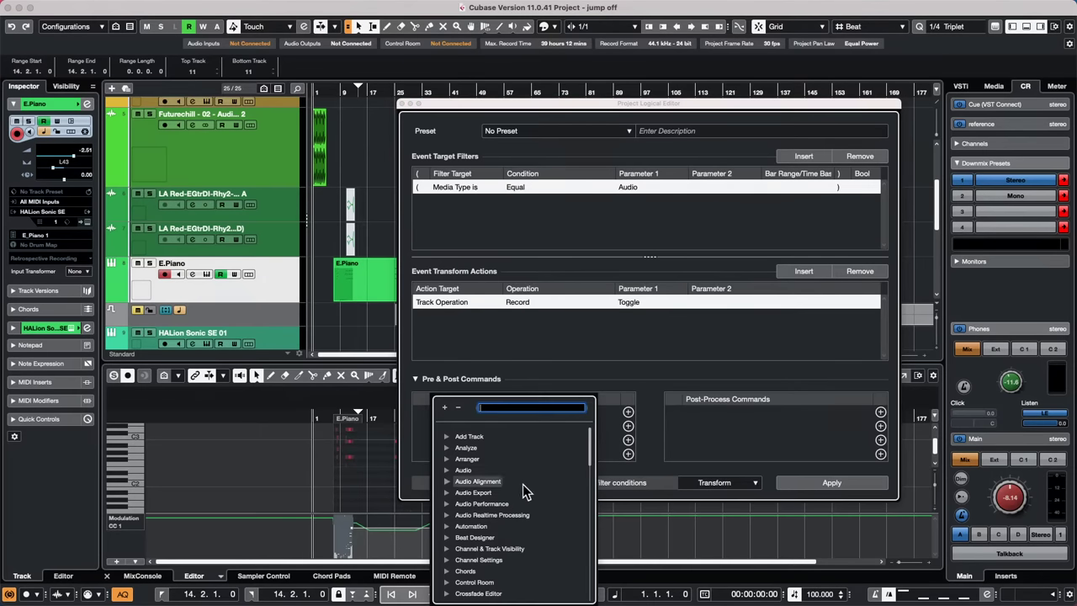
{"action": "left_click", "coordinate": [447, 527]}
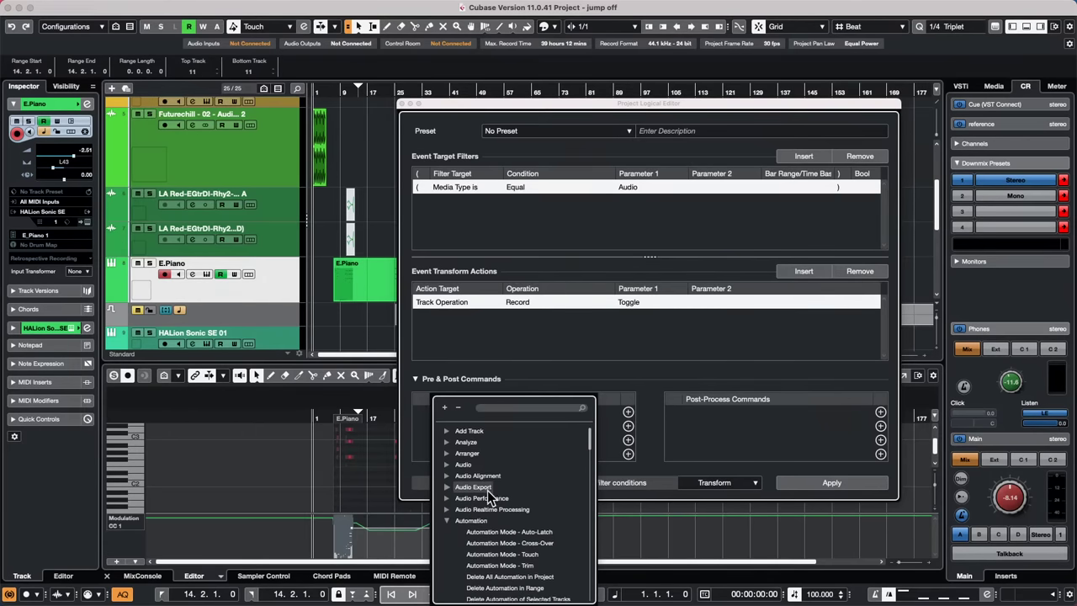
{"action": "scroll", "coordinate": [487, 490], "scroll_direction": "down", "scroll_amount": 3}
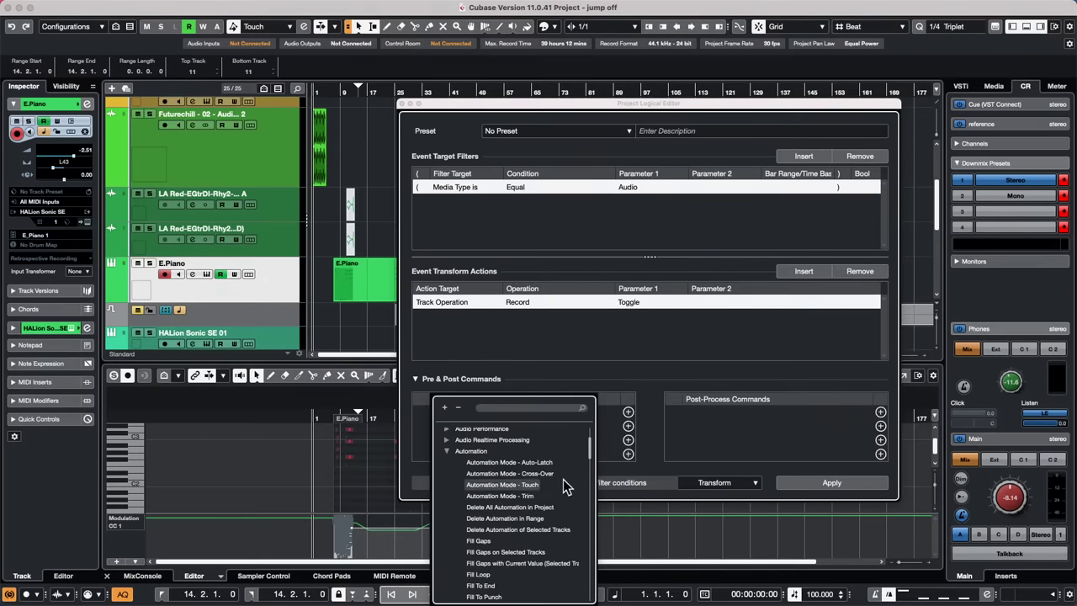
{"action": "scroll", "coordinate": [551, 488], "scroll_direction": "down", "scroll_amount": 4}
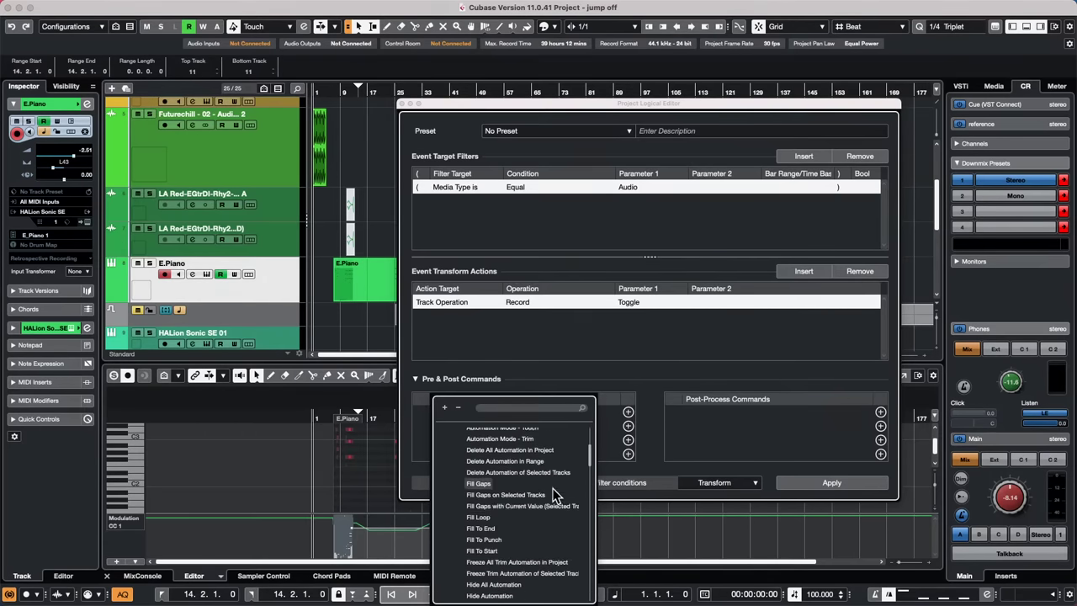
{"action": "scroll", "coordinate": [555, 495], "scroll_direction": "down", "scroll_amount": 4}
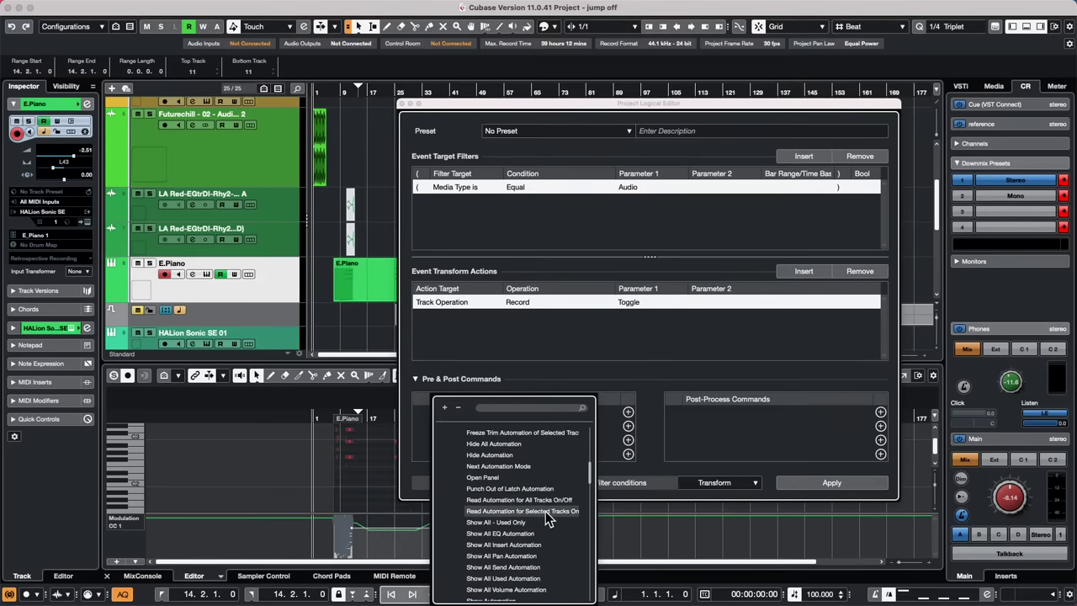
{"action": "scroll", "coordinate": [546, 511], "scroll_direction": "down", "scroll_amount": 3}
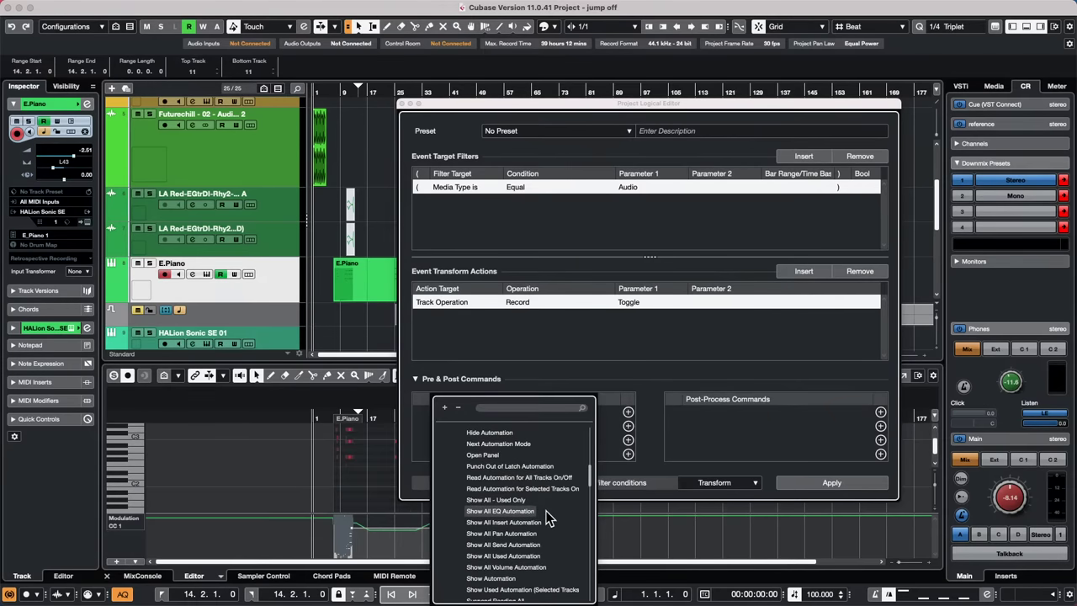
{"action": "left_click", "coordinate": [523, 589]}
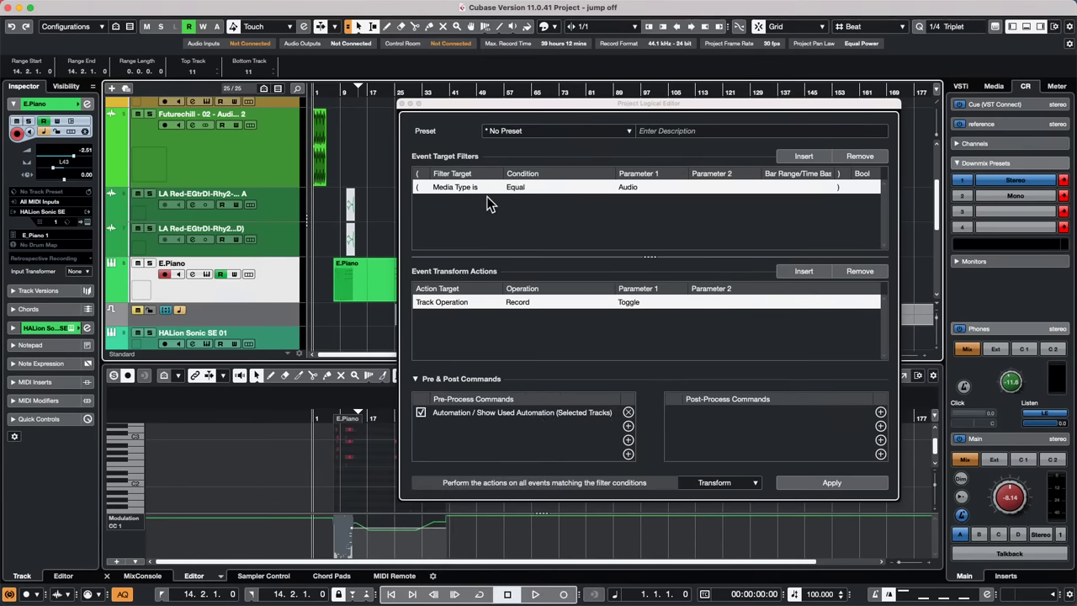
Set the editor's function to Select and change the Media Type filter's value to Automation
{"action": "left_click", "coordinate": [635, 189]}
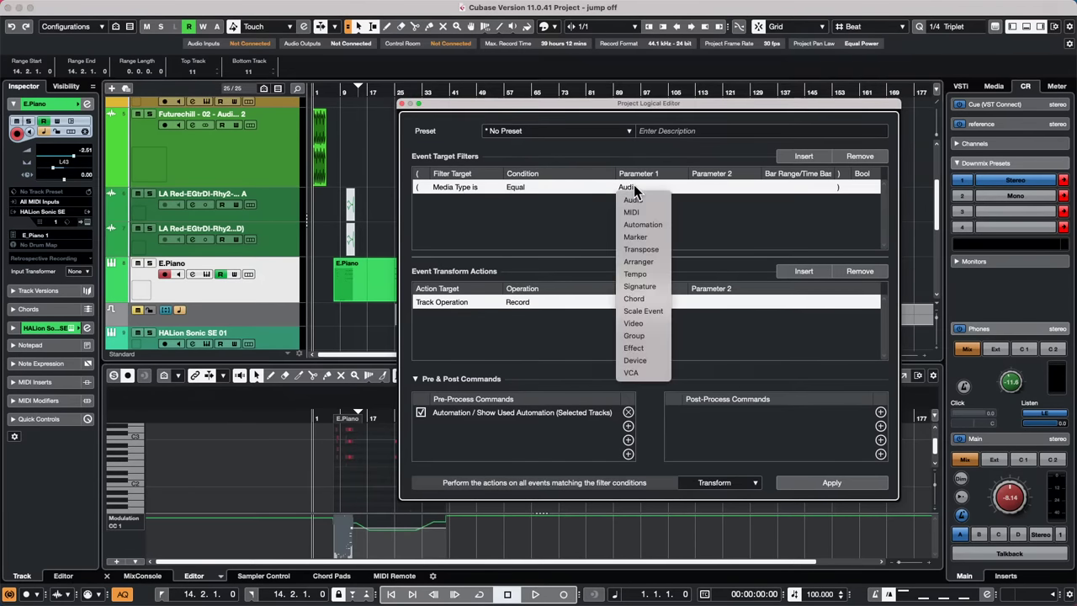
{"action": "left_click", "coordinate": [561, 202]}
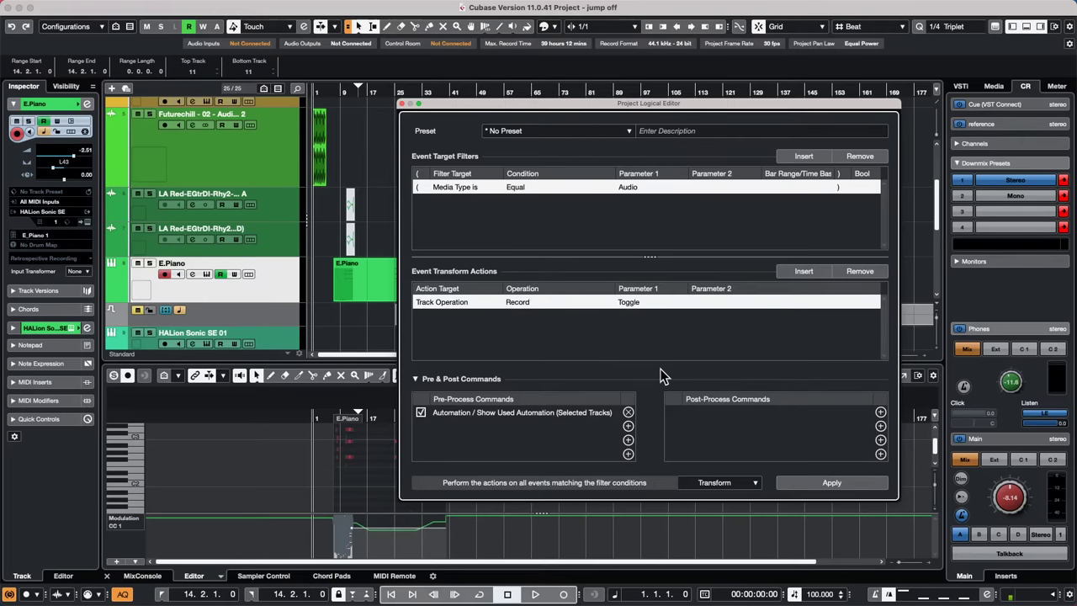
{"action": "left_click", "coordinate": [710, 484]}
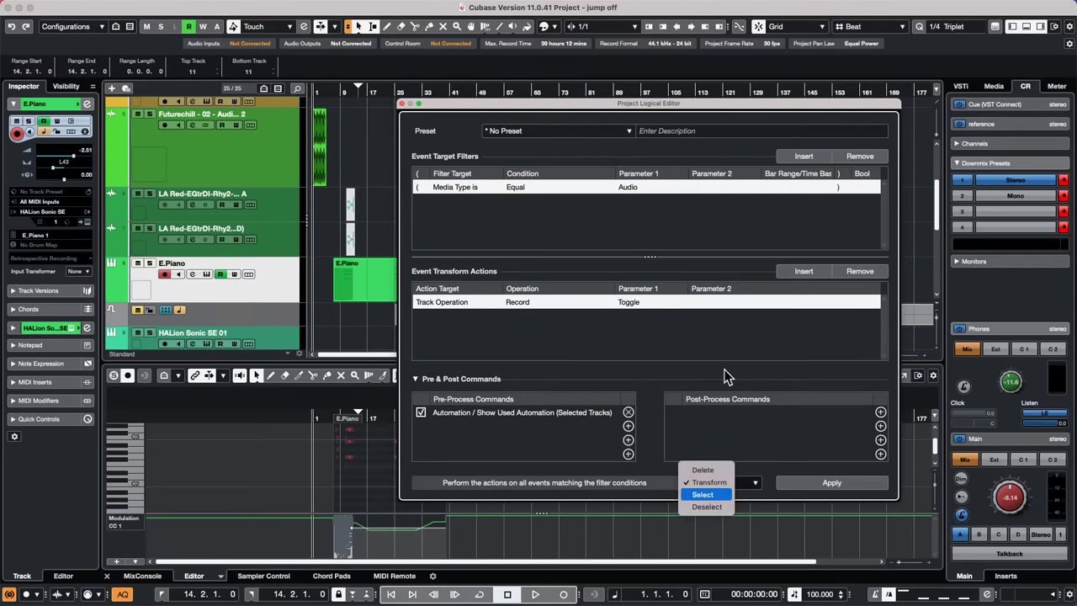
{"action": "key", "text": "Return"}
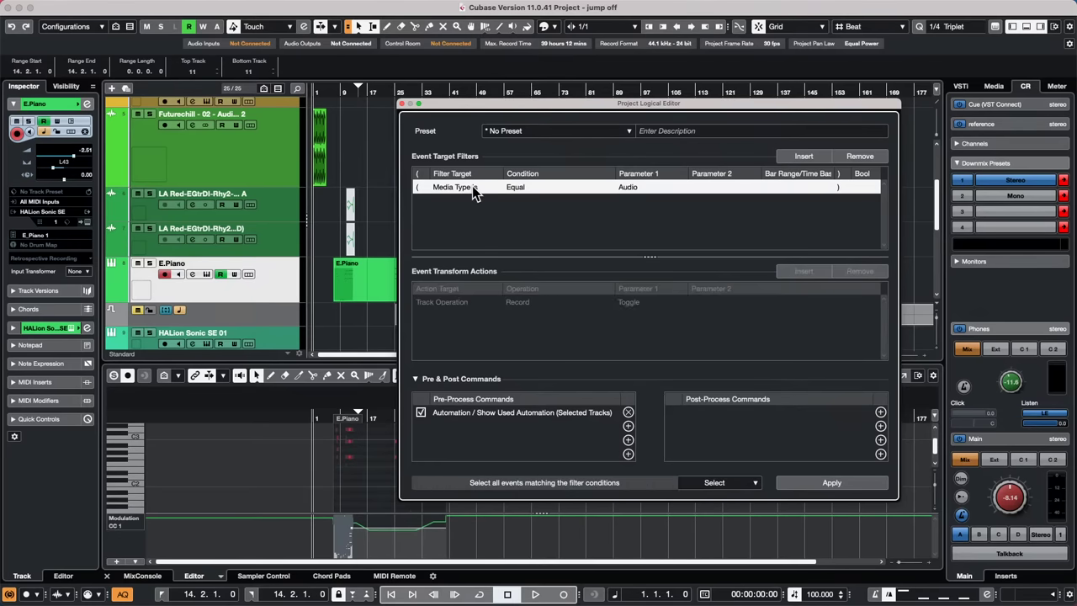
{"action": "left_click", "coordinate": [632, 186]}
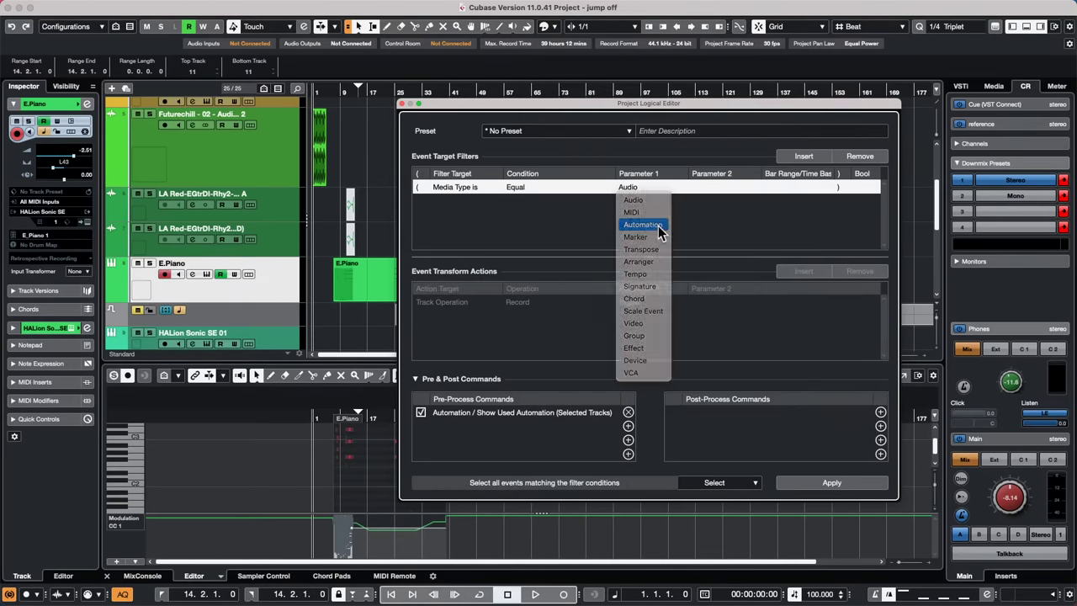
{"action": "left_click", "coordinate": [657, 225]}
Add a second event target filter with Name, condition Contains, and the value CC 1
{"action": "left_click", "coordinate": [803, 155]}
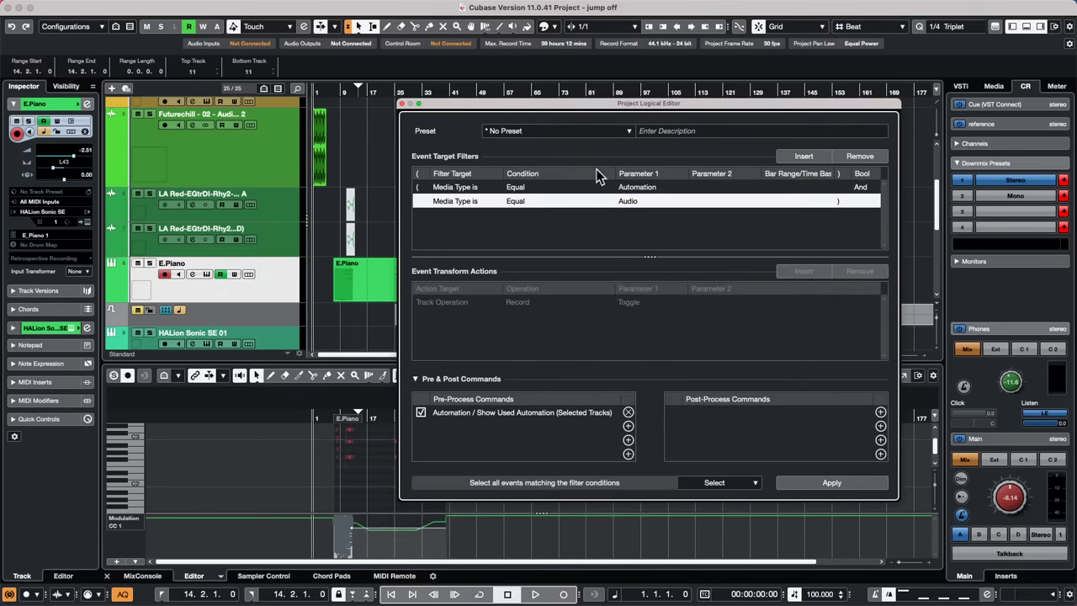
{"action": "left_click", "coordinate": [455, 201]}
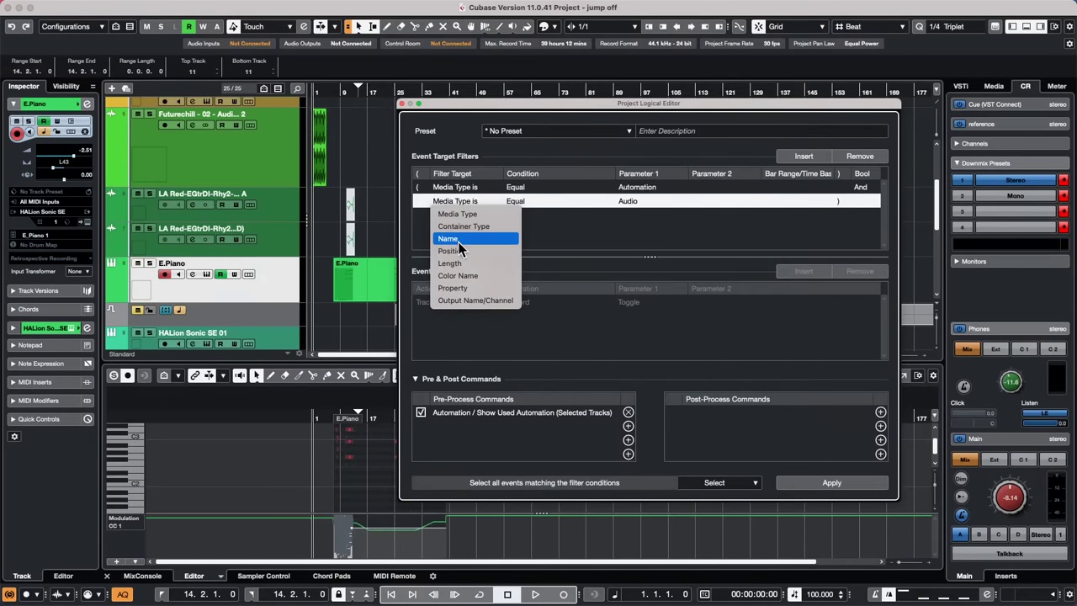
{"action": "left_click", "coordinate": [461, 239]}
{"action": "left_click", "coordinate": [524, 201]}
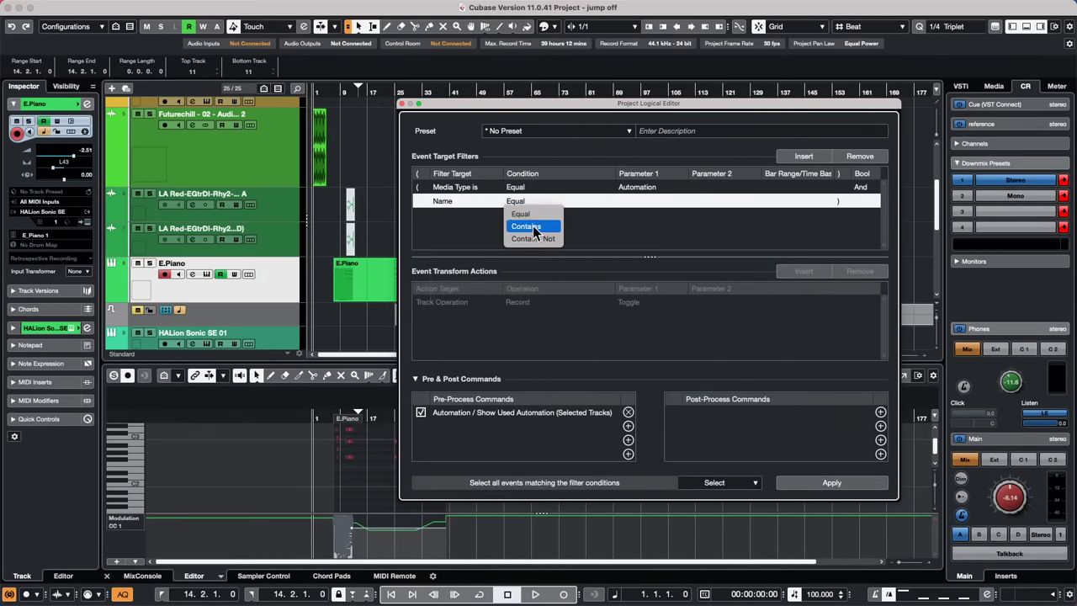
{"action": "left_click", "coordinate": [525, 226]}
{"action": "left_click", "coordinate": [623, 200]}
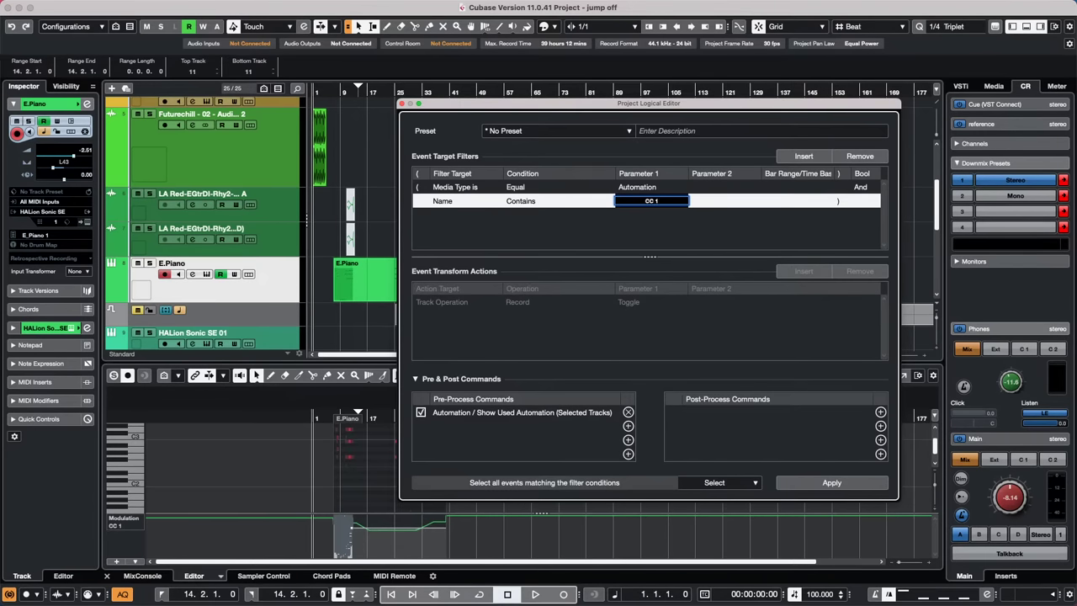
{"action": "key", "text": "Return"}
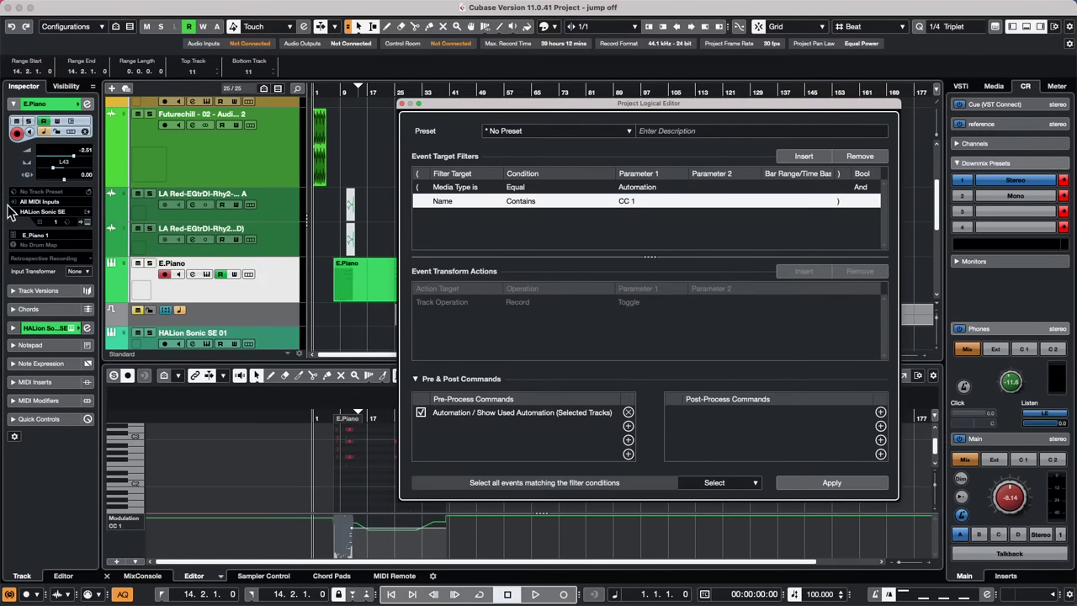
Apply the Project Logical Editor's filter selection and move its window aside to uncover the E.Piano automation lane
{"action": "left_click", "coordinate": [824, 484]}
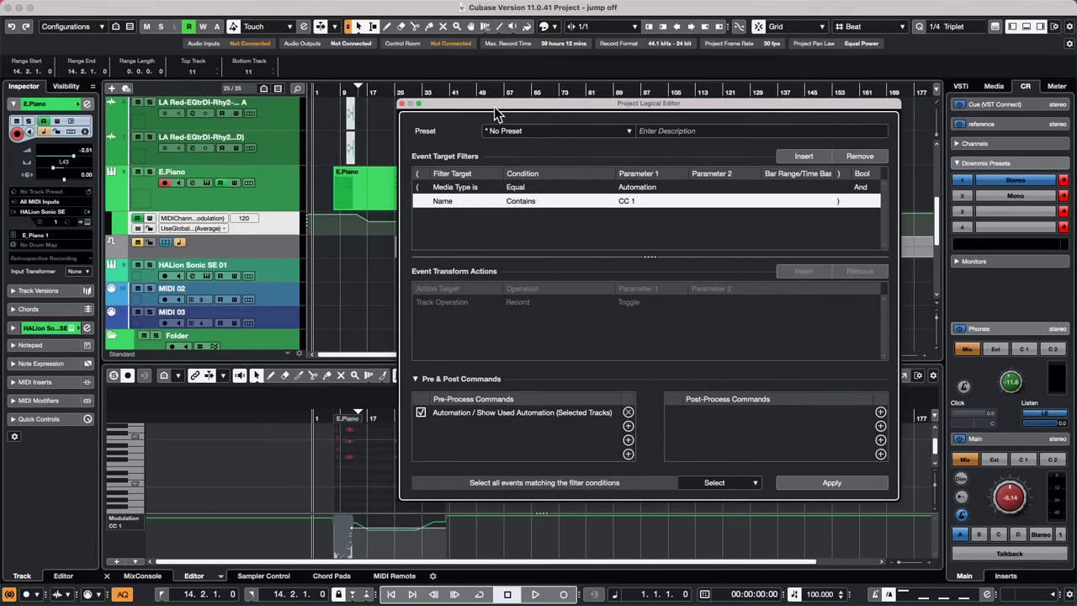
{"action": "left_click_drag", "start_coordinate": [496, 110], "coordinate": [641, 107]}
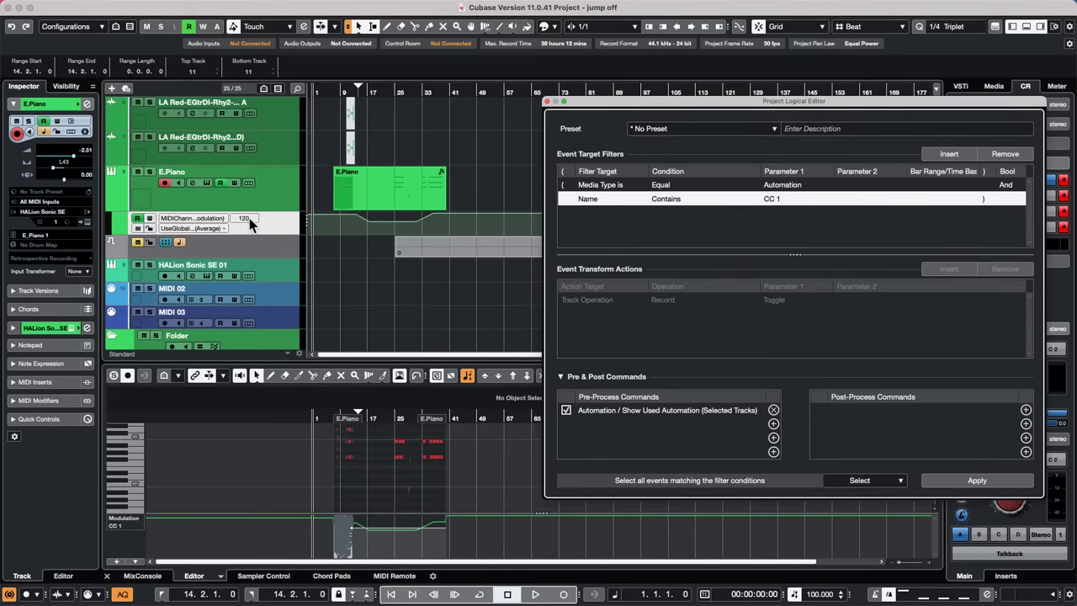
{"action": "left_click", "coordinate": [992, 487]}
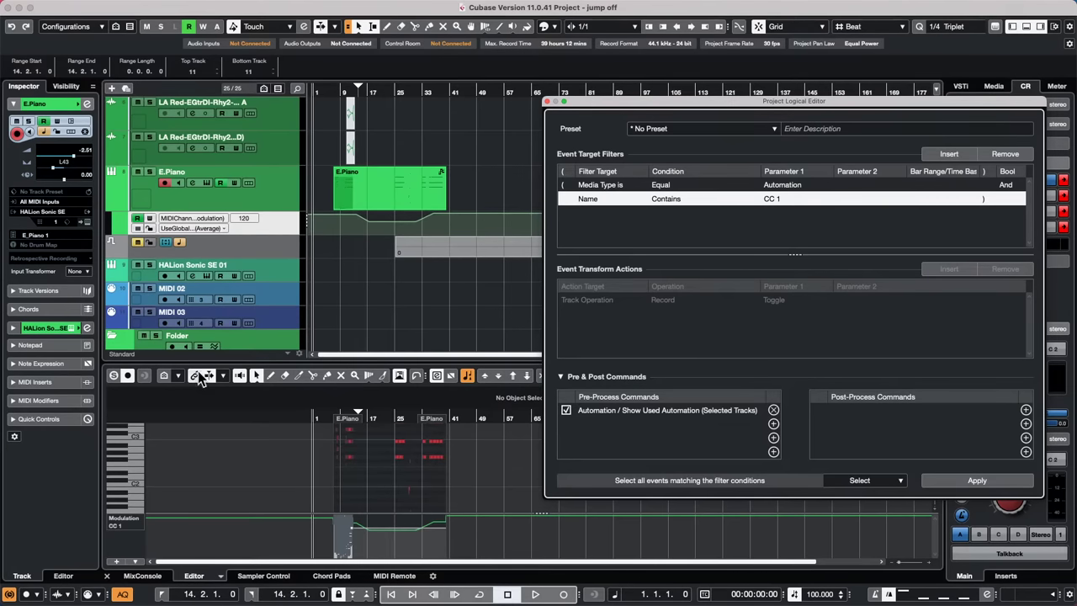
Remove the E.Piano modulation automation lane from view and close the Project Logical Editor
{"action": "left_click", "coordinate": [109, 206]}
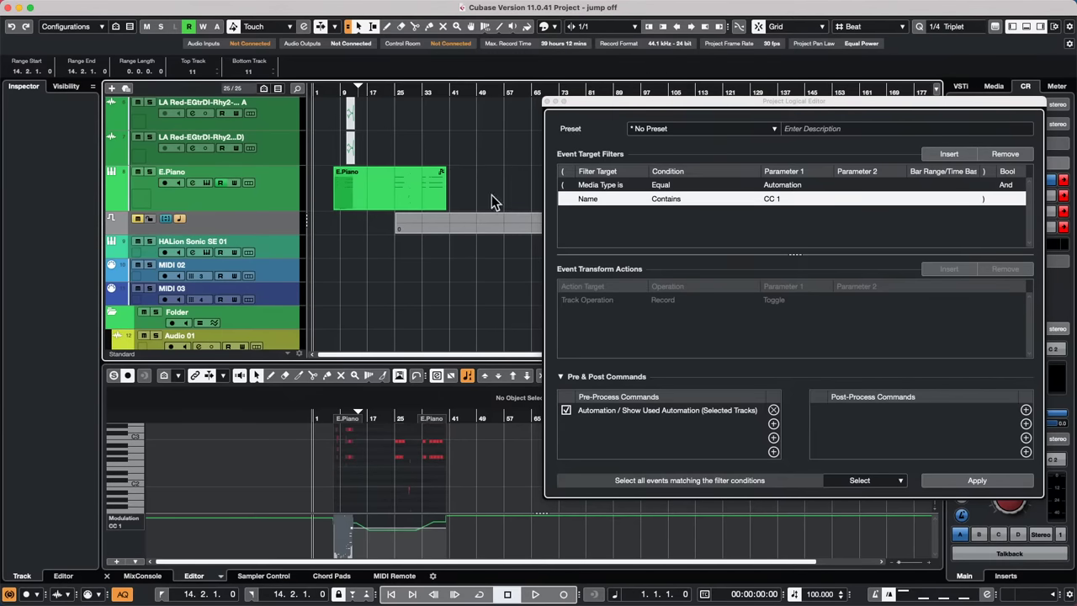
{"action": "left_click", "coordinate": [546, 102]}
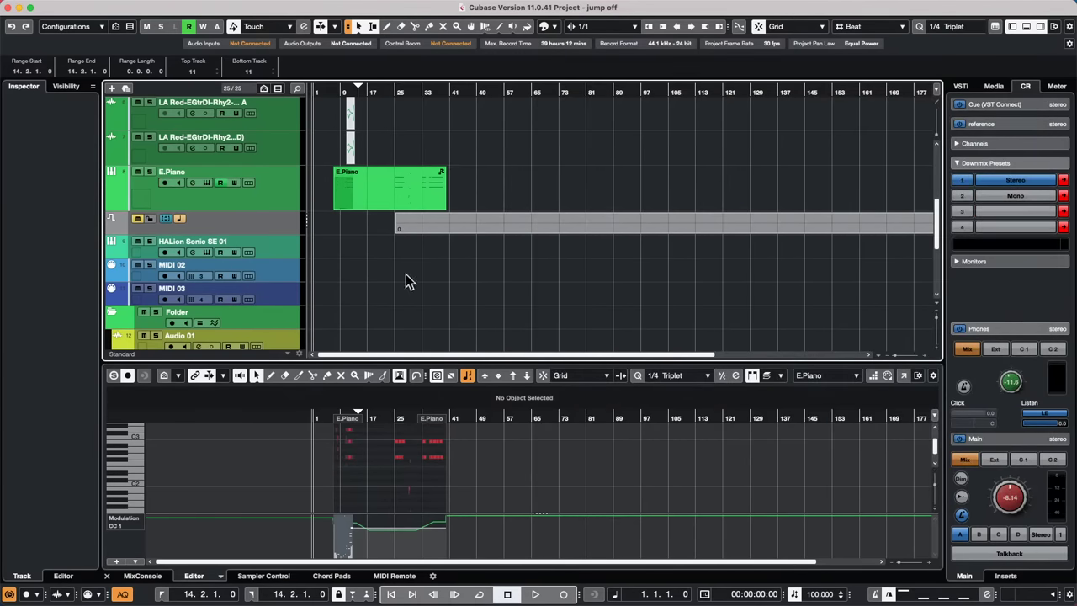
Move the Futurechill audio event to about bar 12 and place copies on its track near bars 18, 23 and 30
{"action": "scroll", "coordinate": [381, 299], "scroll_direction": "up", "scroll_amount": 5}
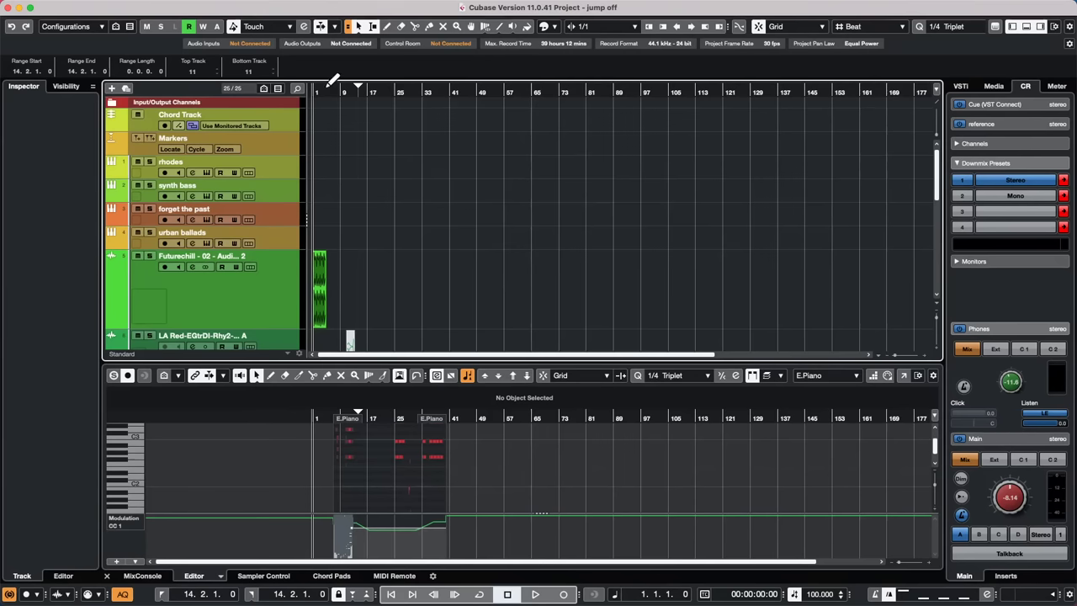
{"action": "key", "text": "h"}
{"action": "key", "text": "h"}
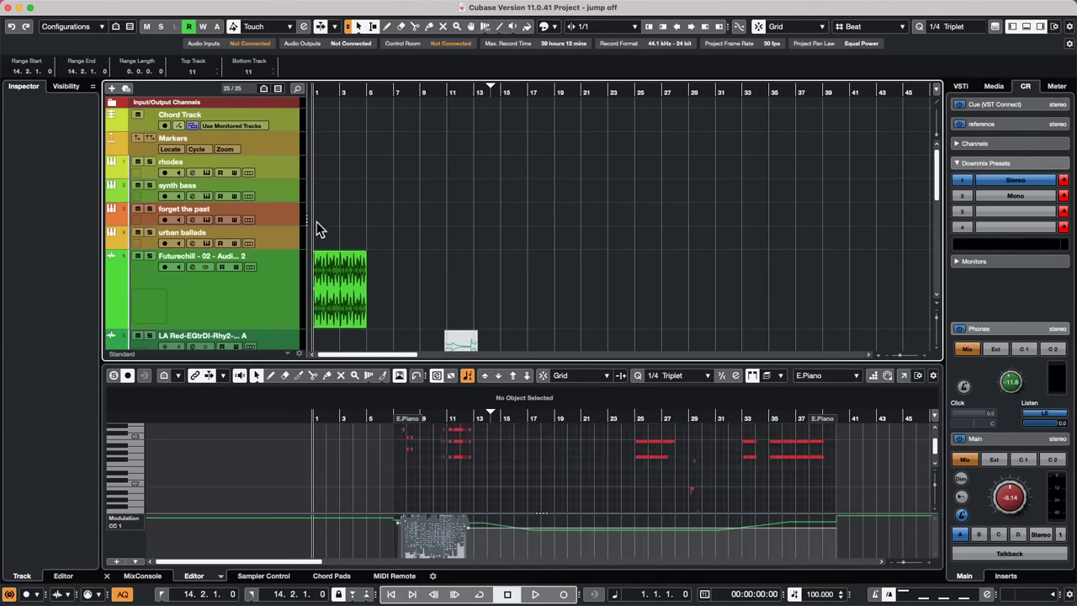
{"action": "left_click_drag", "start_coordinate": [349, 295], "coordinate": [732, 303]}
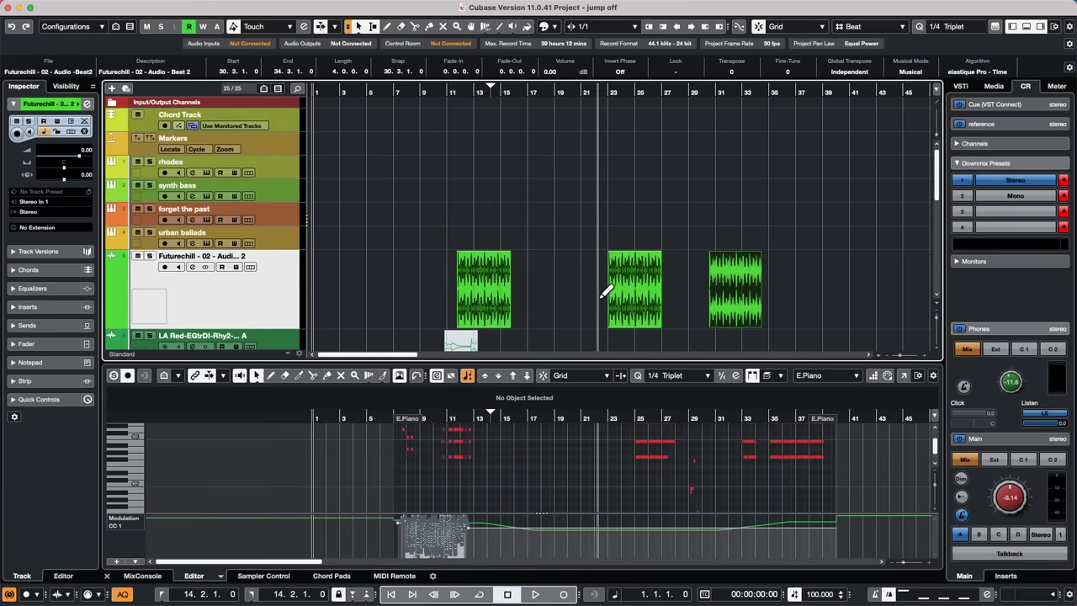
{"action": "left_click_drag", "start_coordinate": [634, 300], "coordinate": [565, 304]}
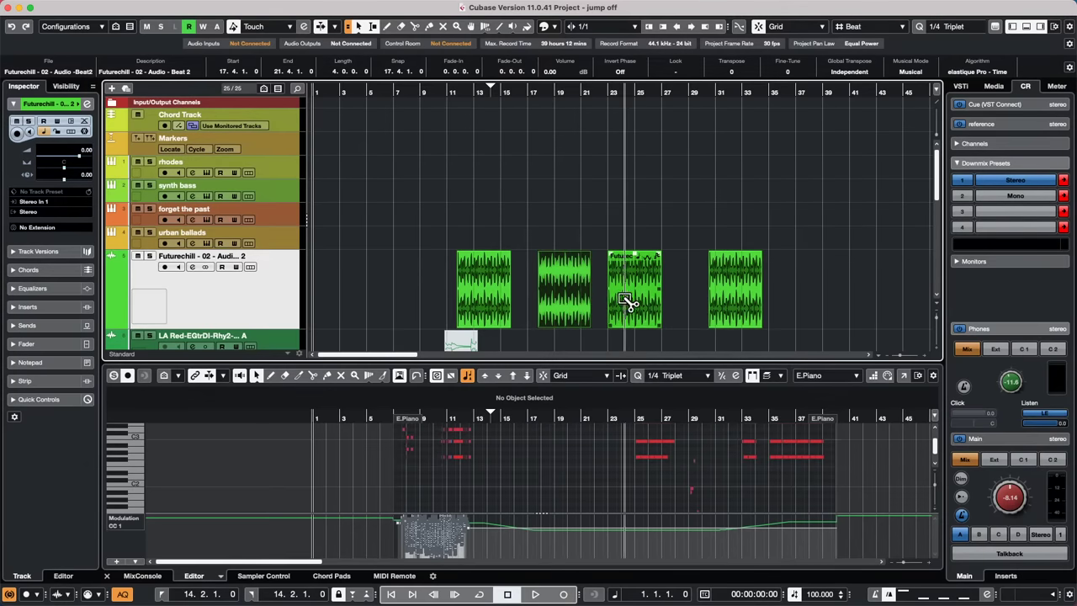
Rename the Futurechill audio track as "loops"
{"action": "double_click", "coordinate": [201, 257]}
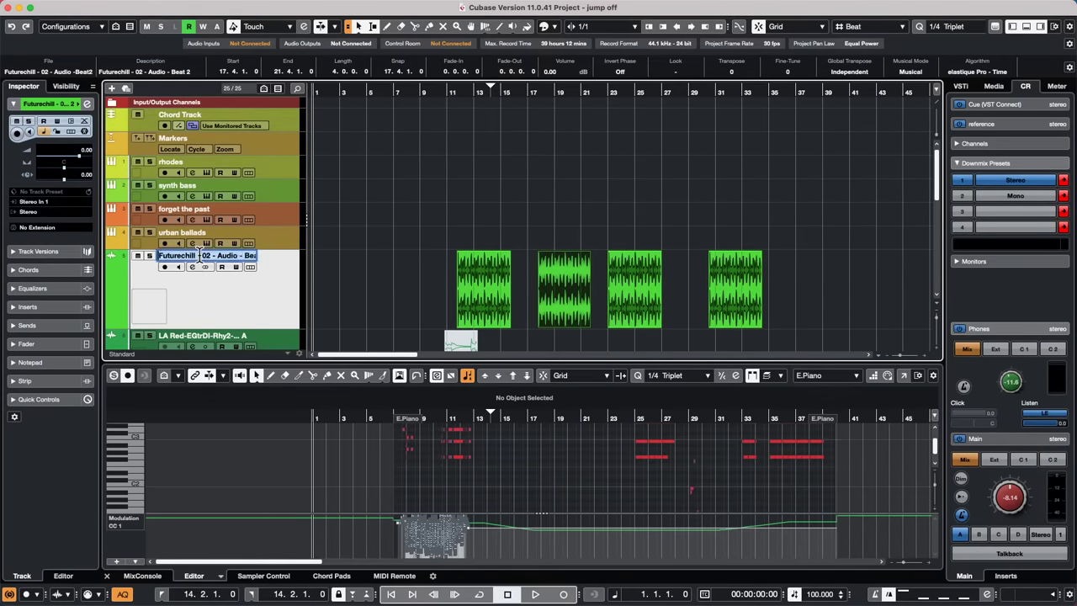
{"action": "type", "text": "loops"}
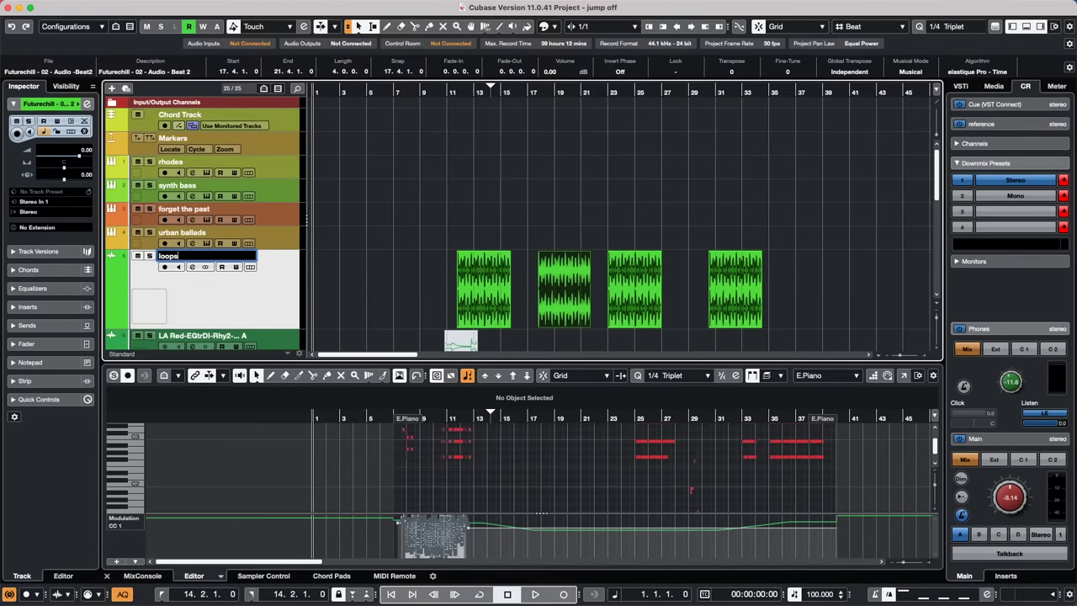
{"action": "key", "text": "Return"}
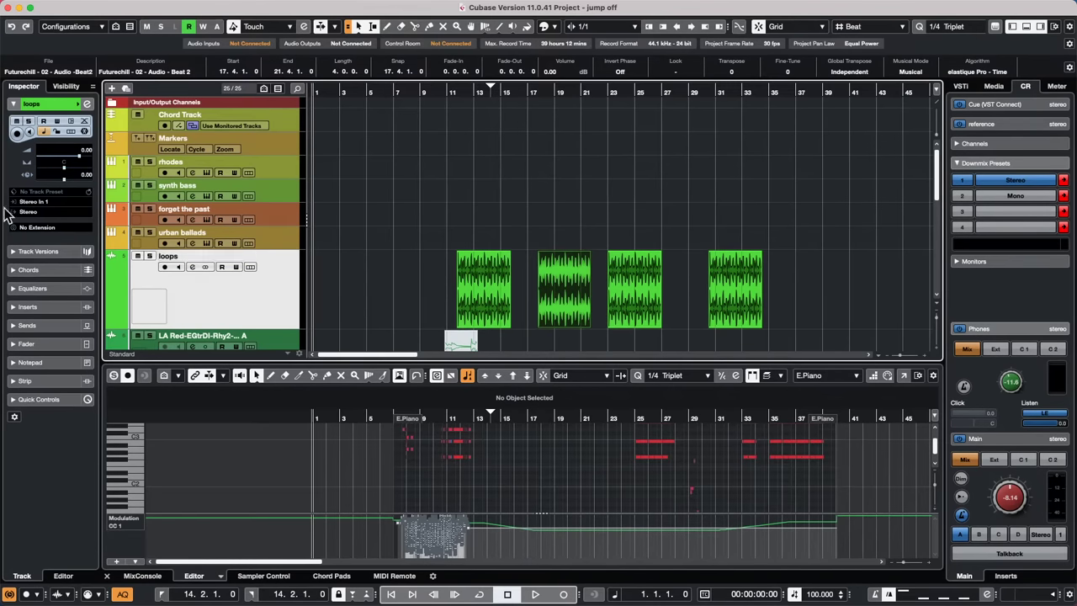
Select all four audio events on the loops track and open the Export Selected Events dialog
{"action": "left_click", "coordinate": [492, 298]}
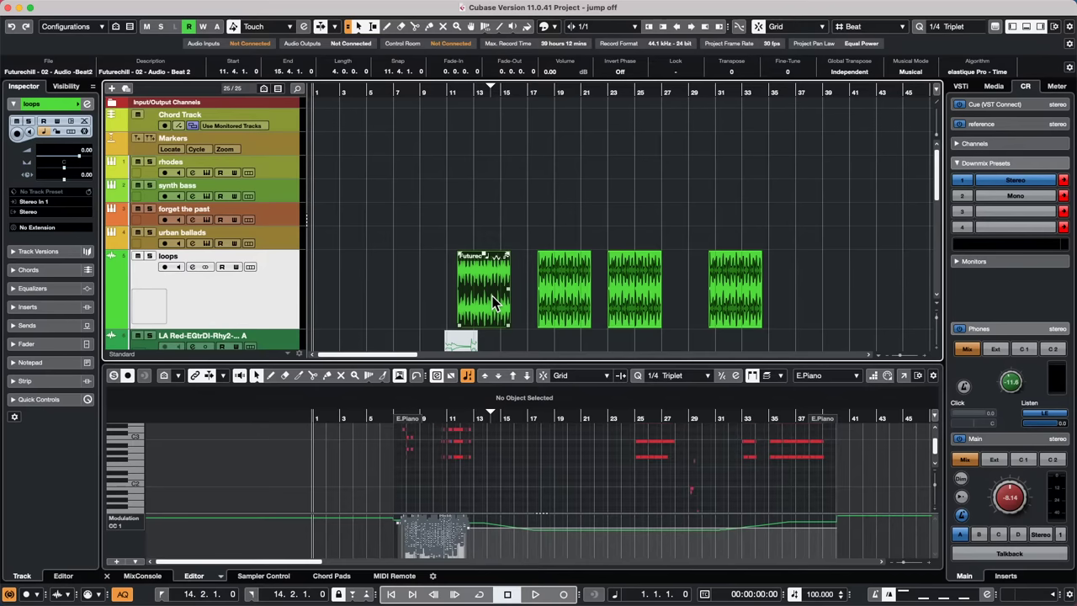
{"action": "left_click", "coordinate": [558, 308]}
{"action": "left_click", "coordinate": [464, 90]}
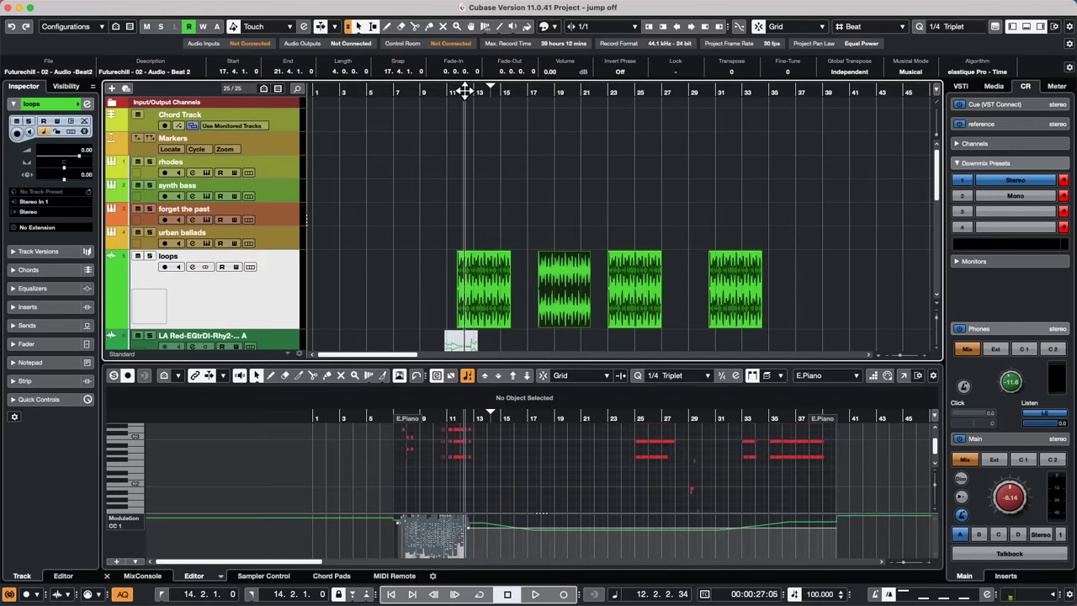
{"action": "left_click_drag", "start_coordinate": [464, 90], "coordinate": [463, 128]}
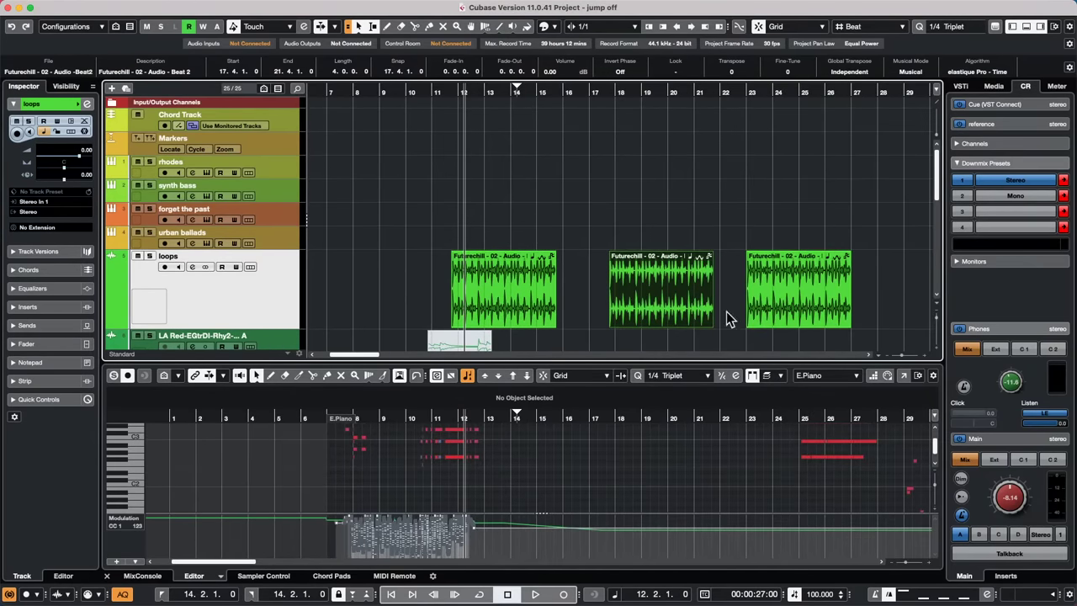
{"action": "left_click_drag", "start_coordinate": [429, 81], "coordinate": [432, 80]}
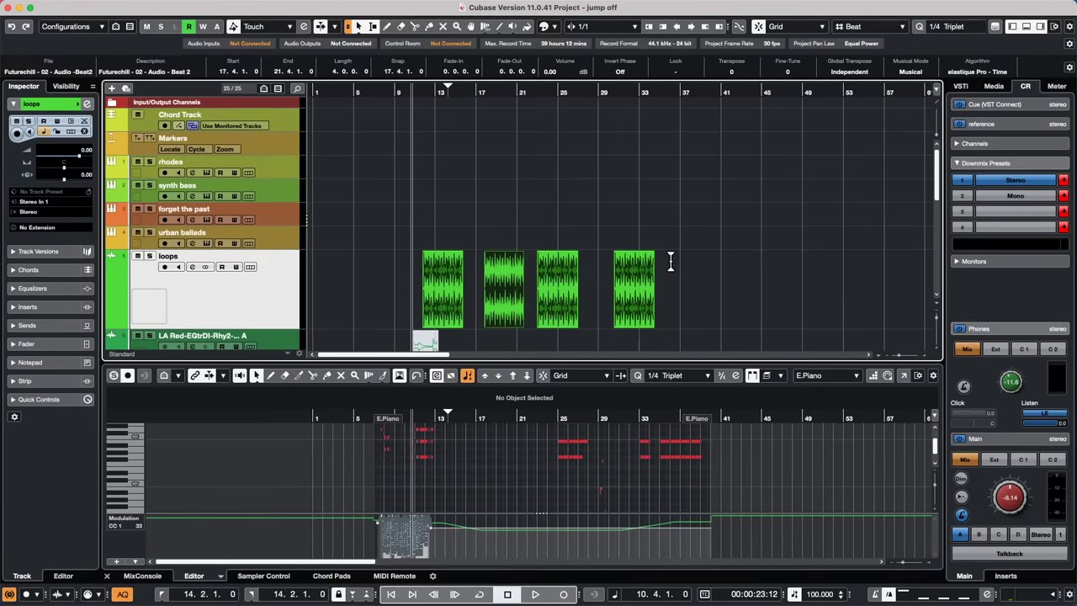
{"action": "left_click_drag", "start_coordinate": [701, 318], "coordinate": [427, 303]}
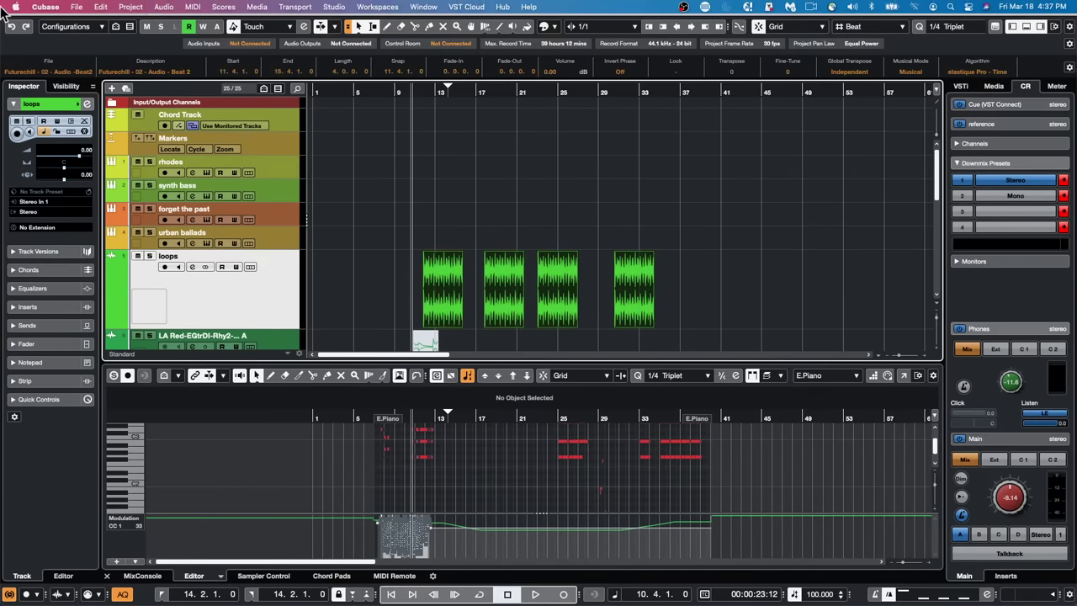
{"action": "left_click", "coordinate": [102, 8]}
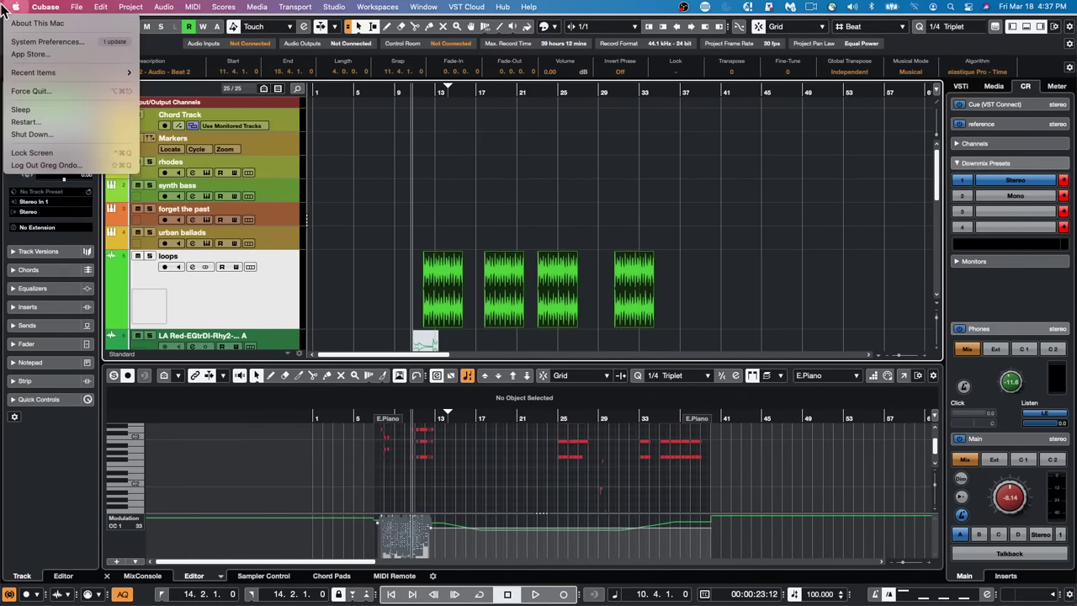
{"action": "mouse_move", "coordinate": [81, 7]}
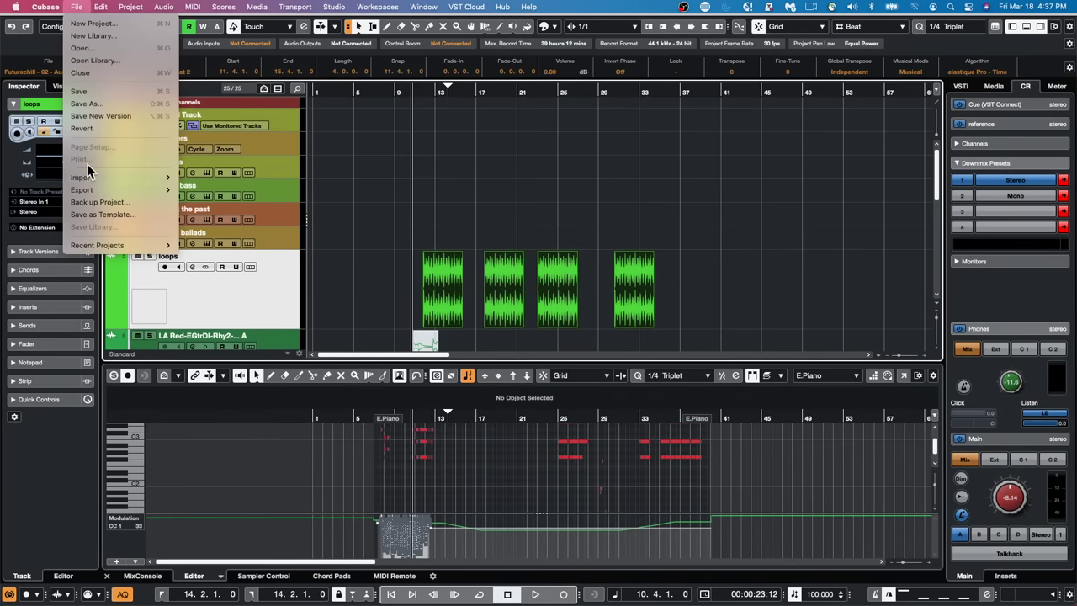
{"action": "mouse_move", "coordinate": [152, 190]}
{"action": "left_click", "coordinate": [219, 202]}
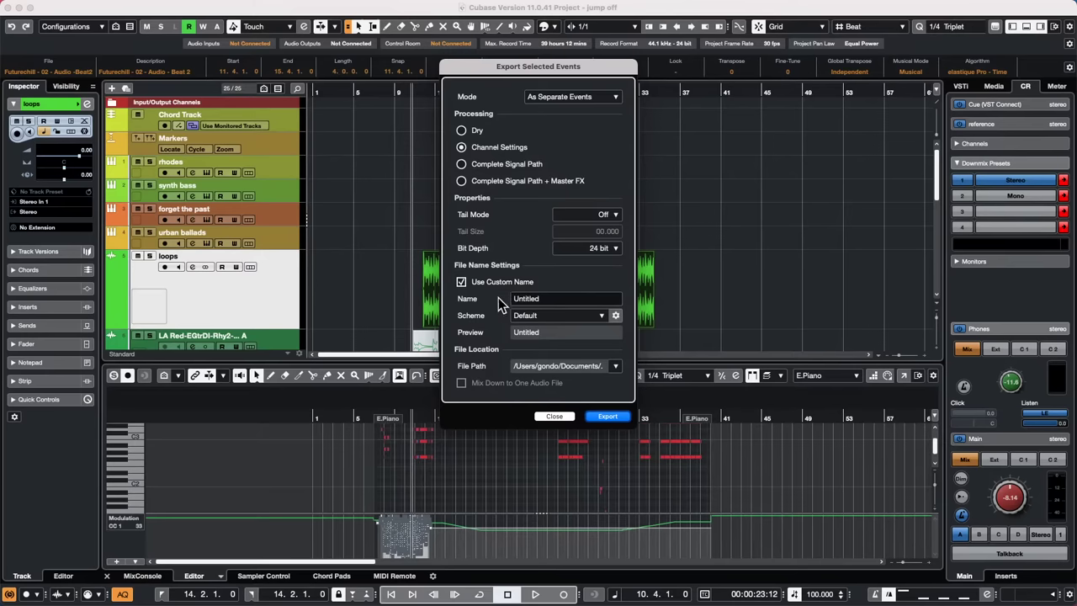
Keep the custom name option enabled and add the Track Name attribute to the export's Default naming scheme
{"action": "left_click", "coordinate": [461, 283]}
{"action": "left_click", "coordinate": [461, 282]}
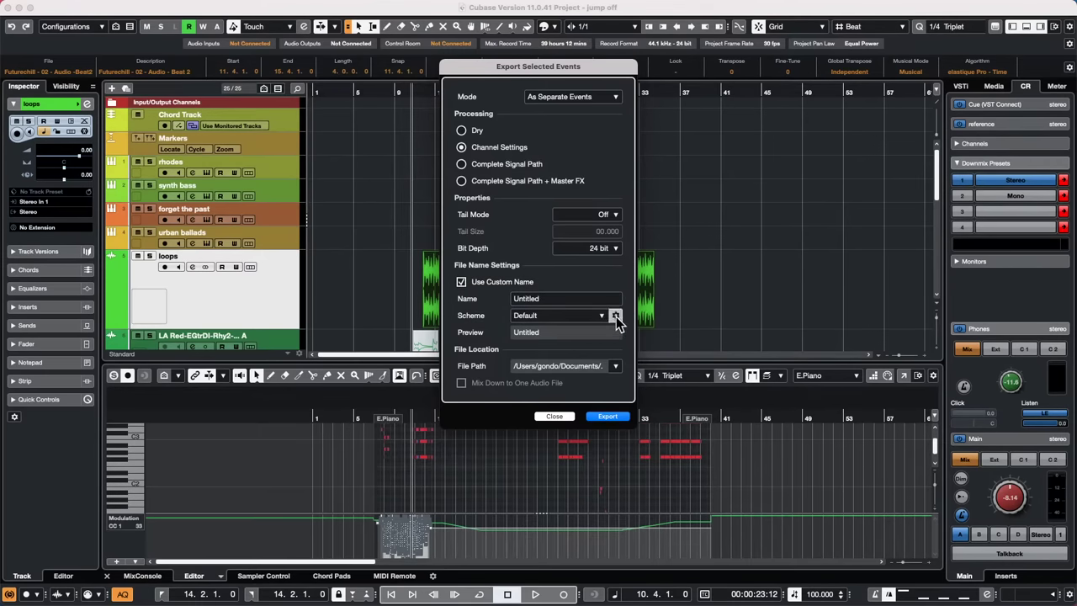
{"action": "left_click", "coordinate": [616, 317]}
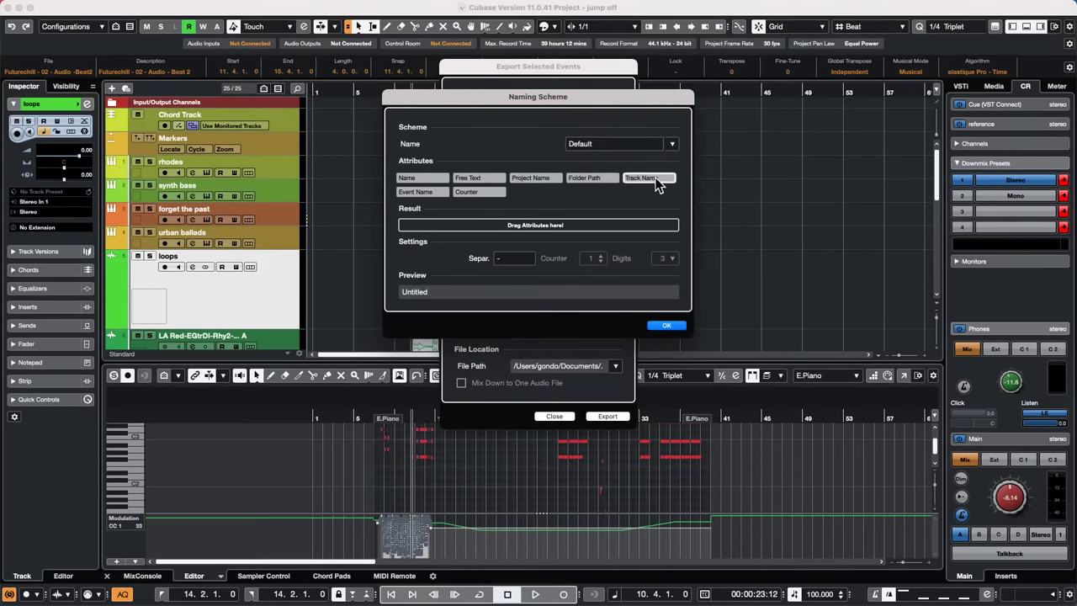
{"action": "left_click_drag", "start_coordinate": [656, 184], "coordinate": [449, 238]}
{"action": "left_click_drag", "start_coordinate": [661, 182], "coordinate": [538, 225]}
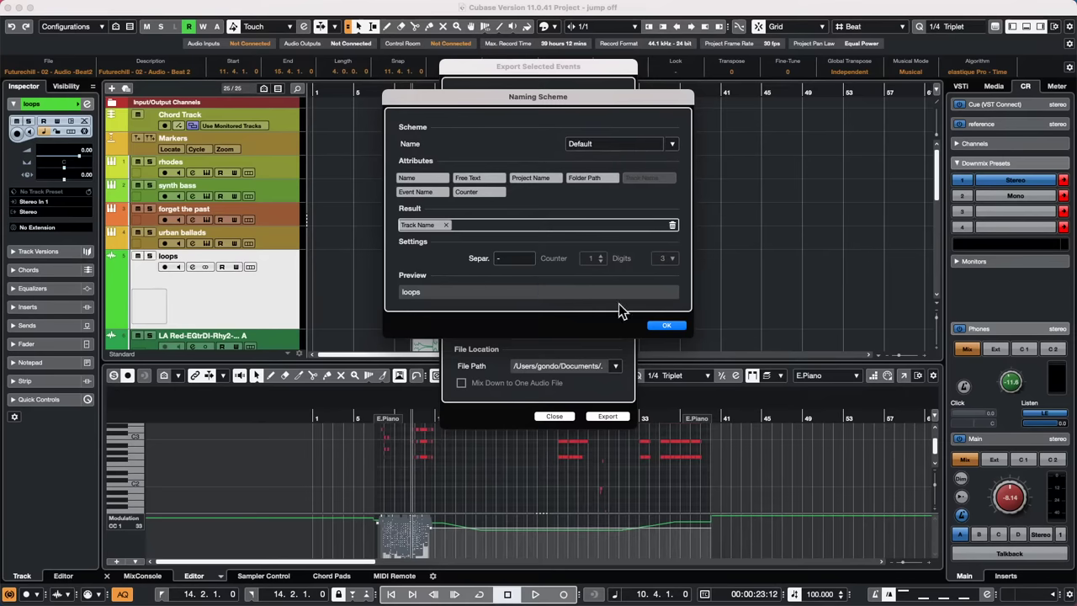
{"action": "left_click", "coordinate": [670, 326]}
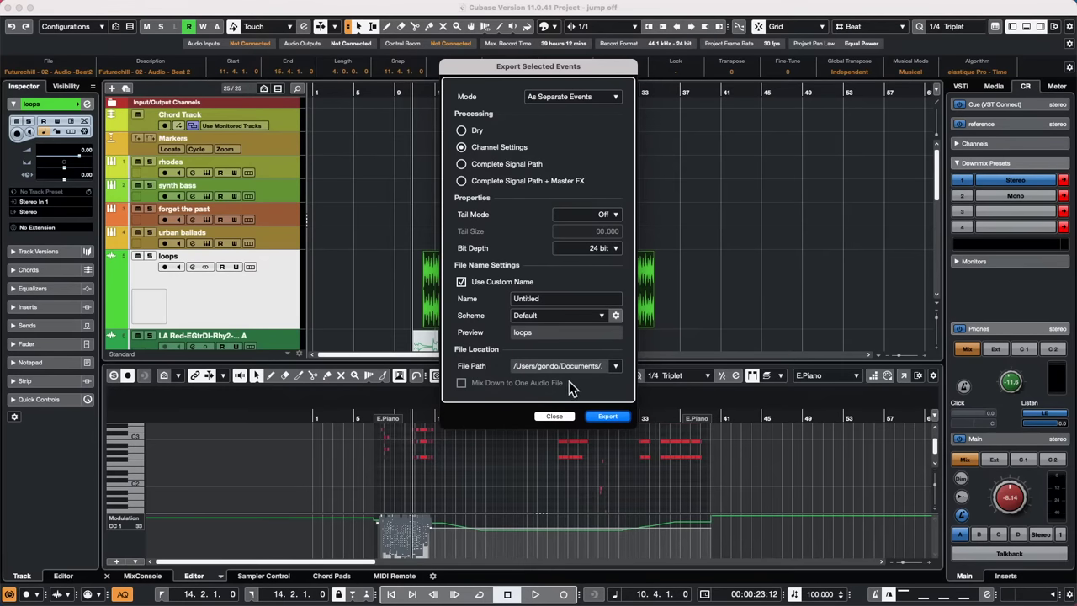
Reopen the export naming scheme and add the Counter attribute after Track Name
{"action": "left_click", "coordinate": [615, 316]}
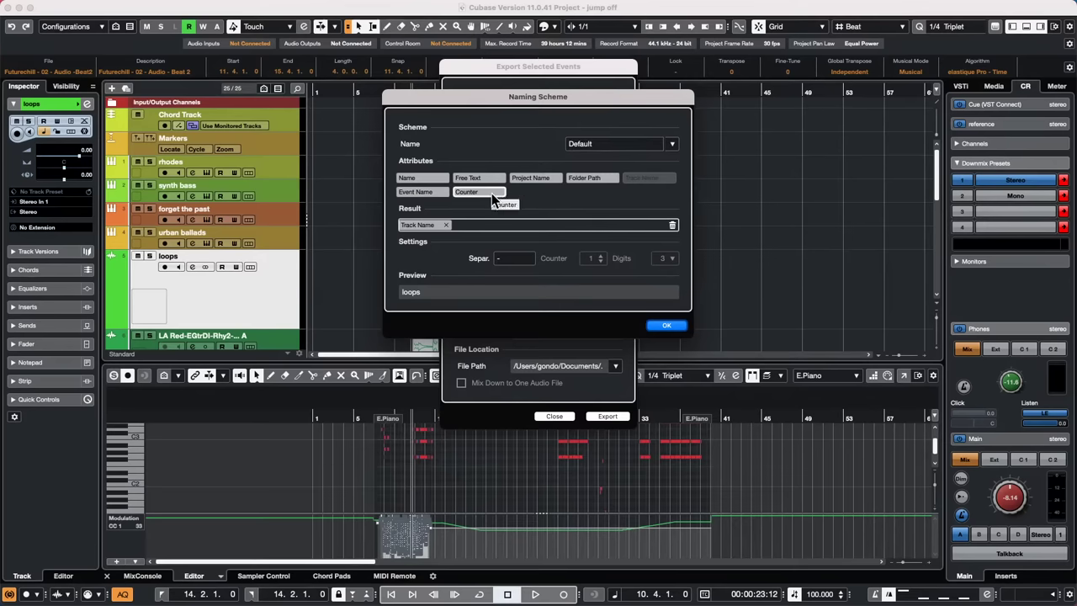
{"action": "left_click_drag", "start_coordinate": [491, 194], "coordinate": [507, 234]}
{"action": "left_click", "coordinate": [491, 193]}
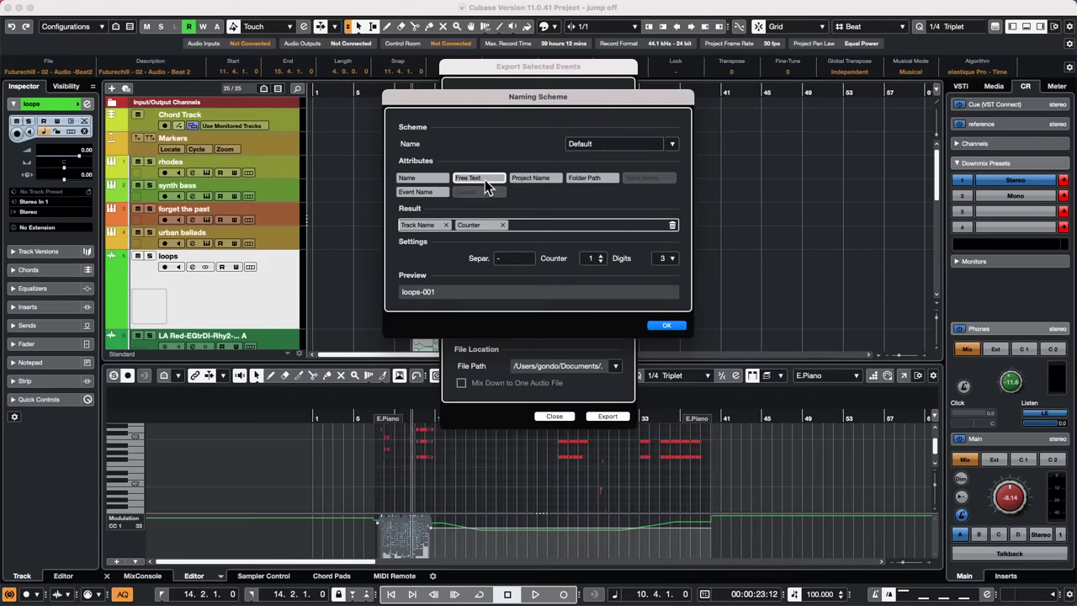
Append a Free Text attribute reading "Club Cubase" to the naming scheme, then close the export dialog without exporting
{"action": "left_click", "coordinate": [484, 179]}
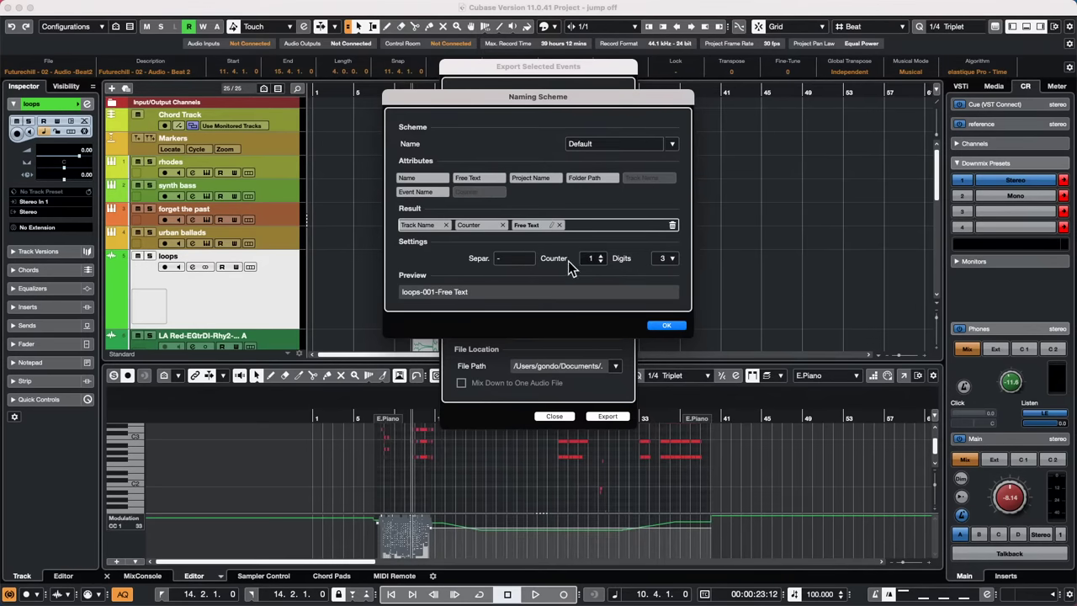
{"action": "double_click", "coordinate": [536, 226]}
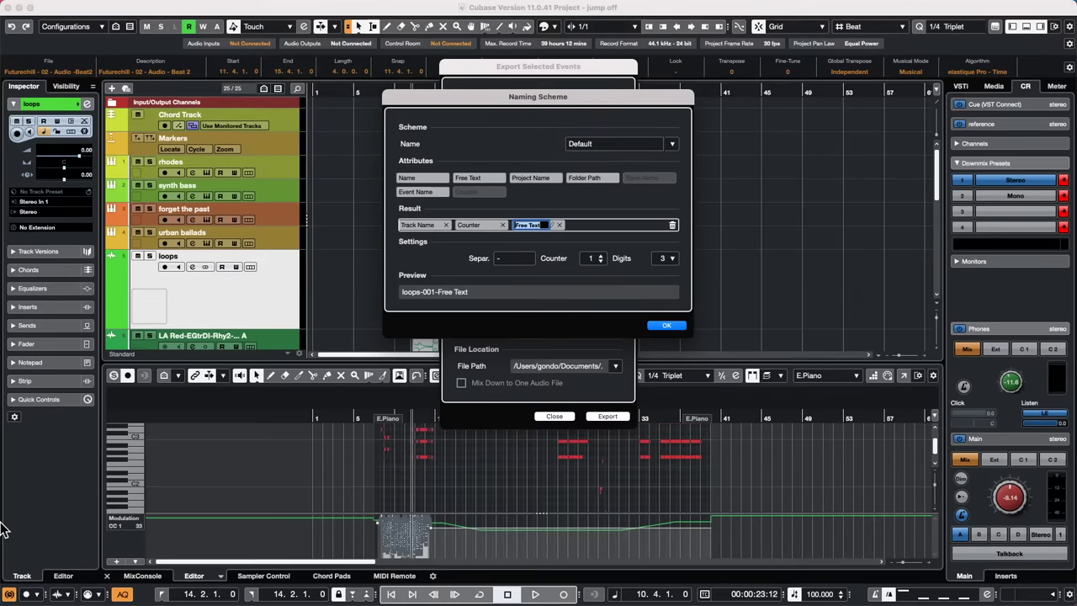
{"action": "type", "text": "Club Cubase"}
{"action": "key", "text": "Return"}
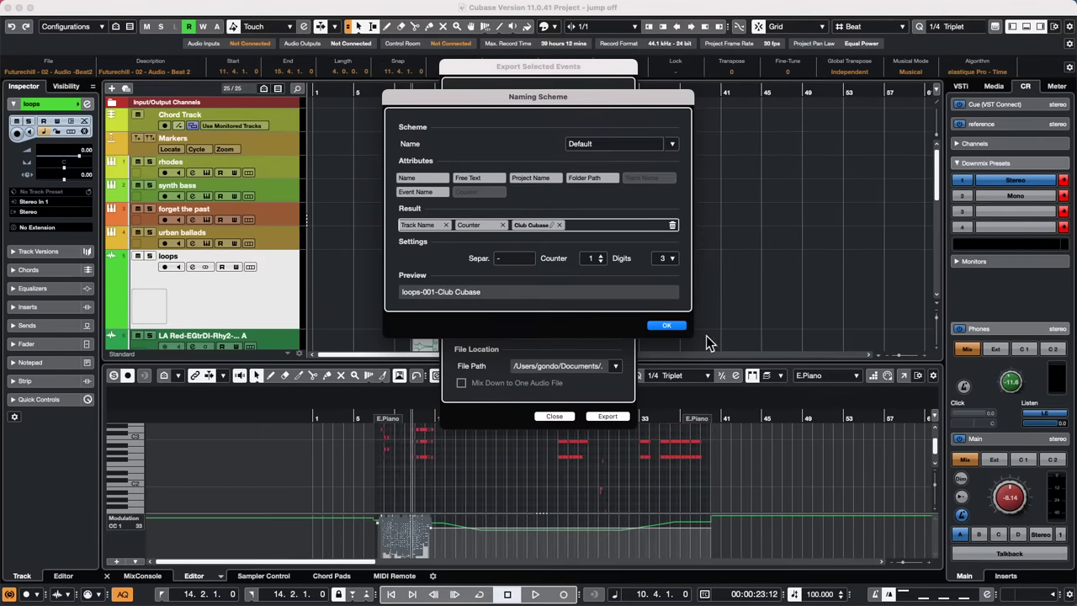
{"action": "left_click", "coordinate": [663, 326]}
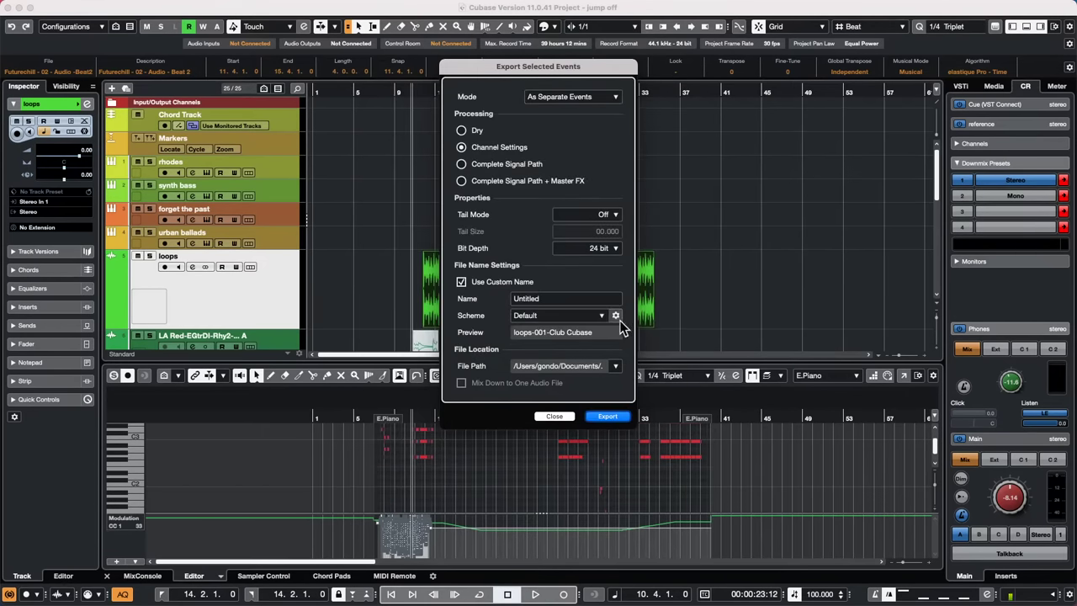
{"action": "left_click", "coordinate": [555, 416]}
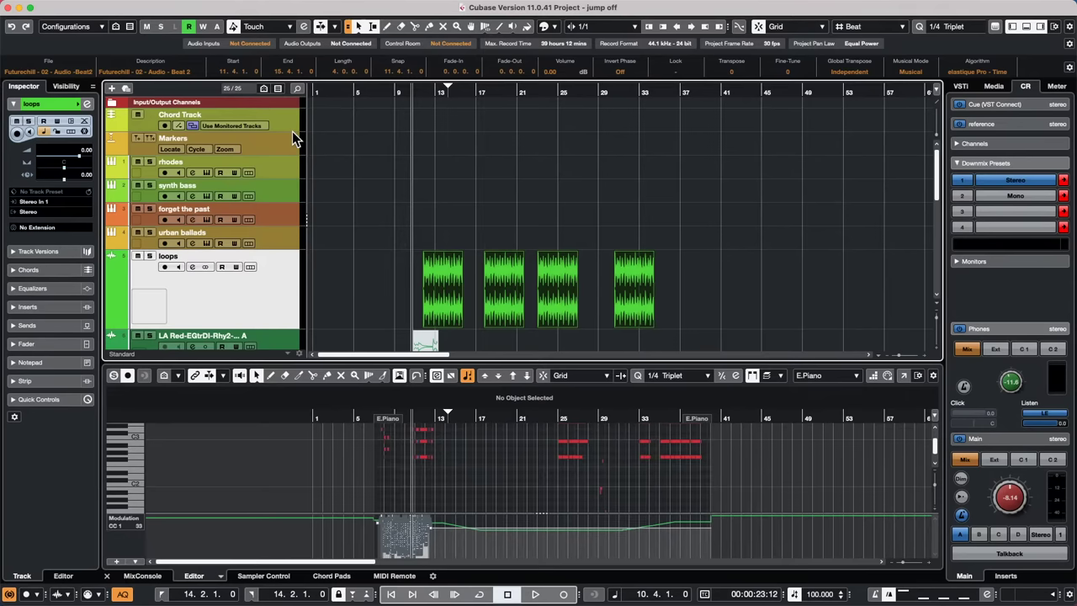
Draw an empty audio part on the Audio 02 track inside the folder, from bar 21 to about bar 33
{"action": "left_click", "coordinate": [286, 194]}
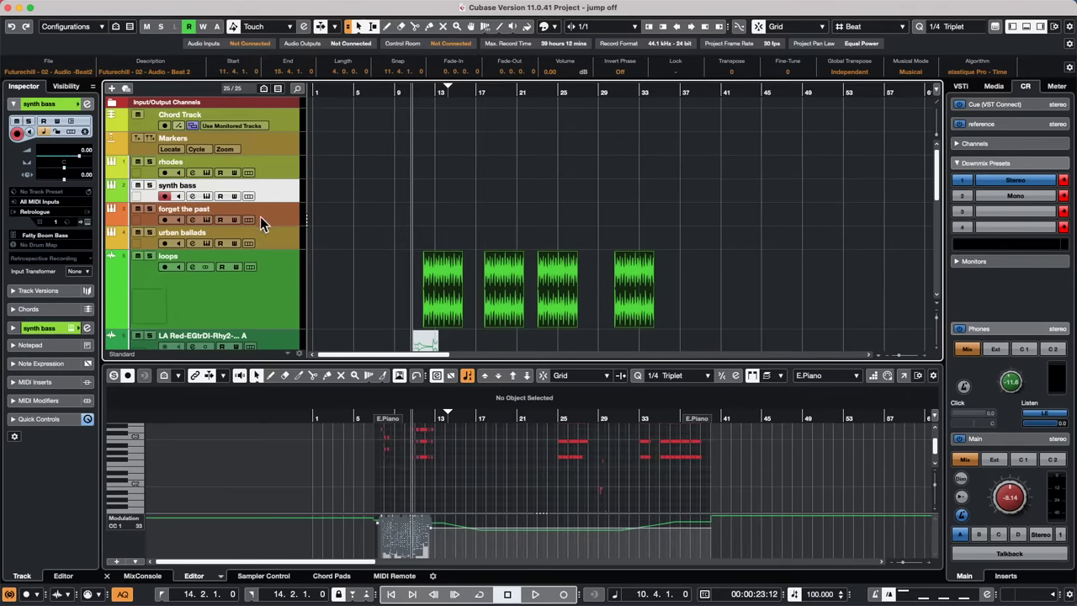
{"action": "scroll", "coordinate": [260, 217], "scroll_direction": "down", "scroll_amount": 5}
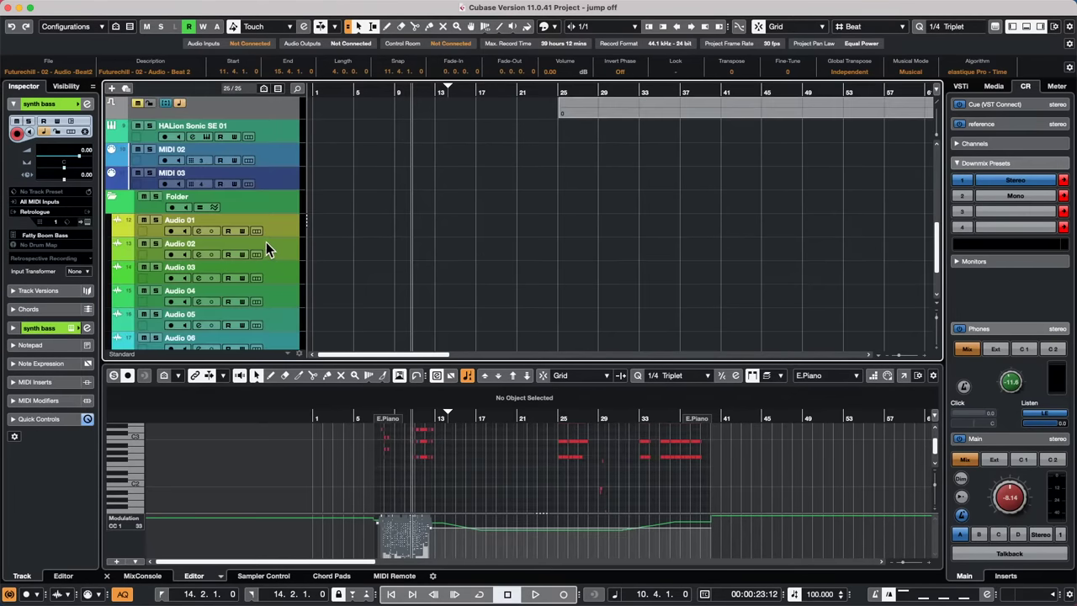
{"action": "left_click", "coordinate": [277, 233]}
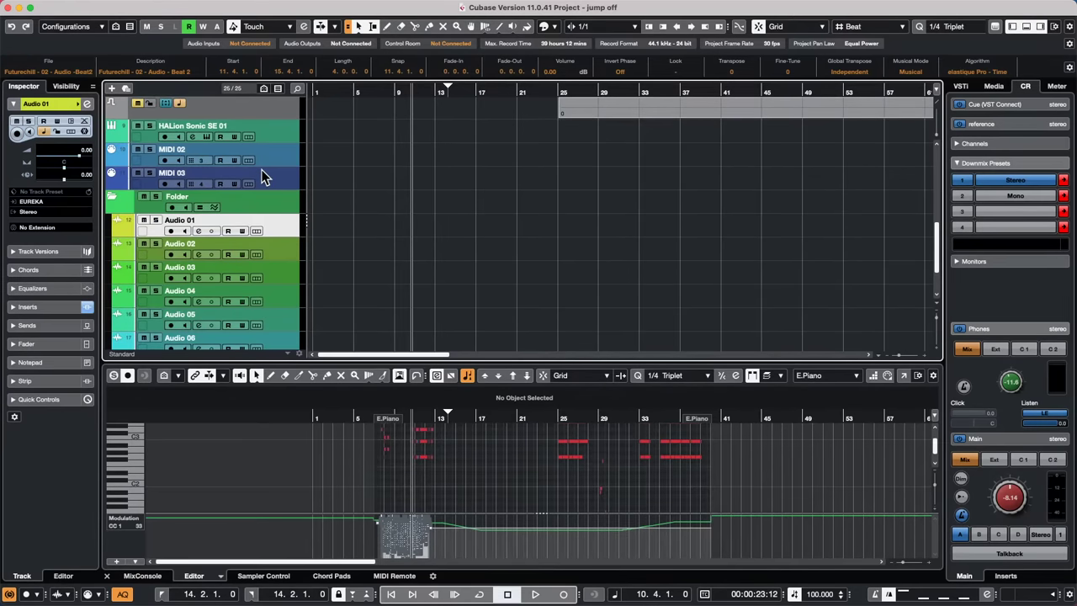
{"action": "left_click", "coordinate": [281, 277]}
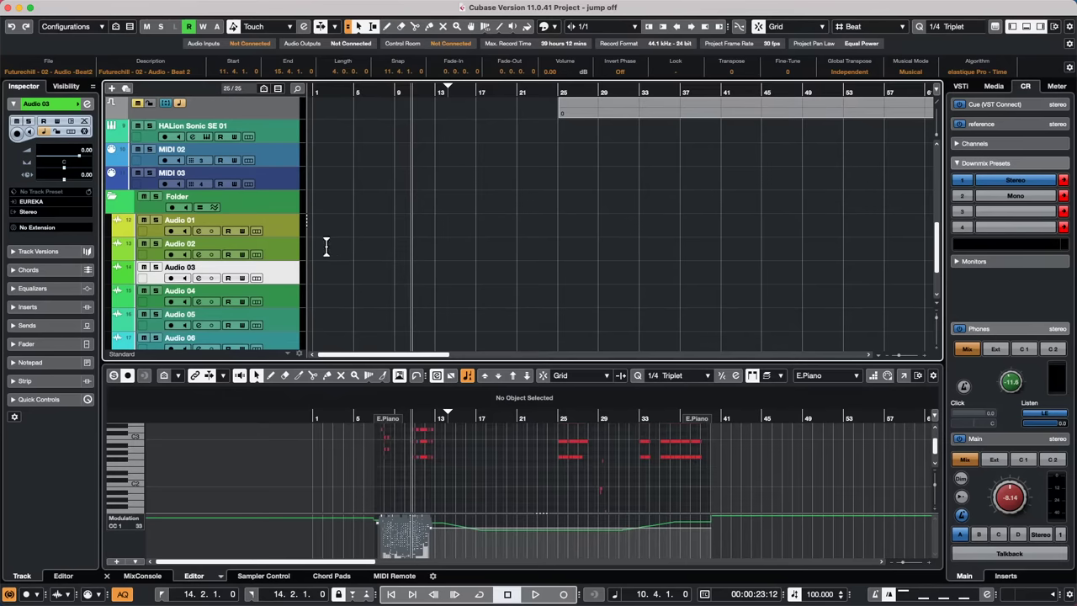
{"action": "left_click", "coordinate": [300, 254]}
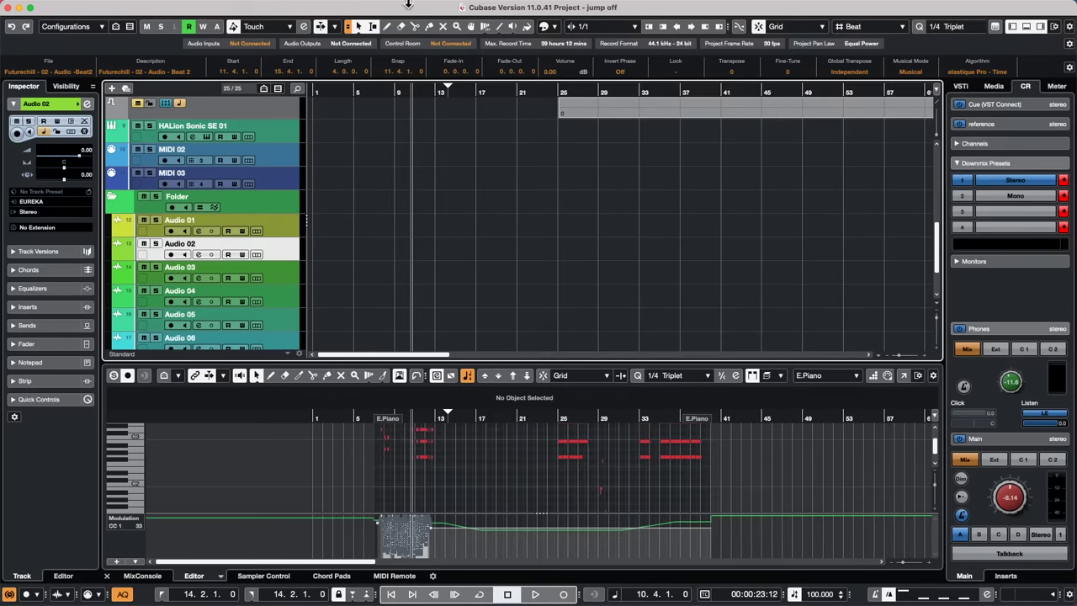
{"action": "right_click", "coordinate": [515, 254]}
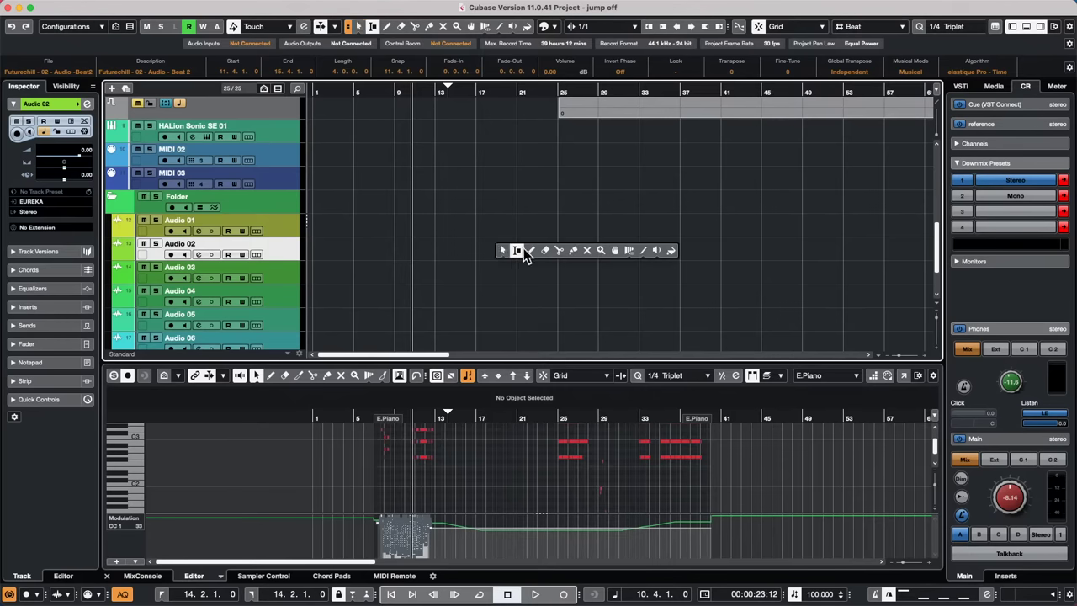
{"action": "left_click", "coordinate": [530, 250]}
{"action": "left_click_drag", "start_coordinate": [520, 253], "coordinate": [642, 253]}
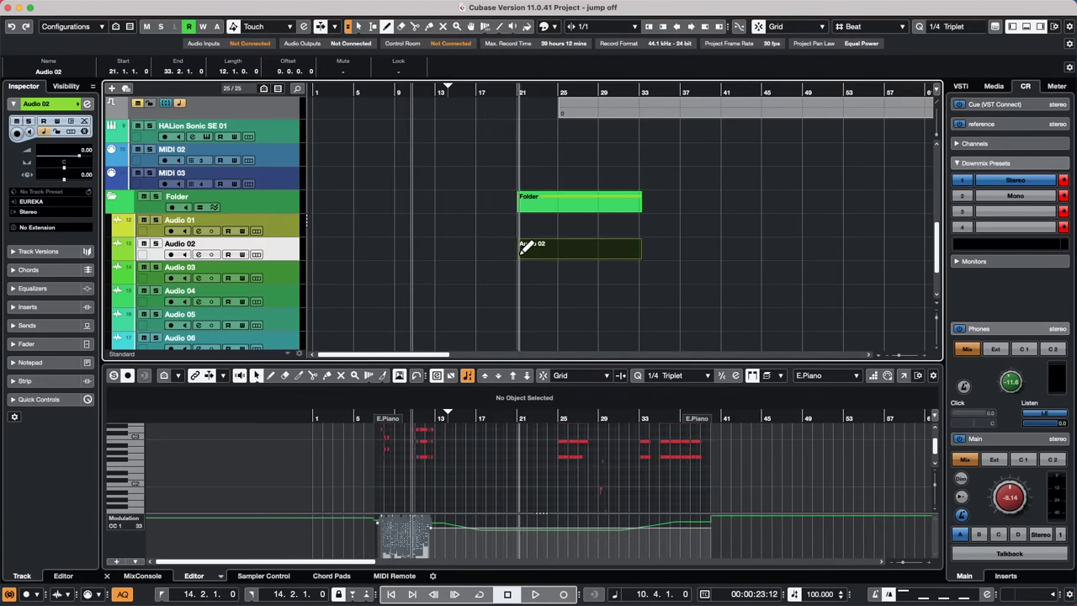
{"action": "right_click", "coordinate": [576, 248]}
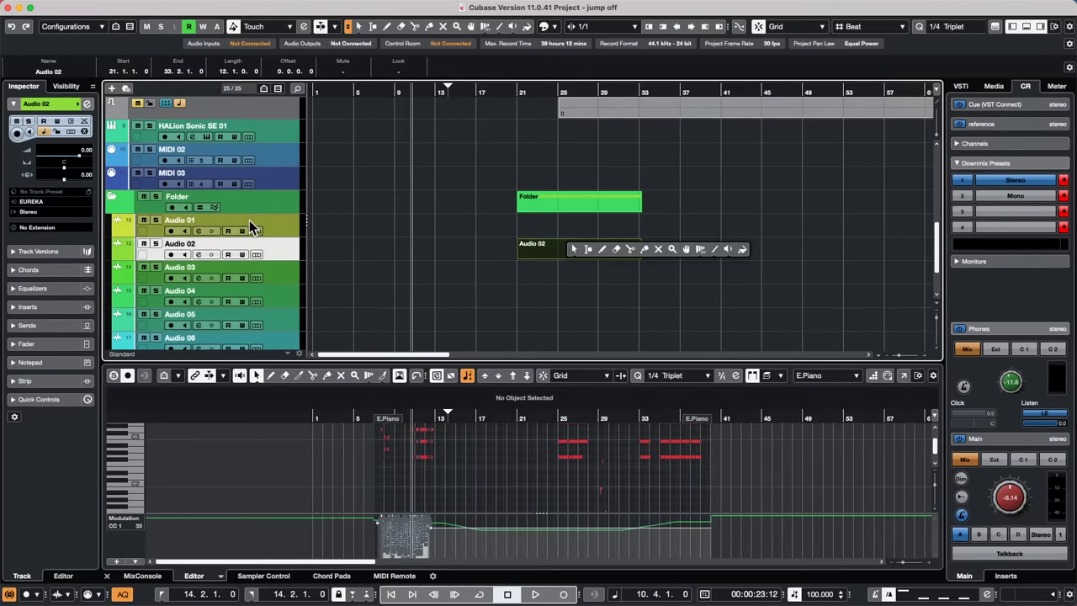
Add one marker track directly below Audio 01 in the folder
{"action": "left_click", "coordinate": [272, 223]}
{"action": "right_click", "coordinate": [274, 222]}
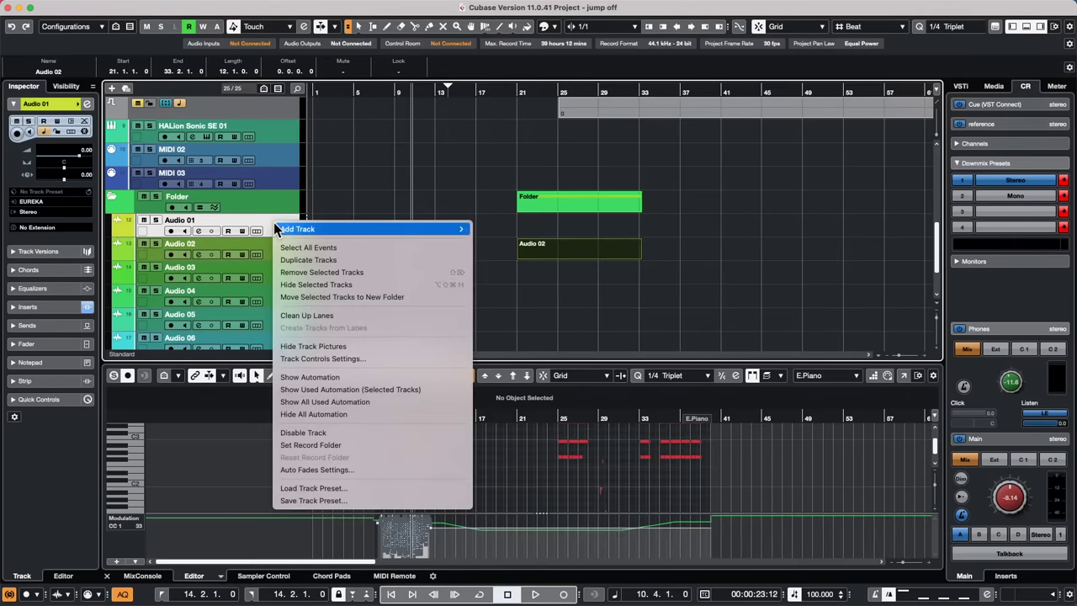
{"action": "mouse_move", "coordinate": [337, 229]}
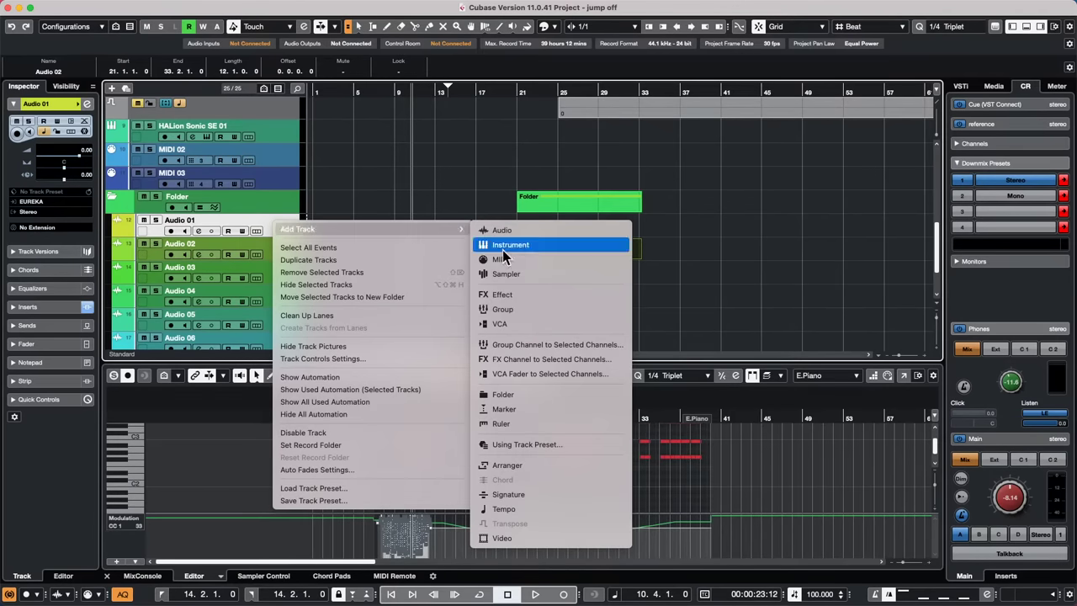
{"action": "left_click", "coordinate": [538, 409]}
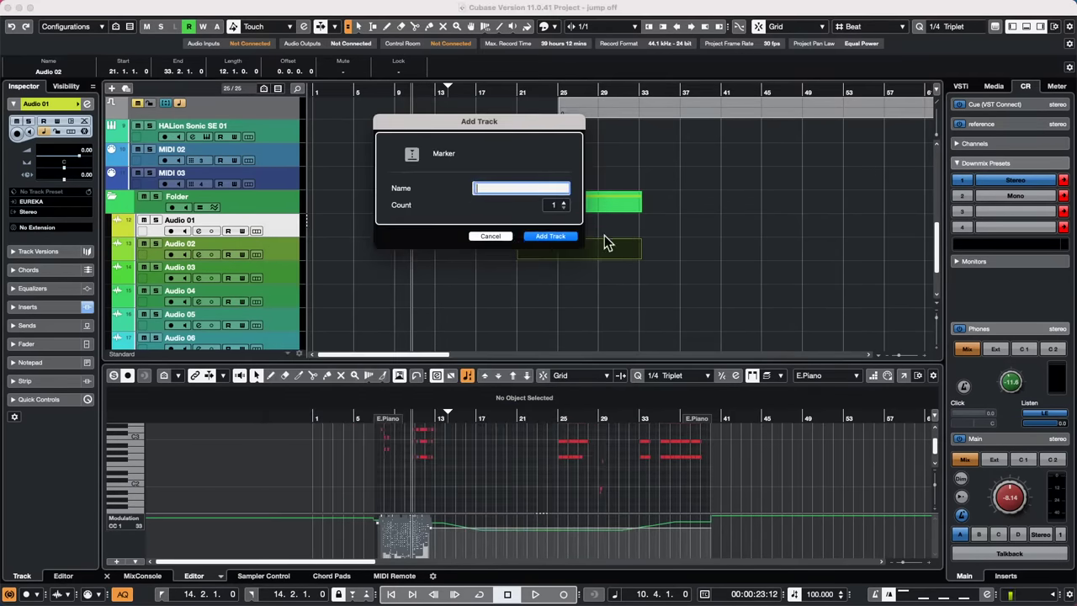
{"action": "left_click", "coordinate": [564, 240]}
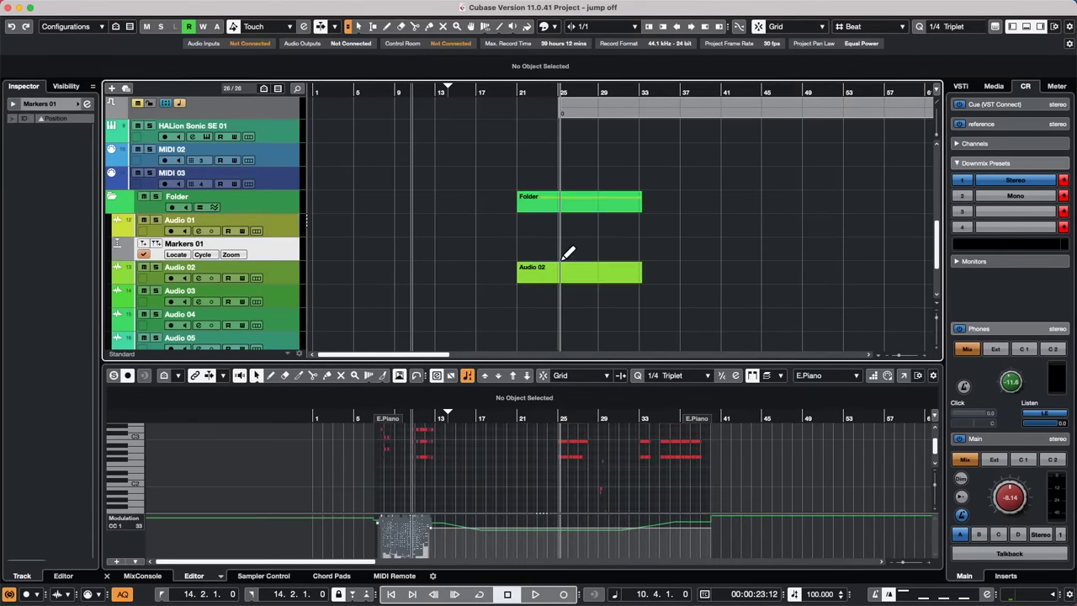
Switch to the Object Selection tool, select the Audio 02 part, and set the locators to its range
{"action": "right_click", "coordinate": [546, 271]}
{"action": "left_click", "coordinate": [551, 276]}
{"action": "left_click", "coordinate": [552, 276]}
{"action": "key", "text": "p"}
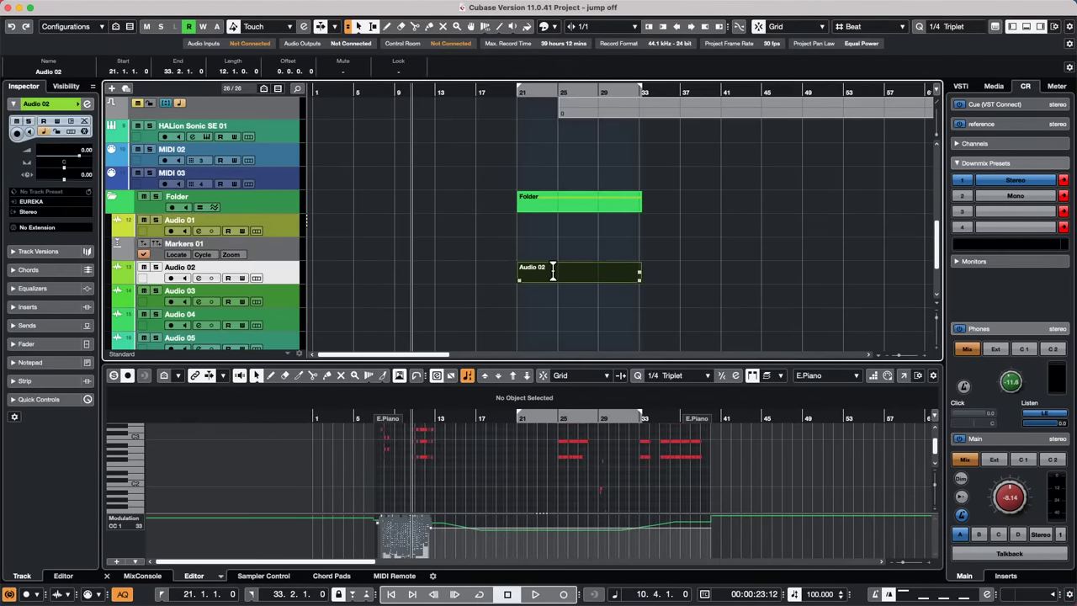
Add a cycle marker spanning bars 21 to 33 on the Markers 01 track and select it
{"action": "left_click", "coordinate": [156, 244]}
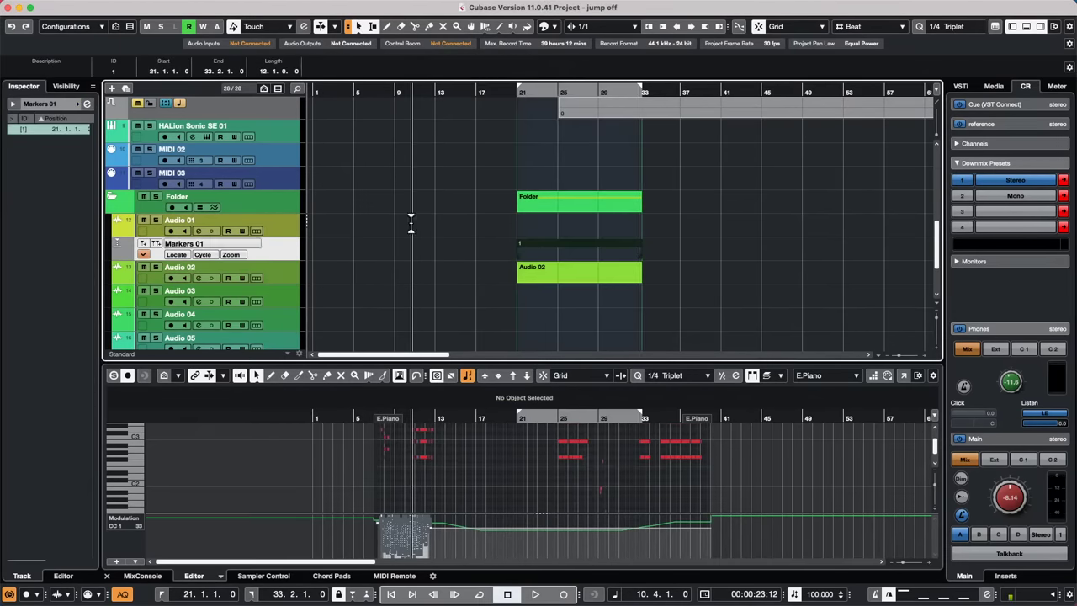
{"action": "left_click", "coordinate": [551, 243]}
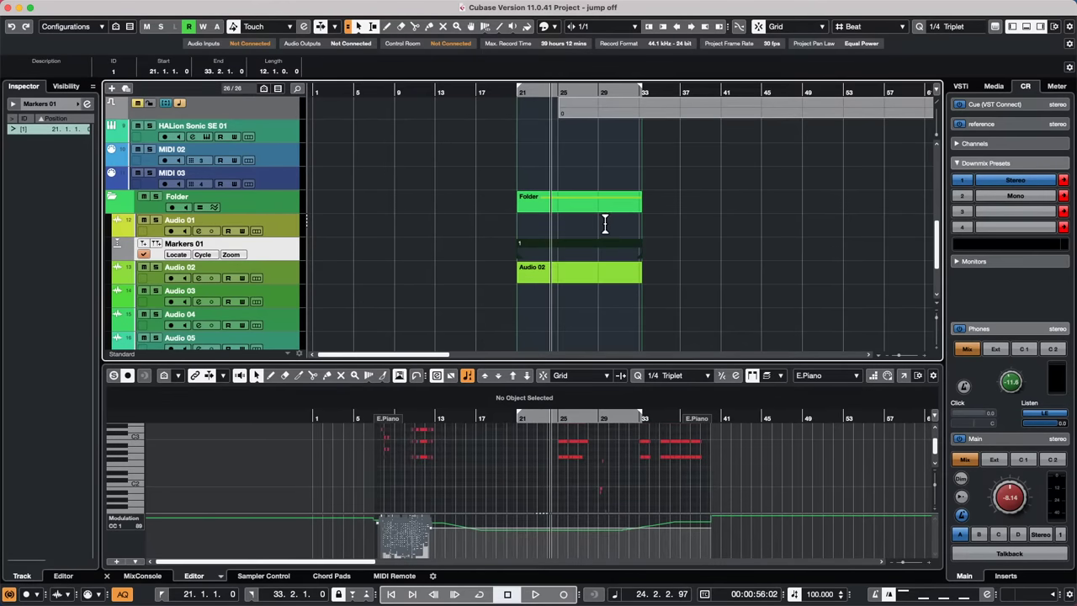
{"action": "left_click", "coordinate": [572, 224]}
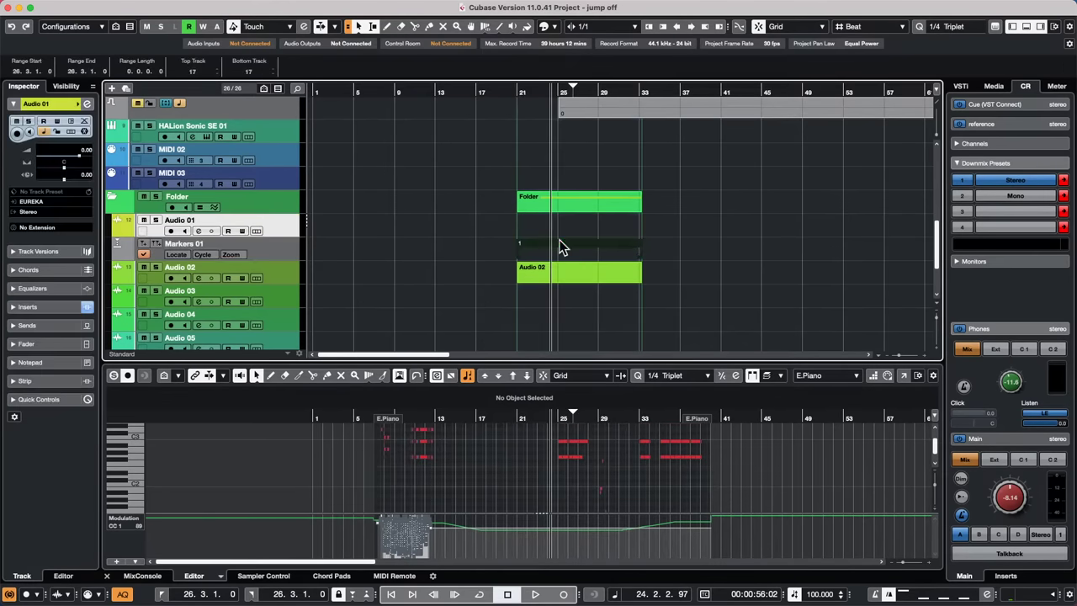
{"action": "left_click", "coordinate": [559, 241]}
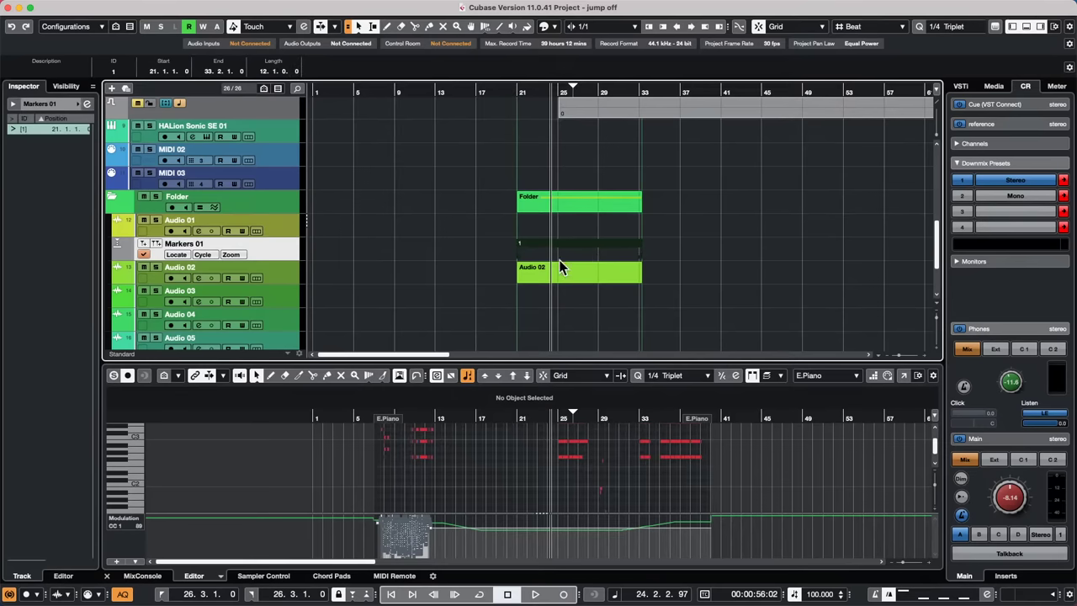
{"action": "left_click", "coordinate": [595, 235]}
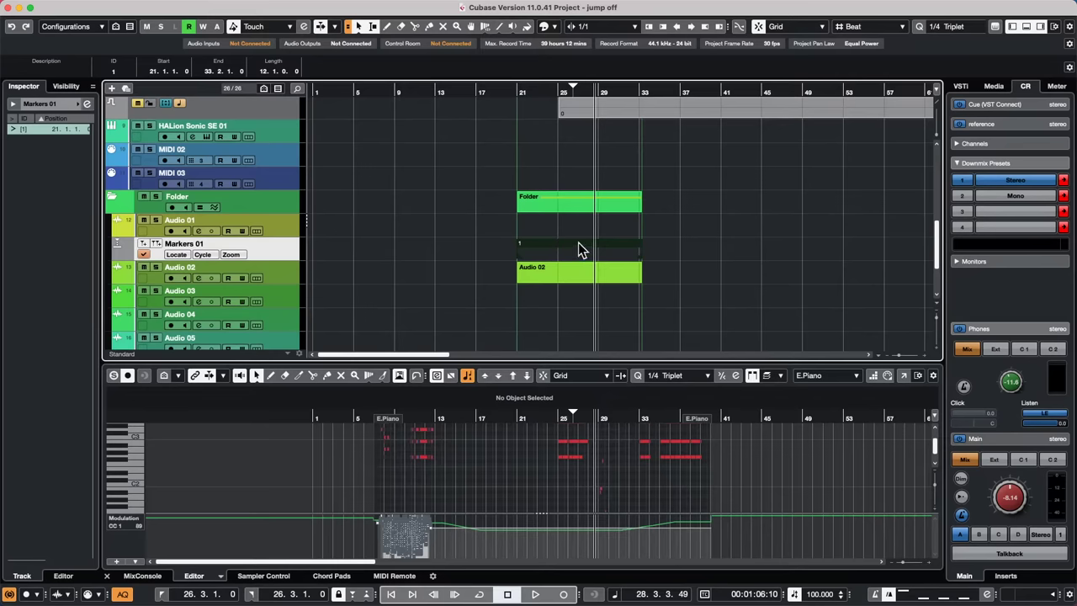
{"action": "left_click", "coordinate": [585, 234]}
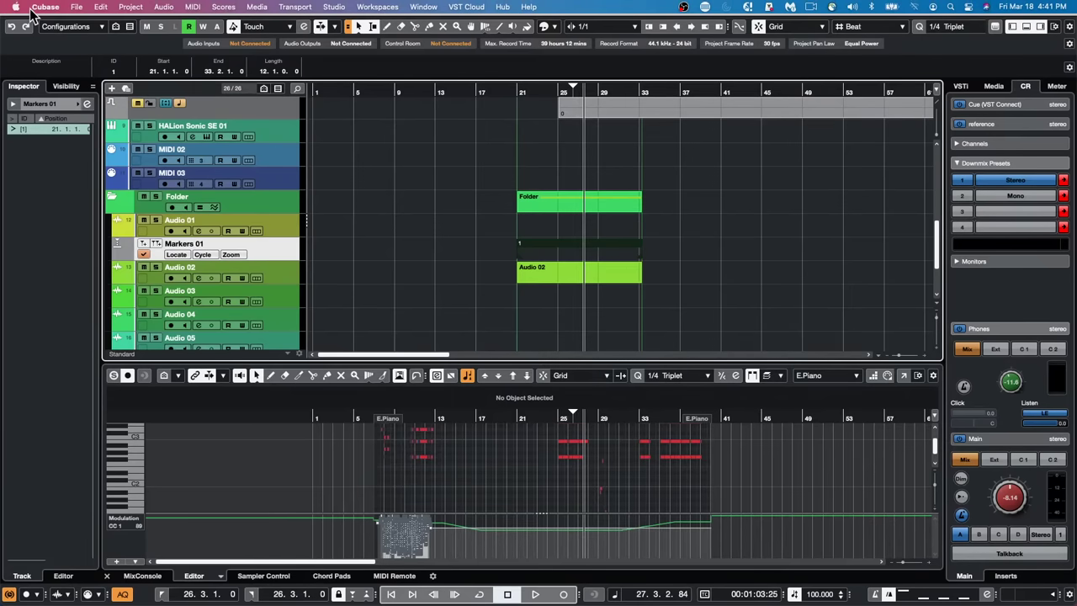
Open the project bicycle.cpr from the bicycle folder and activate it
{"action": "left_click", "coordinate": [74, 7]}
{"action": "mouse_move", "coordinate": [126, 245]}
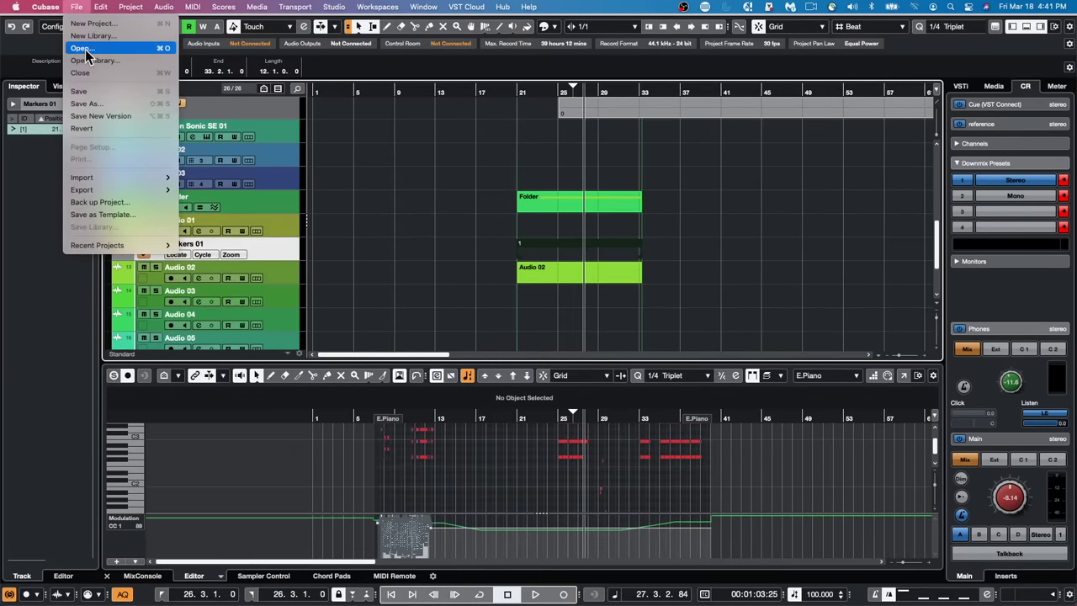
{"action": "left_click", "coordinate": [734, 134]}
{"action": "key", "text": "super+o"}
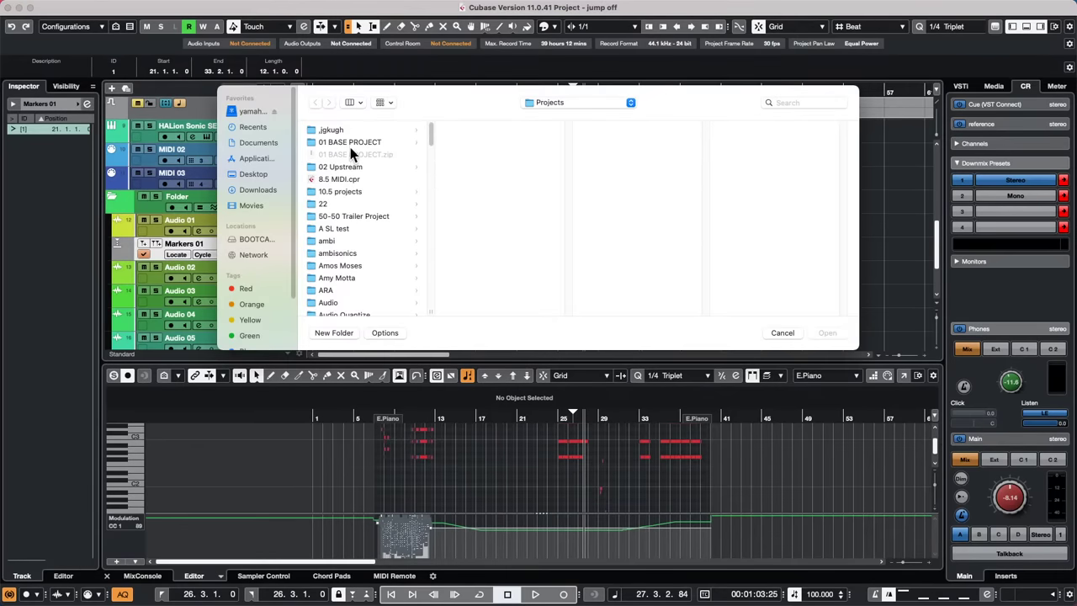
{"action": "scroll", "coordinate": [350, 275], "scroll_direction": "down", "scroll_amount": 5}
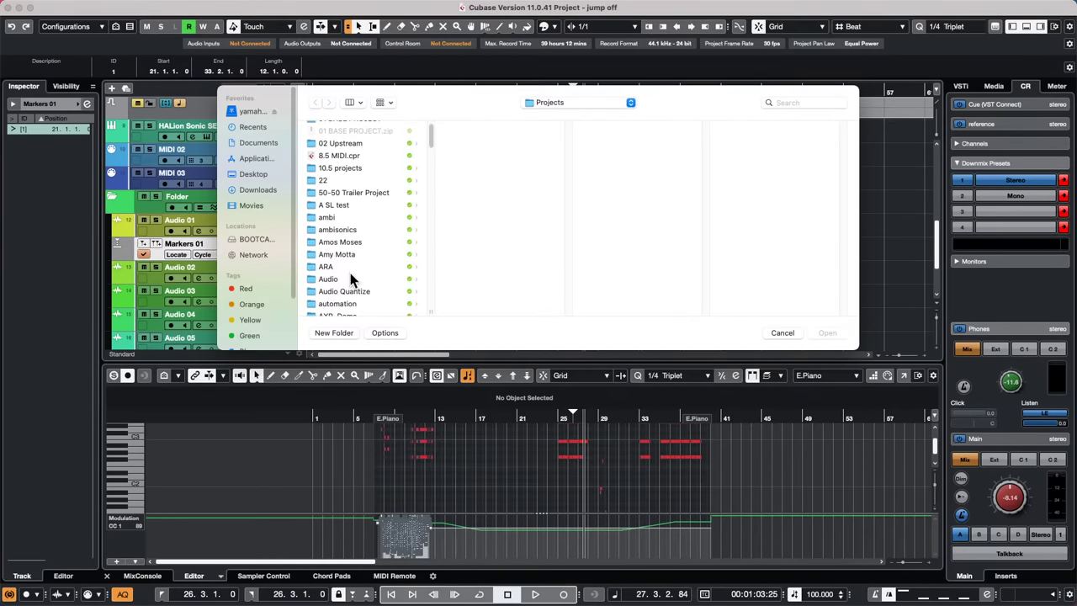
{"action": "scroll", "coordinate": [351, 278], "scroll_direction": "down", "scroll_amount": 3}
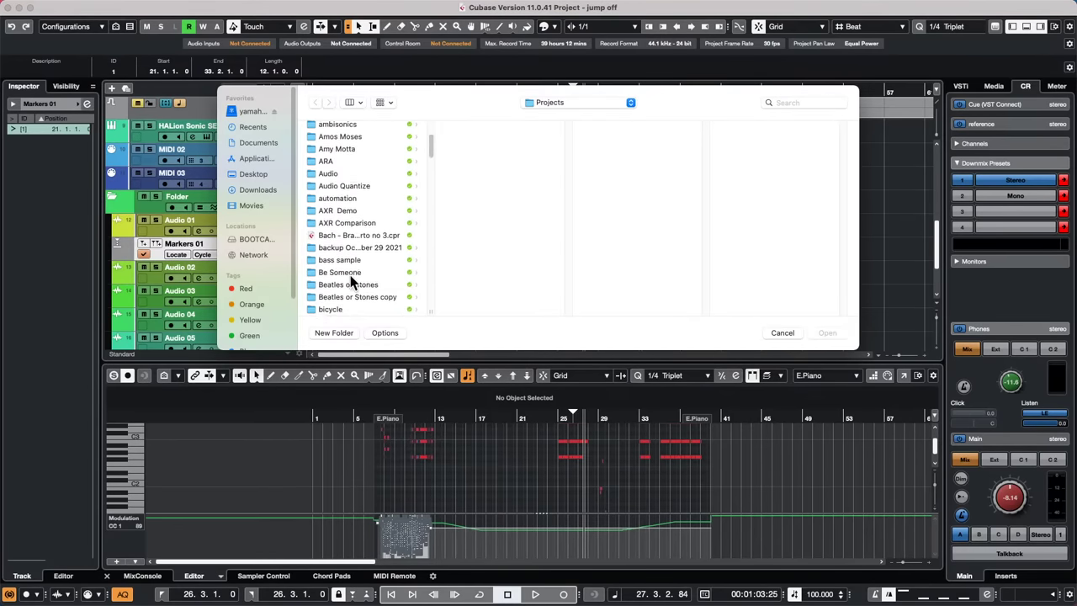
{"action": "left_click", "coordinate": [340, 249]}
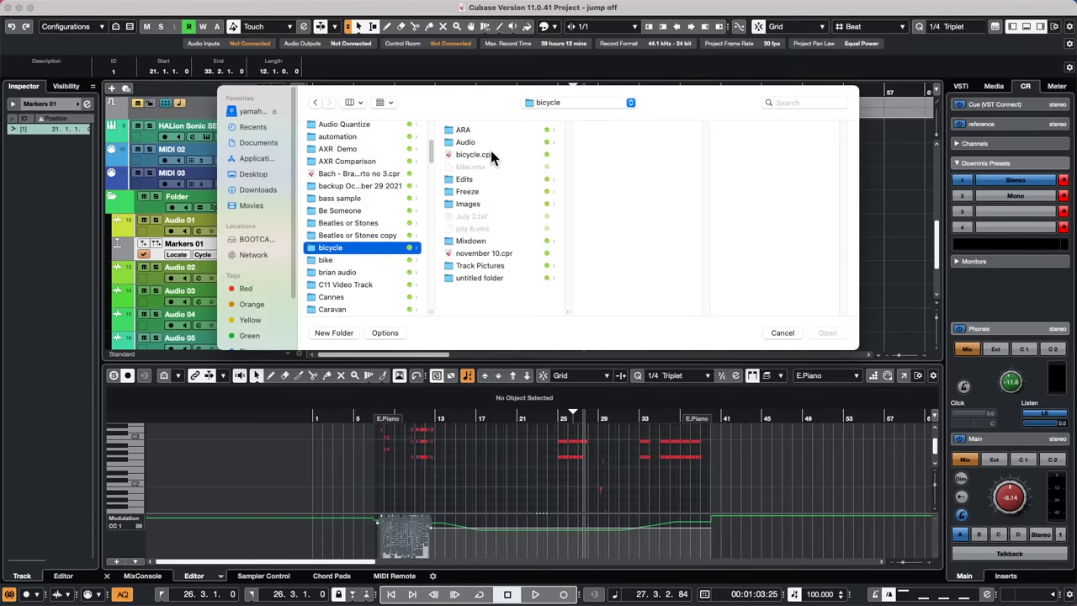
{"action": "double_click", "coordinate": [477, 157]}
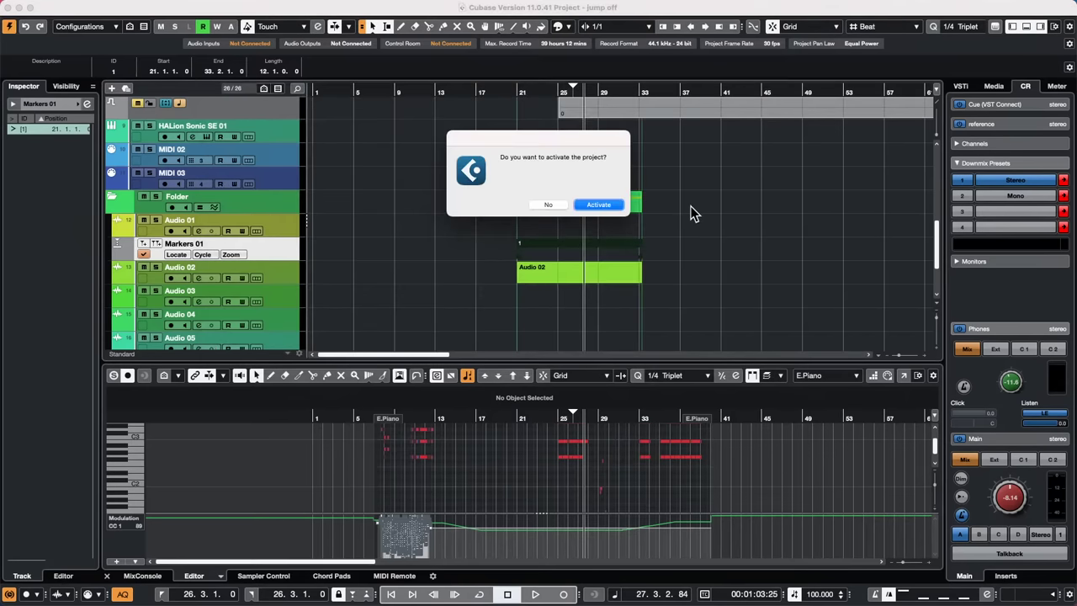
{"action": "left_click", "coordinate": [599, 206]}
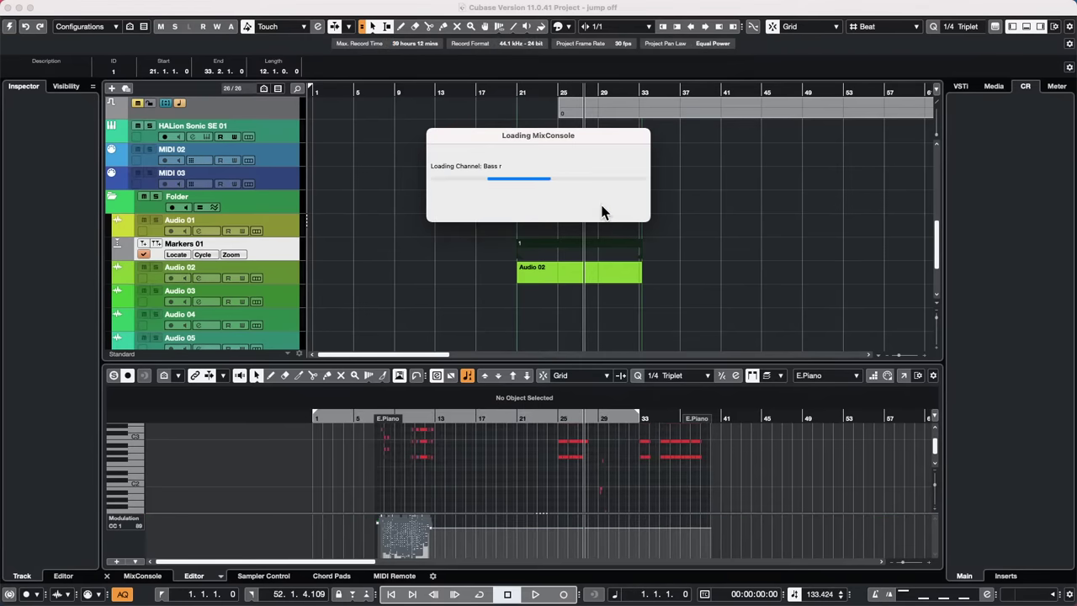
{"action": "left_click", "coordinate": [697, 323]}
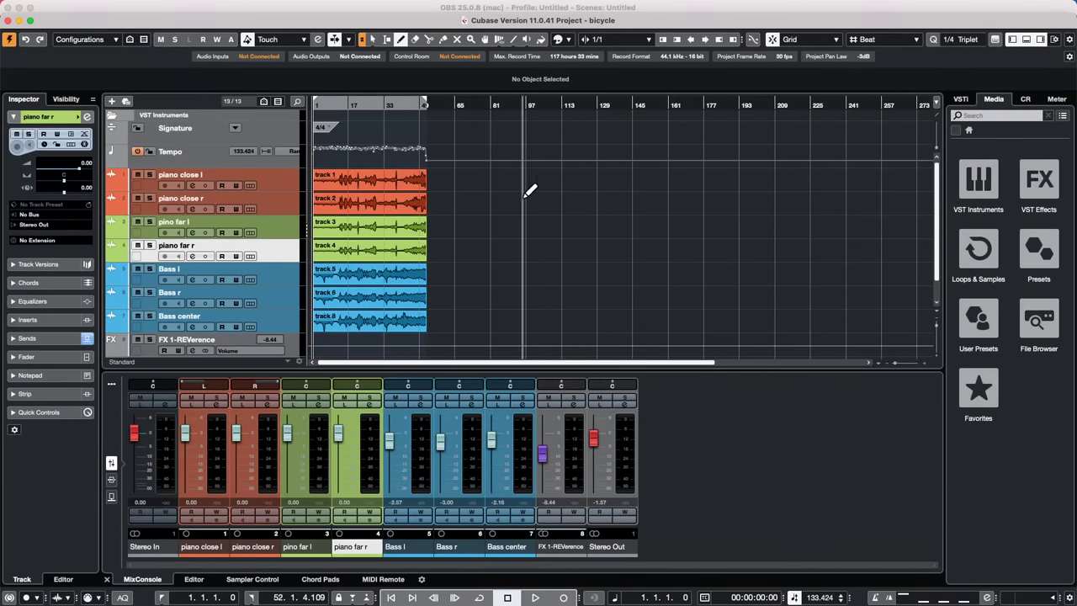
Change the project's sample rate to 88.200 kHz in the Project Setup and apply it
{"action": "mouse_move", "coordinate": [321, 5]}
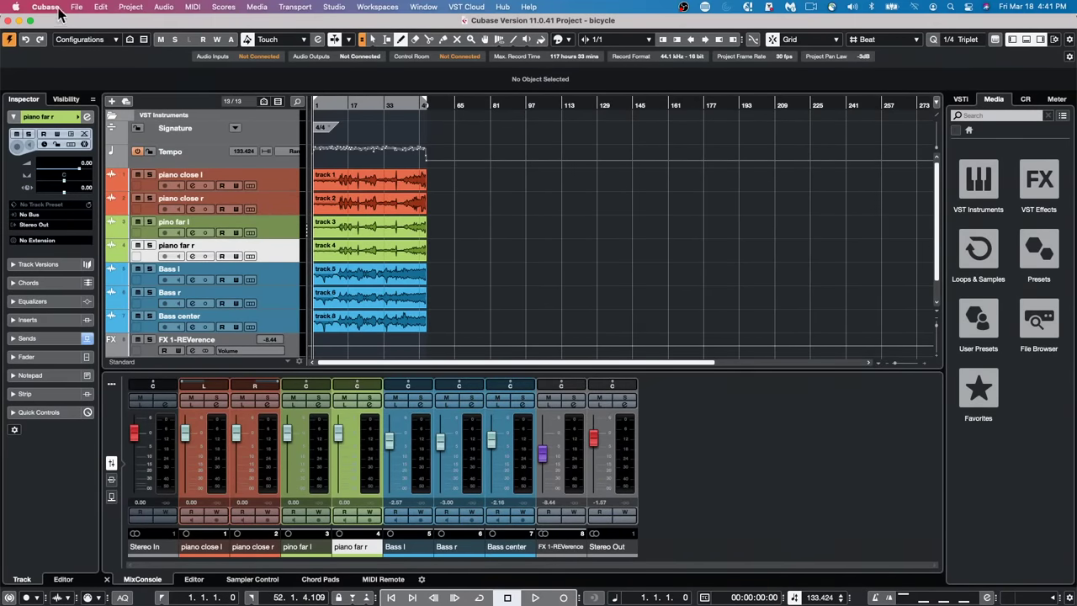
{"action": "left_click", "coordinate": [128, 8]}
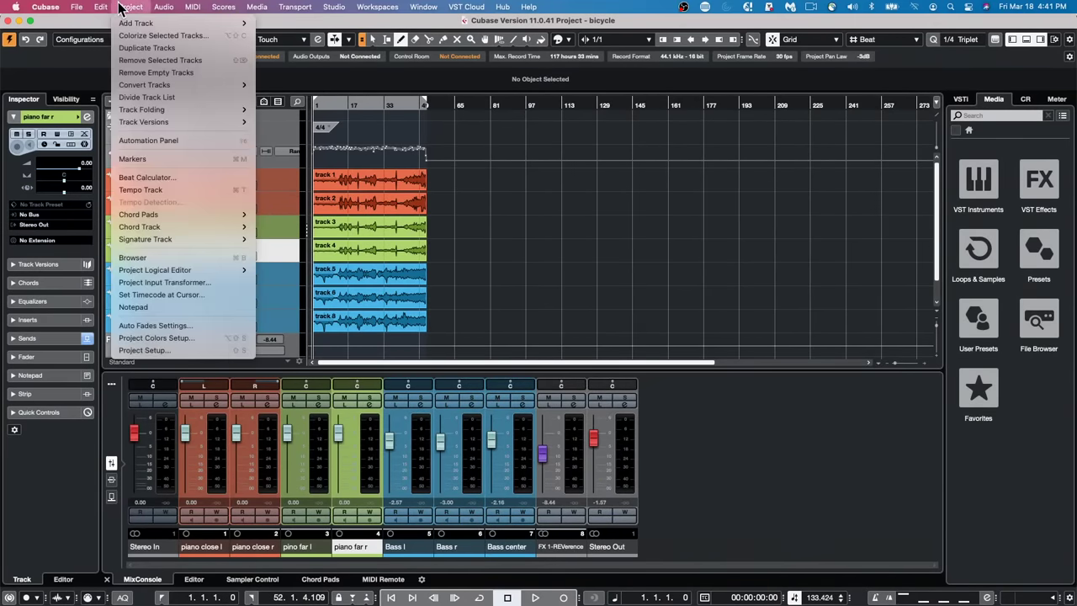
{"action": "left_click", "coordinate": [194, 351]}
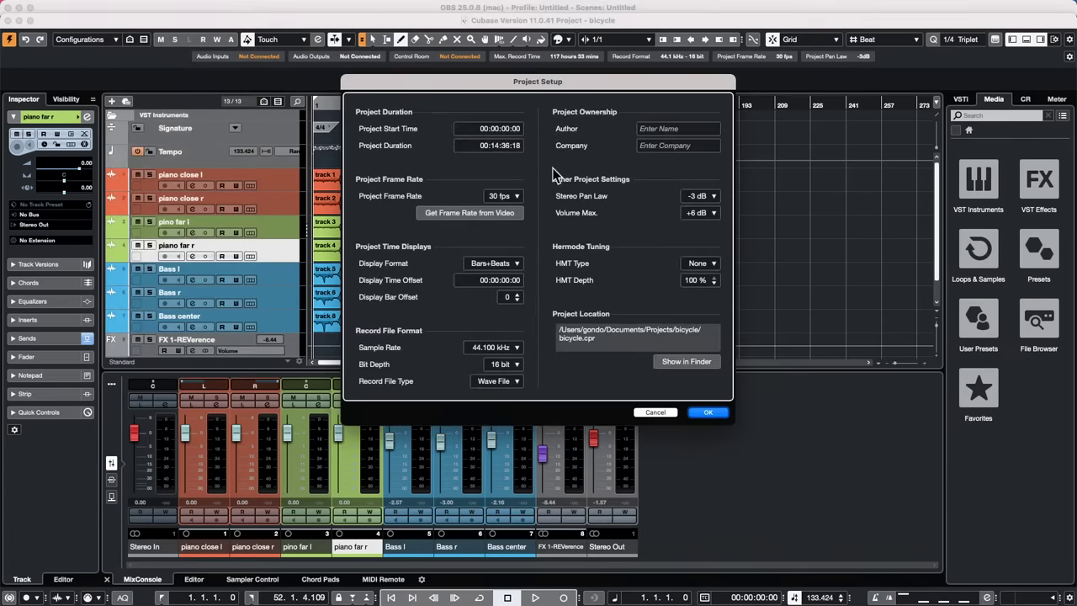
{"action": "left_click", "coordinate": [491, 350]}
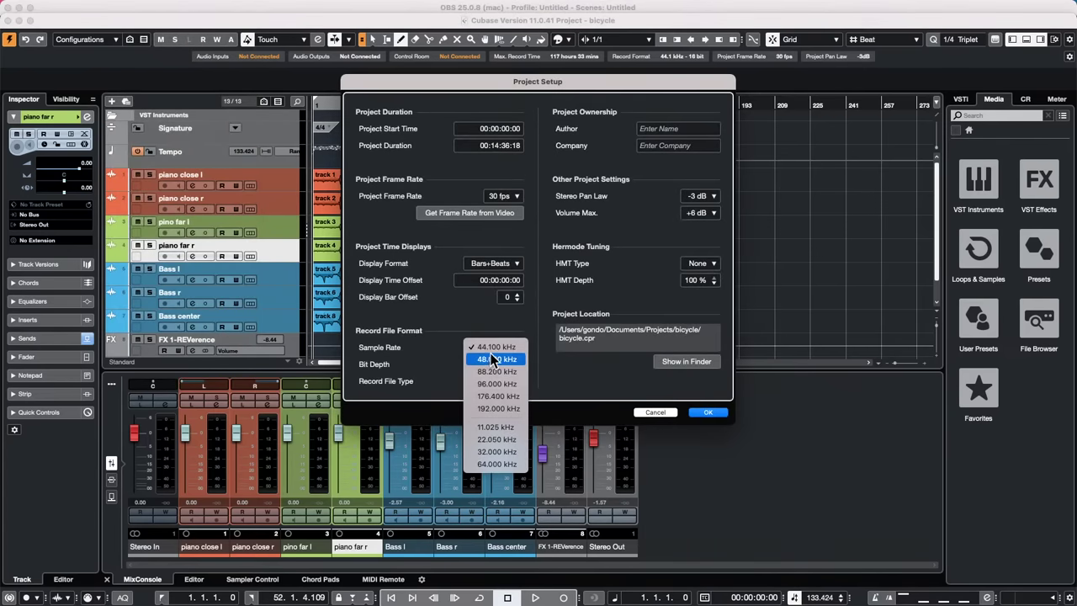
{"action": "left_click", "coordinate": [498, 371]}
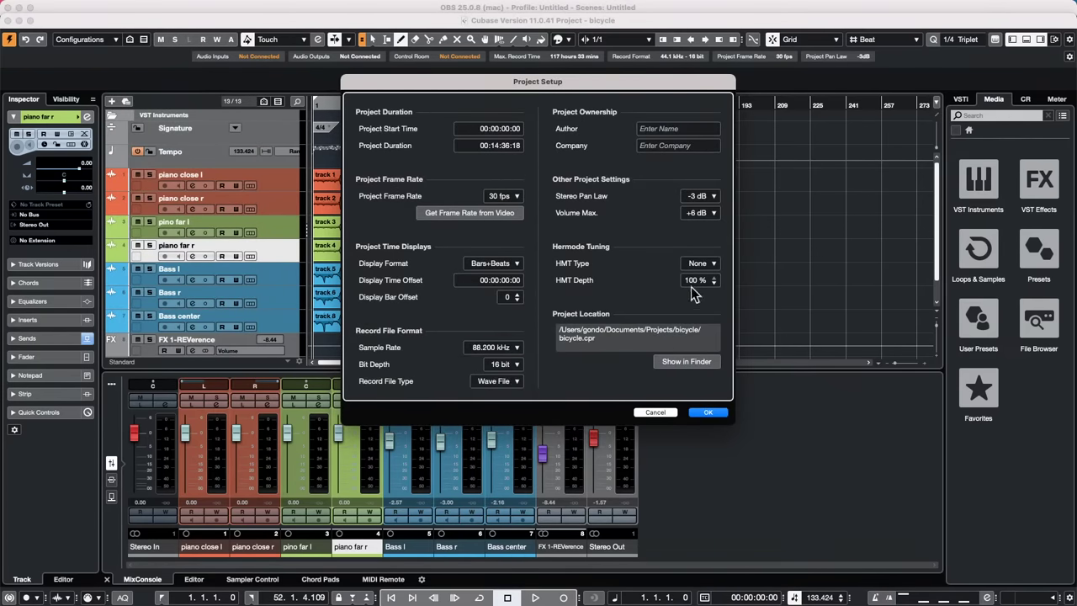
{"action": "left_click", "coordinate": [720, 411]}
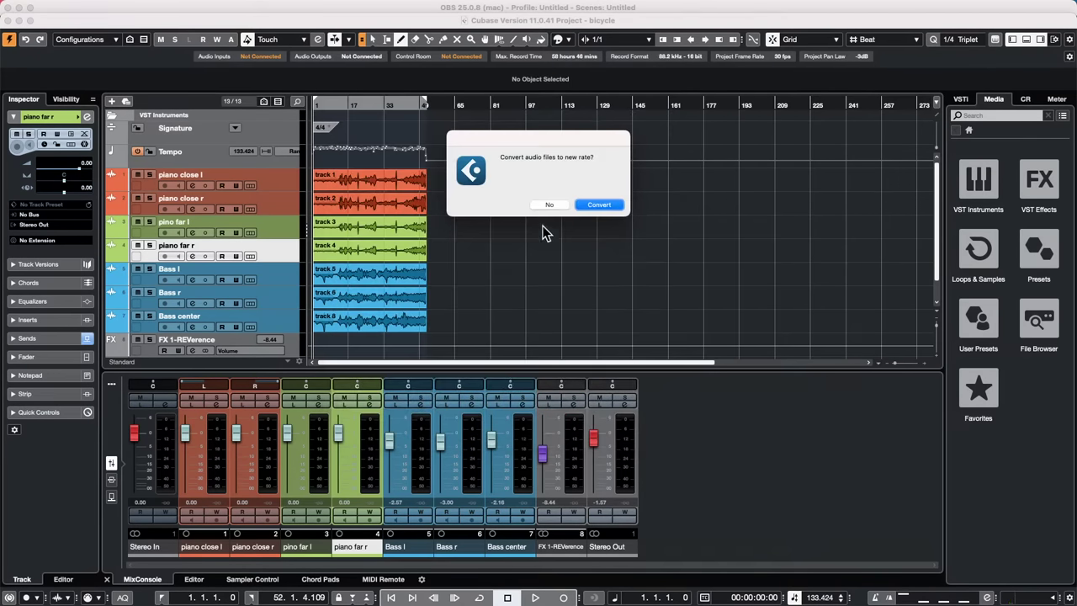
Convert the audio files to the new rate, keeping the source files but not holding audio events at their sample positions
{"action": "left_click", "coordinate": [601, 205]}
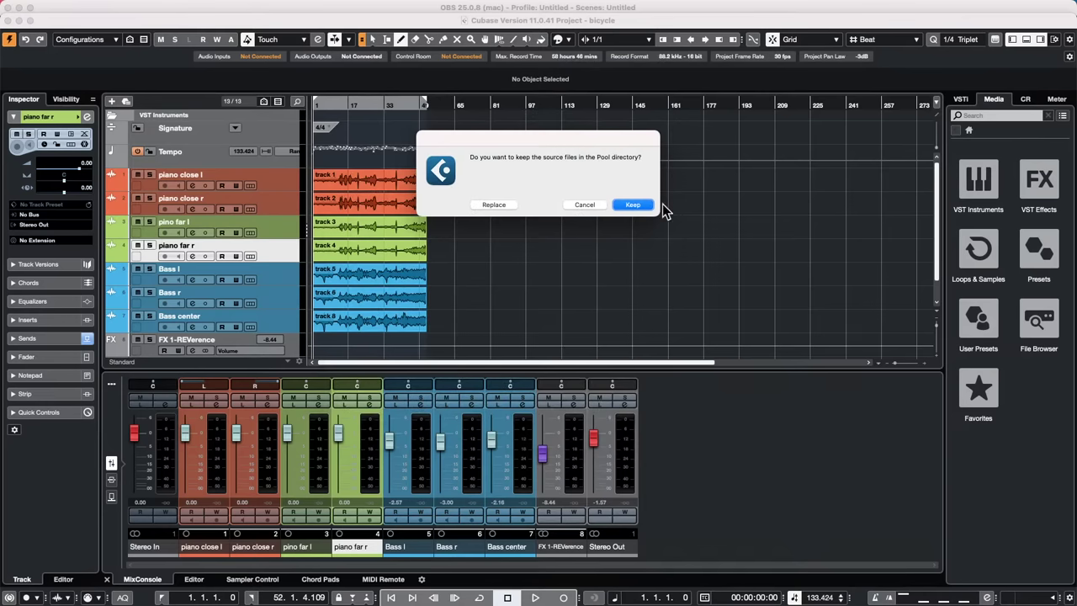
{"action": "left_click", "coordinate": [628, 204]}
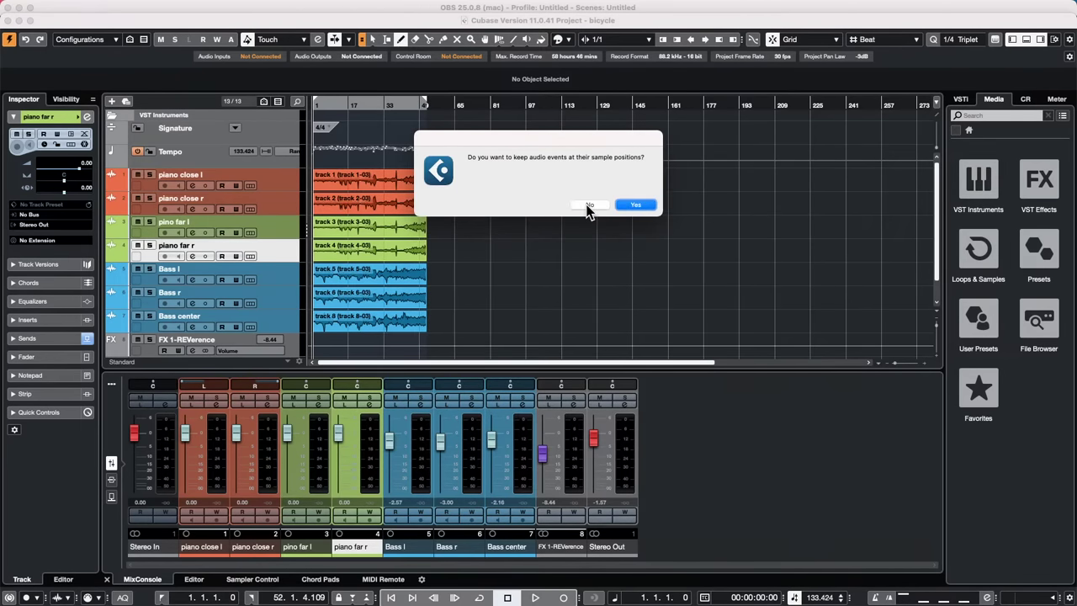
{"action": "left_click", "coordinate": [589, 206]}
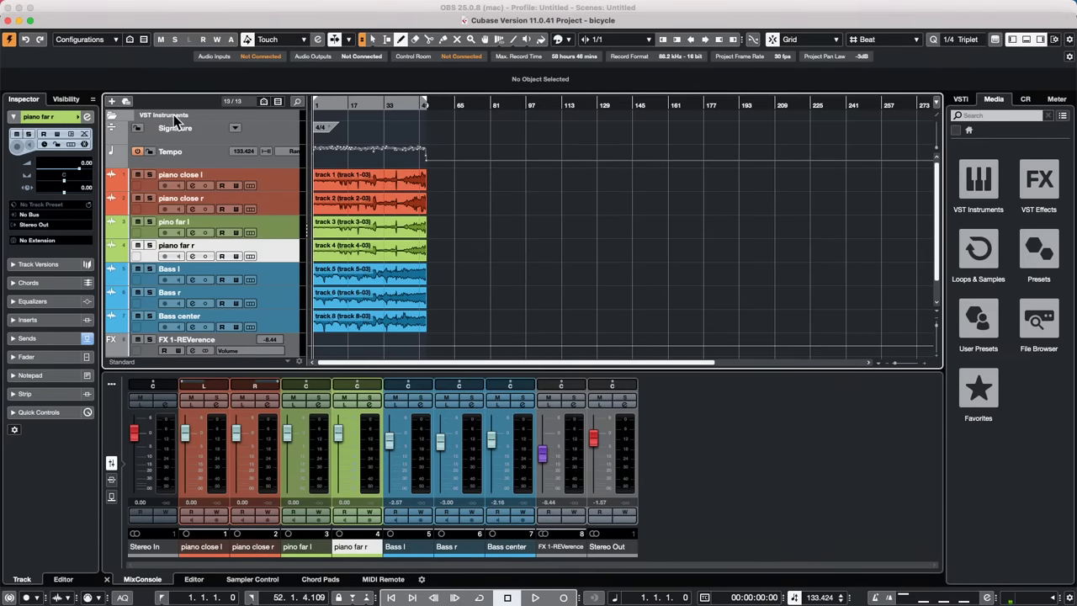
Play the converted project from the start and continue playback from about bar 12
{"action": "key", "text": "space"}
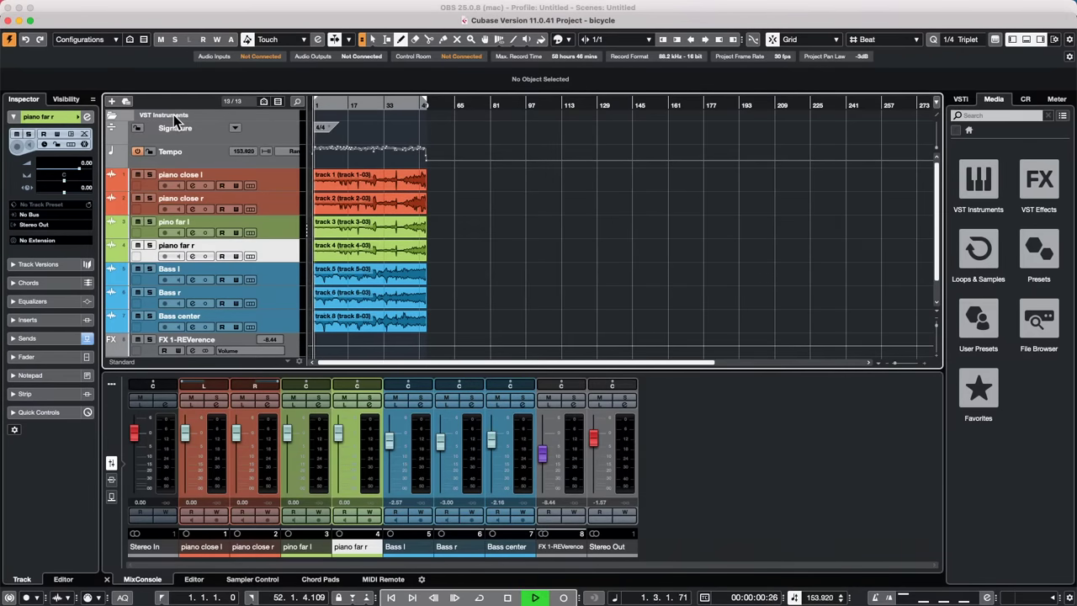
{"action": "left_click", "coordinate": [337, 106]}
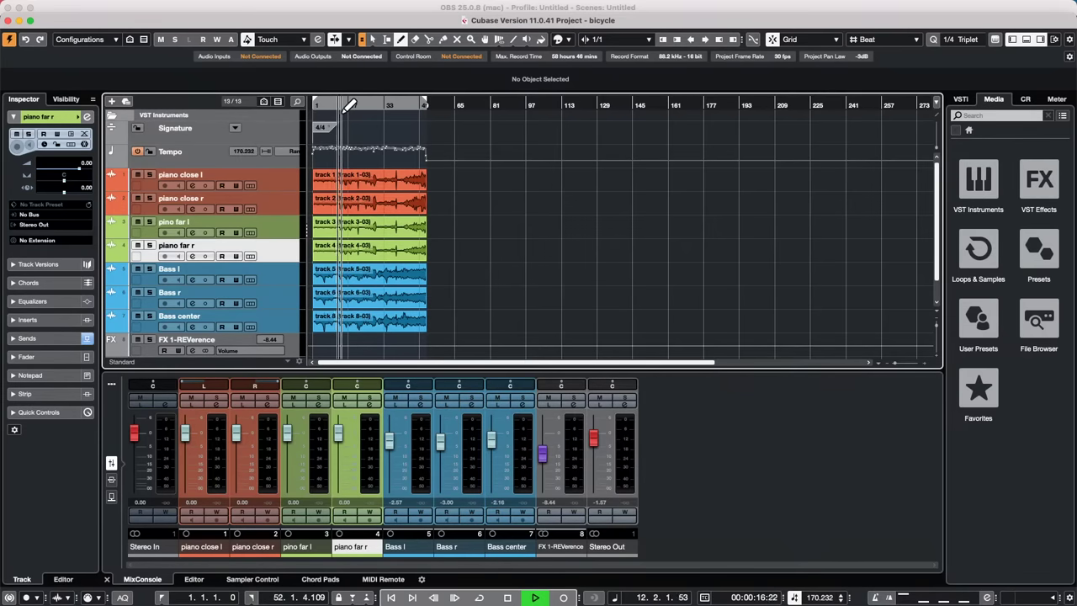
{"action": "key", "text": "space"}
{"action": "key", "text": "space"}
Connect the Yamaha HS7 monitor in the Control Room to the Steinberg UR24C device, listen briefly and stop playback
{"action": "key", "text": "F4"}
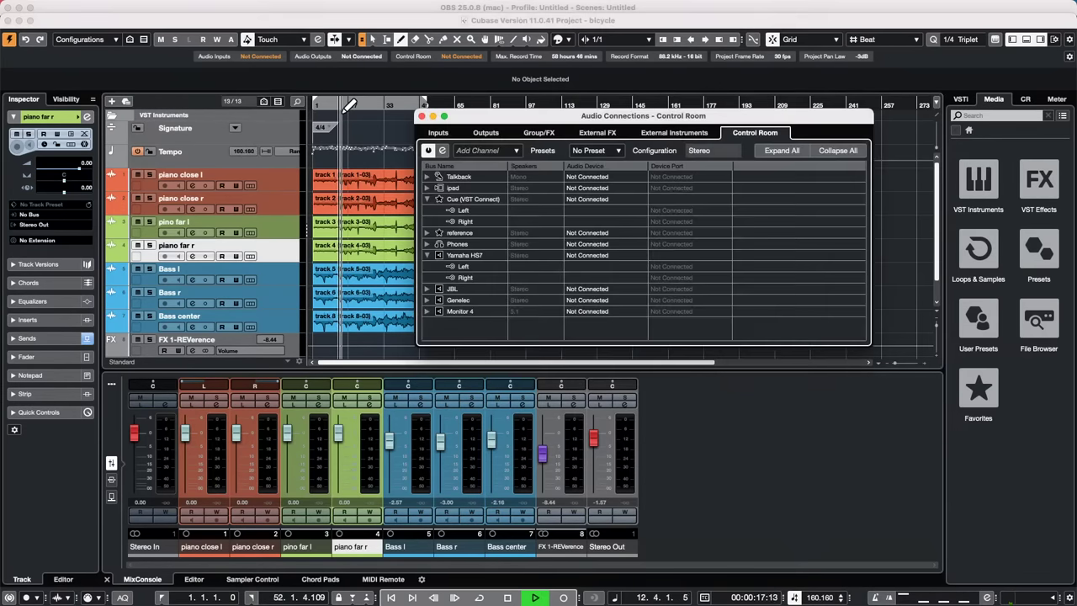
{"action": "left_click", "coordinate": [602, 255]}
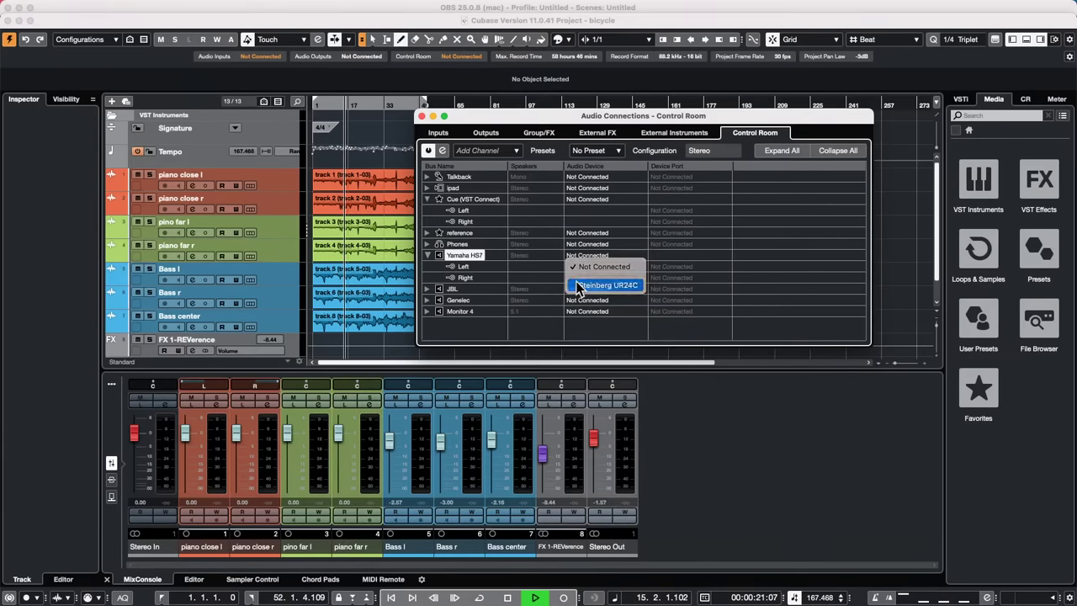
{"action": "left_click", "coordinate": [583, 285]}
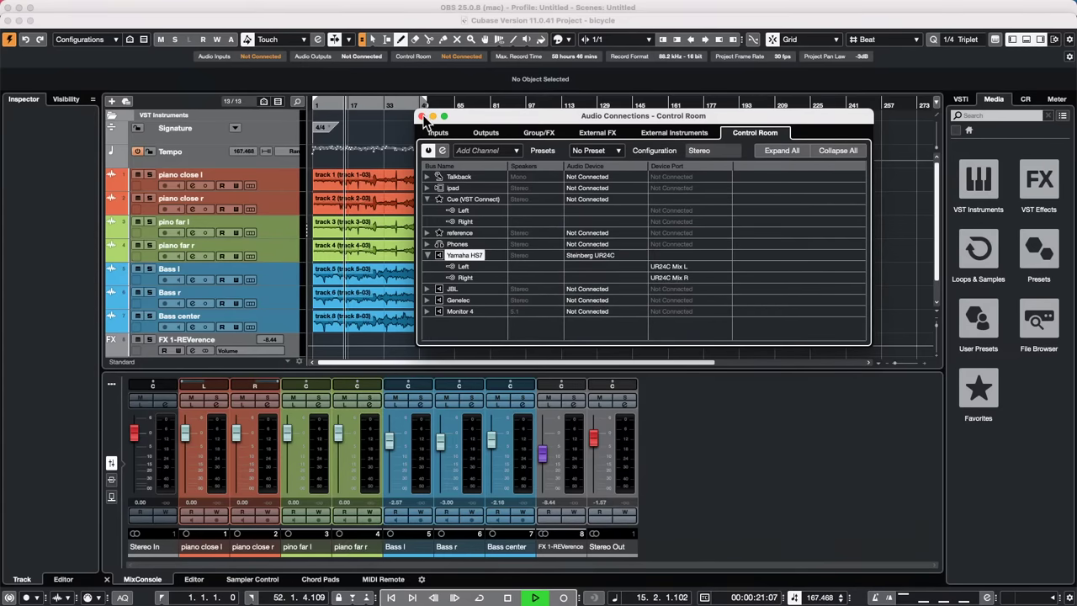
{"action": "left_click", "coordinate": [422, 116]}
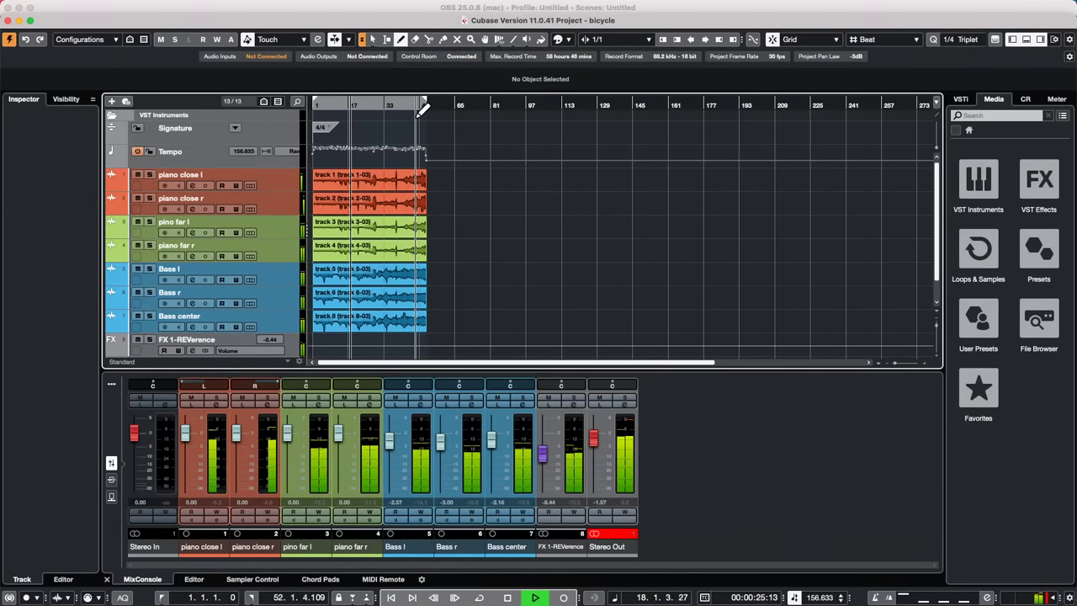
{"action": "key", "text": "space"}
Save the converted project as "bicycle 88_2" in the bicycle folder and close it
{"action": "mouse_move", "coordinate": [257, 6]}
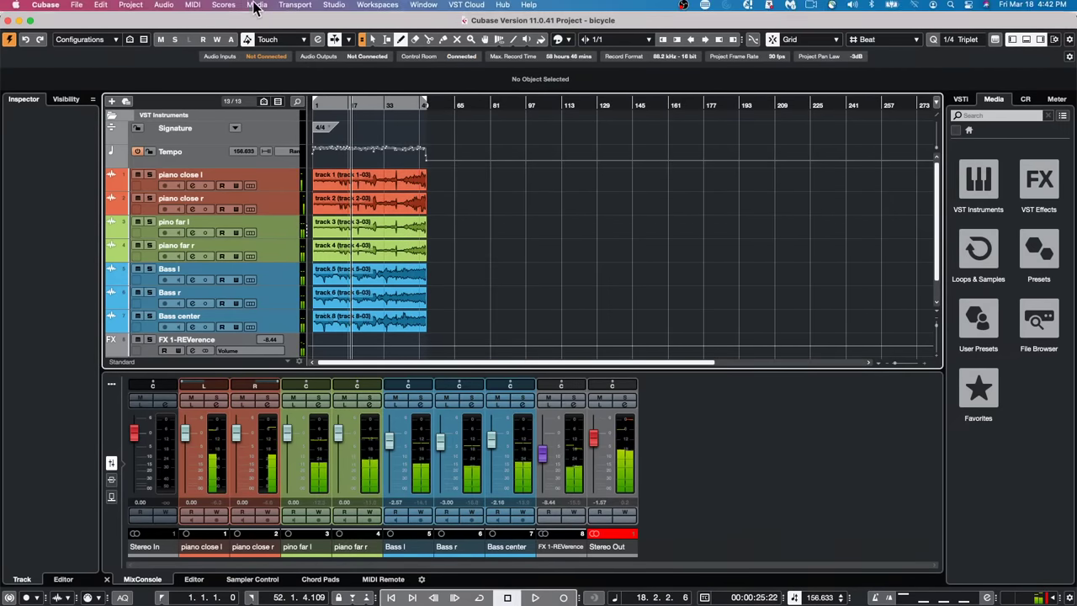
{"action": "left_click", "coordinate": [82, 7]}
{"action": "mouse_move", "coordinate": [106, 193]}
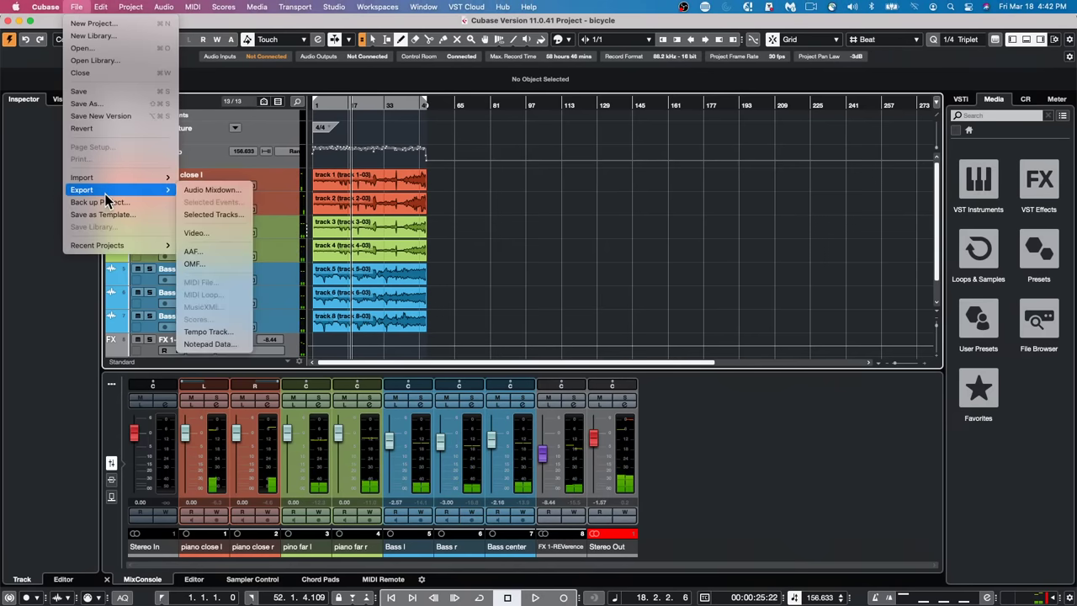
{"action": "left_click", "coordinate": [110, 104]}
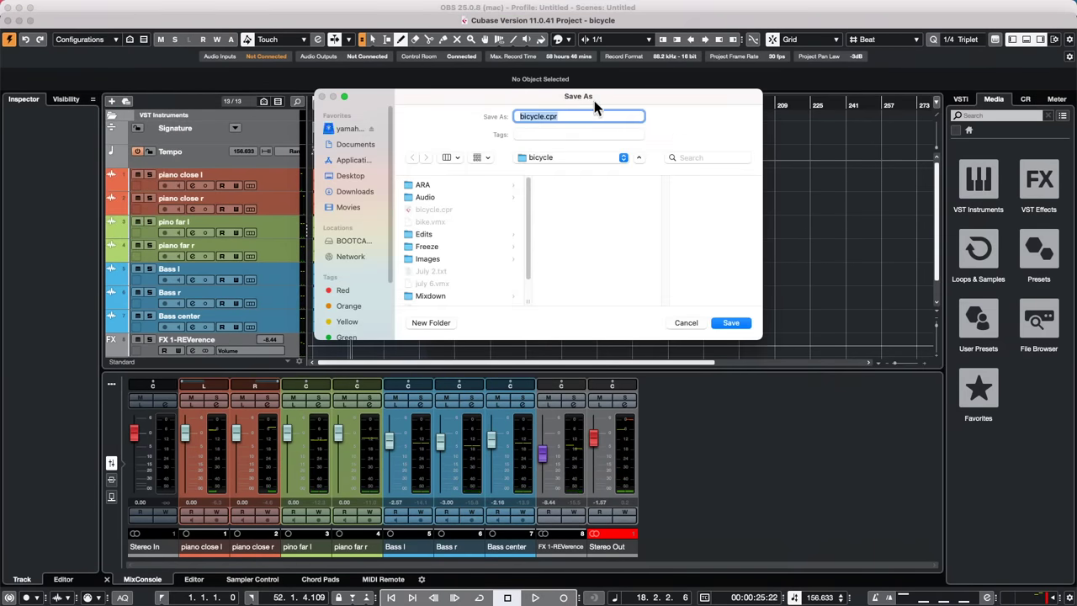
{"action": "left_click", "coordinate": [545, 116]}
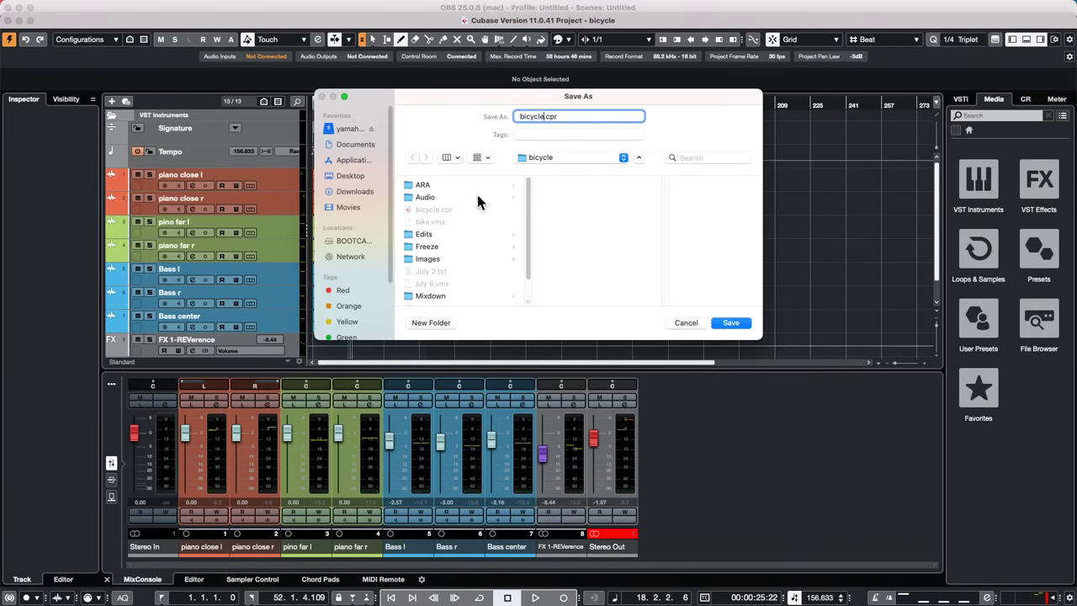
{"action": "type", "text": "88_2"}
{"action": "key", "text": "Return"}
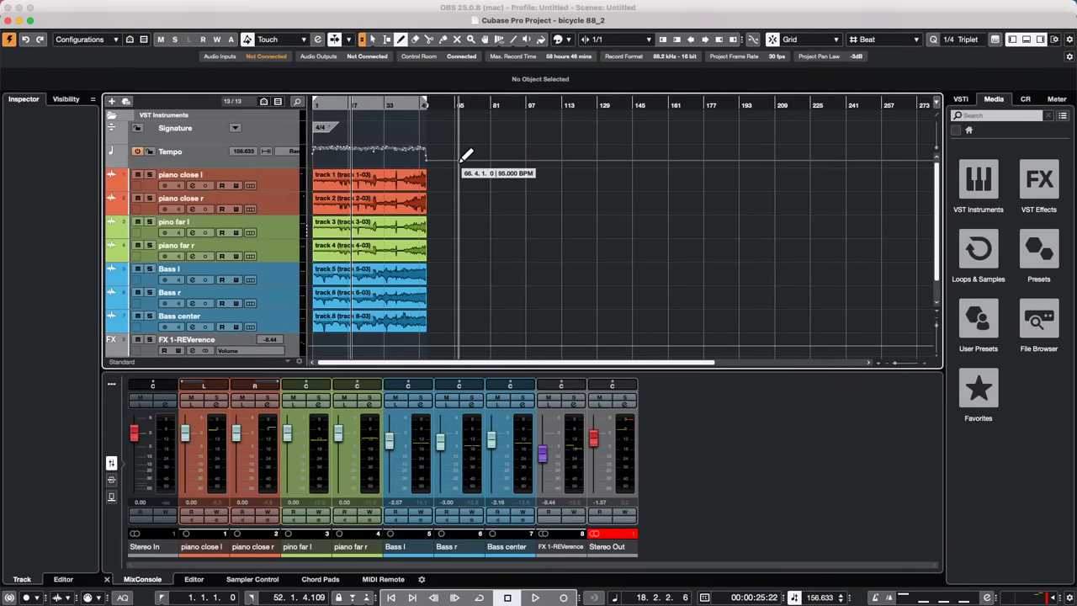
{"action": "left_click", "coordinate": [71, 10]}
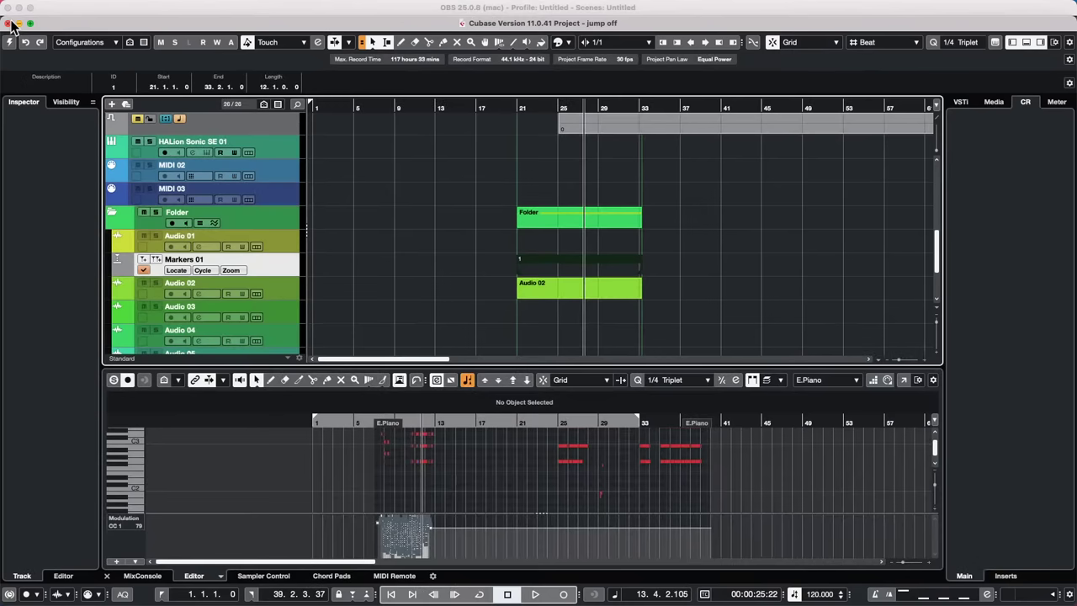
Create a new empty project in the Tau Cetti folder
{"action": "mouse_move", "coordinate": [162, 7]}
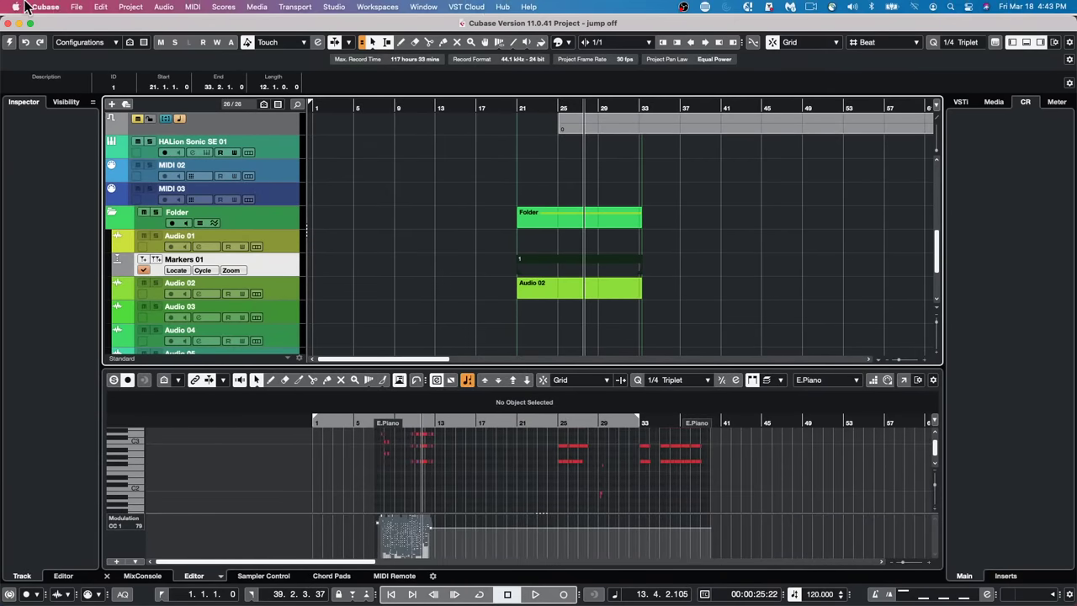
{"action": "left_click", "coordinate": [78, 7]}
{"action": "left_click", "coordinate": [87, 23]}
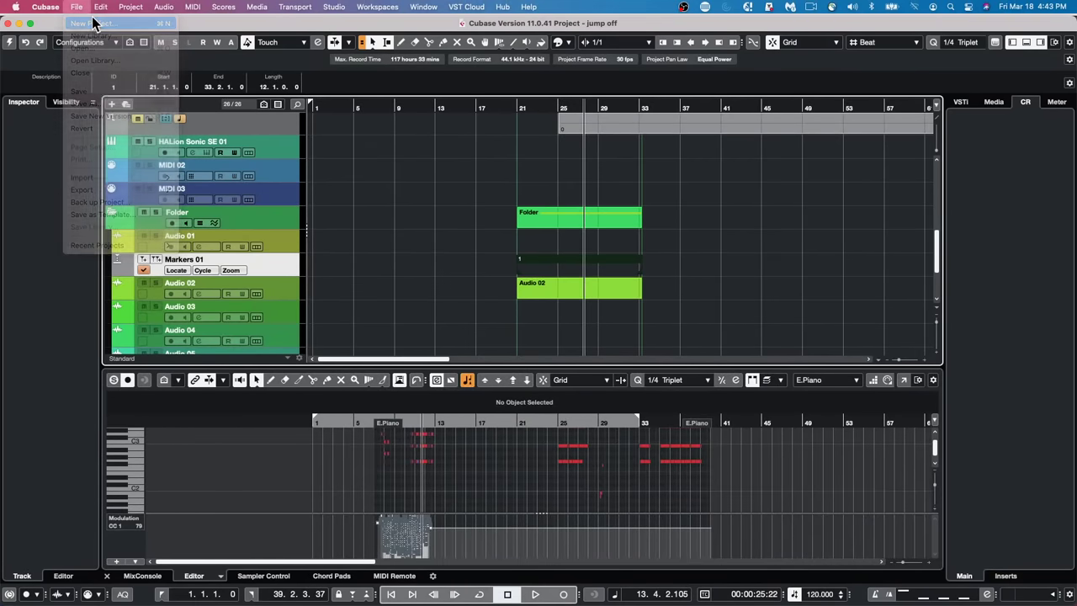
{"action": "left_click", "coordinate": [853, 430]}
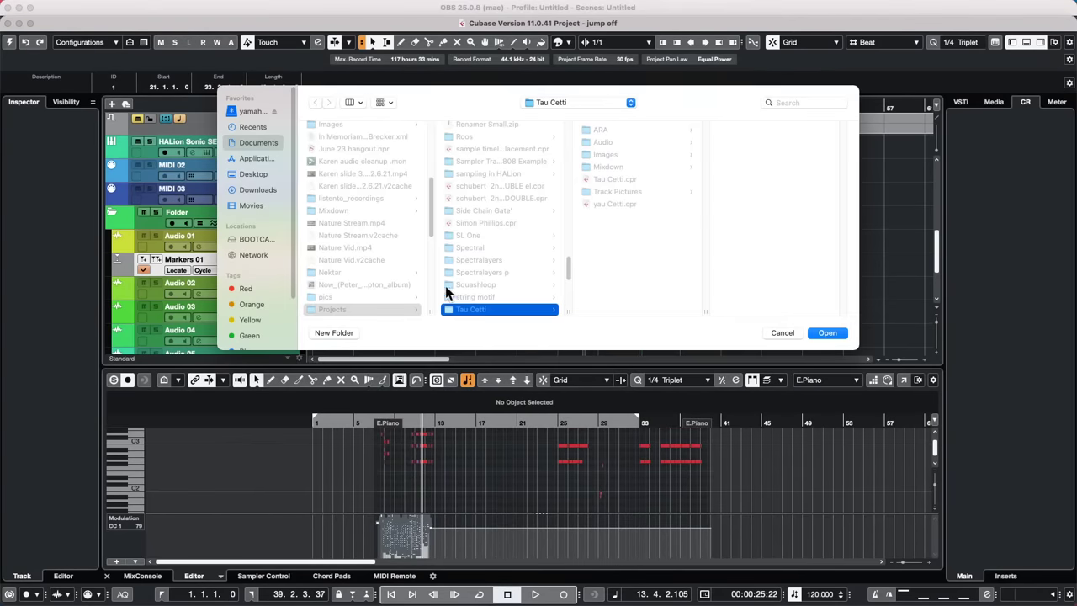
{"action": "left_click", "coordinate": [838, 335]}
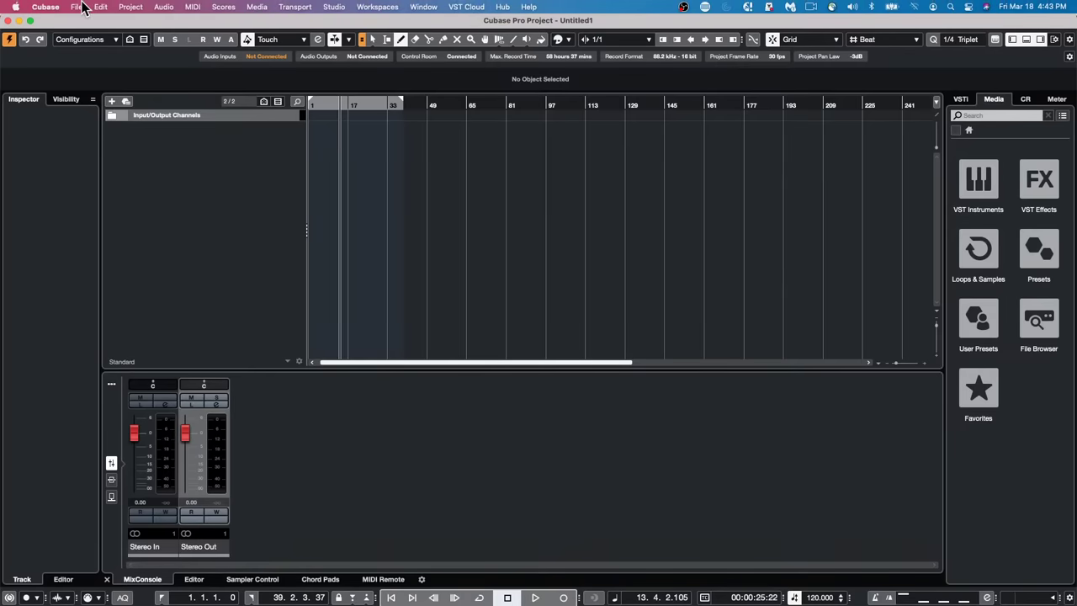
Choose bicycle 88_2.cpr in the bicycle folder as the source for importing tracks from a project
{"action": "left_click", "coordinate": [77, 7]}
{"action": "mouse_move", "coordinate": [50, 7]}
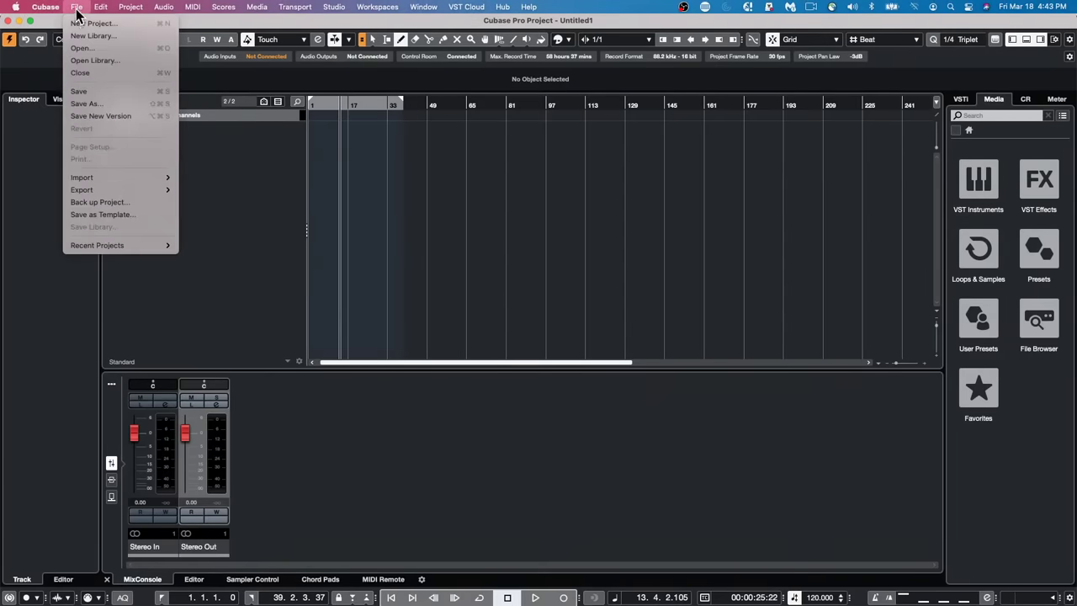
{"action": "mouse_move", "coordinate": [80, 178]}
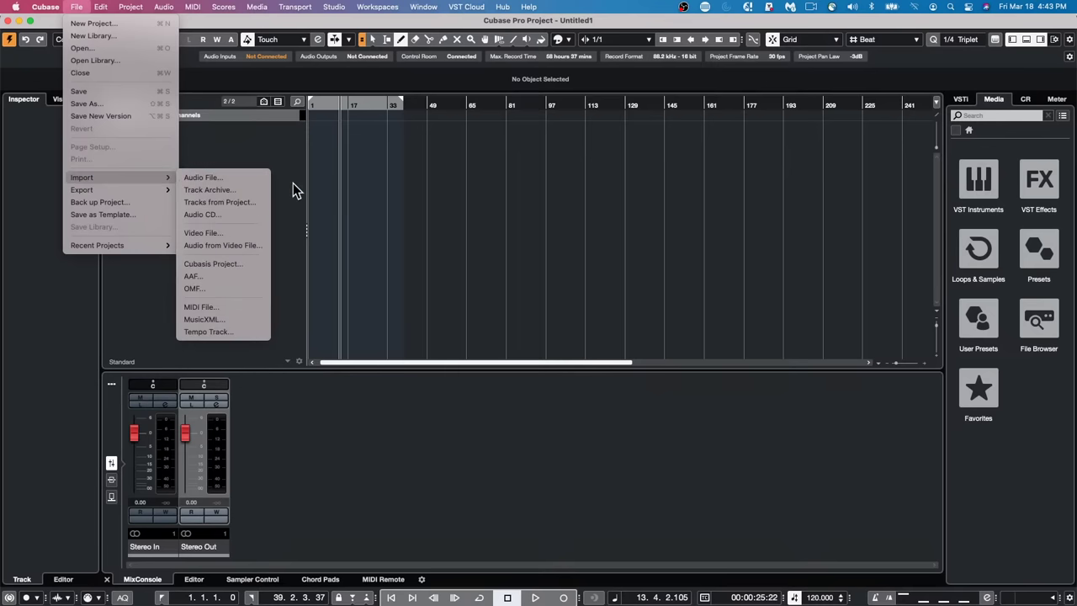
{"action": "left_click", "coordinate": [255, 204]}
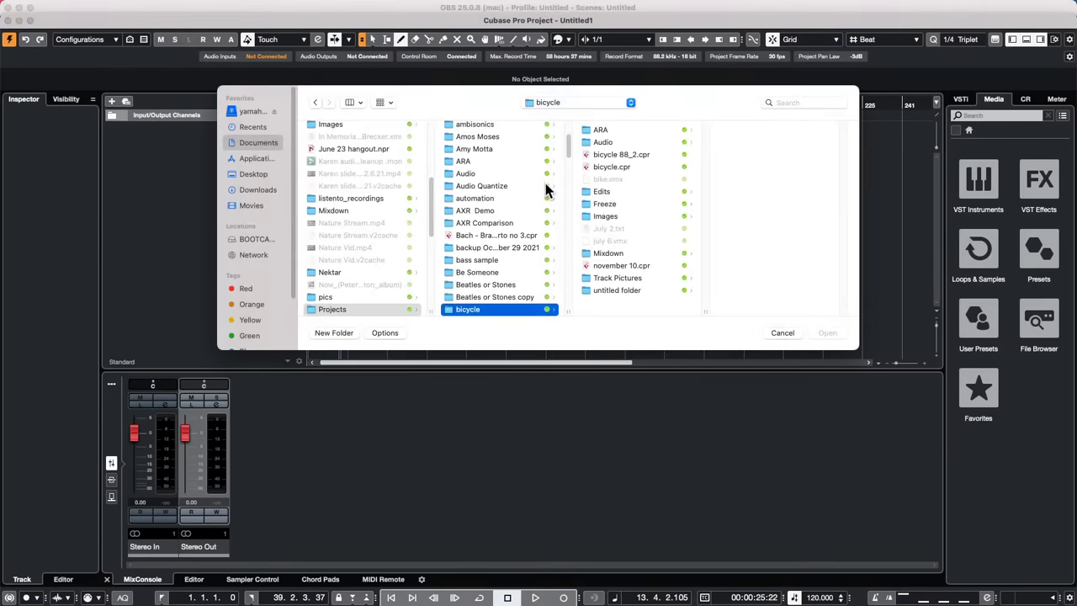
{"action": "left_click", "coordinate": [628, 155]}
{"action": "left_click", "coordinate": [828, 333]}
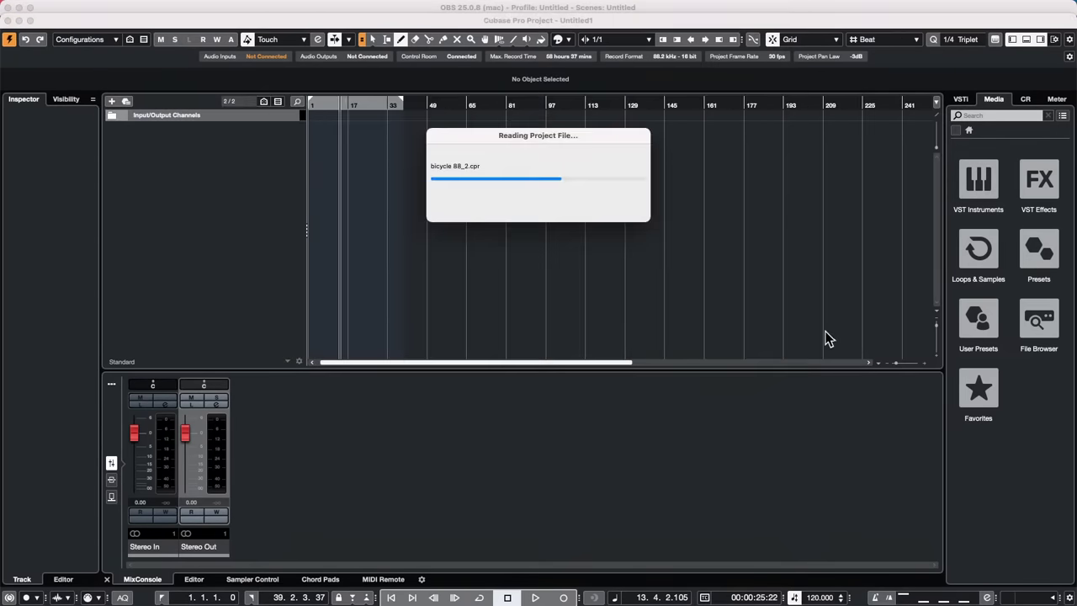
Import all tracks of the source project as new tracks, leaving the missing output port unmapped
{"action": "left_click", "coordinate": [238, 106]}
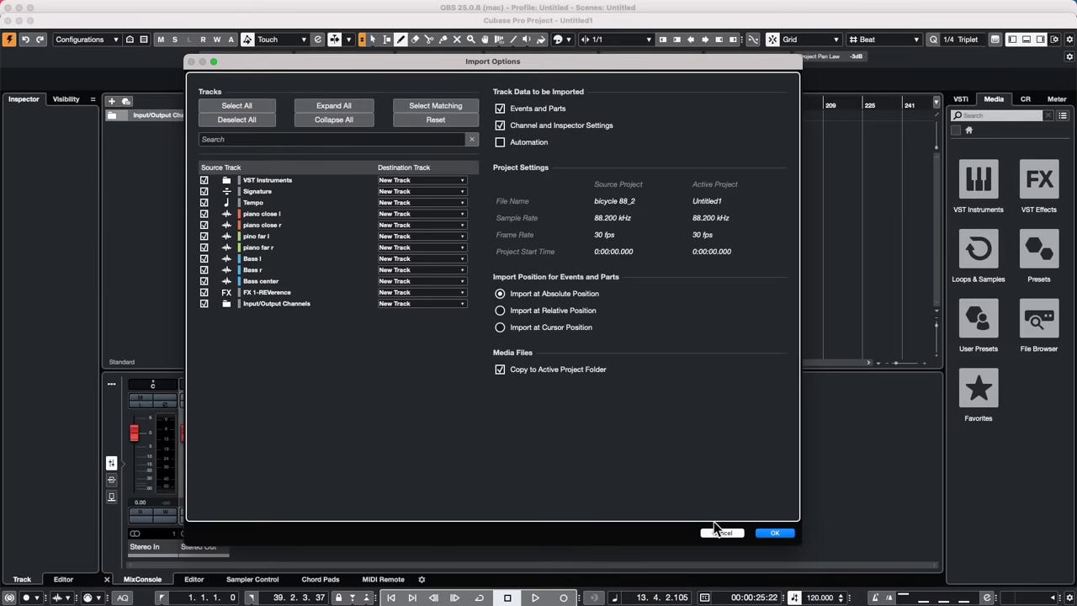
{"action": "left_click", "coordinate": [775, 539]}
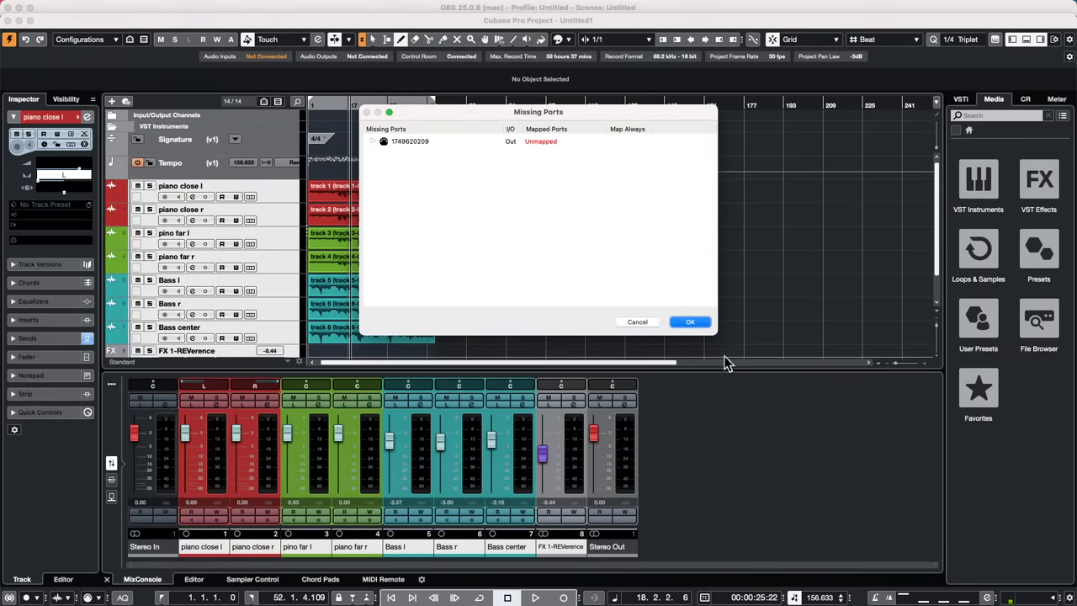
{"action": "left_click", "coordinate": [689, 324]}
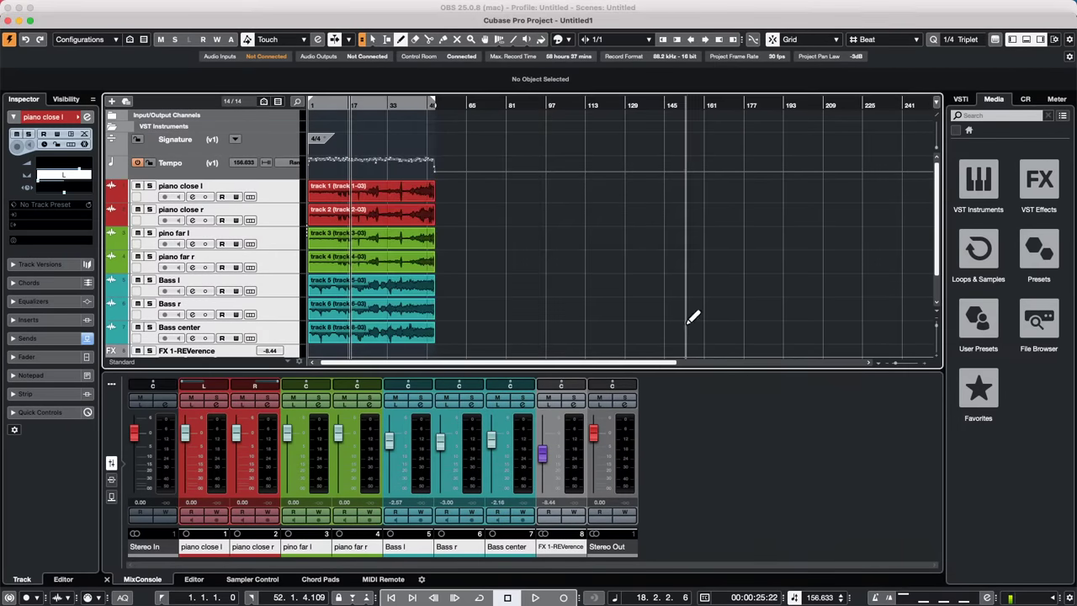
Play the imported tracks in two short passes, stop, and return the cursor to where the last pass started
{"action": "key", "text": "space"}
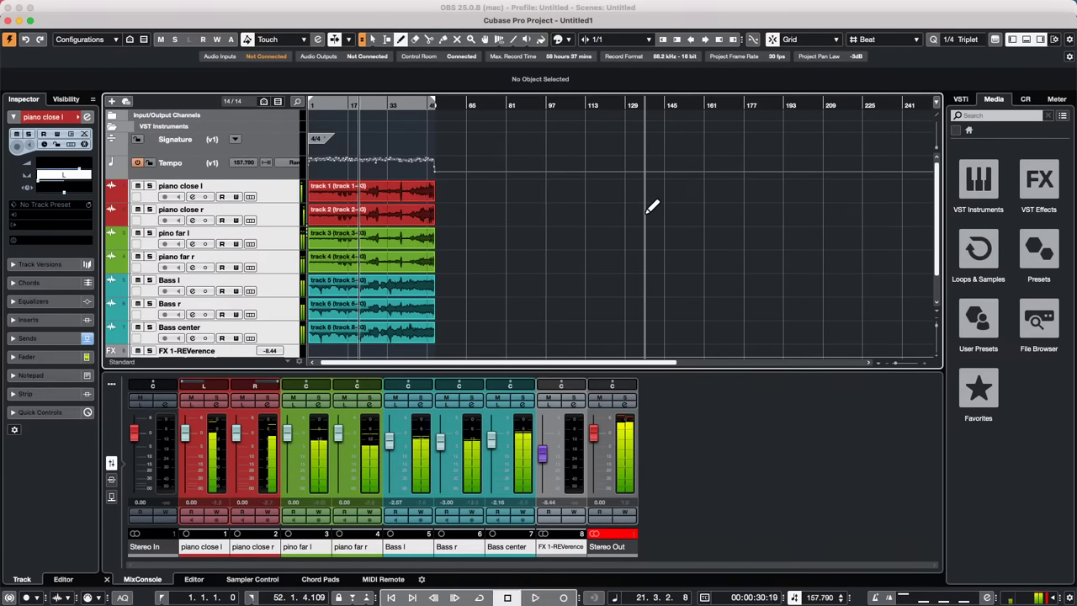
{"action": "key", "text": "space"}
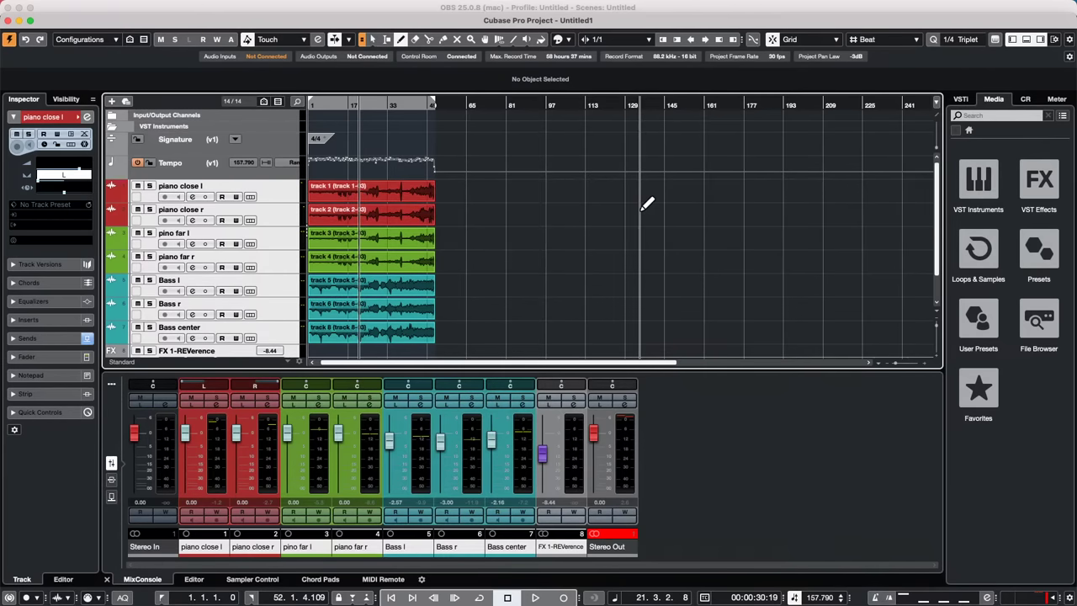
{"action": "key", "text": "space"}
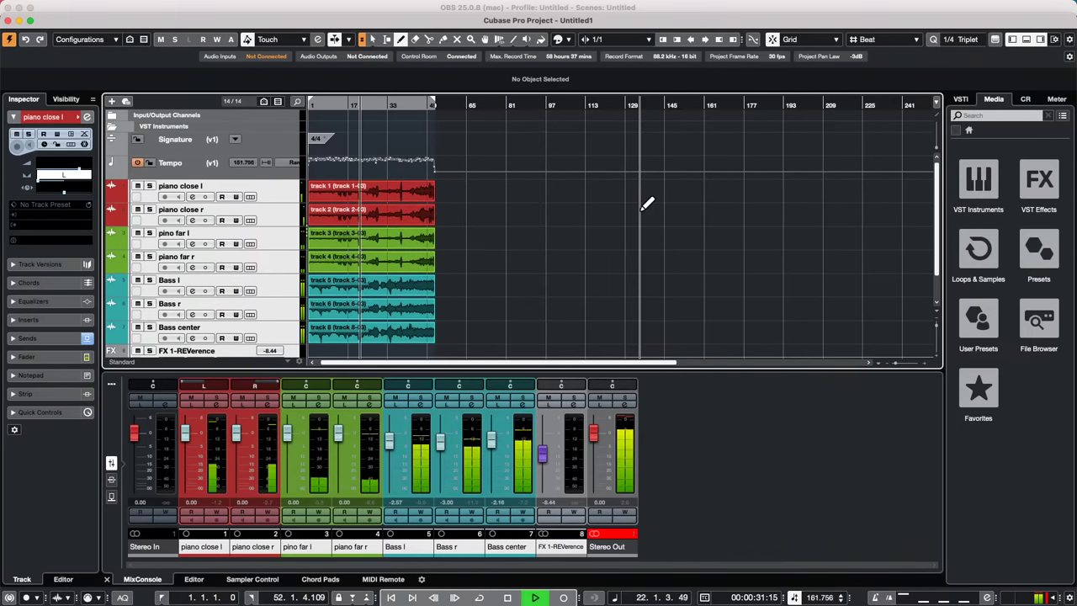
{"action": "key", "text": "space"}
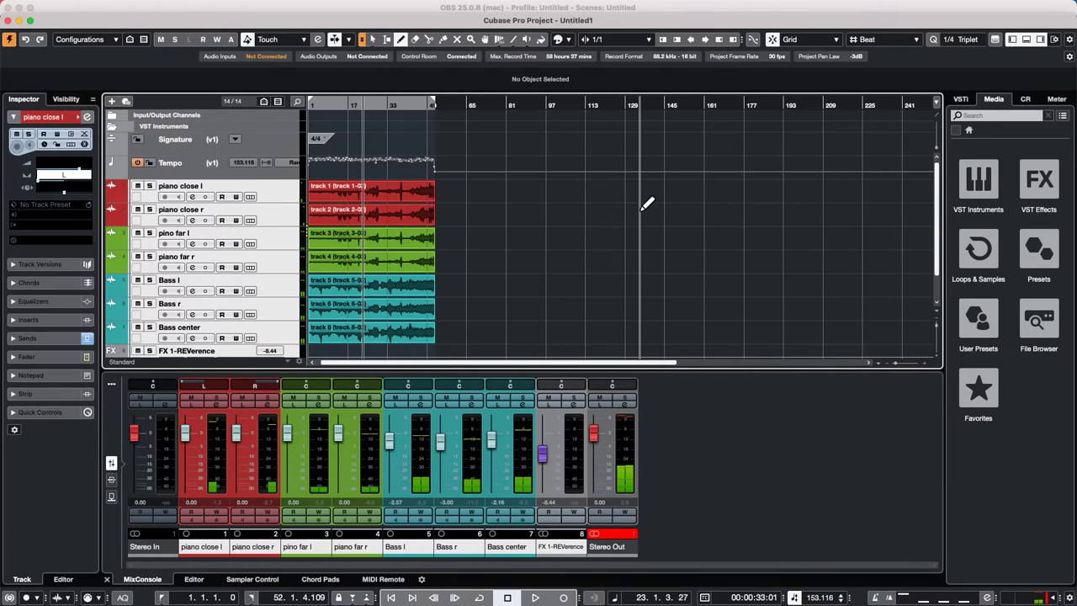
{"action": "key", "text": "KP_0"}
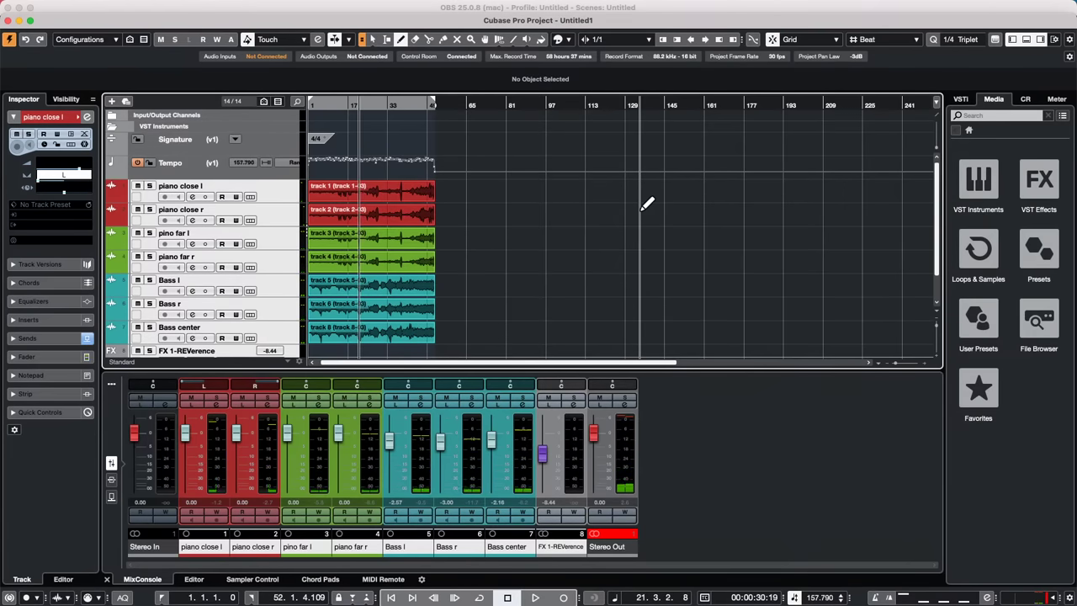
Examine the Return to Start Position on Stop option in the Transport preferences and close the preferences
{"action": "left_click", "coordinate": [76, 7]}
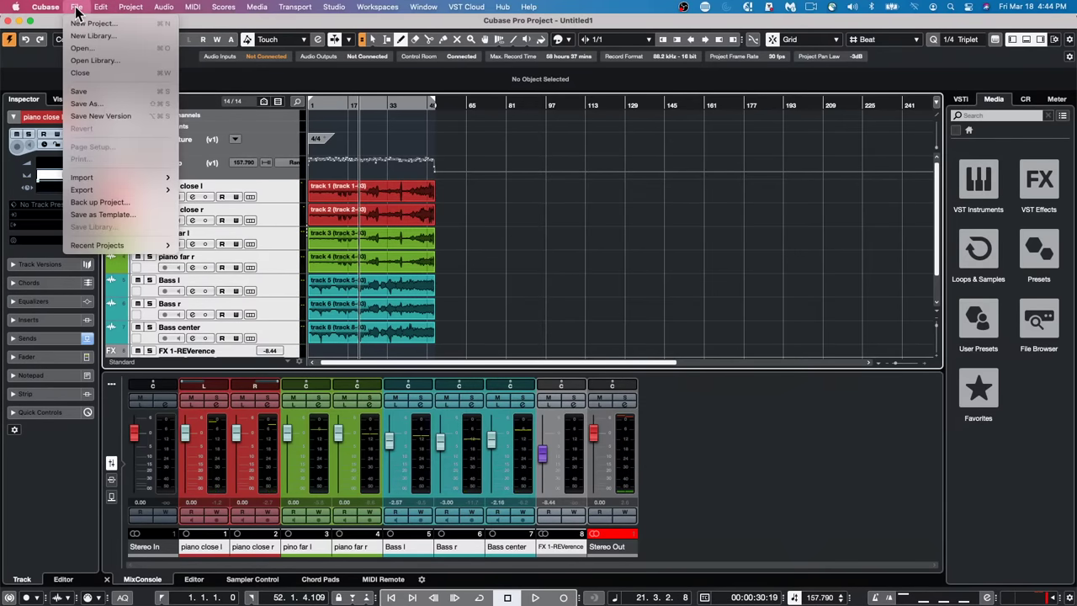
{"action": "mouse_move", "coordinate": [51, 8]}
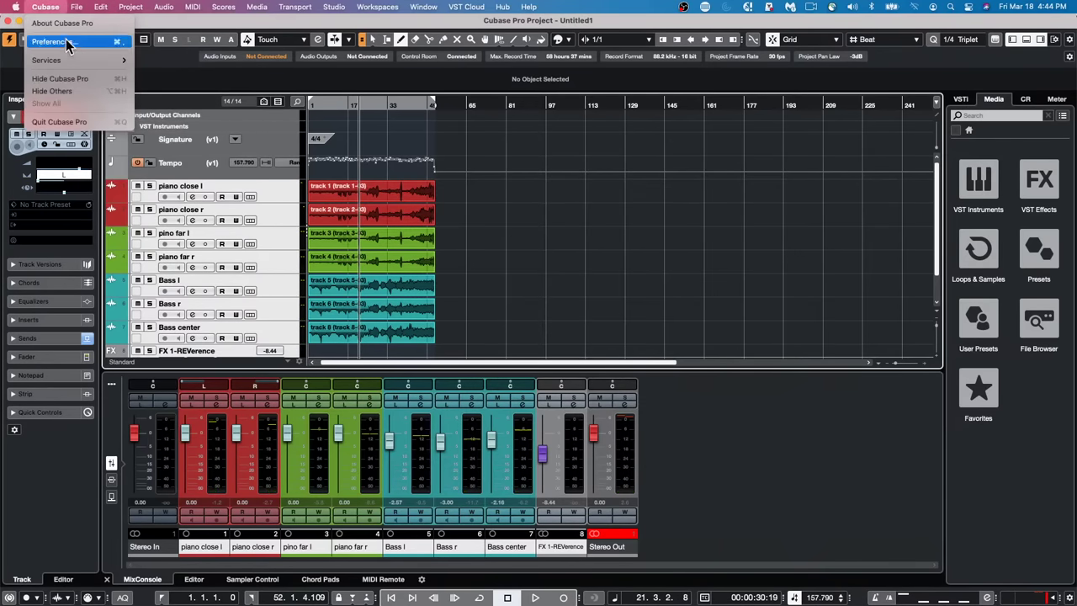
{"action": "left_click", "coordinate": [67, 40]}
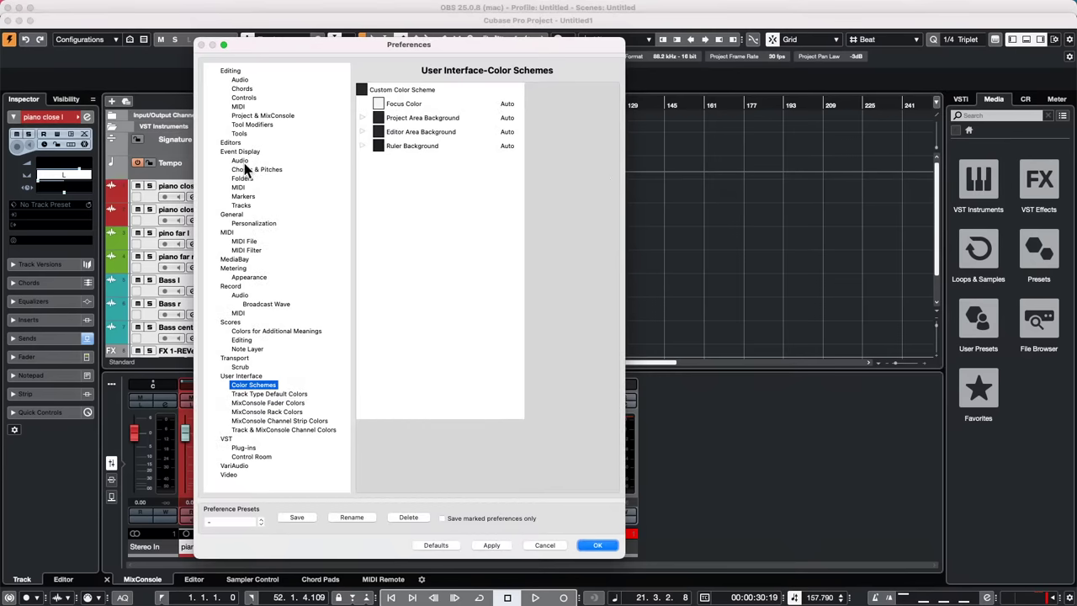
{"action": "left_click", "coordinate": [244, 349]}
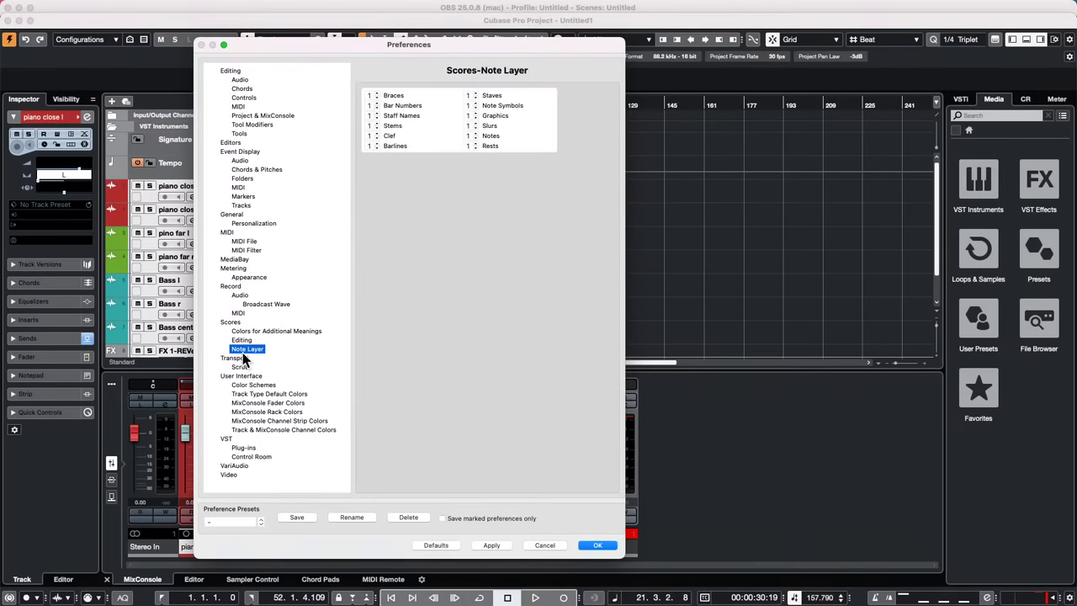
{"action": "left_click", "coordinate": [240, 358]}
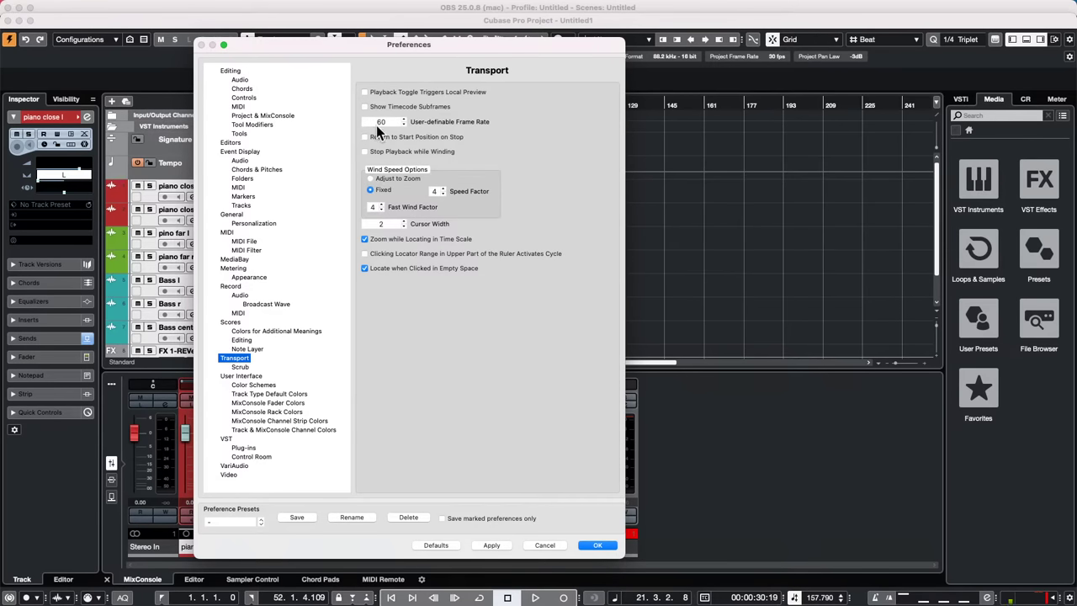
{"action": "left_click", "coordinate": [595, 544]}
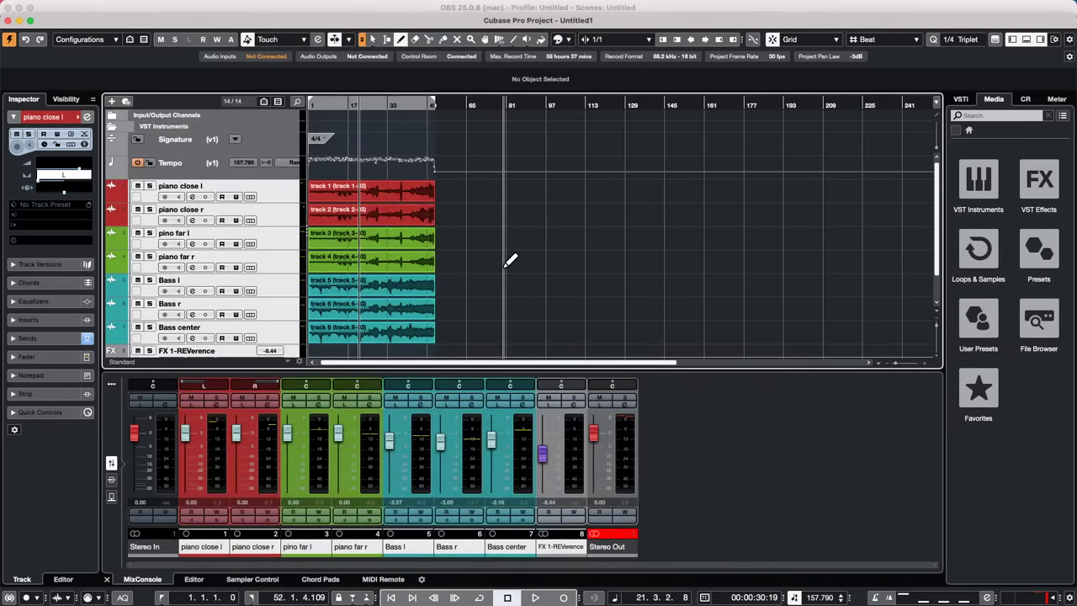
Play the project while magnifying the timeline one level horizontally, then stop and return to the playback start position
{"action": "key", "text": "space"}
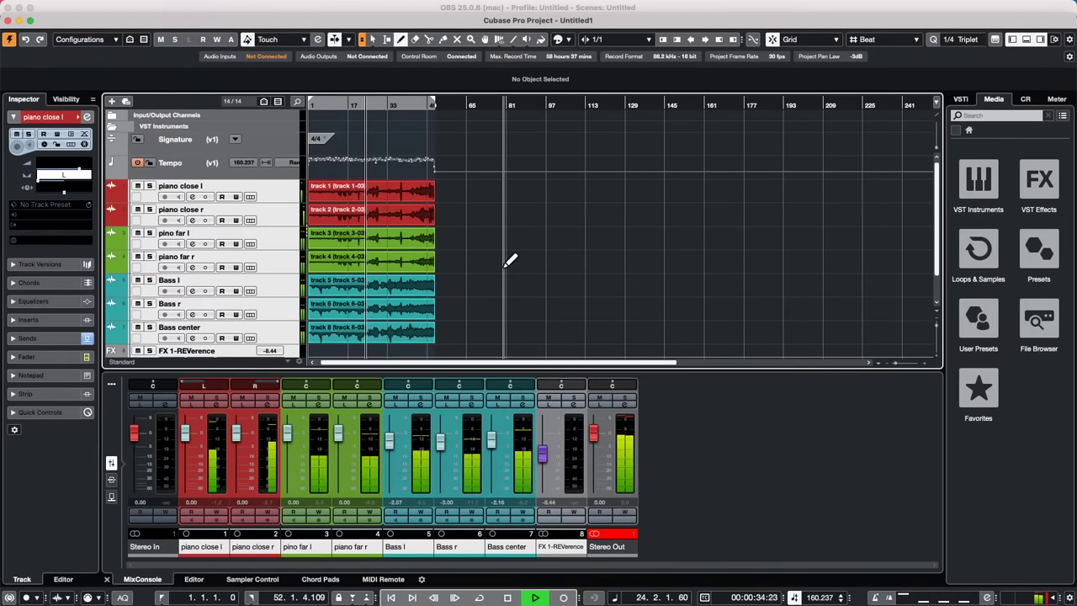
{"action": "key", "text": "h"}
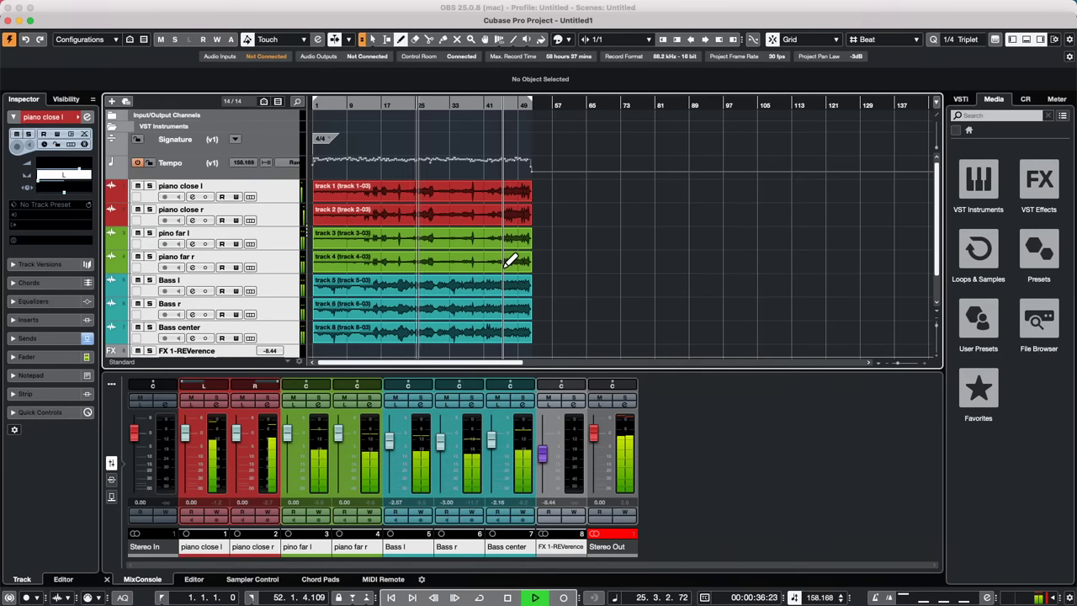
{"action": "key", "text": "space"}
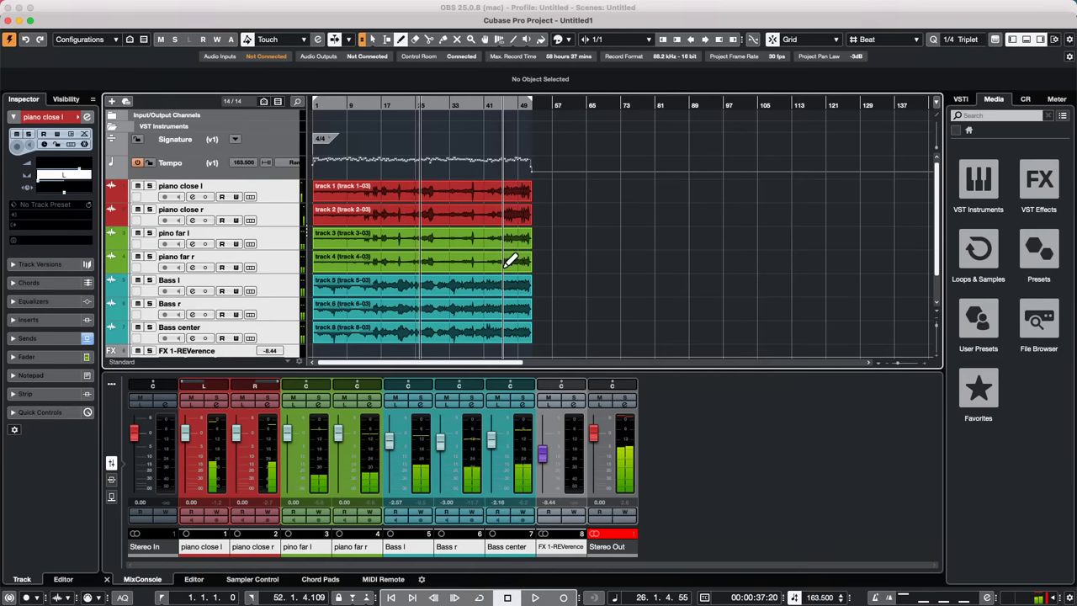
{"action": "key", "text": "KP_0"}
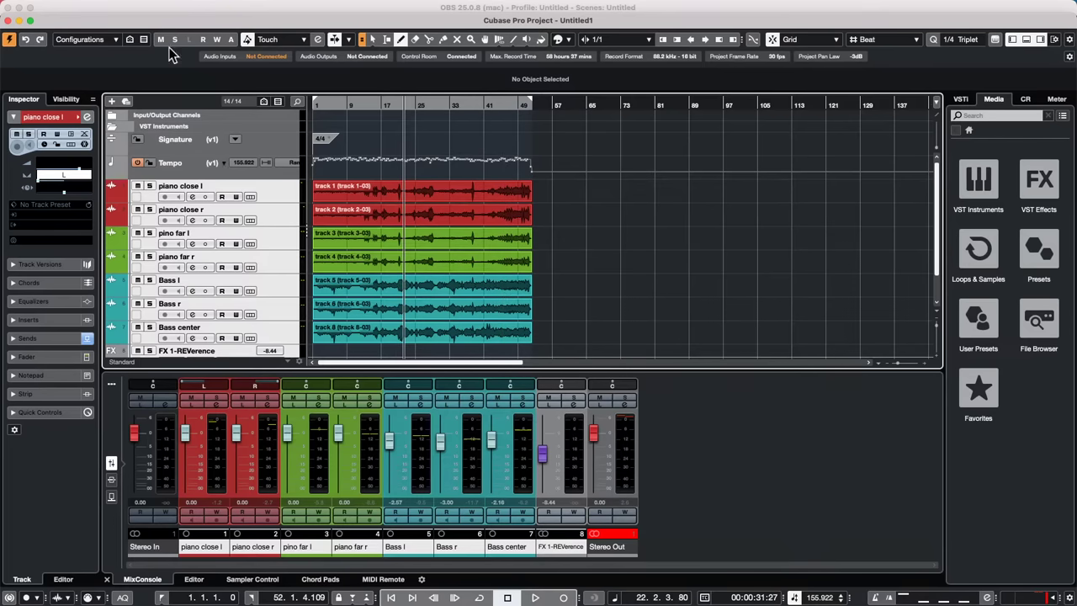
Begin opening another project and browse the file dialog to the Projects folder inside Documents
{"action": "left_click", "coordinate": [963, 99]}
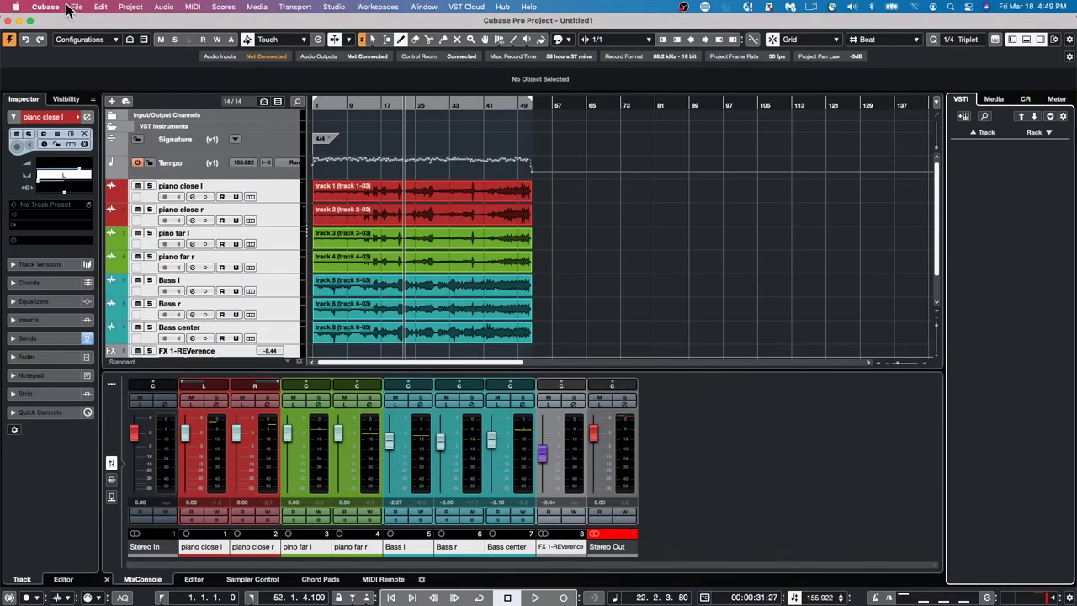
{"action": "left_click", "coordinate": [75, 8]}
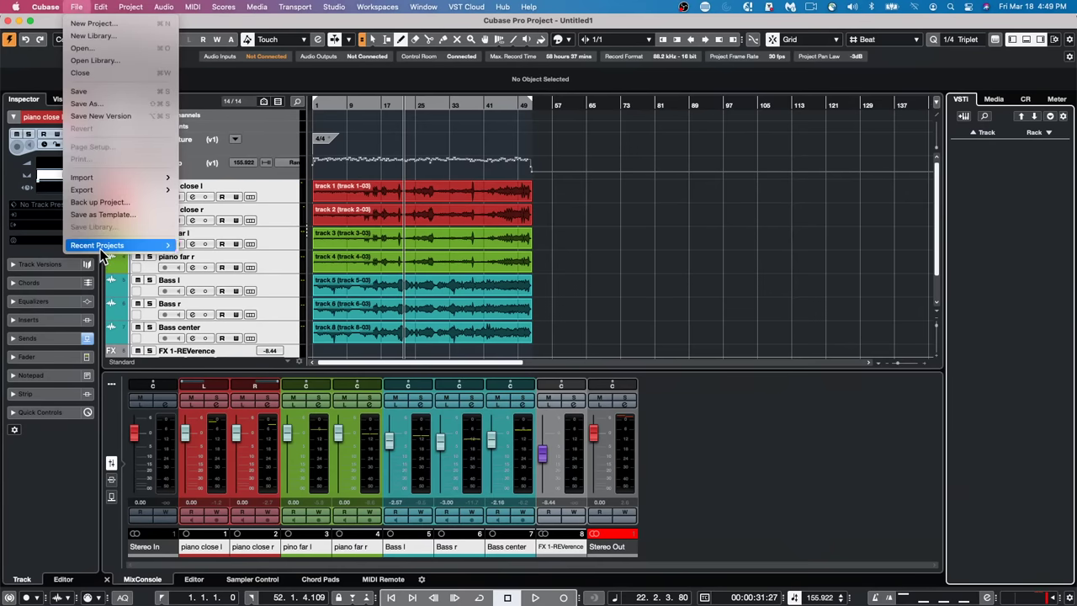
{"action": "mouse_move", "coordinate": [155, 245]}
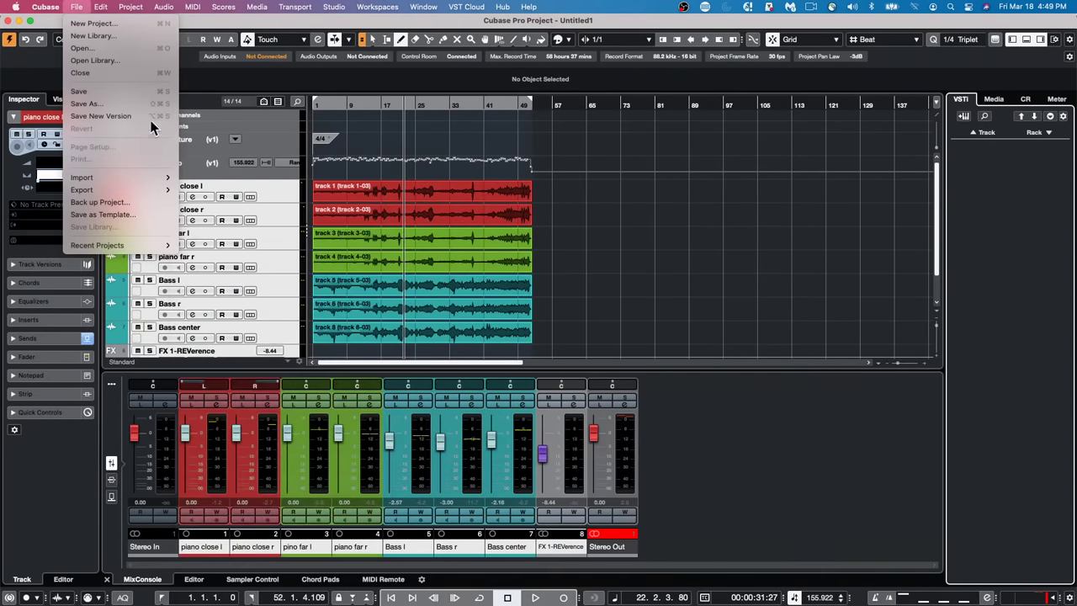
{"action": "left_click", "coordinate": [104, 49]}
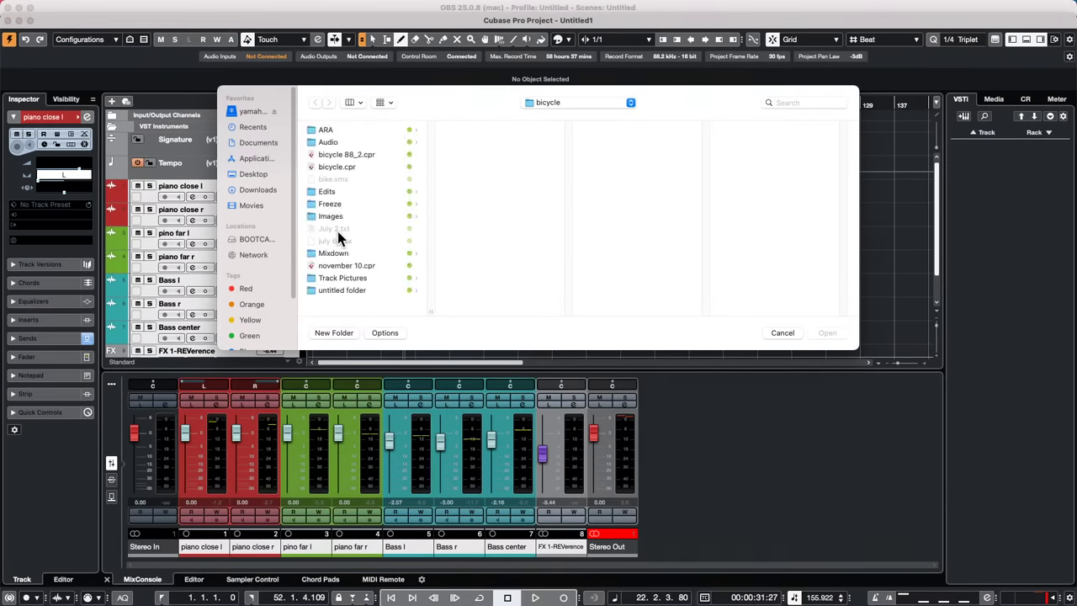
{"action": "left_click", "coordinate": [539, 102]}
{"action": "key", "text": "Return"}
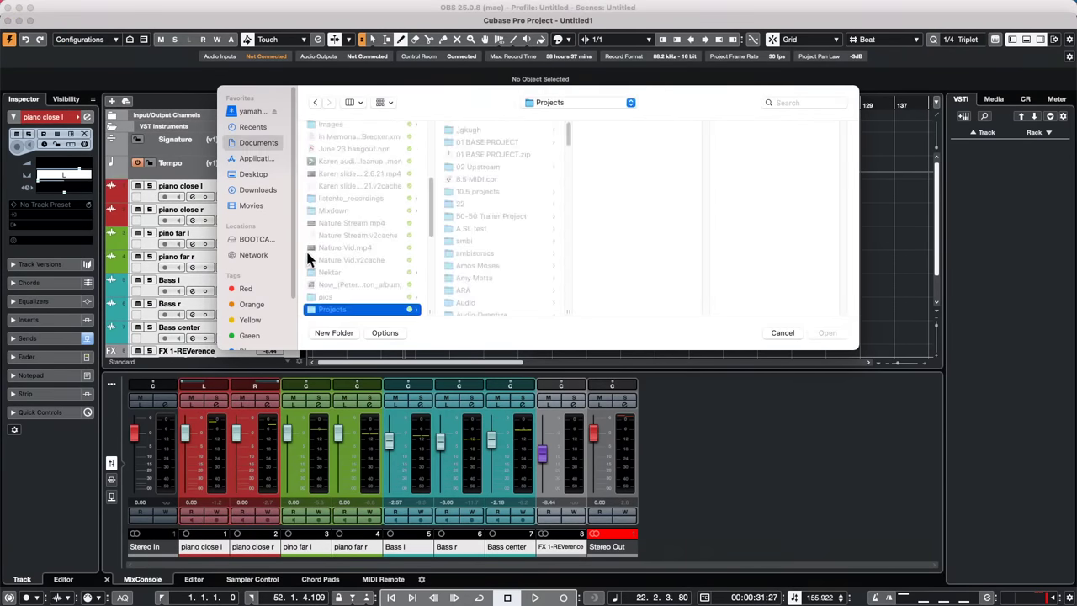
{"action": "scroll", "coordinate": [335, 245], "scroll_direction": "up", "scroll_amount": 1}
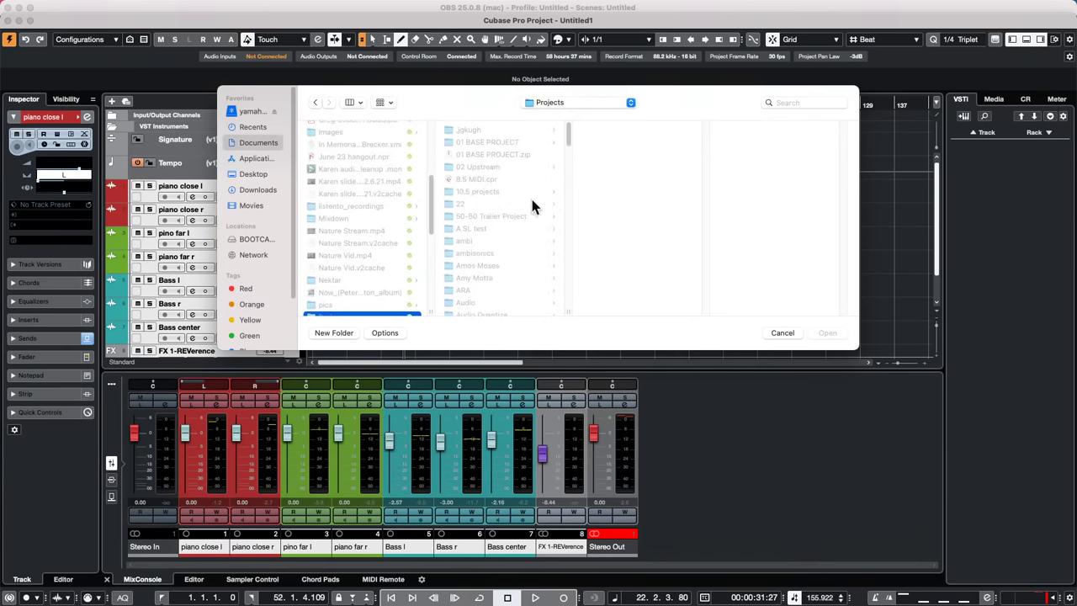
{"action": "scroll", "coordinate": [526, 217], "scroll_direction": "down", "scroll_amount": 5}
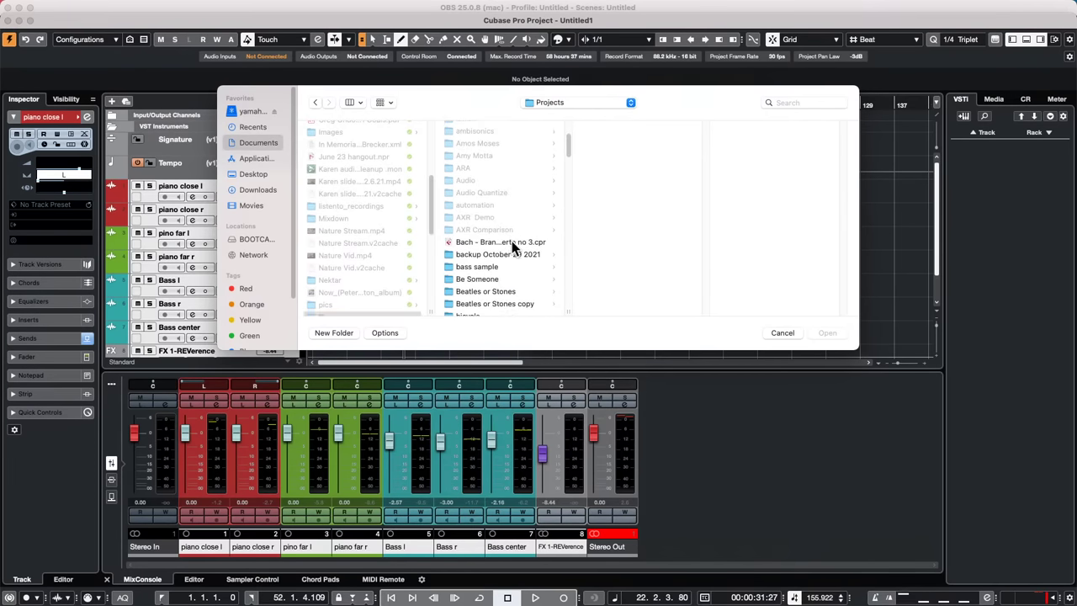
Open the Bach - Brandenburg Concerto no 3 project, activate it, and accept the missing output port as unmapped
{"action": "left_click", "coordinate": [511, 242]}
{"action": "left_click", "coordinate": [830, 332]}
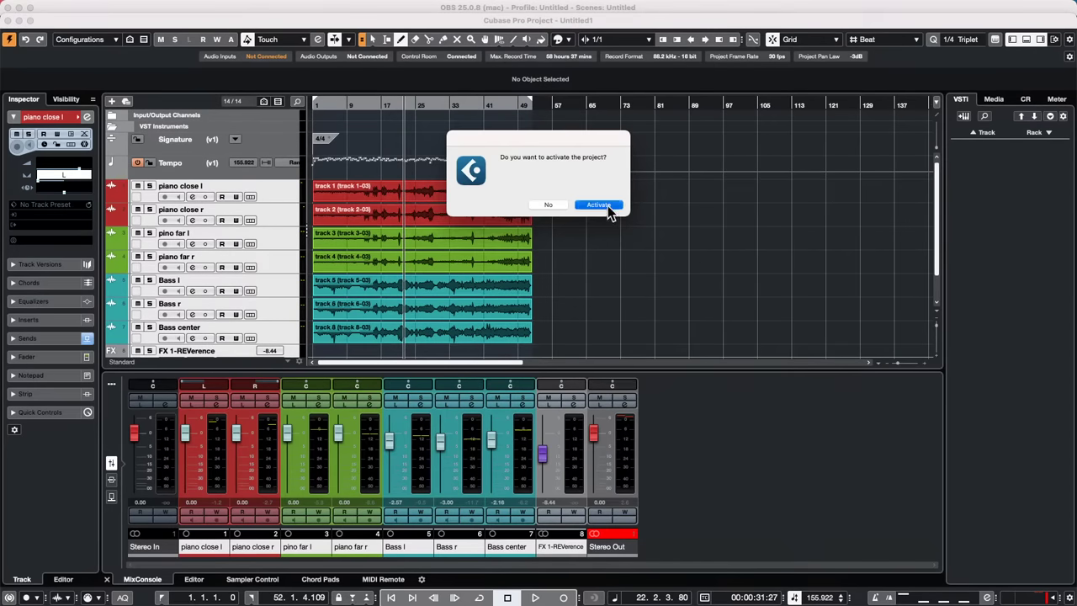
{"action": "left_click", "coordinate": [608, 206]}
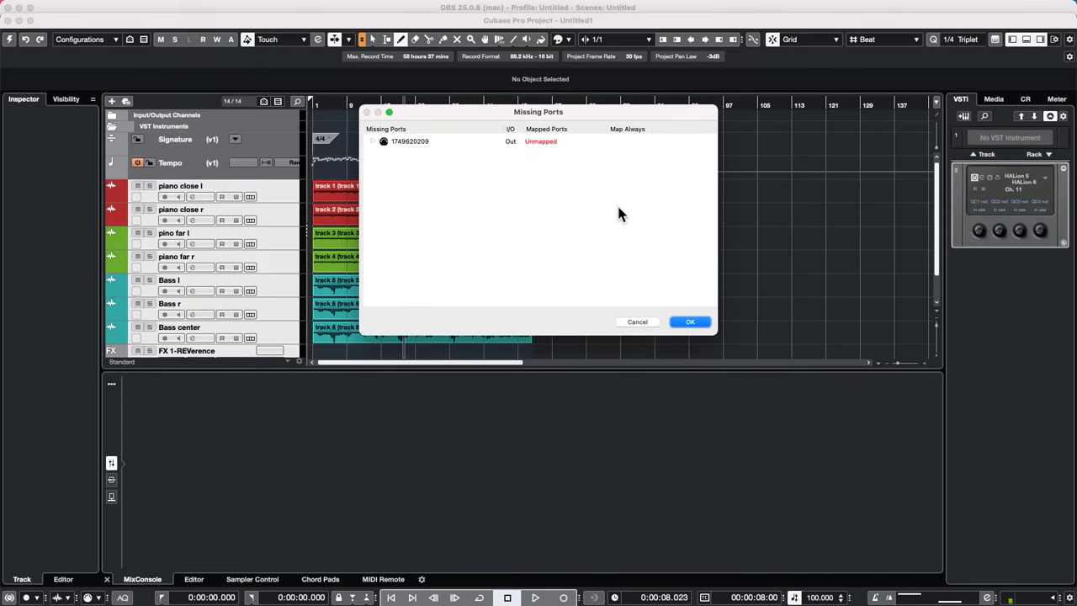
{"action": "left_click", "coordinate": [693, 321]}
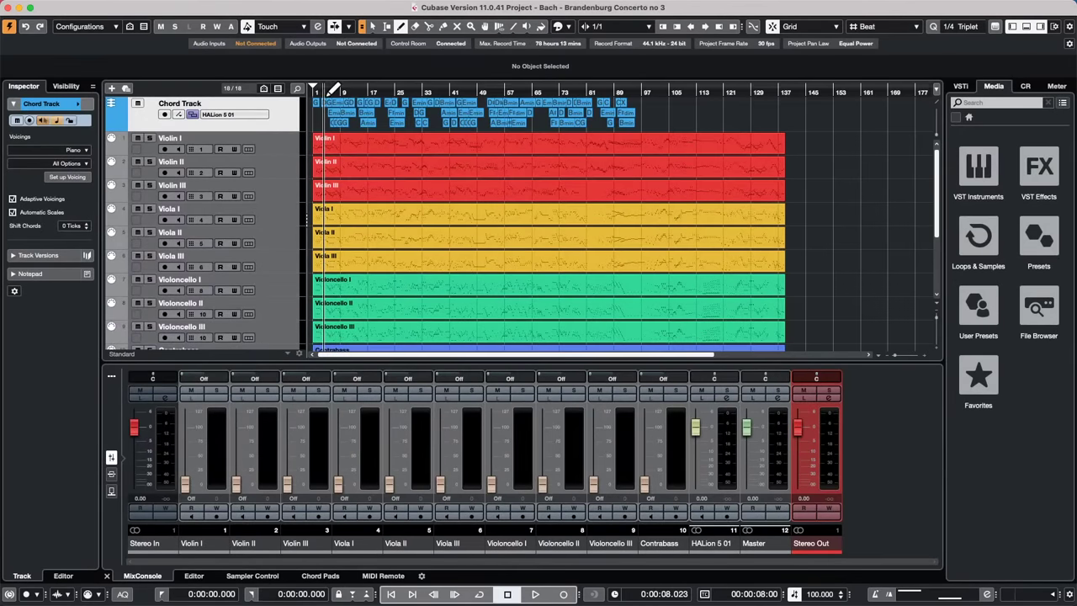
Magnify the timeline to about 27 visible bars and enlarge the chord track's height so its chord symbols are easy to read
{"action": "left_click", "coordinate": [249, 88]}
{"action": "key", "text": "h"}
{"action": "key", "text": "h"}
{"action": "key", "text": "h"}
{"action": "key", "text": "h"}
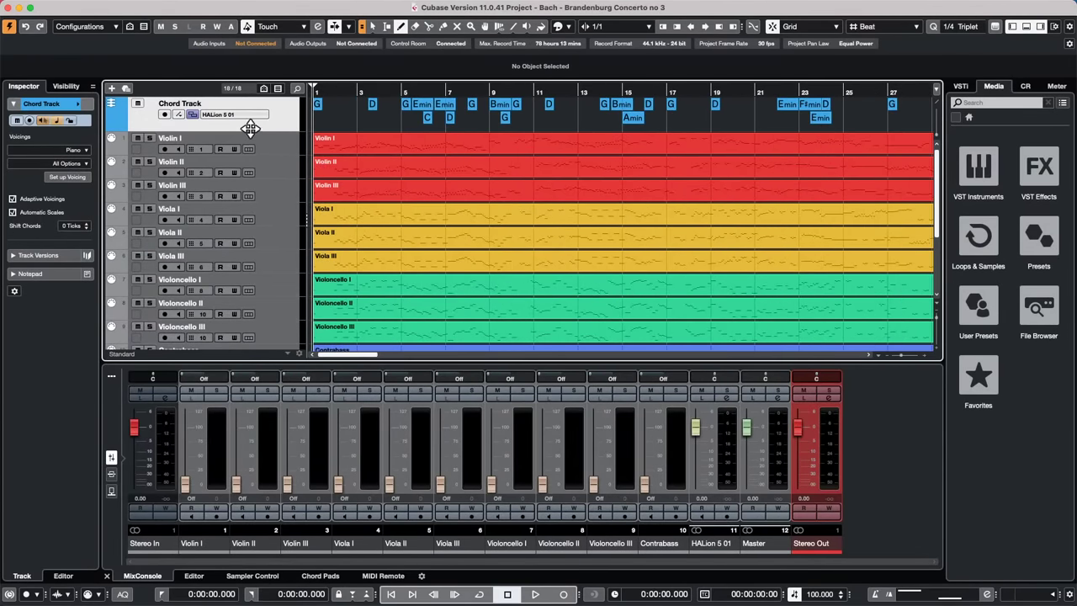
{"action": "left_click_drag", "start_coordinate": [253, 132], "coordinate": [243, 222]}
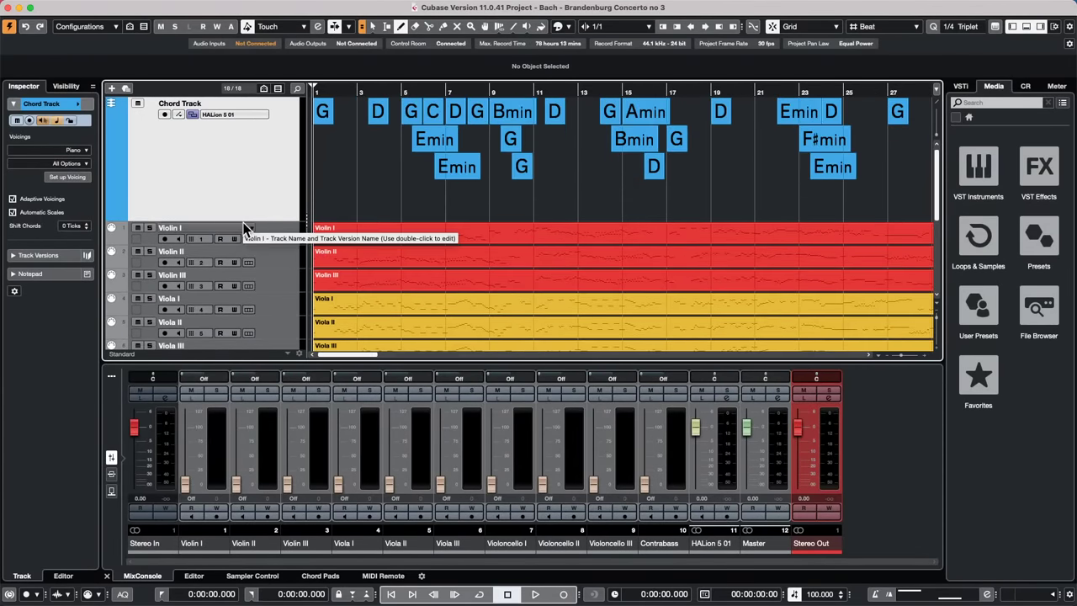
Play the concerto from the start while magnifying the chord track to about ten bars, then stop and return to the project start
{"action": "key", "text": "space"}
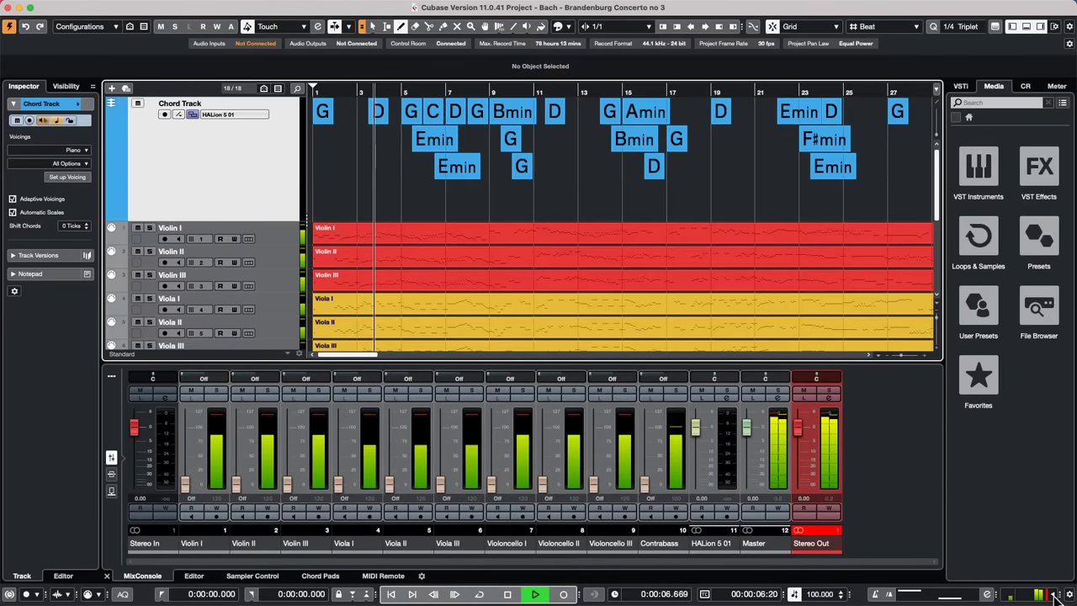
{"action": "left_click_drag", "start_coordinate": [1053, 594], "coordinate": [1068, 564]}
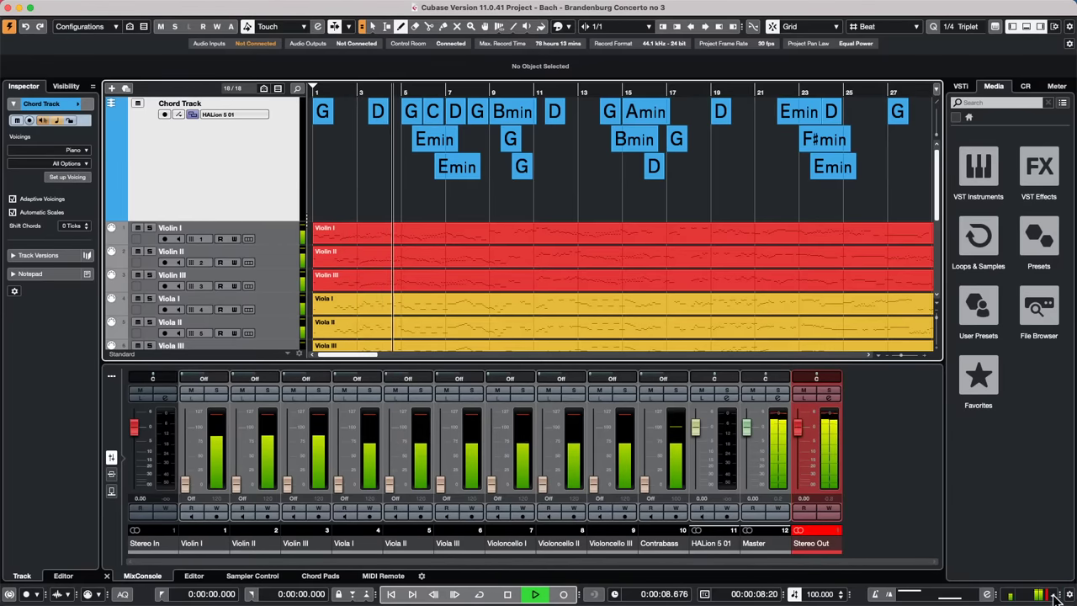
{"action": "key", "text": "g"}
{"action": "key", "text": "g"}
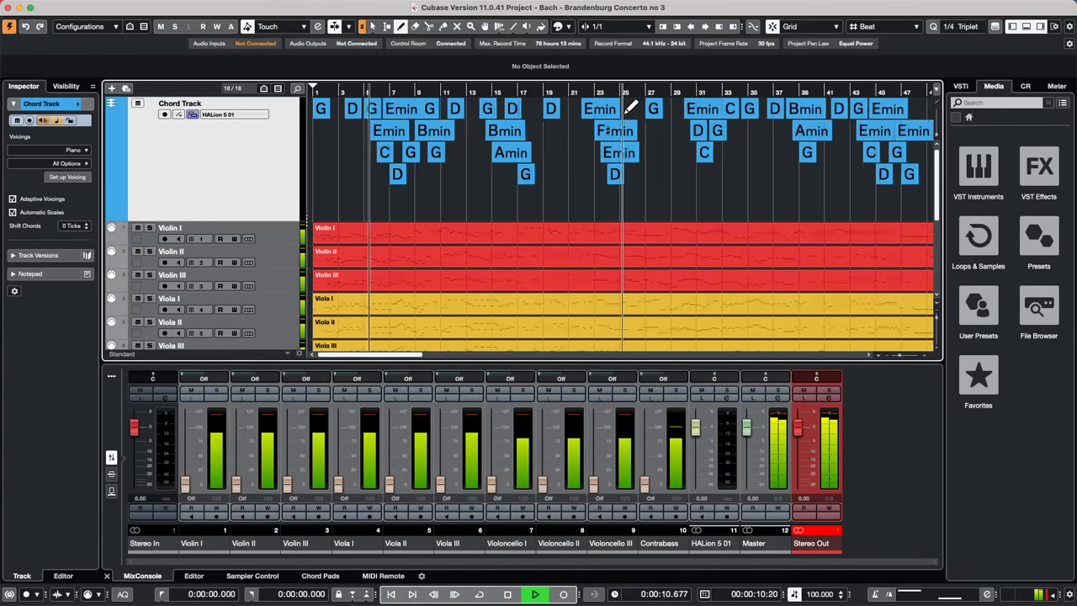
{"action": "key", "text": "h"}
{"action": "key", "text": "h"}
{"action": "key", "text": "h"}
{"action": "key", "text": "h"}
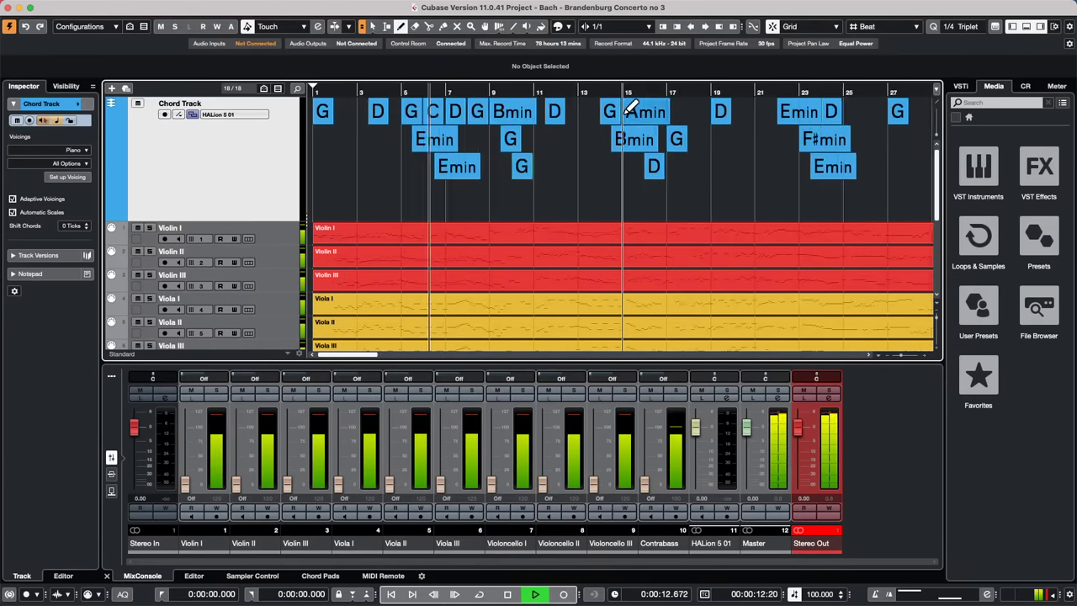
{"action": "key", "text": "h"}
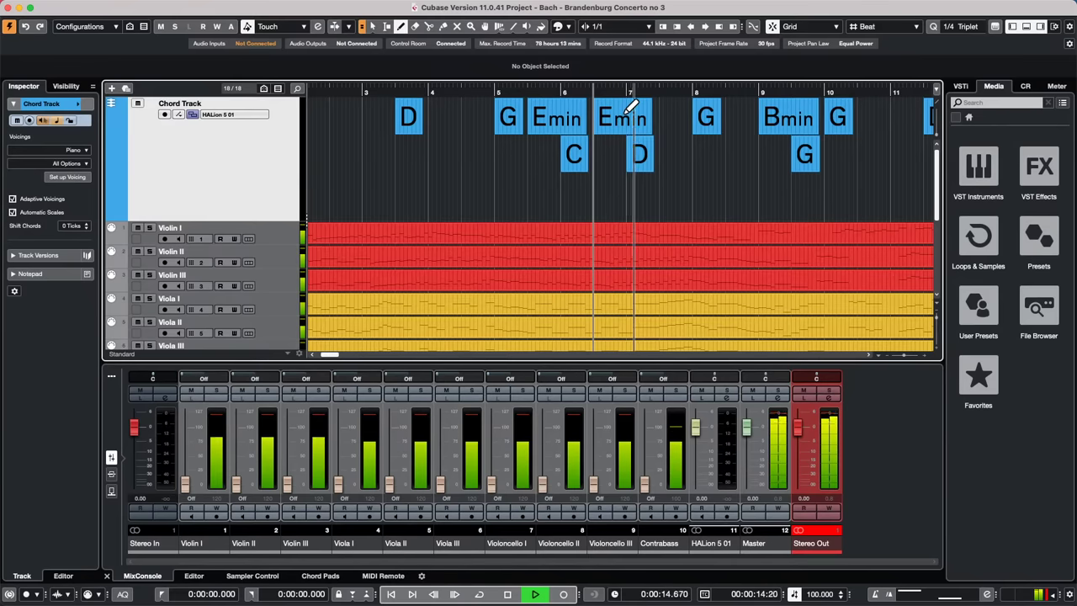
{"action": "key", "text": "space"}
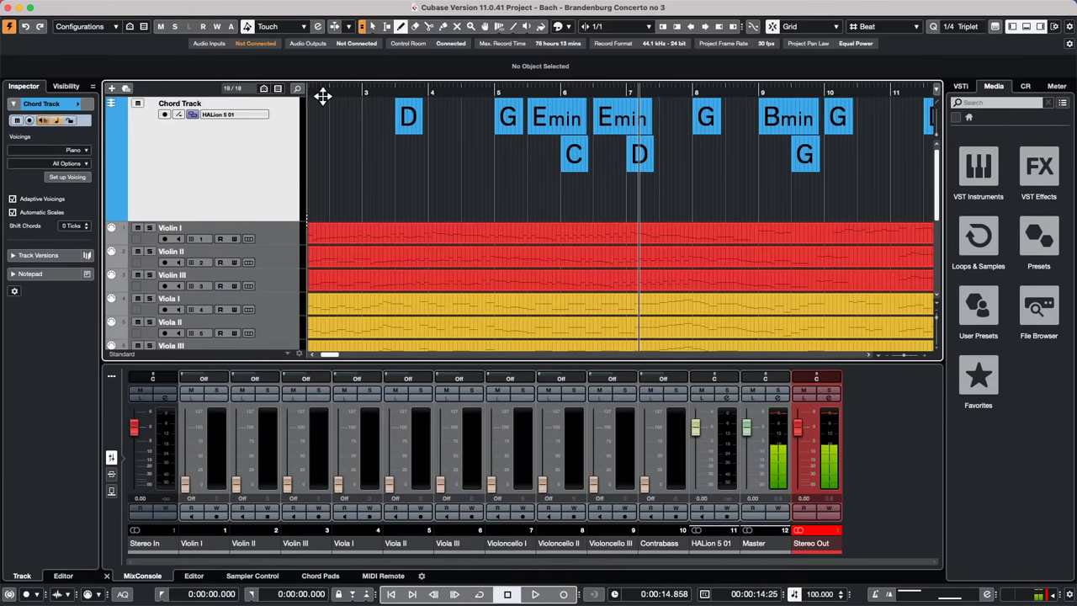
{"action": "key", "text": "Home"}
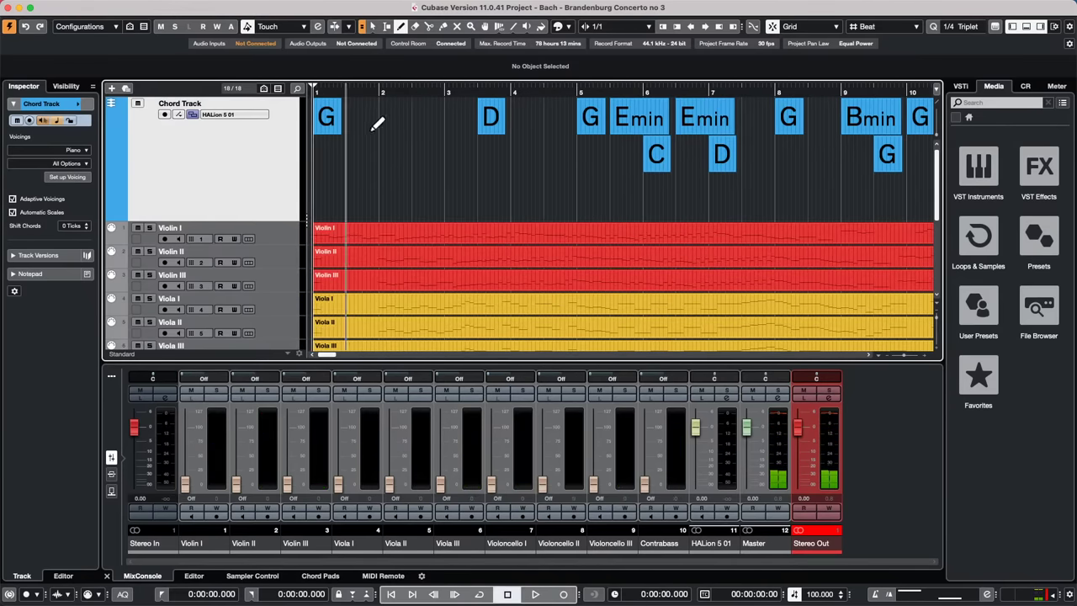
Select the G chord at bar 1 with the Object Selection tool and set its type to min
{"action": "left_click", "coordinate": [325, 122]}
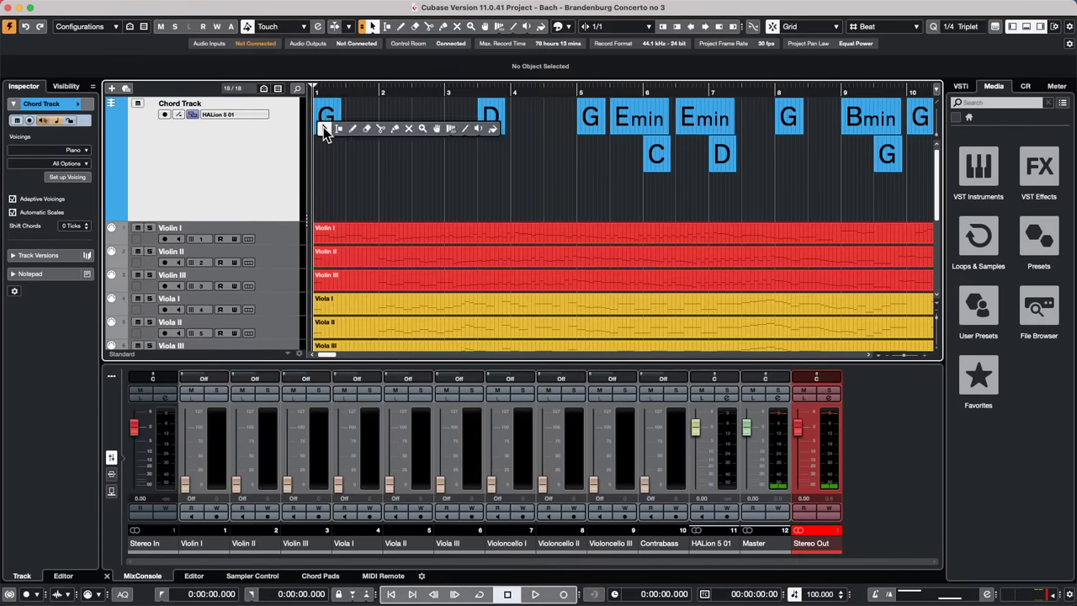
{"action": "double_click", "coordinate": [325, 125]}
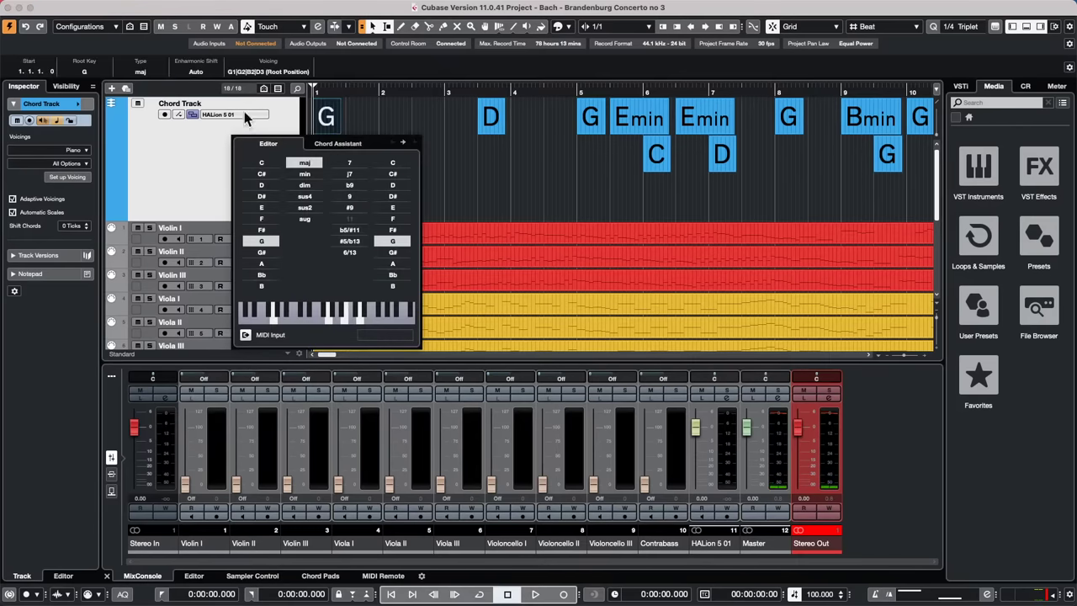
{"action": "left_click", "coordinate": [140, 71]}
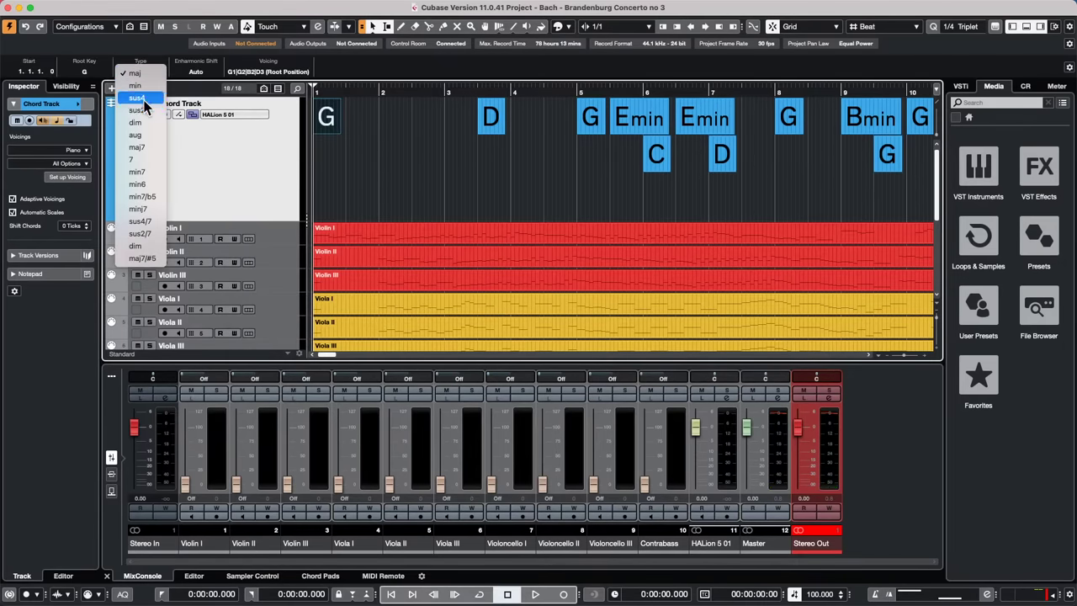
Change the D chord in bar 3 to D minor in the chord editor and close the editor
{"action": "left_click", "coordinate": [500, 127]}
{"action": "double_click", "coordinate": [500, 131]}
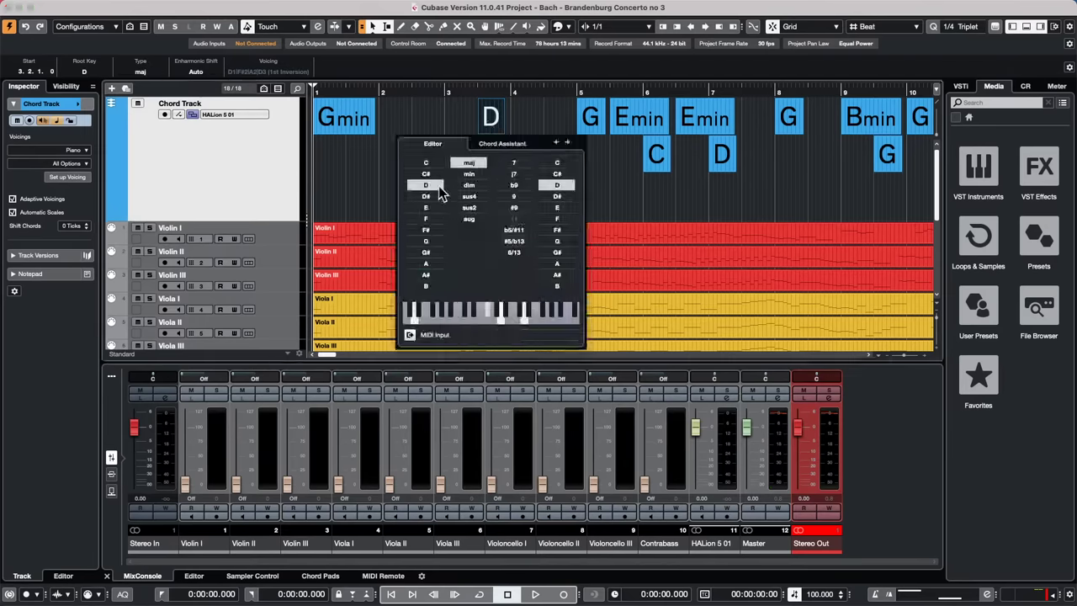
{"action": "left_click", "coordinate": [469, 174]}
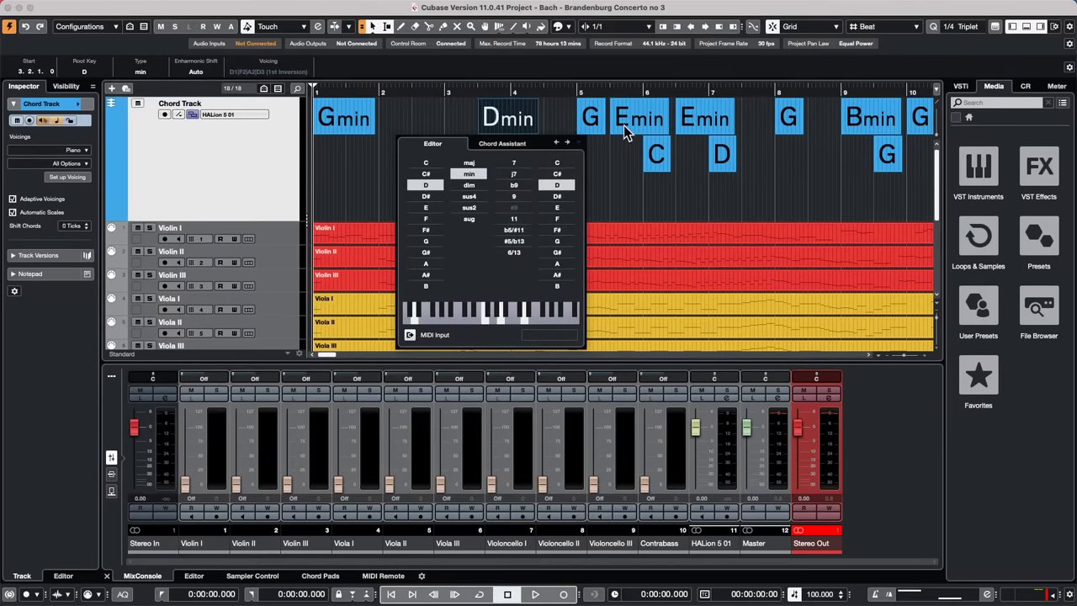
{"action": "key", "text": "Escape"}
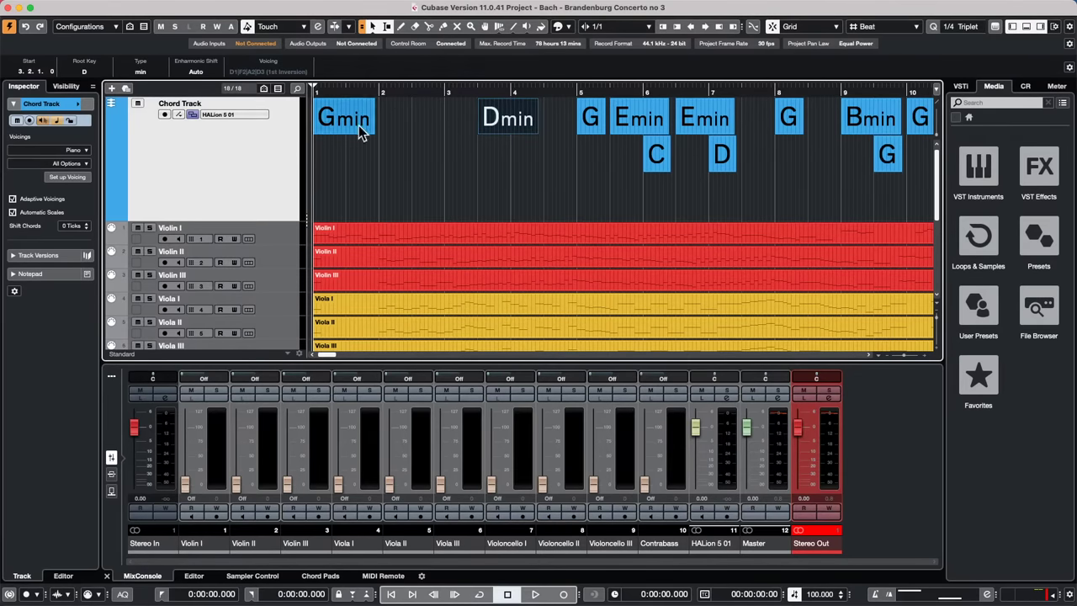
Play the project from the start to hear the string parts follow the edited chords, looking over the instrument tracks
{"action": "key", "text": "space"}
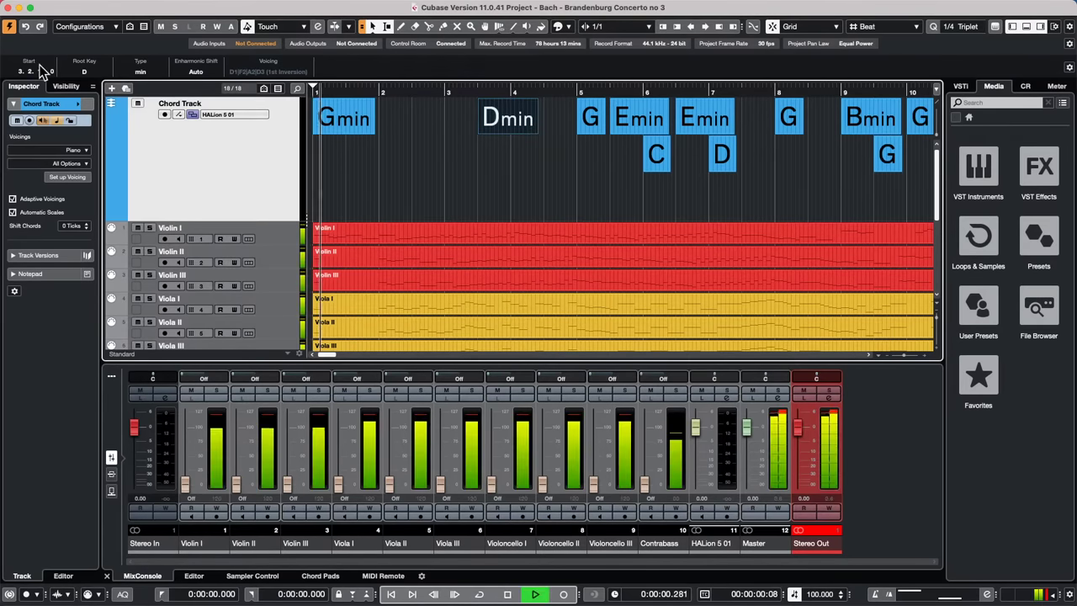
{"action": "scroll", "coordinate": [404, 213], "scroll_direction": "down", "scroll_amount": 3}
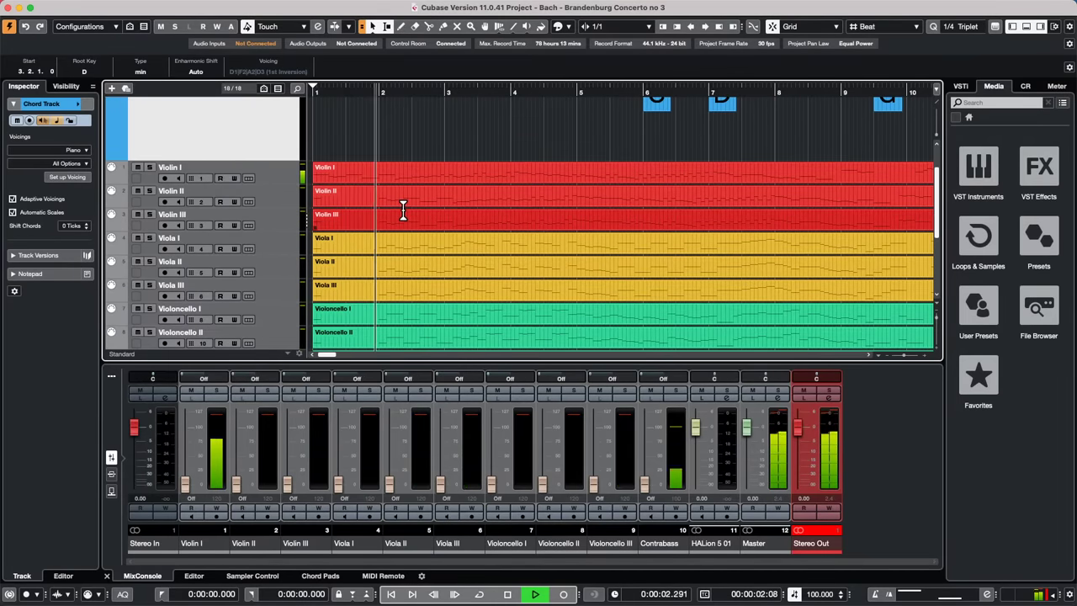
{"action": "scroll", "coordinate": [404, 212], "scroll_direction": "up", "scroll_amount": 3}
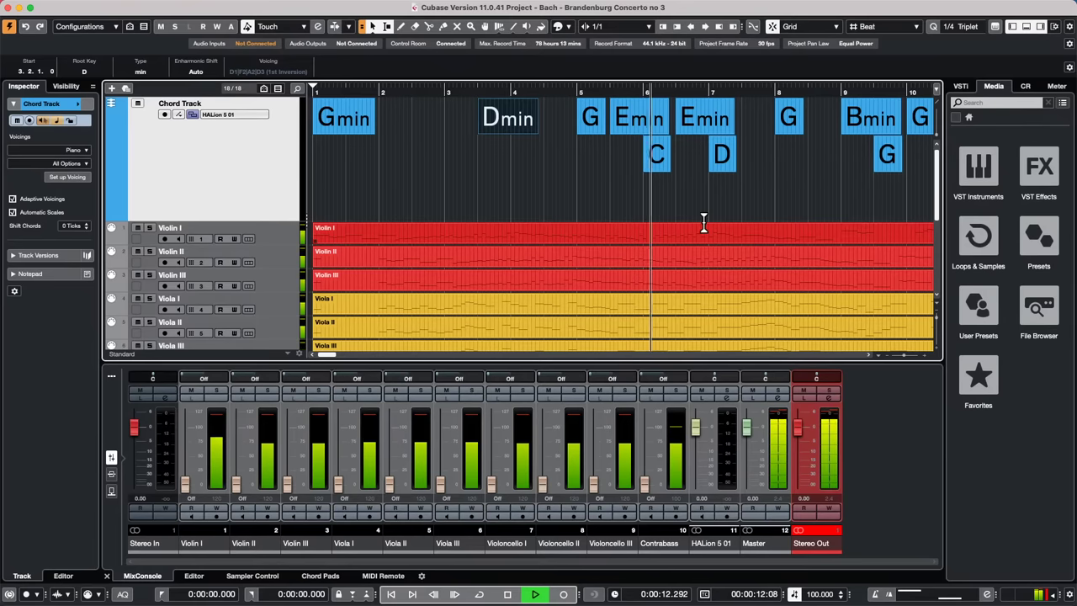
Change the G chord at bar 8 to E minor during playback, close the chord editor, and stop playback
{"action": "double_click", "coordinate": [794, 126]}
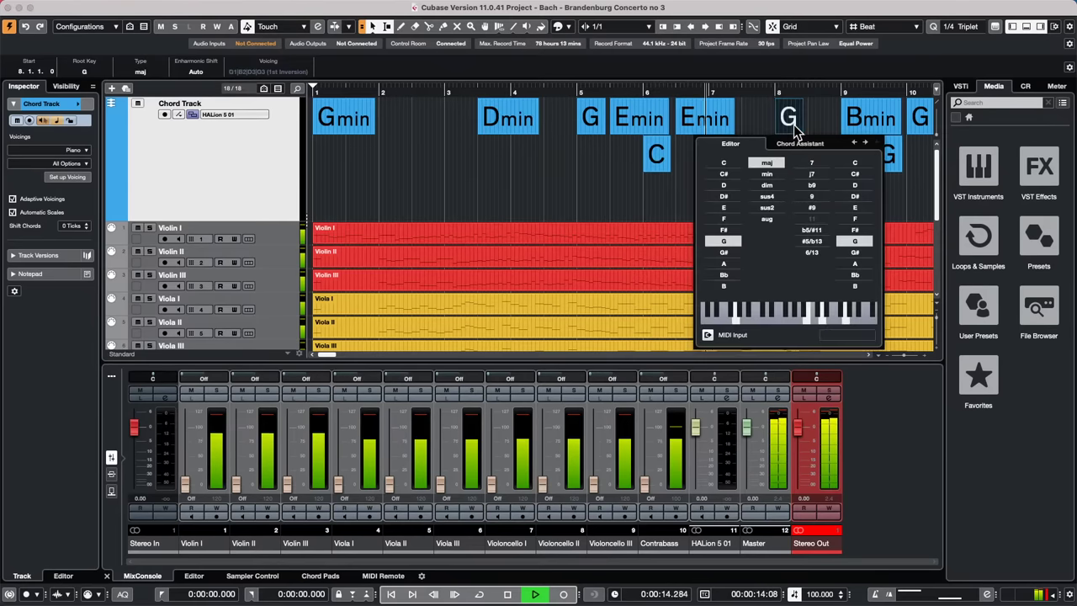
{"action": "left_click", "coordinate": [724, 207]}
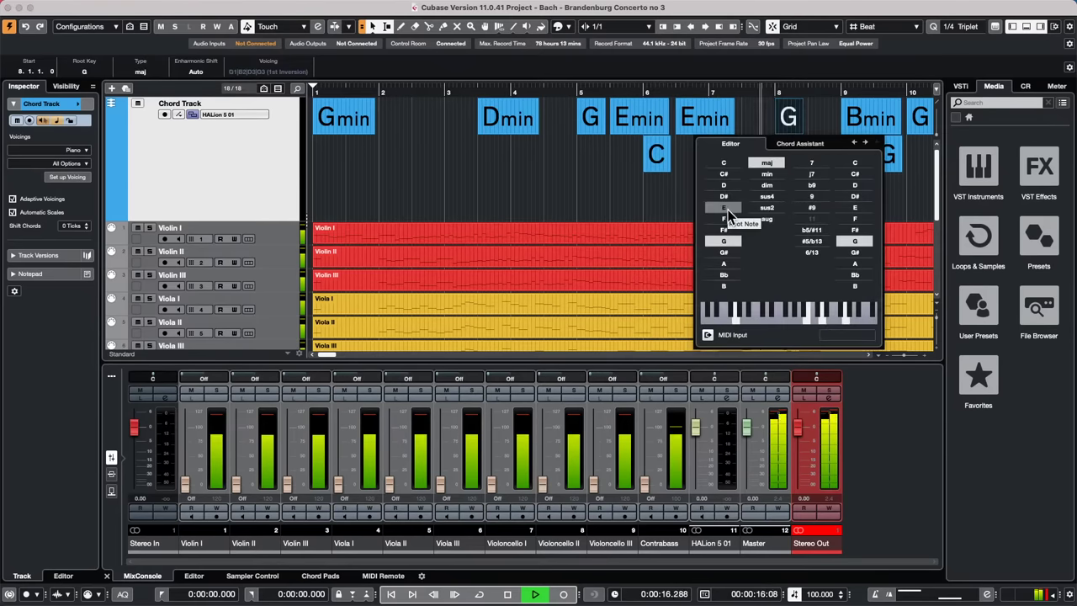
{"action": "left_click", "coordinate": [760, 175]}
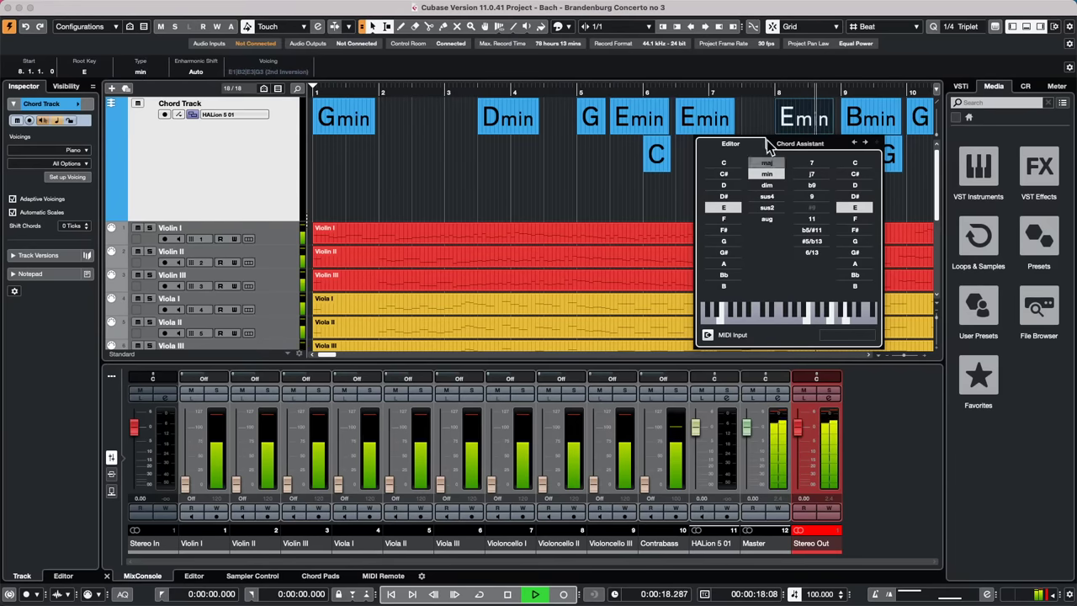
{"action": "left_click", "coordinate": [700, 88]}
{"action": "left_click", "coordinate": [646, 88]}
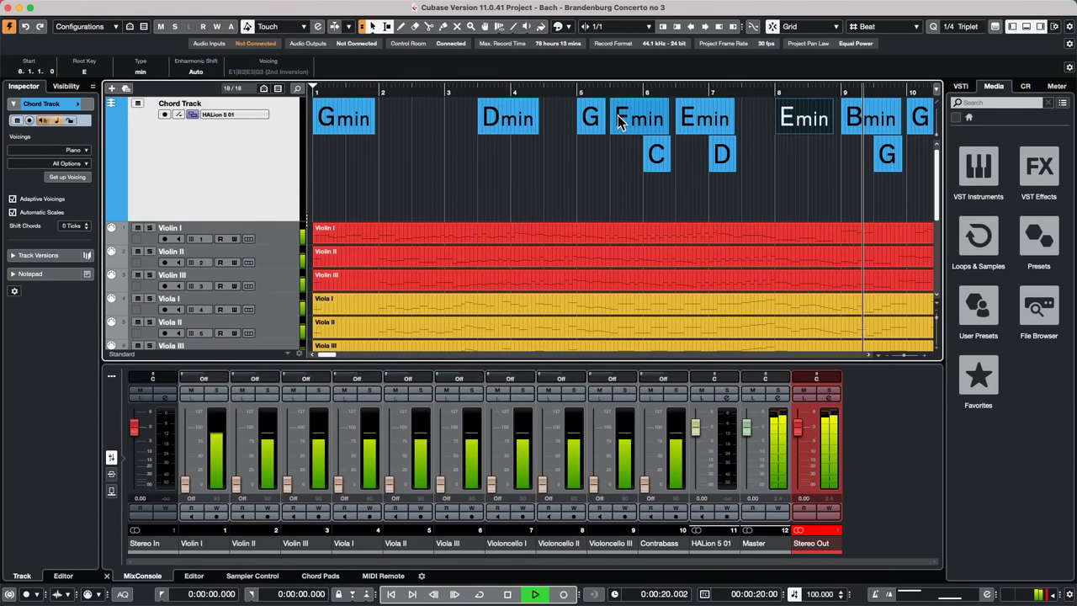
{"action": "key", "text": "space"}
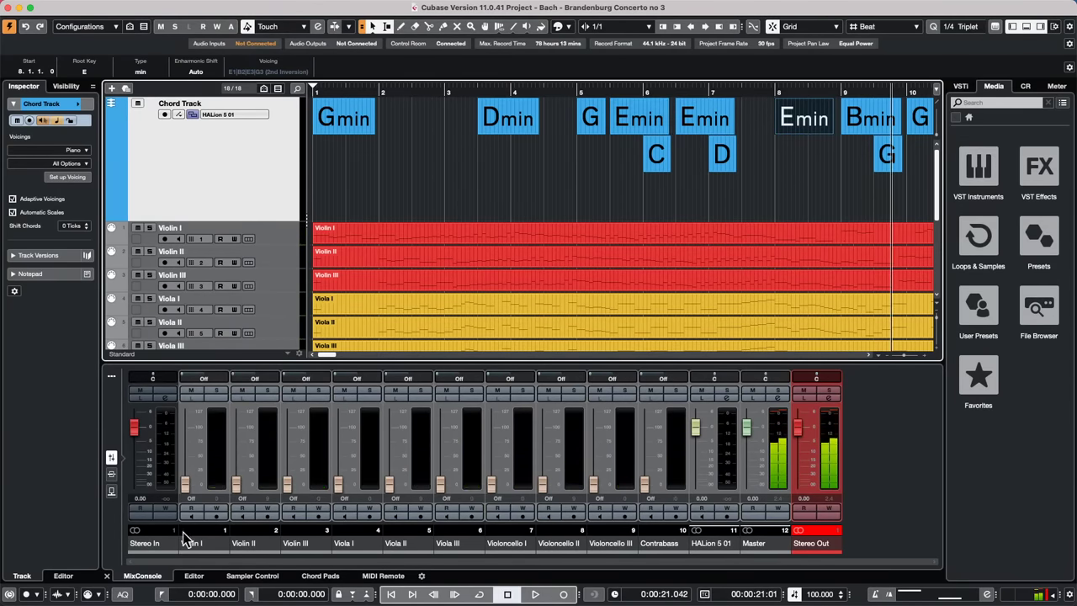
Examine the Follow Chord Track modes in the Violin I track's chord settings, moving to Off
{"action": "left_click", "coordinate": [281, 236]}
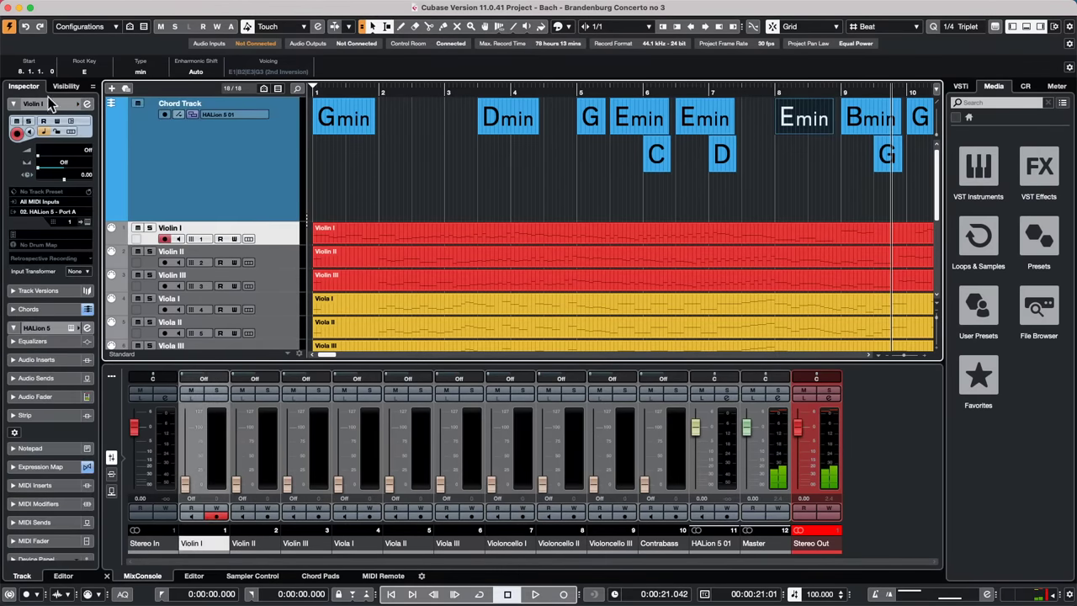
{"action": "left_click", "coordinate": [60, 310]}
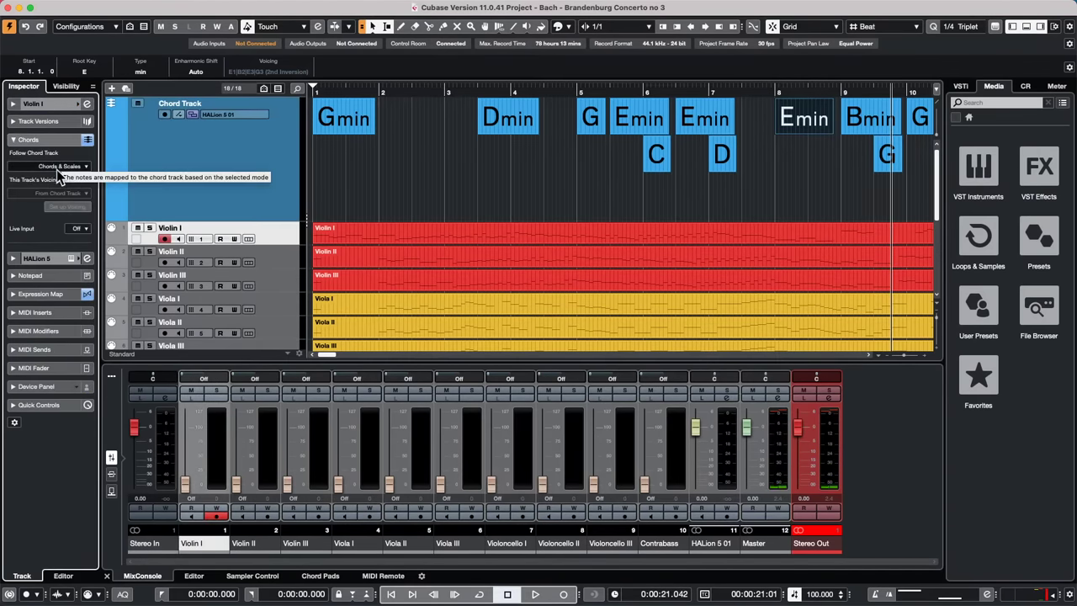
{"action": "left_click", "coordinate": [63, 168]}
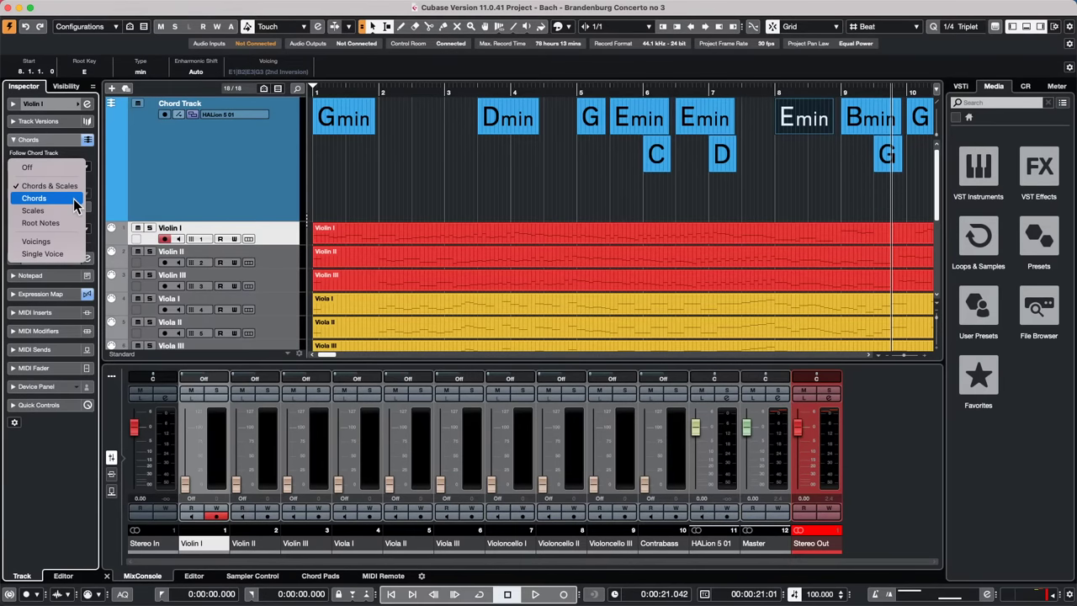
{"action": "key", "text": "Up"}
{"action": "key", "text": "Up"}
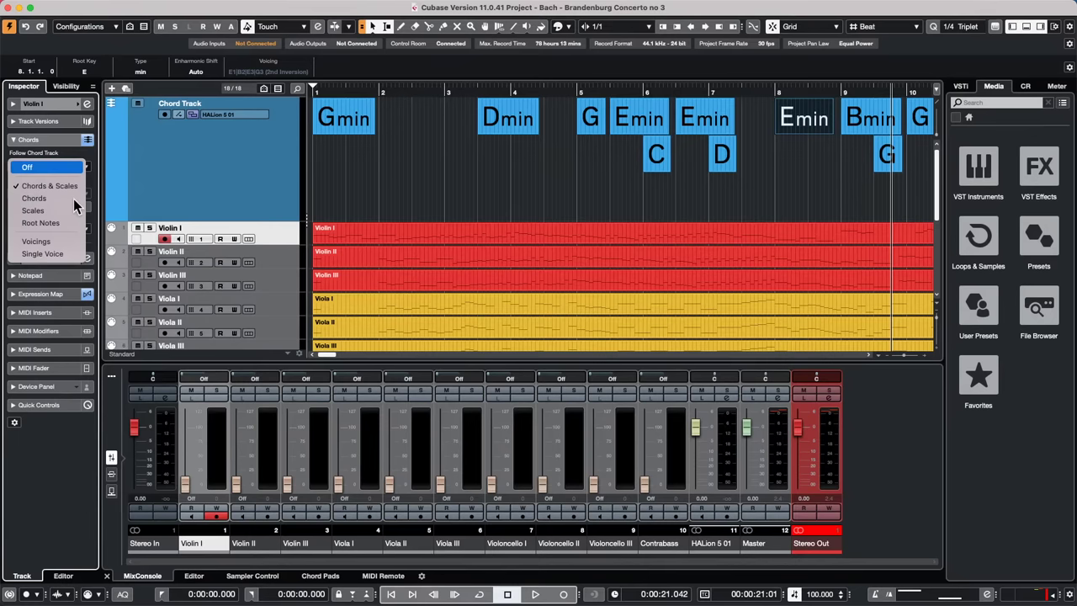